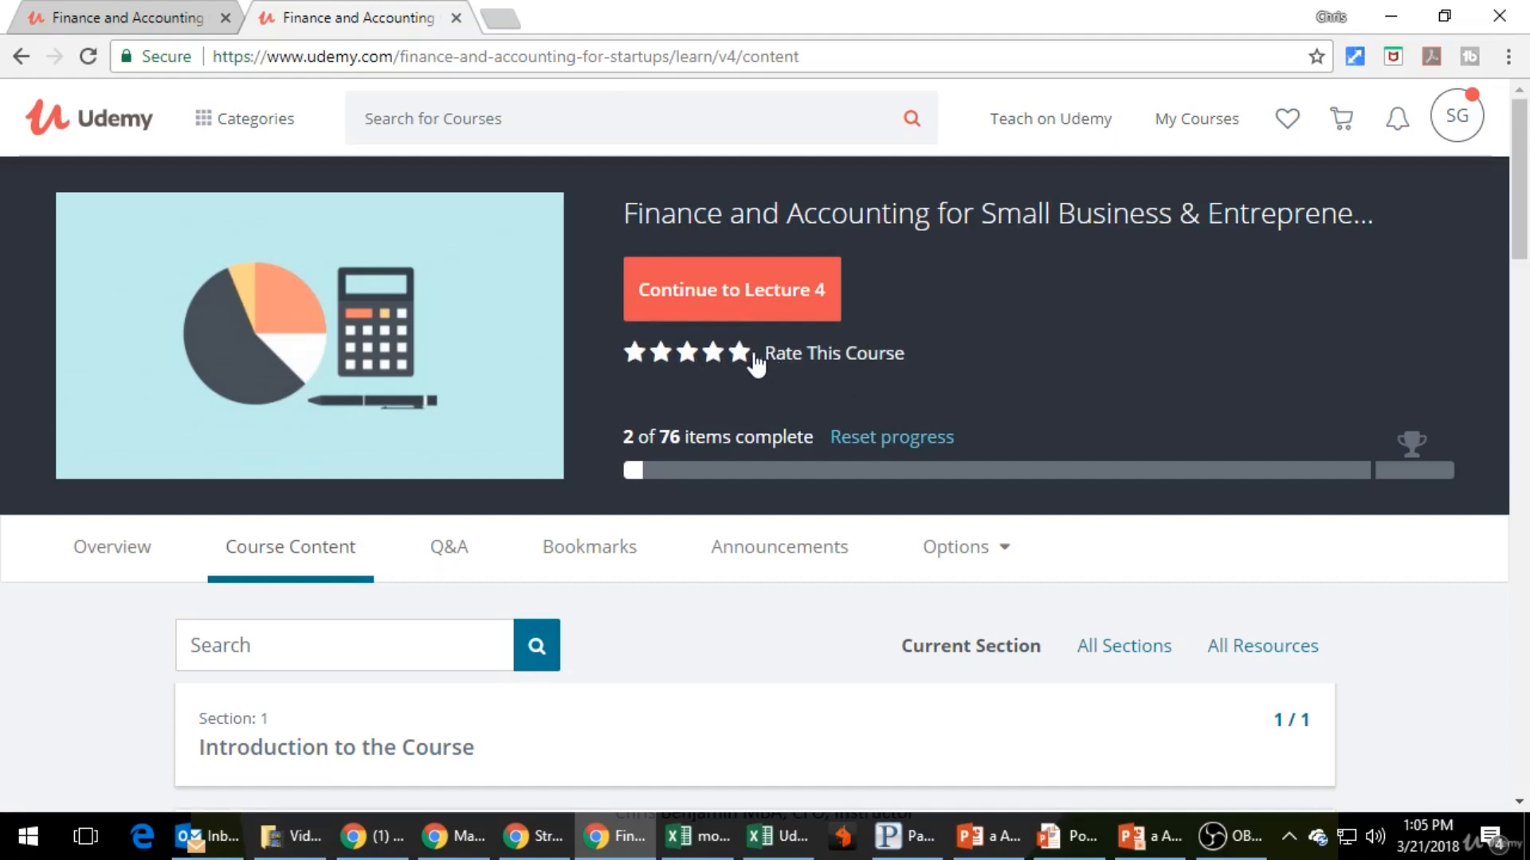
# - Open the rating form for the finance and accounting course and compare it with the rating prompt in the lecture view
pyautogui.click(781, 356)
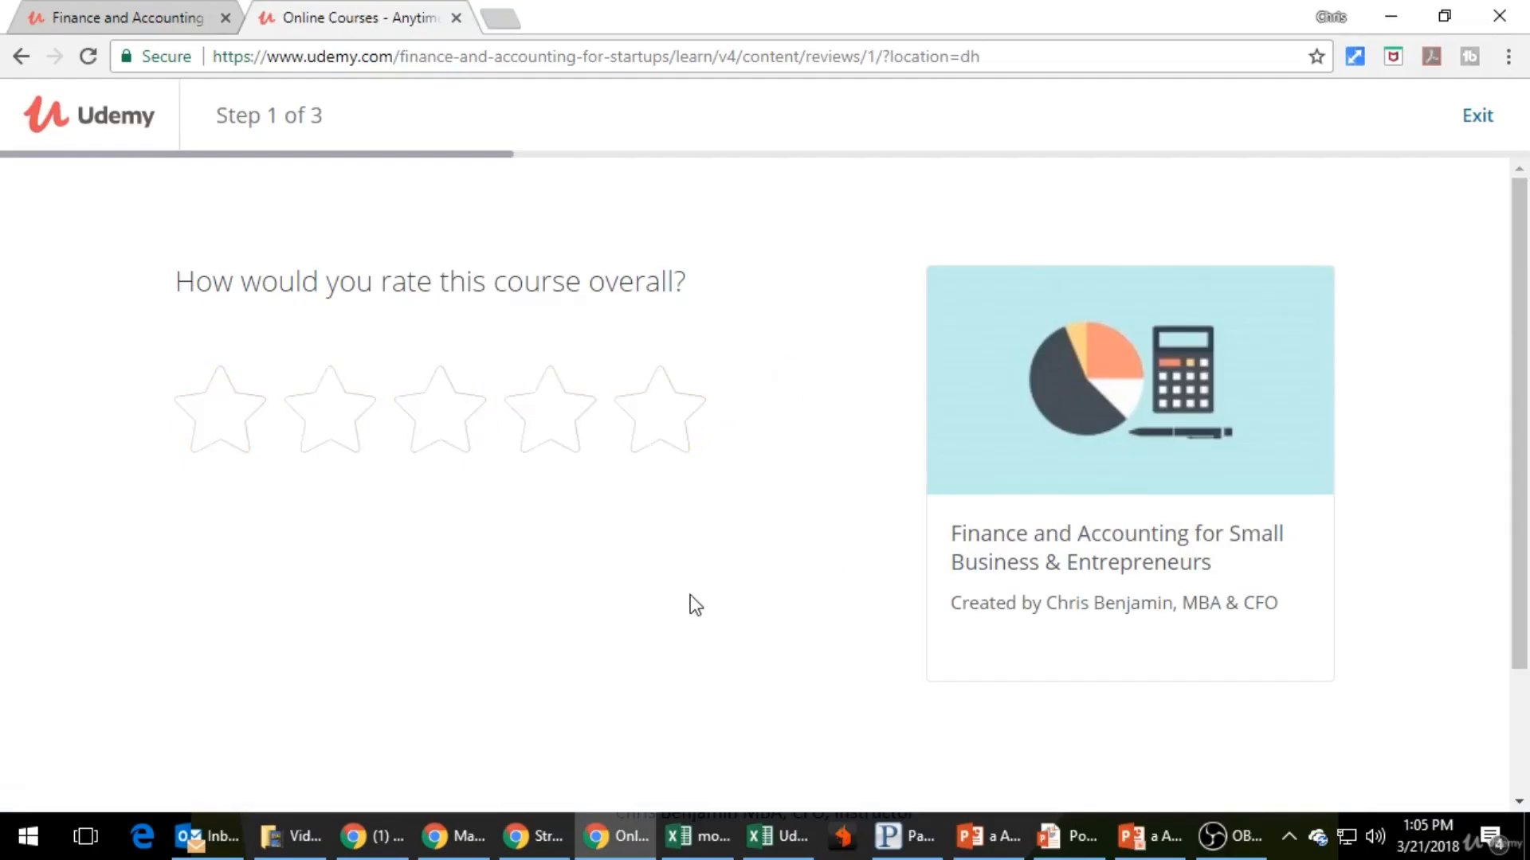
pyautogui.click(161, 15)
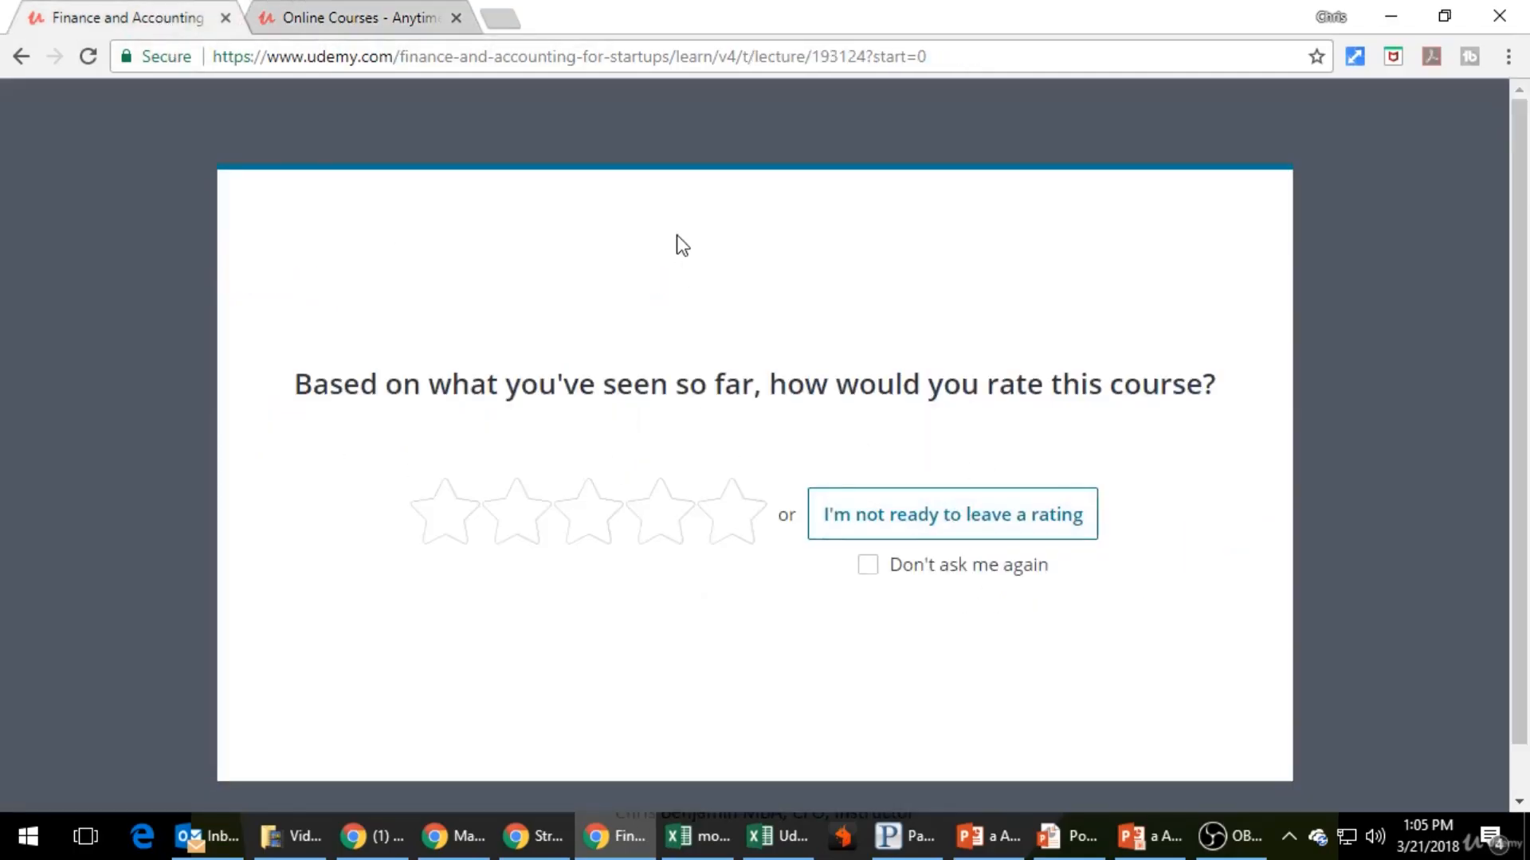
pyautogui.click(393, 21)
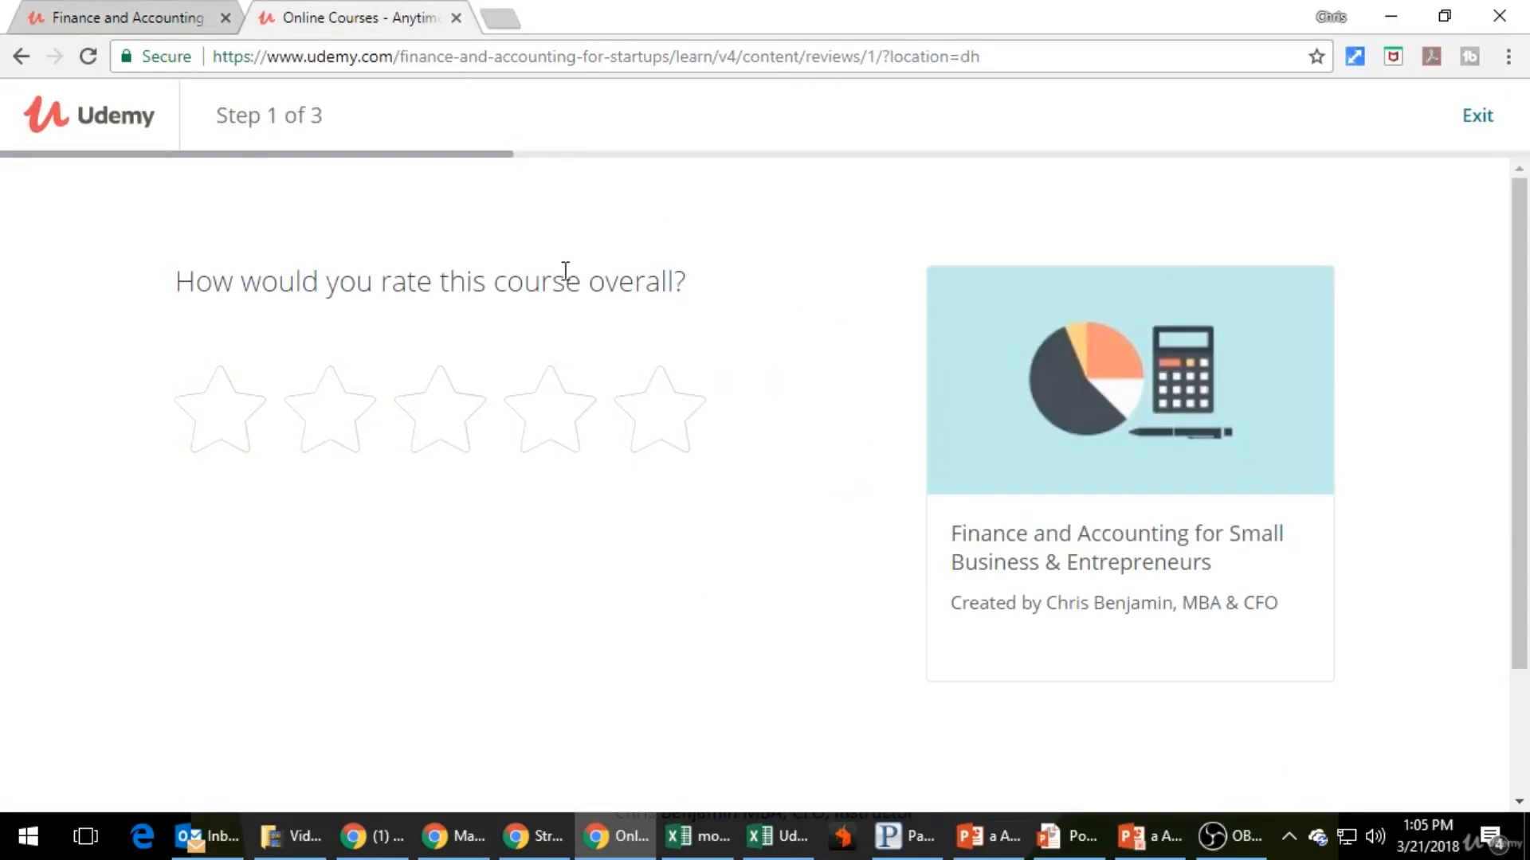
pyautogui.hotkey('alt', 'Left')
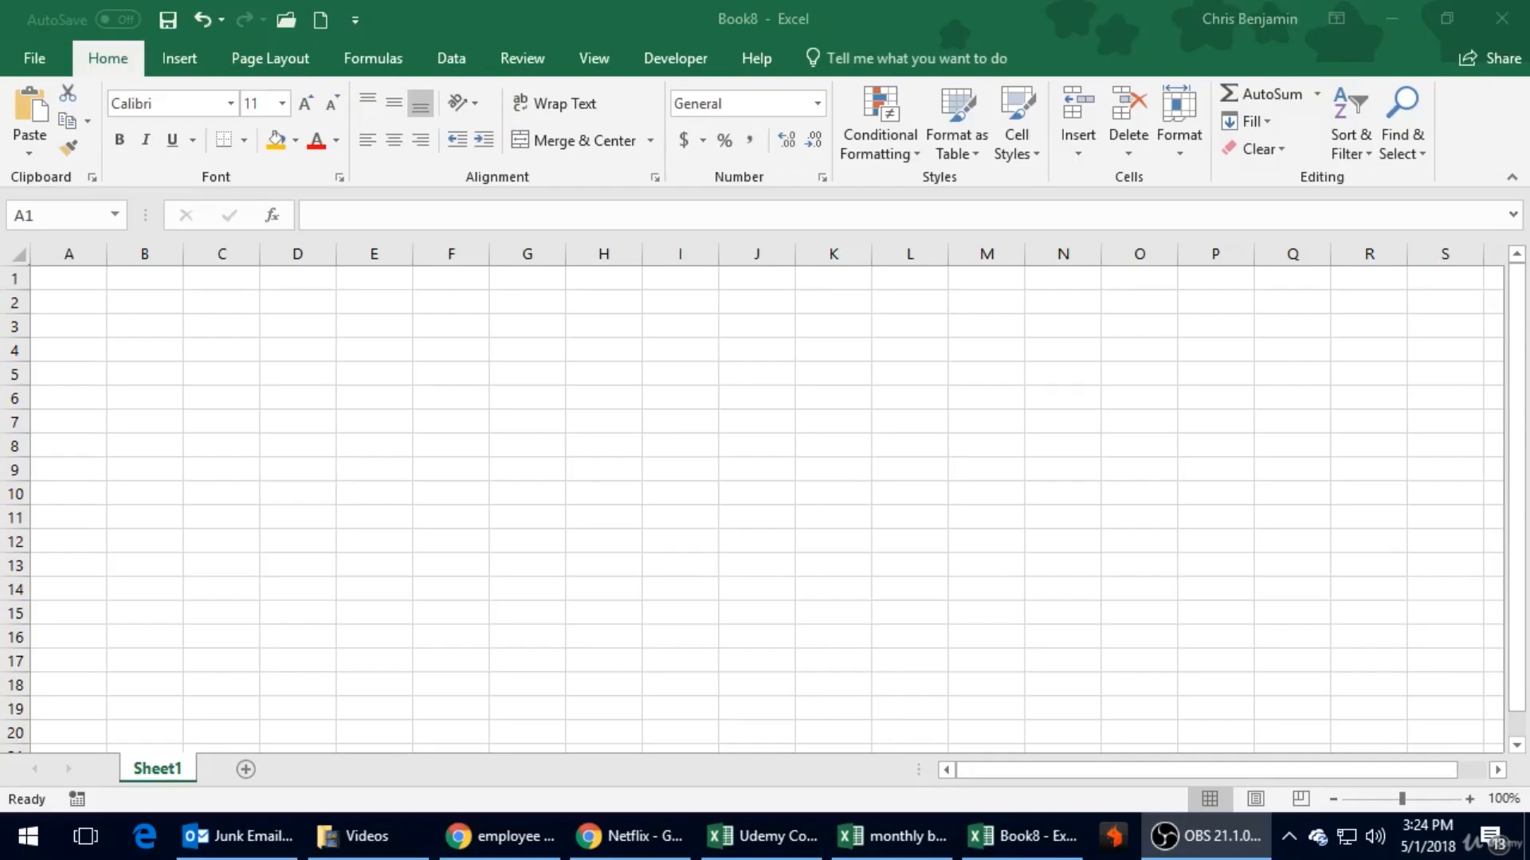
pyautogui.click(456, 360)
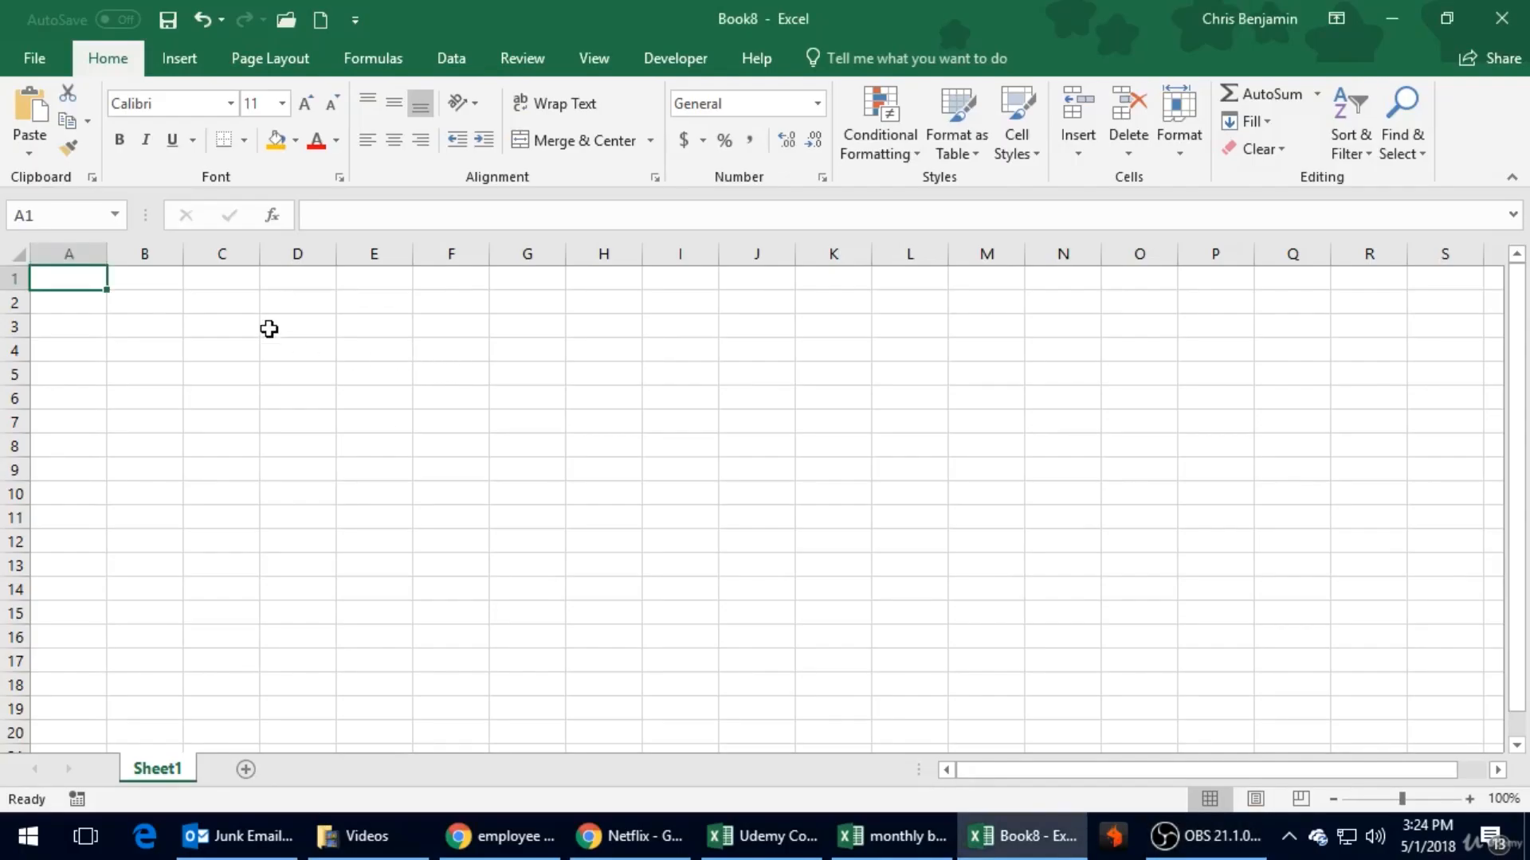
pyautogui.click(229, 307)
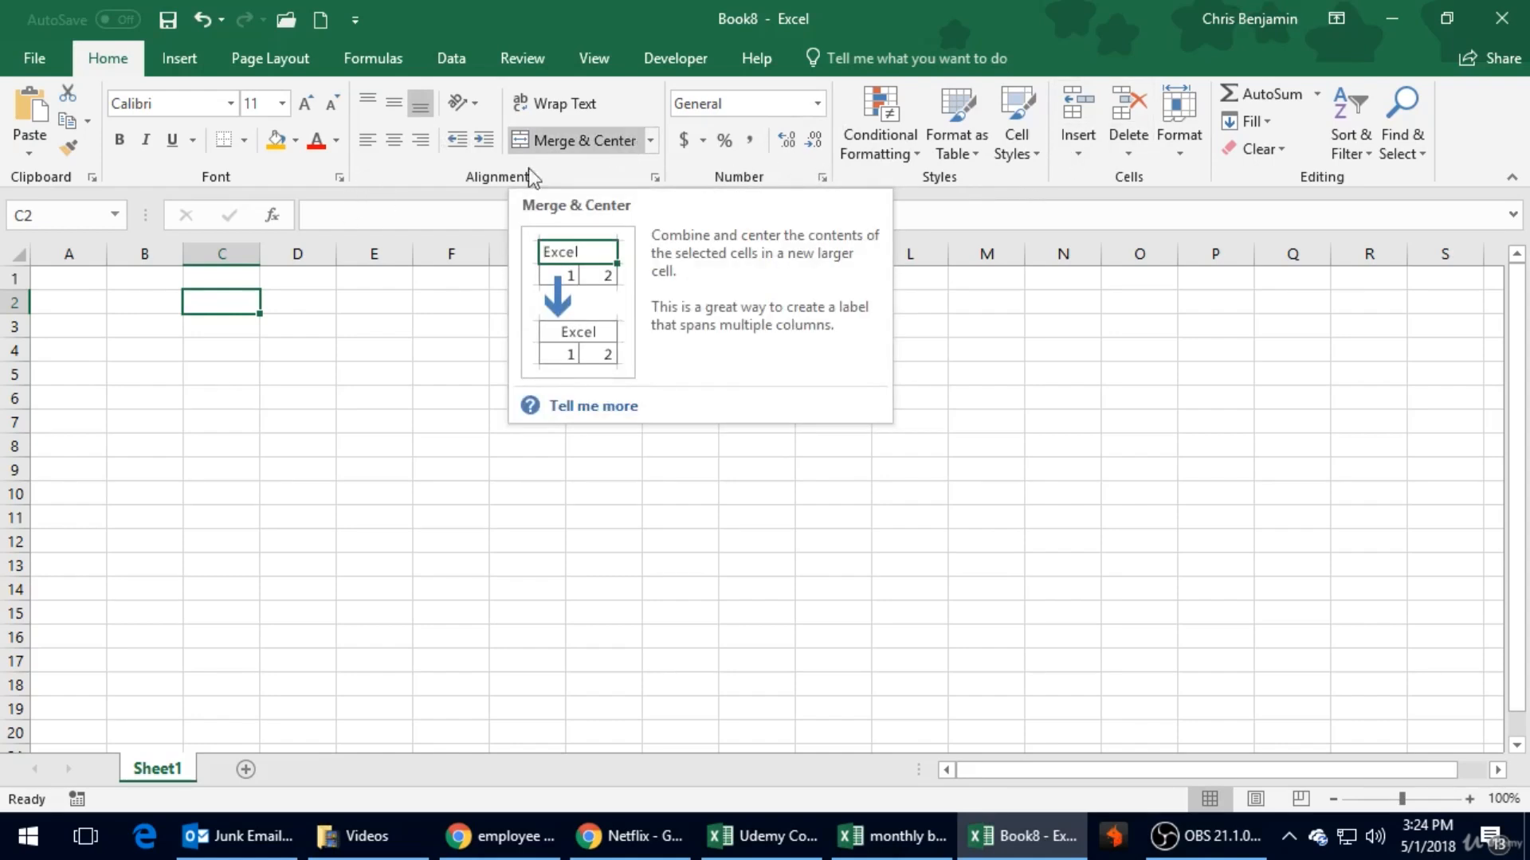
pyautogui.click(271, 429)
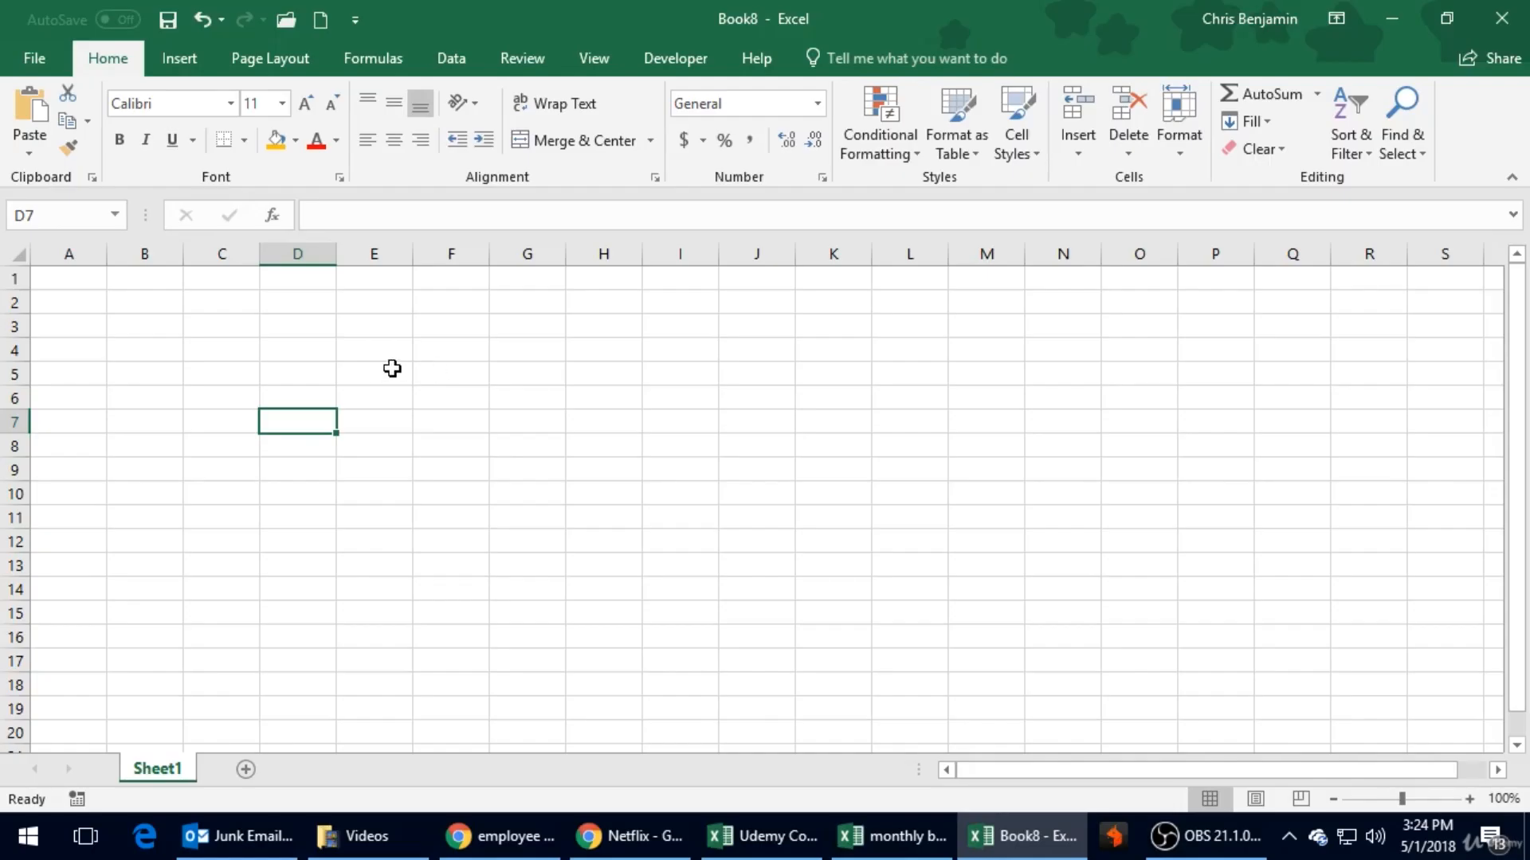
pyautogui.click(314, 259)
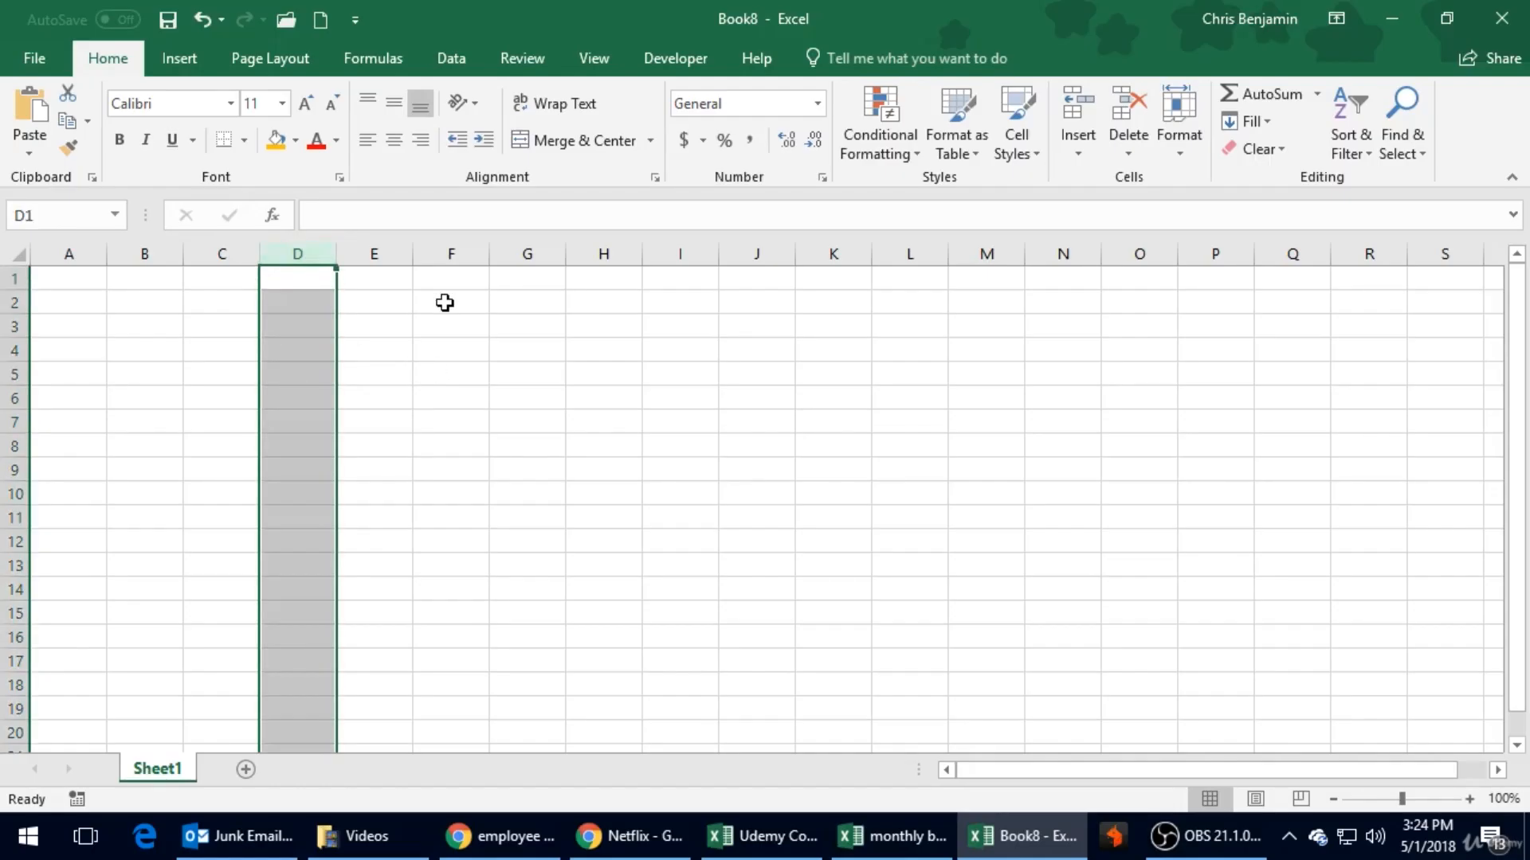
pyautogui.click(499, 300)
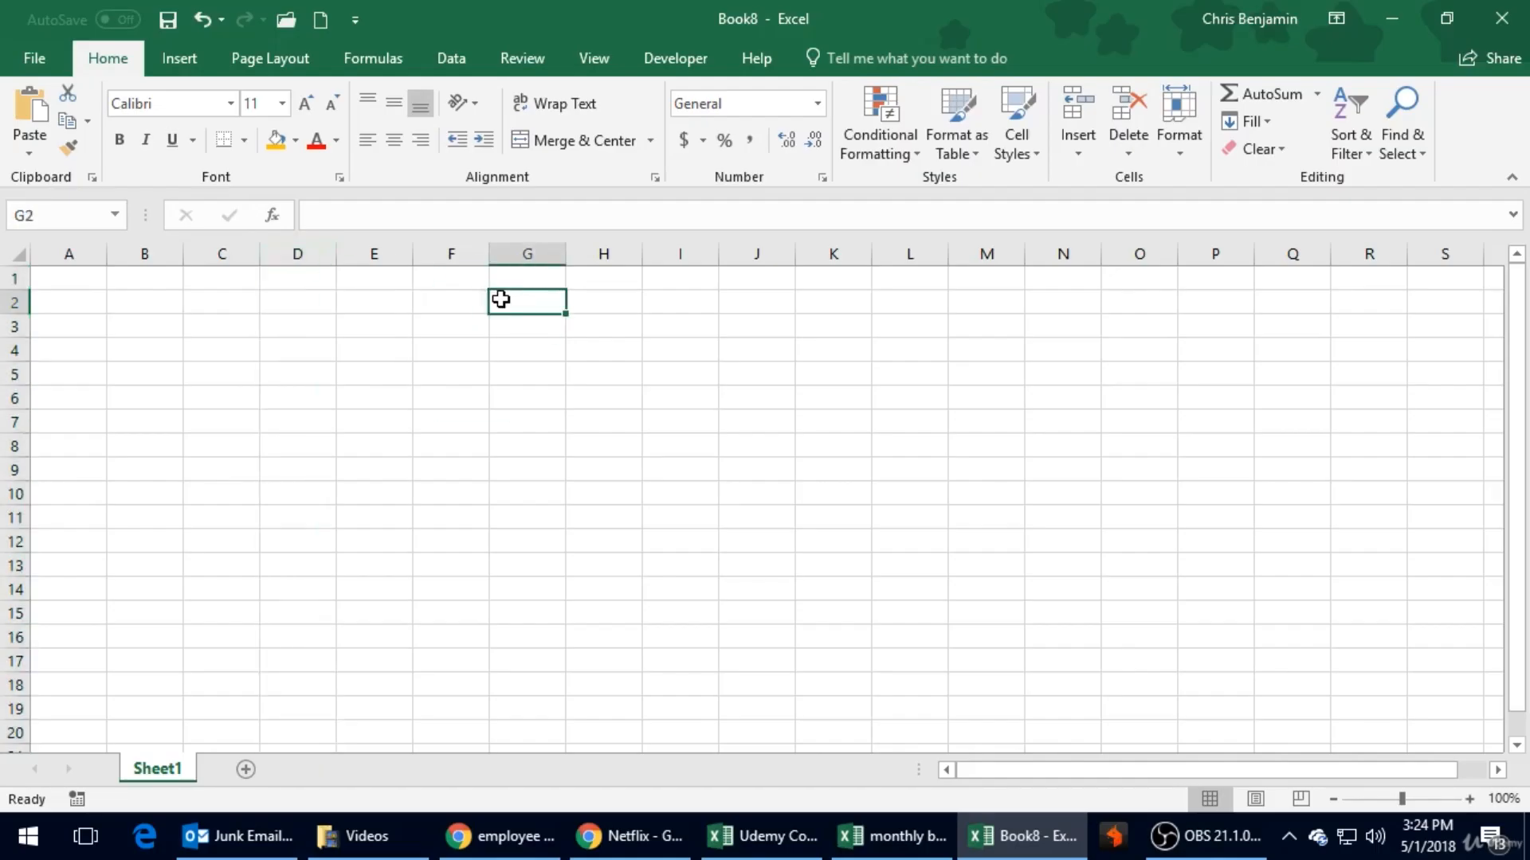
pyautogui.click(405, 325)
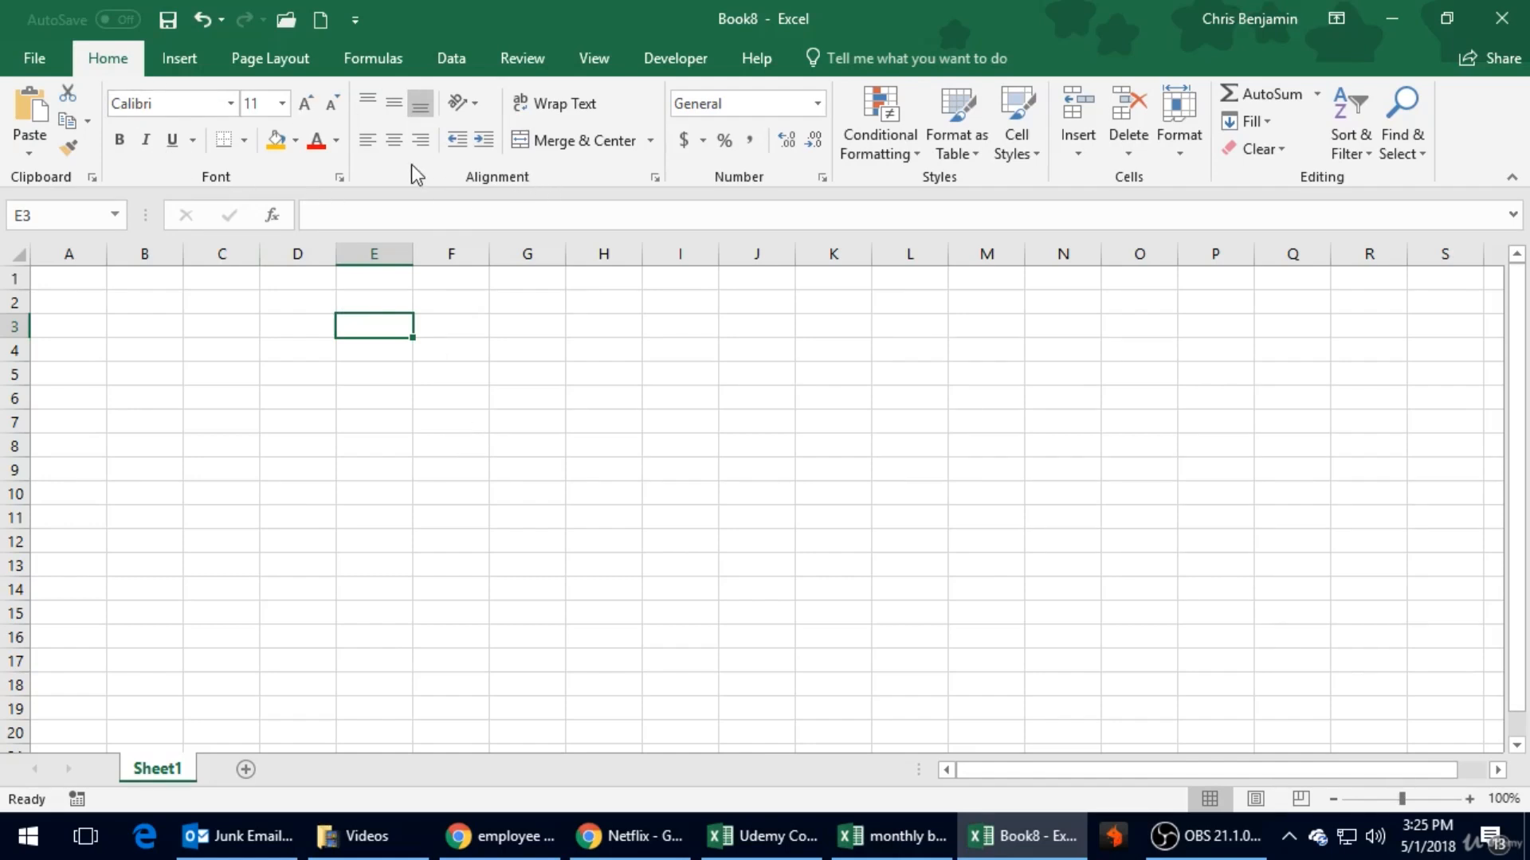
pyautogui.click(408, 357)
pyautogui.moveTo(408, 360); pyautogui.dragTo(347, 328)
pyautogui.click(438, 360)
pyautogui.click(404, 375)
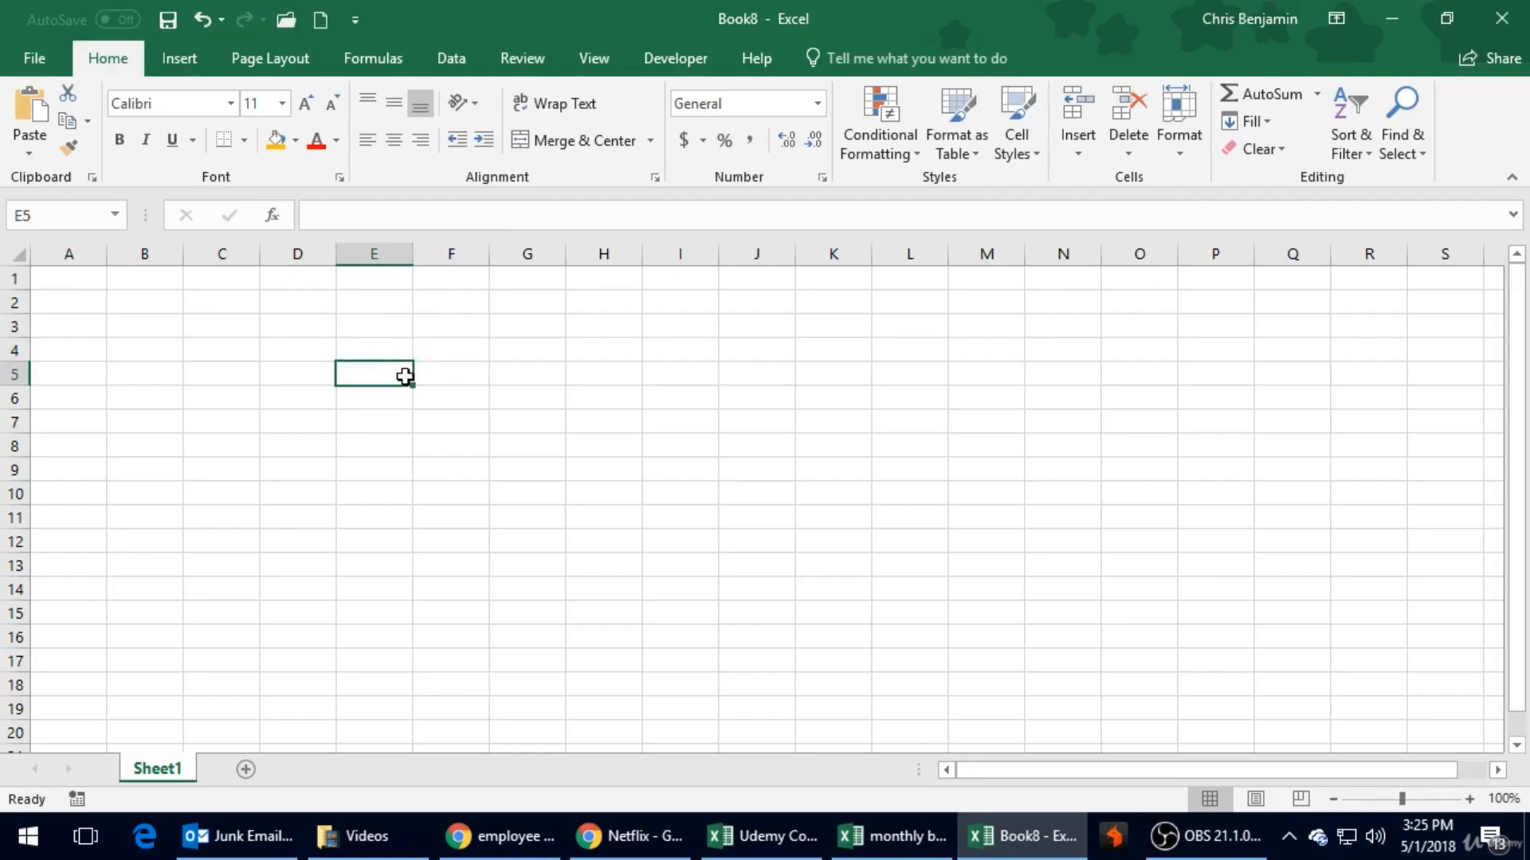
pyautogui.click(296, 365)
pyautogui.click(313, 333)
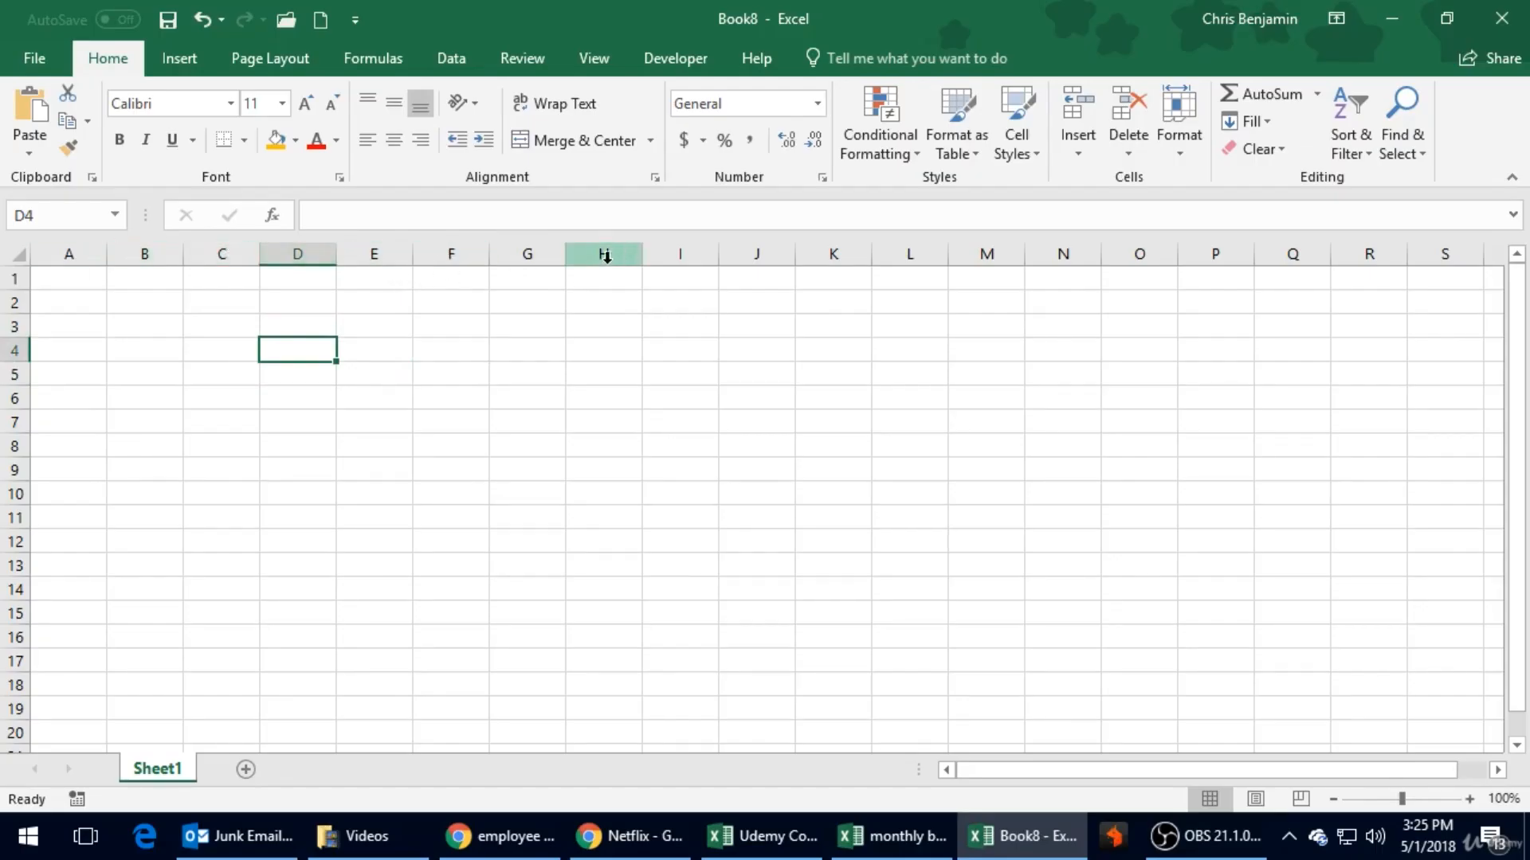
pyautogui.click(649, 376)
pyautogui.click(668, 489)
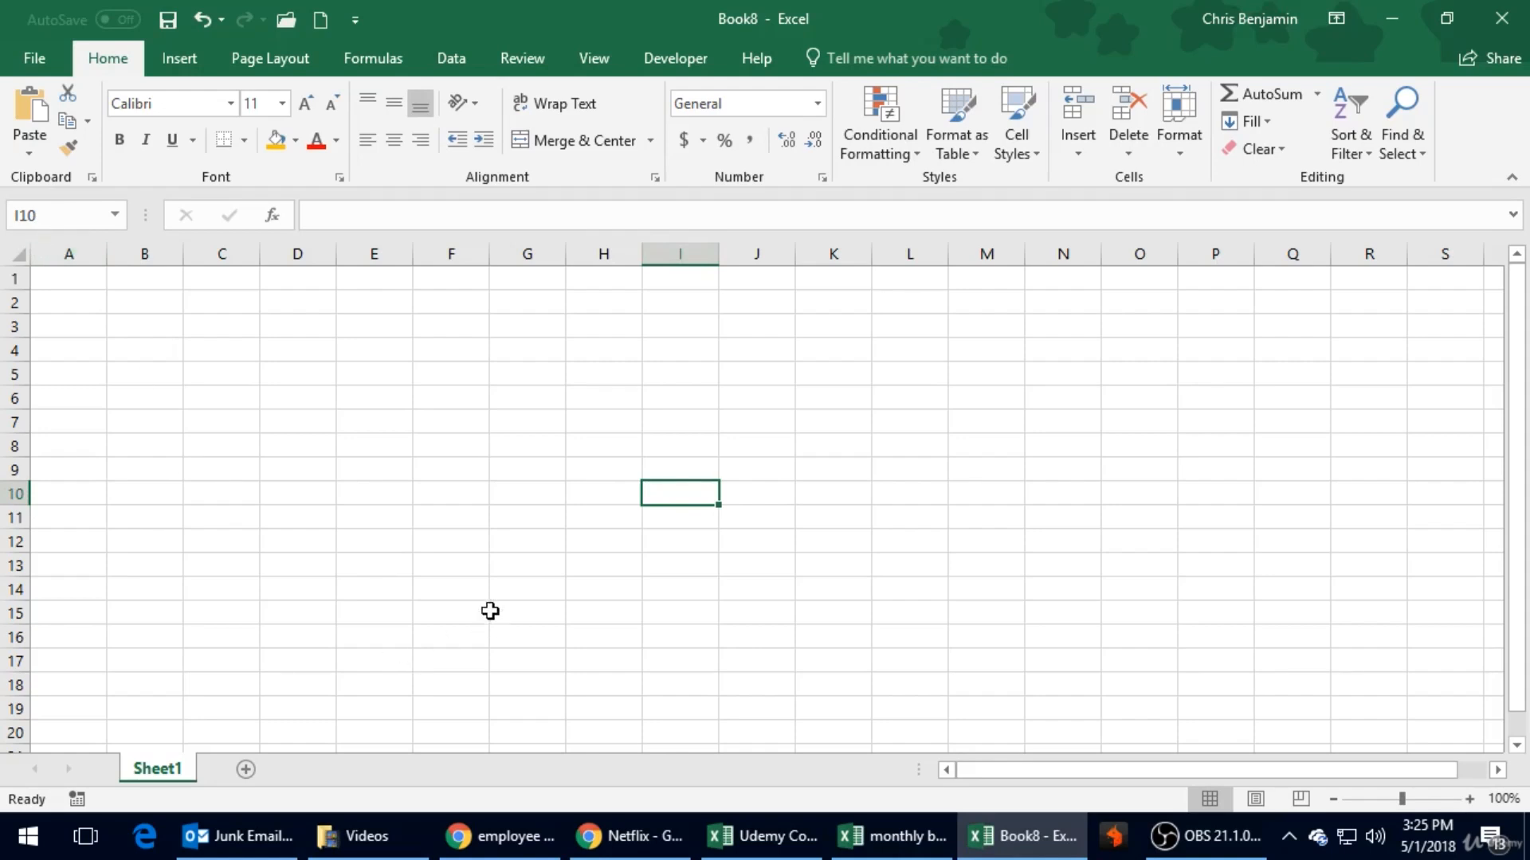
pyautogui.click(489, 620)
pyautogui.click(151, 354)
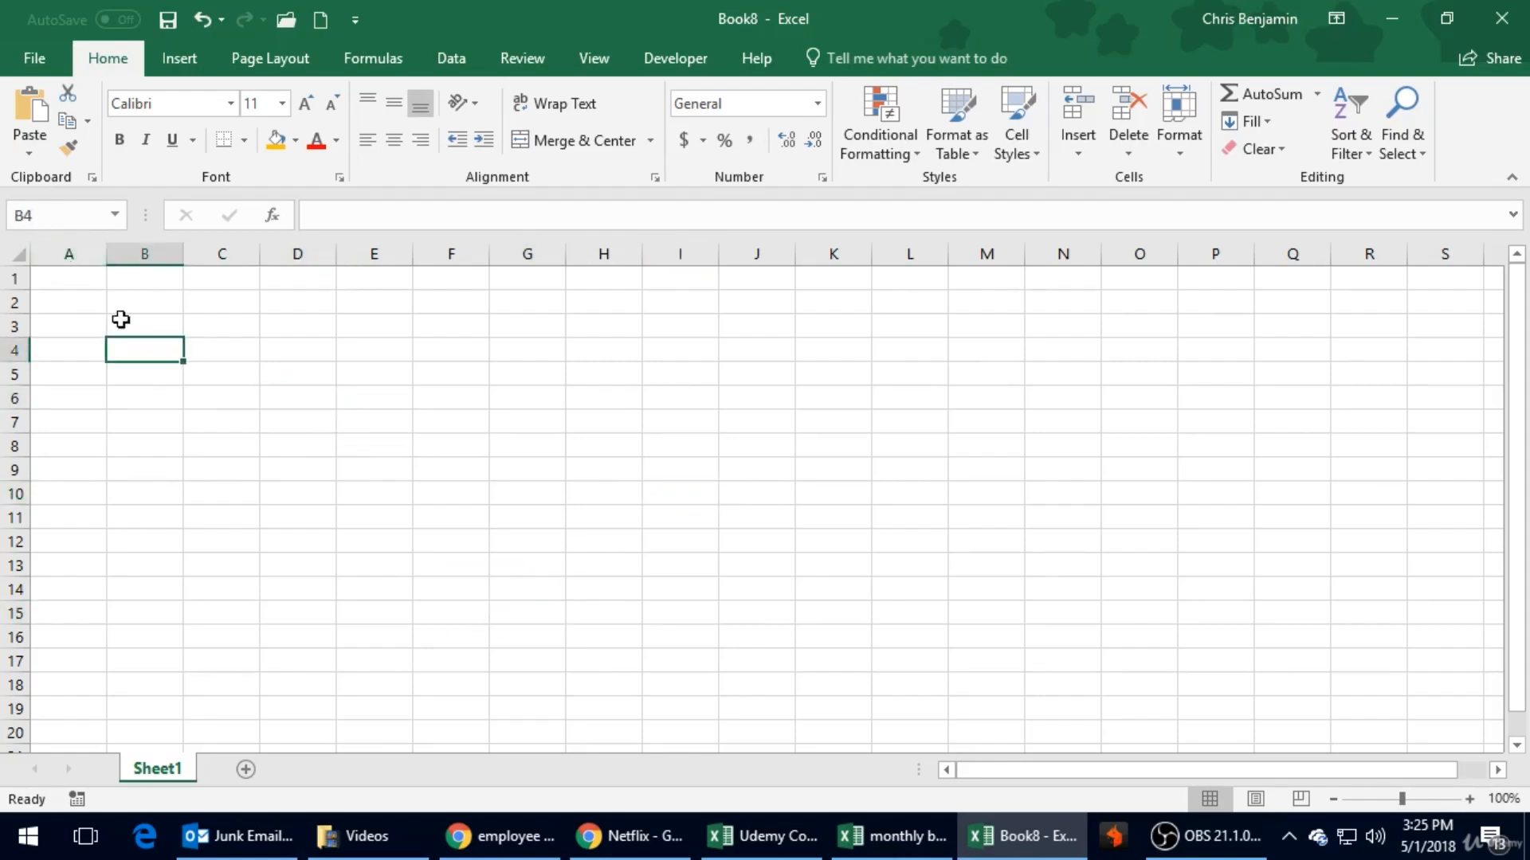
pyautogui.click(307, 380)
pyautogui.click(380, 464)
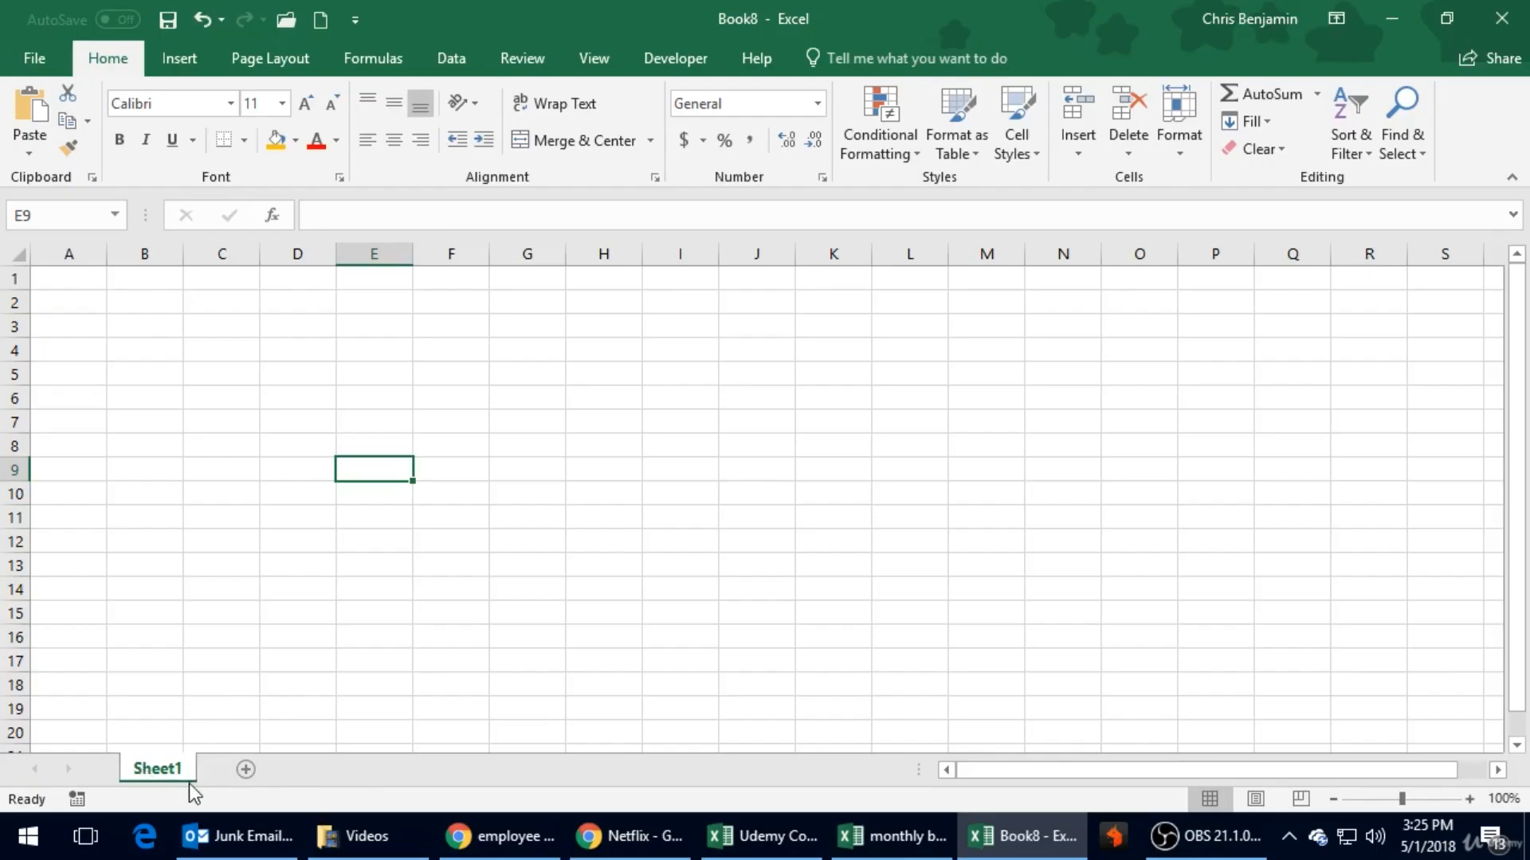
# - Add two new worksheets to the workbook and return to Sheet1
pyautogui.click(251, 772)
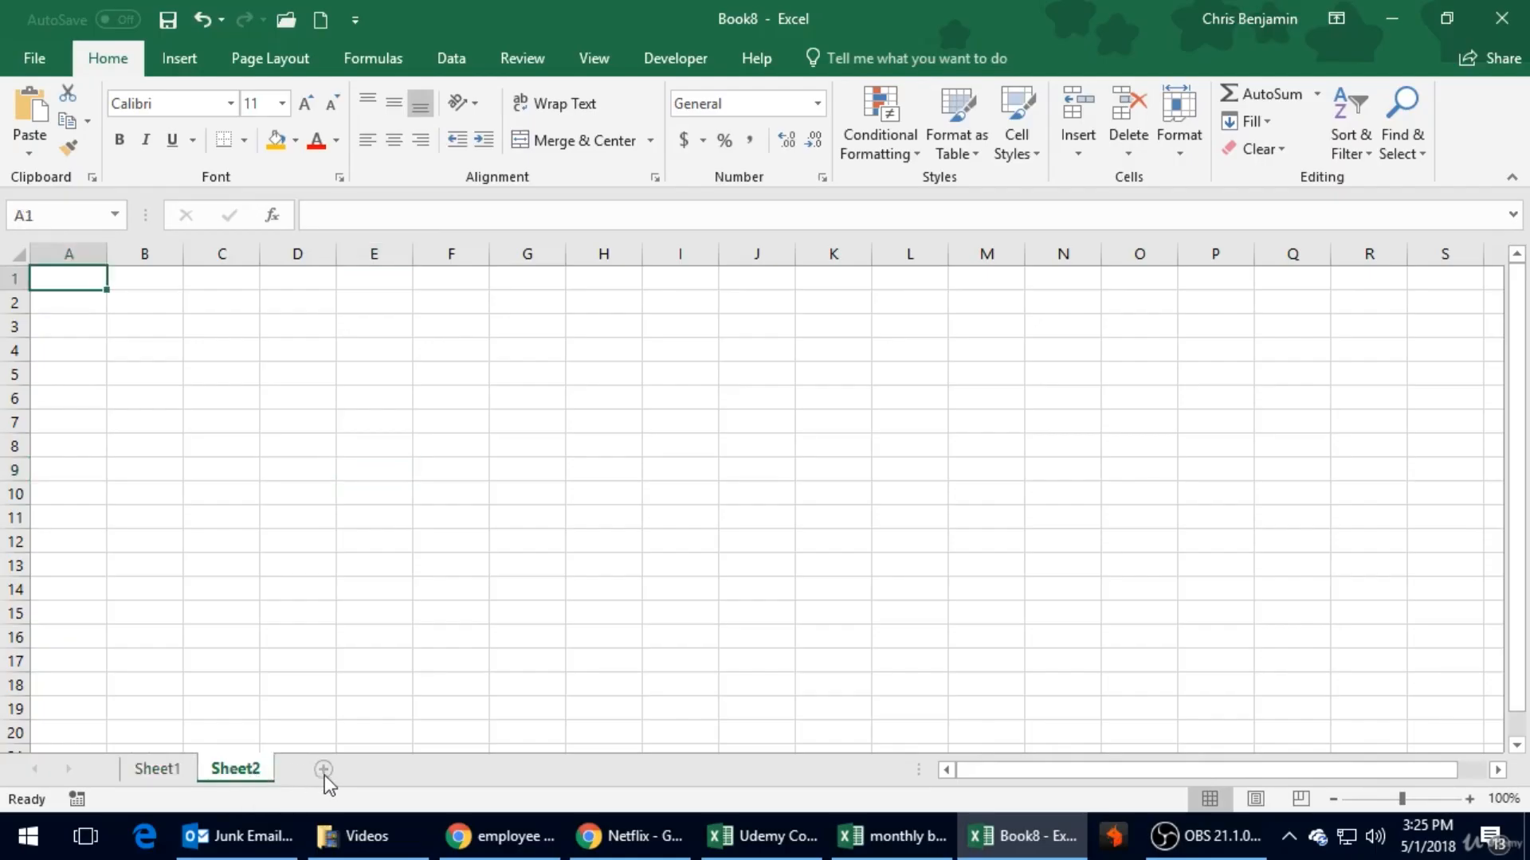
pyautogui.click(332, 773)
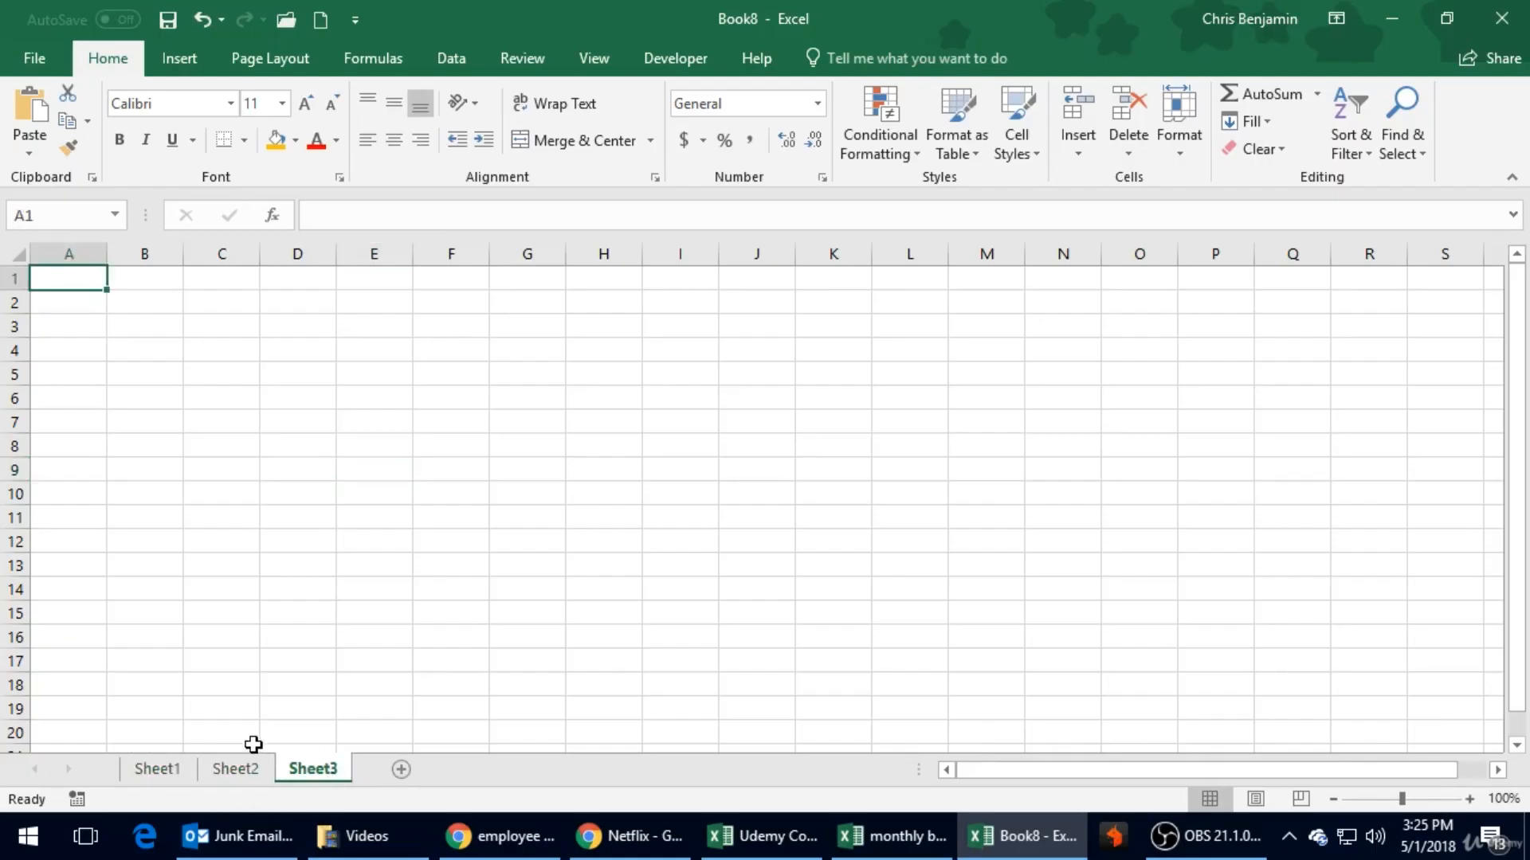
pyautogui.click(239, 769)
pyautogui.click(171, 775)
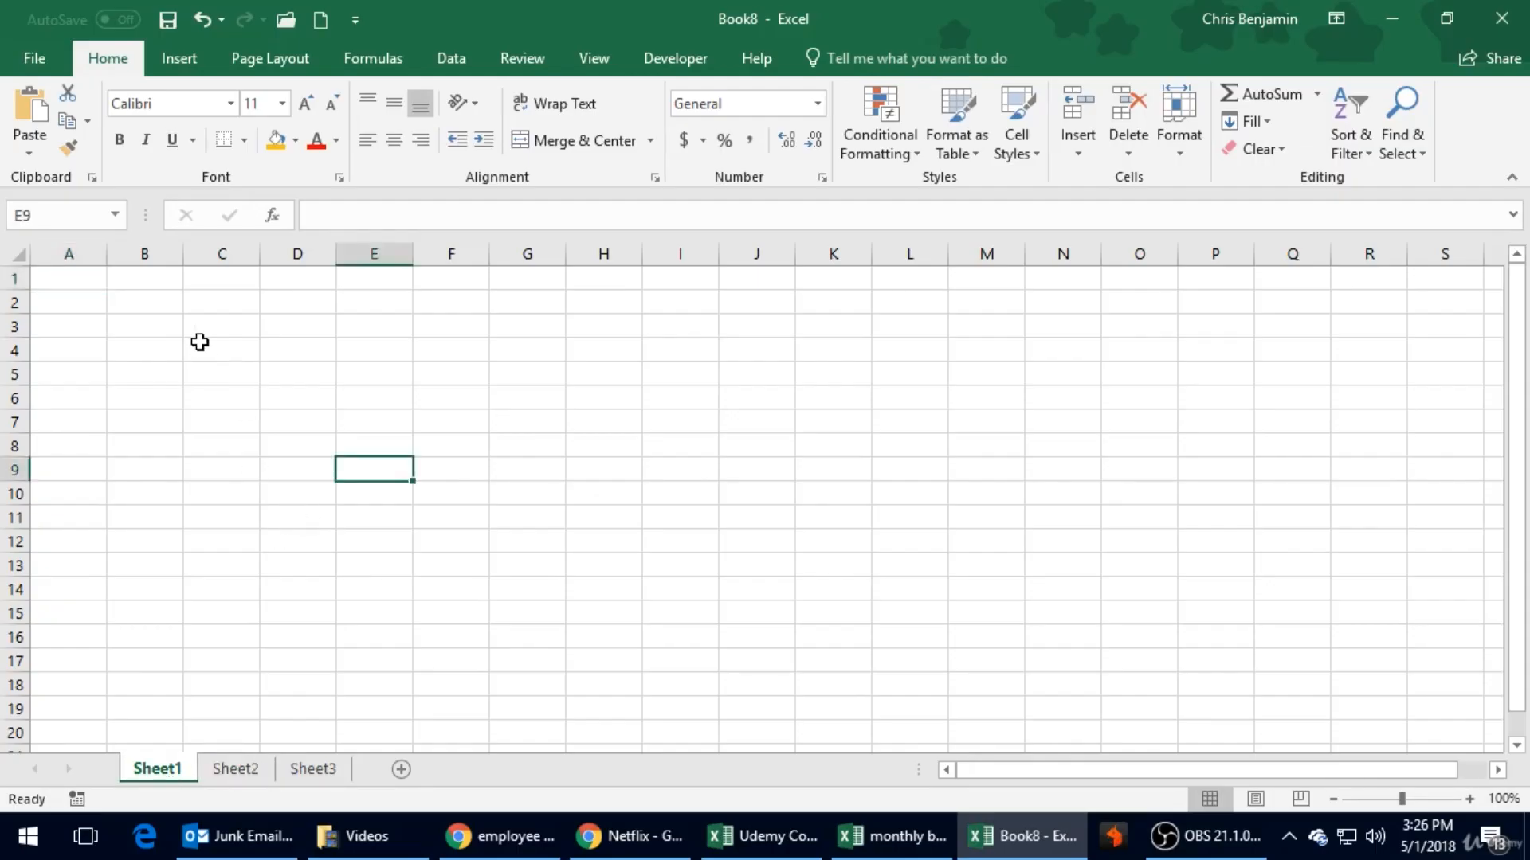
# - Look through Sheet1, Sheet2 and Sheet3 in turn, ending on Sheet1
pyautogui.click(179, 324)
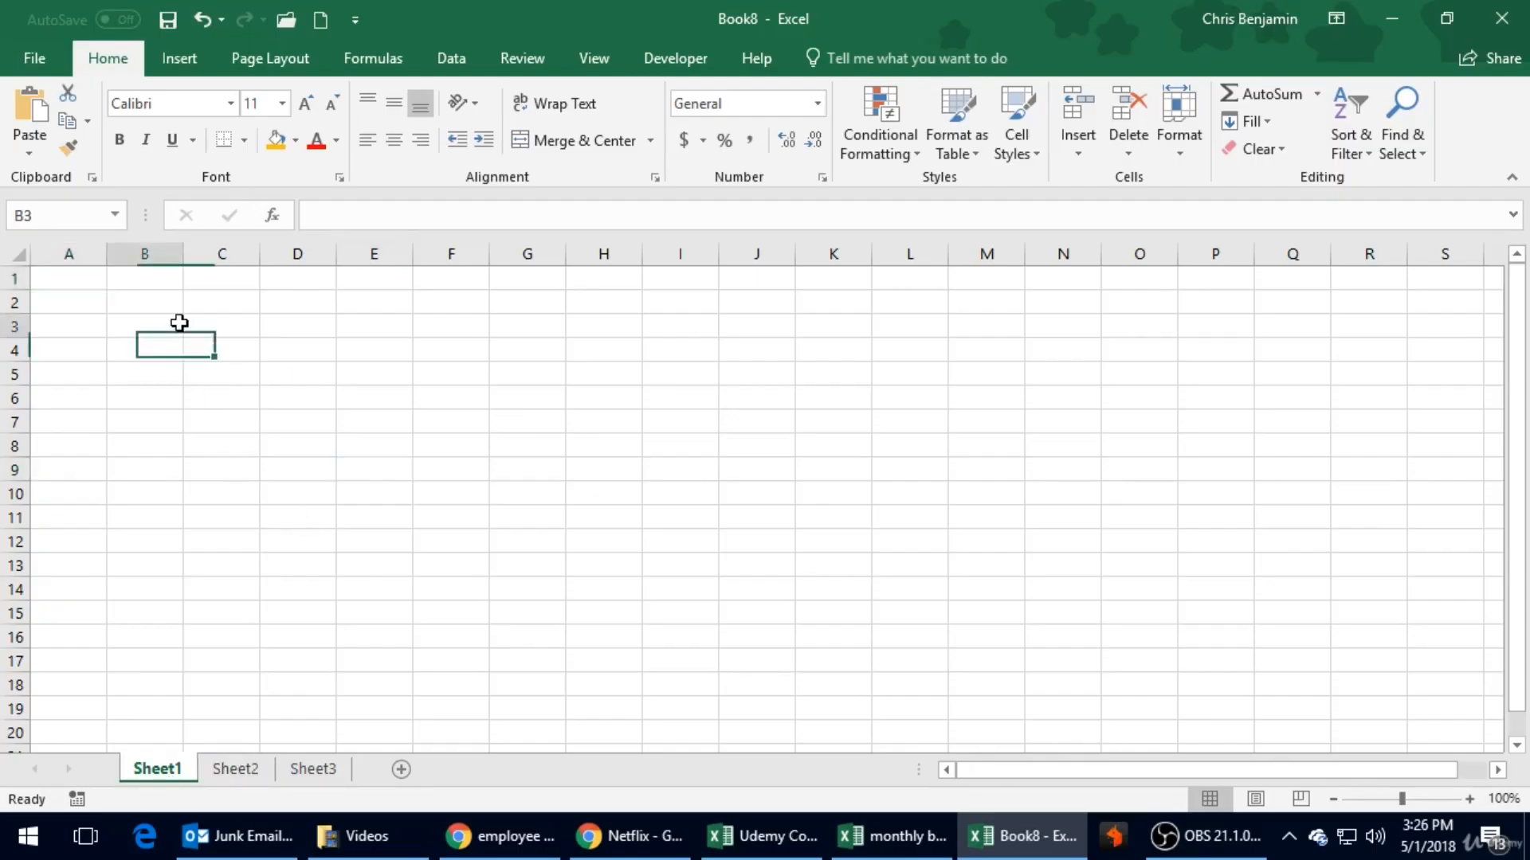
pyautogui.click(204, 396)
pyautogui.click(239, 771)
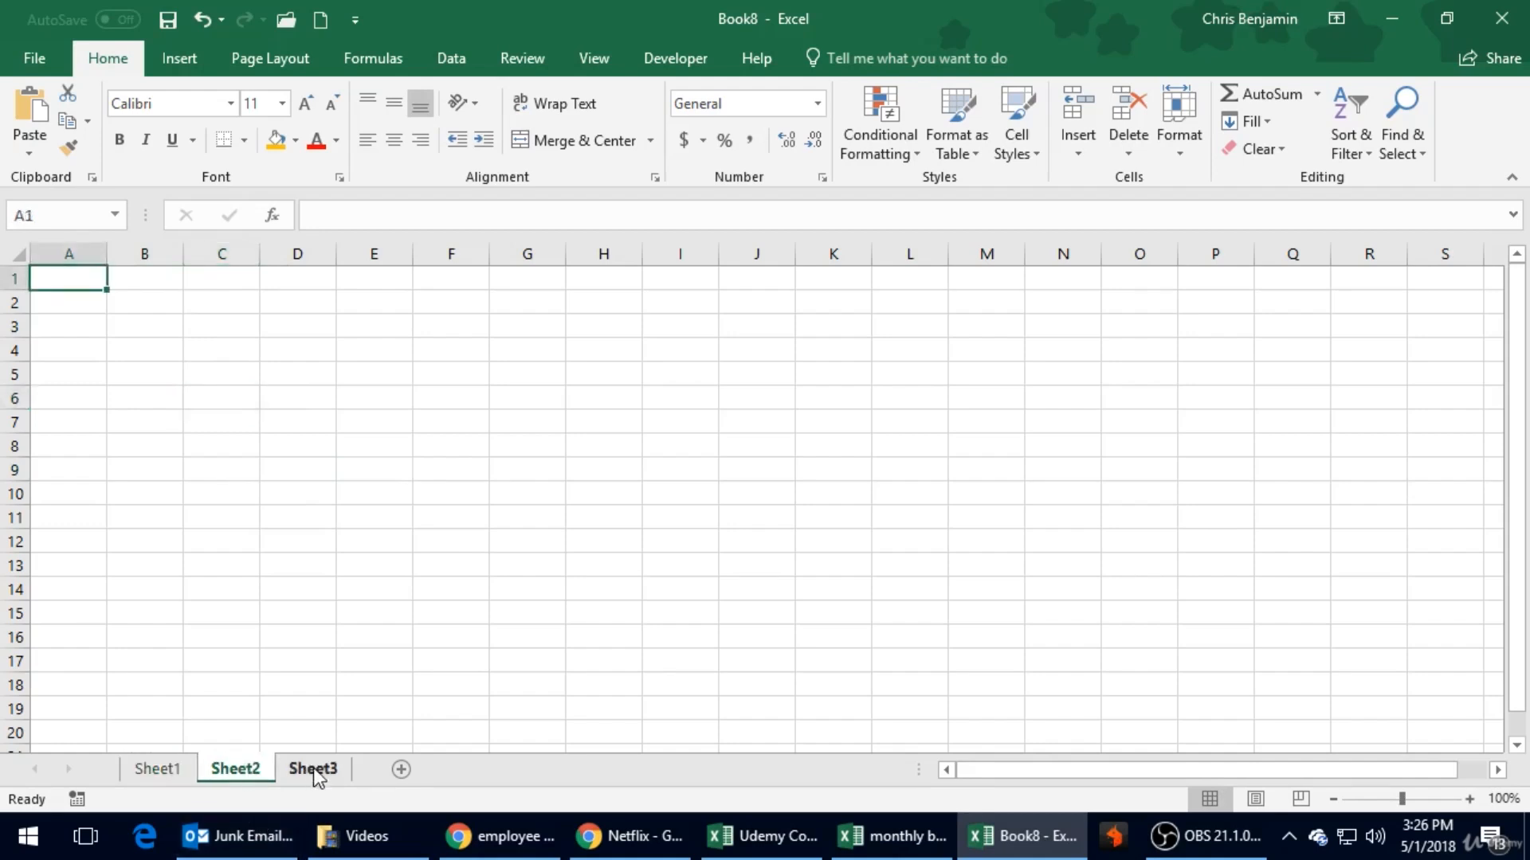
pyautogui.click(313, 771)
pyautogui.click(147, 773)
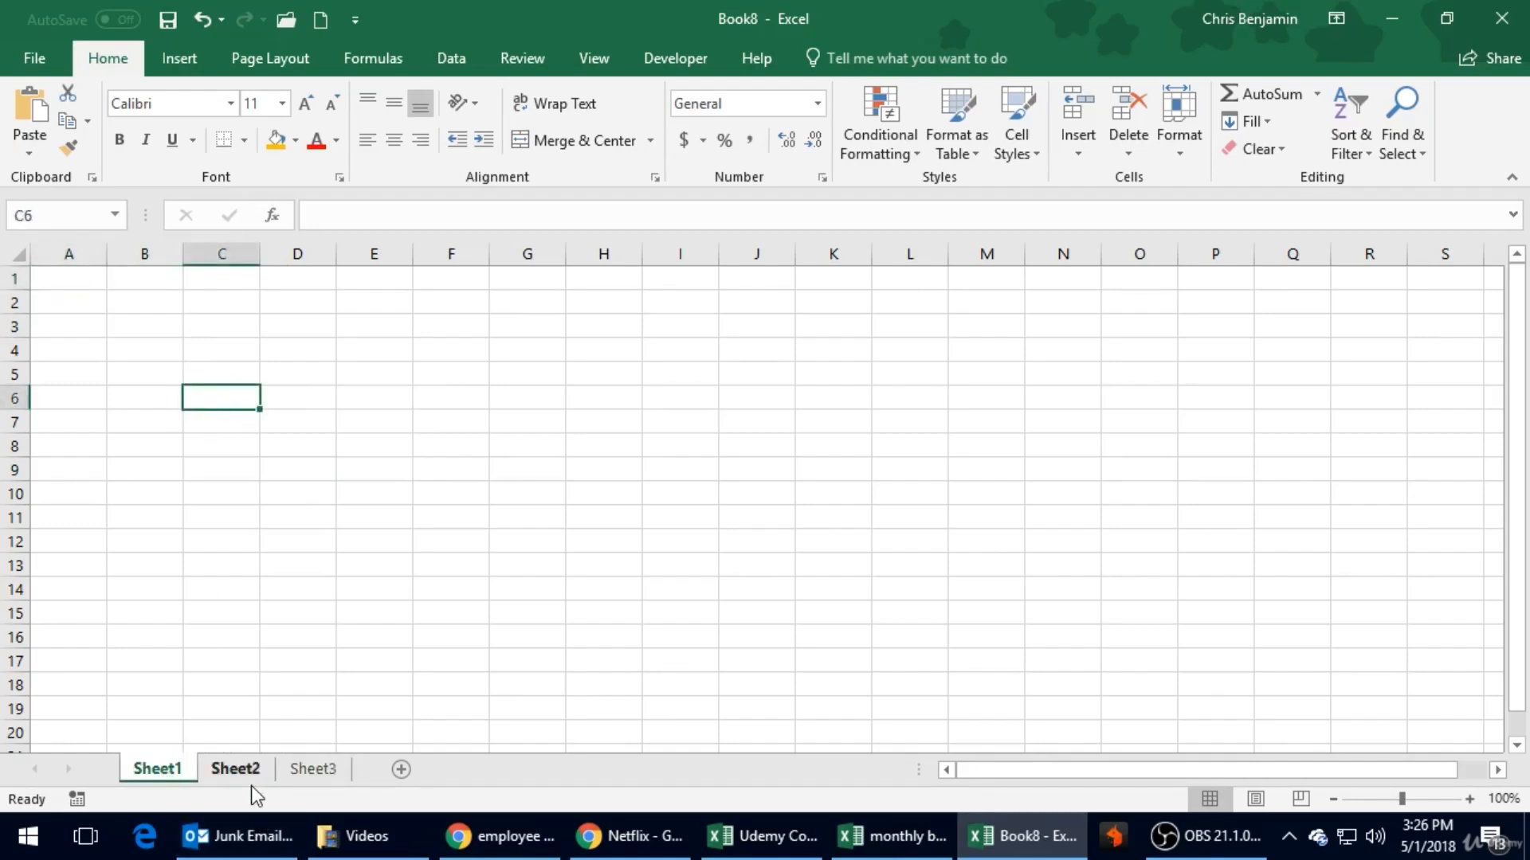
pyautogui.click(255, 771)
pyautogui.click(323, 773)
pyautogui.click(170, 771)
pyautogui.click(270, 390)
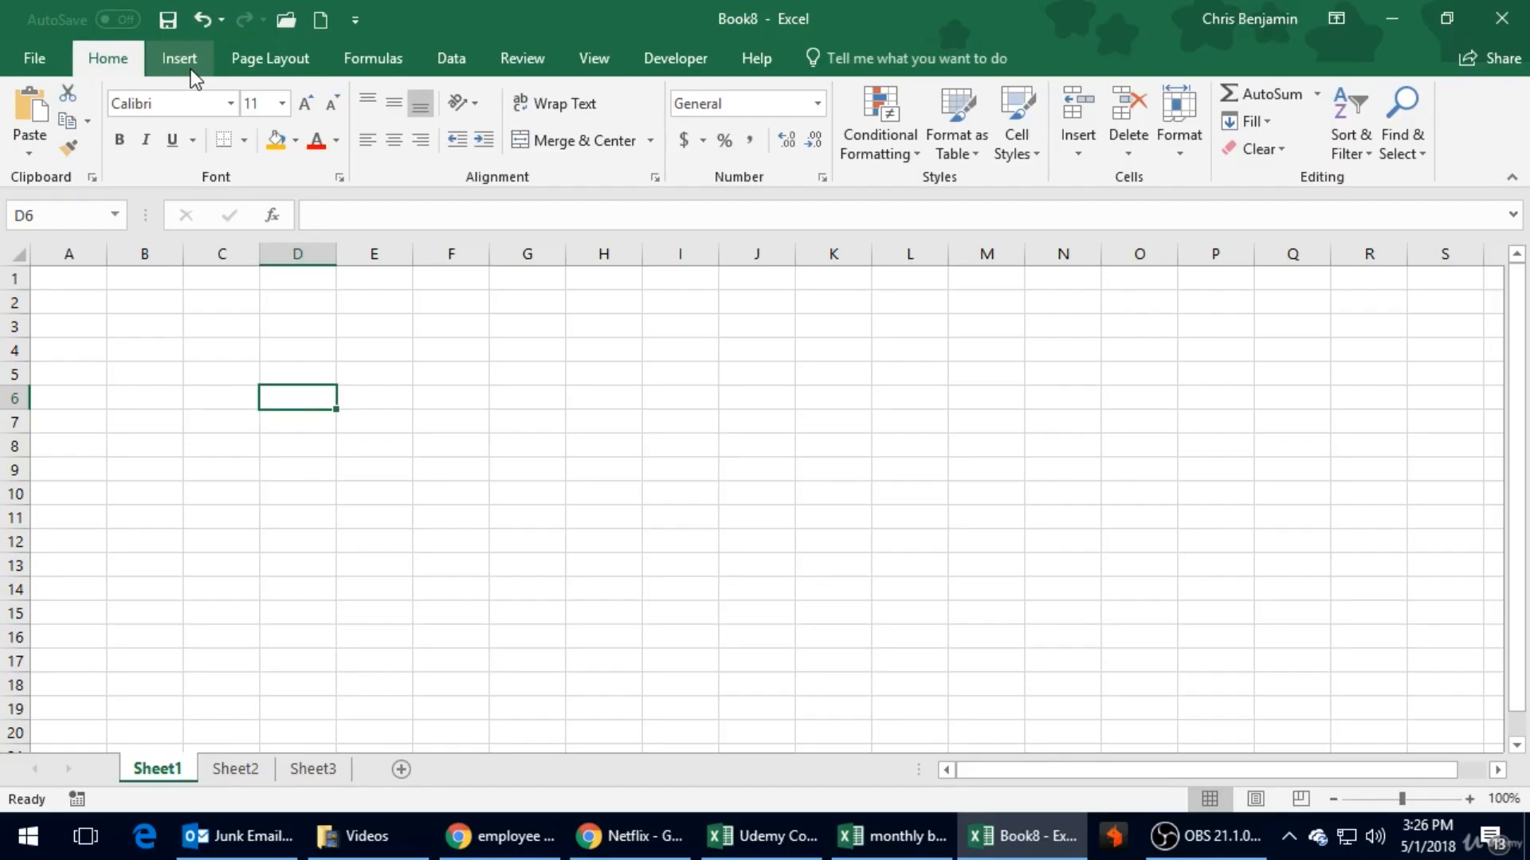
pyautogui.click(331, 333)
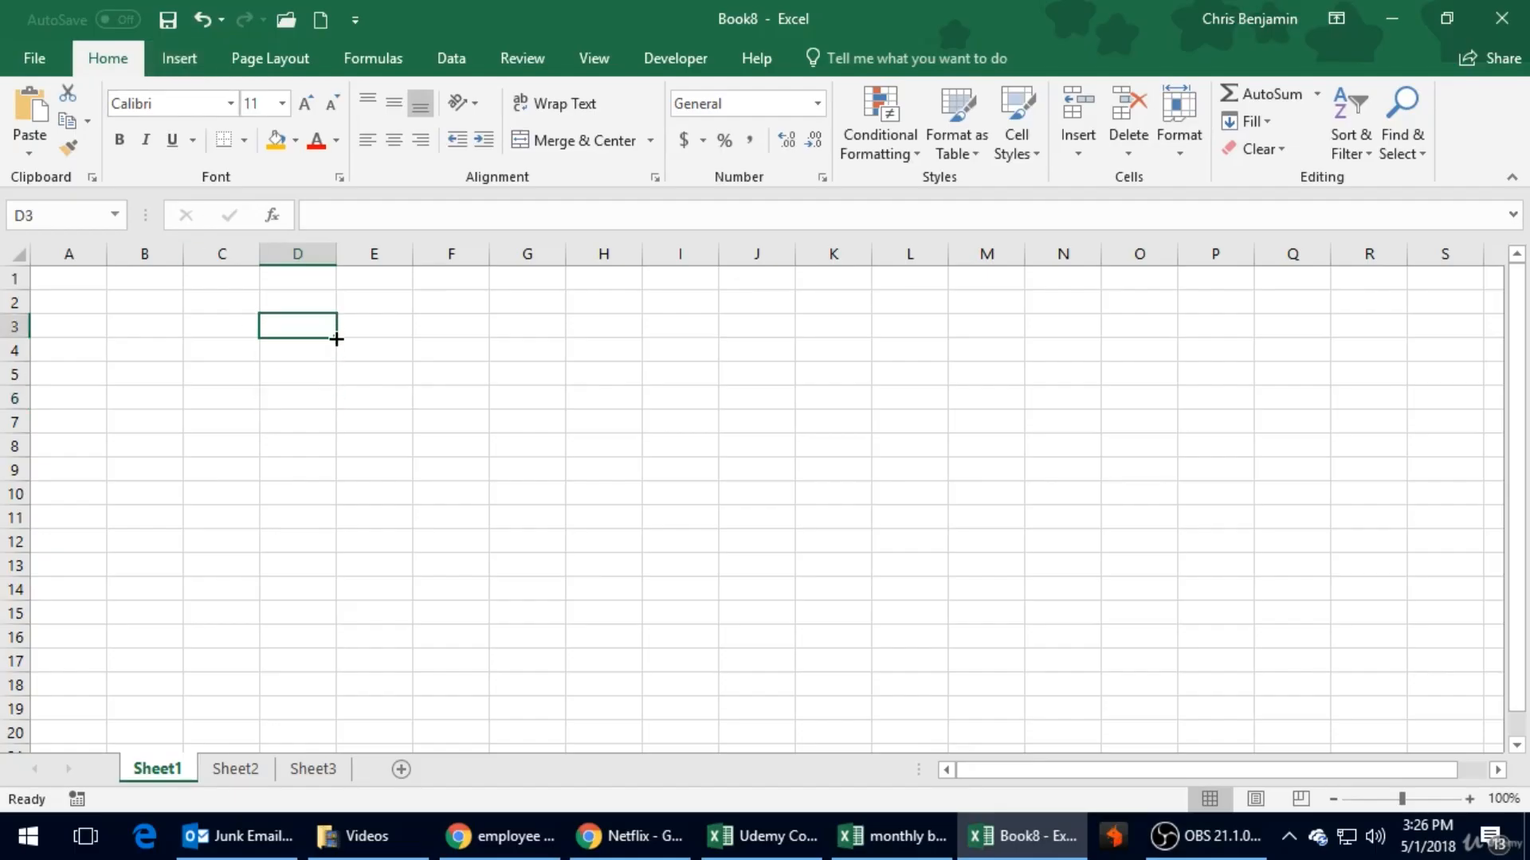
# - Enter the four students' first names down column C, in cells C3 to C6
pyautogui.click(237, 335)
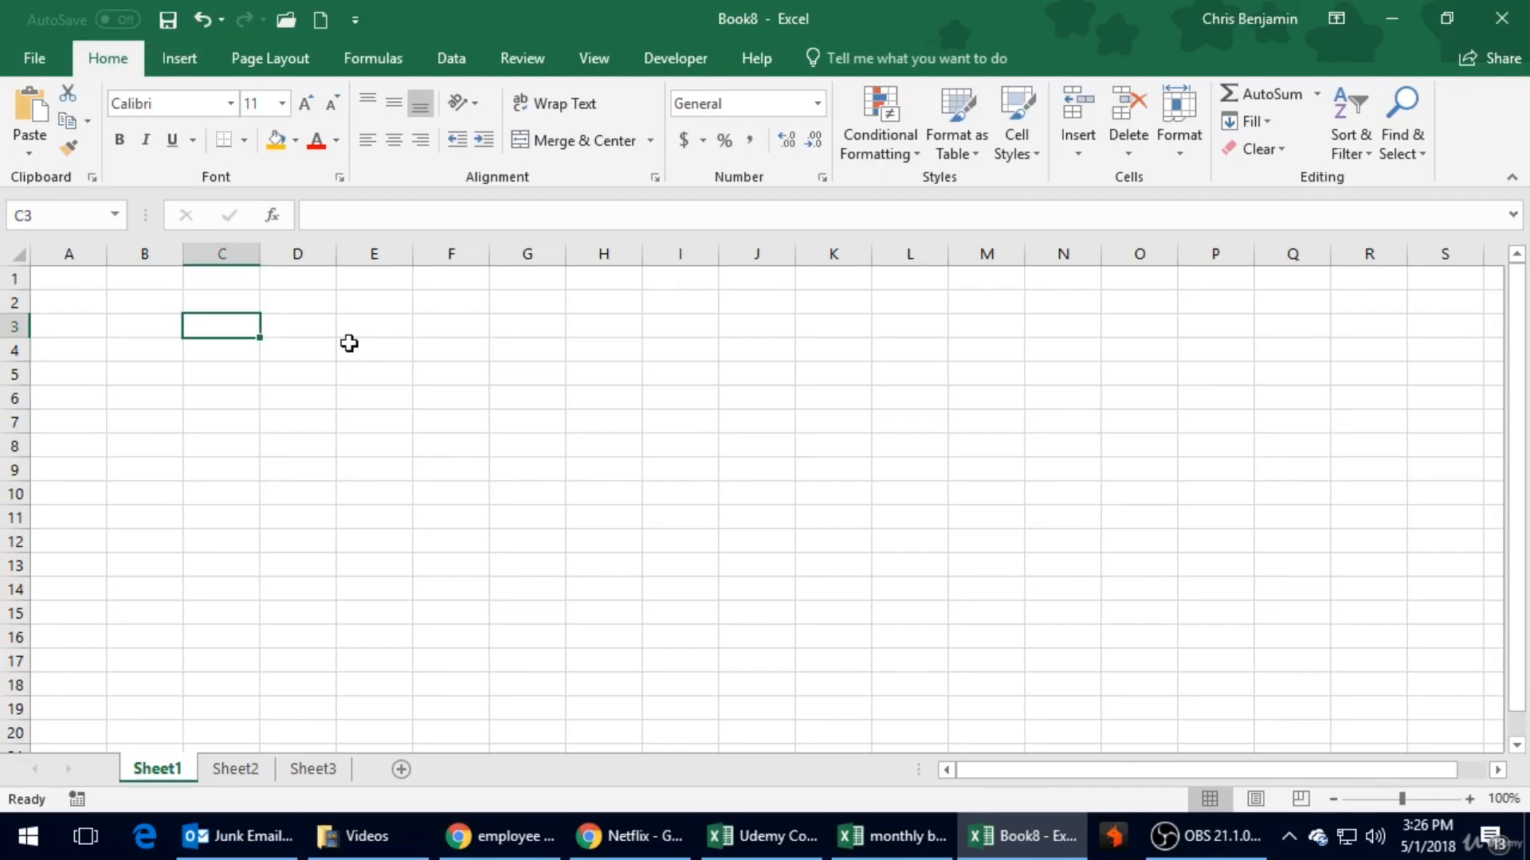
pyautogui.write('Chris')
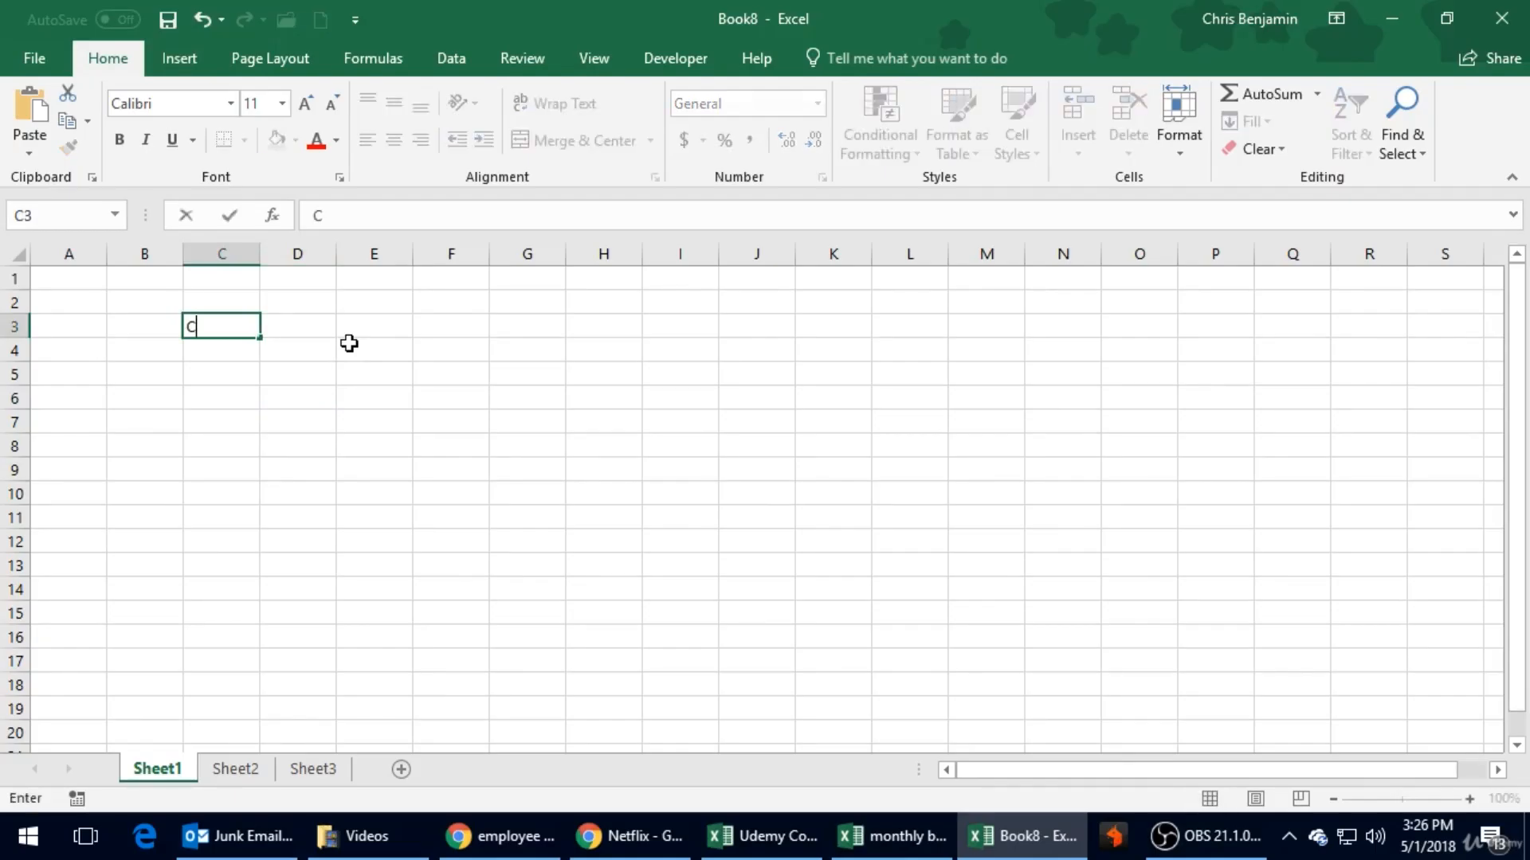
pyautogui.press('Return')
pyautogui.write("Bob'")
pyautogui.press('Return')
pyautogui.press('Up')
pyautogui.write('Bobl')
pyautogui.press('Return')
pyautogui.press('Up')
pyautogui.write('Bob')
pyautogui.press('Return')
pyautogui.write('Julie')
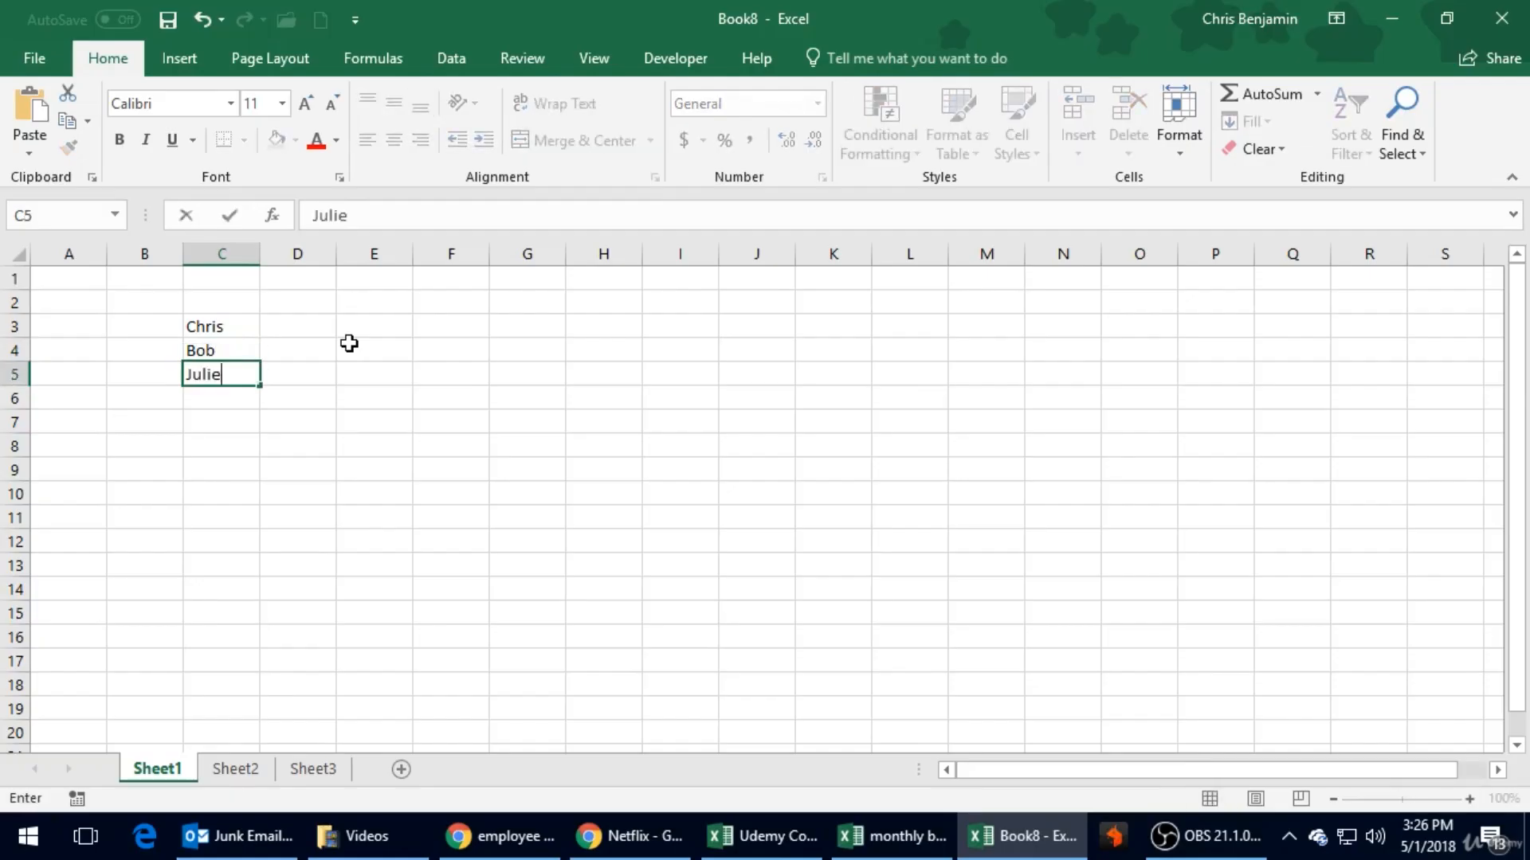
pyautogui.press('Return')
pyautogui.write('Mark')
pyautogui.press('Return')
# - Enter the column headings Test 1, Test 2 and Test 3 in cells D2 to F2
pyautogui.press('Up')
pyautogui.press('Up')
pyautogui.press('Up')
pyautogui.press('Up')
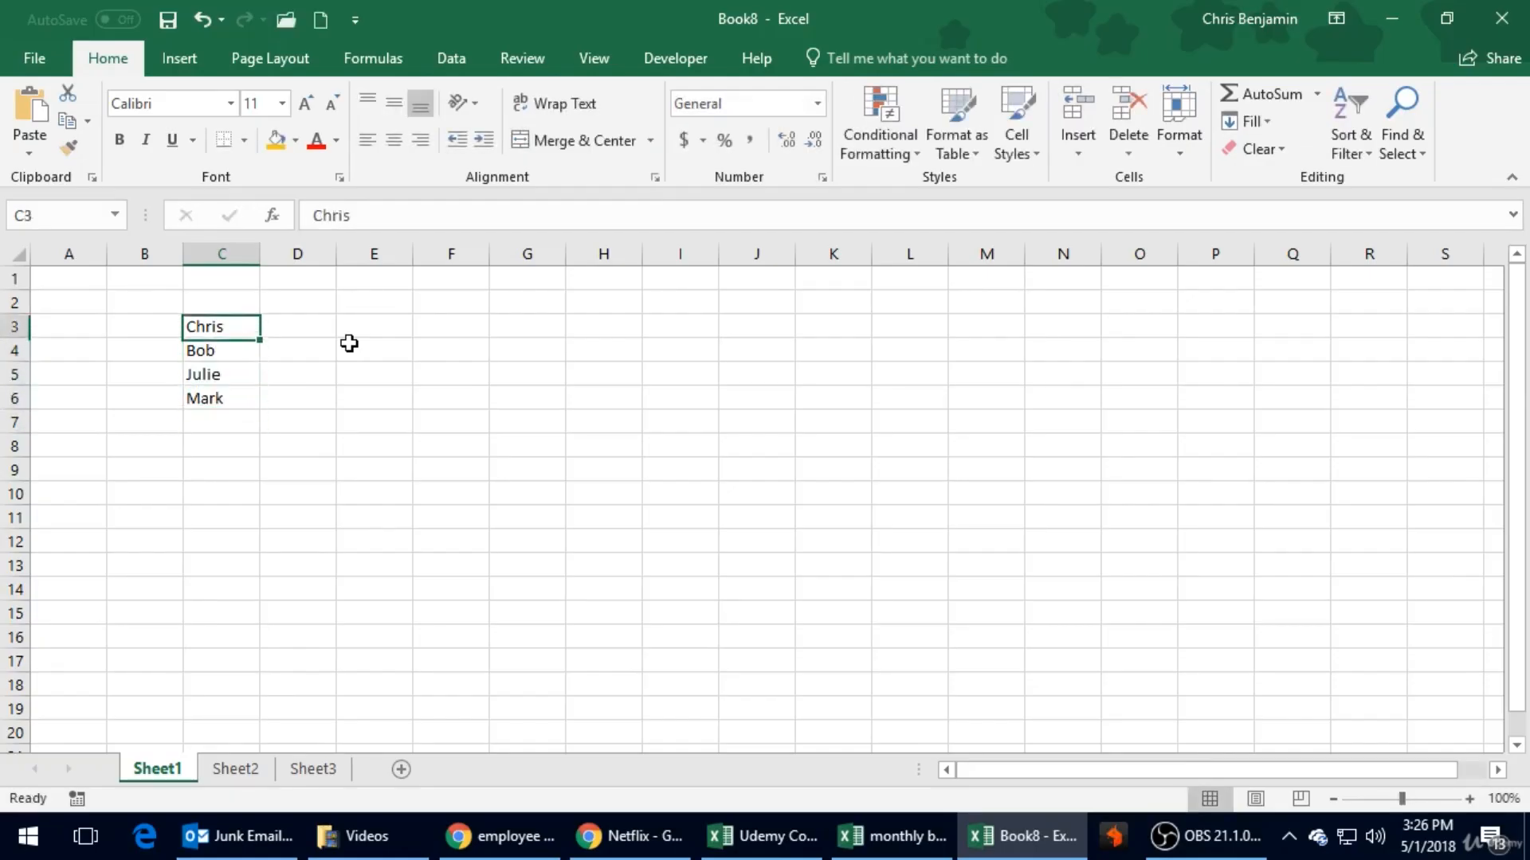
pyautogui.press('Up')
pyautogui.press('Right')
pyautogui.write('Test 1')
pyautogui.press('Right')
pyautogui.write('Test 2')
pyautogui.press('Return')
pyautogui.press('Up')
pyautogui.press('Right')
pyautogui.write('Test 3')
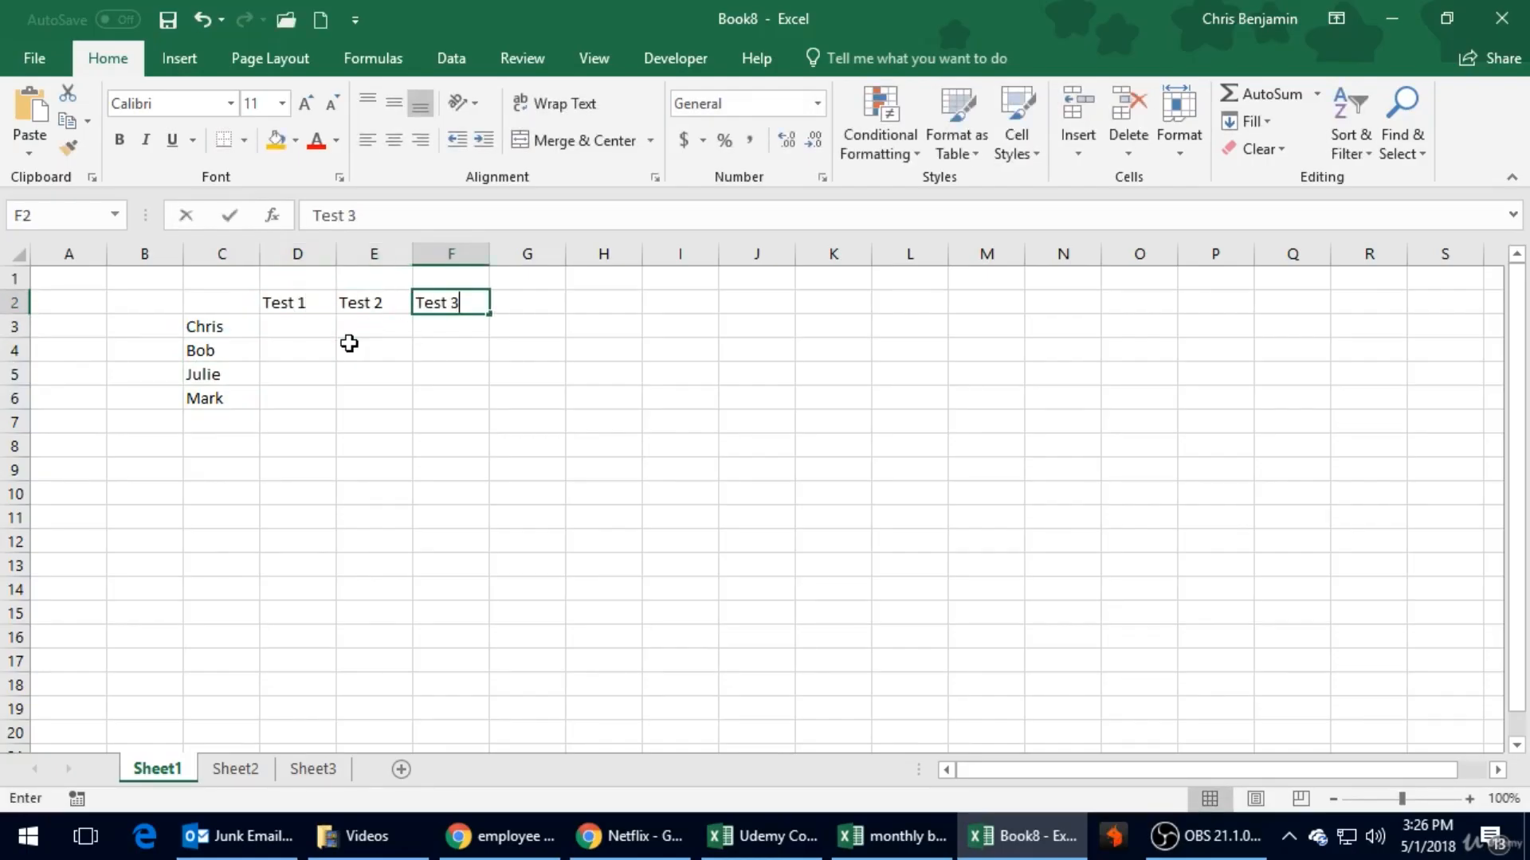
pyautogui.press('Return')
pyautogui.press('Up')
pyautogui.press('Left')
# - Examine how the formula bar shows the contents of name cell C3 and of empty cell D7
pyautogui.press('Left')
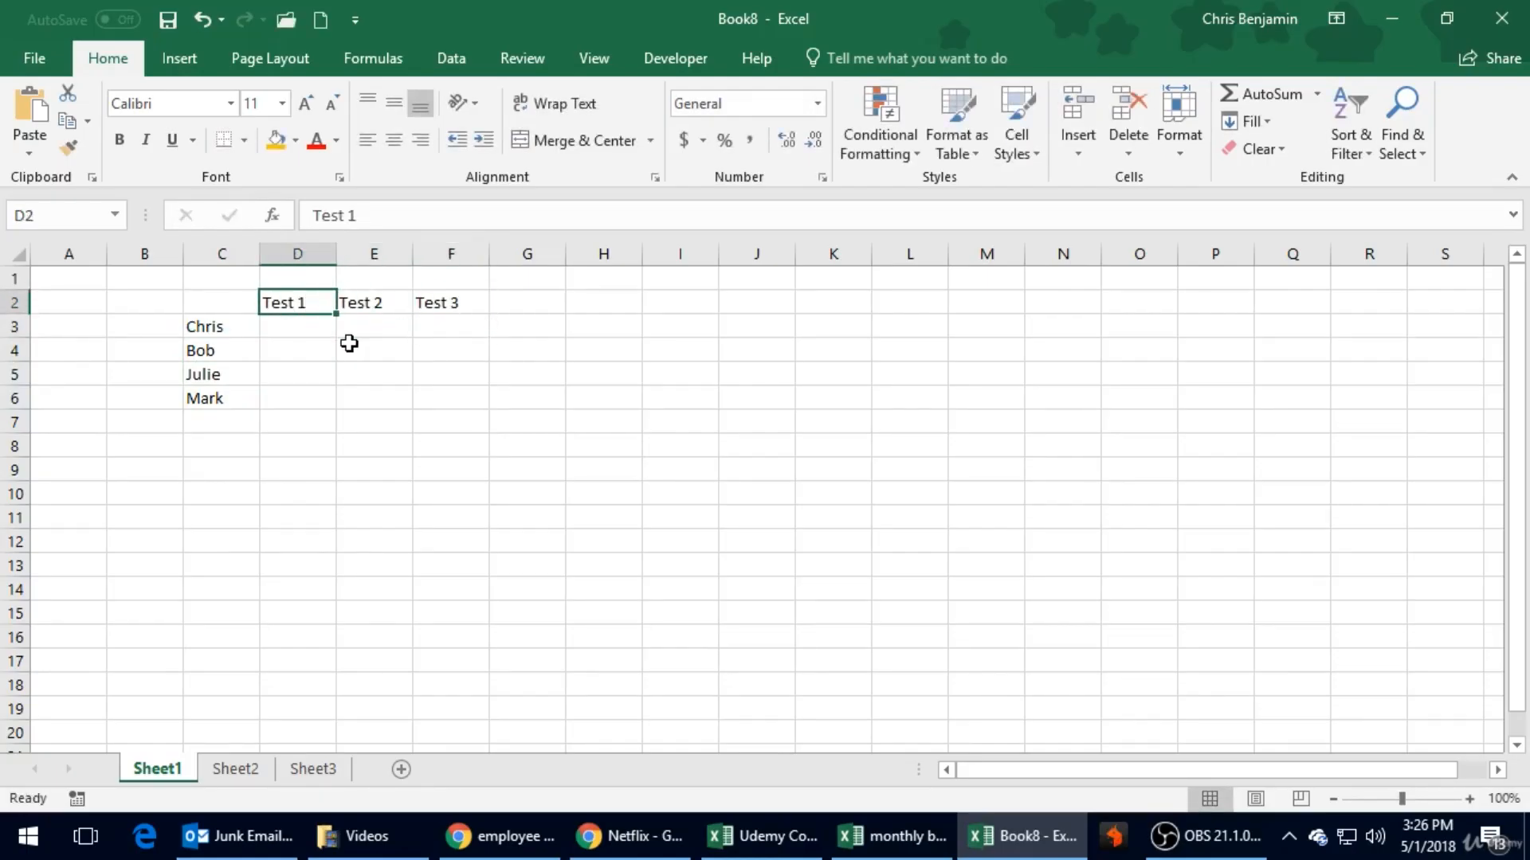
pyautogui.press('Down')
pyautogui.press('Down')
pyautogui.press('Left')
pyautogui.press('Up')
pyautogui.press('Up')
pyautogui.press('Right')
pyautogui.press('Down')
pyautogui.press('Down')
pyautogui.press('Down')
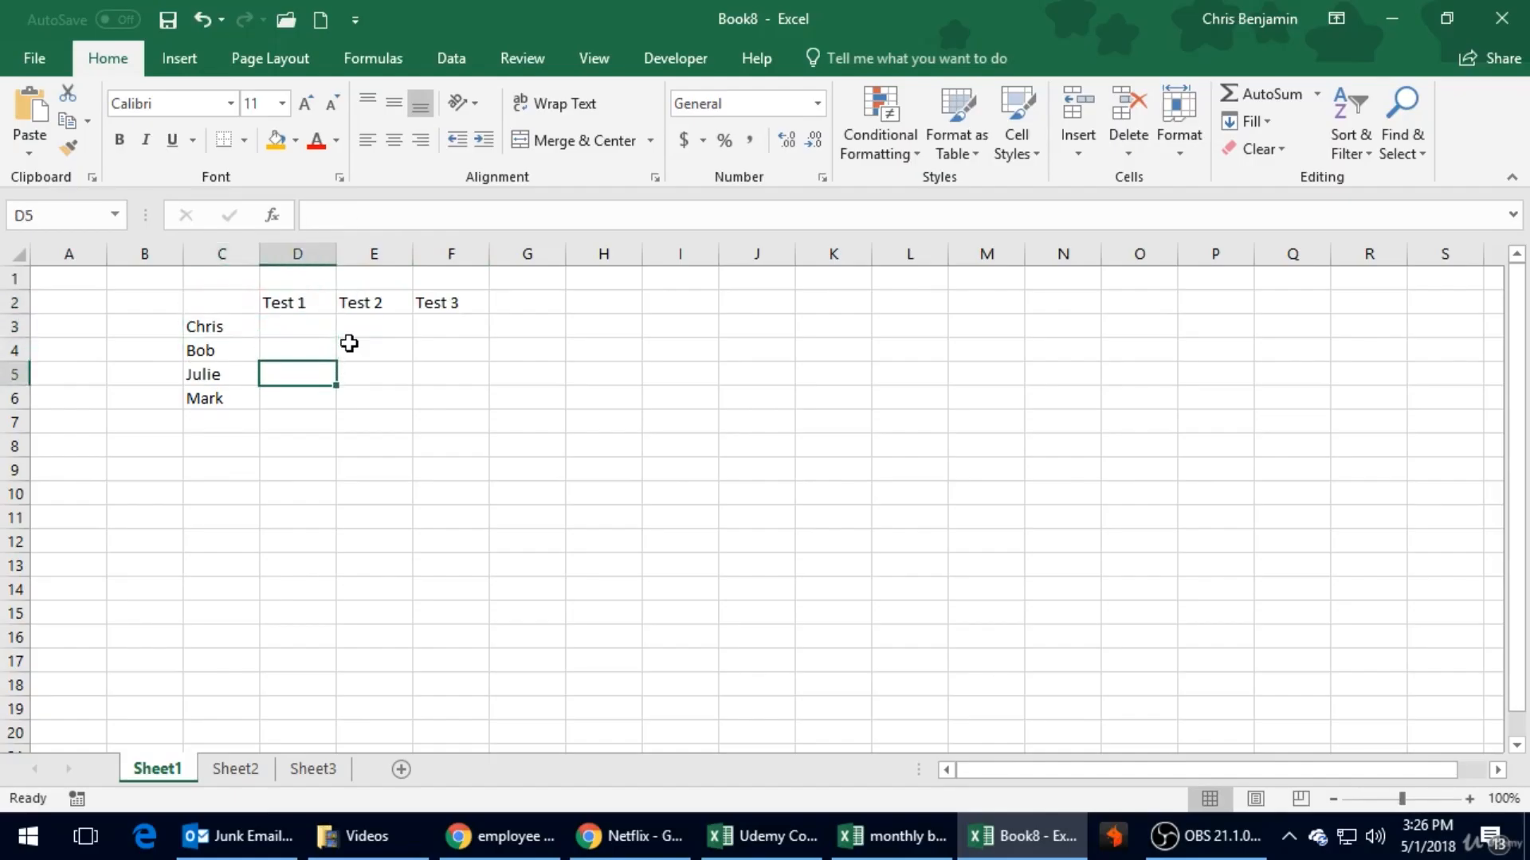
pyautogui.press('Up')
pyautogui.press('Up')
pyautogui.press('Left')
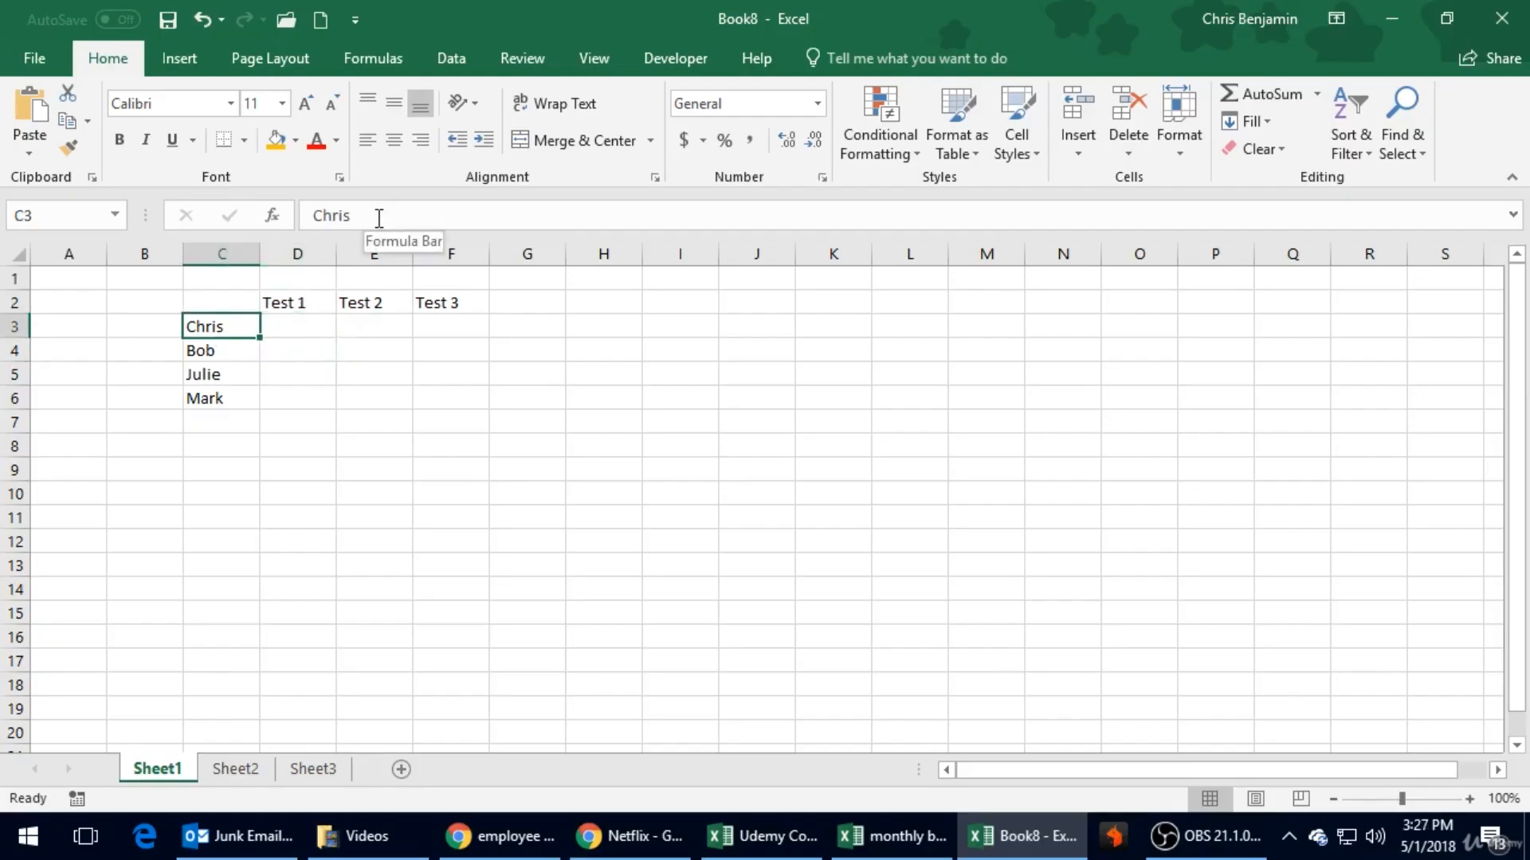
pyautogui.click(278, 420)
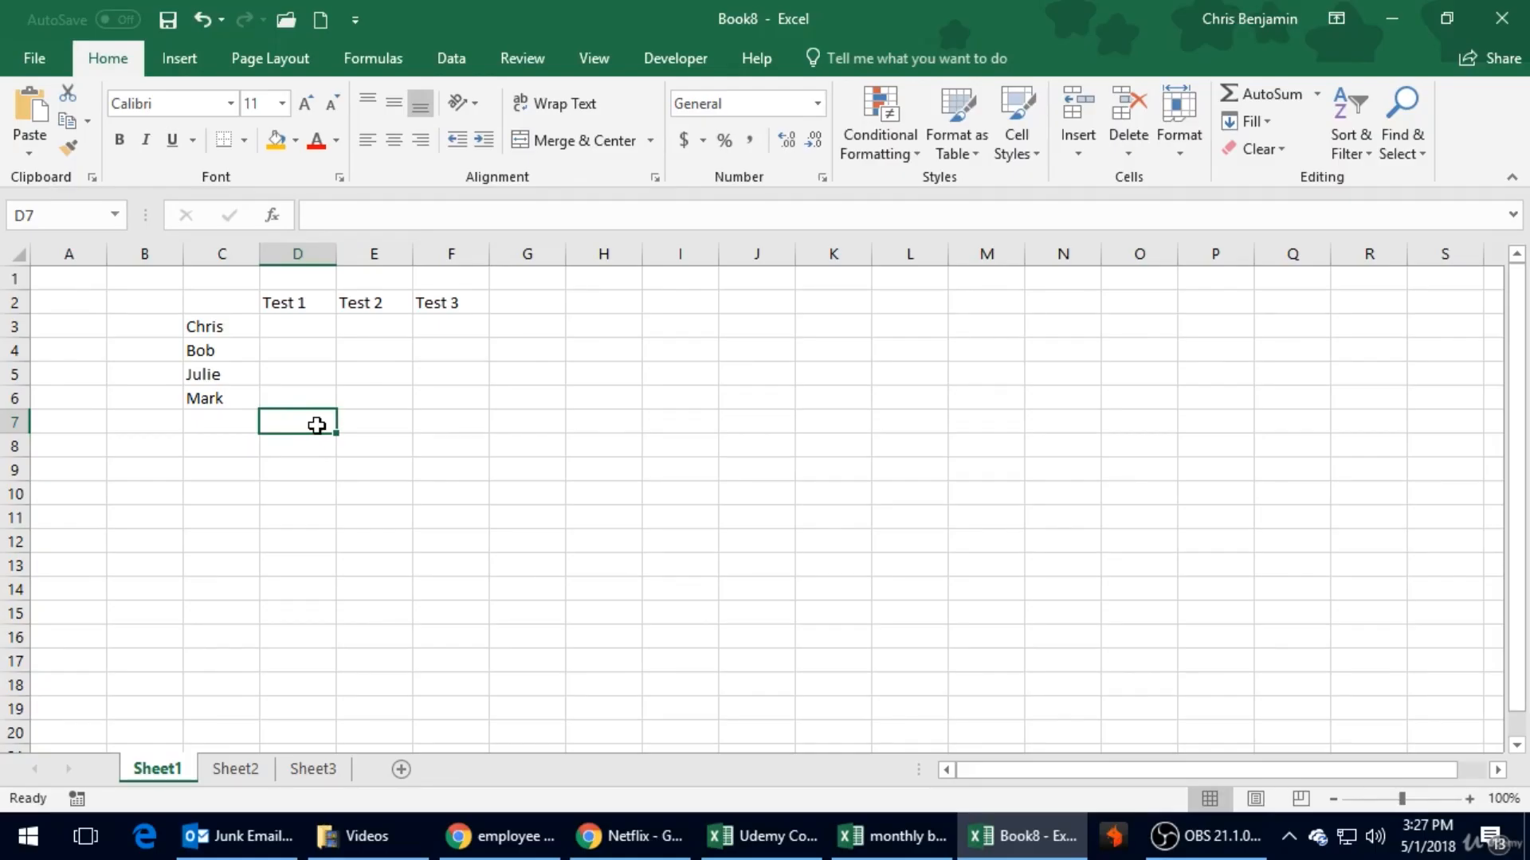
pyautogui.click(461, 212)
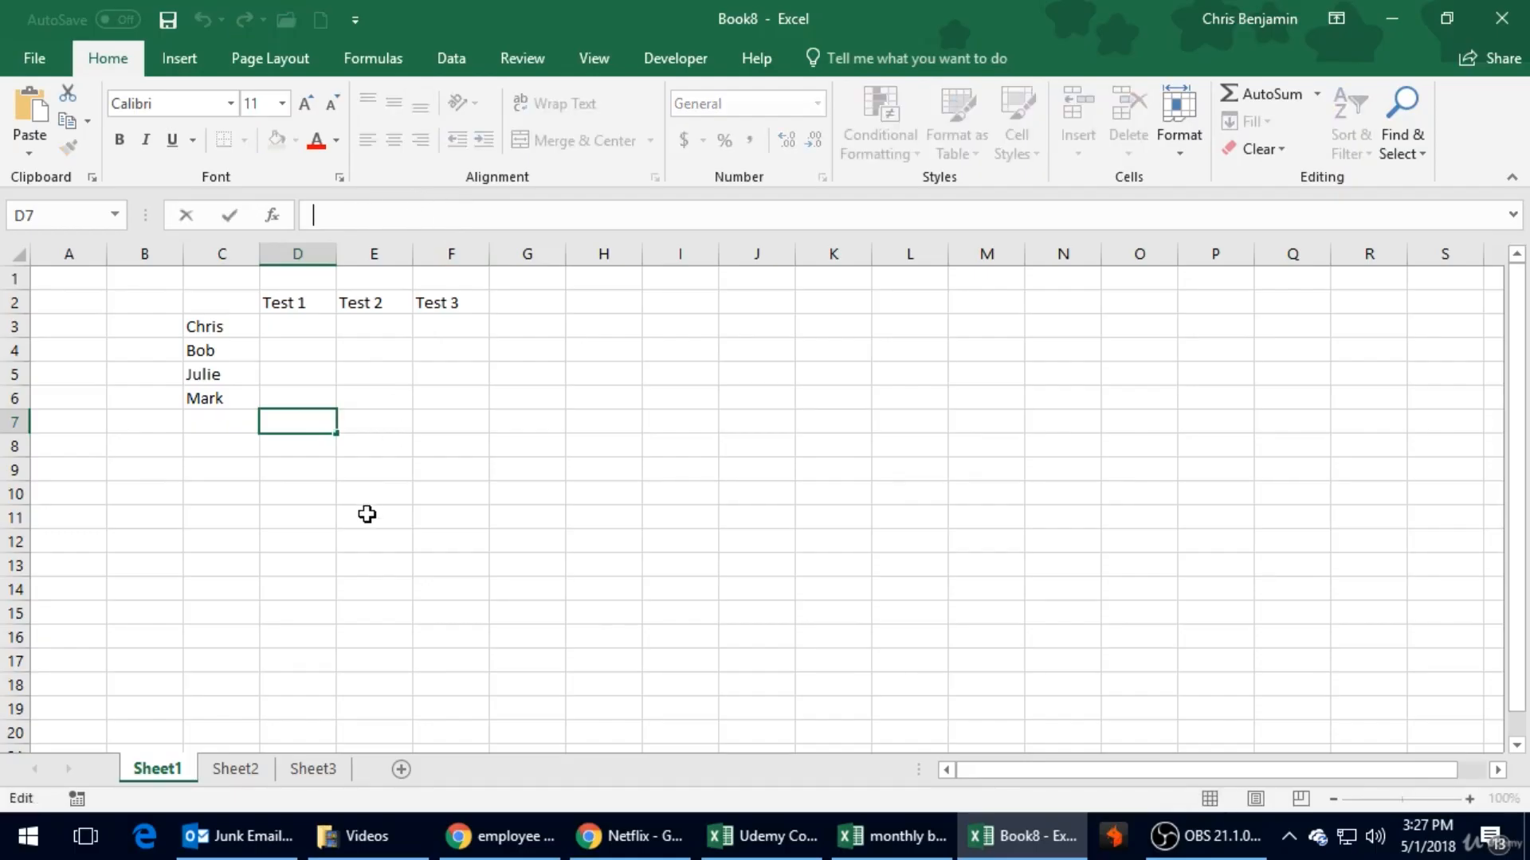
# - Enter the first student's scores 79, 85 and 97 for Tests 1 to 3 in cells D3 to F3
pyautogui.click(295, 342)
pyautogui.click(299, 329)
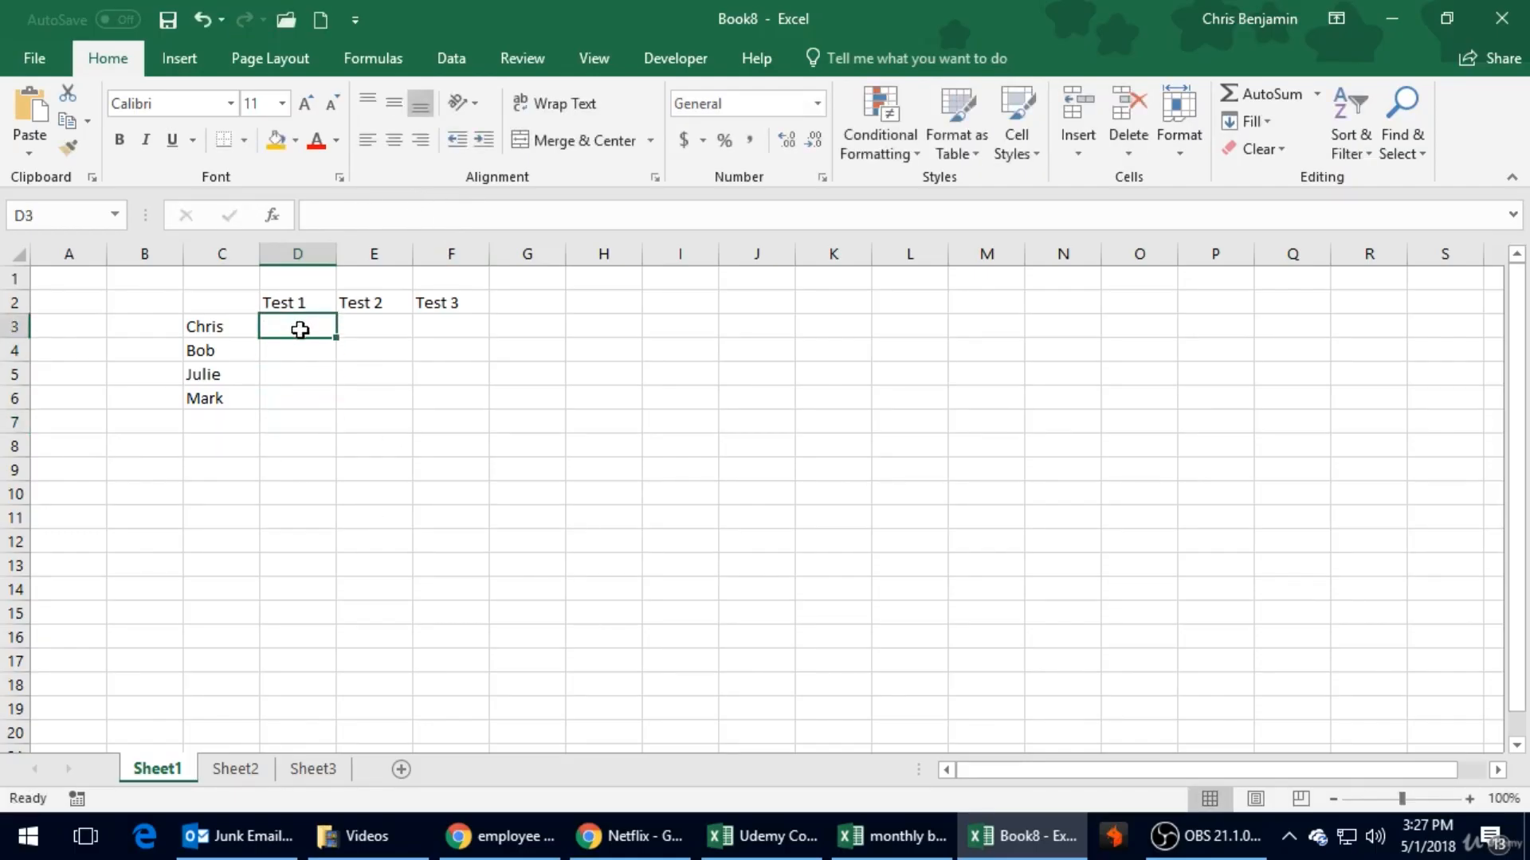
pyautogui.write('79')
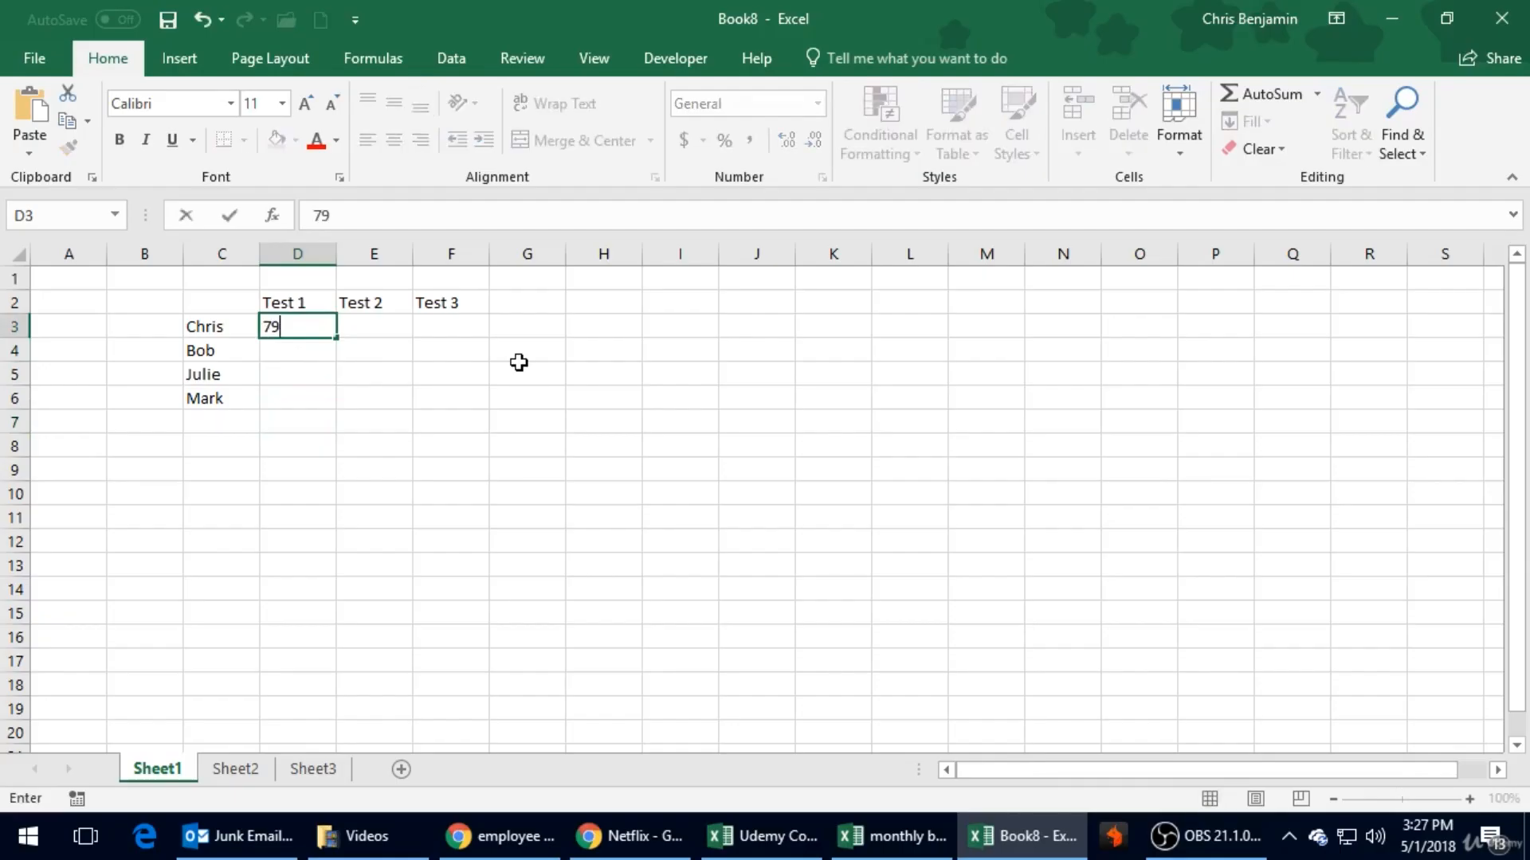
pyautogui.press('Tab')
pyautogui.write('85')
pyautogui.press('Tab')
pyautogui.write('97')
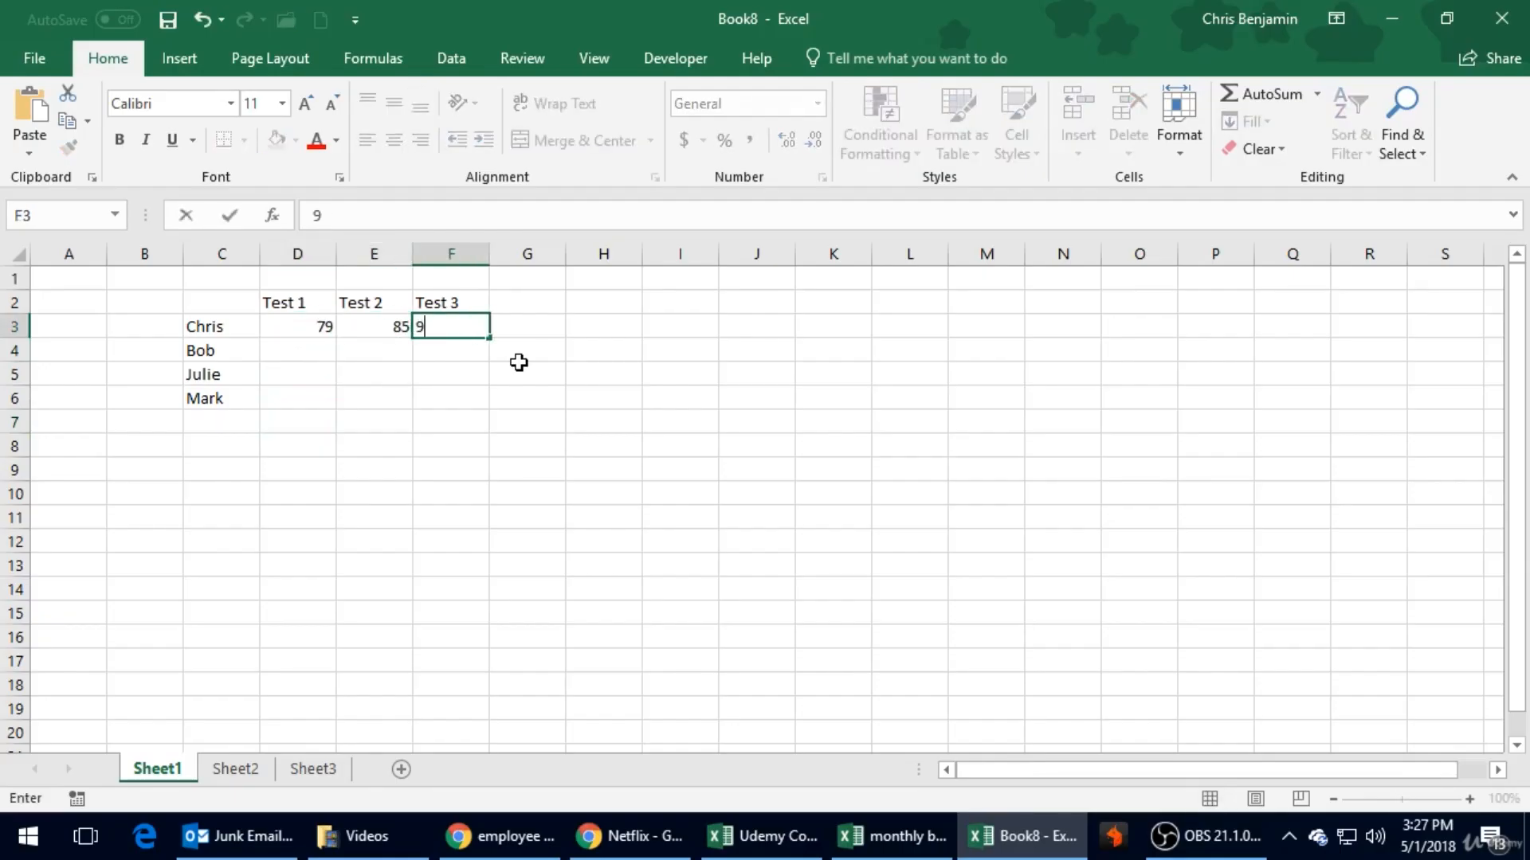
pyautogui.press('Return')
# - Enter the second student's scores 85, 78 and 86 for Tests 1 to 3 in cells D4 to F4
pyautogui.write('8')
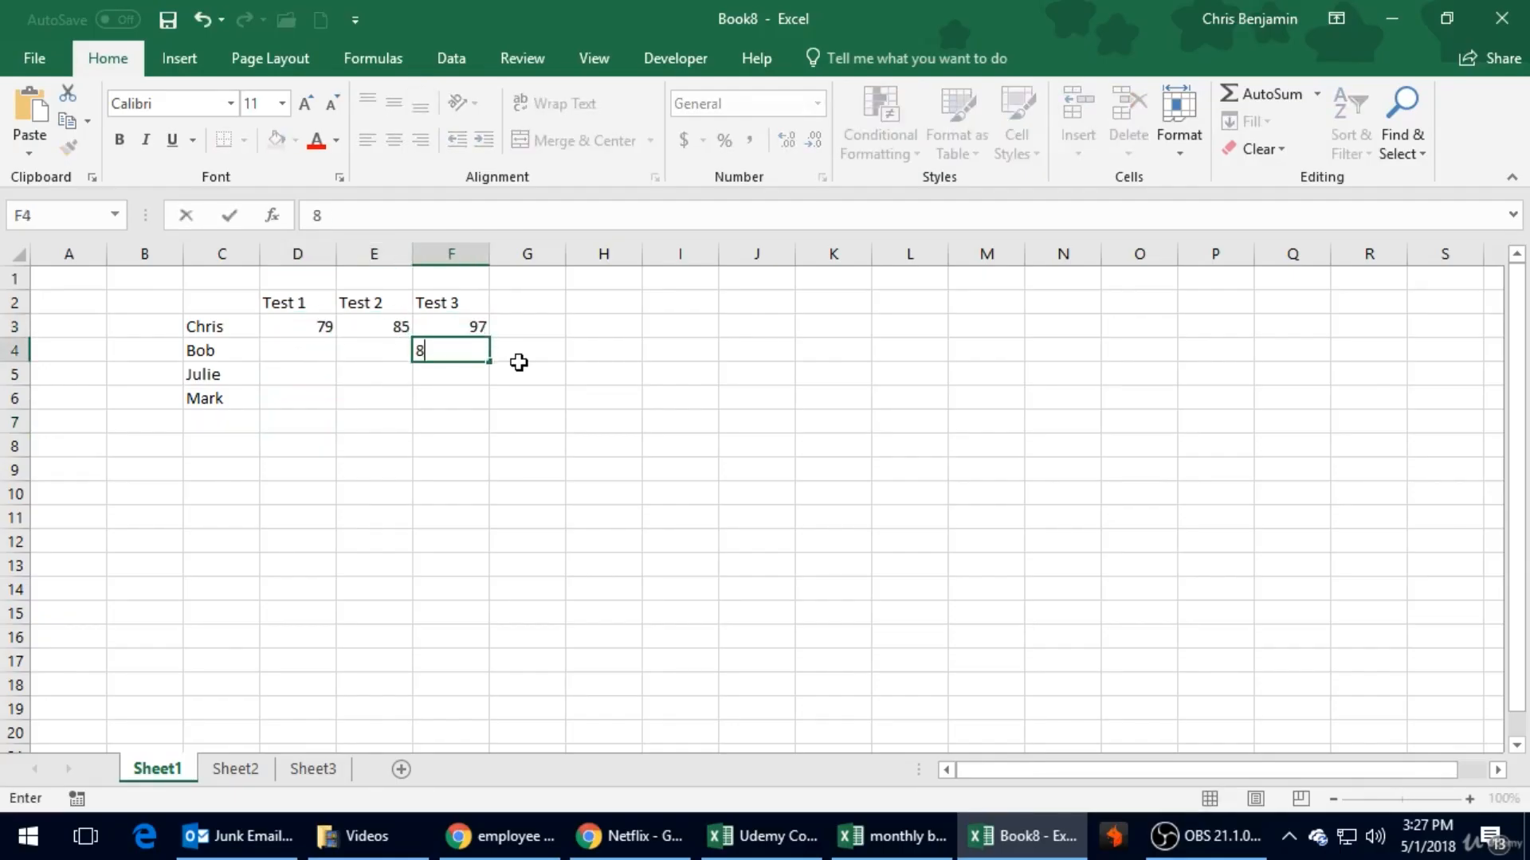
pyautogui.write('6')
pyautogui.press('Left')
pyautogui.write('78')
pyautogui.press('Return')
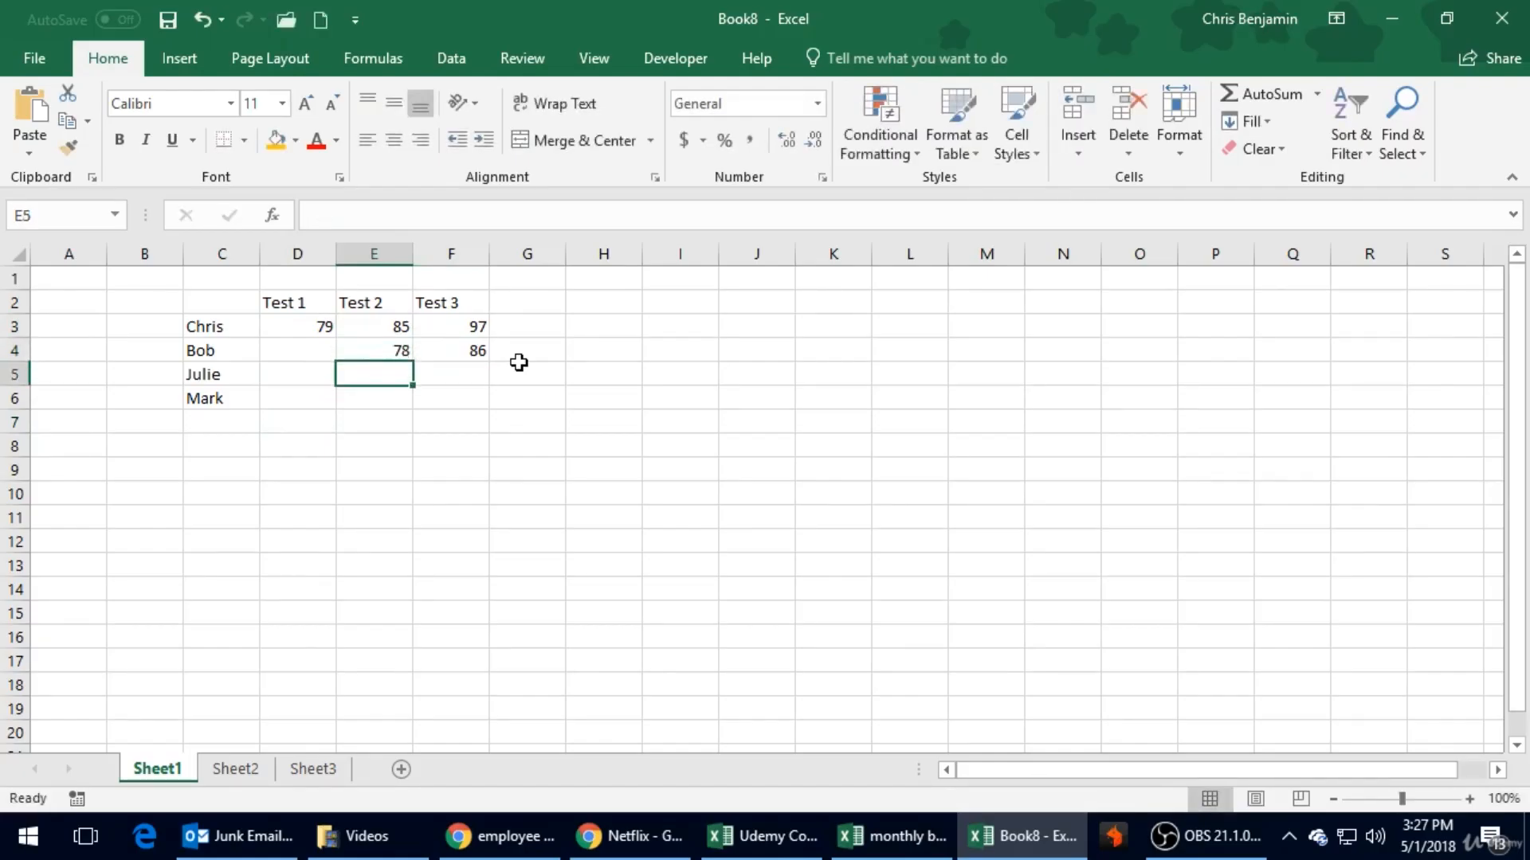
pyautogui.press('Up')
pyautogui.press('Left')
pyautogui.write('15')
pyautogui.press('BackSpace')
pyautogui.press('BackSpace')
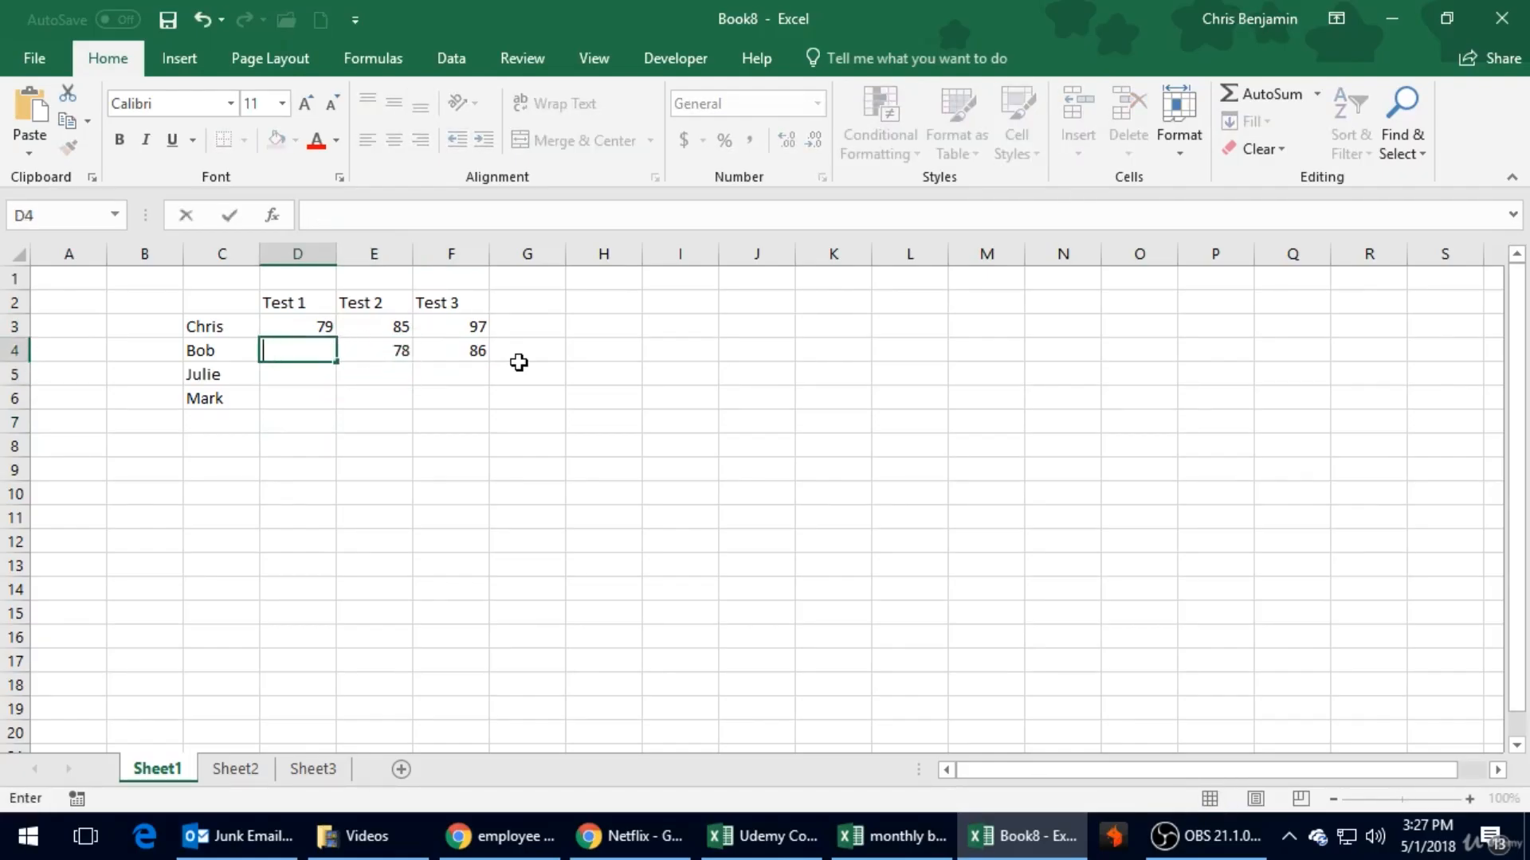
pyautogui.write('85')
pyautogui.press('Return')
# - Enter the third student's scores 67, 85 and 75 for Tests 1 to 3 in cells D5 to F5
pyautogui.write('67')
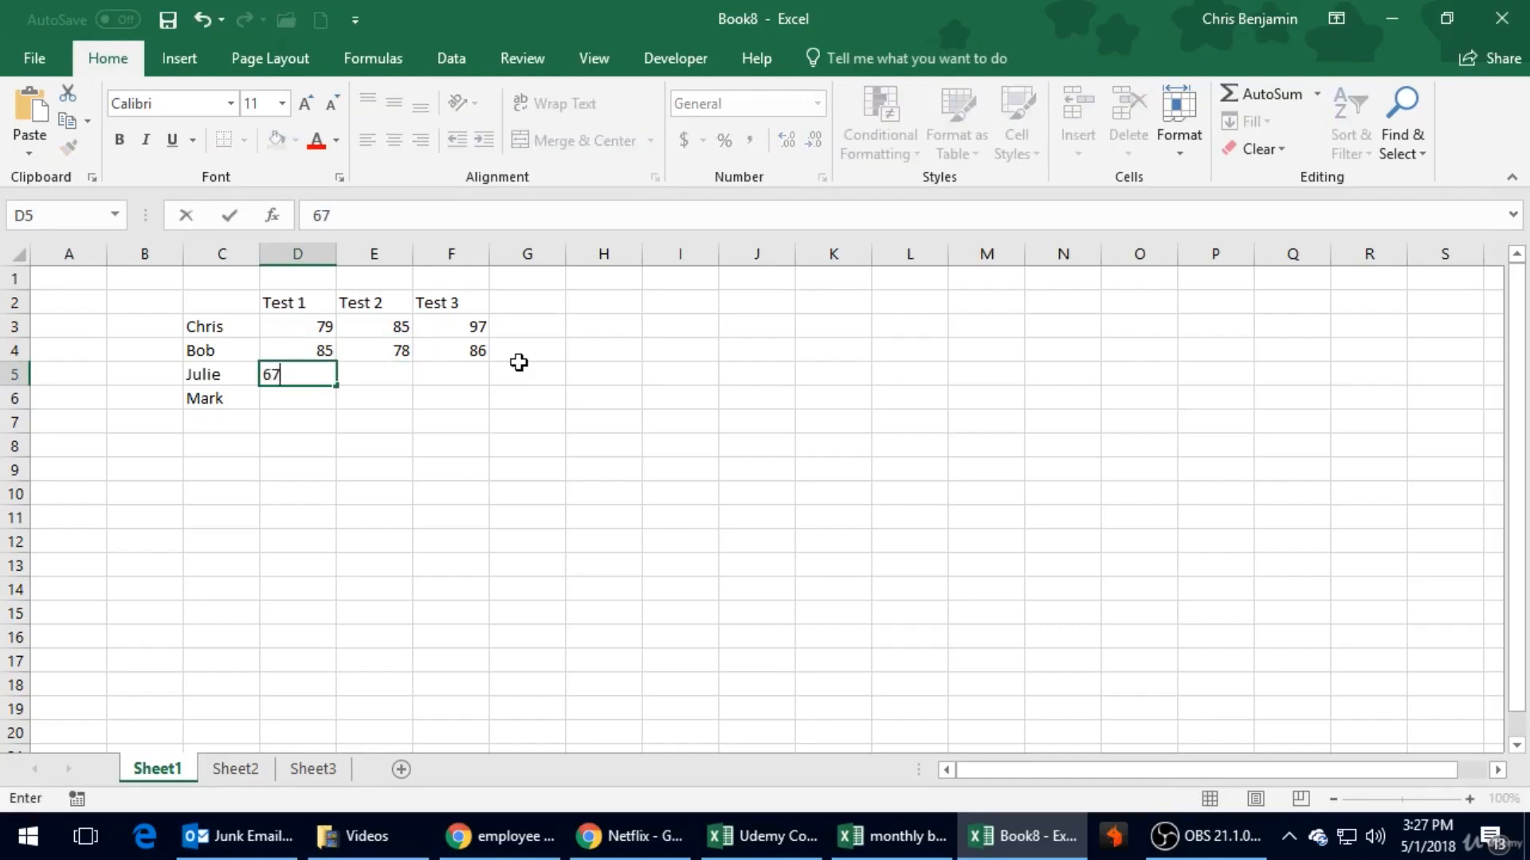
pyautogui.press('Right')
pyautogui.write('85')
pyautogui.press('Right')
pyautogui.write('75')
pyautogui.press('Return')
# - Enter the fourth student's scores 91, 92 and 100 for Tests 1 to 3 in cells D6 to F6
pyautogui.write('100')
pyautogui.press('Left')
pyautogui.write('92')
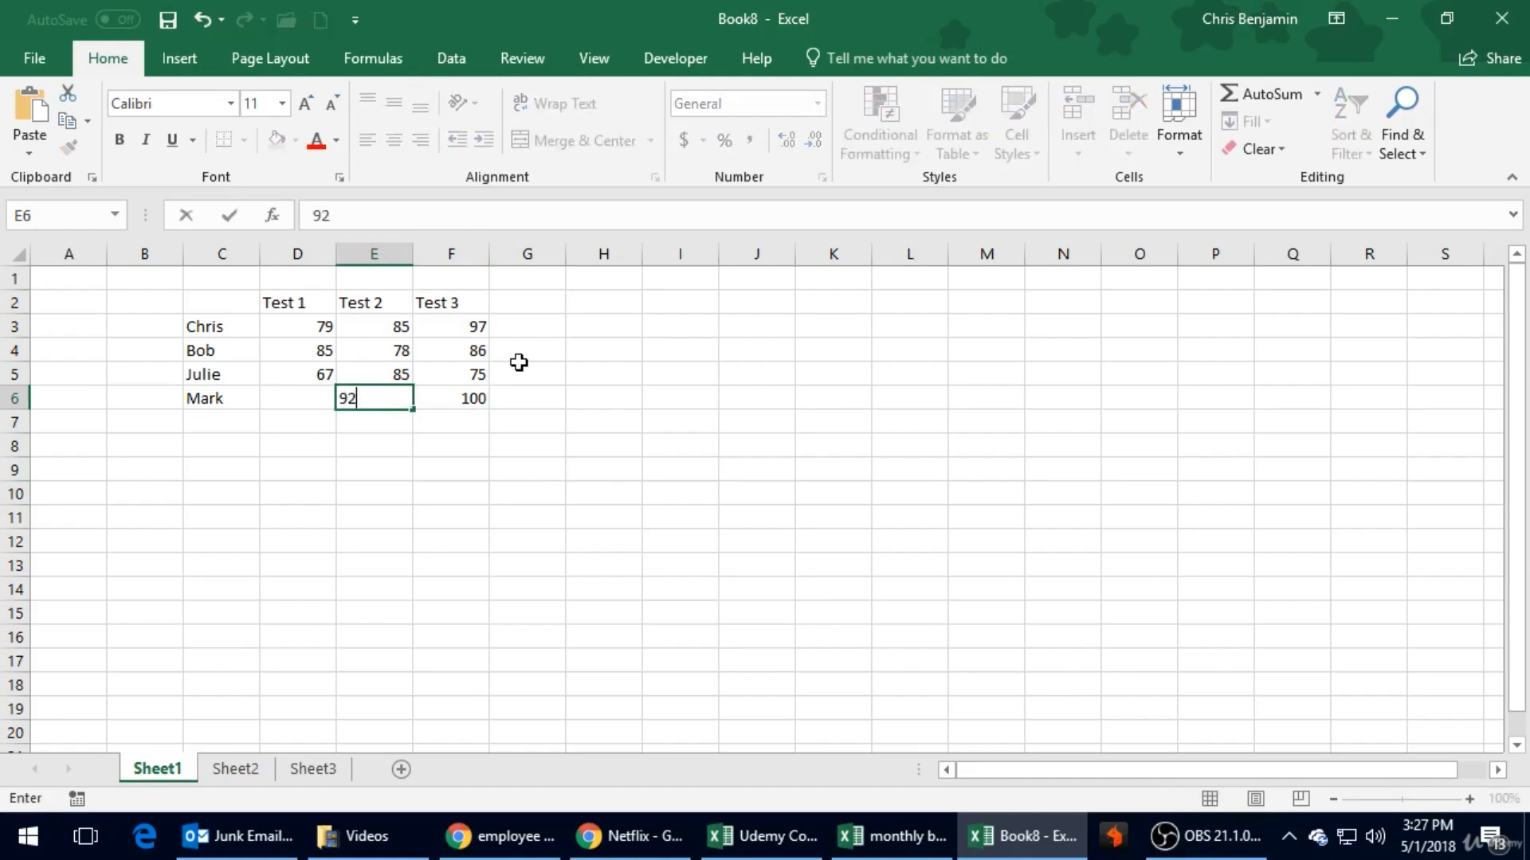
pyautogui.press('Left')
pyautogui.write('91')
pyautogui.press('Return')
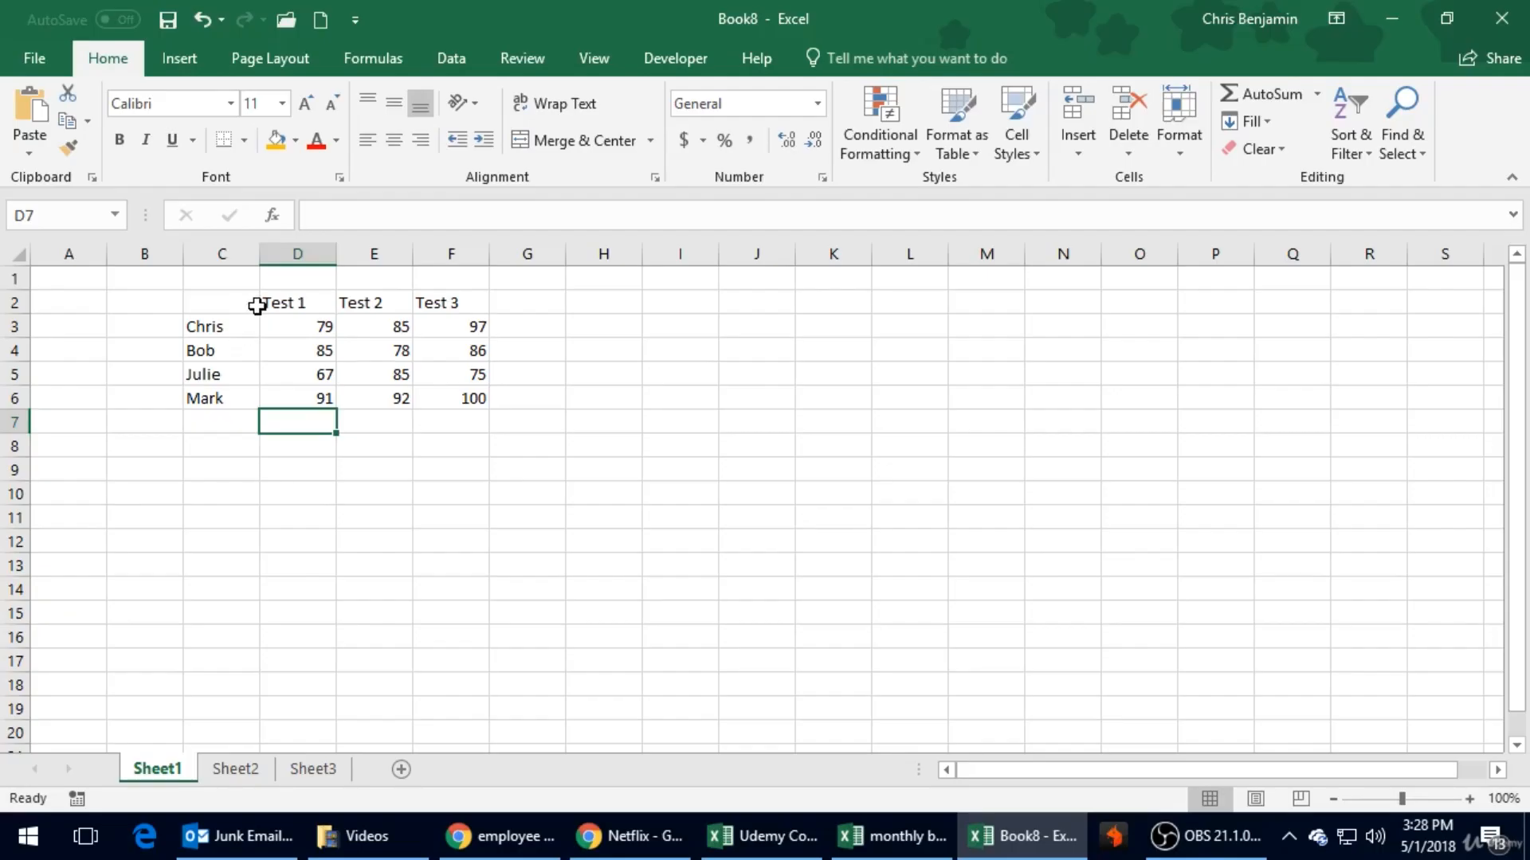
# - Try out selecting single cells and the heading range C2:F2, clearing the selection each time
pyautogui.moveTo(223, 306); pyautogui.dragTo(454, 304)
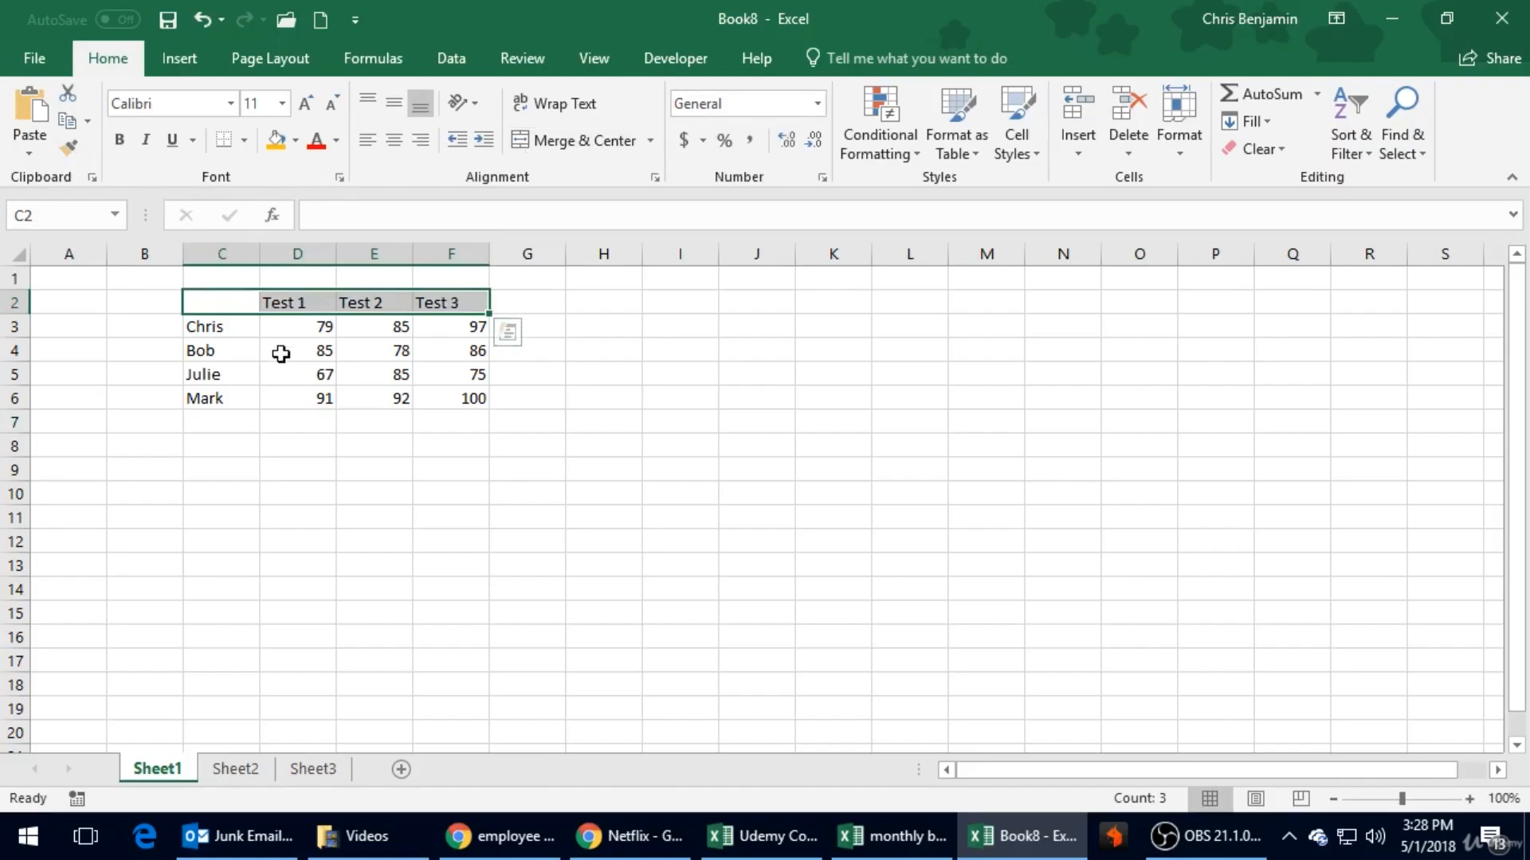
pyautogui.click(276, 419)
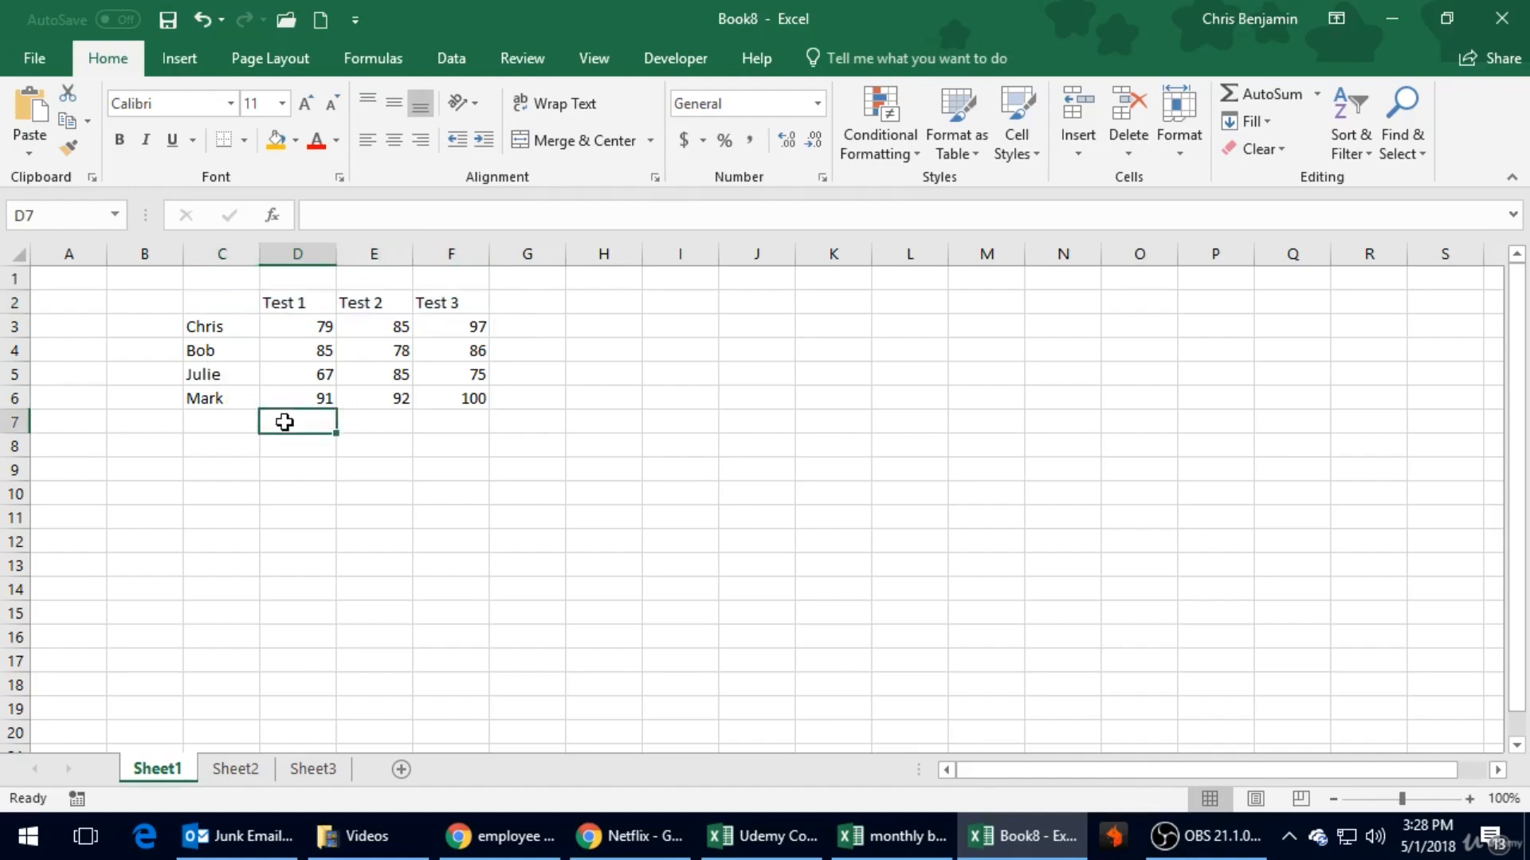
pyautogui.click(239, 303)
pyautogui.click(271, 420)
pyautogui.click(301, 462)
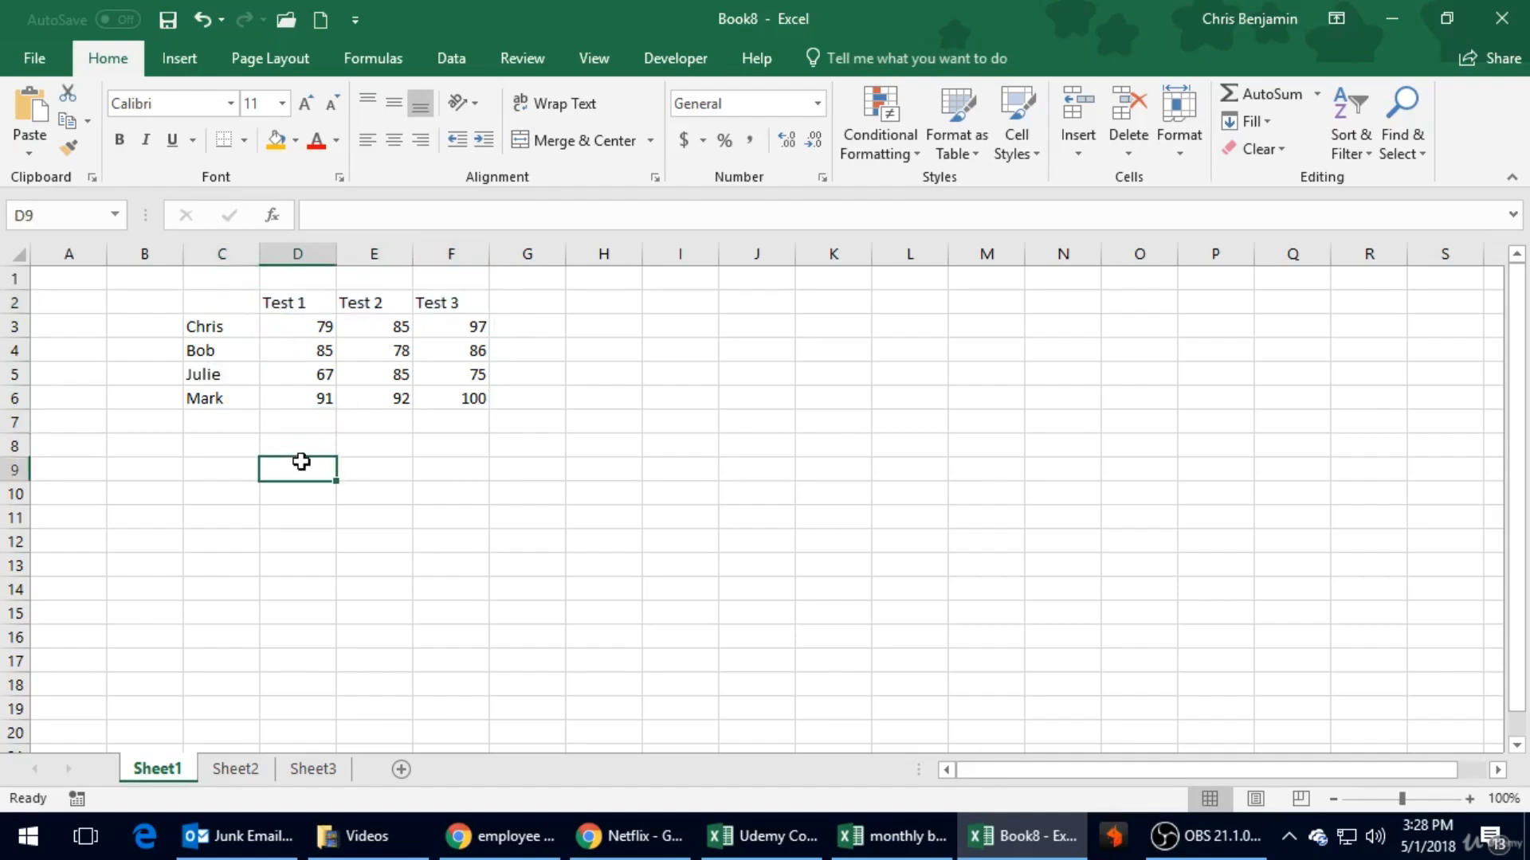
pyautogui.click(324, 401)
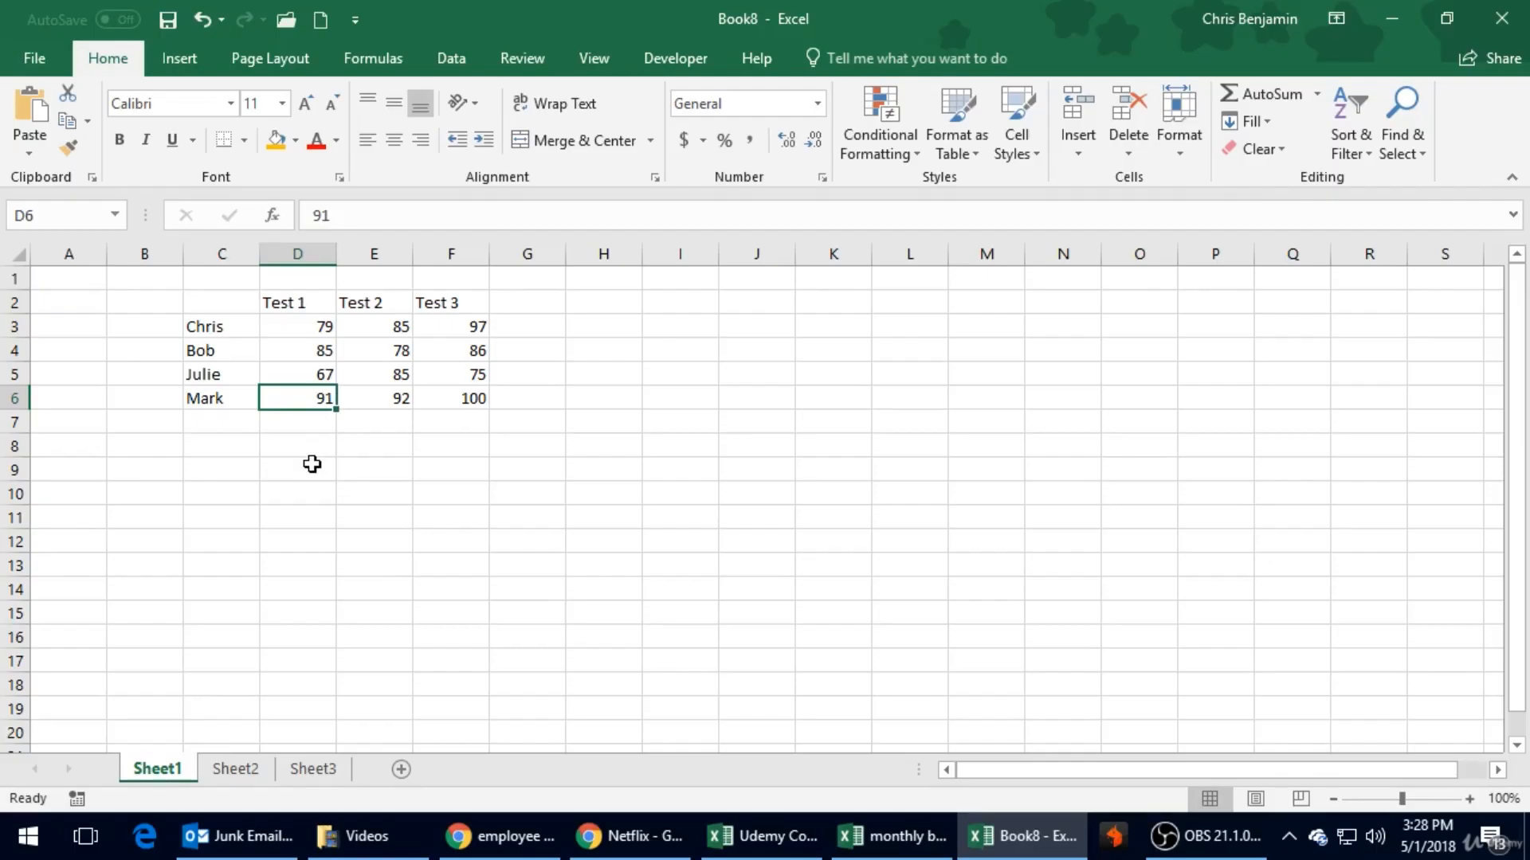
pyautogui.click(236, 302)
pyautogui.moveTo(236, 301); pyautogui.dragTo(438, 312)
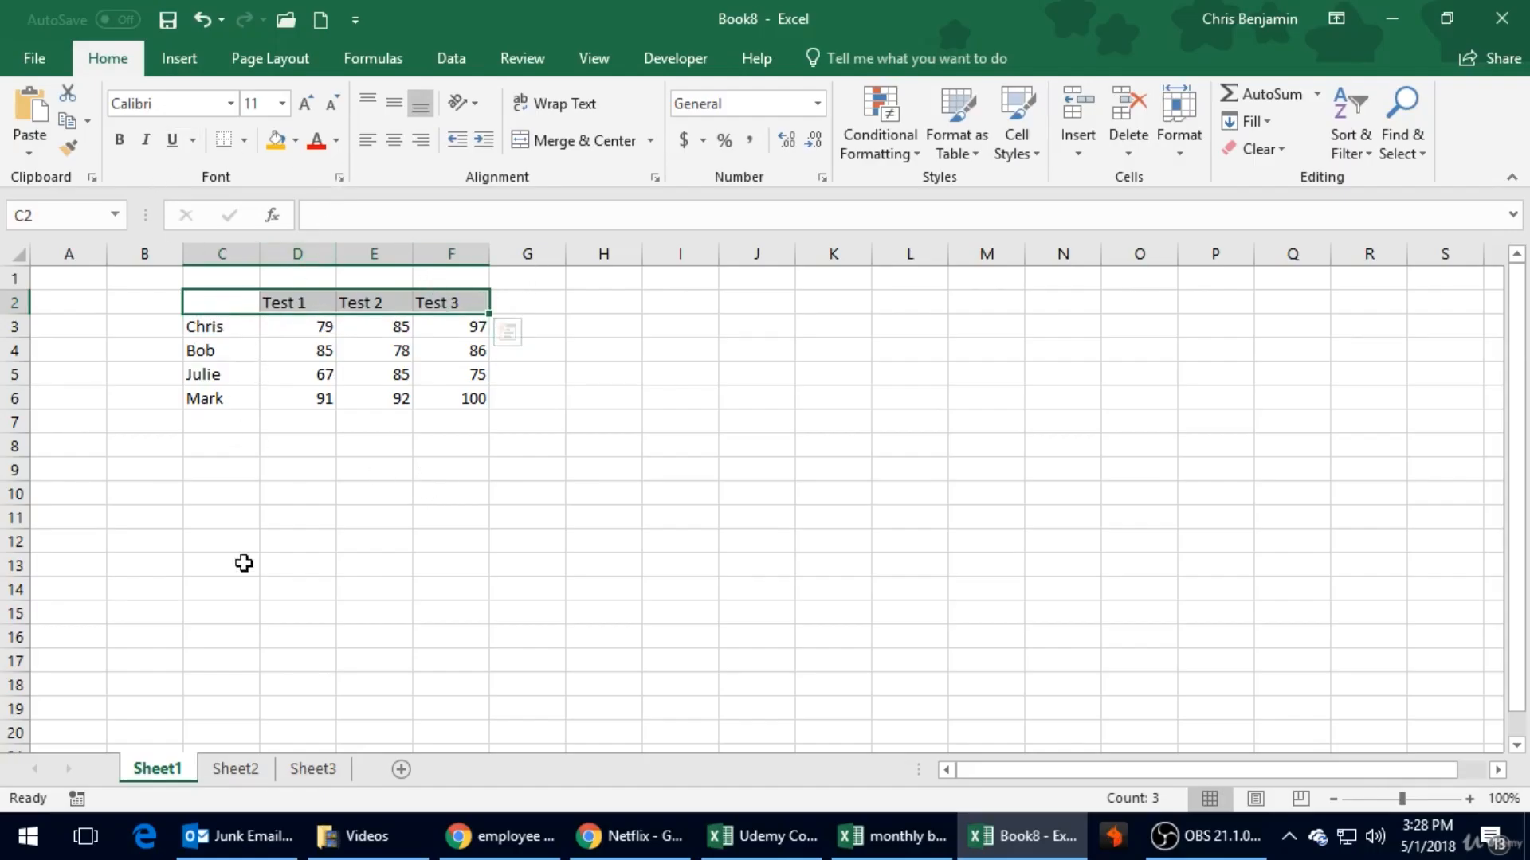
pyautogui.click(421, 438)
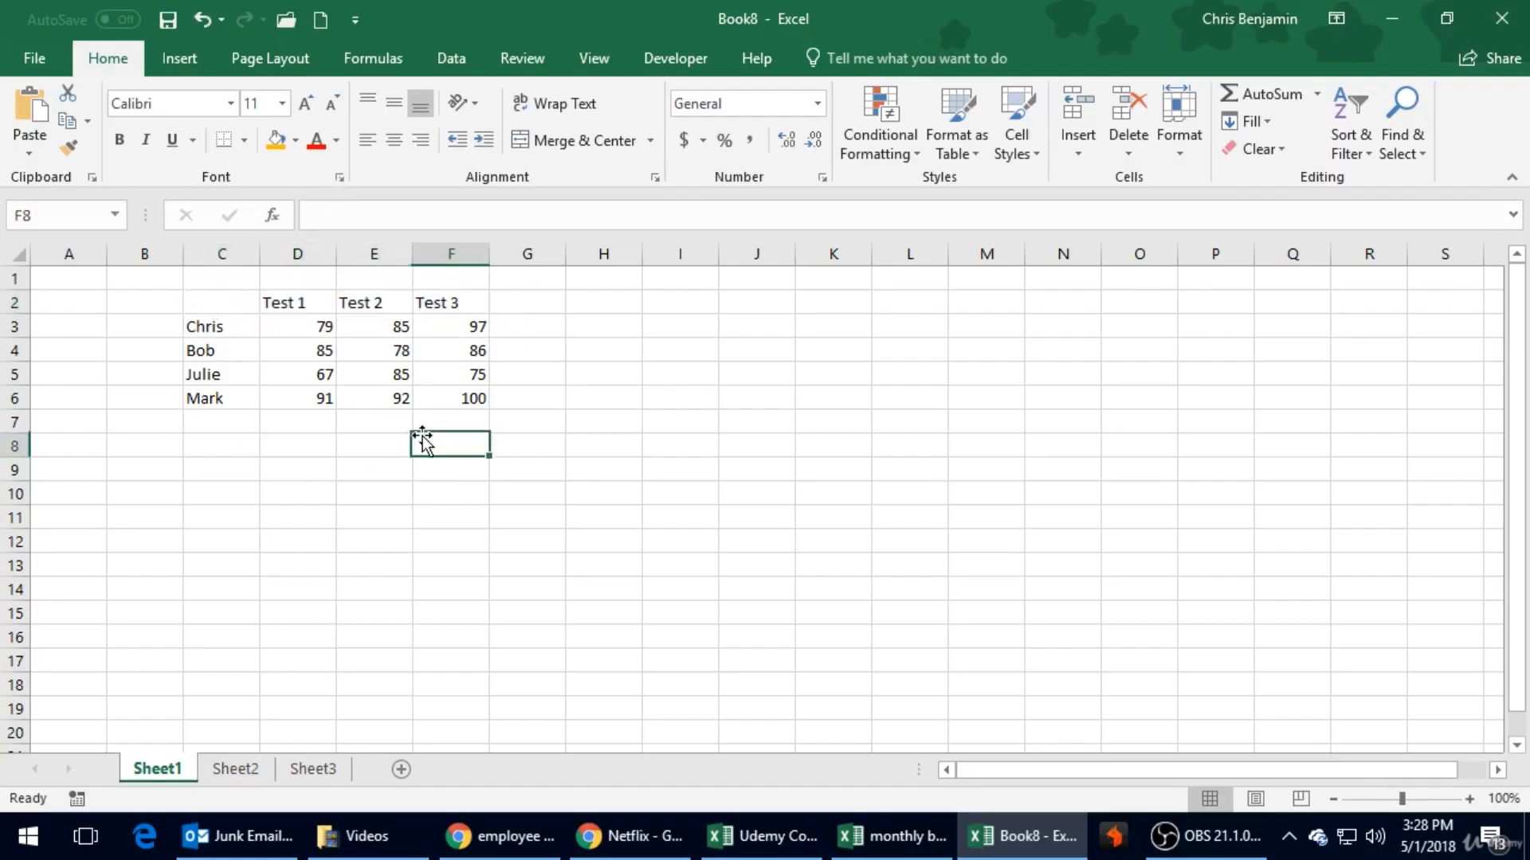
# - Try extending and shrinking a multi-cell selection in every direction, starting from empty cell C8
pyautogui.click(236, 446)
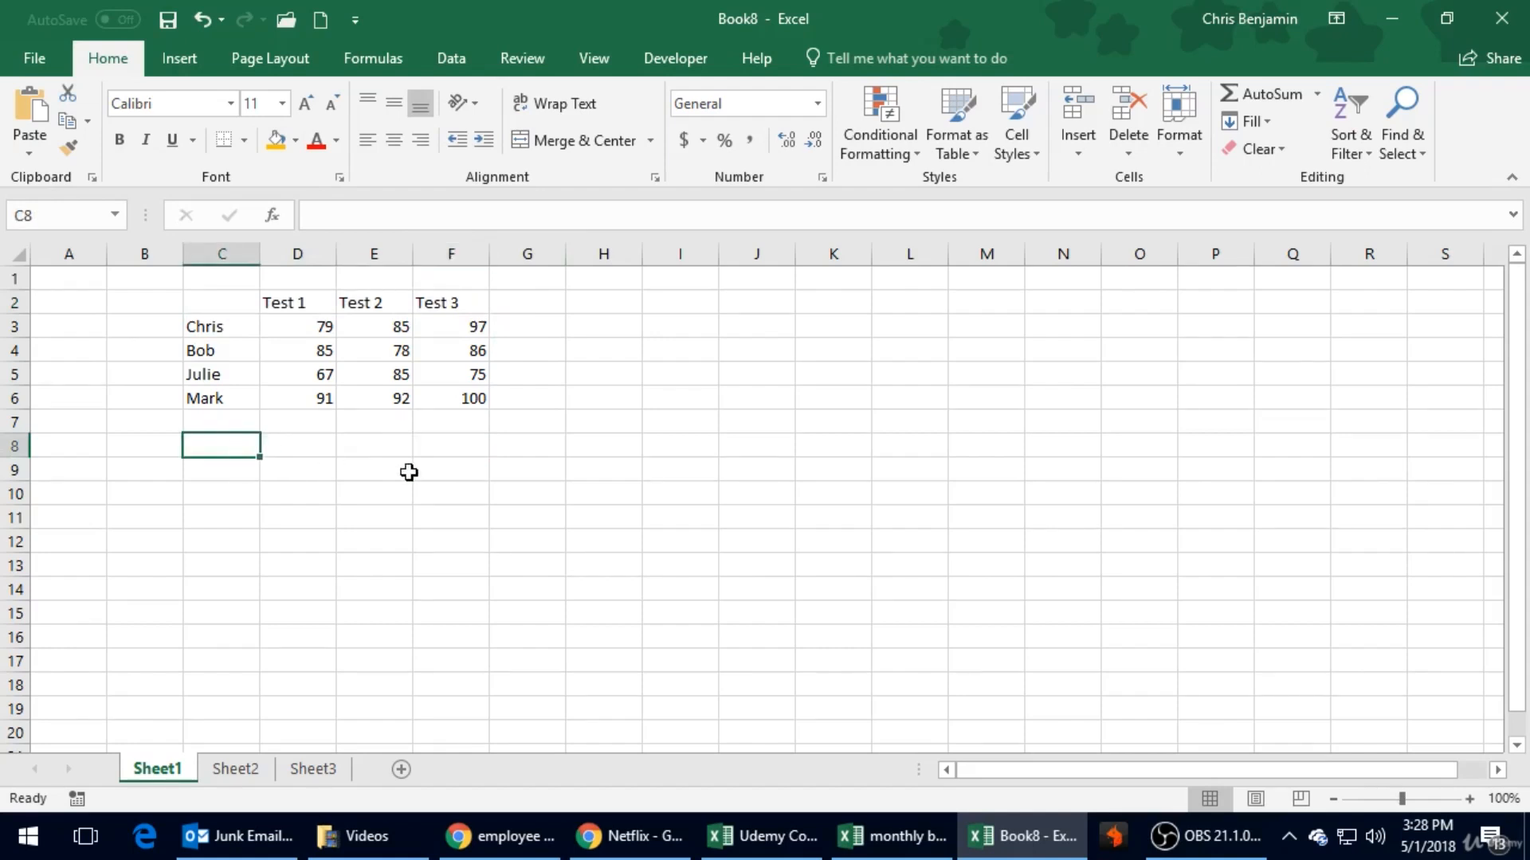
pyautogui.hotkey('shift', 'Right')
pyautogui.hotkey('shift', 'Right')
pyautogui.hotkey('shift', 'Right')
pyautogui.hotkey('shift', 'Down')
pyautogui.hotkey('shift', 'Down')
pyautogui.hotkey('shift', 'Down')
pyautogui.hotkey('shift', 'Down')
pyautogui.hotkey('shift', 'Up')
pyautogui.hotkey('shift', 'Up')
pyautogui.hotkey('shift', 'Up')
pyautogui.hotkey('shift', 'Up')
pyautogui.hotkey('shift', 'Left')
pyautogui.hotkey('shift', 'Left')
pyautogui.hotkey('shift', 'Left')
pyautogui.hotkey('shift', 'Left')
pyautogui.hotkey('shift', 'Right')
# - Select the heading row cells C2 to F2 and set their font size to 12
pyautogui.hotkey('shift', 'Right')
pyautogui.hotkey('shift', 'Right')
pyautogui.press('Up')
pyautogui.press('Up')
pyautogui.press('Up')
pyautogui.press('Up')
pyautogui.press('Up')
pyautogui.press('Up')
pyautogui.hotkey('shift', 'Right')
pyautogui.hotkey('shift', 'Right')
pyautogui.hotkey('shift', 'Right')
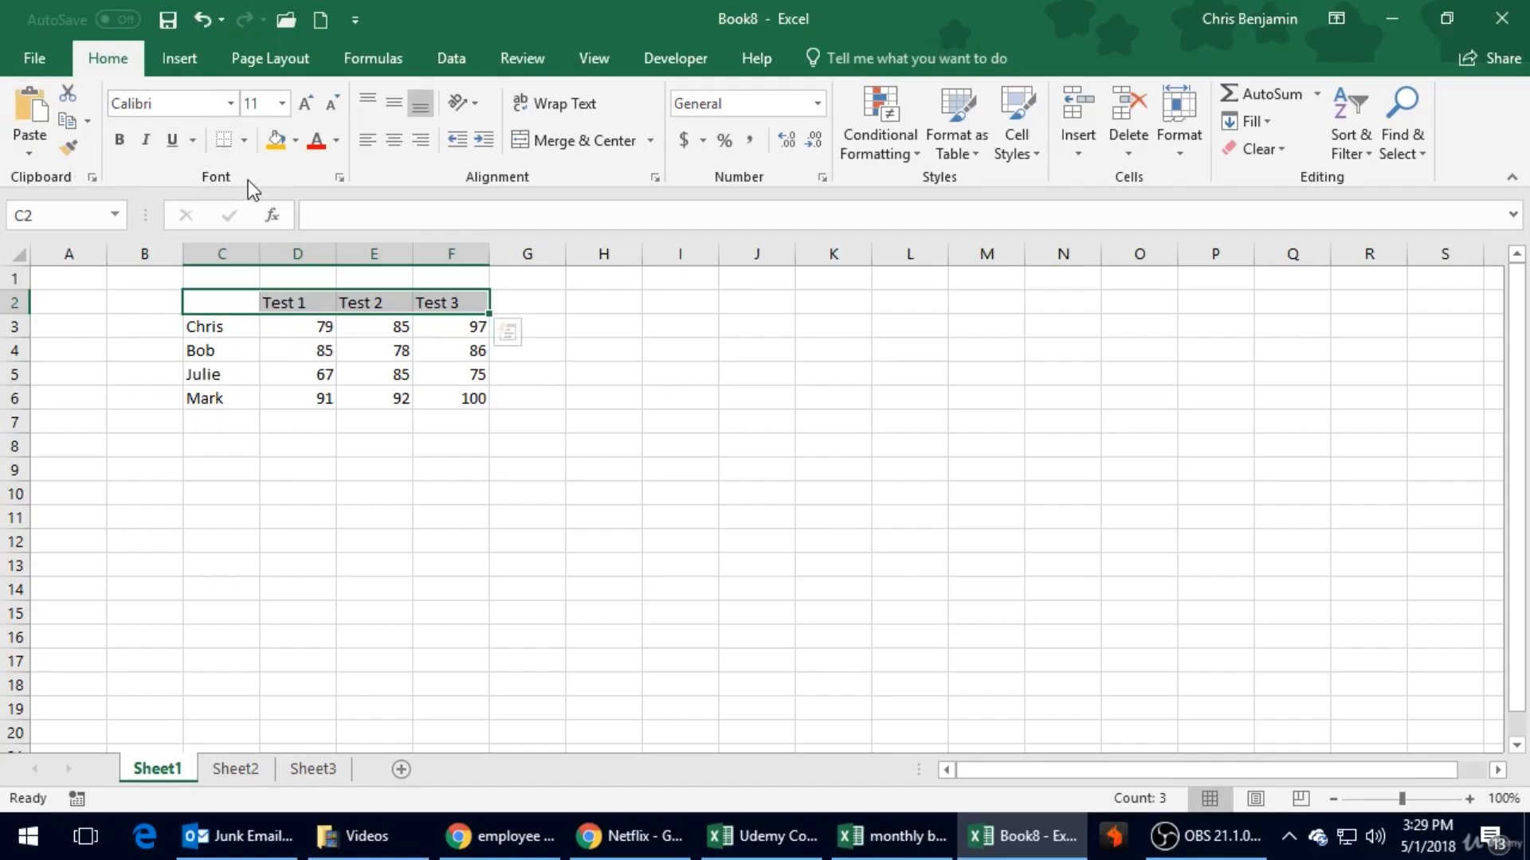
pyautogui.click(232, 104)
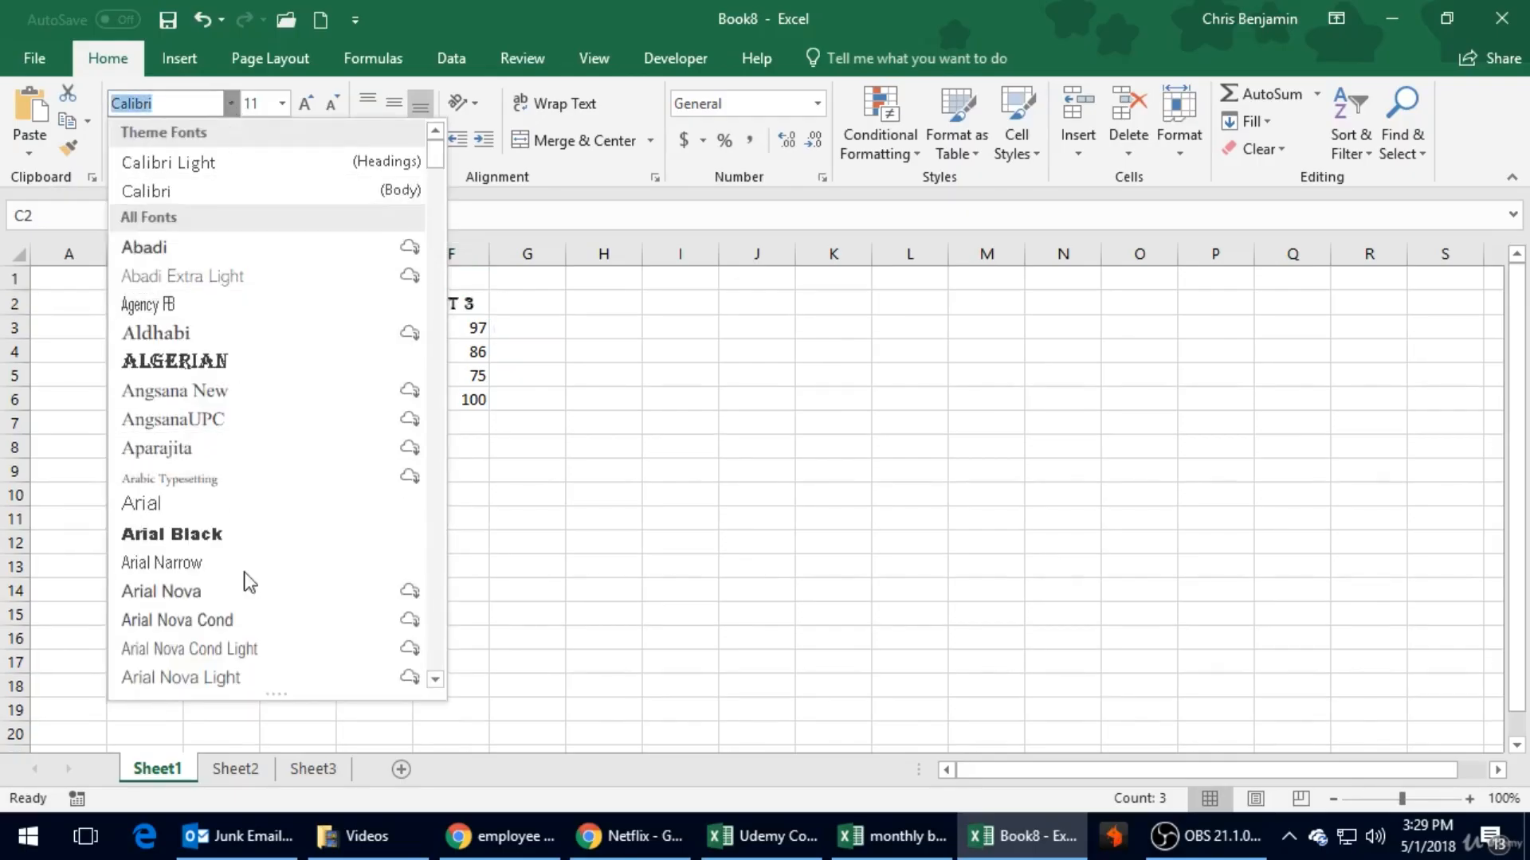
pyautogui.click(228, 103)
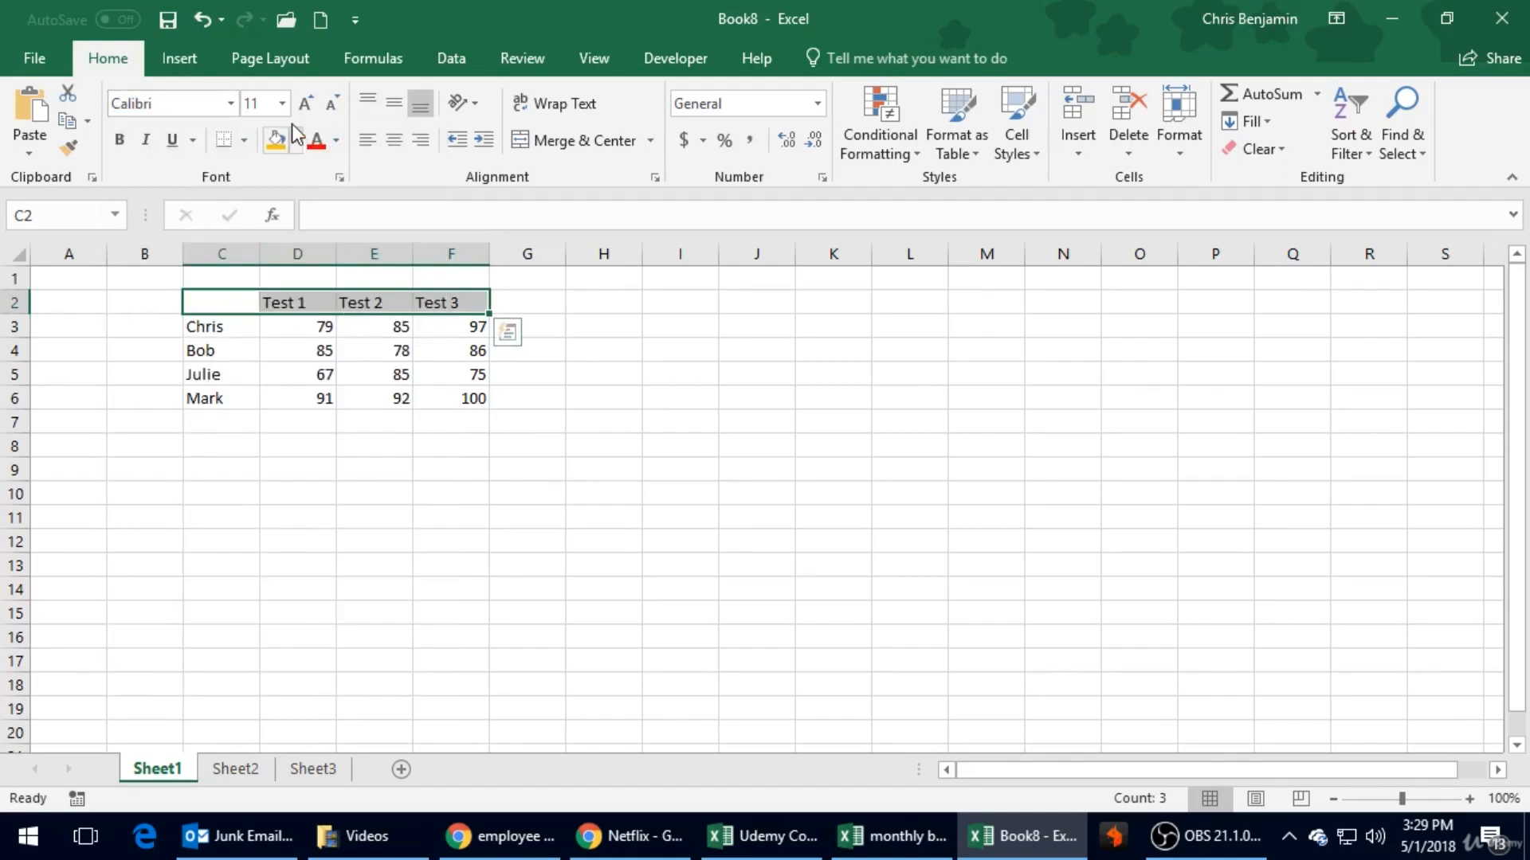
pyautogui.click(282, 104)
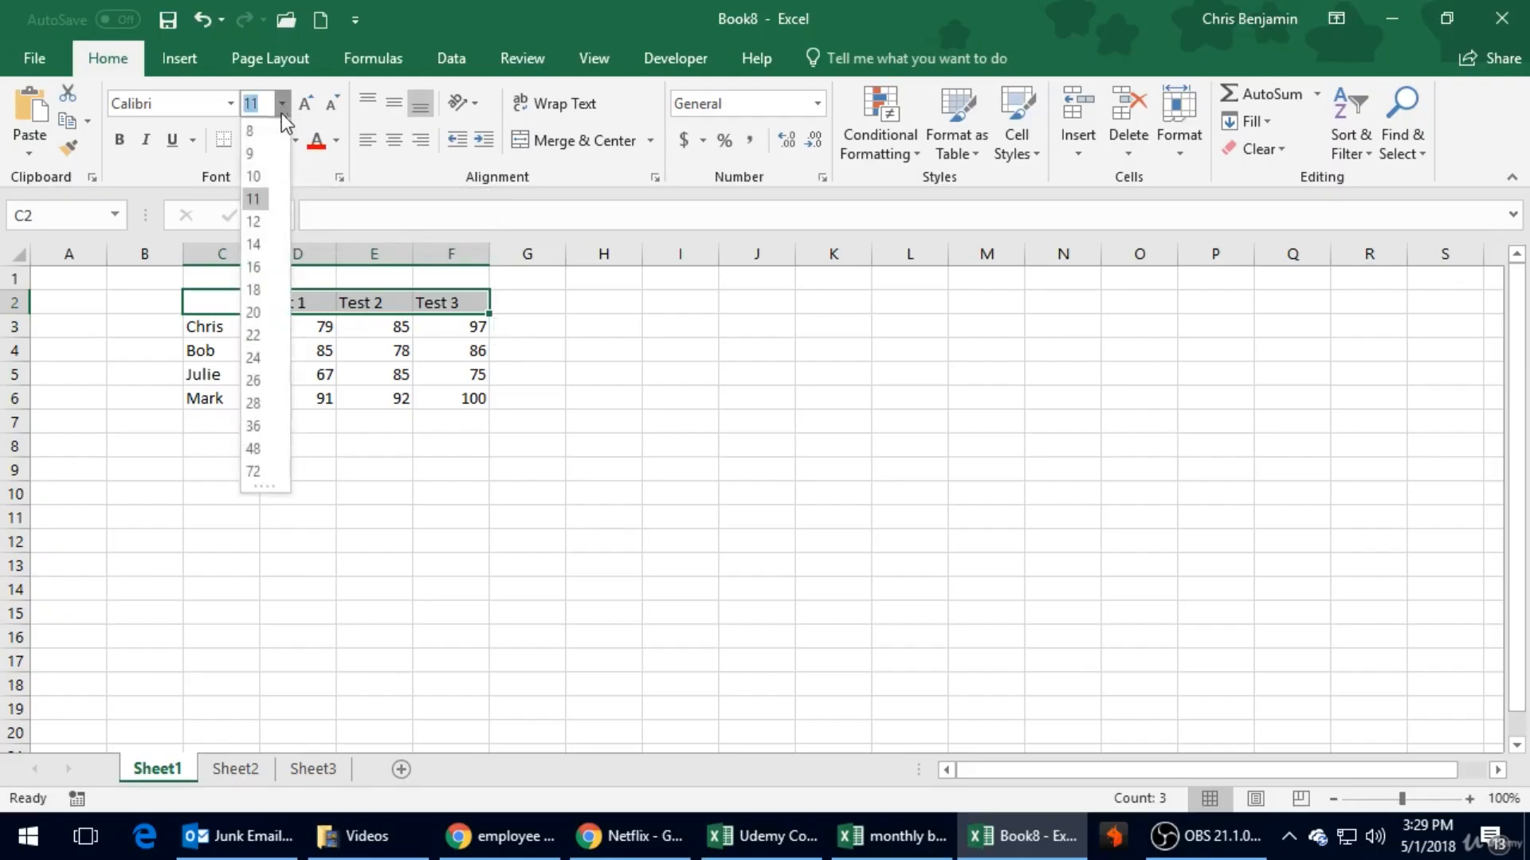
pyautogui.click(256, 222)
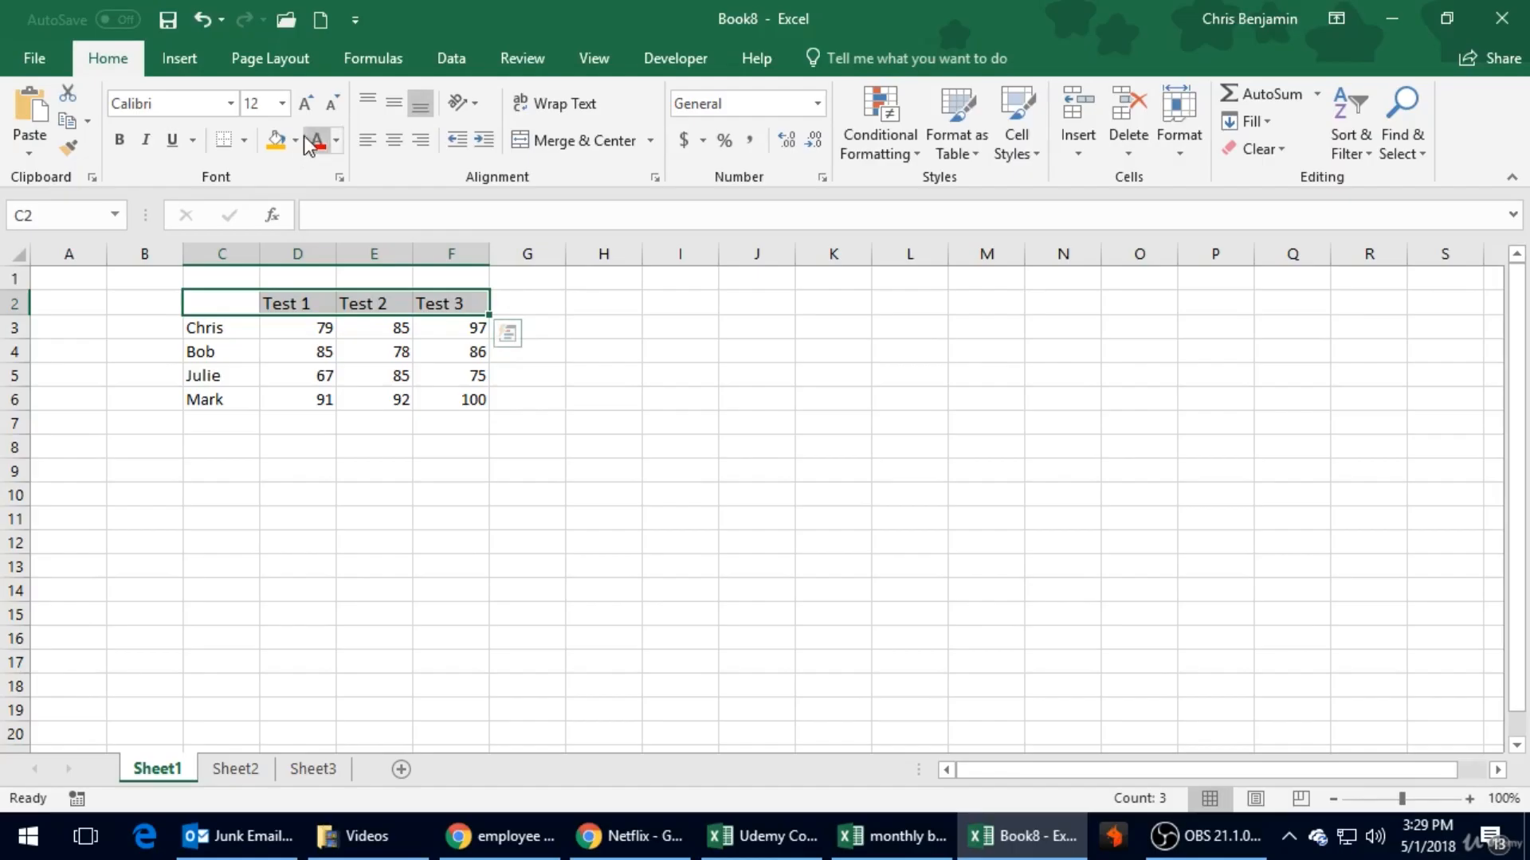
# - Make the heading row C2:F2 bold
pyautogui.click(120, 140)
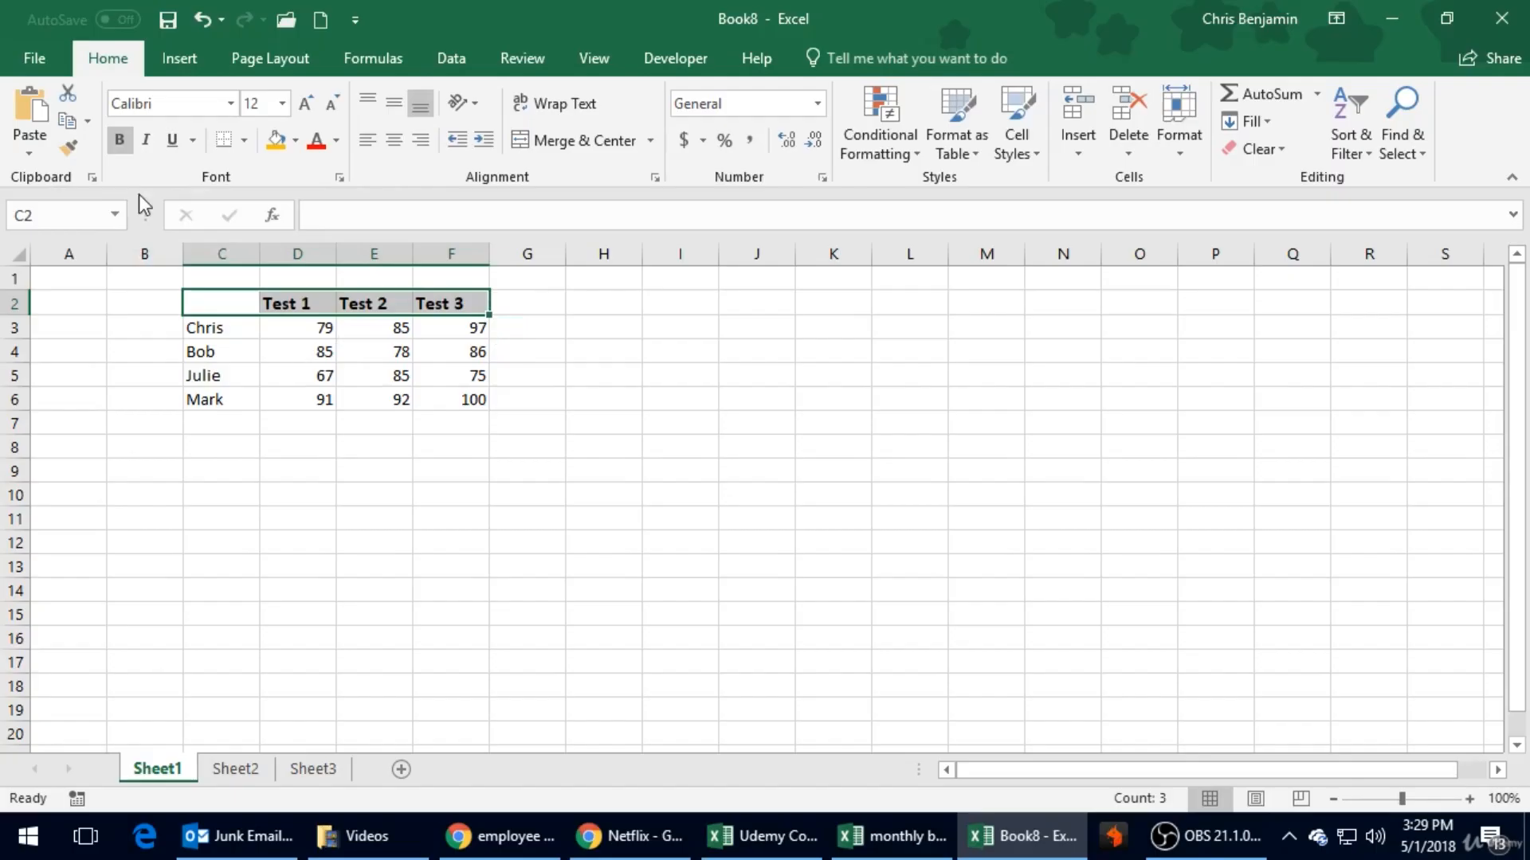
pyautogui.click(121, 140)
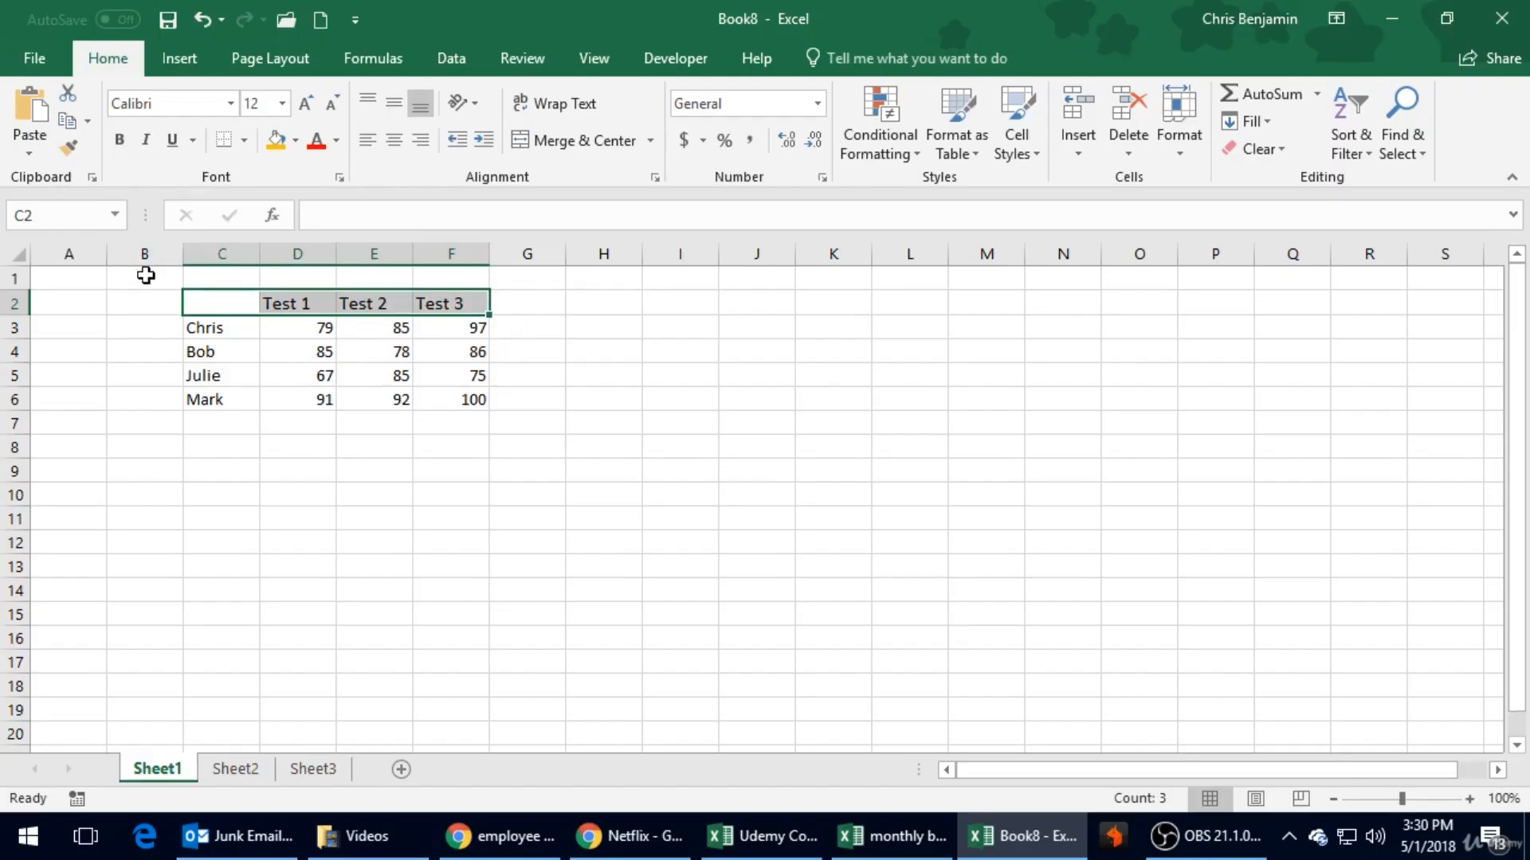
pyautogui.hotkey('ctrl', 'q')
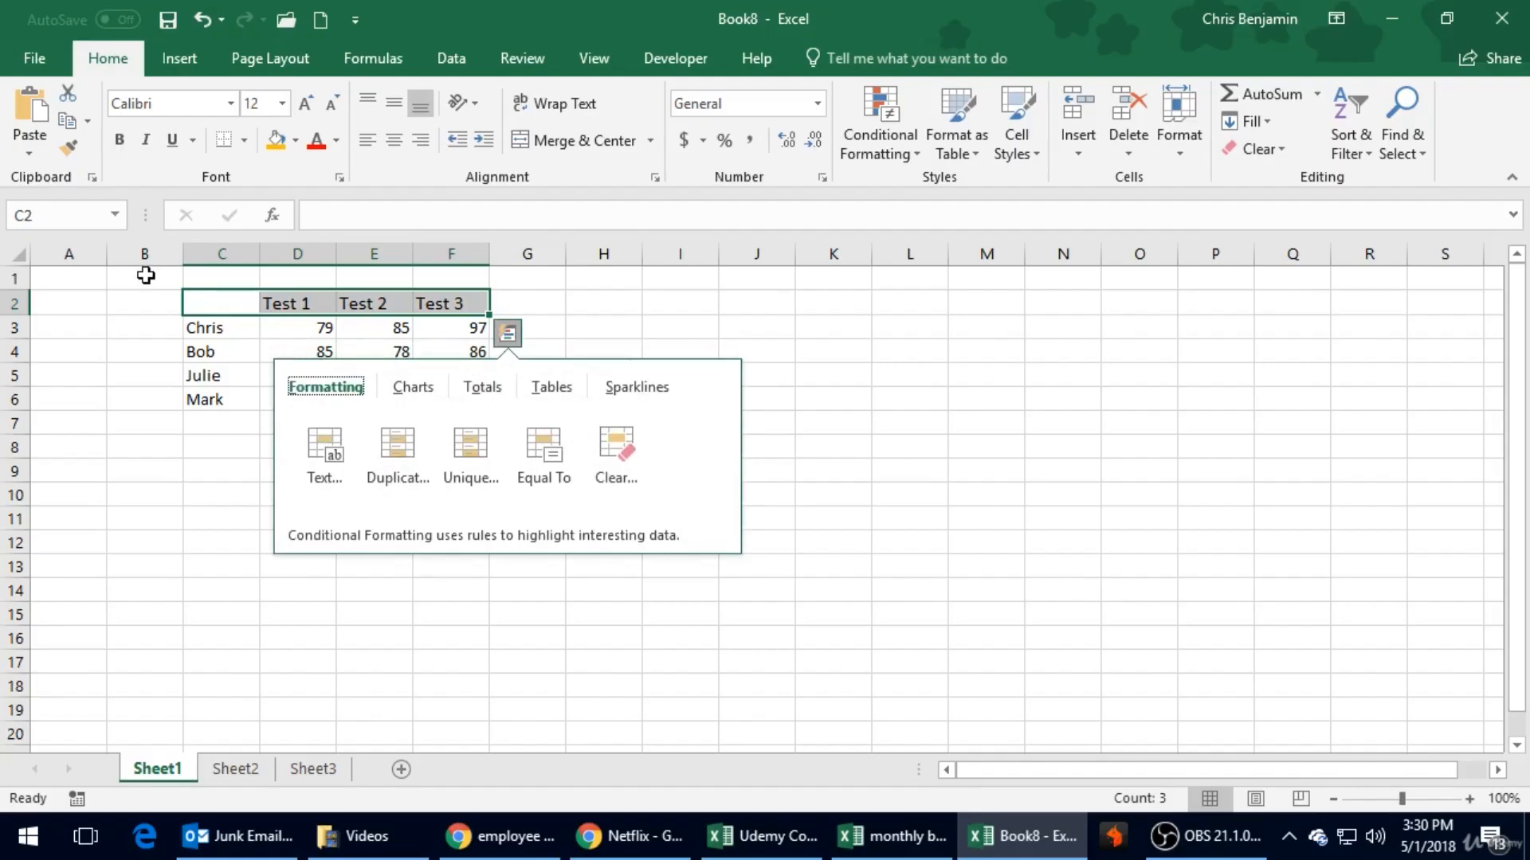
pyautogui.press('Escape')
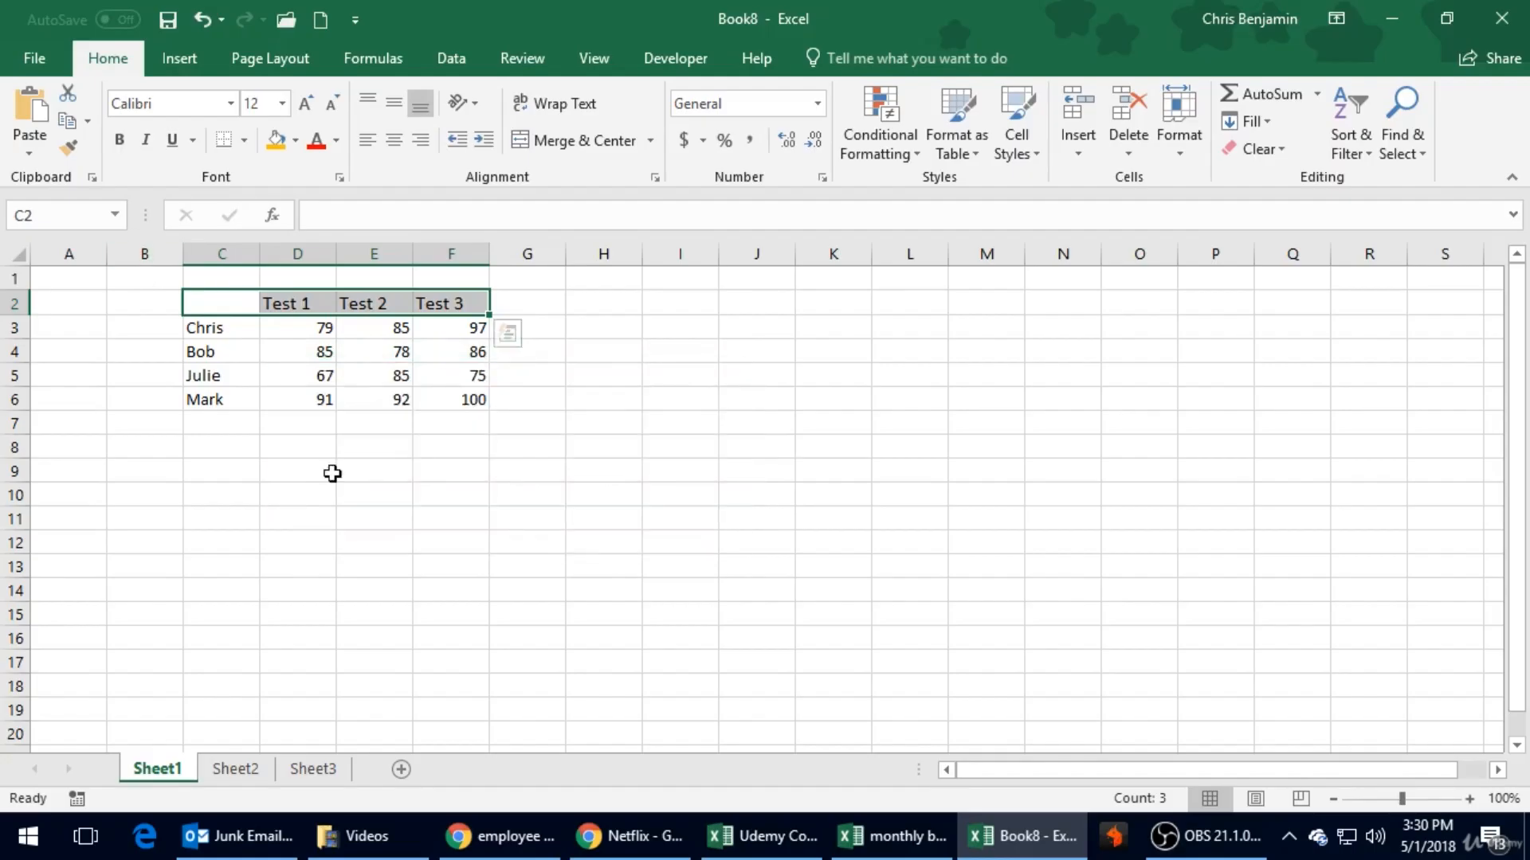
pyautogui.hotkey('ctrl', 'b')
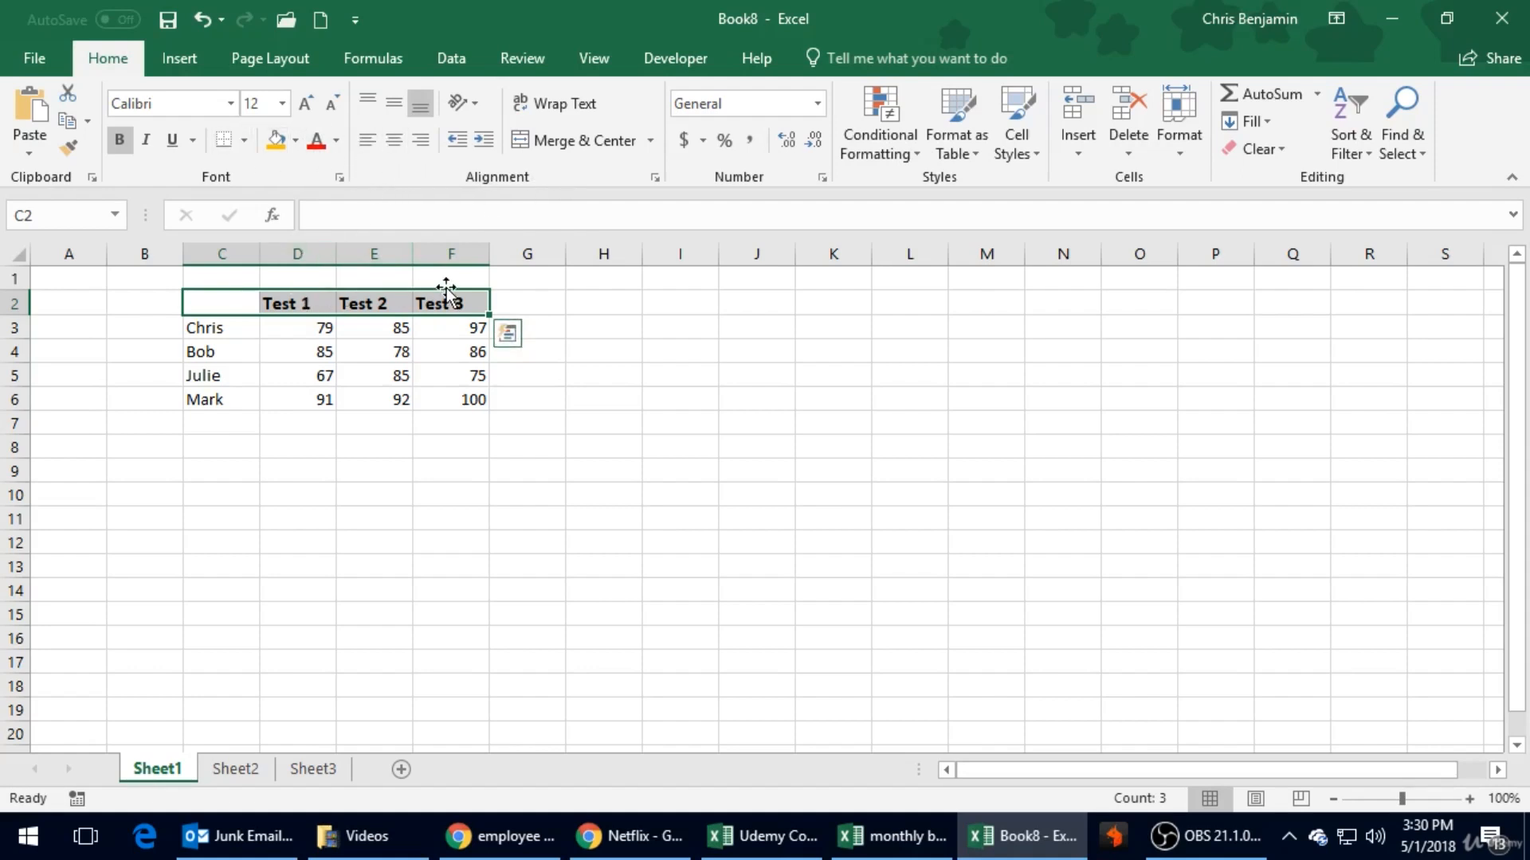
# - Center the headings in C2:F2 and add a bottom border beneath that row
pyautogui.click(402, 141)
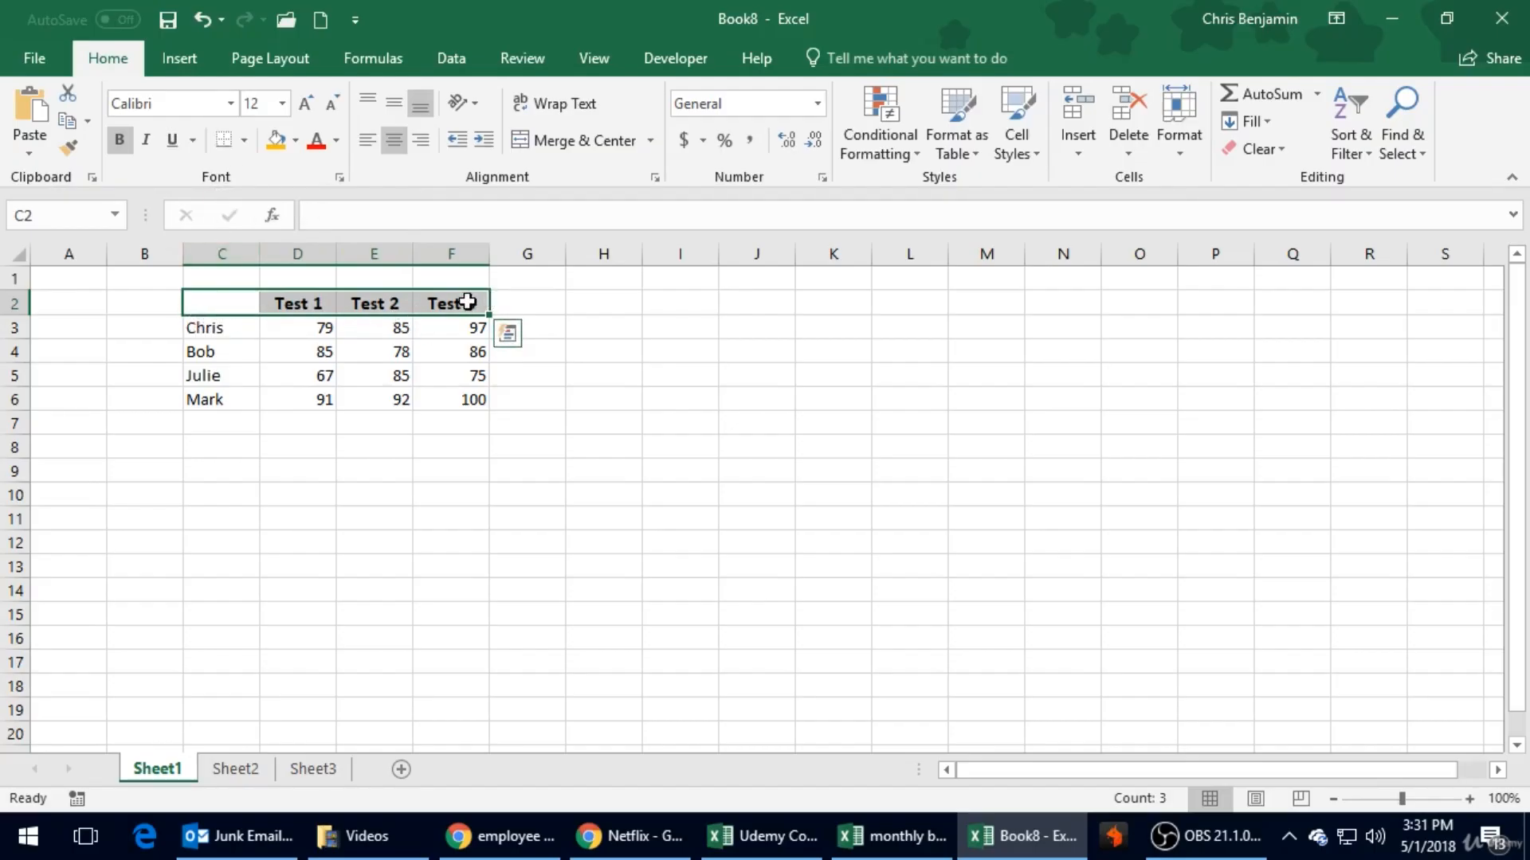
pyautogui.click(224, 147)
pyautogui.click(232, 382)
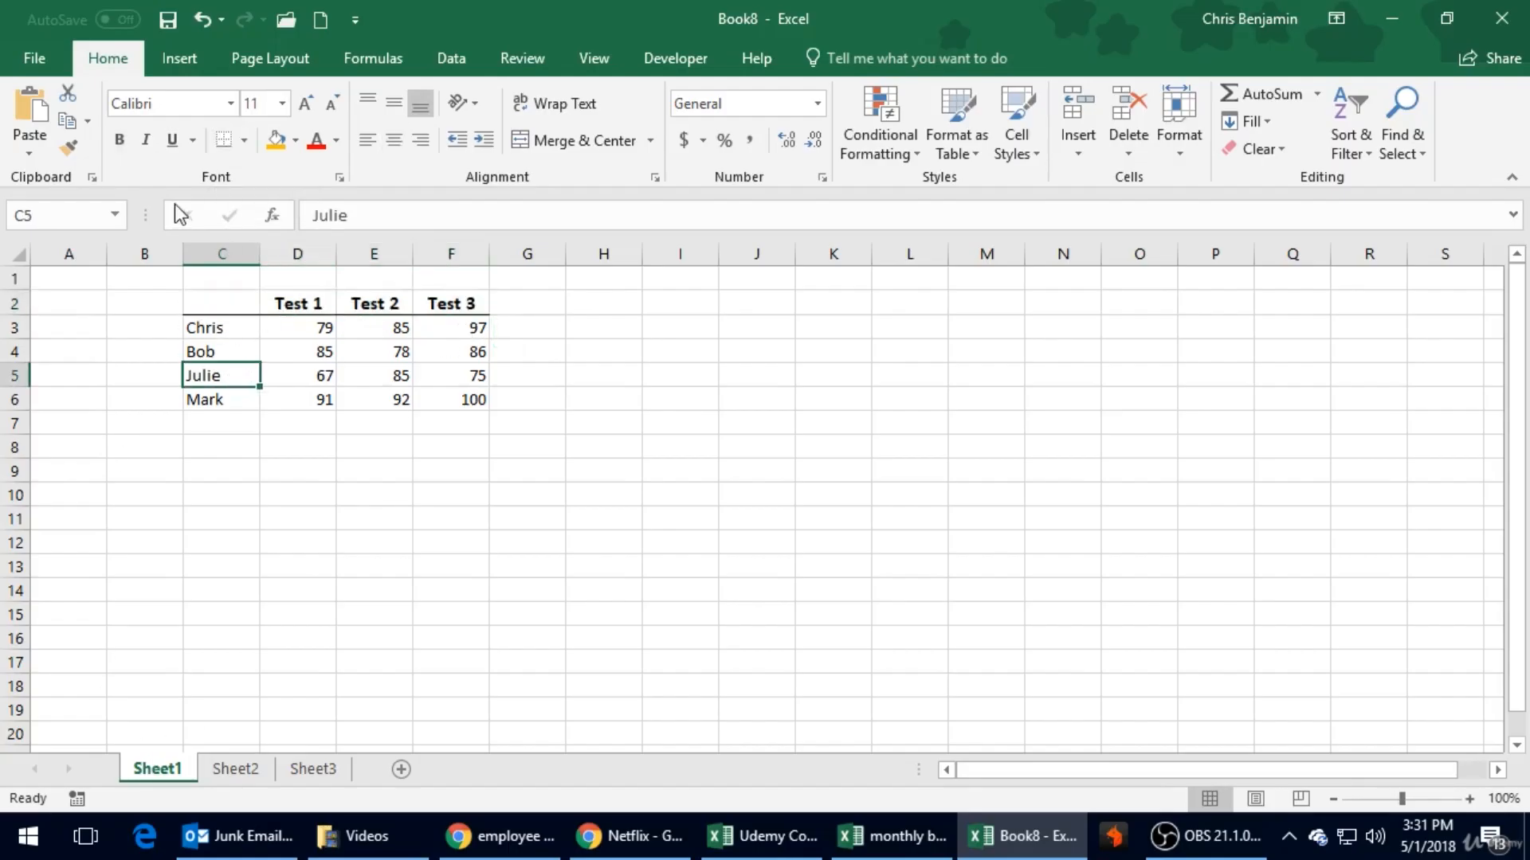
pyautogui.click(244, 142)
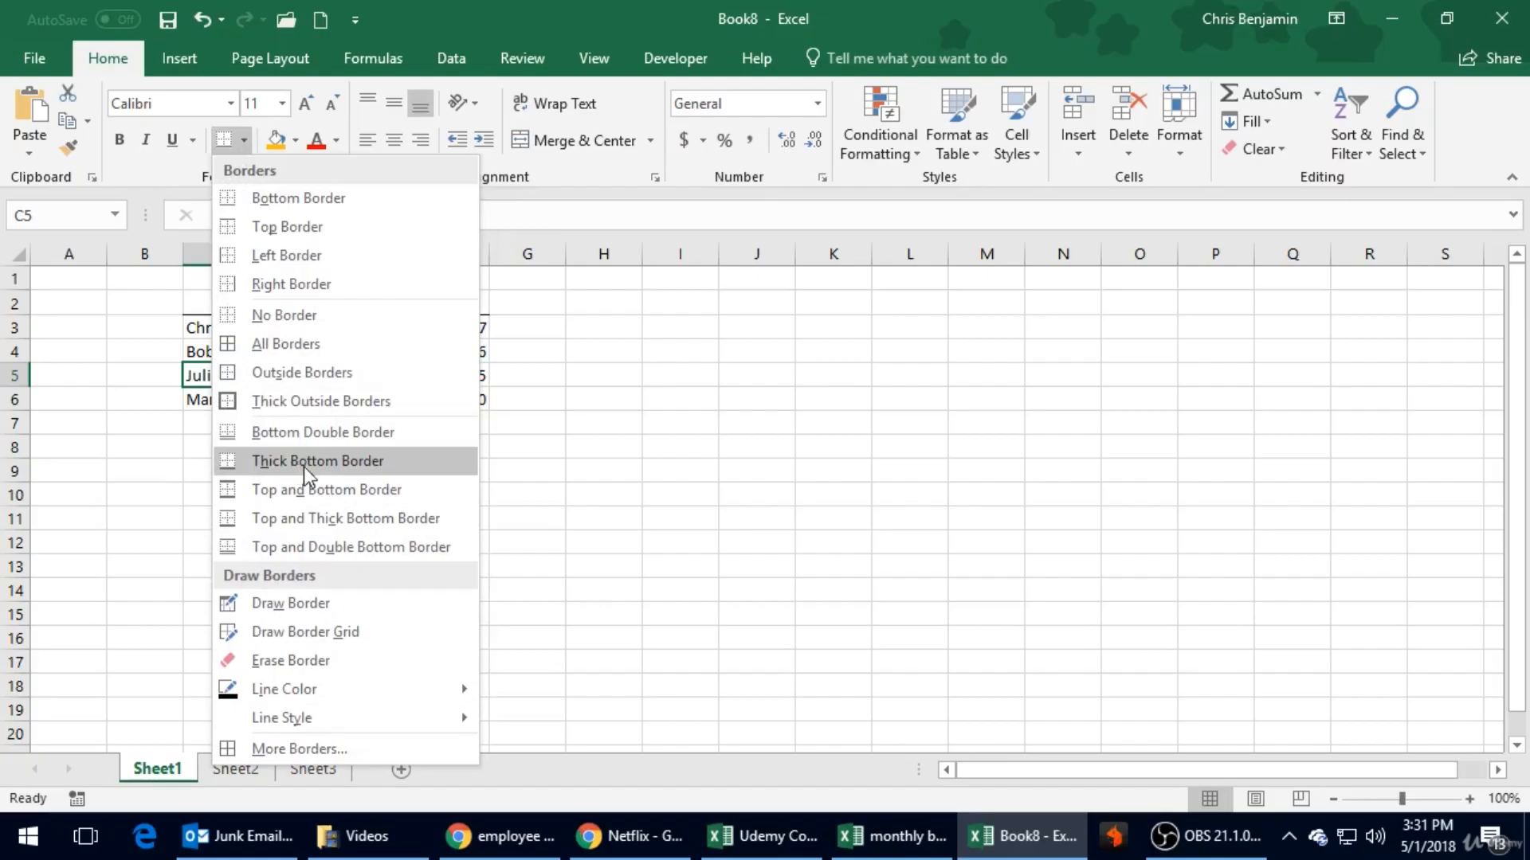
pyautogui.click(518, 442)
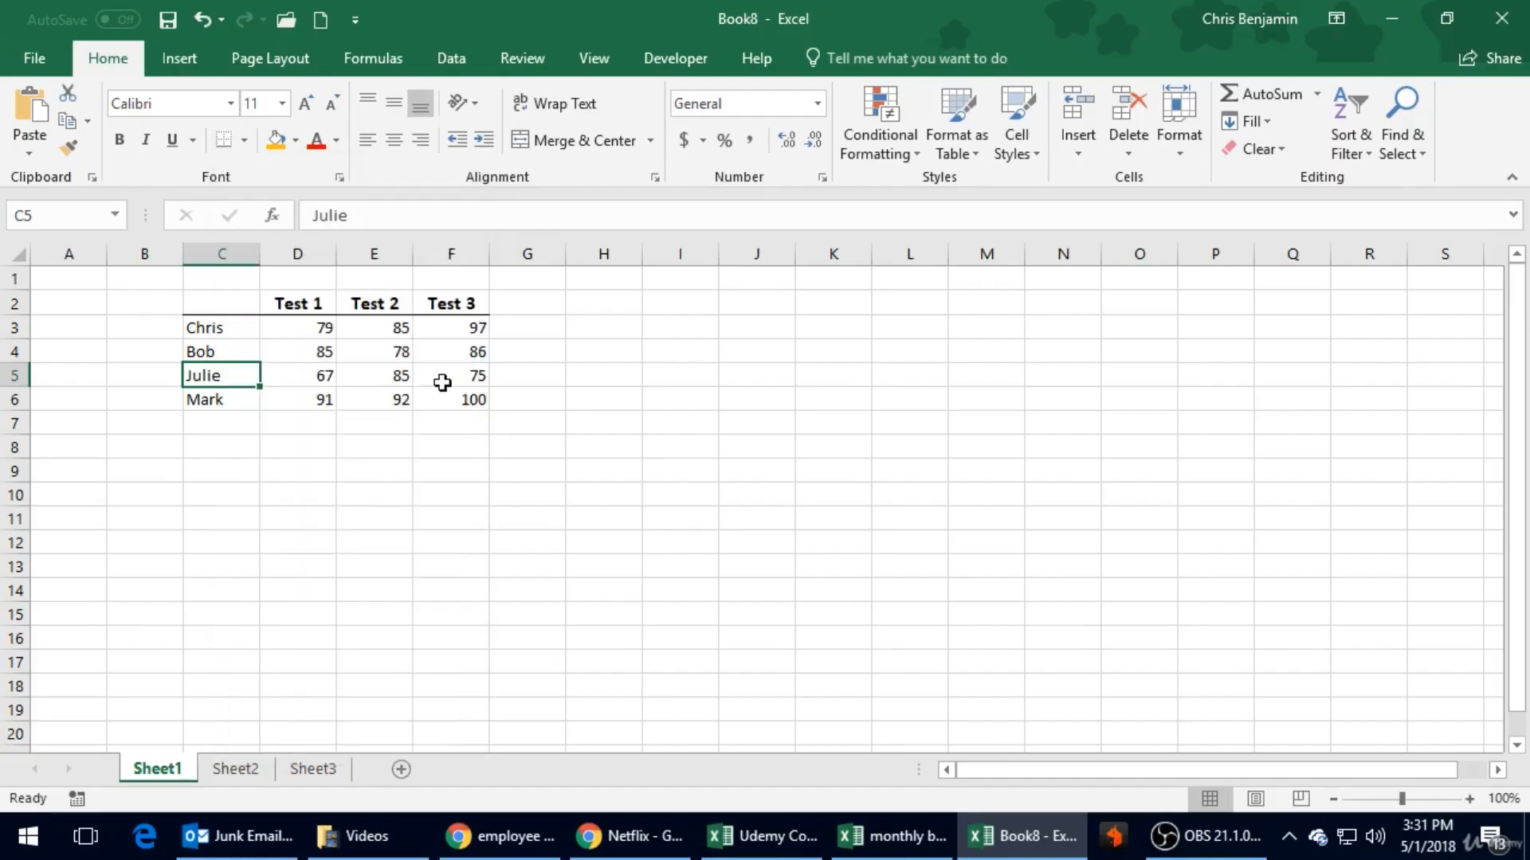
# - Fill the heading row C2:F2 with the light green theme color, Lighter 60%
pyautogui.moveTo(247, 305); pyautogui.dragTo(470, 300)
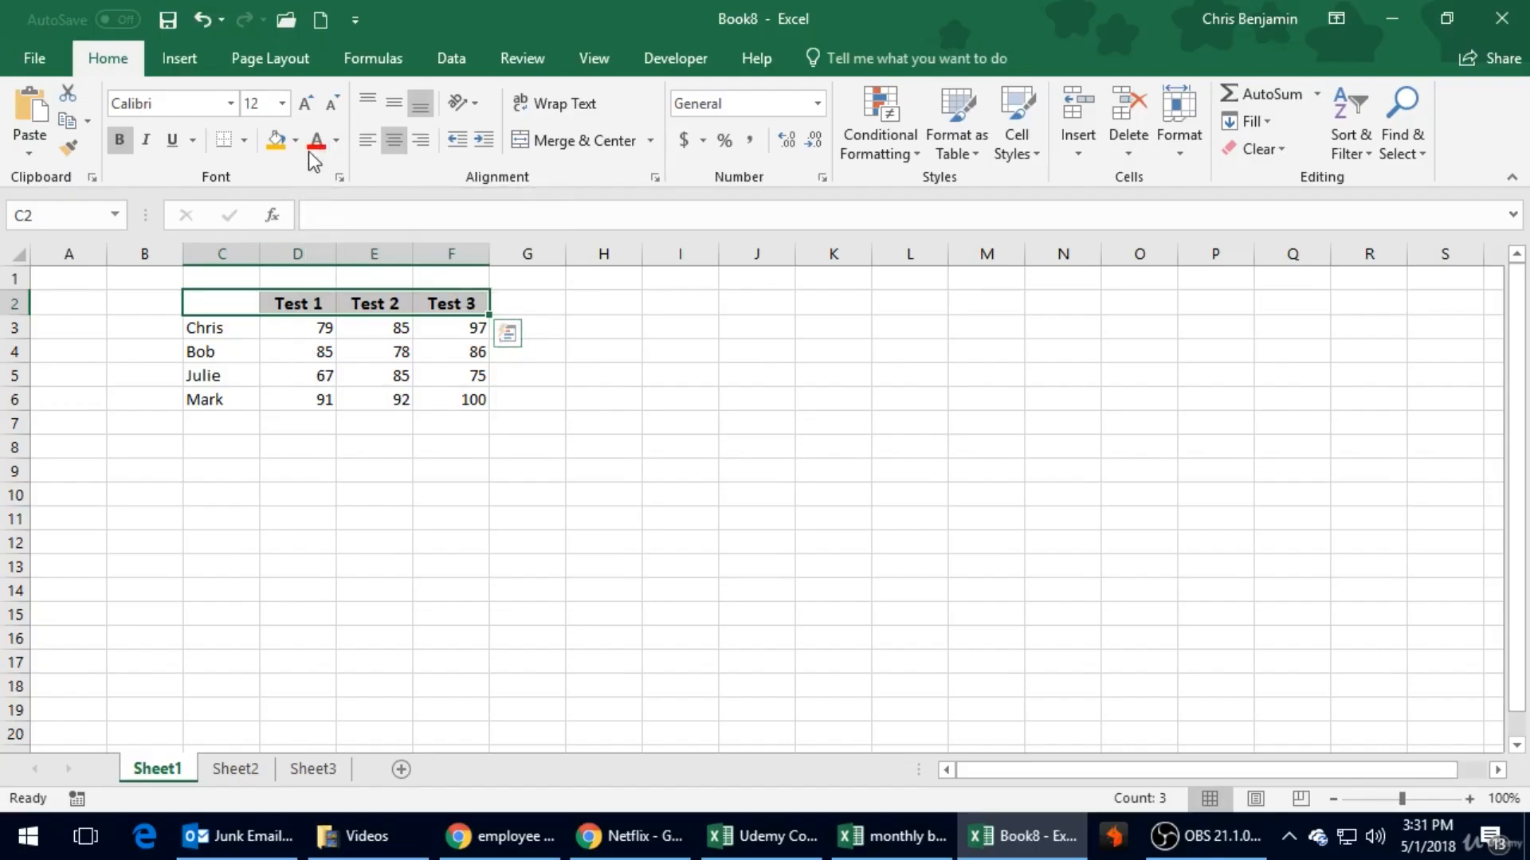
pyautogui.click(293, 145)
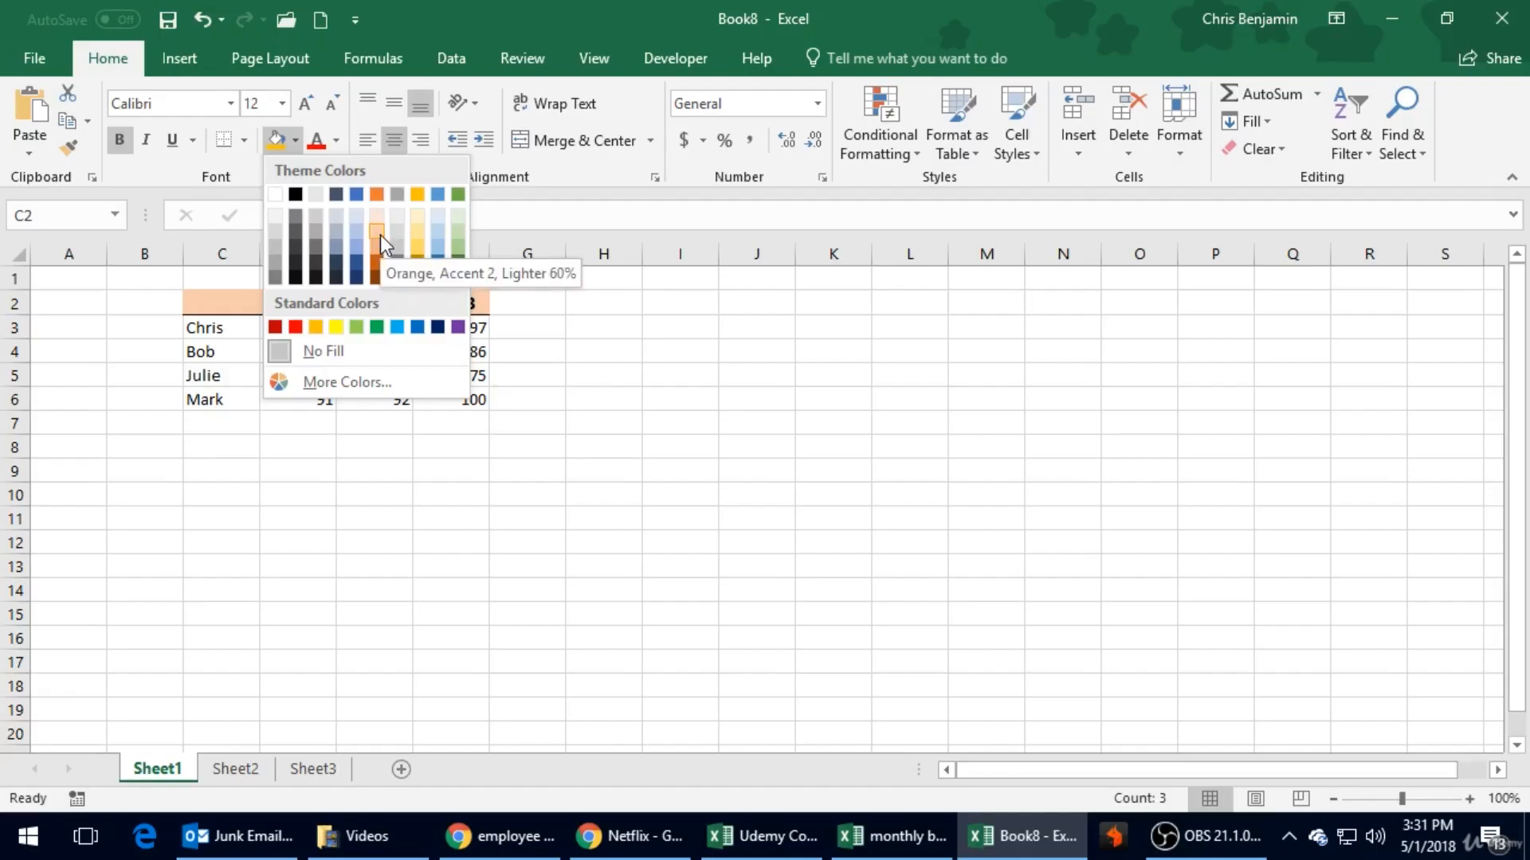
pyautogui.click(455, 233)
pyautogui.click(343, 471)
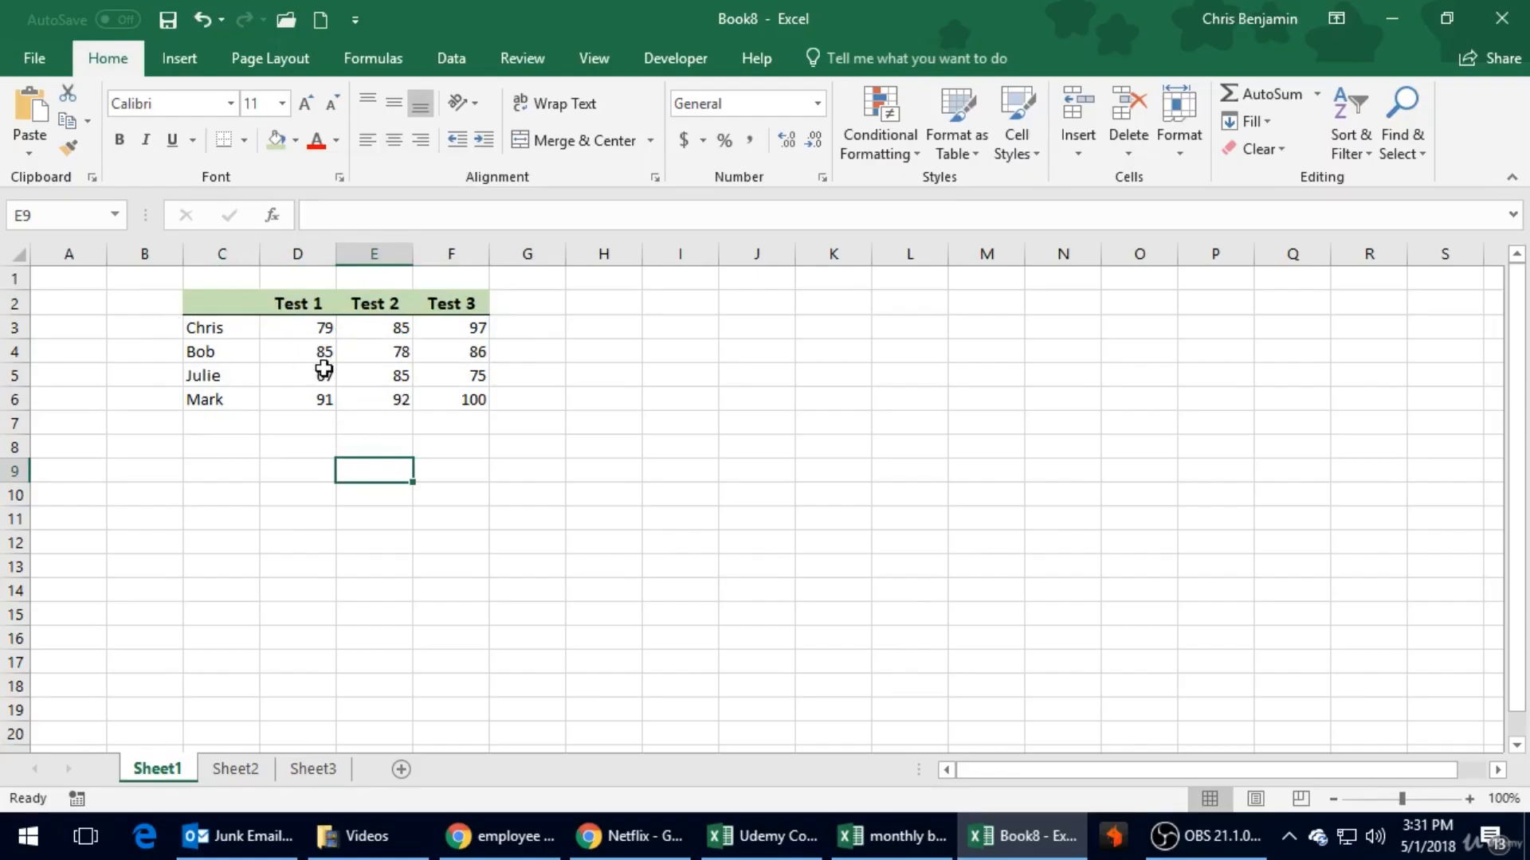
# - Copy the test score table C2:F6 and paste the duplicate starting at cell H2
pyautogui.moveTo(321, 330); pyautogui.dragTo(452, 388)
pyautogui.click(475, 491)
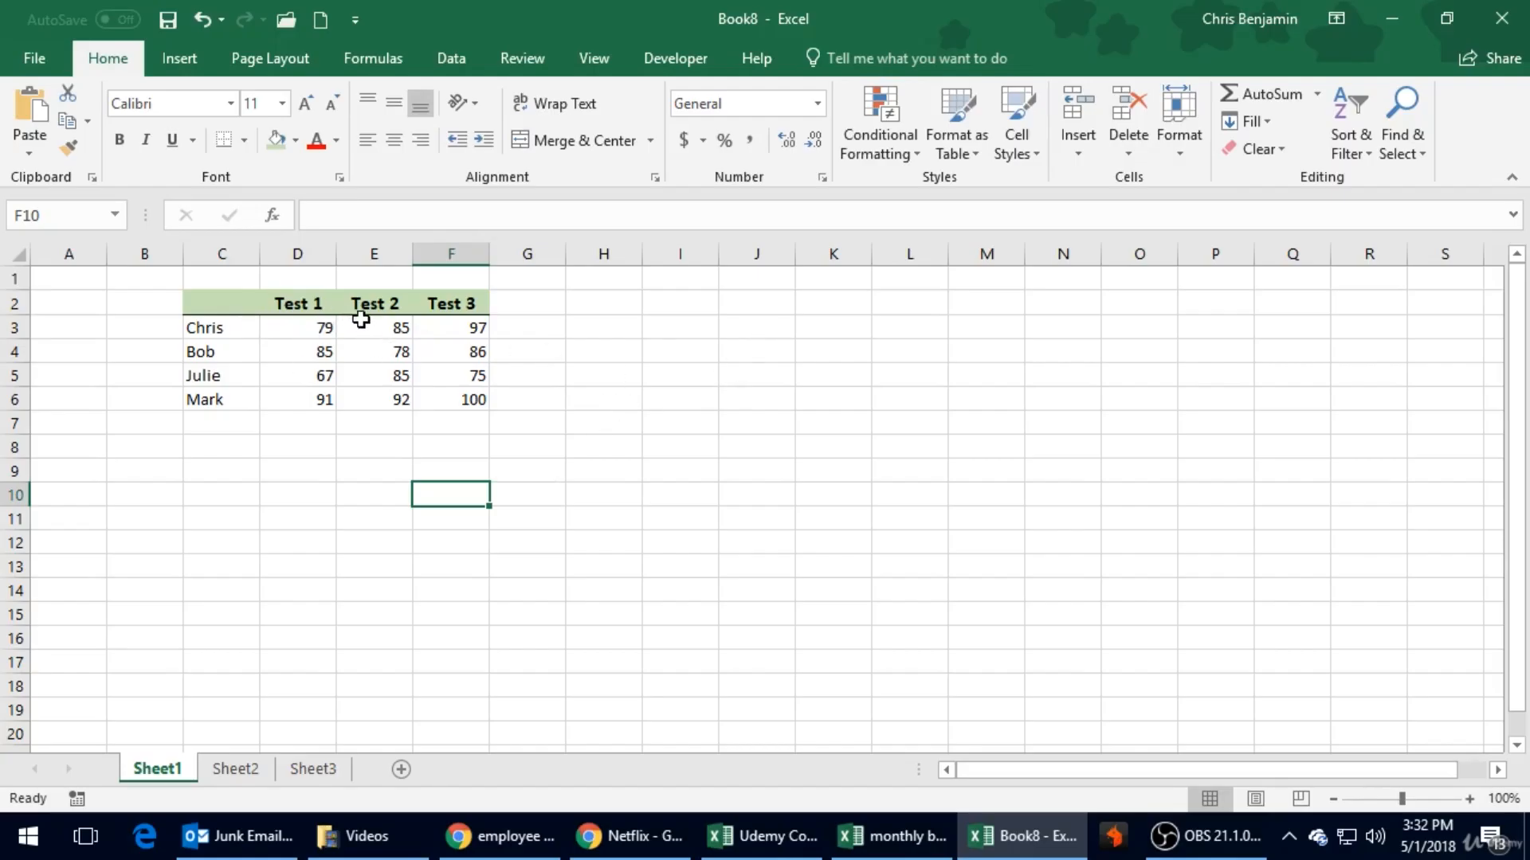
pyautogui.click(249, 301)
pyautogui.moveTo(248, 301); pyautogui.dragTo(470, 394)
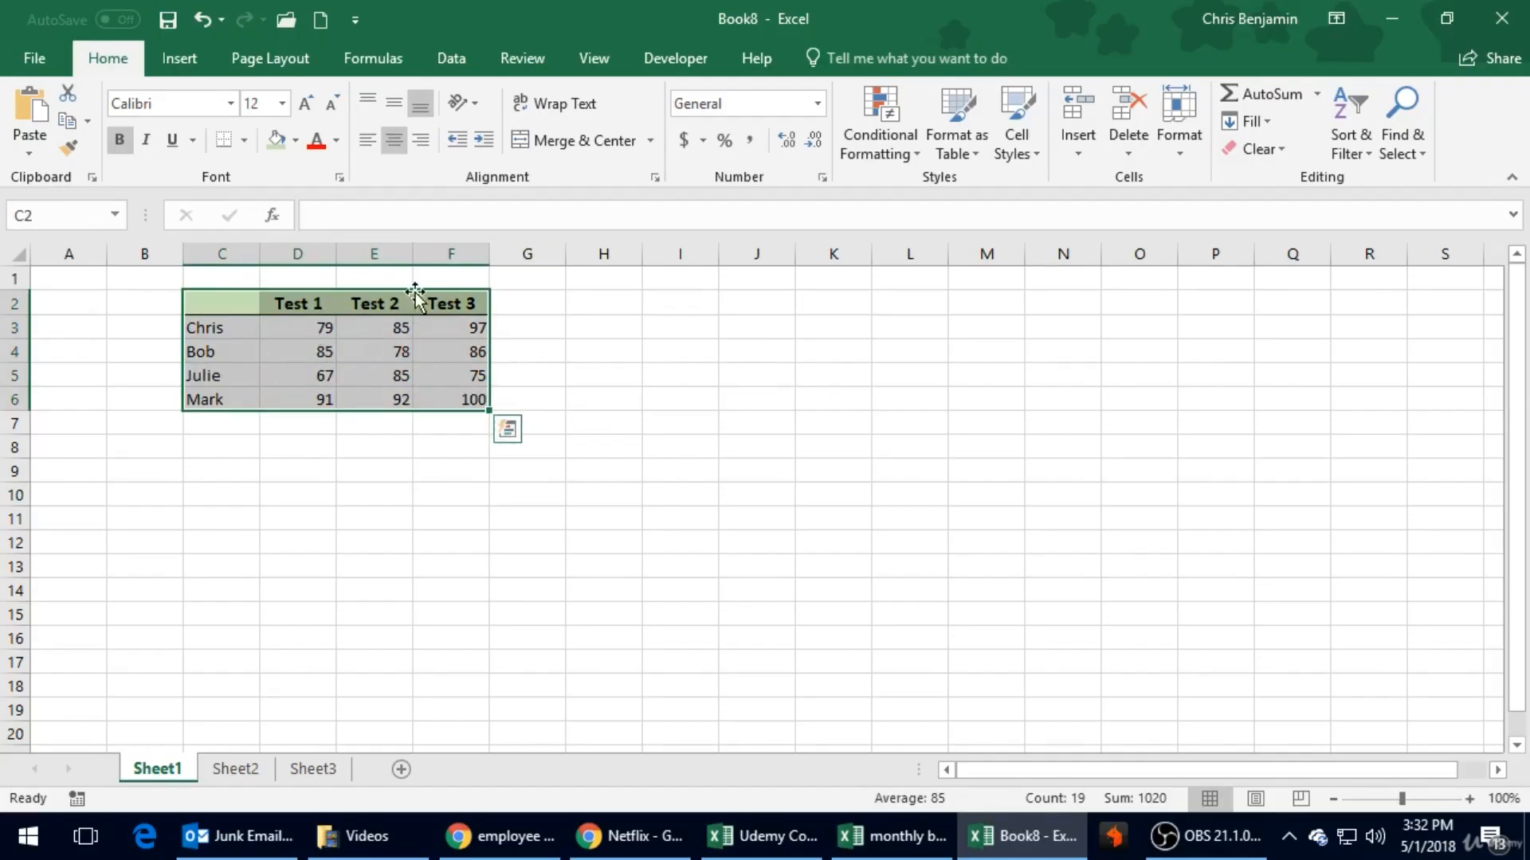
pyautogui.click(70, 121)
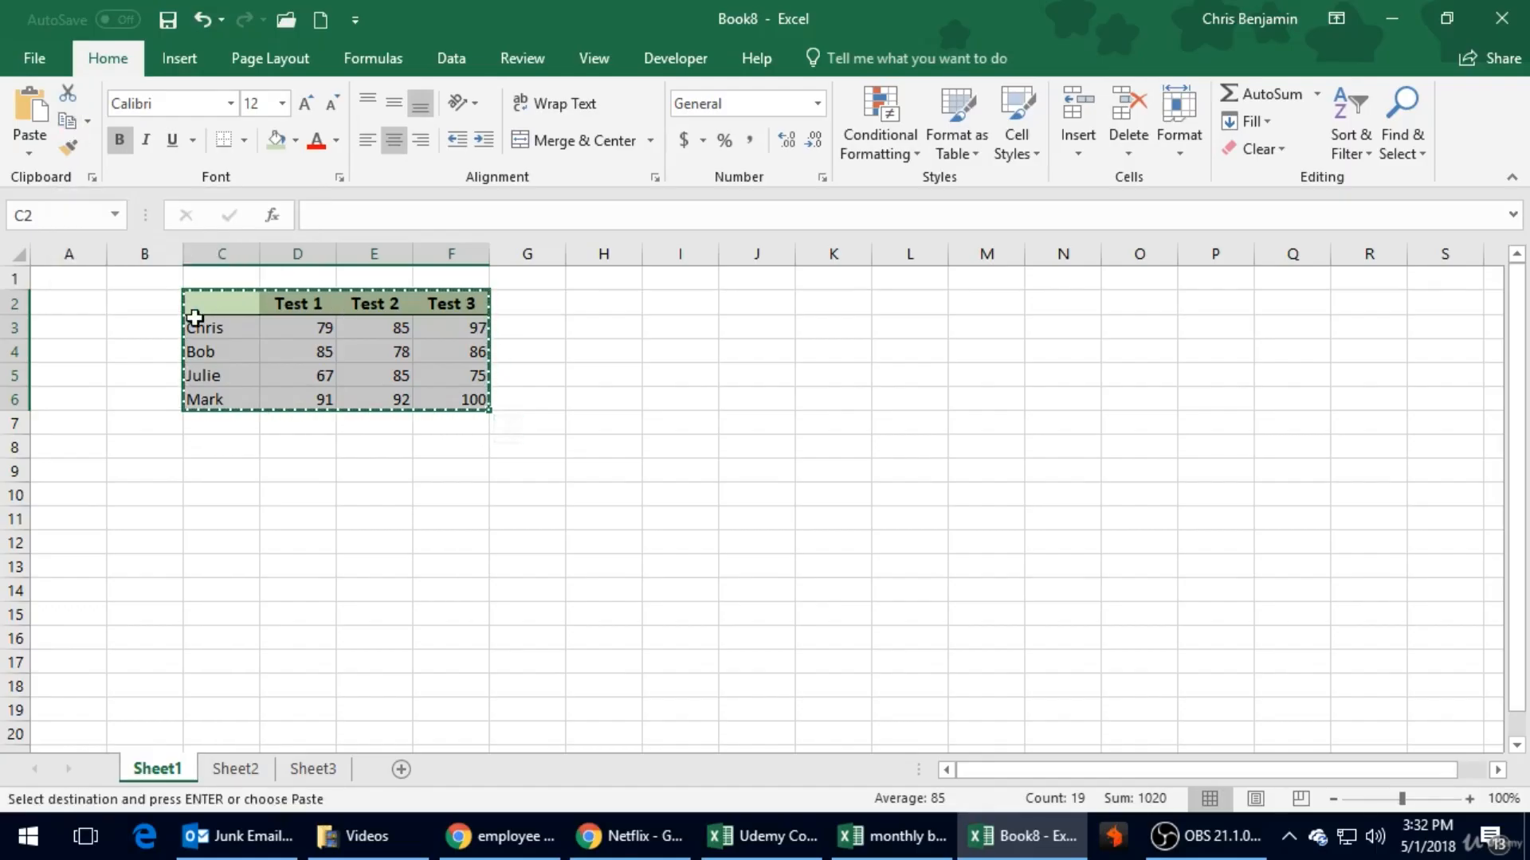
pyautogui.click(597, 299)
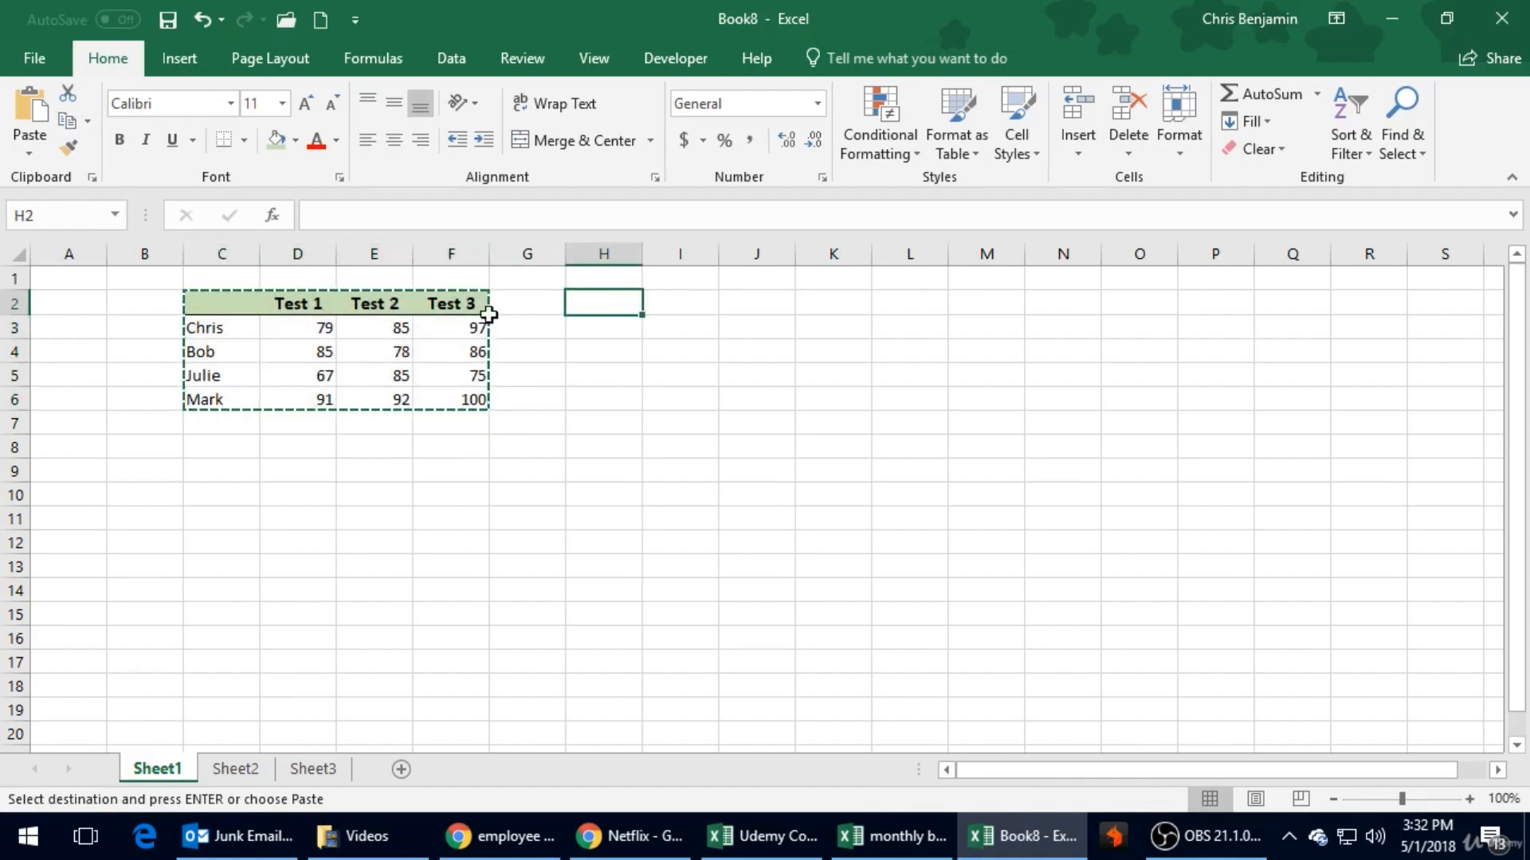
pyautogui.click(30, 128)
pyautogui.click(752, 542)
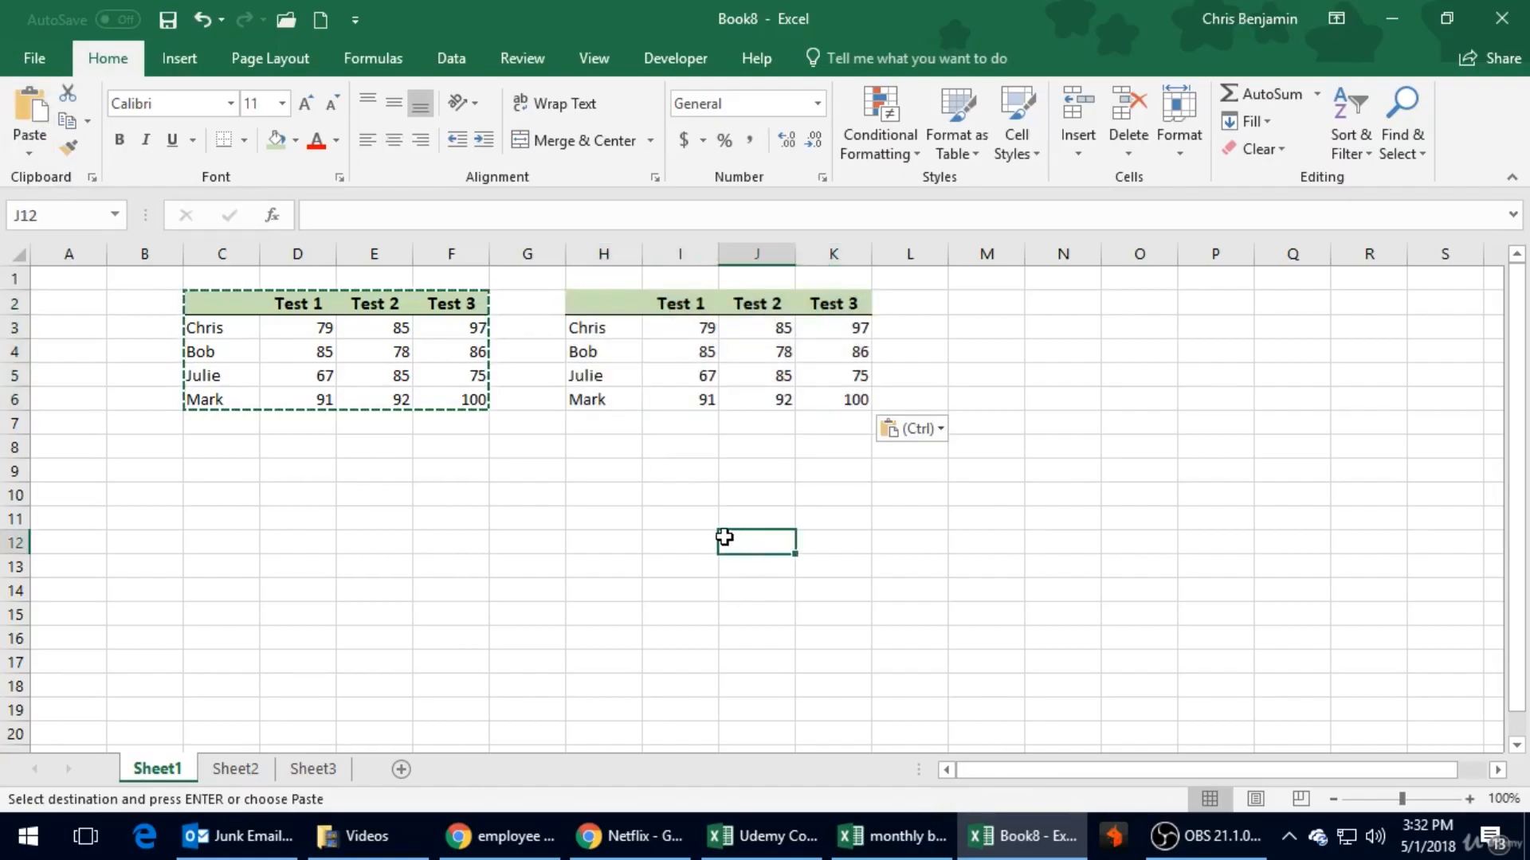
pyautogui.press('Escape')
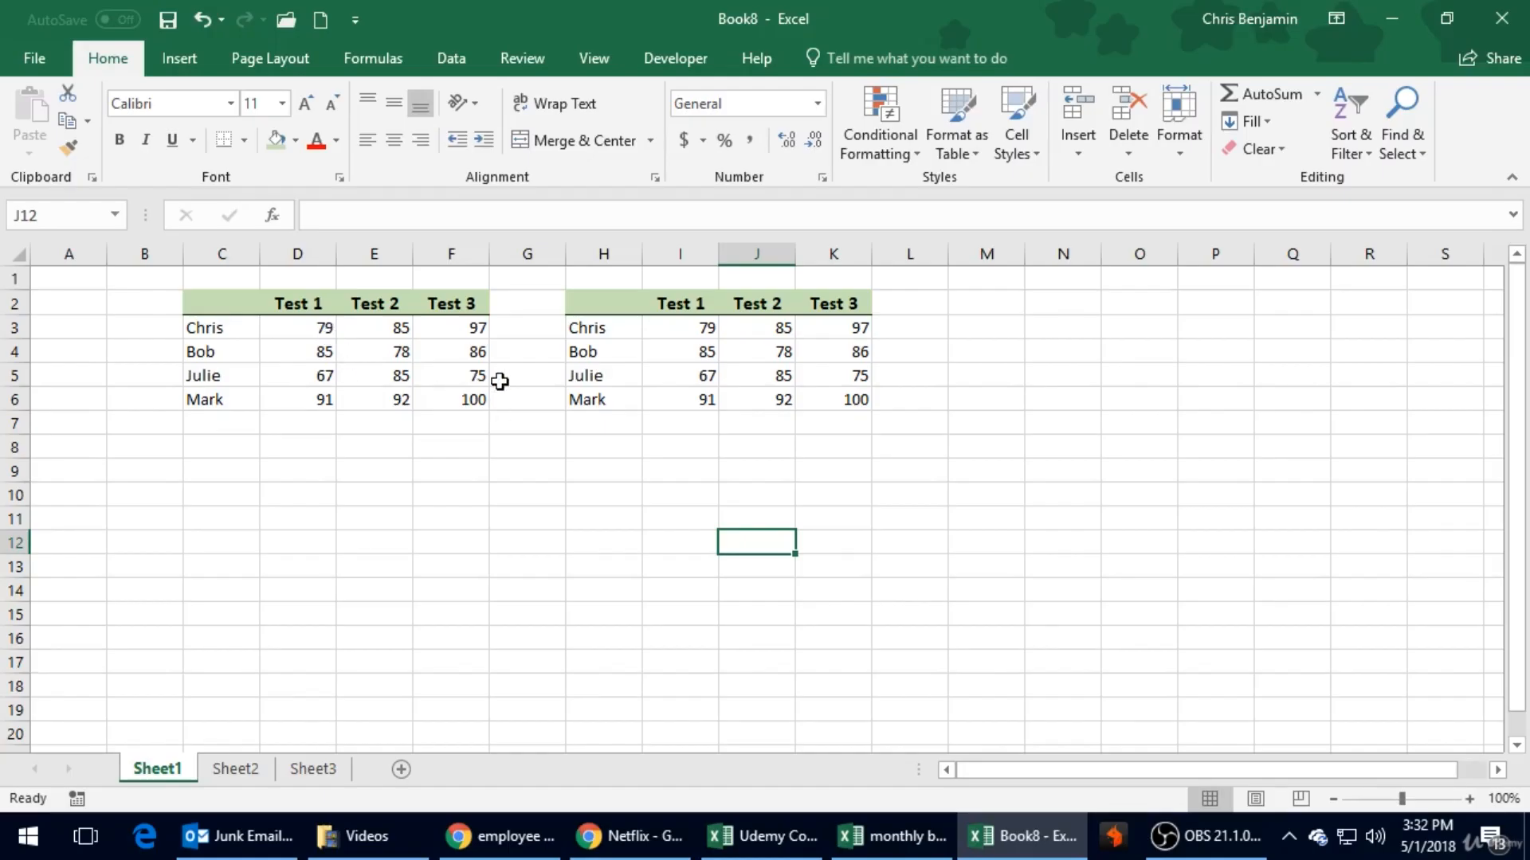
pyautogui.click(313, 301)
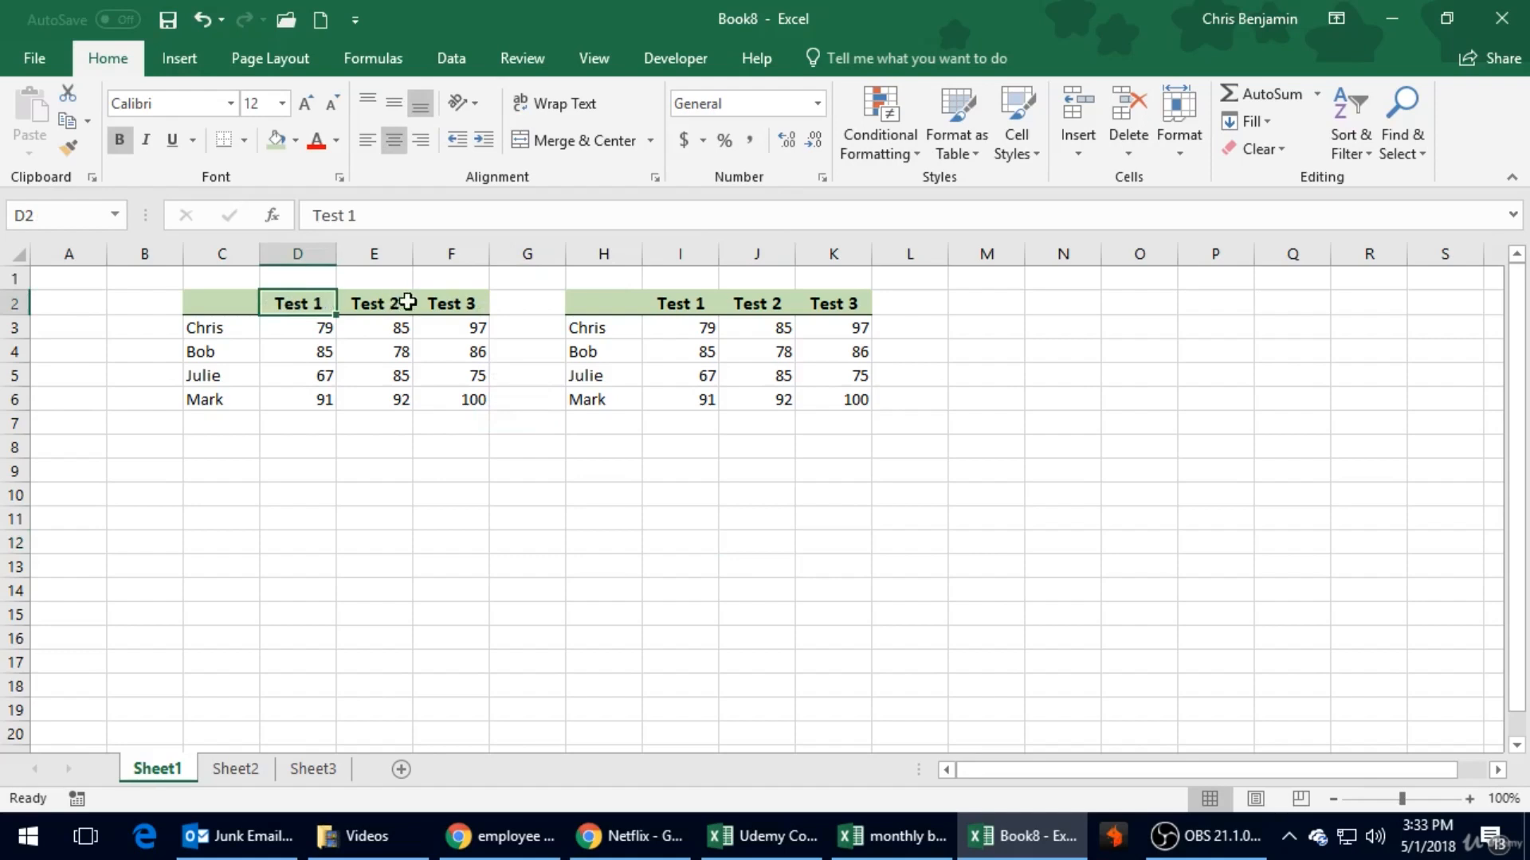
pyautogui.moveTo(227, 309); pyautogui.dragTo(387, 332)
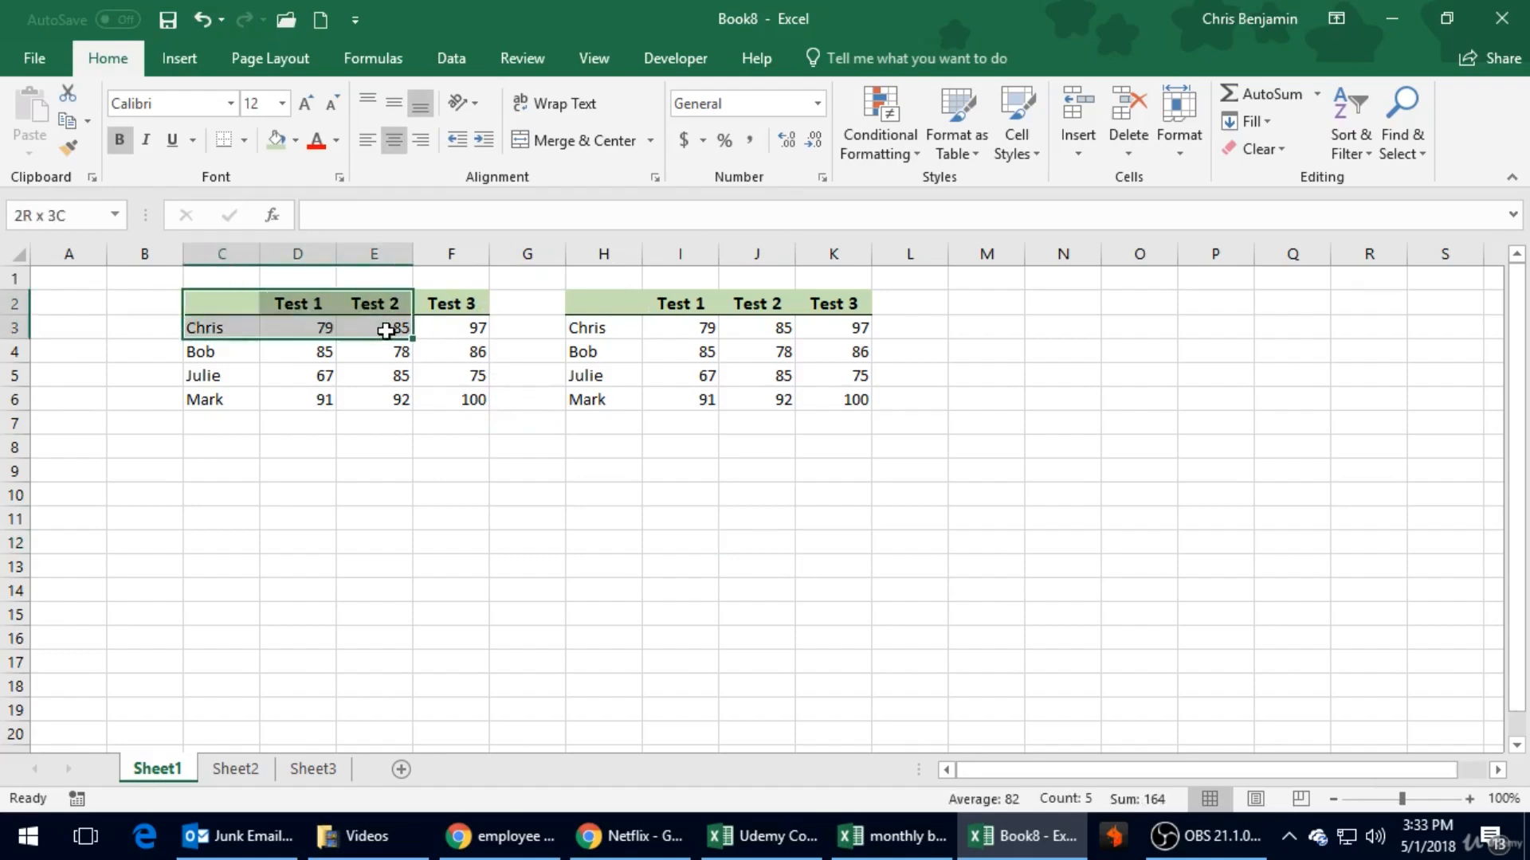
pyautogui.click(305, 303)
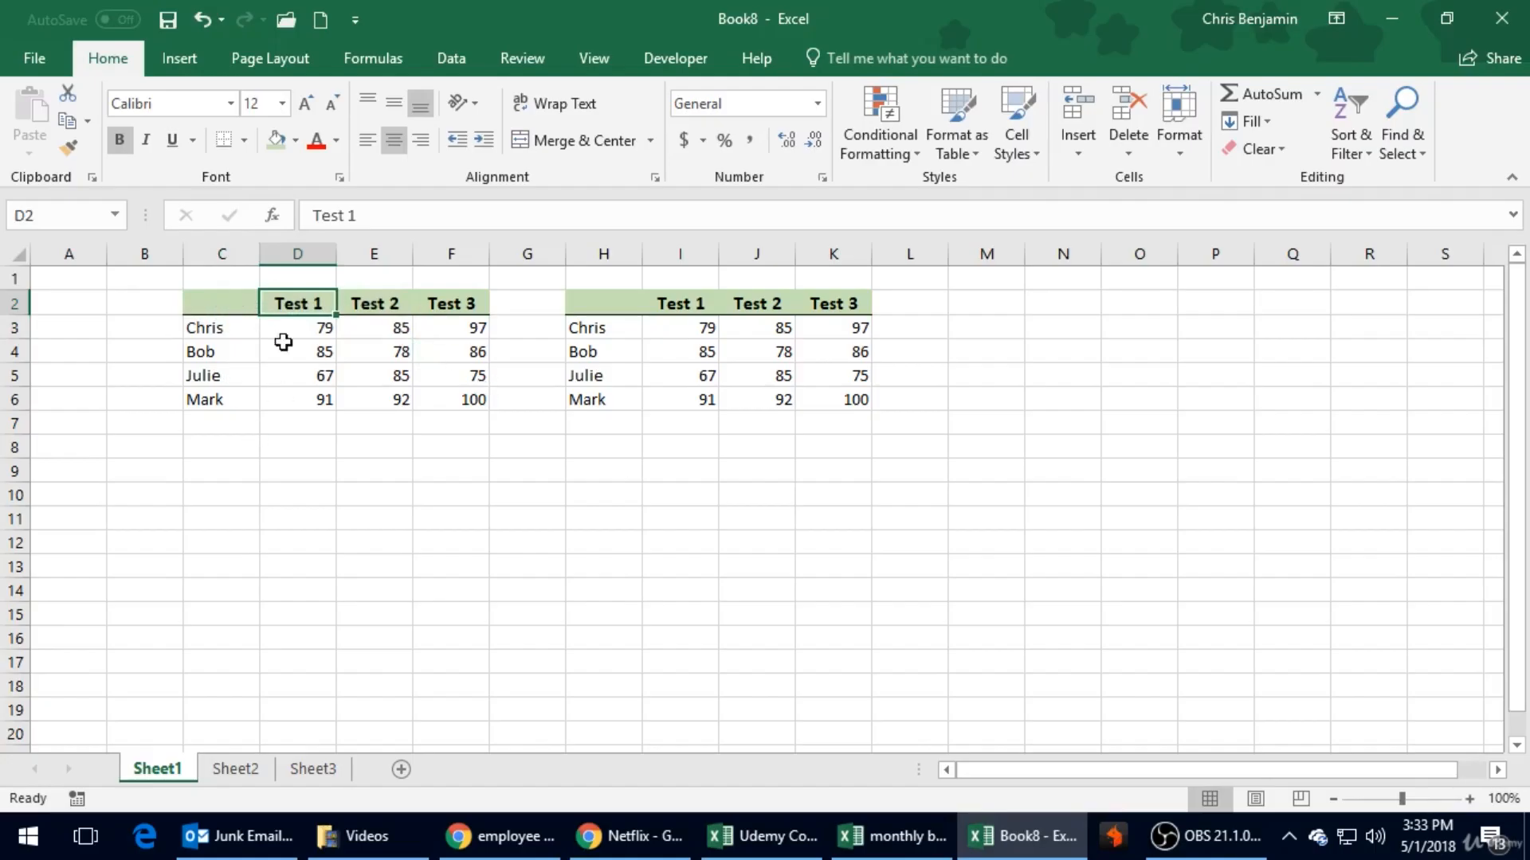
pyautogui.moveTo(213, 302); pyautogui.dragTo(458, 403)
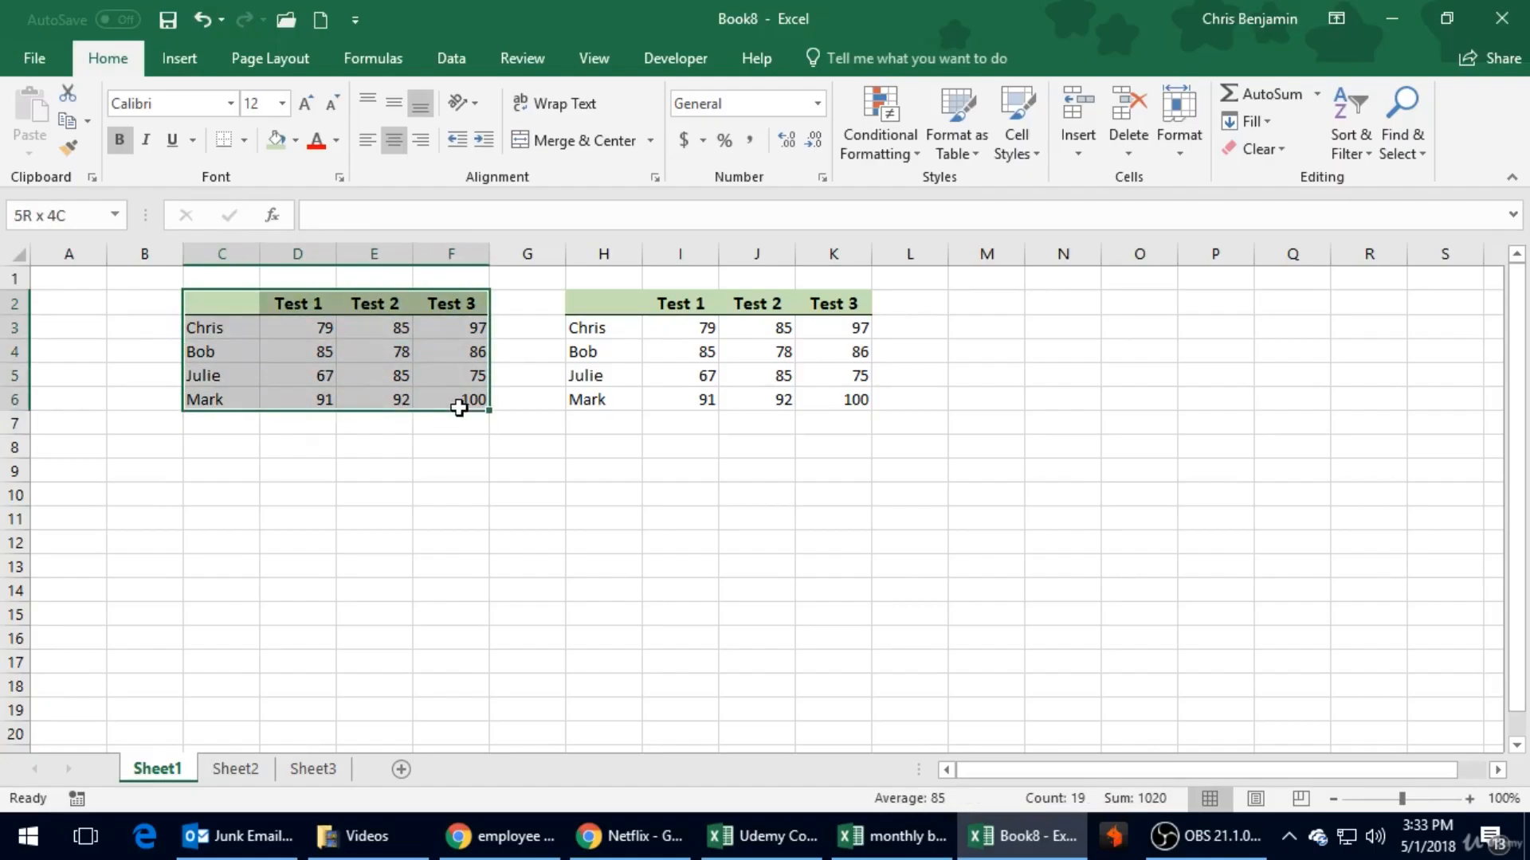
# - Copy the formatting of the heading row C2:F2 onto cells C9:F9 with Format Painter
pyautogui.moveTo(226, 299); pyautogui.dragTo(454, 304)
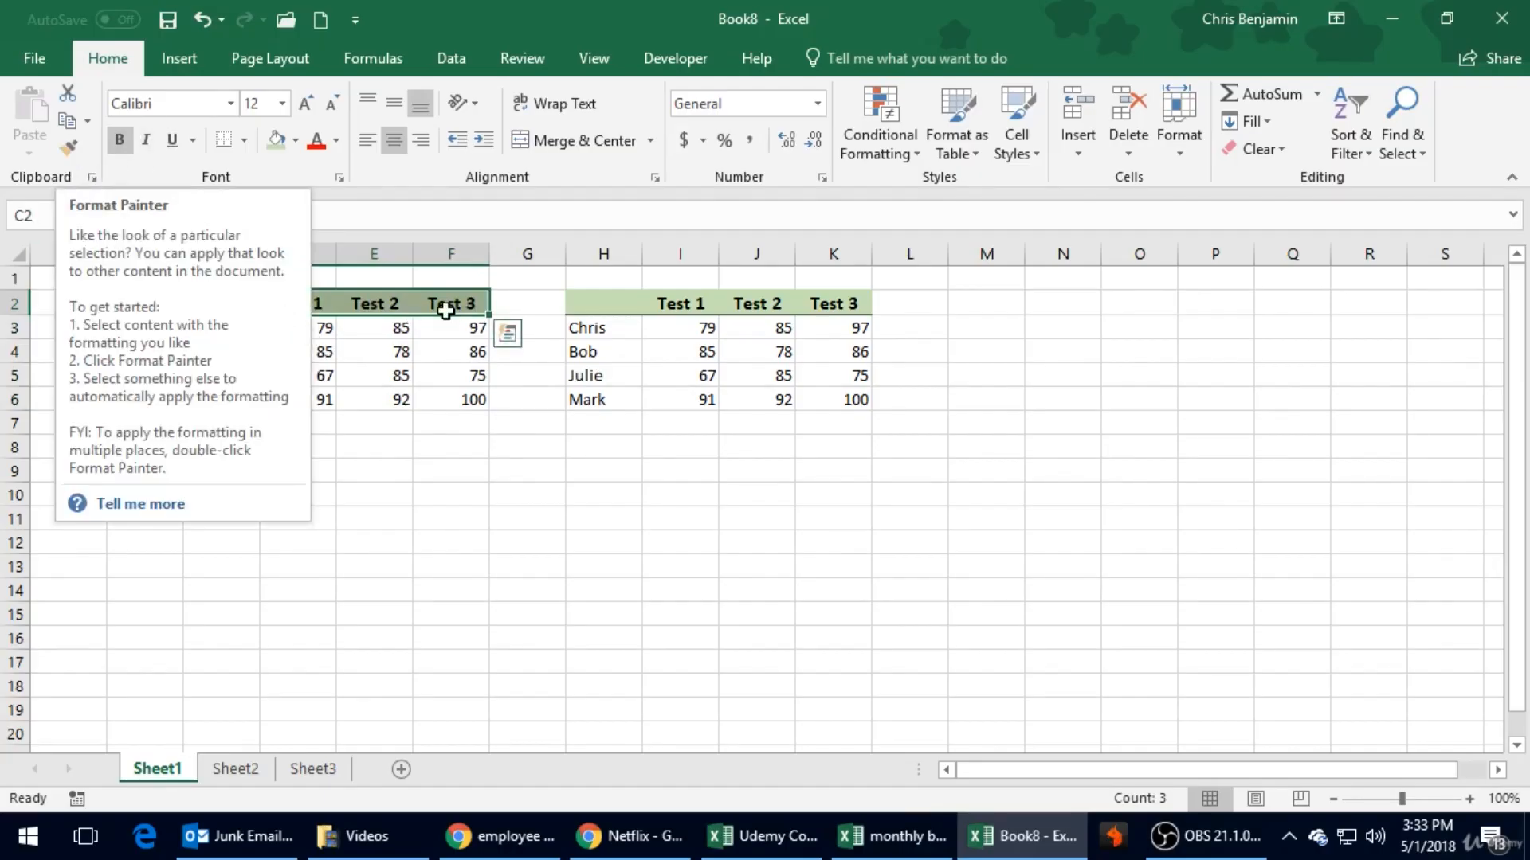
pyautogui.click(67, 144)
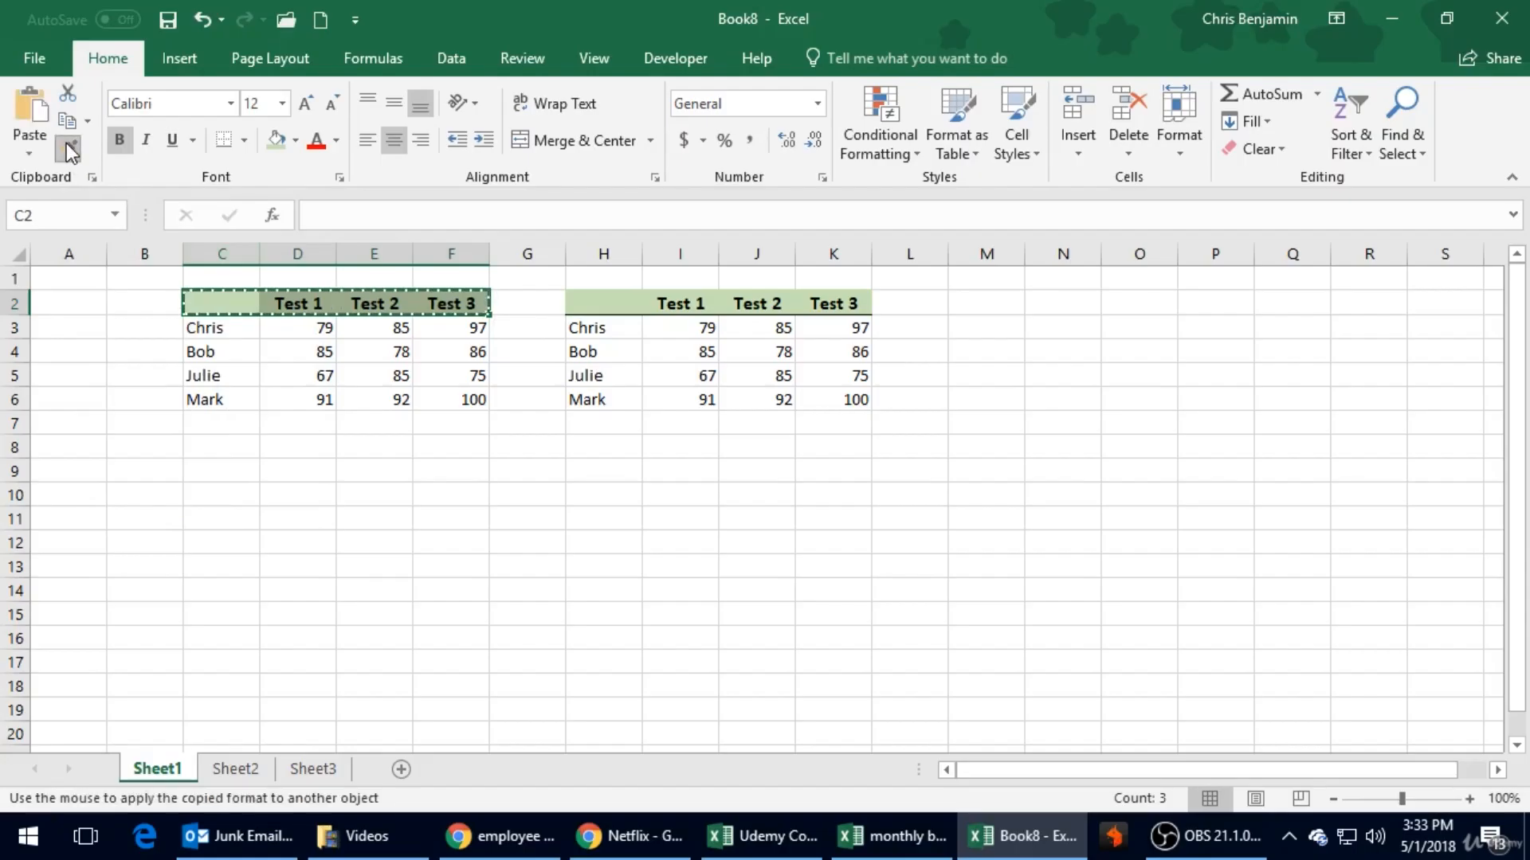
pyautogui.click(208, 474)
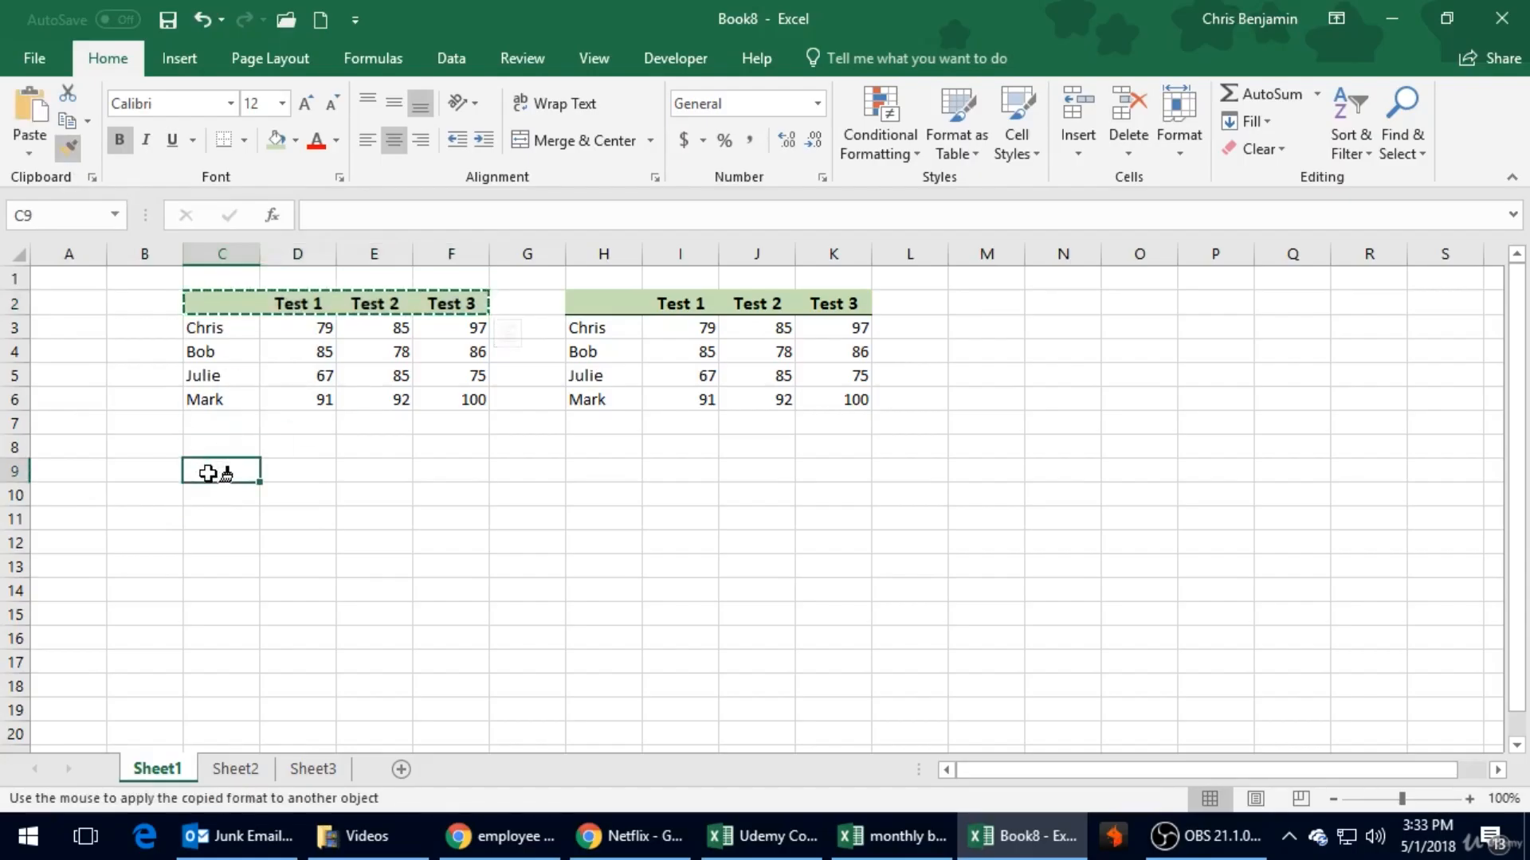
pyautogui.click(271, 568)
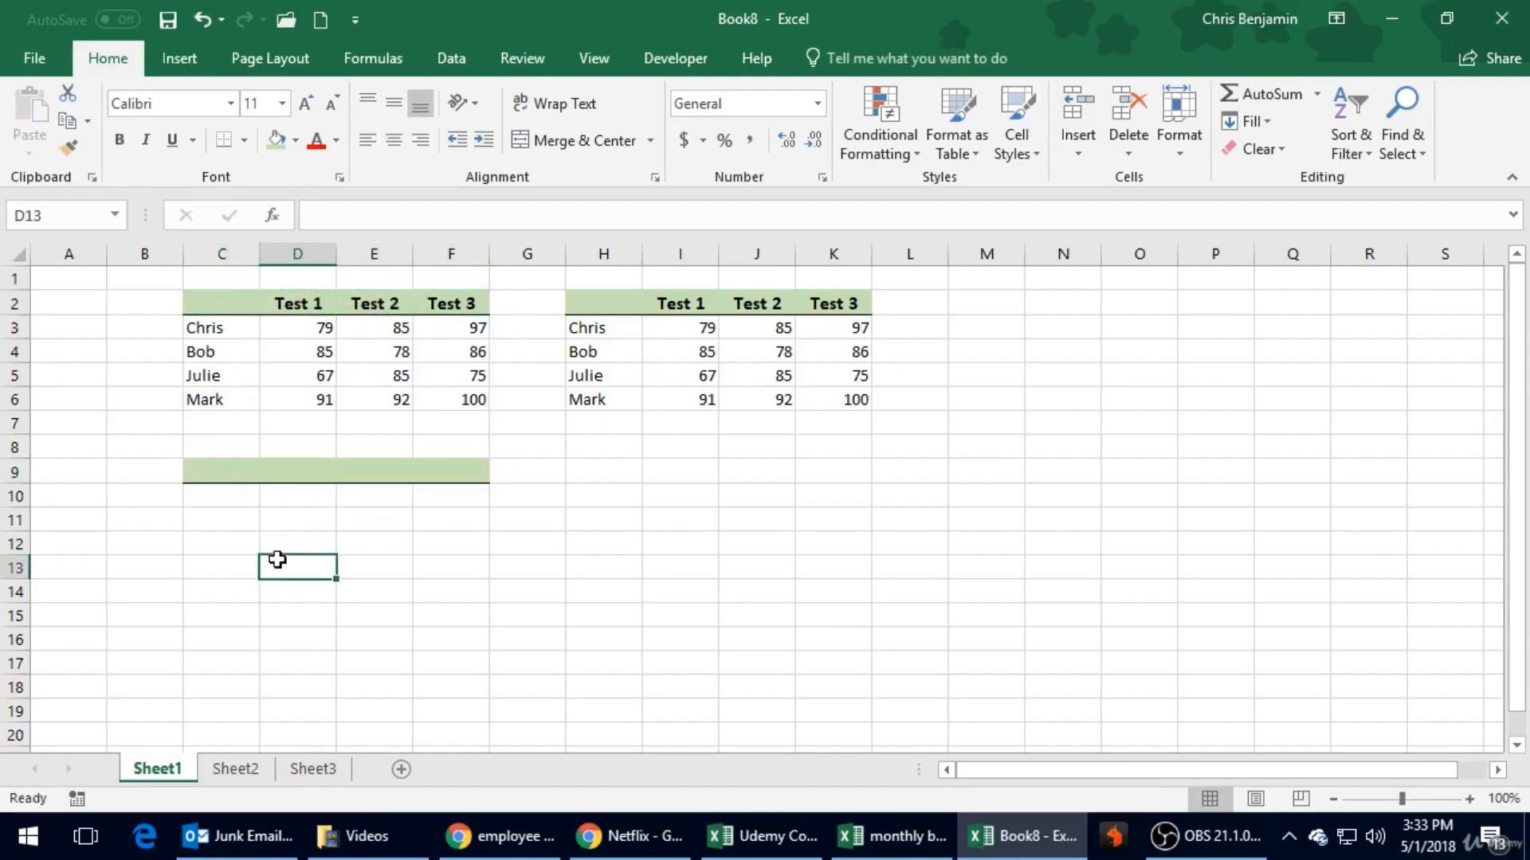
# - Enter the heading "Test 6" in cell D9 of the newly formatted row
pyautogui.click(305, 470)
pyautogui.write('Test 6')
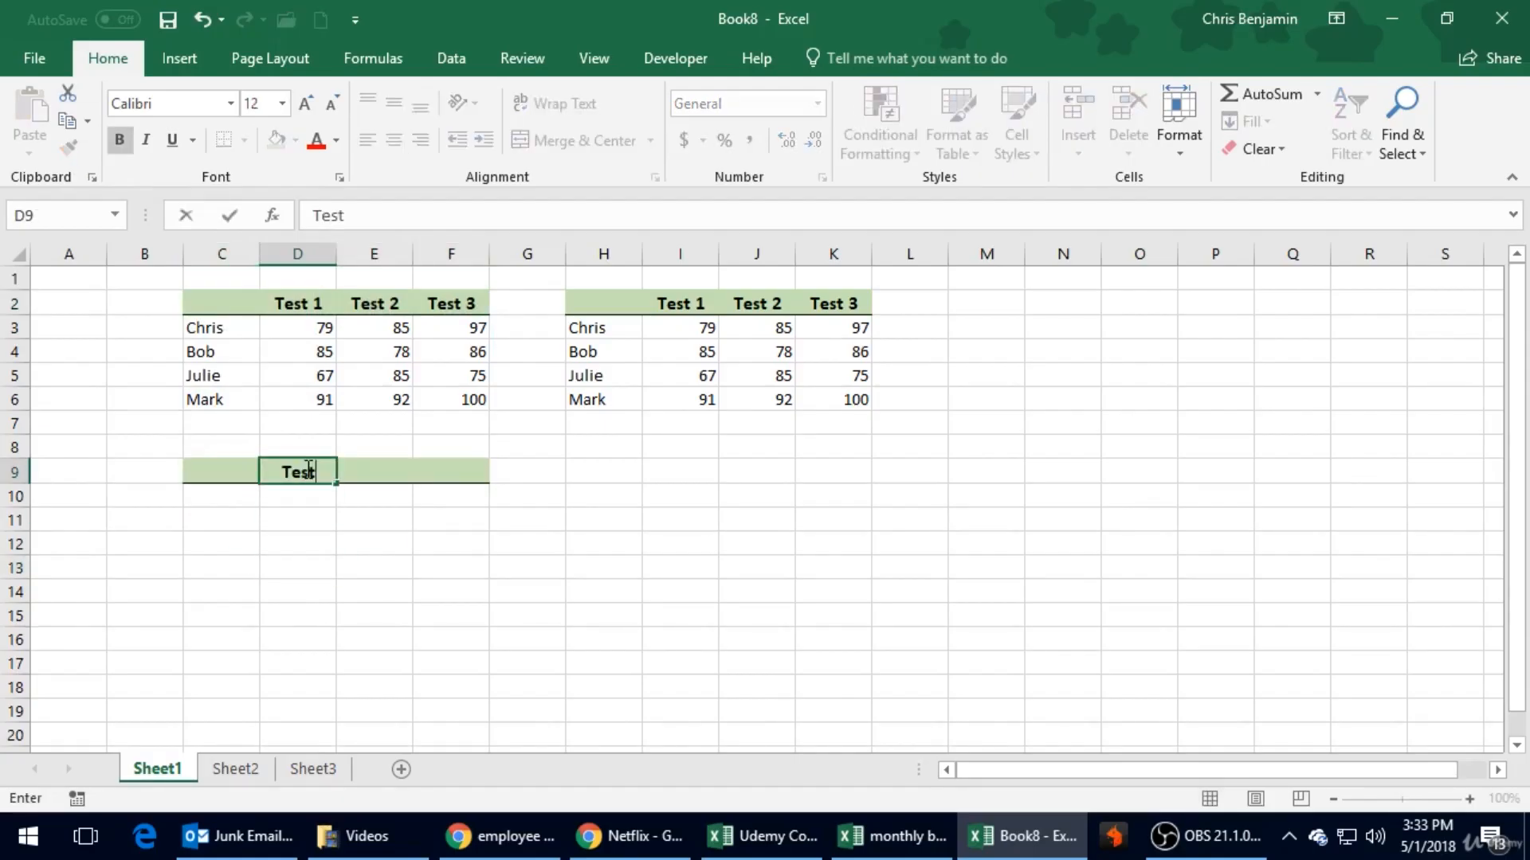
pyautogui.press('Return')
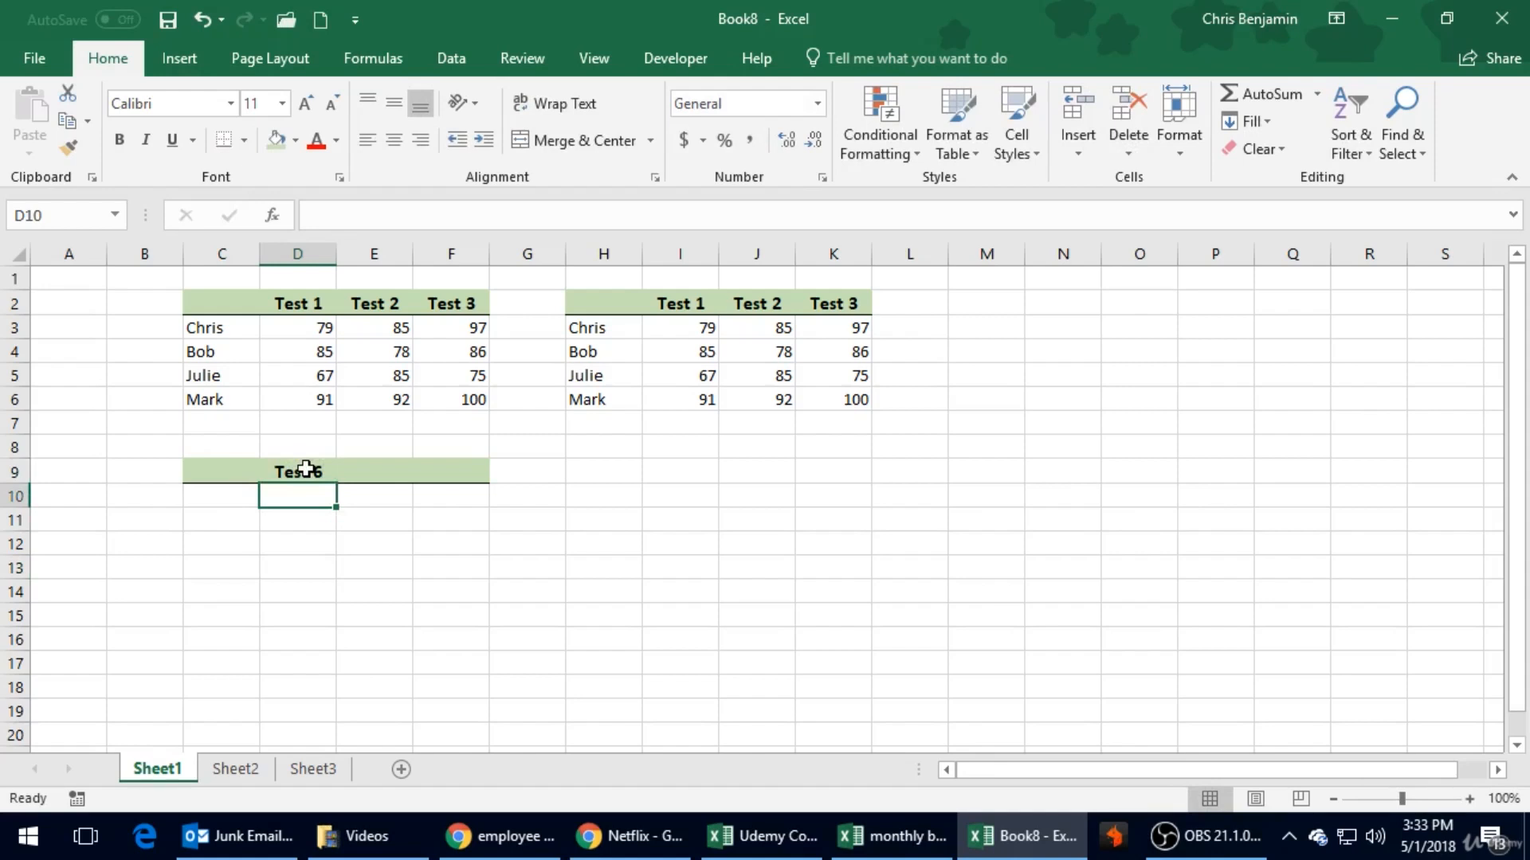
pyautogui.click(307, 472)
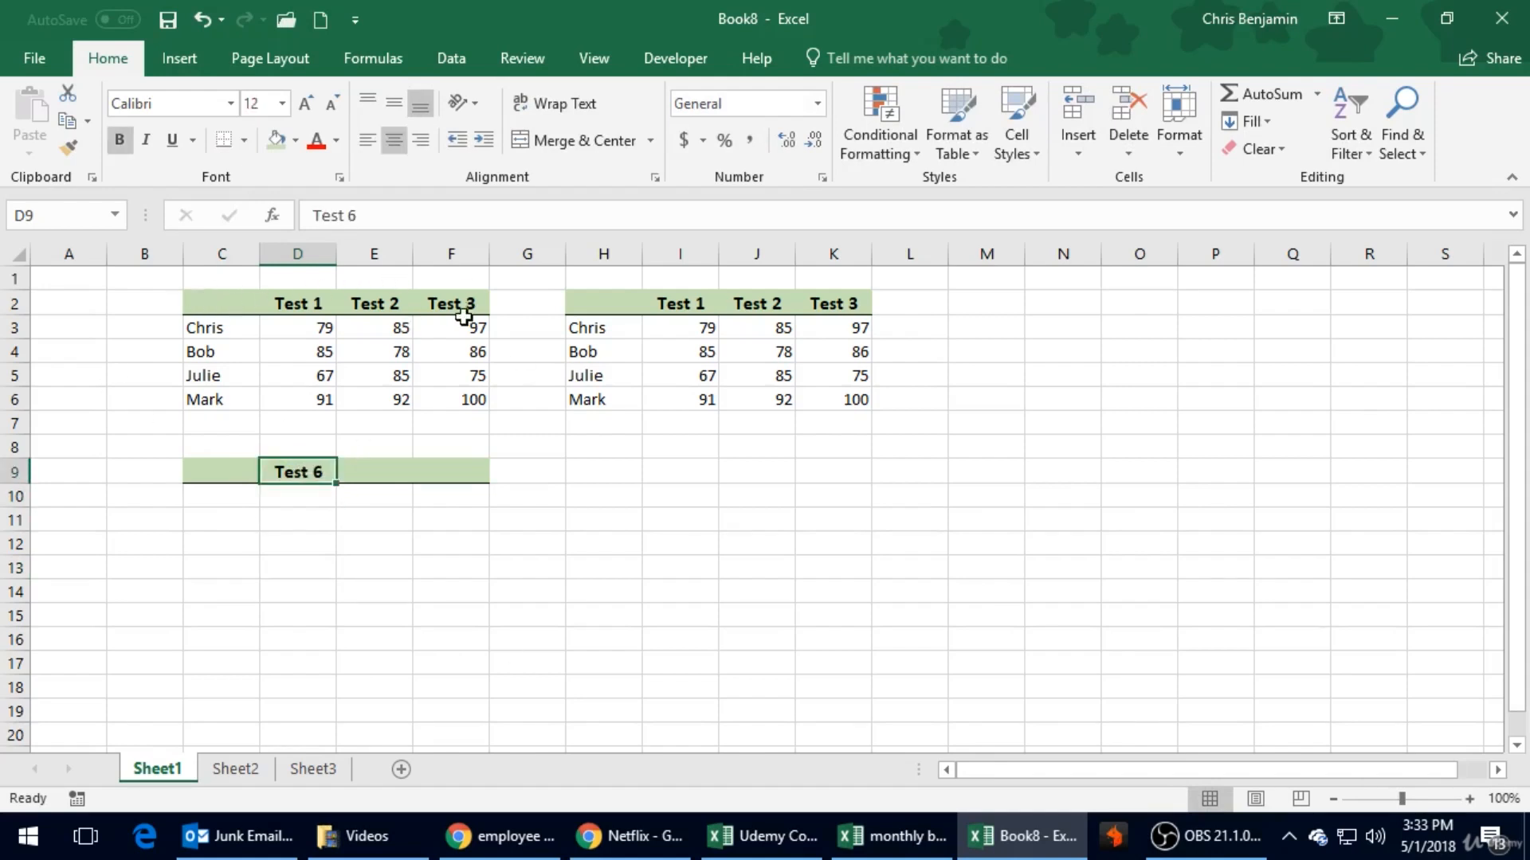
pyautogui.click(436, 537)
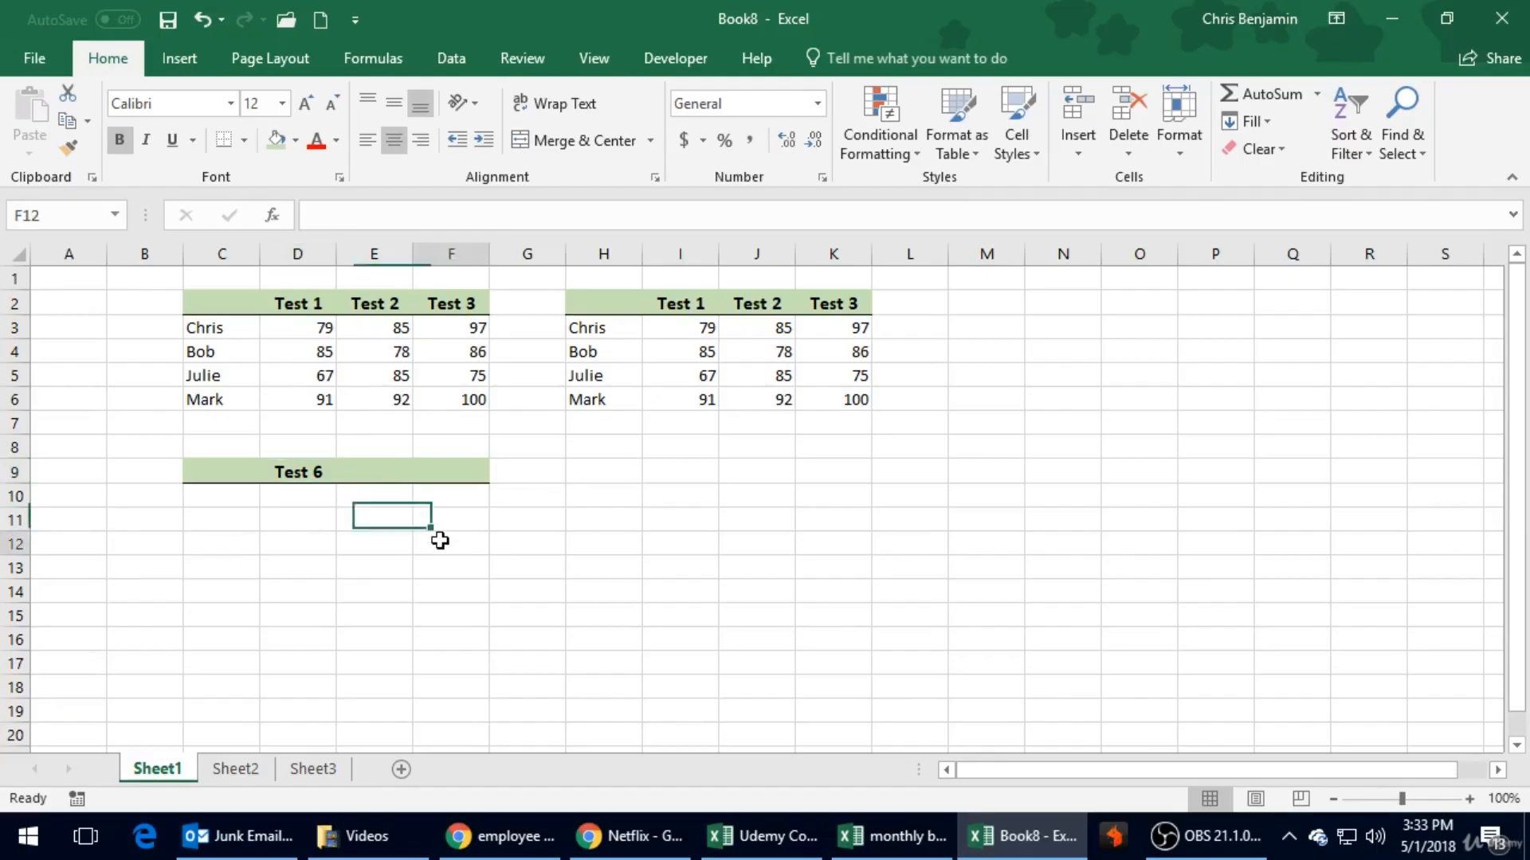
# - Cut the duplicate table H2:K6 and paste it starting at cell H9
pyautogui.moveTo(584, 303); pyautogui.dragTo(852, 399)
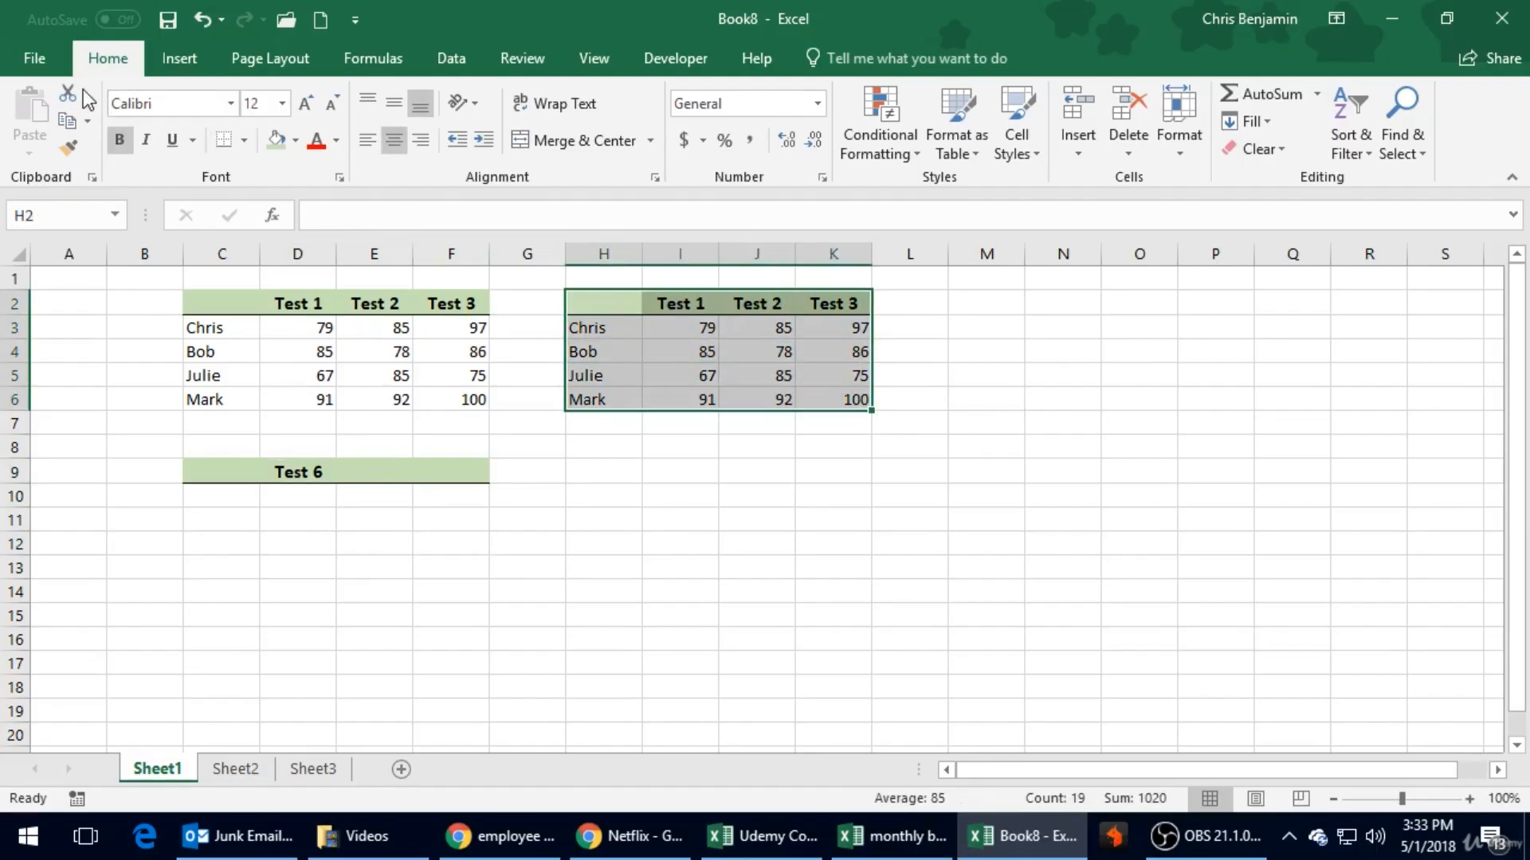
pyautogui.click(67, 120)
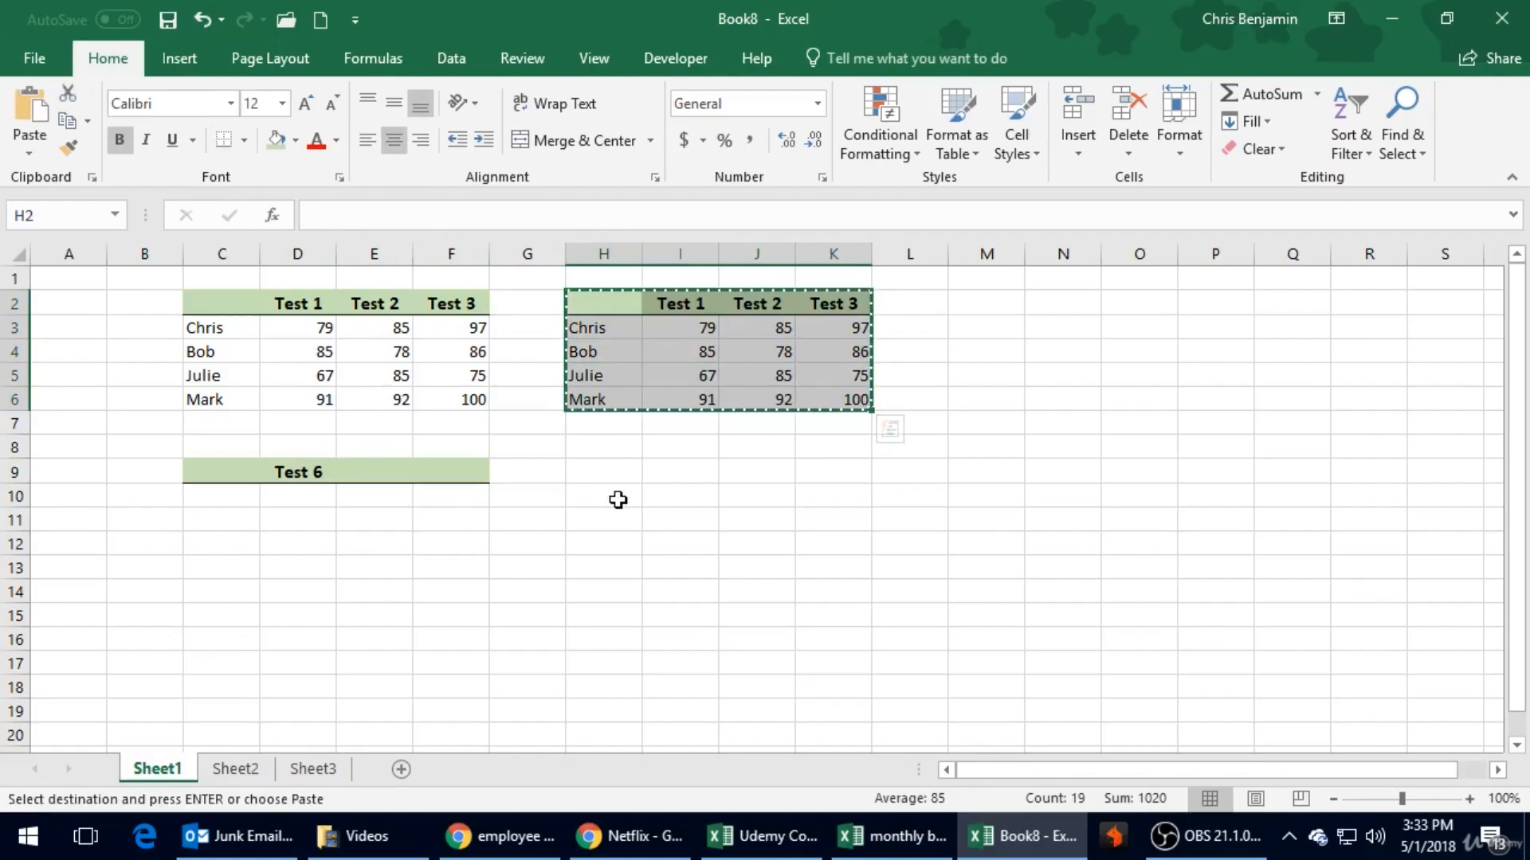
pyautogui.click(604, 478)
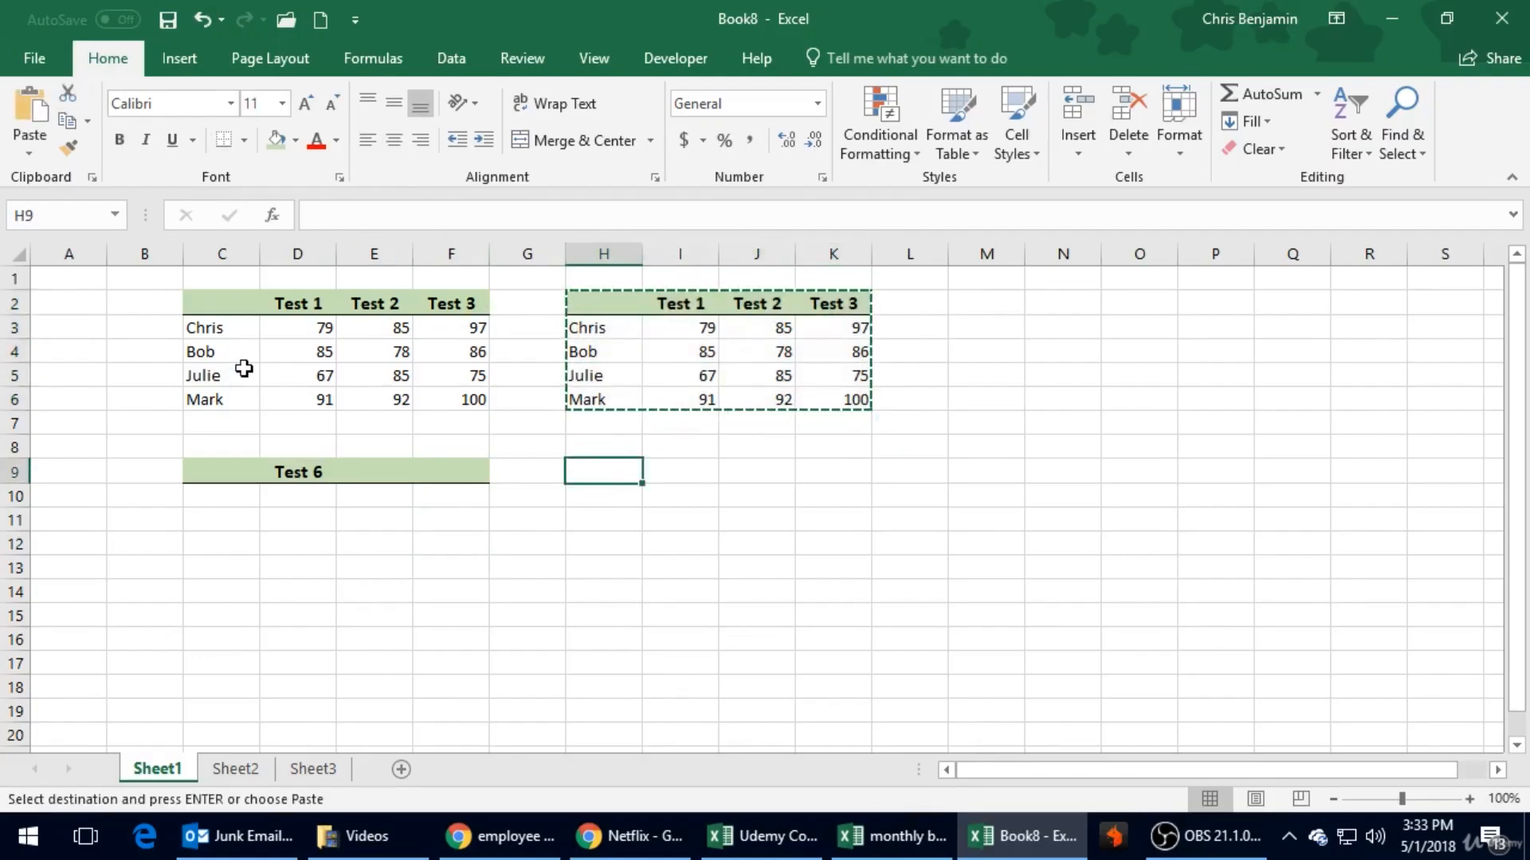
pyautogui.click(30, 112)
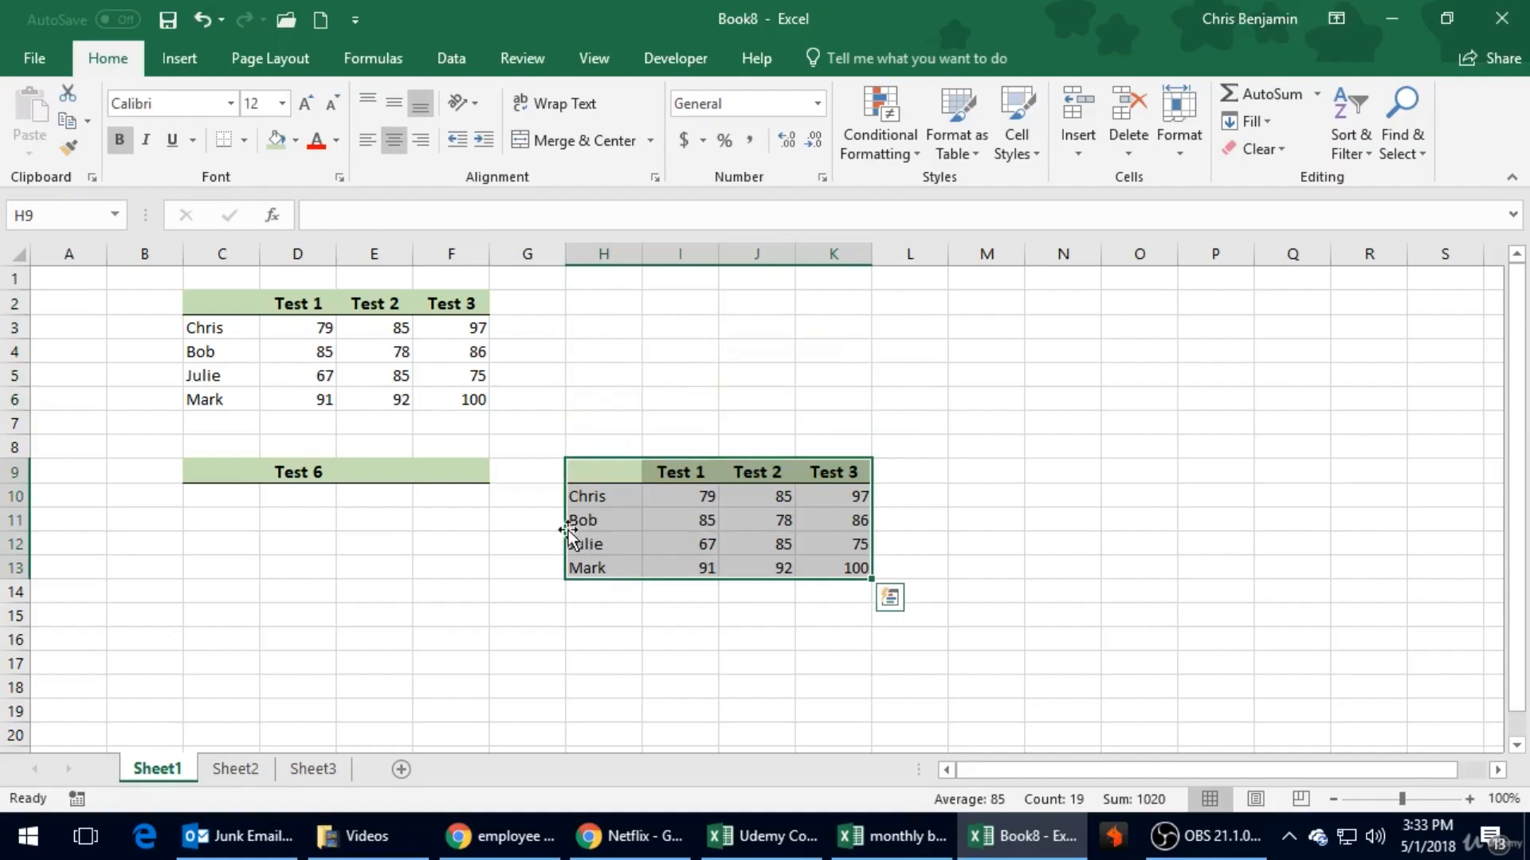
pyautogui.click(604, 327)
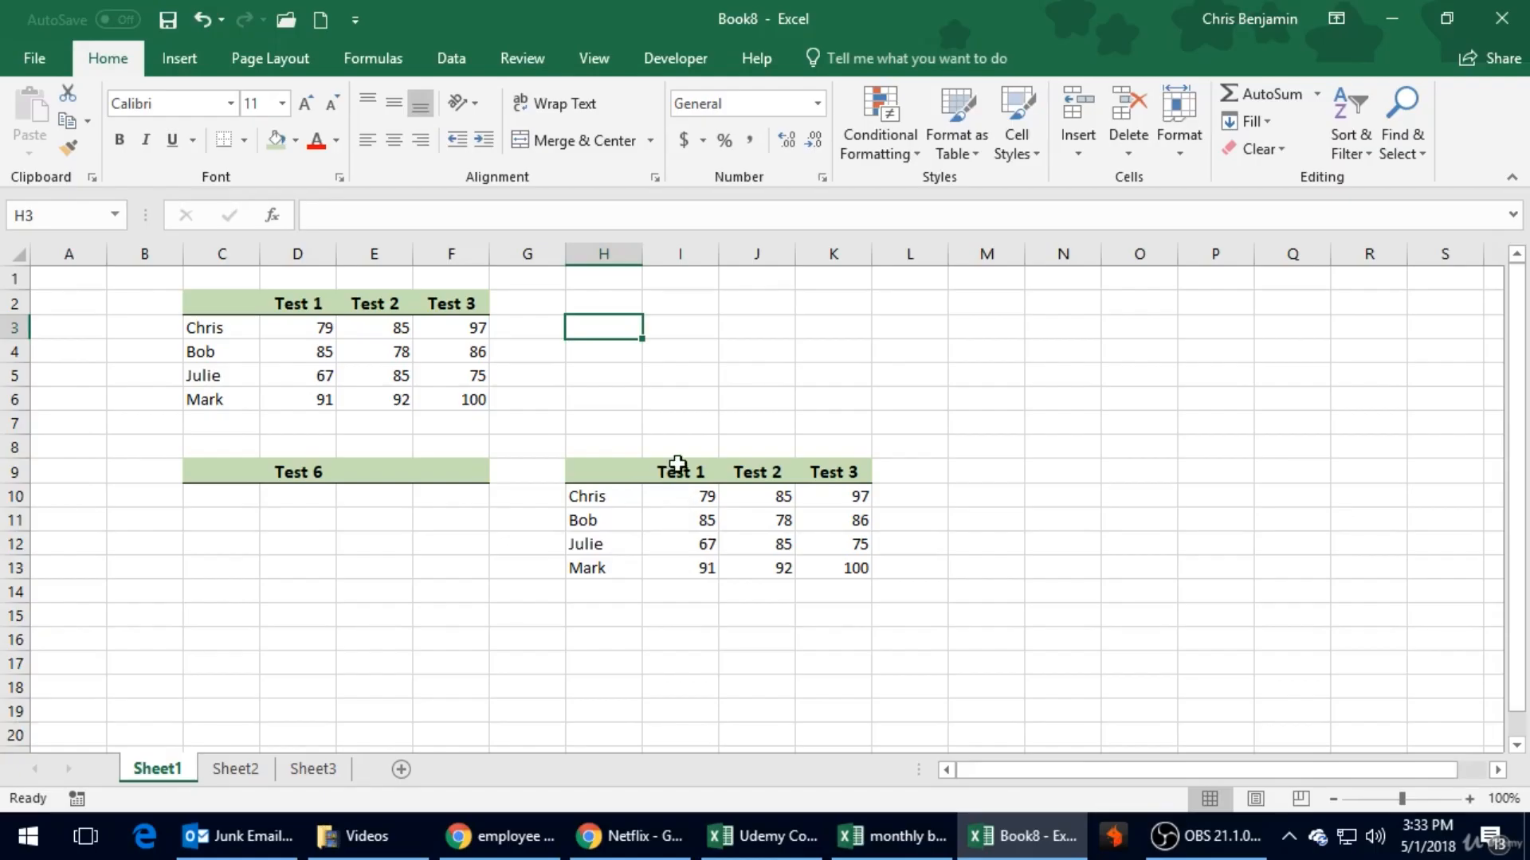
pyautogui.moveTo(677, 471); pyautogui.dragTo(807, 472)
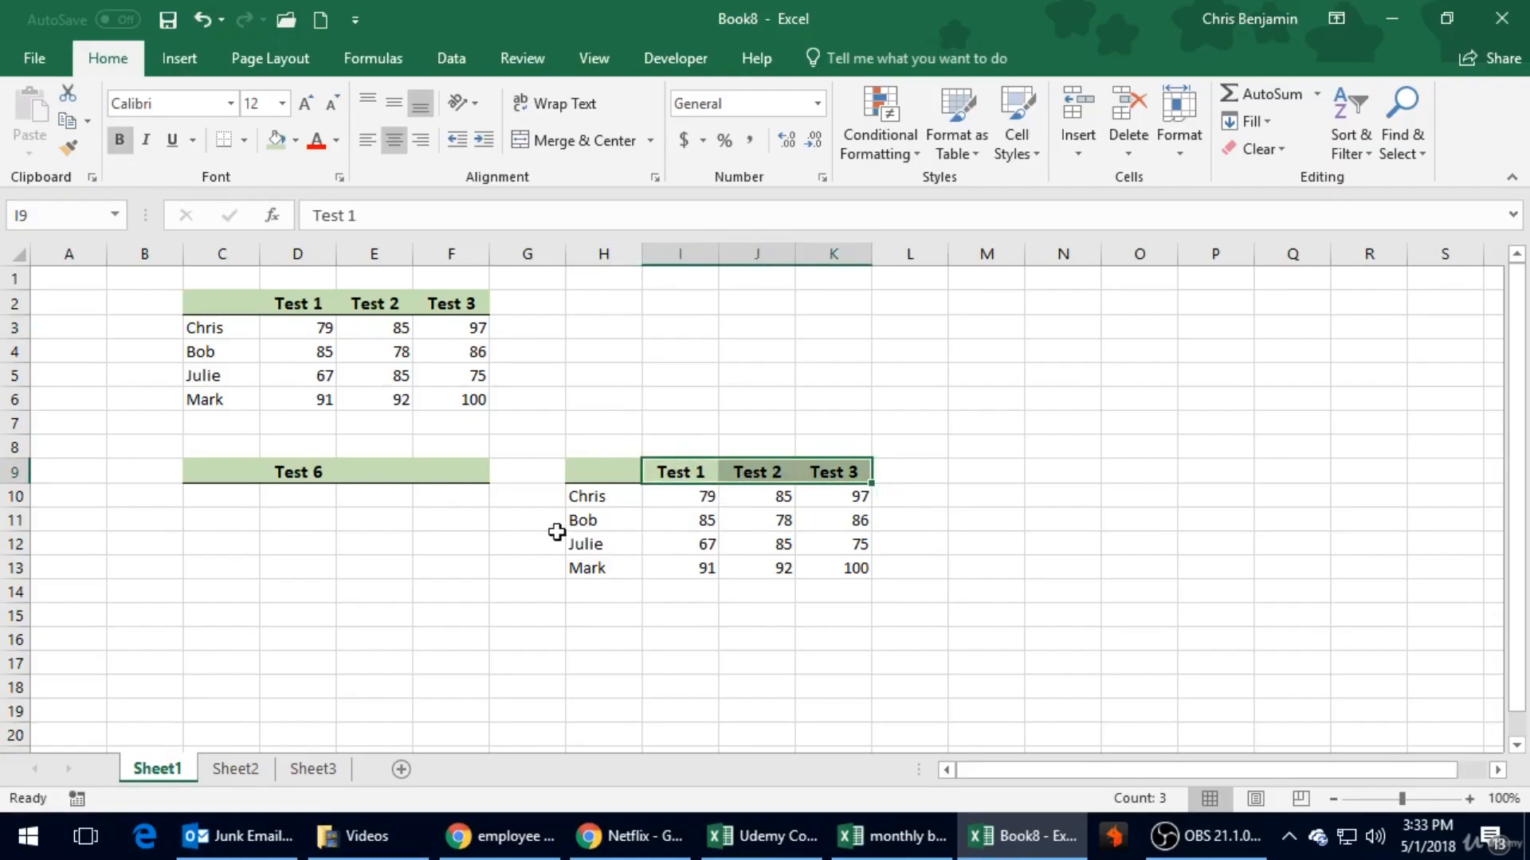
pyautogui.moveTo(581, 502); pyautogui.dragTo(594, 570)
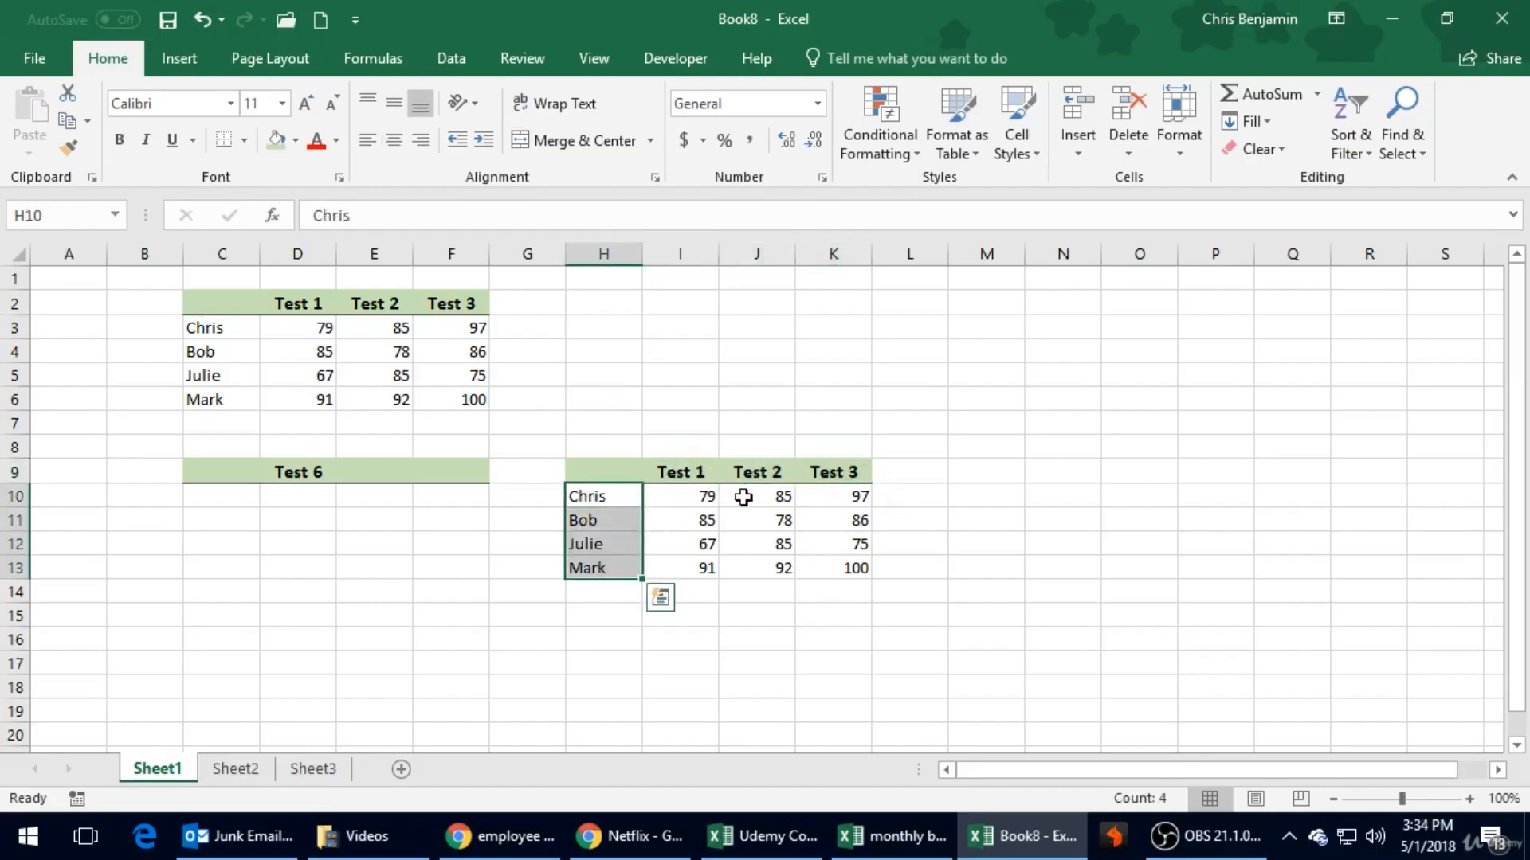
pyautogui.click(694, 500)
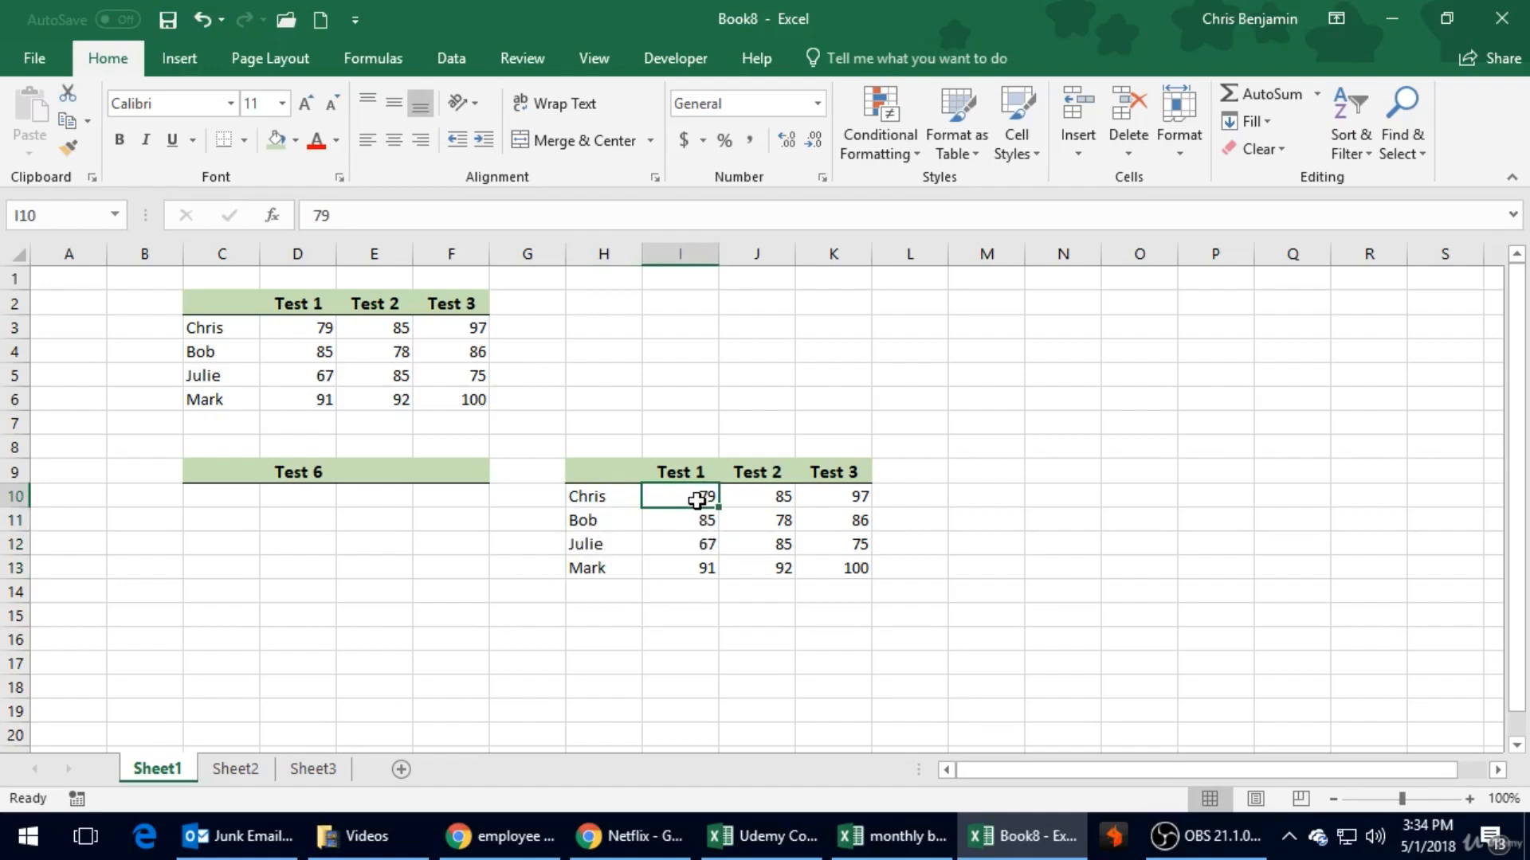
# - Apply the Accounting dollar format to the scores in I10:K13 and reduce them to no decimal places
pyautogui.moveTo(697, 500); pyautogui.dragTo(858, 567)
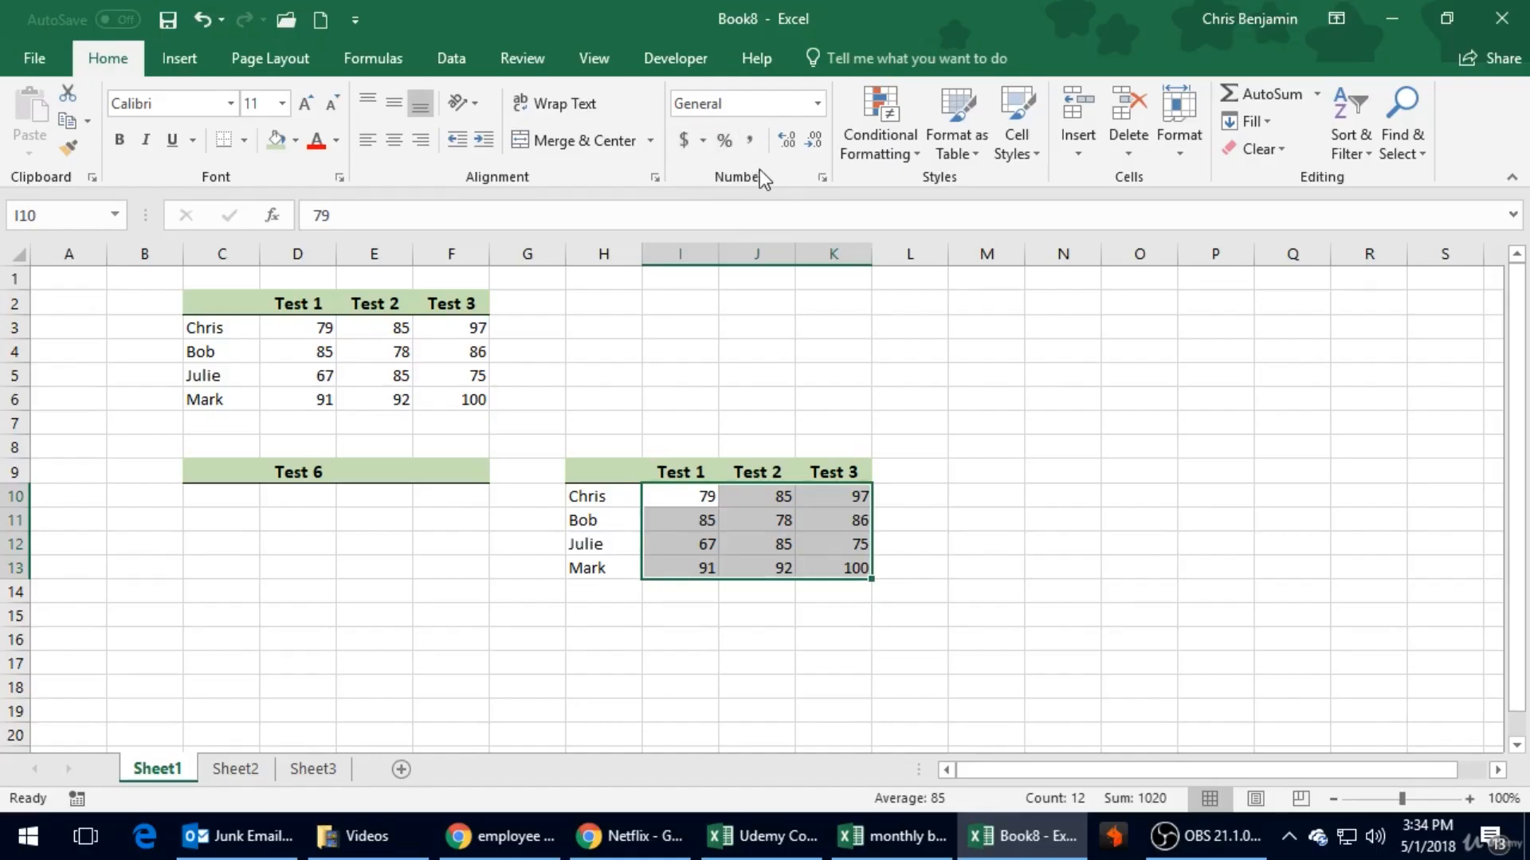
pyautogui.click(819, 107)
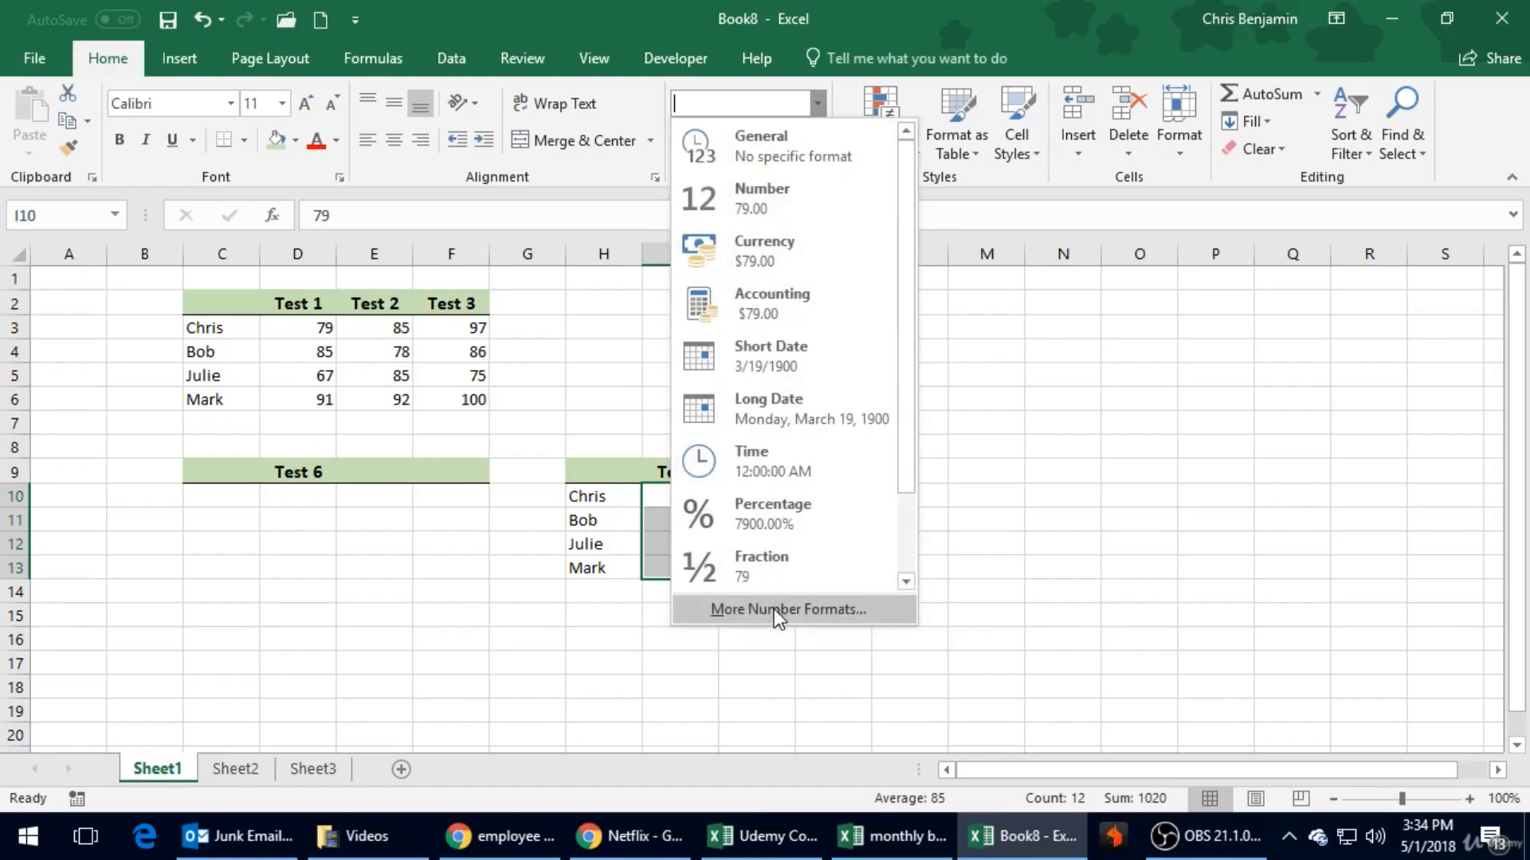
pyautogui.click(1000, 328)
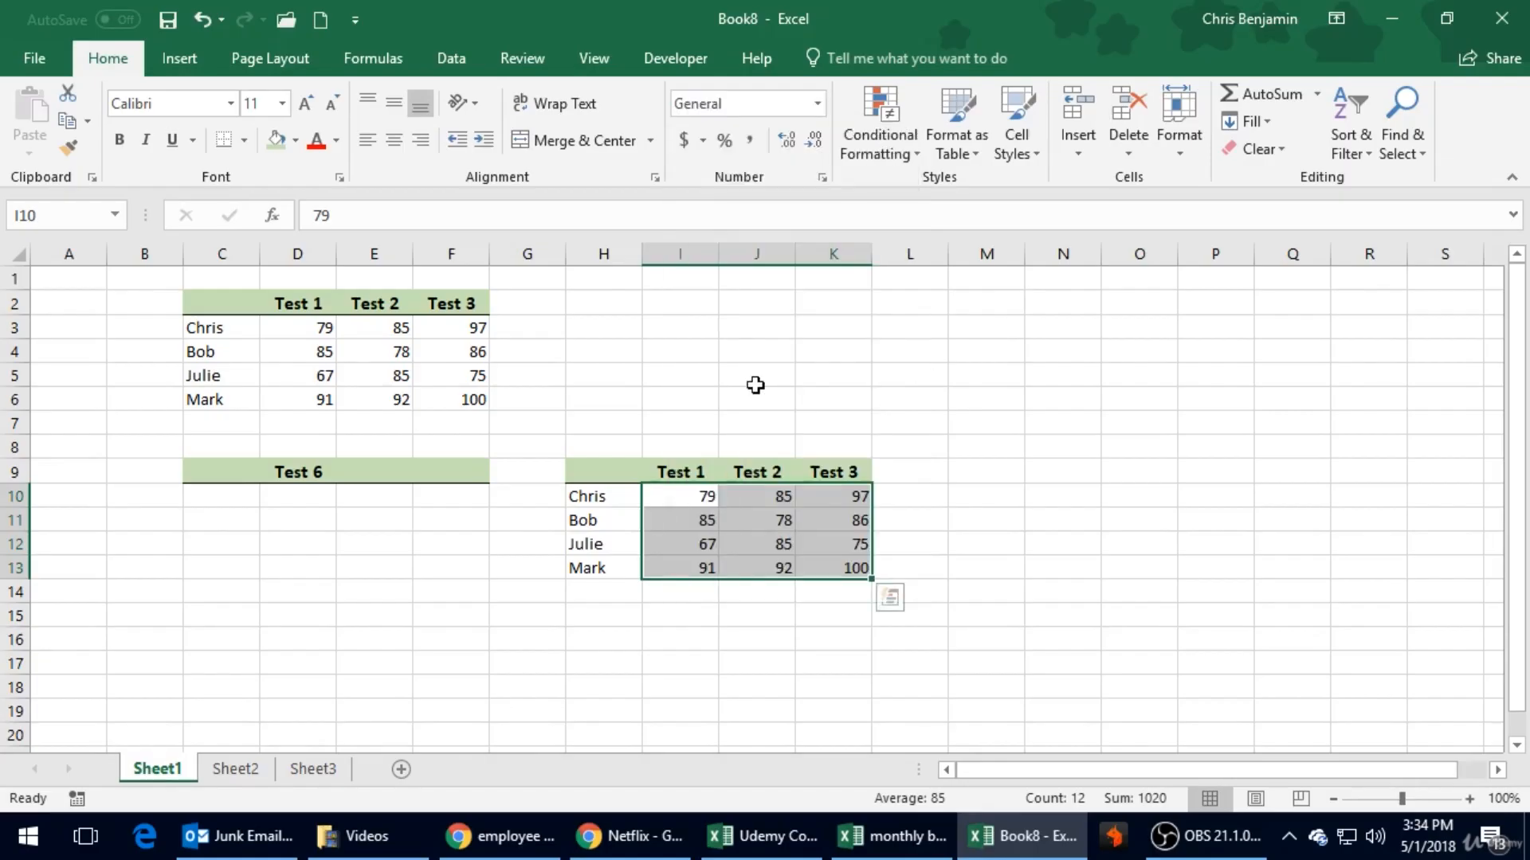
pyautogui.click(684, 144)
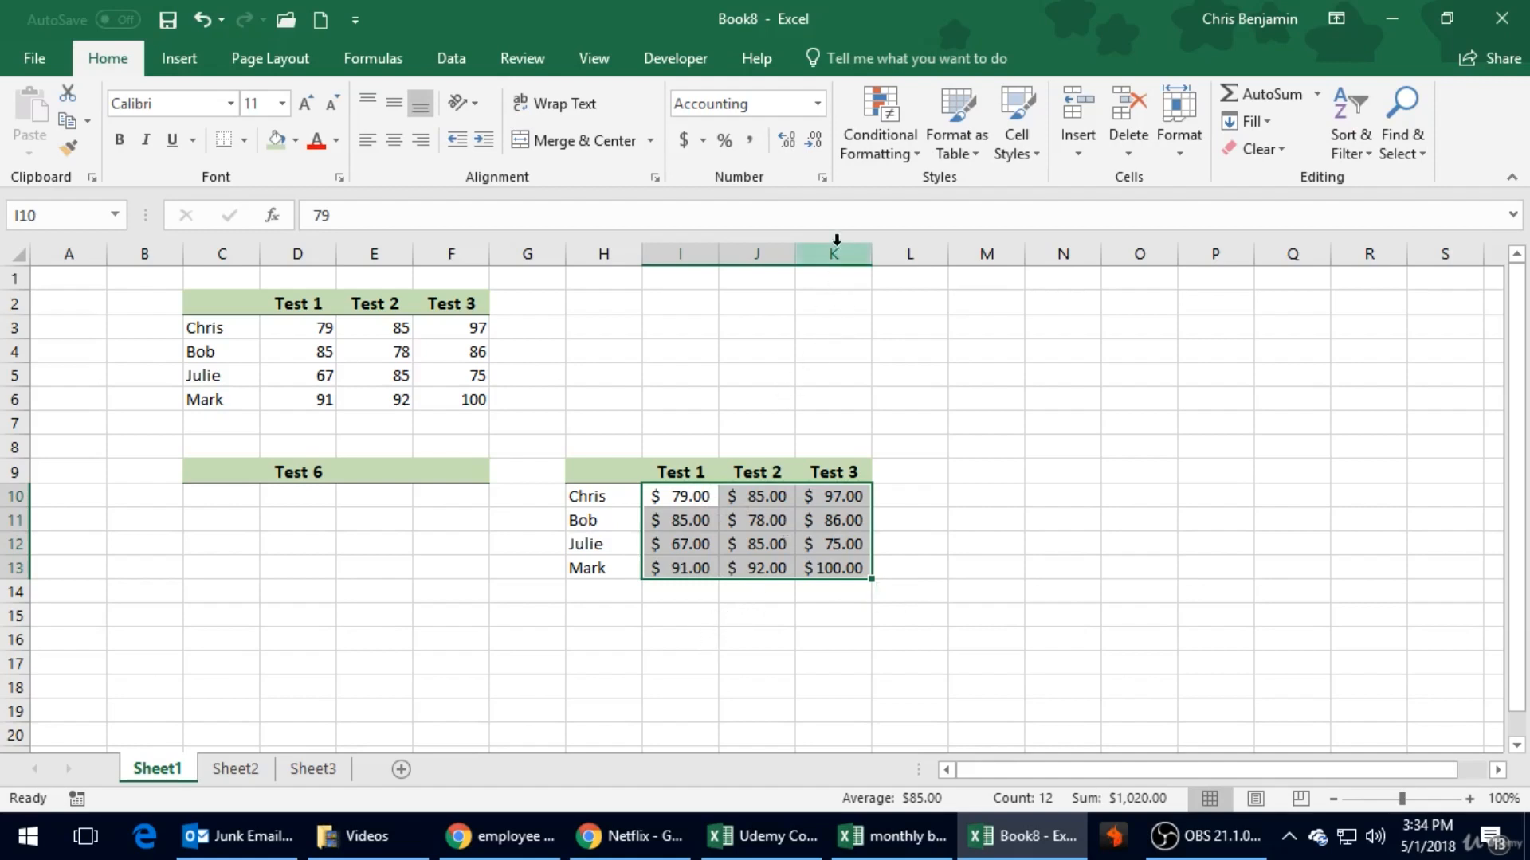
pyautogui.click(810, 140)
pyautogui.click(810, 140)
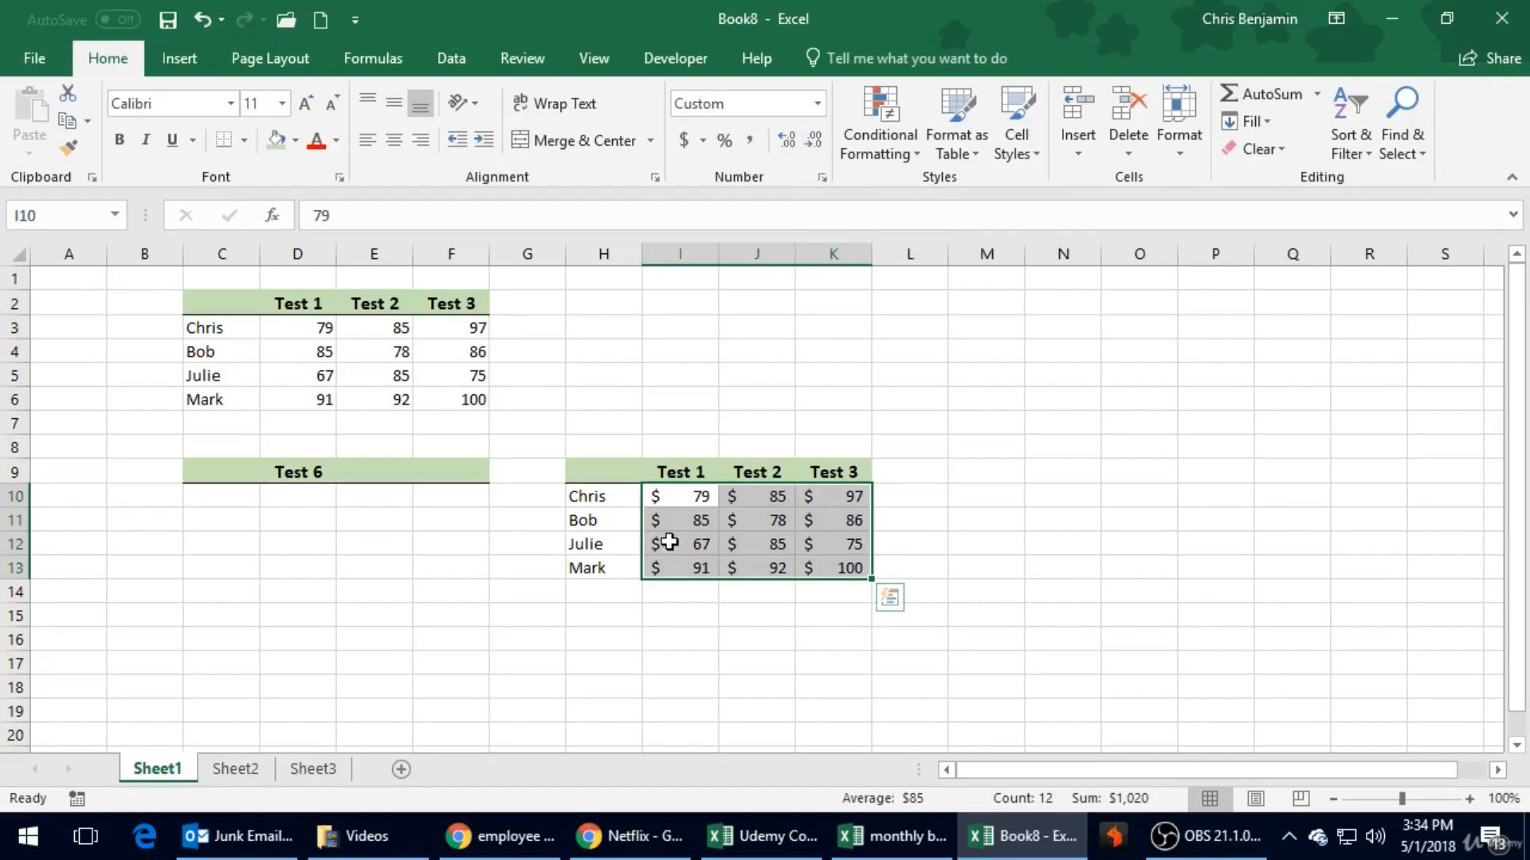
pyautogui.click(770, 618)
pyautogui.click(706, 568)
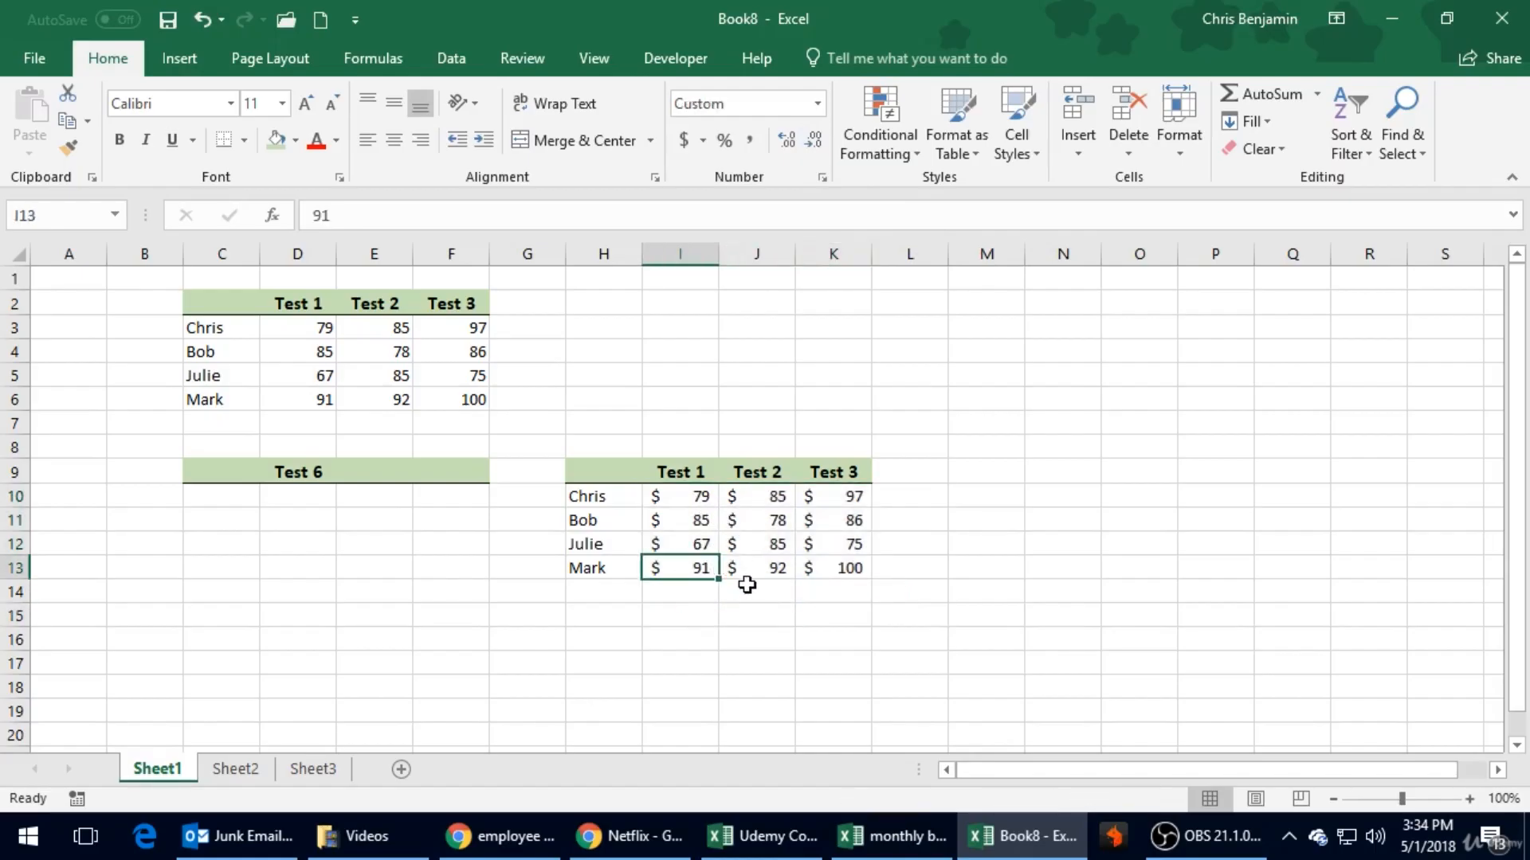
pyautogui.click(713, 512)
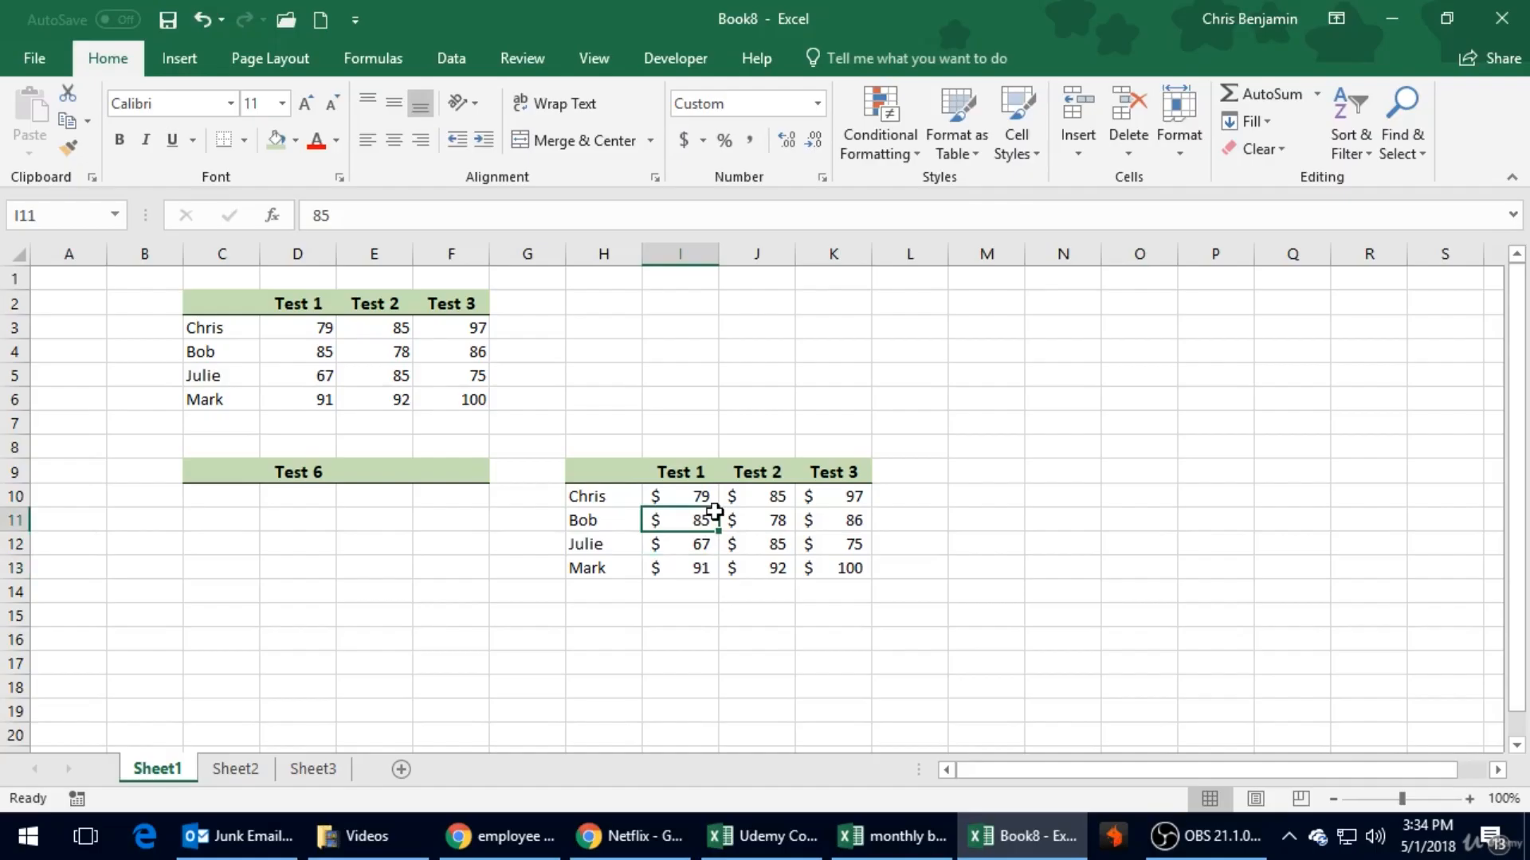
pyautogui.click(697, 498)
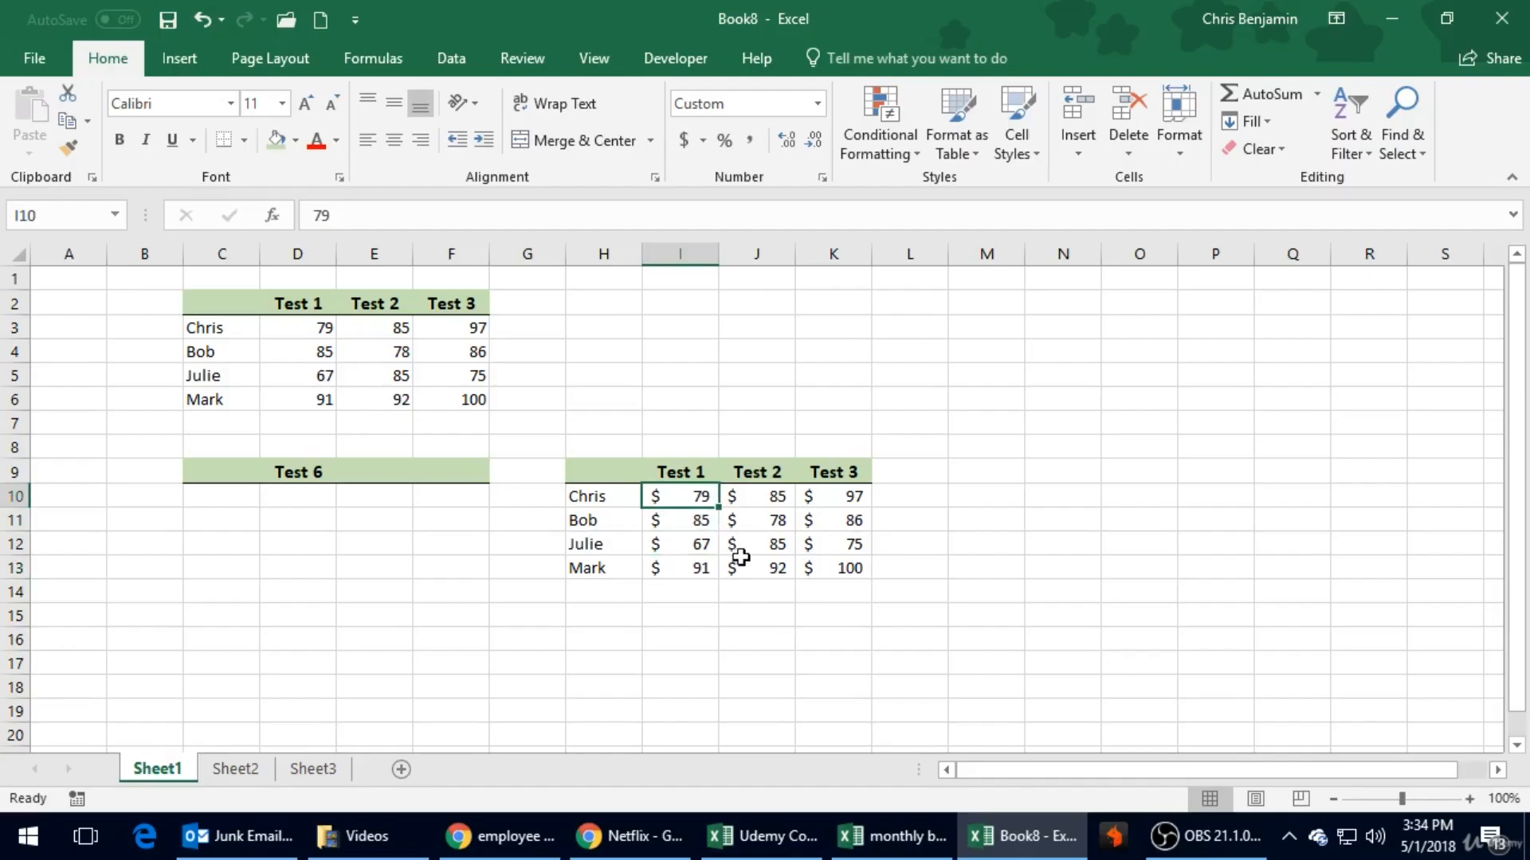
pyautogui.moveTo(765, 845)
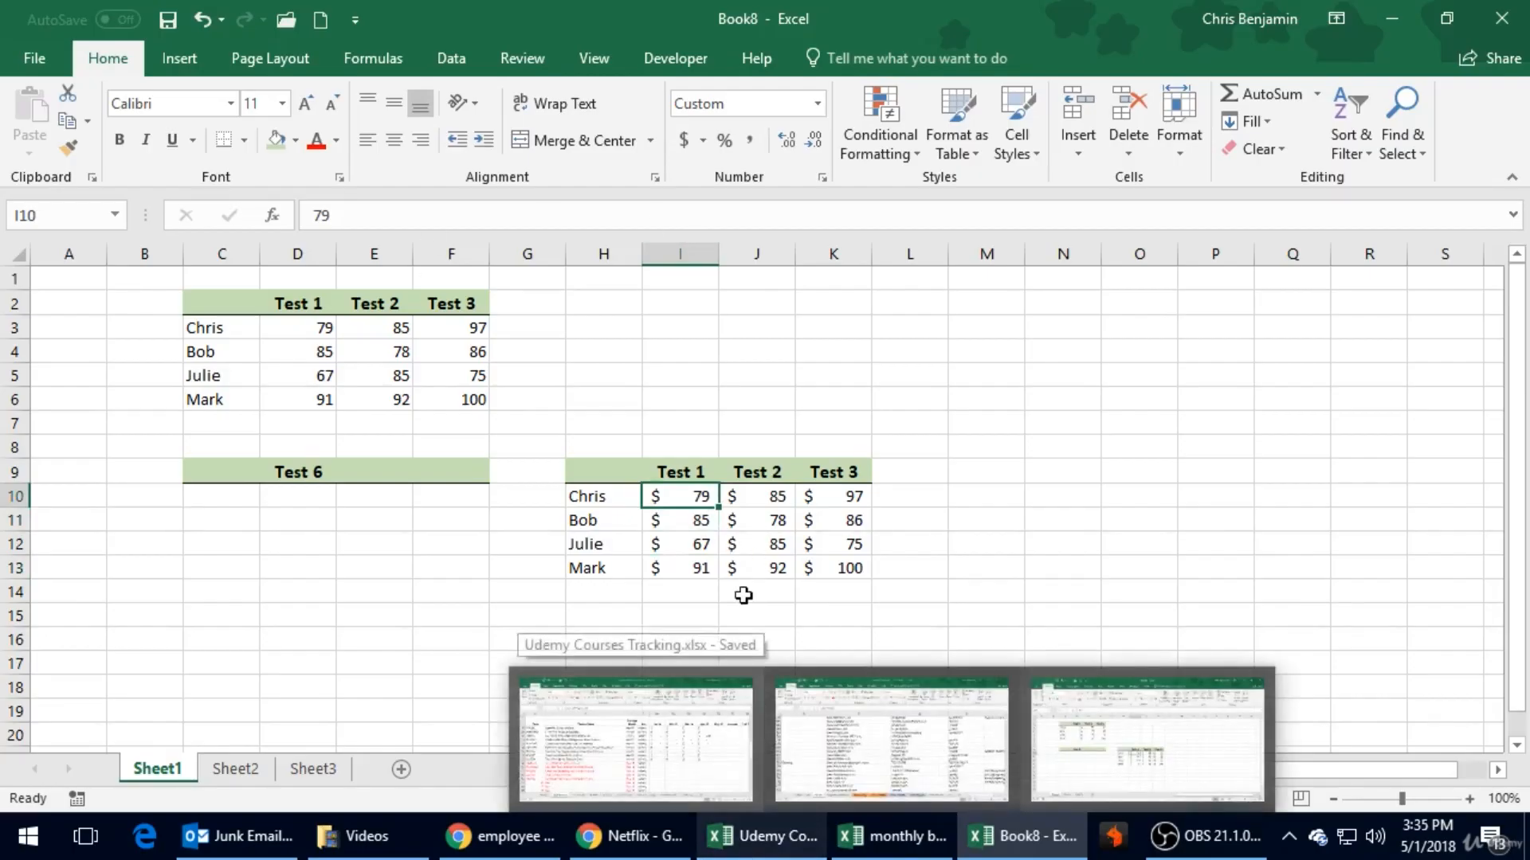
pyautogui.click(621, 306)
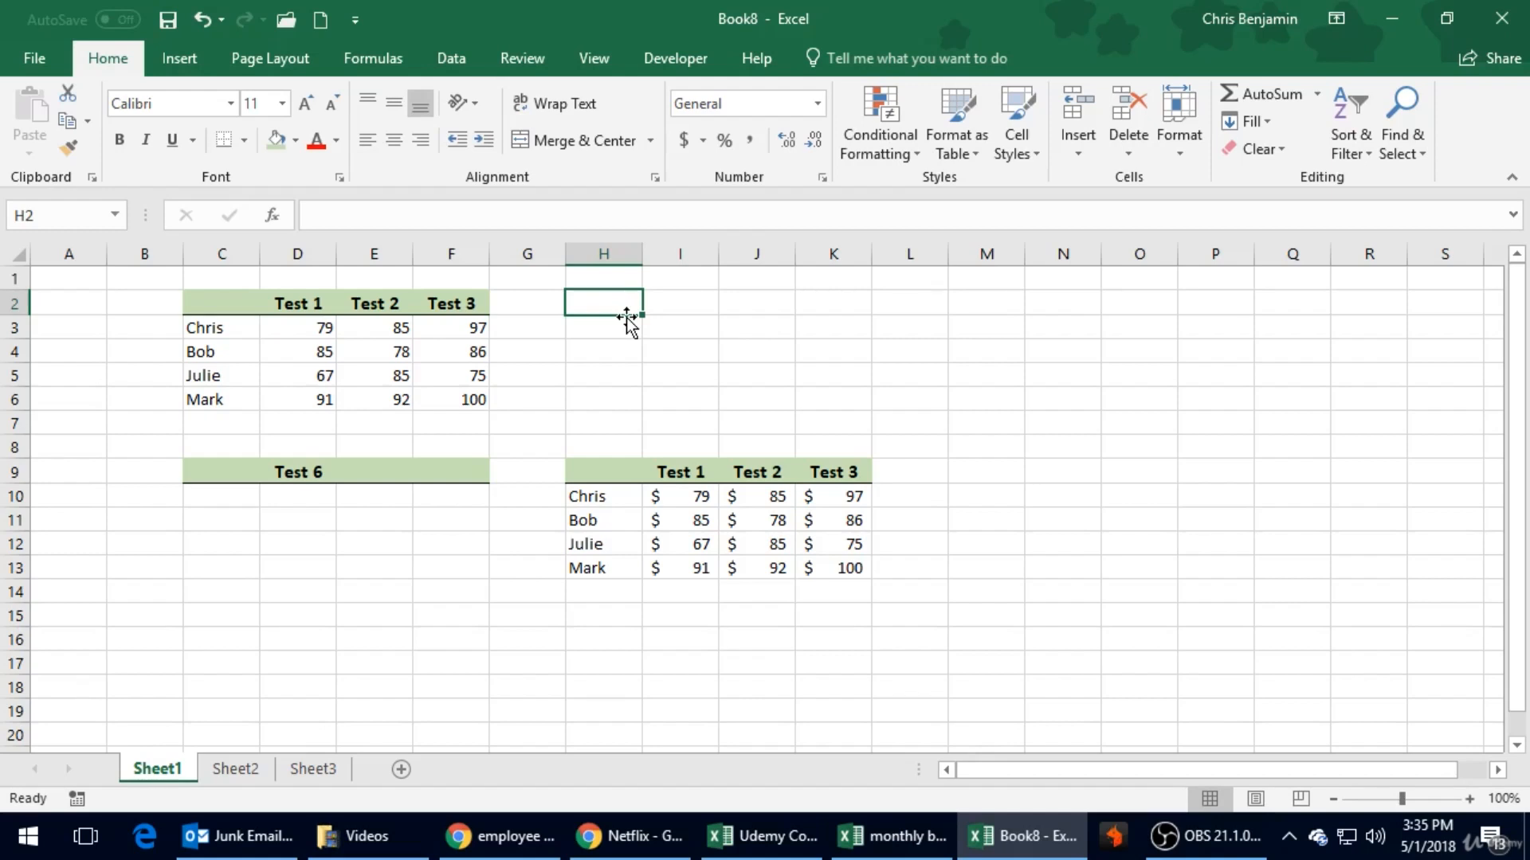
pyautogui.click(637, 400)
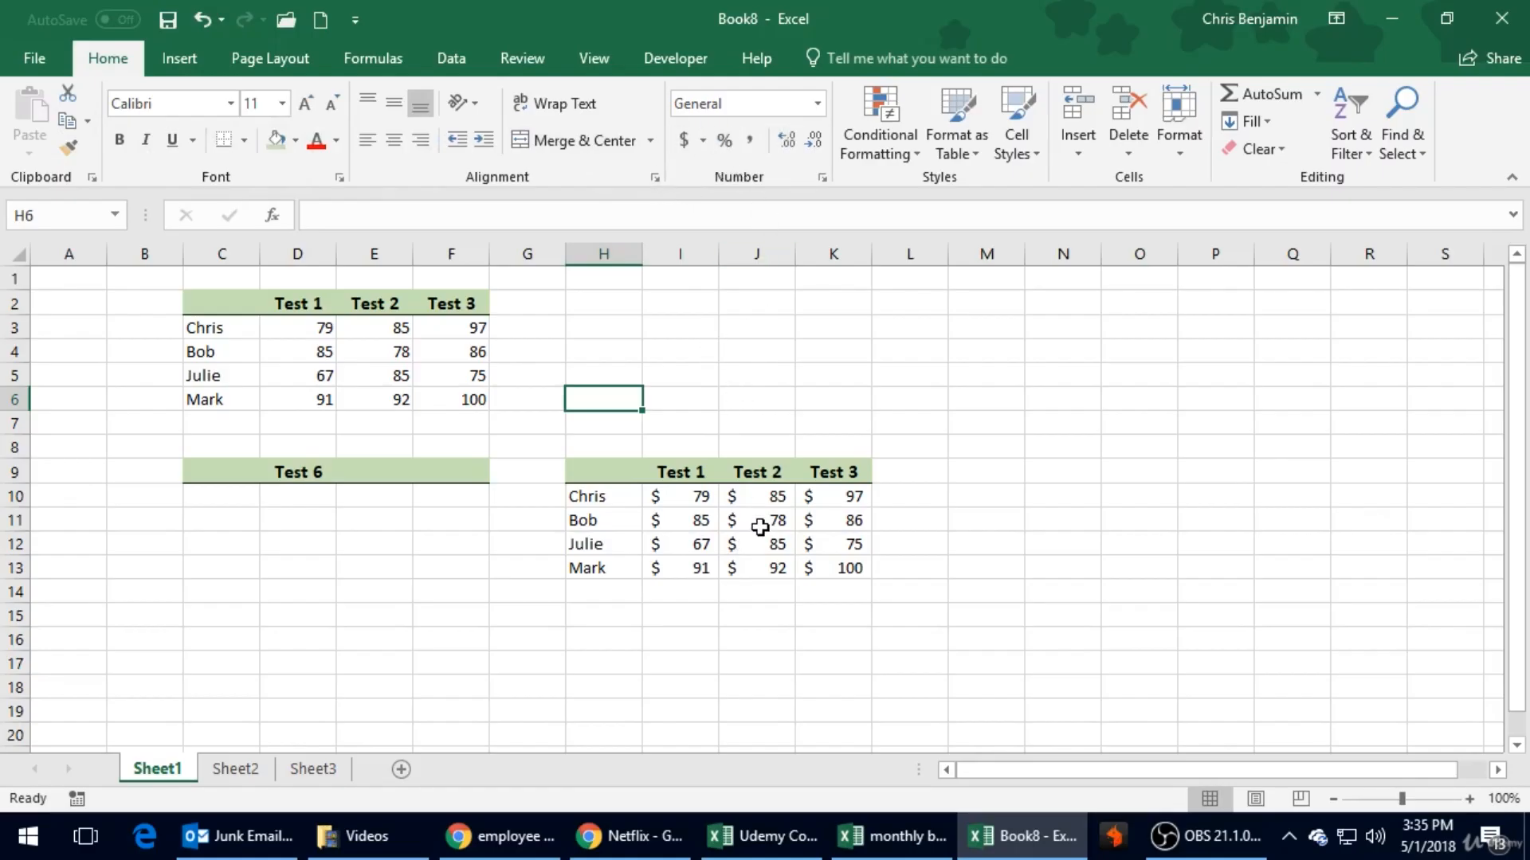
pyautogui.click(734, 449)
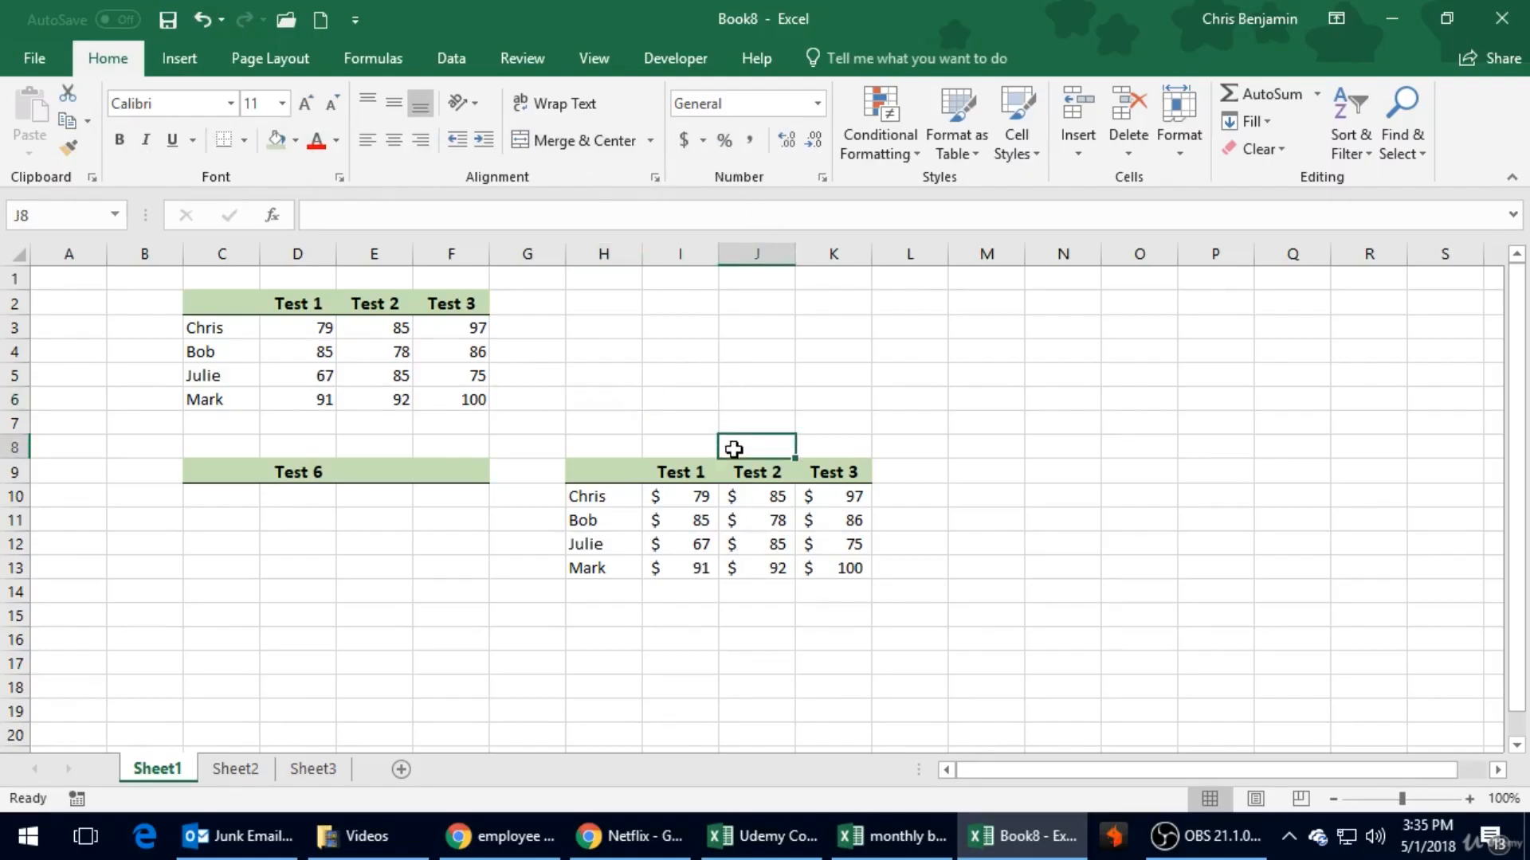
pyautogui.click(684, 416)
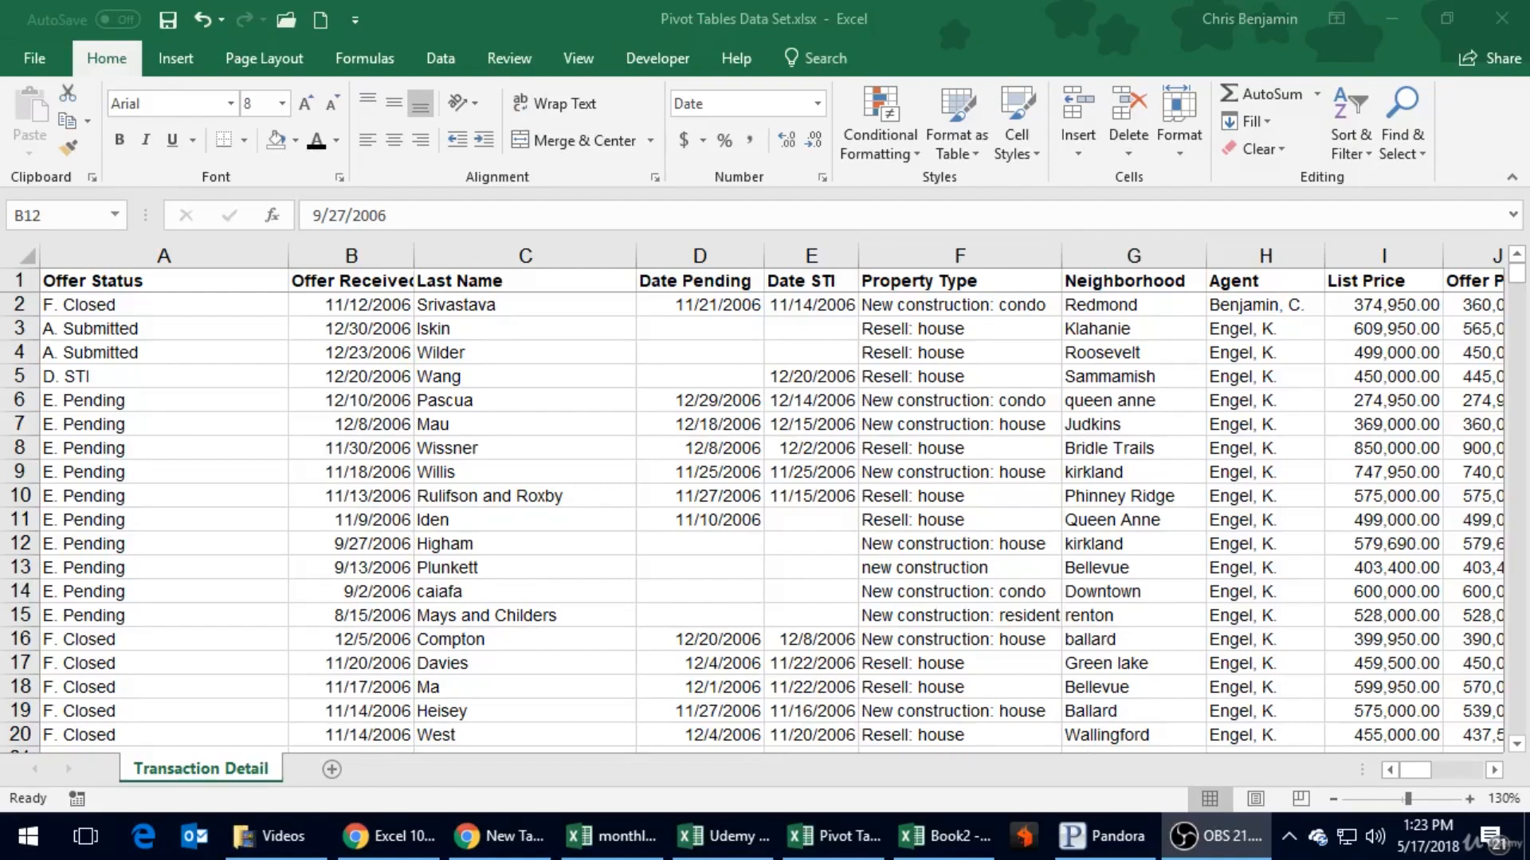
# - Look through the Offer Status entries in column A of the Transaction Detail sheet and return to the first rows
pyautogui.click(156, 545)
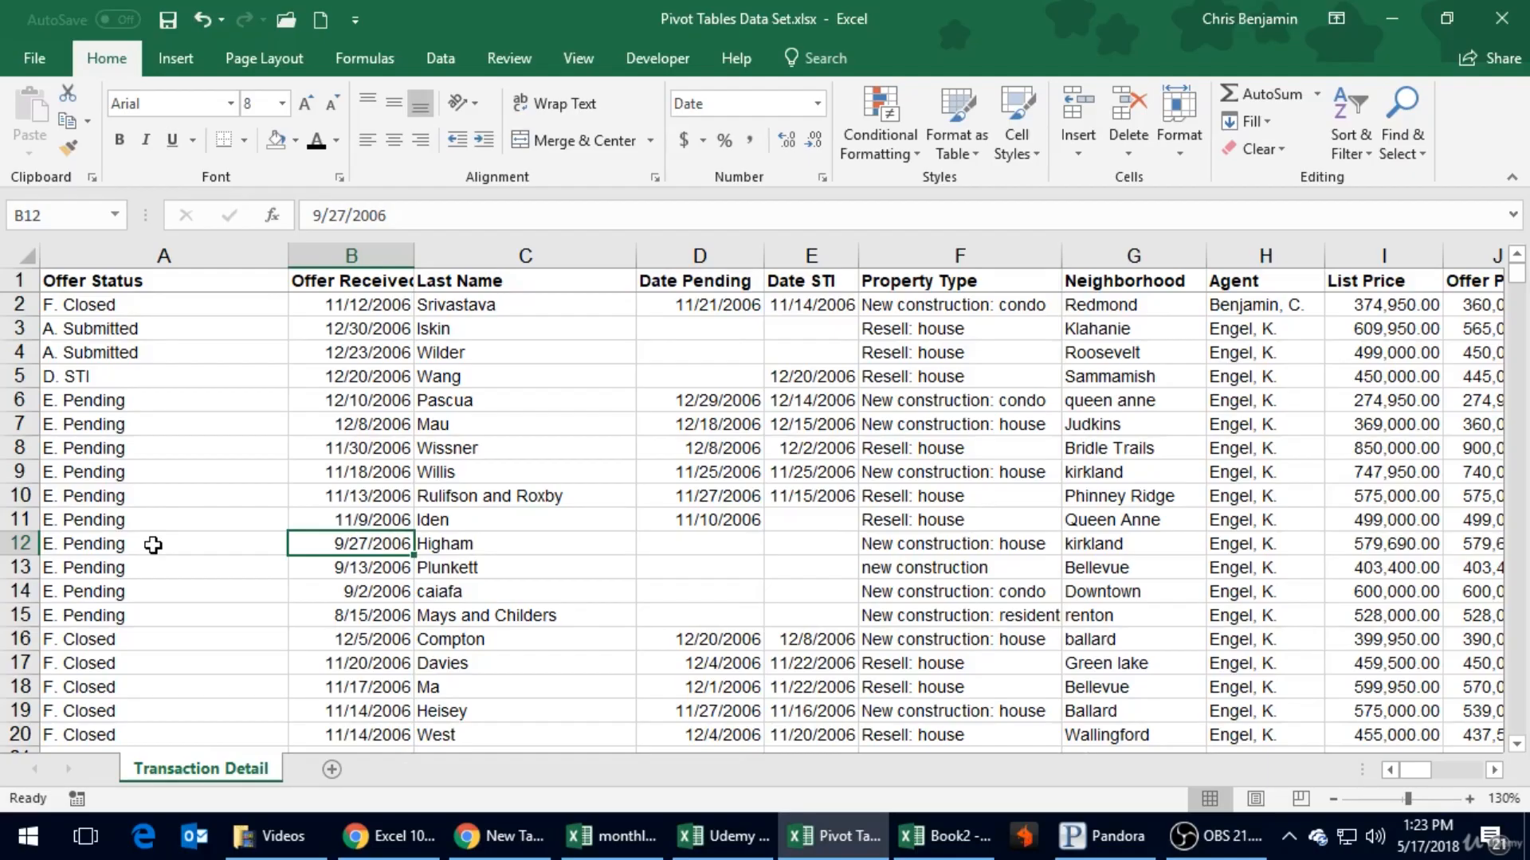
pyautogui.click(153, 545)
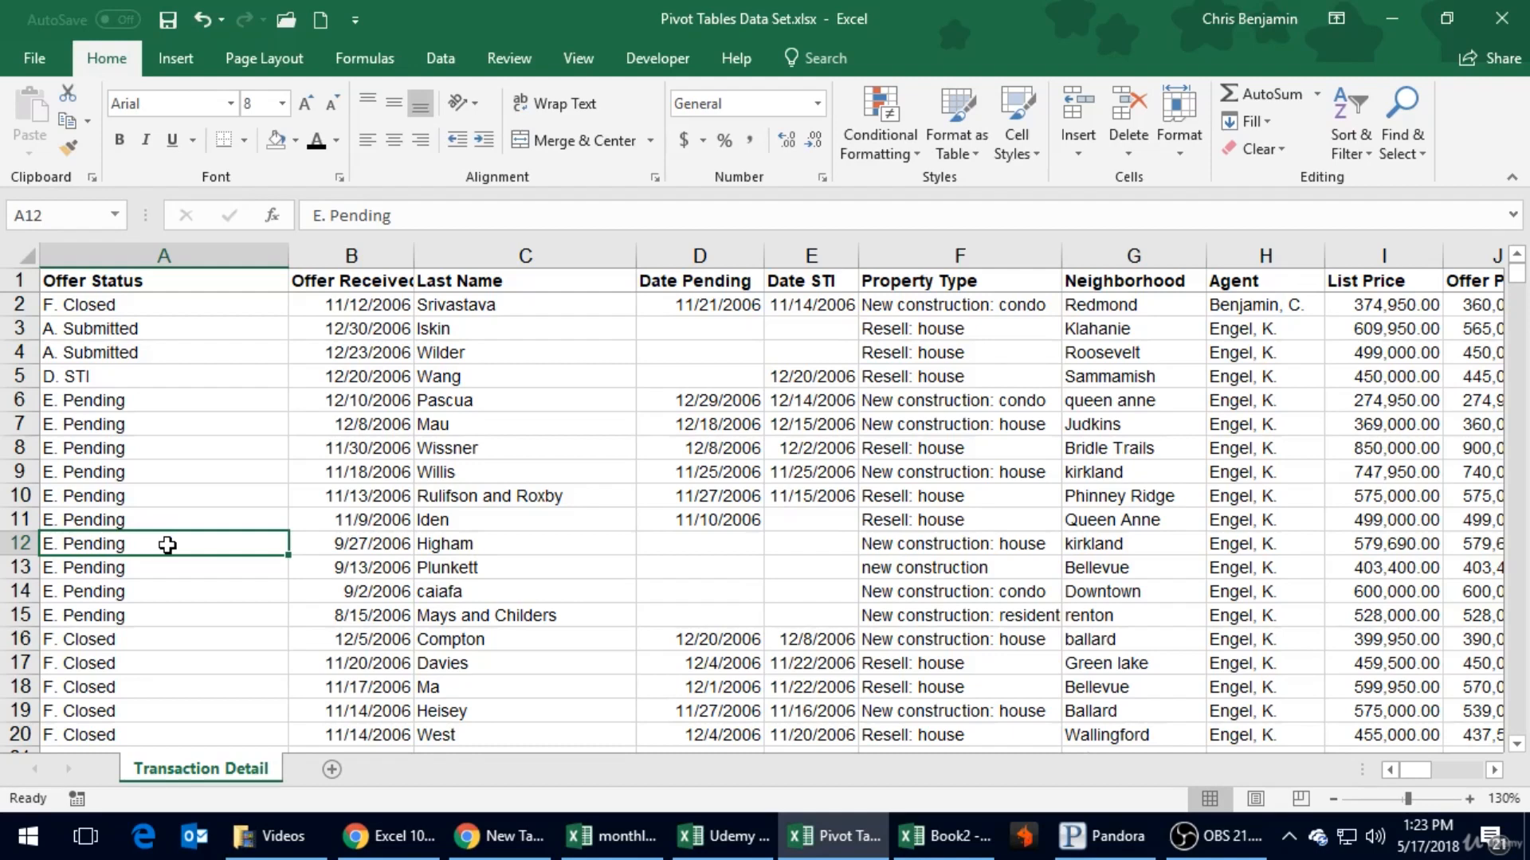
pyautogui.click(190, 610)
pyautogui.scroll(-3, 189, 610)
pyautogui.scroll(-4, 189, 611)
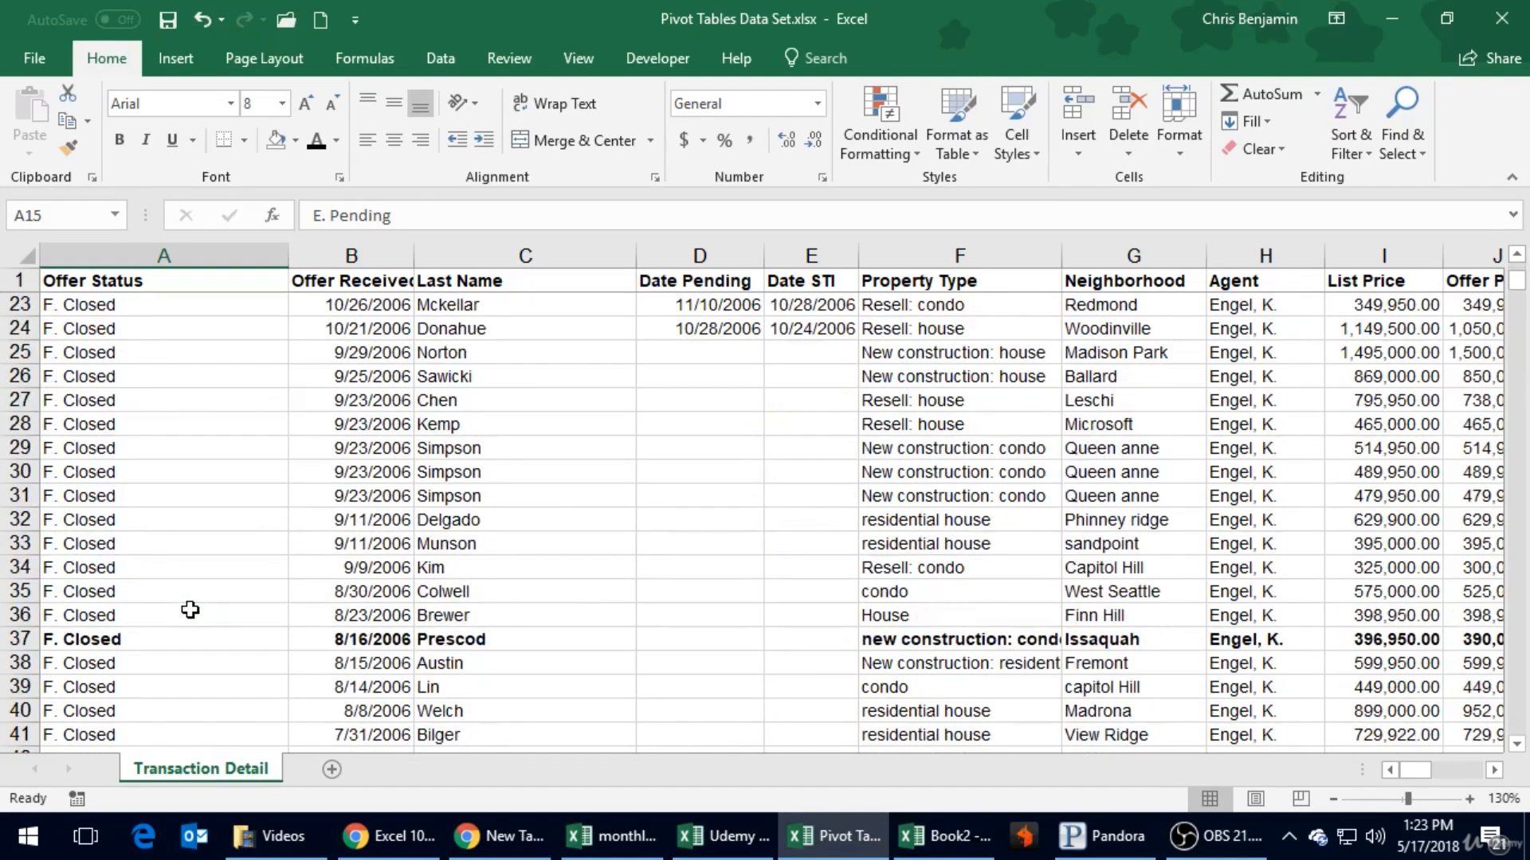
pyautogui.scroll(-8, 190, 611)
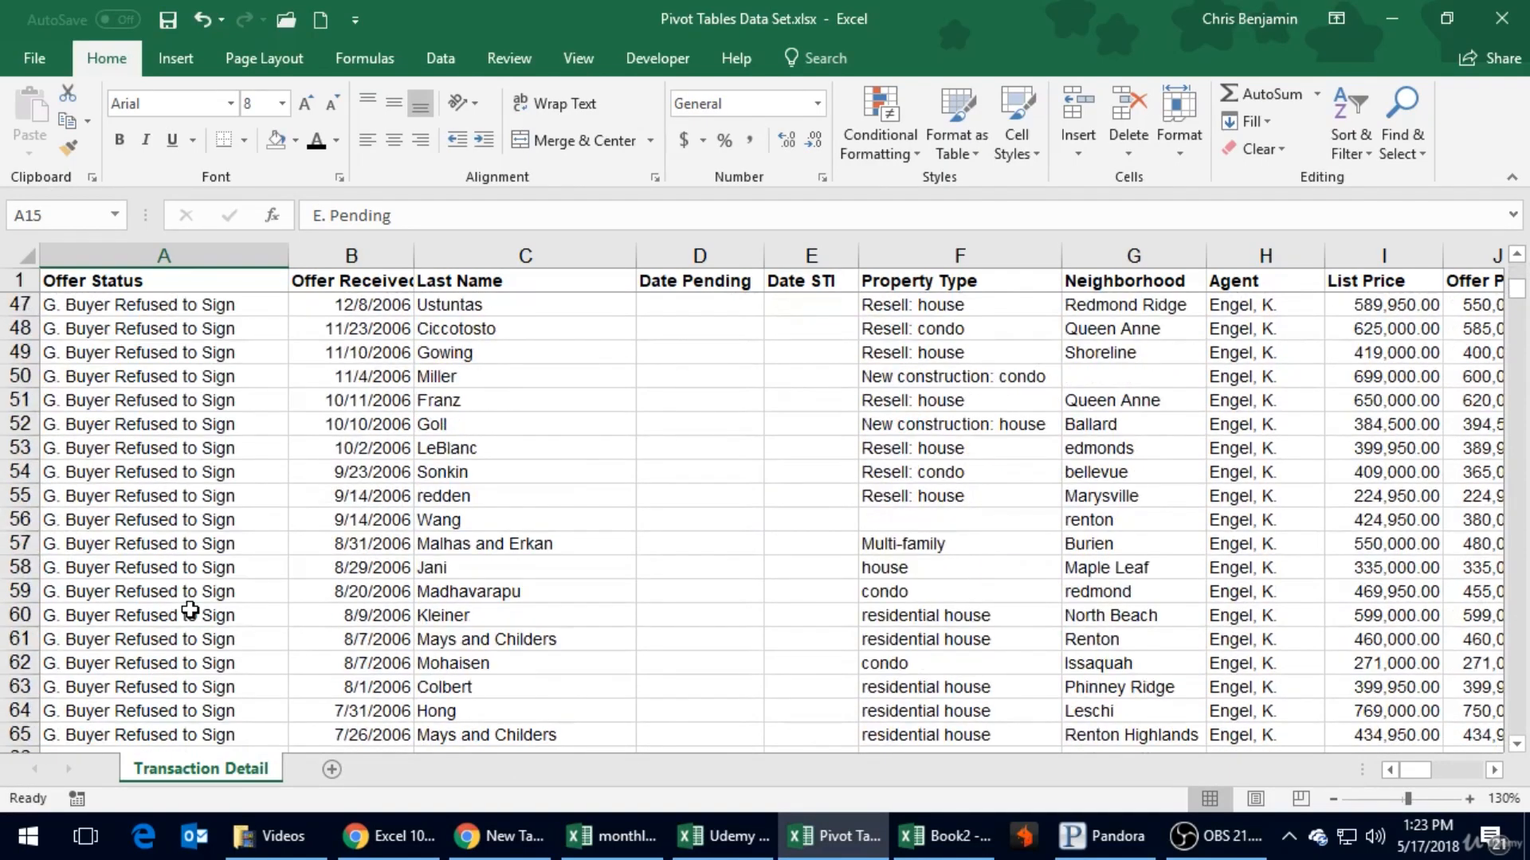
pyautogui.scroll(15, 190, 610)
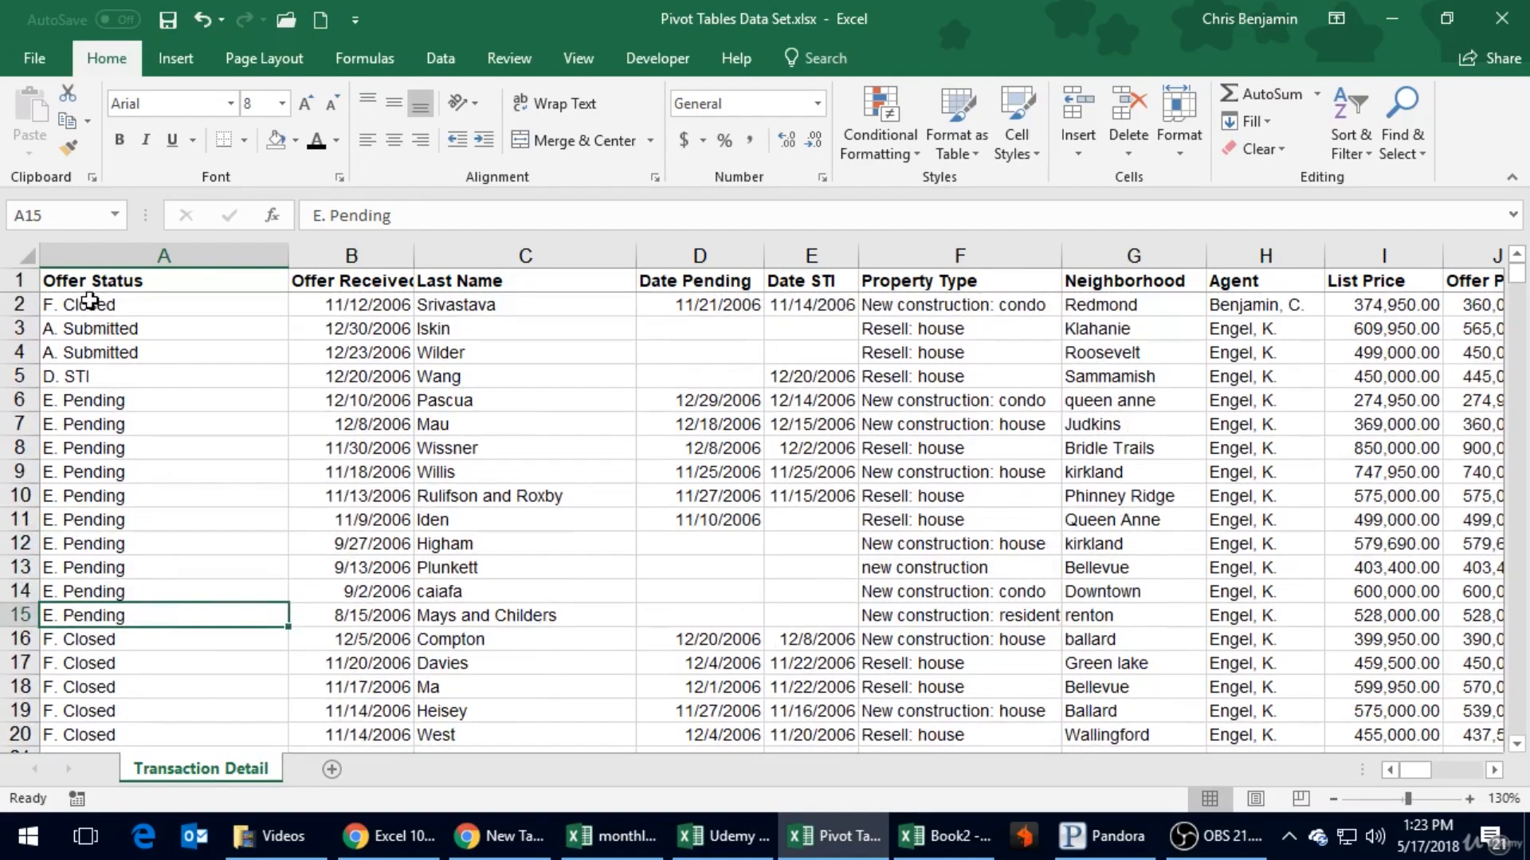
# - Review the column headings in row 1 from Offer Status across to Sold Rider, returning to cell A1
pyautogui.click(95, 285)
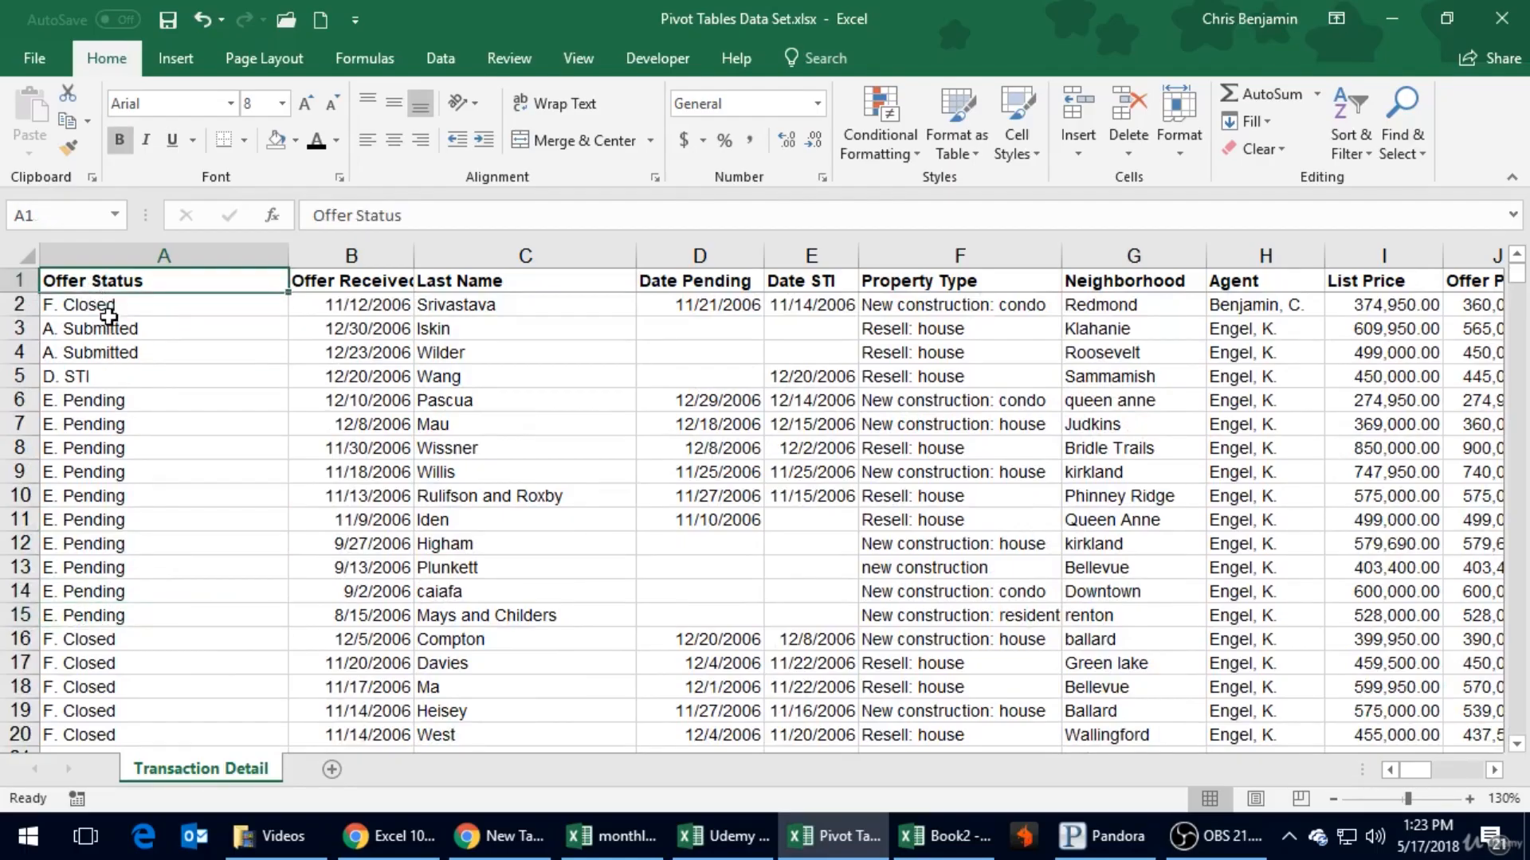
pyautogui.click(148, 332)
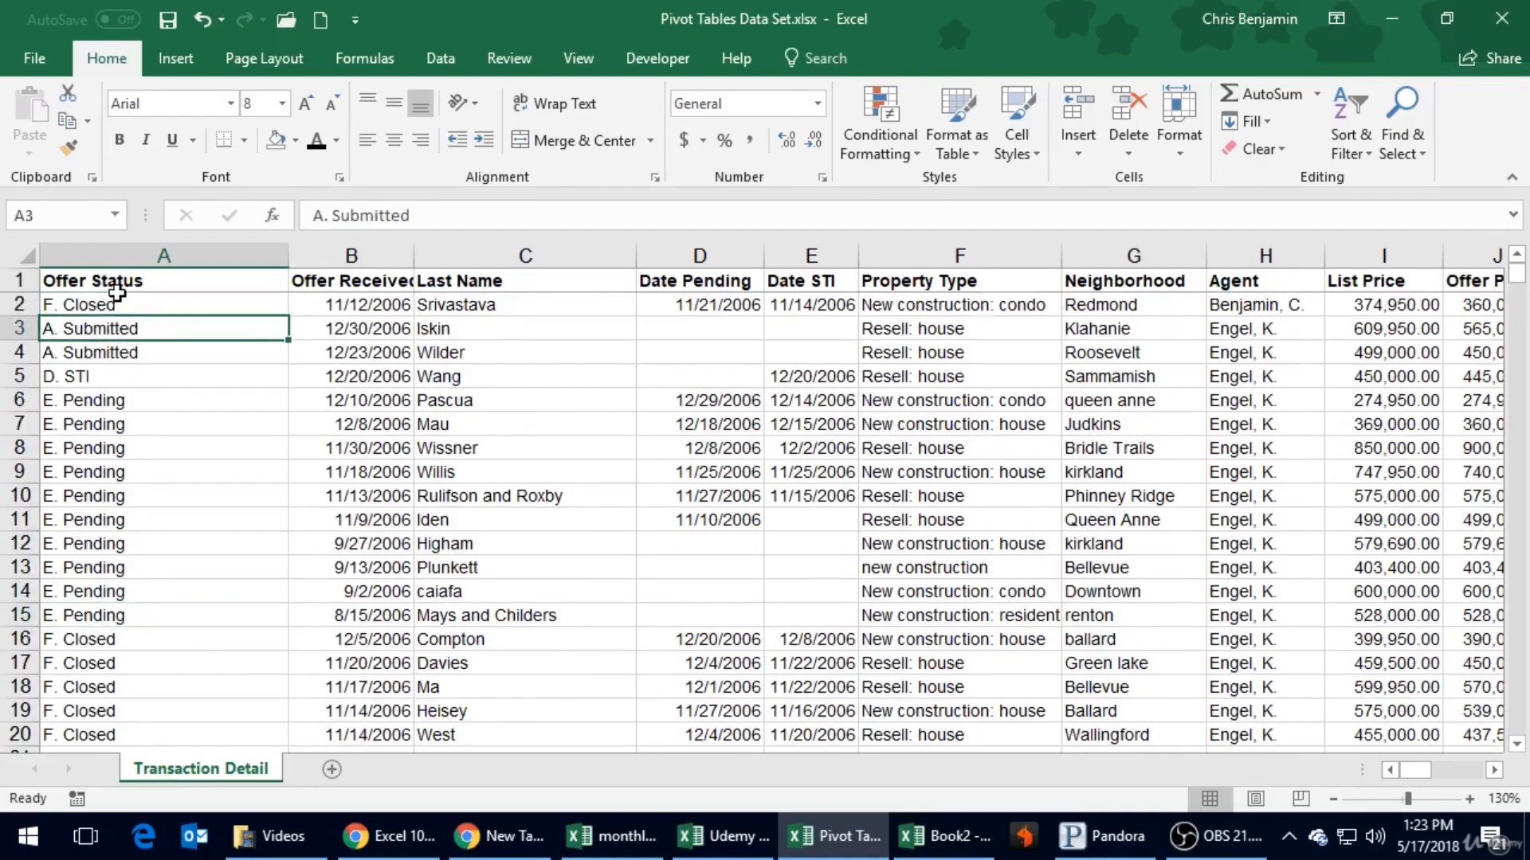
pyautogui.click(390, 281)
pyautogui.click(469, 281)
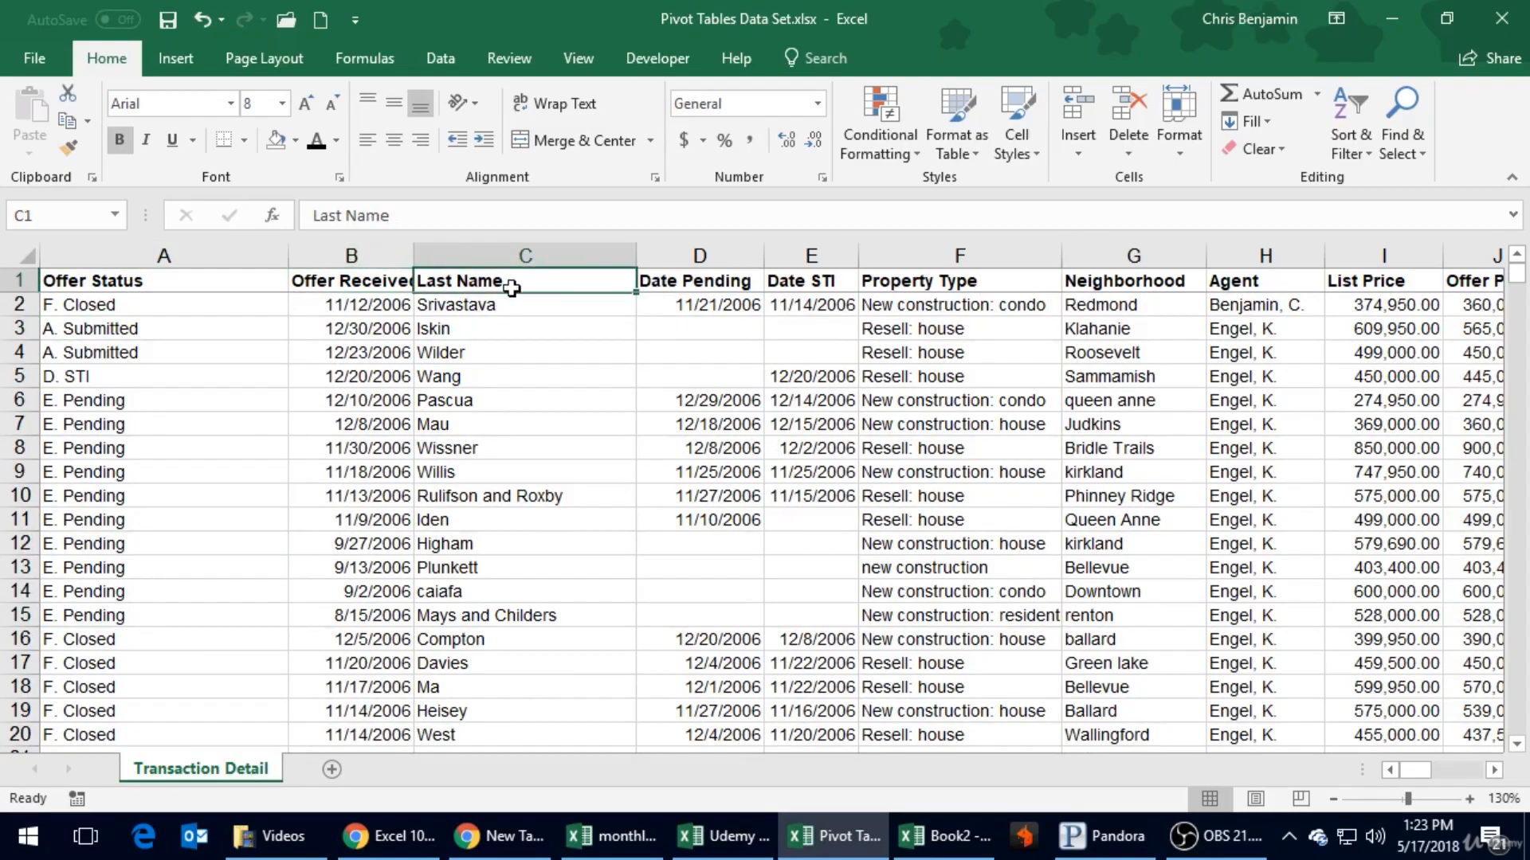
pyautogui.click(675, 279)
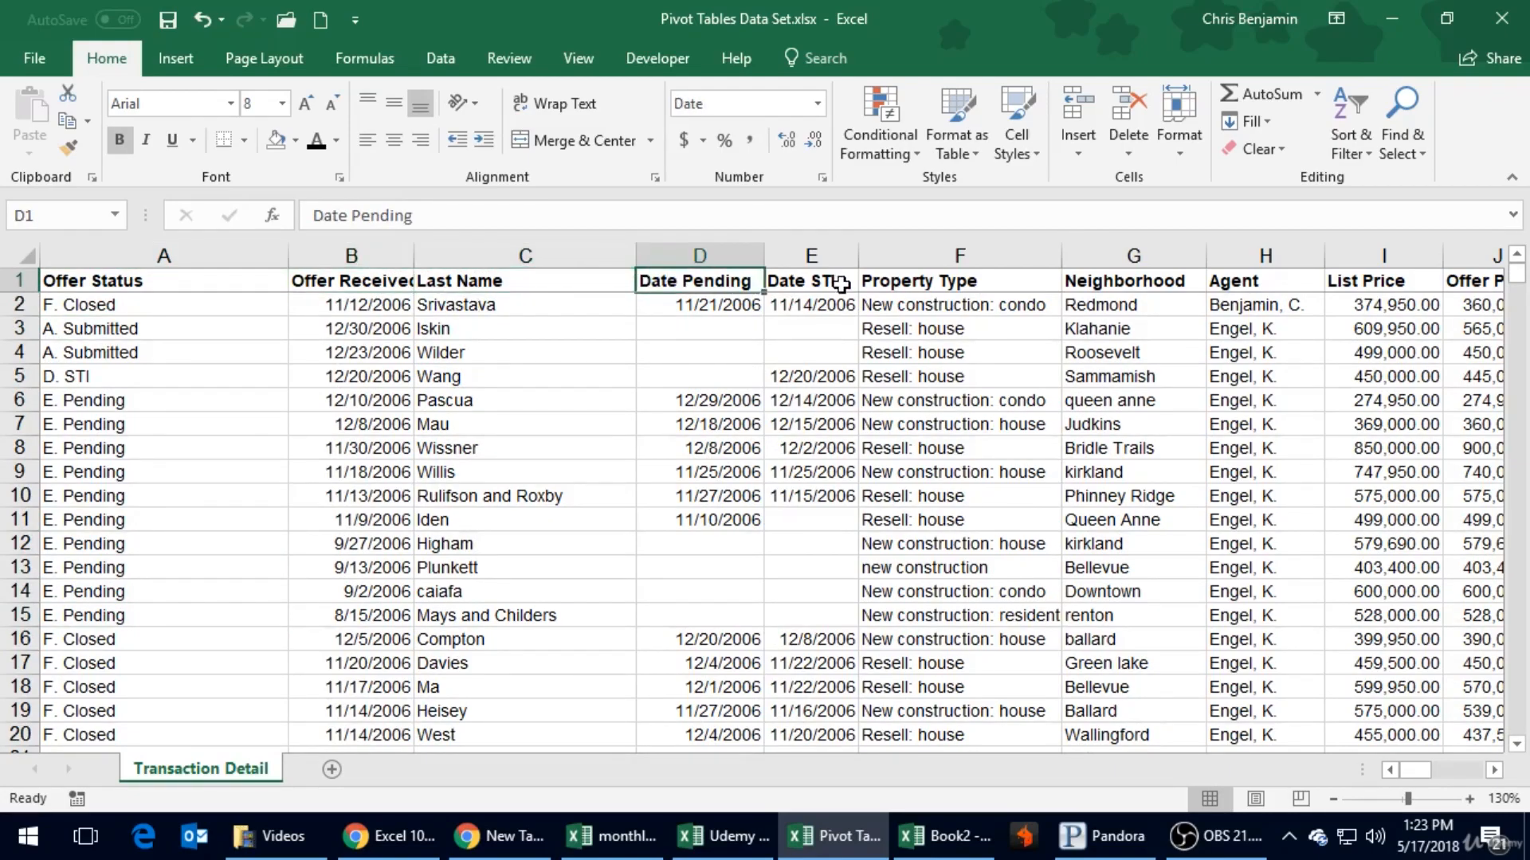
pyautogui.click(836, 281)
pyautogui.click(917, 283)
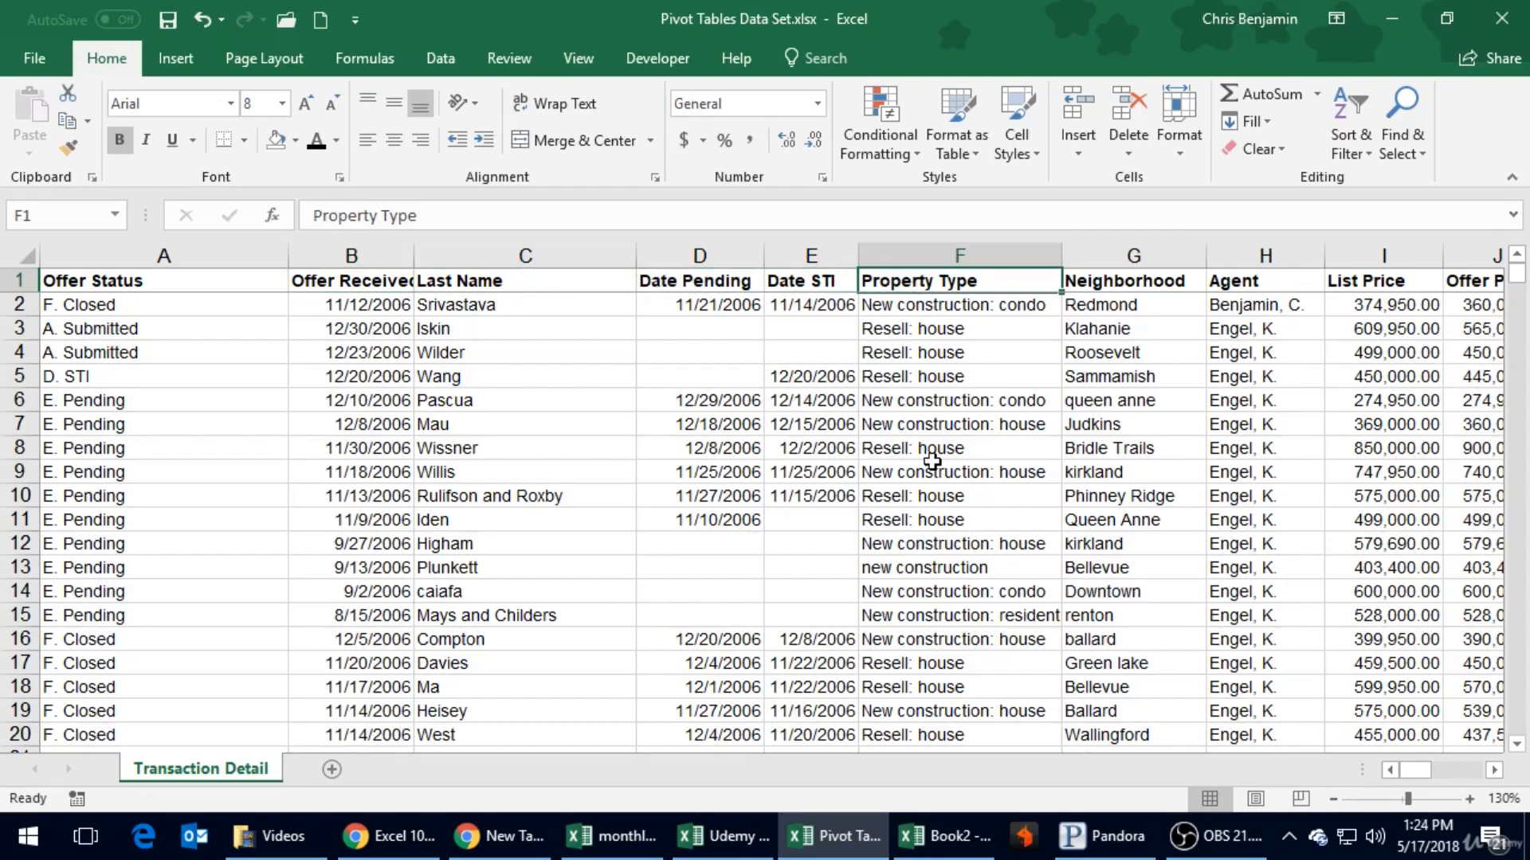
pyautogui.press('Right')
pyautogui.press('Right')
pyautogui.press('Right')
pyautogui.press('Right')
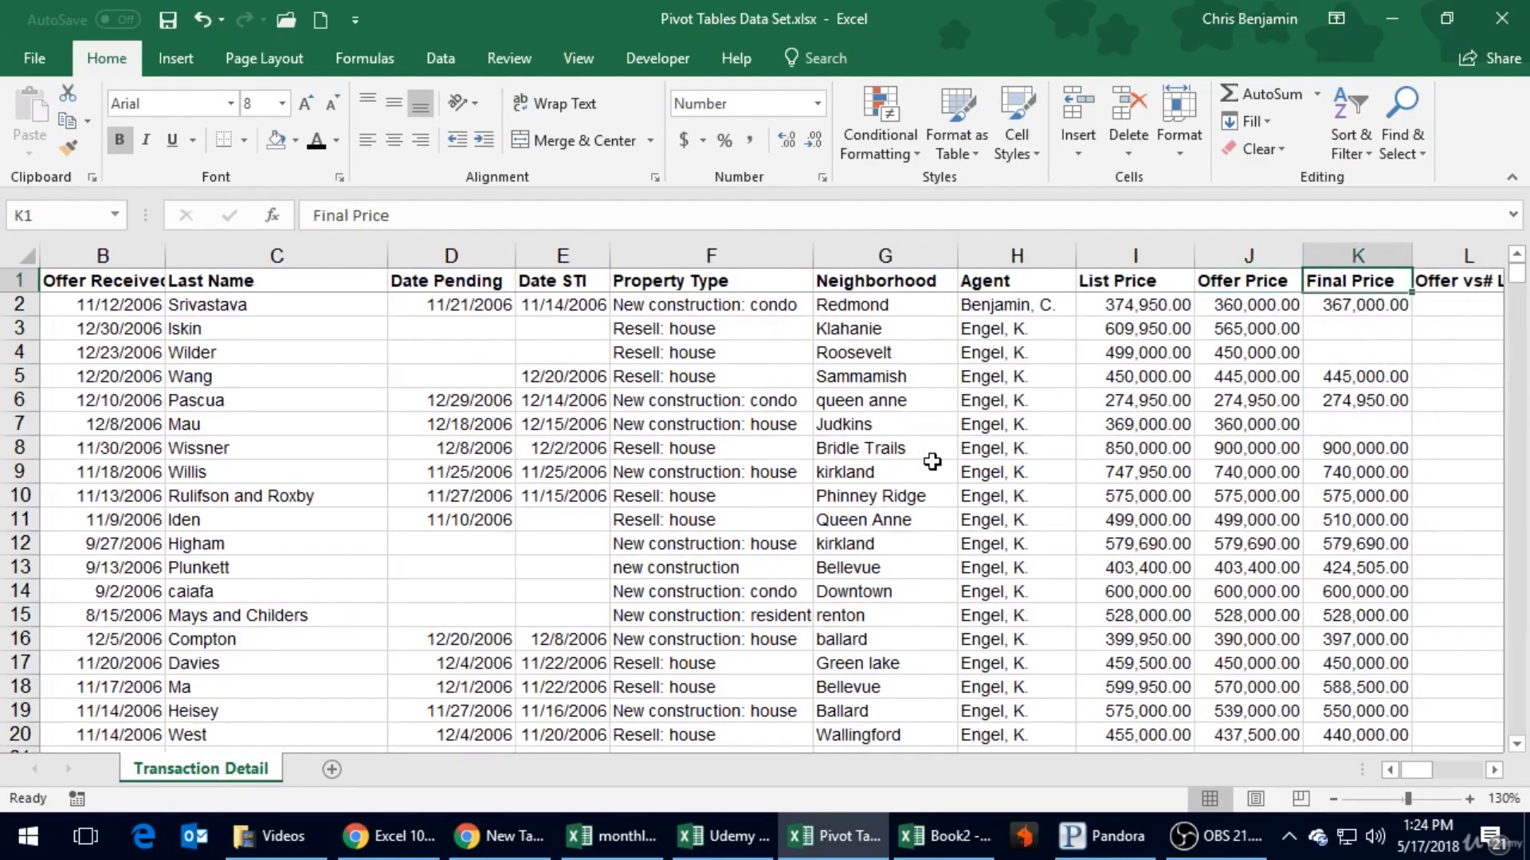
pyautogui.press('Right')
pyautogui.press('Right')
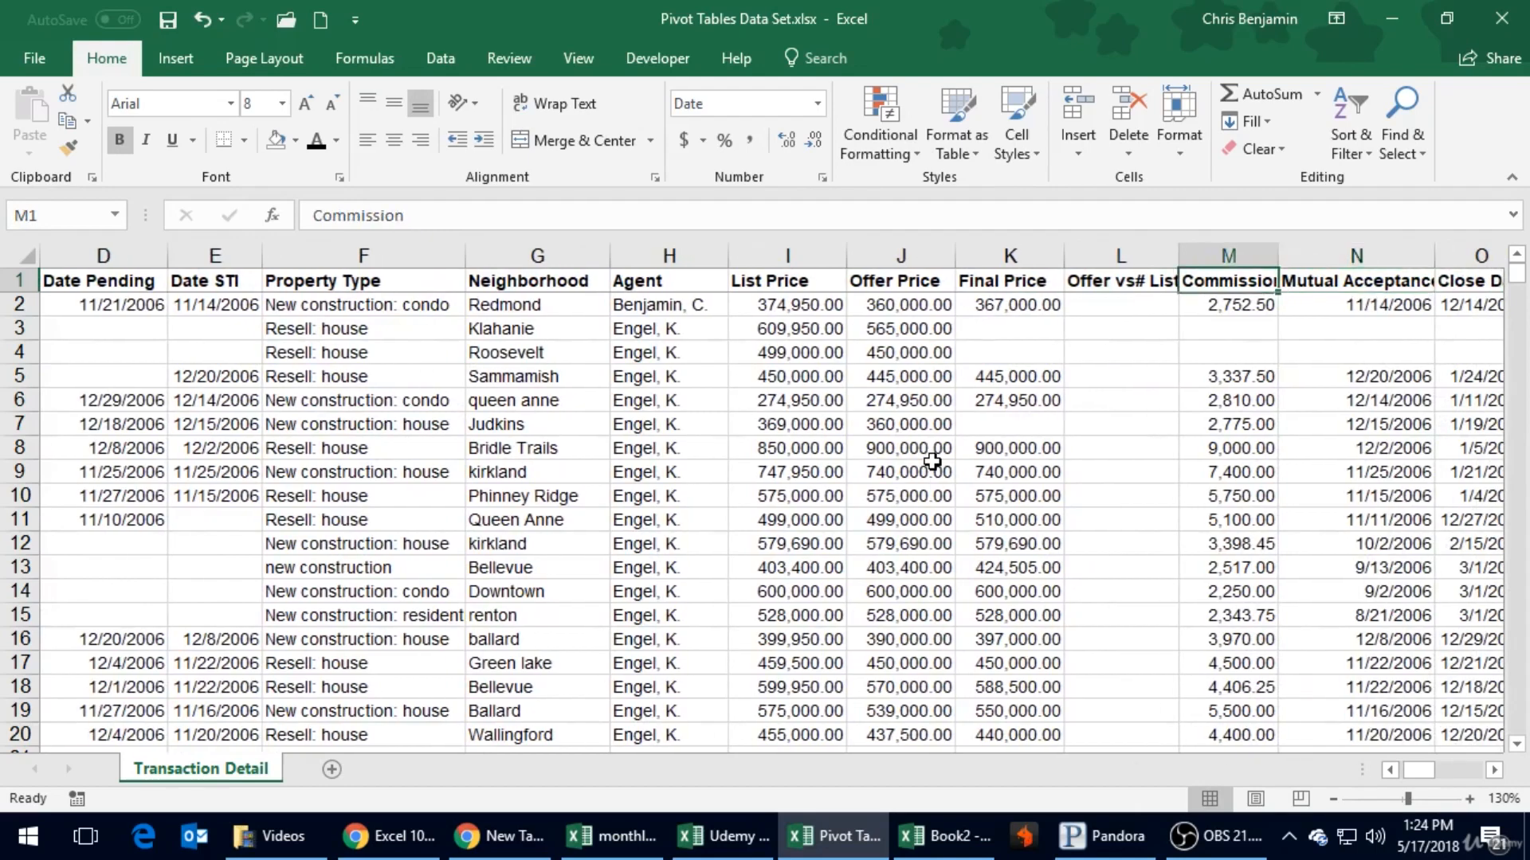
pyautogui.press('Right')
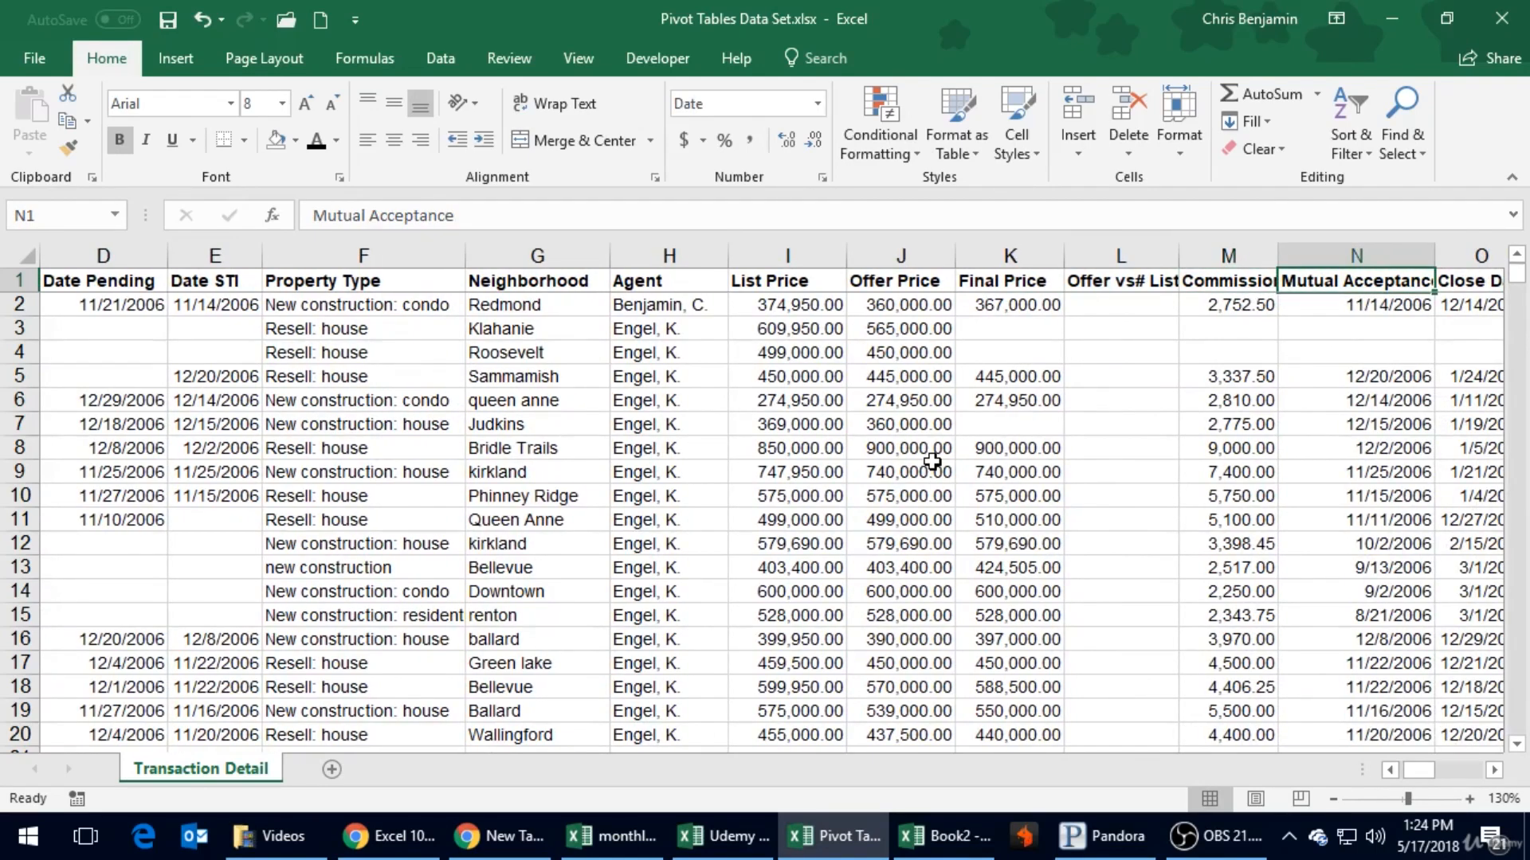
pyautogui.press('Right')
pyautogui.press('Left')
pyautogui.press('Left')
pyautogui.press('Right')
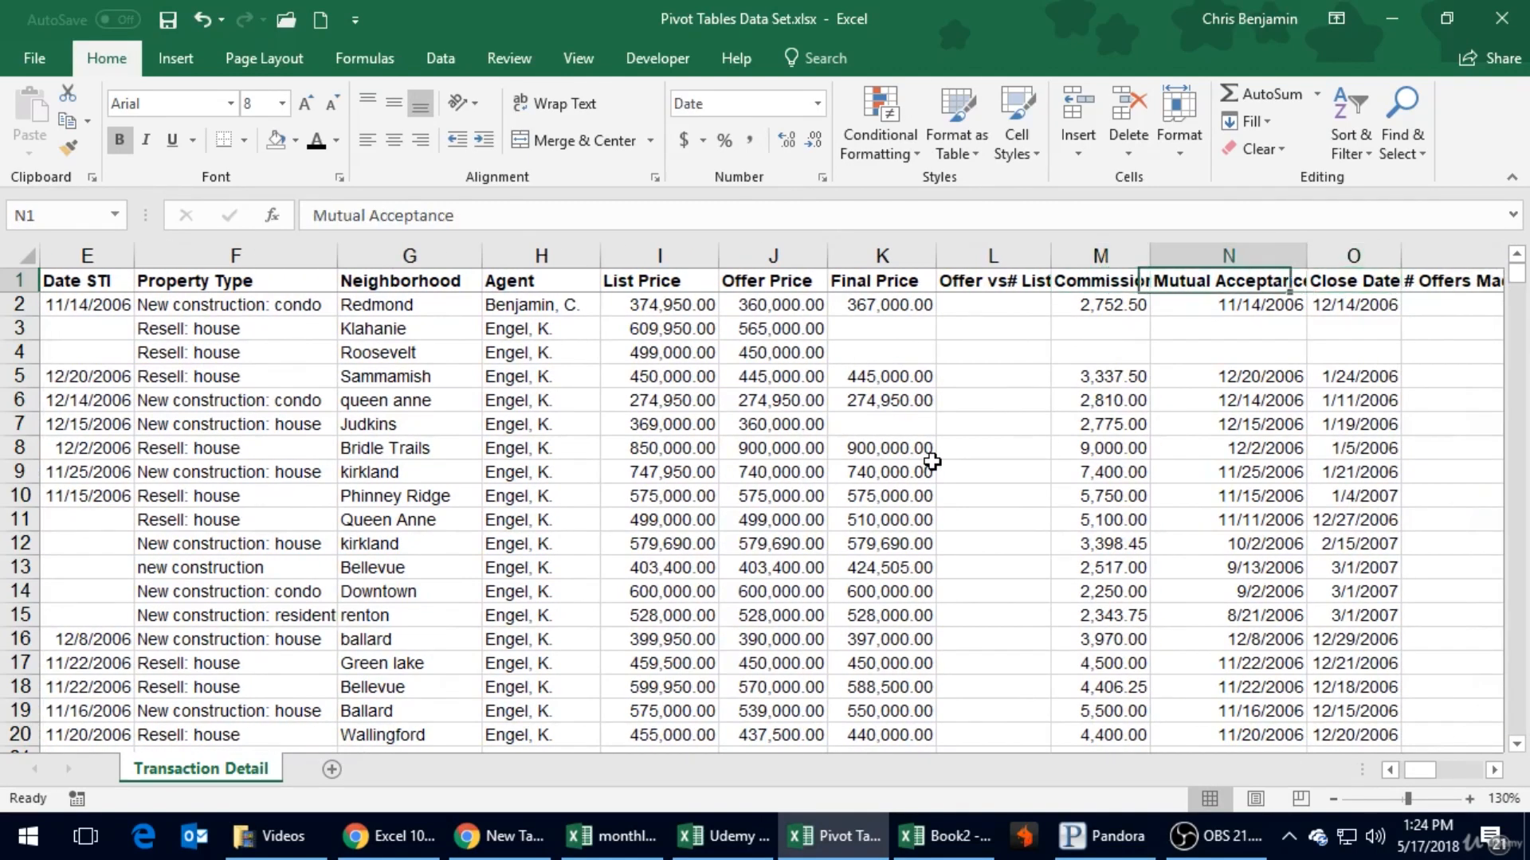
pyautogui.press('Right')
pyautogui.press('Right')
pyautogui.press('Right')
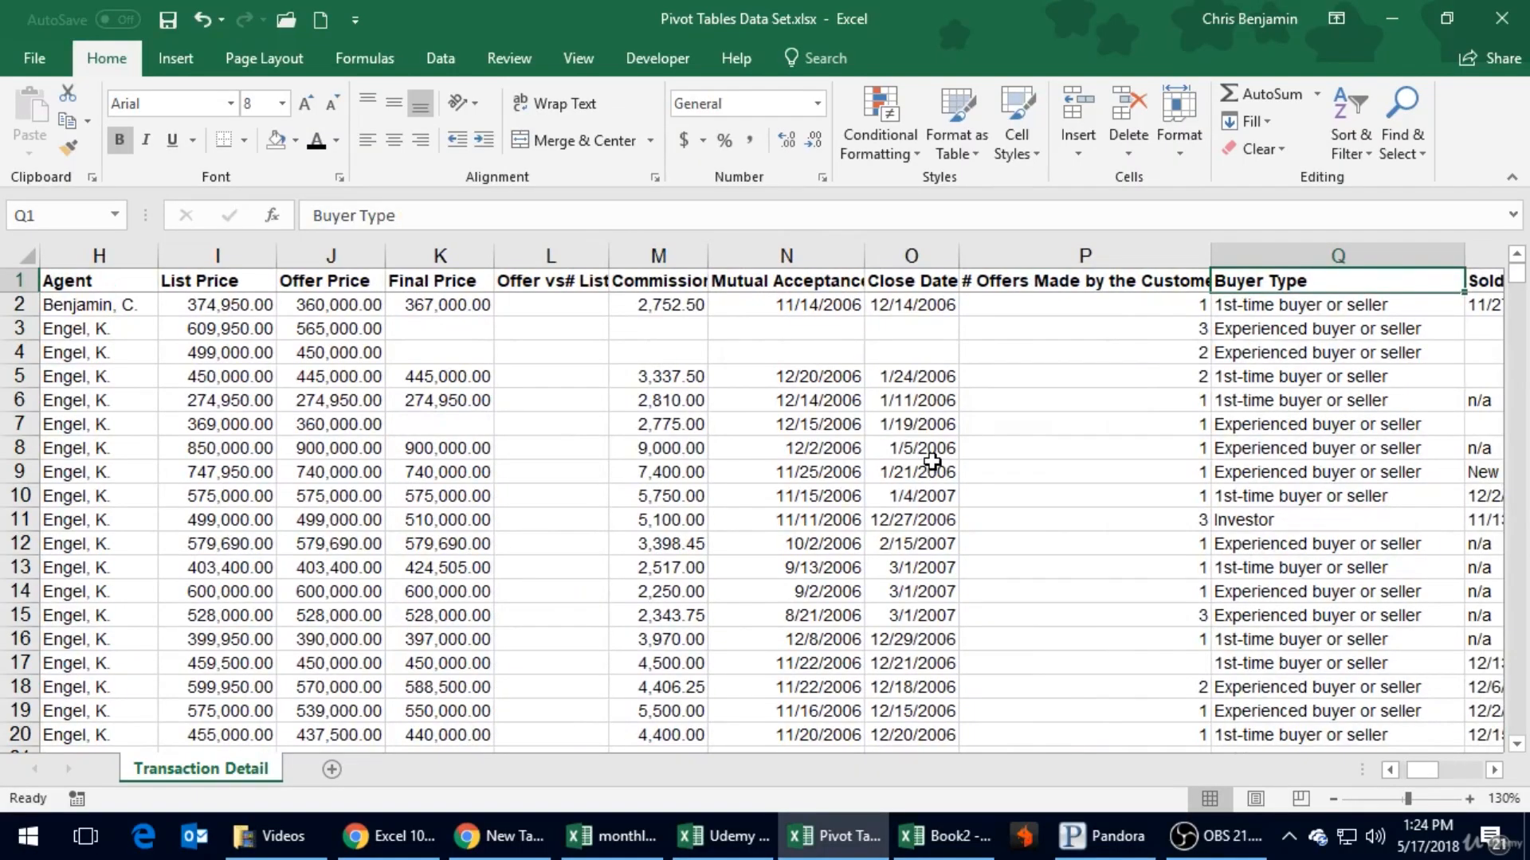
pyautogui.press('Right')
pyautogui.press('Right')
pyautogui.press('Left')
pyautogui.press('Left')
pyautogui.press('Left')
pyautogui.press('Left')
pyautogui.press('Left')
pyautogui.press('Left')
pyautogui.press('Left')
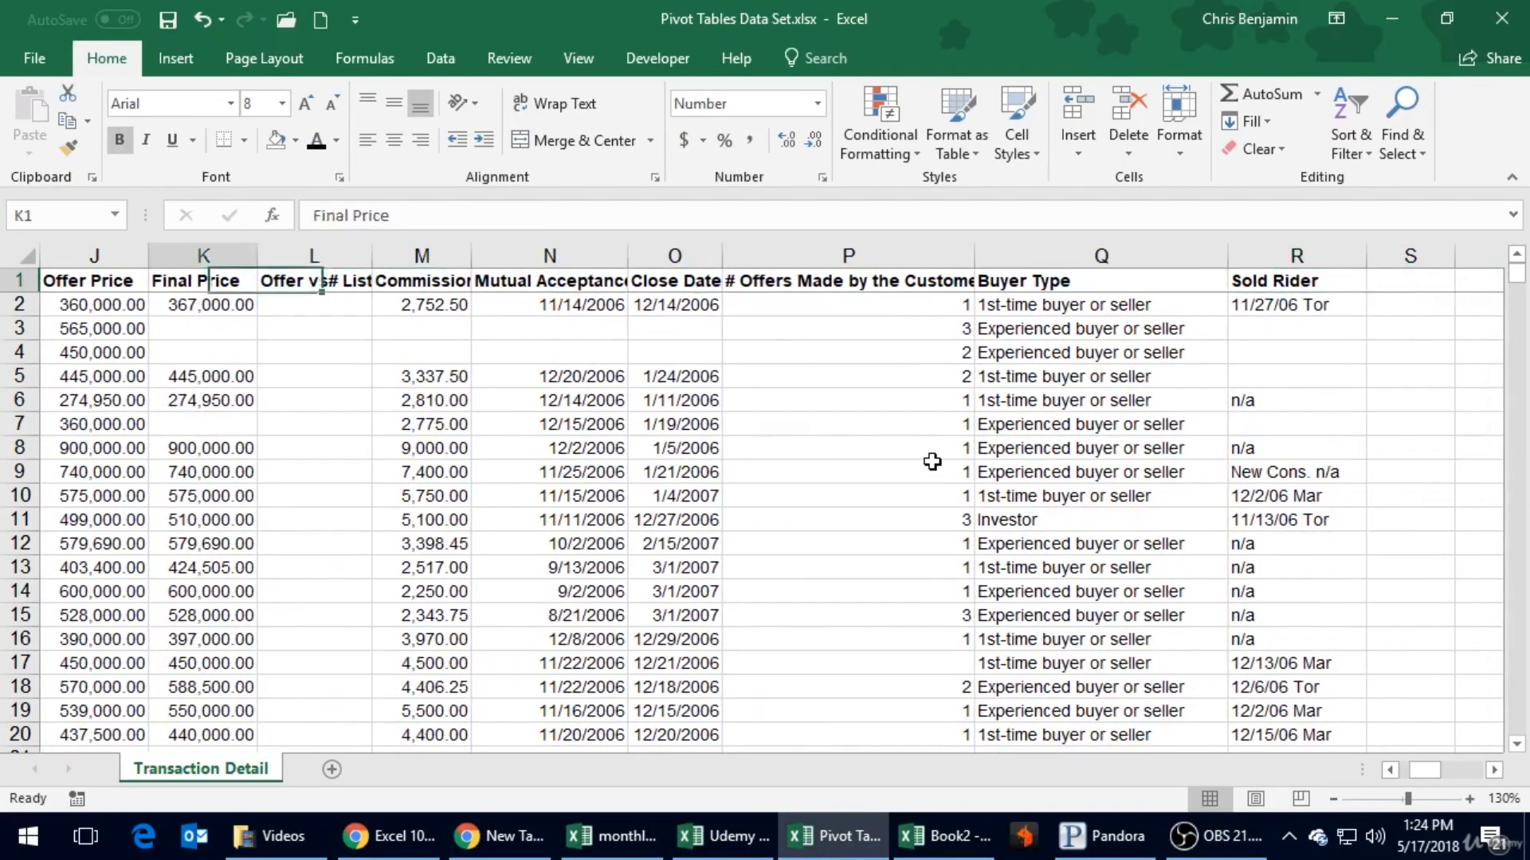
pyautogui.press('Home')
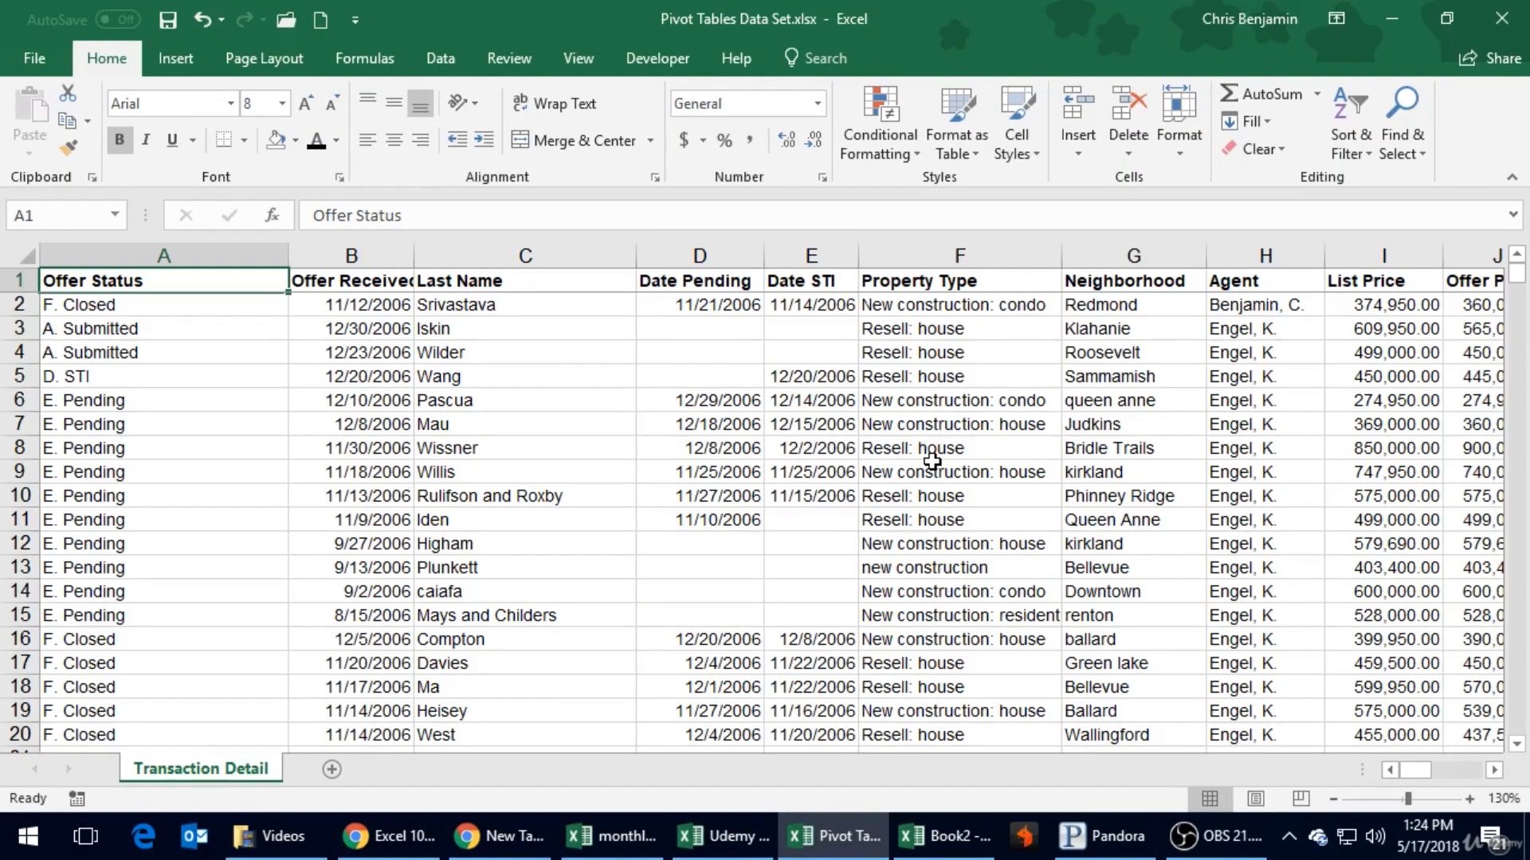
# - Go to the end of the sheet's used range and work back to the last record in the Offer Status column
pyautogui.click(590, 558)
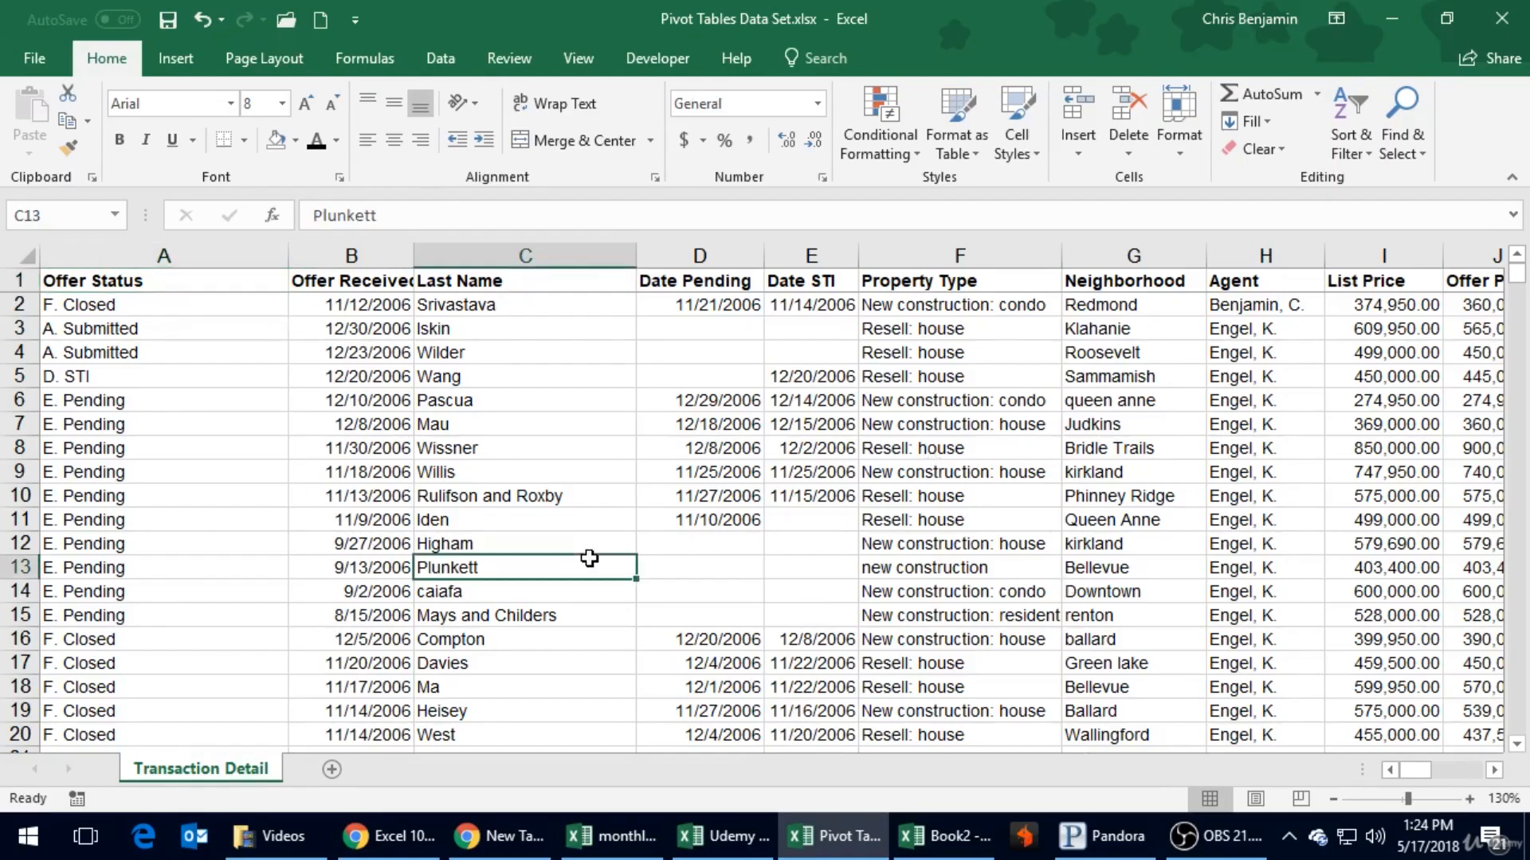
pyautogui.hotkey('ctrl', 'End')
pyautogui.press('pageup')
pyautogui.press('pageup')
pyautogui.press('pageup')
pyautogui.press('pageup')
pyautogui.press('pageup')
pyautogui.press('pageup')
pyautogui.press('pageup')
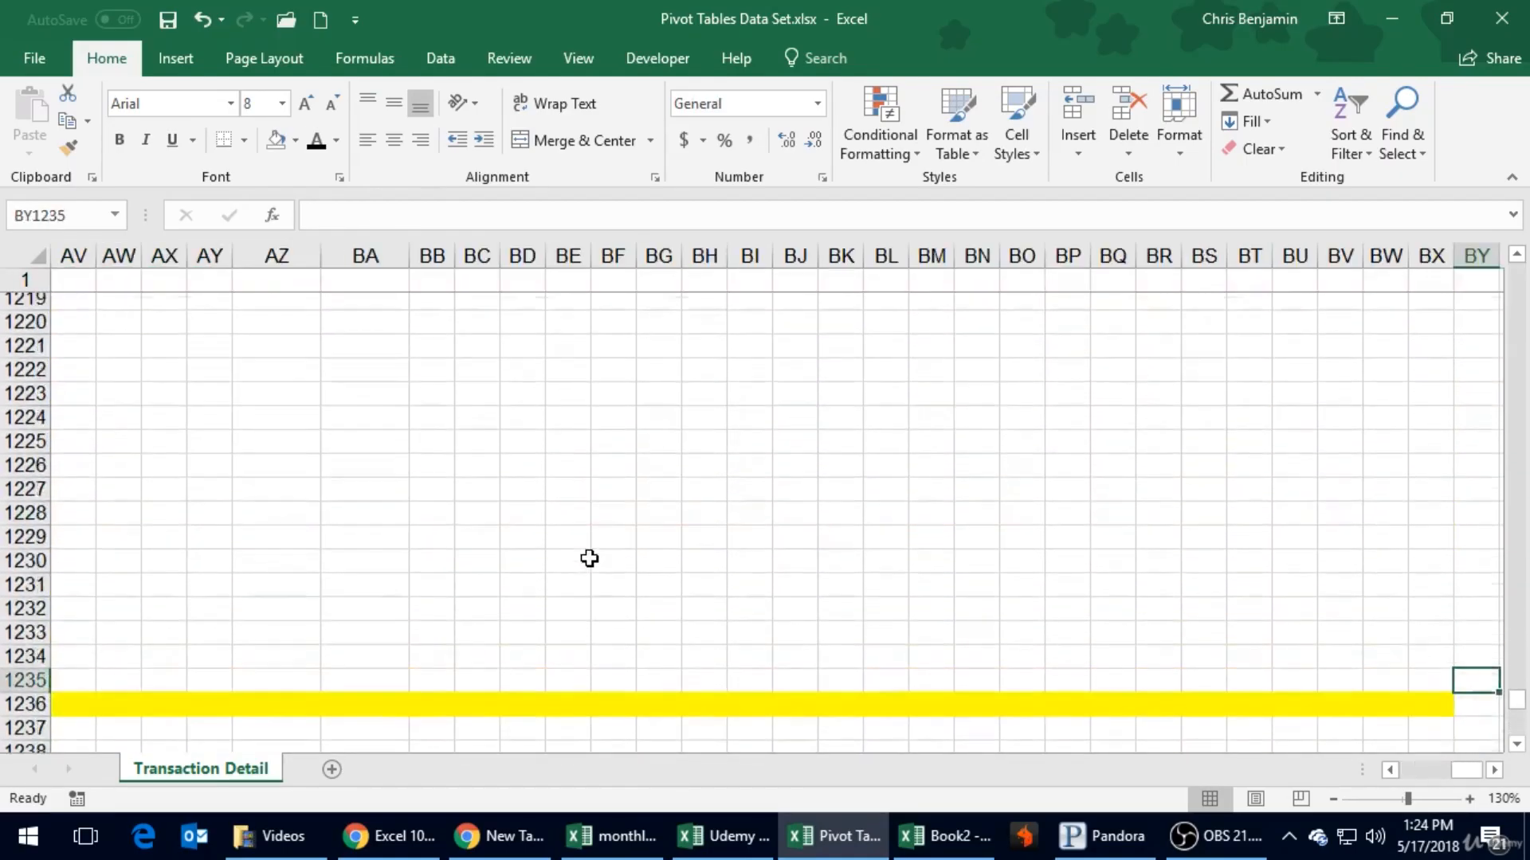
pyautogui.press('pageup')
pyautogui.press('pageup')
pyautogui.press('pageup')
pyautogui.press('pageup')
pyautogui.press('pageup')
pyautogui.press('pageup')
pyautogui.press('pageup')
pyautogui.press('pageup')
pyautogui.press('pageup')
pyautogui.press('pageup')
pyautogui.press('pageup')
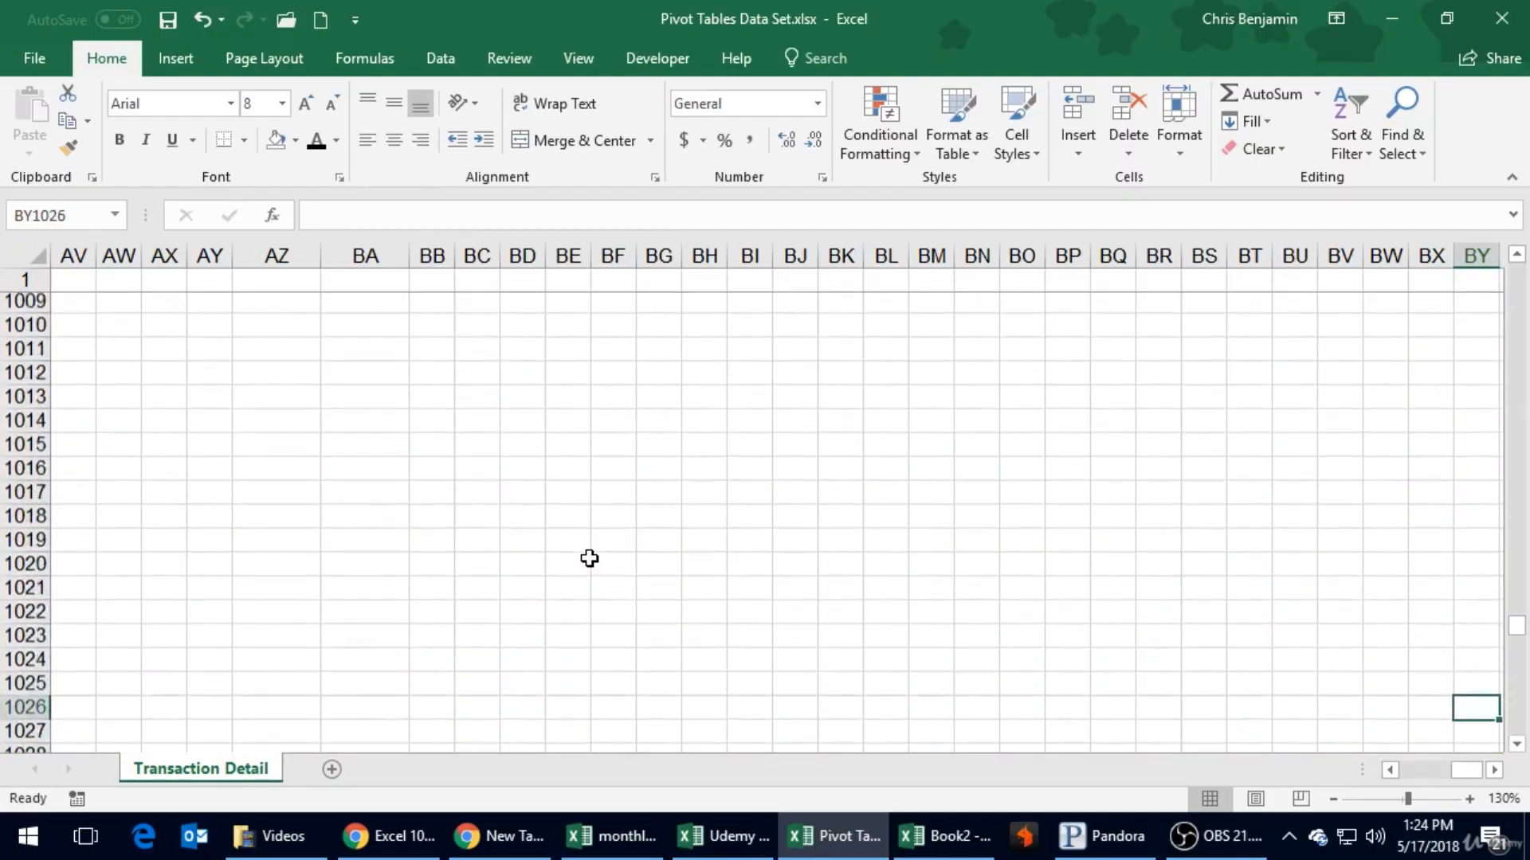
pyautogui.press('Left')
pyautogui.press('Left')
pyautogui.press('Left')
pyautogui.press('Left')
pyautogui.press('Left')
pyautogui.press('Left')
pyautogui.press('Left')
pyautogui.press('Left')
pyautogui.press('Left')
pyautogui.press('Left')
pyautogui.press('Left')
pyautogui.press('Left')
pyautogui.press('Left')
pyautogui.press('Left')
pyautogui.press('Left')
pyautogui.press('Left')
pyautogui.press('Left')
pyautogui.press('Left')
pyautogui.press('Left')
pyautogui.press('Left')
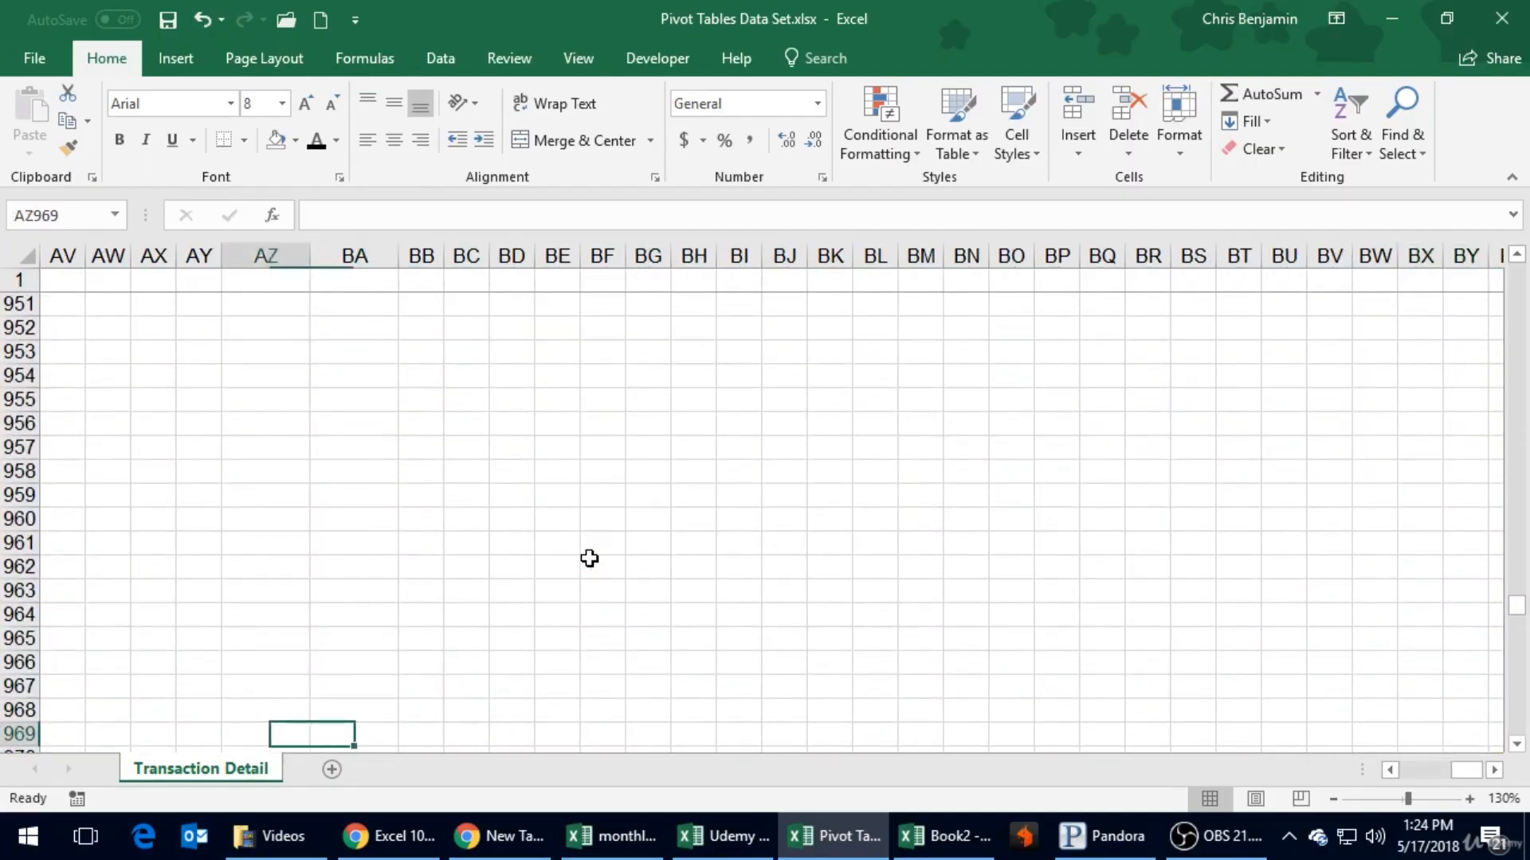
pyautogui.press('Left')
pyautogui.press('Left')
pyautogui.press('Left')
pyautogui.press('Left')
pyautogui.press('Left')
pyautogui.press('Left')
pyautogui.press('Left')
pyautogui.press('Left')
pyautogui.press('Left')
pyautogui.press('Left')
pyautogui.press('Left')
pyautogui.press('Left')
pyautogui.press('Left')
pyautogui.press('Left')
pyautogui.press('Left')
pyautogui.press('Left')
pyautogui.press('Left')
pyautogui.press('Left')
pyautogui.press('Left')
pyautogui.press('Left')
pyautogui.press('pageup')
pyautogui.press('pageup')
pyautogui.press('pageup')
pyautogui.press('pageup')
pyautogui.press('pageup')
pyautogui.press('pageup')
pyautogui.press('pageup')
pyautogui.press('pageup')
pyautogui.press('pageup')
pyautogui.press('pagedown')
pyautogui.press('pagedown')
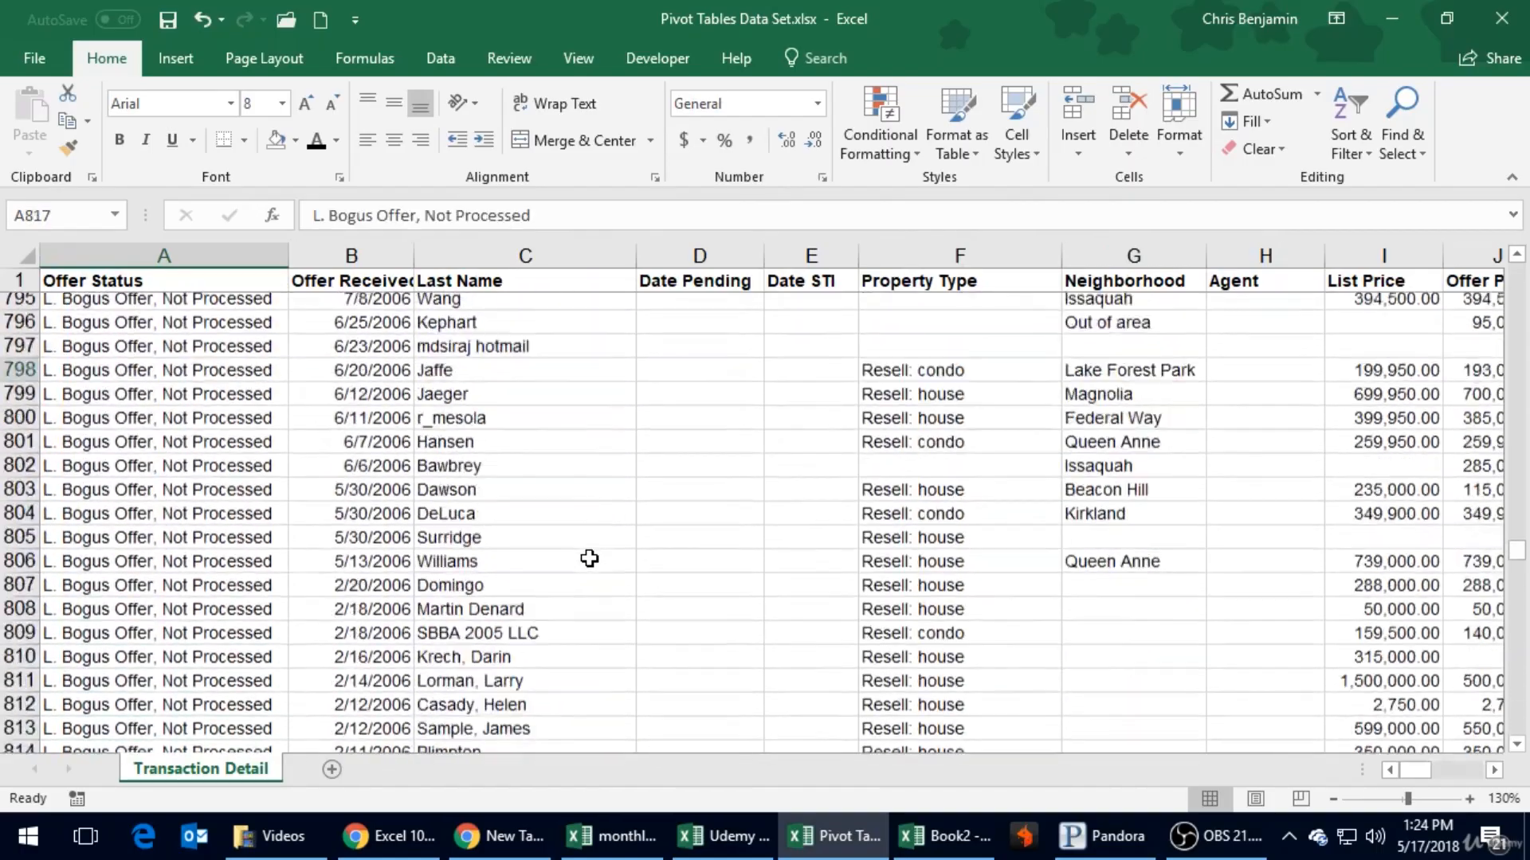
pyautogui.press('Up')
pyautogui.press('Up')
pyautogui.press('Up')
pyautogui.press('Up')
pyautogui.press('Up')
pyautogui.press('Up')
pyautogui.press('Up')
pyautogui.press('Up')
pyautogui.press('Up')
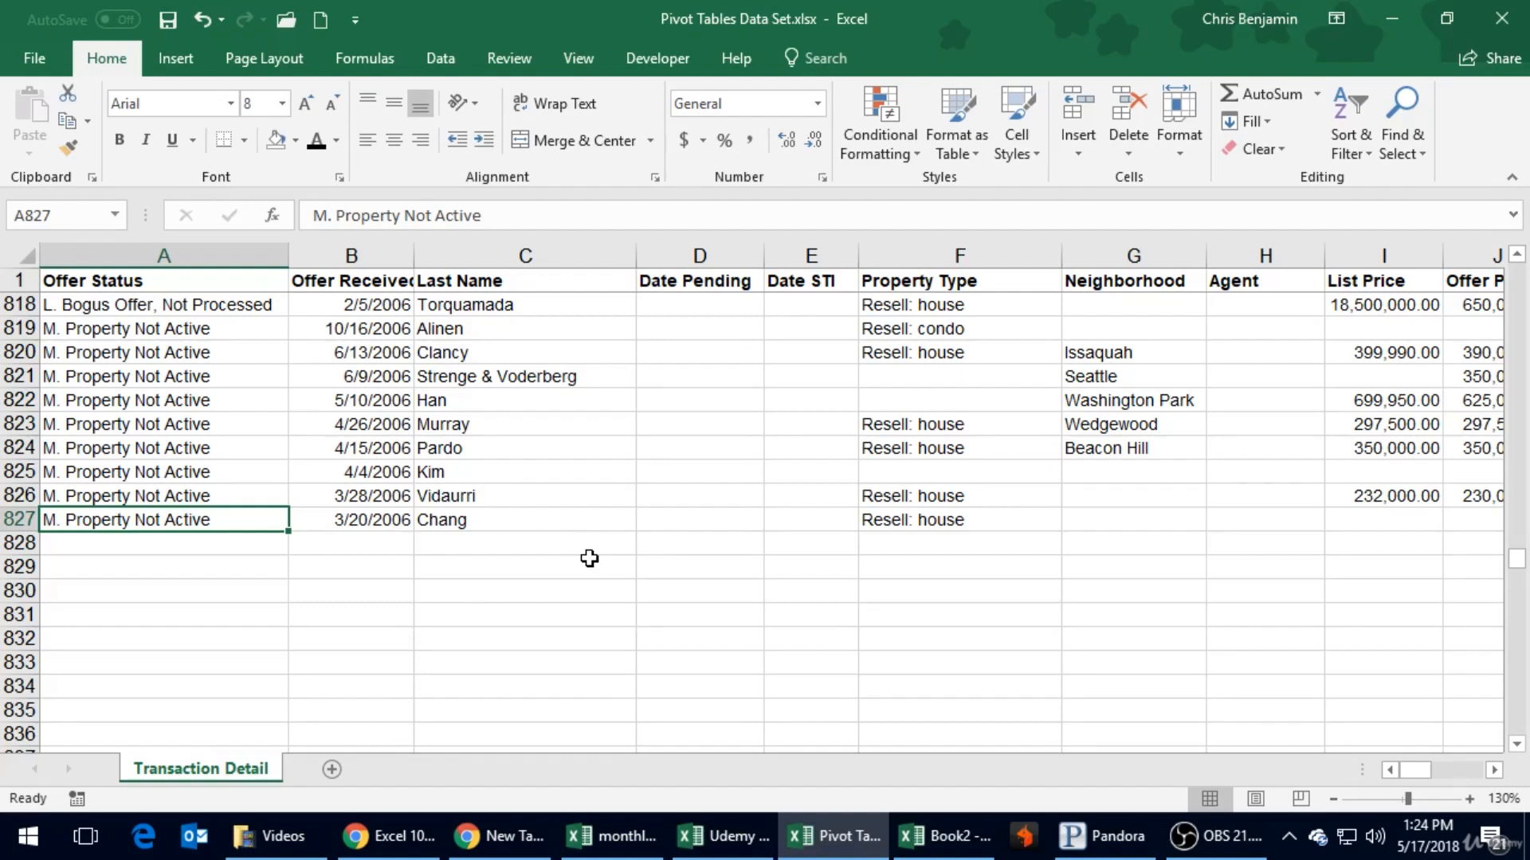
# - Browse the records upward along the Offer Received column from the last record to the first, ending in cell A2
pyautogui.press('Right')
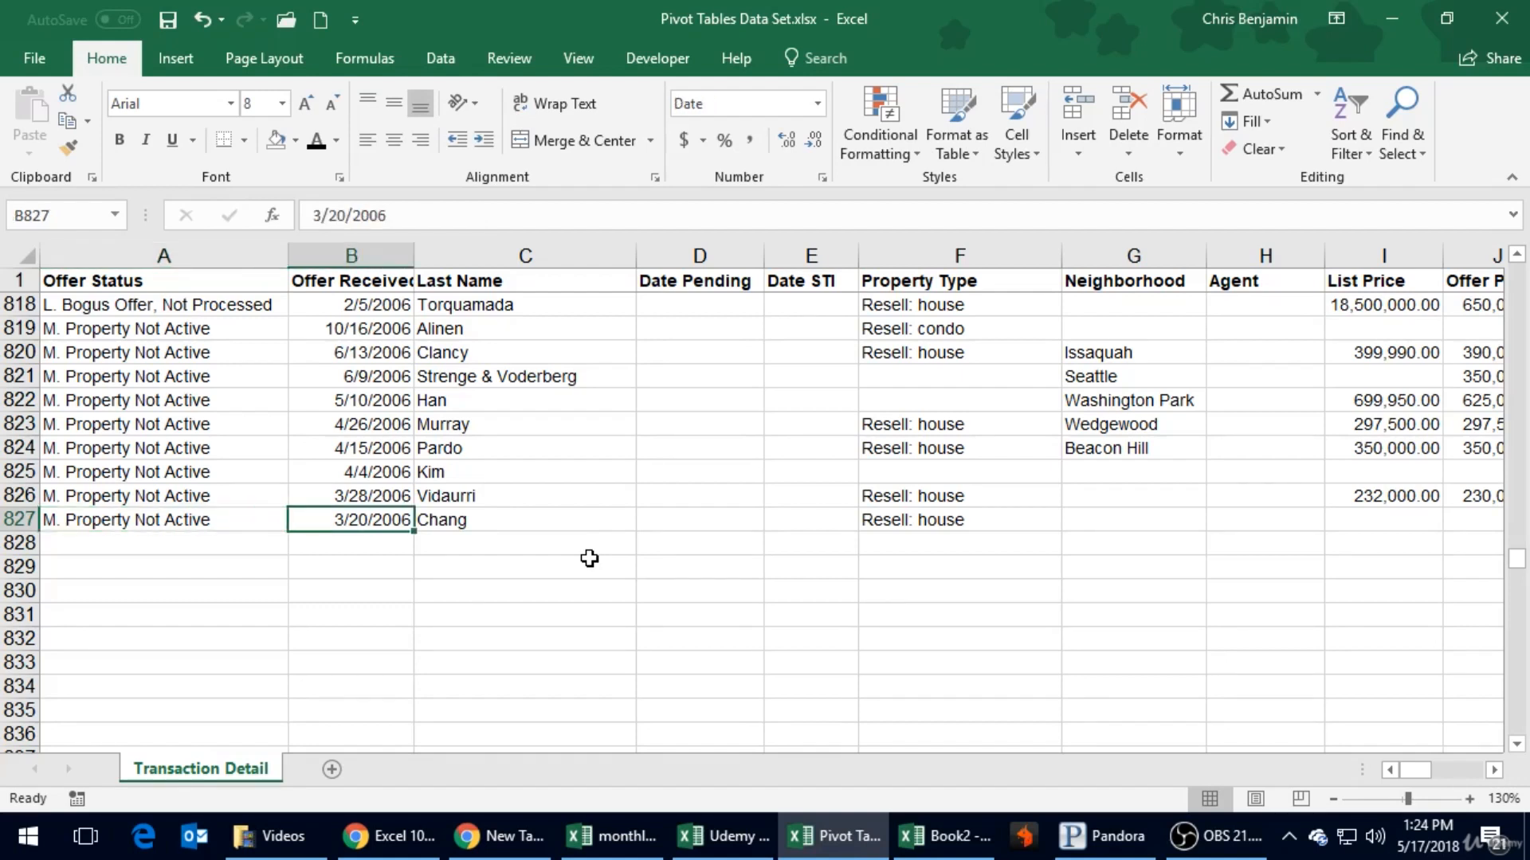
pyautogui.press('Up')
pyautogui.press('Up')
pyautogui.press('Up')
pyautogui.press('Up')
pyautogui.press('Up')
pyautogui.press('Up')
pyautogui.press('Up')
pyautogui.press('Up')
pyautogui.press('Up')
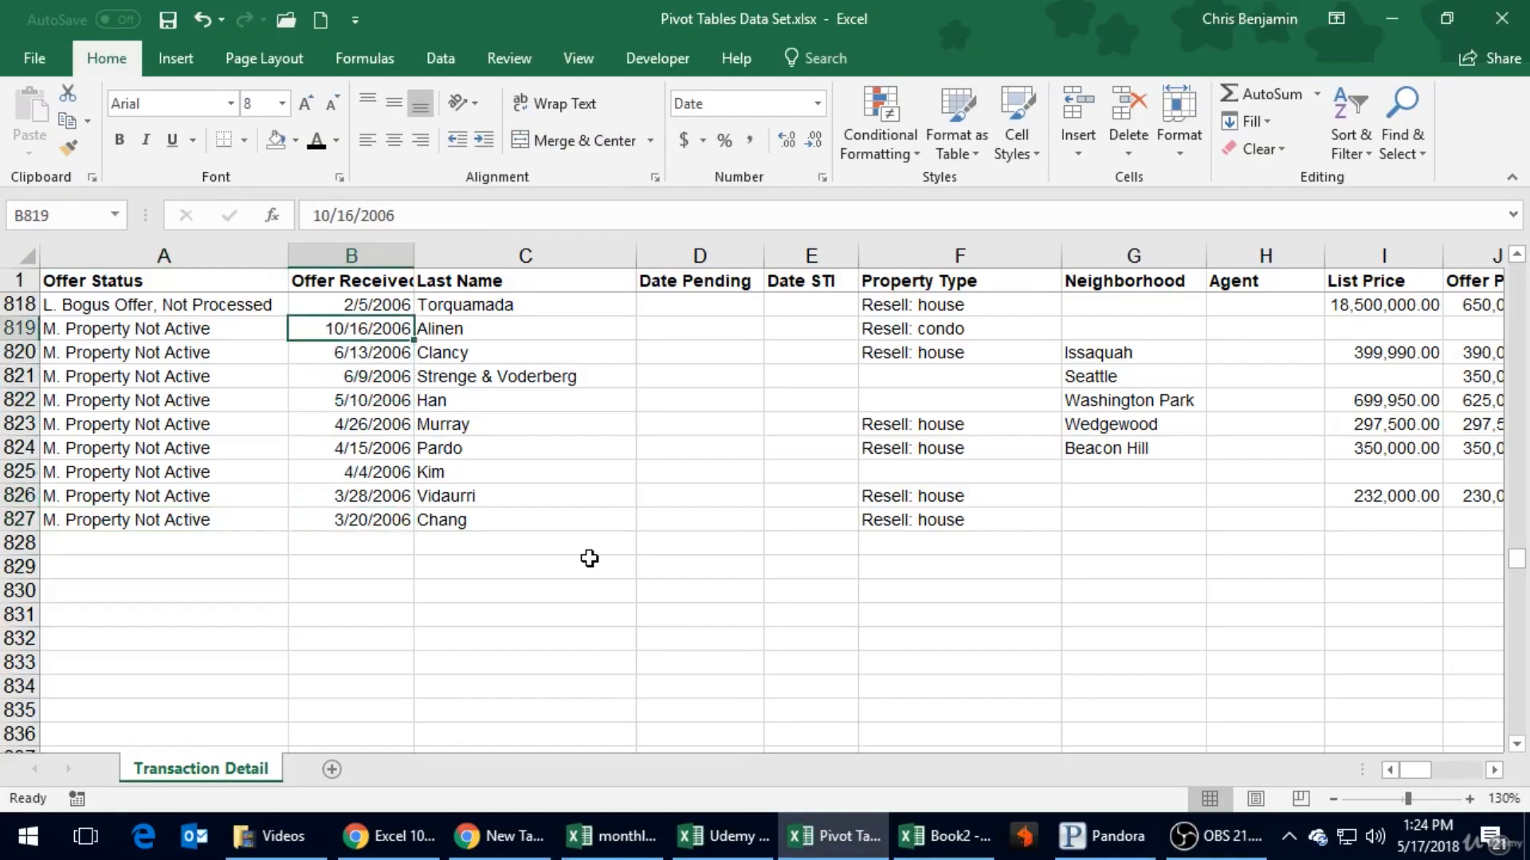
pyautogui.press('pageup')
pyautogui.press('pageup')
pyautogui.press('pageup')
pyautogui.press('pageup')
pyautogui.press('pageup')
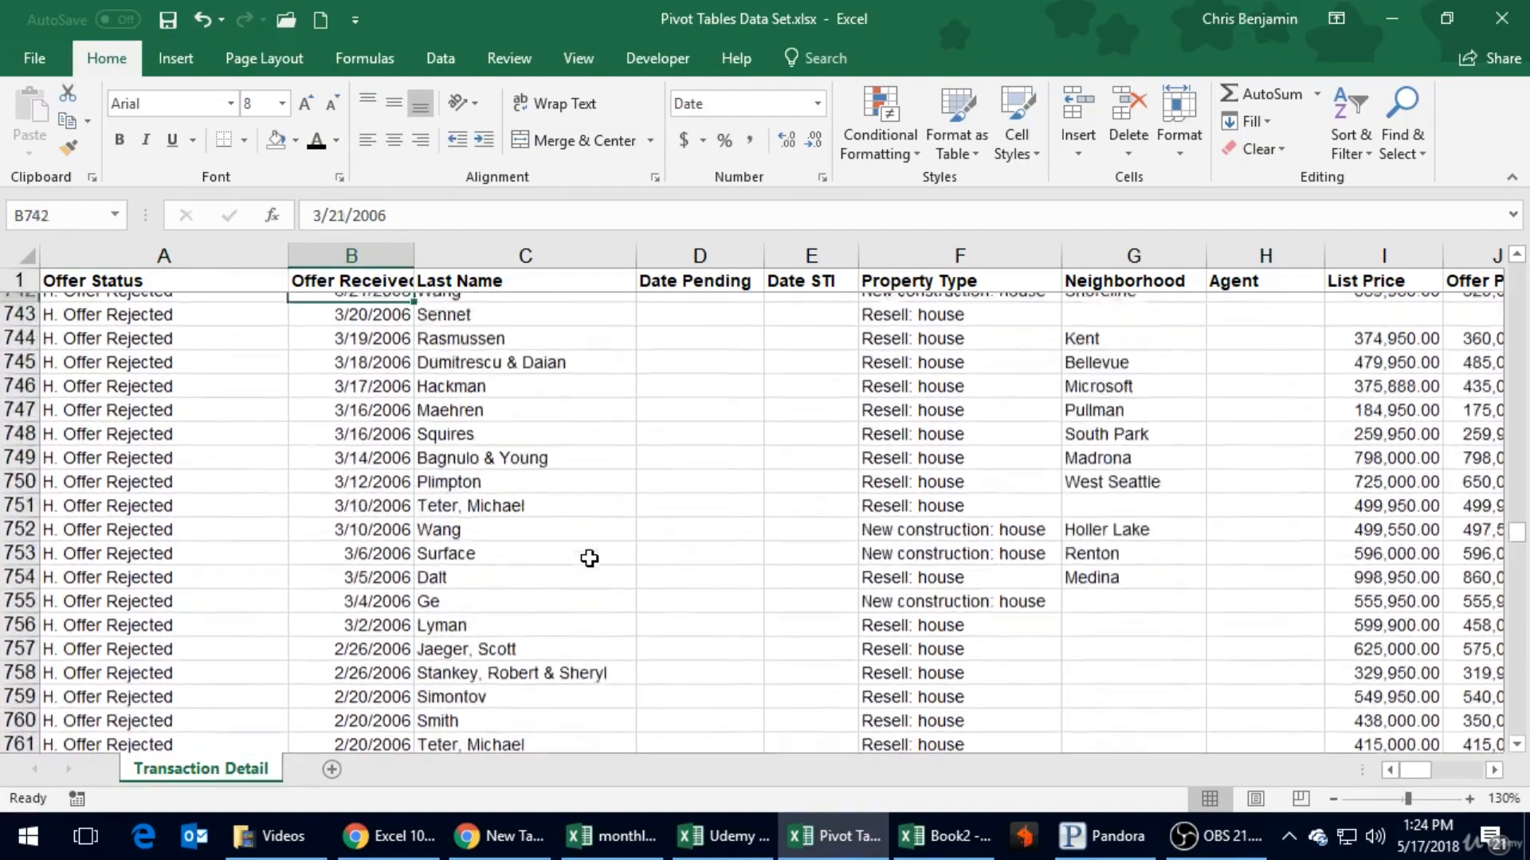
pyautogui.press('pageup')
pyautogui.press('pageup')
pyautogui.press('pageup')
pyautogui.press('pageup')
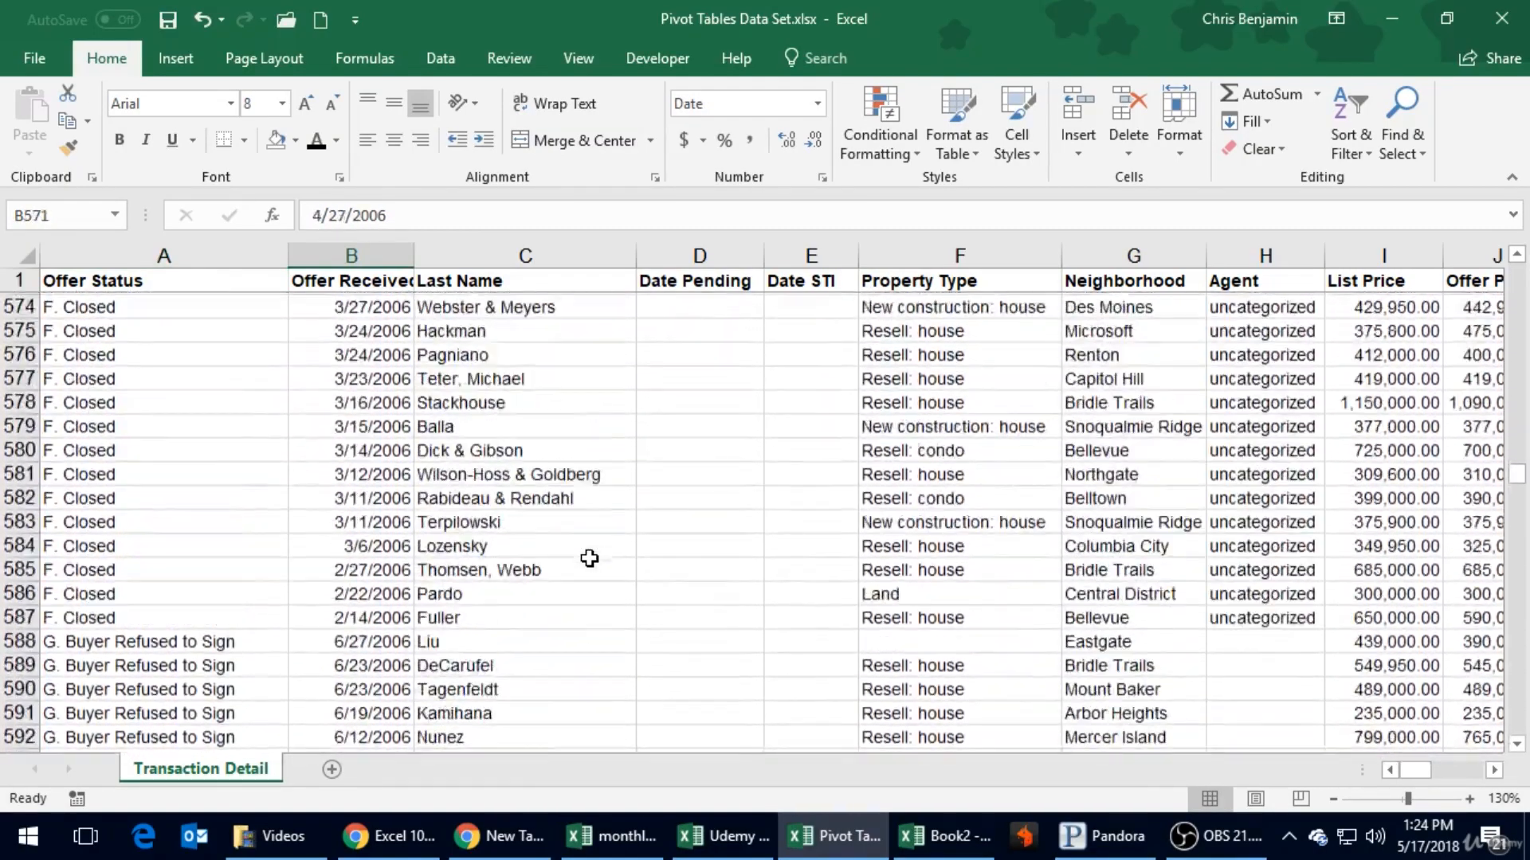
pyautogui.press('pageup')
pyautogui.press('pageup')
pyautogui.press('pageup')
pyautogui.press('pageup')
pyautogui.press('pageup')
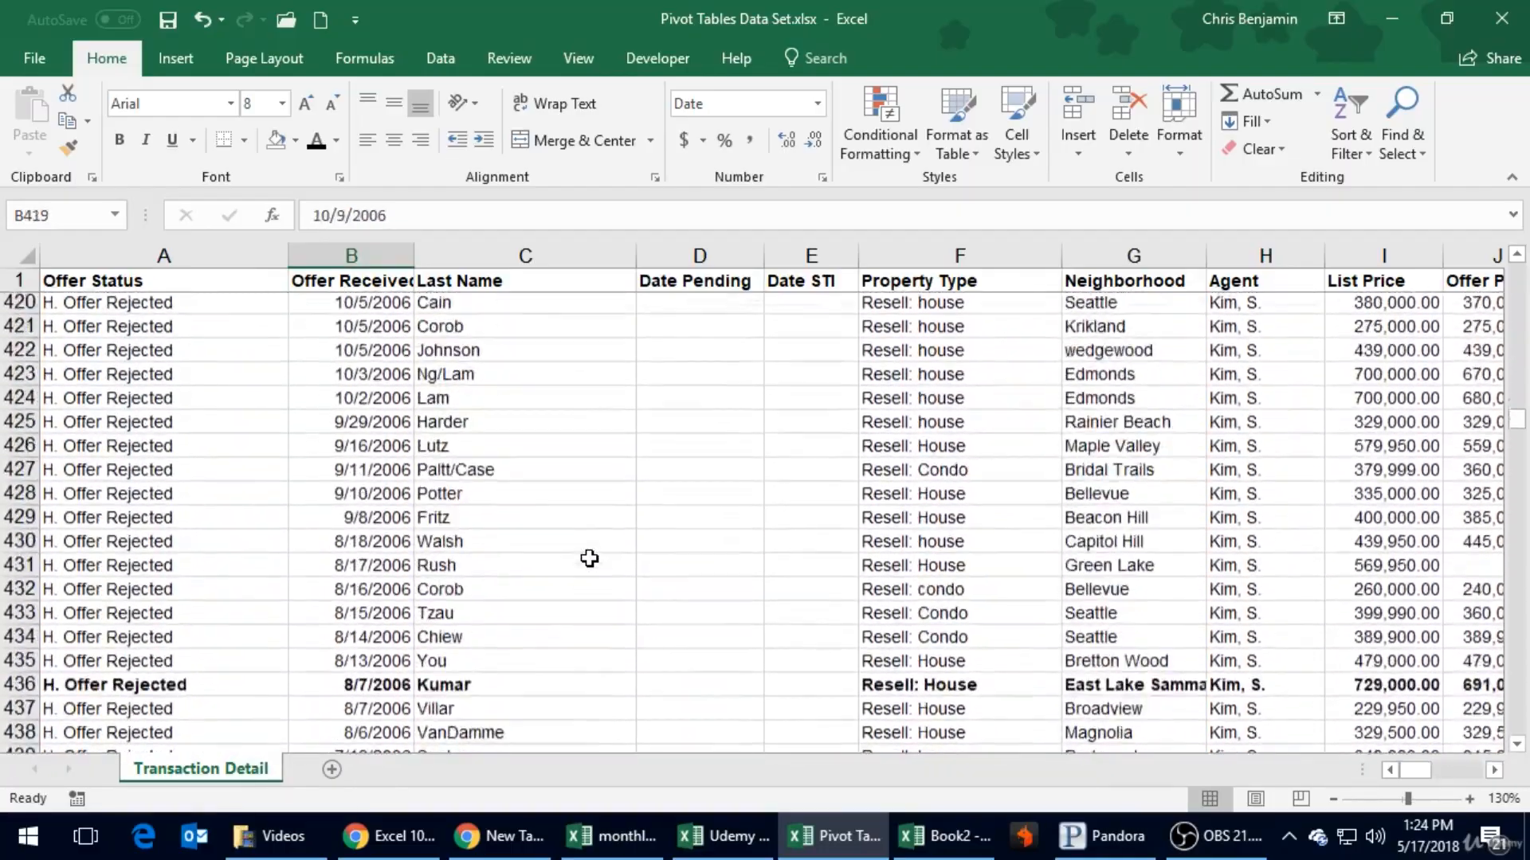
pyautogui.press('pageup')
pyautogui.press('pageup')
pyautogui.press('pageup')
pyautogui.press('pageup')
pyautogui.press('pageup')
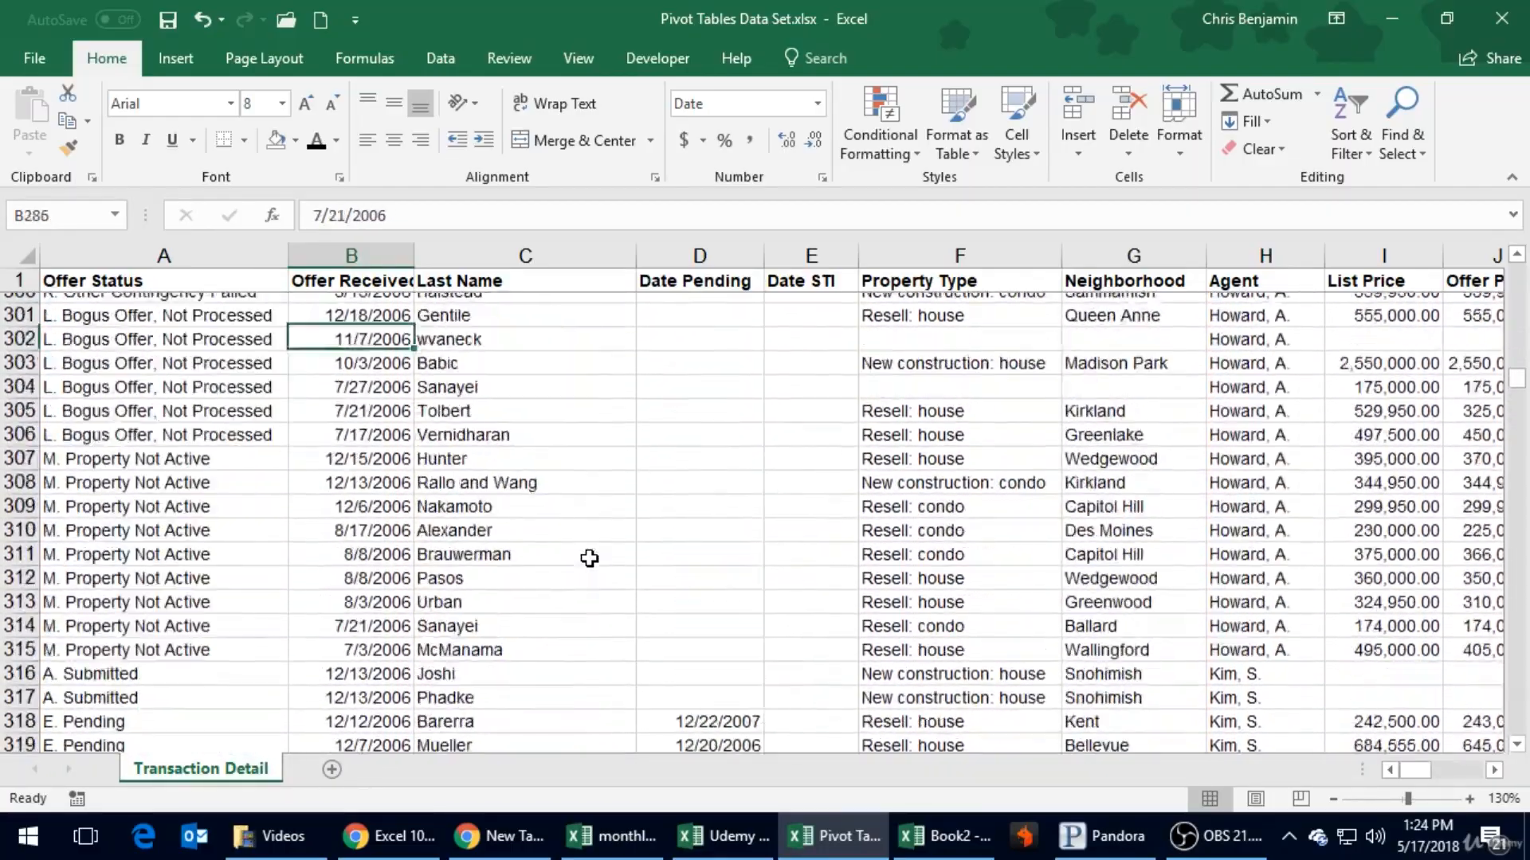
pyautogui.press('pageup')
pyautogui.press('pageup')
pyautogui.press('pageup')
pyautogui.press('pageup')
pyautogui.press('pageup')
pyautogui.press('pageup')
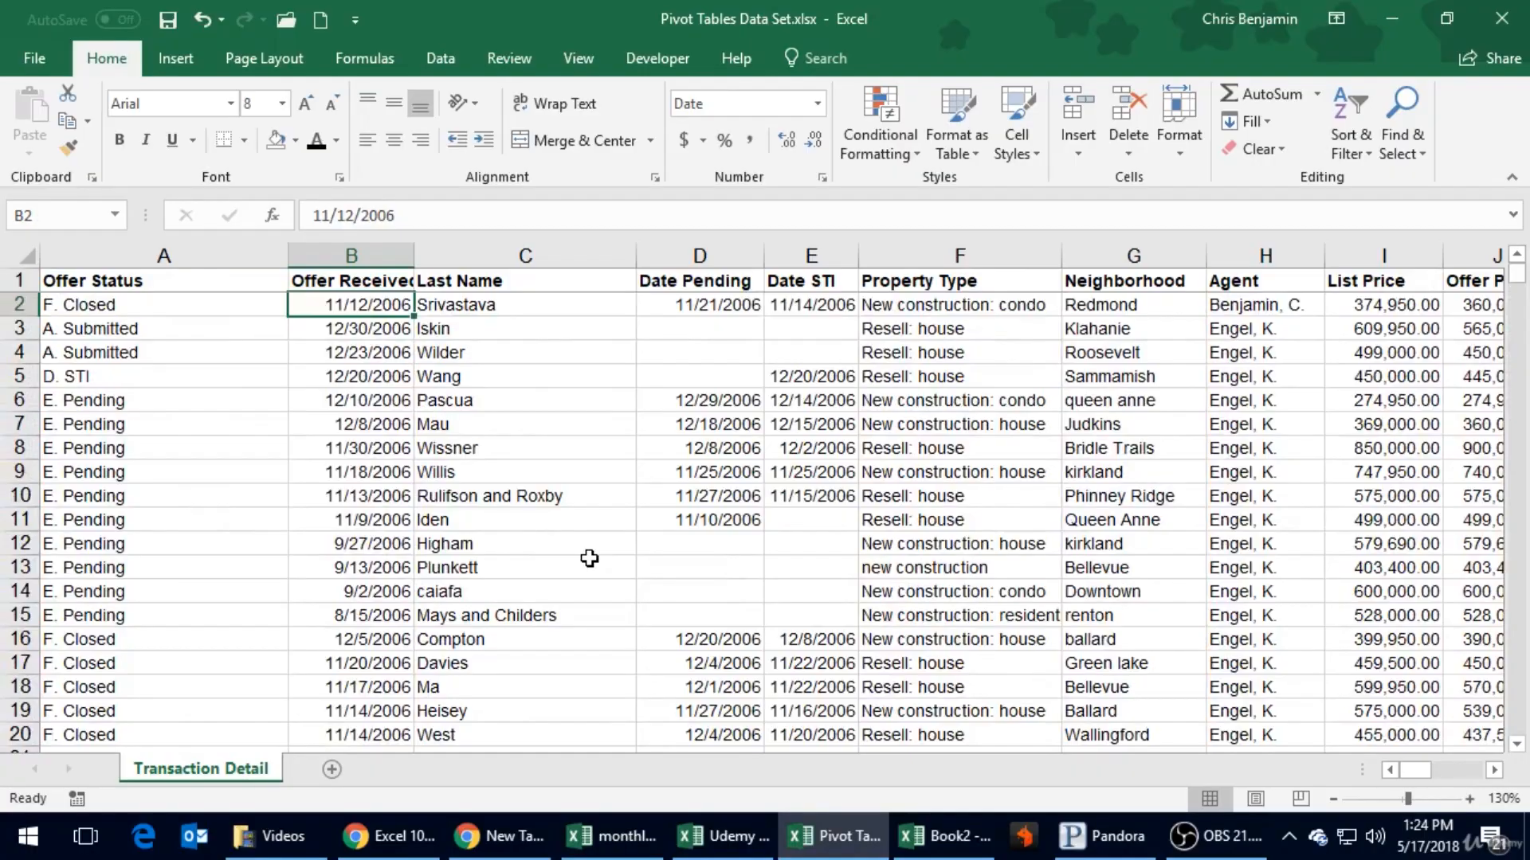
pyautogui.press('Left')
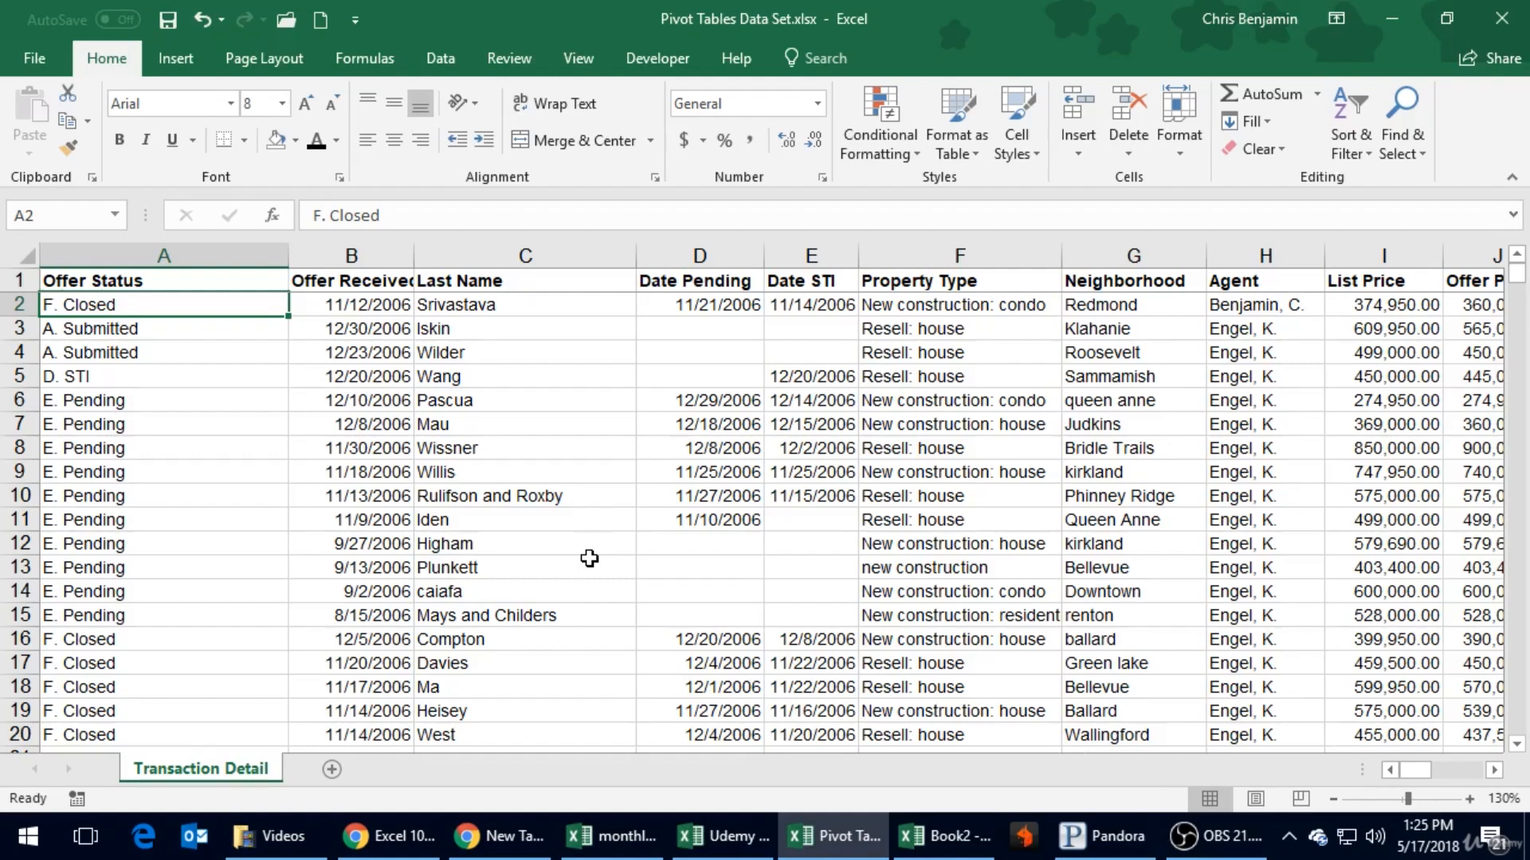
# - Review the first column headings in row 1, from Offer Status across to Date Pending, returning to cell A1
pyautogui.press('Up')
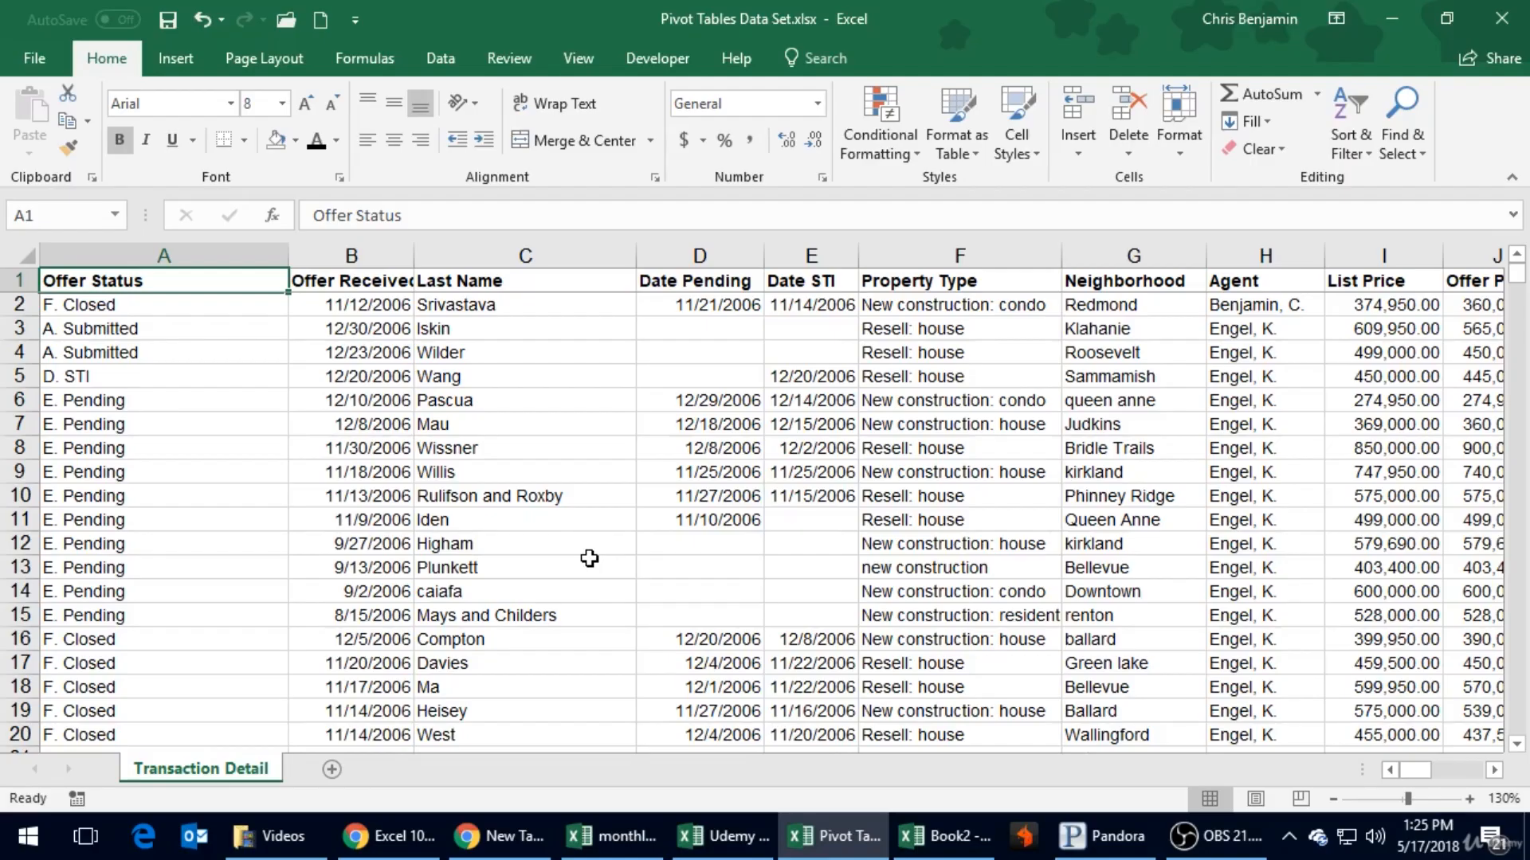
pyautogui.press('Right')
pyautogui.press('Right')
pyautogui.press('Left')
pyautogui.press('Left')
pyautogui.press('Right')
pyautogui.press('Right')
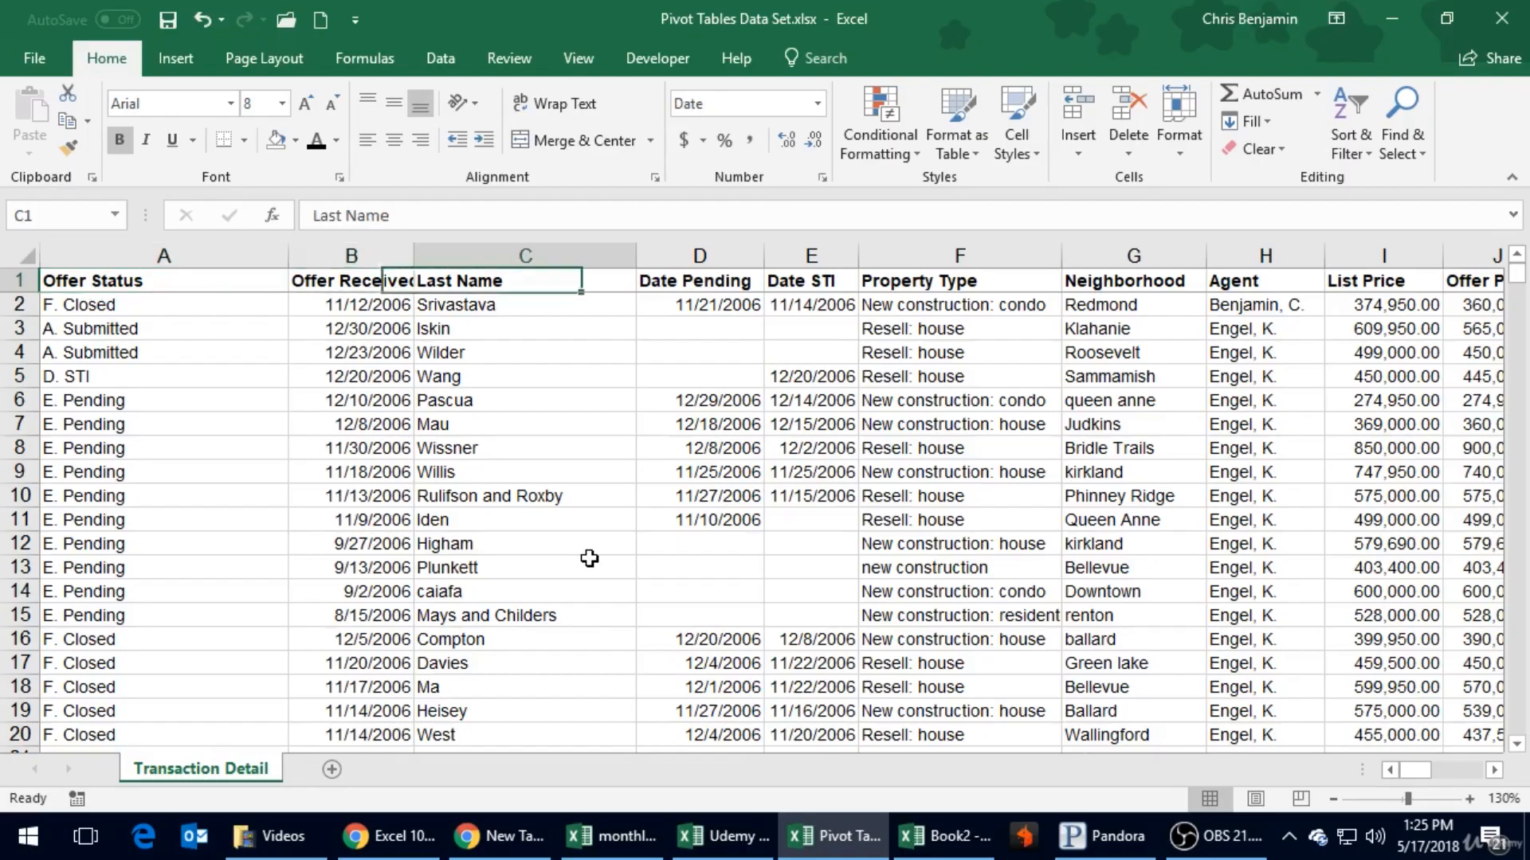
pyautogui.press('Left')
pyautogui.press('Left')
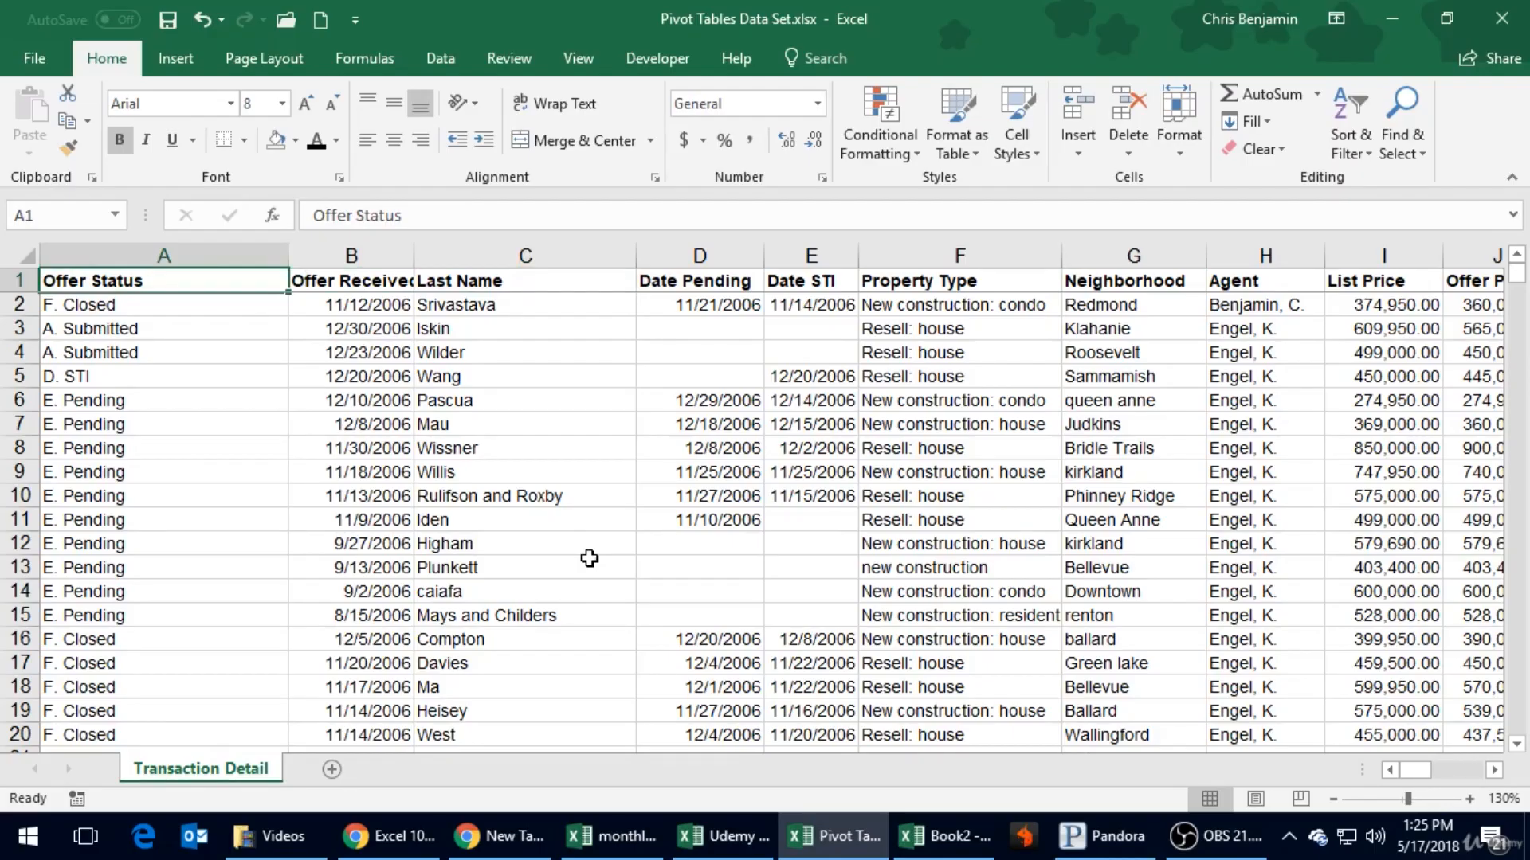
pyautogui.press('Down')
pyautogui.press('Up')
pyautogui.press('Right')
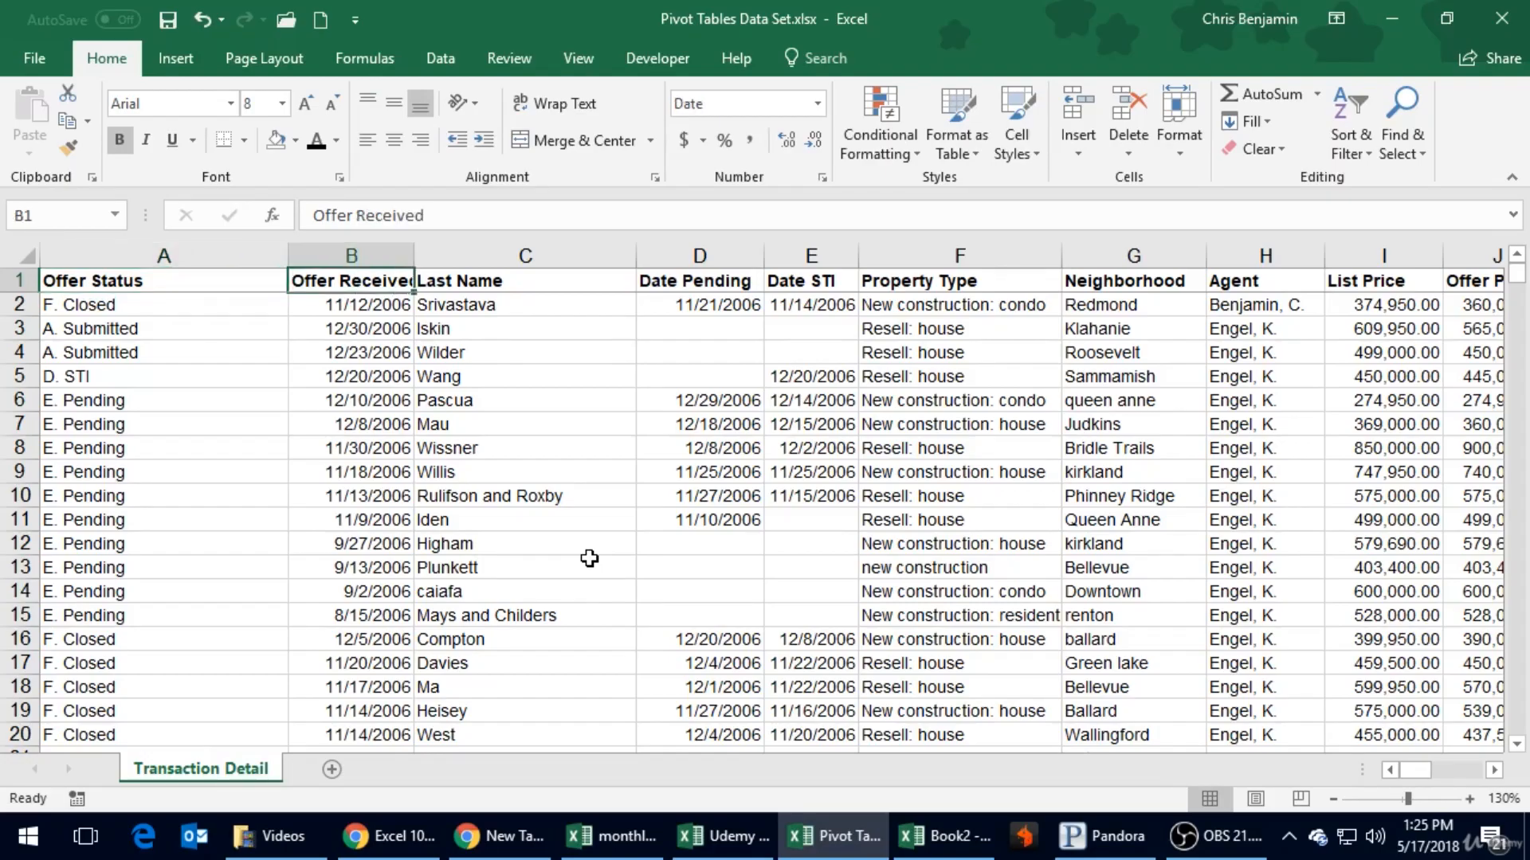
pyautogui.press('Right')
# - Examine the records in rows 3 and 4 across the Offer Status to Date STI columns, ending in cell A3
pyautogui.press('Right')
pyautogui.press('Left')
pyautogui.press('Left')
pyautogui.press('Left')
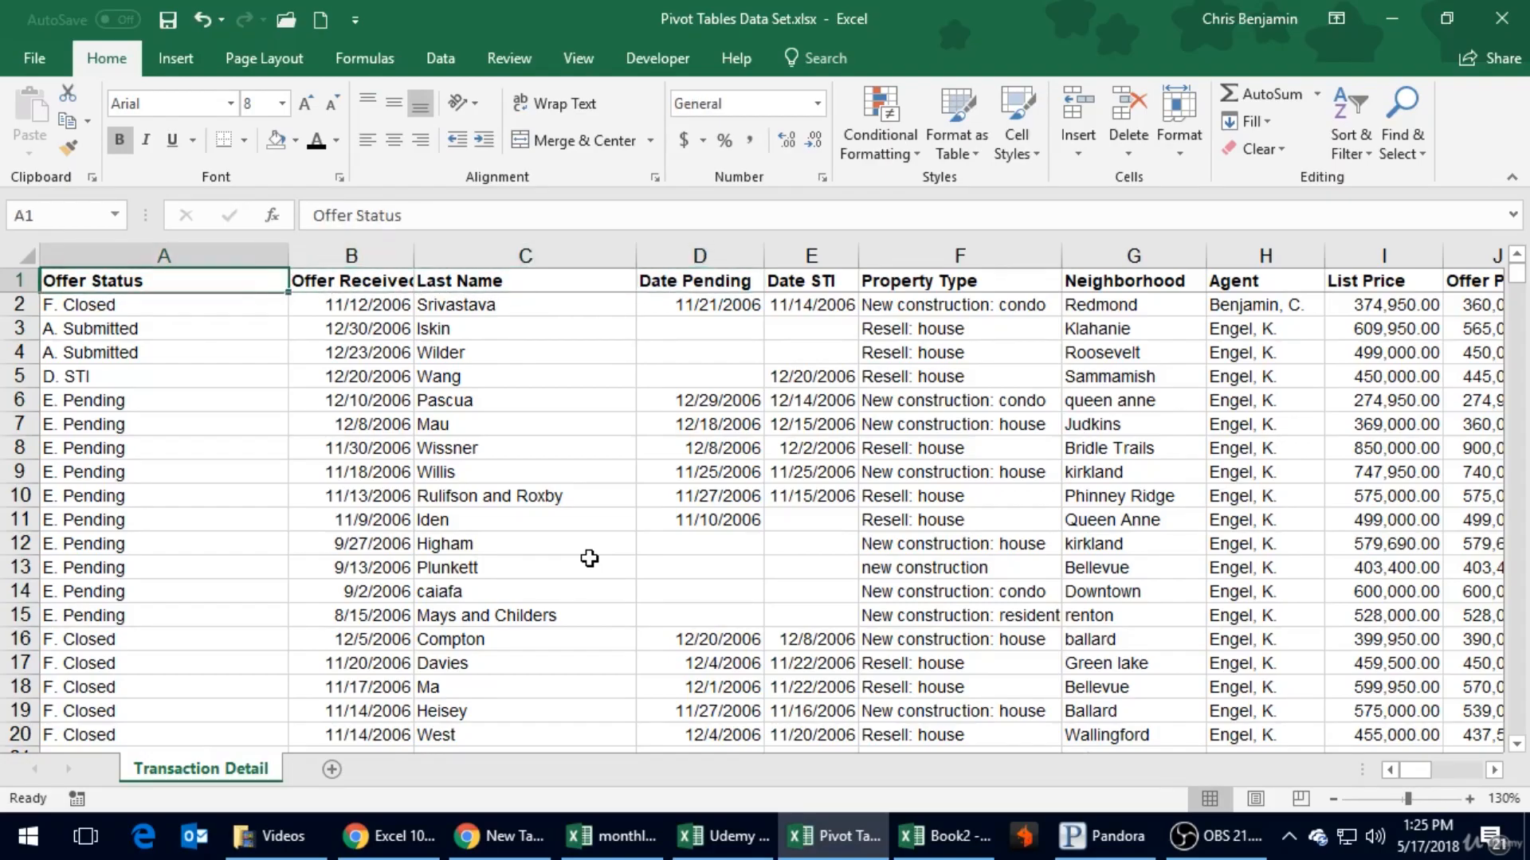
pyautogui.press('Right')
pyautogui.press('Right')
pyautogui.press('Right')
pyautogui.press('Down')
pyautogui.press('Down')
pyautogui.press('Down')
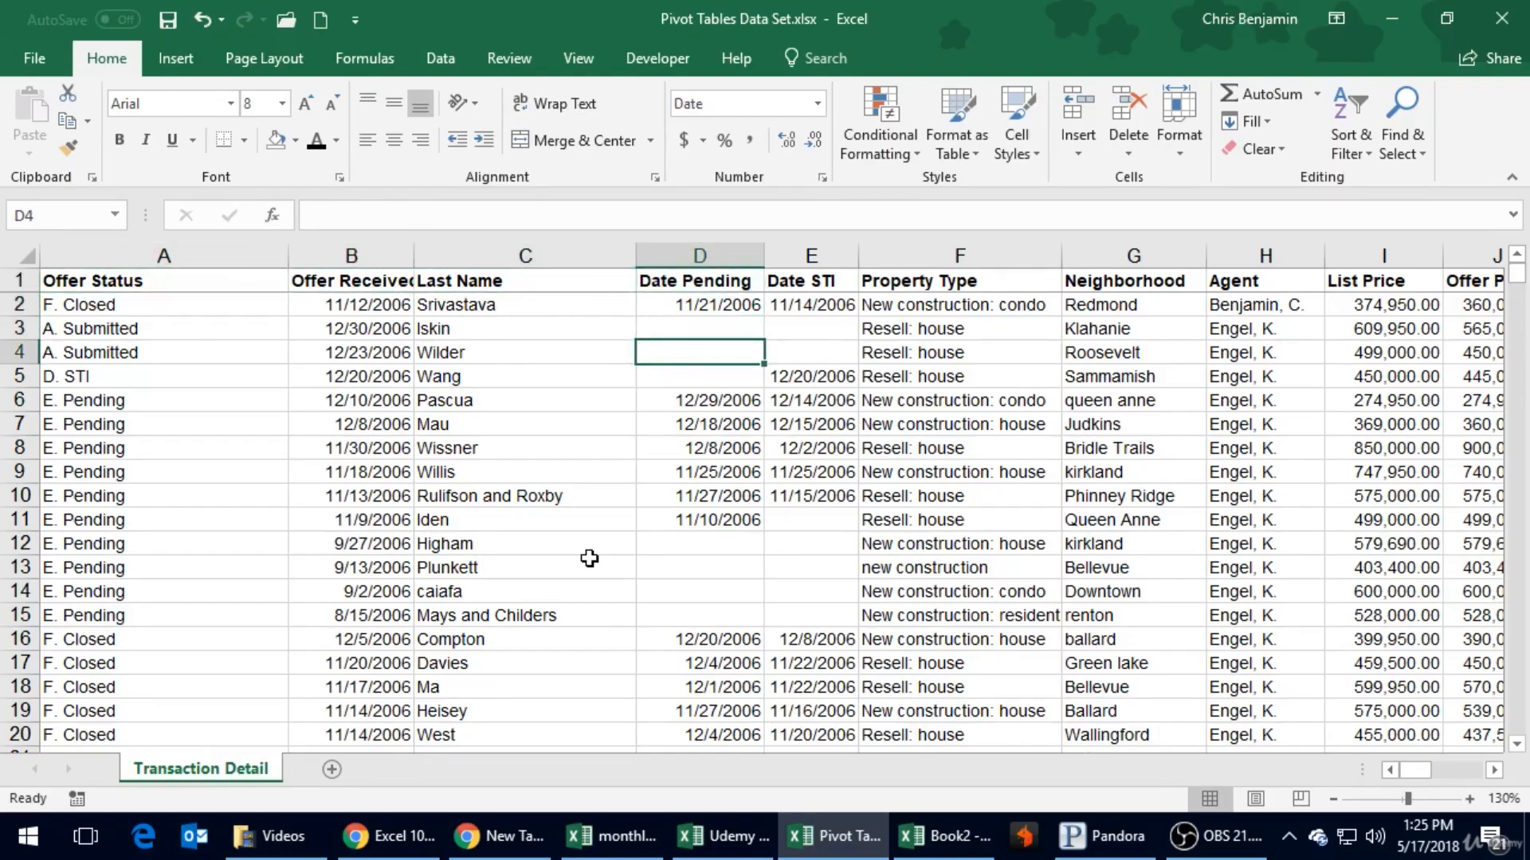
pyautogui.press('Left')
pyautogui.press('Left')
pyautogui.press('Left')
pyautogui.press('Right')
pyautogui.press('Right')
pyautogui.press('Right')
pyautogui.press('Up')
pyautogui.press('Left')
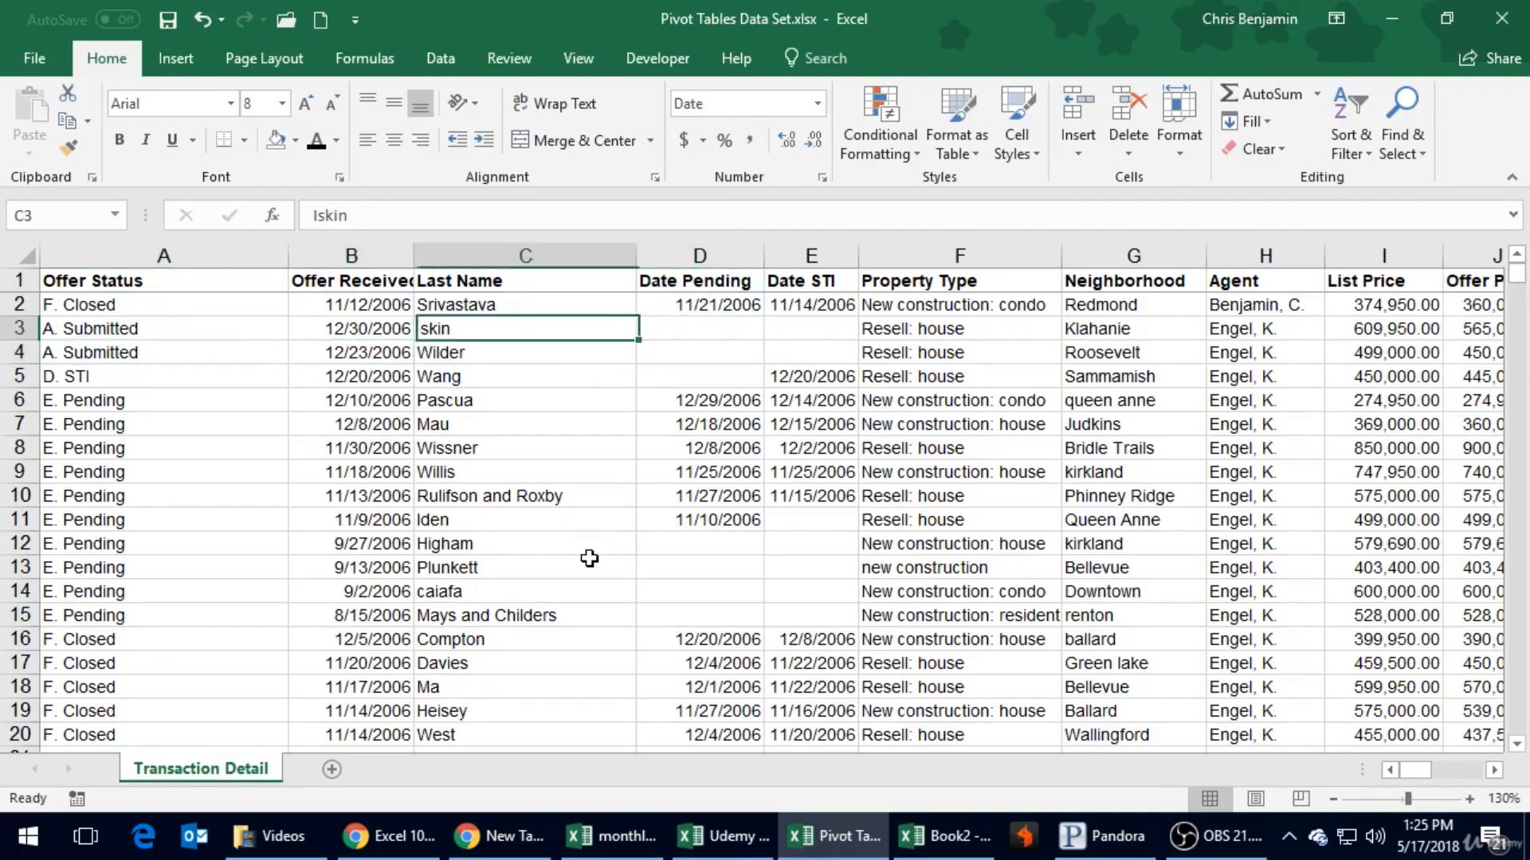
pyautogui.press('Left')
pyautogui.press('Left')
pyautogui.press('Right')
pyautogui.press('Right')
pyautogui.press('Right')
pyautogui.press('Right')
pyautogui.press('Left')
pyautogui.press('Left')
pyautogui.press('Left')
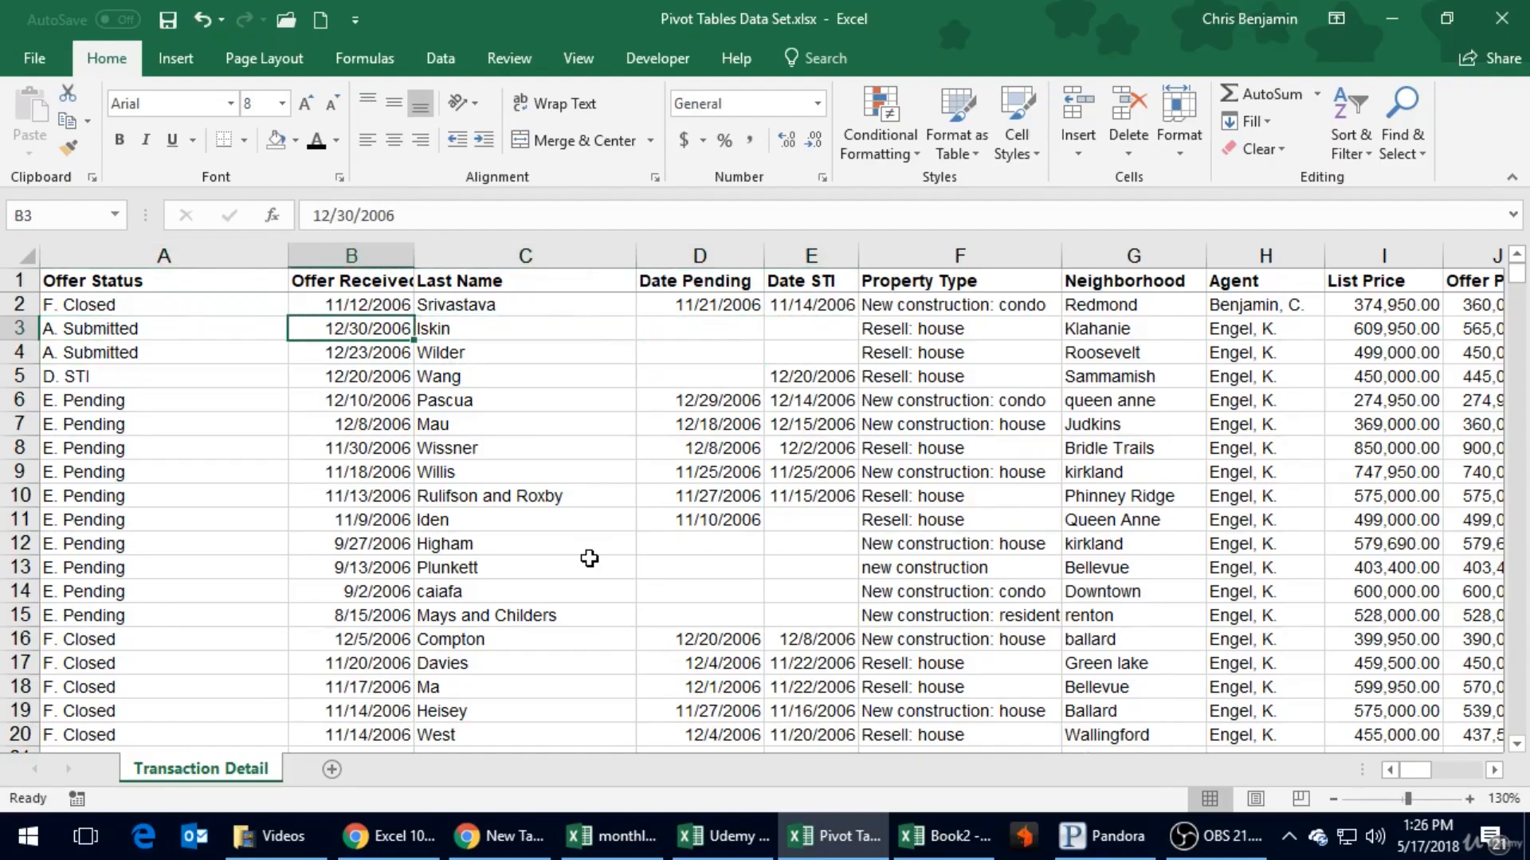
pyautogui.press('Left')
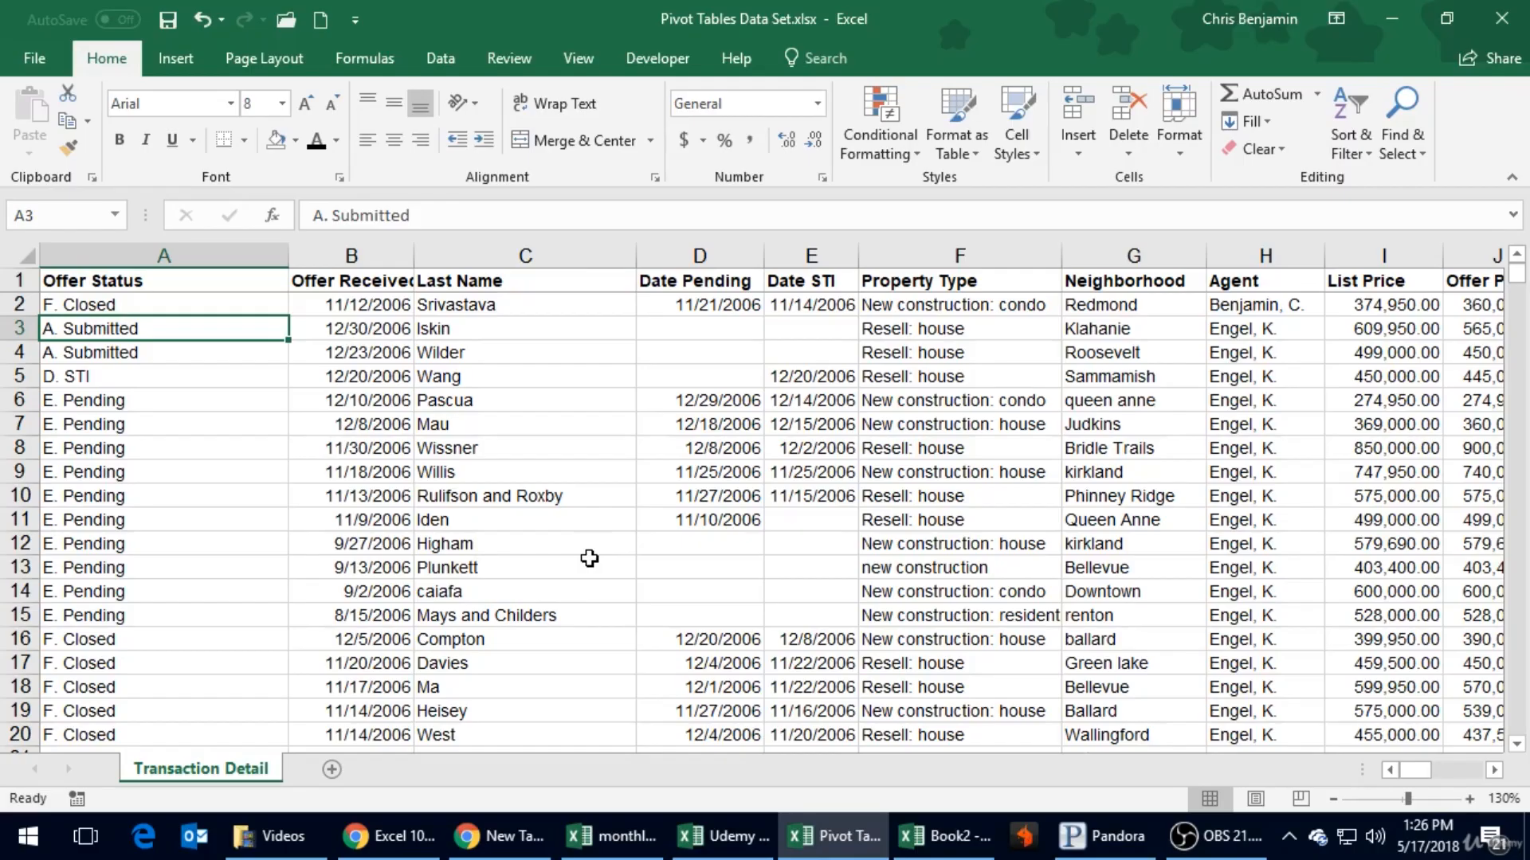
# - Browse the Offer Status column from its heading down to the last record in cell A827
pyautogui.press('Up')
pyautogui.press('Up')
pyautogui.press('pagedown')
pyautogui.press('pagedown')
pyautogui.press('pagedown')
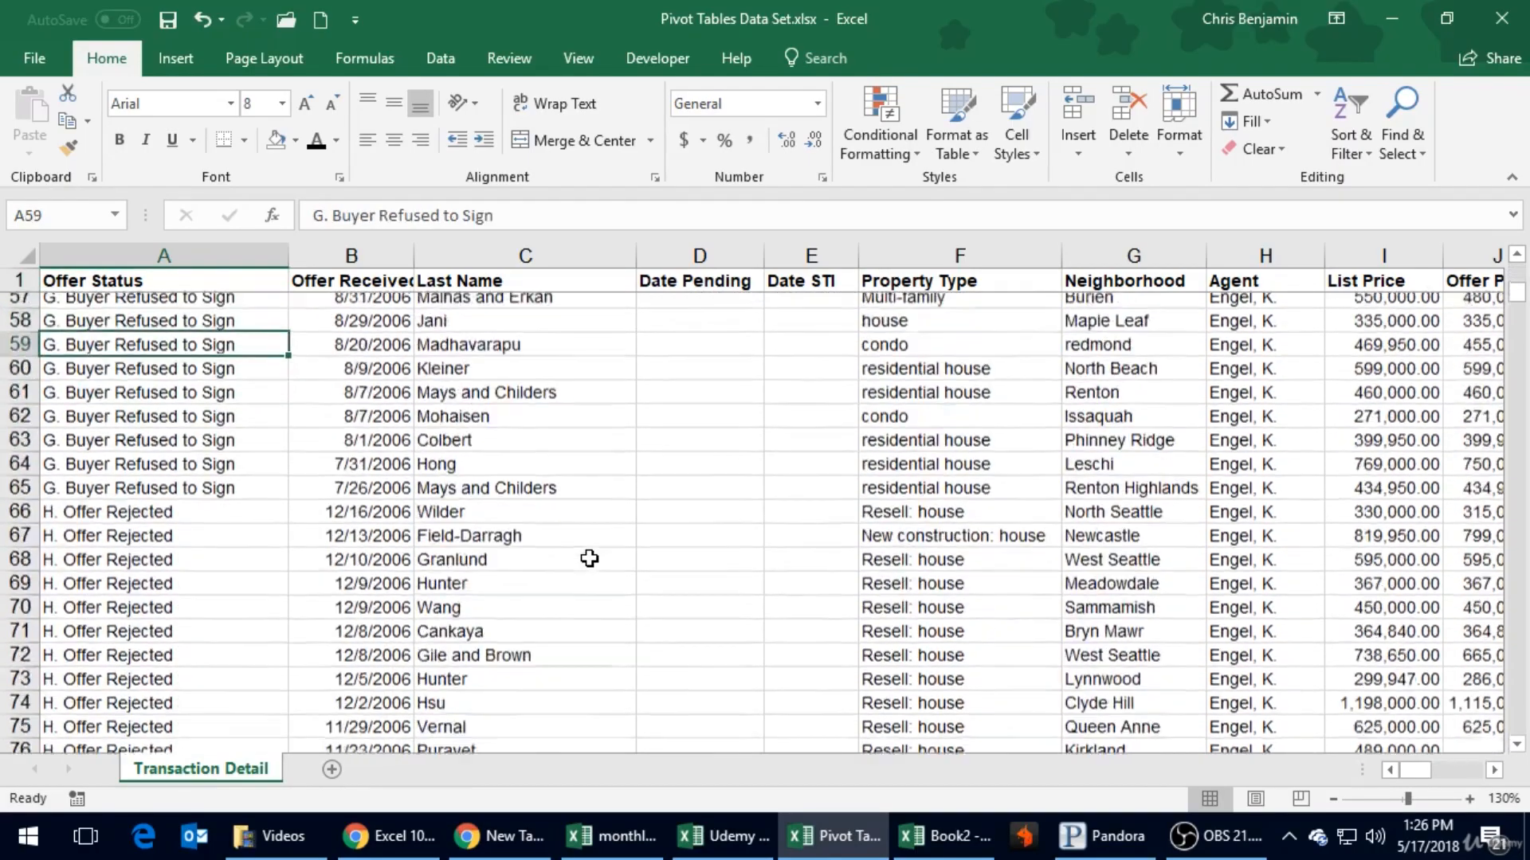
pyautogui.press('pagedown')
pyautogui.press('pagedown')
pyautogui.press('pagedown')
pyautogui.press('pagedown')
pyautogui.press('pagedown')
pyautogui.press('pagedown')
pyautogui.press('pagedown')
pyautogui.press('pagedown')
pyautogui.press('pagedown')
pyautogui.press('pagedown')
pyautogui.press('pagedown')
pyautogui.press('pagedown')
pyautogui.press('pagedown')
pyautogui.press('pagedown')
pyautogui.press('pagedown')
pyautogui.press('pagedown')
pyautogui.press('pagedown')
pyautogui.press('pagedown')
pyautogui.press('pagedown')
pyautogui.press('pagedown')
pyautogui.press('pagedown')
pyautogui.press('pagedown')
pyautogui.press('pagedown')
pyautogui.press('pagedown')
pyautogui.press('pagedown')
pyautogui.press('pagedown')
pyautogui.press('pagedown')
pyautogui.press('pagedown')
pyautogui.press('pagedown')
pyautogui.press('pagedown')
pyautogui.press('pagedown')
pyautogui.press('pagedown')
pyautogui.press('pagedown')
pyautogui.press('pagedown')
pyautogui.press('pagedown')
pyautogui.press('pageup')
pyautogui.press('Down')
pyautogui.press('Down')
pyautogui.press('Down')
pyautogui.press('Down')
pyautogui.press('Down')
pyautogui.press('Down')
pyautogui.press('Down')
pyautogui.press('Down')
pyautogui.press('Down')
pyautogui.press('Up')
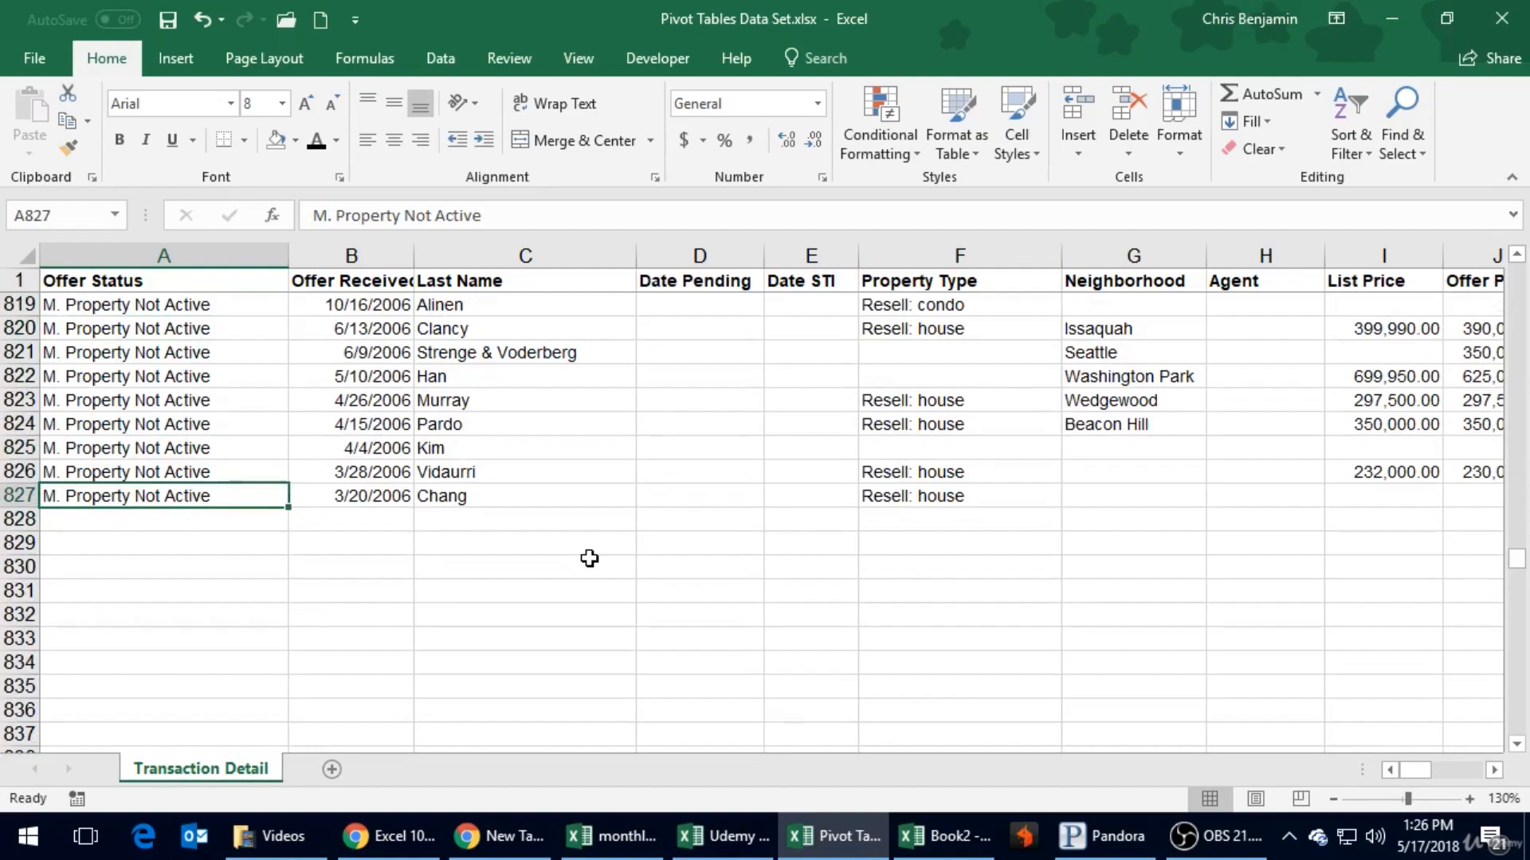
# - Return to the first rows of the data and look across row 10 to the Neighborhood column
pyautogui.press('pageup')
pyautogui.press('pageup')
pyautogui.press('pageup')
pyautogui.press('pageup')
pyautogui.press('pageup')
pyautogui.press('pageup')
pyautogui.press('pageup')
pyautogui.press('pageup')
pyautogui.press('pageup')
pyautogui.press('pageup')
pyautogui.press('pageup')
pyautogui.press('pageup')
pyautogui.press('pageup')
pyautogui.press('pageup')
pyautogui.press('pageup')
pyautogui.press('pageup')
pyautogui.press('pageup')
pyautogui.press('pageup')
pyautogui.press('pageup')
pyautogui.press('pageup')
pyautogui.press('pageup')
pyautogui.press('pageup')
pyautogui.press('pageup')
pyautogui.press('pageup')
pyautogui.press('pageup')
pyautogui.press('pageup')
pyautogui.press('pageup')
pyautogui.press('pageup')
pyautogui.press('pageup')
pyautogui.press('pageup')
pyautogui.press('pageup')
pyautogui.press('pageup')
pyautogui.press('pageup')
pyautogui.press('pageup')
pyautogui.press('Right')
pyautogui.press('Right')
pyautogui.press('Right')
pyautogui.press('Right')
pyautogui.press('Right')
pyautogui.press('Right')
pyautogui.press('Right')
pyautogui.press('Left')
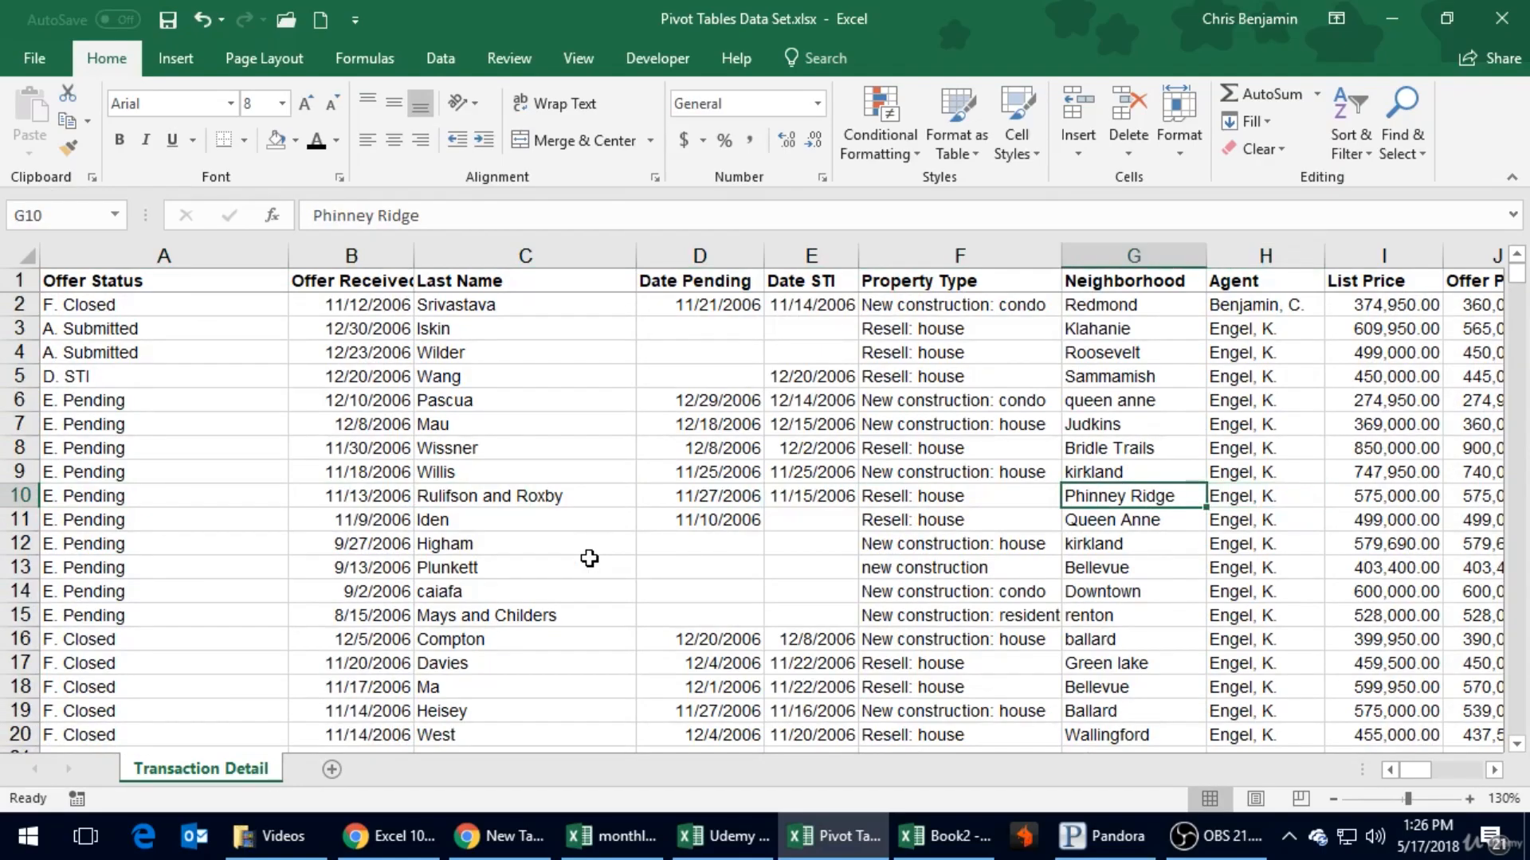
# - Go back to the Offer Status column and check its first entries, ending in cell A5
pyautogui.press('Home')
pyautogui.press('Up')
pyautogui.press('Up')
pyautogui.press('Up')
pyautogui.press('Up')
pyautogui.press('Up')
pyautogui.press('Up')
pyautogui.press('Up')
pyautogui.press('Up')
pyautogui.press('Up')
pyautogui.press('Down')
pyautogui.press('Down')
pyautogui.press('Down')
pyautogui.press('Down')
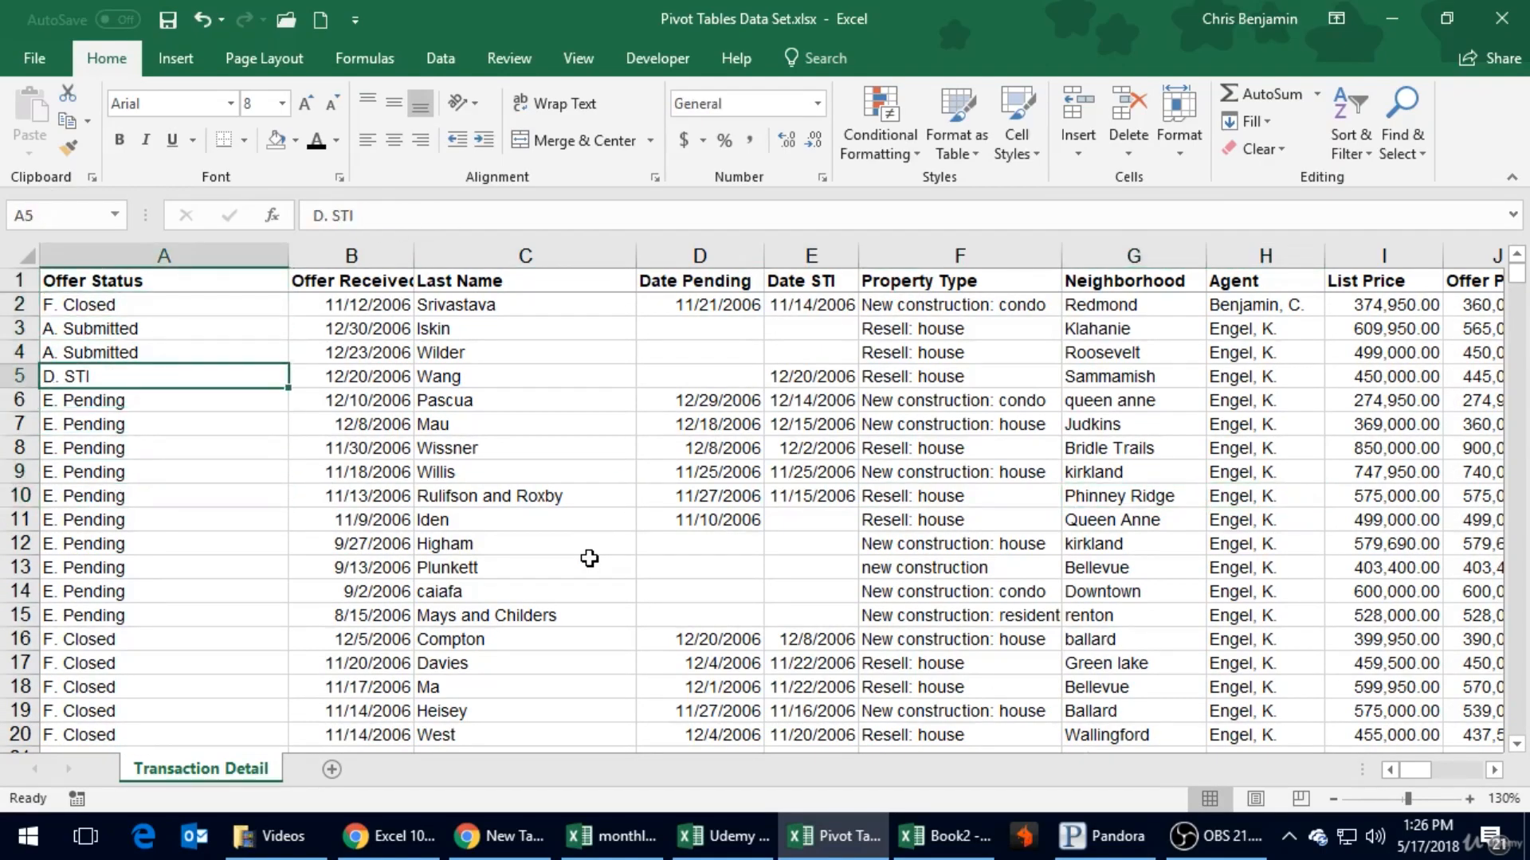
# - Look across row 5 to the Property Type area and examine the date entries in the first records
pyautogui.press('Right')
pyautogui.press('Right')
pyautogui.press('Right')
pyautogui.press('Right')
pyautogui.press('Right')
pyautogui.press('Right')
pyautogui.press('Right')
pyautogui.press('Right')
pyautogui.press('Right')
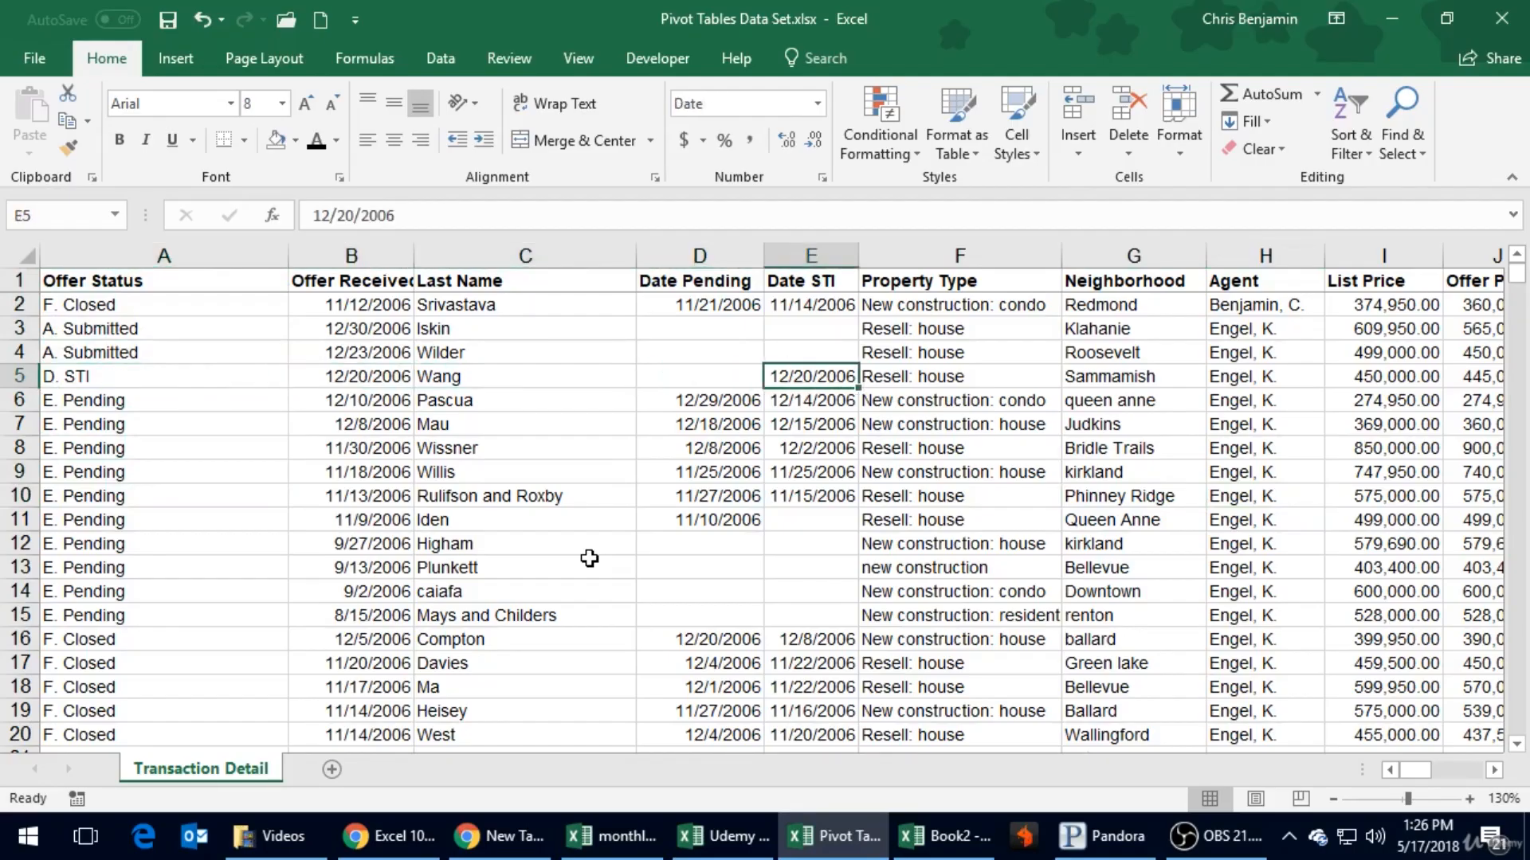
pyautogui.press('Right')
pyautogui.press('Right')
pyautogui.press('Left')
pyautogui.press('Left')
pyautogui.press('Left')
pyautogui.press('Up')
pyautogui.press('Up')
pyautogui.press('Up')
pyautogui.press('Down')
pyautogui.press('Down')
pyautogui.press('Down')
pyautogui.press('Down')
pyautogui.press('Down')
pyautogui.press('Down')
pyautogui.press('Down')
pyautogui.press('Down')
pyautogui.press('Down')
pyautogui.press('Down')
pyautogui.press('Down')
pyautogui.press('Down')
pyautogui.press('Down')
pyautogui.press('Down')
pyautogui.press('Down')
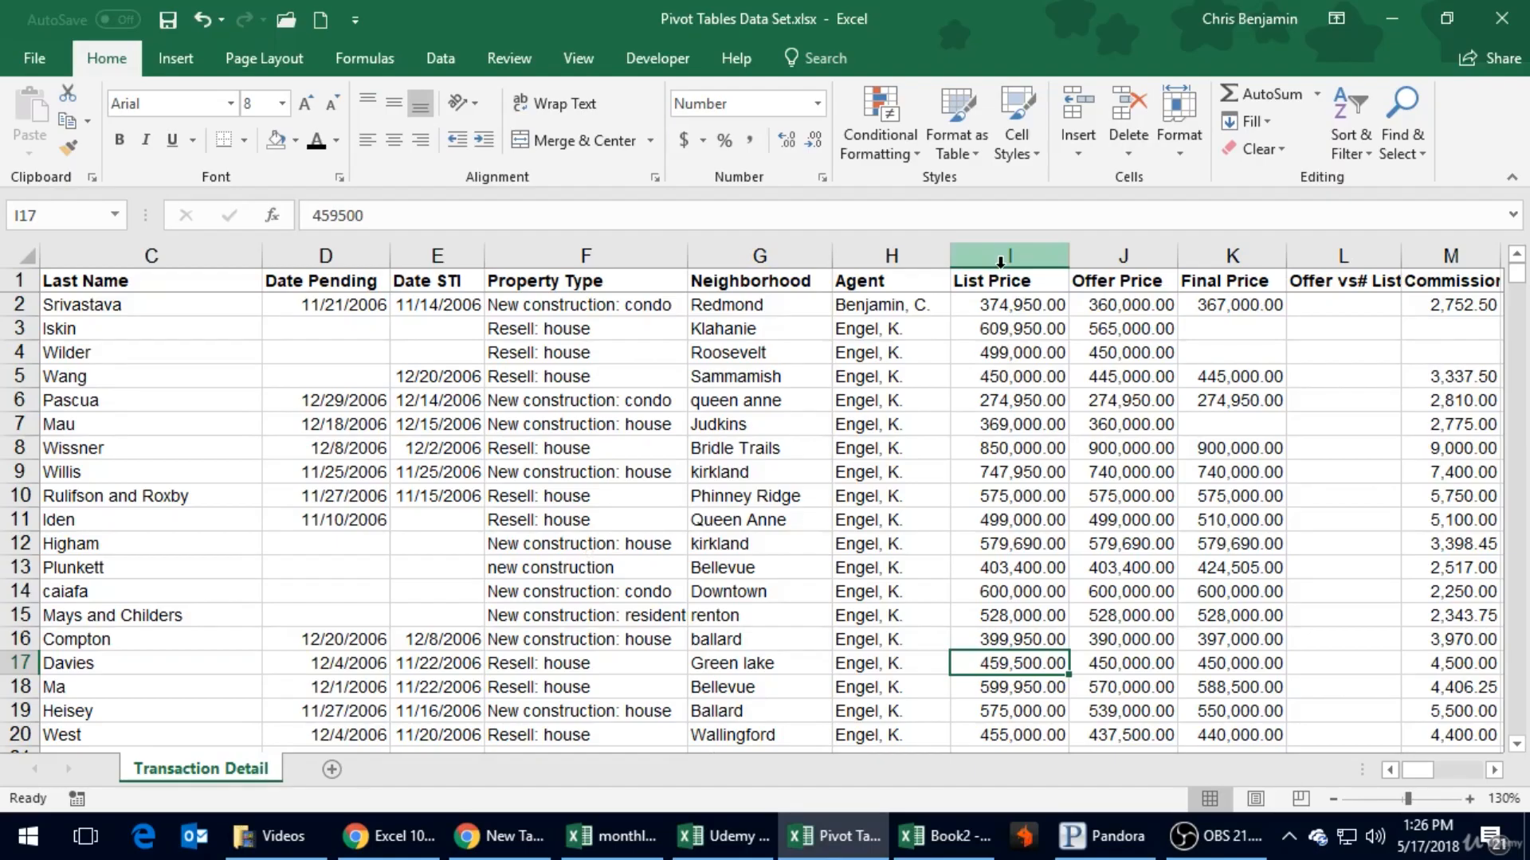
# - Look across row 9 from Offer Price through the remaining columns, and return to the Offer Status heading in cell A1
pyautogui.click(1154, 470)
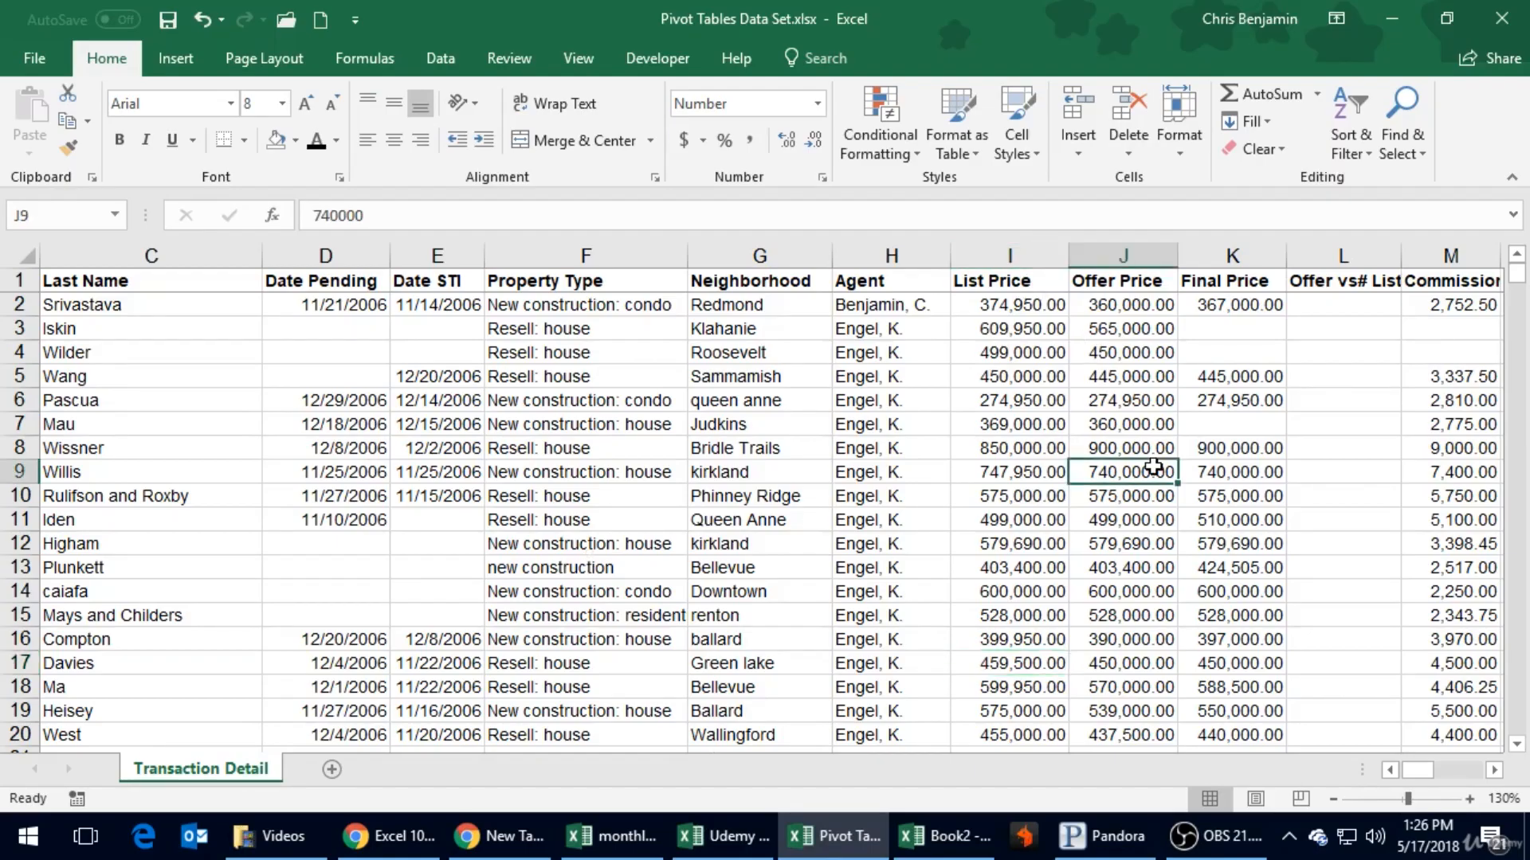
pyautogui.press('Right')
pyautogui.press('Right')
pyautogui.press('Right')
pyautogui.press('Right')
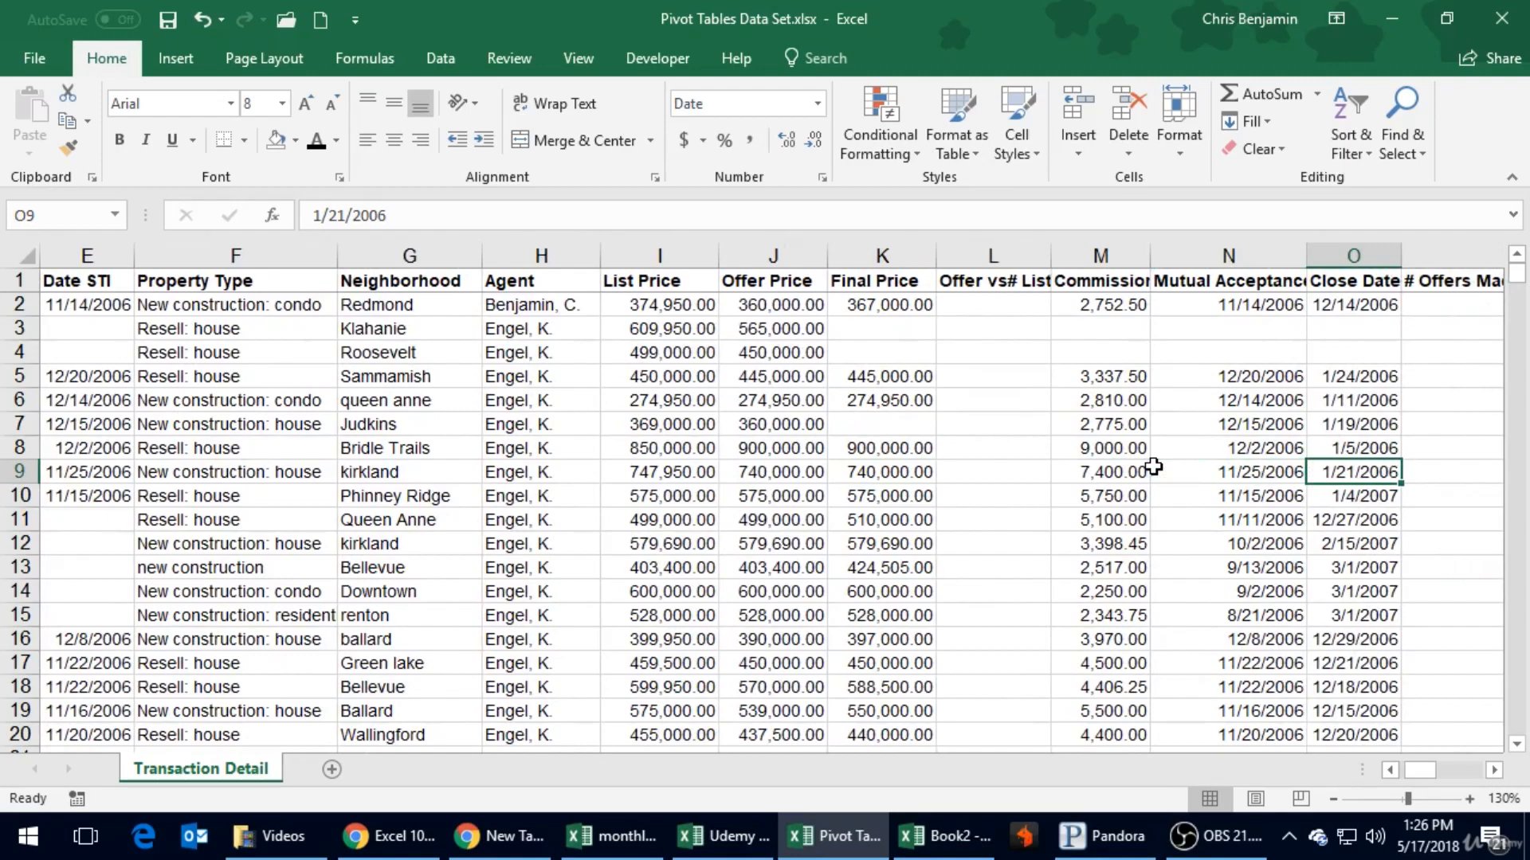
pyautogui.press('Right')
pyautogui.press('Right')
pyautogui.press('Right')
pyautogui.hotkey('ctrl', 'Left')
pyautogui.hotkey('ctrl', 'Left')
pyautogui.hotkey('ctrl', 'Left')
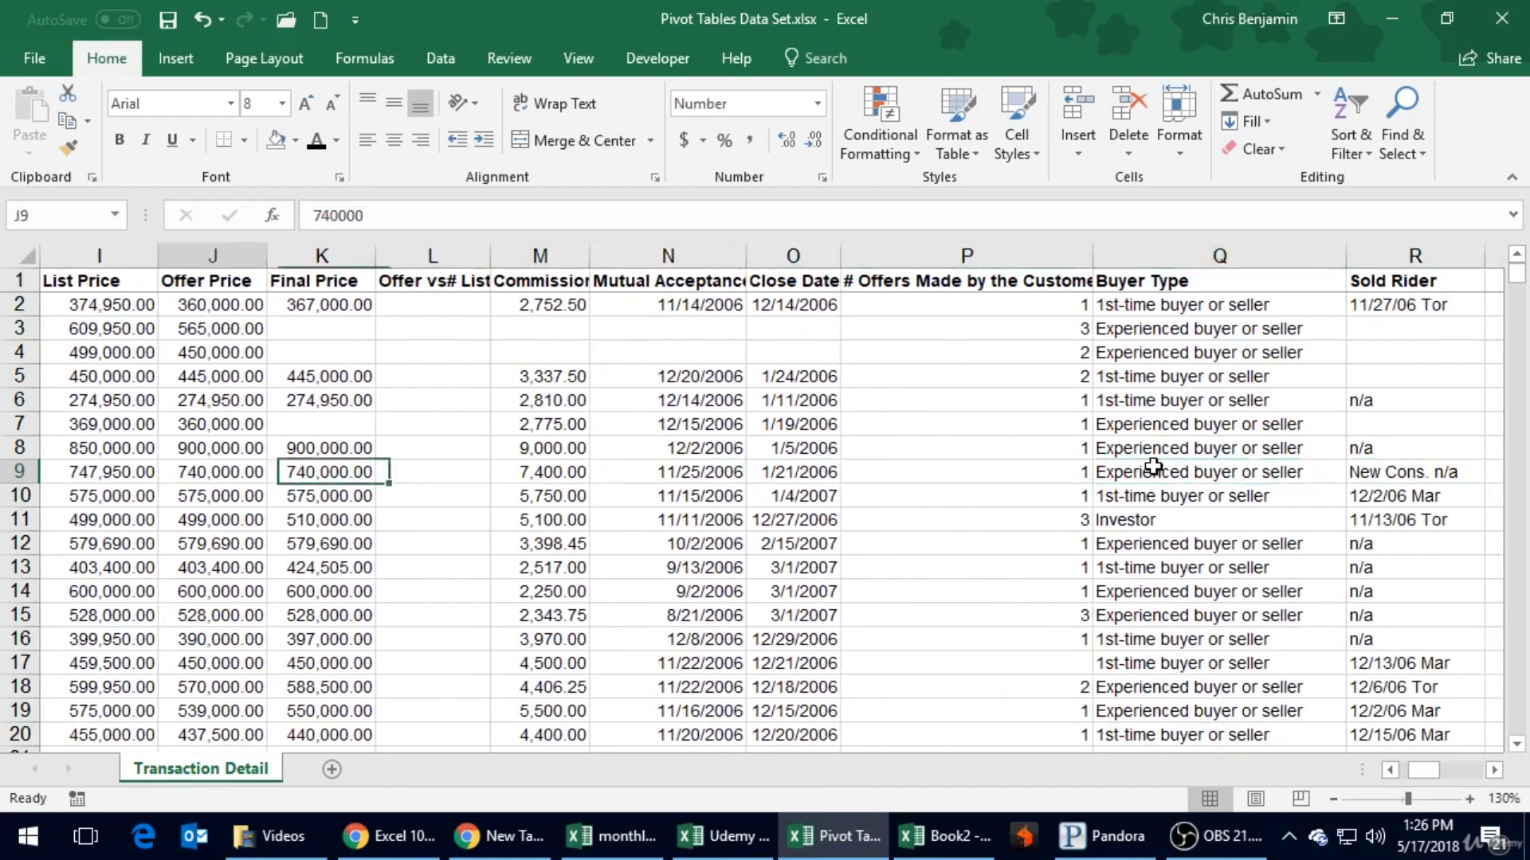
pyautogui.press('Up')
pyautogui.press('Up')
pyautogui.press('Up')
pyautogui.press('Up')
pyautogui.press('Up')
pyautogui.press('Up')
pyautogui.press('Up')
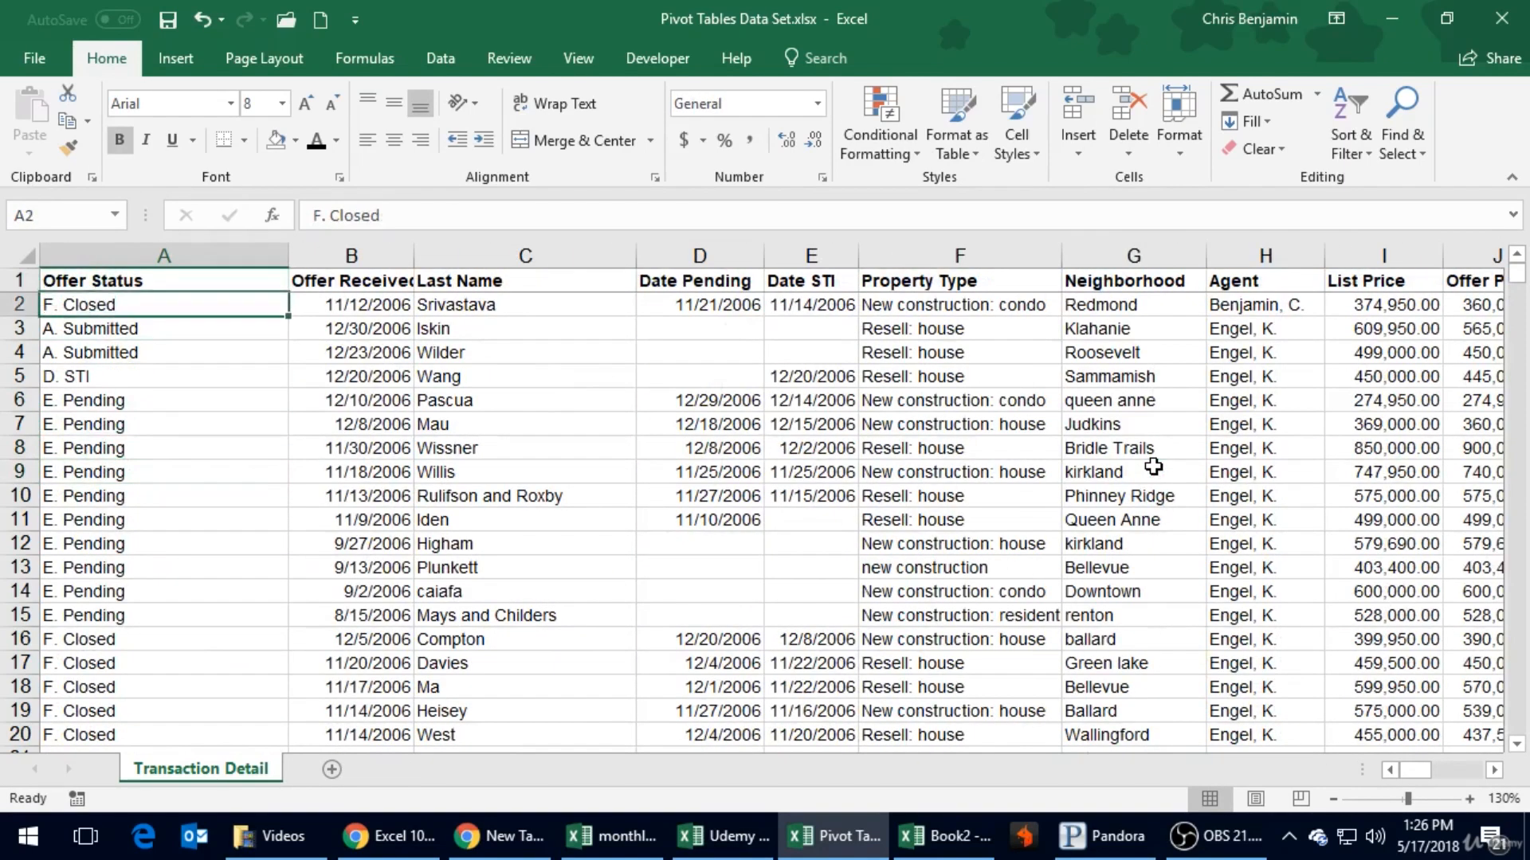
pyautogui.press('Up')
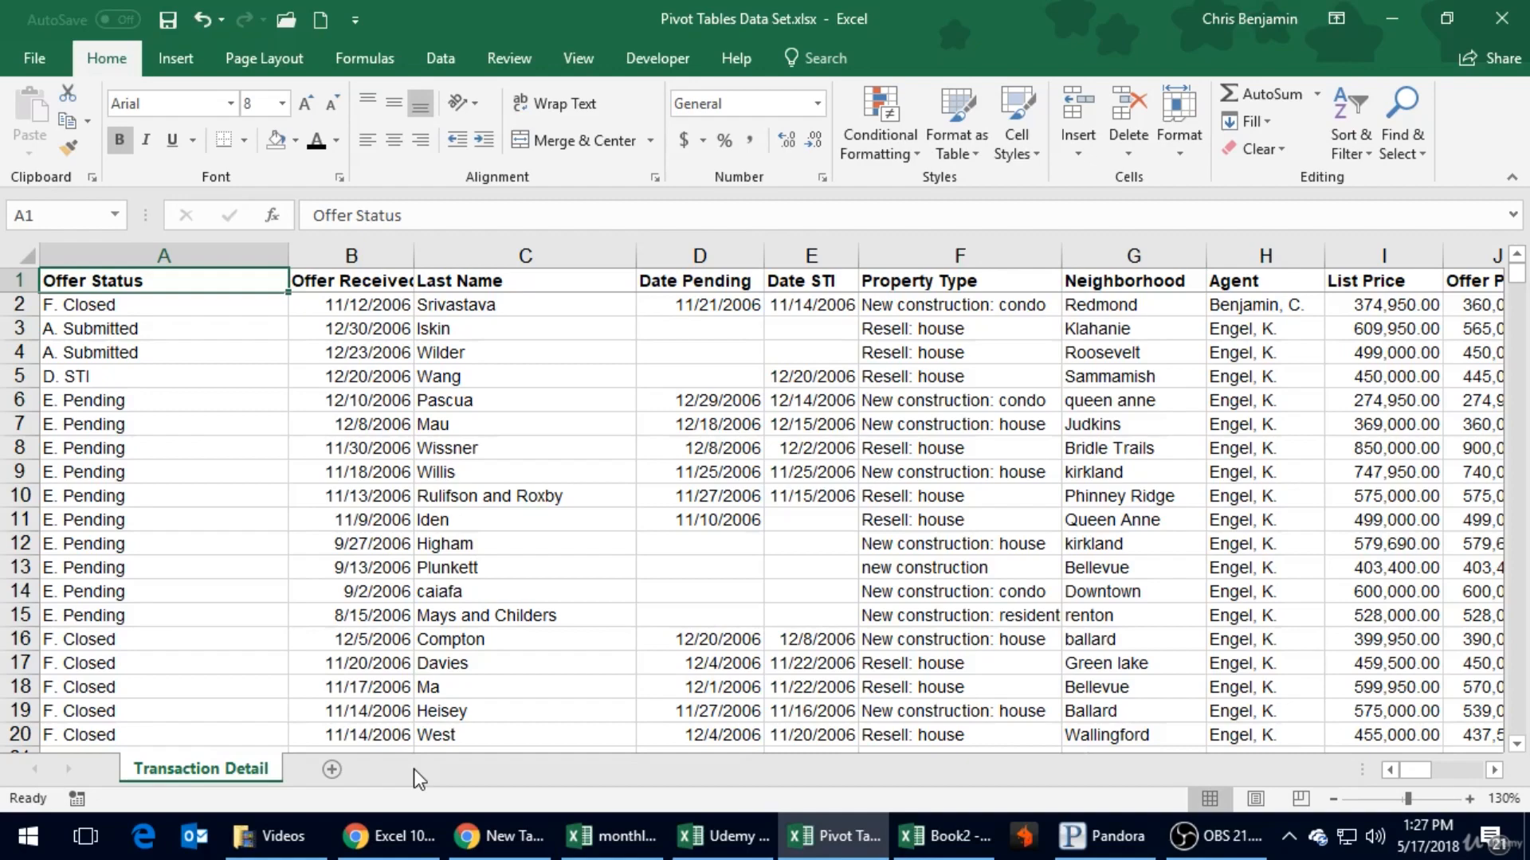
# - Review the row 1 headings across to Commission, and check the Neighborhood, Final Price and List Price cells in rows 3 and 4
pyautogui.press('Right')
pyautogui.press('Right')
pyautogui.press('Right')
pyautogui.press('Right')
pyautogui.press('Right')
pyautogui.press('Right')
pyautogui.press('Right')
pyautogui.press('Right')
pyautogui.press('Right')
pyautogui.press('Right')
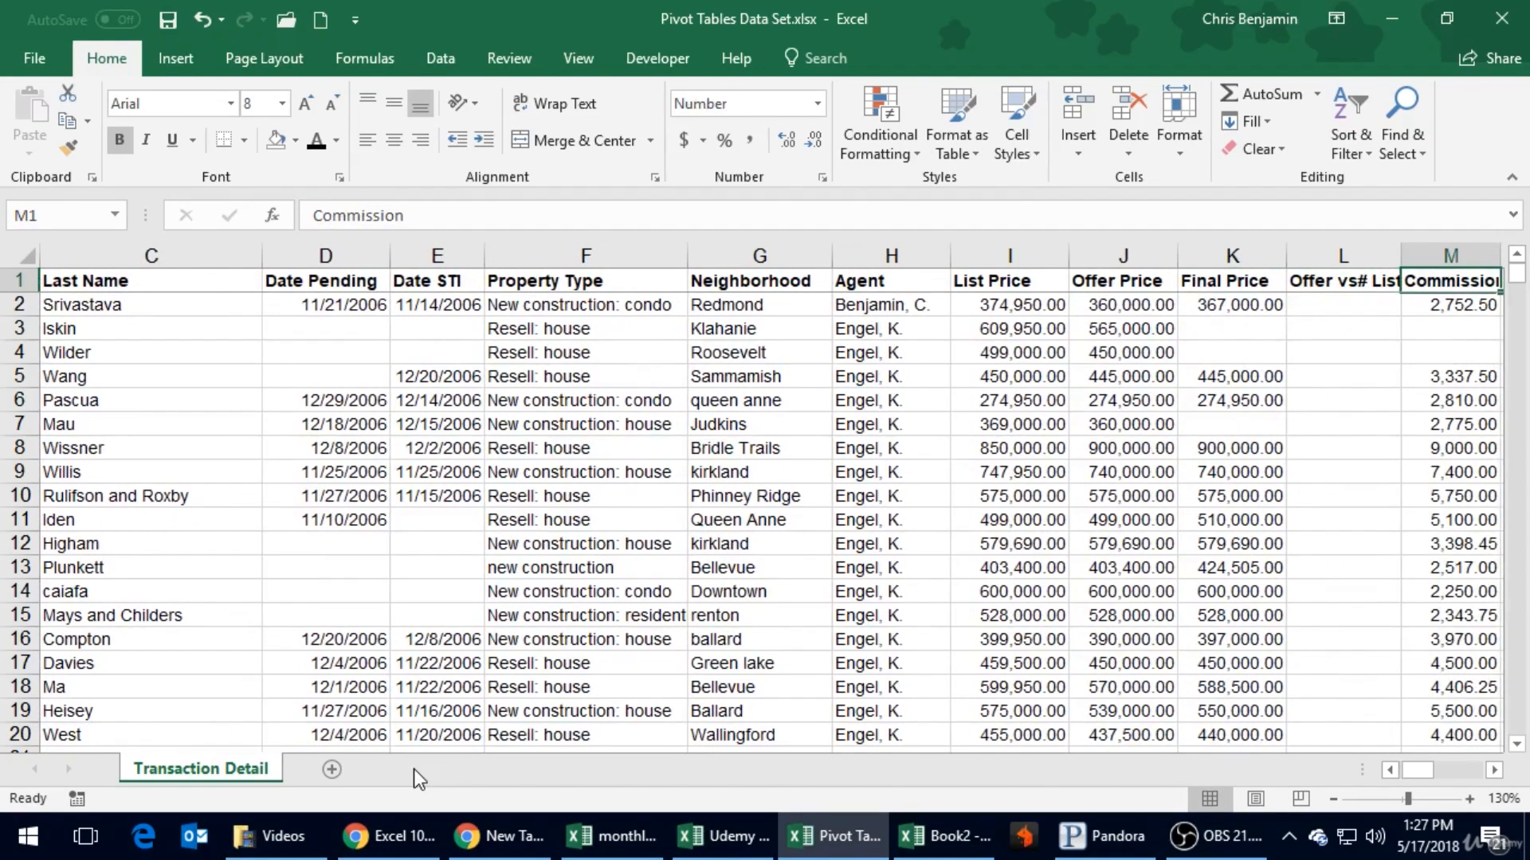
pyautogui.press('Right')
pyautogui.press('Left')
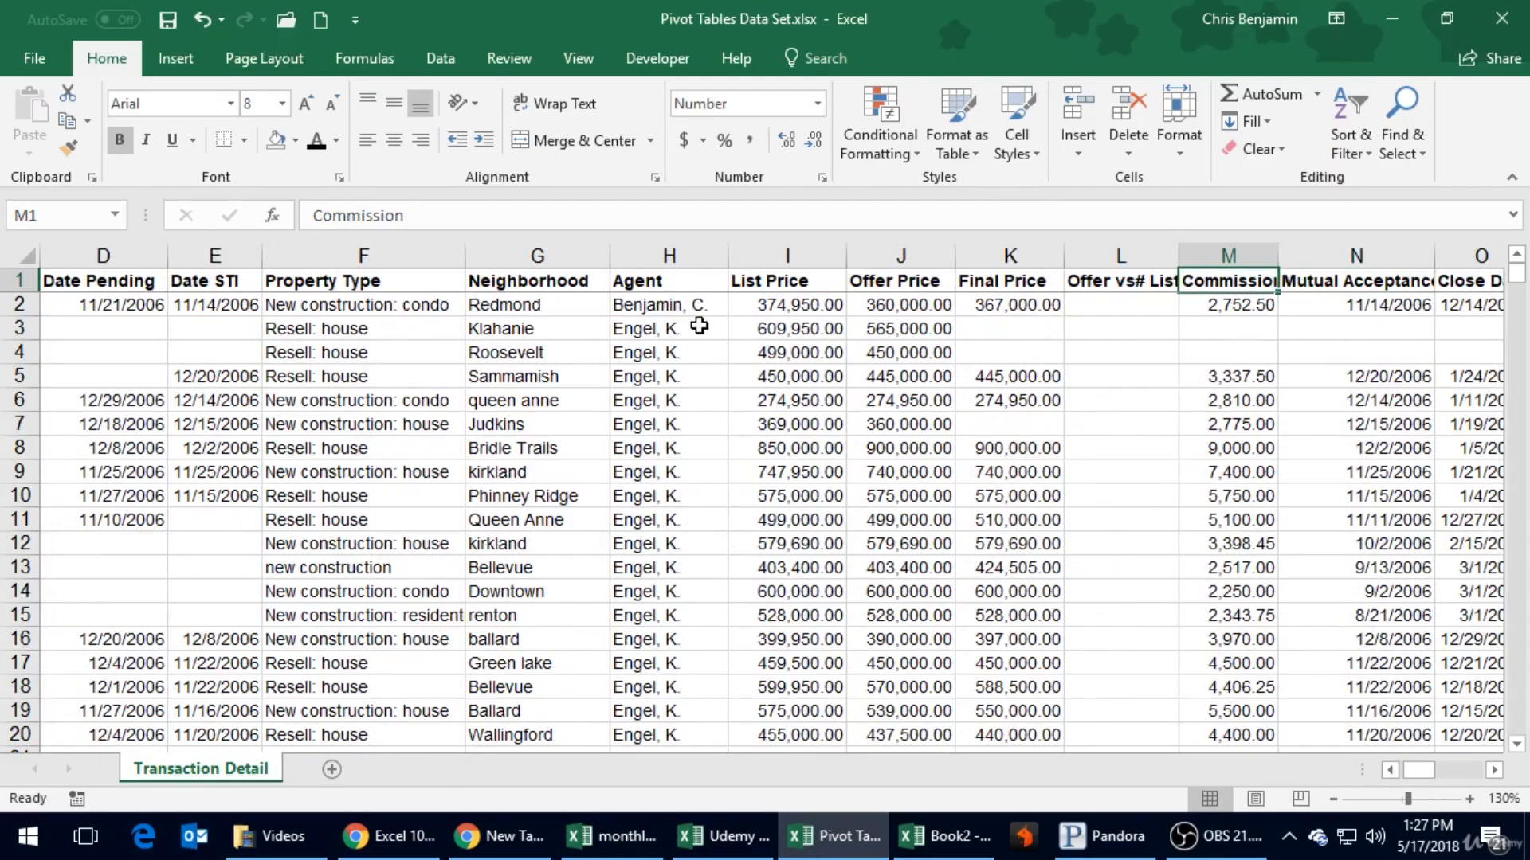
pyautogui.click(581, 363)
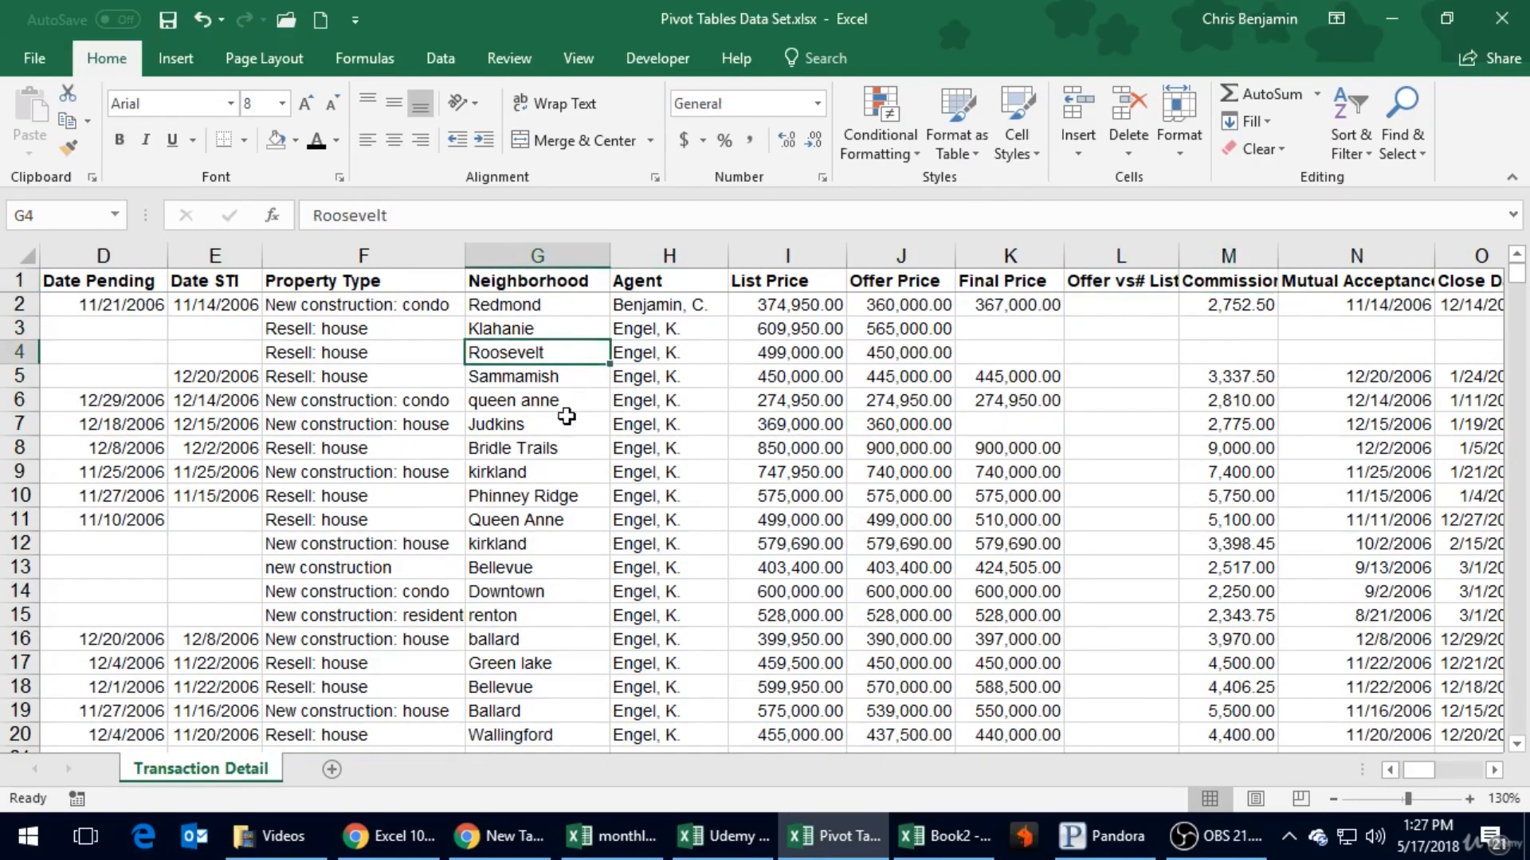
pyautogui.click(1035, 323)
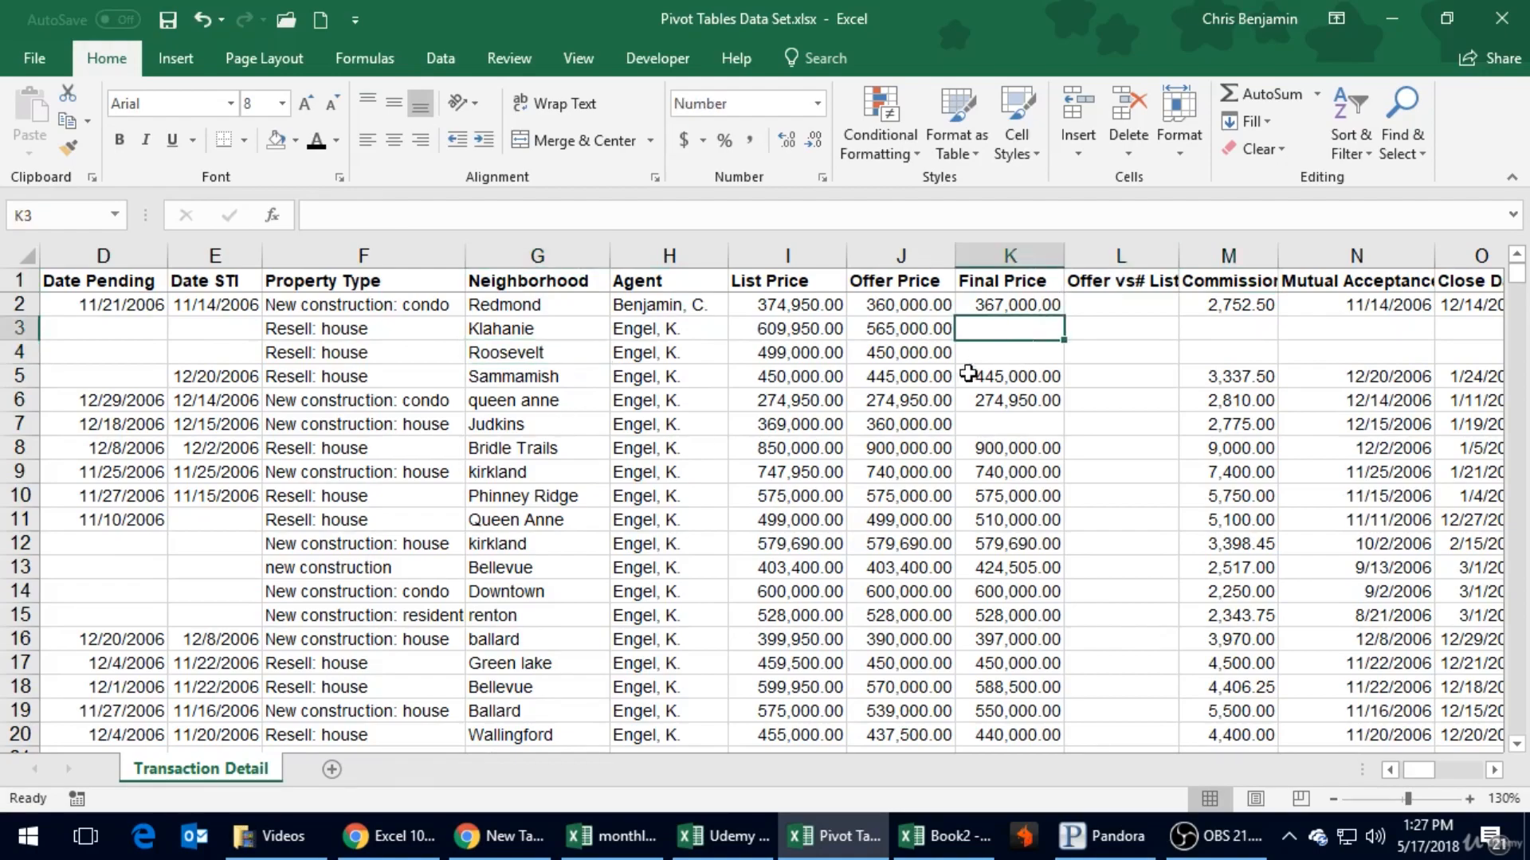
pyautogui.click(812, 355)
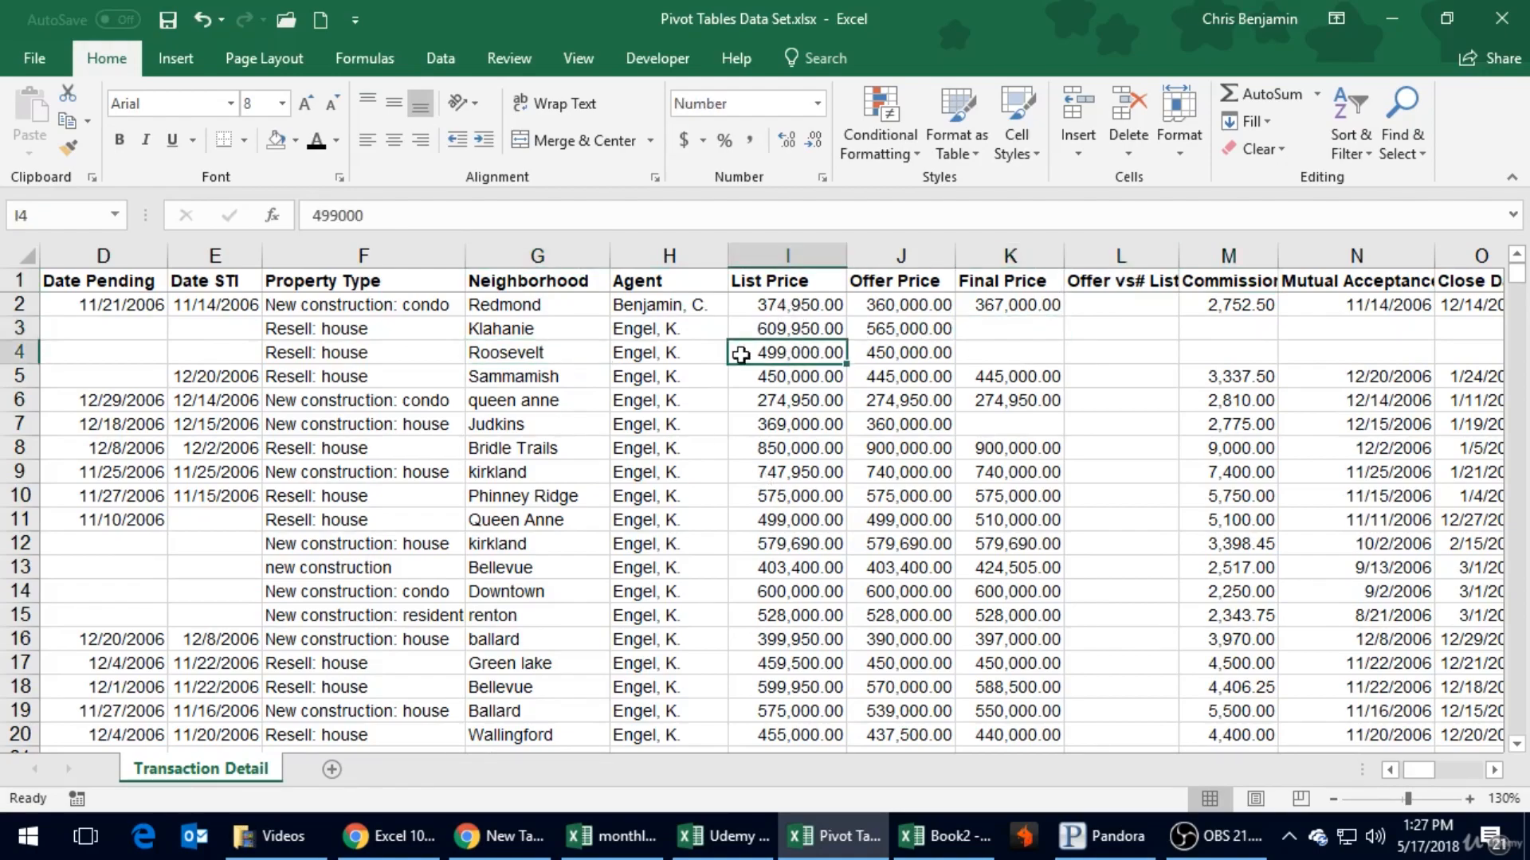
# - Browse the entries in the Neighborhood column down to about row 149 and return to the first records
pyautogui.click(495, 305)
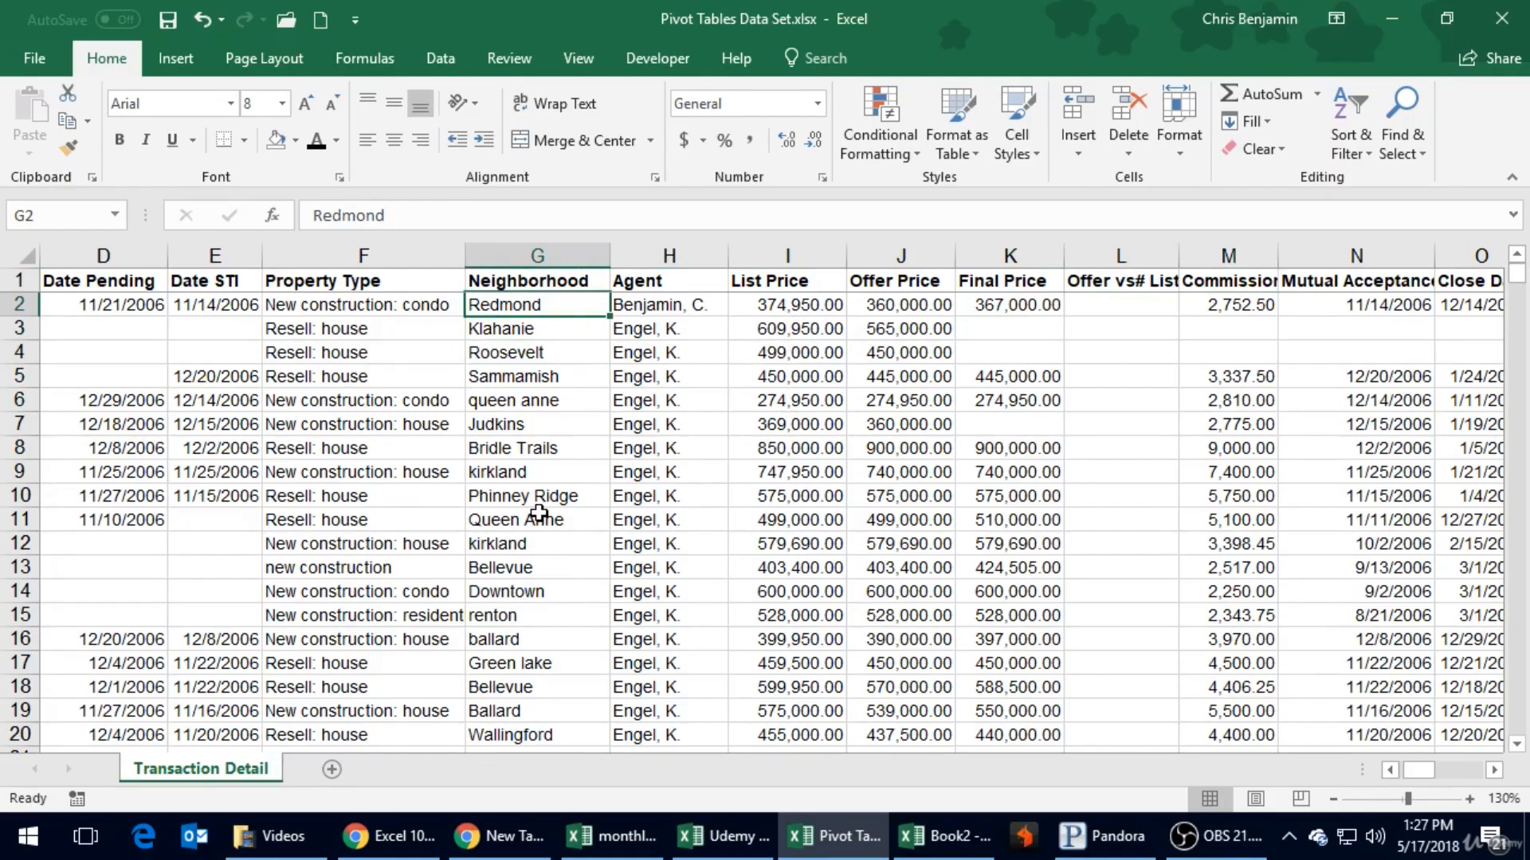
pyautogui.click(506, 400)
pyautogui.click(489, 422)
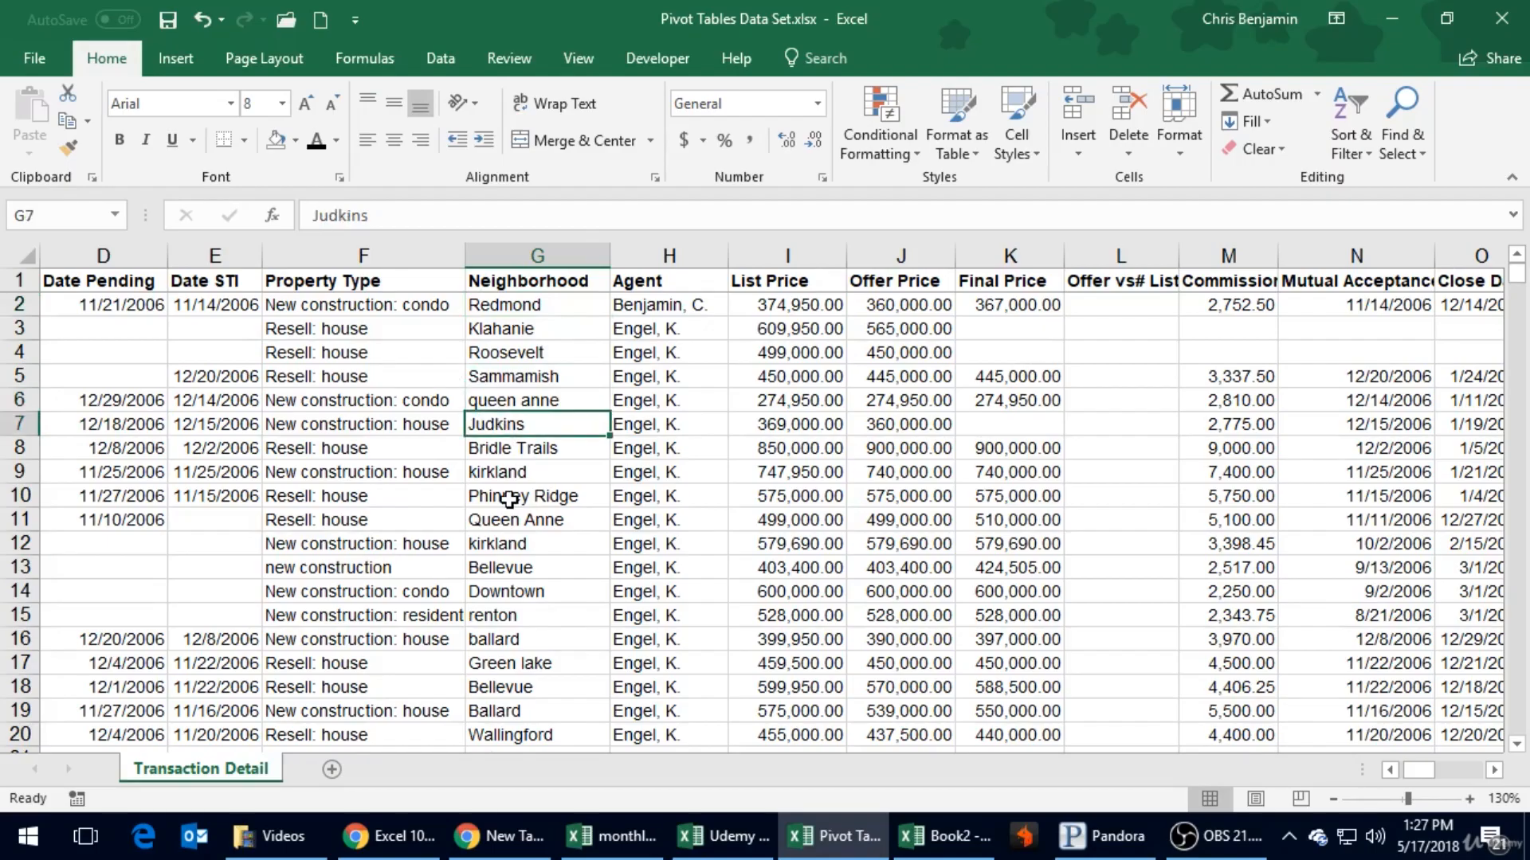
pyautogui.scroll(-11, 508, 500)
pyautogui.scroll(-1, 508, 500)
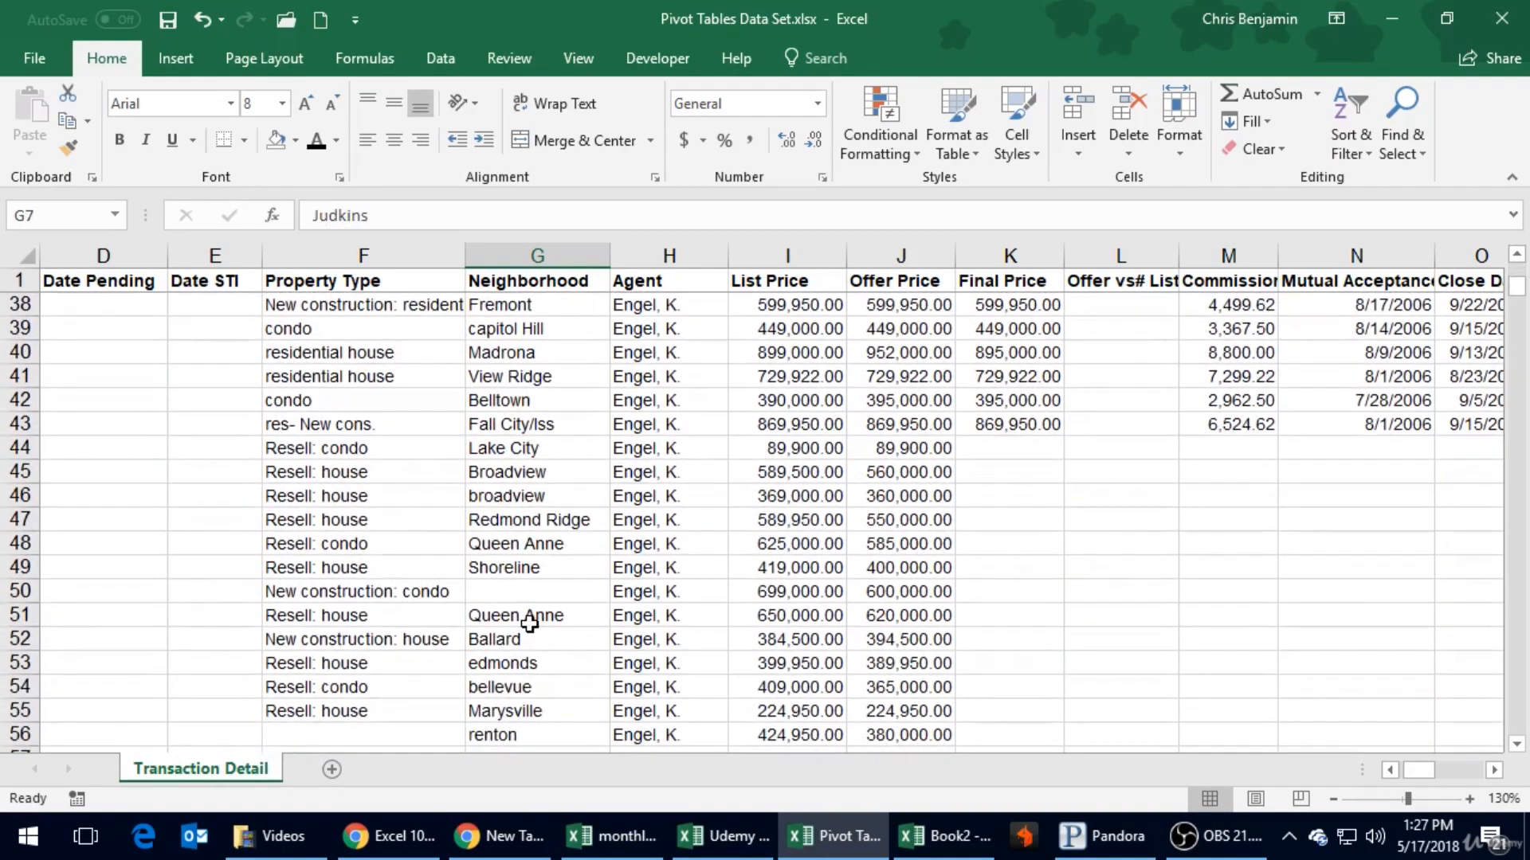
pyautogui.click(529, 615)
pyautogui.scroll(-20, 531, 635)
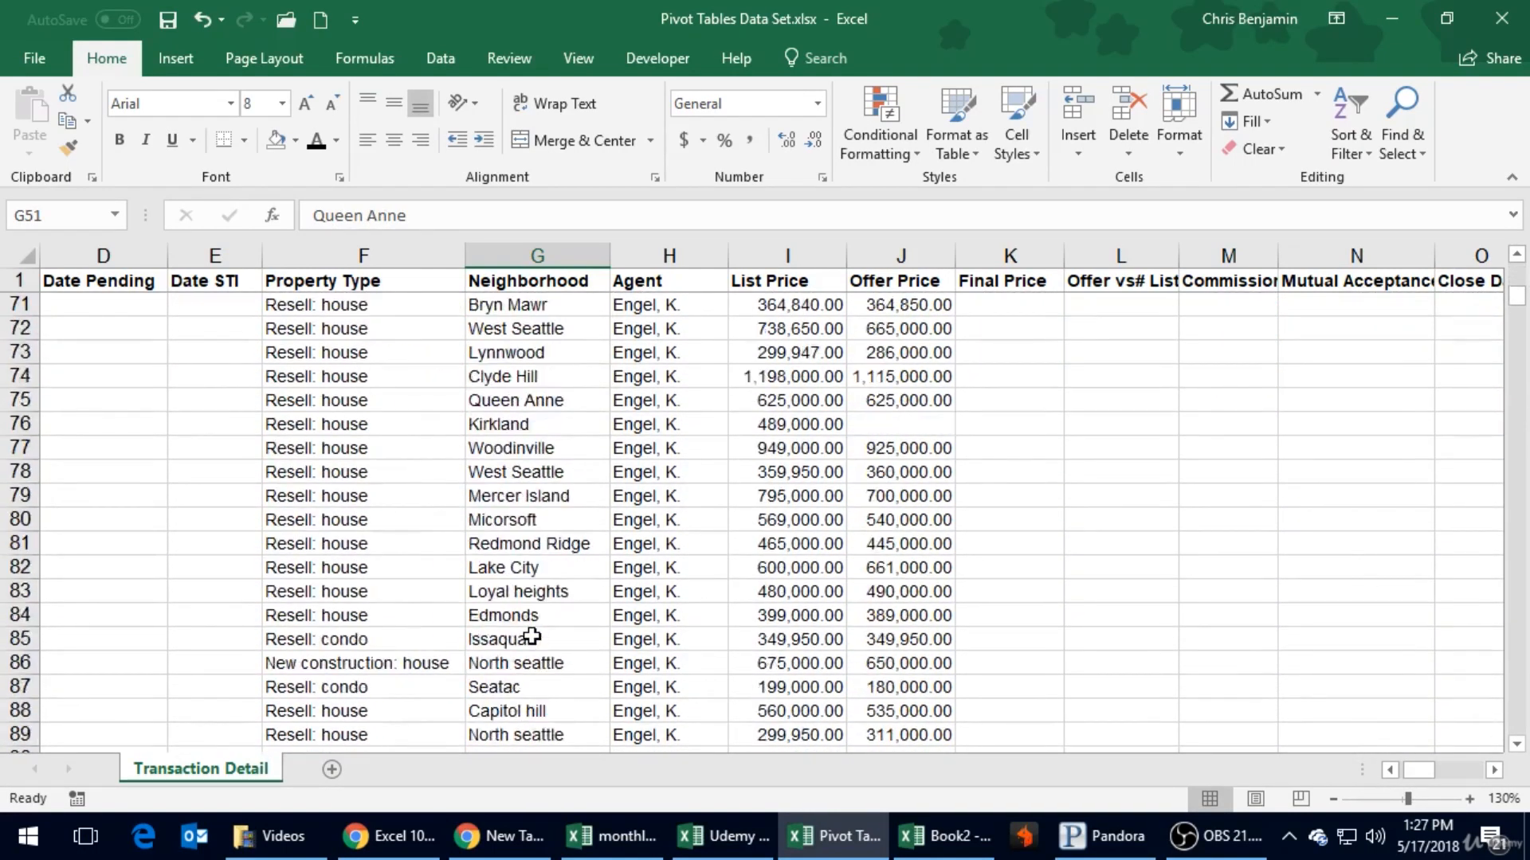
pyautogui.scroll(-16, 532, 635)
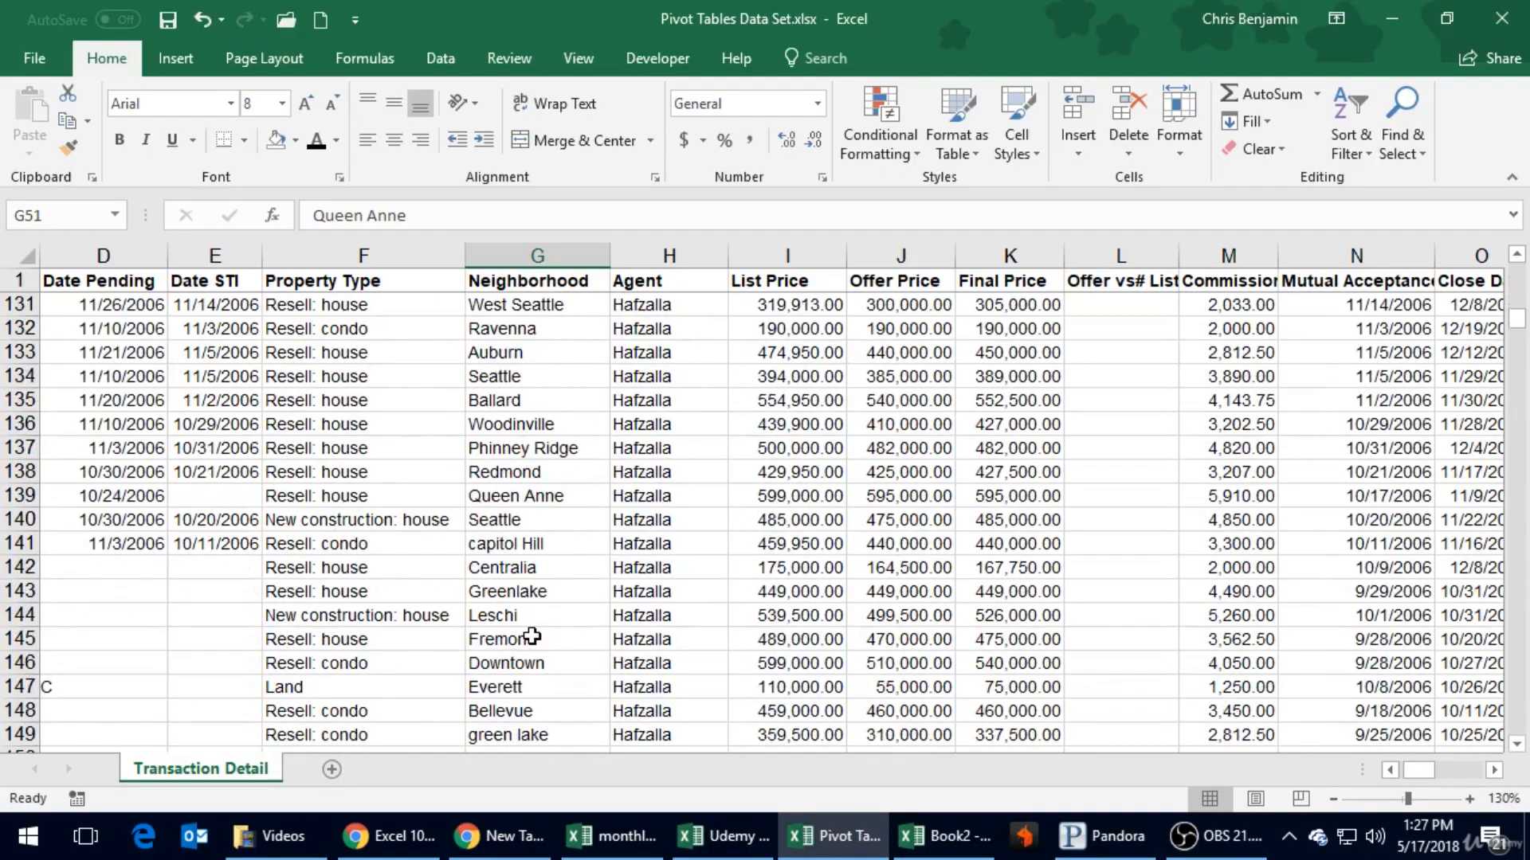
pyautogui.scroll(14, 531, 636)
pyautogui.scroll(20, 531, 637)
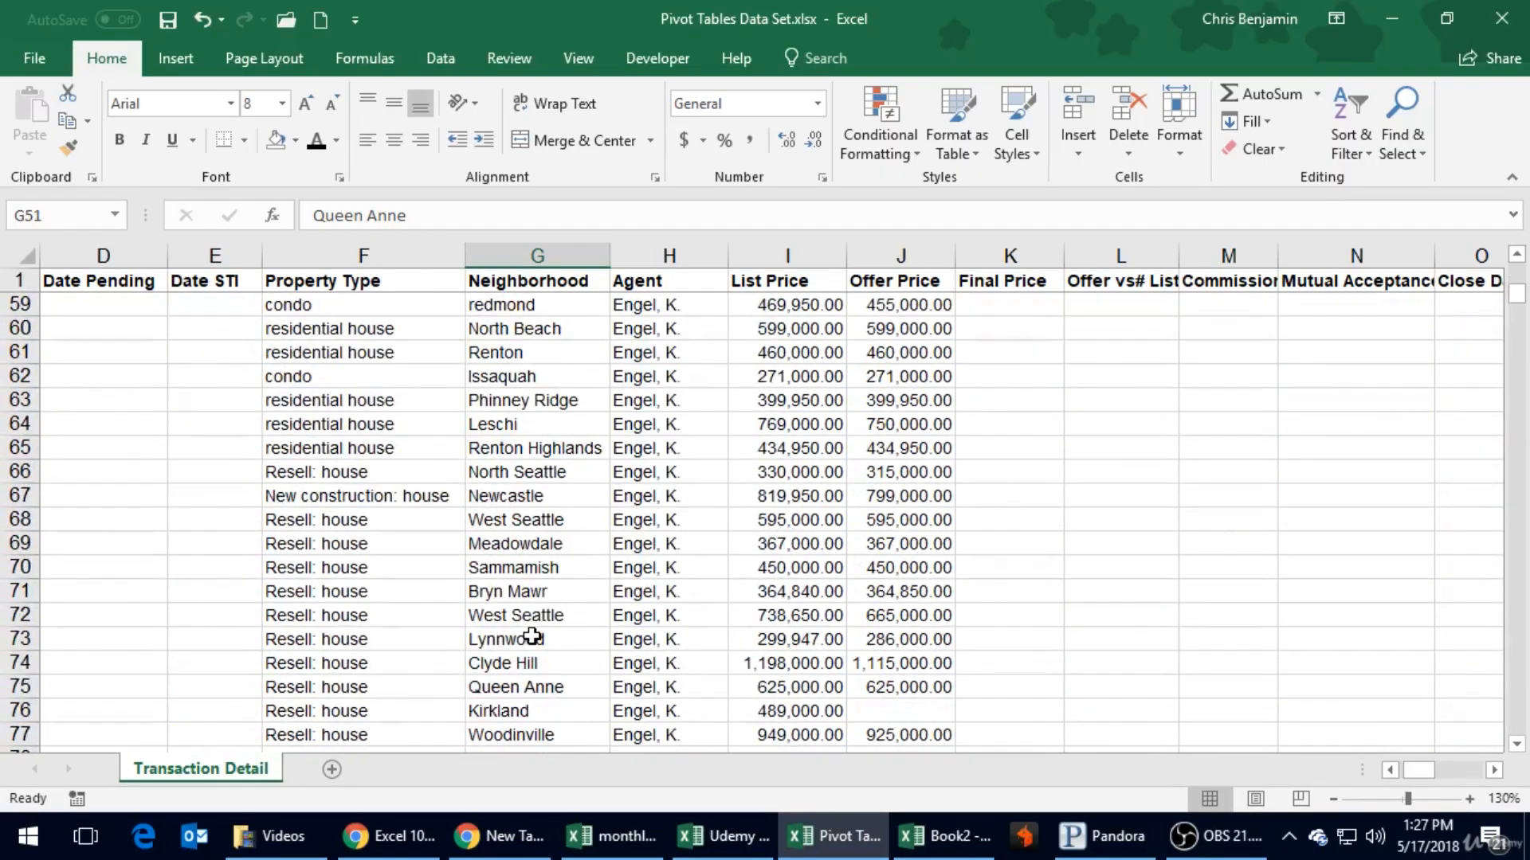
pyautogui.scroll(10, 532, 636)
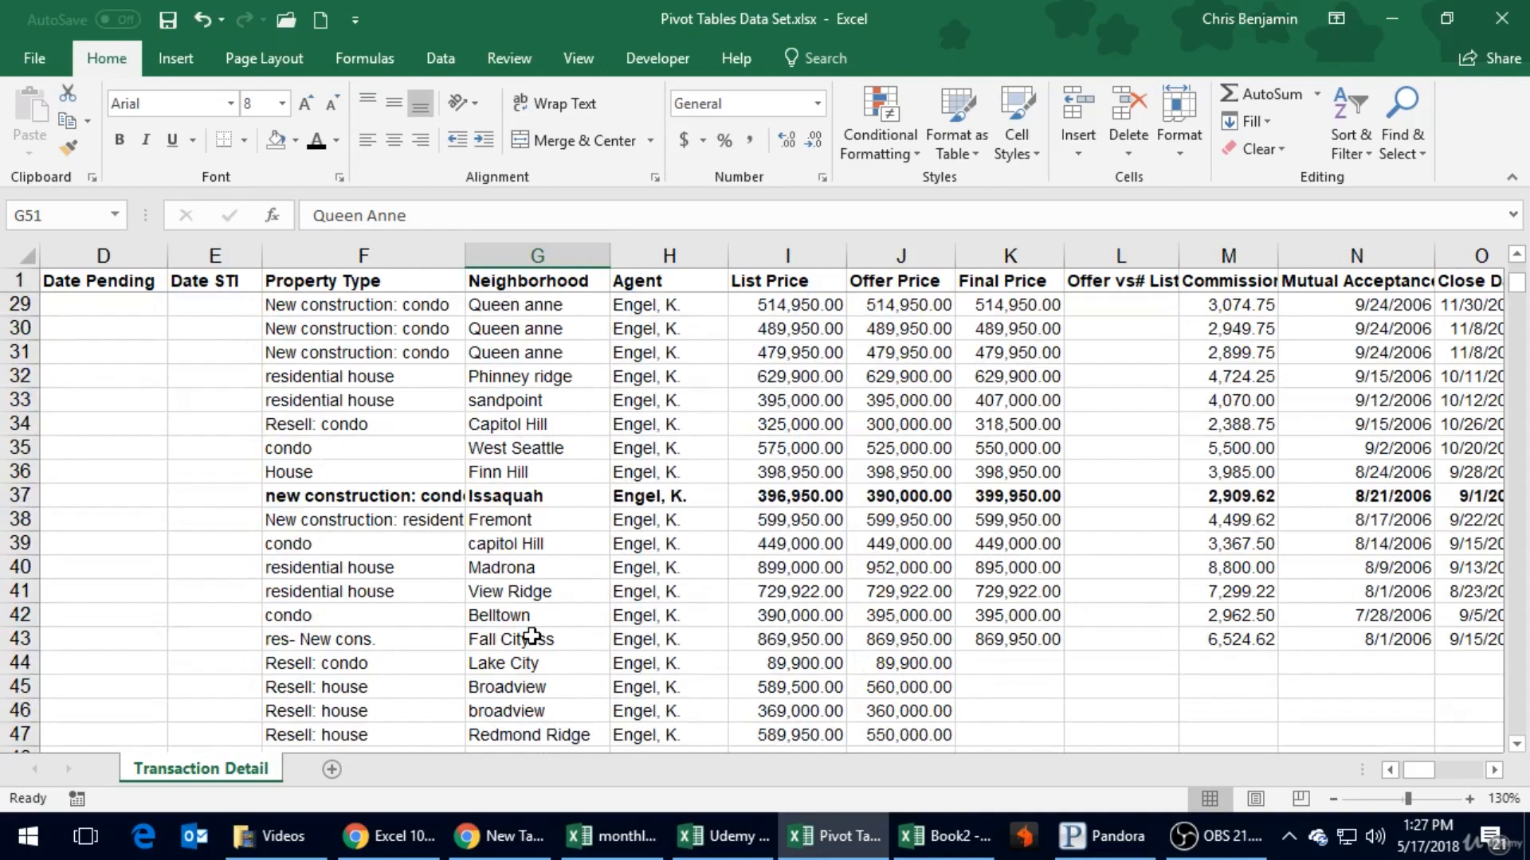
pyautogui.scroll(9, 531, 637)
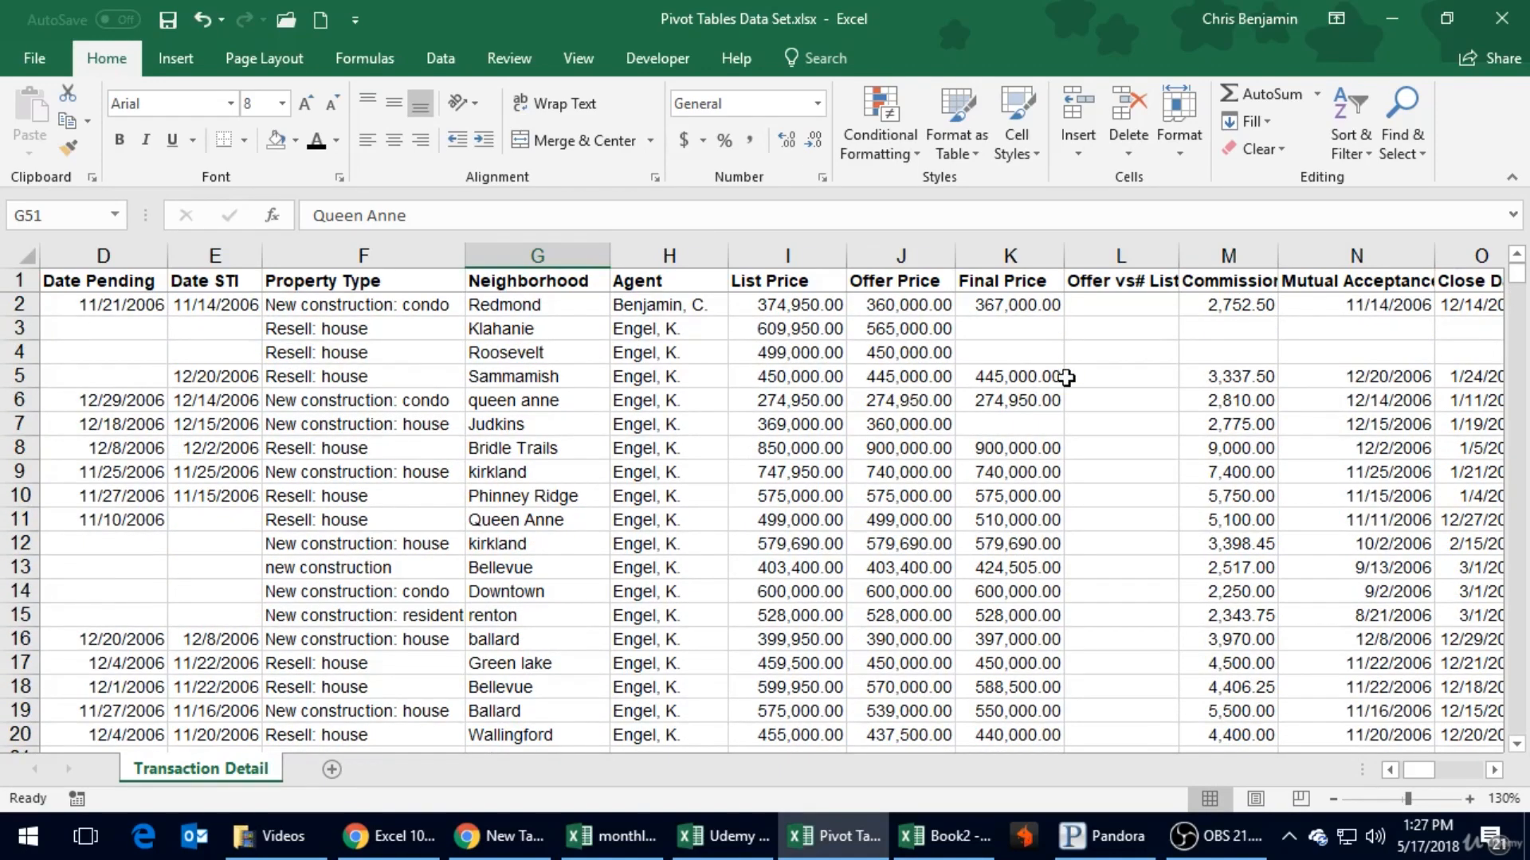
# - Look across row 5 from Mutual Acceptance to Buyer Type, returning to cell N5
pyautogui.click(1377, 377)
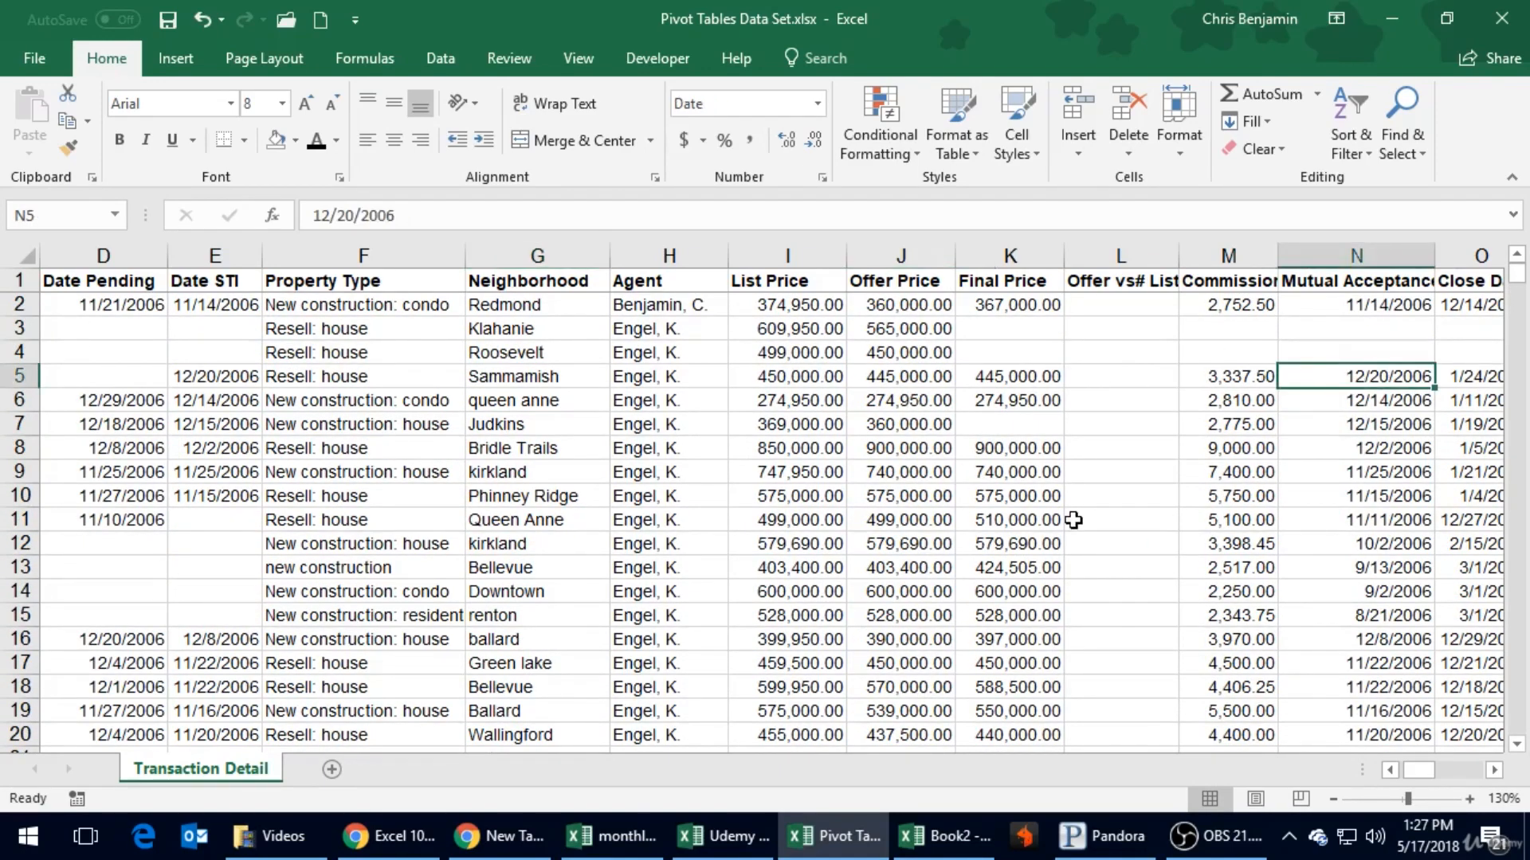
pyautogui.press('Right')
pyautogui.press('Right')
pyautogui.press('Right')
pyautogui.press('Left')
pyautogui.press('Left')
pyautogui.press('Left')
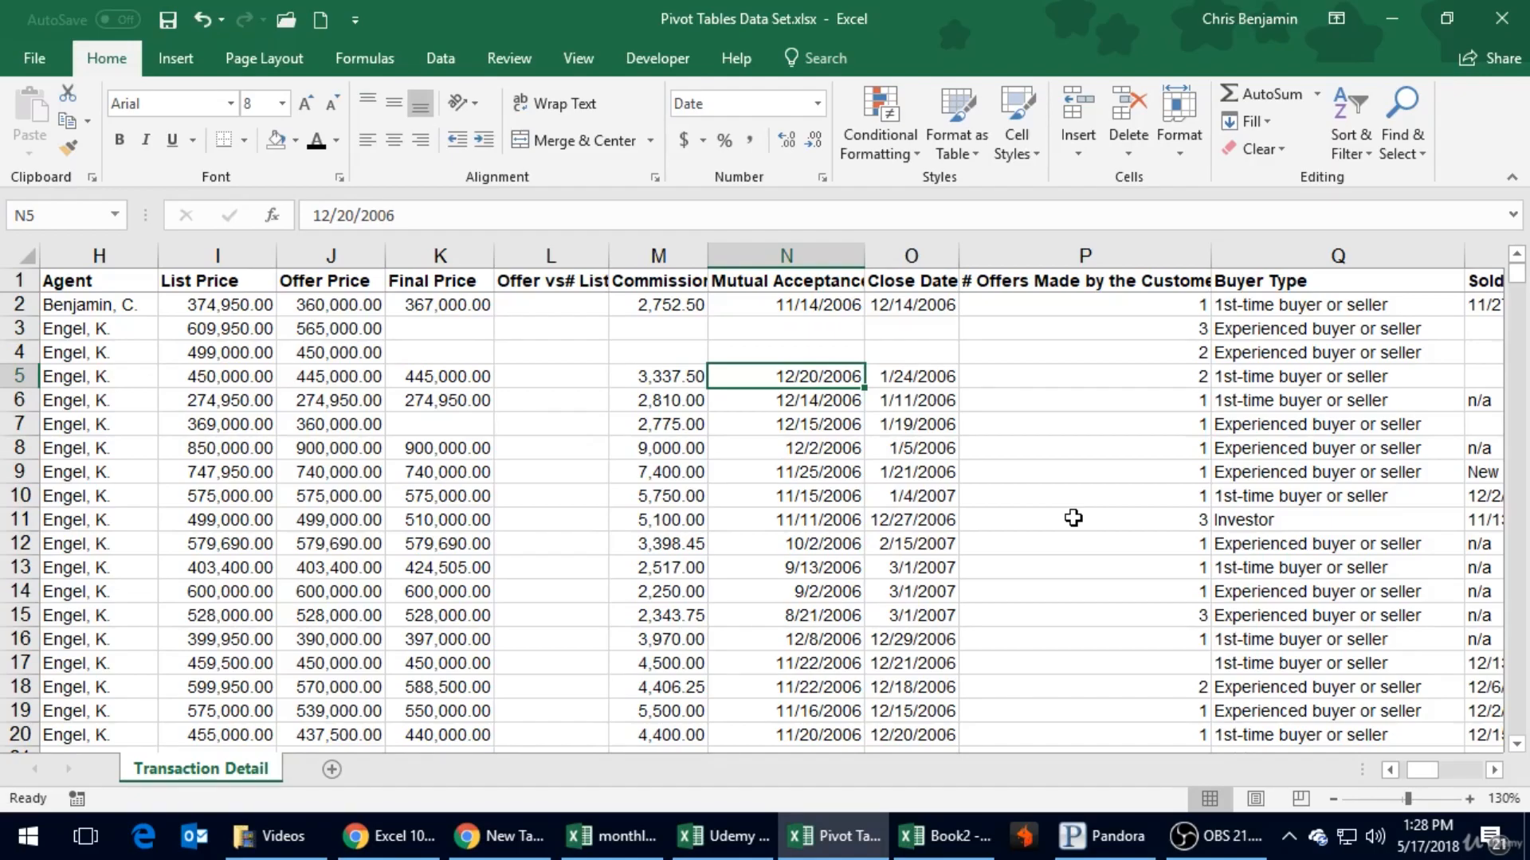
# - Look over the Close Date, # Offers Made by the Customer and Buyer Type columns in the first few records
pyautogui.press('Right')
pyautogui.press('Right')
pyautogui.press('Right')
pyautogui.press('Right')
pyautogui.press('Left')
pyautogui.press('Left')
pyautogui.press('Up')
pyautogui.press('Up')
pyautogui.press('Up')
pyautogui.press('Right')
pyautogui.press('Up')
pyautogui.press('Down')
pyautogui.press('Down')
pyautogui.press('Down')
pyautogui.press('Up')
# - Browse these columns down to row 21 and return to that row's Offer Status cell
pyautogui.press('Up')
pyautogui.press('Down')
pyautogui.press('Down')
pyautogui.press('Down')
pyautogui.press('Down')
pyautogui.press('Down')
pyautogui.press('Down')
pyautogui.press('Down')
pyautogui.press('Down')
pyautogui.press('Down')
pyautogui.press('Down')
pyautogui.press('Down')
pyautogui.press('Down')
pyautogui.press('Down')
pyautogui.press('Up')
pyautogui.press('Up')
pyautogui.press('Up')
pyautogui.press('Down')
pyautogui.press('Down')
pyautogui.press('Down')
pyautogui.press('Down')
pyautogui.press('Down')
pyautogui.press('Down')
pyautogui.press('Down')
pyautogui.press('Down')
pyautogui.press('Down')
pyautogui.press('Left')
pyautogui.press('Left')
pyautogui.press('Left')
pyautogui.press('Left')
pyautogui.press('Left')
pyautogui.press('Left')
pyautogui.press('Home')
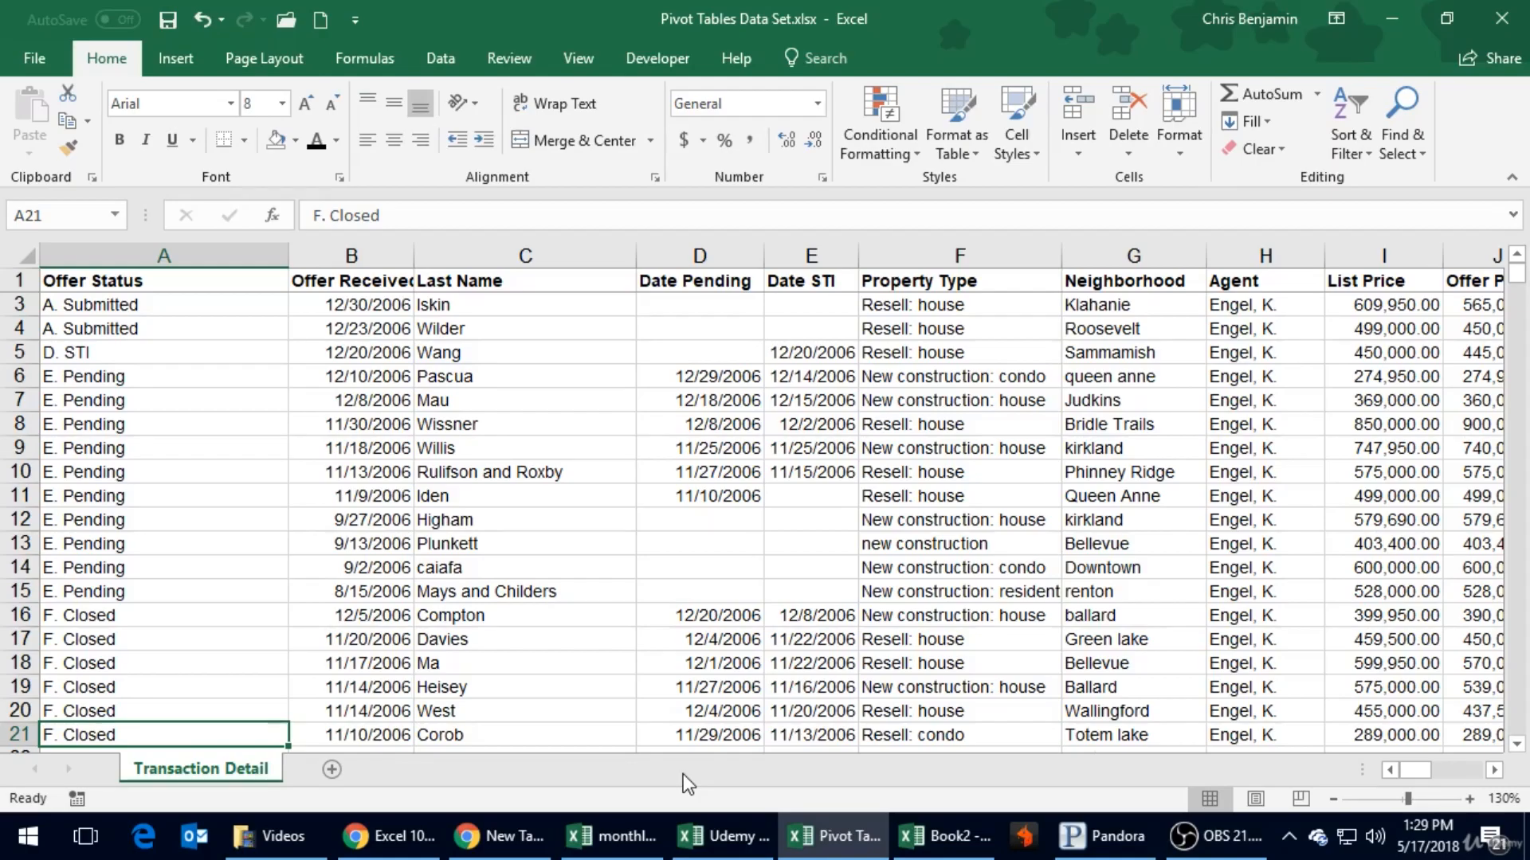
# - Select cell A5 within the transaction data and start creating a PivotTable from it
pyautogui.click(145, 350)
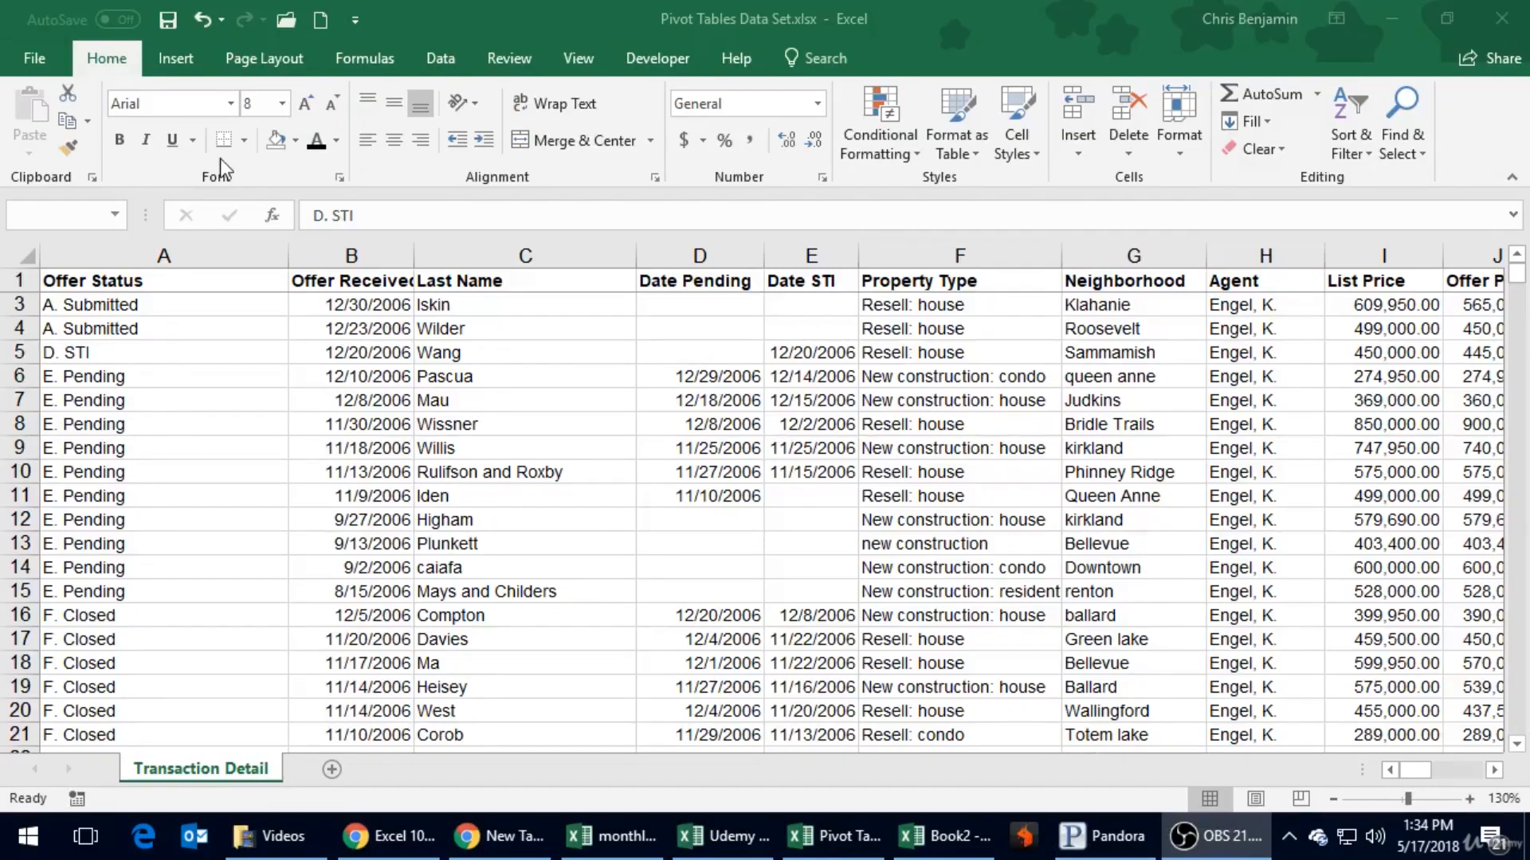
pyautogui.click(129, 516)
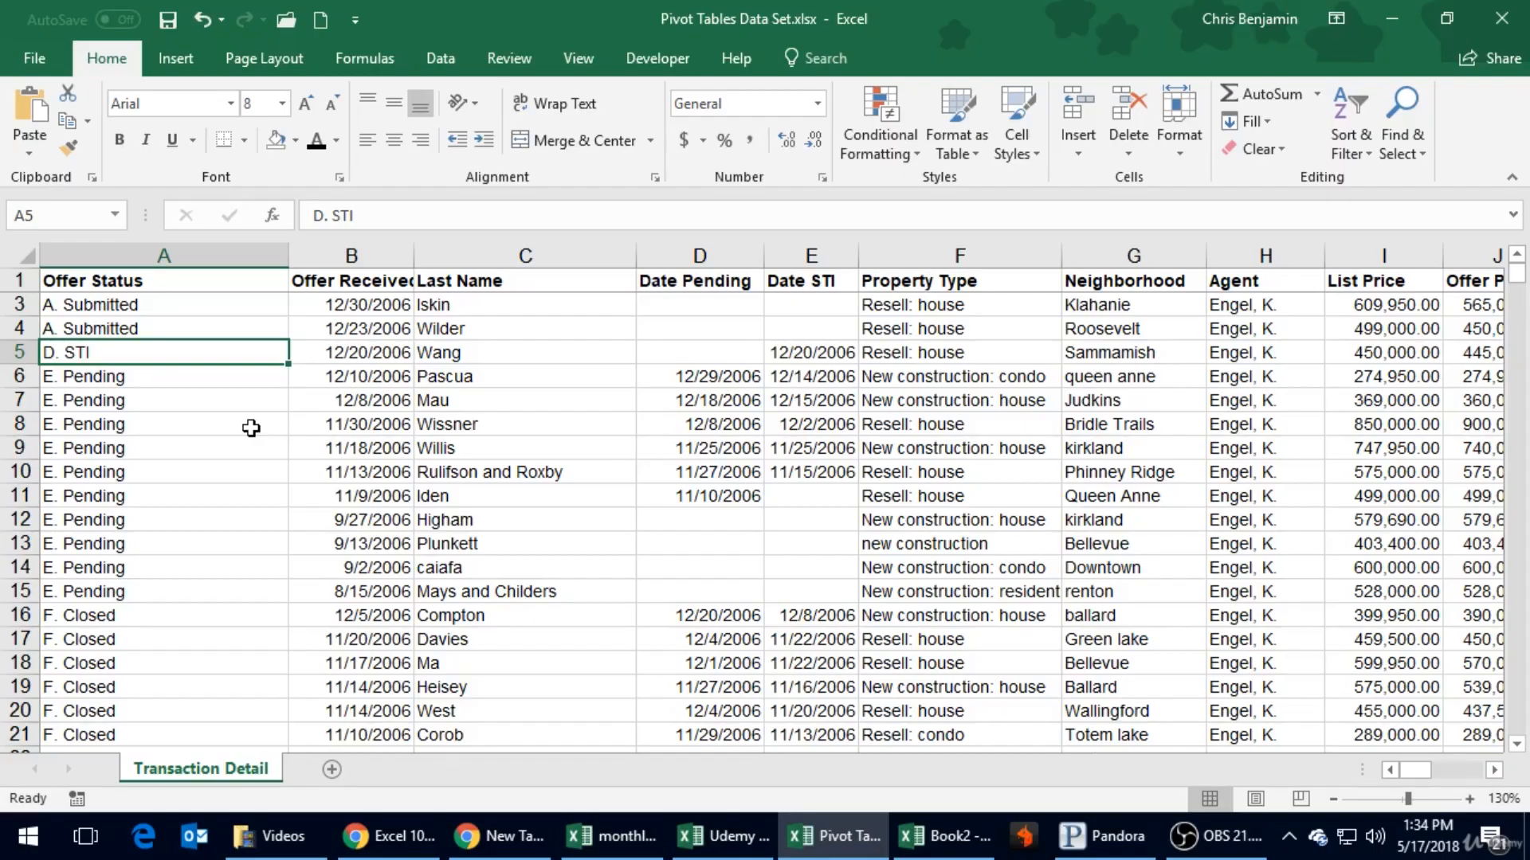
pyautogui.scroll(-6, 251, 428)
pyautogui.scroll(5, 251, 428)
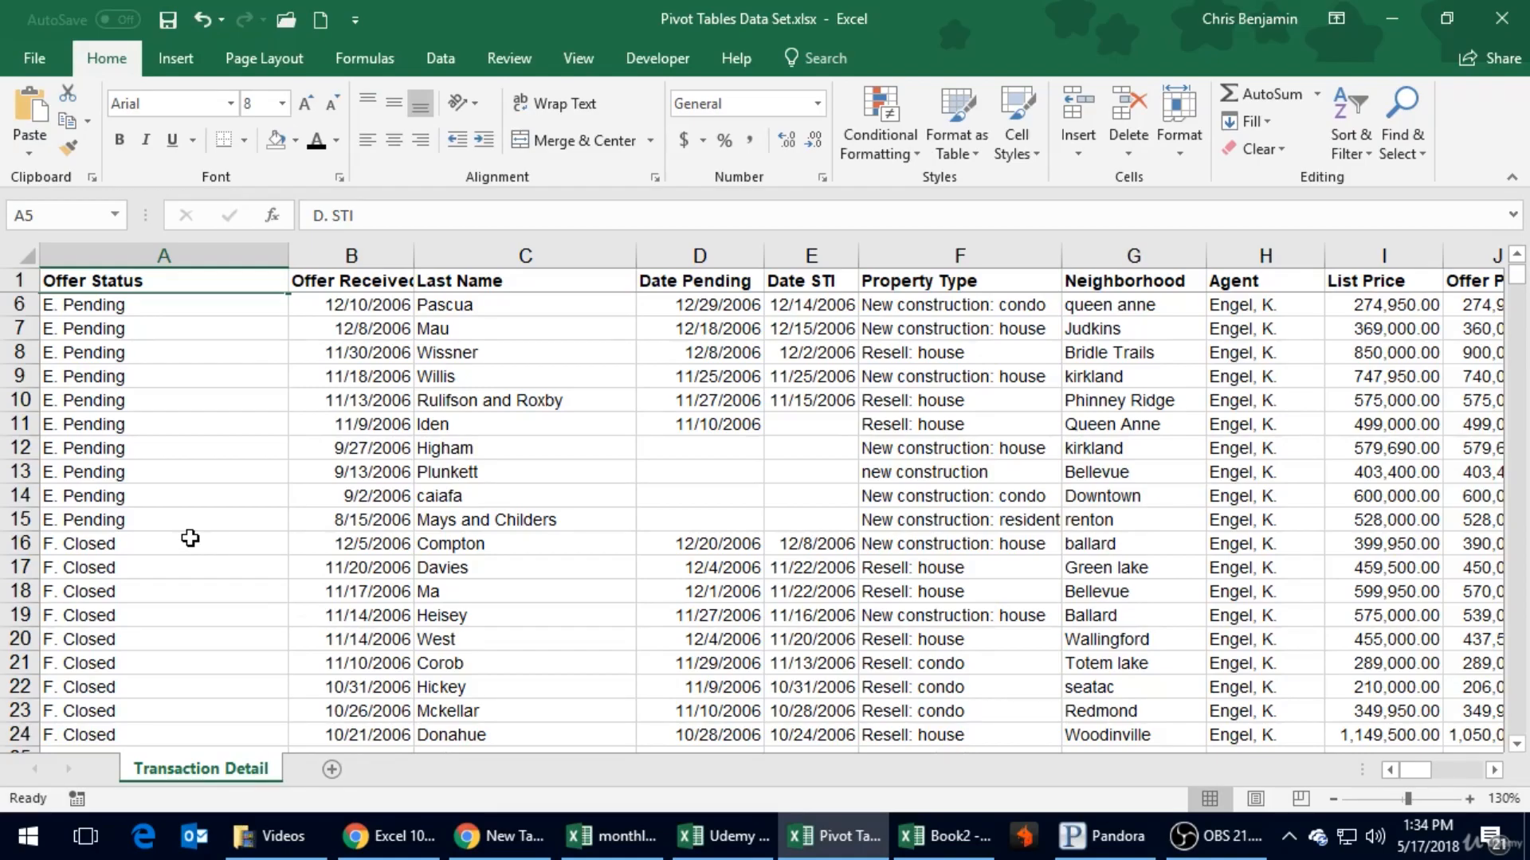
pyautogui.click(174, 61)
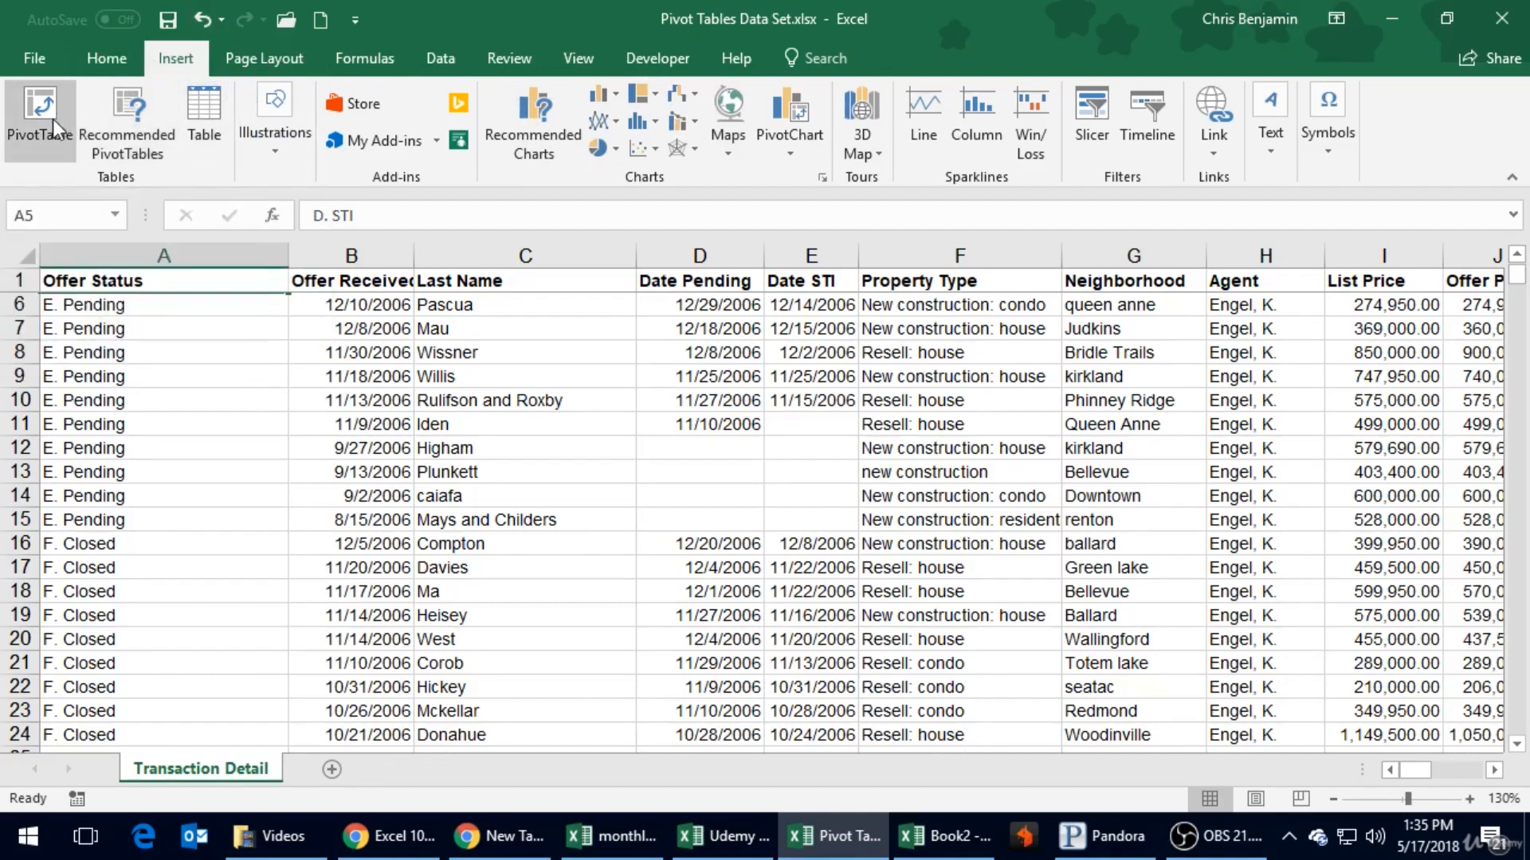
pyautogui.click(33, 112)
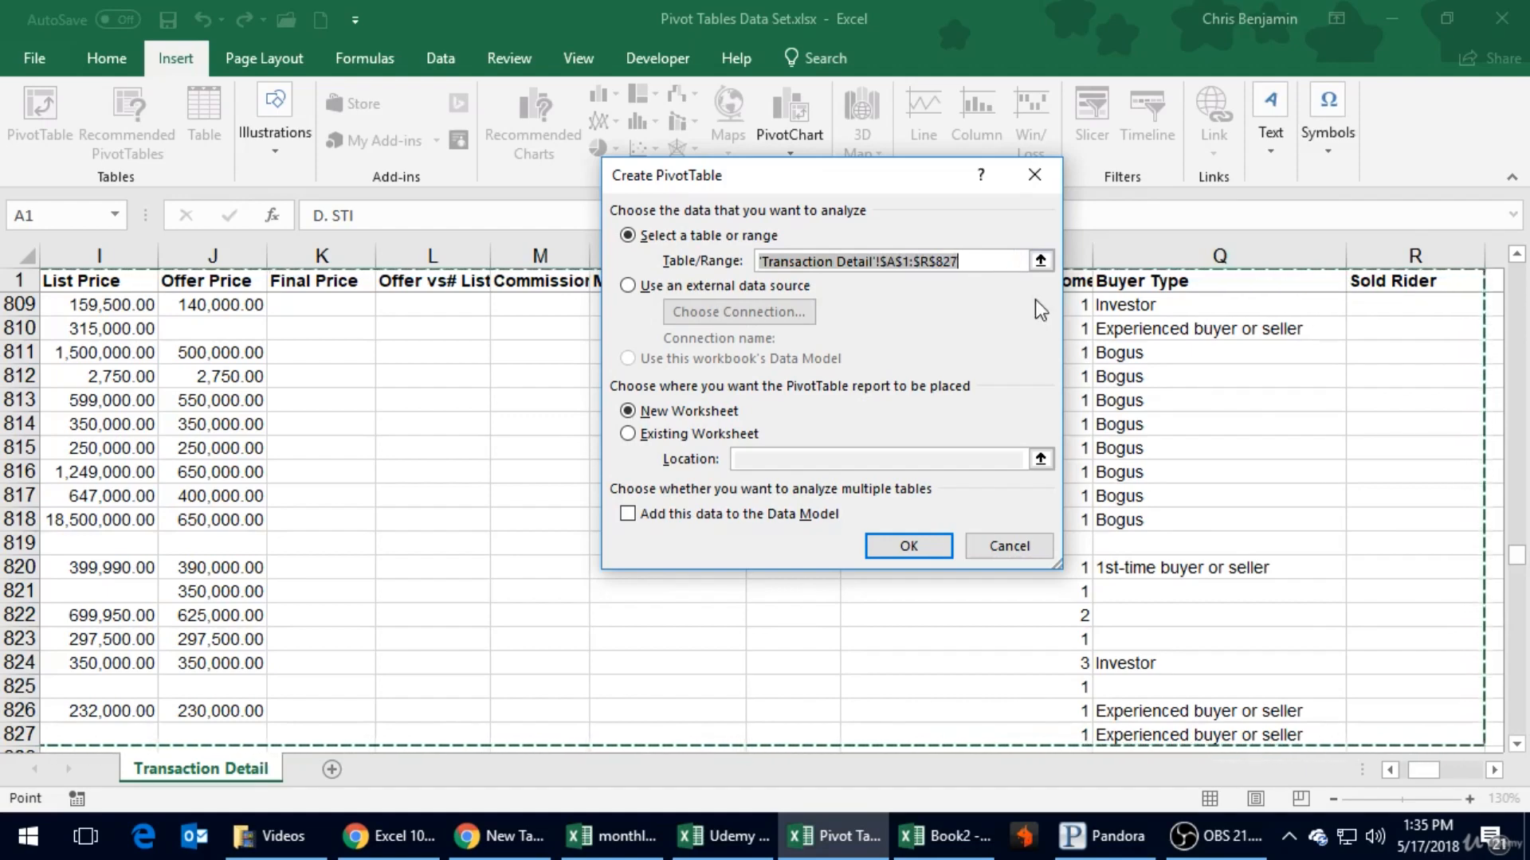
# - Set the PivotTable source to A1:R827 on Transaction Detail and create the report on a new worksheet
pyautogui.click(1041, 260)
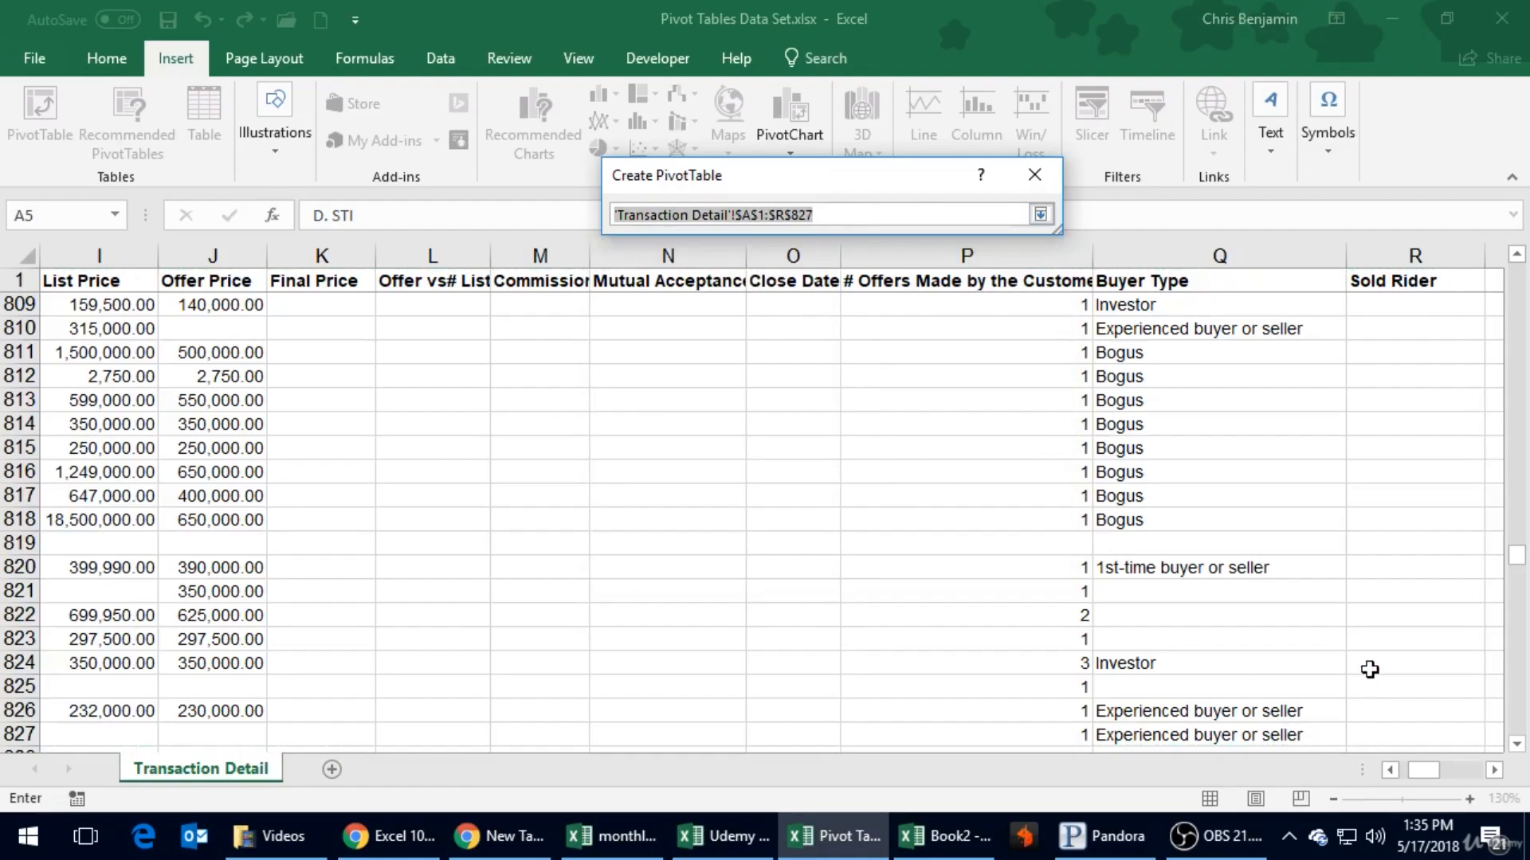
pyautogui.scroll(-2, 1368, 669)
pyautogui.click(1494, 772)
pyautogui.click(1494, 772)
pyautogui.click(1494, 772)
pyautogui.scroll(-3, 1113, 668)
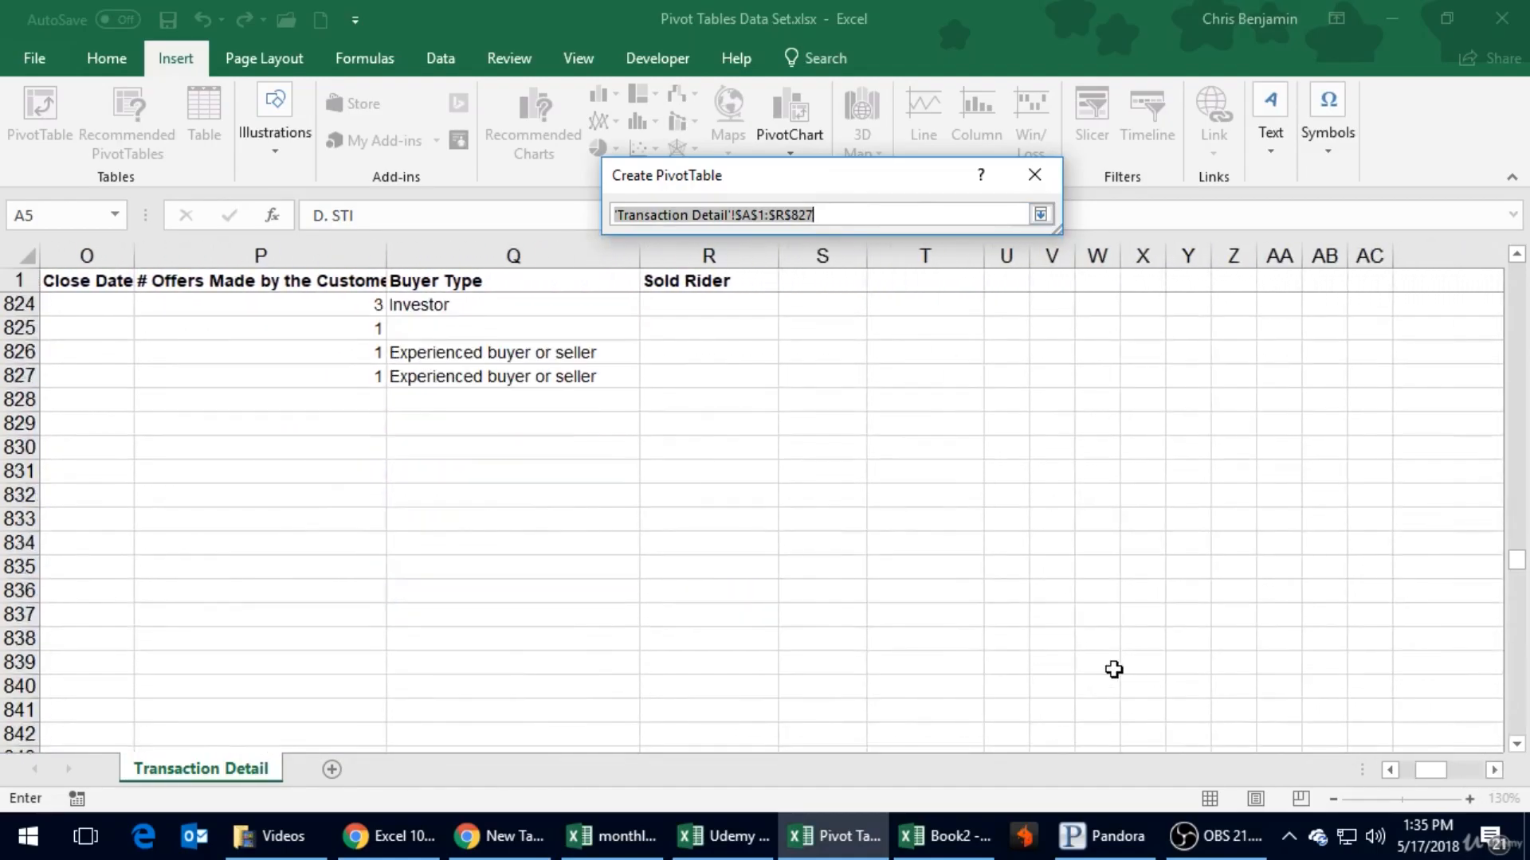
pyautogui.scroll(4, 1113, 669)
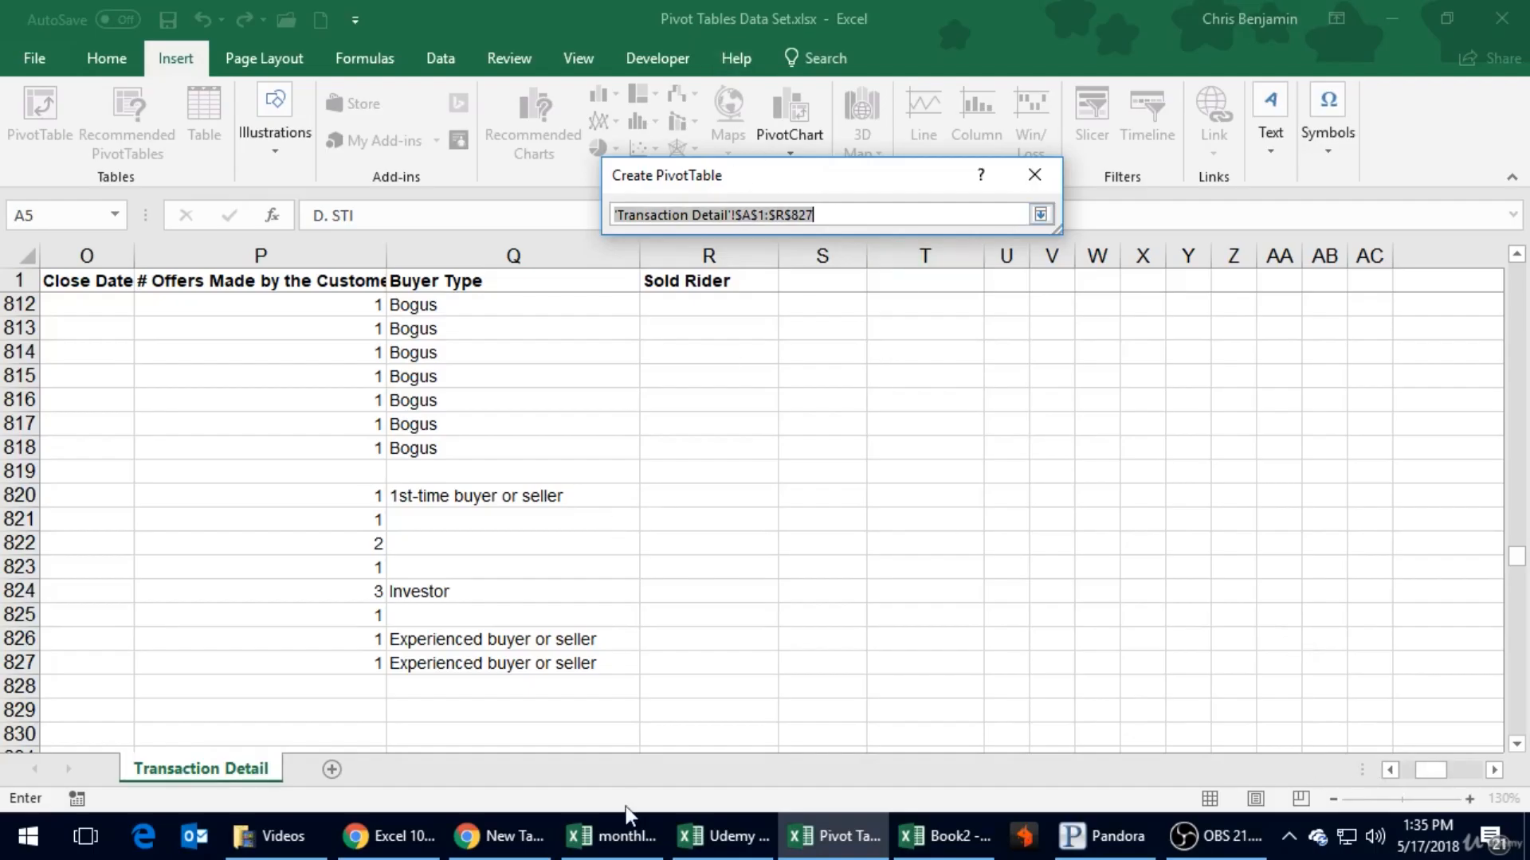
pyautogui.moveTo(702, 654); pyautogui.dragTo(8, 283)
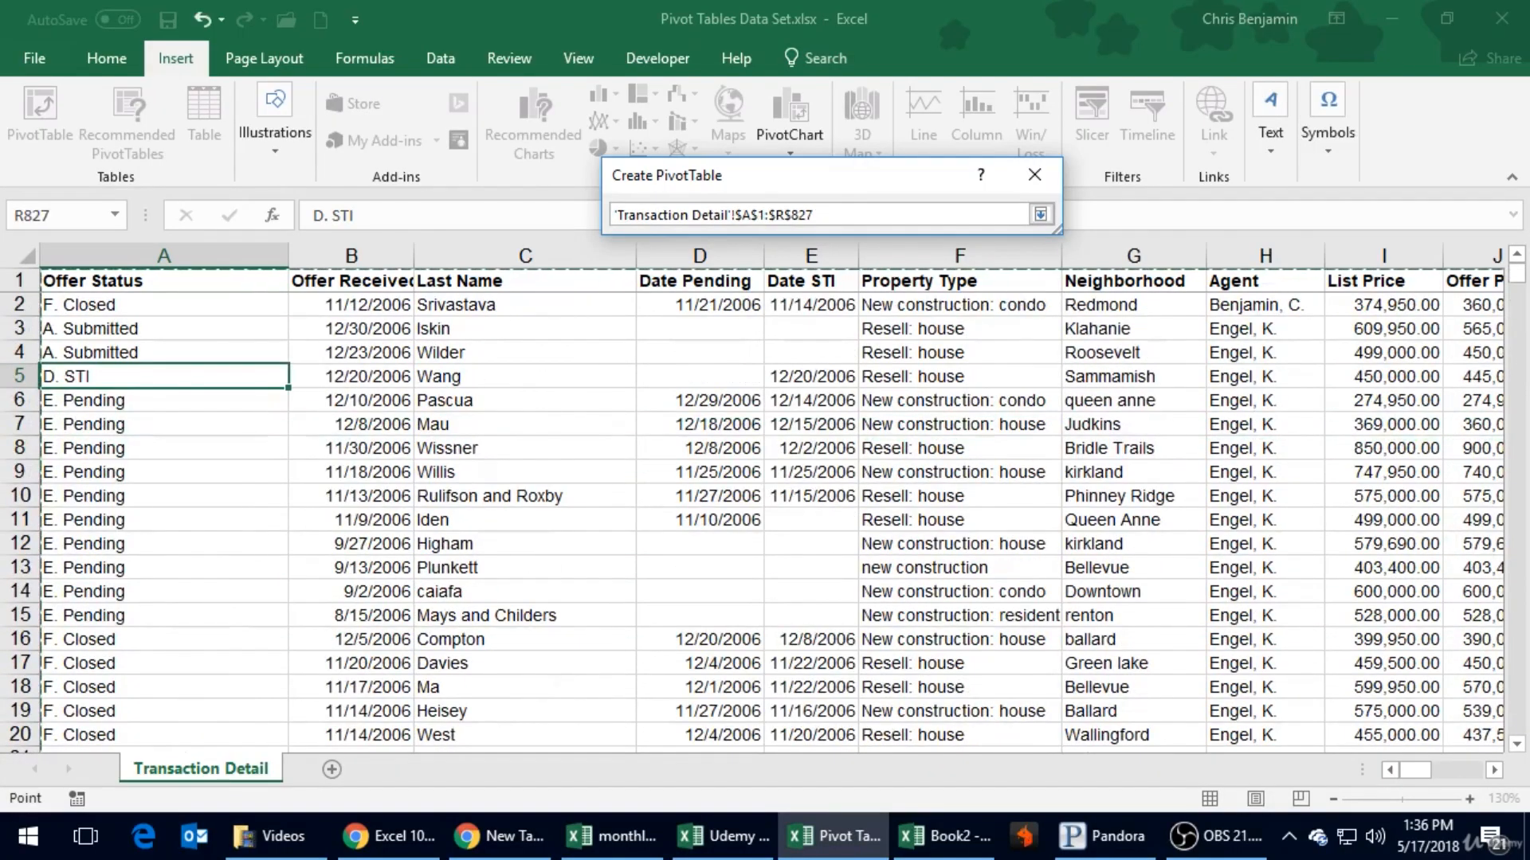
pyautogui.click(1040, 214)
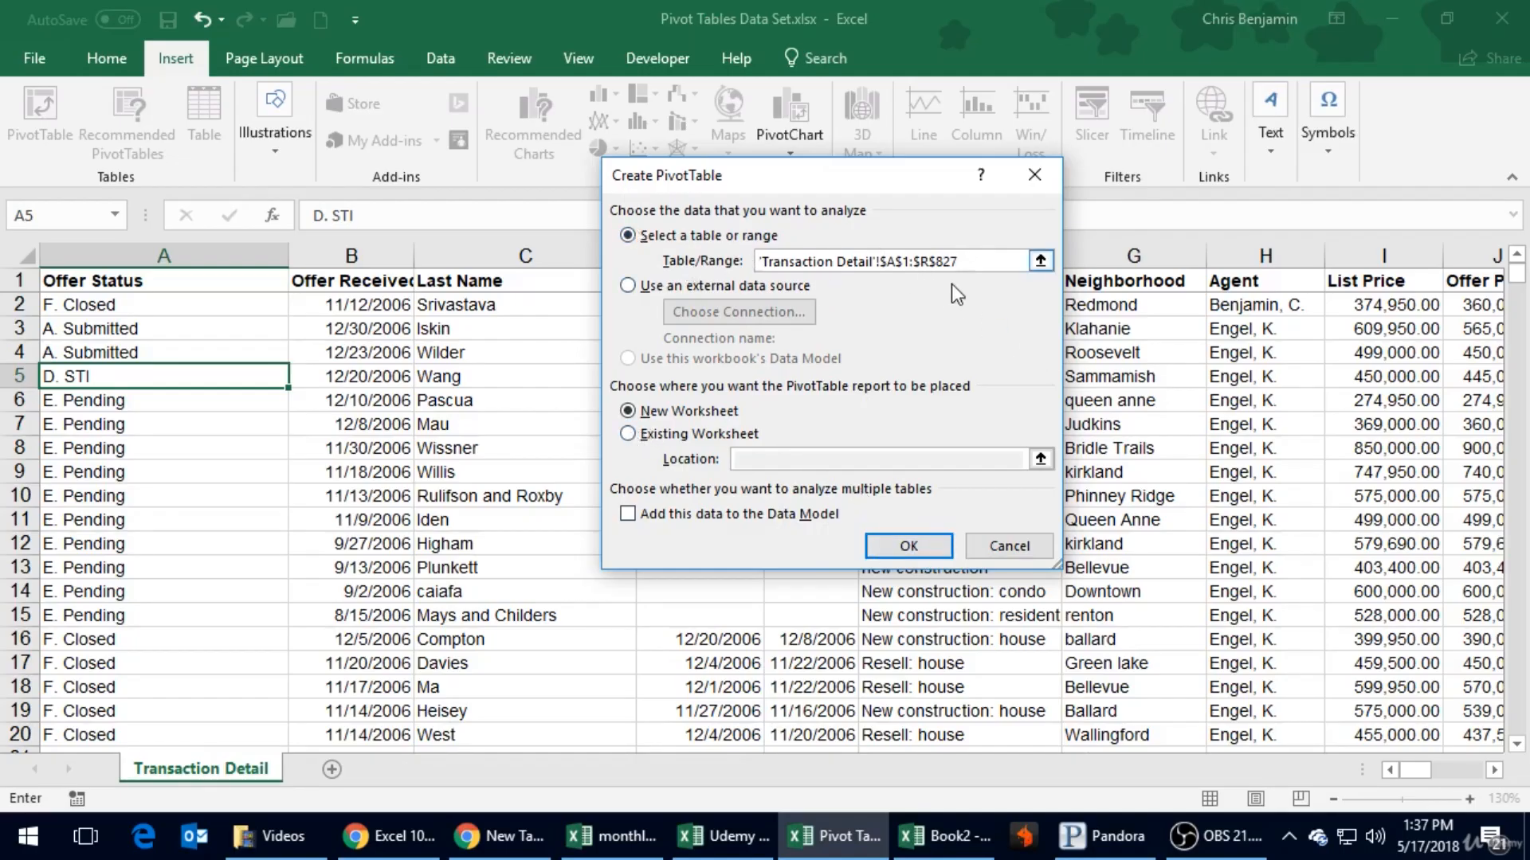
pyautogui.click(908, 548)
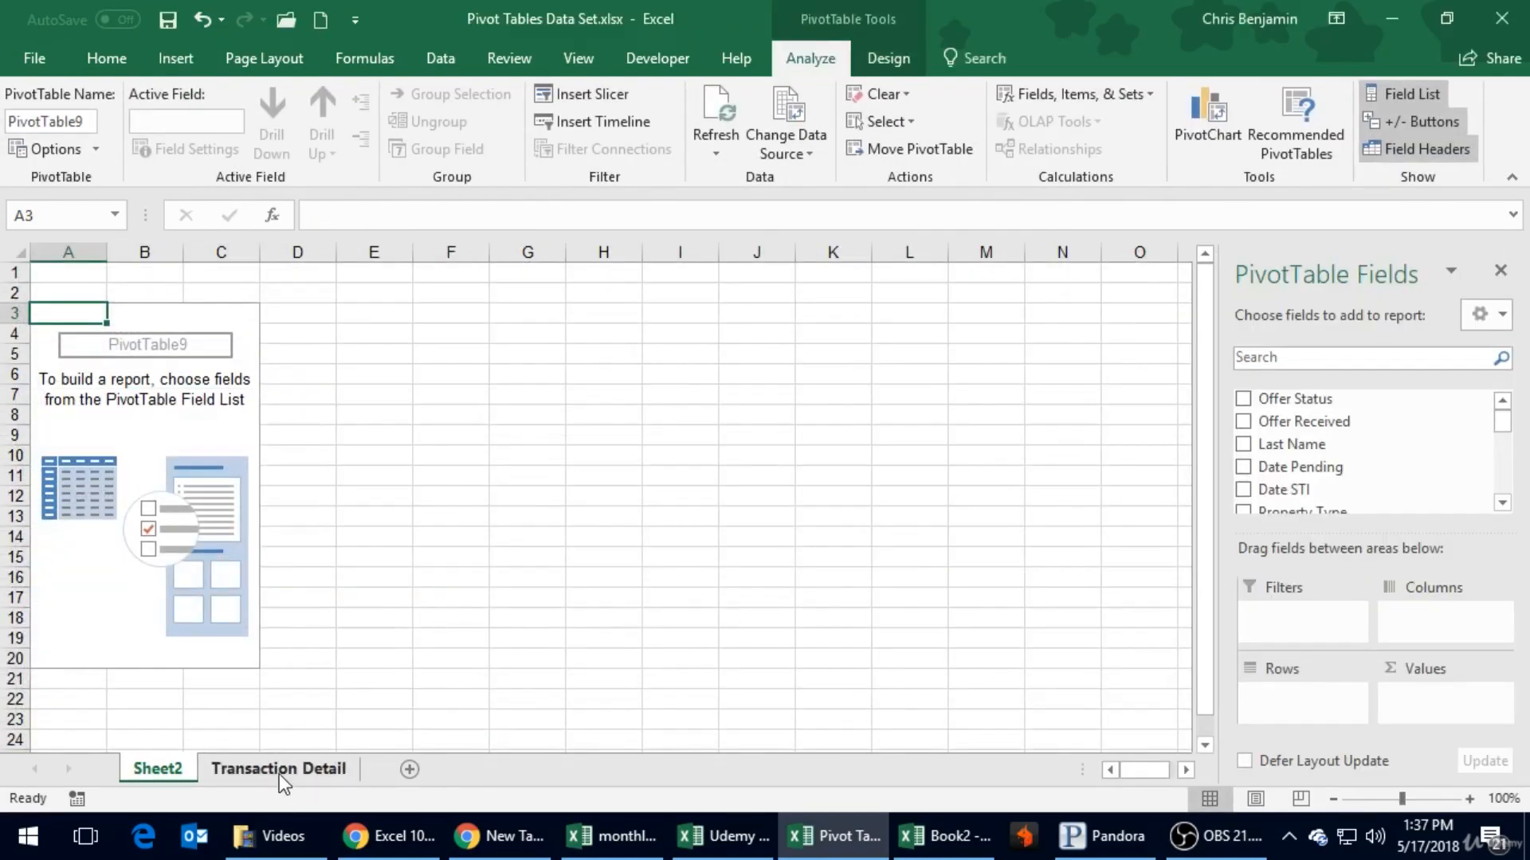
# - Compare the empty PivotTable on Sheet2 with the Transaction Detail sheet, checking cells C11 and I10 of the source records
pyautogui.click(279, 773)
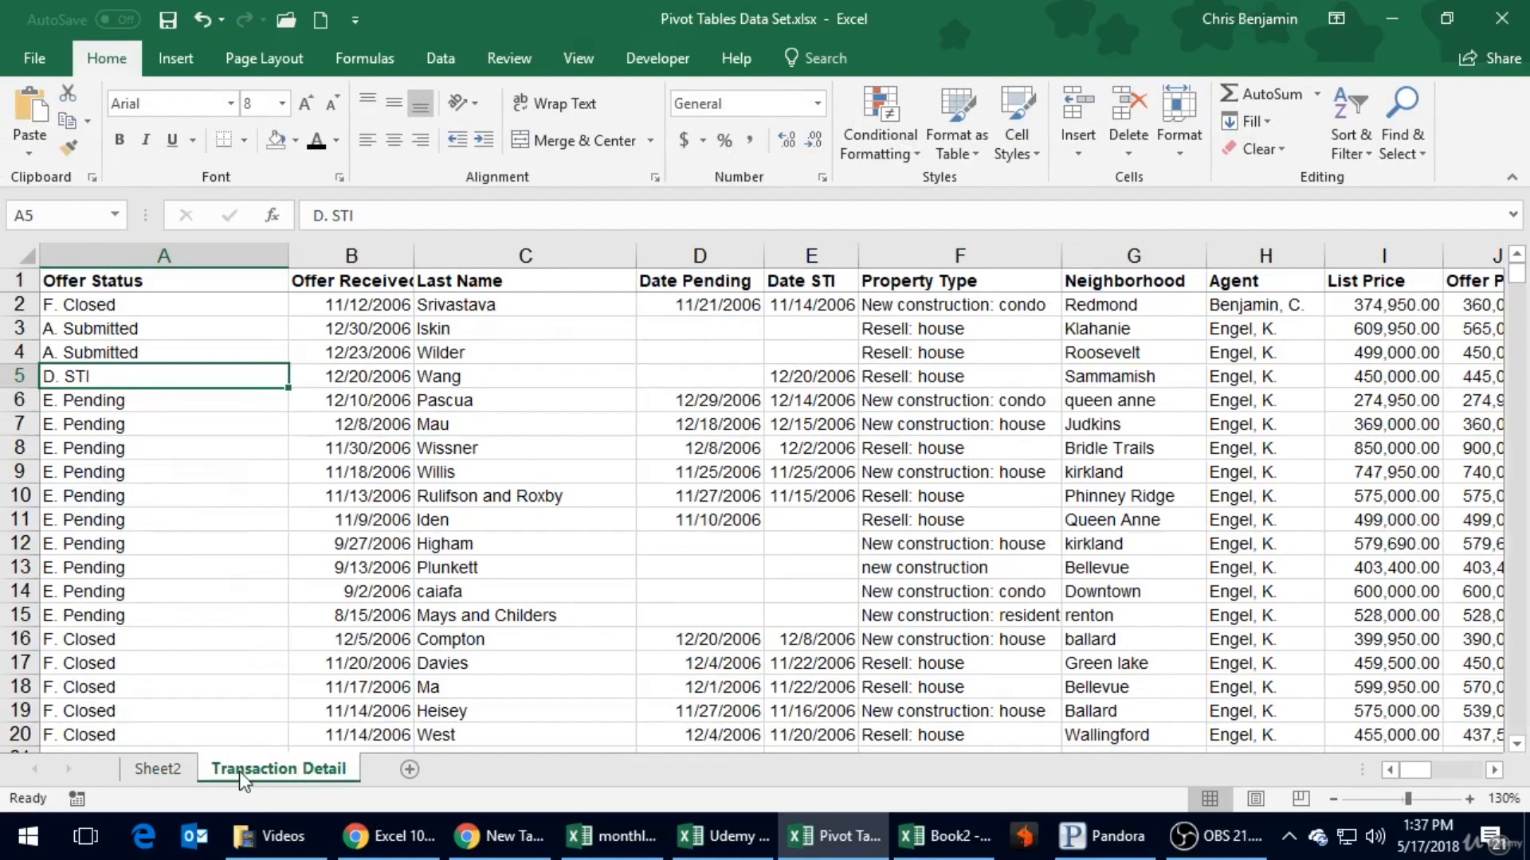
pyautogui.click(153, 768)
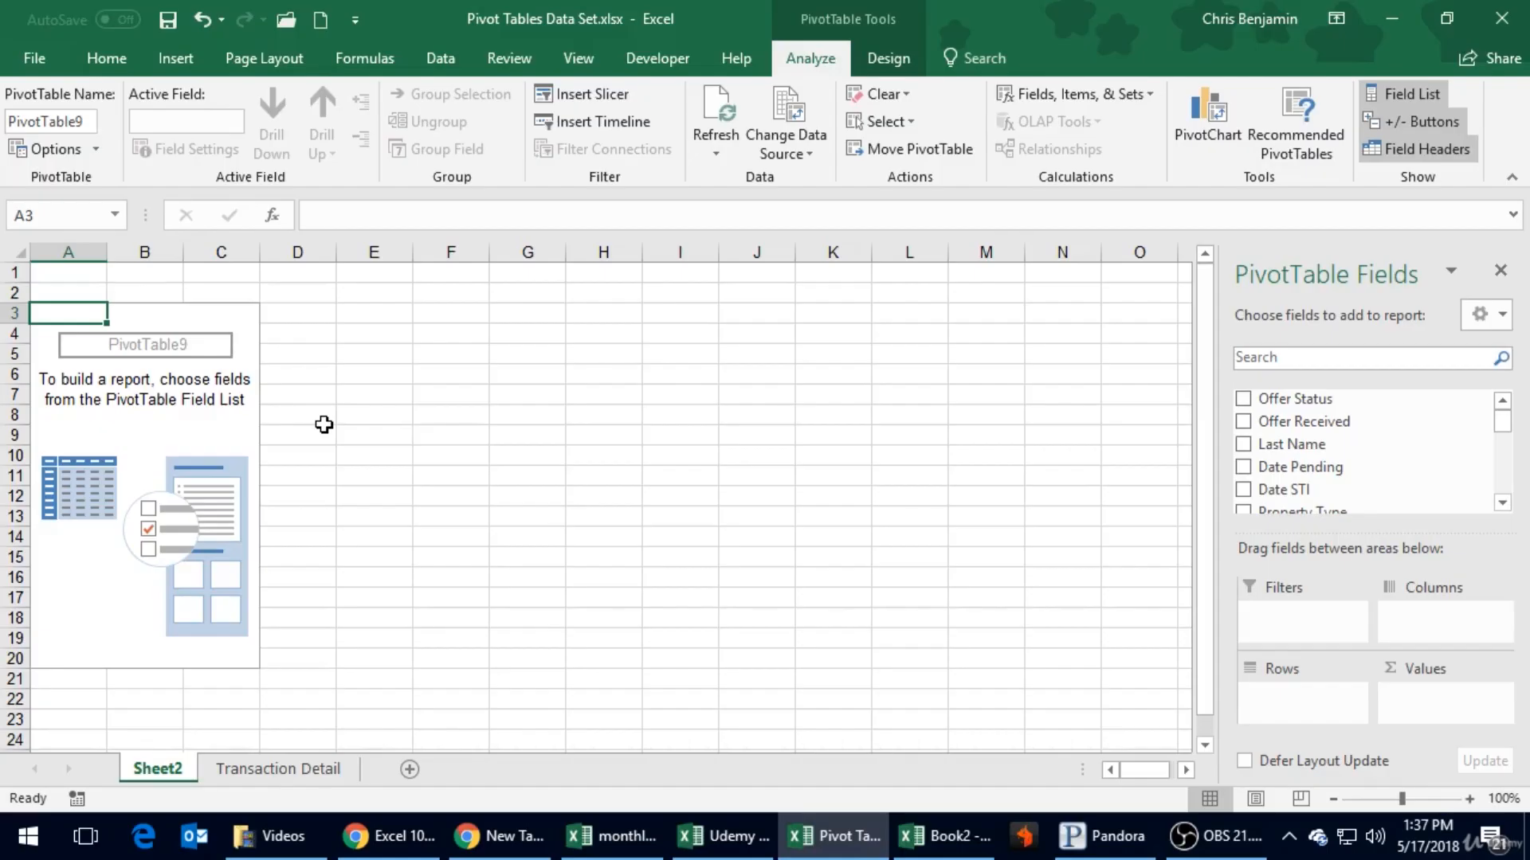
pyautogui.click(308, 761)
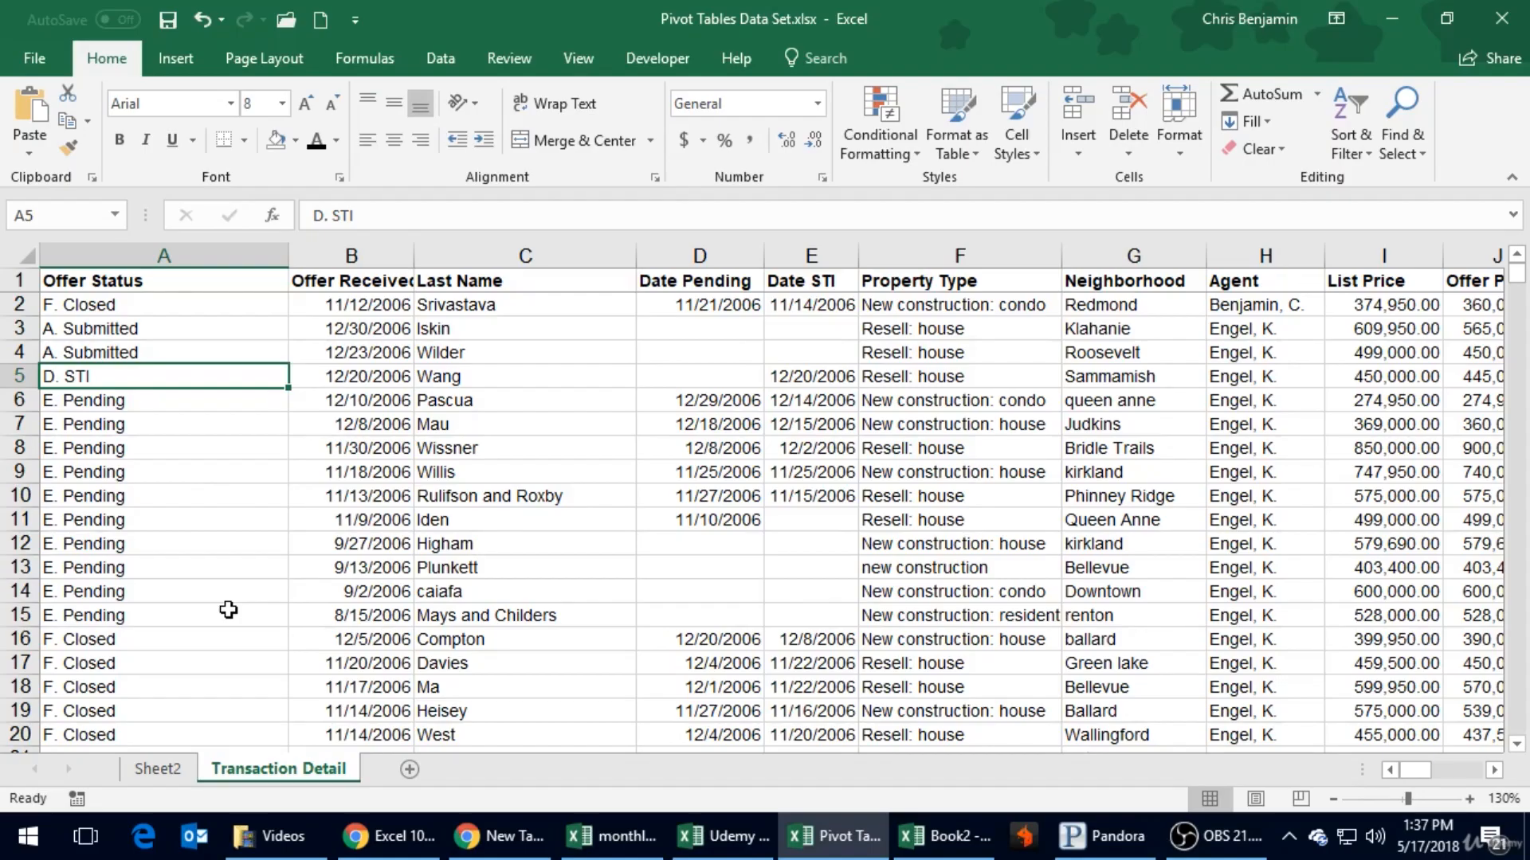
pyautogui.click(510, 512)
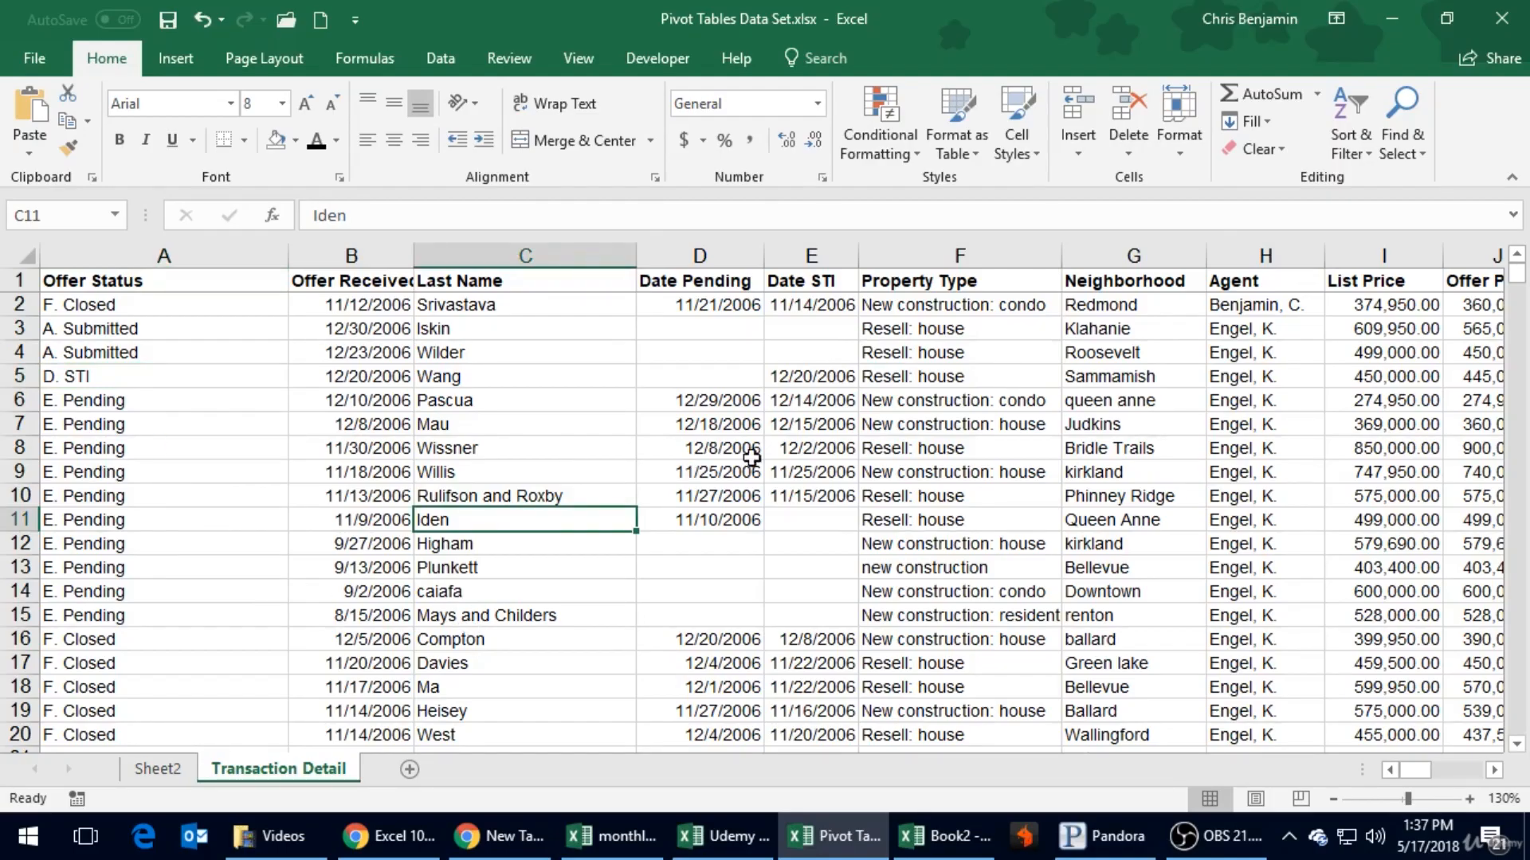
pyautogui.click(1386, 500)
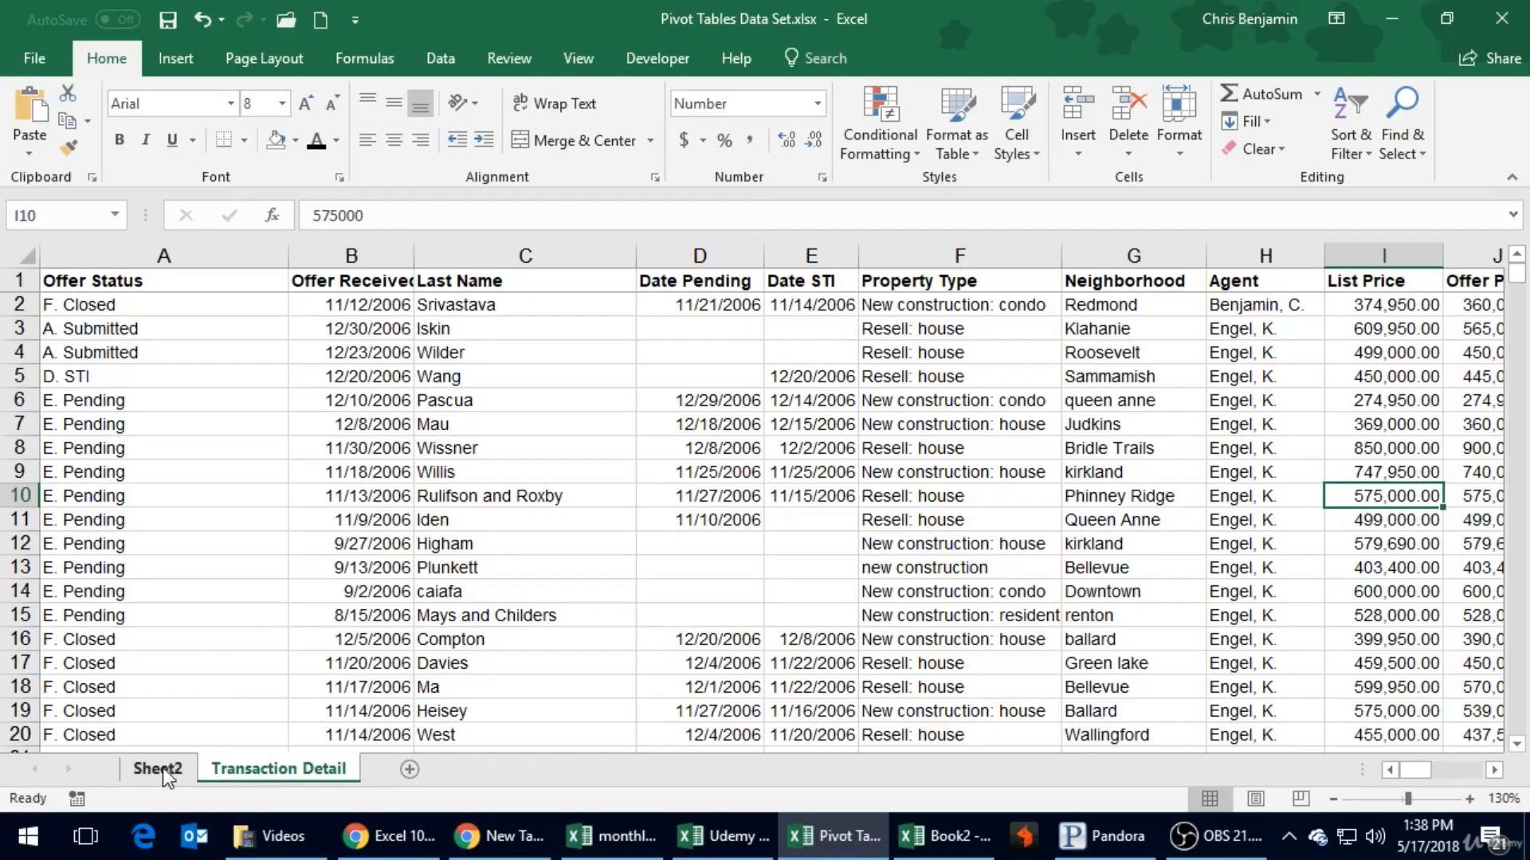
# - Look across row 3 of Transaction Detail from Offer Status to Commission, returning to the Neighborhood cell
pyautogui.click(105, 328)
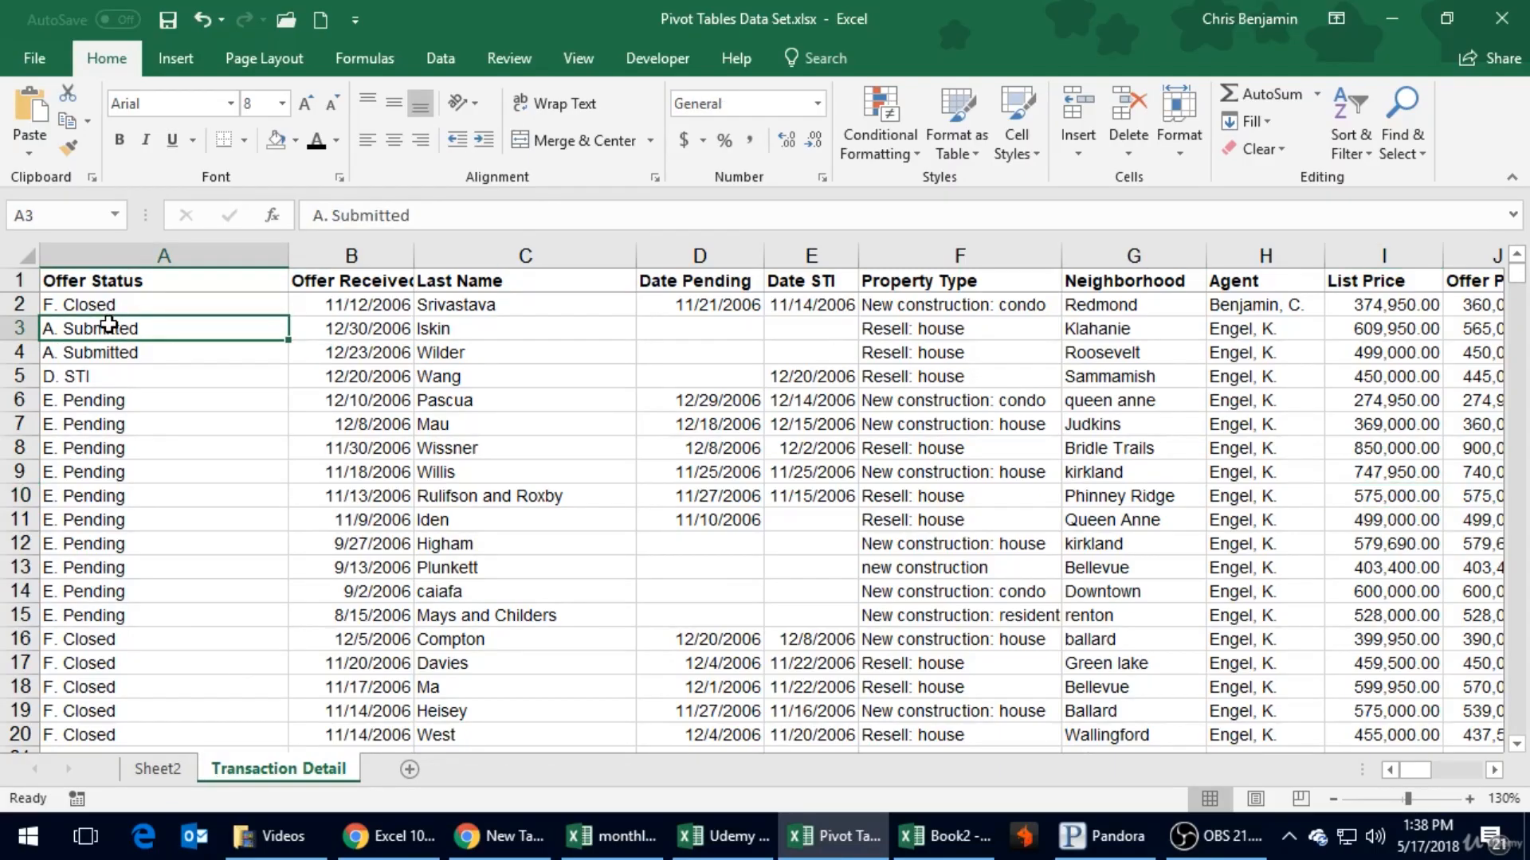
pyautogui.press('Right')
pyautogui.press('Right')
pyautogui.press('Right')
pyautogui.press('Right')
pyautogui.press('Right')
pyautogui.press('Right')
pyautogui.press('Right')
pyautogui.press('Right')
pyautogui.press('Right')
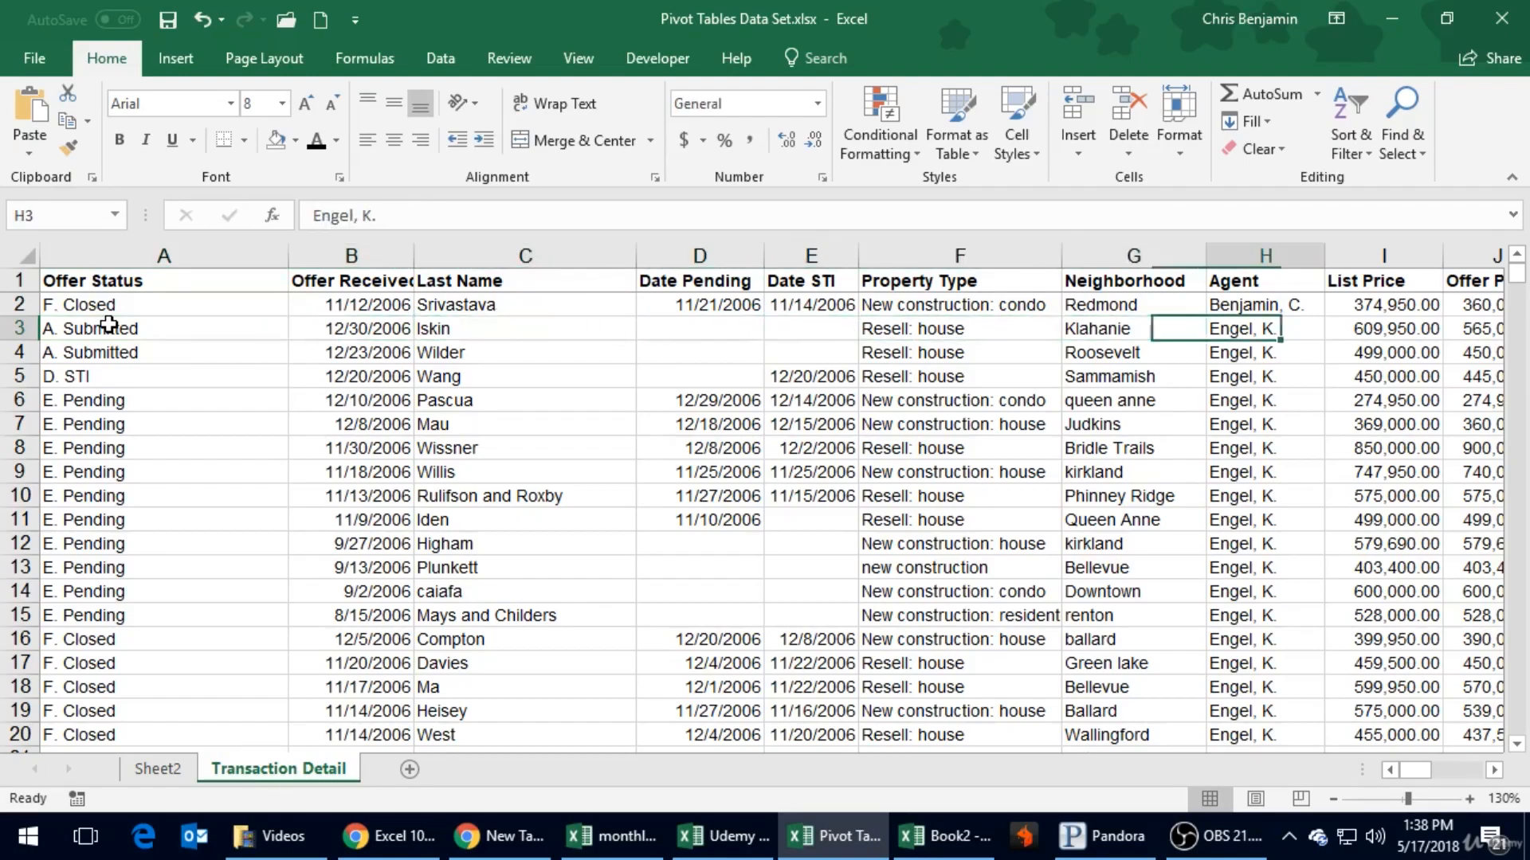
pyautogui.press('Right')
pyautogui.press('Right')
pyautogui.press('Left')
pyautogui.press('Left')
pyautogui.press('Left')
pyautogui.press('Left')
pyautogui.press('Left')
pyautogui.press('Right')
pyautogui.press('Right')
pyautogui.press('Right')
pyautogui.press('Right')
pyautogui.press('Right')
pyautogui.press('Right')
pyautogui.press('Right')
pyautogui.press('Left')
pyautogui.press('Left')
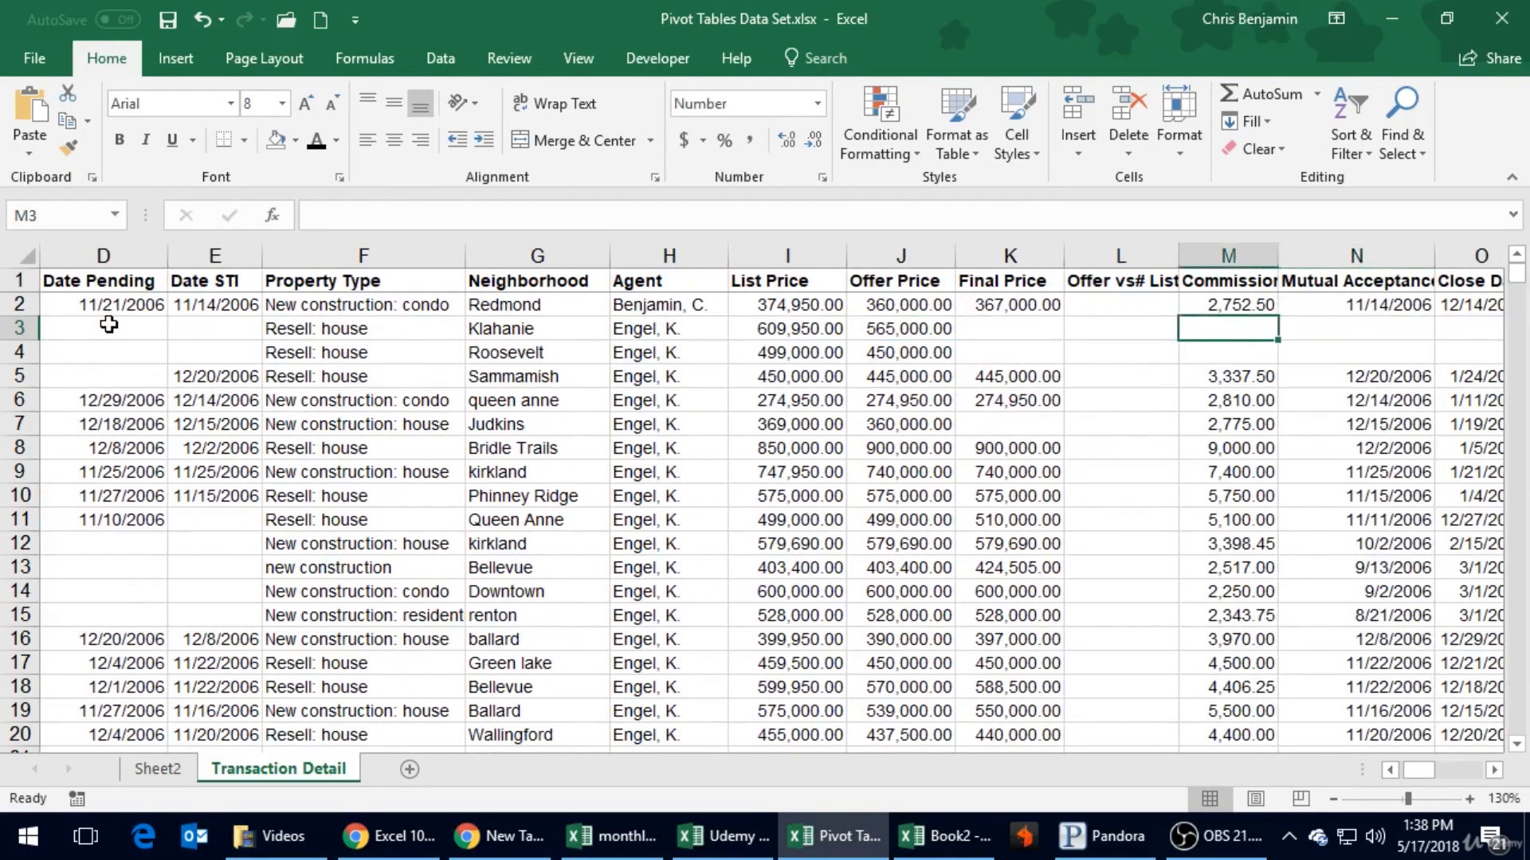
pyautogui.press('Left')
pyautogui.press('Left')
pyautogui.press('Left')
pyautogui.press('Left')
pyautogui.press('Left')
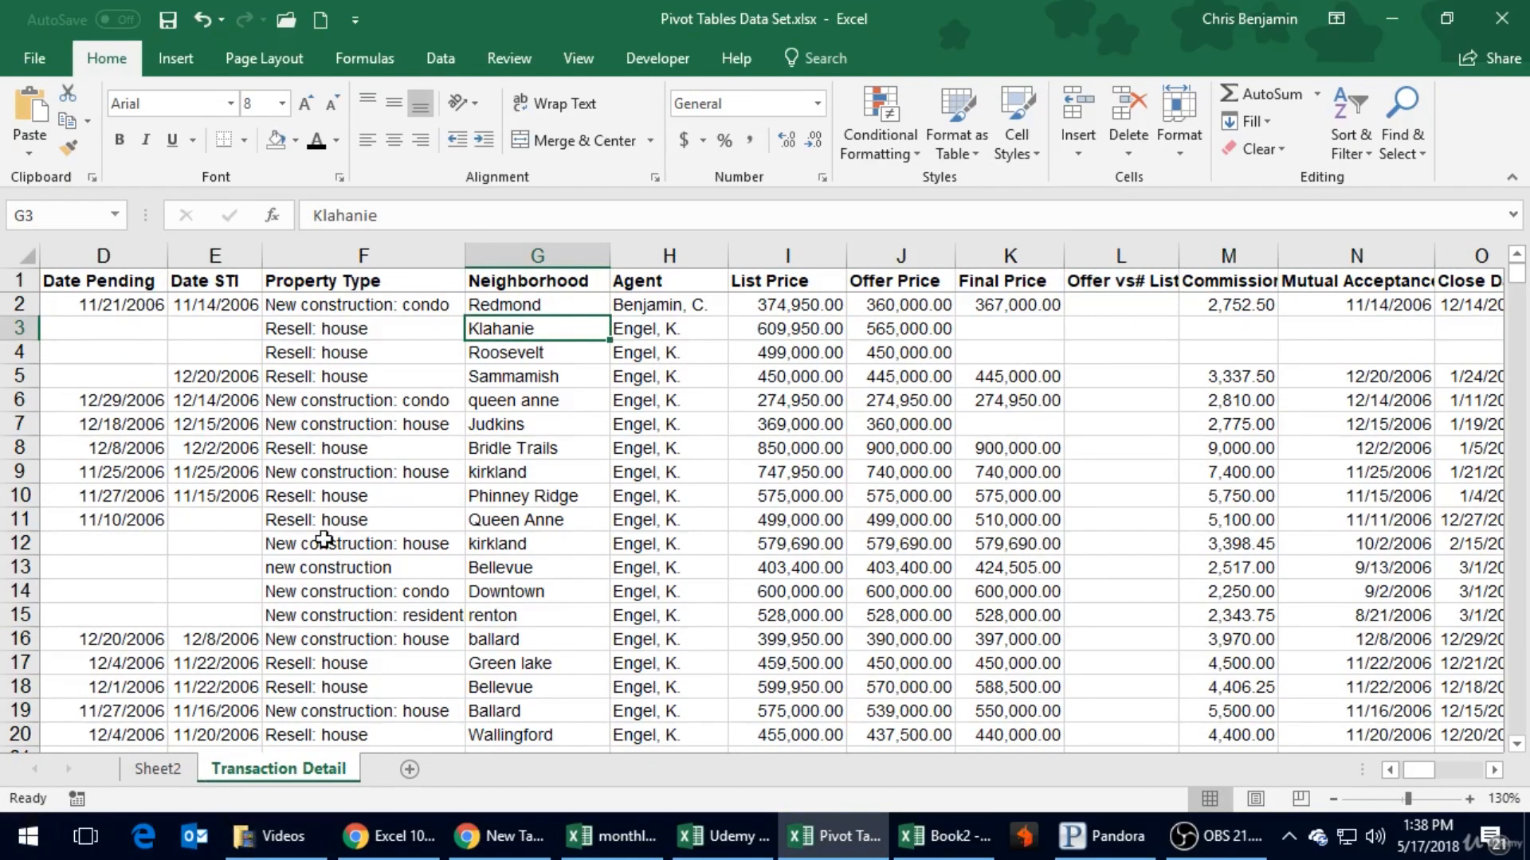
# - Examine the PivotTable report area on Sheet2 and its field list against the column headings of Transaction Detail
pyautogui.click(145, 770)
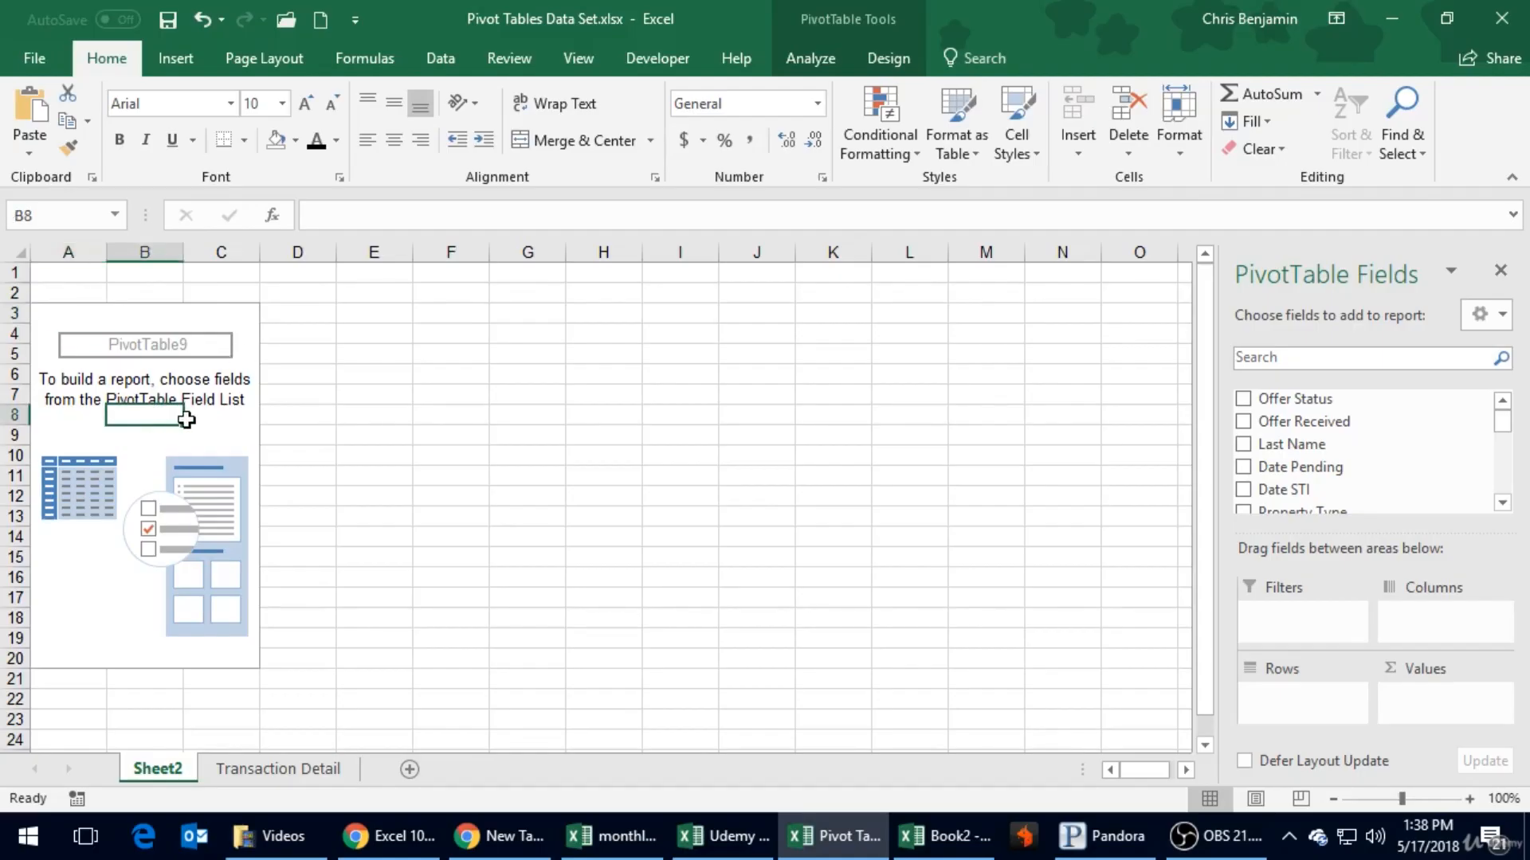
pyautogui.click(578, 379)
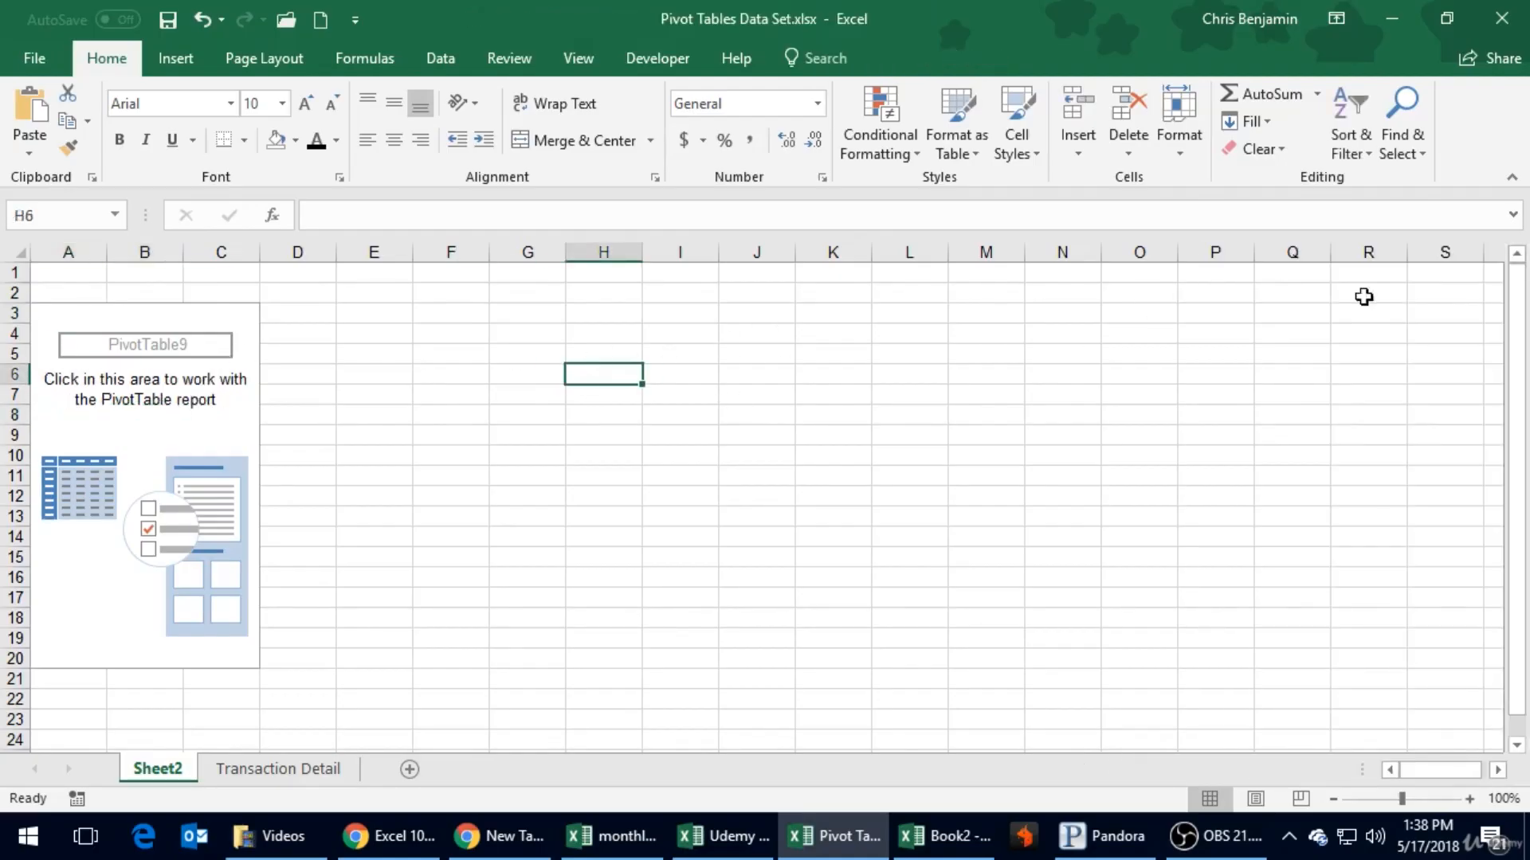
pyautogui.click(188, 431)
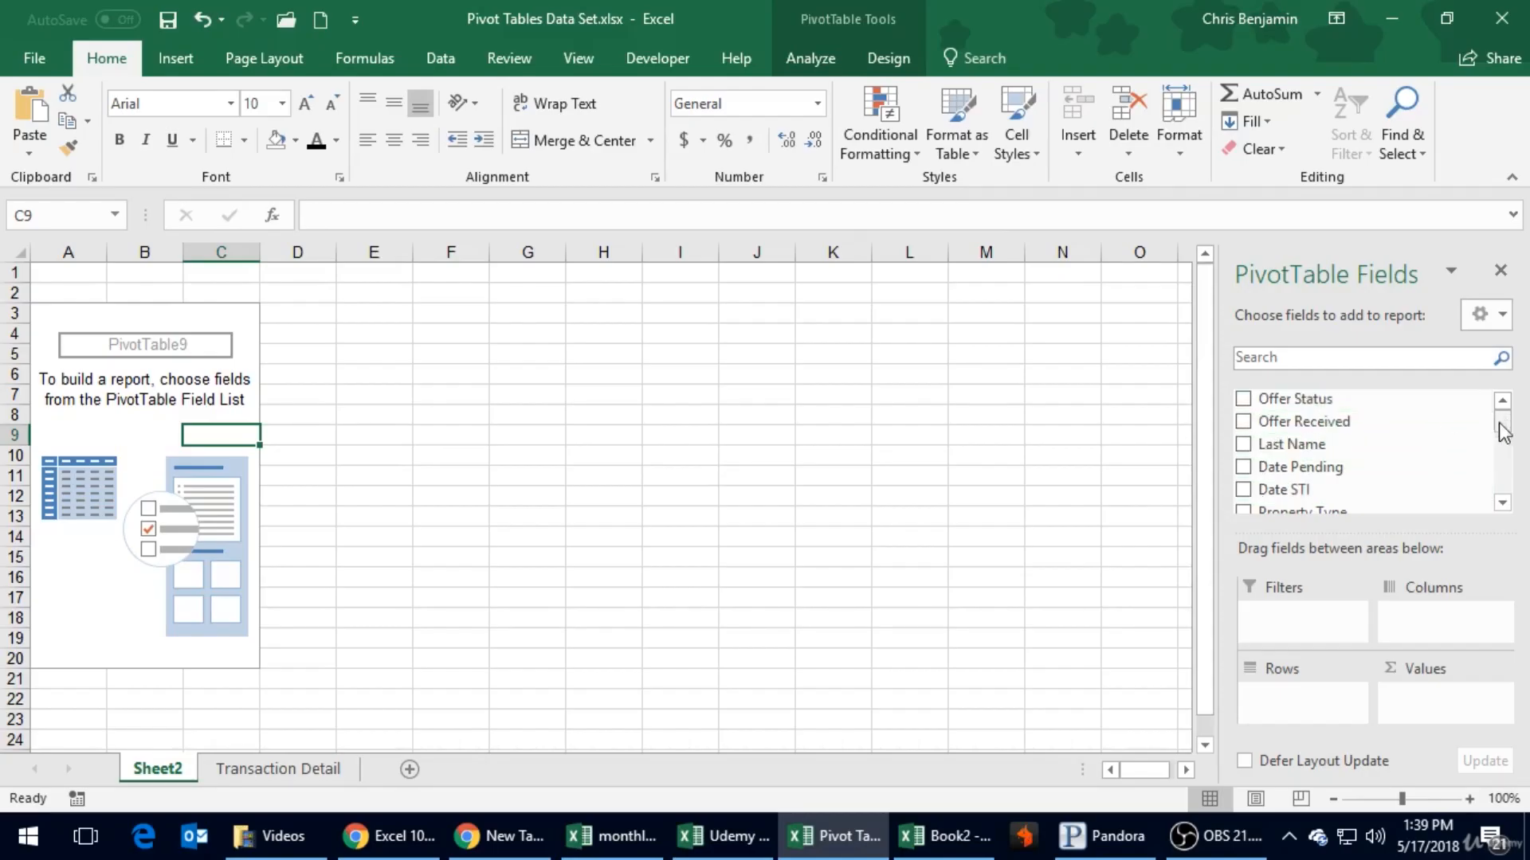
pyautogui.click(288, 769)
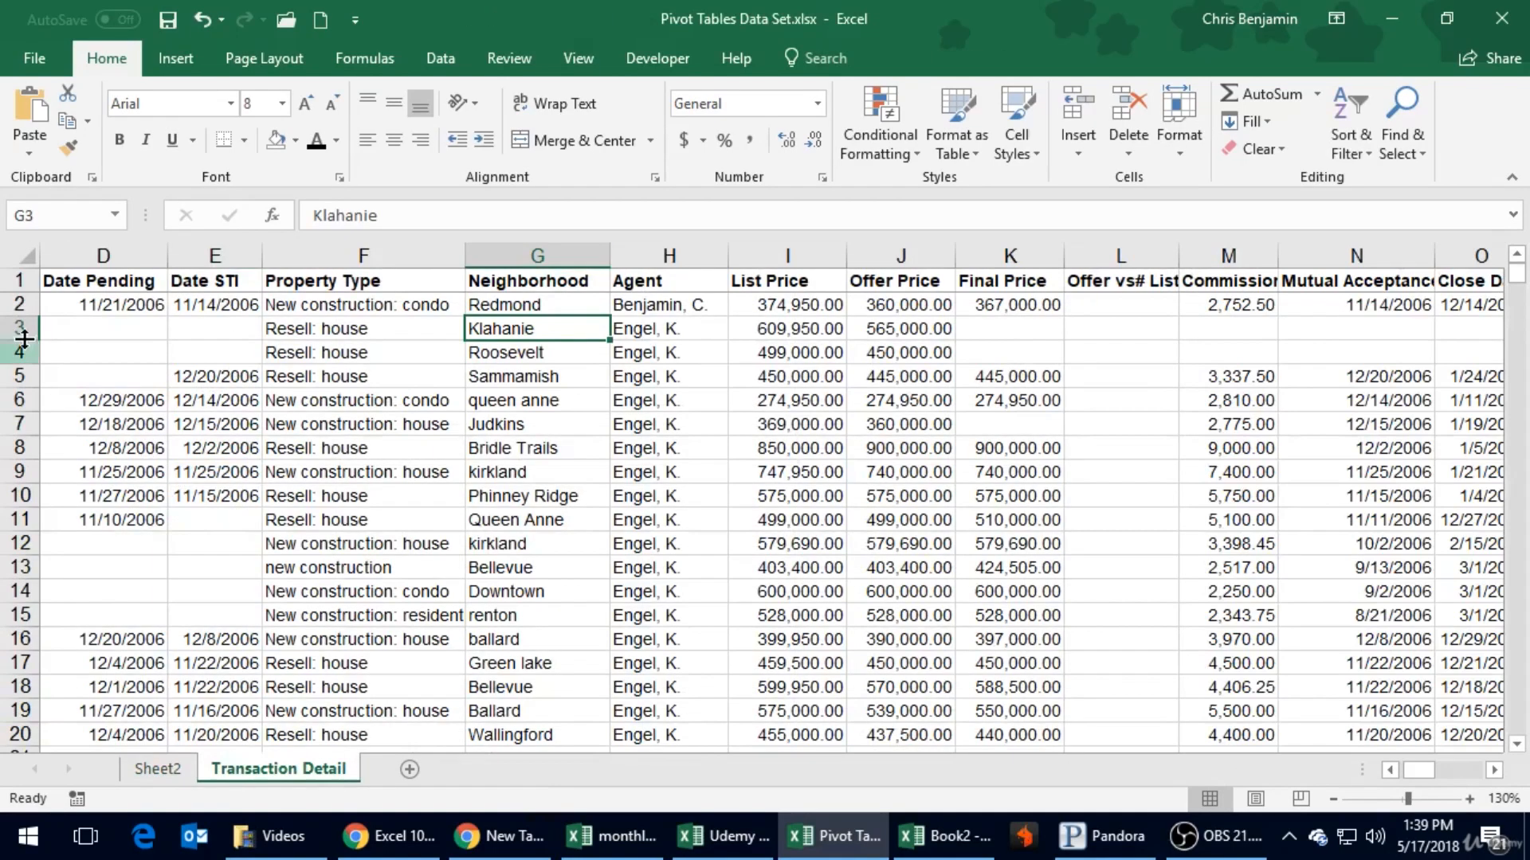
pyautogui.click(162, 769)
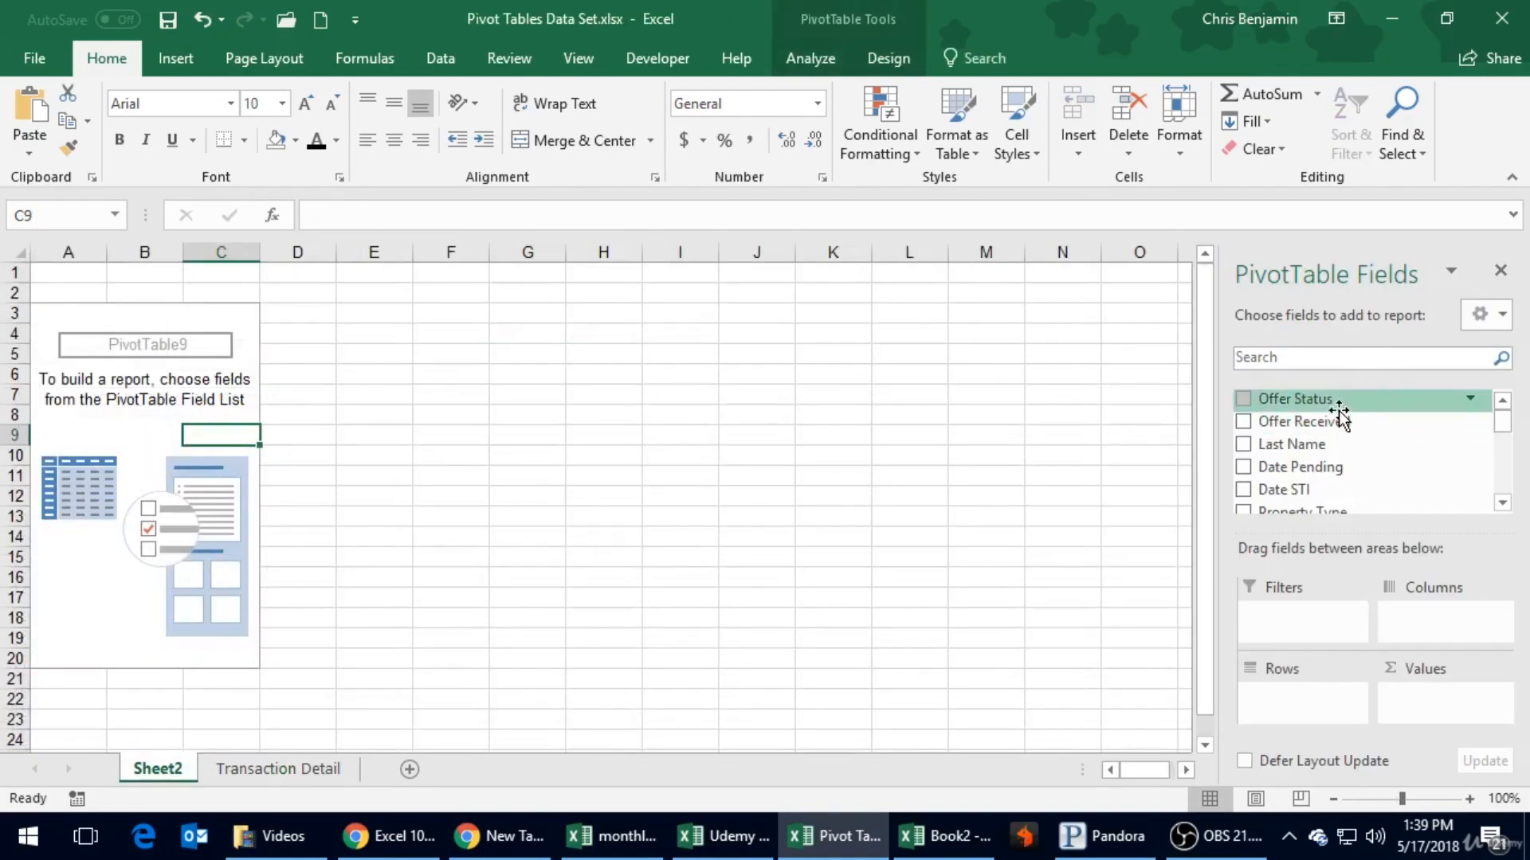
pyautogui.scroll(-1, 1360, 434)
pyautogui.scroll(1, 1362, 439)
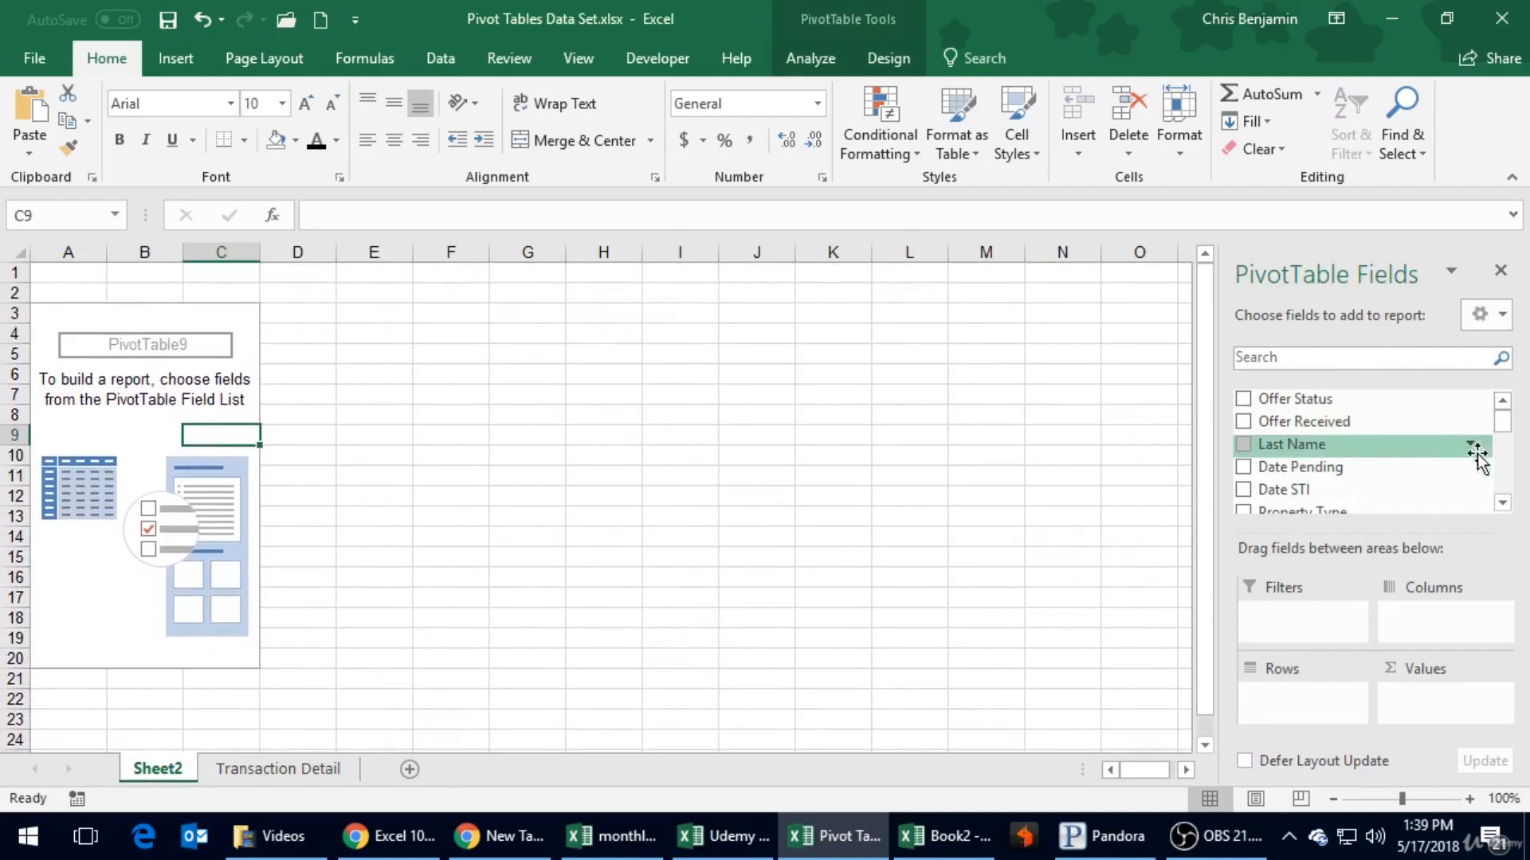
pyautogui.moveTo(1503, 430); pyautogui.dragTo(1492, 399)
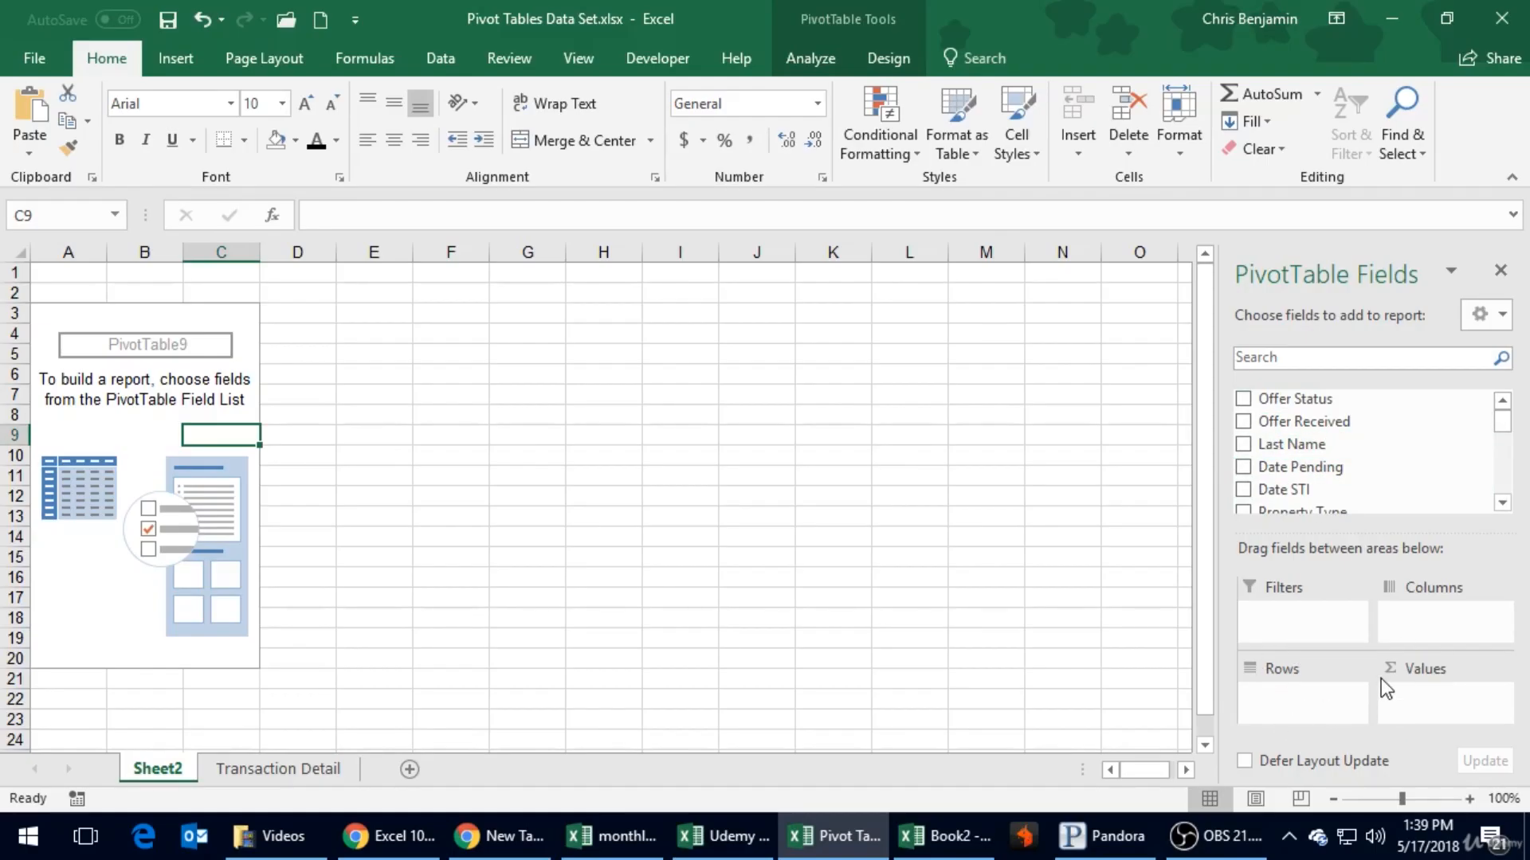
pyautogui.click(460, 403)
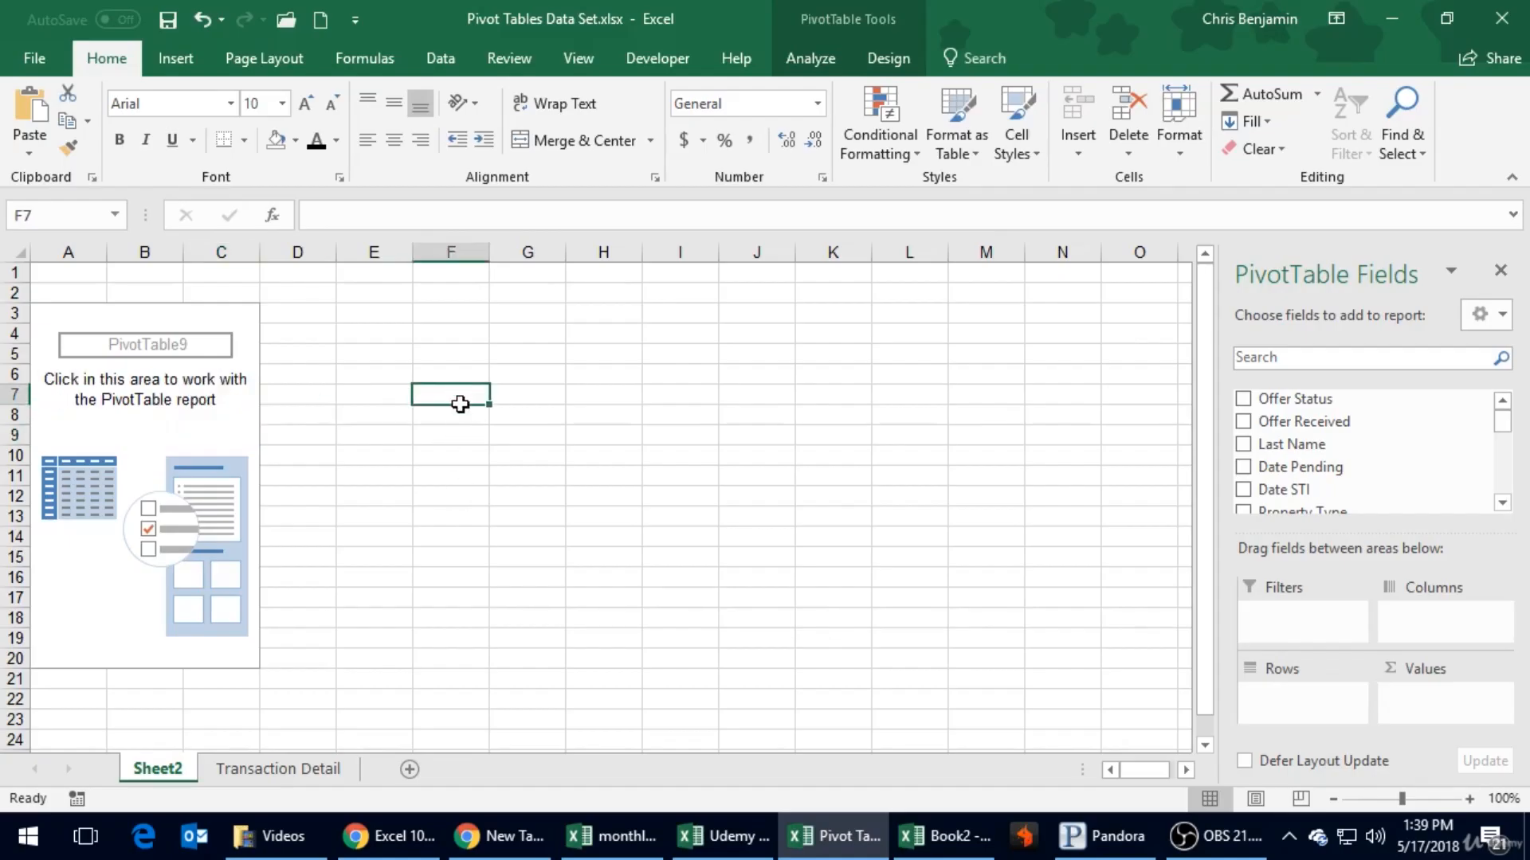
pyautogui.moveTo(461, 404); pyautogui.dragTo(447, 547)
pyautogui.moveTo(518, 389); pyautogui.dragTo(584, 536)
# - Add the Agent field to the PivotTable on Sheet2 as its row labels
pyautogui.click(125, 431)
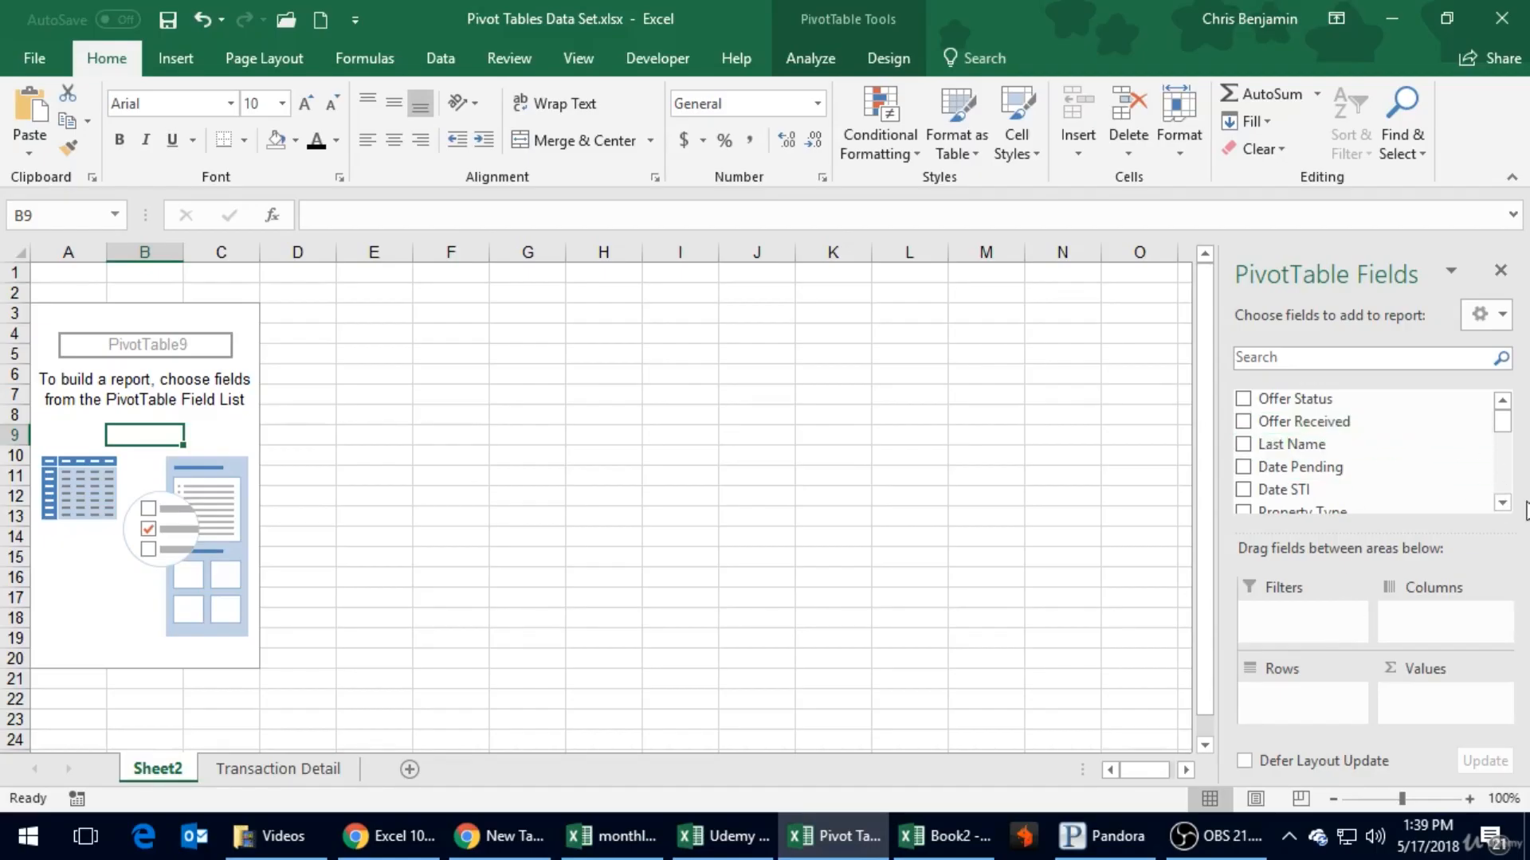
pyautogui.click(1503, 503)
pyautogui.click(1503, 503)
pyautogui.click(1503, 504)
pyautogui.click(1503, 504)
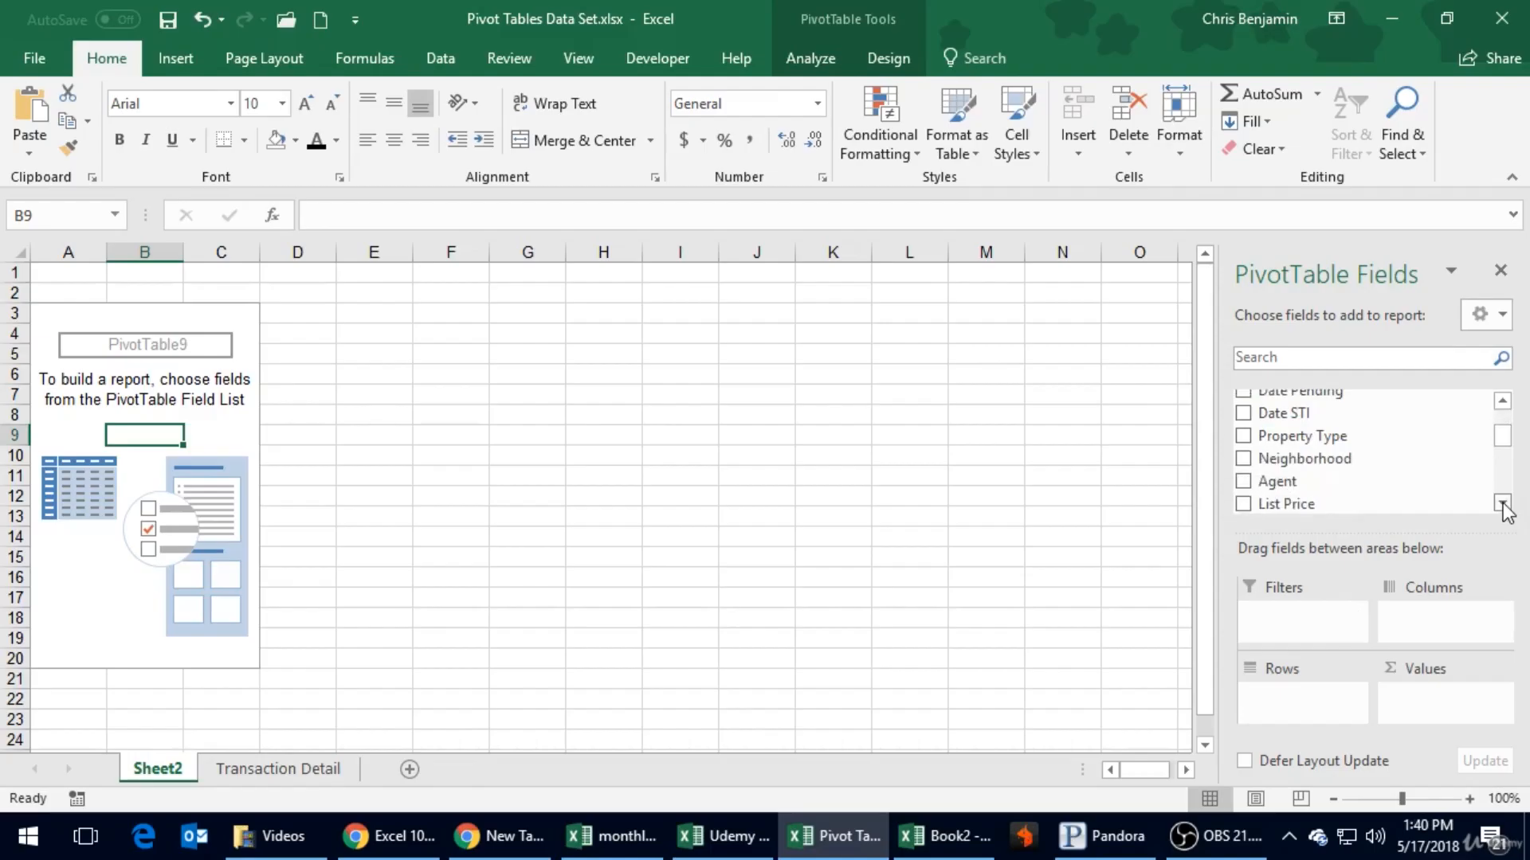
pyautogui.click(1243, 481)
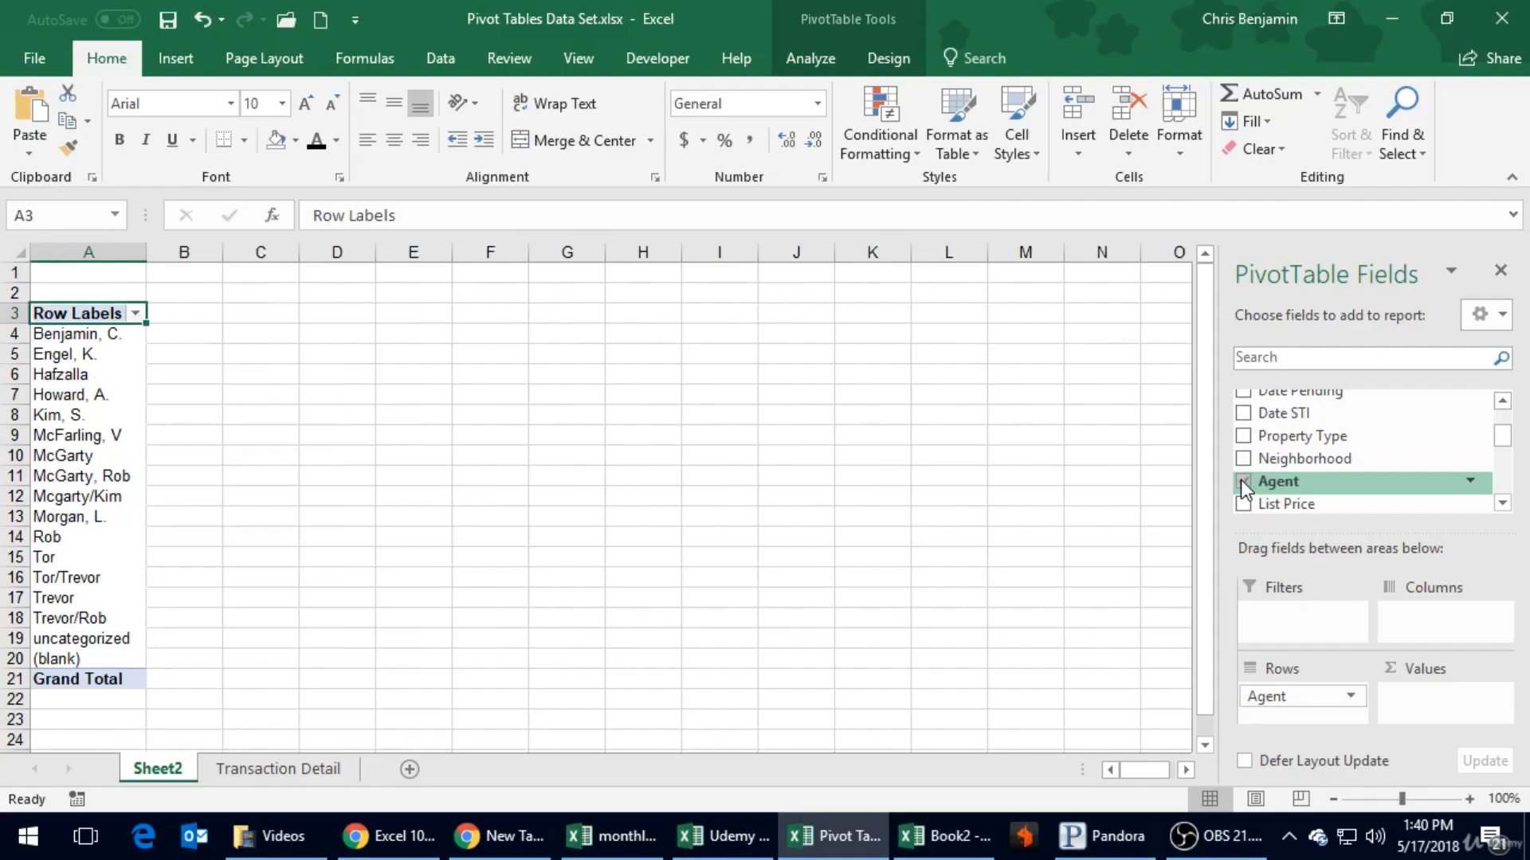
# - Add the Commission field to the PivotTable so that it is summed for each agent
pyautogui.moveTo(1307, 708)
pyautogui.mouseDown()
pyautogui.moveTo(1306, 488)
pyautogui.moveTo(1300, 670)
pyautogui.moveTo(1452, 712)
pyautogui.moveTo(1323, 698)
pyautogui.mouseUp()
pyautogui.click(1502, 503)
pyautogui.click(1502, 502)
pyautogui.click(1502, 503)
pyautogui.click(1502, 502)
pyautogui.click(1501, 503)
pyautogui.click(1501, 503)
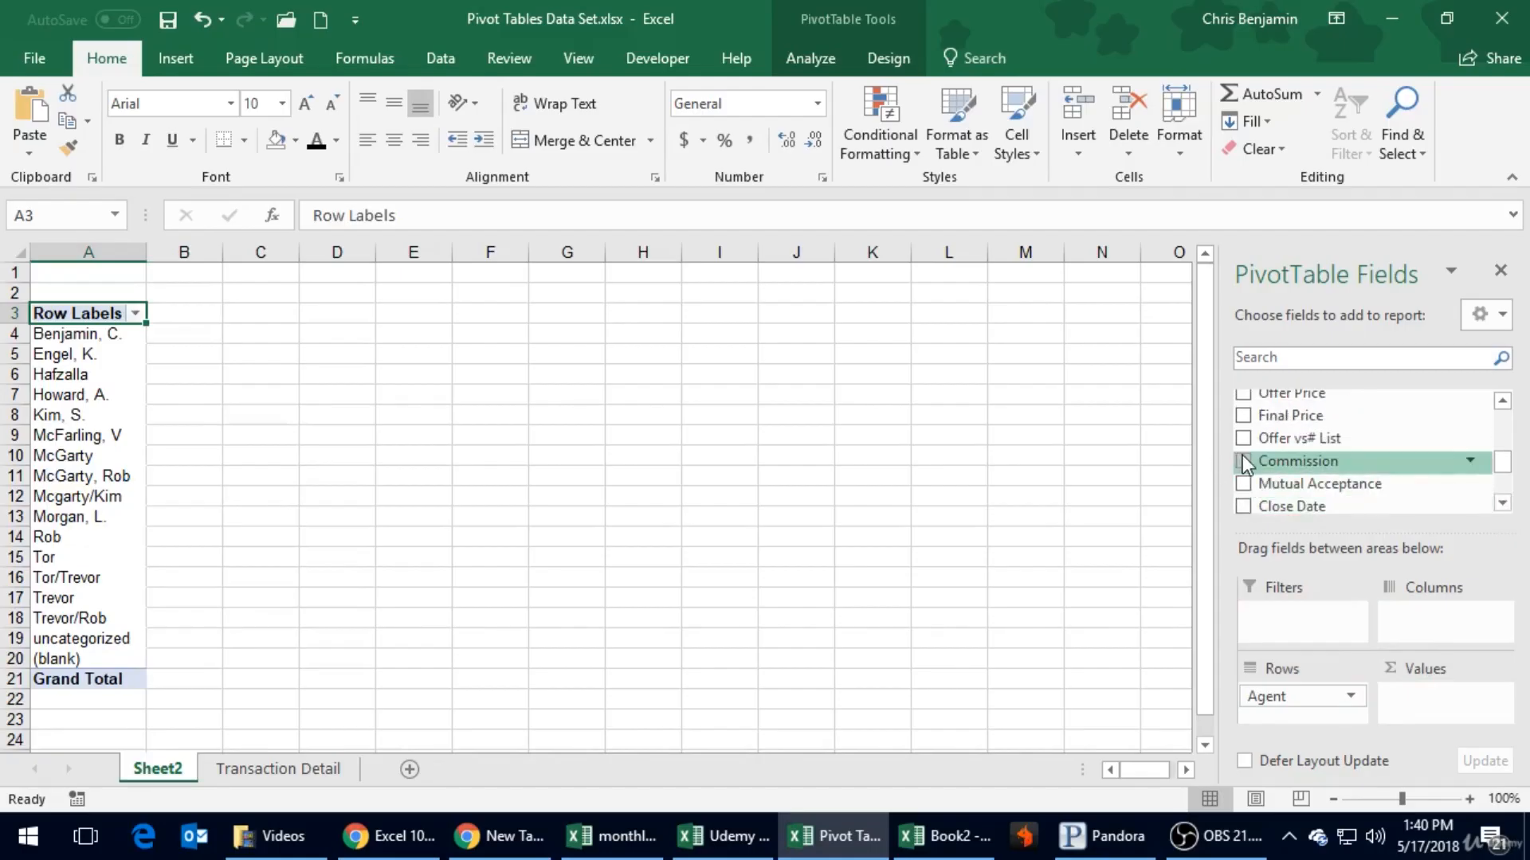
pyautogui.click(1243, 461)
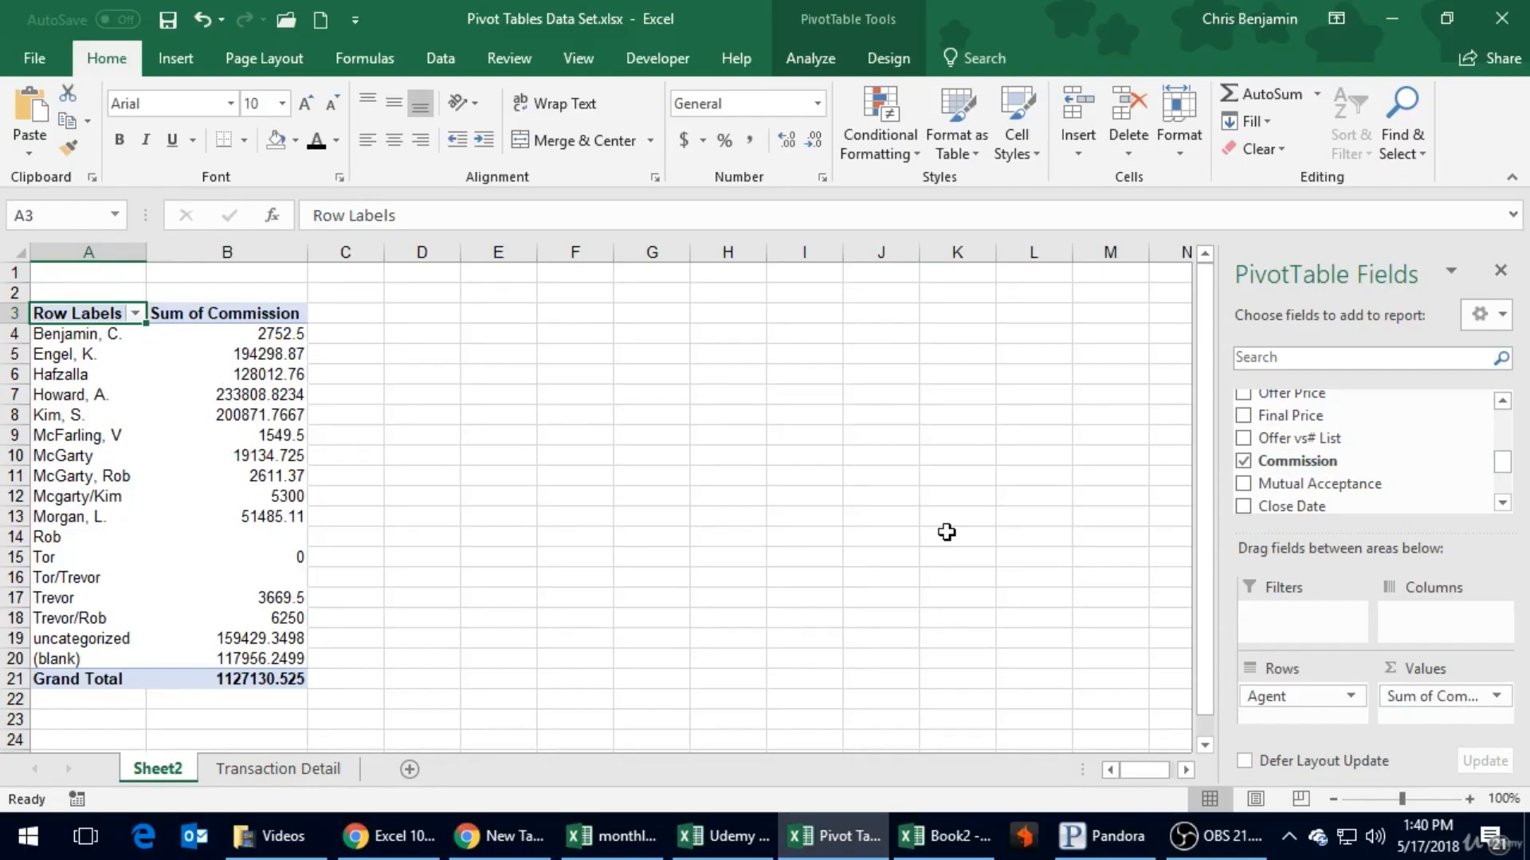
pyautogui.moveTo(246, 380)
pyautogui.moveTo(284, 333)
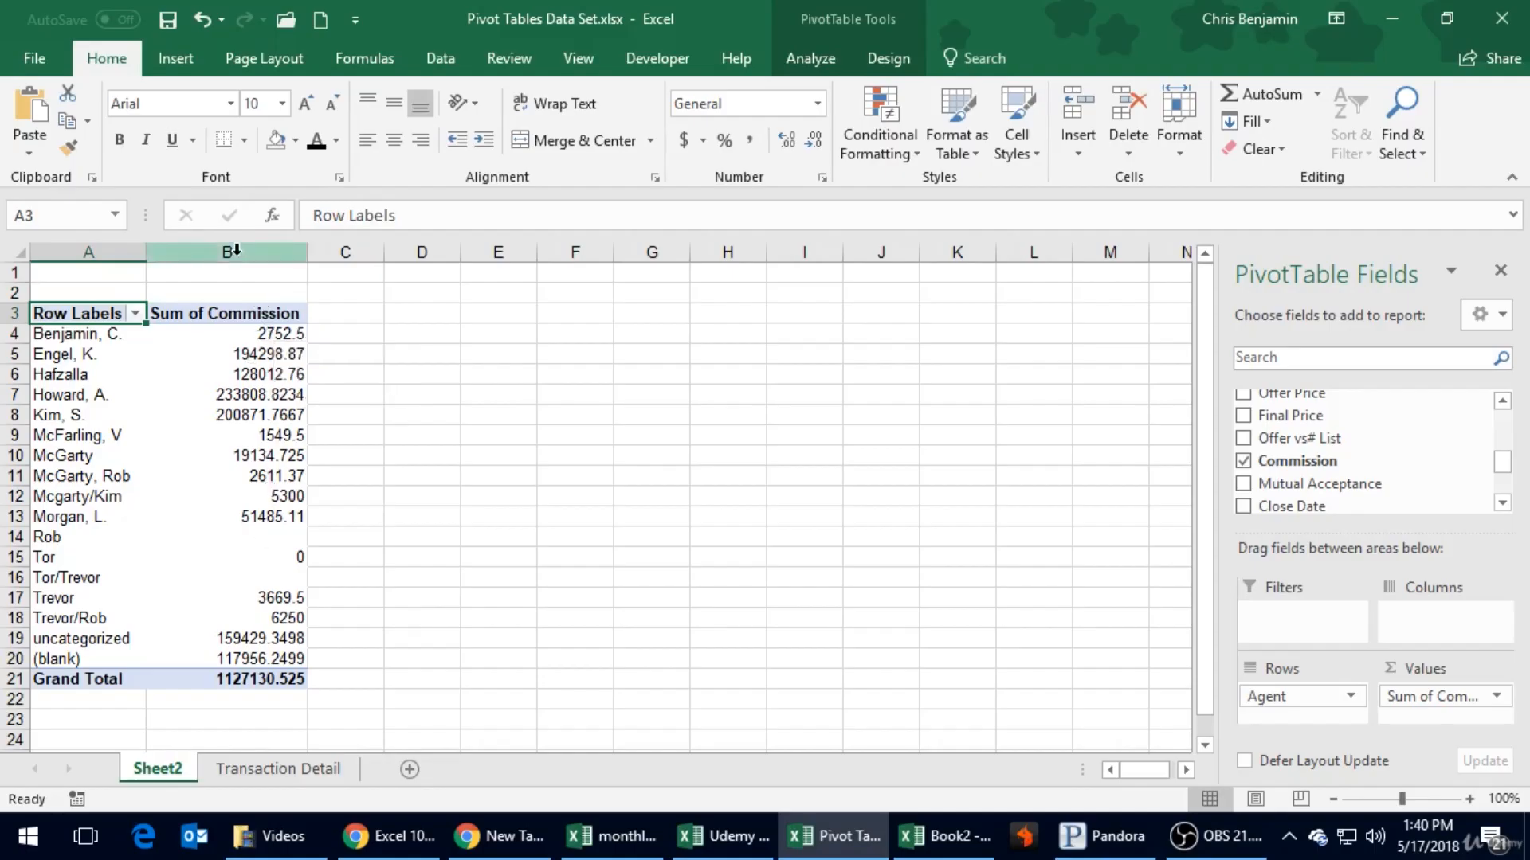
# - Apply the Accounting number format to the Sum of Commission column on Sheet2 and save the workbook despite the compatibility notice
pyautogui.click(237, 250)
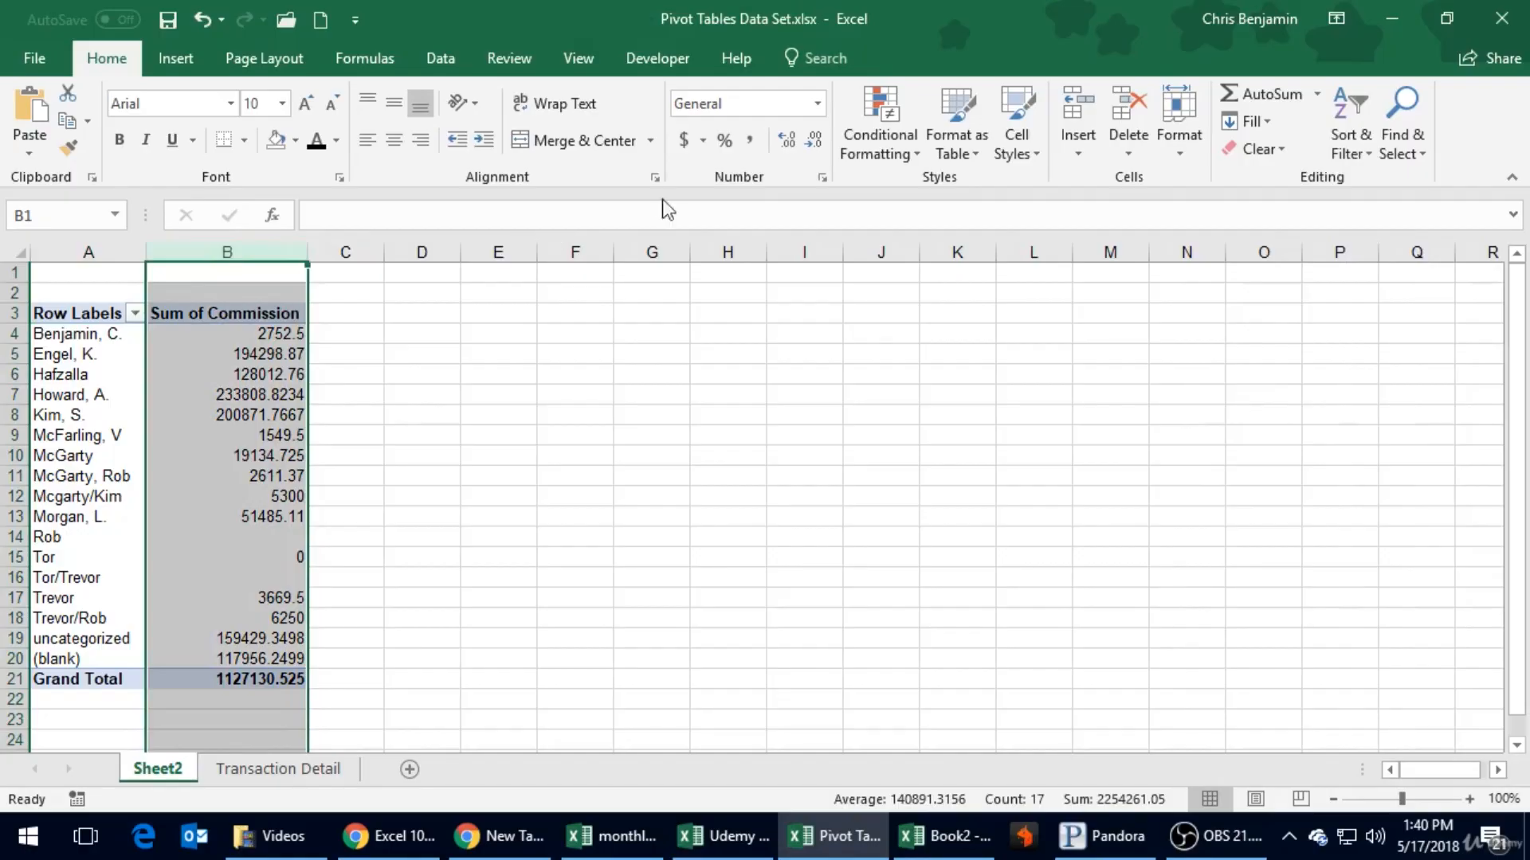
pyautogui.click(683, 140)
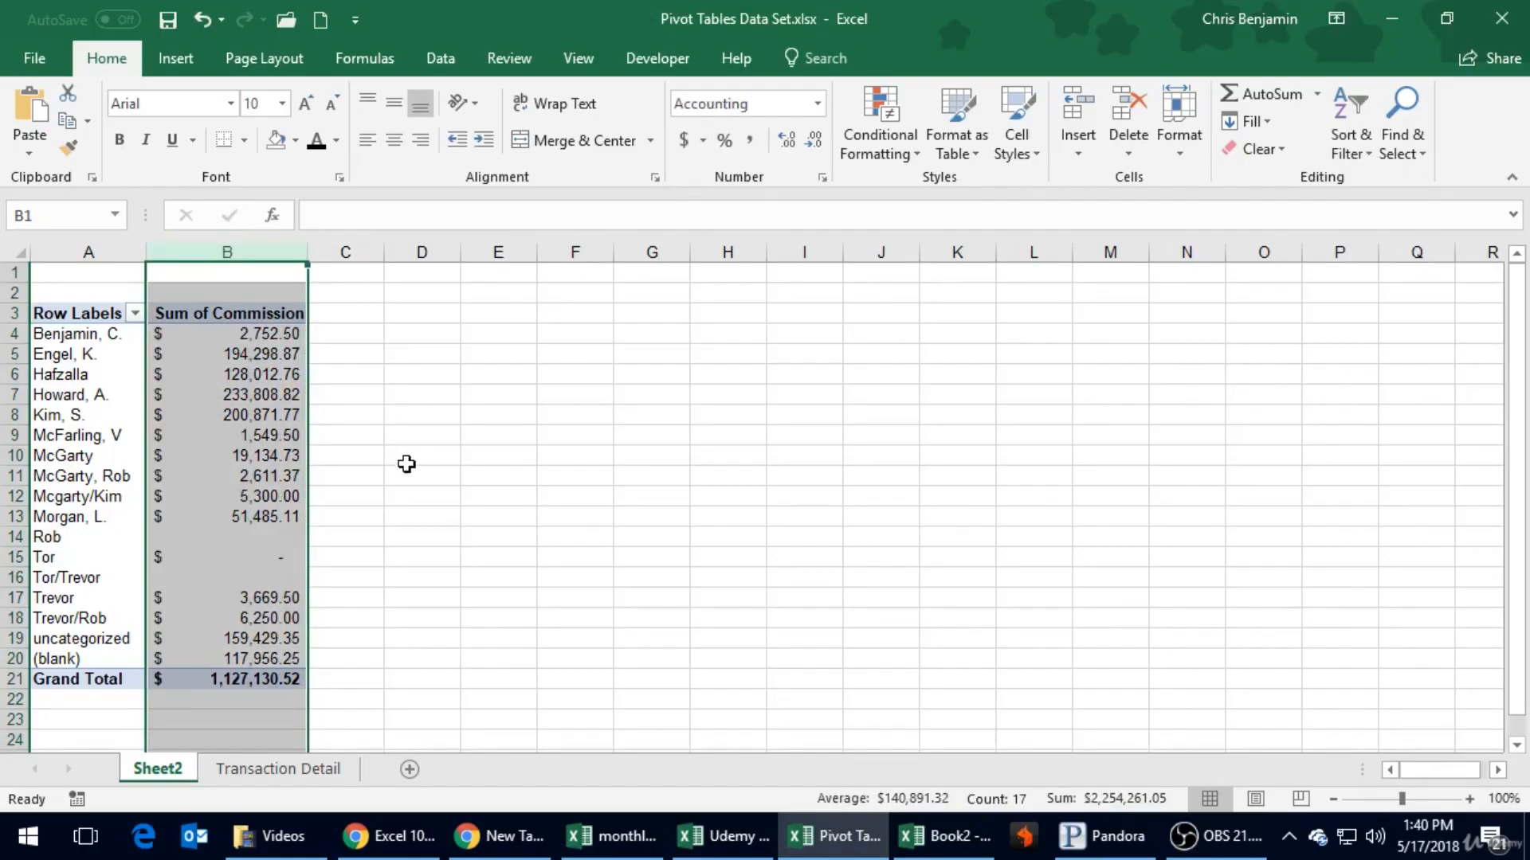
pyautogui.moveTo(402, 454); pyautogui.dragTo(401, 467)
pyautogui.click(168, 22)
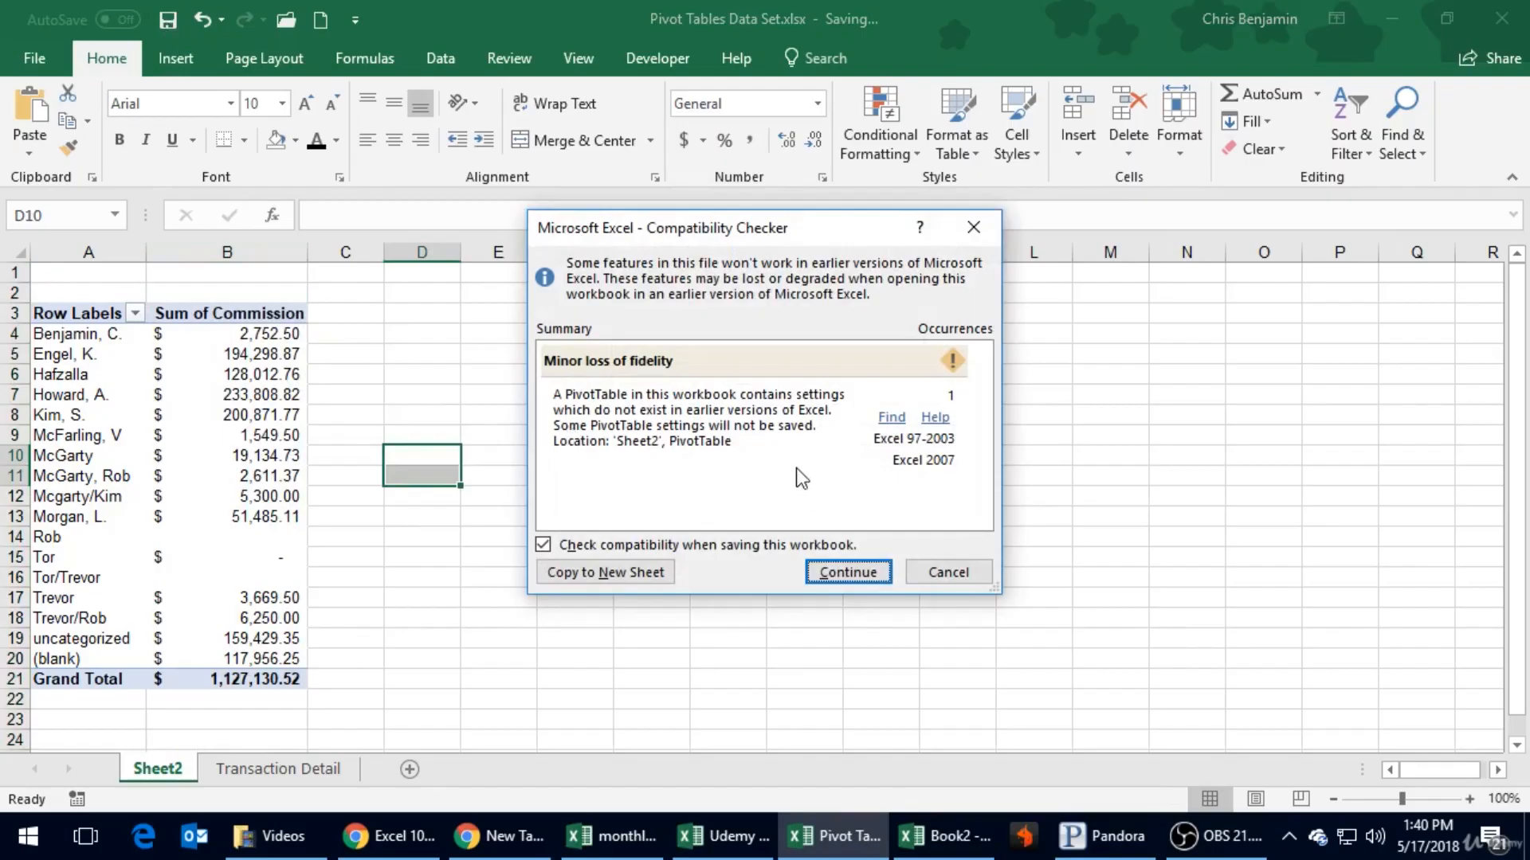
pyautogui.click(840, 571)
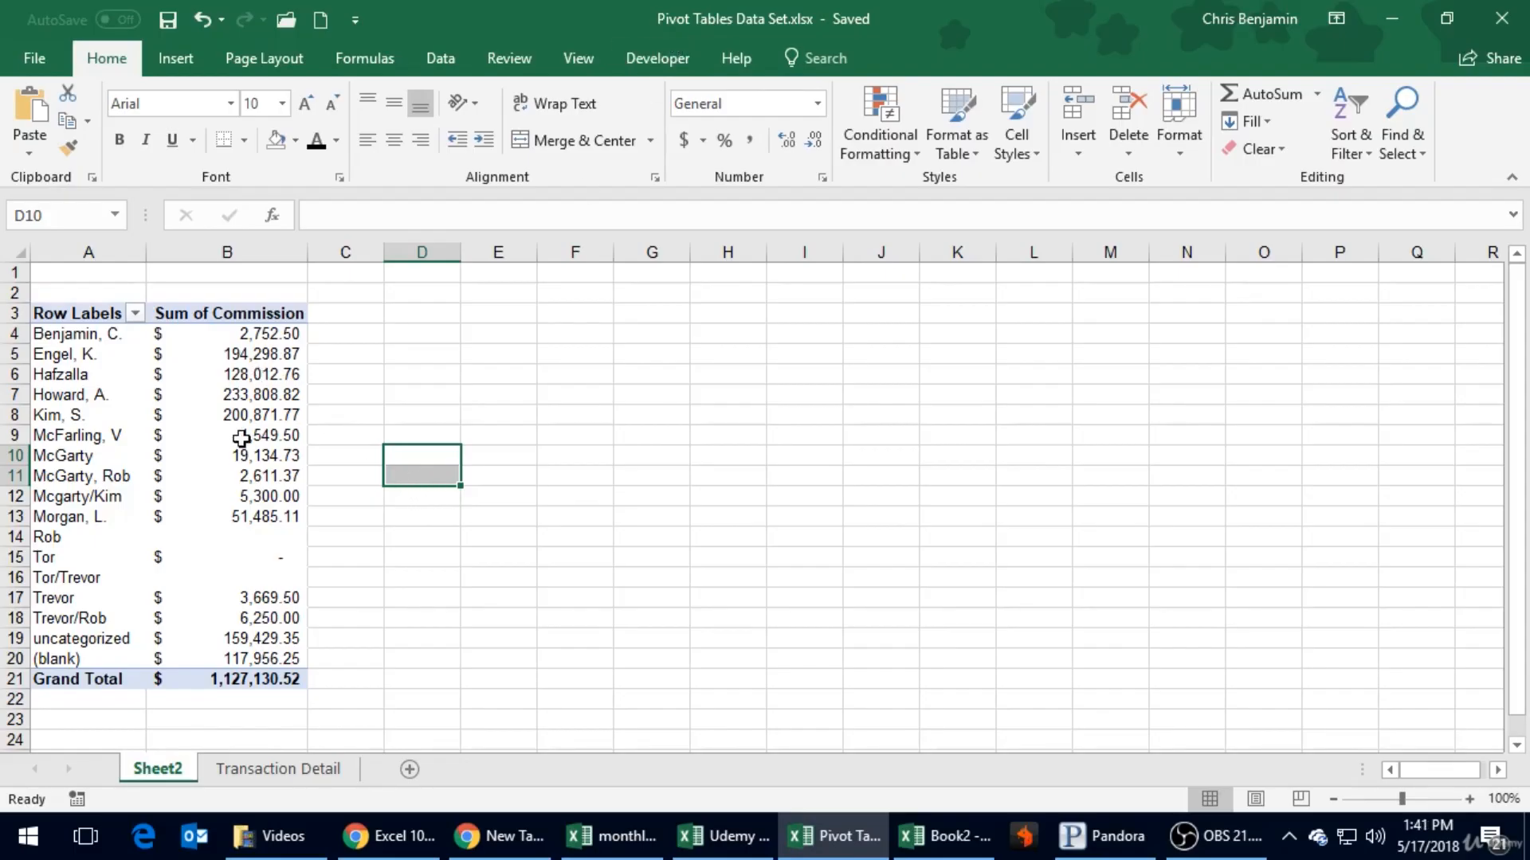
# - Compare the commission totals per agent in the Sheet2 PivotTable with the source rows in Transaction Detail
pyautogui.click(222, 557)
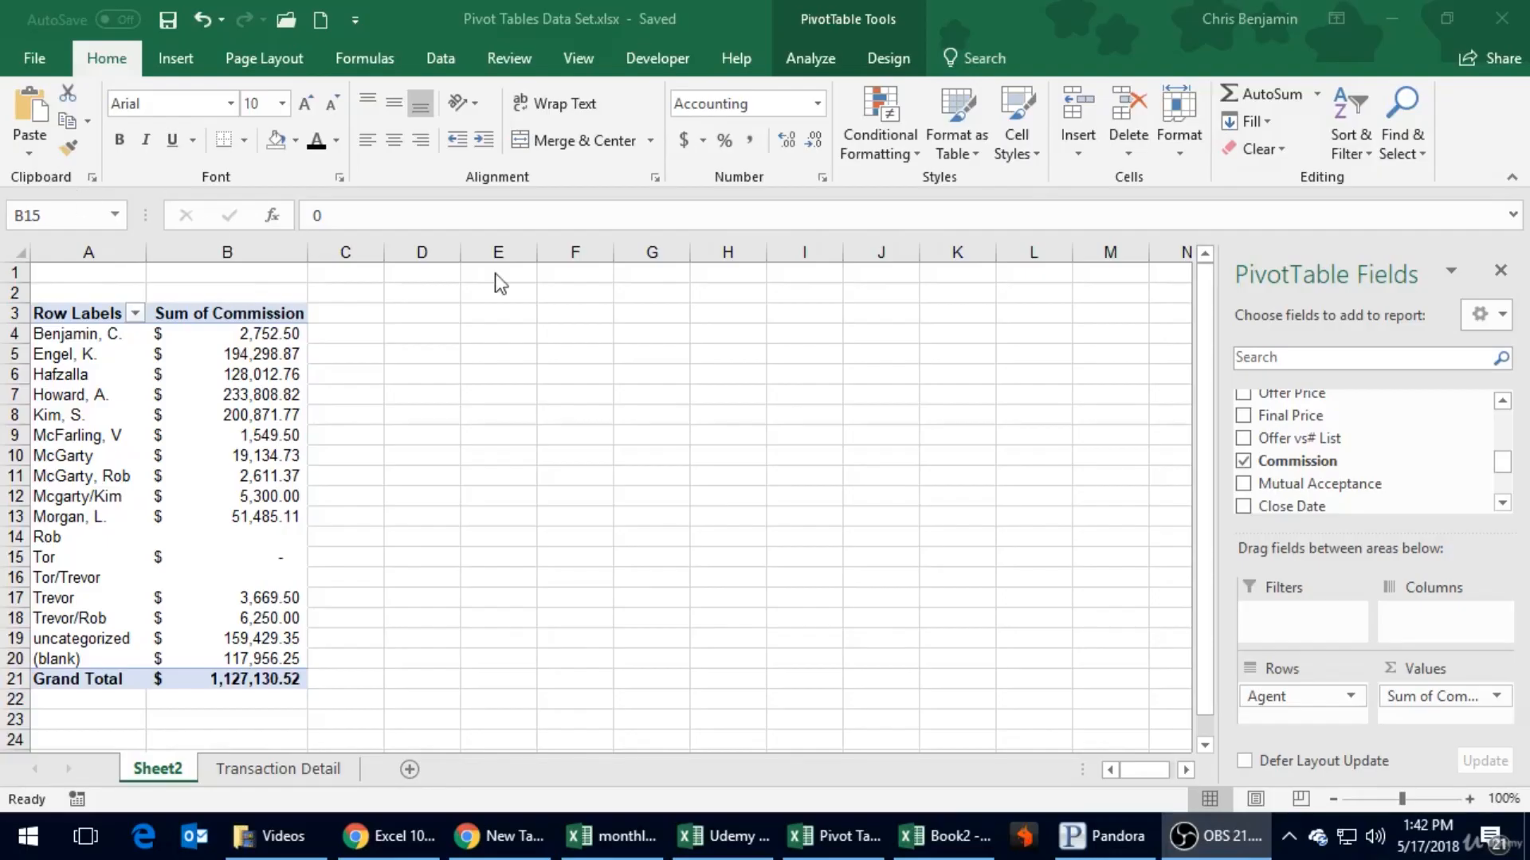
pyautogui.click(577, 461)
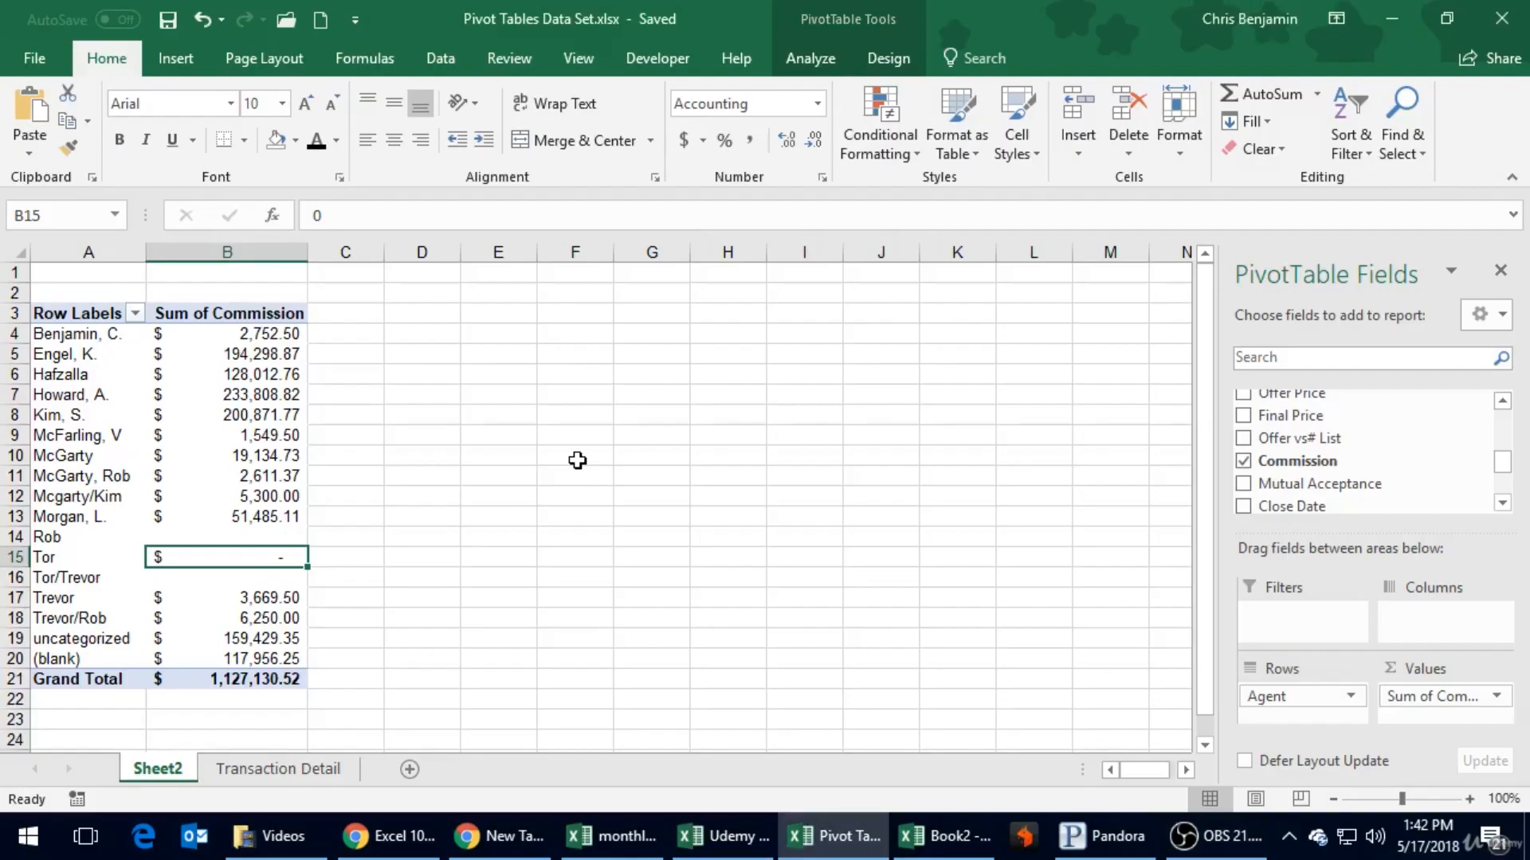
pyautogui.click(268, 779)
pyautogui.click(142, 780)
pyautogui.click(295, 772)
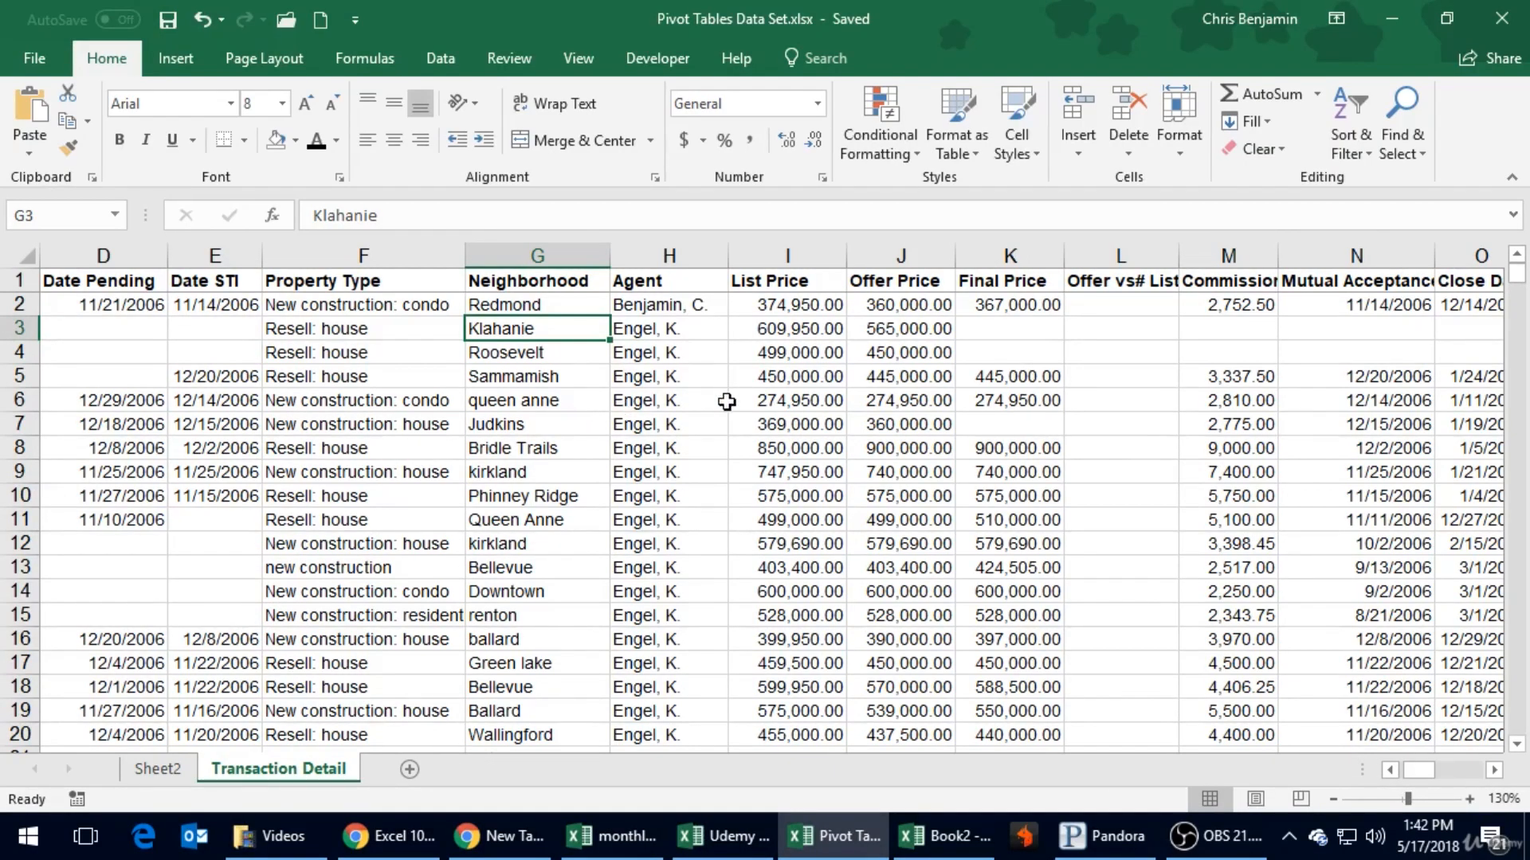
pyautogui.click(157, 770)
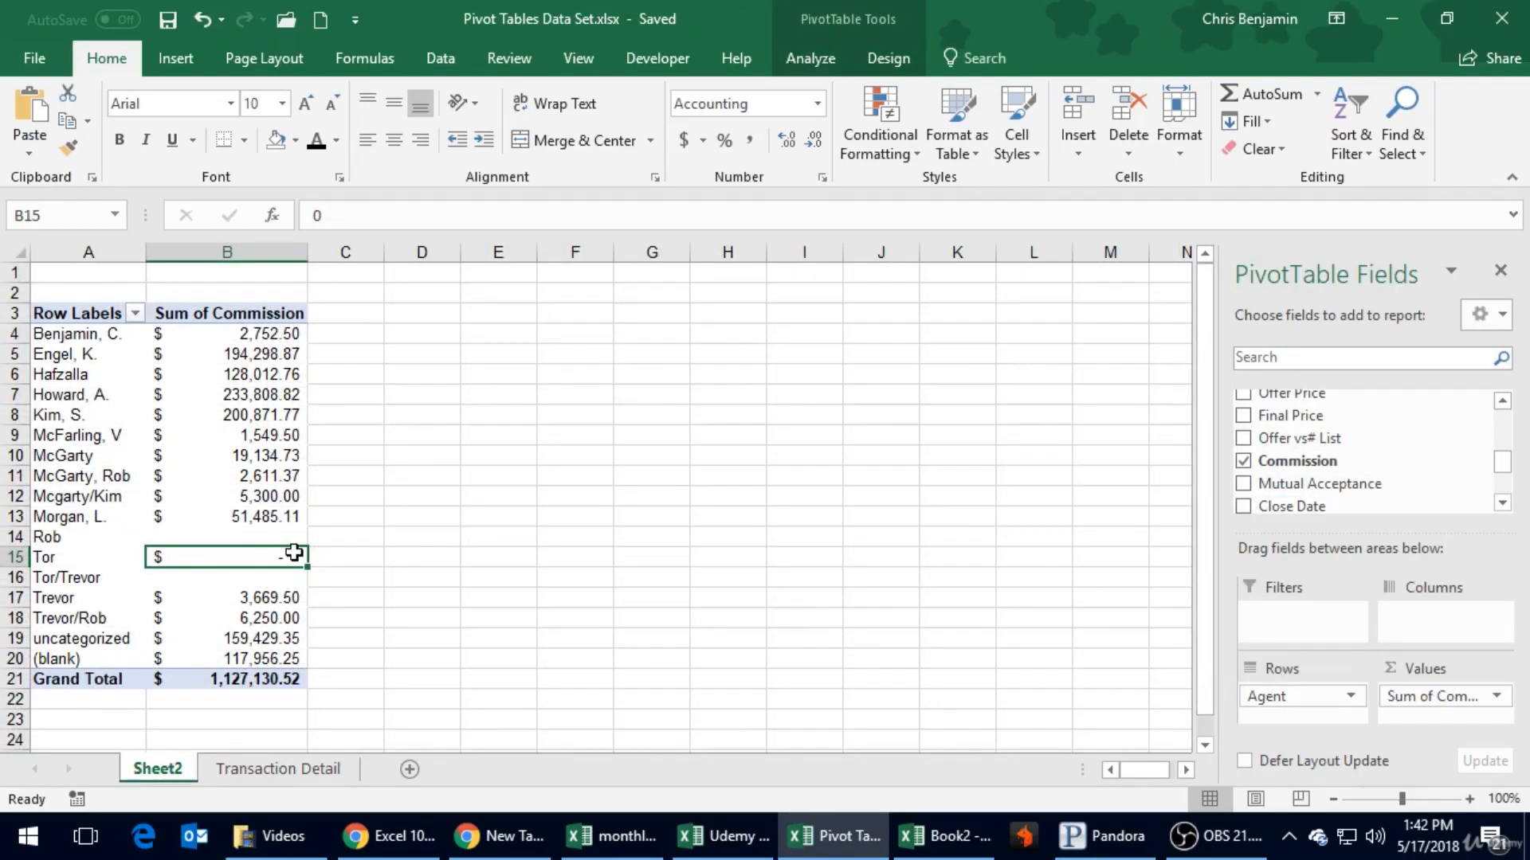
pyautogui.click(252, 353)
pyautogui.moveTo(253, 352)
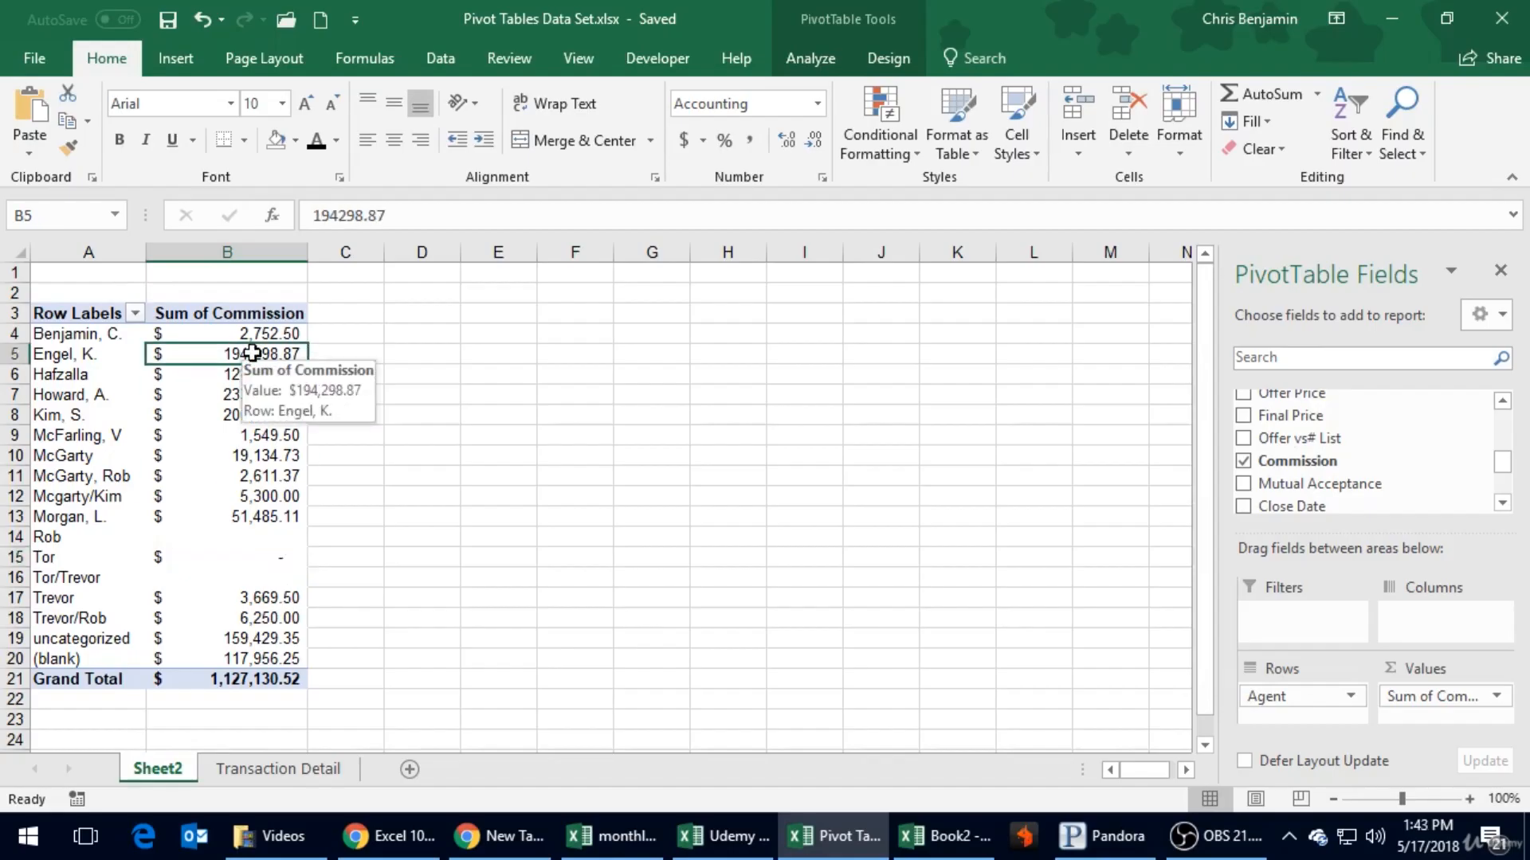
pyautogui.click(457, 328)
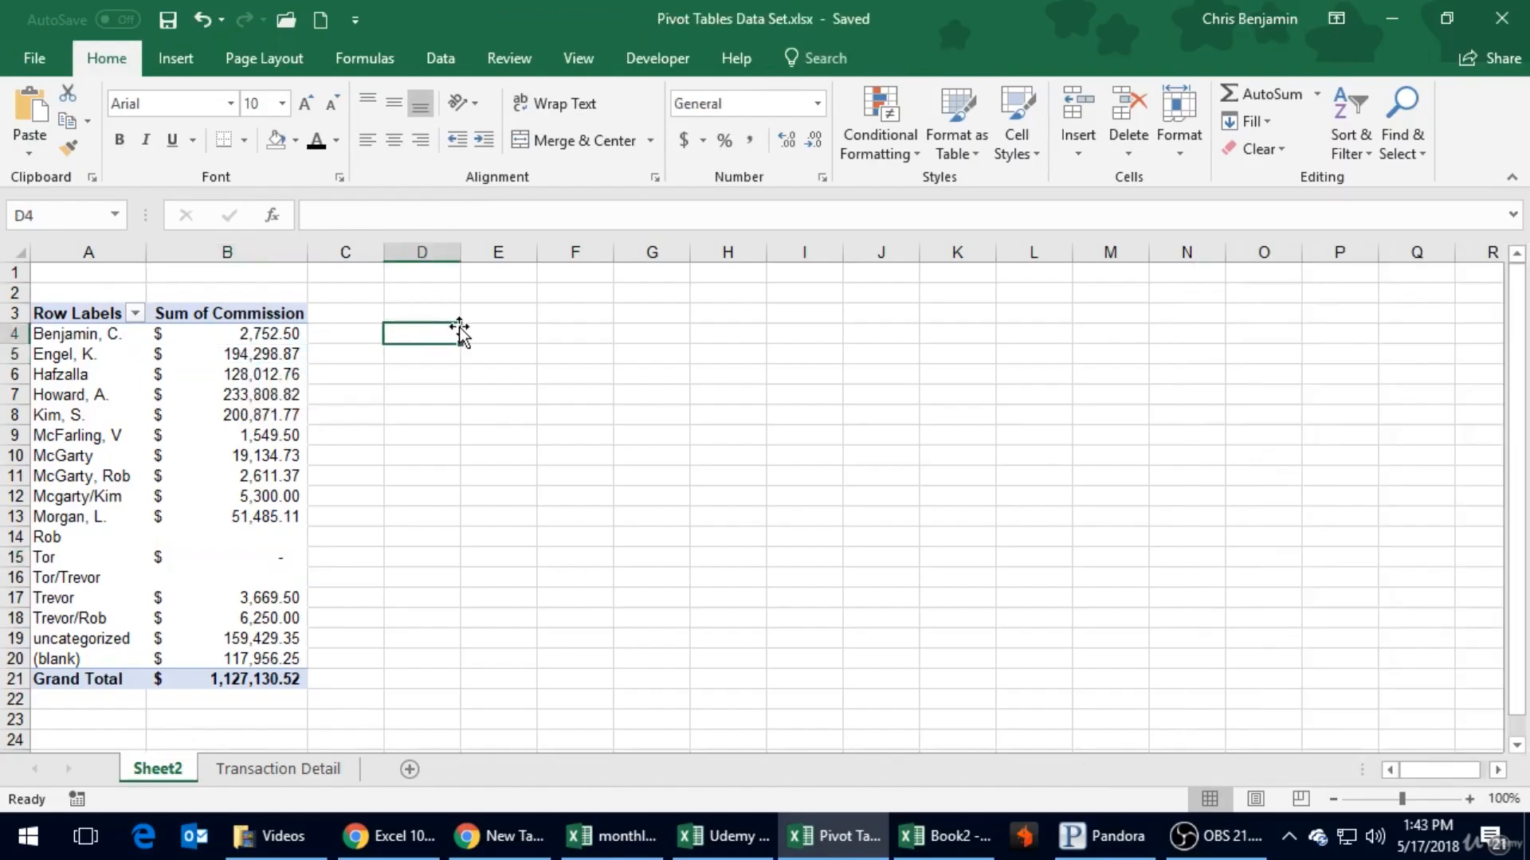
pyautogui.click(293, 396)
pyautogui.moveTo(291, 396)
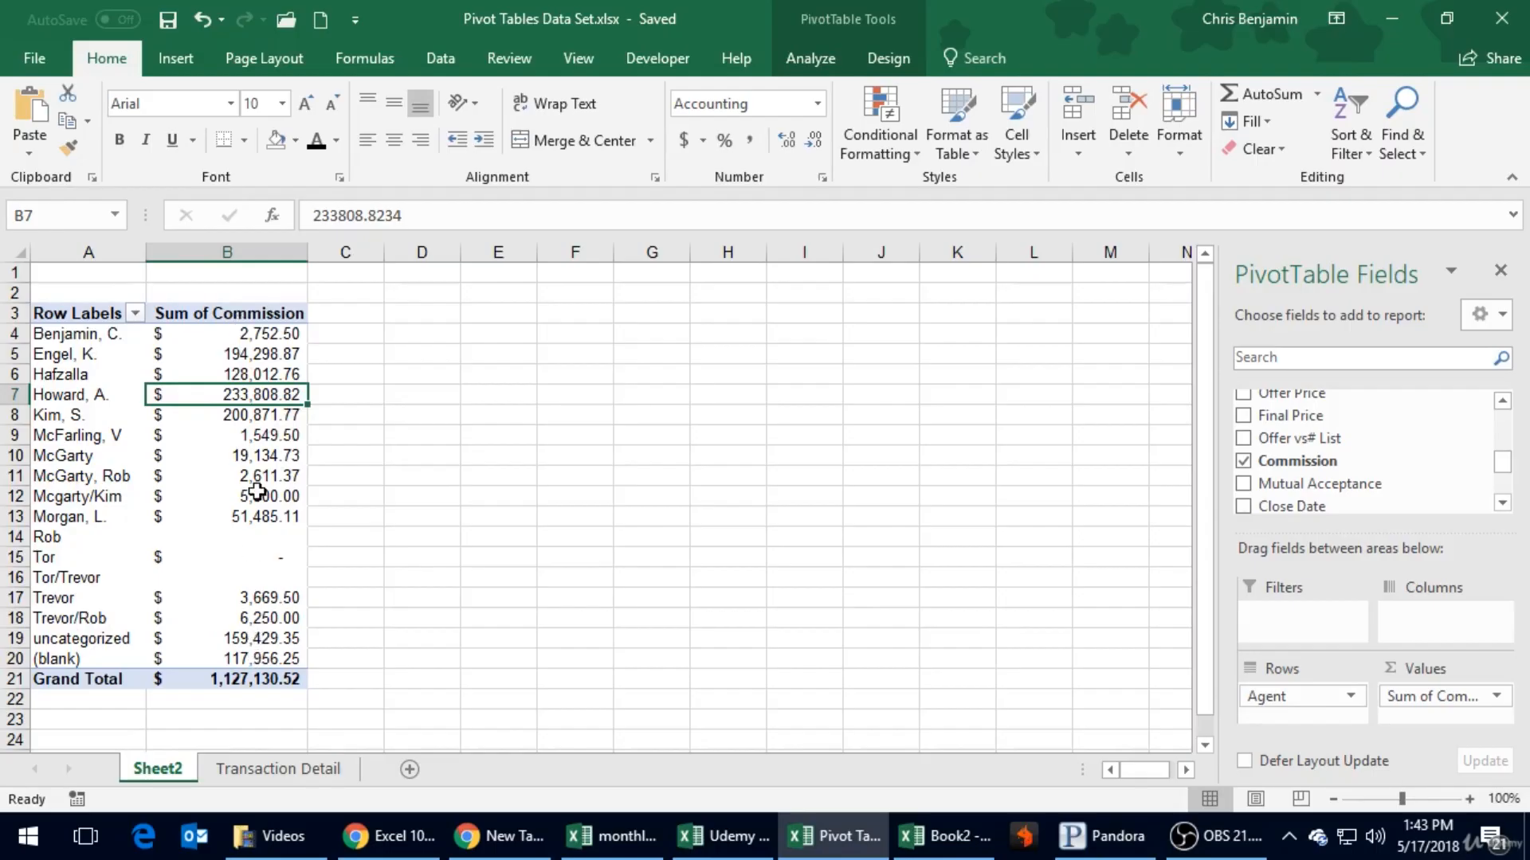
# - Sort the PivotTable's agents by Sum of Commission from largest to smallest
pyautogui.rightClick(228, 357)
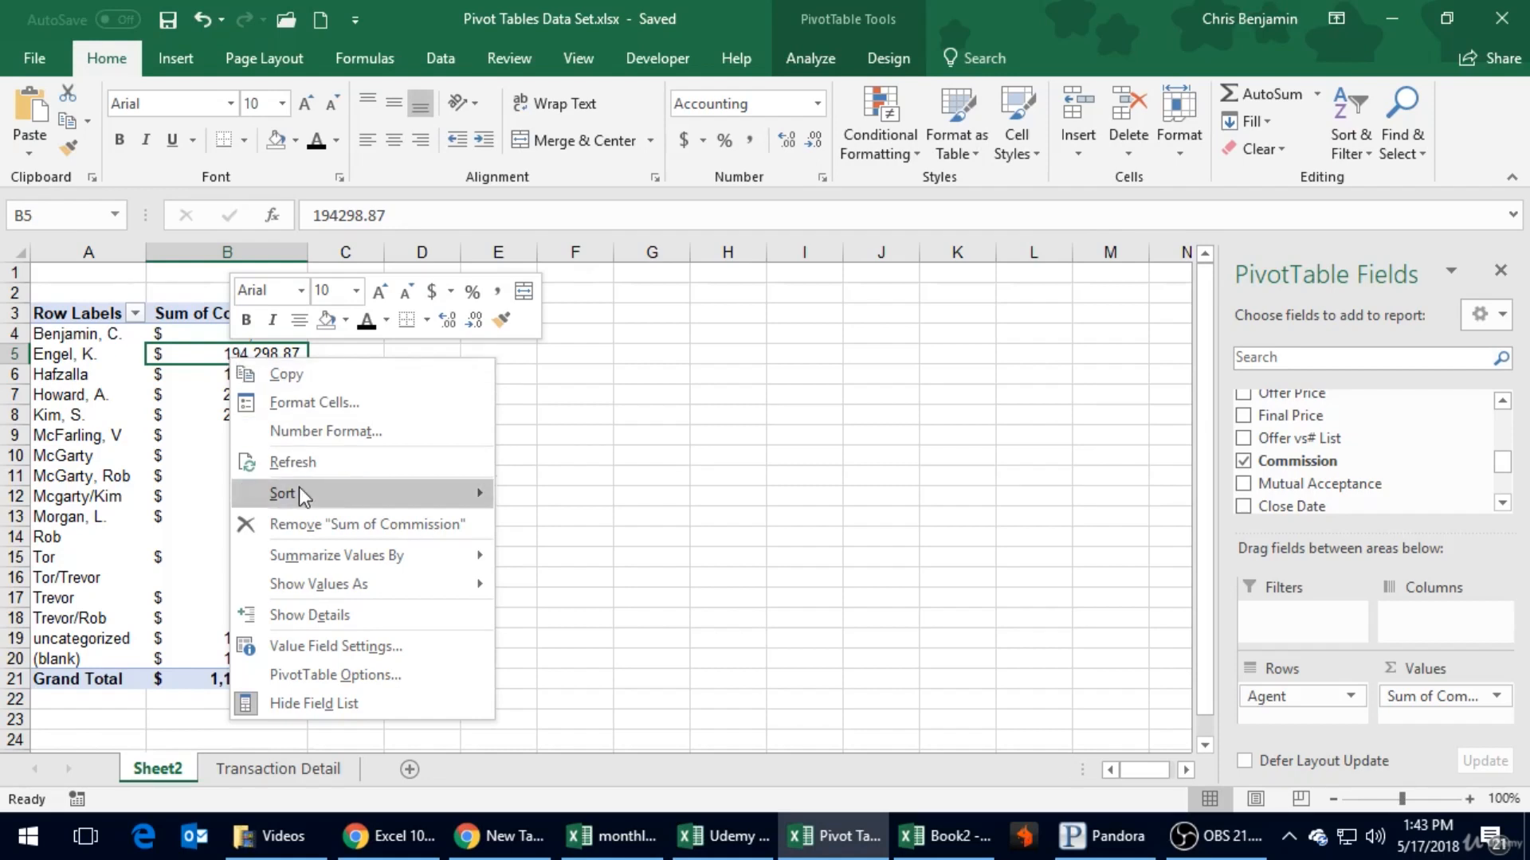
pyautogui.moveTo(303, 496)
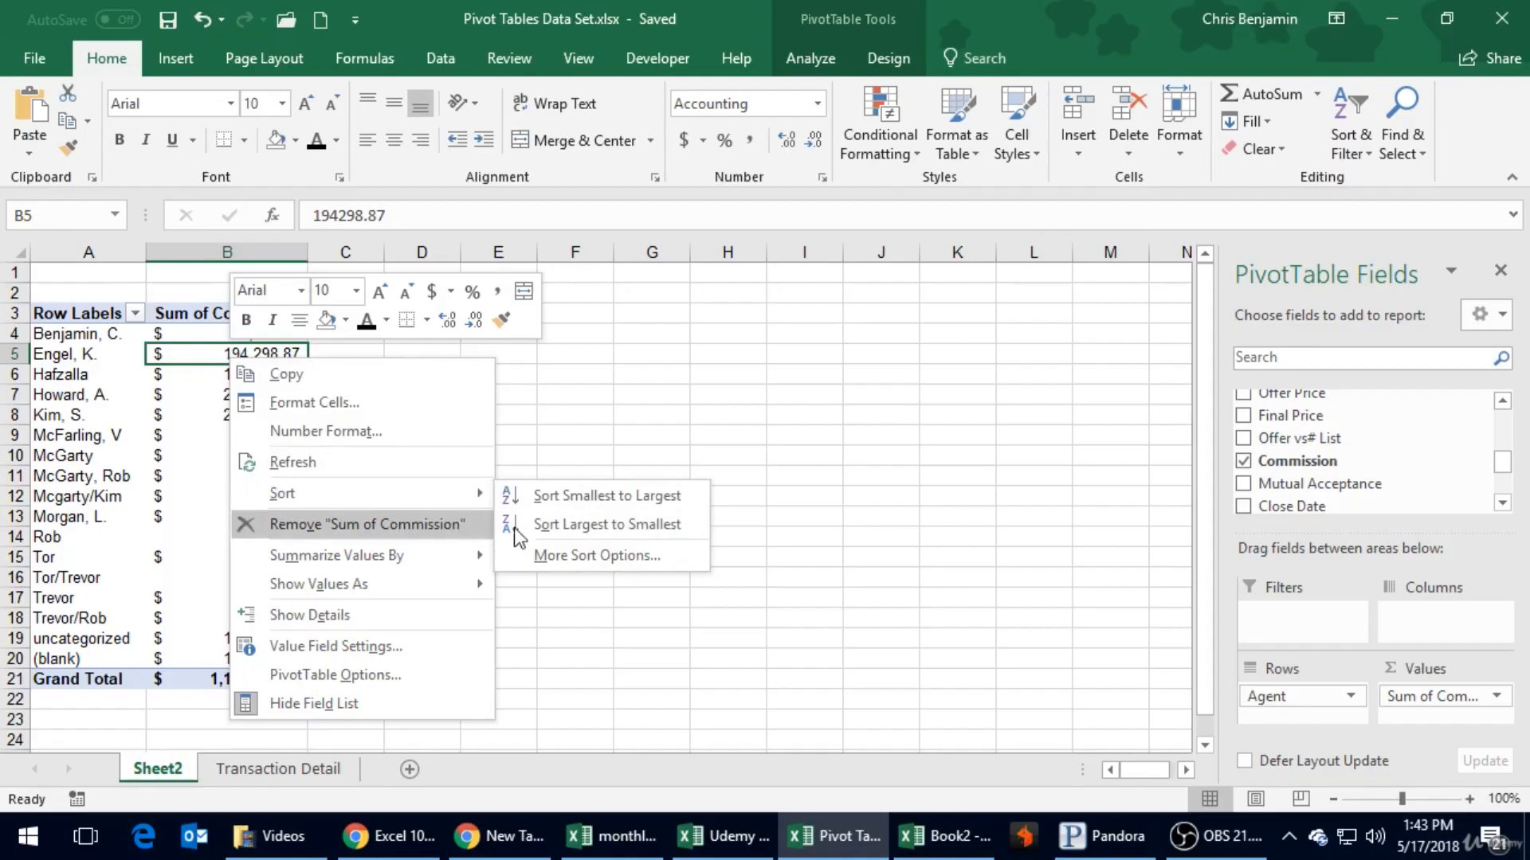
pyautogui.click(540, 525)
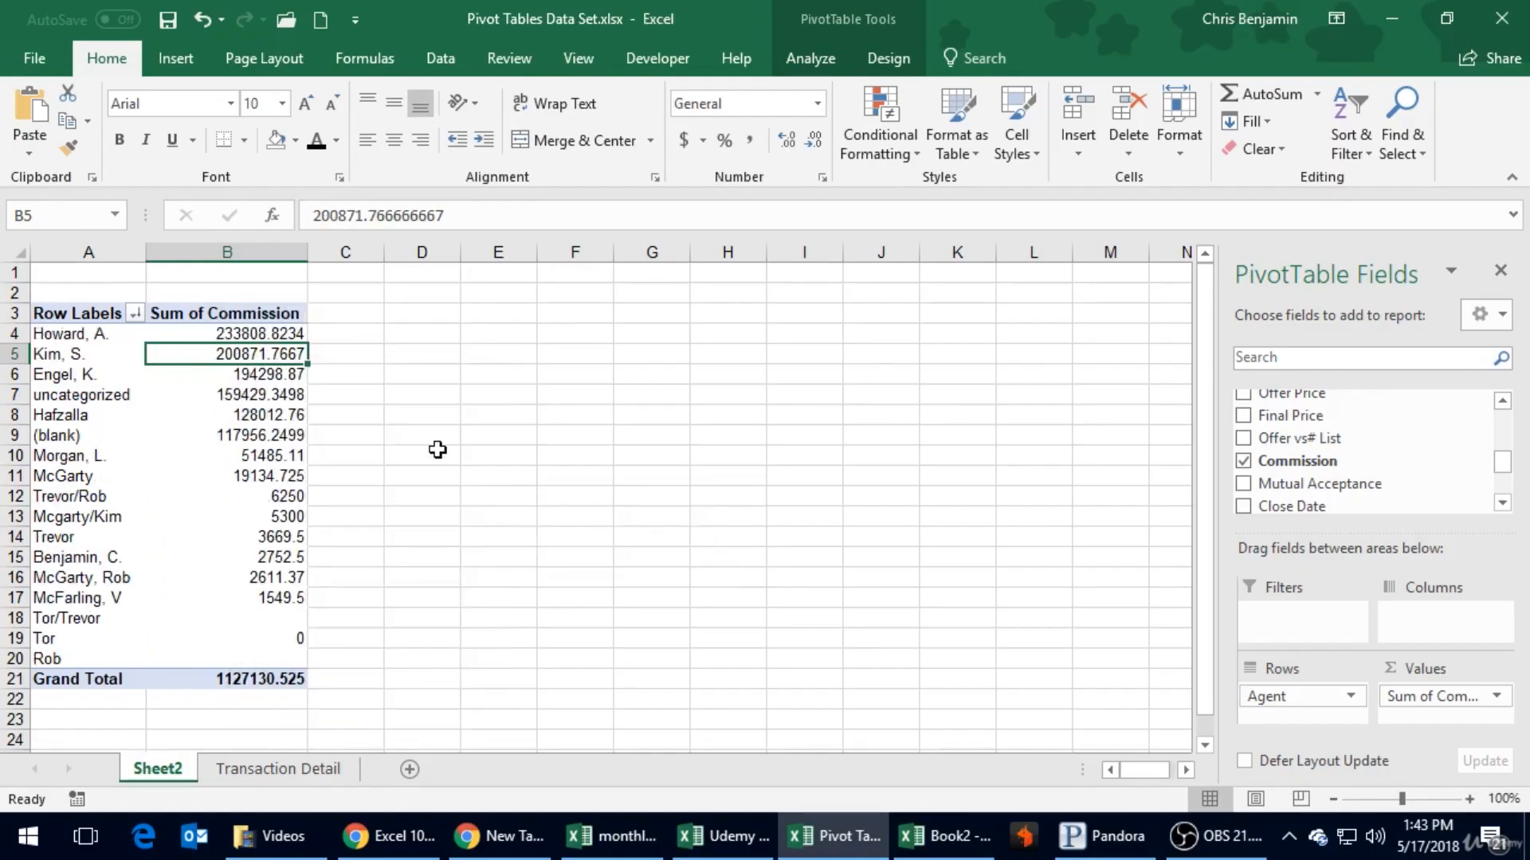
# - Reapply the Accounting number format to column B of the sorted PivotTable
pyautogui.click(230, 252)
pyautogui.click(682, 142)
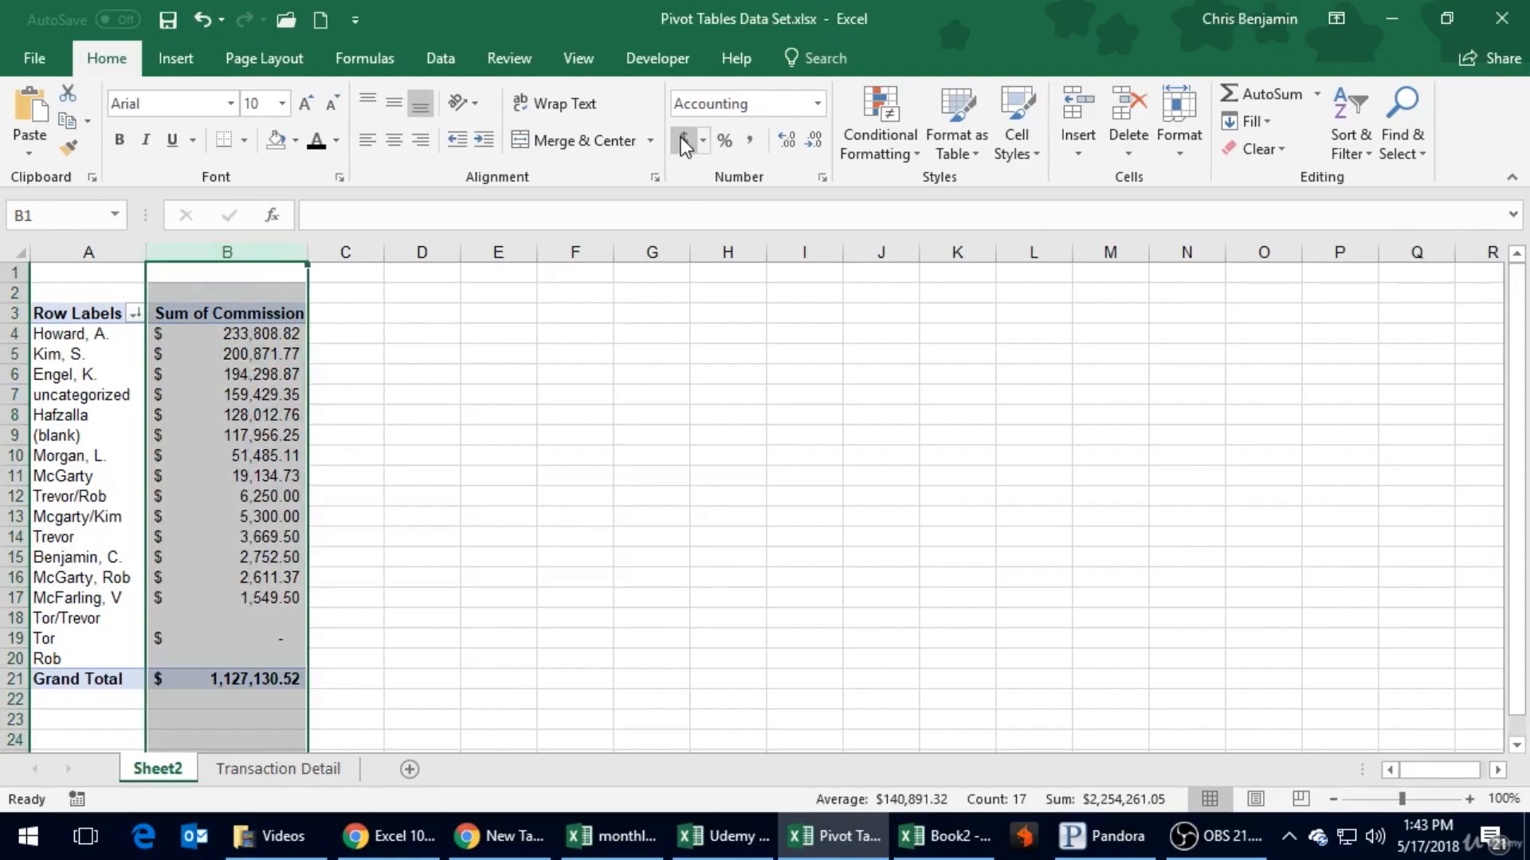
pyautogui.click(463, 309)
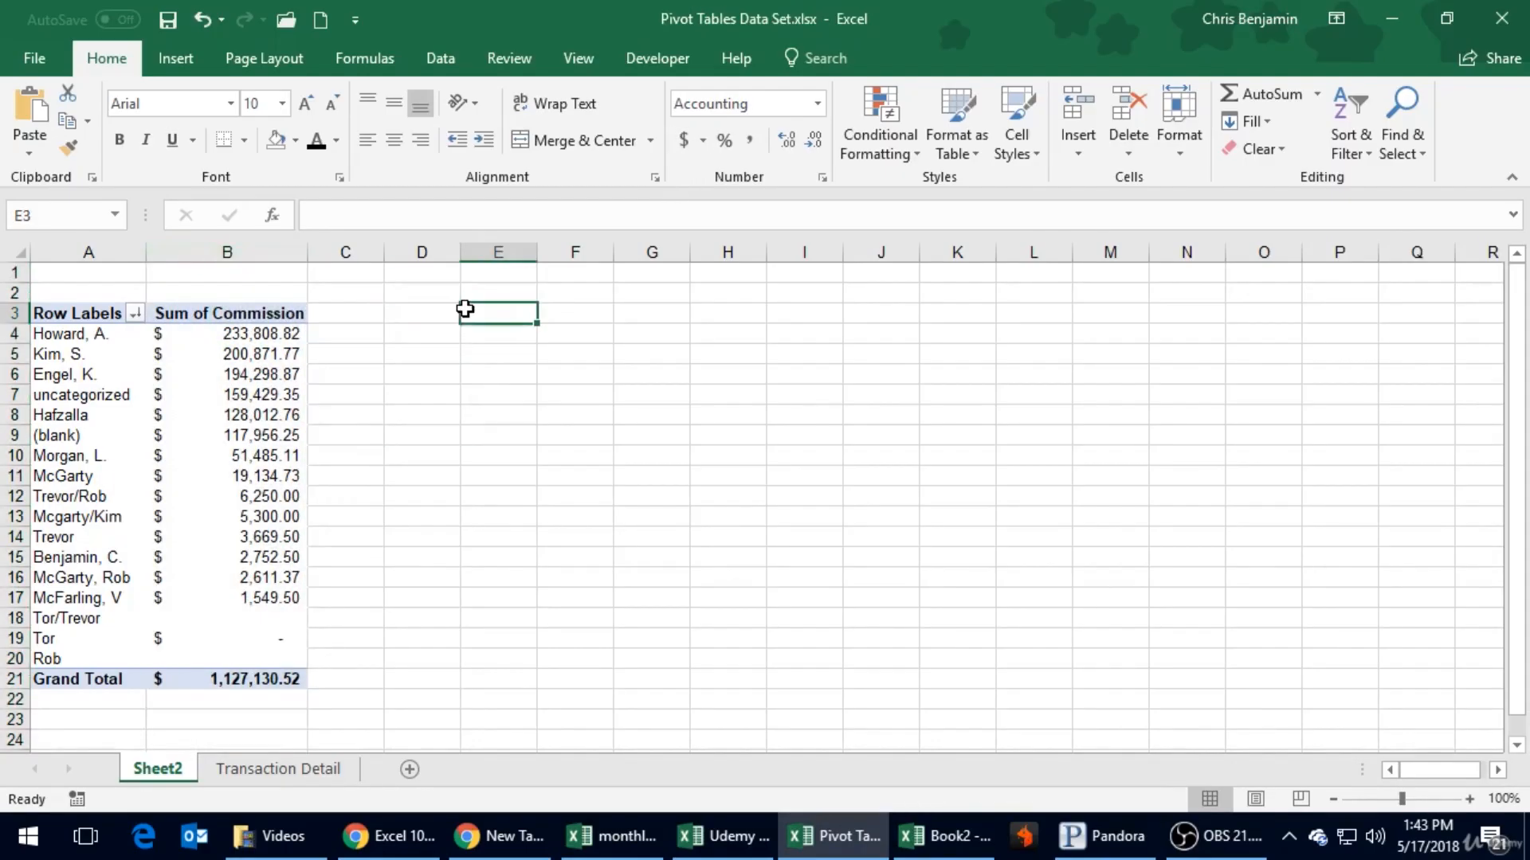
# - Save the workbook, turning off the compatibility check for future saves
pyautogui.click(168, 32)
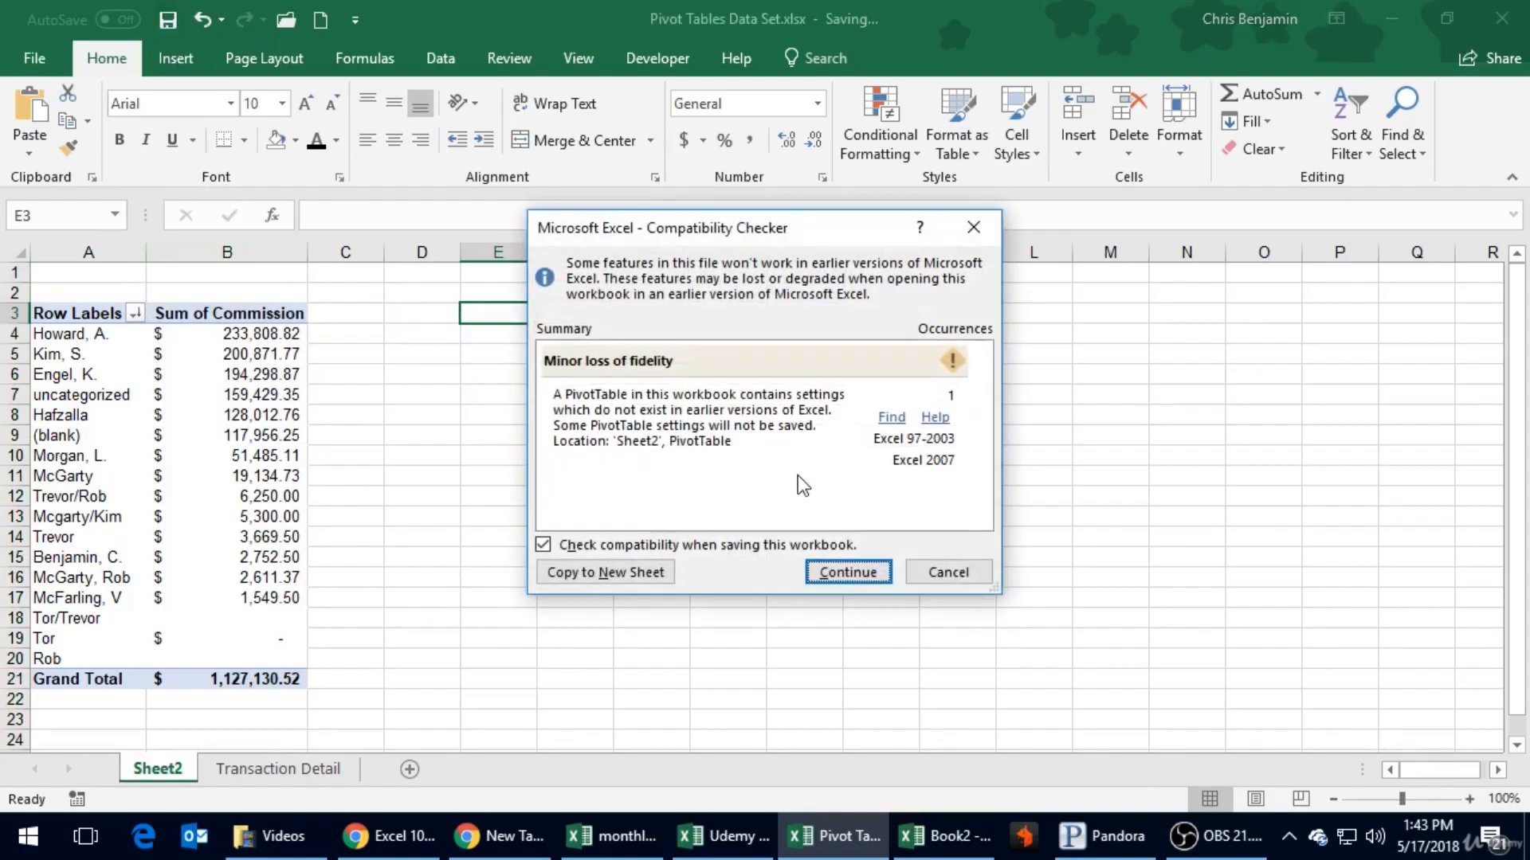
pyautogui.click(701, 548)
pyautogui.click(847, 571)
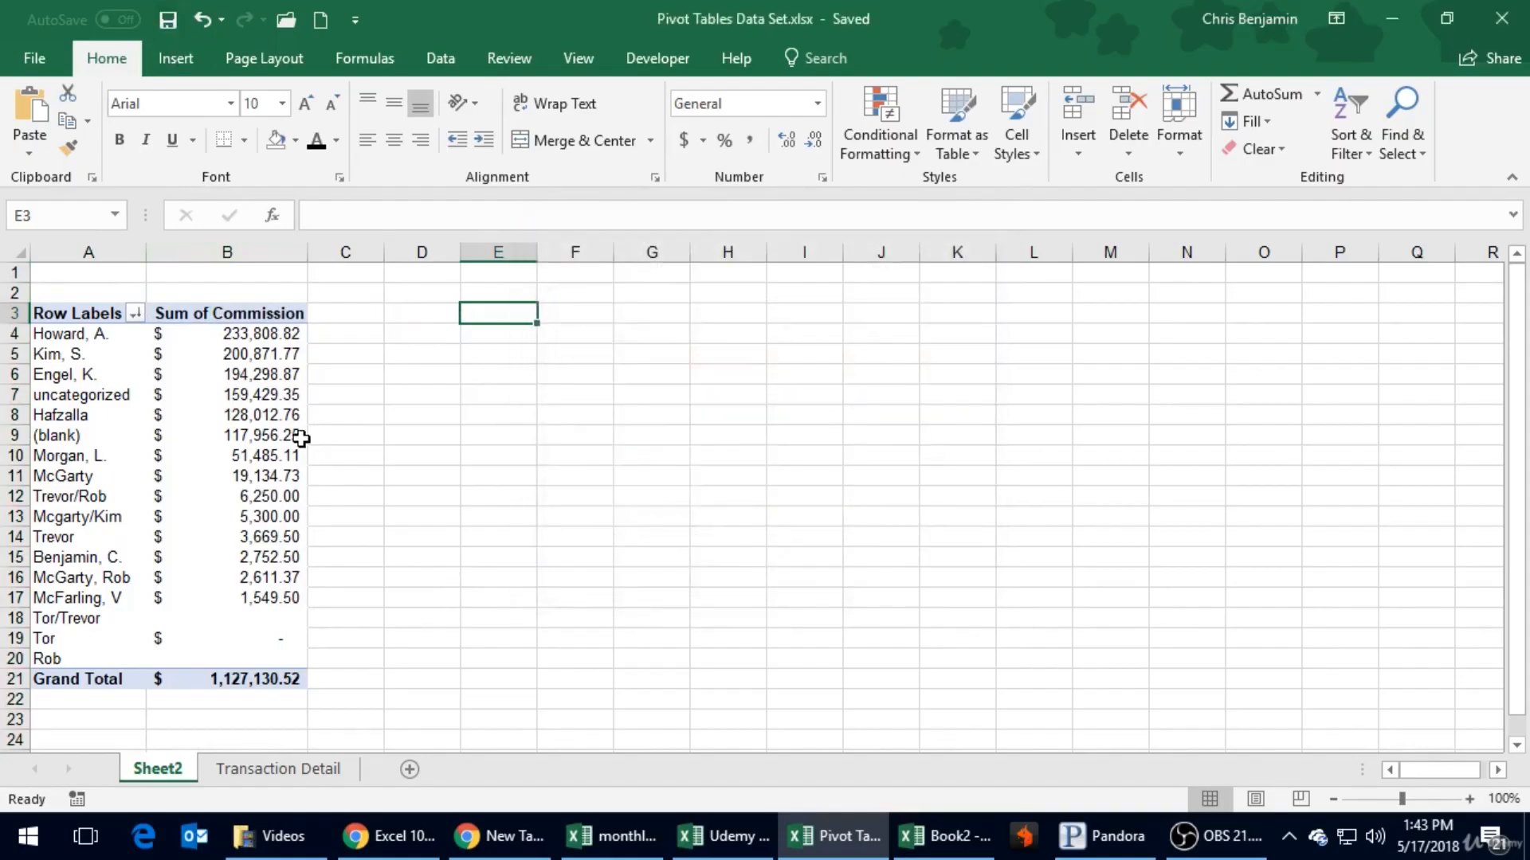
# - Check the PivotTable's Grand Total on Sheet2, and select the Agent column's data from its heading down in Transaction Detail to look through it
pyautogui.click(376, 374)
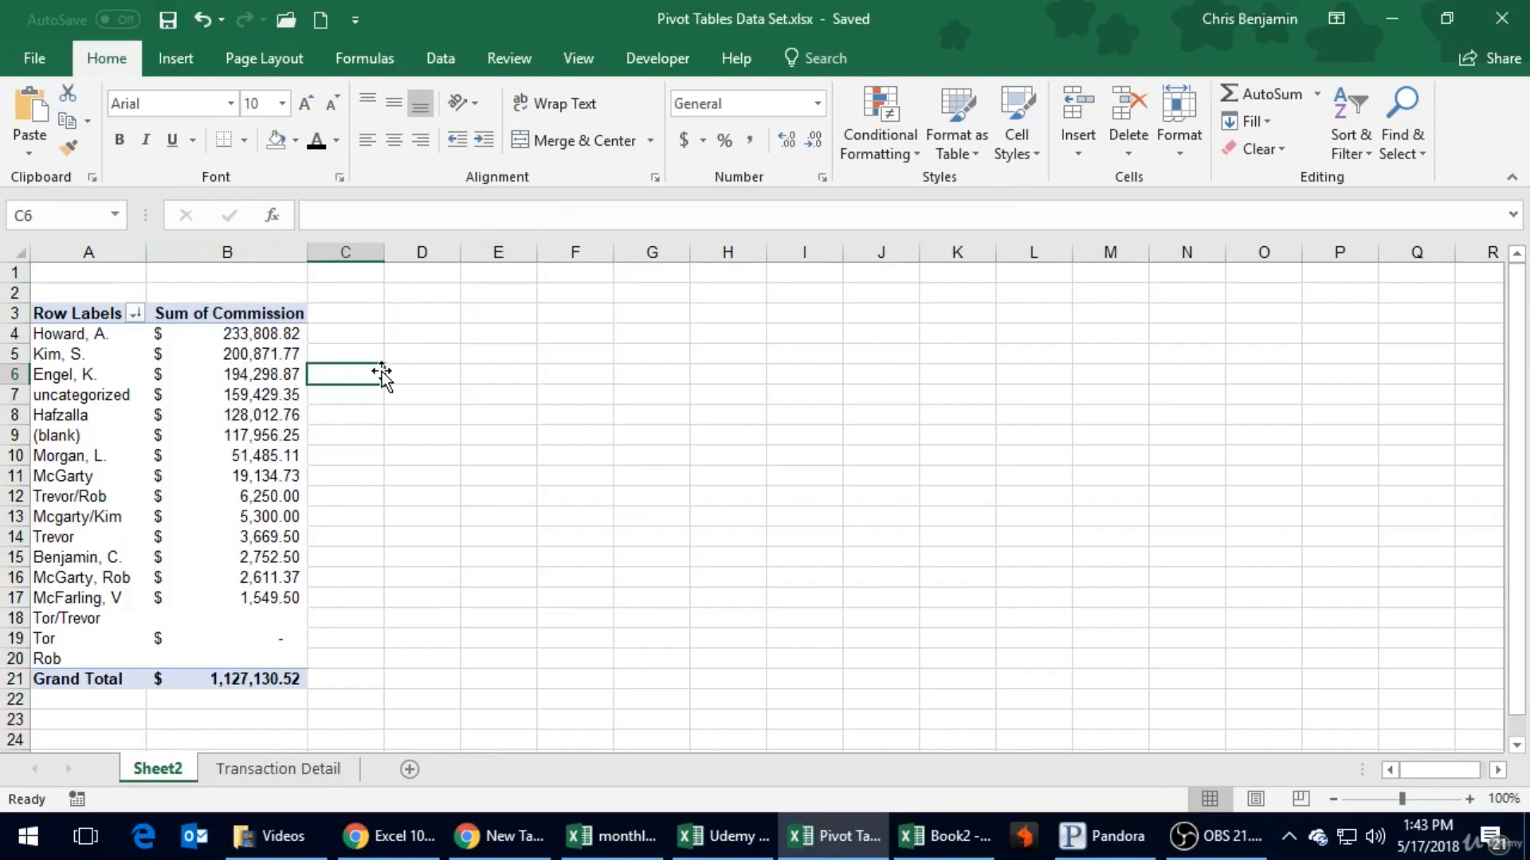
pyautogui.click(263, 671)
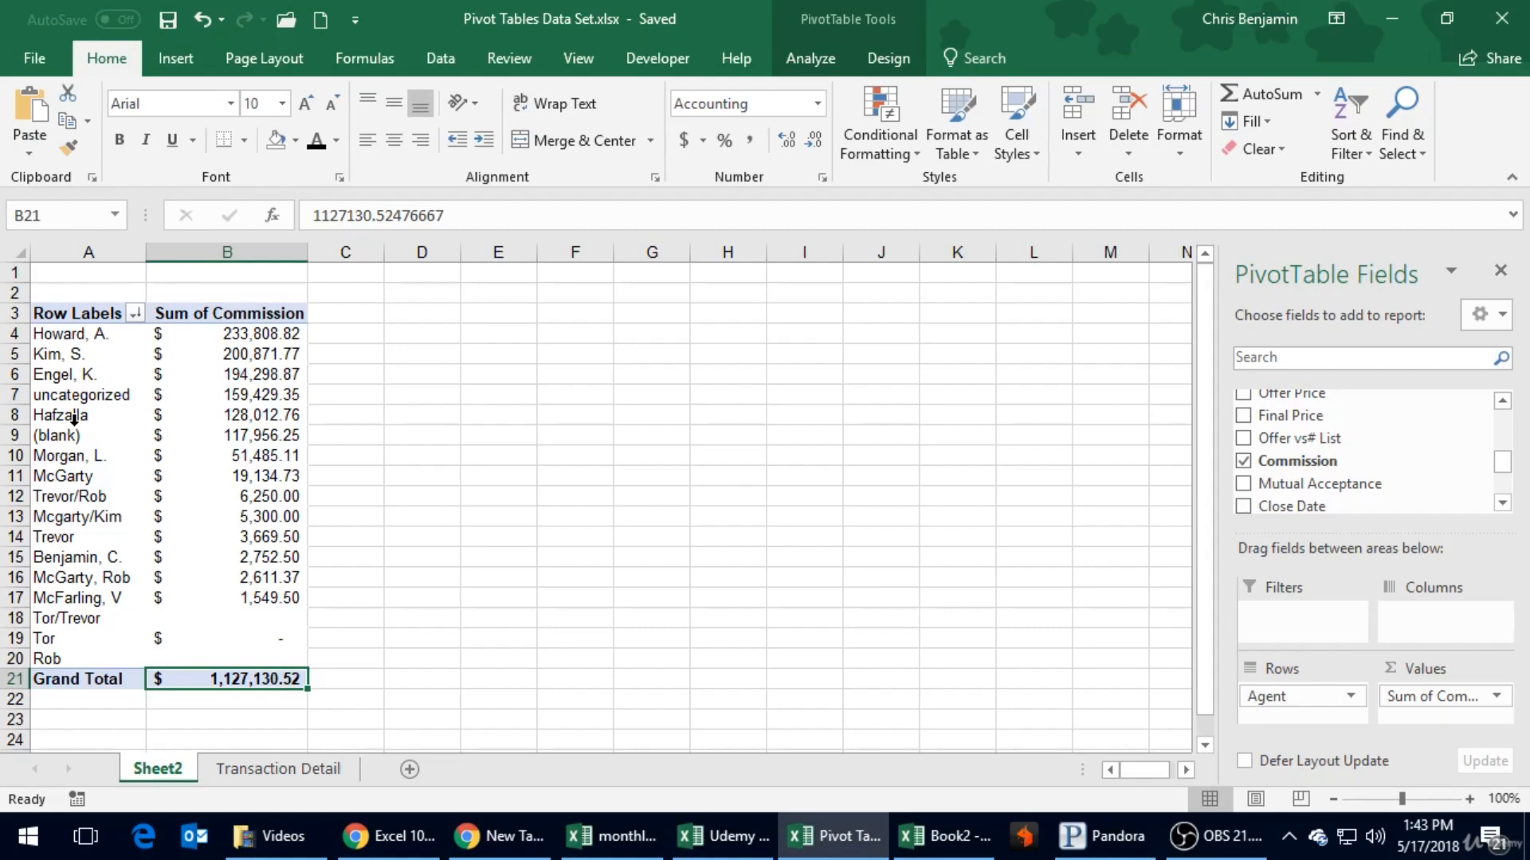
pyautogui.click(312, 769)
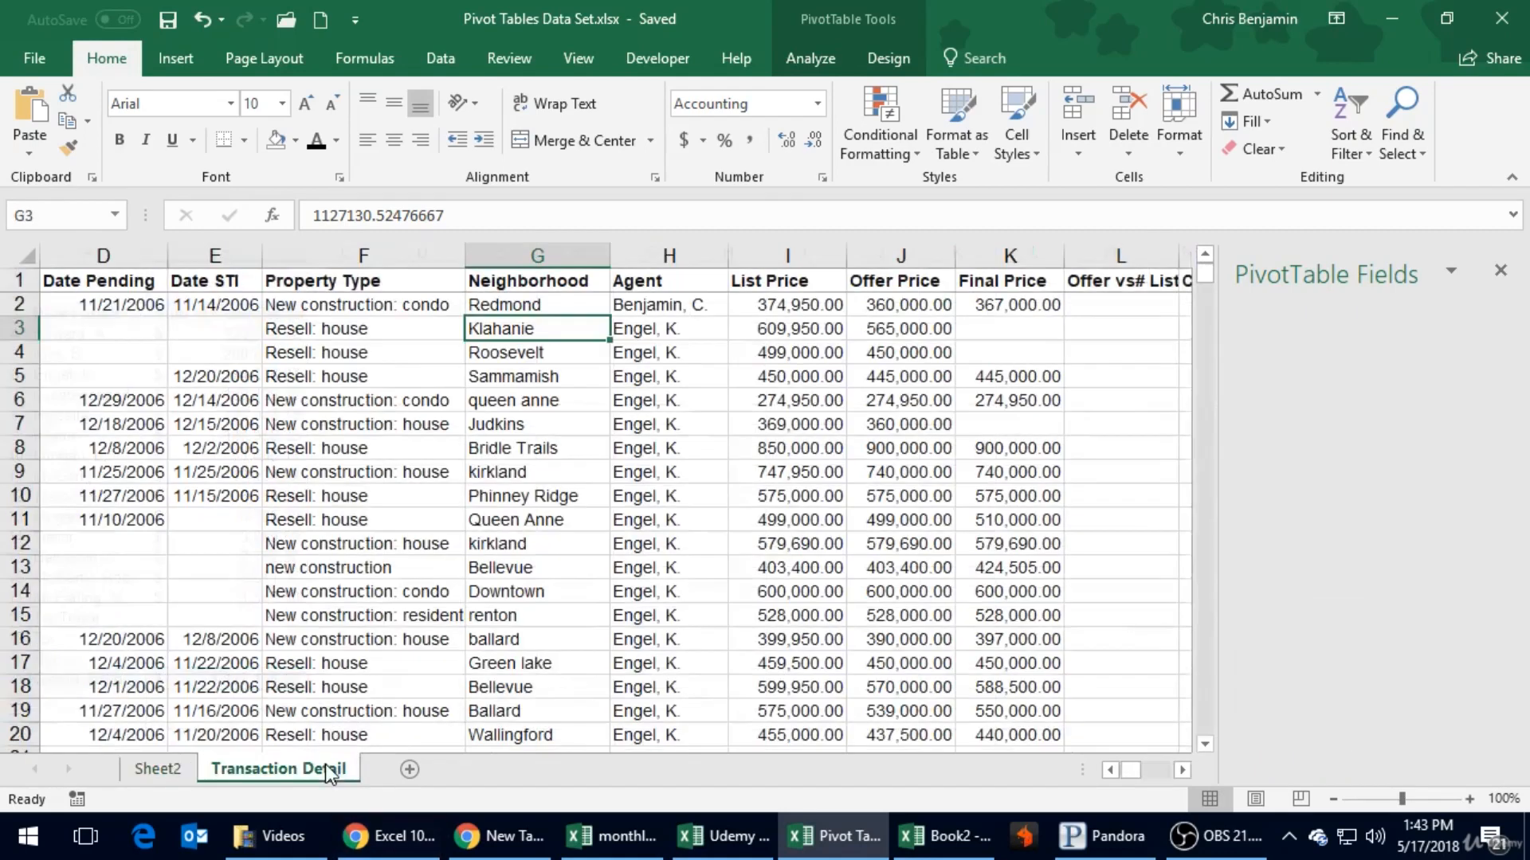
pyautogui.click(686, 305)
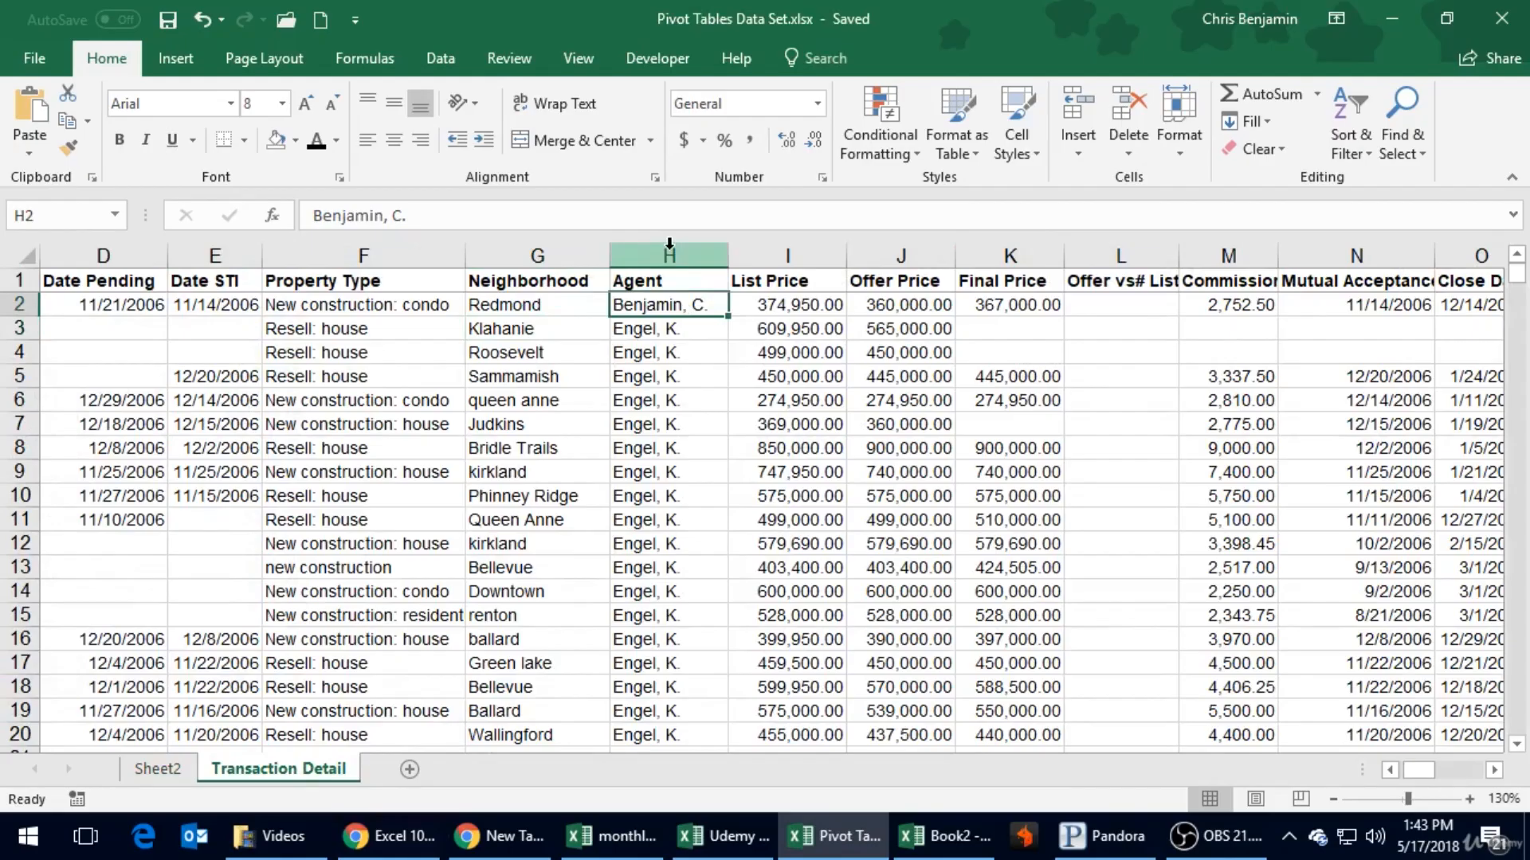
pyautogui.press('Up')
pyautogui.hotkey('ctrl', 'shift', 'Down')
pyautogui.scroll(-3, 599, 334)
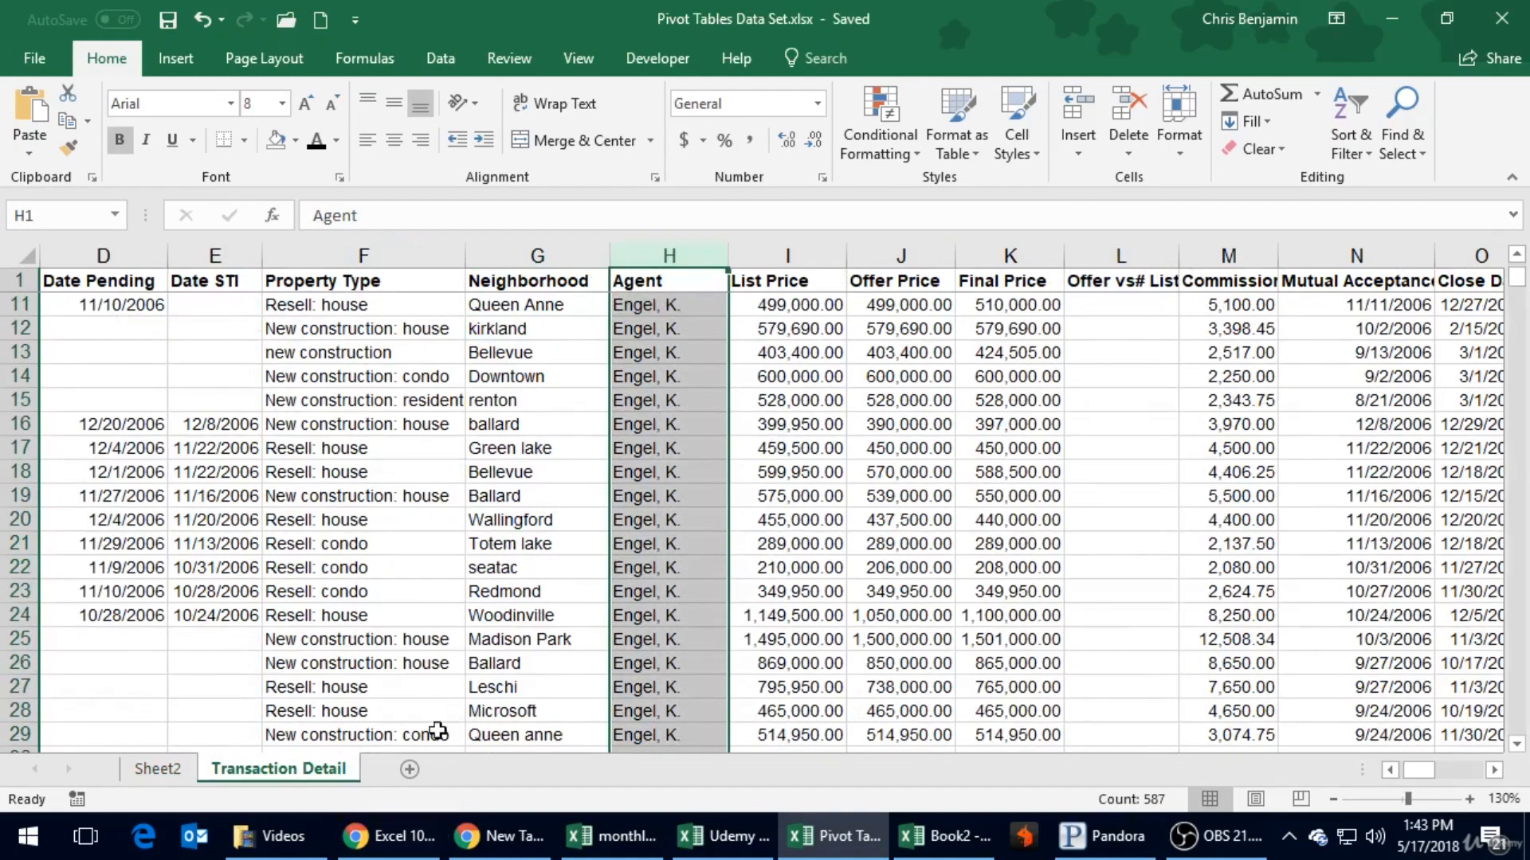
# - Inspect the commission cells in the last agent rows and the (blank) agent row of the Sheet2 PivotTable
pyautogui.click(165, 767)
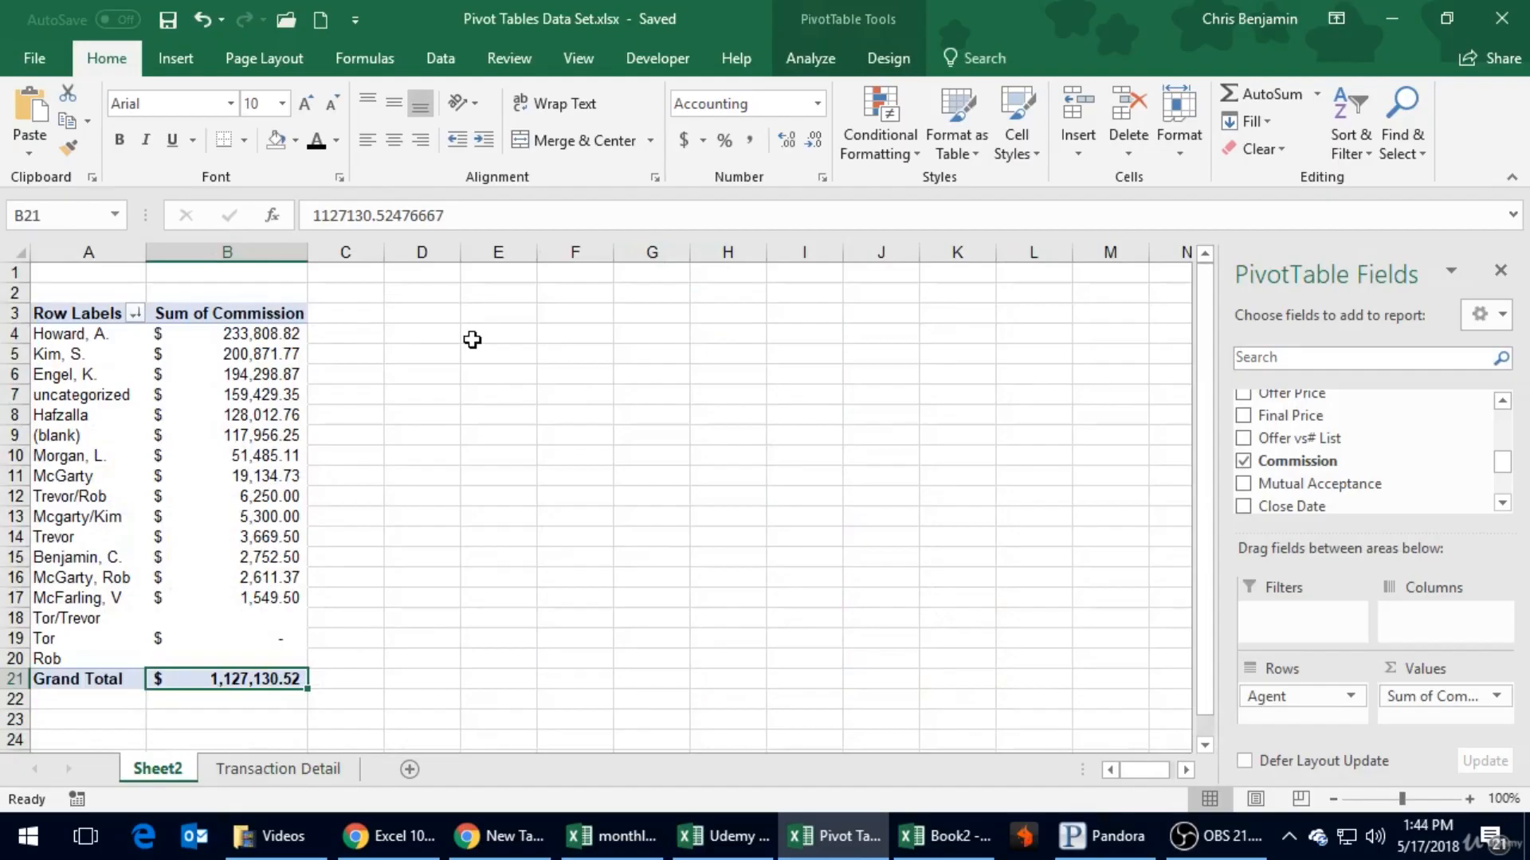
pyautogui.click(263, 653)
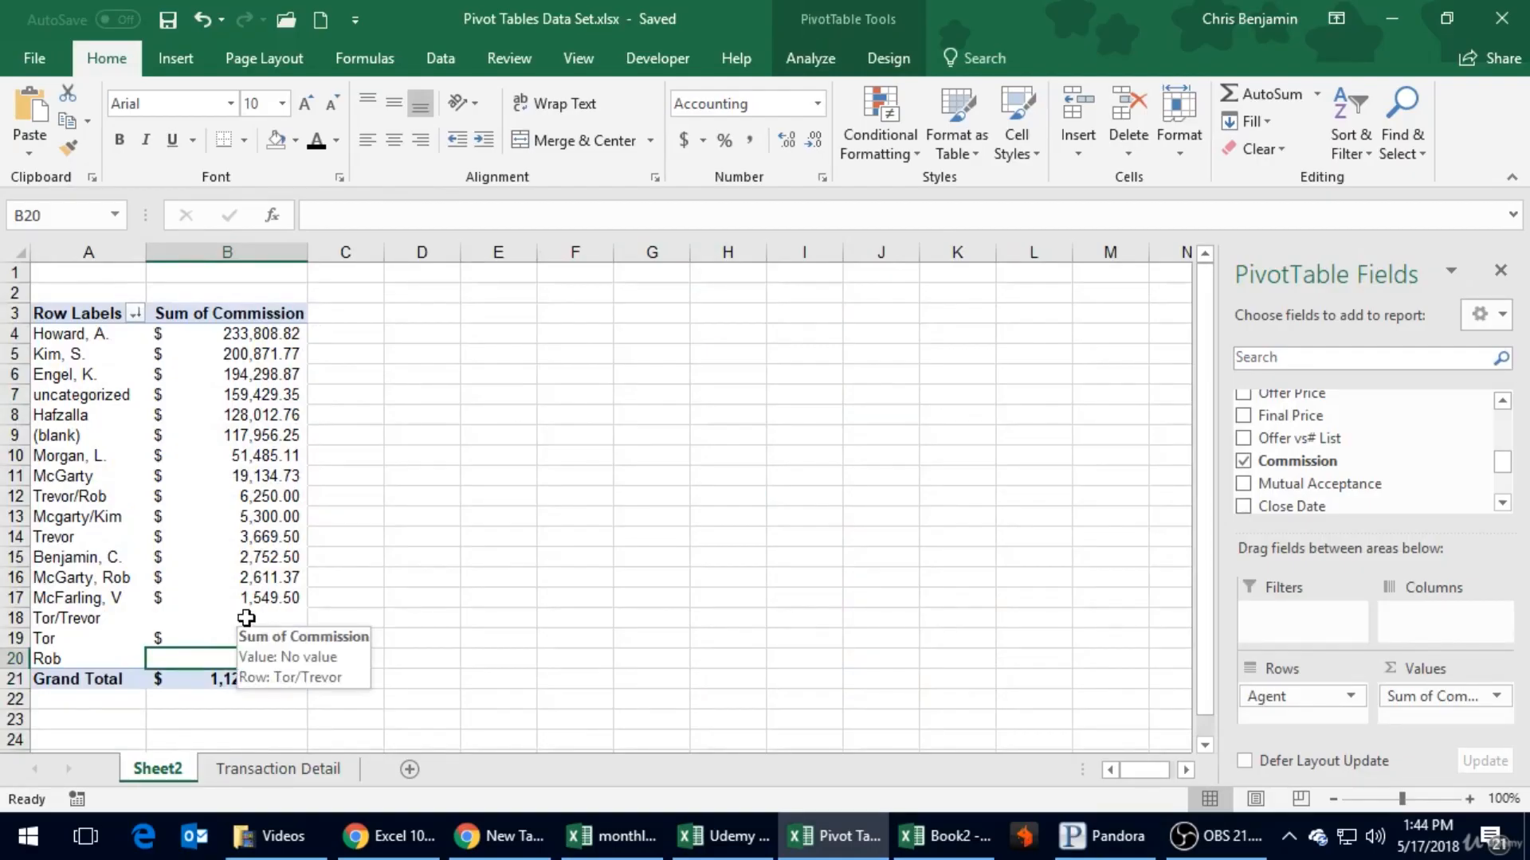
pyautogui.click(216, 621)
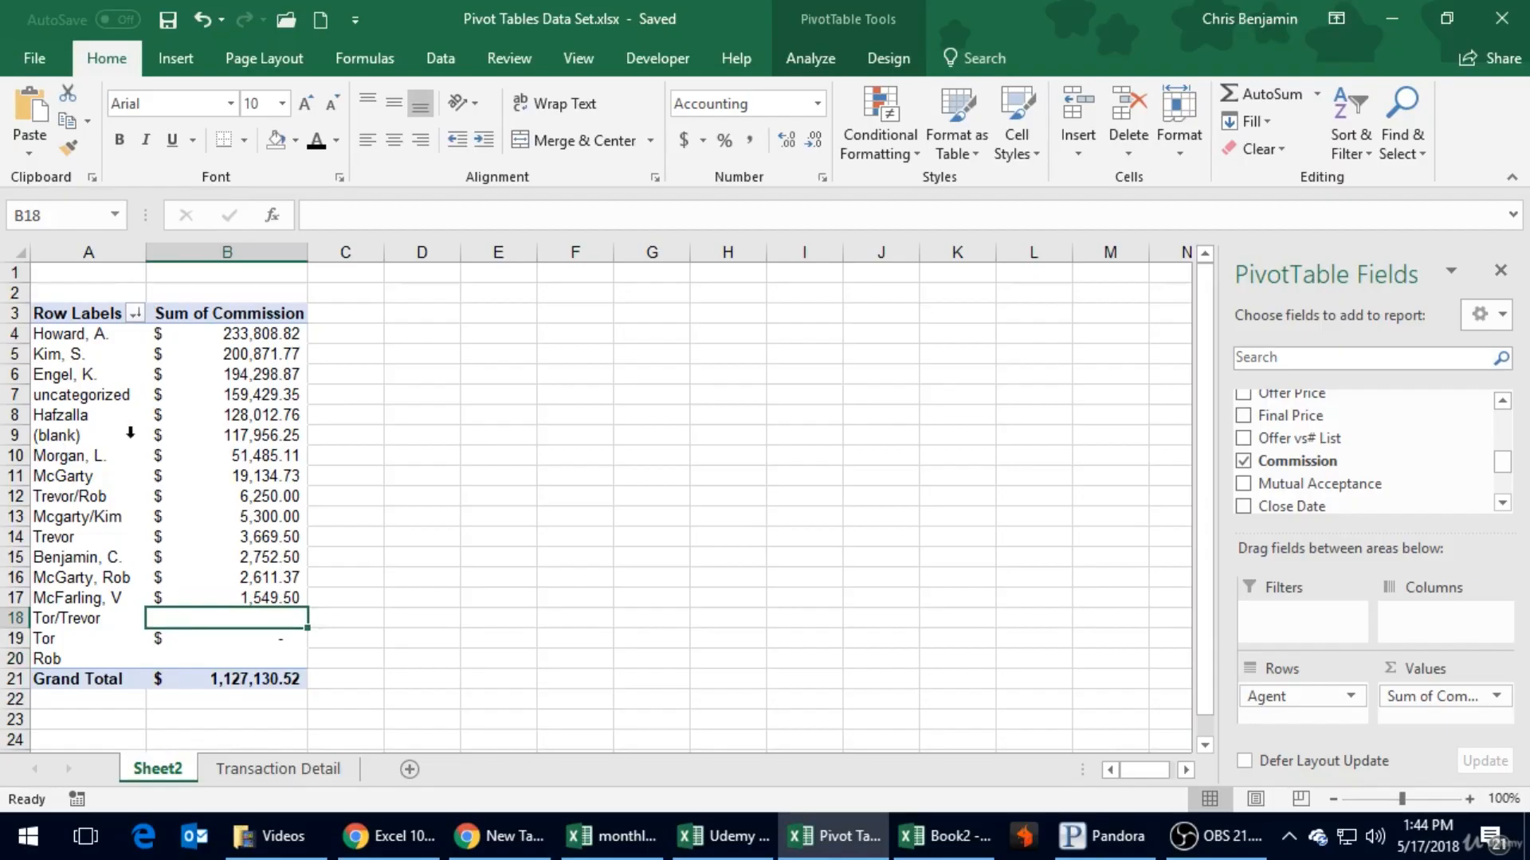
pyautogui.click(231, 435)
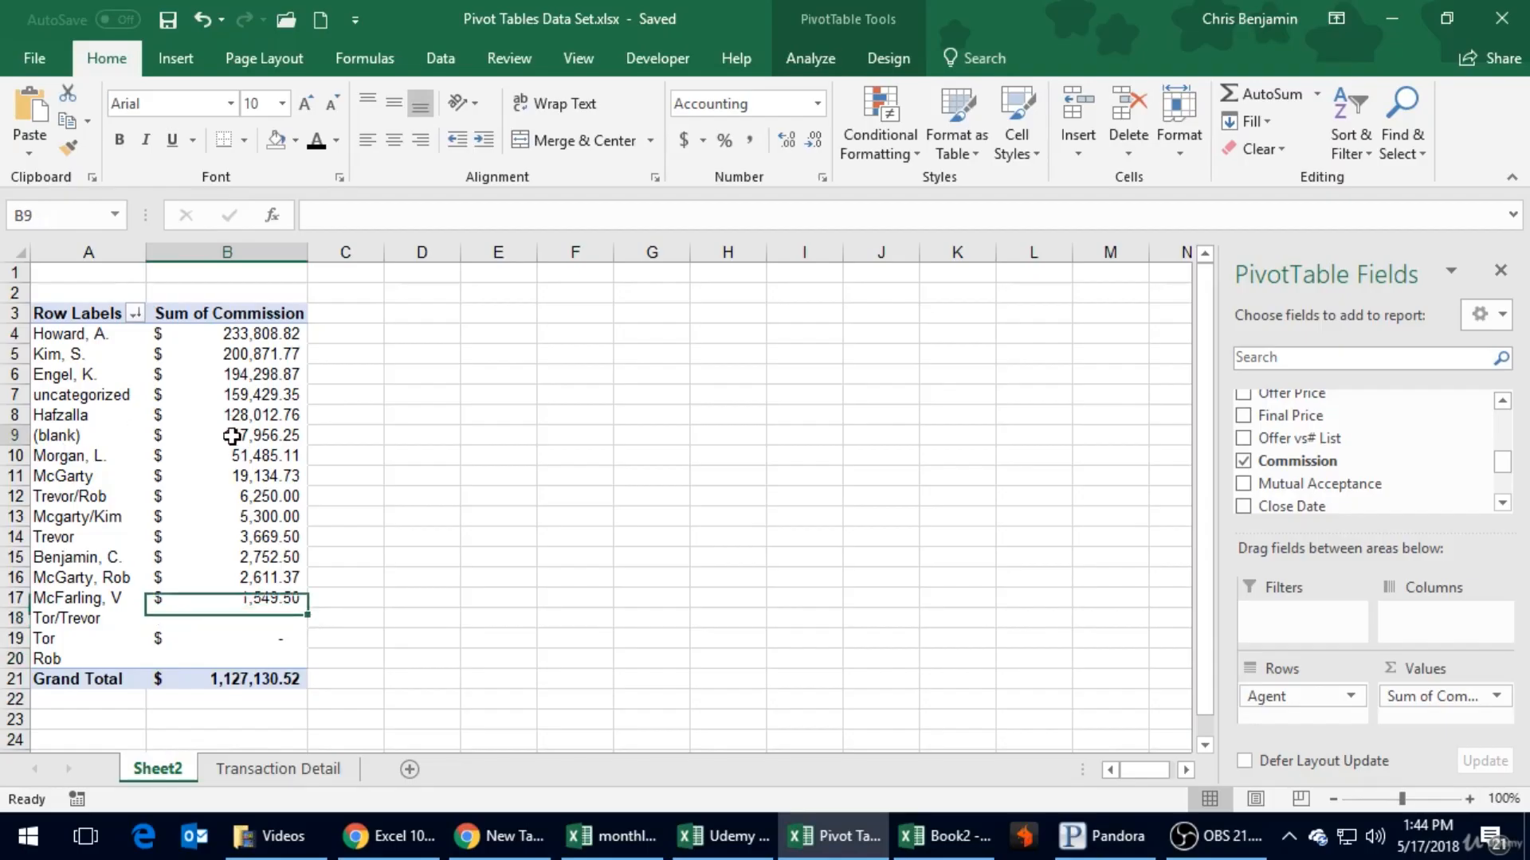
pyautogui.click(81, 436)
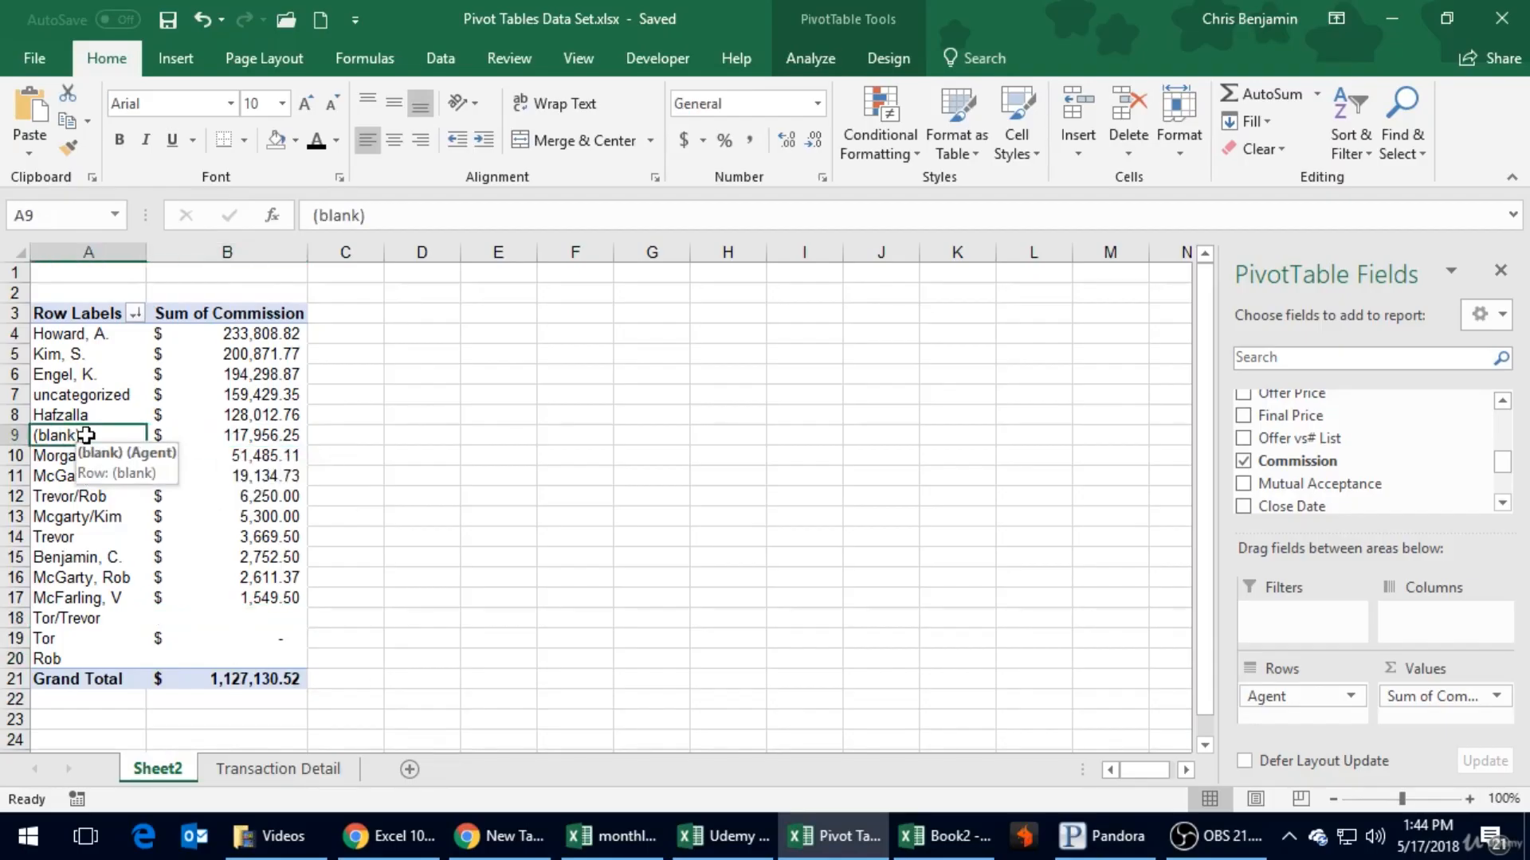
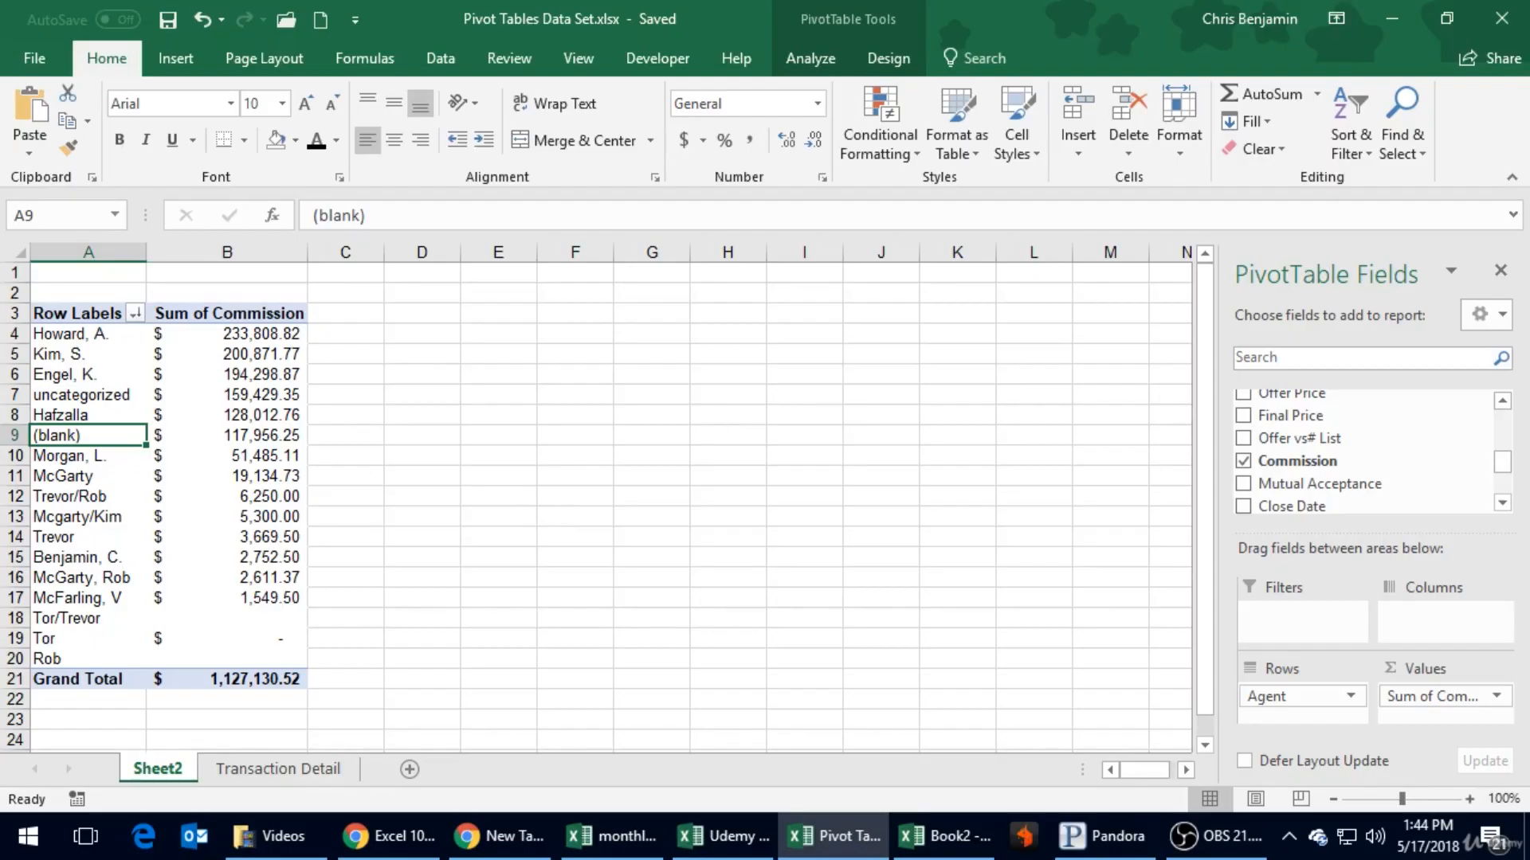
# - Switch to the Transaction Detail sheet and select the Agent column heading at the start of the data
pyautogui.click(387, 455)
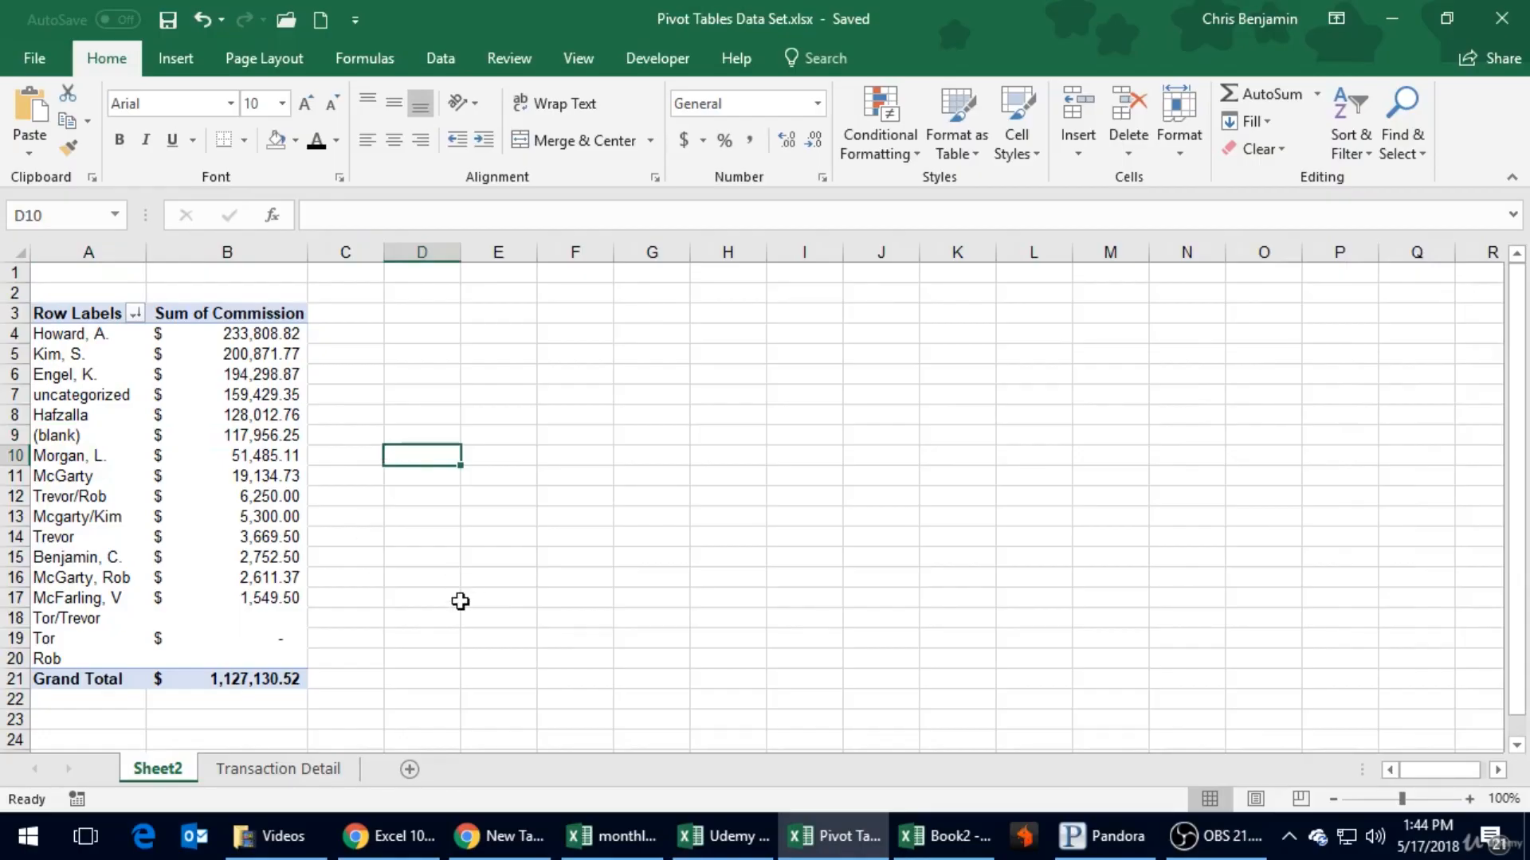
pyautogui.click(271, 768)
pyautogui.click(586, 402)
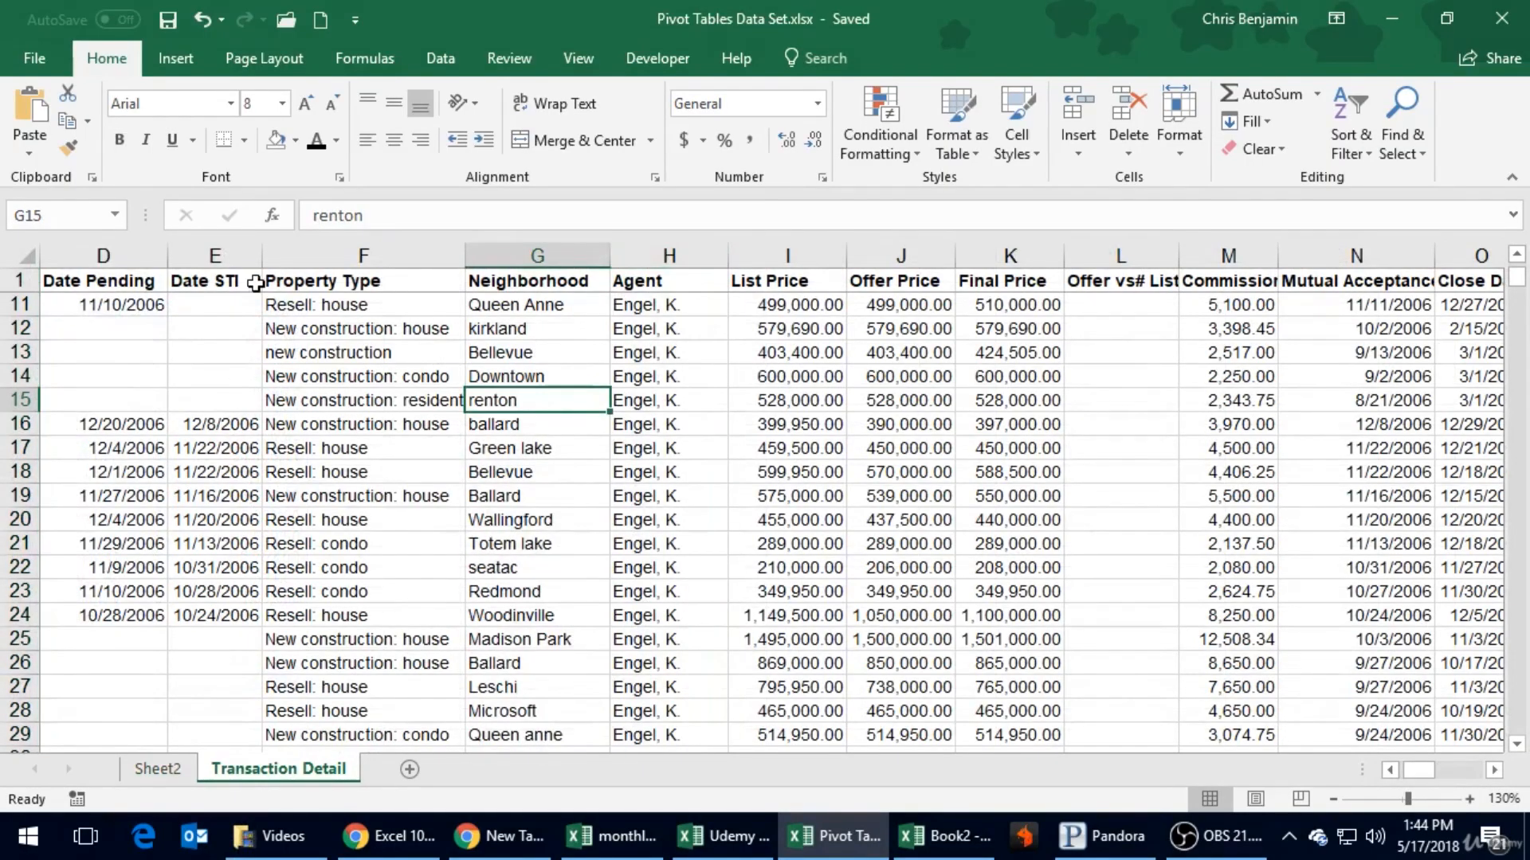
pyautogui.click(646, 284)
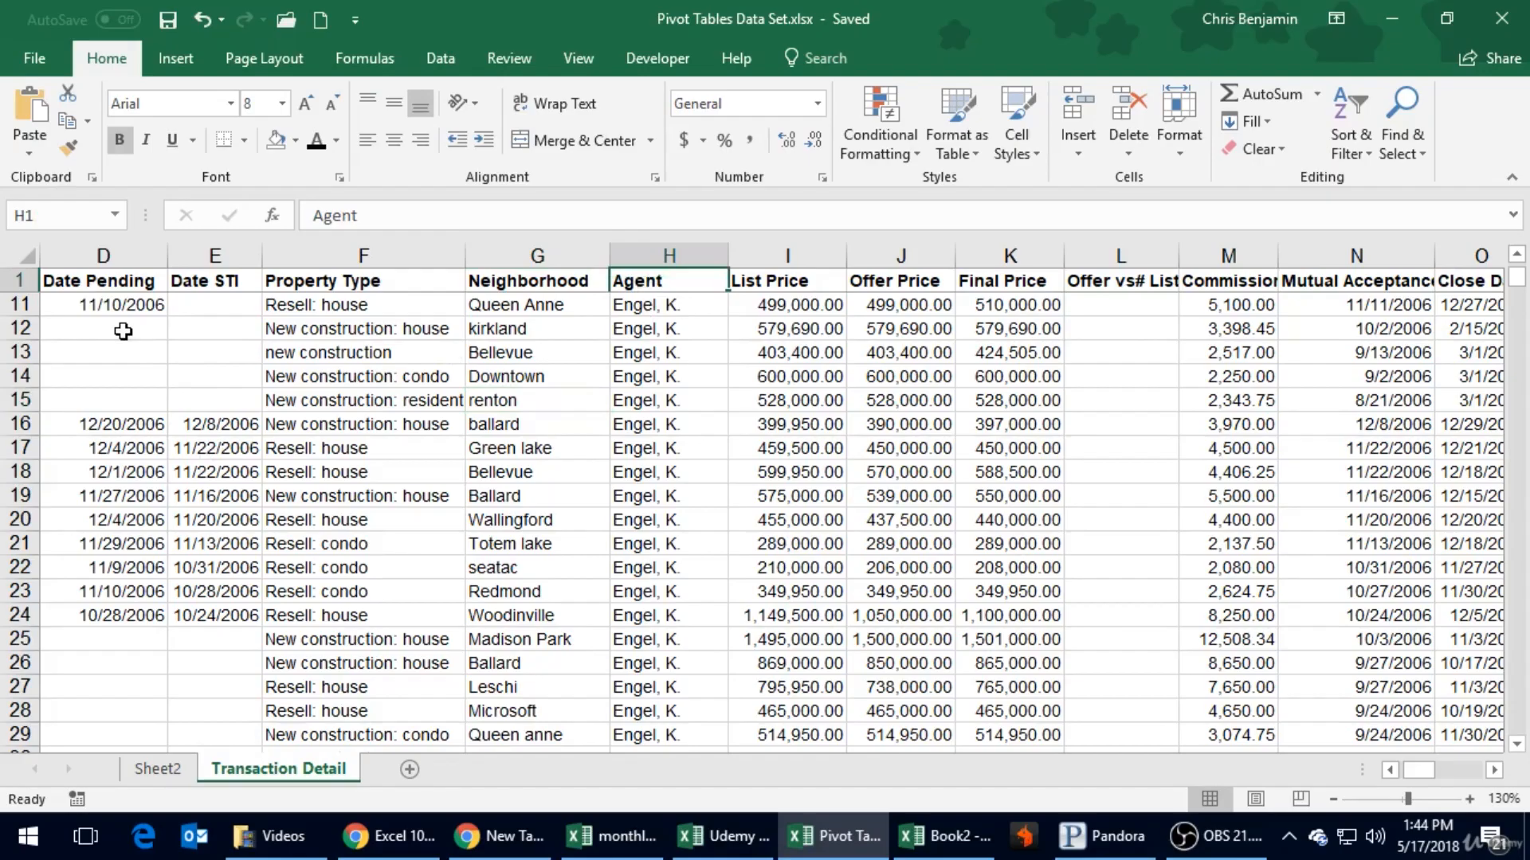
pyautogui.scroll(3, 124, 332)
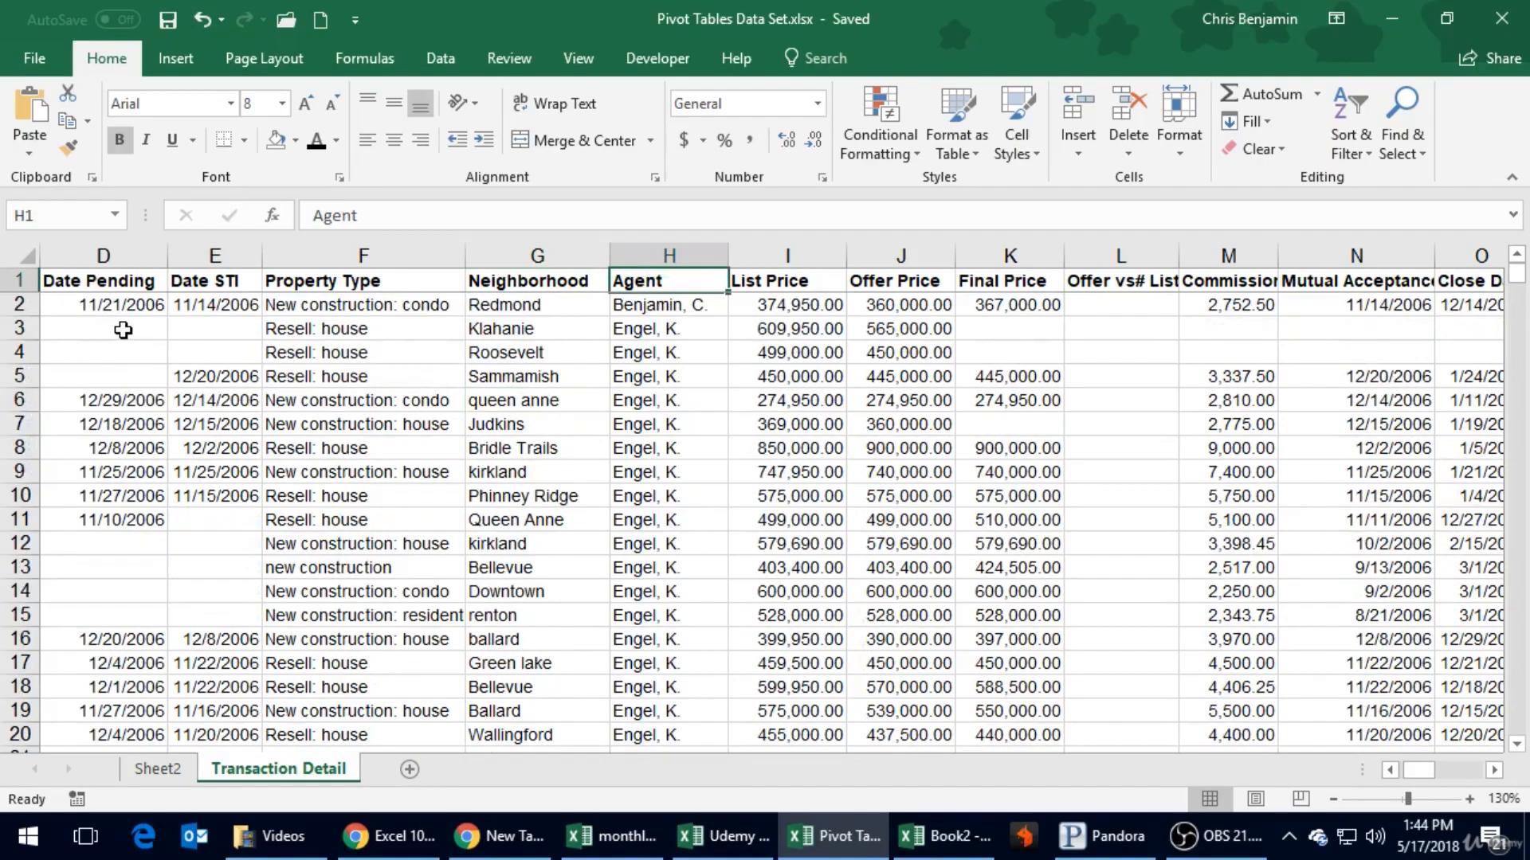
# - Sort the whole Transaction Detail sheet by Agent on cell values, A to Z, treating the first row as headers
pyautogui.click(24, 280)
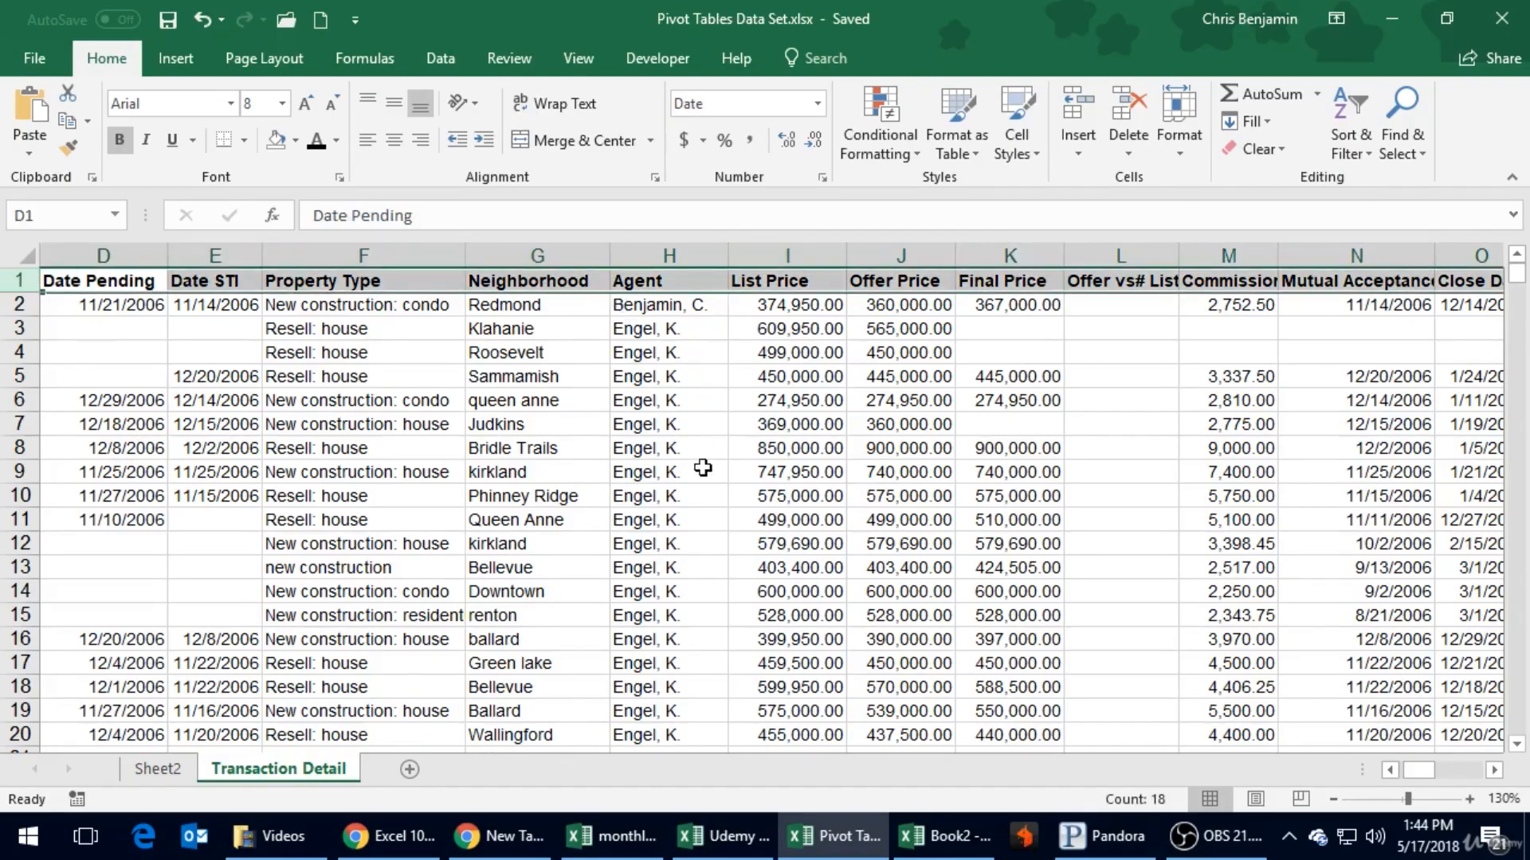
pyautogui.click(26, 256)
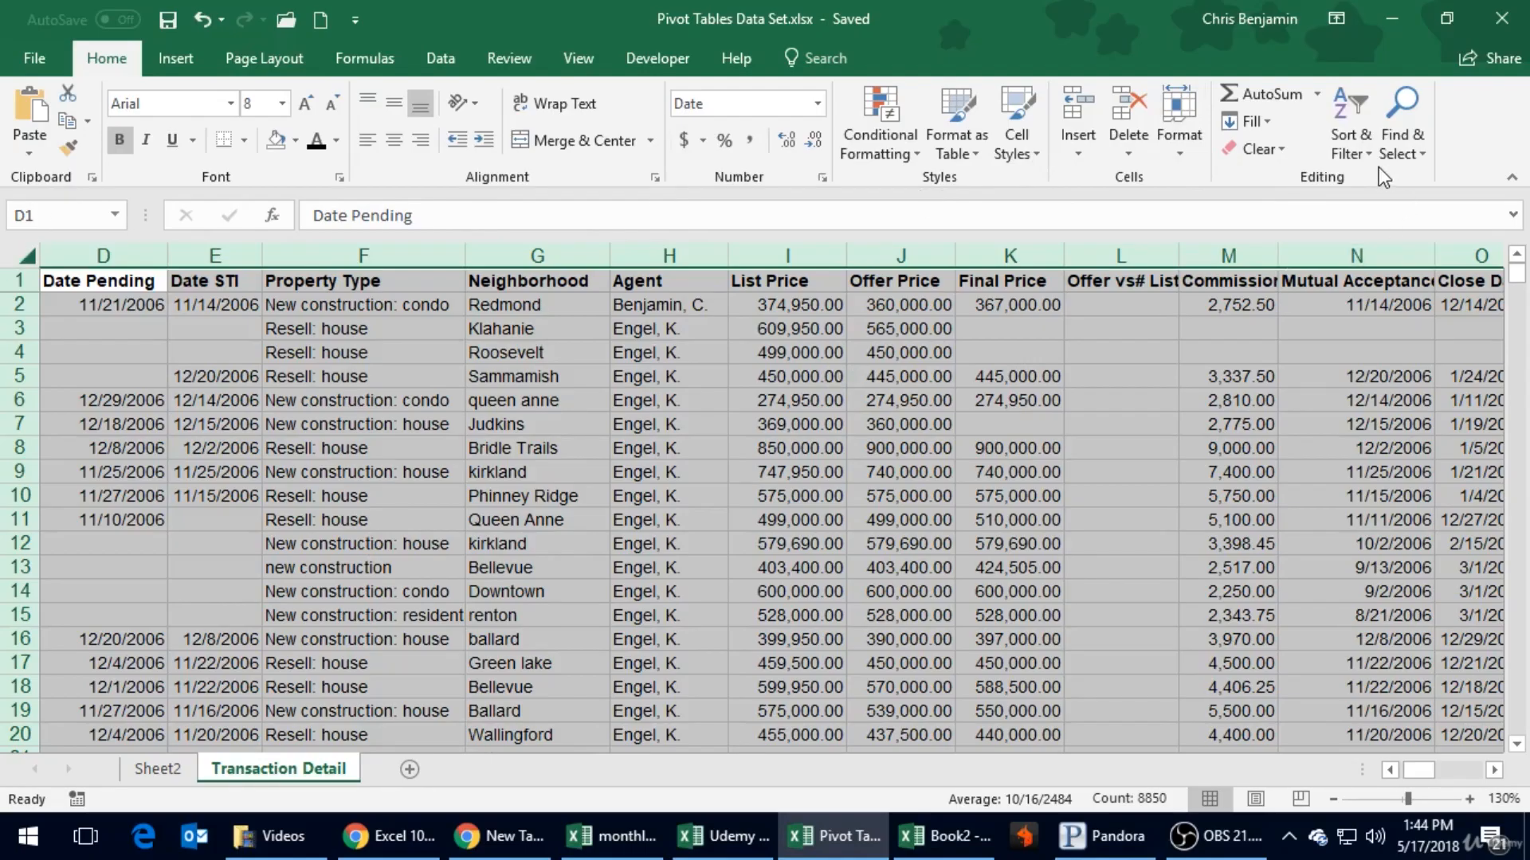
pyautogui.click(1364, 152)
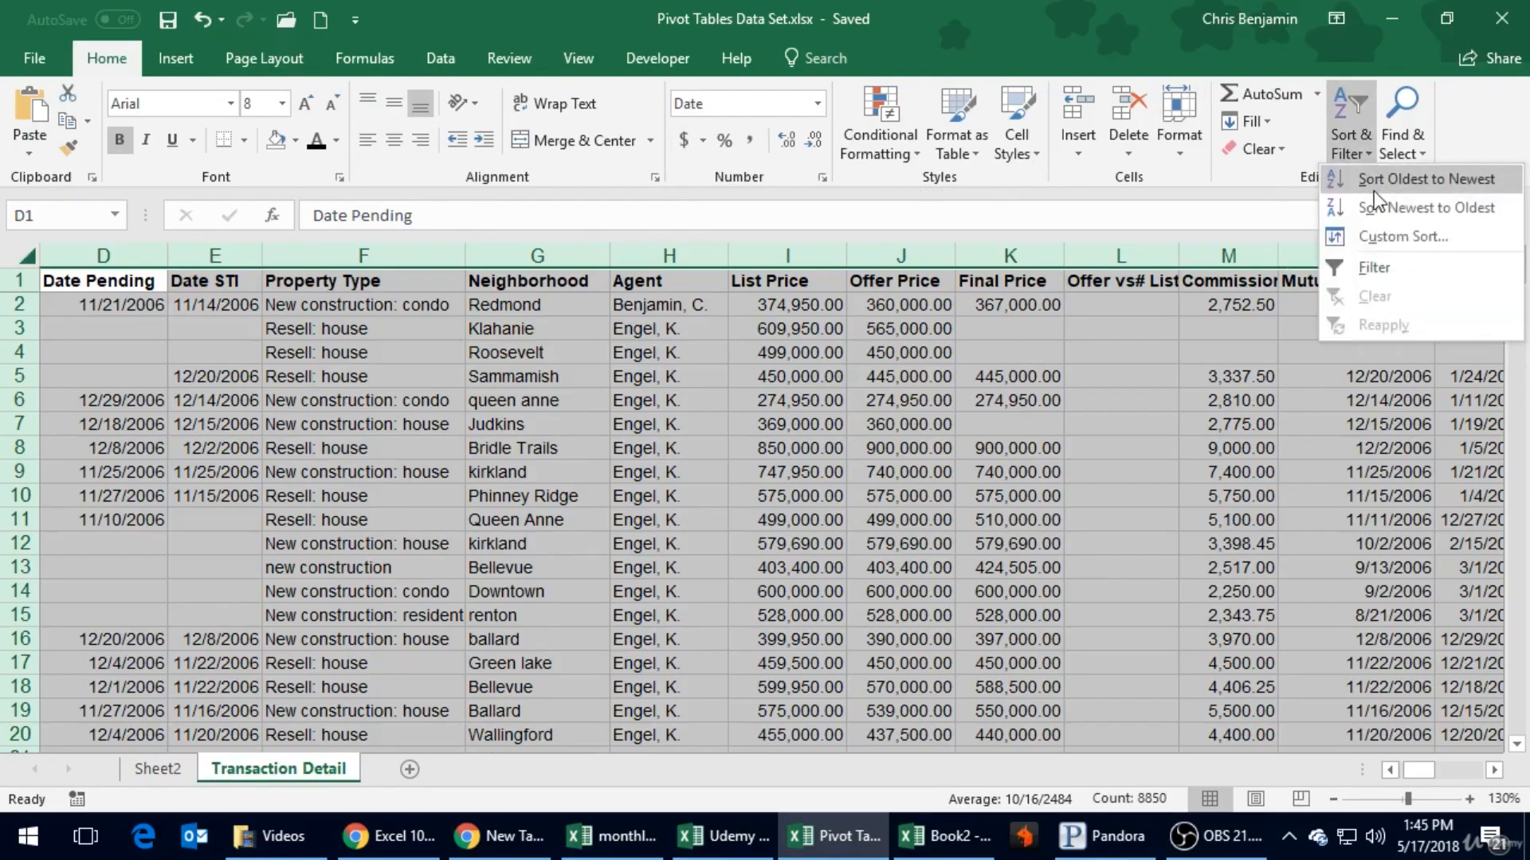
pyautogui.click(1380, 239)
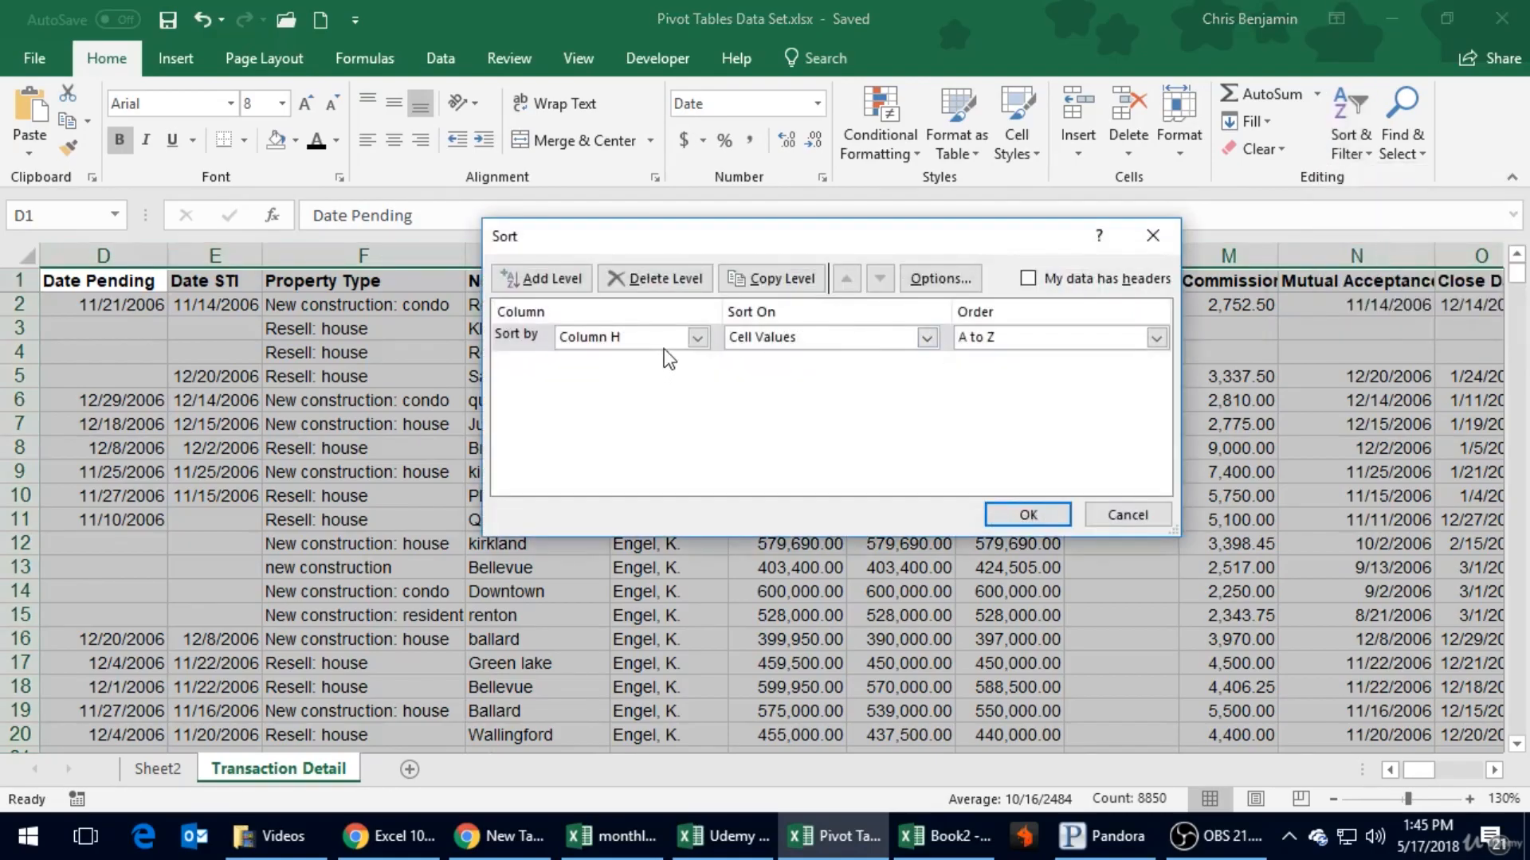
pyautogui.moveTo(640, 238); pyautogui.dragTo(691, 375)
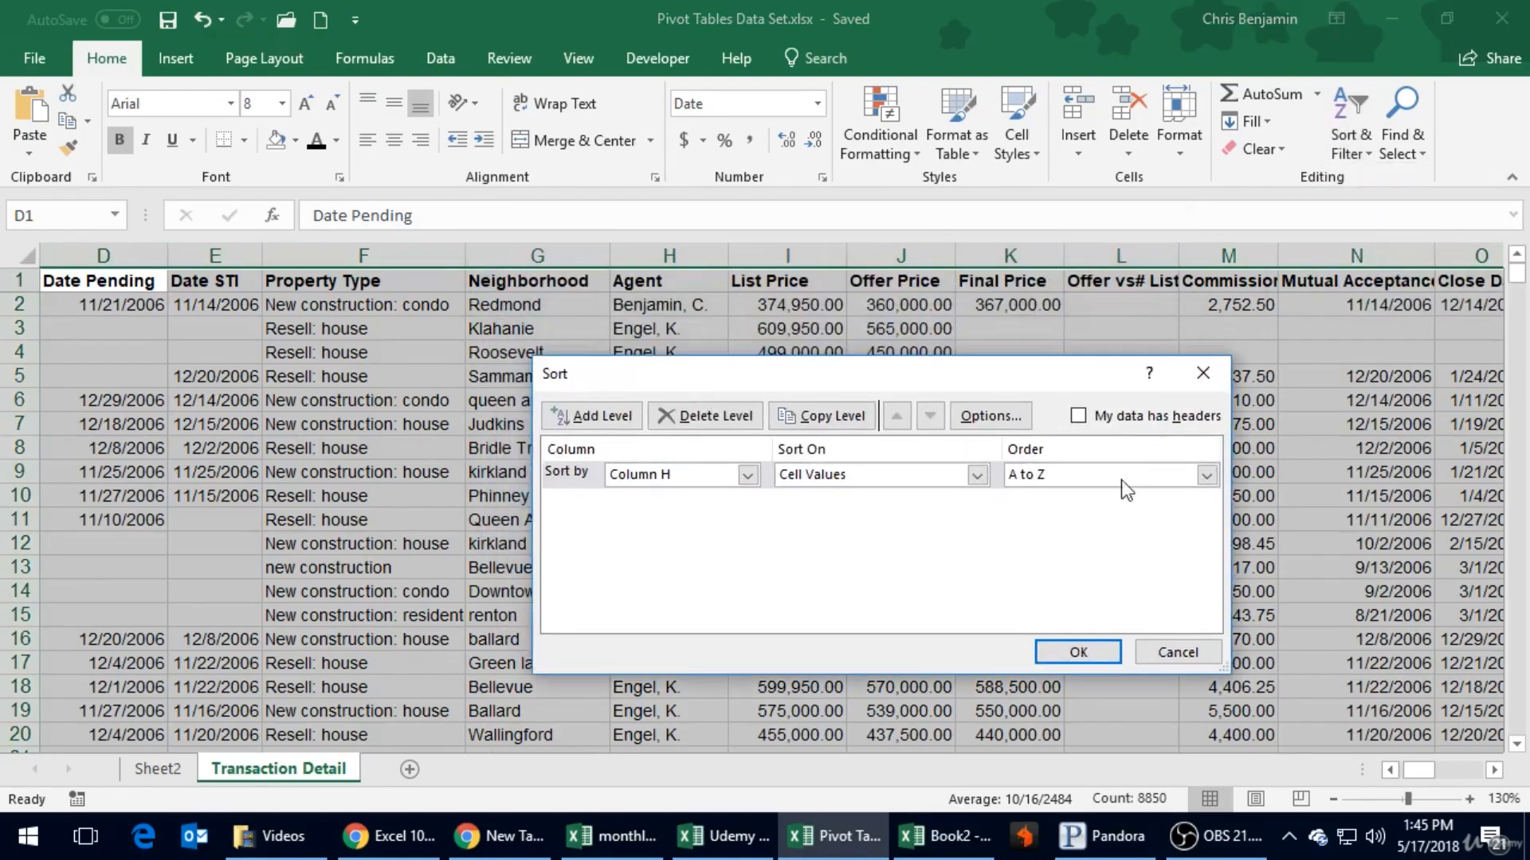
pyautogui.click(1121, 413)
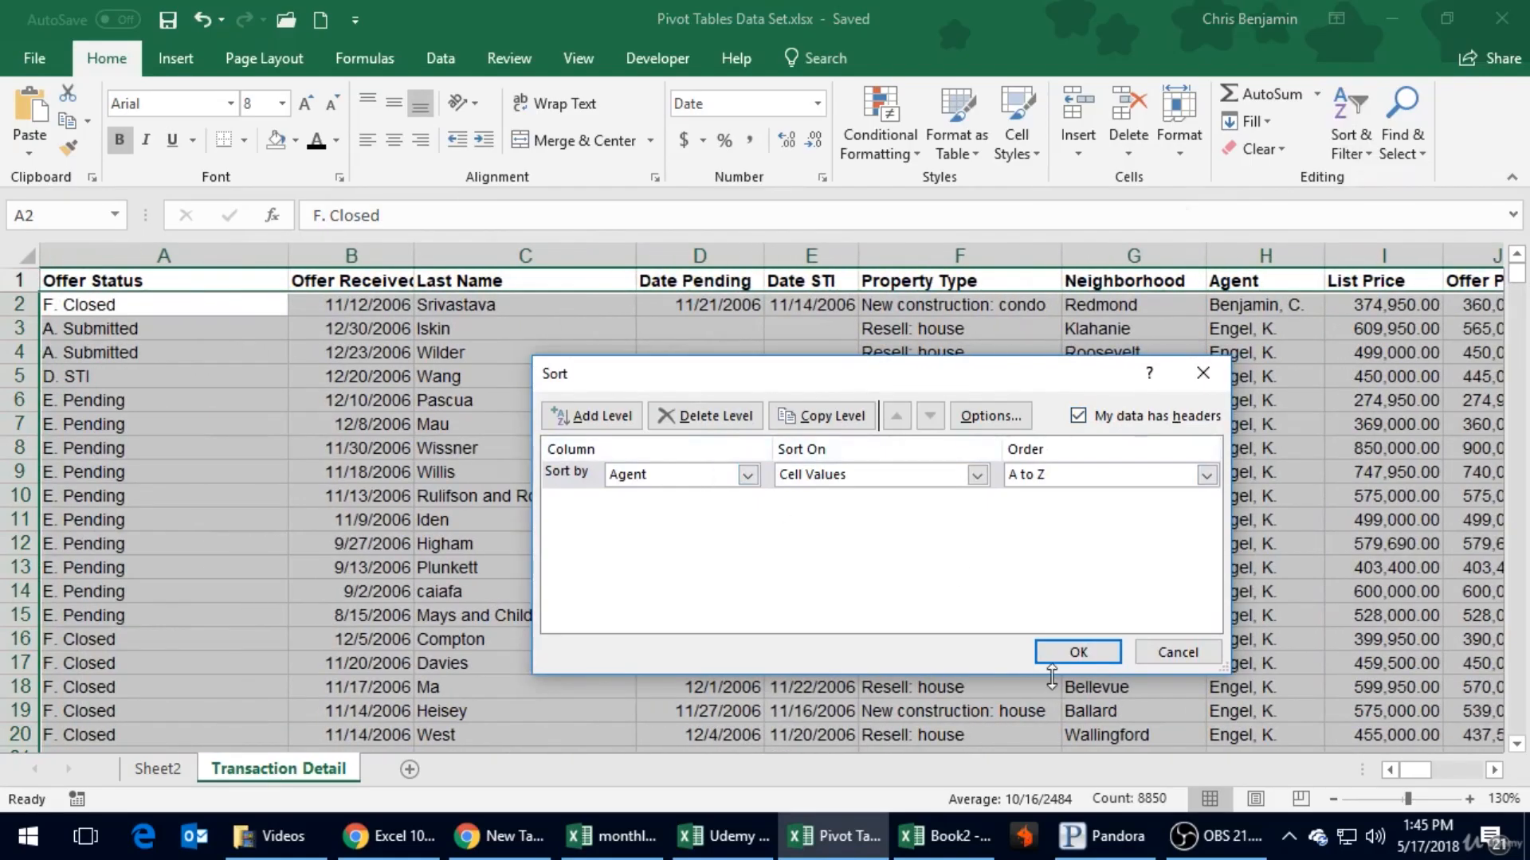
pyautogui.click(1076, 652)
pyautogui.click(952, 426)
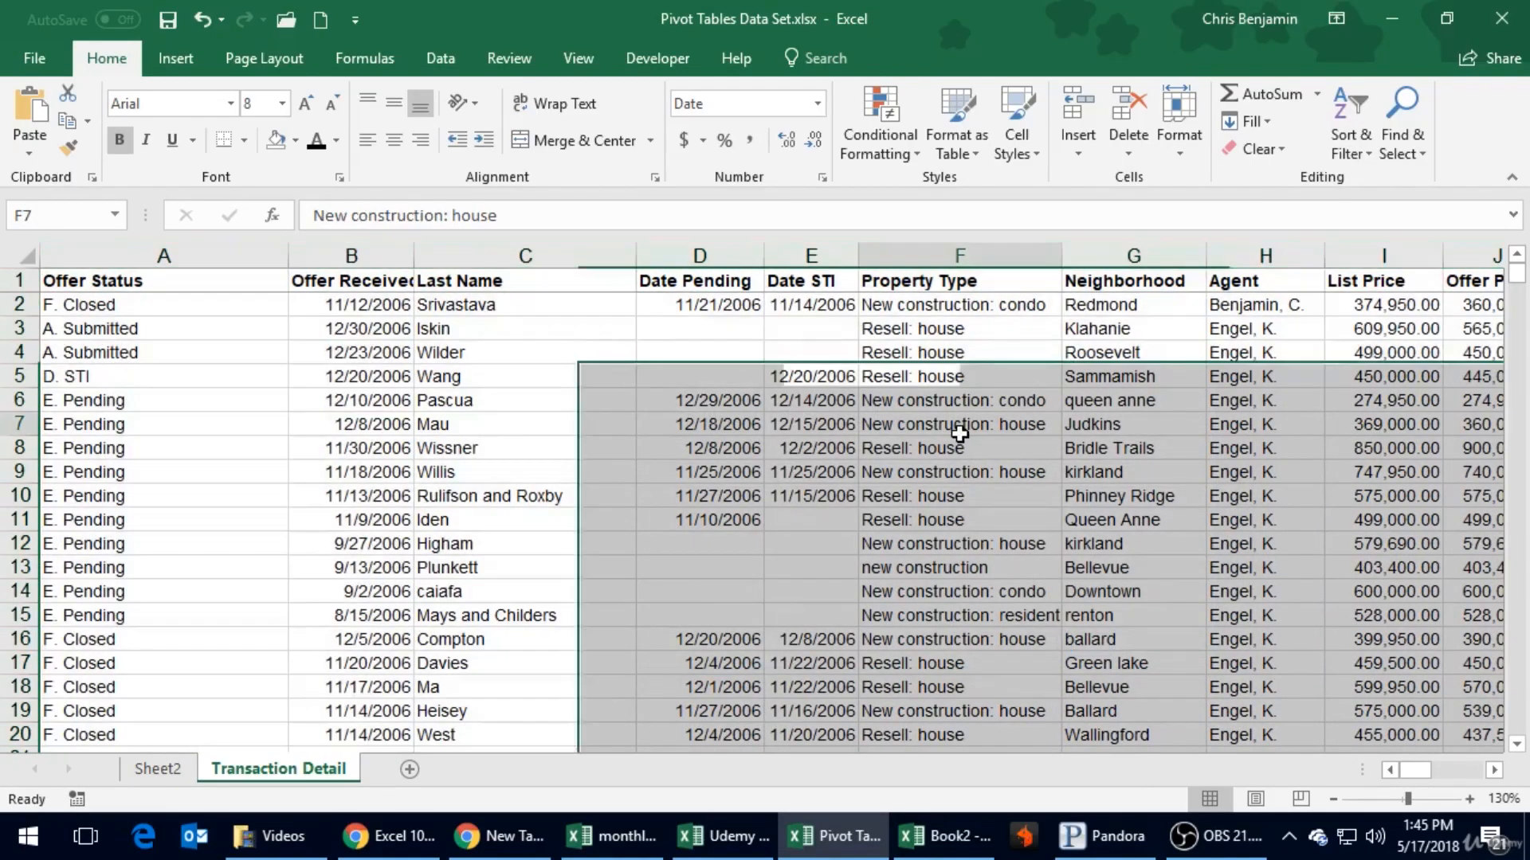
# - Look down the sorted Agent column for the rows that have no agent entered
pyautogui.click(1257, 378)
pyautogui.scroll(-20, 1275, 373)
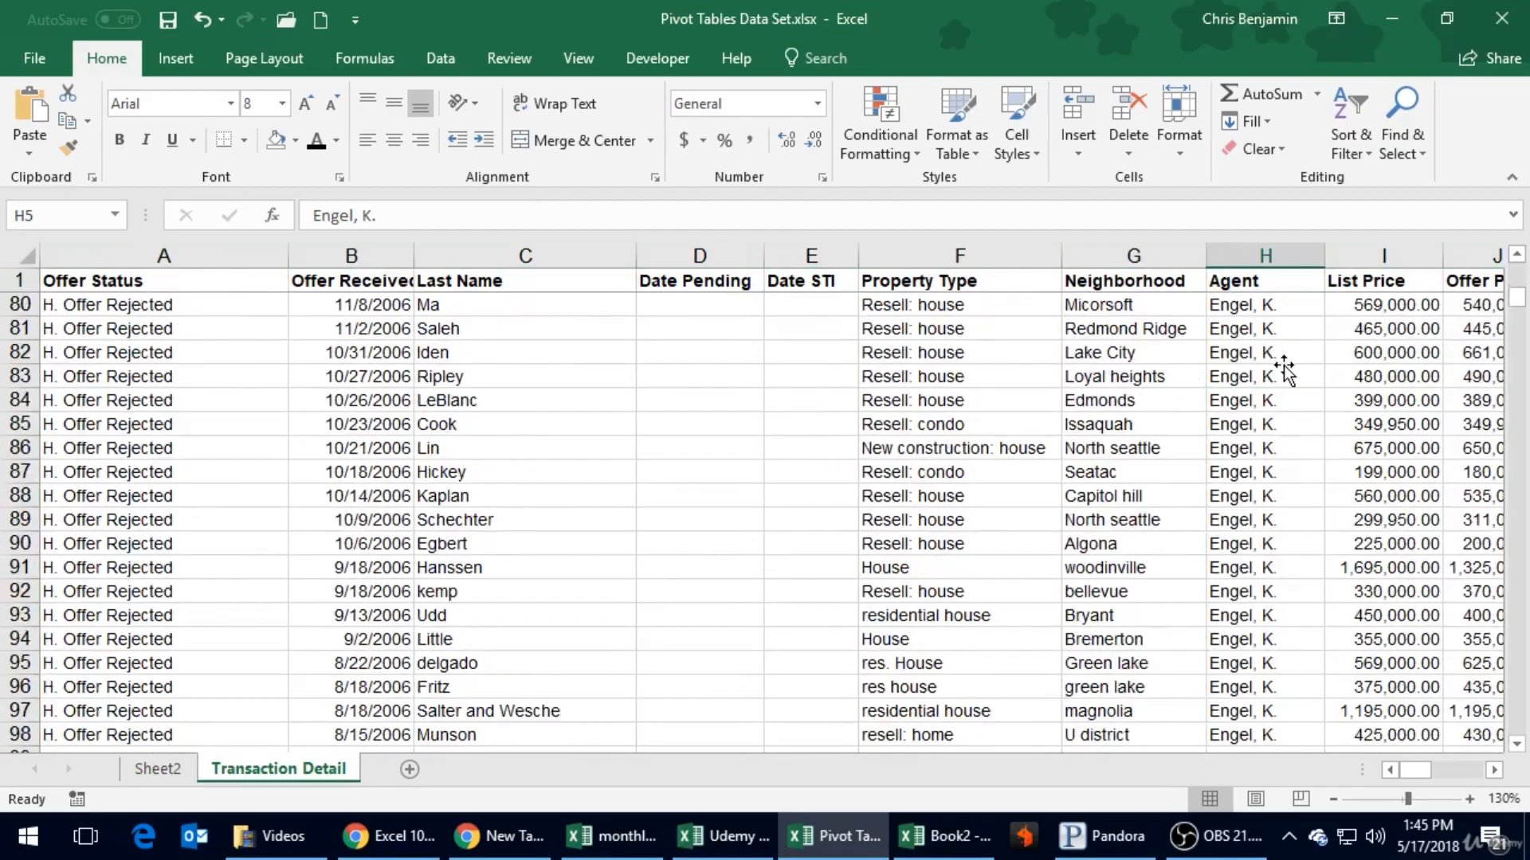
pyautogui.scroll(-20, 1284, 369)
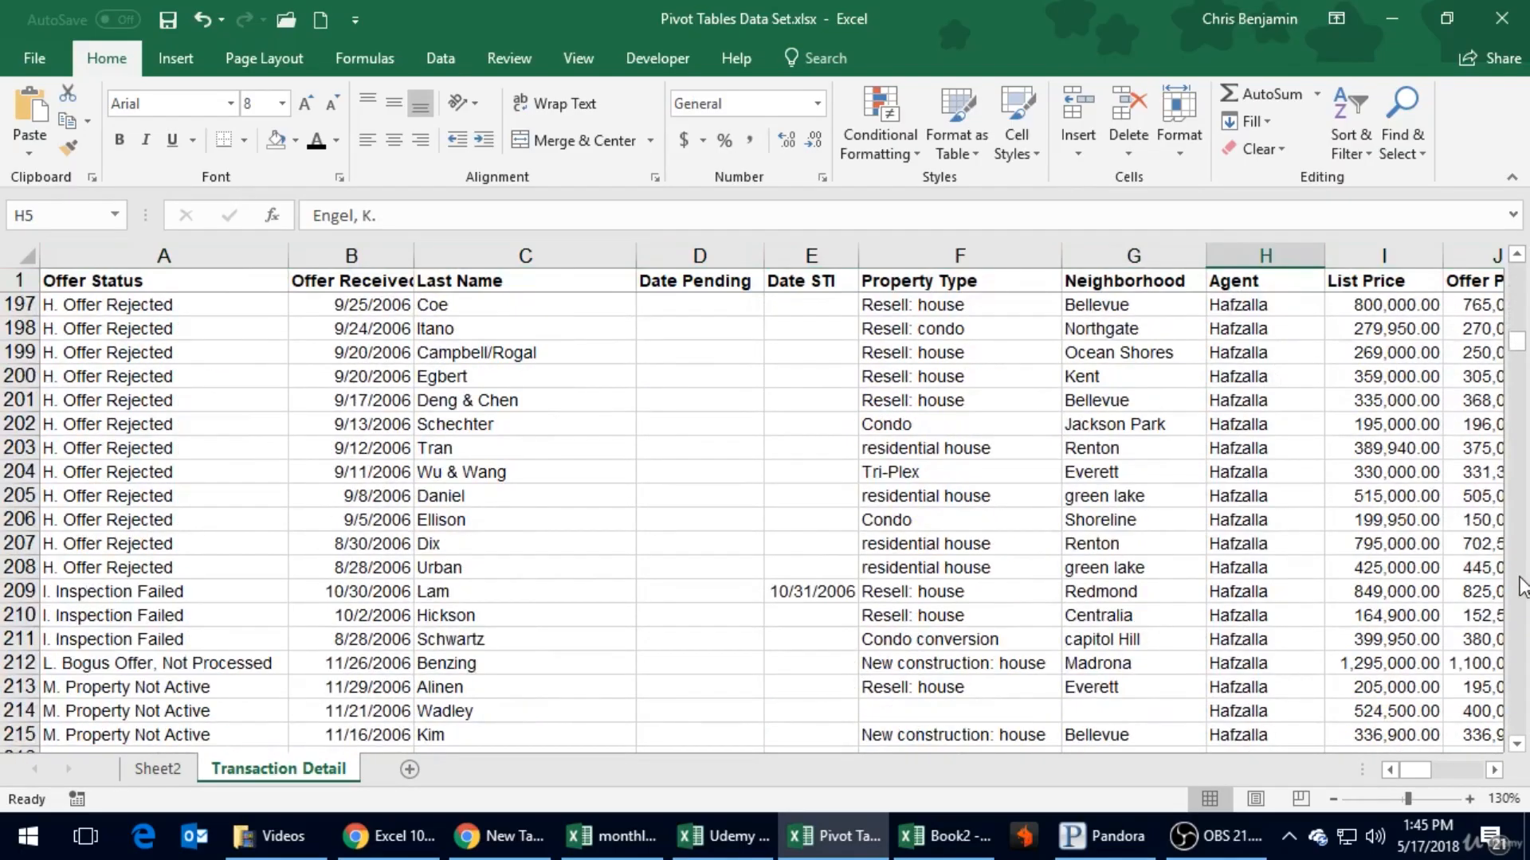
pyautogui.scroll(-20, 1522, 588)
pyautogui.scroll(-20, 1522, 588)
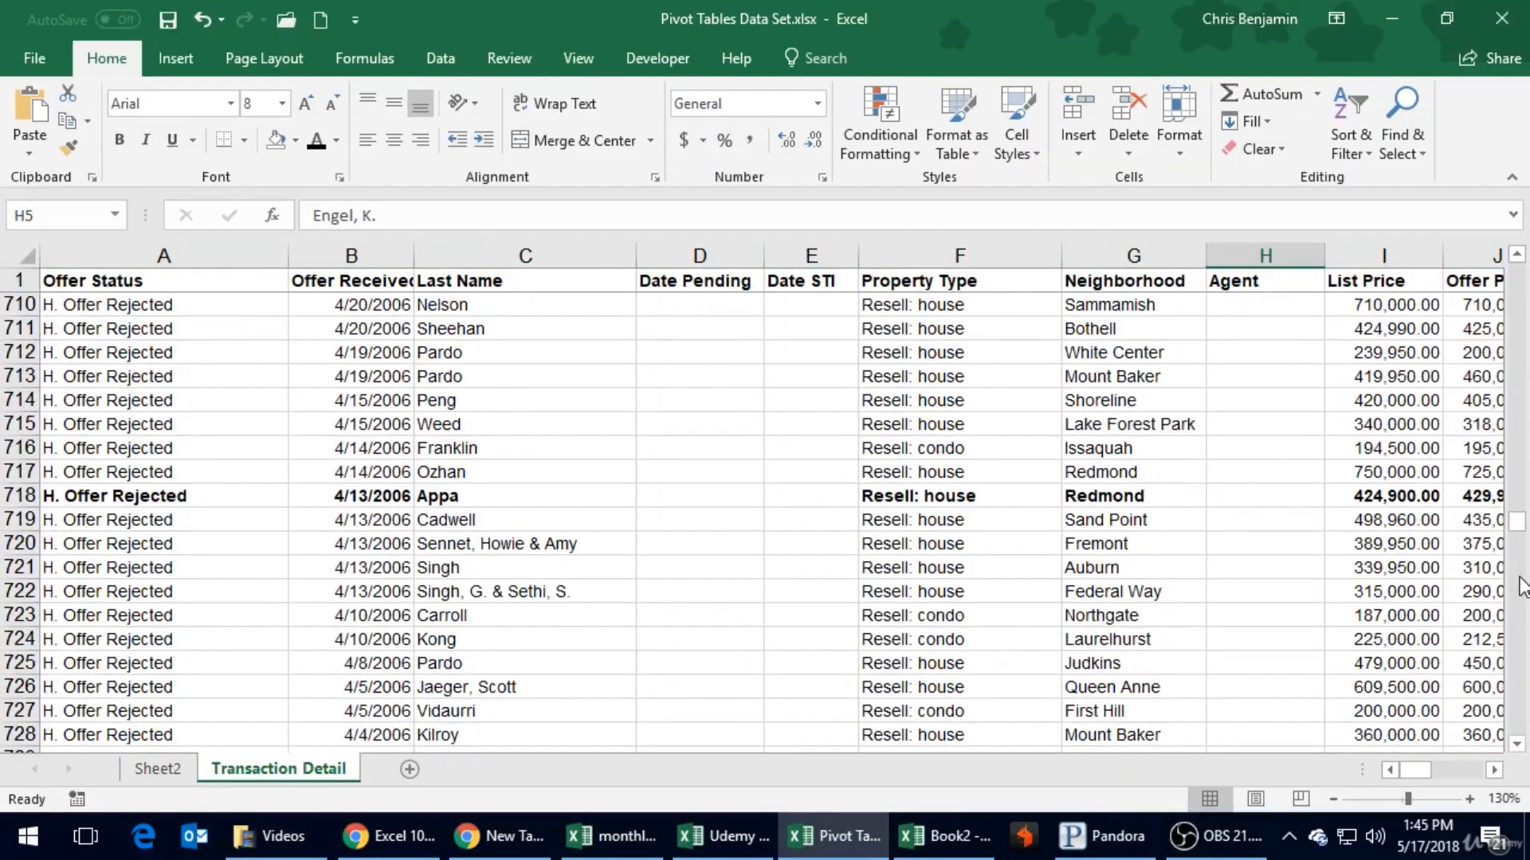
pyautogui.scroll(-12, 1144, 565)
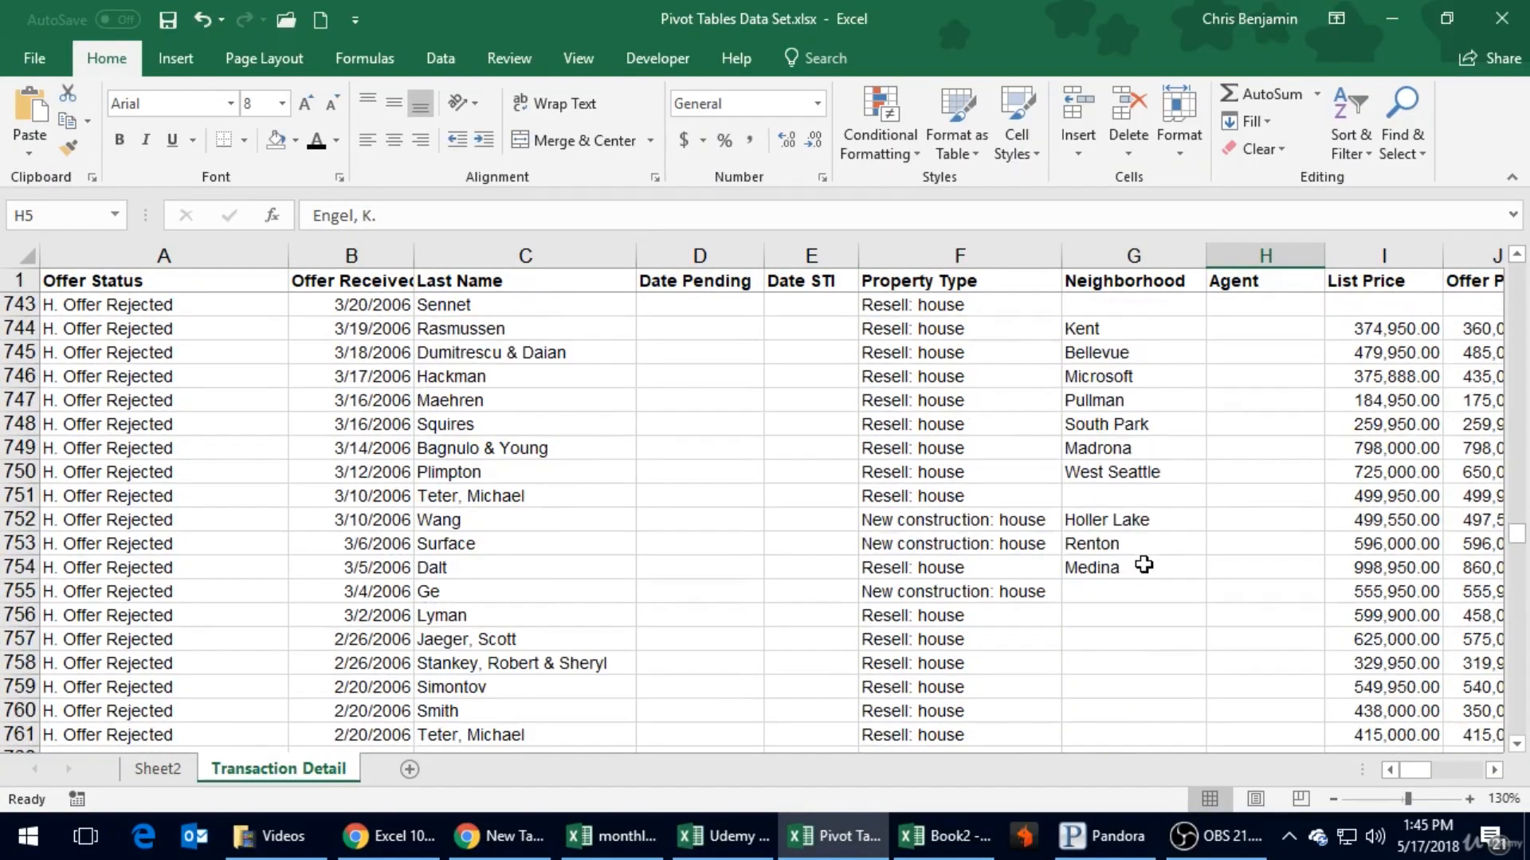
pyautogui.scroll(-7, 1144, 565)
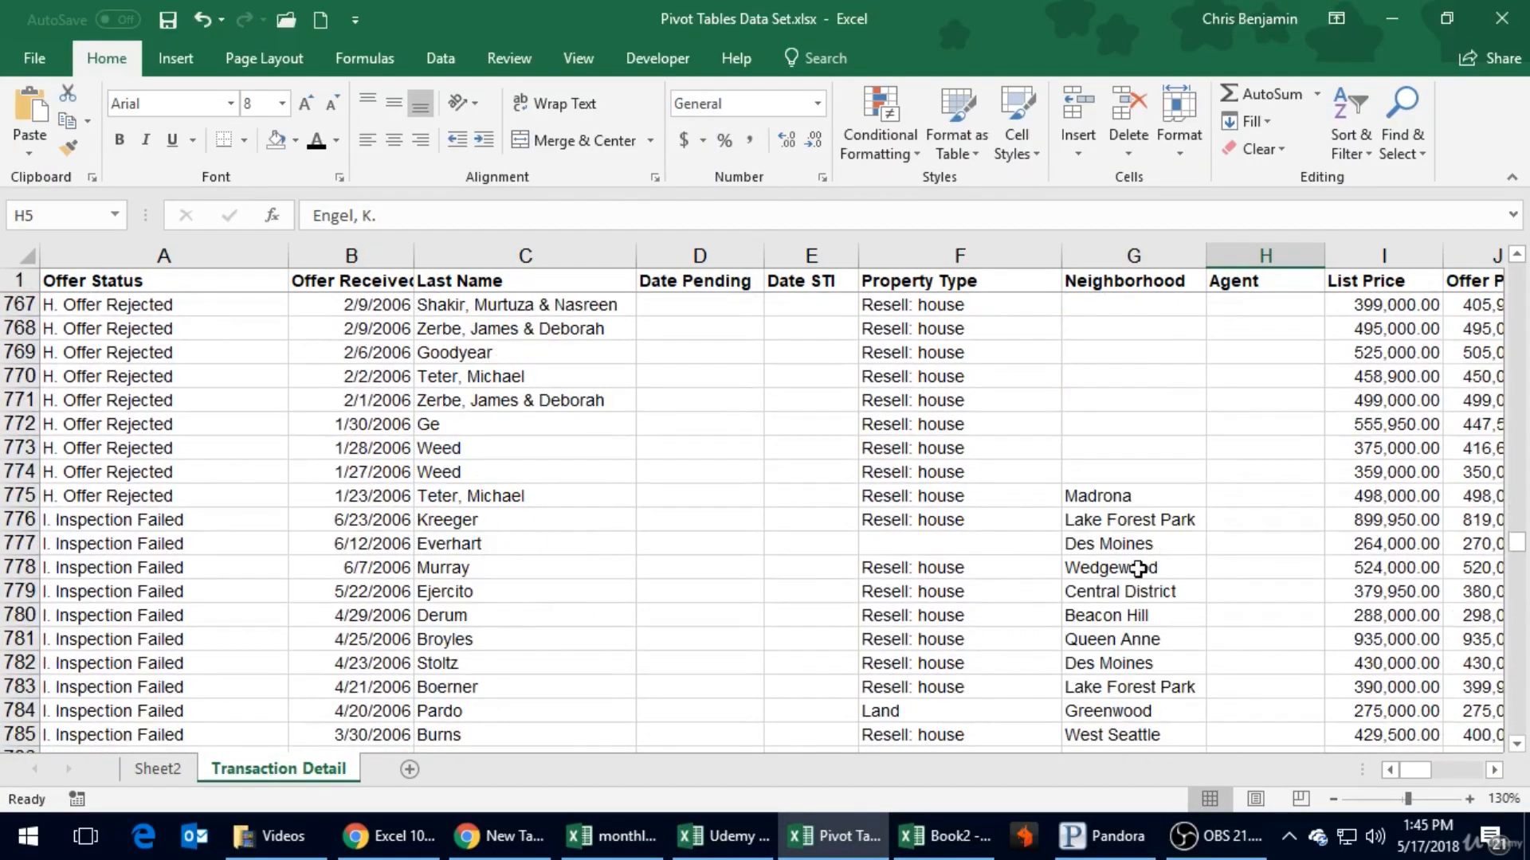
pyautogui.click(1279, 422)
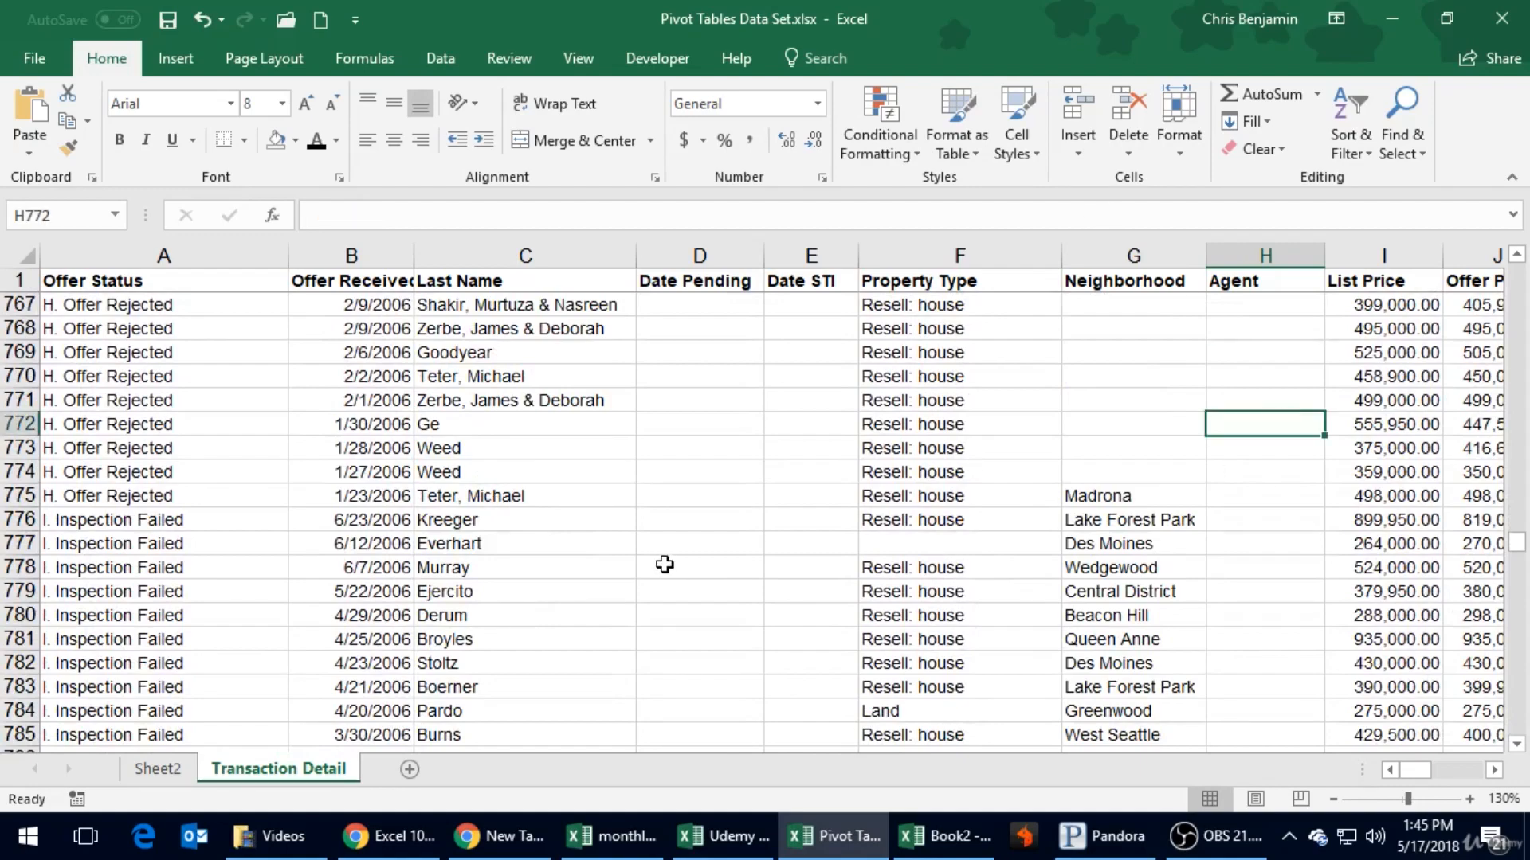
# - Check the Offer Status of the rows without an agent, going back up to where they begin
pyautogui.scroll(11, 175, 571)
pyautogui.scroll(20, 175, 572)
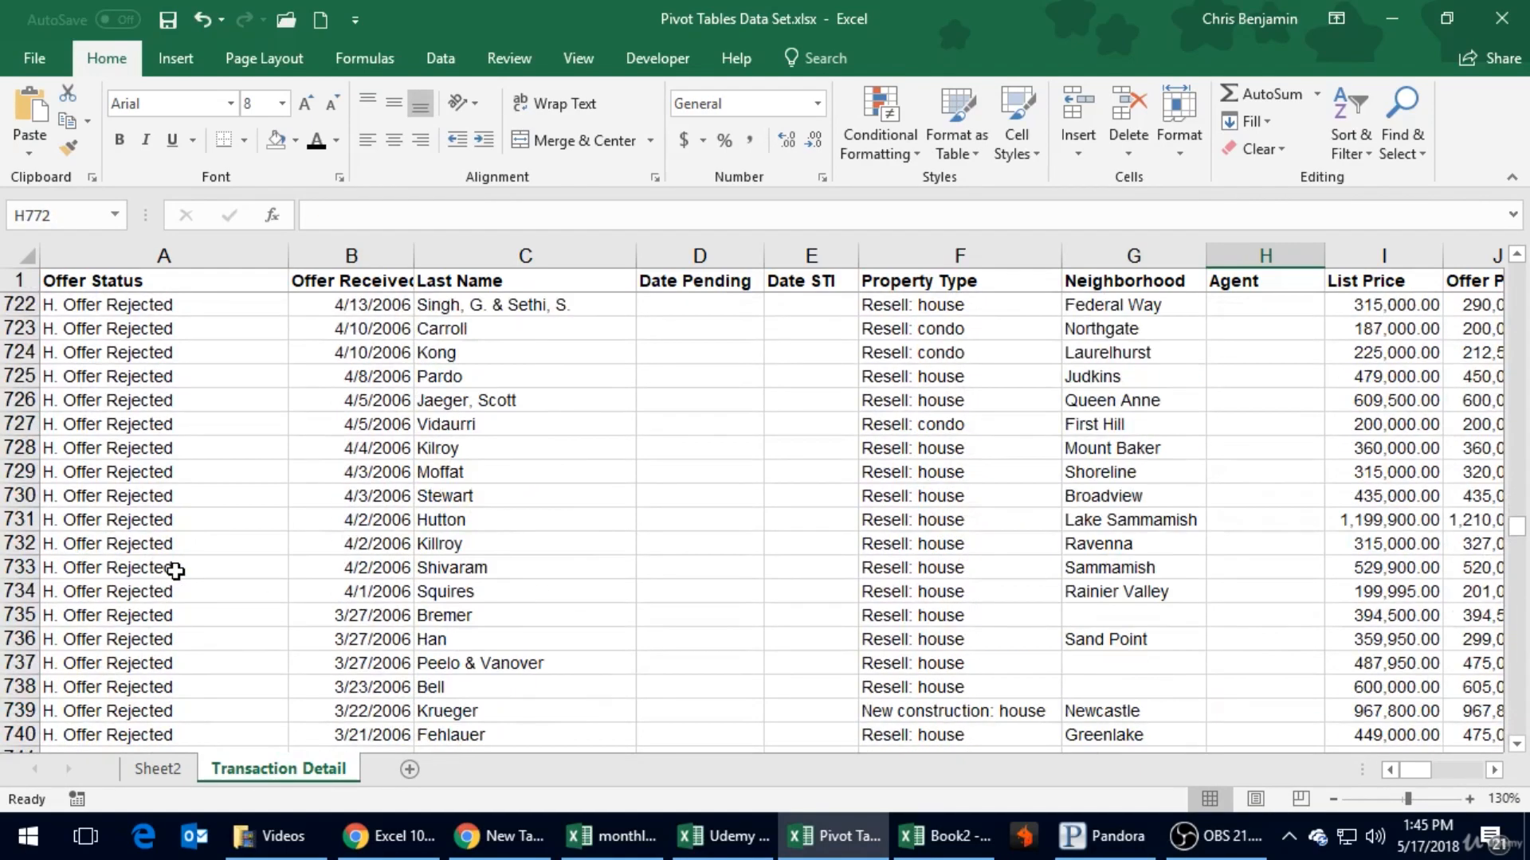
pyautogui.scroll(16, 175, 572)
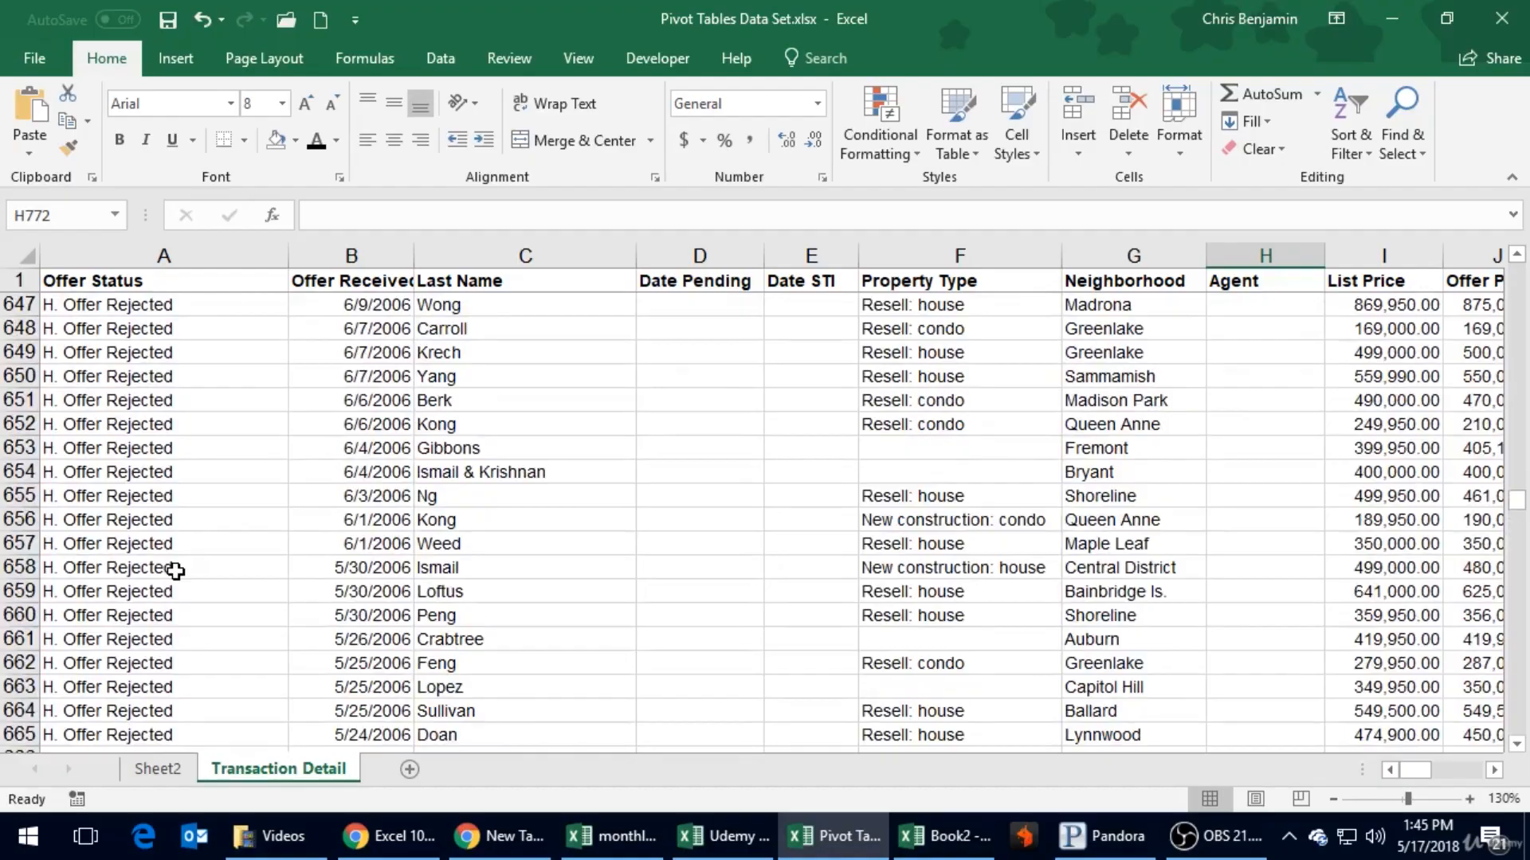
pyautogui.click(165, 553)
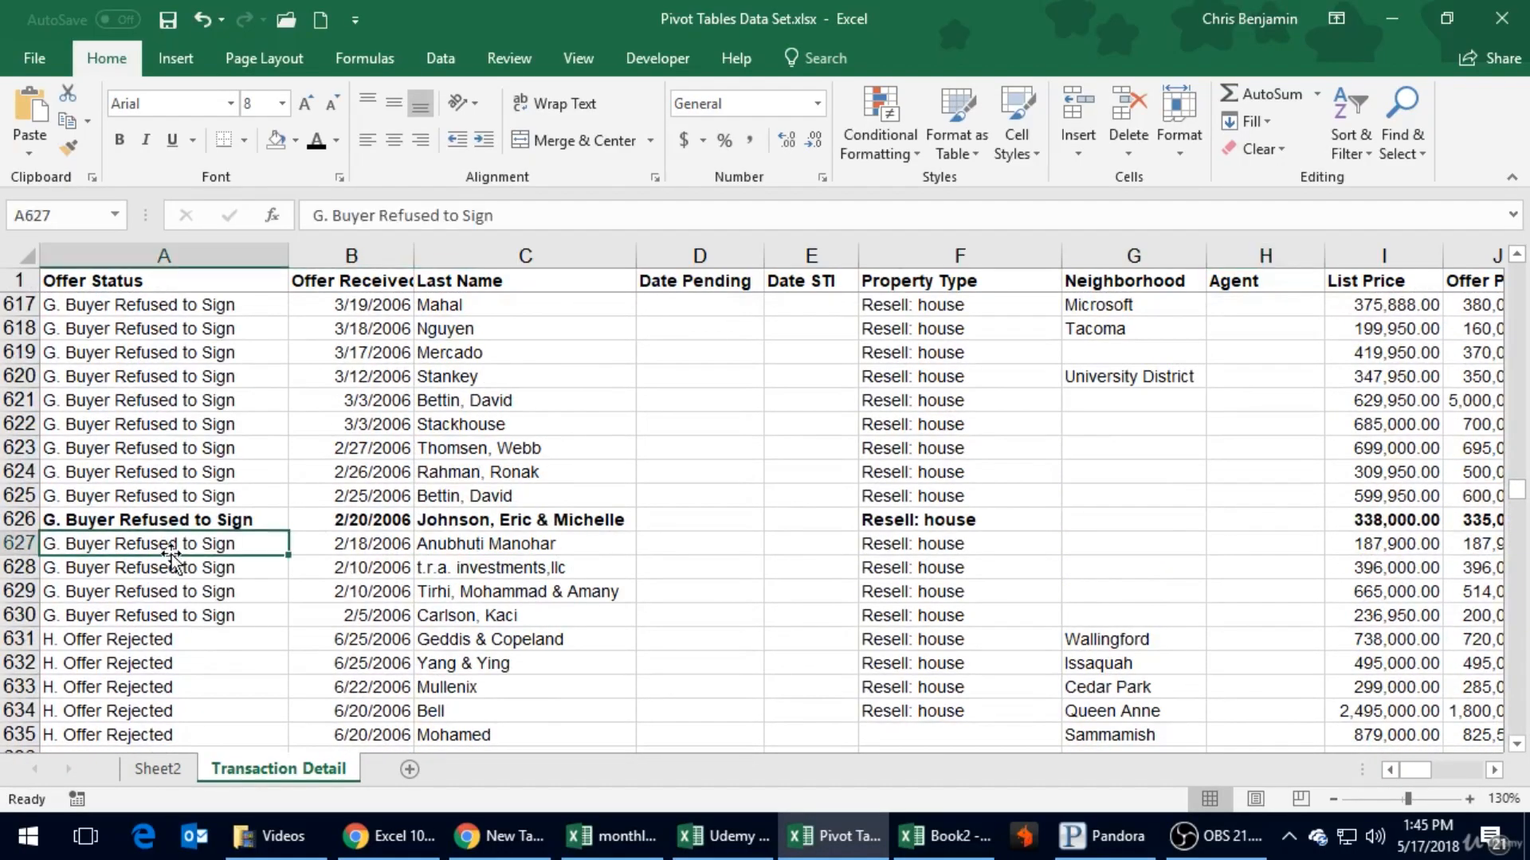
pyautogui.scroll(1, 1263, 311)
pyautogui.scroll(17, 1262, 311)
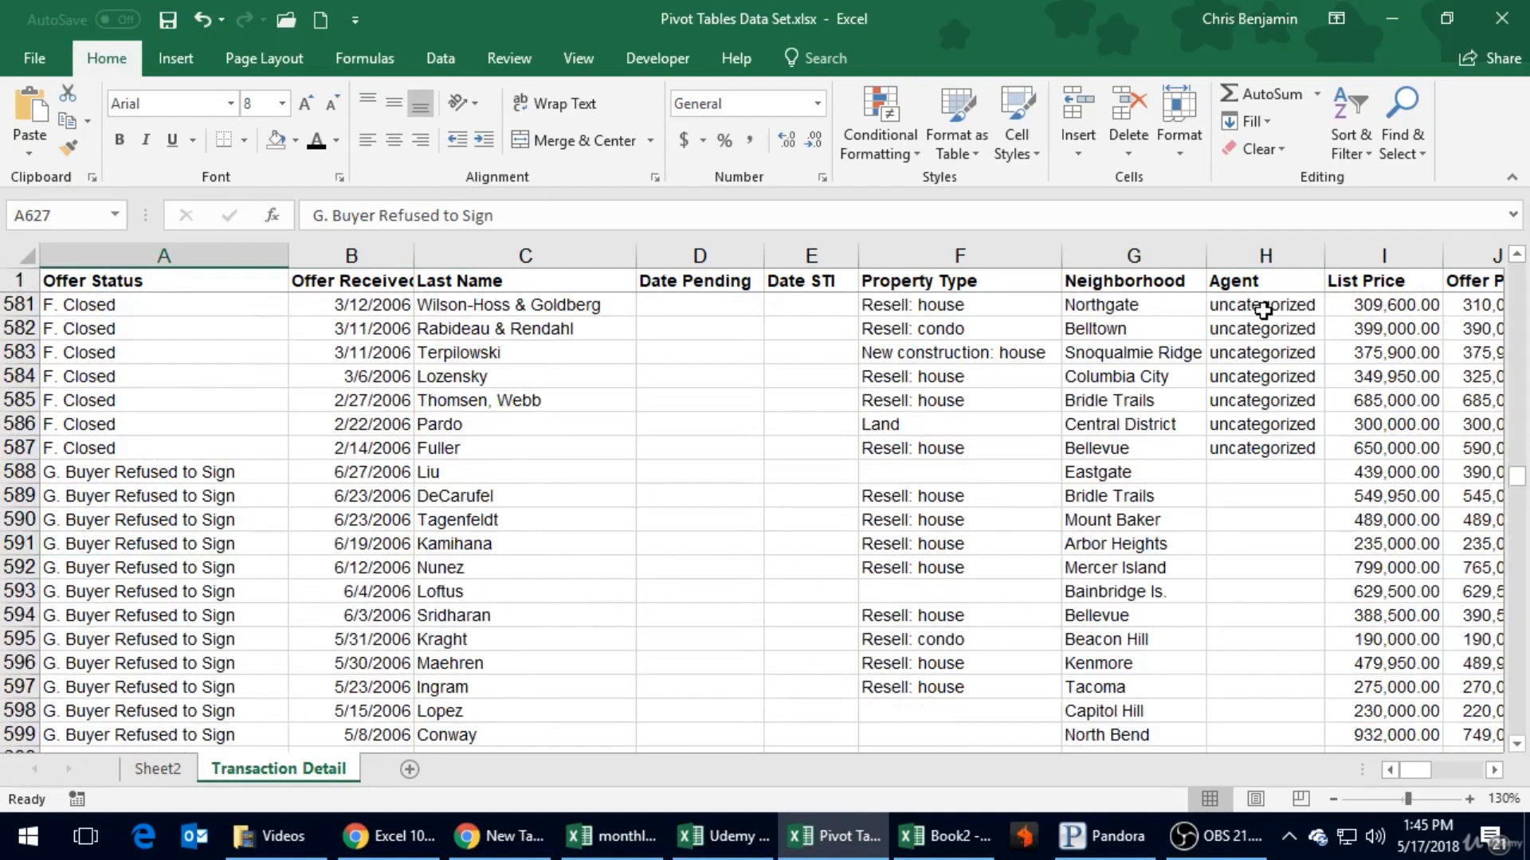
# - Locate the first and last "uncategorized" agent rows and the first row with an empty Agent cell
pyautogui.scroll(-6, 1262, 311)
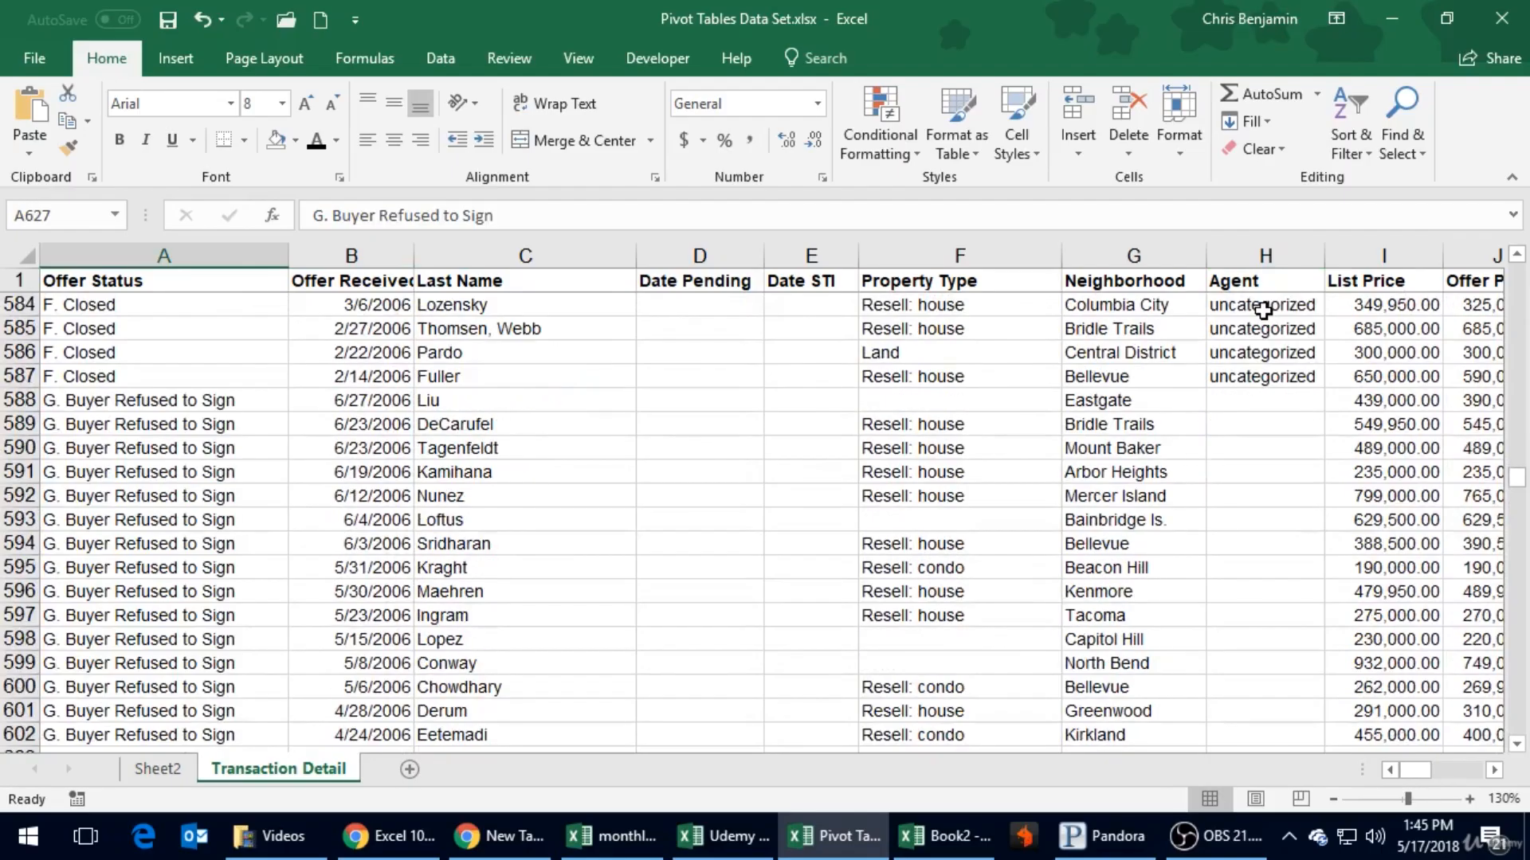
pyautogui.click(1241, 398)
pyautogui.click(1227, 374)
pyautogui.scroll(15, 1227, 374)
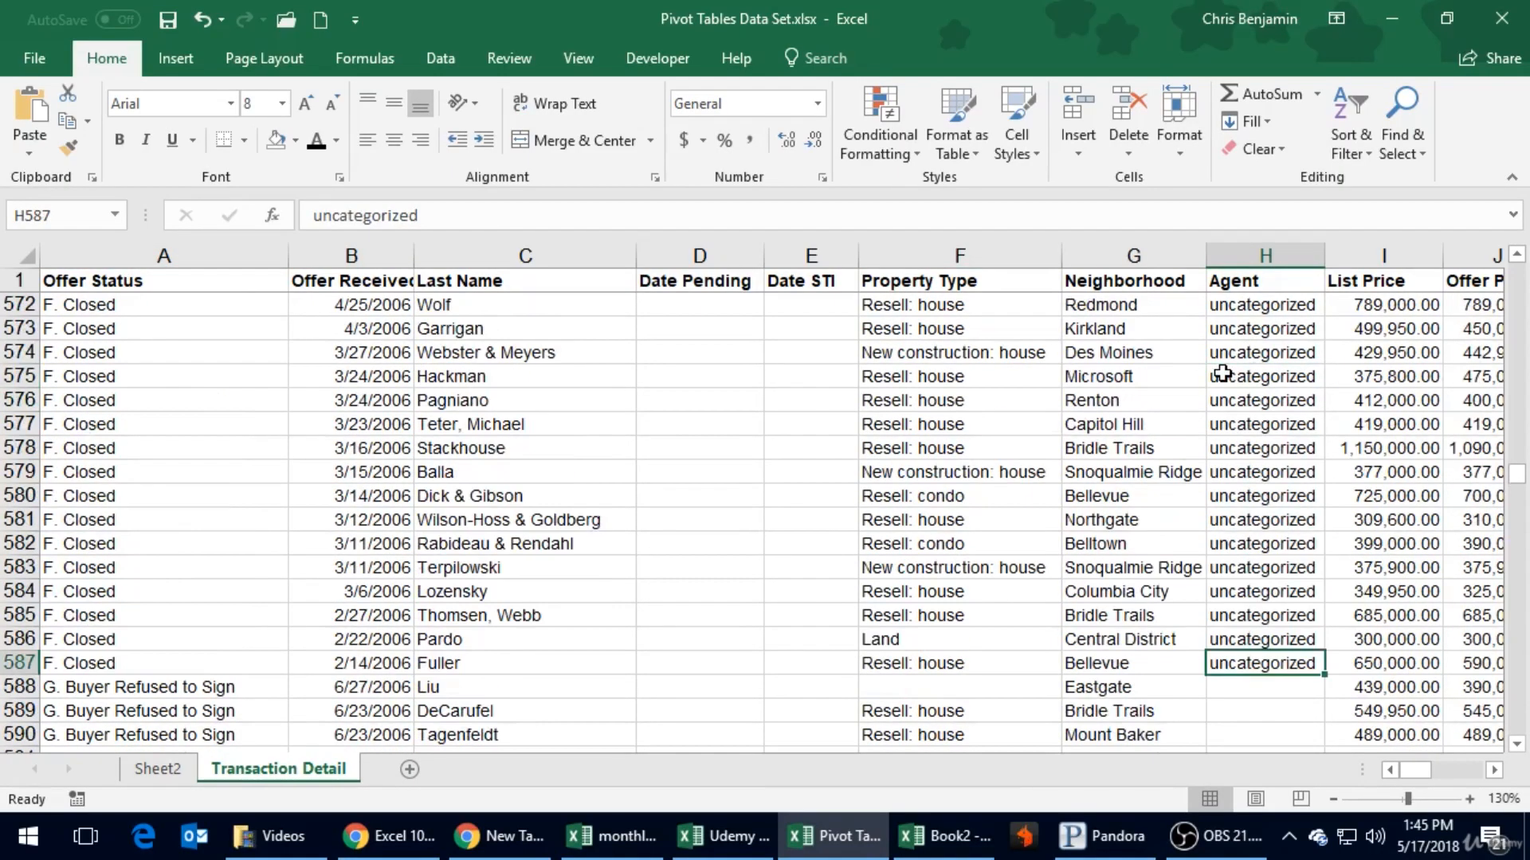
pyautogui.scroll(-3, 1223, 374)
pyautogui.scroll(-1, 1223, 375)
pyautogui.click(1231, 378)
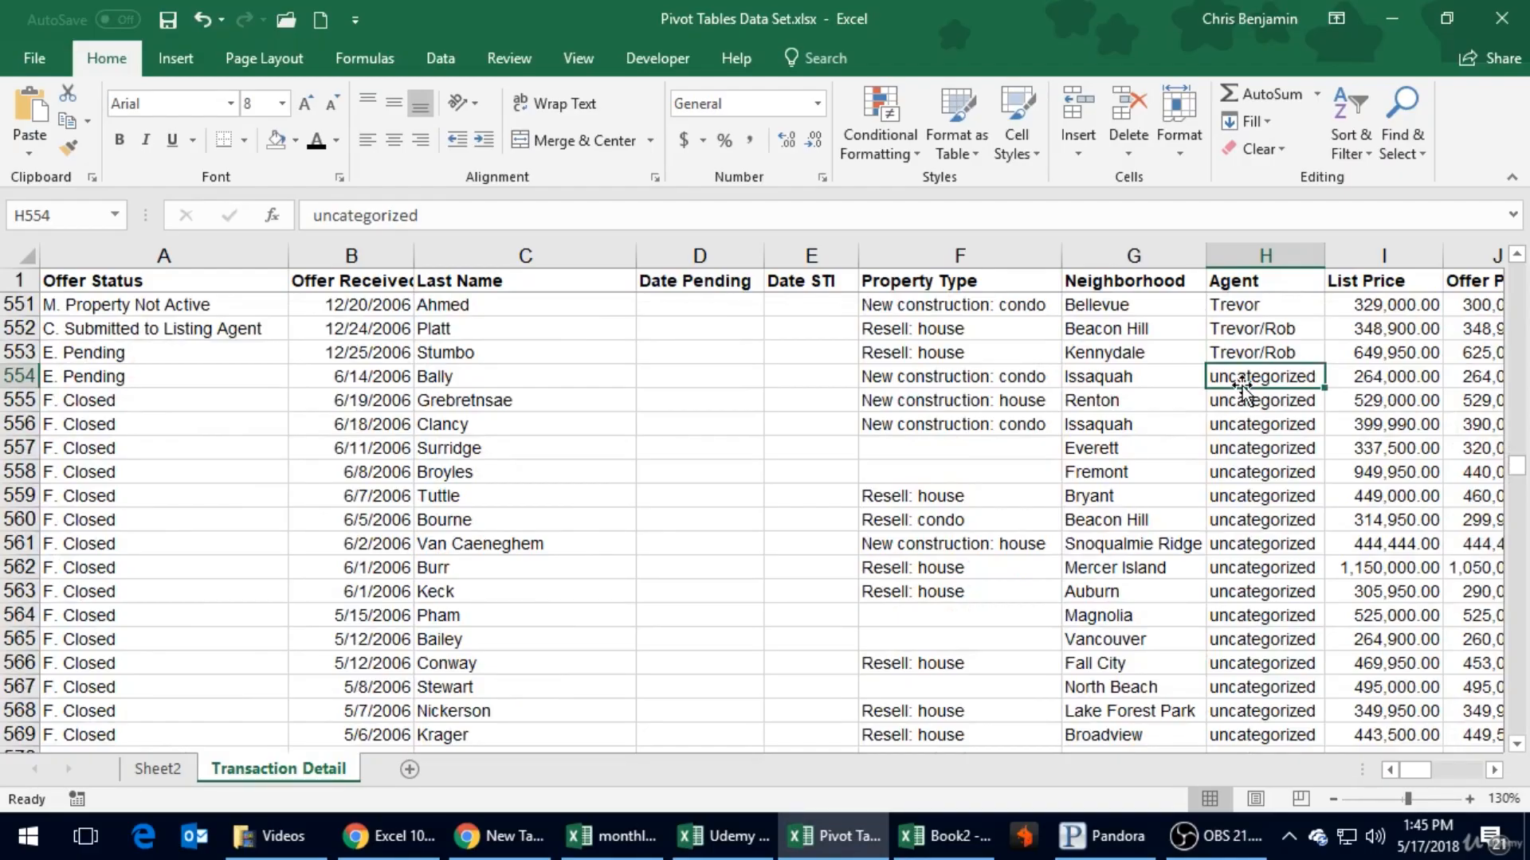
pyautogui.click(1258, 433)
pyautogui.scroll(-10, 1258, 438)
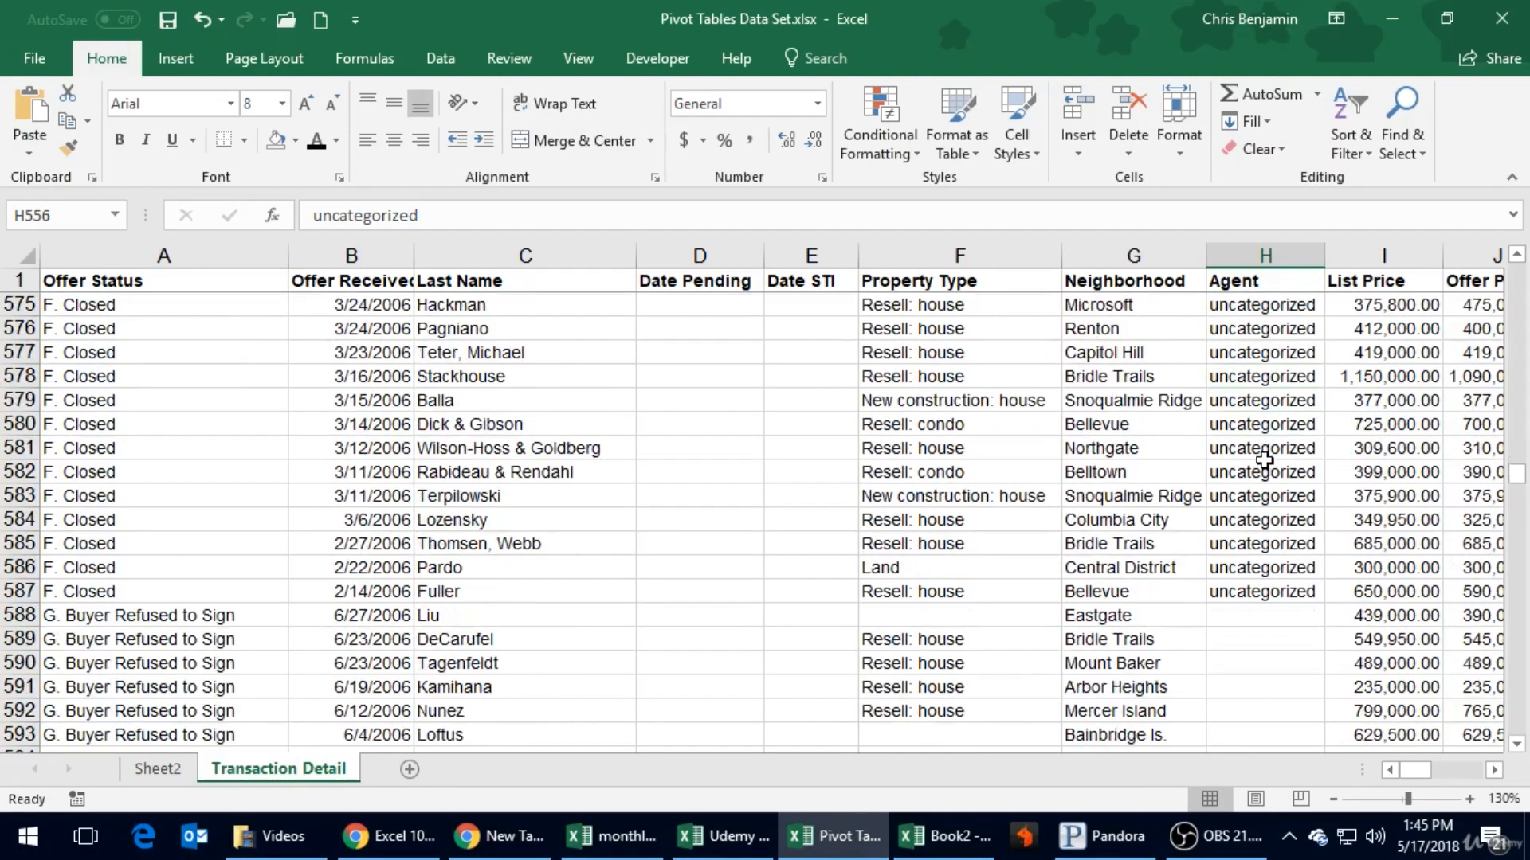
pyautogui.click(1268, 470)
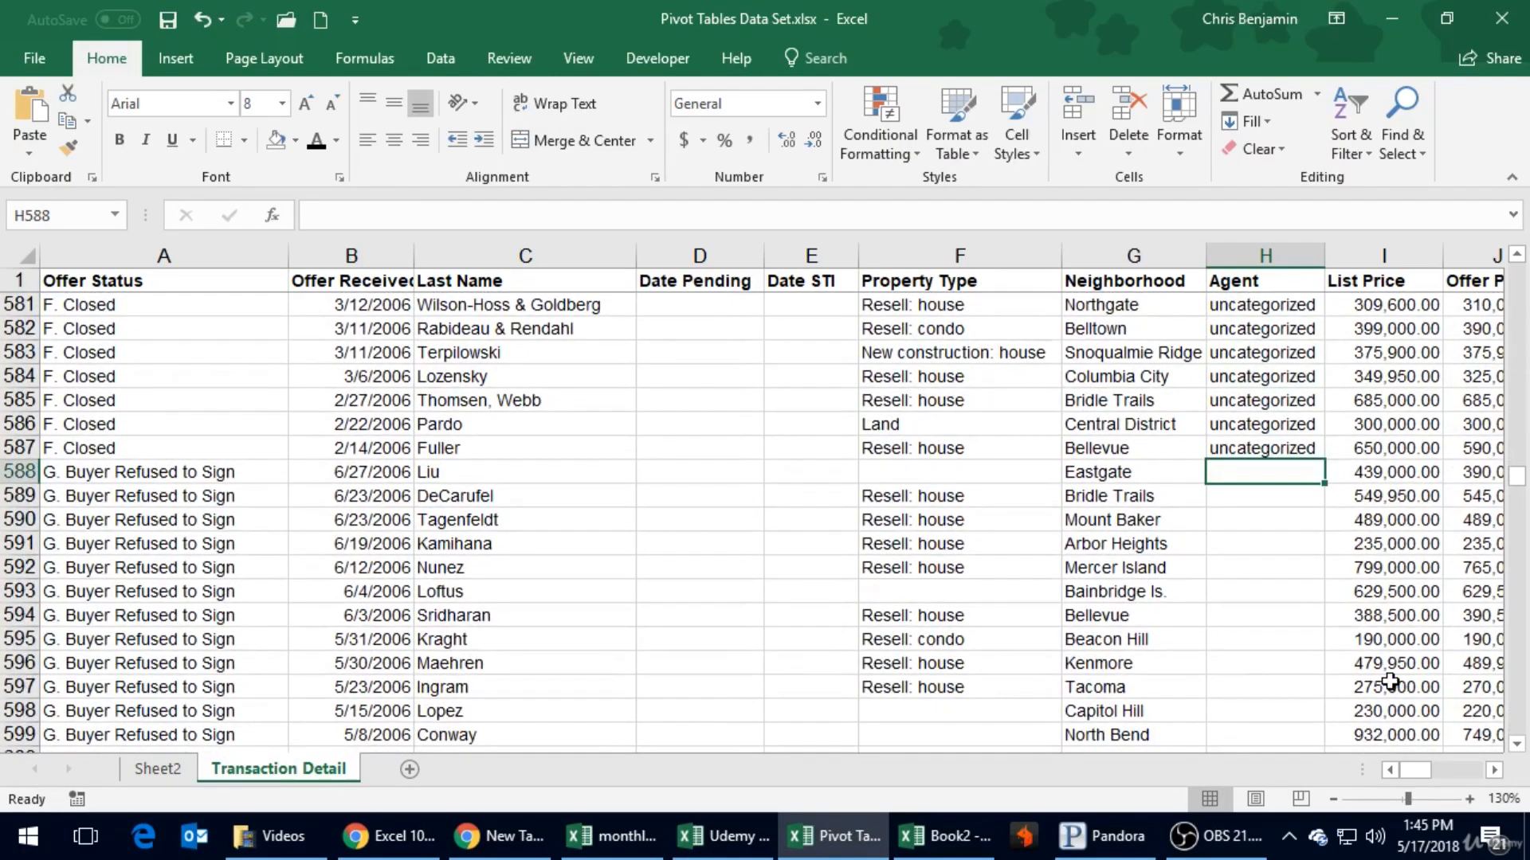
# - Inspect the Commission column for the rows with an empty Agent cell, from row 588 down
pyautogui.press('Right')
pyautogui.press('Right')
pyautogui.press('Right')
pyautogui.press('Right')
pyautogui.press('Right')
pyautogui.press('Right')
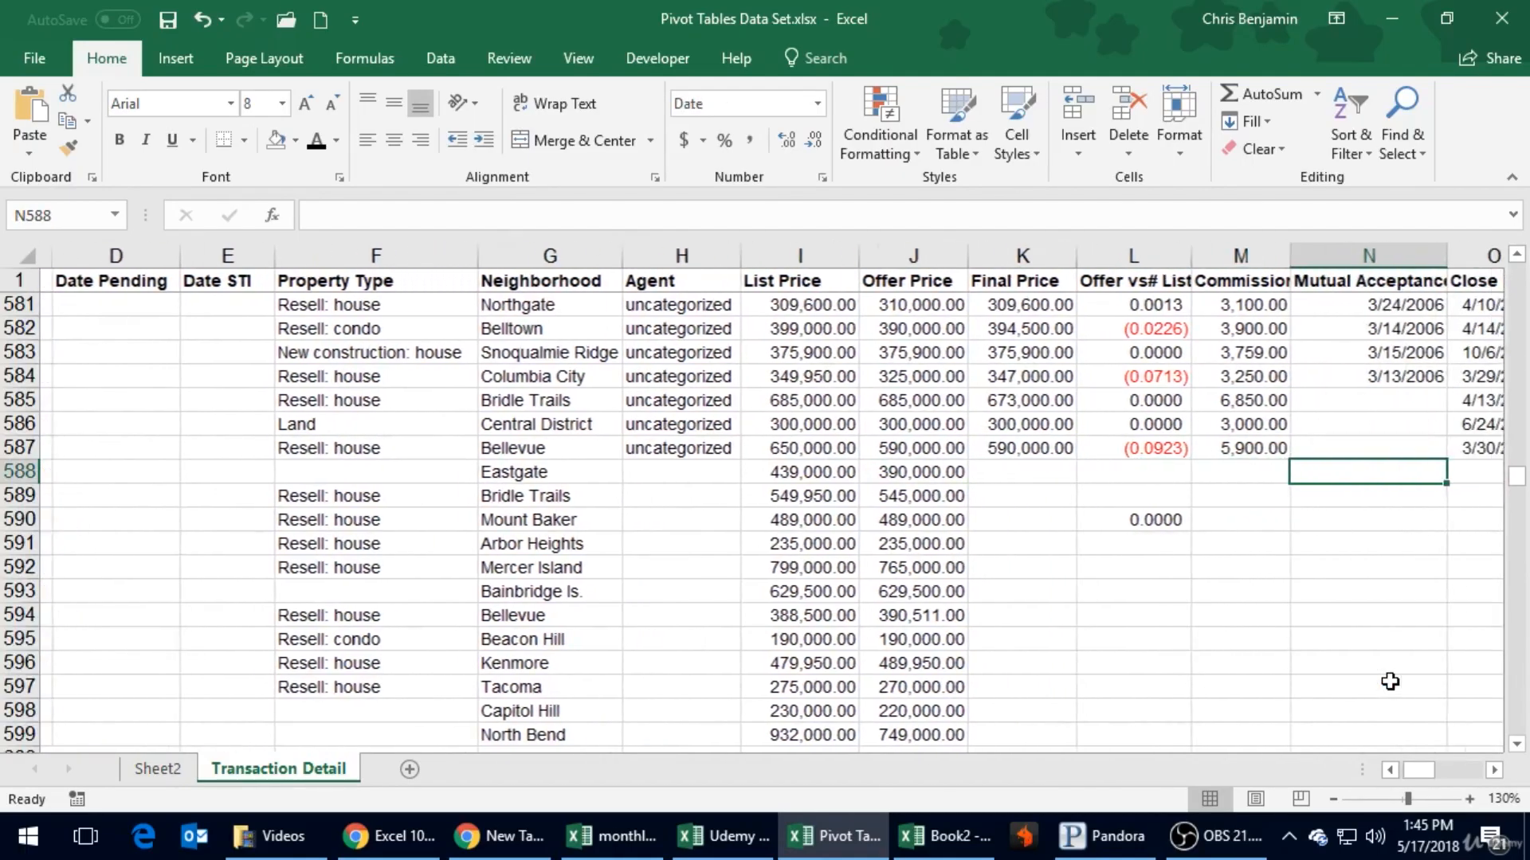
pyautogui.press('Left')
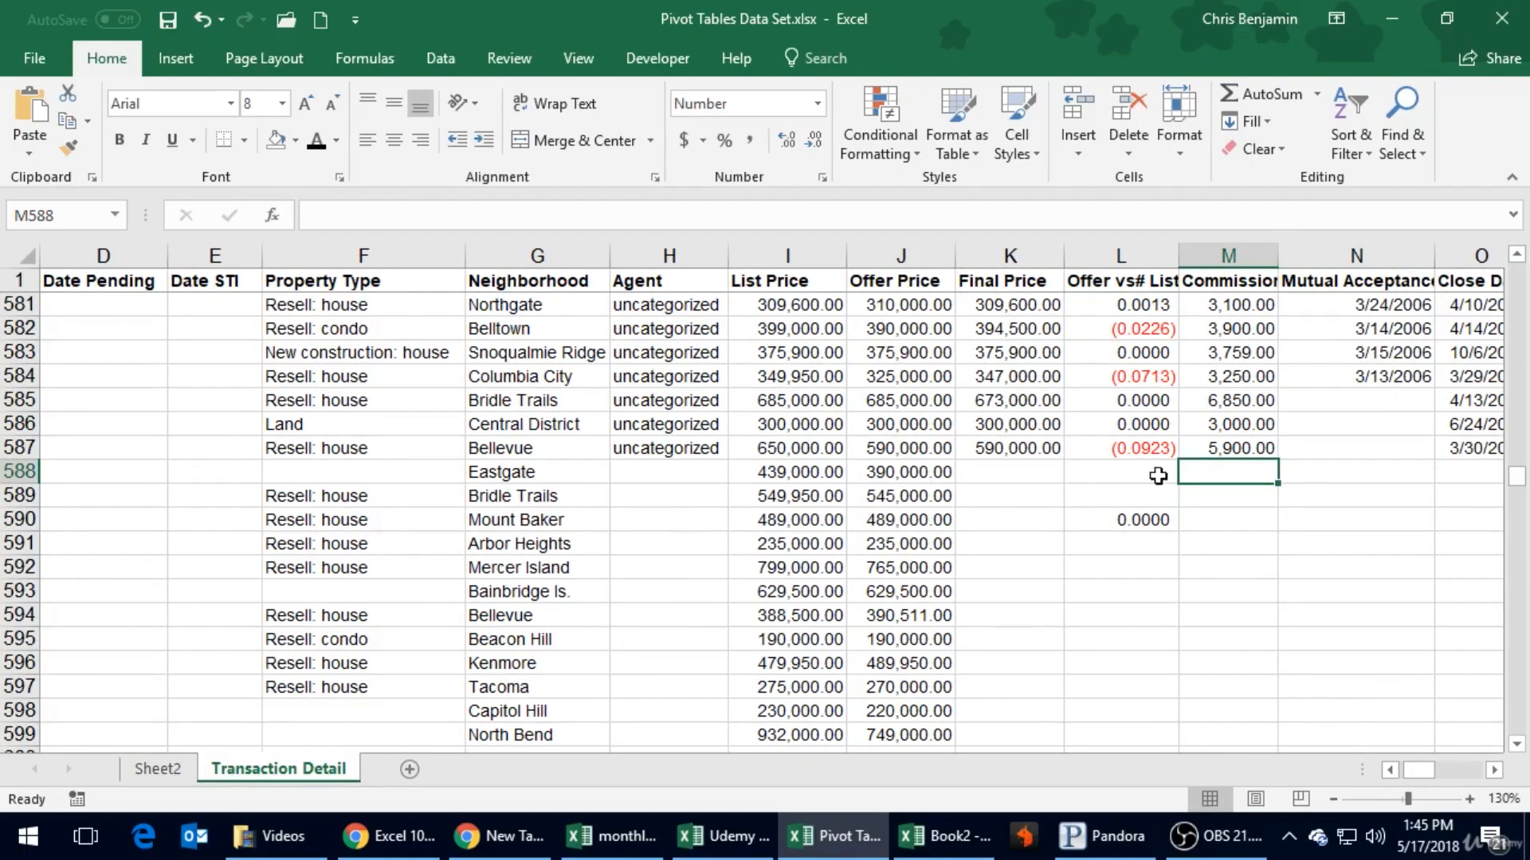
pyautogui.scroll(-10, 1255, 587)
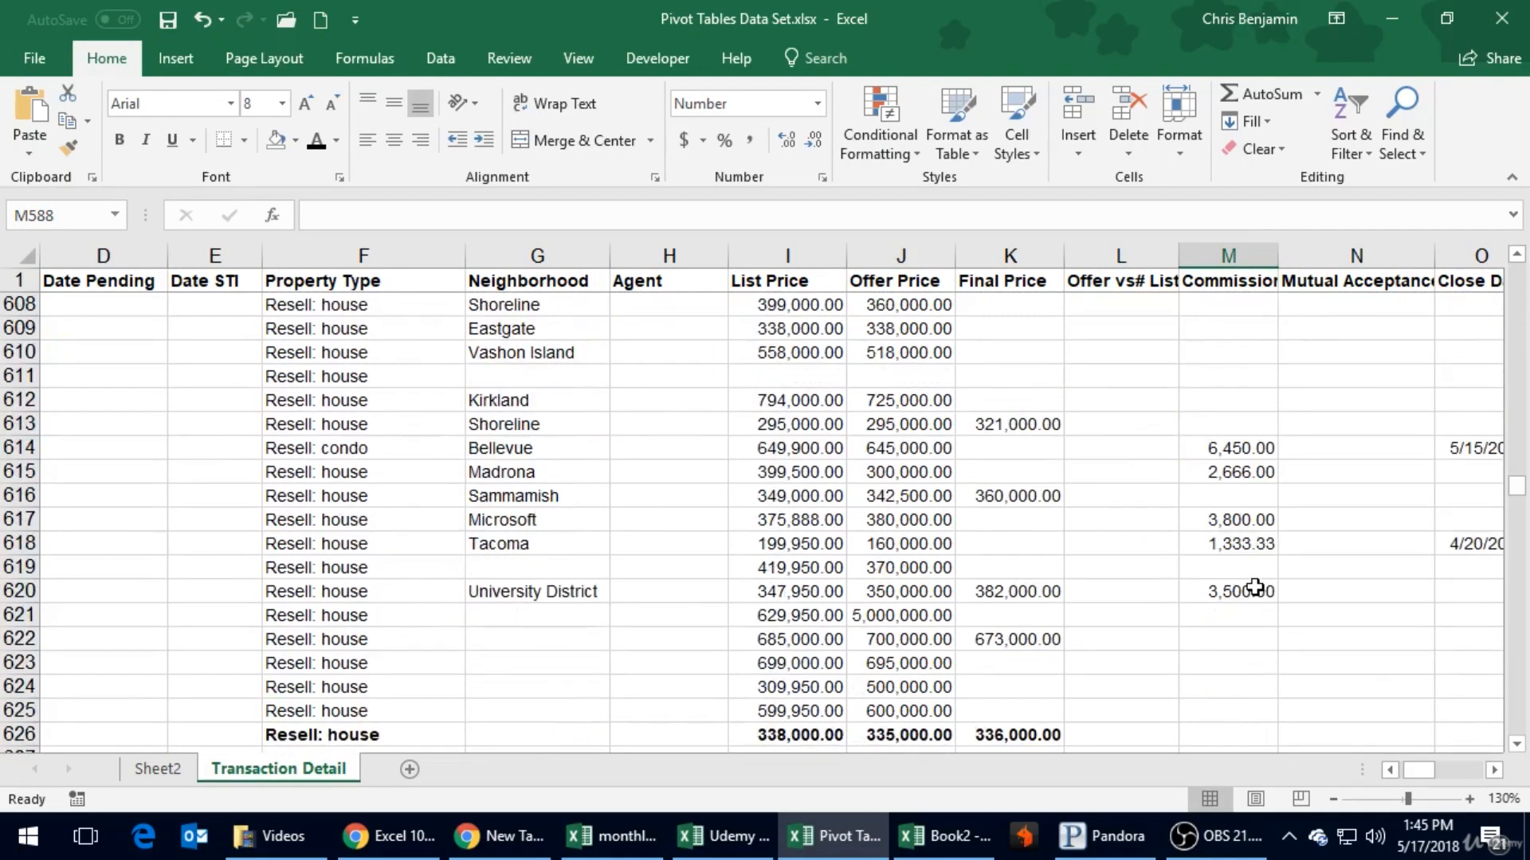
pyautogui.click(1228, 382)
pyautogui.click(1237, 405)
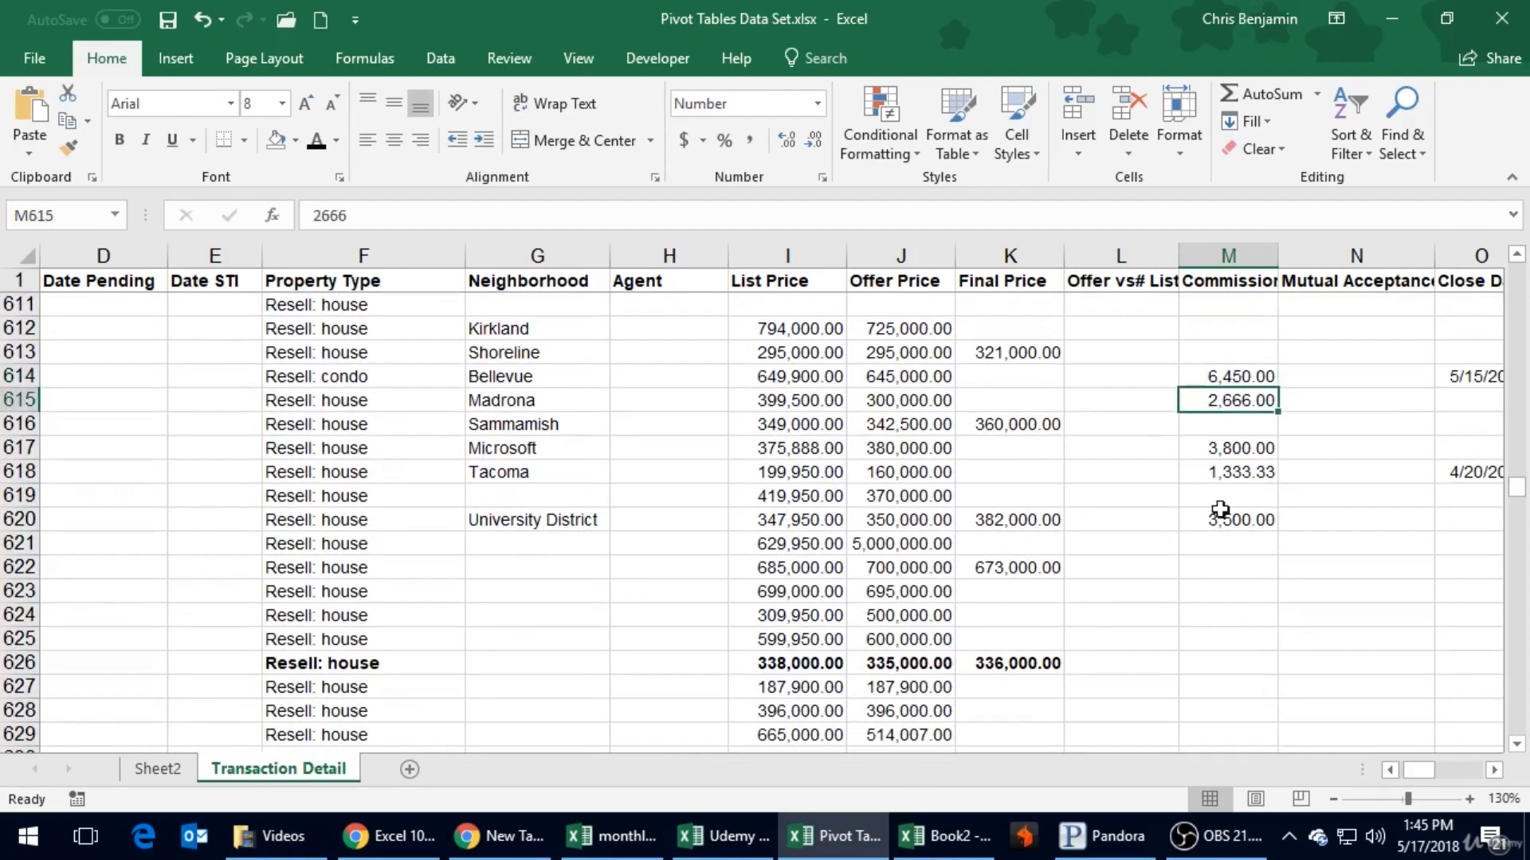
# - Compare the commission PivotTable on Sheet2 with the source rows on Transaction Detail
pyautogui.click(159, 770)
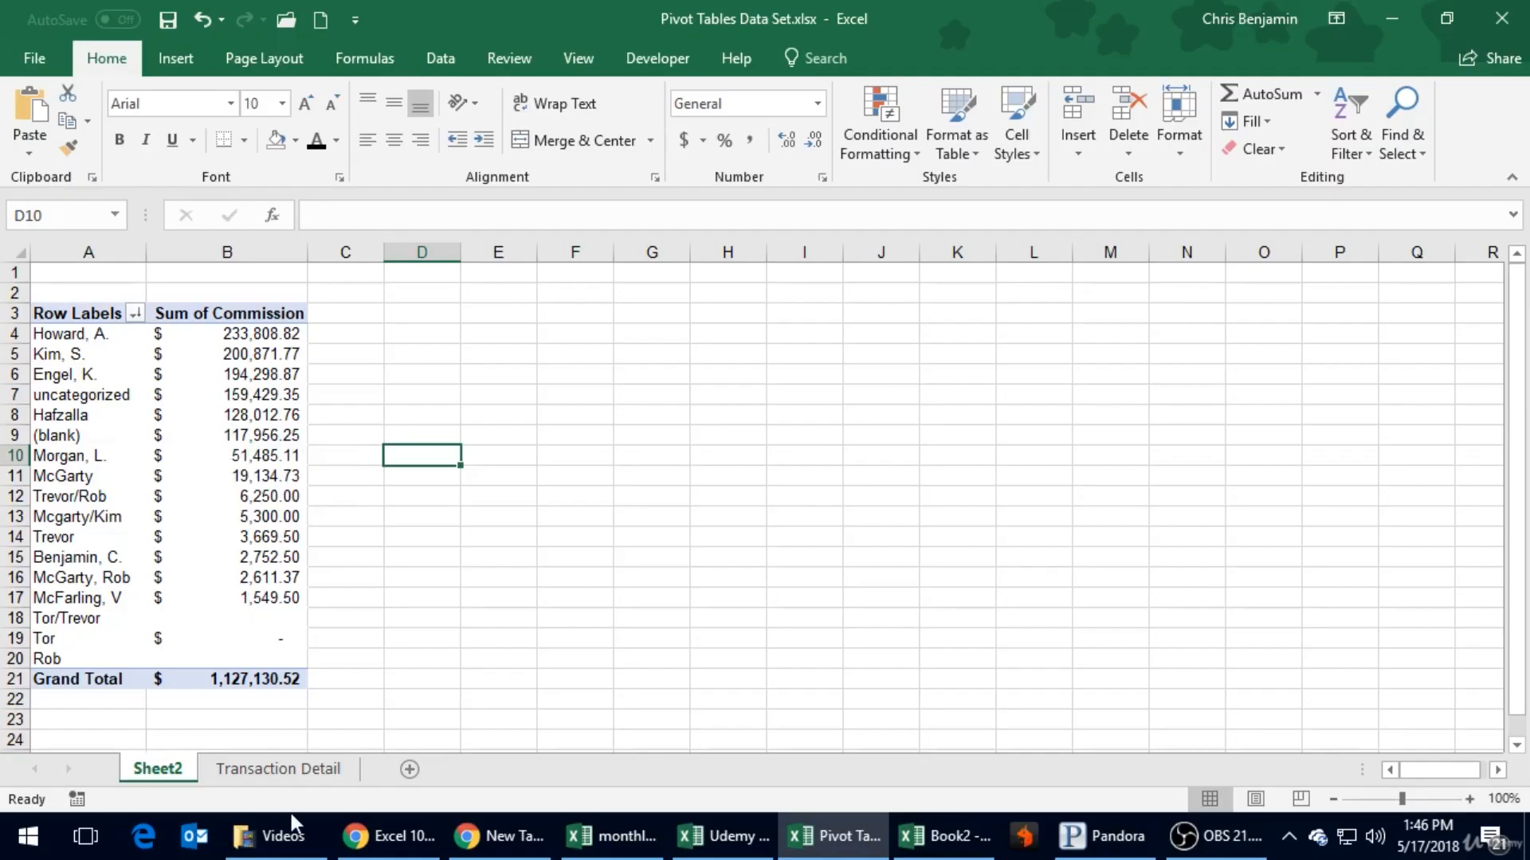
pyautogui.click(278, 769)
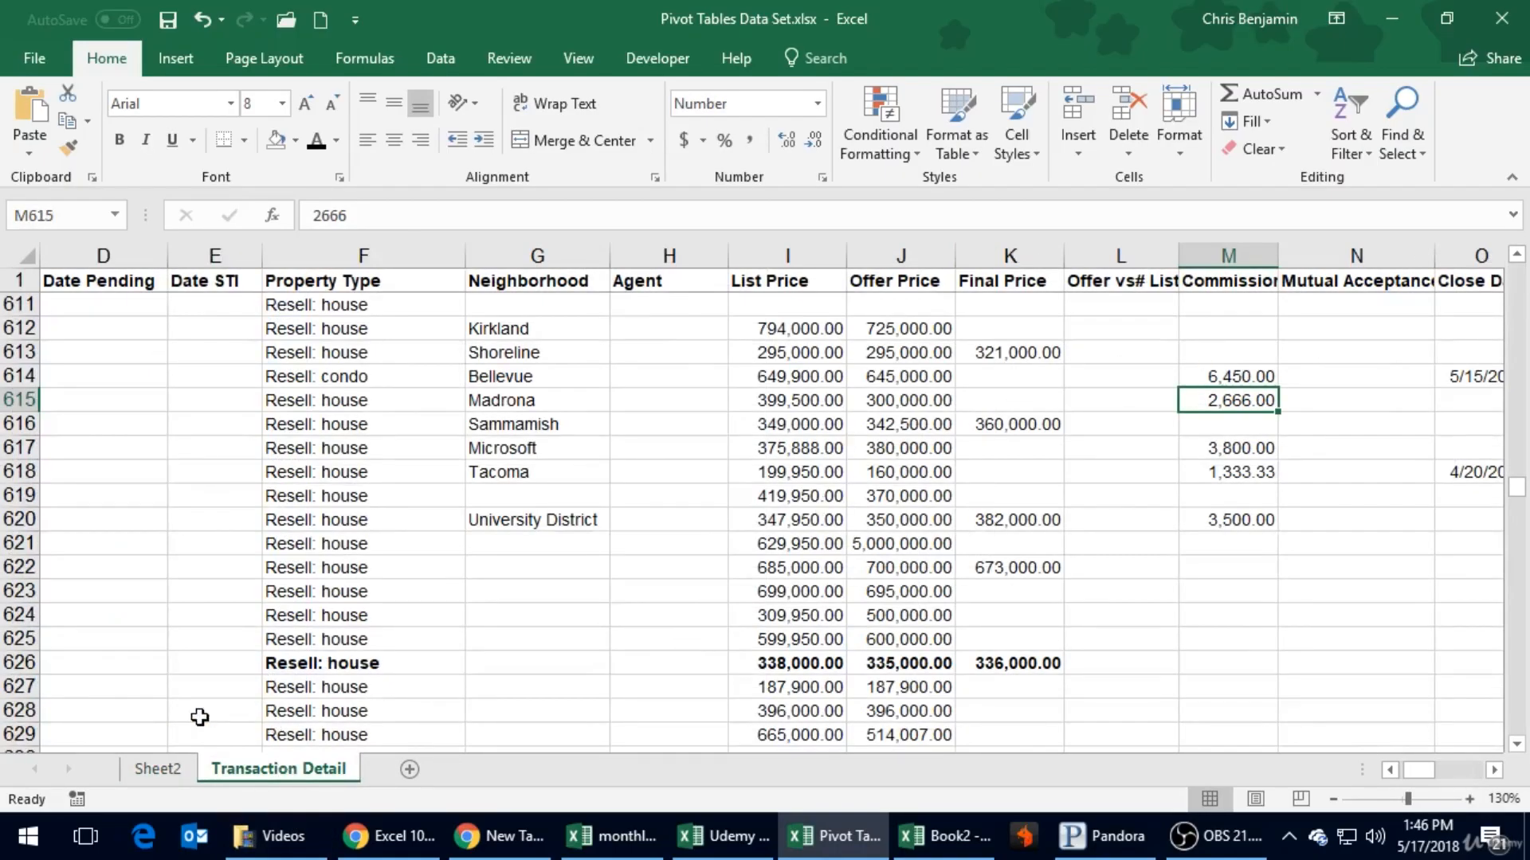
pyautogui.click(169, 767)
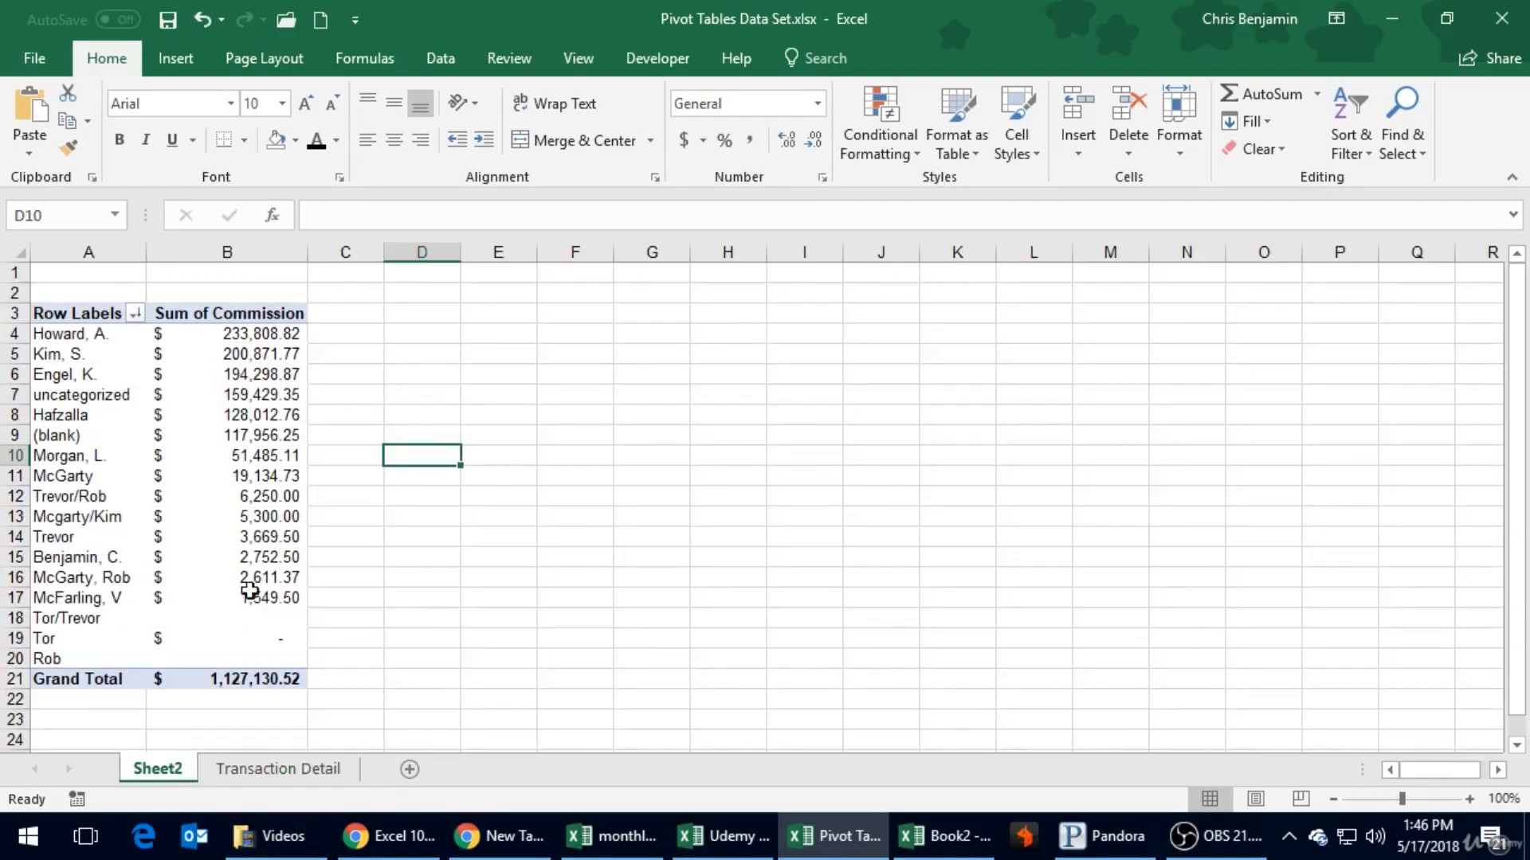
pyautogui.click(263, 772)
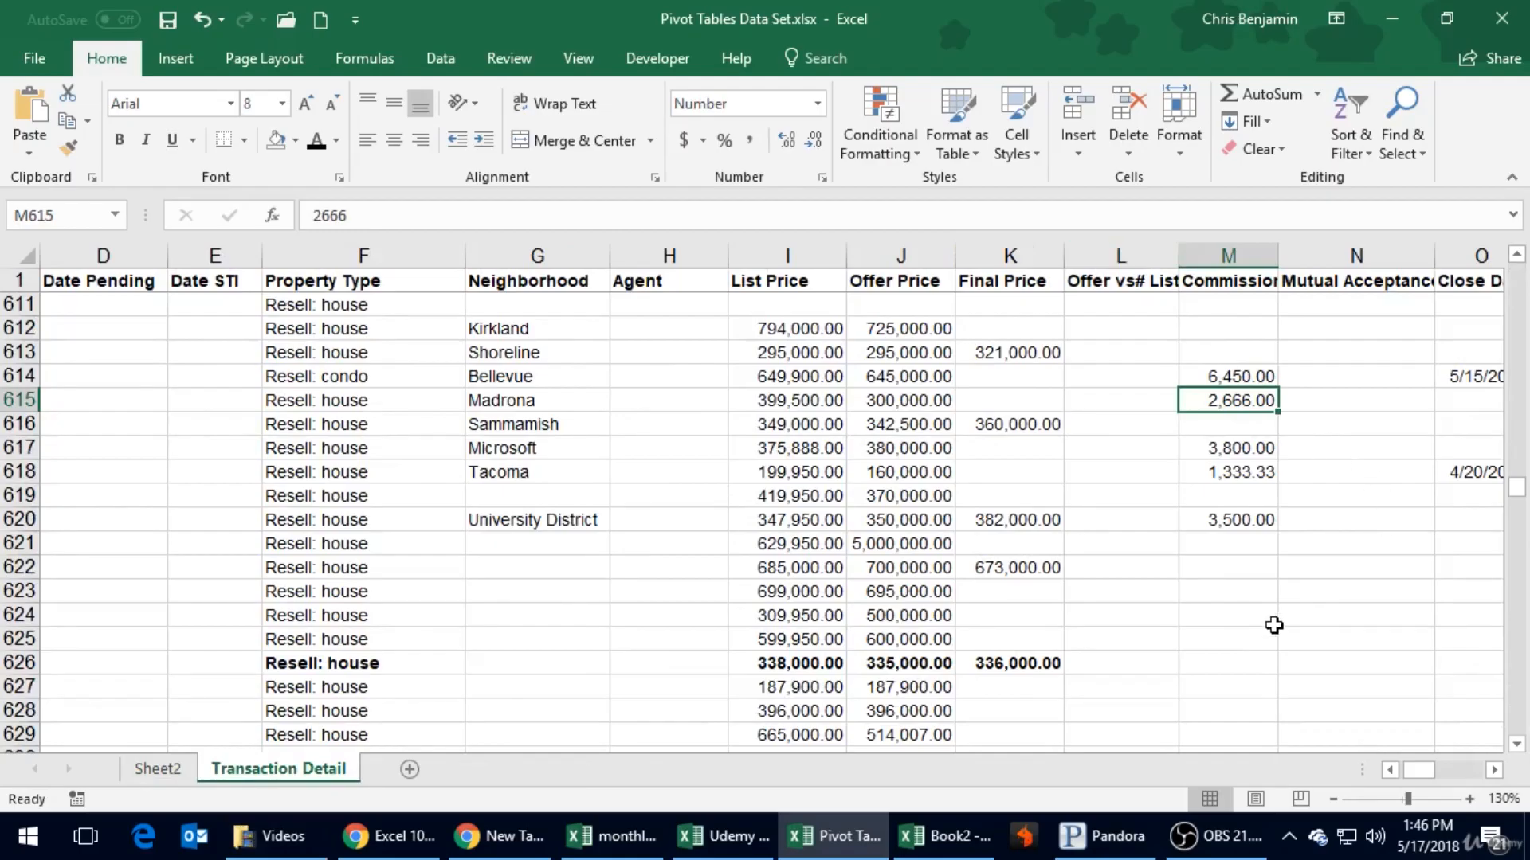
# - Look through the Commission values of the rows without an agent, down to the last data row
pyautogui.scroll(-17, 1274, 626)
pyautogui.scroll(-20, 1274, 625)
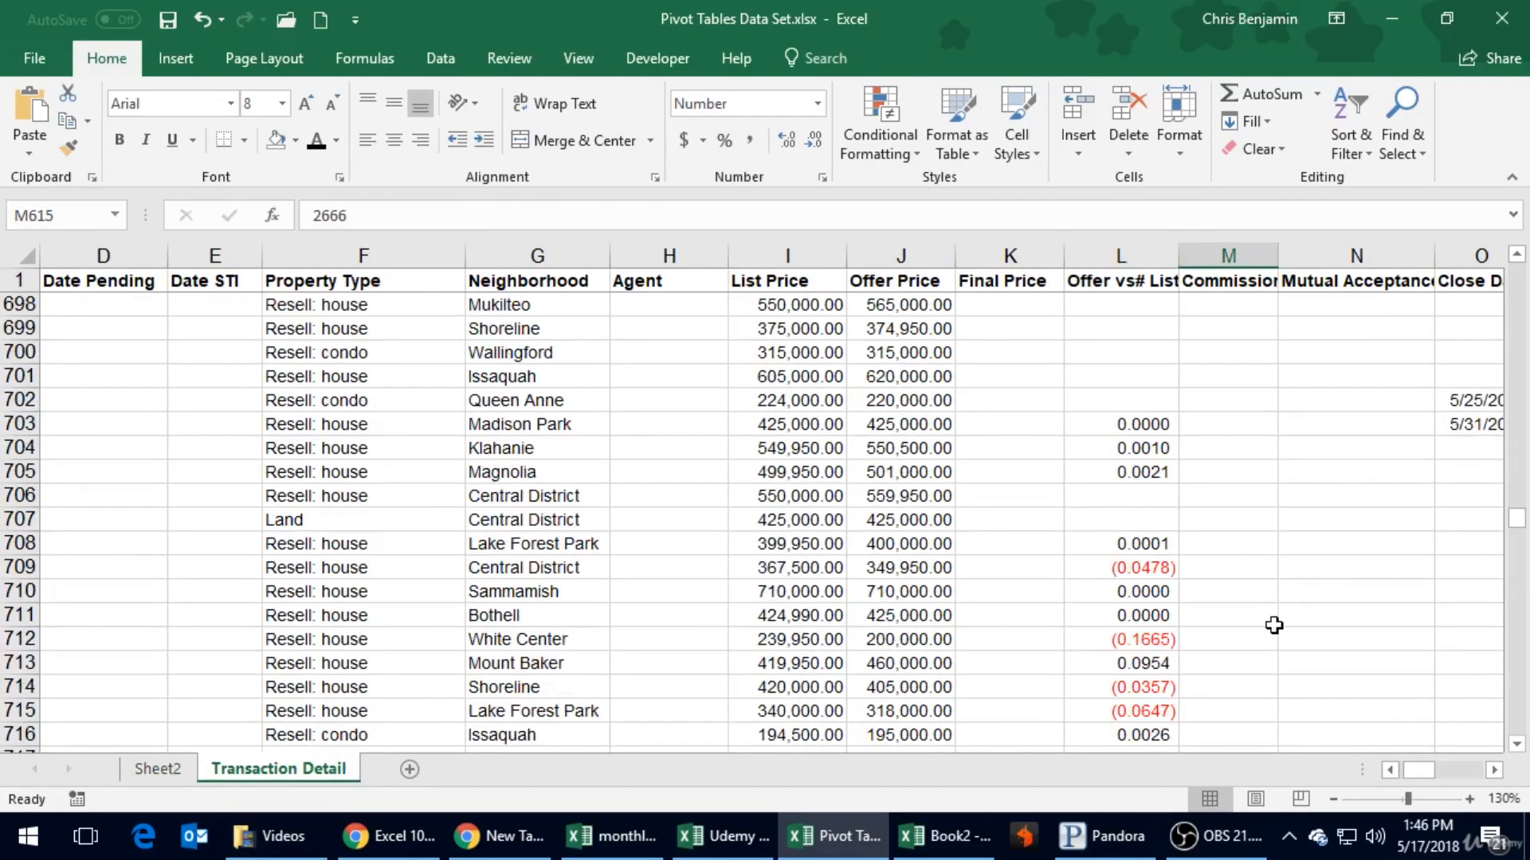
pyautogui.scroll(-14, 1274, 626)
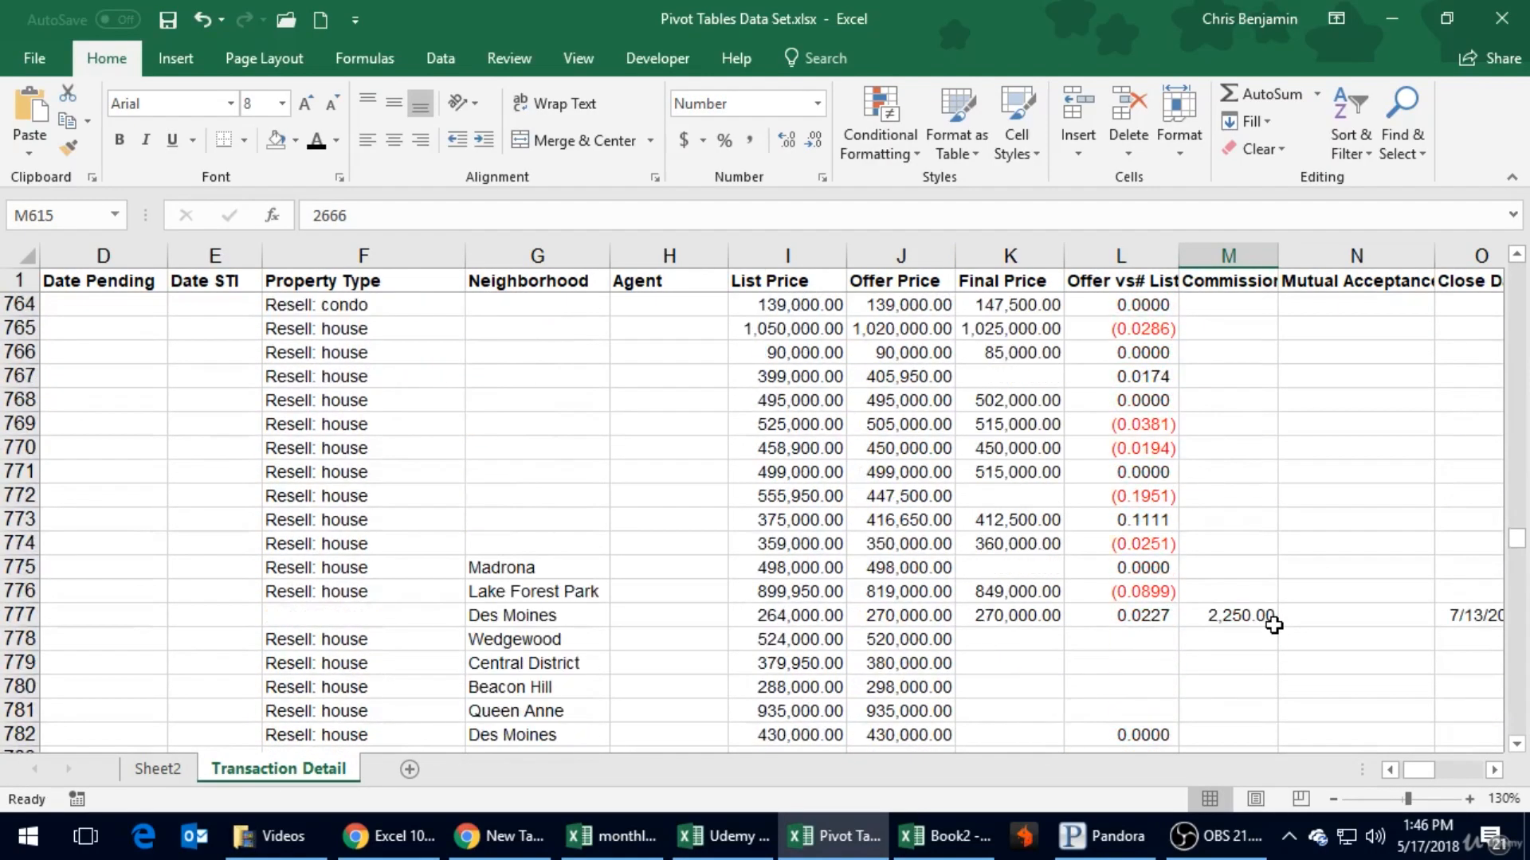
pyautogui.scroll(12, 1274, 625)
pyautogui.scroll(-20, 1274, 625)
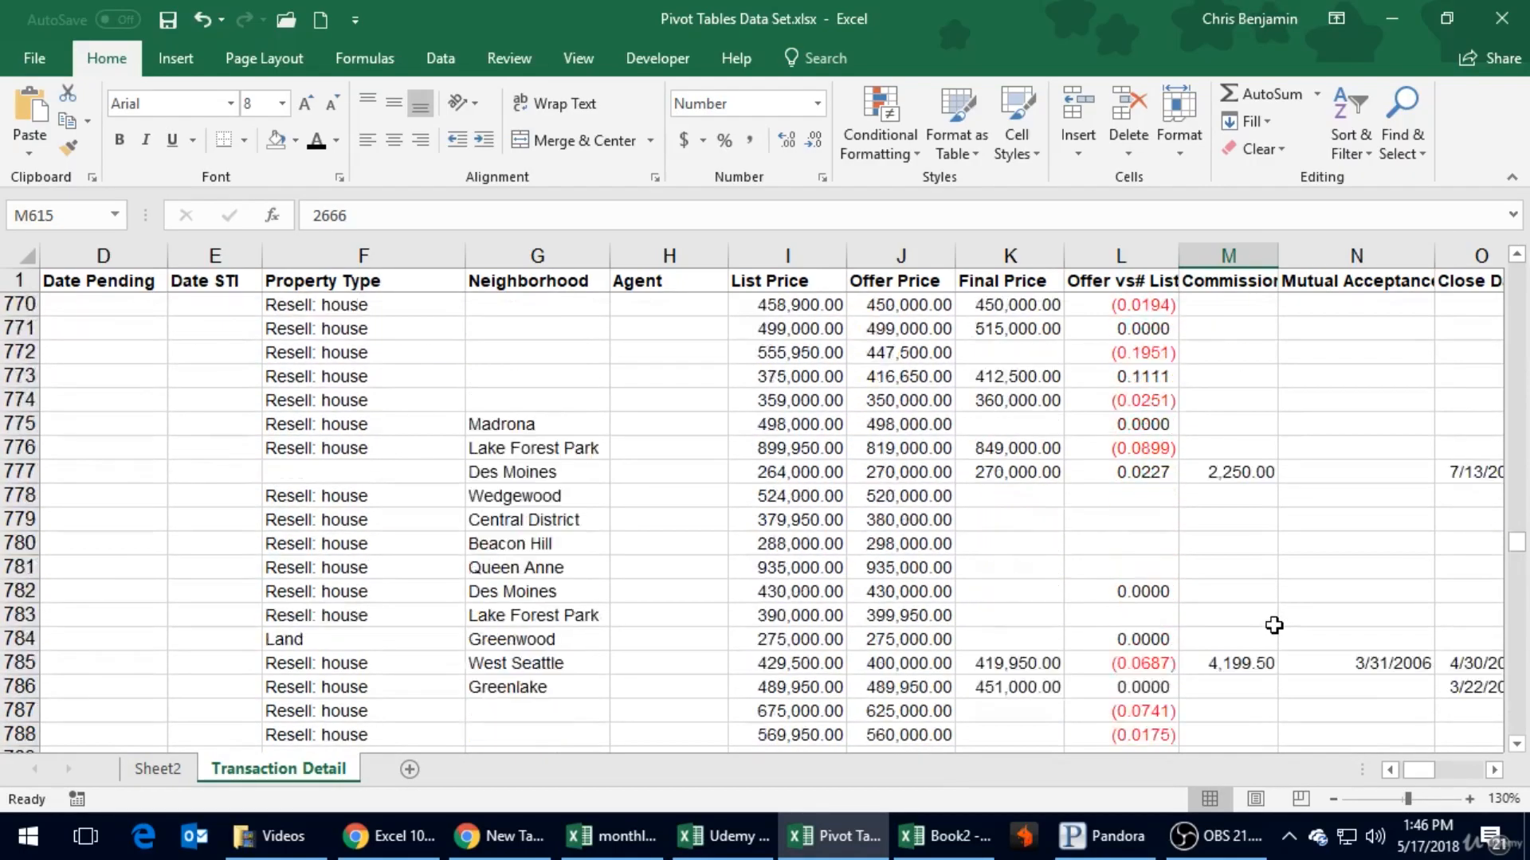
pyautogui.scroll(8, 1274, 625)
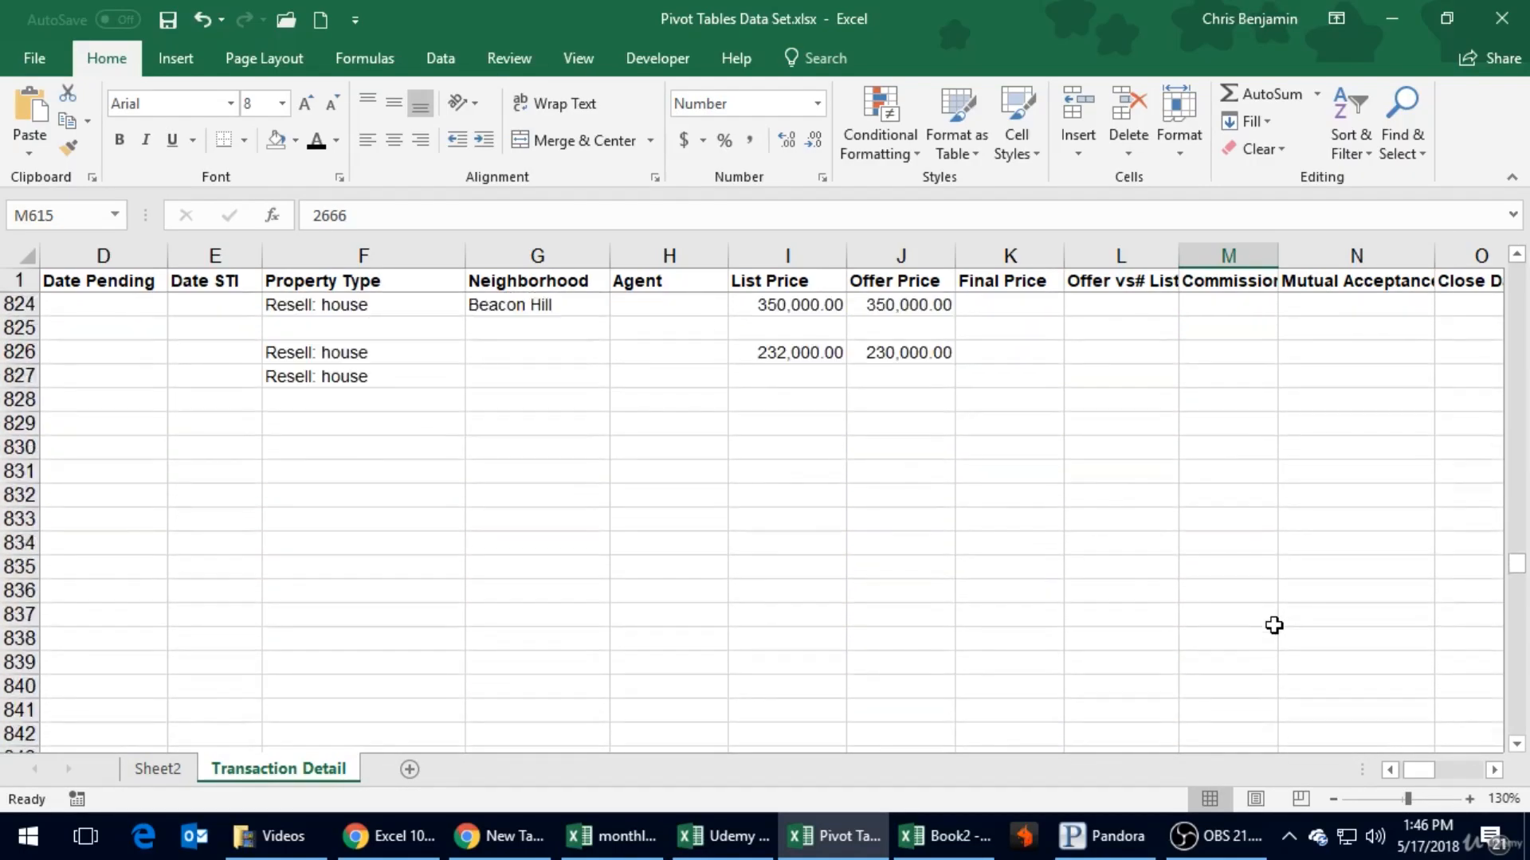
pyautogui.scroll(-2, 581, 666)
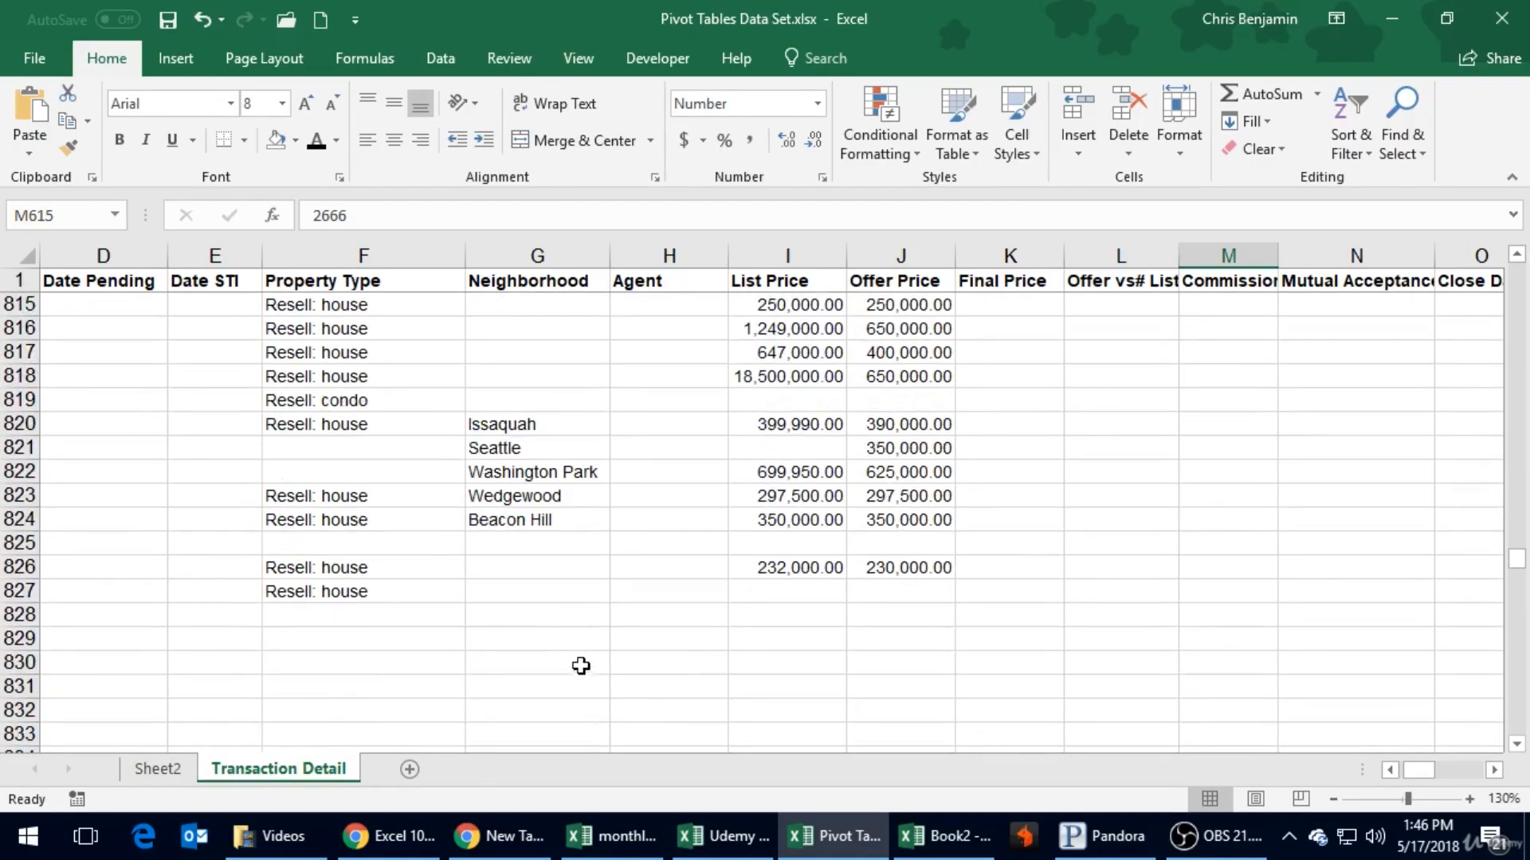
# - Check the remaining fields of the last data row, row 827, where the Agent cell is empty
pyautogui.click(673, 568)
pyautogui.click(661, 594)
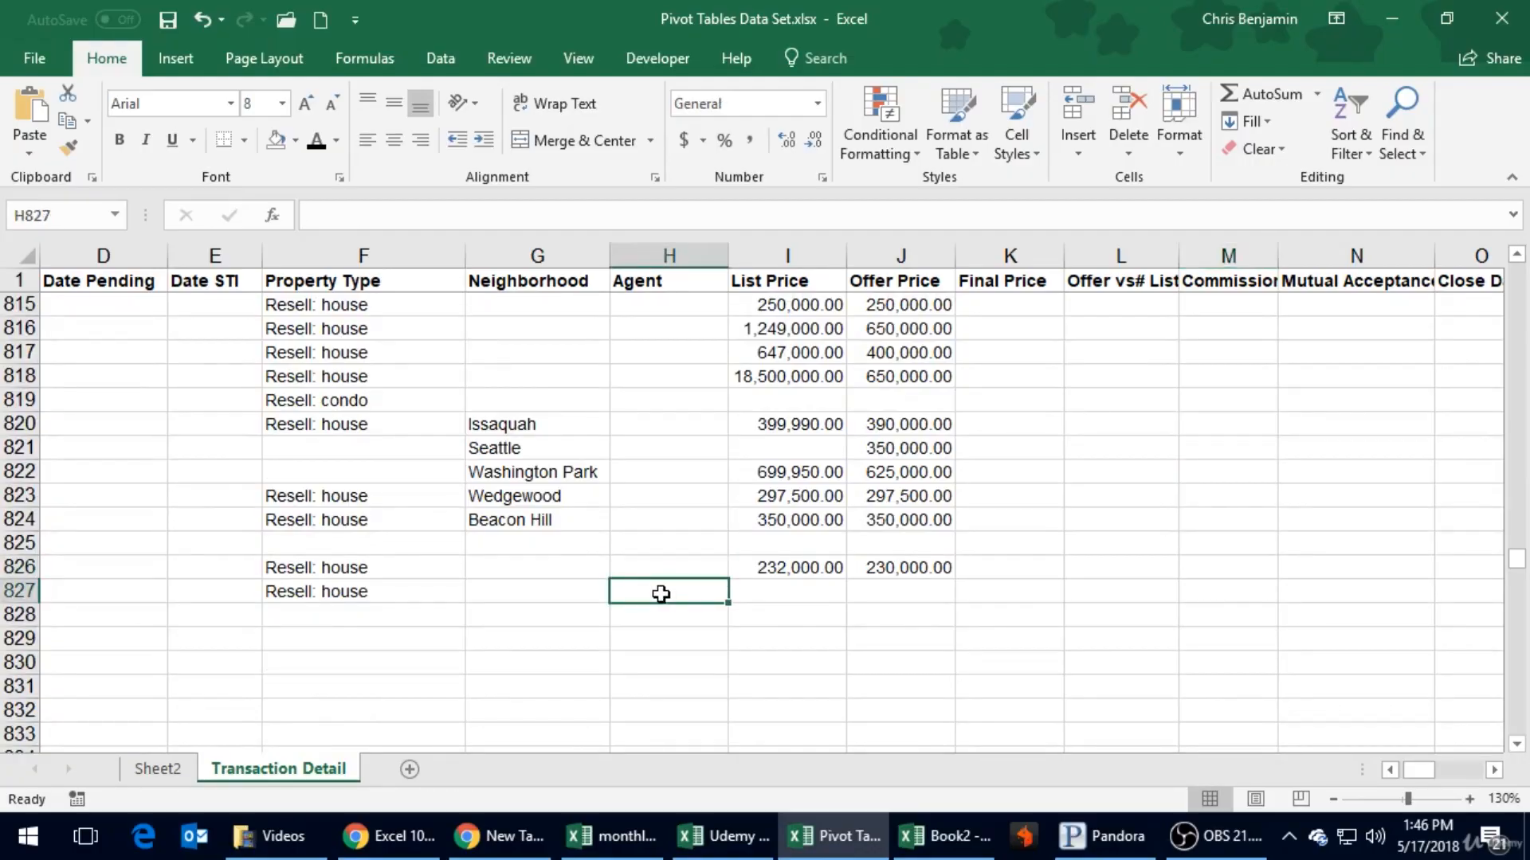
pyautogui.press('Left')
pyautogui.press('Left')
pyautogui.press('Left')
pyautogui.press('Left')
pyautogui.press('Left')
pyautogui.press('Left')
pyautogui.press('Left')
pyautogui.press('Right')
pyautogui.press('Right')
pyautogui.press('Right')
pyautogui.press('Right')
pyautogui.press('Right')
pyautogui.press('Right')
pyautogui.press('Right')
pyautogui.press('Right')
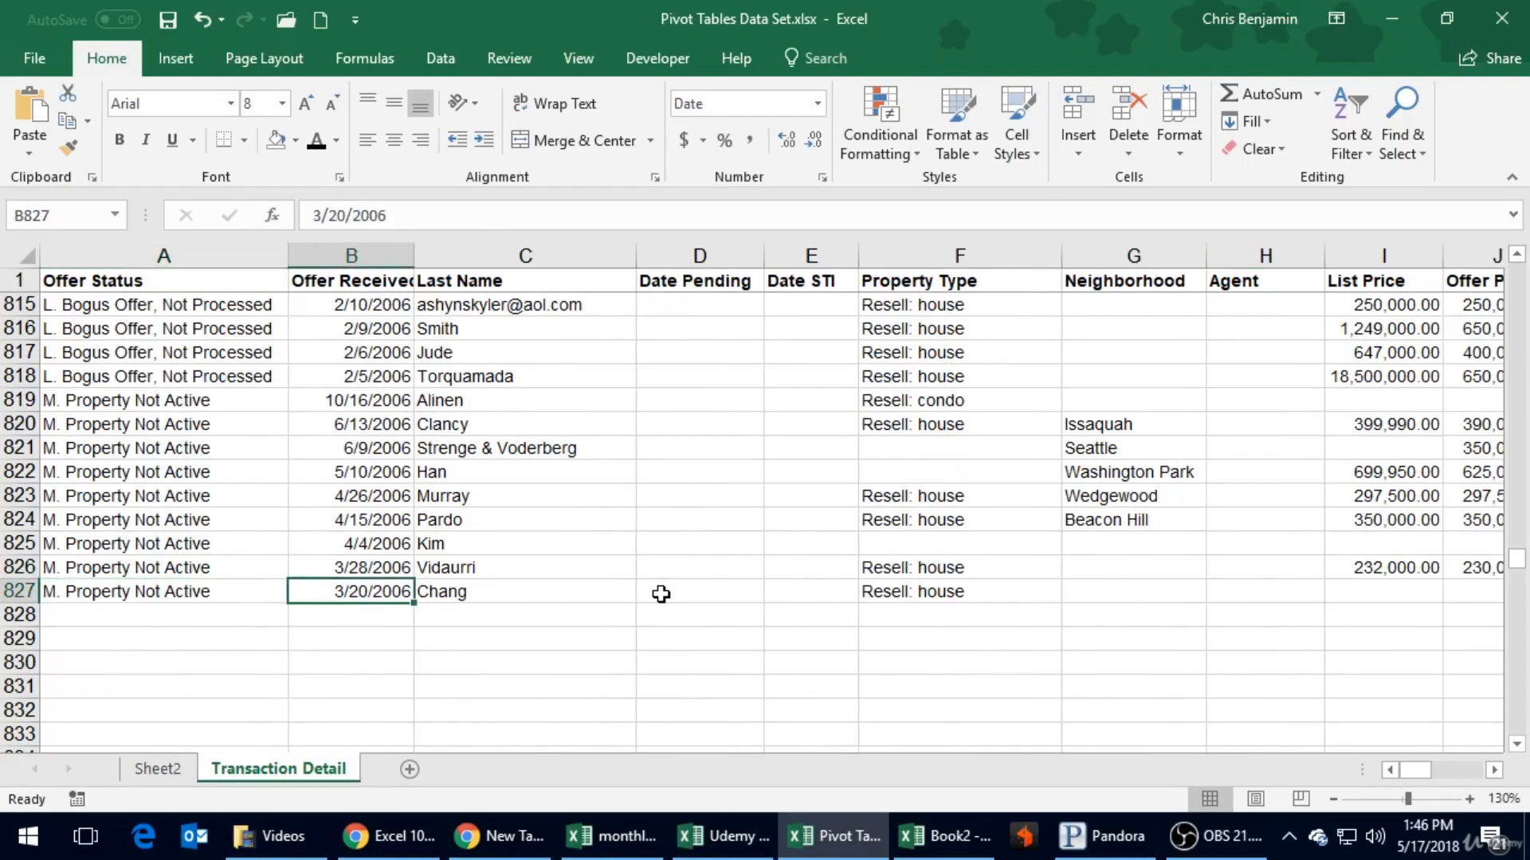
# - Enter "No Agent Listed" in the Agent cell of row 827
pyautogui.press('Right')
pyautogui.press('Left')
pyautogui.press('Left')
pyautogui.write('No Agent Listed')
pyautogui.press('Return')
pyautogui.press('Up')
# - Copy "No Agent Listed" from row 827 into all the empty Agent cells up to row 588
pyautogui.hotkey('ctrl', 'c')
pyautogui.hotkey('shift', 'pageup')
pyautogui.hotkey('shift', 'pageup')
pyautogui.hotkey('shift', 'pageup')
pyautogui.hotkey('shift', 'pageup')
pyautogui.hotkey('shift', 'pageup')
pyautogui.hotkey('shift', 'pageup')
pyautogui.hotkey('shift', 'pageup')
pyautogui.hotkey('shift', 'pageup')
pyautogui.hotkey('shift', 'pageup')
pyautogui.hotkey('shift', 'pageup')
pyautogui.hotkey('shift', 'pageup')
pyautogui.hotkey('shift', 'pageup')
pyautogui.hotkey('shift', 'pageup')
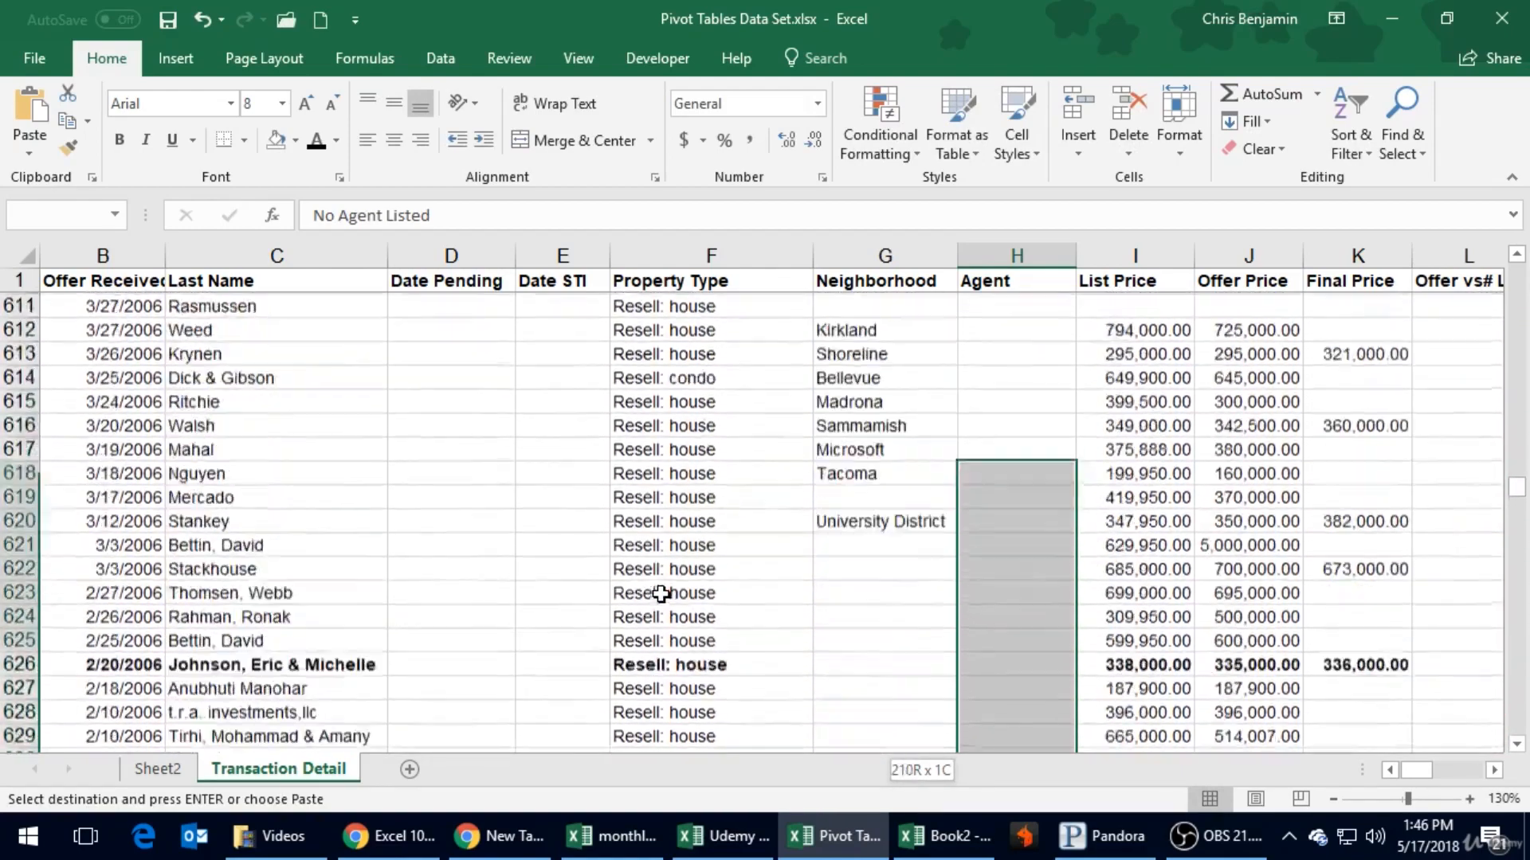
pyautogui.hotkey('shift', 'pagedown')
pyautogui.scroll(-1, 661, 594)
pyautogui.hotkey('shift', 'Up')
pyautogui.hotkey('shift', 'Up')
pyautogui.hotkey('shift', 'Up')
pyautogui.hotkey('shift', 'Up')
pyautogui.hotkey('shift', 'Up')
pyautogui.hotkey('shift', 'Up')
pyautogui.hotkey('shift', 'Up')
pyautogui.hotkey('shift', 'Up')
pyautogui.hotkey('shift', 'Up')
pyautogui.hotkey('shift', 'Up')
pyautogui.hotkey('shift', 'Up')
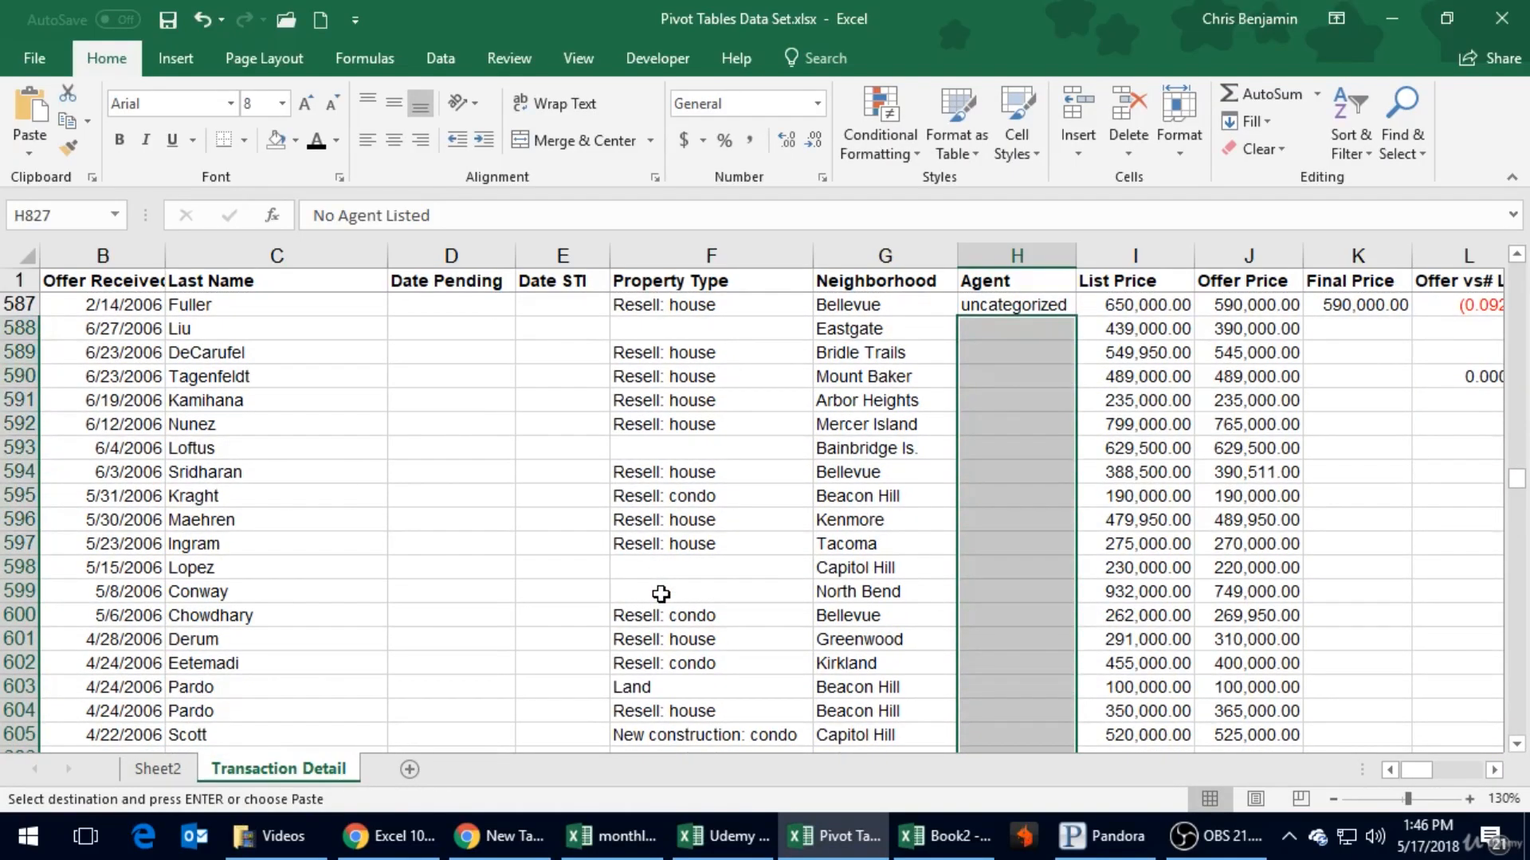
pyautogui.hotkey('ctrl', 'v')
pyautogui.press('Escape')
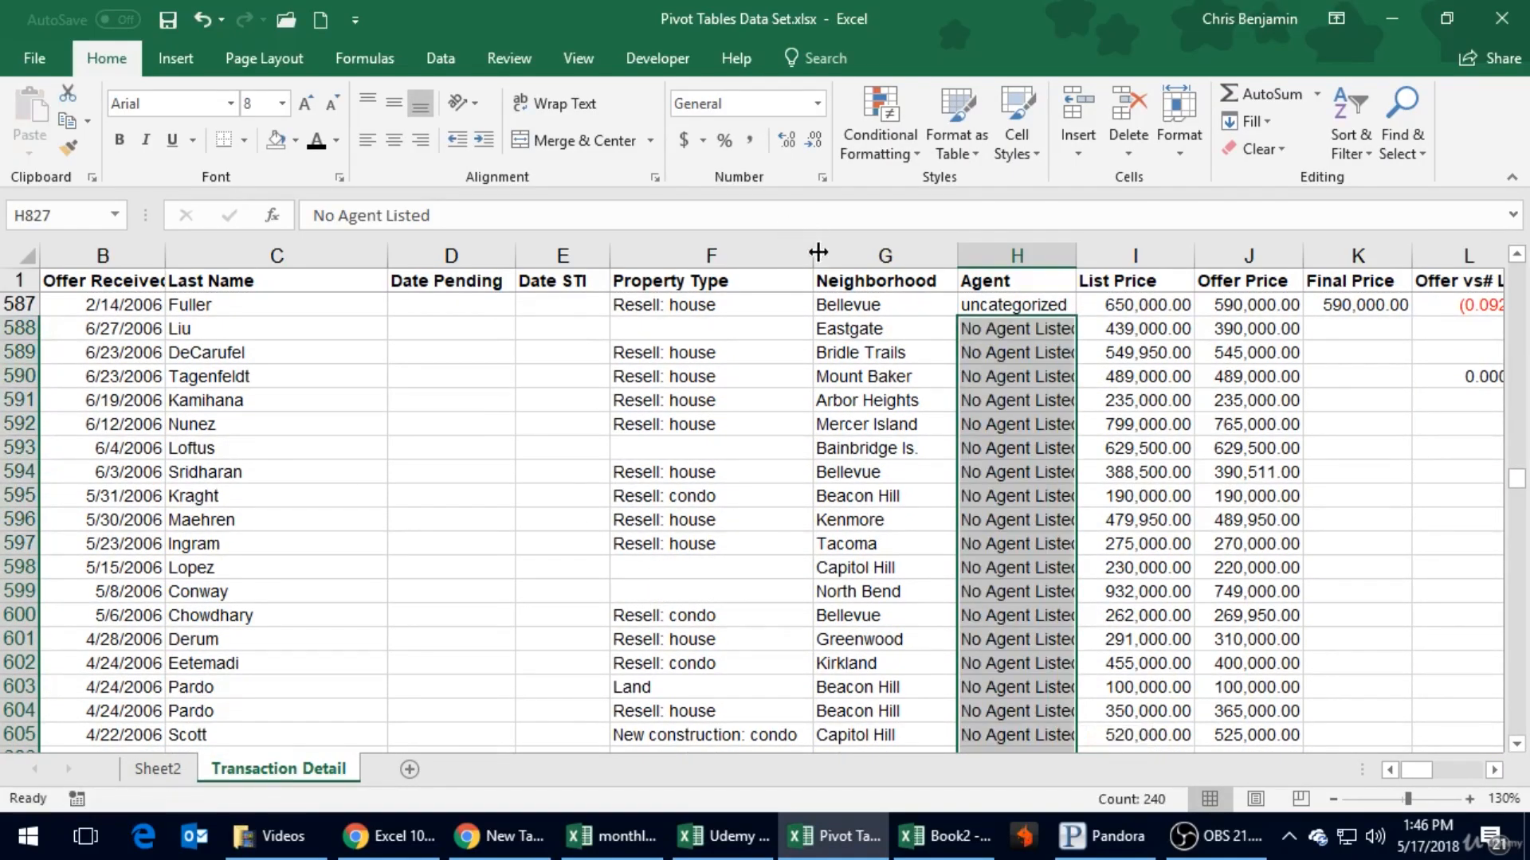
# - Autofit the Agent column's width to its contents
pyautogui.click(1036, 470)
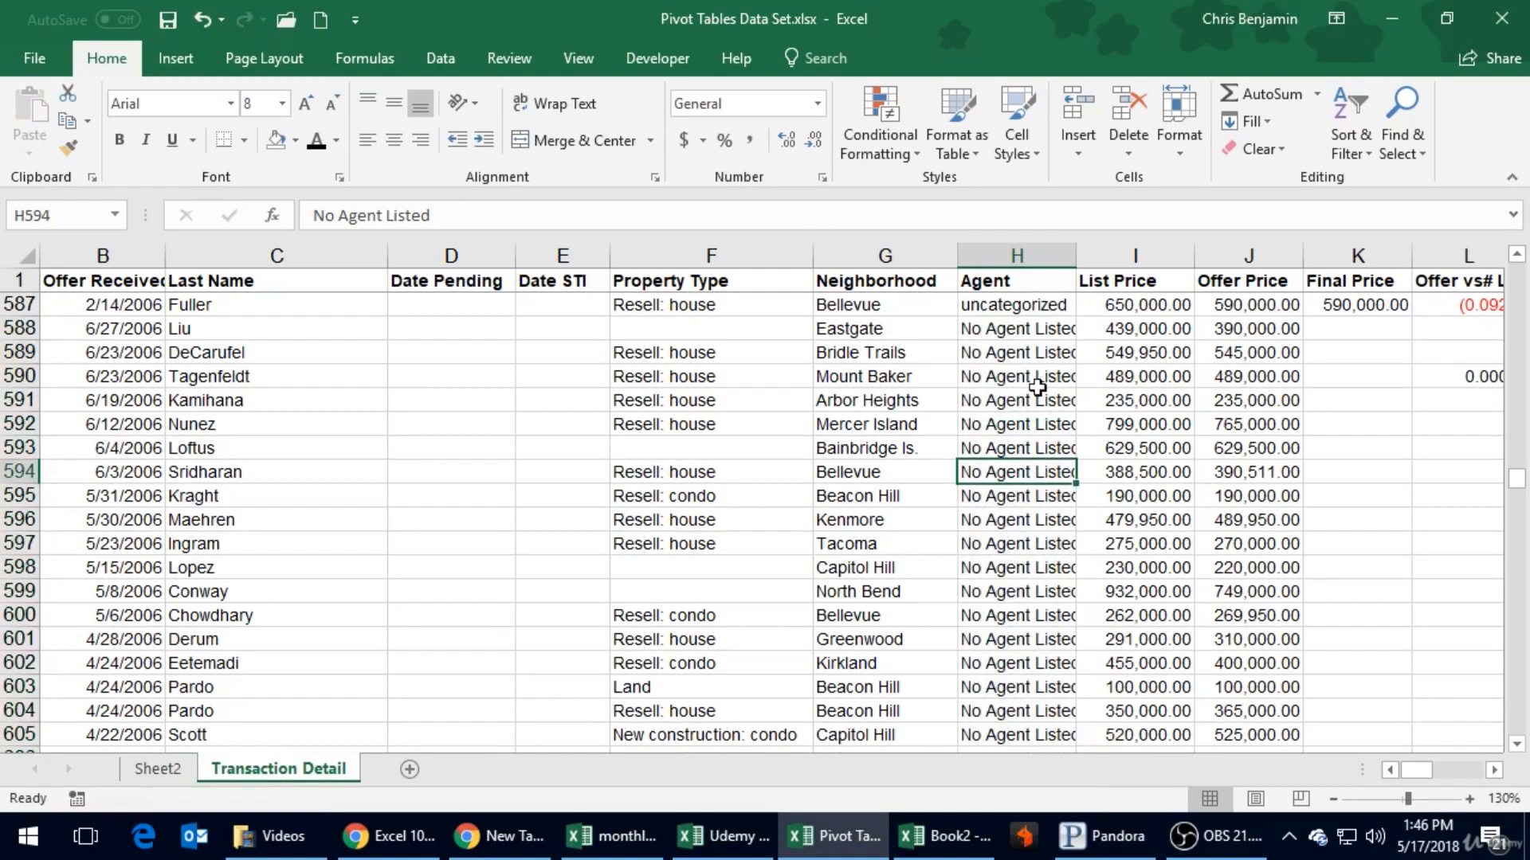
pyautogui.doubleClick(1076, 255)
pyautogui.click(1063, 307)
# - Inspect the Commission values of the "uncategorized" agent rows, starting from the first one at row 554
pyautogui.scroll(3, 1059, 311)
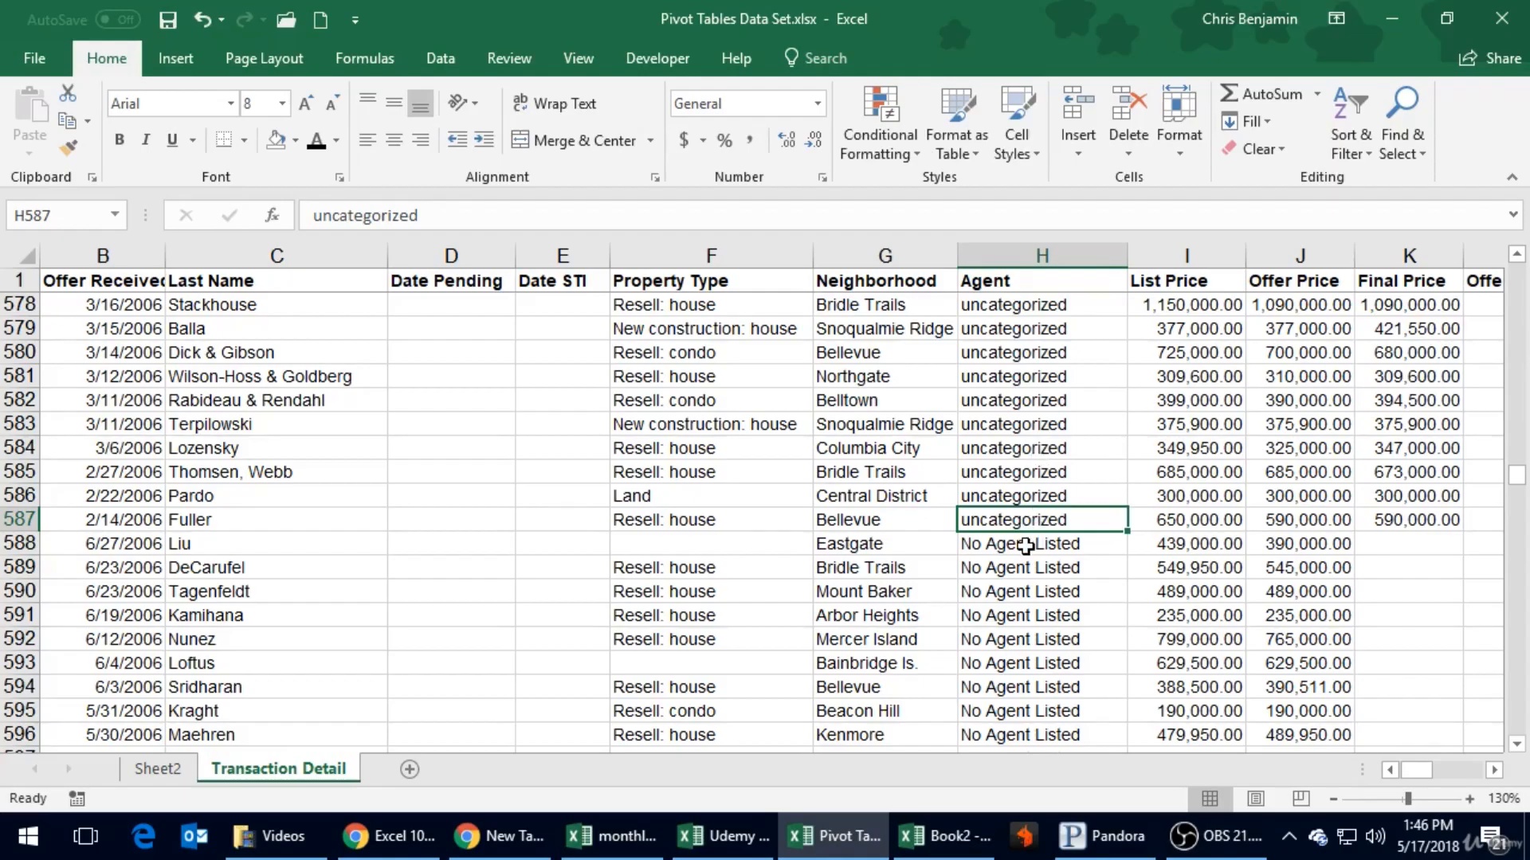
pyautogui.scroll(11, 1025, 546)
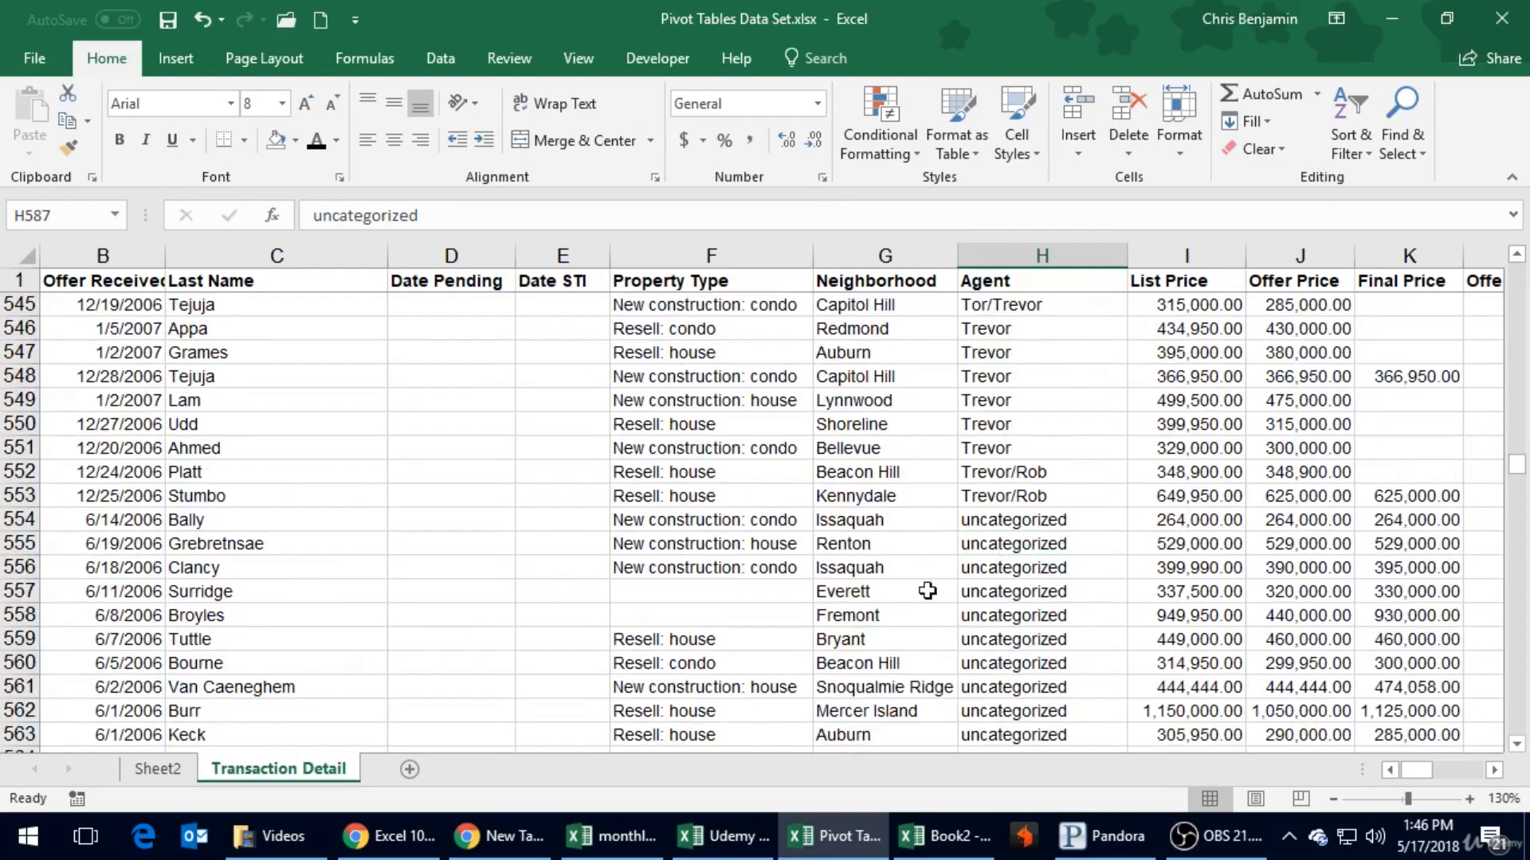
pyautogui.click(1070, 516)
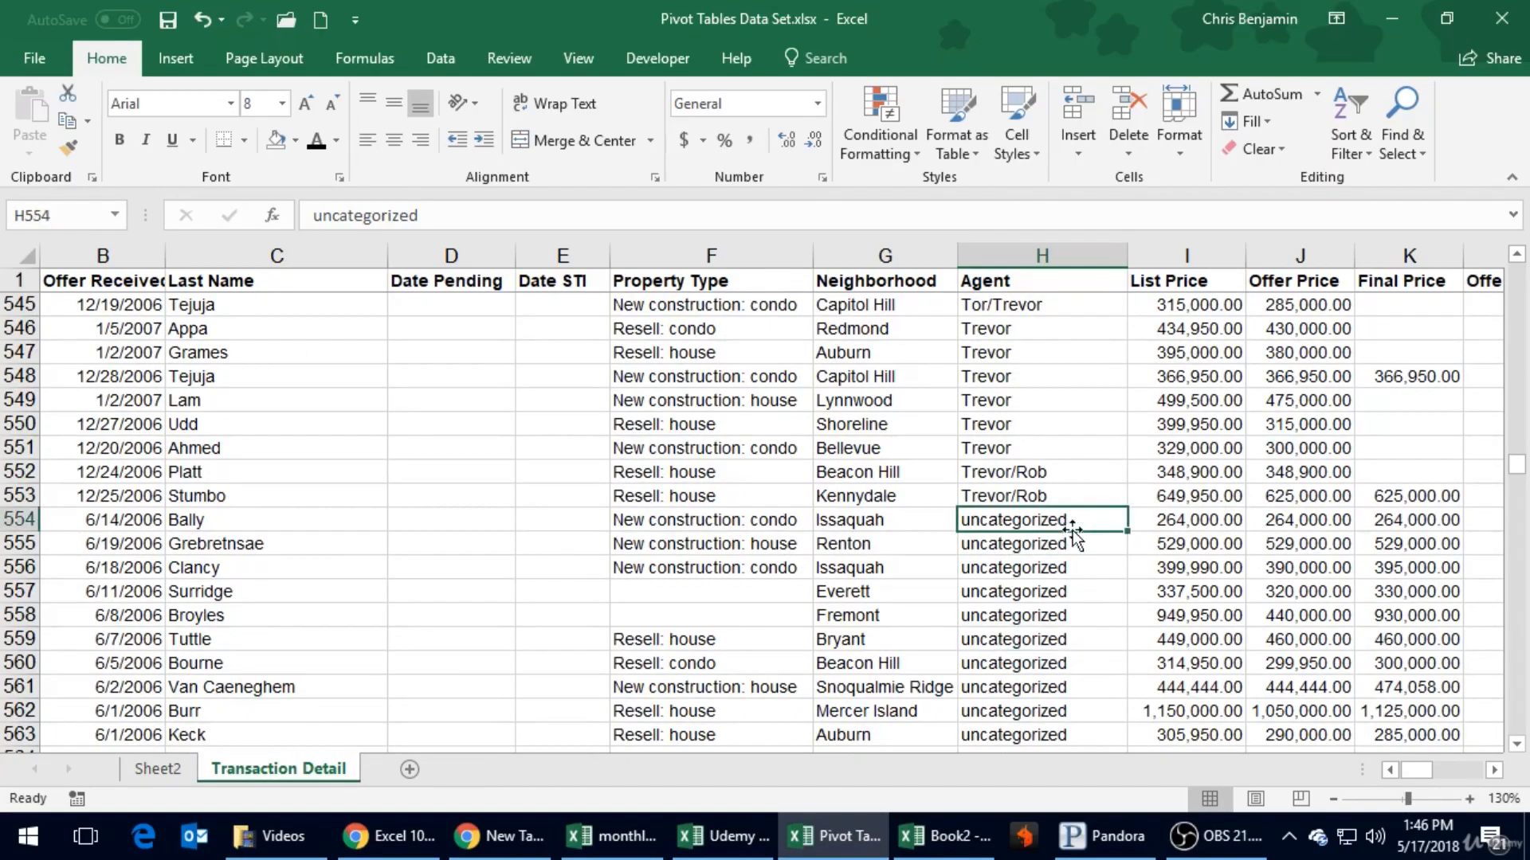
pyautogui.press('Right')
pyautogui.press('Right')
pyautogui.press('Right')
pyautogui.press('Right')
pyautogui.press('Right')
pyautogui.press('Right')
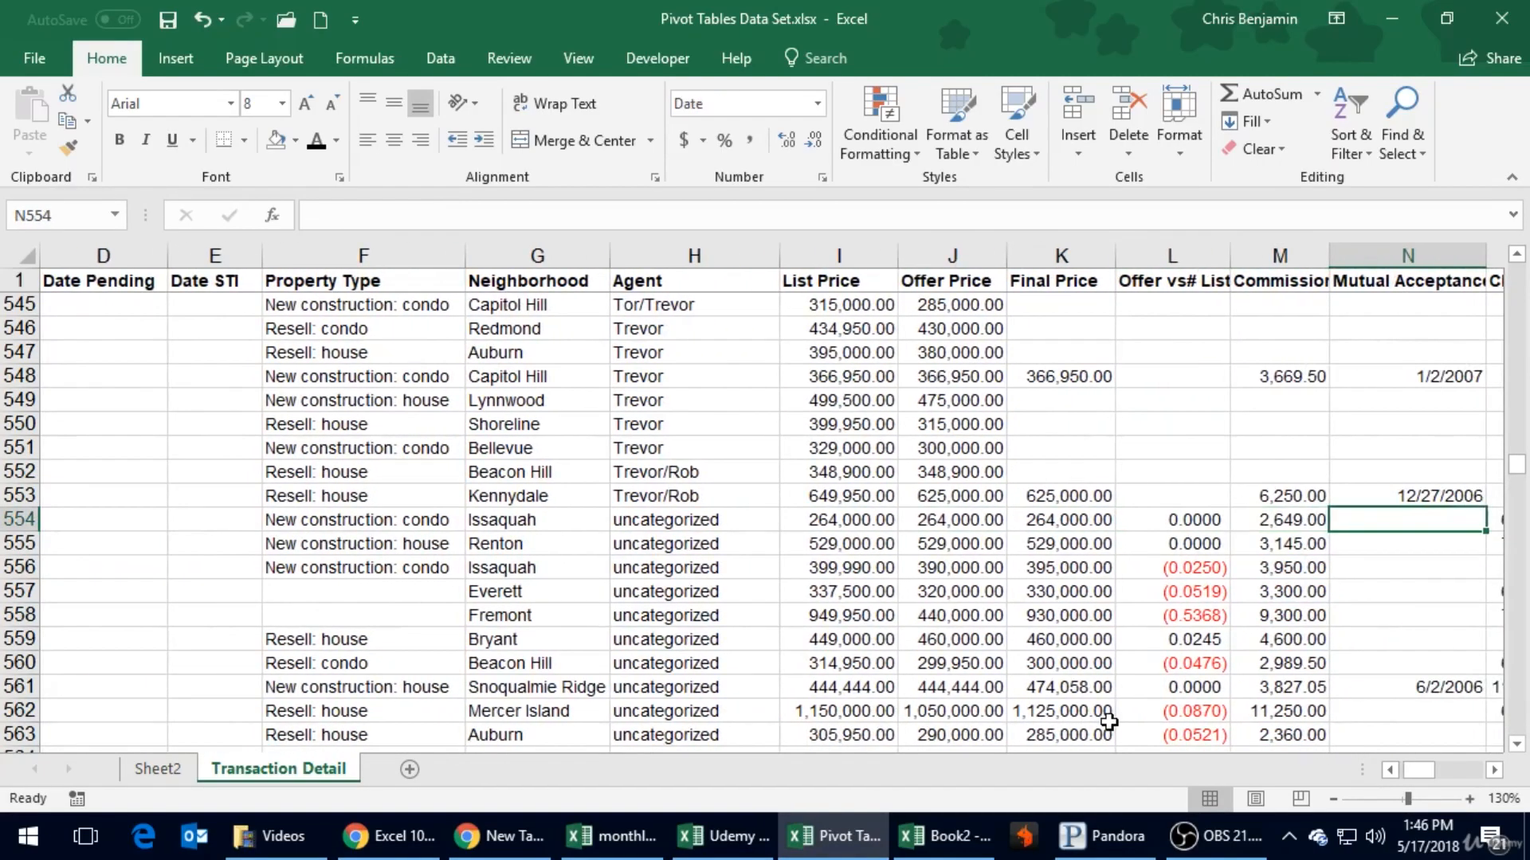
pyautogui.press('Right')
pyautogui.press('Left')
pyautogui.press('Left')
pyautogui.press('Down')
pyautogui.press('Down')
pyautogui.press('Down')
pyautogui.press('Down')
pyautogui.press('Down')
pyautogui.press('Down')
pyautogui.press('Down')
pyautogui.press('Down')
pyautogui.press('Down')
pyautogui.press('Down')
pyautogui.press('Down')
pyautogui.press('Down')
pyautogui.press('Down')
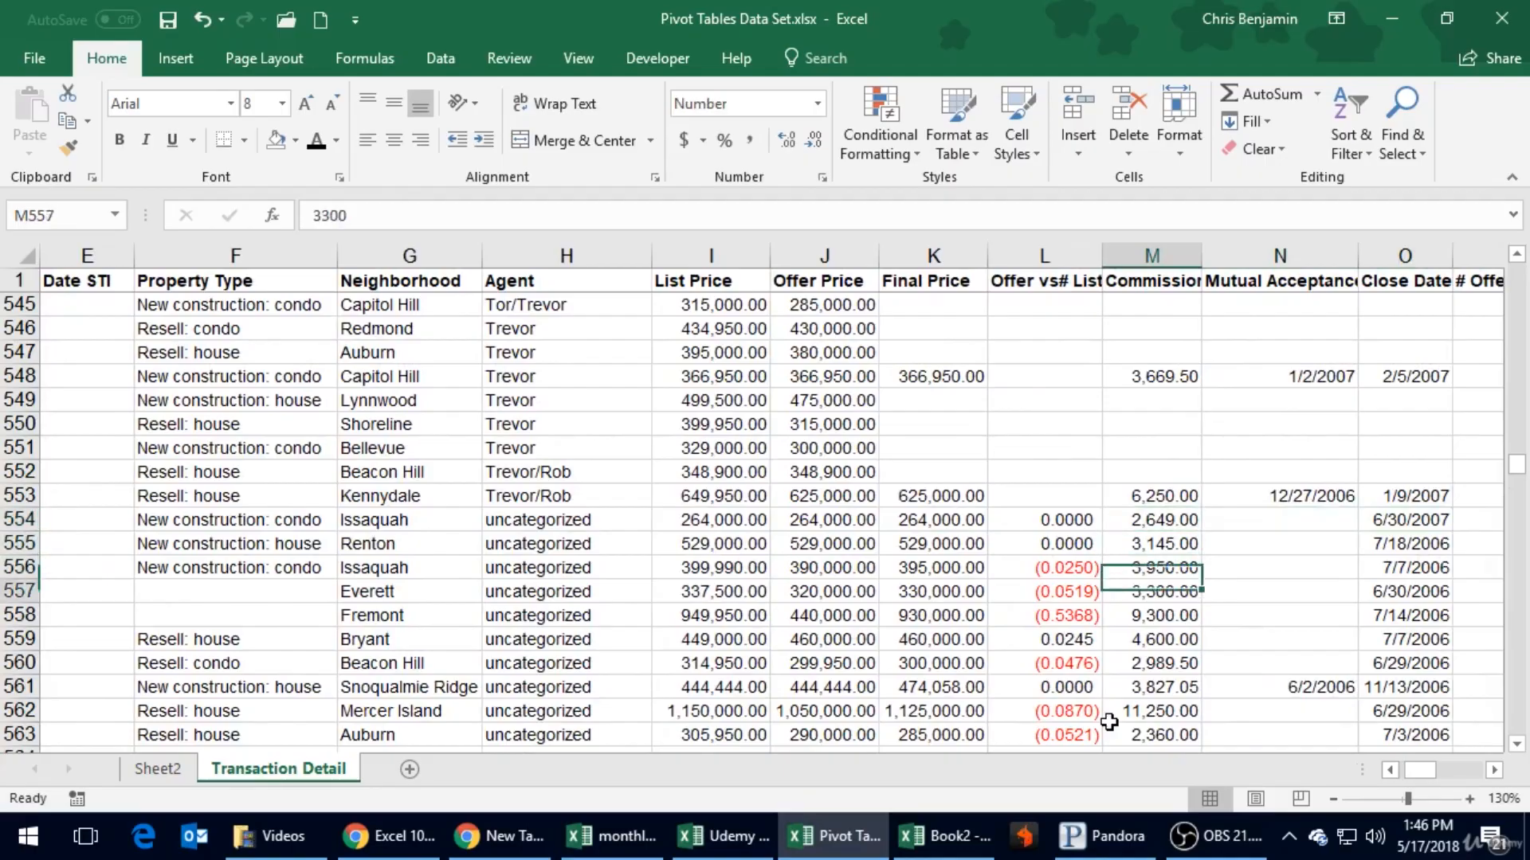
# - Check the Offer Status of the "uncategorized" agent rows down to row 567
pyautogui.press('Left')
pyautogui.press('Left')
pyautogui.press('Left')
pyautogui.press('Left')
pyautogui.press('Left')
pyautogui.press('Left')
pyautogui.press('Left')
pyautogui.press('Left')
pyautogui.press('Left')
pyautogui.press('Left')
pyautogui.press('Left')
pyautogui.press('Left')
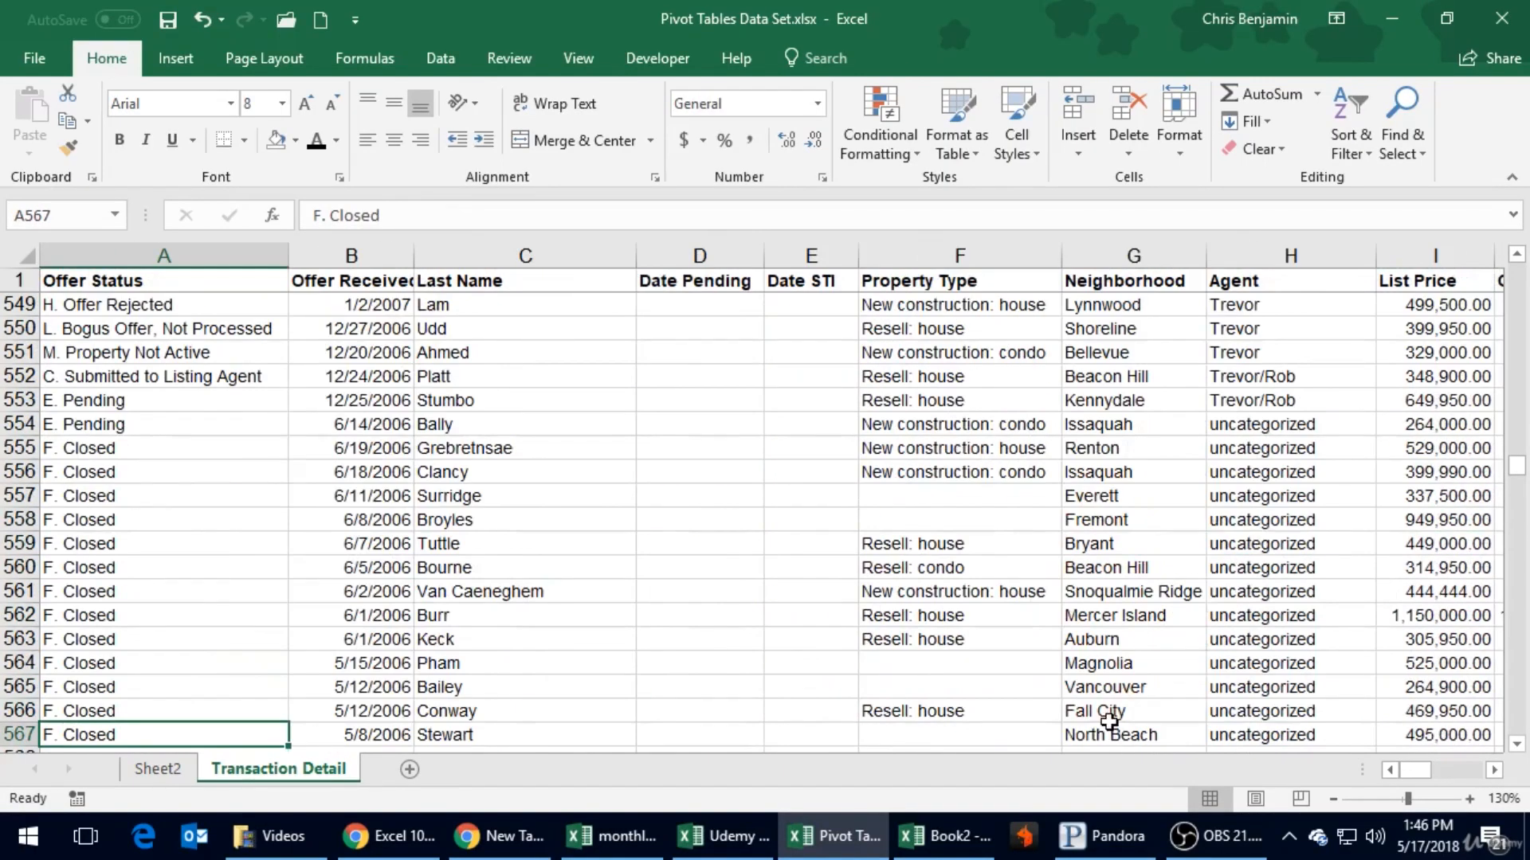
# - Save the workbook and return to the PivotTable on Sheet2
pyautogui.click(178, 21)
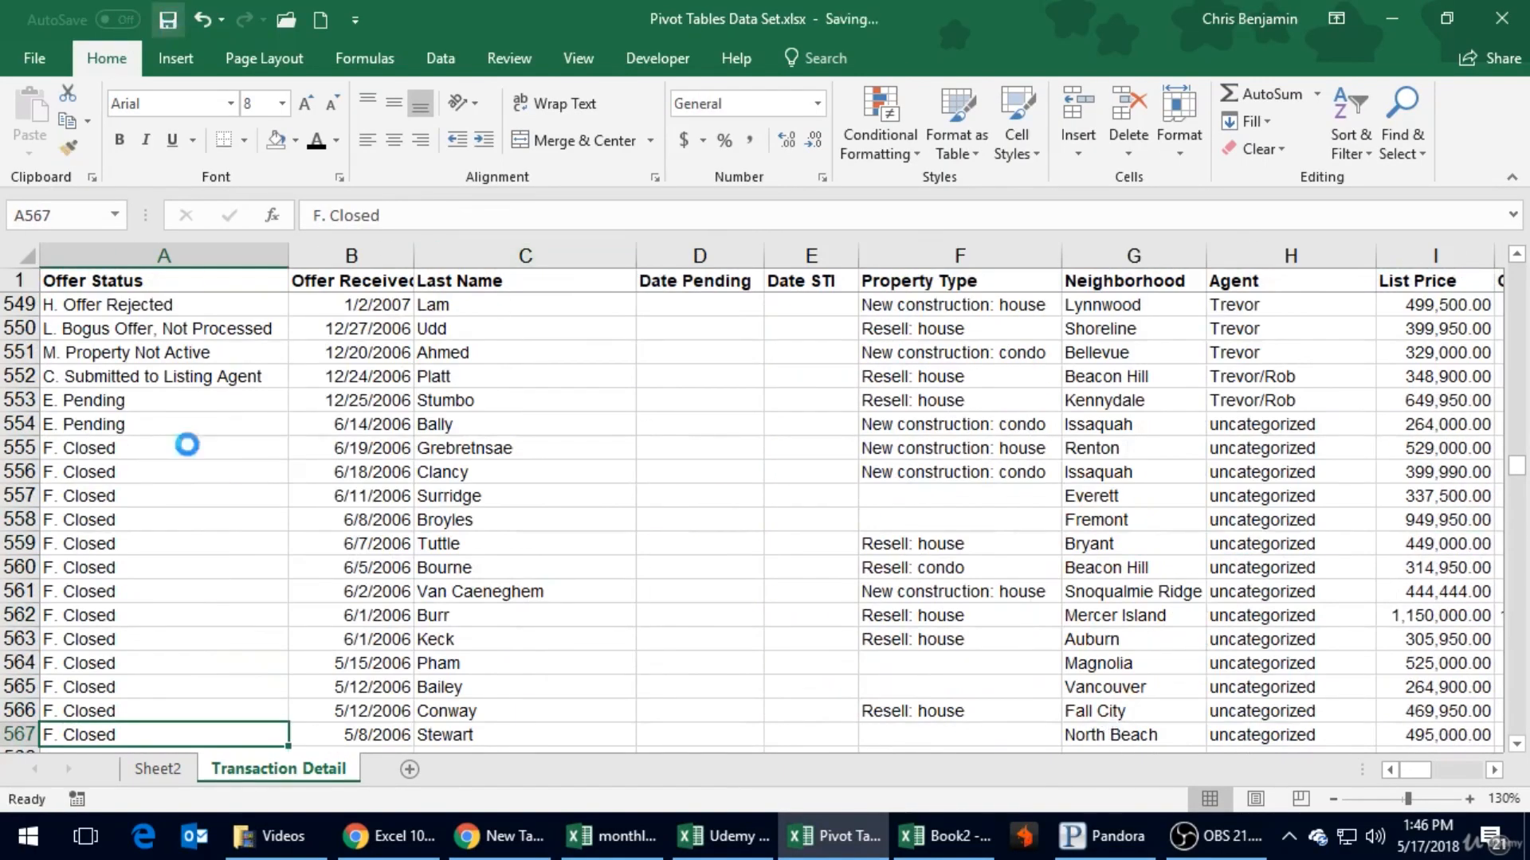
pyautogui.click(165, 772)
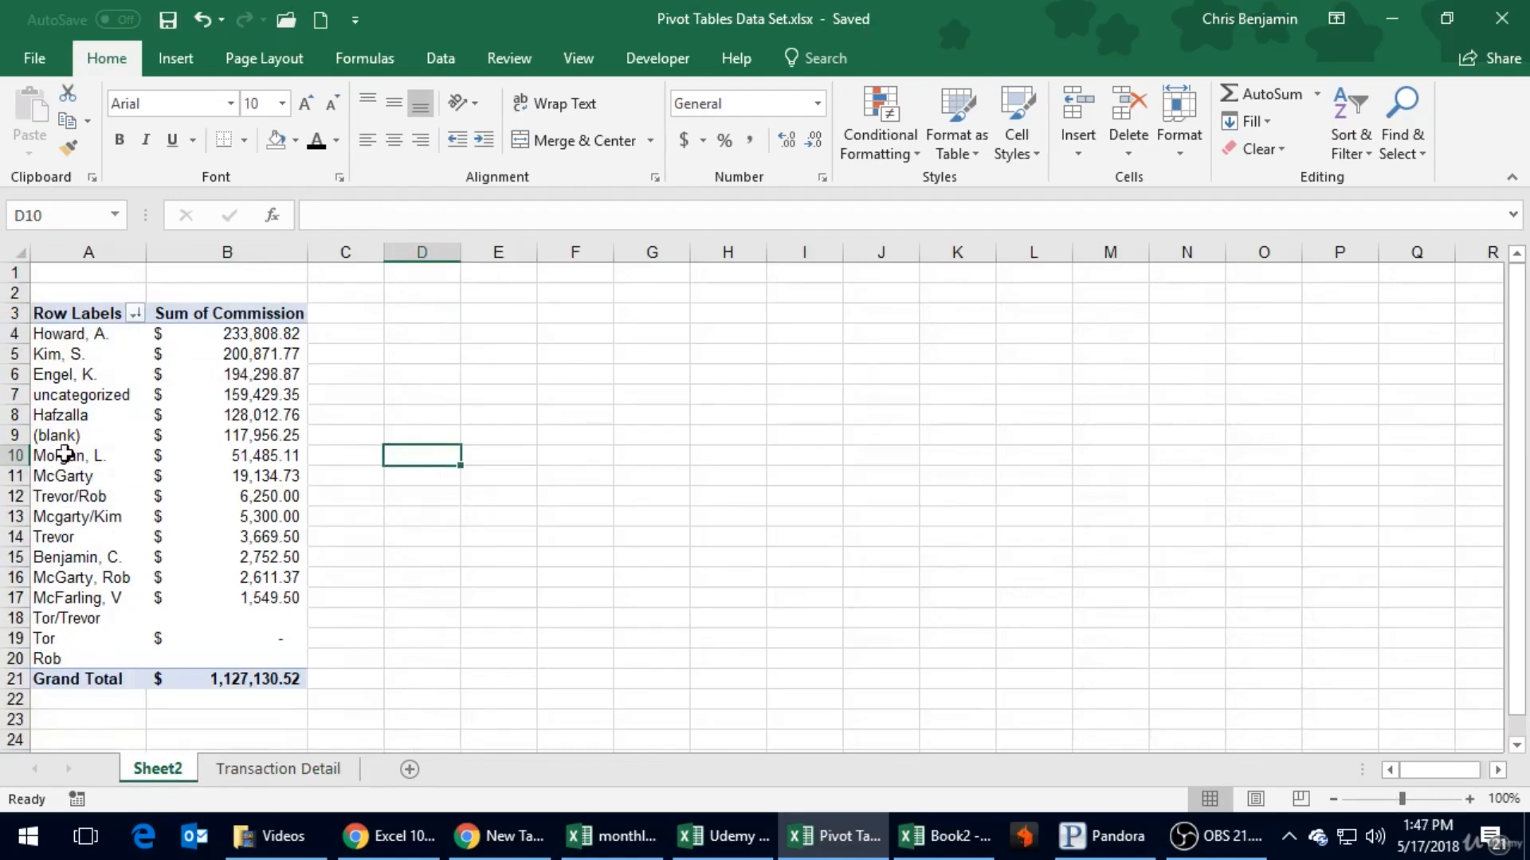
pyautogui.click(139, 383)
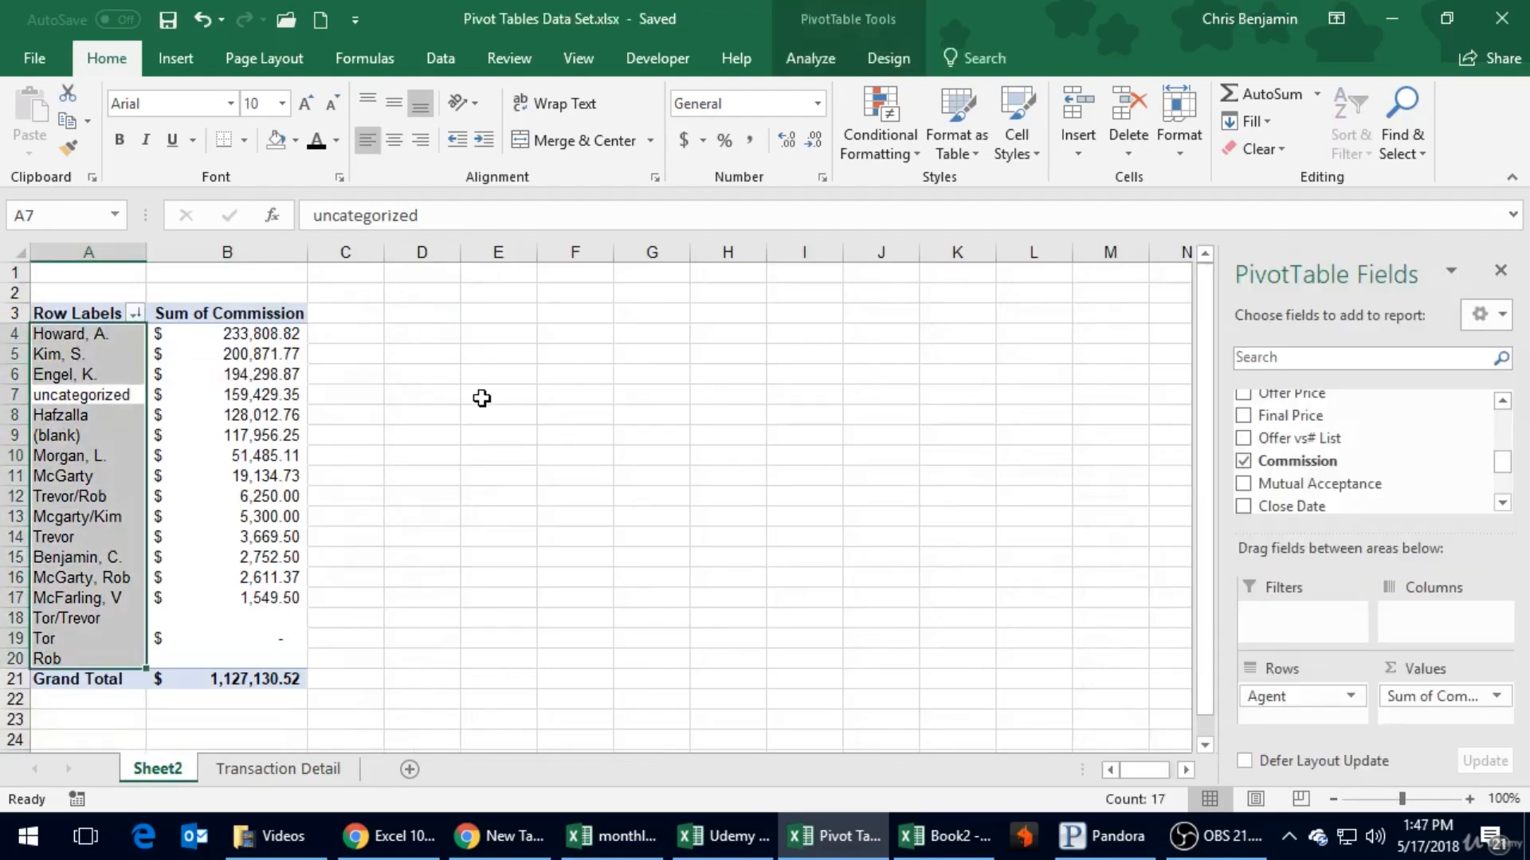
# - Refresh the PivotTable from the edited source data and select its "No Agent Listed" row label
pyautogui.click(176, 59)
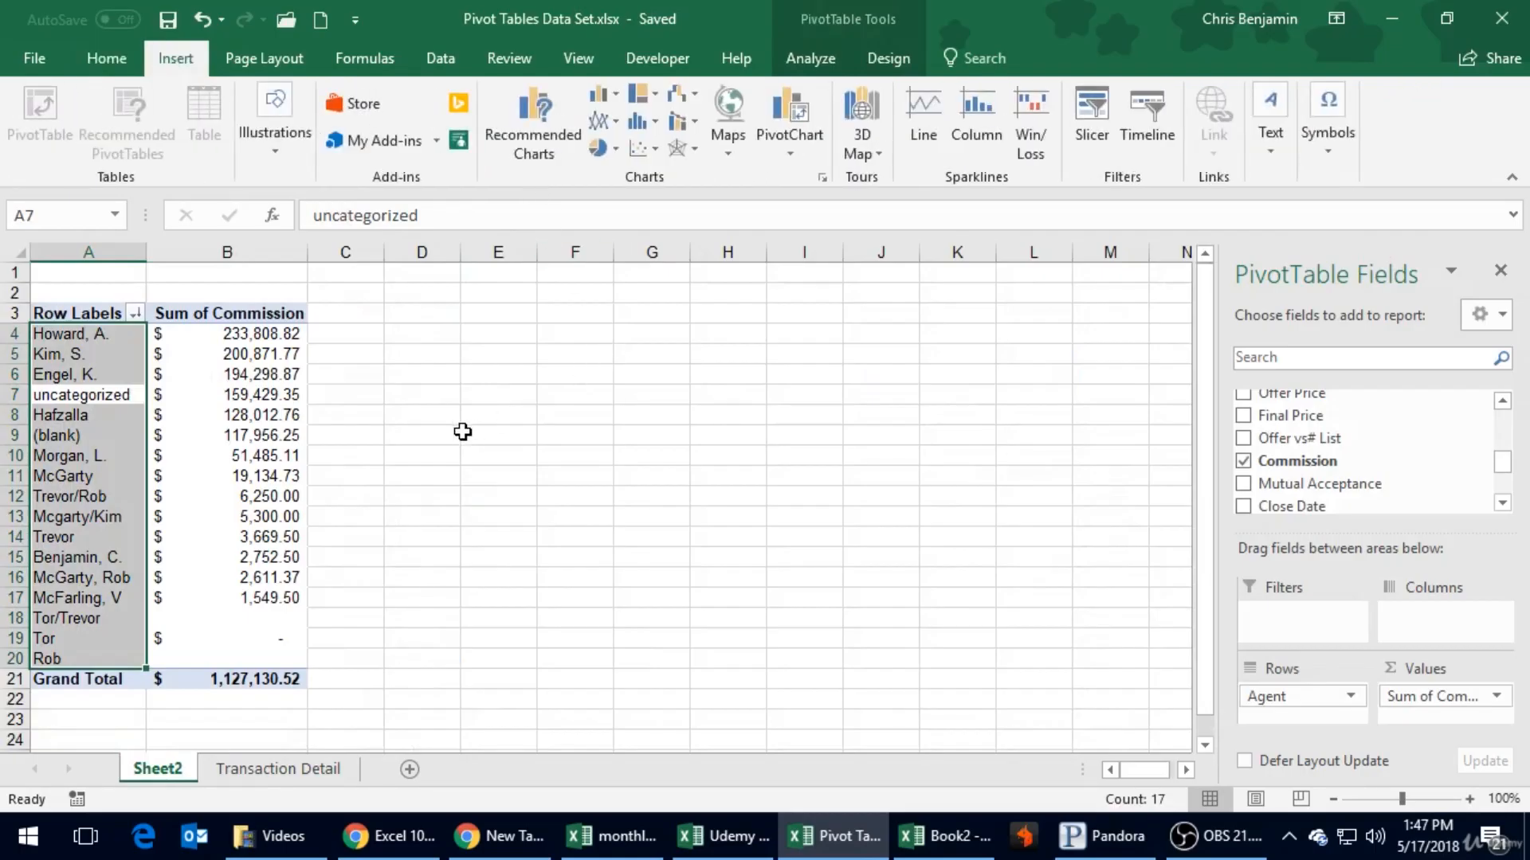
pyautogui.click(235, 393)
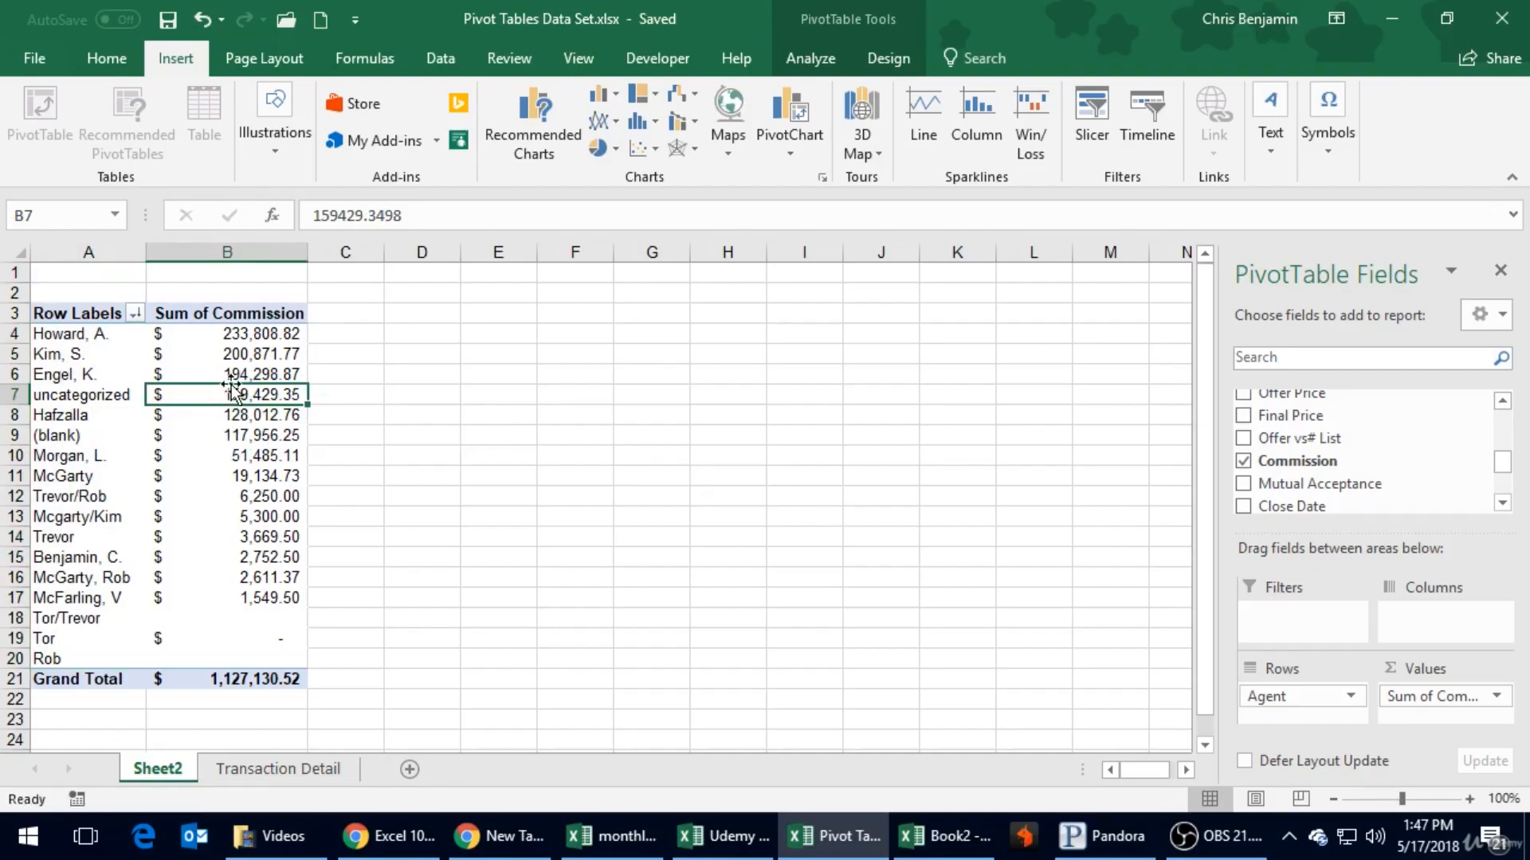
pyautogui.click(230, 356)
pyautogui.rightClick(235, 358)
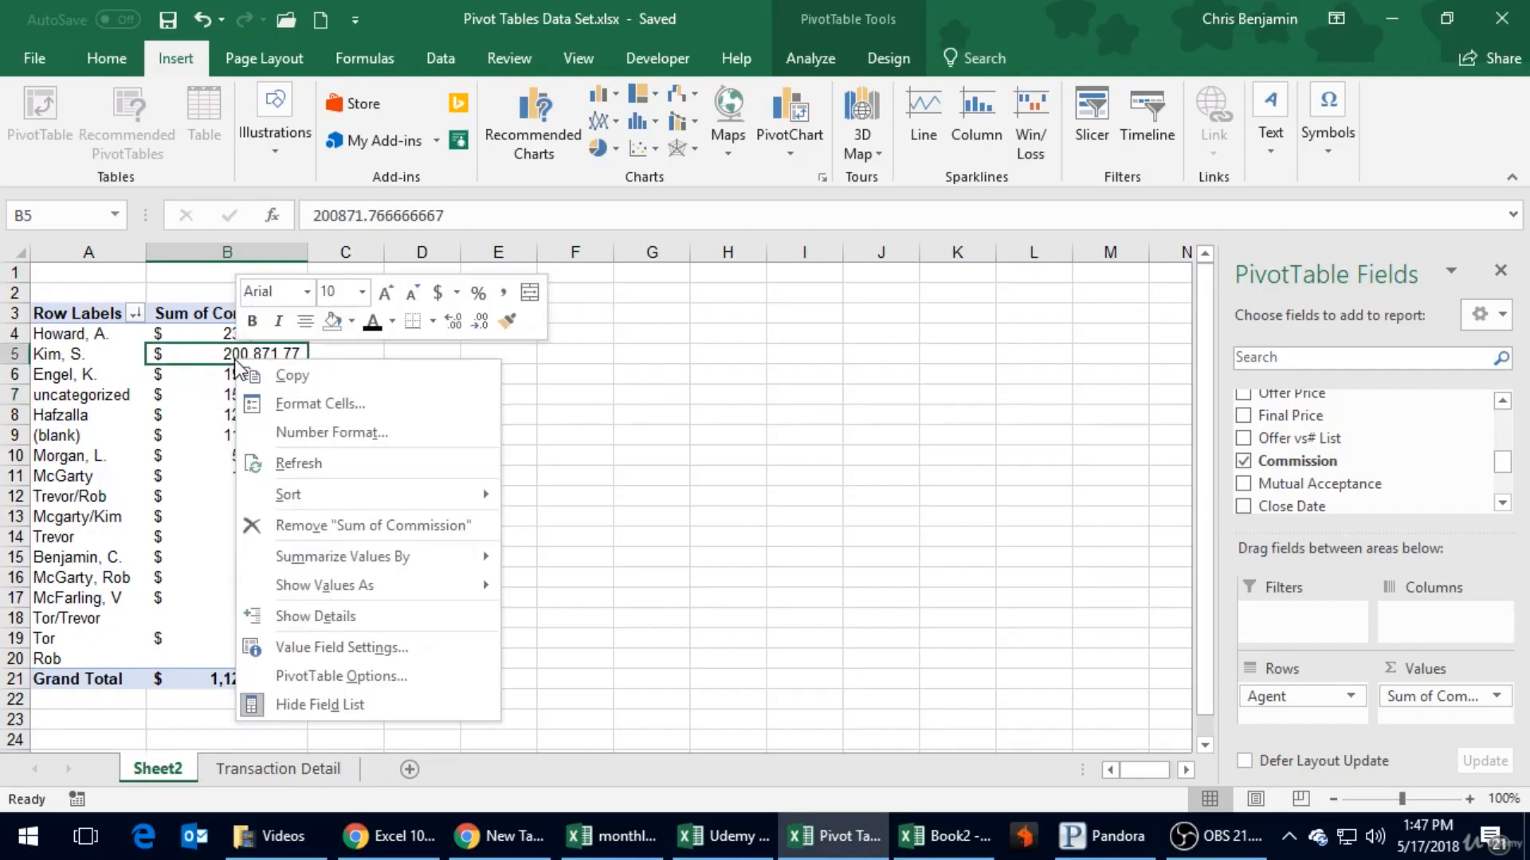
pyautogui.click(301, 464)
pyautogui.click(104, 438)
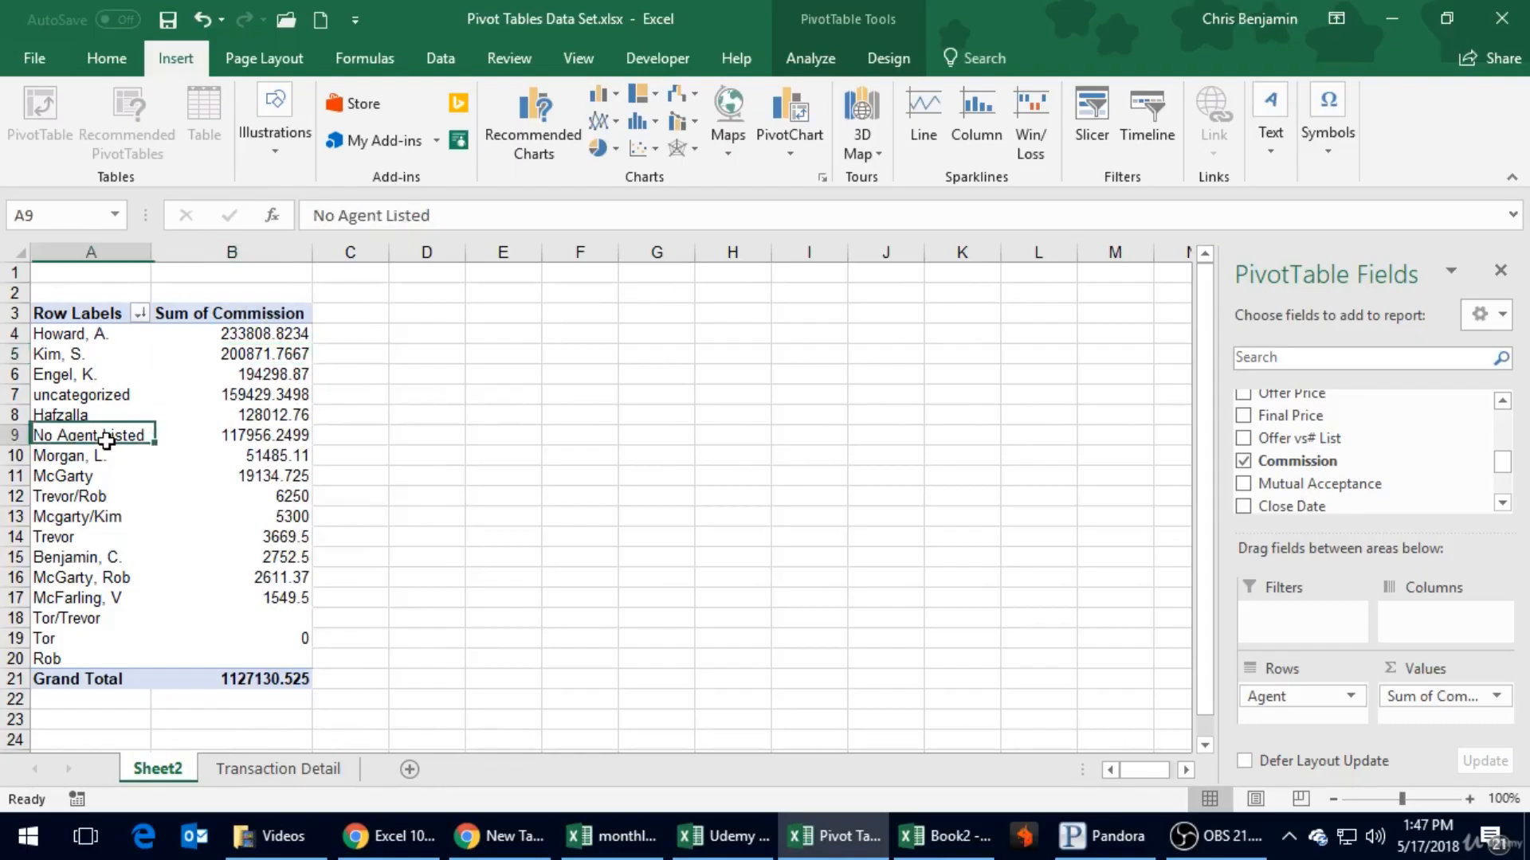
# - Apply the Accounting number format with dollar signs to the Sum of Commission column and save the workbook
pyautogui.click(231, 252)
pyautogui.click(106, 58)
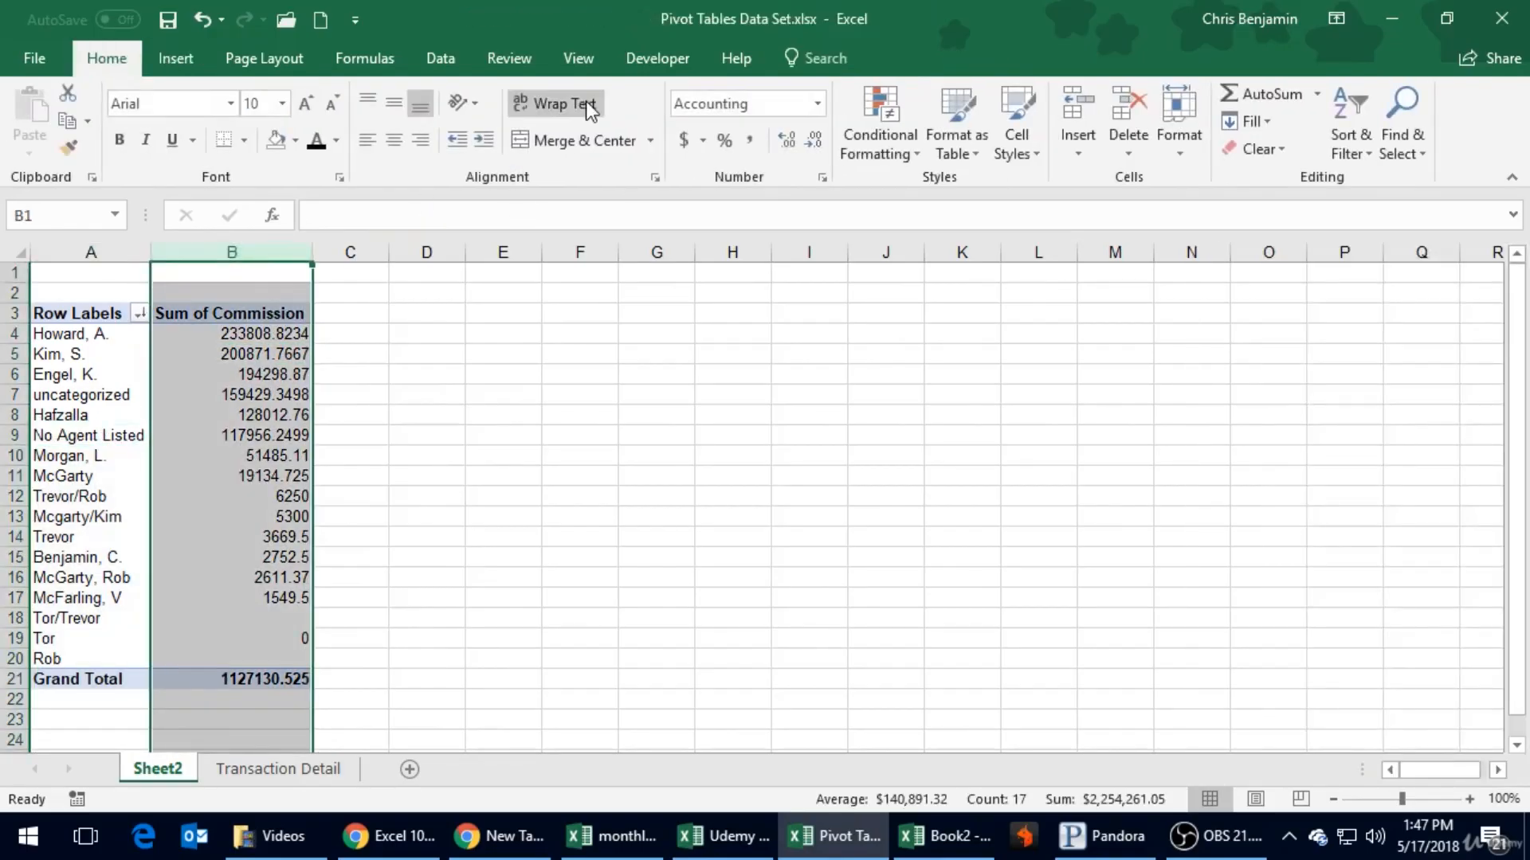
pyautogui.click(683, 141)
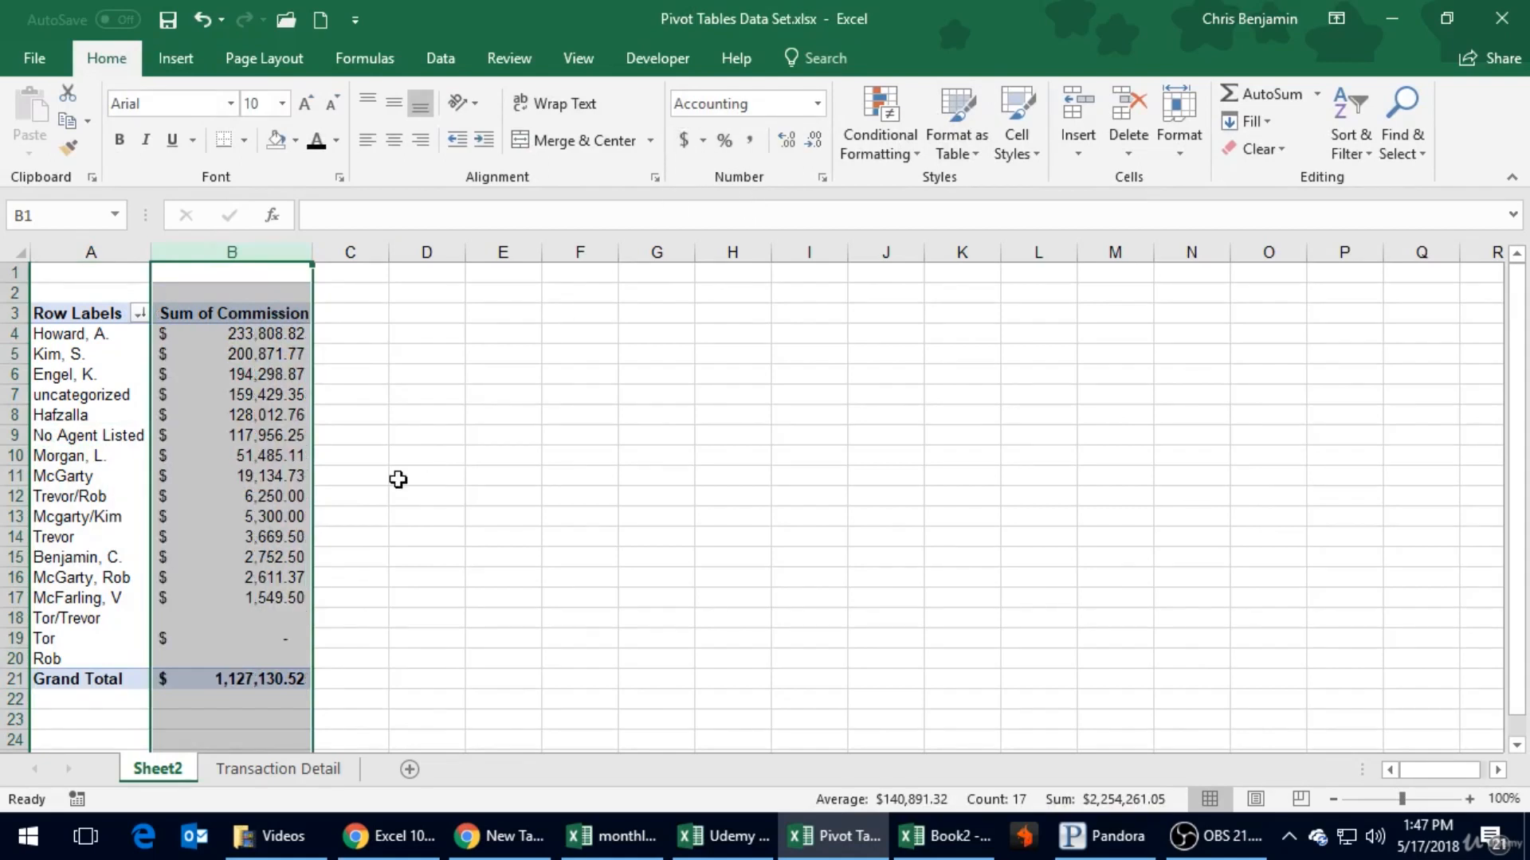
pyautogui.click(399, 478)
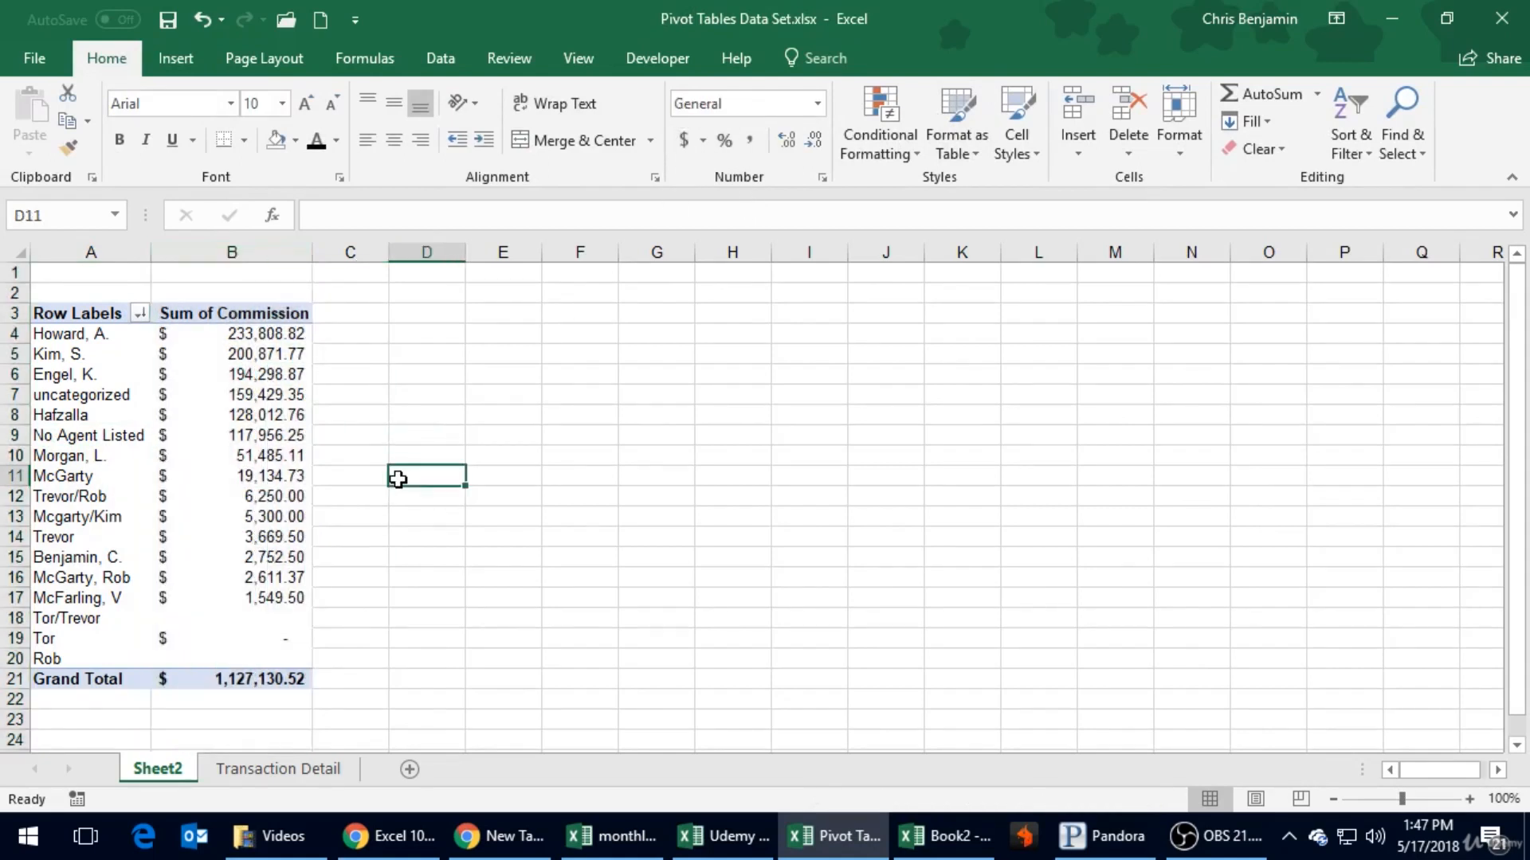
pyautogui.click(167, 20)
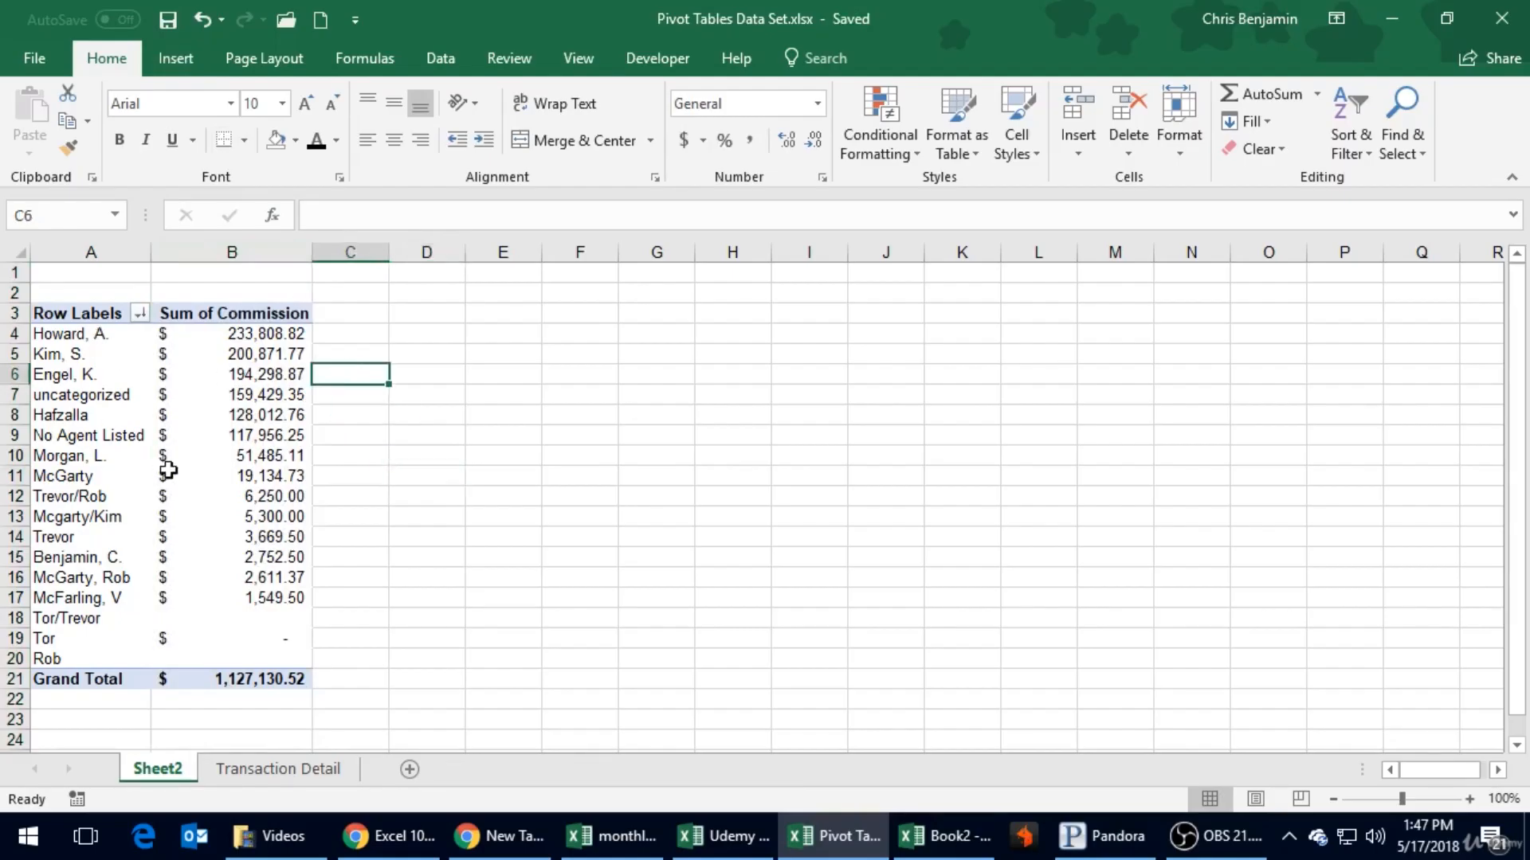
# - Review the PivotTable's agent row labels, including "uncategorized", "No Agent Listed" and the combined-agent entries
pyautogui.click(106, 333)
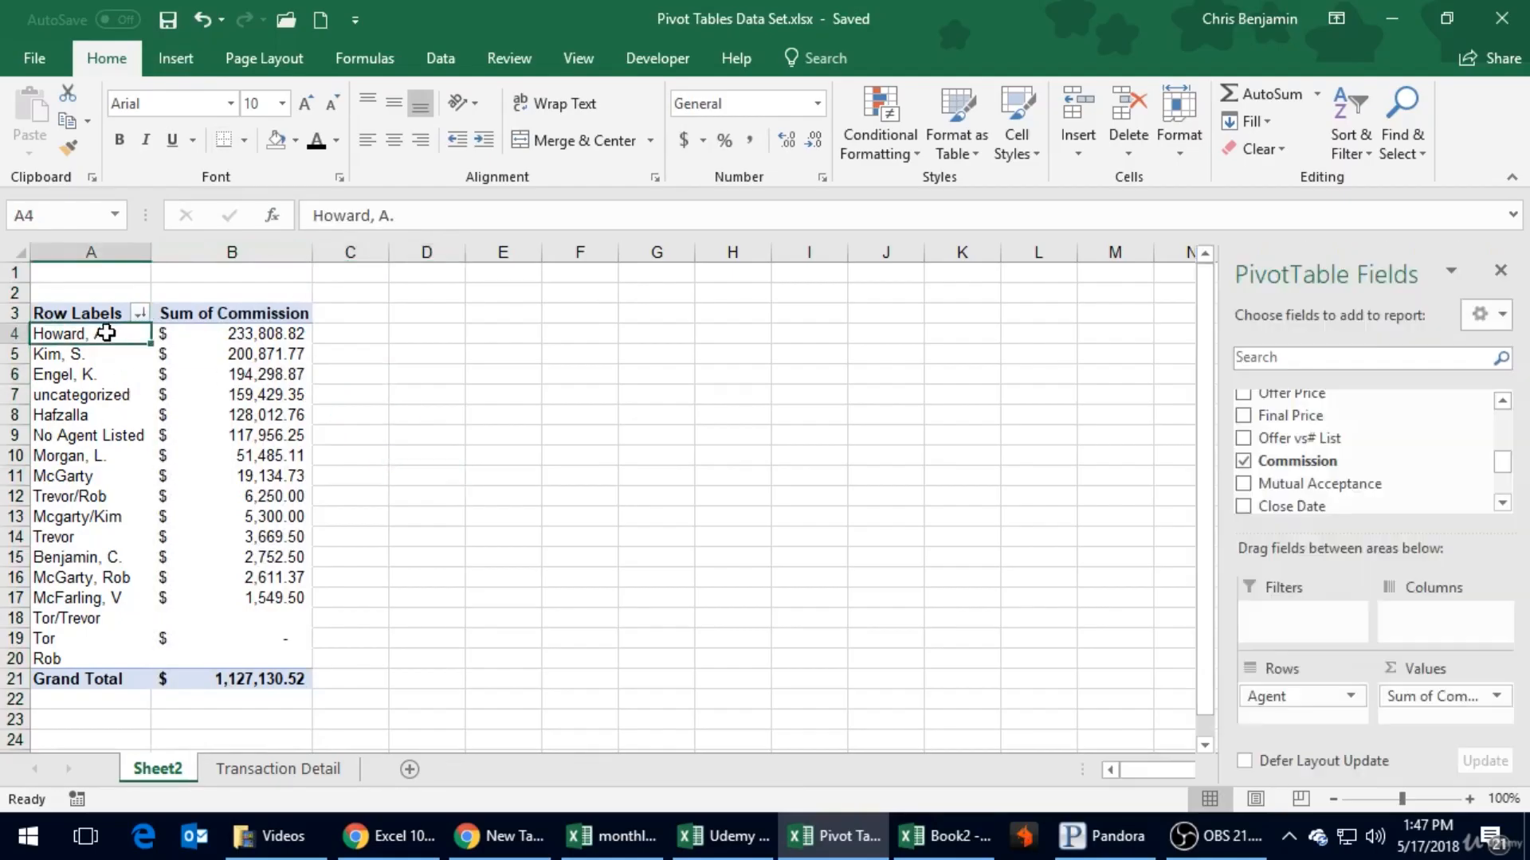
pyautogui.click(113, 398)
pyautogui.moveTo(112, 398); pyautogui.dragTo(84, 445)
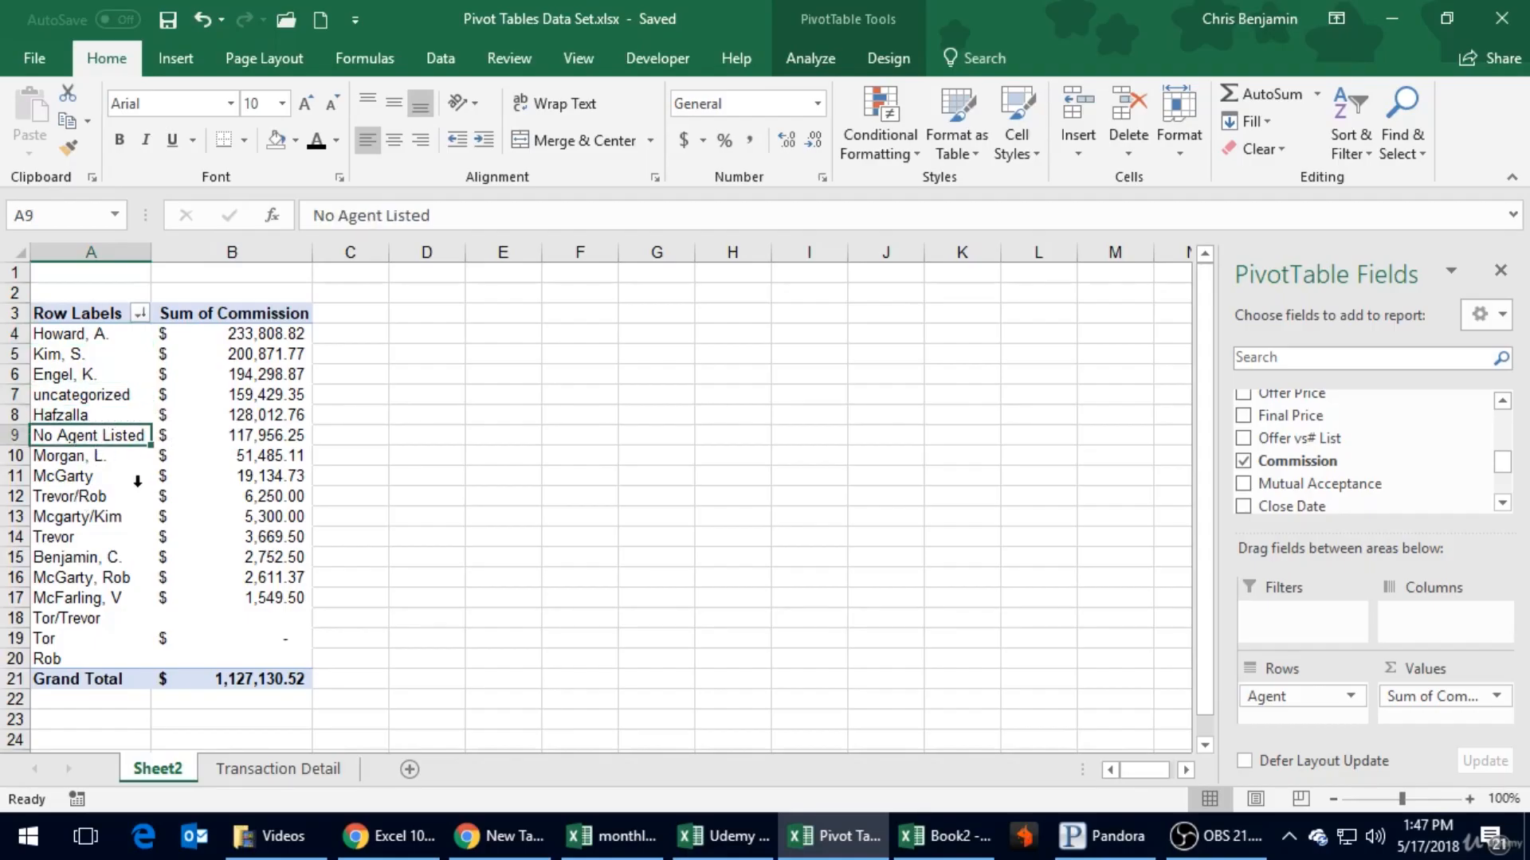
pyautogui.click(90, 496)
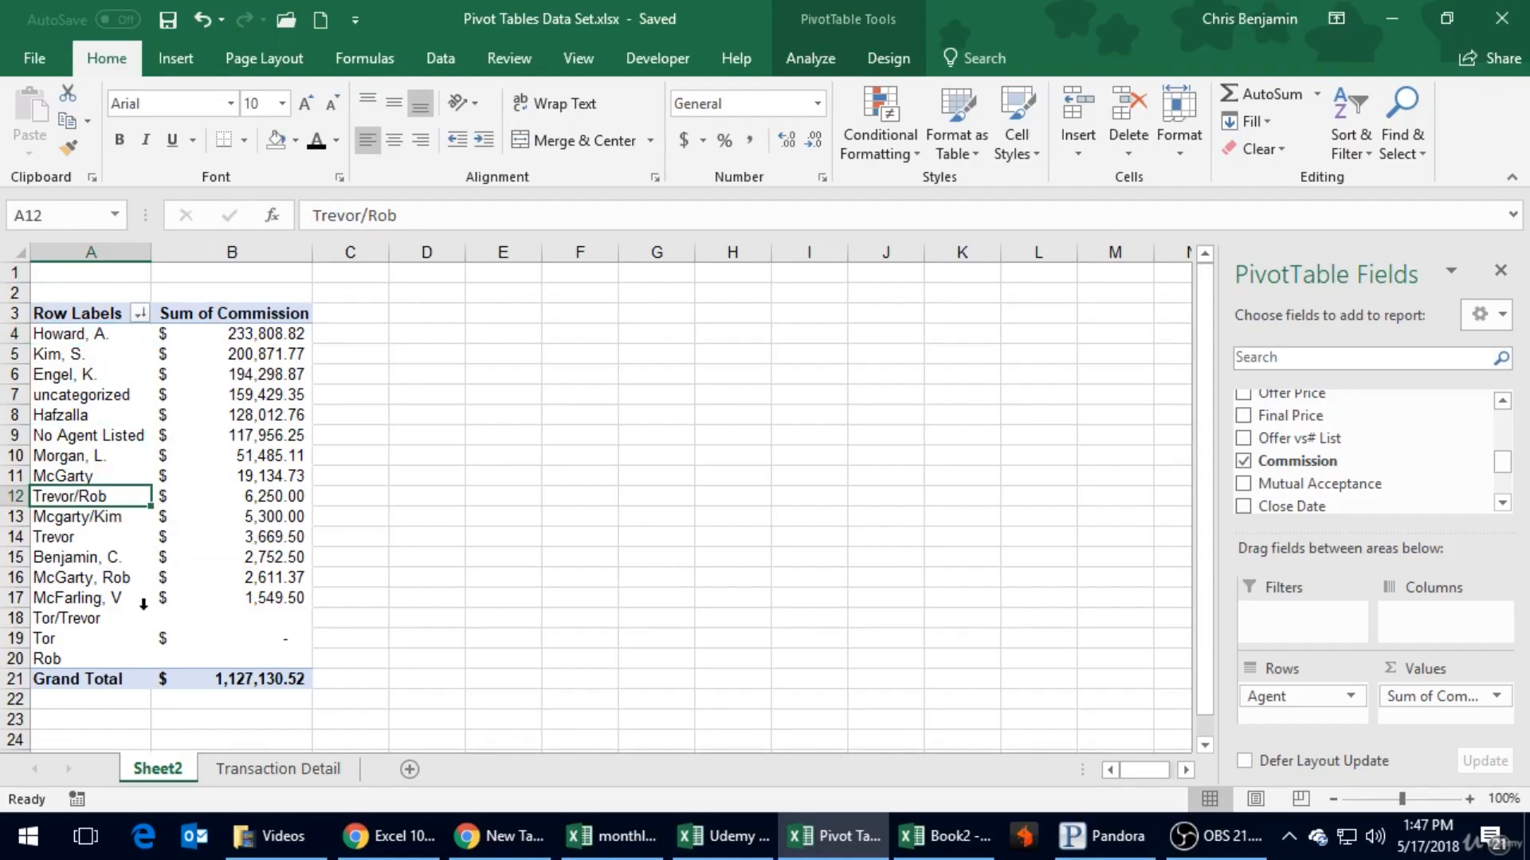
# - Examine the PivotTable's agent labels and commission totals, including the combined-agent, "uncategorized" and "No Agent Listed" rows
pyautogui.click(77, 616)
pyautogui.click(67, 661)
pyautogui.click(210, 655)
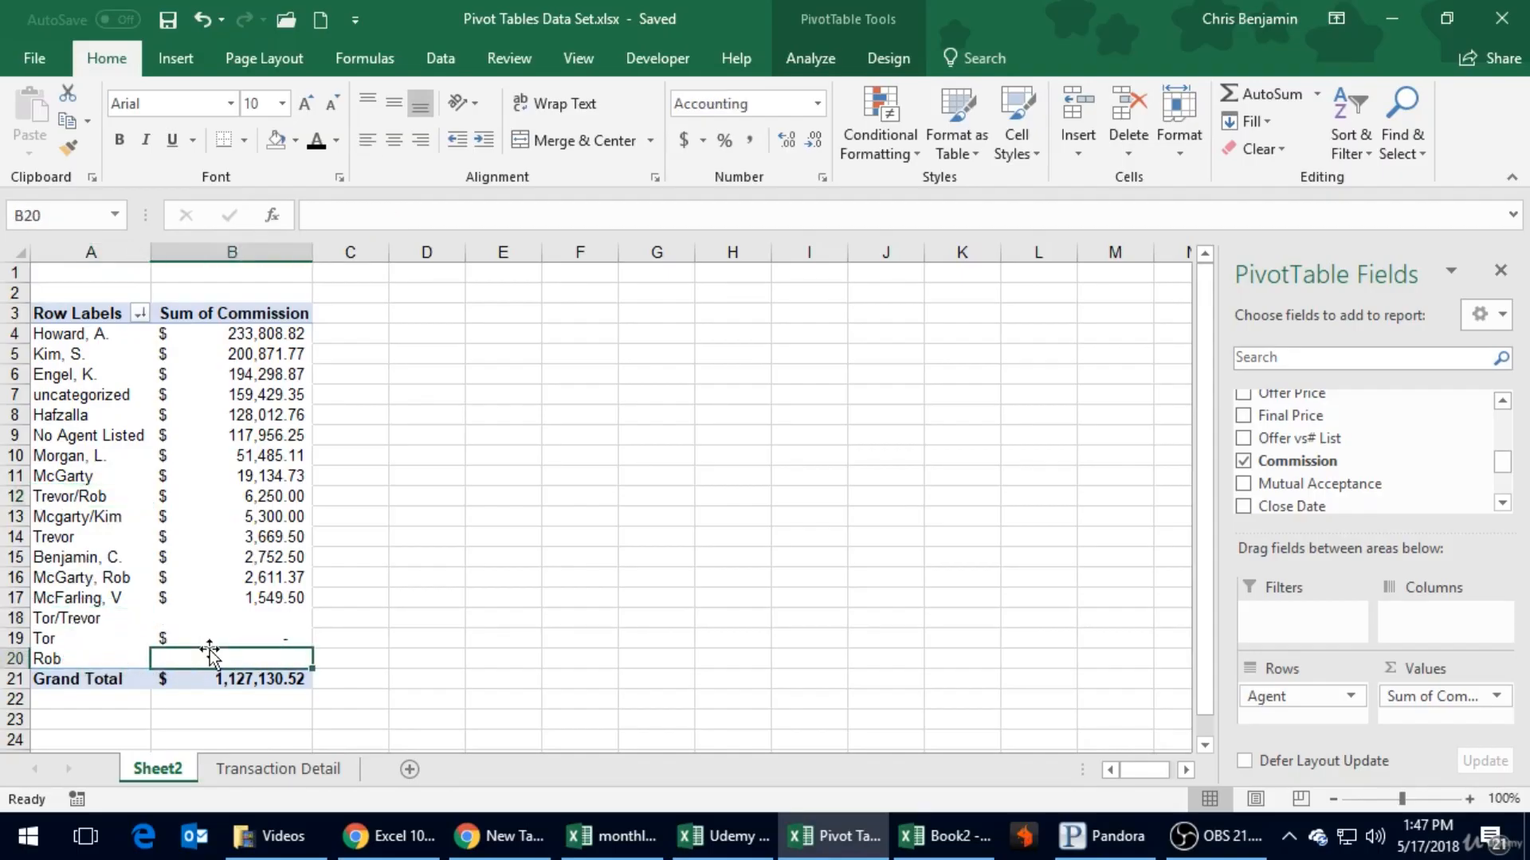
pyautogui.click(107, 611)
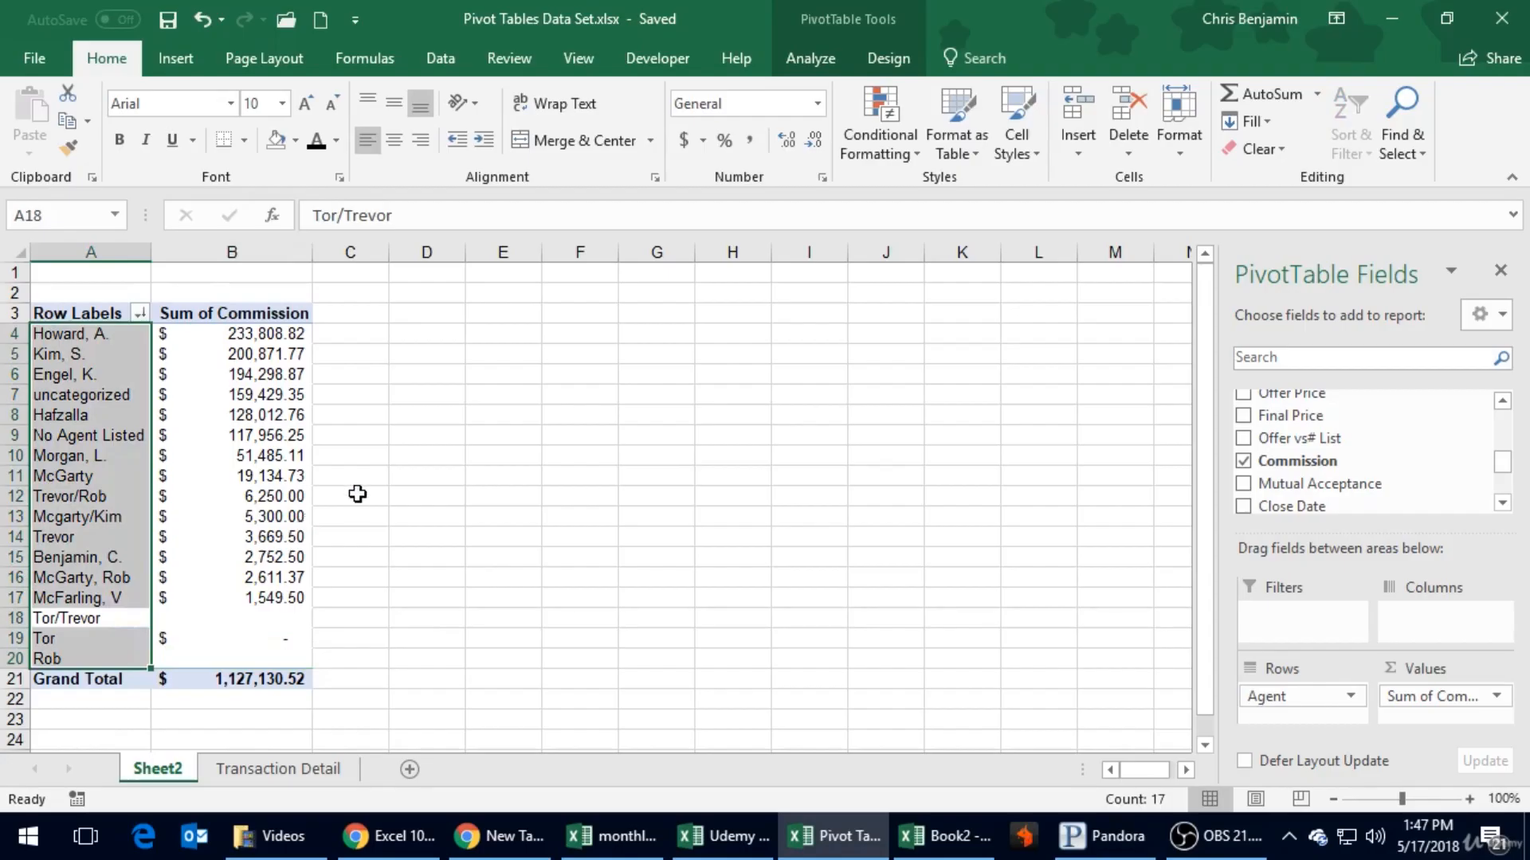
pyautogui.click(258, 396)
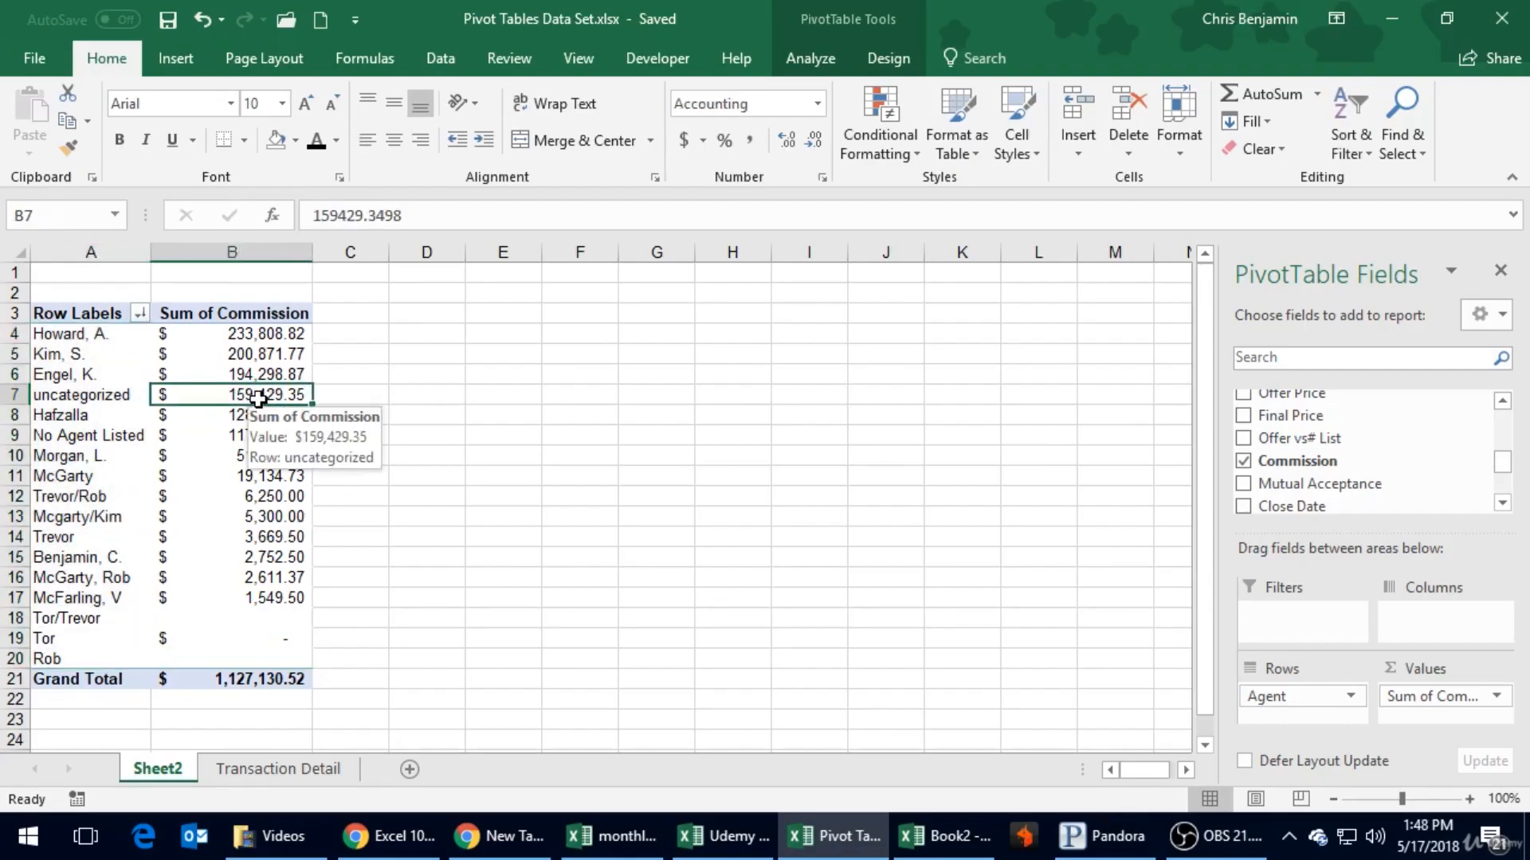
pyautogui.click(319, 336)
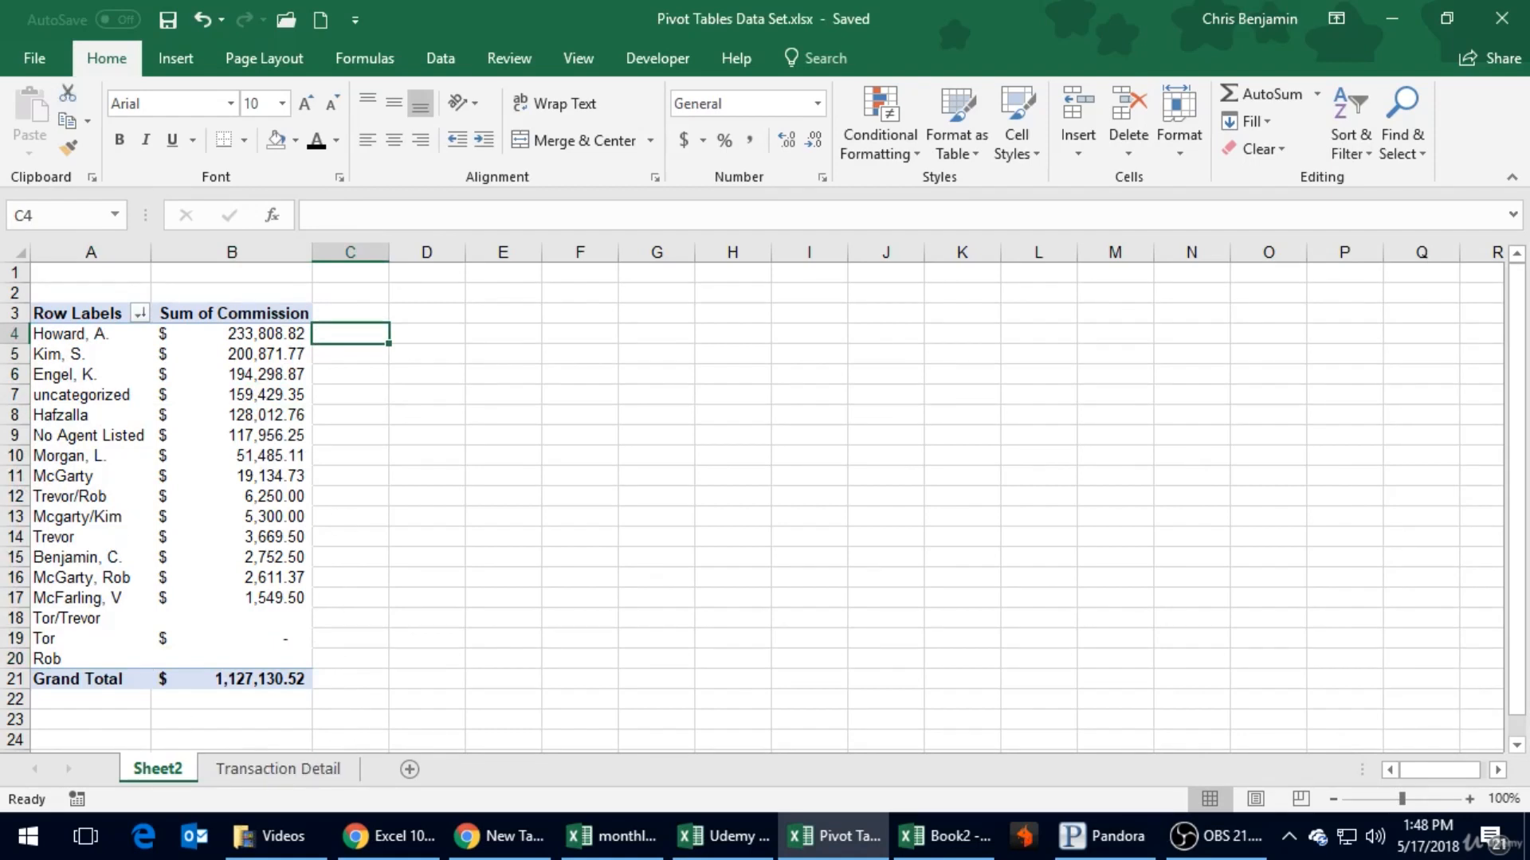
pyautogui.hotkey('alt', 'Tab')
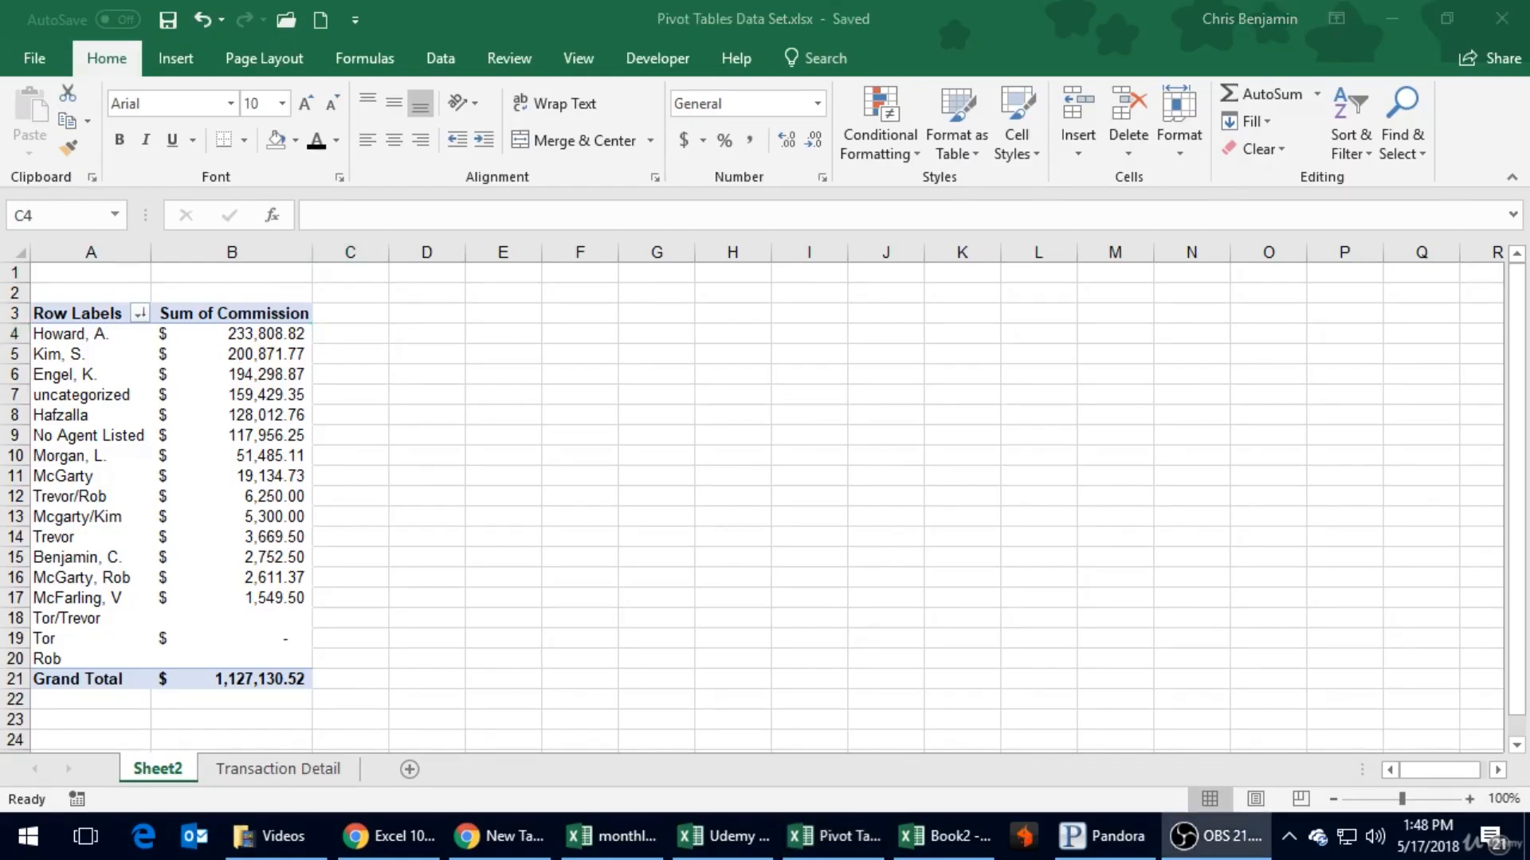
pyautogui.hotkey('alt', 'Tab')
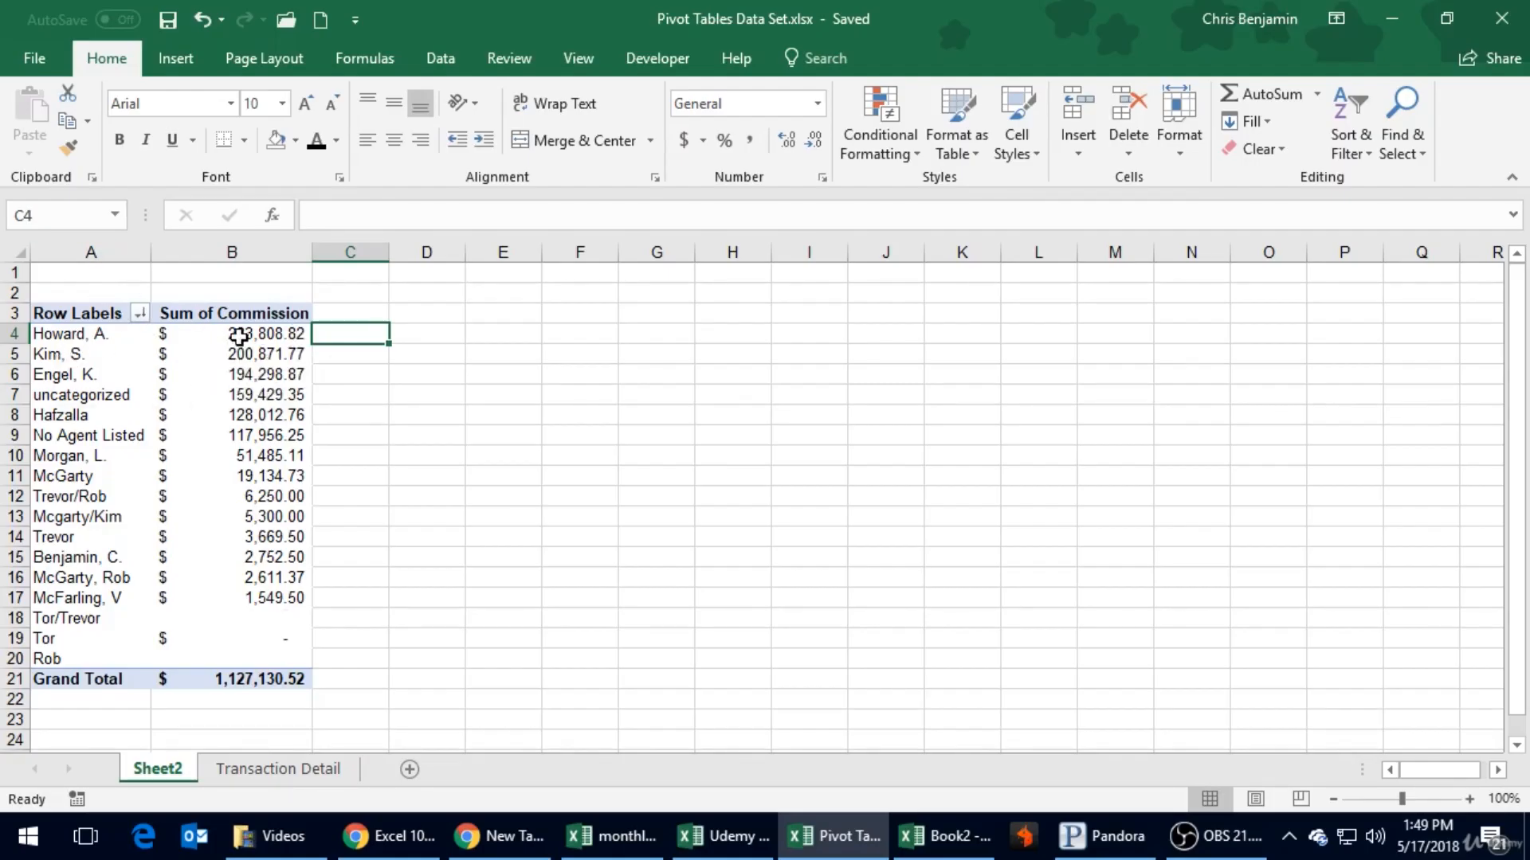
pyautogui.moveTo(271, 335)
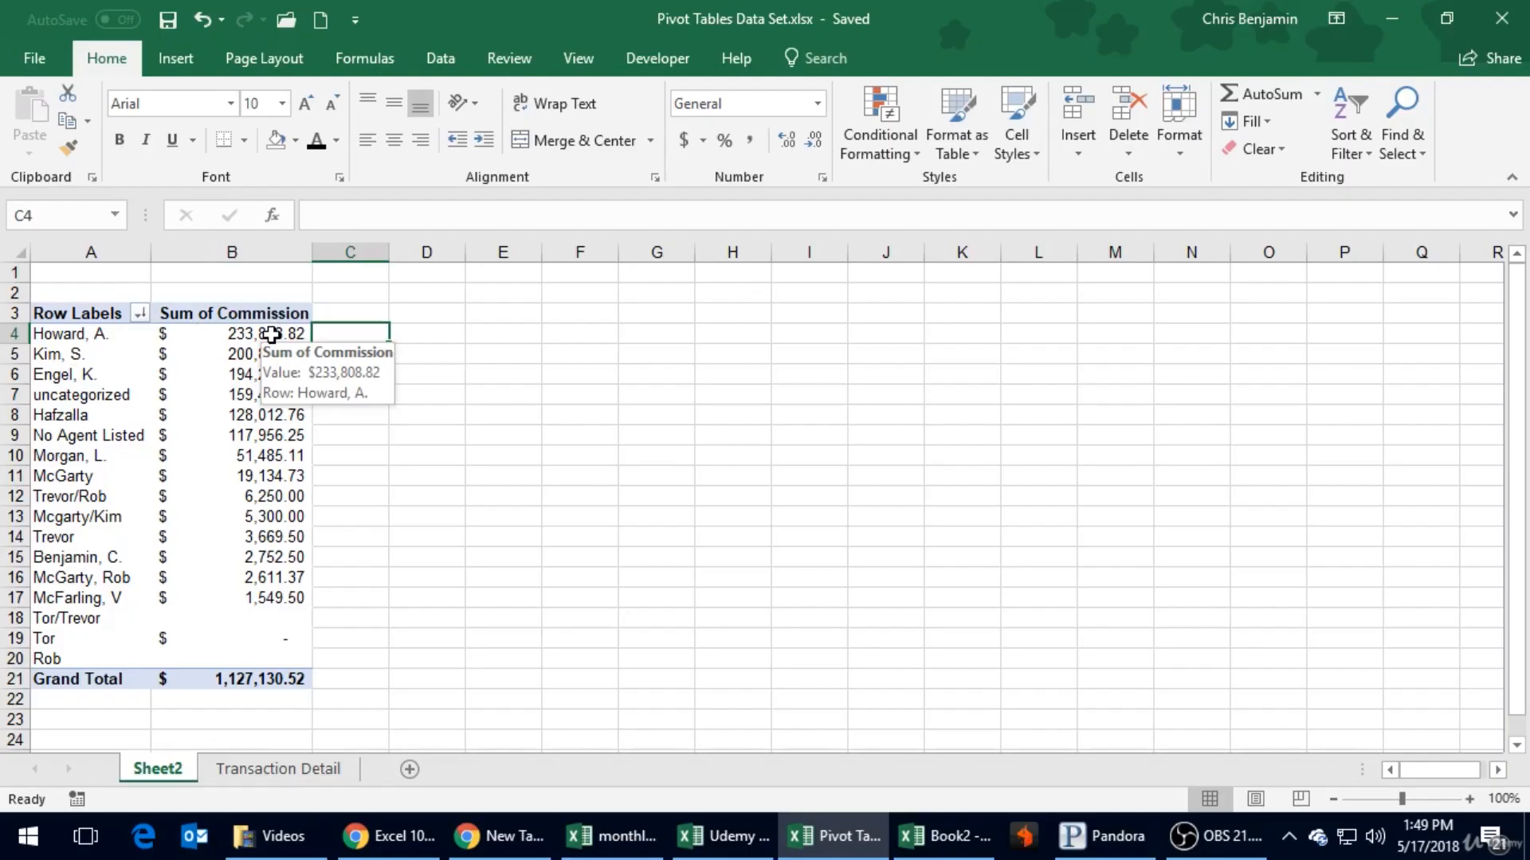
pyautogui.click(226, 392)
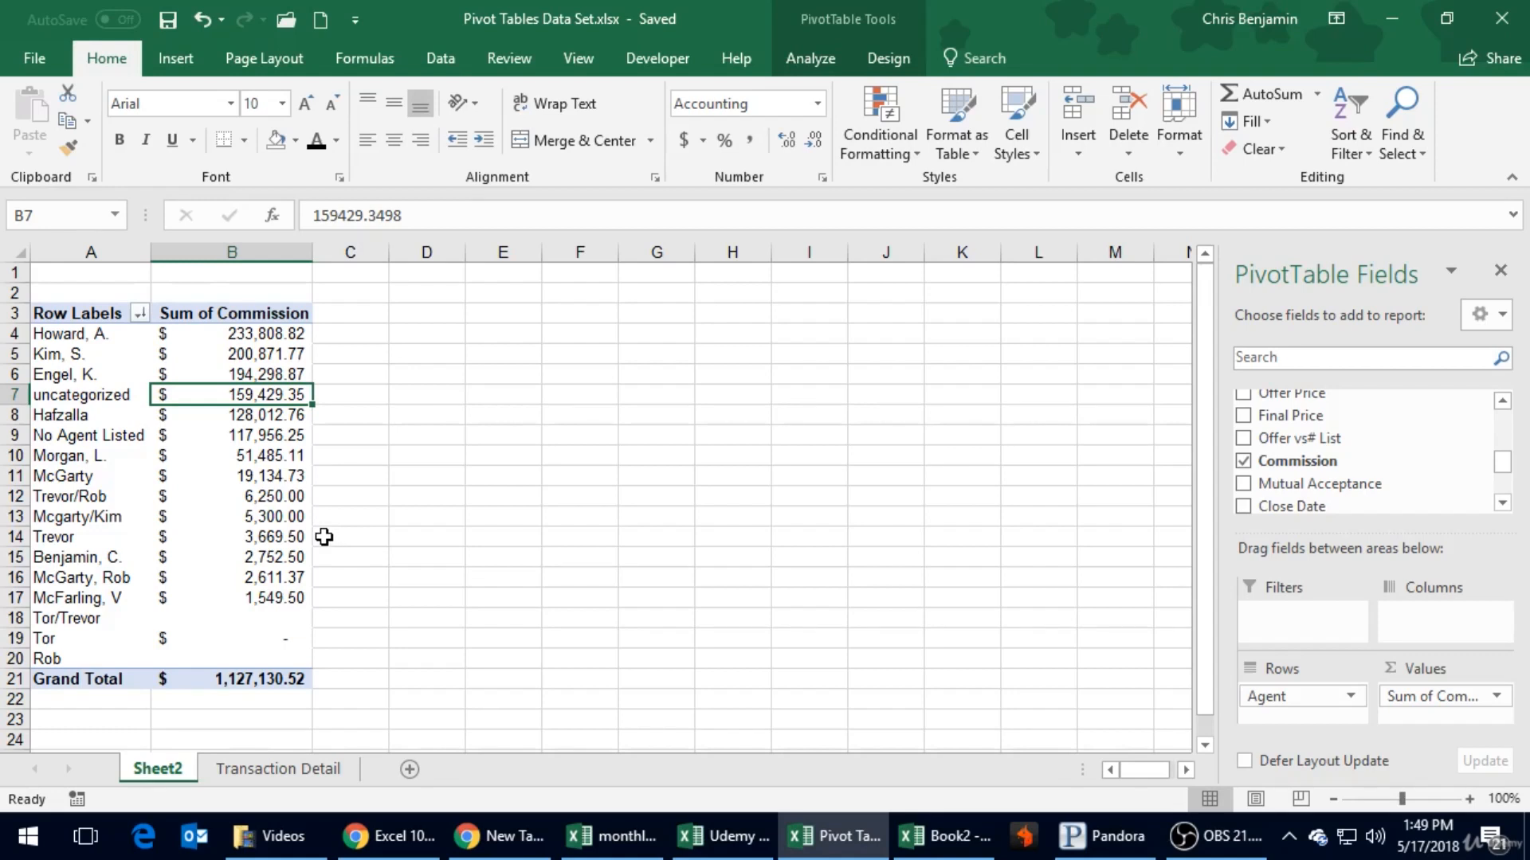
pyautogui.click(254, 436)
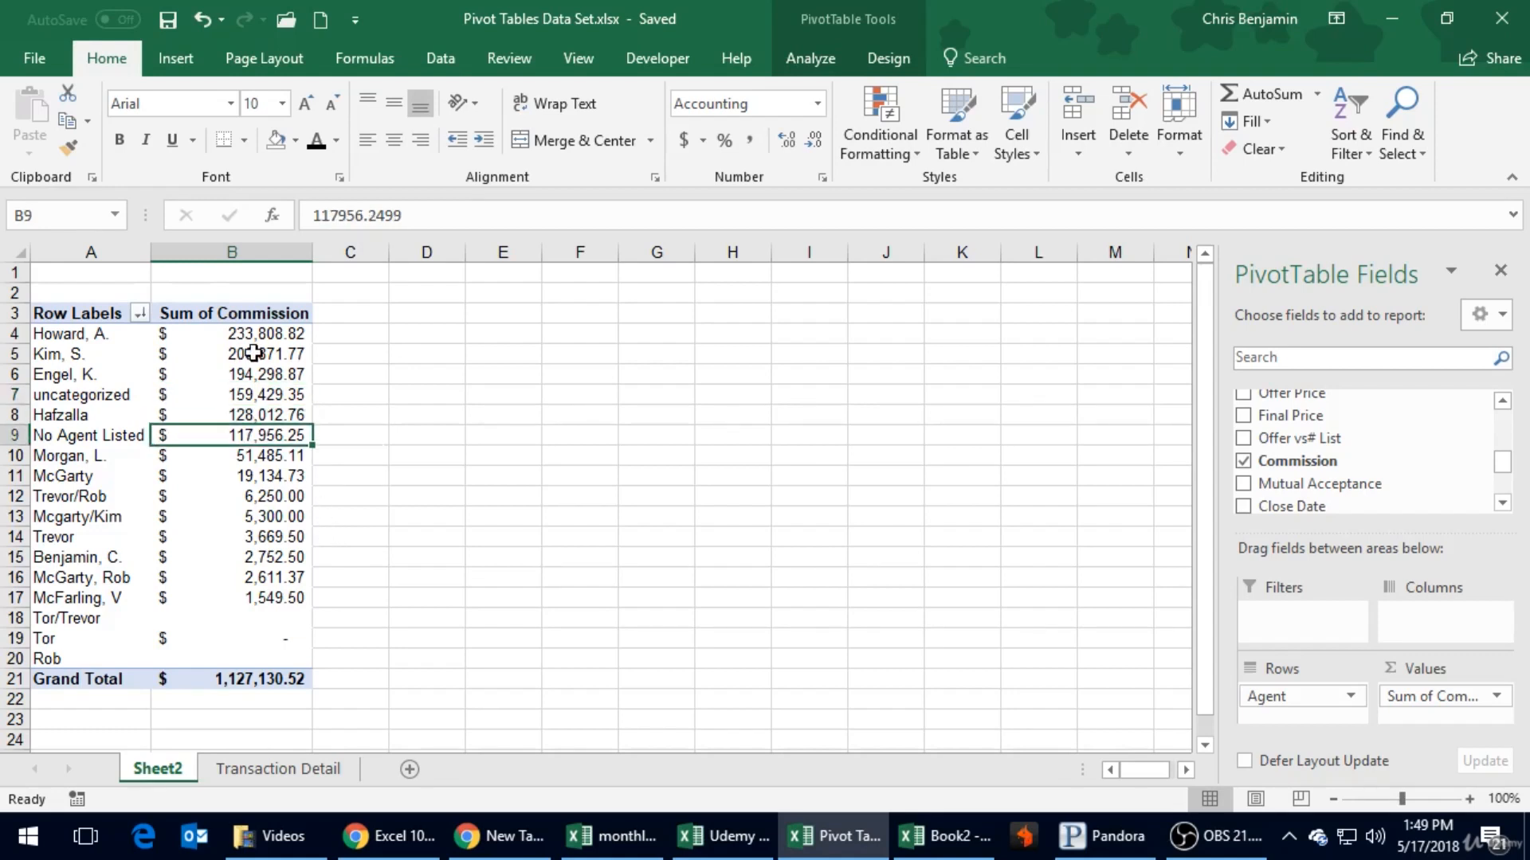
pyautogui.click(250, 351)
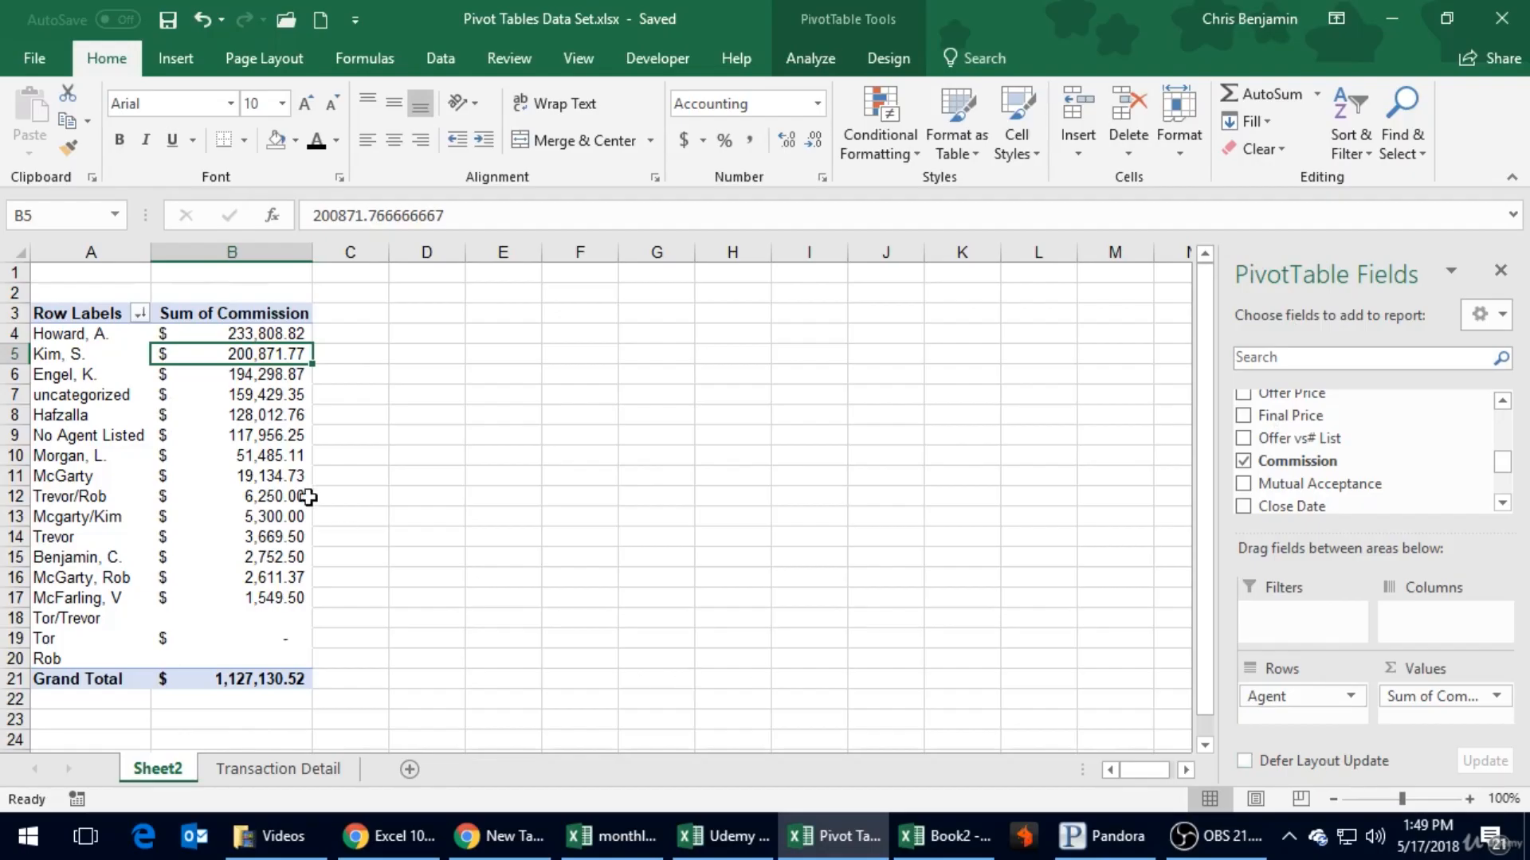
pyautogui.moveTo(294, 642)
# - Change the value field settings so the PivotTable summarizes Commission by Count for each agent
pyautogui.click(1498, 696)
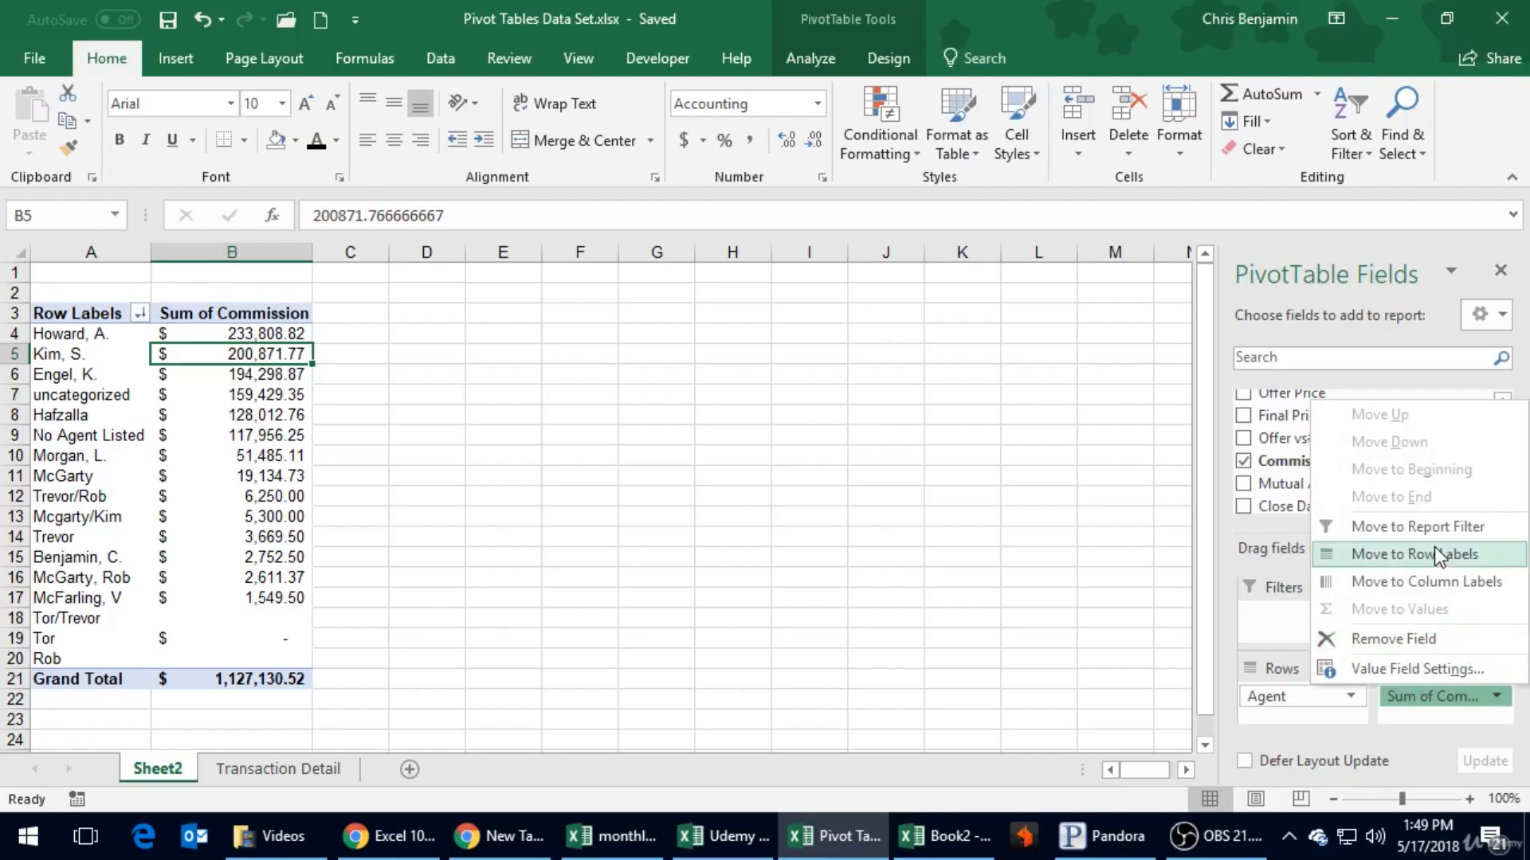
pyautogui.click(1404, 668)
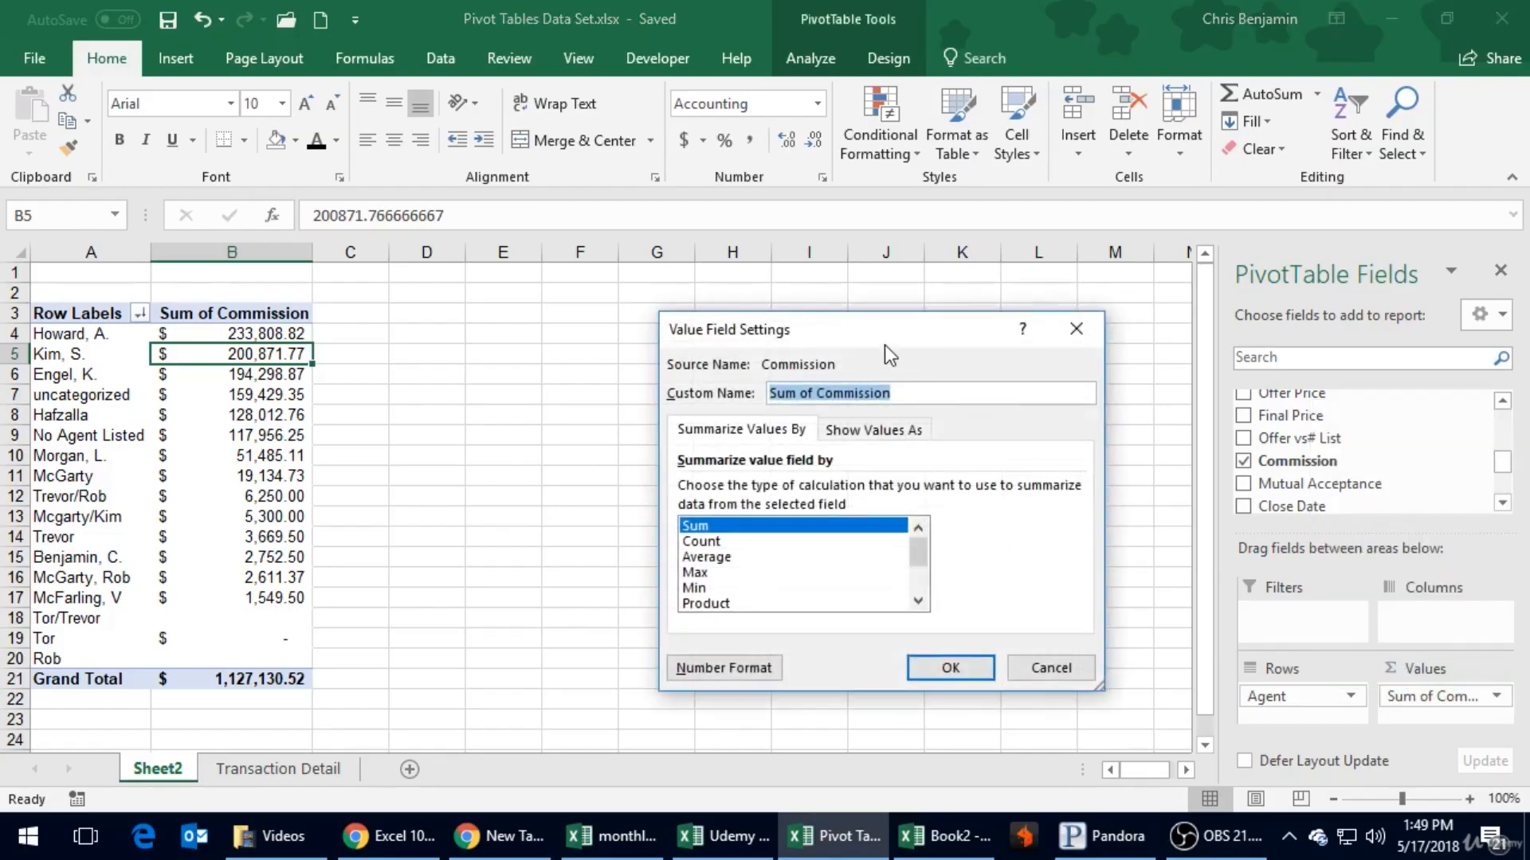
pyautogui.moveTo(877, 337); pyautogui.dragTo(744, 297)
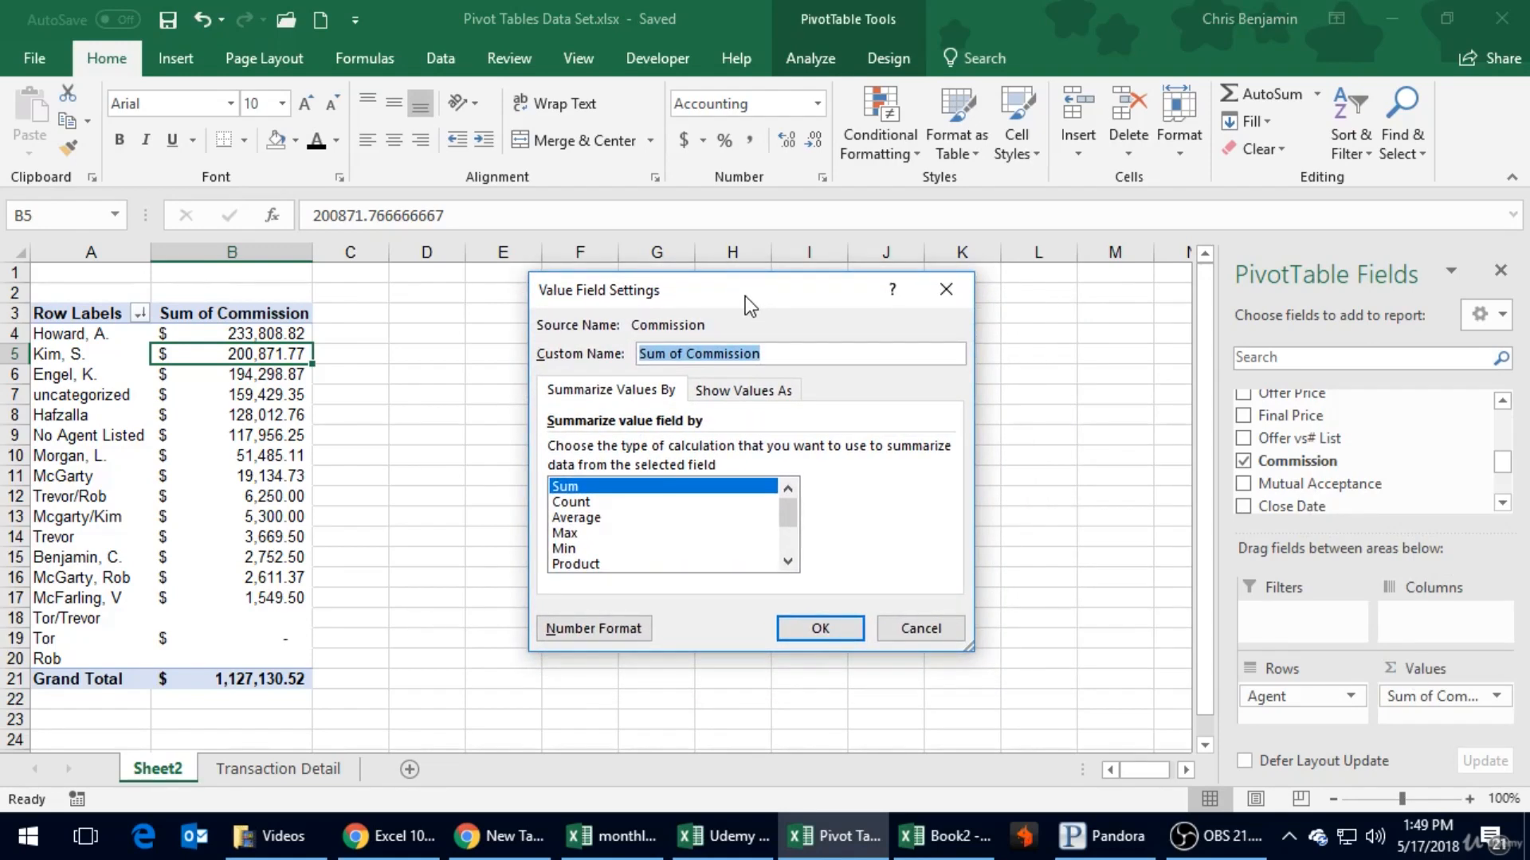
pyautogui.moveTo(388, 836)
pyautogui.click(598, 503)
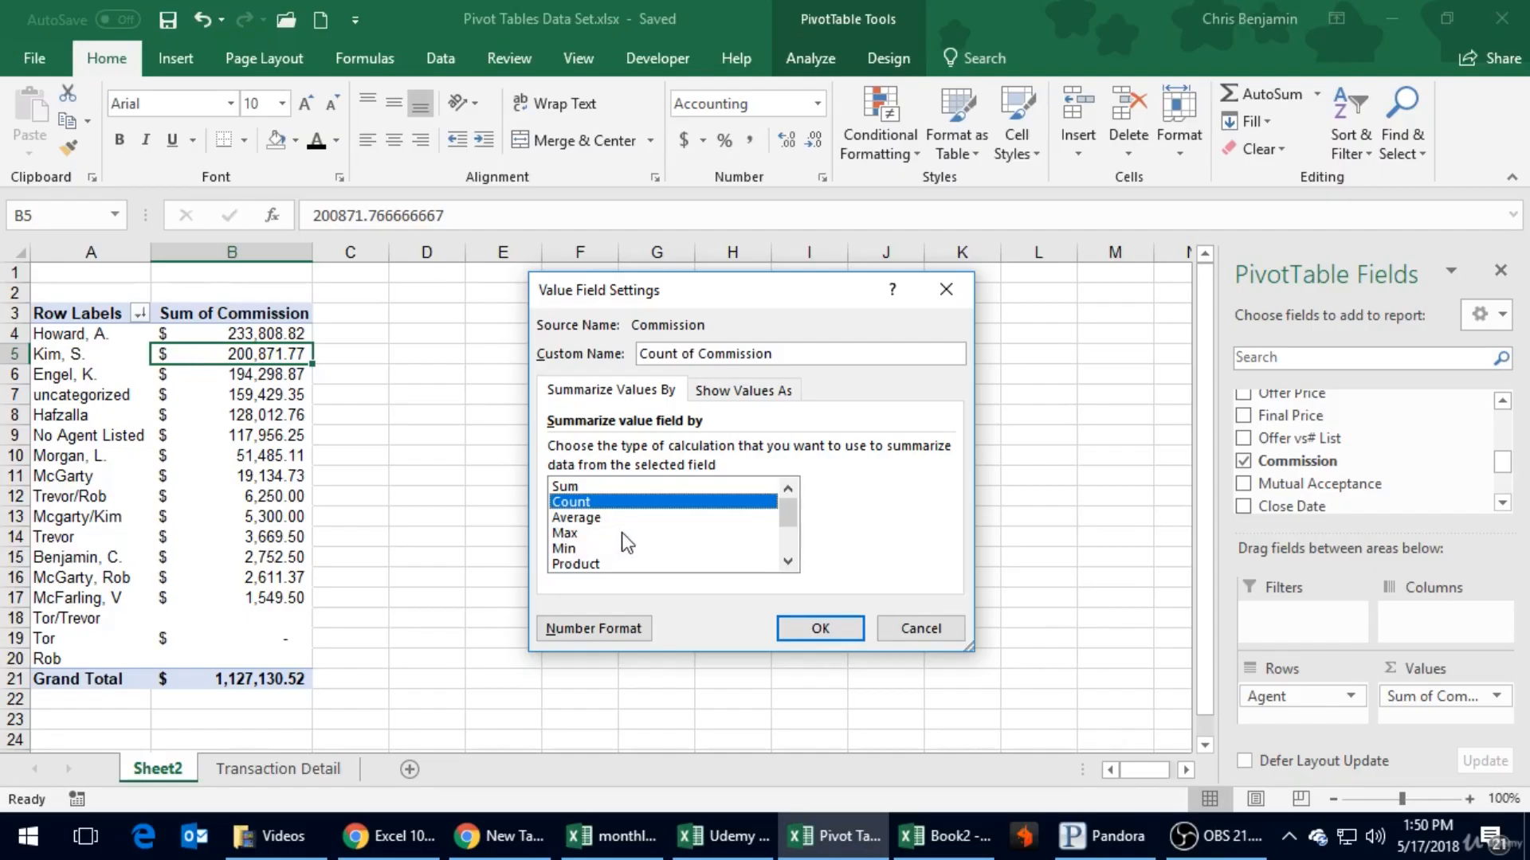
pyautogui.click(788, 561)
pyautogui.click(788, 561)
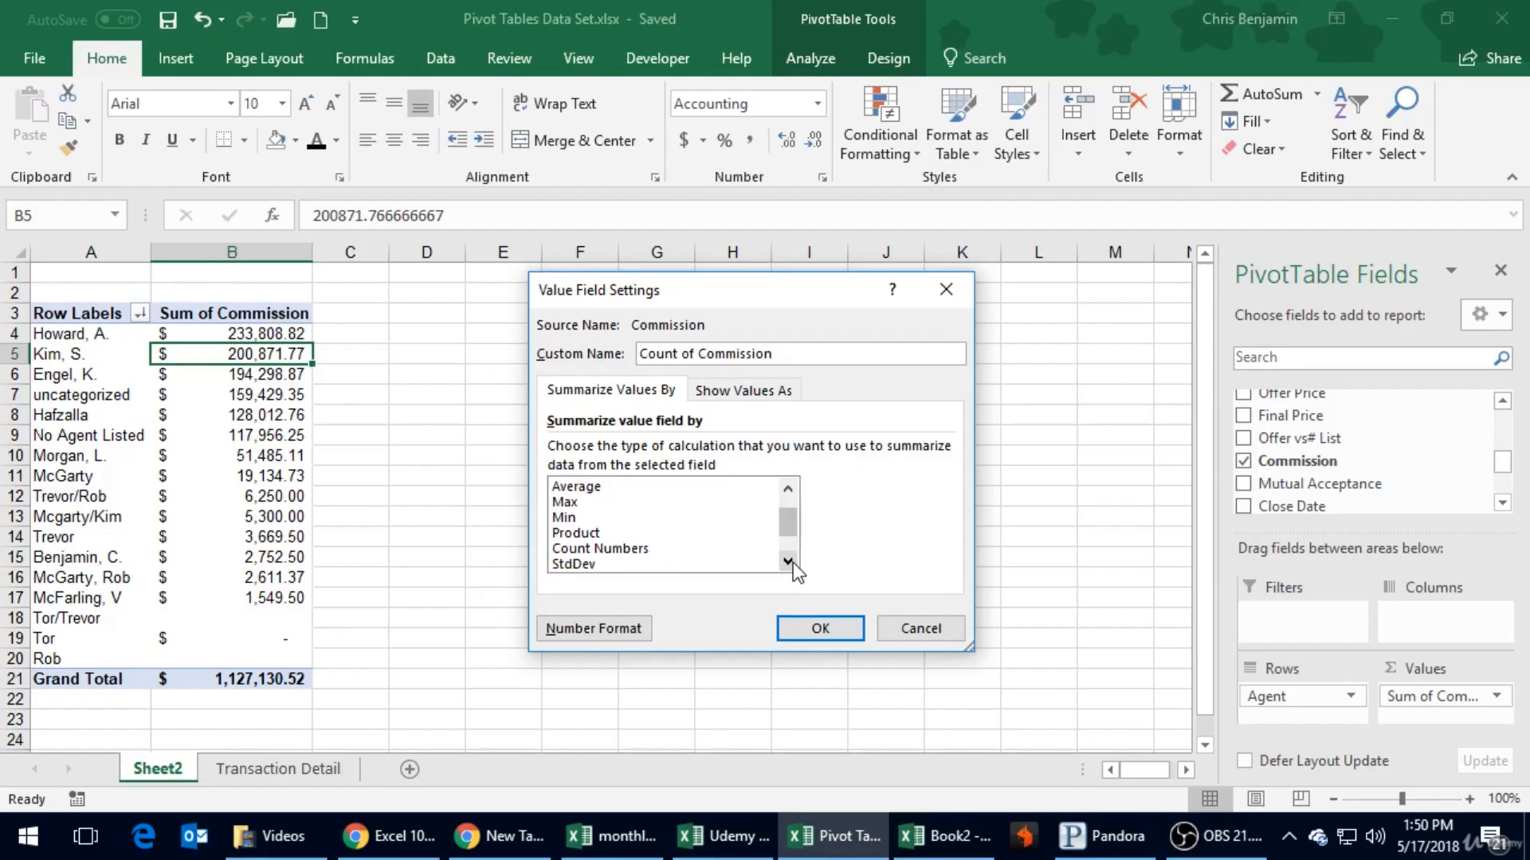
pyautogui.click(788, 561)
pyautogui.click(788, 561)
pyautogui.click(788, 561)
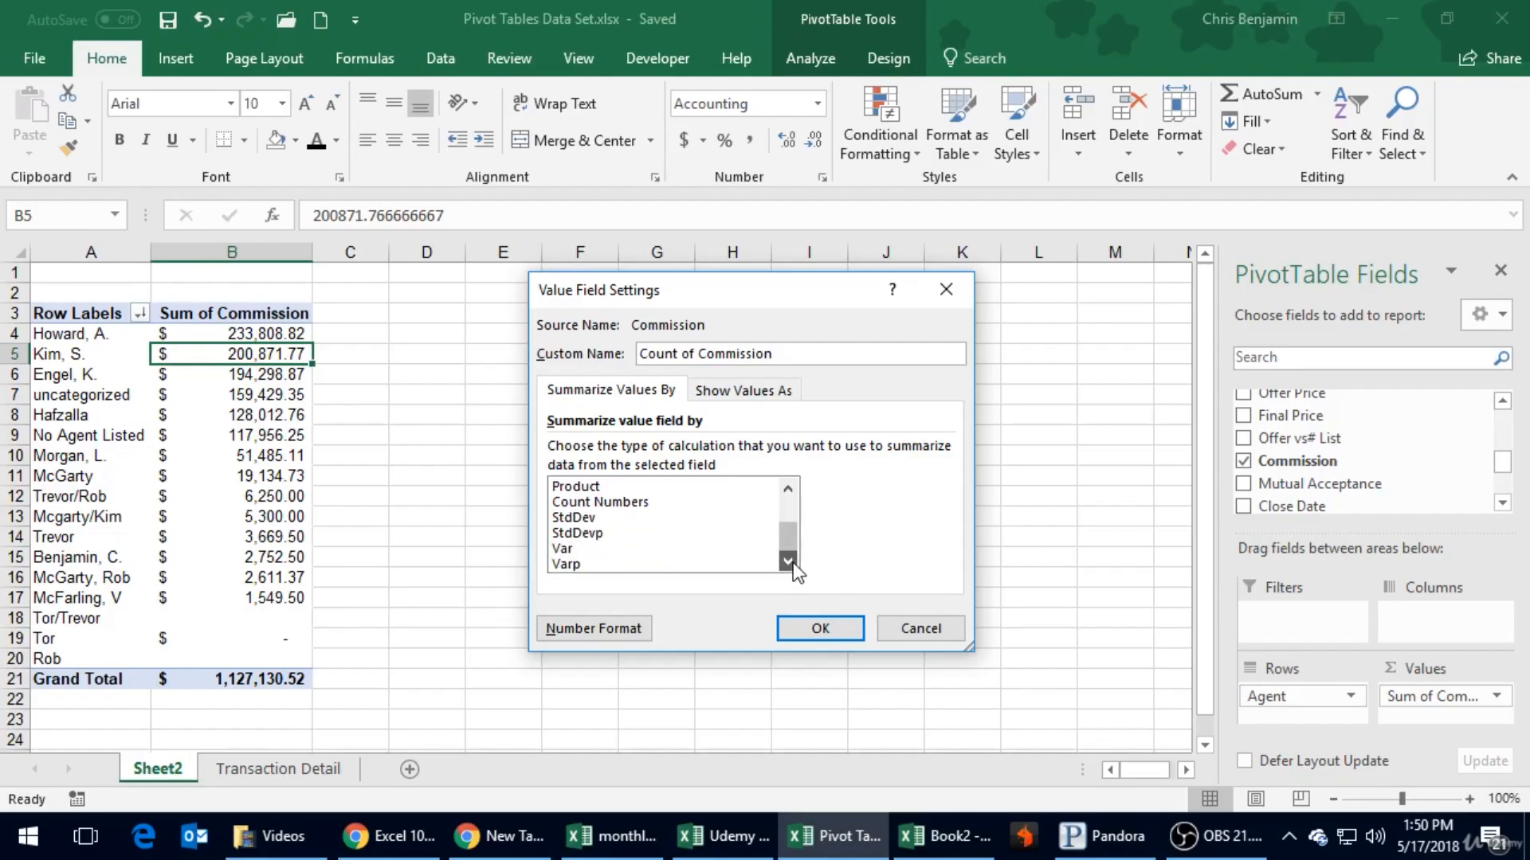
pyautogui.click(788, 505)
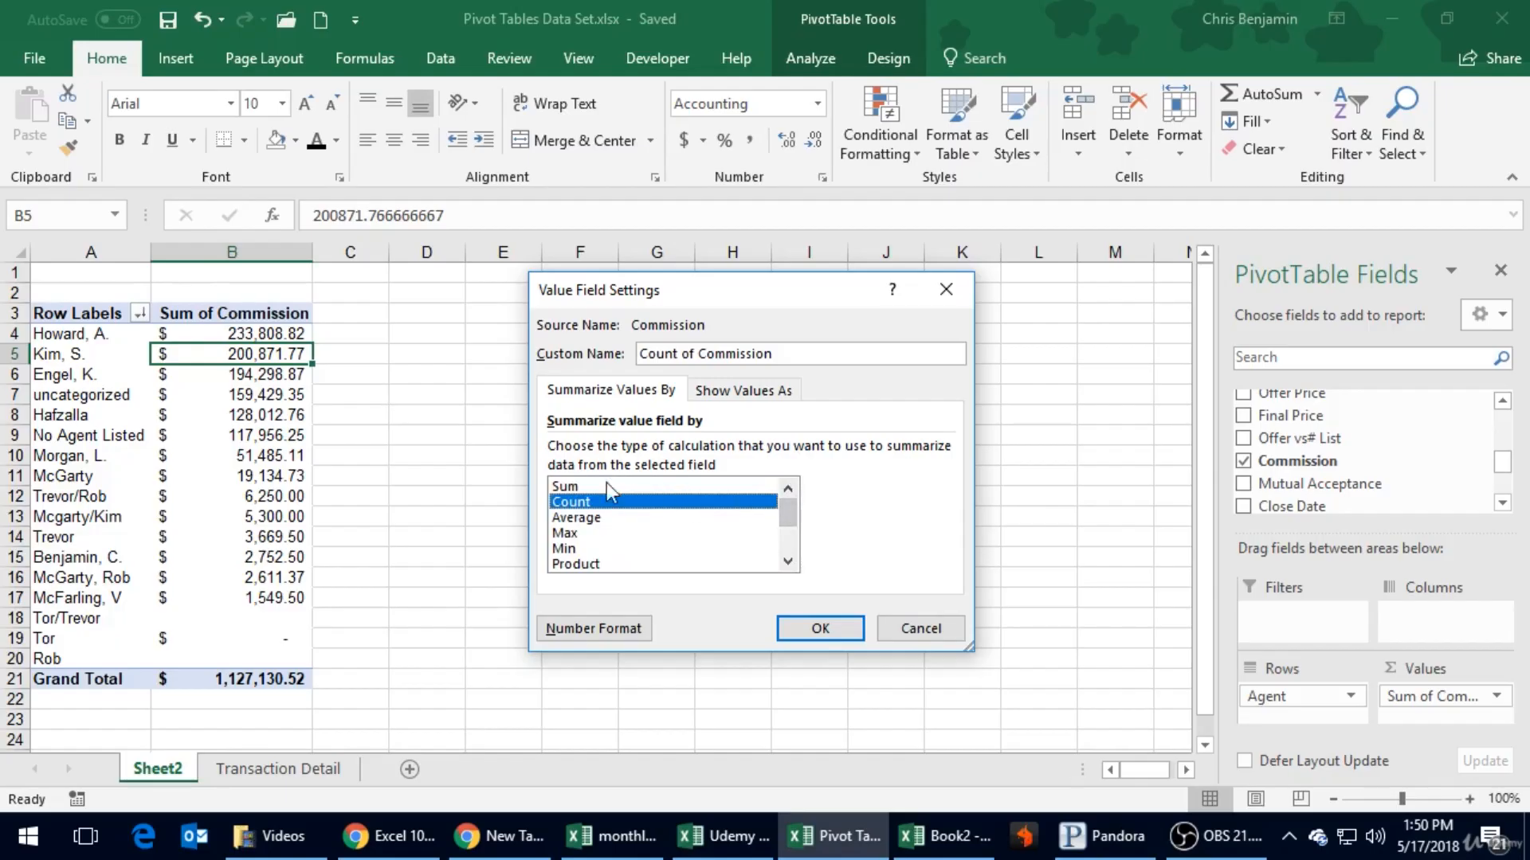
pyautogui.click(820, 629)
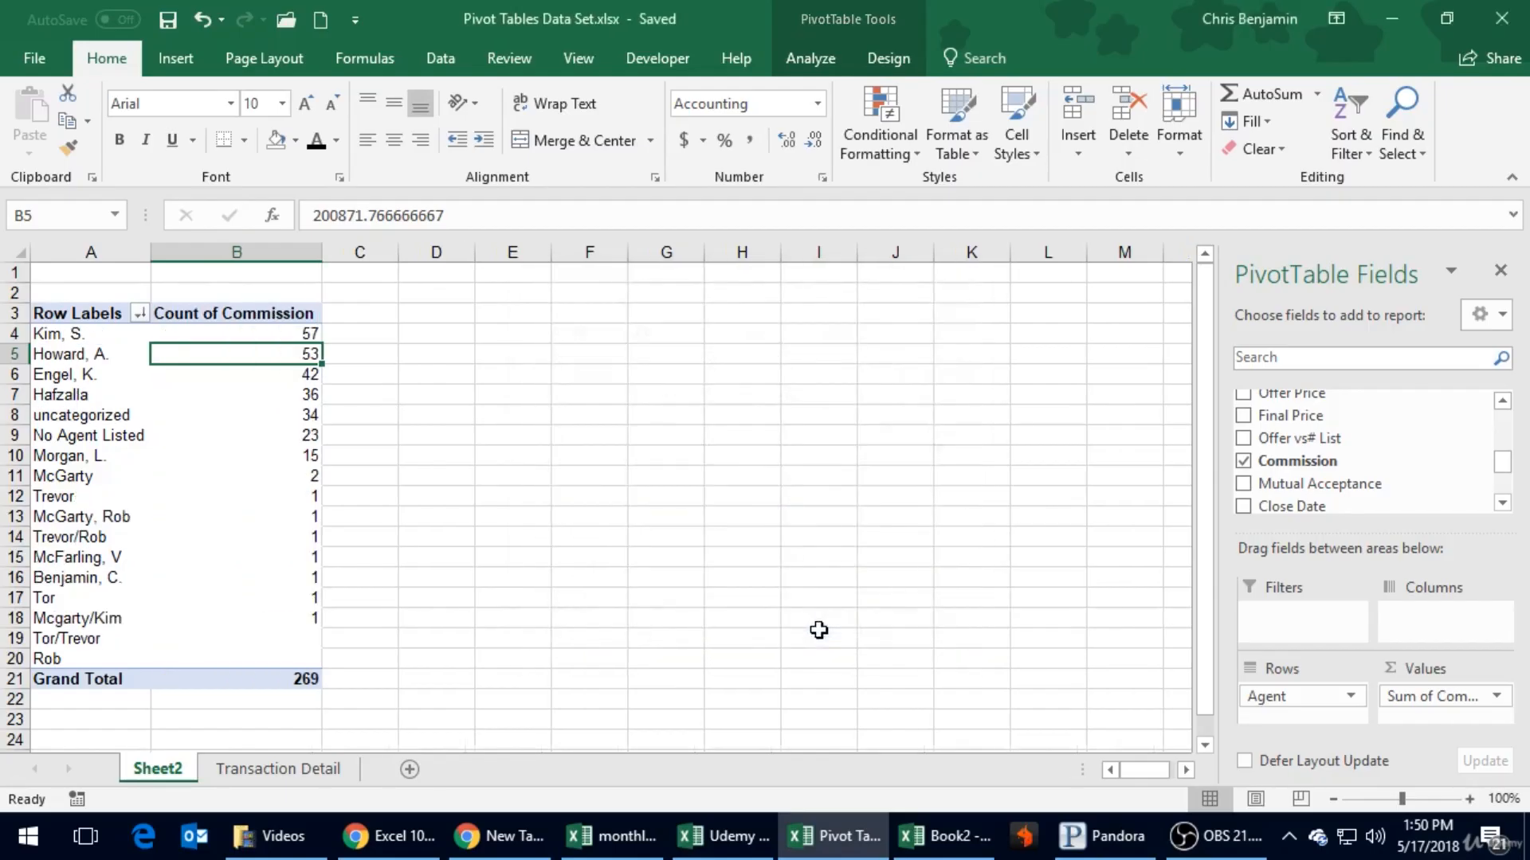
pyautogui.click(373, 334)
pyautogui.moveTo(232, 345)
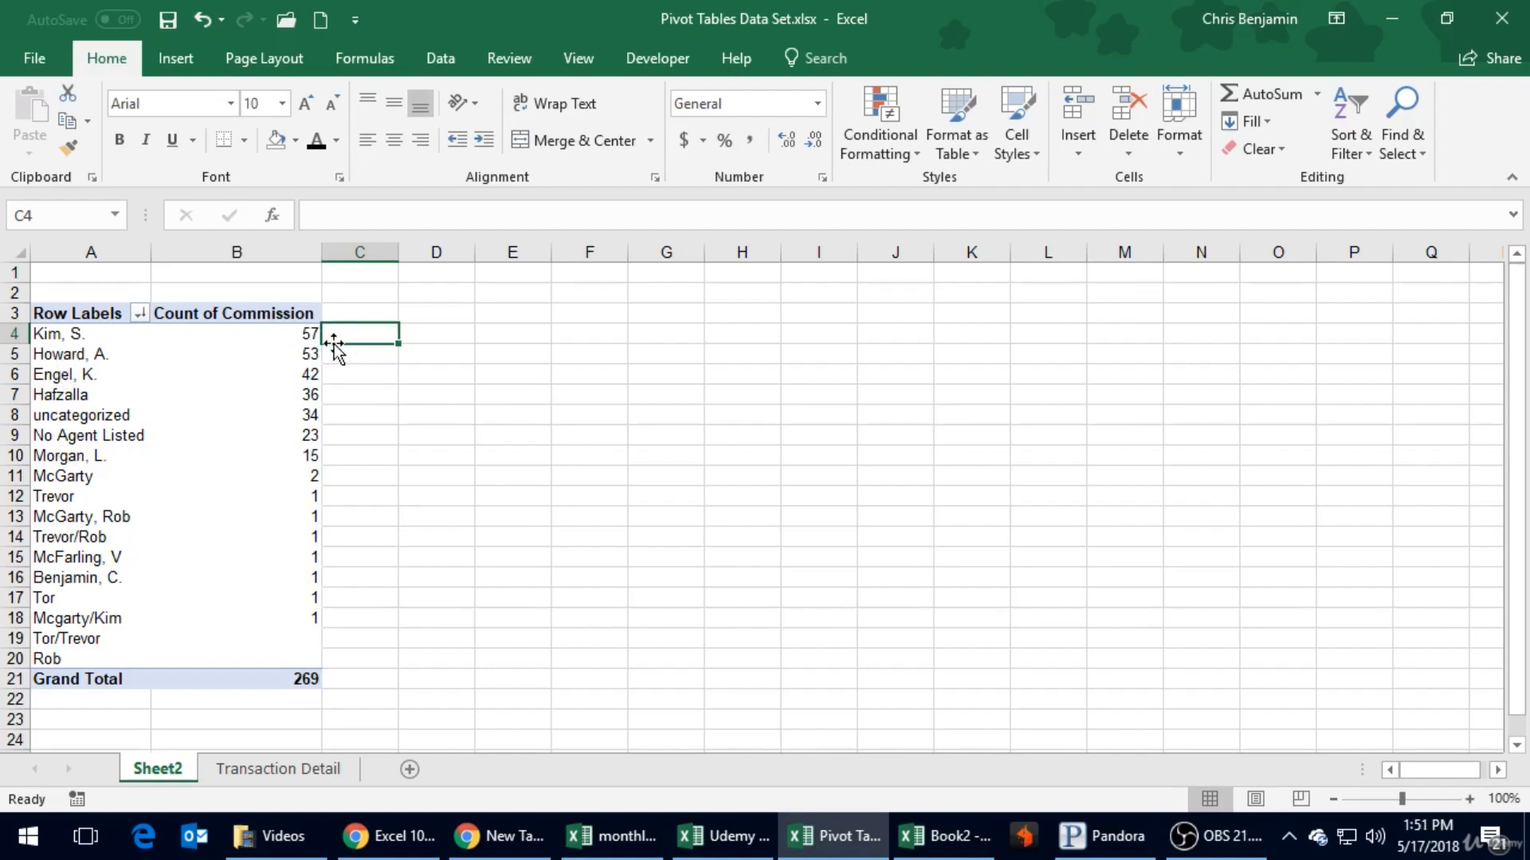
pyautogui.moveTo(312, 335)
pyautogui.moveTo(318, 490)
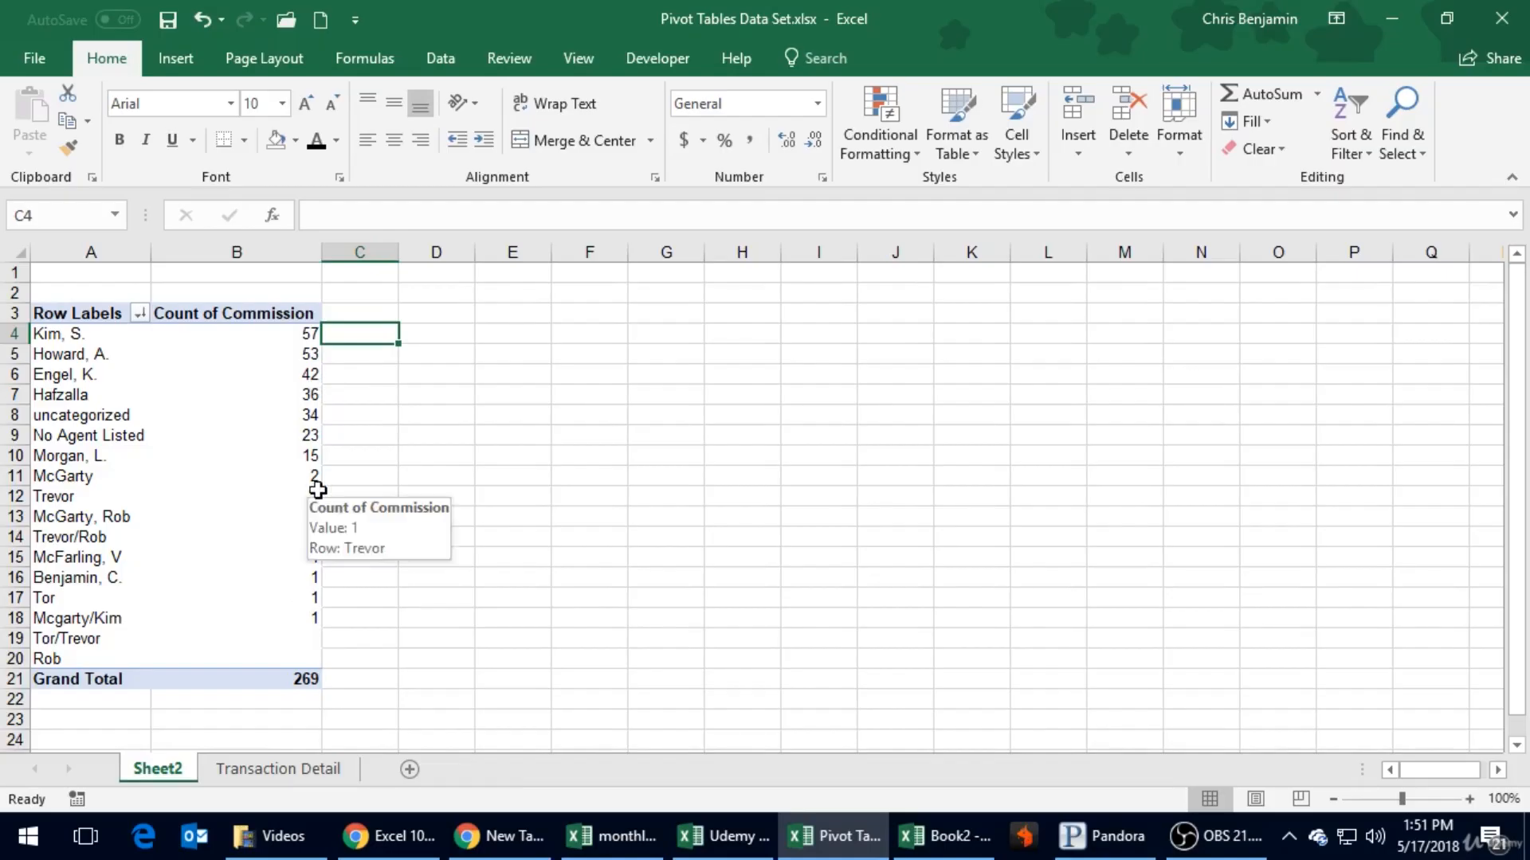
# - Switch the Commission value field's summary calculation to Average
pyautogui.click(273, 434)
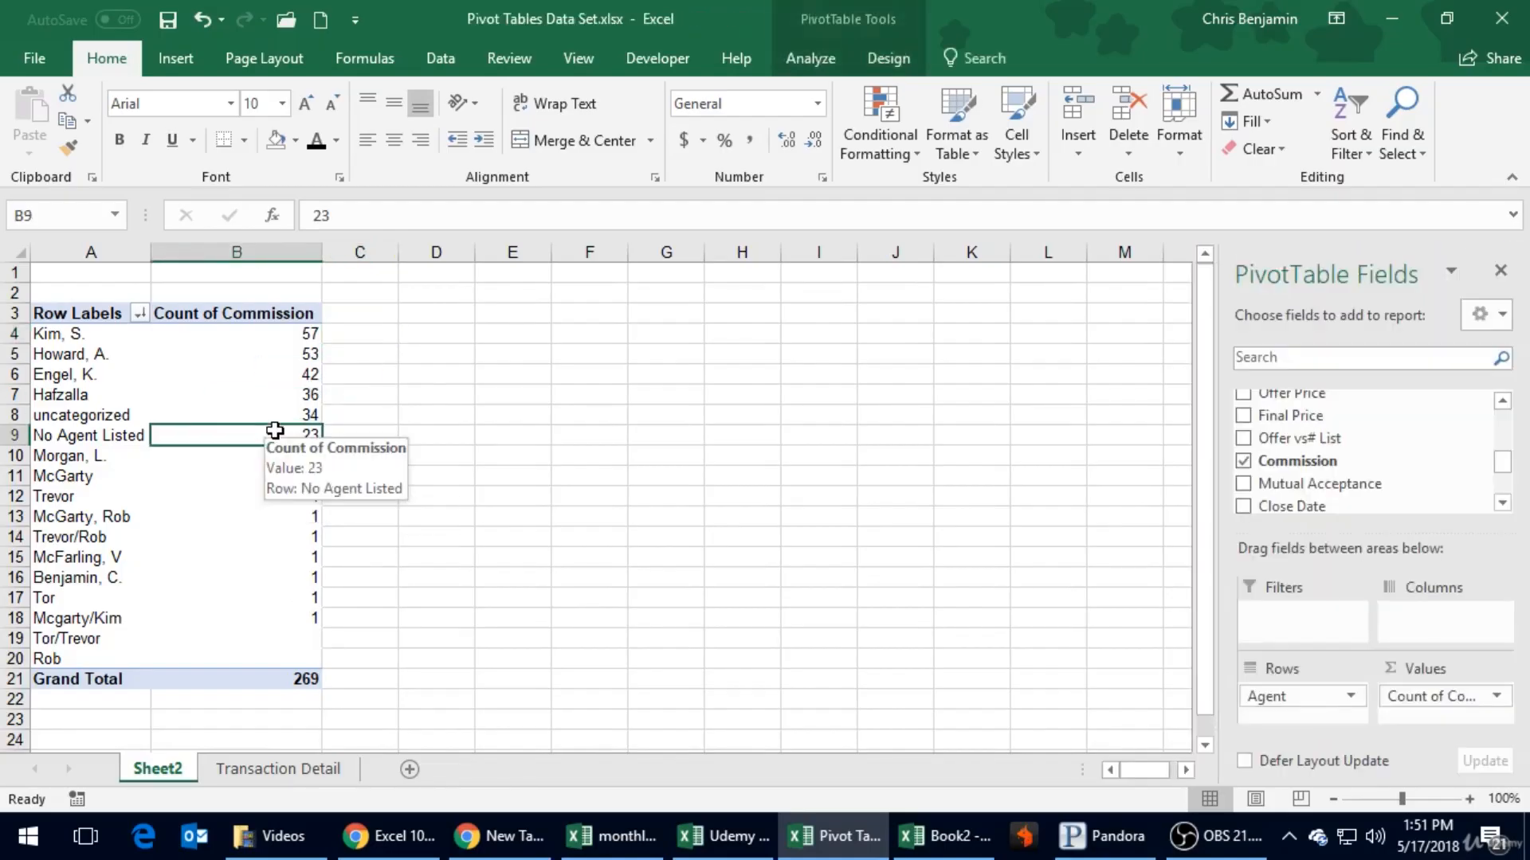
pyautogui.click(1497, 697)
pyautogui.click(1458, 668)
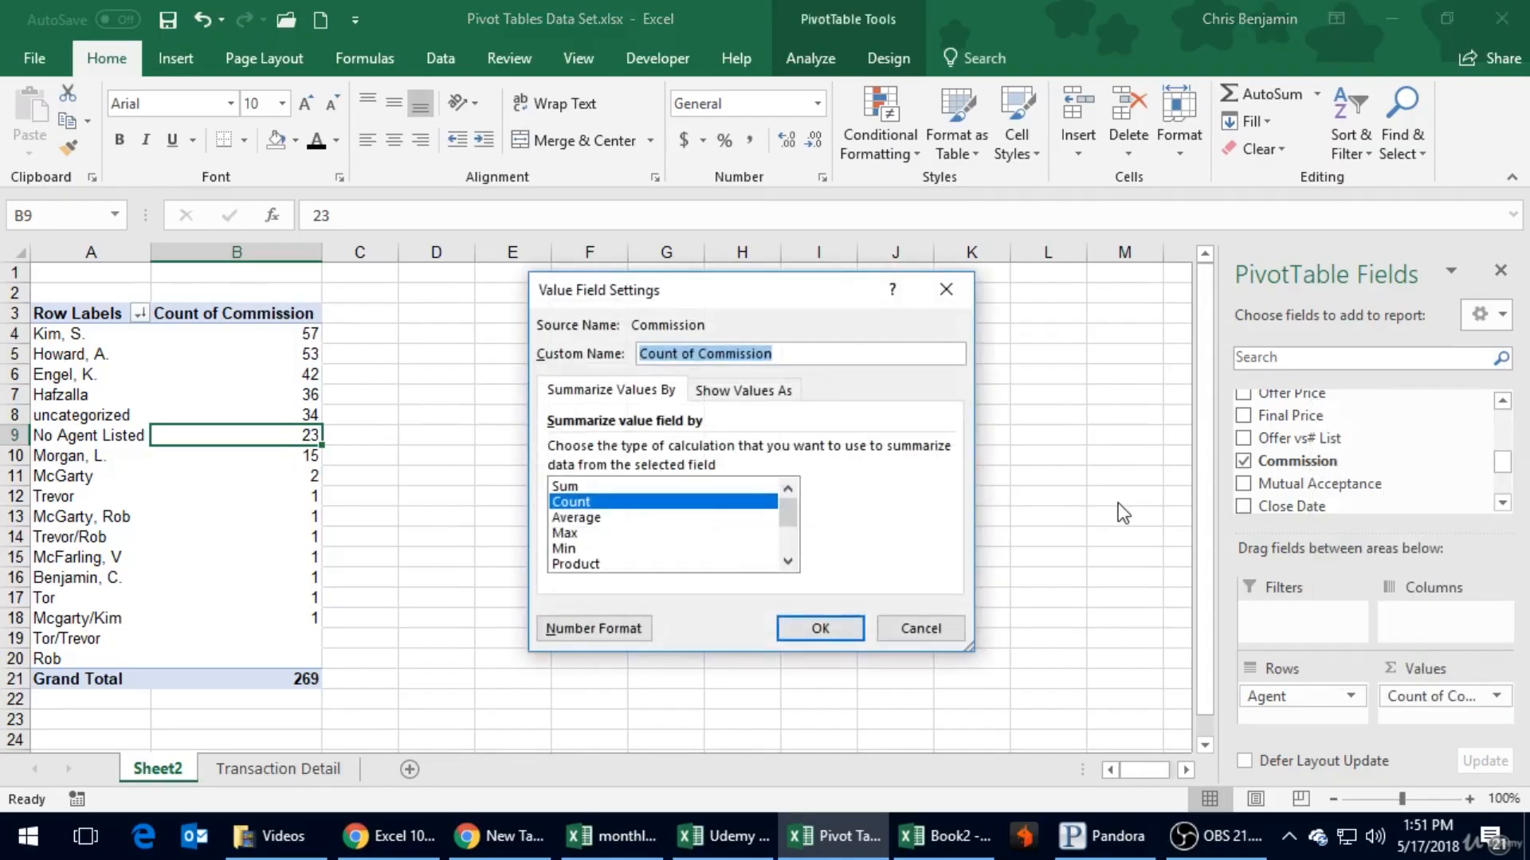
pyautogui.click(580, 519)
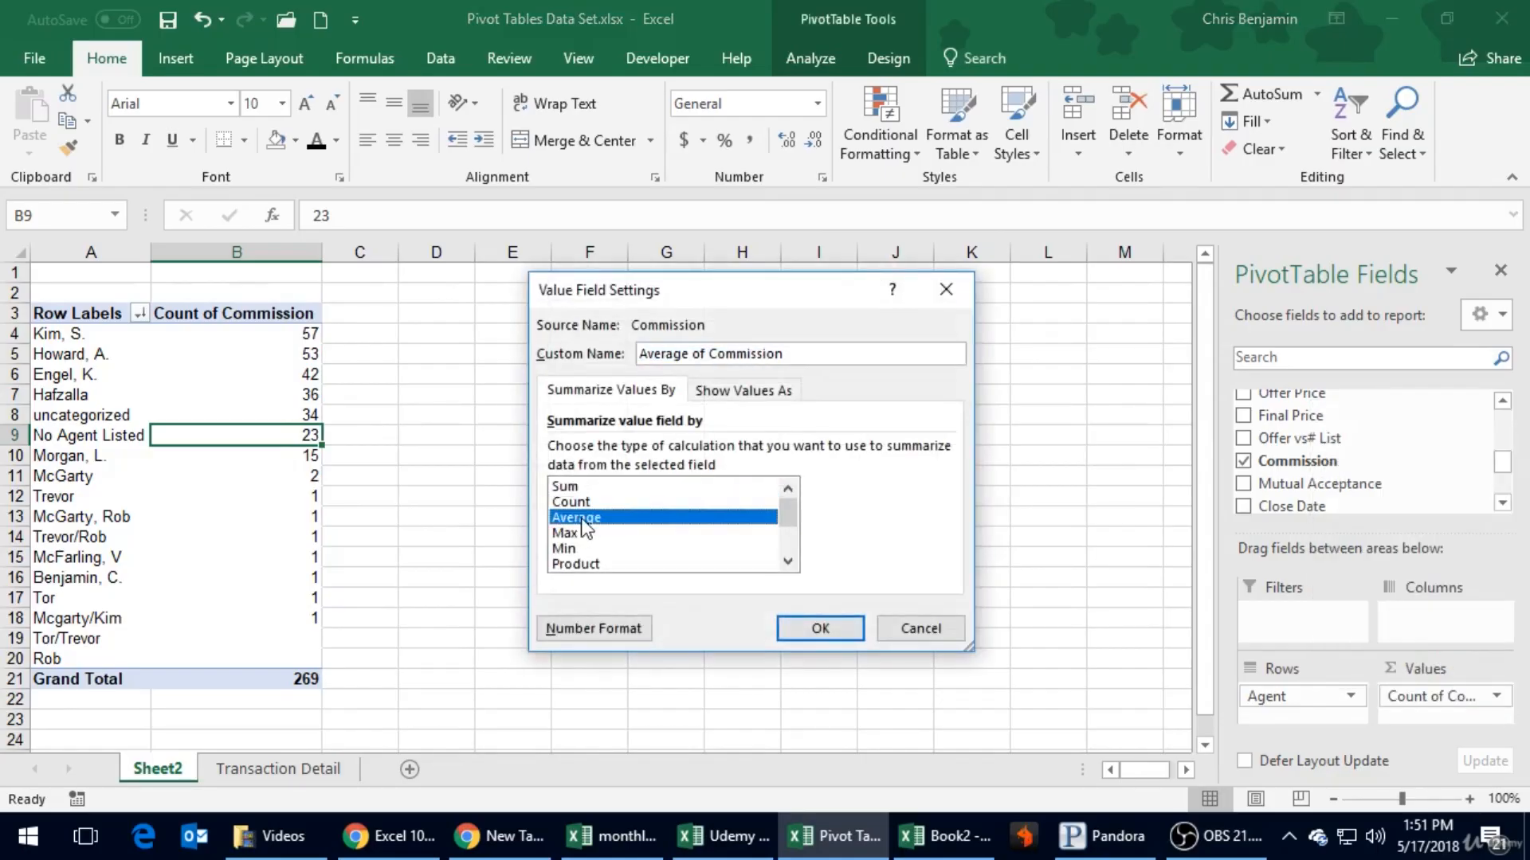
pyautogui.click(793, 637)
# - Apply the Accounting number format with dollar signs to the Average of Commission column and review the agents' averages
pyautogui.click(279, 253)
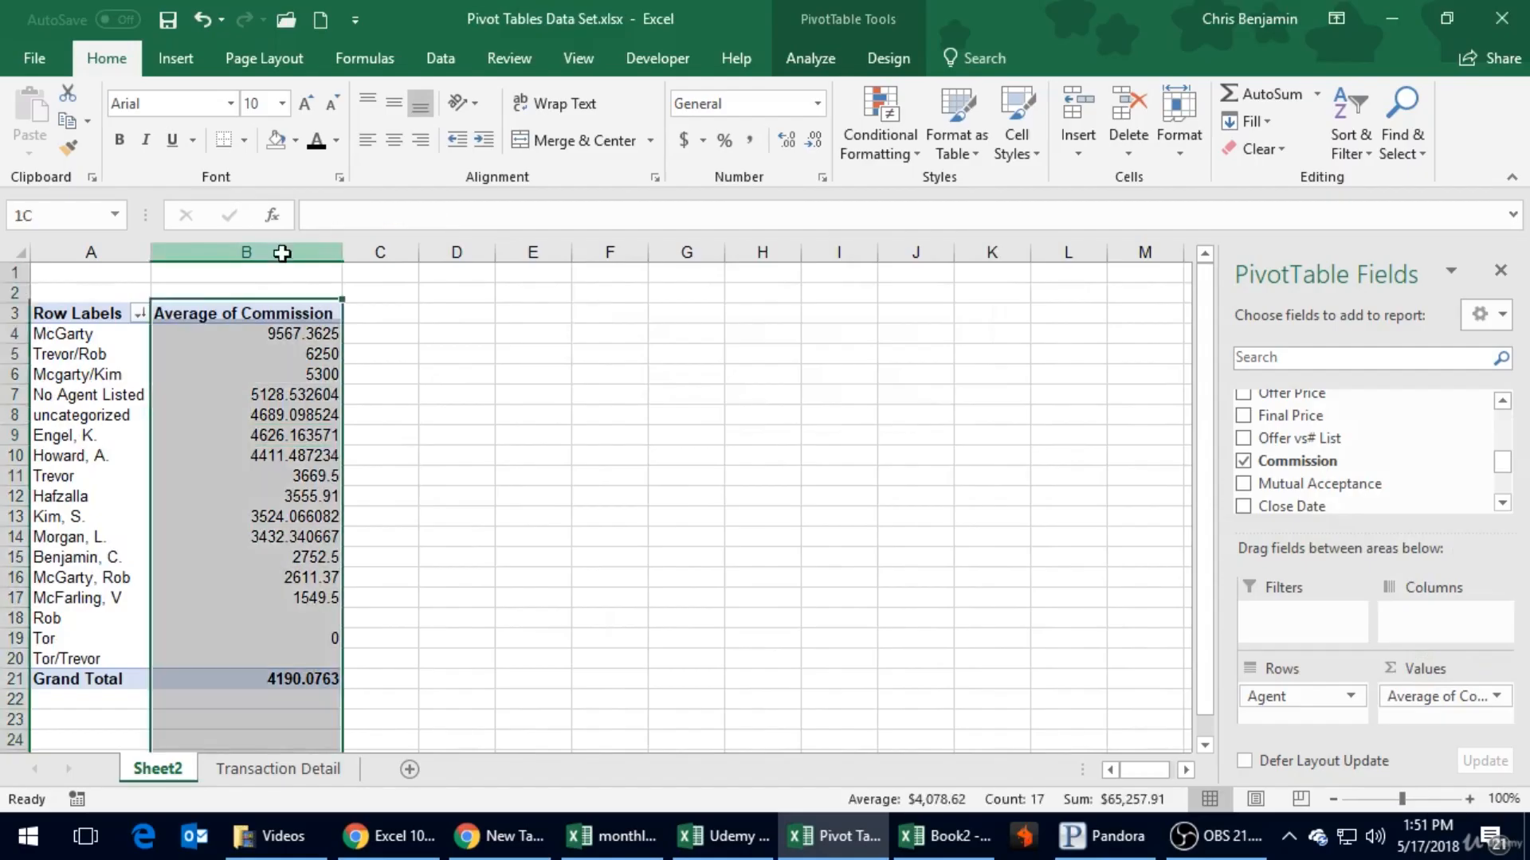
pyautogui.click(684, 140)
pyautogui.click(475, 328)
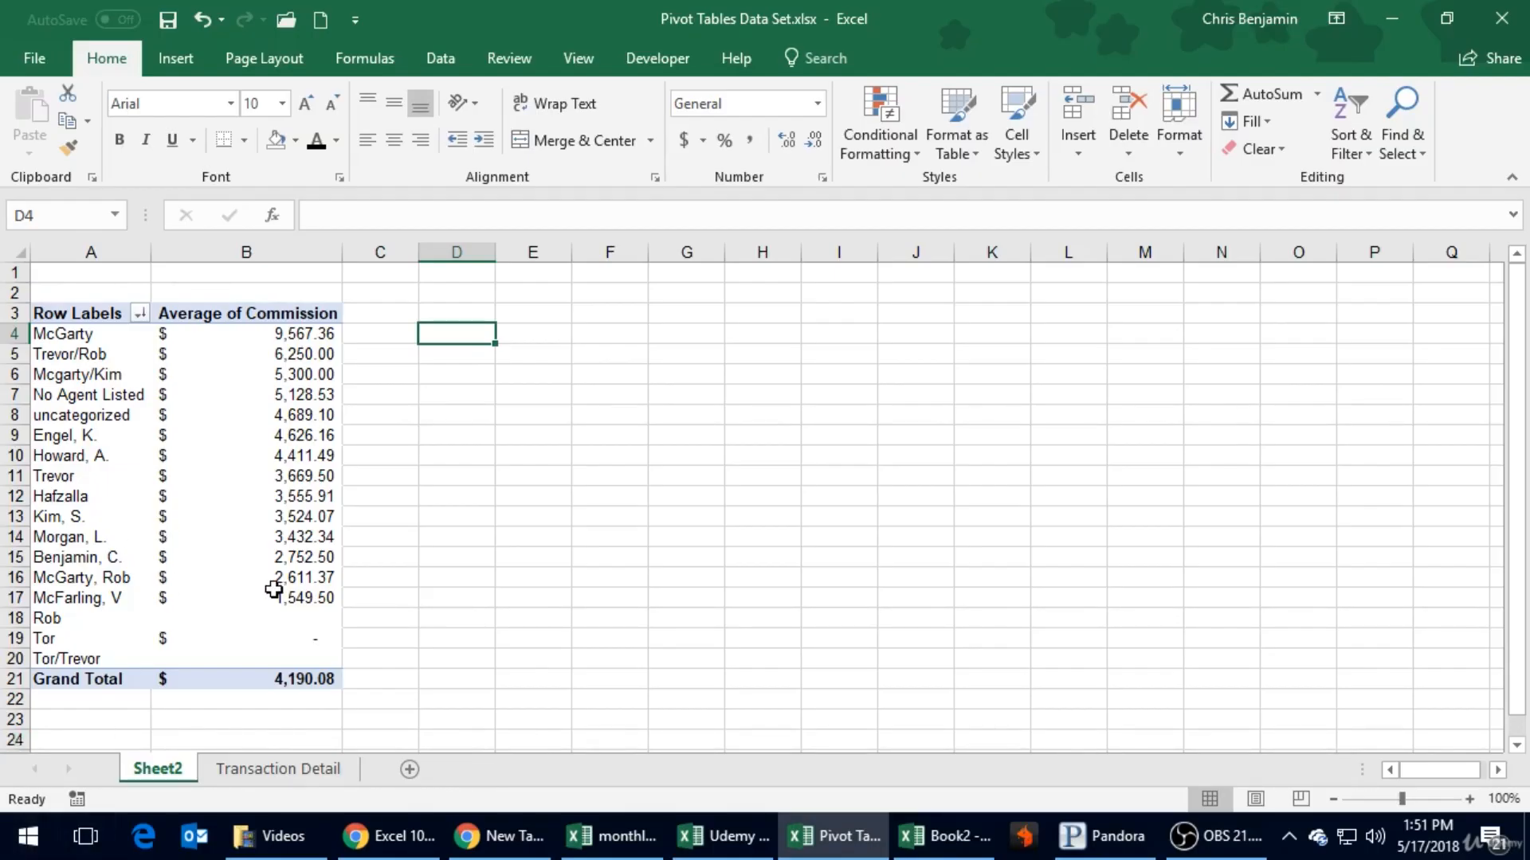
pyautogui.moveTo(298, 587)
pyautogui.moveTo(307, 332)
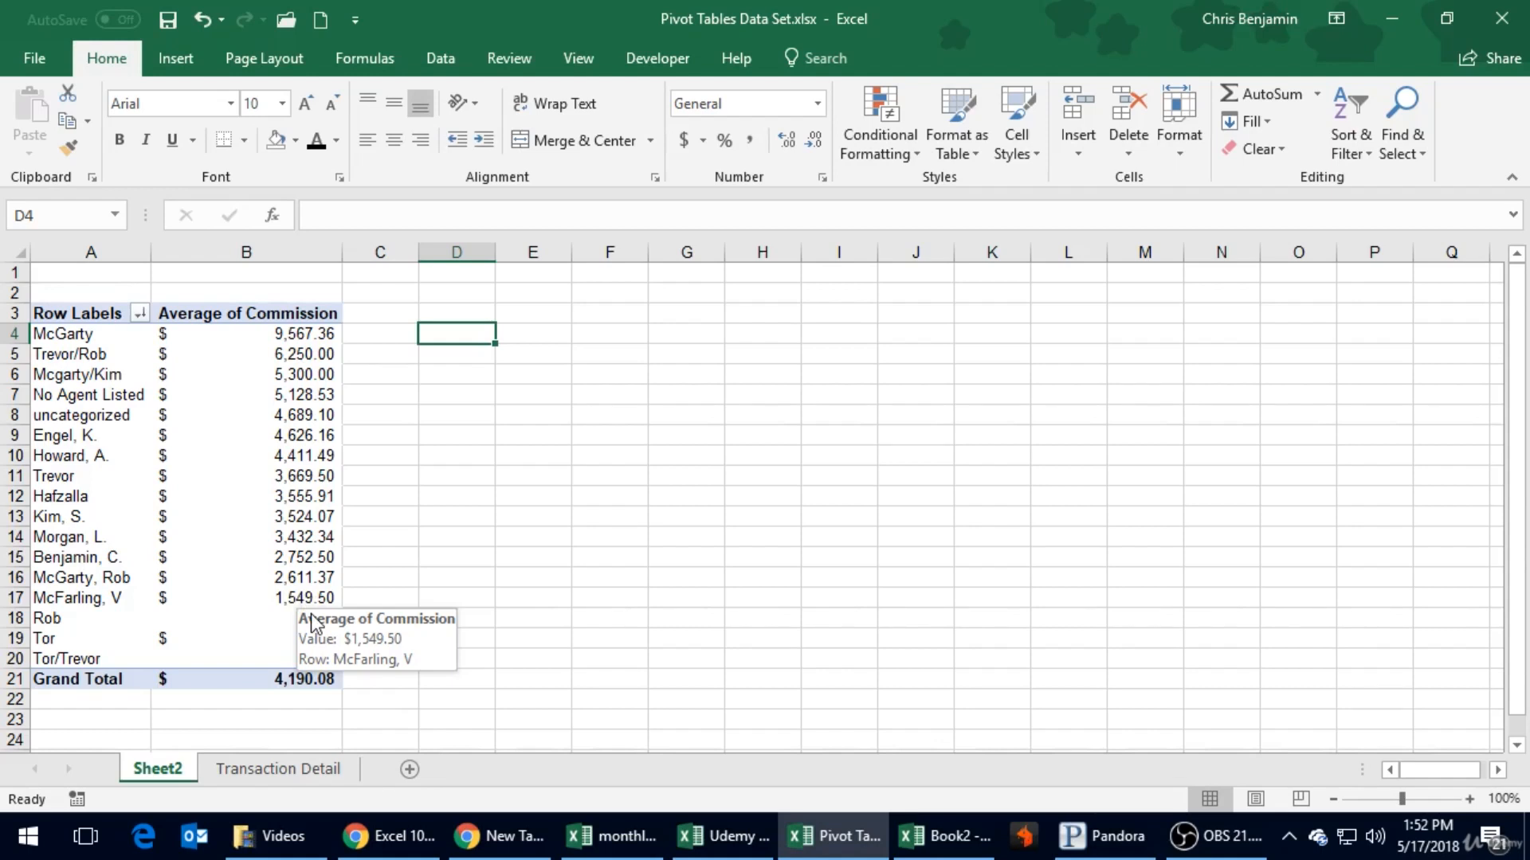
pyautogui.click(365, 454)
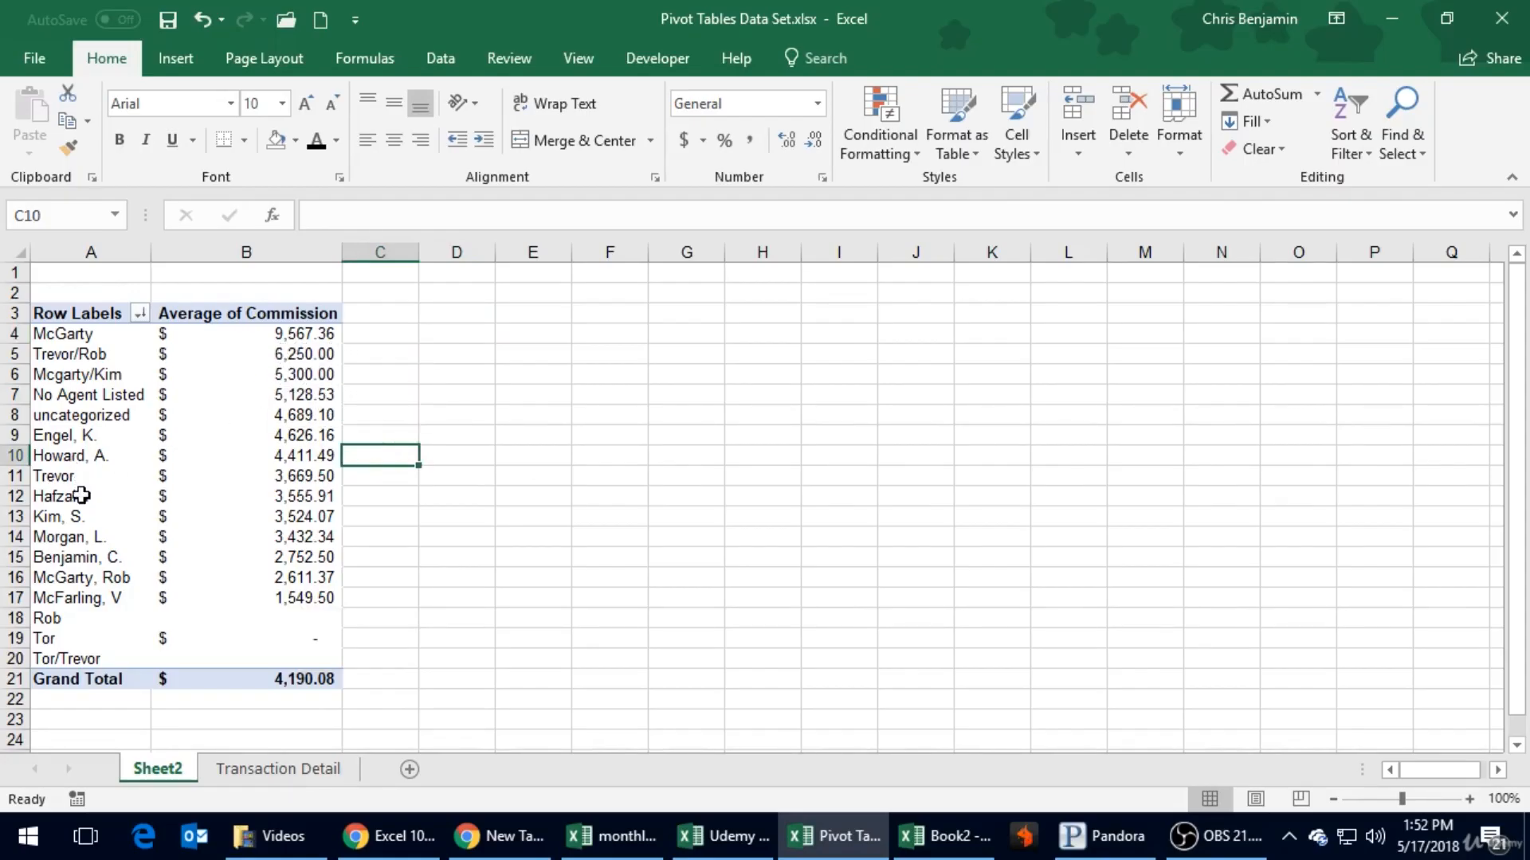
pyautogui.click(356, 502)
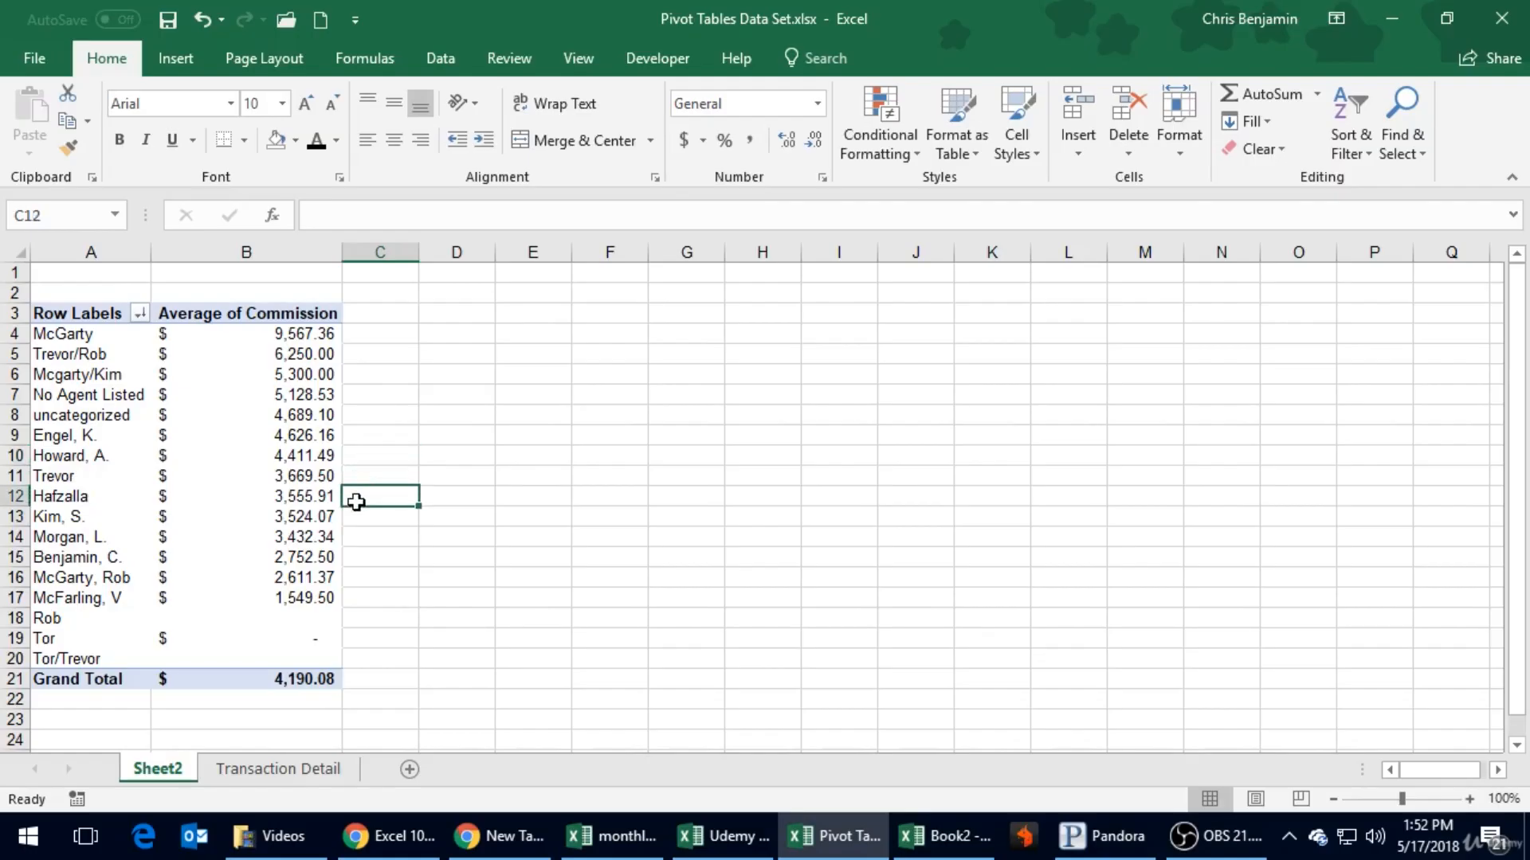
# - Set the Commission value field back to Sum and apply the Accounting number format with dollar signs to its column
pyautogui.click(302, 434)
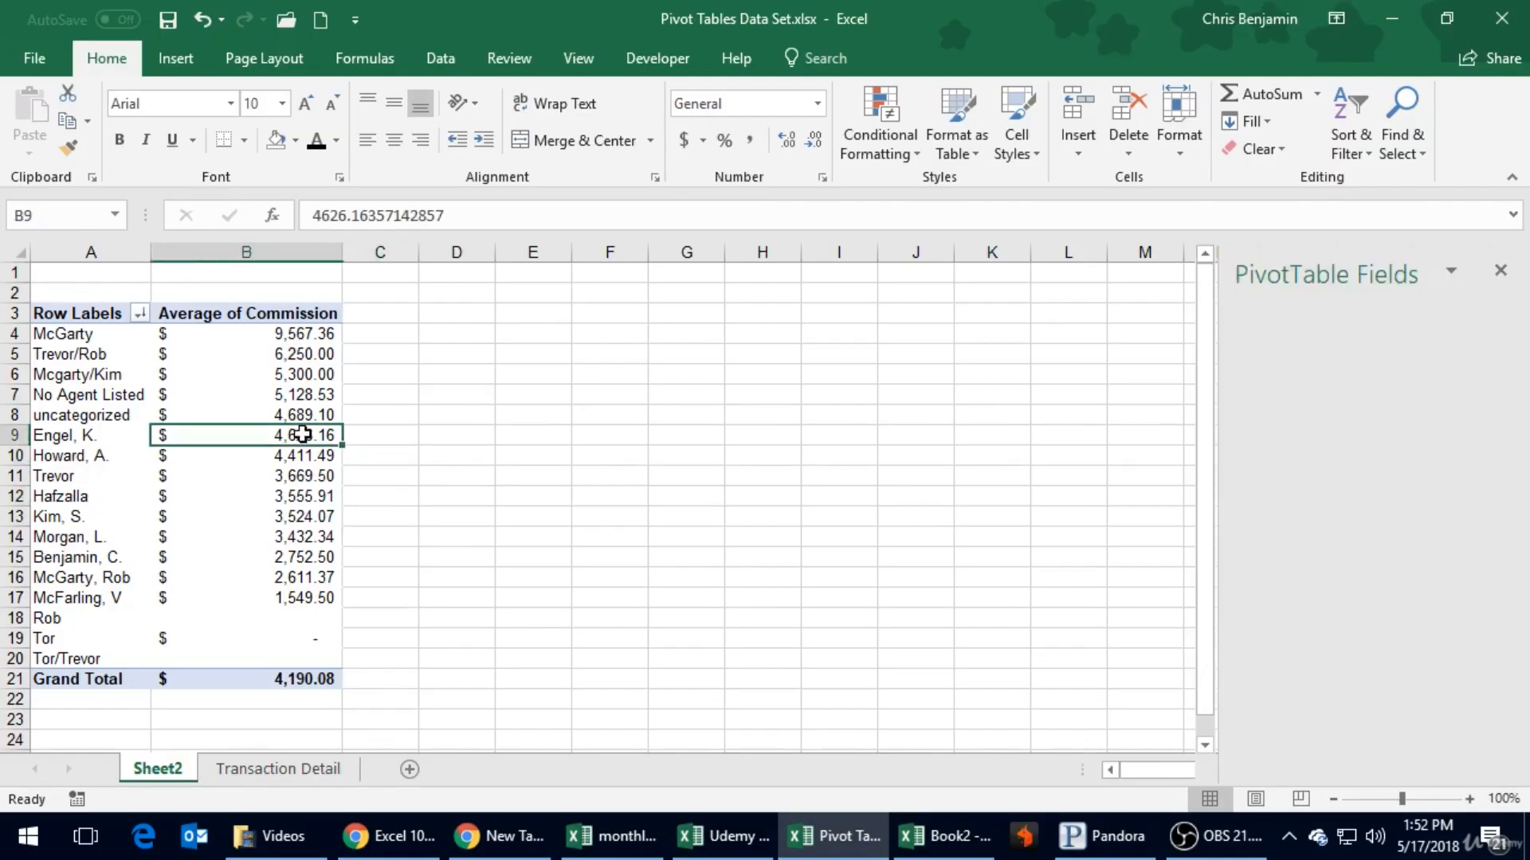
pyautogui.click(1501, 697)
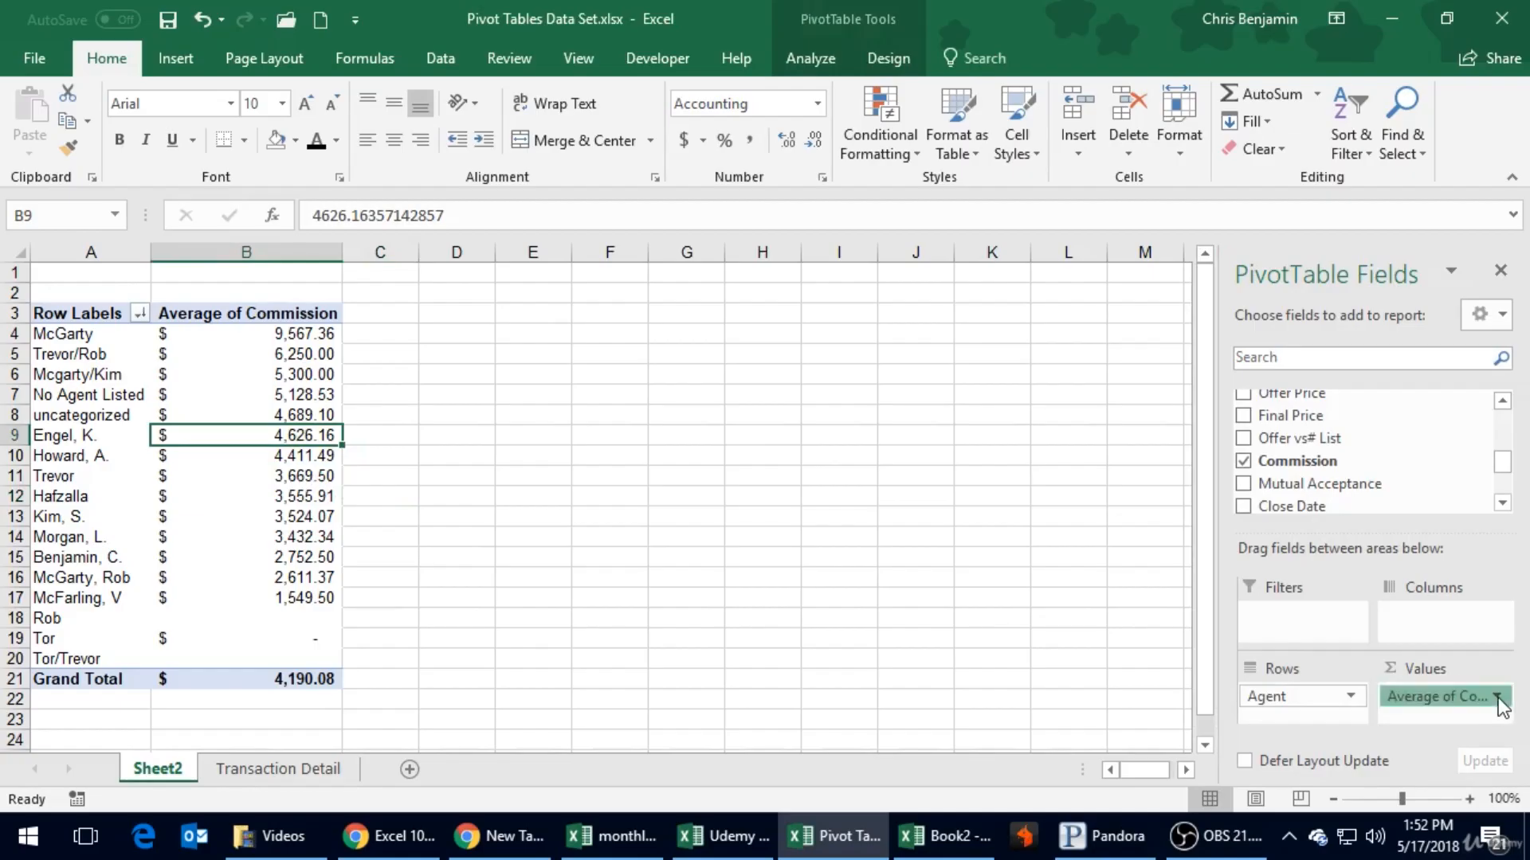
pyautogui.click(1431, 669)
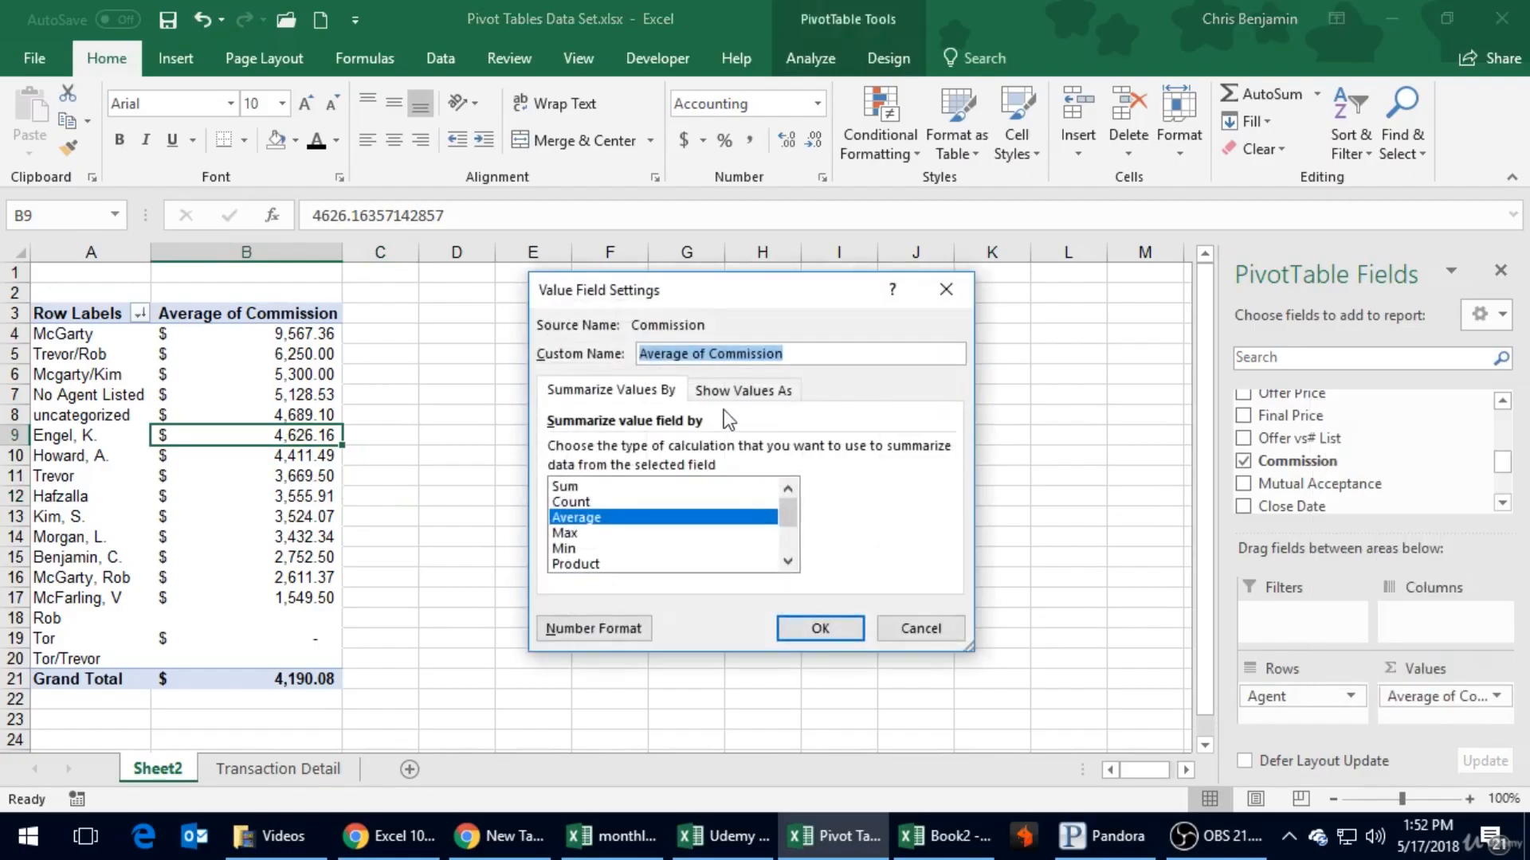
pyautogui.click(644, 486)
pyautogui.click(808, 629)
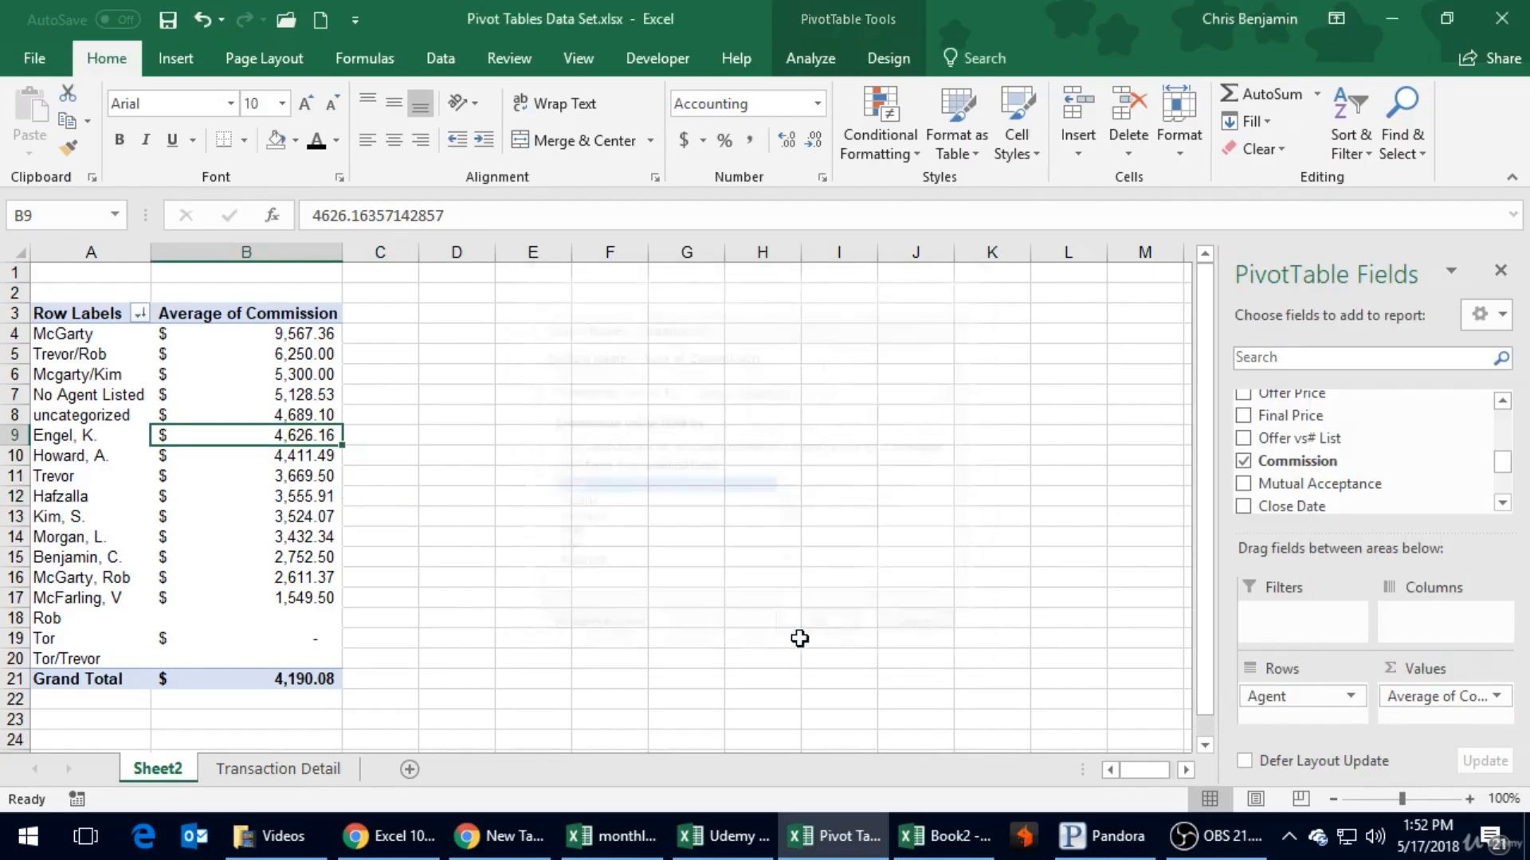
pyautogui.click(239, 252)
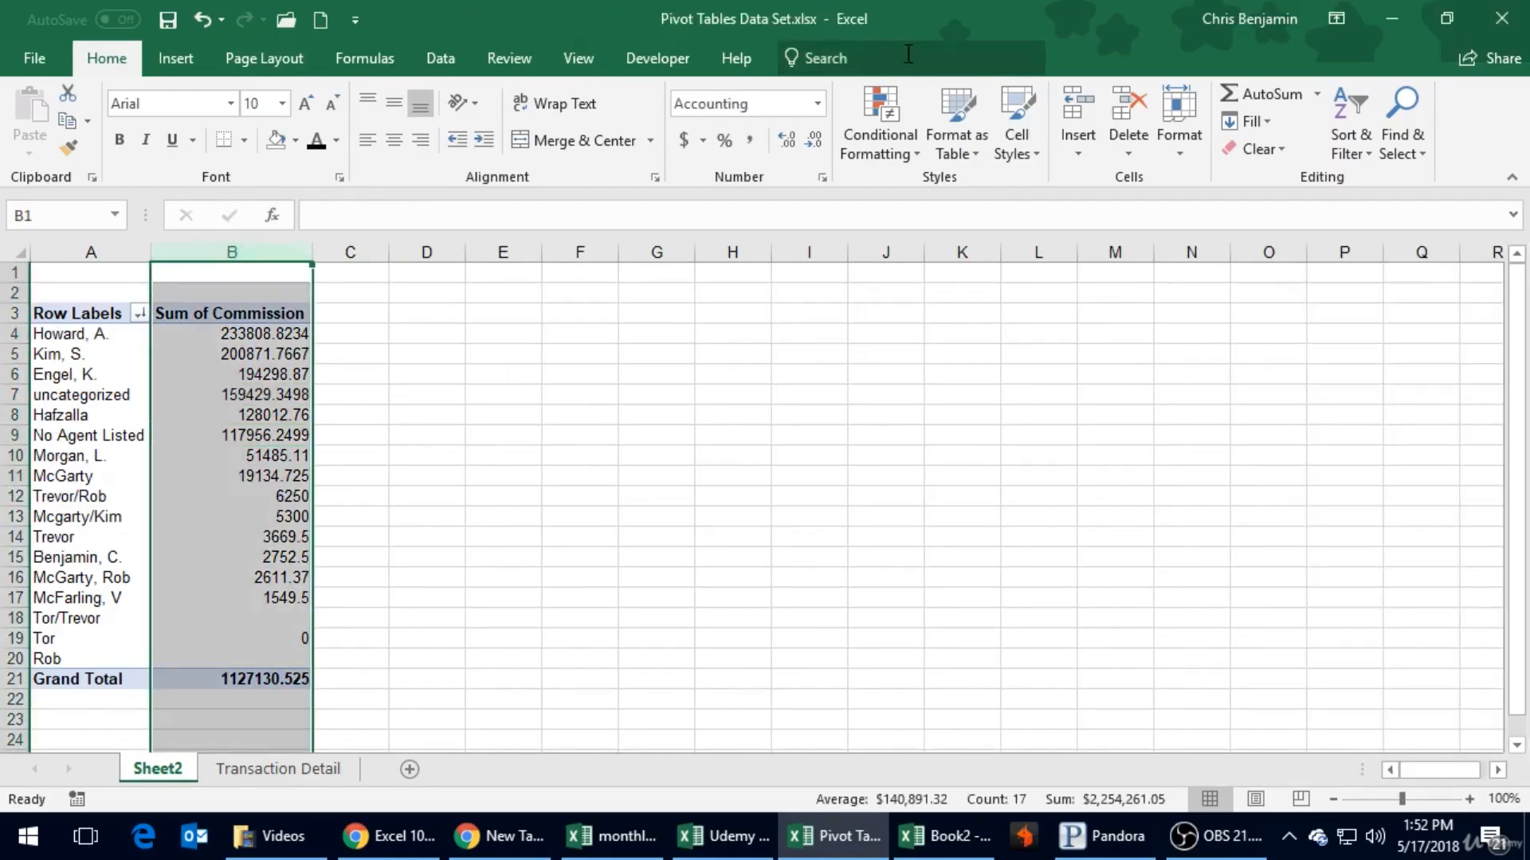
pyautogui.click(685, 141)
pyautogui.click(432, 338)
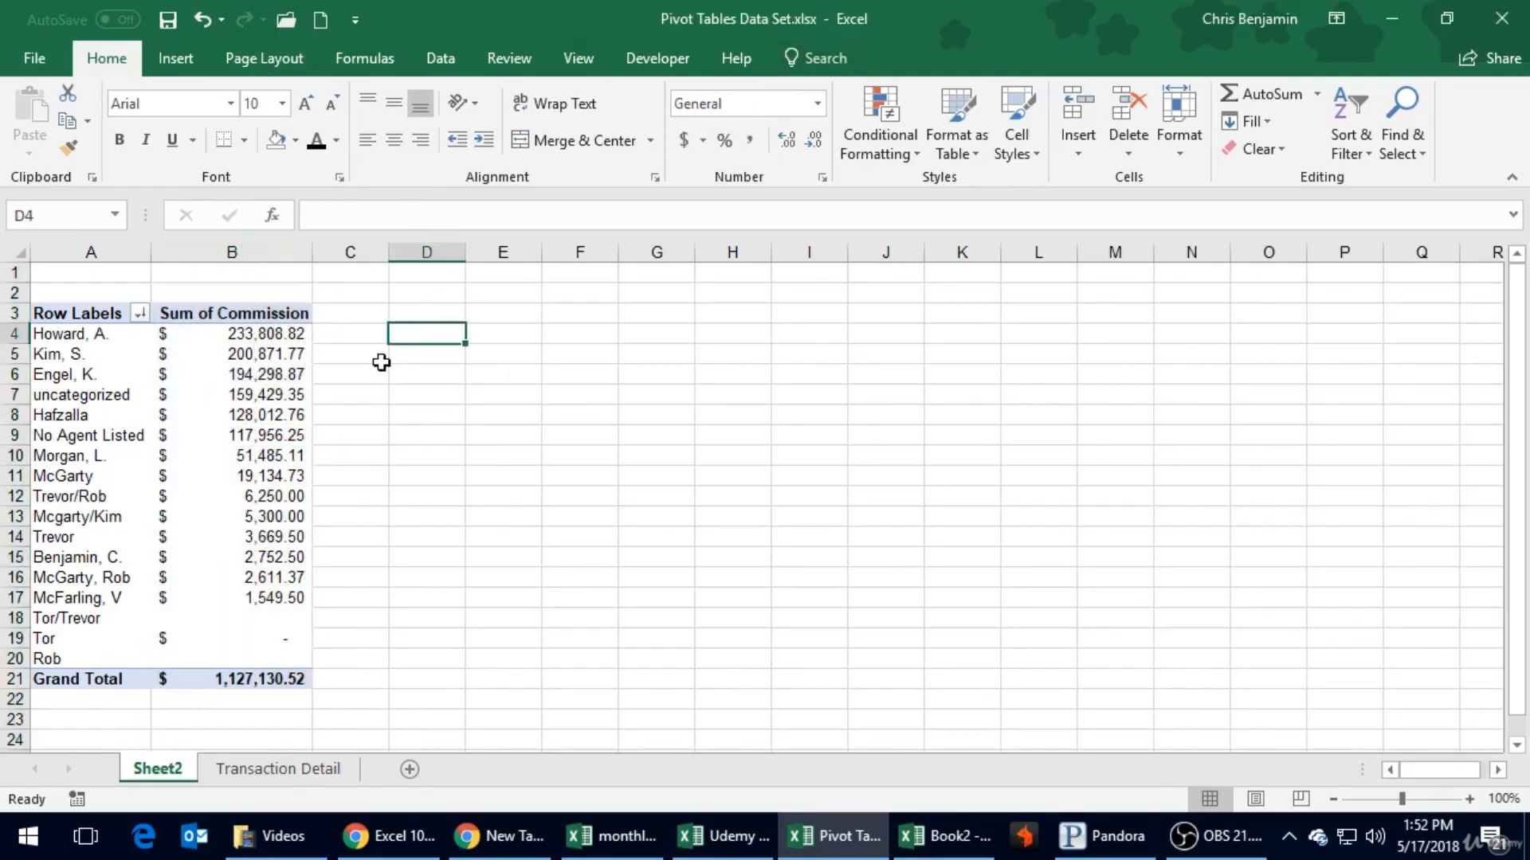
# - Add the Commission field to the PivotTable's Values area a second time, alongside the existing Sum of Commission
pyautogui.click(272, 357)
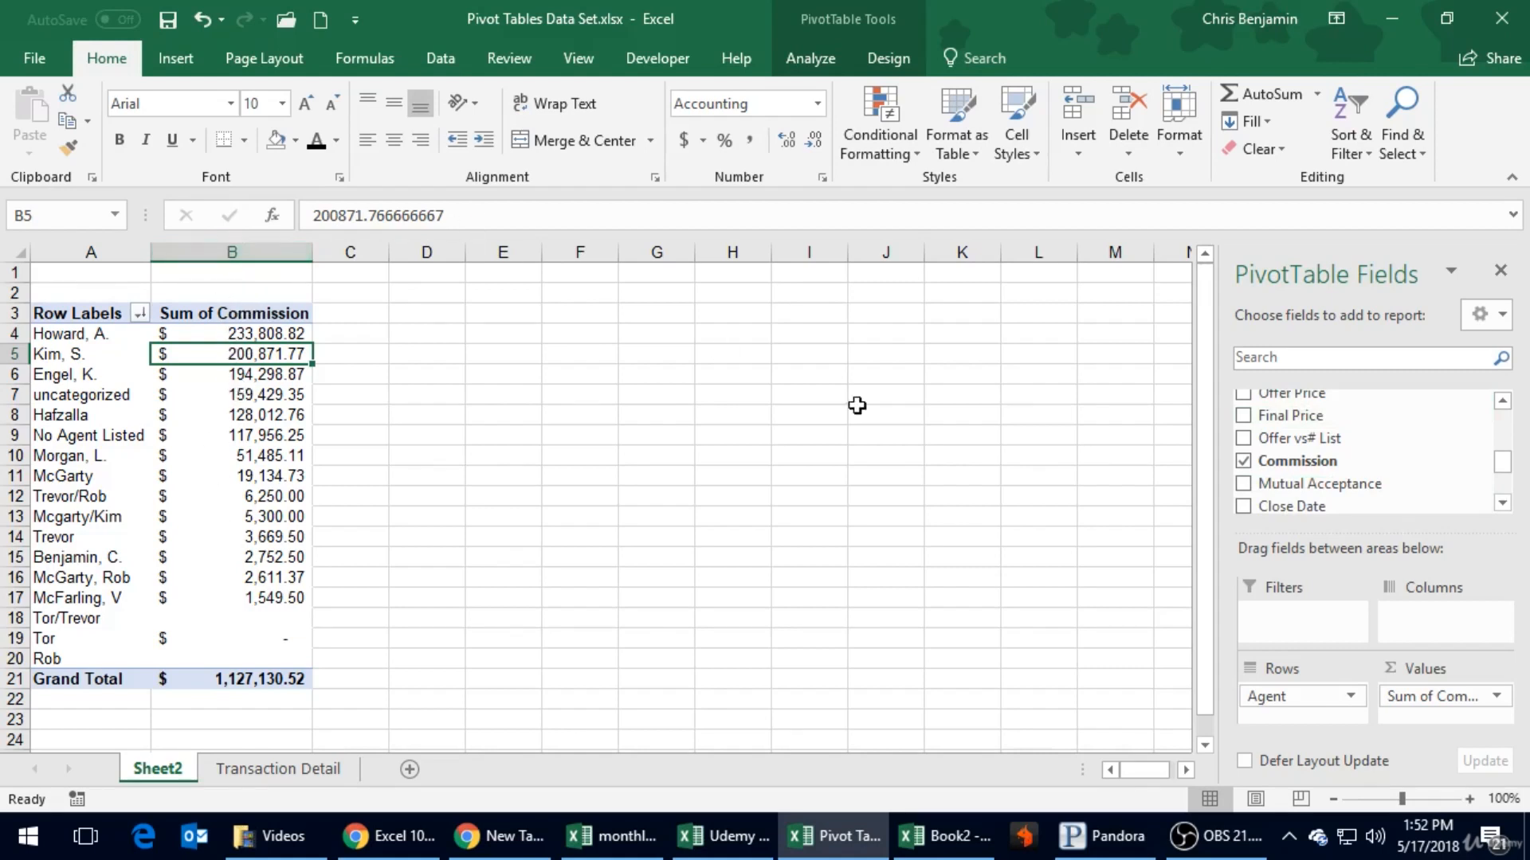
pyautogui.moveTo(1510, 469)
pyautogui.mouseDown()
pyautogui.moveTo(1514, 436)
pyautogui.moveTo(1505, 488)
pyautogui.moveTo(1502, 466)
pyautogui.mouseUp()
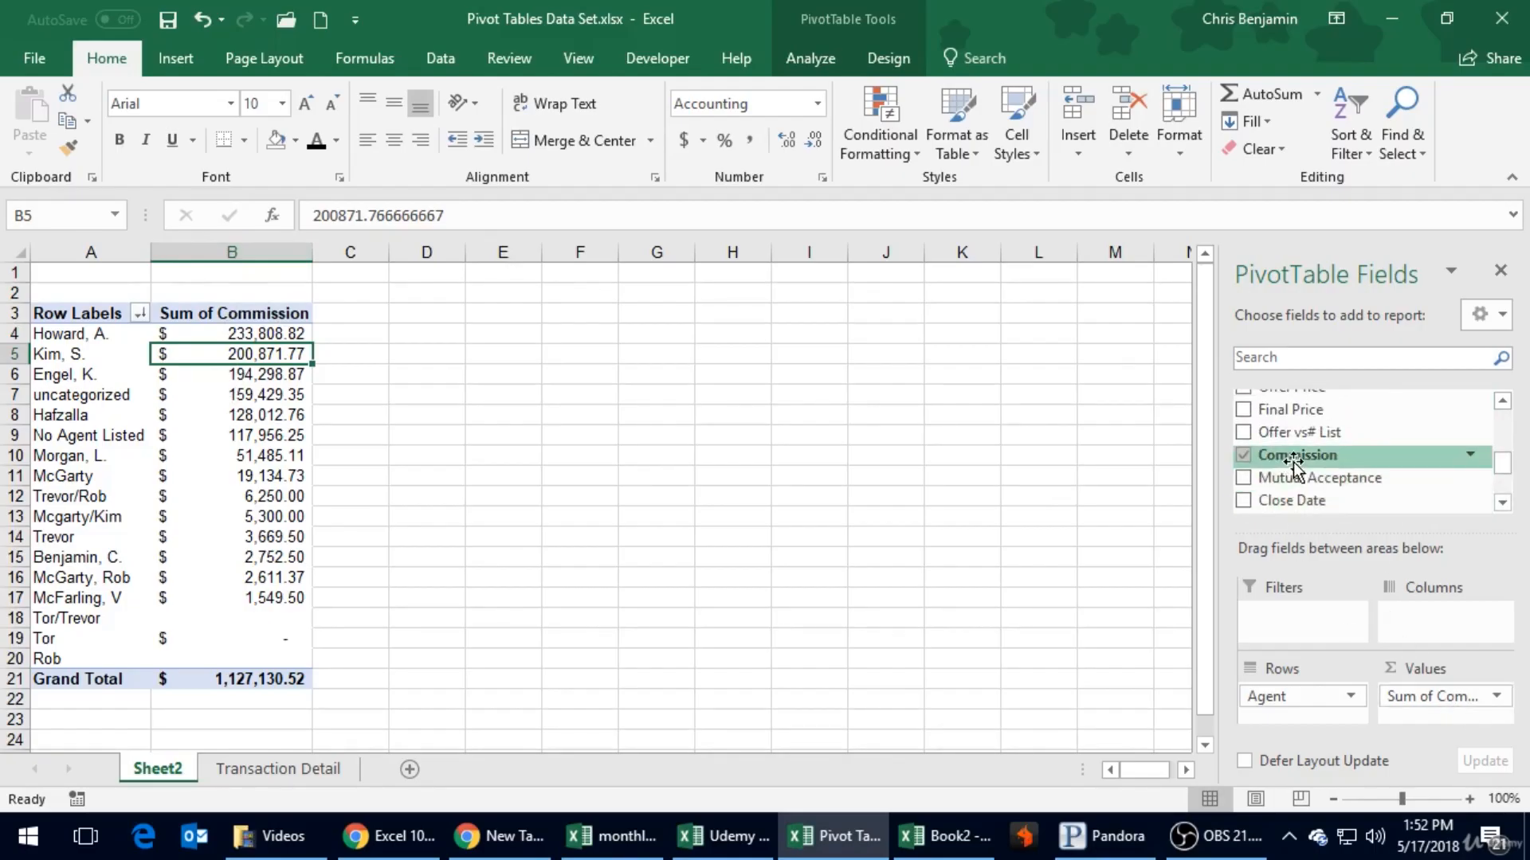
pyautogui.moveTo(1297, 459); pyautogui.dragTo(1424, 721)
pyautogui.scroll(-1, 1001, 416)
pyautogui.scroll(1, 605, 353)
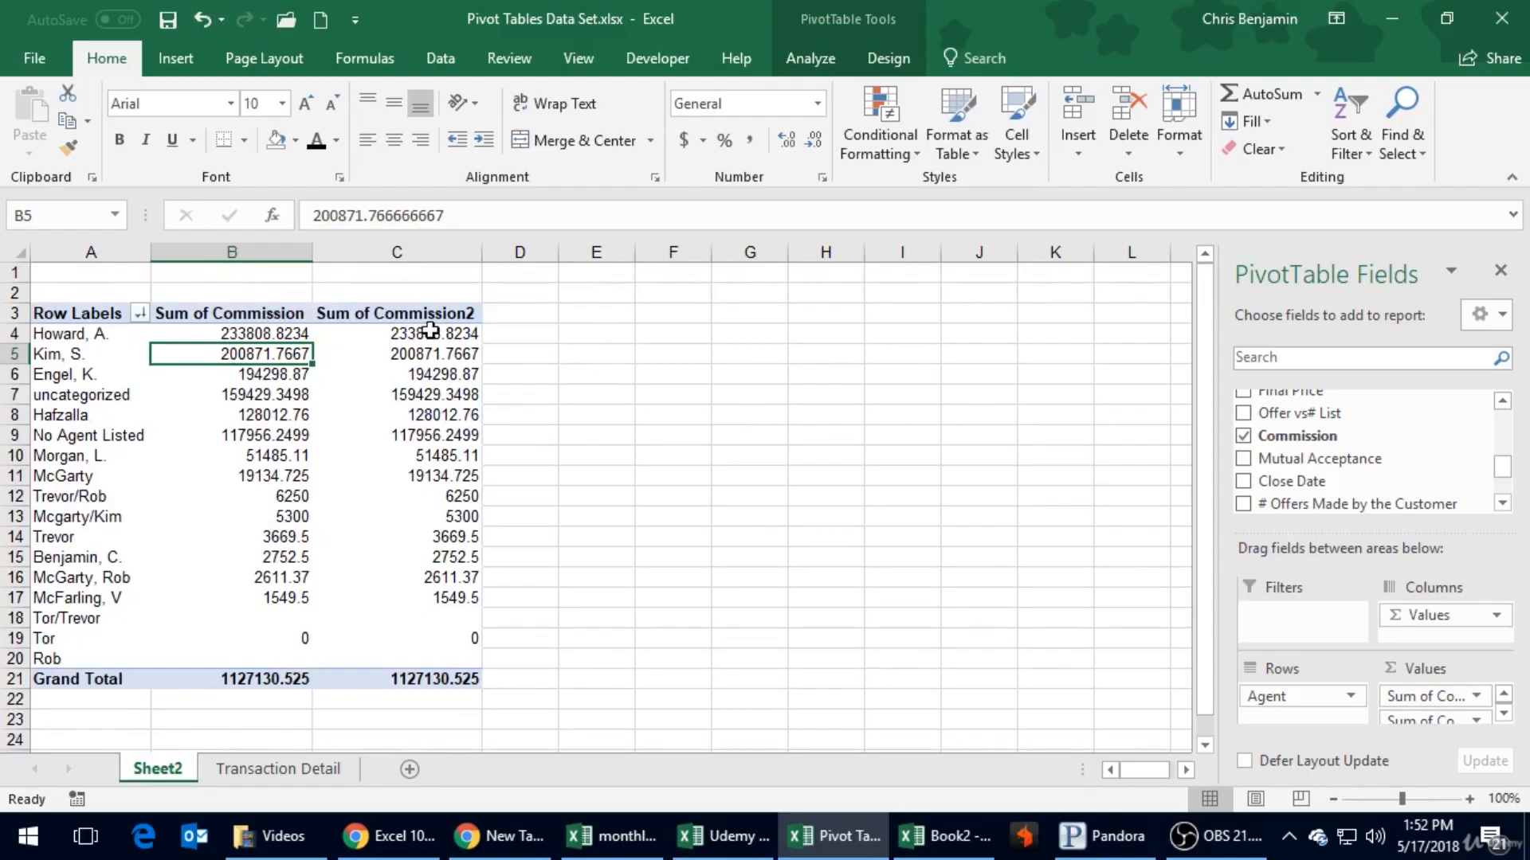
# - Change the second Commission value field's summary calculation to Count
pyautogui.click(469, 372)
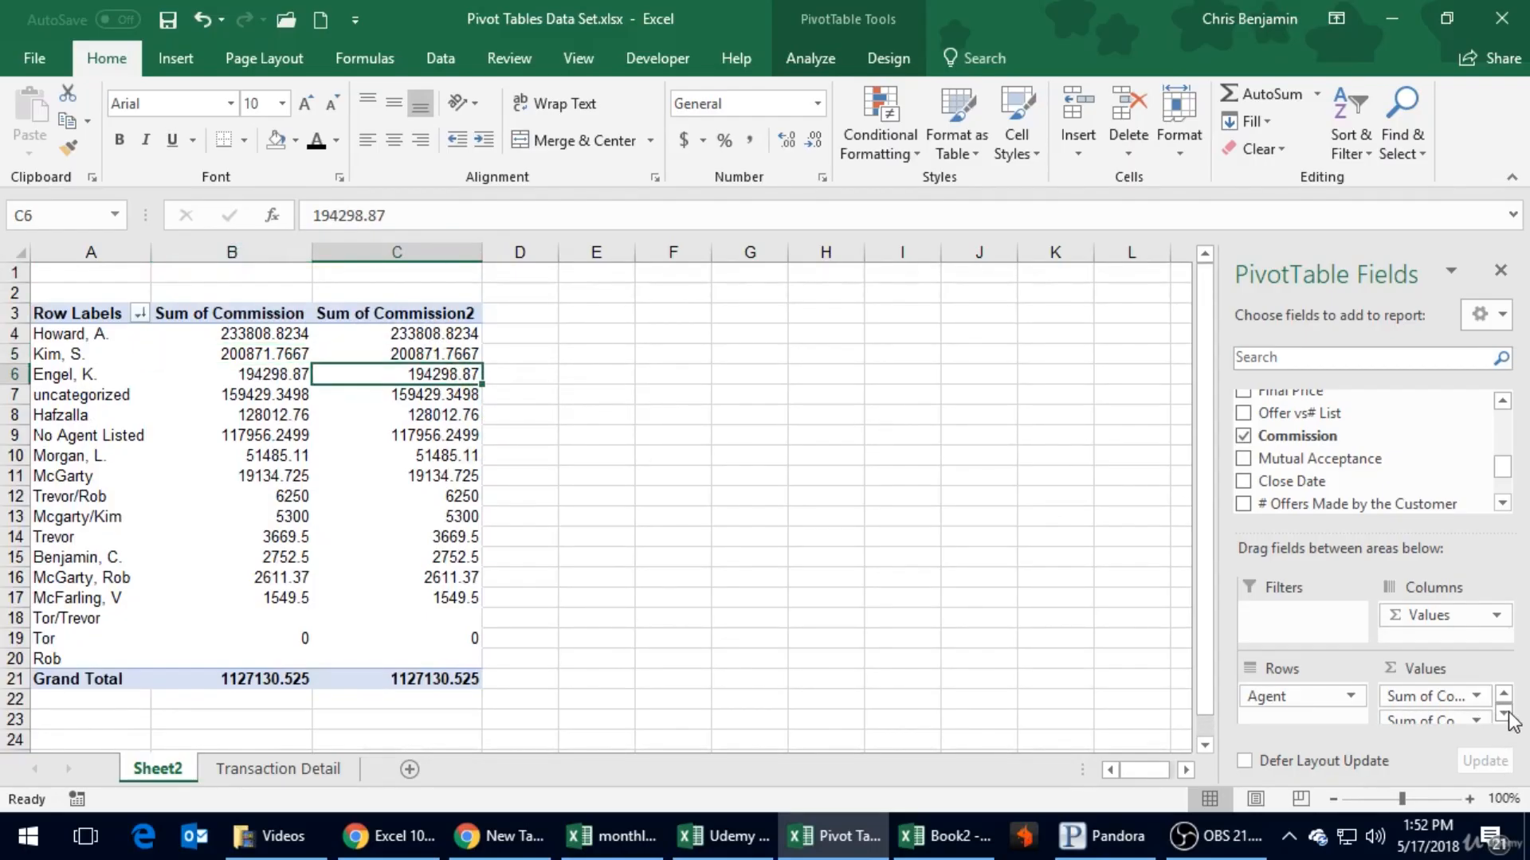
pyautogui.click(1477, 723)
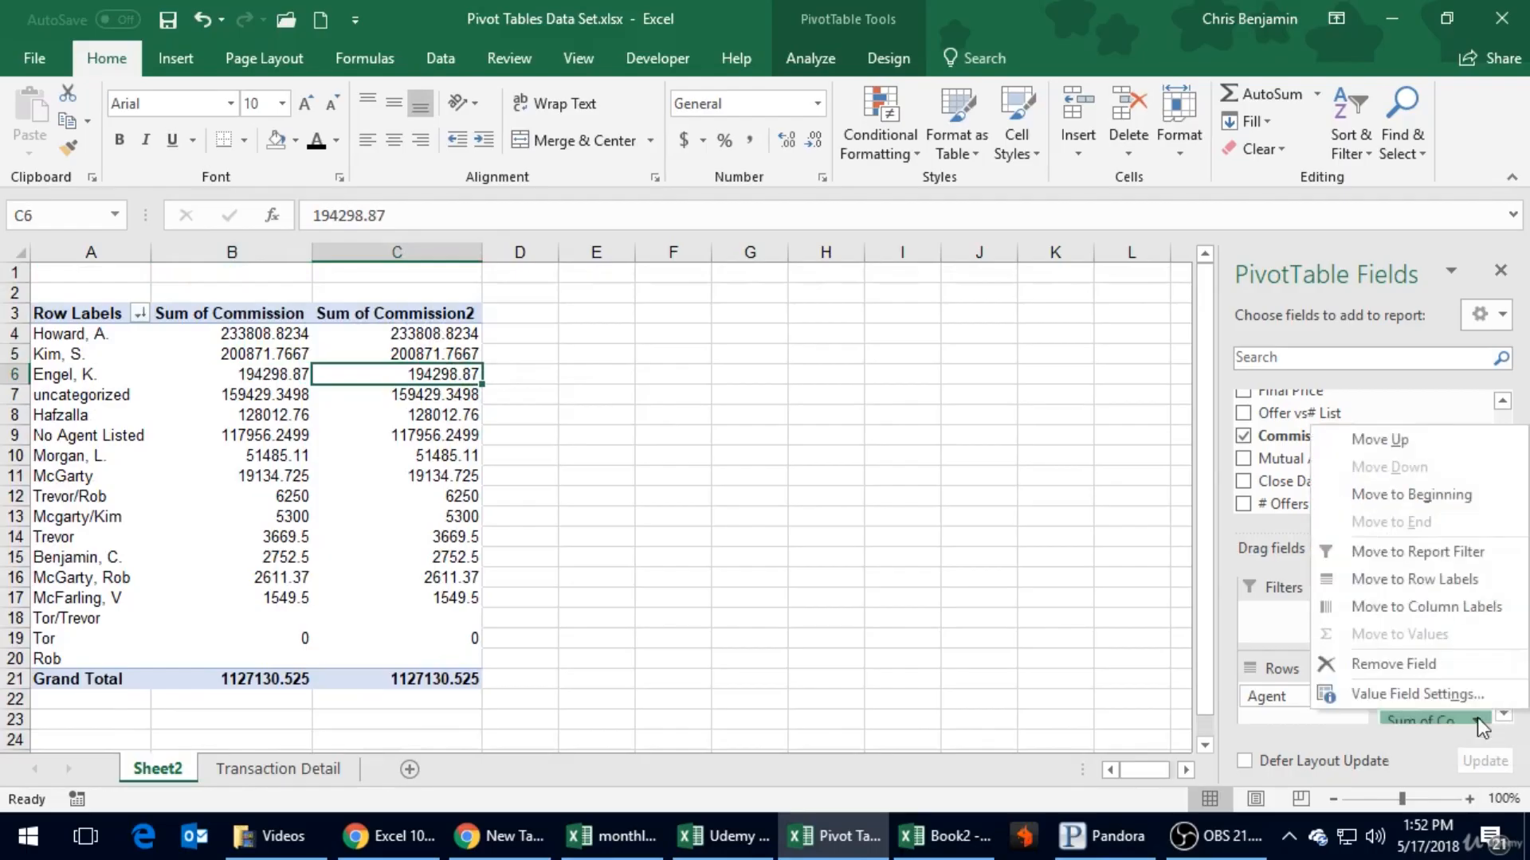
pyautogui.click(1426, 695)
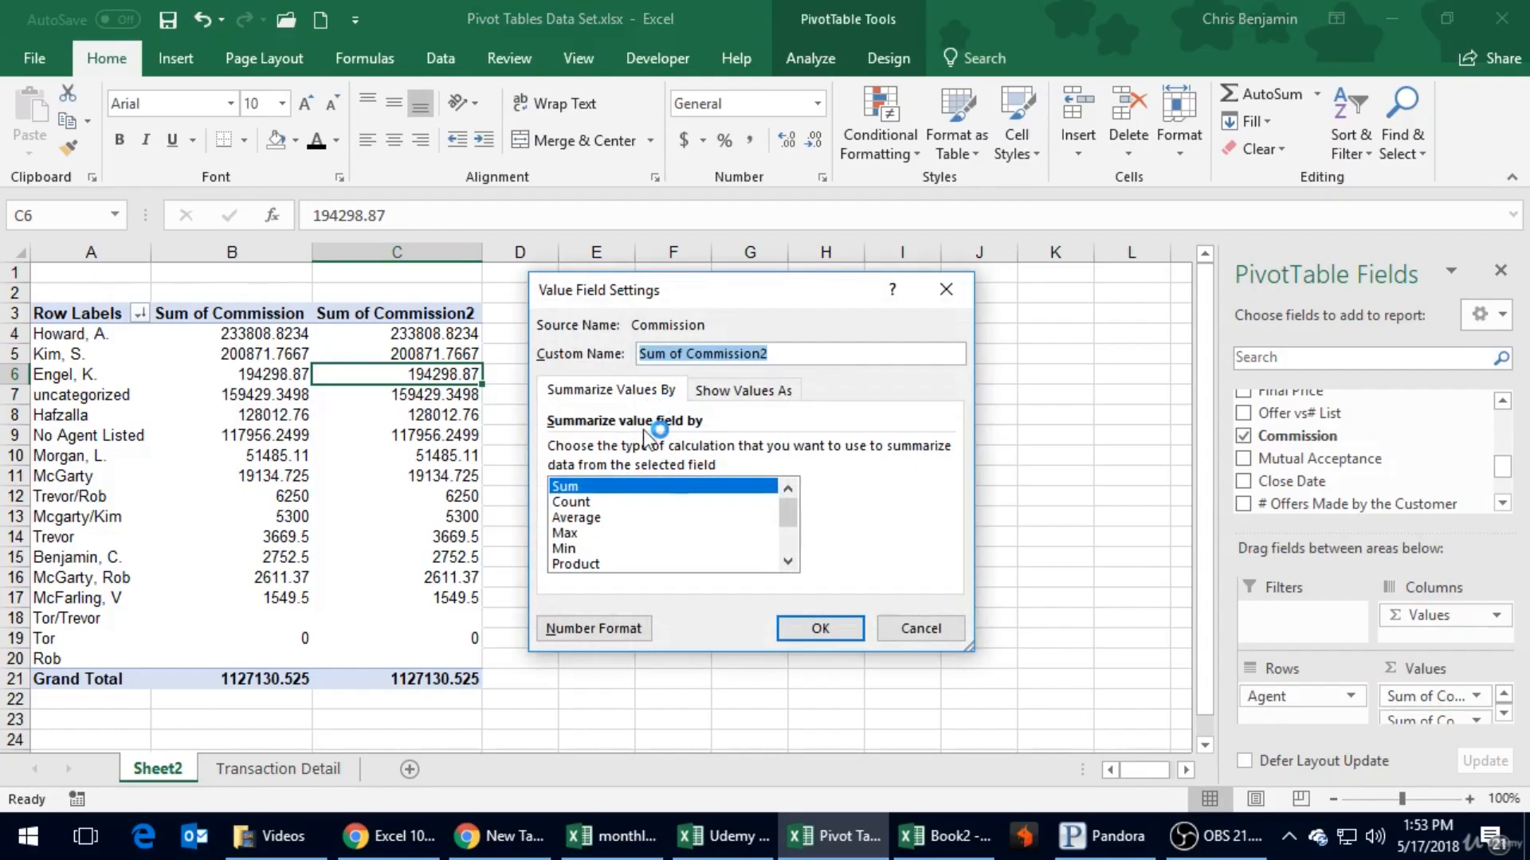
pyautogui.click(577, 503)
pyautogui.click(820, 627)
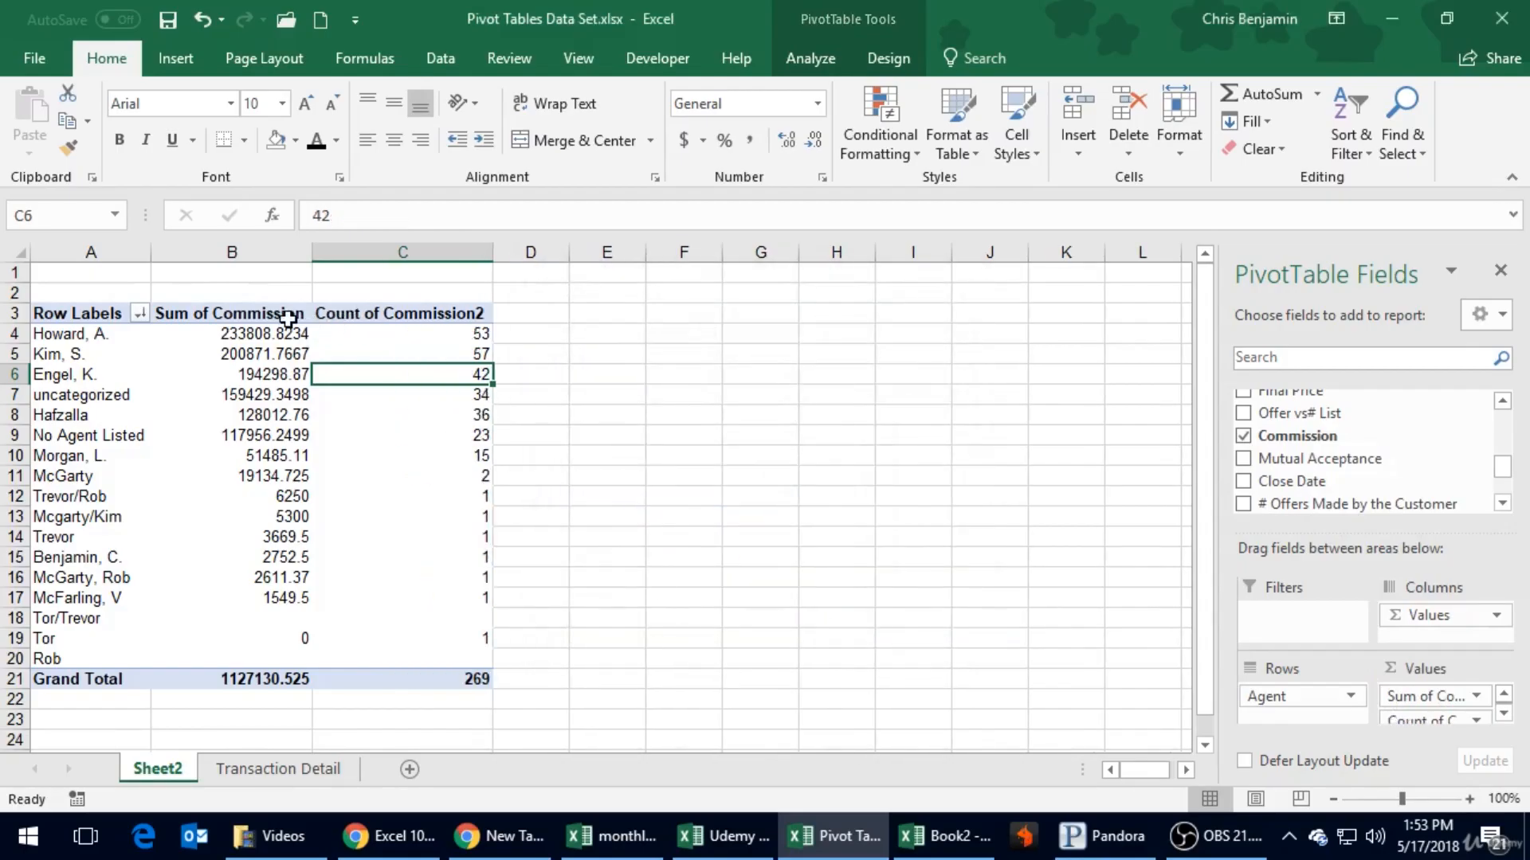
# - Apply the Accounting number format with dollar signs to the Sum of Commission column beside the counts
pyautogui.click(247, 252)
pyautogui.click(683, 141)
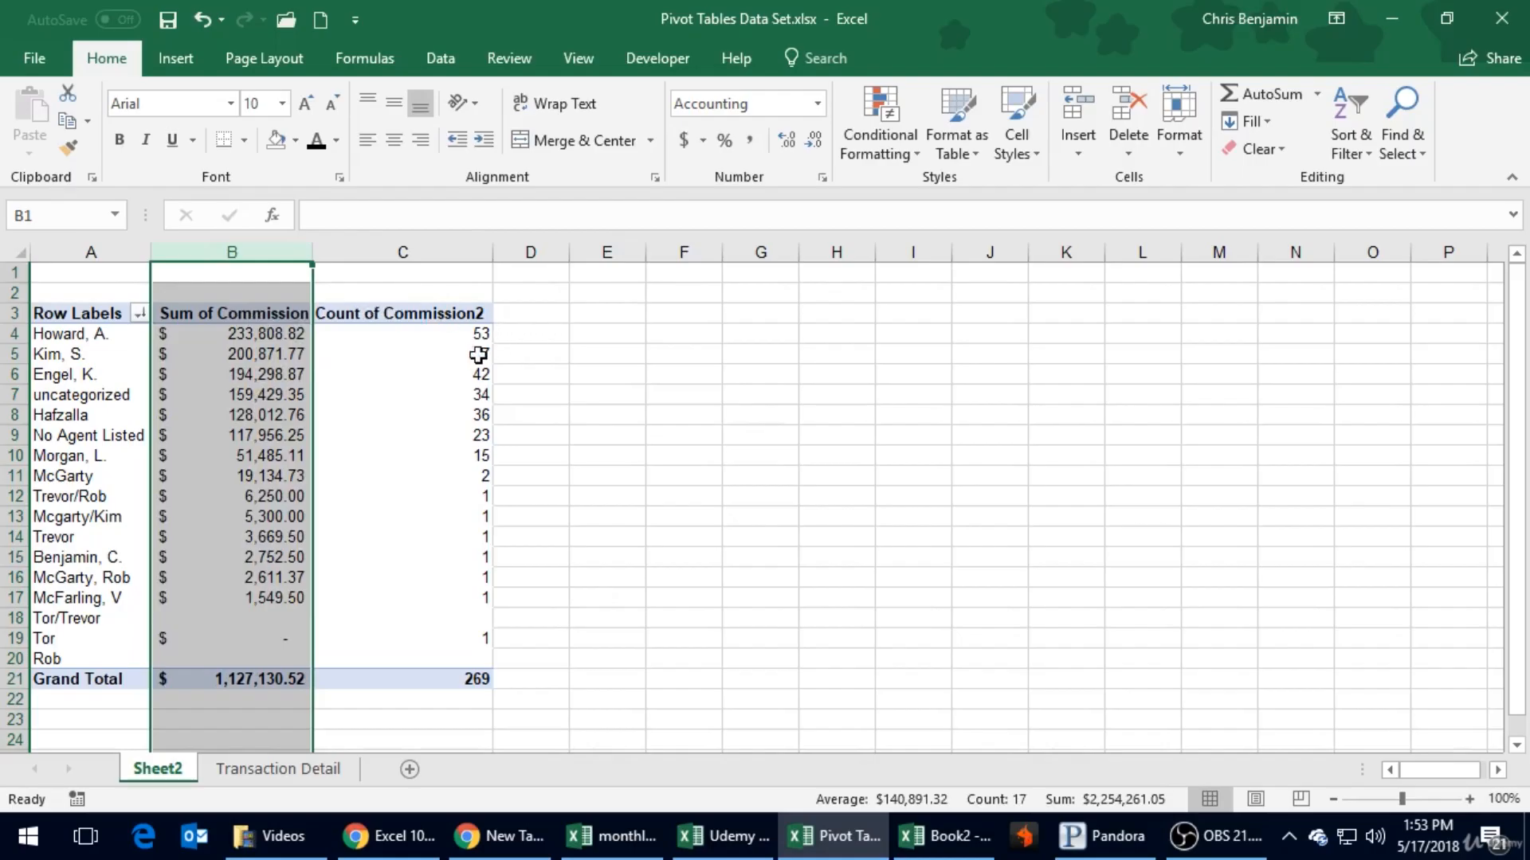
pyautogui.moveTo(354, 384)
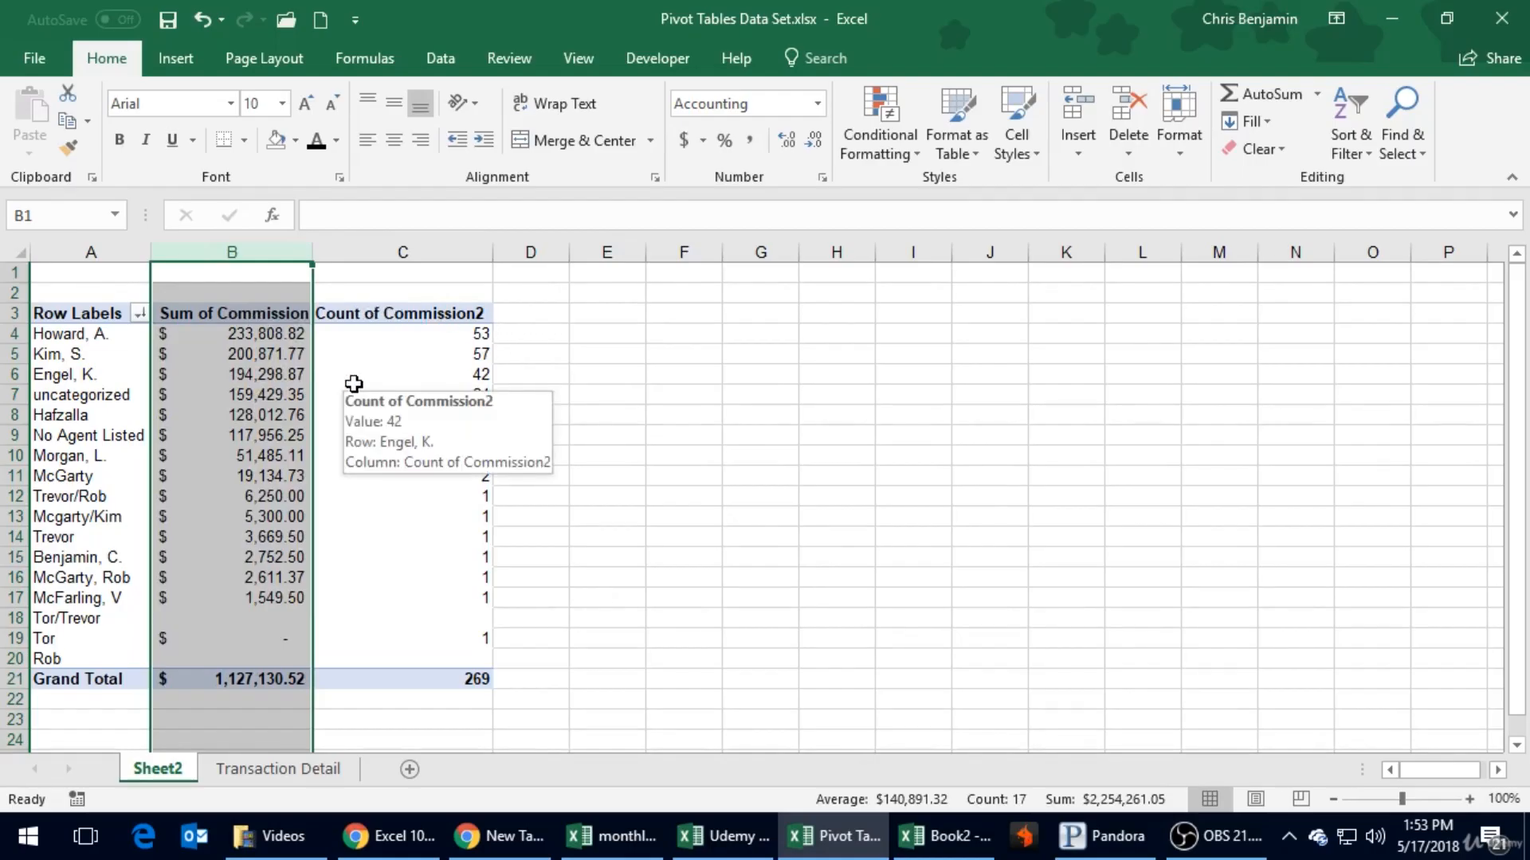
# - Show the Count of Commission2 values as % of Column Total
pyautogui.click(354, 381)
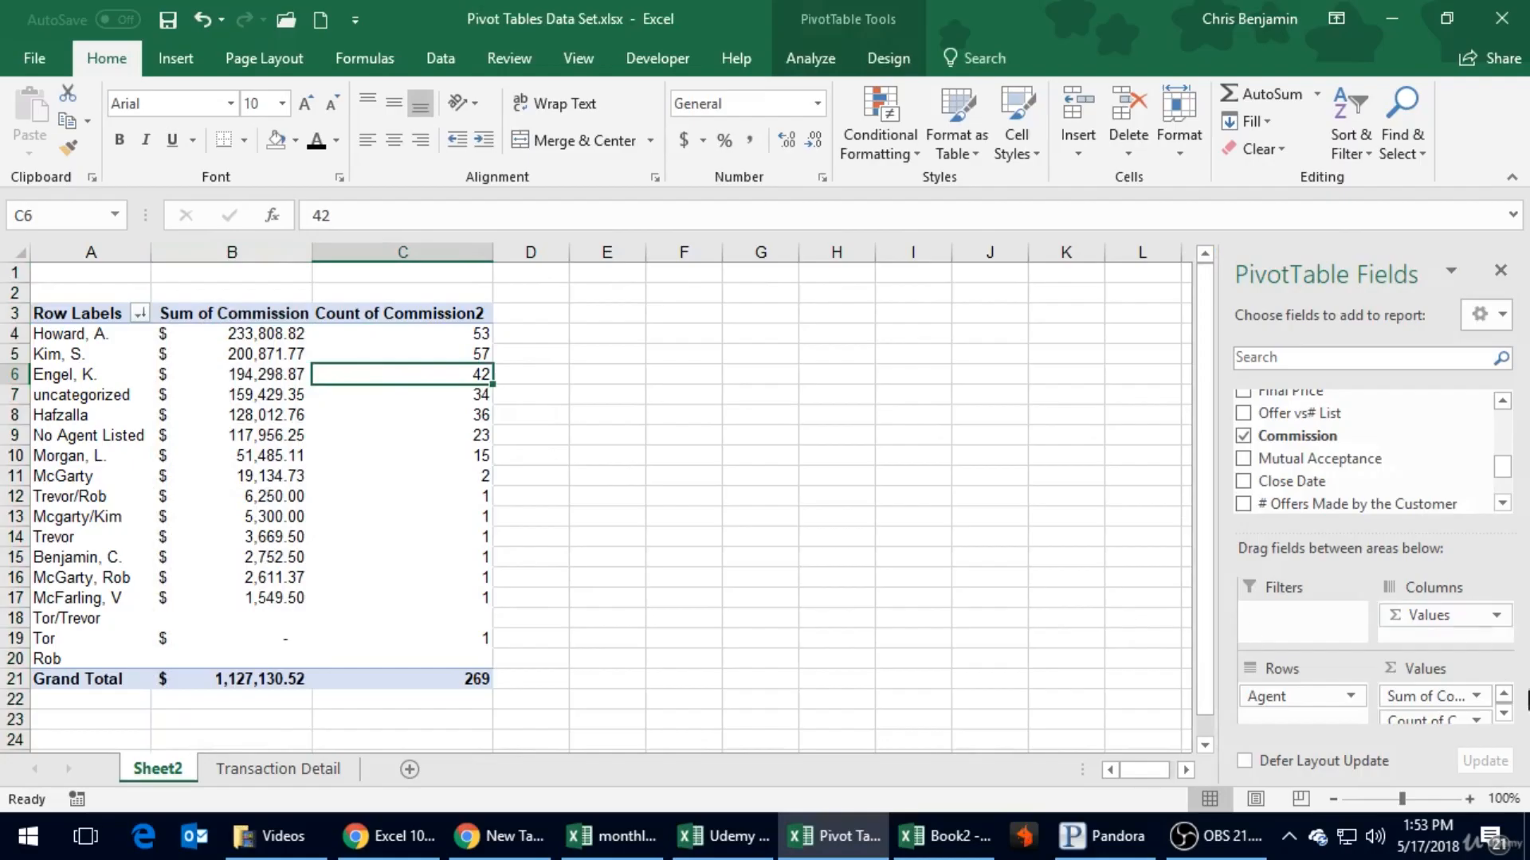
pyautogui.click(1476, 719)
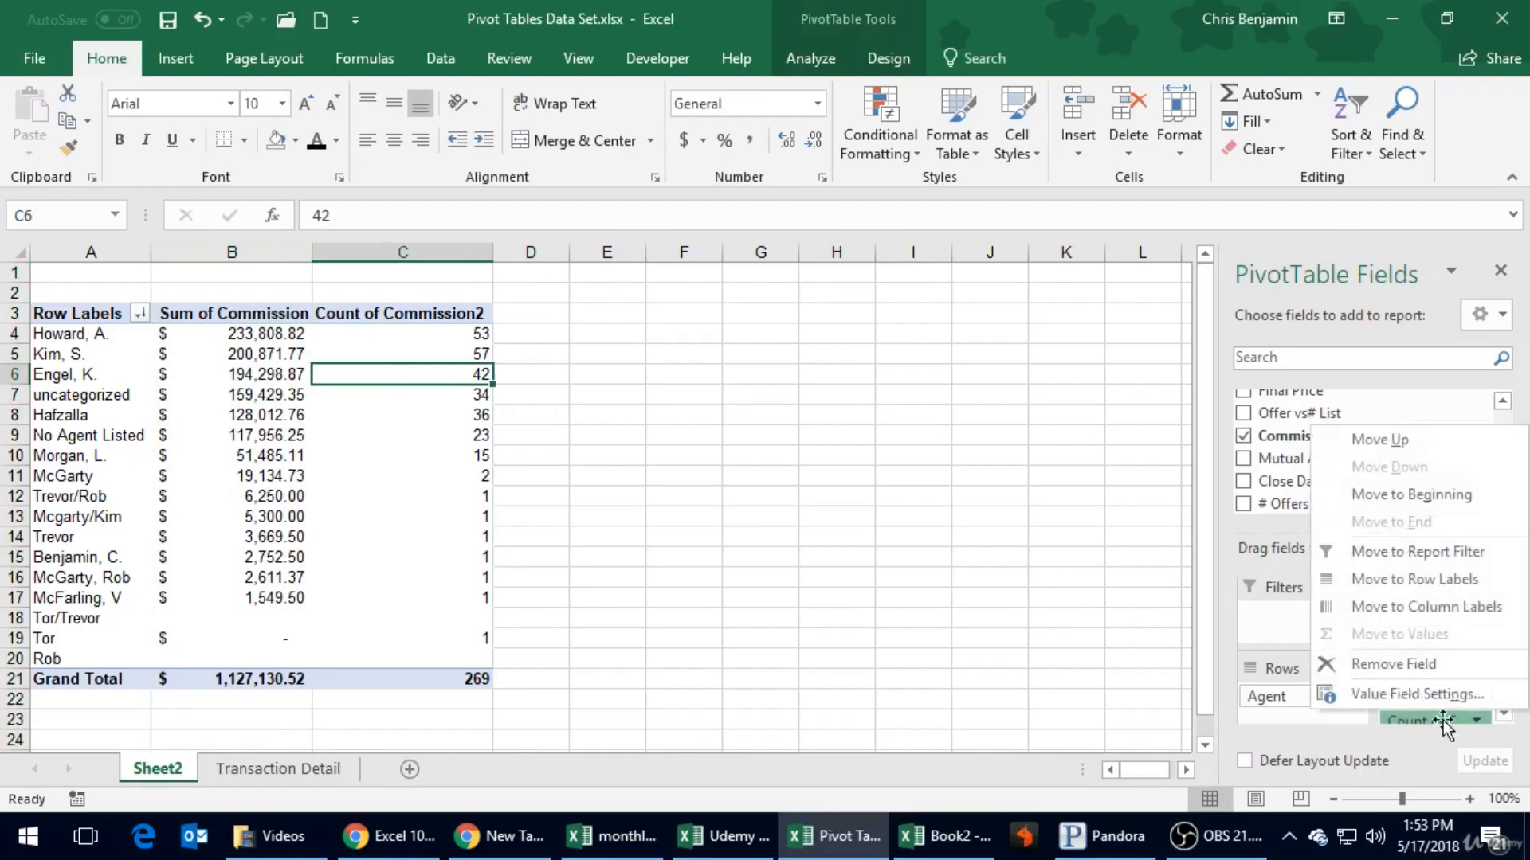
pyautogui.click(1416, 788)
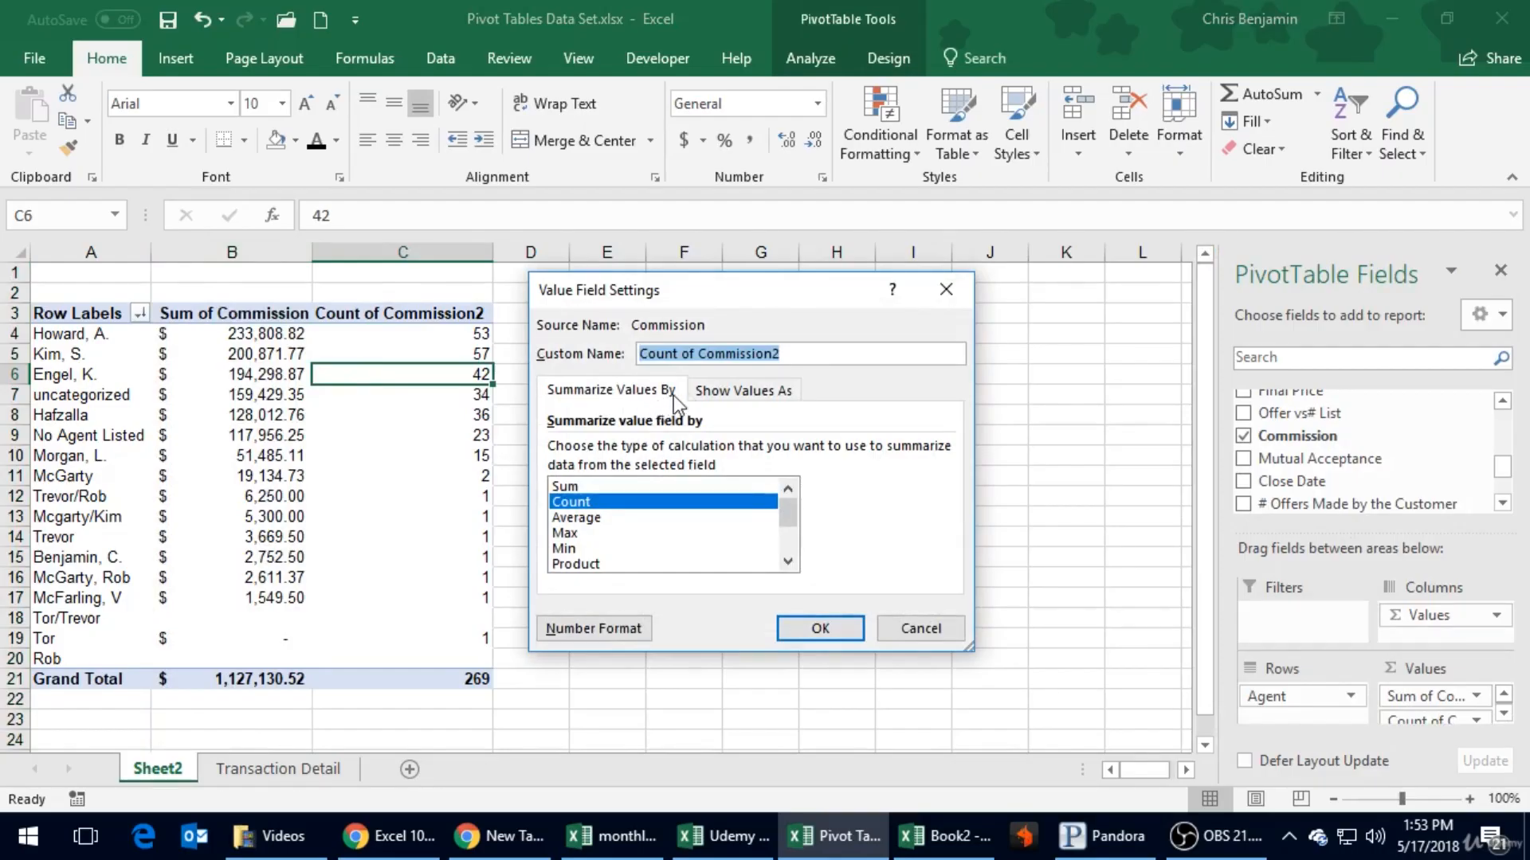
pyautogui.click(731, 395)
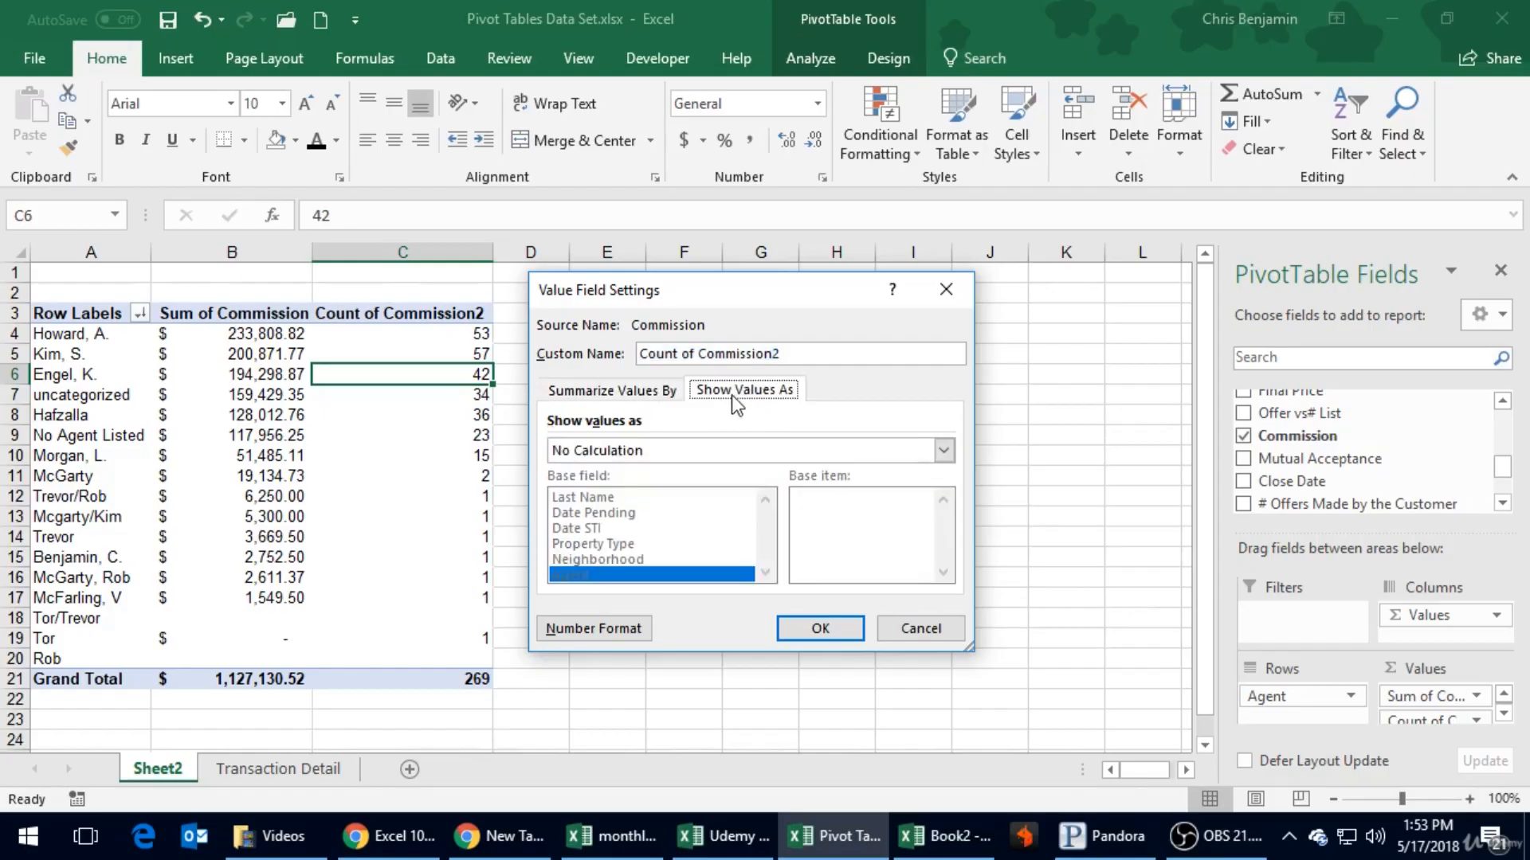
pyautogui.click(619, 453)
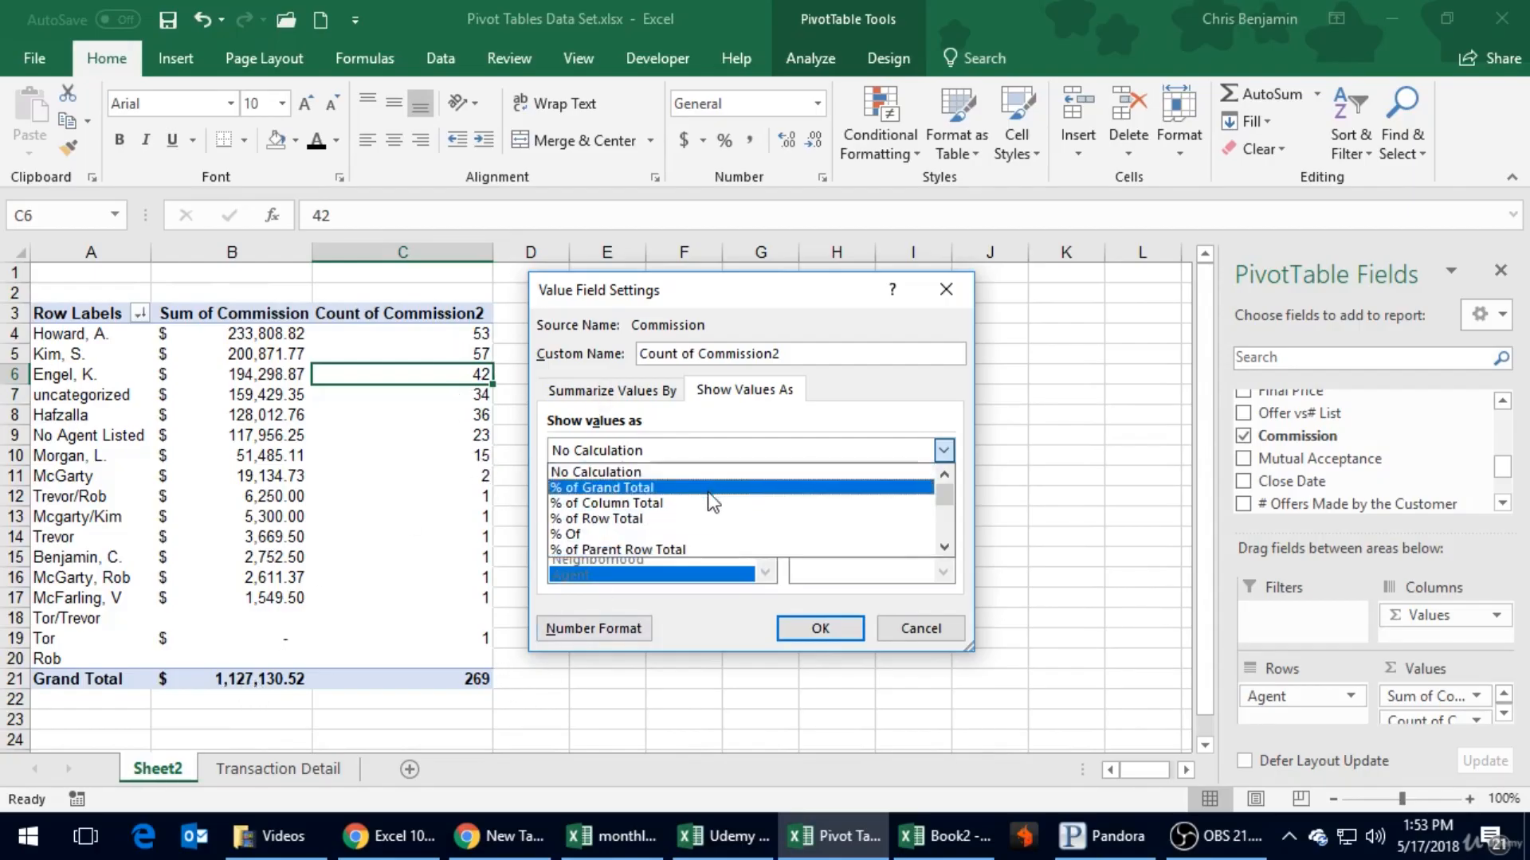
pyautogui.click(690, 504)
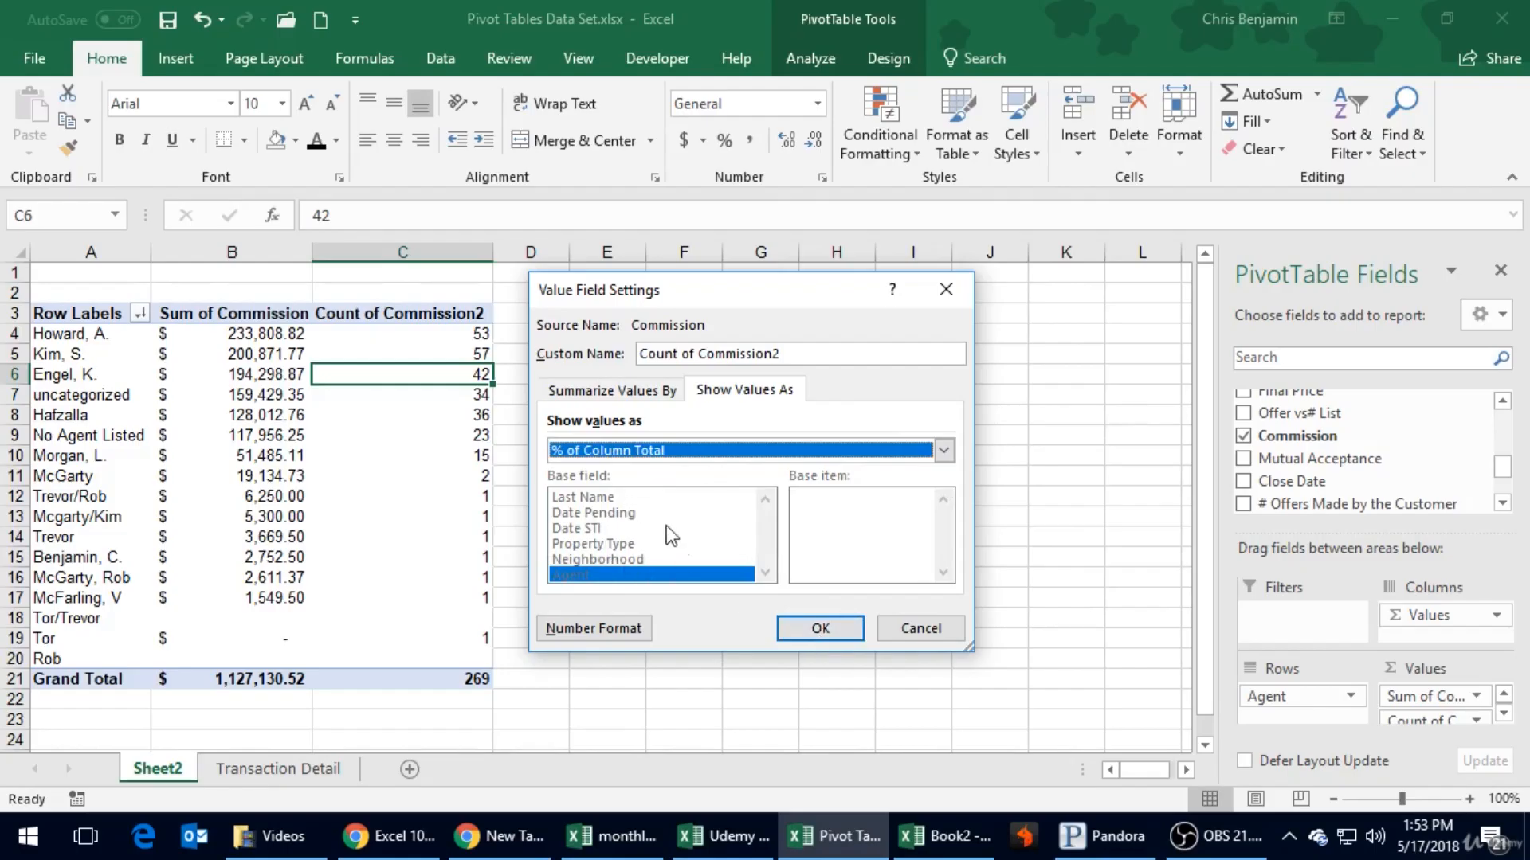
pyautogui.click(816, 627)
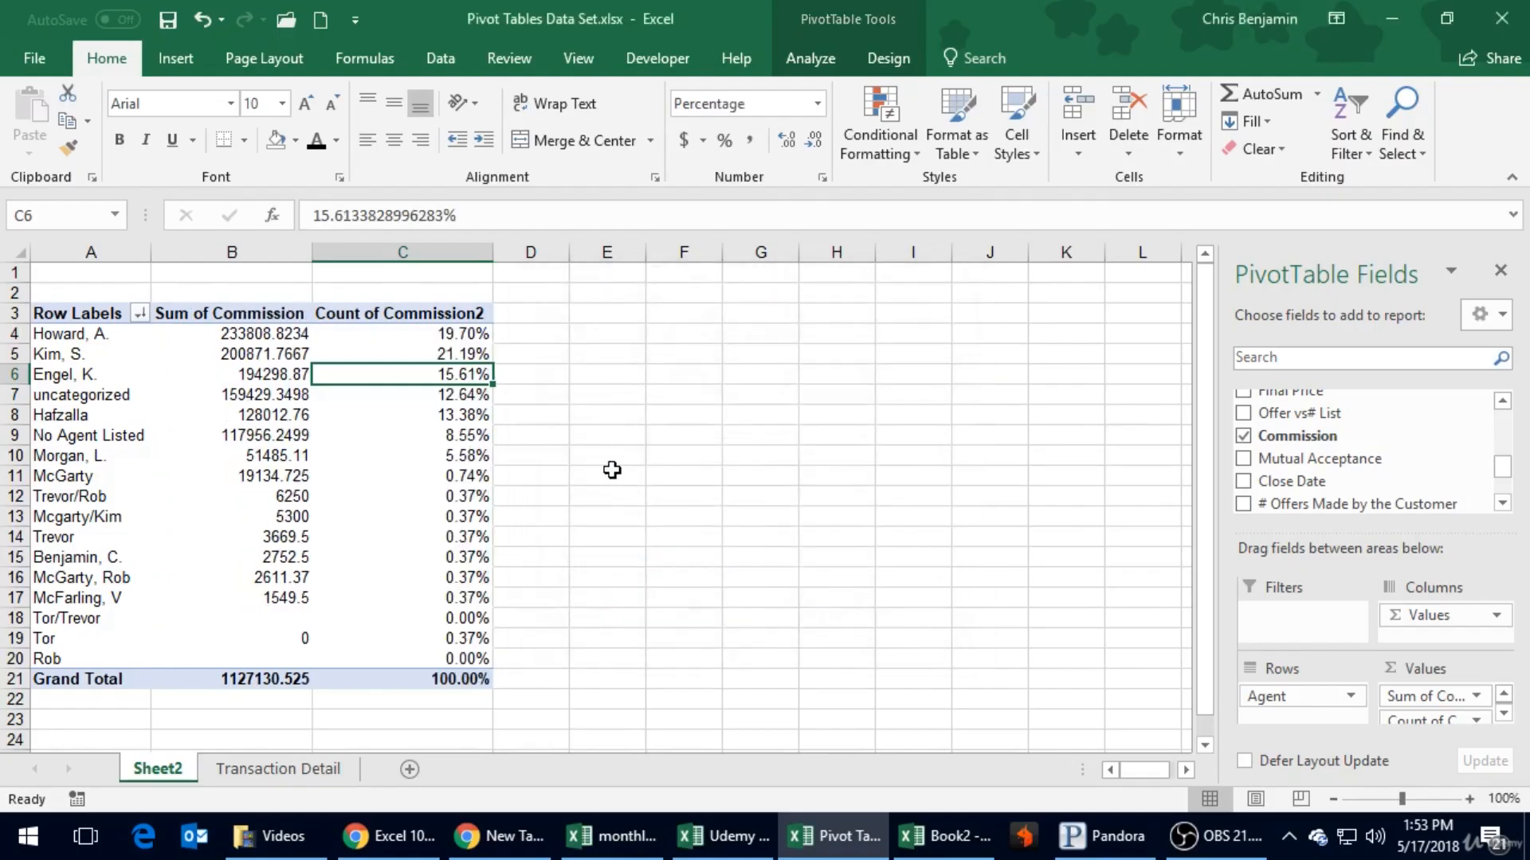
# - Reapply the Accounting number format with dollar signs to the Sum of Commission column
pyautogui.click(232, 253)
pyautogui.click(683, 140)
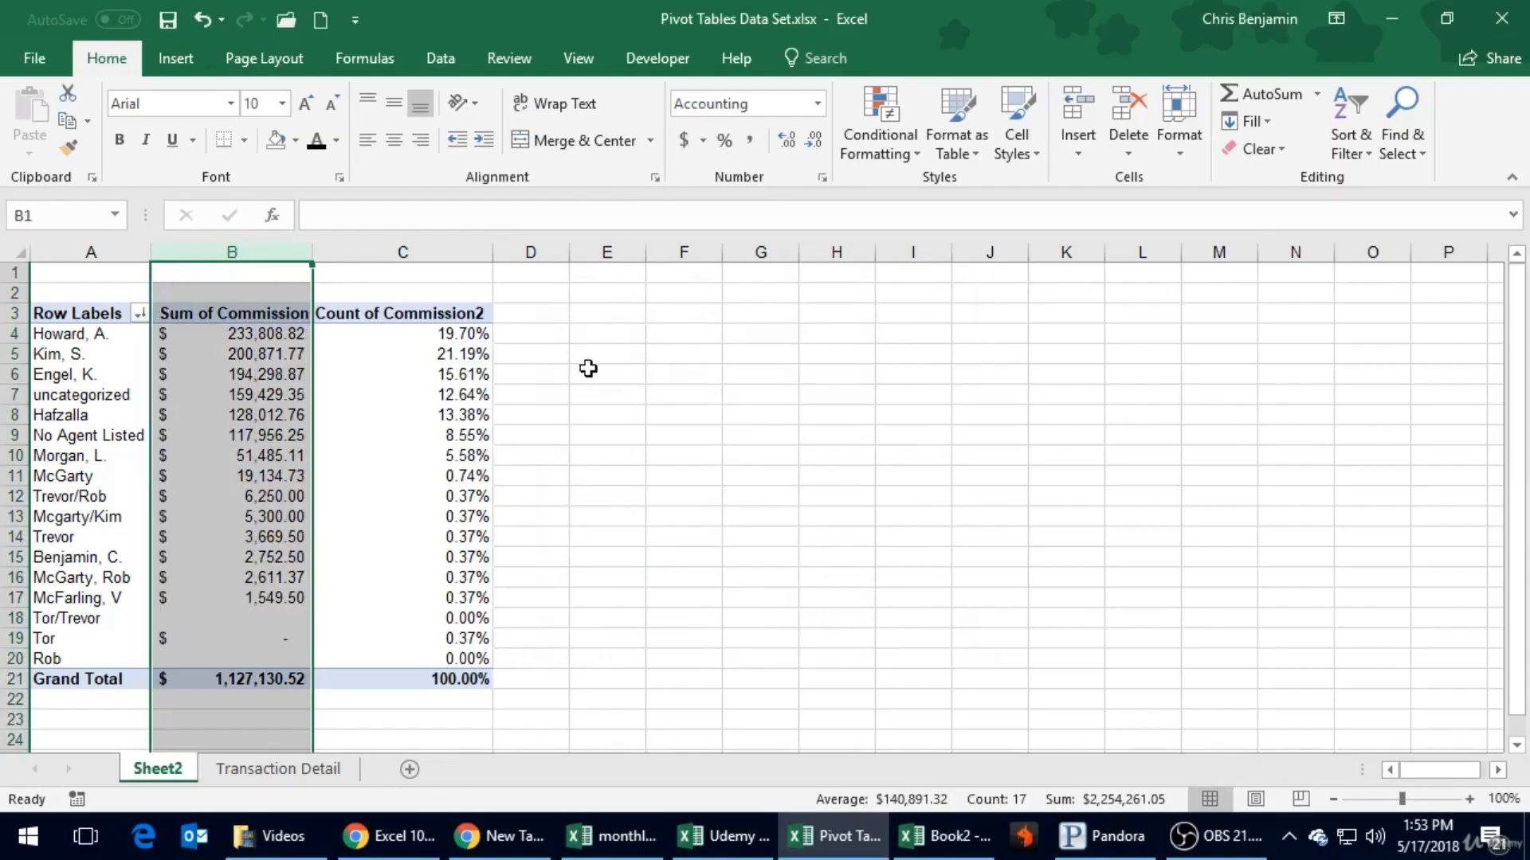
pyautogui.click(585, 371)
# - Narrow the Count of Commission2 column to roughly the width of its percentages
pyautogui.click(478, 253)
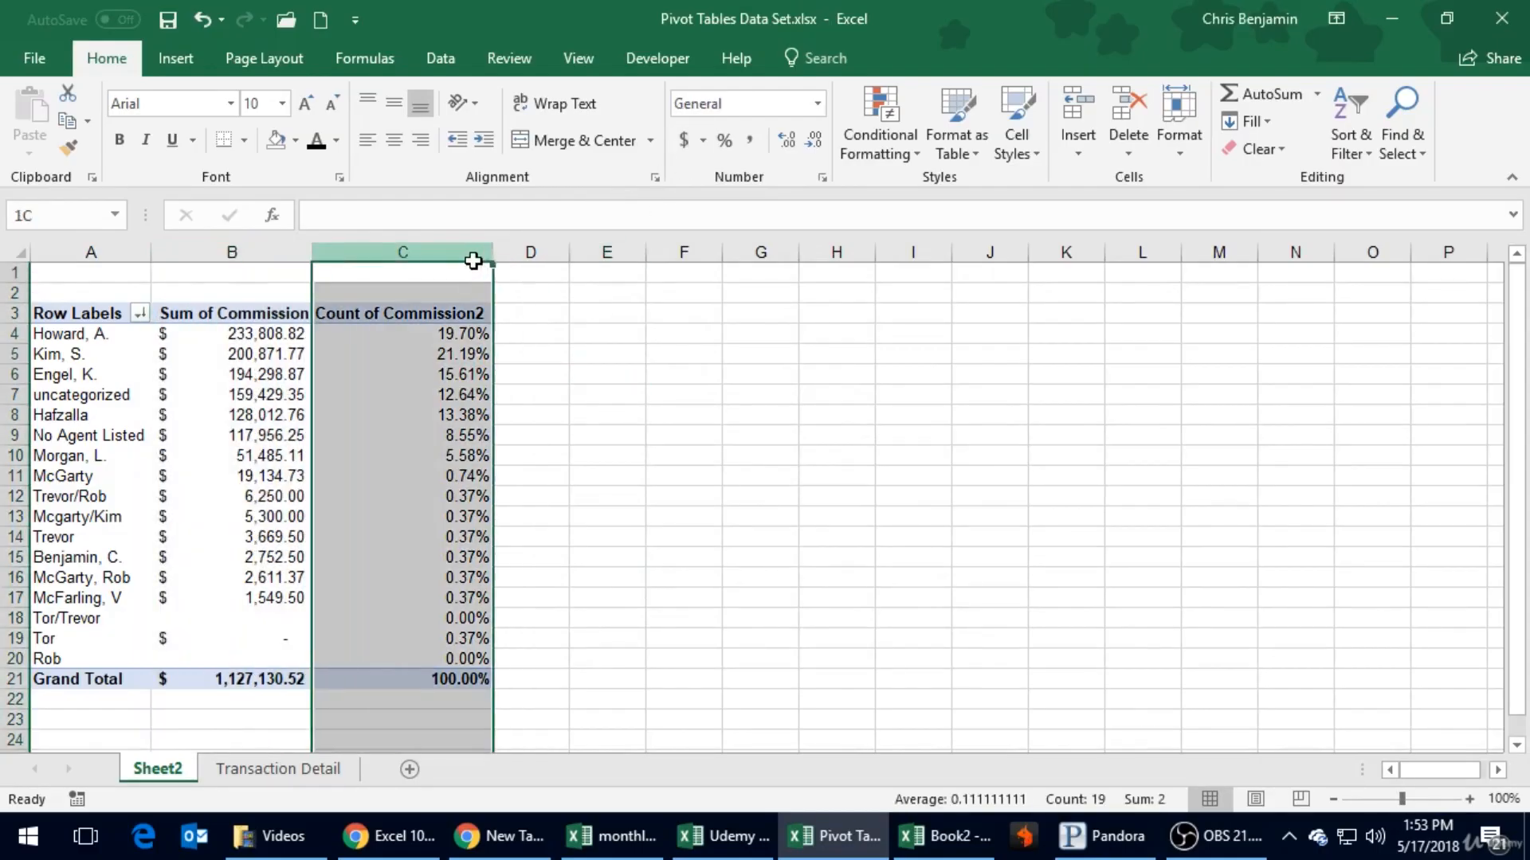
pyautogui.click(425, 312)
pyautogui.moveTo(494, 252); pyautogui.dragTo(377, 263)
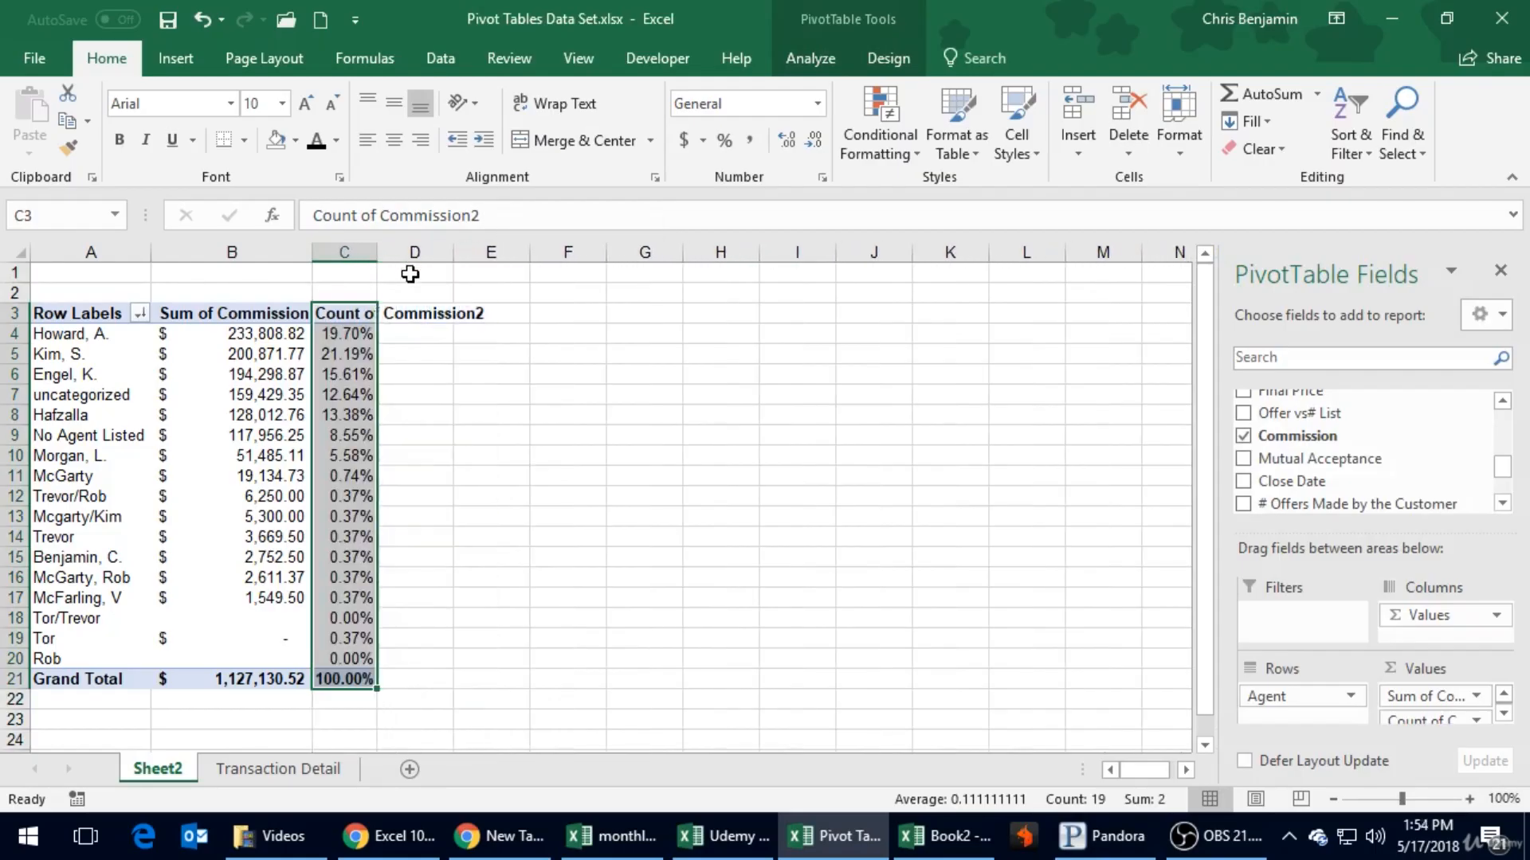
pyautogui.click(413, 335)
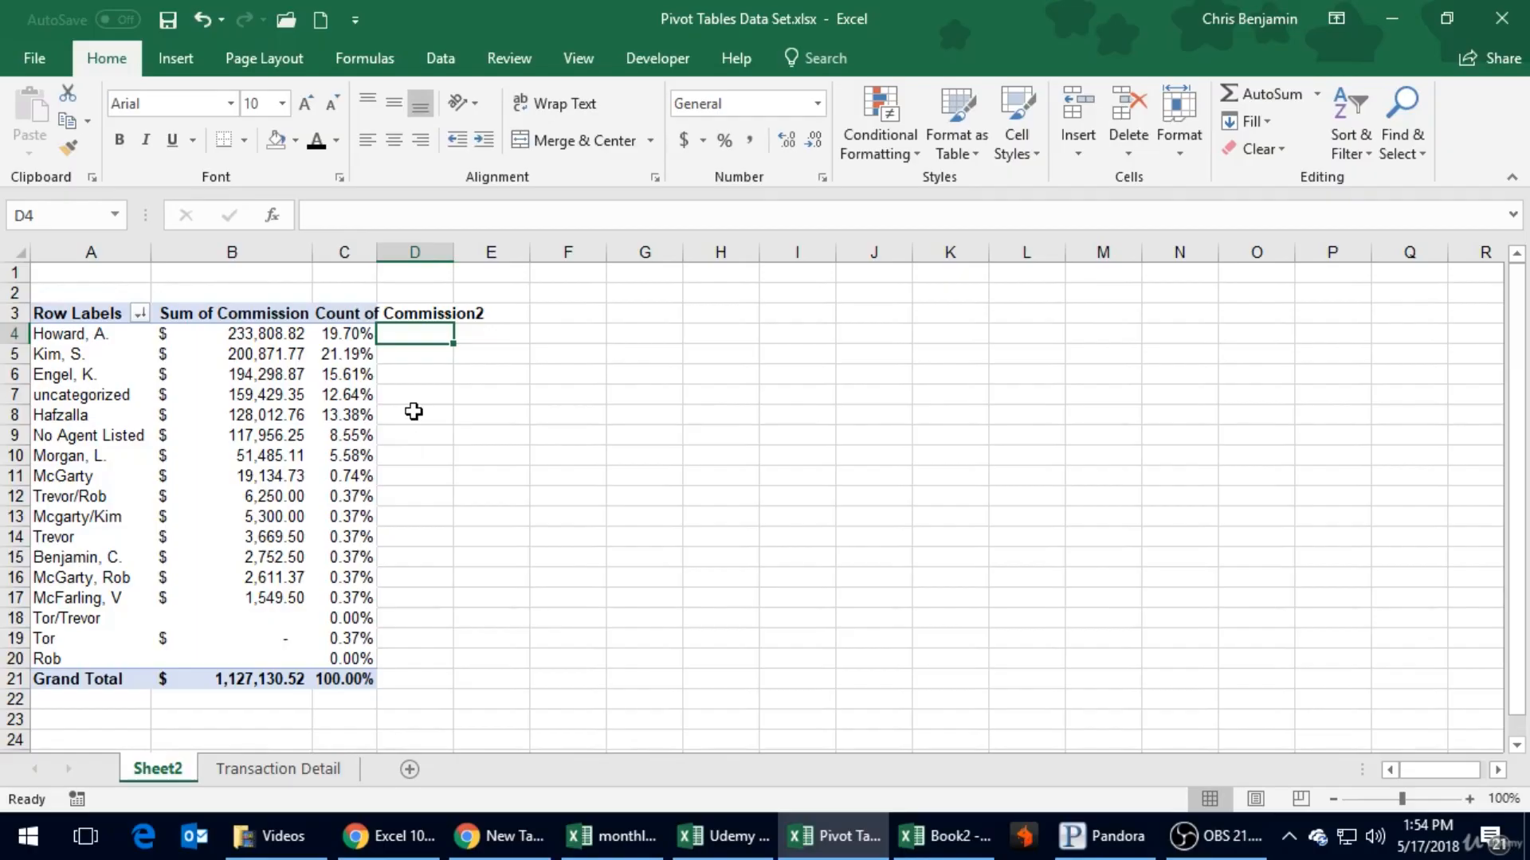
# - Refresh the PivotTable and compare the first agent's commission sum with that agent's percentage of the count
pyautogui.rightClick(264, 368)
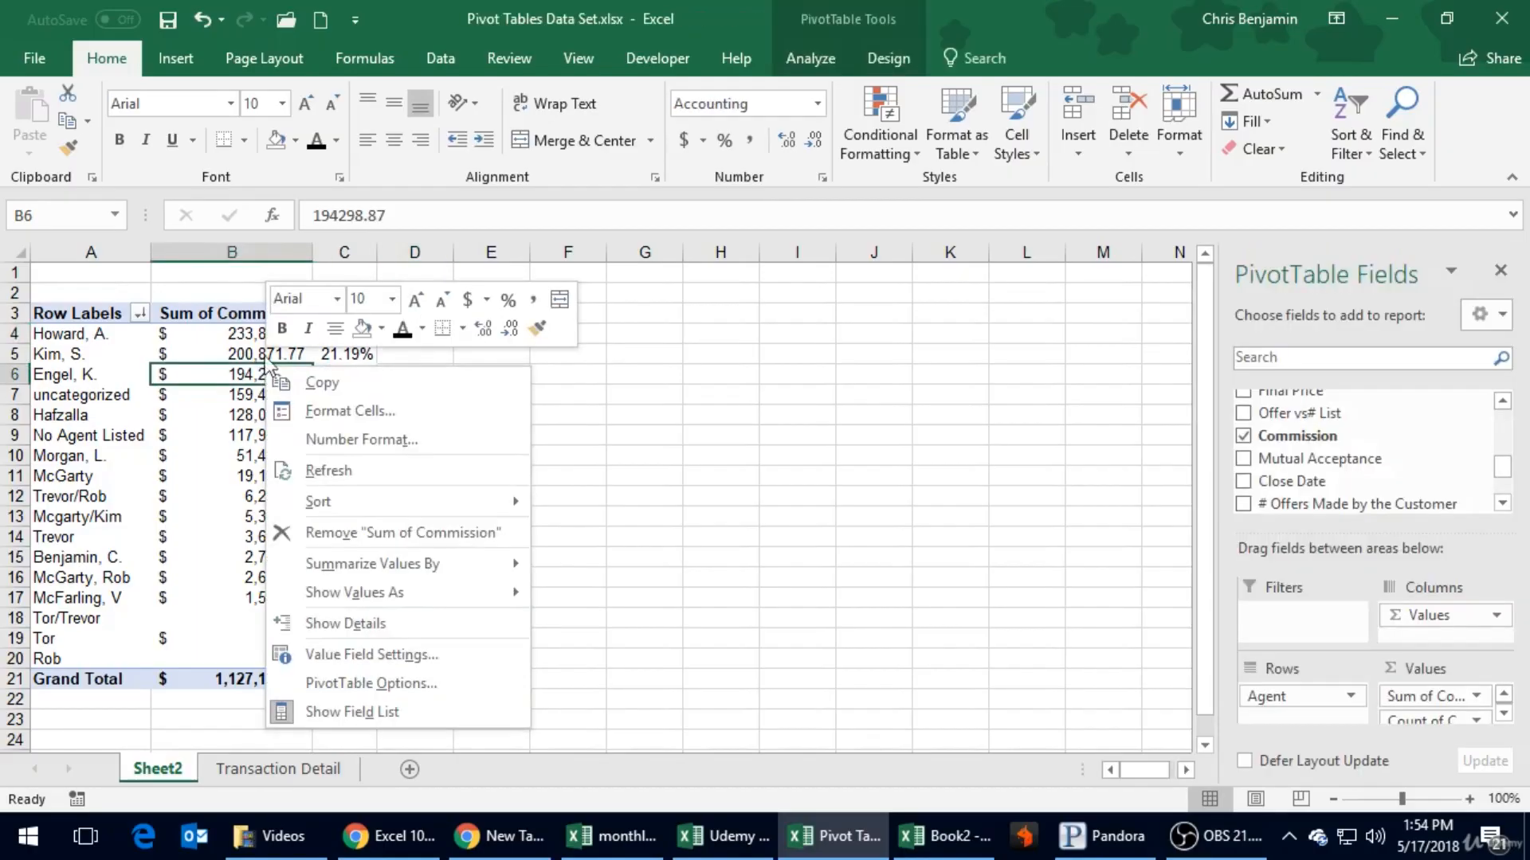
pyautogui.click(389, 466)
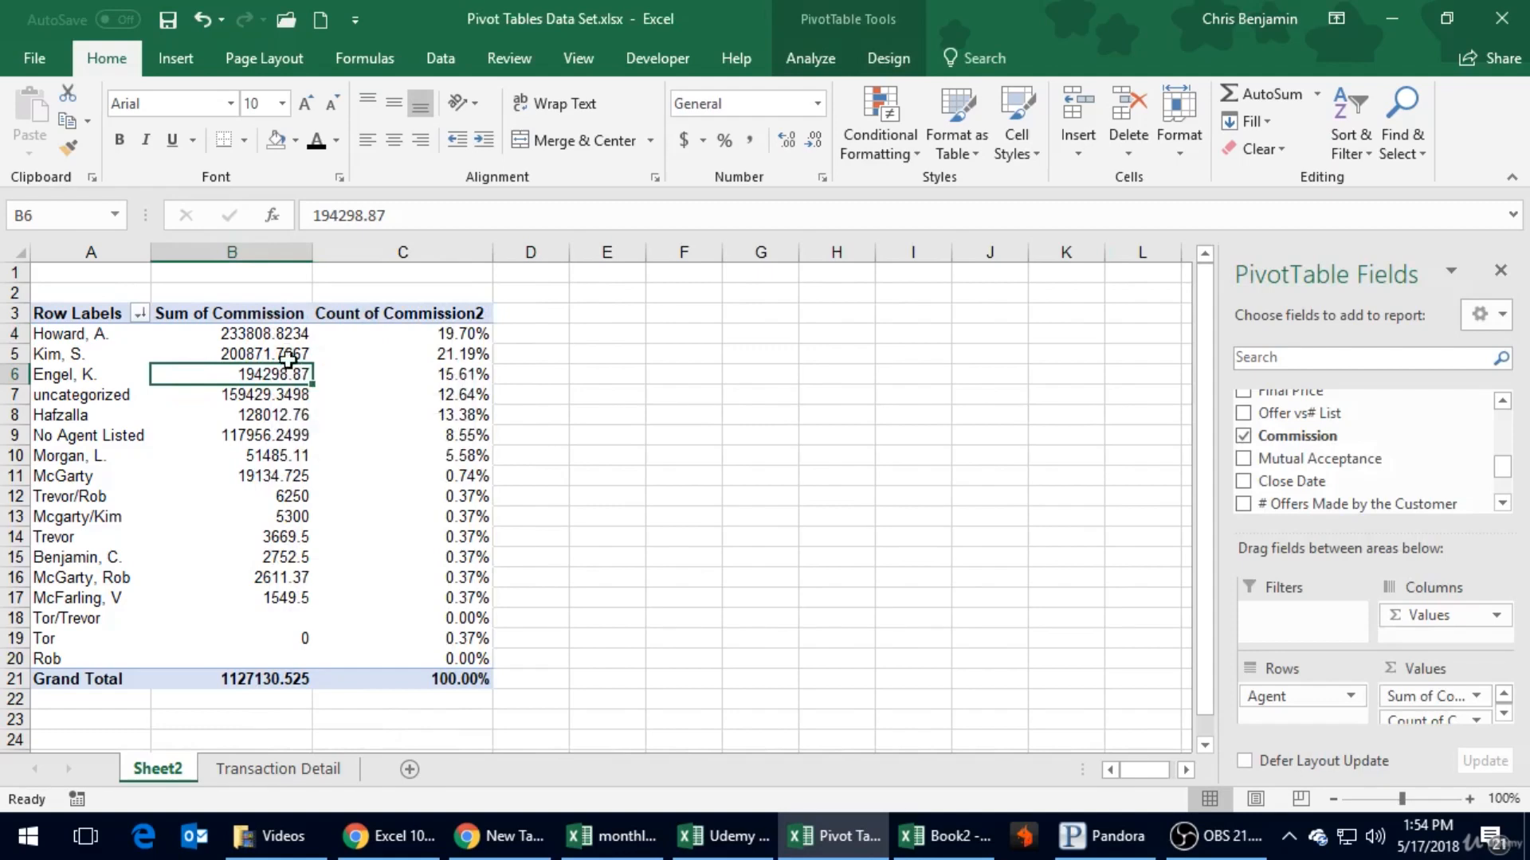
pyautogui.click(422, 334)
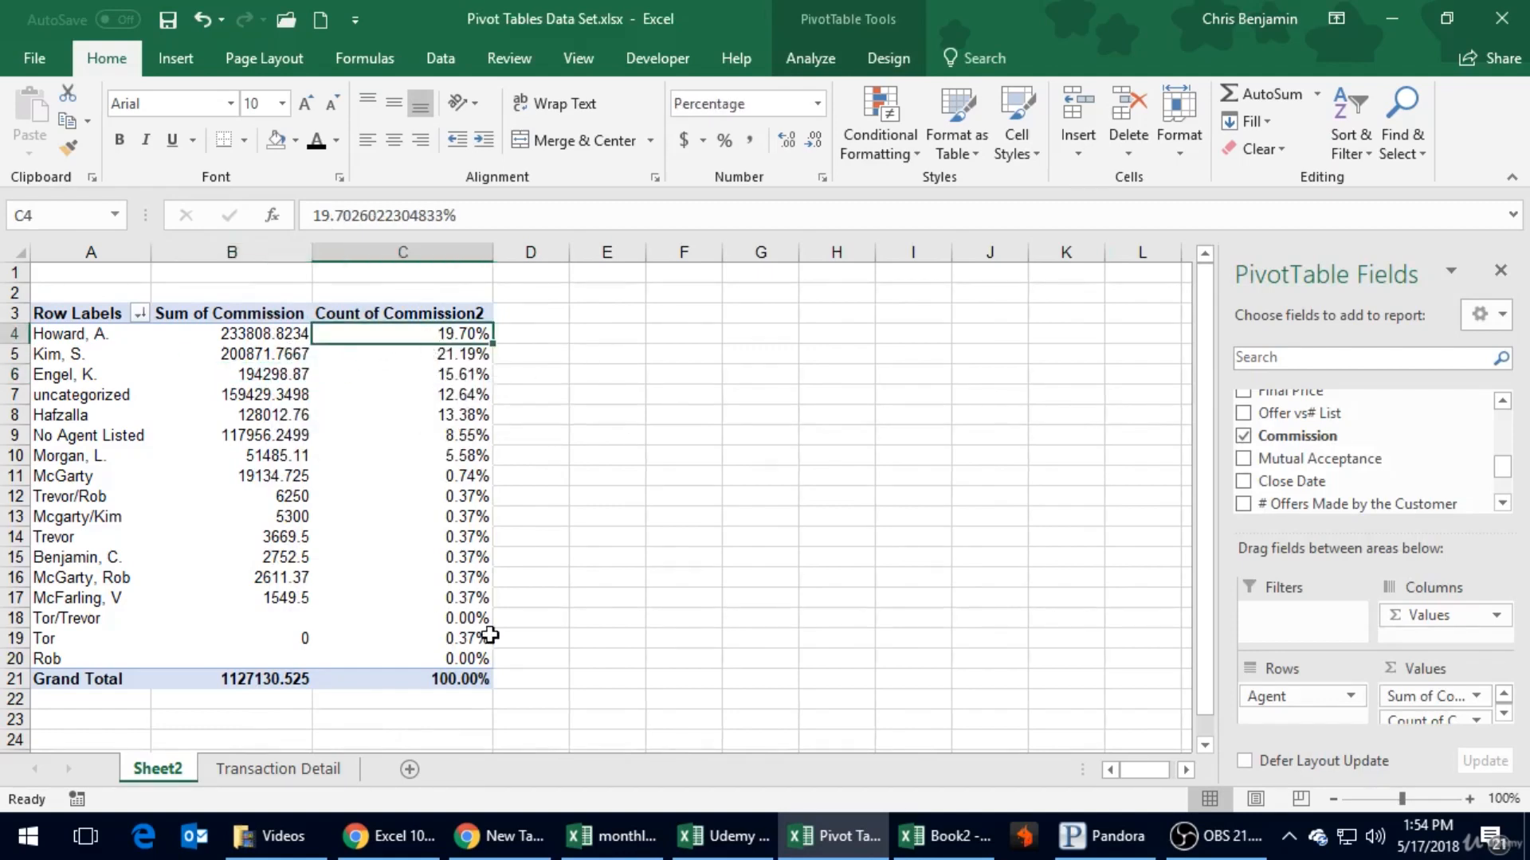
pyautogui.click(229, 334)
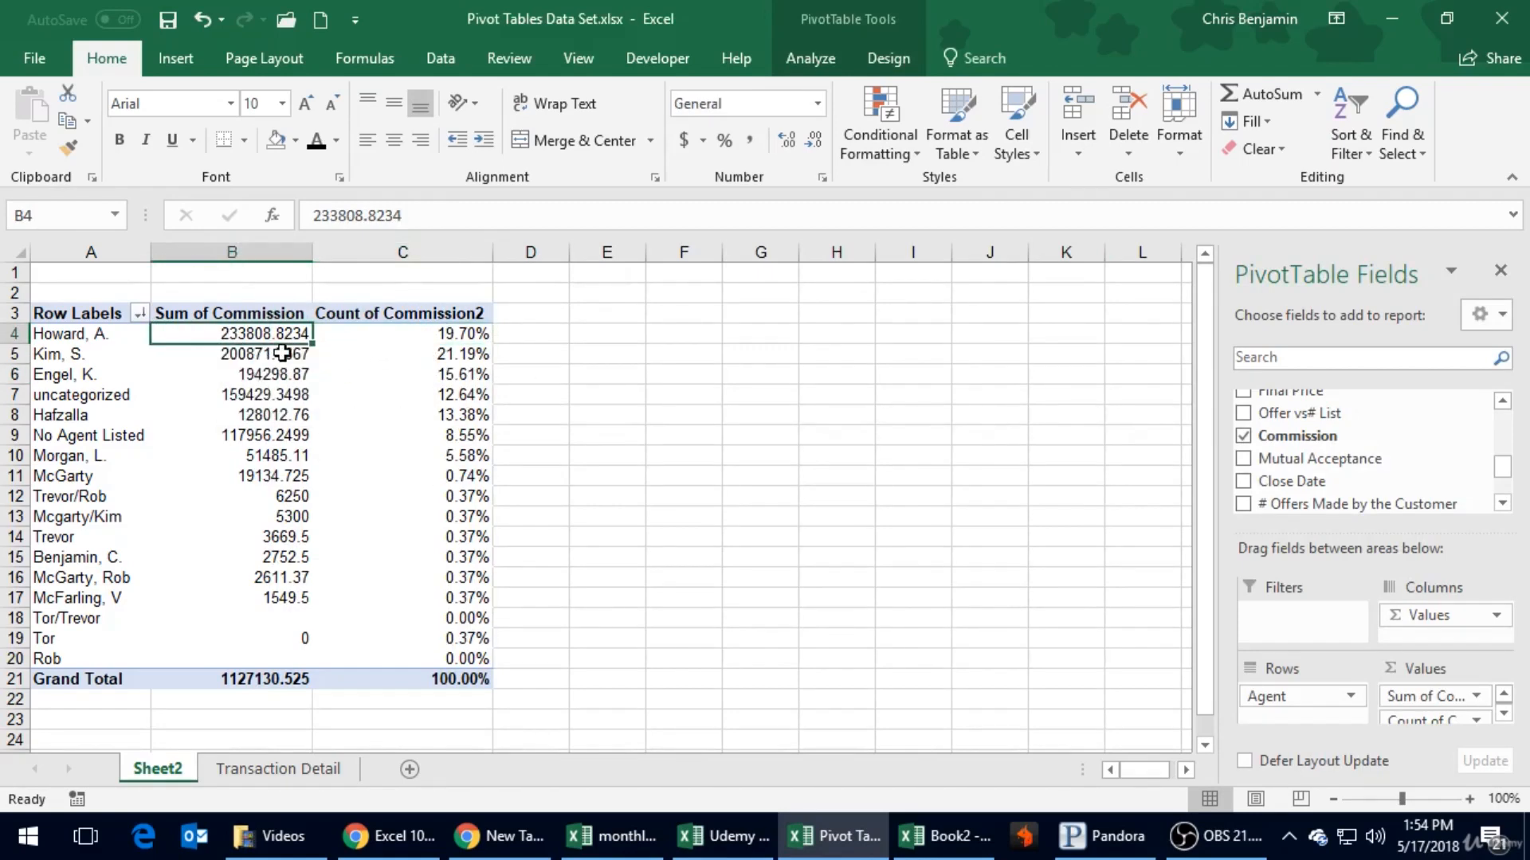
pyautogui.click(462, 332)
# - Switch the Count of Commission2 field to show its values as % of Grand Total
pyautogui.click(422, 371)
pyautogui.rightClick(422, 371)
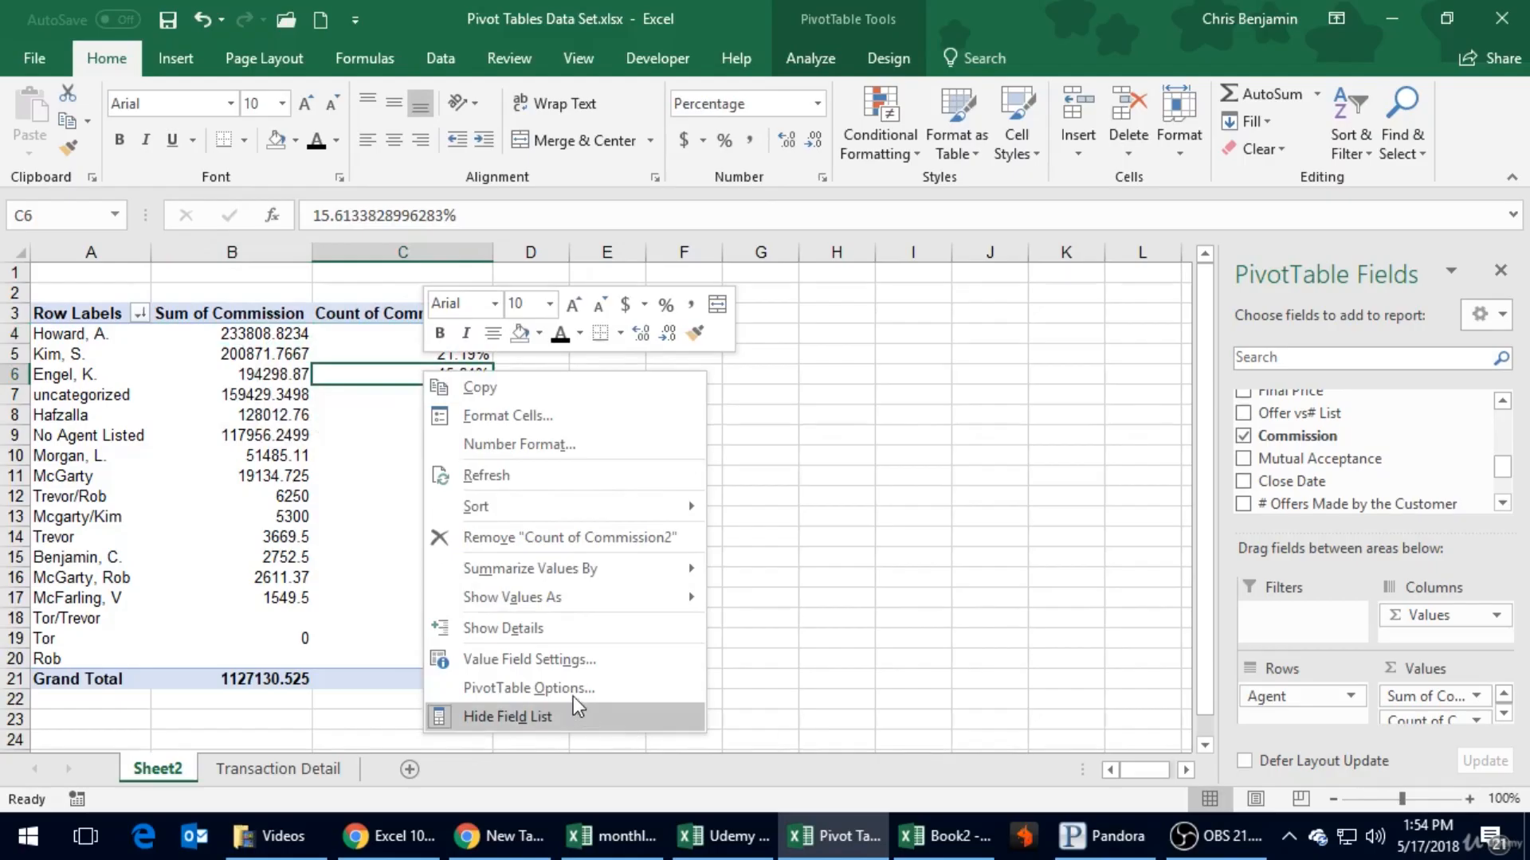
pyautogui.click(522, 661)
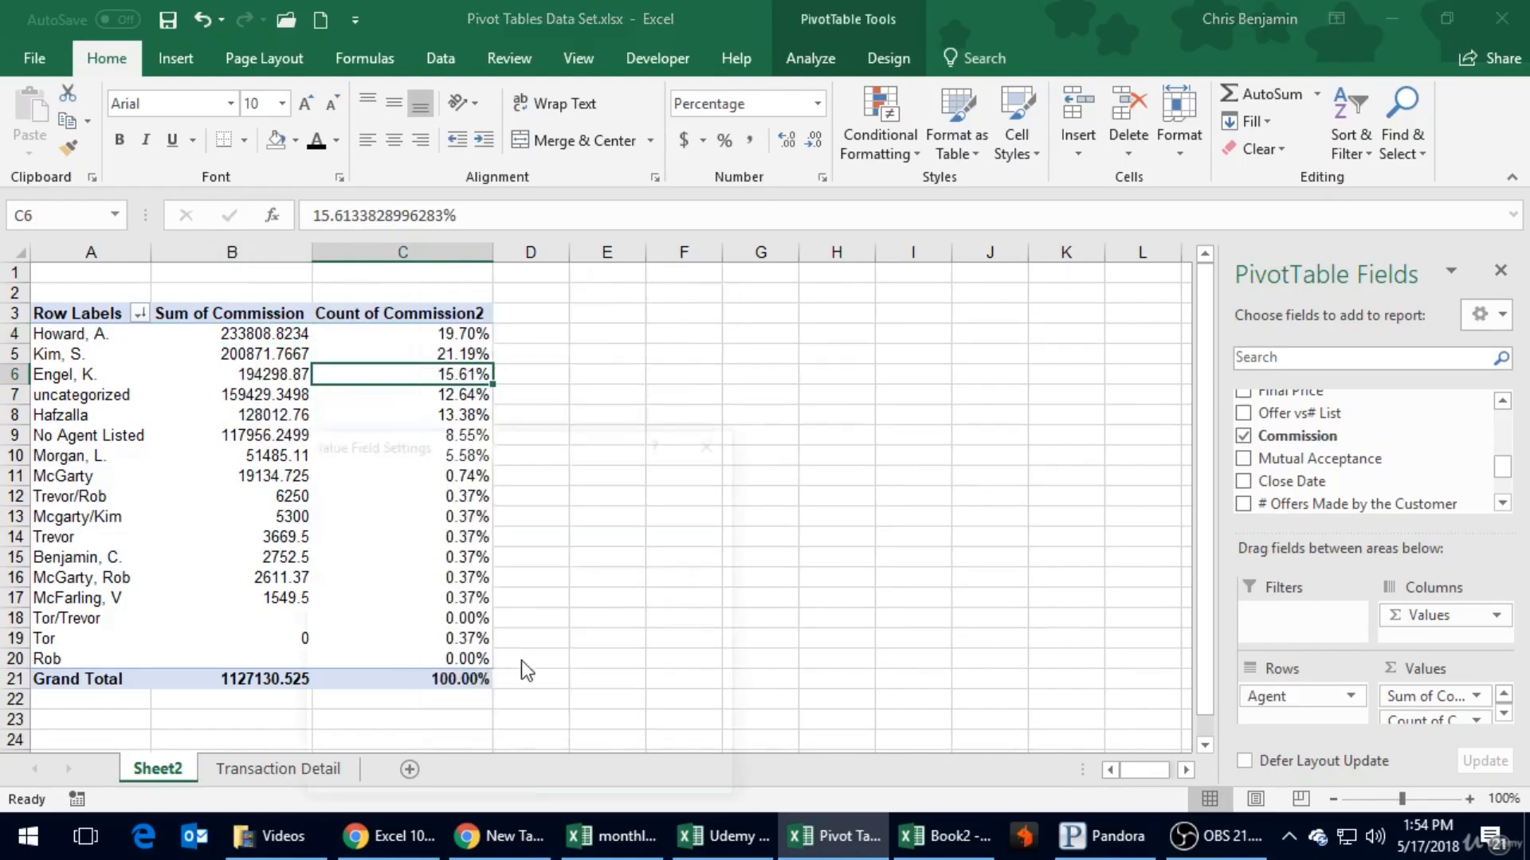
pyautogui.click(511, 543)
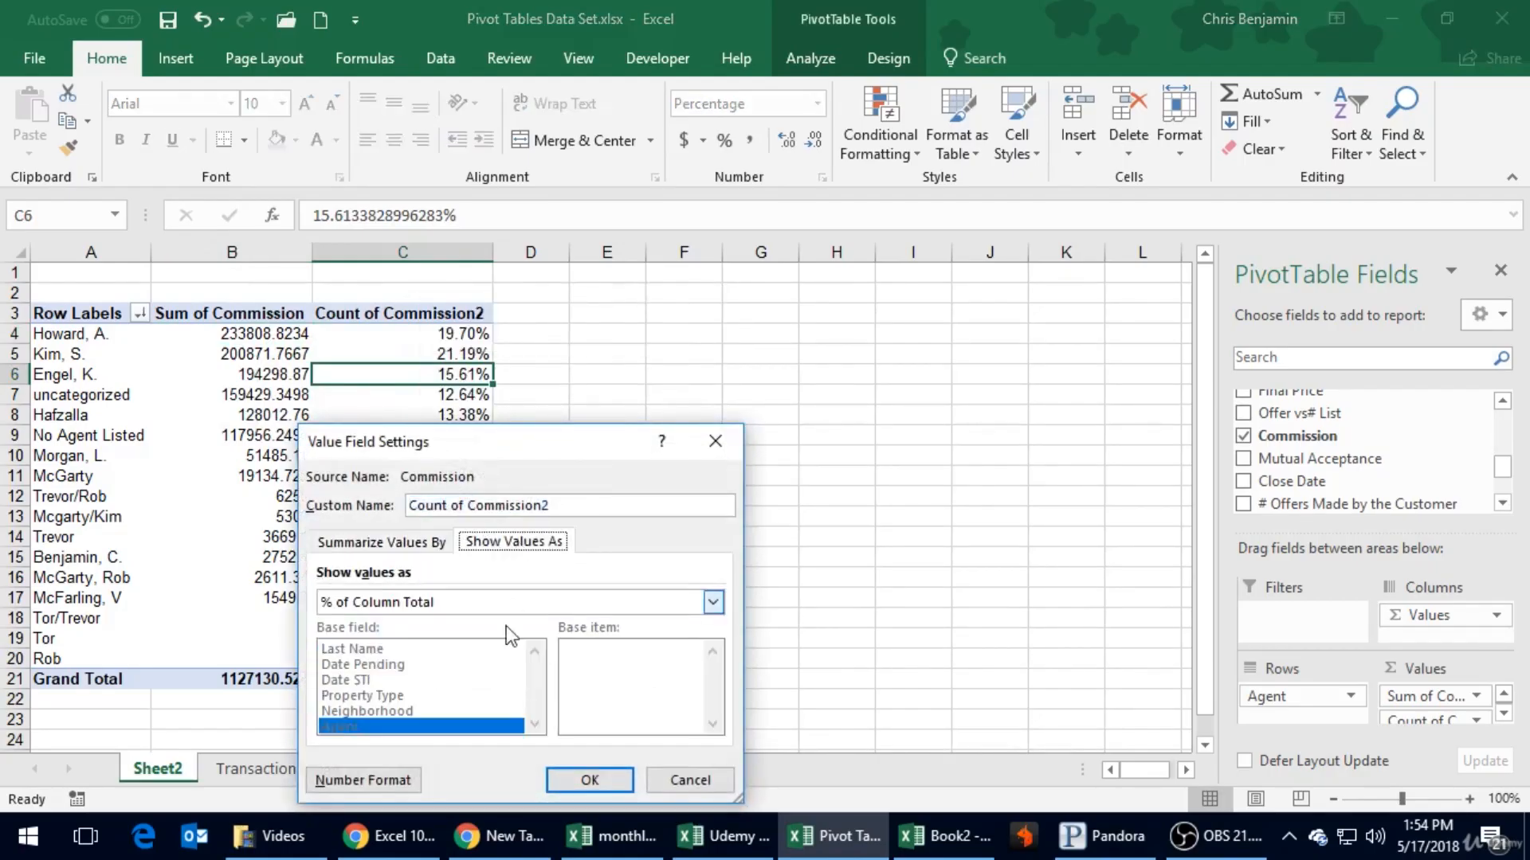
pyautogui.click(483, 606)
pyautogui.click(446, 640)
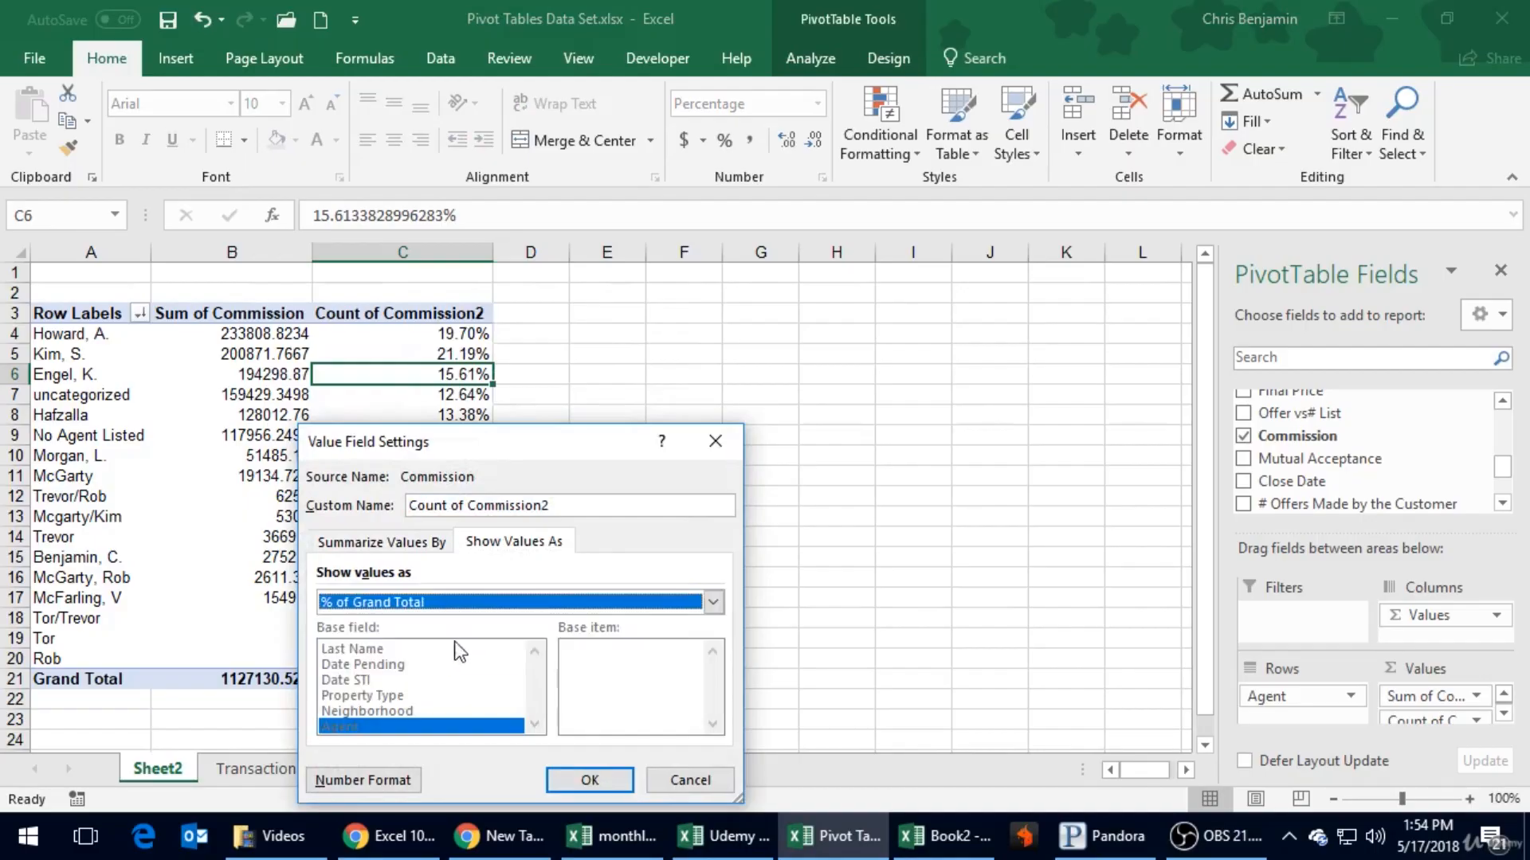
pyautogui.click(596, 771)
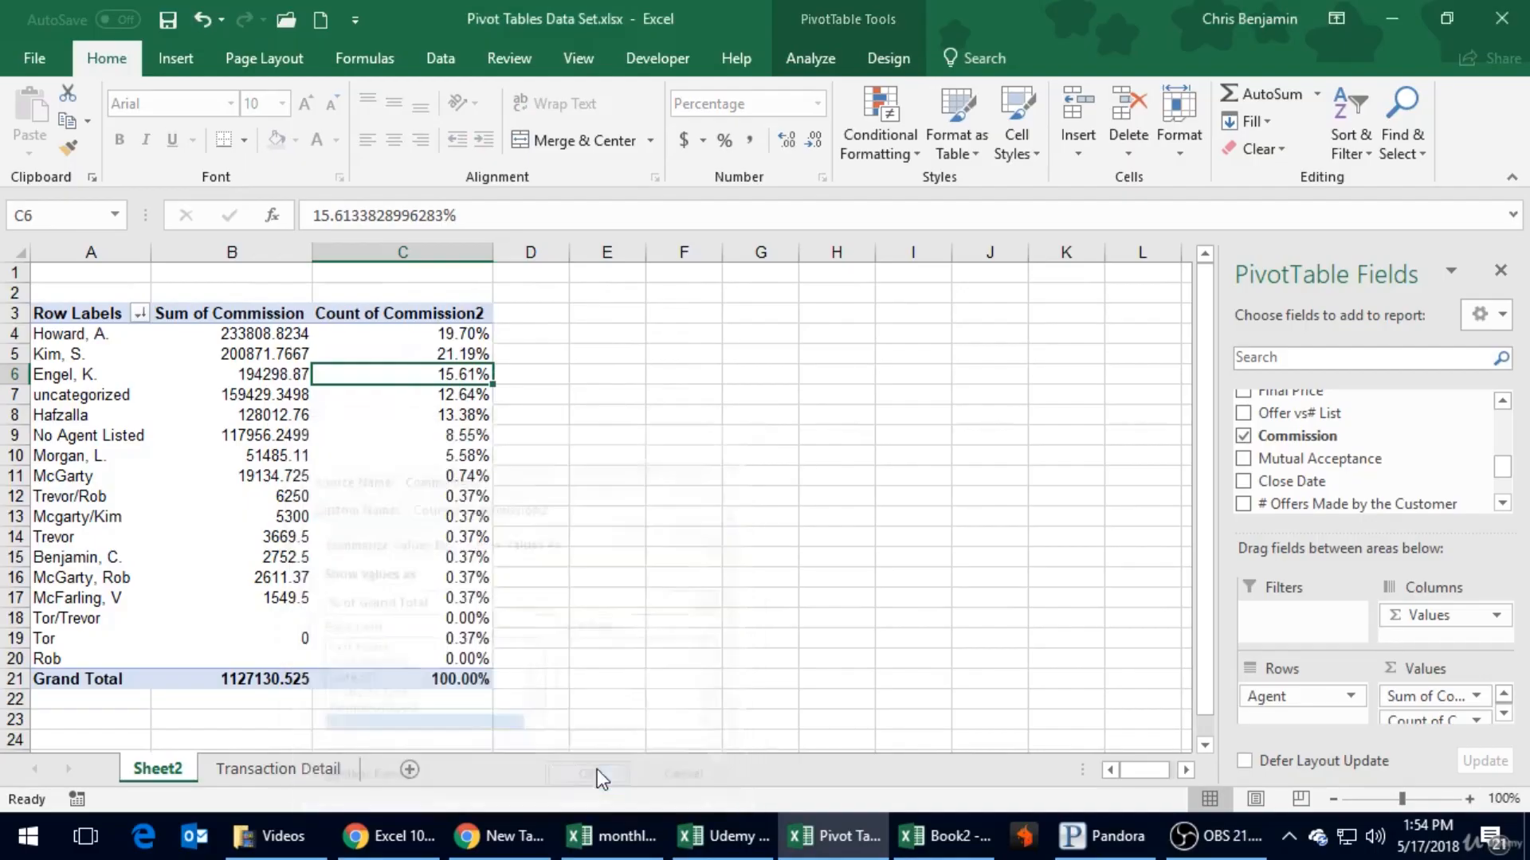
# - Set the Count of Commission2 field back to % of Column Total and refresh the PivotTable
pyautogui.click(430, 355)
pyautogui.rightClick(429, 355)
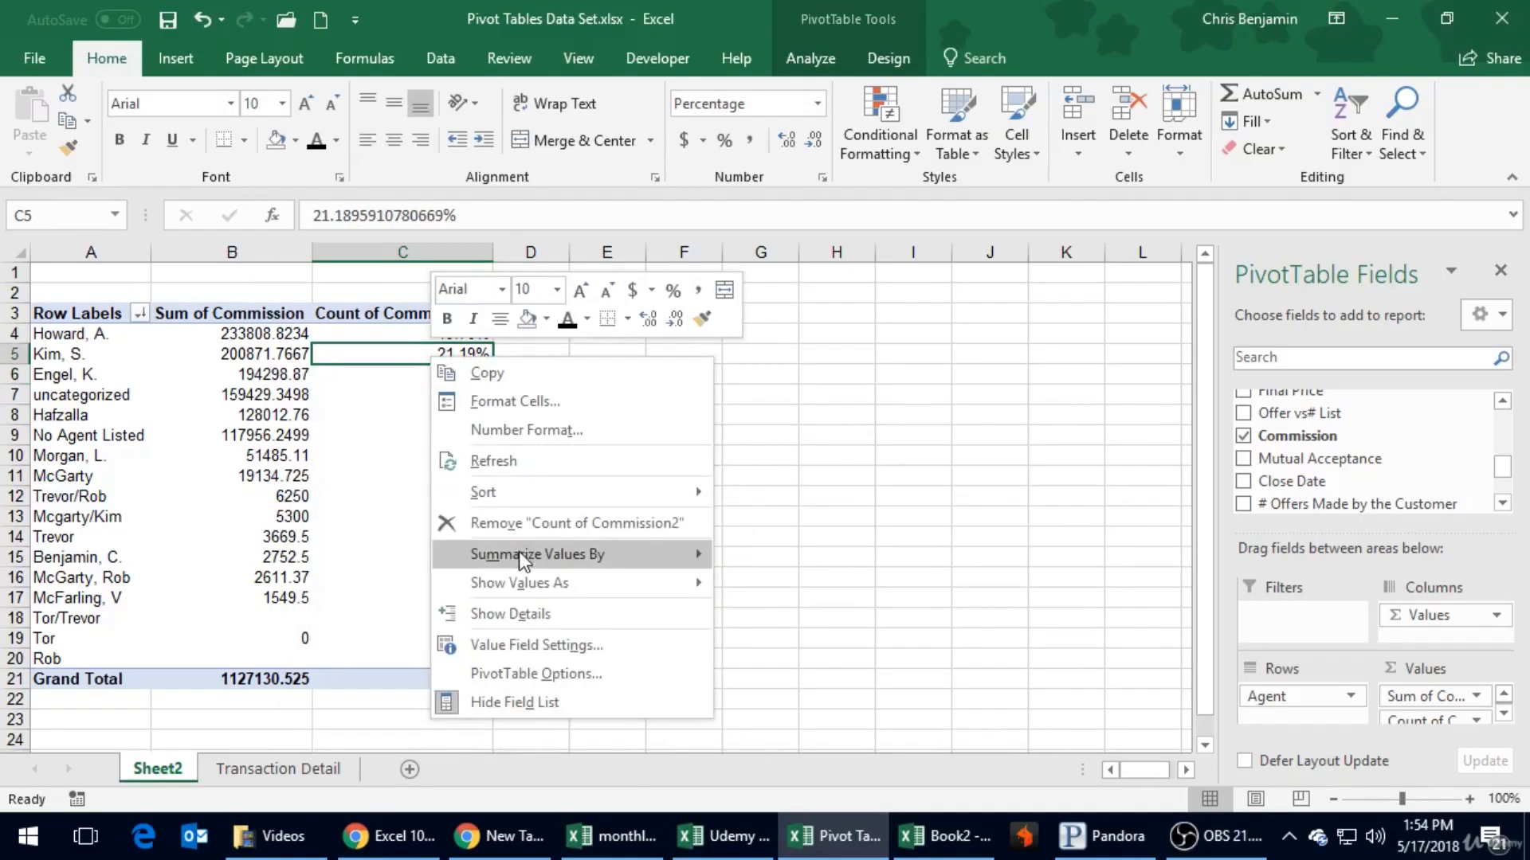
pyautogui.moveTo(521, 564)
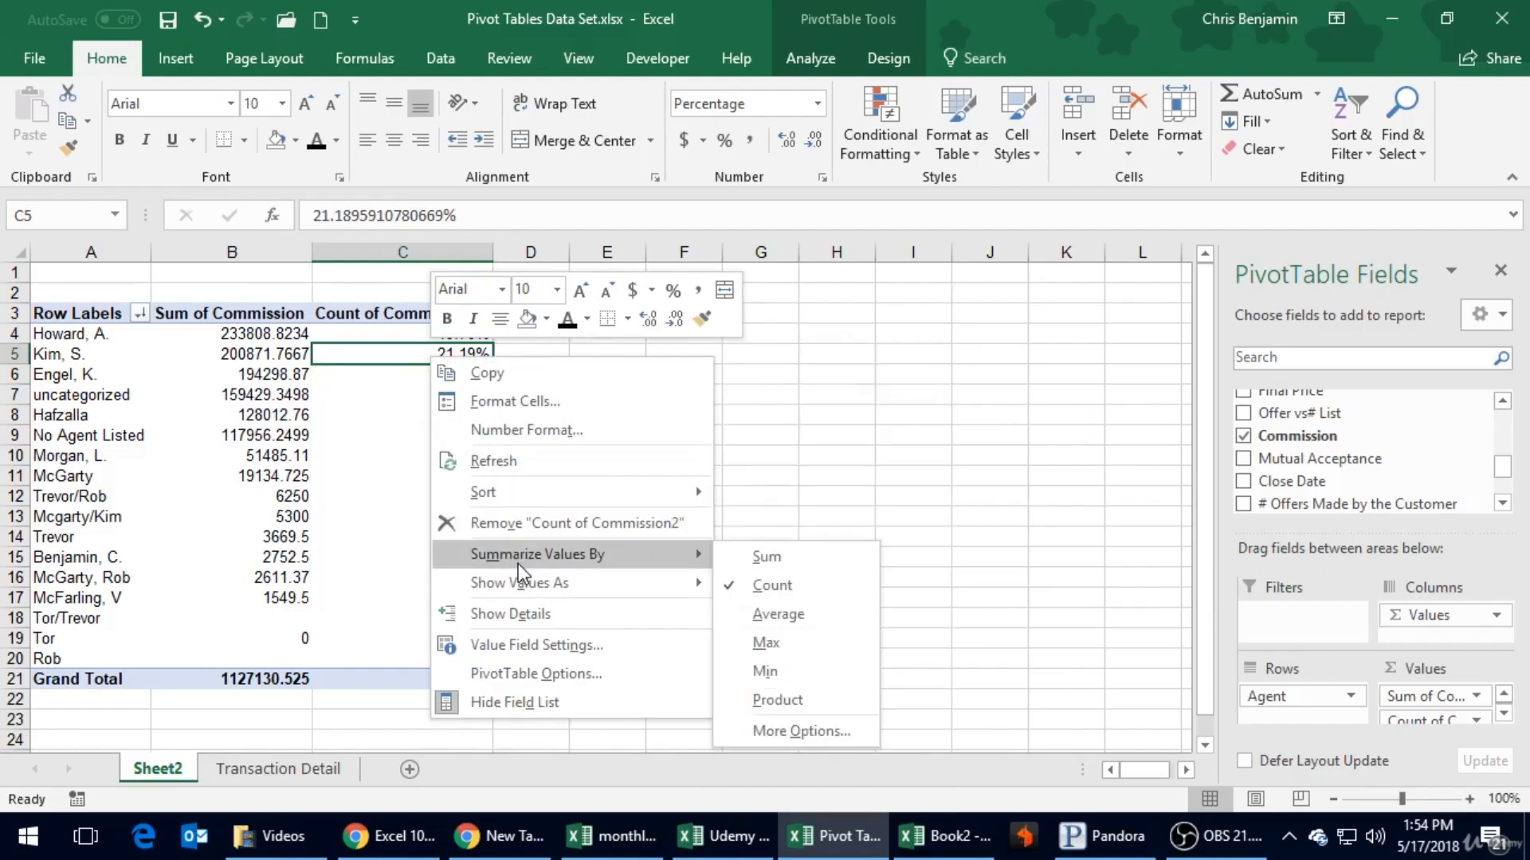
pyautogui.click(528, 652)
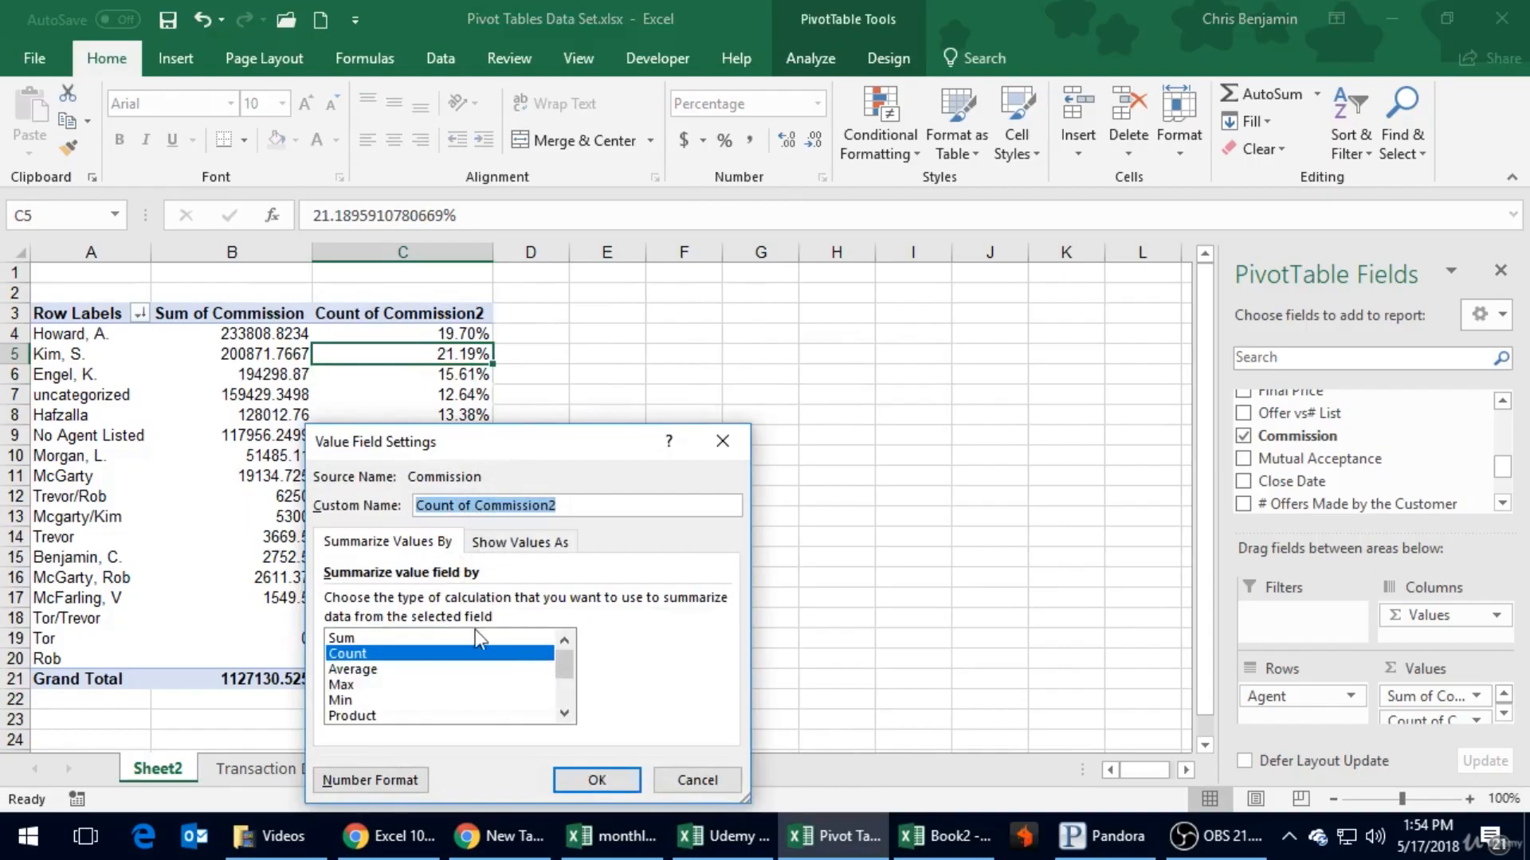
pyautogui.click(504, 544)
pyautogui.click(414, 603)
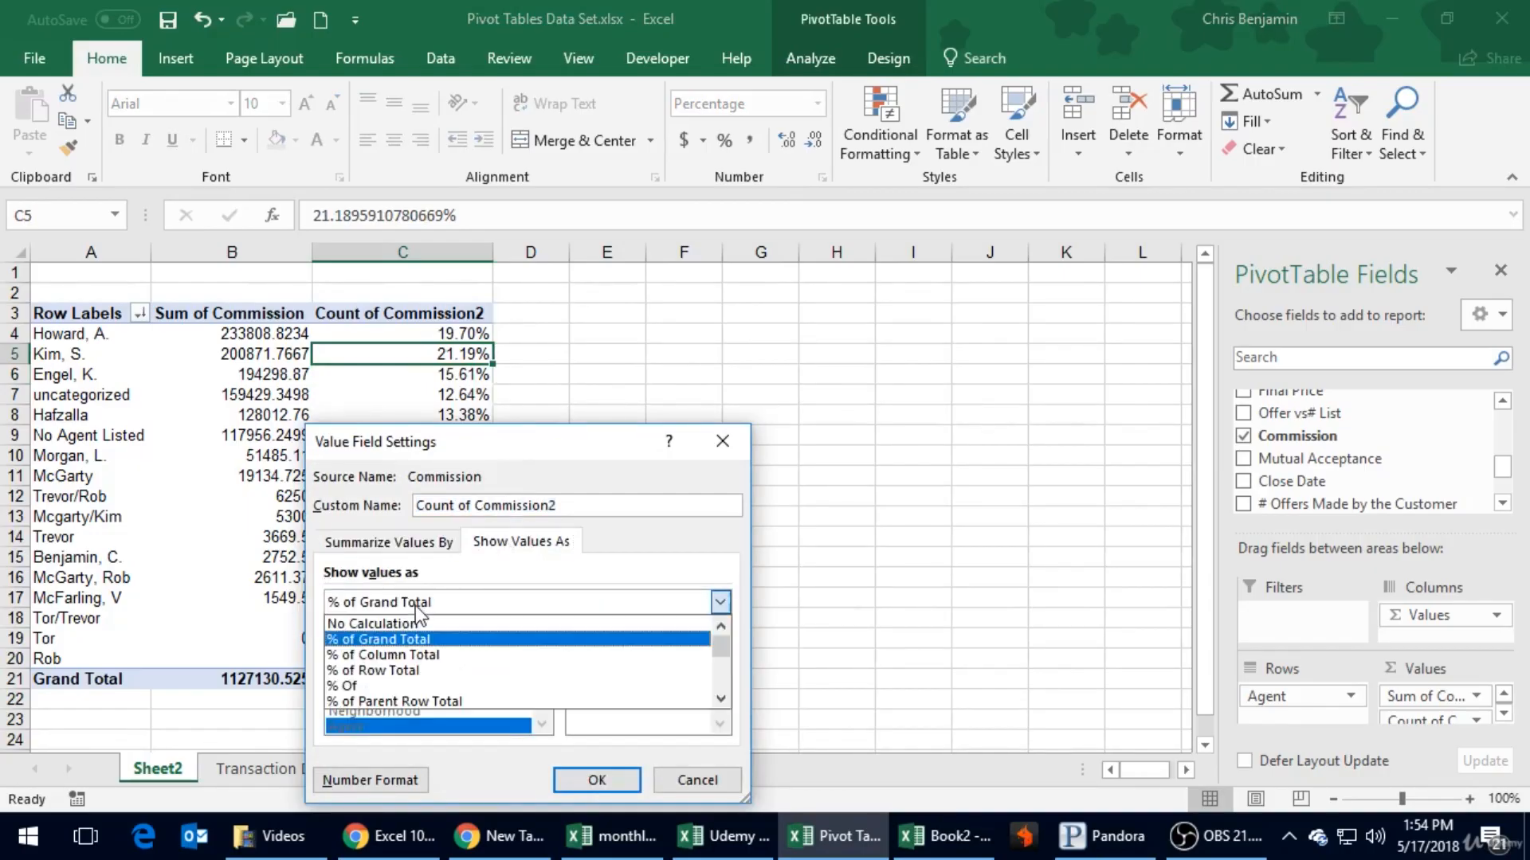
pyautogui.click(449, 653)
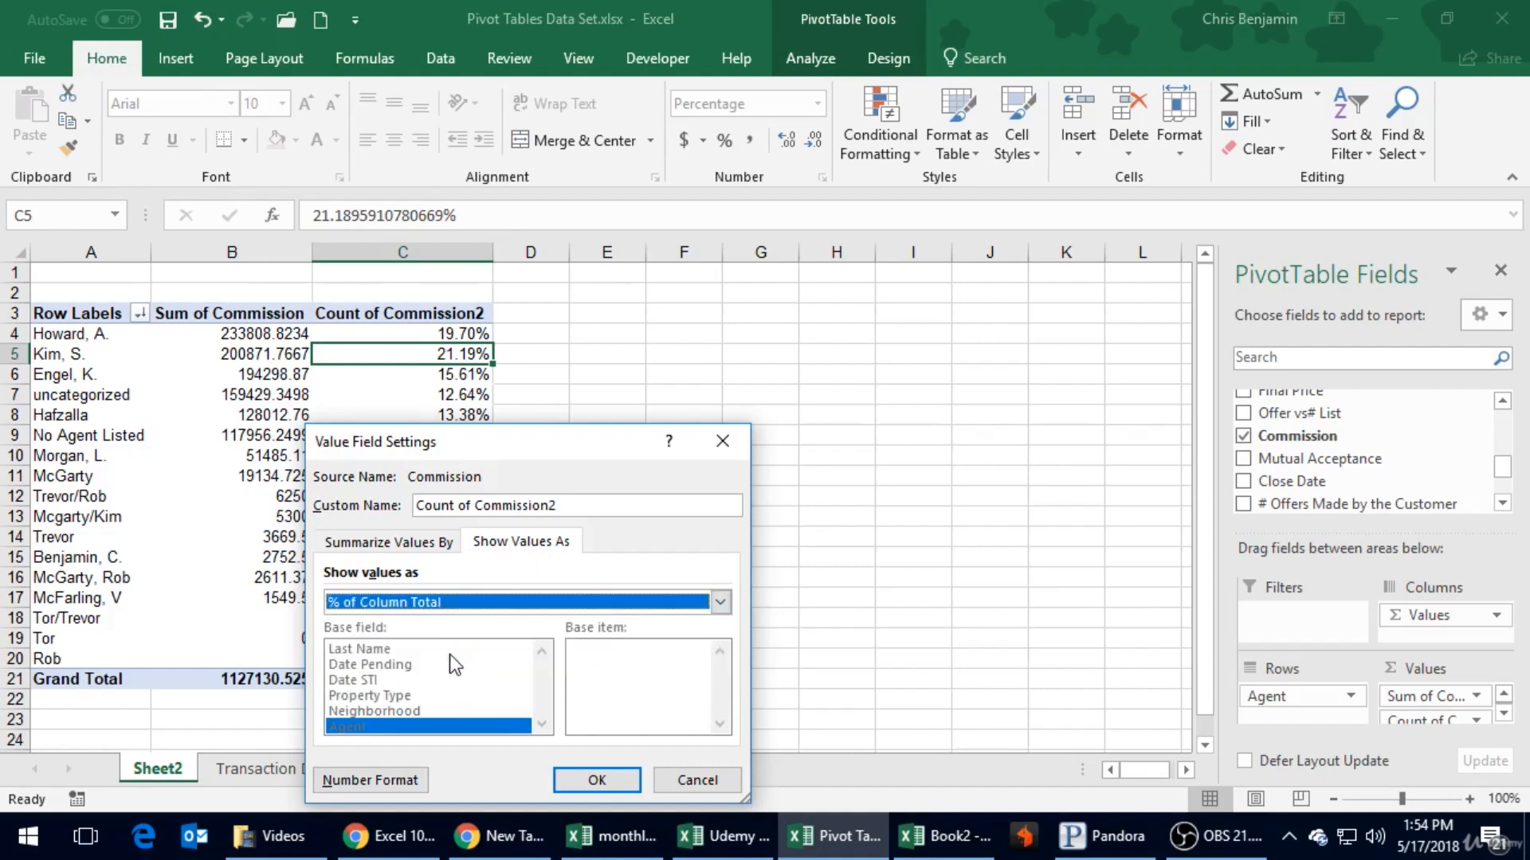
pyautogui.click(602, 779)
pyautogui.click(410, 394)
pyautogui.rightClick(412, 399)
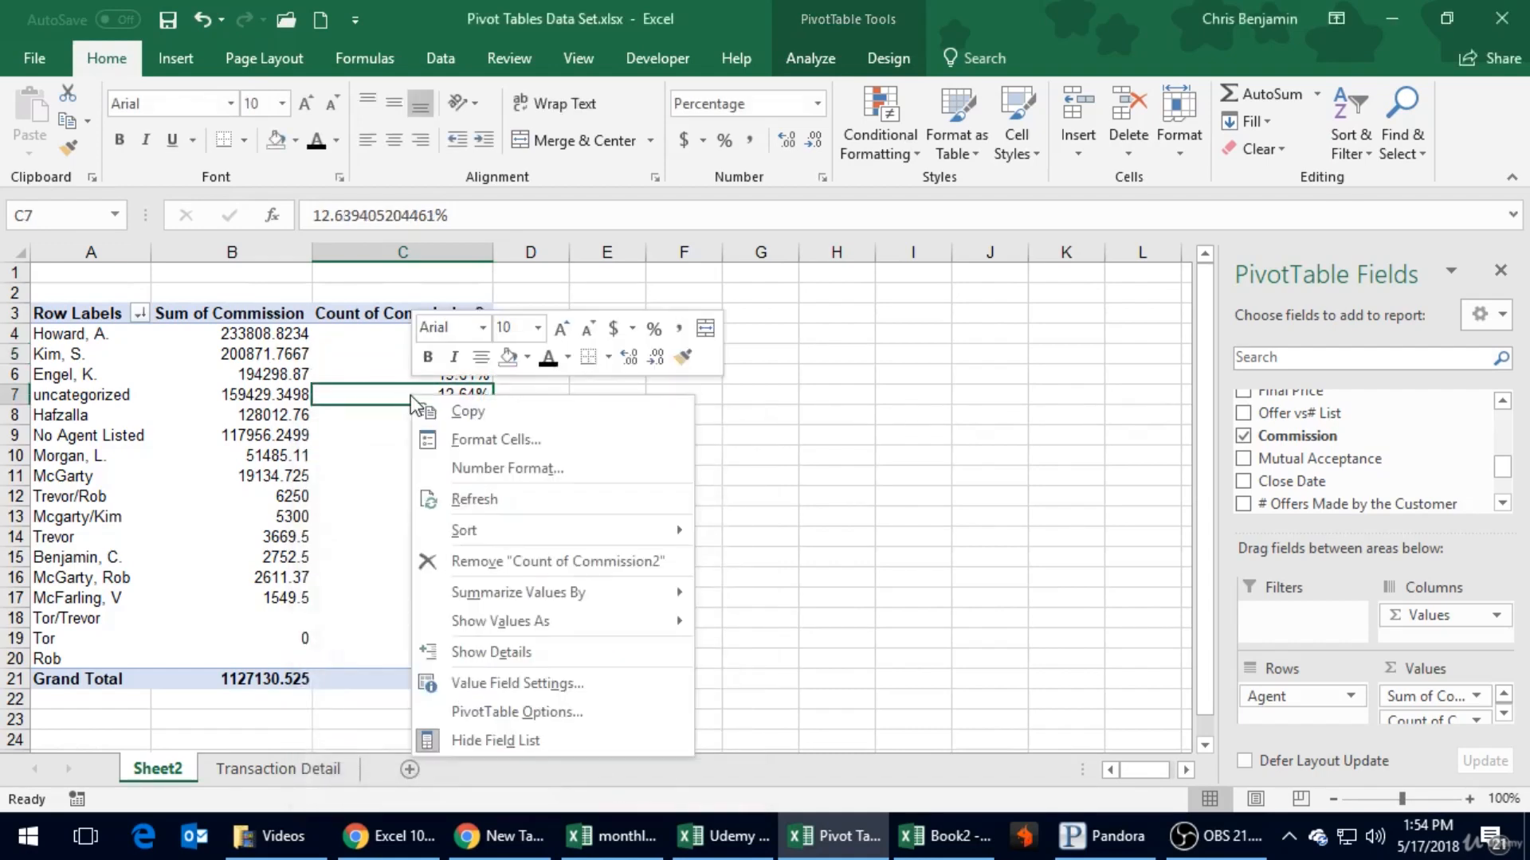
pyautogui.click(509, 505)
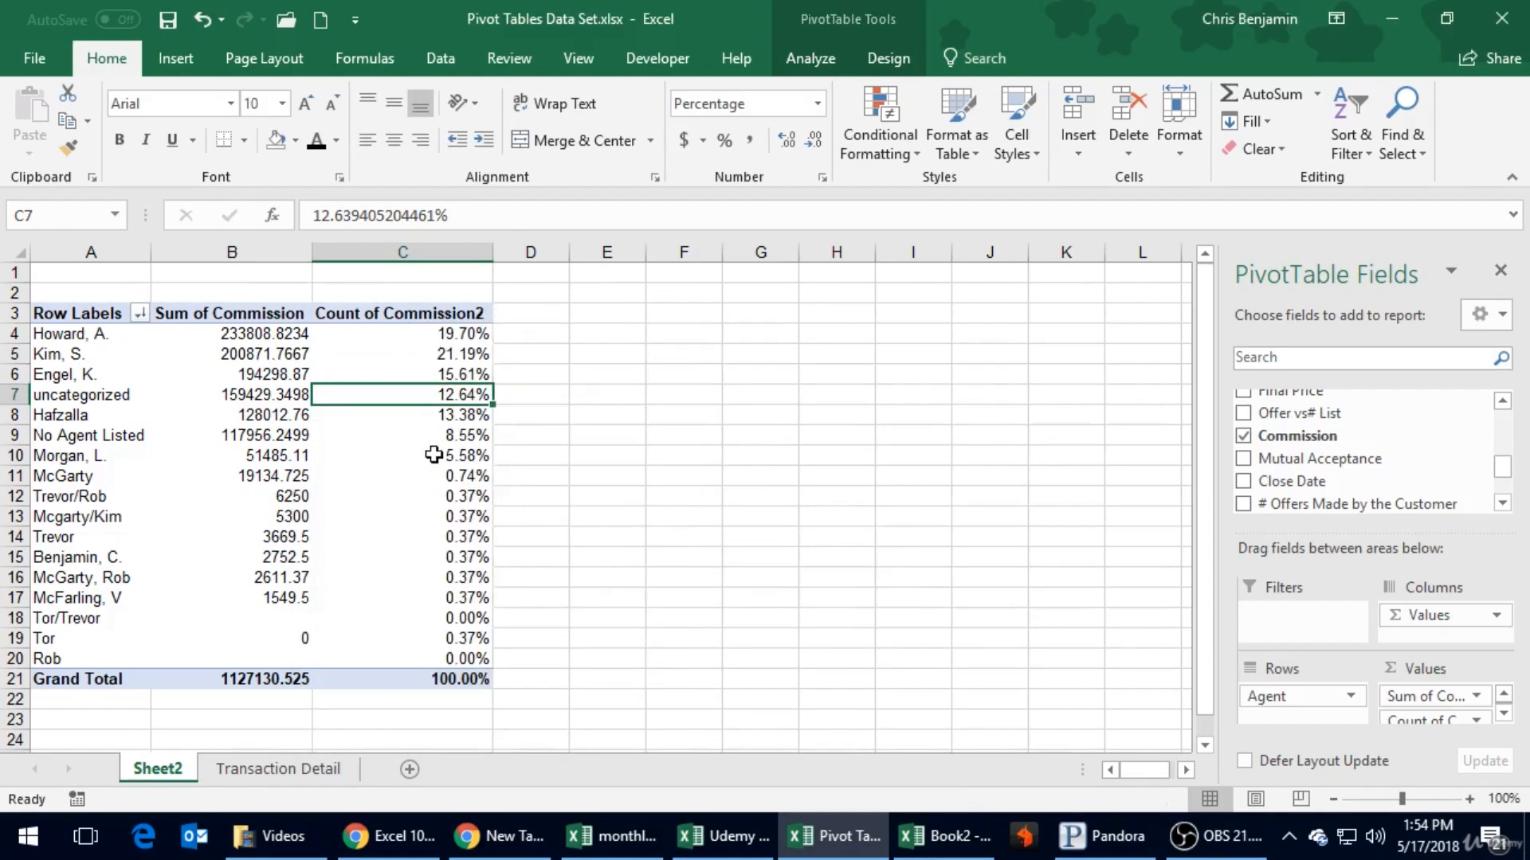
# - Format the Sum of Commission column as Accounting with dollar signs and check its grand total
pyautogui.click(232, 252)
pyautogui.click(682, 142)
pyautogui.click(619, 432)
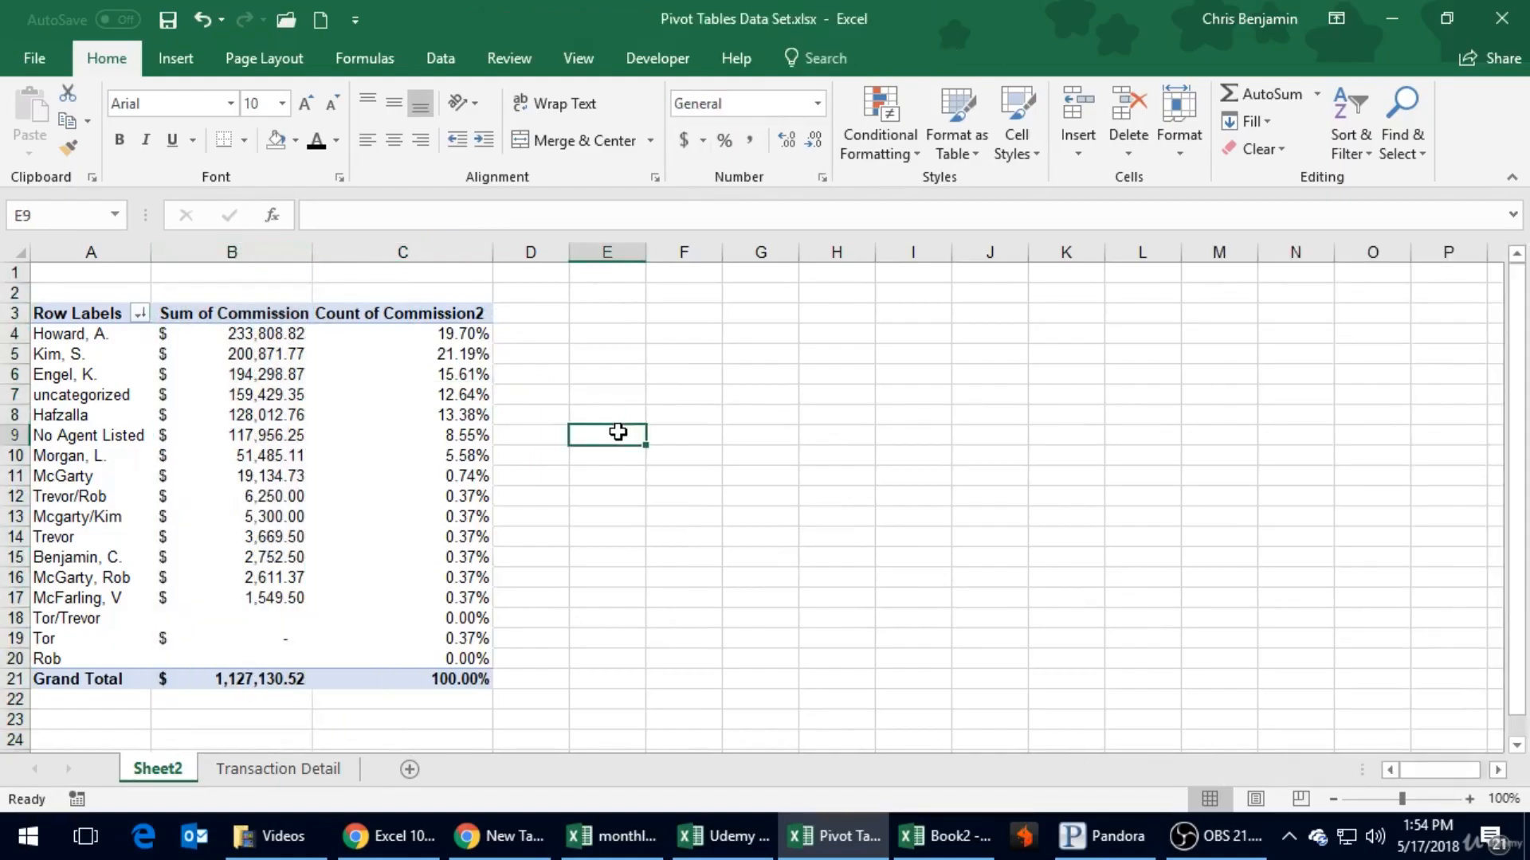
pyautogui.moveTo(265, 683)
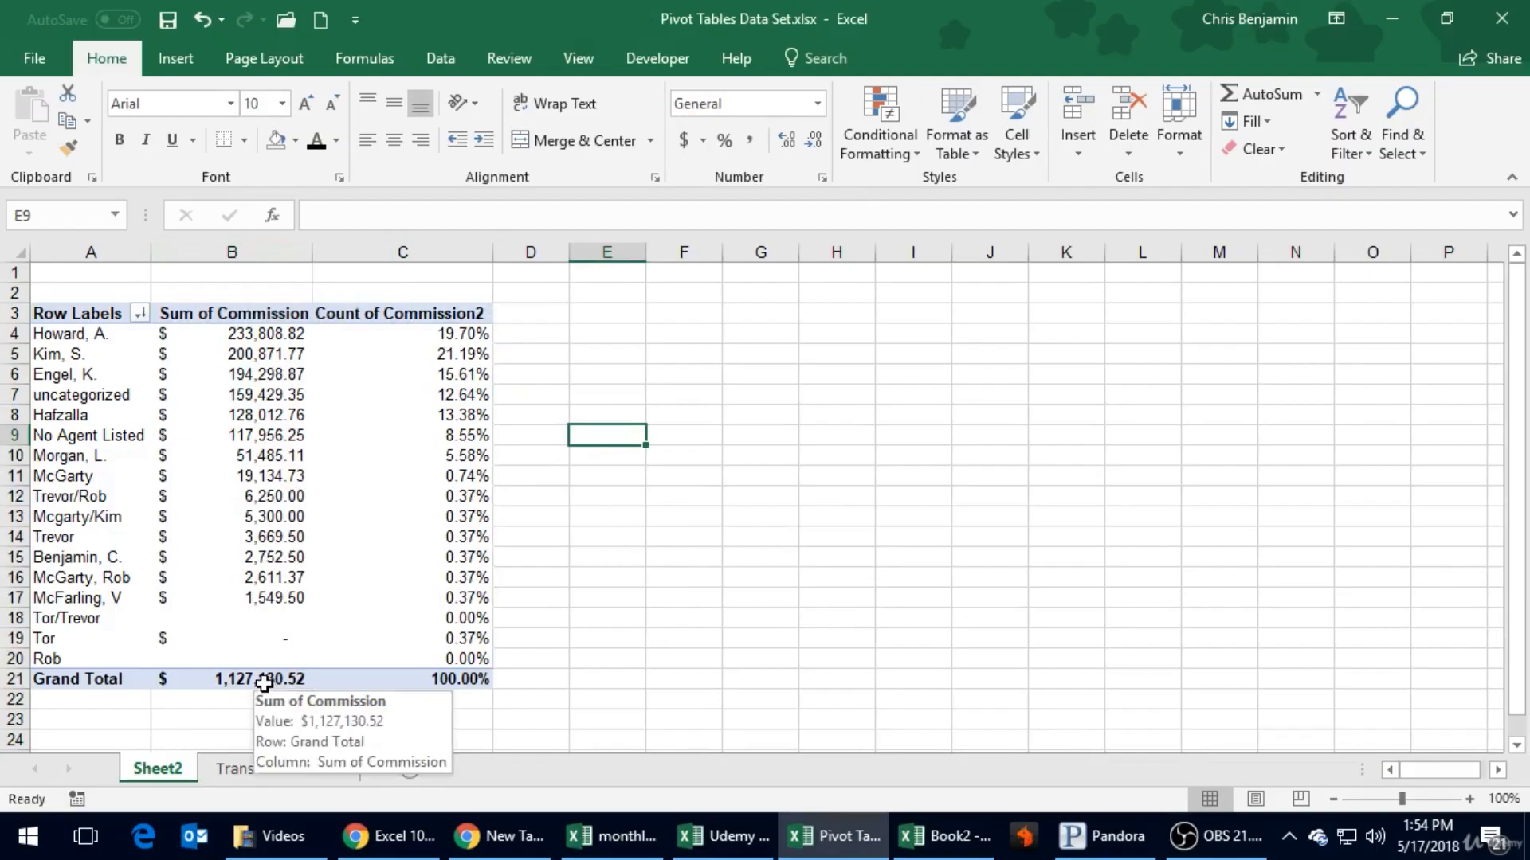
# - Compare the agents' Sum of Commission values with their percentages in the Count of Commission2 column
pyautogui.click(270, 333)
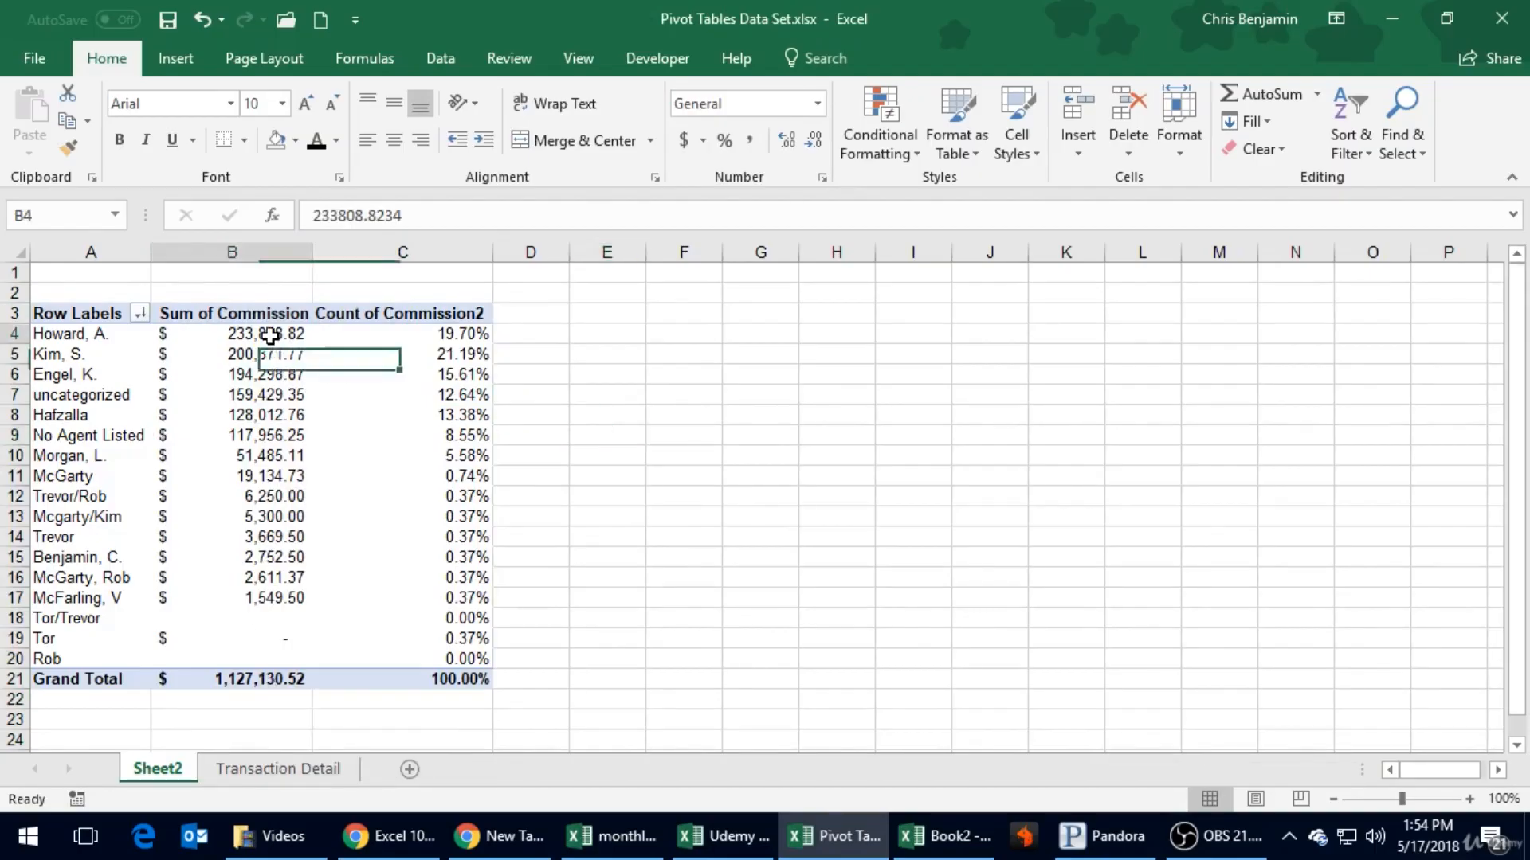
pyautogui.click(437, 335)
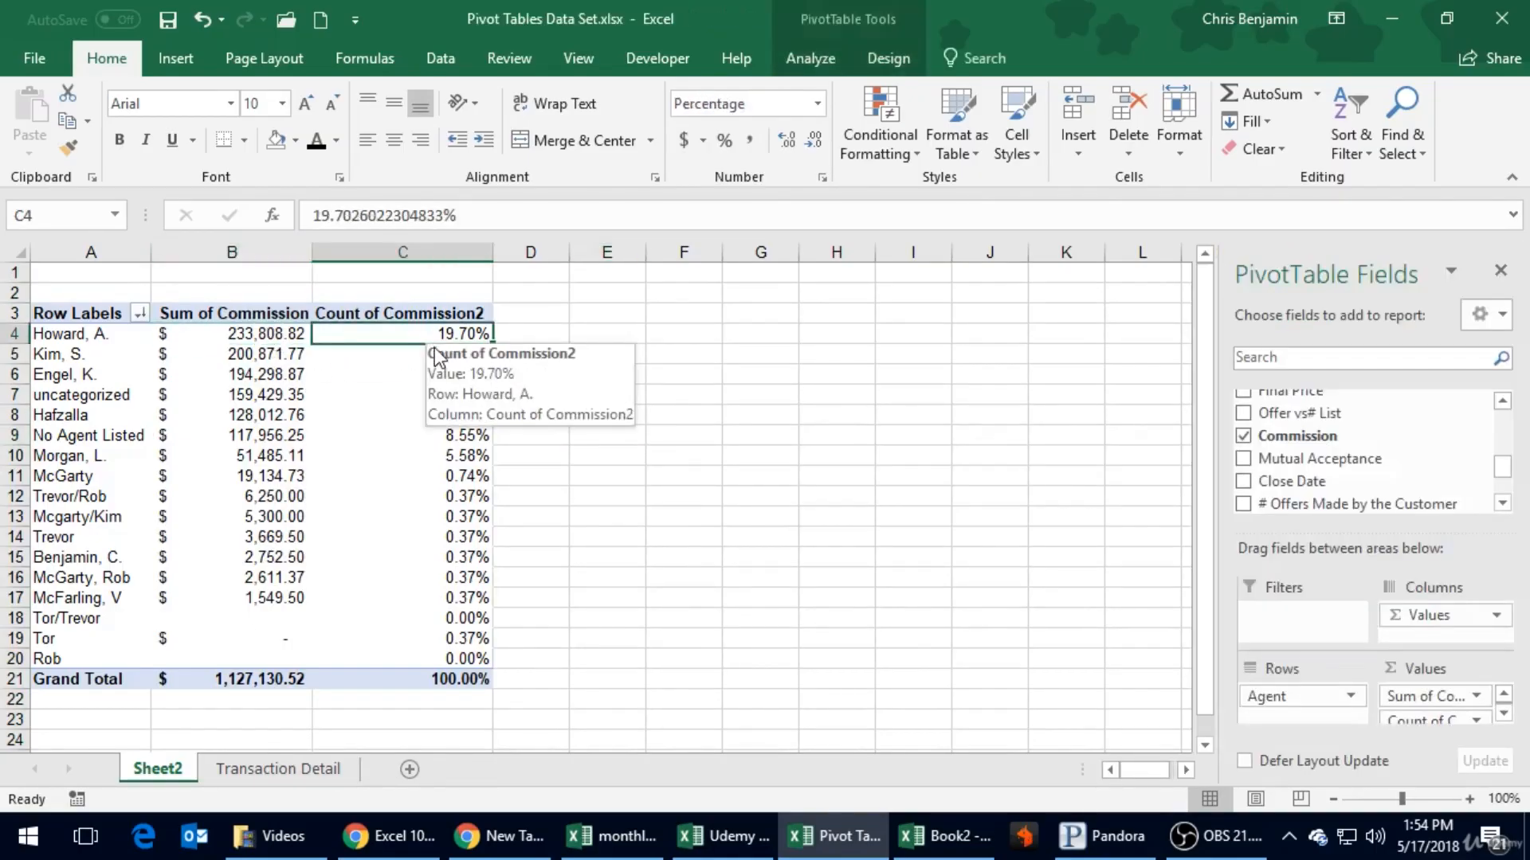
pyautogui.click(417, 355)
pyautogui.click(416, 368)
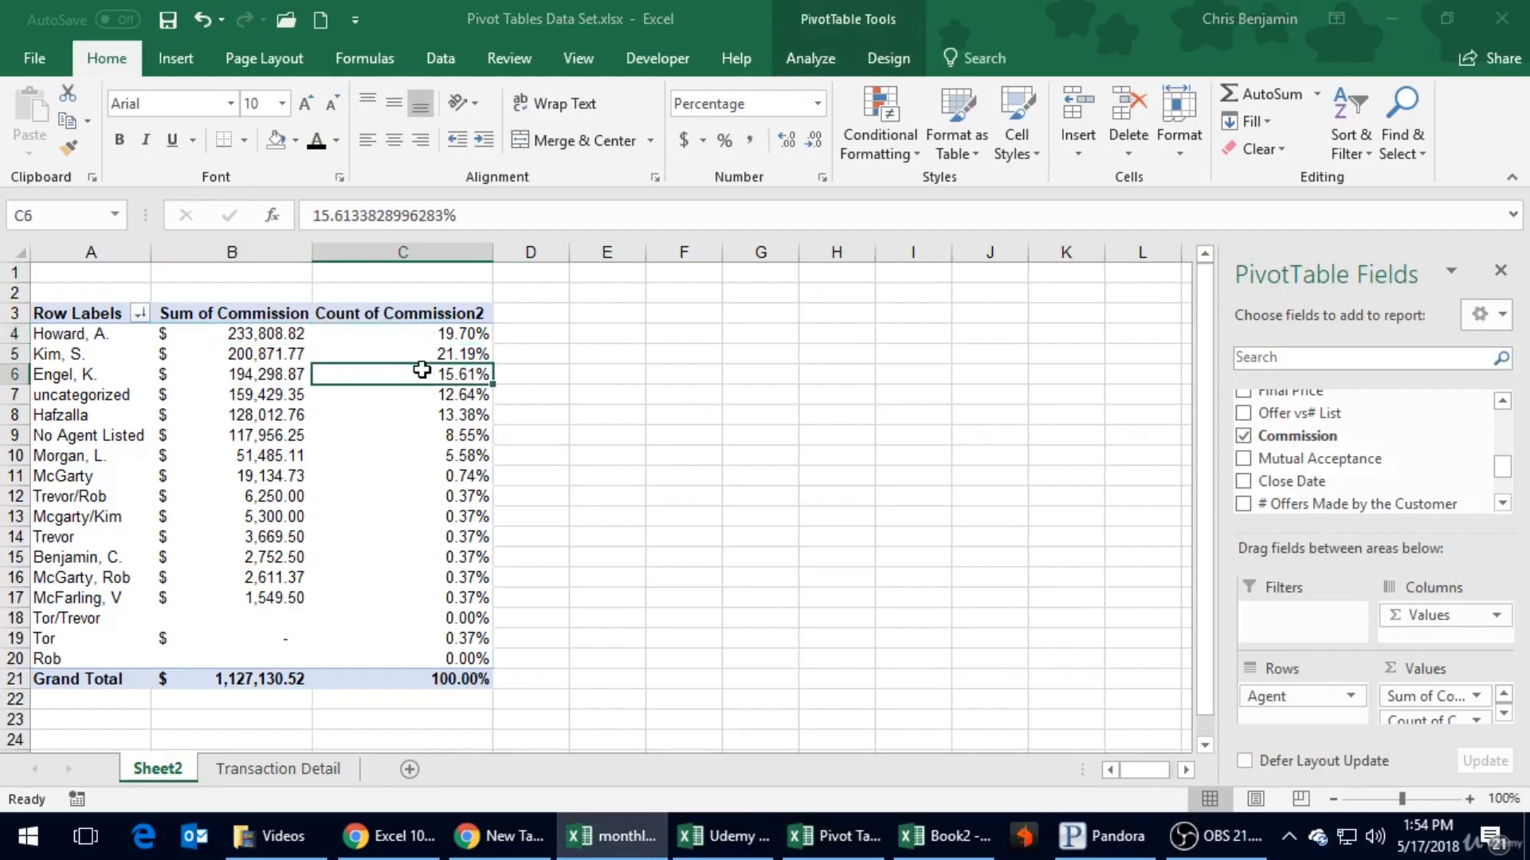
pyautogui.click(406, 453)
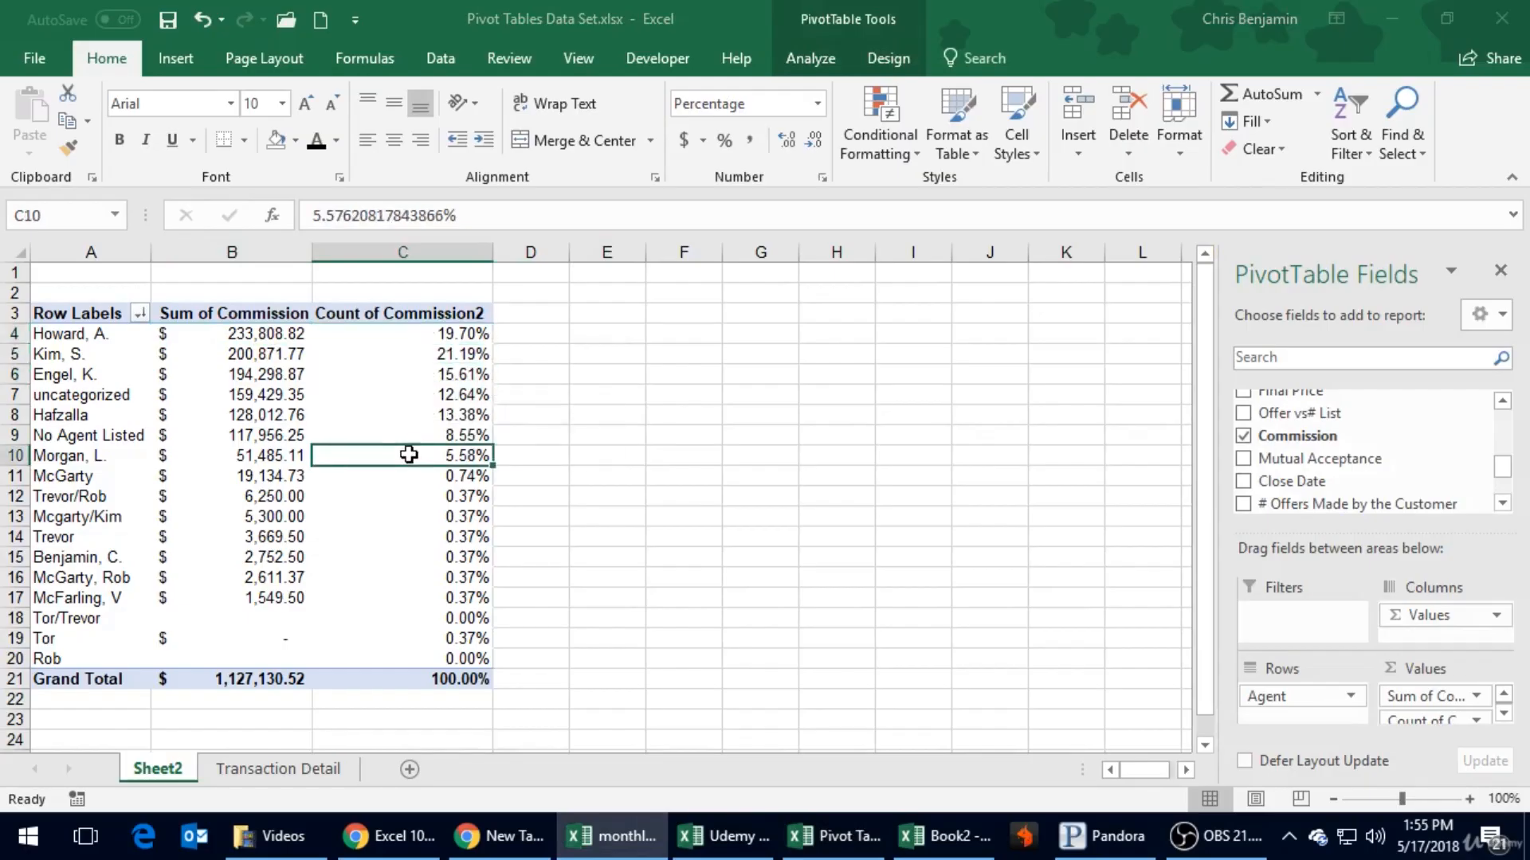
pyautogui.click(420, 336)
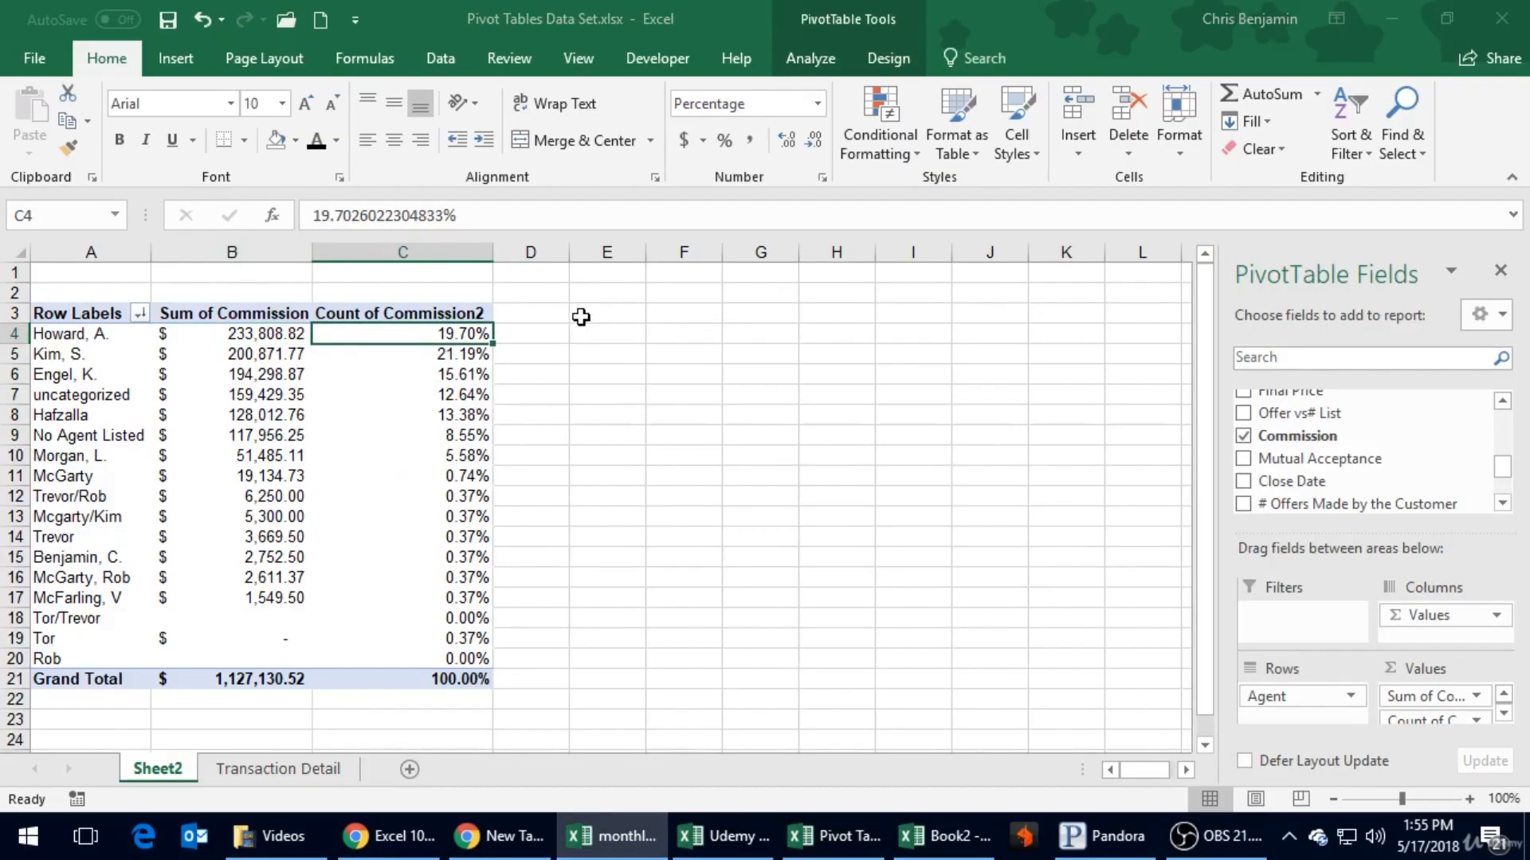
# - Enter a formula in D4 dividing the first agent's Sum of Commission by the Grand Total of commissions, and review it
pyautogui.click(566, 335)
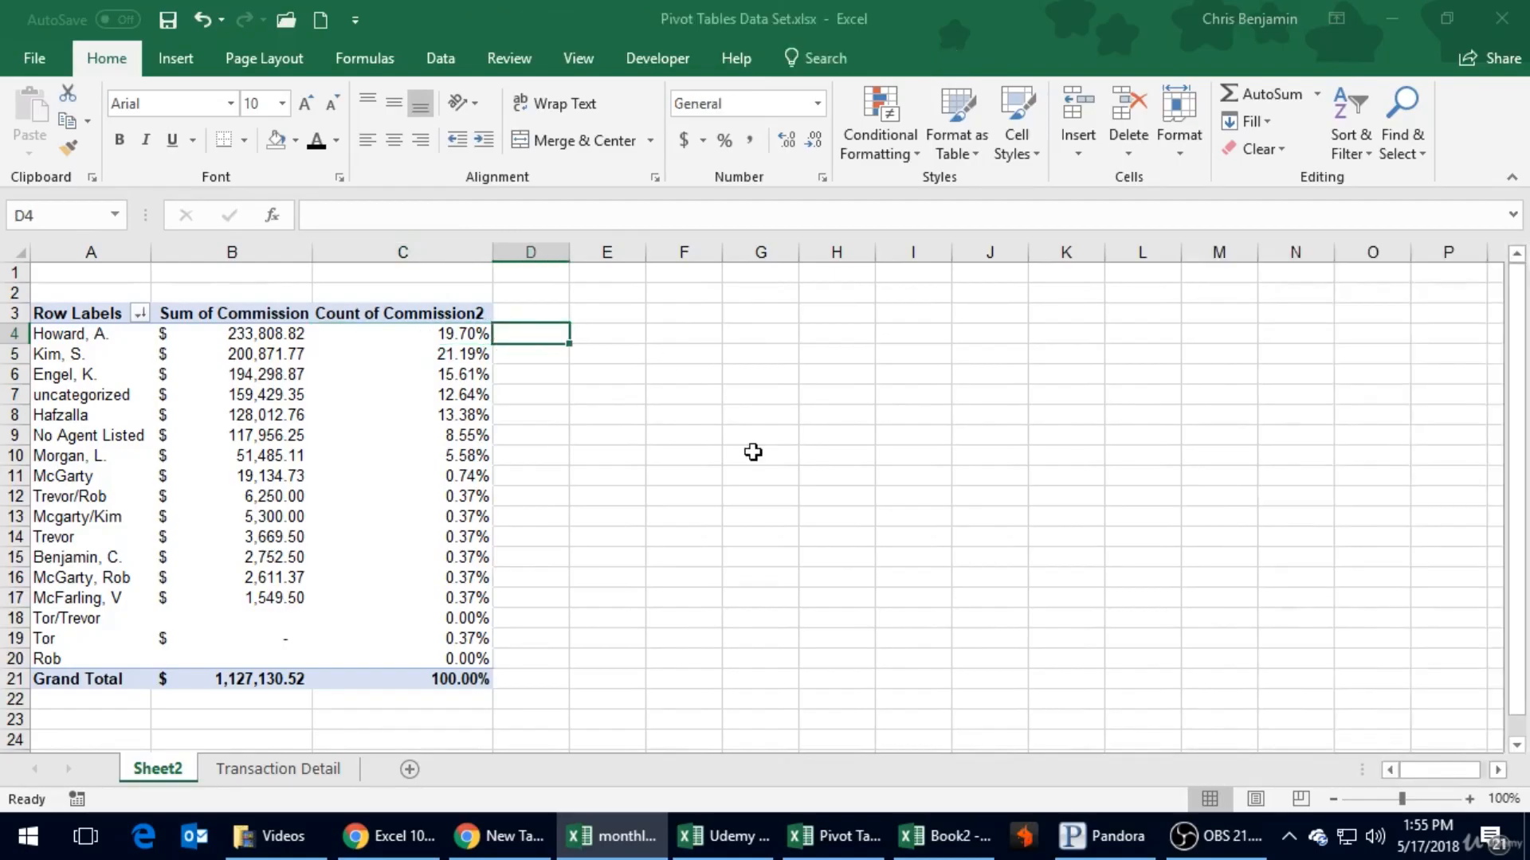
pyautogui.write('=')
pyautogui.press('Left')
pyautogui.press('Left')
pyautogui.press('Left')
pyautogui.press('Right')
pyautogui.write('/')
pyautogui.press('Left')
pyautogui.press('Left')
pyautogui.press('Down')
pyautogui.press('Down')
pyautogui.press('Down')
pyautogui.press('Down')
pyautogui.press('Down')
pyautogui.press('Down')
pyautogui.press('Down')
pyautogui.press('Down')
pyautogui.press('Down')
pyautogui.press('Down')
pyautogui.press('Down')
pyautogui.press('Down')
pyautogui.press('Down')
pyautogui.press('Down')
pyautogui.press('Down')
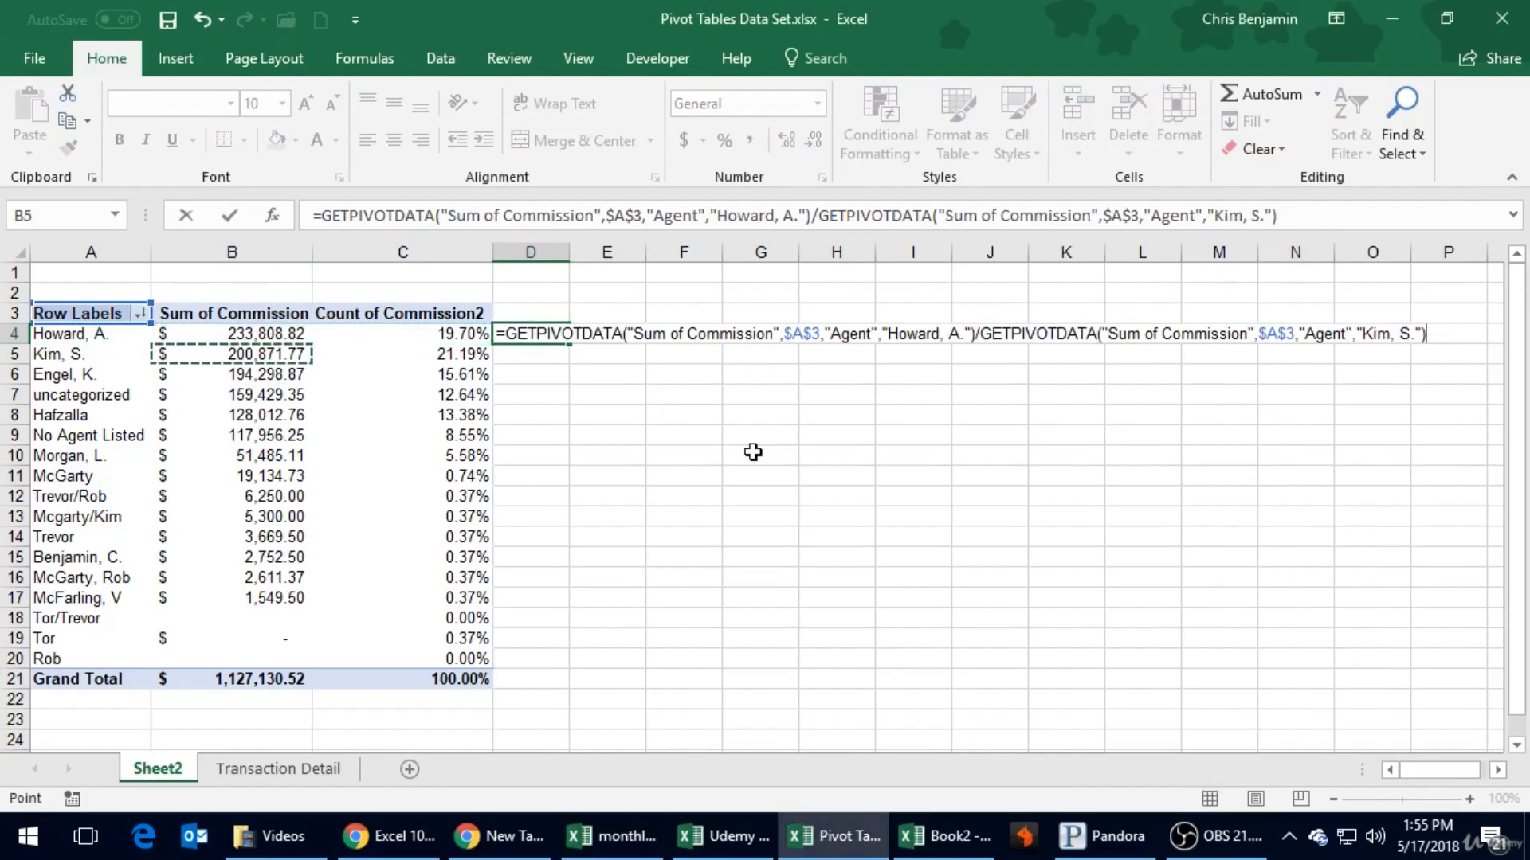
pyautogui.press('Down')
pyautogui.press('Down')
pyautogui.hotkey('ctrl', 'Return')
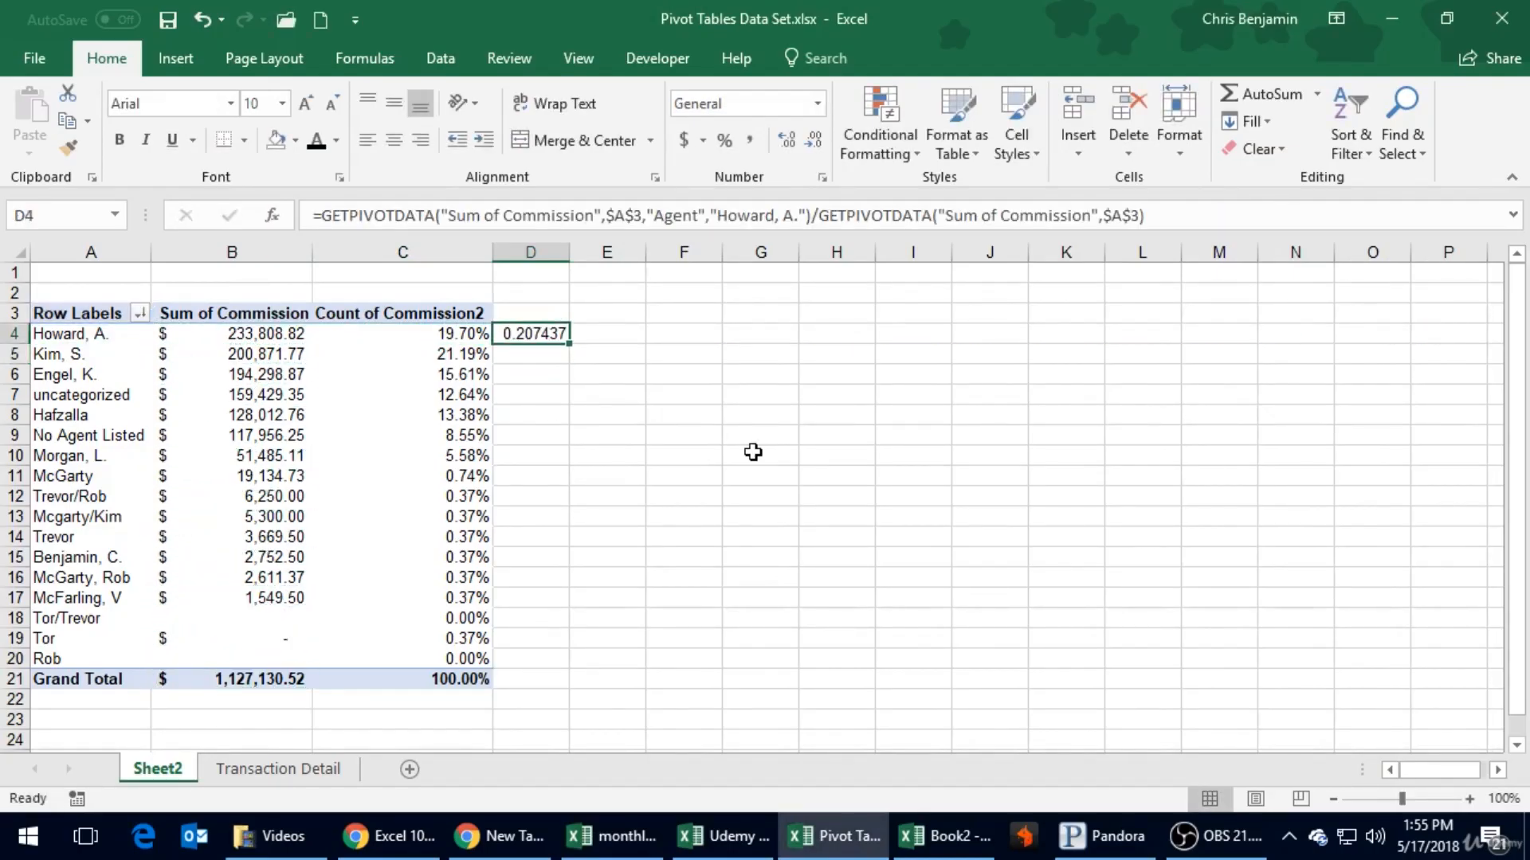
pyautogui.press('F2')
pyautogui.press('Escape')
# - Set the Count of Commission2 field to show its values as % of Grand Total and check the first agent's percentage
pyautogui.rightClick(437, 368)
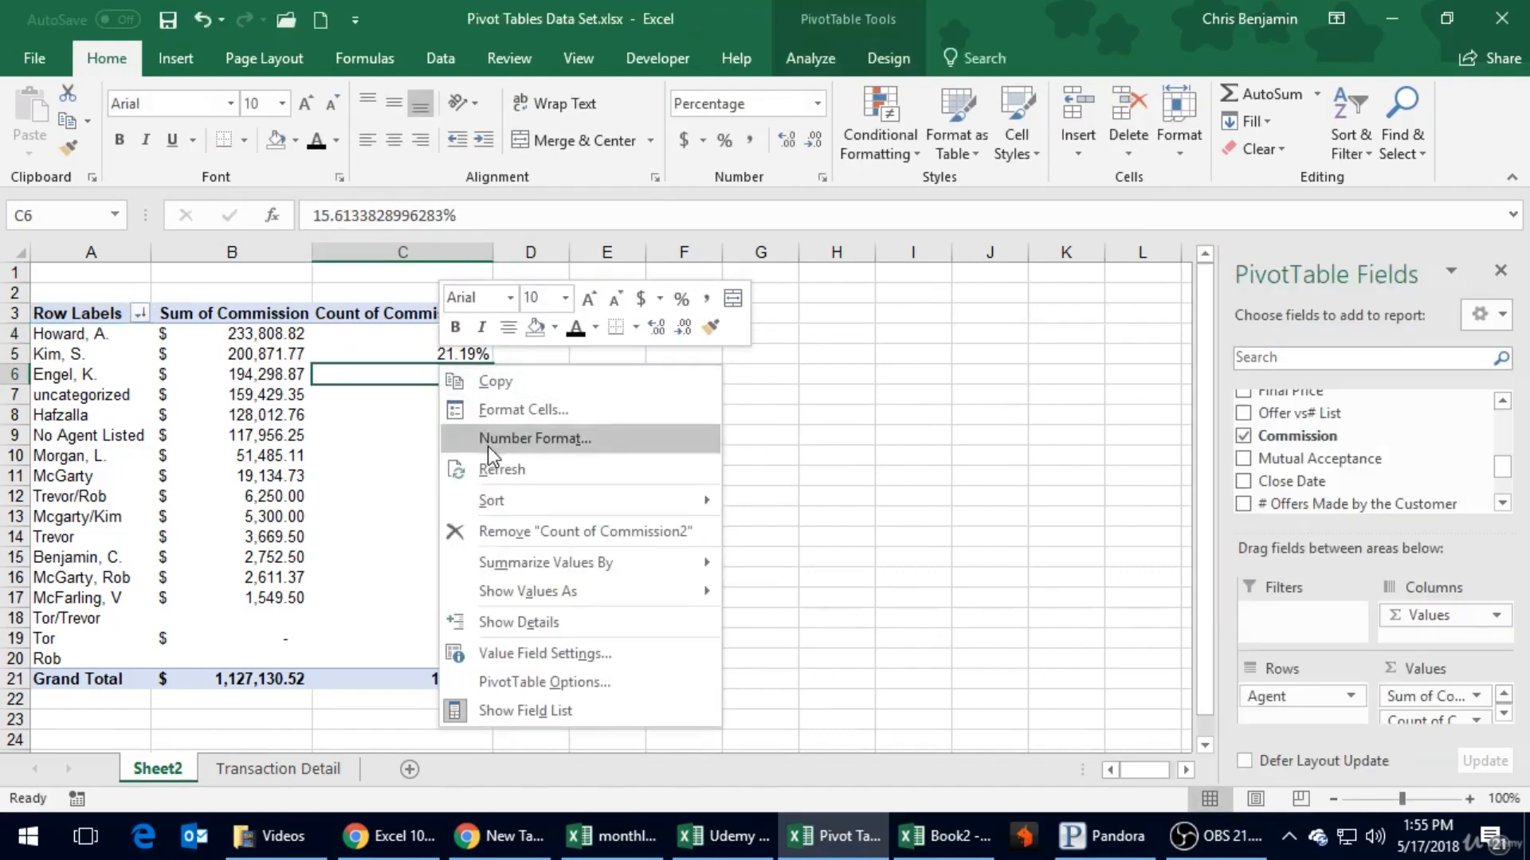
pyautogui.click(551, 647)
pyautogui.click(537, 546)
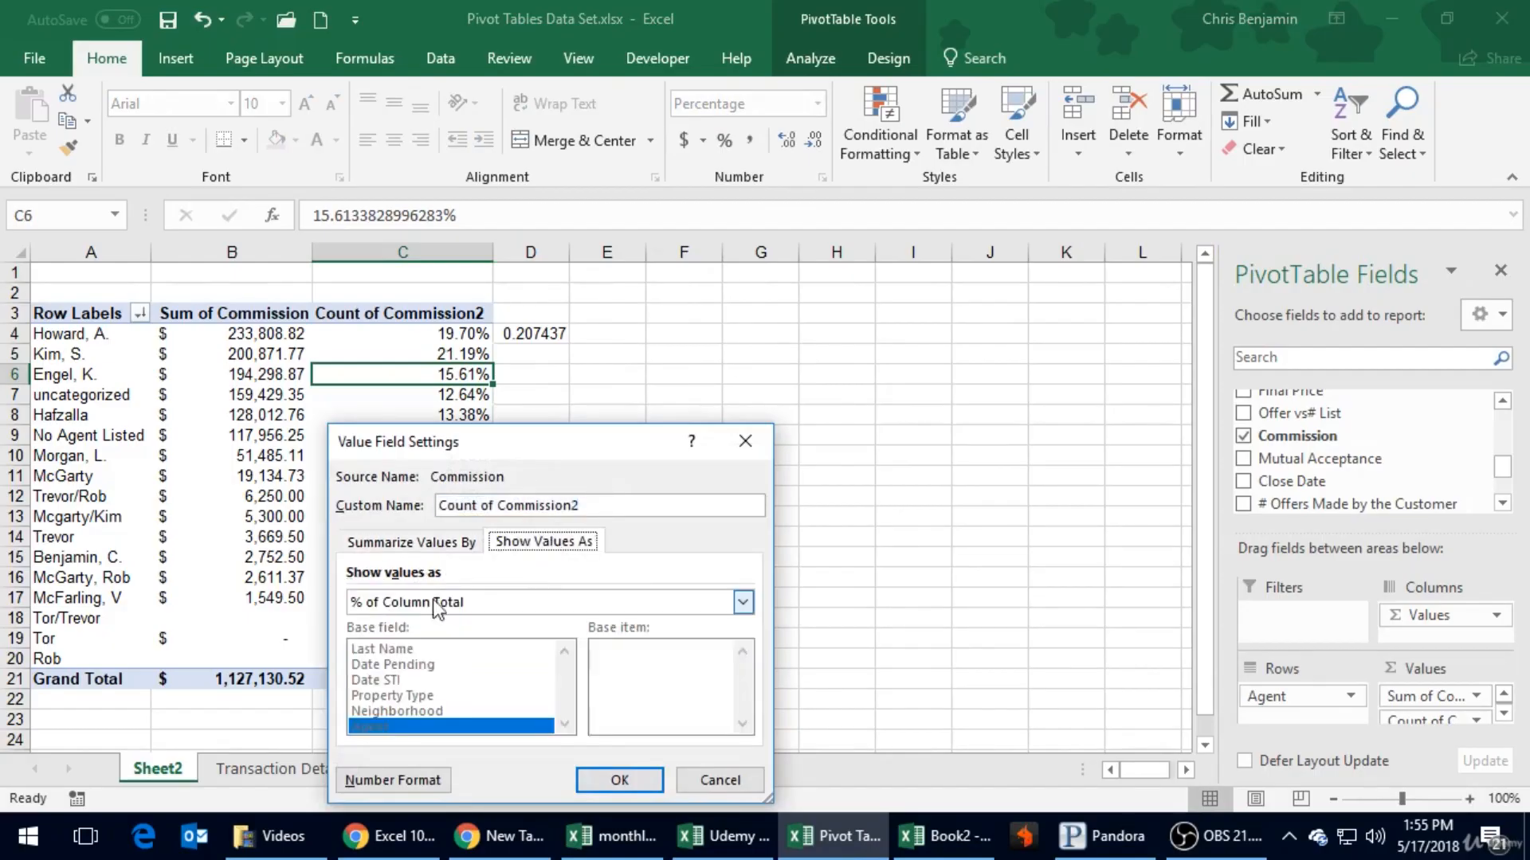
pyautogui.click(442, 606)
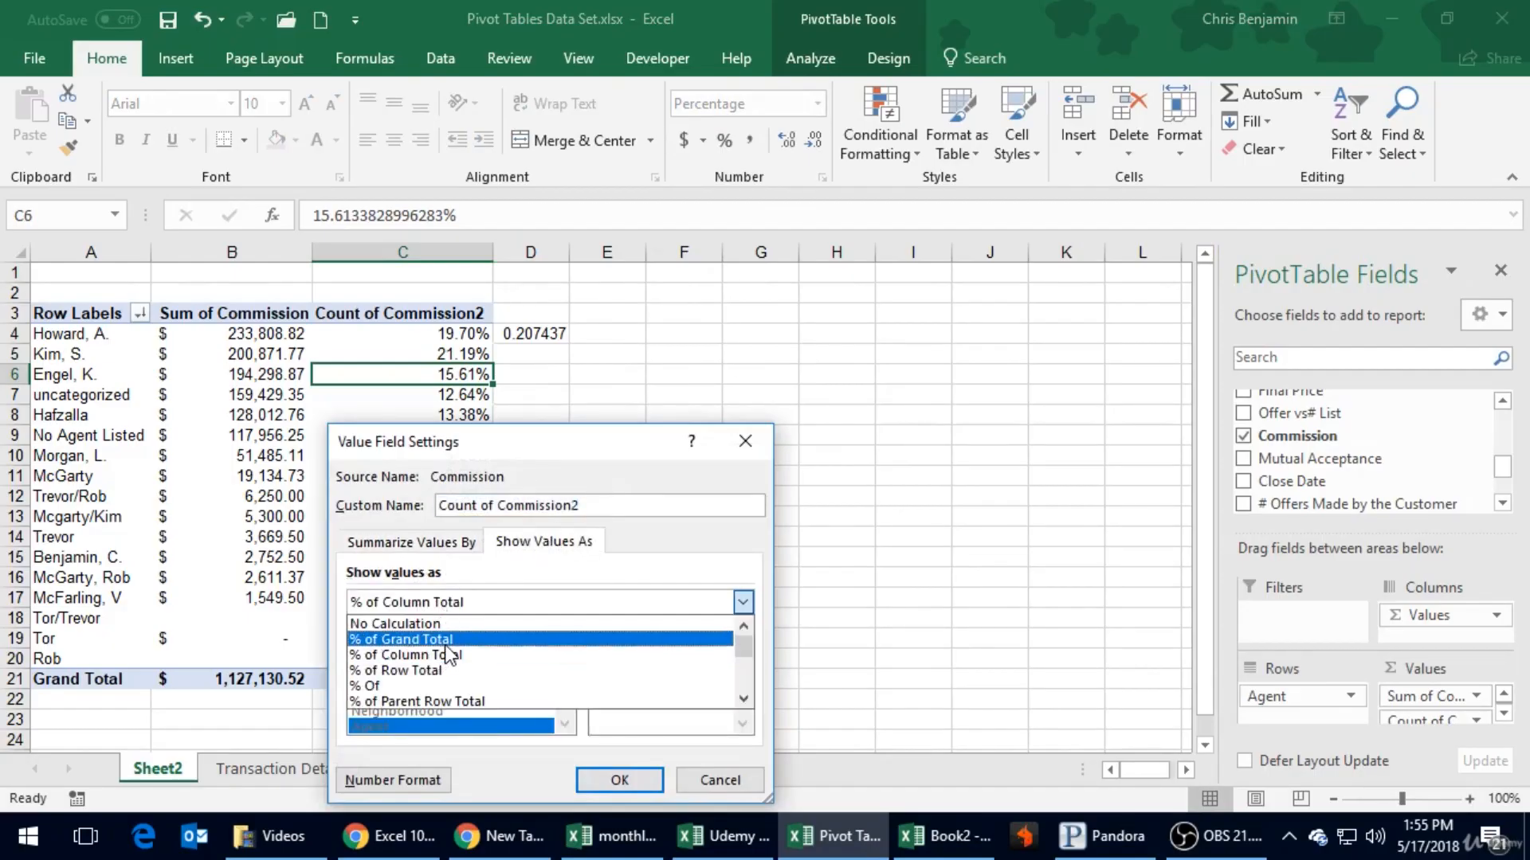
pyautogui.click(447, 641)
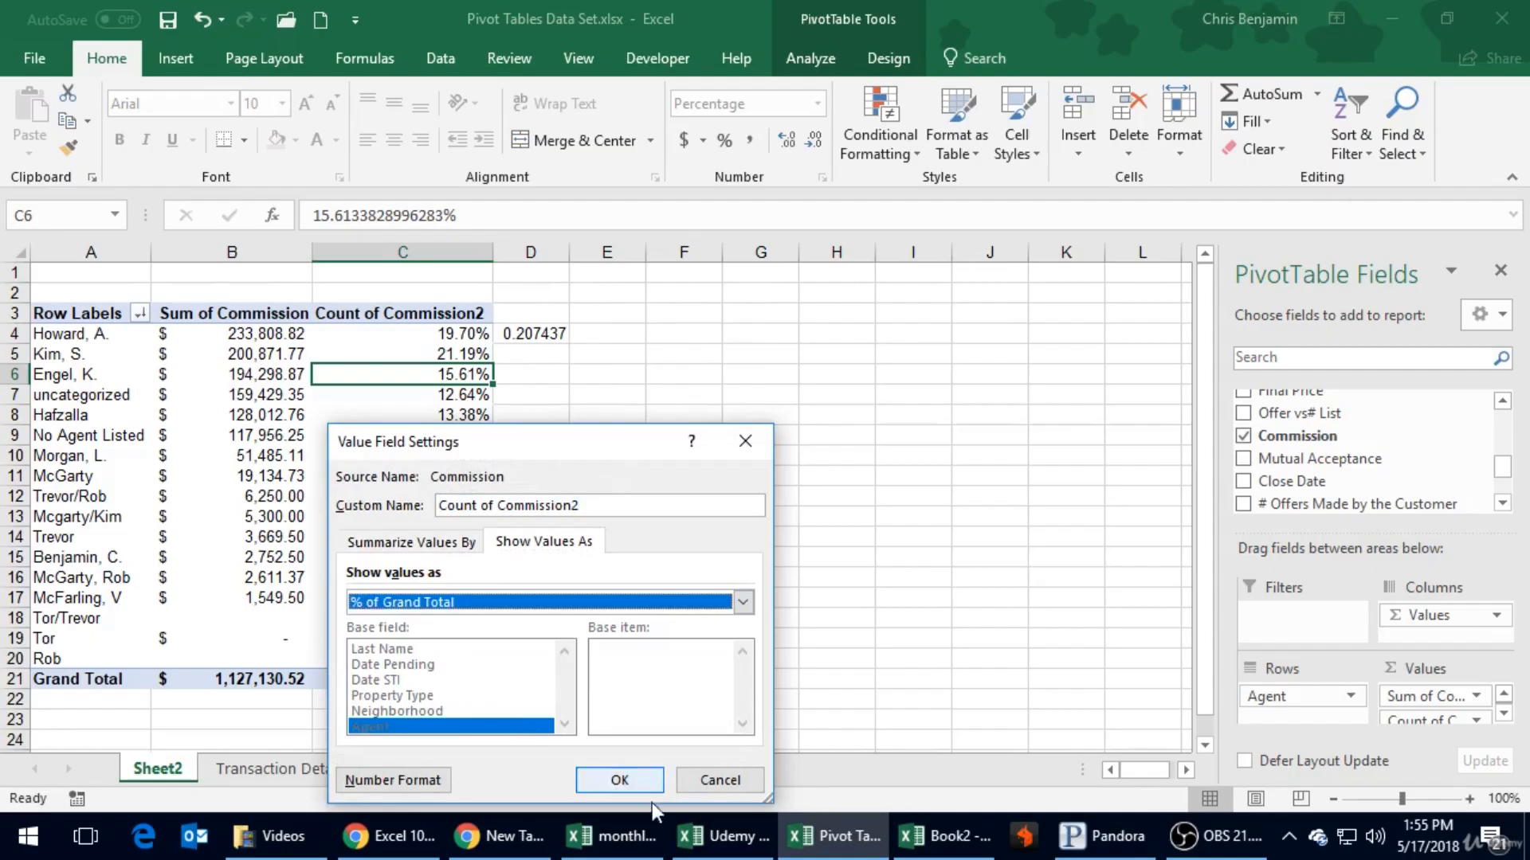
pyautogui.click(637, 783)
pyautogui.click(608, 494)
pyautogui.click(407, 338)
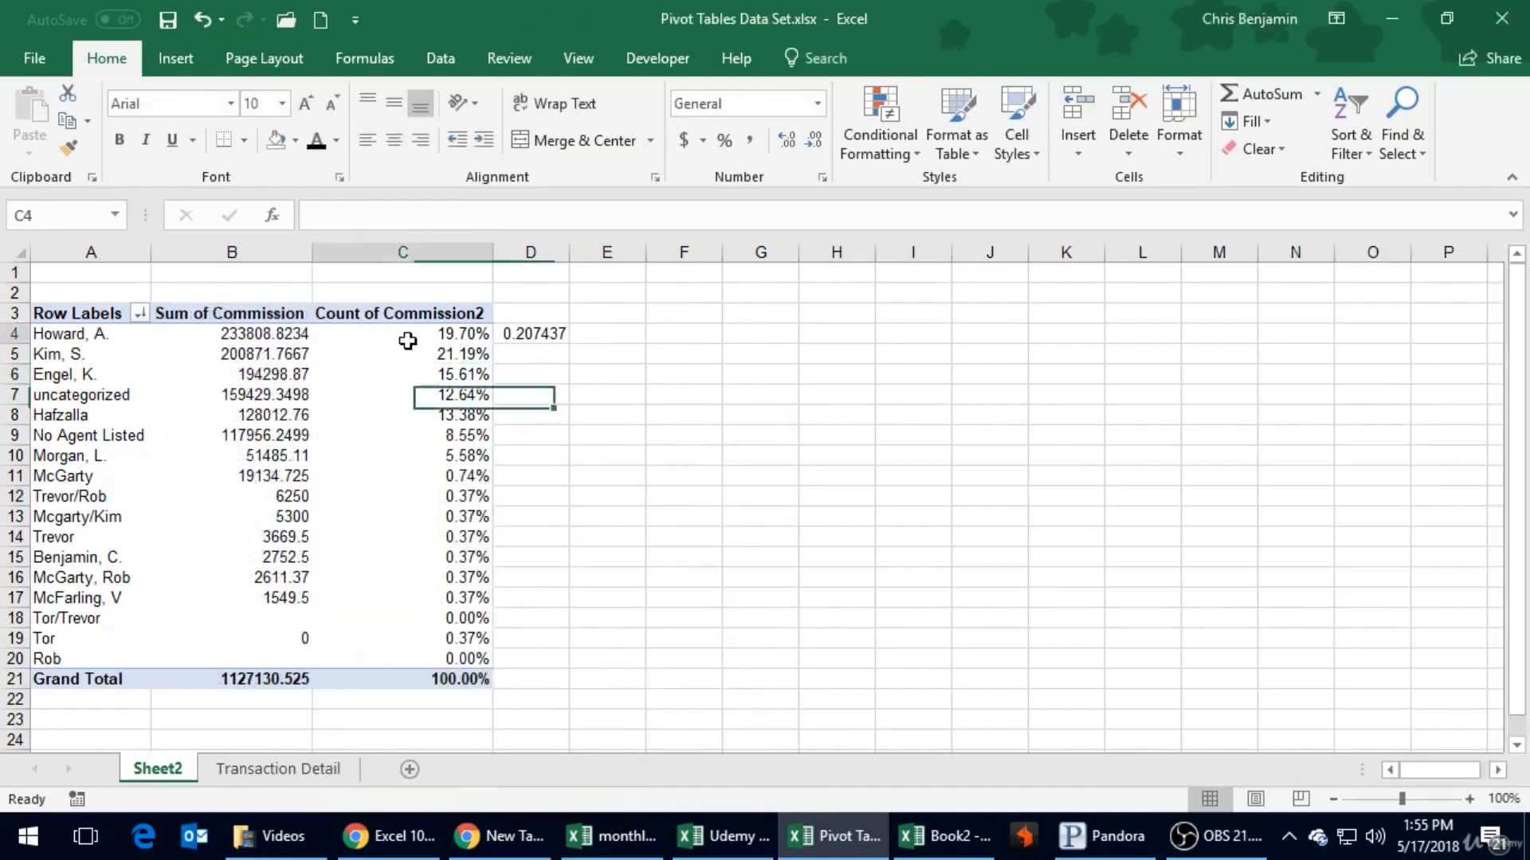
# - Save the workbook and clear the check formula from cell D4
pyautogui.hotkey('ctrl', 's')
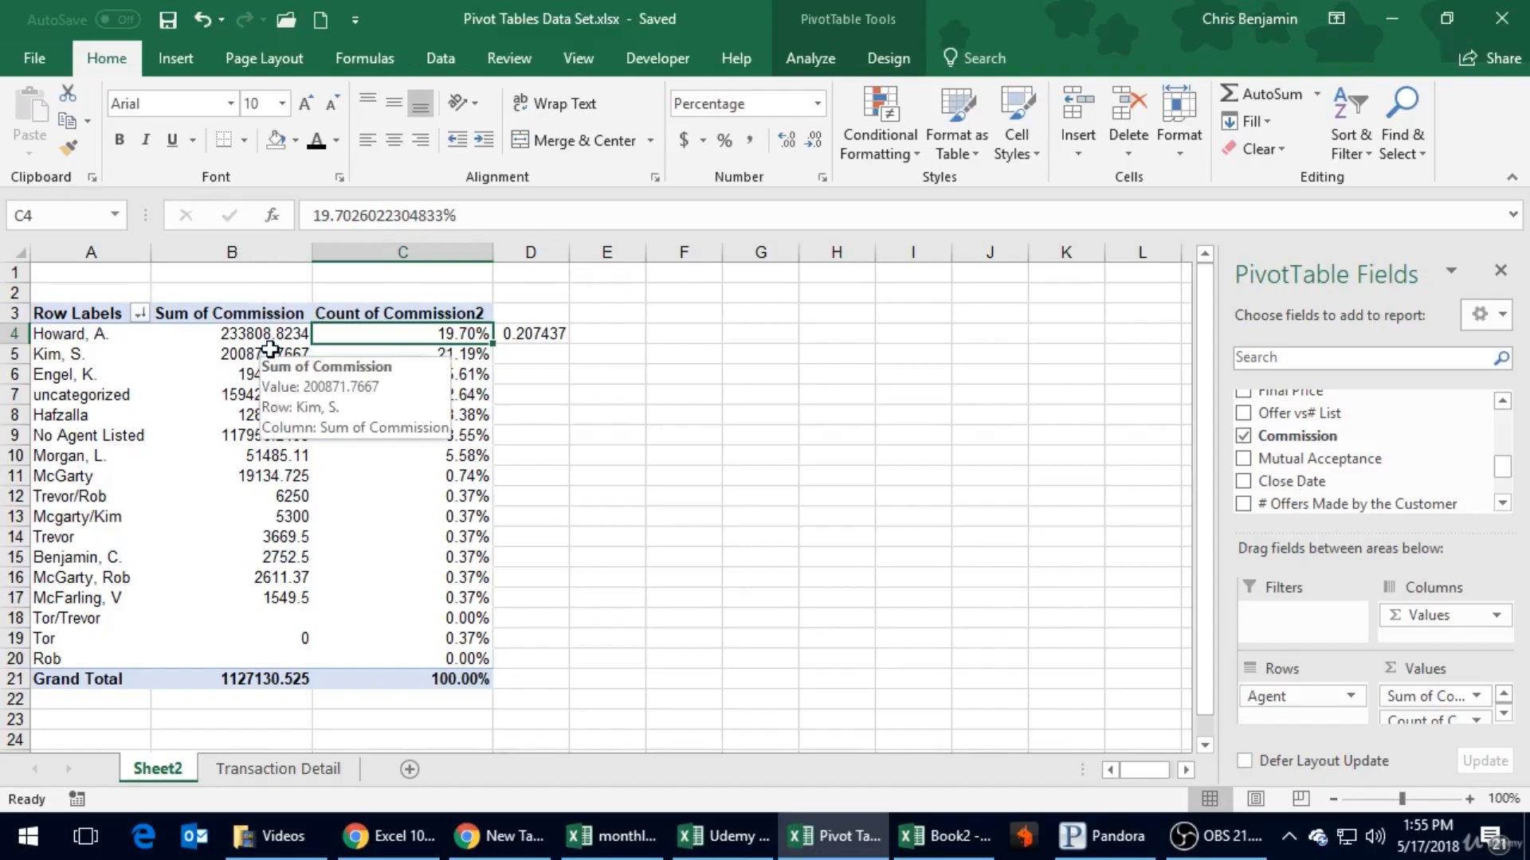
pyautogui.click(529, 333)
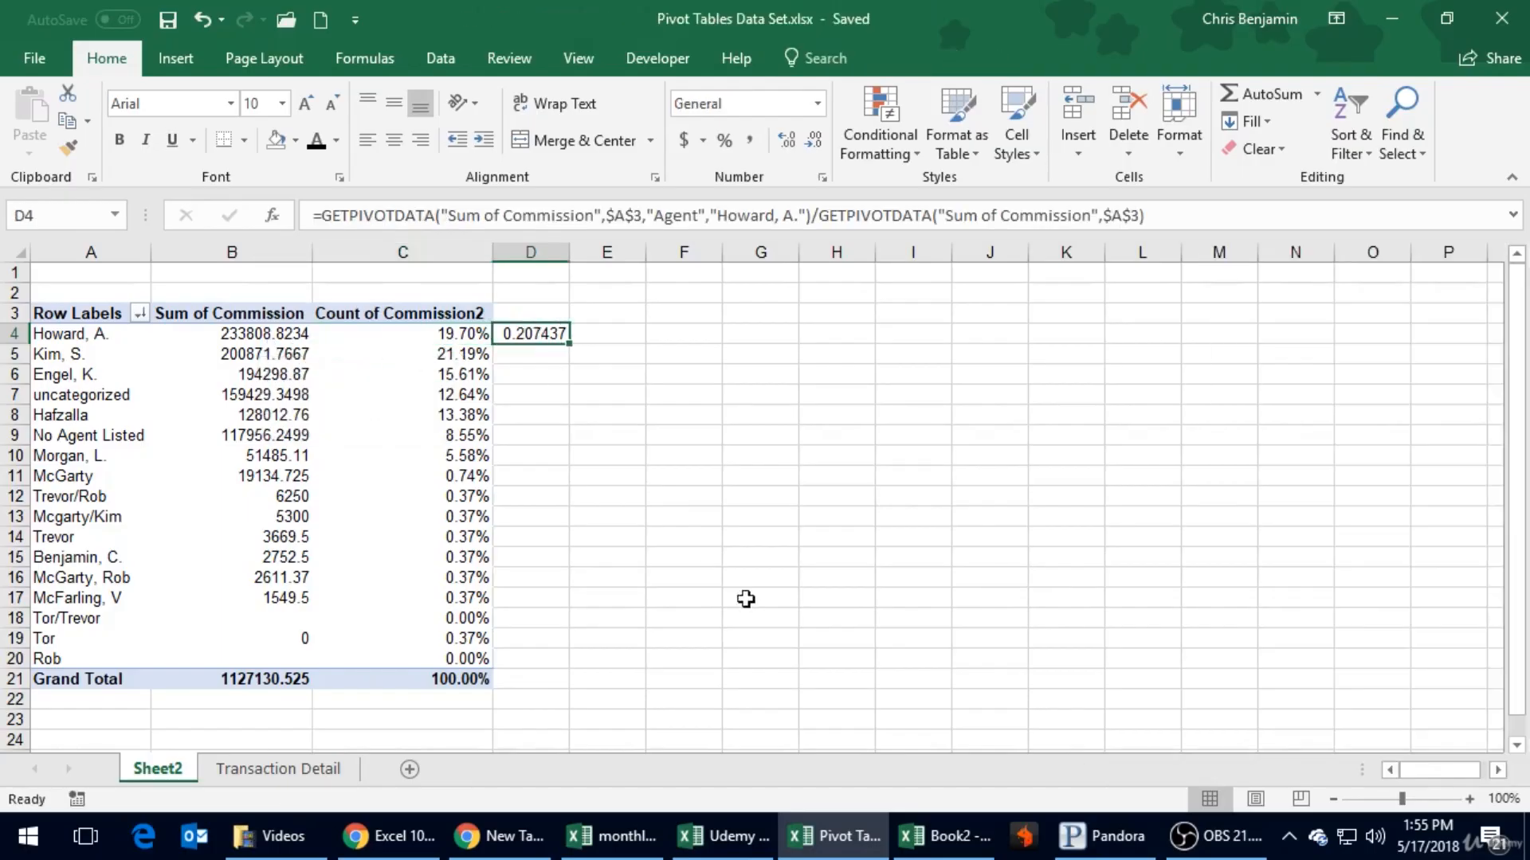
pyautogui.press('Delete')
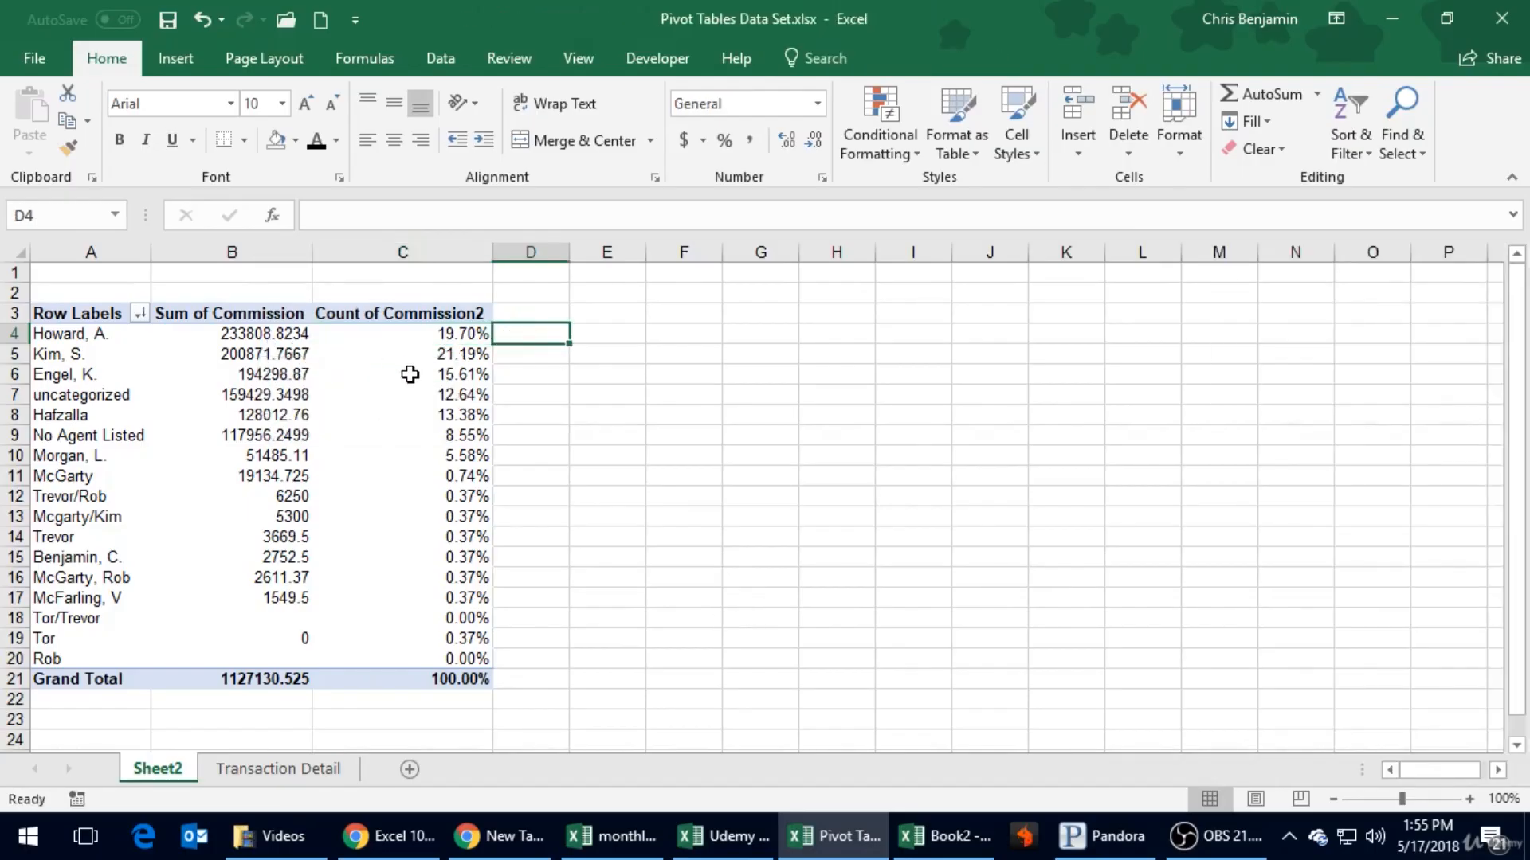
# - Format column B, Sum of Commission, as Accounting with dollar signs and check the percentages beside it
pyautogui.click(261, 252)
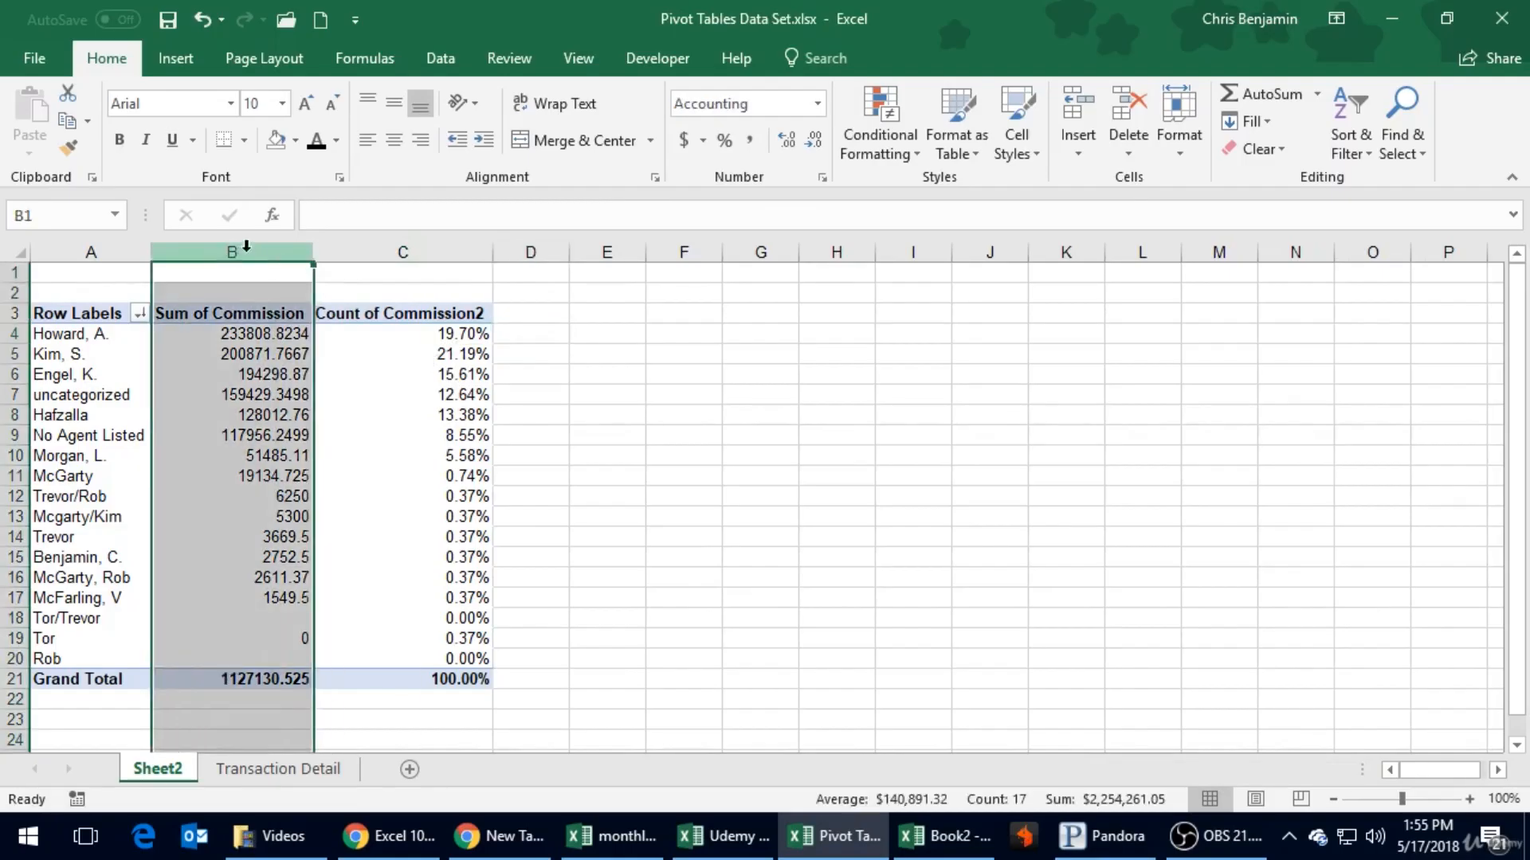
pyautogui.click(684, 140)
pyautogui.click(599, 432)
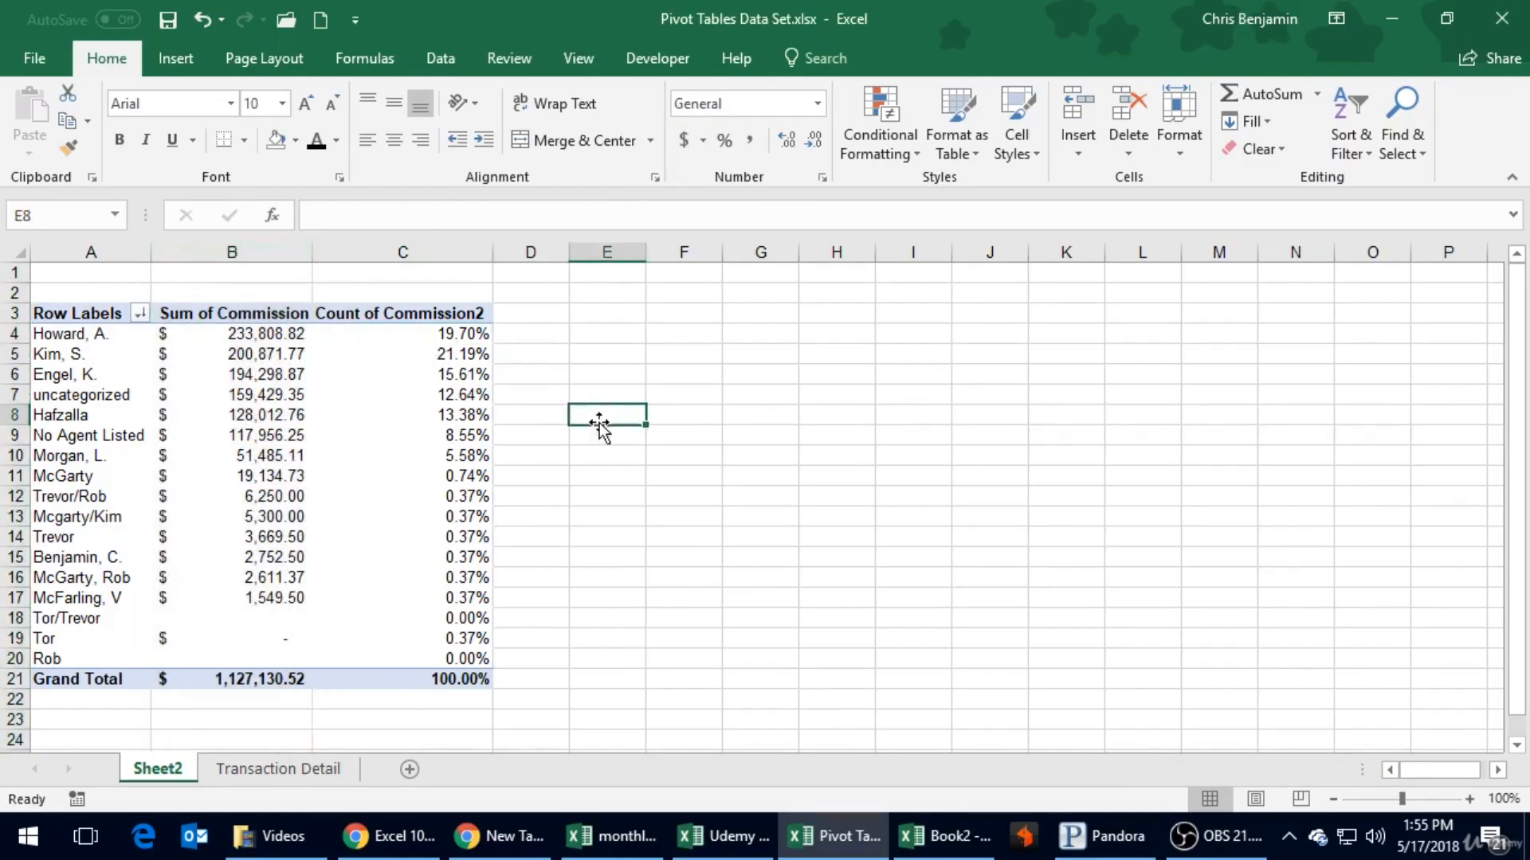
pyautogui.click(523, 333)
pyautogui.click(444, 352)
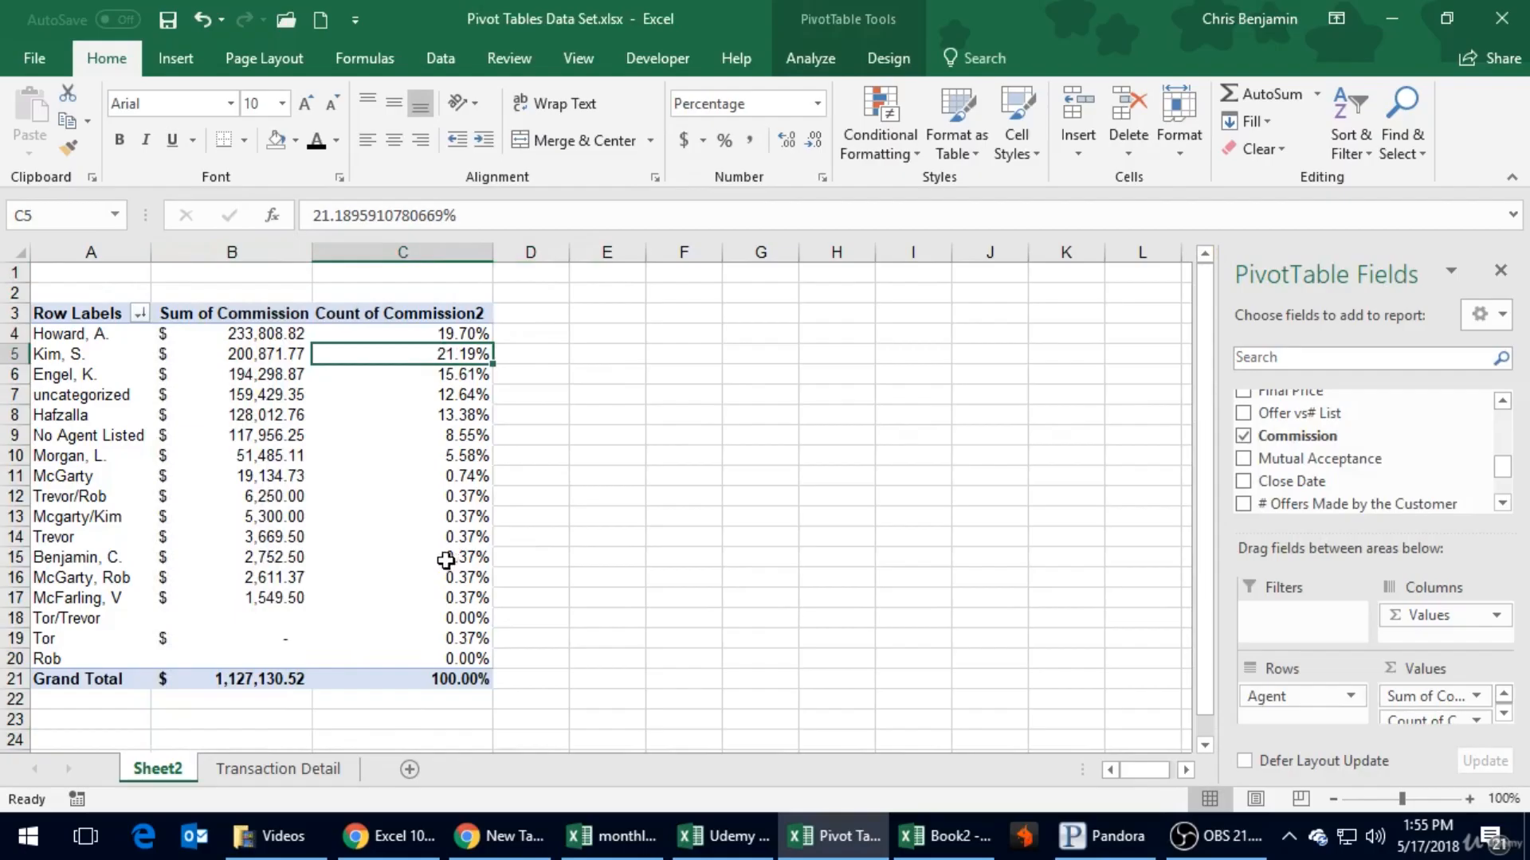
pyautogui.moveTo(273, 337)
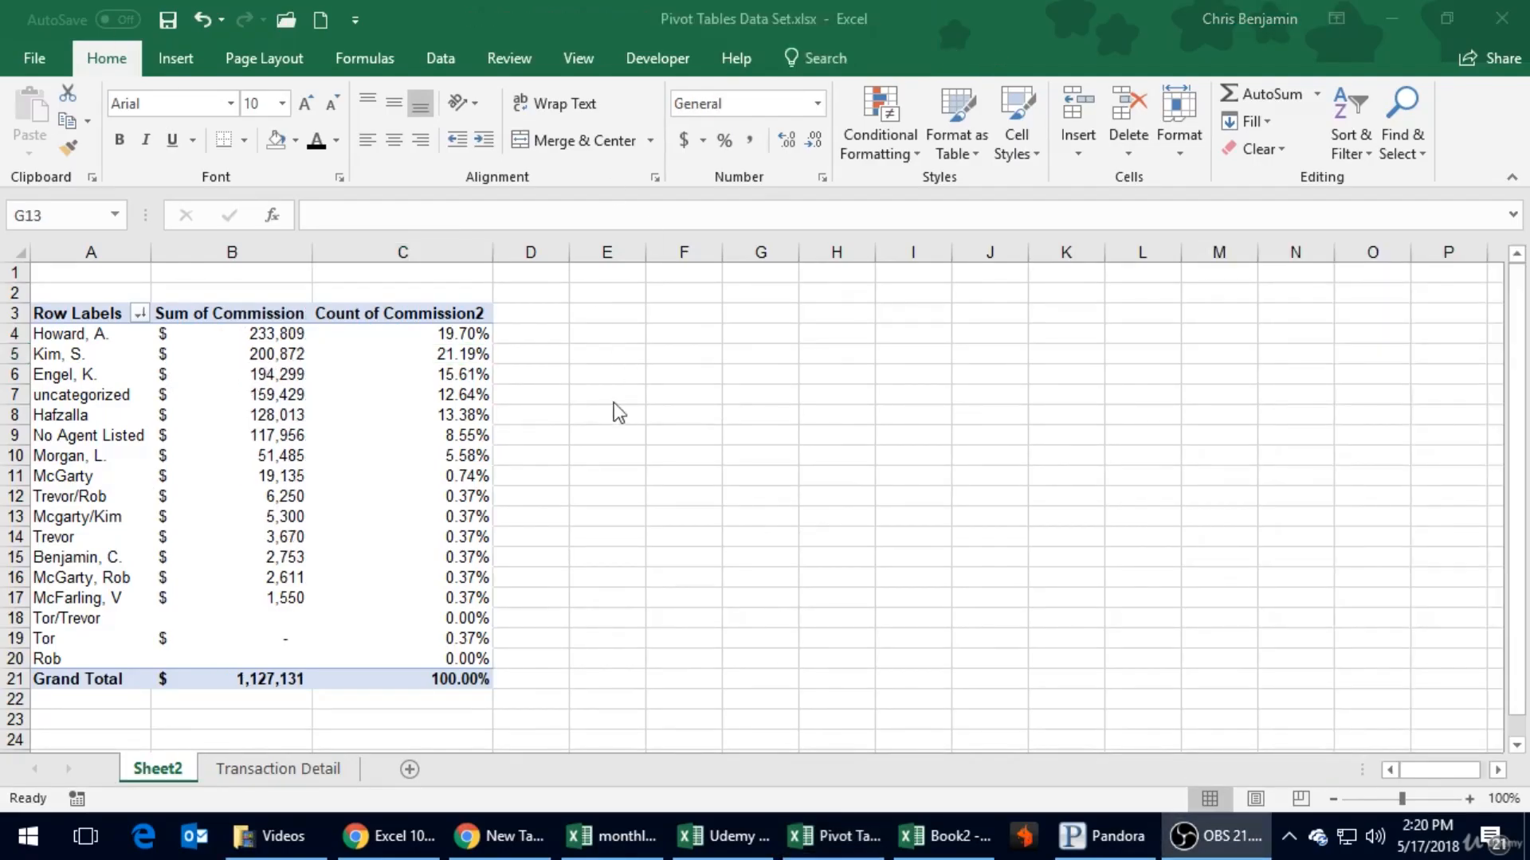
# - Change the Count of Commission2 field to summarize by Sum, keeping its values shown as % of Column Total
pyautogui.click(532, 318)
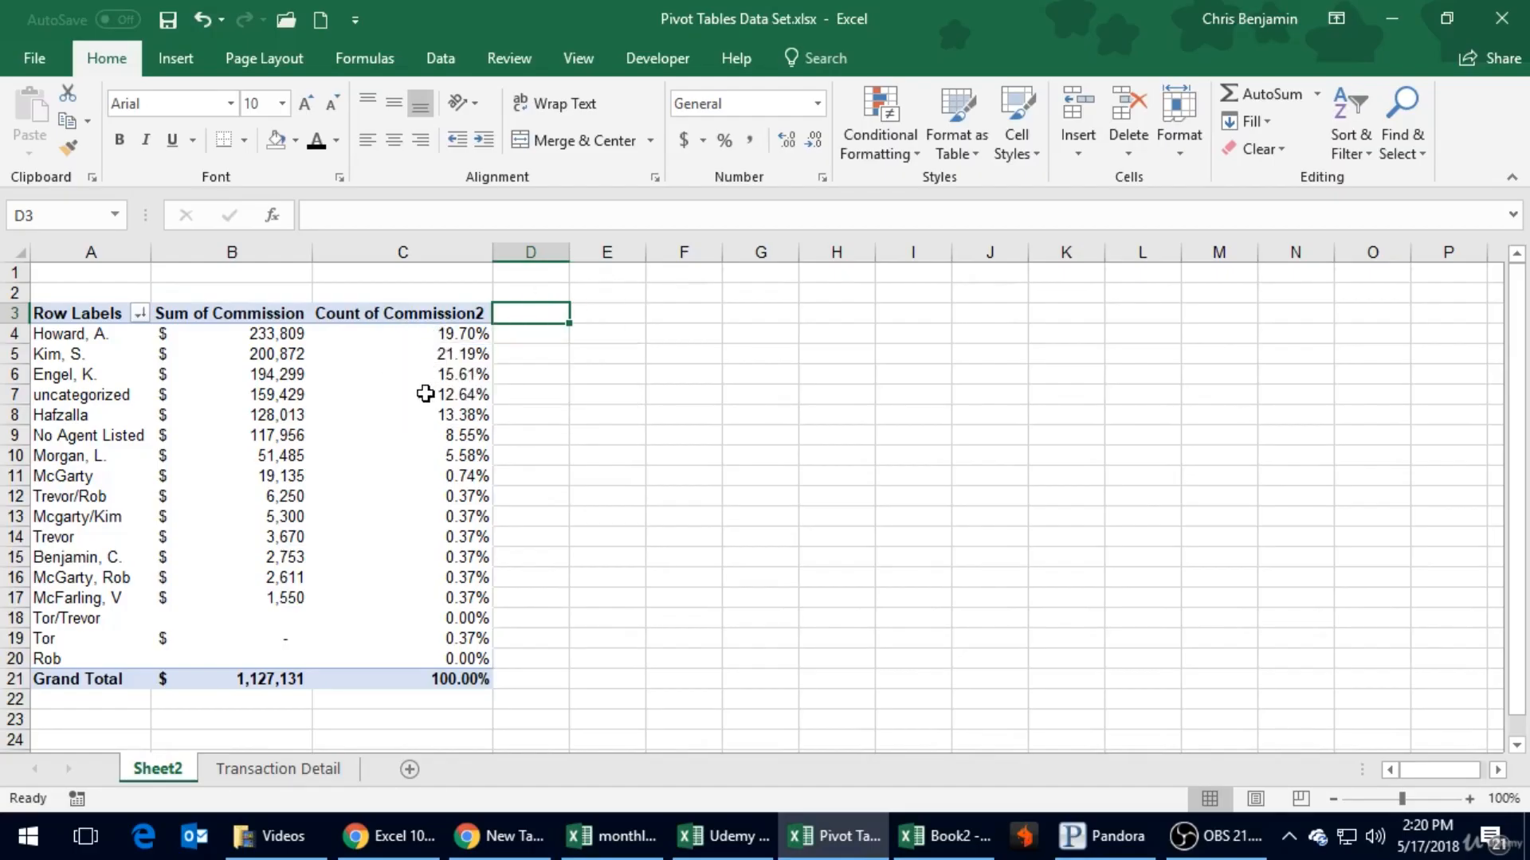
pyautogui.moveTo(353, 530)
pyautogui.click(450, 374)
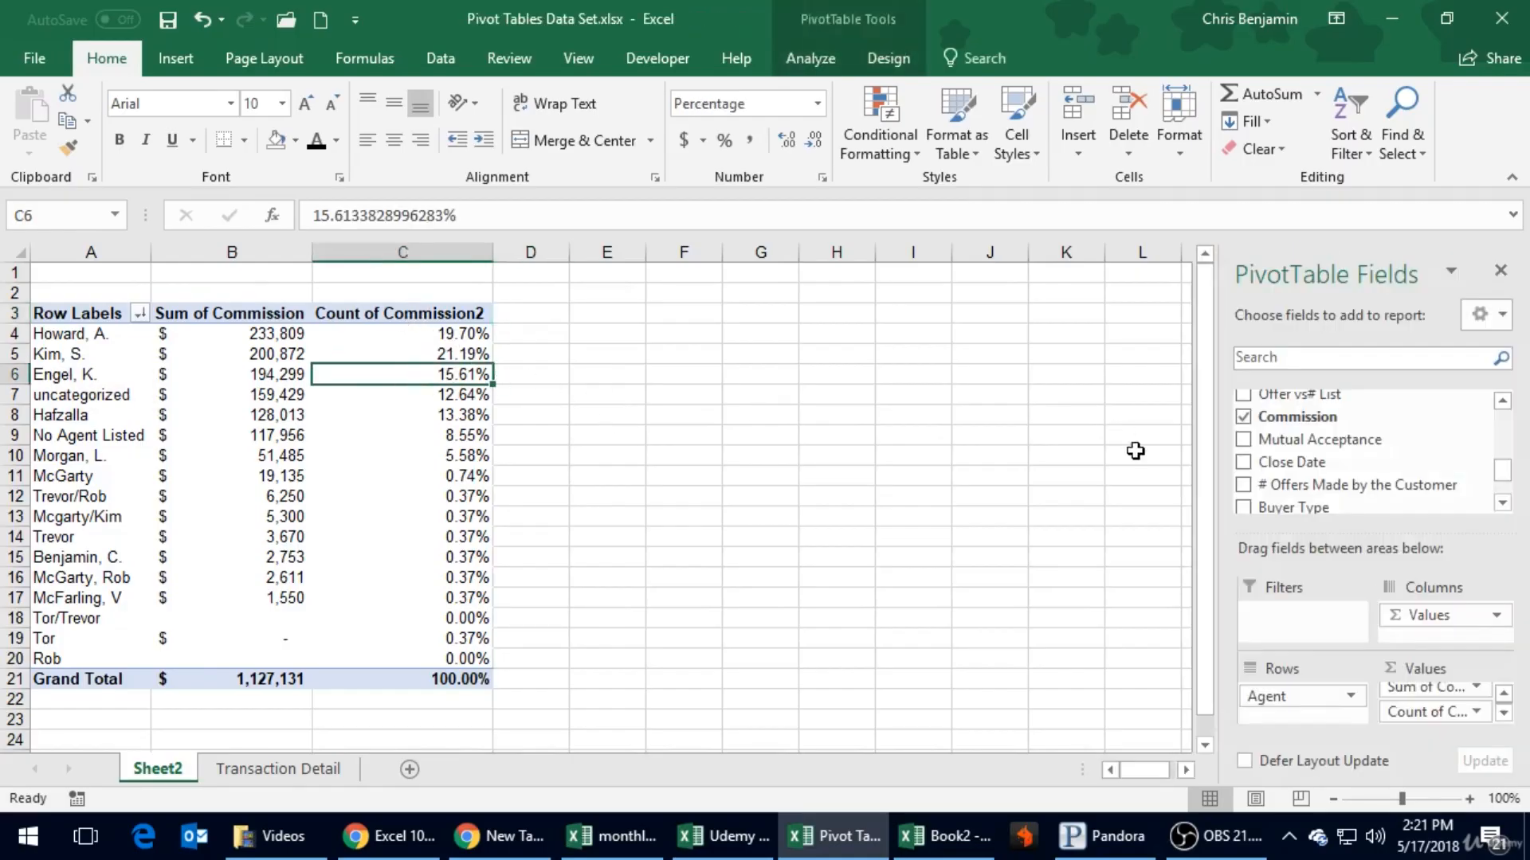
pyautogui.click(1475, 713)
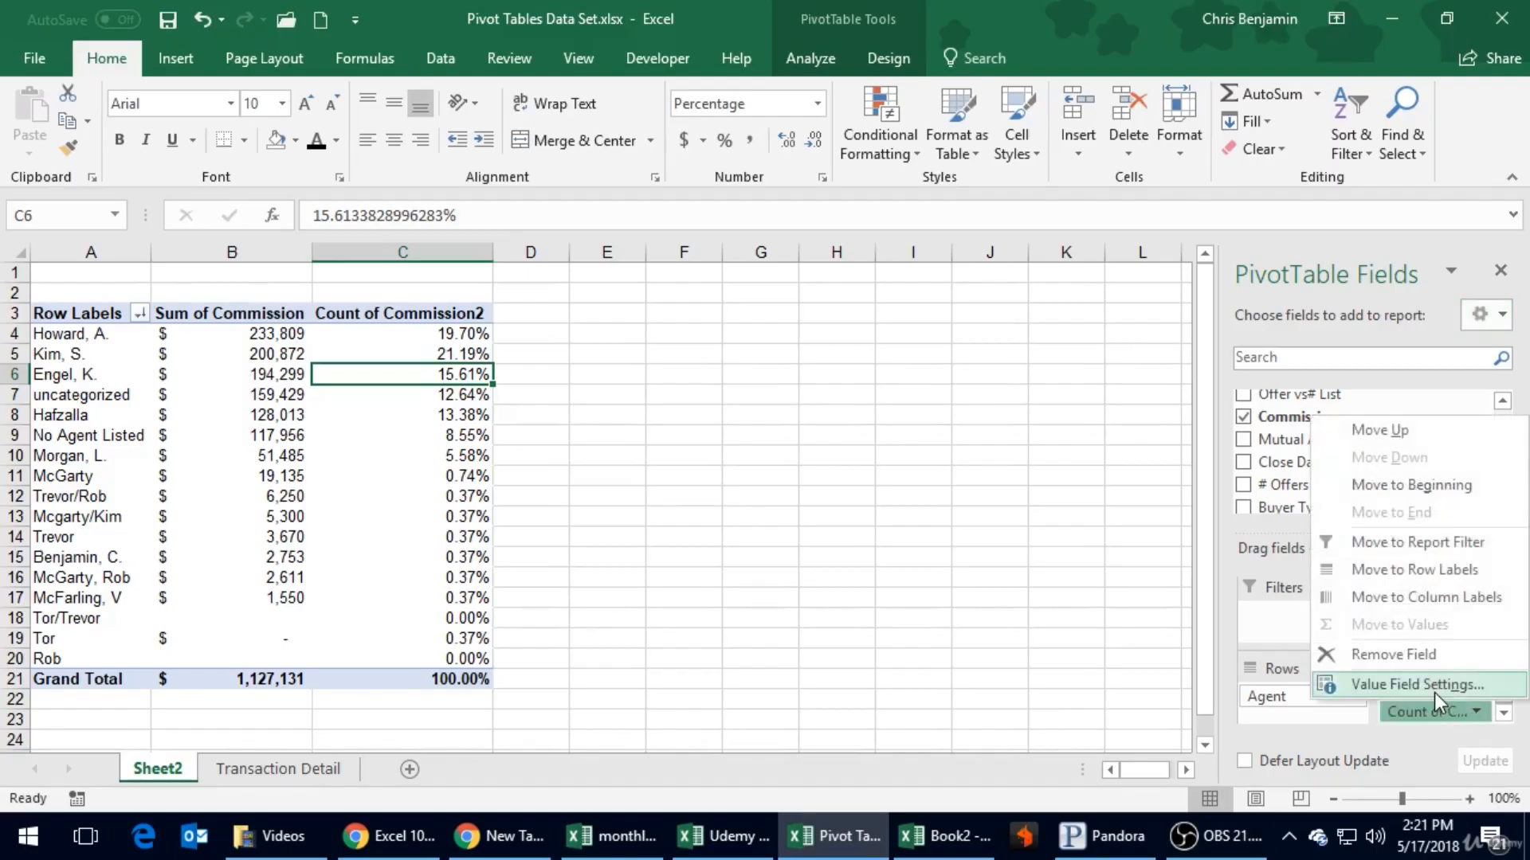
pyautogui.click(1434, 692)
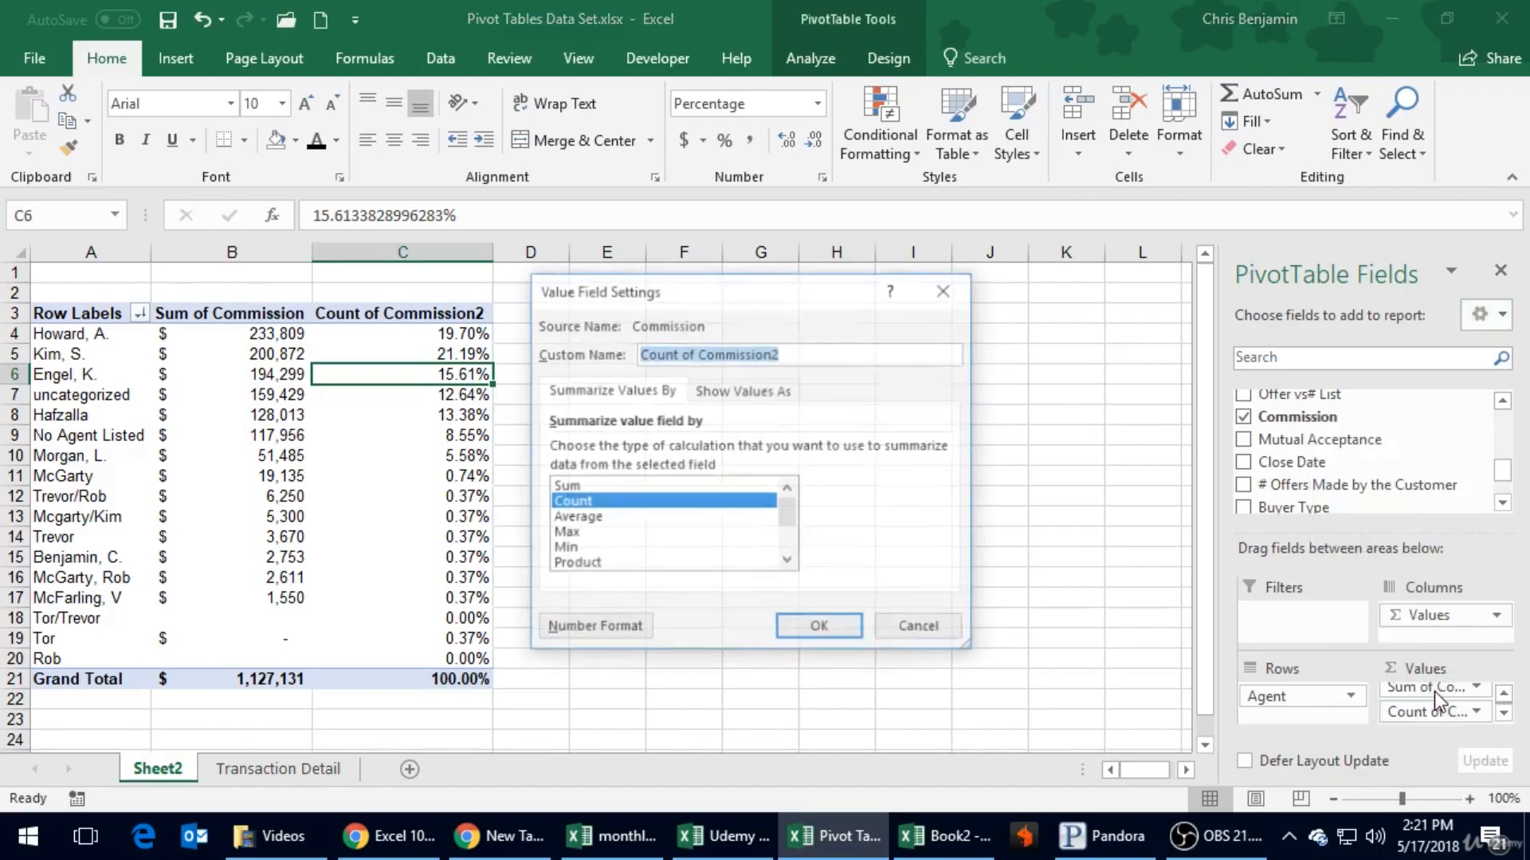
pyautogui.click(575, 489)
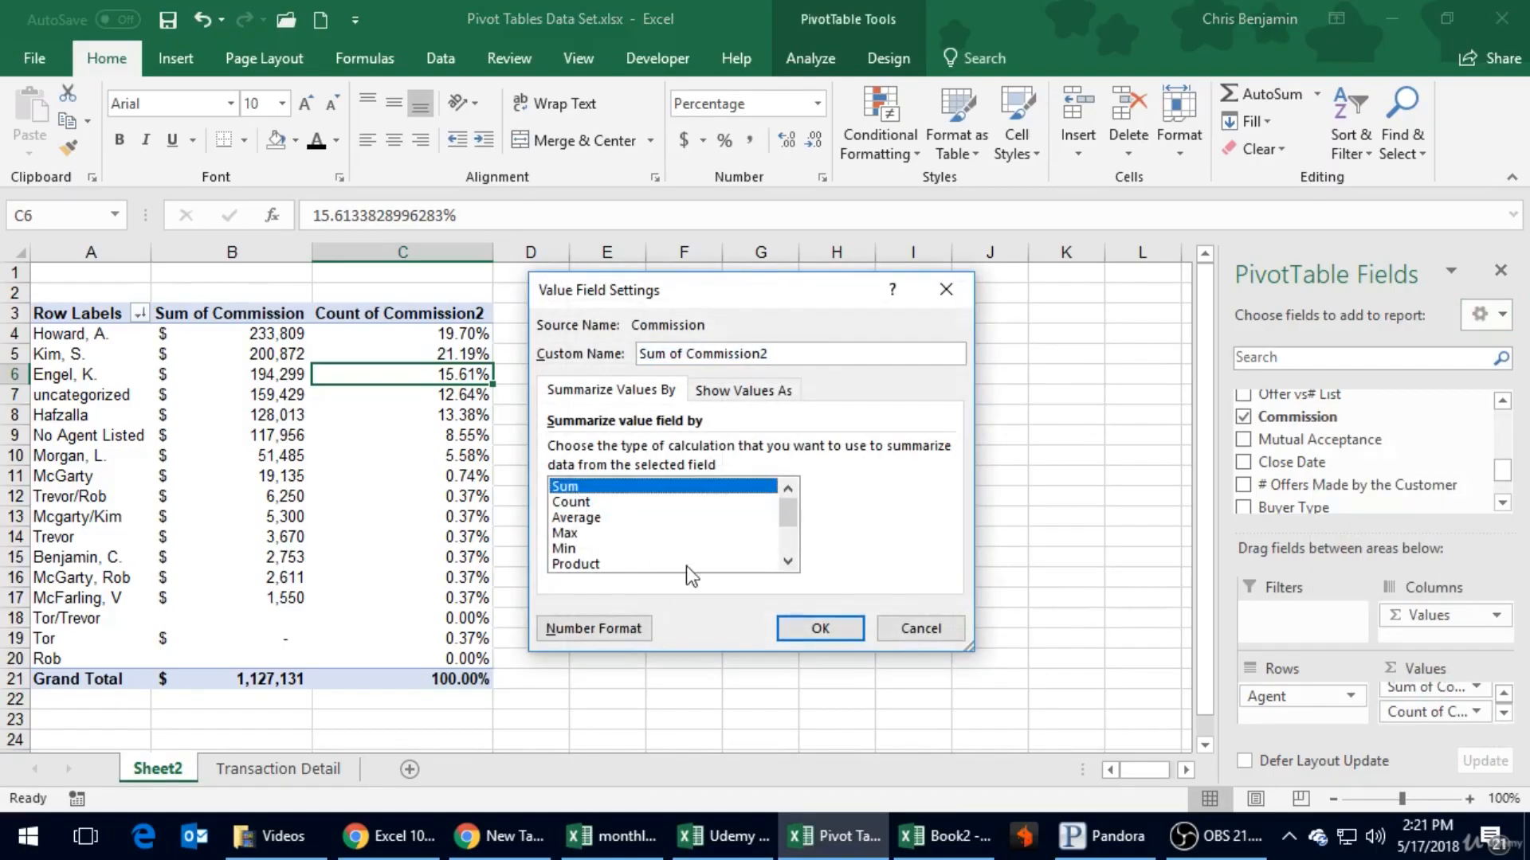
pyautogui.click(728, 390)
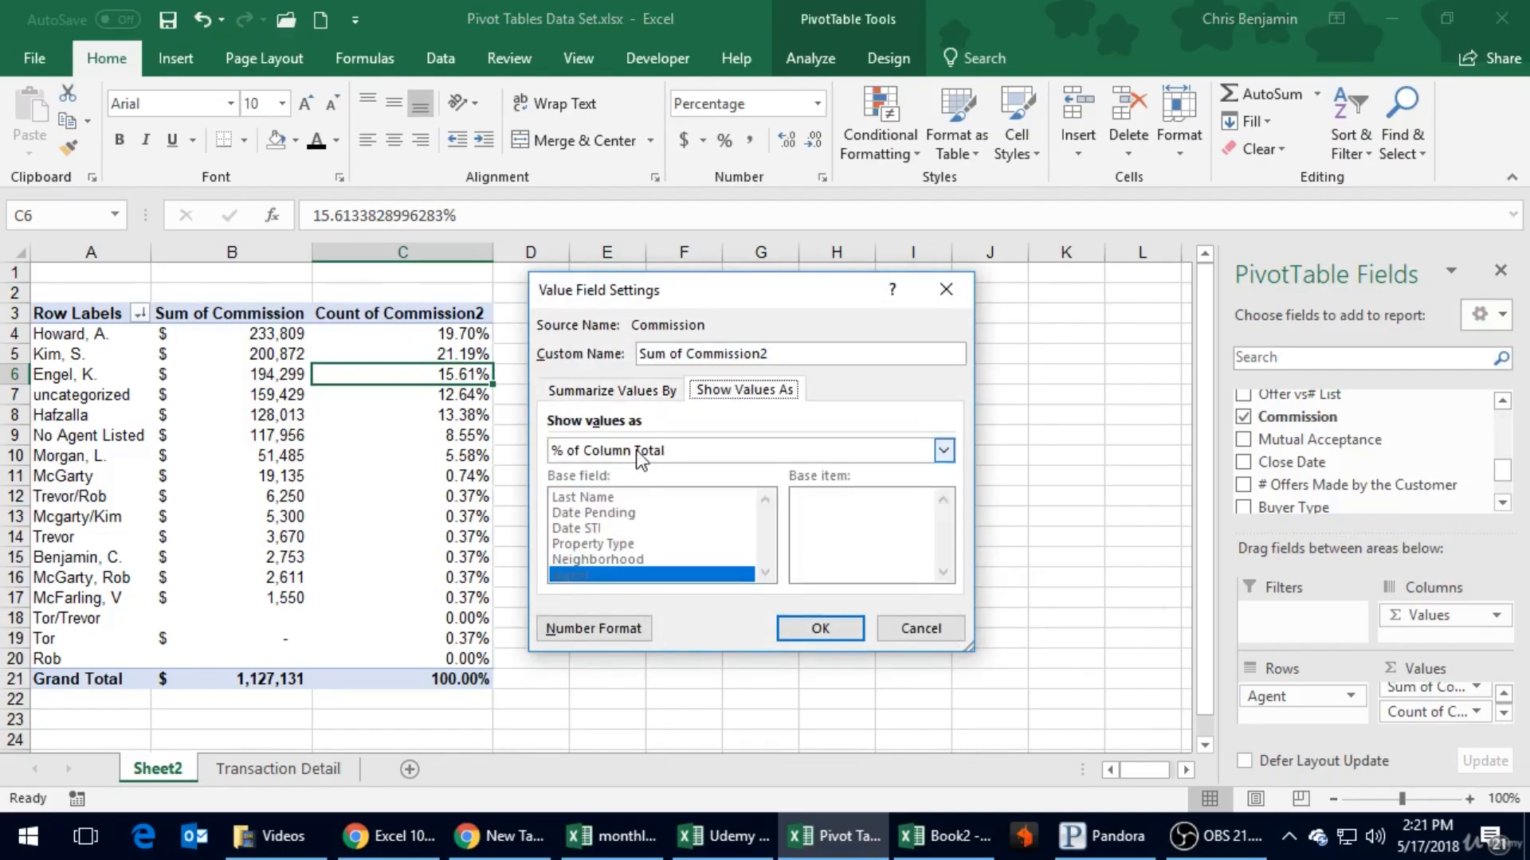
pyautogui.click(820, 630)
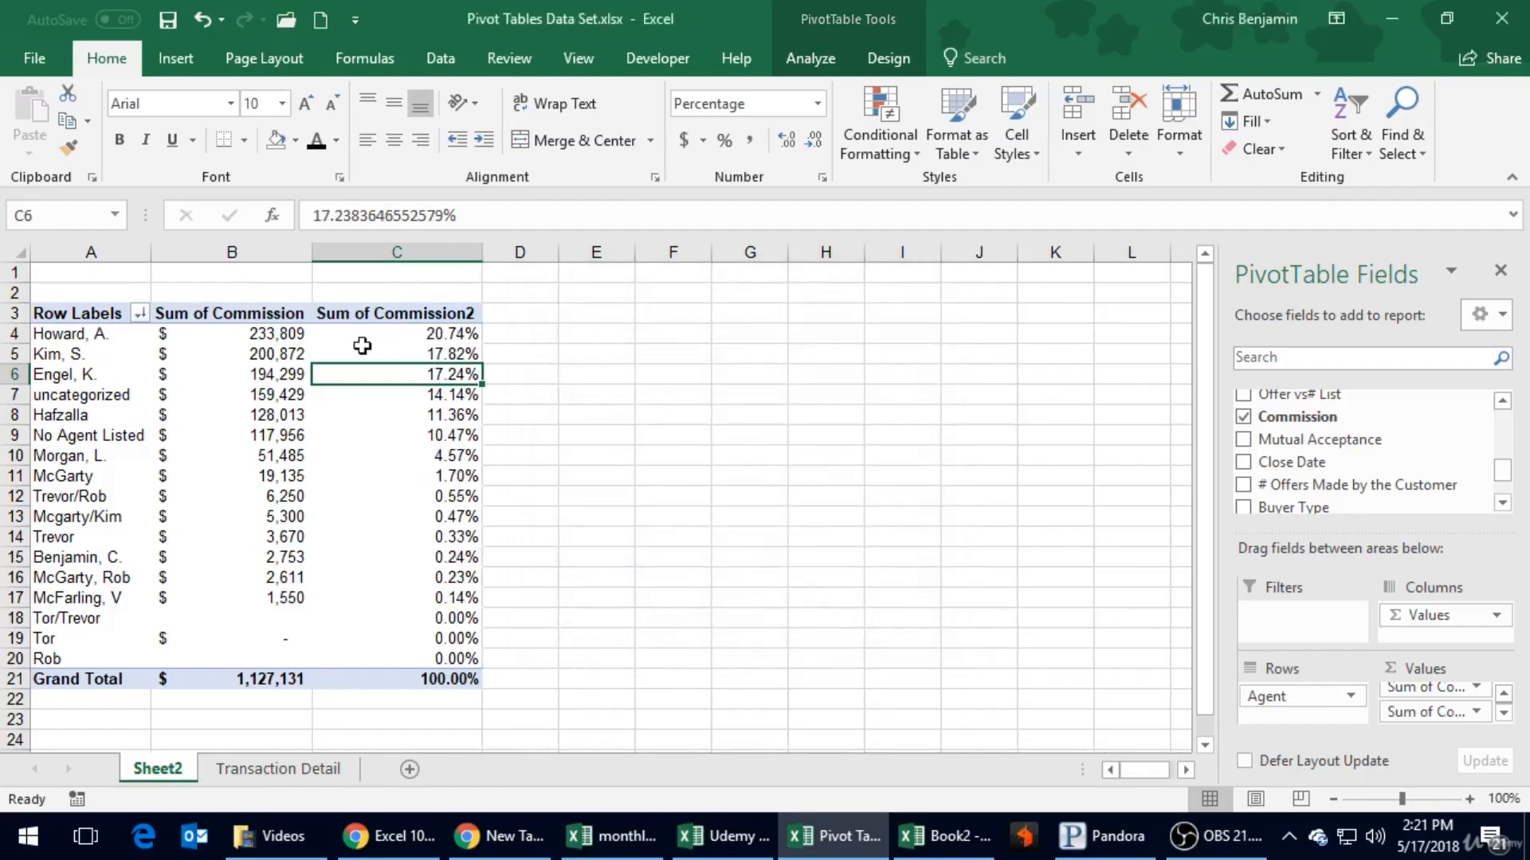
# - Verify the first agent's percentage with a formula in D4 dividing that agent's commission sum by the commission Grand Total
pyautogui.click(530, 329)
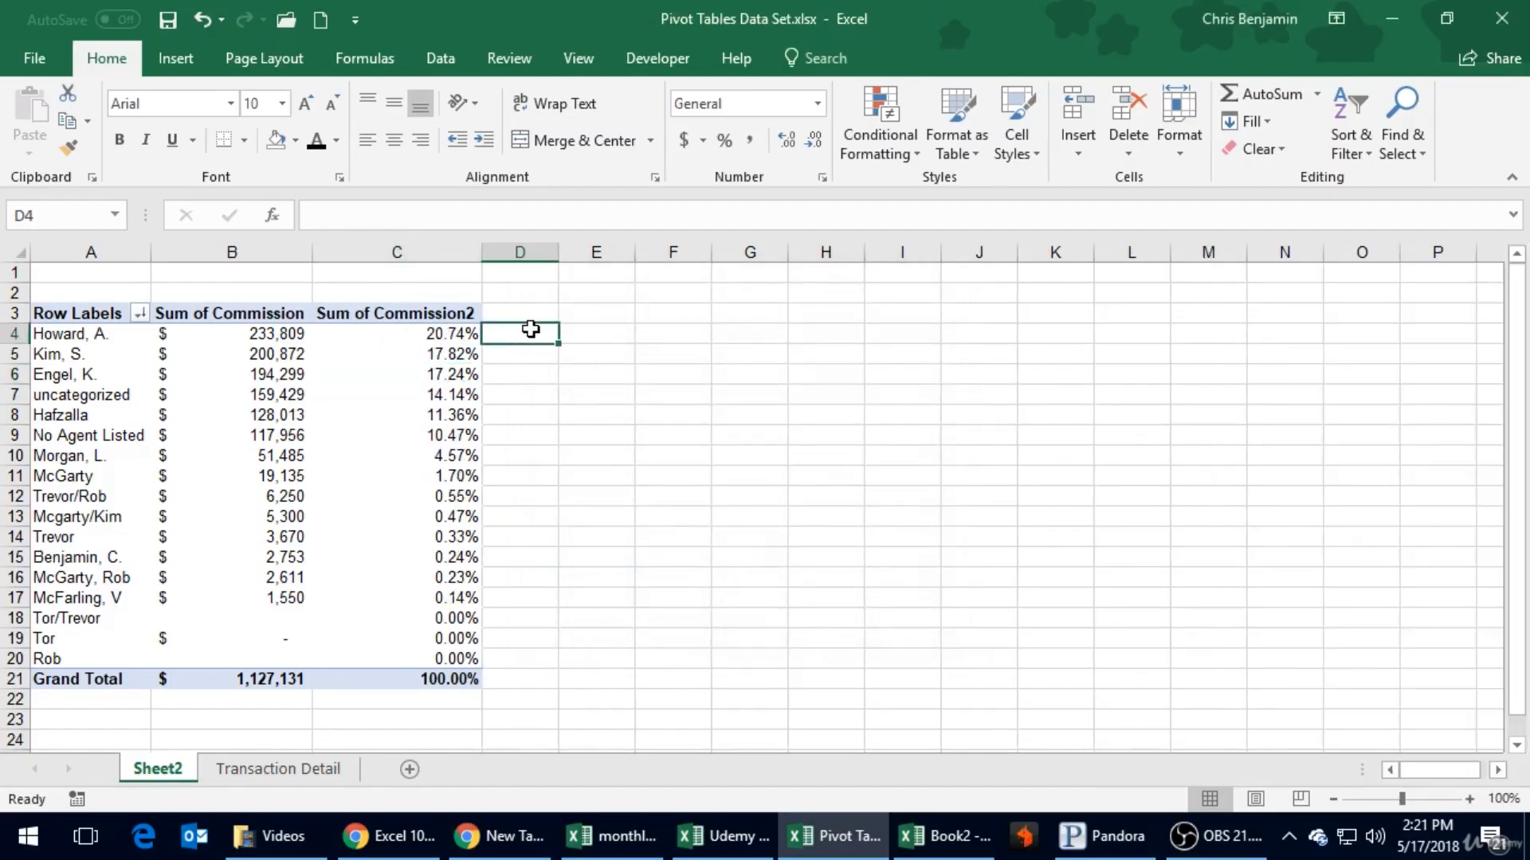
pyautogui.write('=')
pyautogui.press('Left')
pyautogui.press('Left')
pyautogui.press('Left')
pyautogui.press('Right')
pyautogui.write('/')
pyautogui.press('Left')
pyautogui.press('Left')
pyautogui.press('Down')
pyautogui.press('Down')
pyautogui.press('Down')
pyautogui.press('Down')
pyautogui.press('Down')
pyautogui.press('Down')
pyautogui.press('Down')
pyautogui.press('Down')
pyautogui.press('Down')
pyautogui.press('Down')
pyautogui.press('Down')
pyautogui.press('Down')
pyautogui.press('Down')
pyautogui.press('Down')
pyautogui.press('Down')
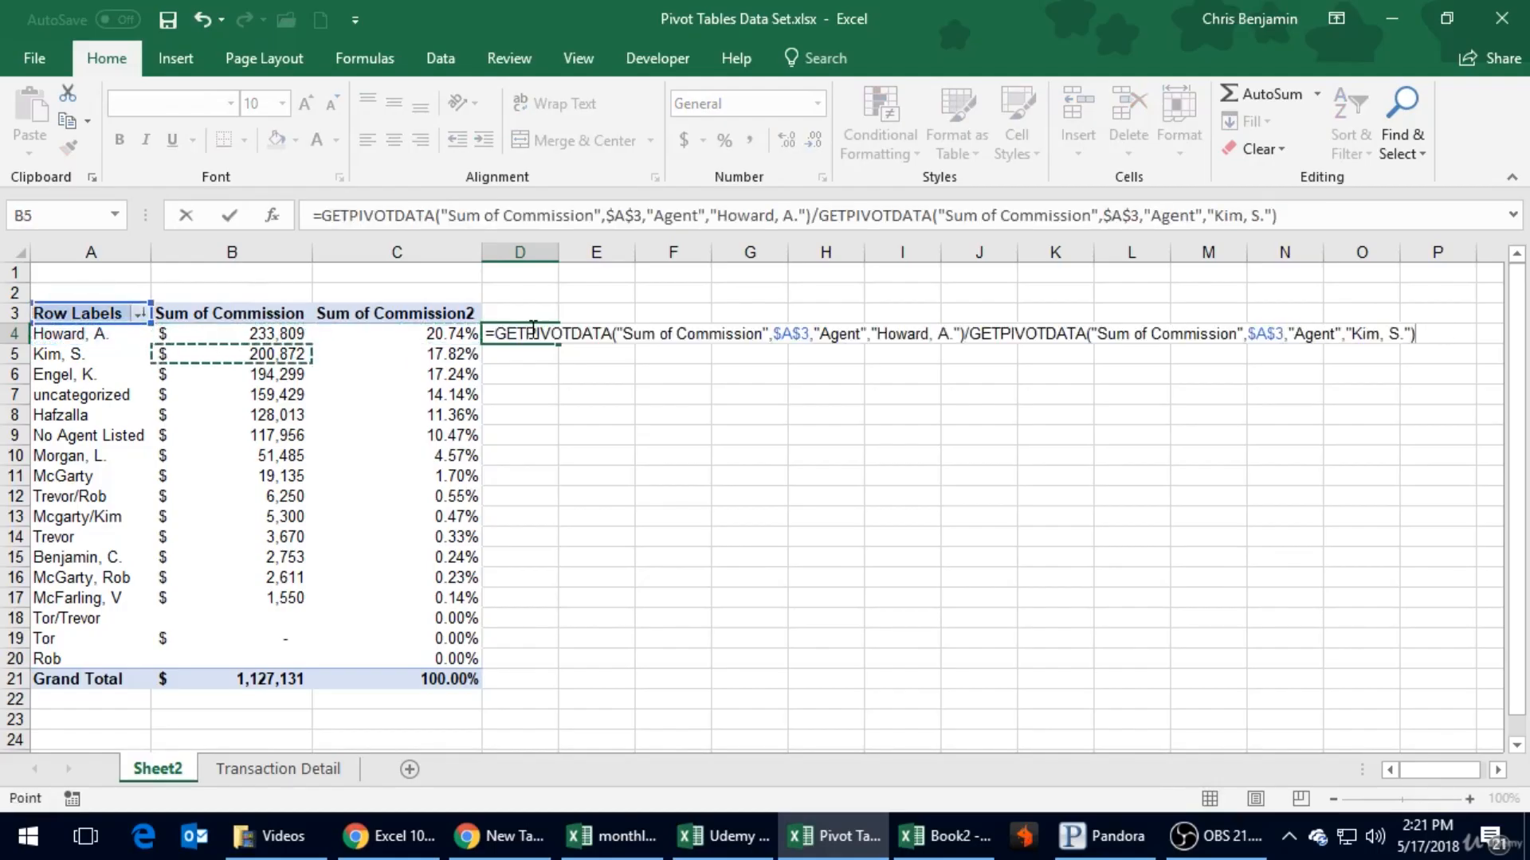
pyautogui.press('Down')
pyautogui.press('Down')
pyautogui.press('Return')
pyautogui.click(533, 331)
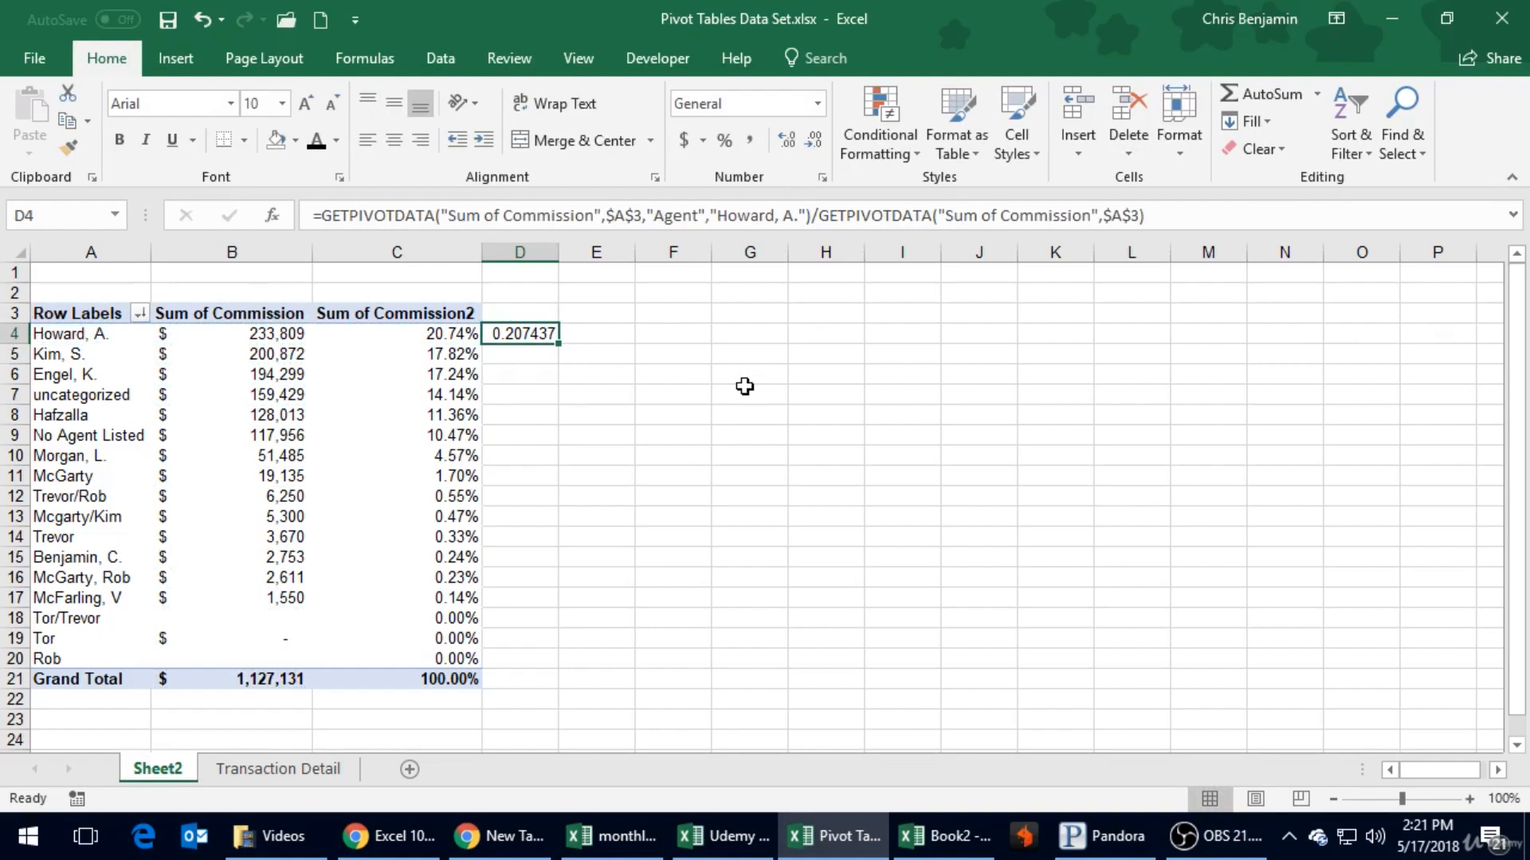
# - Delete the verification formula from D4 and save the workbook
pyautogui.press('Delete')
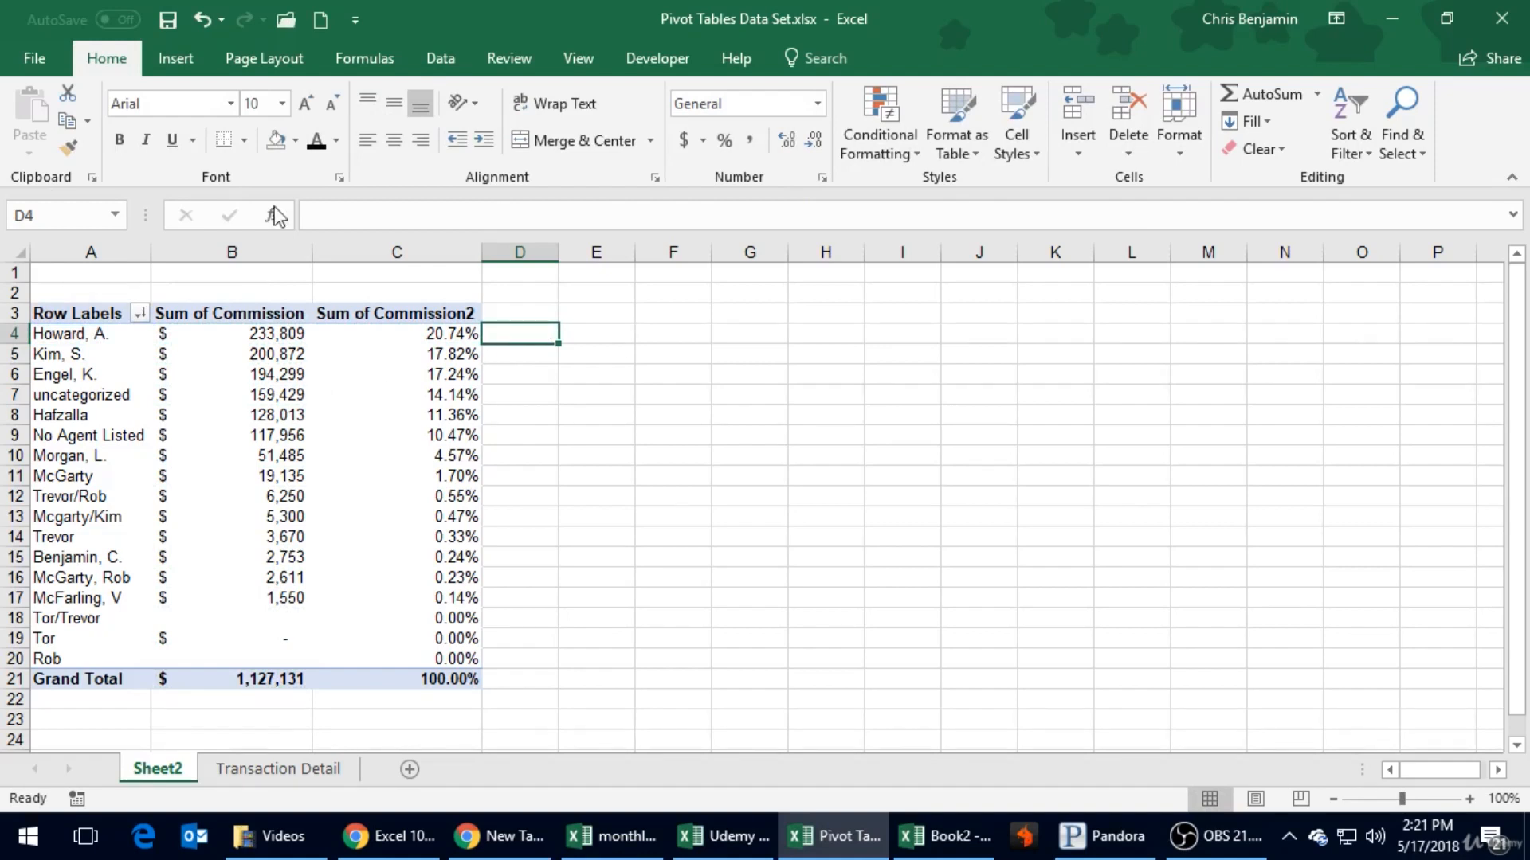
pyautogui.click(168, 19)
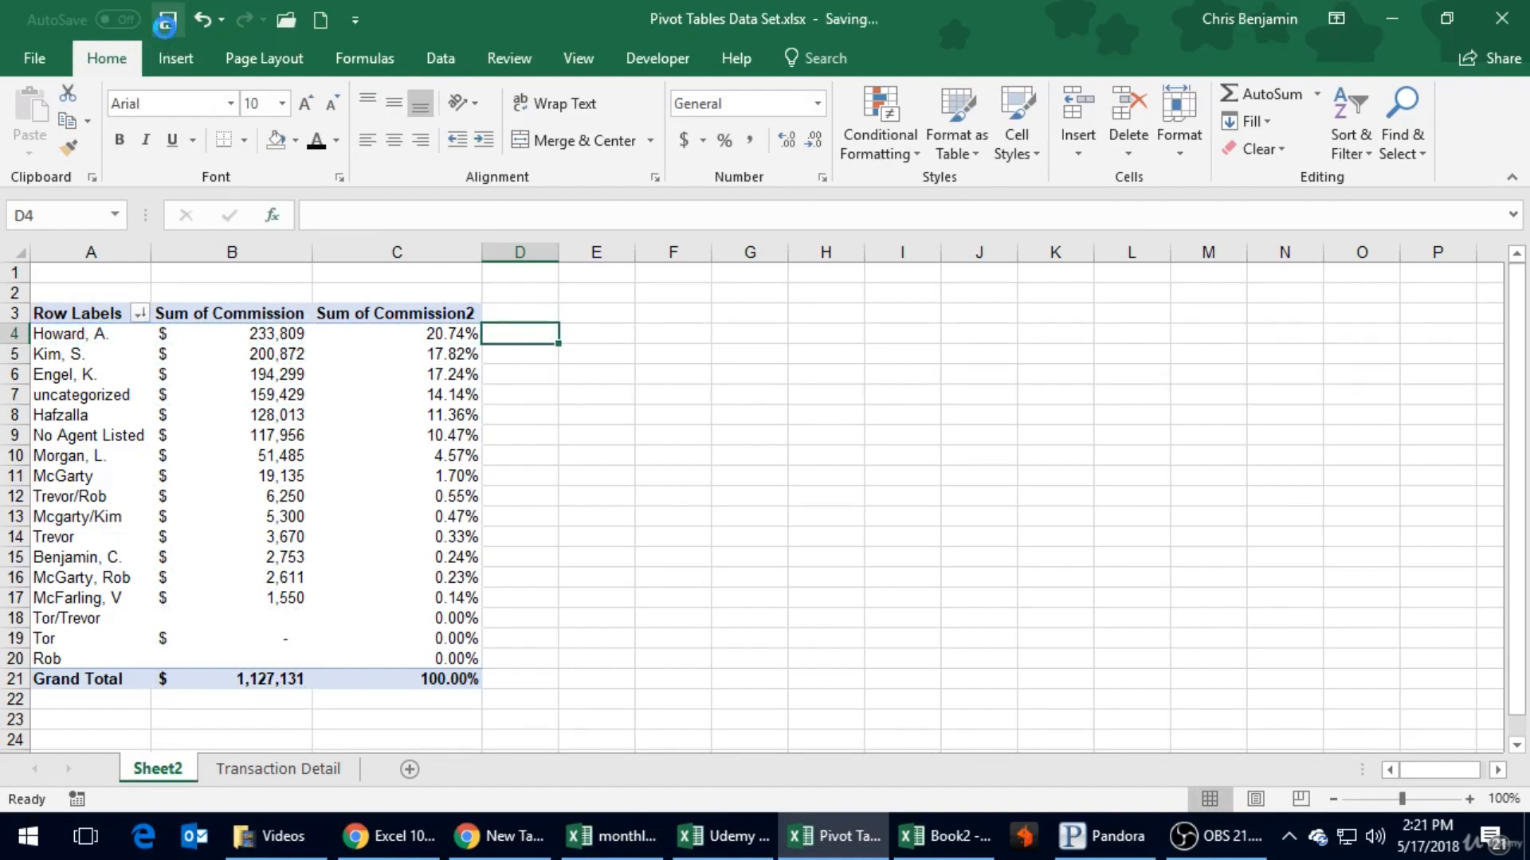
pyautogui.click(576, 568)
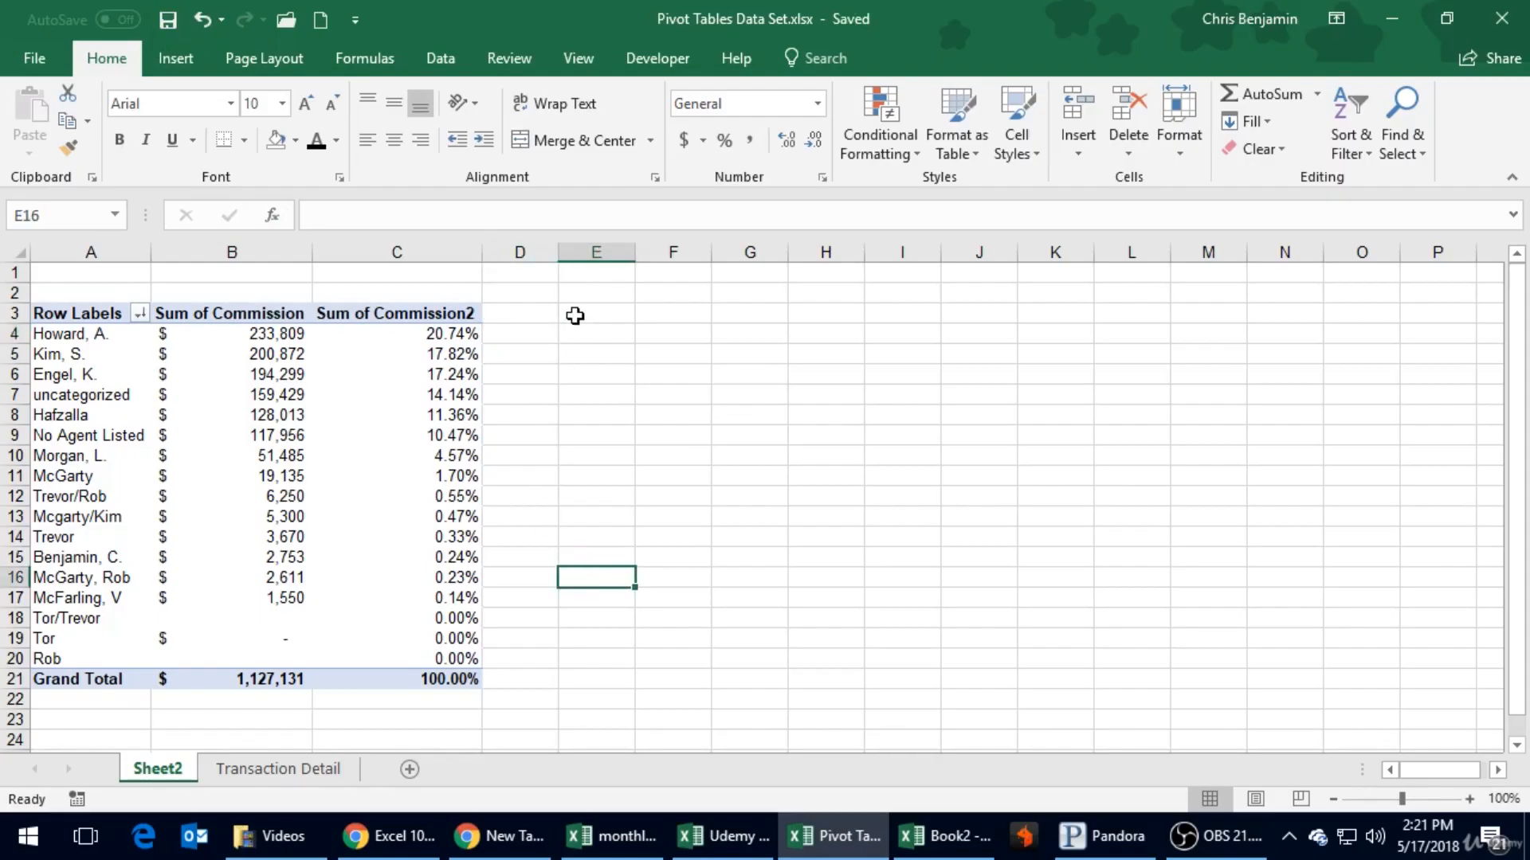
# - Add the Commission field to the Values area a third time, between the two existing commission fields
pyautogui.click(331, 368)
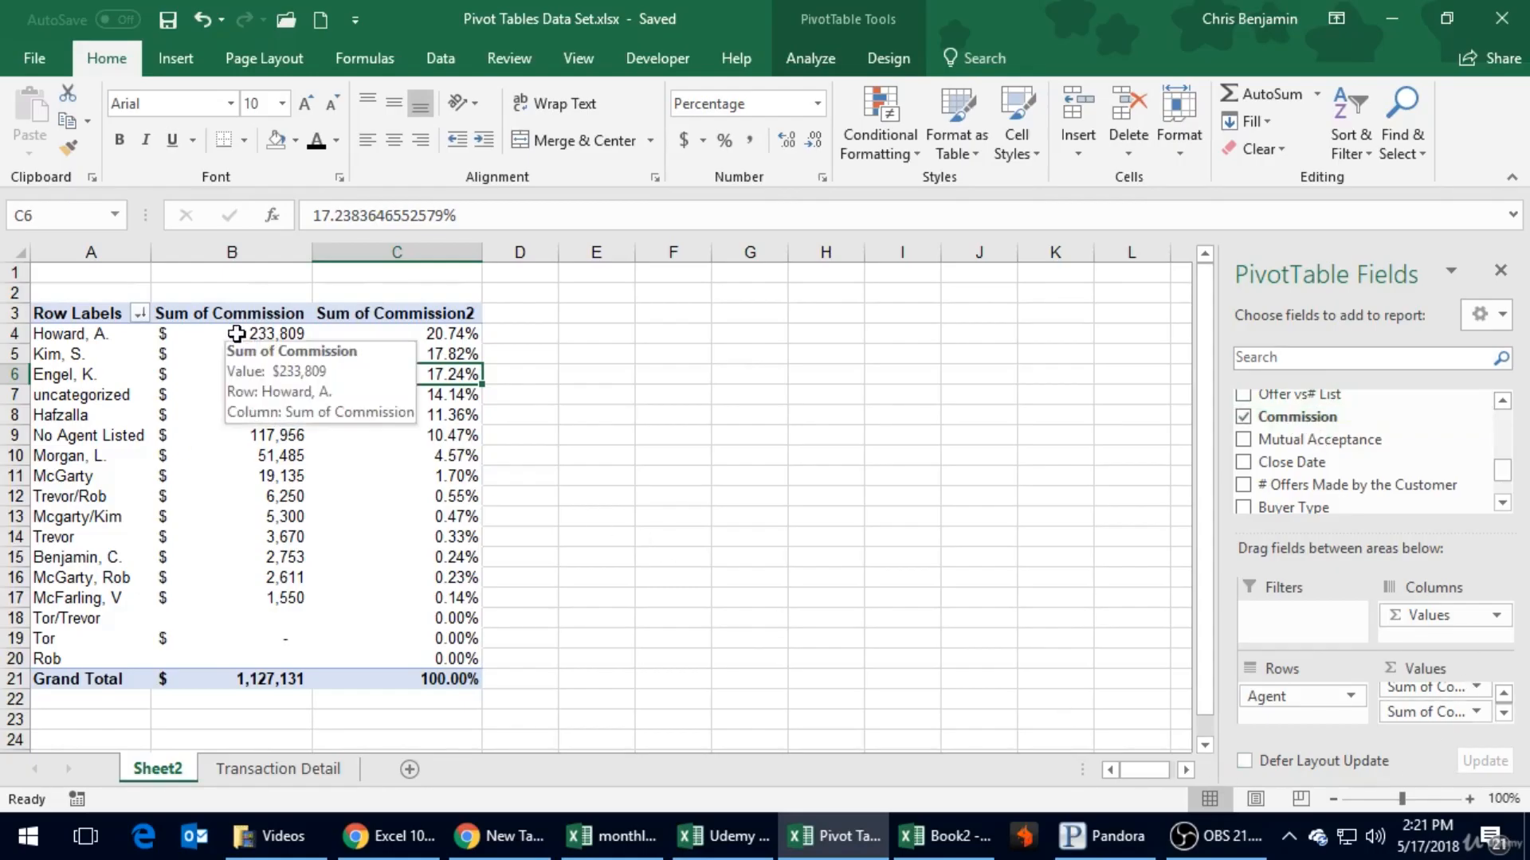
pyautogui.moveTo(1297, 416); pyautogui.dragTo(1434, 706)
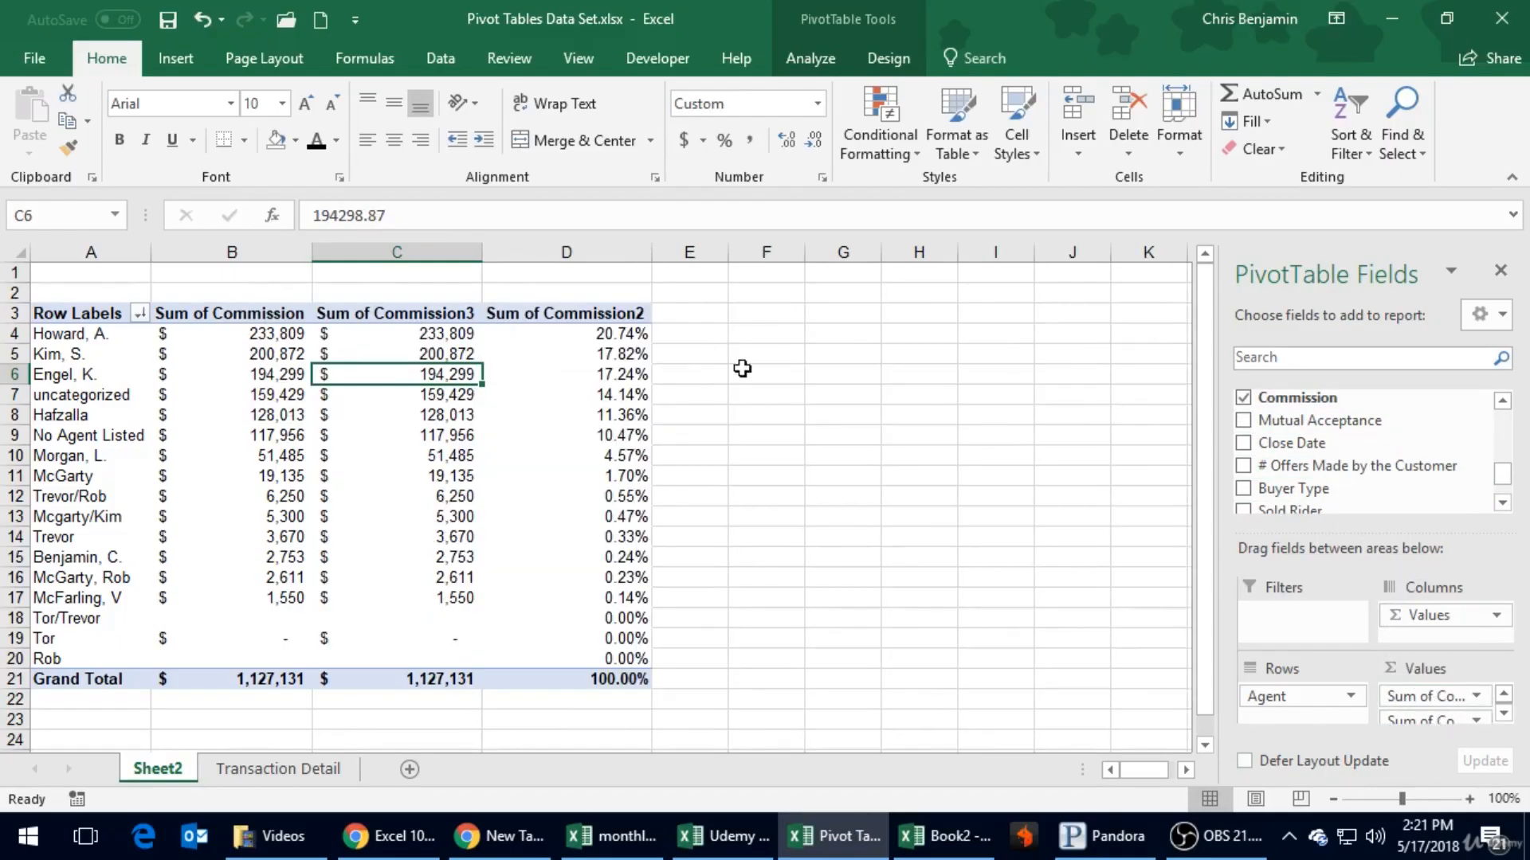
# - Change the third commission field, Sum of Commission3, to summarize its values by Count
pyautogui.click(440, 335)
pyautogui.rightClick(443, 341)
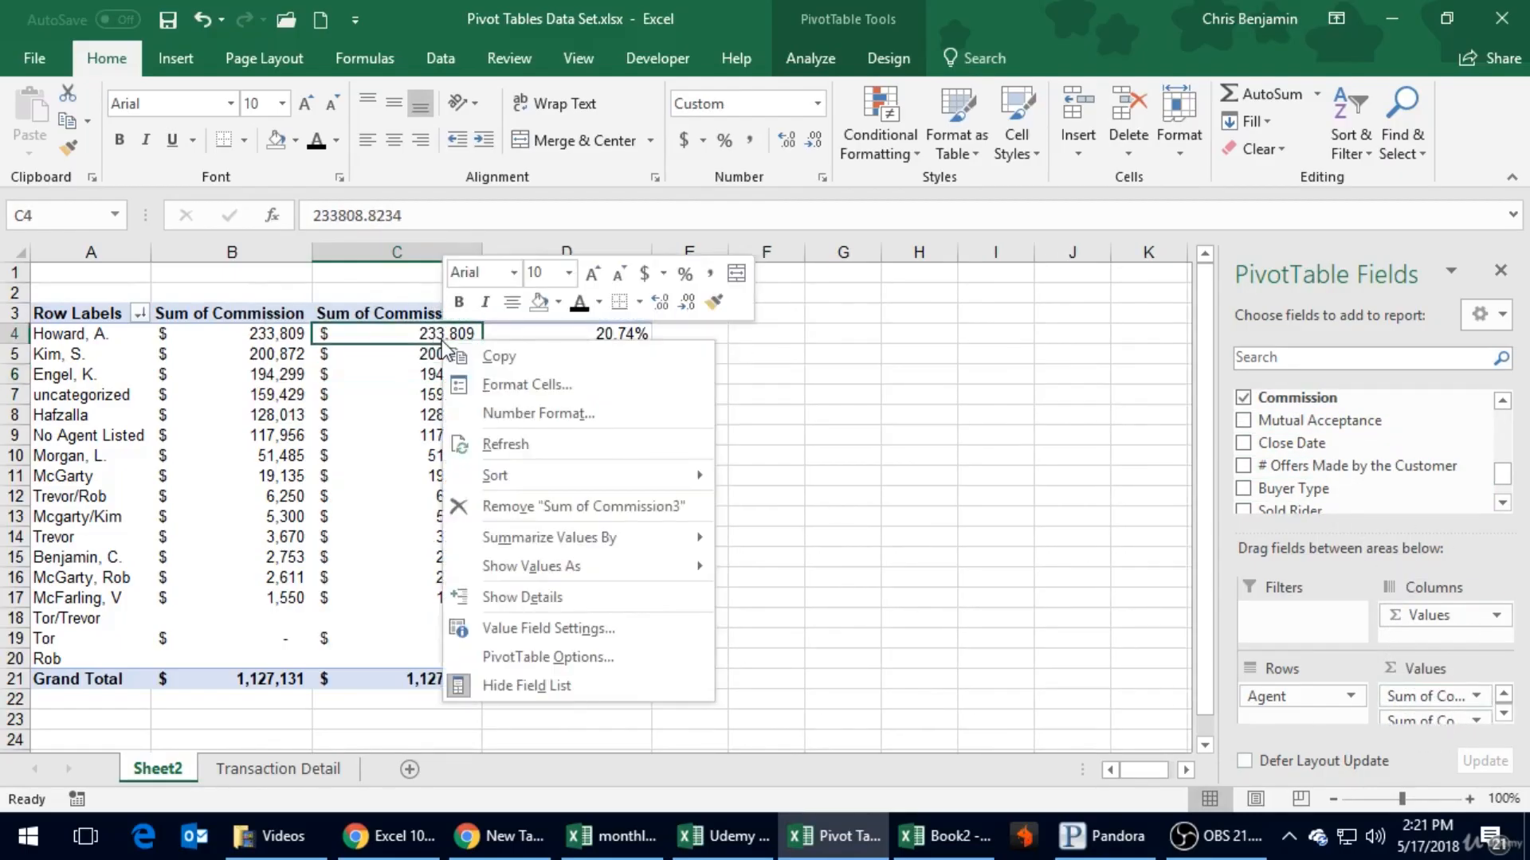
pyautogui.moveTo(548, 570)
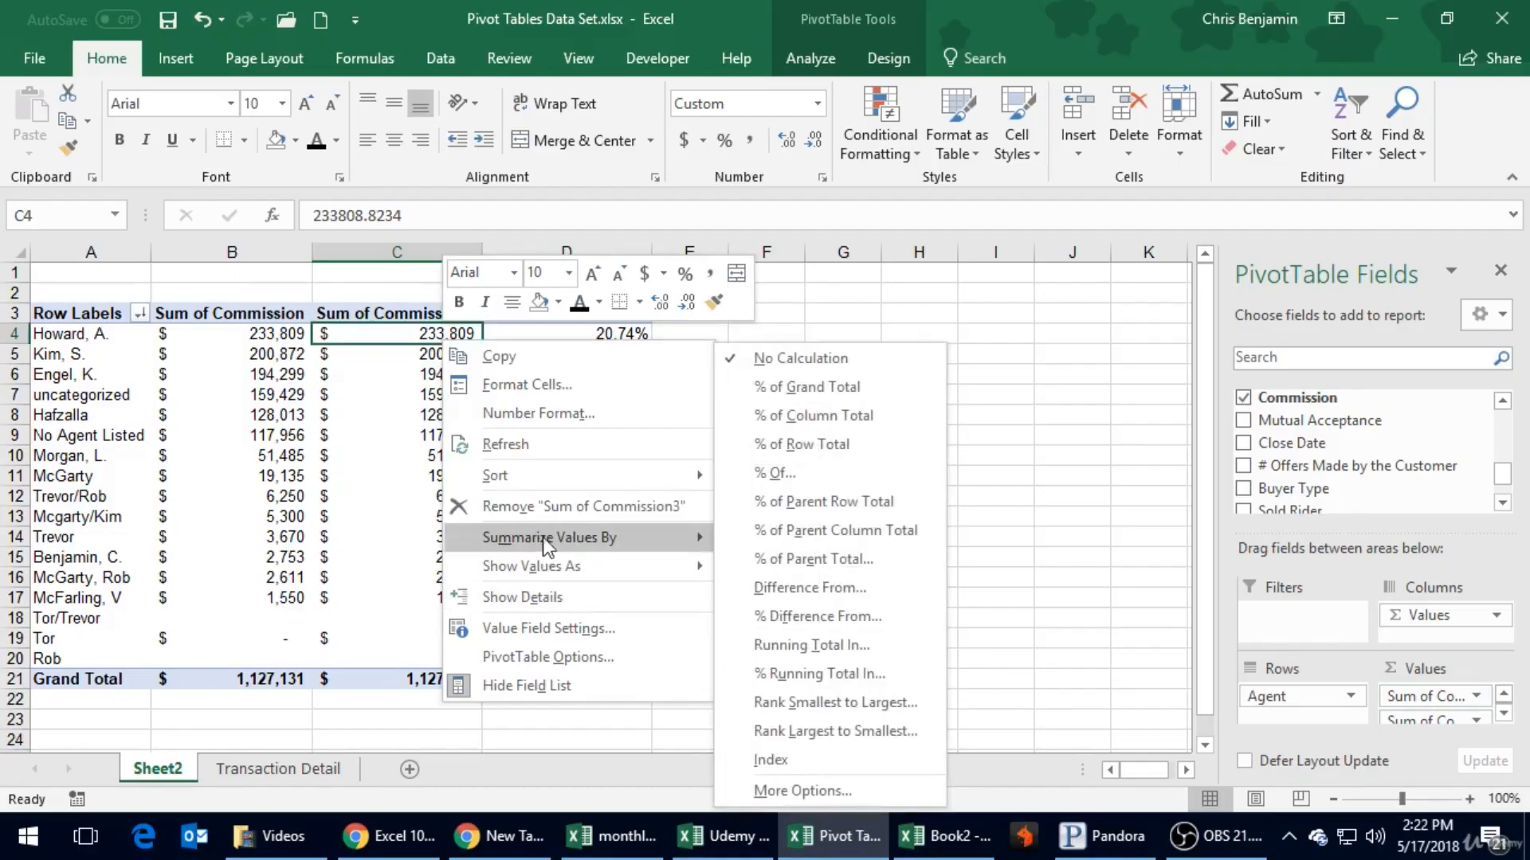
pyautogui.click(544, 628)
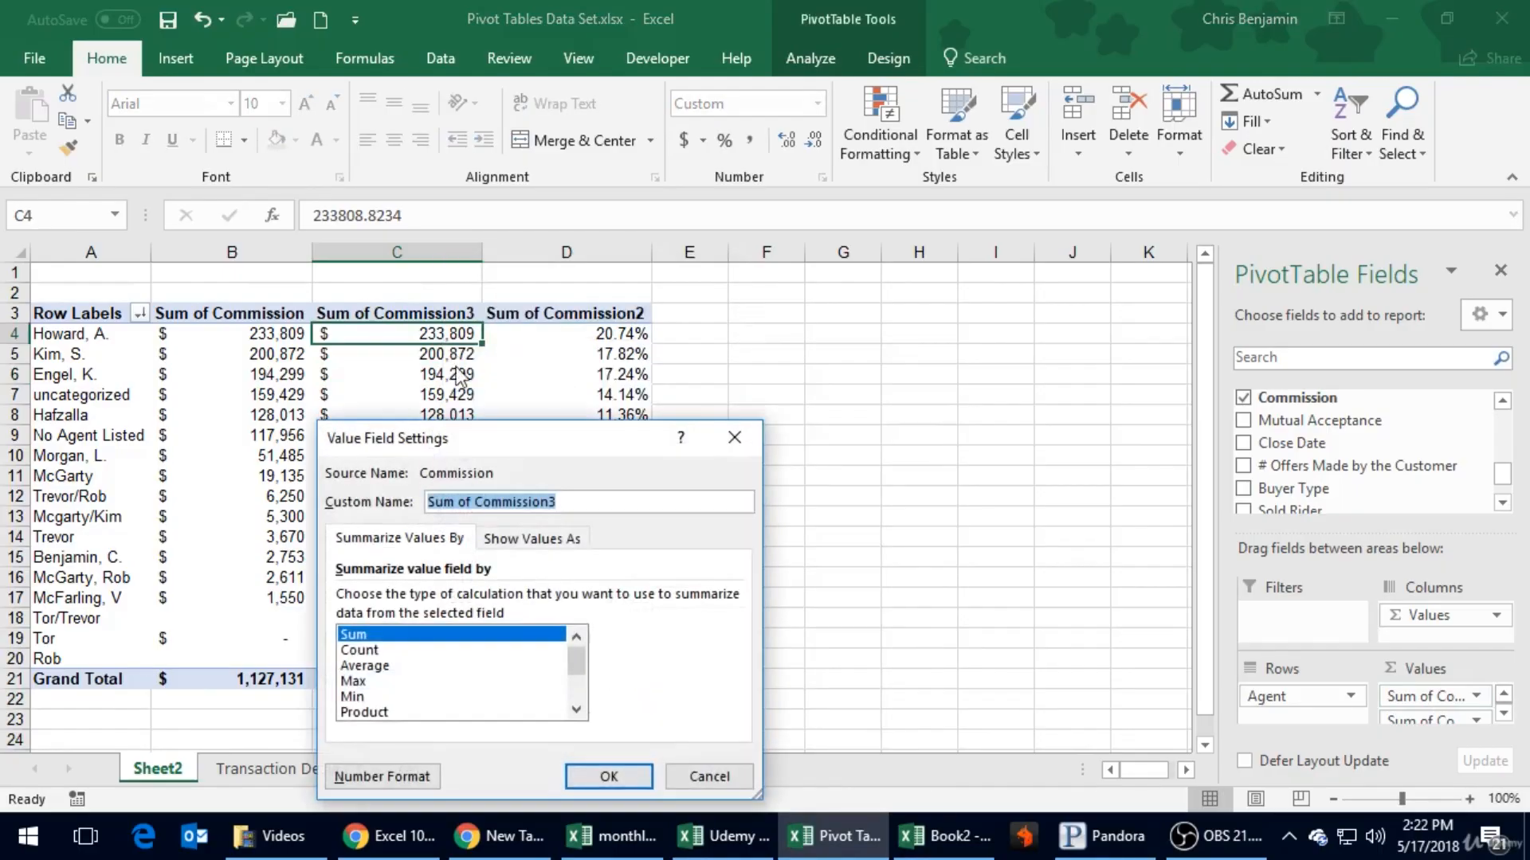
pyautogui.click(437, 648)
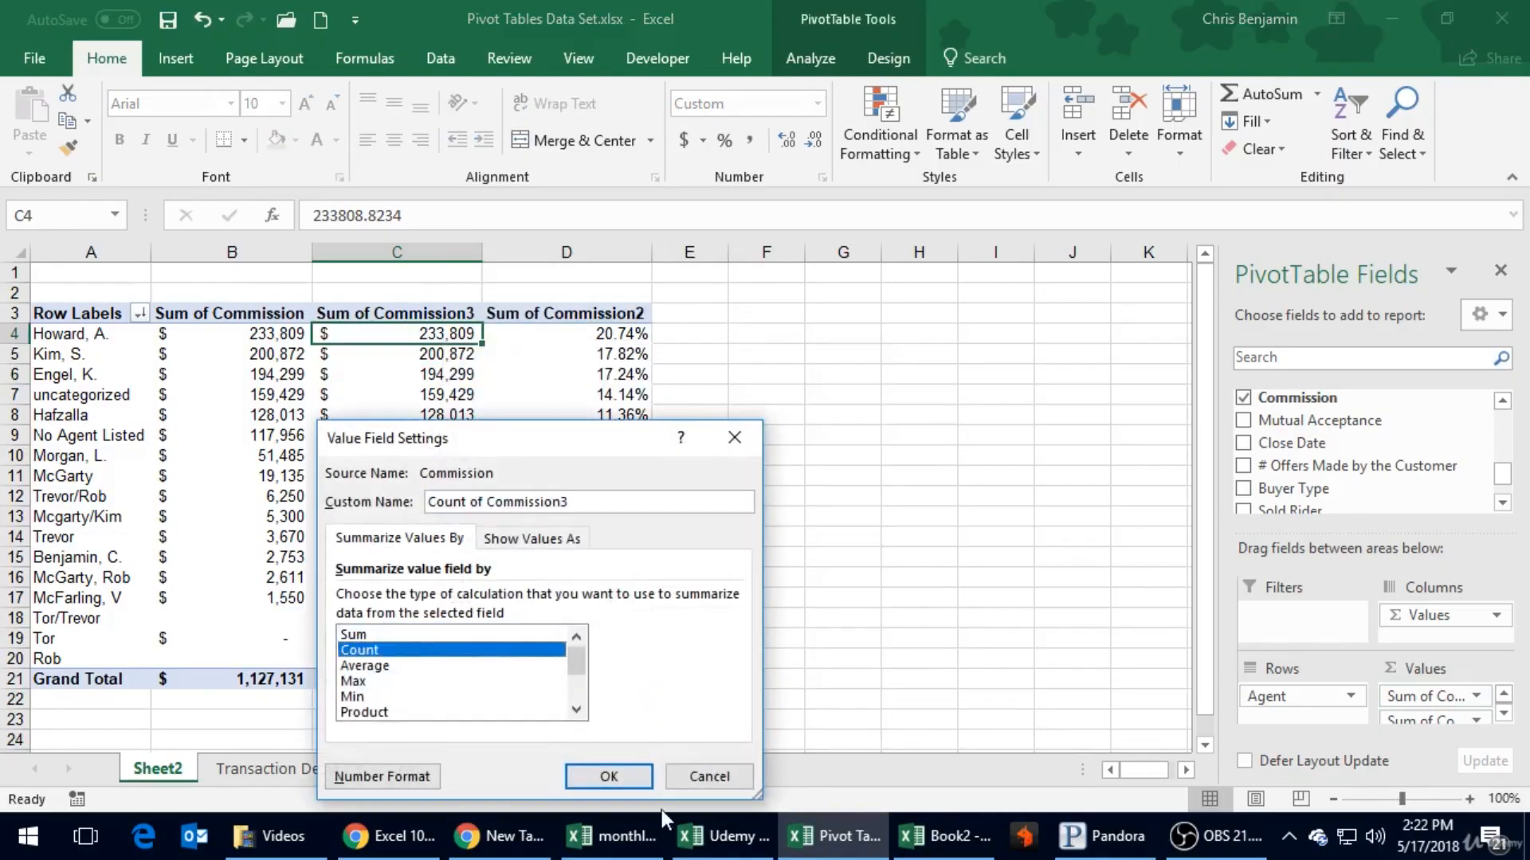
pyautogui.click(609, 776)
pyautogui.click(952, 420)
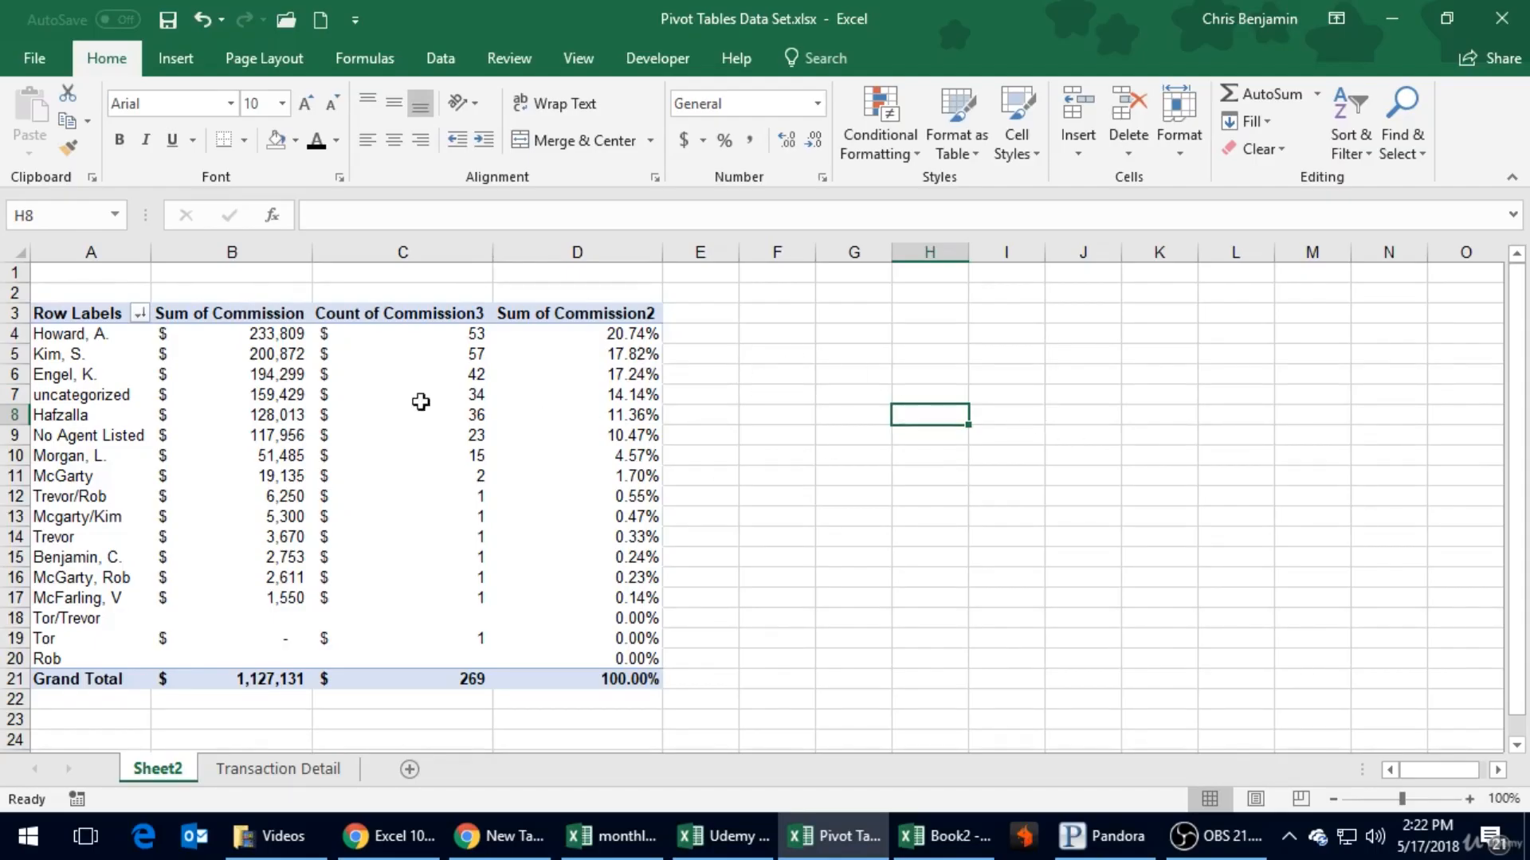
# - Remove the Count of Commission3 and Sum of Commission2 fields from the PivotTable's Values area, leaving only Sum of Commission
pyautogui.click(447, 377)
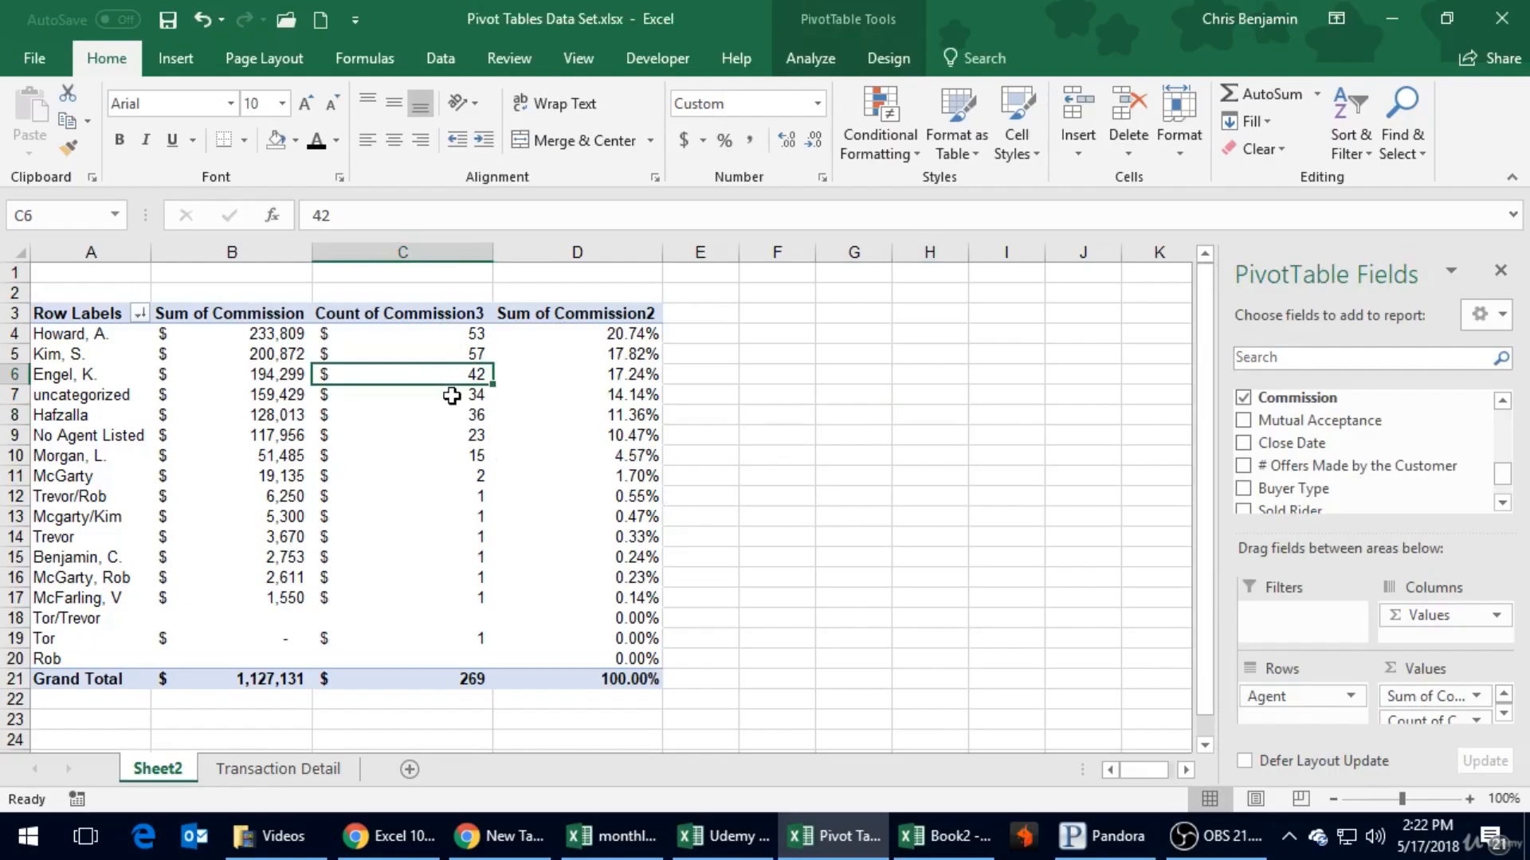
pyautogui.moveTo(1434, 719); pyautogui.dragTo(1112, 666)
pyautogui.moveTo(1450, 719); pyautogui.dragTo(1049, 618)
pyautogui.click(290, 355)
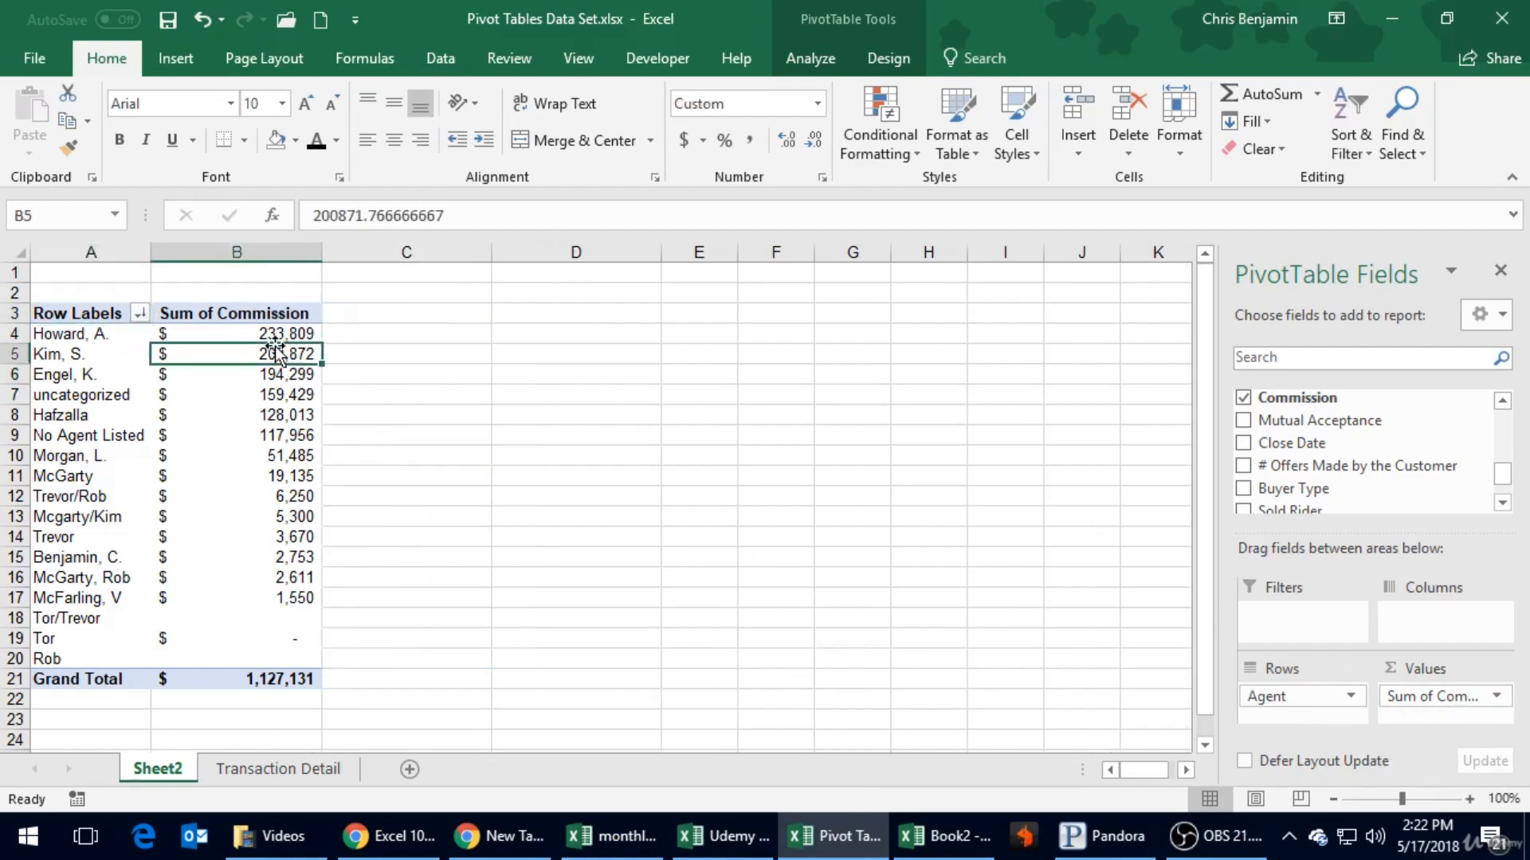
pyautogui.click(207, 395)
pyautogui.click(333, 414)
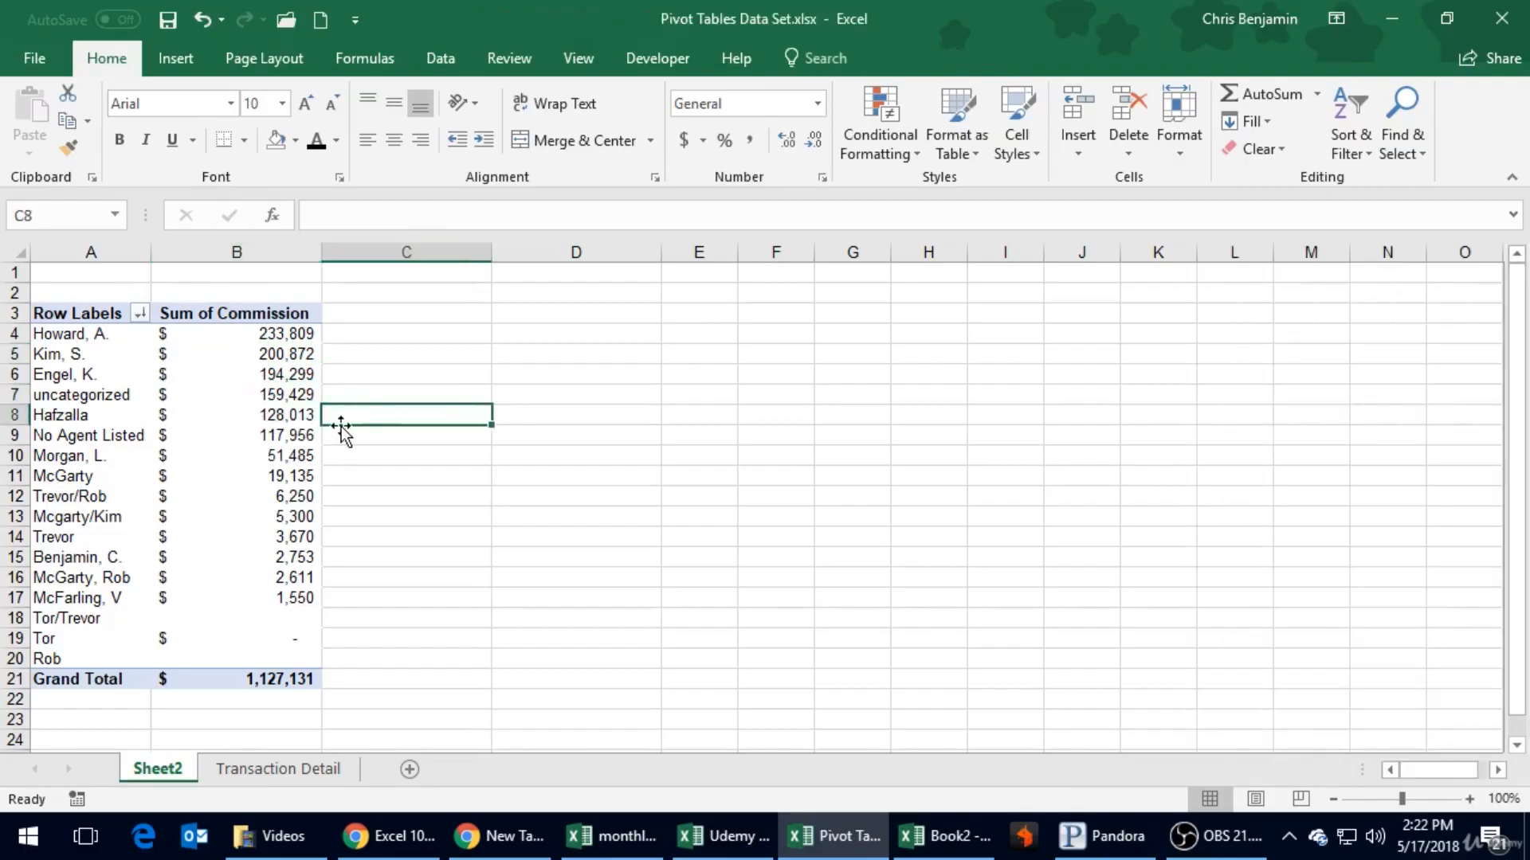
# - Preview the Line, Column and Bar chart types for the PivotTable, and insert a standard Pie PivotChart of commissions by agent
pyautogui.click(243, 415)
pyautogui.click(177, 57)
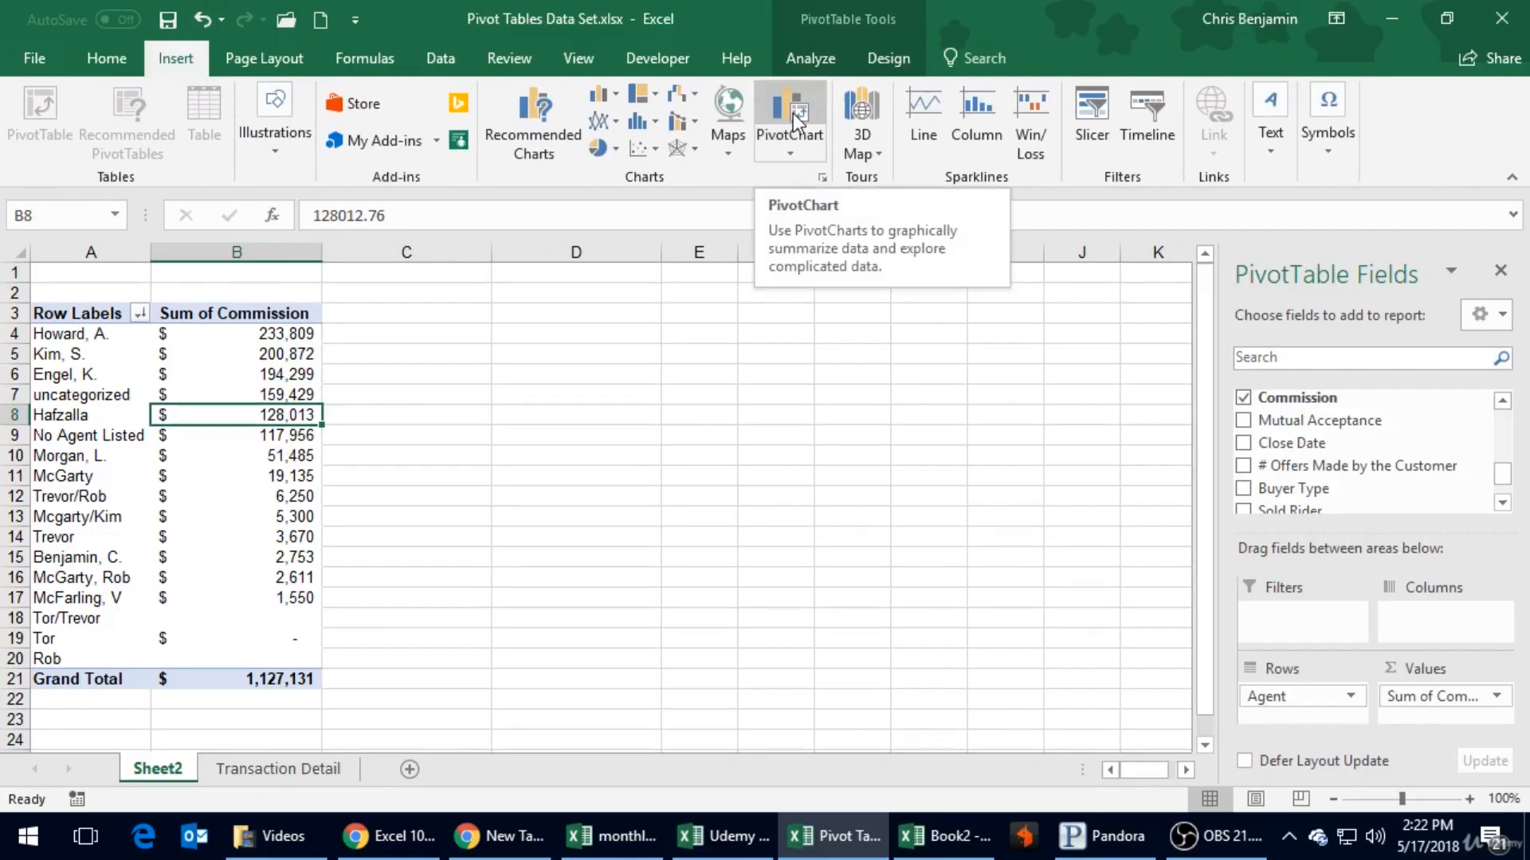
pyautogui.click(791, 153)
pyautogui.click(803, 178)
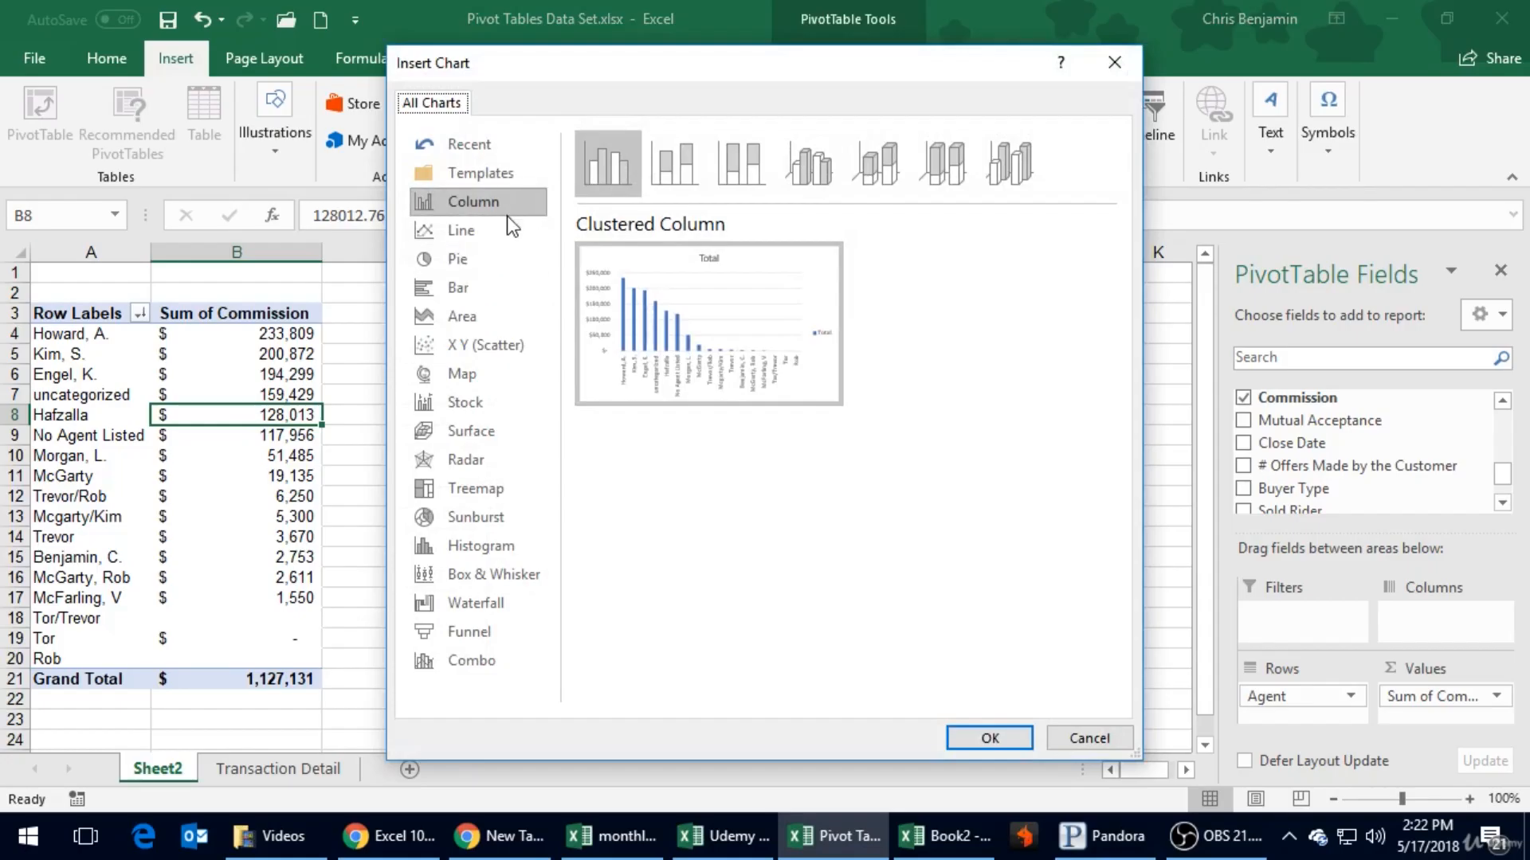
pyautogui.click(445, 235)
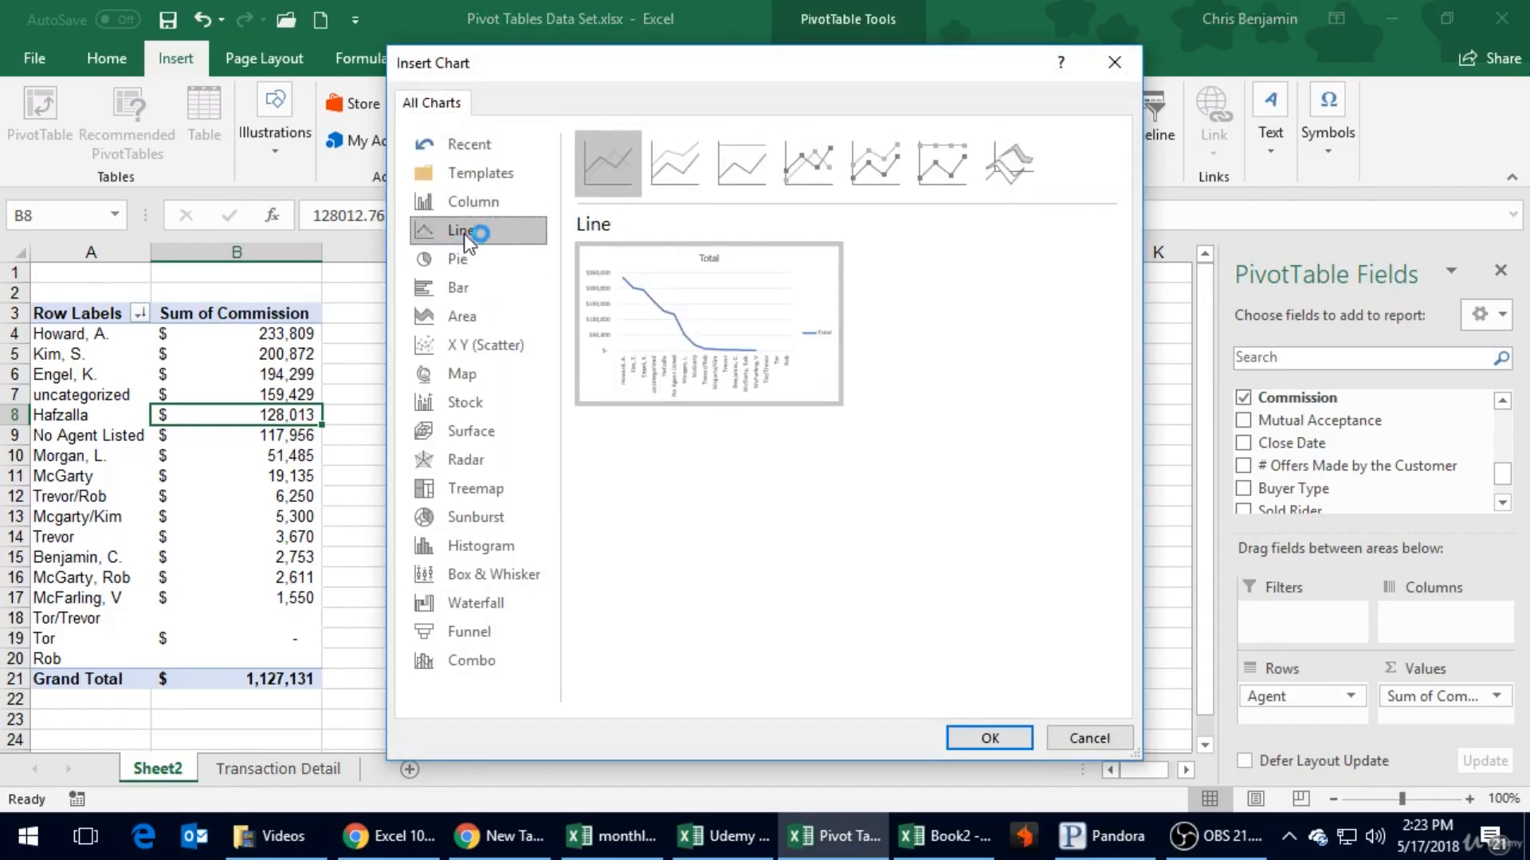
pyautogui.click(473, 207)
pyautogui.click(481, 265)
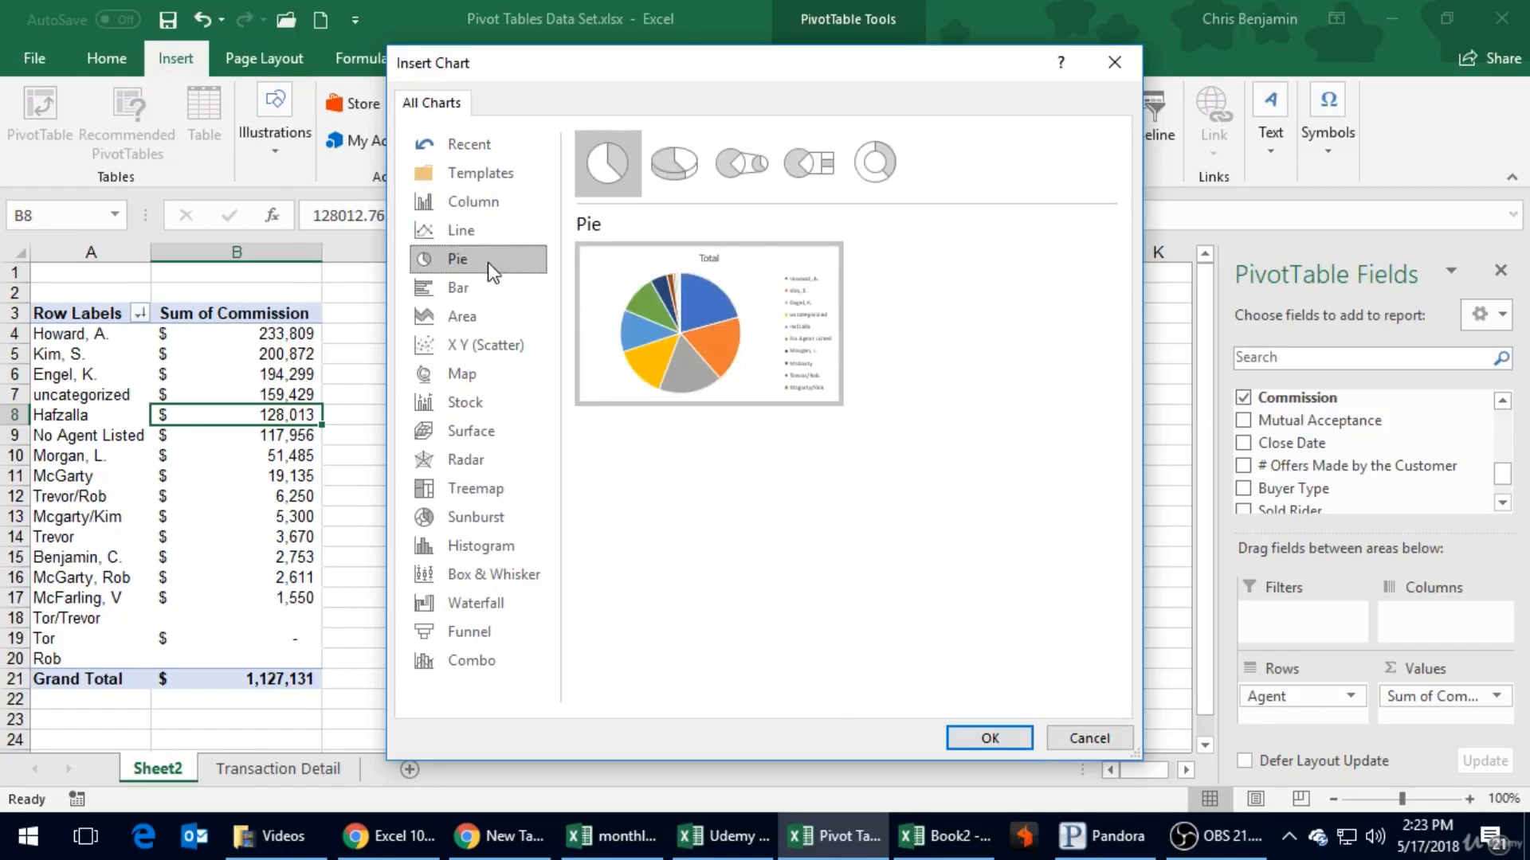
pyautogui.moveTo(690, 371)
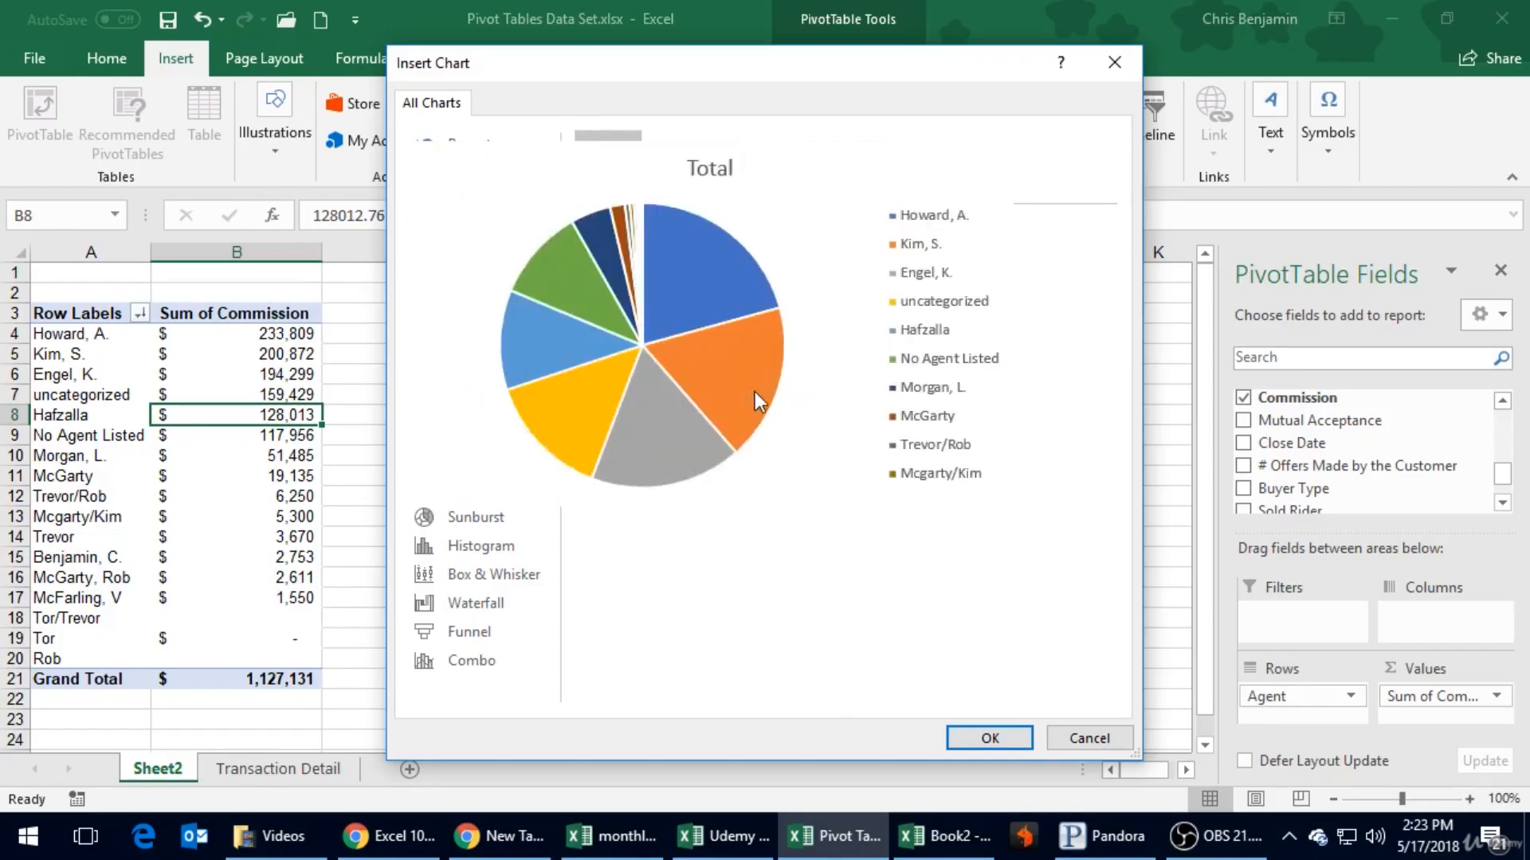
pyautogui.moveTo(695, 308)
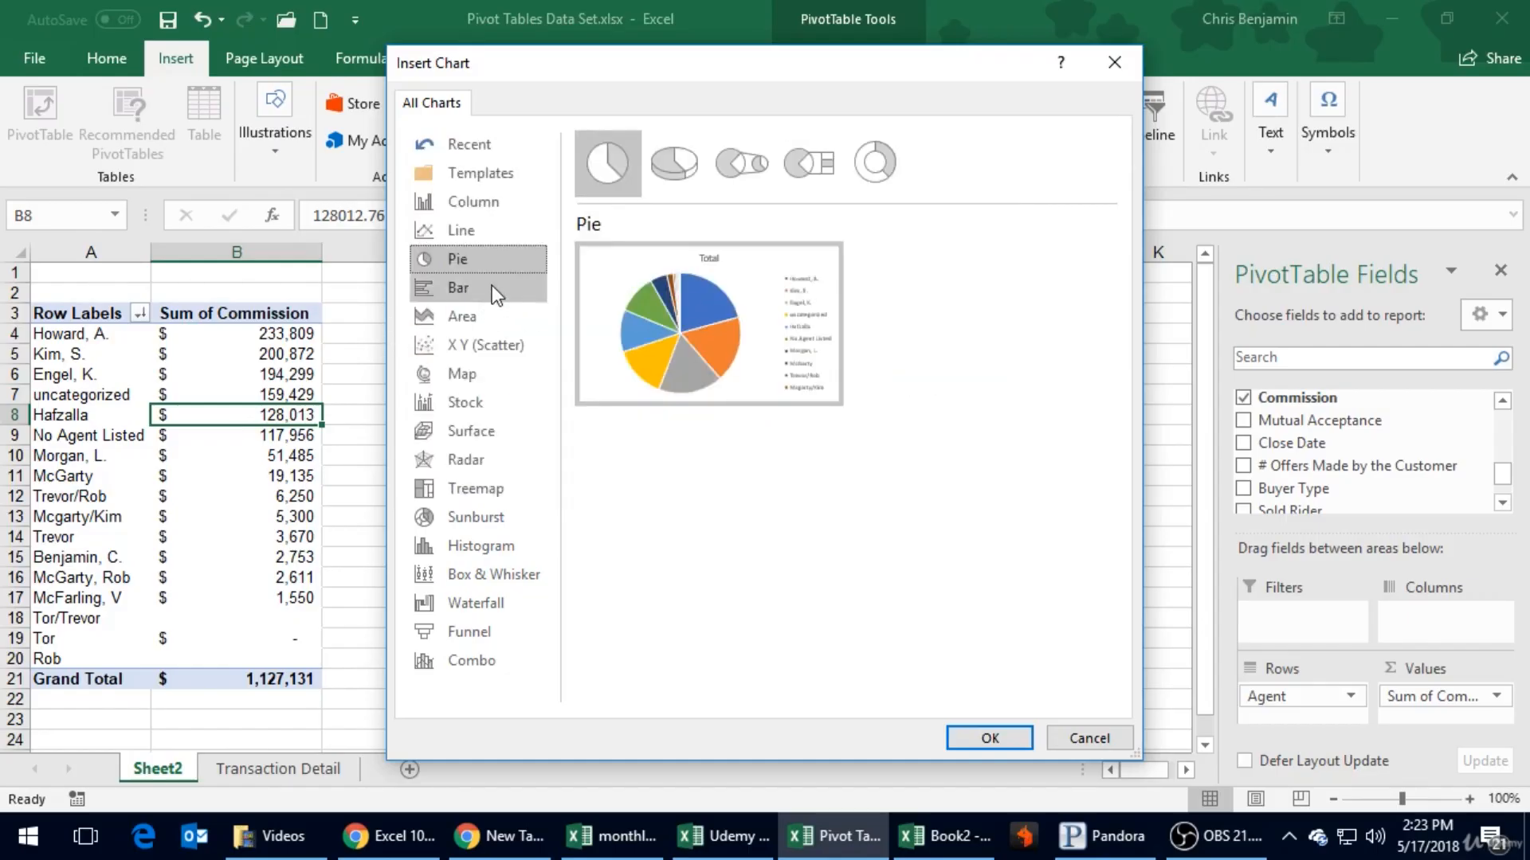
pyautogui.click(491, 286)
pyautogui.click(496, 308)
pyautogui.click(495, 278)
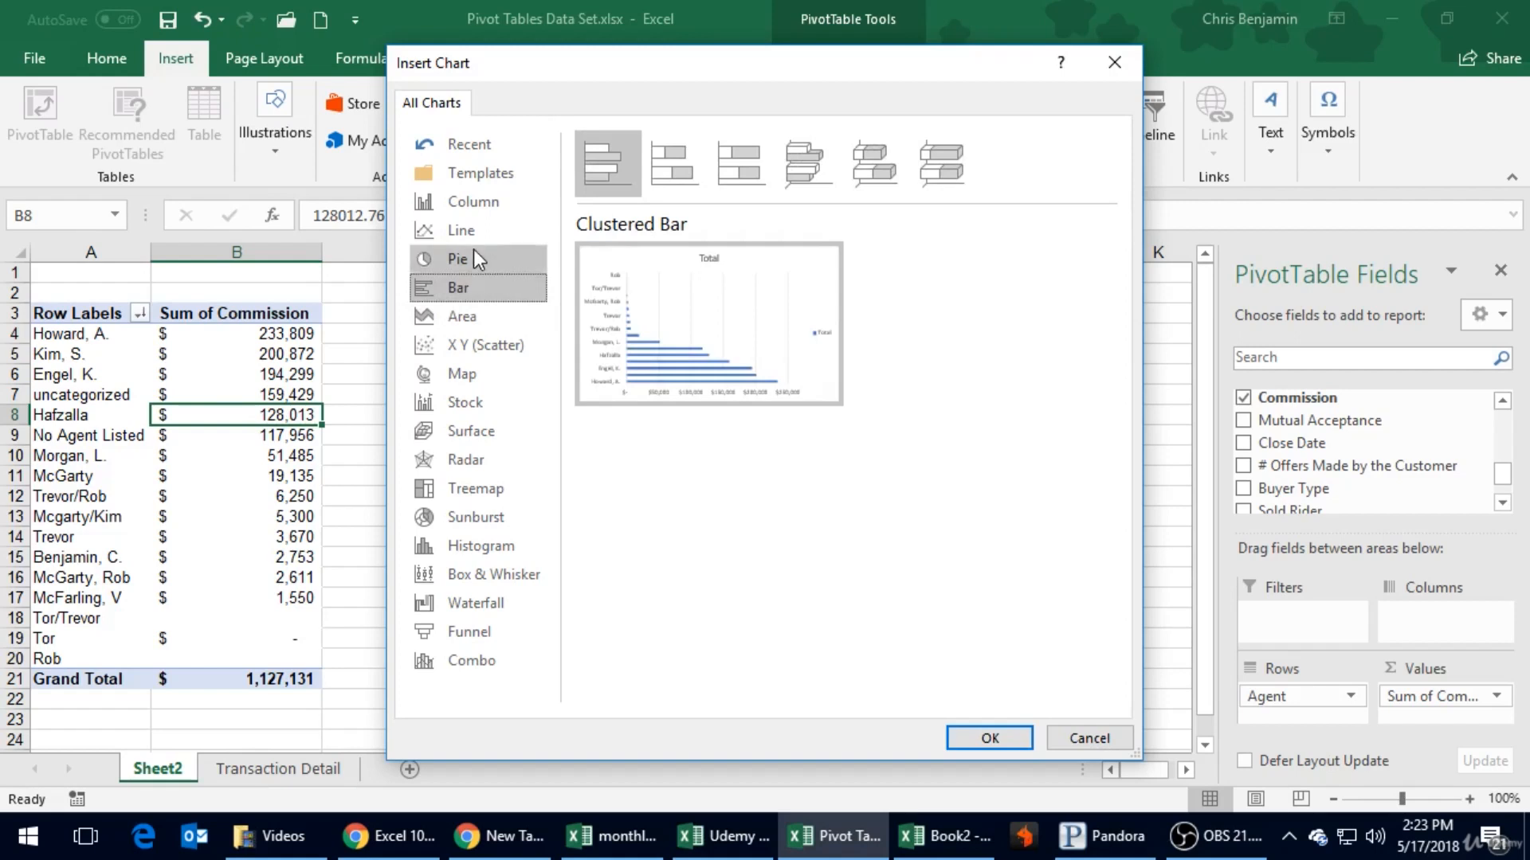
pyautogui.click(473, 250)
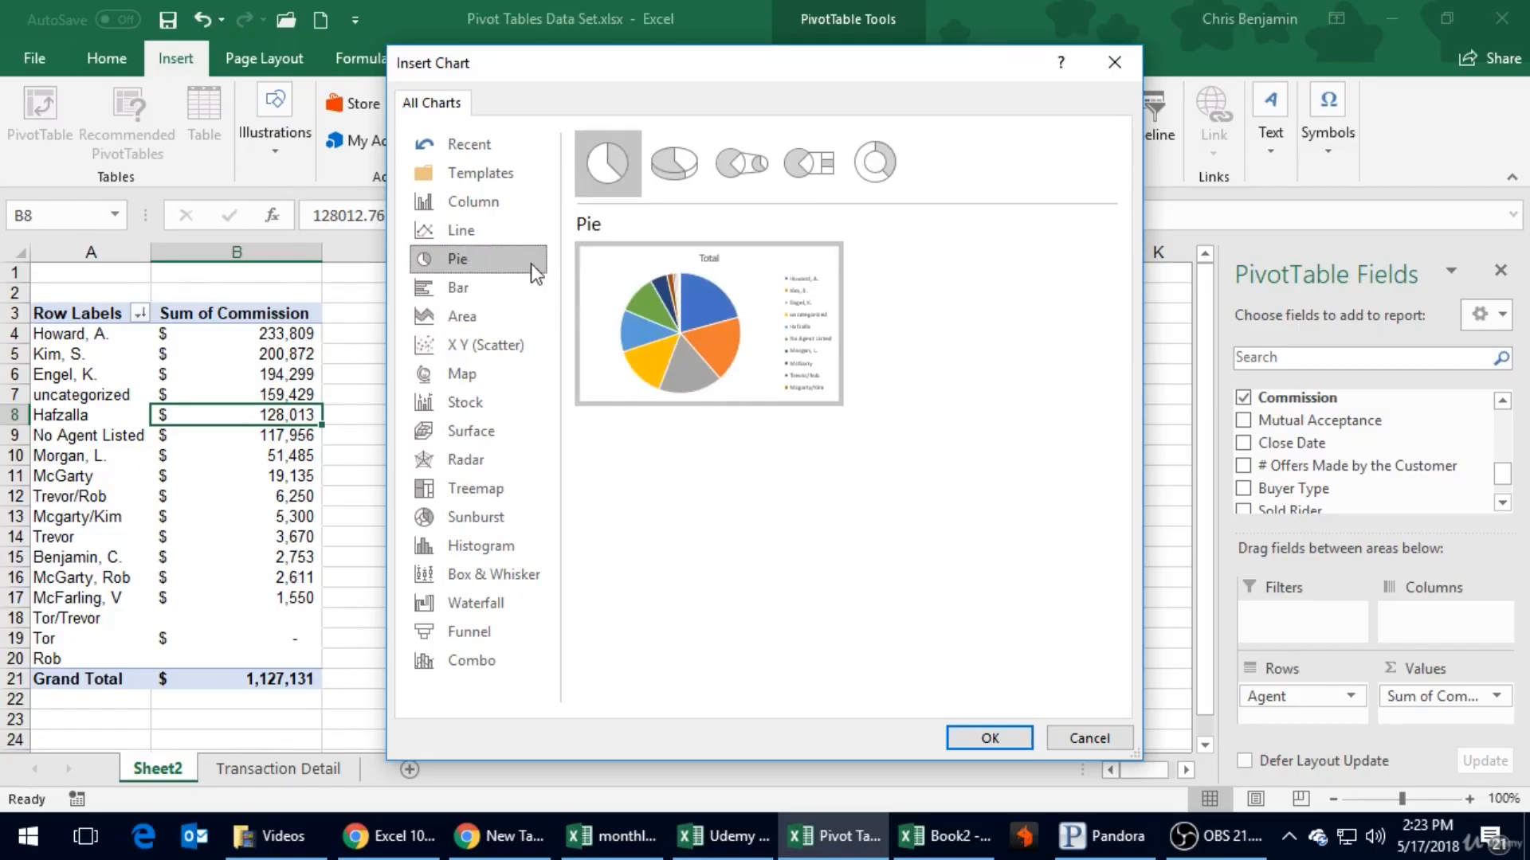
pyautogui.moveTo(664, 279)
pyautogui.click(988, 734)
# - Move the pie chart beside the PivotTable and enlarge it to span about columns C to J and rows 3 to 22
pyautogui.moveTo(511, 374); pyautogui.dragTo(601, 337)
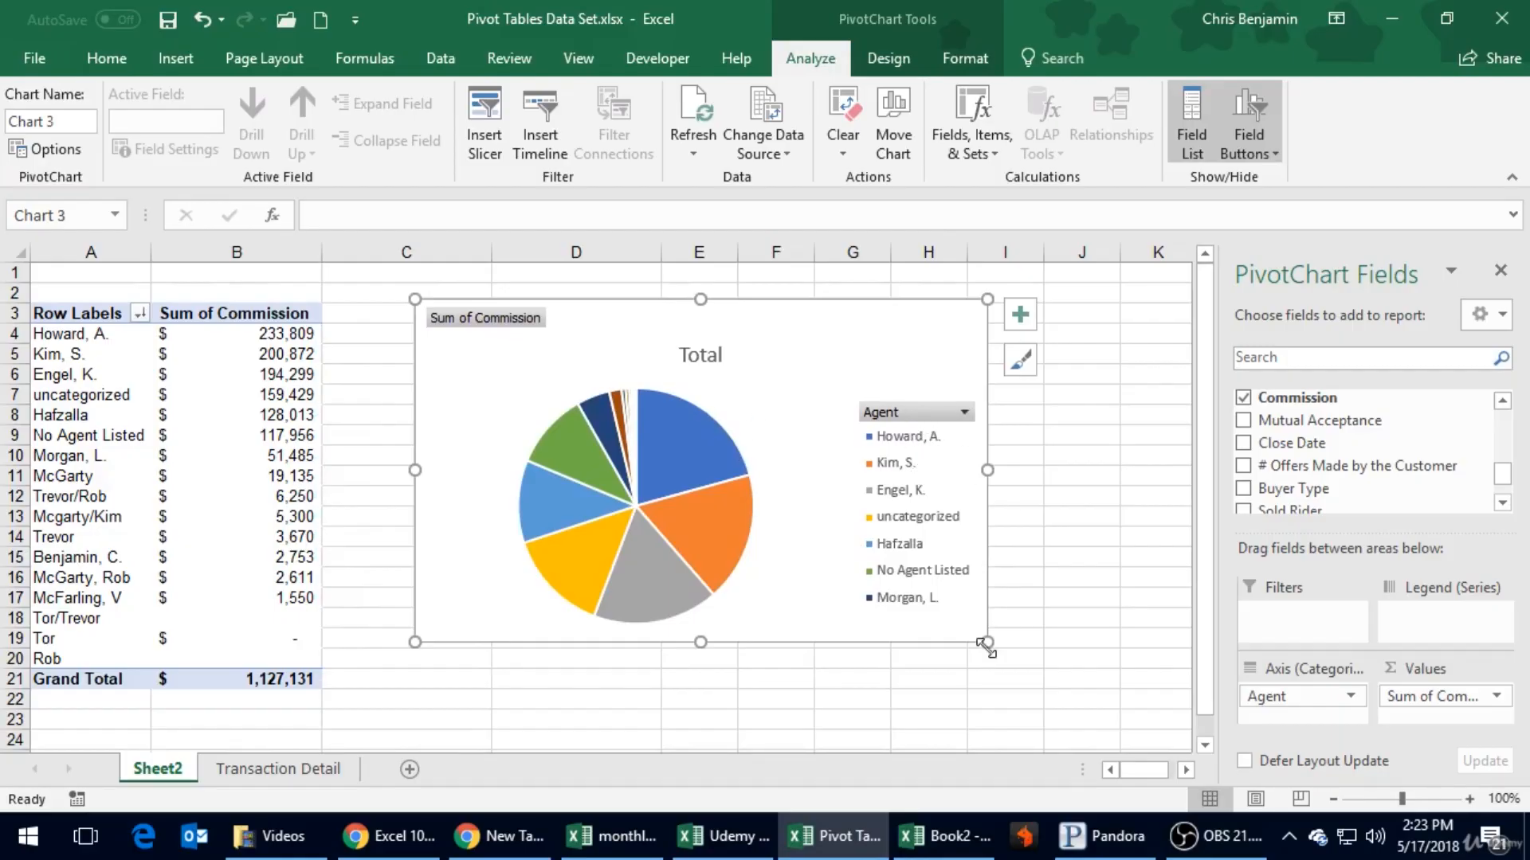
pyautogui.moveTo(987, 642); pyautogui.dragTo(1101, 718)
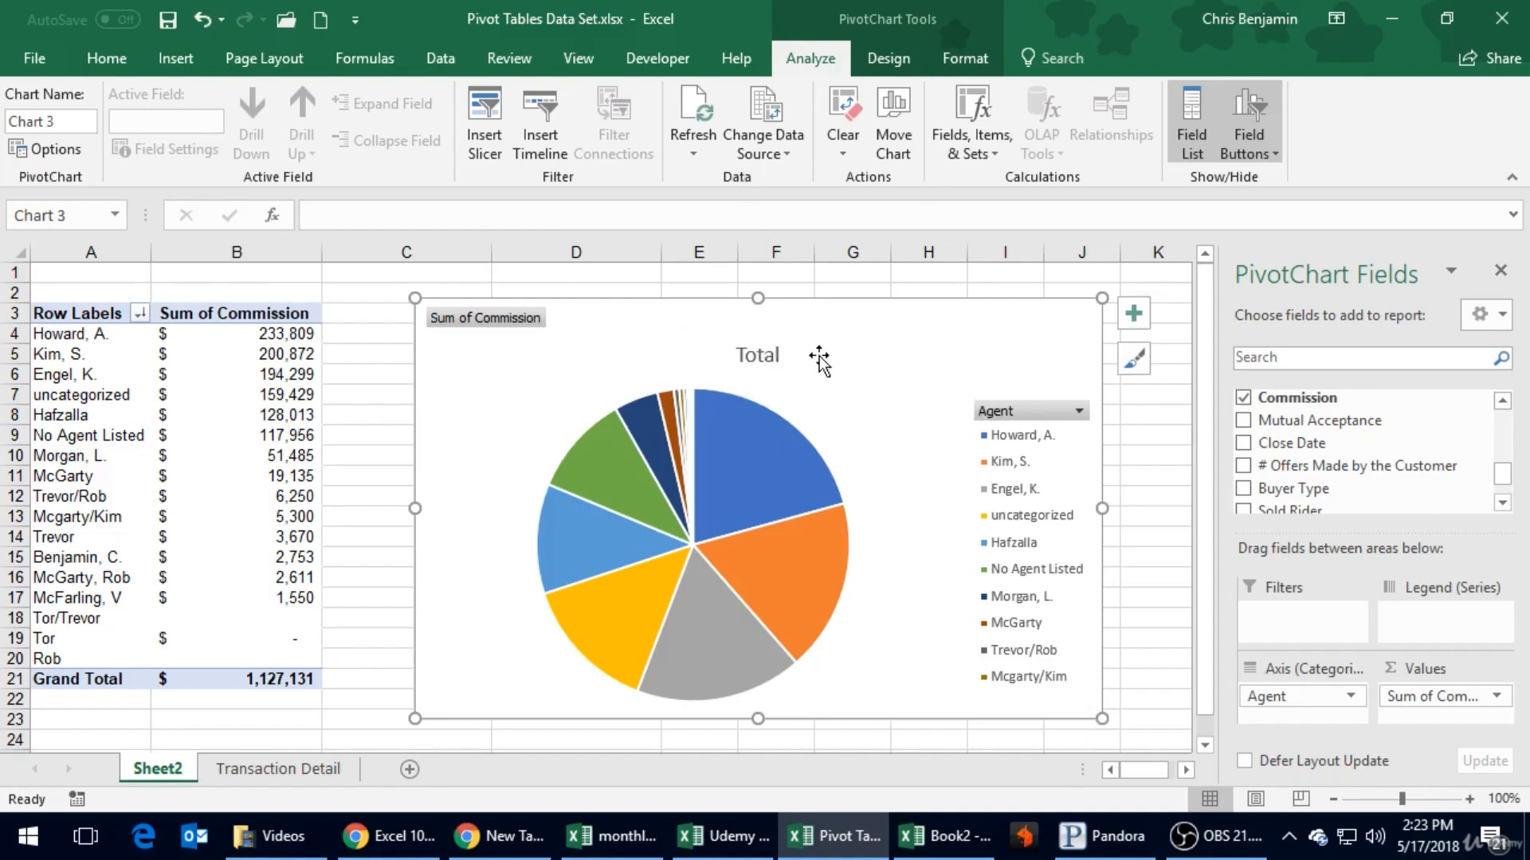
pyautogui.click(785, 422)
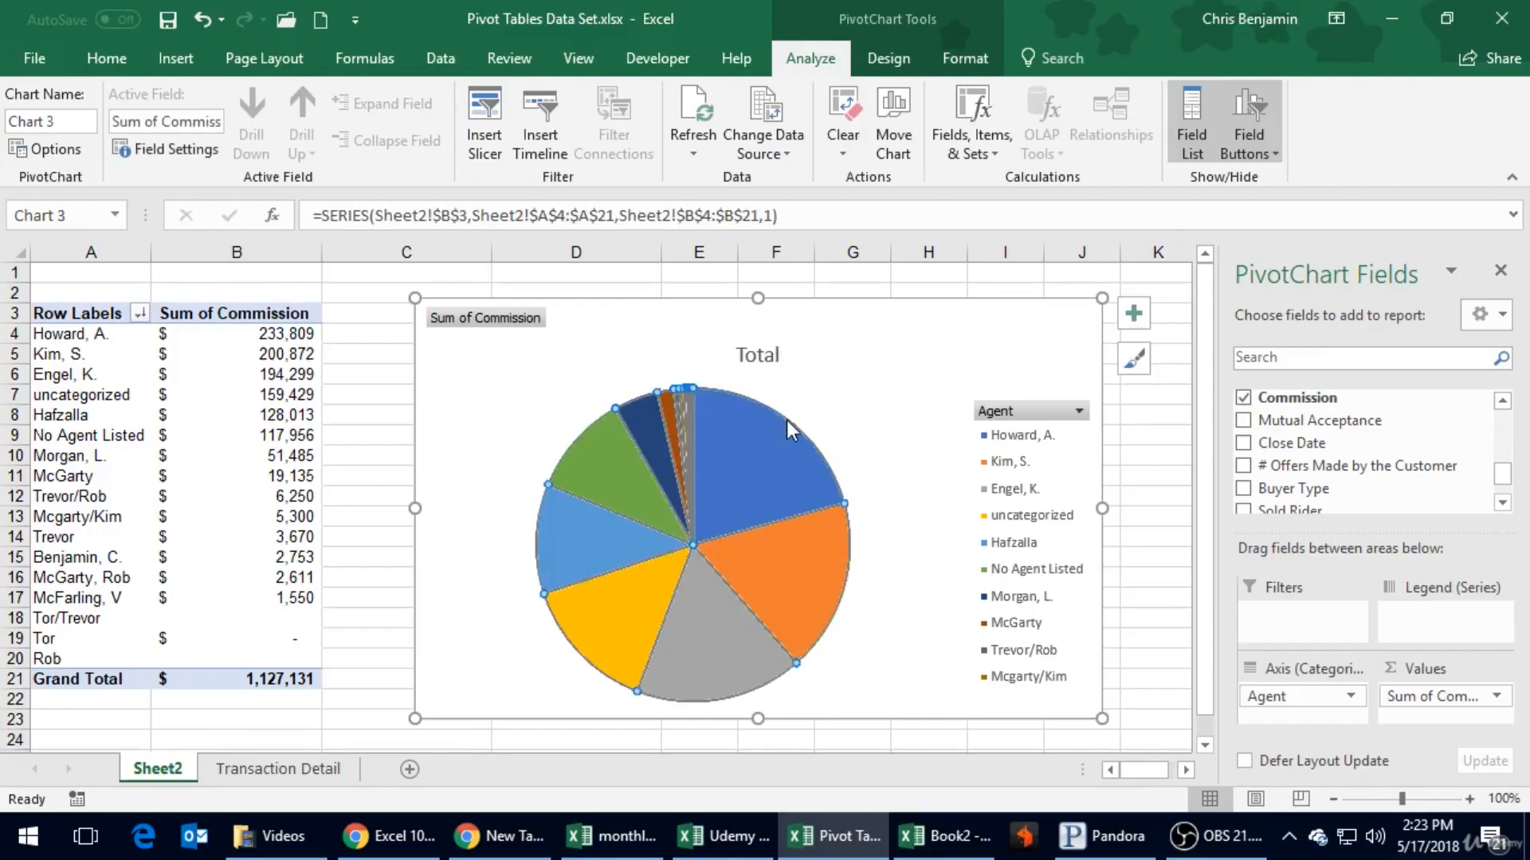
# - Retitle the chart "Total Commisions" and move the title up close to the chart's top edge
pyautogui.click(768, 357)
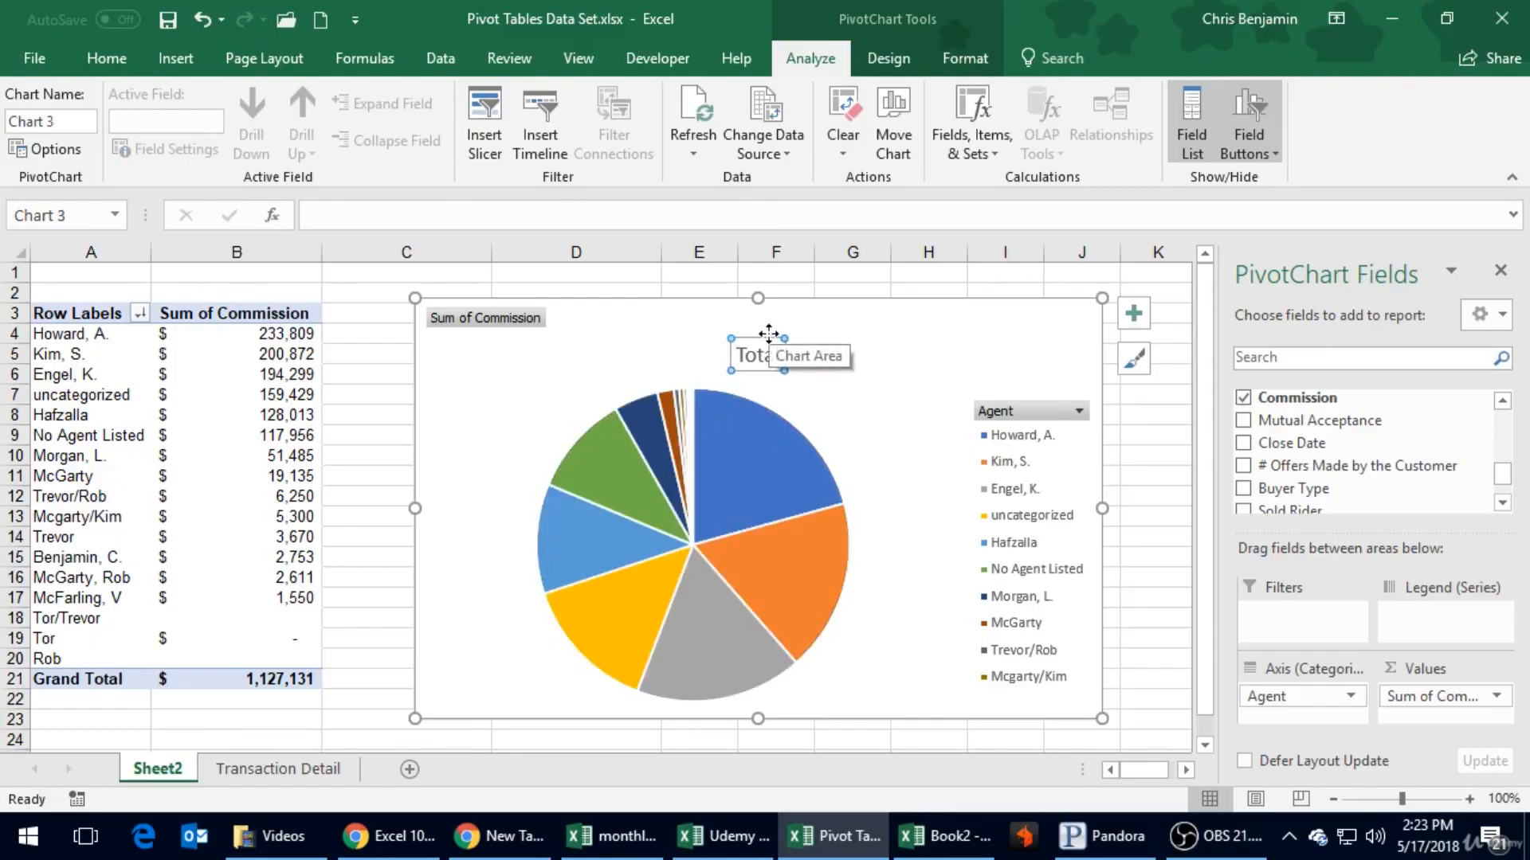
pyautogui.moveTo(768, 333); pyautogui.dragTo(756, 319)
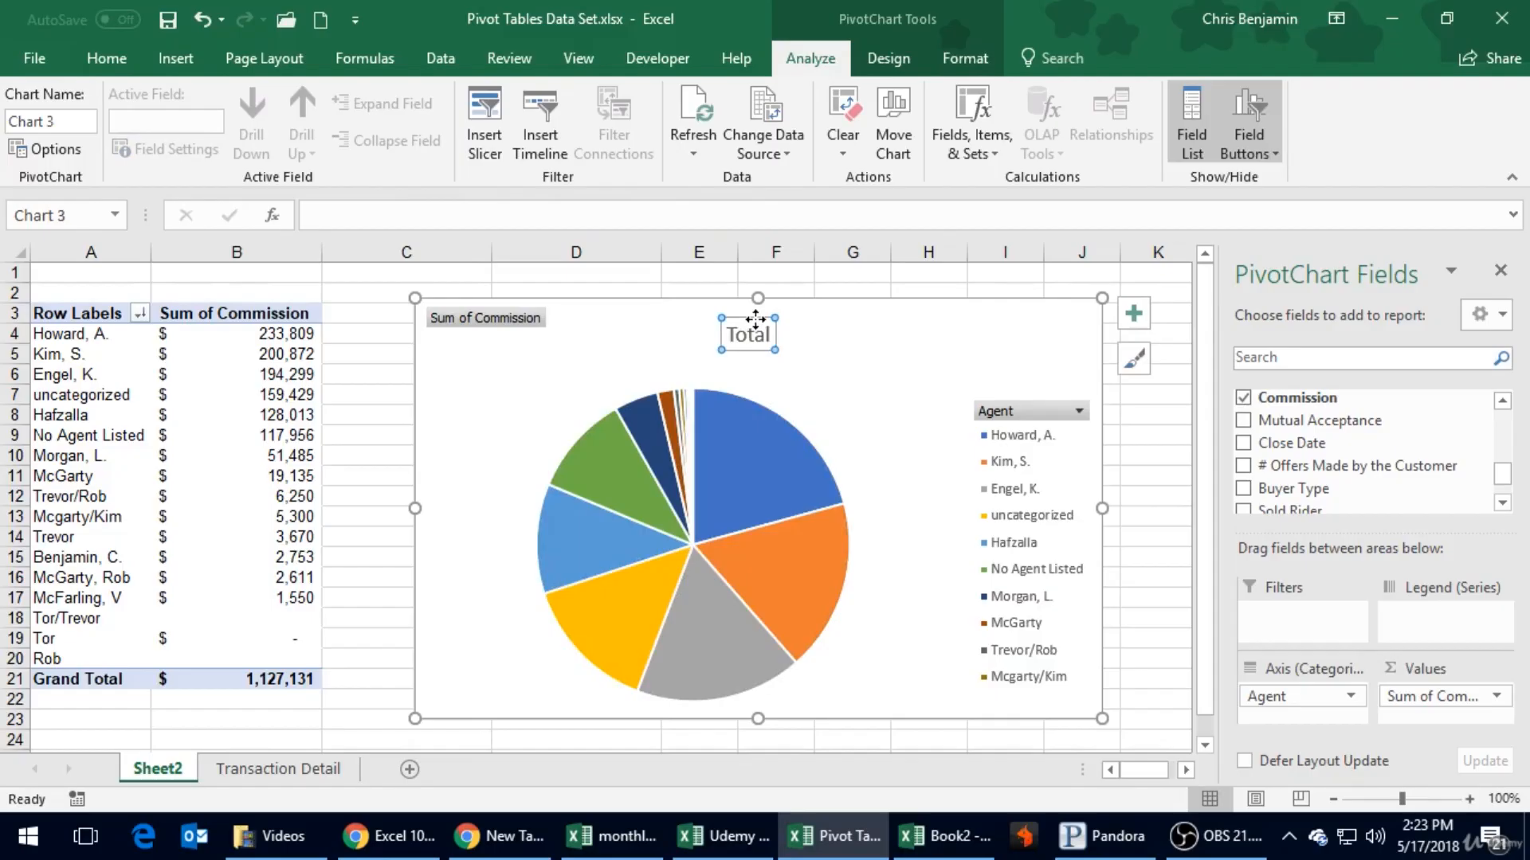
pyautogui.doubleClick(757, 333)
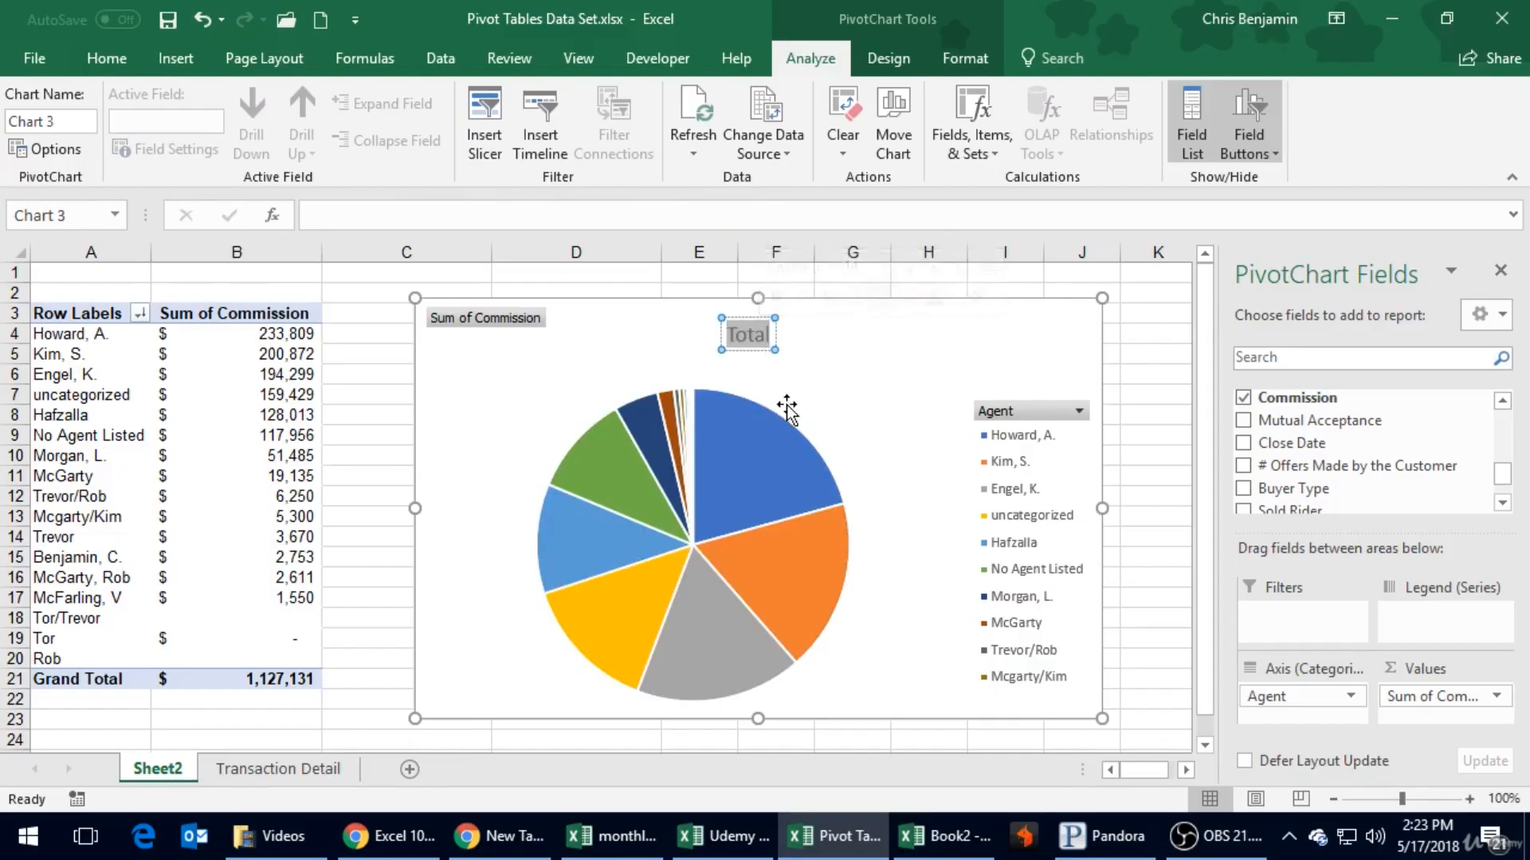
pyautogui.write('Total Co')
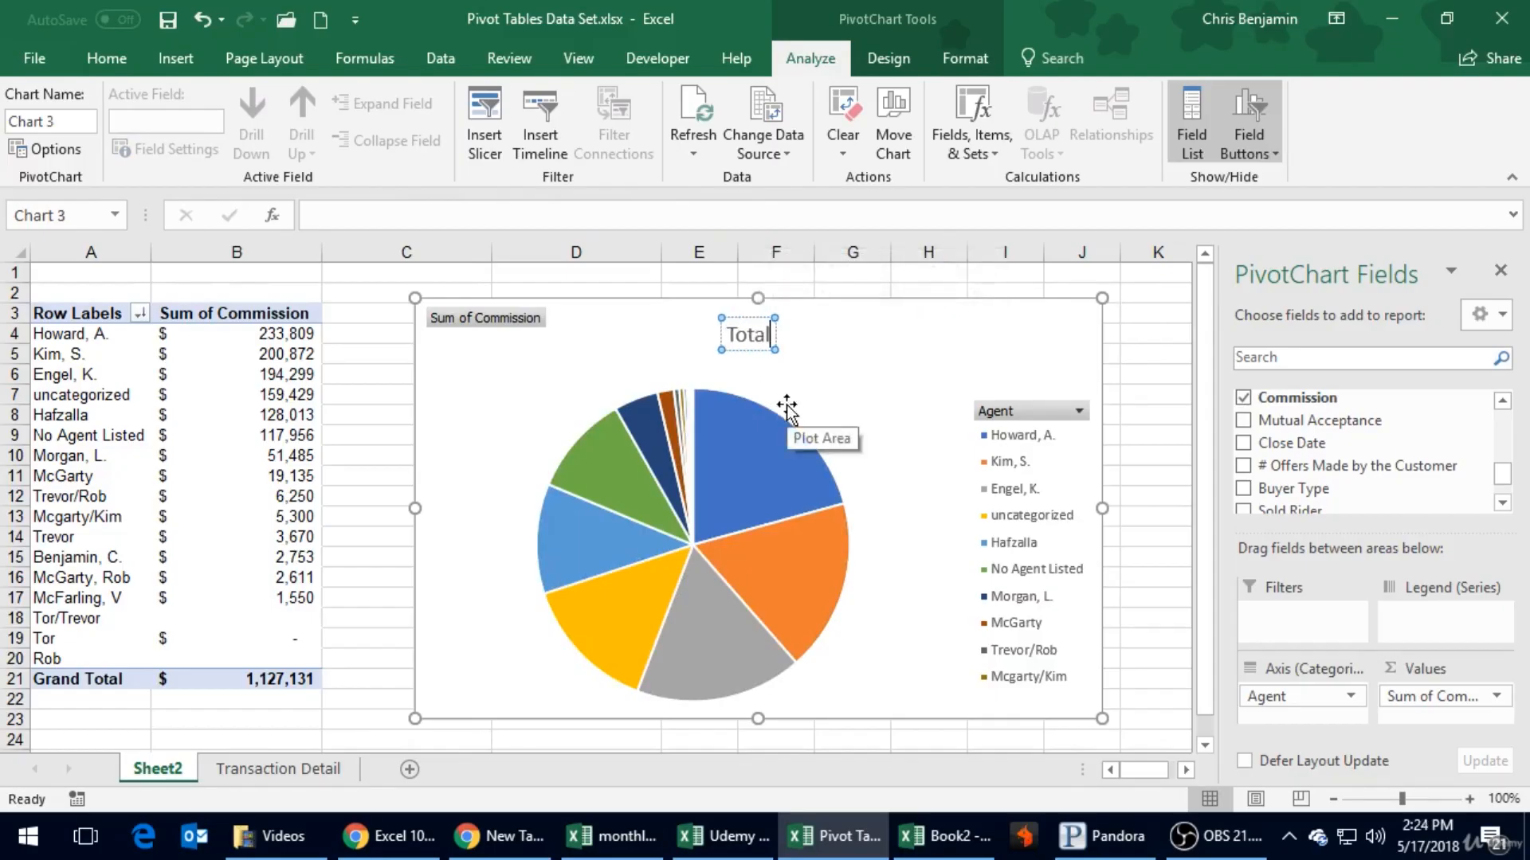
pyautogui.write('mmisions')
pyautogui.press('Return')
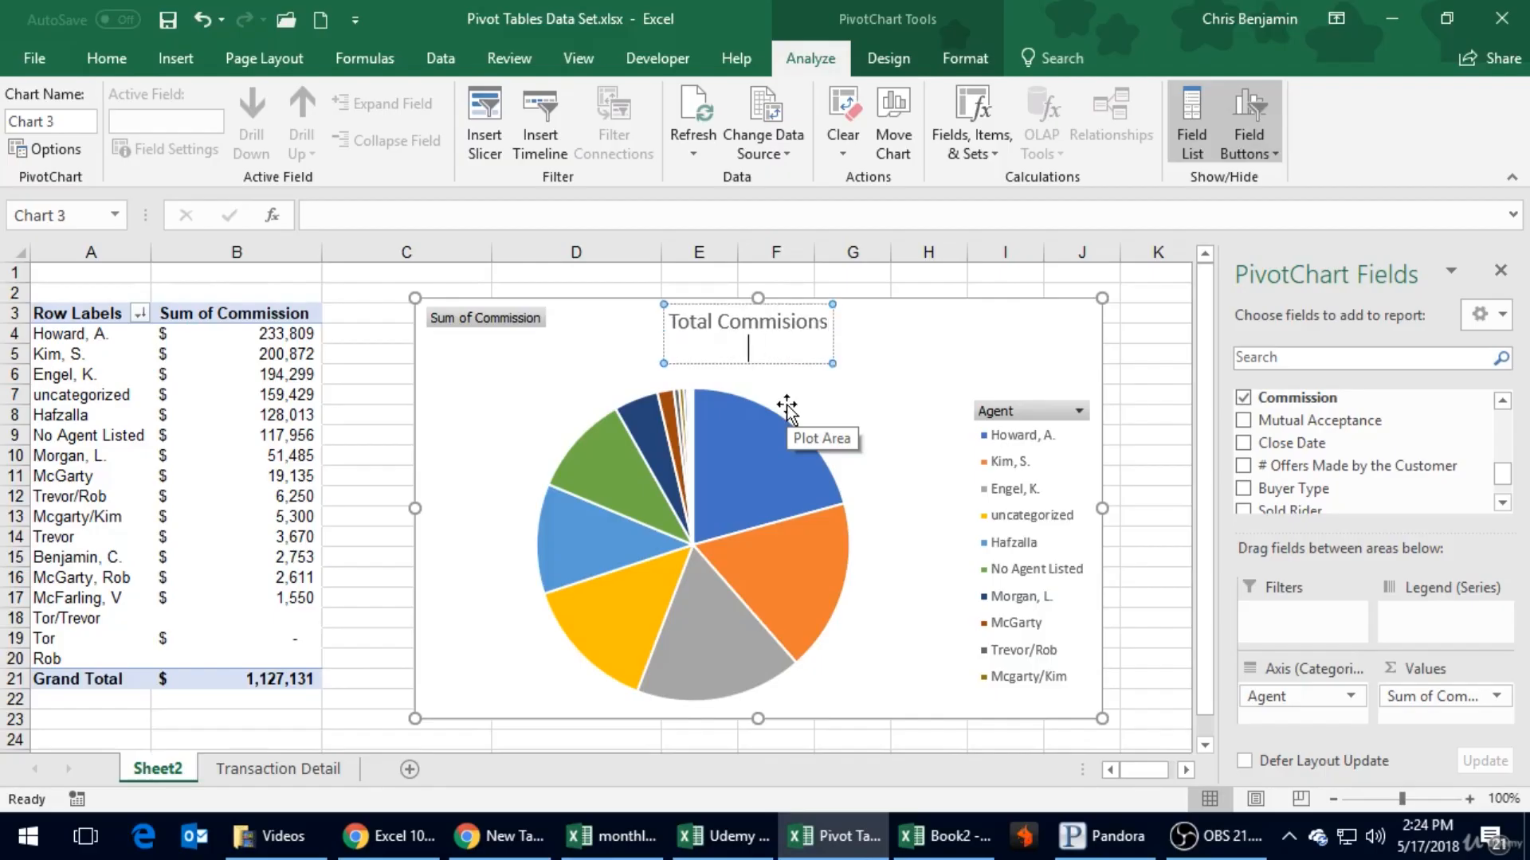
pyautogui.click(929, 400)
pyautogui.click(822, 328)
pyautogui.moveTo(810, 316); pyautogui.dragTo(757, 311)
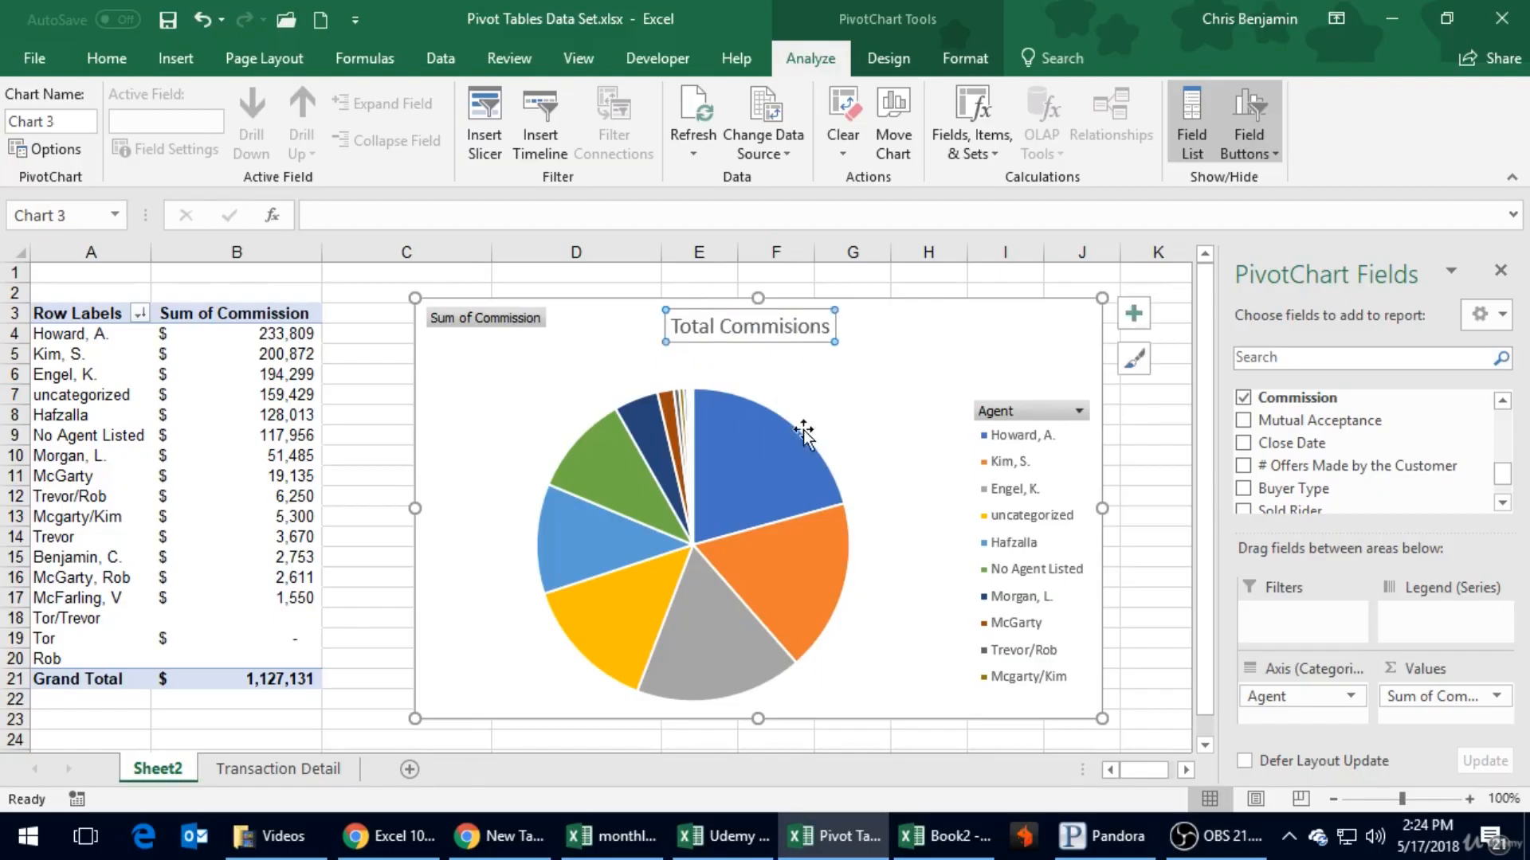
# - Move the pie's plot area slightly up and to the right, leaving a small gap below the chart title
pyautogui.click(767, 411)
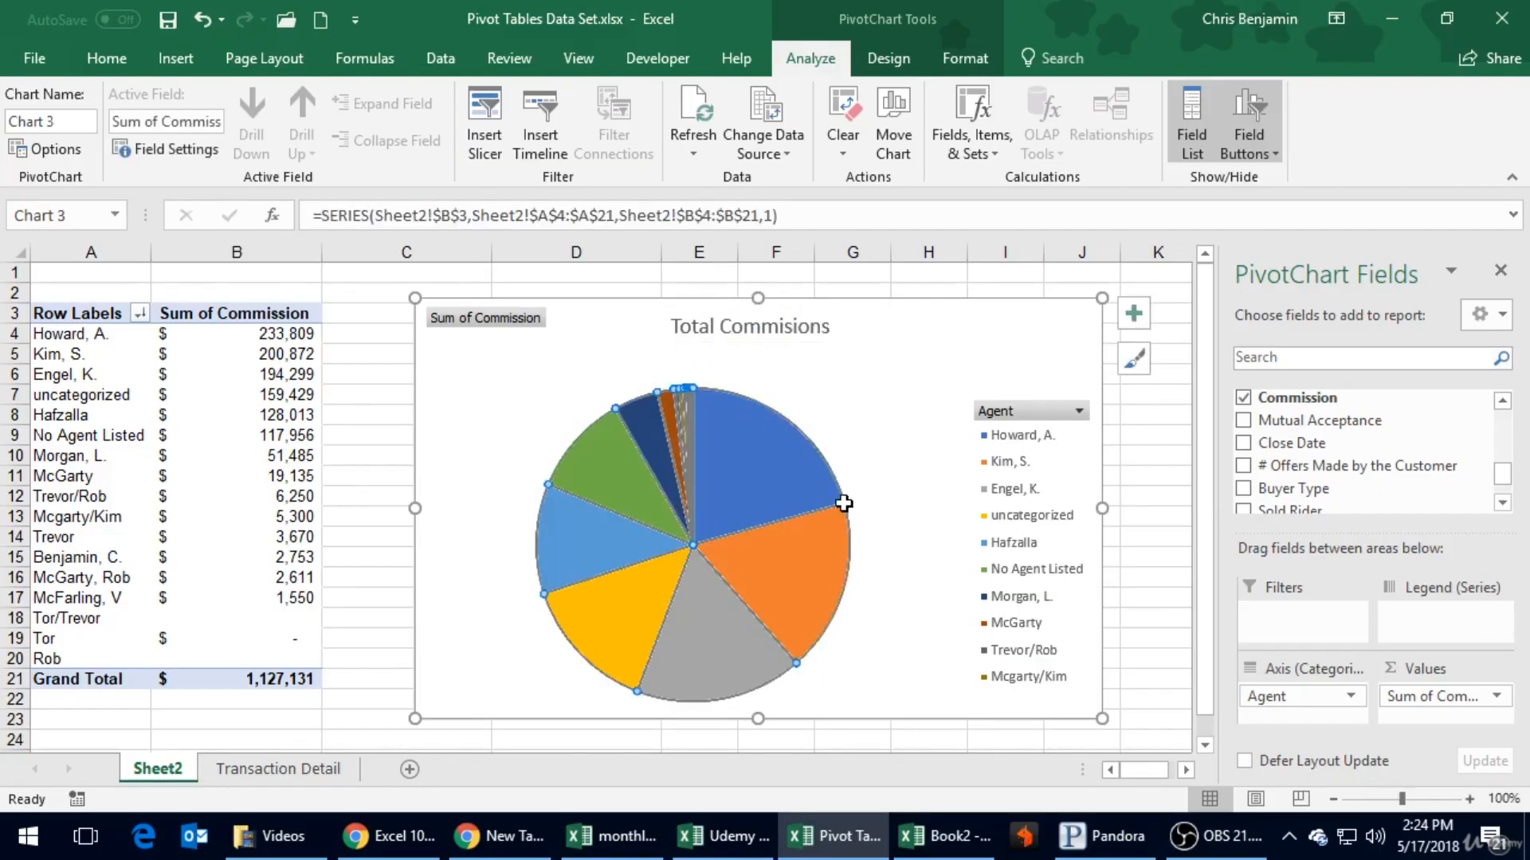
pyautogui.moveTo(844, 502)
pyautogui.moveTo(834, 471)
pyautogui.moveTo(835, 474)
pyautogui.mouseDown()
pyautogui.moveTo(848, 427)
pyautogui.moveTo(820, 455)
pyautogui.mouseUp()
pyautogui.click(821, 457)
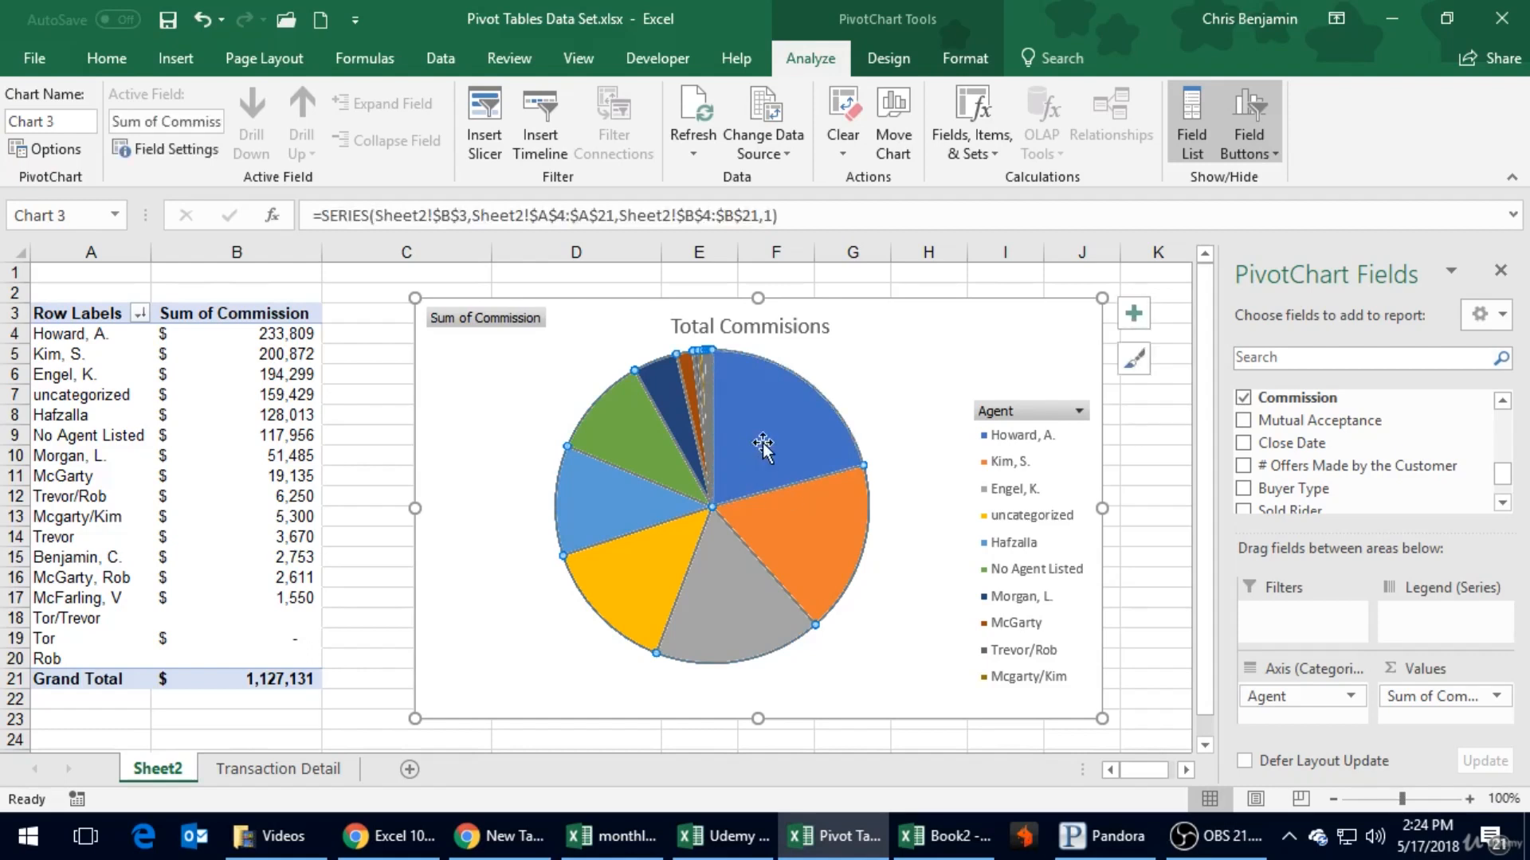
pyautogui.click(853, 375)
pyautogui.moveTo(820, 361); pyautogui.dragTo(817, 386)
# - Move the Agent legend up to the chart's top-right corner and enlarge it to list every agent
pyautogui.click(1046, 443)
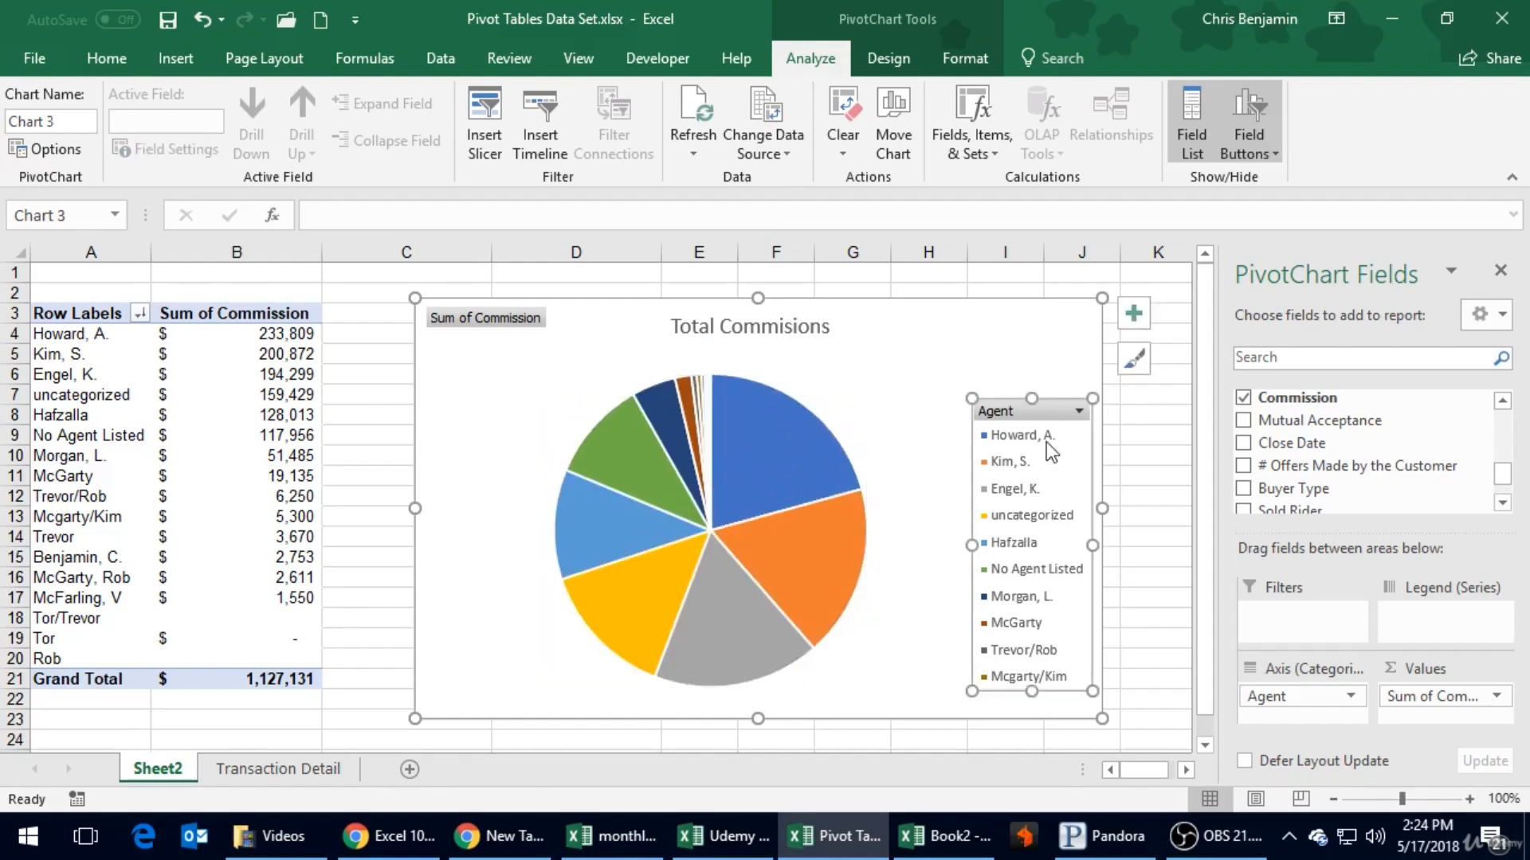
pyautogui.moveTo(1045, 399); pyautogui.dragTo(1012, 314)
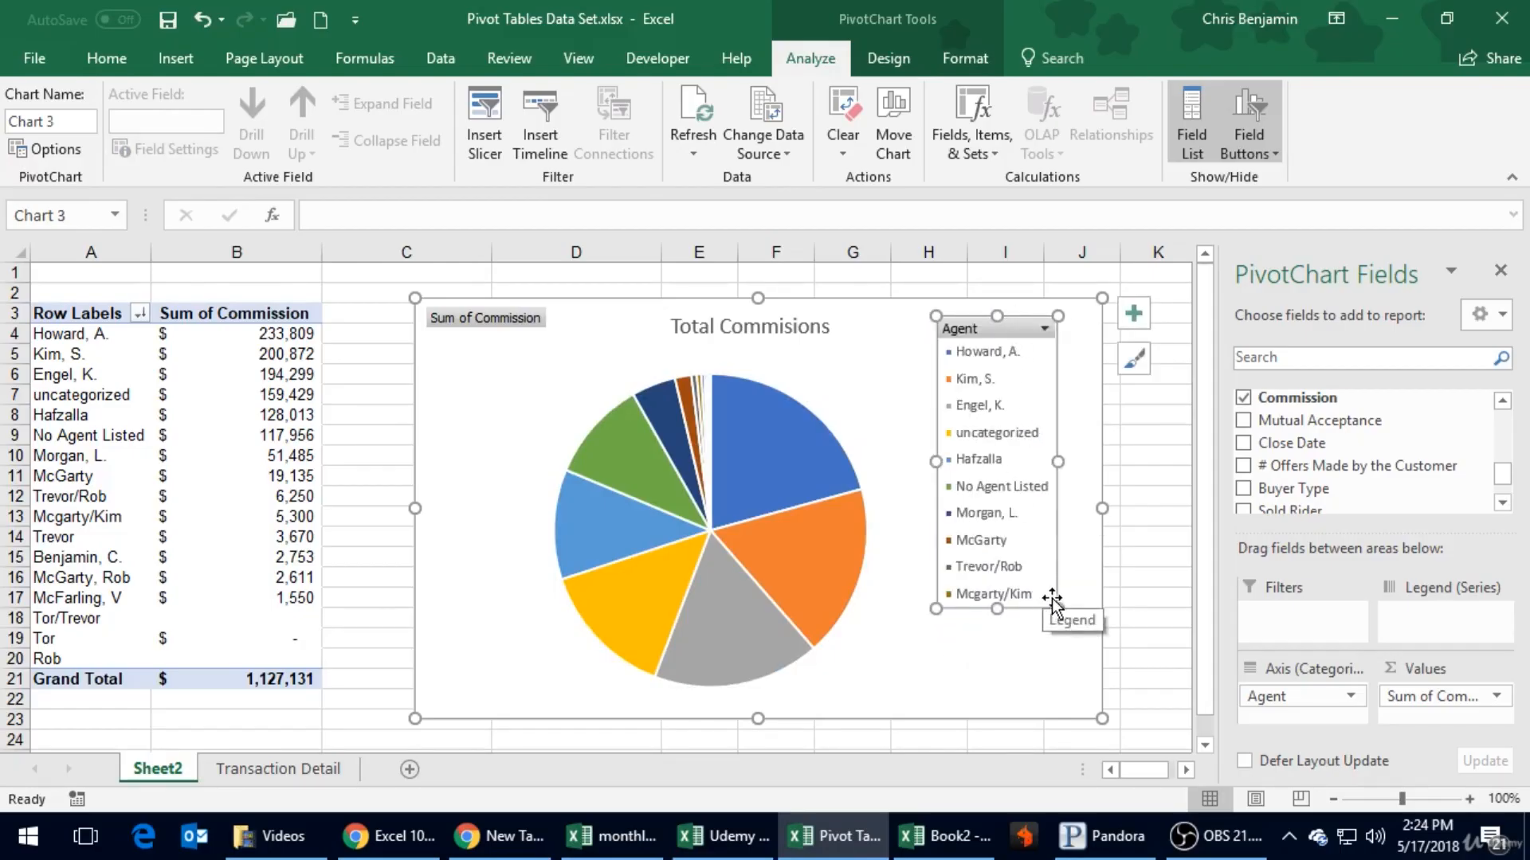
pyautogui.moveTo(1058, 608); pyautogui.dragTo(1089, 706)
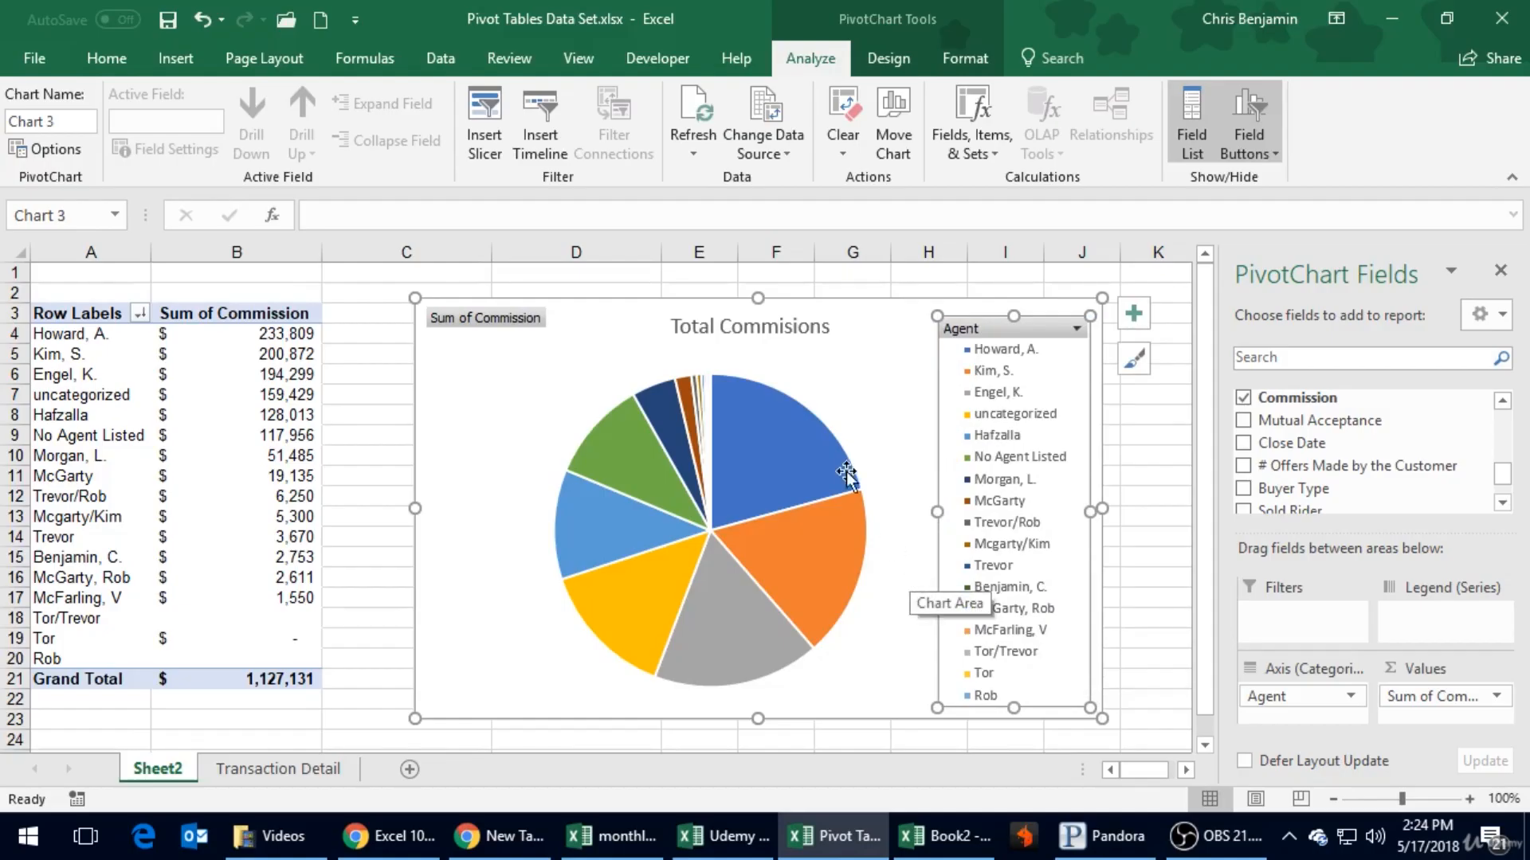
# - Add data labels showing the commission amounts to the pie slices
pyautogui.click(789, 458)
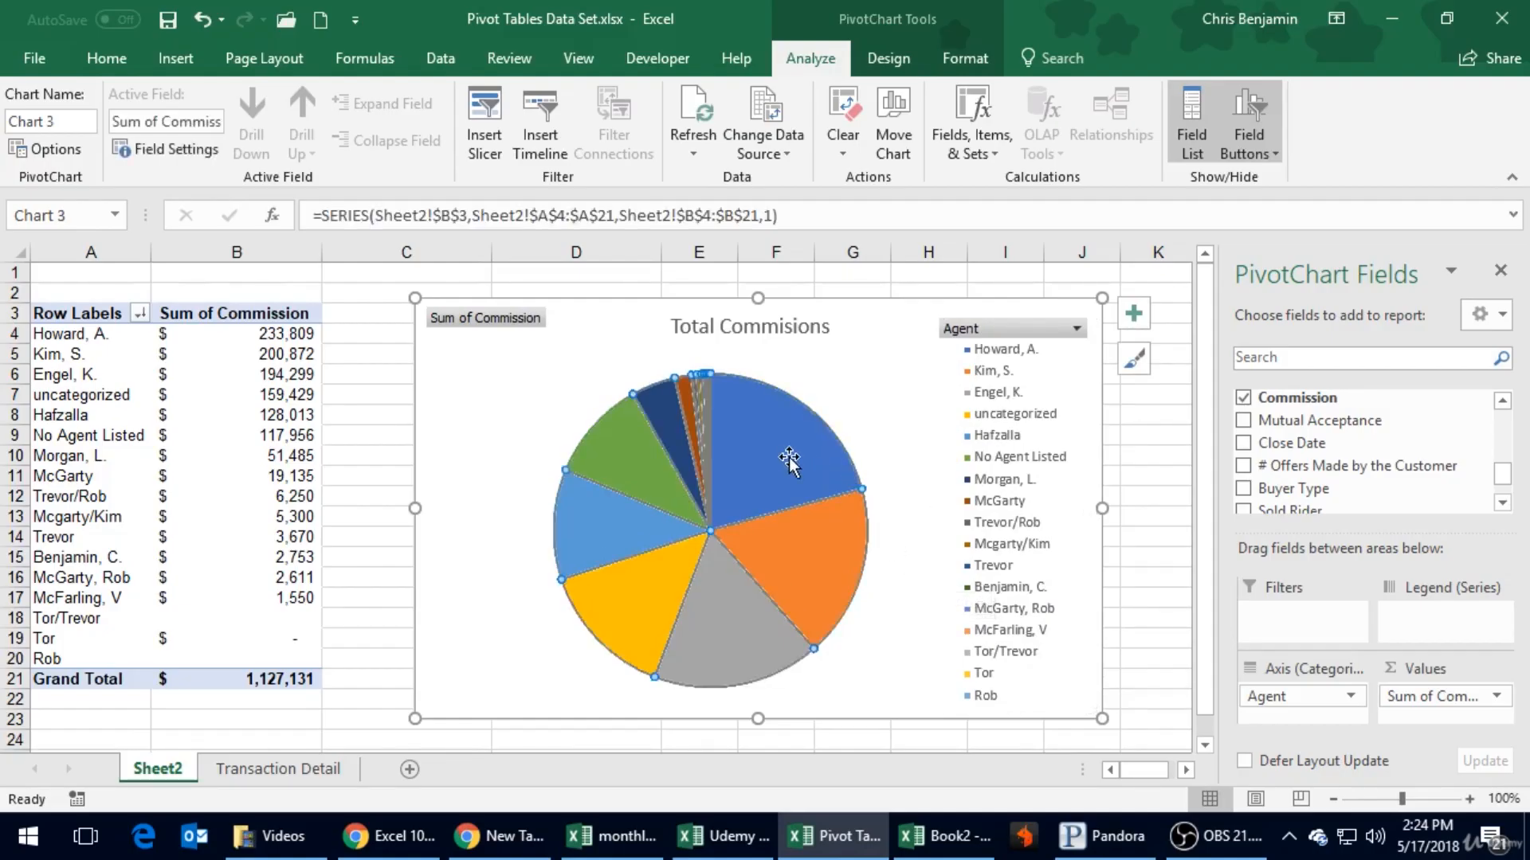
pyautogui.rightClick(752, 459)
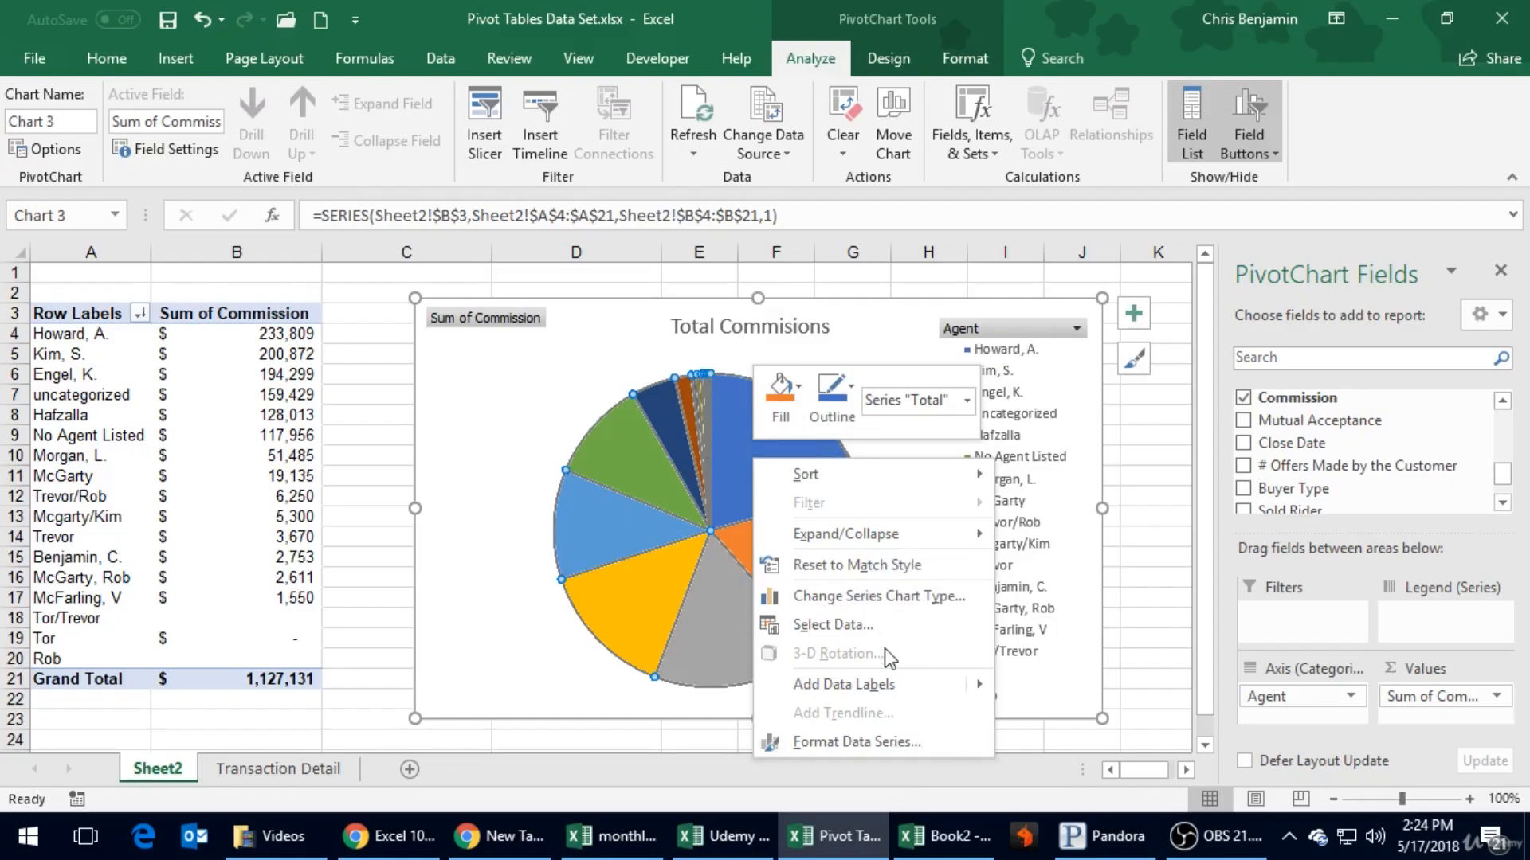
pyautogui.moveTo(975, 686)
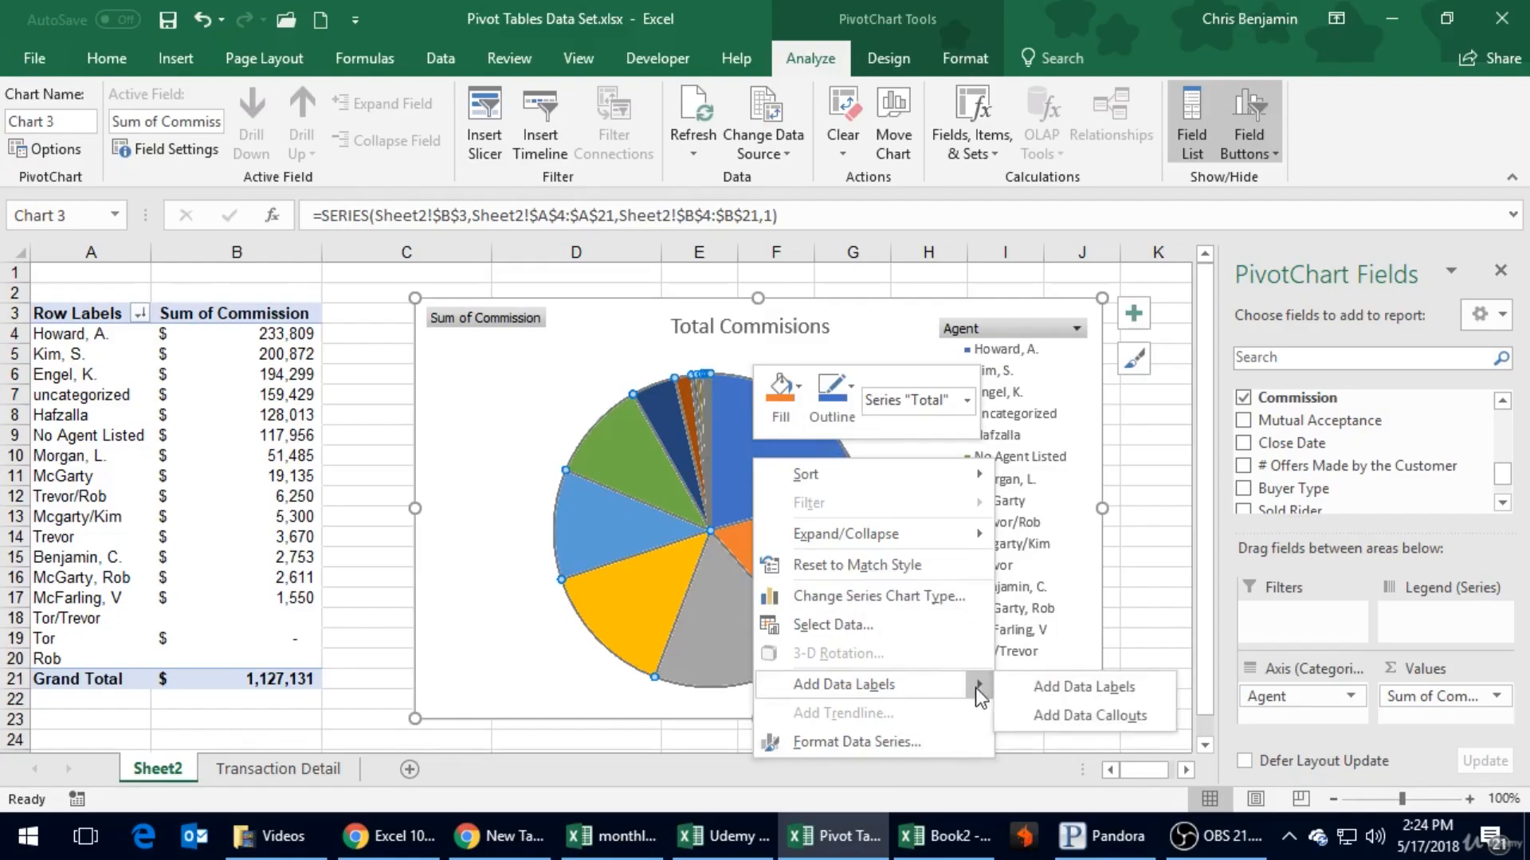
pyautogui.click(1055, 684)
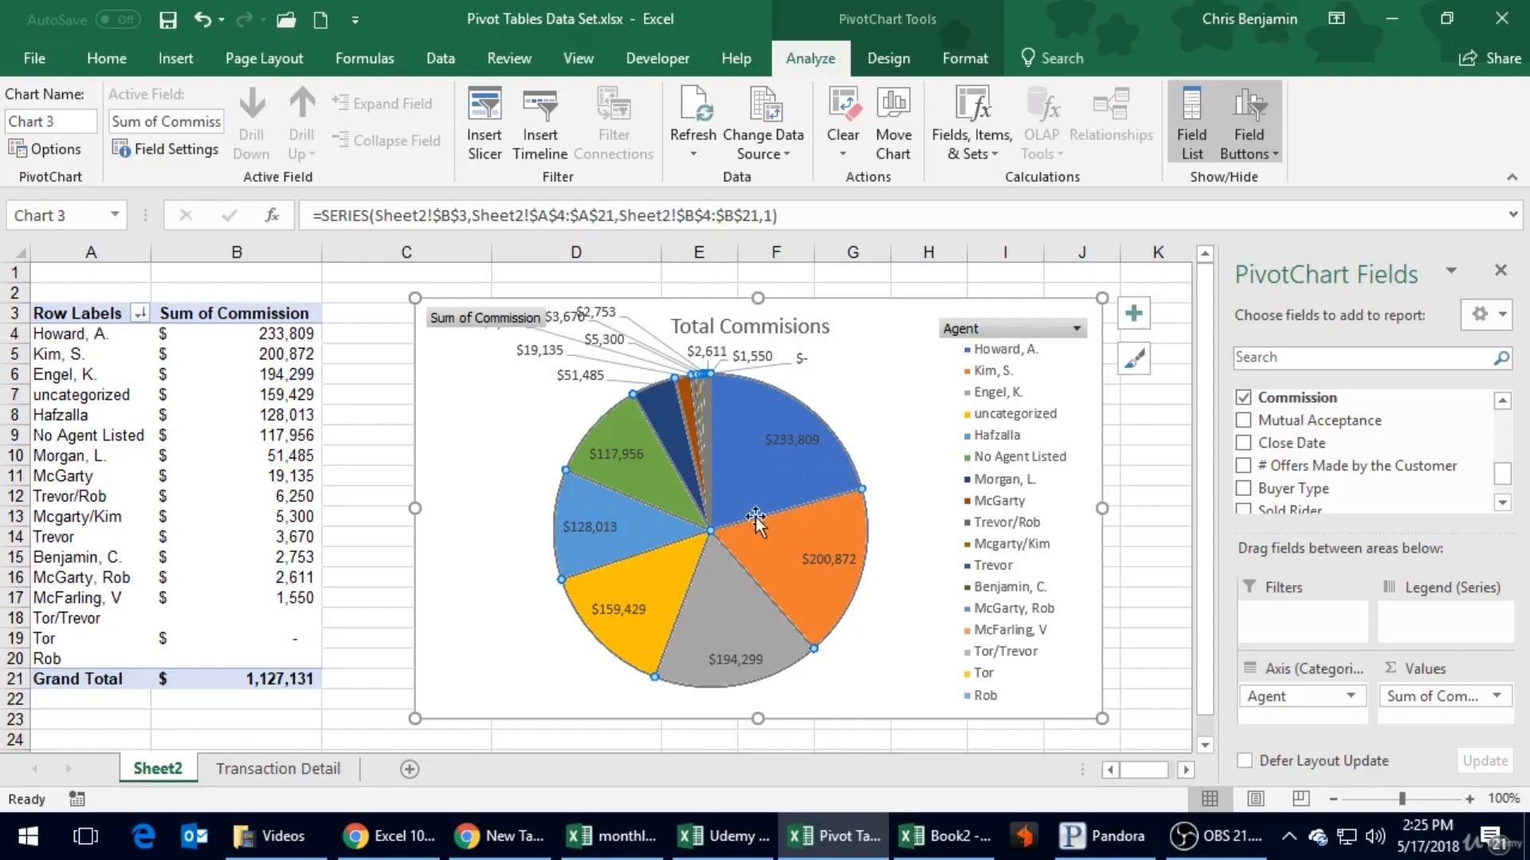
pyautogui.click(1001, 475)
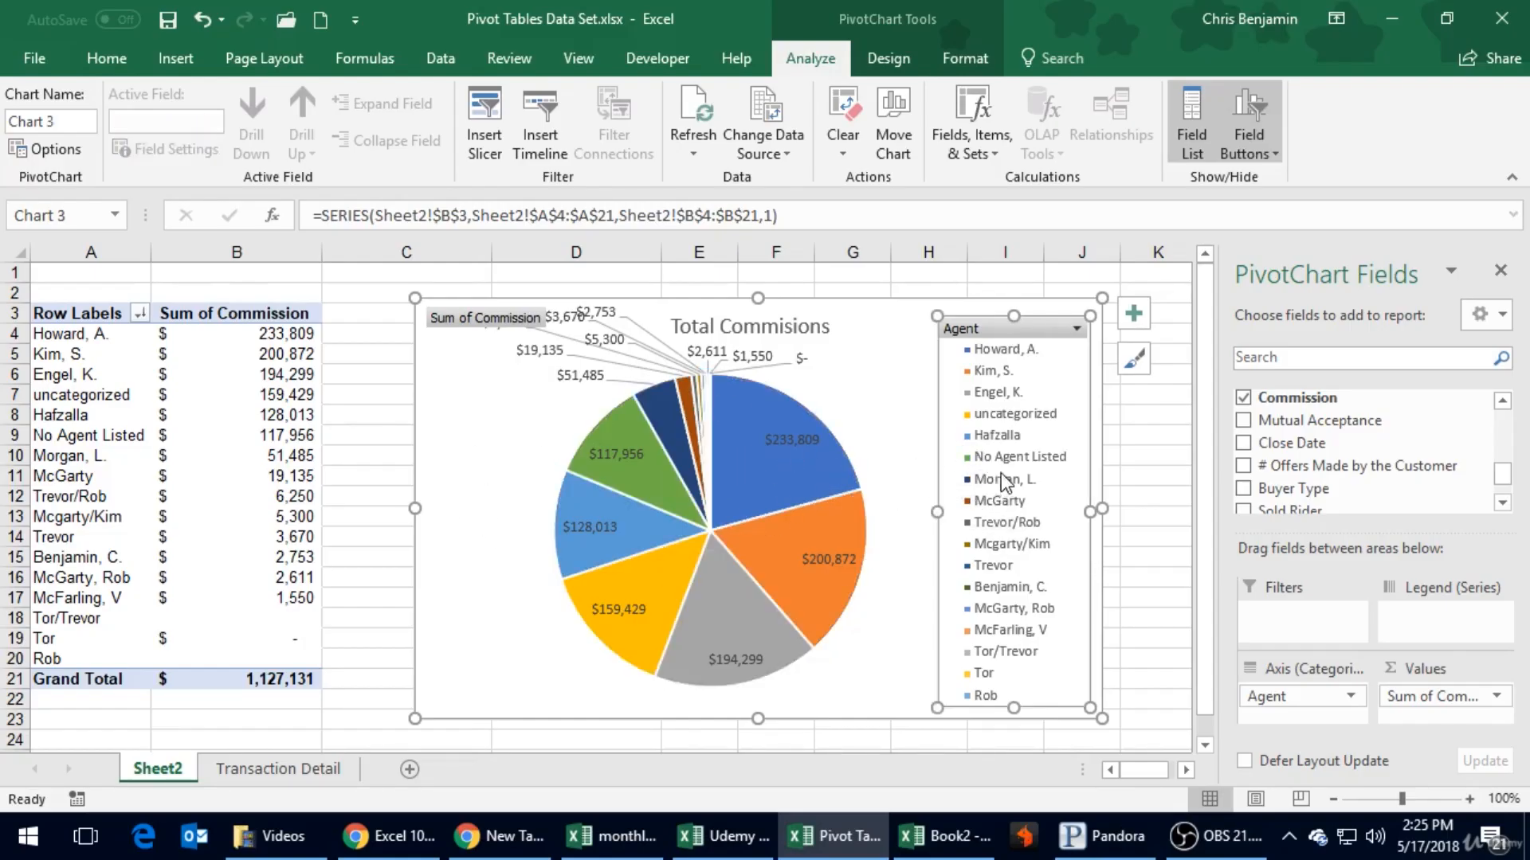
pyautogui.click(810, 445)
pyautogui.click(789, 481)
pyautogui.rightClick(790, 480)
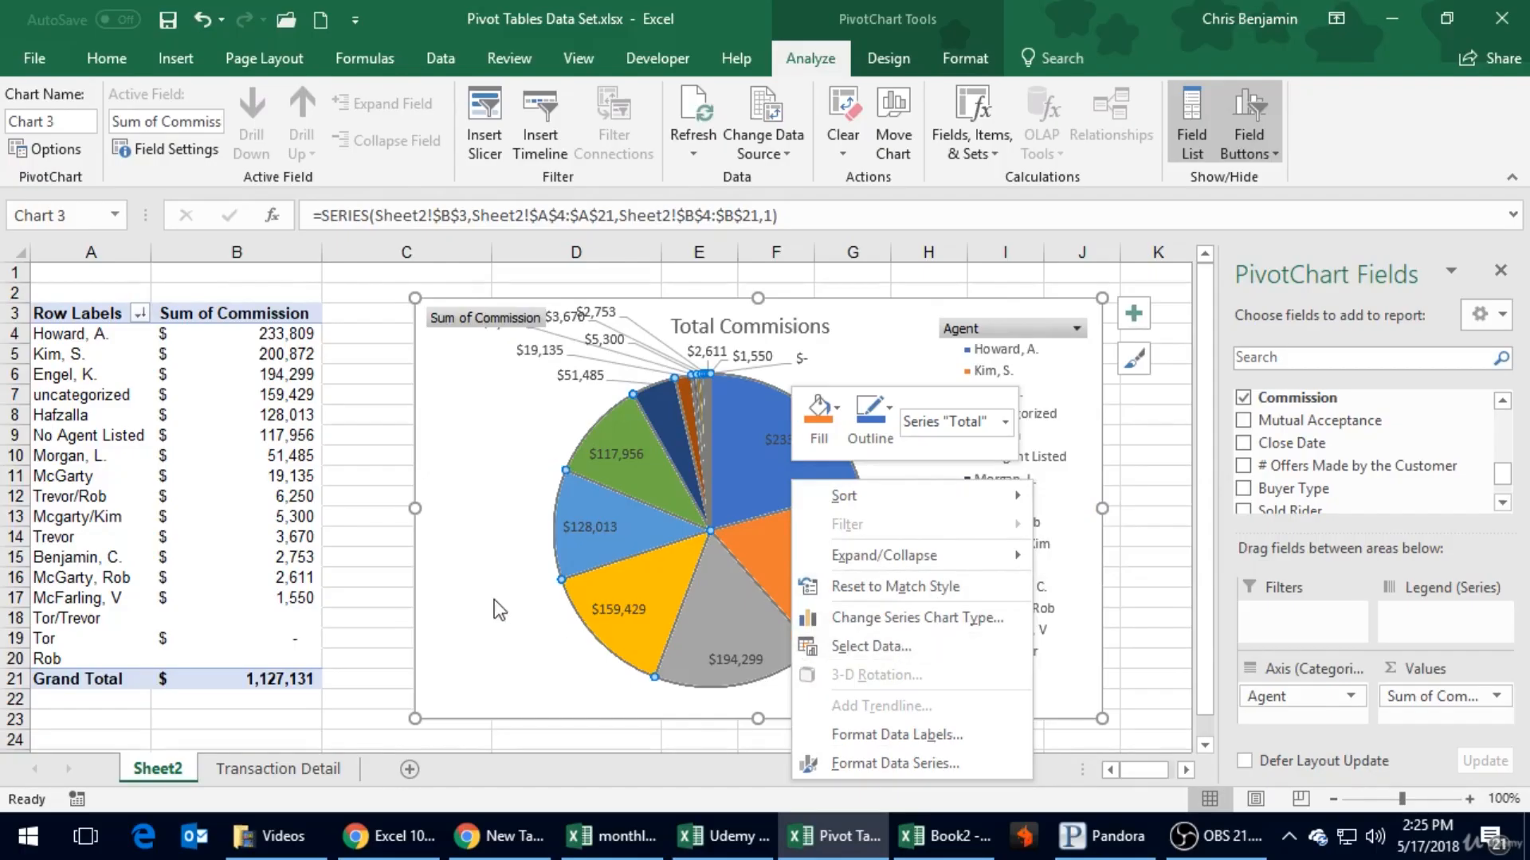
# - Examine the summary functions and Show Values As calculations offered in the commission field's value settings, leaving the settings unchanged
pyautogui.click(177, 512)
pyautogui.click(195, 421)
pyautogui.click(249, 375)
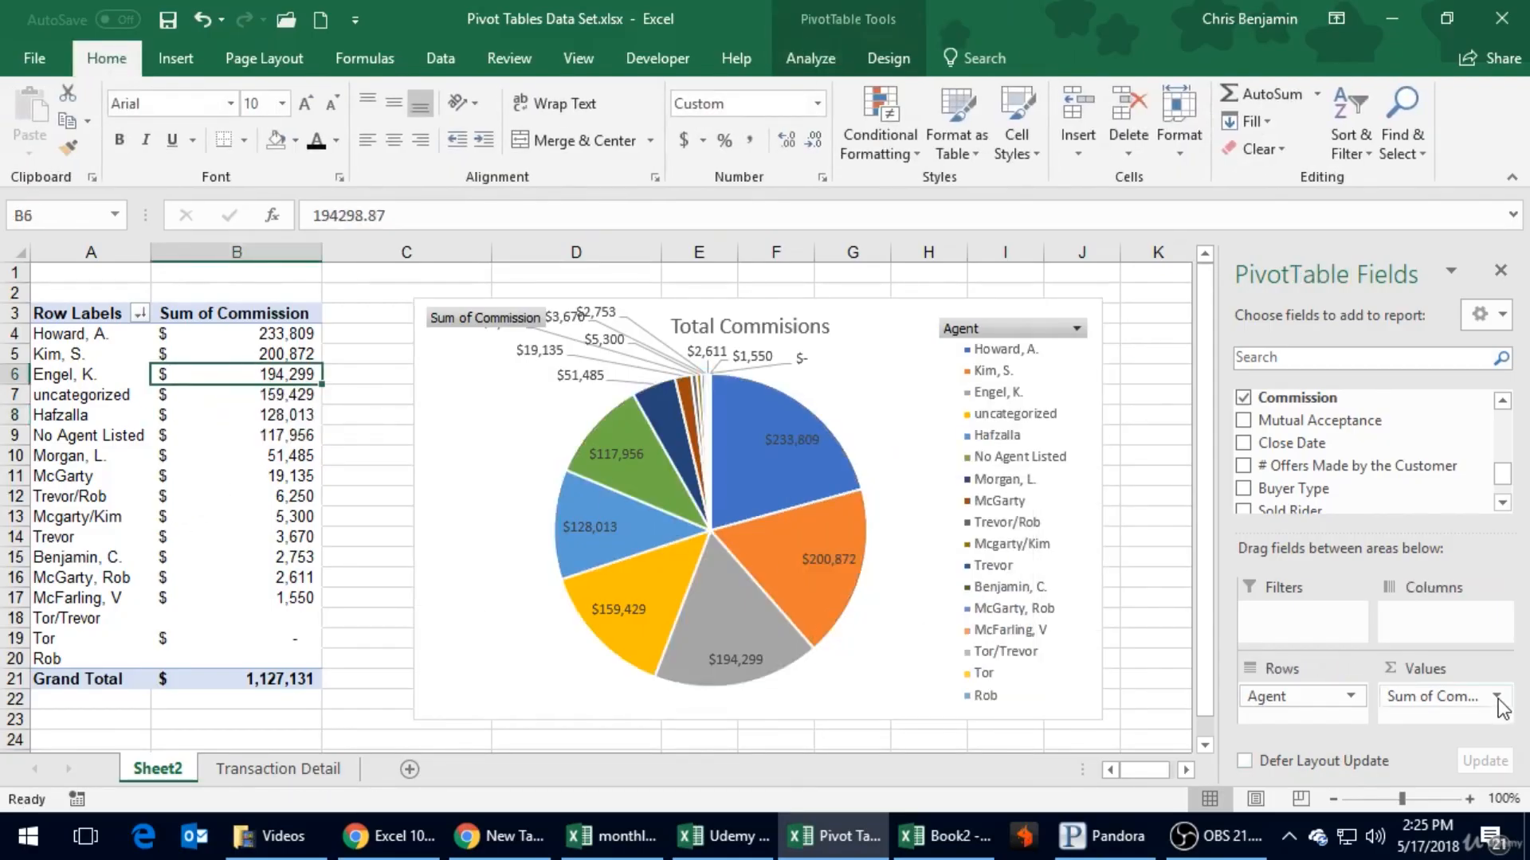
pyautogui.click(1458, 698)
pyautogui.click(1399, 669)
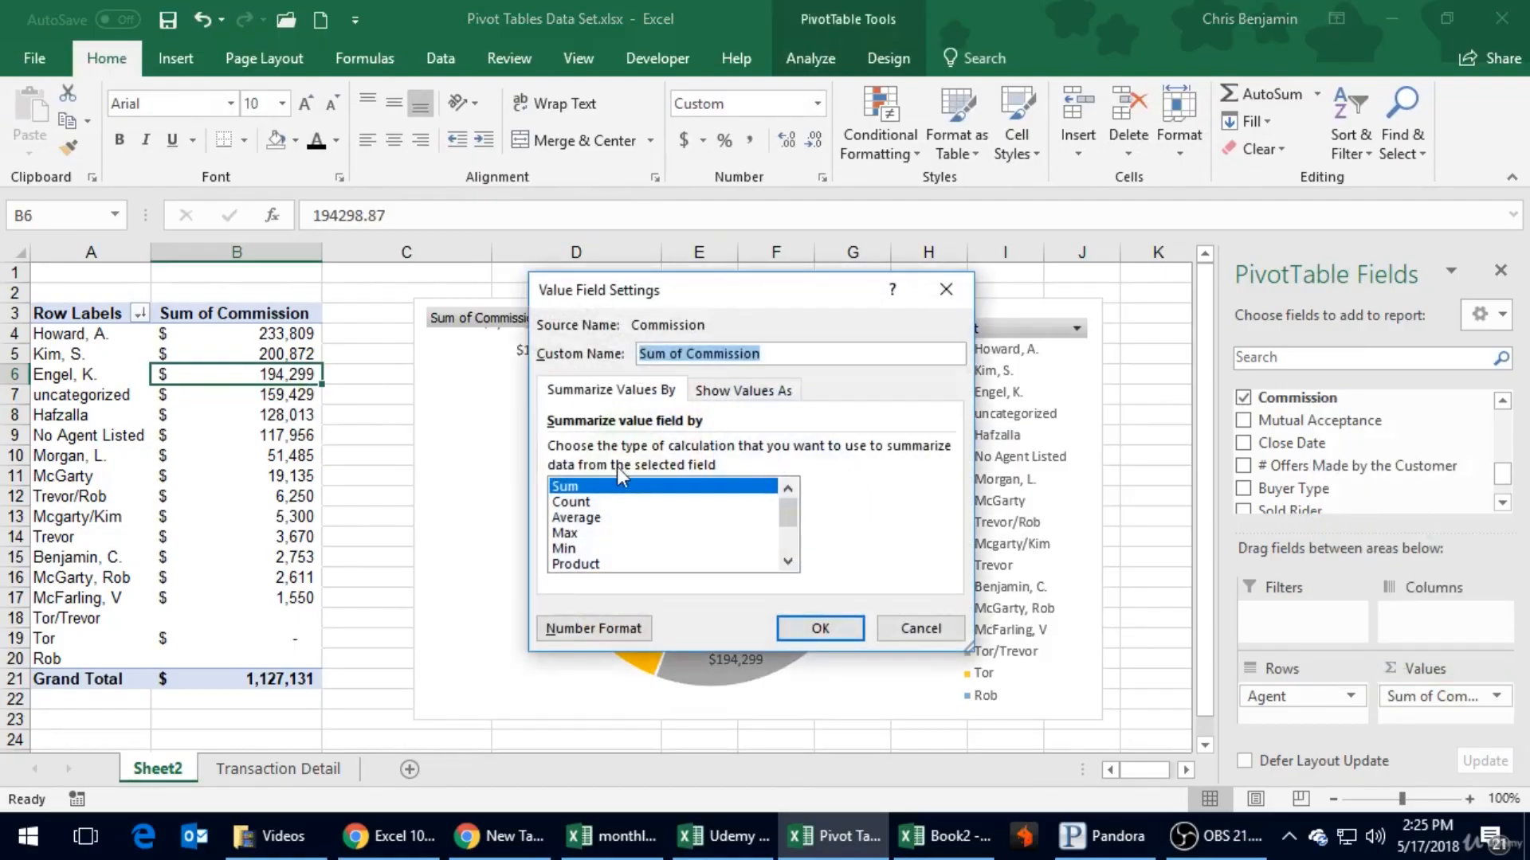
pyautogui.moveTo(790, 508); pyautogui.dragTo(736, 495)
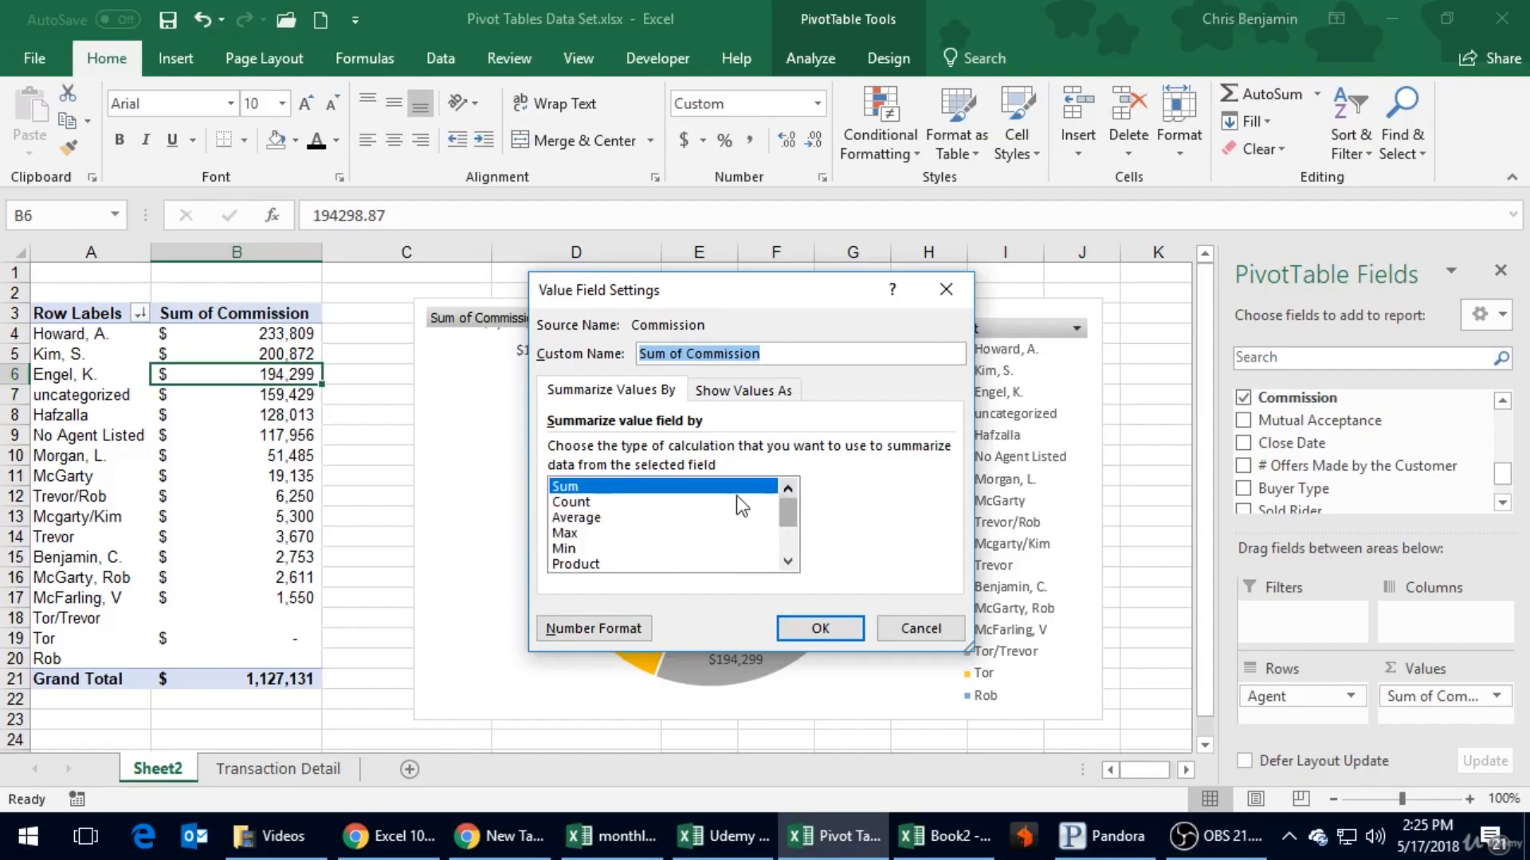
pyautogui.click(749, 389)
pyautogui.click(642, 451)
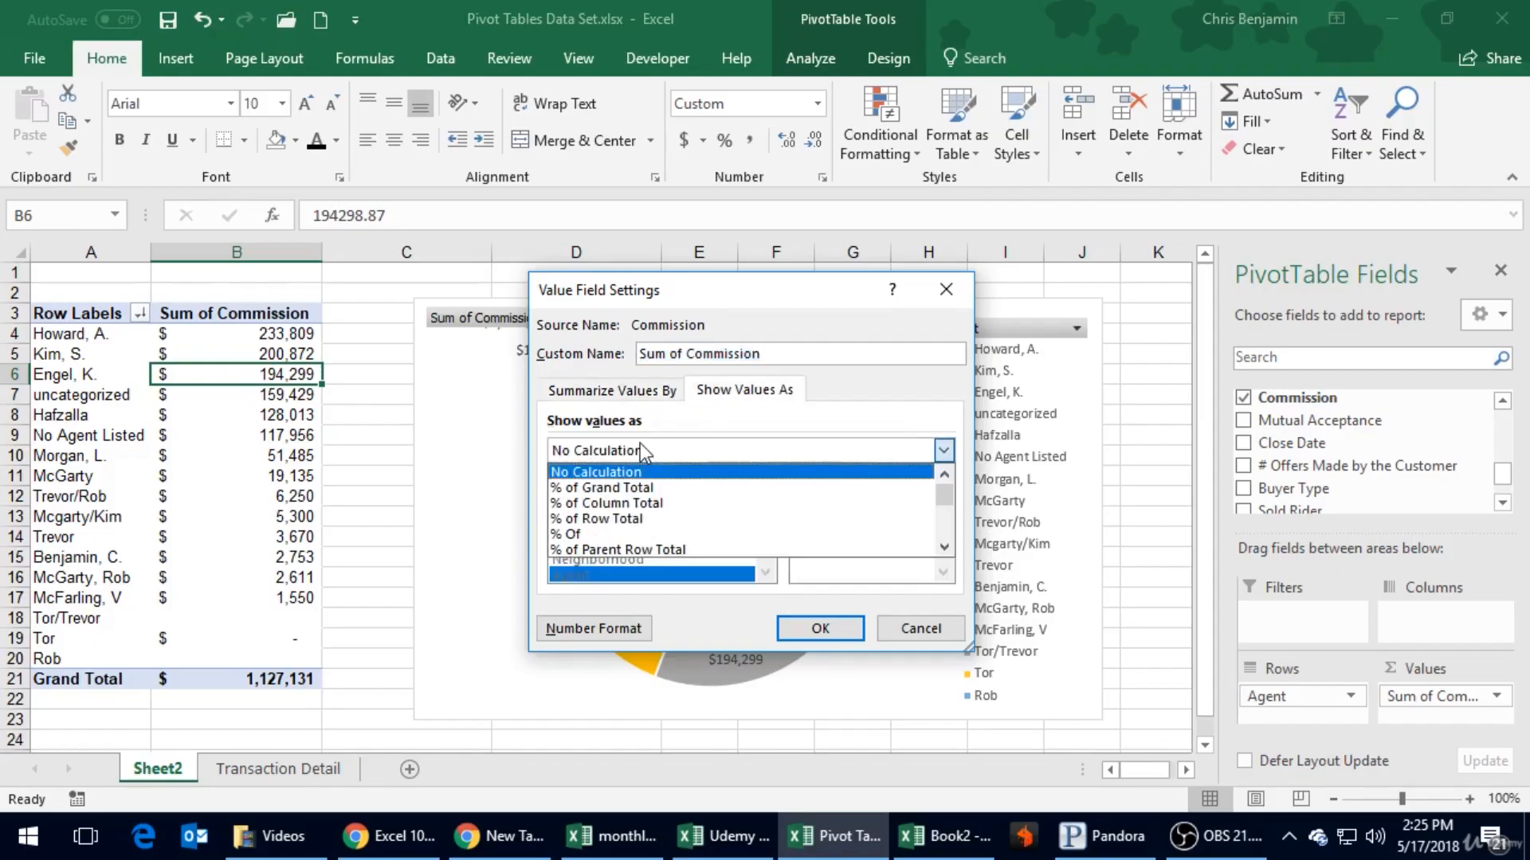
pyautogui.scroll(-2, 623, 541)
pyautogui.scroll(-2, 621, 542)
pyautogui.scroll(3, 622, 542)
pyautogui.click(922, 635)
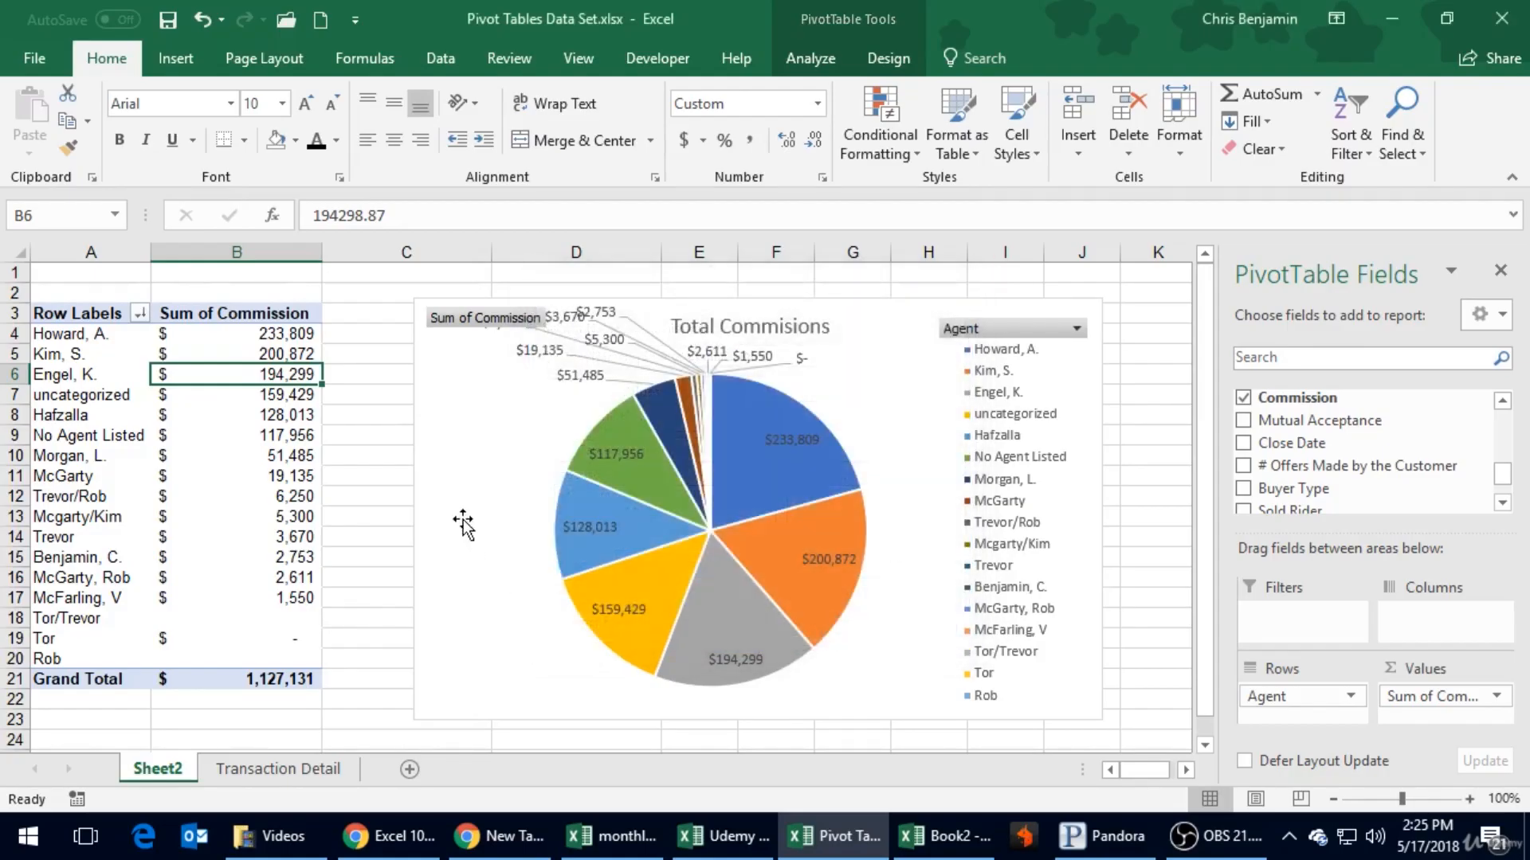
pyautogui.click(280, 432)
pyautogui.rightClick(279, 429)
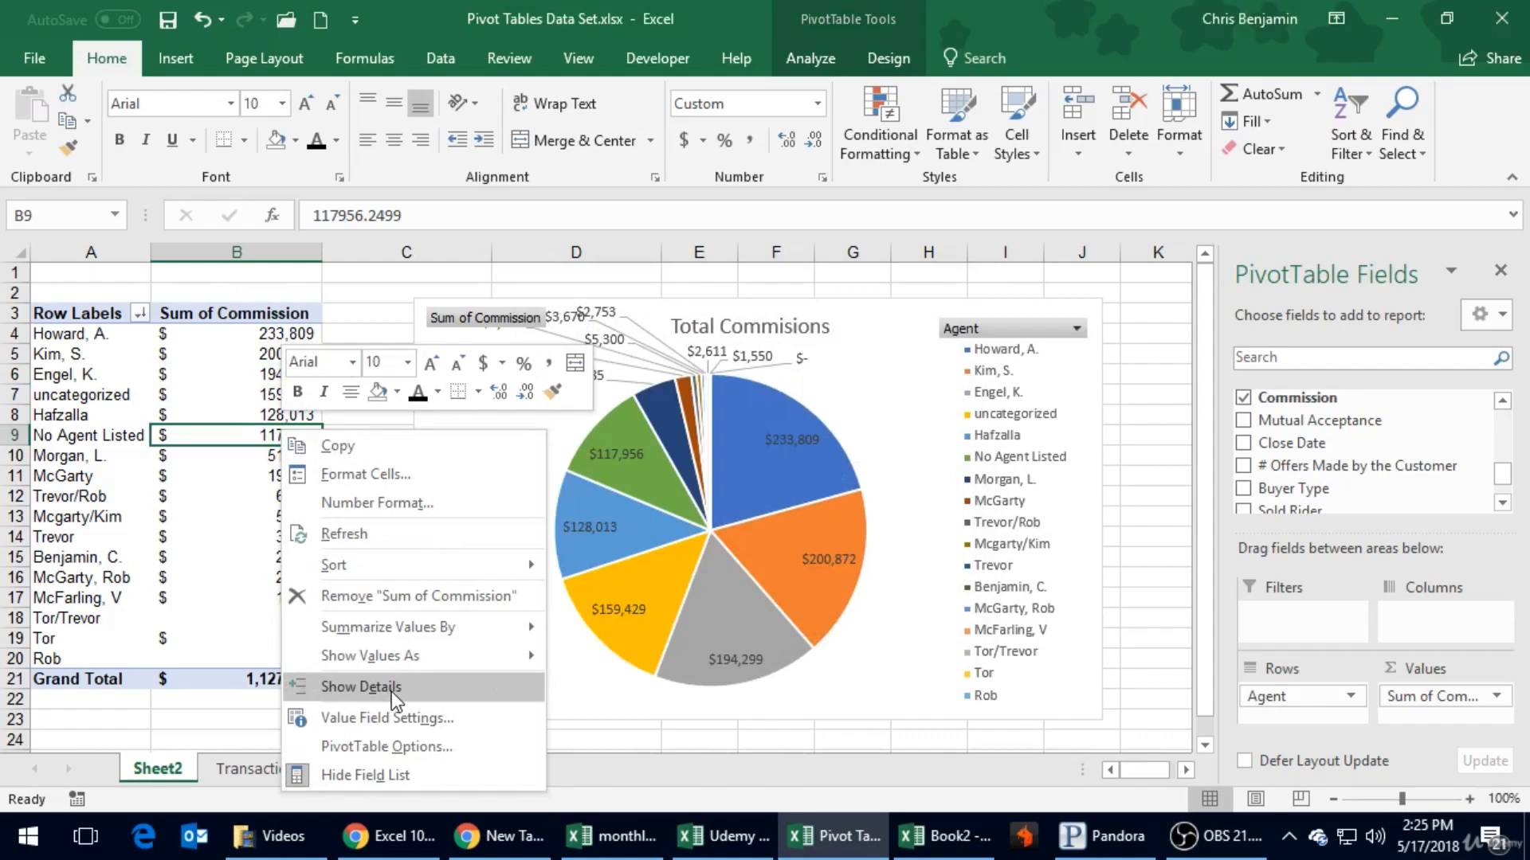
pyautogui.click(777, 594)
# - Open the pie series' formatting options, and close both the PivotChart Fields list and the formatting pane
pyautogui.click(763, 442)
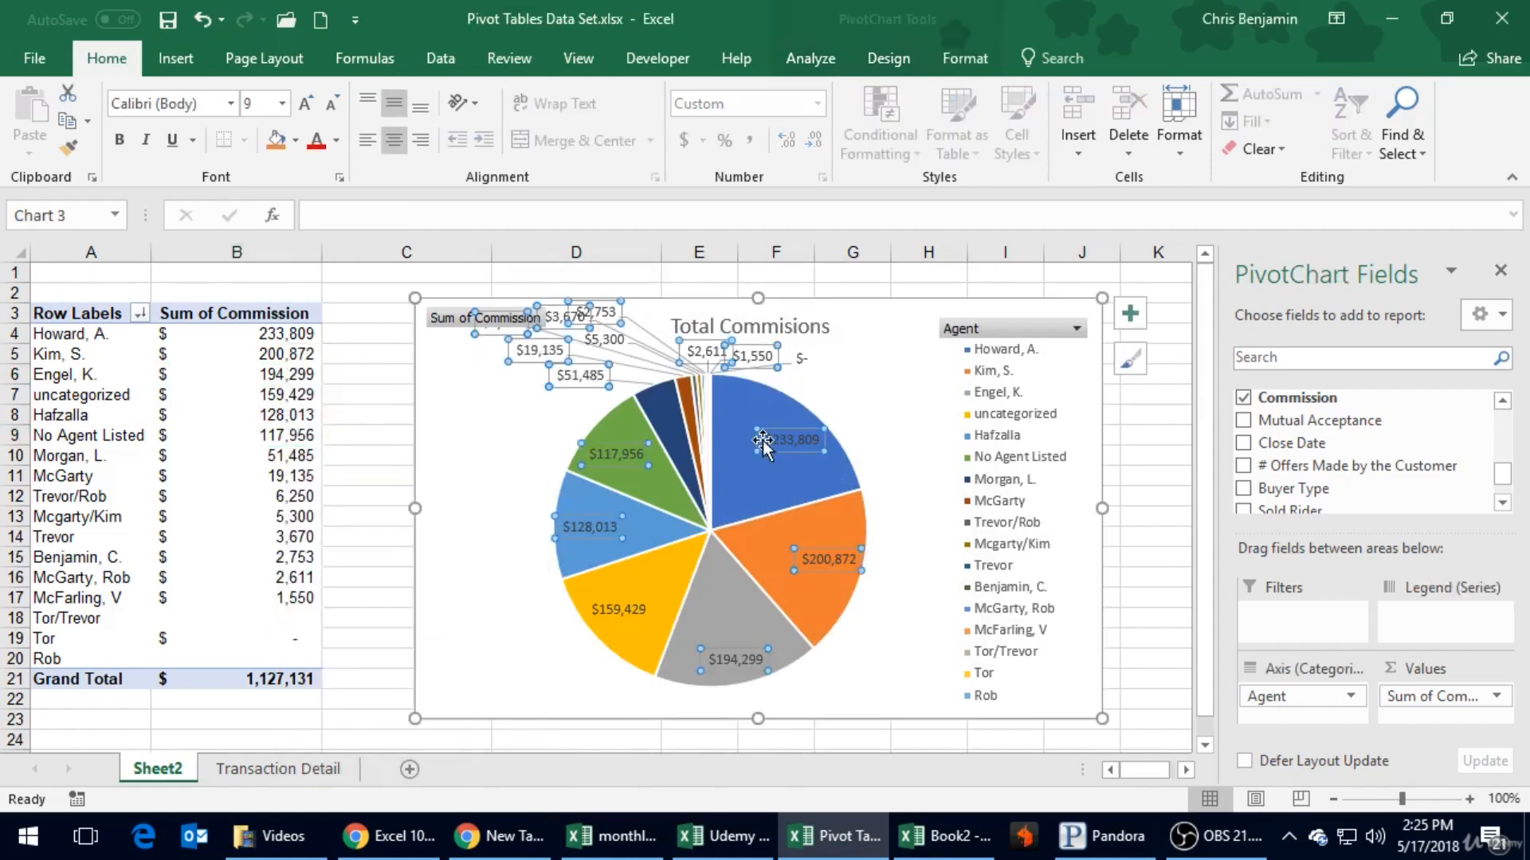
pyautogui.rightClick(762, 442)
pyautogui.rightClick(744, 488)
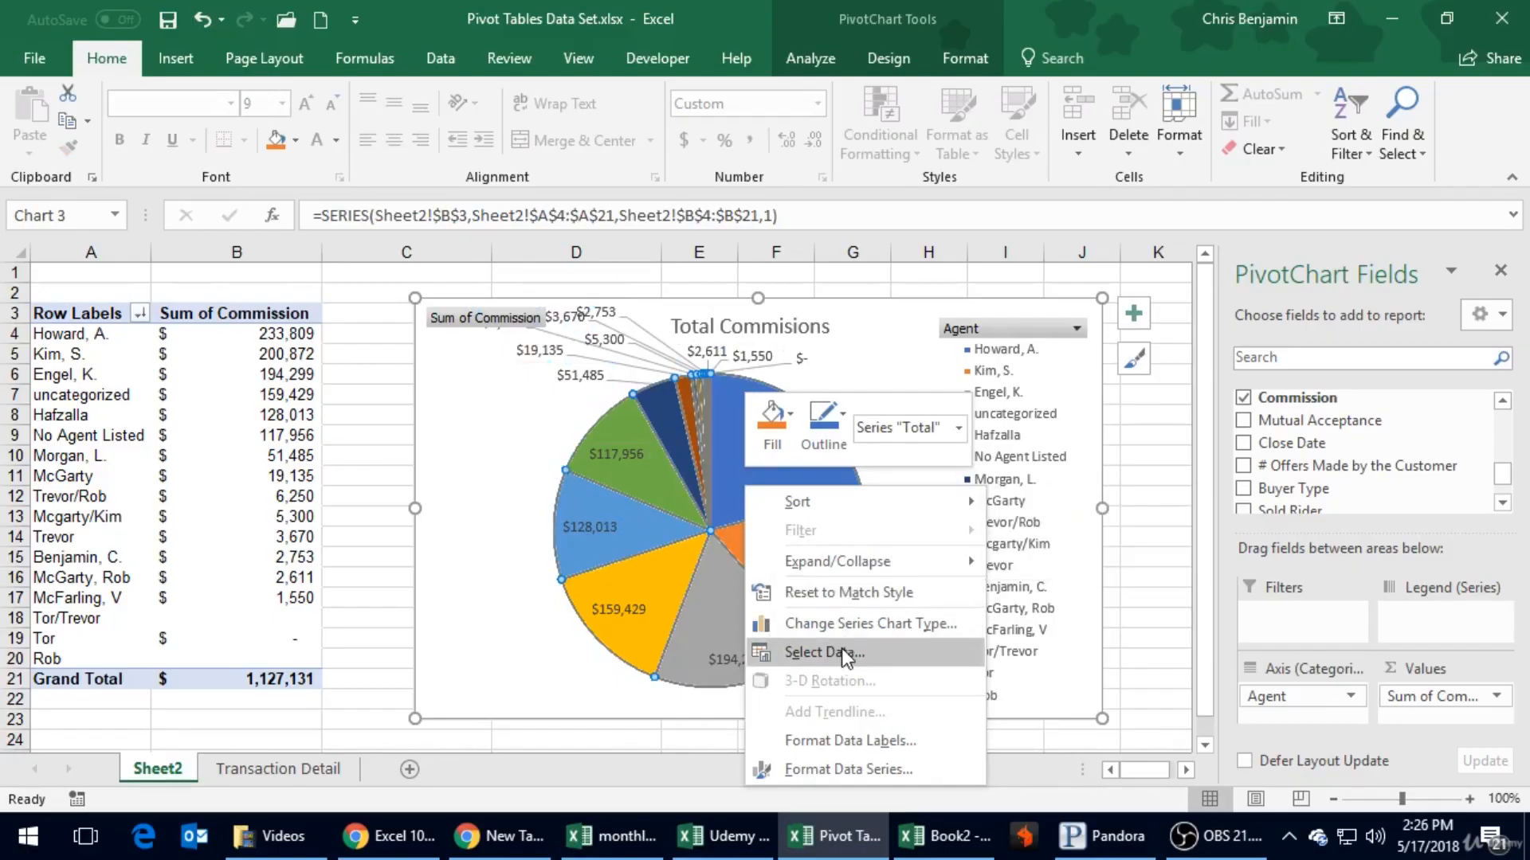
pyautogui.click(877, 770)
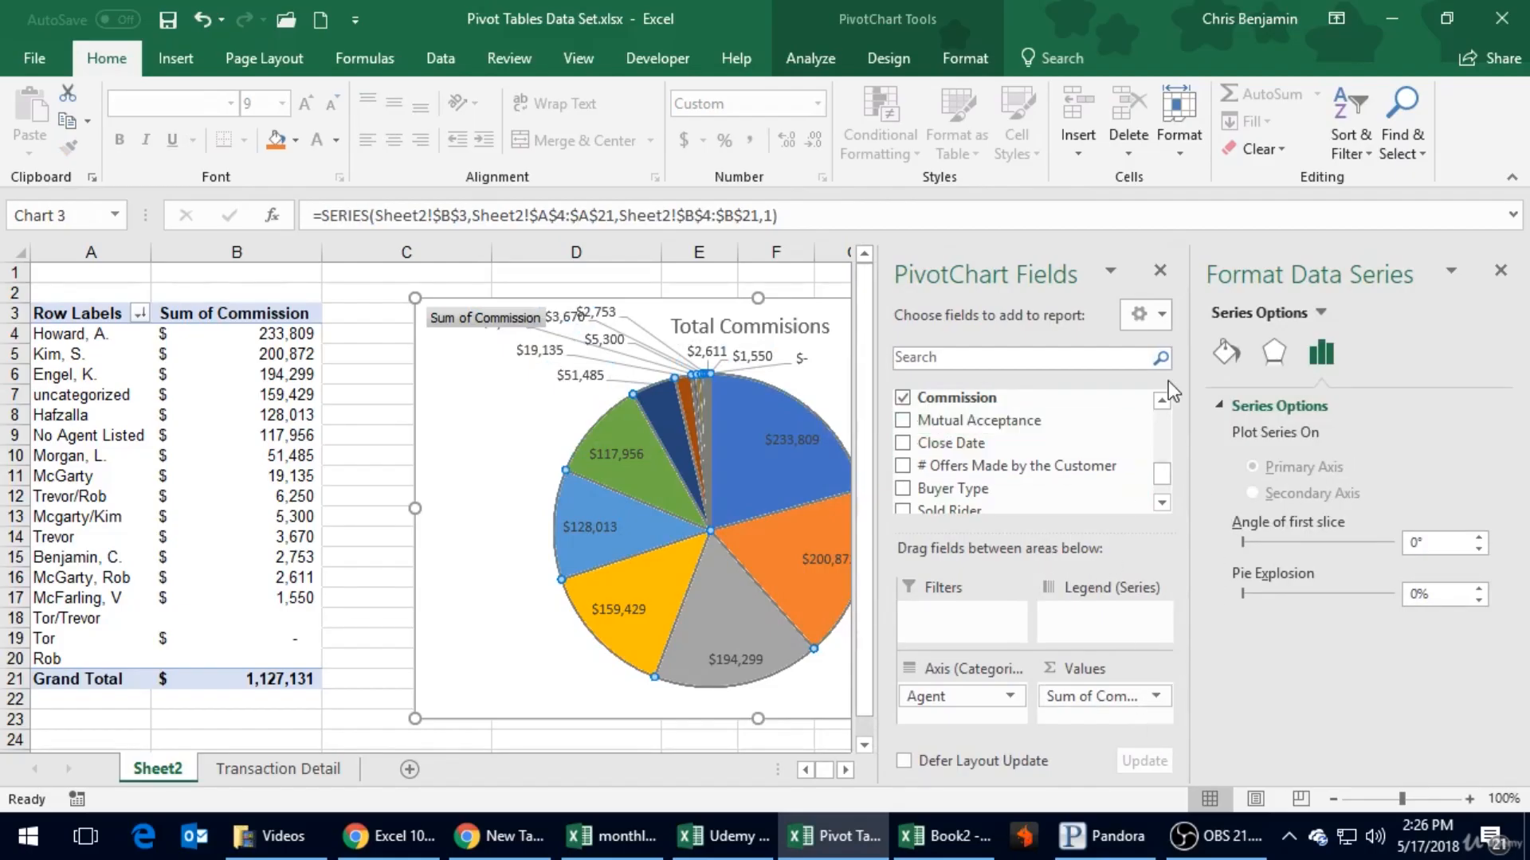
pyautogui.click(838, 400)
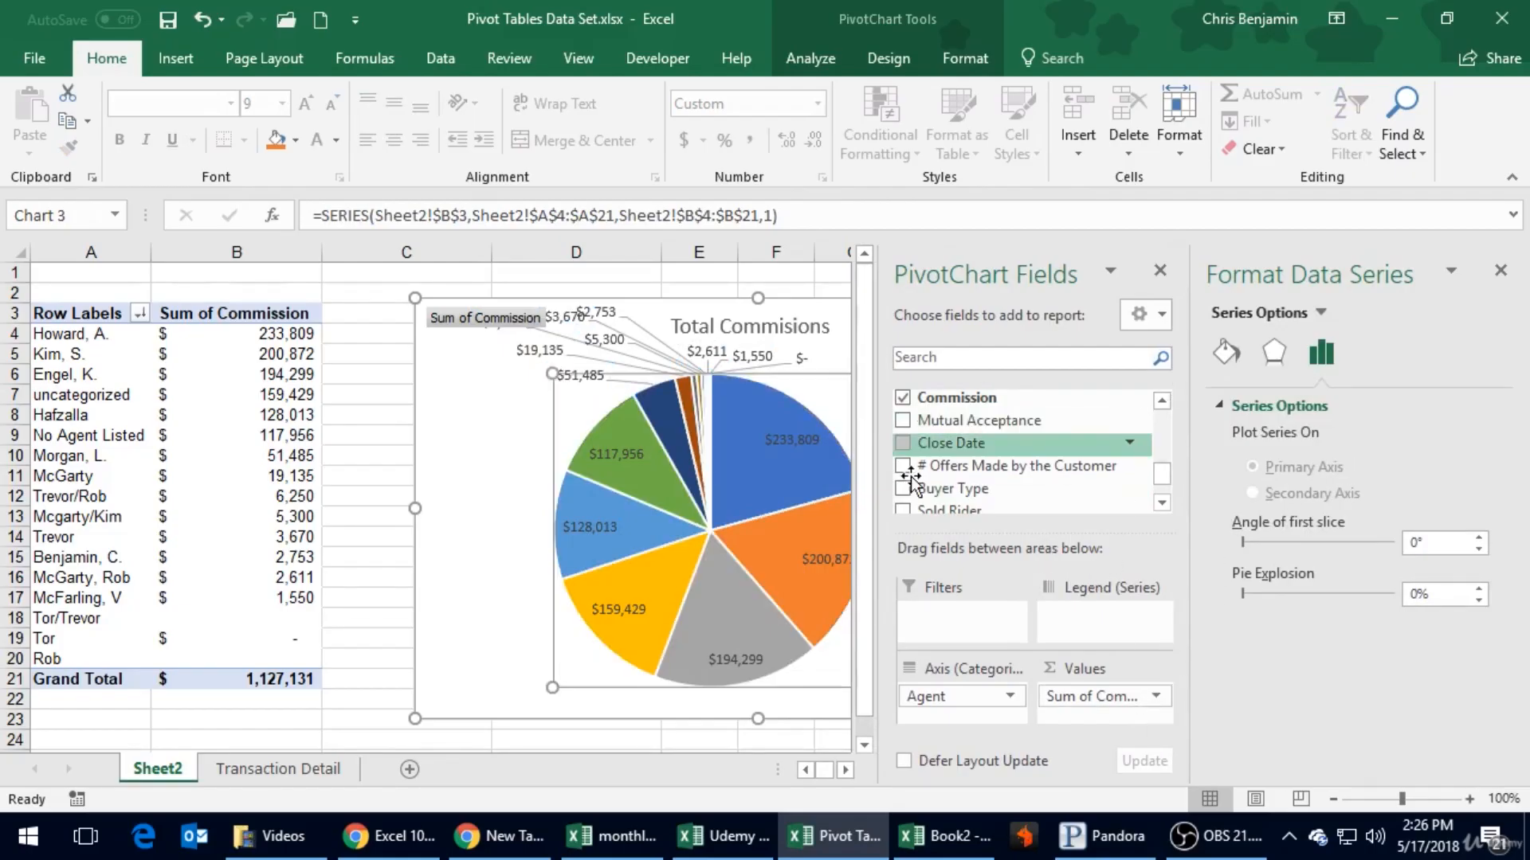
pyautogui.click(1160, 277)
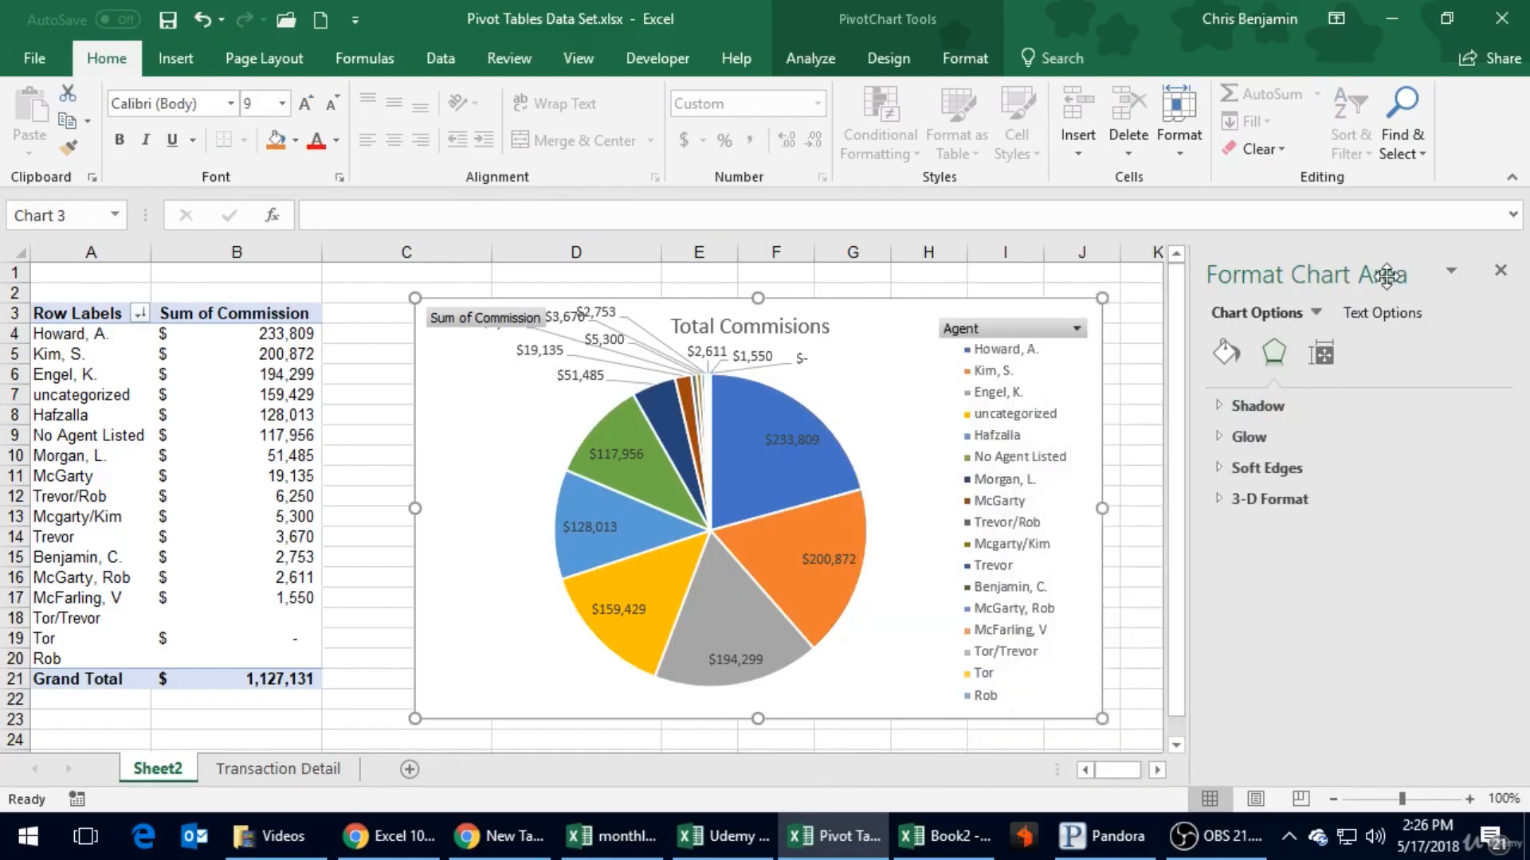
pyautogui.click(1501, 271)
pyautogui.click(1062, 443)
pyautogui.rightClick(1061, 441)
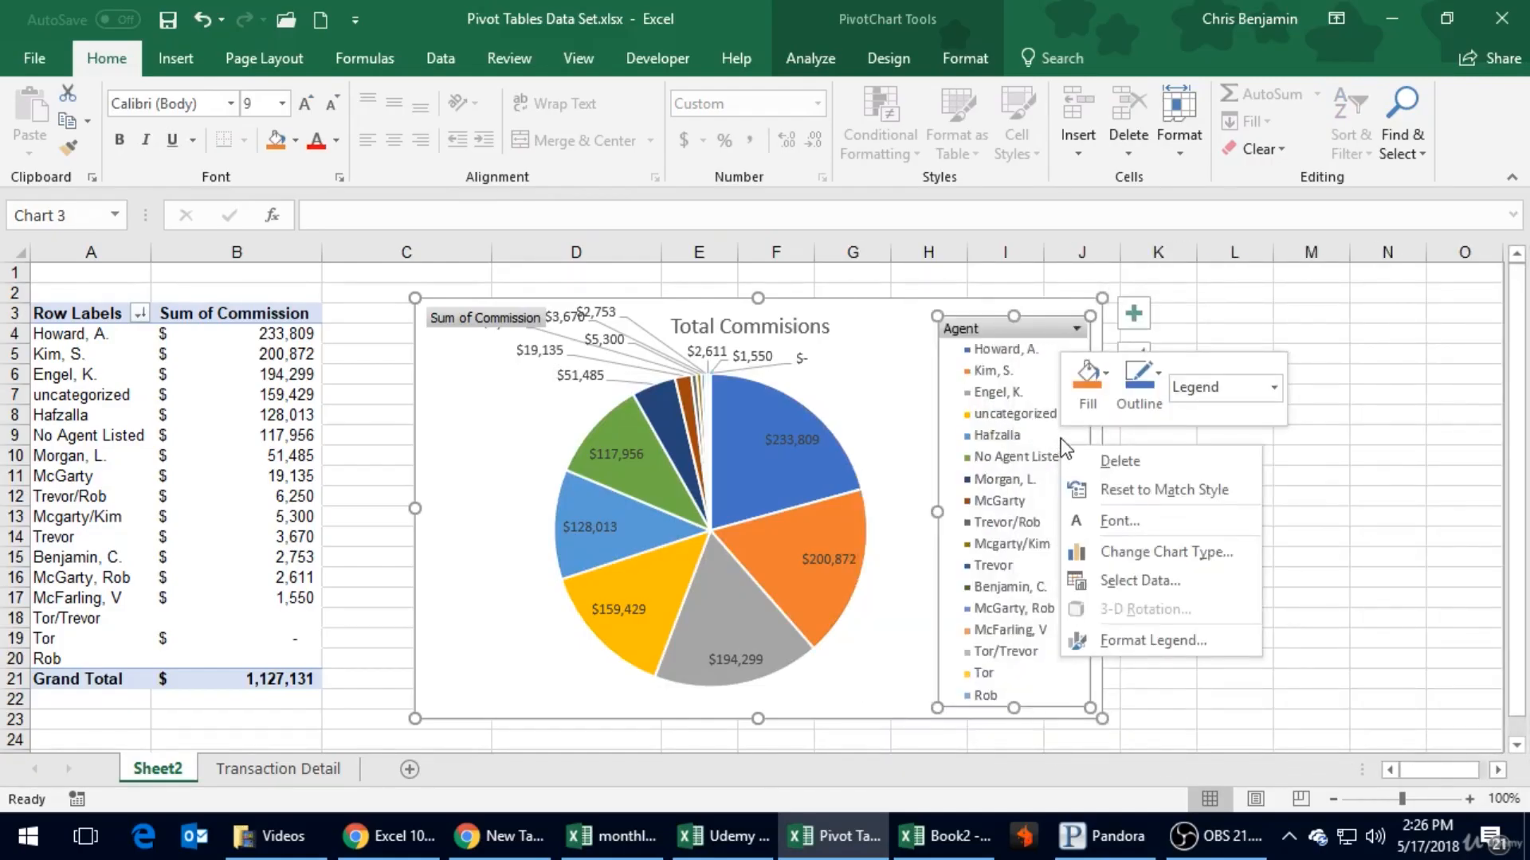
pyautogui.click(1173, 549)
pyautogui.moveTo(714, 388)
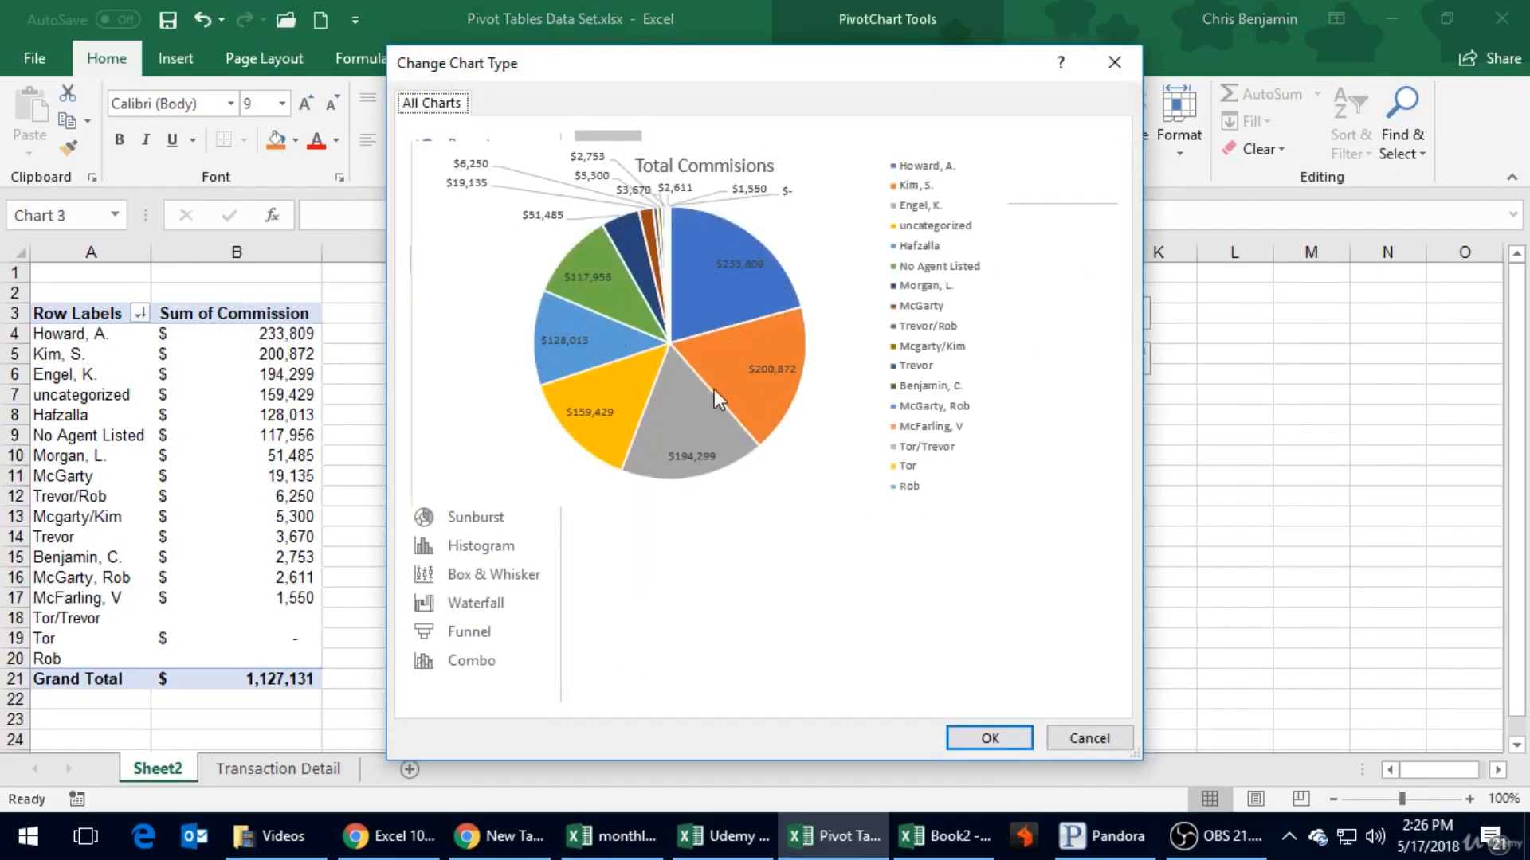
pyautogui.click(1088, 738)
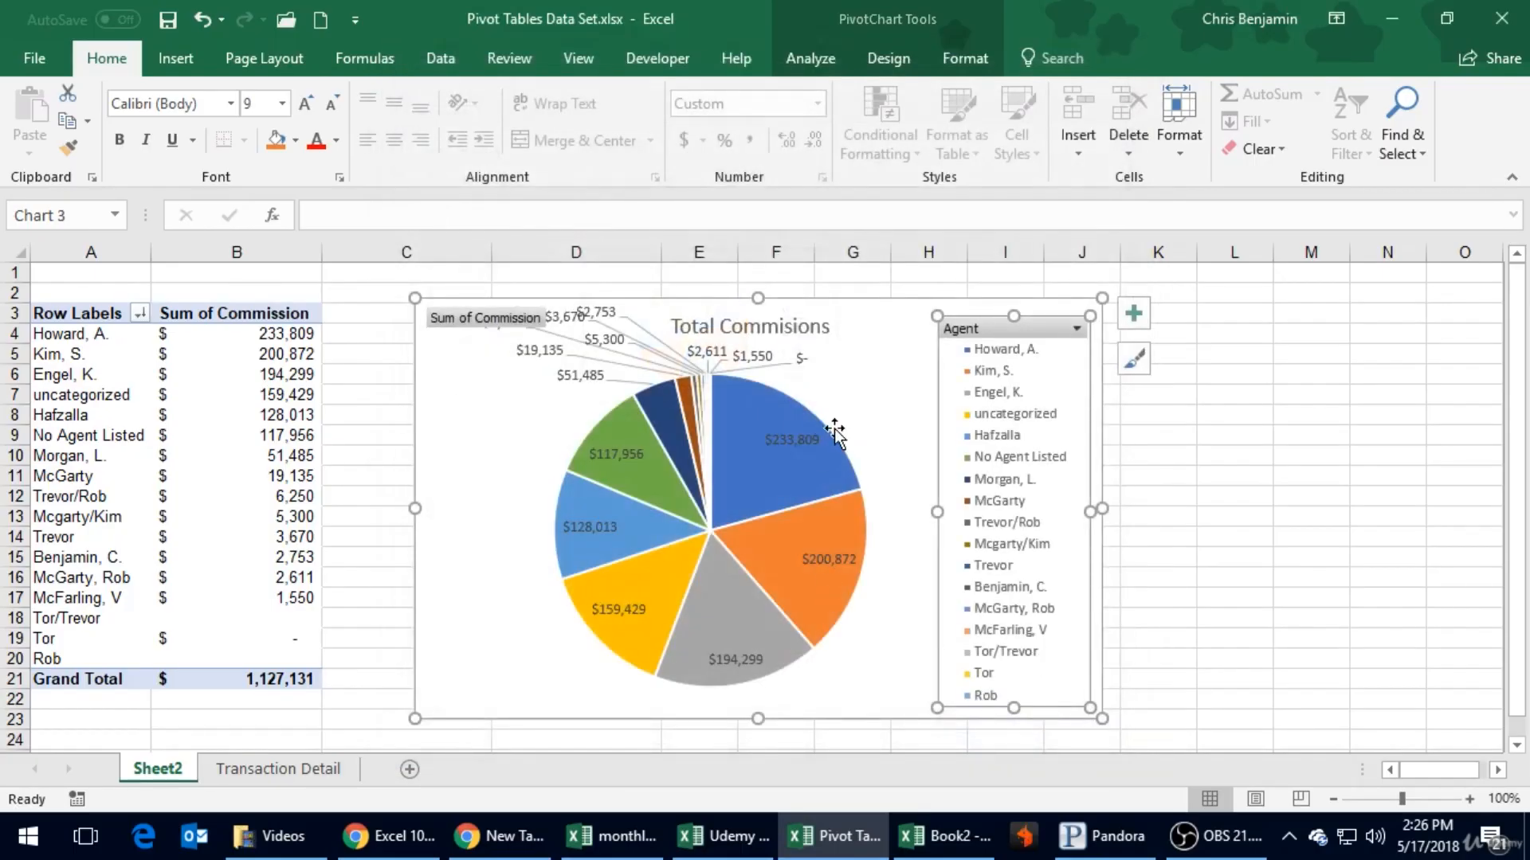
pyautogui.click(175, 58)
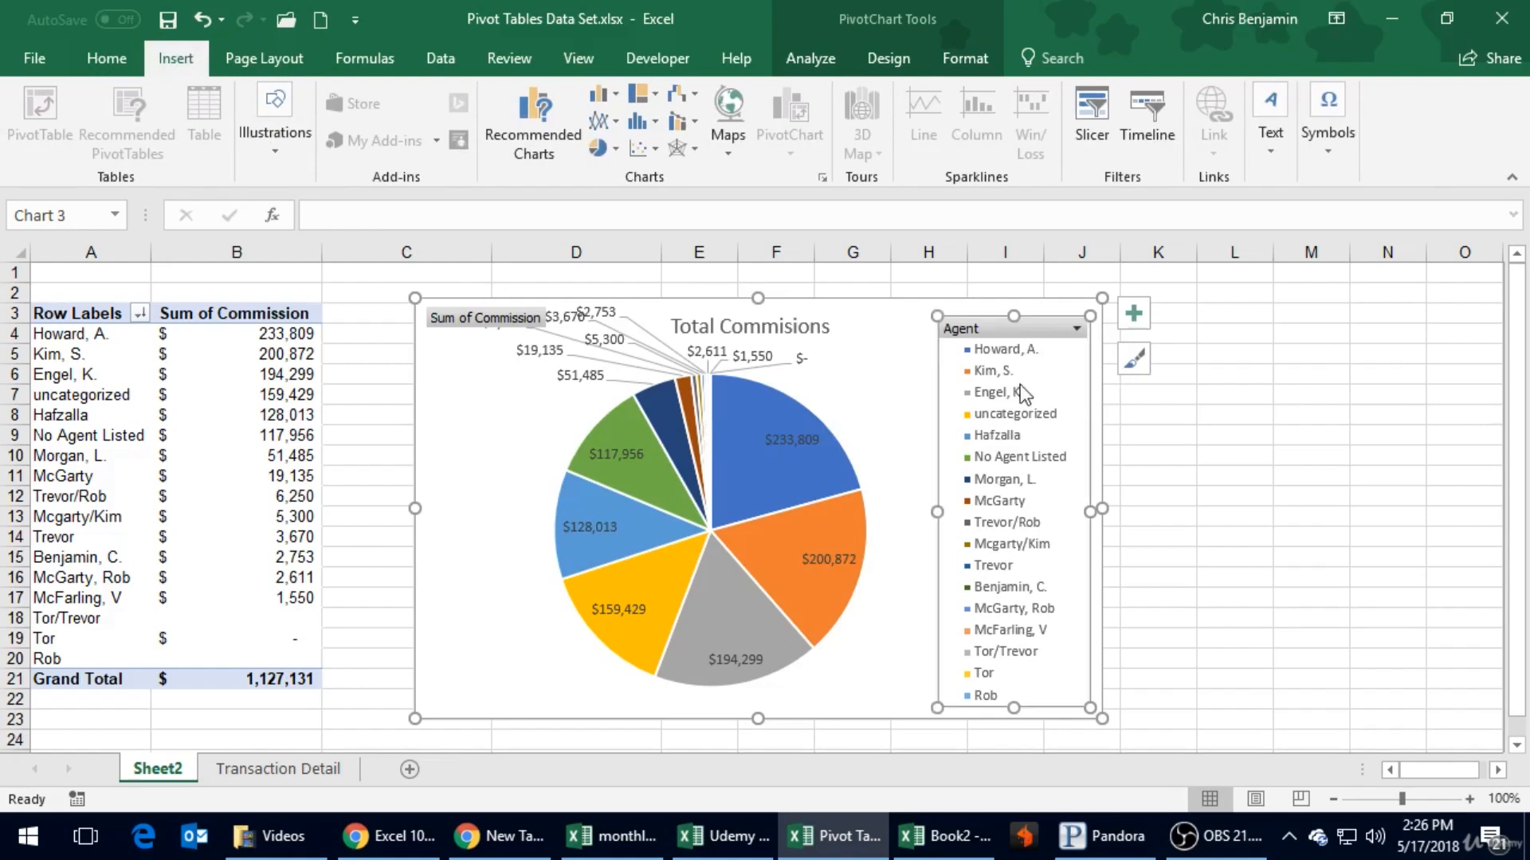
pyautogui.click(897, 316)
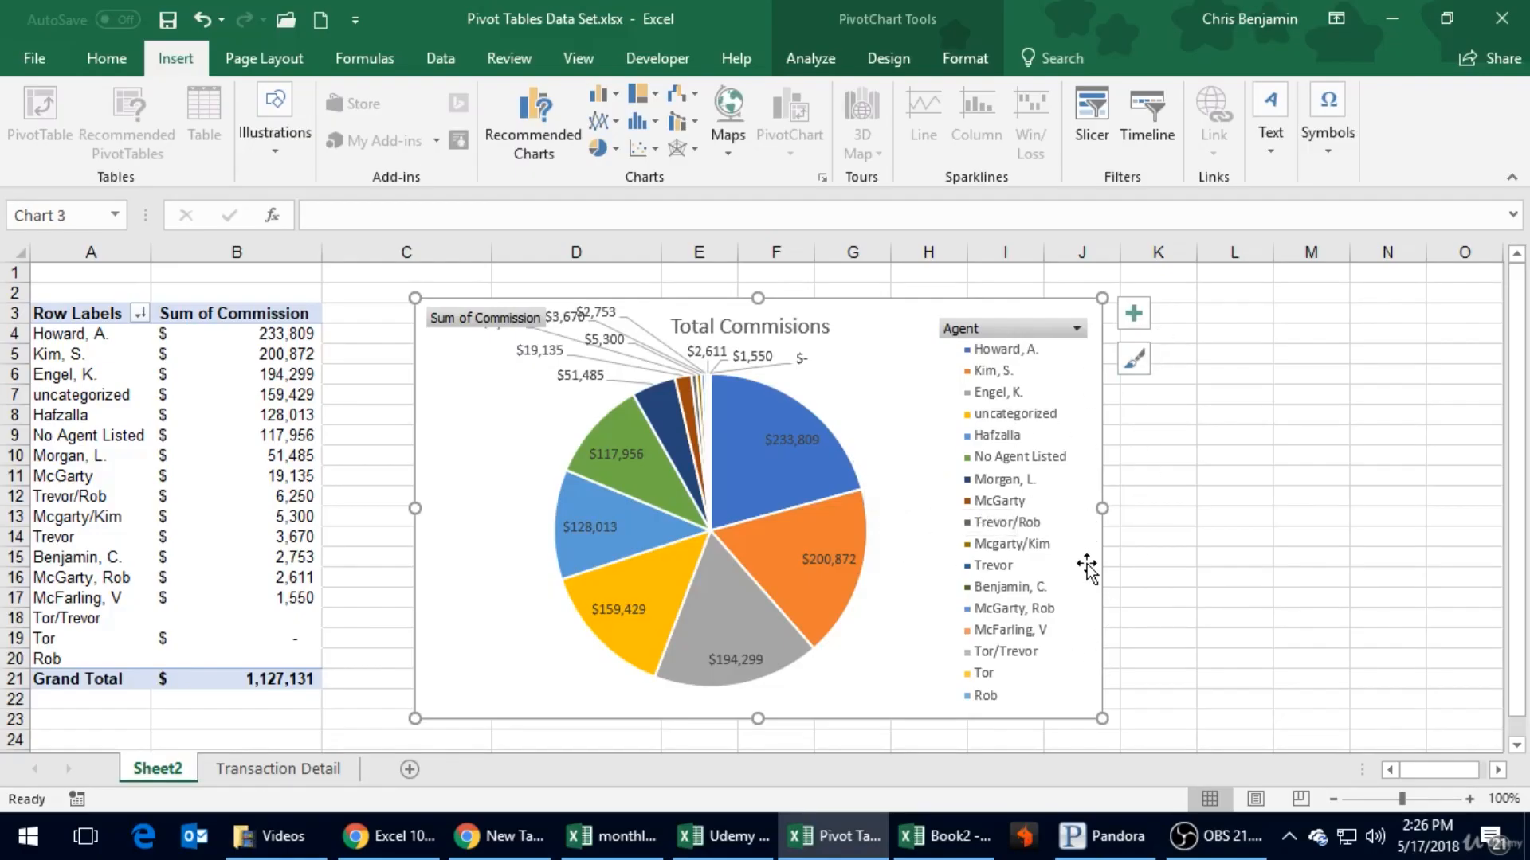
pyautogui.moveTo(780, 403)
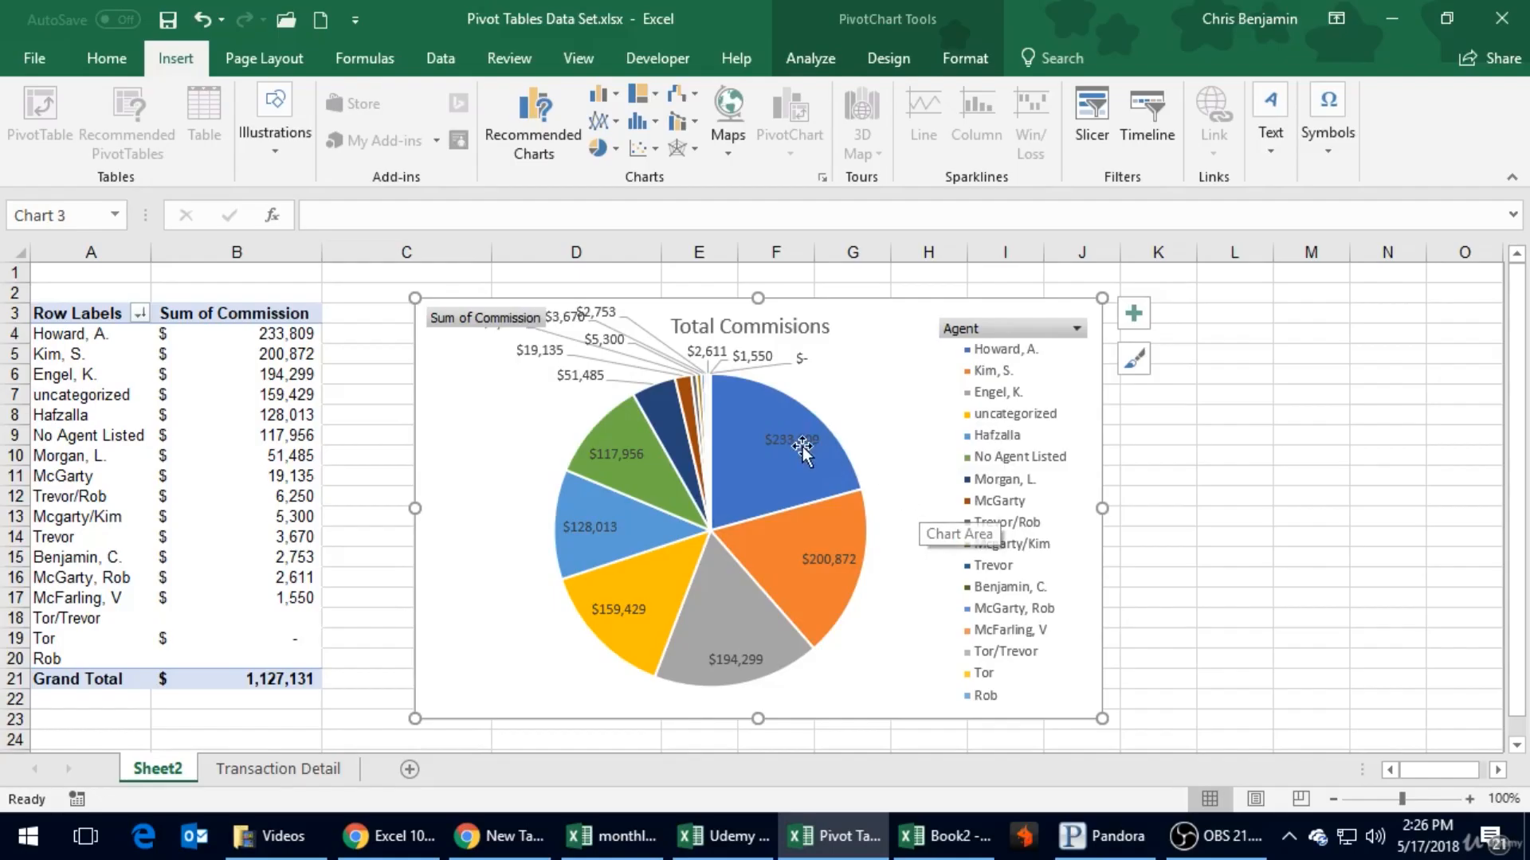
pyautogui.moveTo(796, 454)
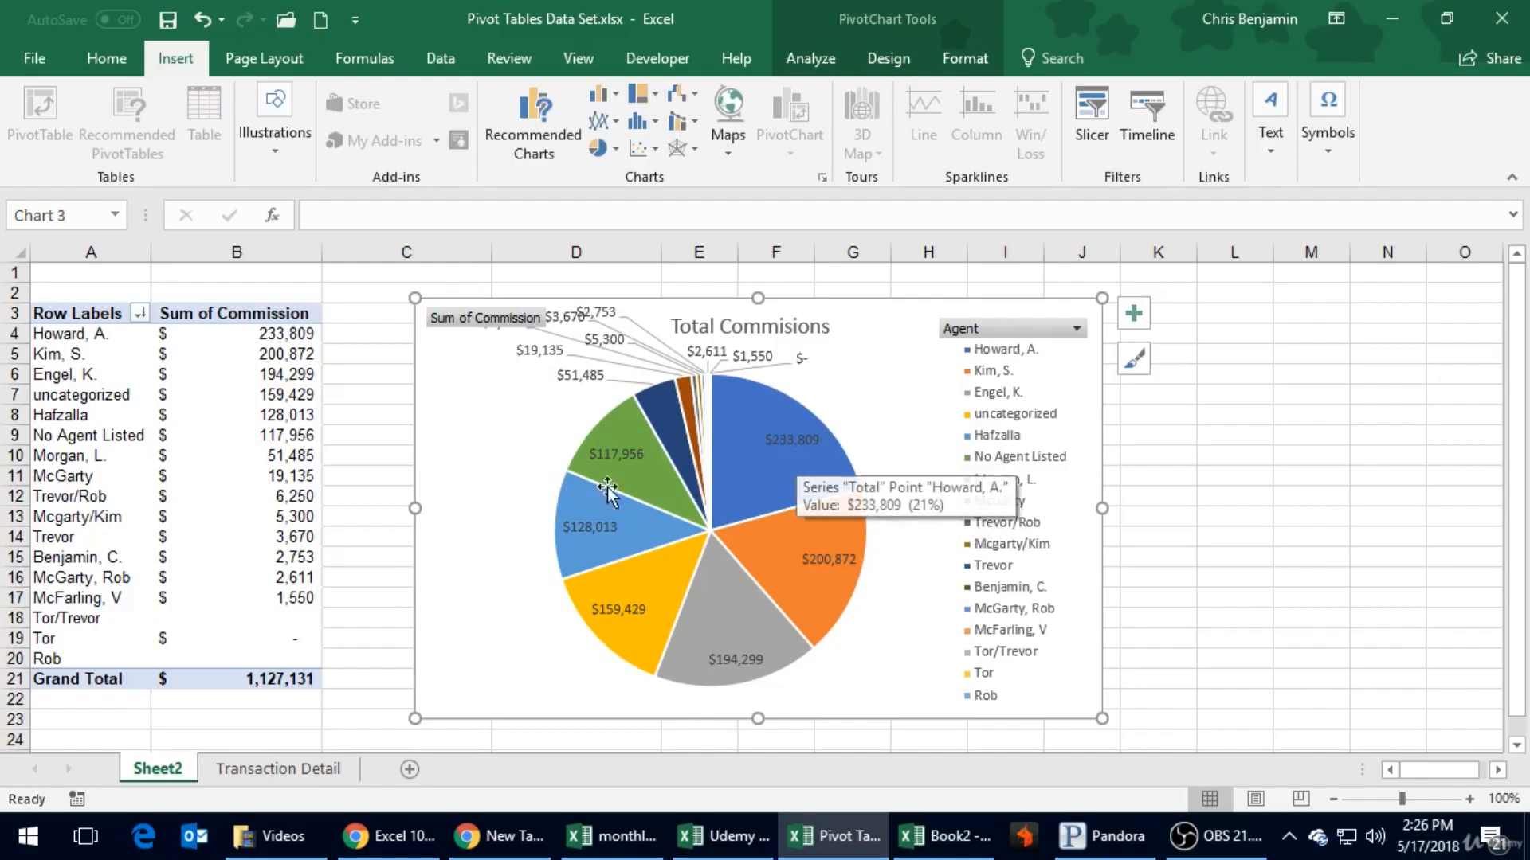
pyautogui.moveTo(612, 486)
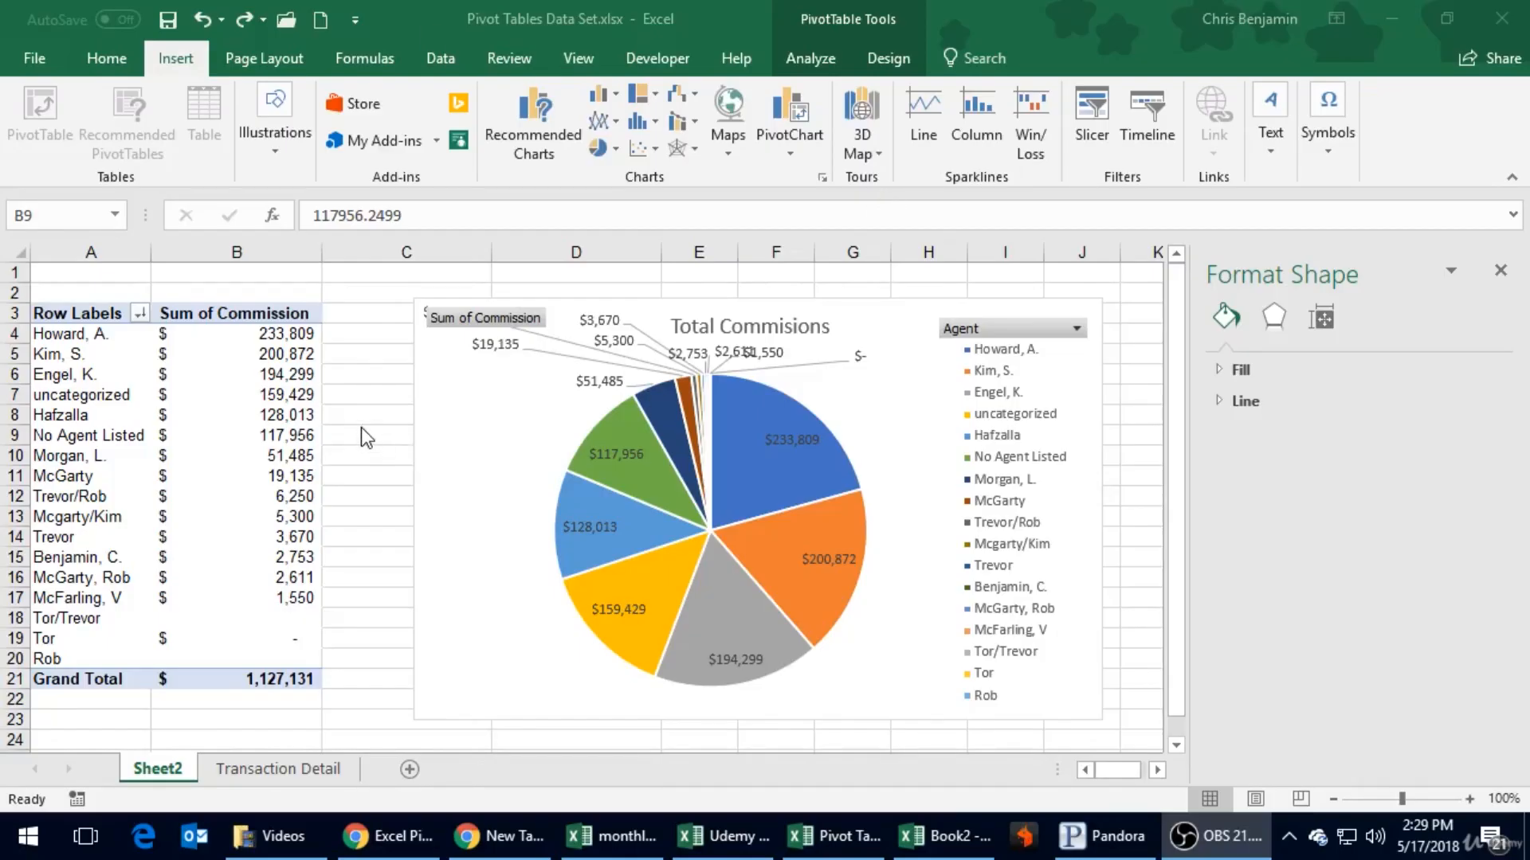
# - Apply a value filter to the PivotTable's row labels that keeps only the top 7 items by Sum of Commission
pyautogui.click(236, 375)
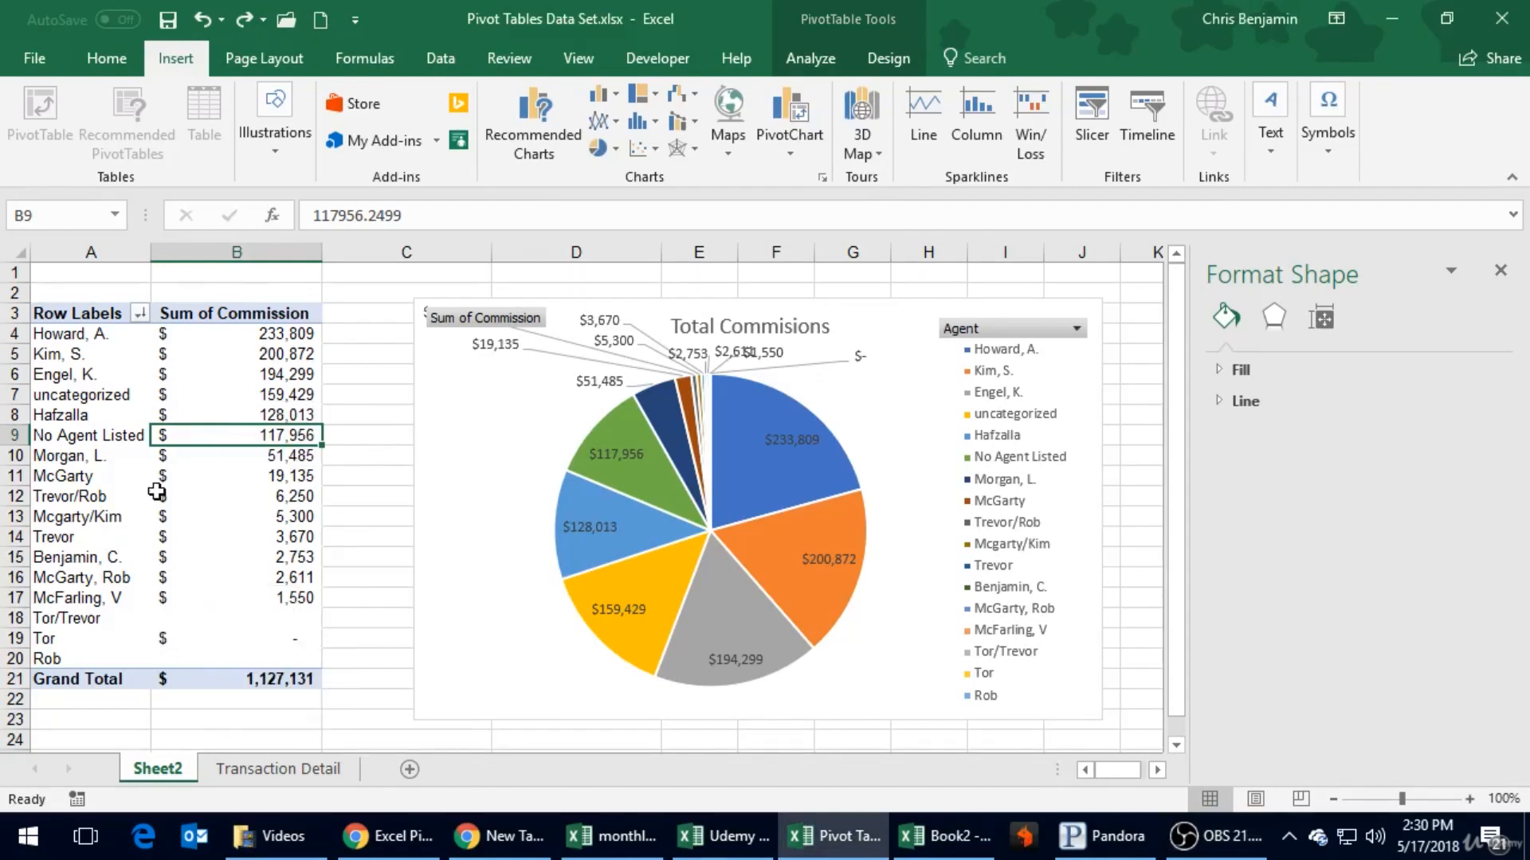
pyautogui.click(139, 314)
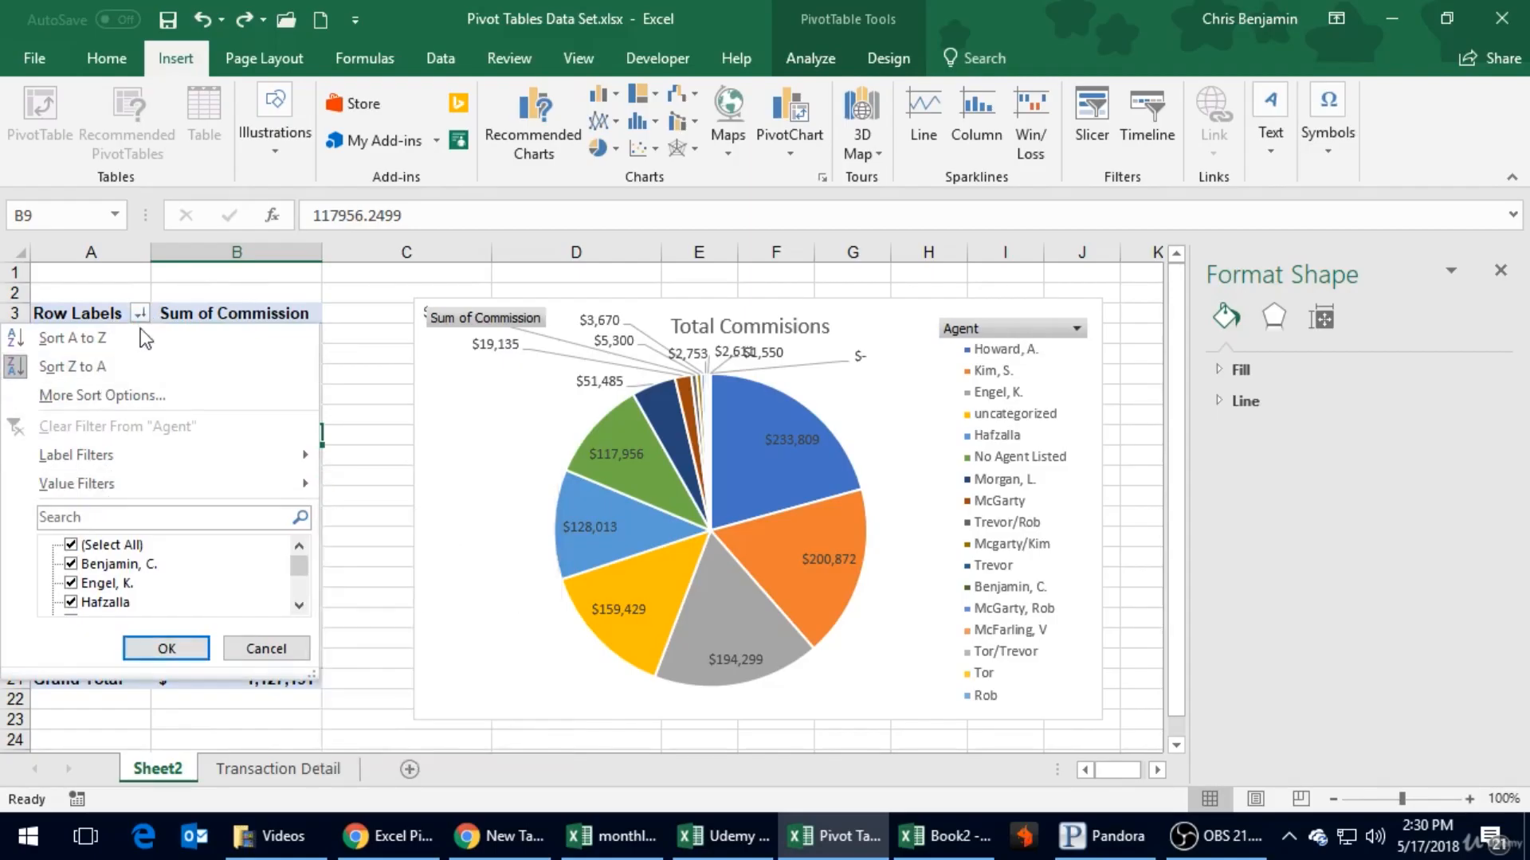
pyautogui.moveTo(107, 485)
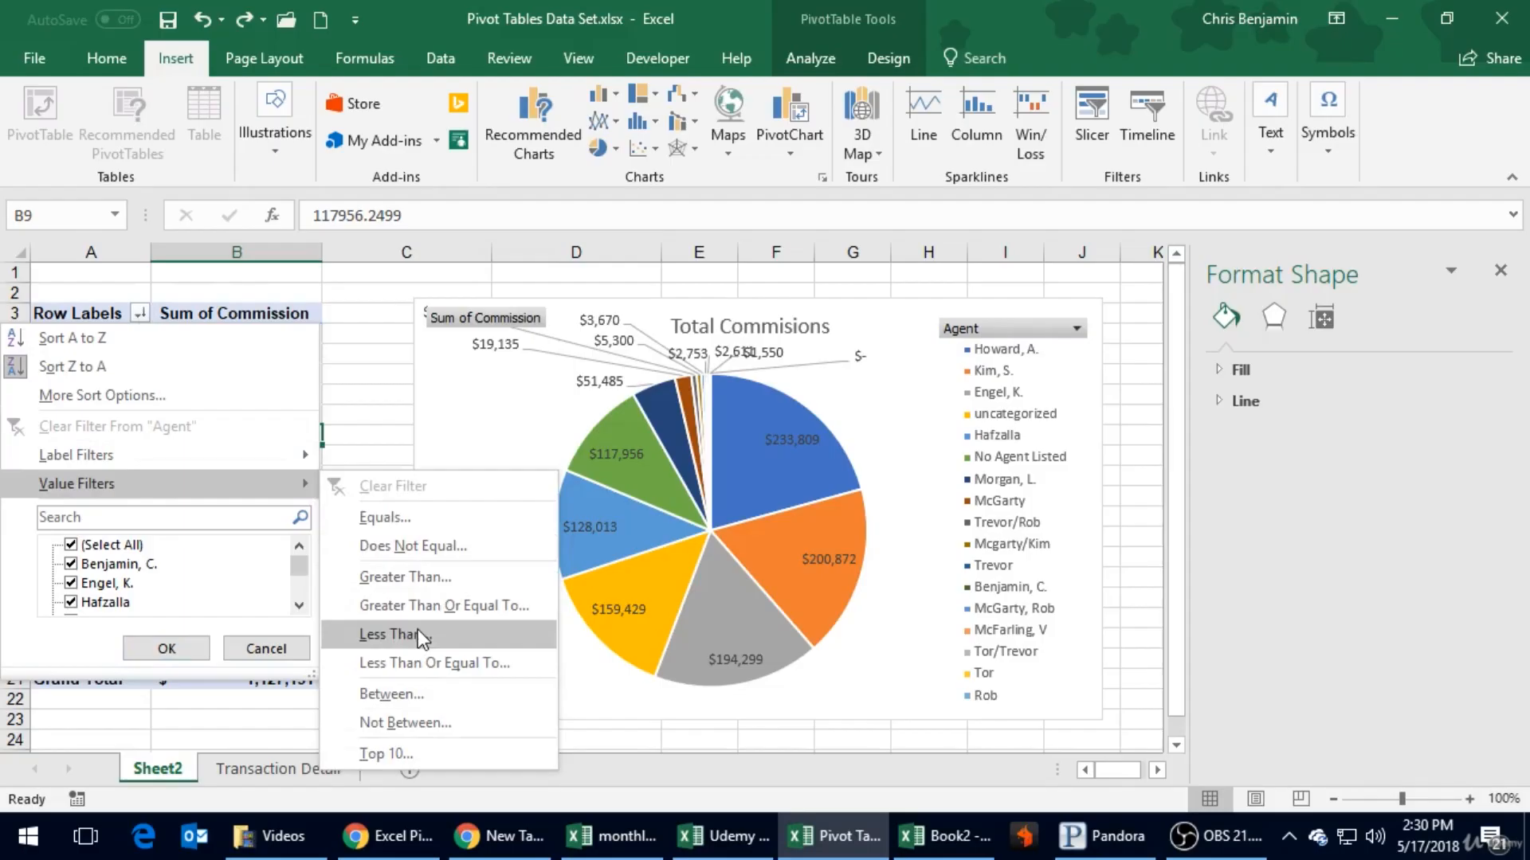
pyautogui.click(426, 753)
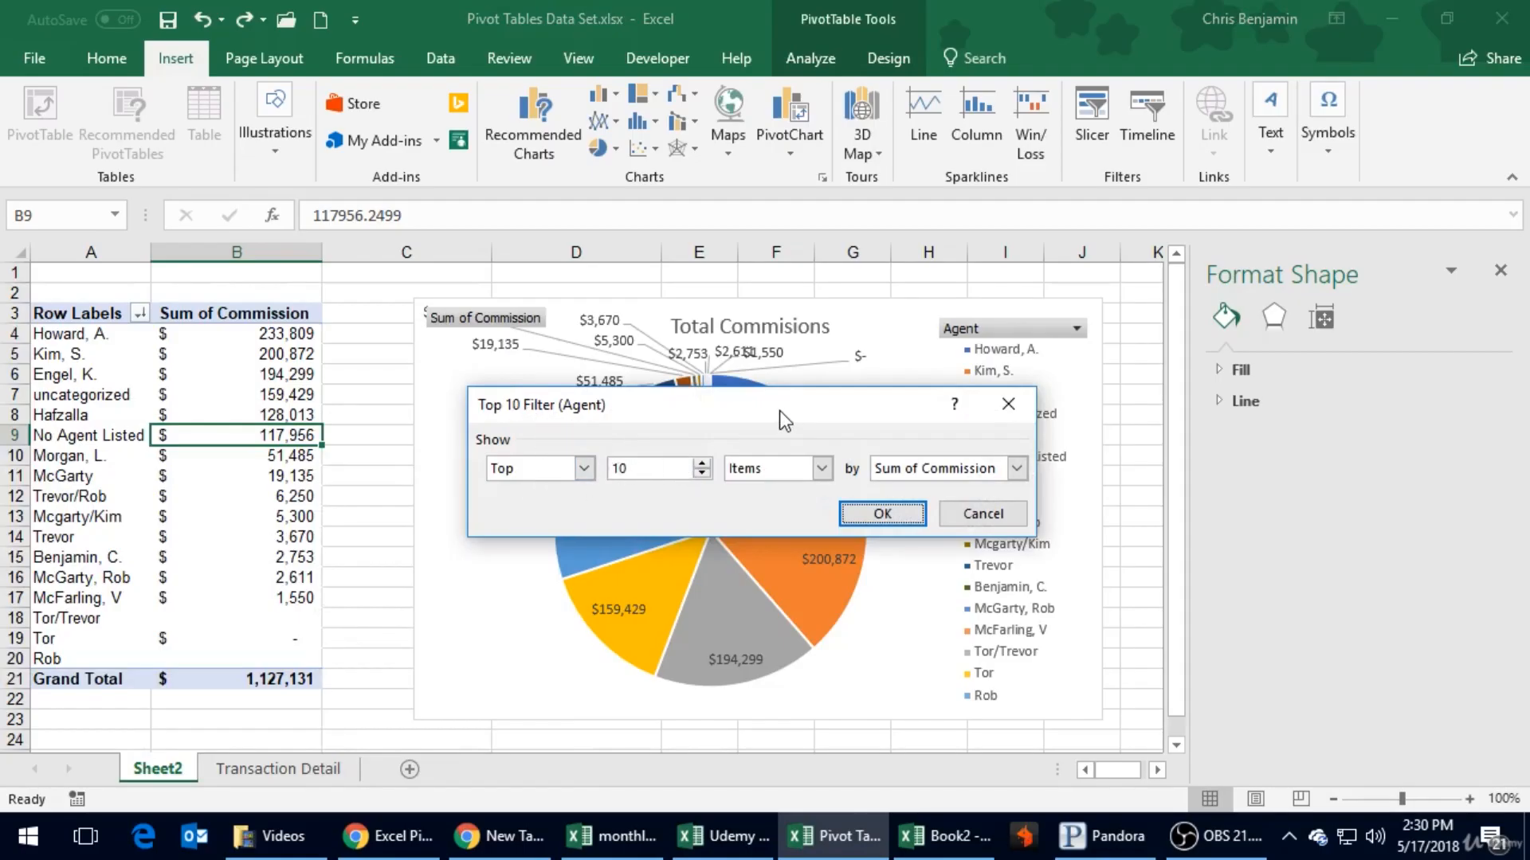
pyautogui.moveTo(785, 399); pyautogui.dragTo(409, 100)
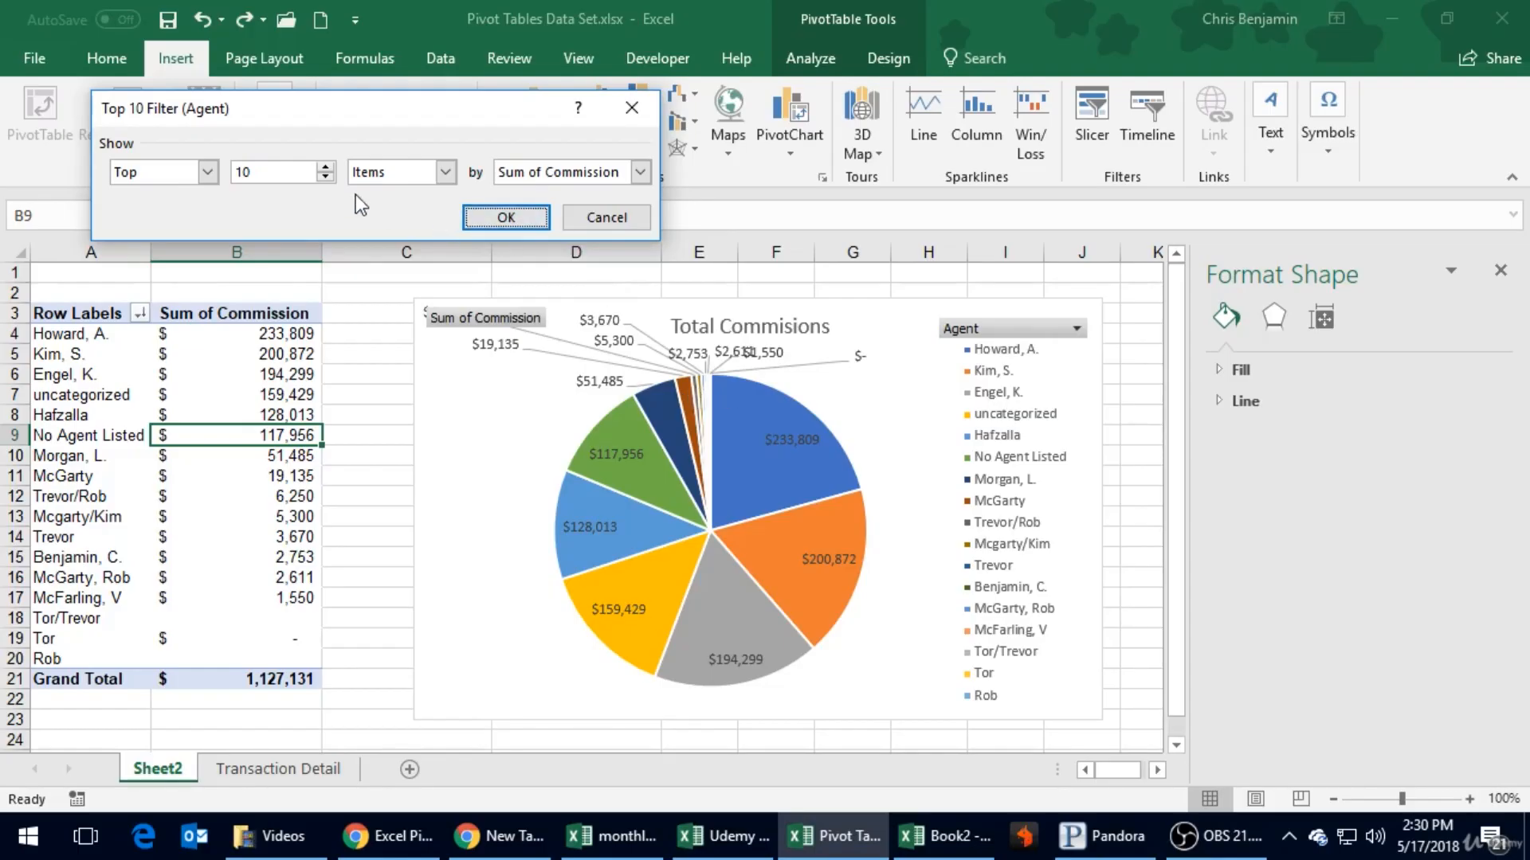
pyautogui.click(326, 176)
pyautogui.click(326, 176)
pyautogui.click(325, 176)
pyautogui.click(482, 216)
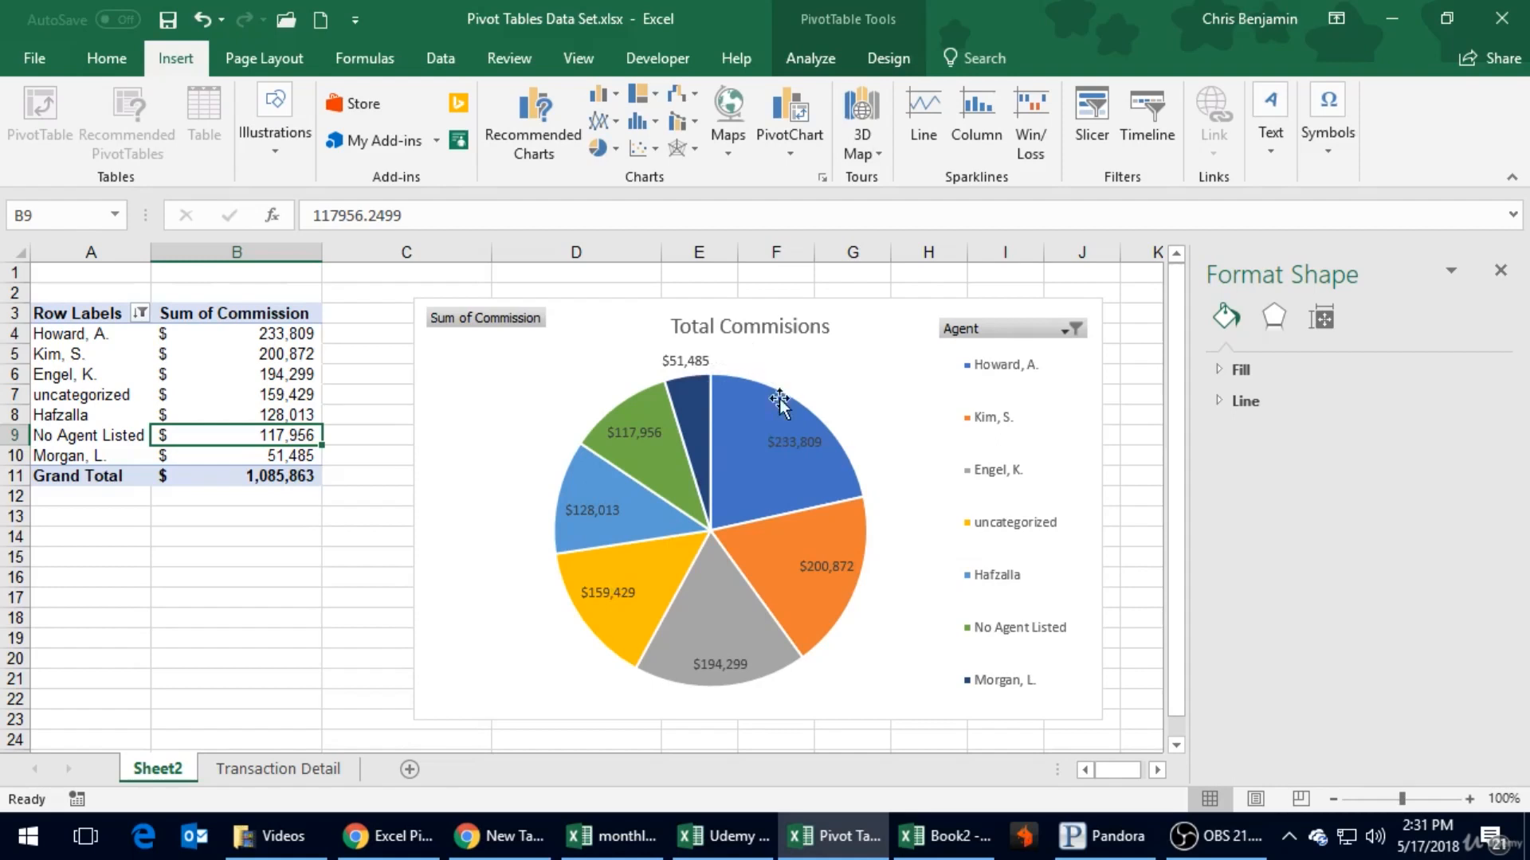
# - Retitle the pie chart "Top 7 Commision Earners" and save the workbook
pyautogui.moveTo(779, 567)
pyautogui.moveTo(273, 481)
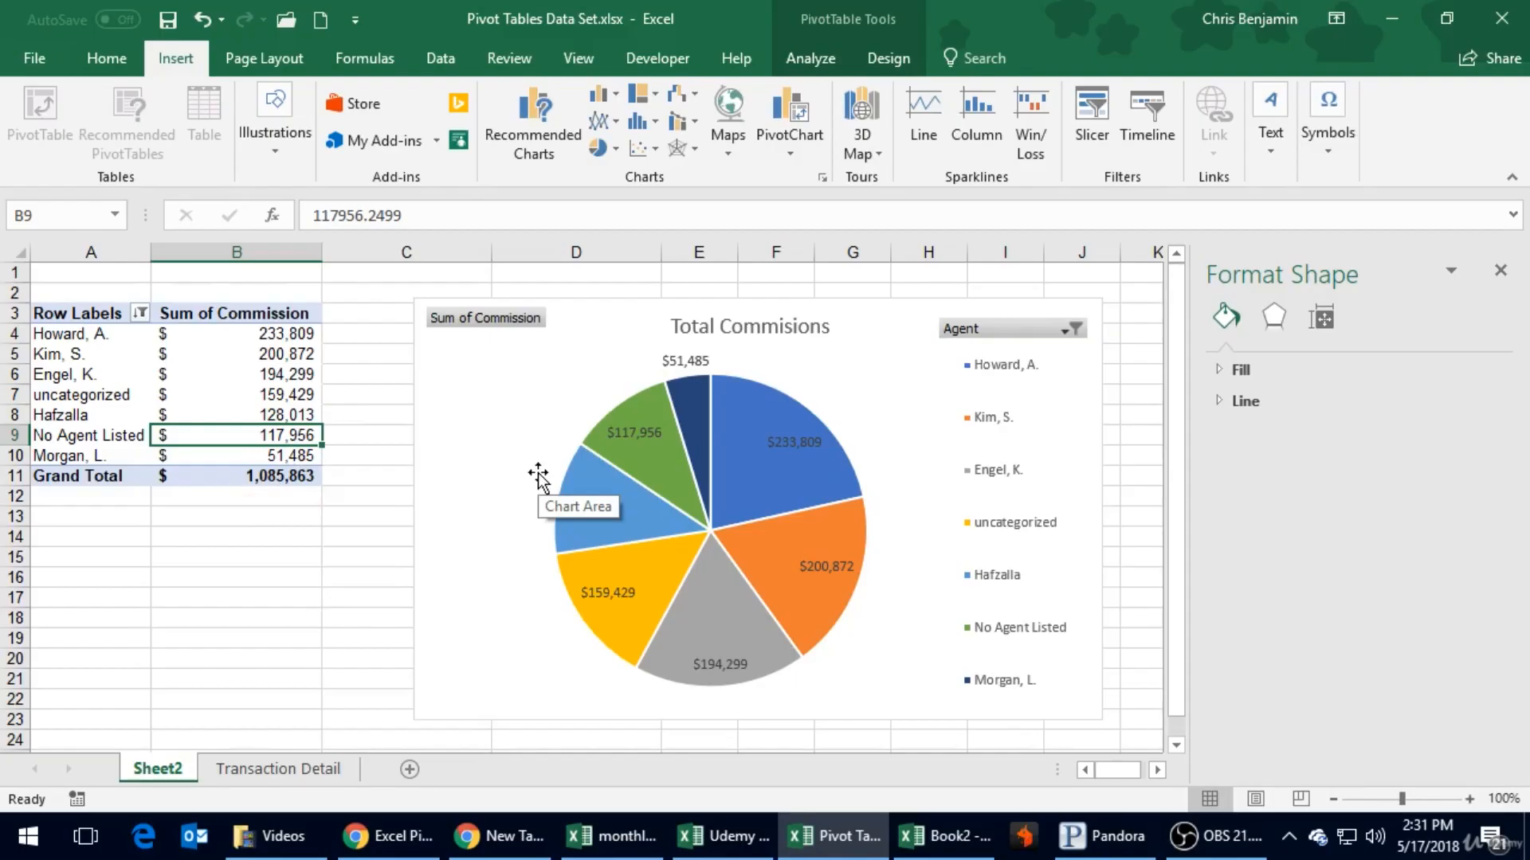
pyautogui.click(761, 327)
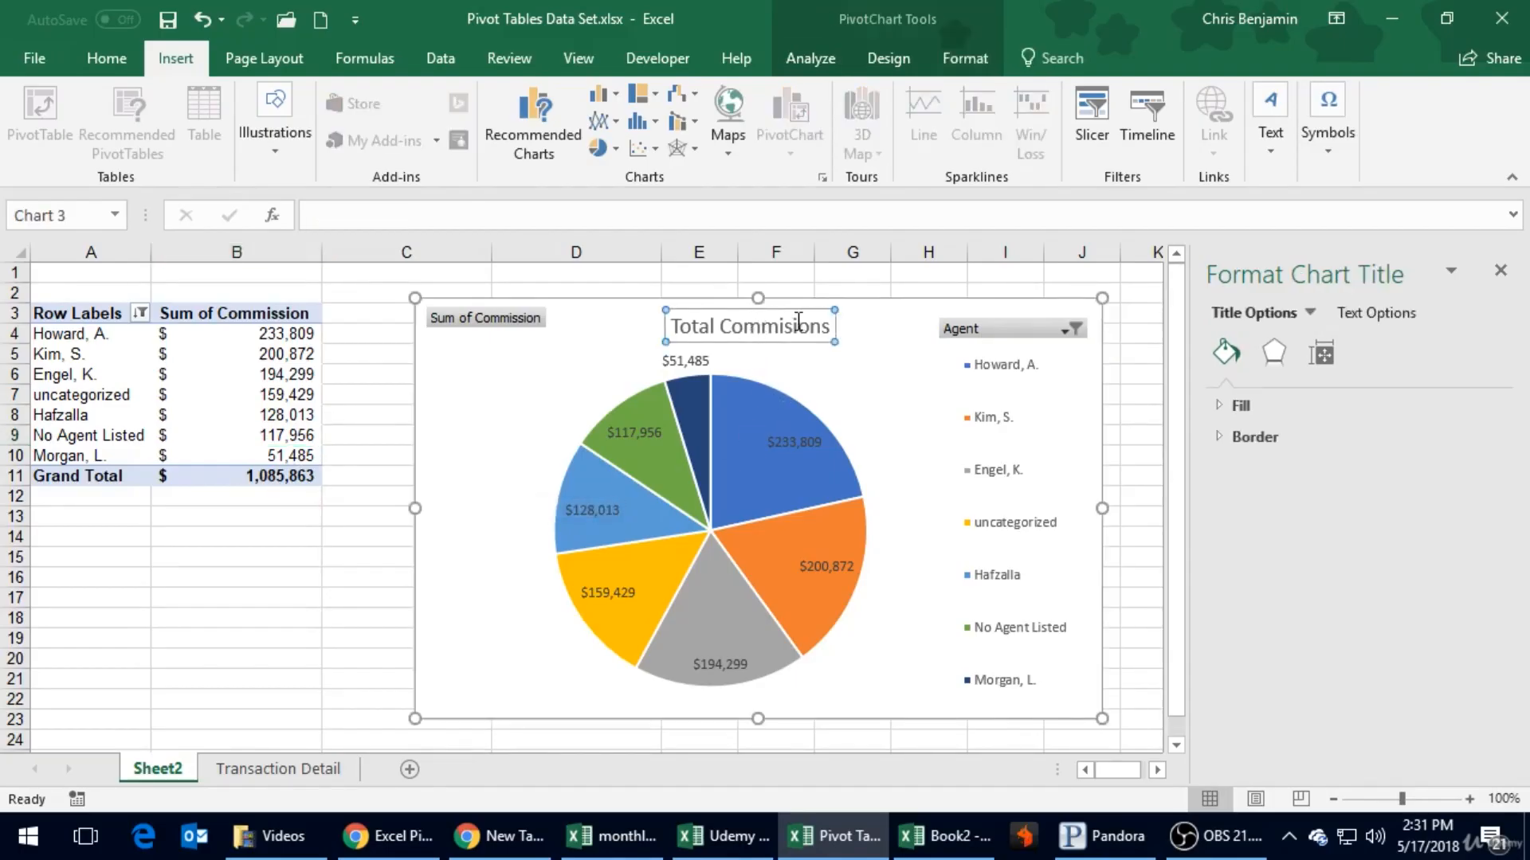
pyautogui.click(719, 326)
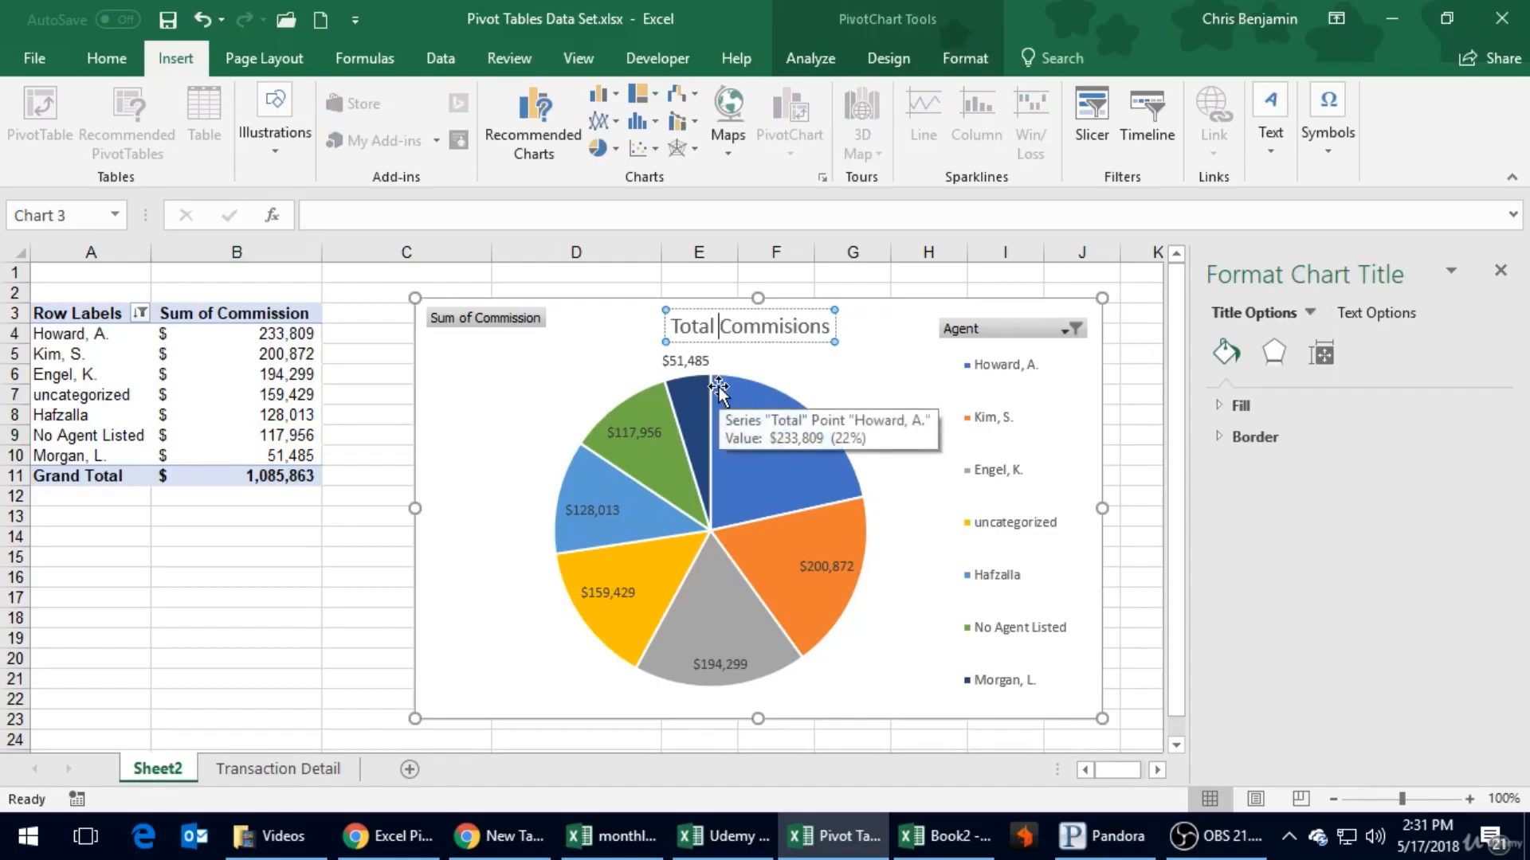
pyautogui.press('BackSpace')
pyautogui.press('BackSpace')
pyautogui.press('BackSpace')
pyautogui.press('BackSpace')
pyautogui.write('op 7')
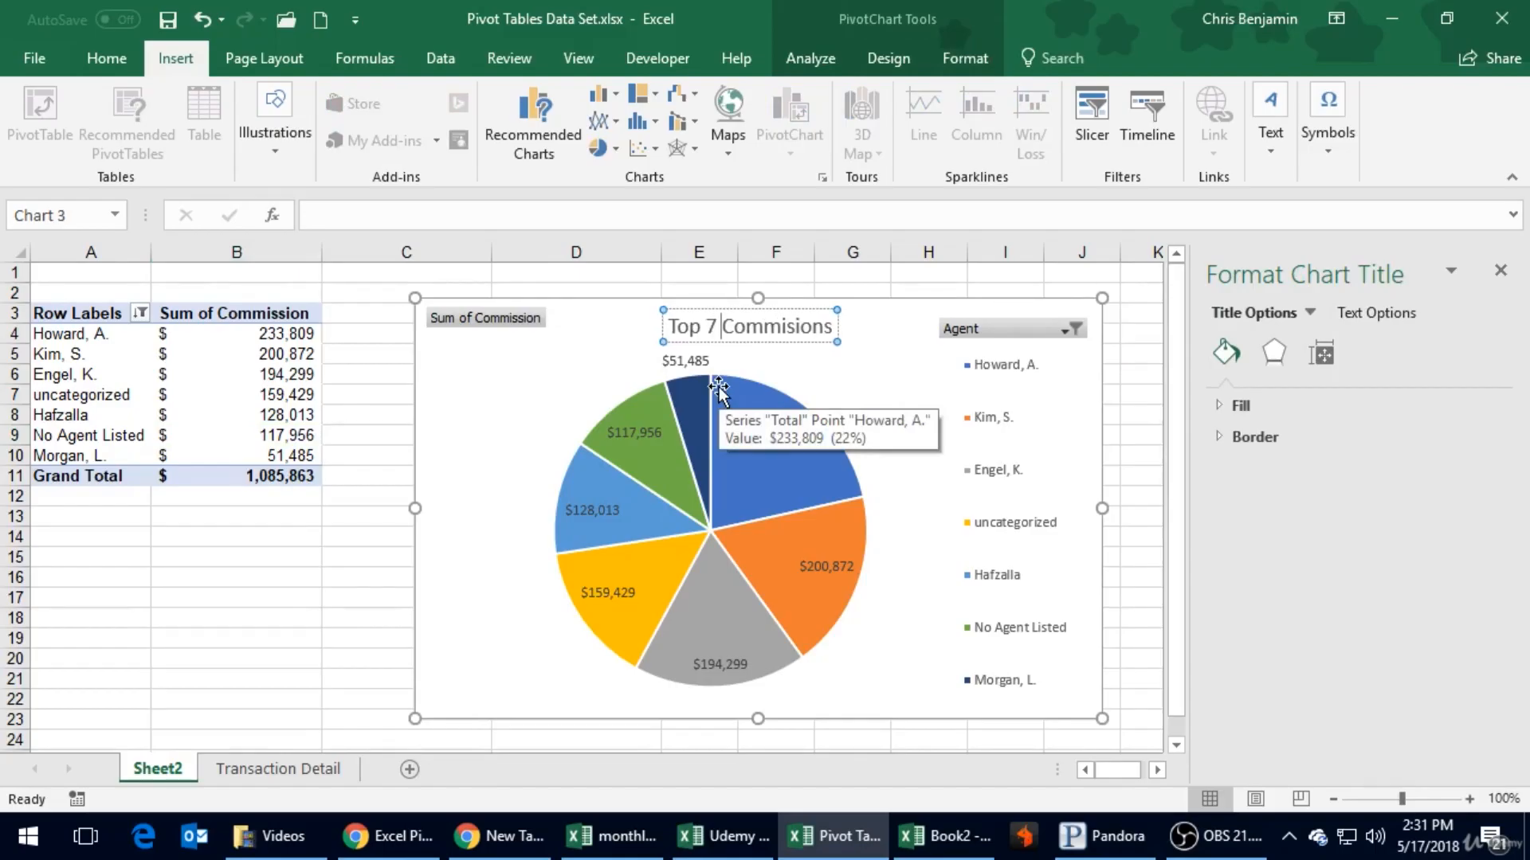
pyautogui.press('End')
pyautogui.press('BackSpace')
pyautogui.write('Earners')
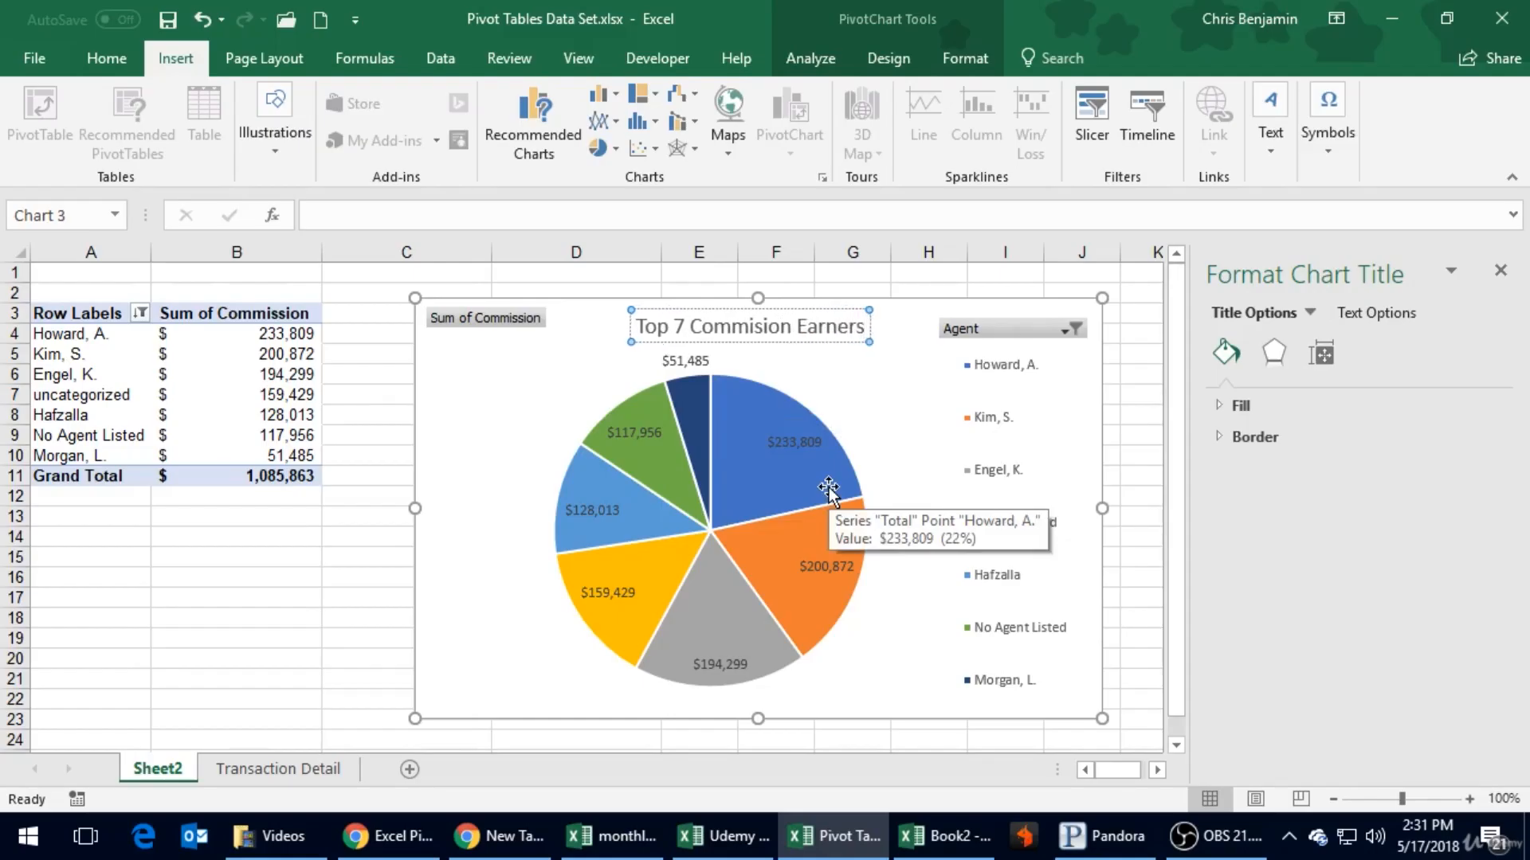
pyautogui.click(284, 615)
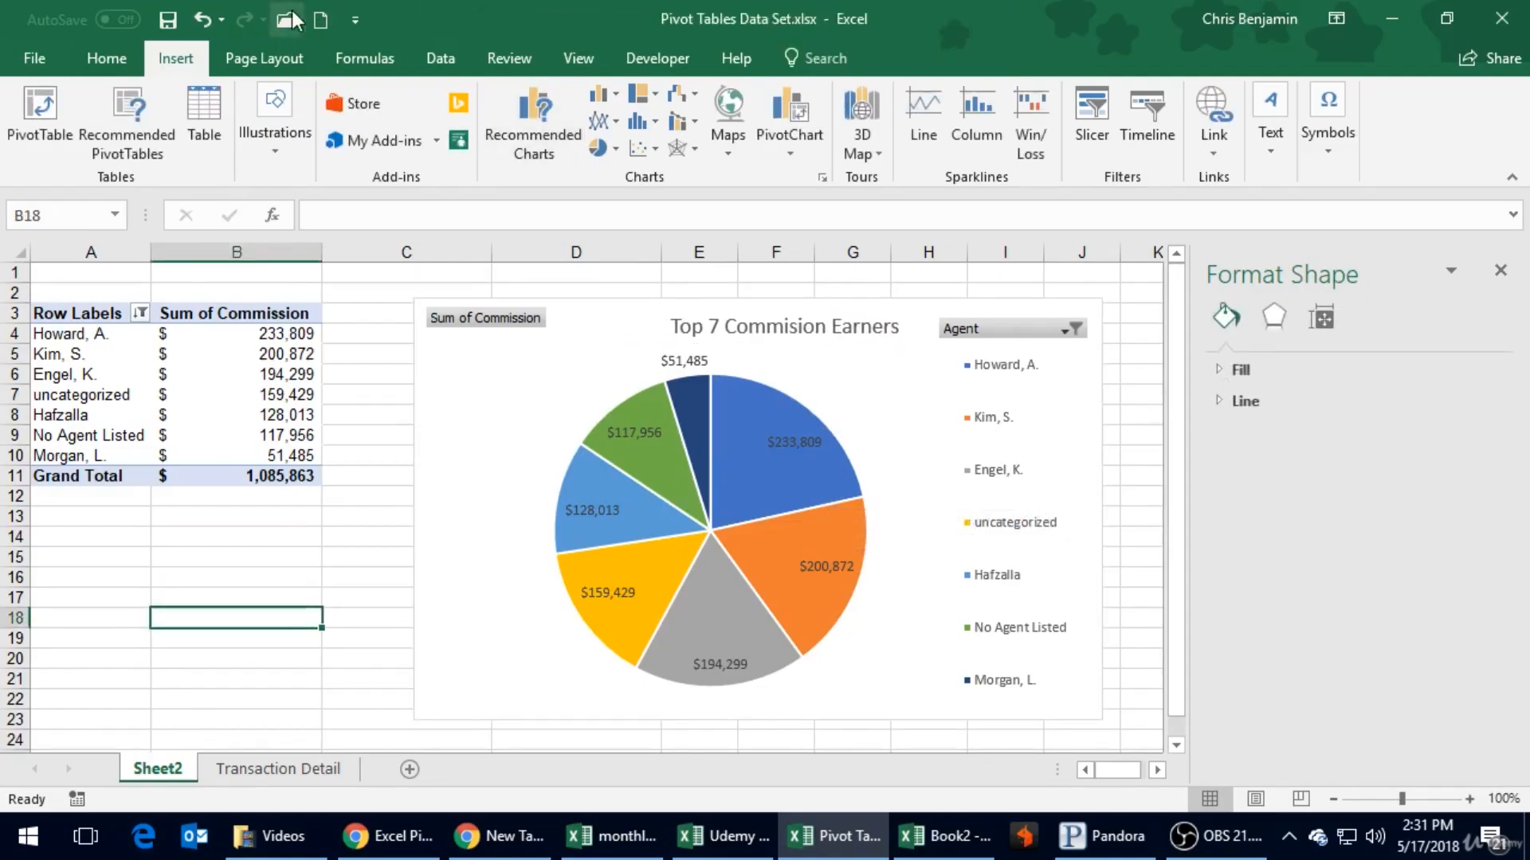
pyautogui.click(168, 20)
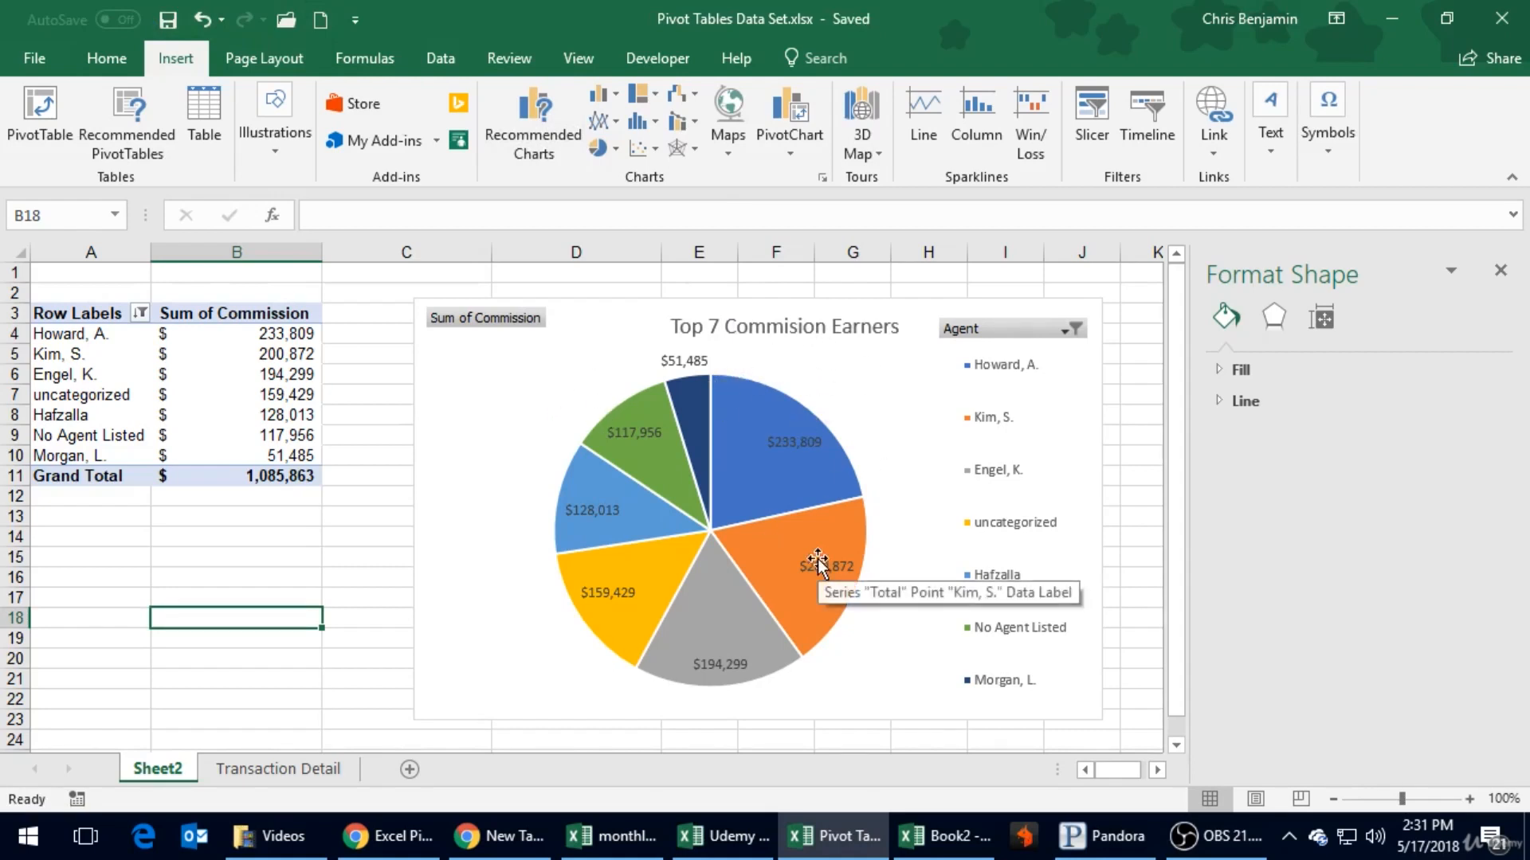
# - Shorten the chart's Agent legend by about a third and move it down so it sits beside the pie
pyautogui.click(1028, 349)
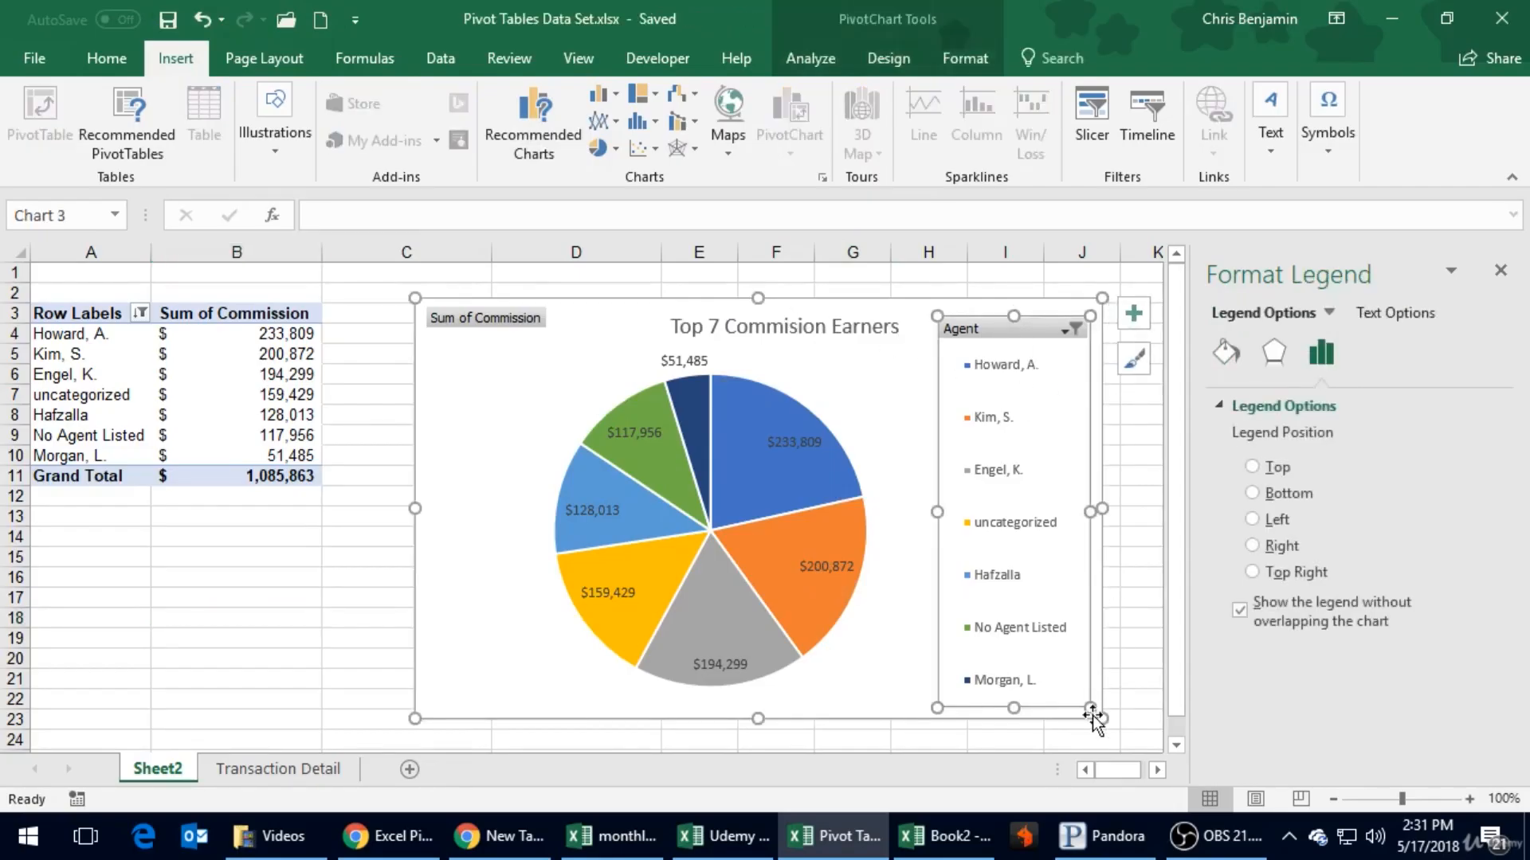
pyautogui.moveTo(1090, 708); pyautogui.dragTo(1088, 580)
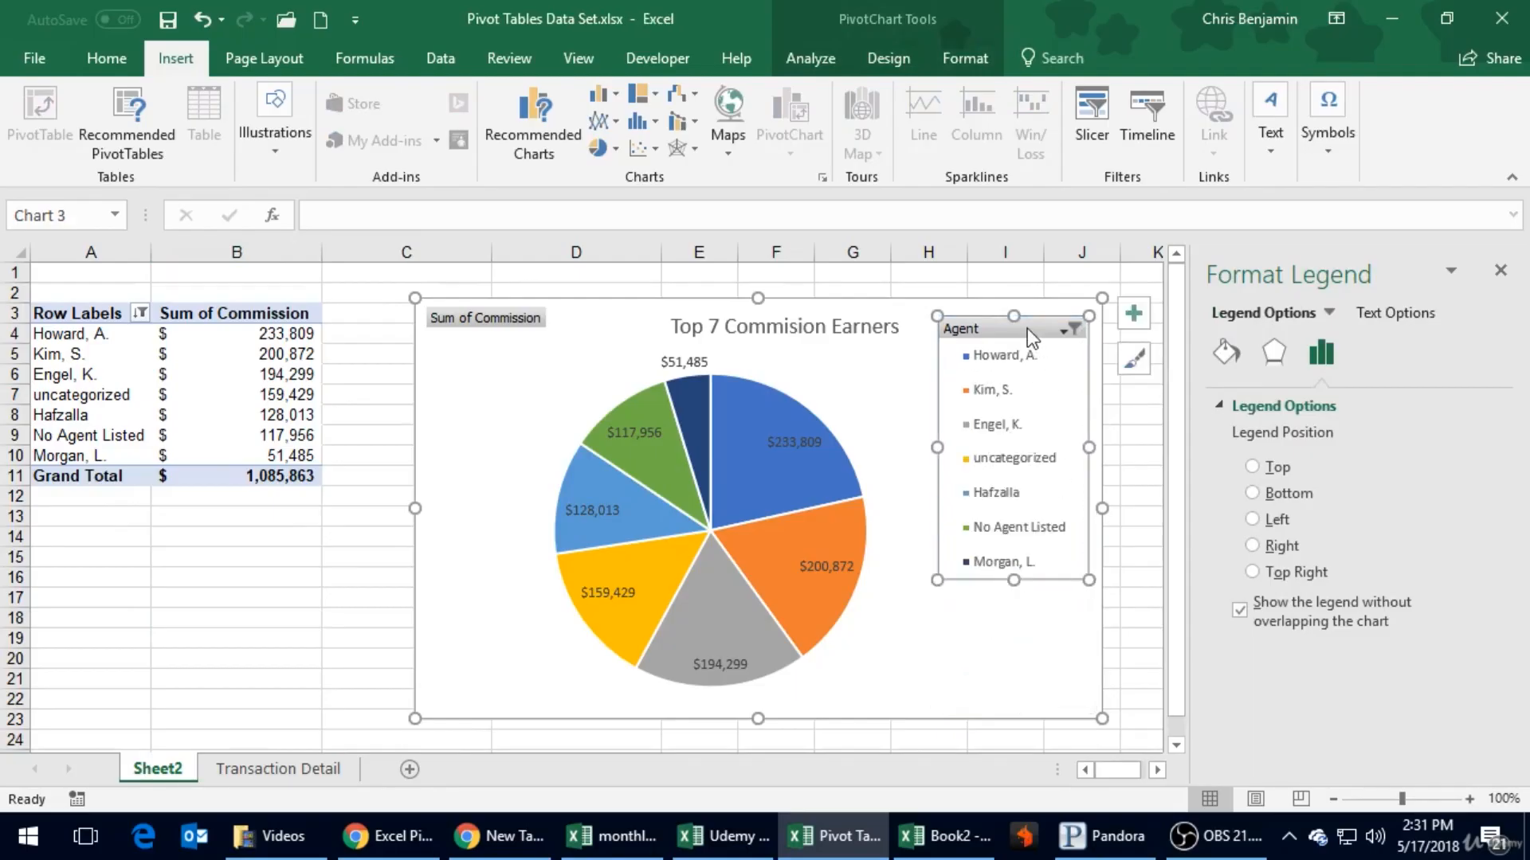
pyautogui.moveTo(1027, 315); pyautogui.dragTo(1020, 390)
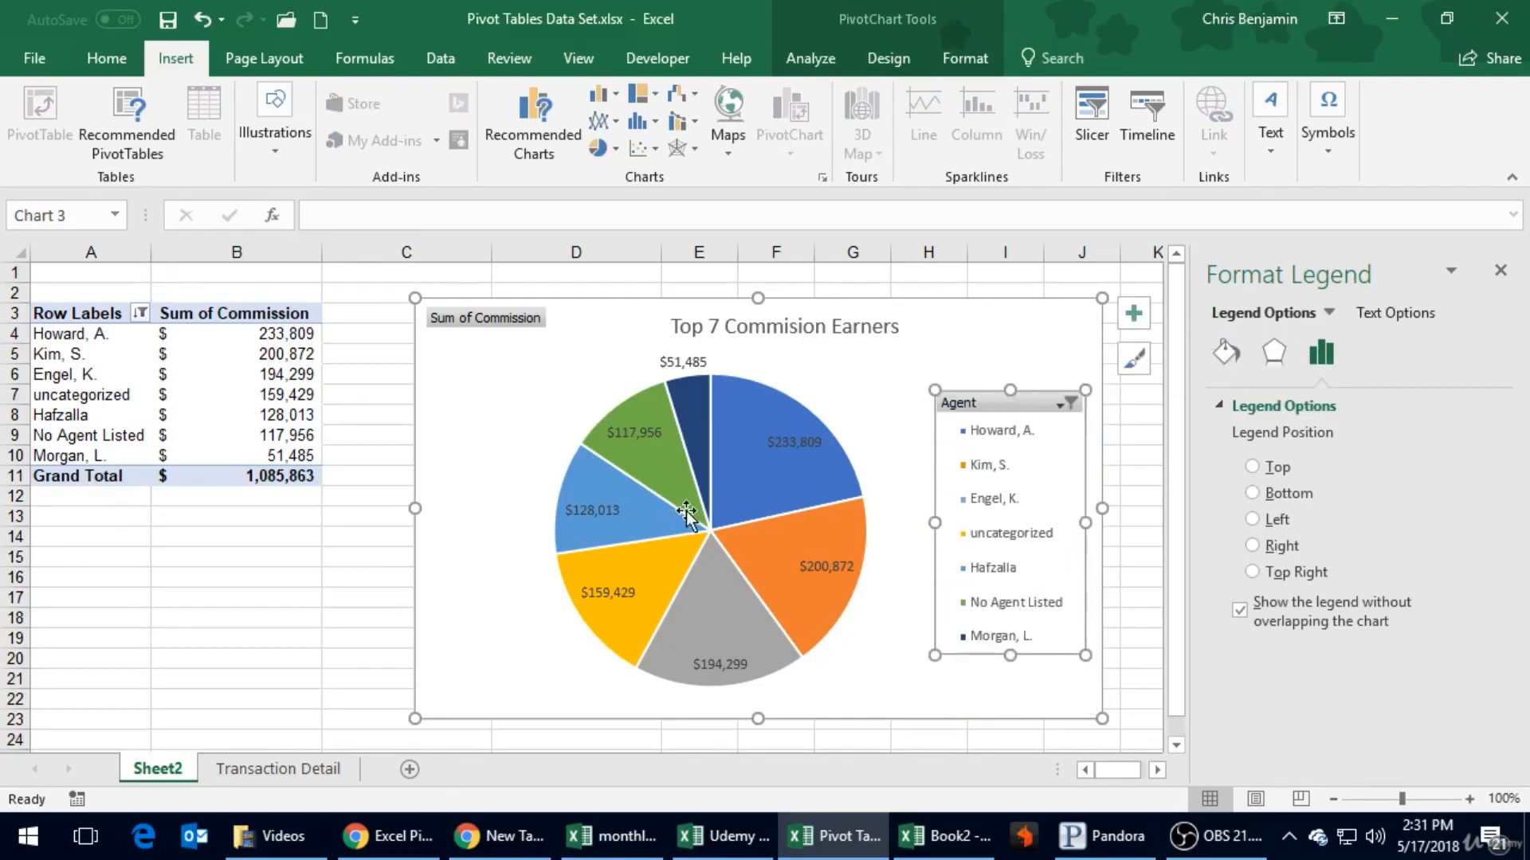
# - Shift the pie chart's title left so it sits closer to the Sum of Commission field button, and save the workbook
pyautogui.click(722, 340)
pyautogui.moveTo(727, 309); pyautogui.dragTo(645, 306)
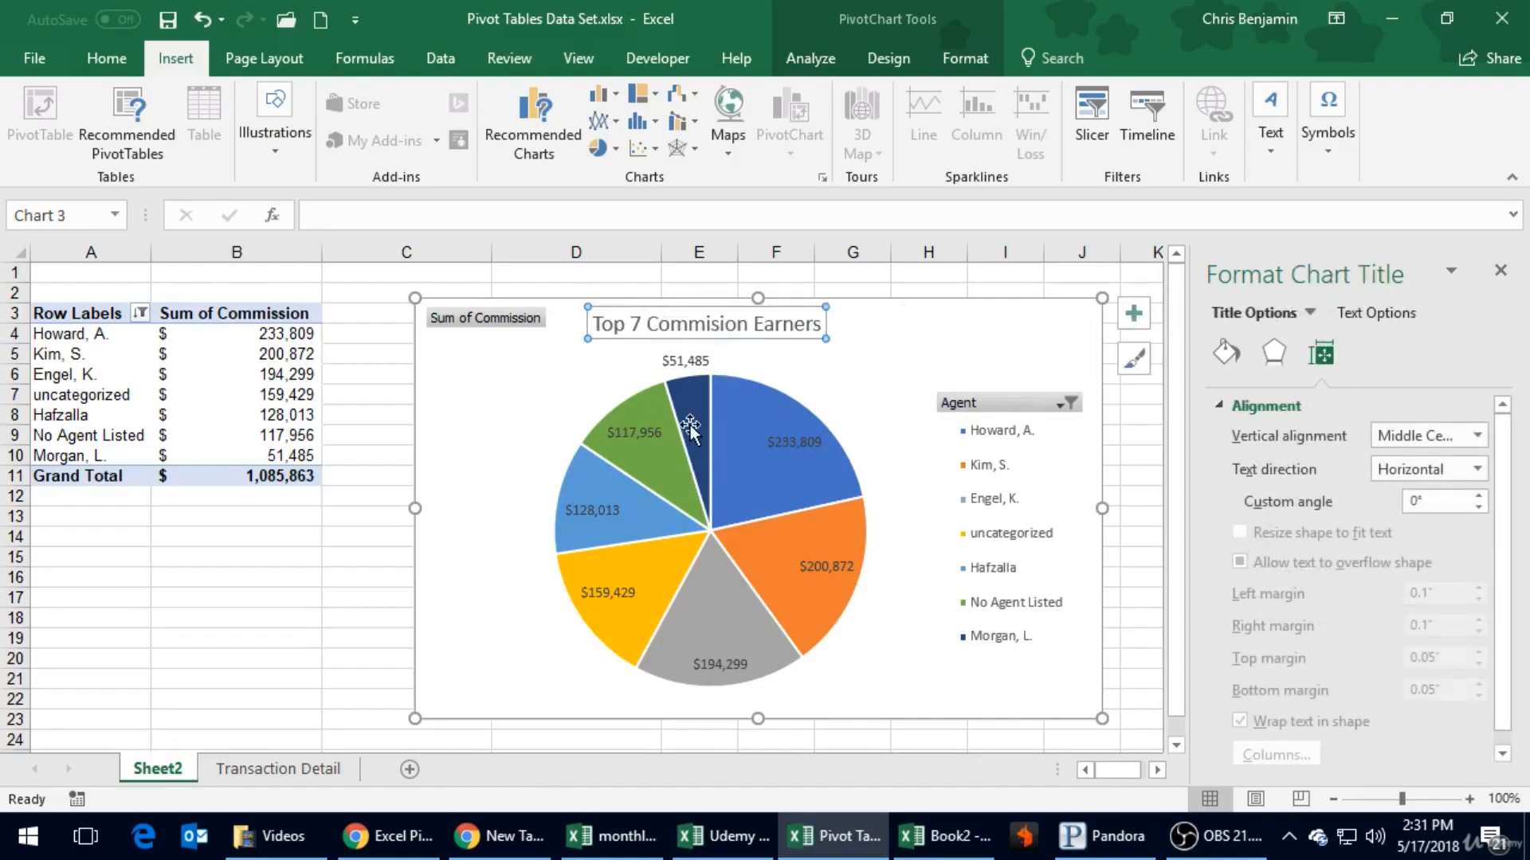
pyautogui.click(940, 344)
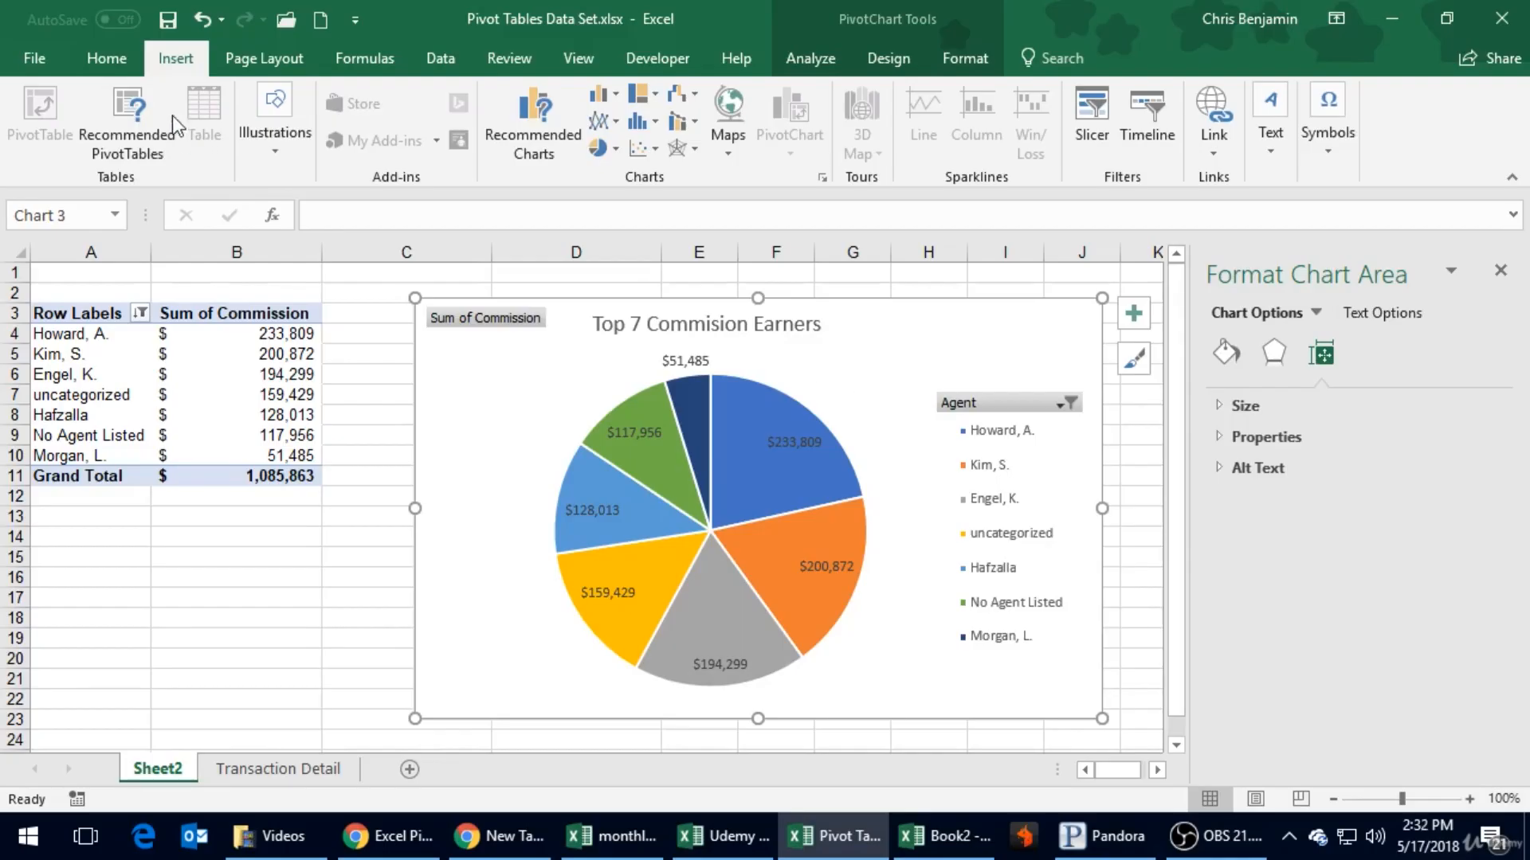
pyautogui.click(167, 19)
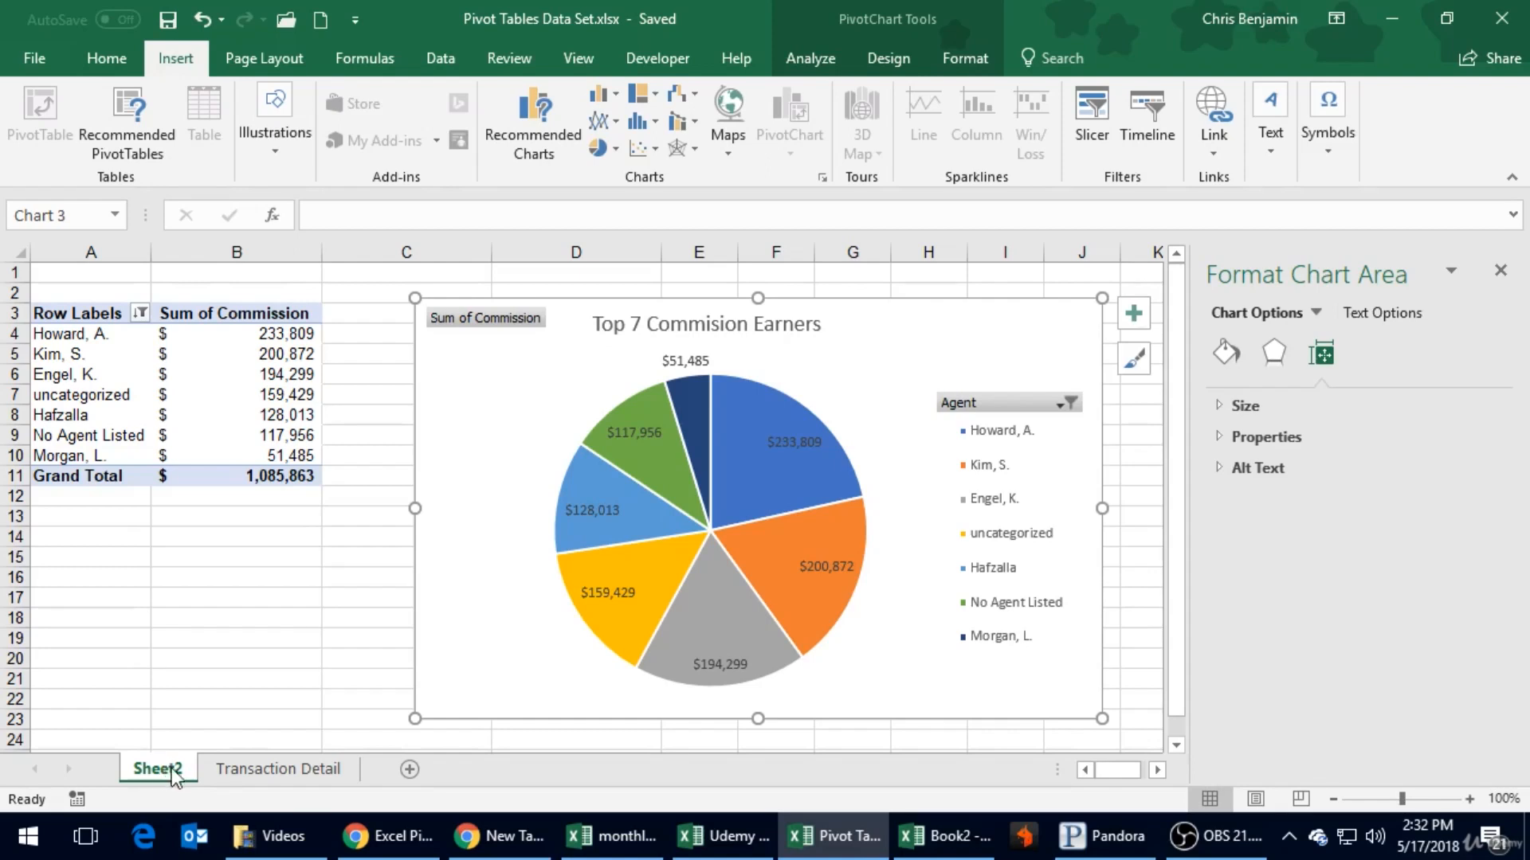
# - Rename the Sheet2 worksheet "Top 7 Commission Earners" and save the workbook
pyautogui.doubleClick(172, 772)
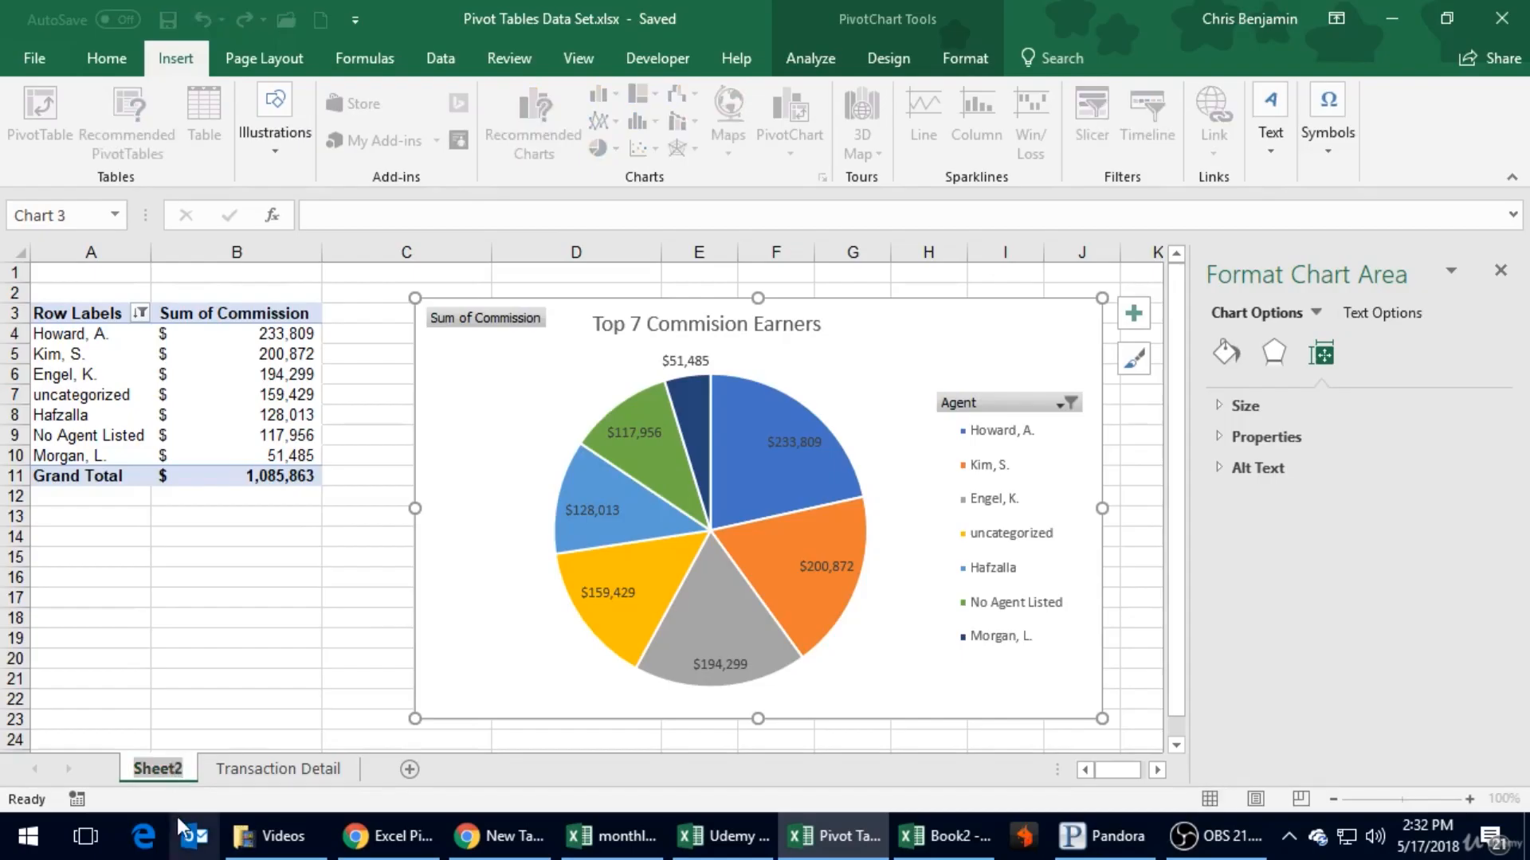
pyautogui.rightClick(169, 769)
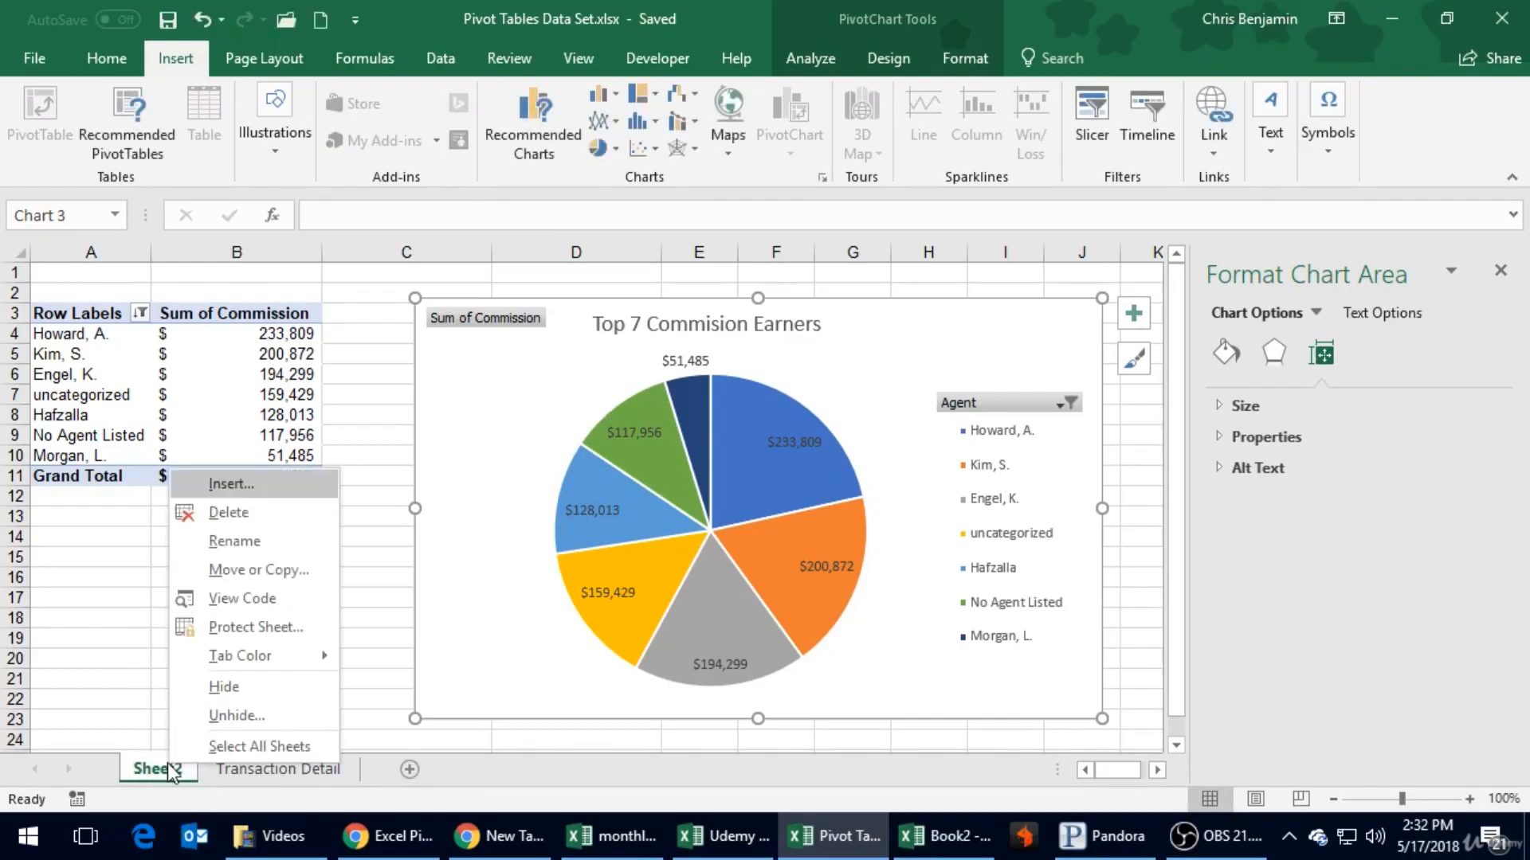
pyautogui.click(233, 542)
pyautogui.press('BackSpace')
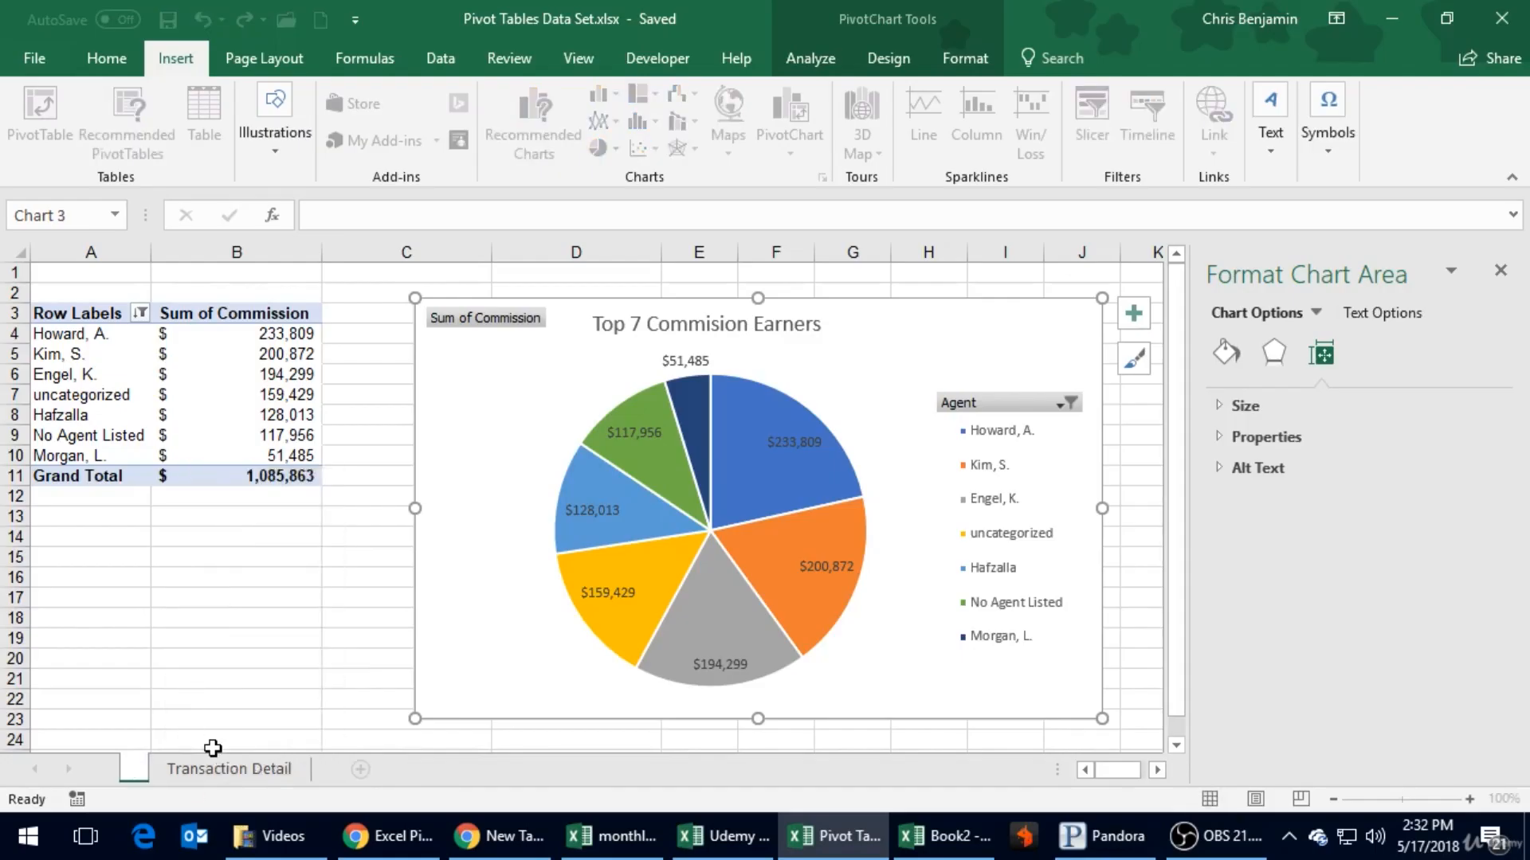
pyautogui.write('Top 7 Commission Earners')
pyautogui.press('Return')
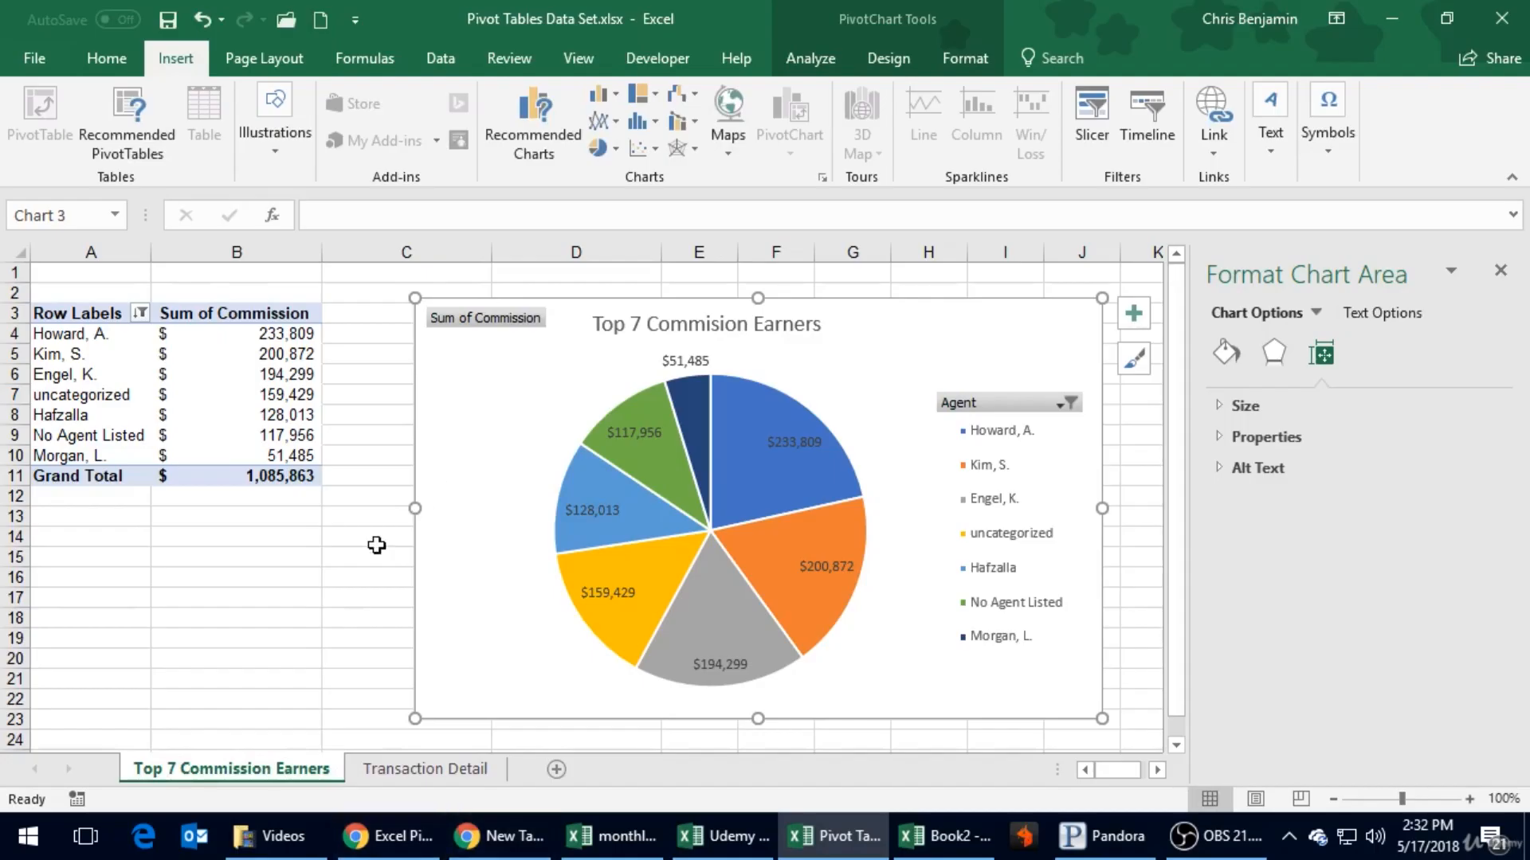
pyautogui.click(375, 542)
pyautogui.click(167, 19)
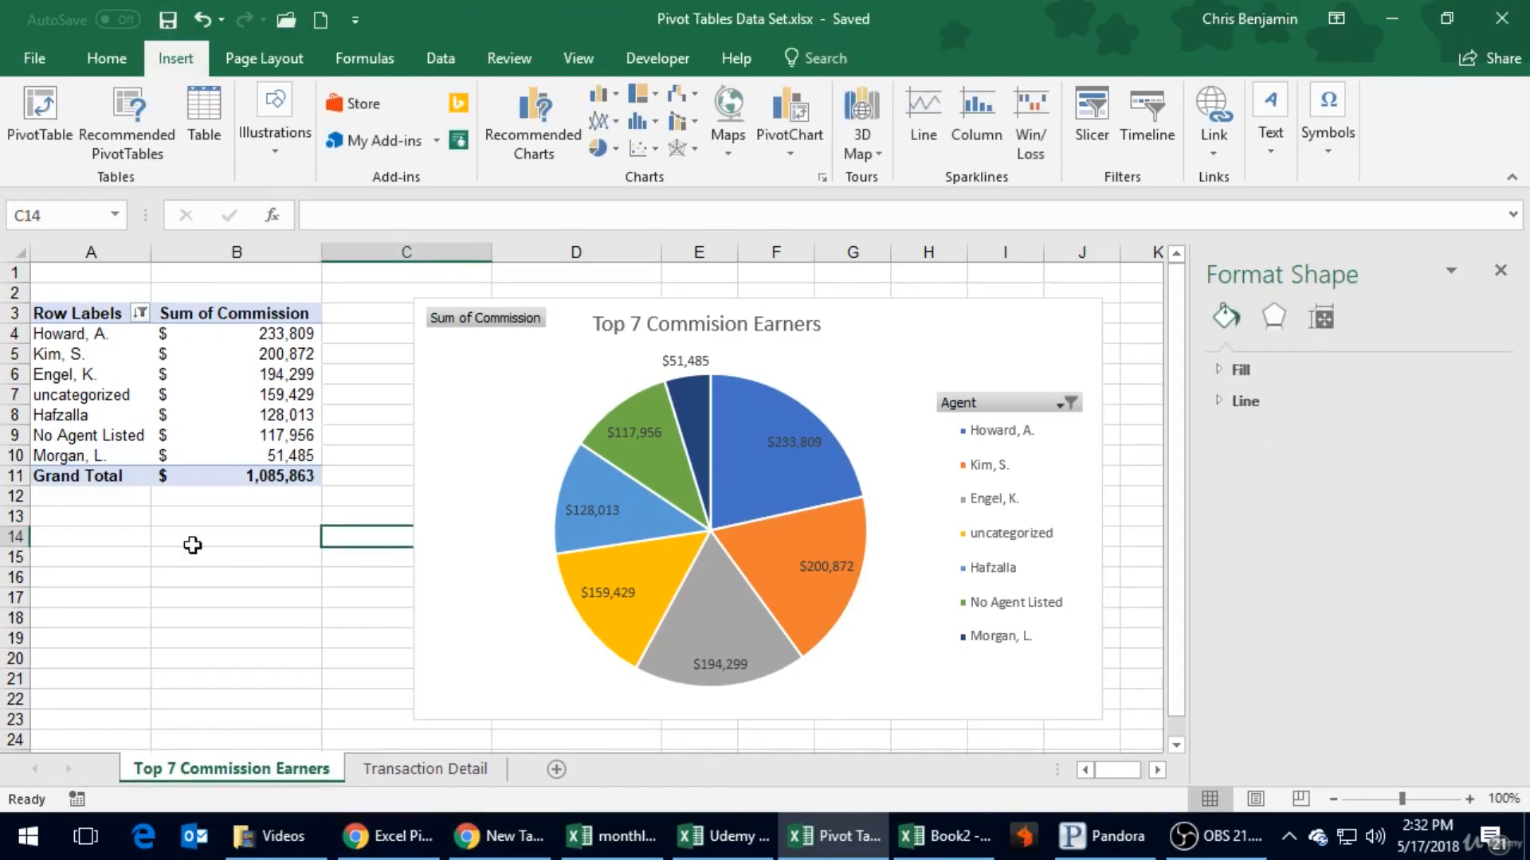
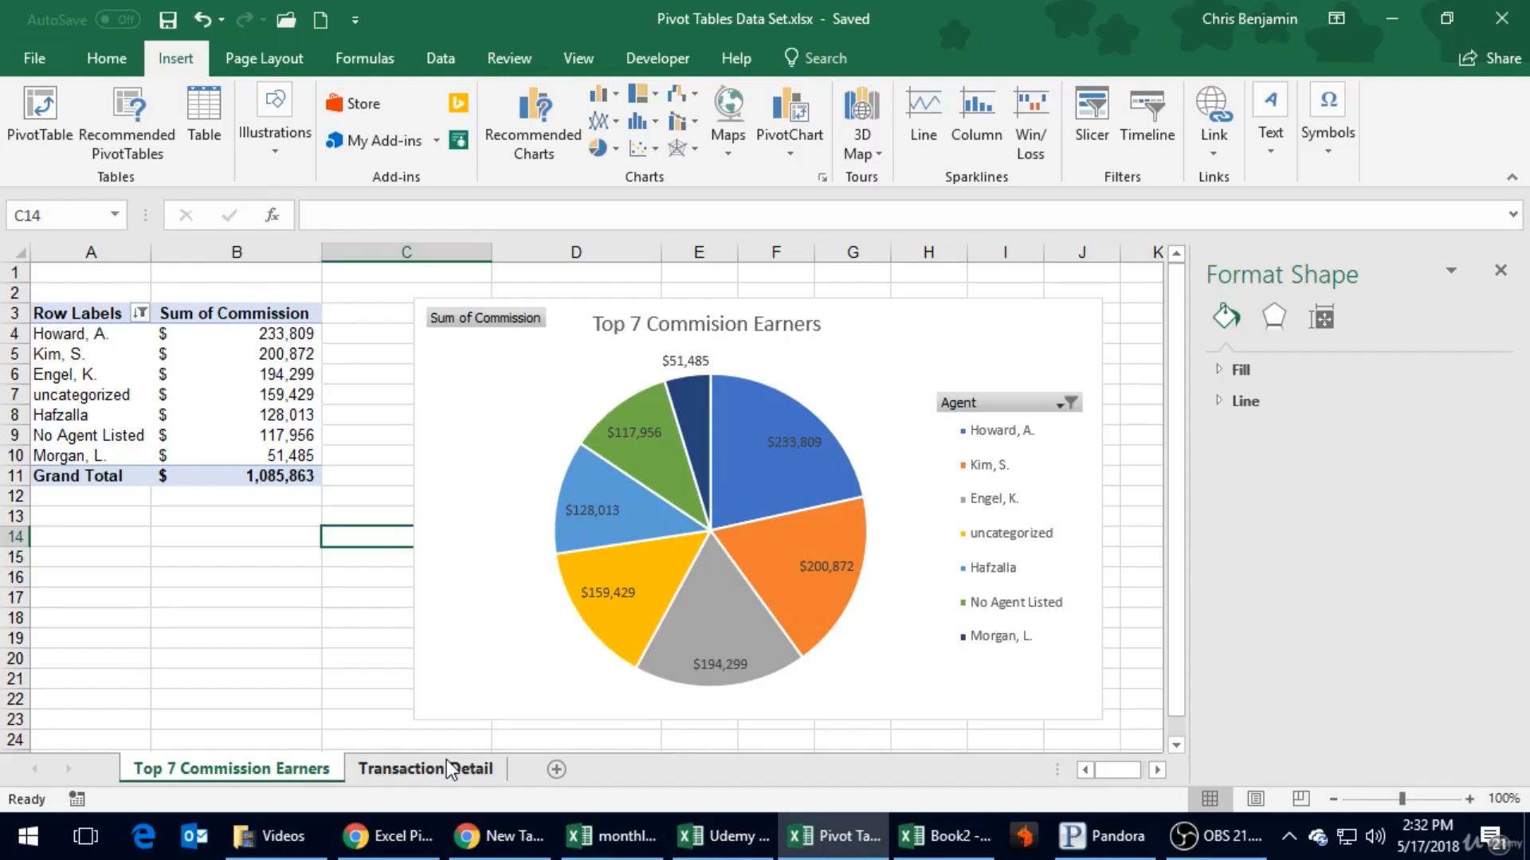
# - Close the Format Shape pane and switch to the Transaction Detail worksheet
pyautogui.click(451, 770)
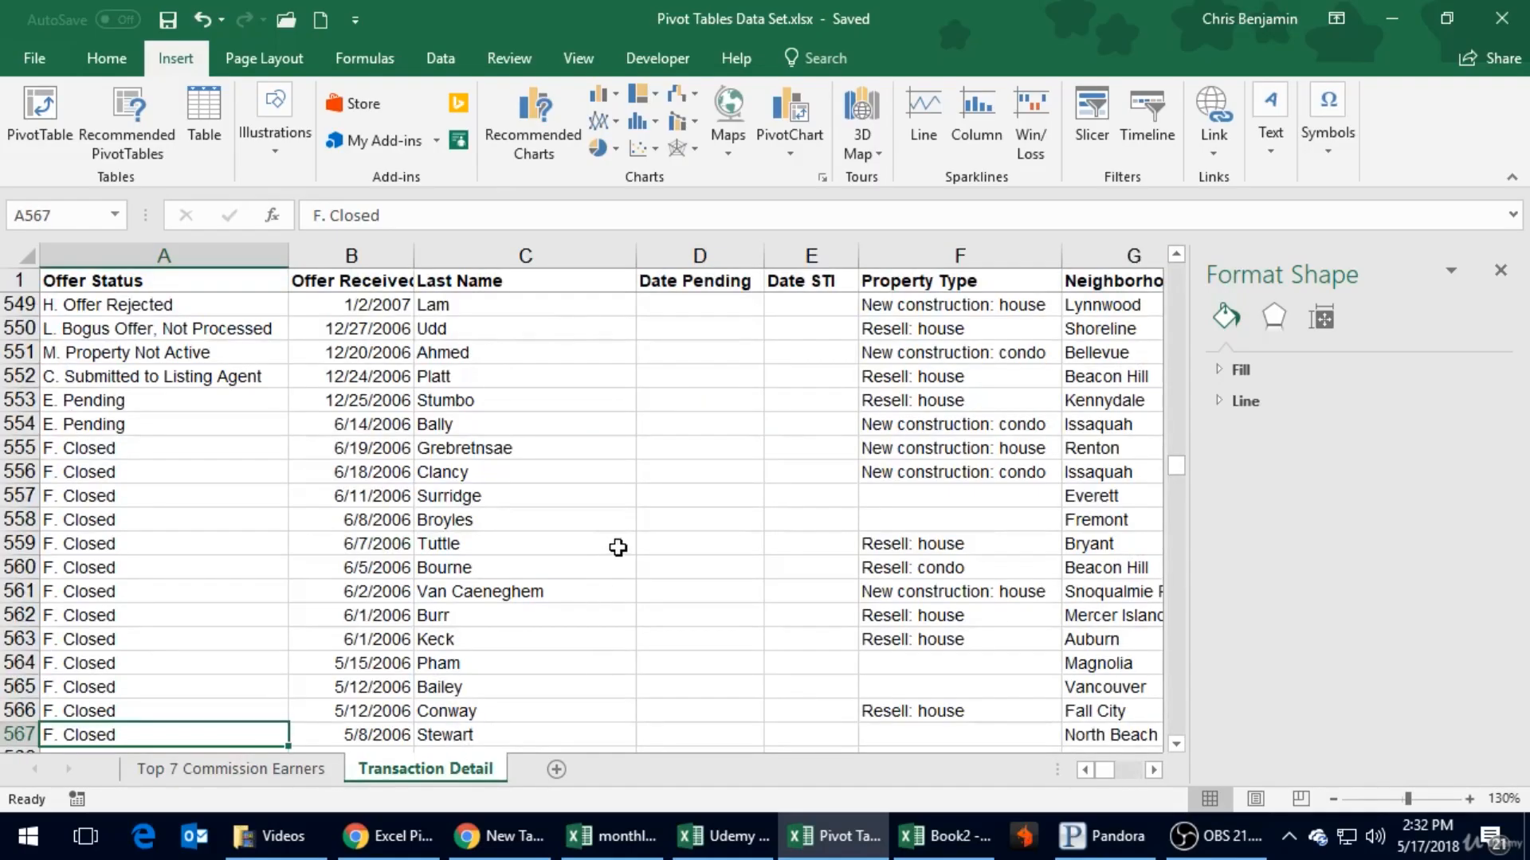
pyautogui.click(1500, 272)
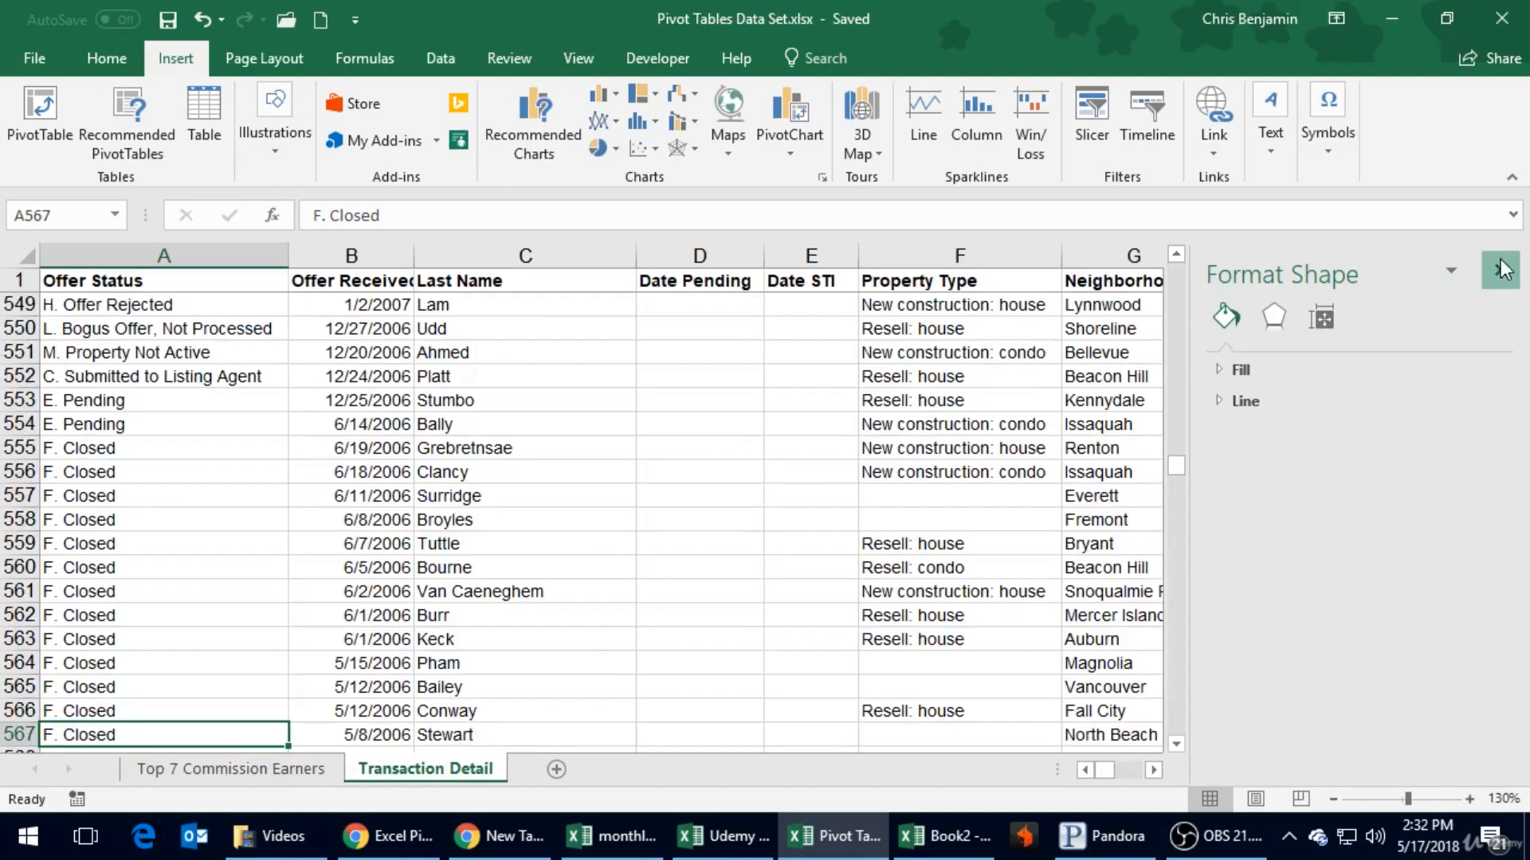
pyautogui.click(225, 769)
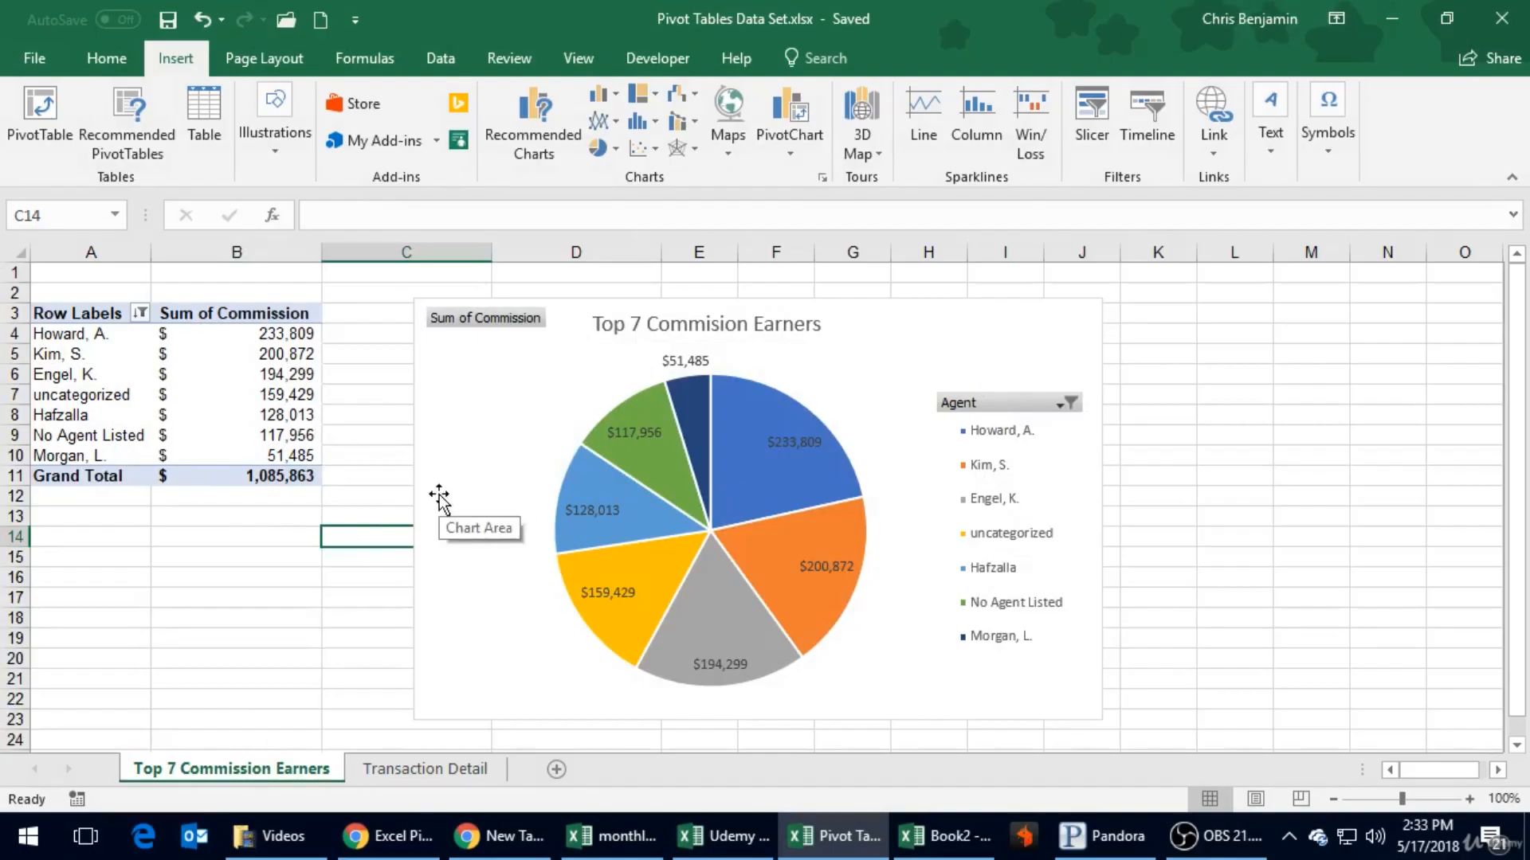
pyautogui.click(452, 767)
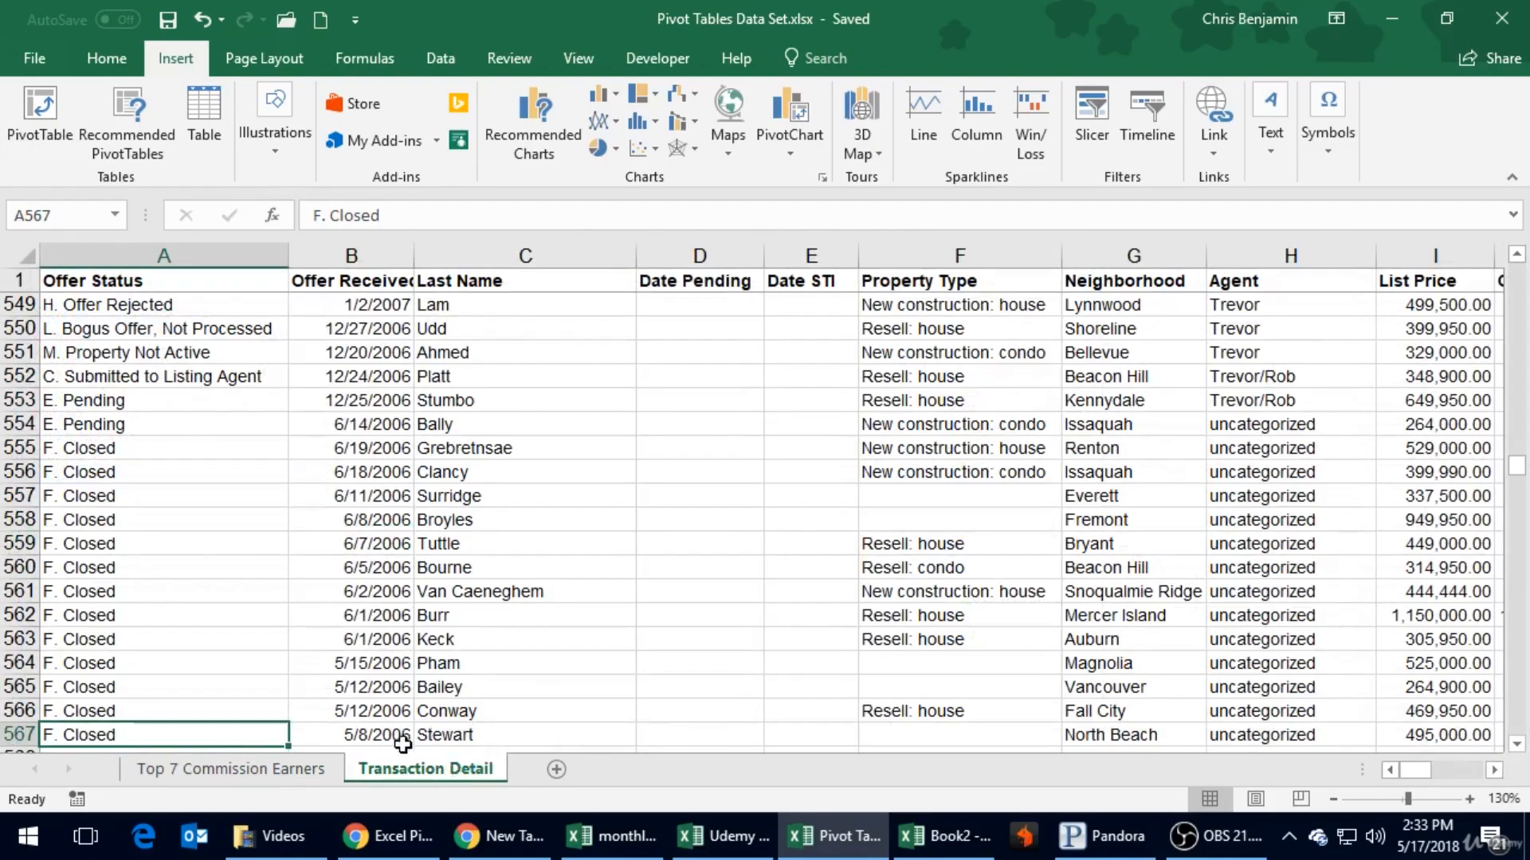
# - Look through the Transaction Detail records, examining the property, neighborhood, agent and price columns
pyautogui.click(545, 560)
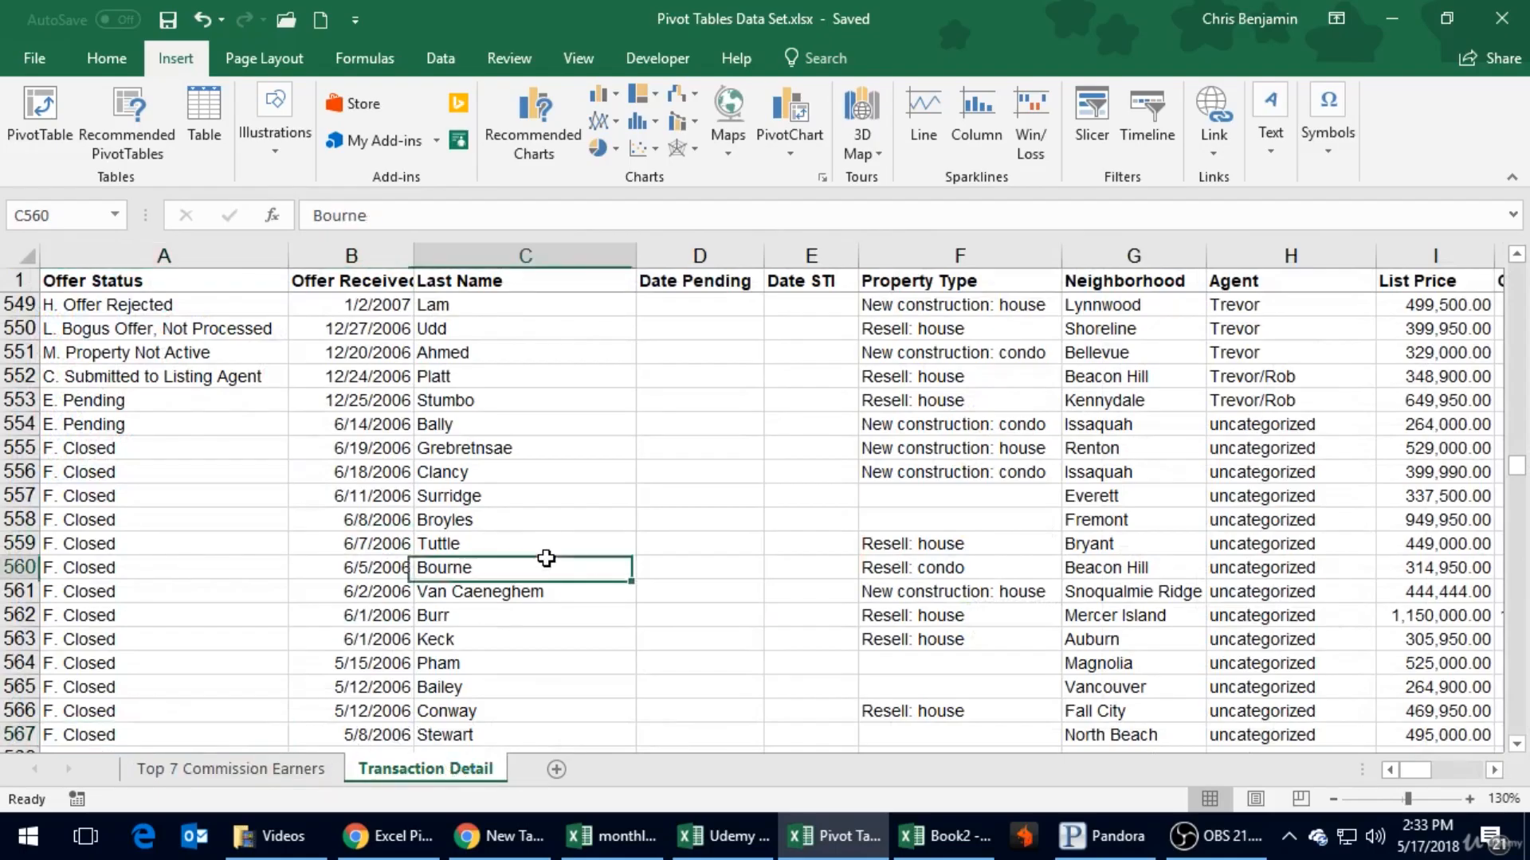
pyautogui.press('Right')
pyautogui.press('Right')
pyautogui.press('Right')
pyautogui.press('Right')
pyautogui.press('Right')
pyautogui.press('Right')
pyautogui.press('Right')
pyautogui.press('Right')
pyautogui.press('Right')
pyautogui.press('Right')
pyautogui.press('Right')
pyautogui.press('Right')
pyautogui.press('Left')
pyautogui.press('Left')
pyautogui.press('Left')
pyautogui.press('Left')
pyautogui.press('Left')
pyautogui.press('Left')
pyautogui.press('Up')
pyautogui.press('Up')
pyautogui.press('Up')
pyautogui.press('Up')
pyautogui.press('Up')
pyautogui.press('Up')
pyautogui.press('Up')
pyautogui.press('Up')
pyautogui.press('Up')
pyautogui.press('Up')
pyautogui.press('Up')
pyautogui.press('Up')
pyautogui.press('Up')
pyautogui.press('Up')
pyautogui.press('Up')
pyautogui.press('Up')
pyautogui.press('Up')
pyautogui.press('Up')
pyautogui.press('Up')
pyautogui.press('Up')
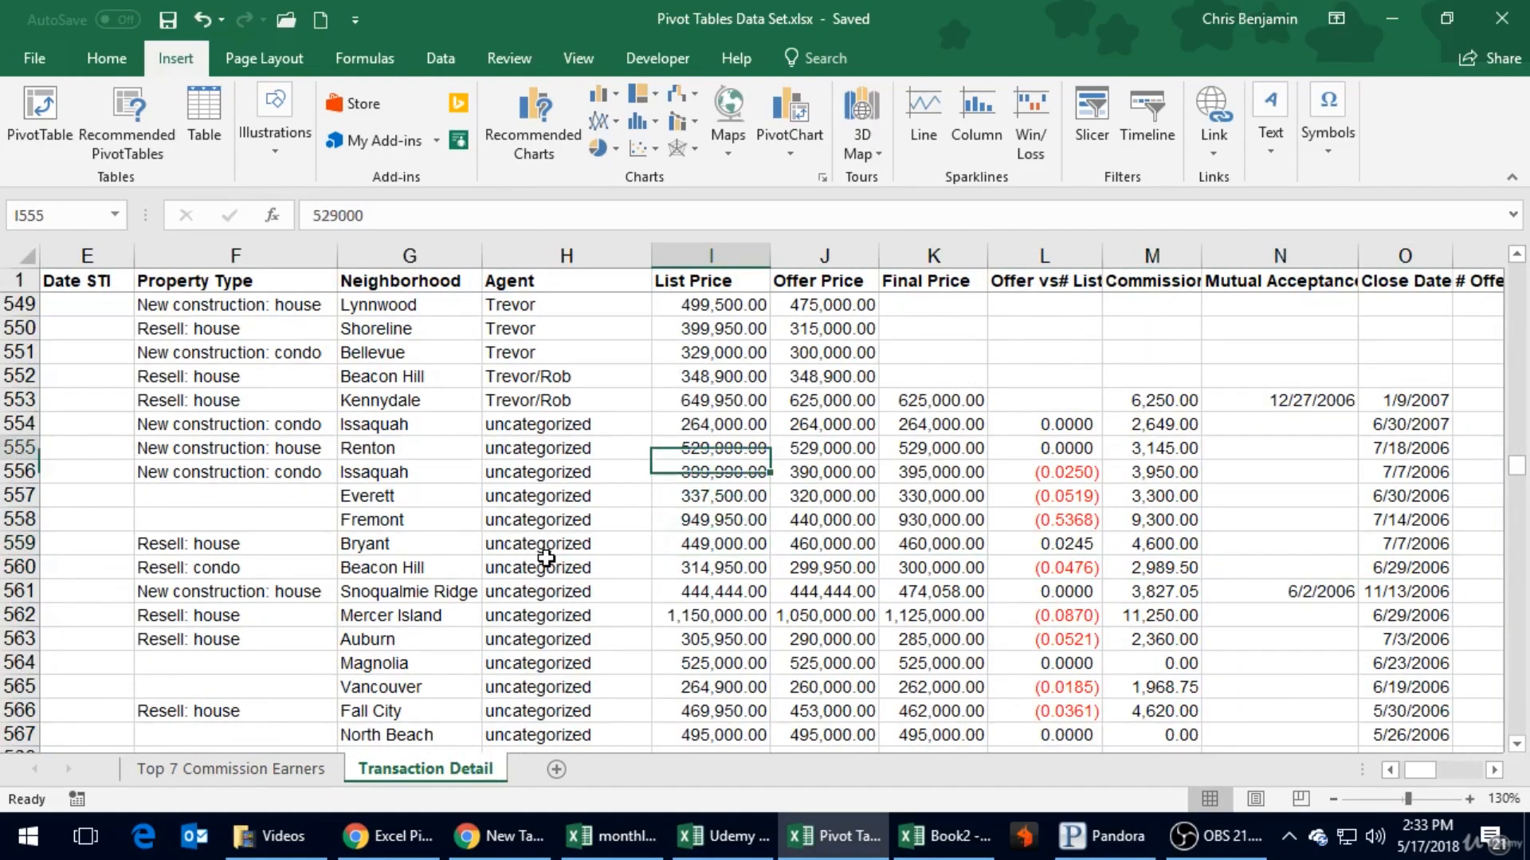
pyautogui.press('Left')
pyautogui.press('Left')
pyautogui.press('Up')
pyautogui.press('Up')
pyautogui.press('Up')
pyautogui.press('Up')
pyautogui.press('Up')
pyautogui.press('Up')
pyautogui.press('Up')
pyautogui.press('Up')
pyautogui.press('Up')
pyautogui.press('Up')
pyautogui.press('Up')
pyautogui.press('Up')
pyautogui.press('Up')
pyautogui.press('Up')
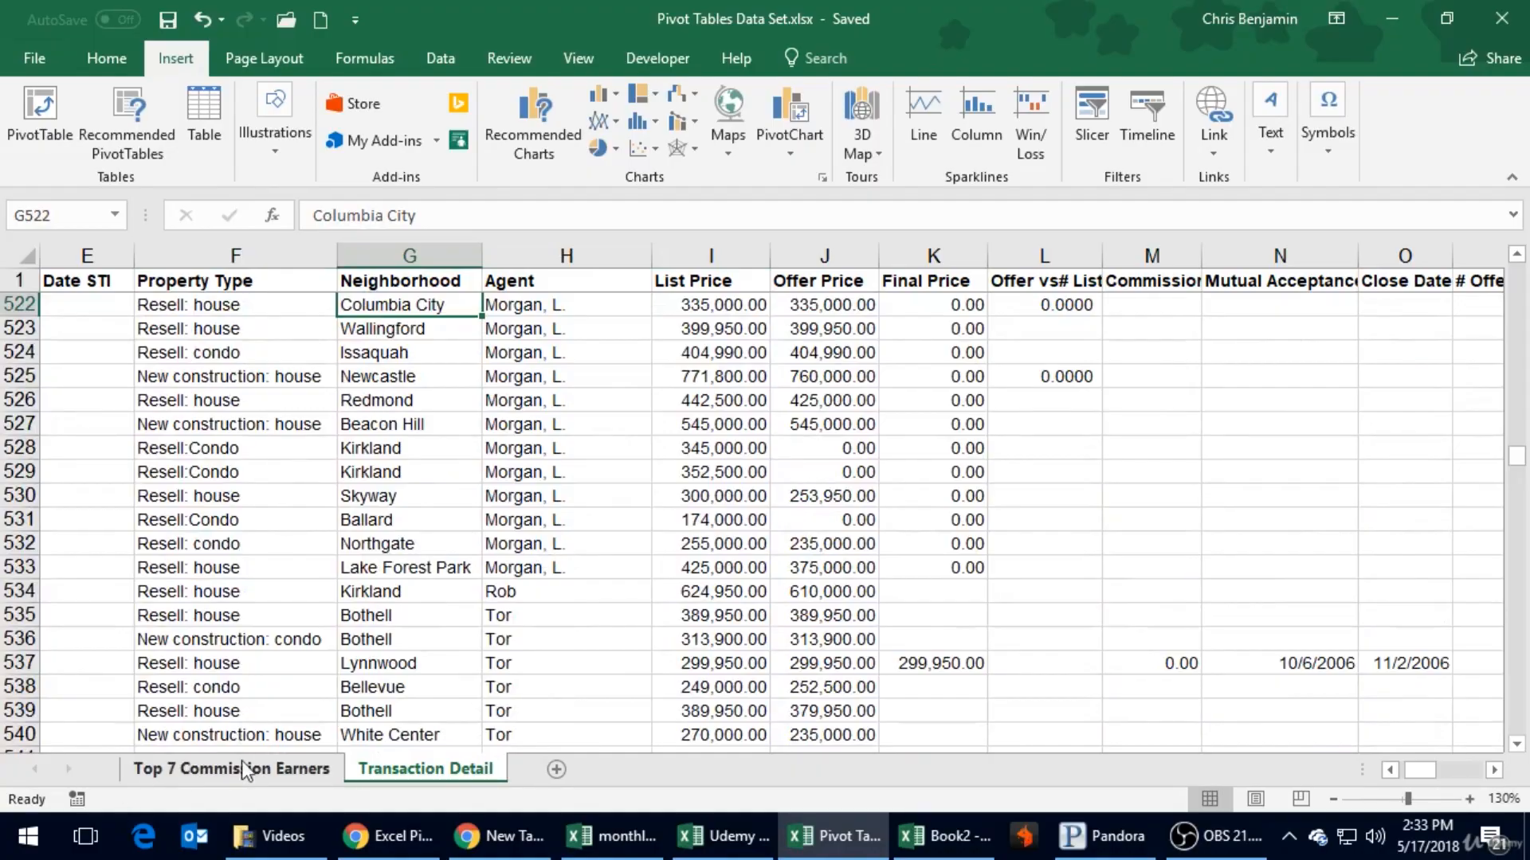
# - Create a PivotTable from the Transaction Detail range A1:R827 on a new worksheet
pyautogui.click(145, 335)
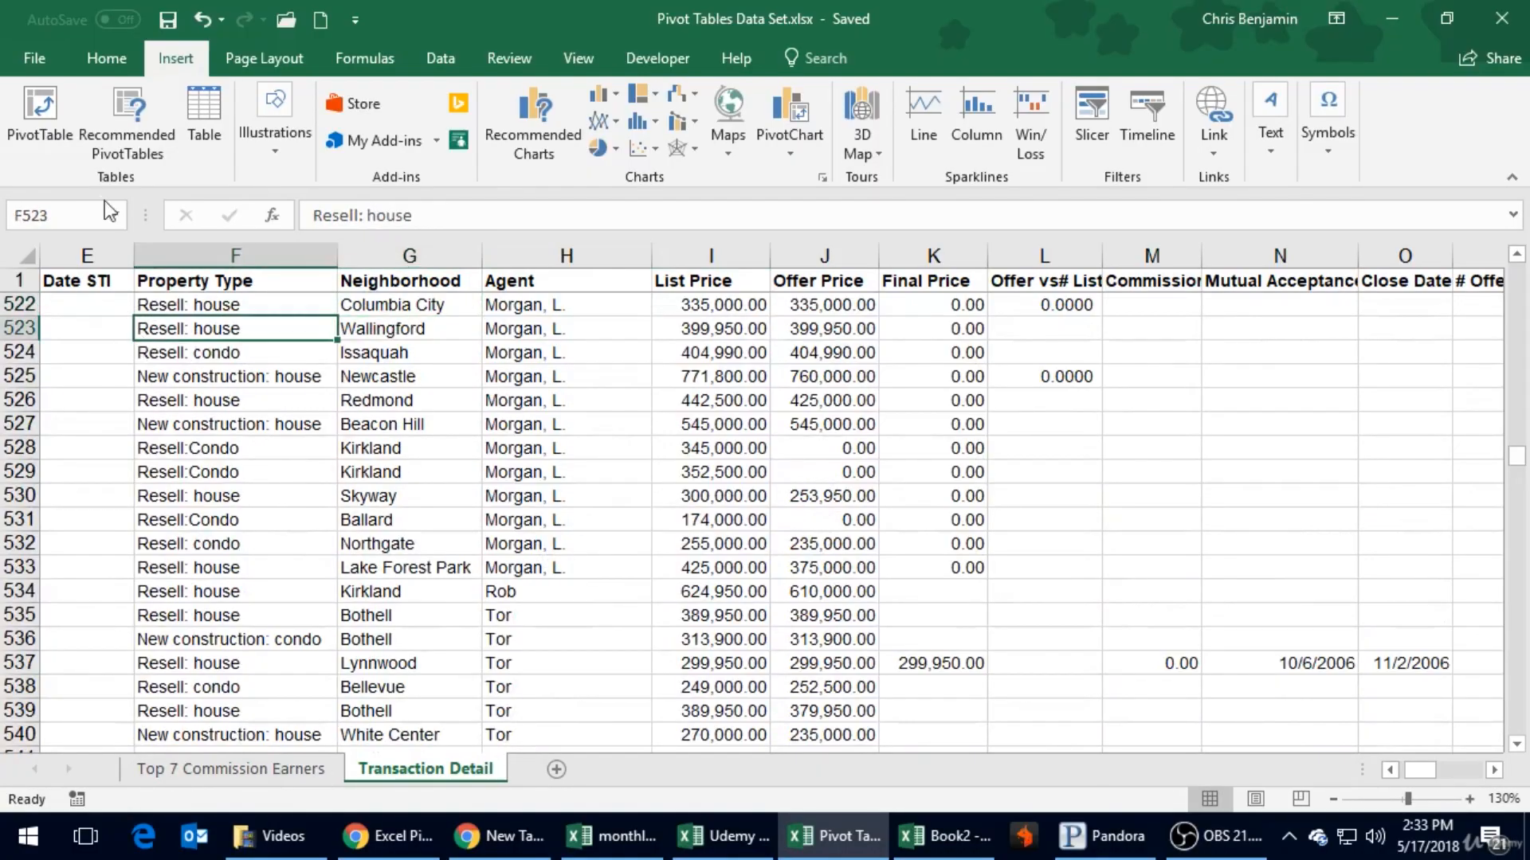
pyautogui.click(30, 123)
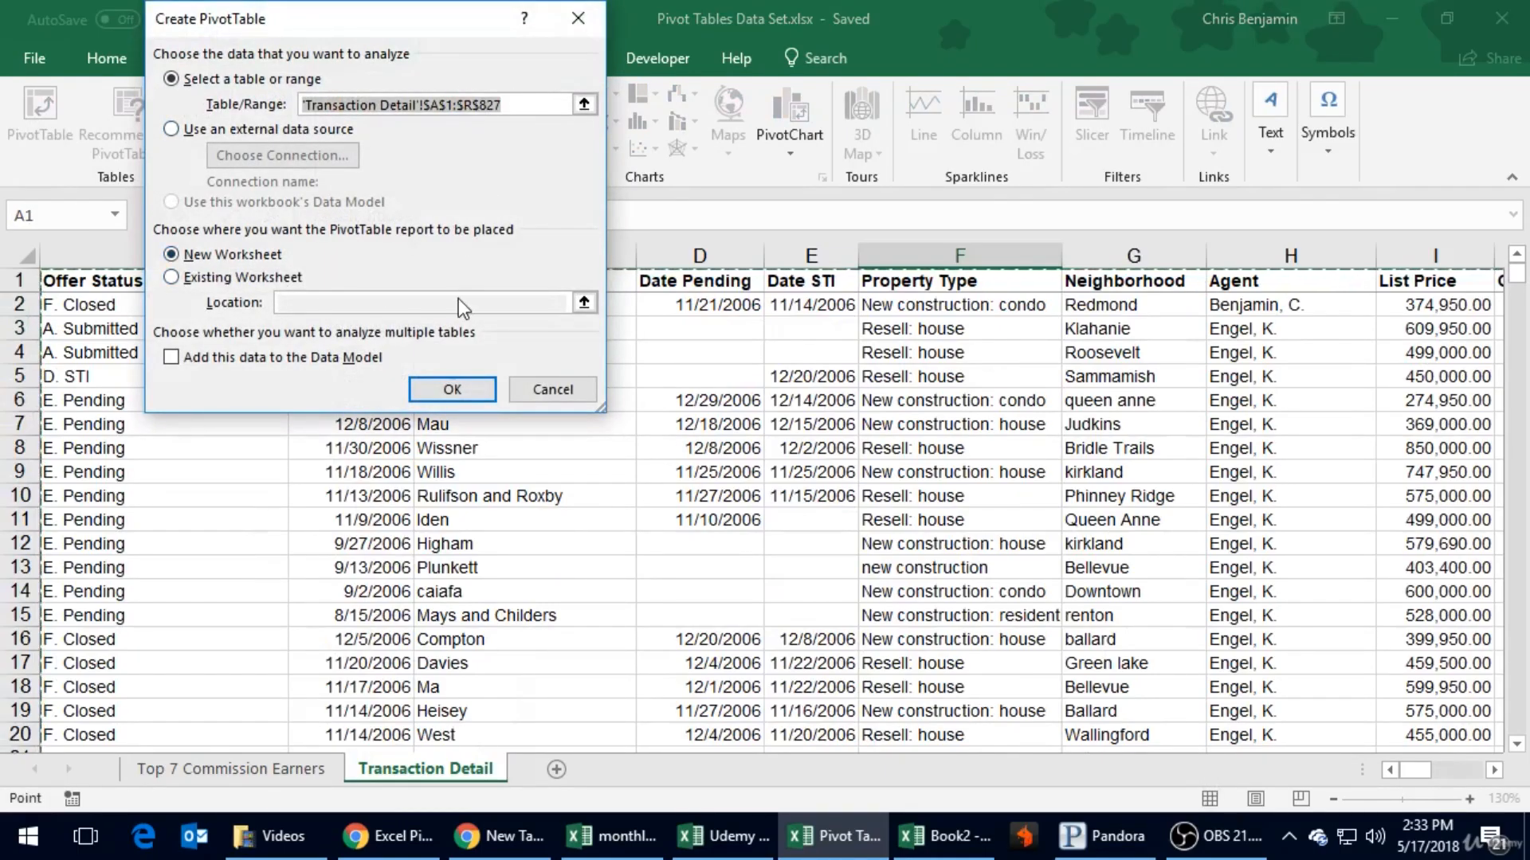
pyautogui.click(445, 391)
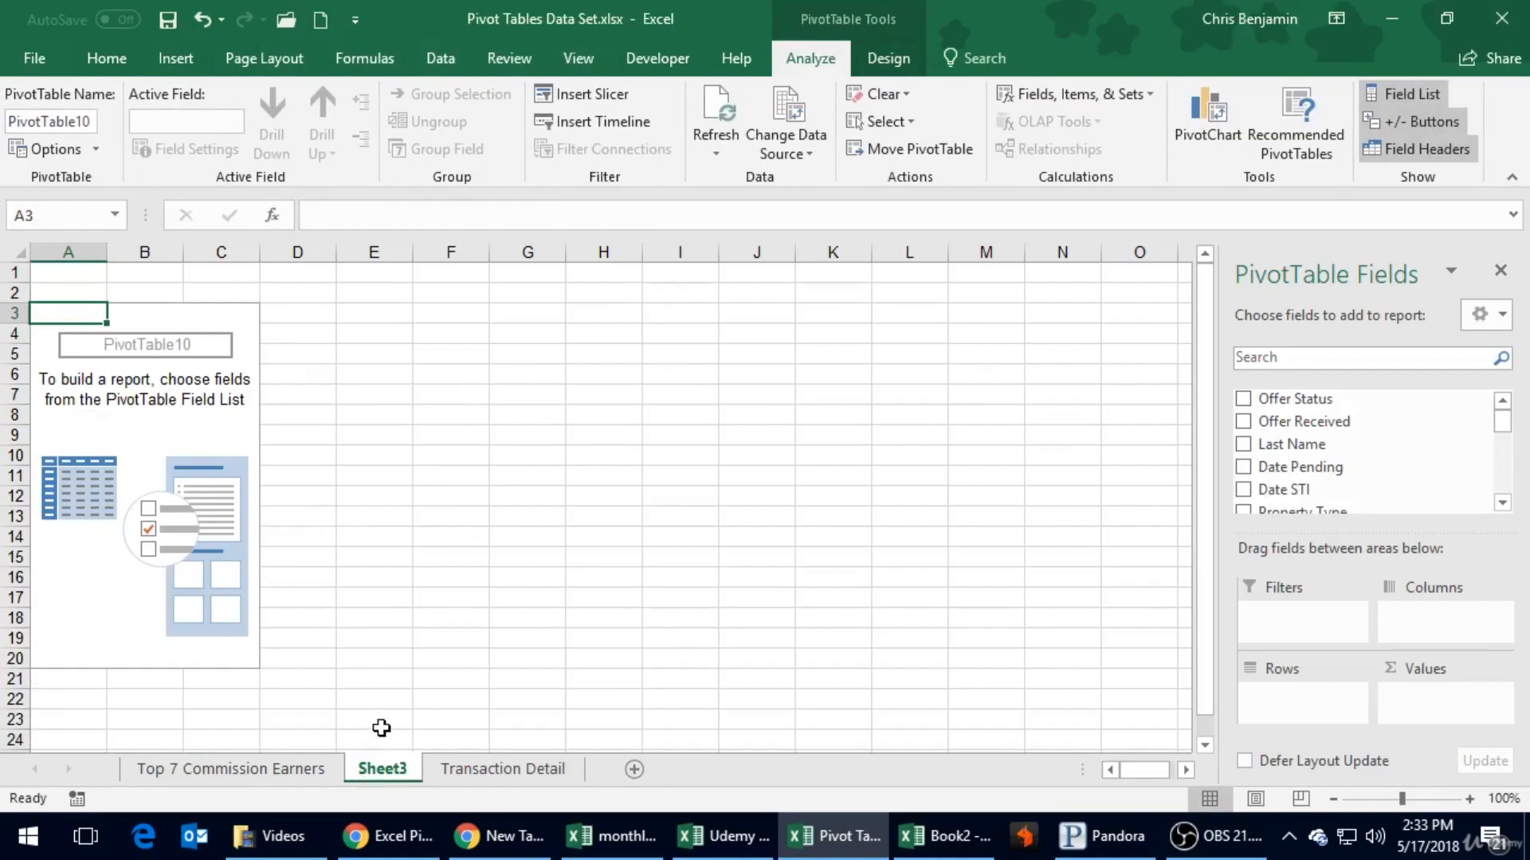
# - Rename the new PivotTable worksheet "Avg List Price by Neighborhood"
pyautogui.doubleClick(384, 771)
pyautogui.write('Avg List Pric')
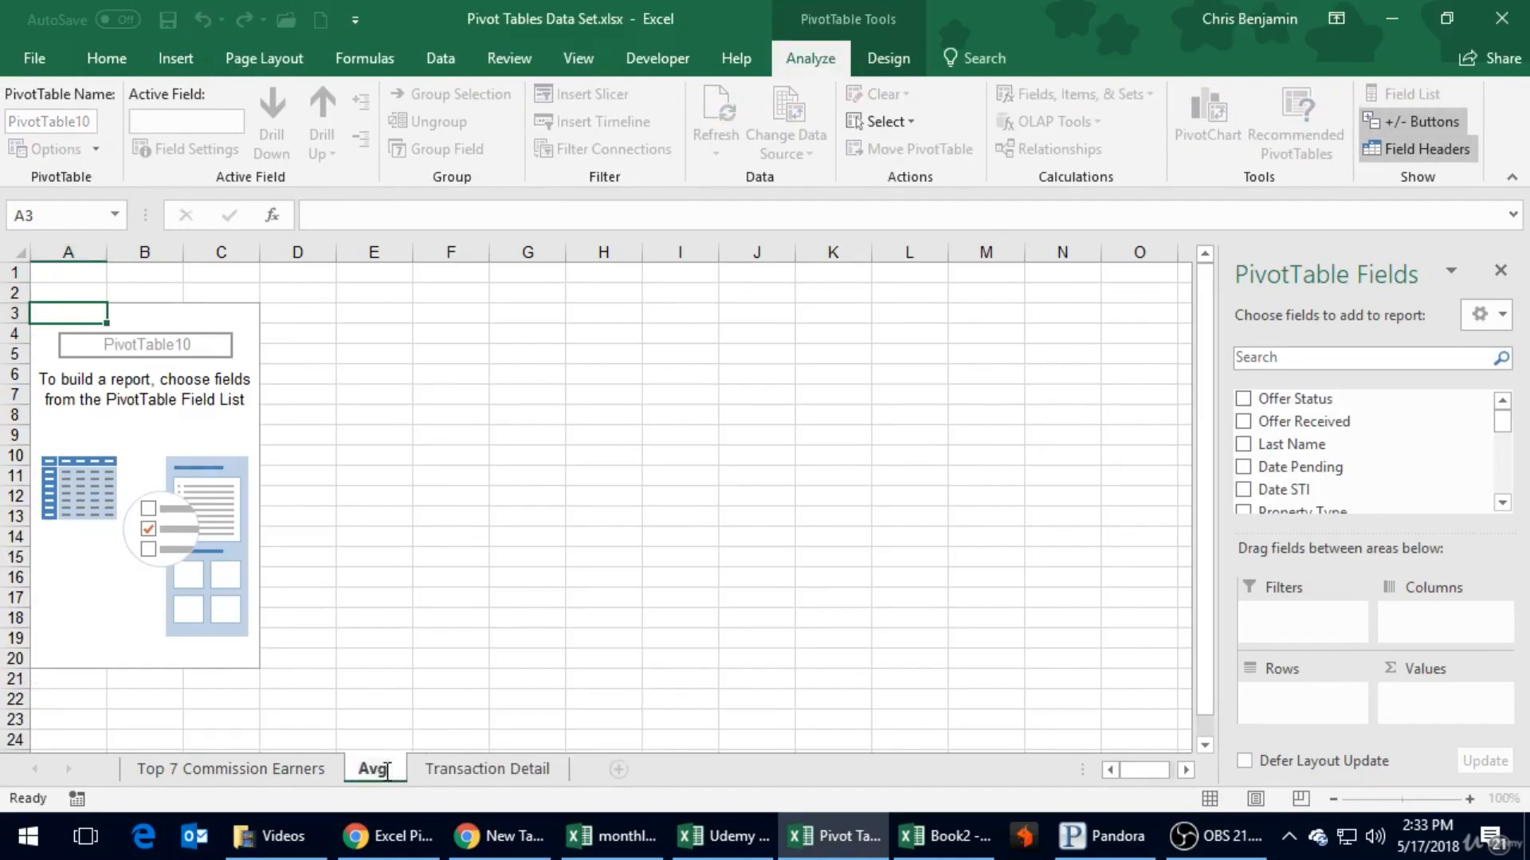
pyautogui.write('e by ')
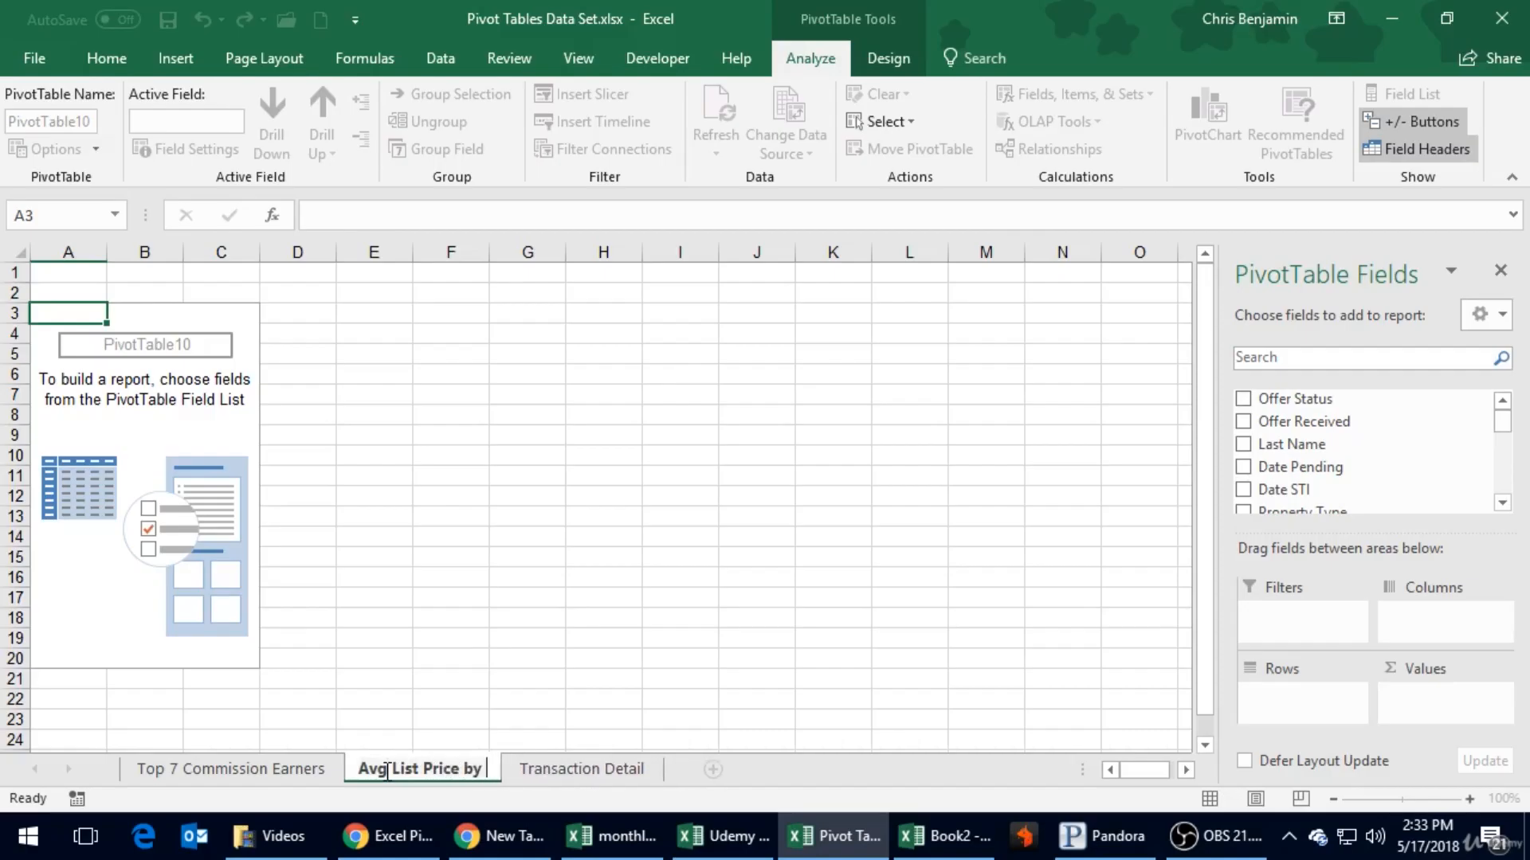
pyautogui.write('Neighborhood')
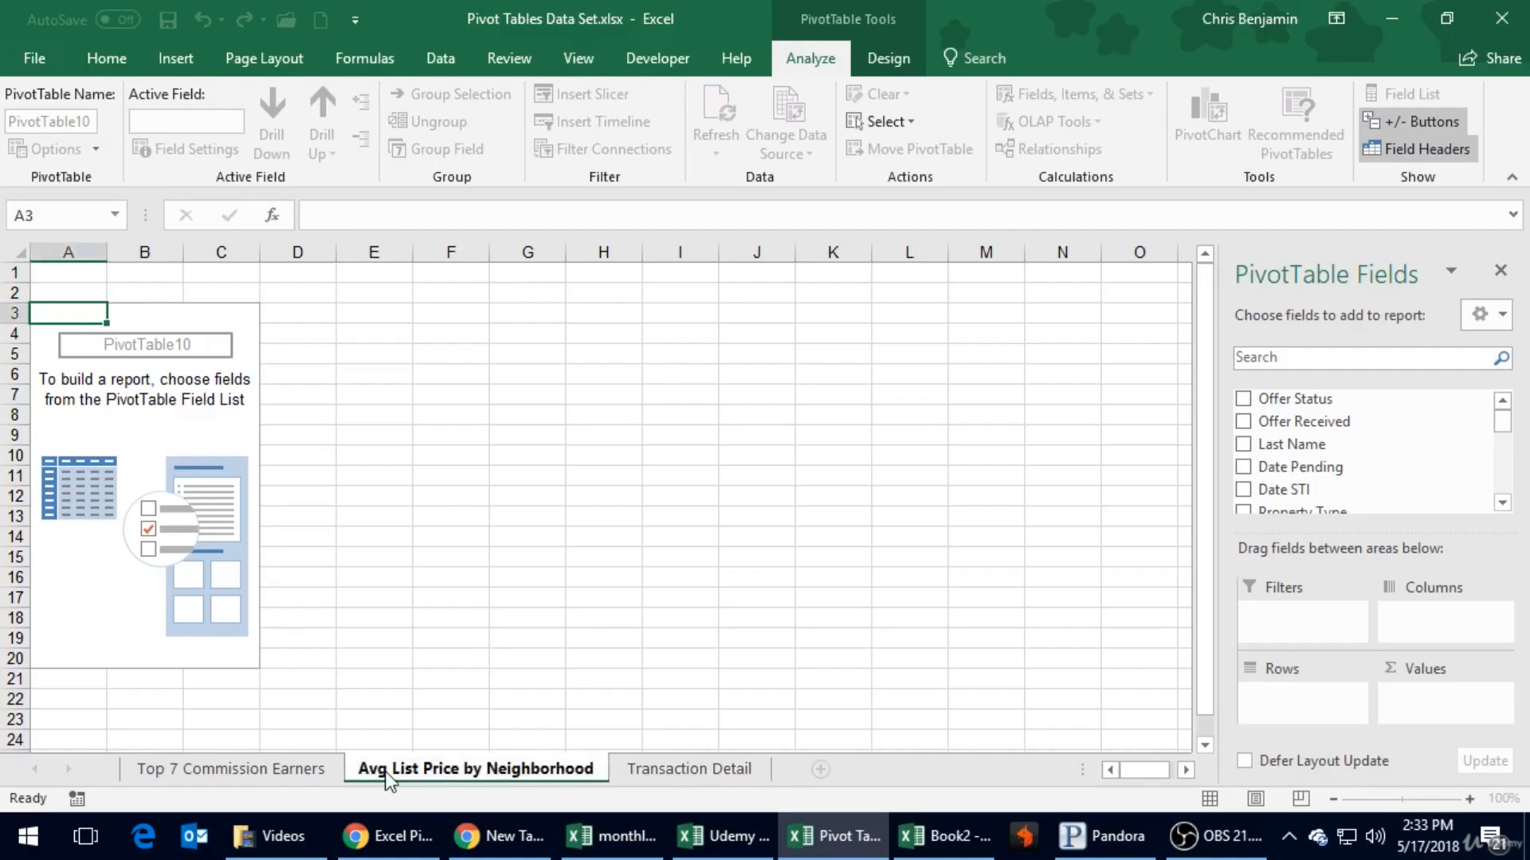
pyautogui.press('Return')
# - Add the Neighborhood field to the empty PivotTable's rows
pyautogui.click(228, 497)
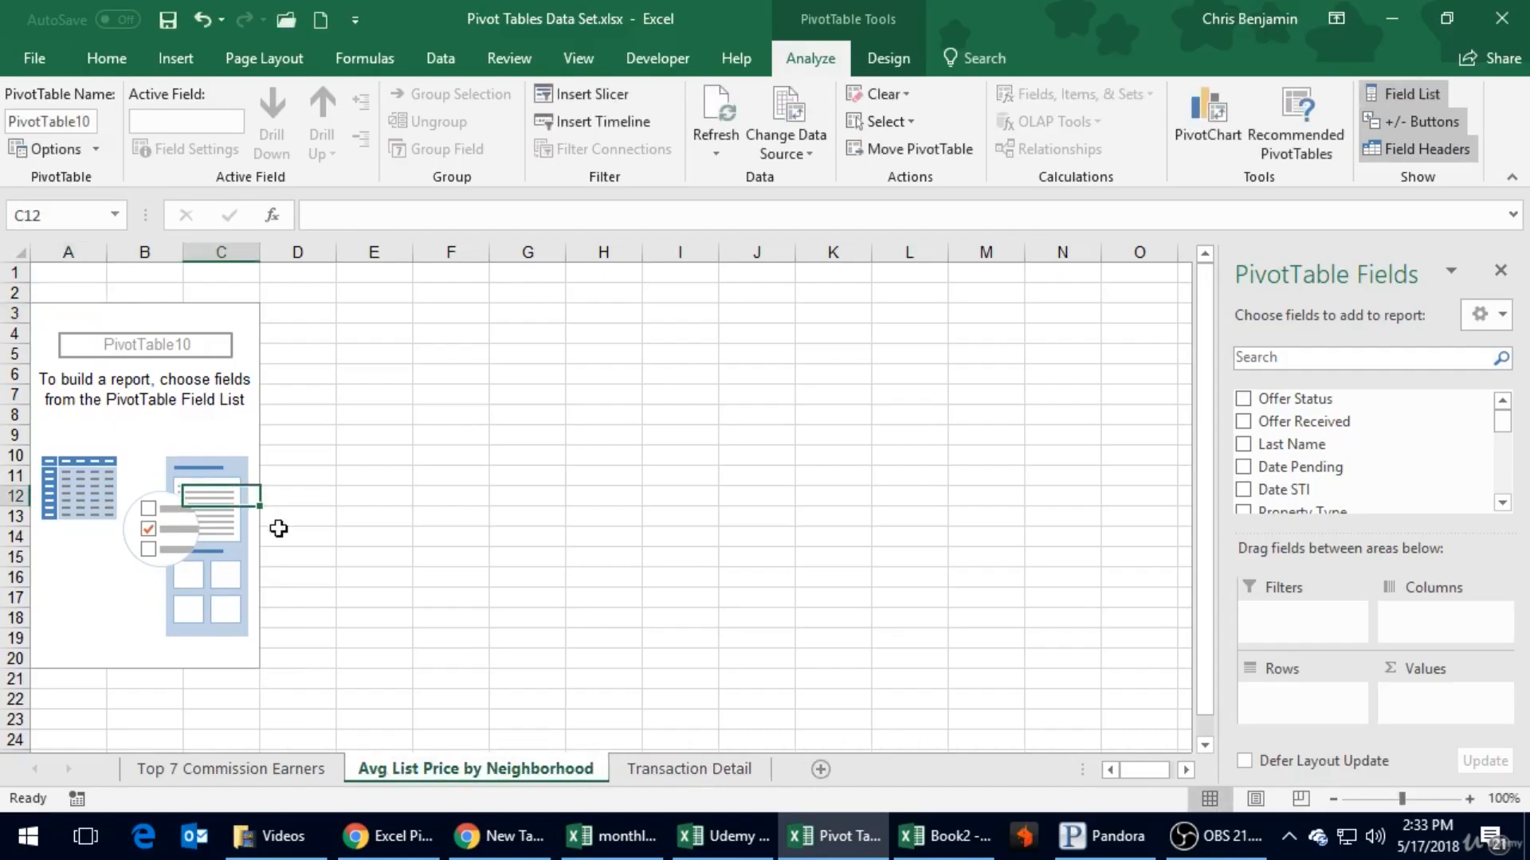
pyautogui.click(1502, 505)
pyautogui.click(1501, 505)
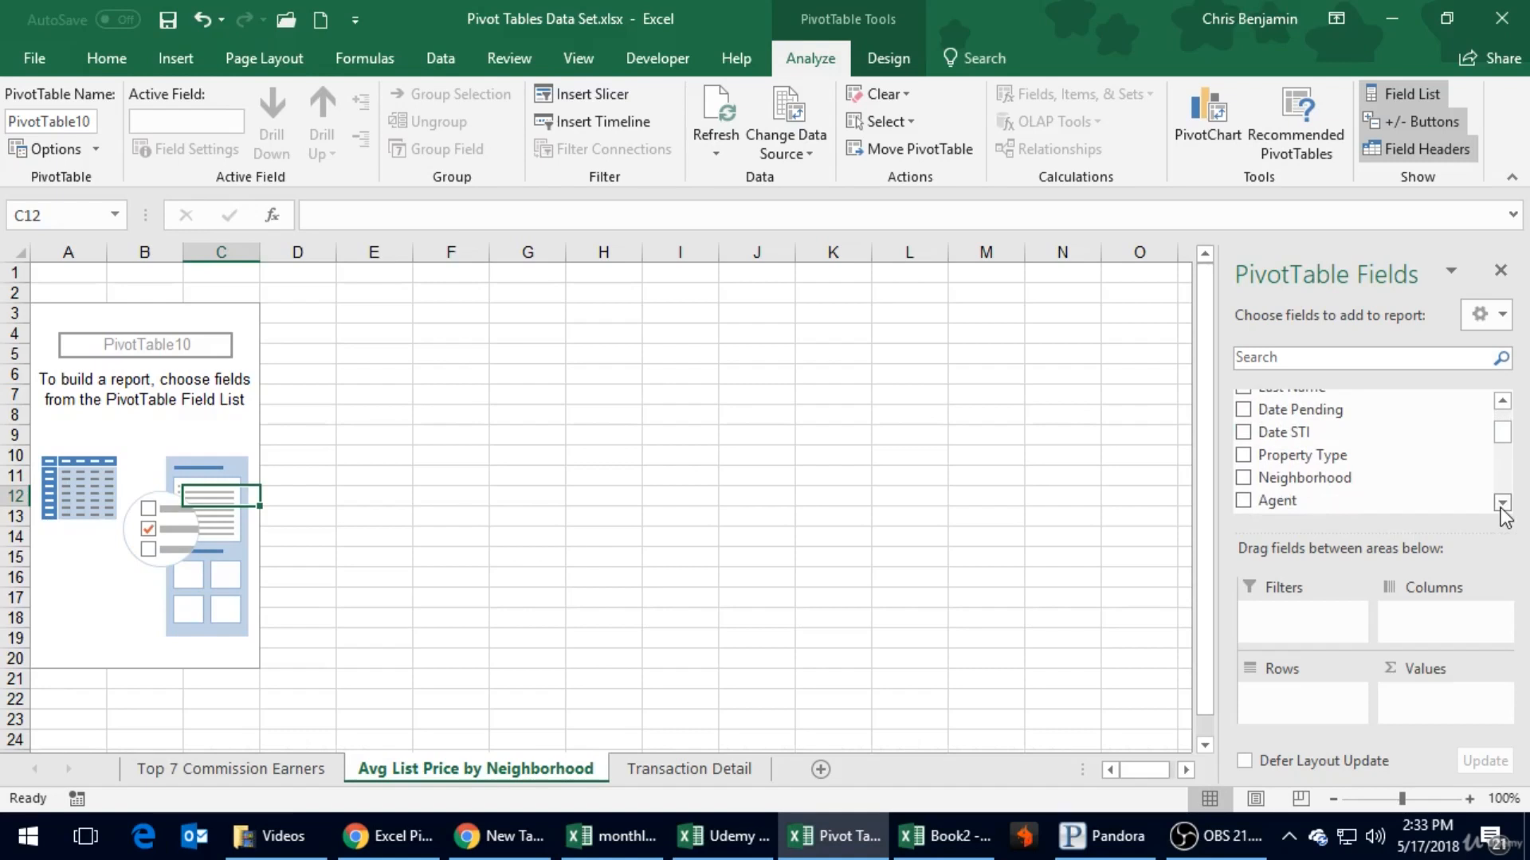
pyautogui.moveTo(1277, 478); pyautogui.dragTo(1270, 688)
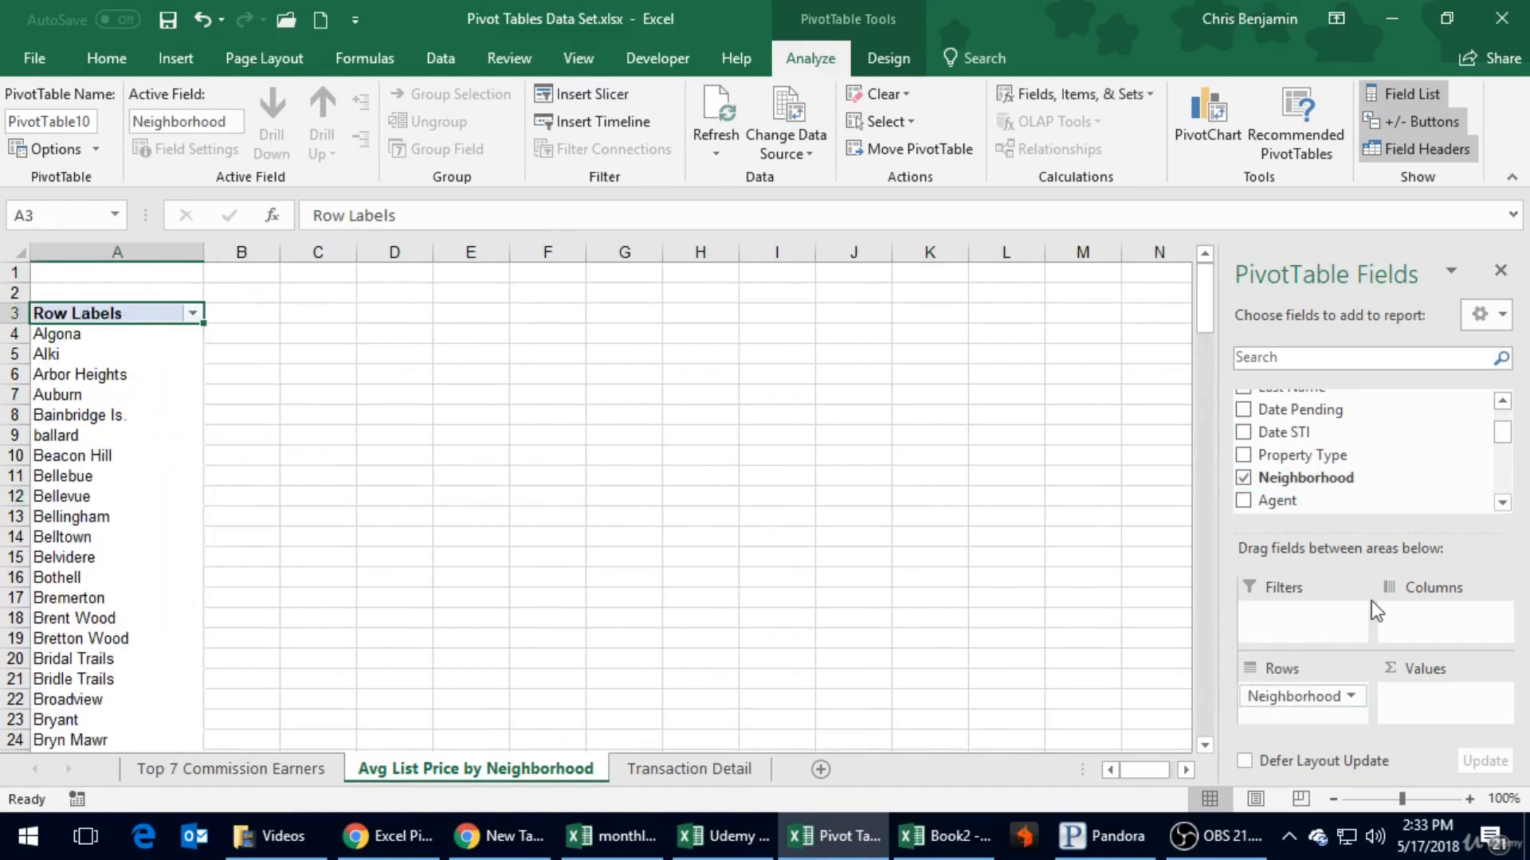
# - Examine the full list of neighborhood row labels down to the grand total and count its entries
pyautogui.click(255, 477)
pyautogui.scroll(-20, 256, 478)
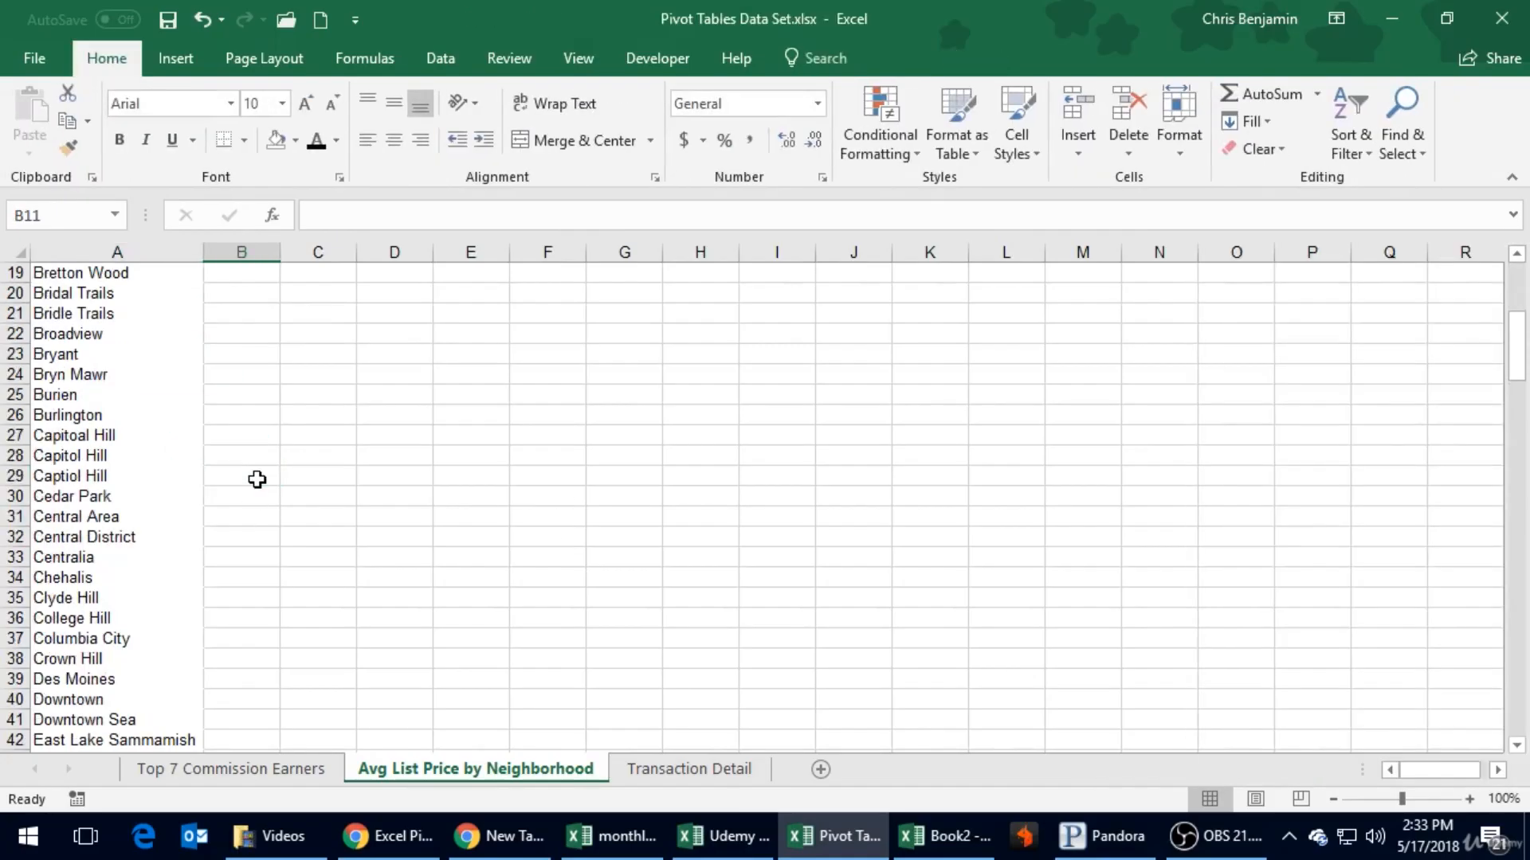
pyautogui.scroll(-20, 256, 479)
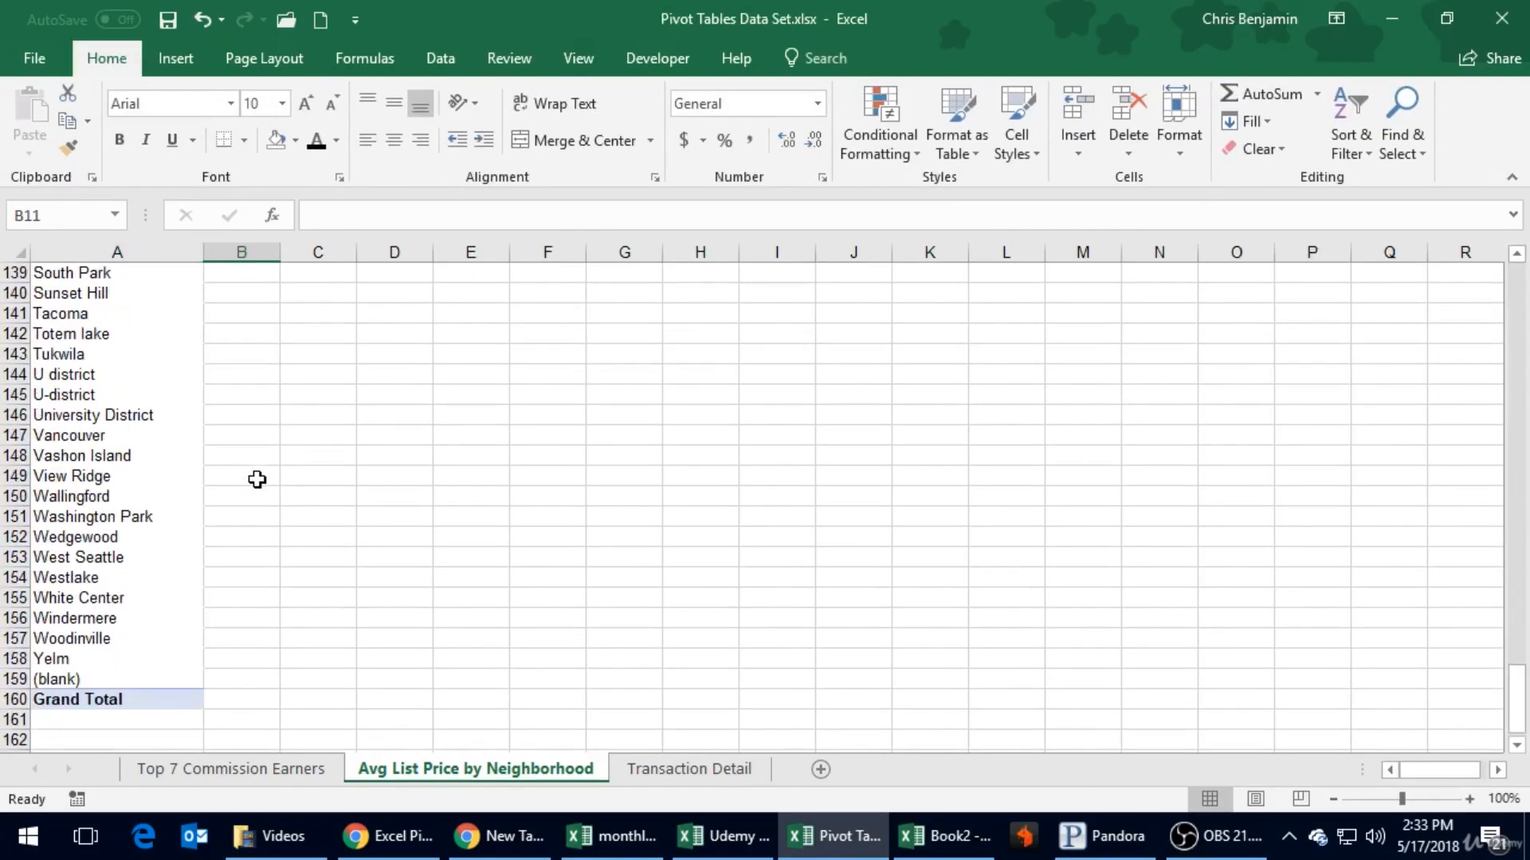
pyautogui.scroll(5, 256, 479)
pyautogui.scroll(2, 256, 479)
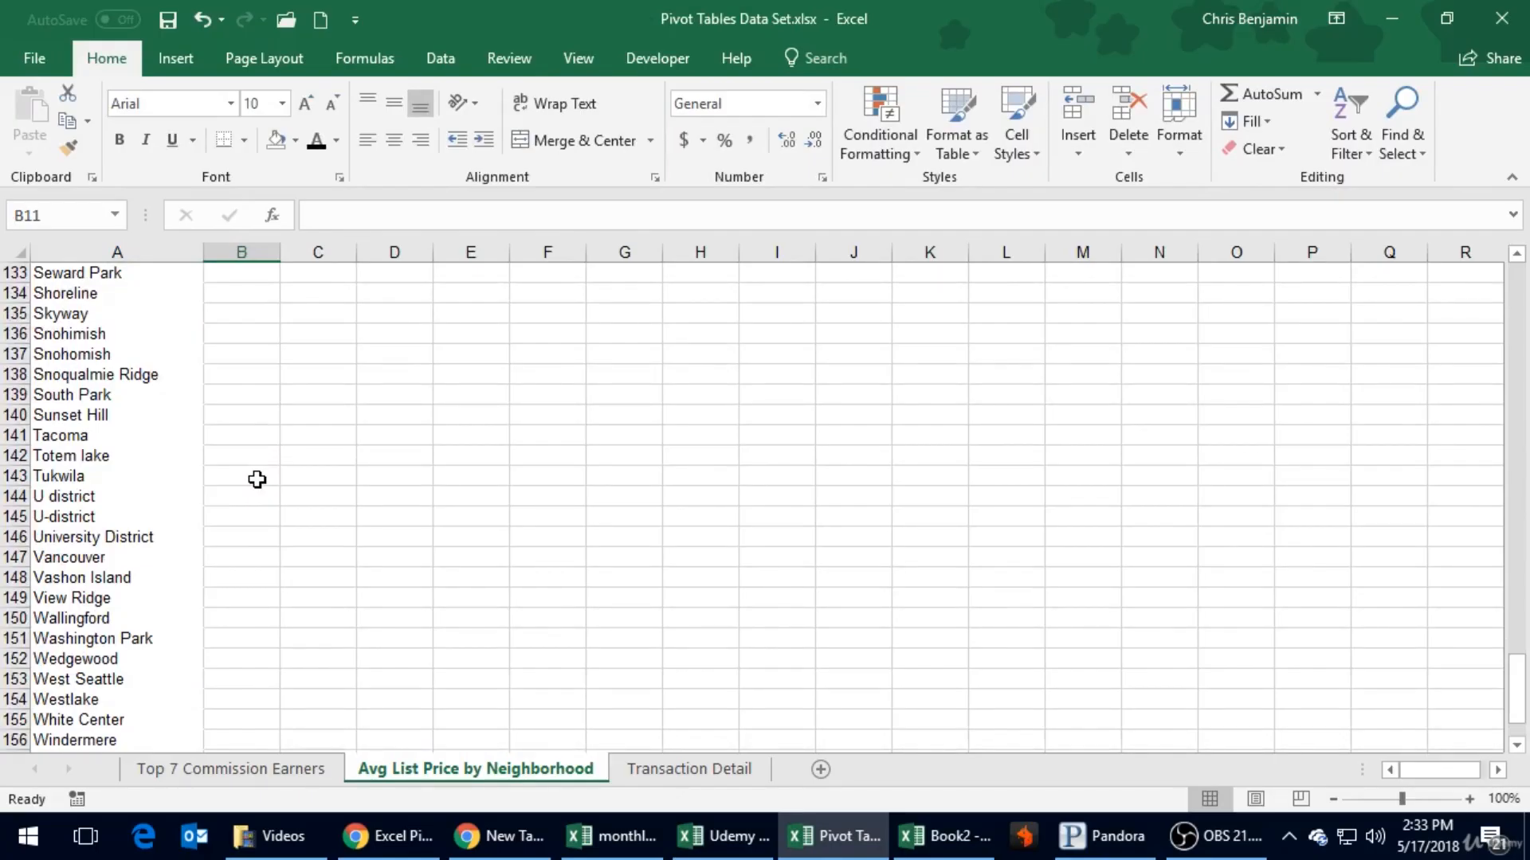
pyautogui.scroll(-4, 184, 455)
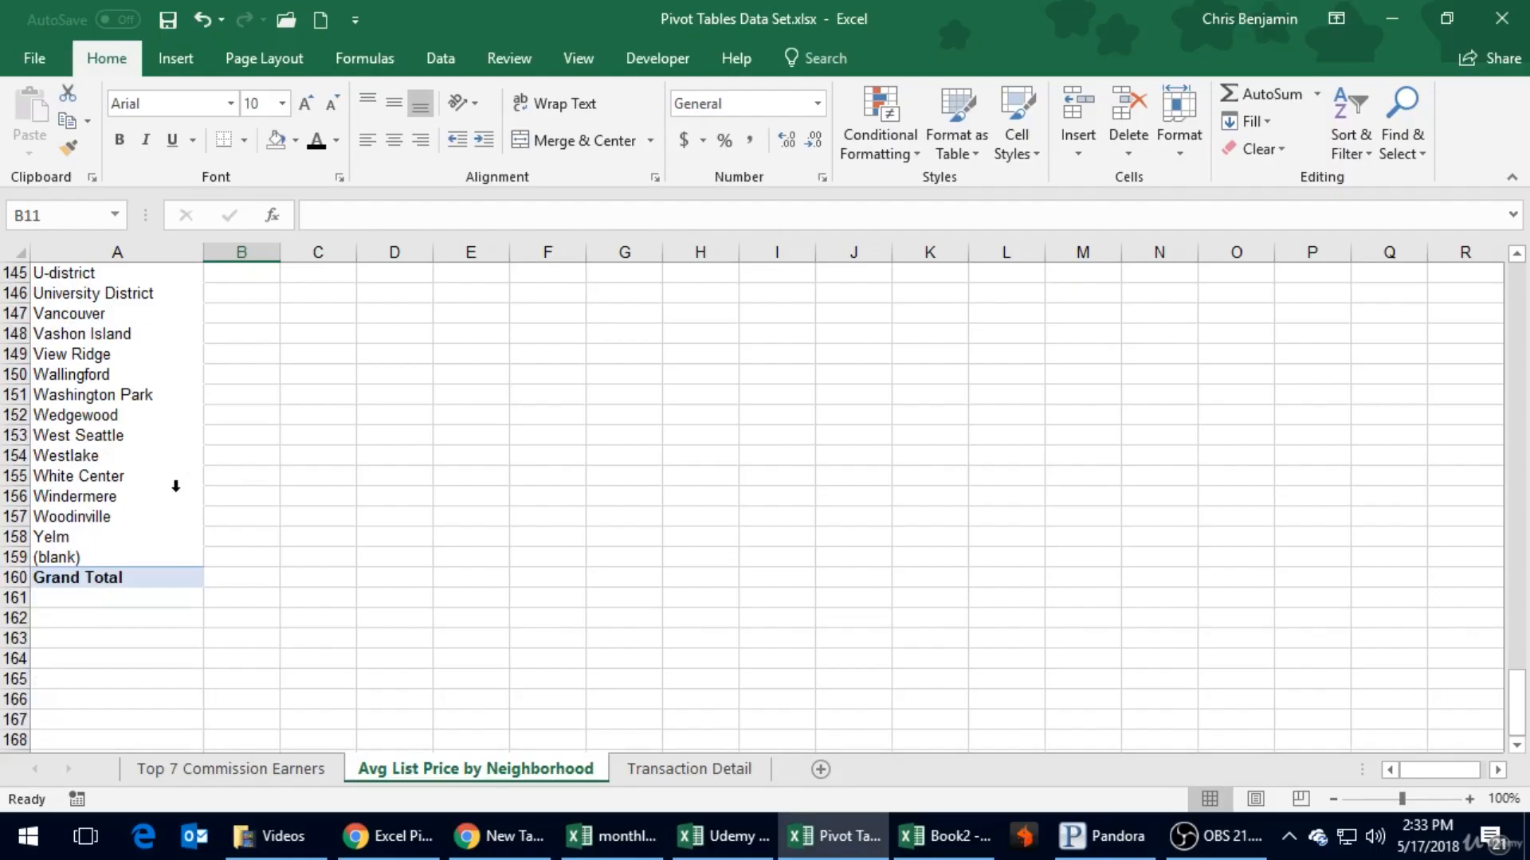
pyautogui.click(80, 557)
pyautogui.hotkey('ctrl', 'shift', 'Up')
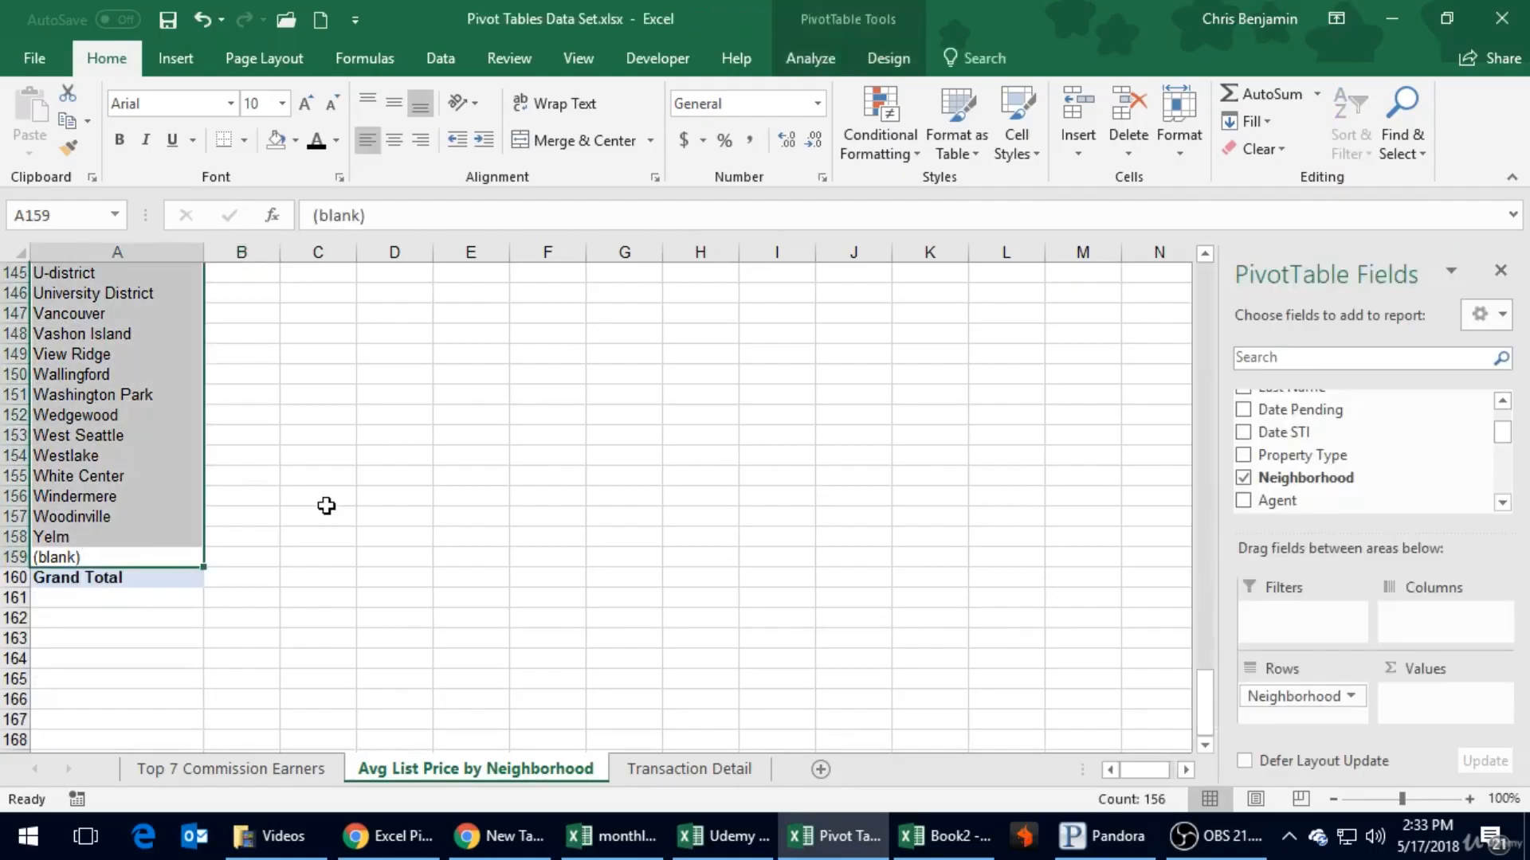
pyautogui.click(326, 506)
pyautogui.scroll(20, 326, 506)
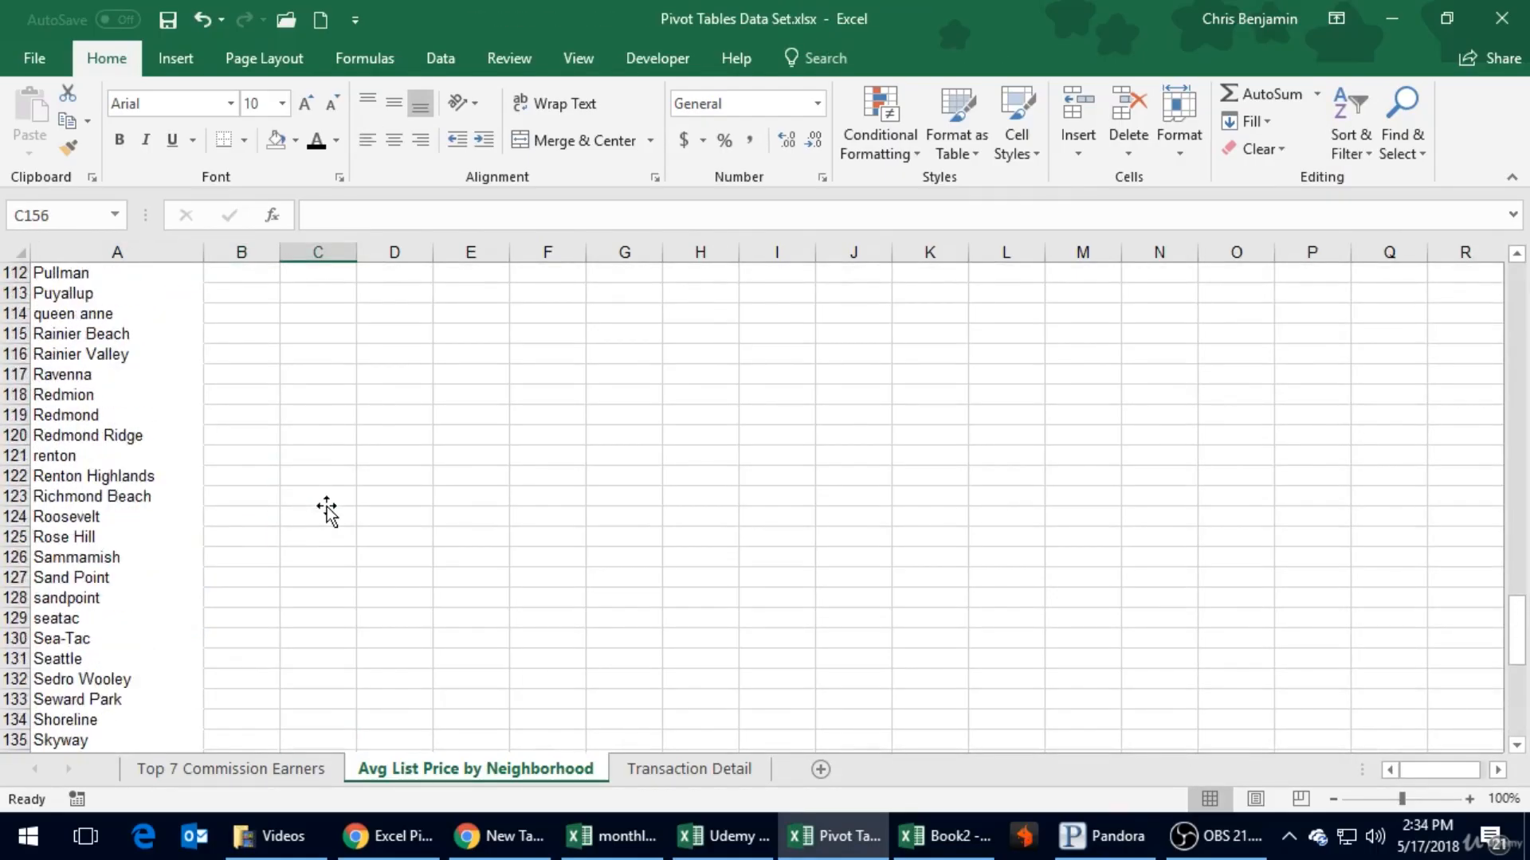
pyautogui.scroll(1, 327, 505)
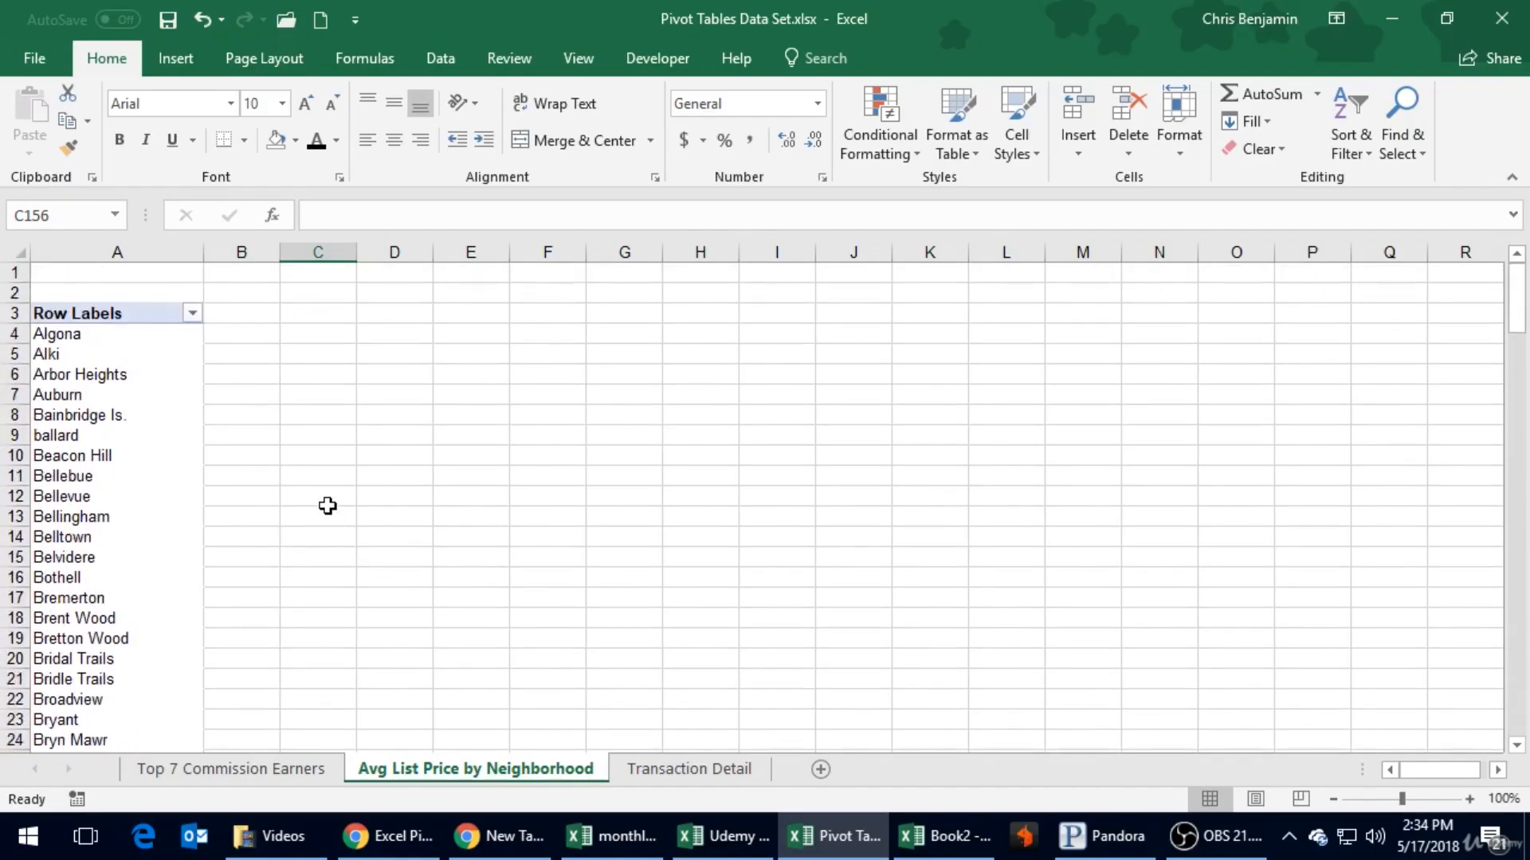
# - Add the List Price field to the PivotTable's values, beside the neighborhood rows
pyautogui.click(46, 513)
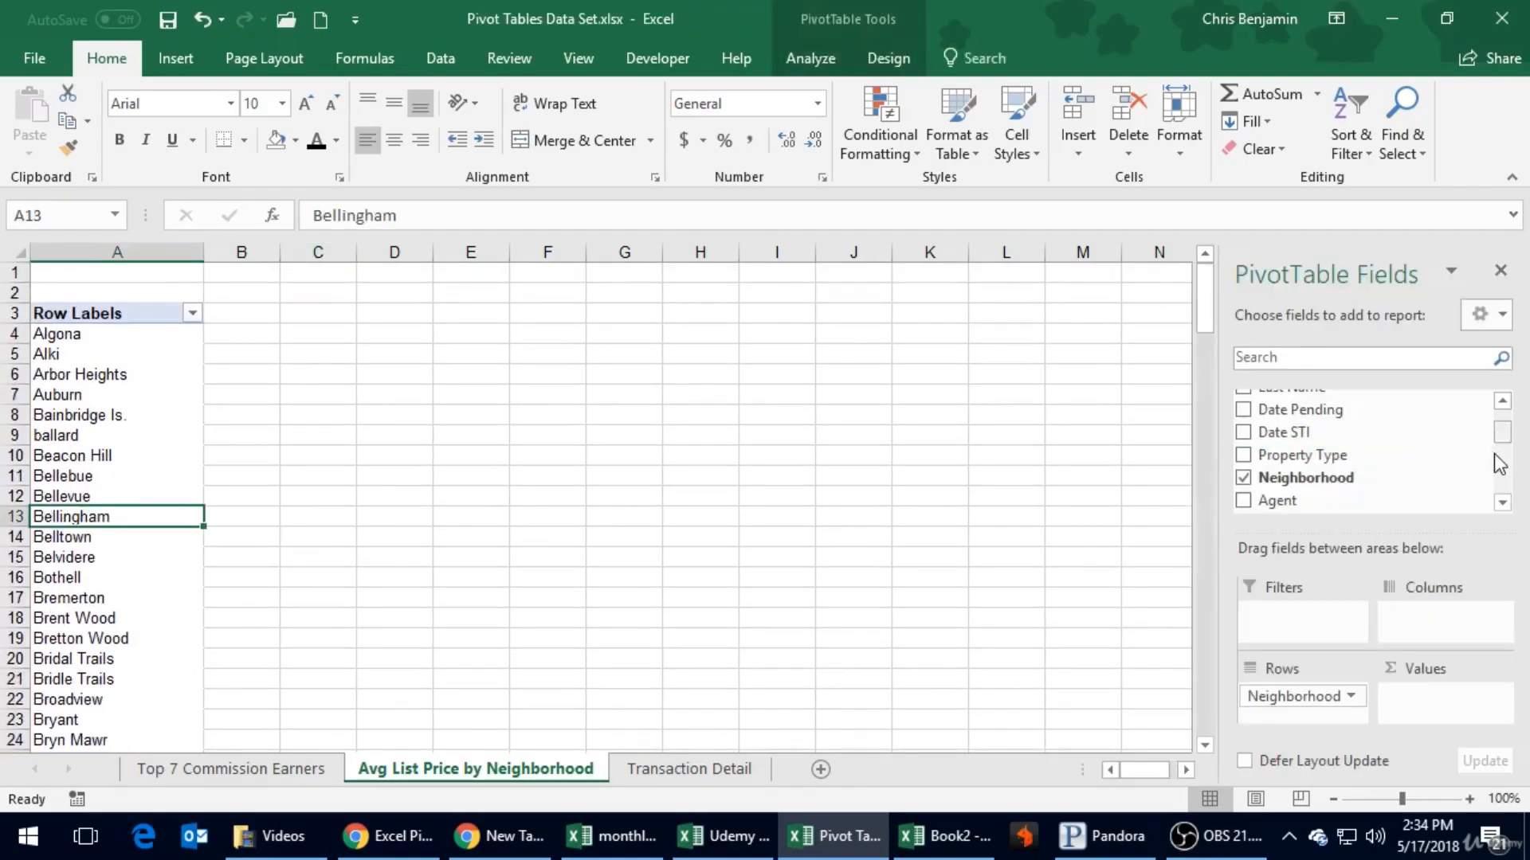
pyautogui.click(1503, 503)
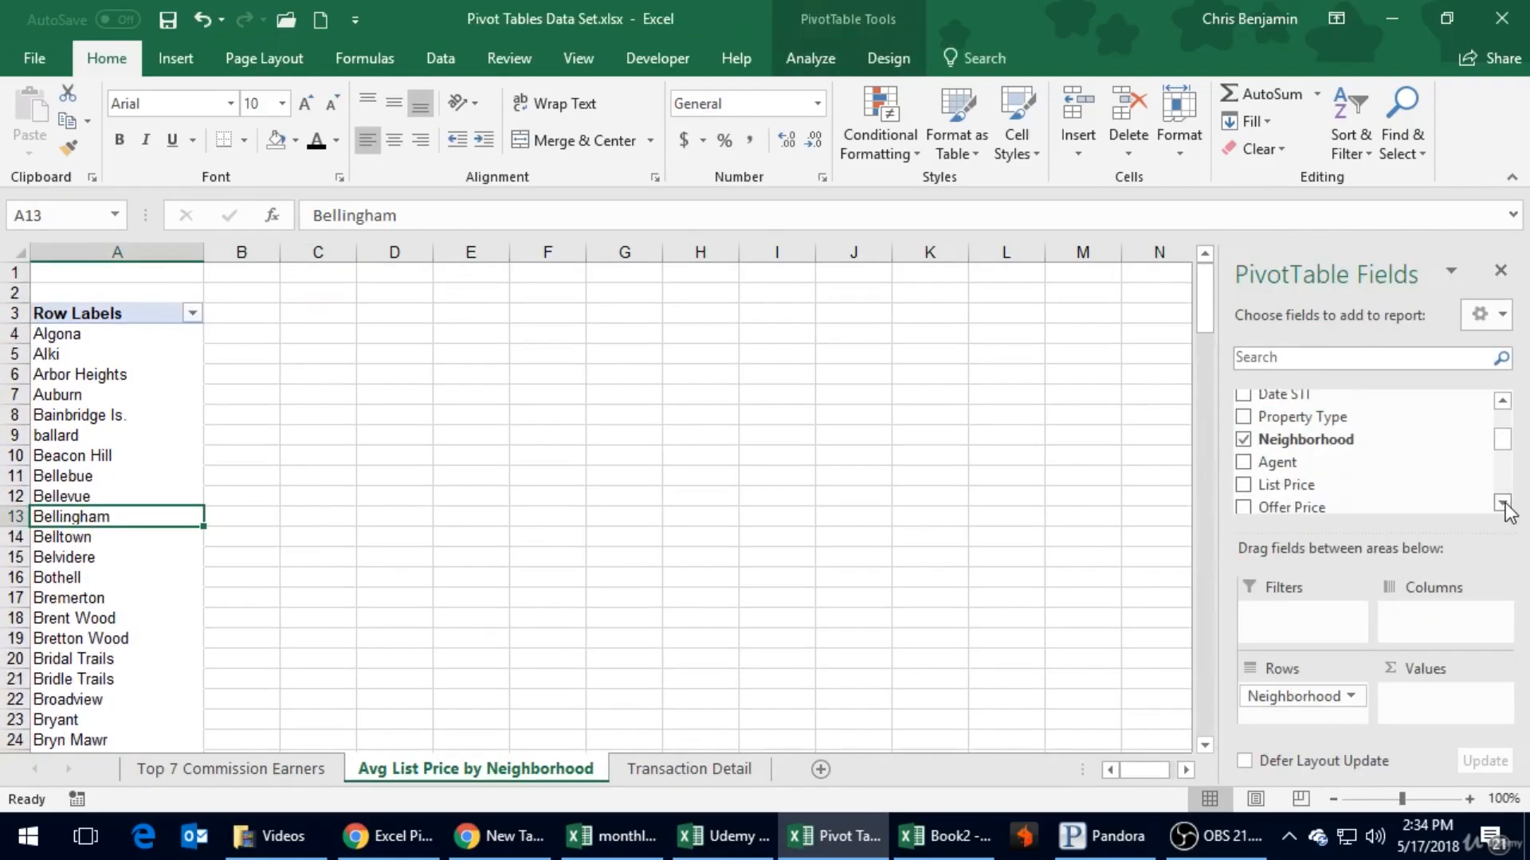
pyautogui.click(1250, 470)
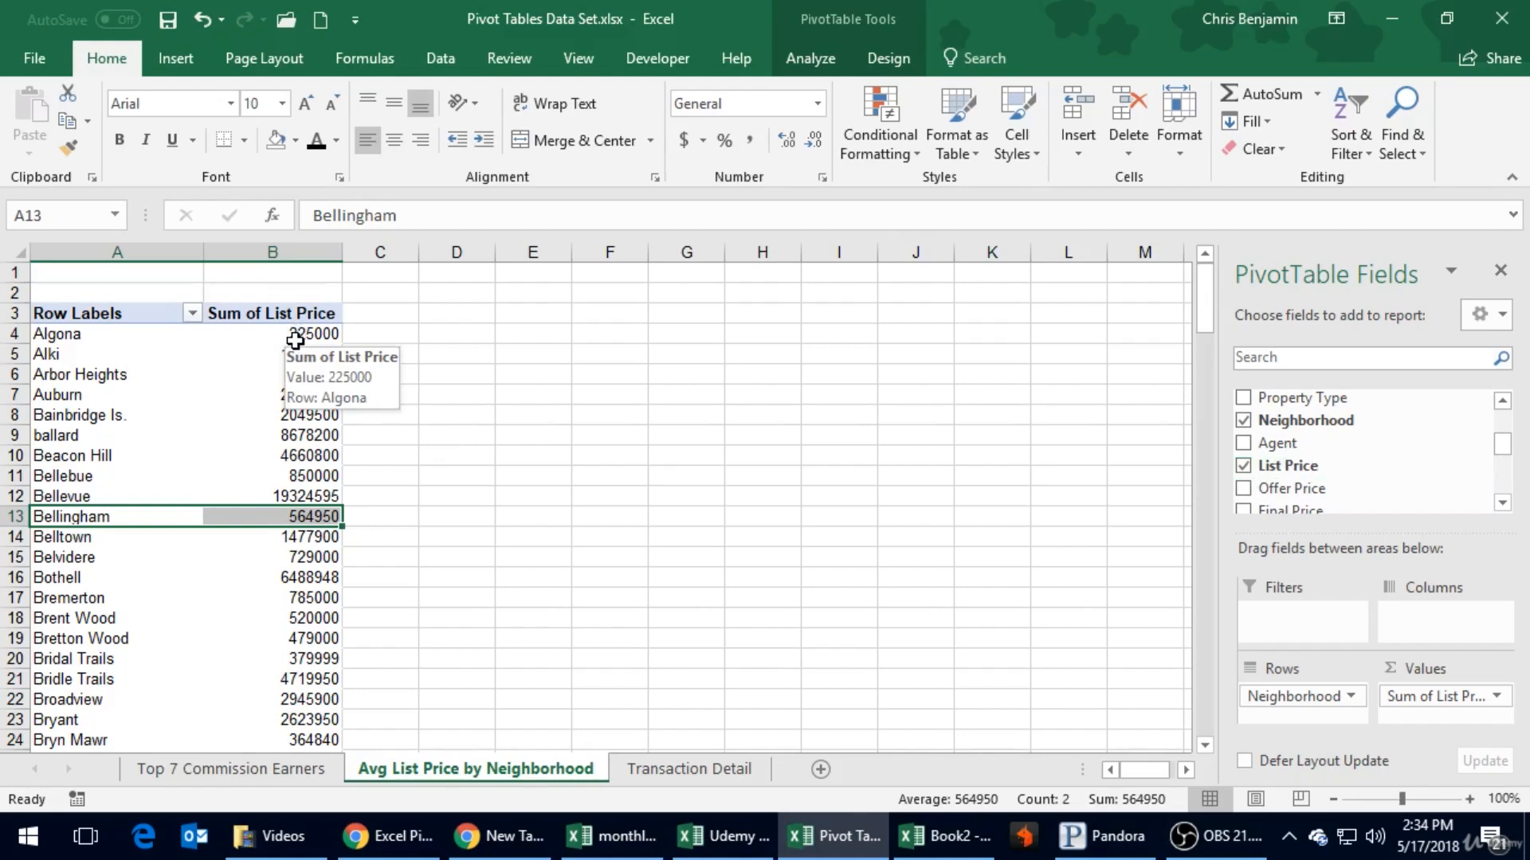
# - Apply the Accounting number format to the whole Sum of List Price column
pyautogui.click(306, 252)
pyautogui.click(683, 140)
# - Change the List Price value field to summarize by Average instead of Sum
pyautogui.click(307, 358)
pyautogui.rightClick(307, 359)
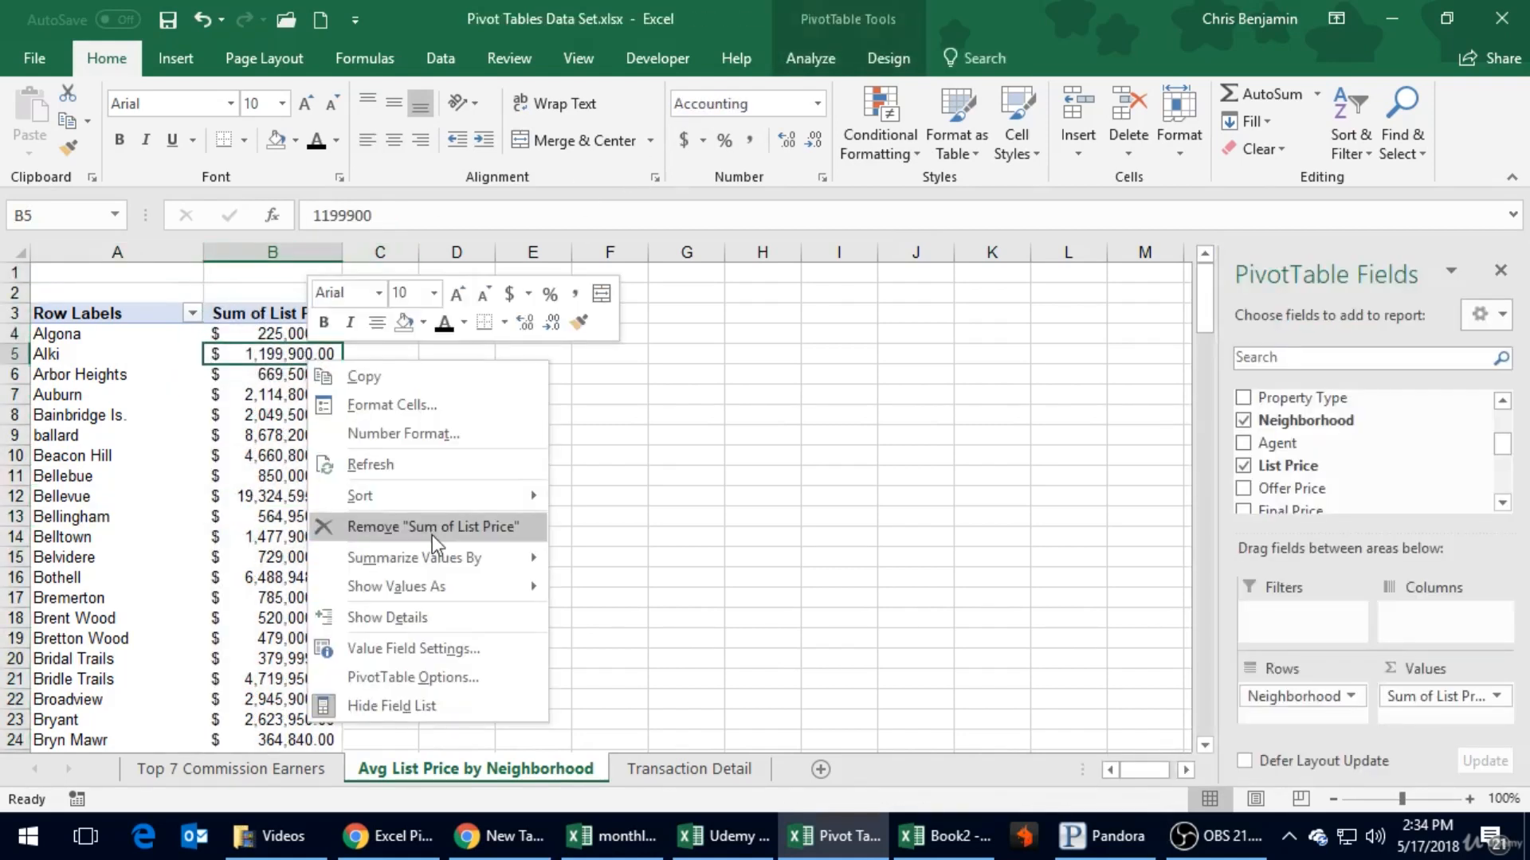
pyautogui.click(410, 647)
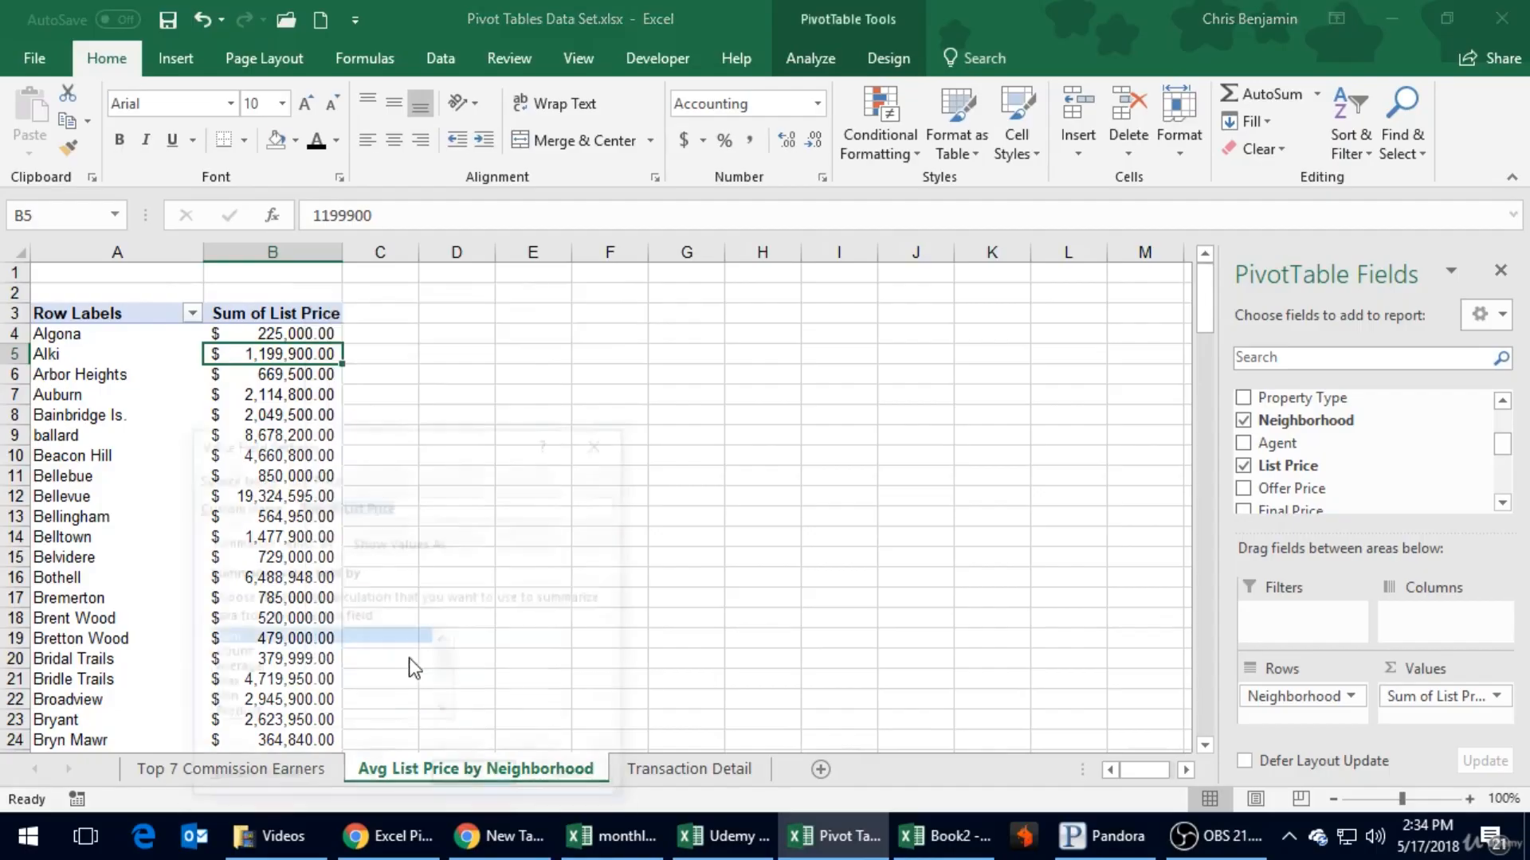
pyautogui.click(253, 669)
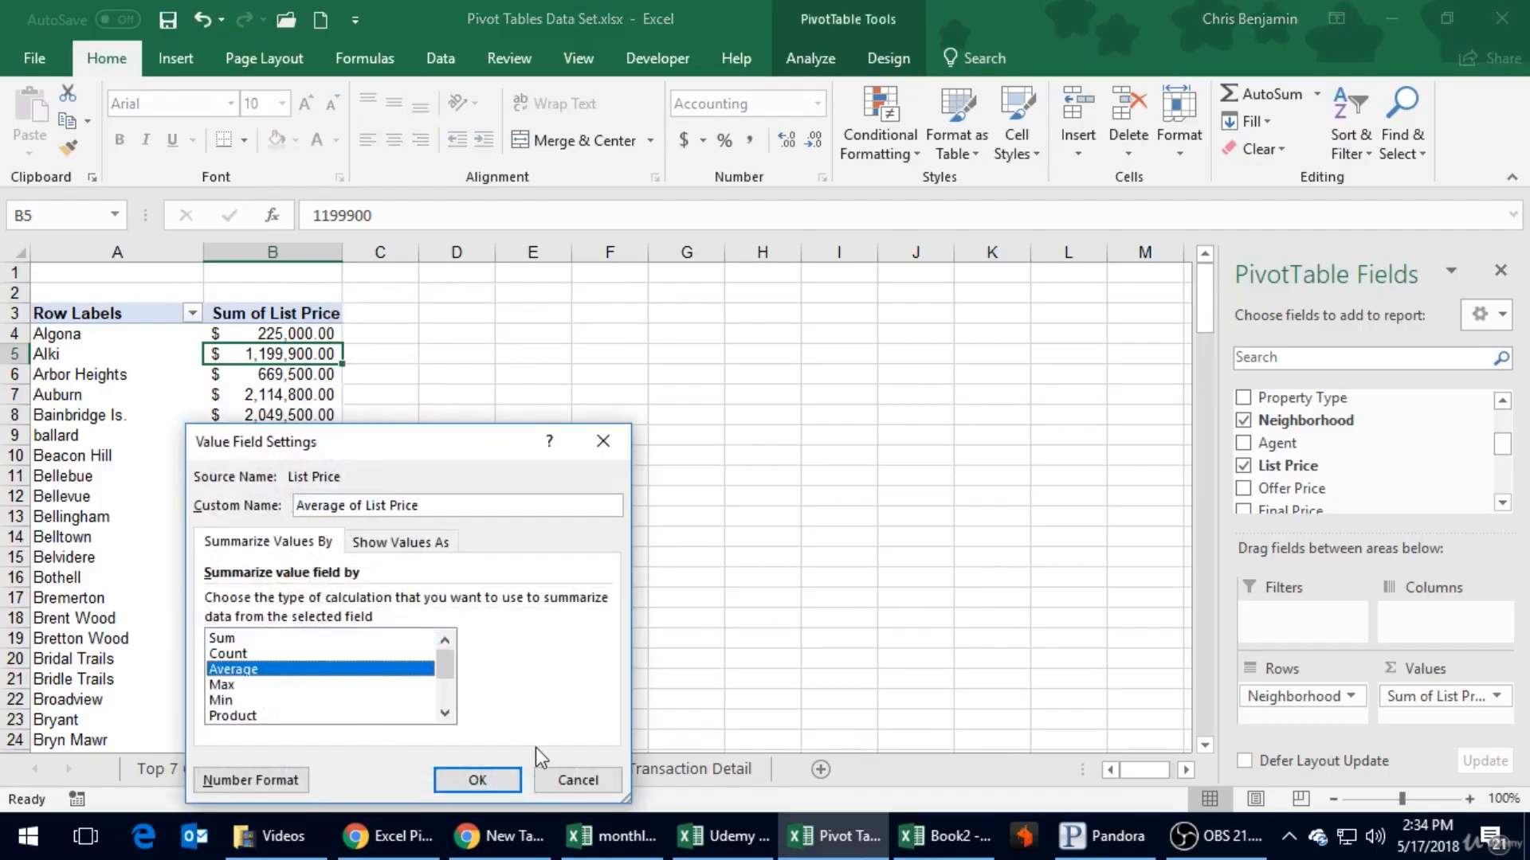
pyautogui.click(477, 780)
# - Sort the neighborhoods by their average list price from largest to smallest
pyautogui.click(256, 371)
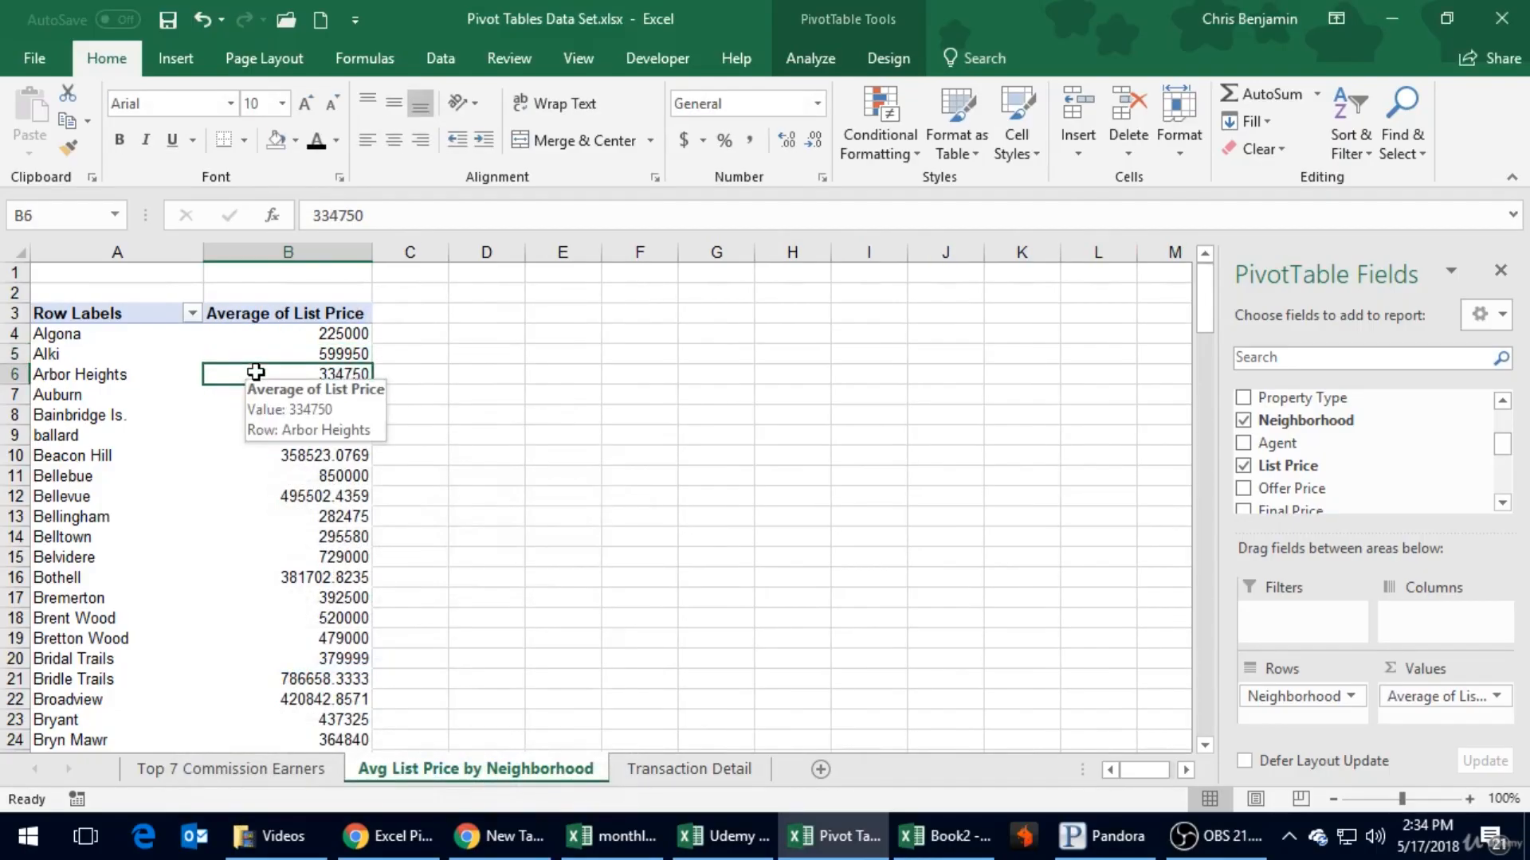
pyautogui.rightClick(256, 371)
pyautogui.moveTo(351, 507)
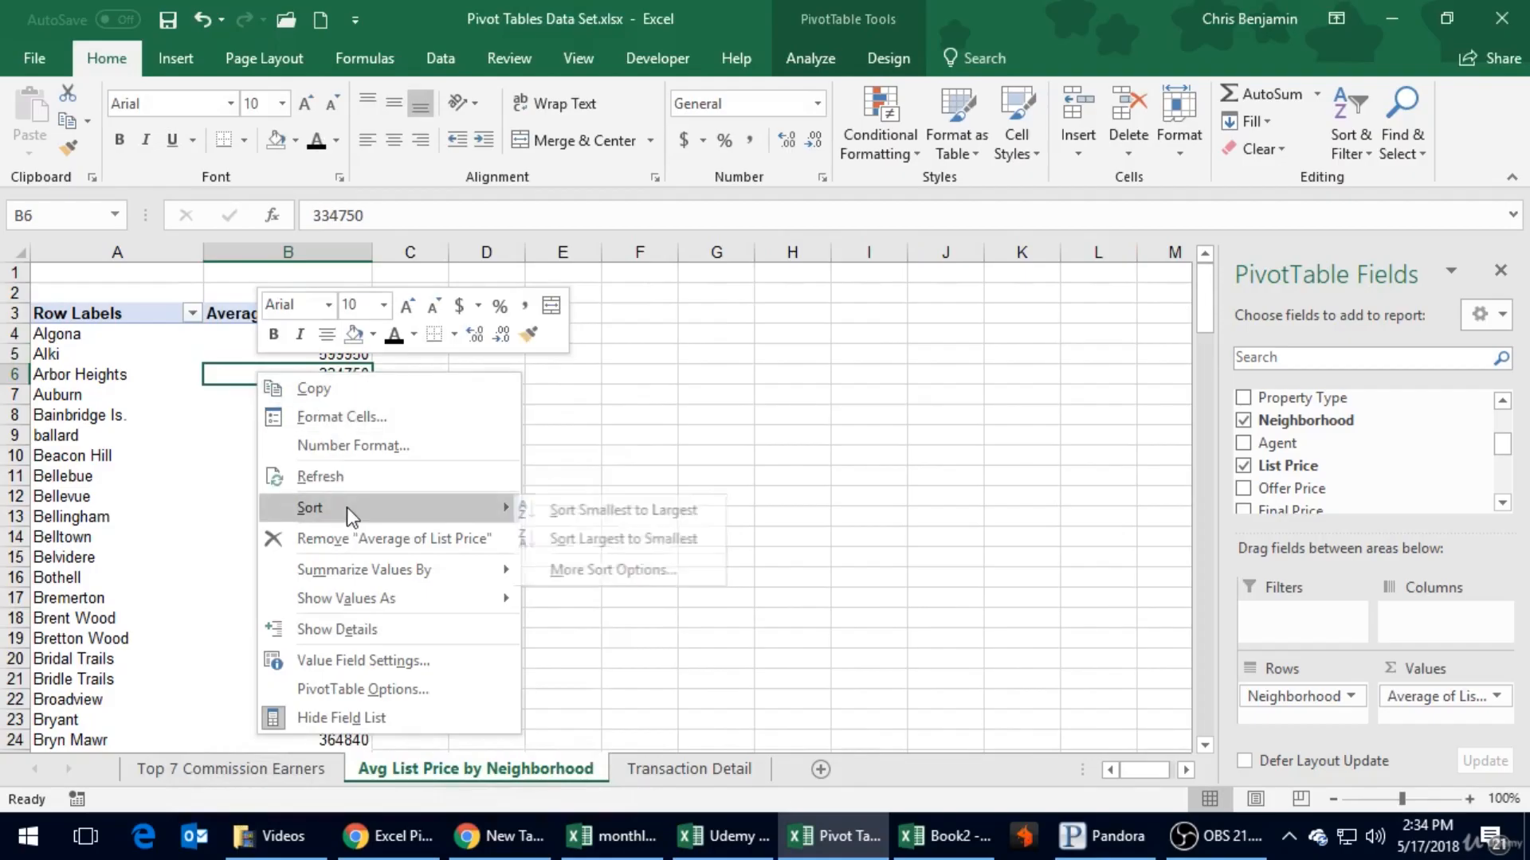
pyautogui.click(647, 550)
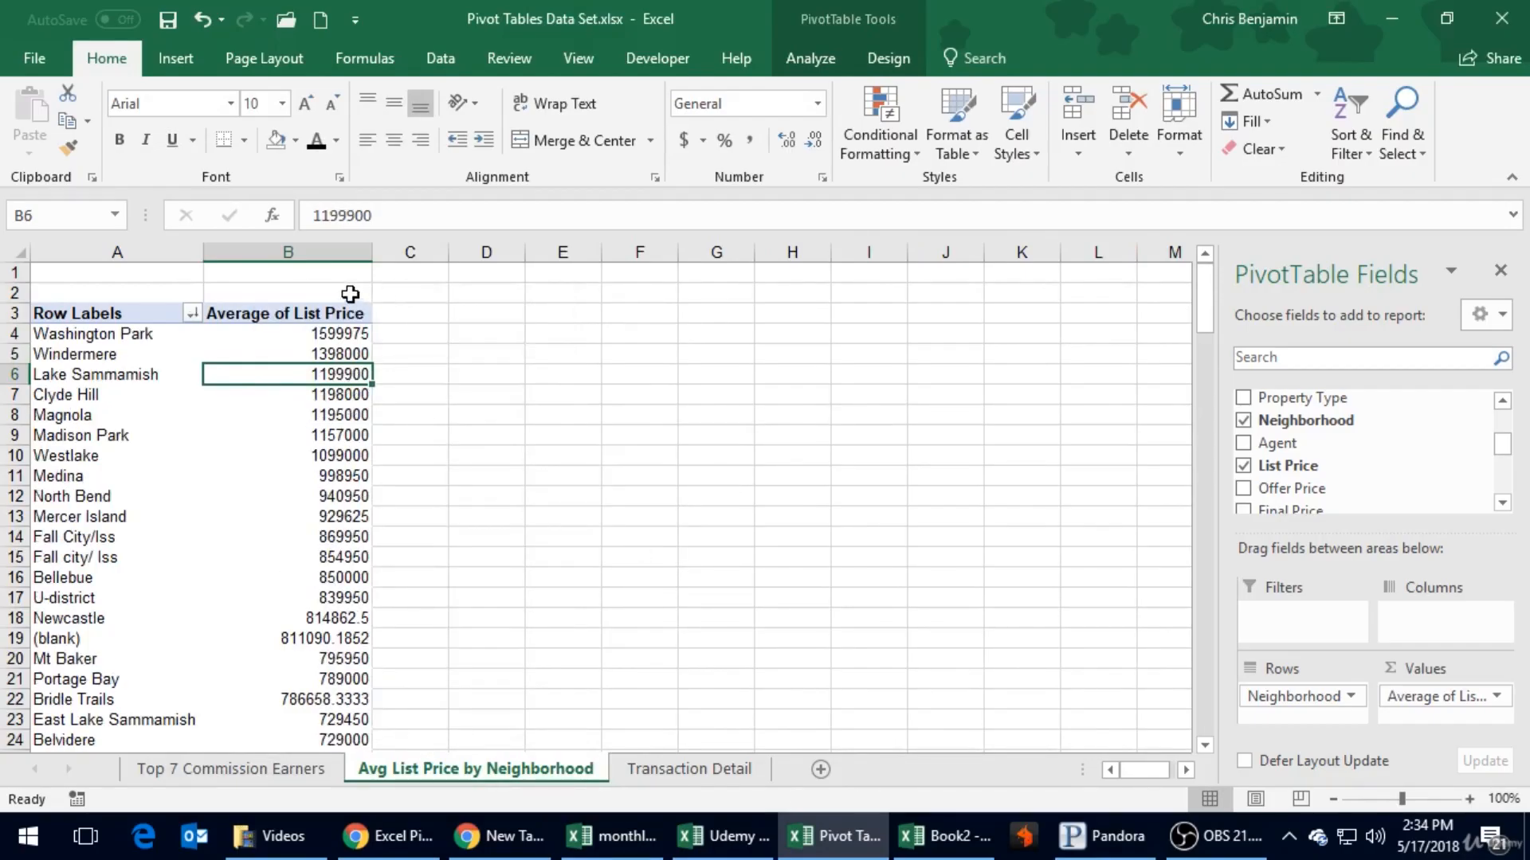
# - Format the entire Average of List Price column as Accounting with dollar signs and check the sorted prices
pyautogui.click(334, 247)
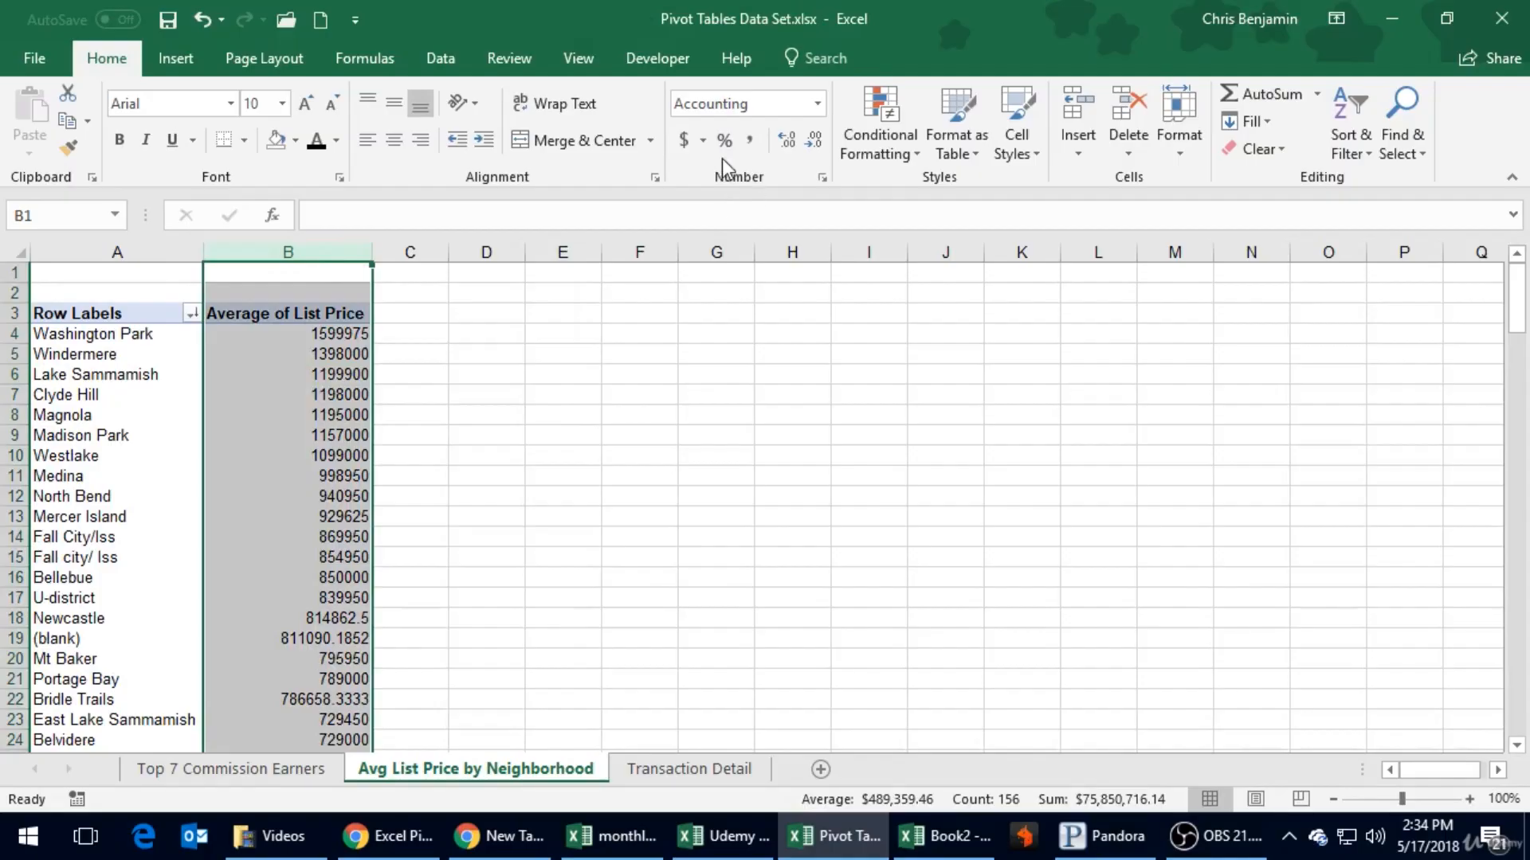
pyautogui.click(683, 140)
pyautogui.click(518, 337)
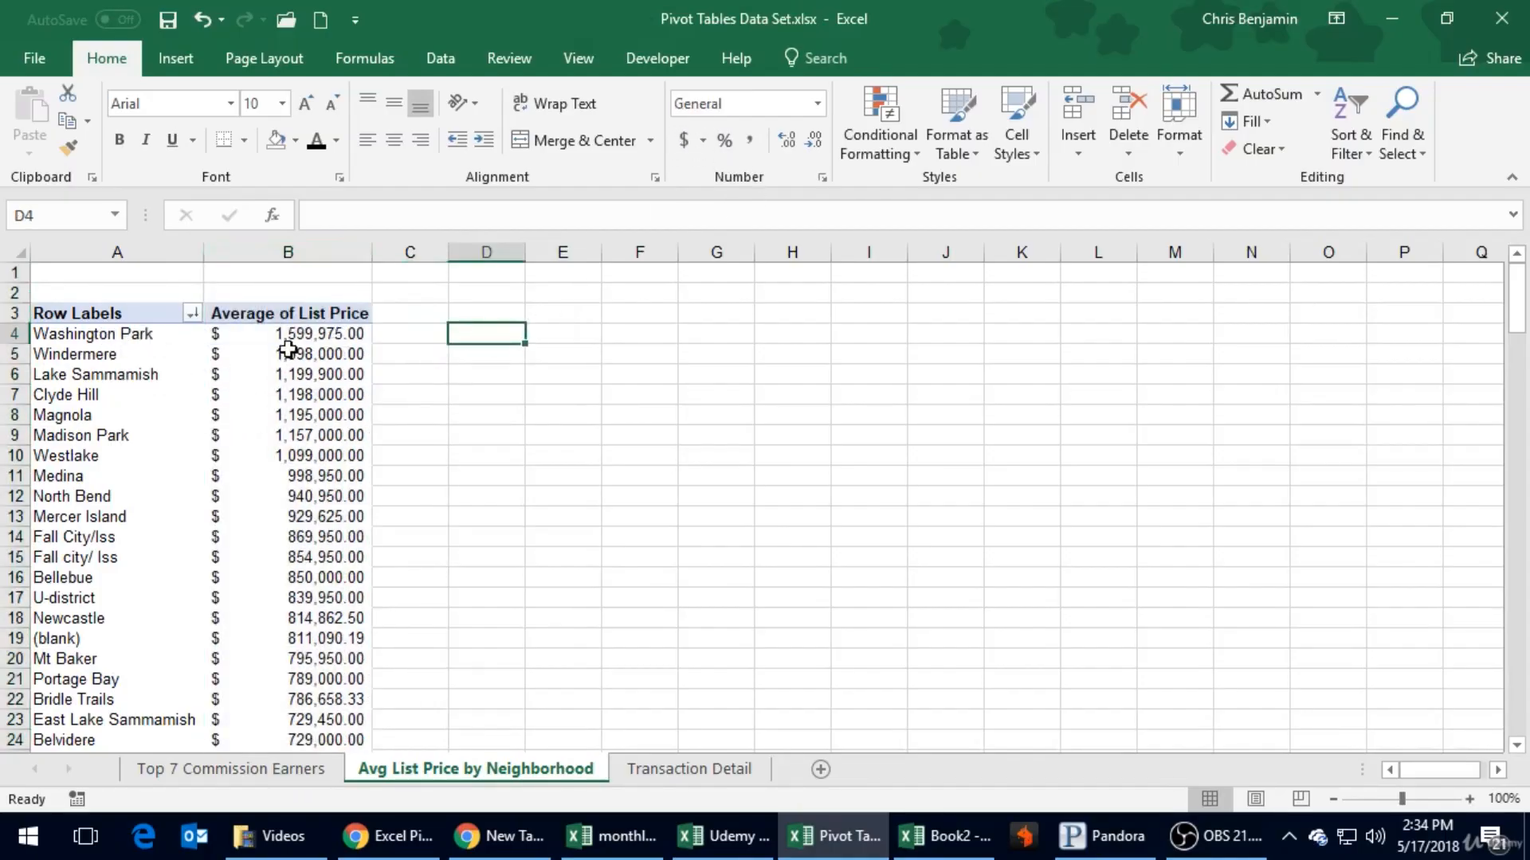
pyautogui.scroll(-6, 293, 496)
pyautogui.scroll(4, 291, 507)
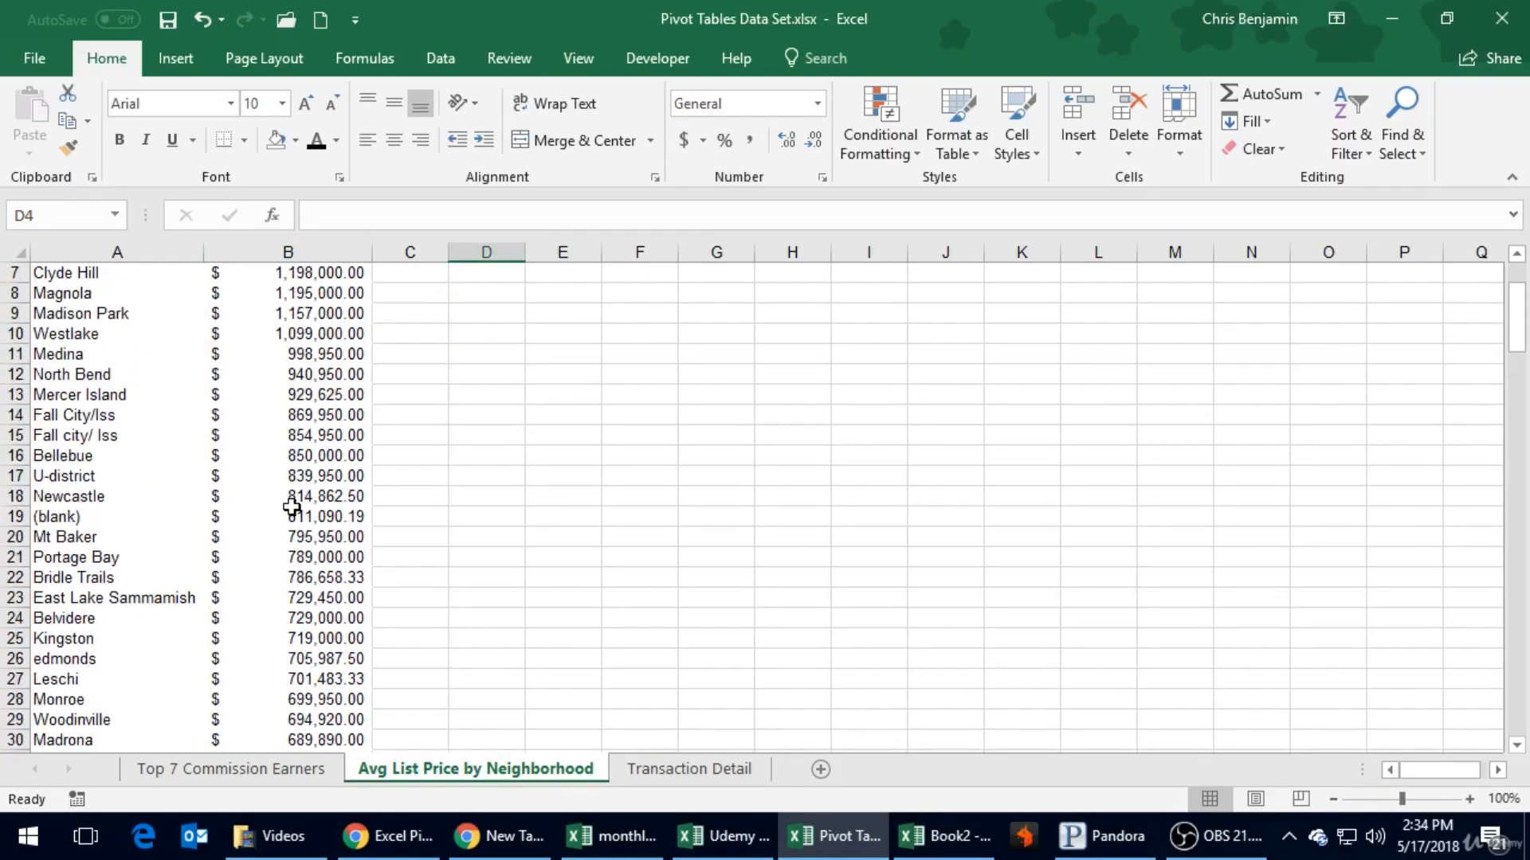
# - Review the sorted neighborhood averages from the first row to the Grand Total, including the neighborhoods without a price
pyautogui.scroll(2, 292, 380)
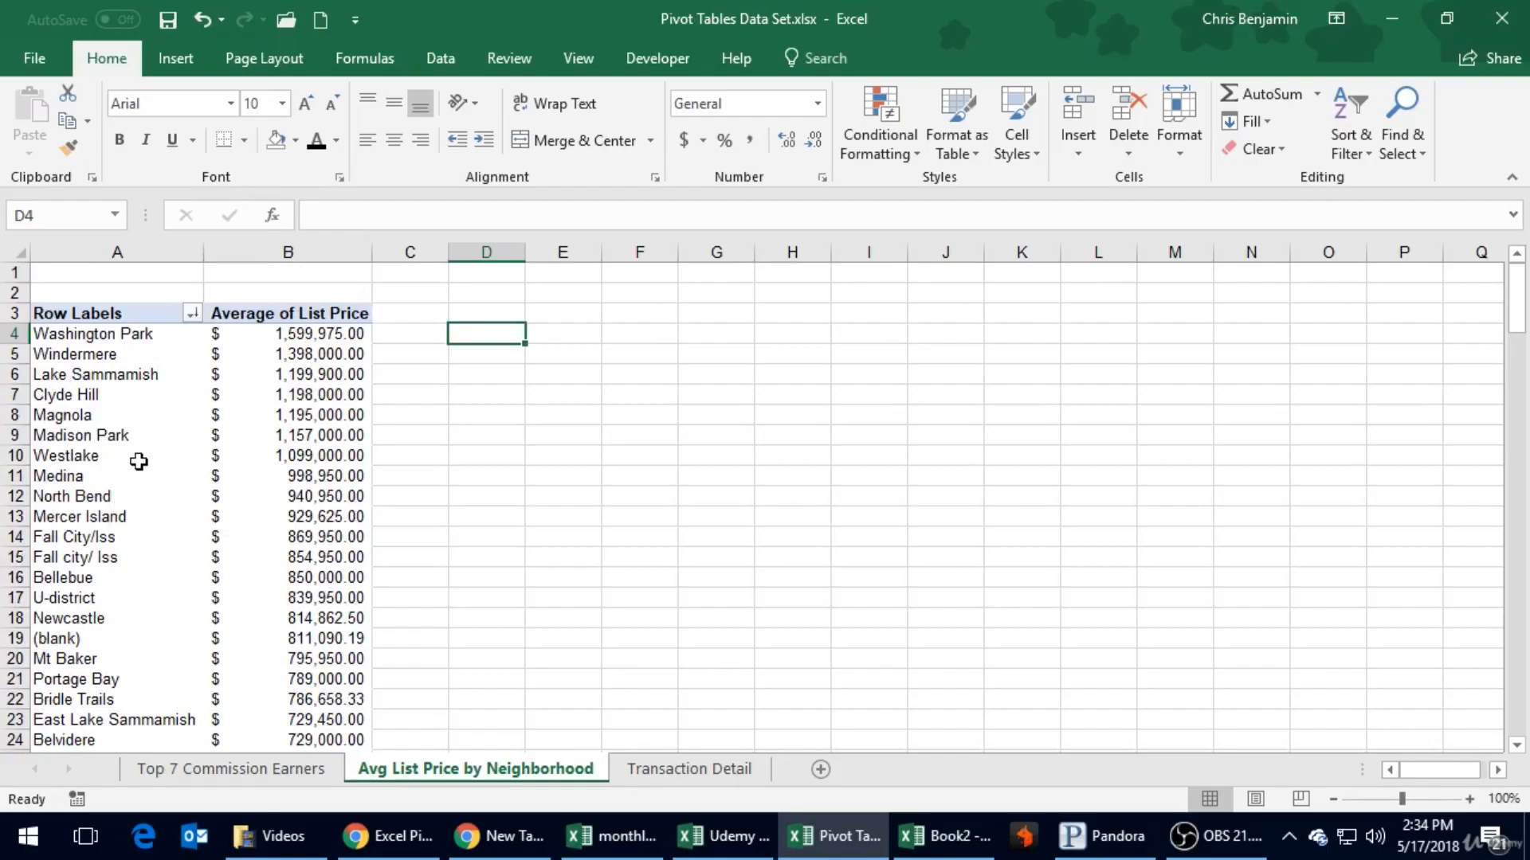
pyautogui.scroll(-12, 233, 443)
pyautogui.scroll(-3, 233, 445)
pyautogui.scroll(13, 233, 446)
pyautogui.scroll(-13, 233, 446)
pyautogui.scroll(-20, 232, 445)
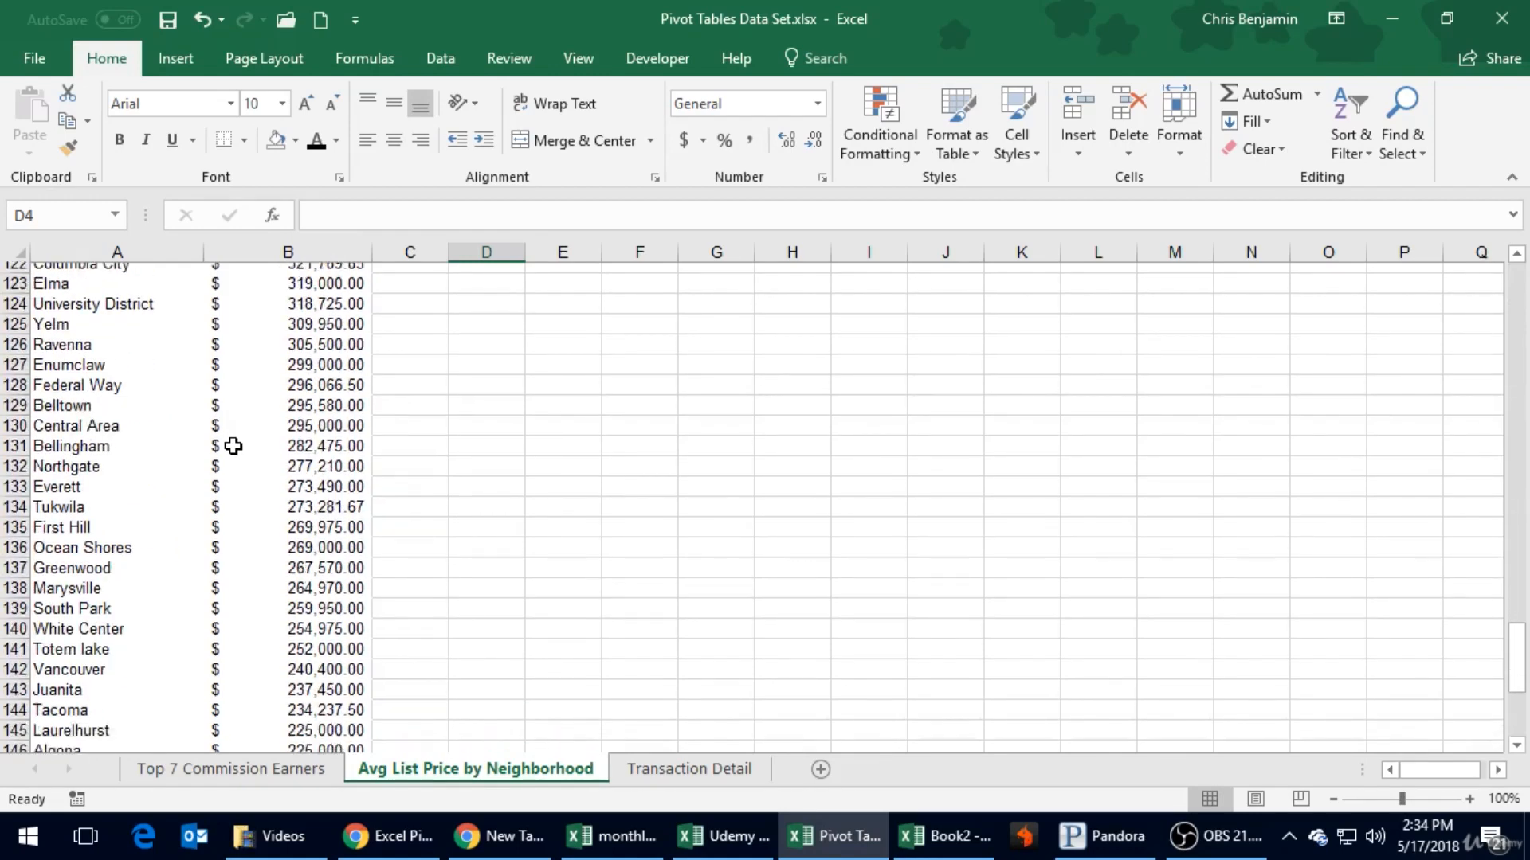
pyautogui.scroll(-10, 233, 446)
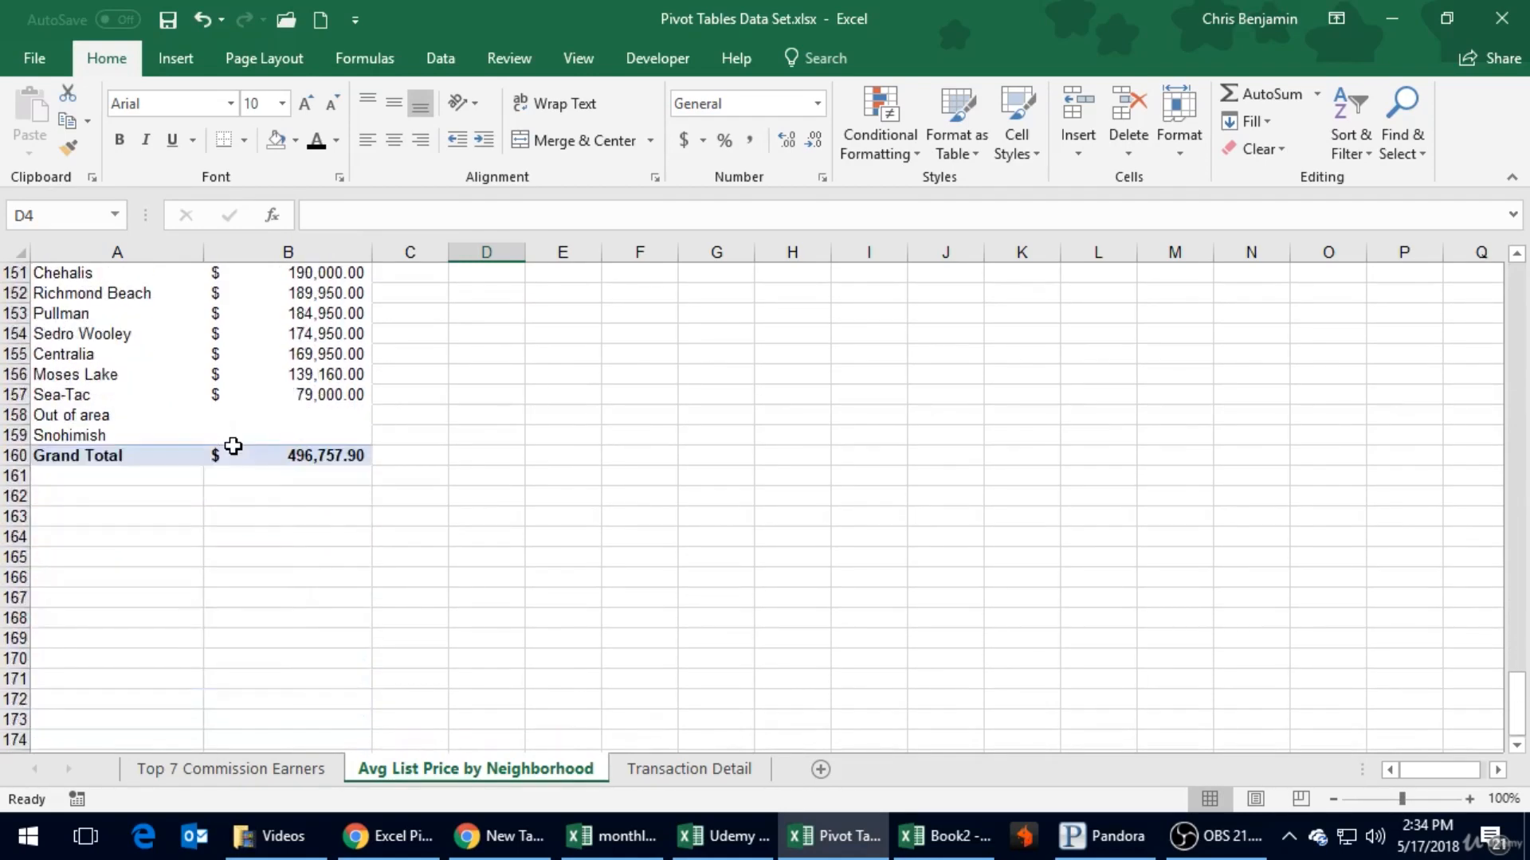
pyautogui.click(105, 362)
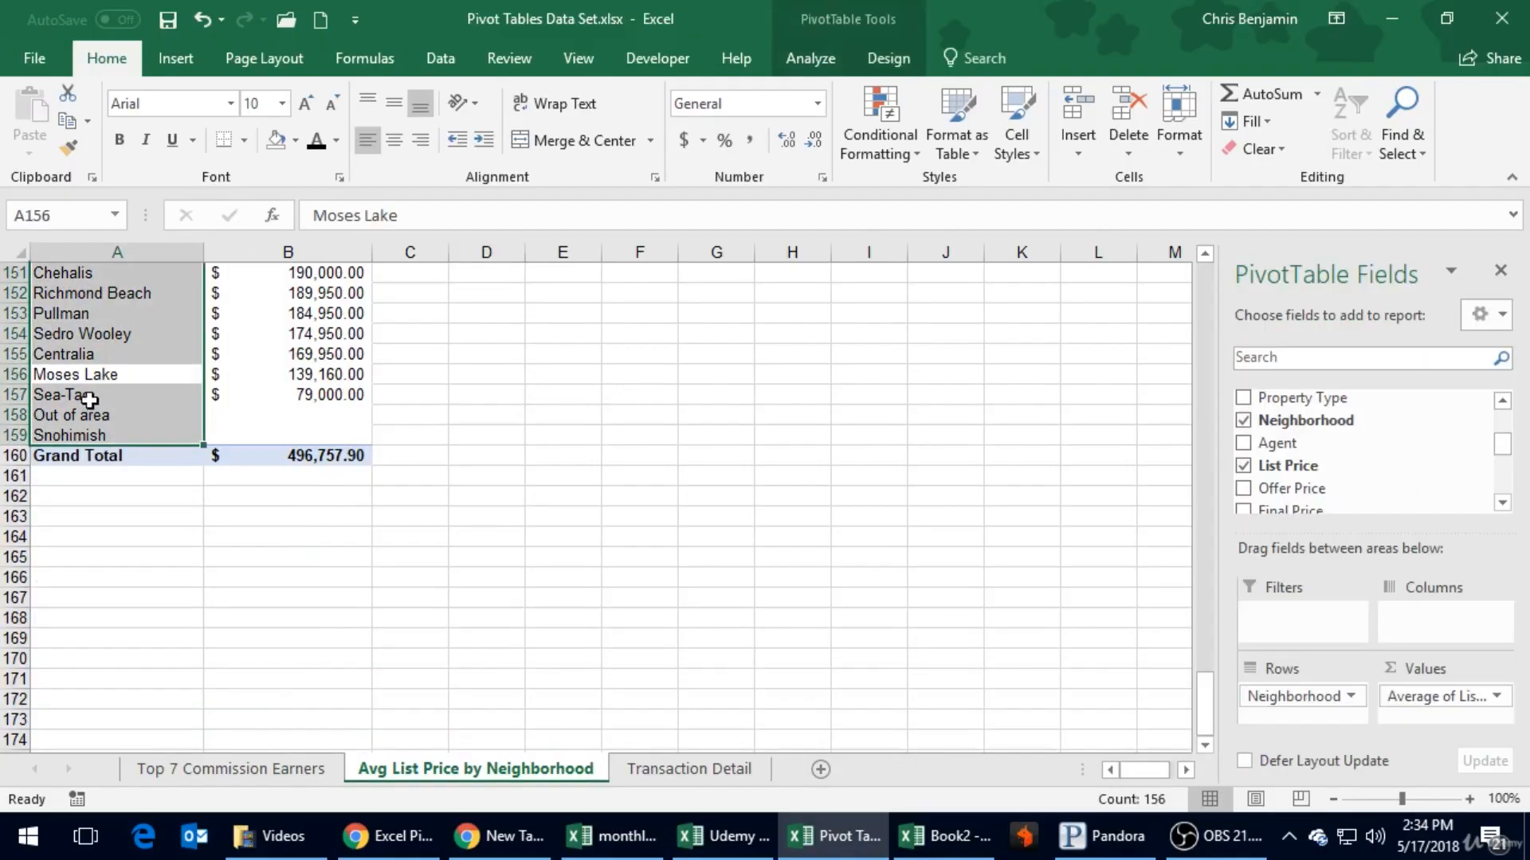
pyautogui.click(86, 424)
pyautogui.click(110, 424)
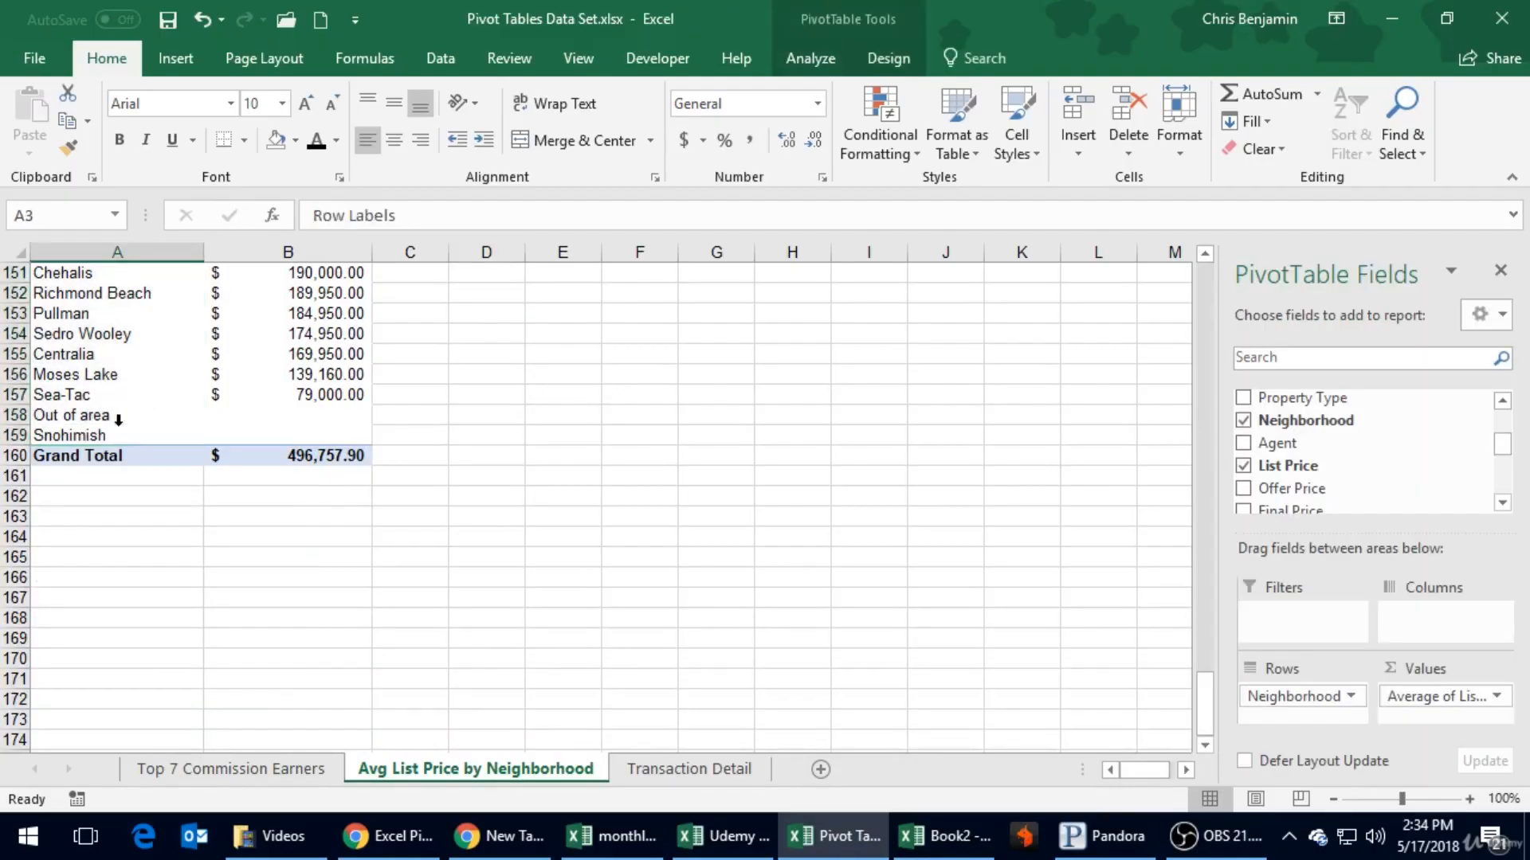
# - Check the Krikland neighborhood label, look at the Transaction Detail source sheet, and return to the start of the neighborhood report
pyautogui.scroll(20, 153, 414)
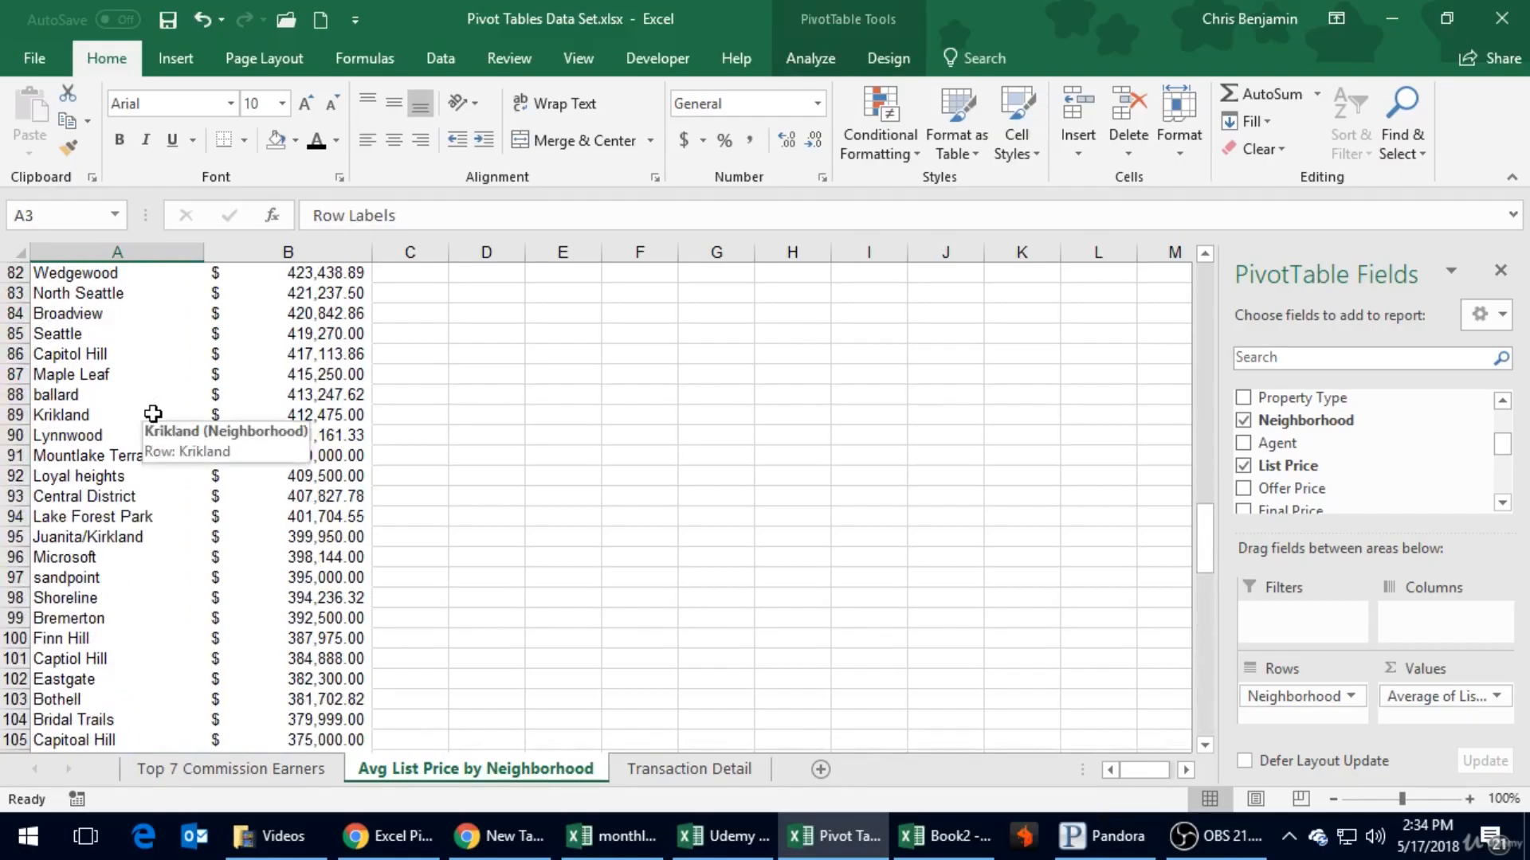
pyautogui.click(153, 413)
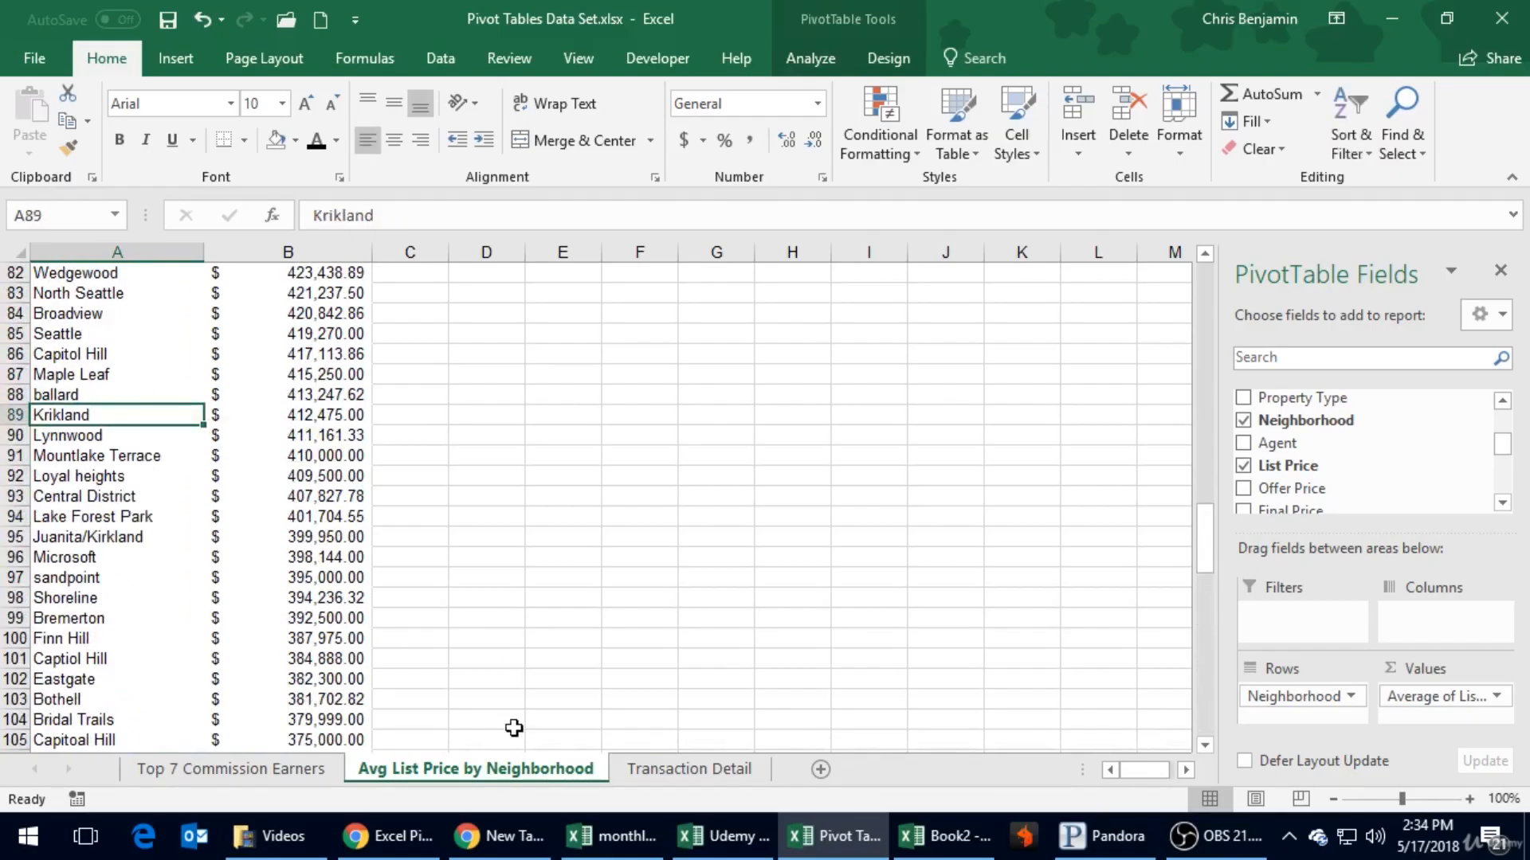
pyautogui.click(679, 766)
pyautogui.click(740, 565)
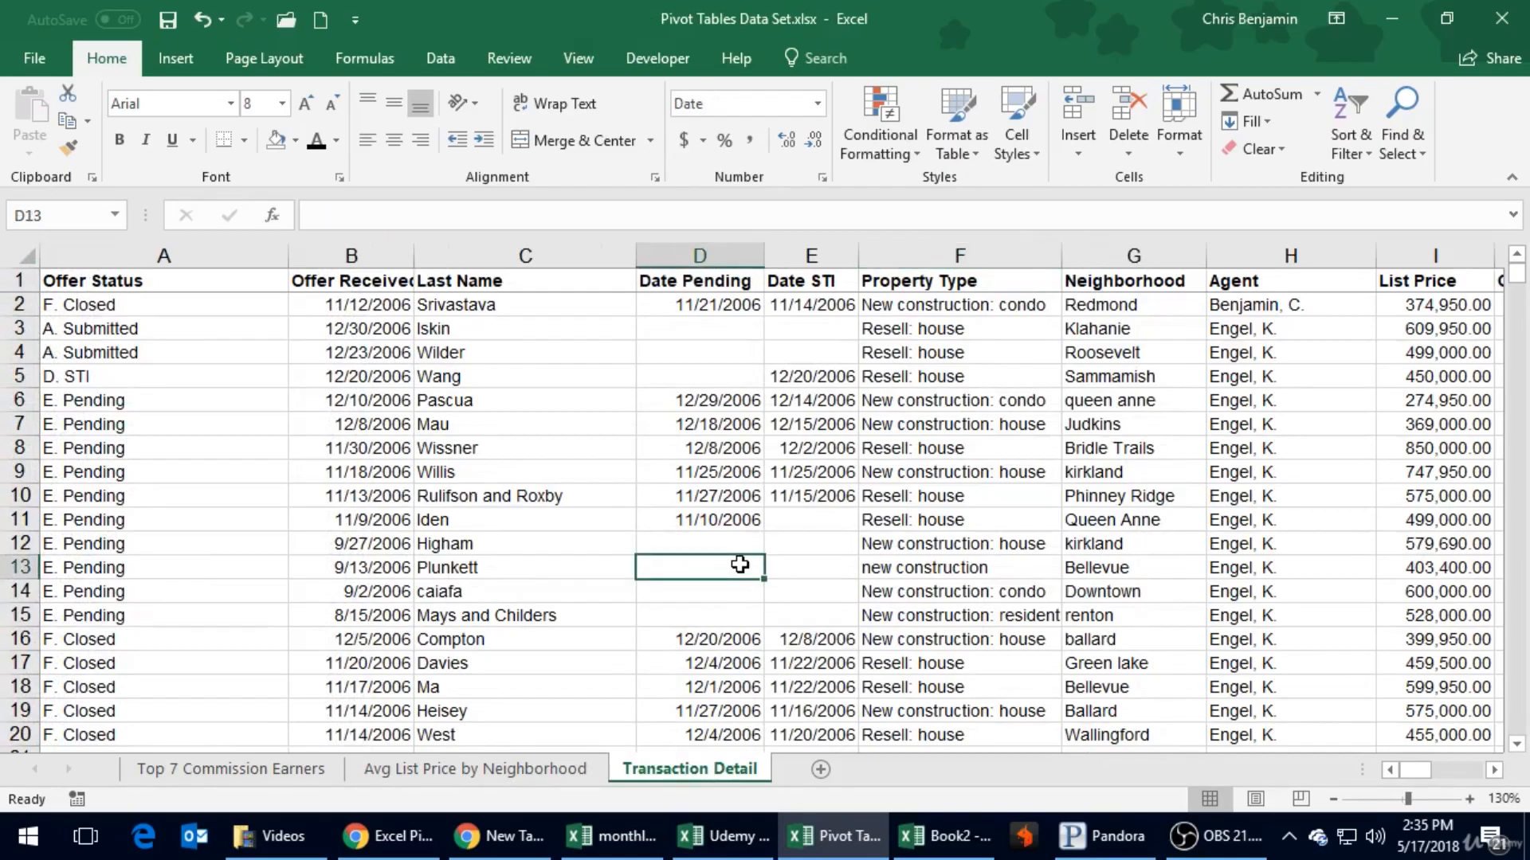
pyautogui.click(561, 778)
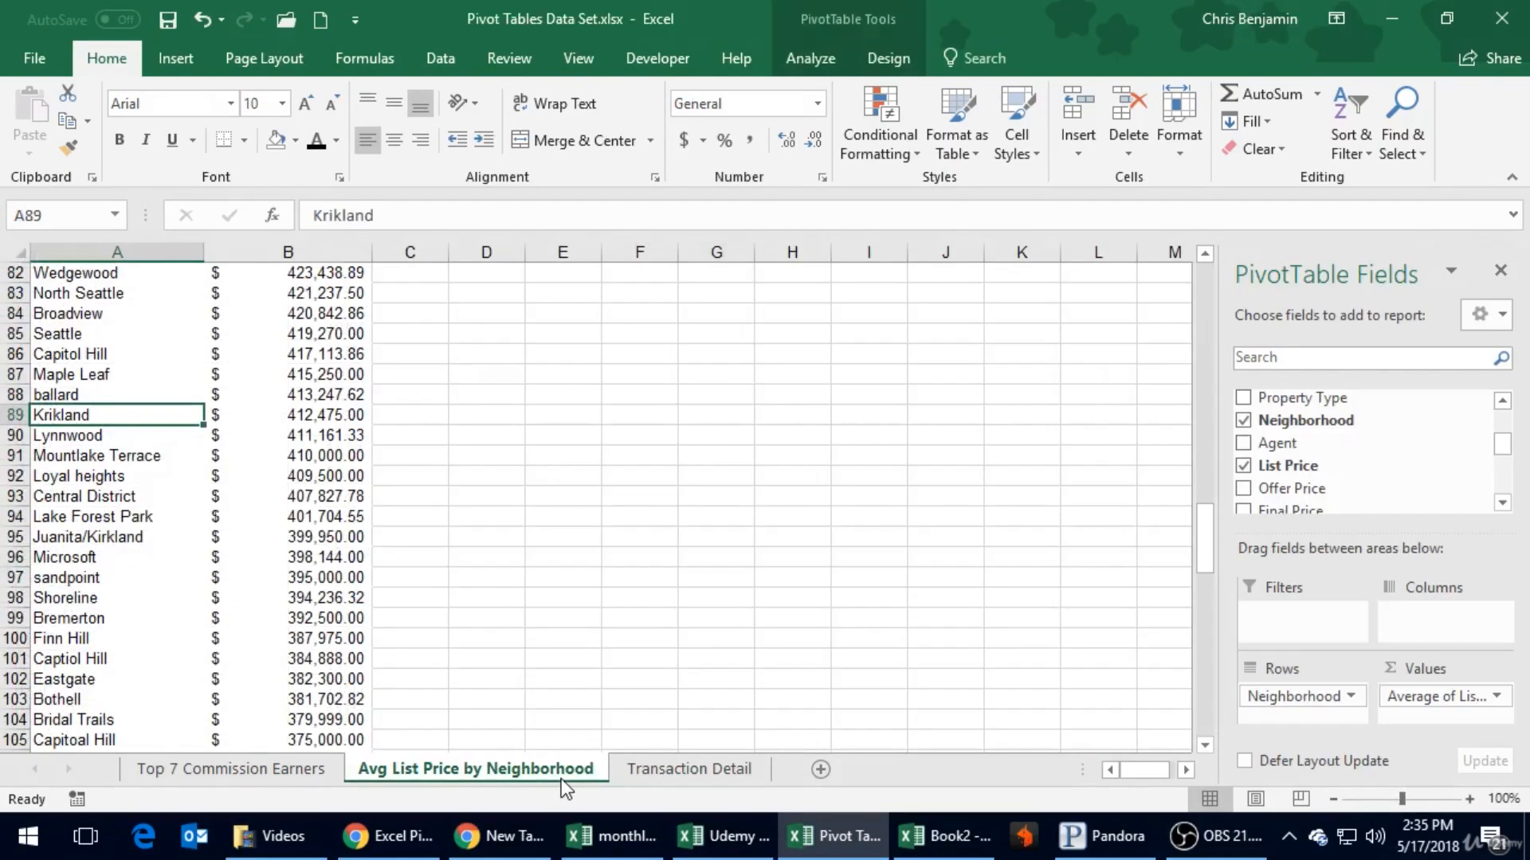
pyautogui.click(311, 519)
pyautogui.moveTo(366, 516); pyautogui.dragTo(399, 485)
pyautogui.scroll(5, 401, 492)
pyautogui.scroll(12, 401, 492)
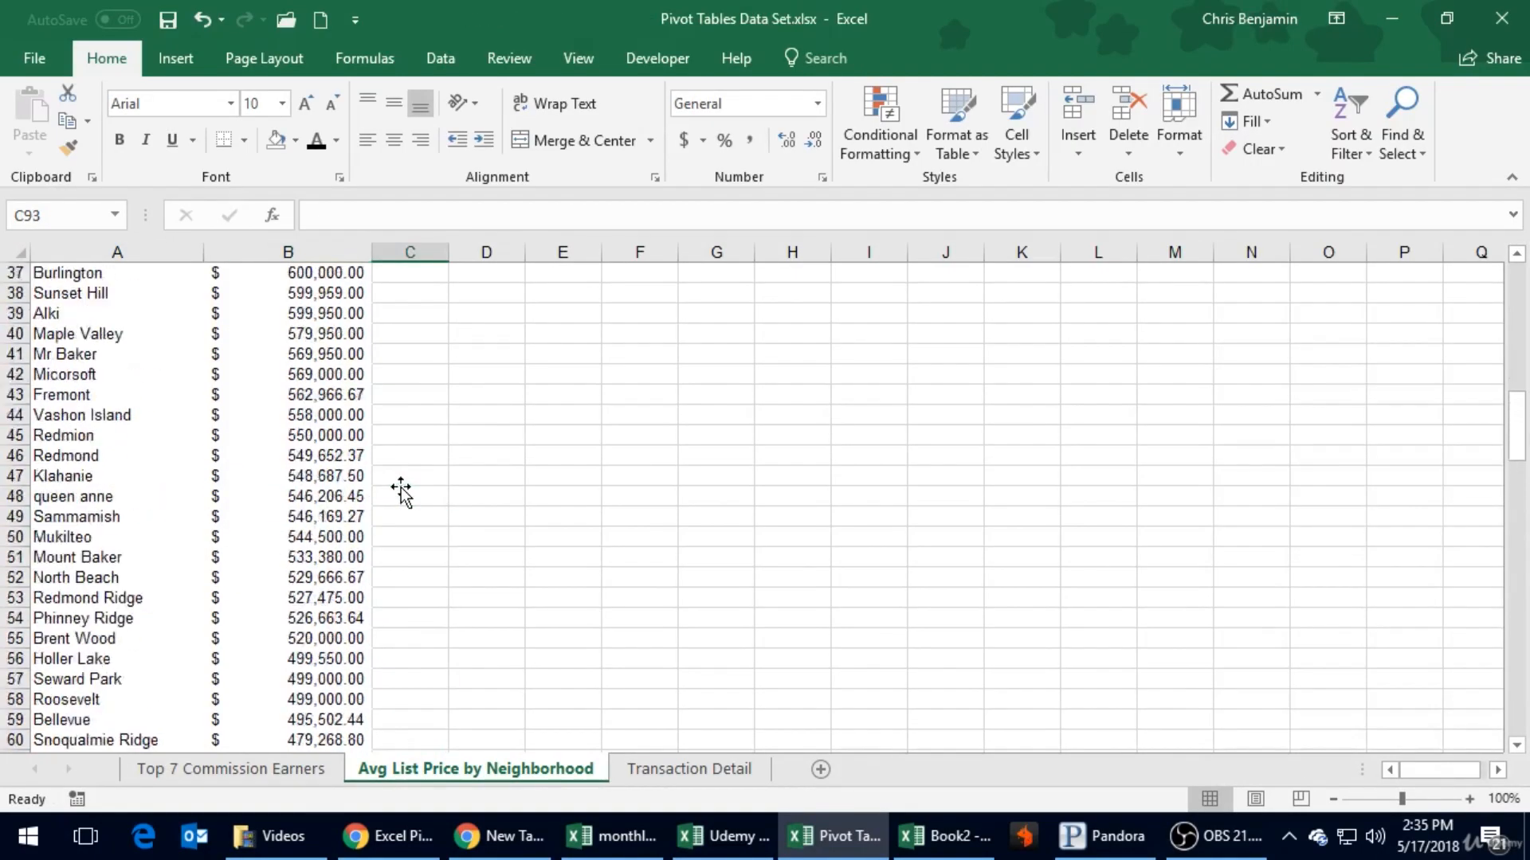
pyautogui.scroll(6, 368, 376)
pyautogui.scroll(4, 369, 376)
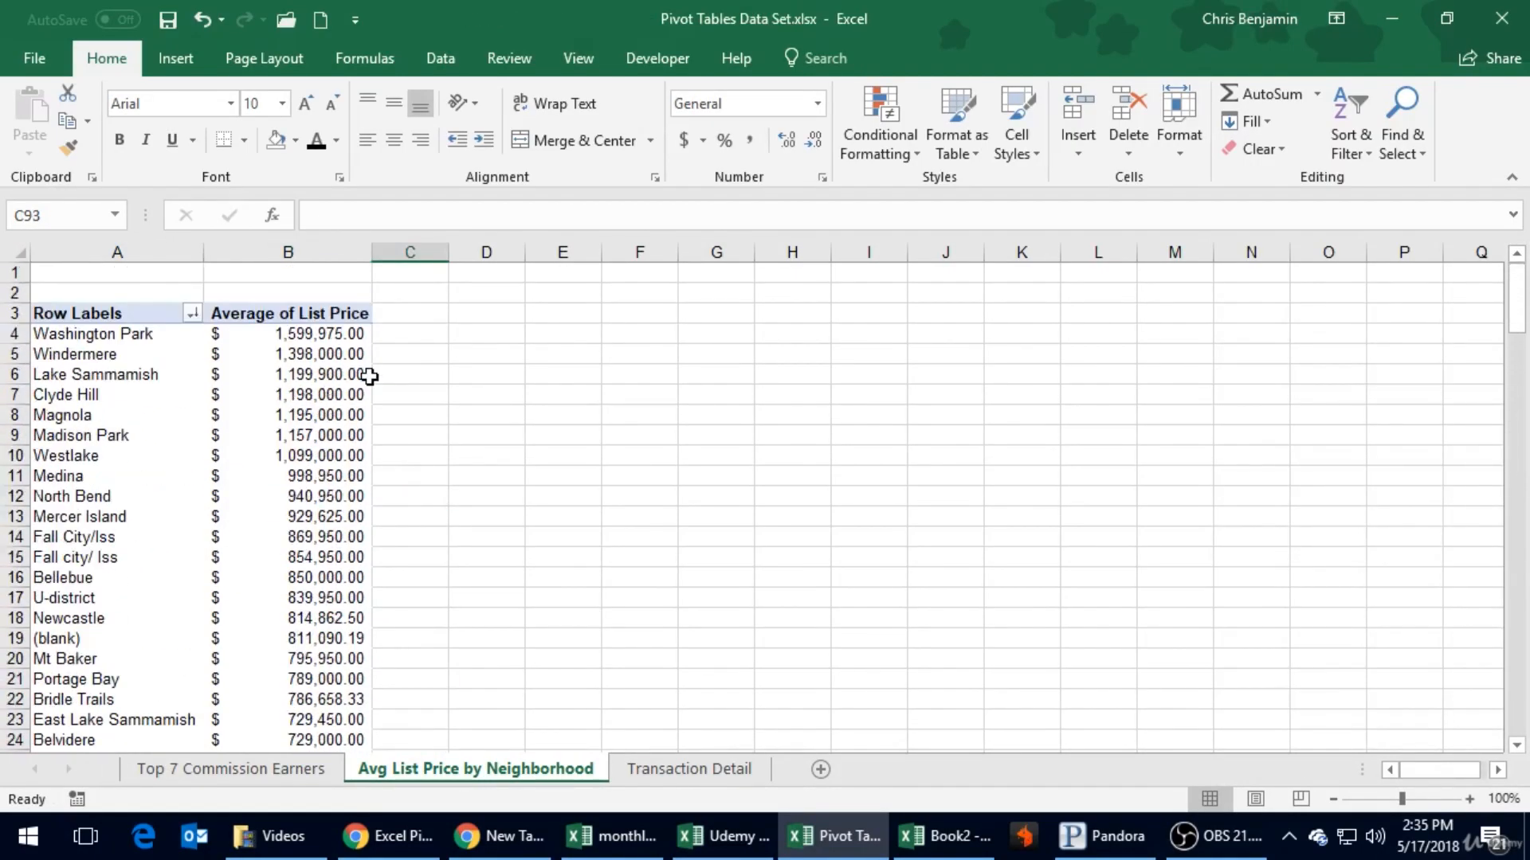
# - Examine the Property Type entries in the Transaction Detail sheet
pyautogui.click(652, 768)
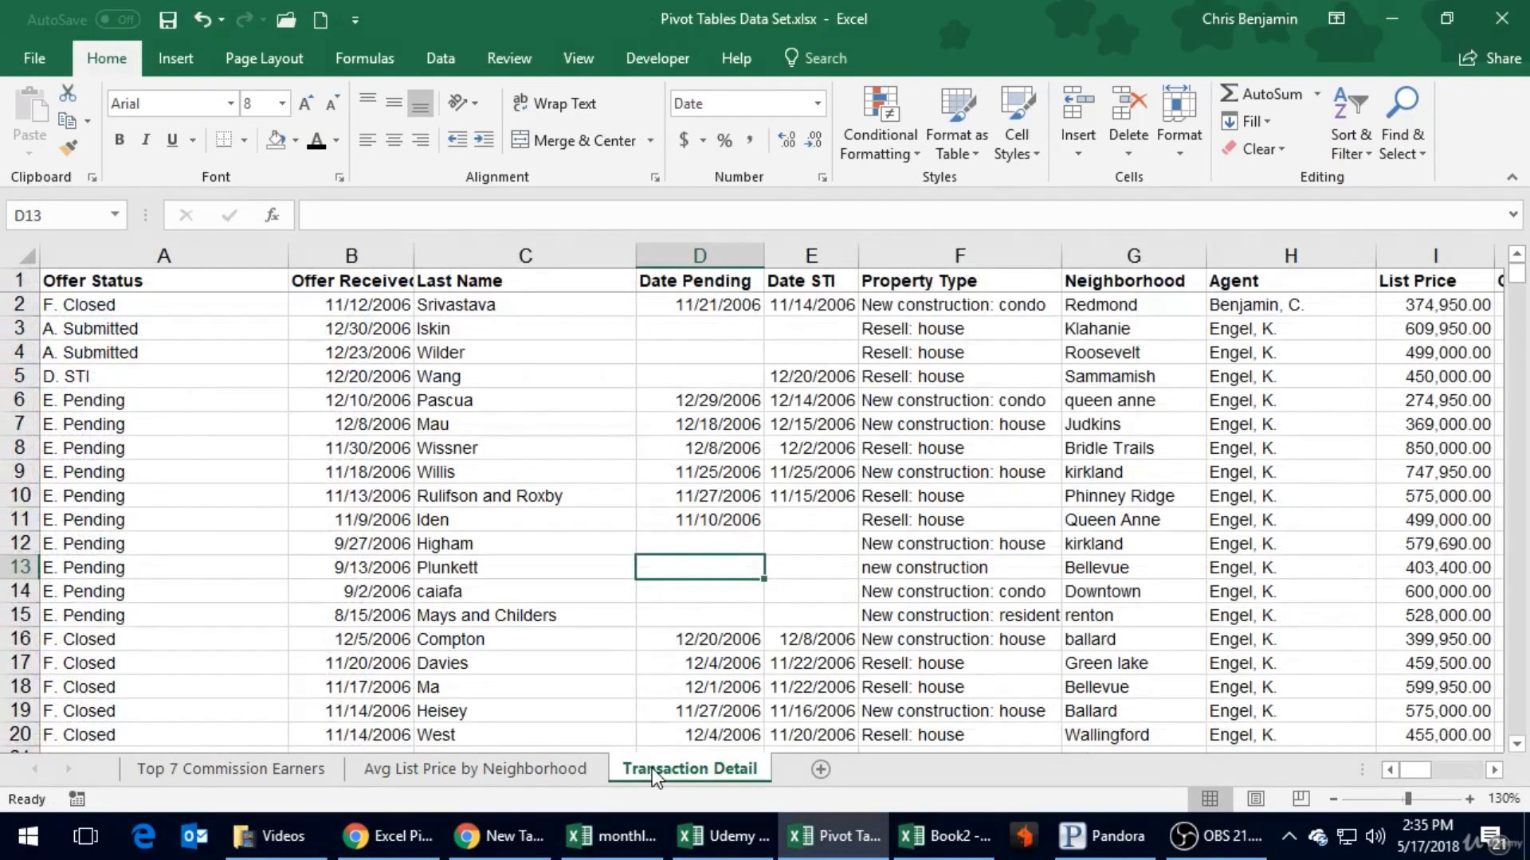
pyautogui.click(928, 280)
pyautogui.click(924, 399)
pyautogui.scroll(-12, 924, 400)
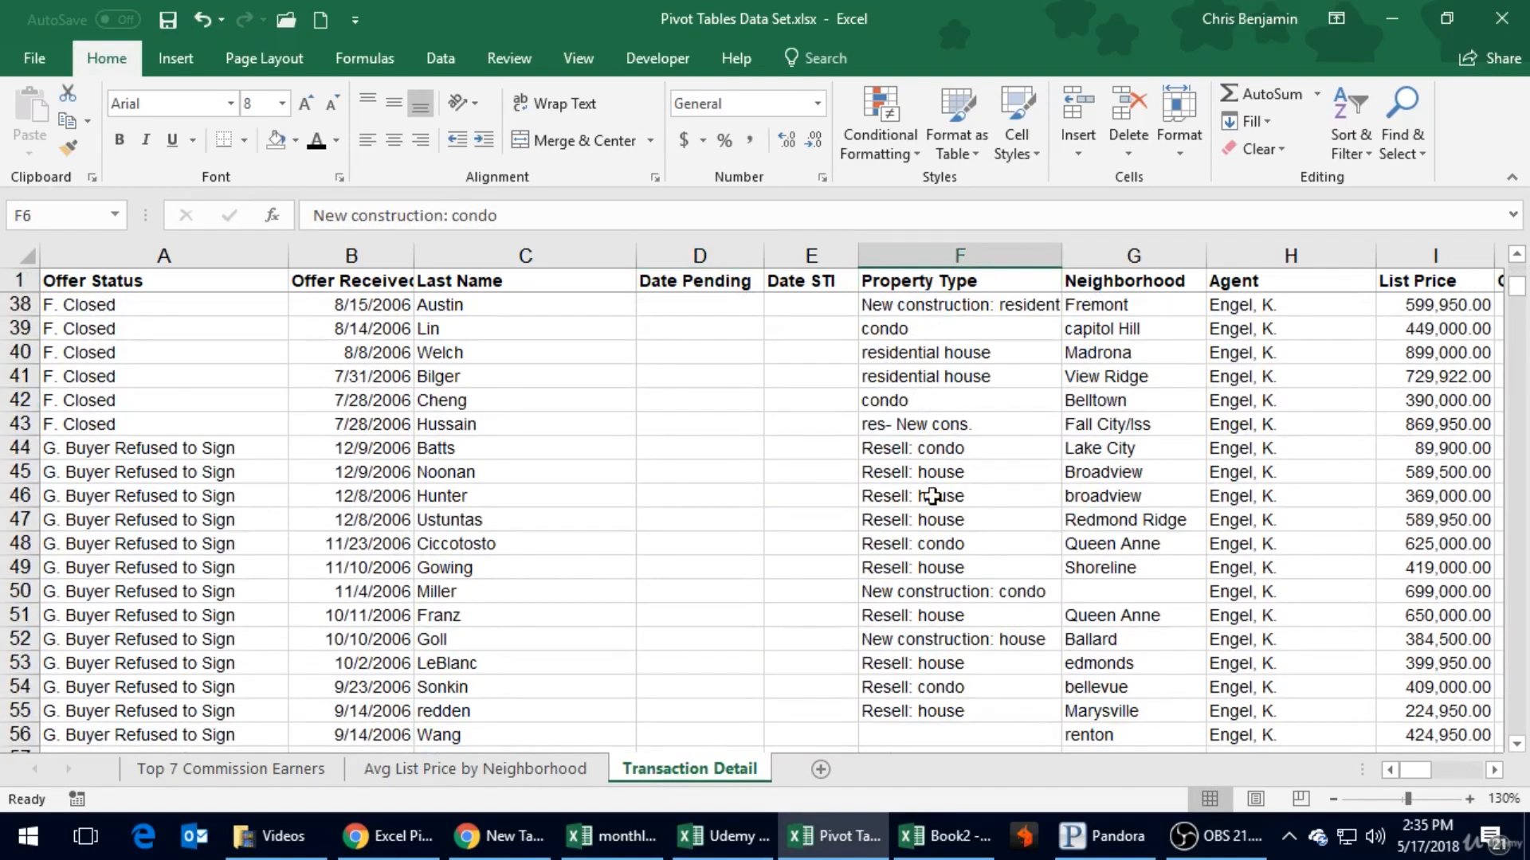
pyautogui.click(935, 447)
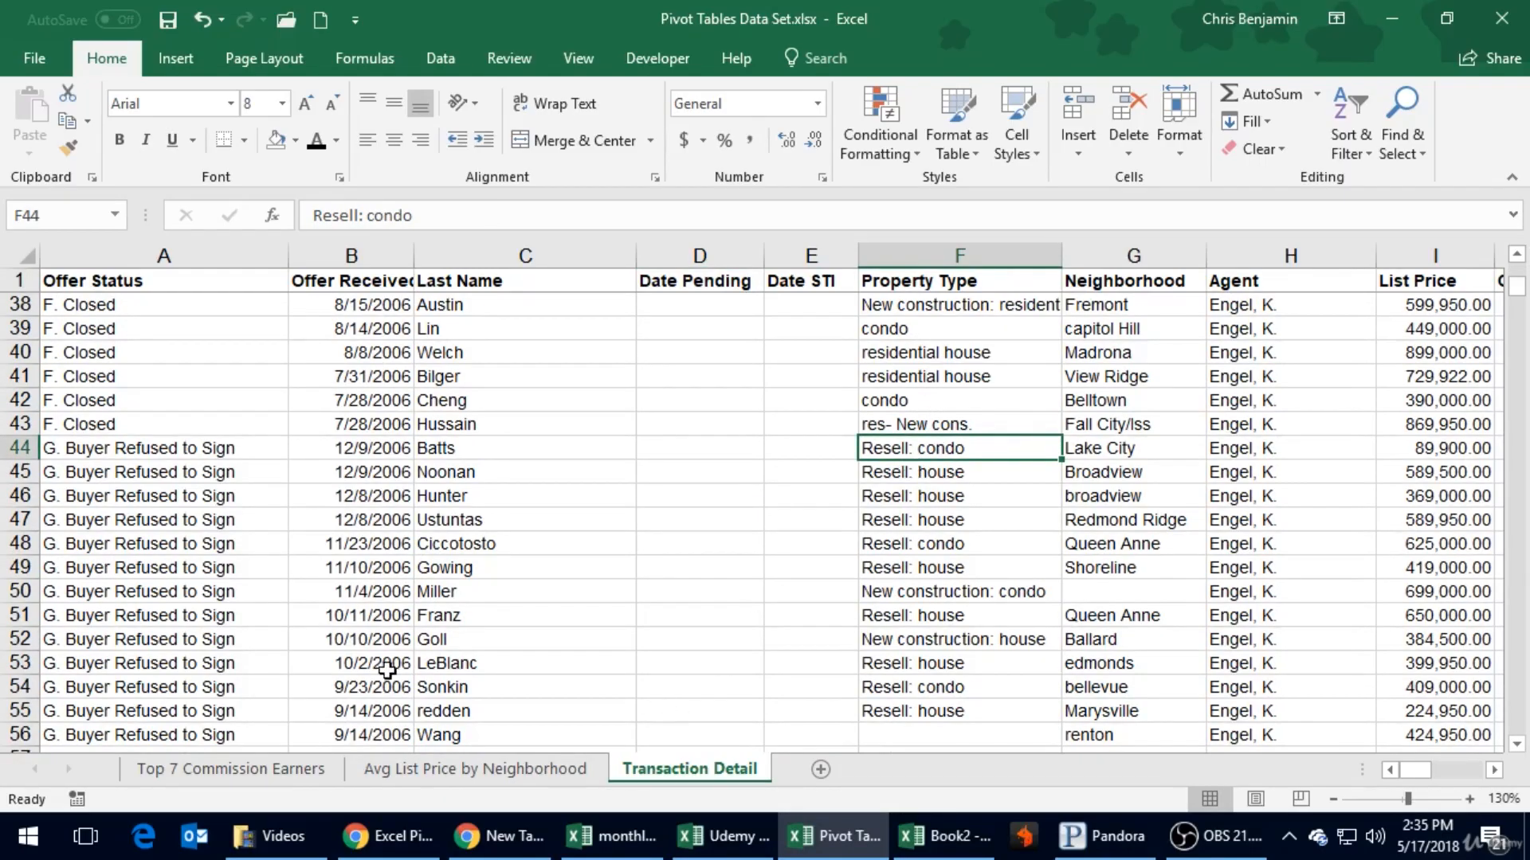
# - In the Avg List Price by Neighborhood pivot table, replace Neighborhood with Property Type as the row field
pyautogui.click(462, 767)
pyautogui.click(196, 376)
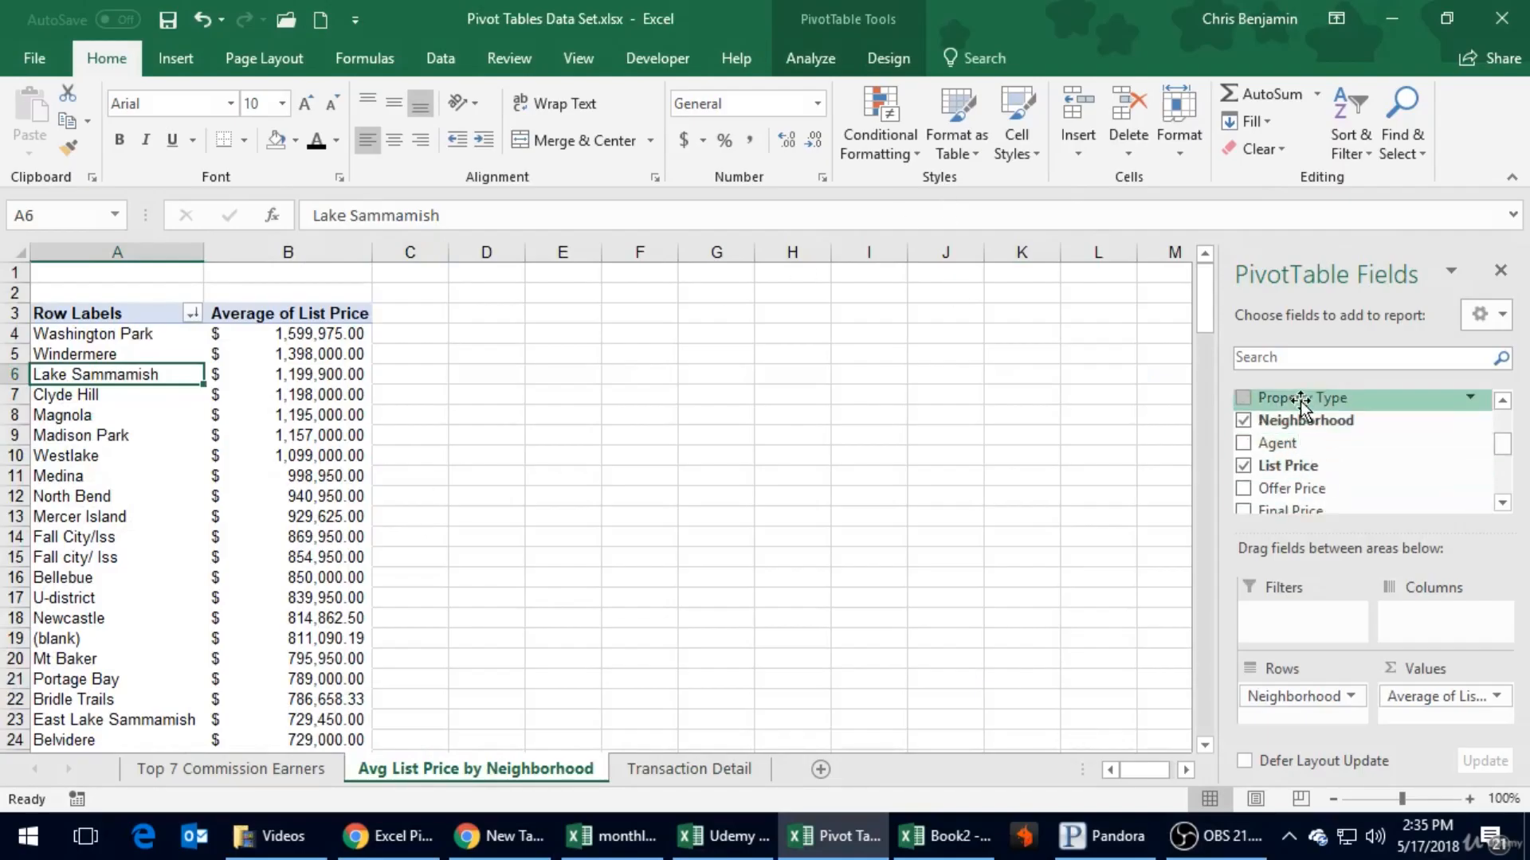
pyautogui.moveTo(1301, 404); pyautogui.dragTo(1310, 594)
pyautogui.moveTo(1300, 677); pyautogui.dragTo(1000, 594)
pyautogui.scroll(-6, 325, 467)
pyautogui.scroll(6, 325, 467)
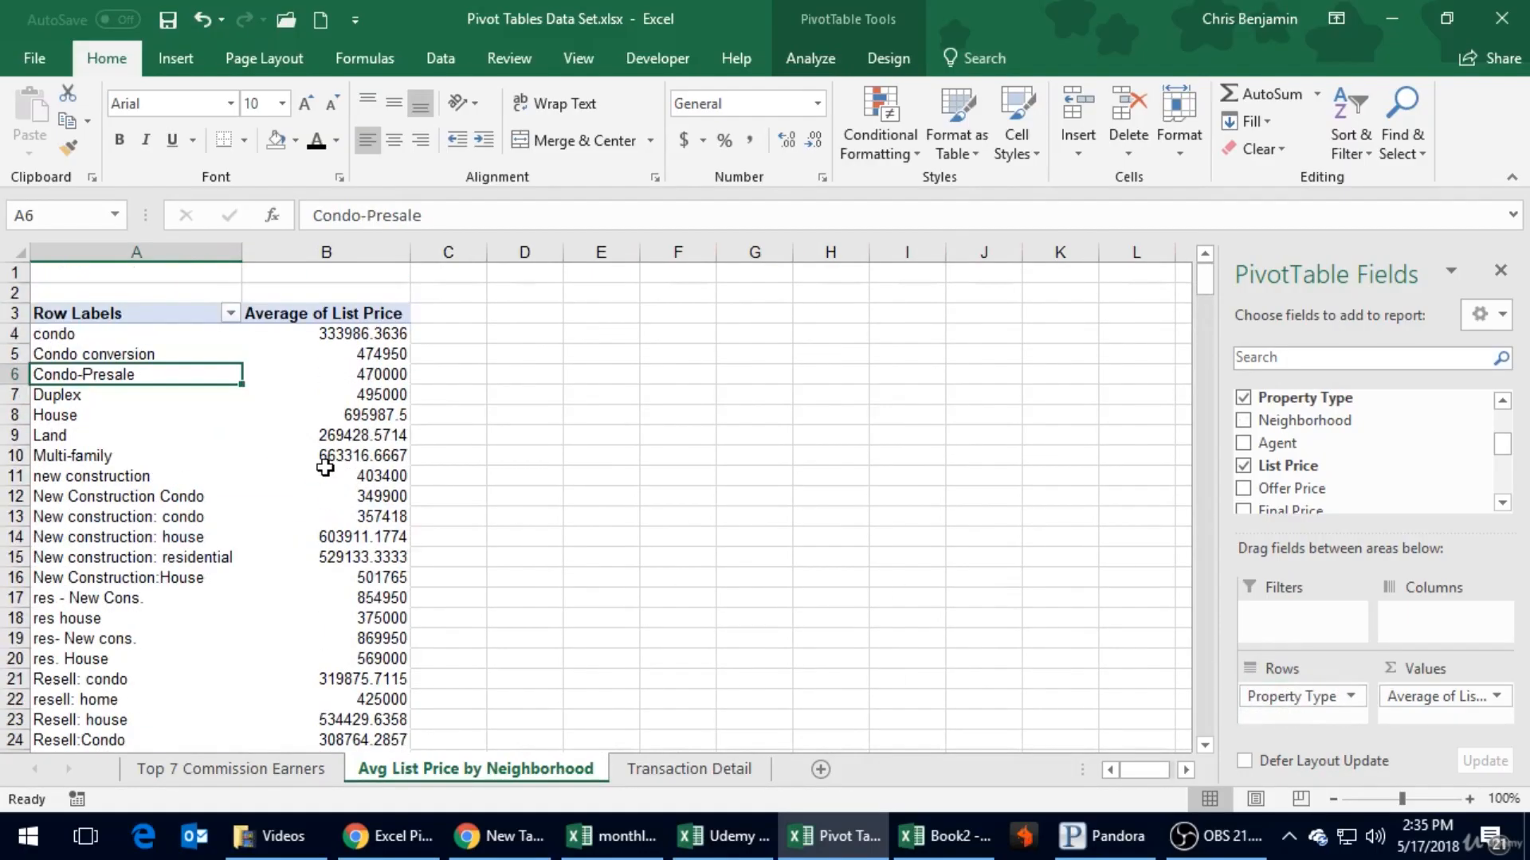
# - Sort the property types by their average list price from largest to smallest
pyautogui.click(319, 371)
pyautogui.rightClick(275, 456)
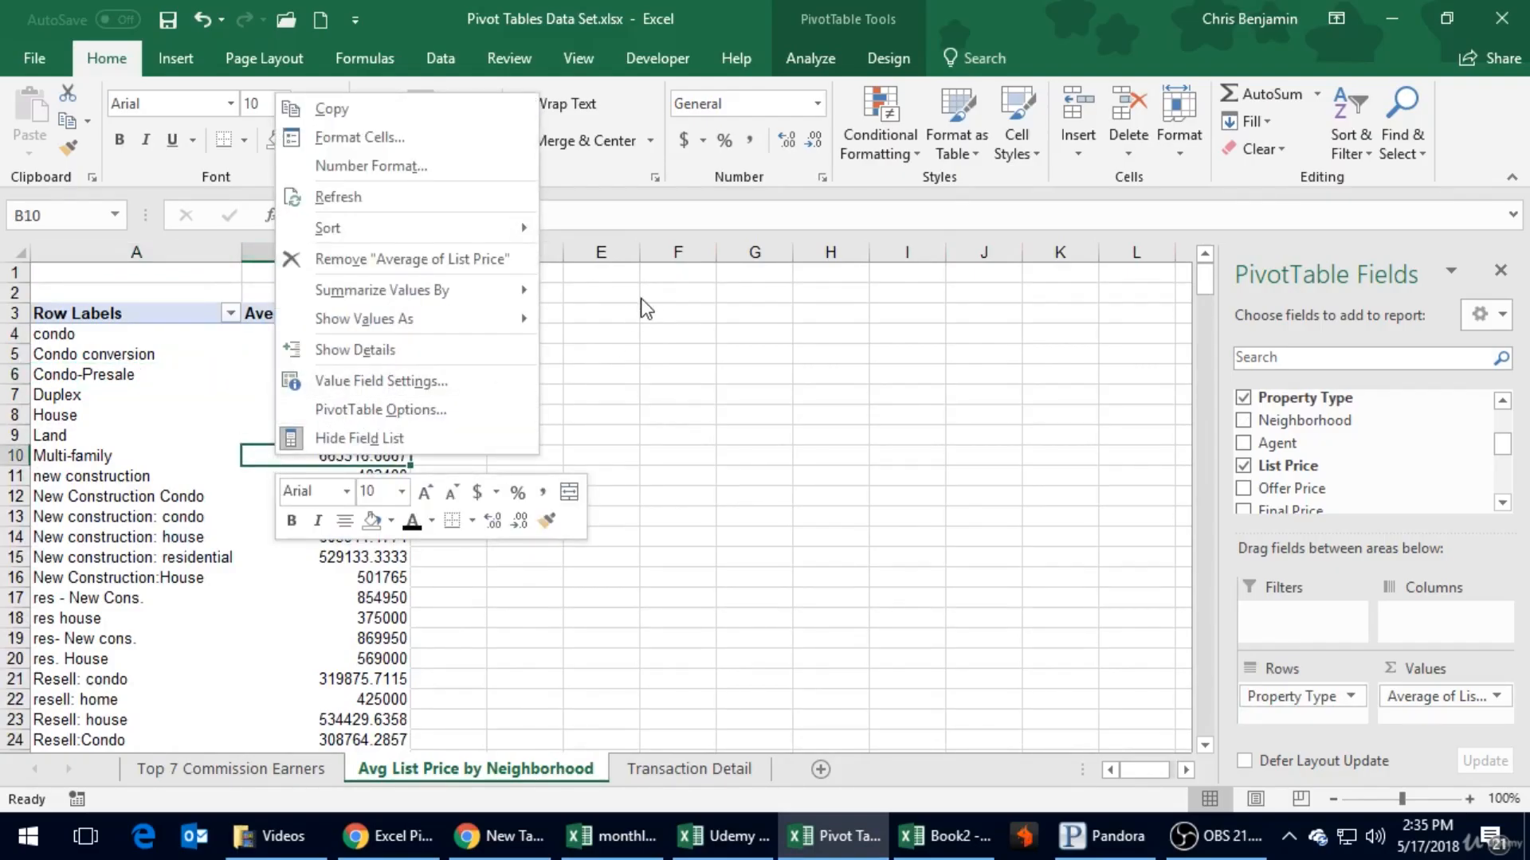
pyautogui.moveTo(458, 228)
pyautogui.click(569, 262)
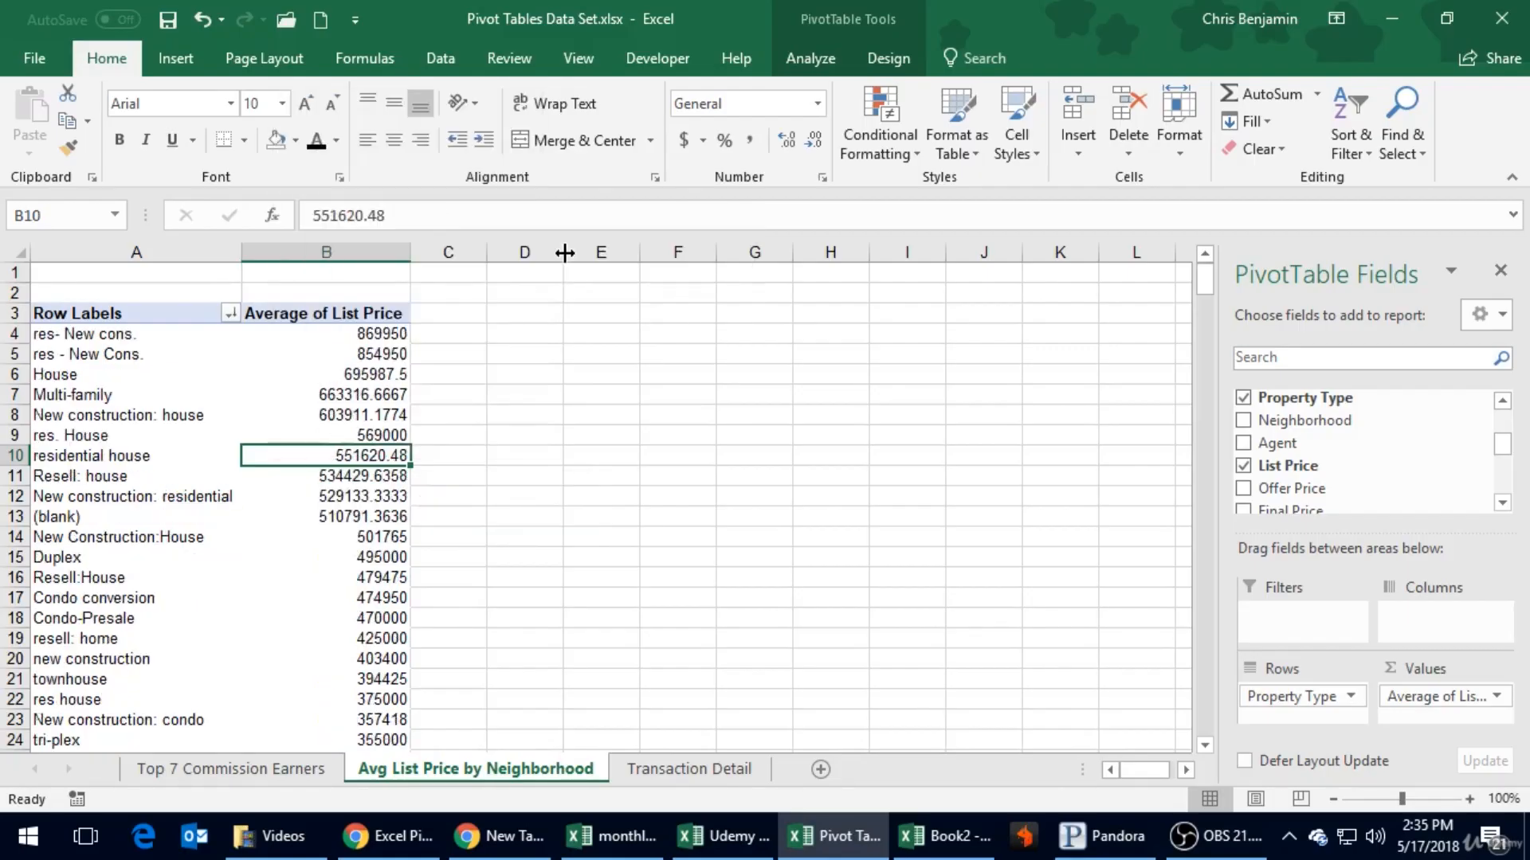
# - Format the entire Average of List Price column as Accounting with dollar signs and review the property types down to the Grand Total
pyautogui.click(338, 252)
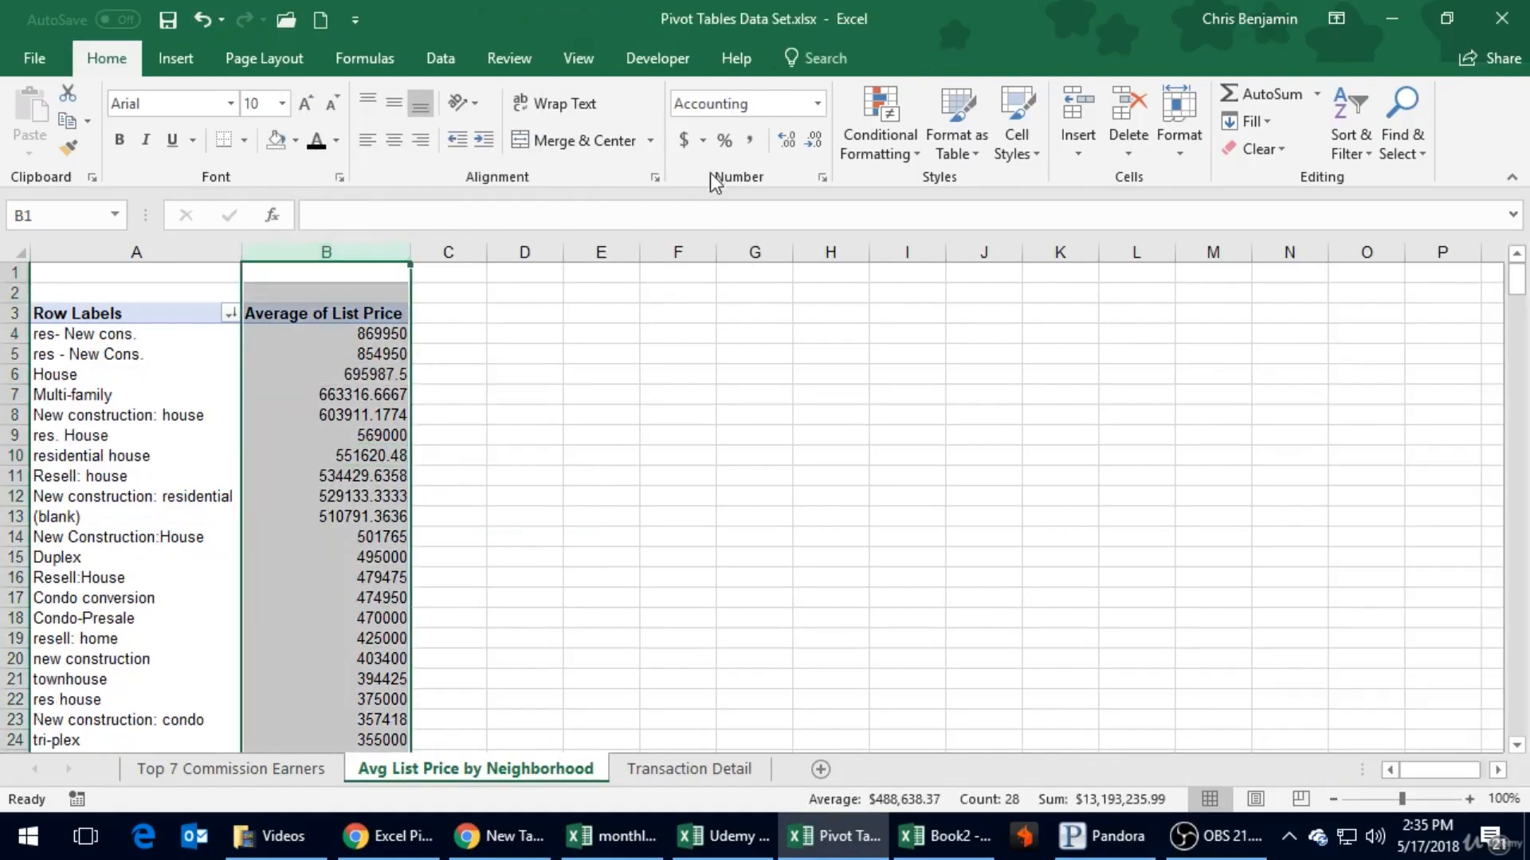
pyautogui.click(685, 137)
pyautogui.click(434, 435)
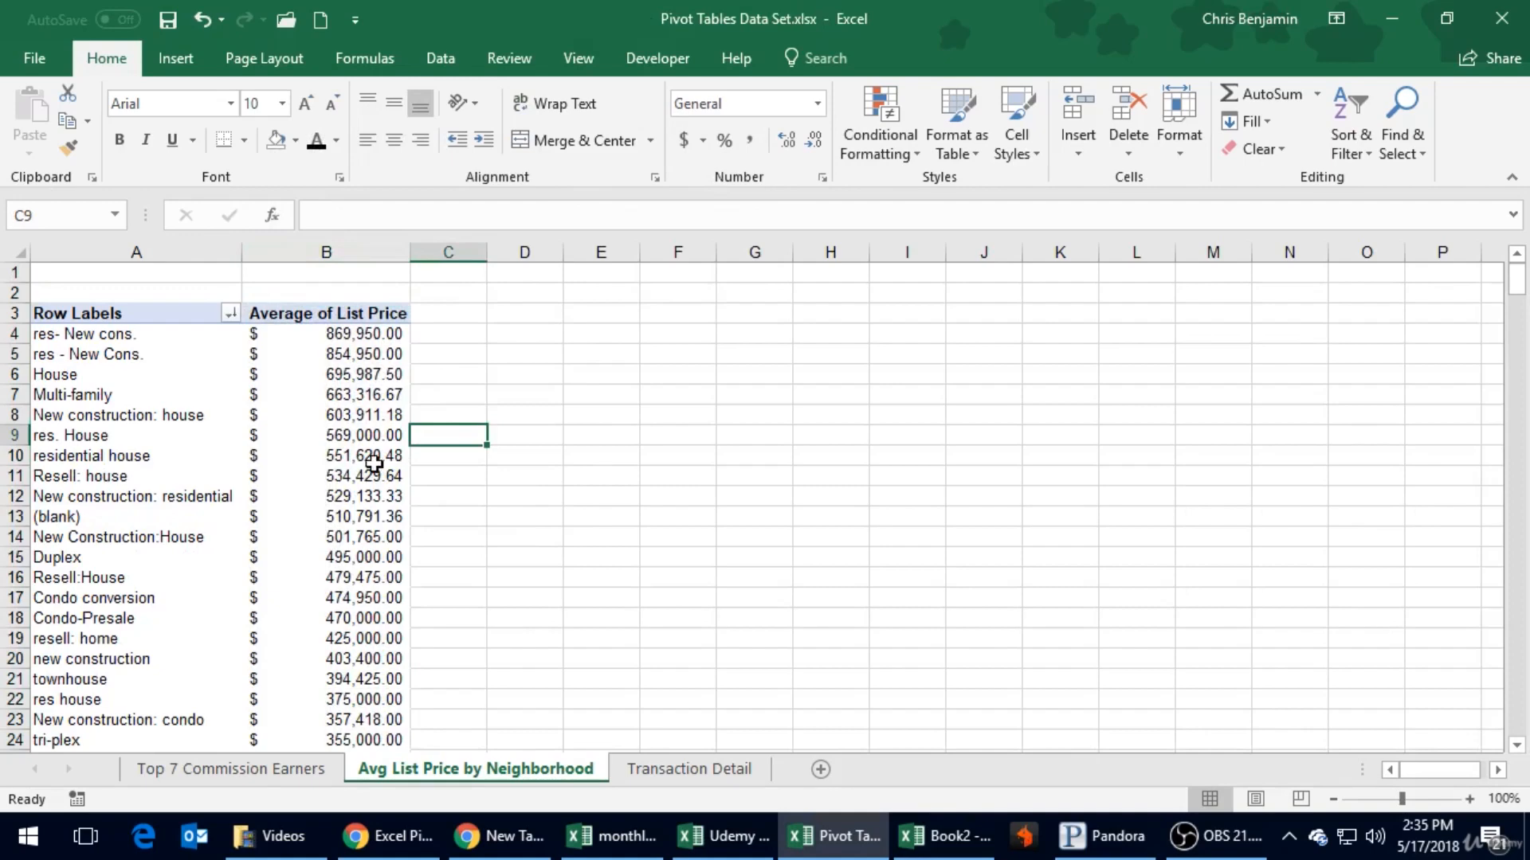
pyautogui.scroll(-3, 375, 462)
pyautogui.scroll(-1, 489, 454)
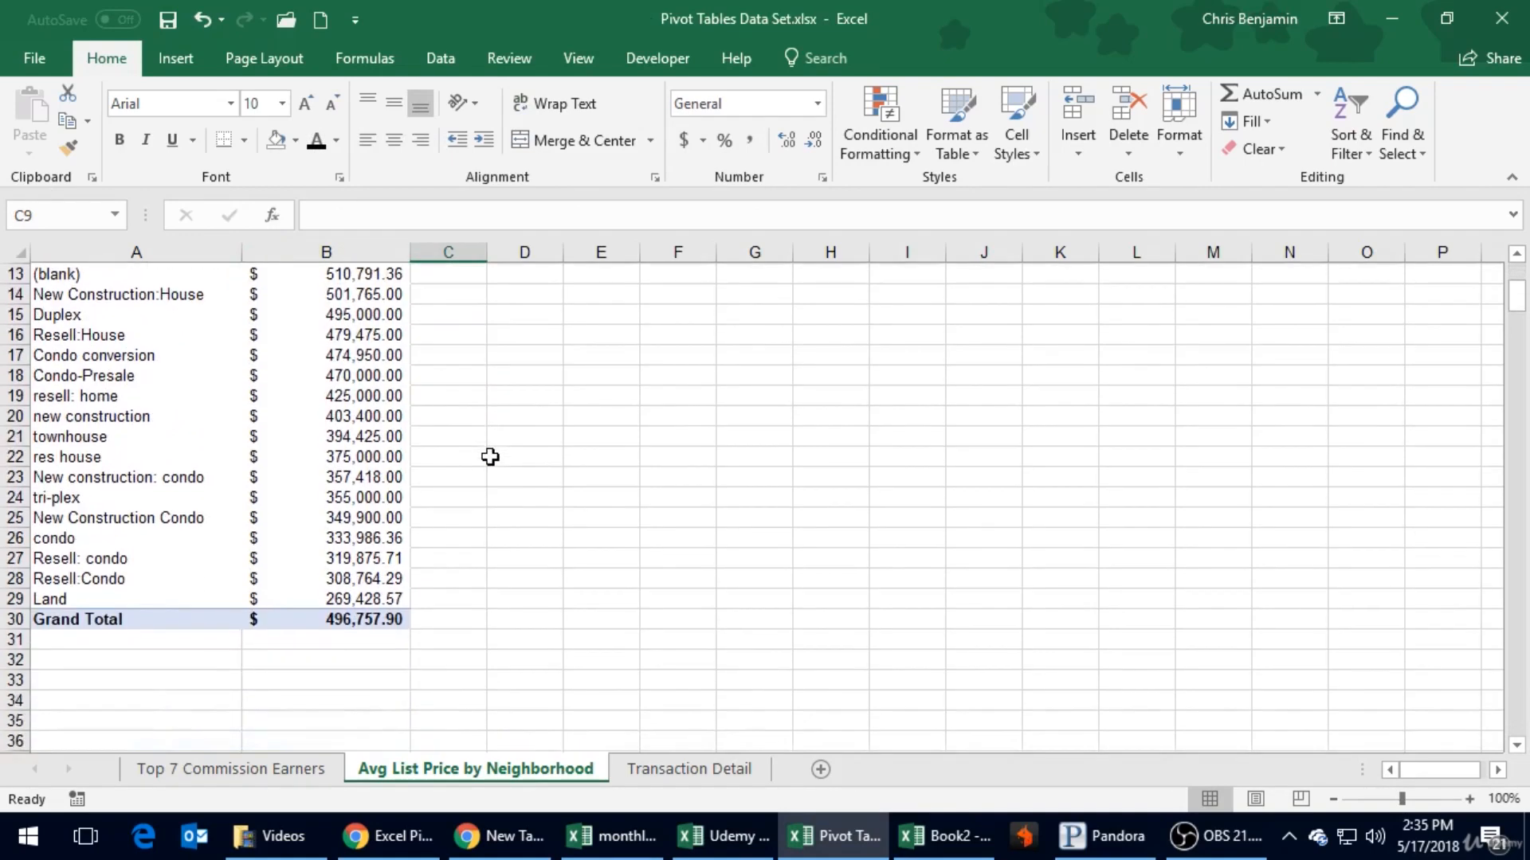
pyautogui.scroll(4, 490, 456)
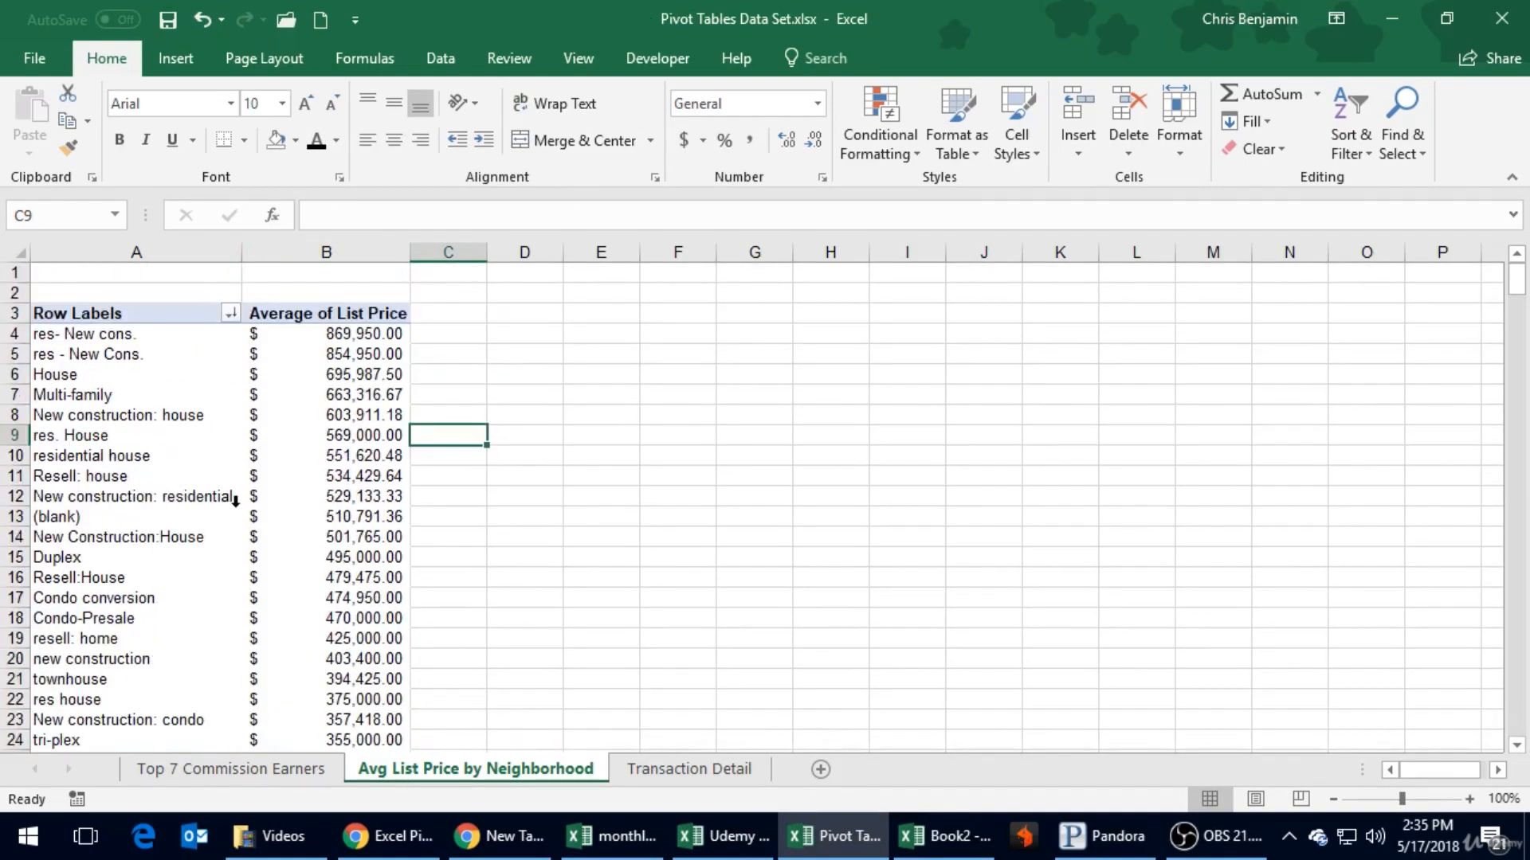
# - Examine the property type labels for blank, duplicate and inconsistently written categories among the house, new construction and condo entries
pyautogui.click(182, 507)
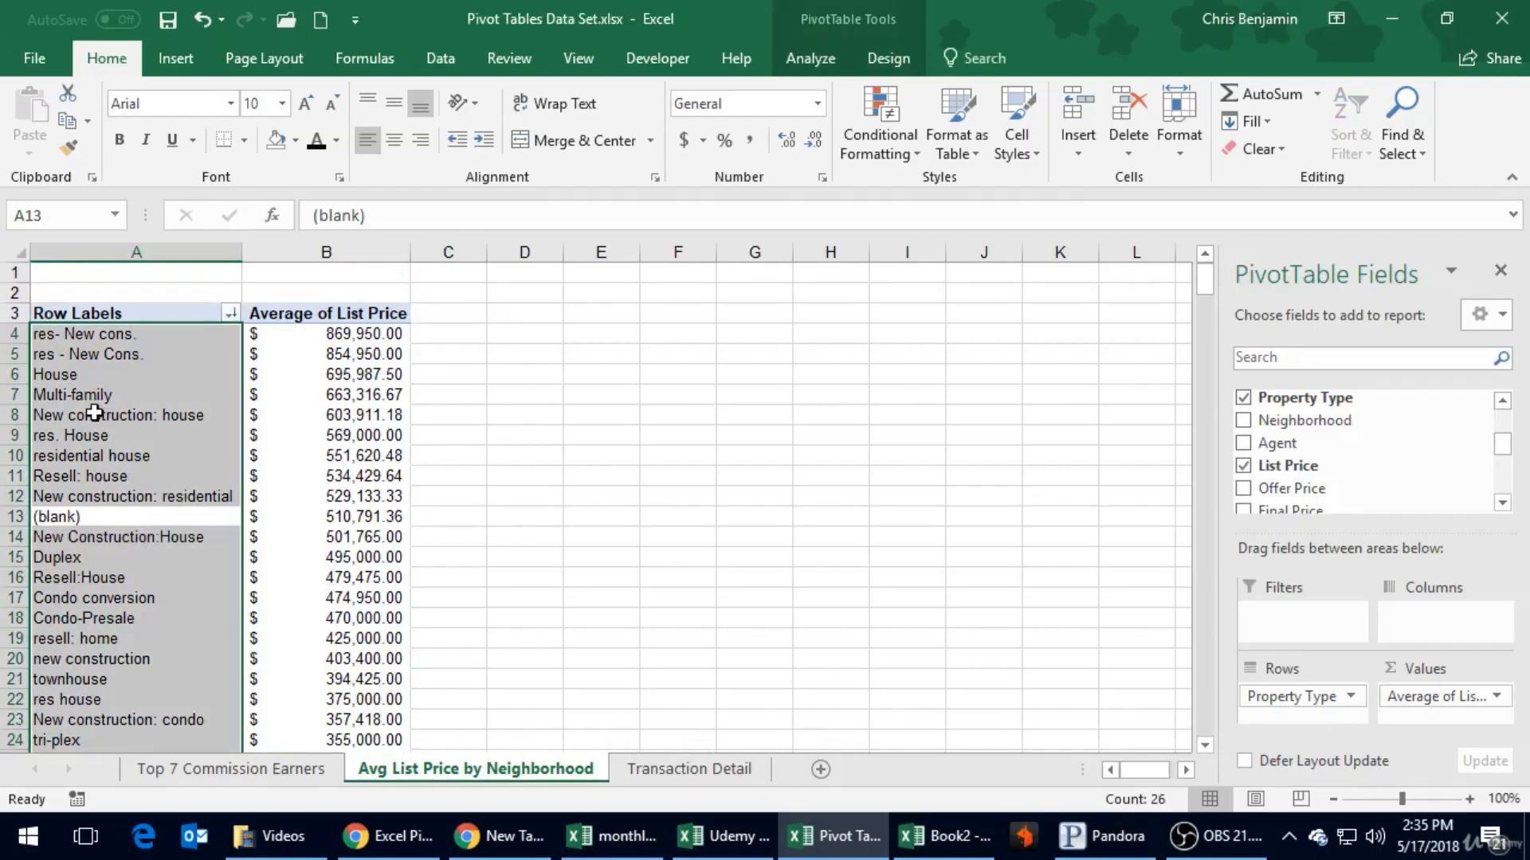
pyautogui.click(46, 359)
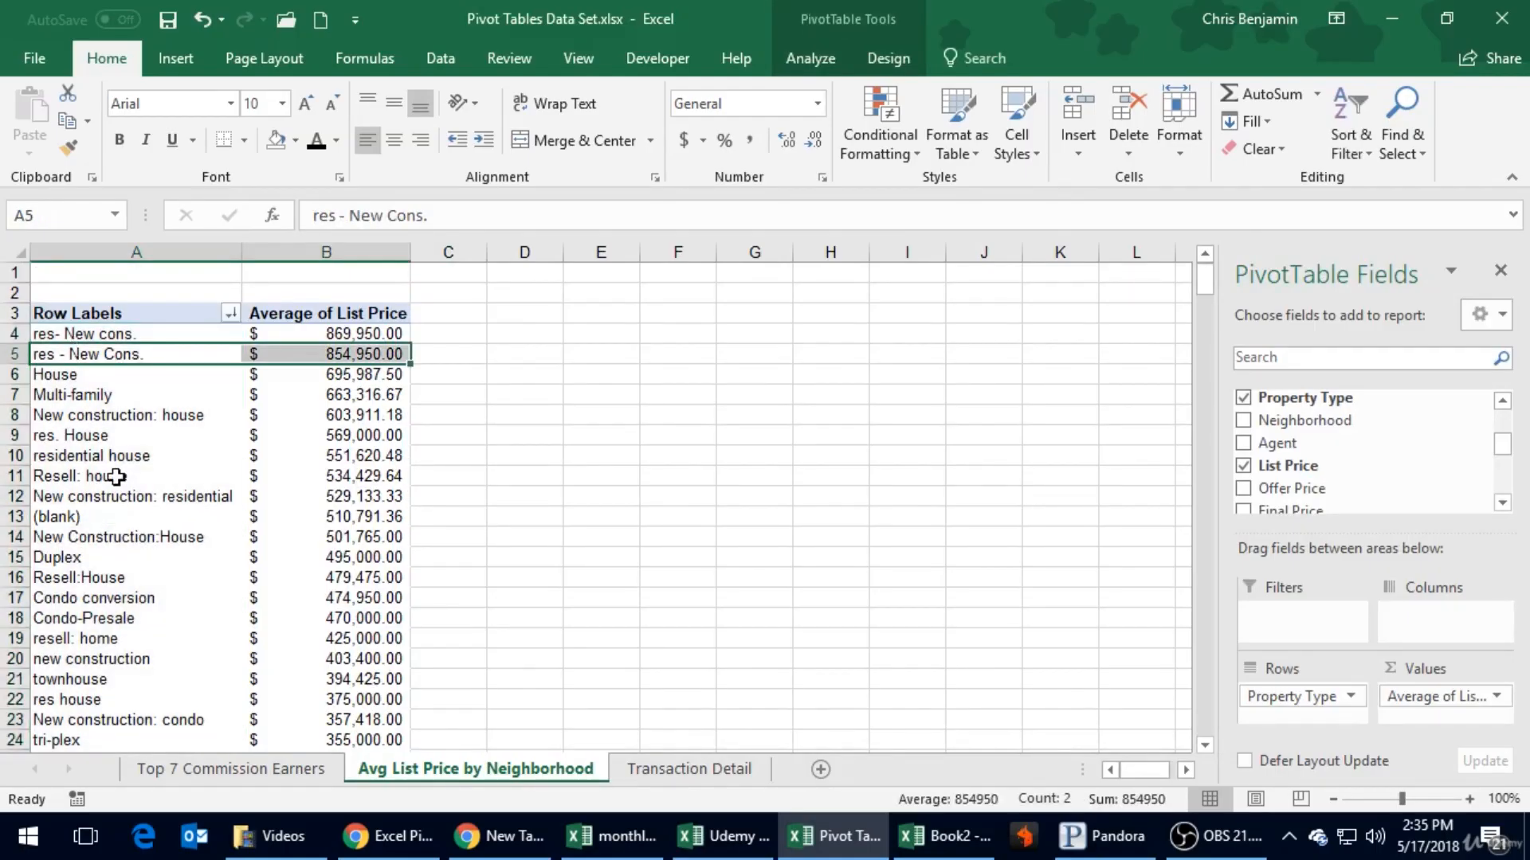
pyautogui.click(137, 521)
pyautogui.click(128, 542)
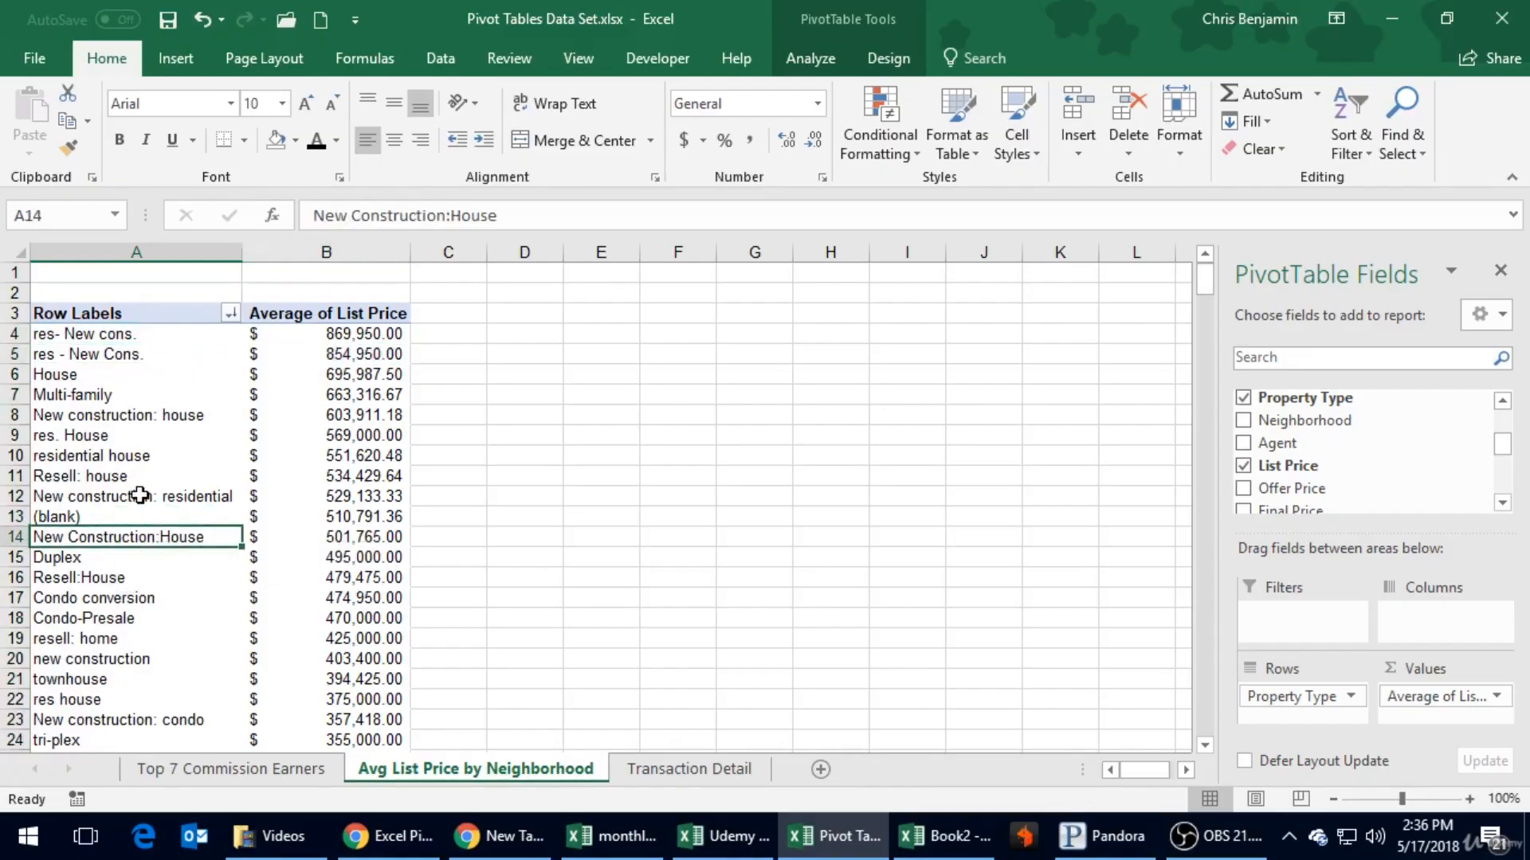
pyautogui.scroll(-3, 123, 437)
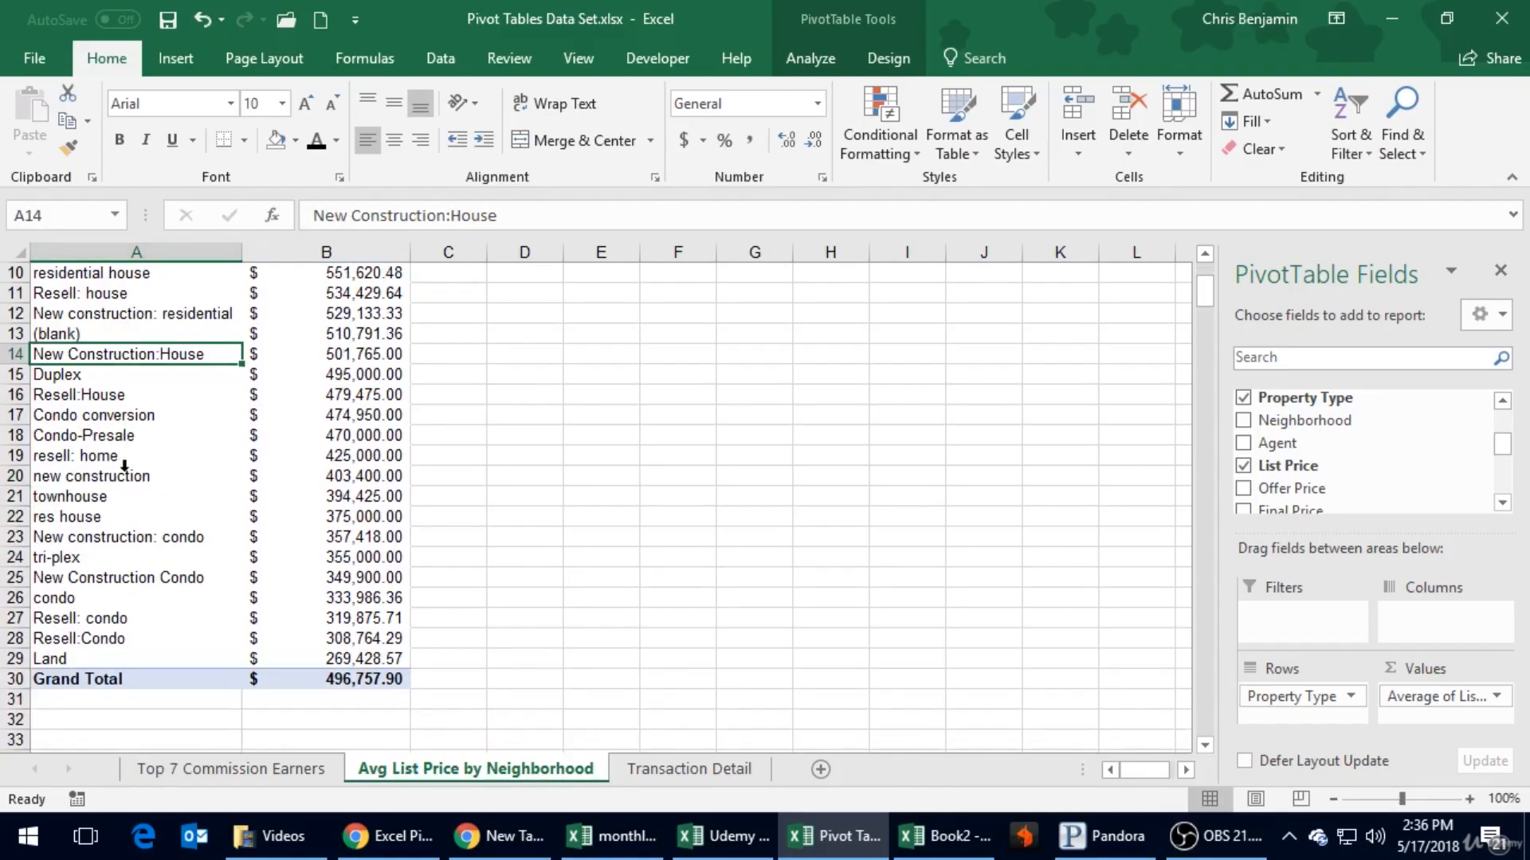
pyautogui.scroll(3, 125, 465)
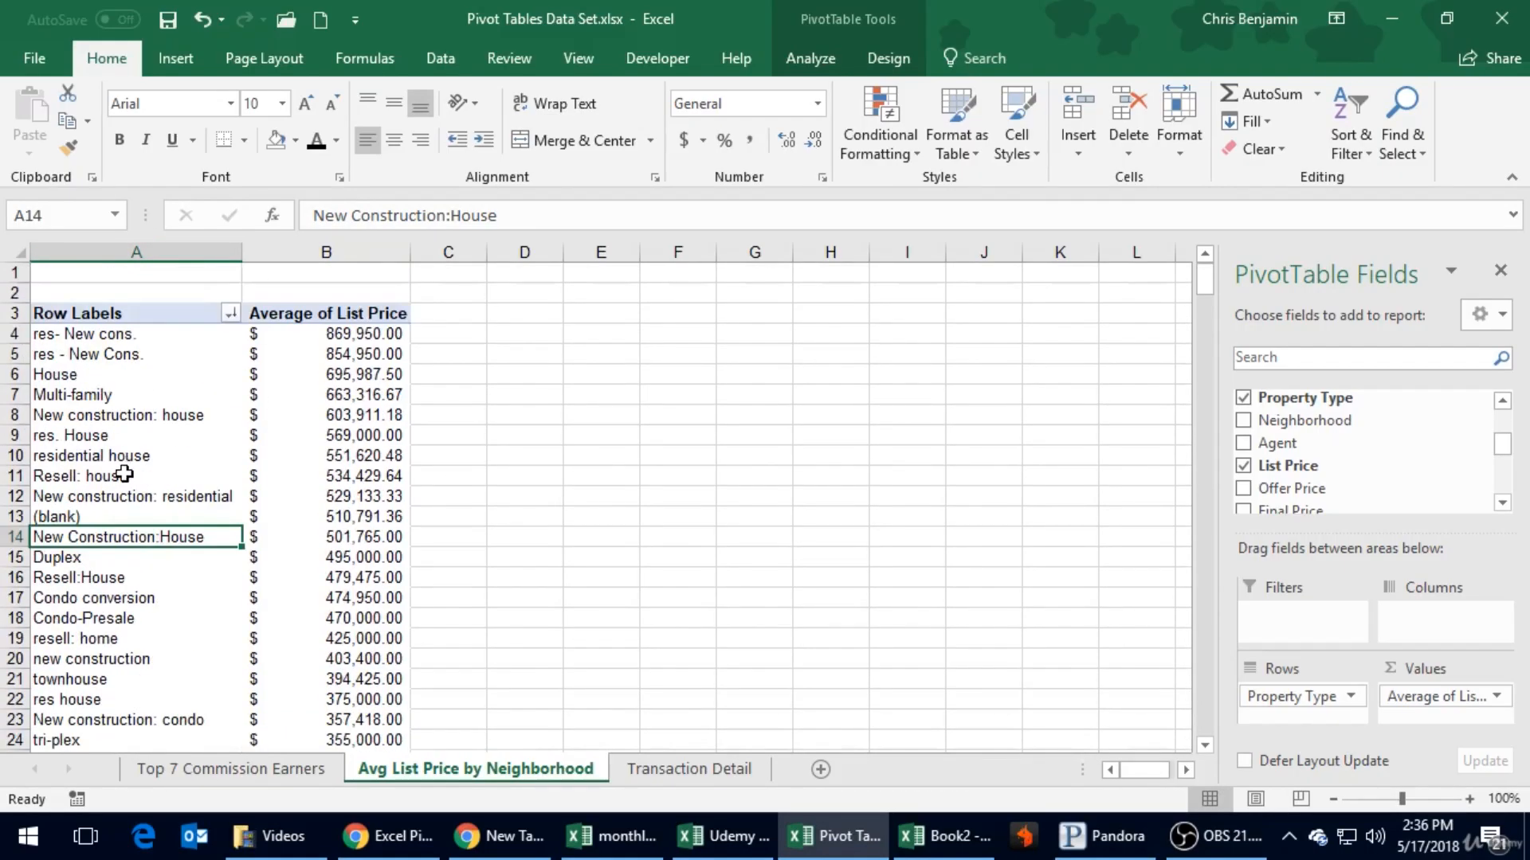
pyautogui.click(95, 681)
pyautogui.scroll(-2, 95, 701)
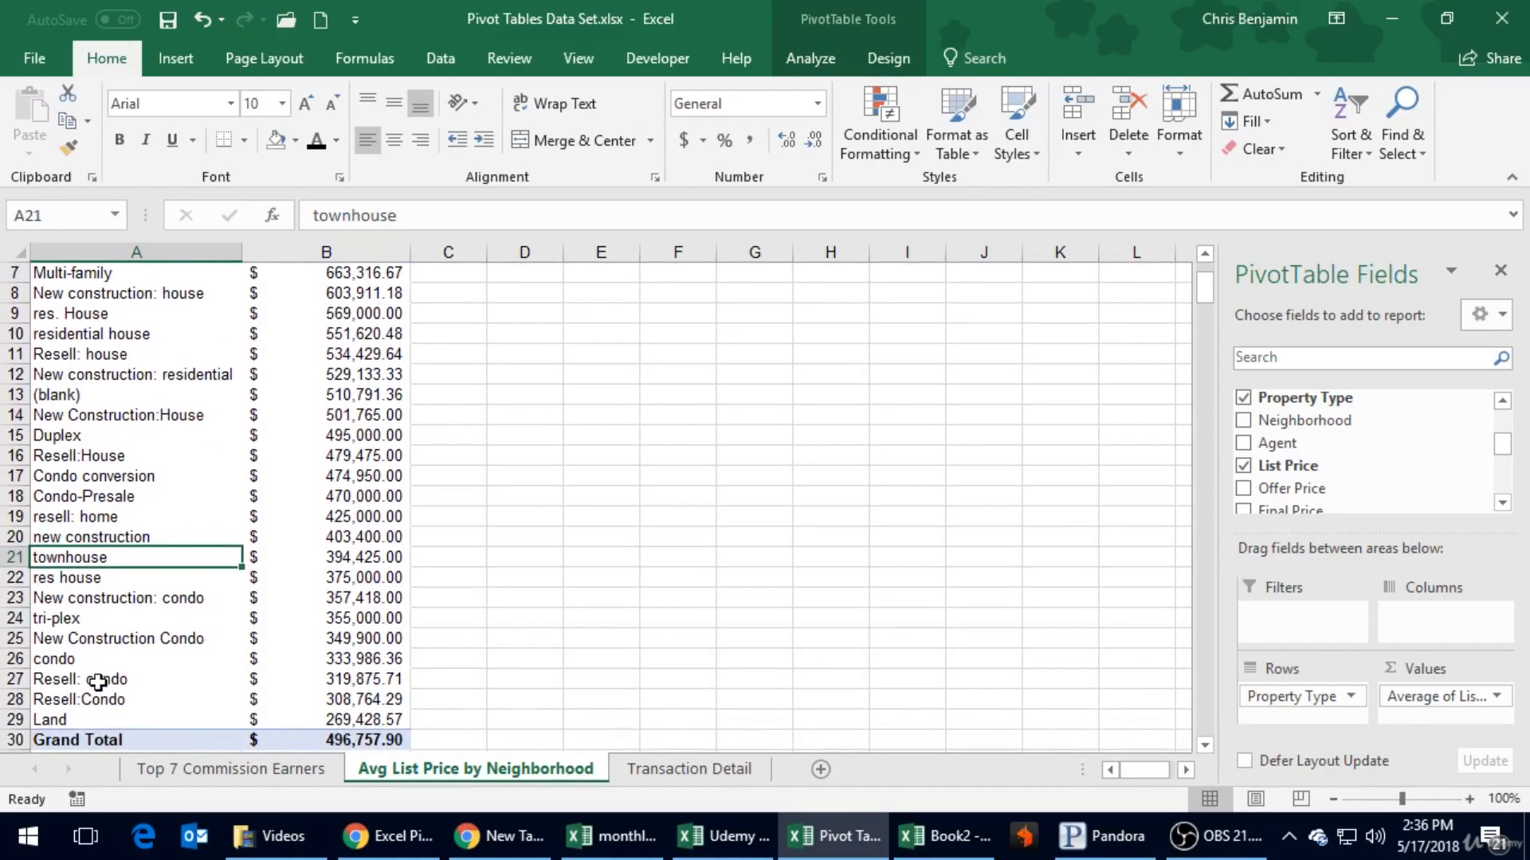
pyautogui.click(117, 664)
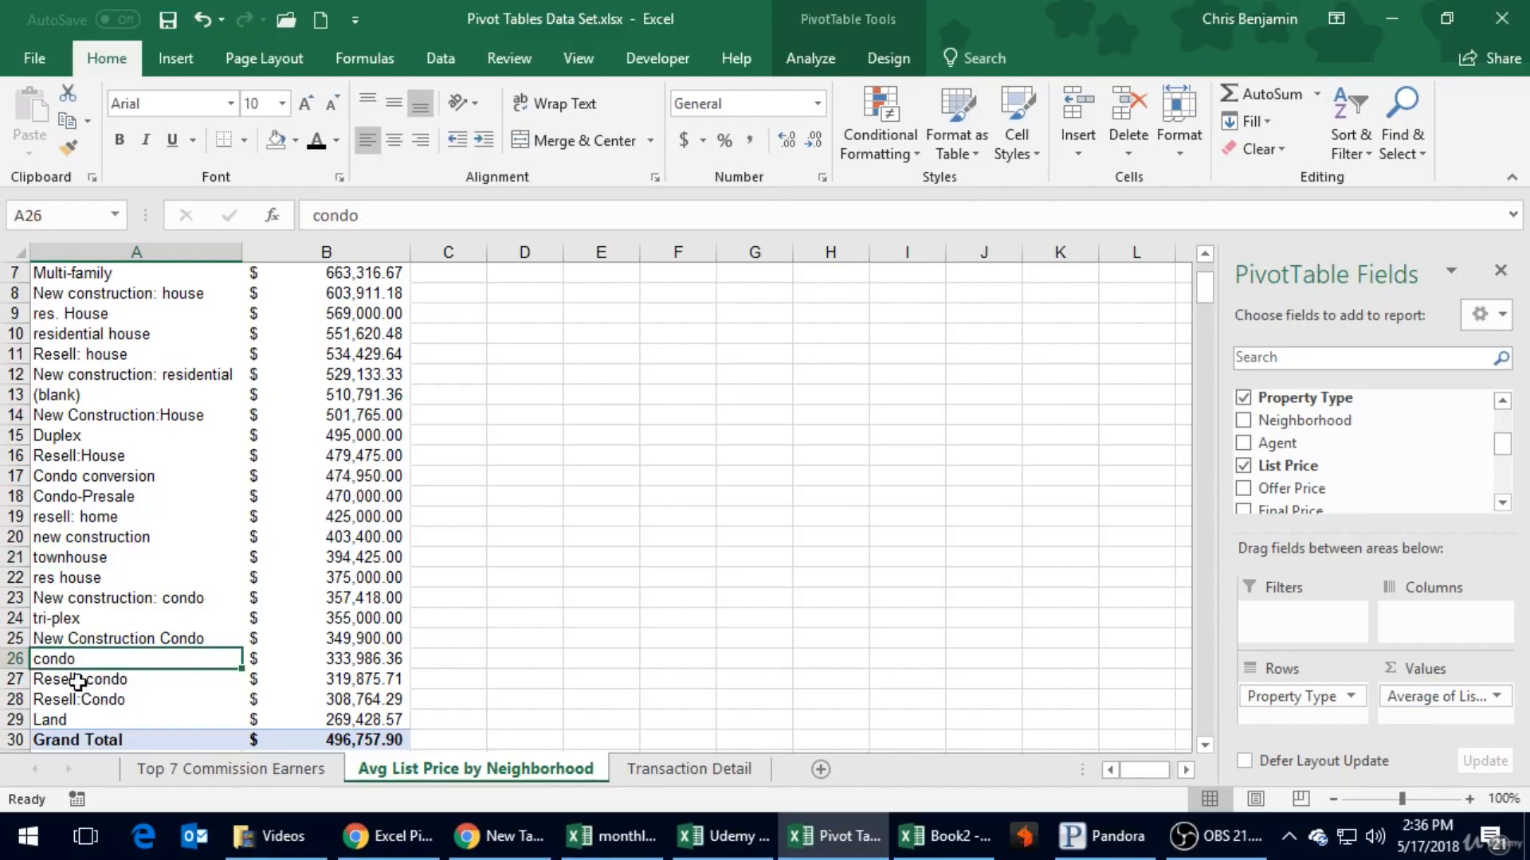
pyautogui.click(148, 671)
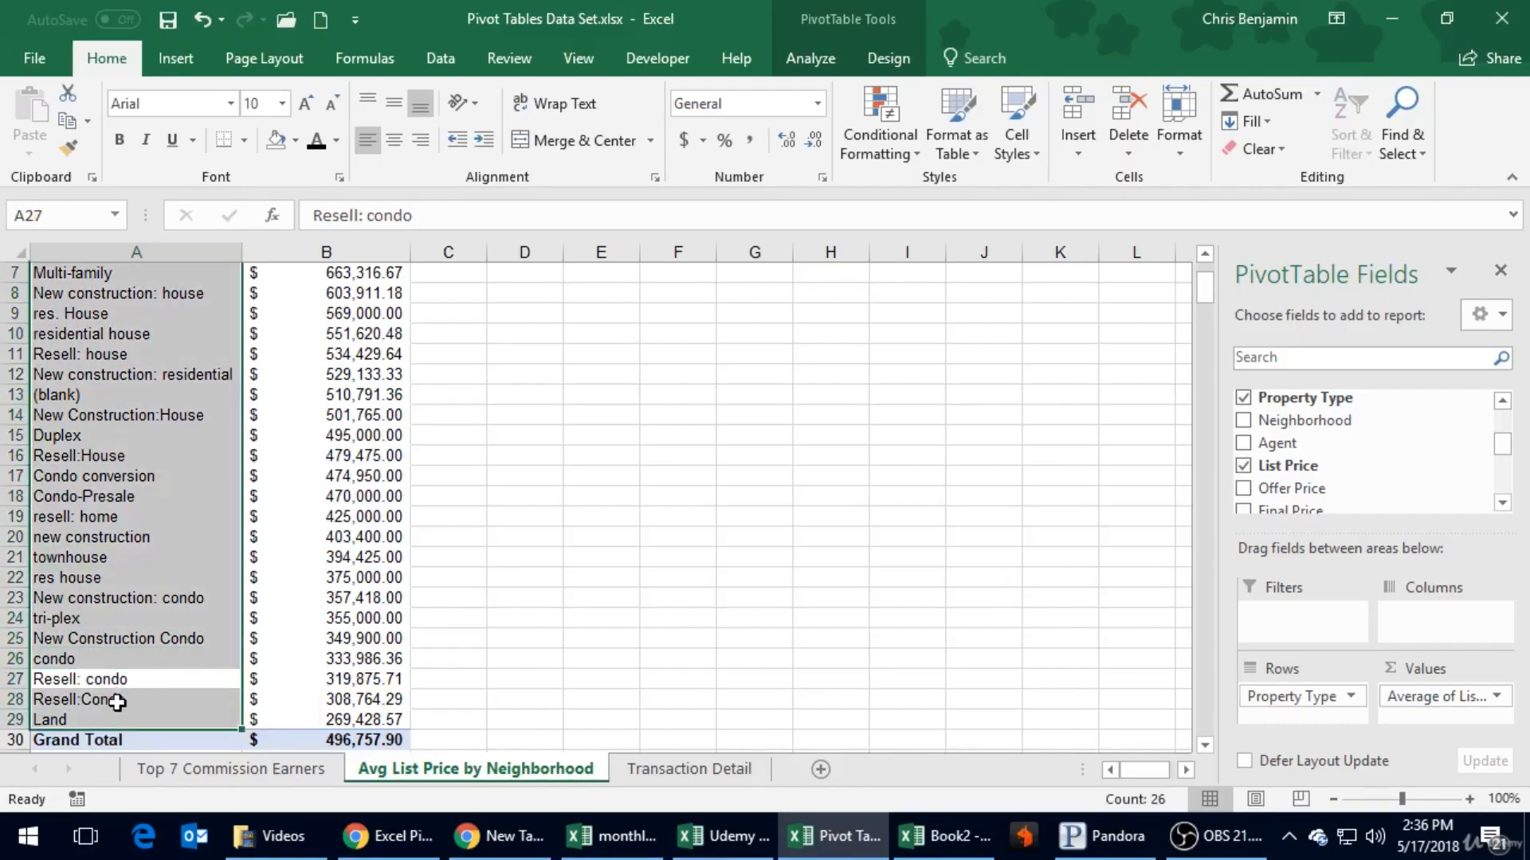
pyautogui.click(521, 684)
pyautogui.scroll(2, 520, 685)
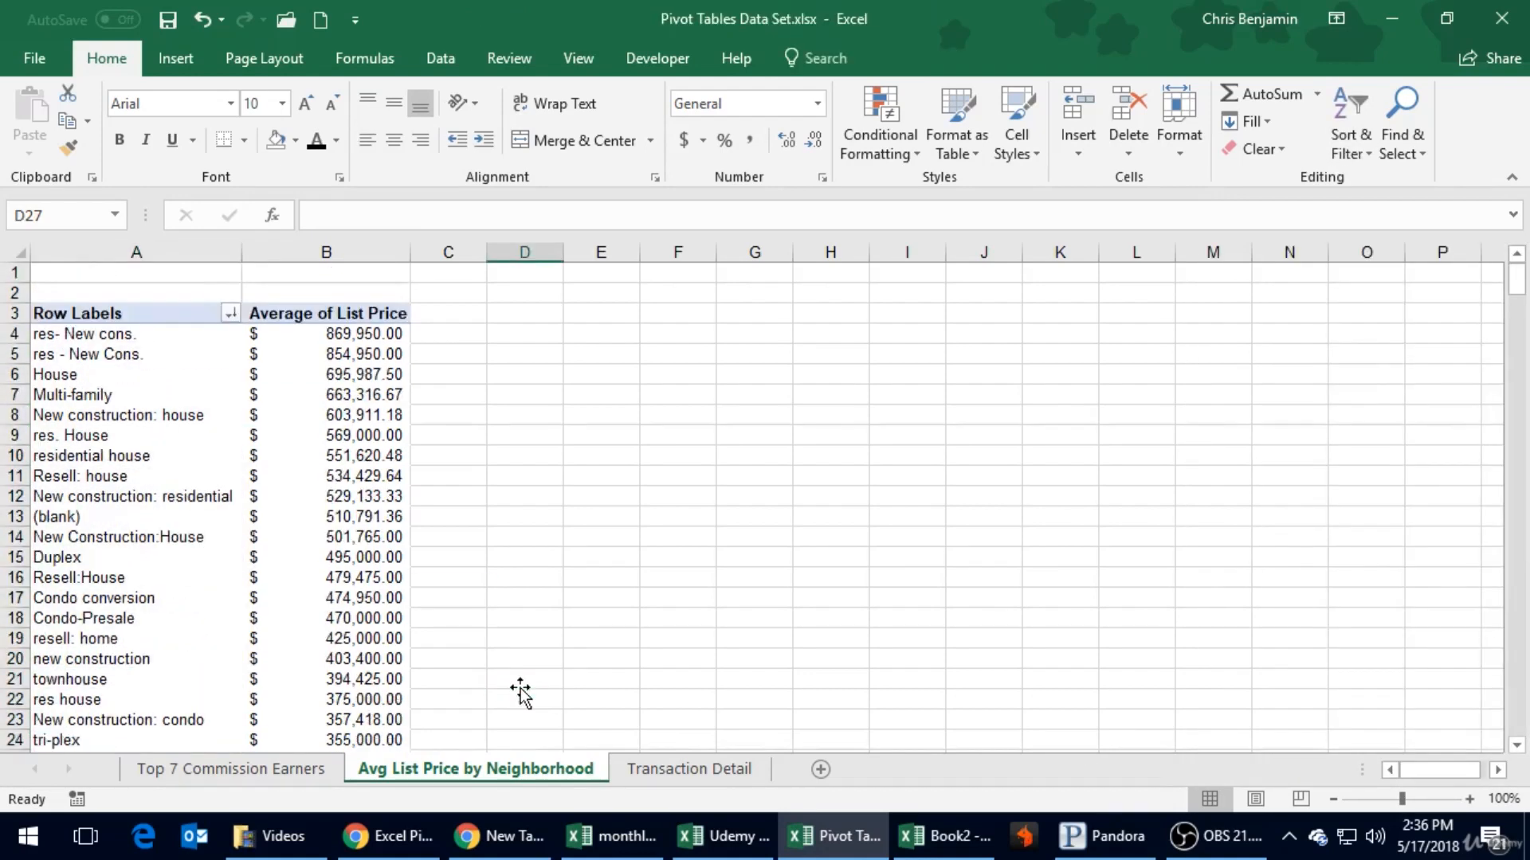
pyautogui.click(206, 440)
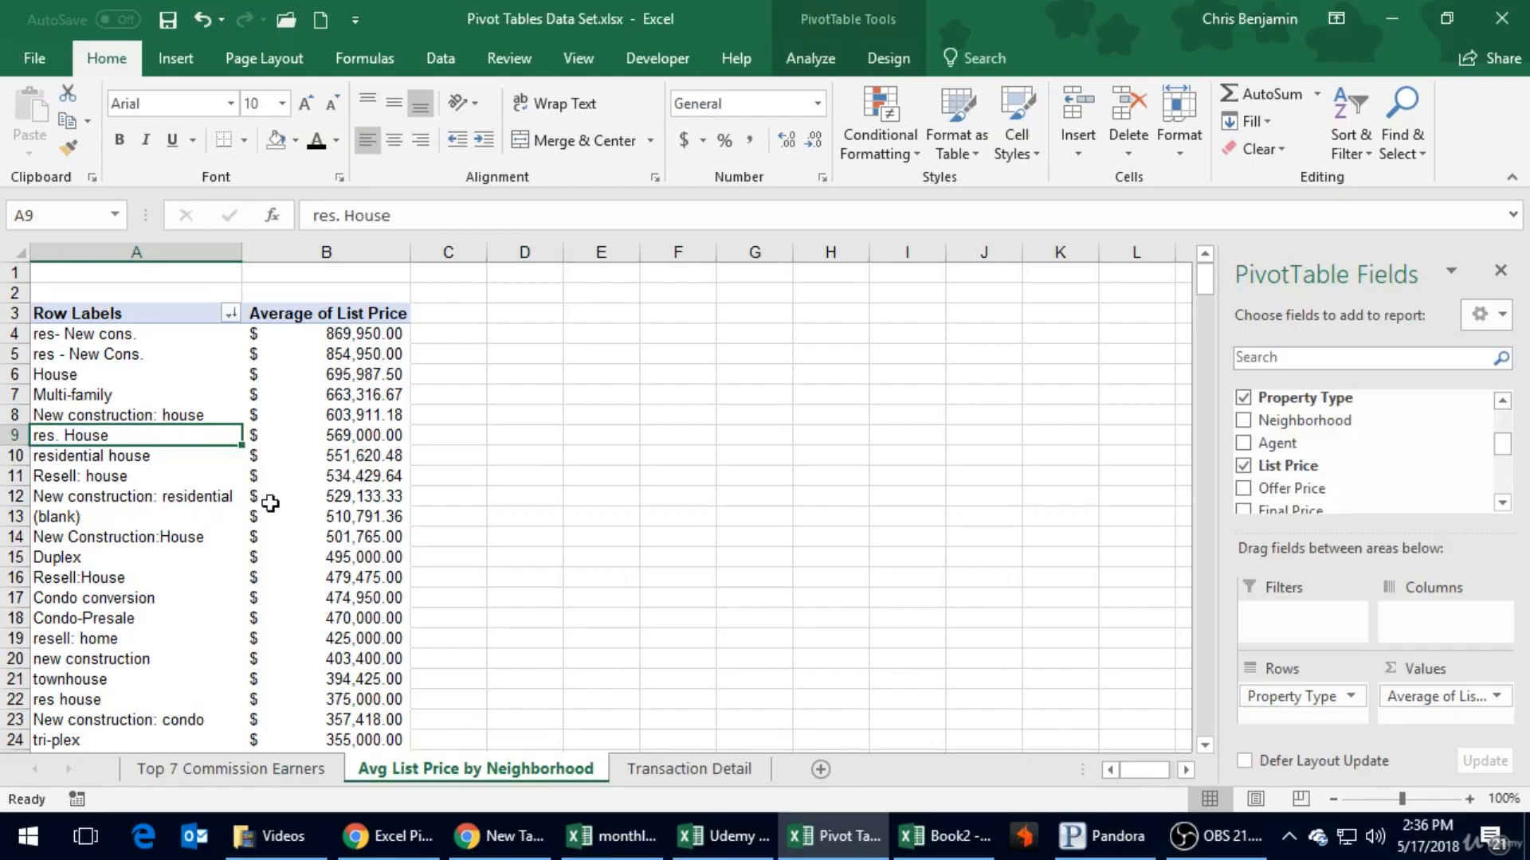
# - Look across row 44 of the Transaction Detail sheet, from Property Type to List Price and back to Last Name
pyautogui.click(724, 771)
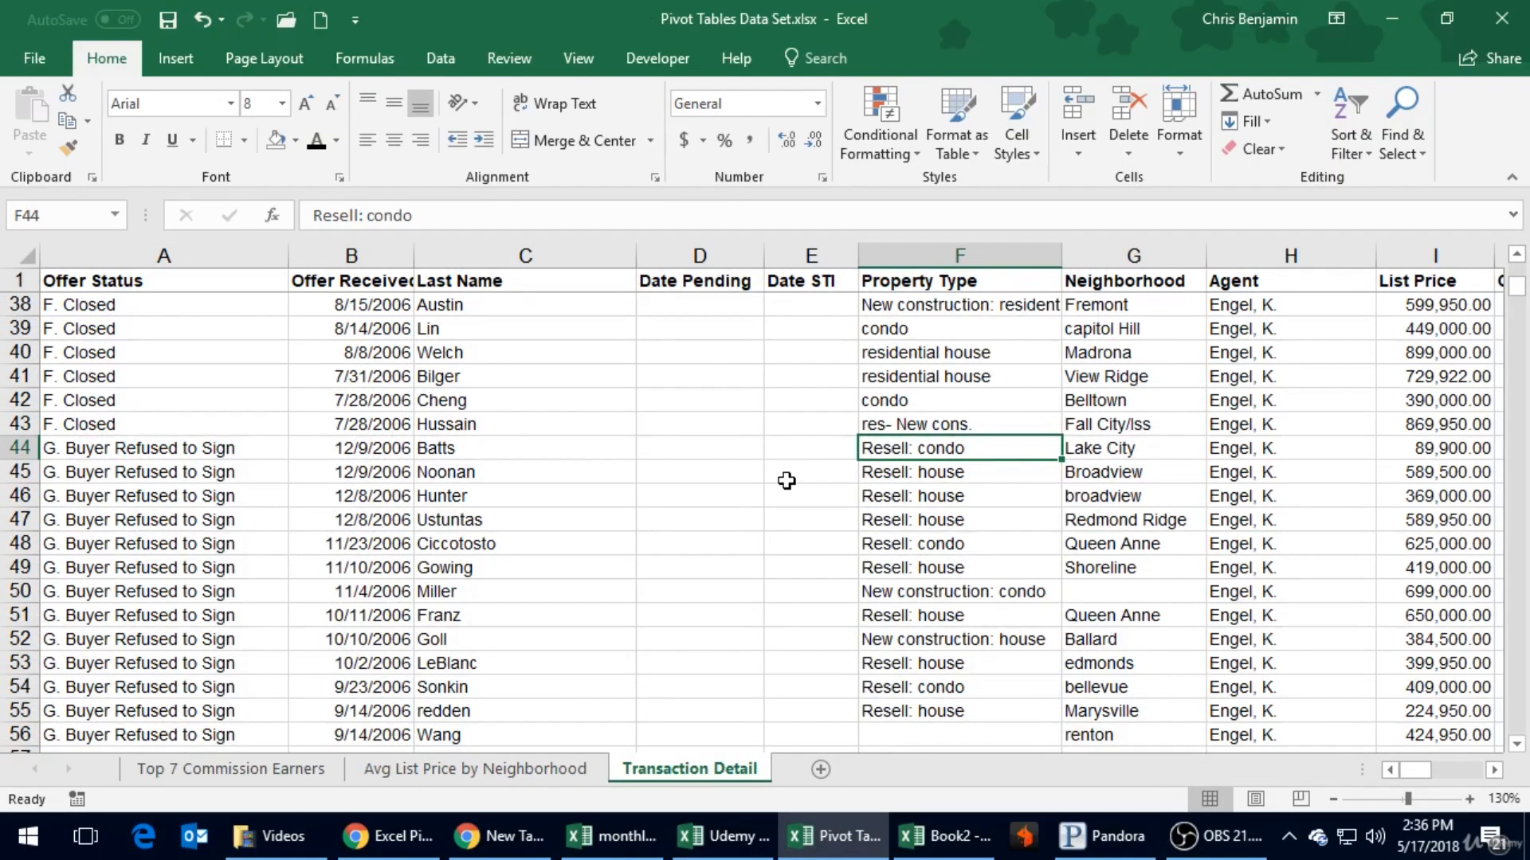
pyautogui.press('Right')
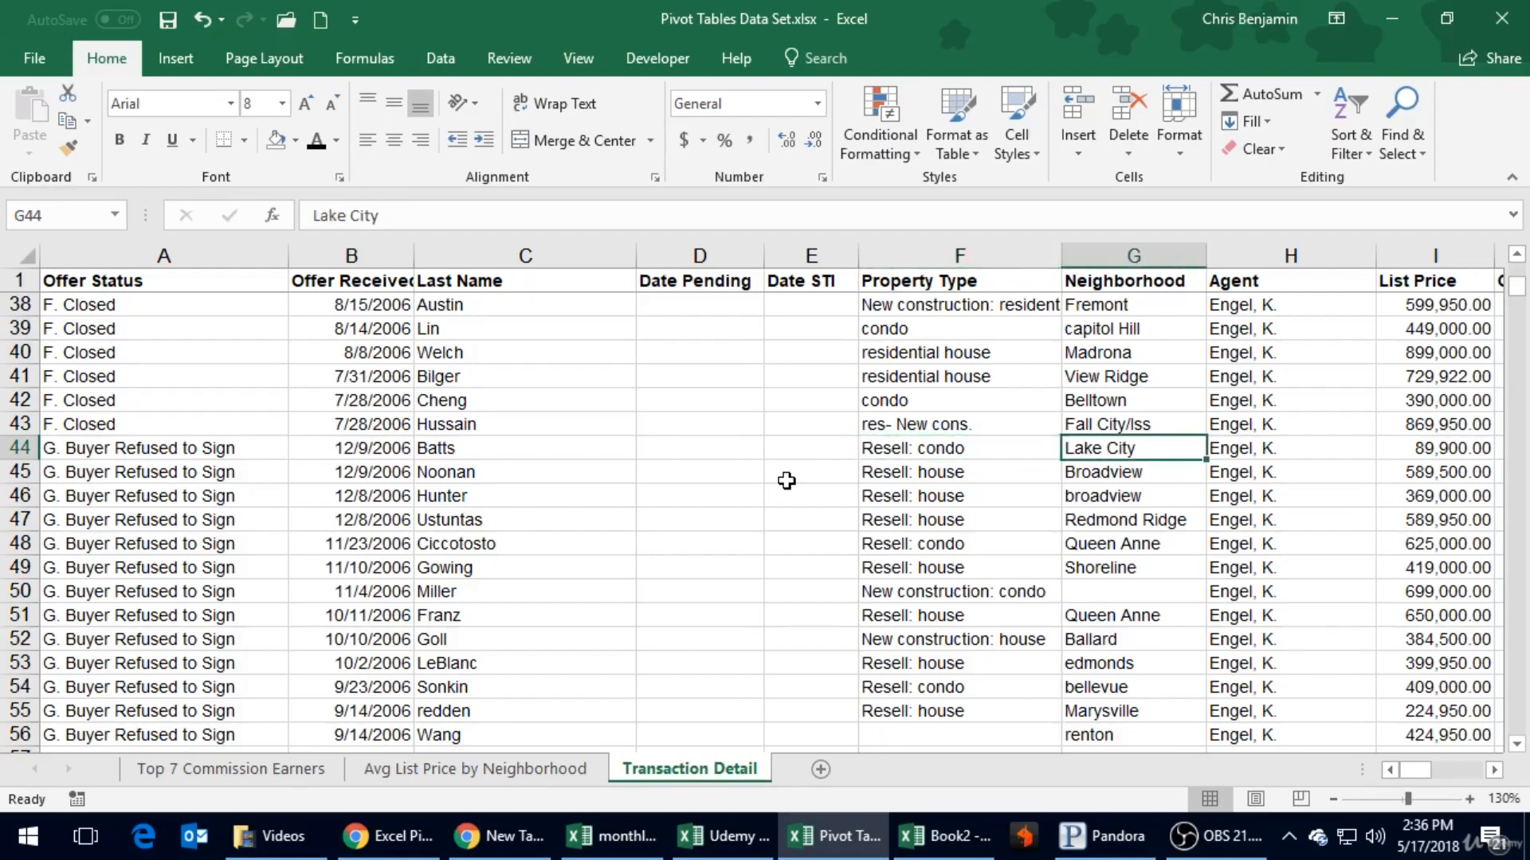
pyautogui.press('Right')
pyautogui.press('Right')
pyautogui.press('Left')
pyautogui.press('Left')
pyautogui.press('Left')
pyautogui.press('Left')
pyautogui.press('Left')
pyautogui.press('Left')
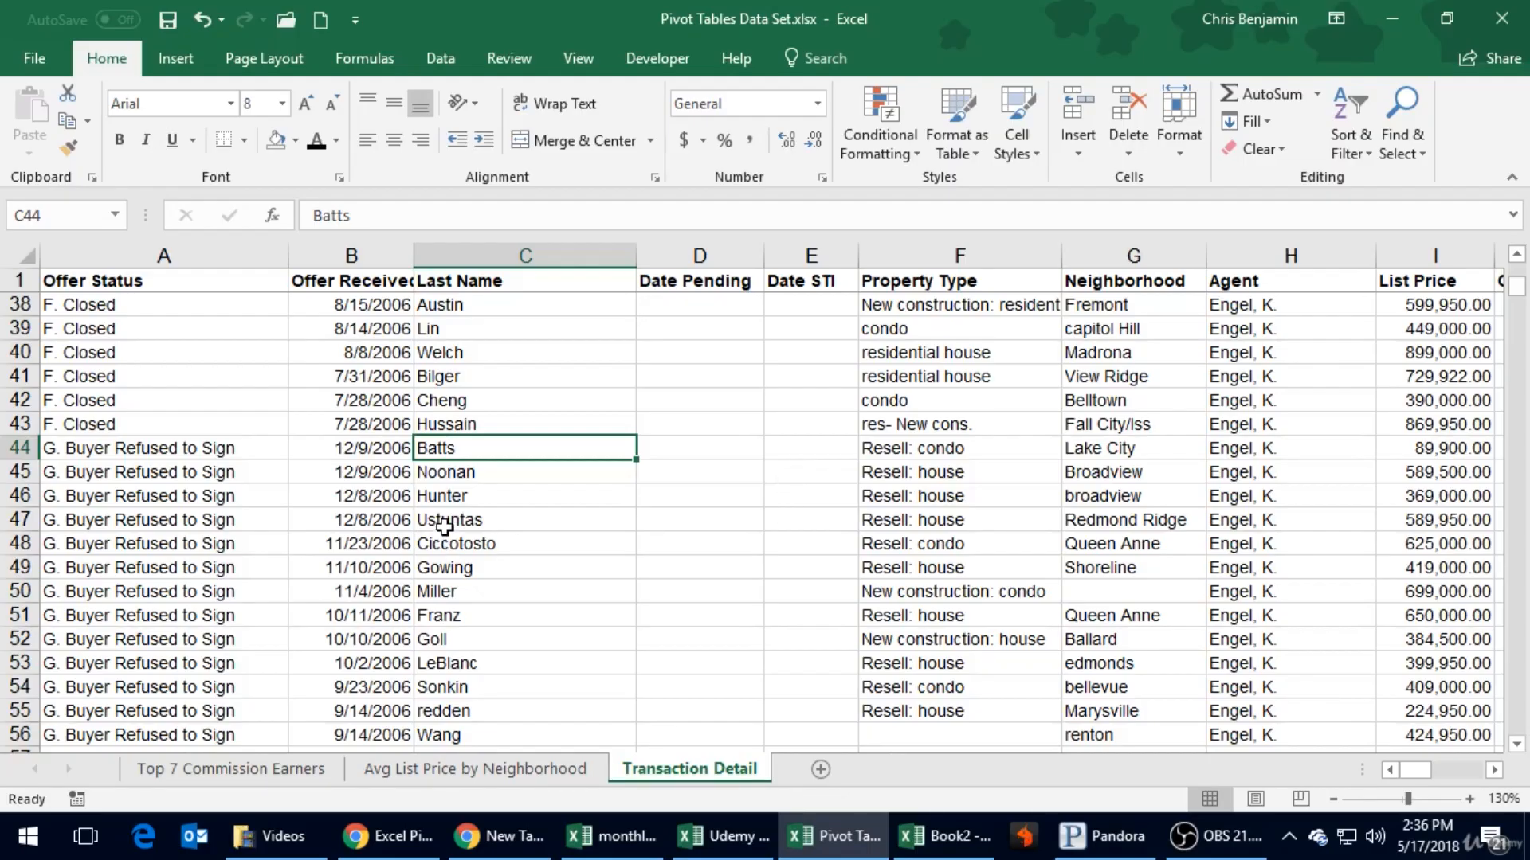
# - Look through the Transaction Detail records around the closed and refused offers, then return to the first rows
pyautogui.click(209, 330)
pyautogui.scroll(5, 211, 342)
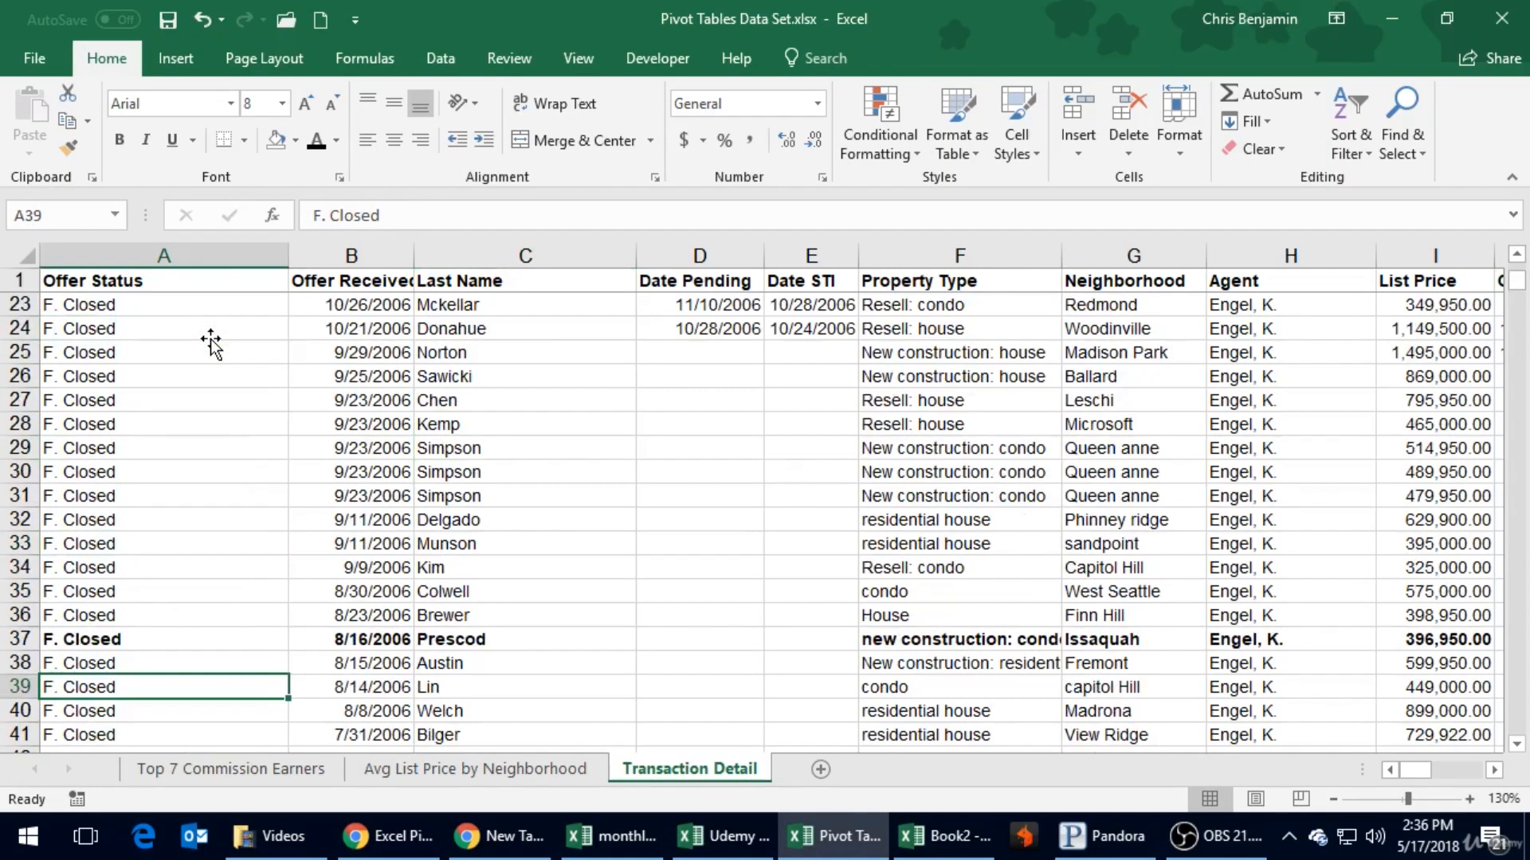
pyautogui.scroll(7, 211, 343)
pyautogui.scroll(-15, 211, 342)
pyautogui.scroll(-20, 211, 343)
pyautogui.scroll(-7, 211, 343)
pyautogui.scroll(19, 209, 347)
pyautogui.scroll(20, 208, 351)
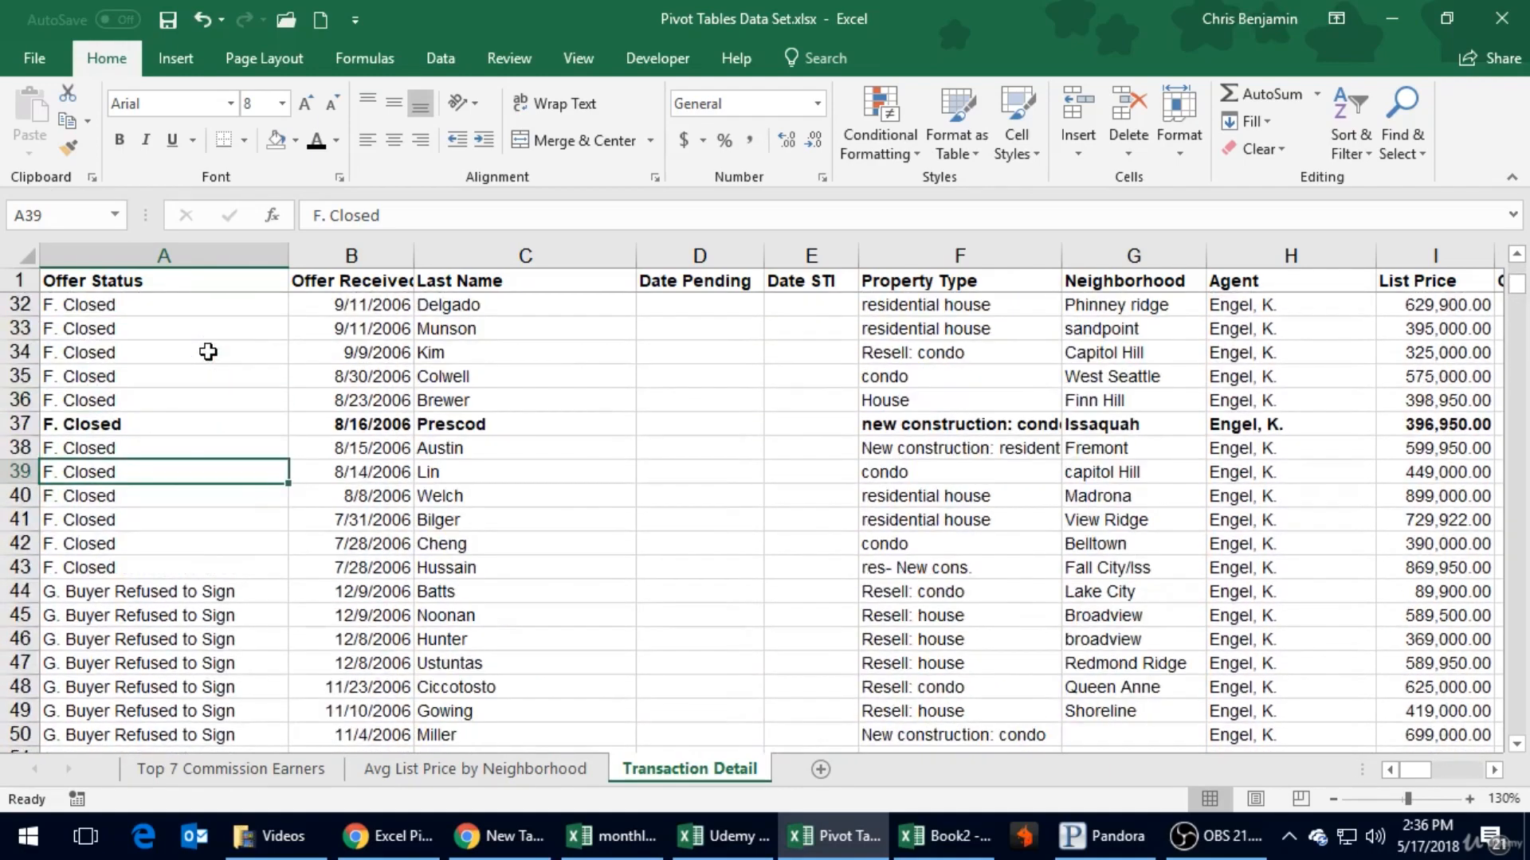
pyautogui.scroll(10, 902, 567)
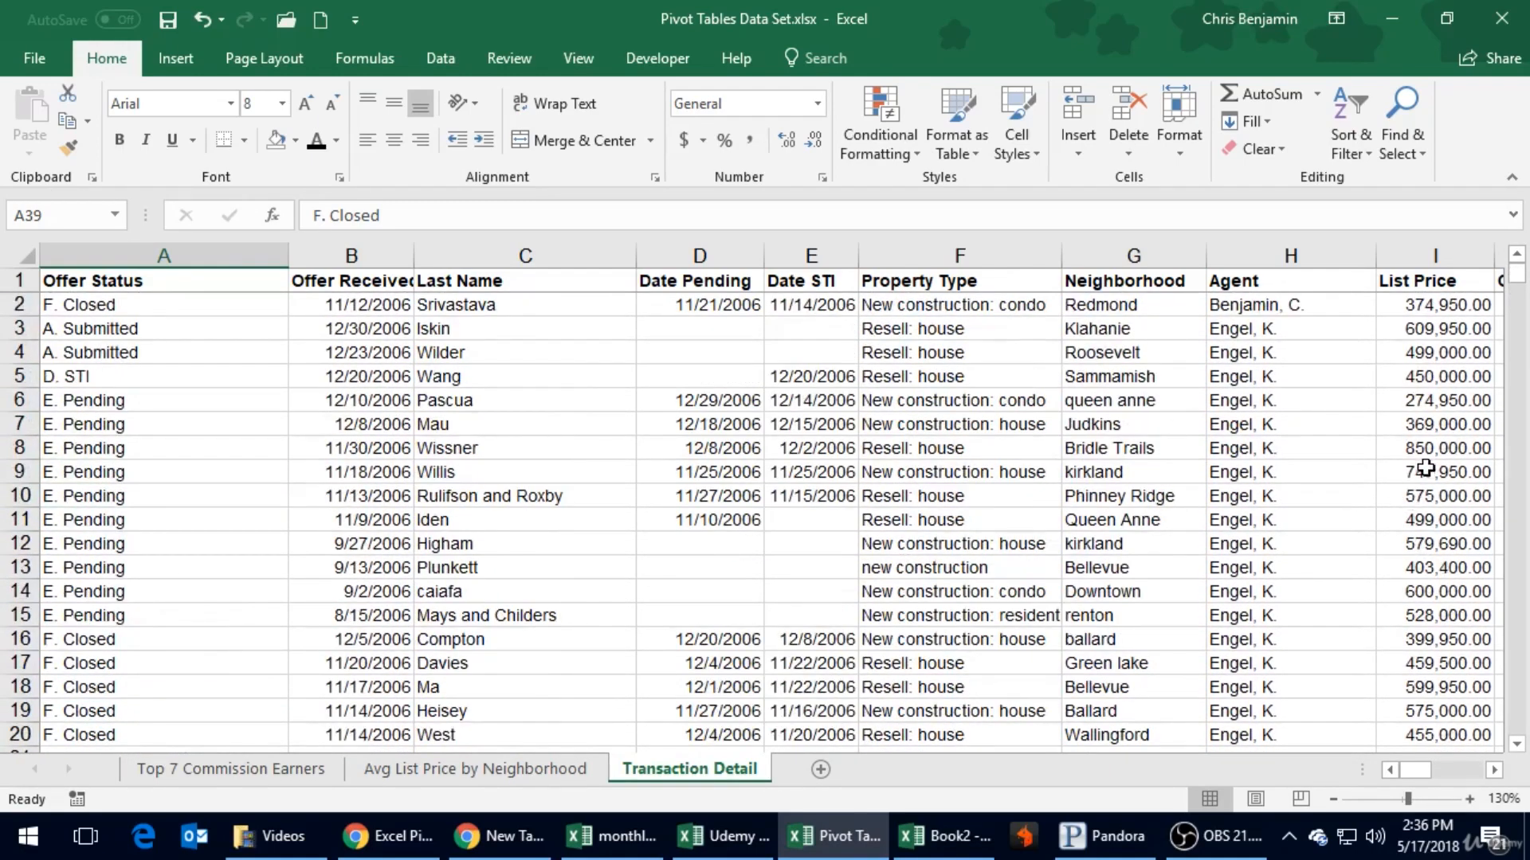
# - Look across row 9 of the Transaction Detail sheet, comparing List Price, Offer Price, Final Price and Commission
pyautogui.click(1426, 472)
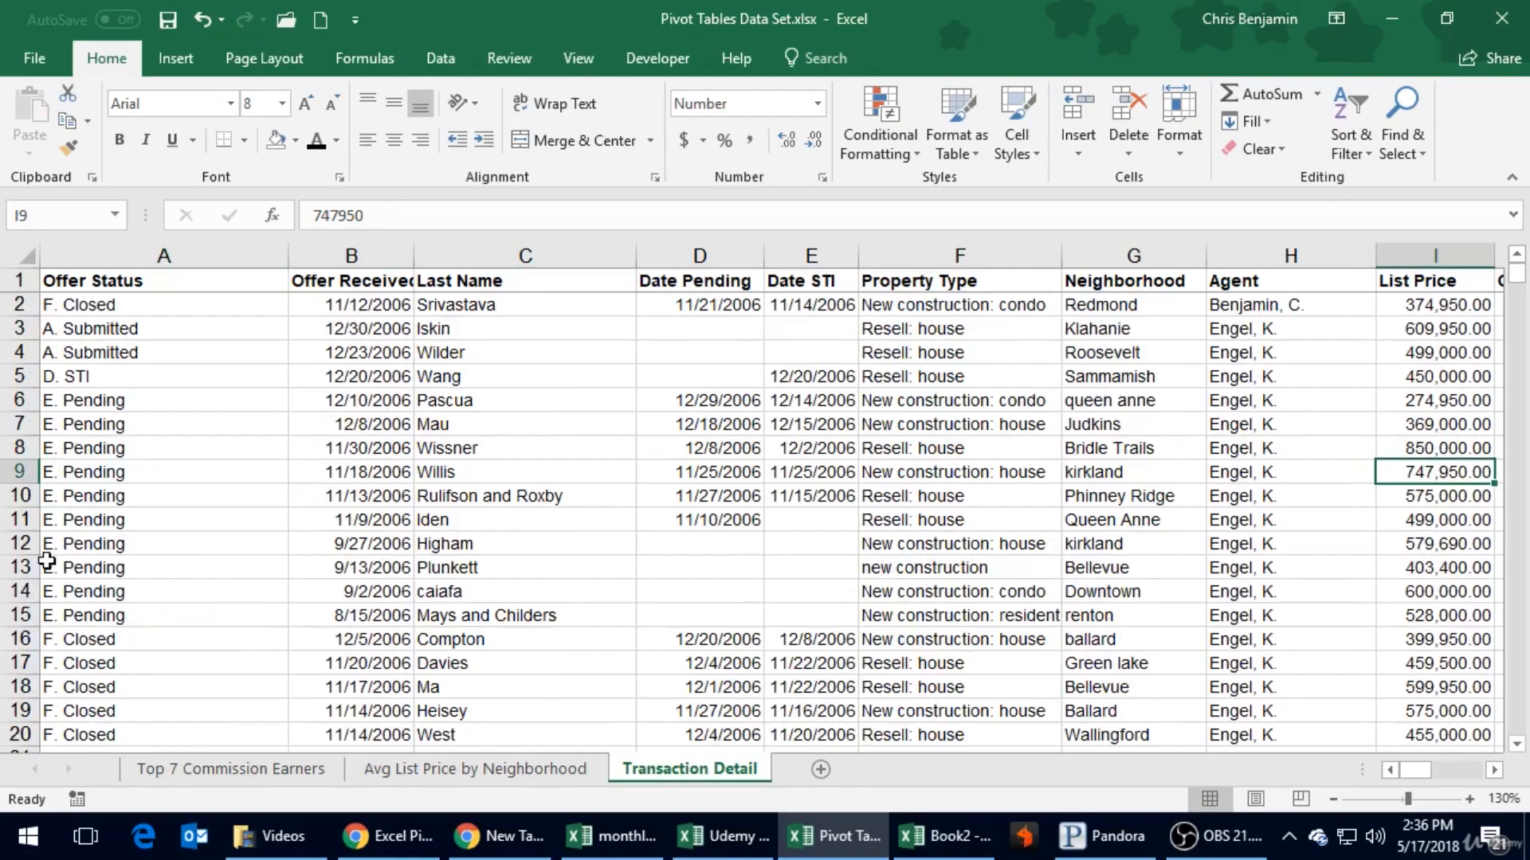
pyautogui.press('Right')
pyautogui.press('Right')
pyautogui.press('Right')
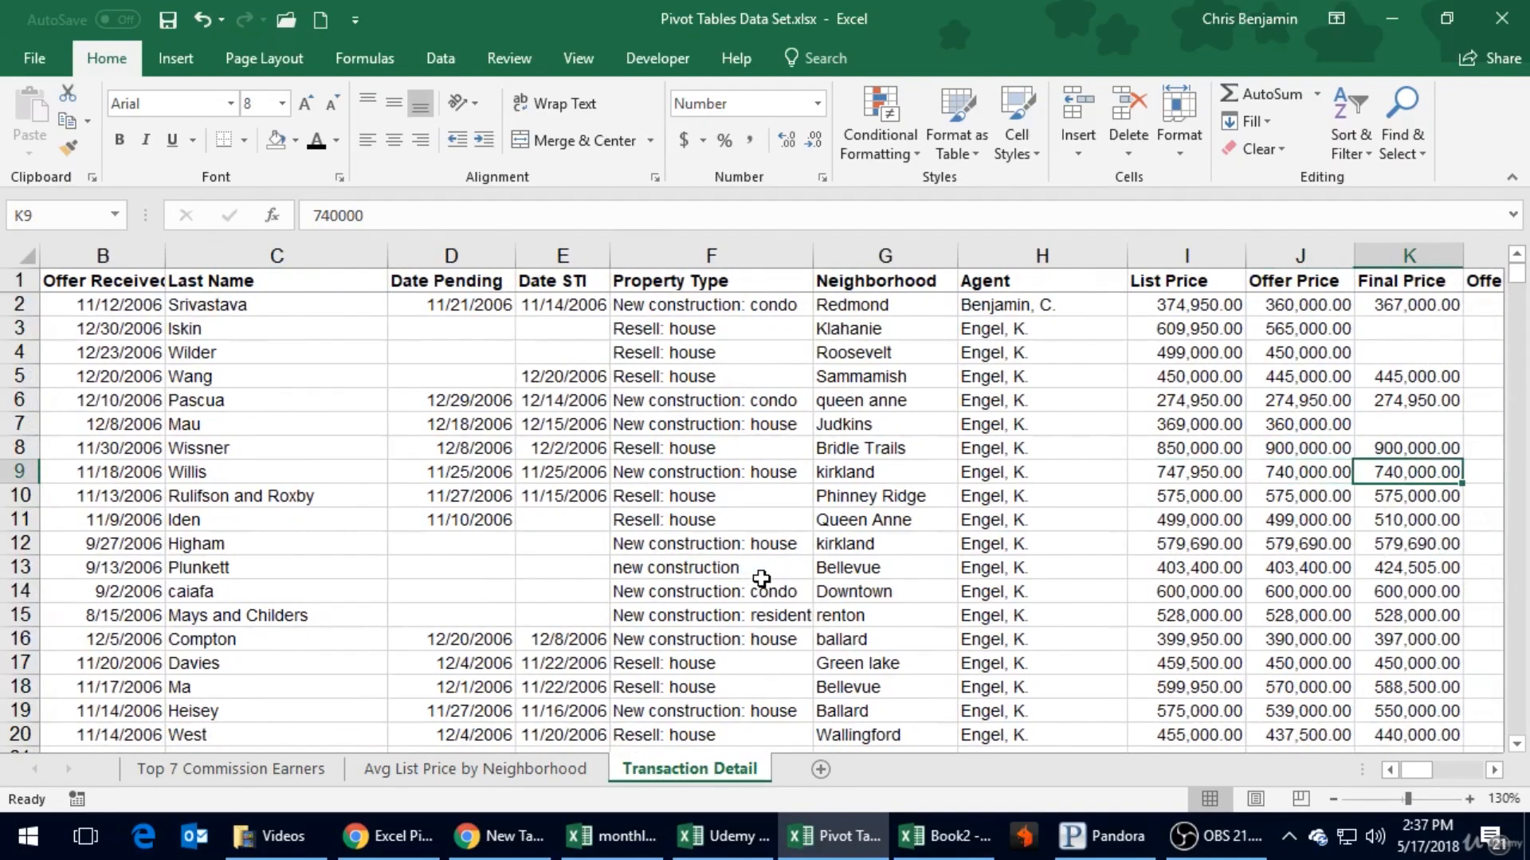
pyautogui.press('Right')
pyautogui.press('Right')
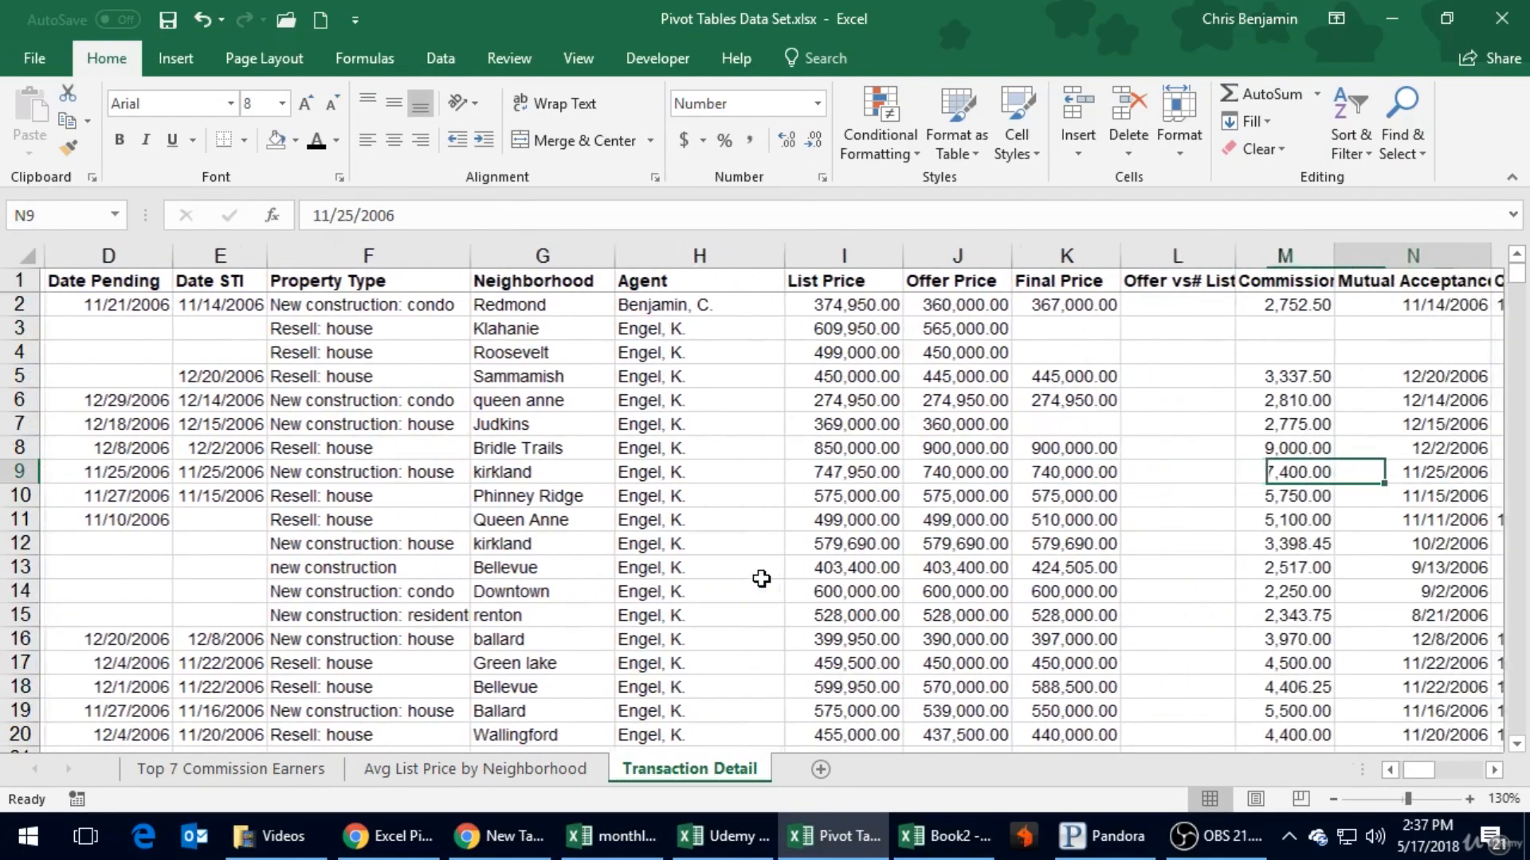
pyautogui.press('Left')
pyautogui.press('Left')
pyautogui.press('Left')
pyautogui.press('Left')
pyautogui.press('Left')
pyautogui.press('Right')
pyautogui.press('Right')
pyautogui.press('Right')
pyautogui.press('Right')
pyautogui.press('Right')
pyautogui.press('Right')
pyautogui.press('Right')
pyautogui.press('Right')
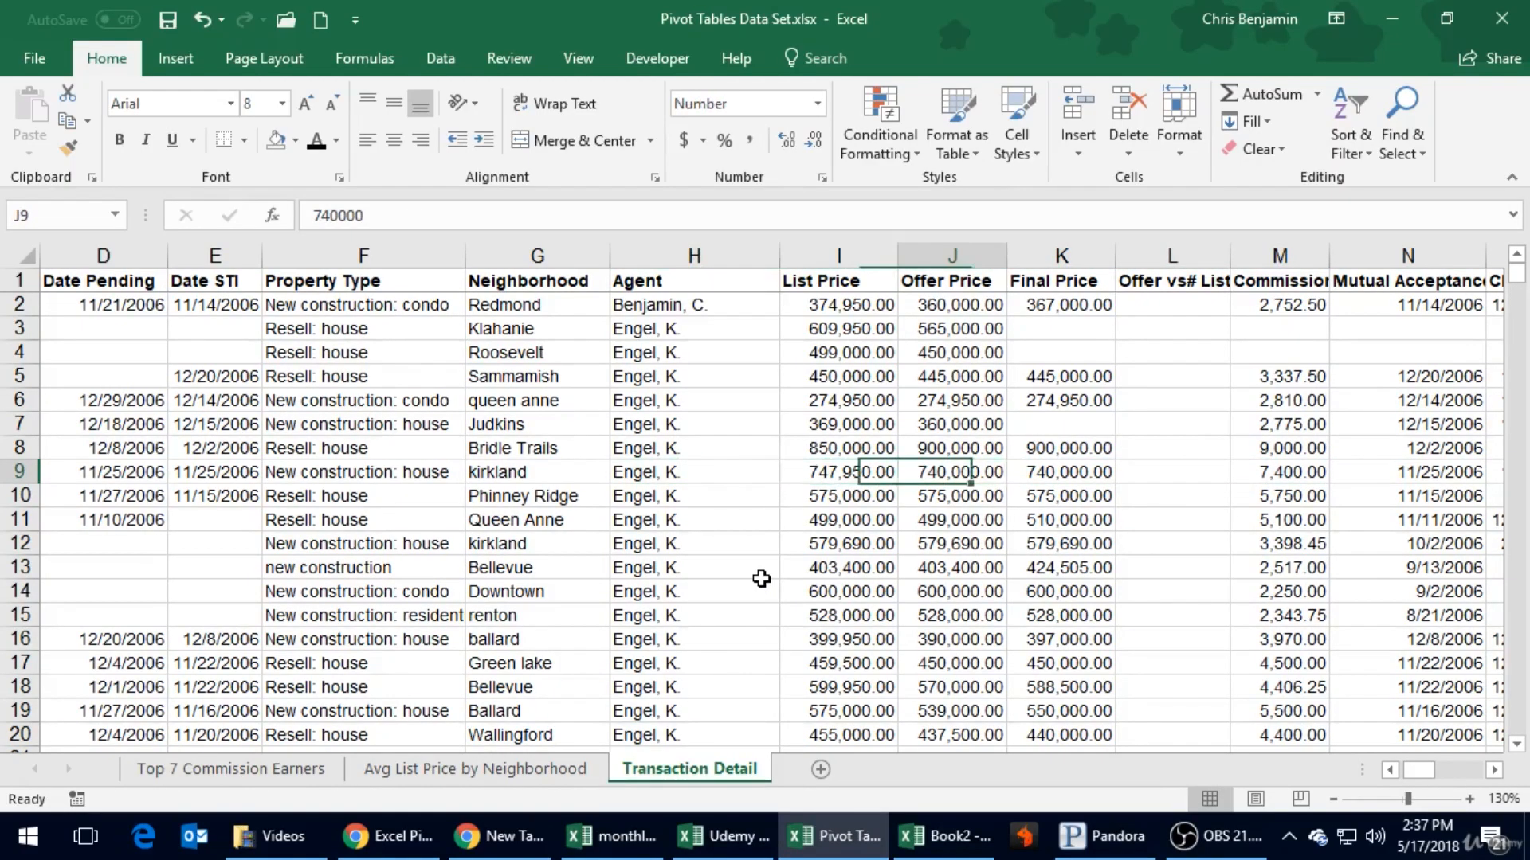
# - Examine the Buyer Type entries in the first transaction rows and return to the List Price in row 9
pyautogui.press('Up')
pyautogui.press('Up')
pyautogui.press('Up')
pyautogui.press('Up')
pyautogui.press('Up')
pyautogui.press('Up')
pyautogui.press('Up')
pyautogui.press('Up')
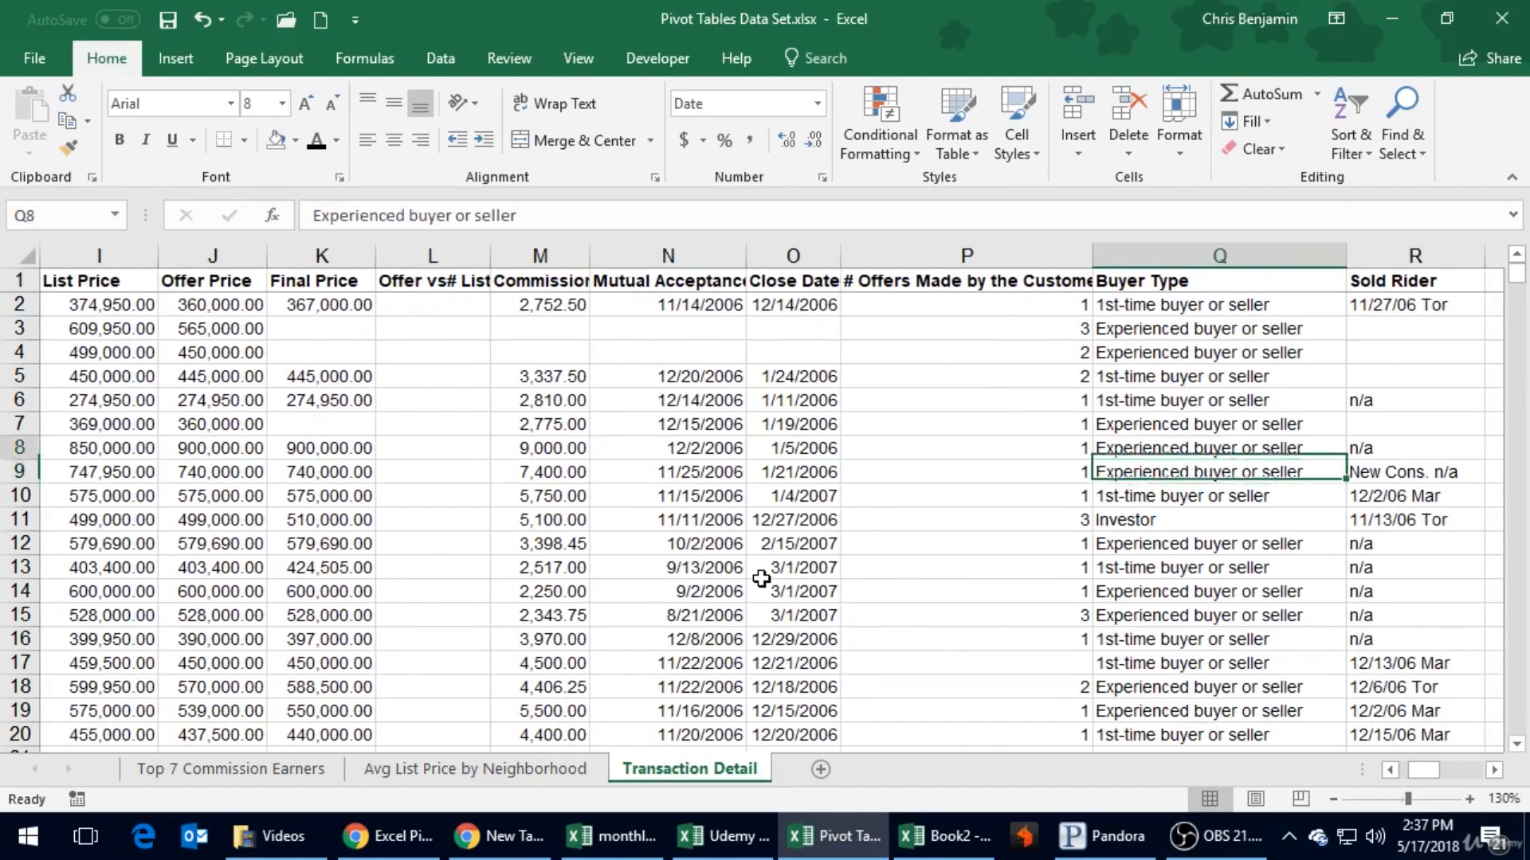
pyautogui.press('Down')
pyautogui.press('Down')
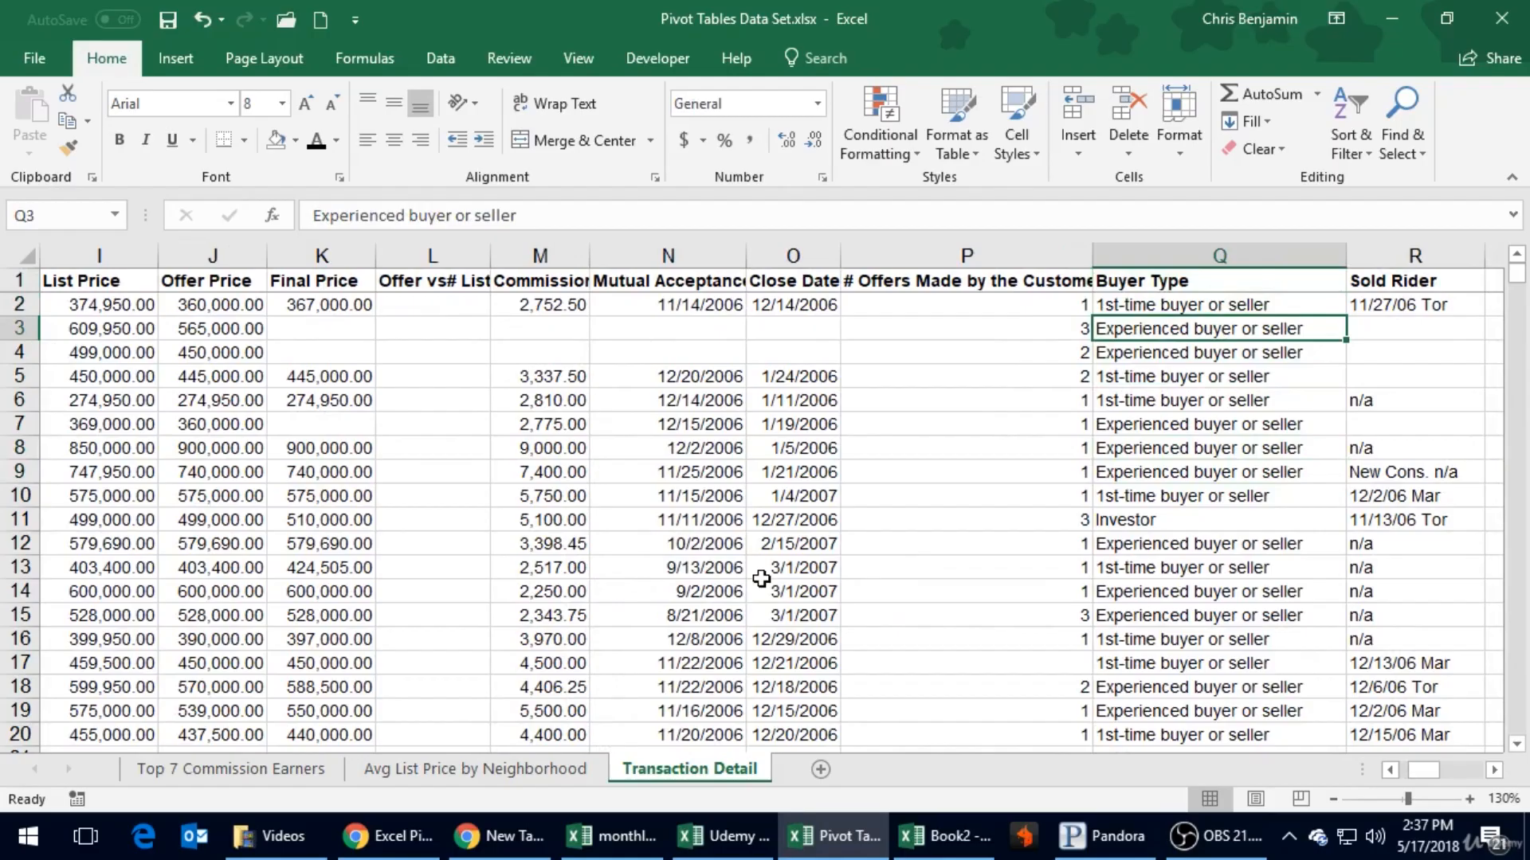
pyautogui.click(1149, 443)
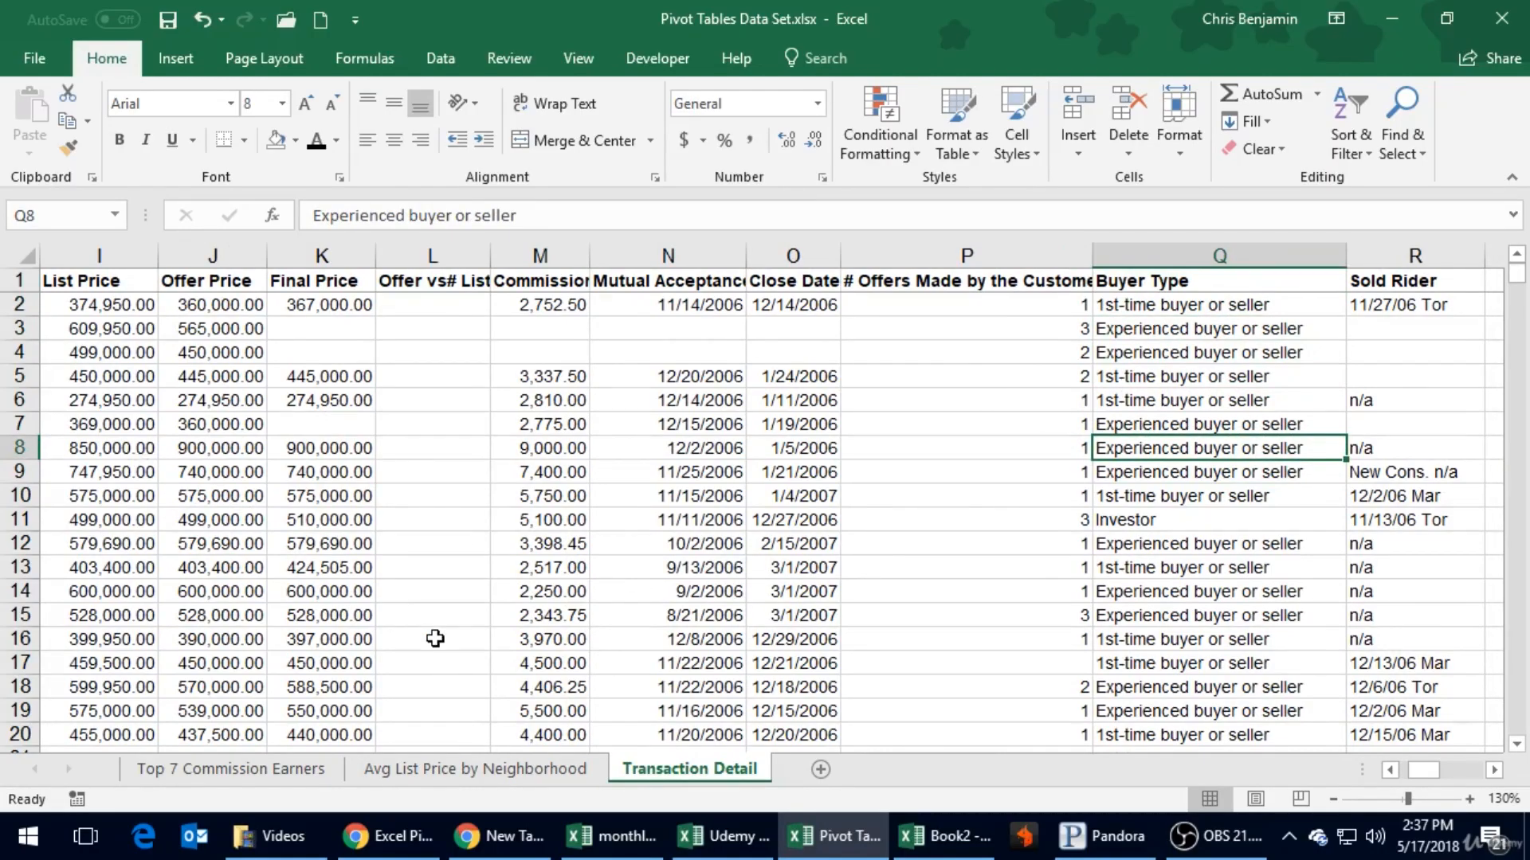
pyautogui.click(214, 516)
pyautogui.click(134, 478)
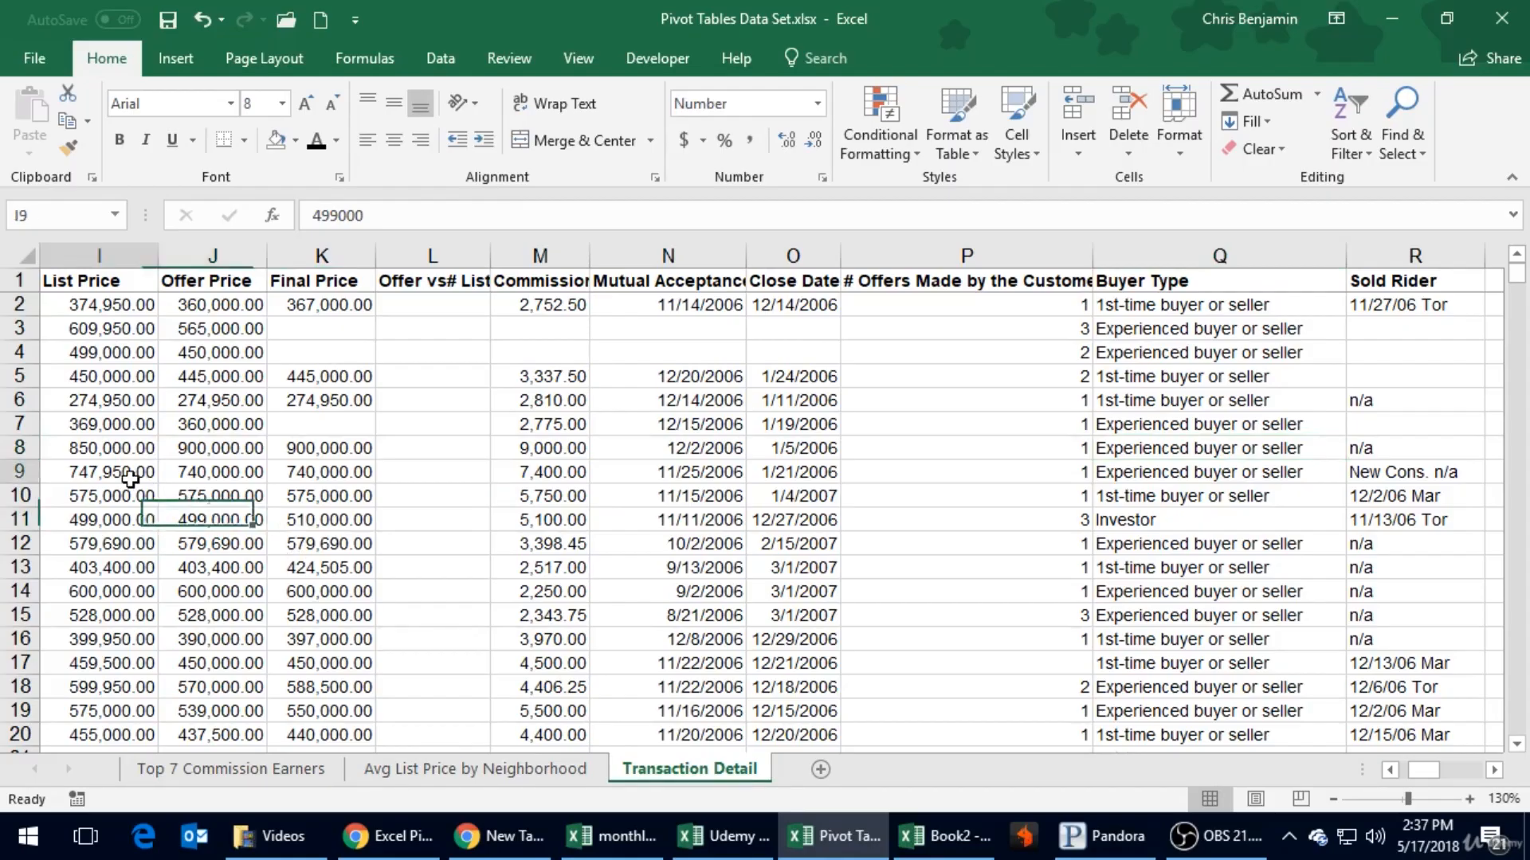
# - On the Avg List Price by Neighborhood sheet, replace Property Type with Buyer Type as the PivotTable's row field
pyautogui.click(419, 771)
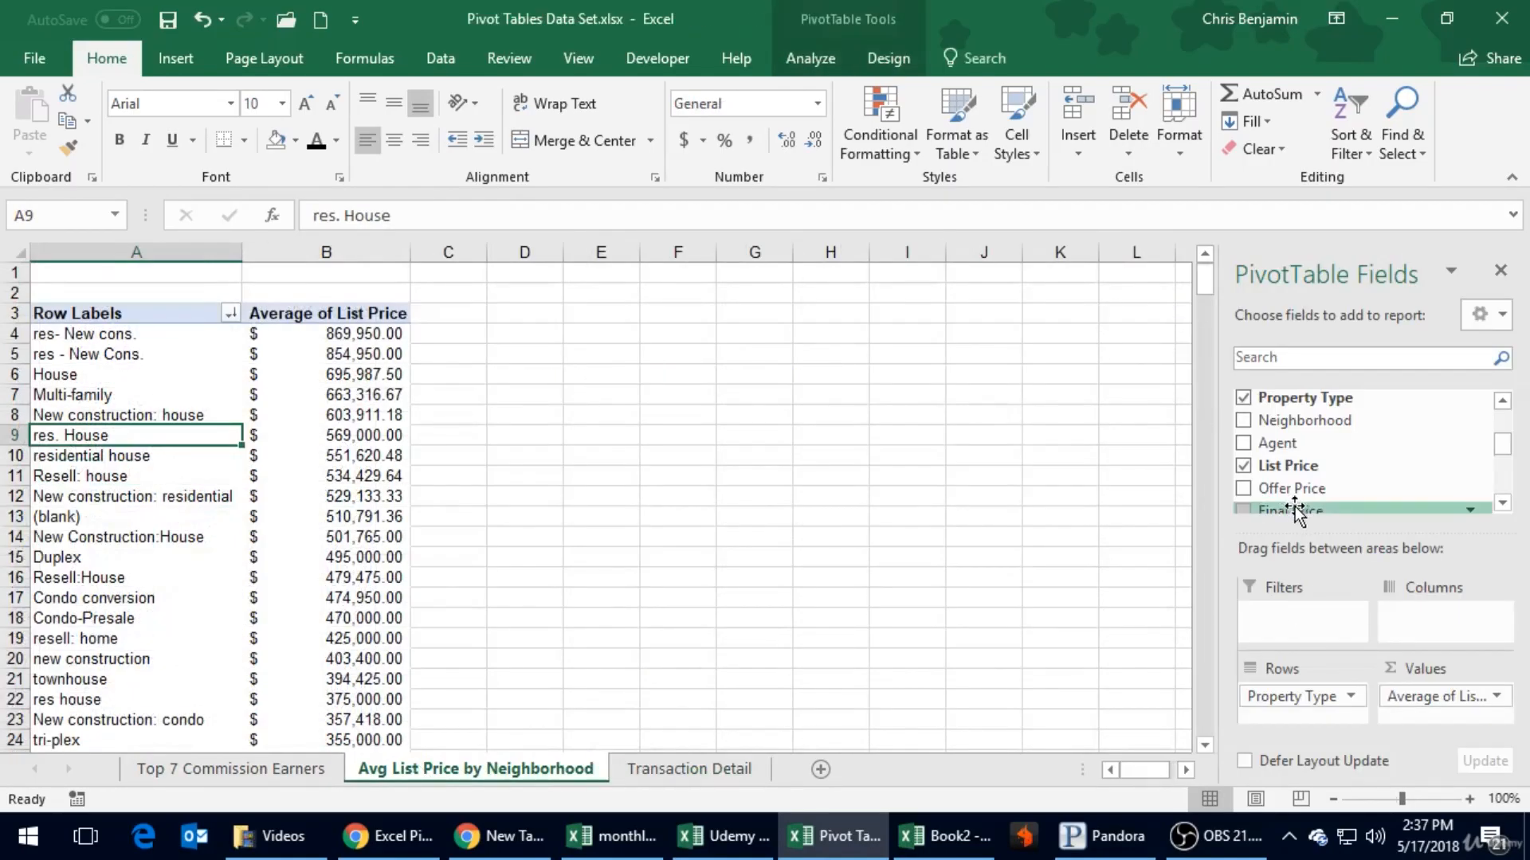
pyautogui.click(1503, 503)
pyautogui.moveTo(1503, 502); pyautogui.dragTo(1502, 504)
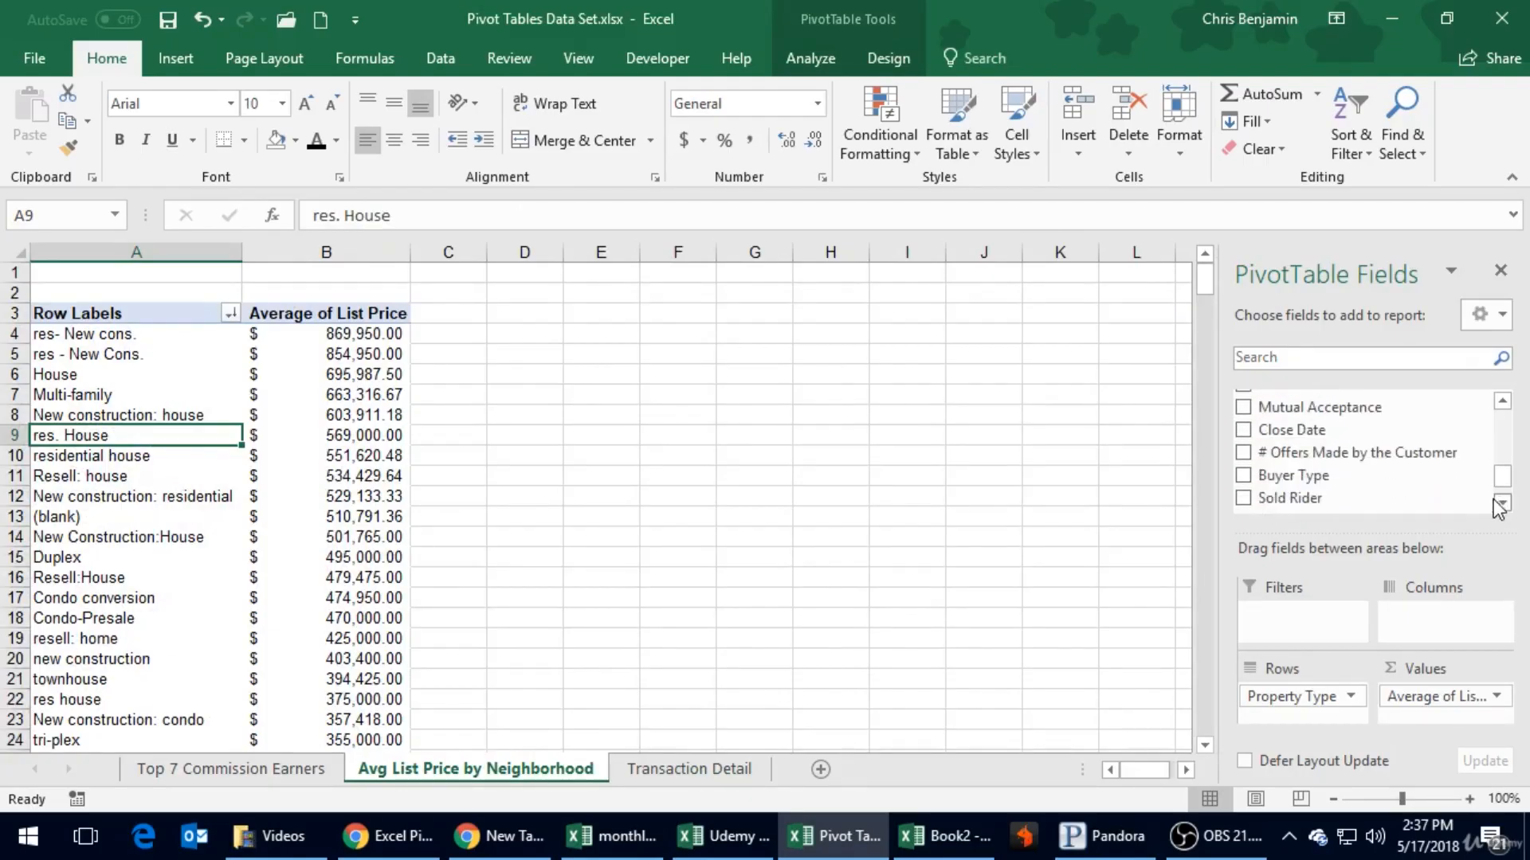
pyautogui.moveTo(1299, 476); pyautogui.dragTo(1002, 664)
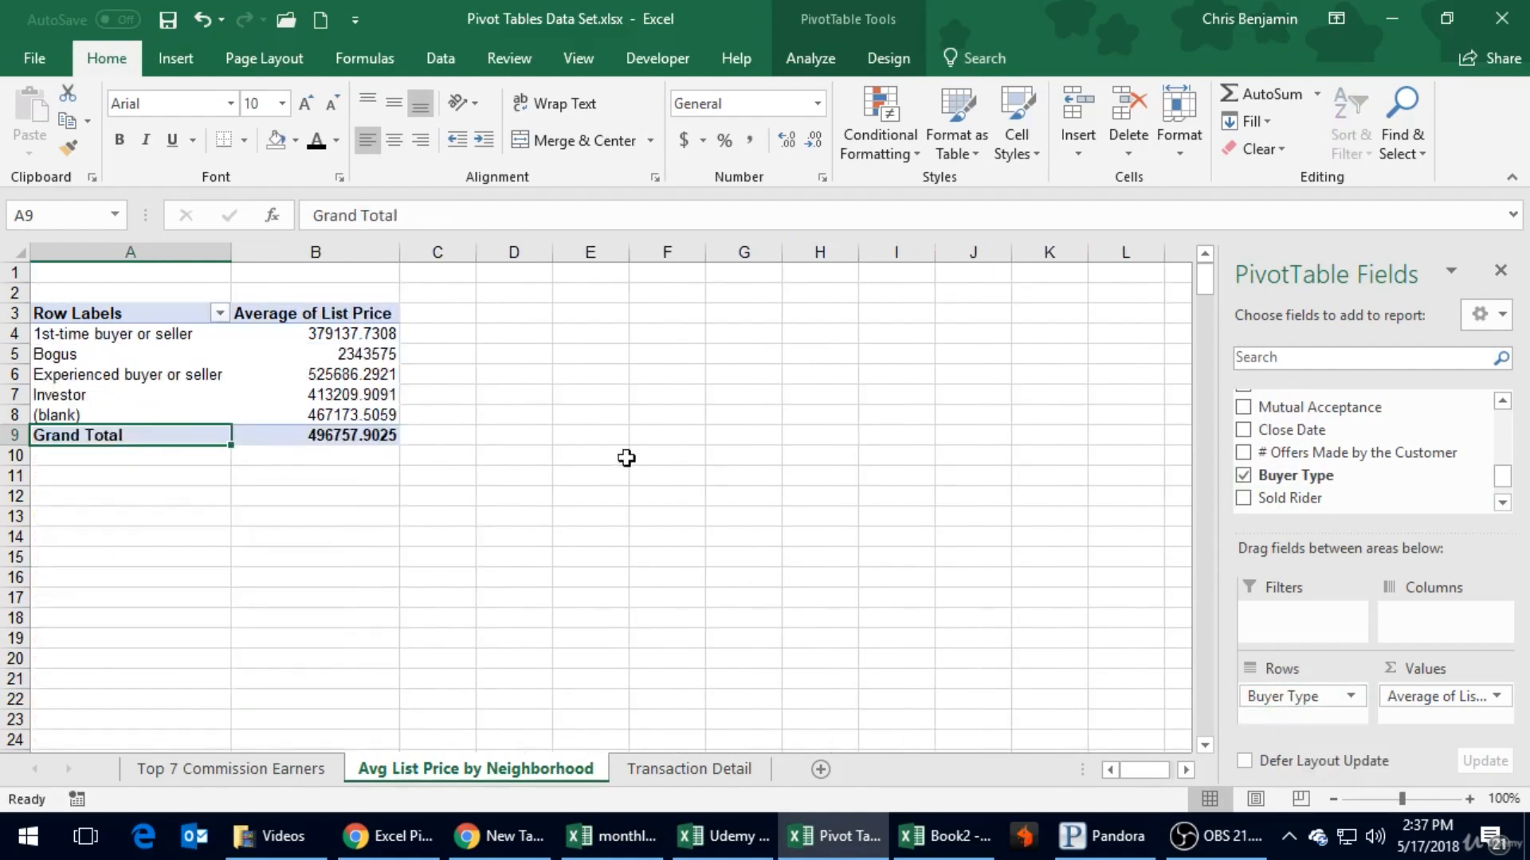
# - Format the whole Average of List Price column as Accounting with dollar signs
pyautogui.click(320, 249)
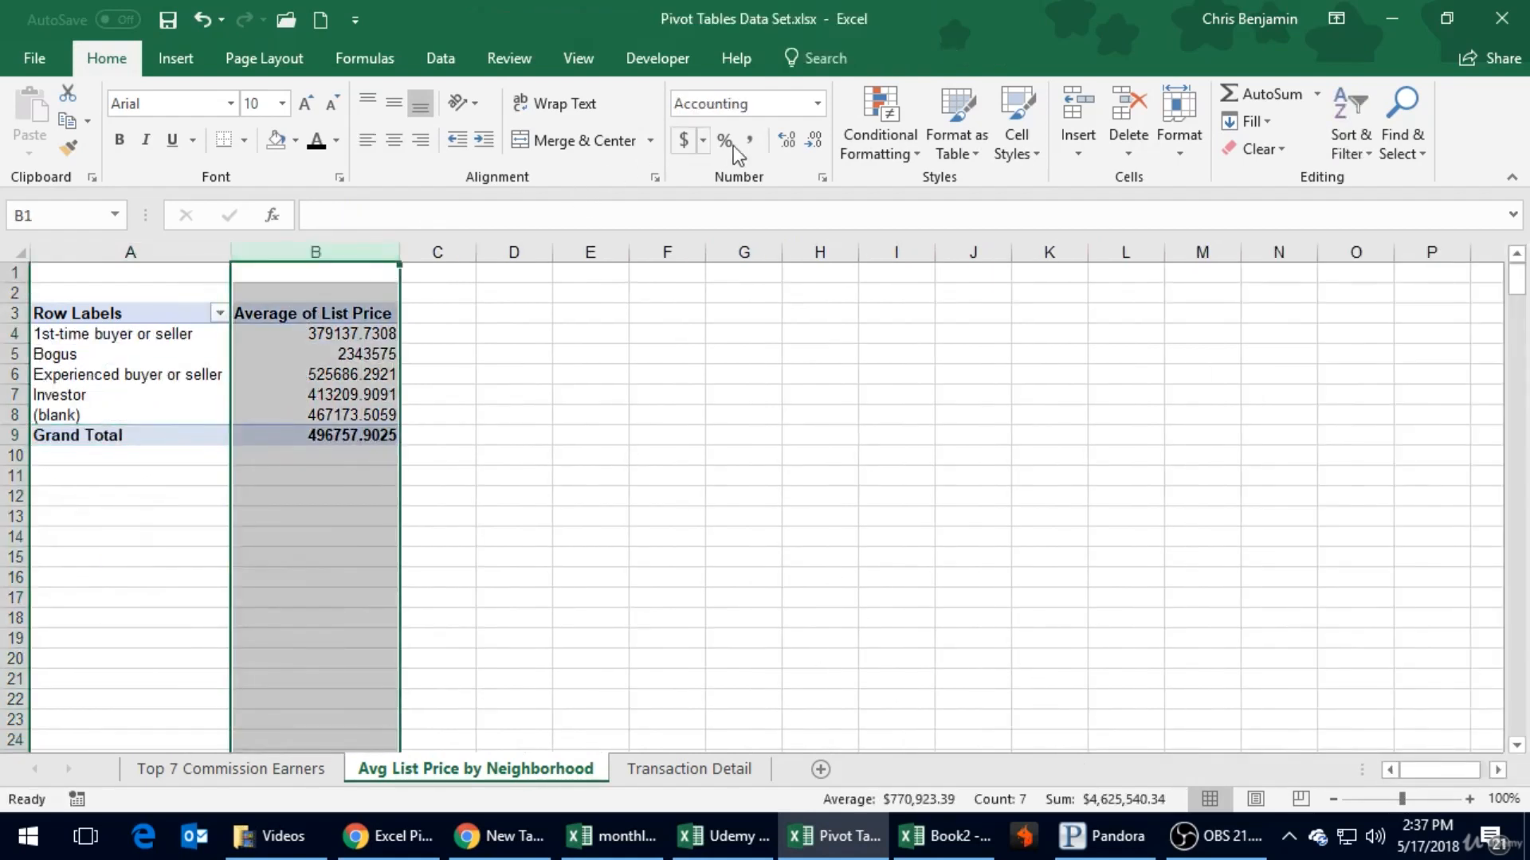
pyautogui.click(682, 148)
pyautogui.click(458, 454)
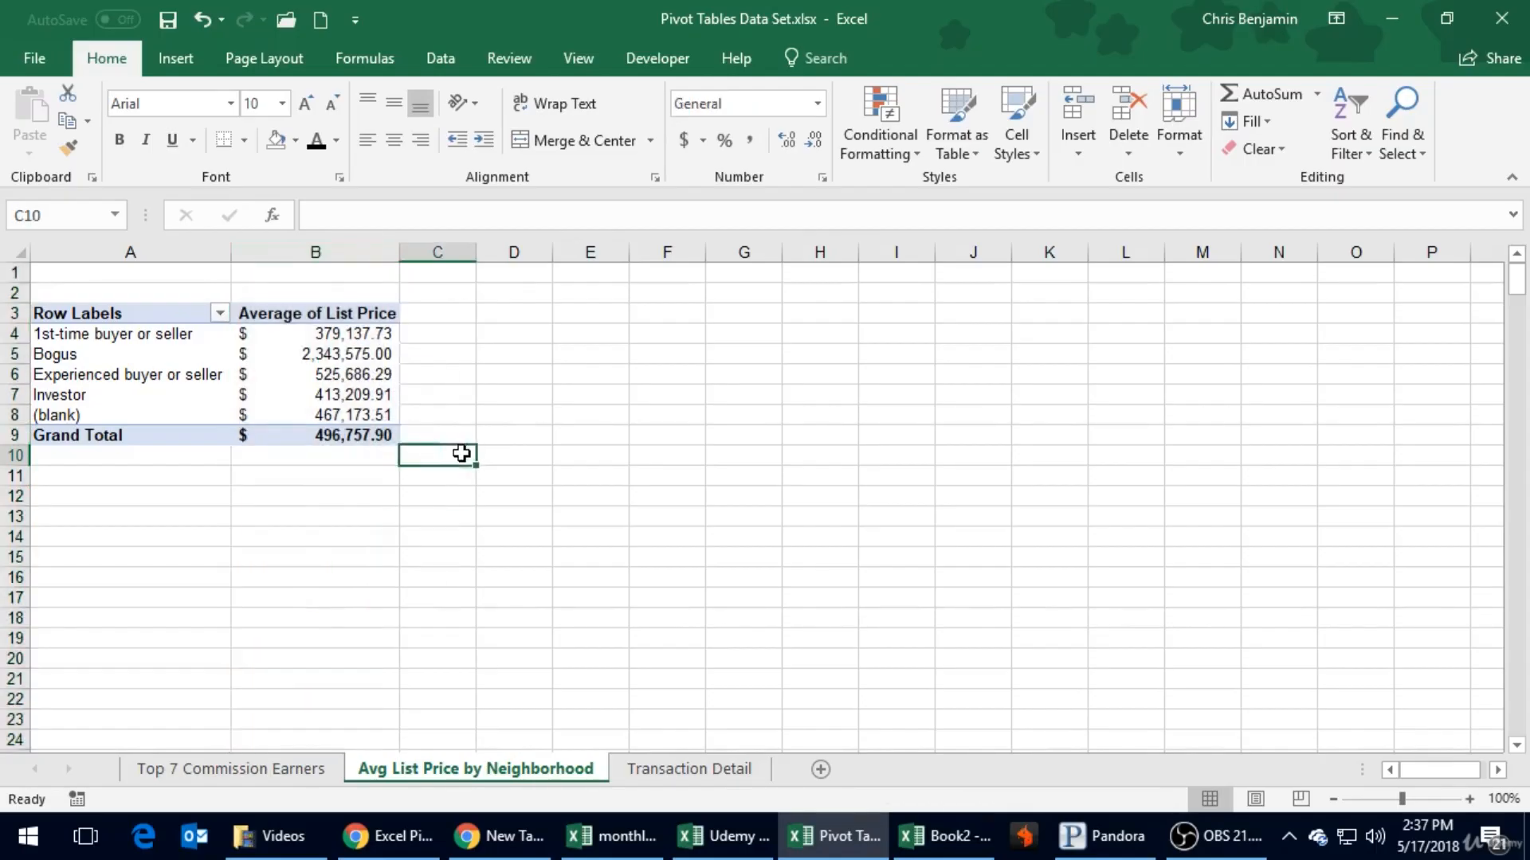
# - Review the Bogus and (blank) buyer types and their average list prices, glancing at the Transaction Detail source data
pyautogui.click(319, 415)
pyautogui.click(160, 413)
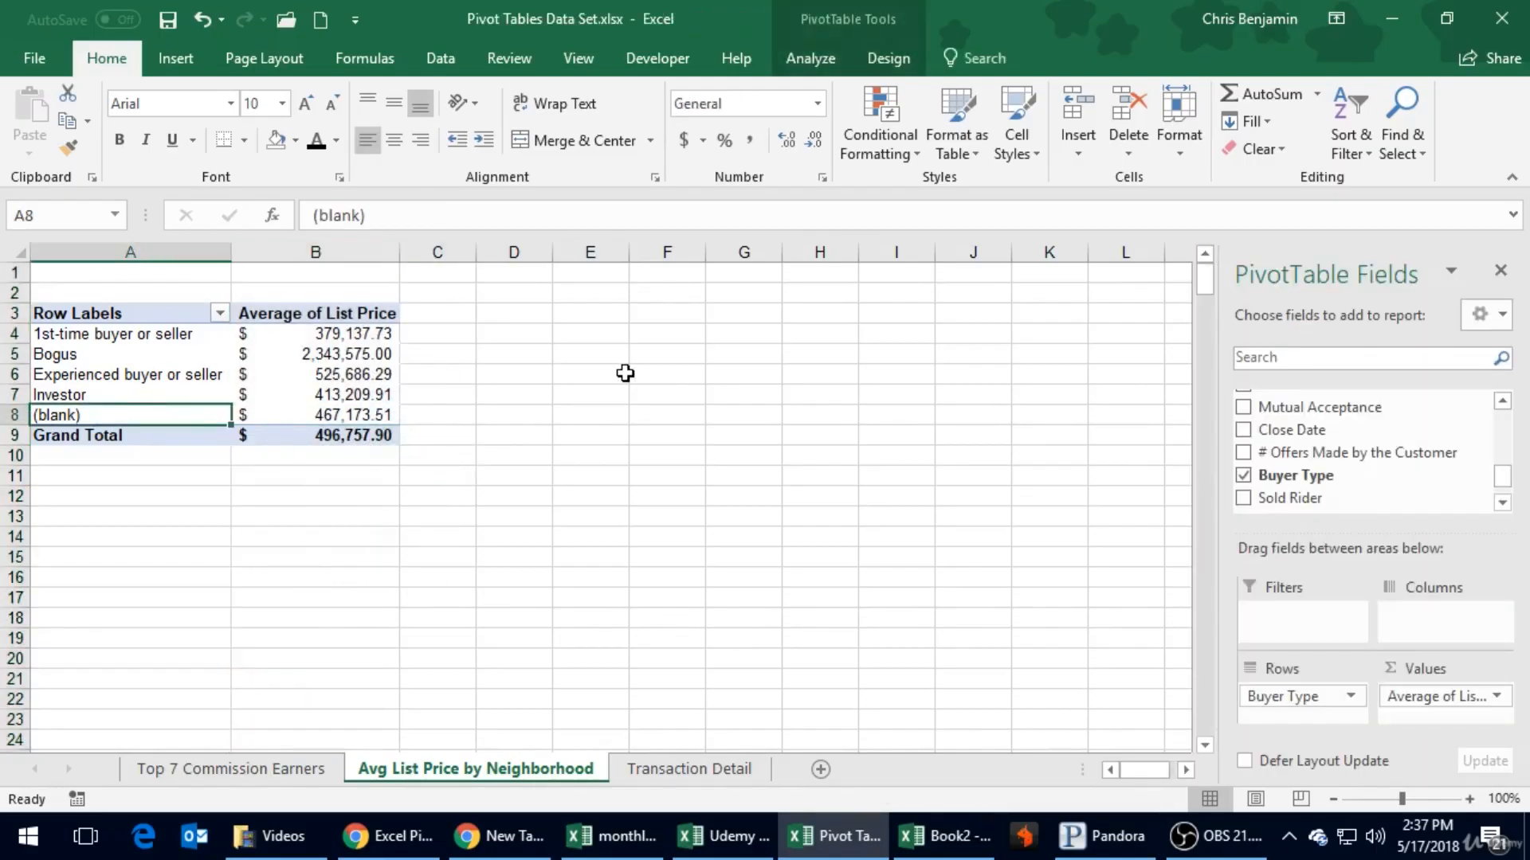
pyautogui.click(163, 350)
pyautogui.click(319, 355)
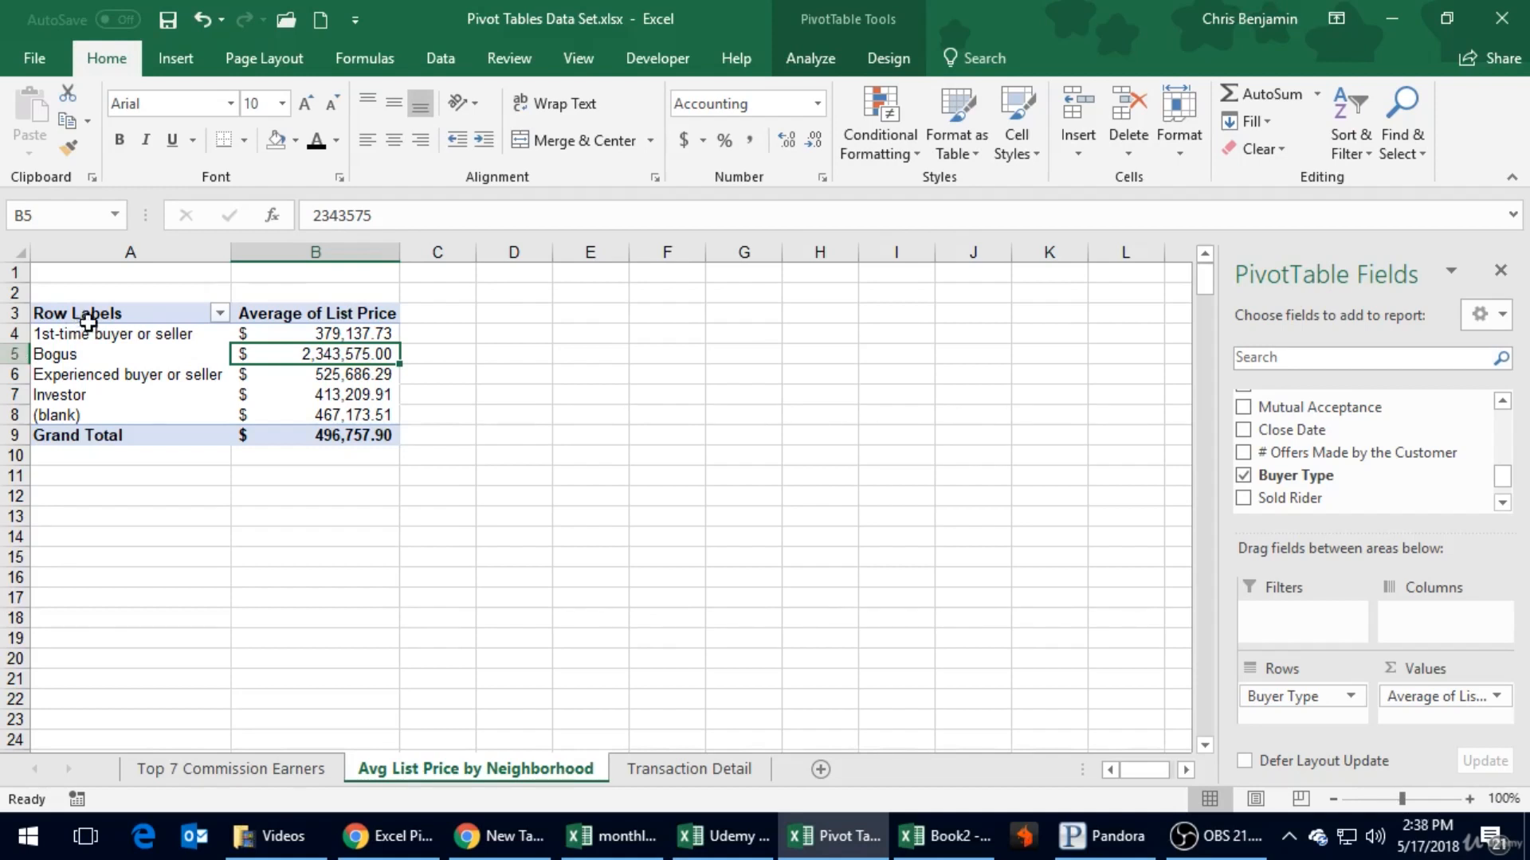
pyautogui.click(126, 416)
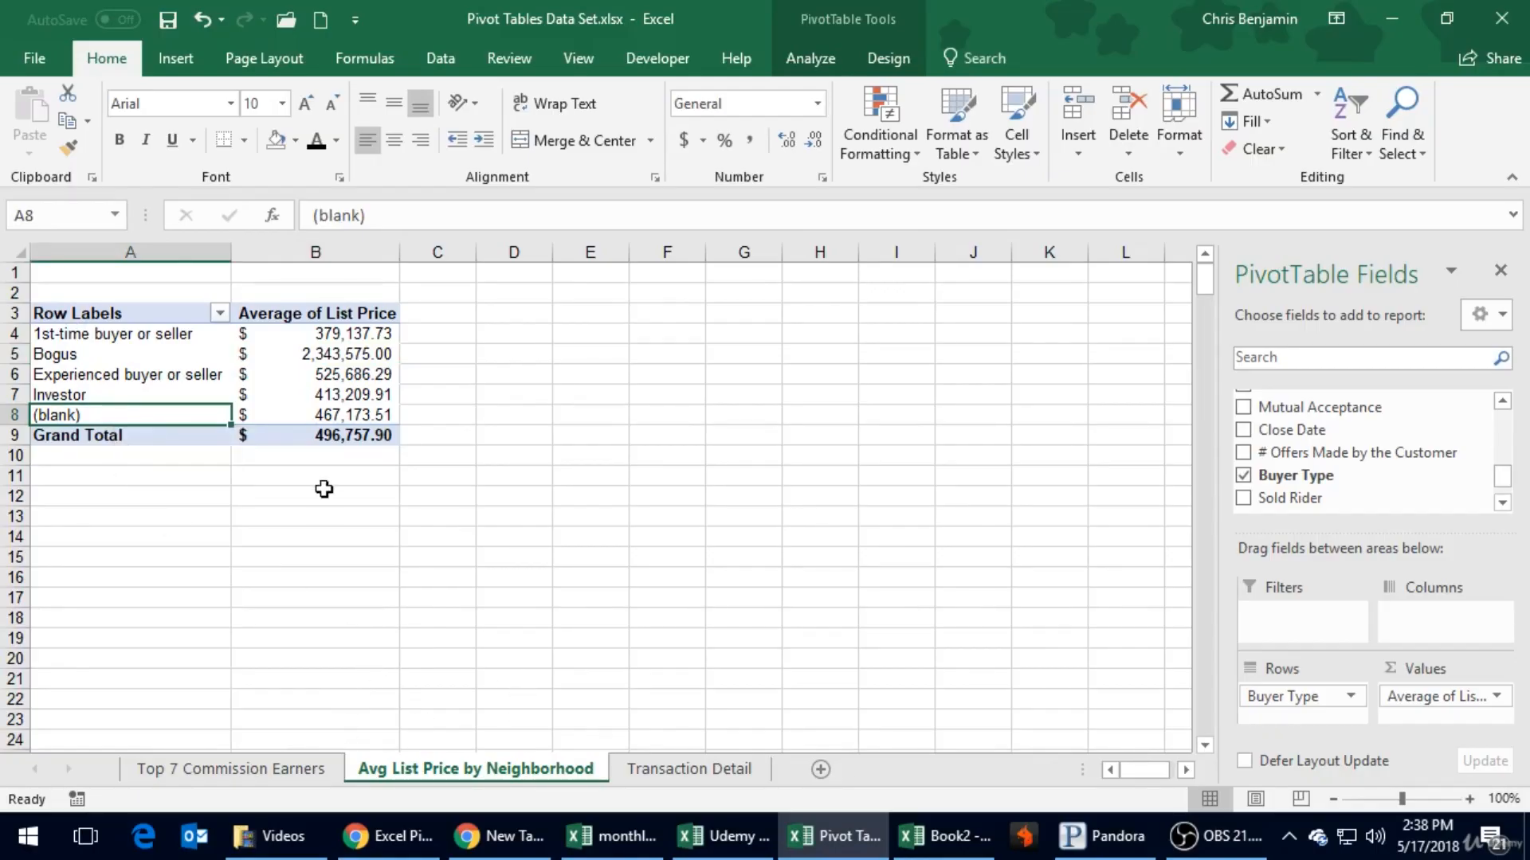
pyautogui.click(719, 766)
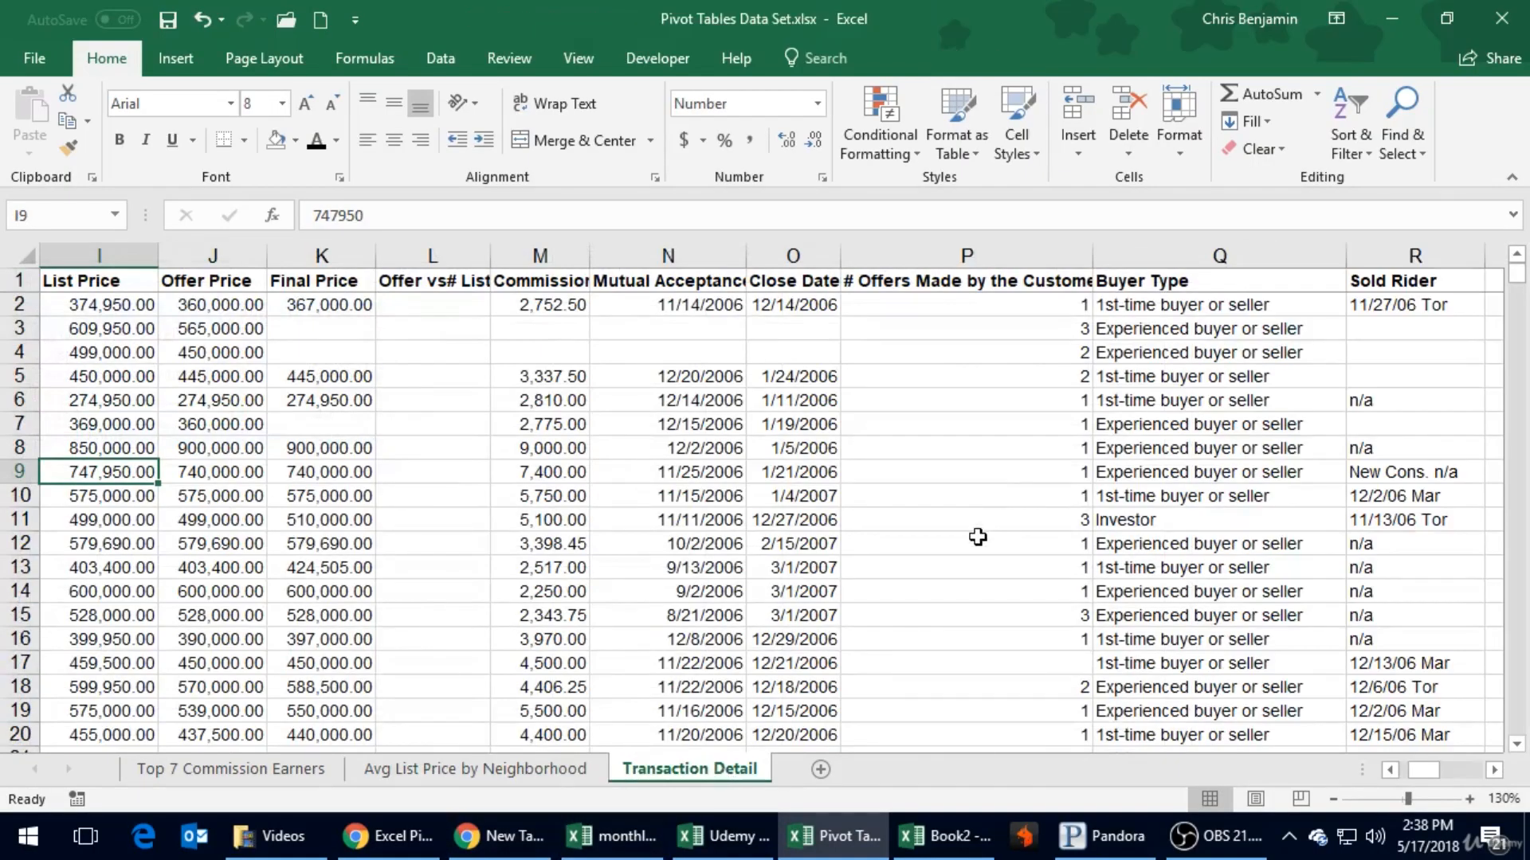
pyautogui.click(507, 770)
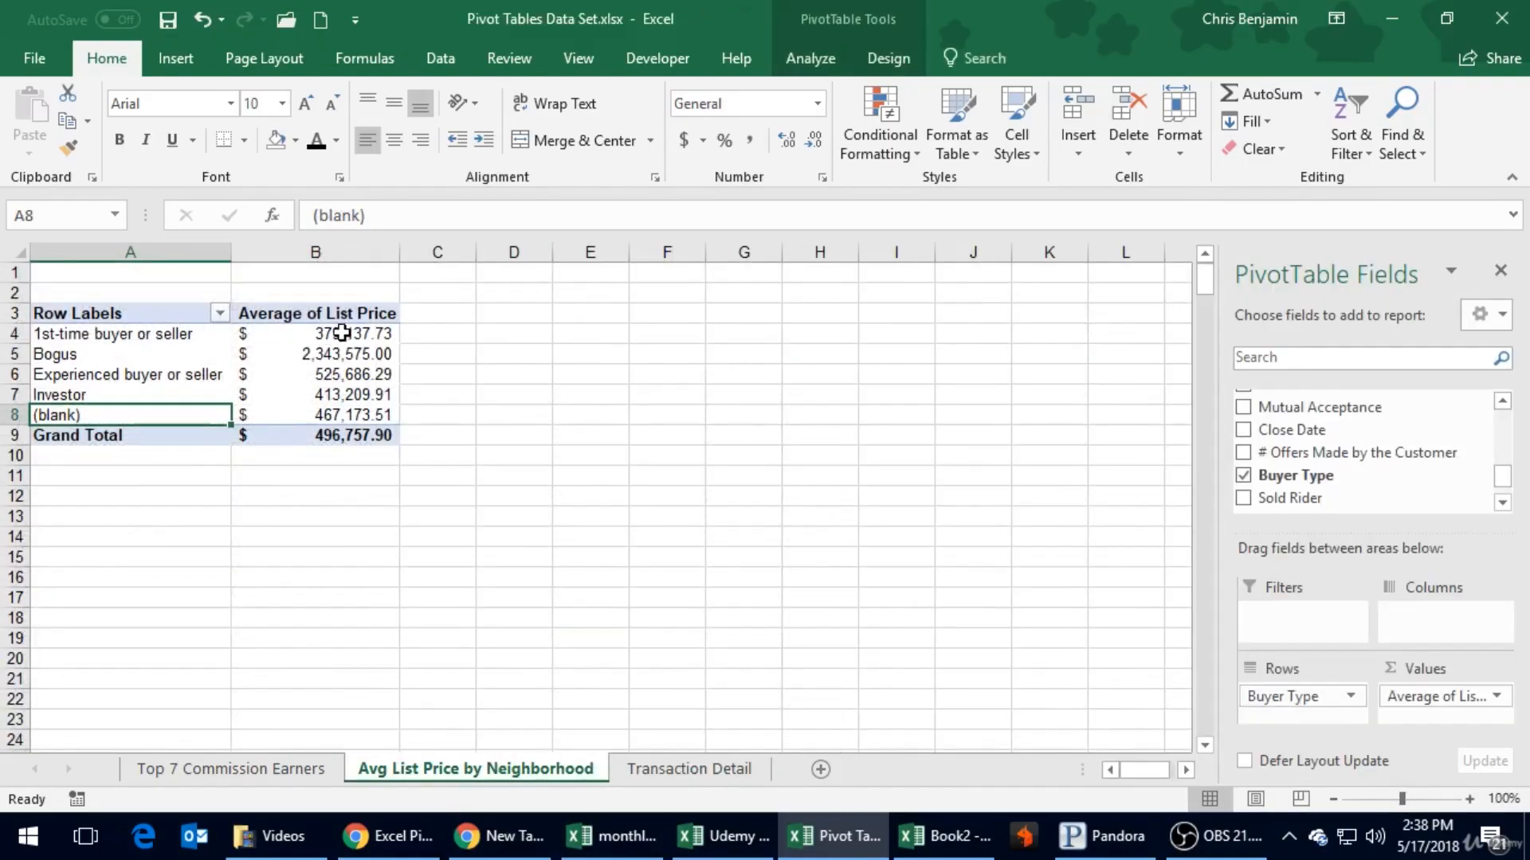
# - Drill down into the 1st-time buyer or seller average to list its underlying transactions on a new sheet and look through them
pyautogui.moveTo(396, 411)
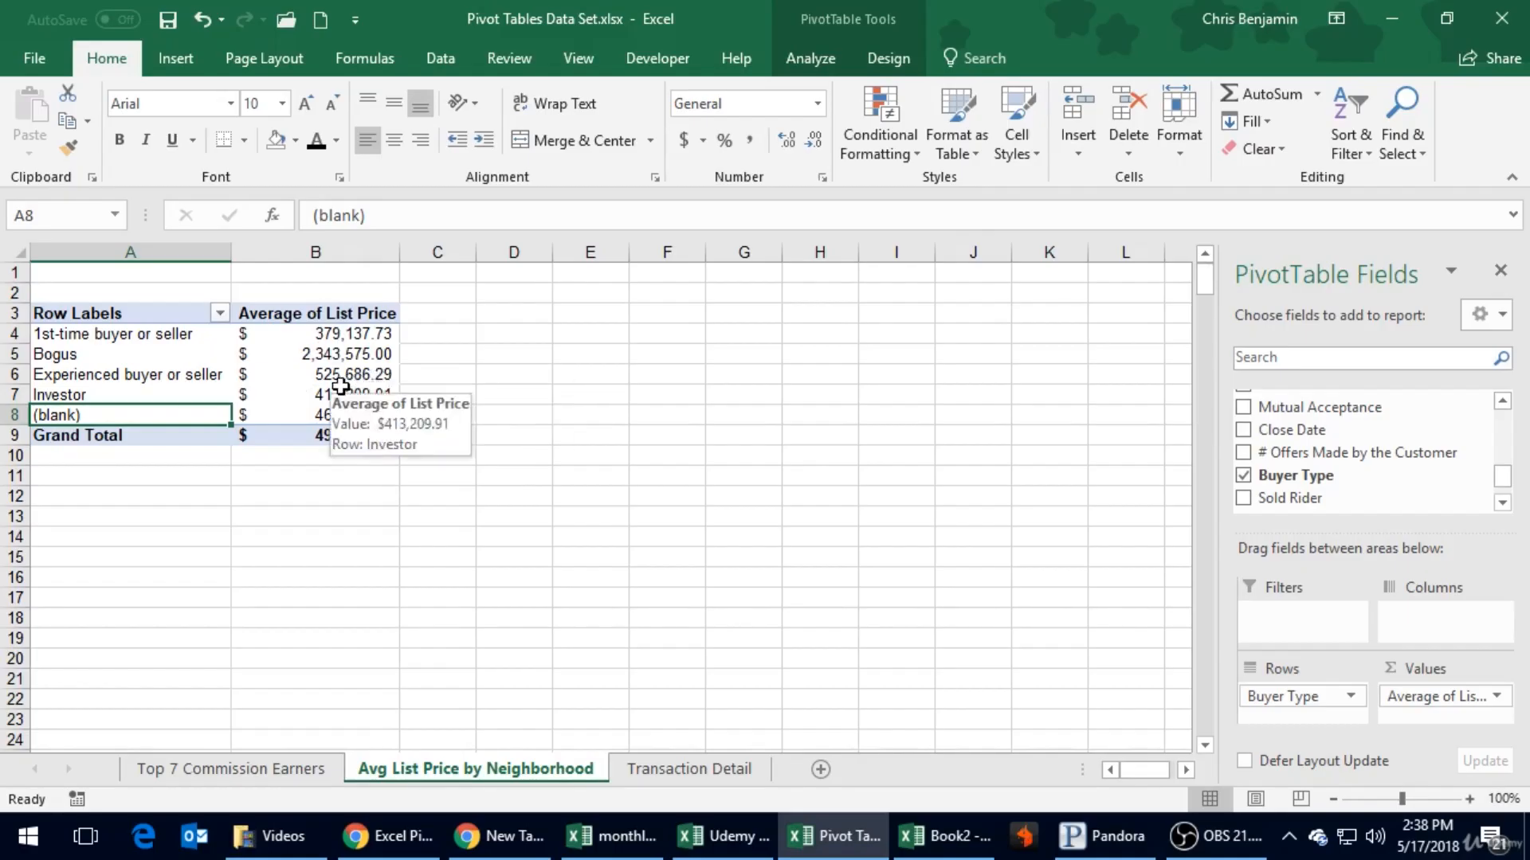
pyautogui.moveTo(337, 340)
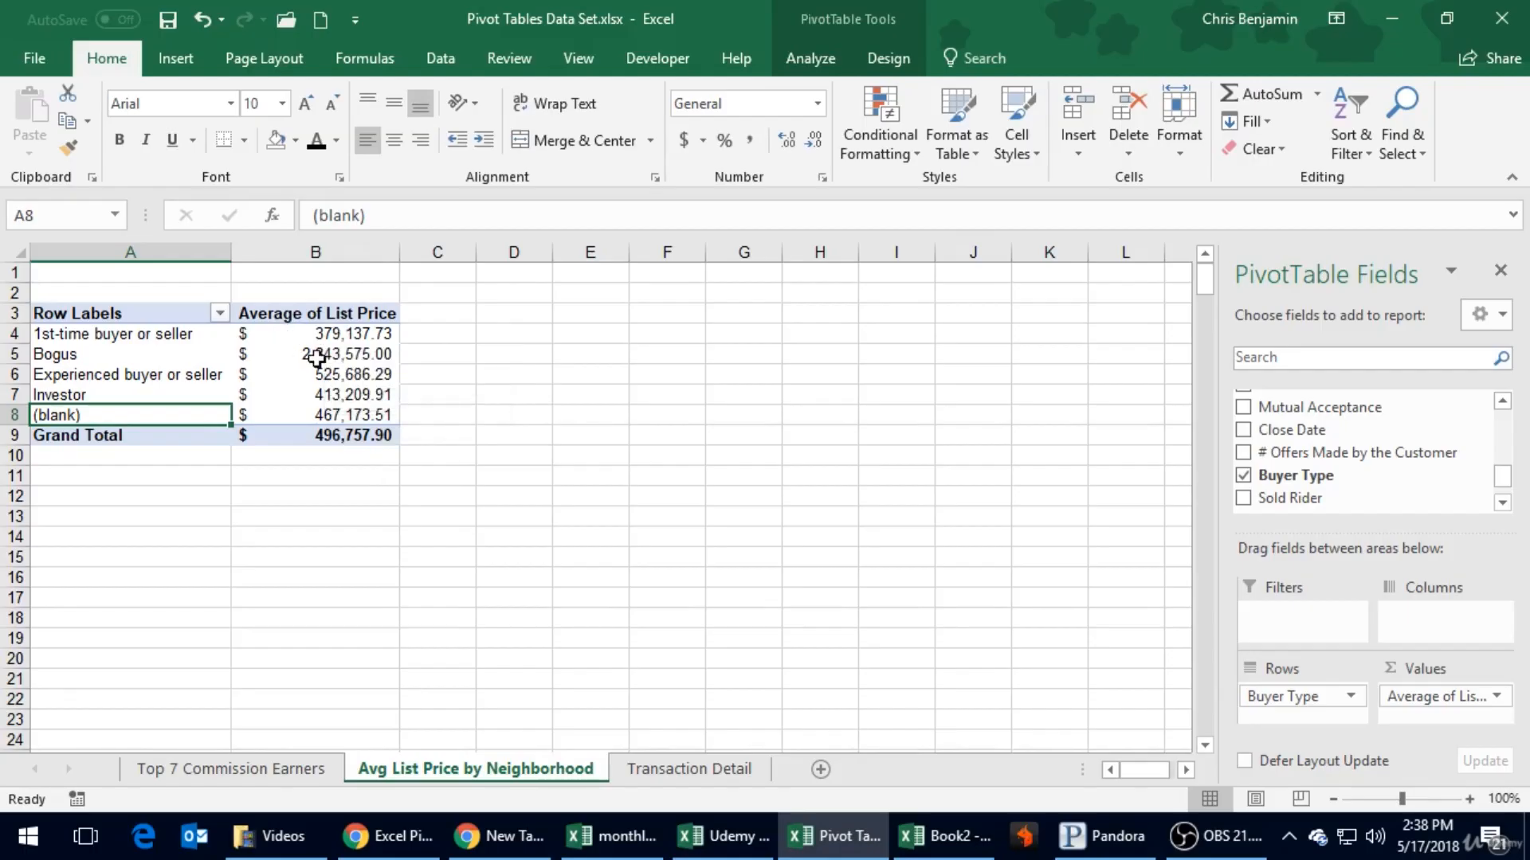
pyautogui.click(327, 341)
pyautogui.doubleClick(326, 343)
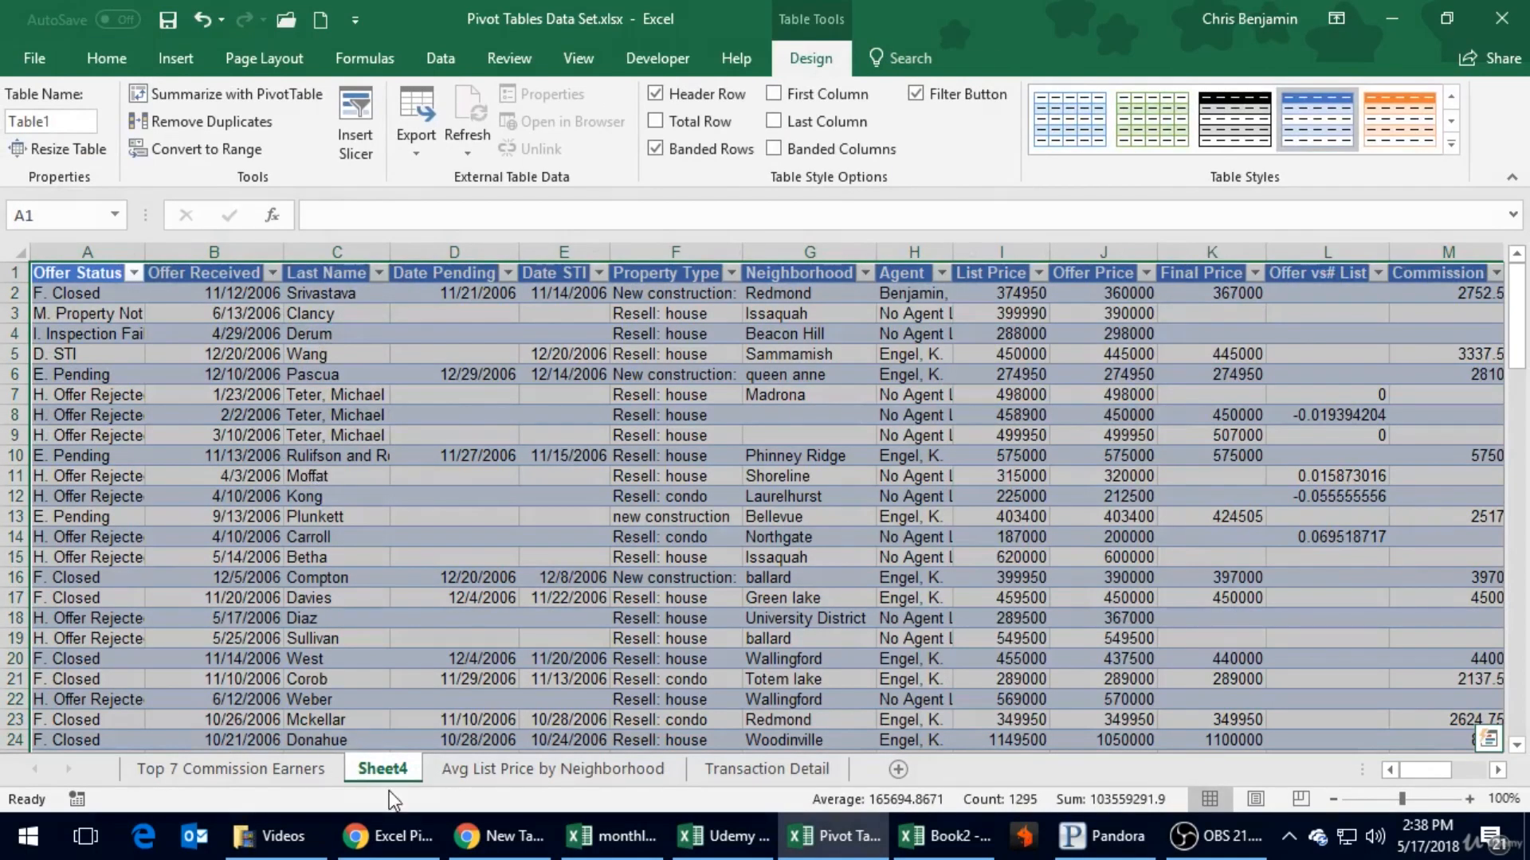
pyautogui.scroll(-20, 407, 535)
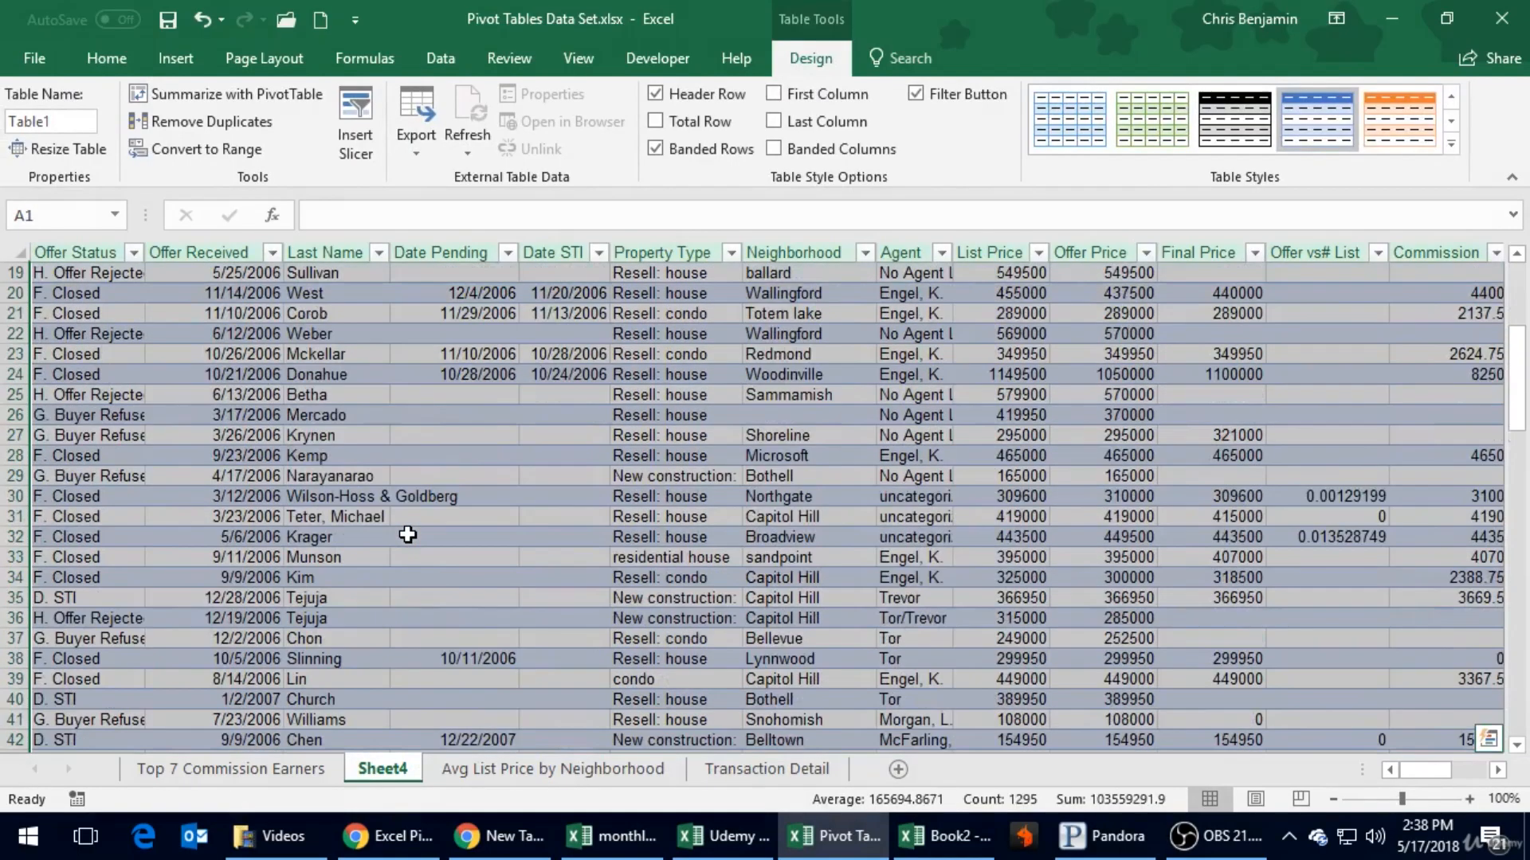
pyautogui.scroll(-7, 407, 534)
pyautogui.scroll(16, 410, 526)
pyautogui.scroll(20, 416, 513)
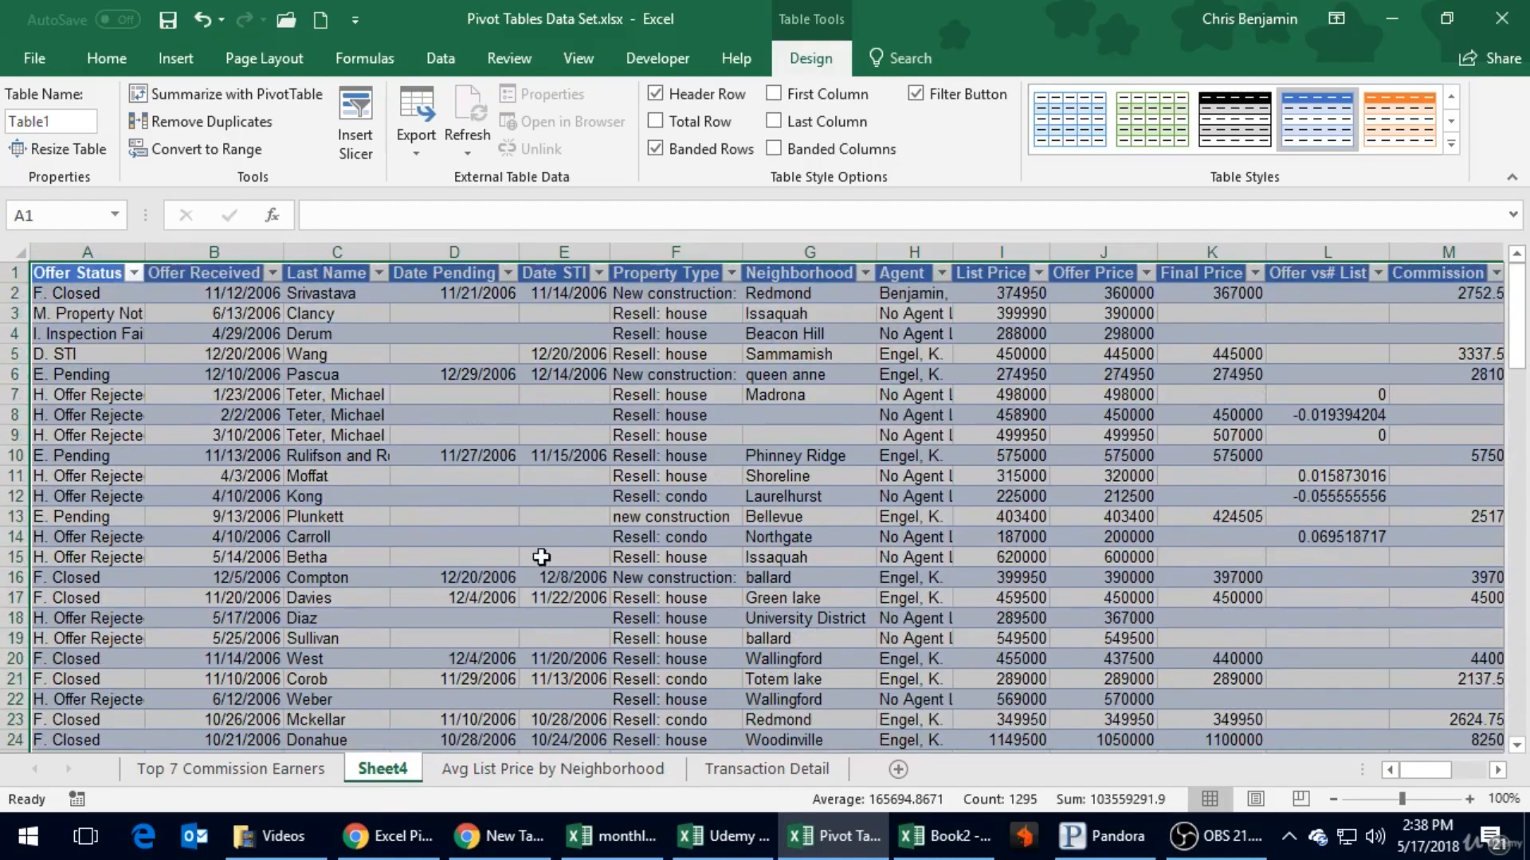
pyautogui.click(570, 537)
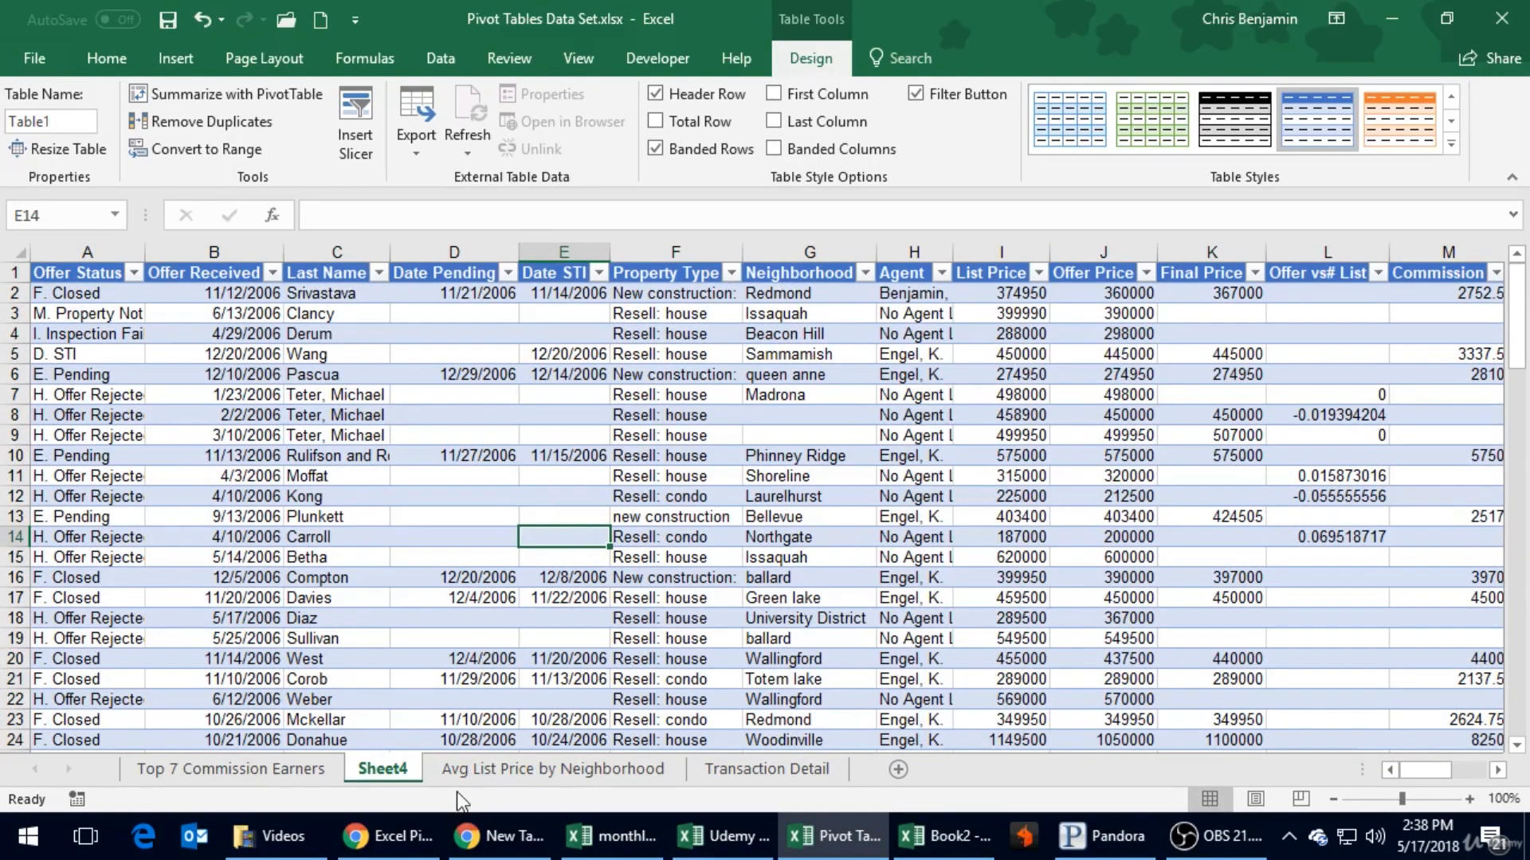
# - Delete the drill-down sheet Sheet4 permanently
pyautogui.rightClick(375, 776)
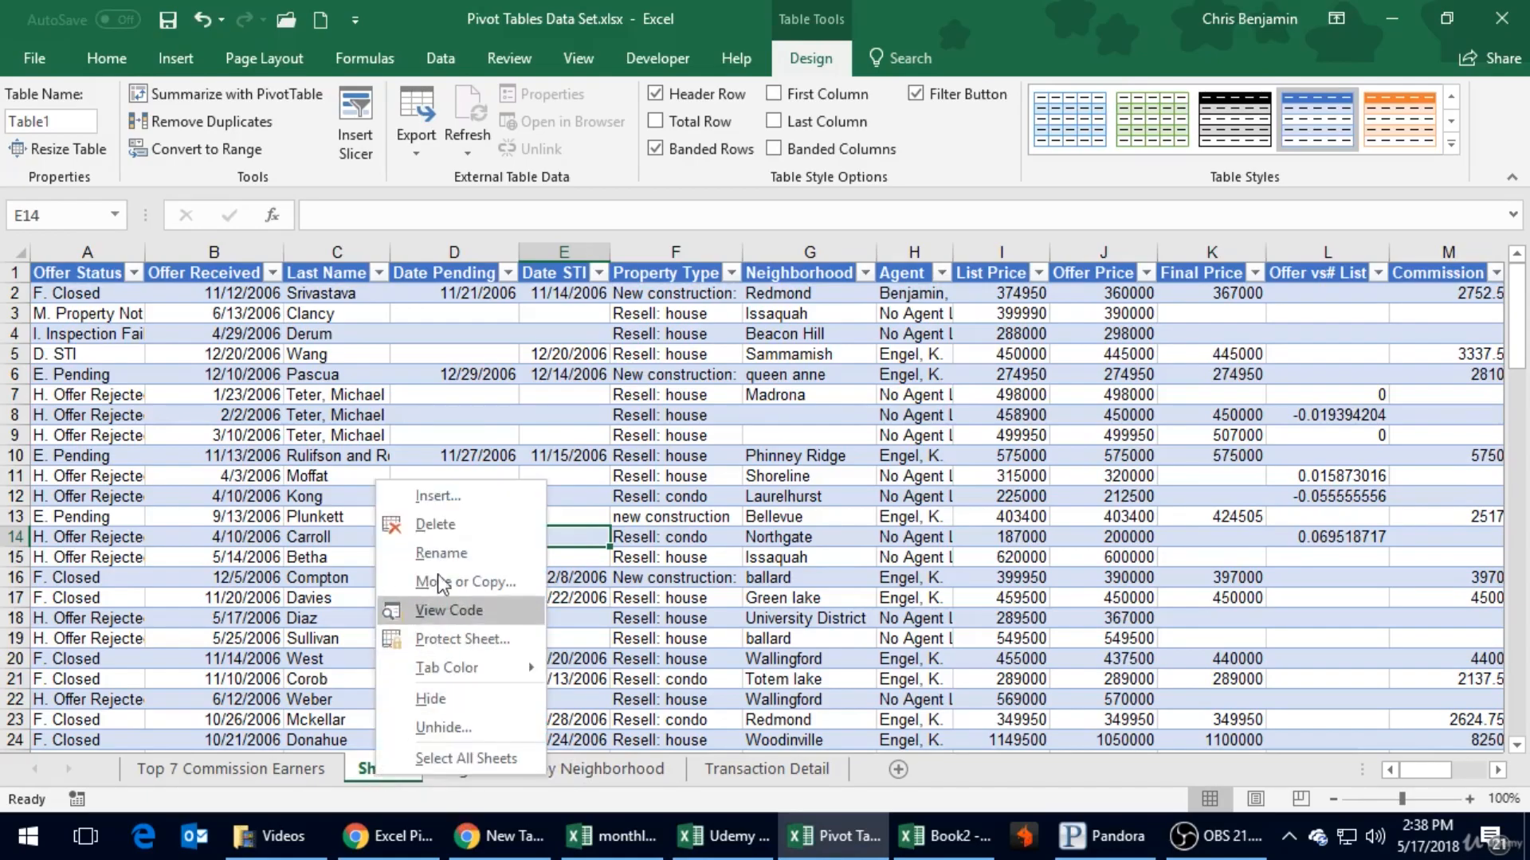
pyautogui.click(434, 524)
pyautogui.click(724, 484)
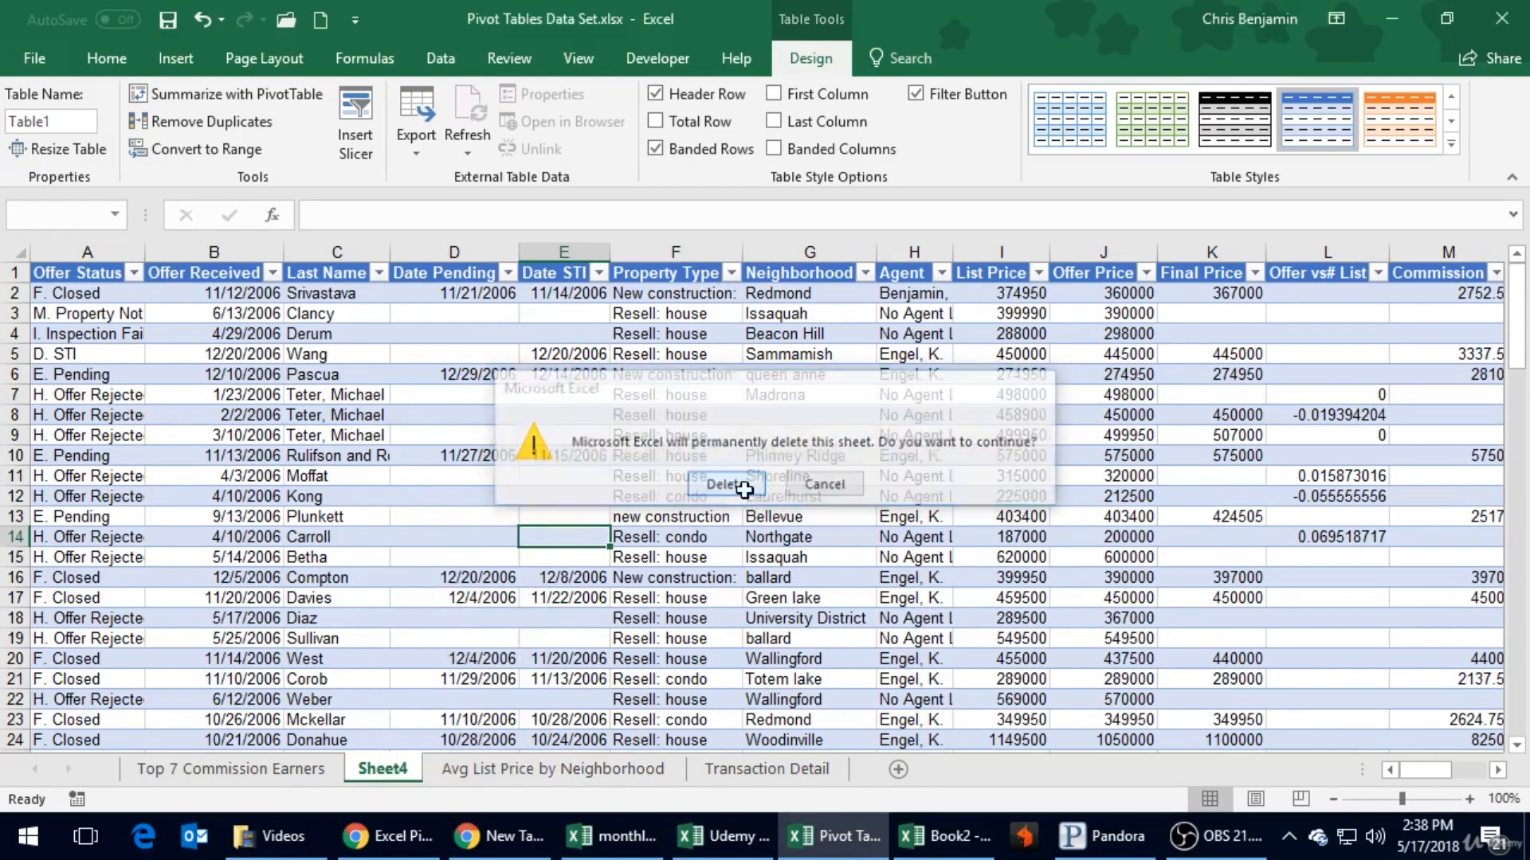
# - Rename the Avg List Price by Neighborhood sheet as Buyer Type Avg List Price
pyautogui.doubleClick(510, 766)
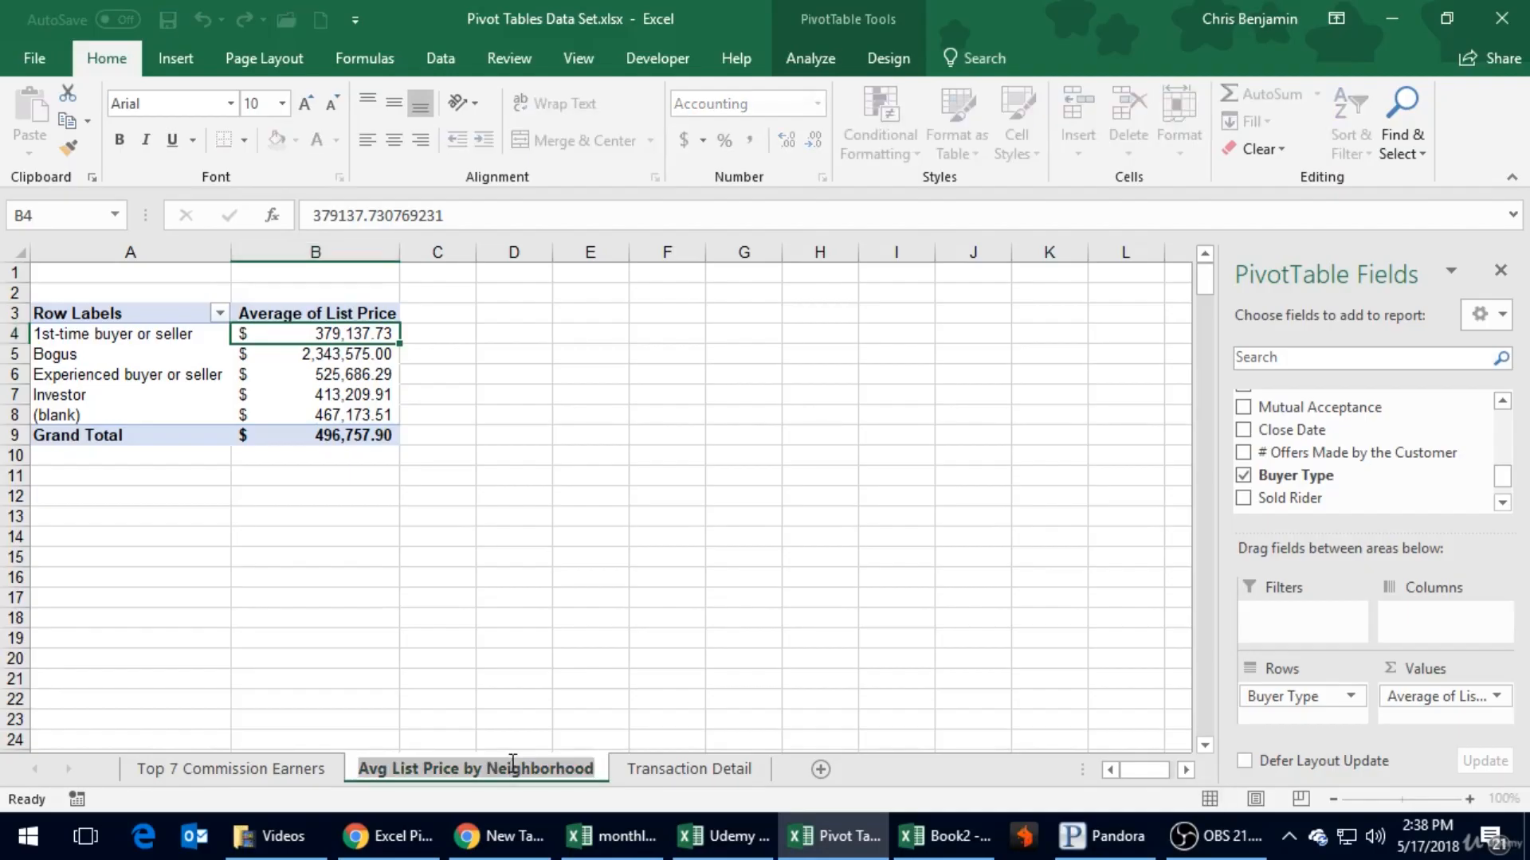
pyautogui.write('B')
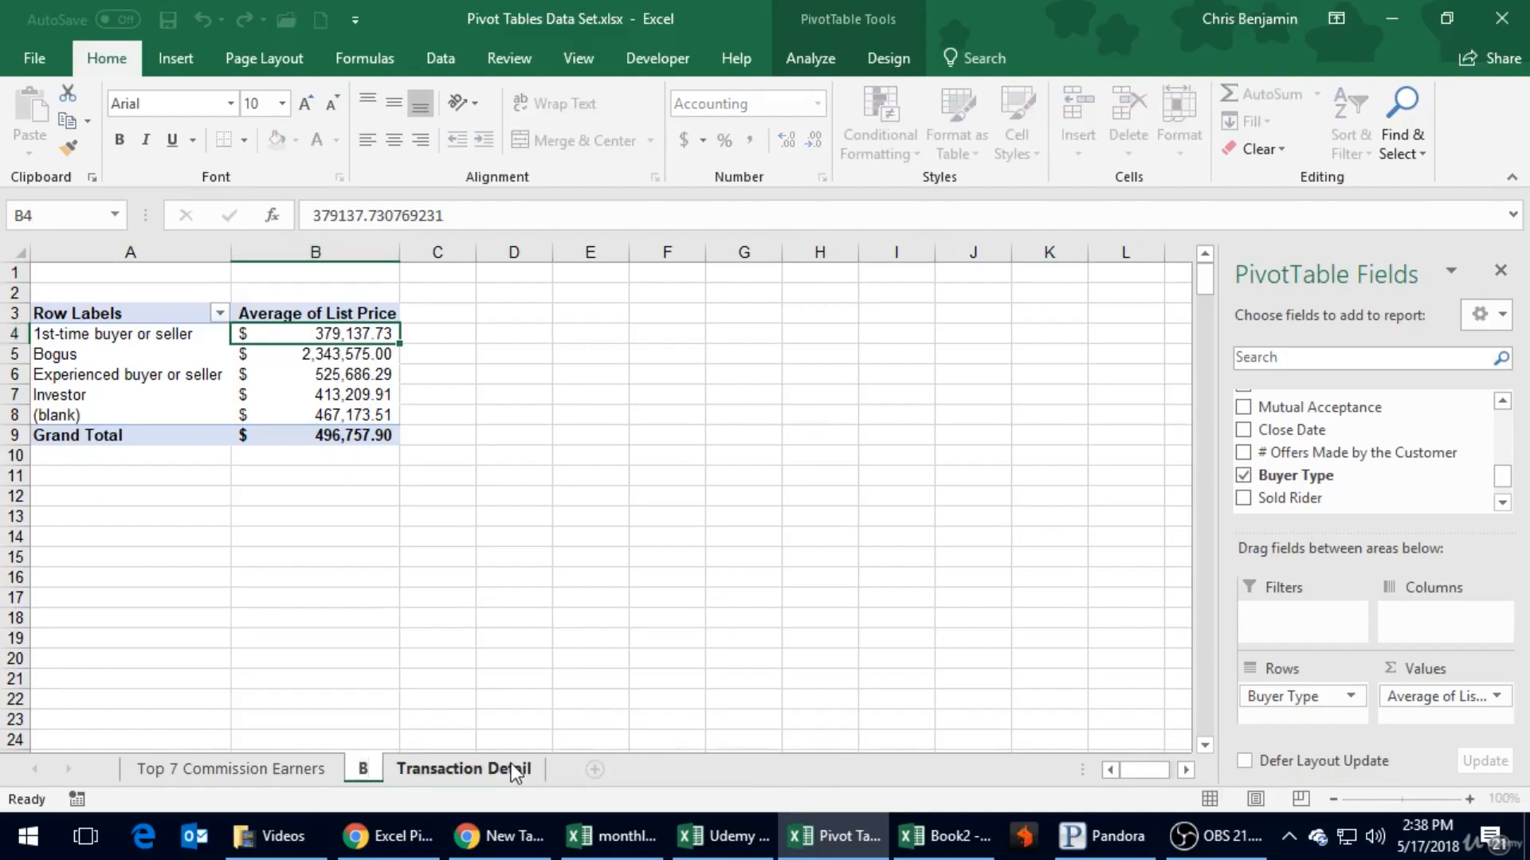
pyautogui.write('uyer Type Avg List')
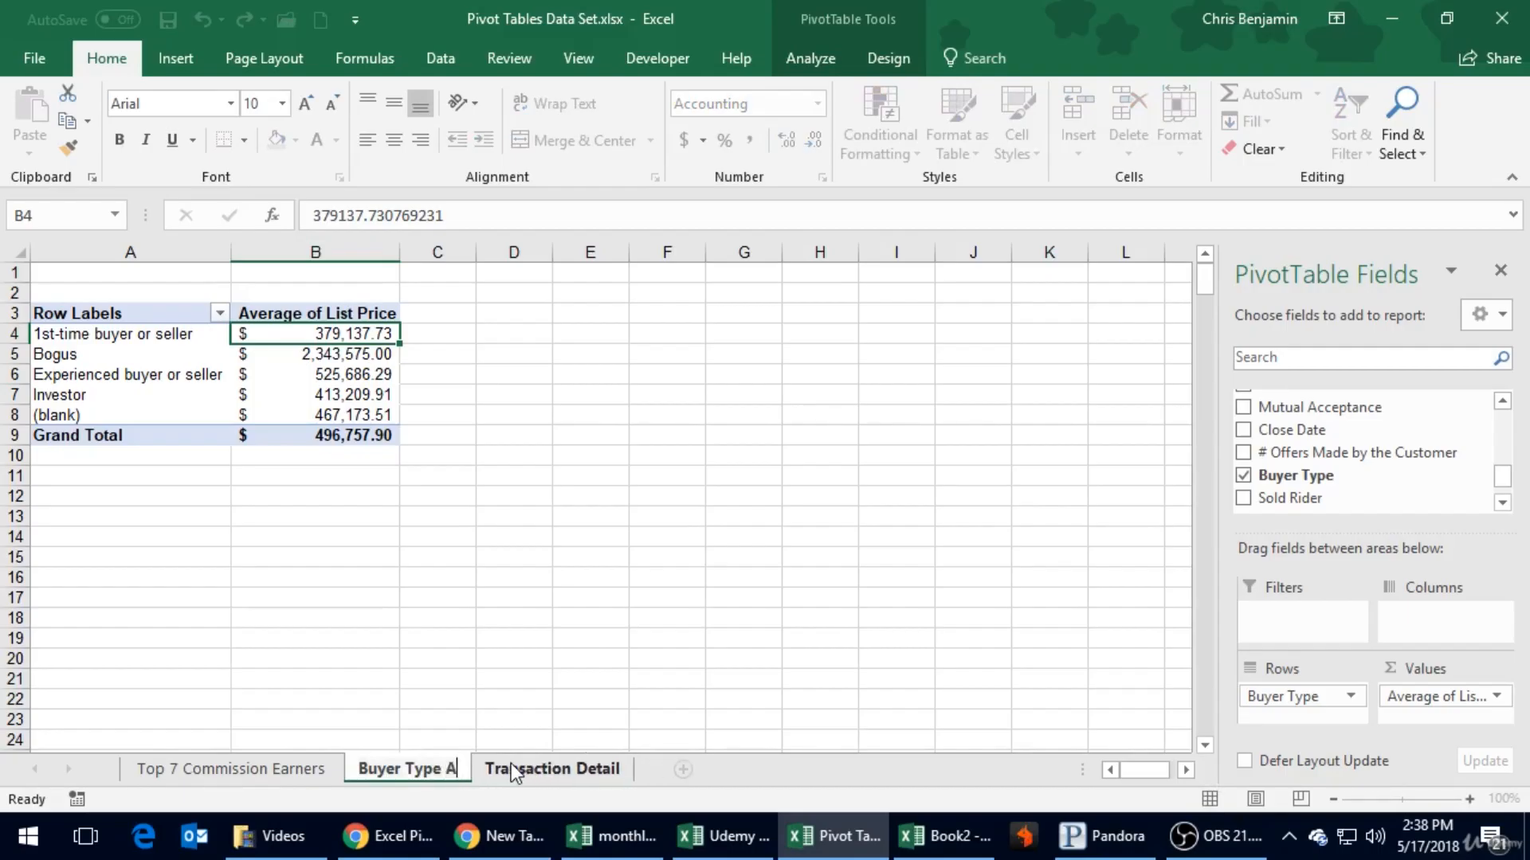
pyautogui.write('rice')
pyautogui.press('Return')
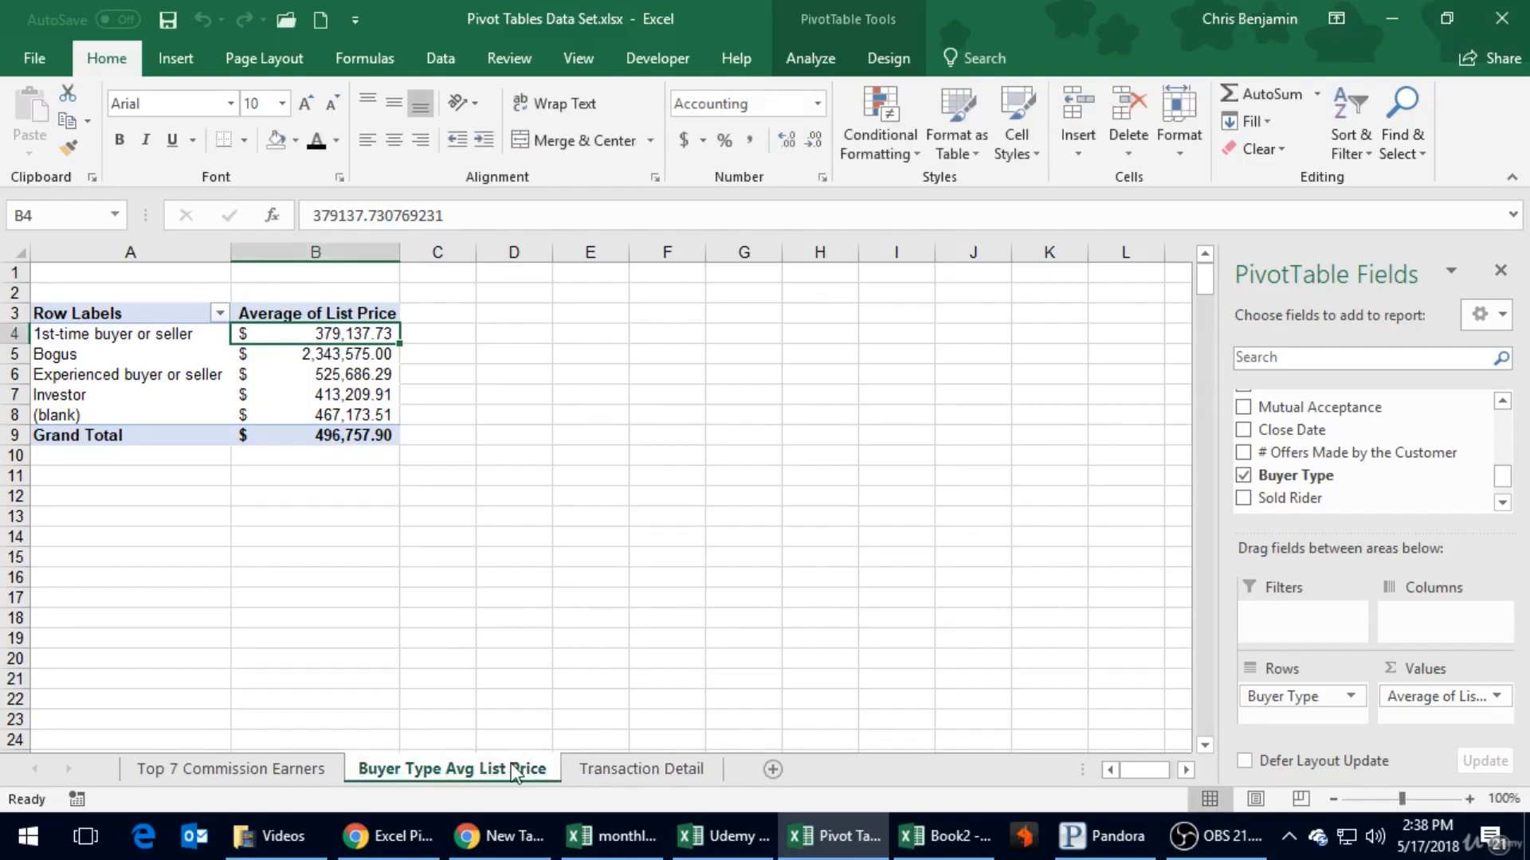
# - Sort all the data on the Transaction Detail sheet by Buyer Type from A to Z
pyautogui.click(682, 761)
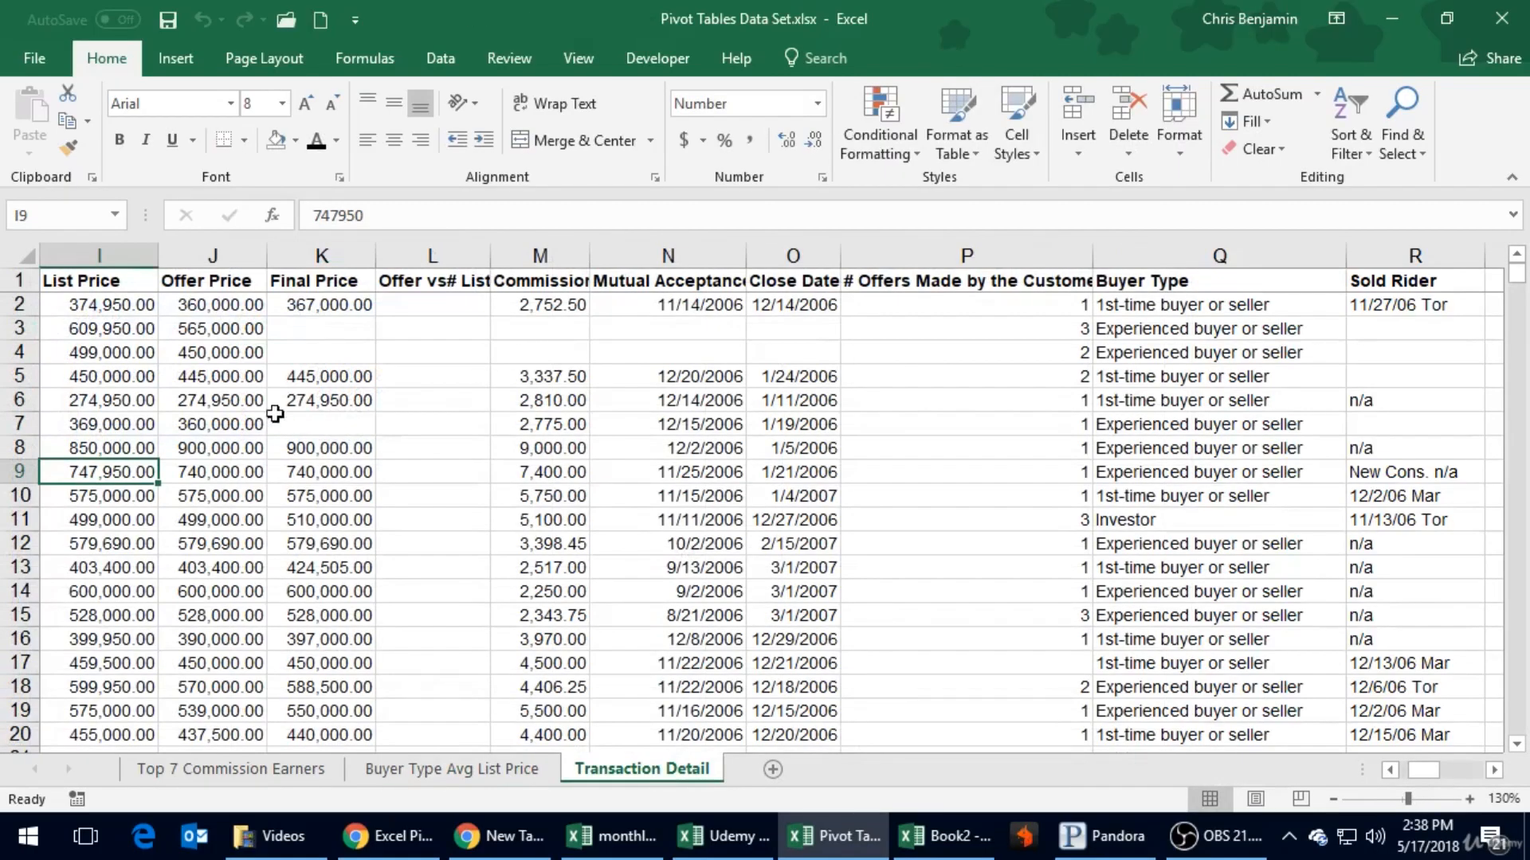
pyautogui.click(26, 255)
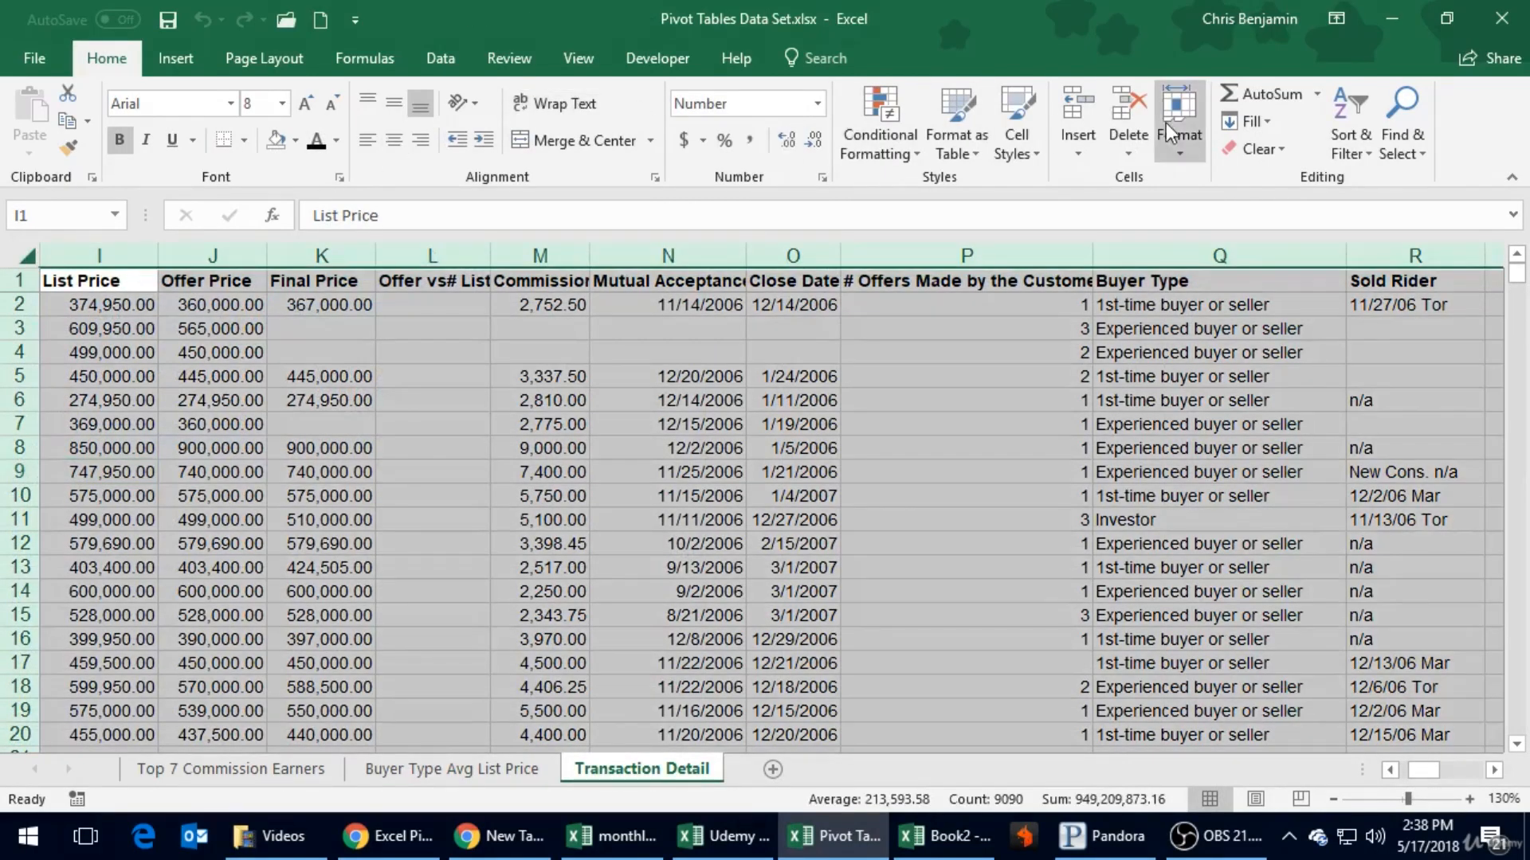
pyautogui.click(1352, 149)
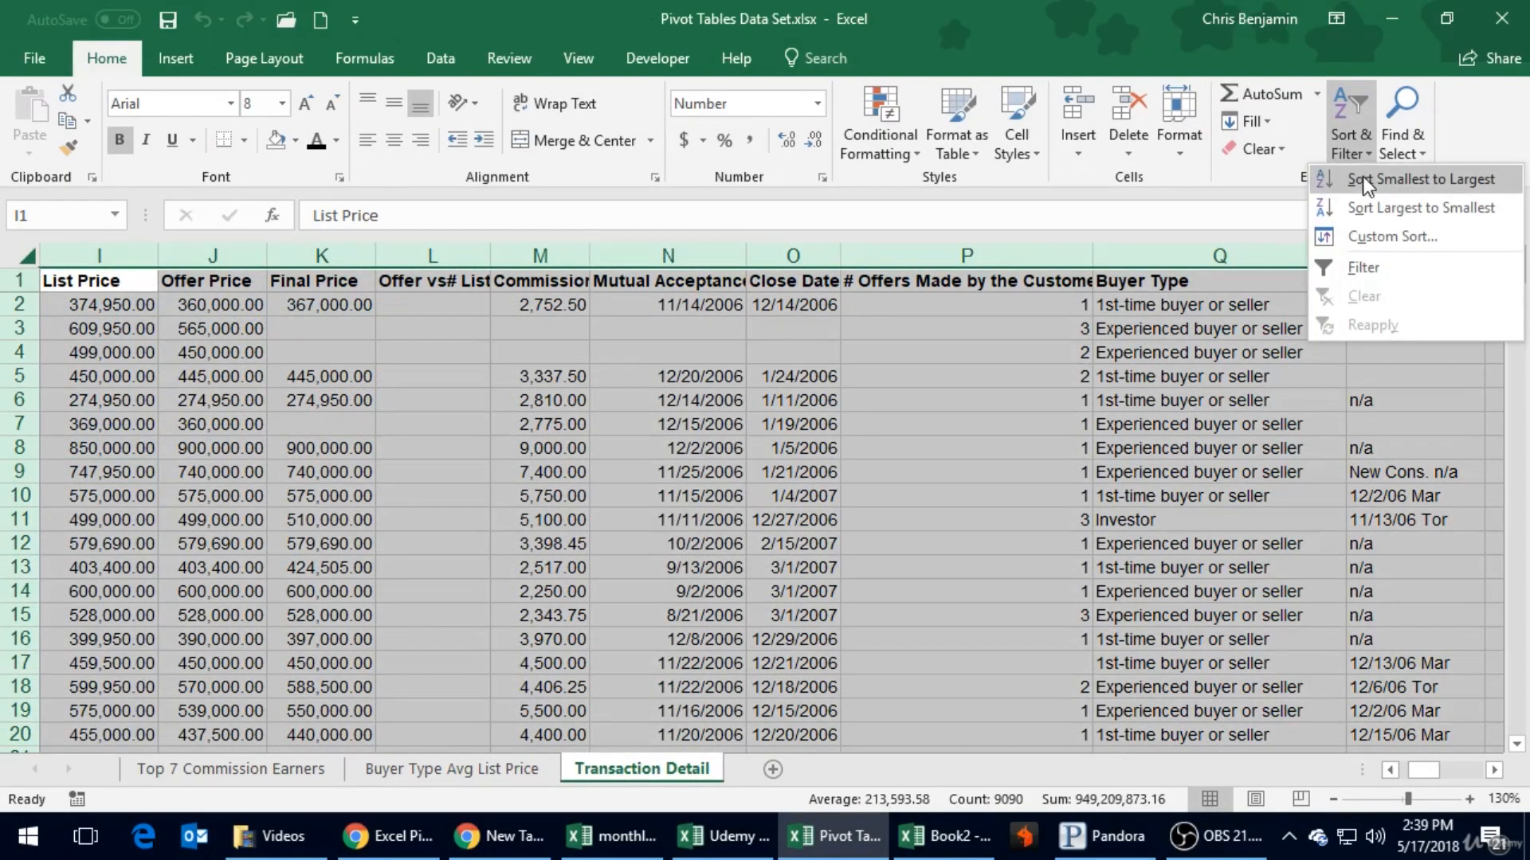
pyautogui.click(1364, 238)
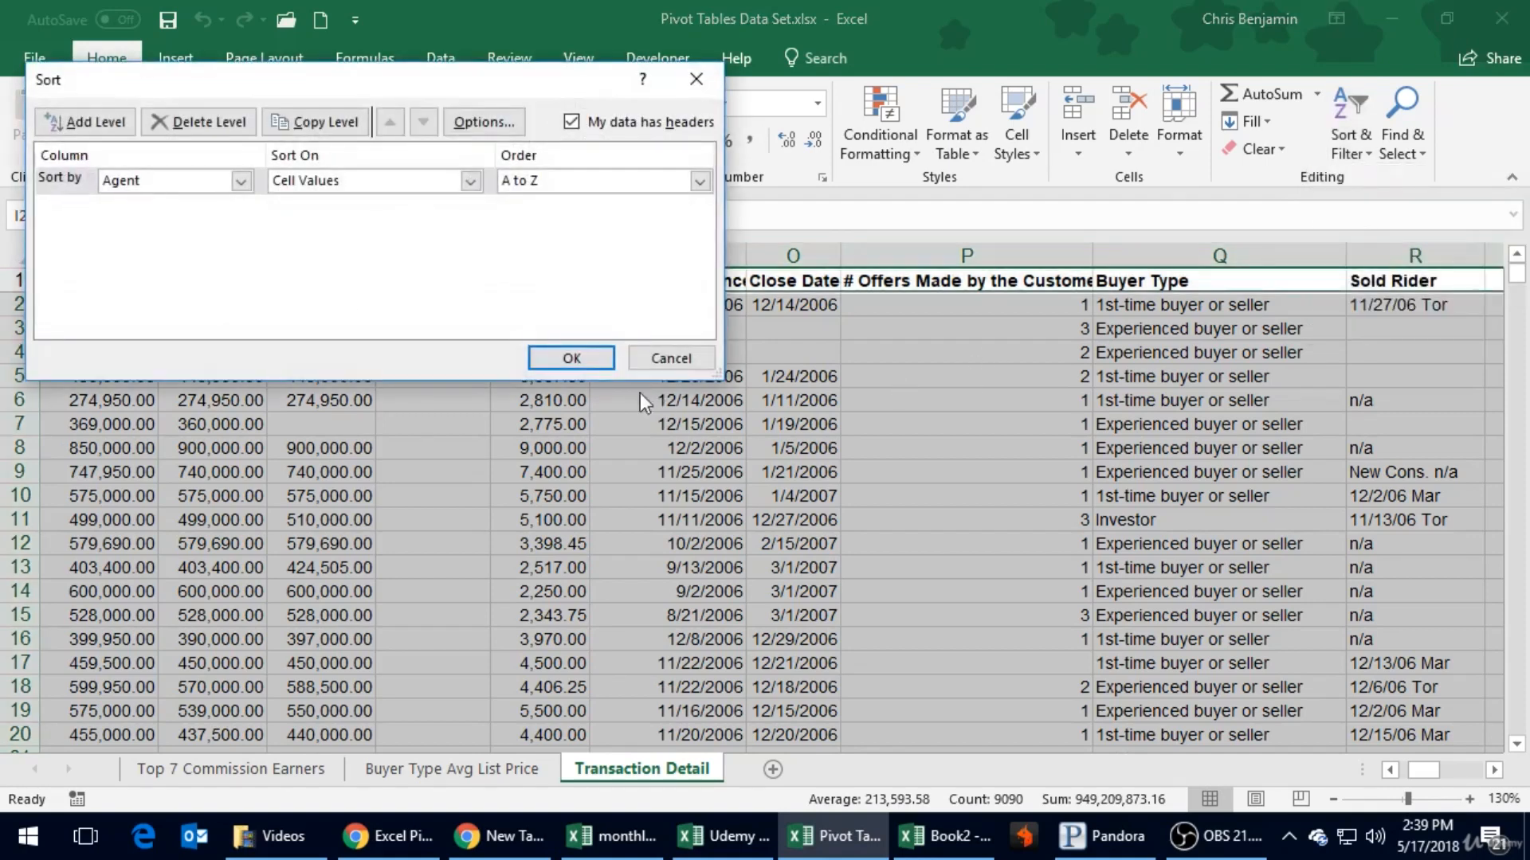
pyautogui.click(232, 187)
pyautogui.scroll(-3, 206, 284)
pyautogui.scroll(1, 149, 269)
pyautogui.click(141, 250)
pyautogui.click(557, 360)
pyautogui.click(1010, 404)
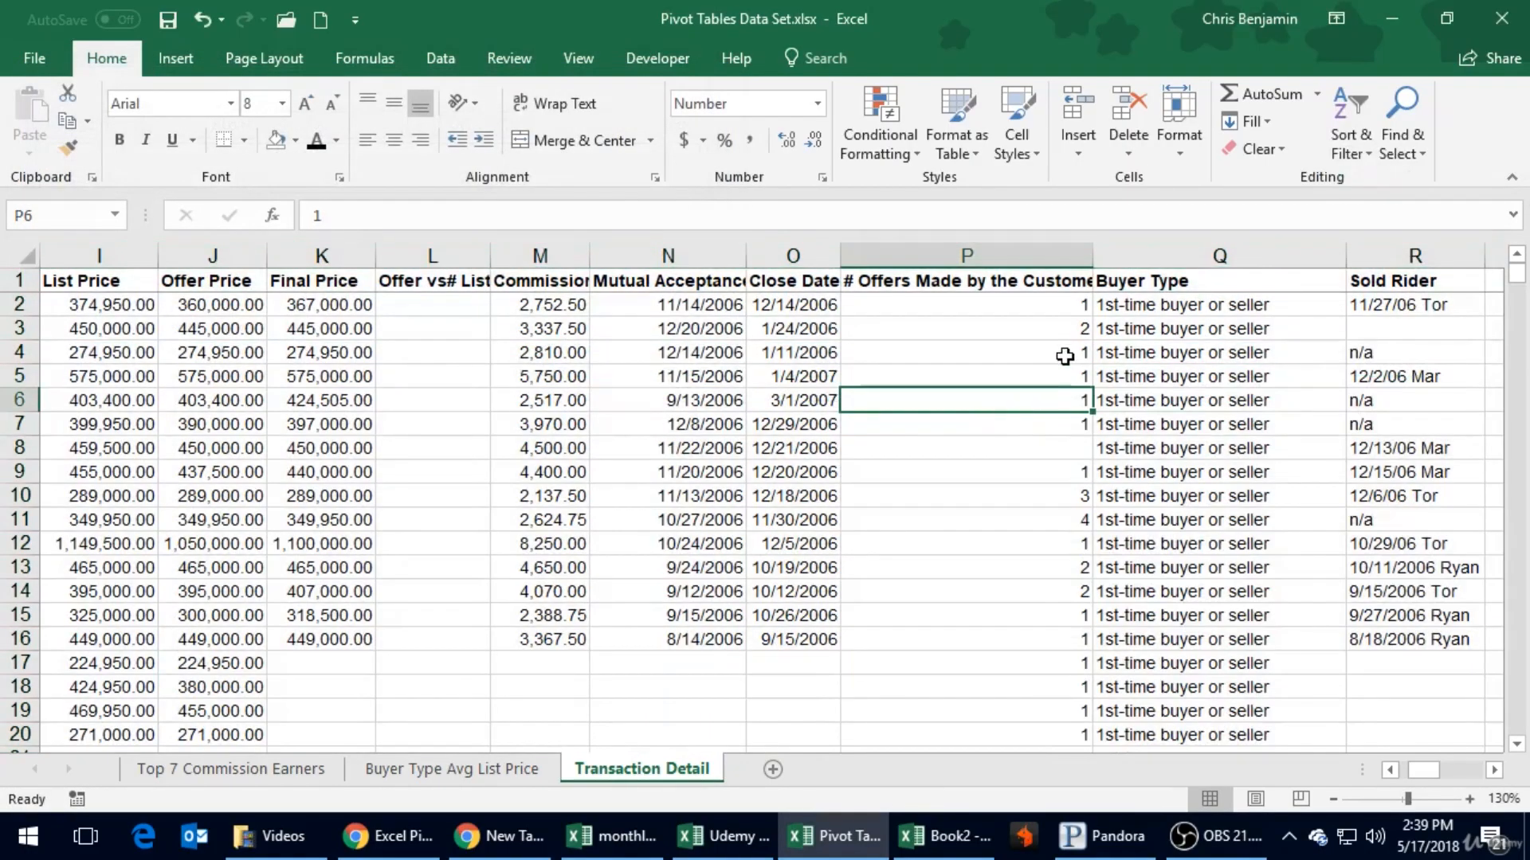
# - Examine the Bogus buyer type rows in Transaction Detail, checking their offer status, agent and list price entries
pyautogui.scroll(-20, 1066, 329)
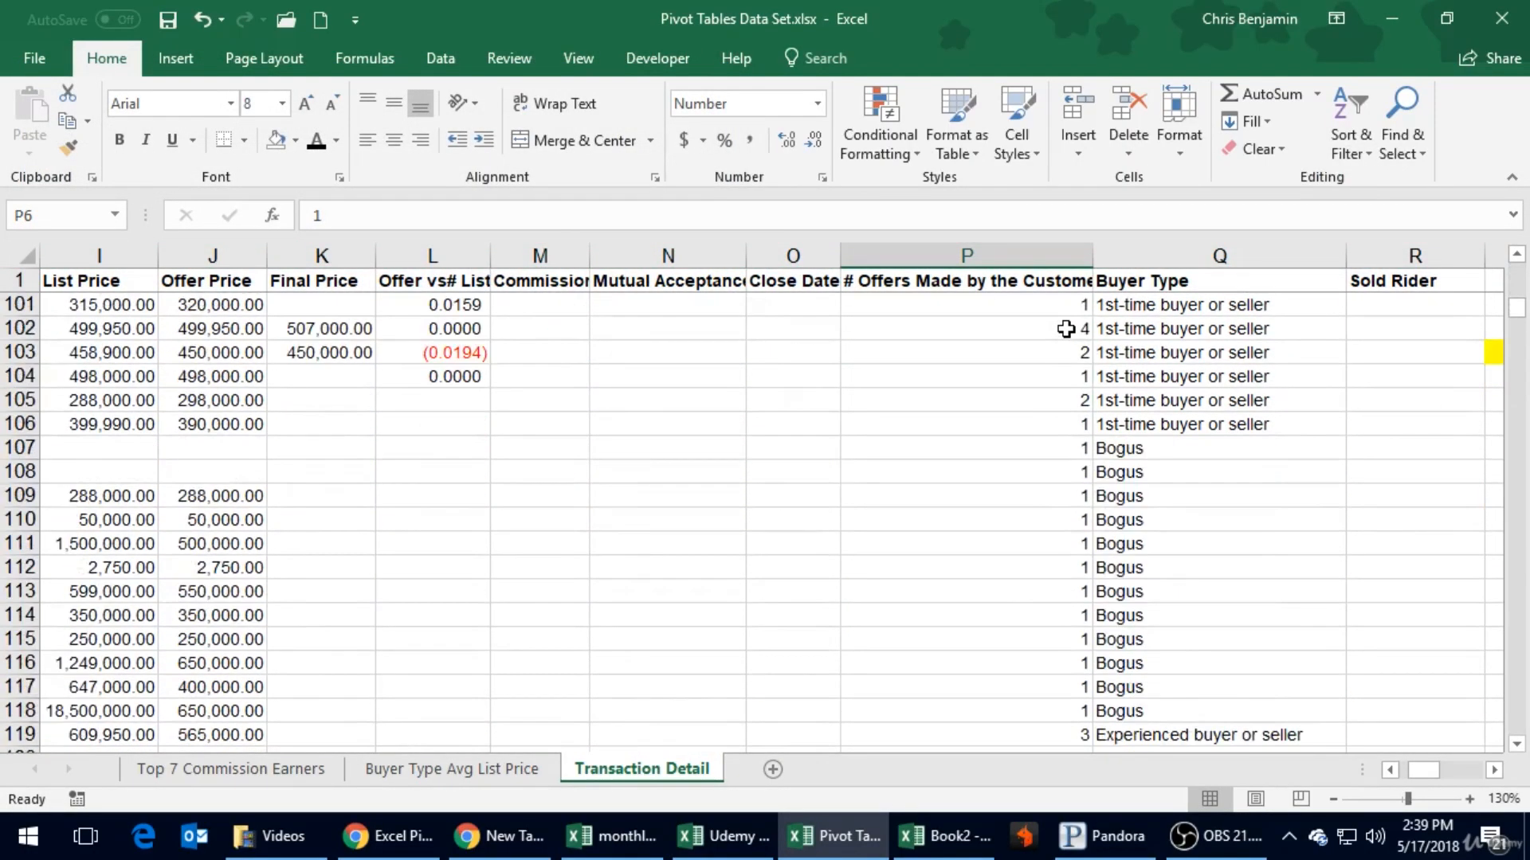
pyautogui.scroll(-7, 1065, 329)
pyautogui.scroll(8, 1066, 329)
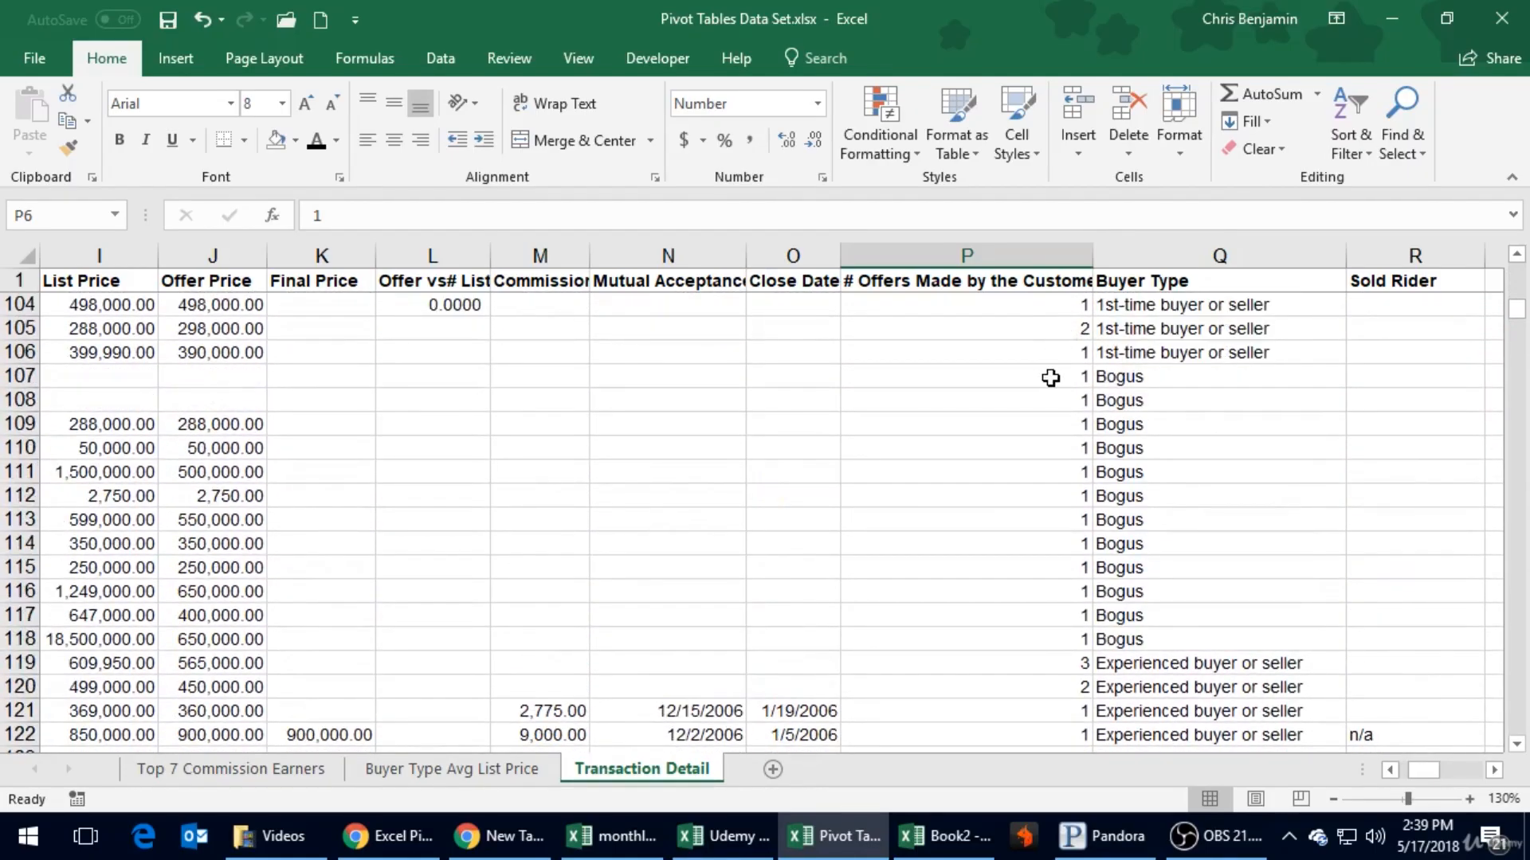
pyautogui.moveTo(1144, 375); pyautogui.dragTo(24, 641)
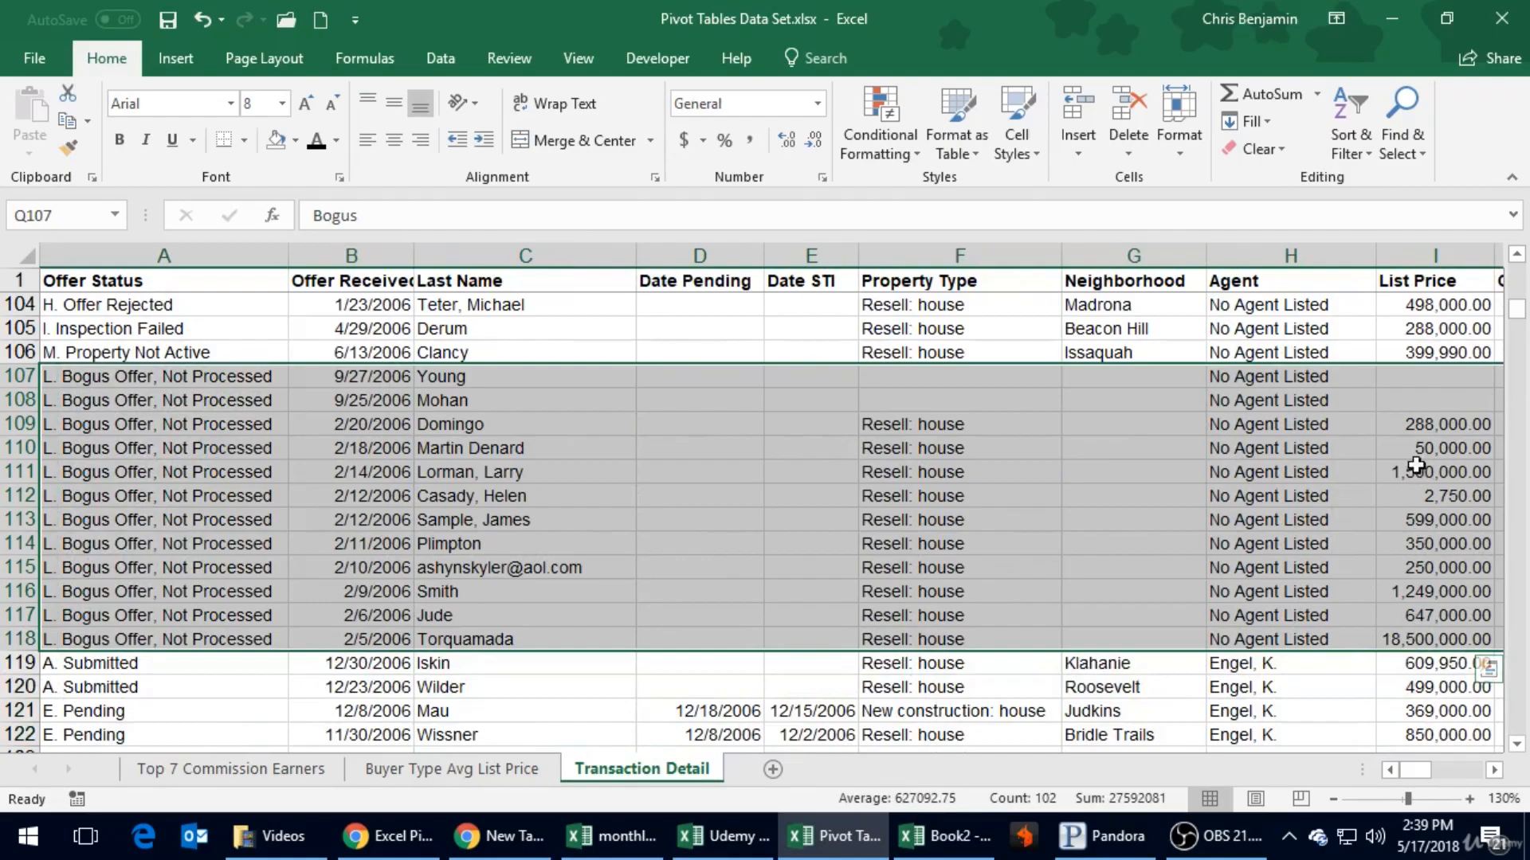
pyautogui.click(1387, 639)
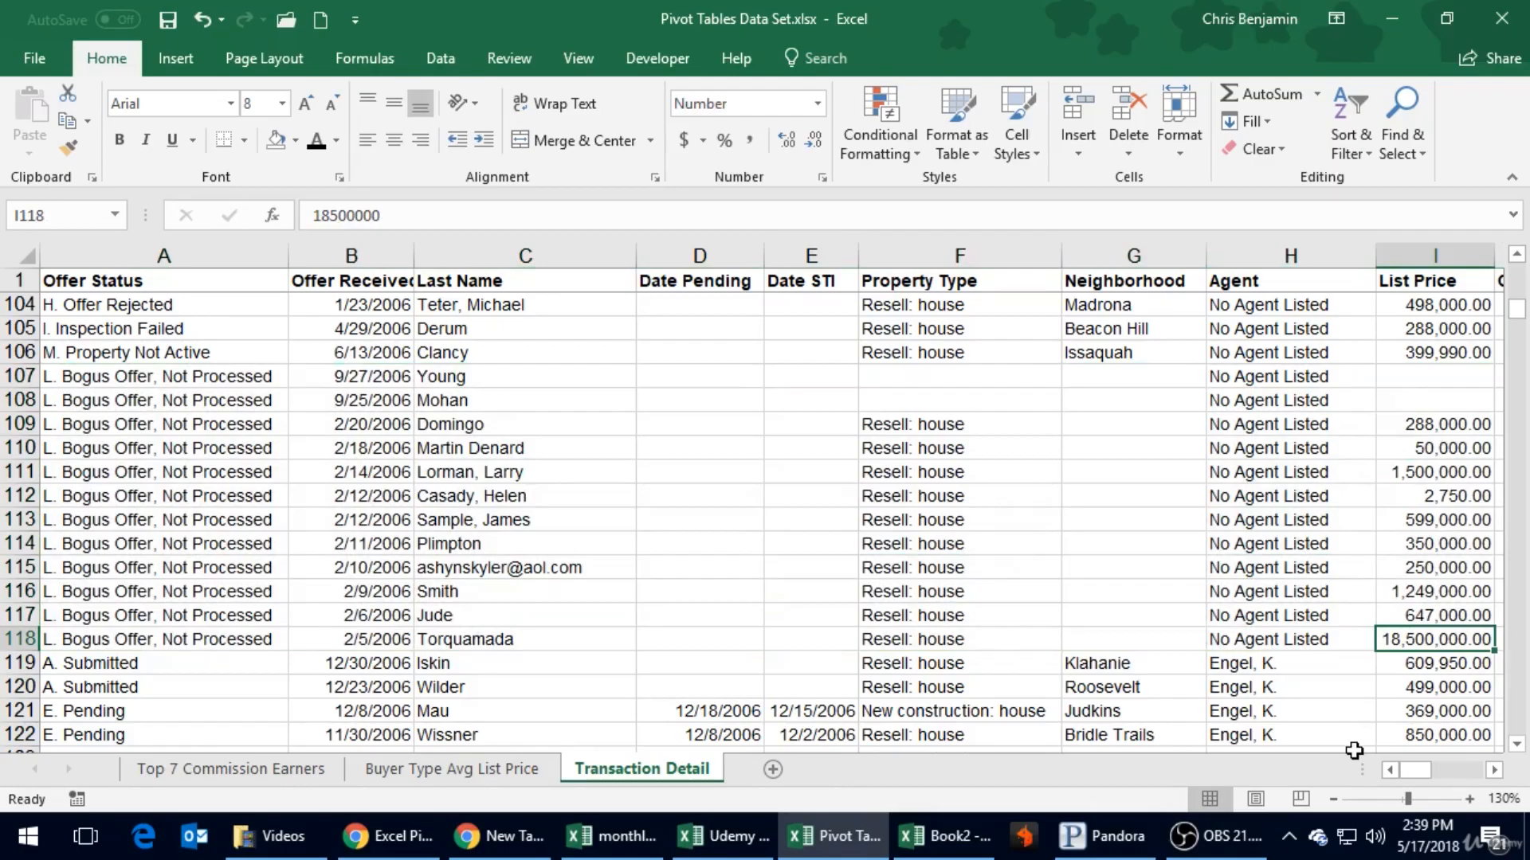
pyautogui.press('Right')
pyautogui.press('Right')
pyautogui.press('Right')
pyautogui.press('Right')
pyautogui.press('Right')
pyautogui.press('Right')
pyautogui.press('Right')
pyautogui.press('Right')
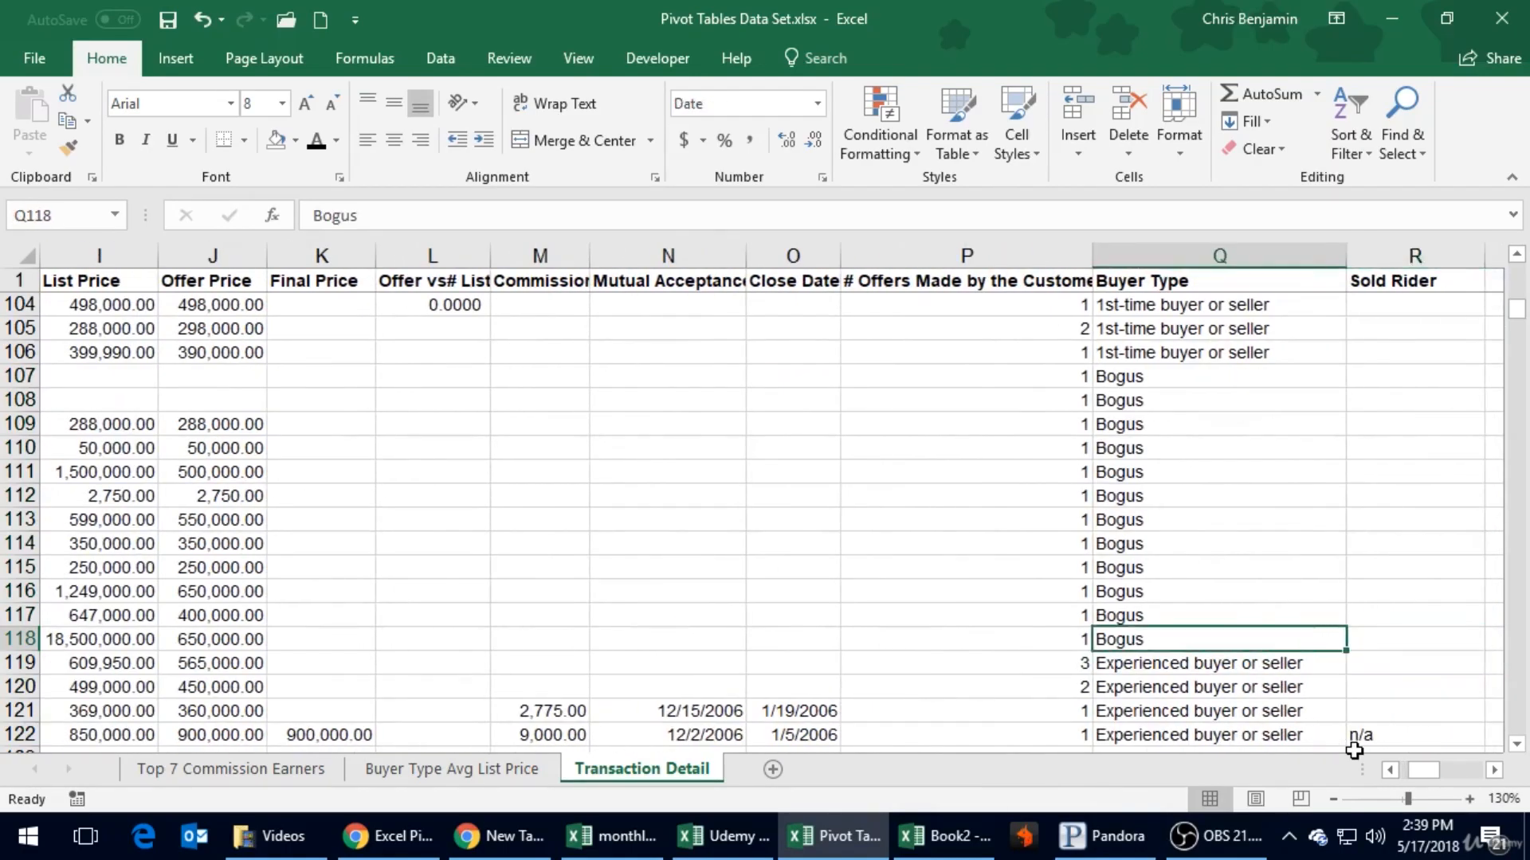
# - Enter "Buyer Type Not Listed" in the first empty Buyer Type cell, Q468, below the Investor rows
pyautogui.scroll(-20, 1254, 558)
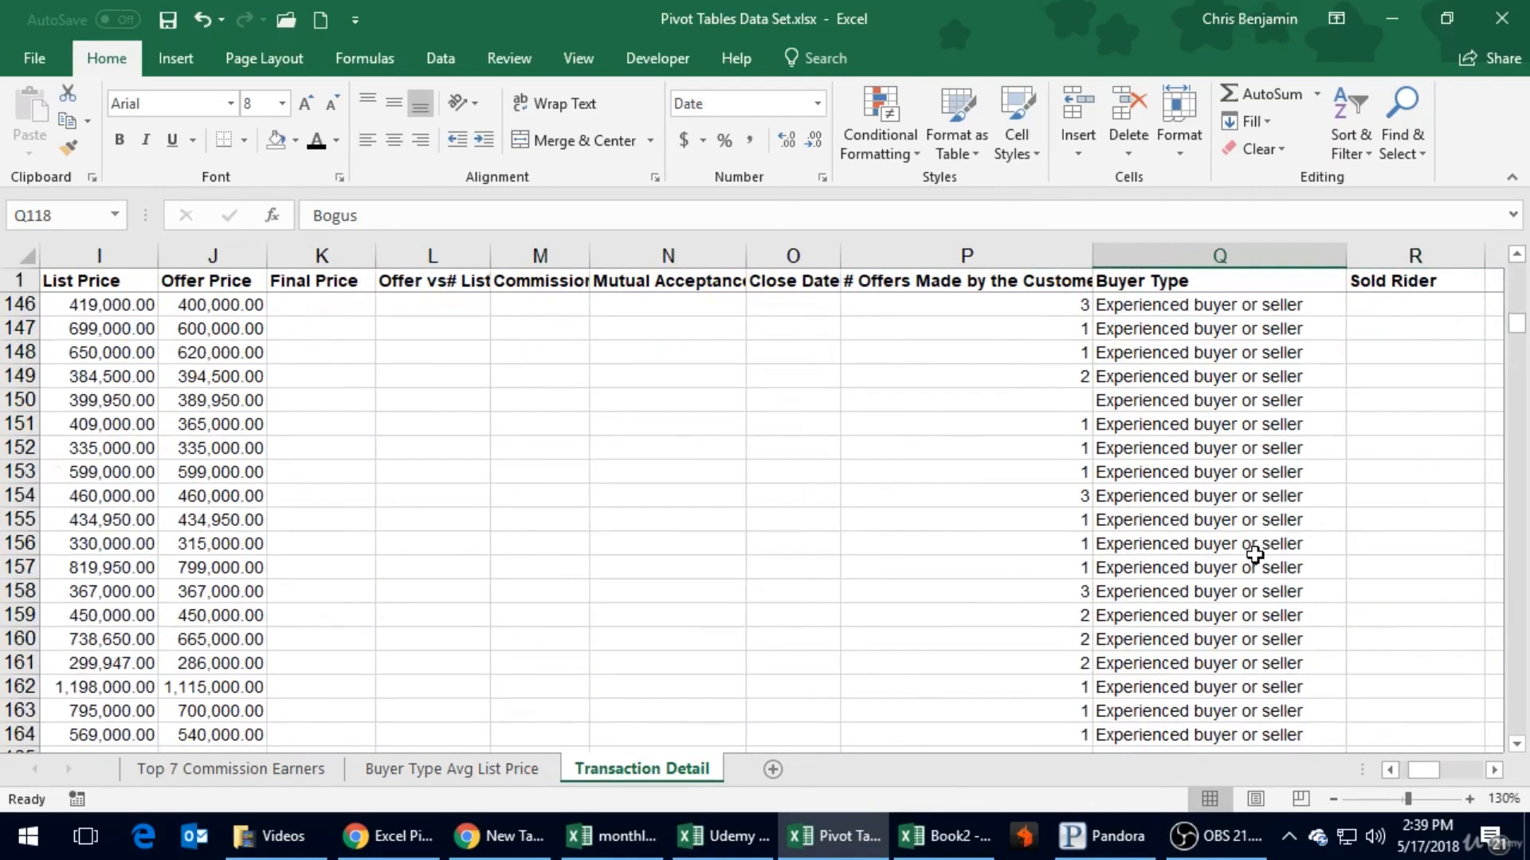
pyautogui.scroll(-20, 1255, 559)
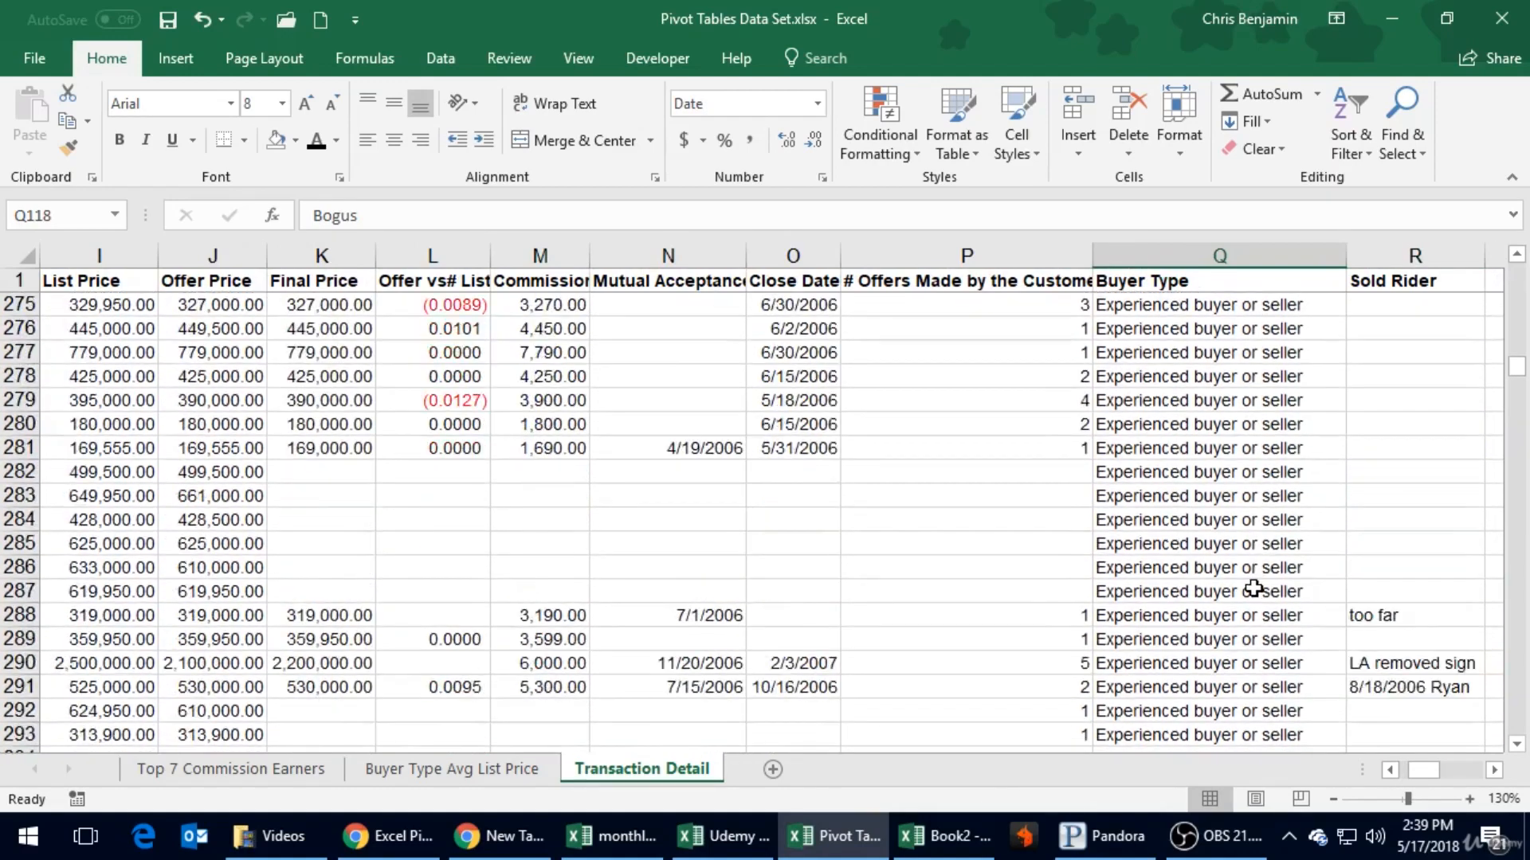
pyautogui.scroll(-20, 1249, 592)
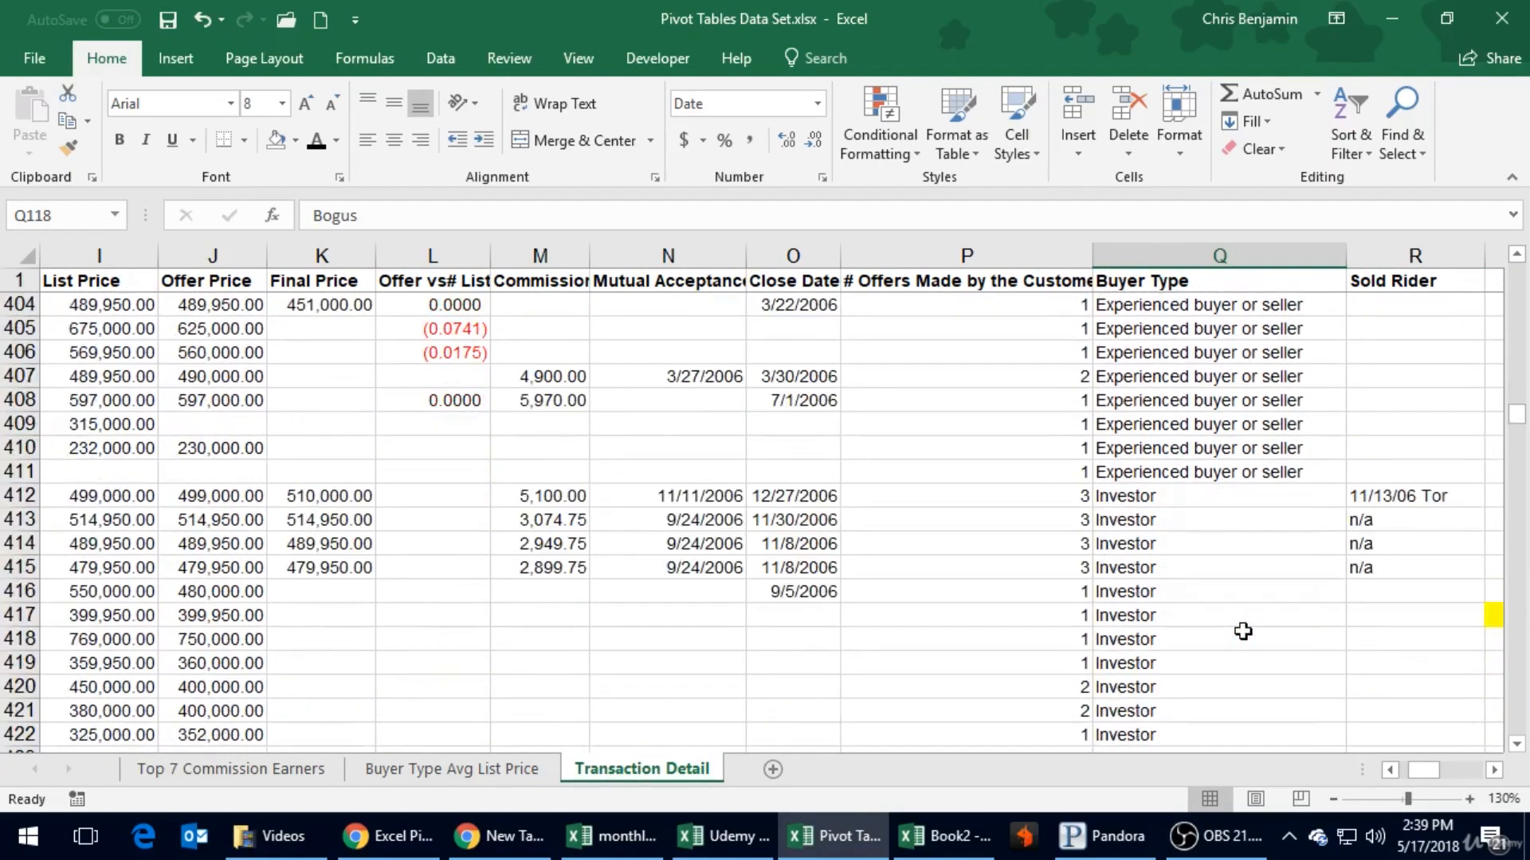
pyautogui.scroll(-16, 1243, 631)
pyautogui.scroll(3, 1243, 631)
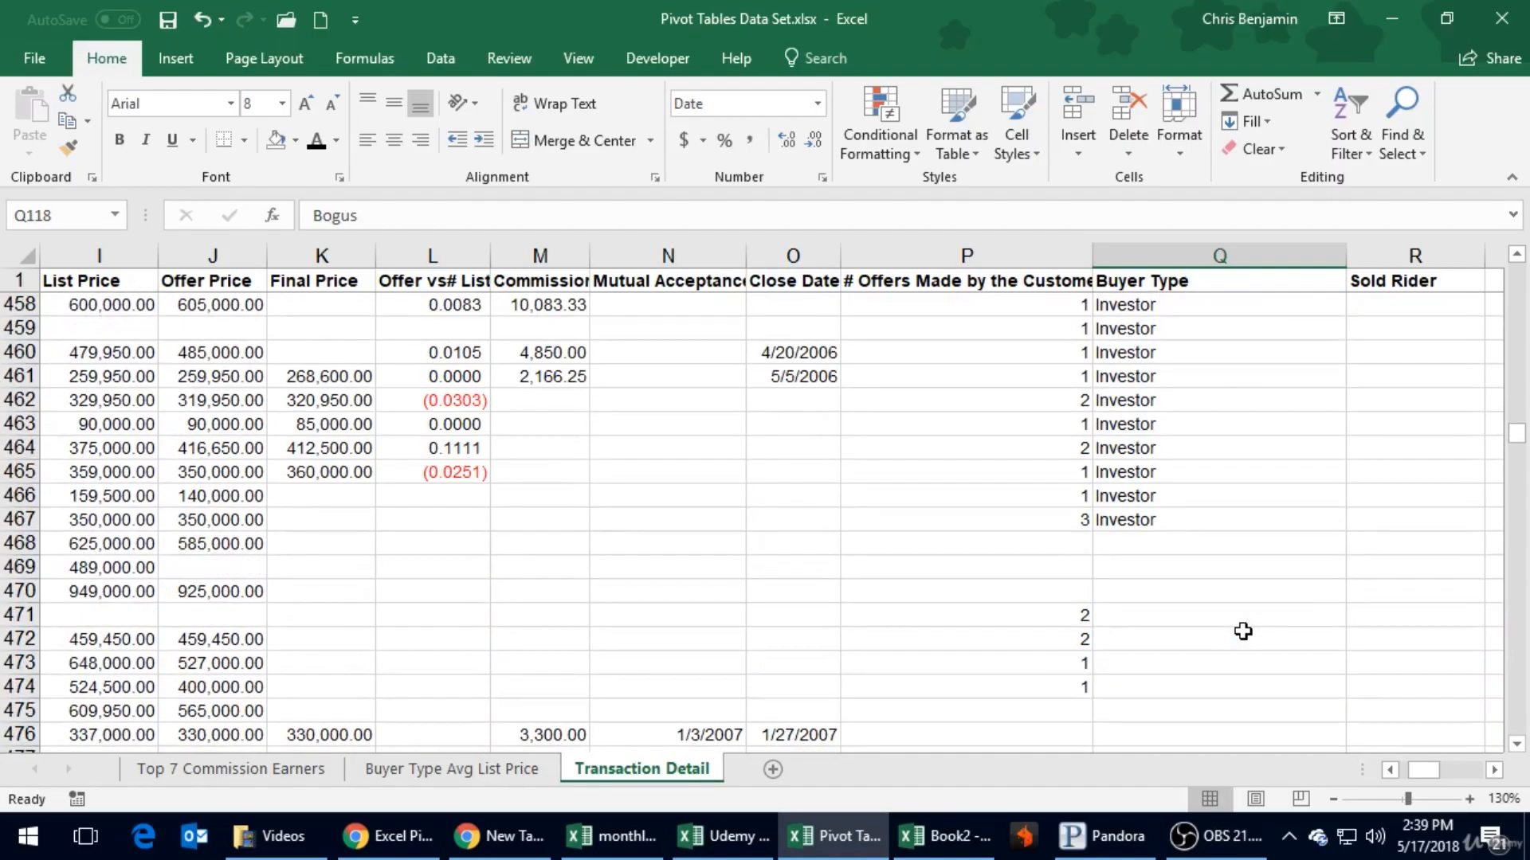
pyautogui.scroll(-2, 1243, 631)
pyautogui.click(1202, 398)
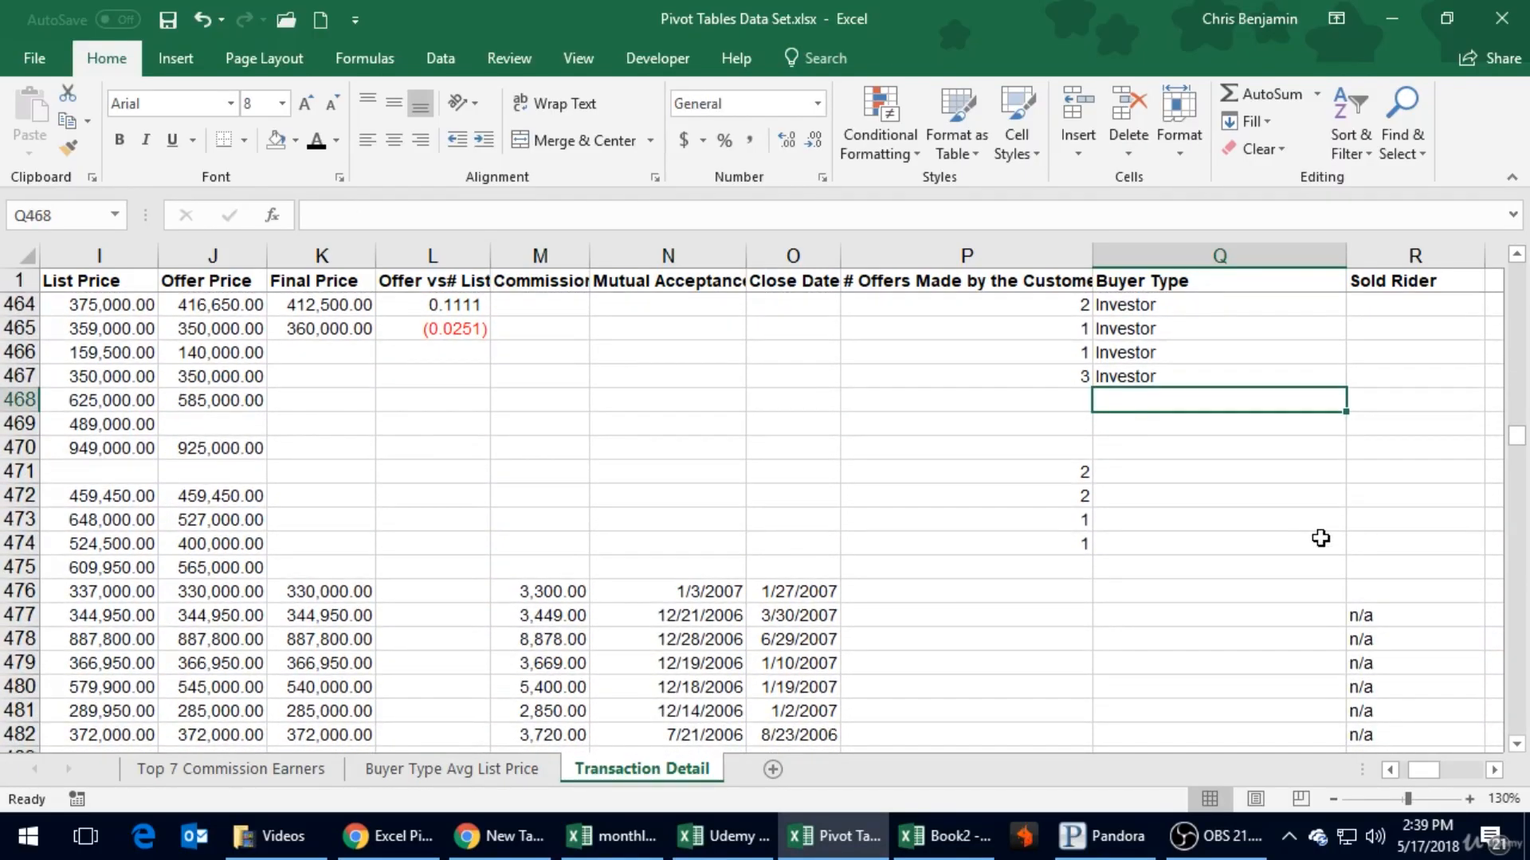
pyautogui.write('Buyer Type ')
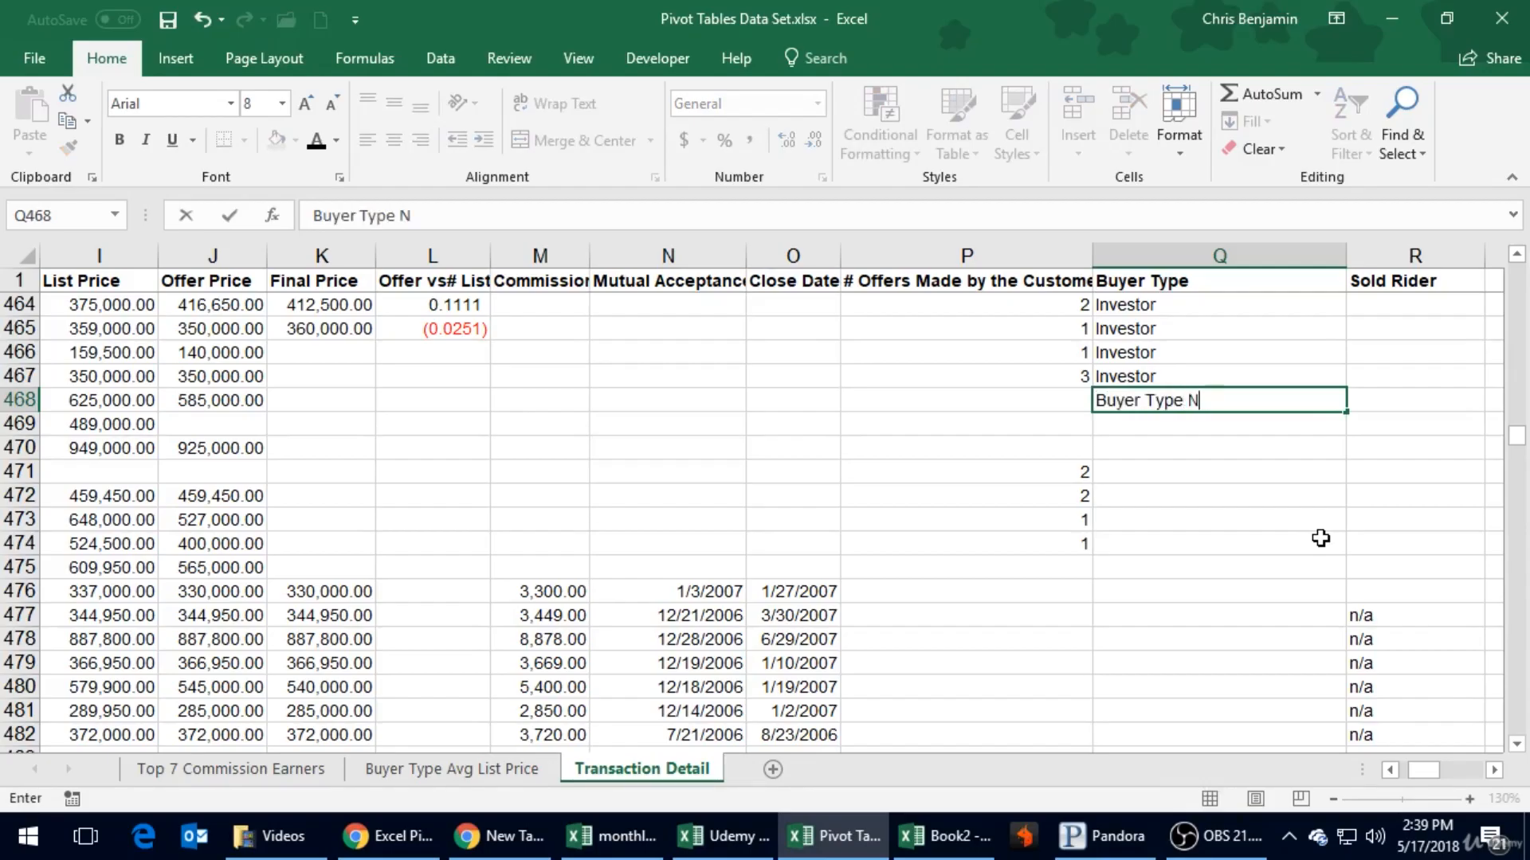
pyautogui.write('Not Listed')
pyautogui.press('Return')
# - Copy Buyer Type Not Listed down through the remaining empty Buyer Type cells to Q827 and save the workbook
pyautogui.press('Up')
pyautogui.hotkey('ctrl', 'c')
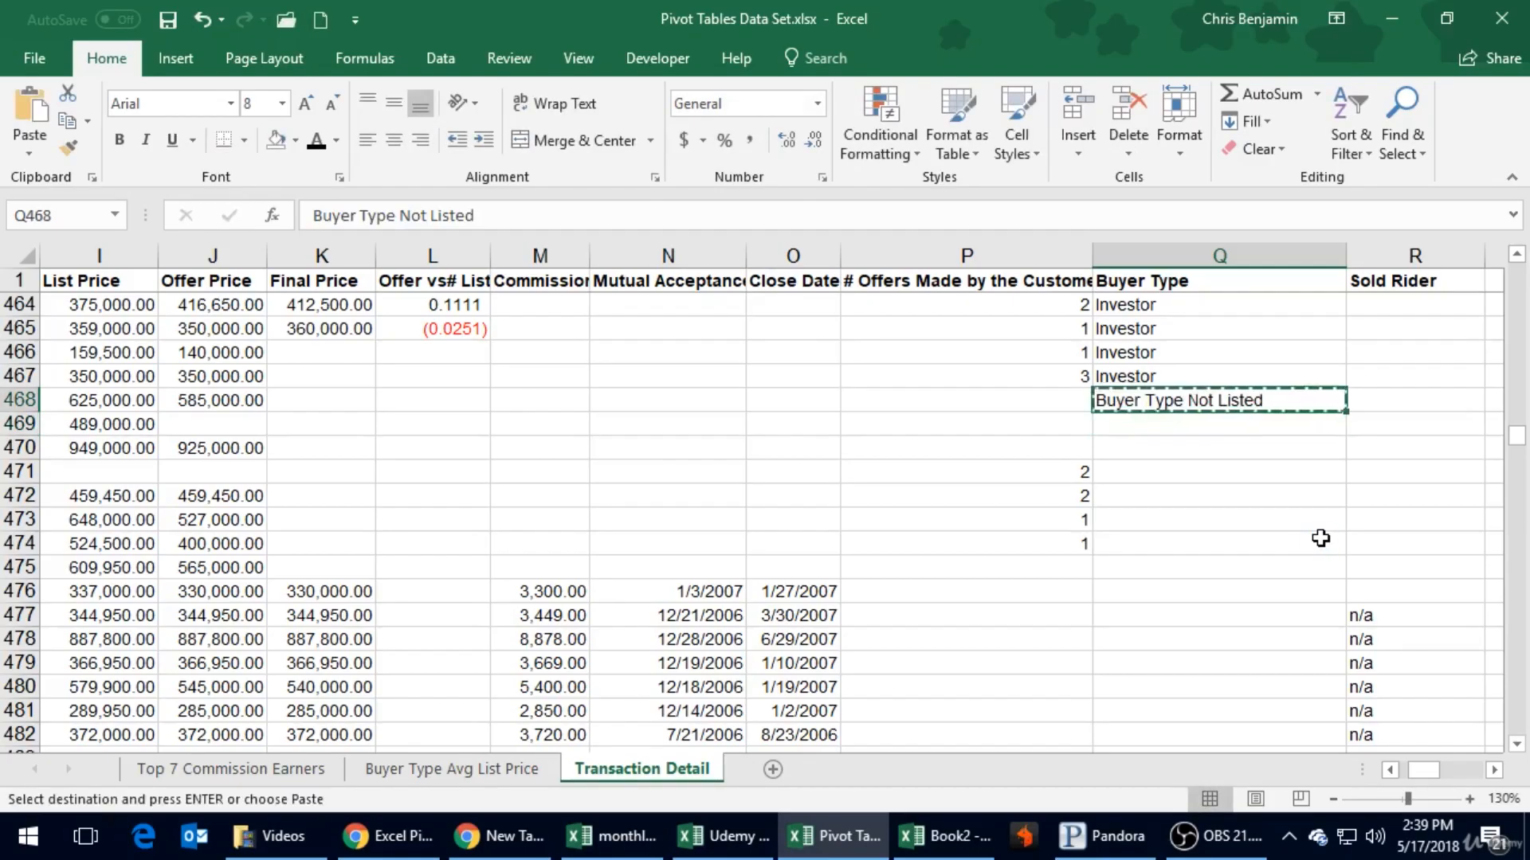
pyautogui.hotkey('shift', 'Down')
pyautogui.hotkey('shift', 'Down')
pyautogui.hotkey('shift', 'Down')
pyautogui.hotkey('shift', 'Down')
pyautogui.hotkey('shift', 'Down')
pyautogui.hotkey('shift', 'Down')
pyautogui.hotkey('shift', 'Down')
pyautogui.hotkey('shift', 'Down')
pyautogui.hotkey('shift', 'Down')
pyautogui.hotkey('shift', 'Down')
pyautogui.hotkey('shift', 'Down')
pyautogui.hotkey('shift', 'Down')
pyautogui.hotkey('shift', 'Down')
pyautogui.hotkey('shift', 'Down')
pyautogui.hotkey('shift', 'Down')
pyautogui.hotkey('shift', 'Down')
pyautogui.hotkey('shift', 'Down')
pyautogui.hotkey('shift', 'Down')
pyautogui.hotkey('shift', 'Down')
pyautogui.hotkey('shift', 'Down')
pyautogui.hotkey('shift', 'Down')
pyautogui.hotkey('shift', 'Down')
pyautogui.hotkey('shift', 'Down')
pyautogui.hotkey('shift', 'Down')
pyautogui.hotkey('shift', 'Down')
pyautogui.hotkey('shift', 'Down')
pyautogui.hotkey('shift', 'Down')
pyautogui.hotkey('shift', 'Down')
pyautogui.hotkey('shift', 'Down')
pyautogui.hotkey('shift', 'Down')
pyautogui.hotkey('shift', 'Down')
pyautogui.hotkey('shift', 'Down')
pyautogui.hotkey('shift', 'Down')
pyautogui.hotkey('shift', 'Down')
pyautogui.hotkey('shift', 'Down')
pyautogui.hotkey('shift', 'Down')
pyautogui.hotkey('shift', 'Down')
pyautogui.hotkey('shift', 'Down')
pyautogui.hotkey('shift', 'Down')
pyautogui.hotkey('shift', 'Down')
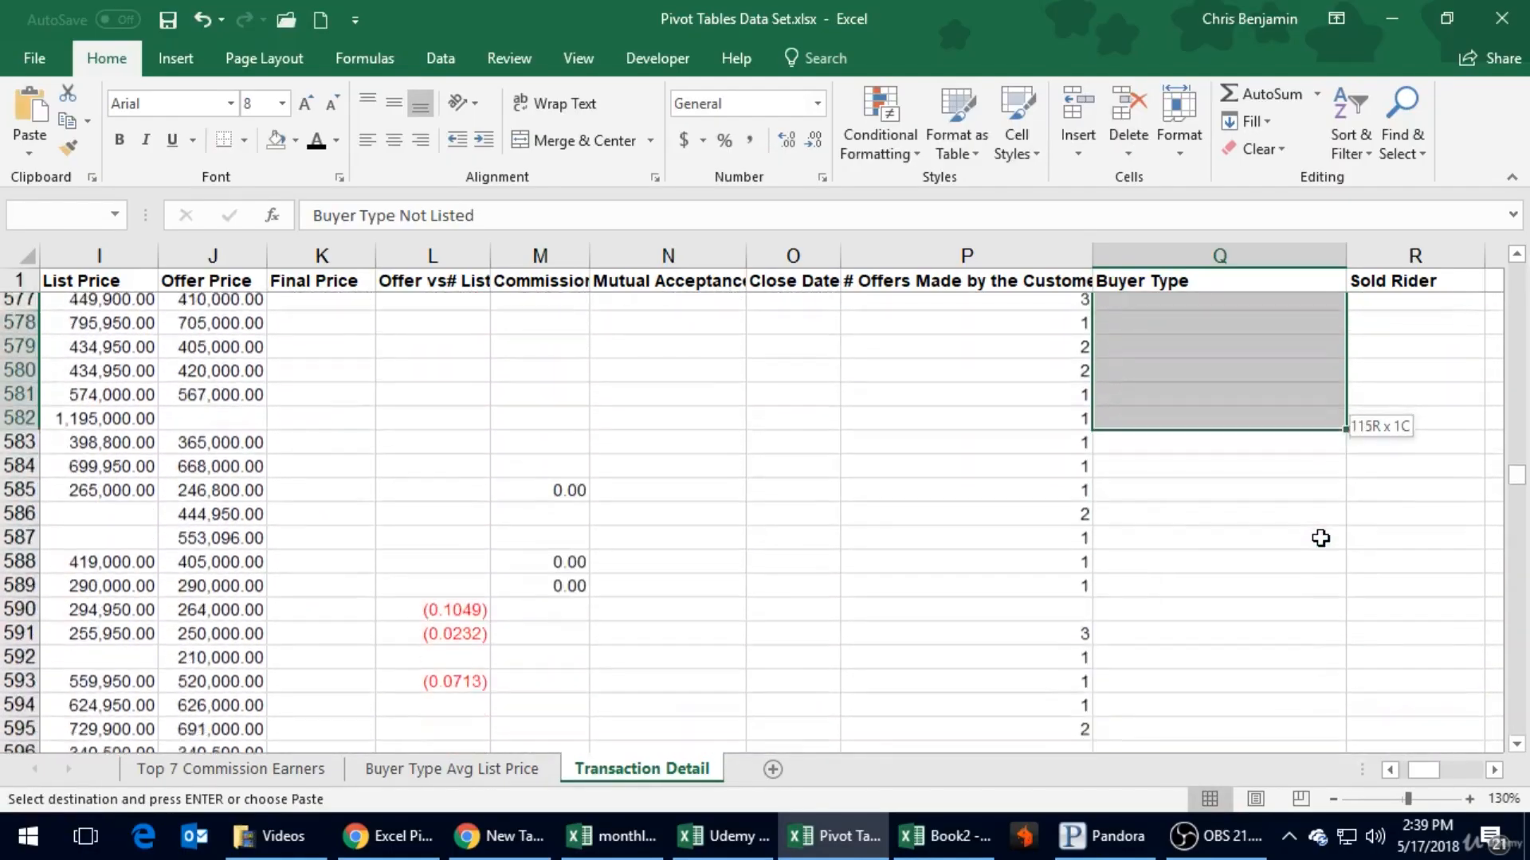
pyautogui.hotkey('shift', 'Down')
pyautogui.hotkey('shift', 'Down')
pyautogui.hotkey('shift', 'Down')
pyautogui.hotkey('shift', 'Down')
pyautogui.hotkey('shift', 'Down')
pyautogui.hotkey('shift', 'Down')
pyautogui.hotkey('shift', 'Down')
pyautogui.hotkey('shift', 'Down')
pyautogui.hotkey('shift', 'Down')
pyautogui.hotkey('shift', 'Down')
pyautogui.hotkey('shift', 'Down')
pyautogui.hotkey('shift', 'Down')
pyautogui.hotkey('shift', 'Down')
pyautogui.hotkey('shift', 'Down')
pyautogui.hotkey('shift', 'Down')
pyautogui.hotkey('shift', 'Down')
pyautogui.hotkey('shift', 'Down')
pyautogui.hotkey('shift', 'Down')
pyautogui.hotkey('shift', 'Down')
pyautogui.hotkey('shift', 'Down')
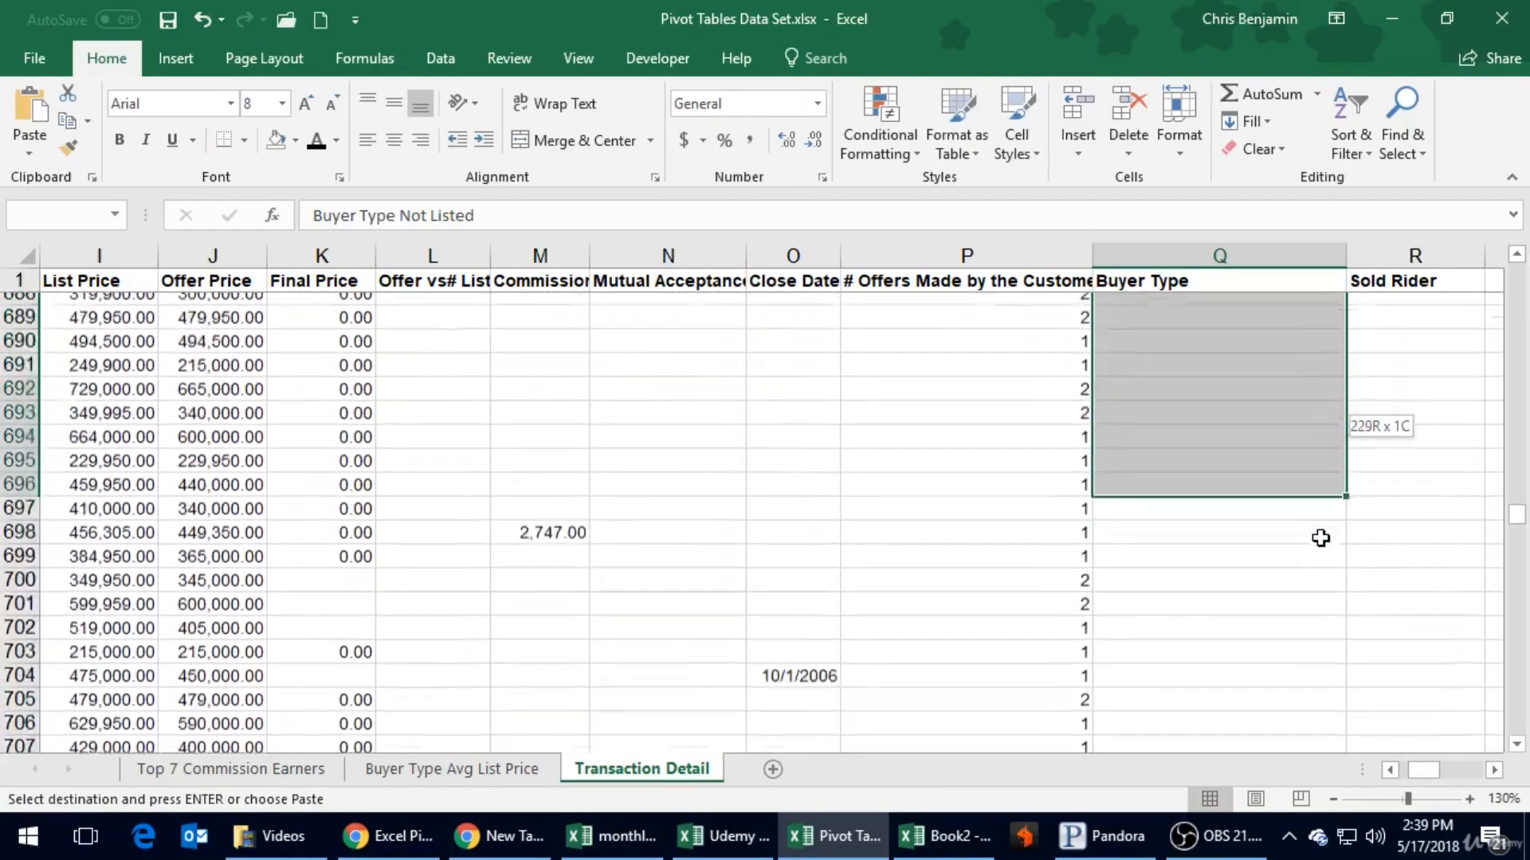
pyautogui.hotkey('shift', 'Down')
pyautogui.hotkey('shift', 'Down')
pyautogui.hotkey('shift', 'Down')
pyautogui.hotkey('shift', 'Down')
pyautogui.hotkey('shift', 'Down')
pyautogui.hotkey('shift', 'Down')
pyautogui.hotkey('shift', 'Down')
pyautogui.hotkey('shift', 'Down')
pyautogui.hotkey('shift', 'Down')
pyautogui.hotkey('shift', 'Down')
pyautogui.hotkey('shift', 'Down')
pyautogui.hotkey('shift', 'Down')
pyautogui.hotkey('shift', 'Down')
pyautogui.hotkey('shift', 'Down')
pyautogui.hotkey('shift', 'Down')
pyautogui.hotkey('shift', 'Down')
pyautogui.hotkey('shift', 'Down')
pyautogui.hotkey('shift', 'Down')
pyautogui.hotkey('shift', 'Down')
pyautogui.hotkey('shift', 'Down')
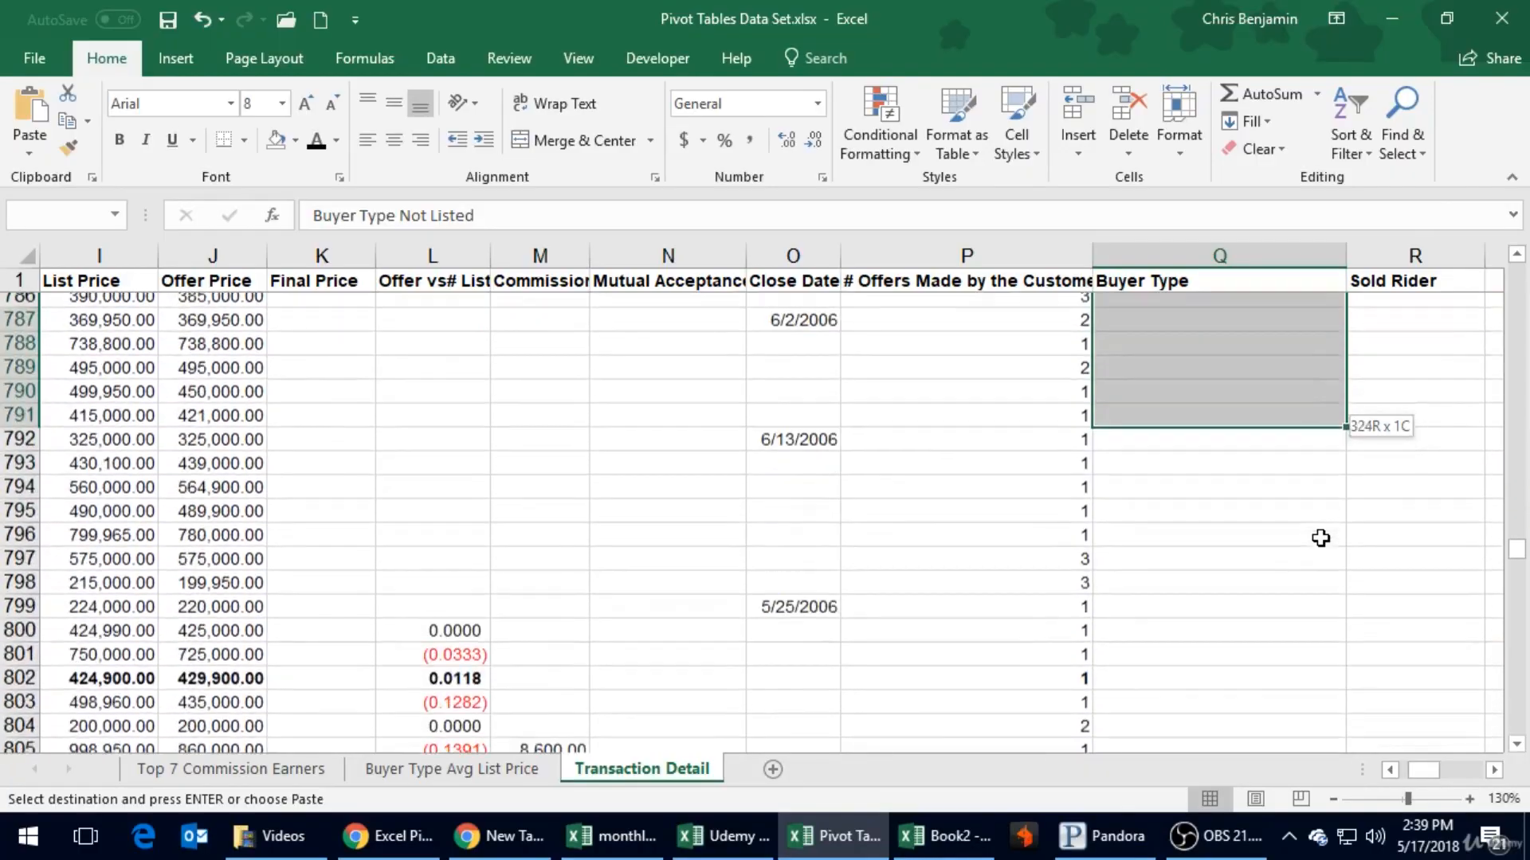
pyautogui.hotkey('shift', 'Up')
pyautogui.hotkey('shift', 'Up')
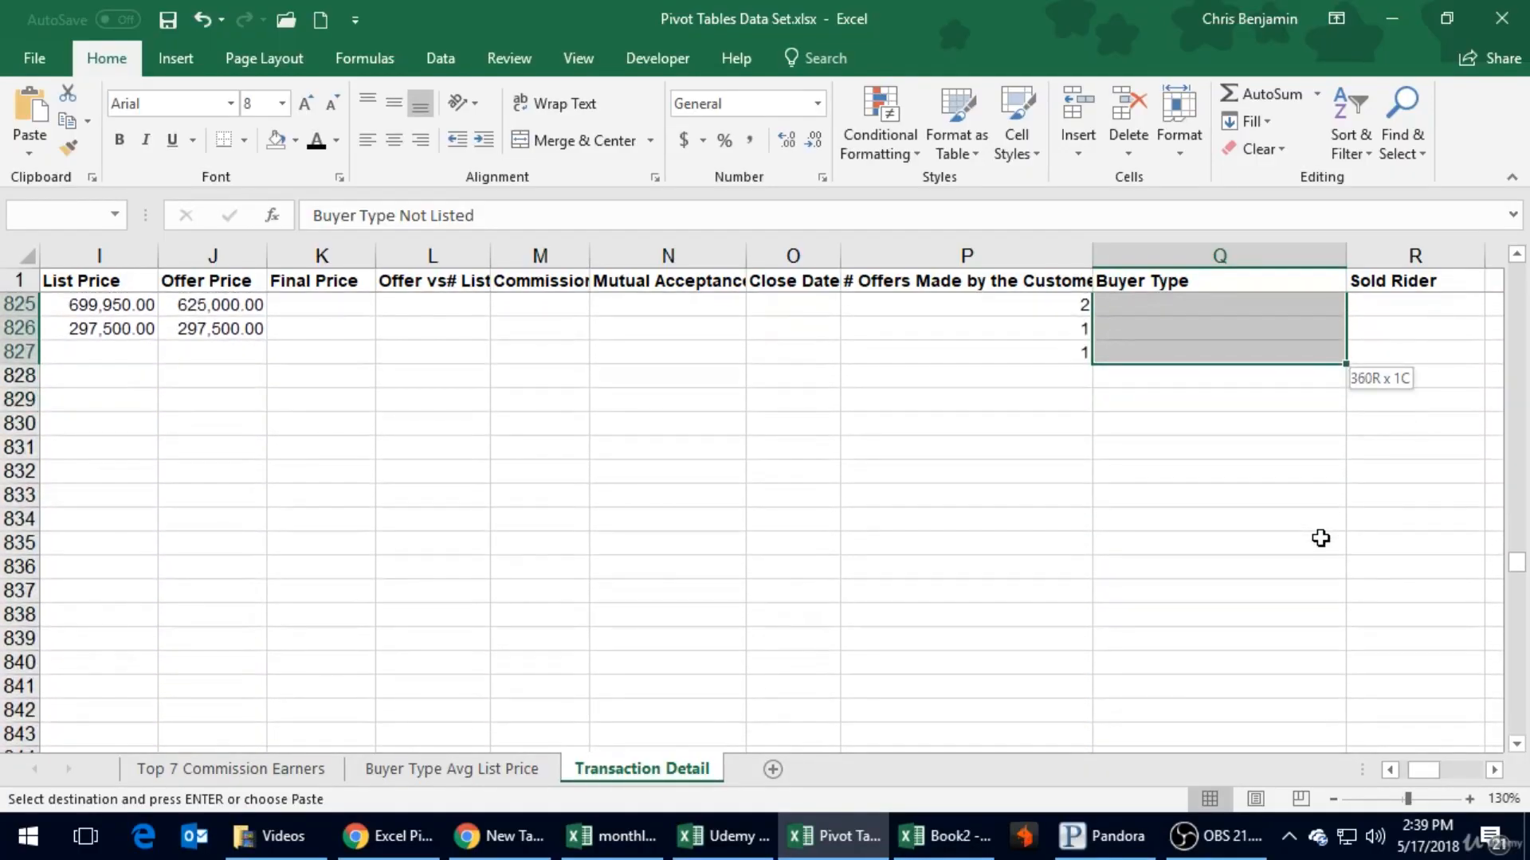
pyautogui.press('Return')
pyautogui.press('Up')
pyautogui.hotkey('ctrl', 's')
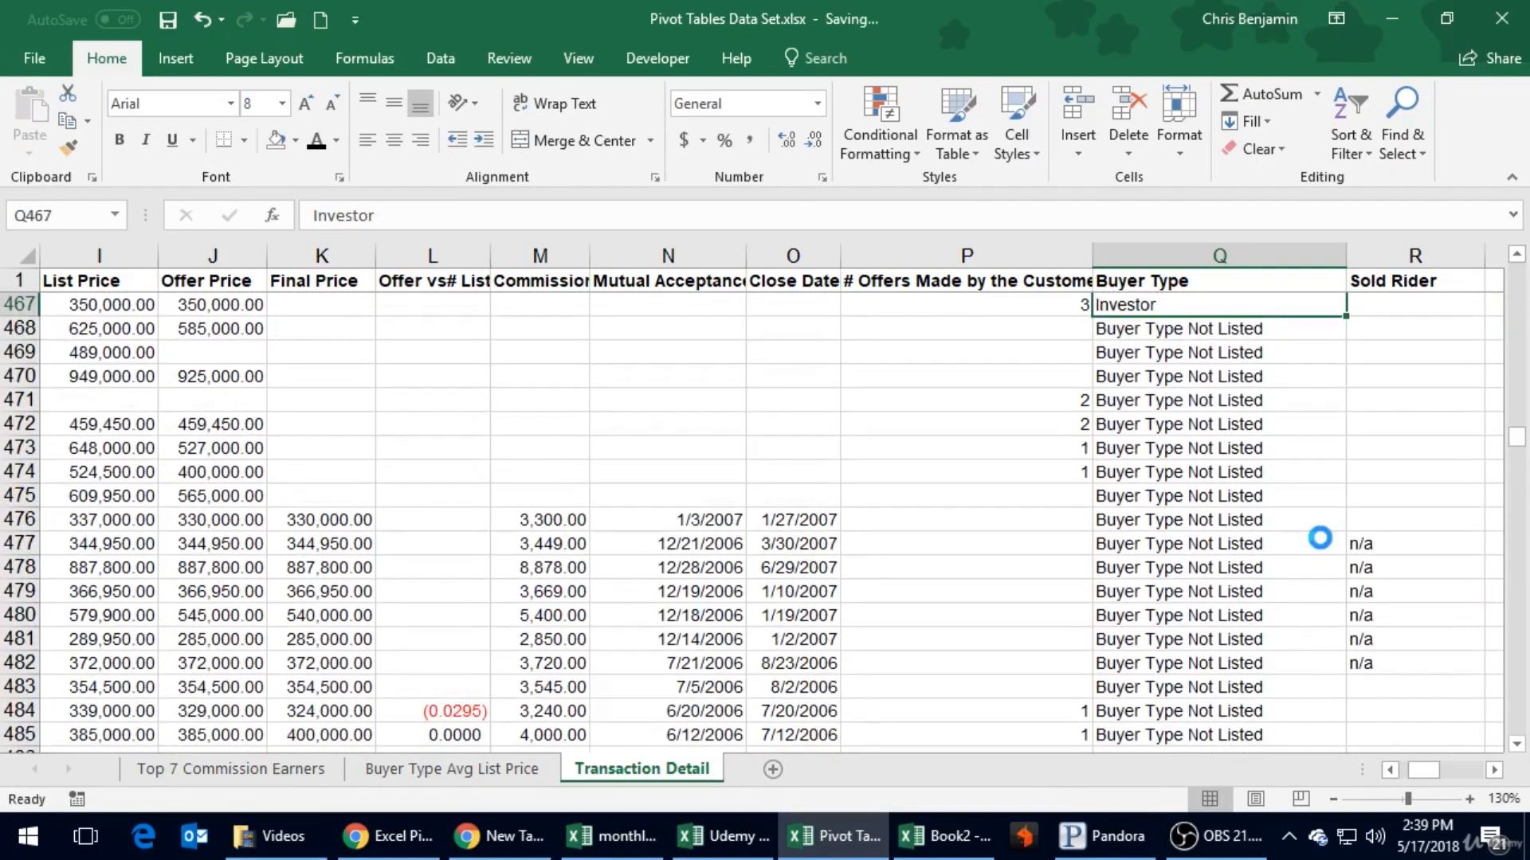
# - Refresh the PivotTable on the Buyer Type Avg List Price sheet
pyautogui.click(473, 785)
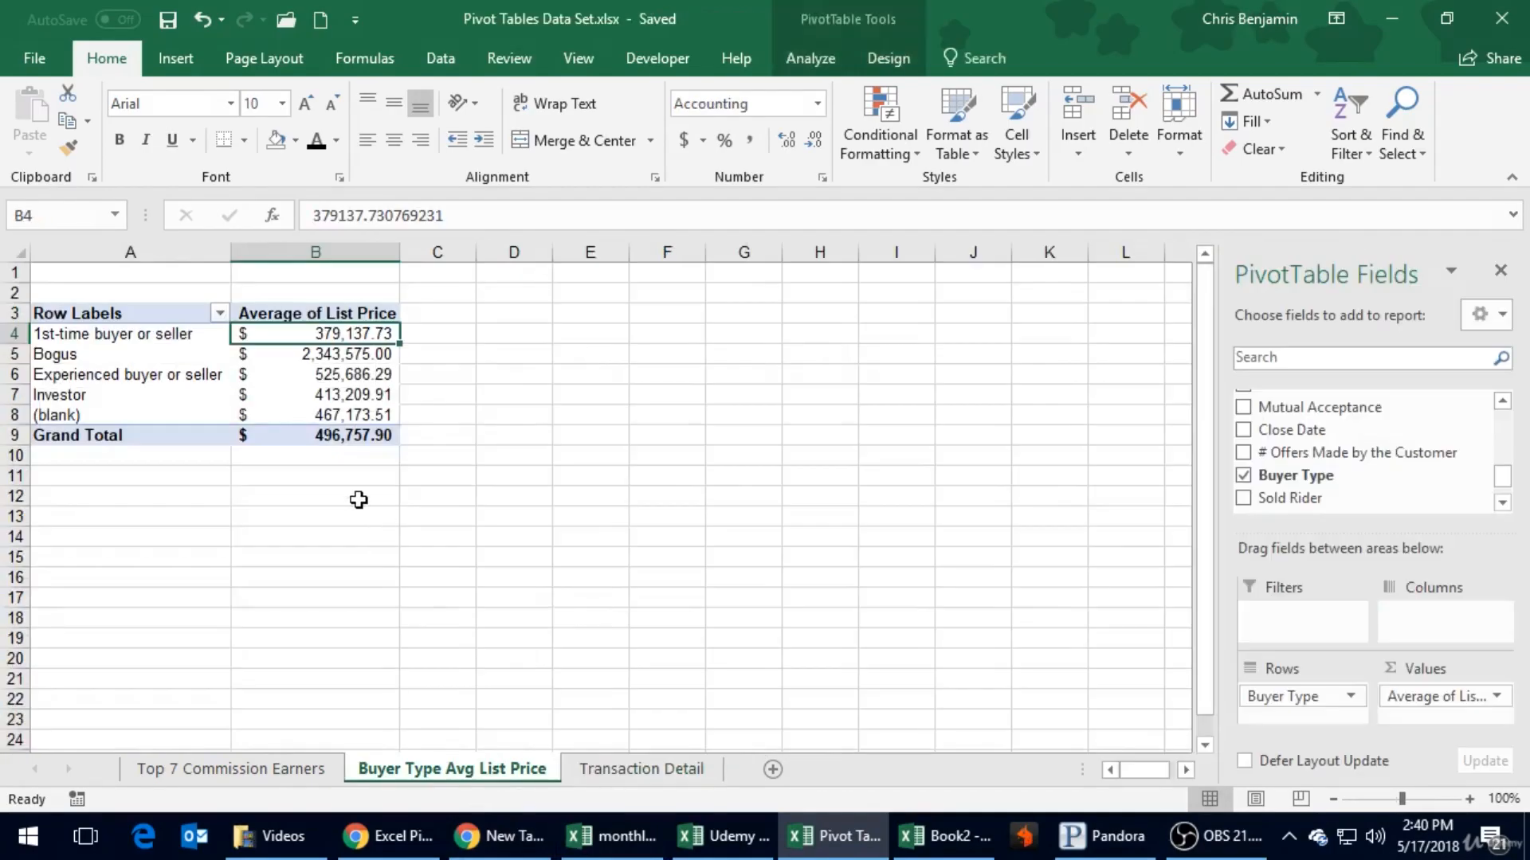
pyautogui.rightClick(338, 413)
pyautogui.click(476, 525)
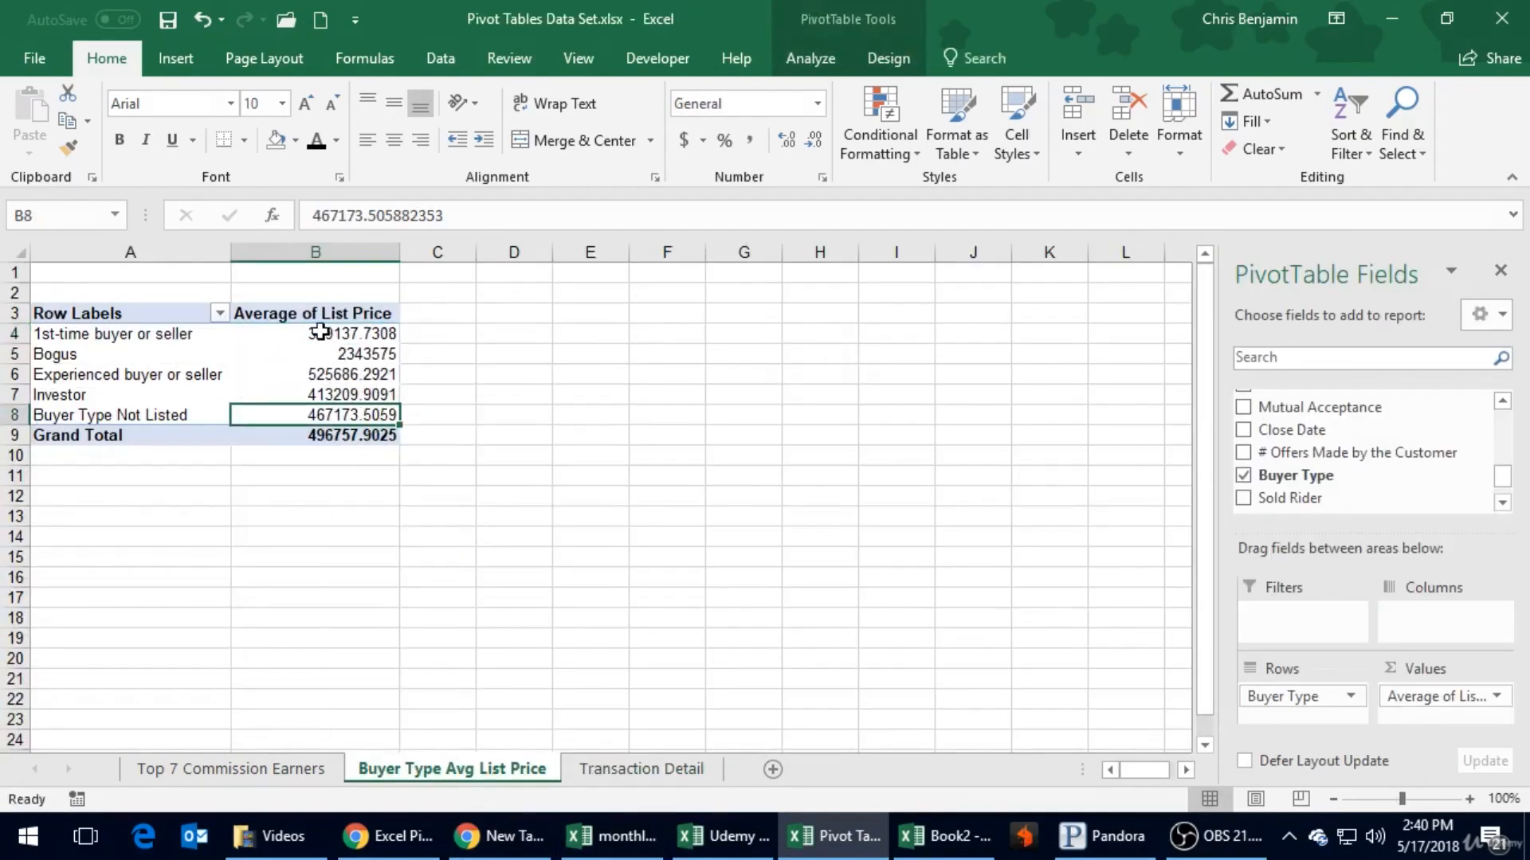
# - Filter the Bogus buyer type out of the PivotTable's row labels
pyautogui.click(261, 333)
pyautogui.click(219, 313)
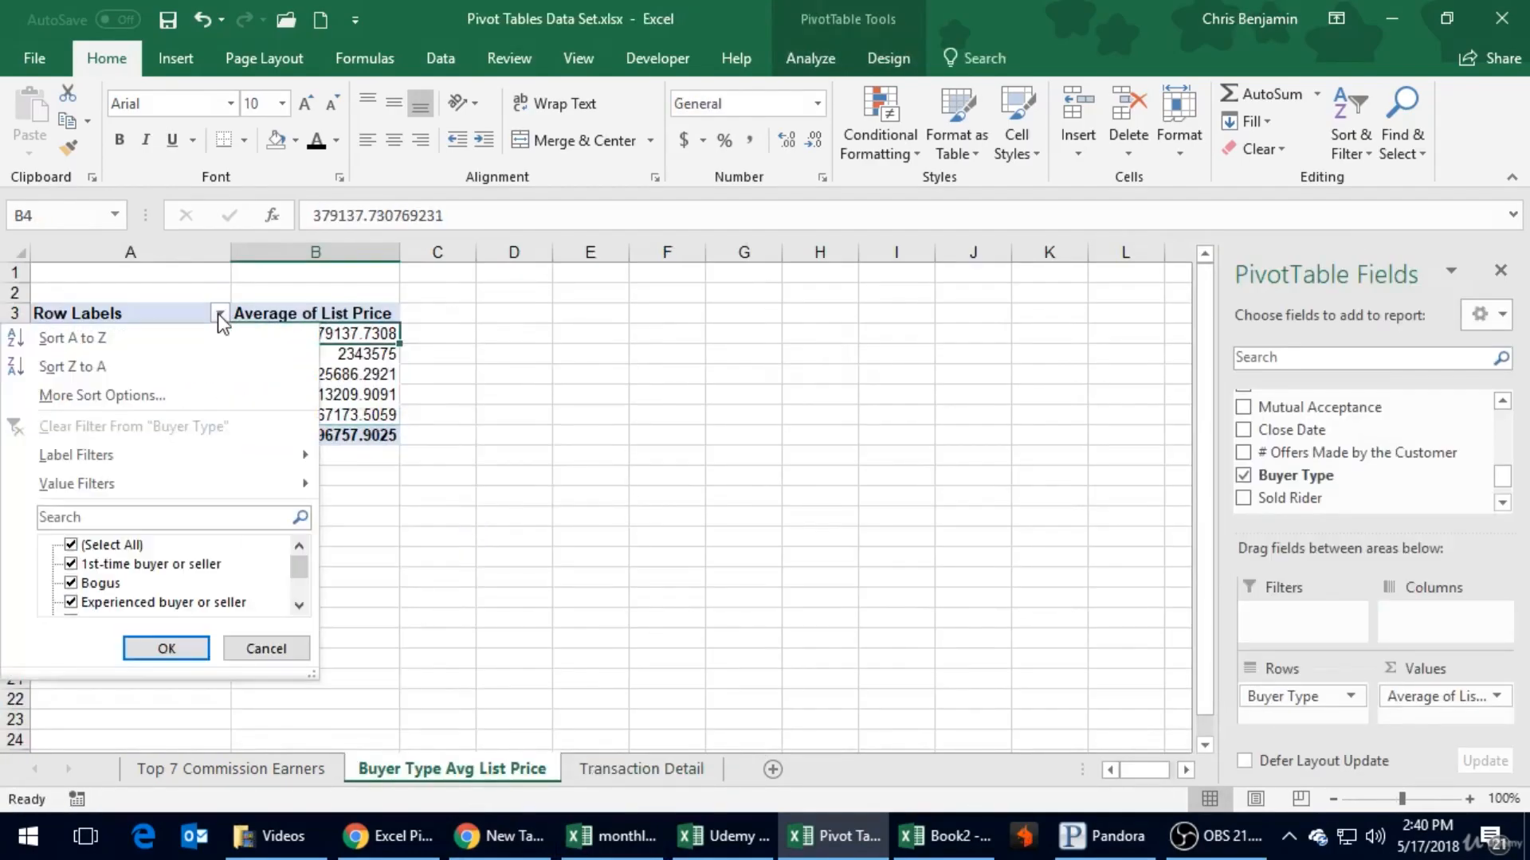
pyautogui.click(71, 584)
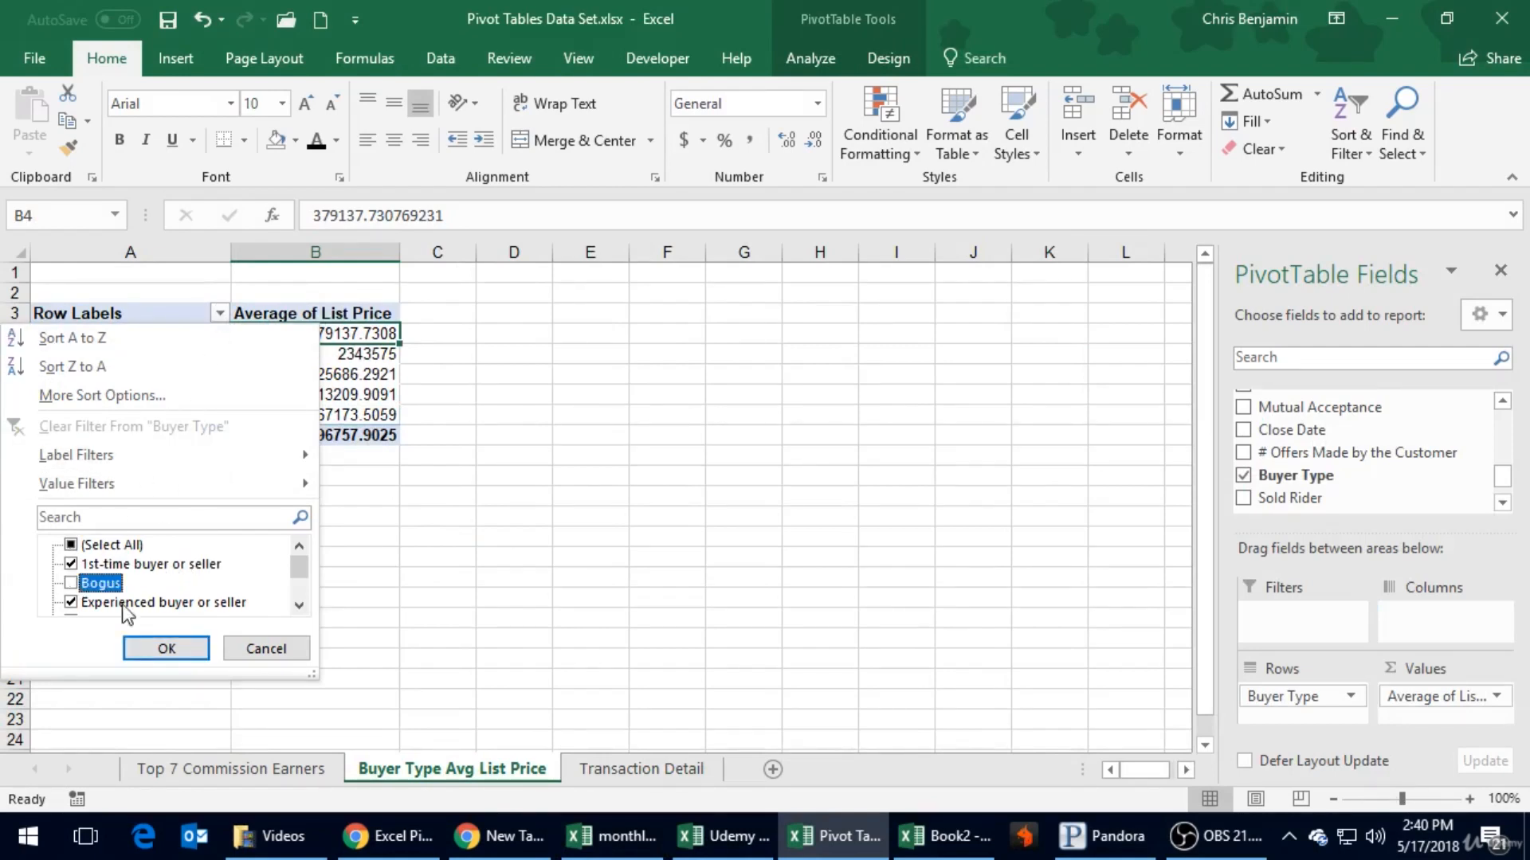
pyautogui.click(179, 643)
pyautogui.click(403, 536)
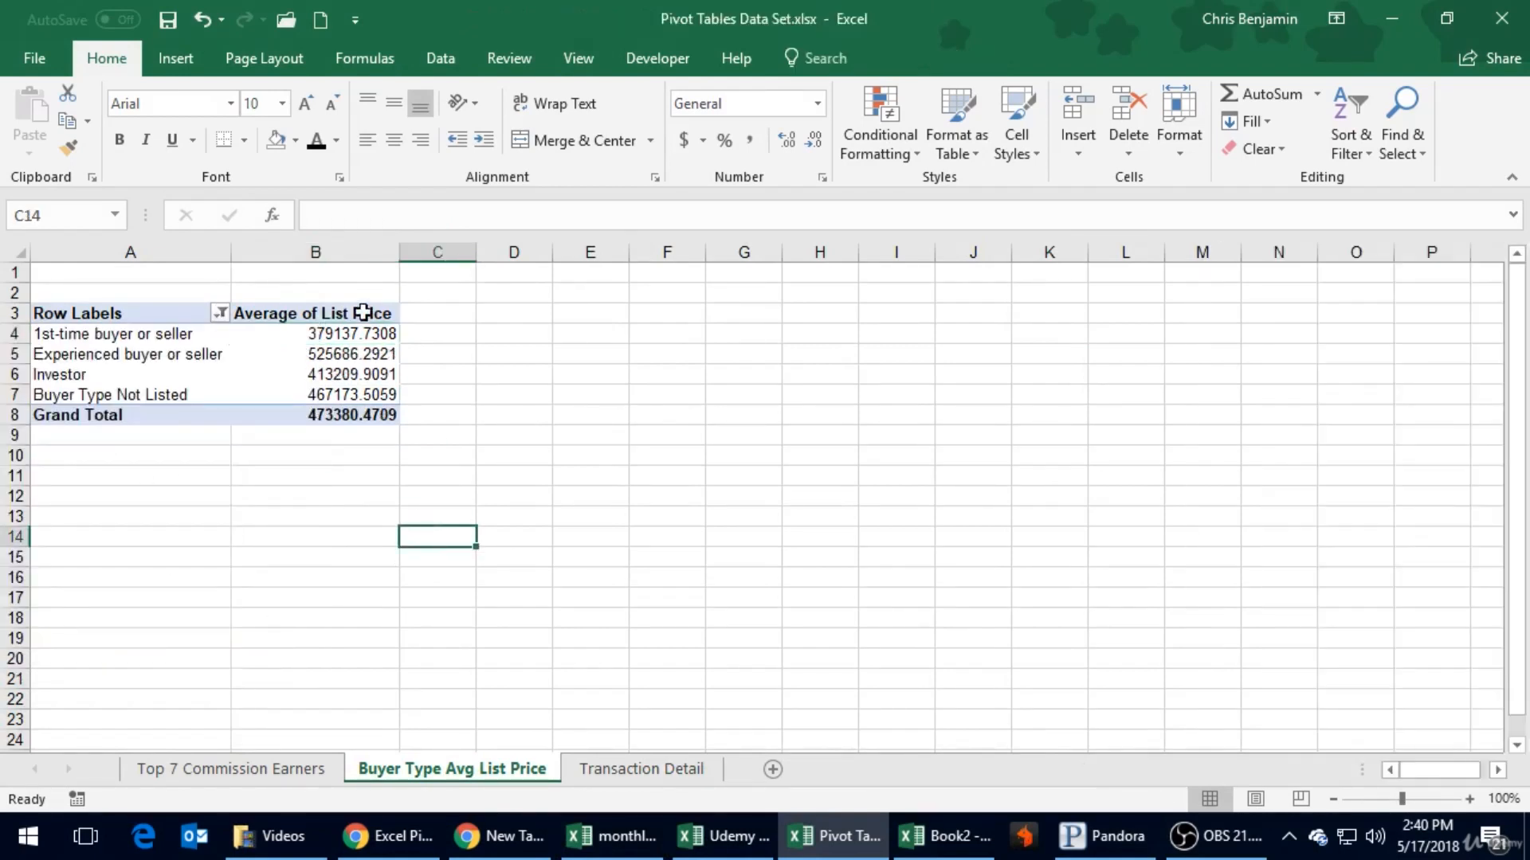
# - Sort the buyer types by average list price from largest to smallest
pyautogui.click(359, 249)
pyautogui.click(328, 333)
pyautogui.rightClick(327, 333)
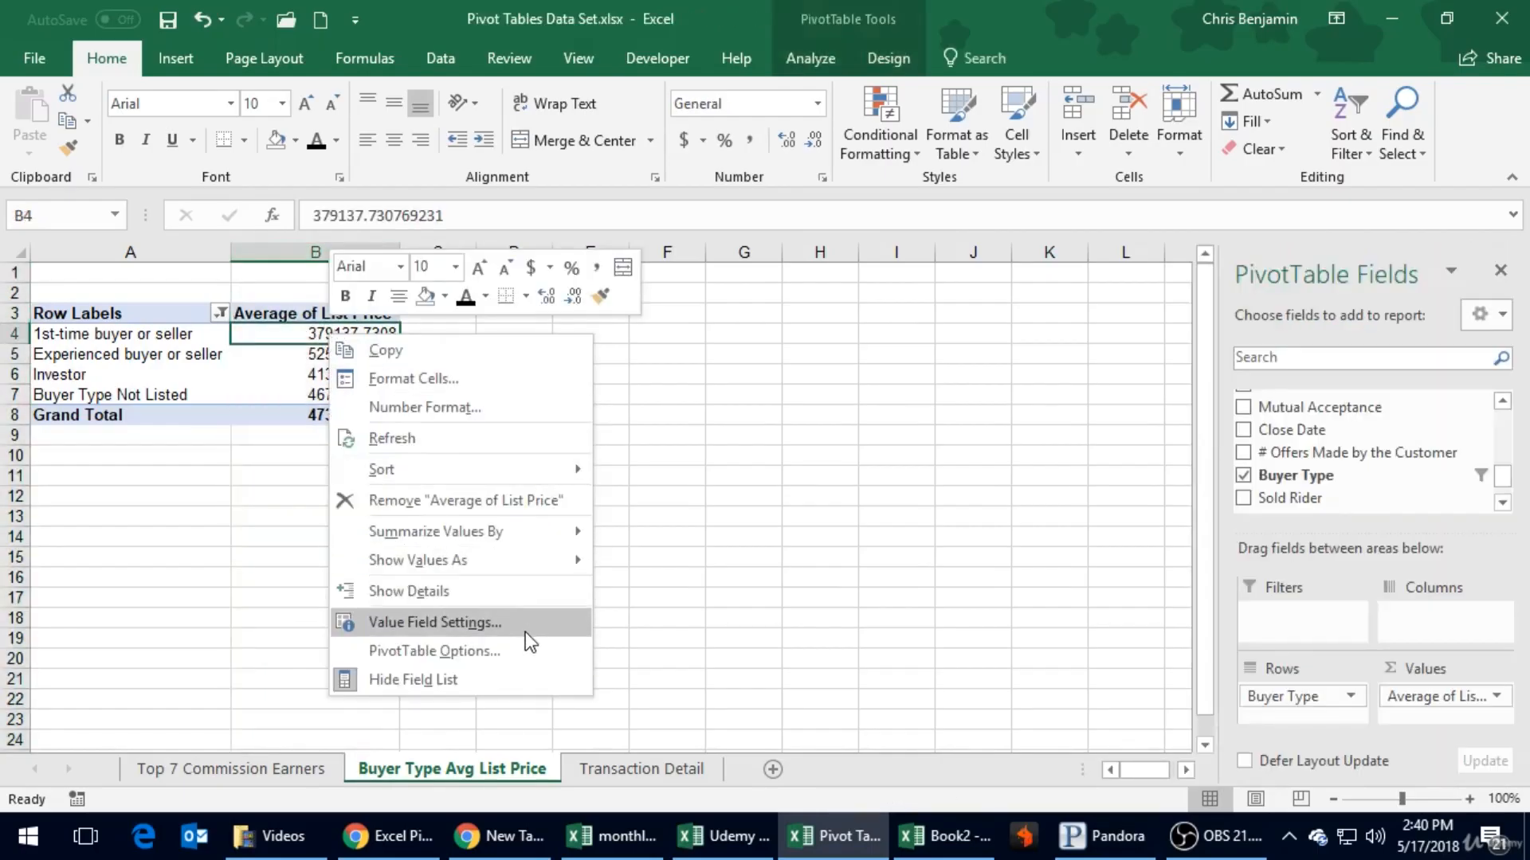
pyautogui.moveTo(502, 477)
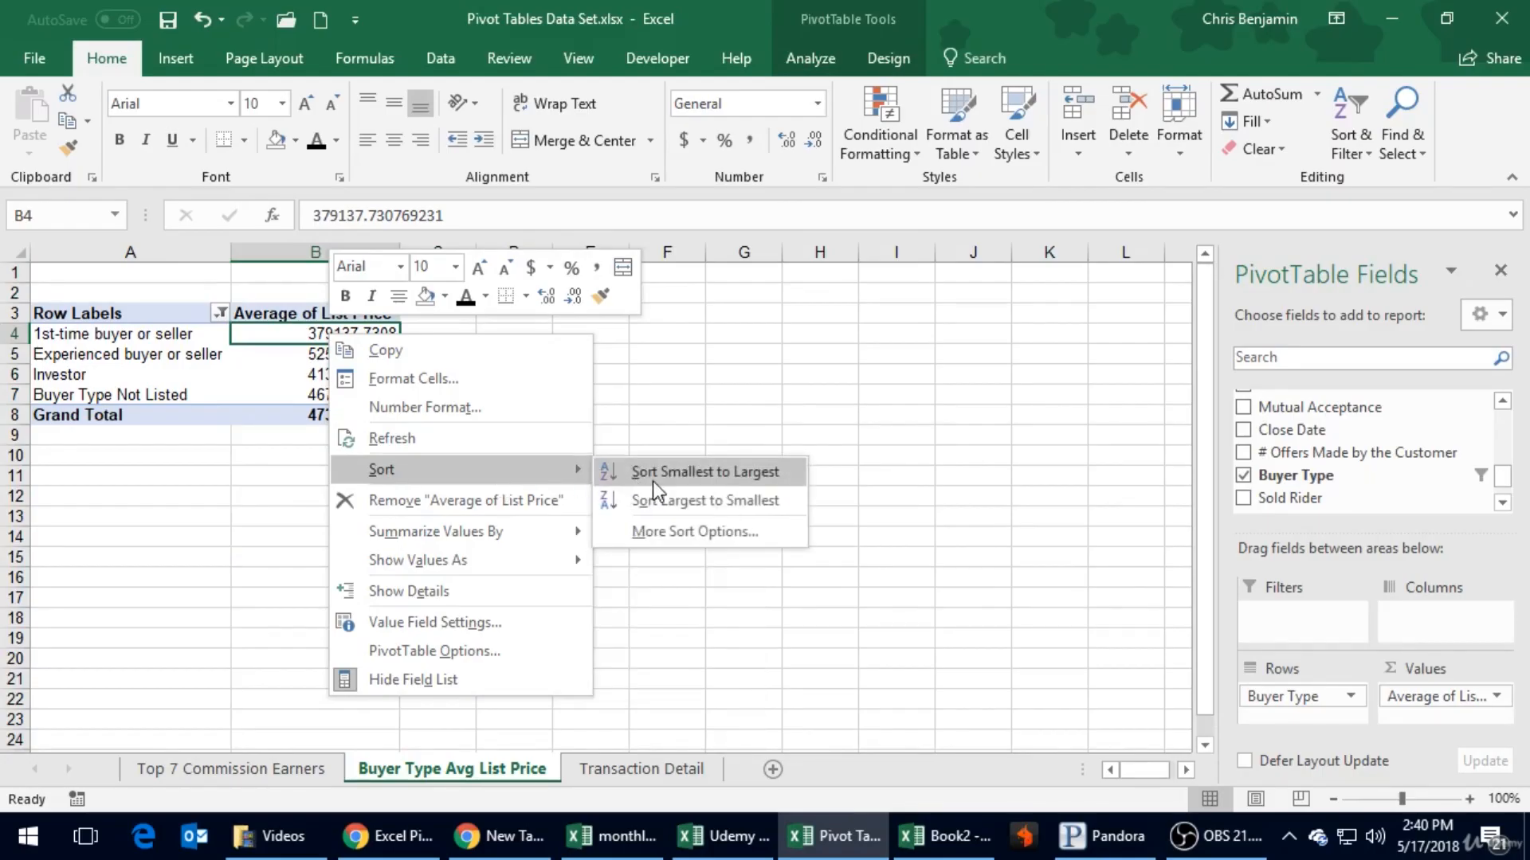
pyautogui.click(661, 501)
# - Format the Average of List Price column in dollar accounting style with no decimal places
pyautogui.click(351, 252)
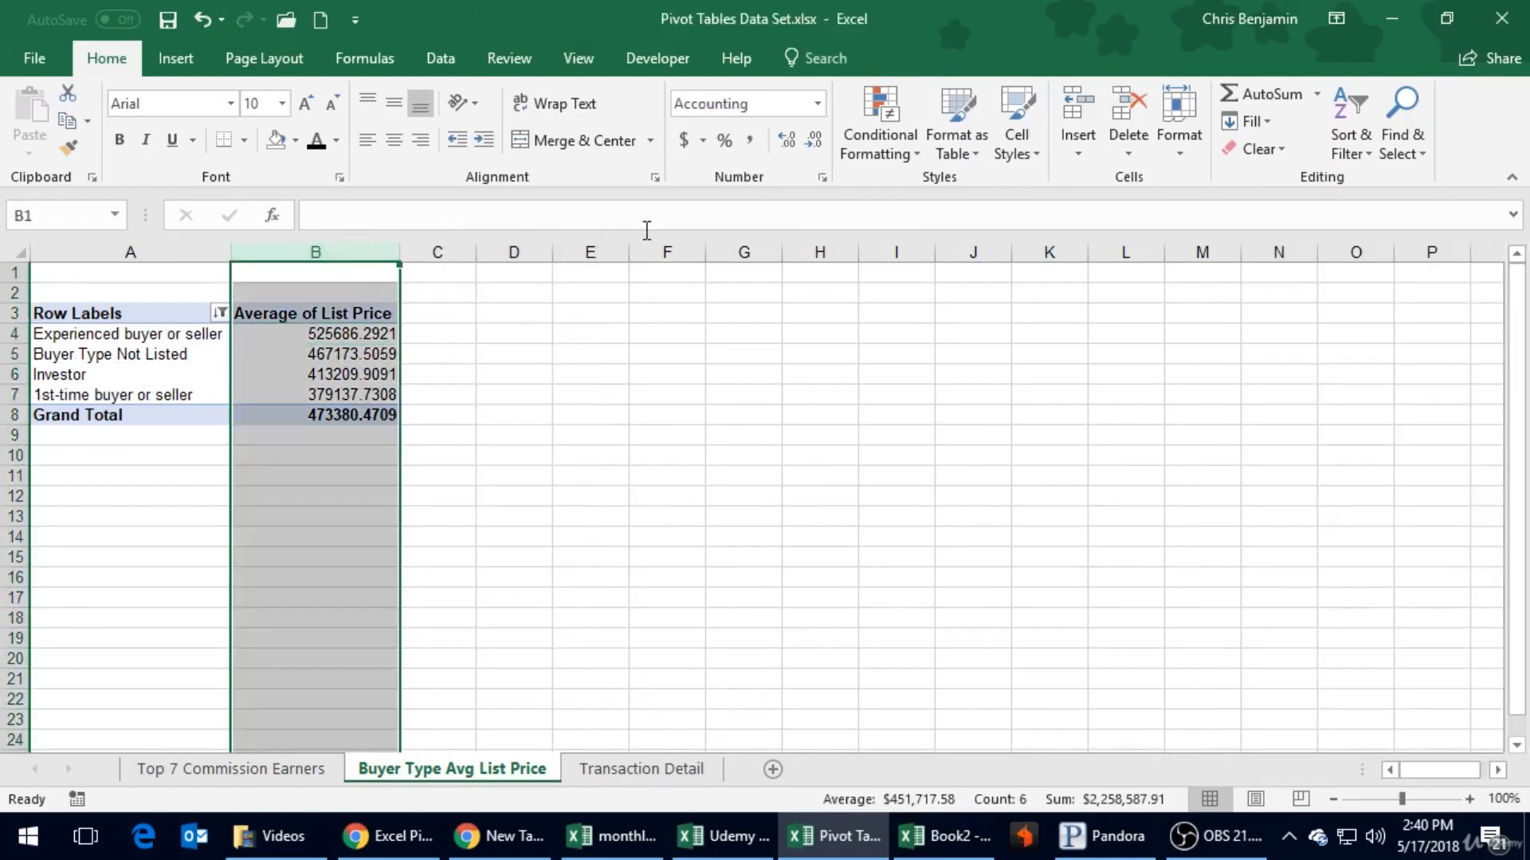
pyautogui.click(683, 141)
pyautogui.click(820, 136)
pyautogui.click(820, 136)
pyautogui.click(548, 288)
# - Insert a clustered column PivotChart for the buyer type PivotTable after previewing the pie and clustered bar types, and place it beside the table
pyautogui.click(117, 333)
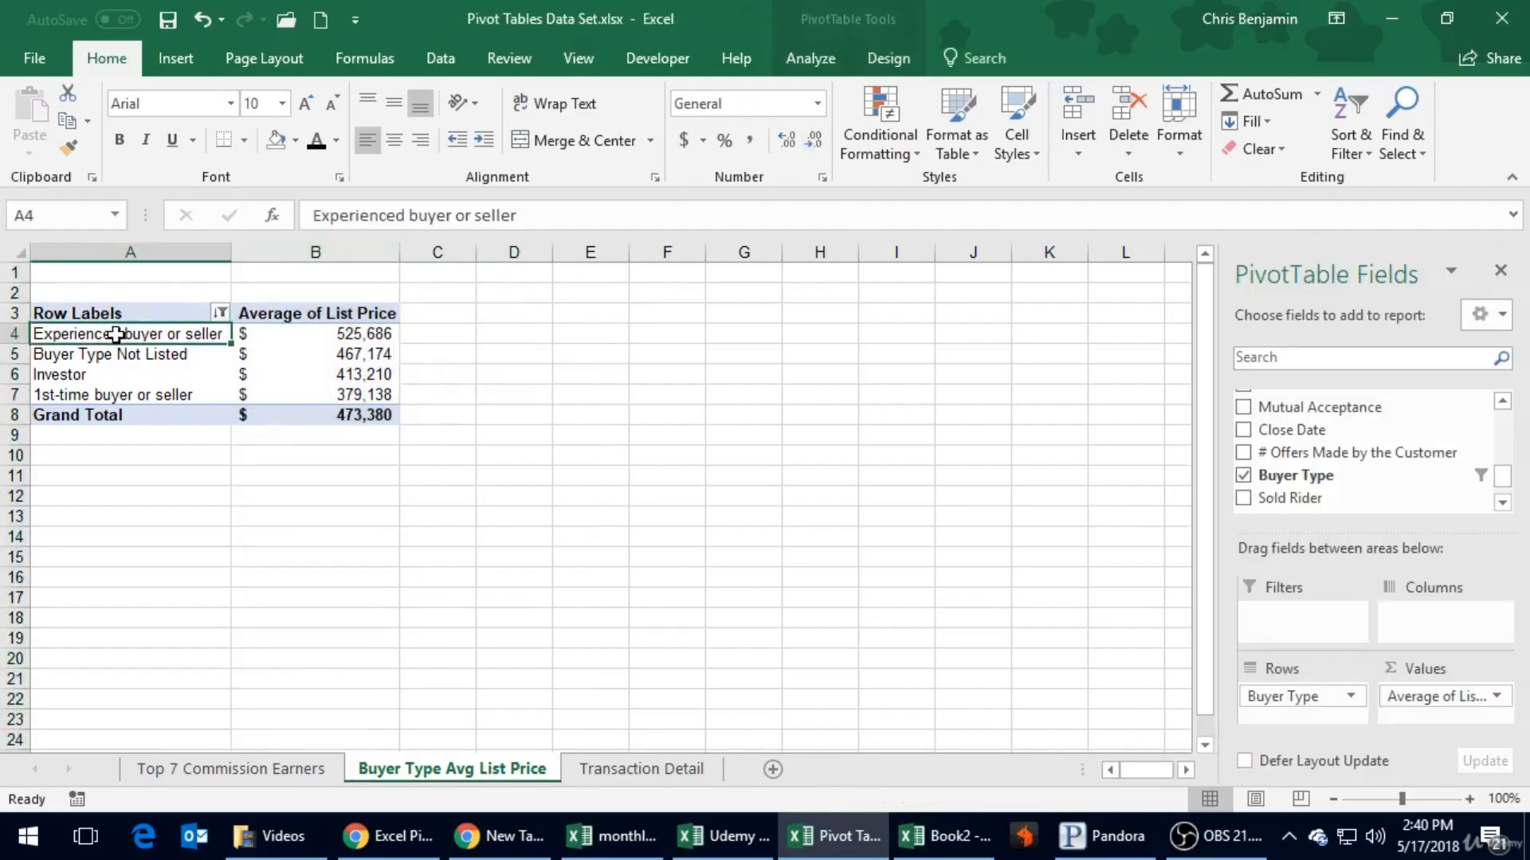
pyautogui.click(179, 59)
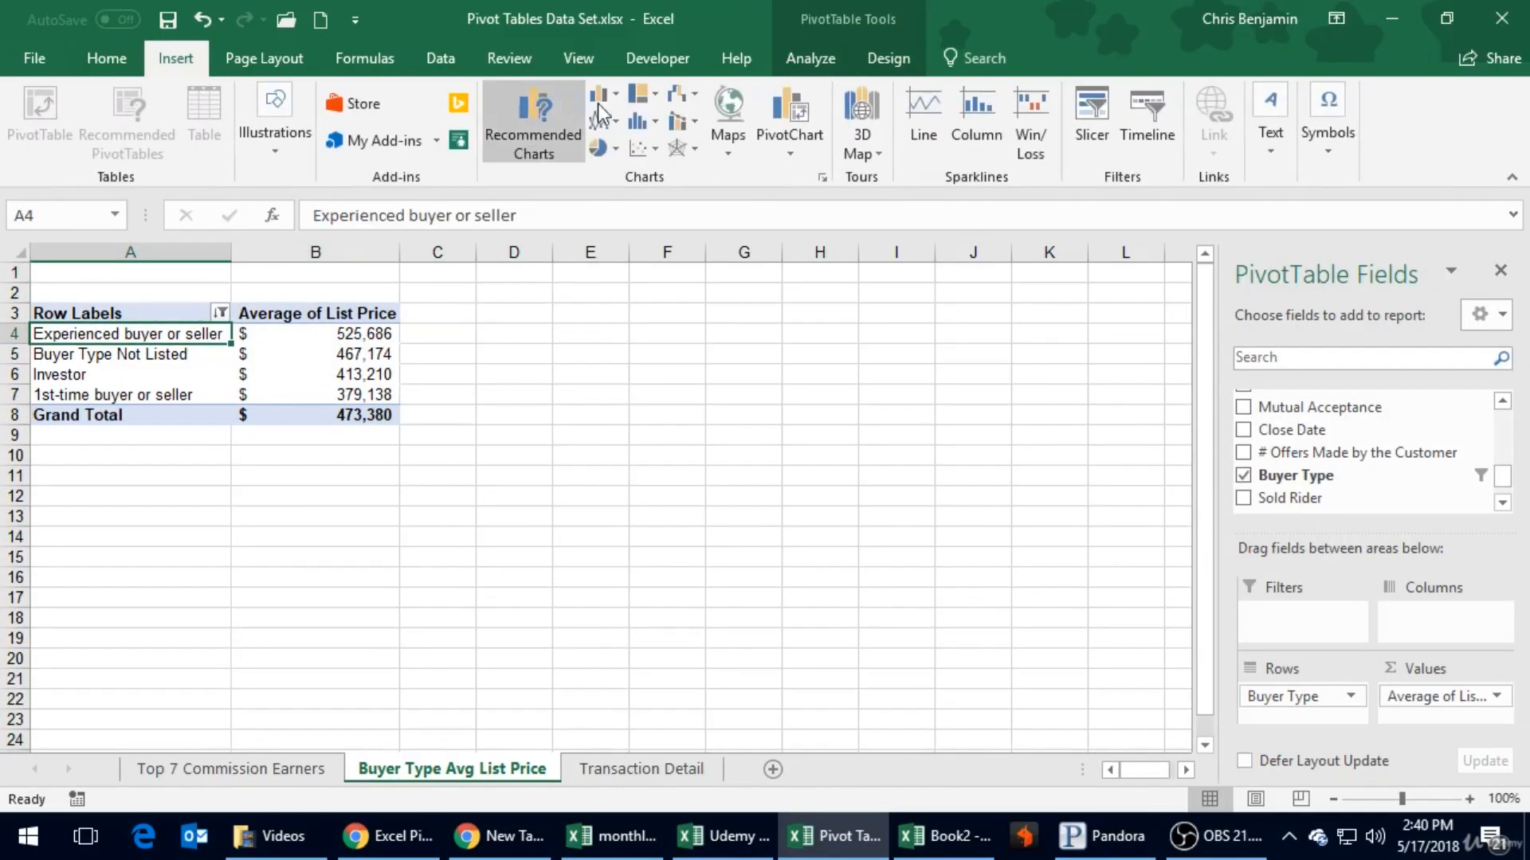
pyautogui.click(802, 136)
pyautogui.click(806, 187)
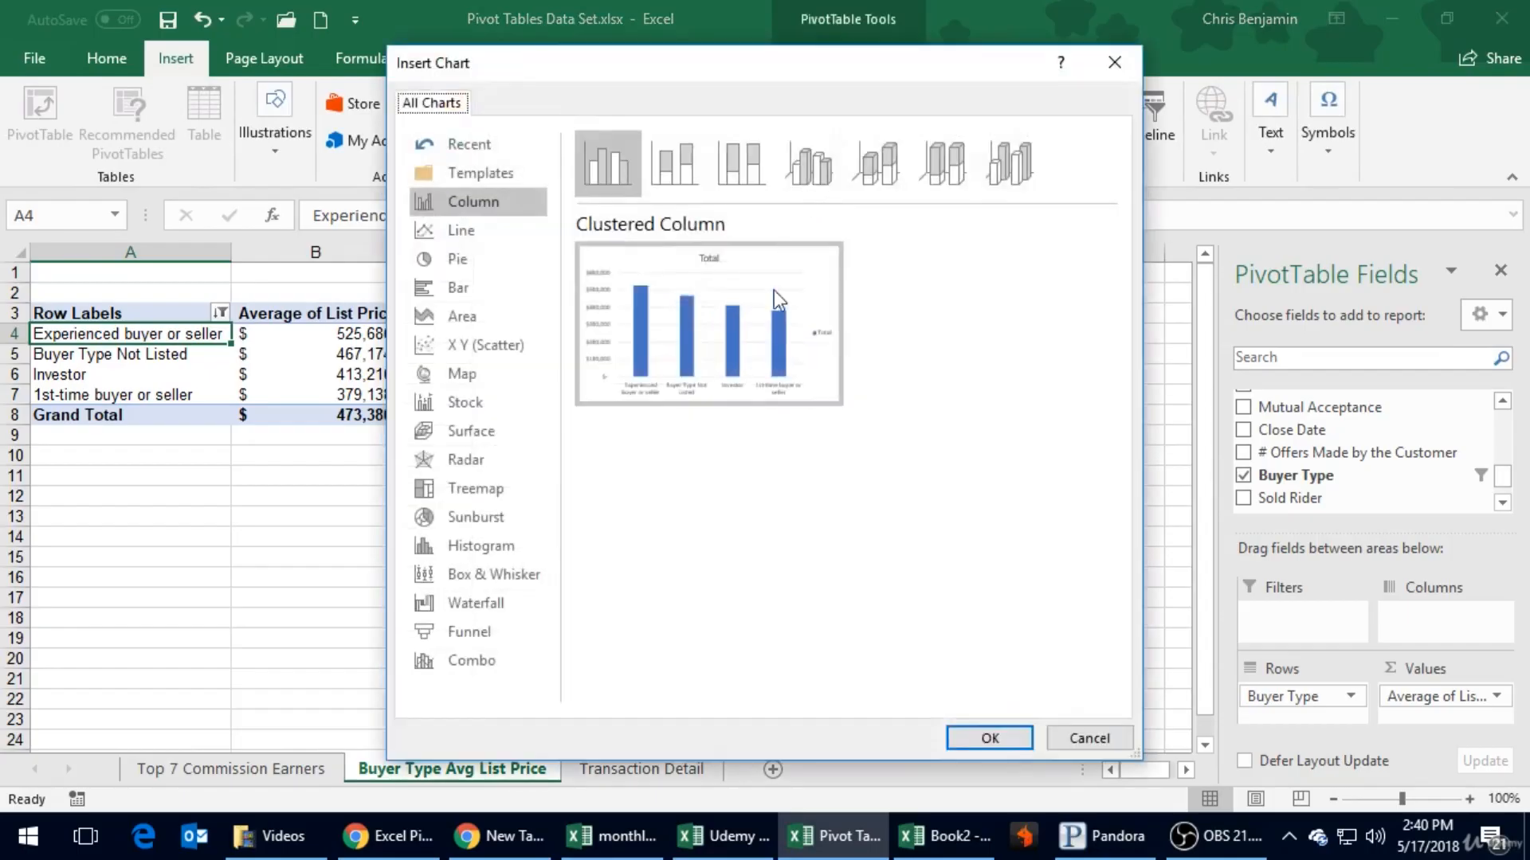
pyautogui.moveTo(696, 384)
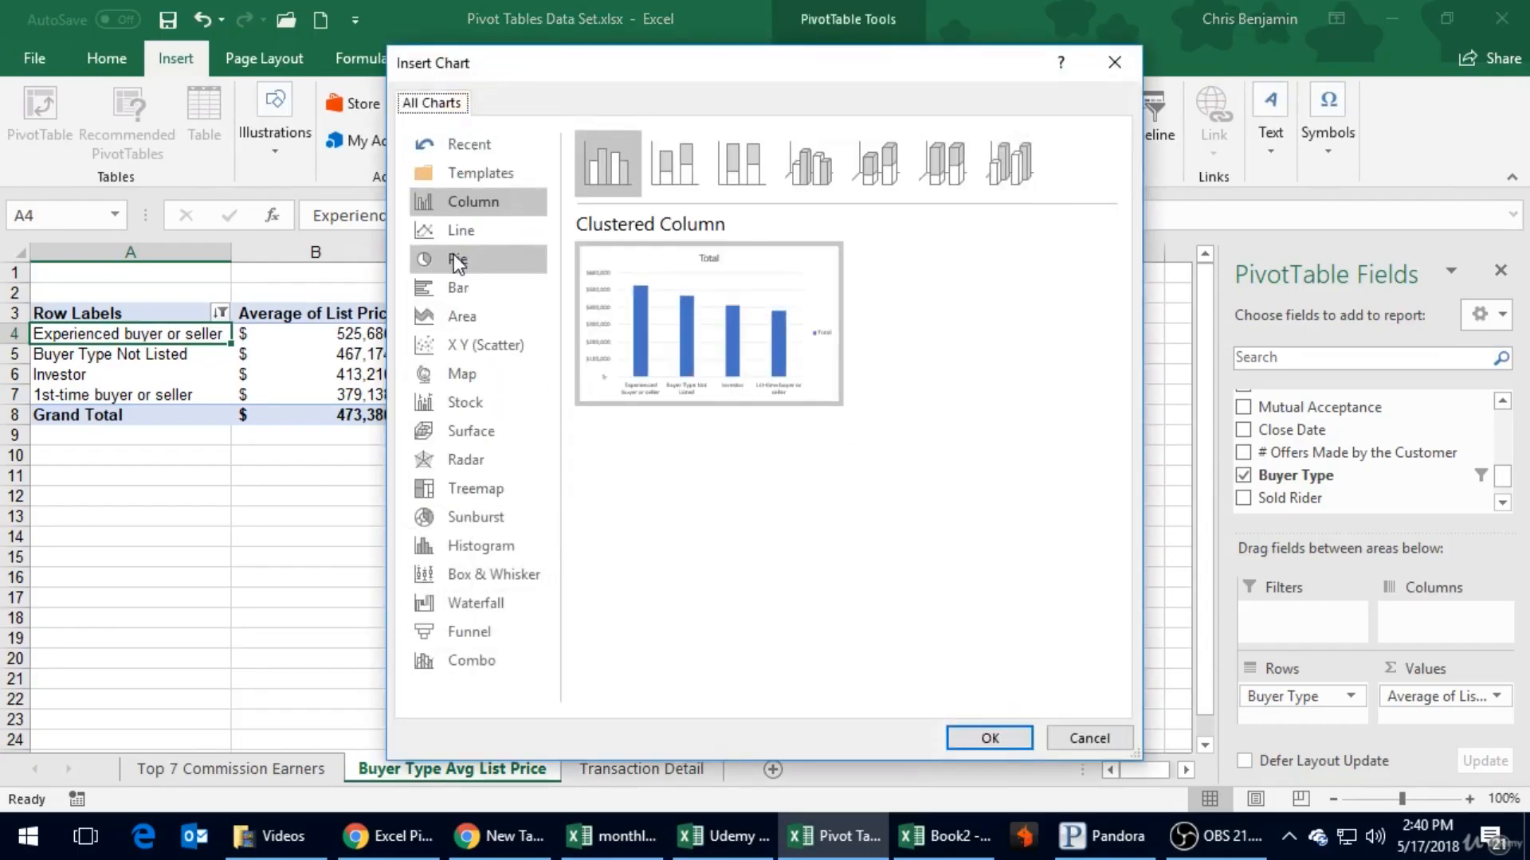
pyautogui.click(454, 259)
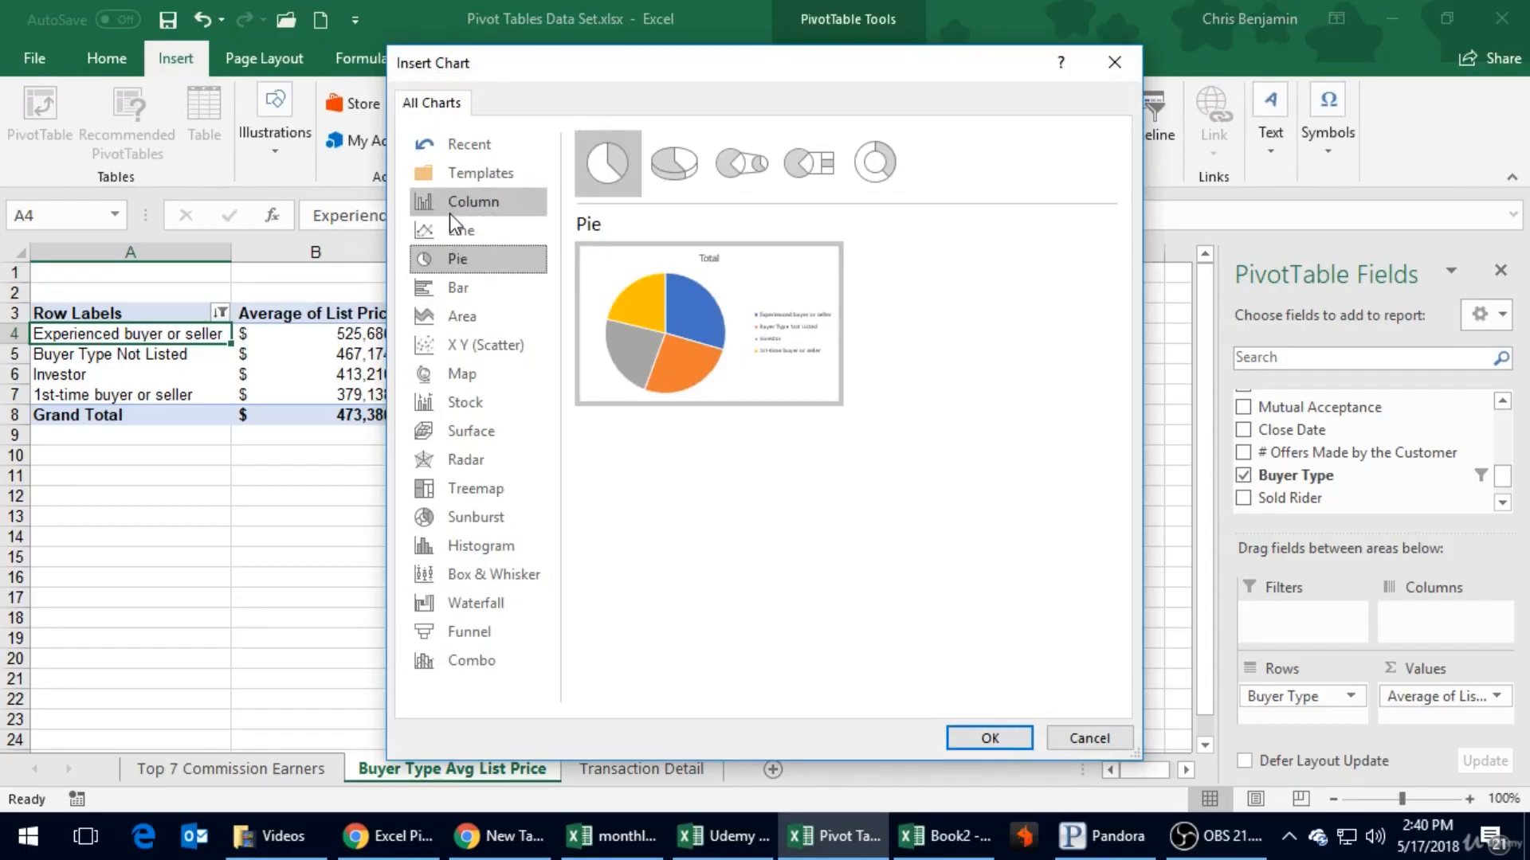
pyautogui.click(449, 212)
pyautogui.click(456, 288)
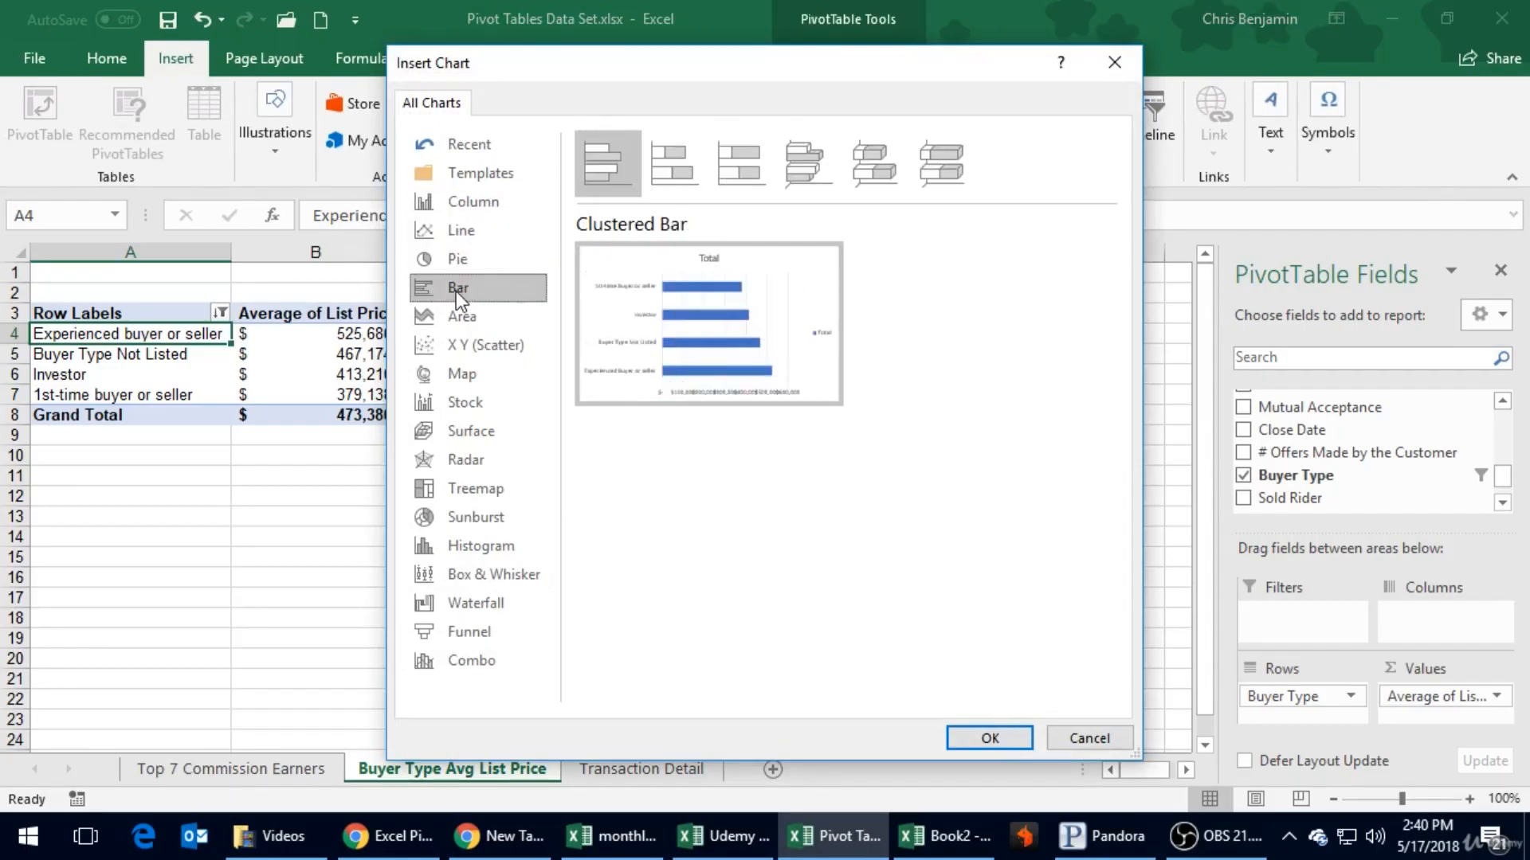
pyautogui.moveTo(747, 322)
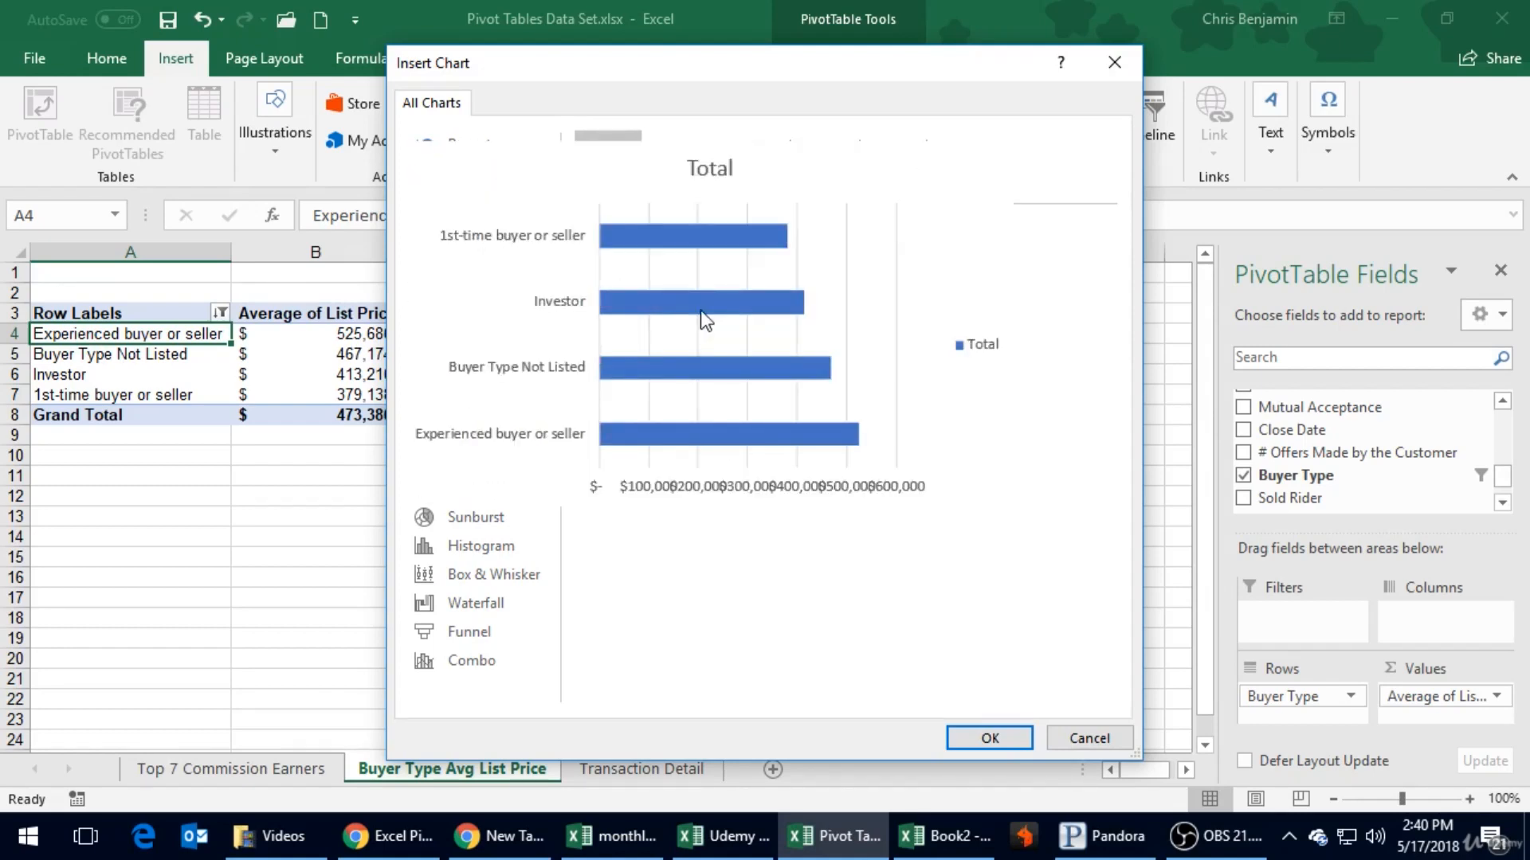
pyautogui.click(459, 231)
pyautogui.click(457, 199)
pyautogui.moveTo(653, 357)
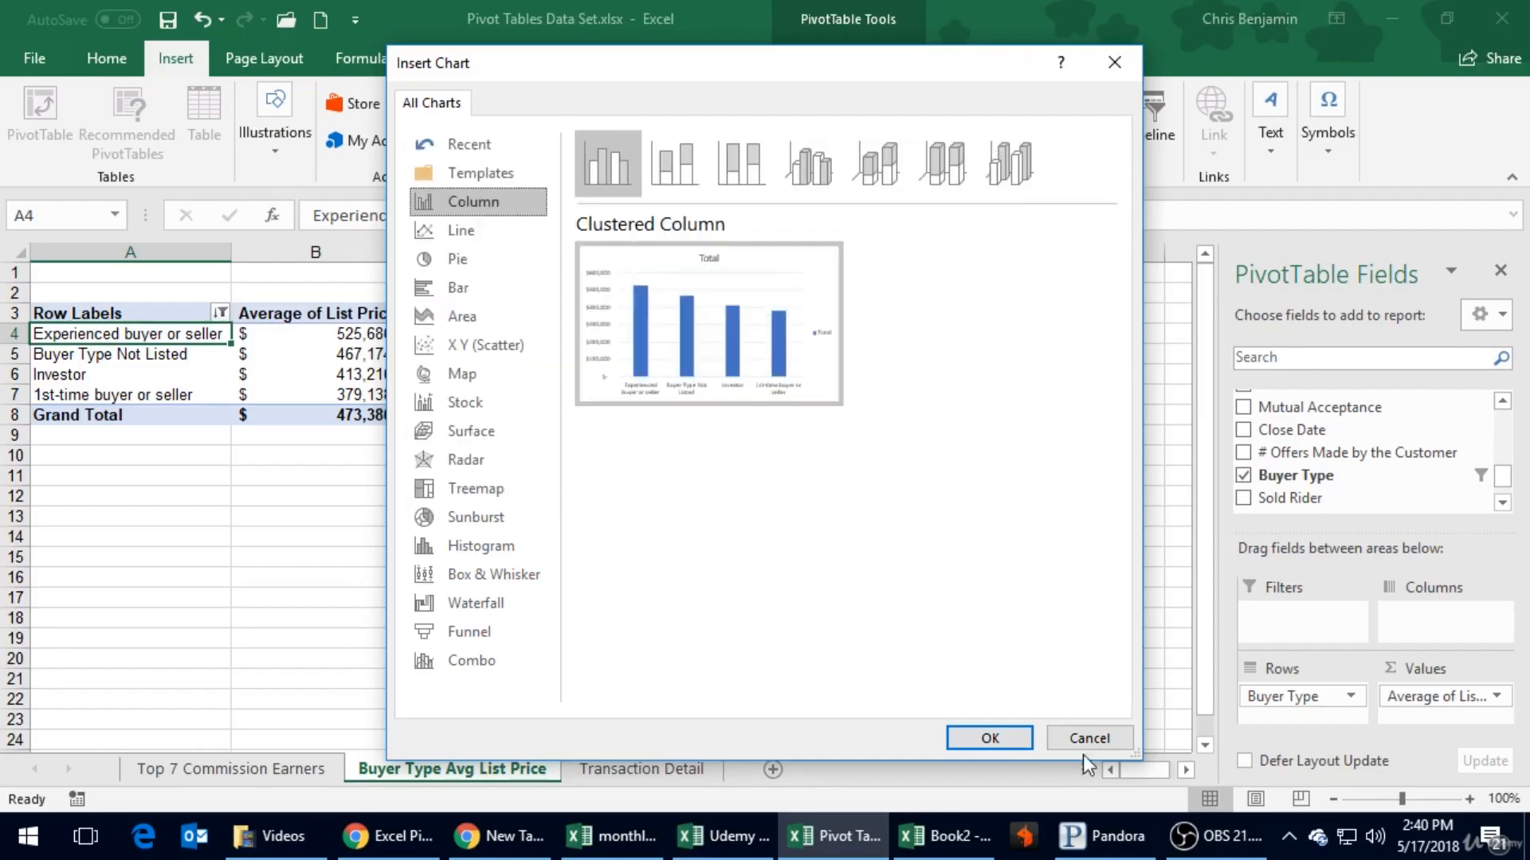
pyautogui.click(989, 737)
pyautogui.moveTo(701, 375); pyautogui.dragTo(790, 332)
# - Title the PivotChart "Average List Price by Buyer Type" and delete its legend
pyautogui.click(729, 348)
pyautogui.doubleClick(738, 348)
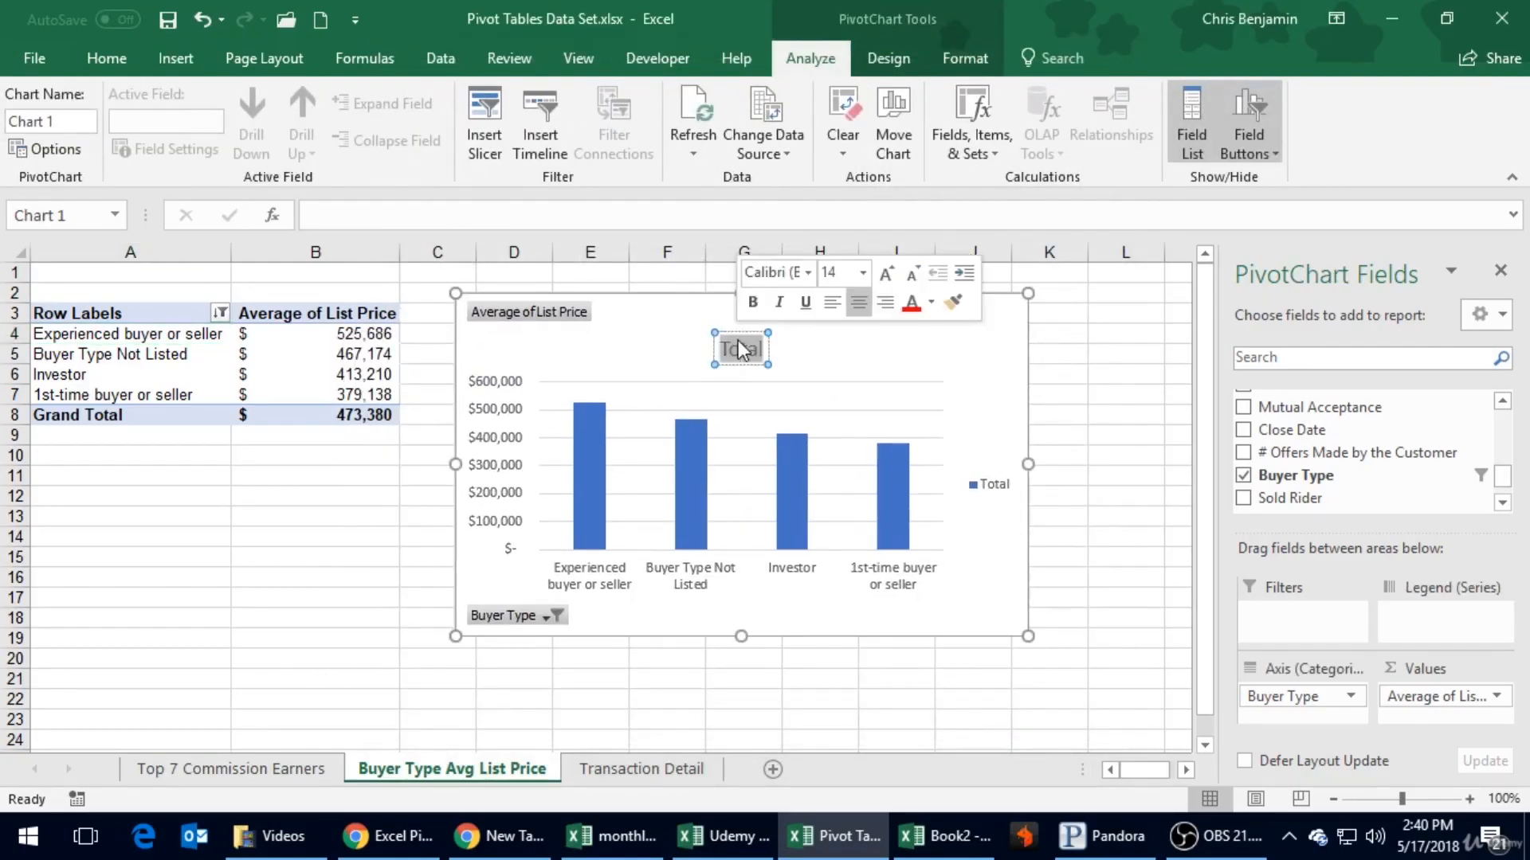
pyautogui.write('Avgera')
pyautogui.press('BackSpace')
pyautogui.press('BackSpace')
pyautogui.press('BackSpace')
pyautogui.press('BackSpace')
pyautogui.write('erage List Price')
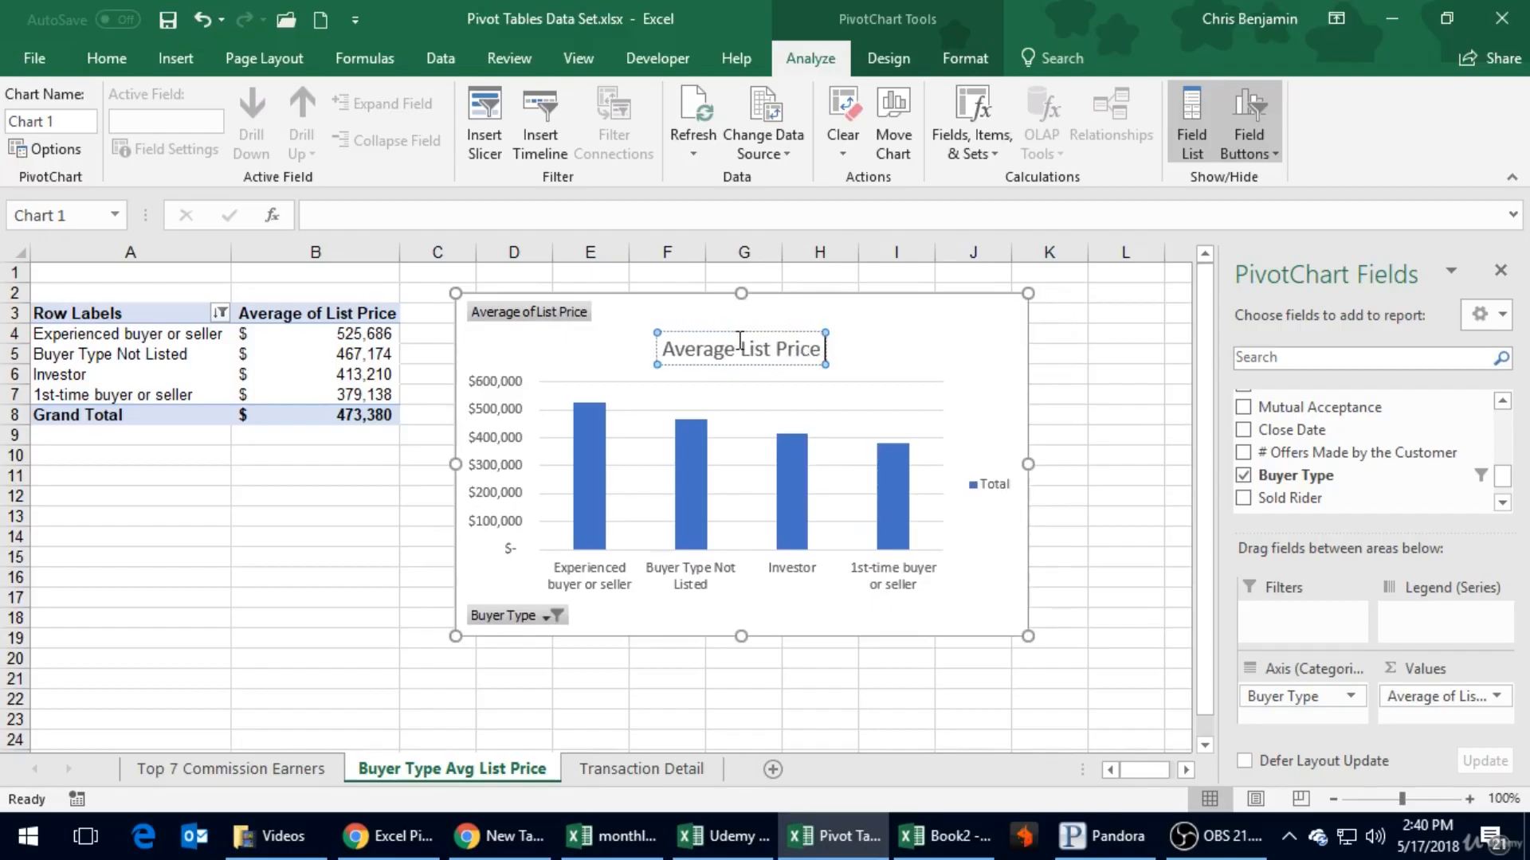
pyautogui.write(' by')
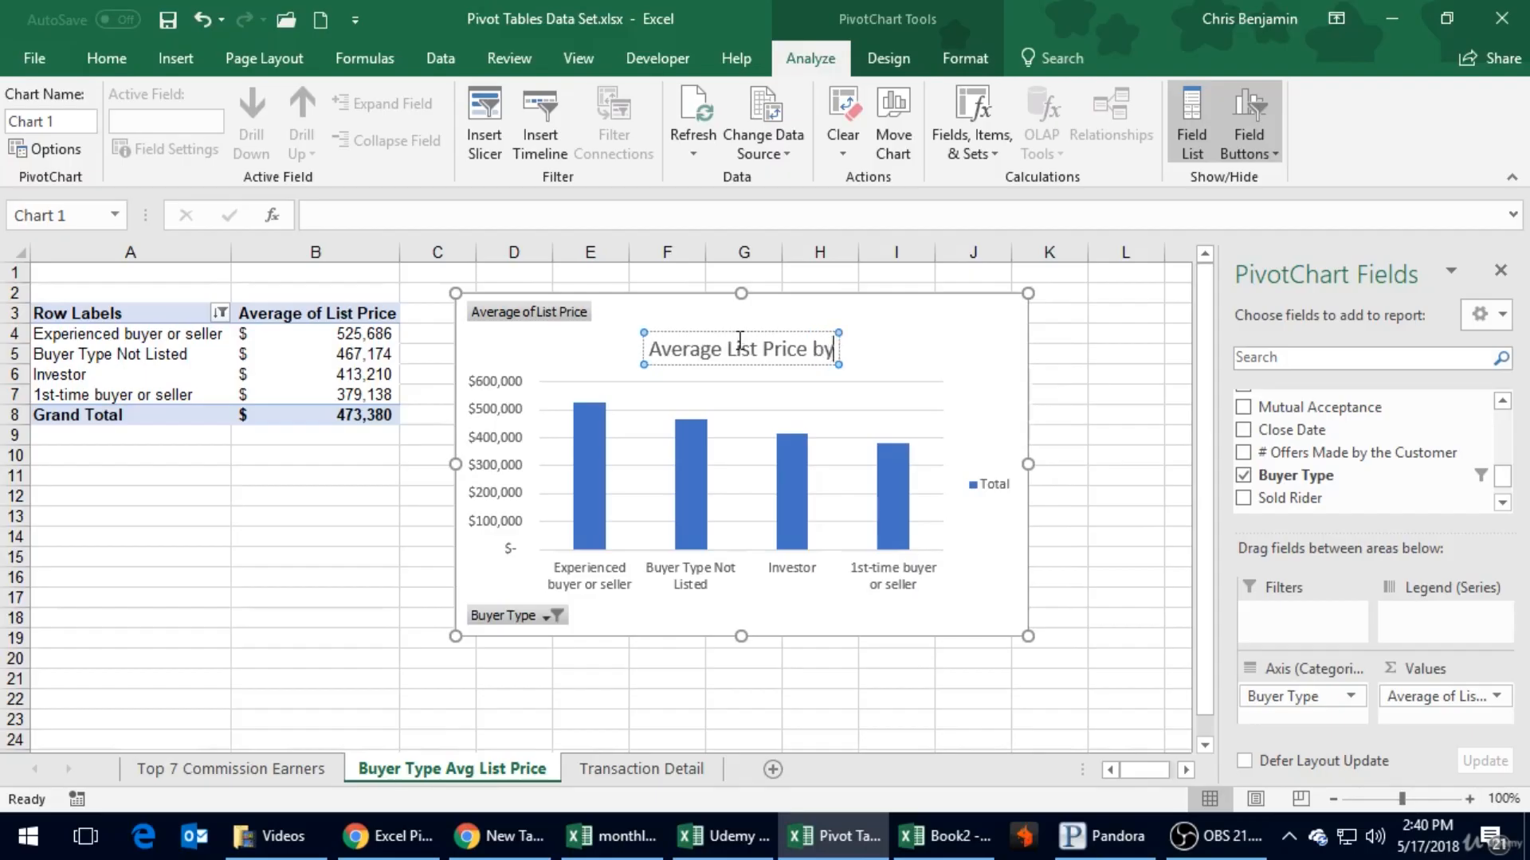
pyautogui.write(' Buyer Type')
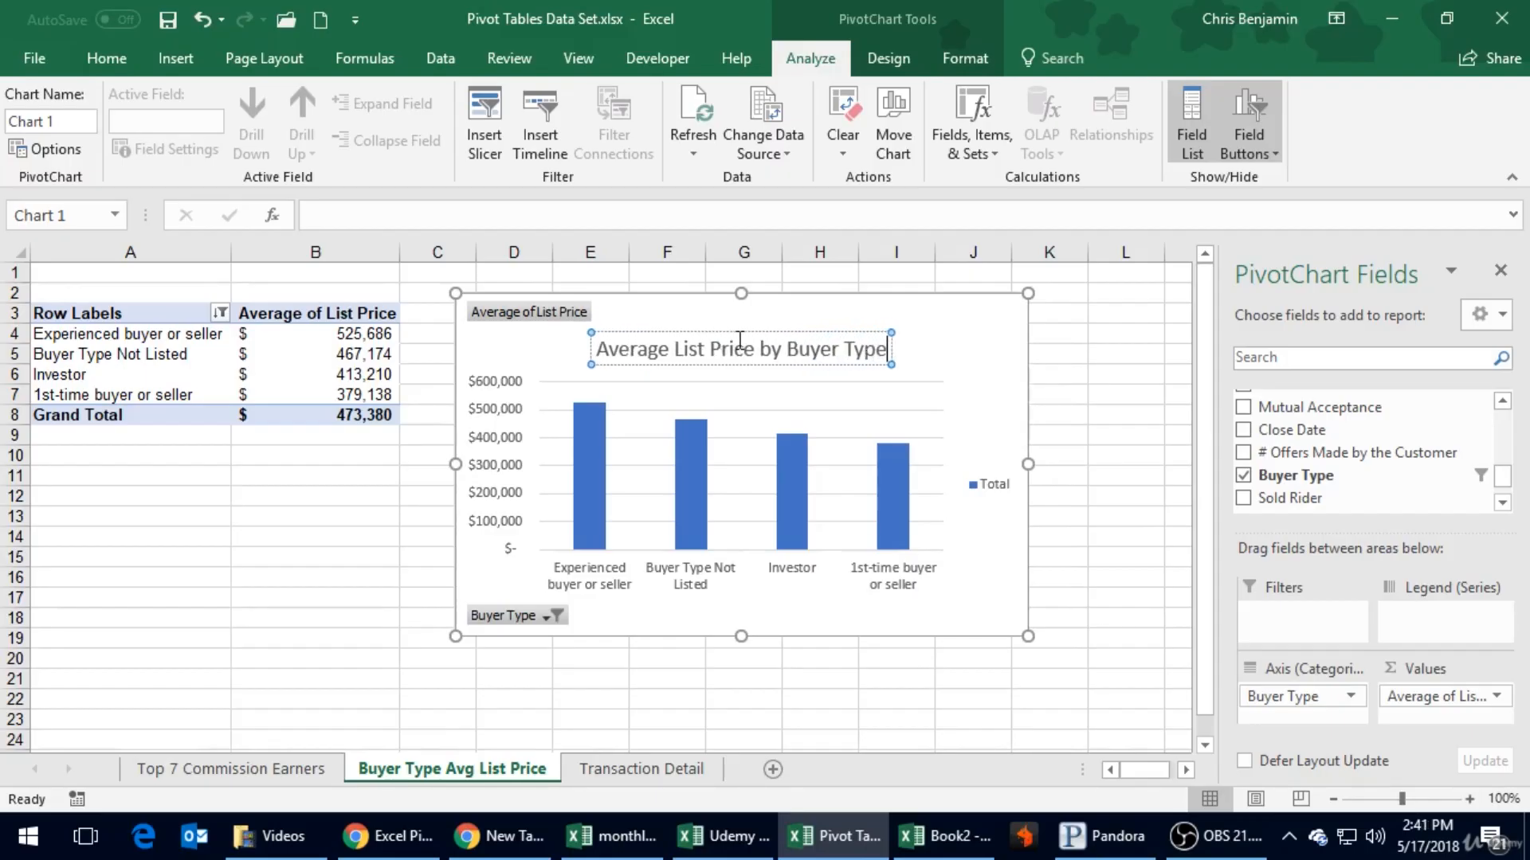
pyautogui.click(991, 462)
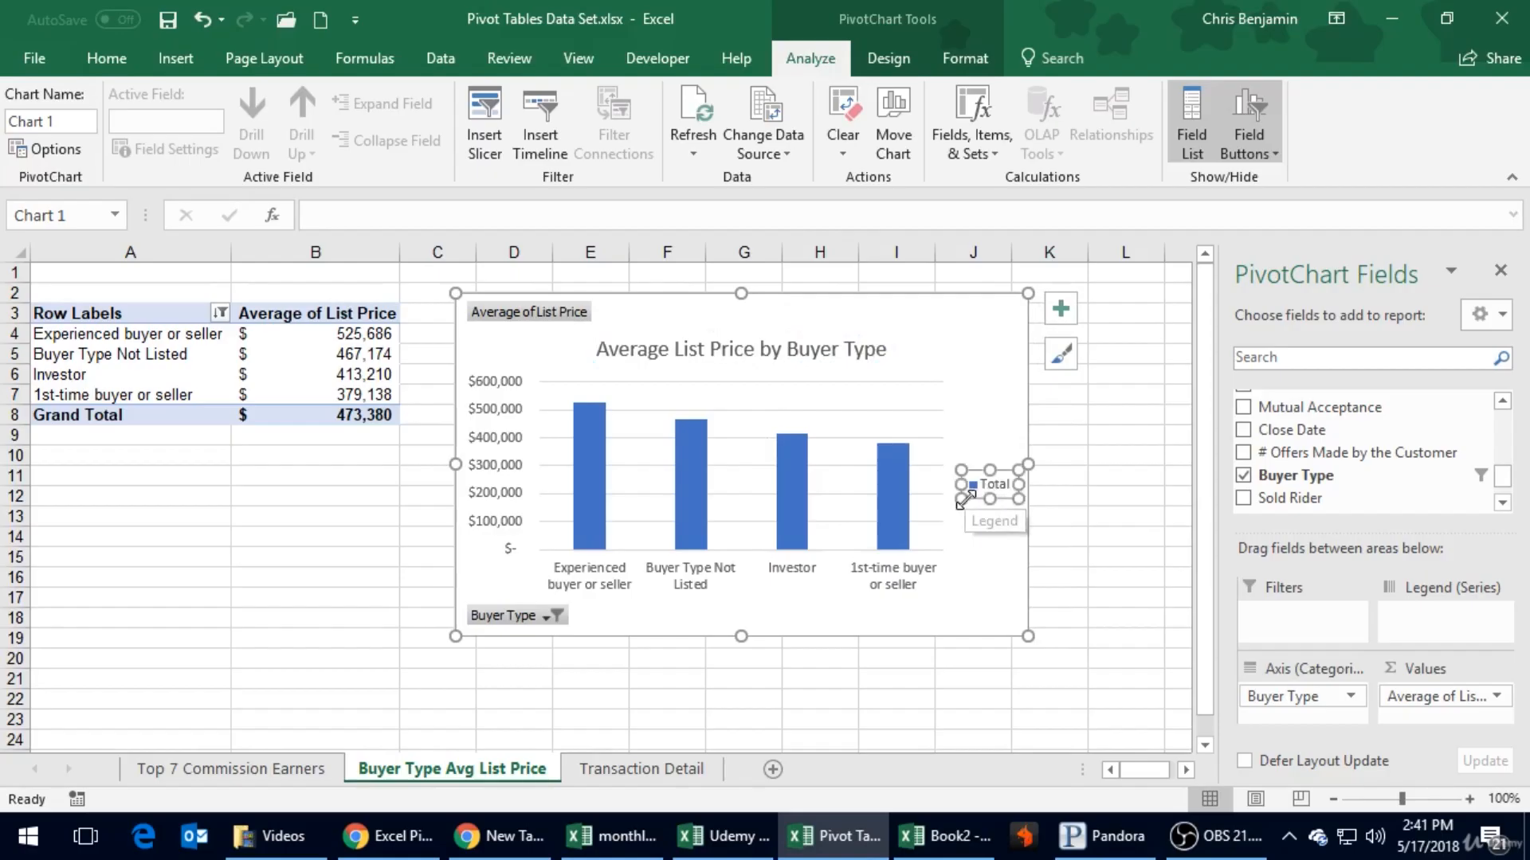
pyautogui.press('Delete')
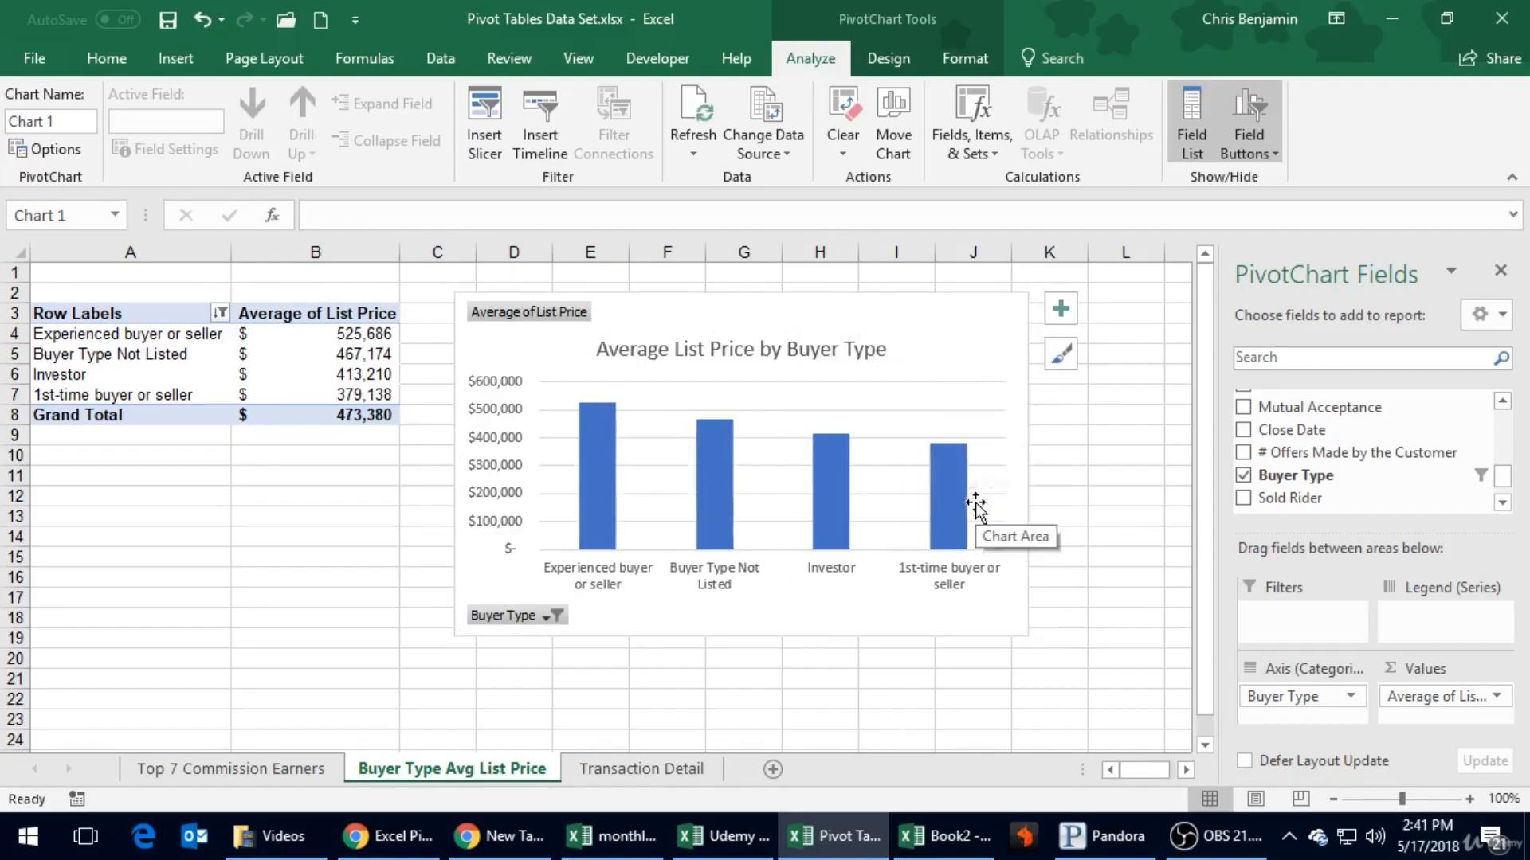
pyautogui.click(596, 458)
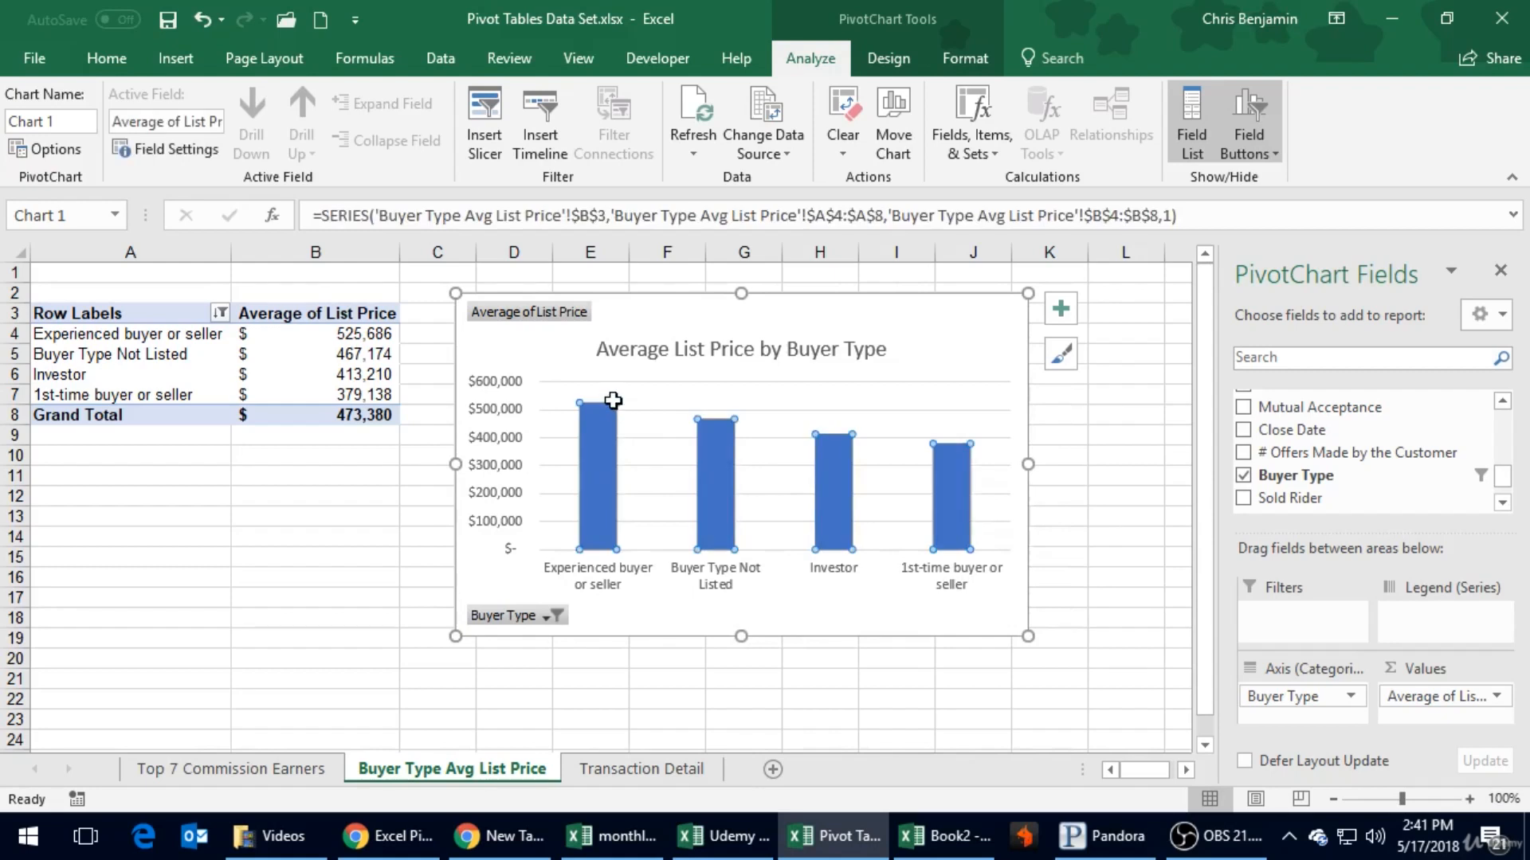
pyautogui.rightClick(609, 427)
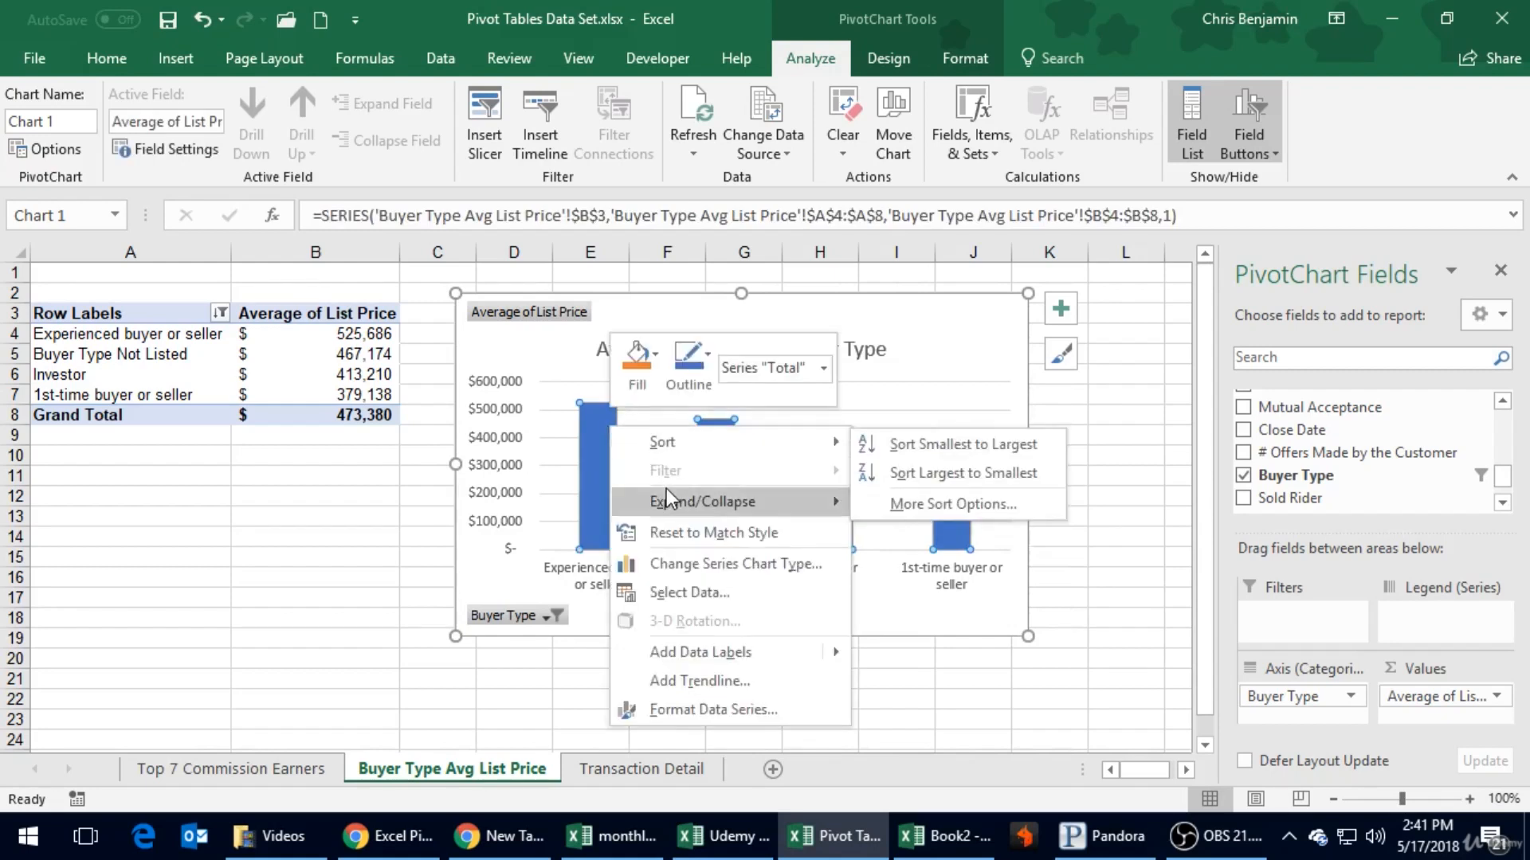
pyautogui.moveTo(668, 493)
pyautogui.click(883, 510)
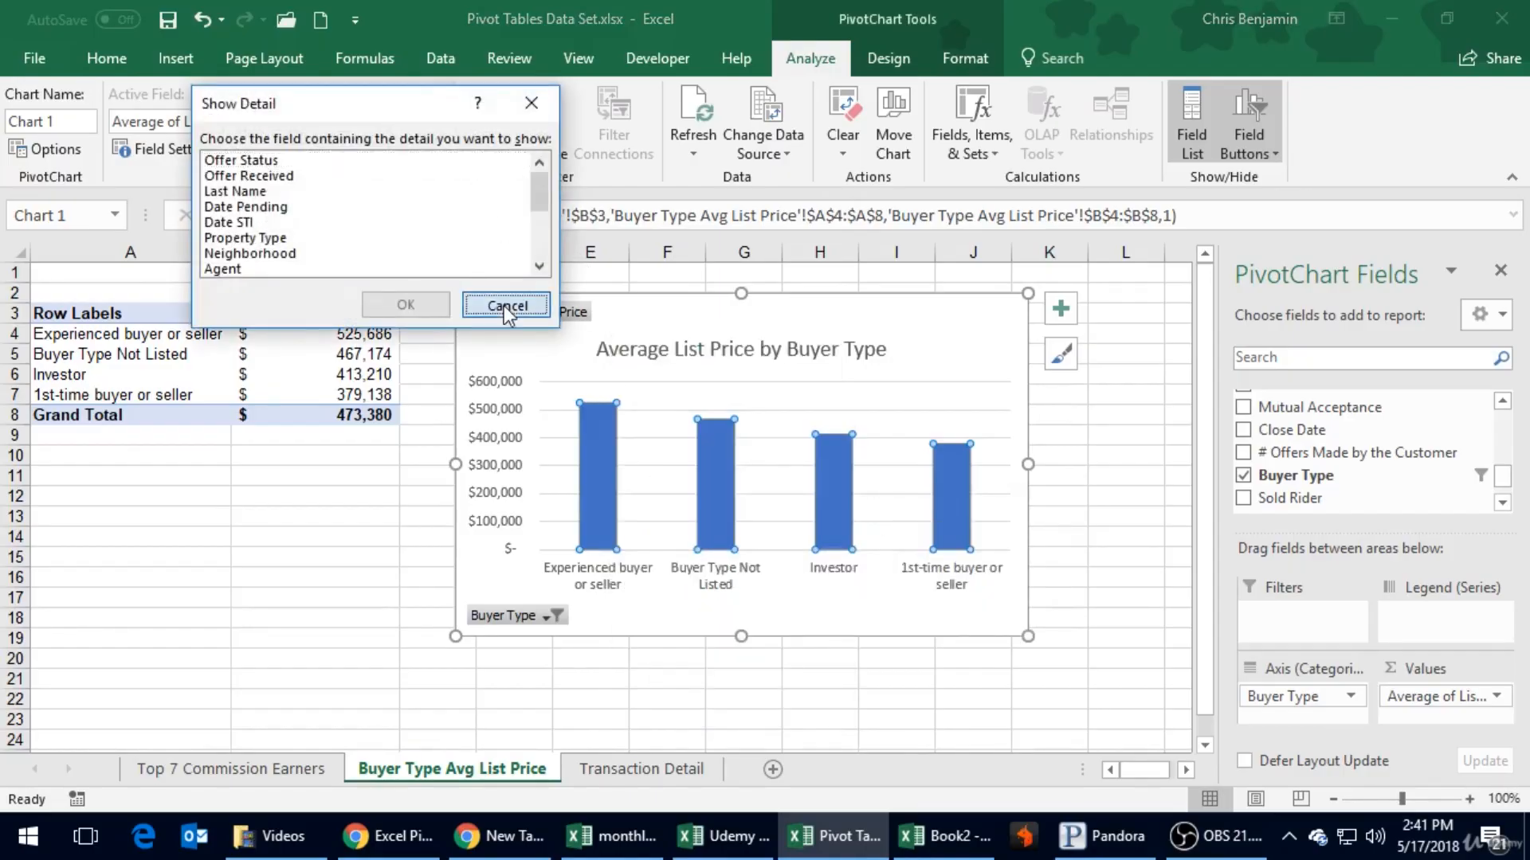
pyautogui.click(506, 313)
# - Widen the chart's columns by setting the data series gap width to 50%
pyautogui.rightClick(604, 453)
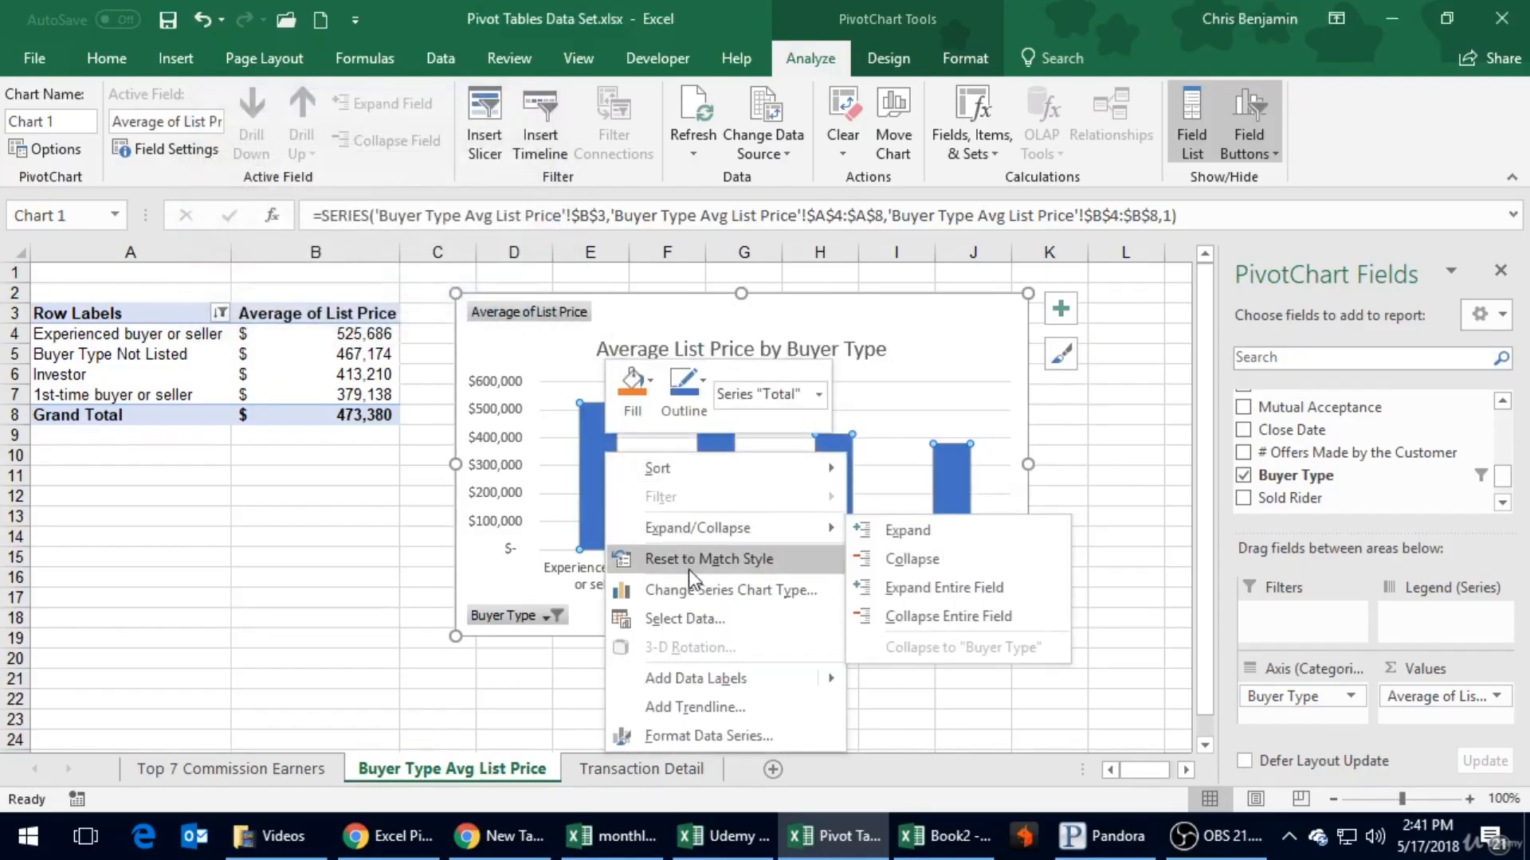
pyautogui.click(697, 735)
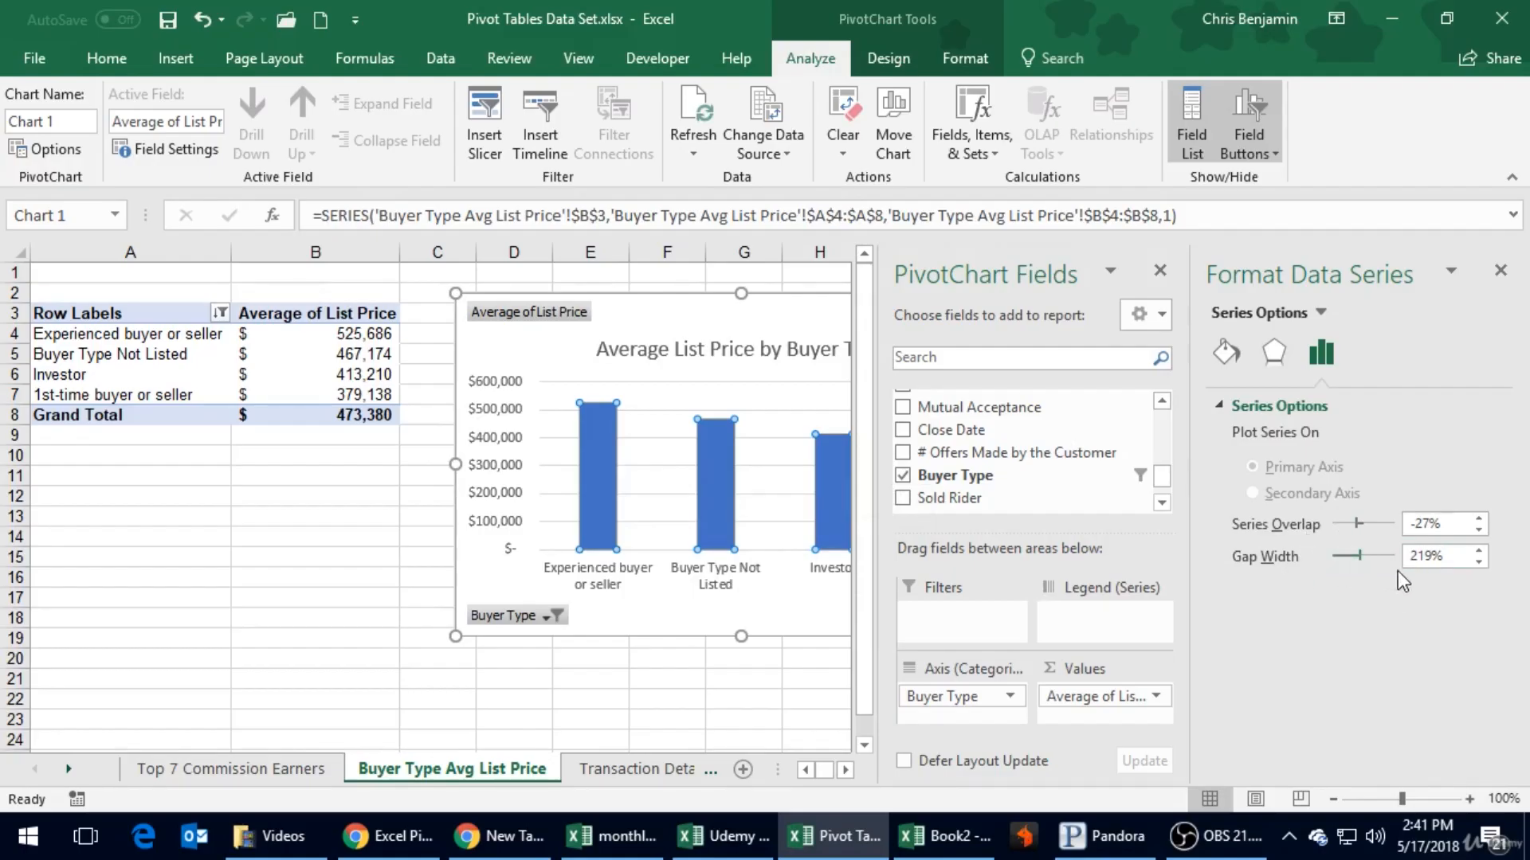
pyautogui.click(1479, 560)
pyautogui.click(1479, 561)
pyautogui.click(1443, 560)
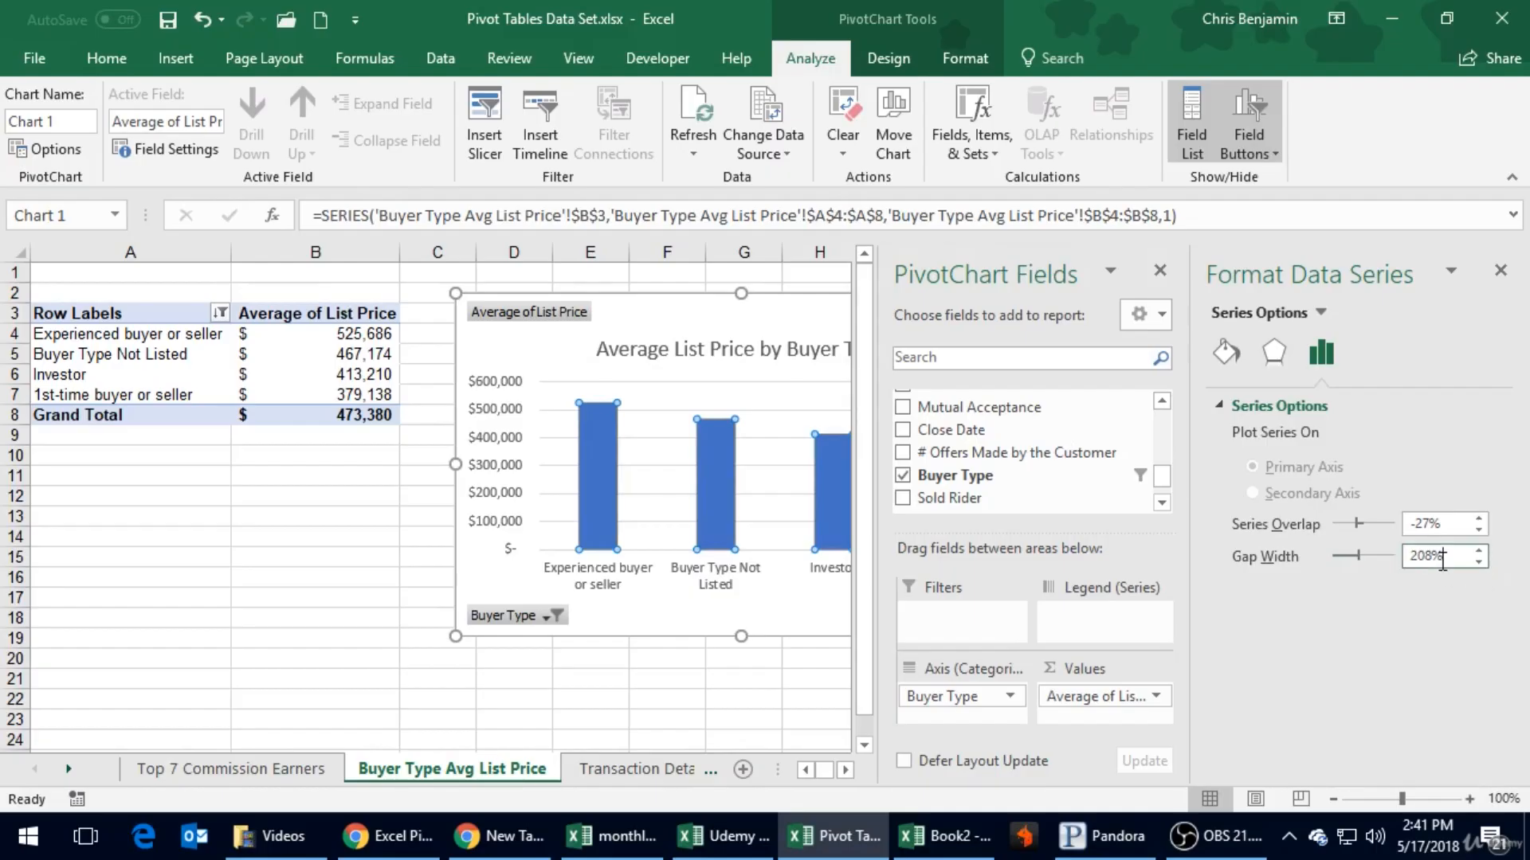
pyautogui.moveTo(1356, 553); pyautogui.dragTo(1346, 558)
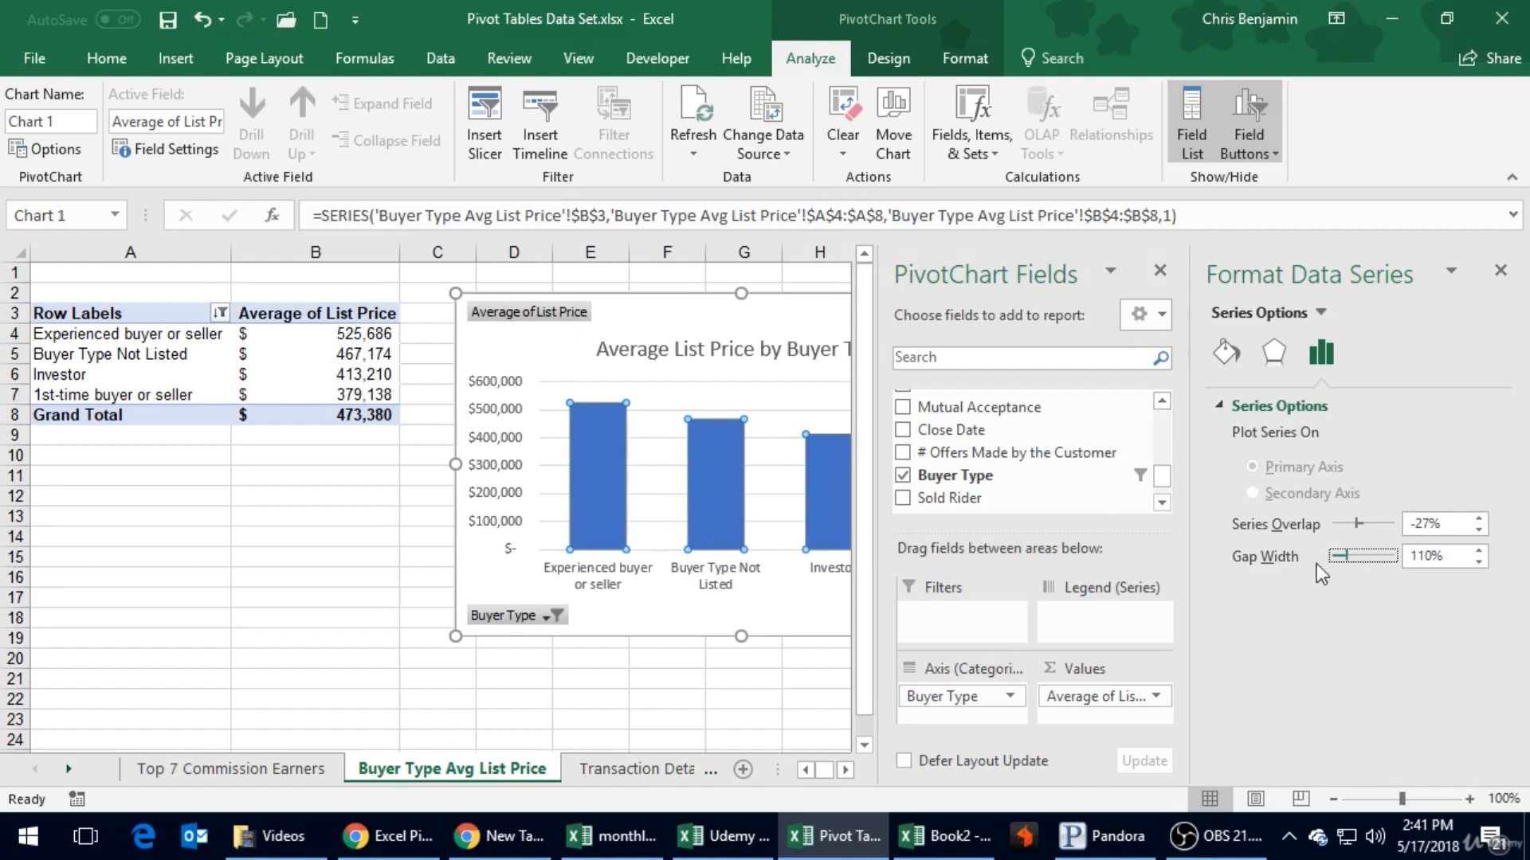
pyautogui.moveTo(1347, 553); pyautogui.dragTo(1338, 552)
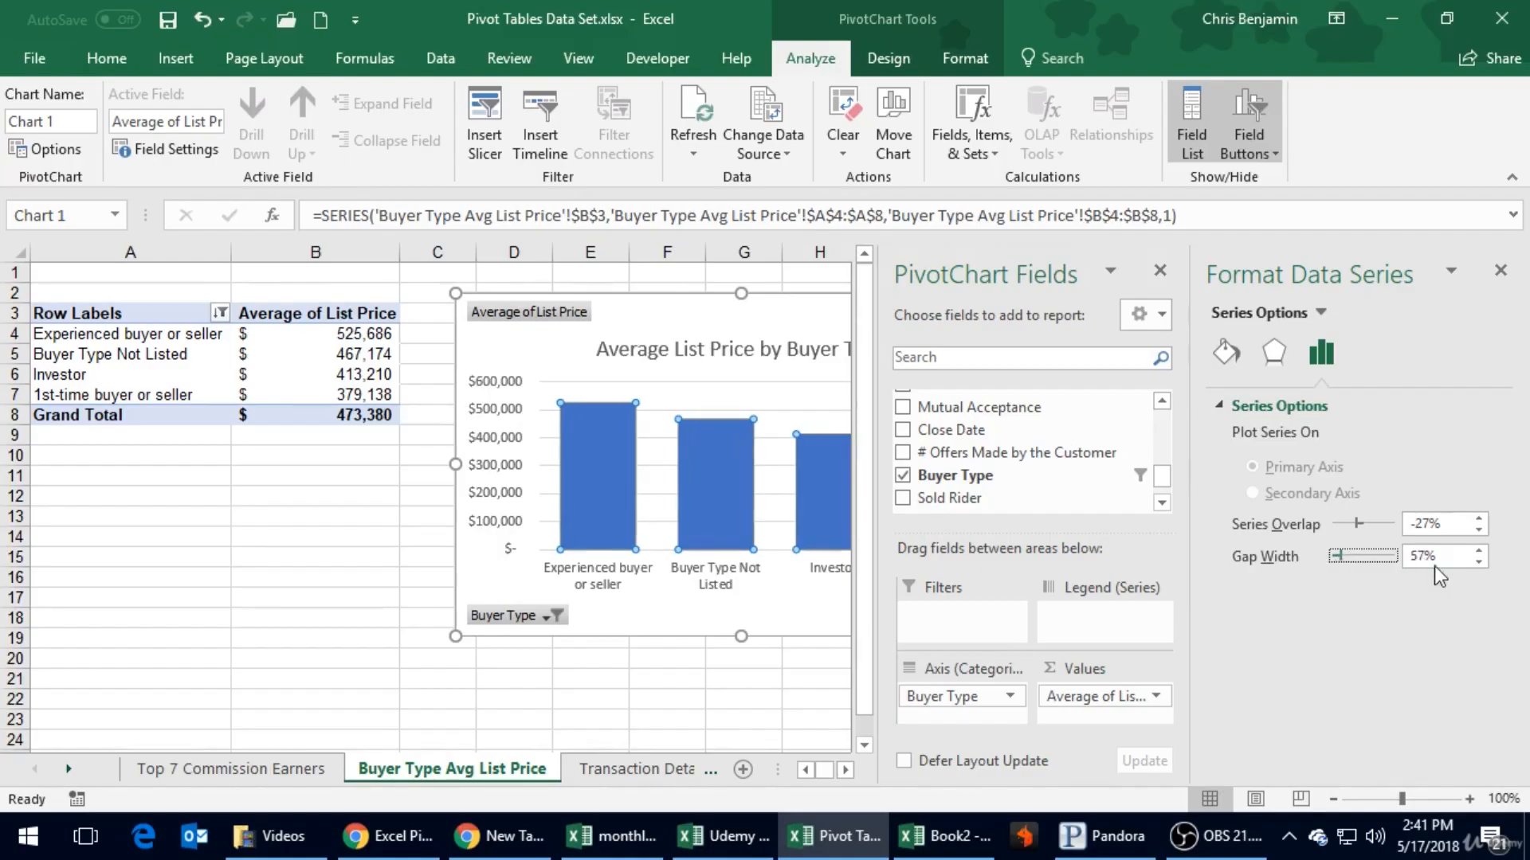
pyautogui.click(1479, 560)
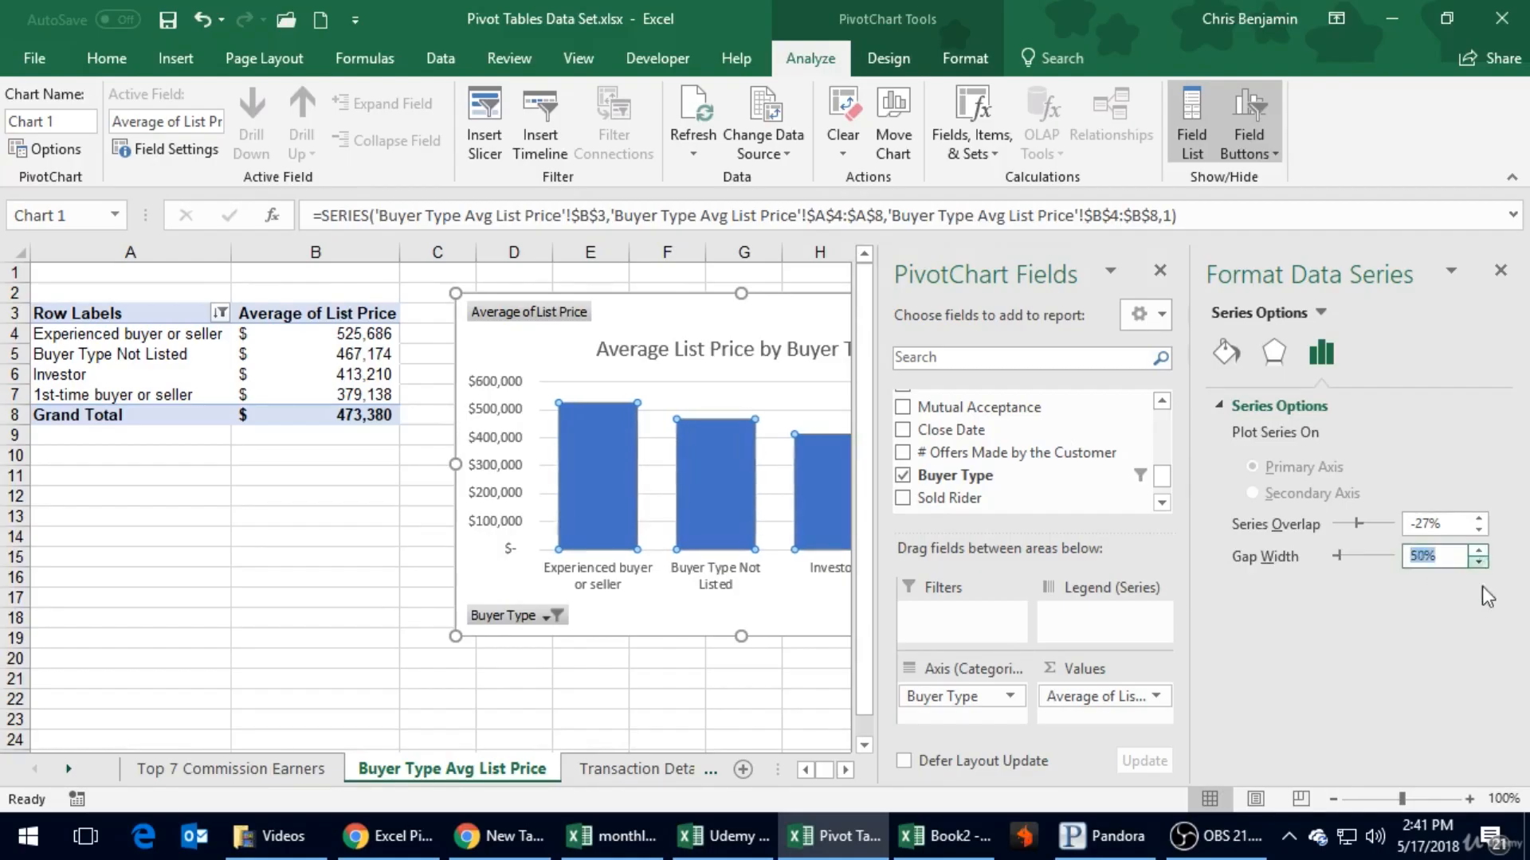
pyautogui.click(1503, 271)
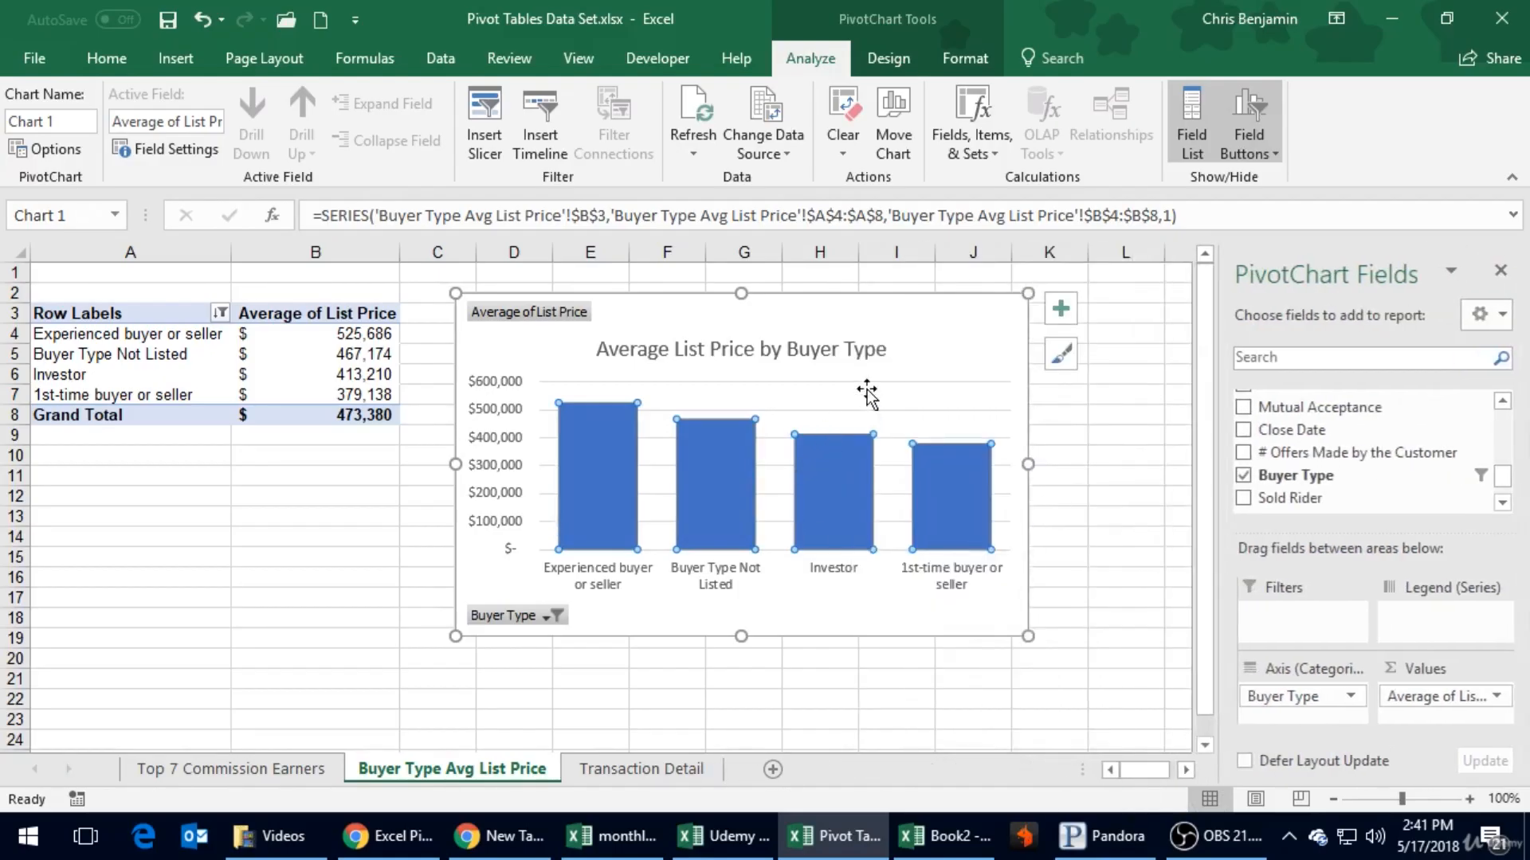
pyautogui.press('Escape')
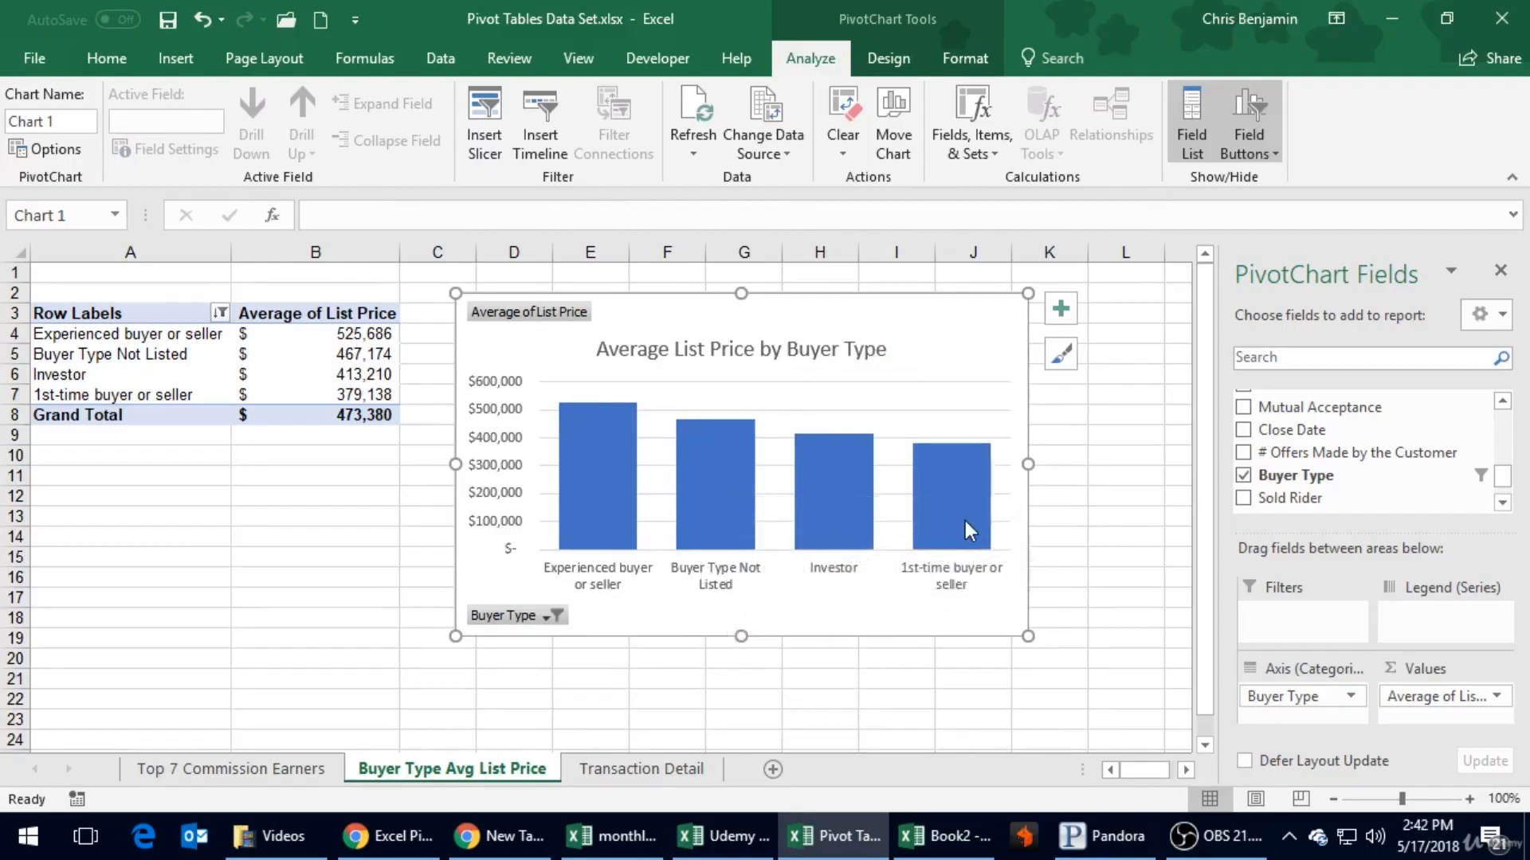
# - Save the workbook with the finished buyer type chart
pyautogui.moveTo(973, 542)
pyautogui.click(177, 30)
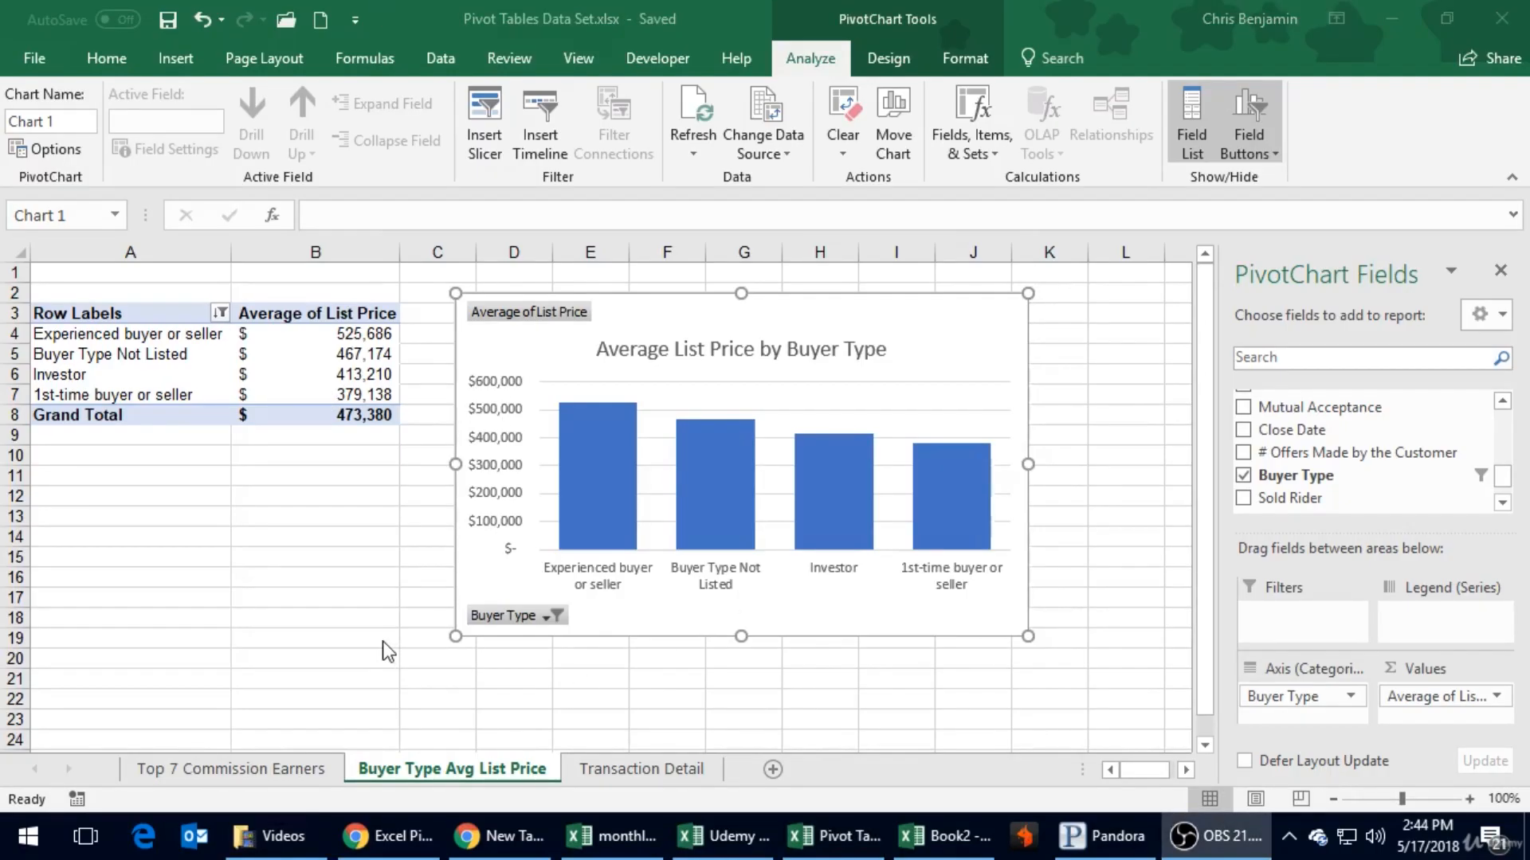
# - Open the Transaction Detail sheet and look across its columns from Offer Status to Sold Rider
pyautogui.click(384, 647)
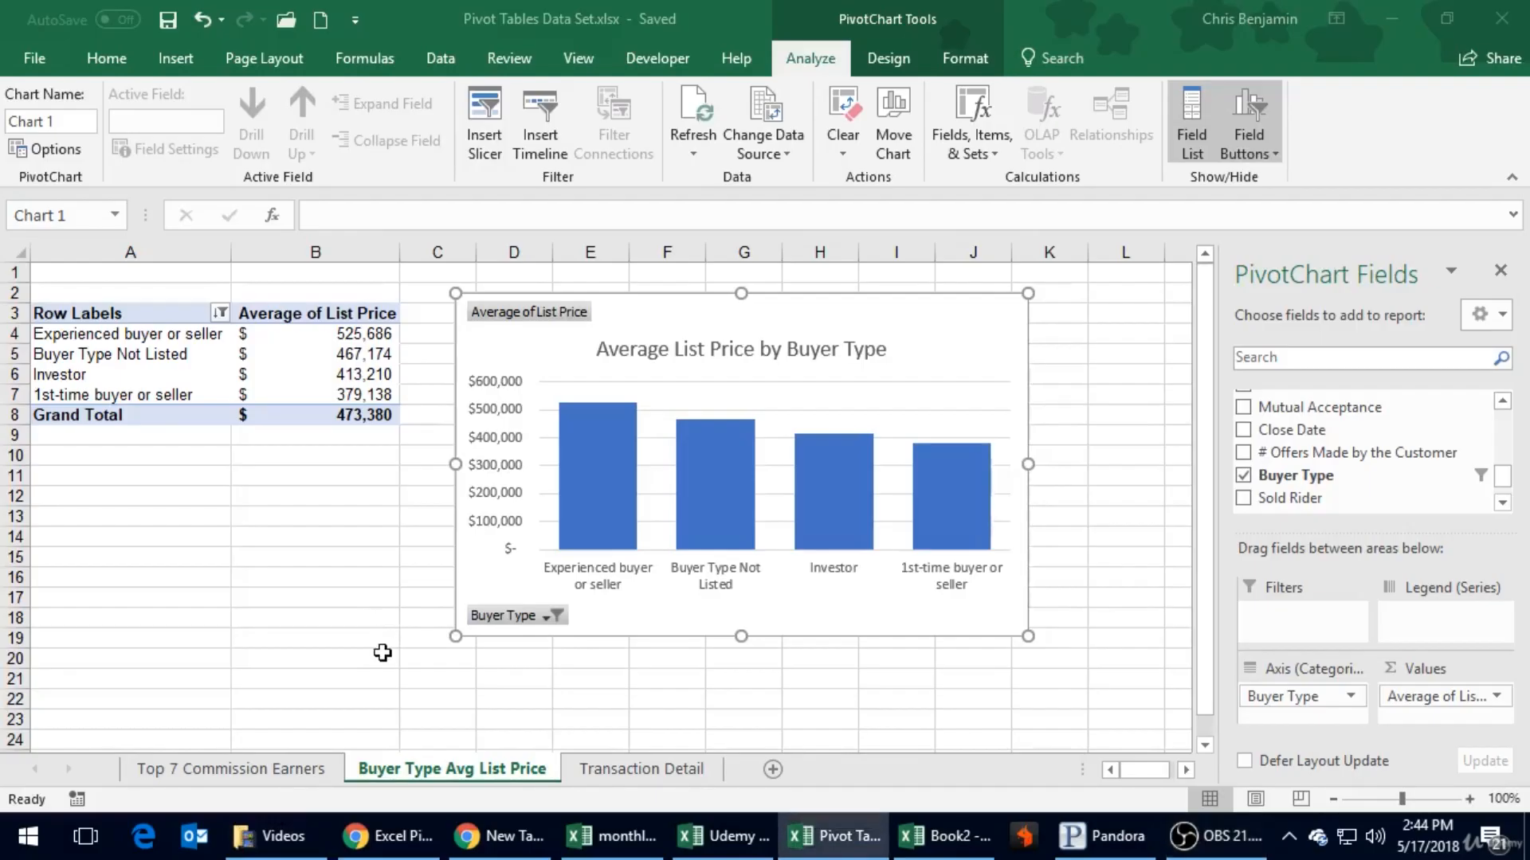
pyautogui.click(632, 770)
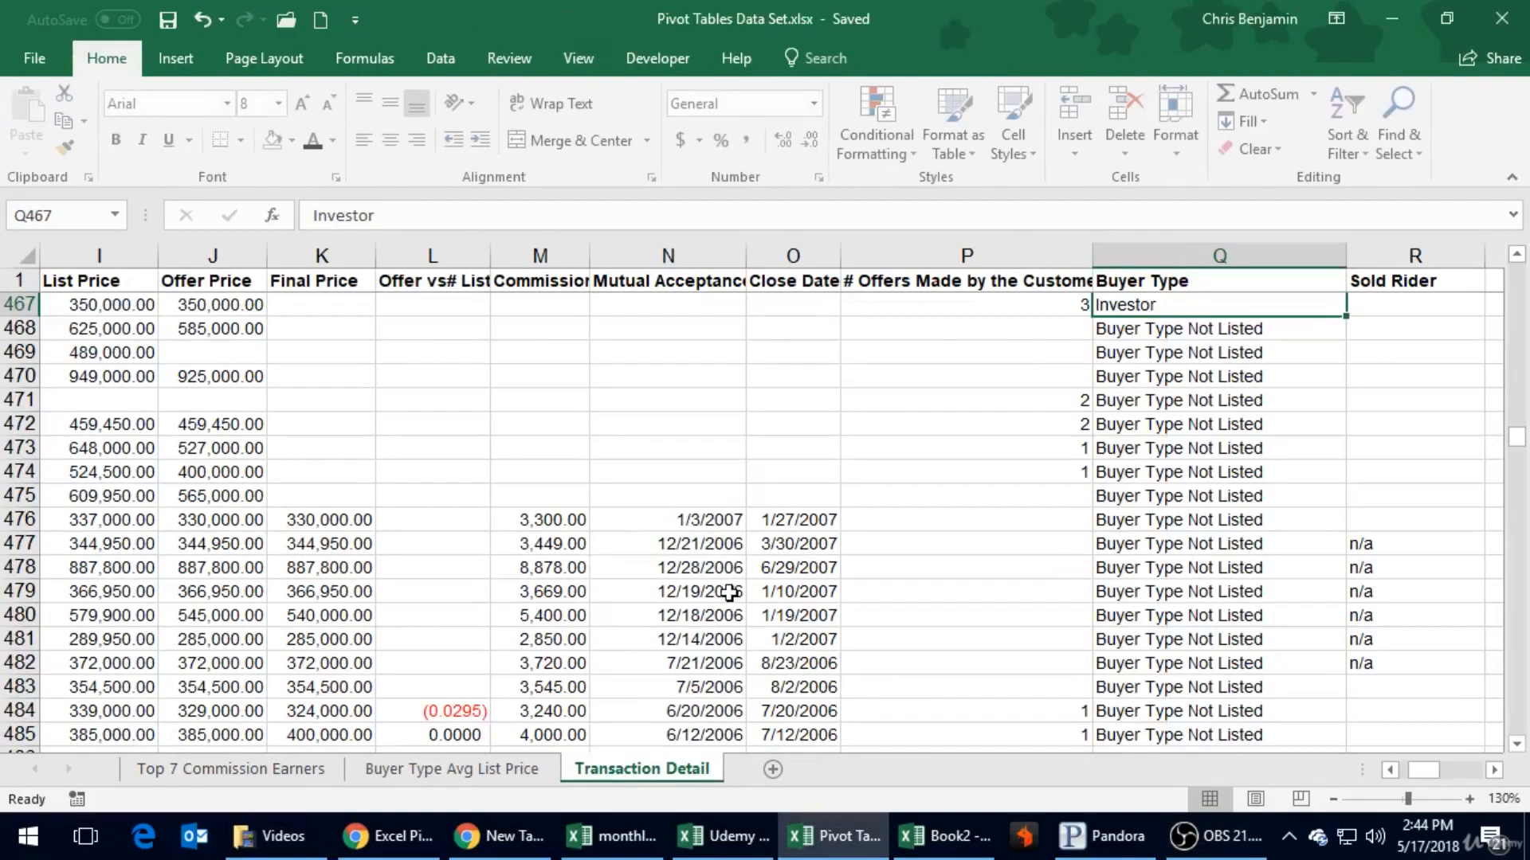
pyautogui.click(737, 399)
pyautogui.press('Right')
pyautogui.press('Right')
pyautogui.press('Right')
pyautogui.press('Right')
pyautogui.press('Right')
pyautogui.press('Right')
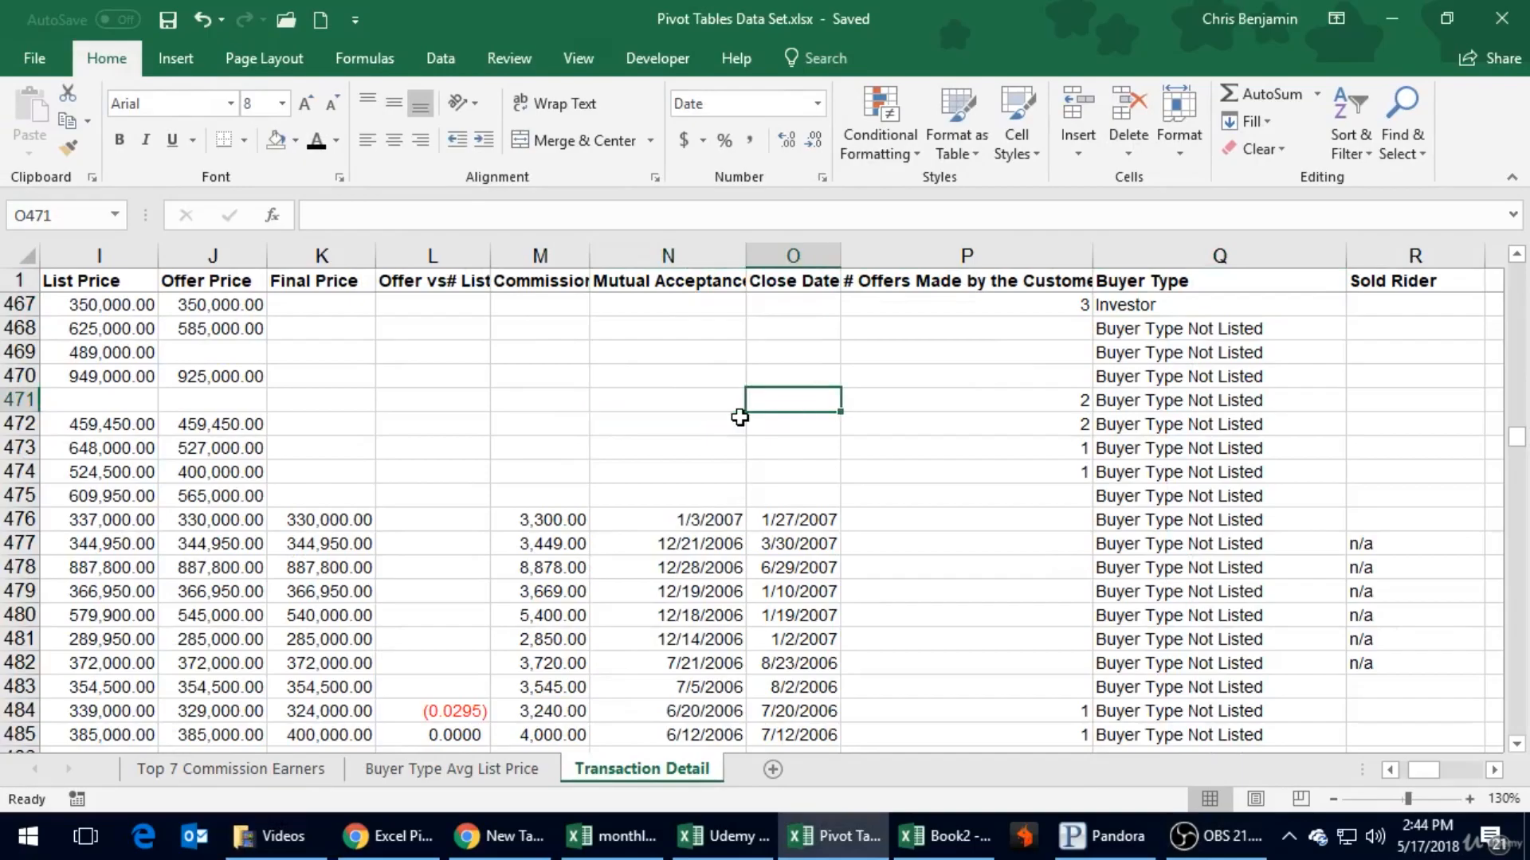
pyautogui.press('Left')
pyautogui.press('Left')
pyautogui.press('Left')
pyautogui.press('Left')
pyautogui.press('Home')
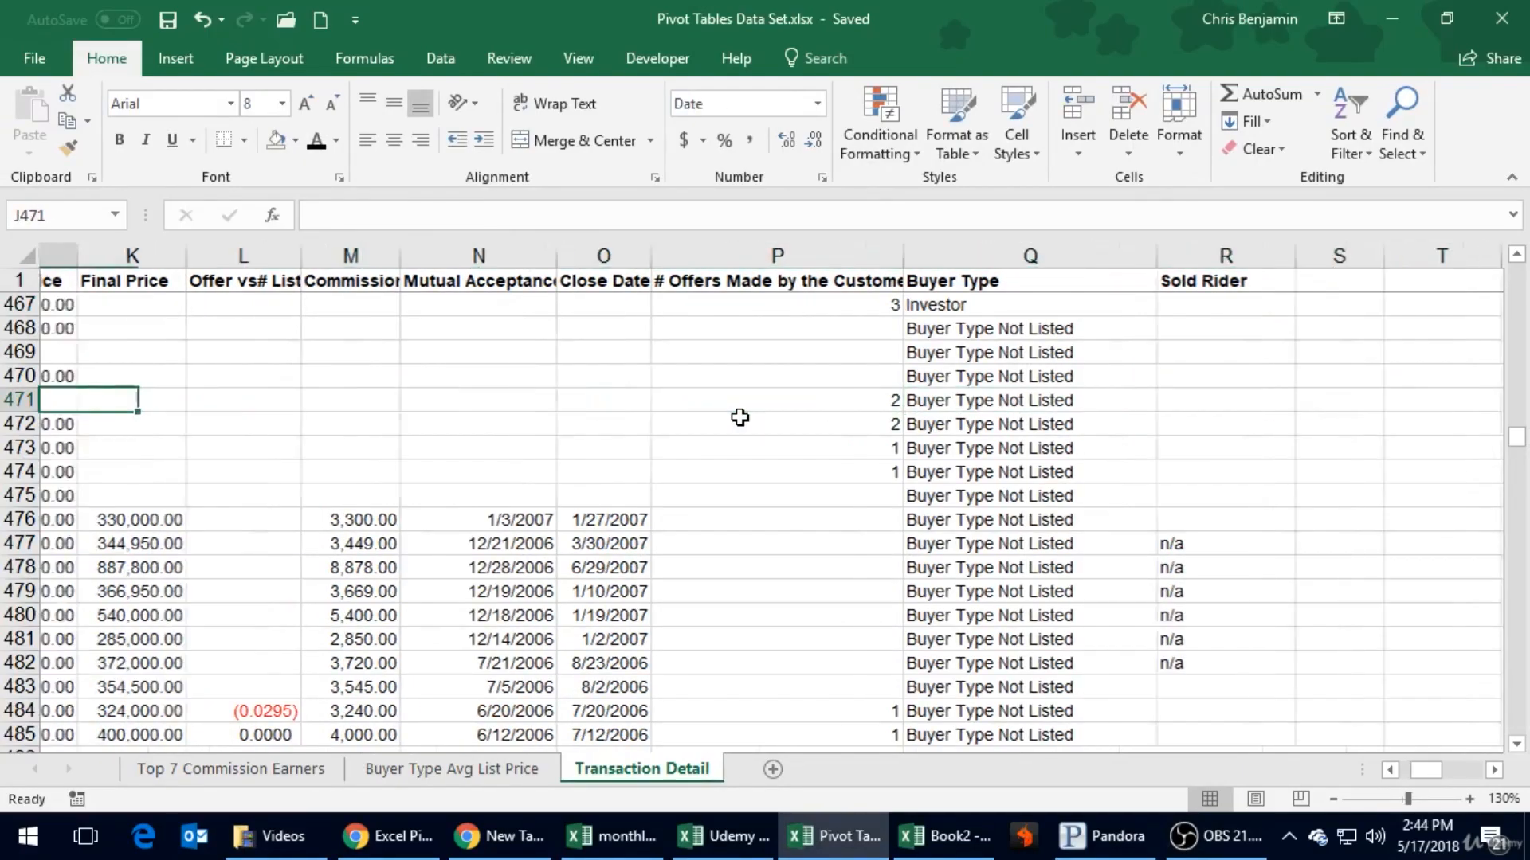
pyautogui.press('Right')
pyautogui.press('Right')
pyautogui.press('Right')
pyautogui.press('Right')
pyautogui.press('Right')
pyautogui.press('Right')
pyautogui.press('Right')
pyautogui.press('Right')
pyautogui.press('Right')
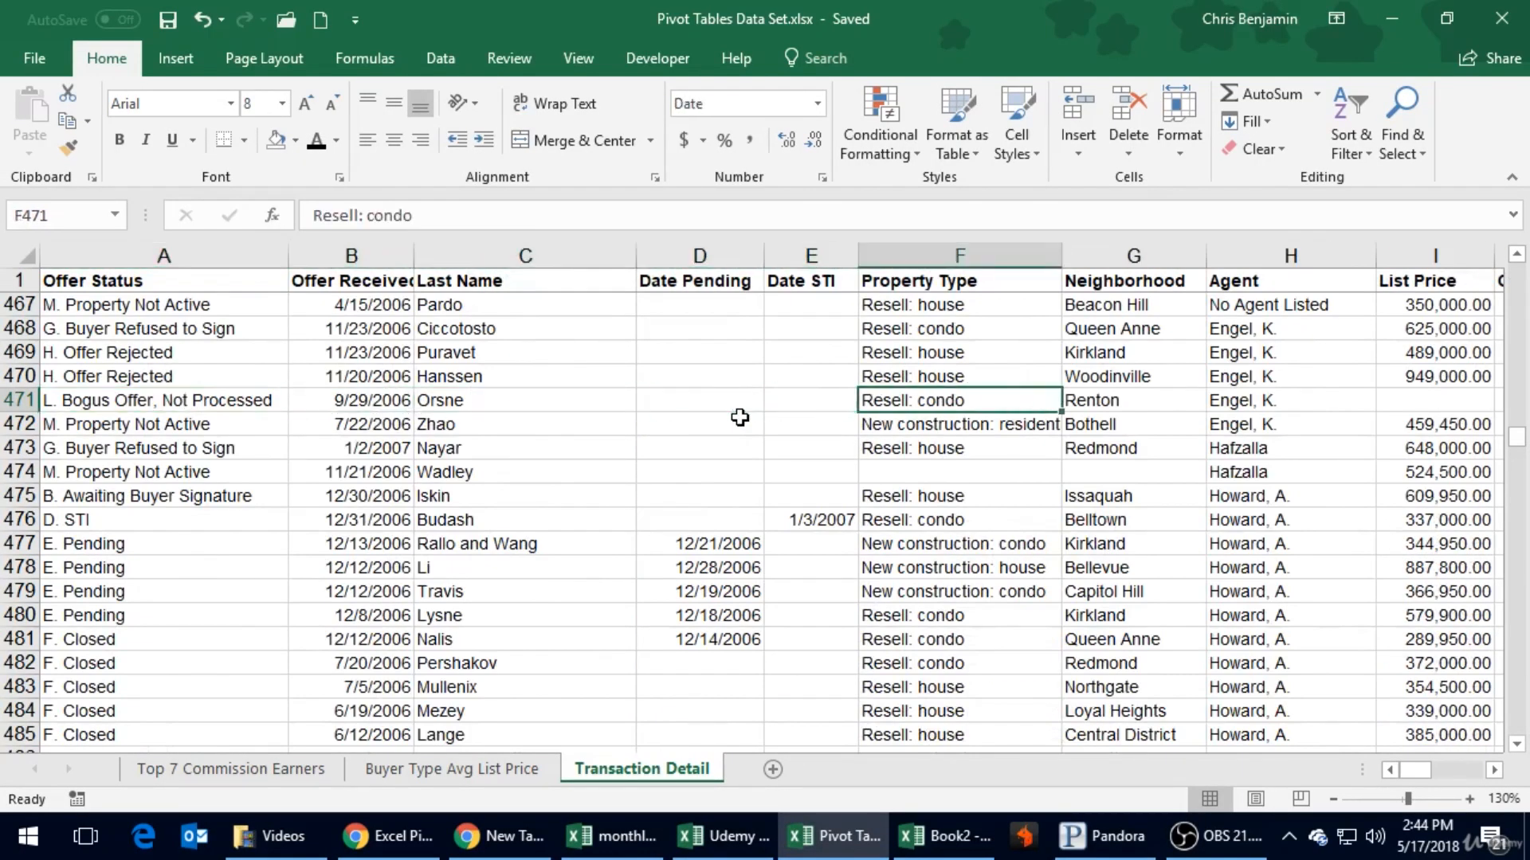
pyautogui.press('Left')
pyautogui.press('Left')
pyautogui.press('Left')
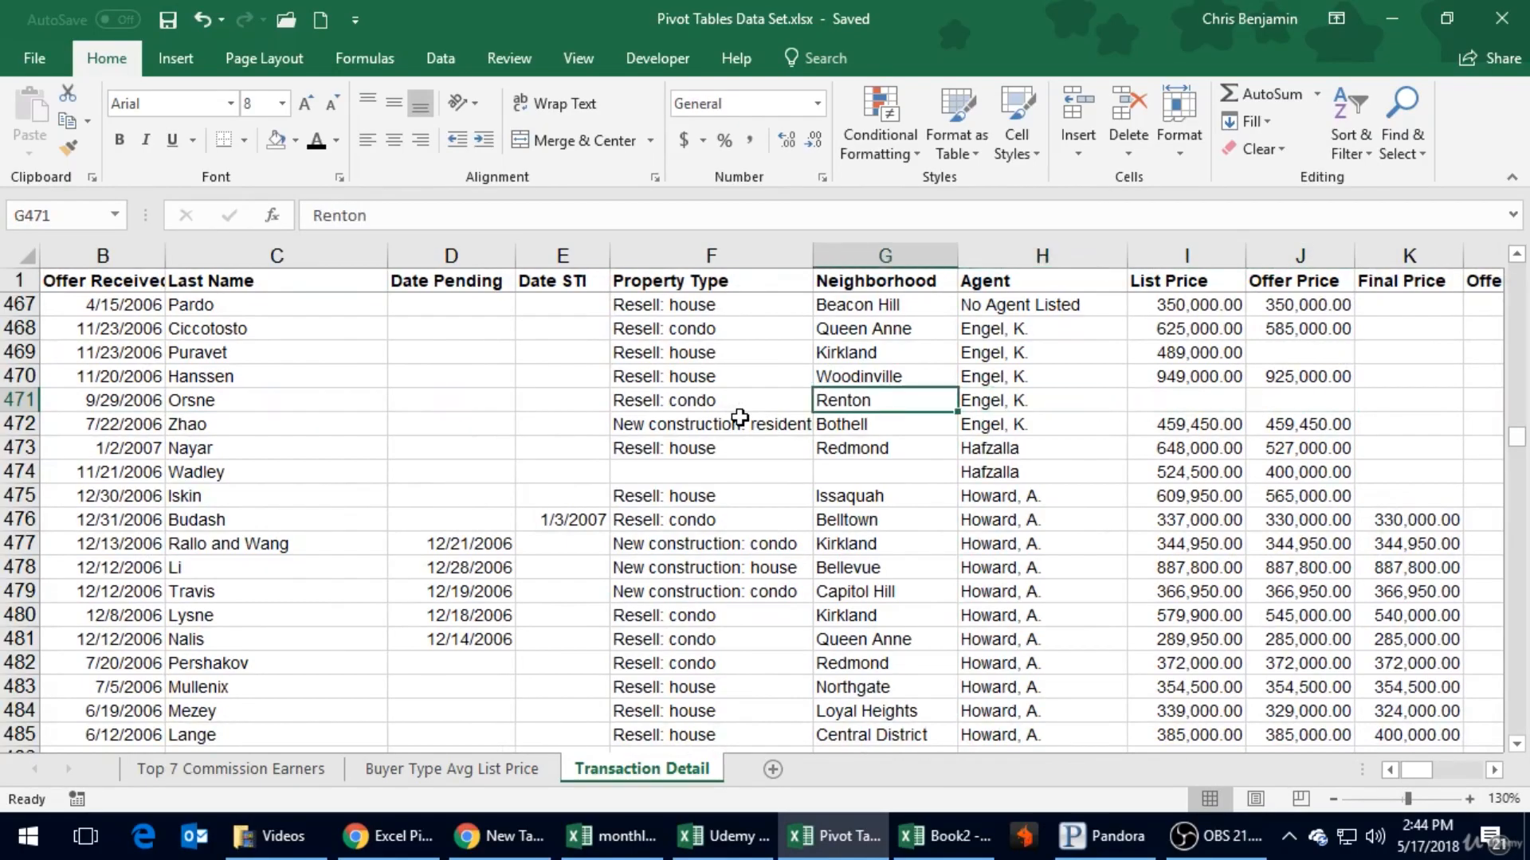
# - Return through the Offer Status column to the first data row of Transaction Detail, cell A2
pyautogui.press('Home')
pyautogui.press('Up')
pyautogui.press('Up')
pyautogui.press('Up')
pyautogui.press('Up')
pyautogui.press('Up')
pyautogui.press('Up')
pyautogui.press('Up')
pyautogui.press('Up')
pyautogui.press('Up')
pyautogui.press('Up')
pyautogui.press('Up')
pyautogui.press('Up')
pyautogui.press('Up')
pyautogui.press('Up')
pyautogui.press('Up')
pyautogui.press('Up')
pyautogui.press('Up')
pyautogui.press('Up')
pyautogui.press('Up')
pyautogui.press('Up')
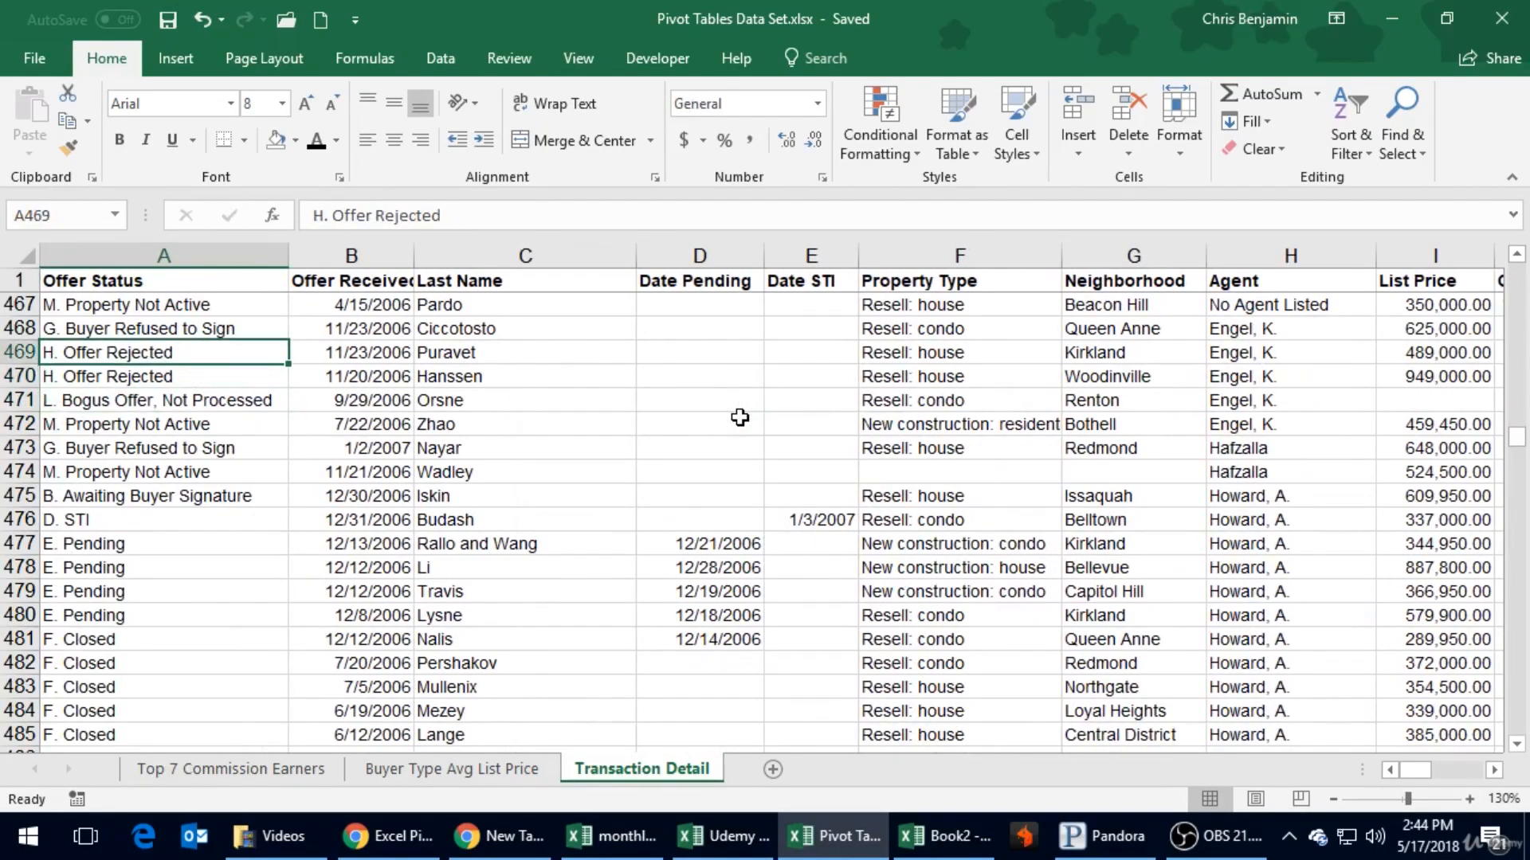
pyautogui.press('Up')
pyautogui.press('Up')
pyautogui.press('Up')
pyautogui.press('Up')
pyautogui.press('Up')
pyautogui.press('Up')
pyautogui.press('Up')
pyautogui.press('Up')
pyautogui.press('Up')
pyautogui.press('Up')
pyautogui.press('Up')
pyautogui.press('Up')
pyautogui.press('Up')
pyautogui.press('Up')
pyautogui.press('Up')
pyautogui.press('Up')
pyautogui.press('Up')
pyautogui.press('Up')
pyautogui.press('Up')
pyautogui.press('Up')
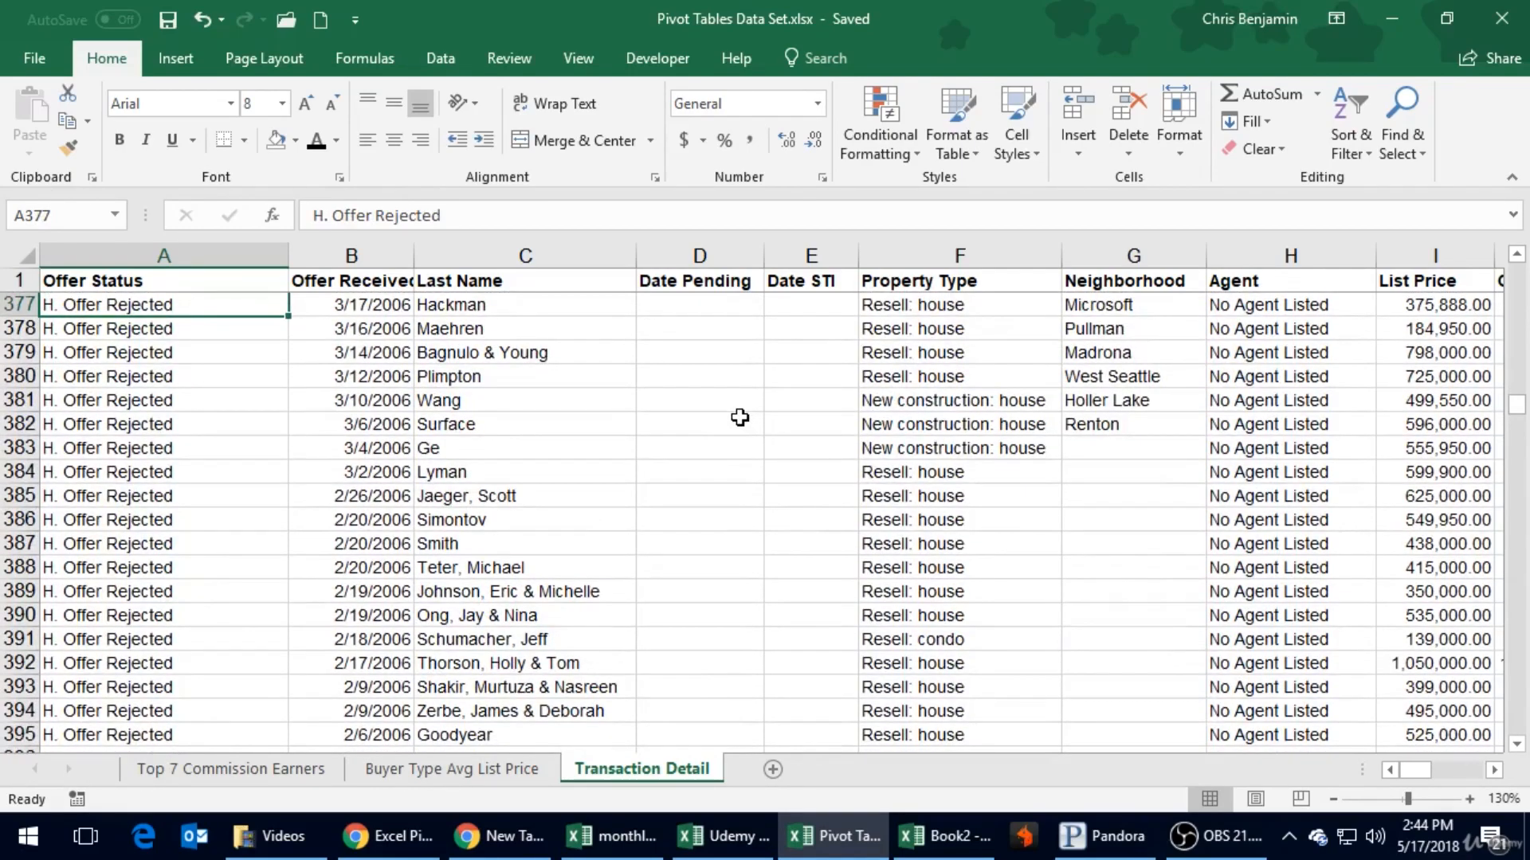
pyautogui.press('Up')
pyautogui.press('Up')
pyautogui.press('Up')
pyautogui.press('Up')
pyautogui.press('Up')
pyautogui.press('Up')
pyautogui.press('Up')
pyautogui.press('Up')
pyautogui.press('Up')
pyautogui.press('Up')
pyautogui.press('Up')
pyautogui.press('Up')
pyautogui.press('Up')
pyautogui.press('Up')
pyautogui.press('Up')
pyautogui.press('Up')
pyautogui.press('Up')
pyautogui.press('Up')
pyautogui.press('Up')
pyautogui.hotkey('ctrl', 'Home')
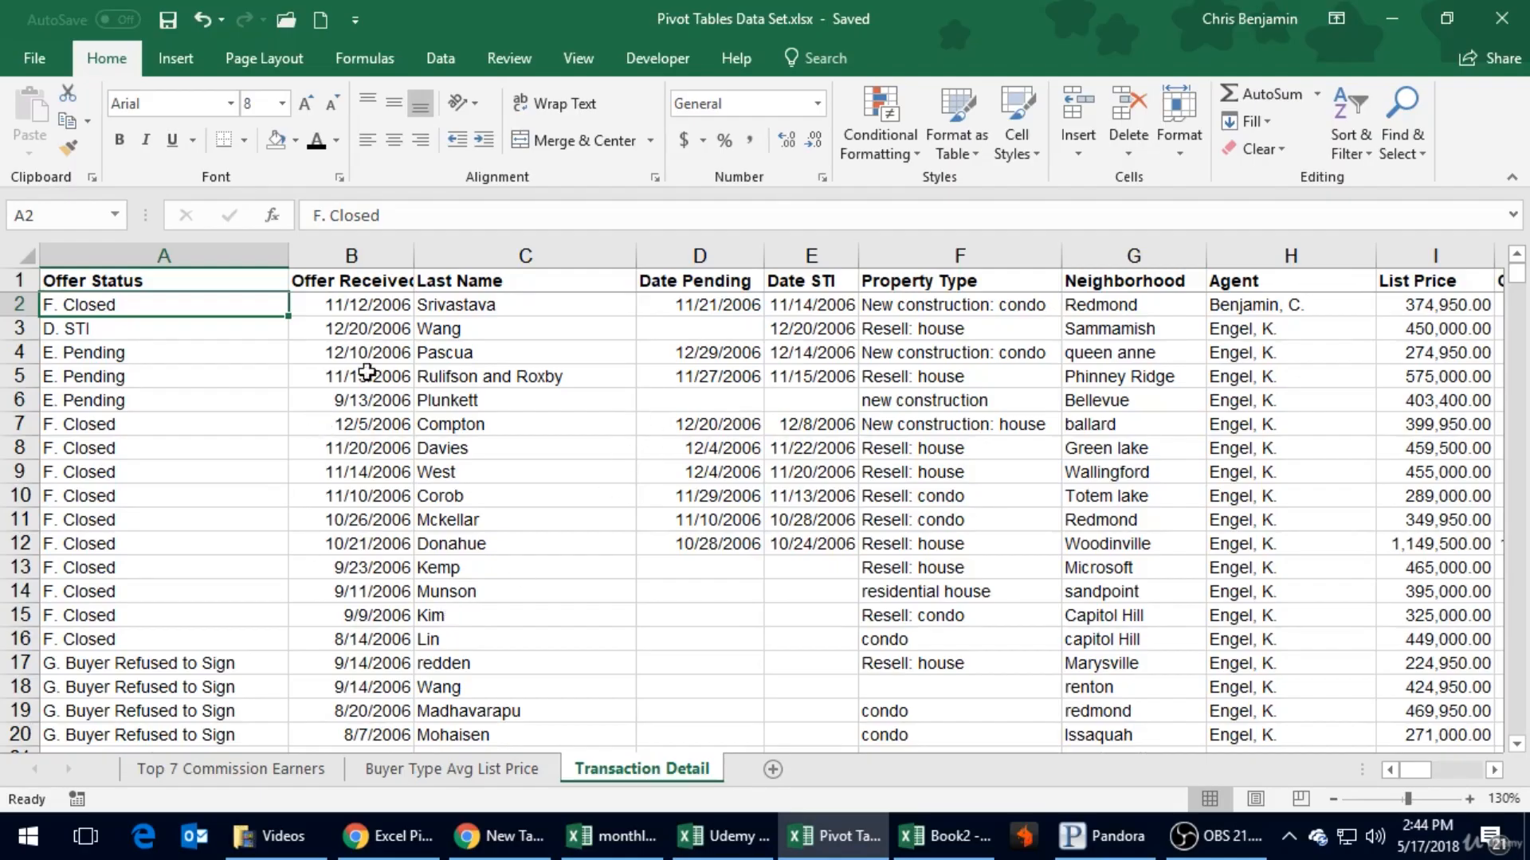
# - Create a PivotTable on a new worksheet from the Transaction Detail range A1:R827
pyautogui.click(204, 397)
pyautogui.click(175, 56)
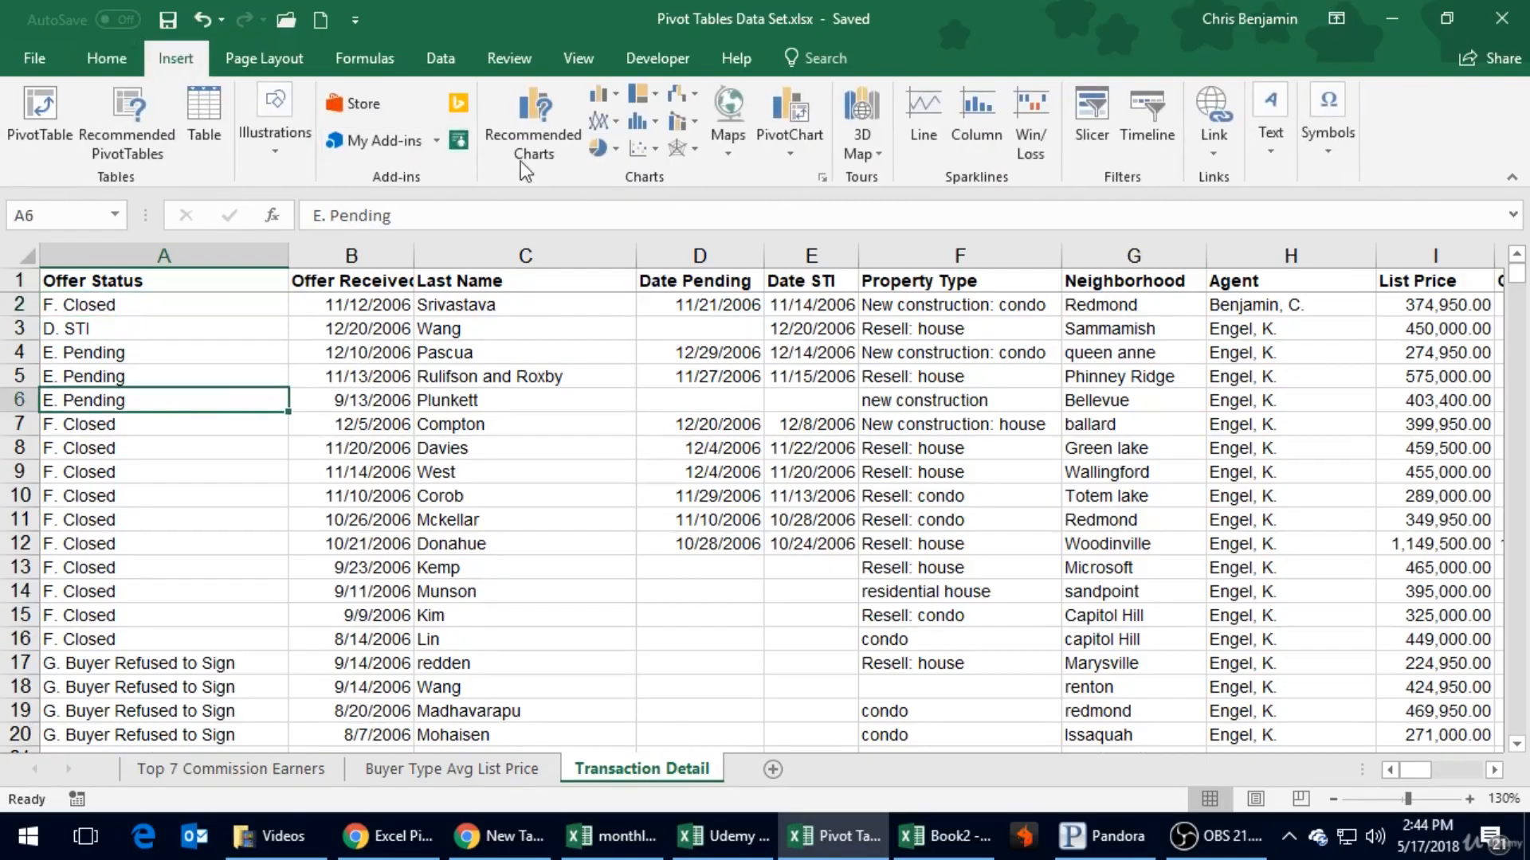
pyautogui.click(24, 117)
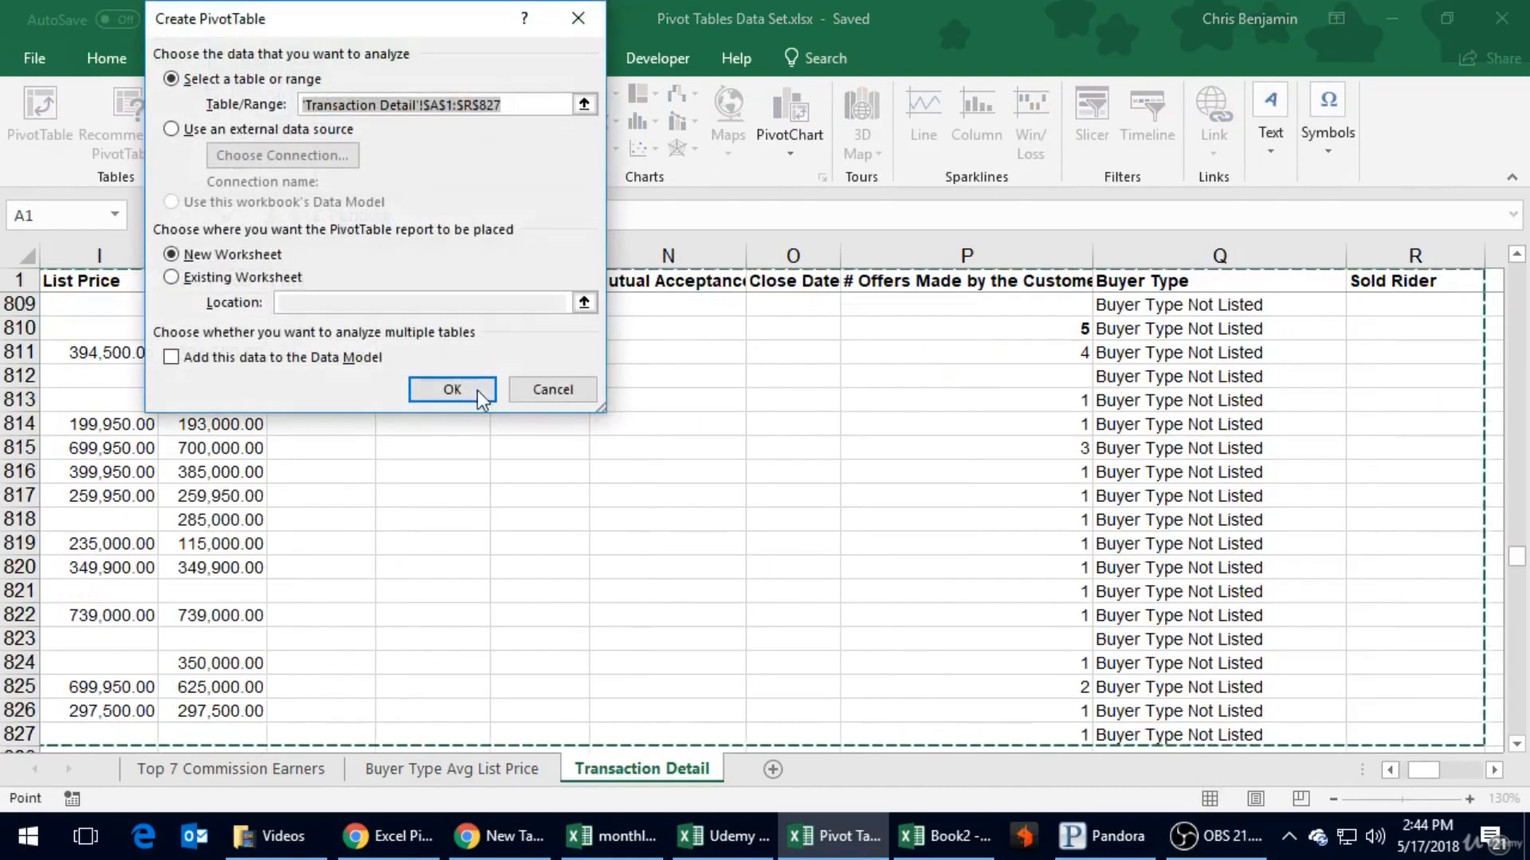
pyautogui.click(453, 389)
pyautogui.click(216, 452)
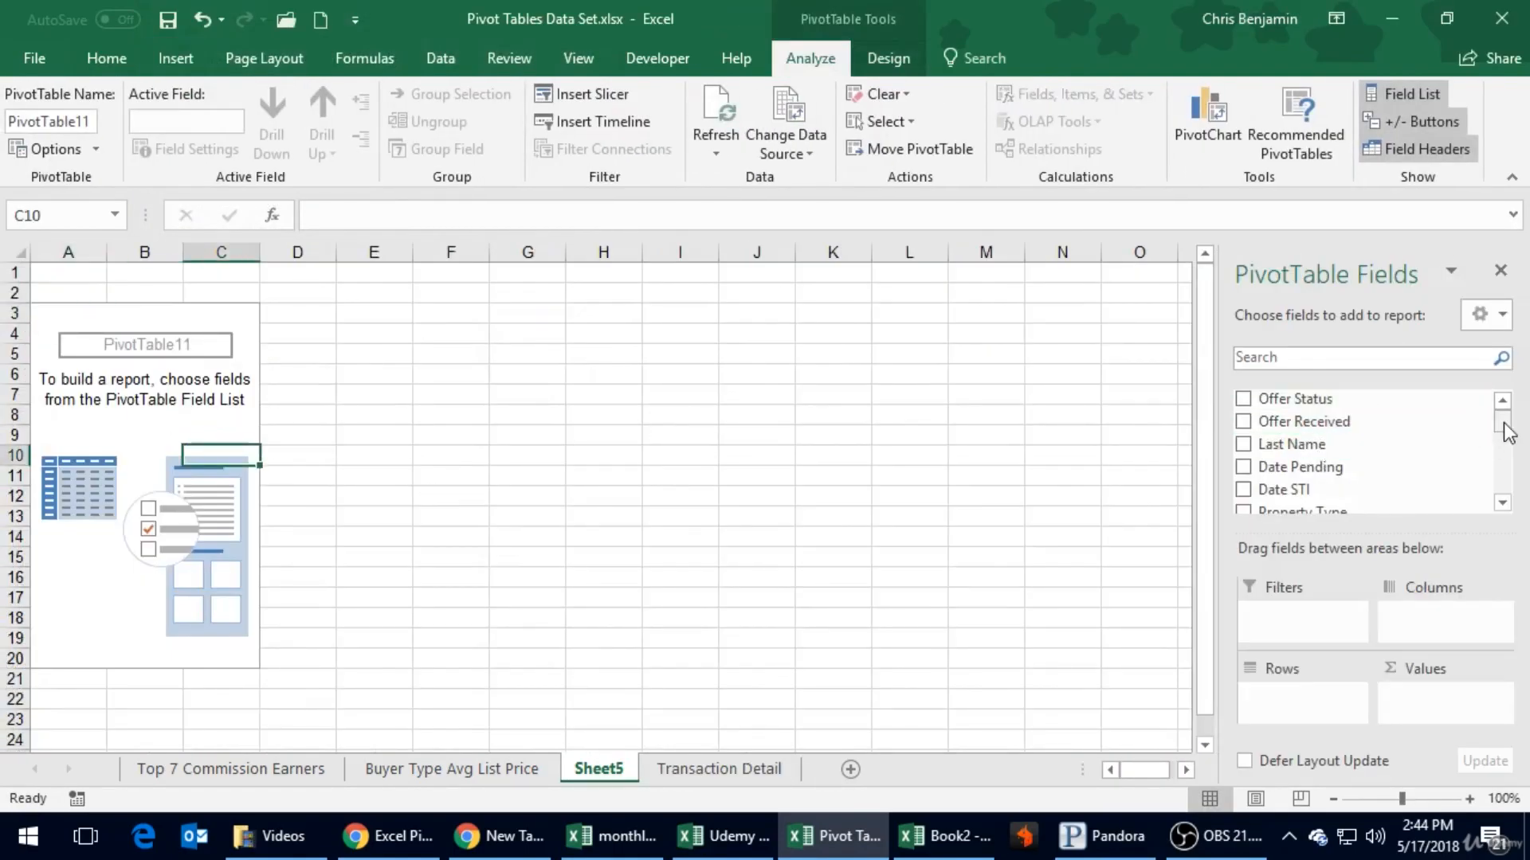
# - Add Offer Status to the PivotTable's rows and again to its values as a count
pyautogui.moveTo(1307, 398); pyautogui.dragTo(1306, 693)
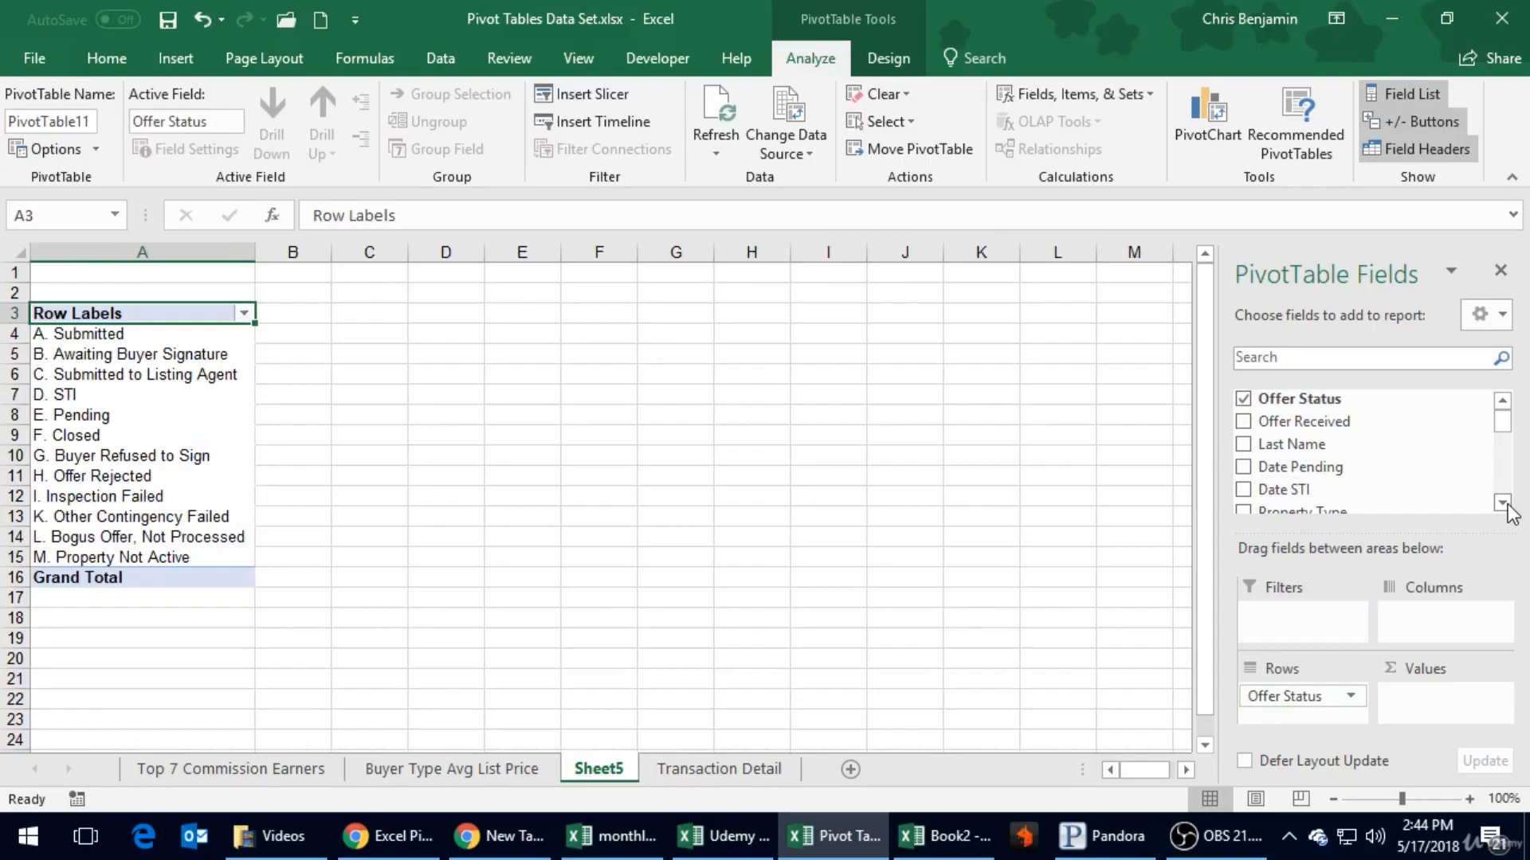
pyautogui.moveTo(1317, 397); pyautogui.dragTo(1430, 697)
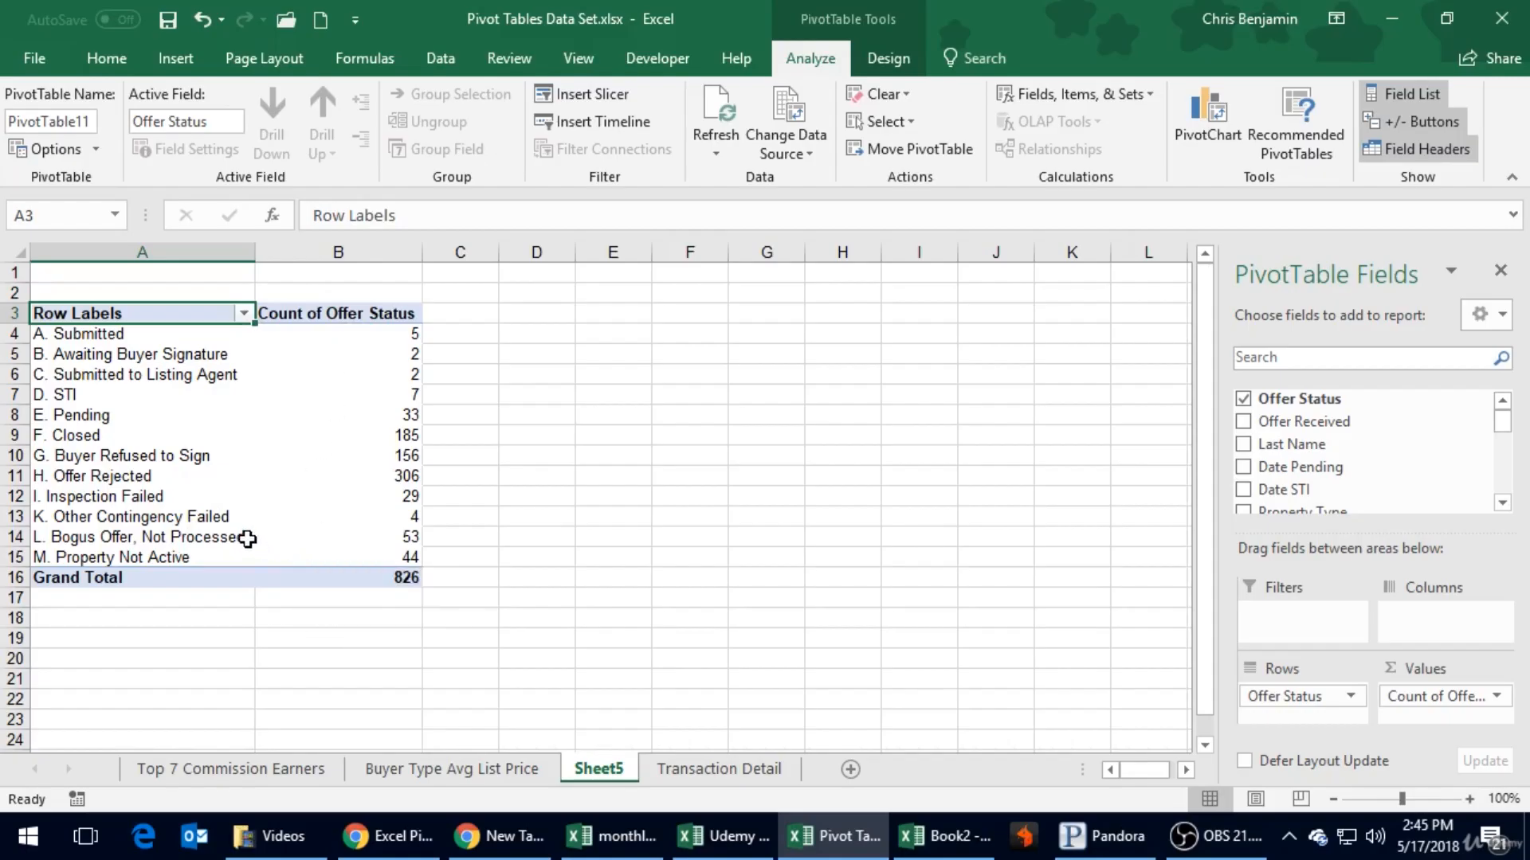
pyautogui.click(436, 540)
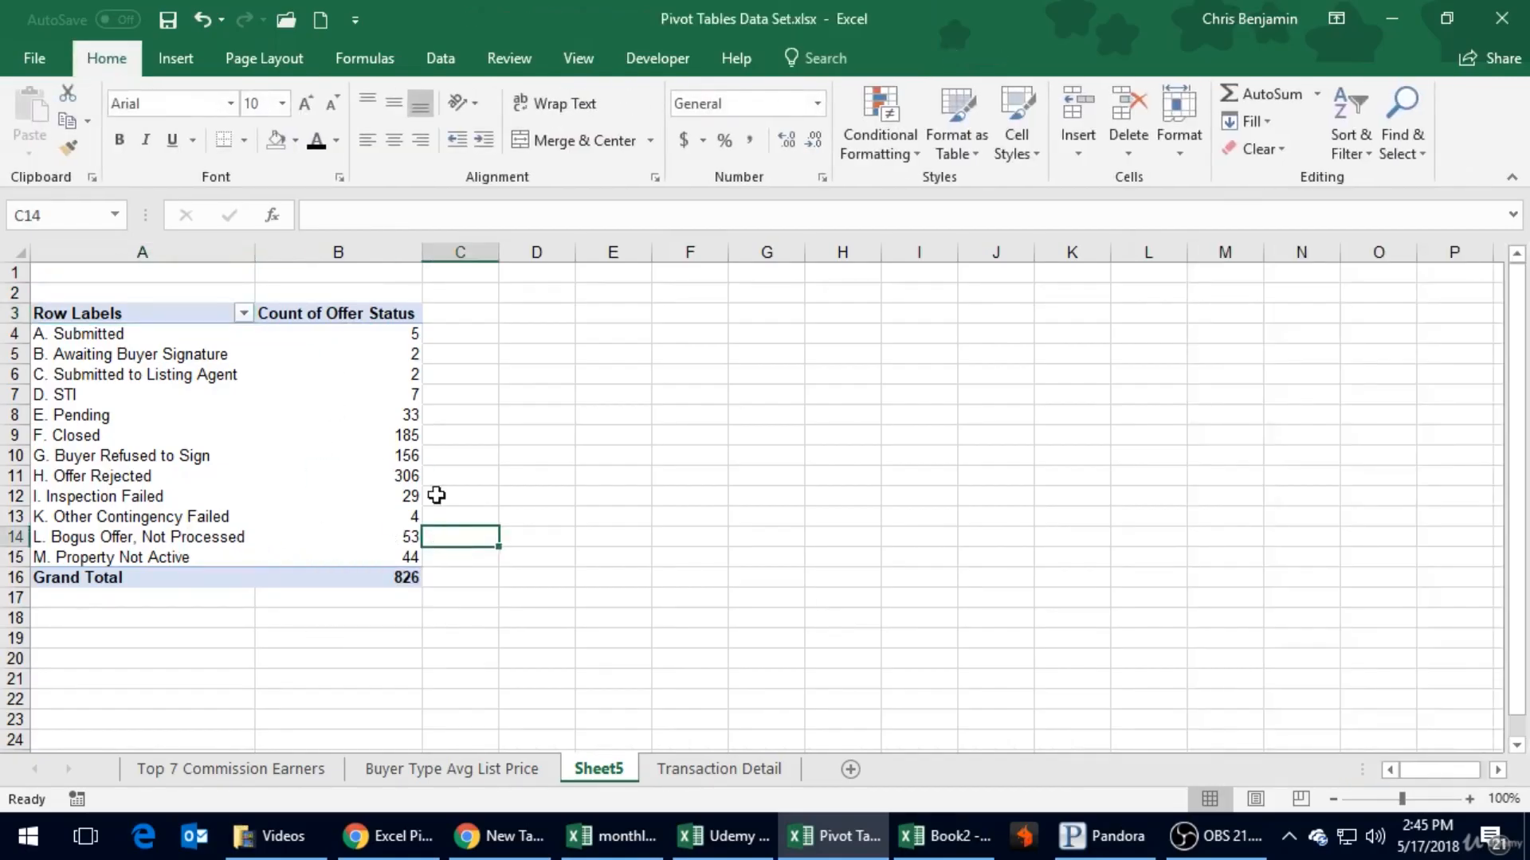
pyautogui.click(385, 371)
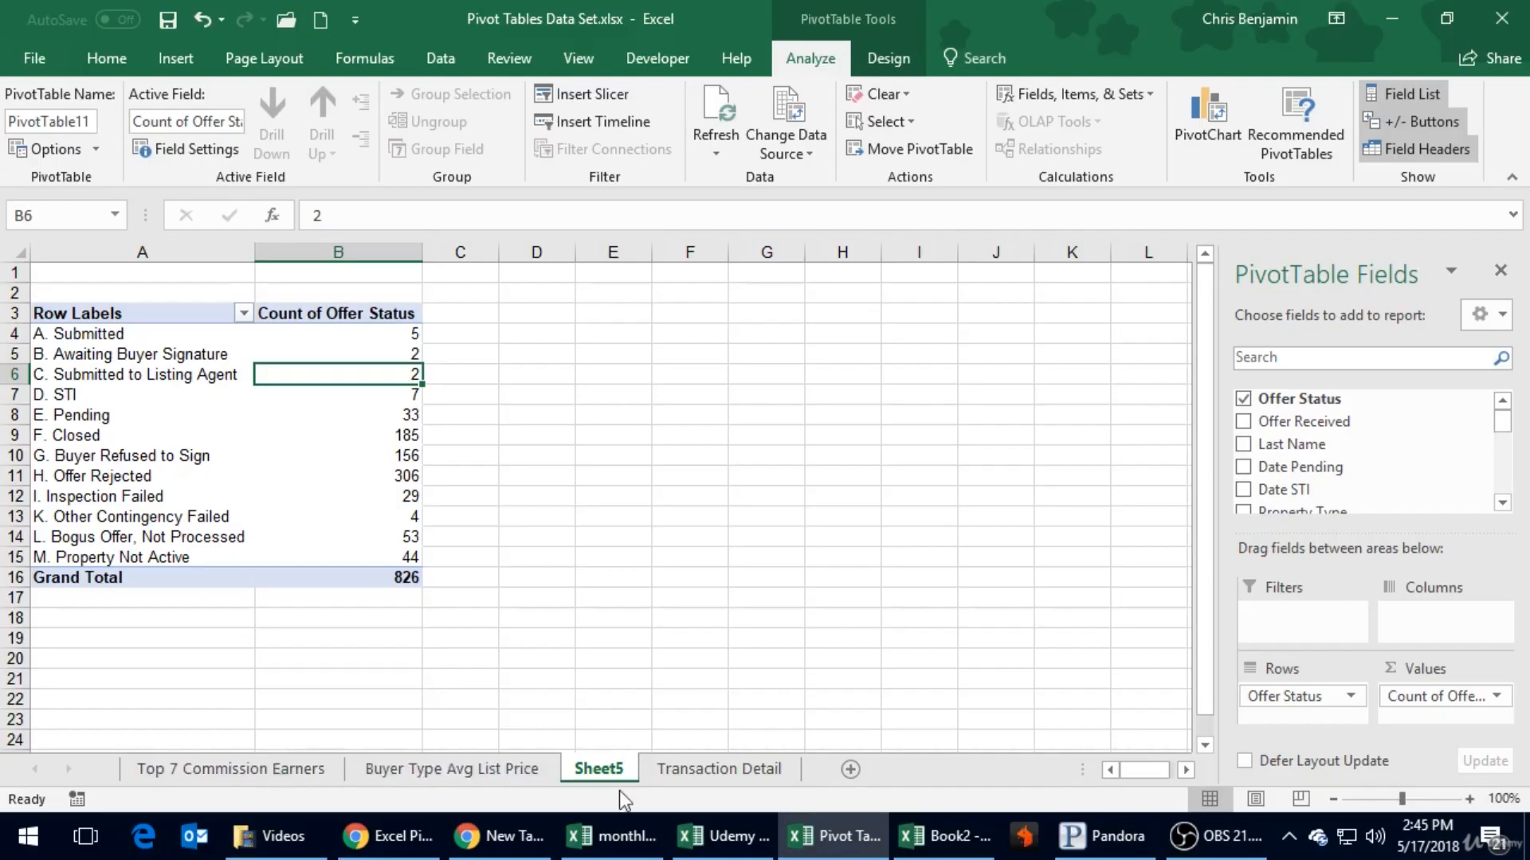
# - Rename the new PivotTable sheet as Offer Status Counts
pyautogui.click(510, 772)
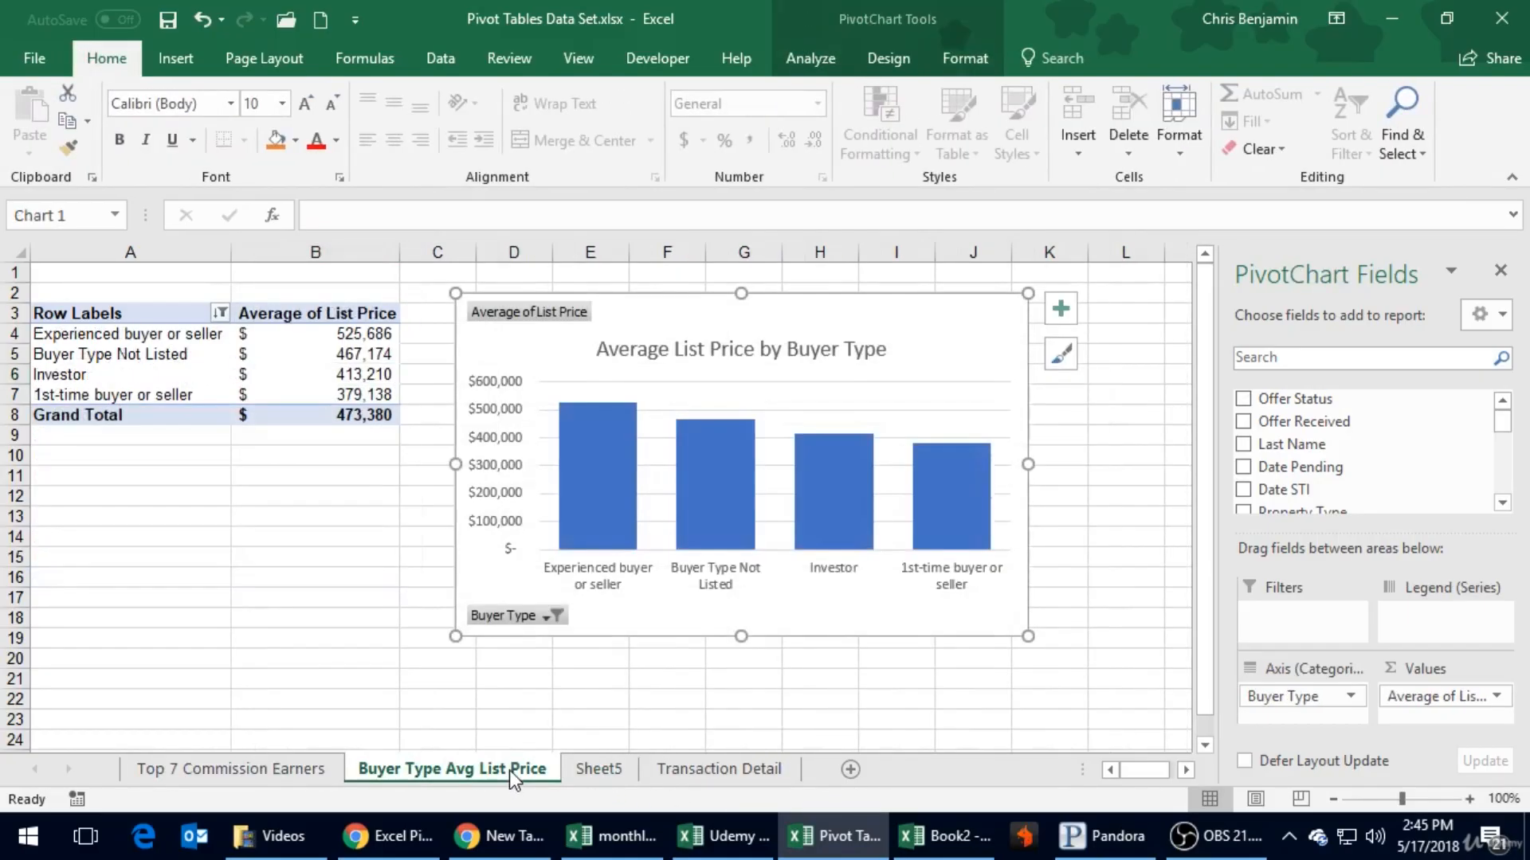
pyautogui.click(615, 768)
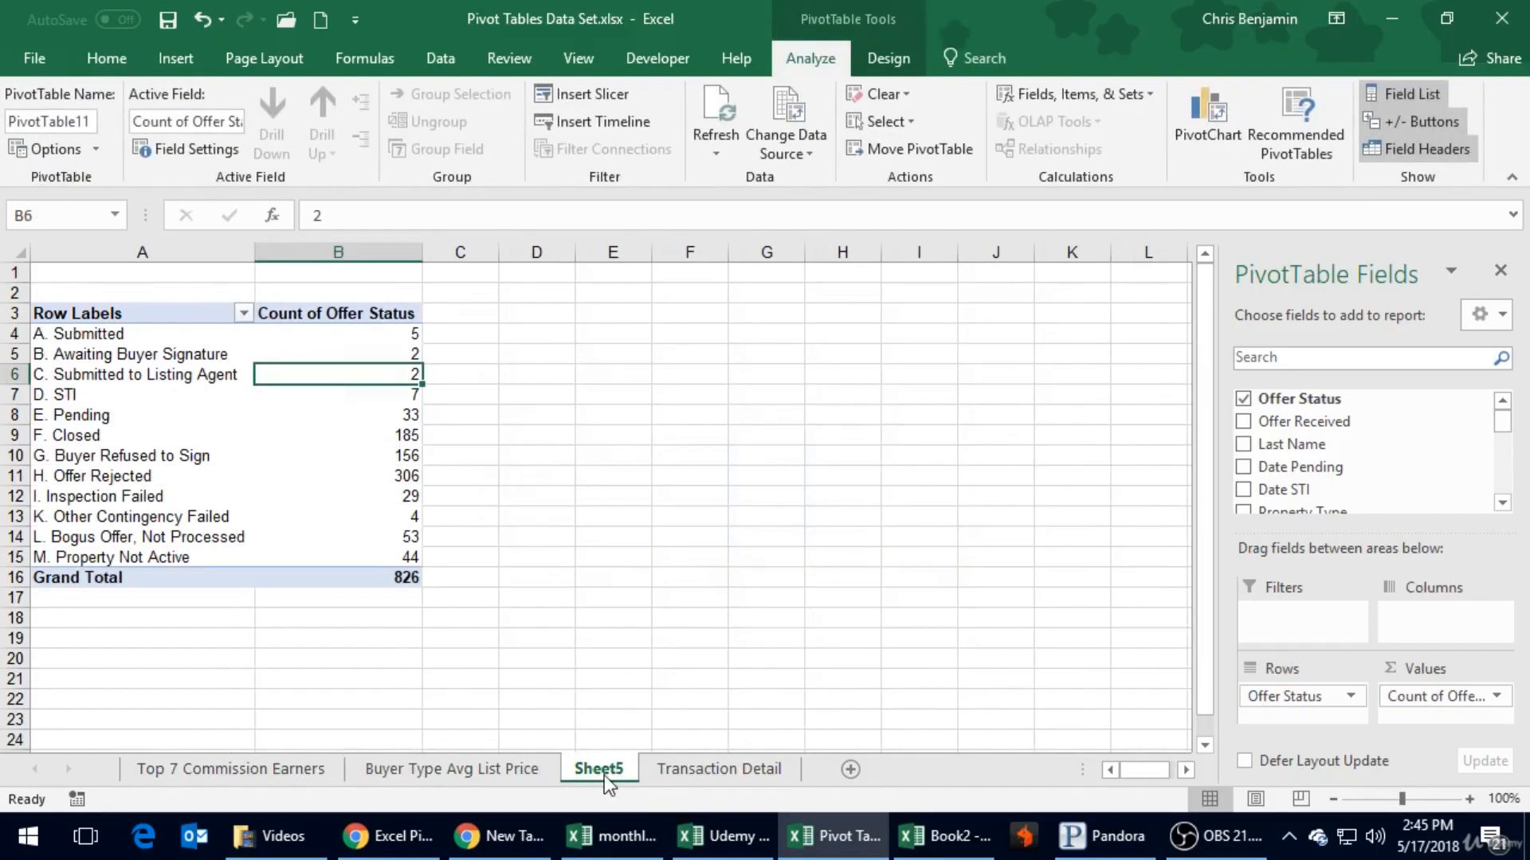
pyautogui.doubleClick(610, 768)
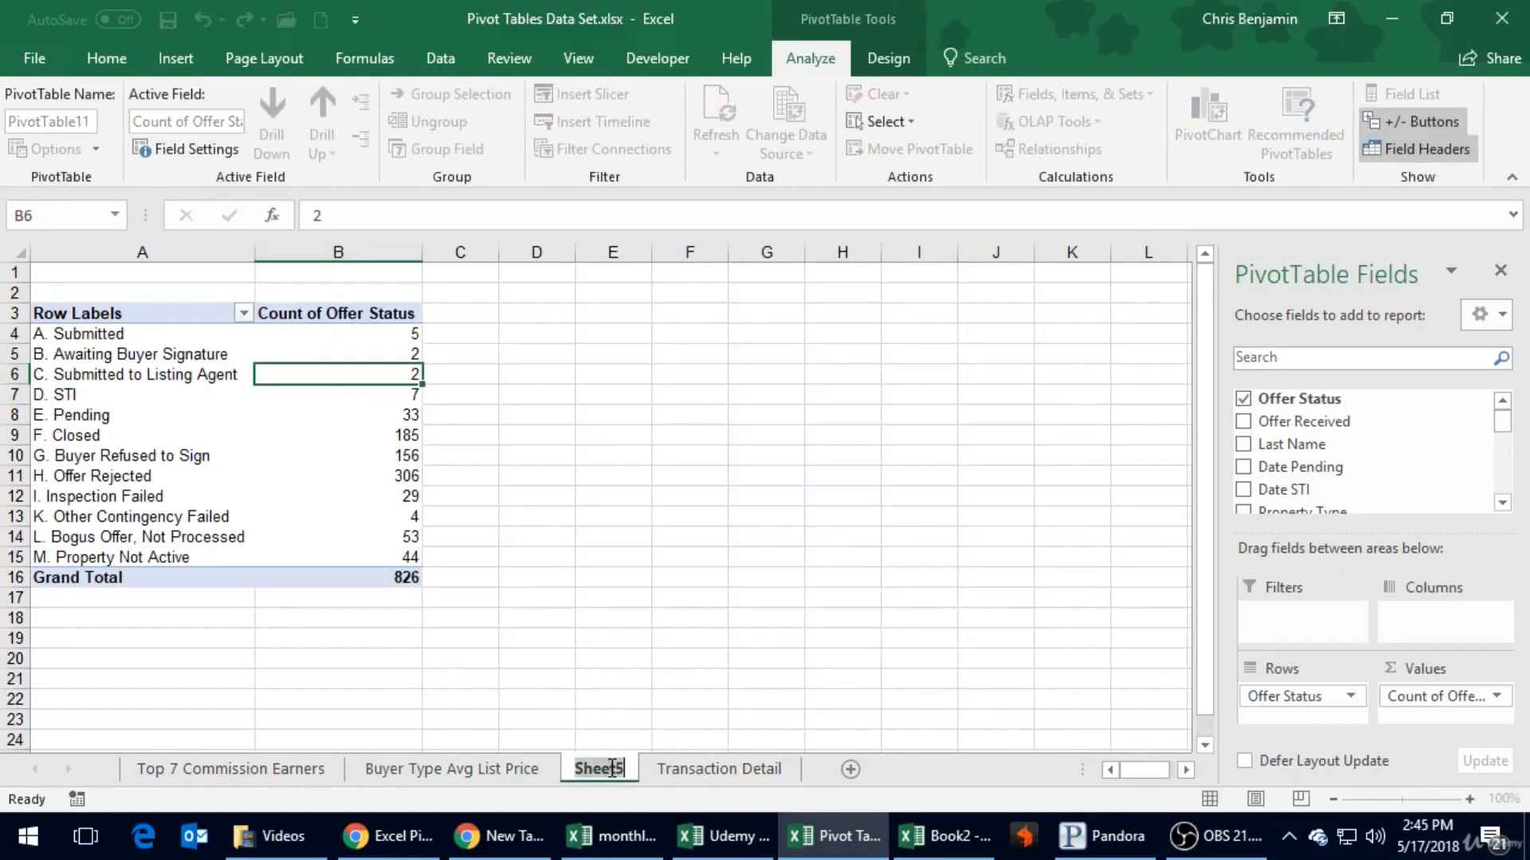
pyautogui.write('Offer Status Counts')
pyautogui.press('Return')
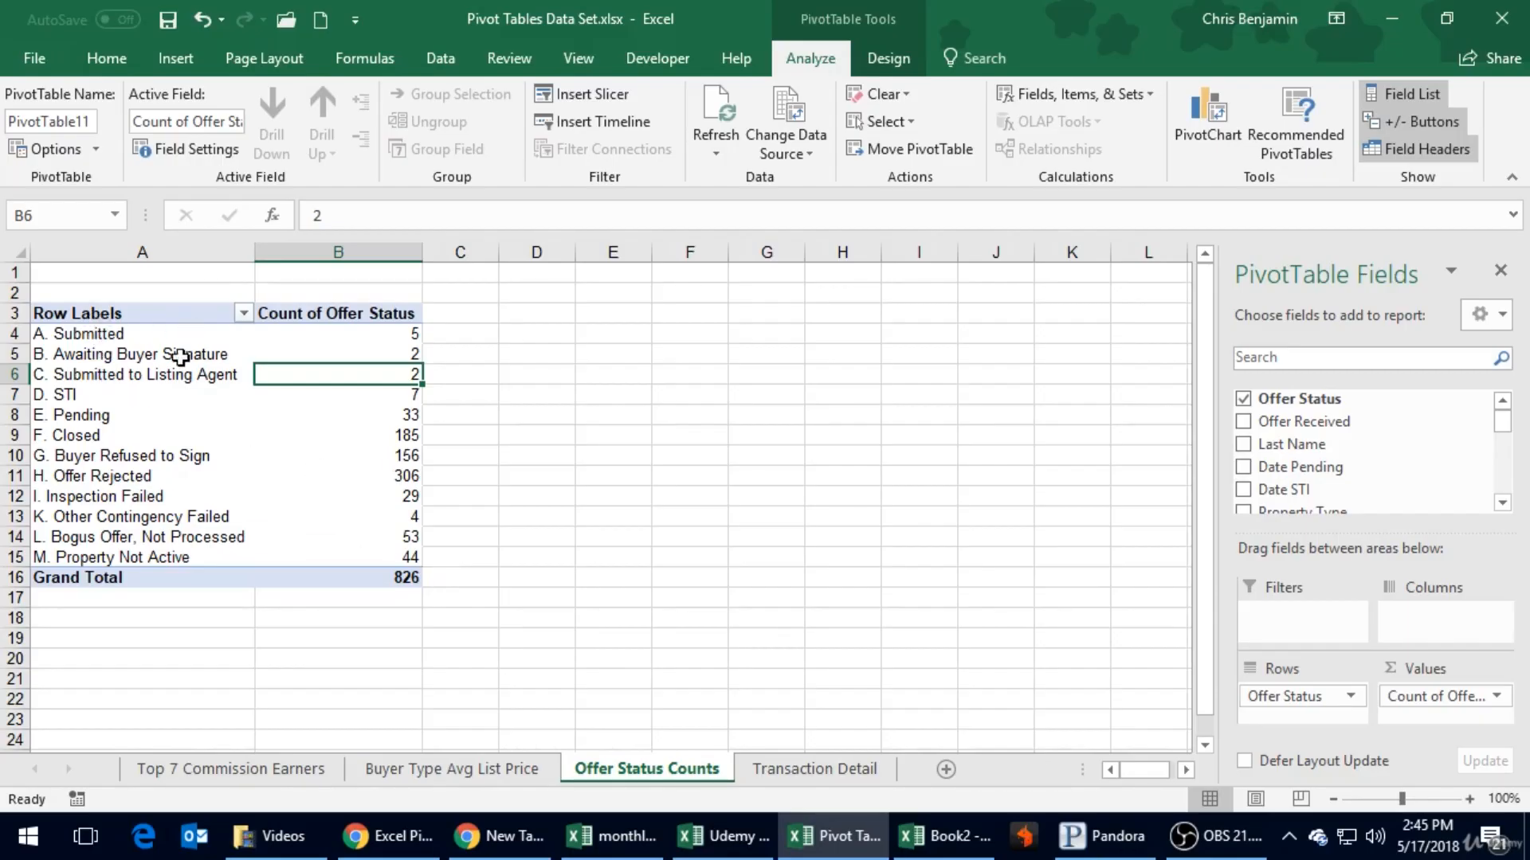
pyautogui.click(174, 59)
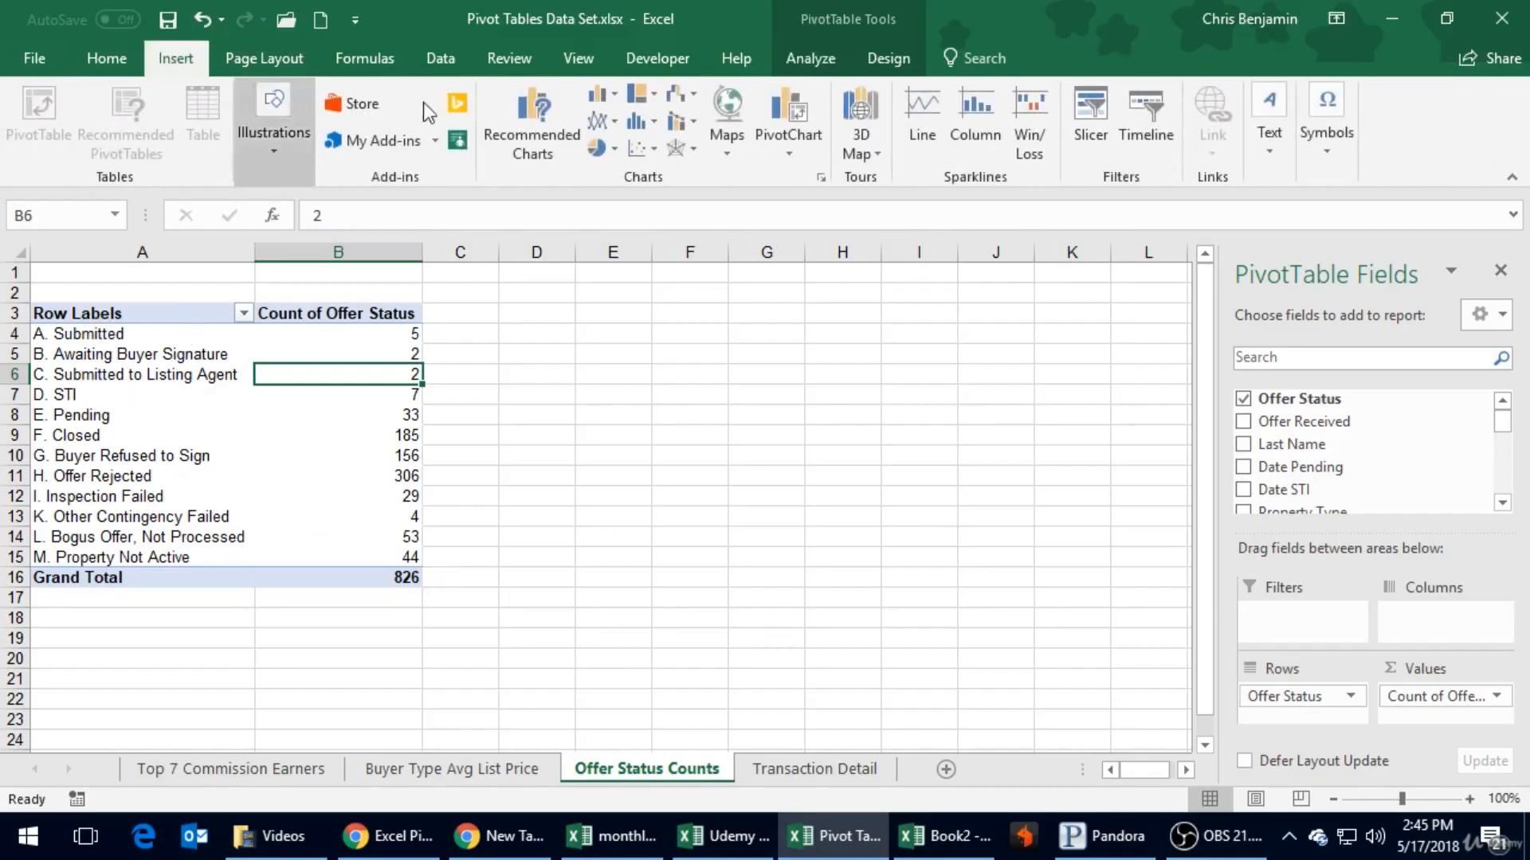
pyautogui.click(796, 136)
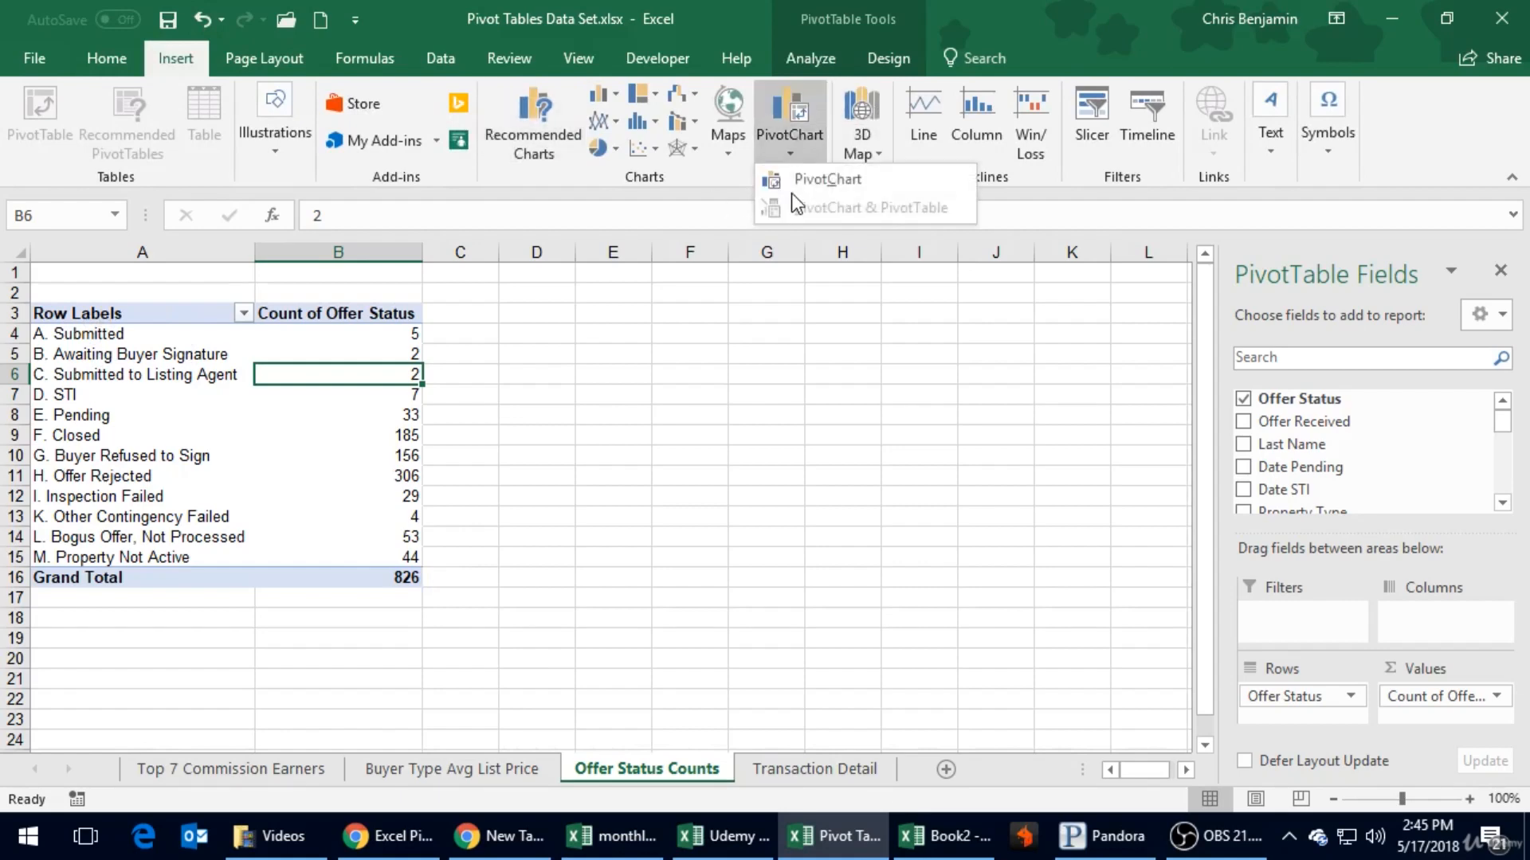
pyautogui.click(792, 188)
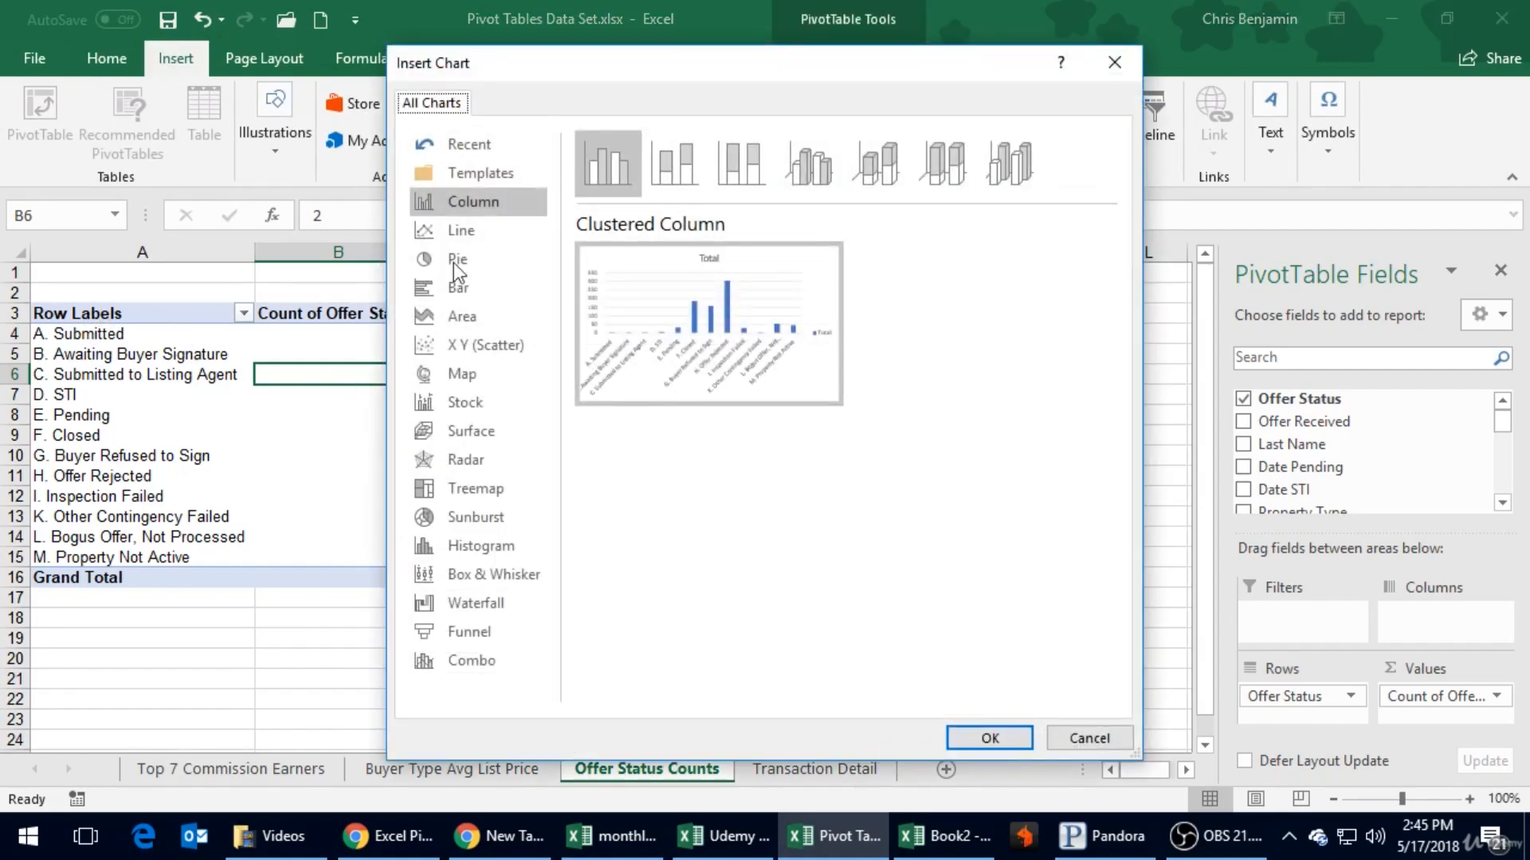
pyautogui.moveTo(619, 333)
pyautogui.click(1087, 739)
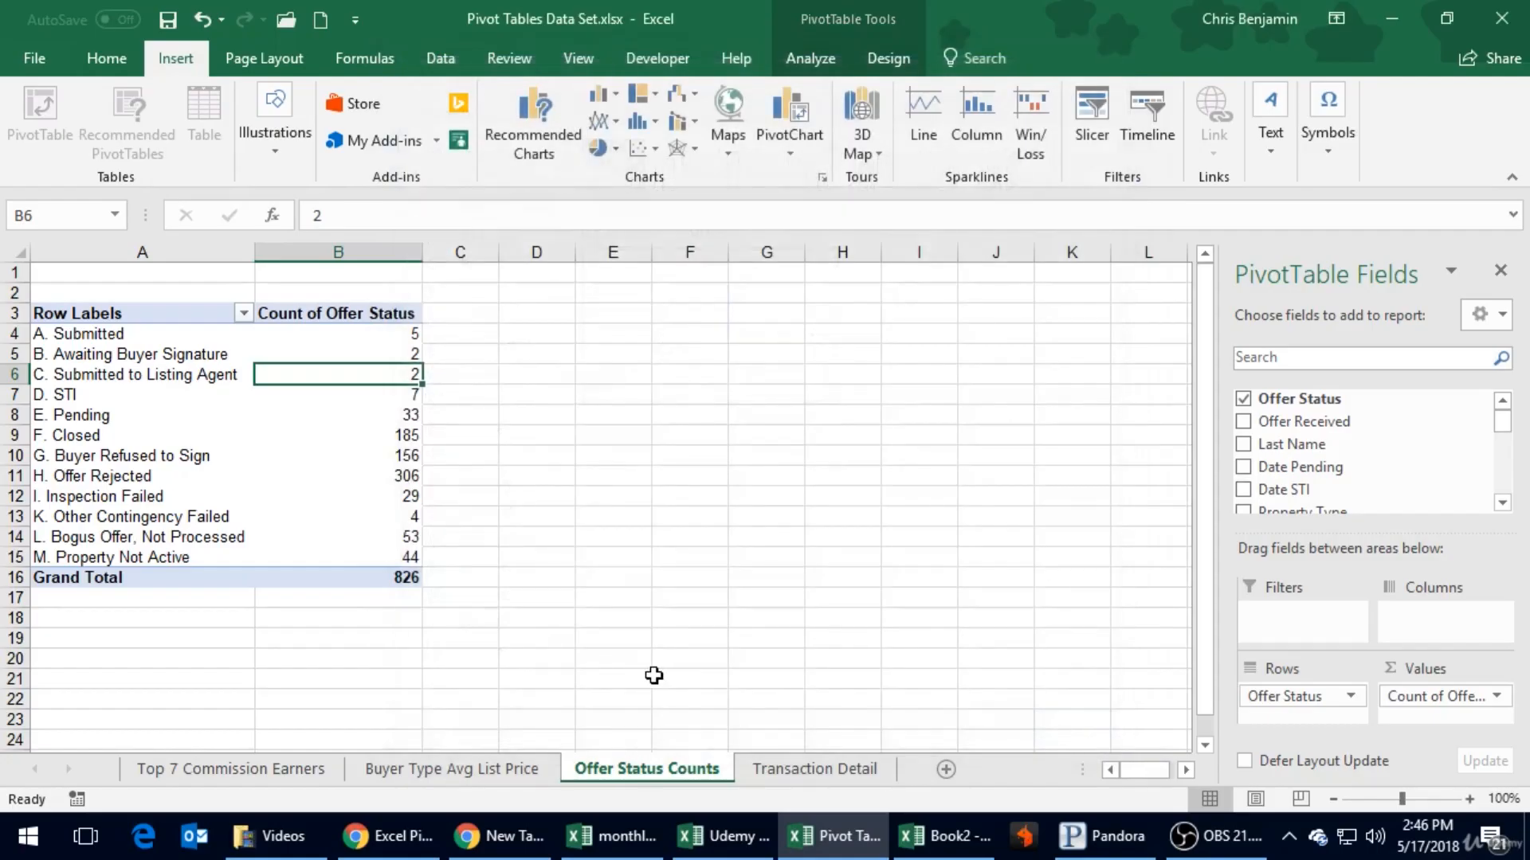
# - Show the Count of Offer Status values as % of Column Total through the value field settings
pyautogui.click(369, 451)
pyautogui.click(371, 413)
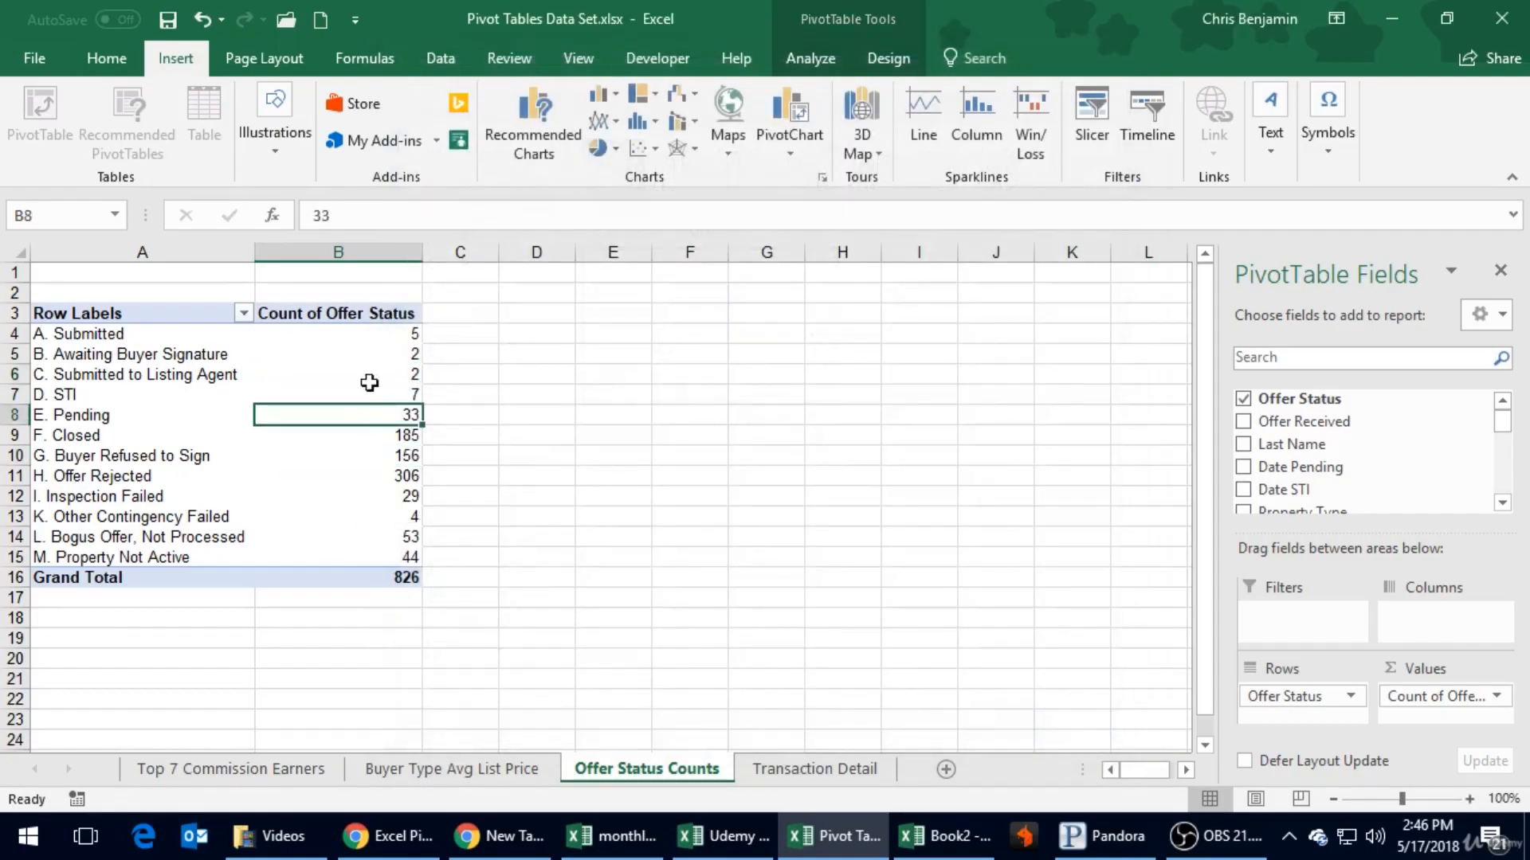
pyautogui.rightClick(384, 353)
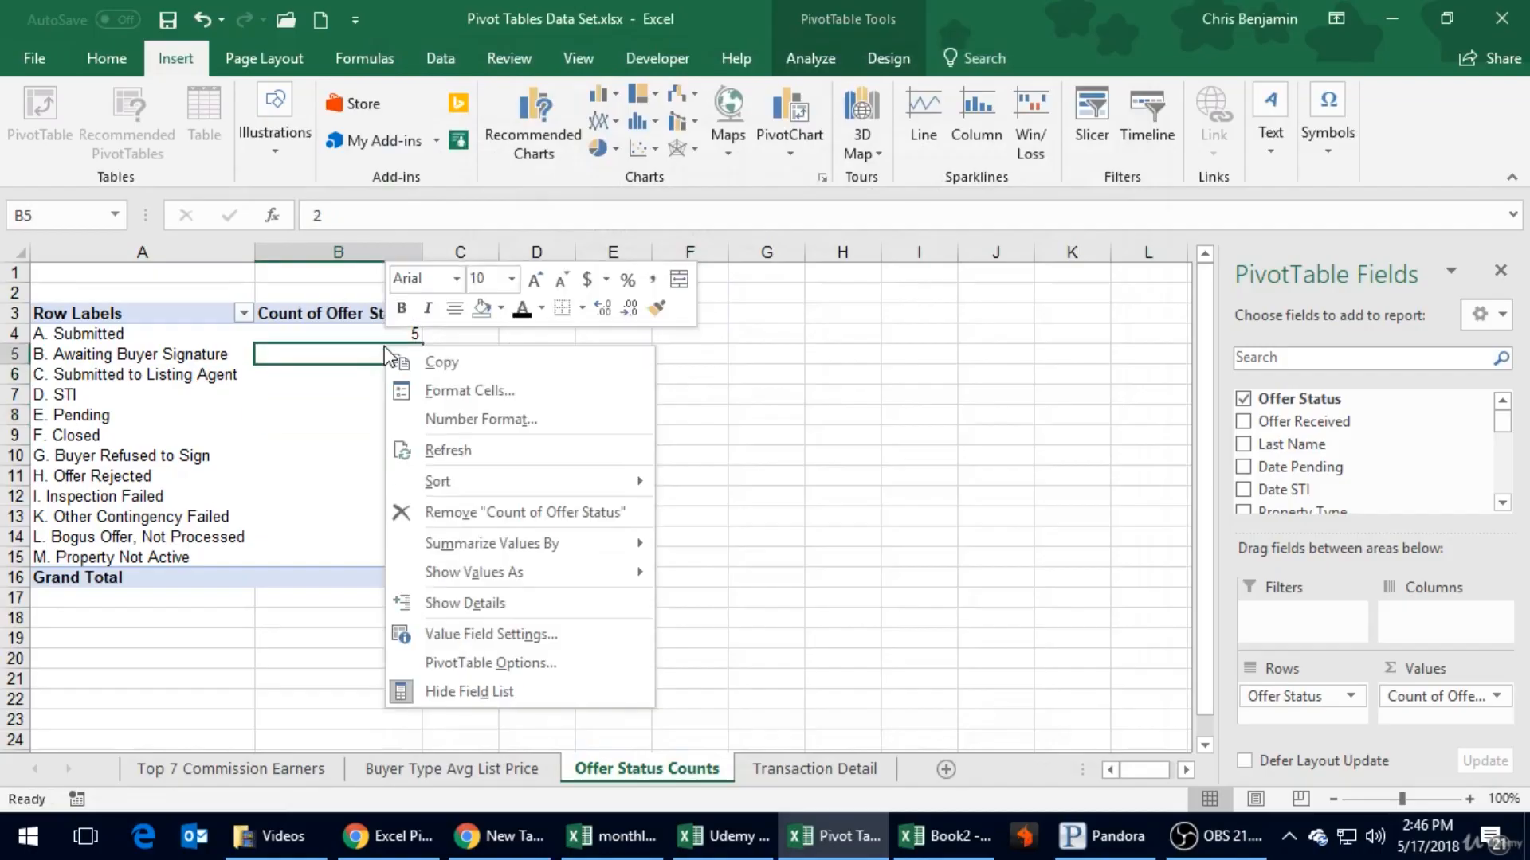
pyautogui.click(521, 636)
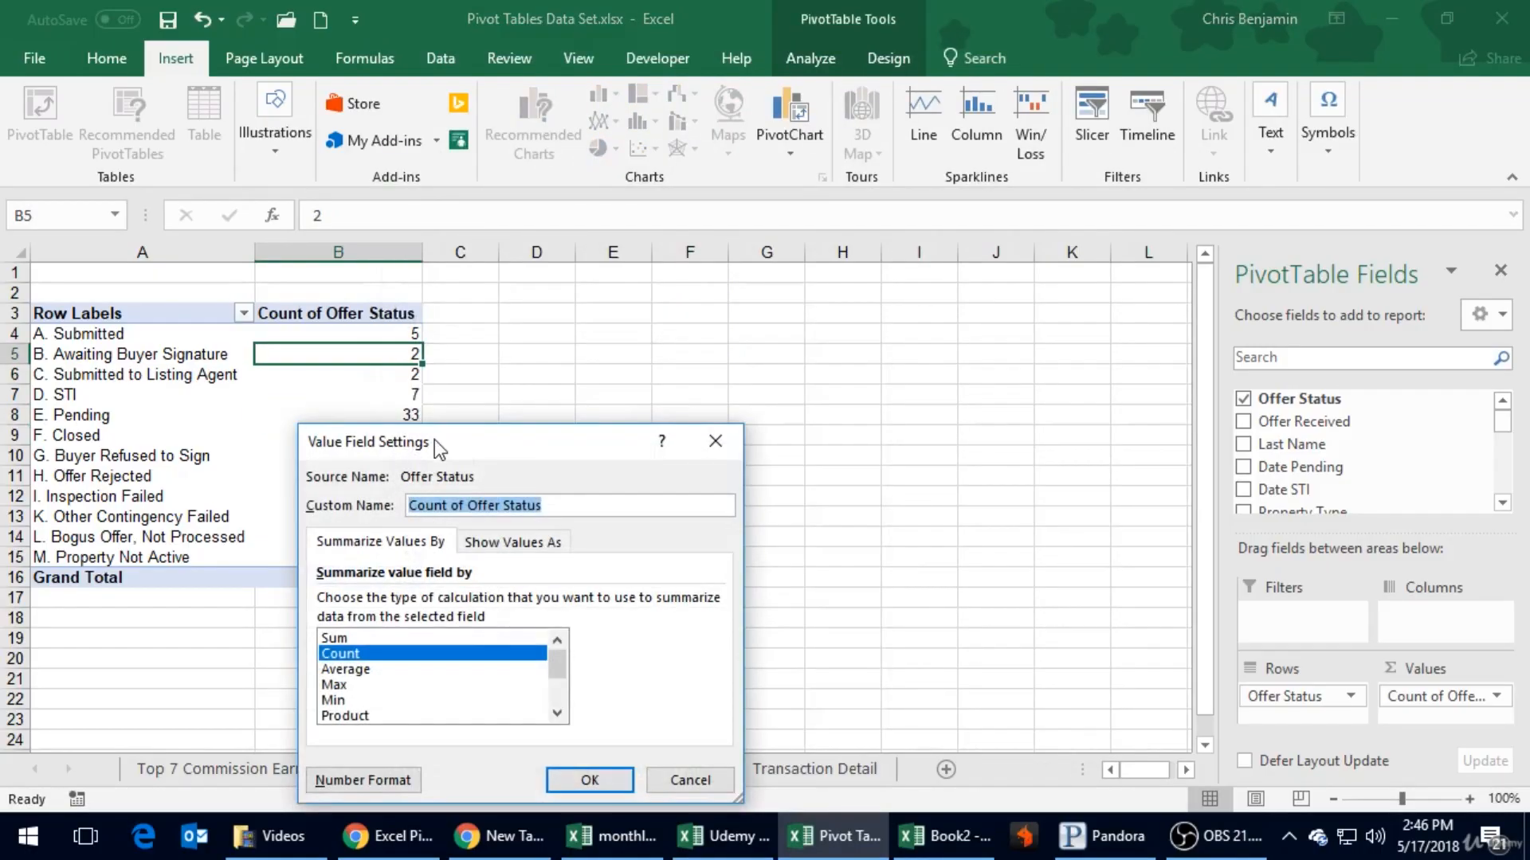
pyautogui.moveTo(470, 438); pyautogui.dragTo(616, 265)
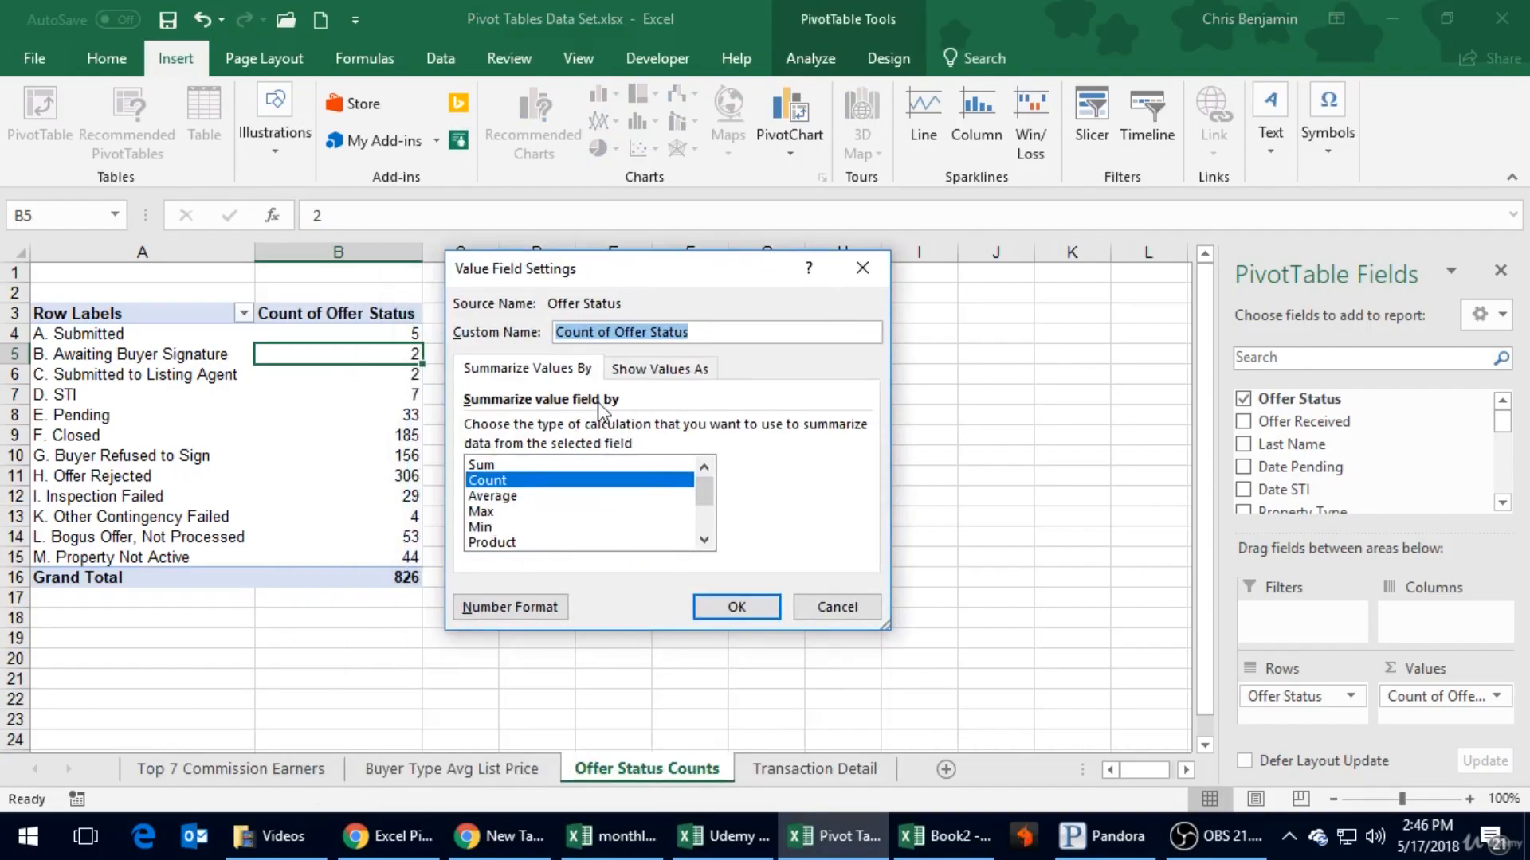
pyautogui.click(661, 369)
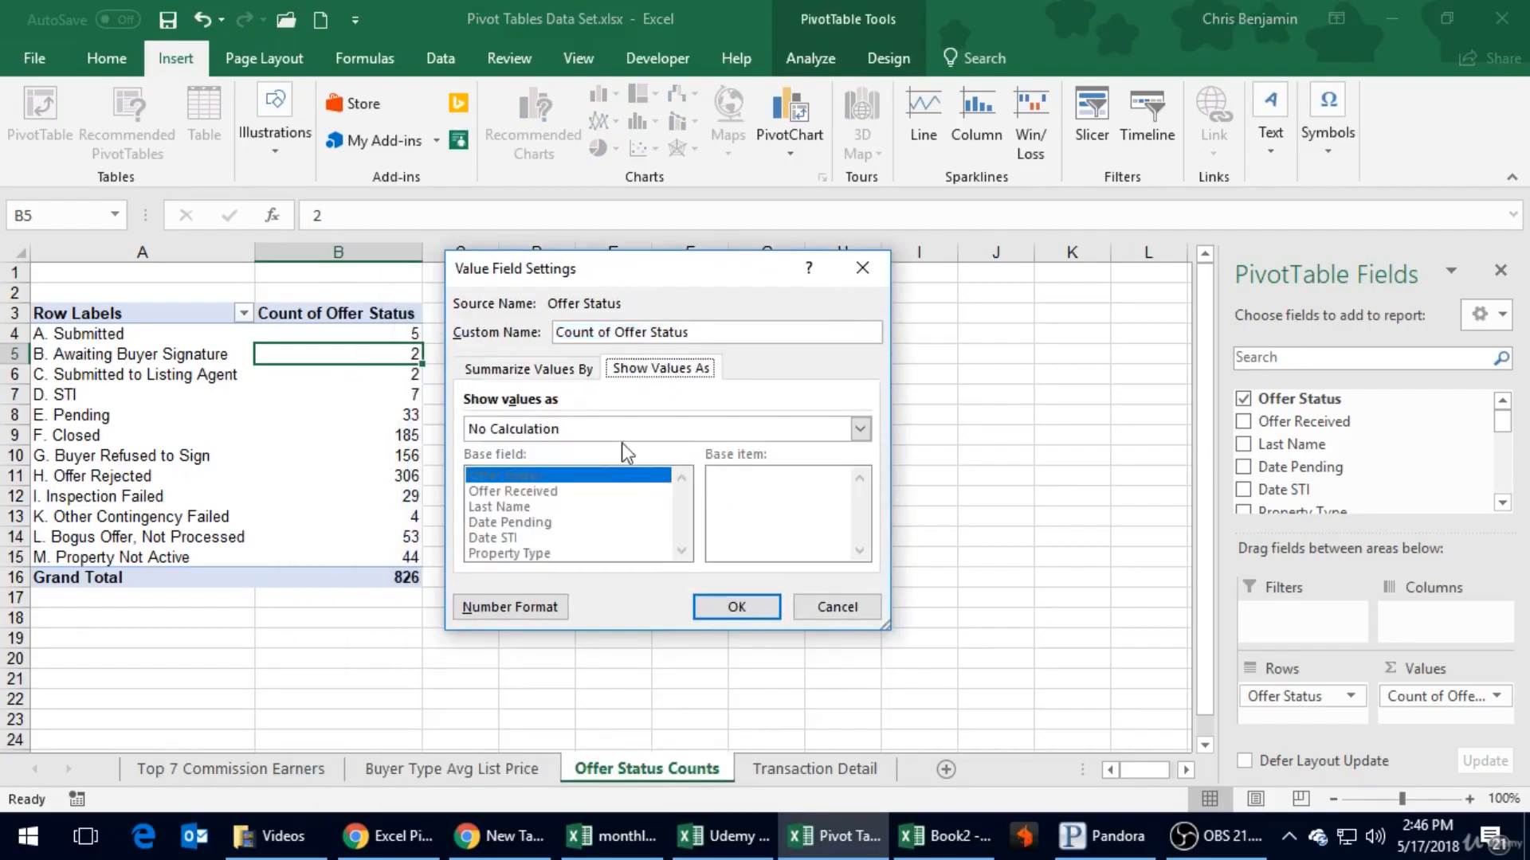
pyautogui.click(528, 428)
pyautogui.click(547, 469)
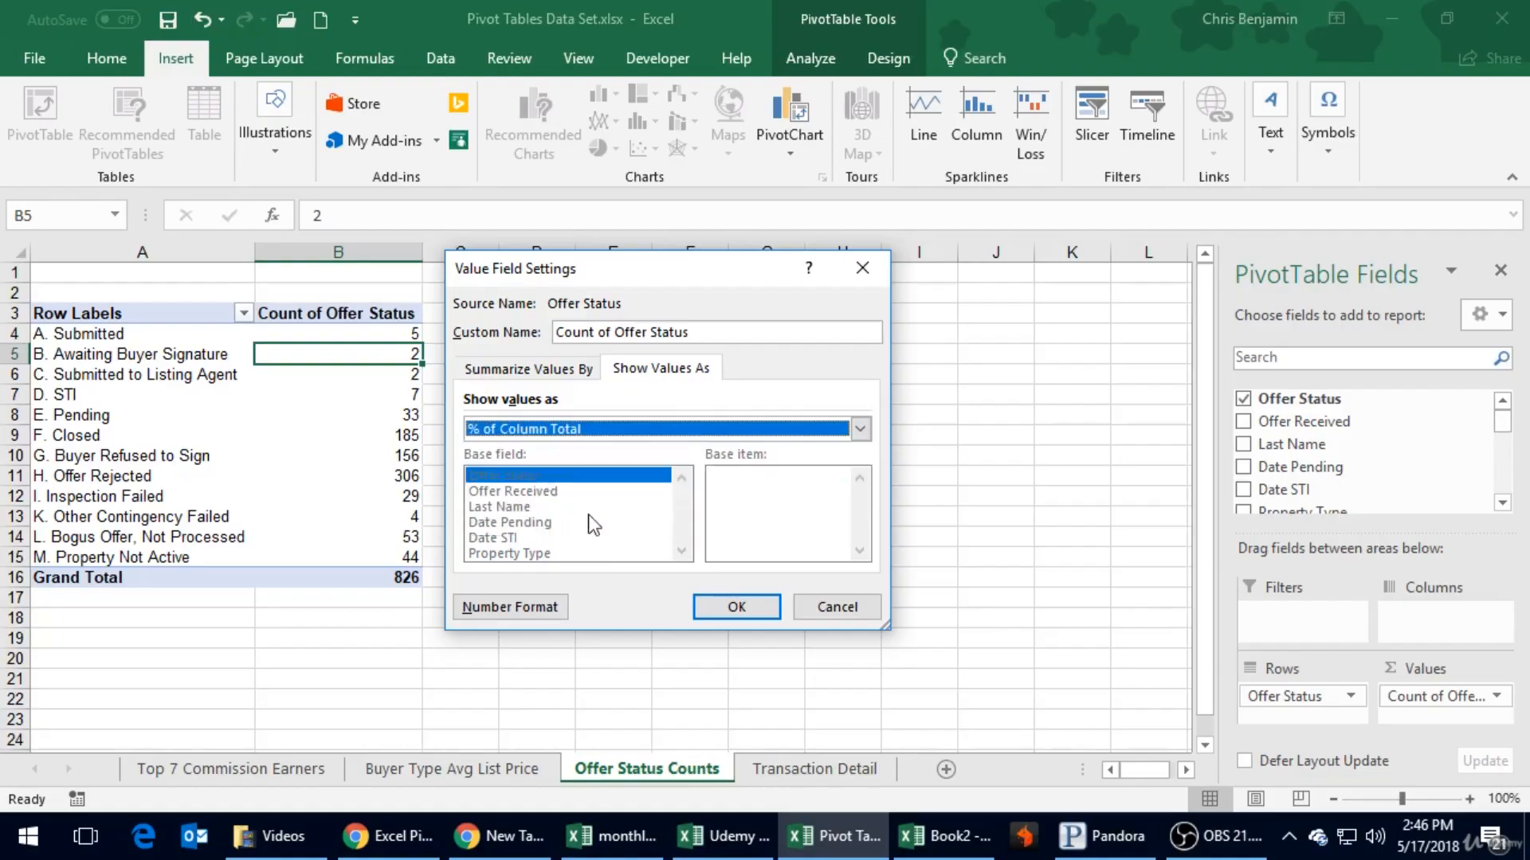
pyautogui.click(734, 607)
pyautogui.click(604, 446)
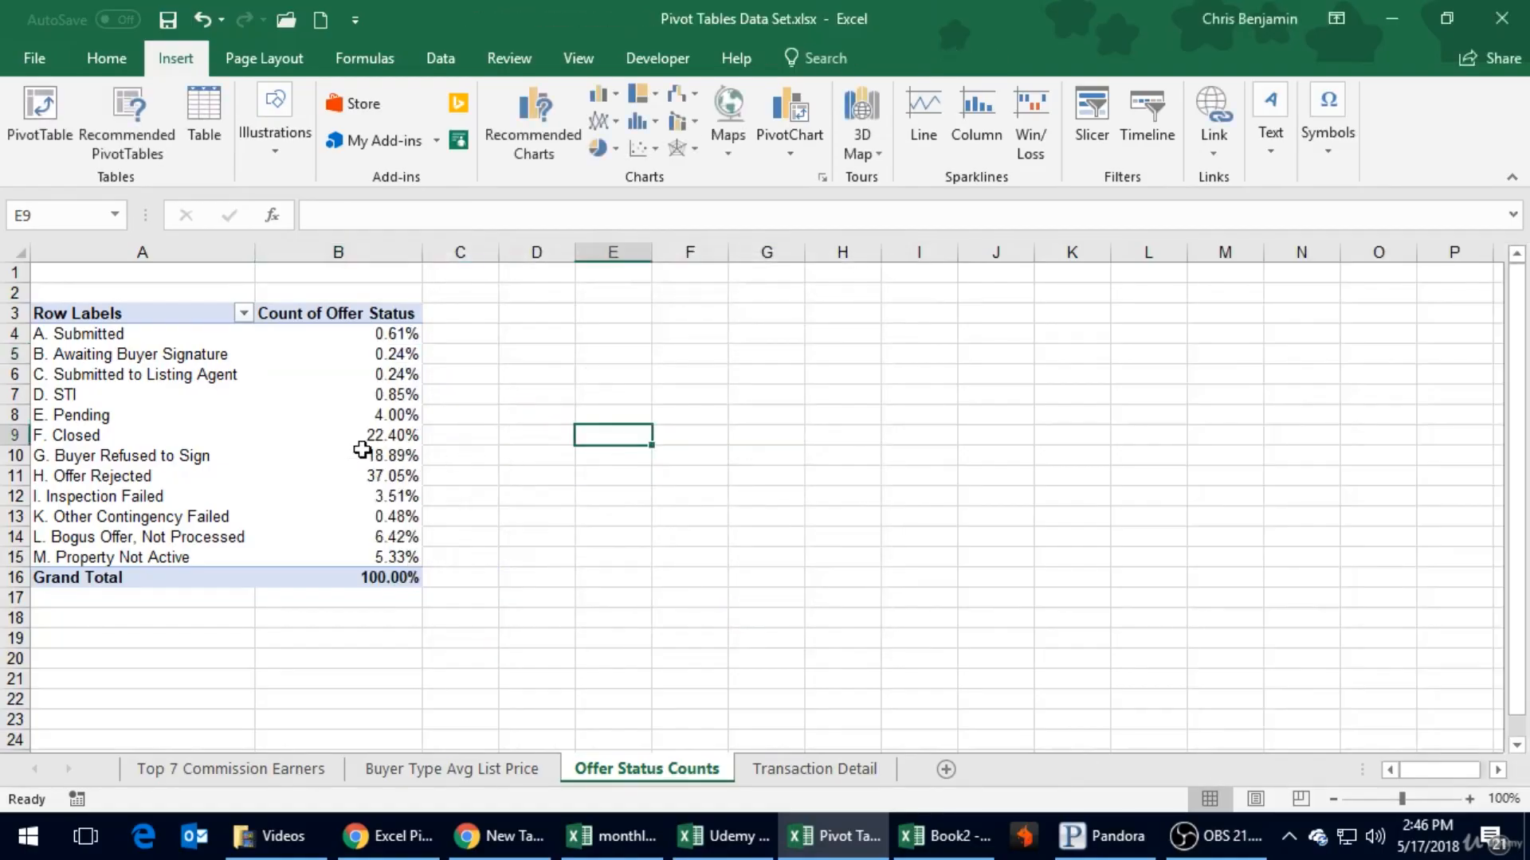
pyautogui.click(460, 472)
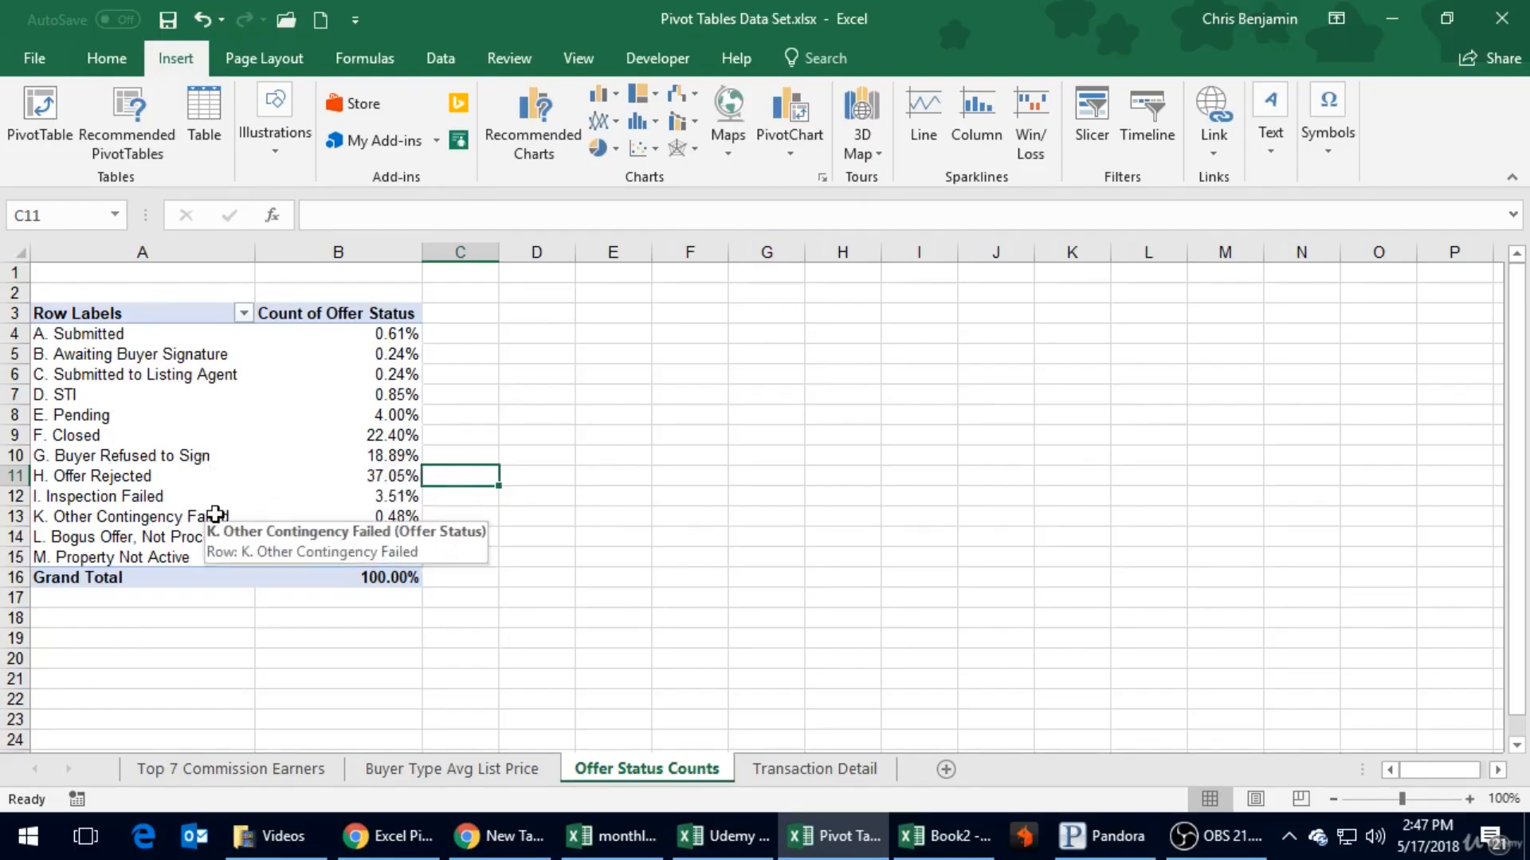
# - Compare the column, line, pie, area and bar PivotChart previews for the offer status percentages without inserting a chart
pyautogui.click(270, 394)
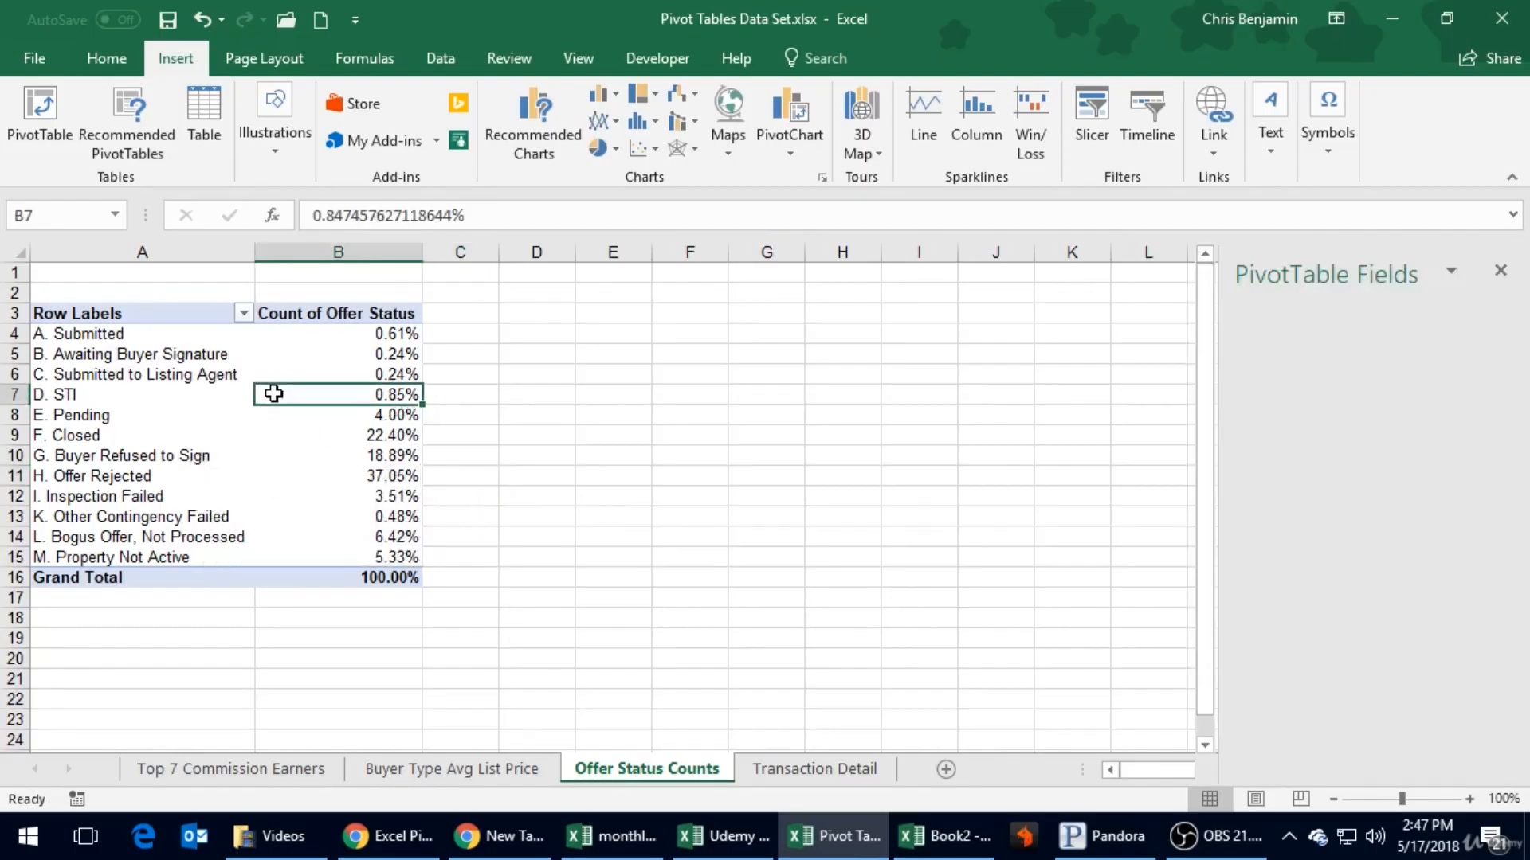
pyautogui.click(783, 140)
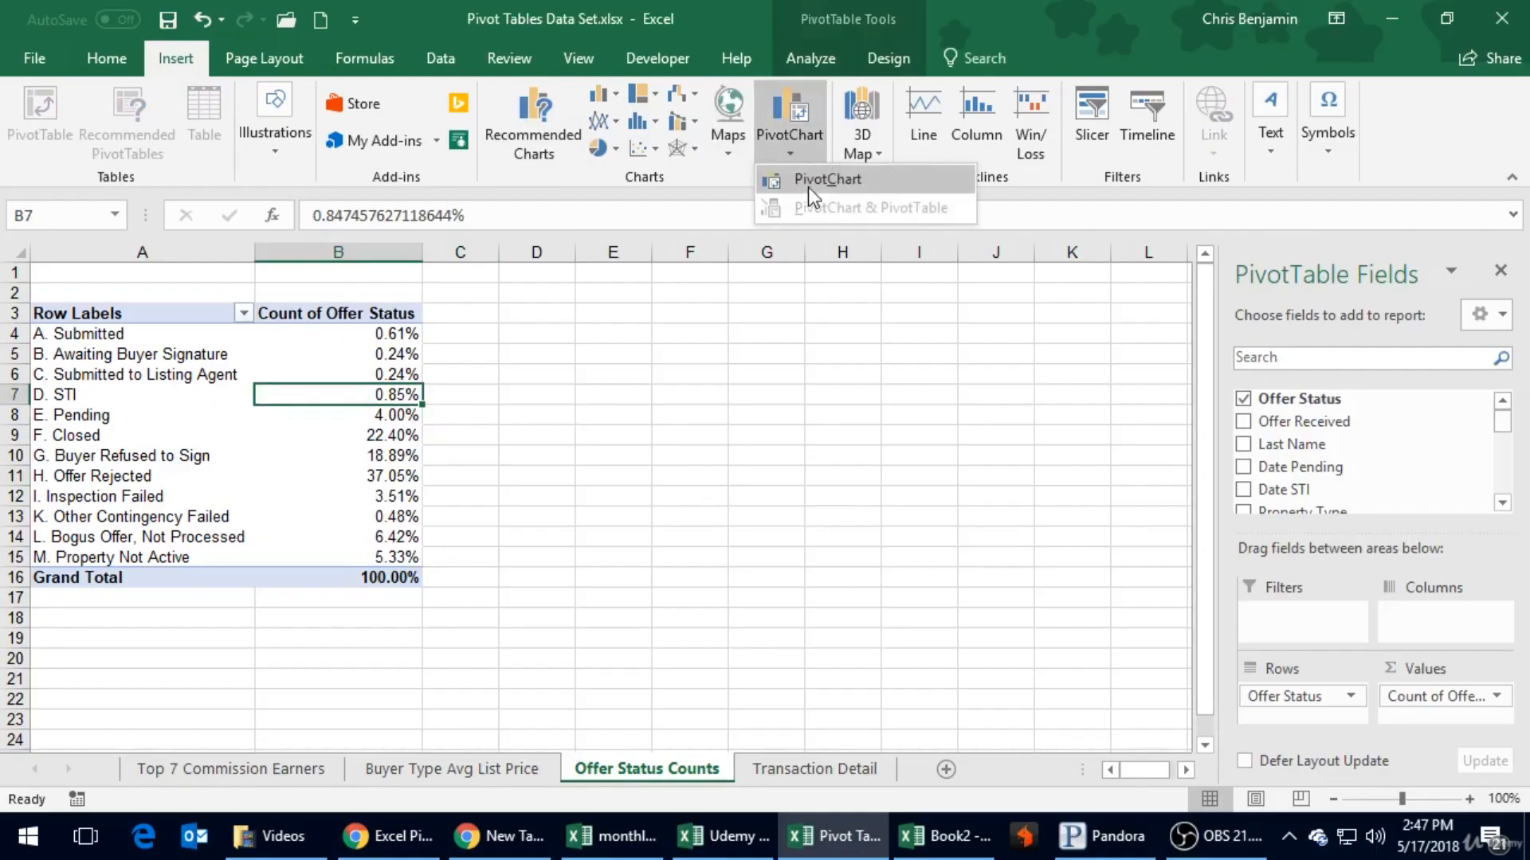
pyautogui.click(807, 188)
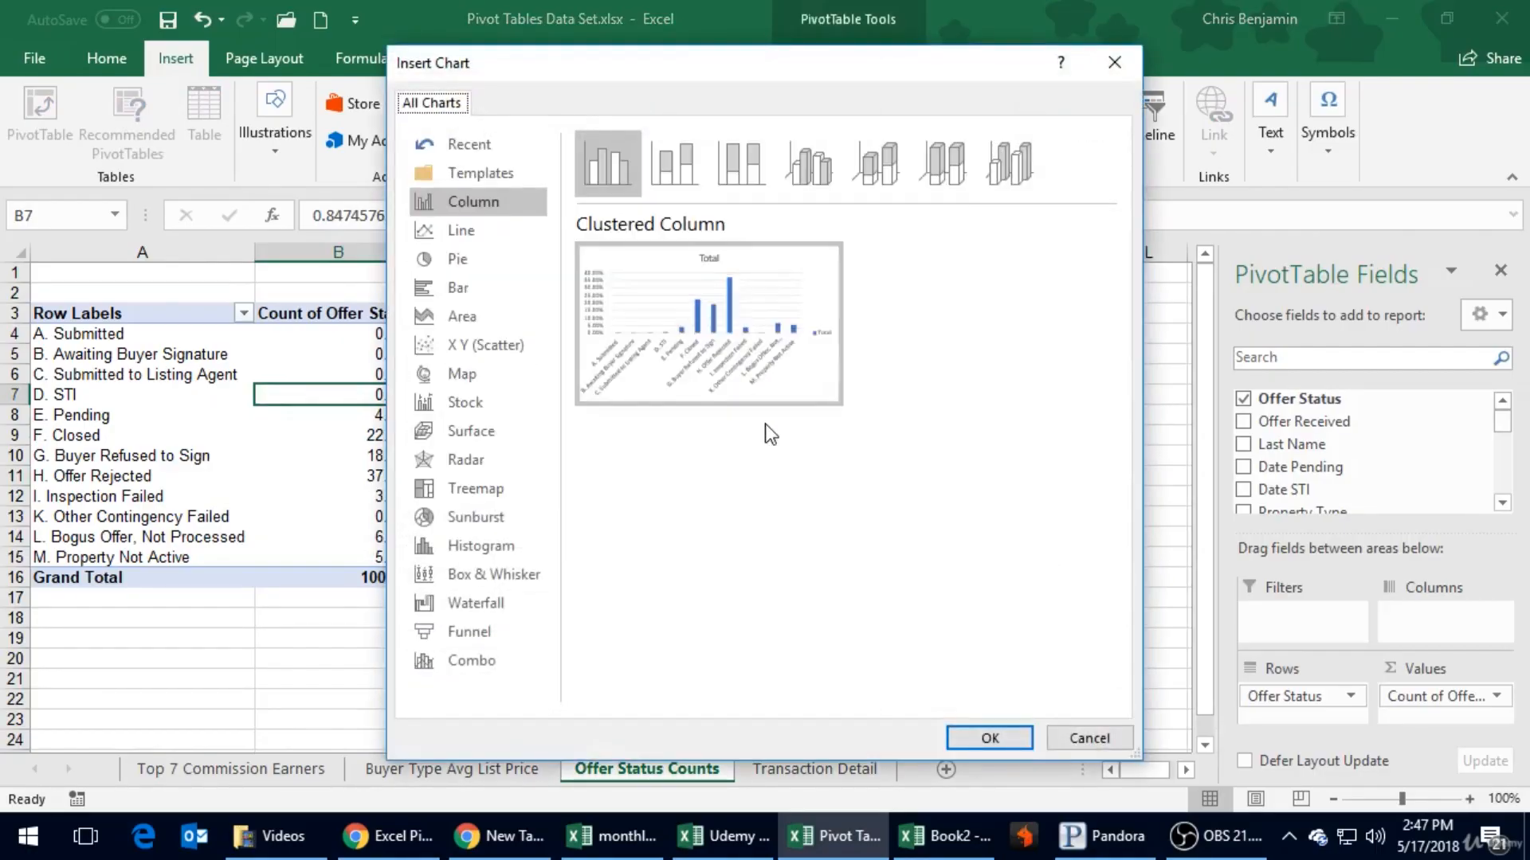
pyautogui.moveTo(706, 343)
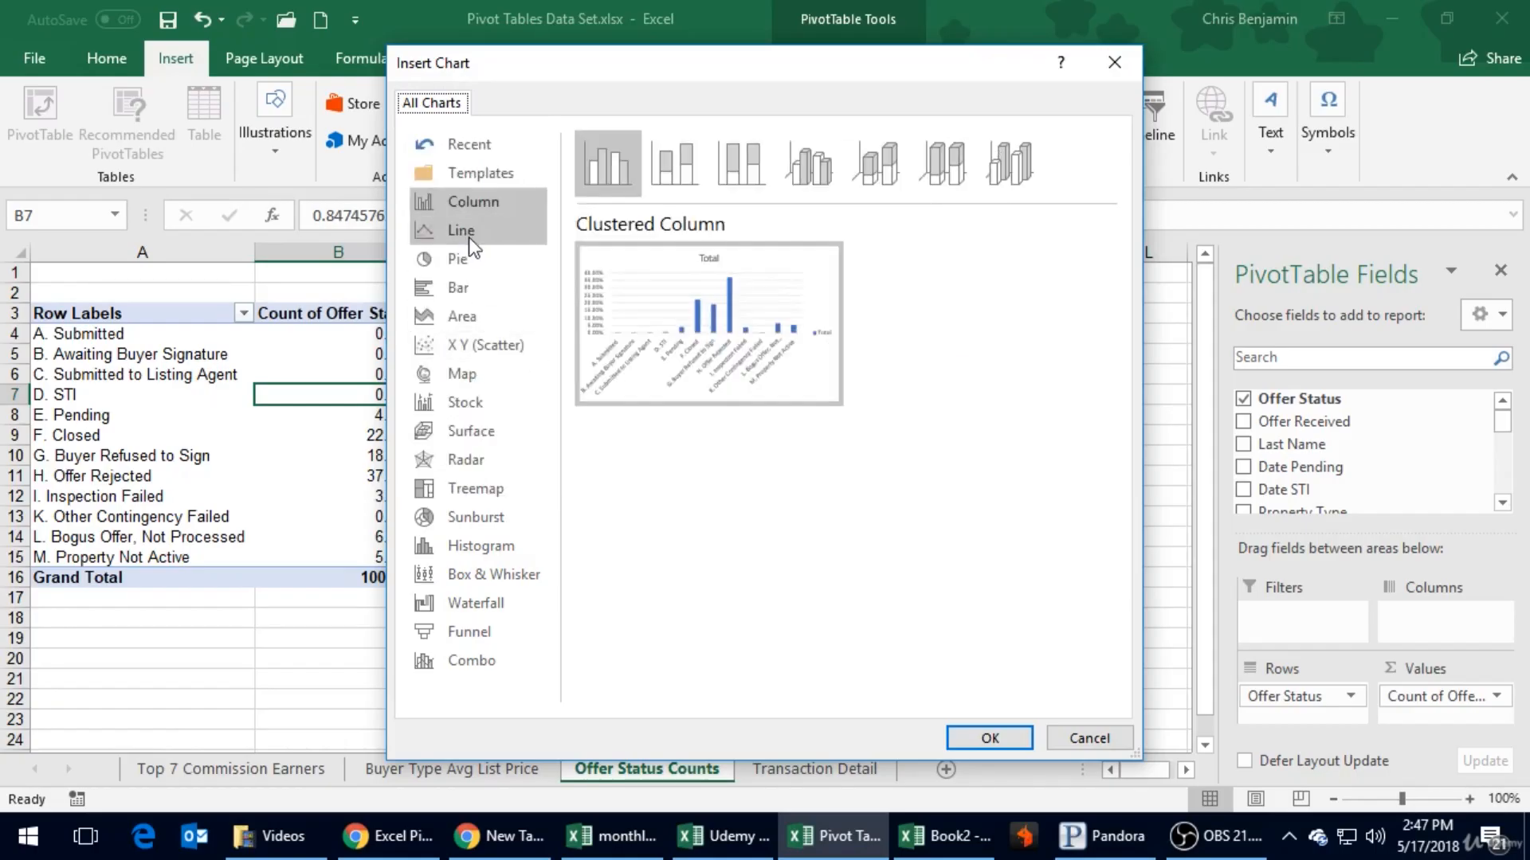
pyautogui.click(464, 229)
pyautogui.click(468, 259)
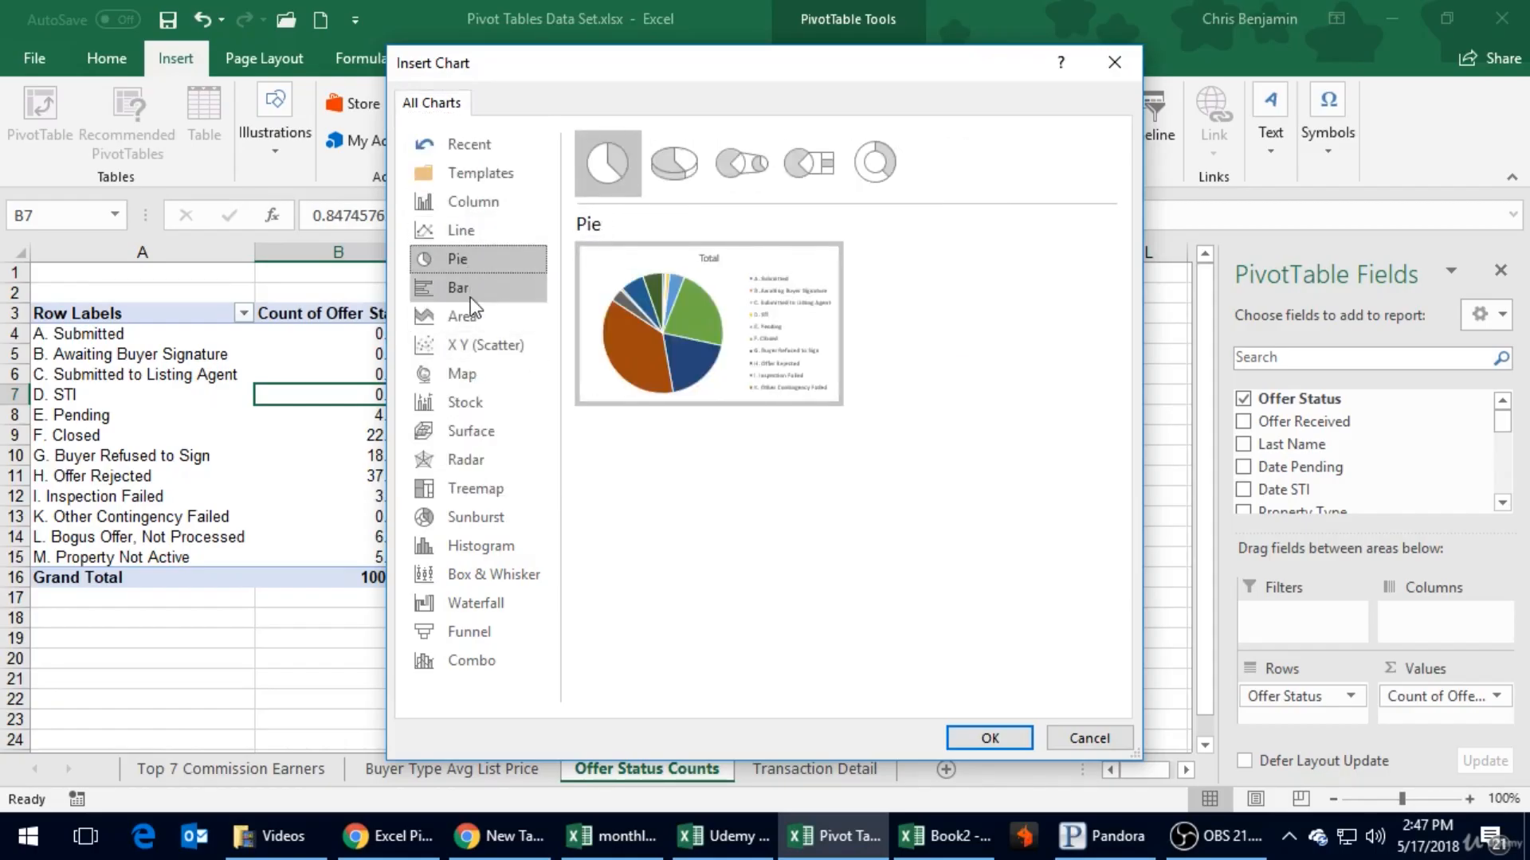
pyautogui.click(470, 298)
pyautogui.click(466, 322)
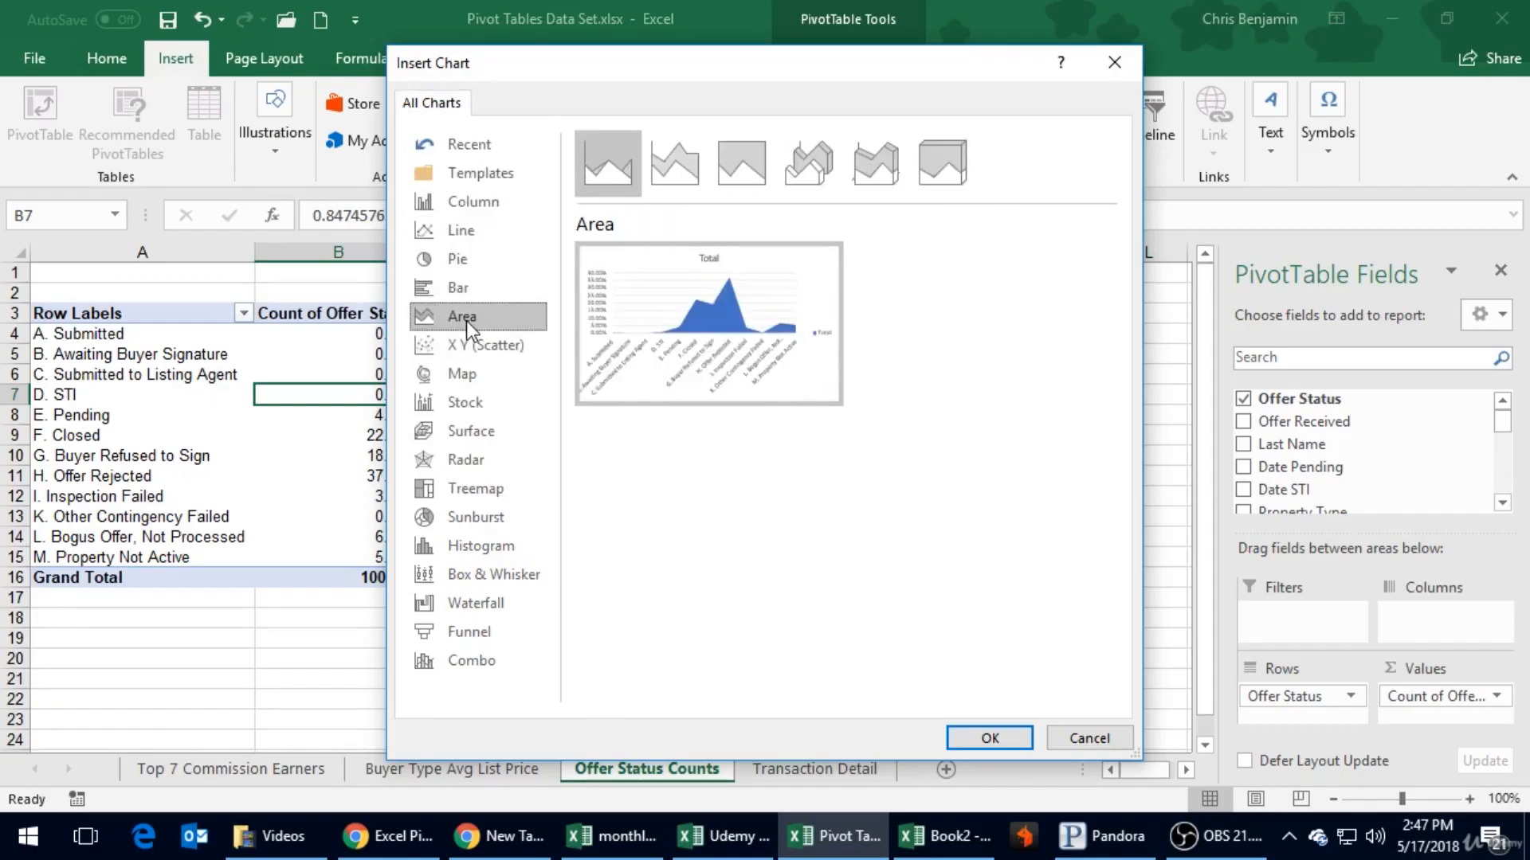
pyautogui.click(475, 290)
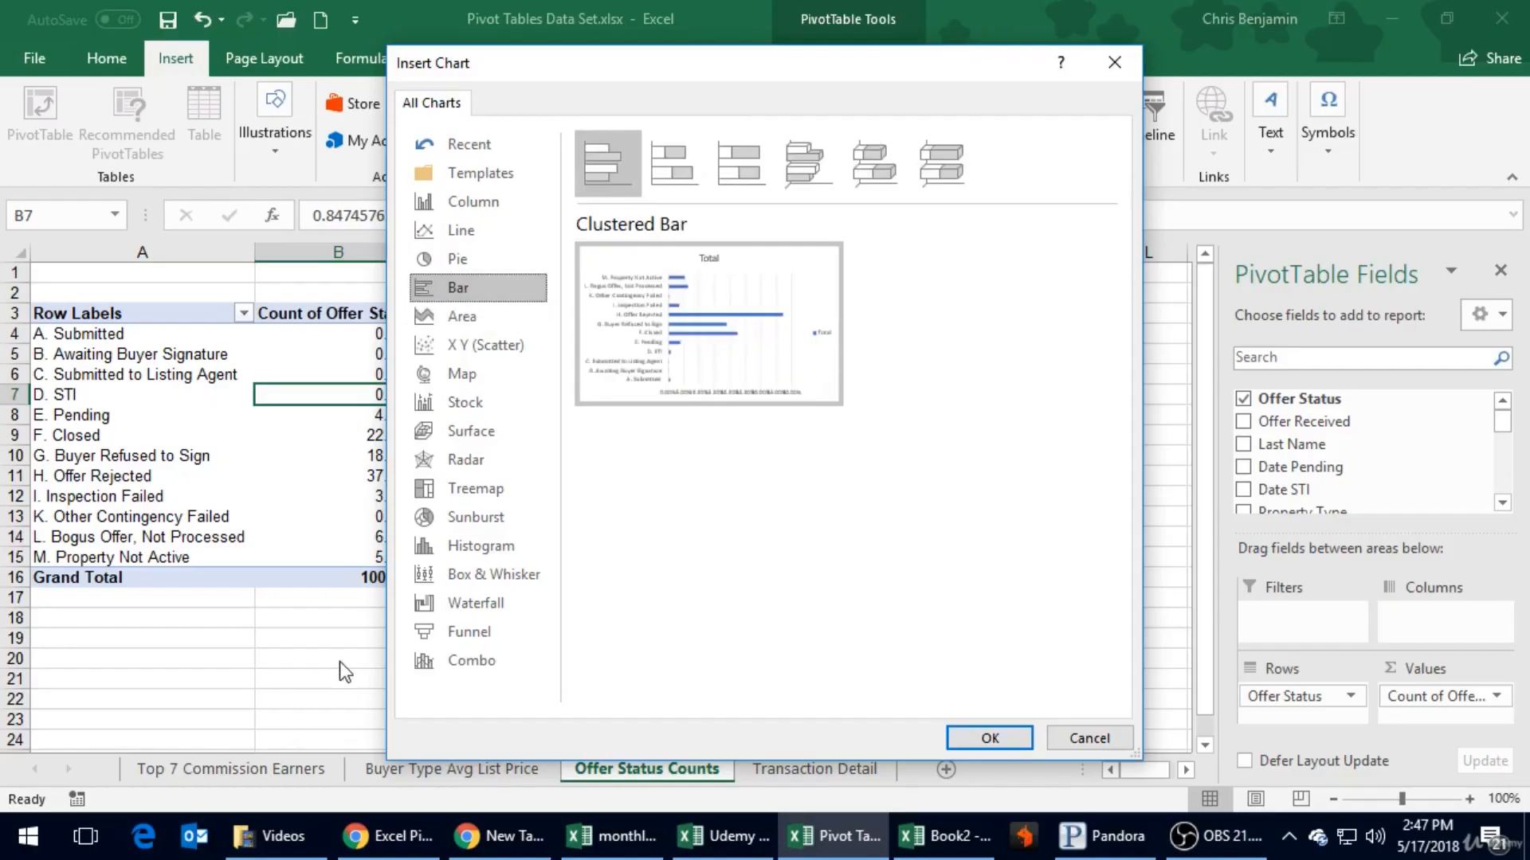
pyautogui.press('Escape')
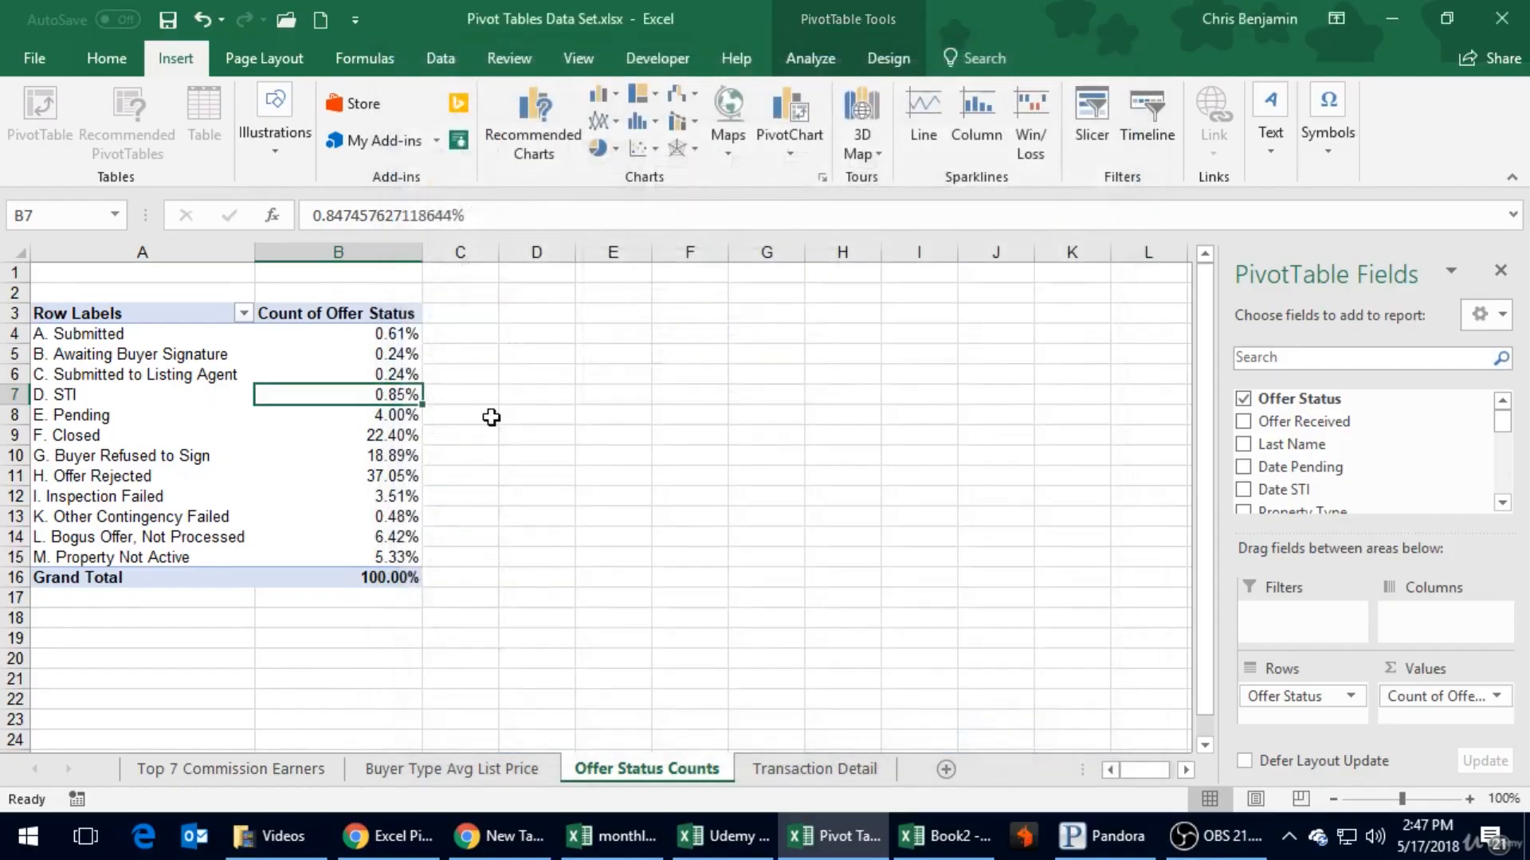
# - Sort the offer statuses by their percentage from largest to smallest
pyautogui.rightClick(379, 390)
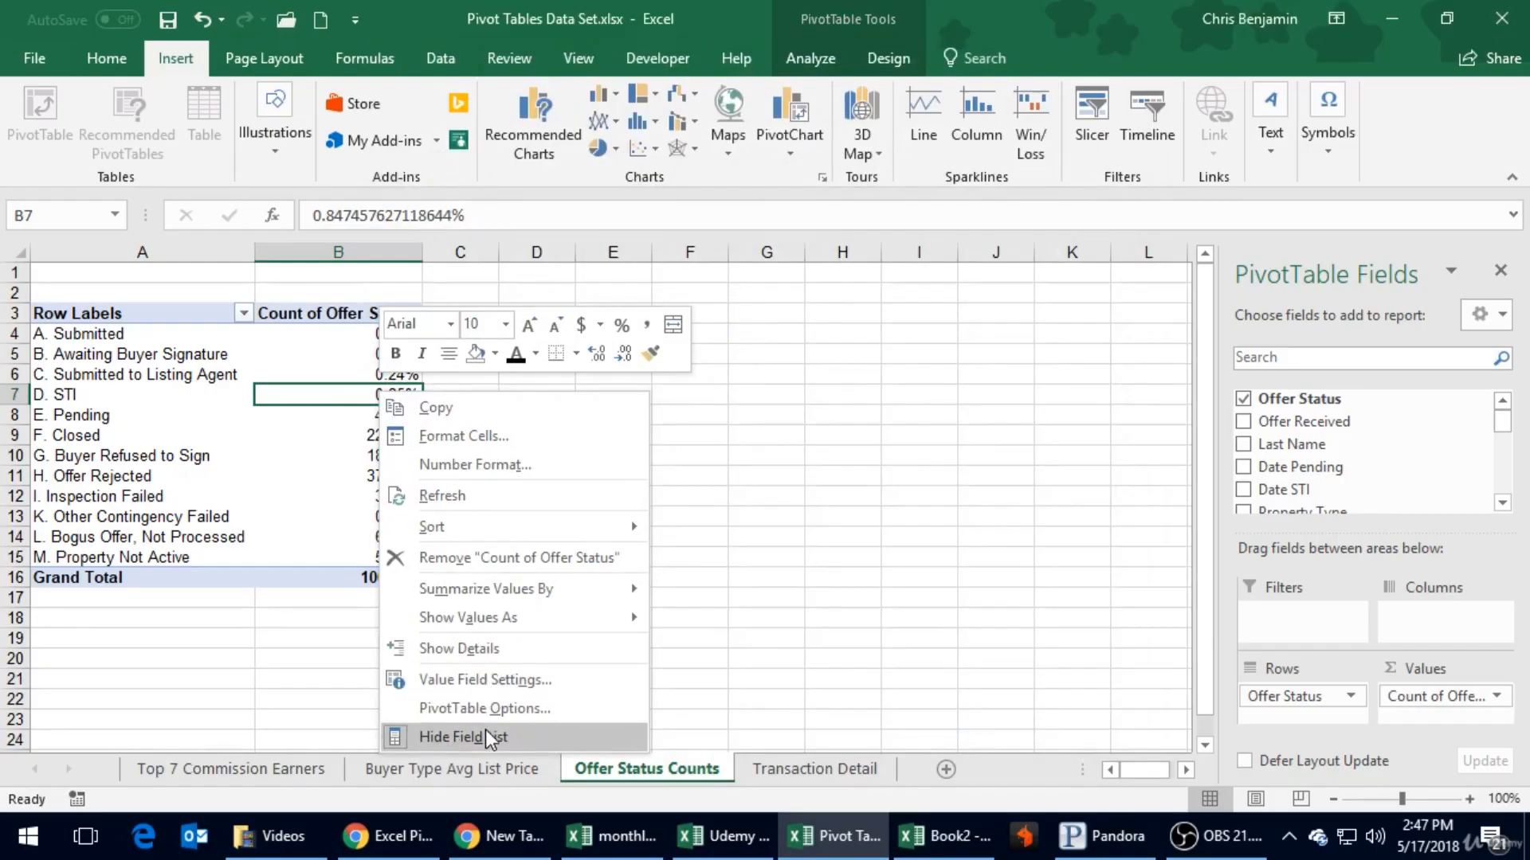
pyautogui.moveTo(505, 589)
pyautogui.moveTo(641, 526)
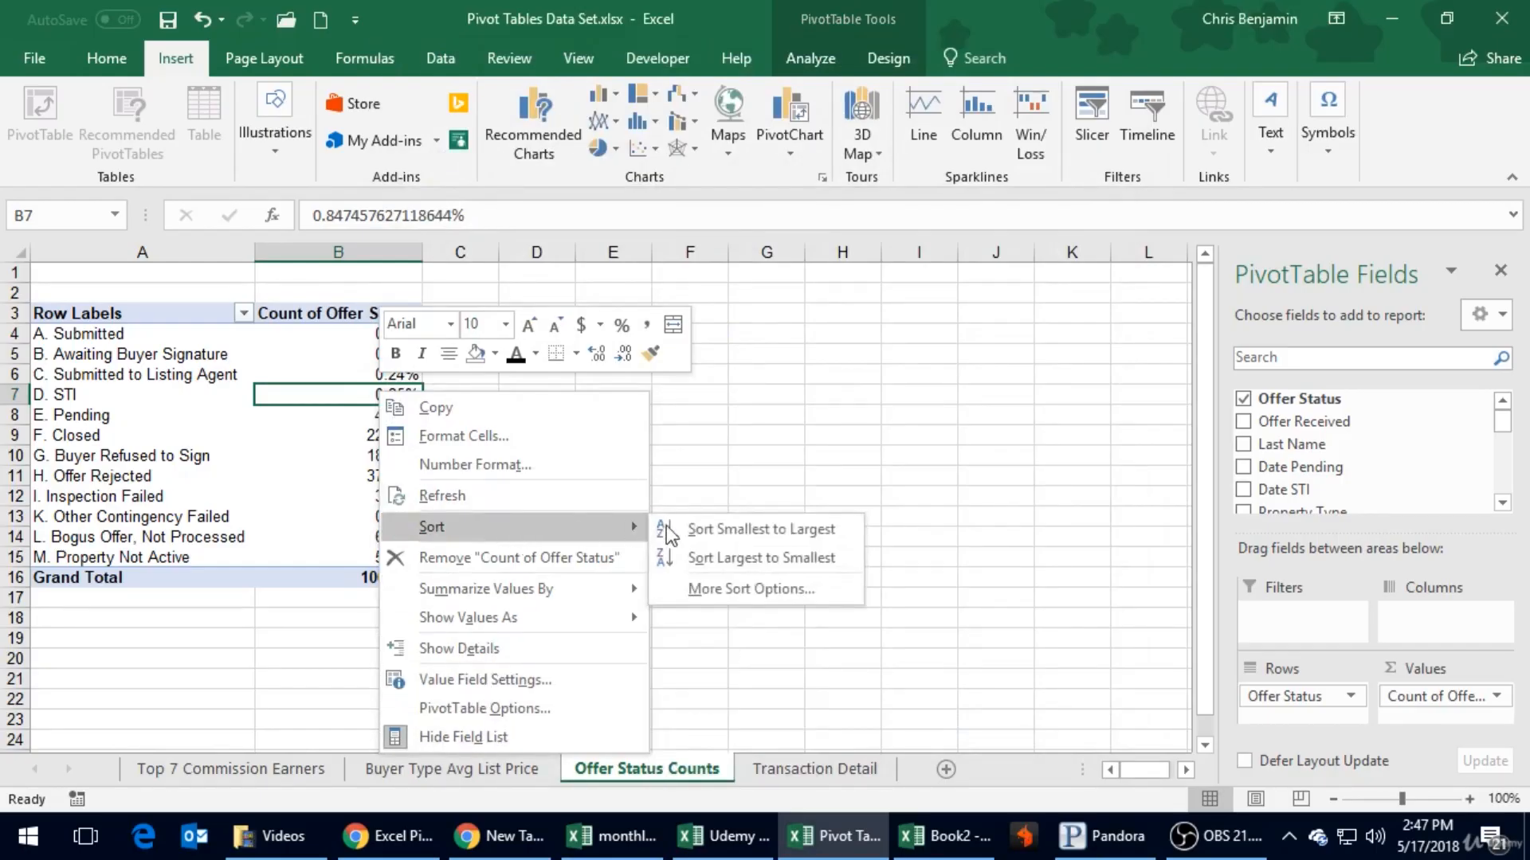
pyautogui.click(712, 559)
pyautogui.click(557, 431)
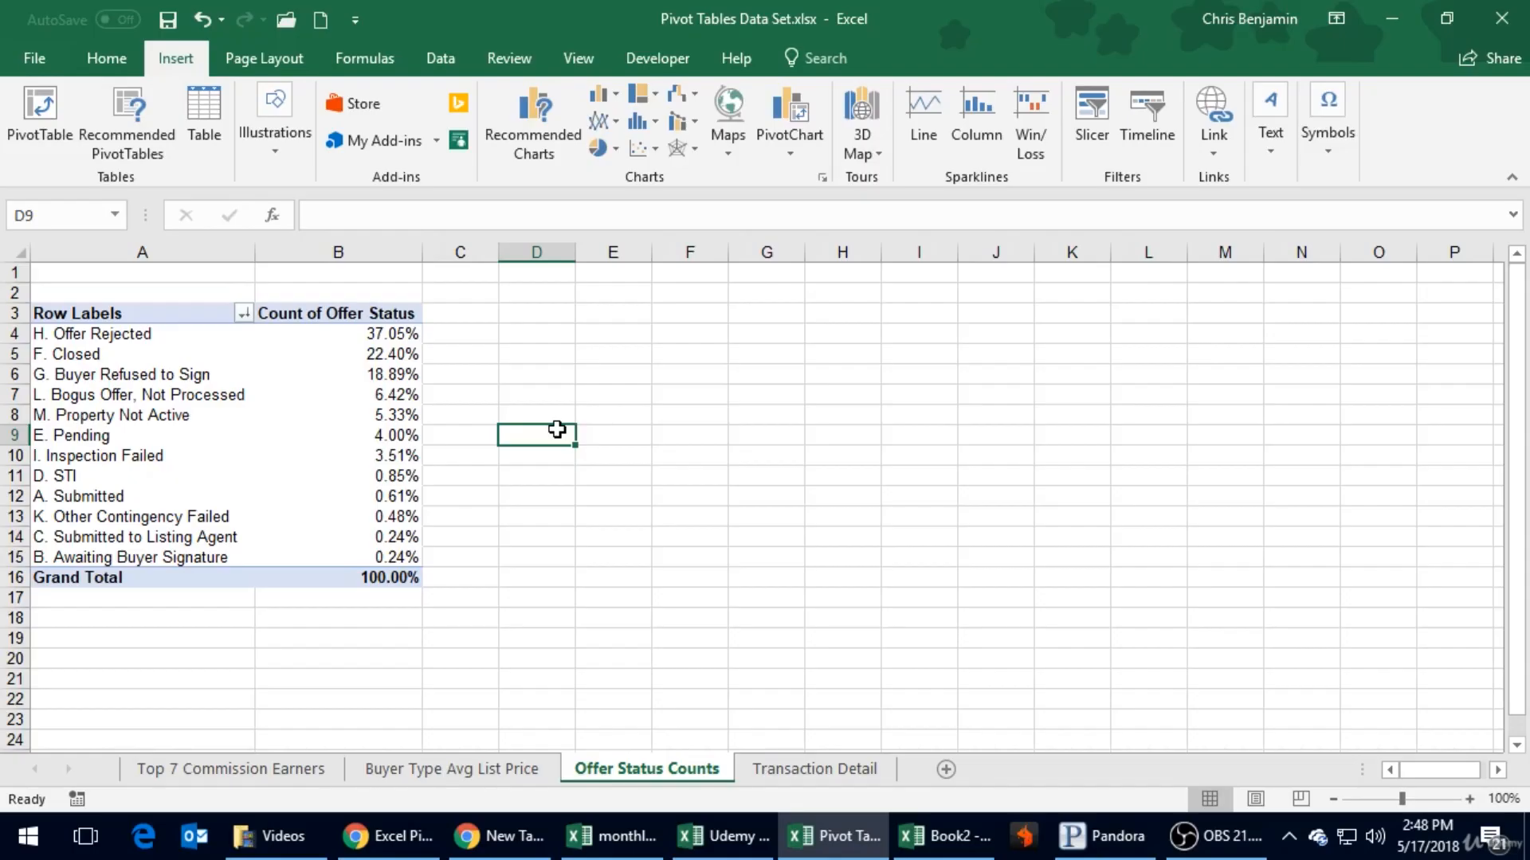
pyautogui.click(372, 412)
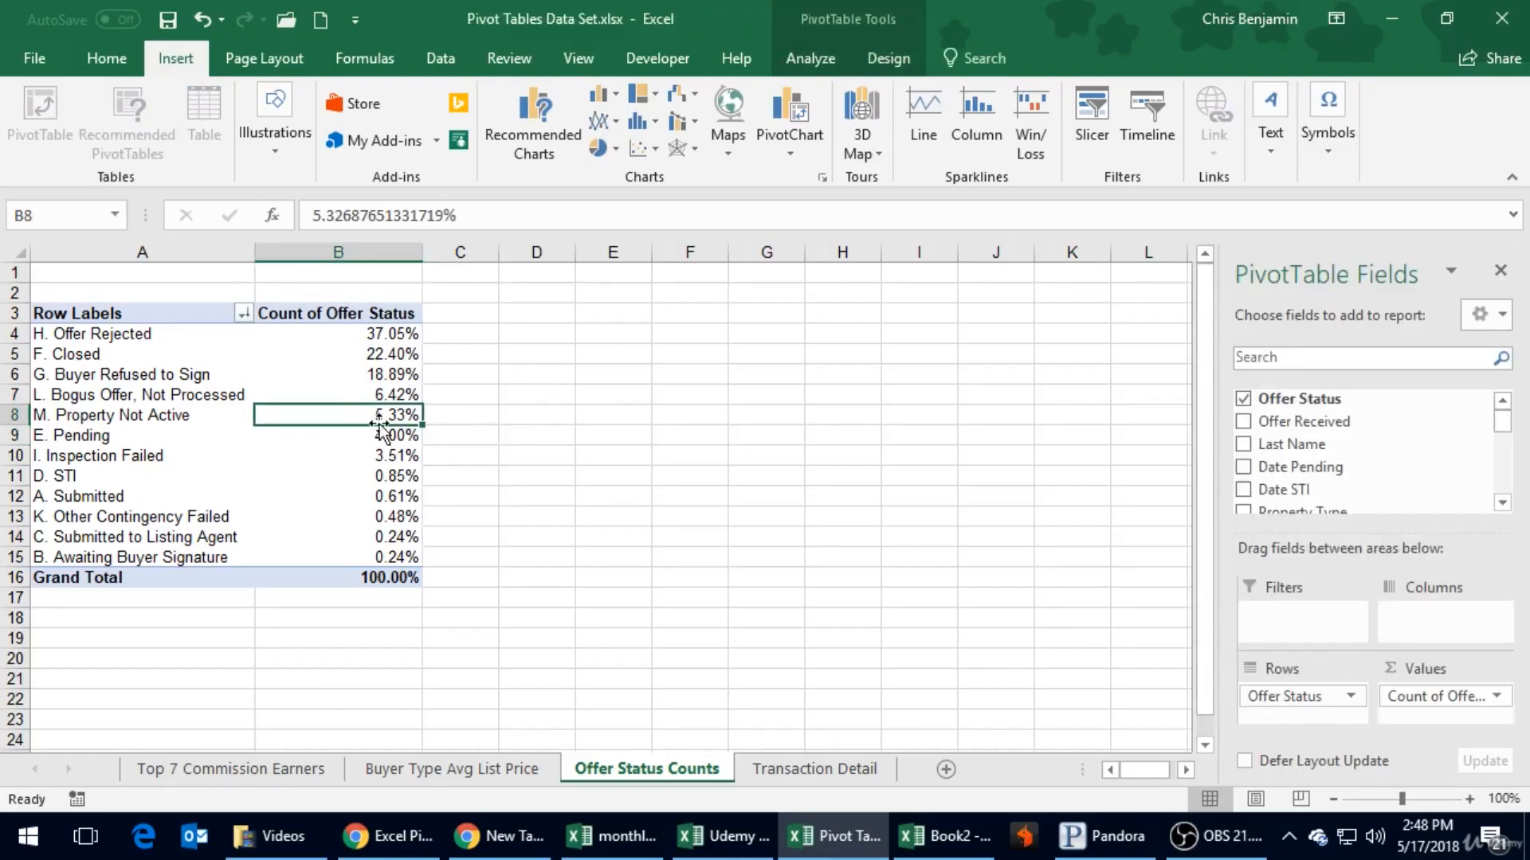
# - Insert a Clustered Bar PivotChart of the offer status percentages
pyautogui.click(803, 125)
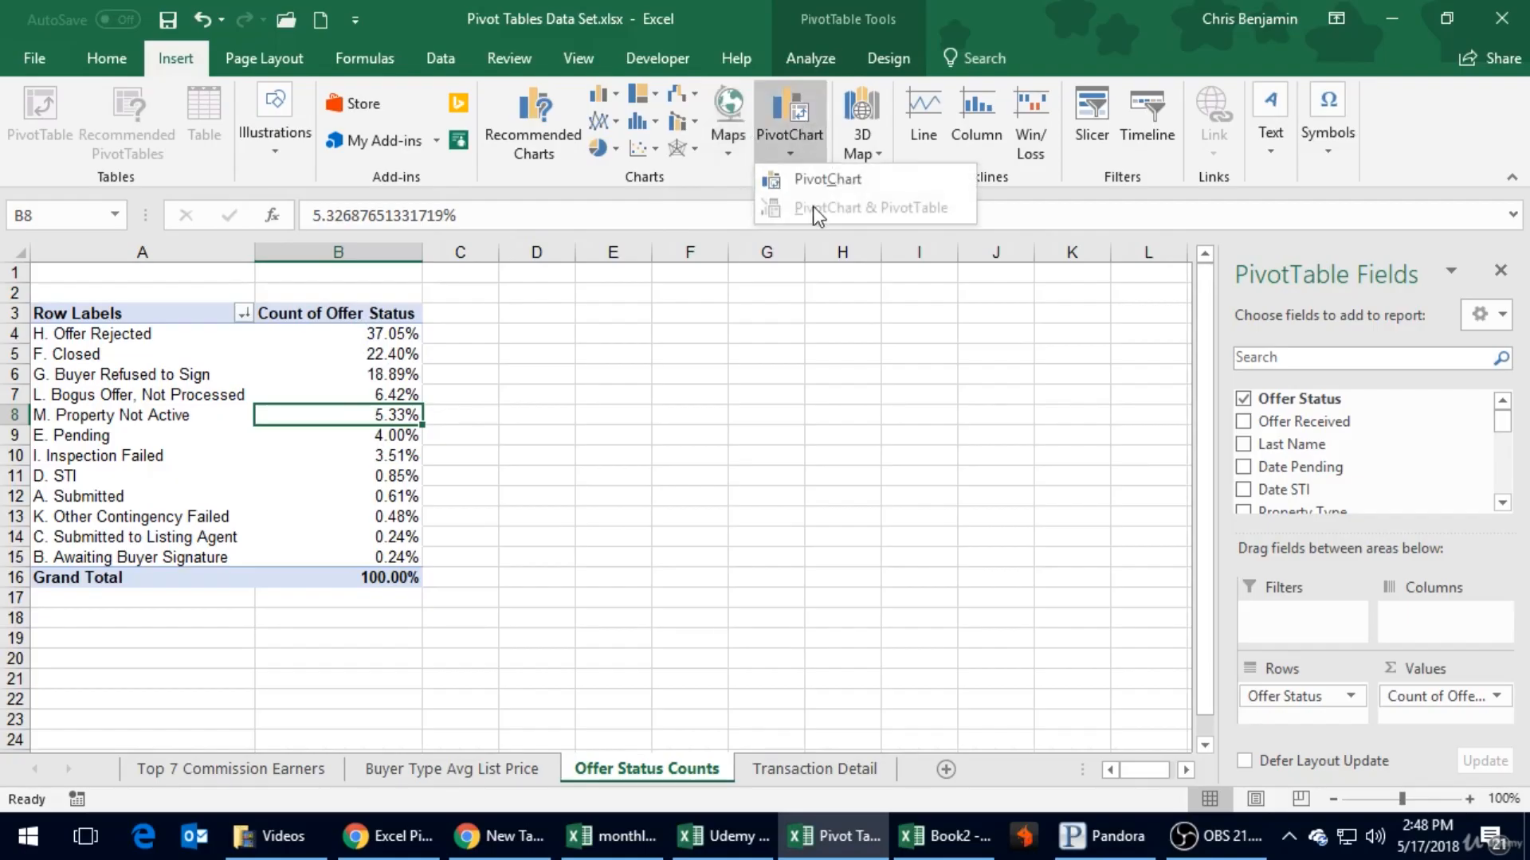
pyautogui.click(818, 174)
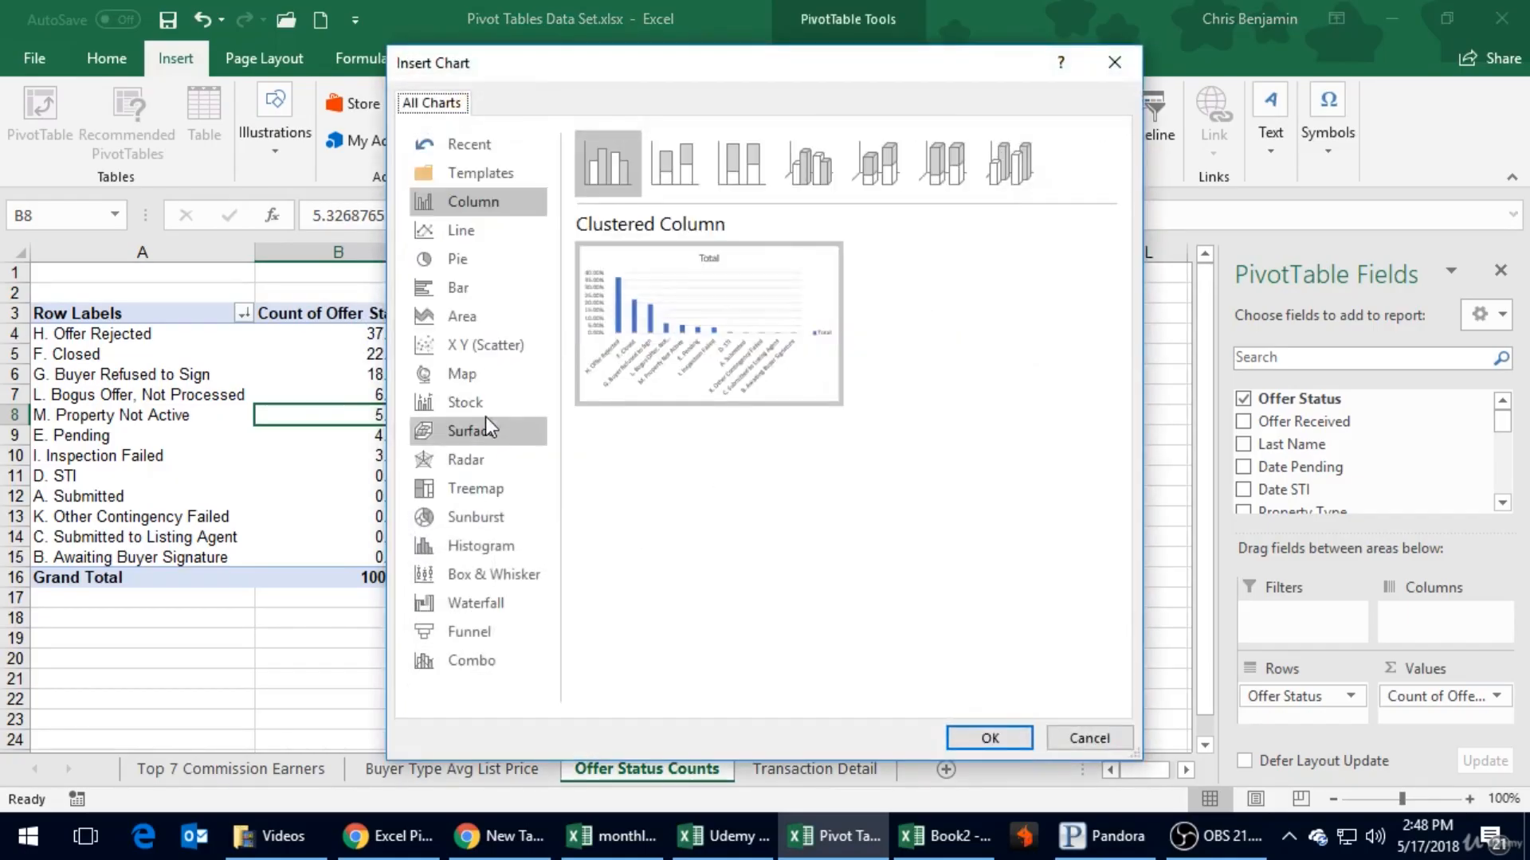
pyautogui.click(470, 287)
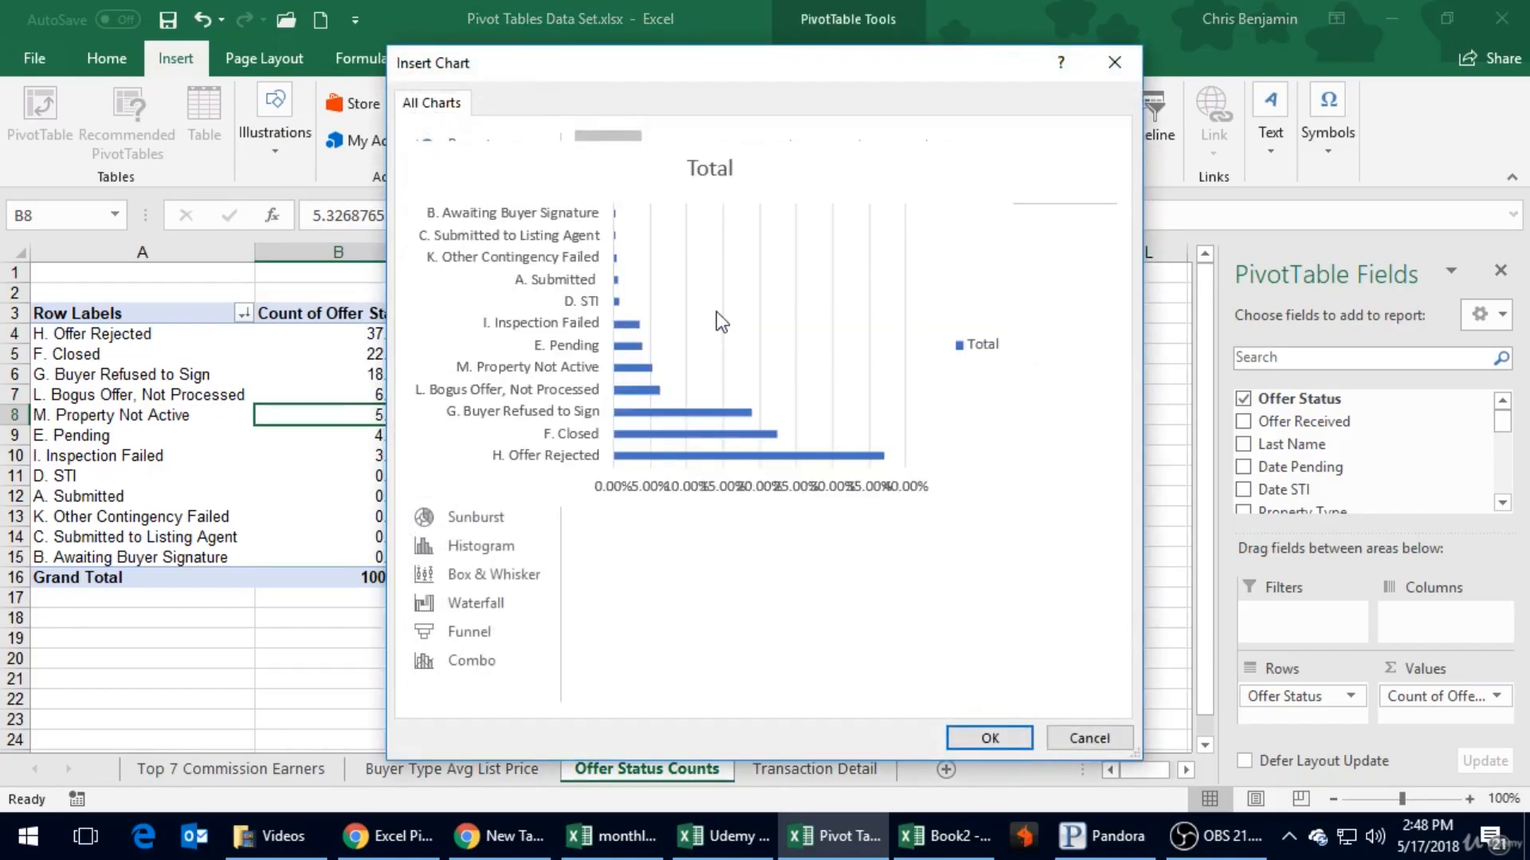
pyautogui.moveTo(685, 304)
pyautogui.moveTo(817, 398)
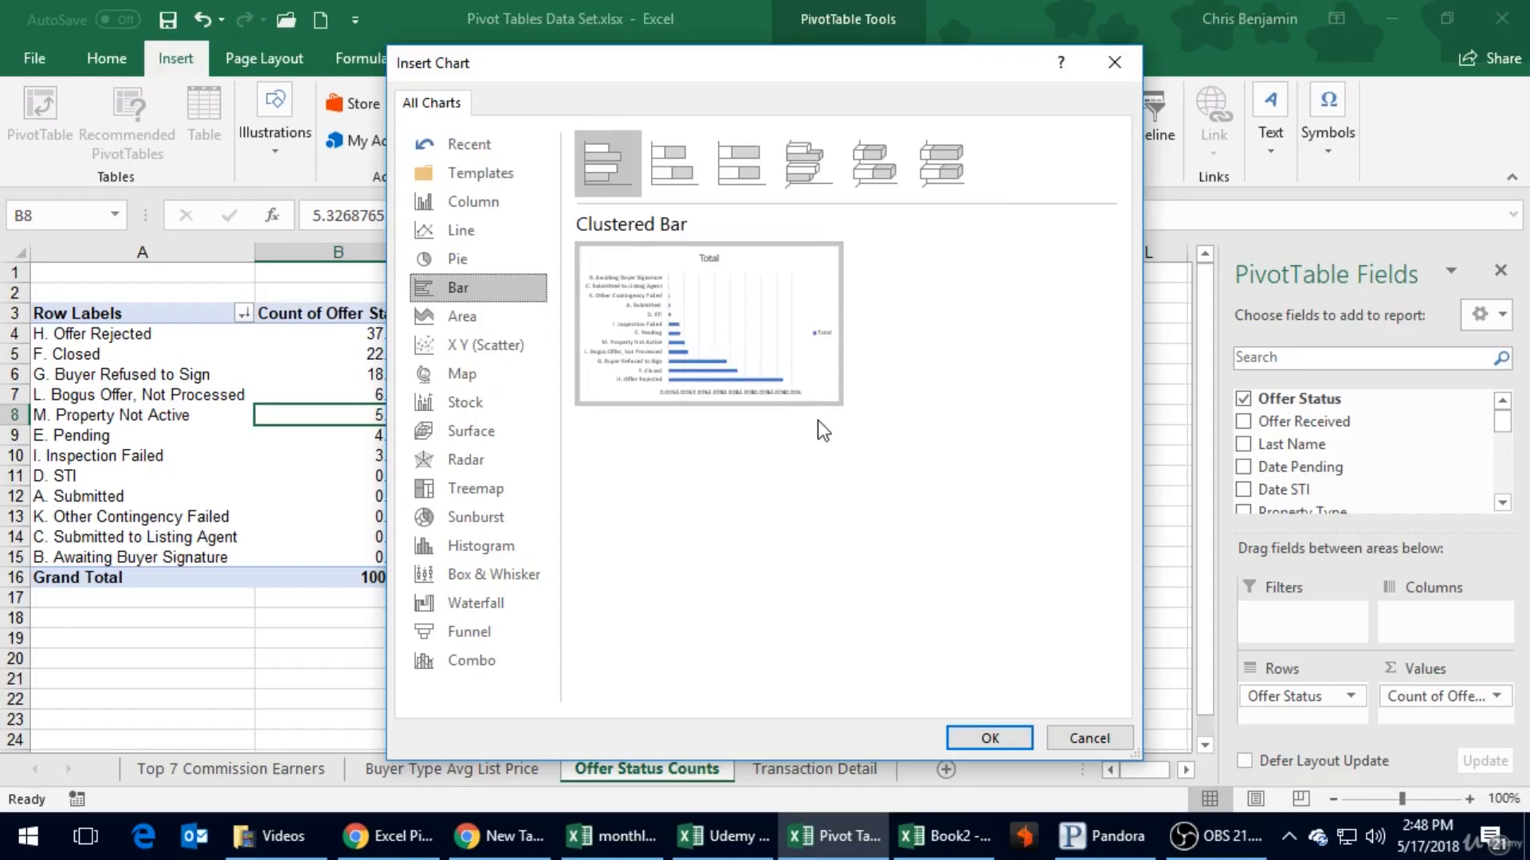
pyautogui.click(1023, 735)
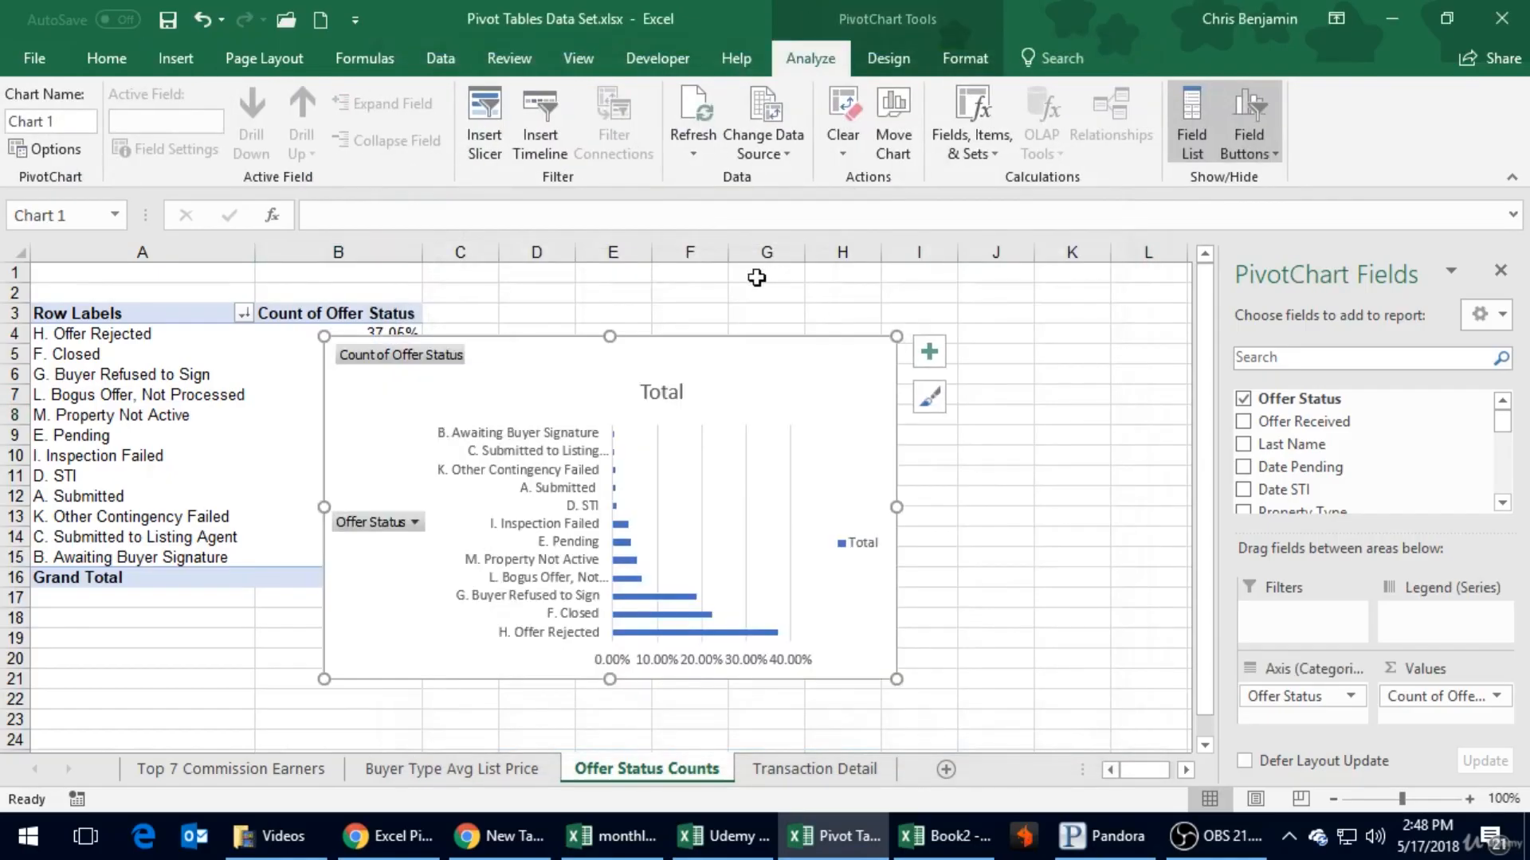
# - Place the bar chart beside the PivotTable at a larger size and delete its Total legend
pyautogui.moveTo(757, 360); pyautogui.dragTo(901, 320)
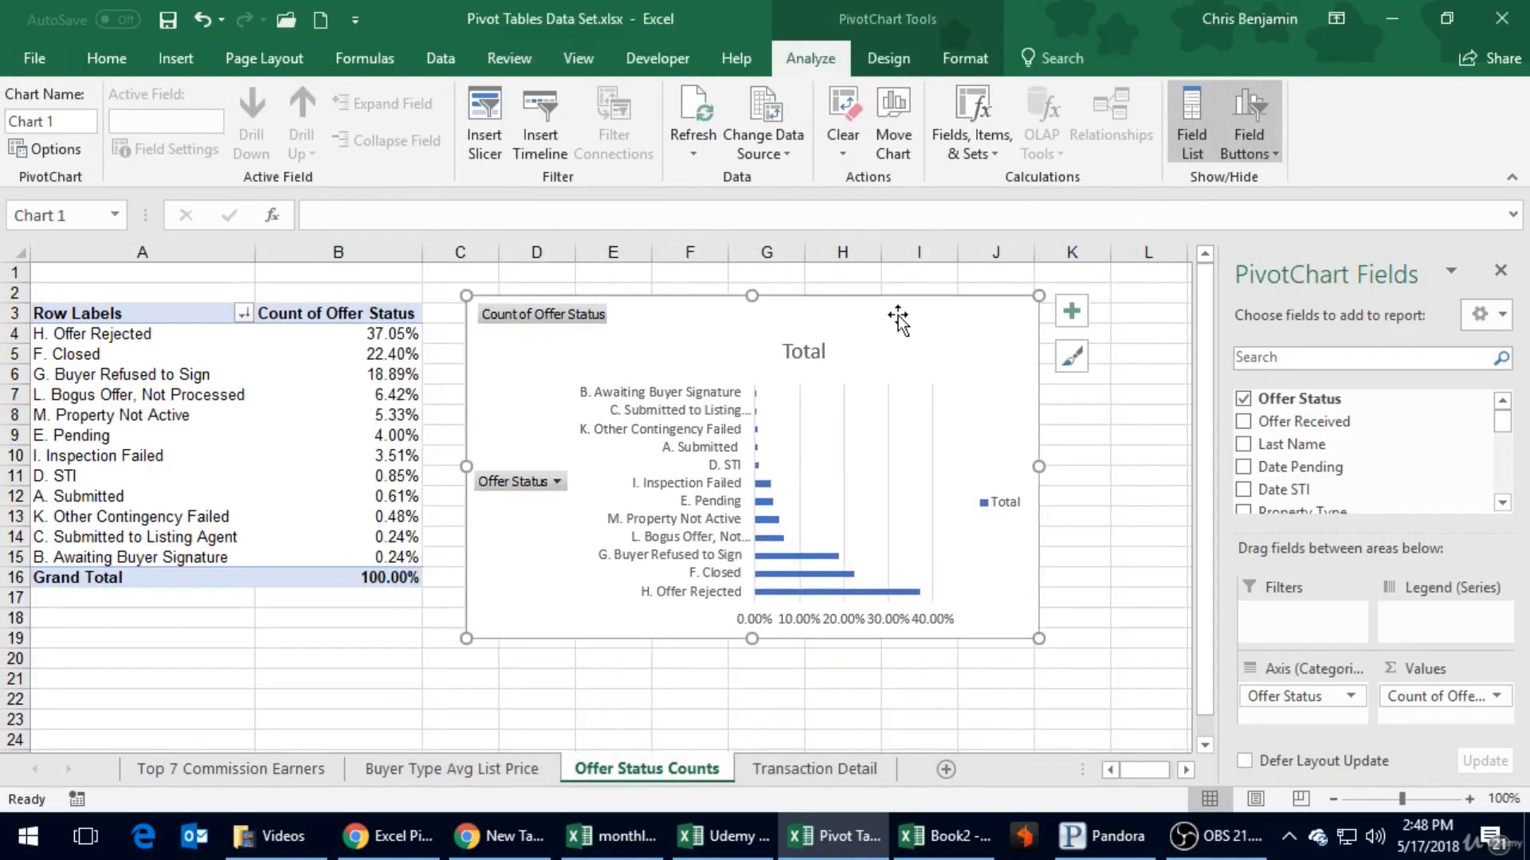
pyautogui.moveTo(1039, 638); pyautogui.dragTo(1150, 712)
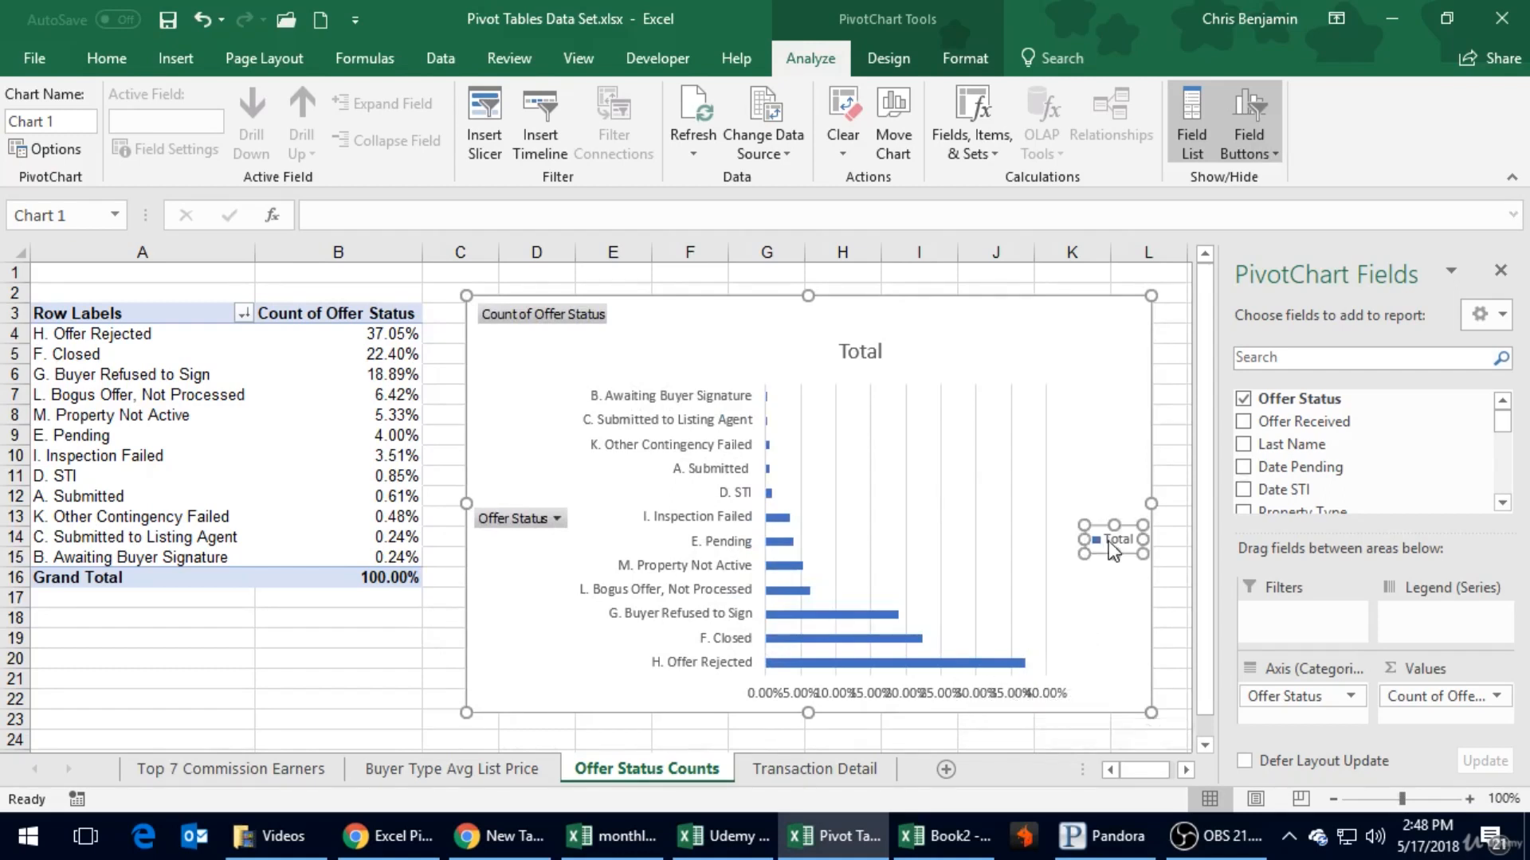
pyautogui.press('Delete')
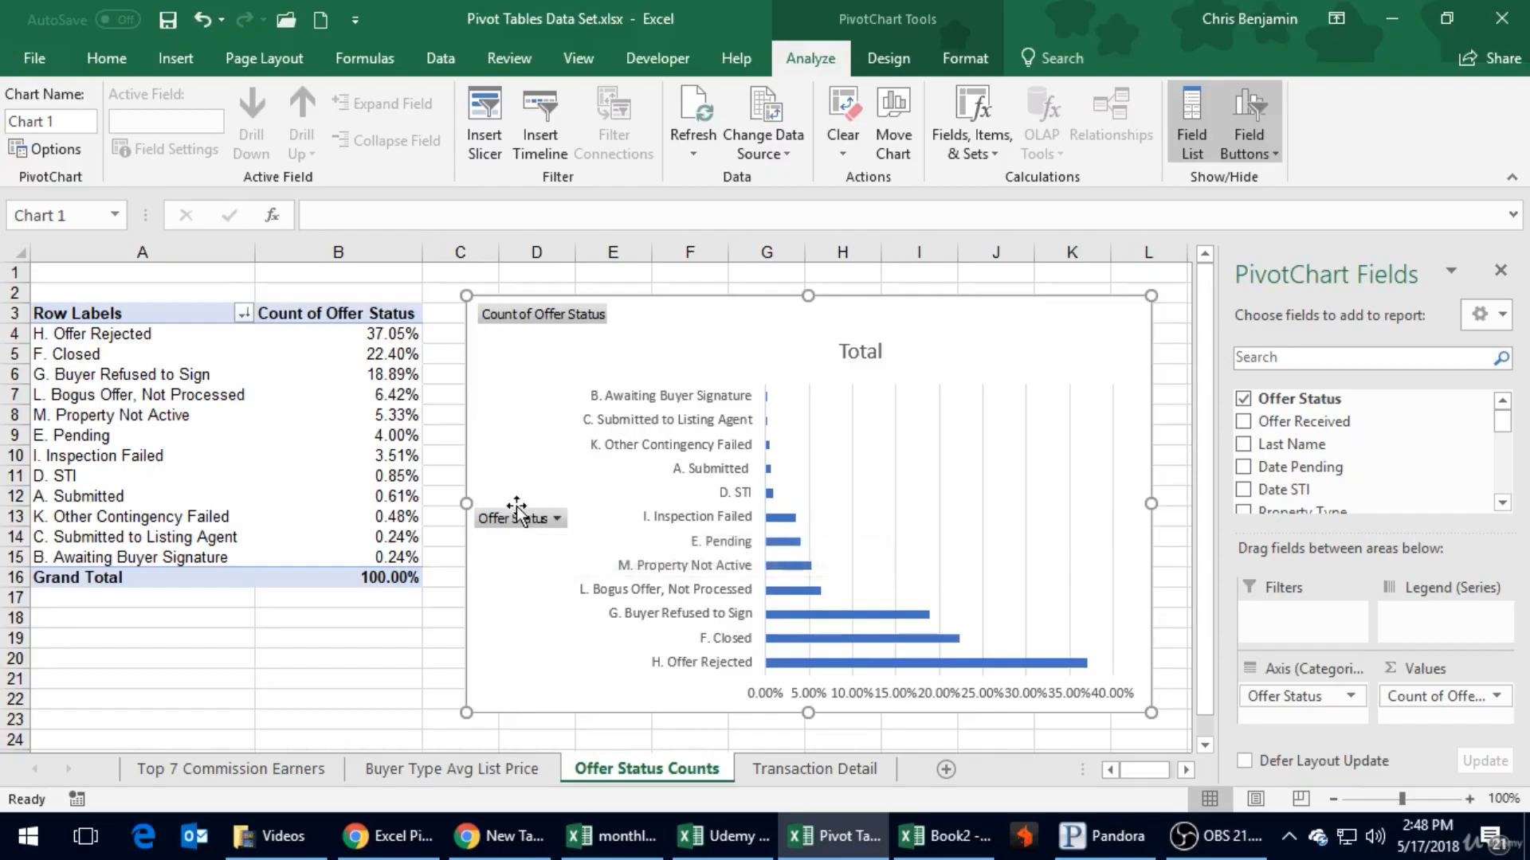
# - Undo the deletion of the chart and move the chart slightly upward on the sheet
pyautogui.press('Delete')
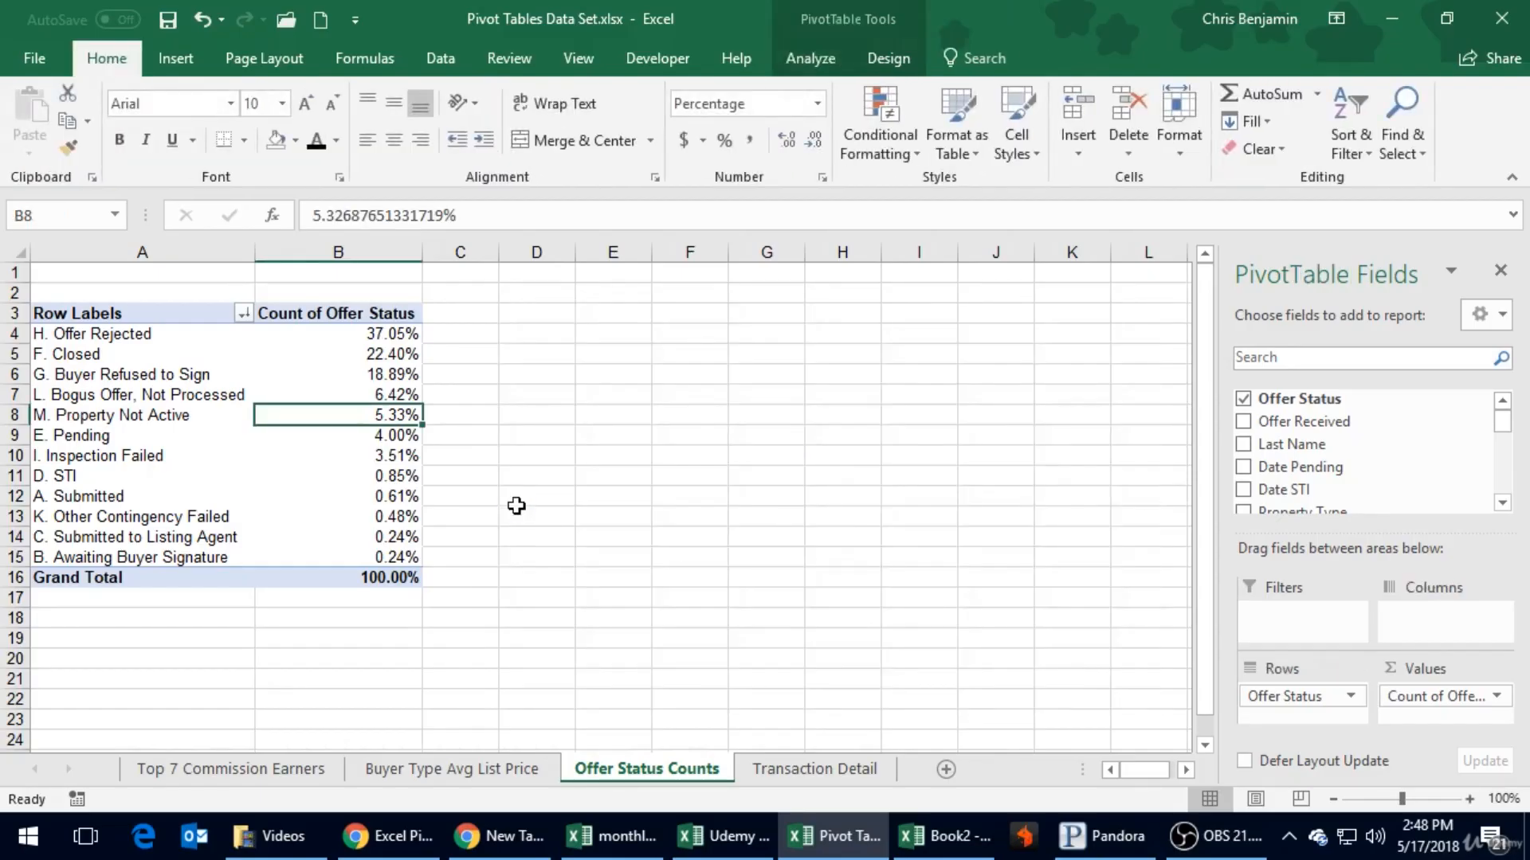
pyautogui.hotkey('ctrl', 'z')
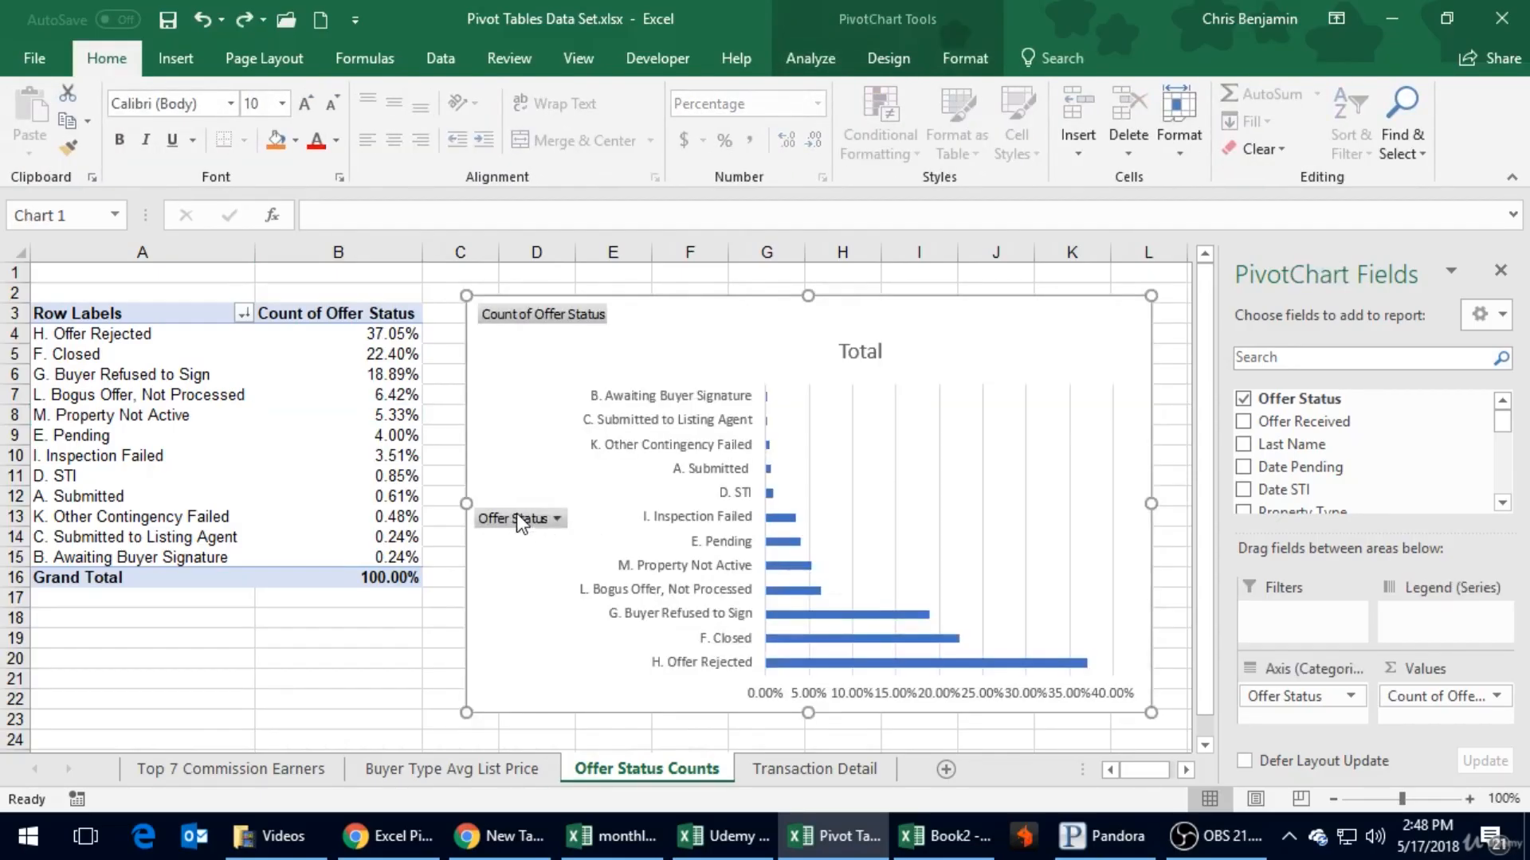
pyautogui.moveTo(515, 510); pyautogui.dragTo(518, 484)
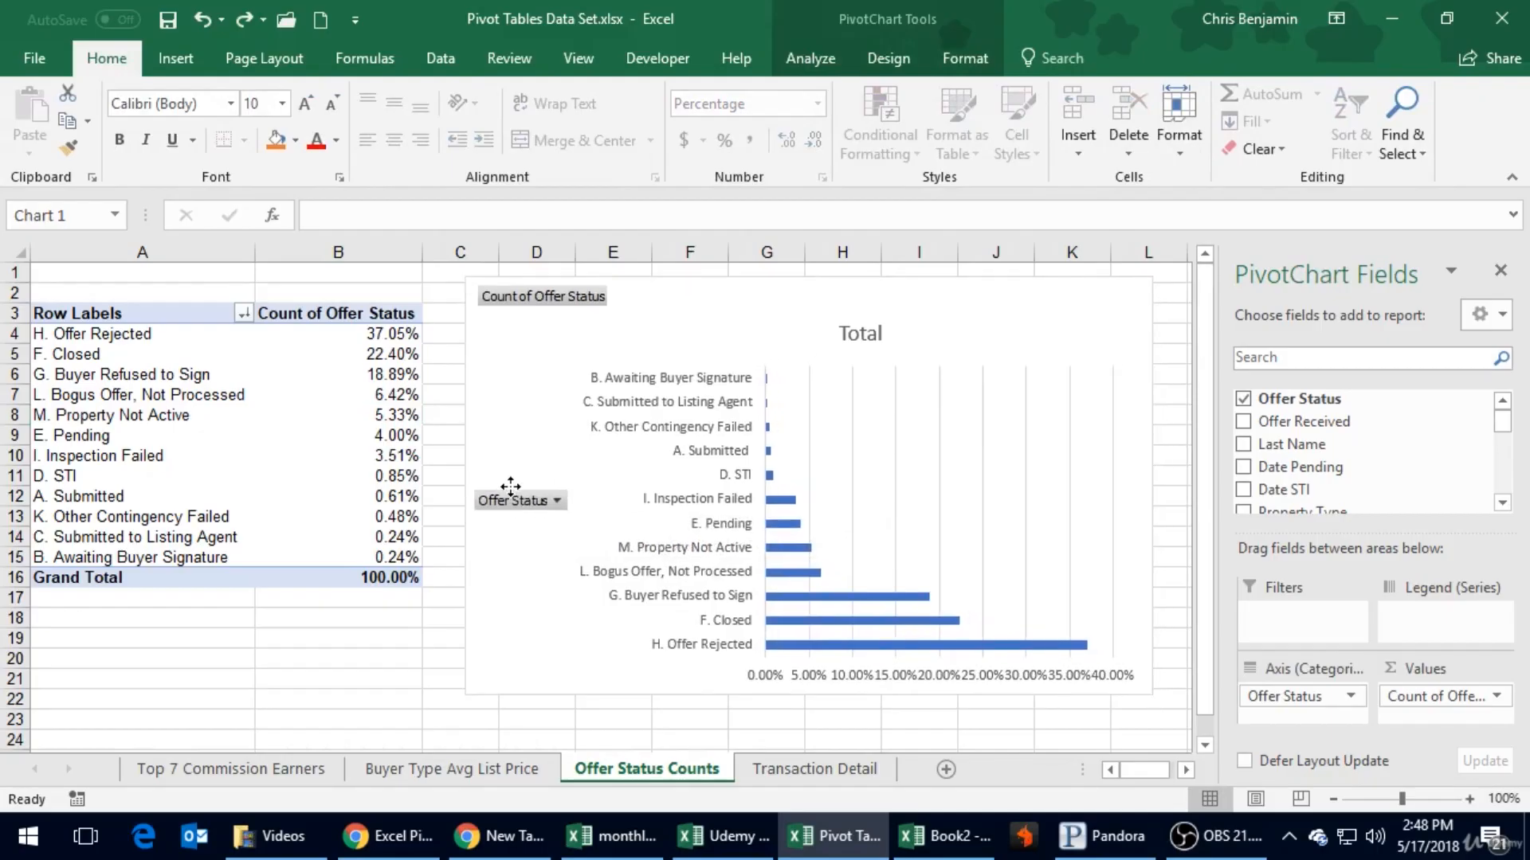
pyautogui.click(540, 498)
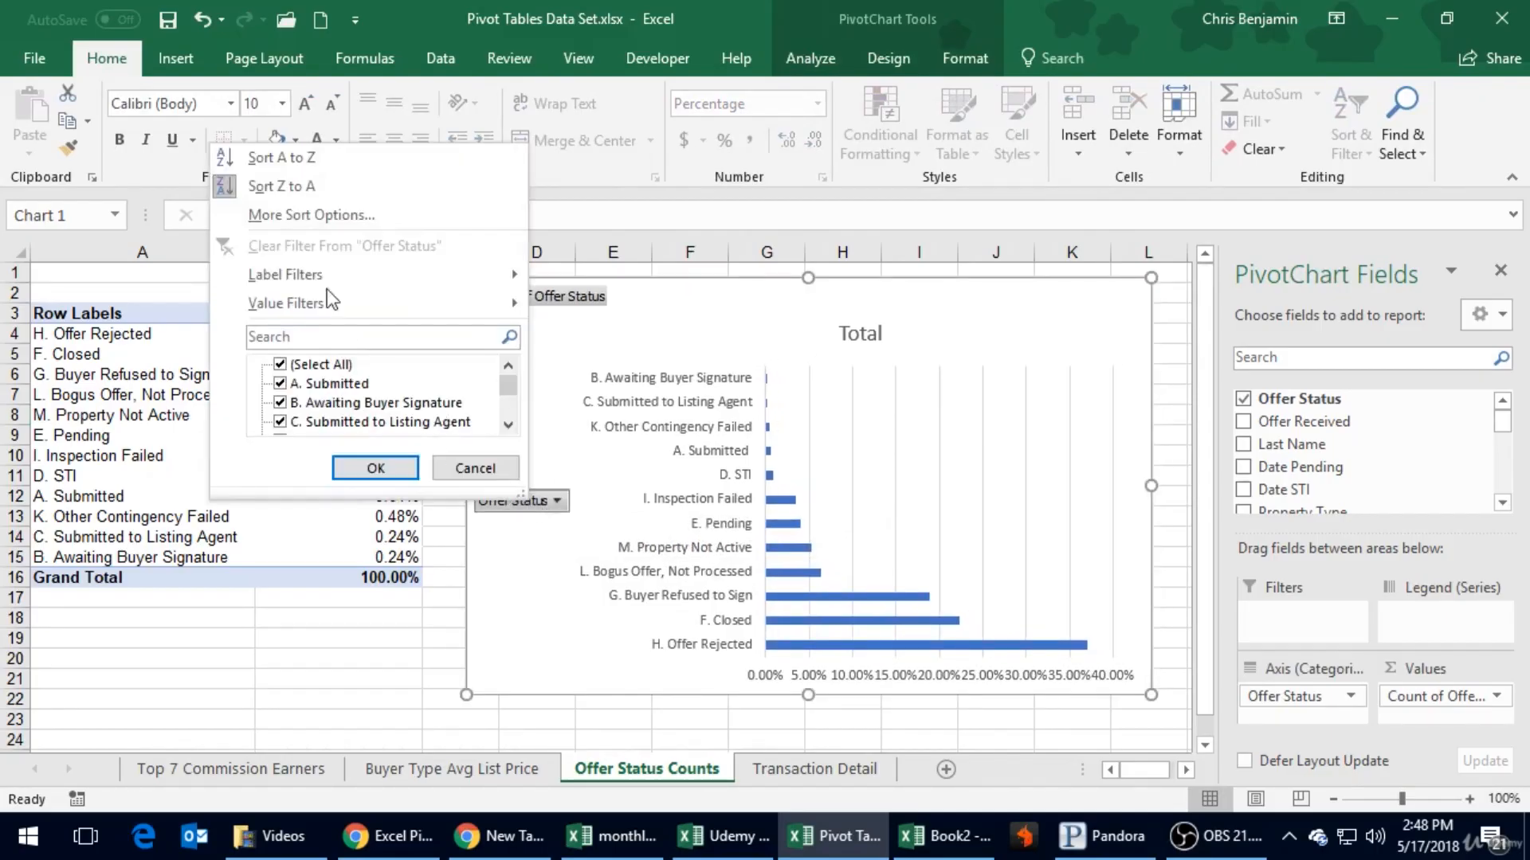
pyautogui.moveTo(336, 276)
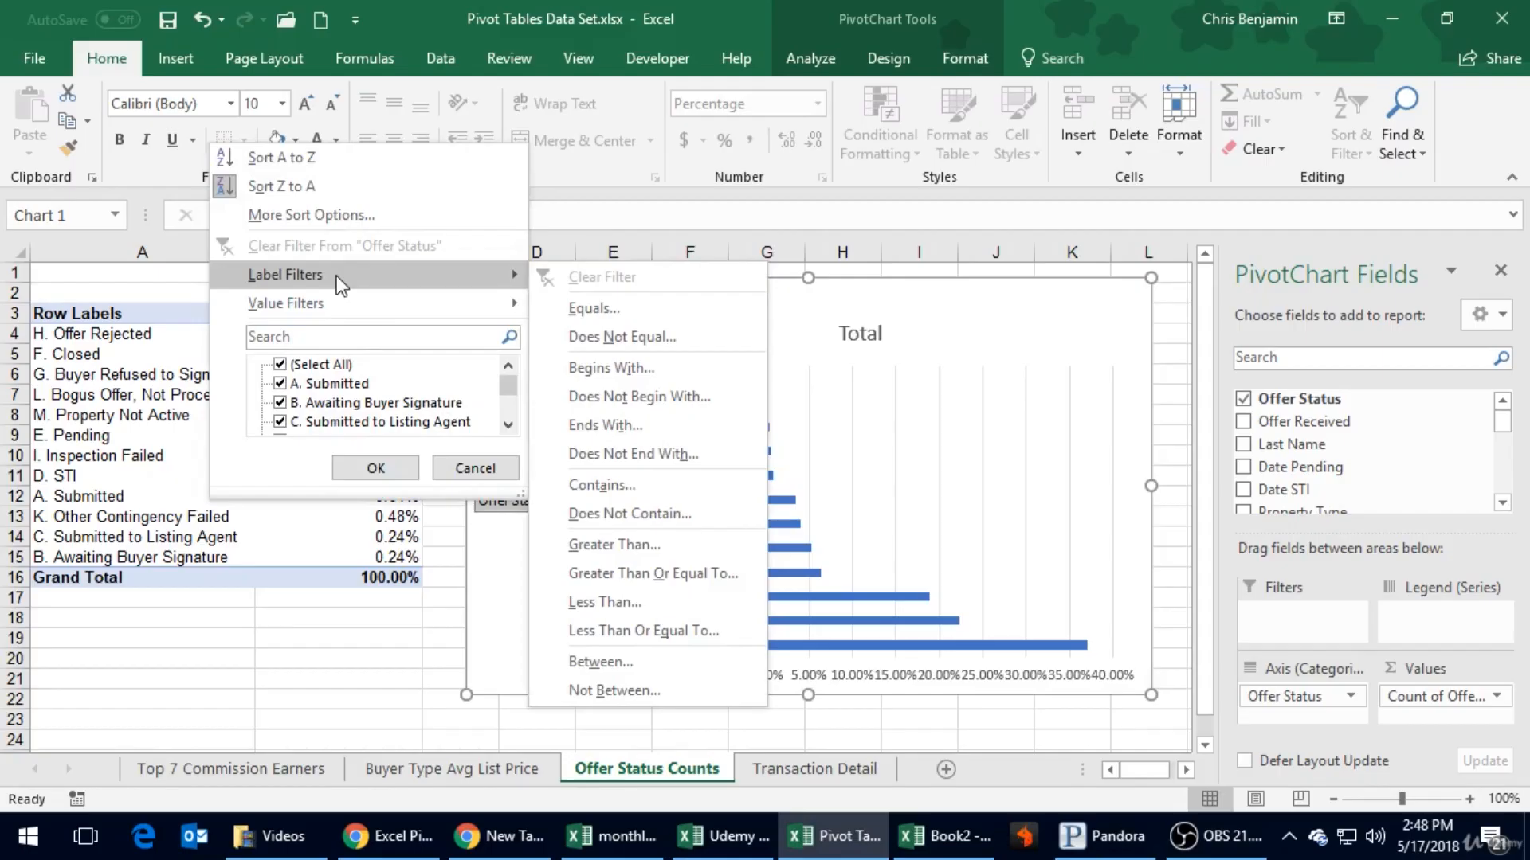
pyautogui.click(375, 468)
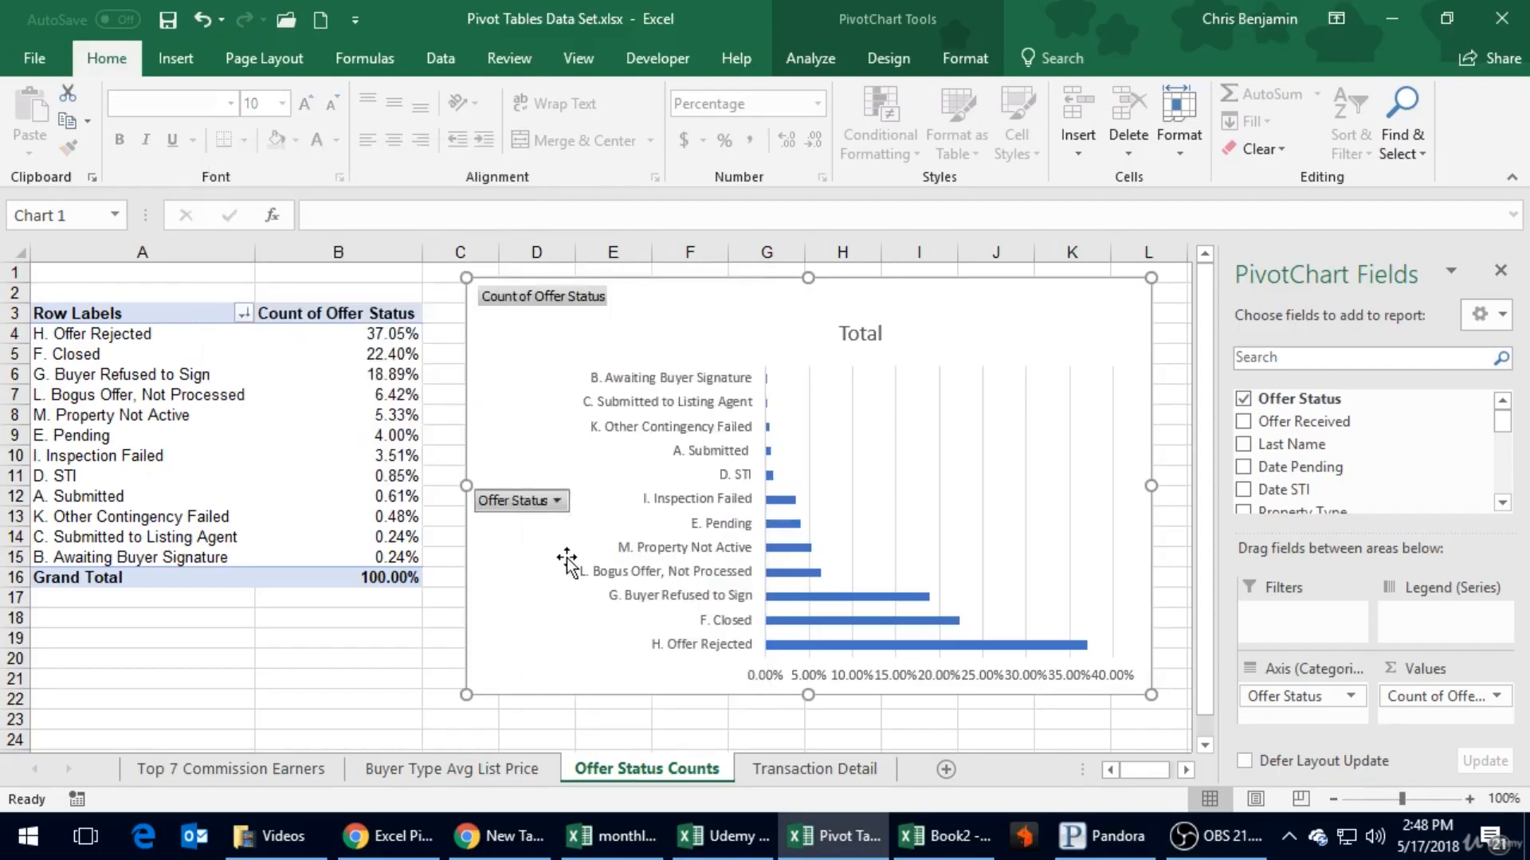
# - Filter the chart's Offer Status field to the top 7 items by Count of Offer Status
pyautogui.click(557, 500)
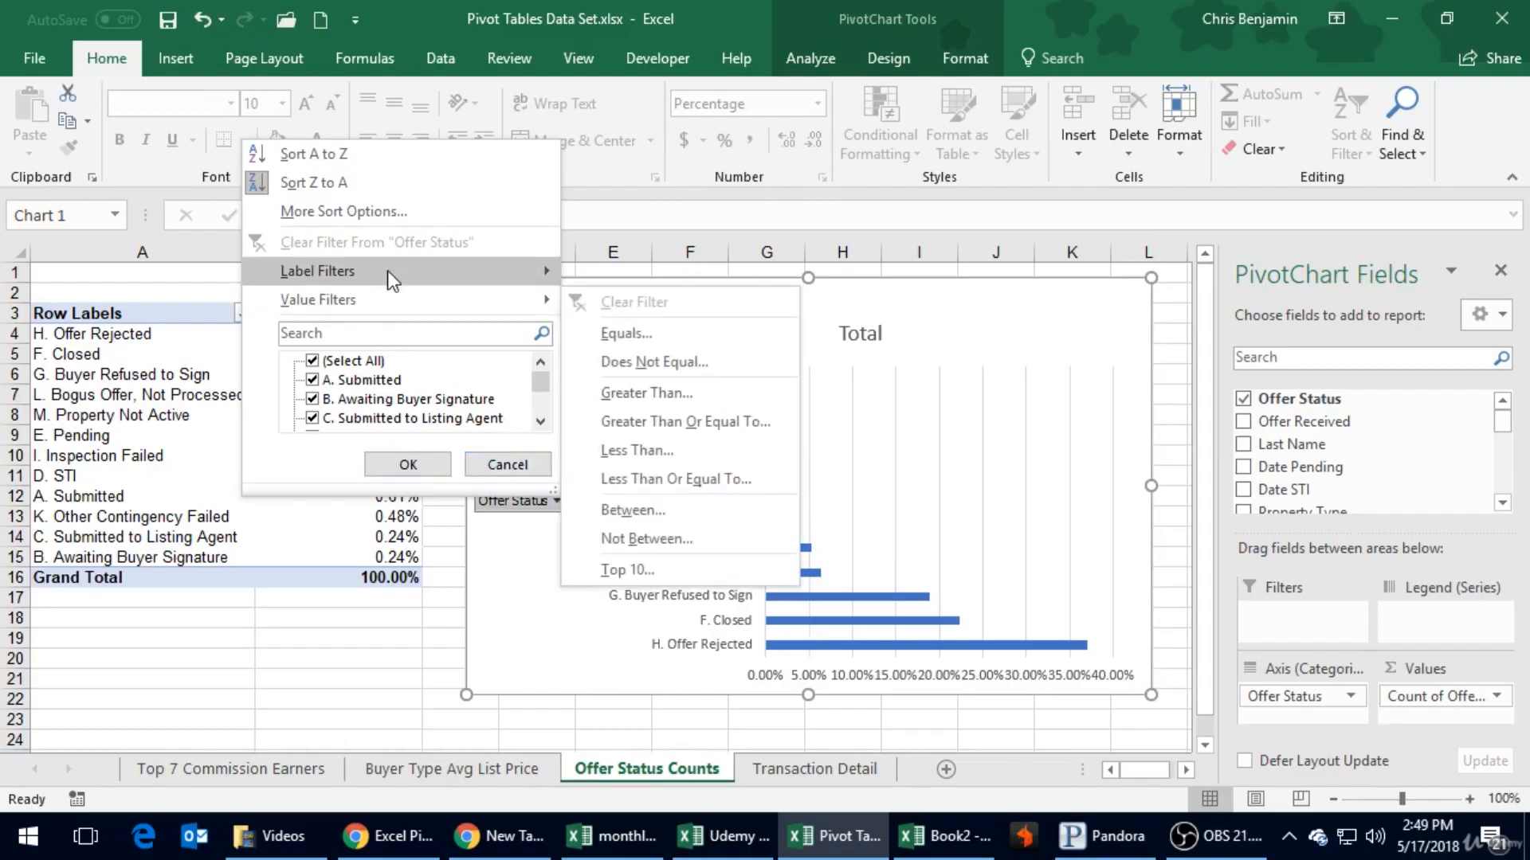
pyautogui.moveTo(389, 270)
pyautogui.moveTo(381, 302)
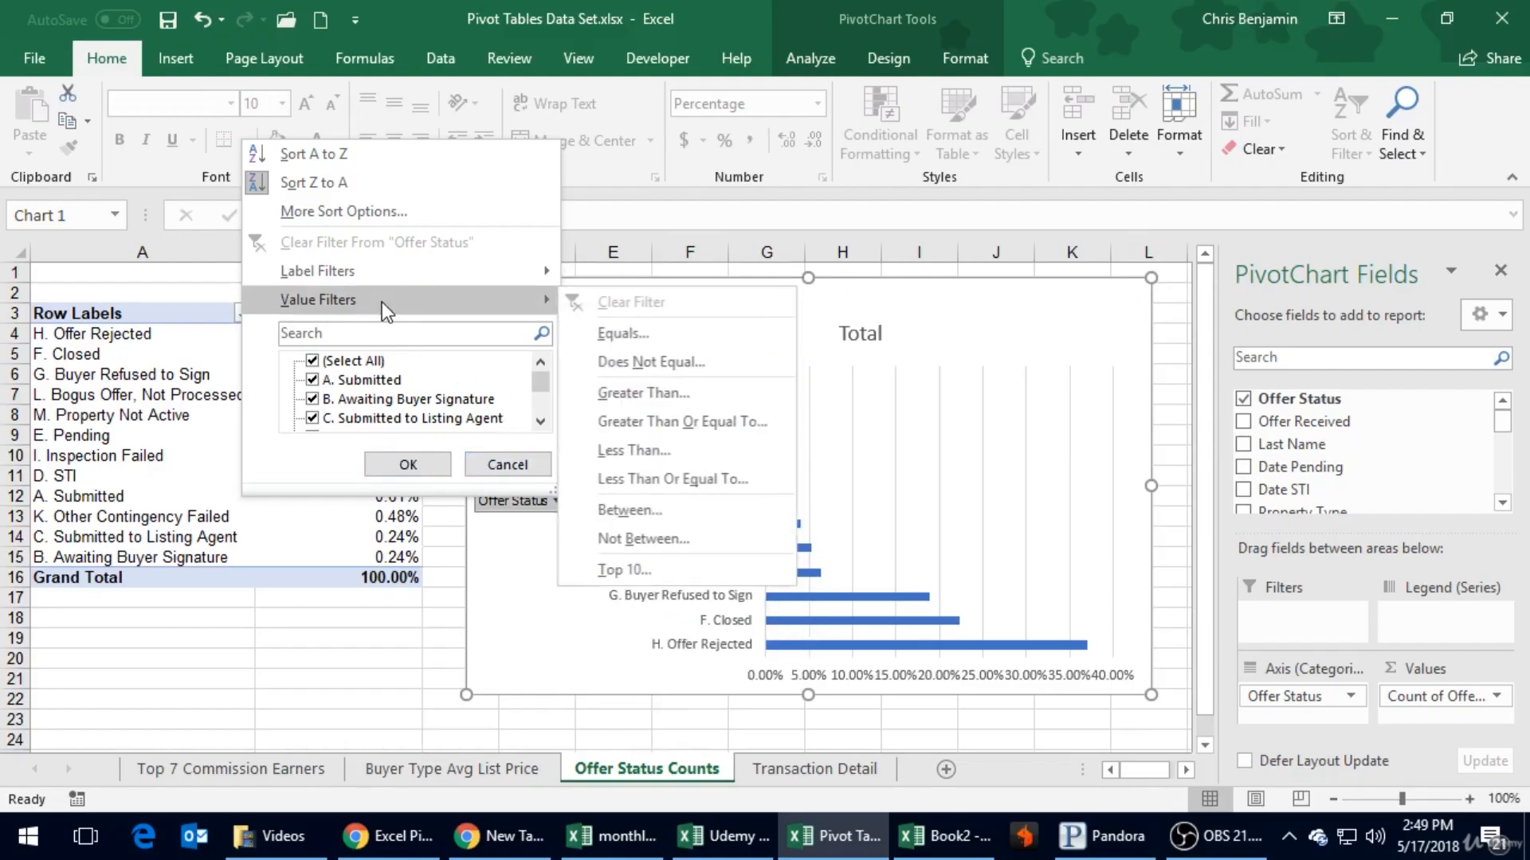
pyautogui.click(645, 567)
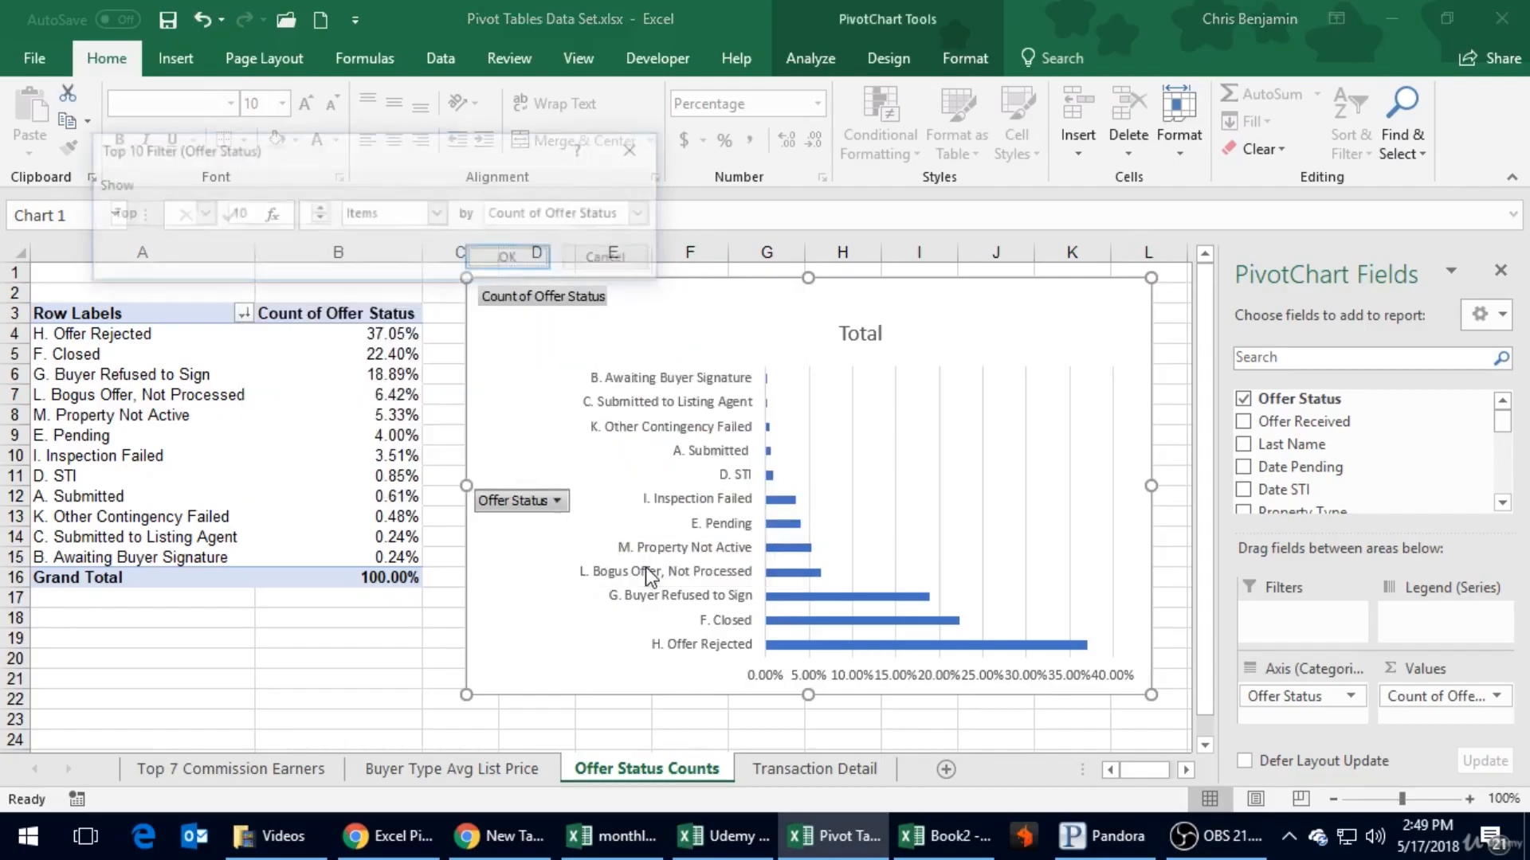
pyautogui.click(318, 220)
pyautogui.click(319, 220)
pyautogui.click(319, 220)
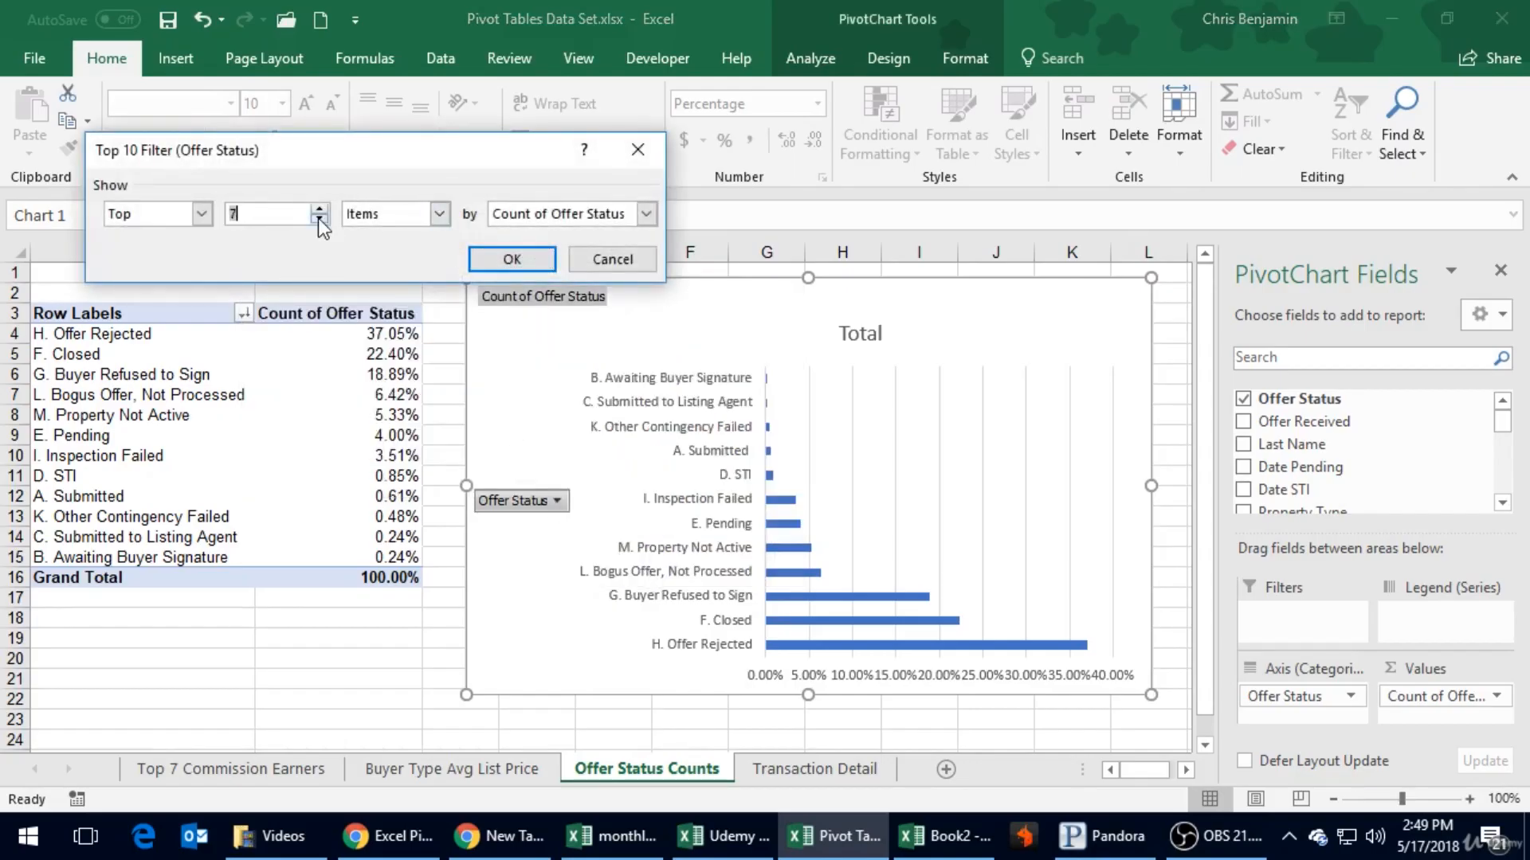
pyautogui.click(536, 257)
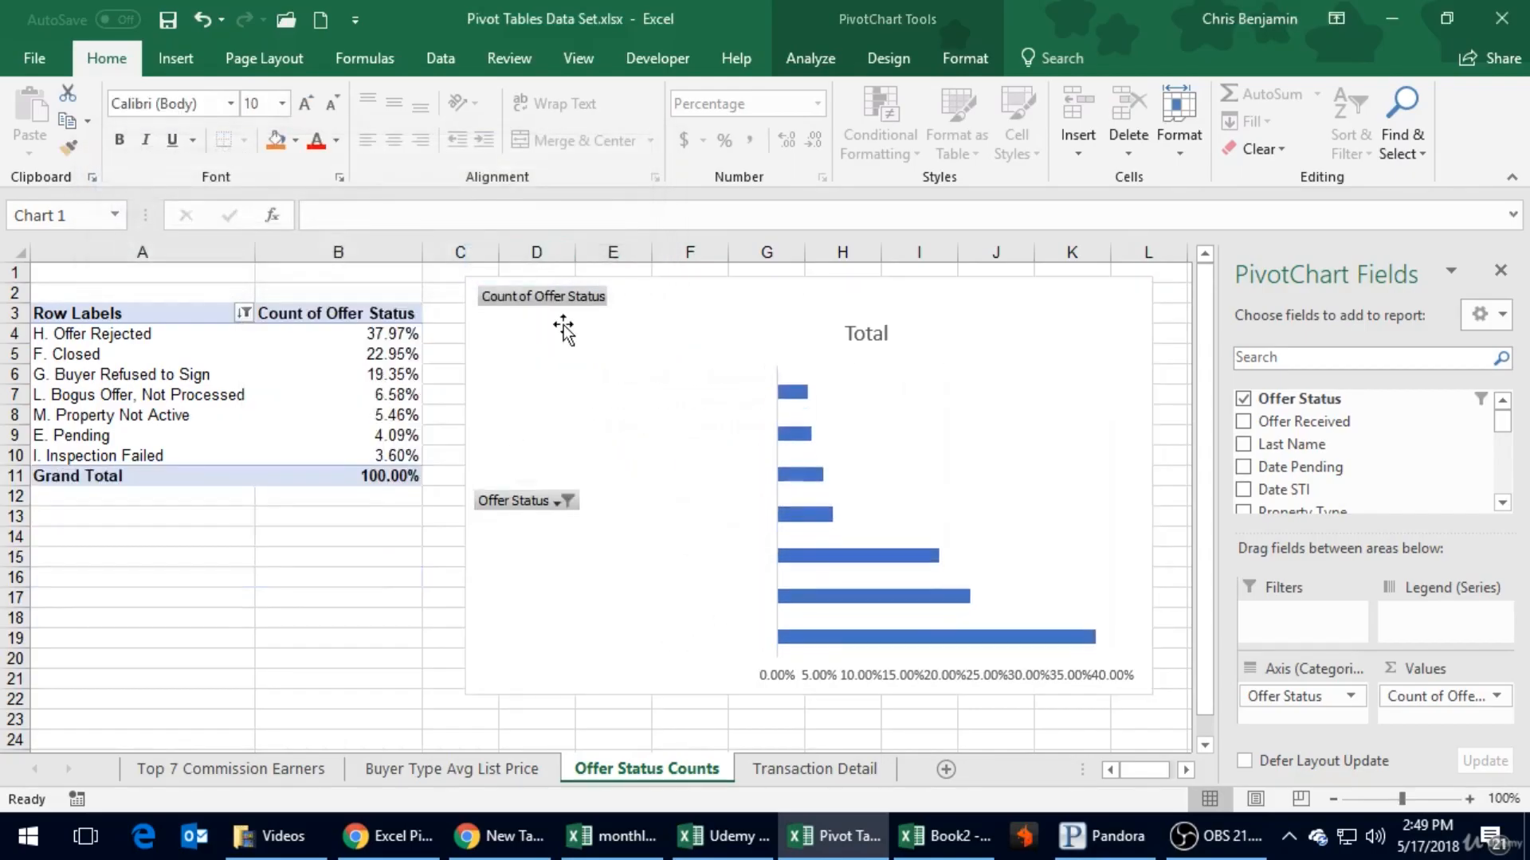
# - Move the chart title slightly upward and change its text to Top 7 Offer Status Types
pyautogui.click(852, 330)
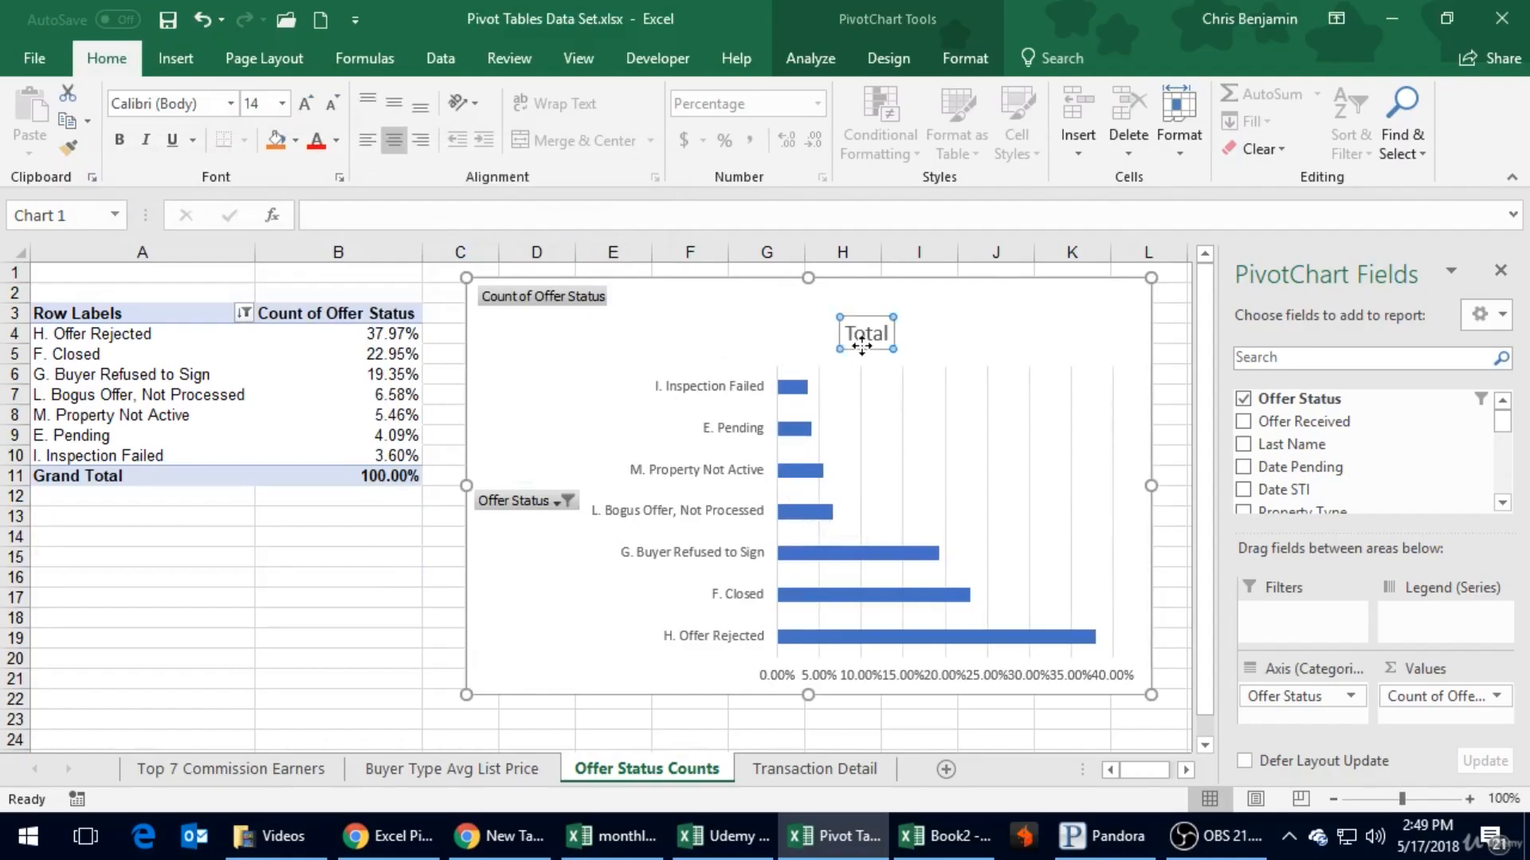
pyautogui.moveTo(857, 311); pyautogui.dragTo(781, 293)
pyautogui.doubleClick(791, 316)
pyautogui.write('To')
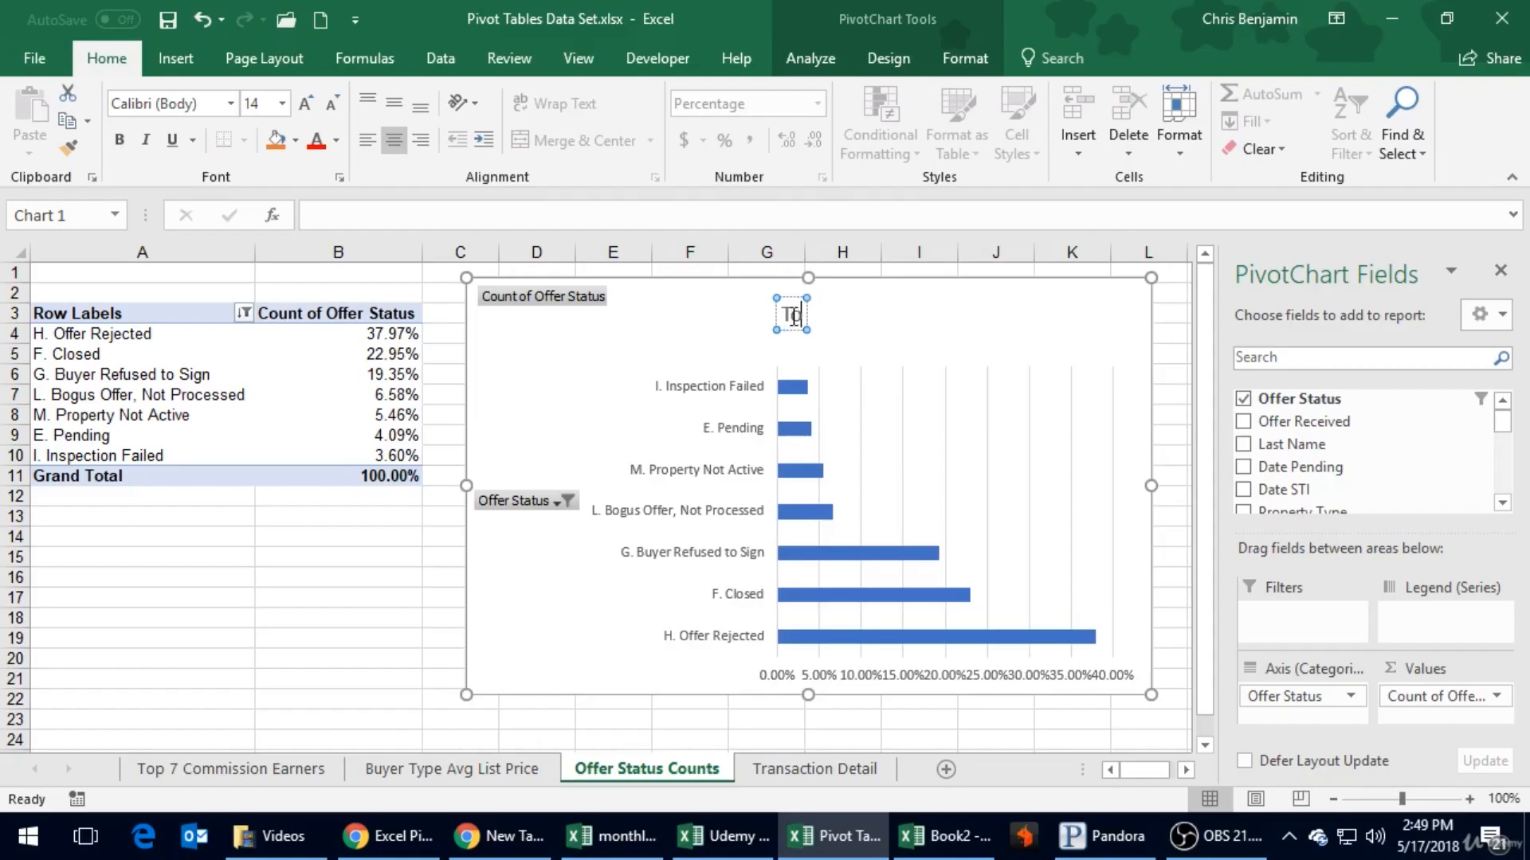
pyautogui.write('p 7 Offer Statu')
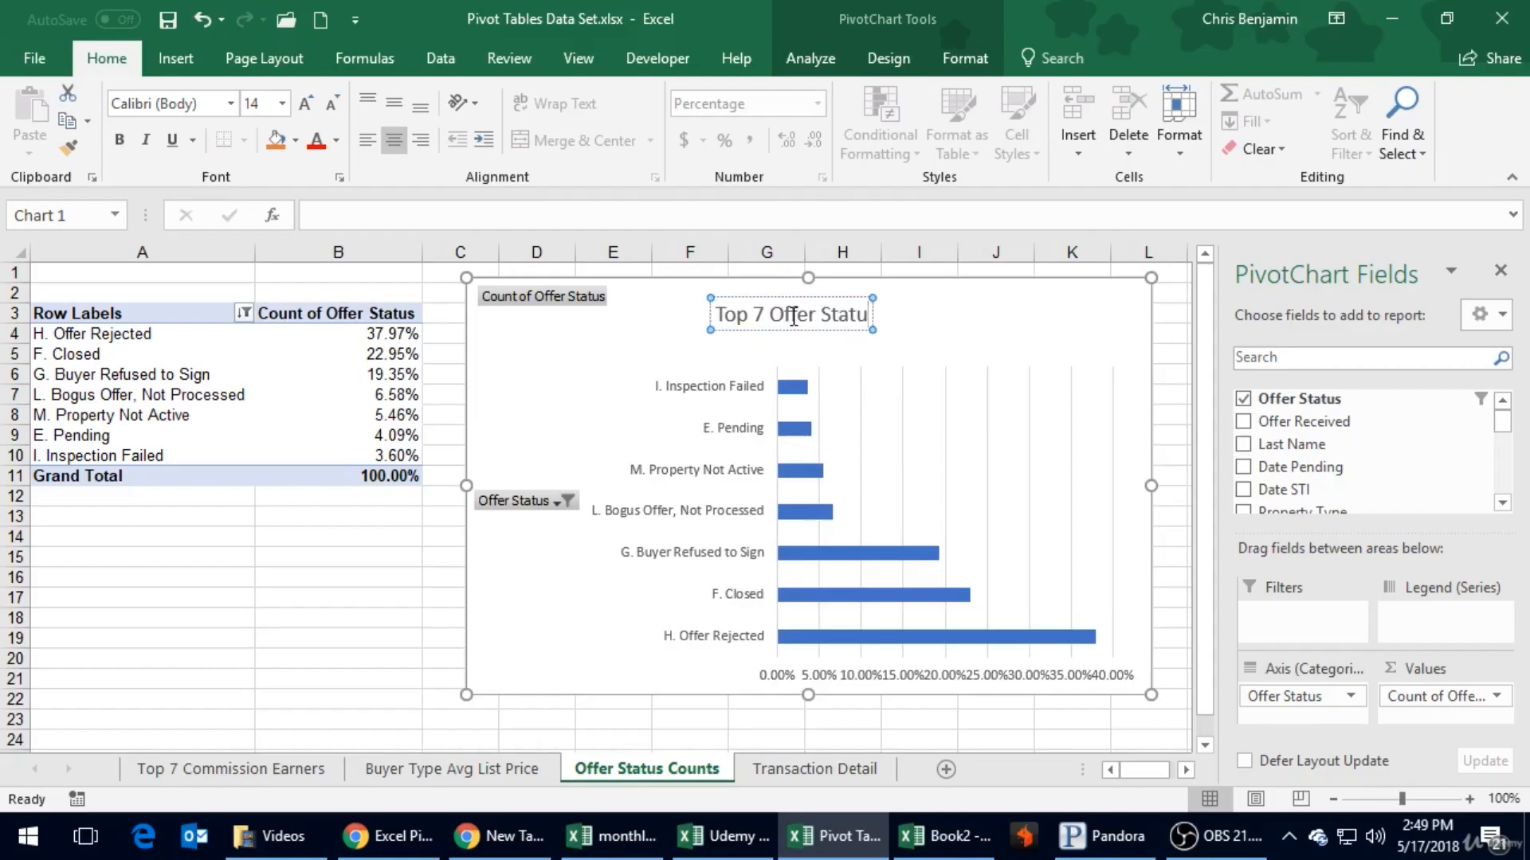
pyautogui.write('ses')
pyautogui.press('BackSpace')
pyautogui.press('BackSpace')
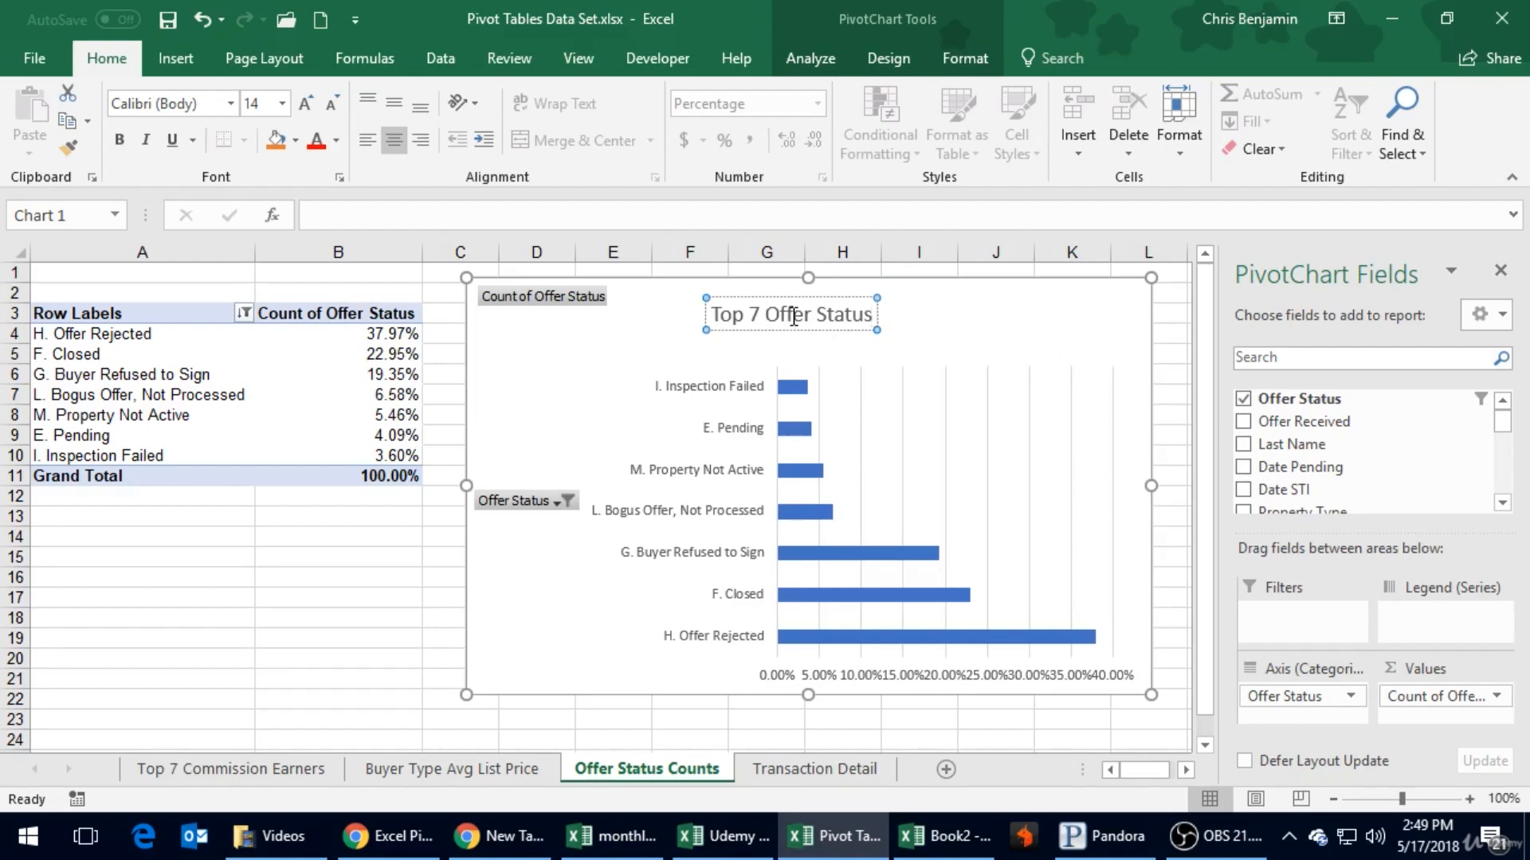
pyautogui.press('Return')
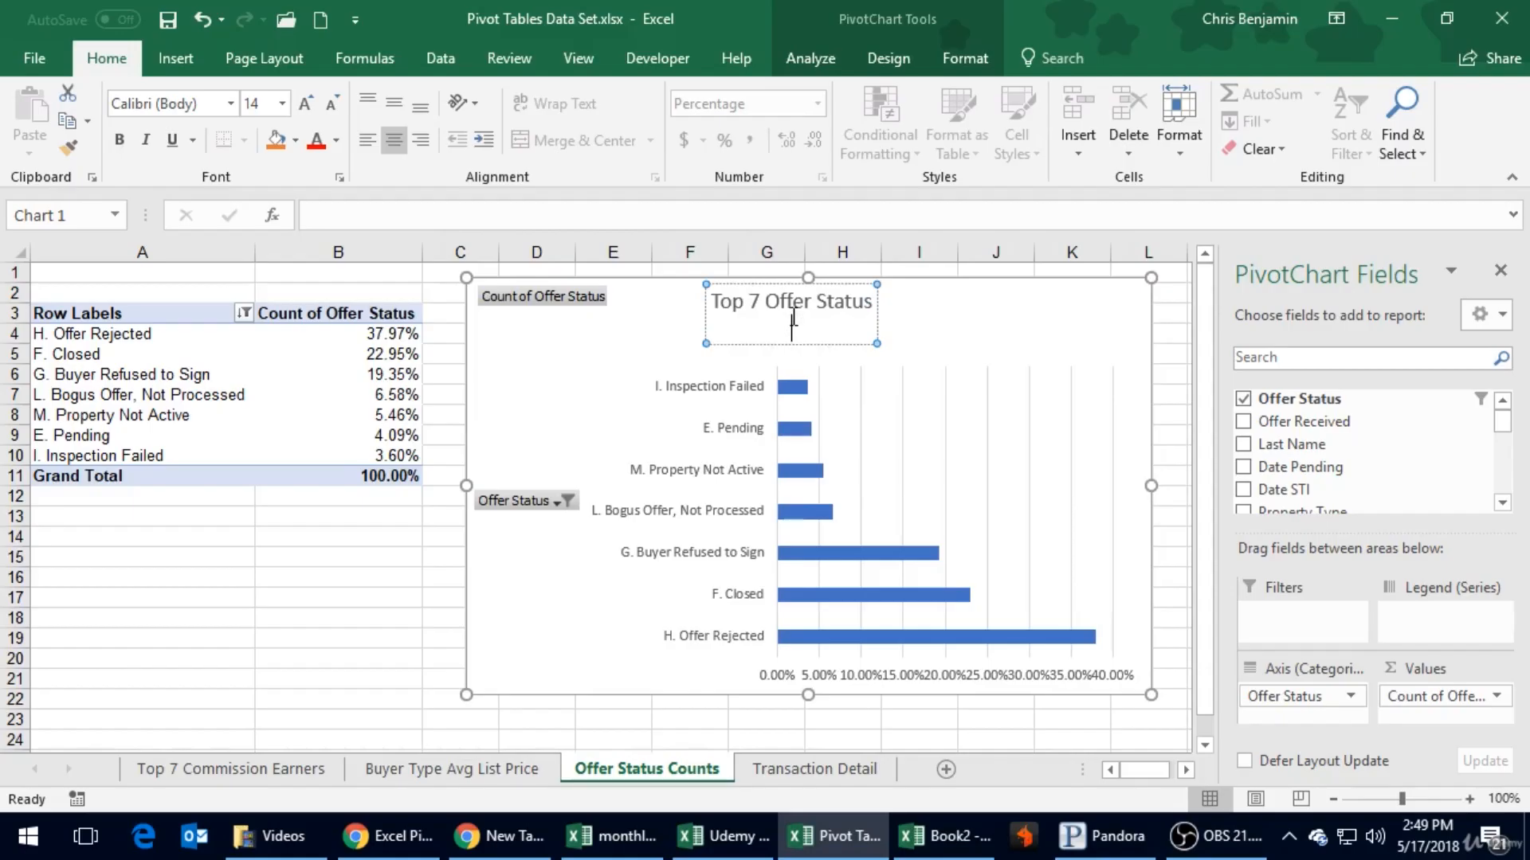
pyautogui.press('BackSpace')
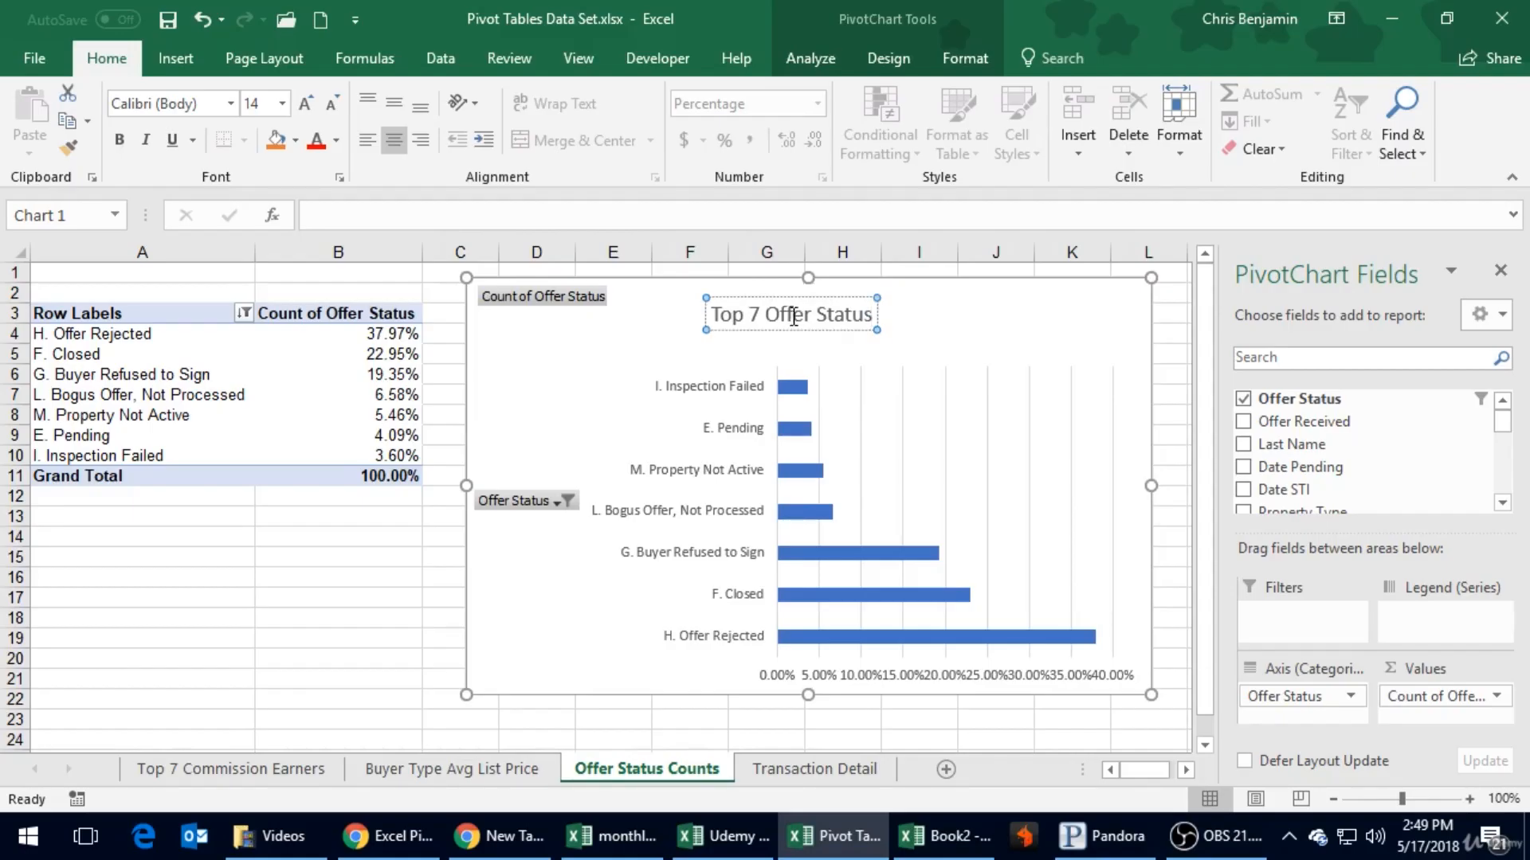
pyautogui.write('Types')
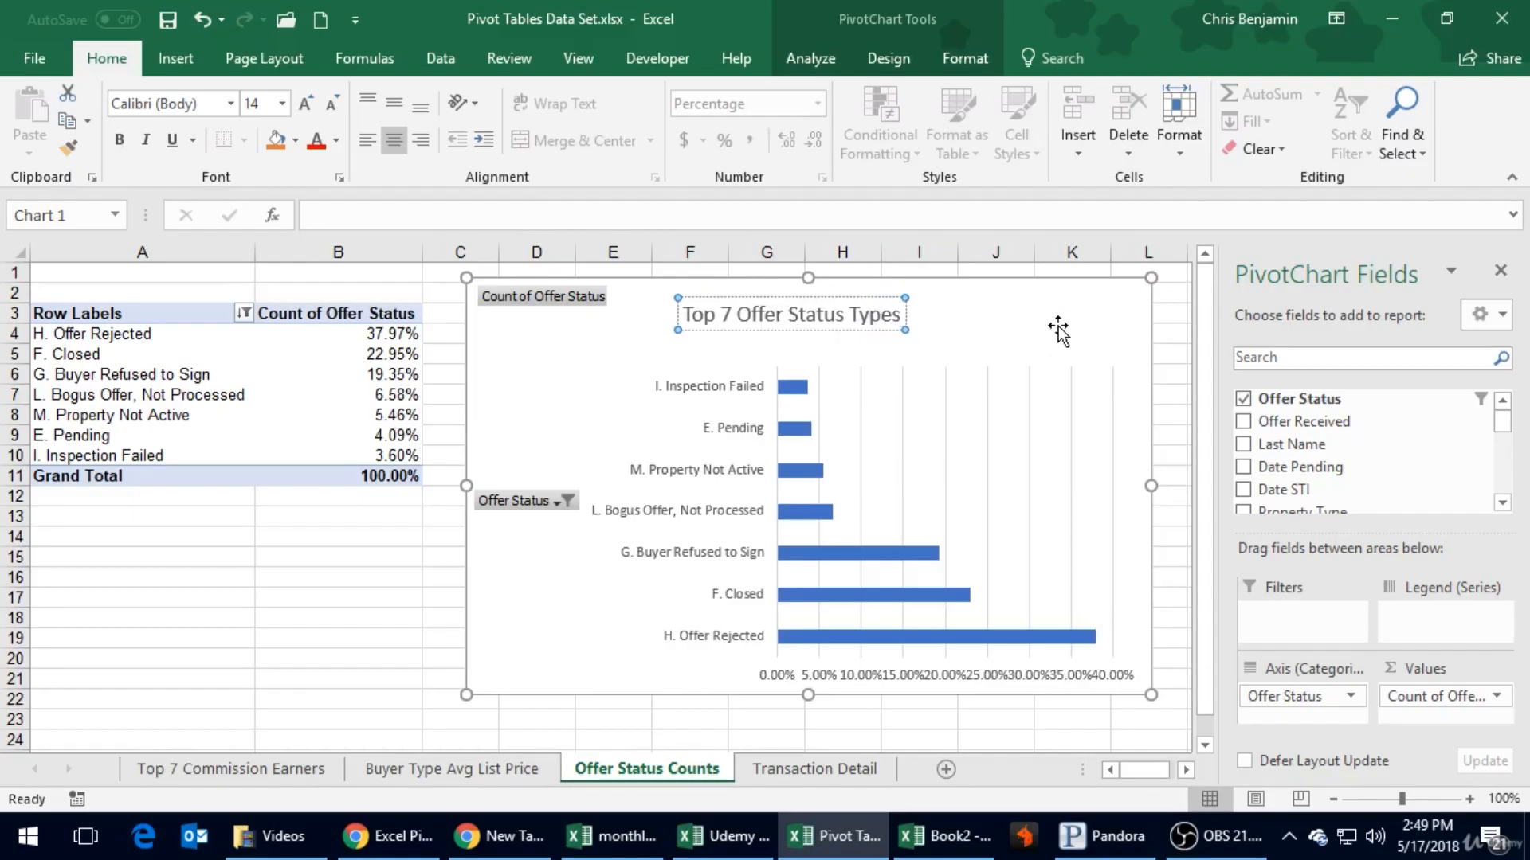
pyautogui.click(1058, 331)
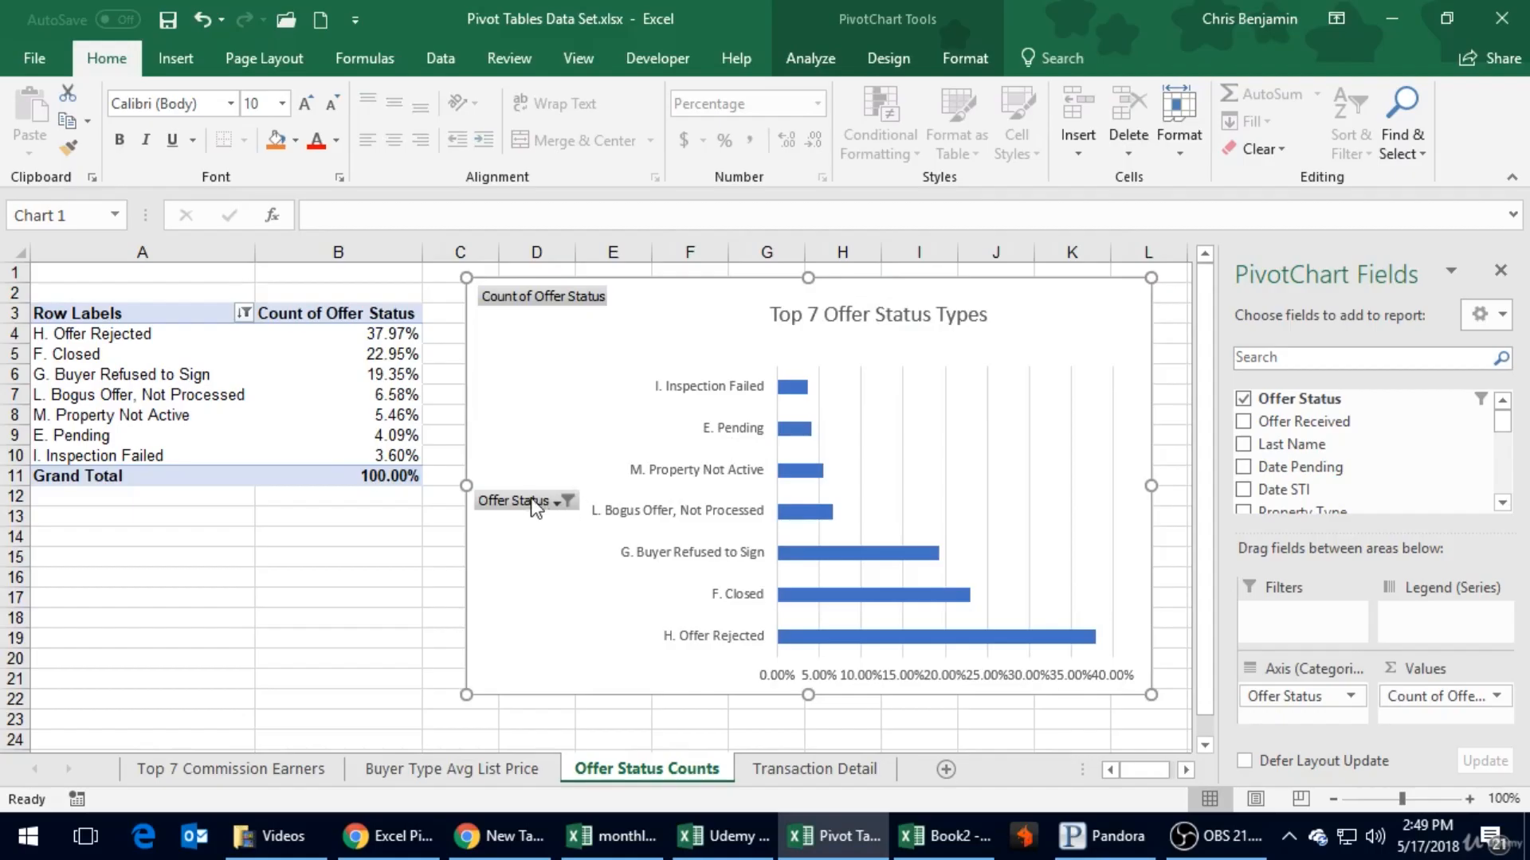
pyautogui.click(557, 503)
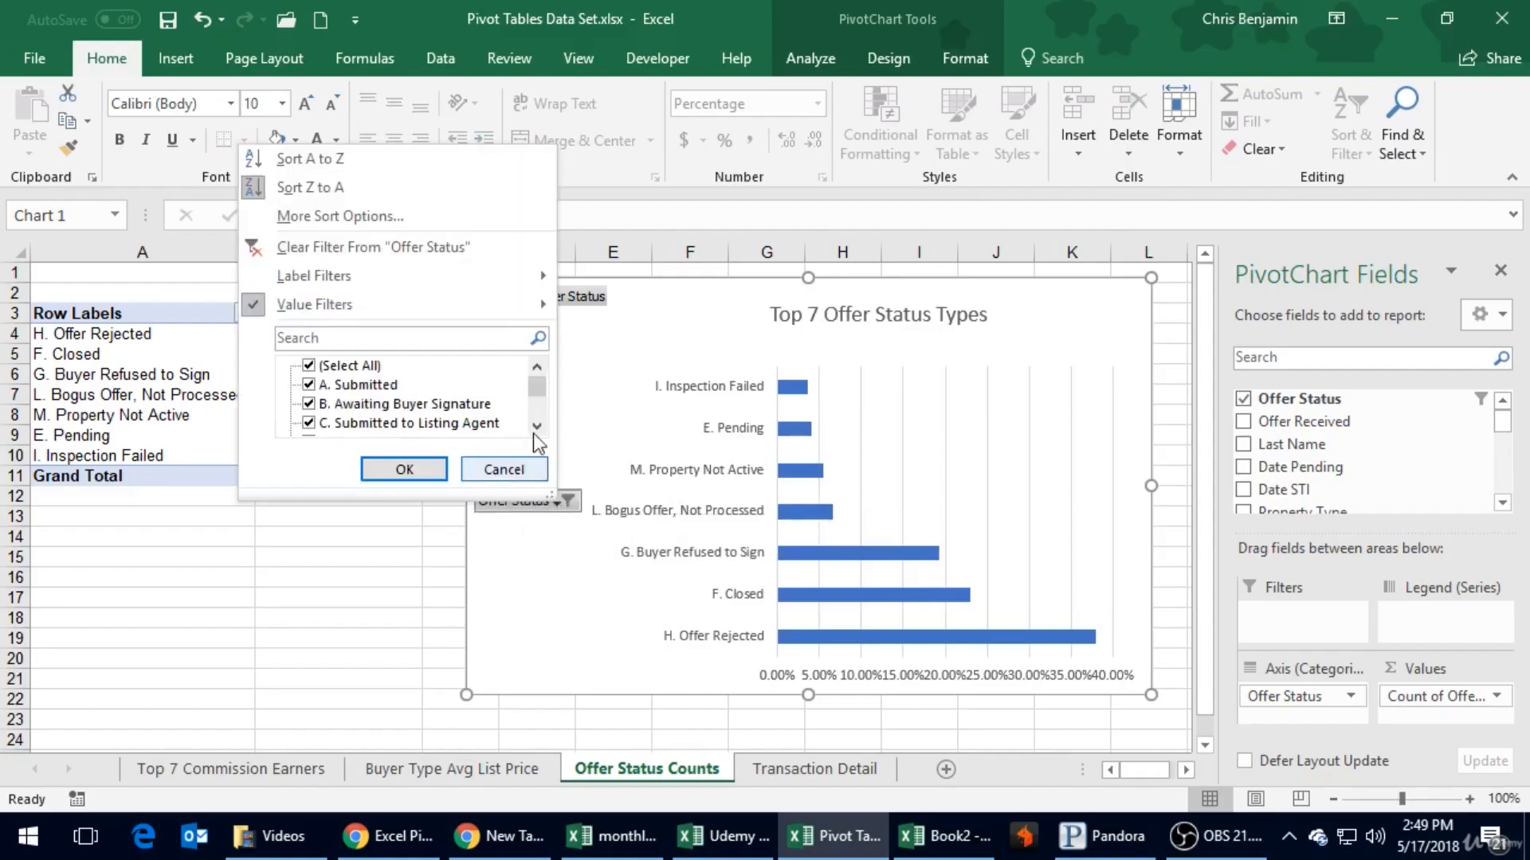
pyautogui.moveTo(538, 389)
pyautogui.mouseDown()
pyautogui.moveTo(542, 429)
pyautogui.moveTo(536, 378)
pyautogui.mouseUp()
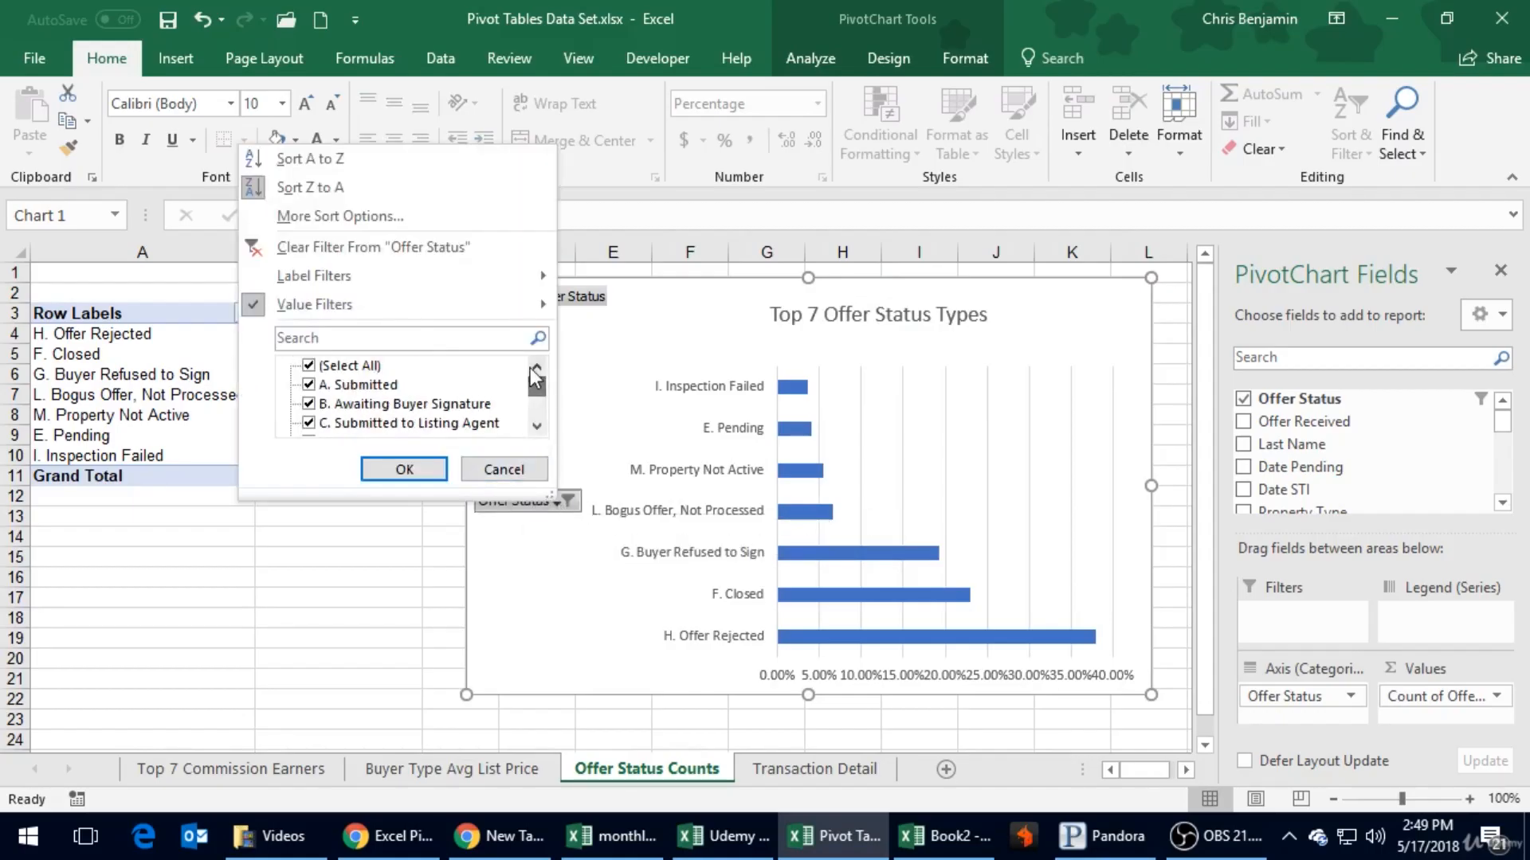
pyautogui.moveTo(374, 280)
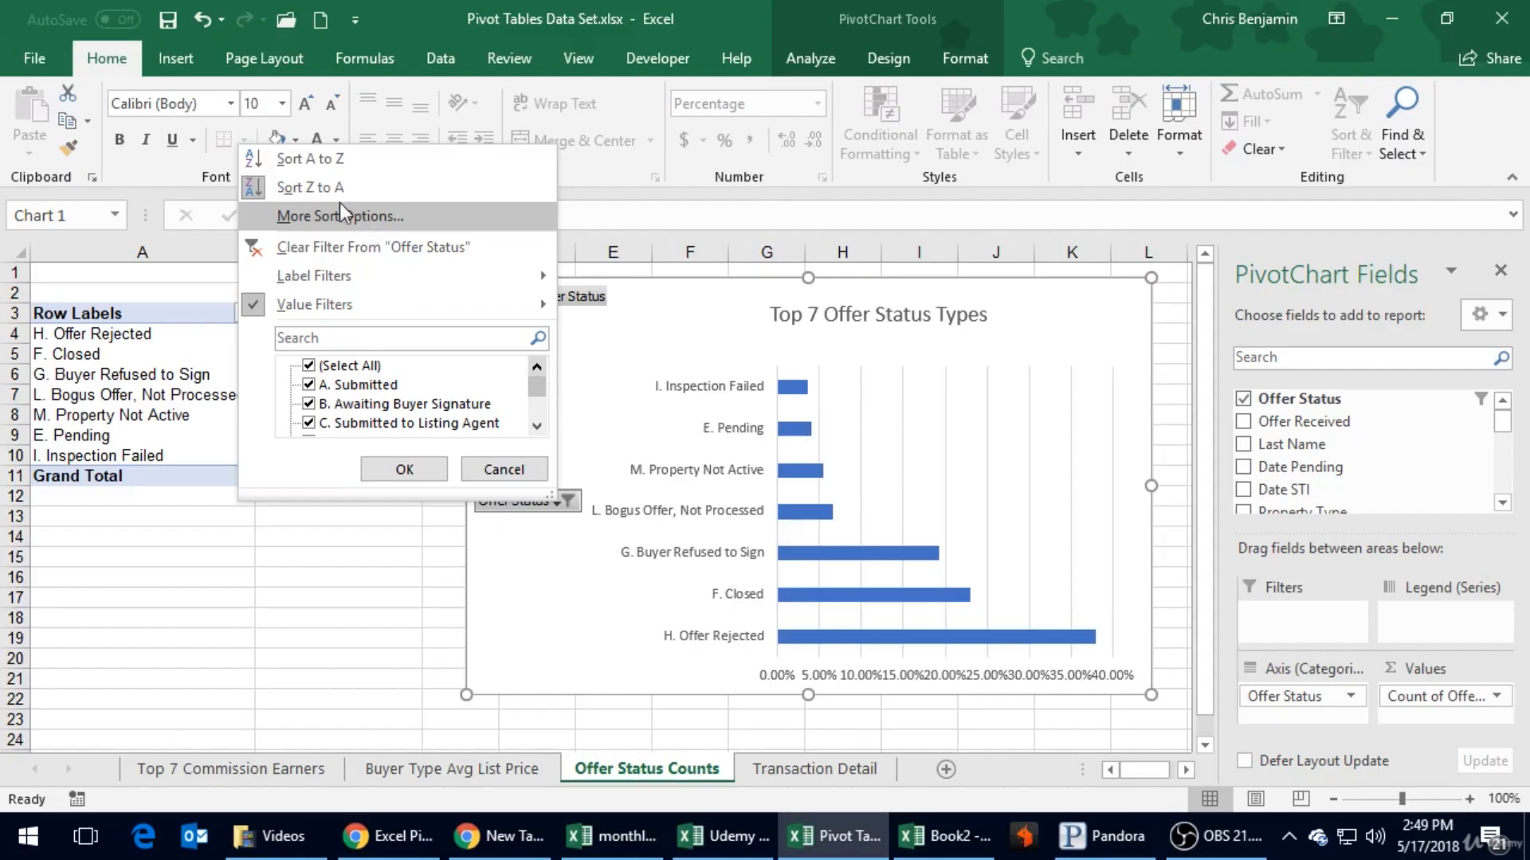
pyautogui.click(504, 469)
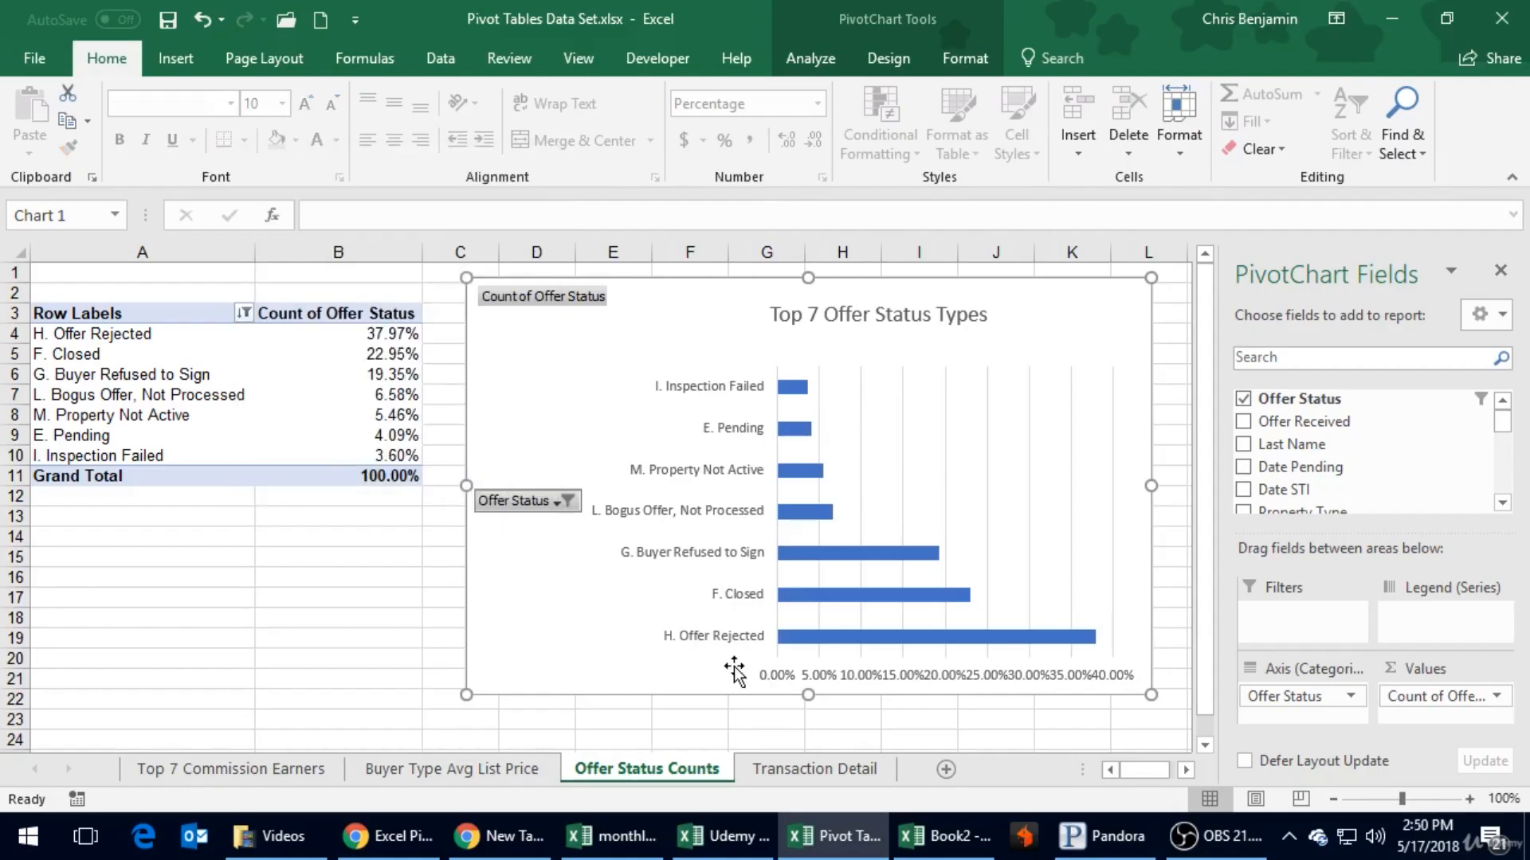
# - Enlarge the offer status chart slightly so its bars and axis have more room
pyautogui.moveTo(1152, 695); pyautogui.dragTo(1164, 721)
pyautogui.click(975, 706)
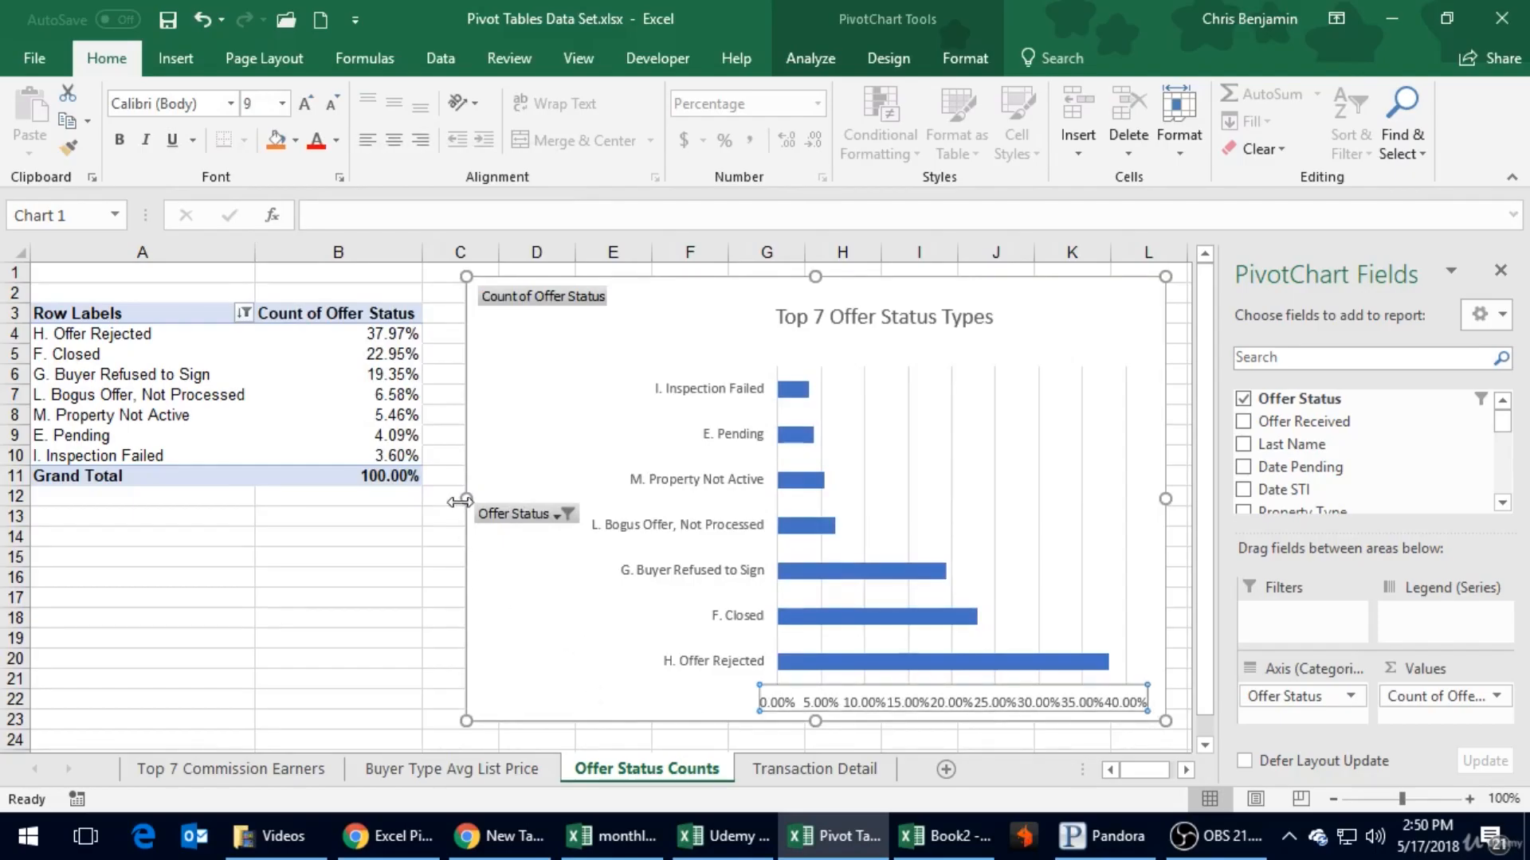
pyautogui.click(873, 438)
pyautogui.click(896, 328)
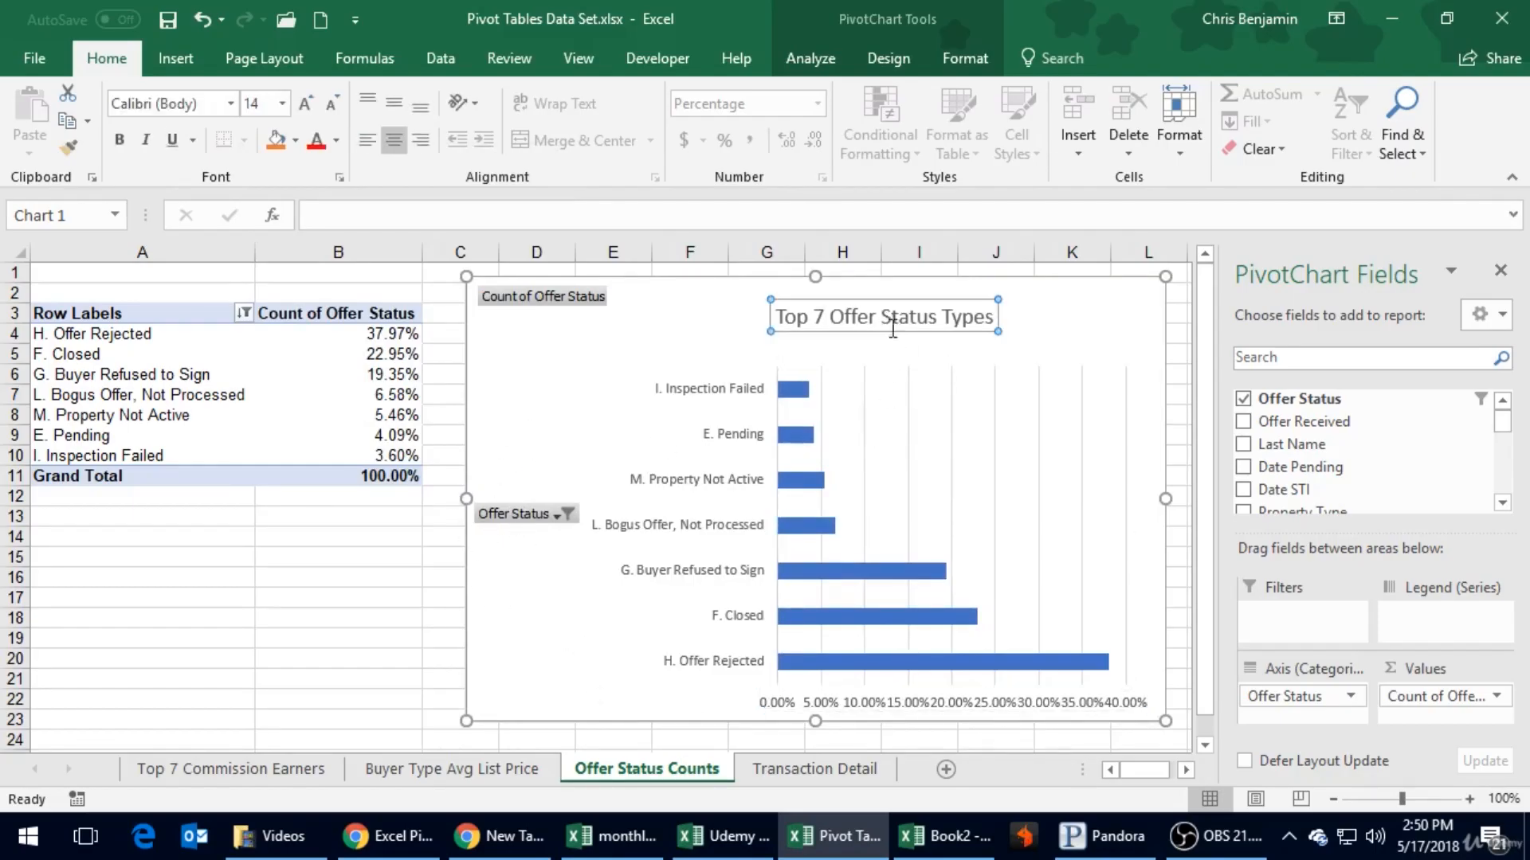
# - Open the formatting options of the chart's horizontal percentage axis and examine its bounds, units, label position and number settings
pyautogui.click(879, 705)
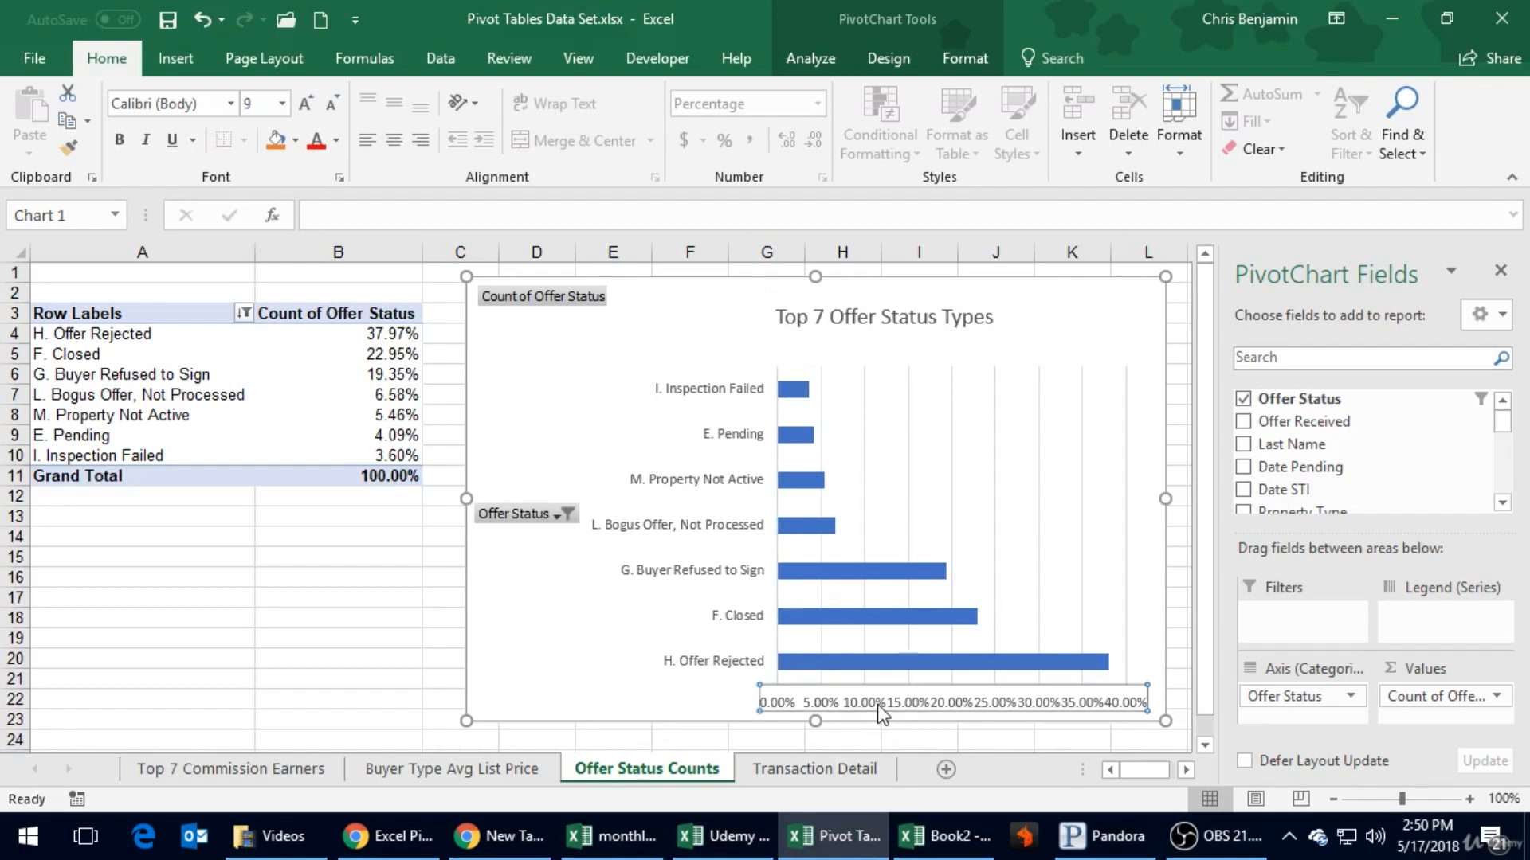
pyautogui.rightClick(875, 700)
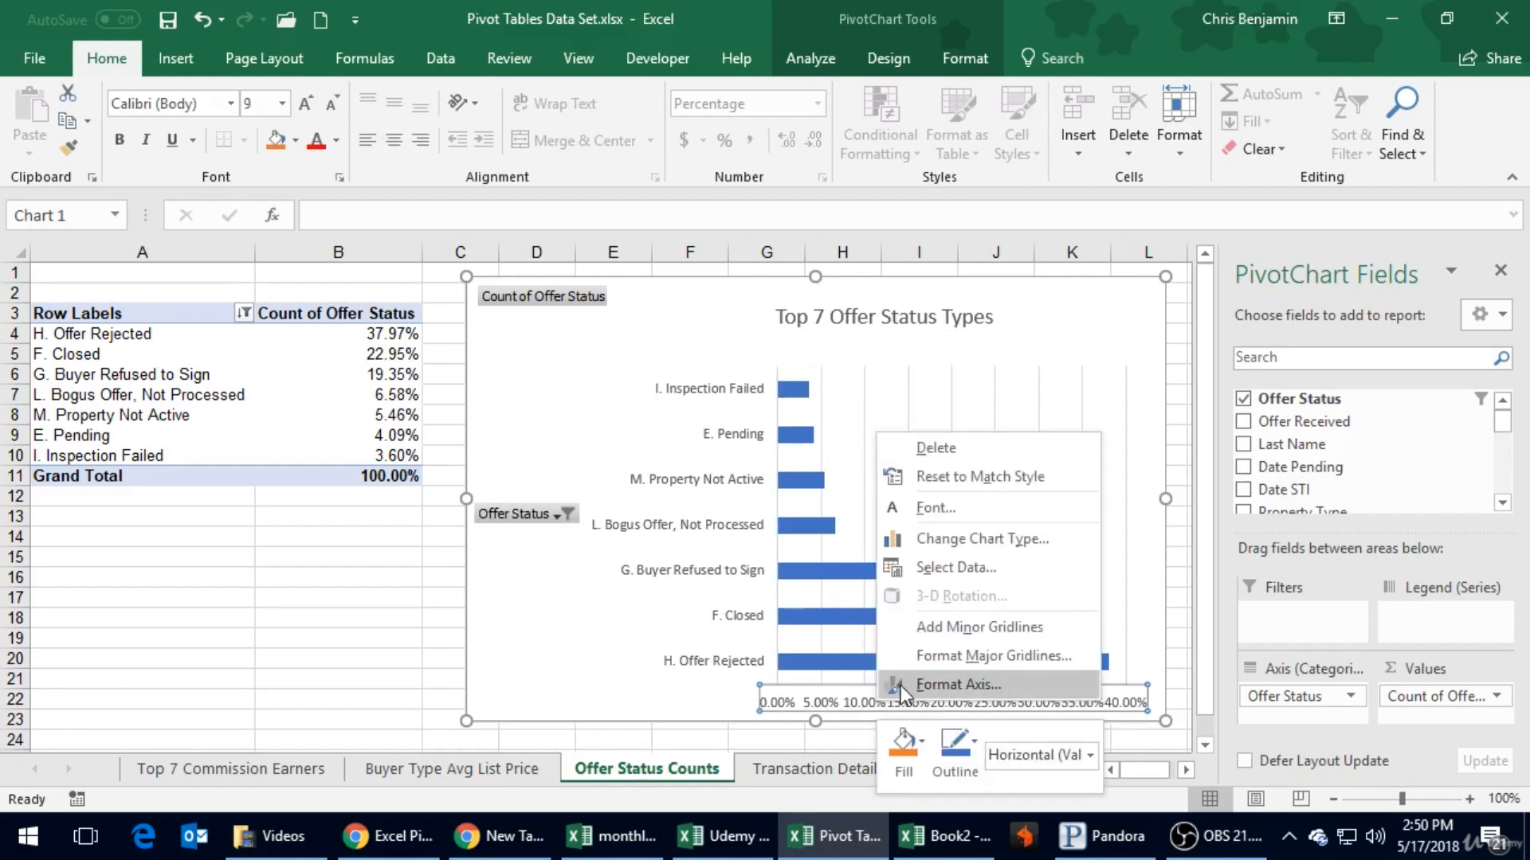
pyautogui.click(901, 687)
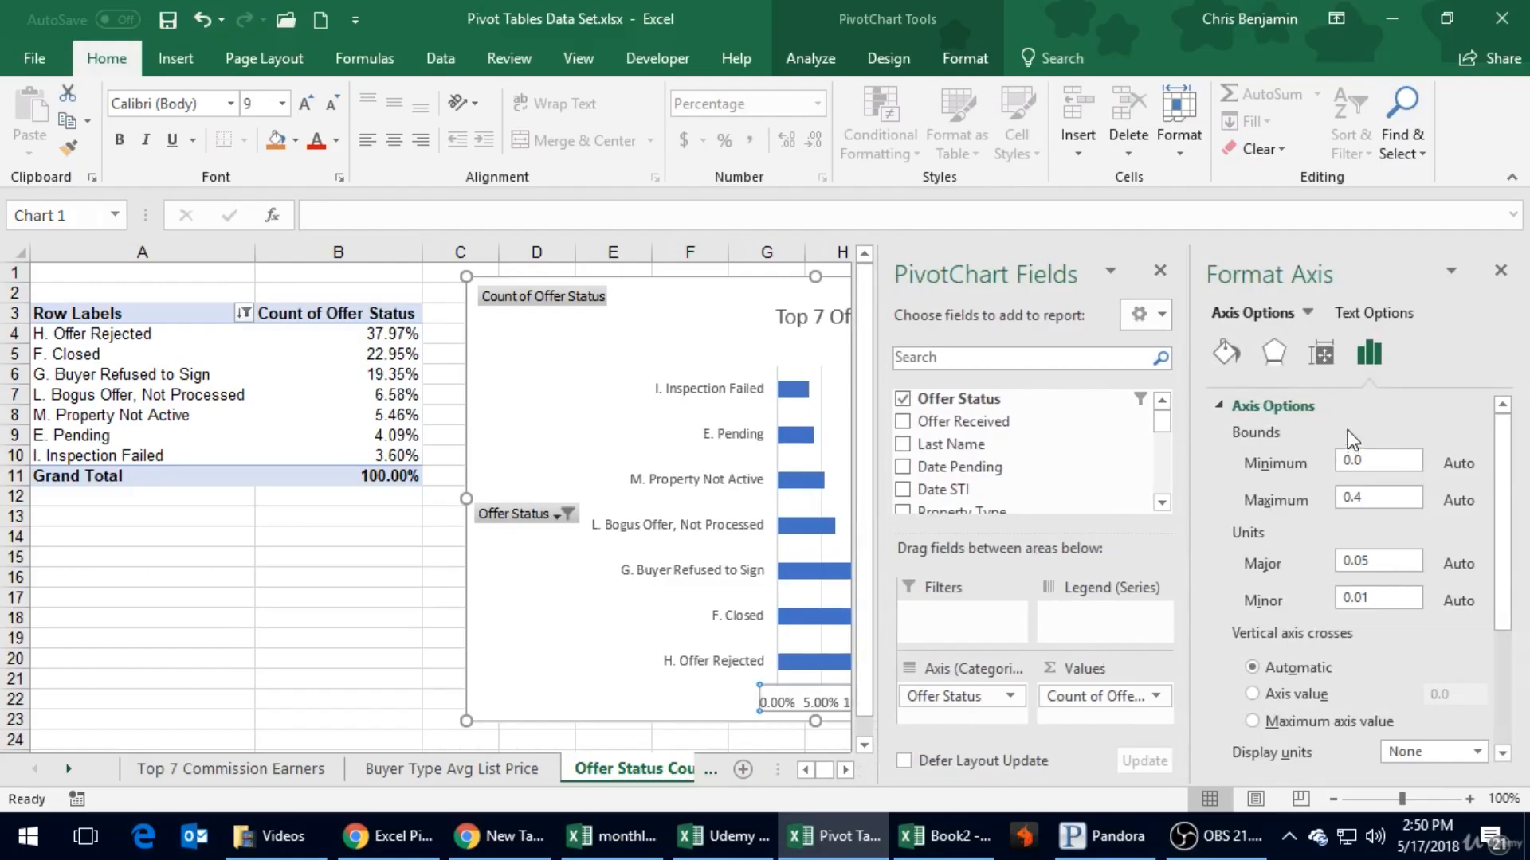
pyautogui.scroll(-3, 1377, 658)
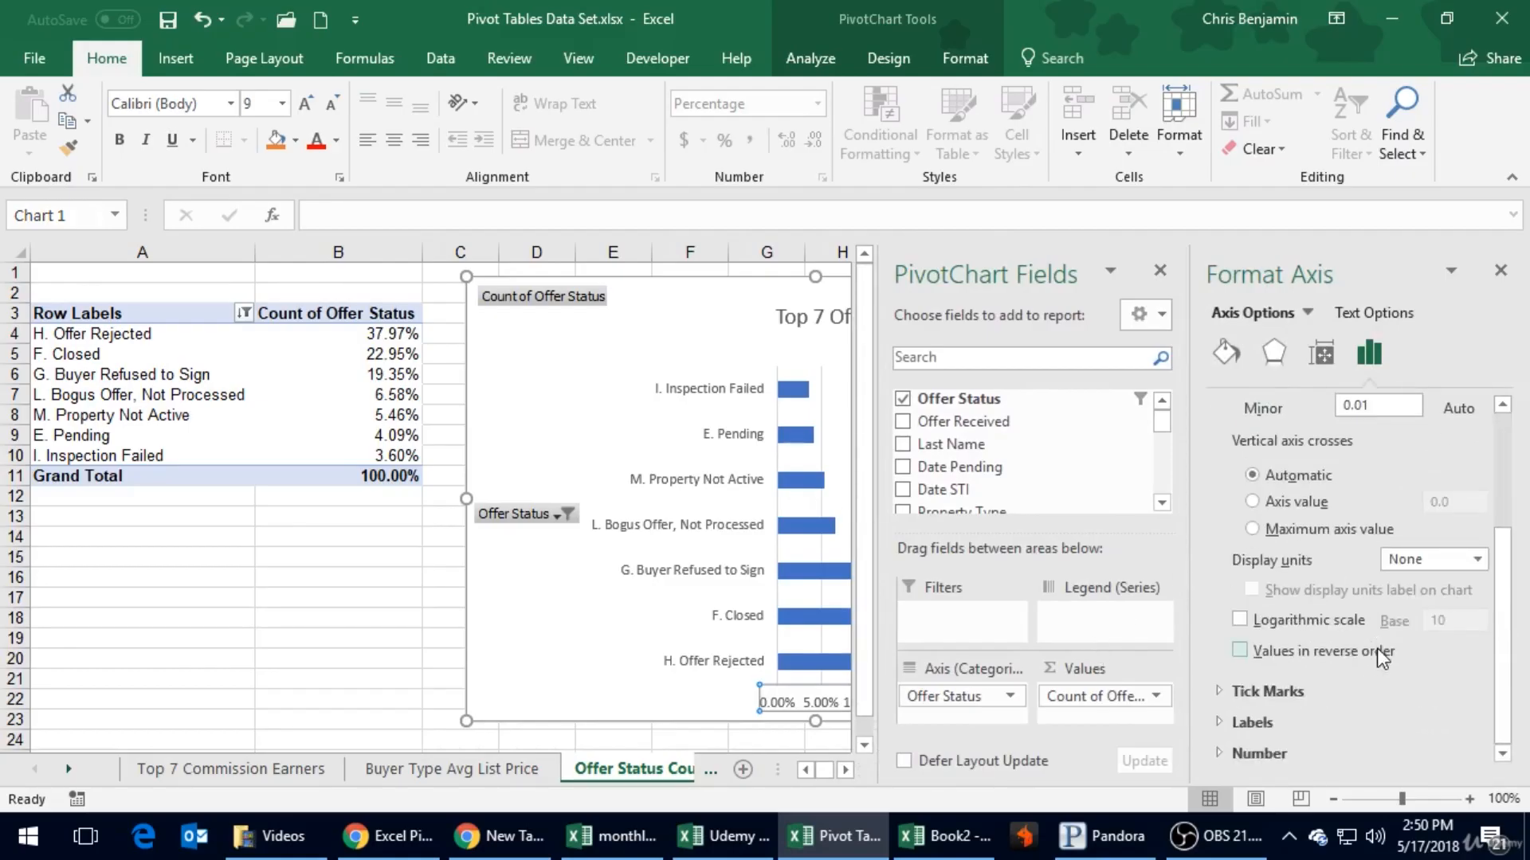
pyautogui.click(1224, 724)
pyautogui.click(1463, 705)
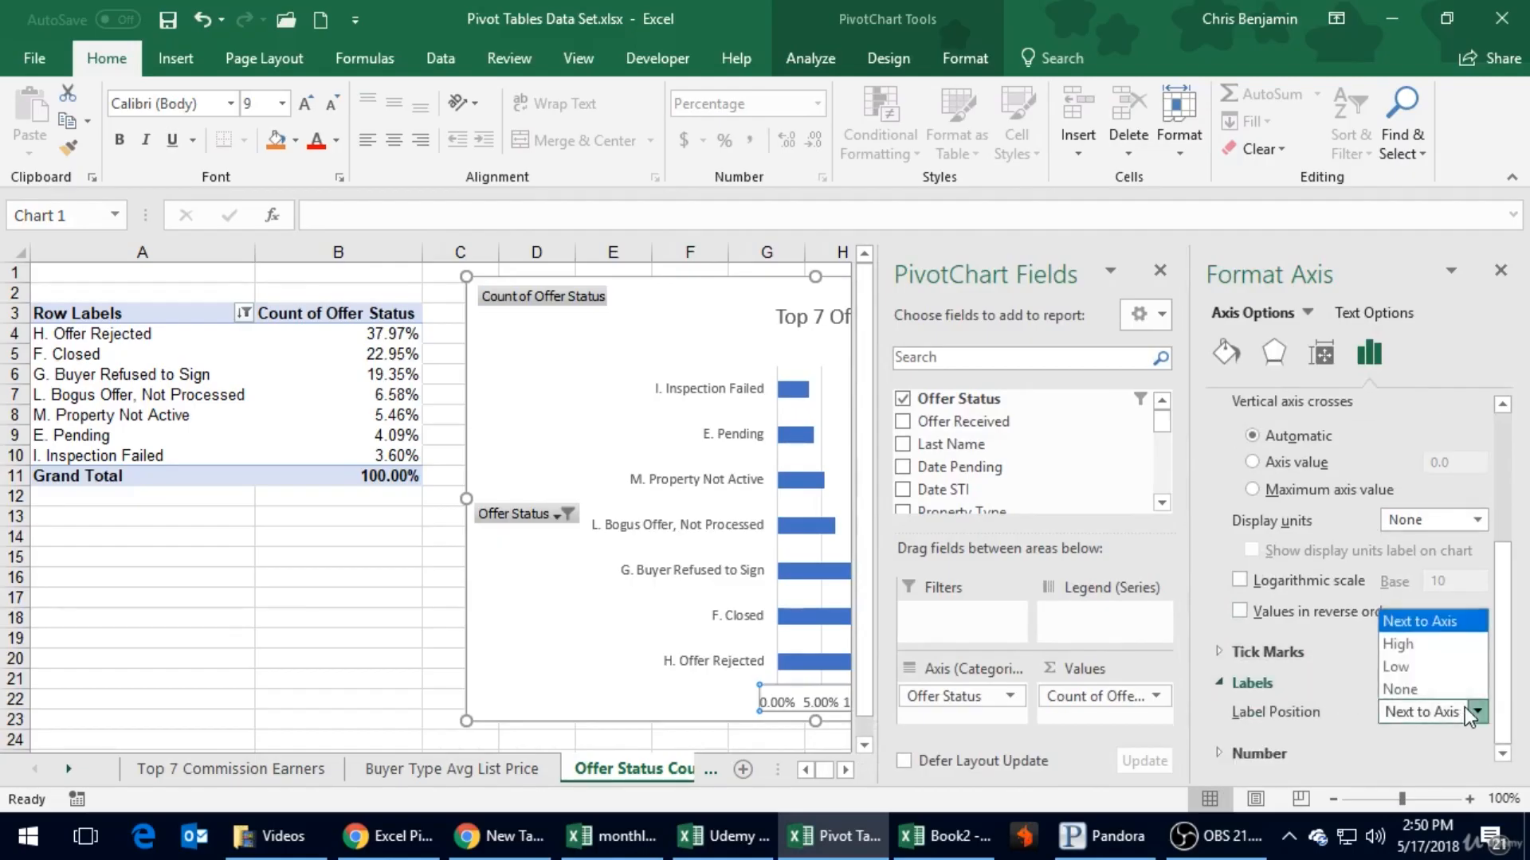
pyautogui.click(1228, 755)
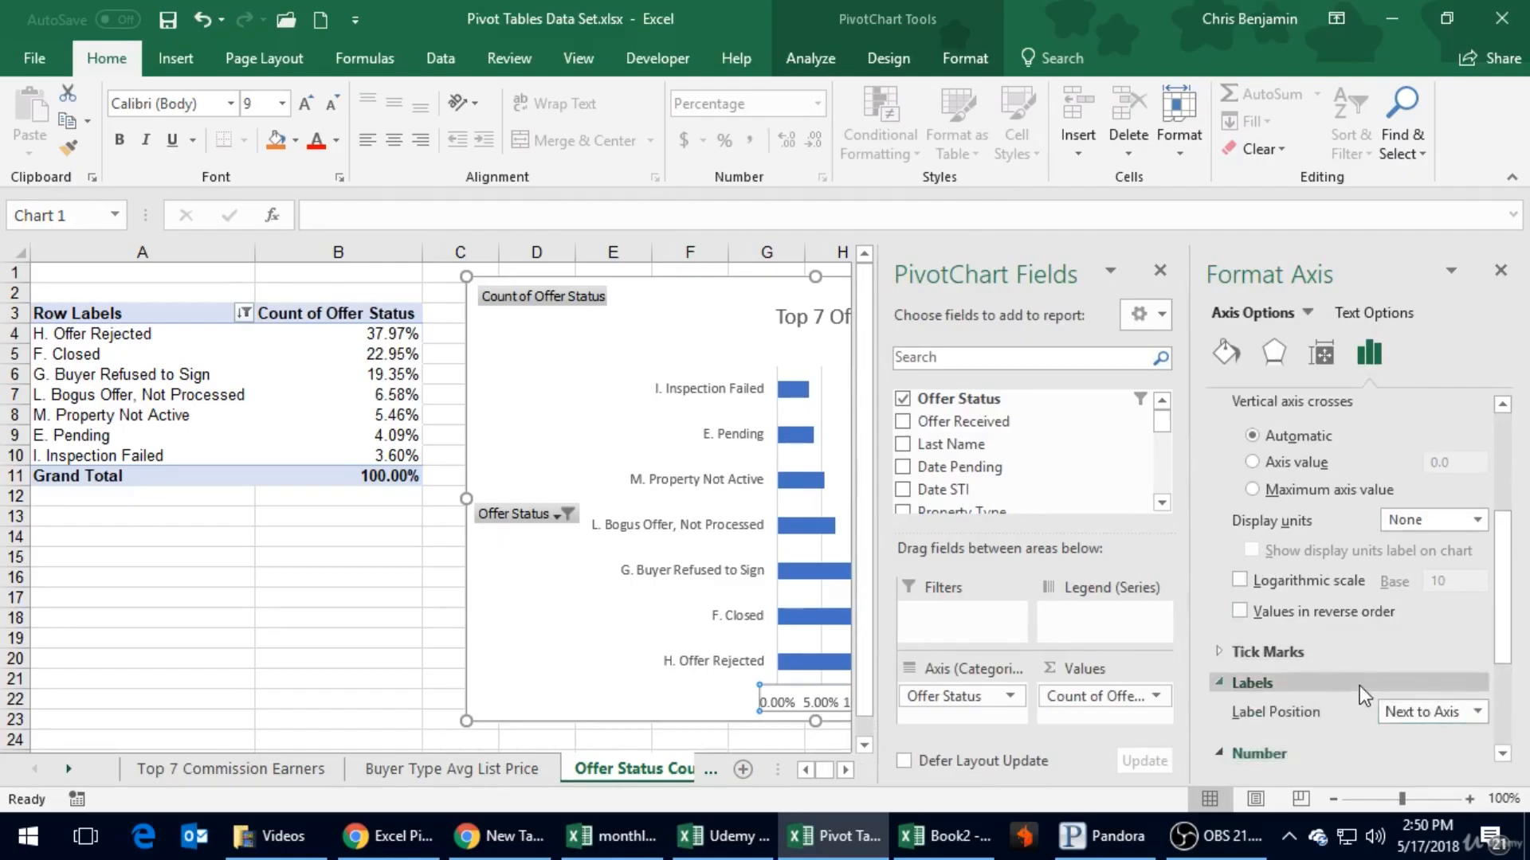
pyautogui.scroll(5, 1355, 584)
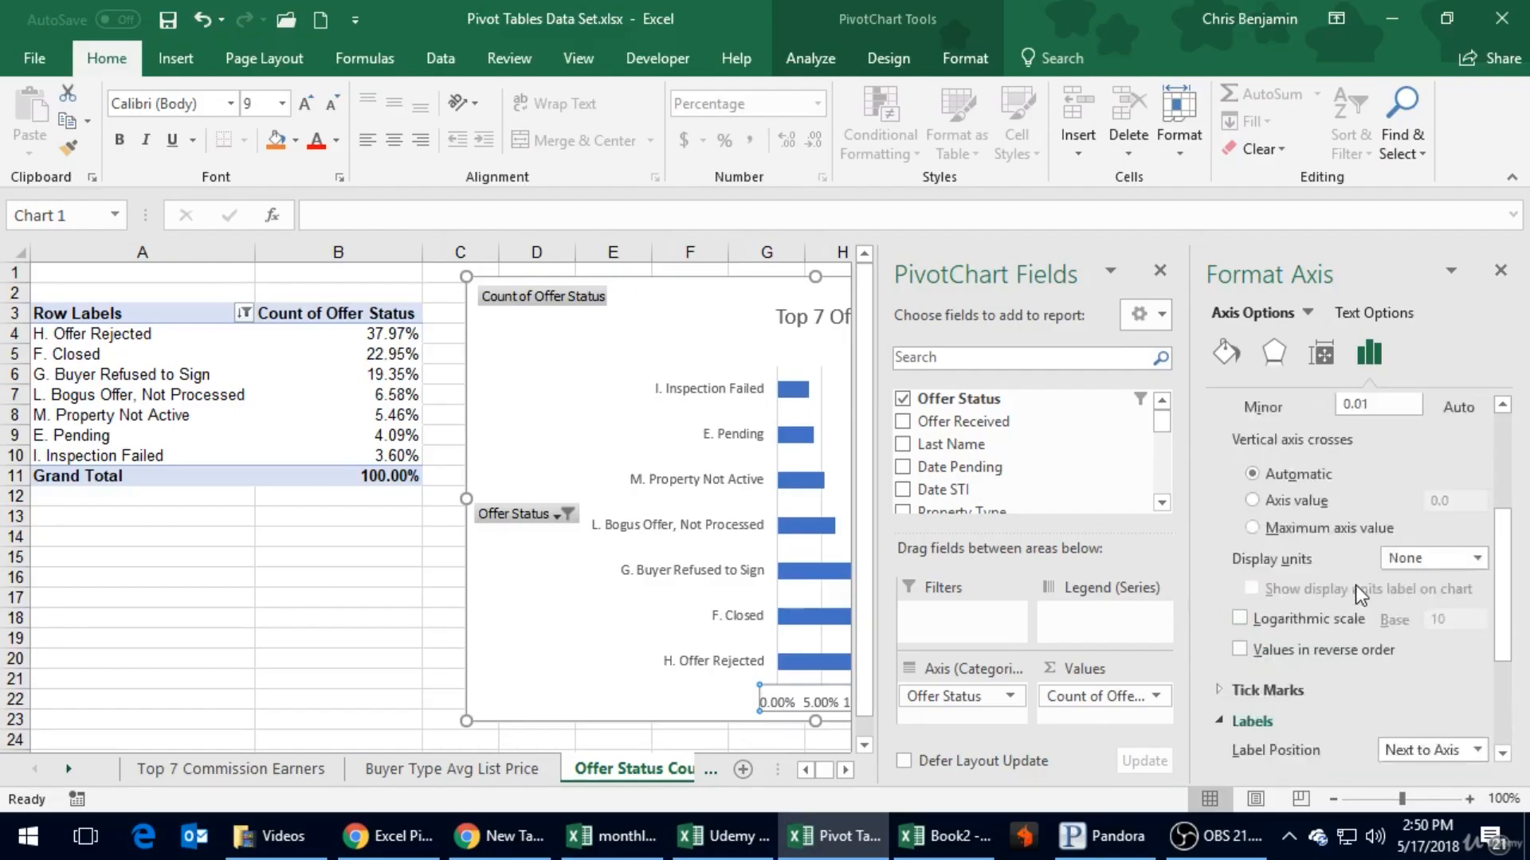
pyautogui.scroll(2, 1323, 462)
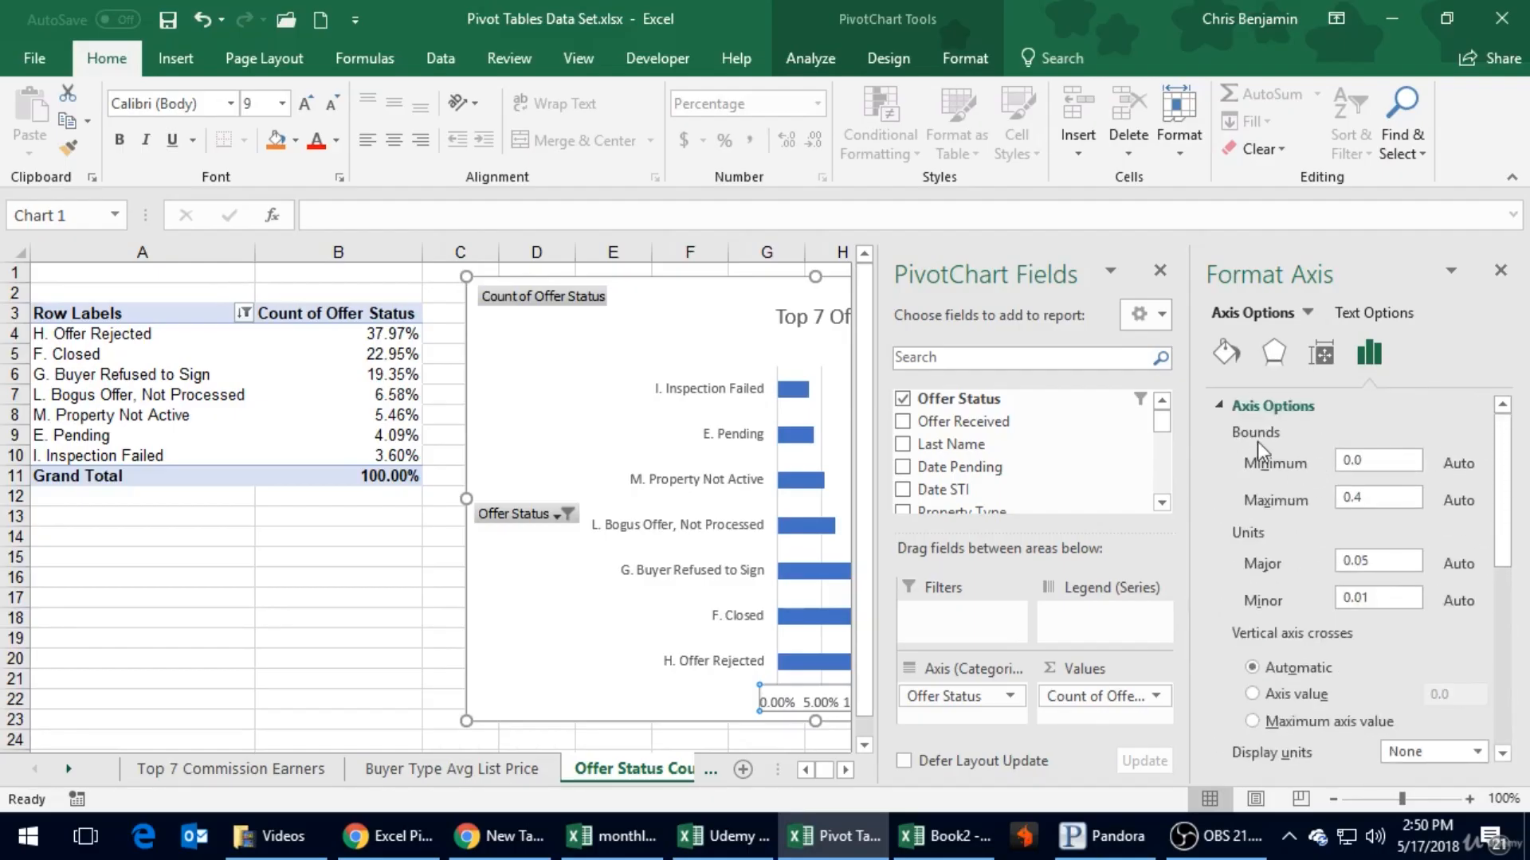
# - Set the text direction of the horizontal axis percentage labels to Rotate all text 270°
pyautogui.click(1370, 313)
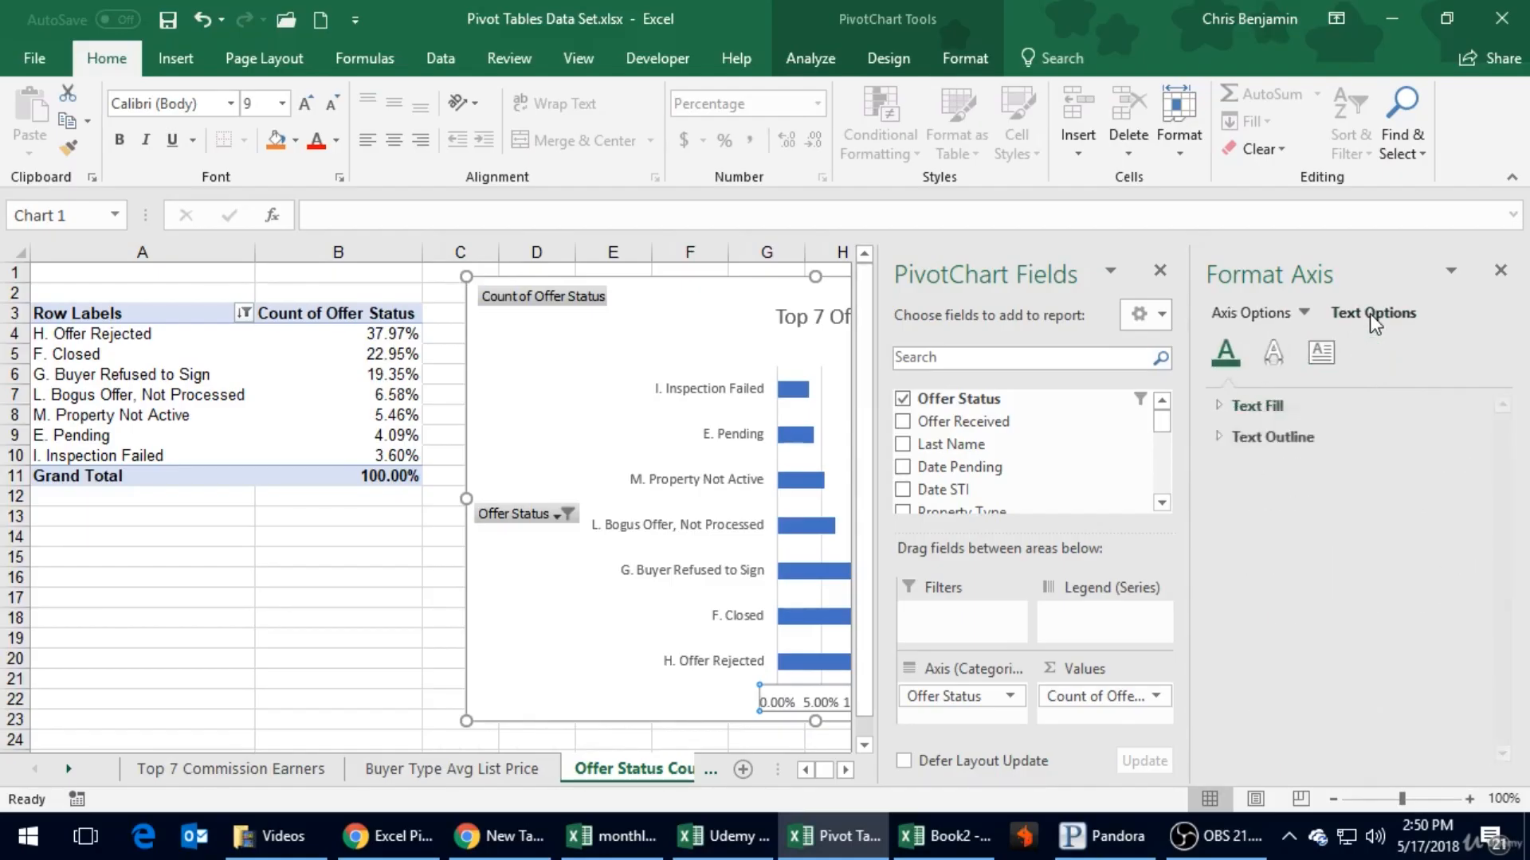
pyautogui.click(1217, 435)
pyautogui.click(1213, 407)
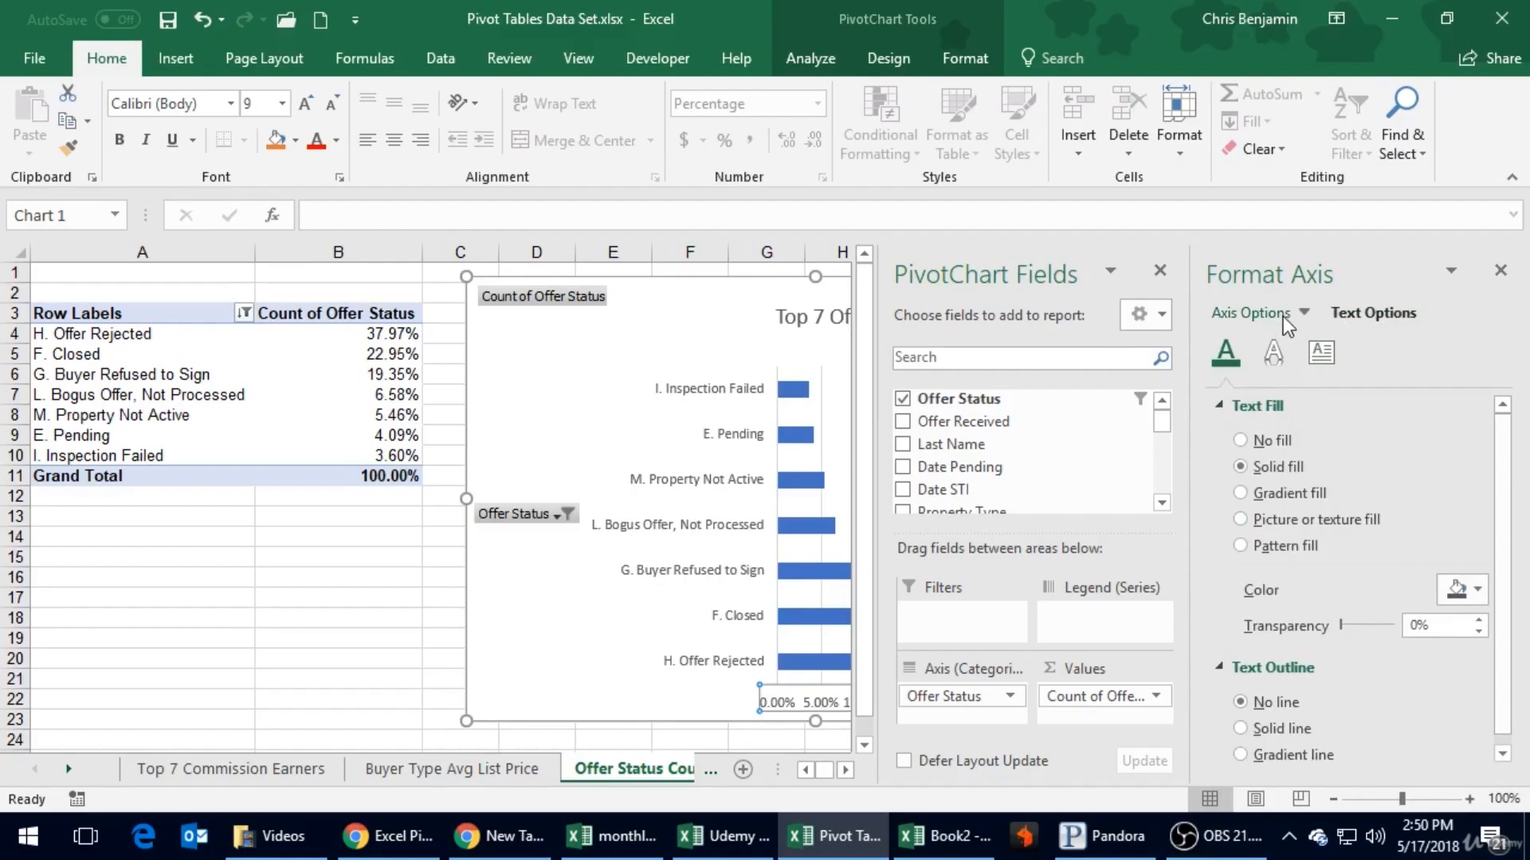
pyautogui.click(1274, 354)
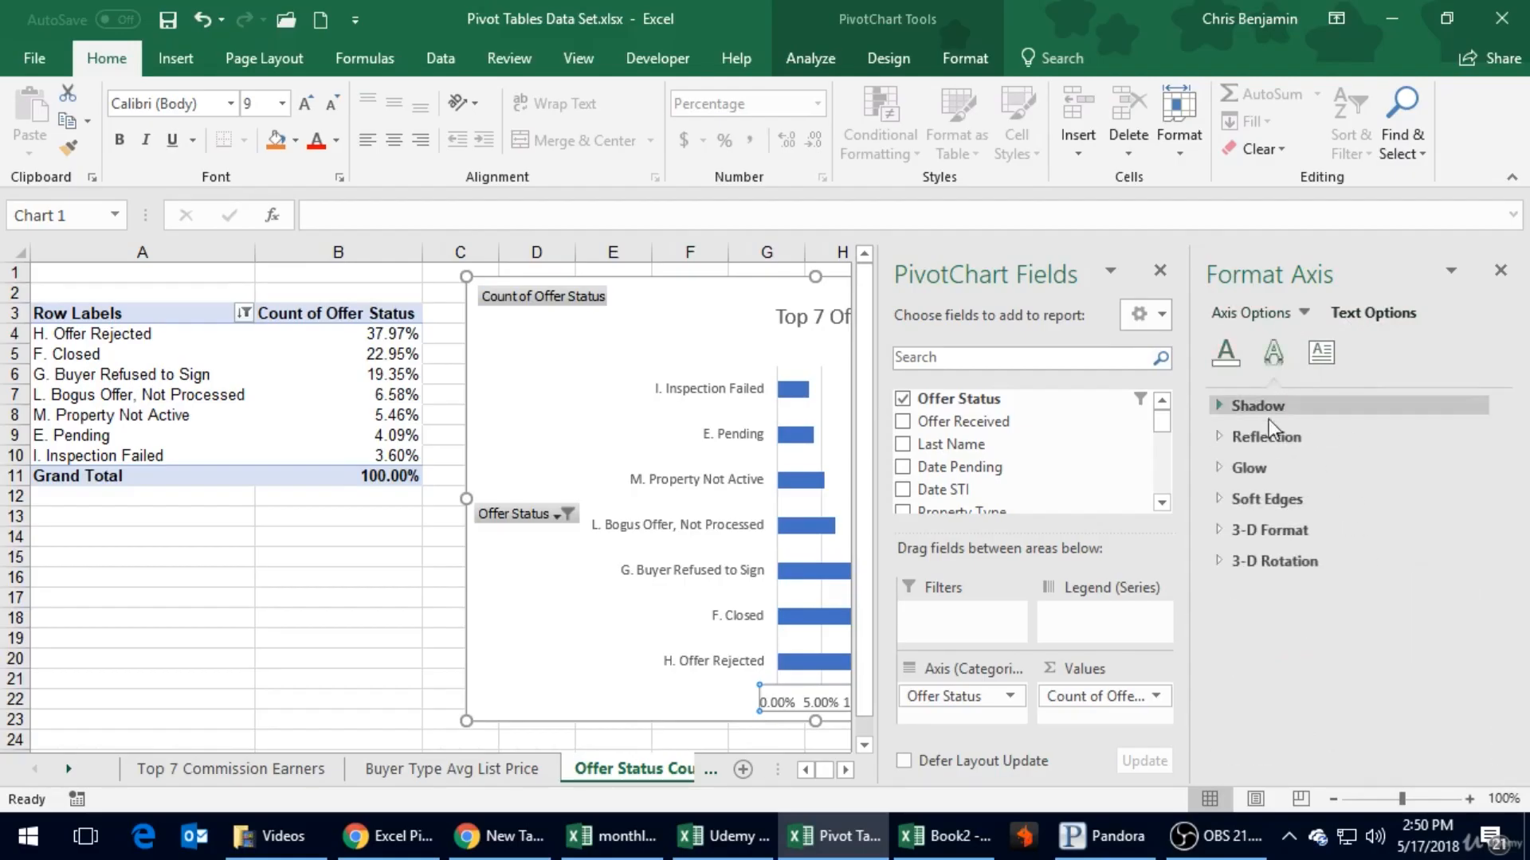
pyautogui.click(1327, 353)
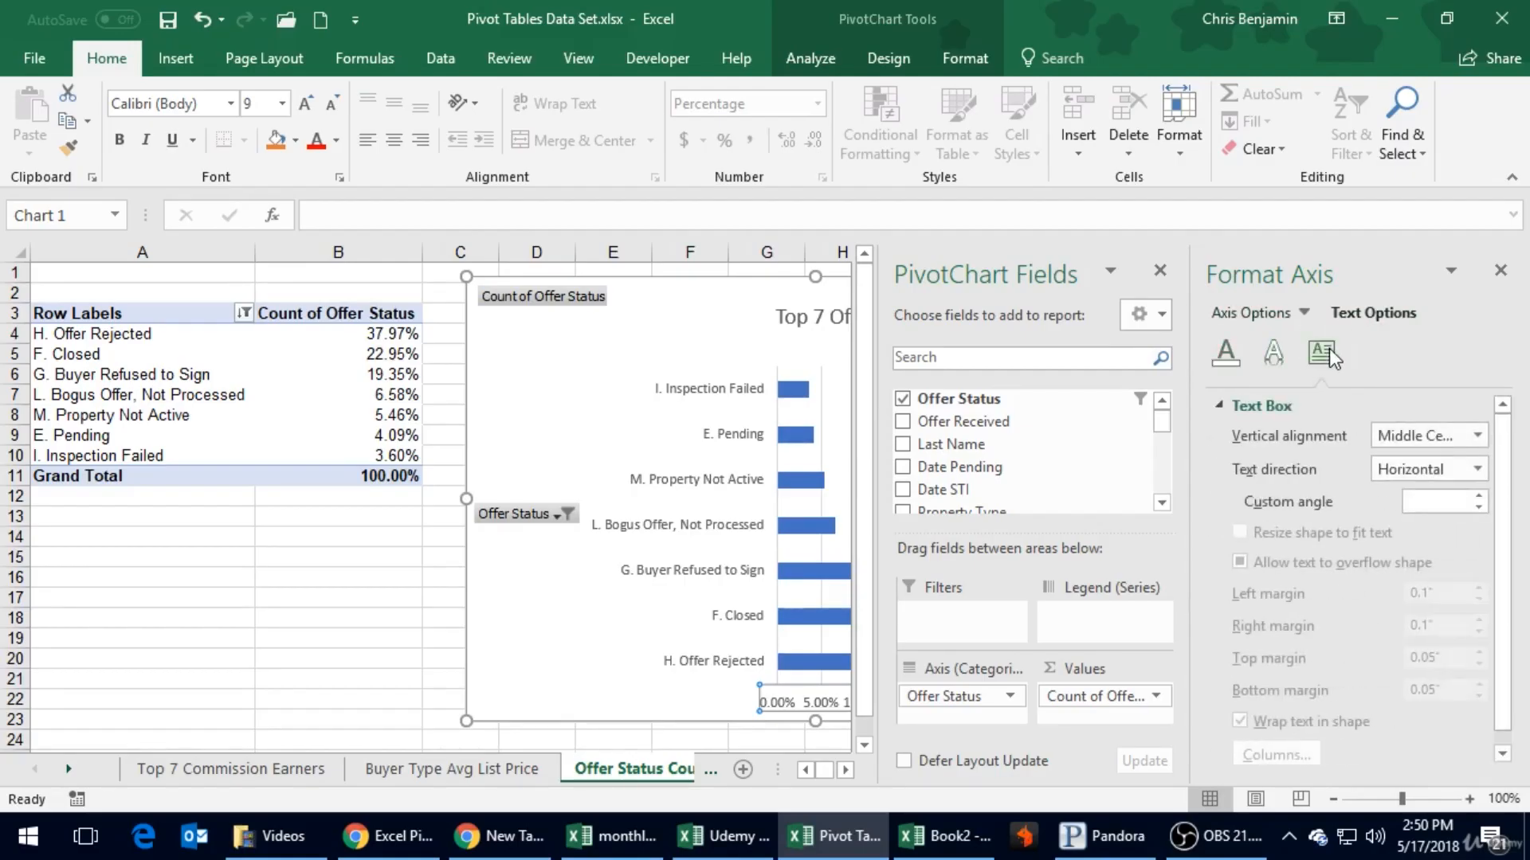
pyautogui.click(1408, 475)
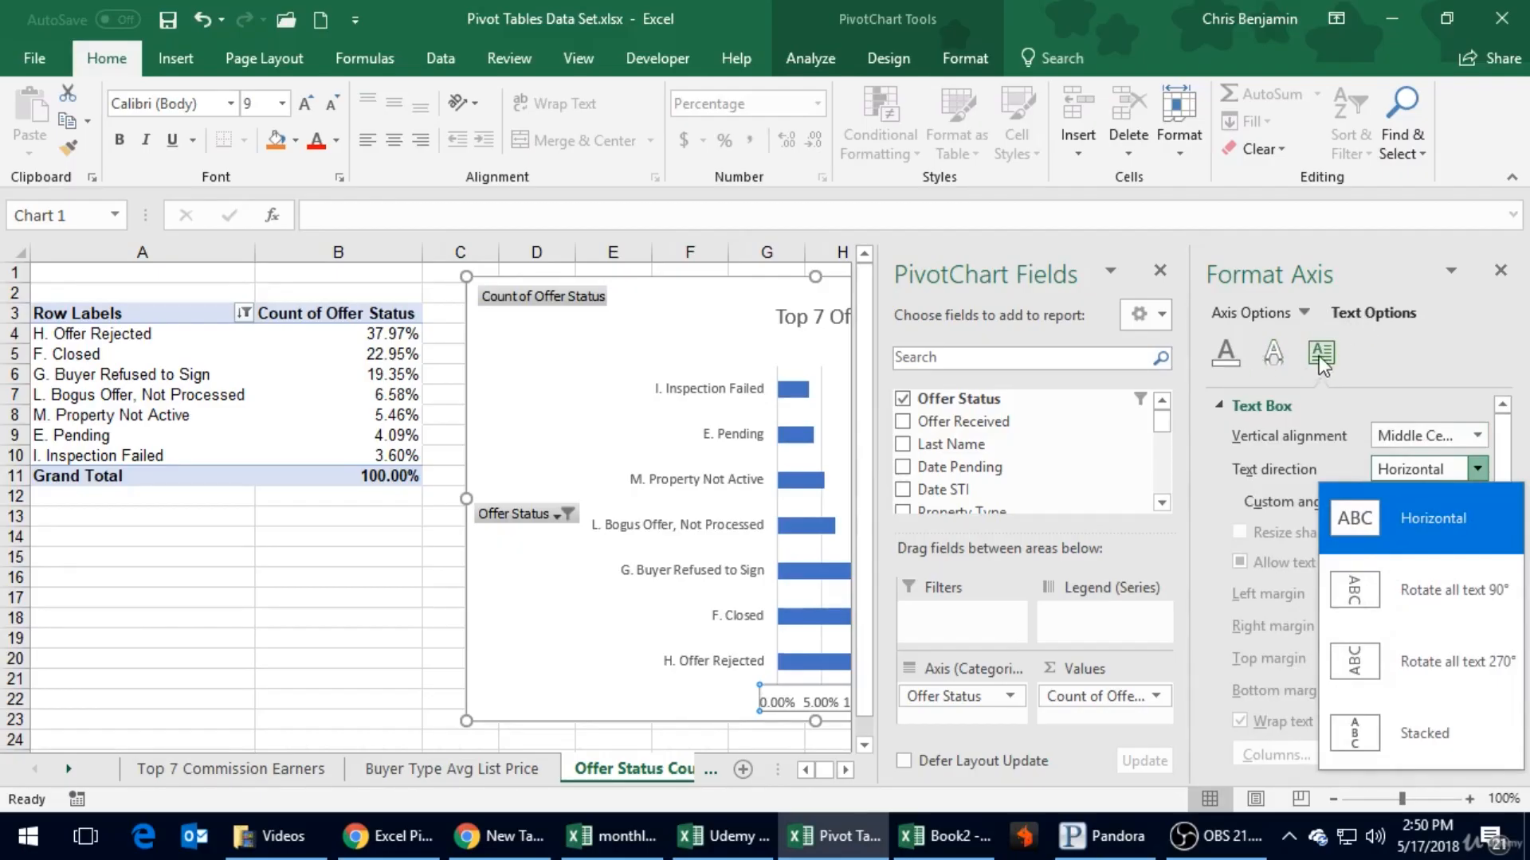
pyautogui.click(1370, 352)
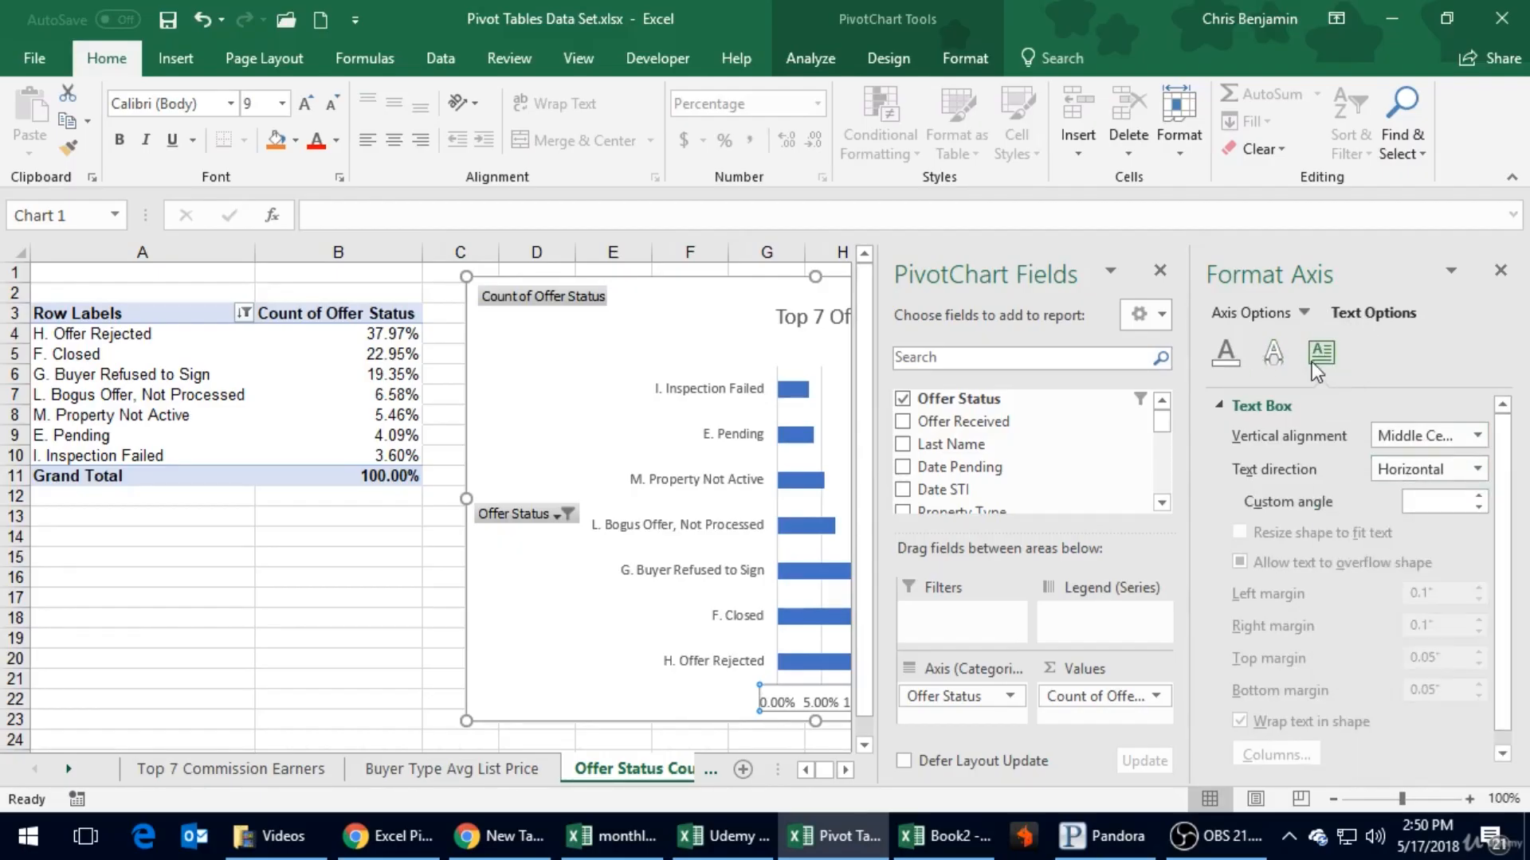
pyautogui.click(1404, 478)
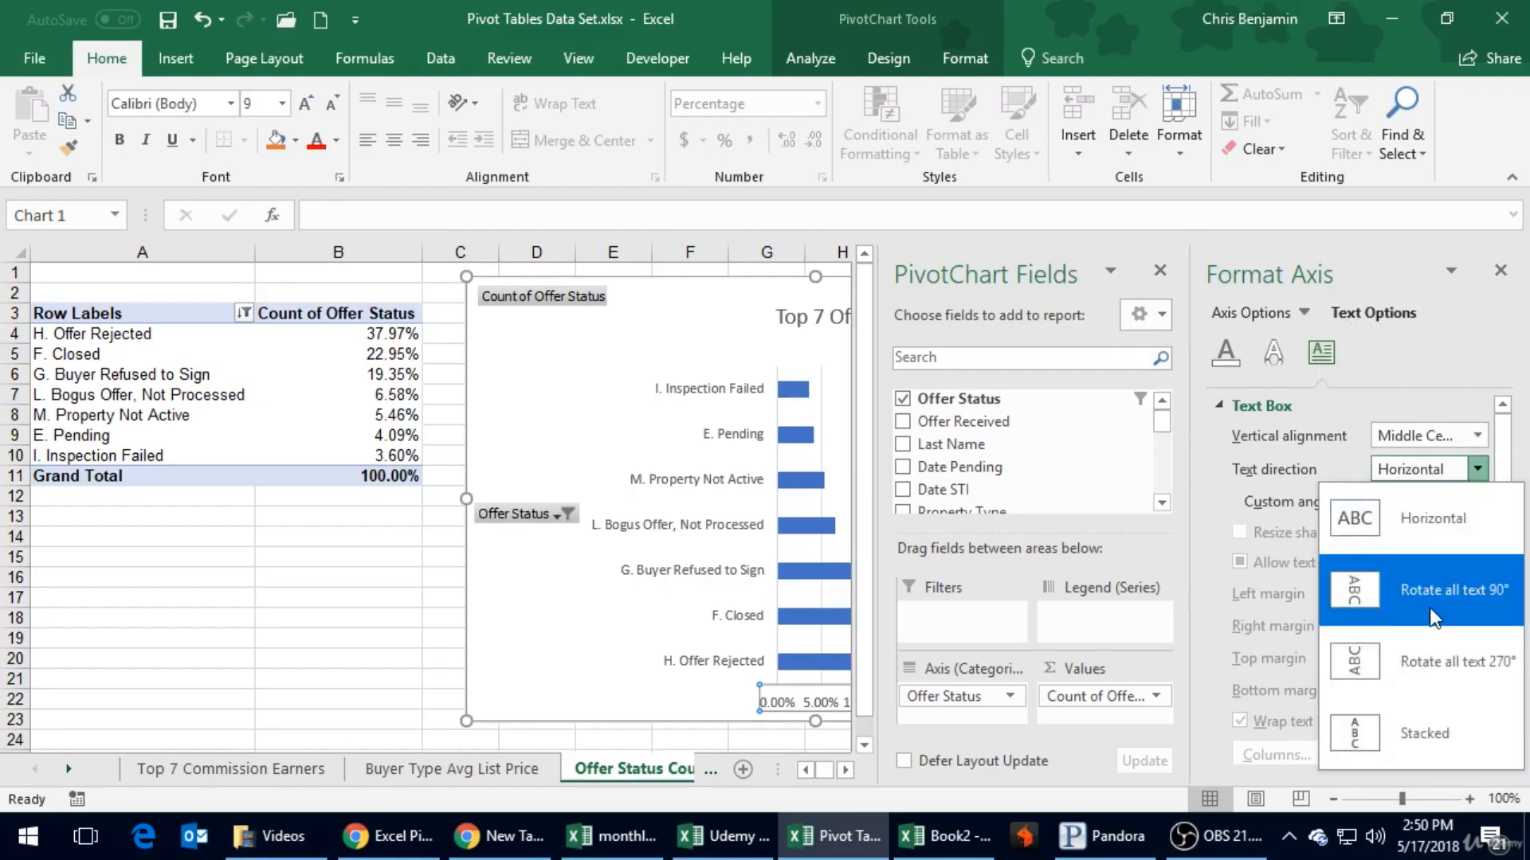
pyautogui.click(1418, 663)
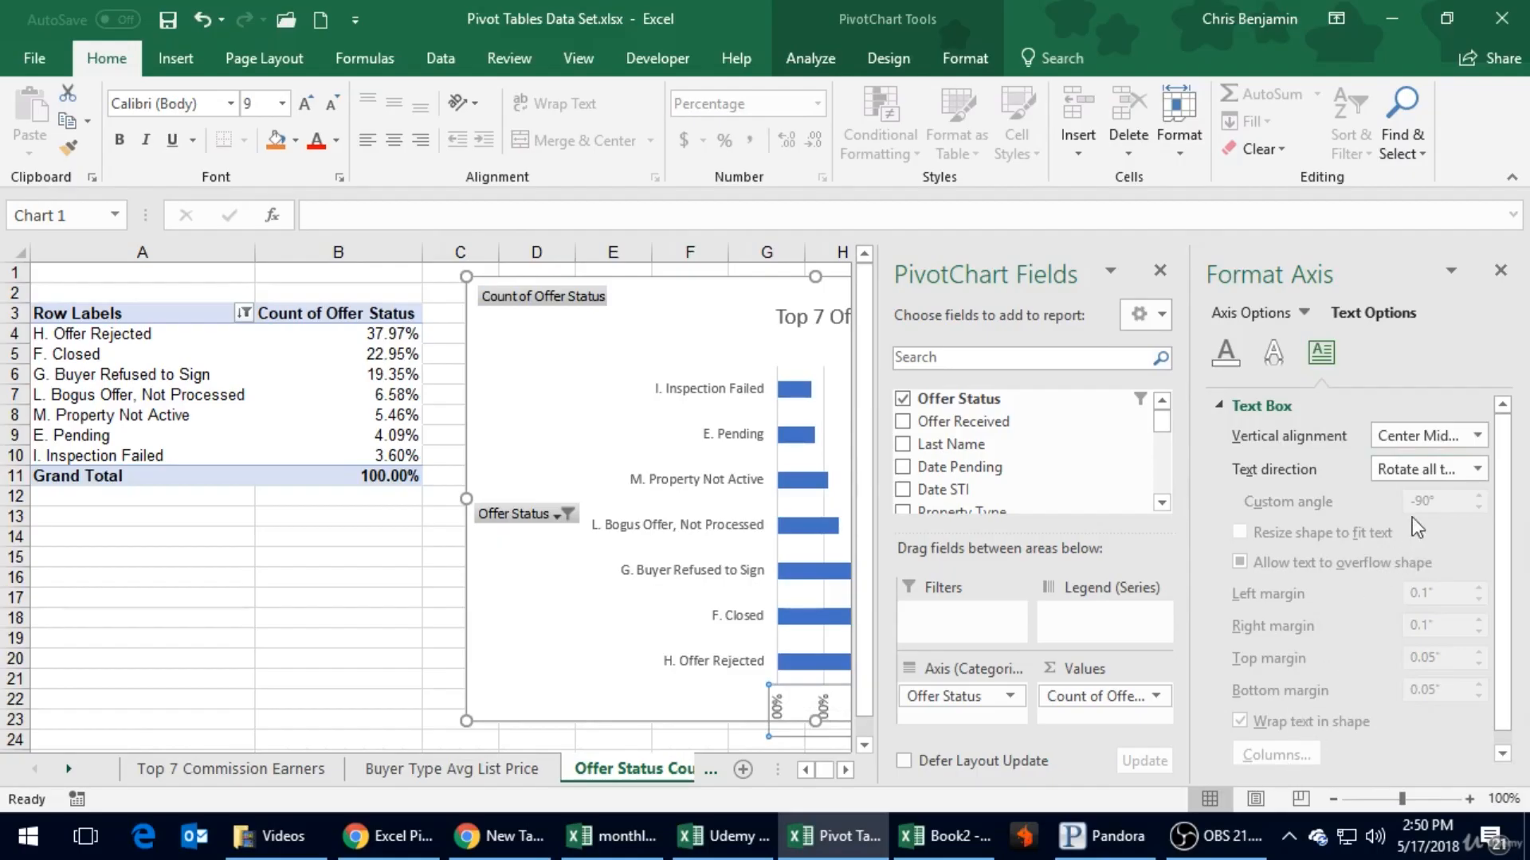
# - Review the vertical alignment and text direction choices for the axis labels, and close the axis formatting options
pyautogui.click(1422, 470)
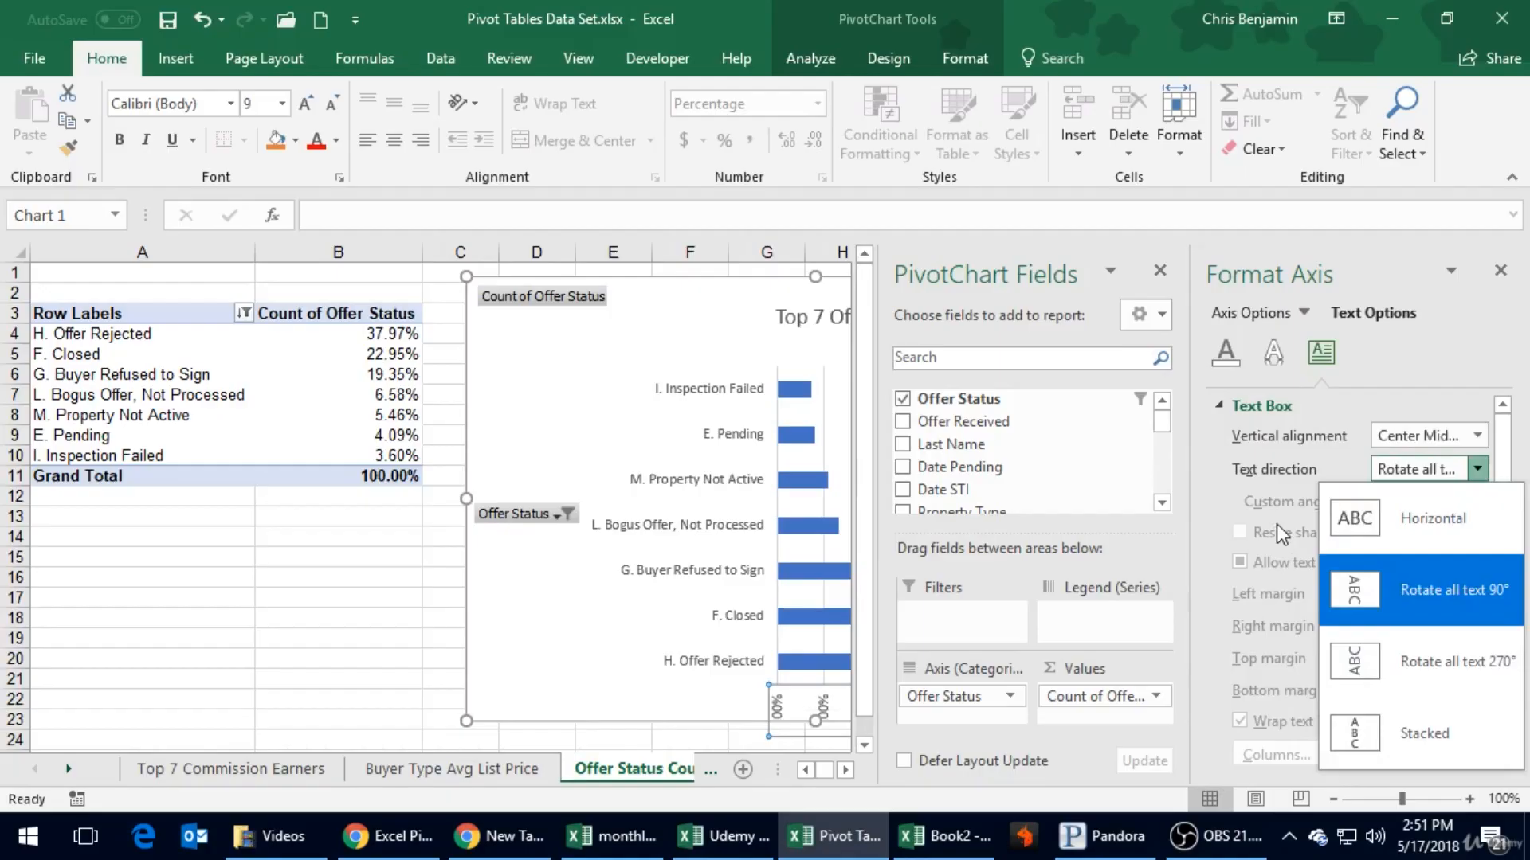
pyautogui.click(1225, 499)
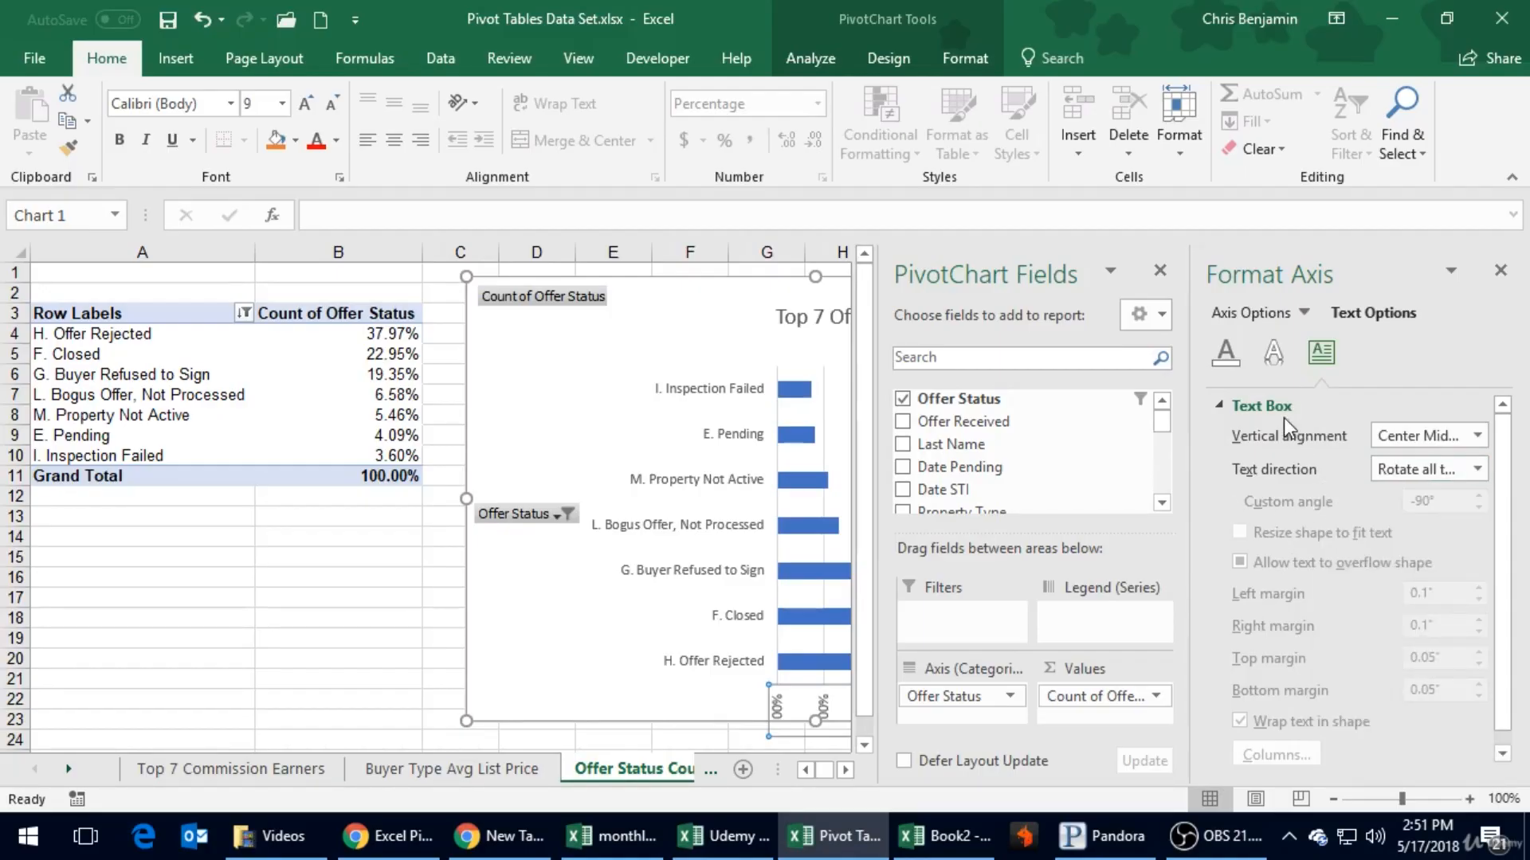
pyautogui.scroll(-1, 1291, 558)
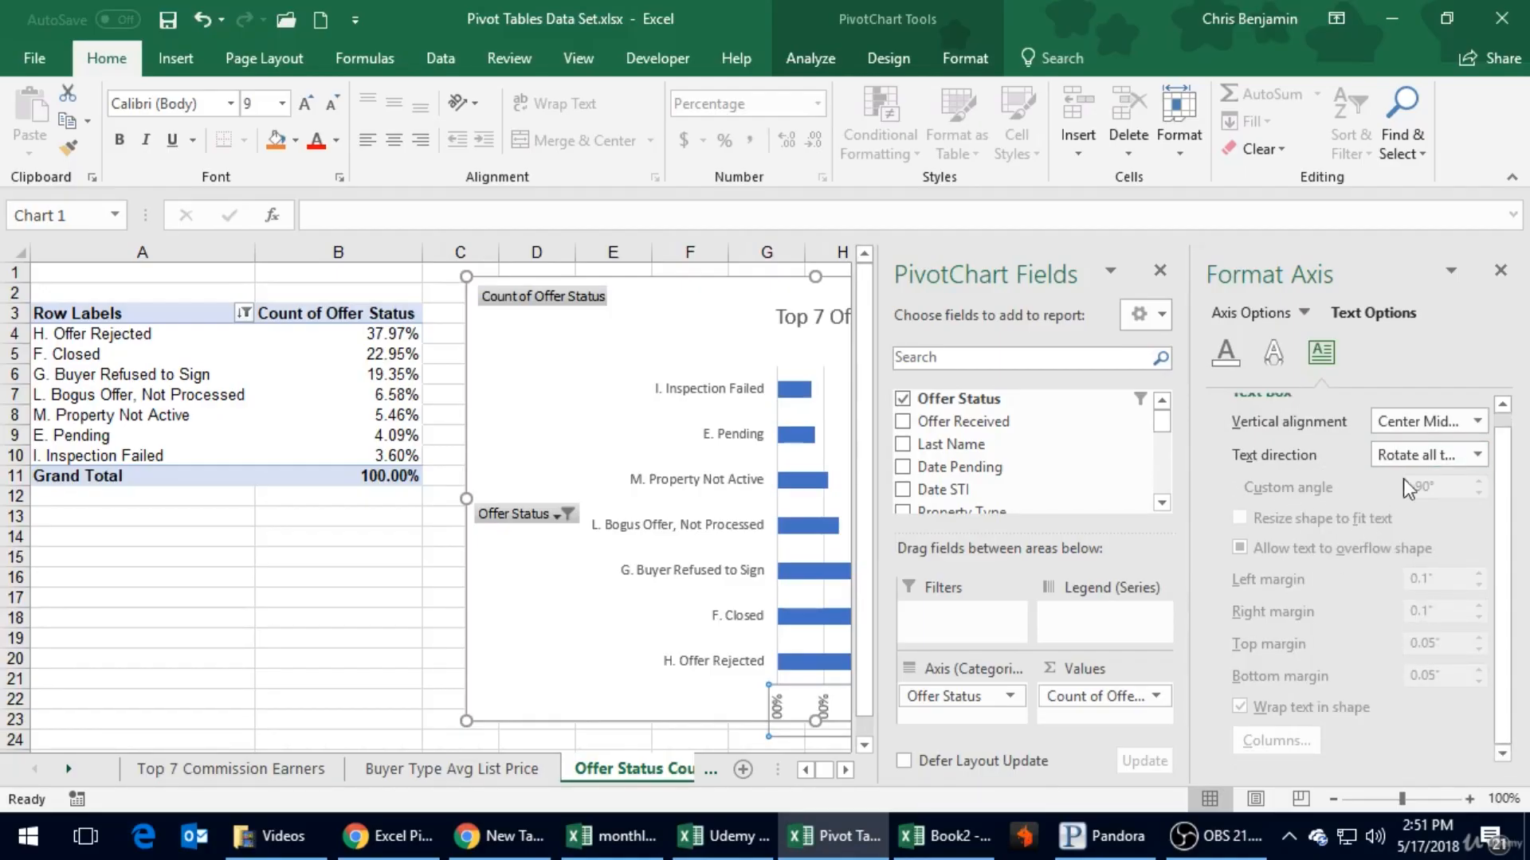
pyautogui.click(1417, 427)
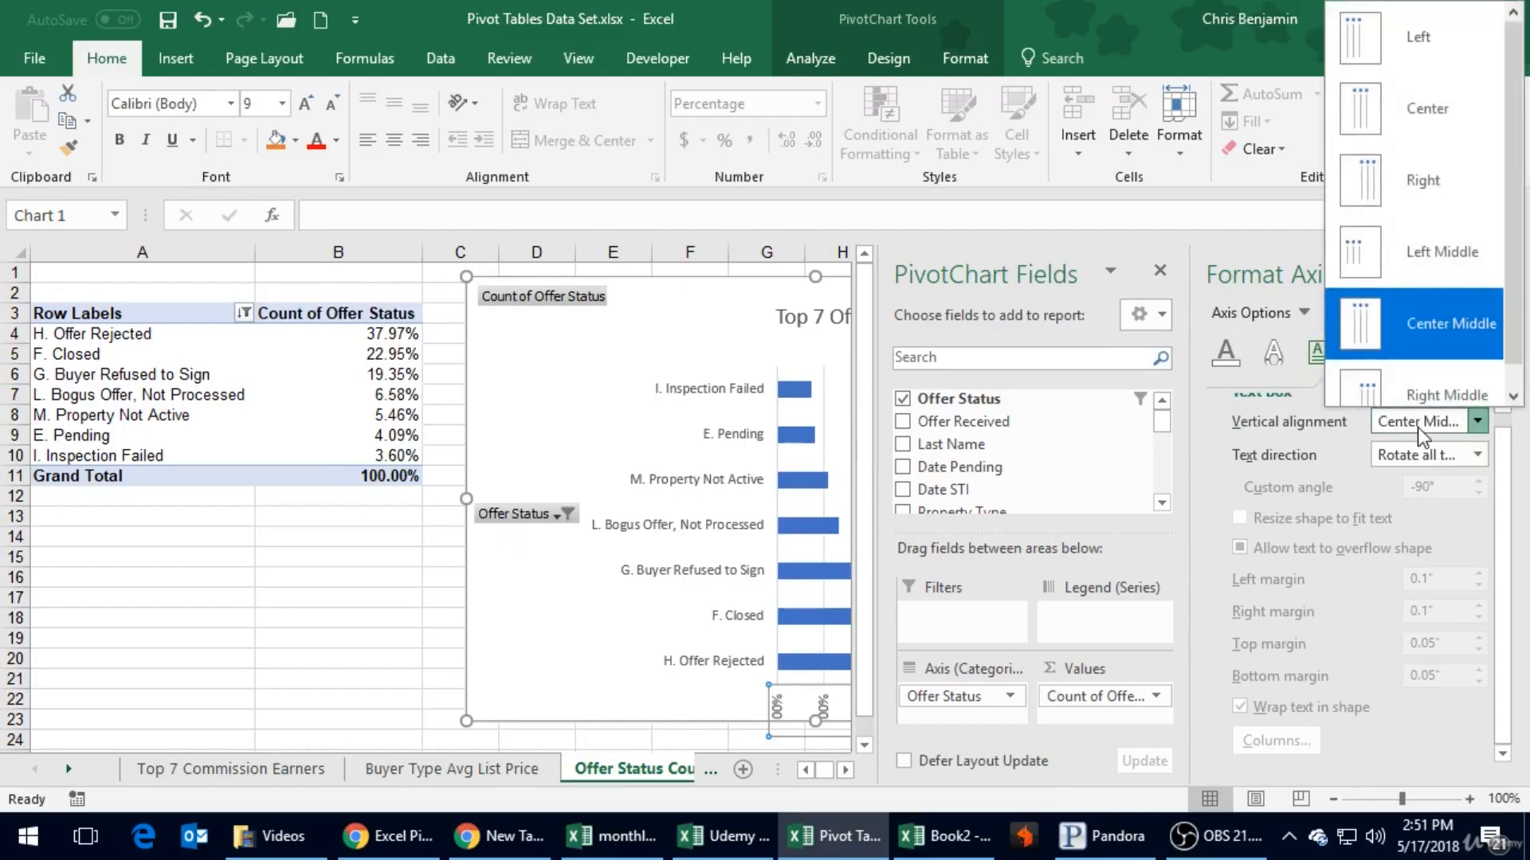
pyautogui.click(1417, 428)
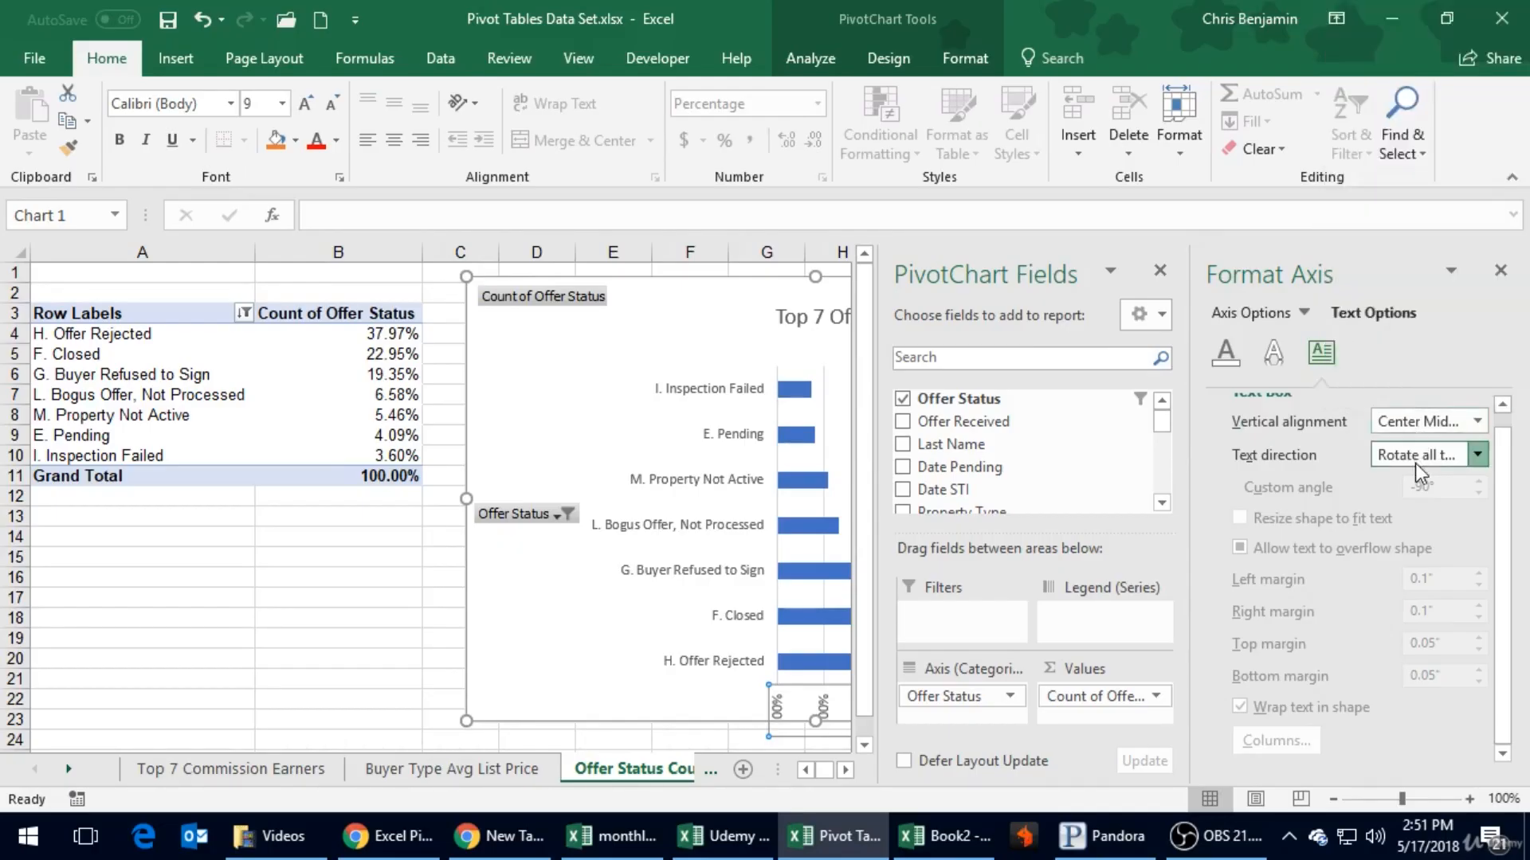
pyautogui.click(1415, 460)
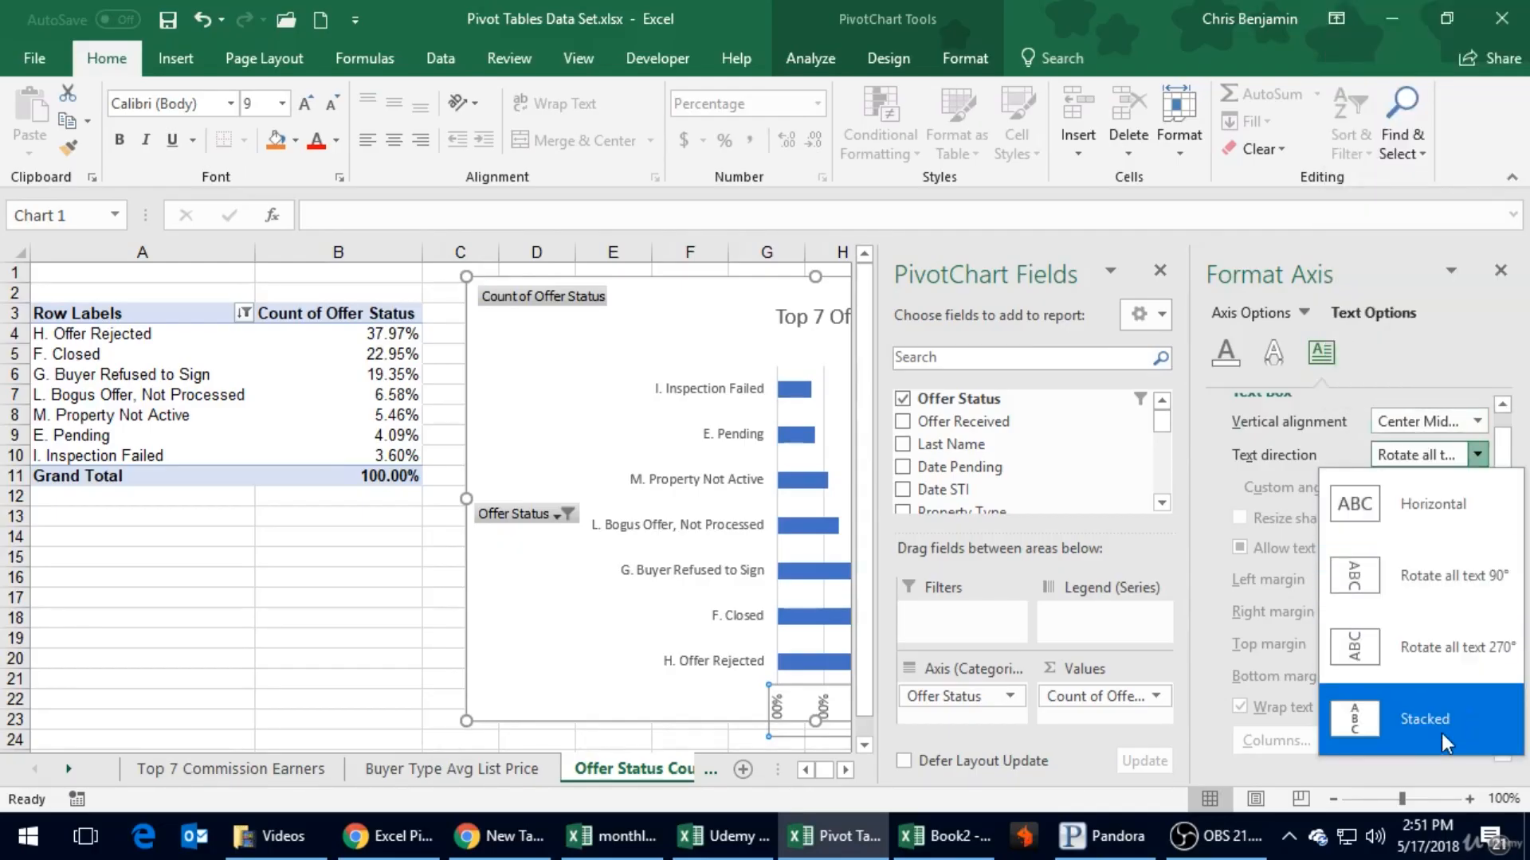
pyautogui.click(1322, 564)
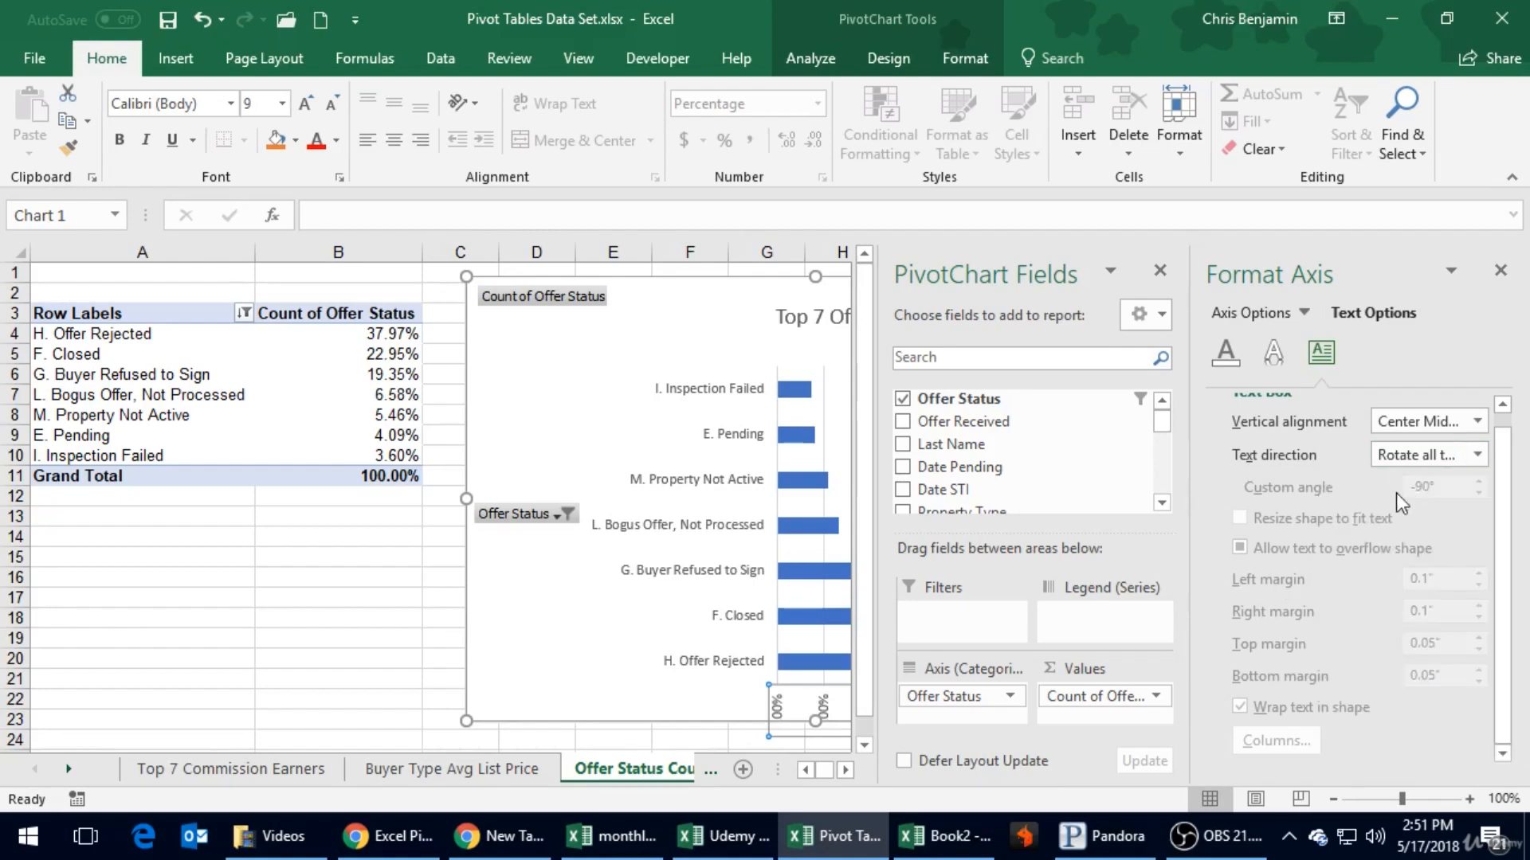
pyautogui.click(1500, 271)
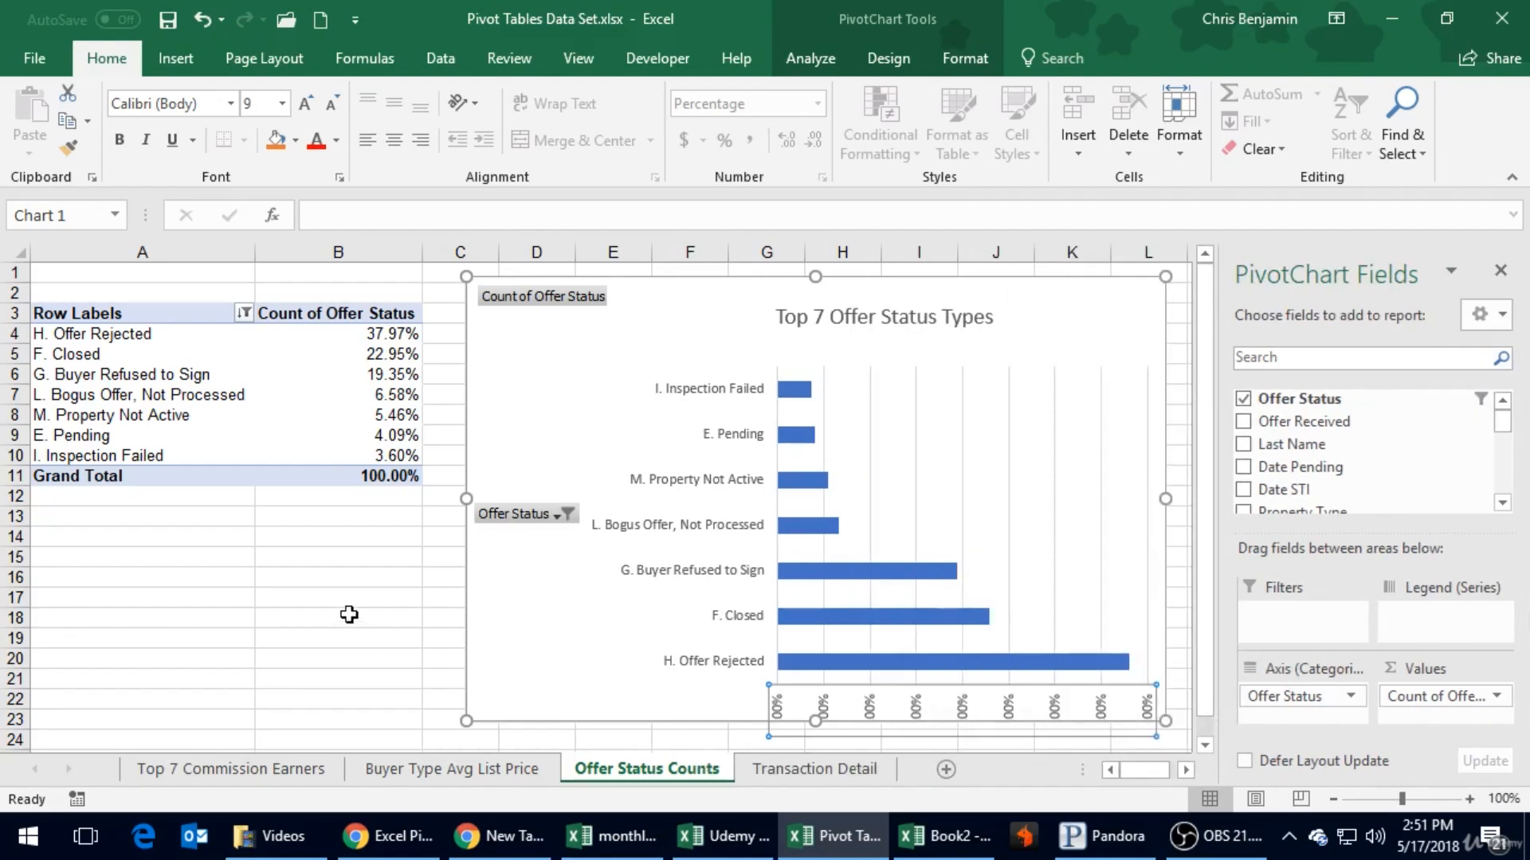
pyautogui.click(348, 616)
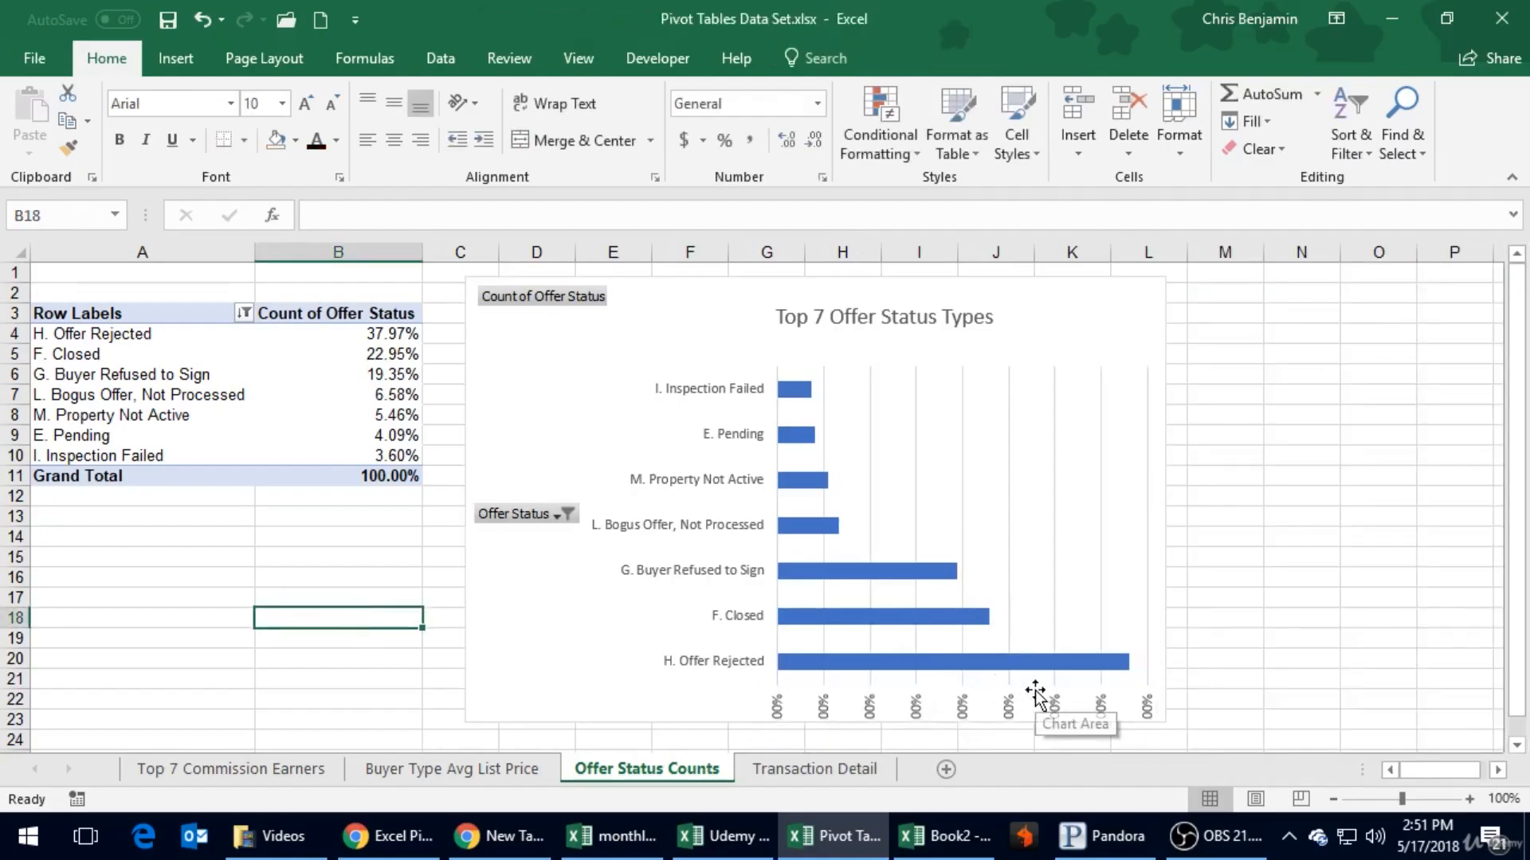
# - Enlarge the chart slightly and shorten its plot area from below to make room for the rotated percentage labels
pyautogui.click(1137, 363)
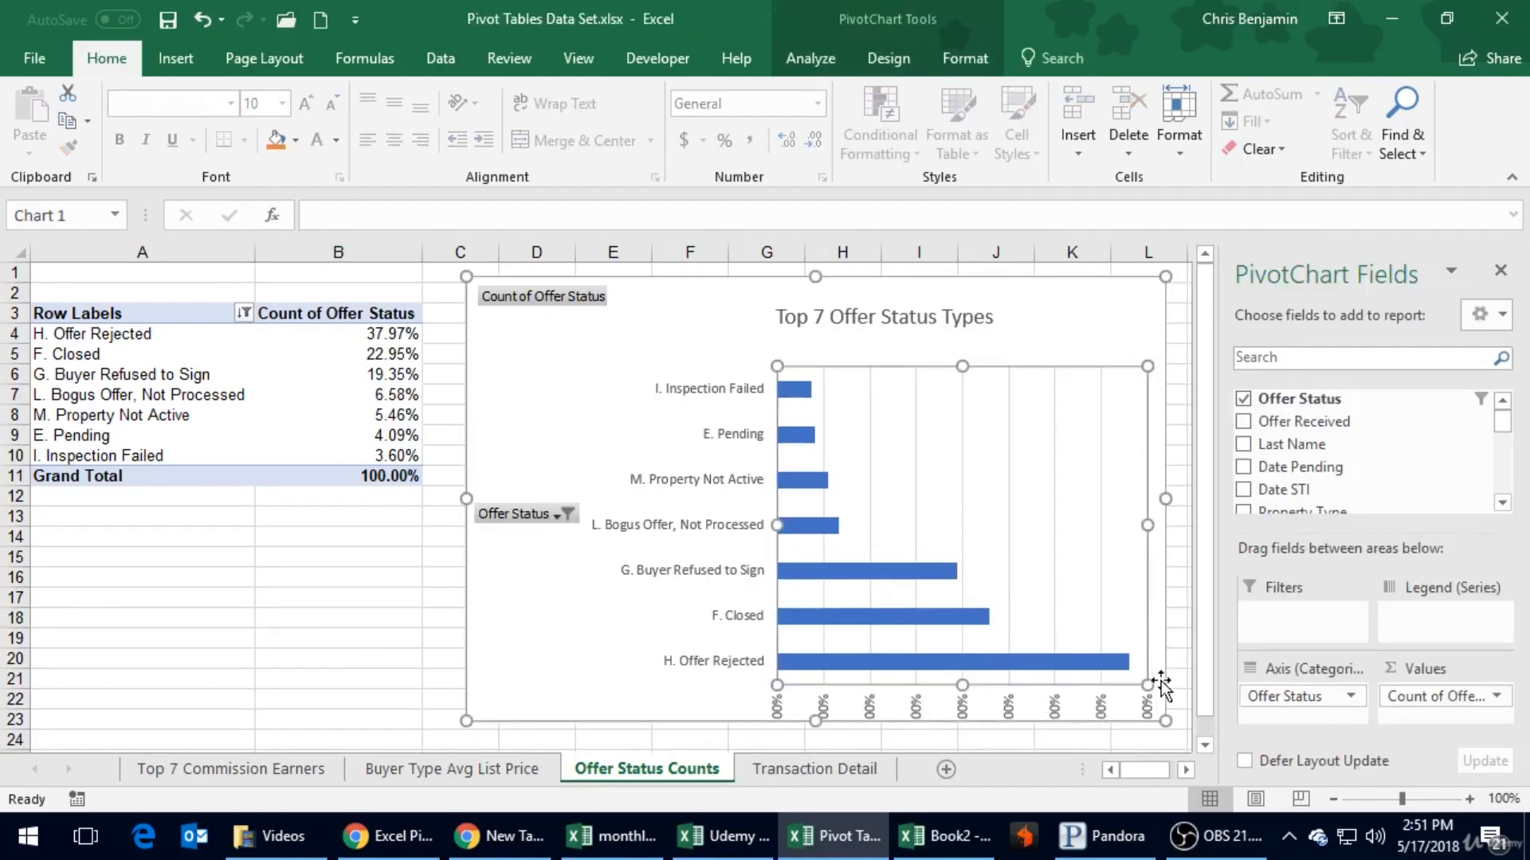
pyautogui.moveTo(1165, 721); pyautogui.dragTo(1176, 734)
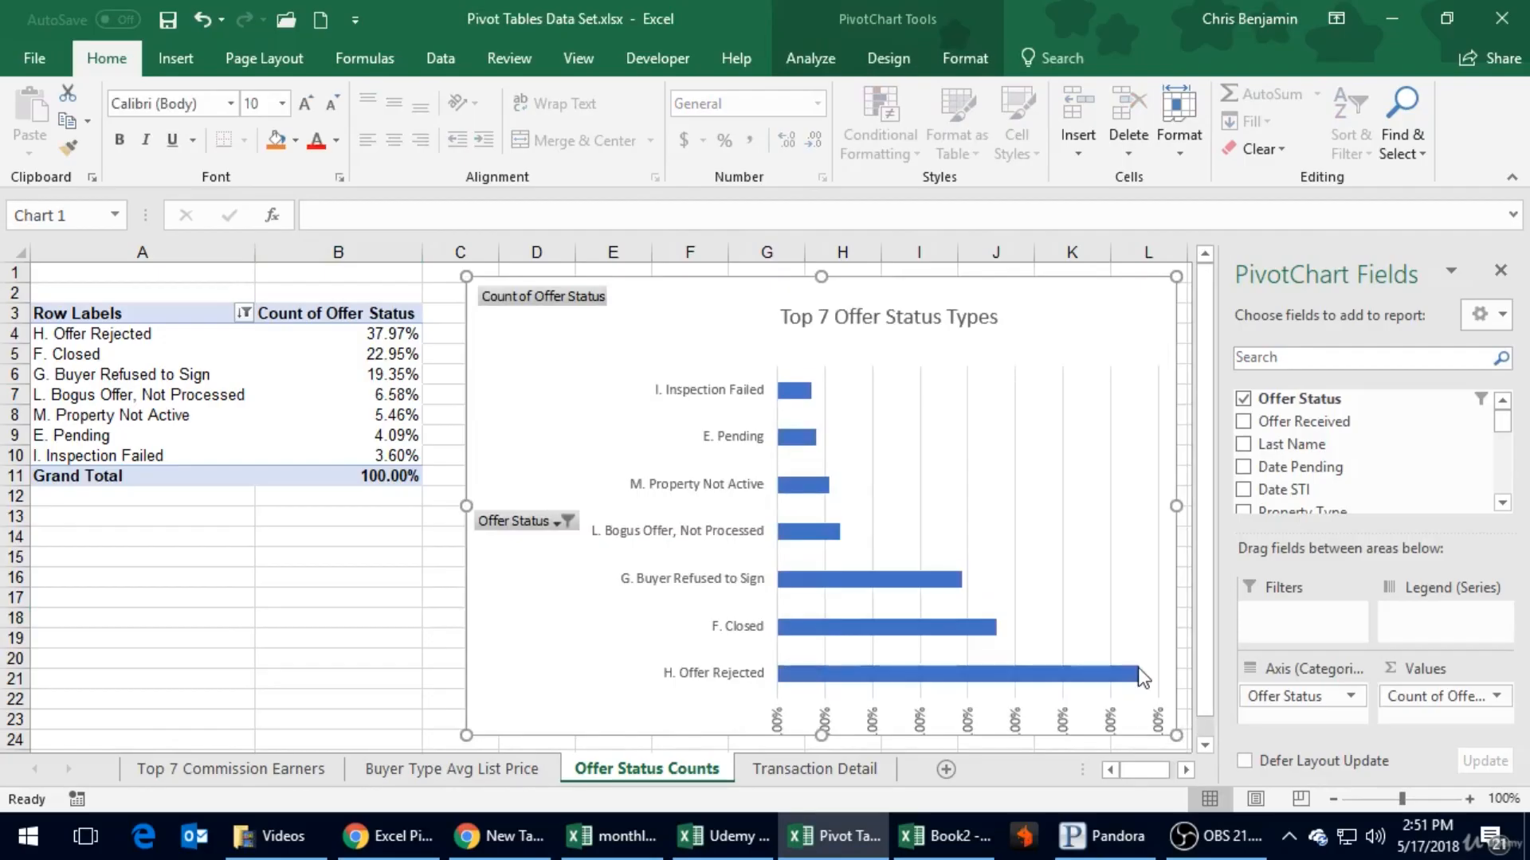
pyautogui.click(1140, 674)
pyautogui.click(1100, 627)
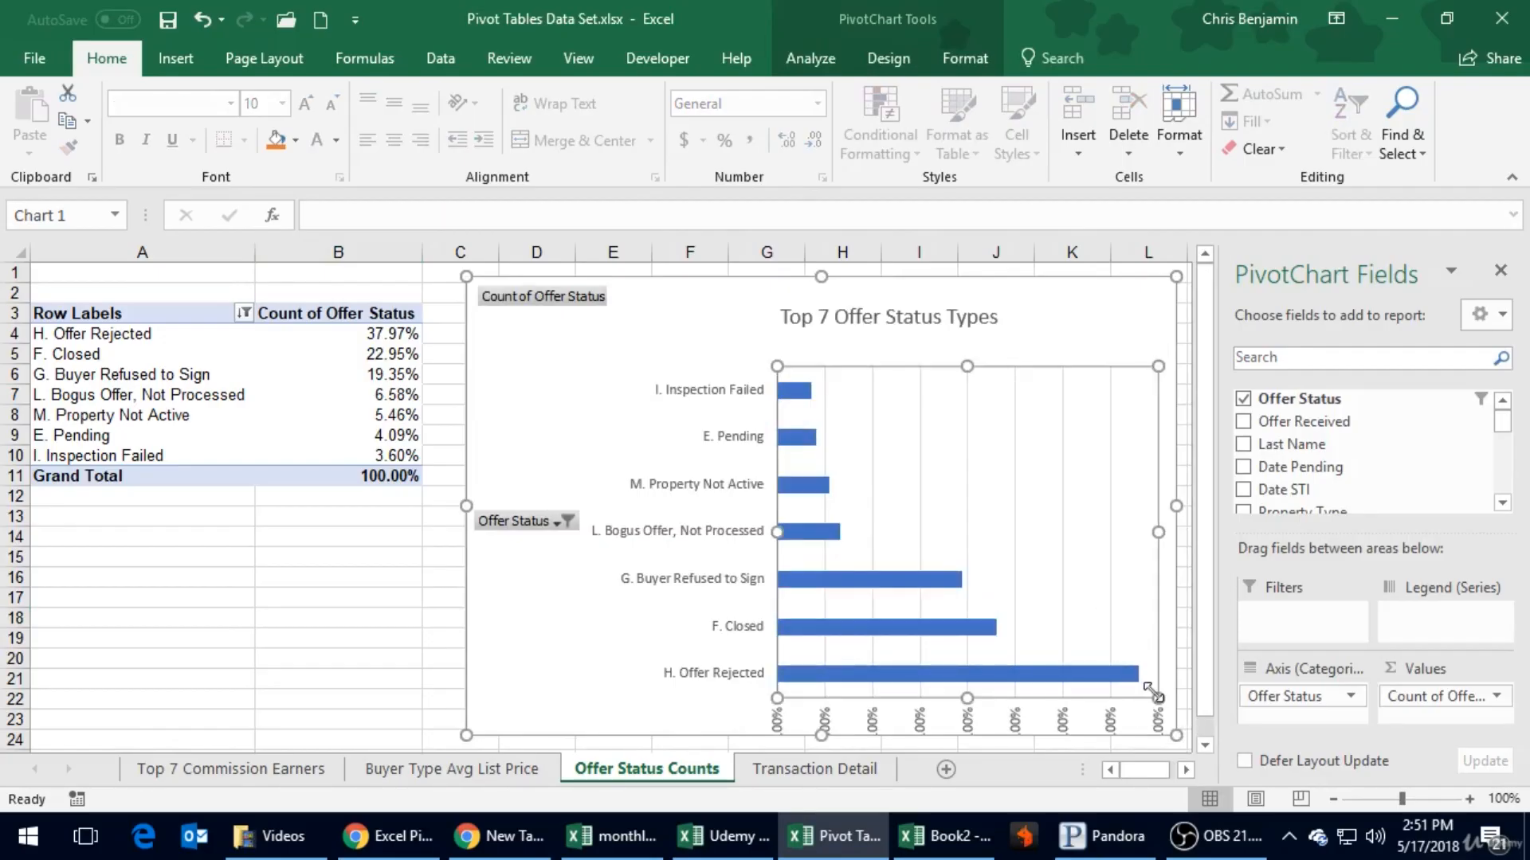
pyautogui.moveTo(1158, 697); pyautogui.dragTo(1147, 659)
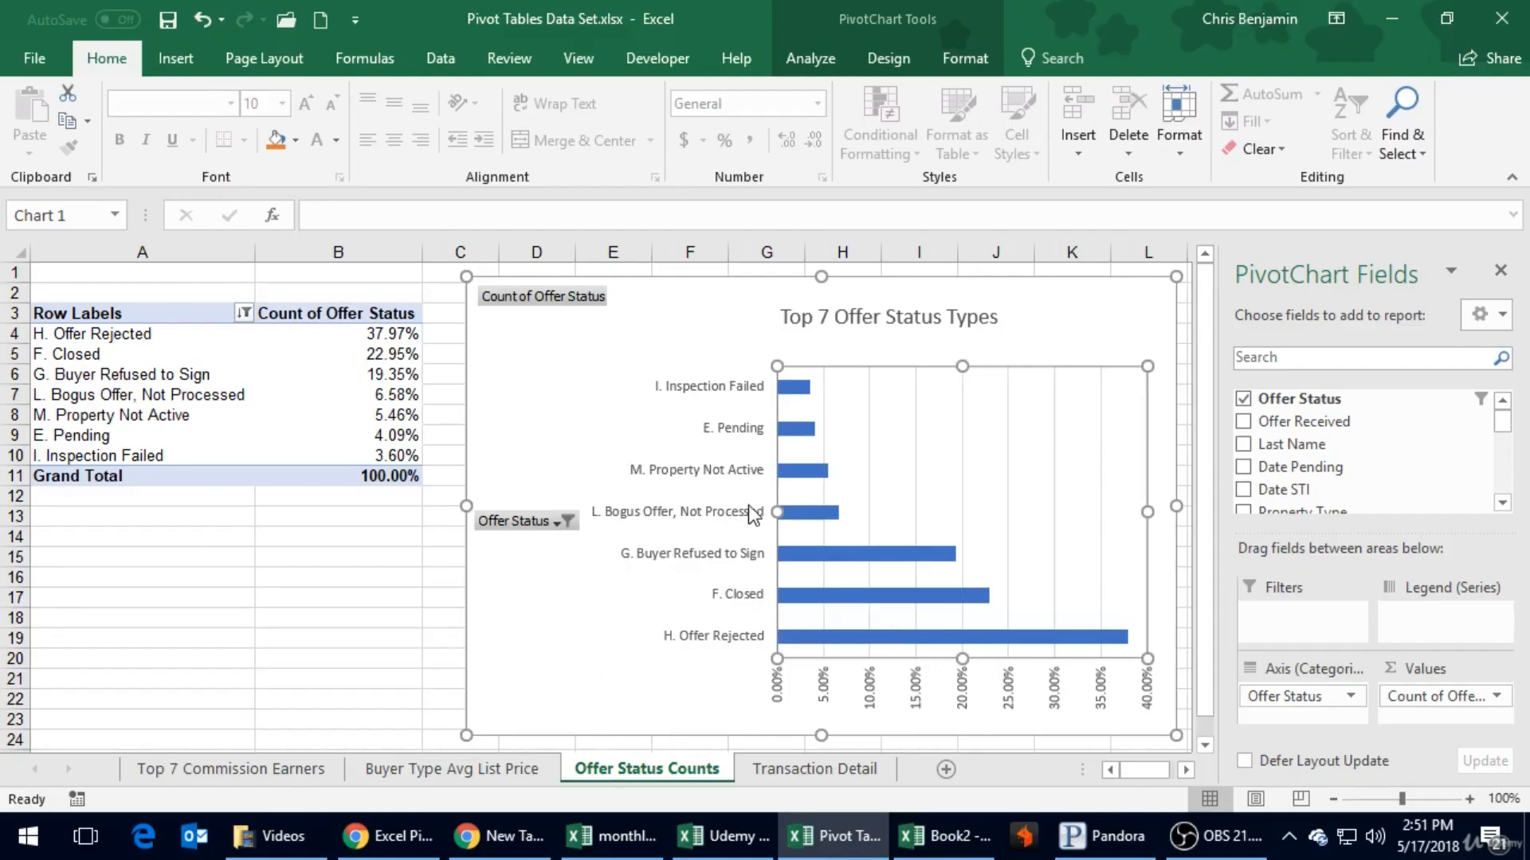
# - Widen the plot area slightly toward the Offer Status field button without covering the category labels, and save the workbook
pyautogui.moveTo(775, 510); pyautogui.dragTo(708, 513)
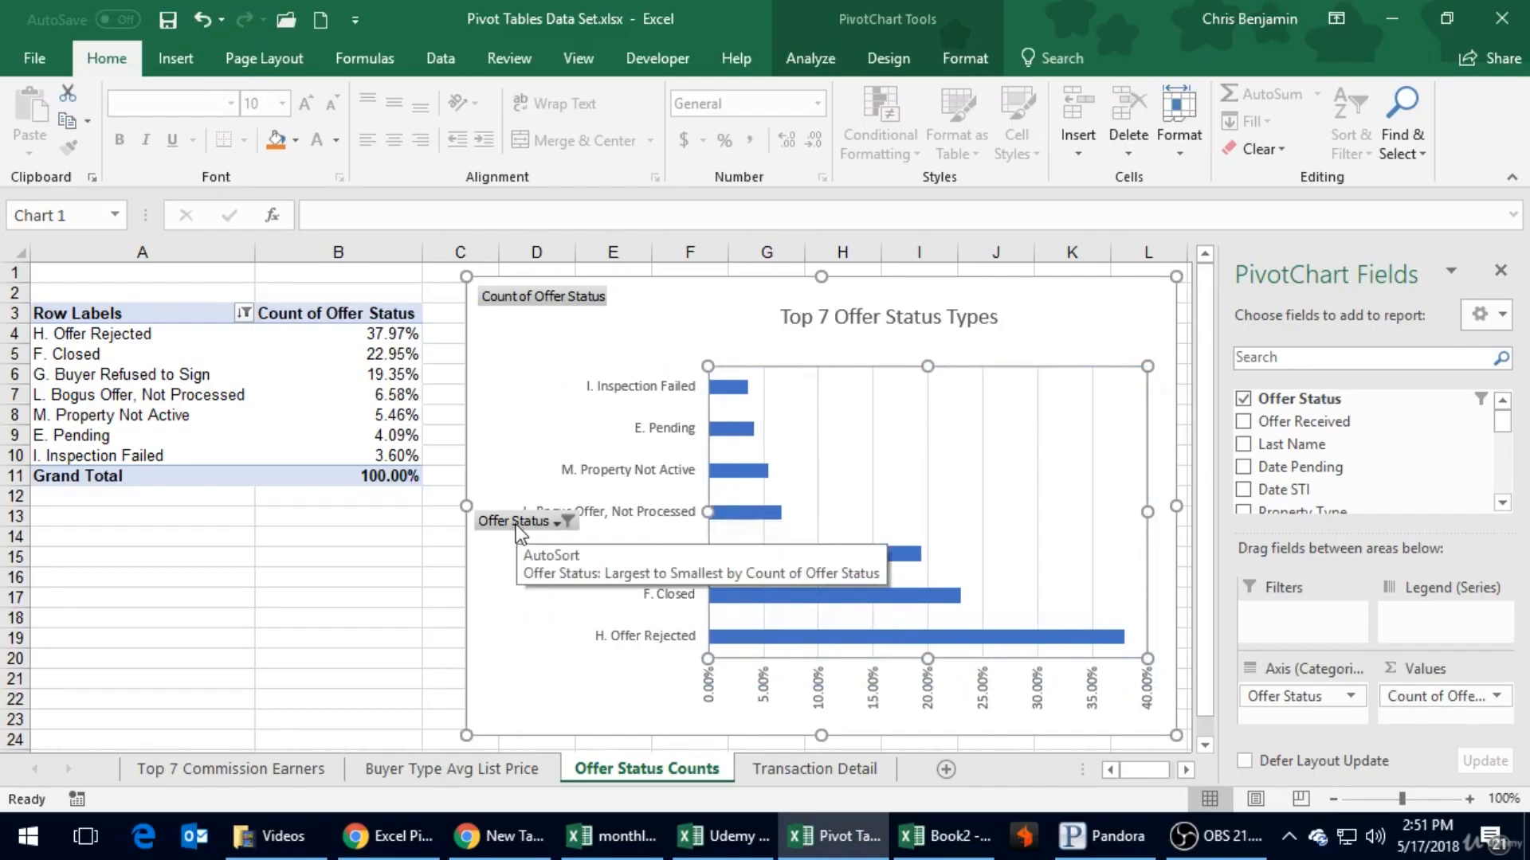
pyautogui.moveTo(704, 509); pyautogui.dragTo(769, 513)
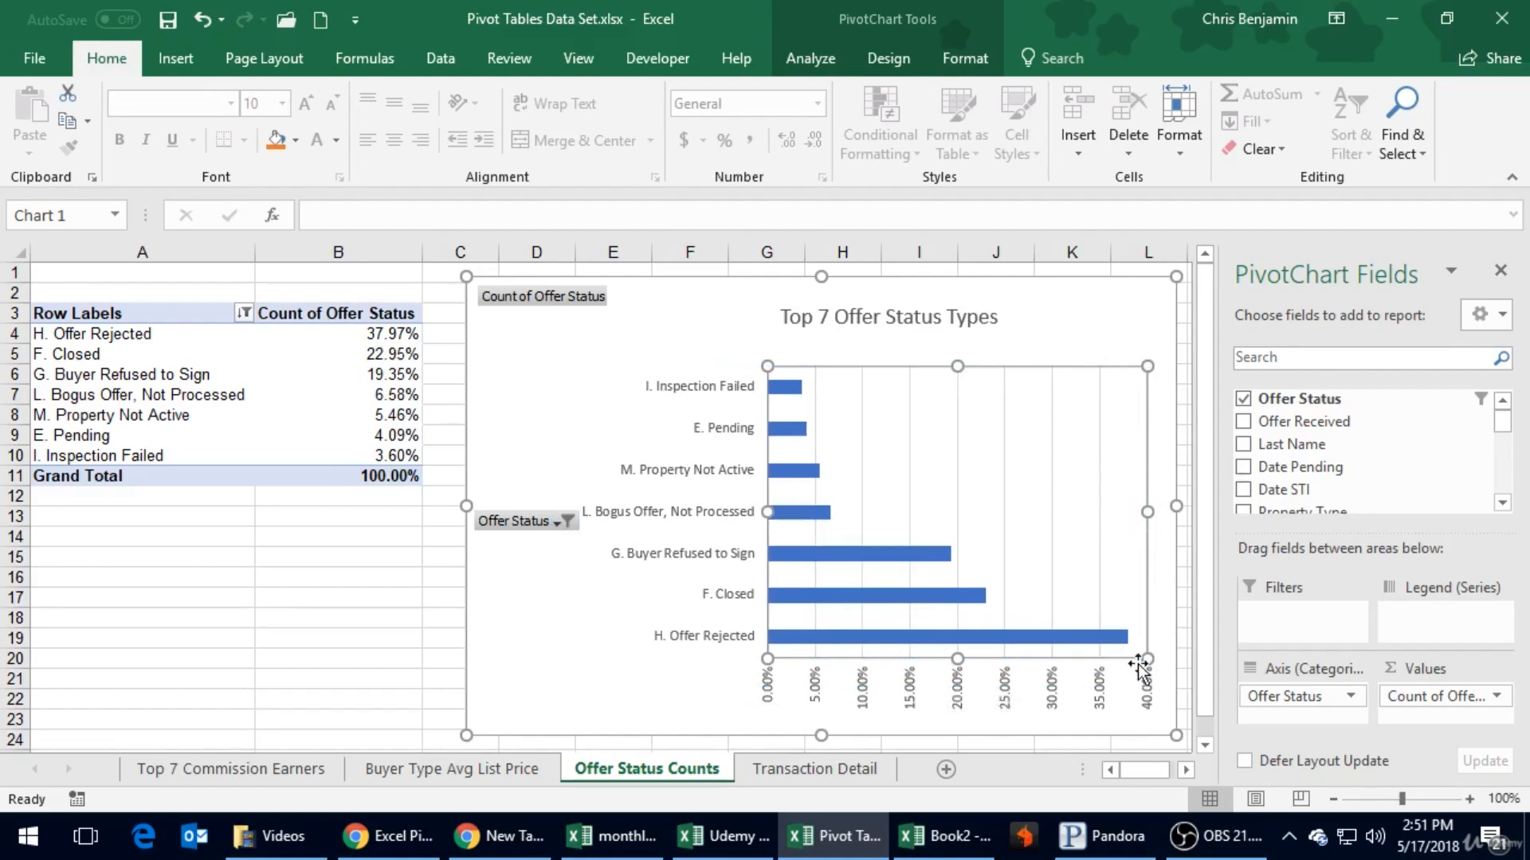
pyautogui.moveTo(1129, 641)
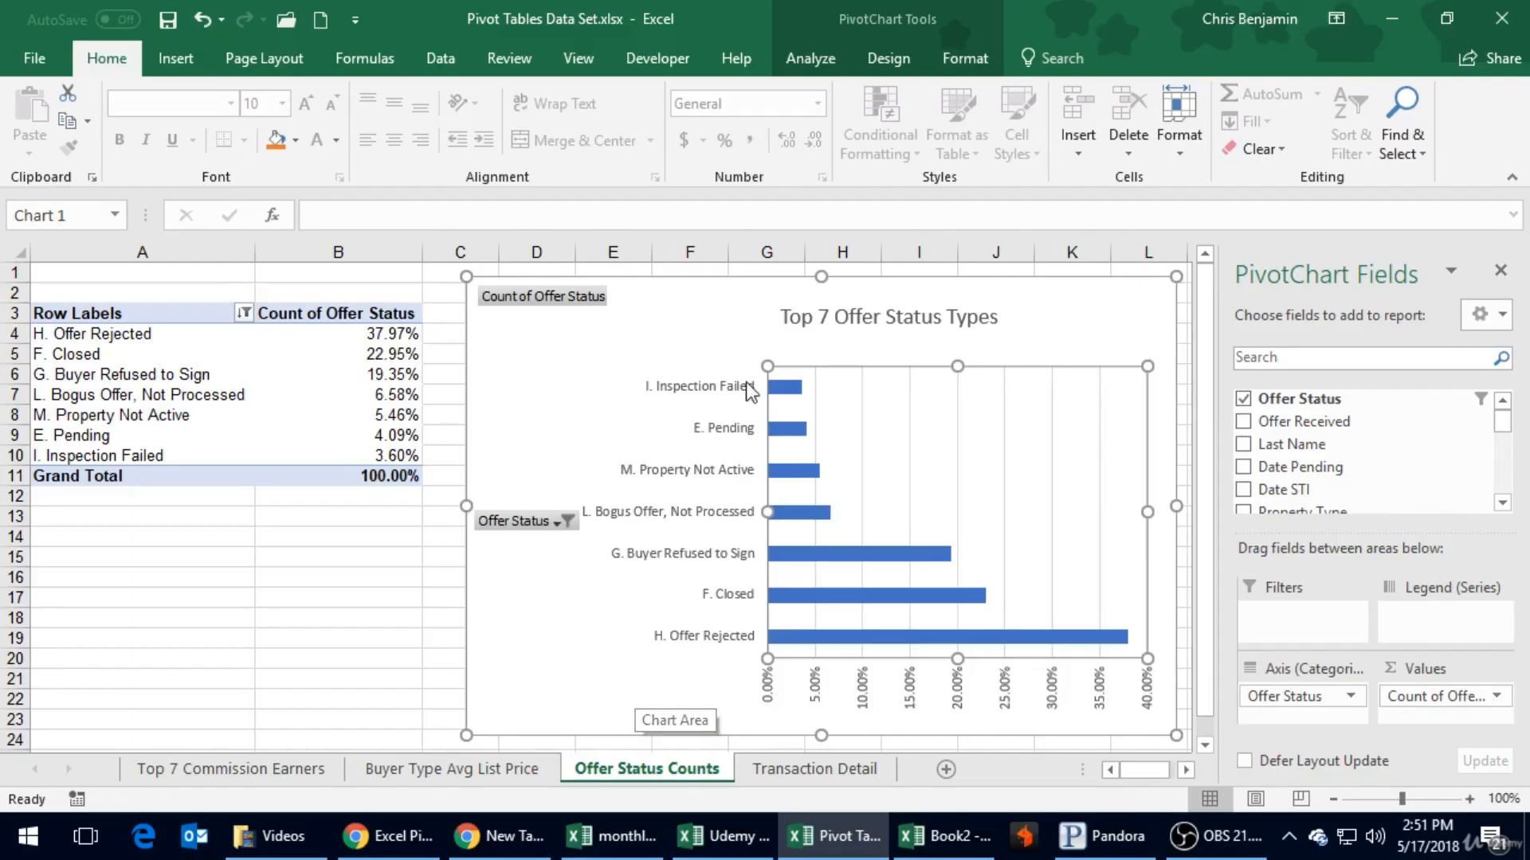
pyautogui.click(168, 19)
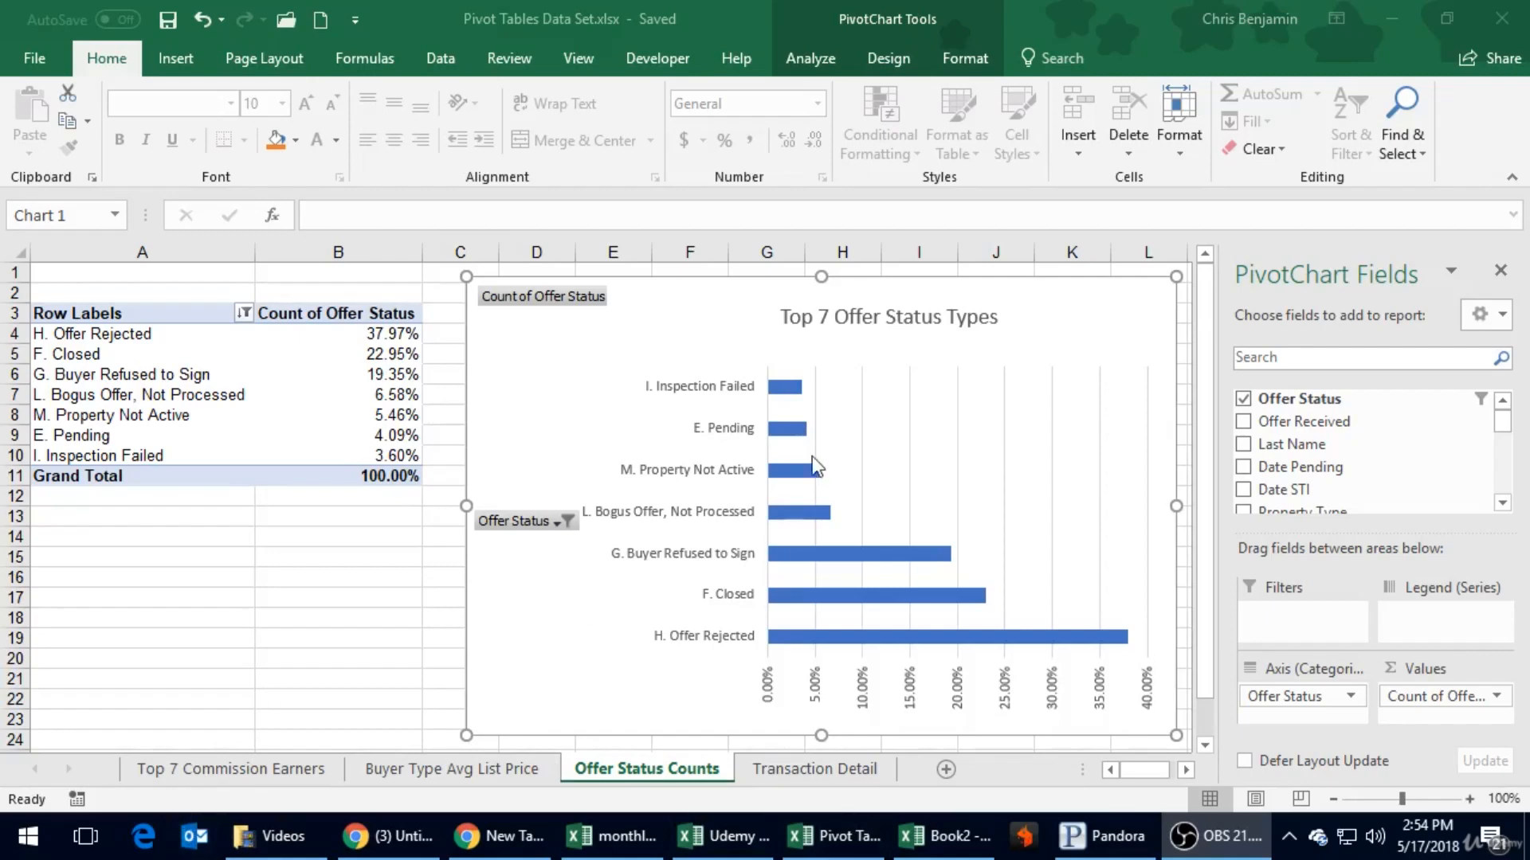
# - Add a new blank worksheet between Offer Status Counts and Transaction Detail
pyautogui.click(945, 771)
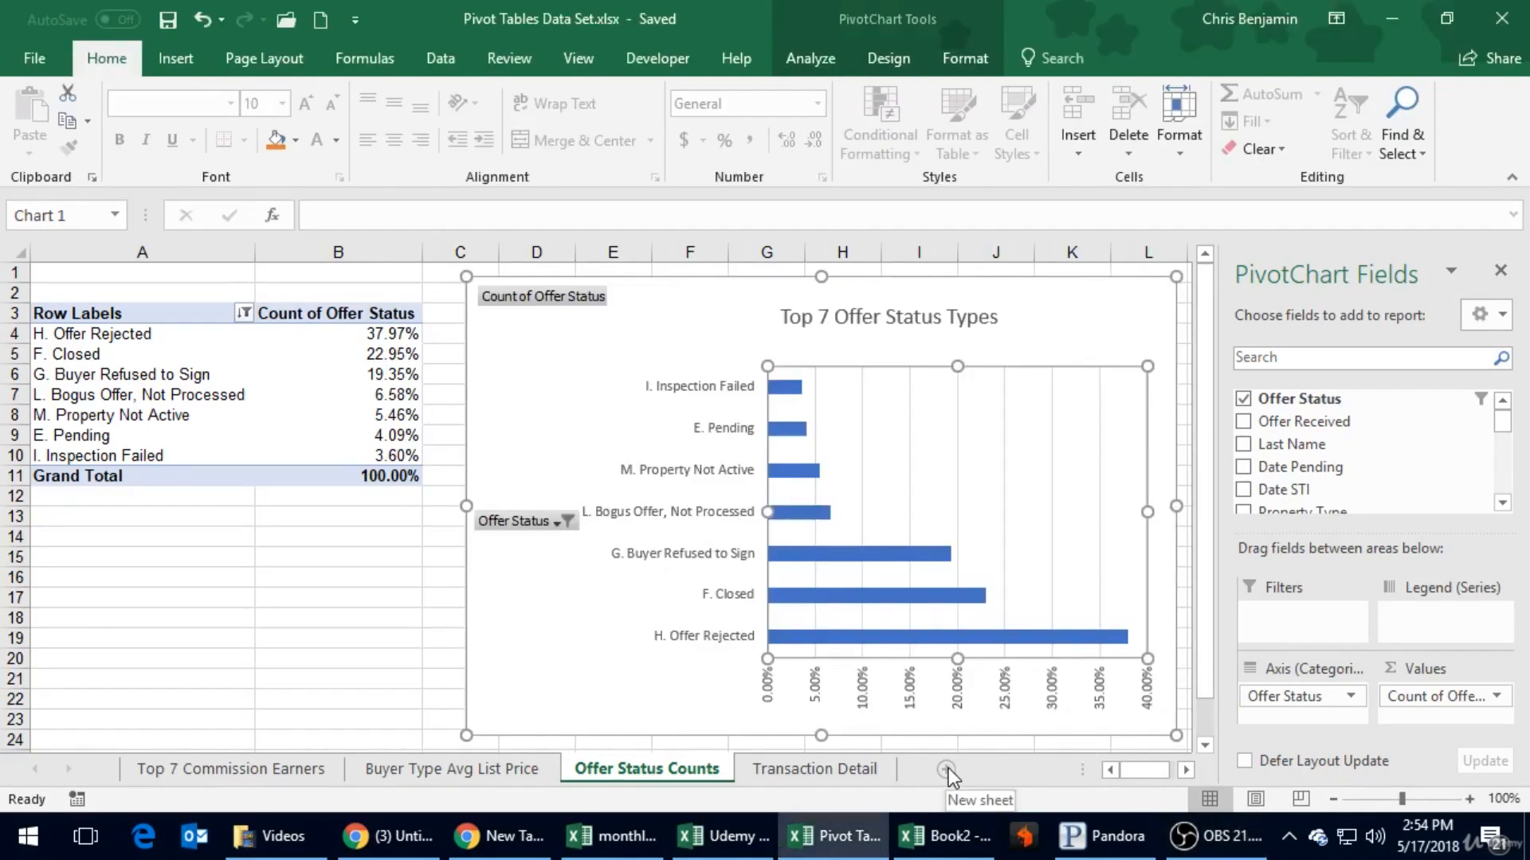
pyautogui.click(948, 768)
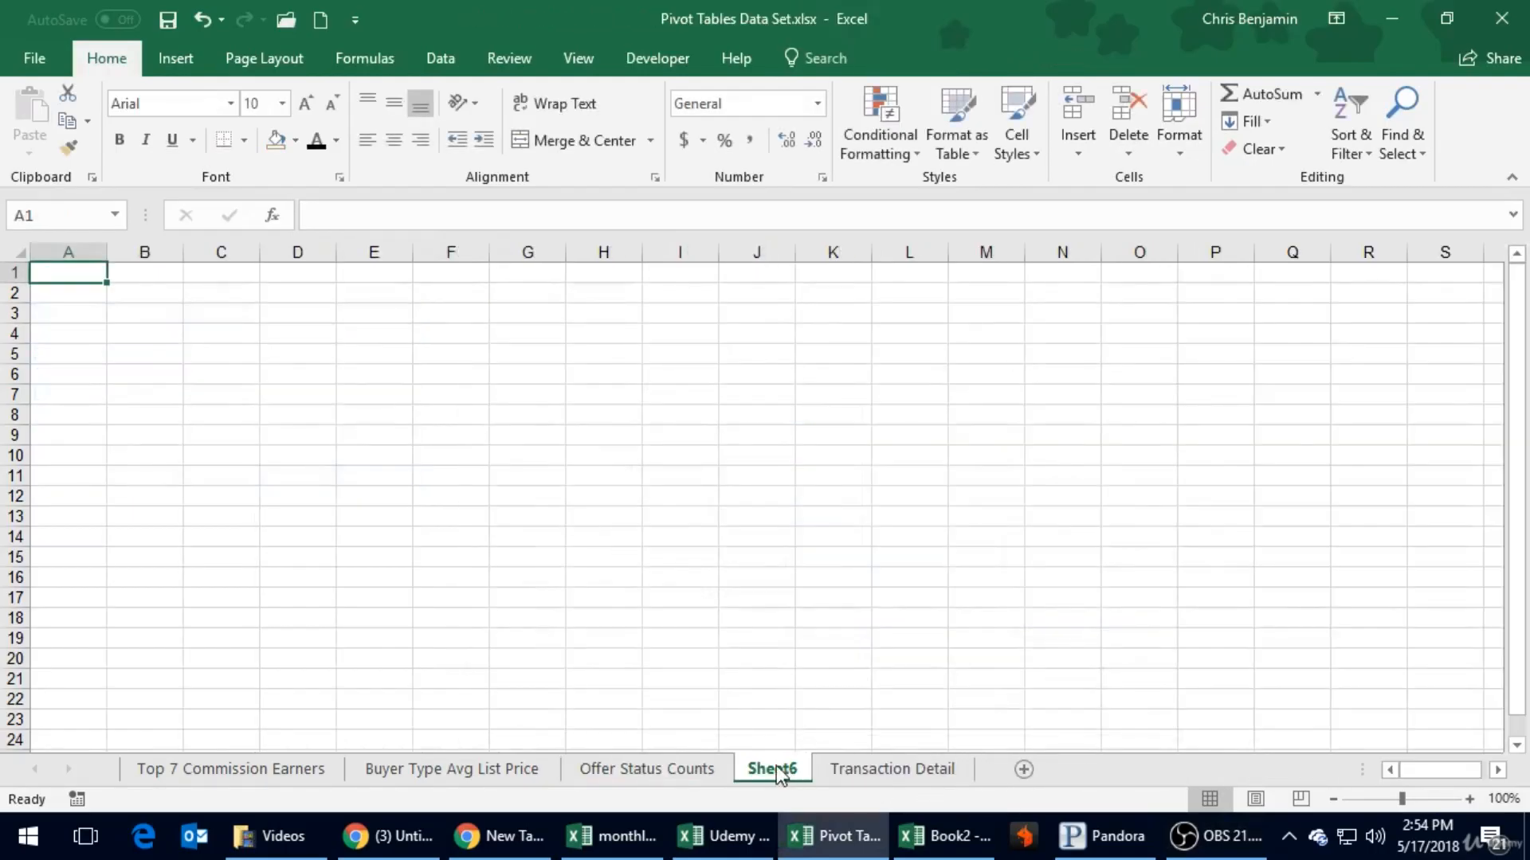
# - Move the new blank worksheet in front of all other sheets and rename it Dashboard
pyautogui.moveTo(777, 772); pyautogui.dragTo(163, 701)
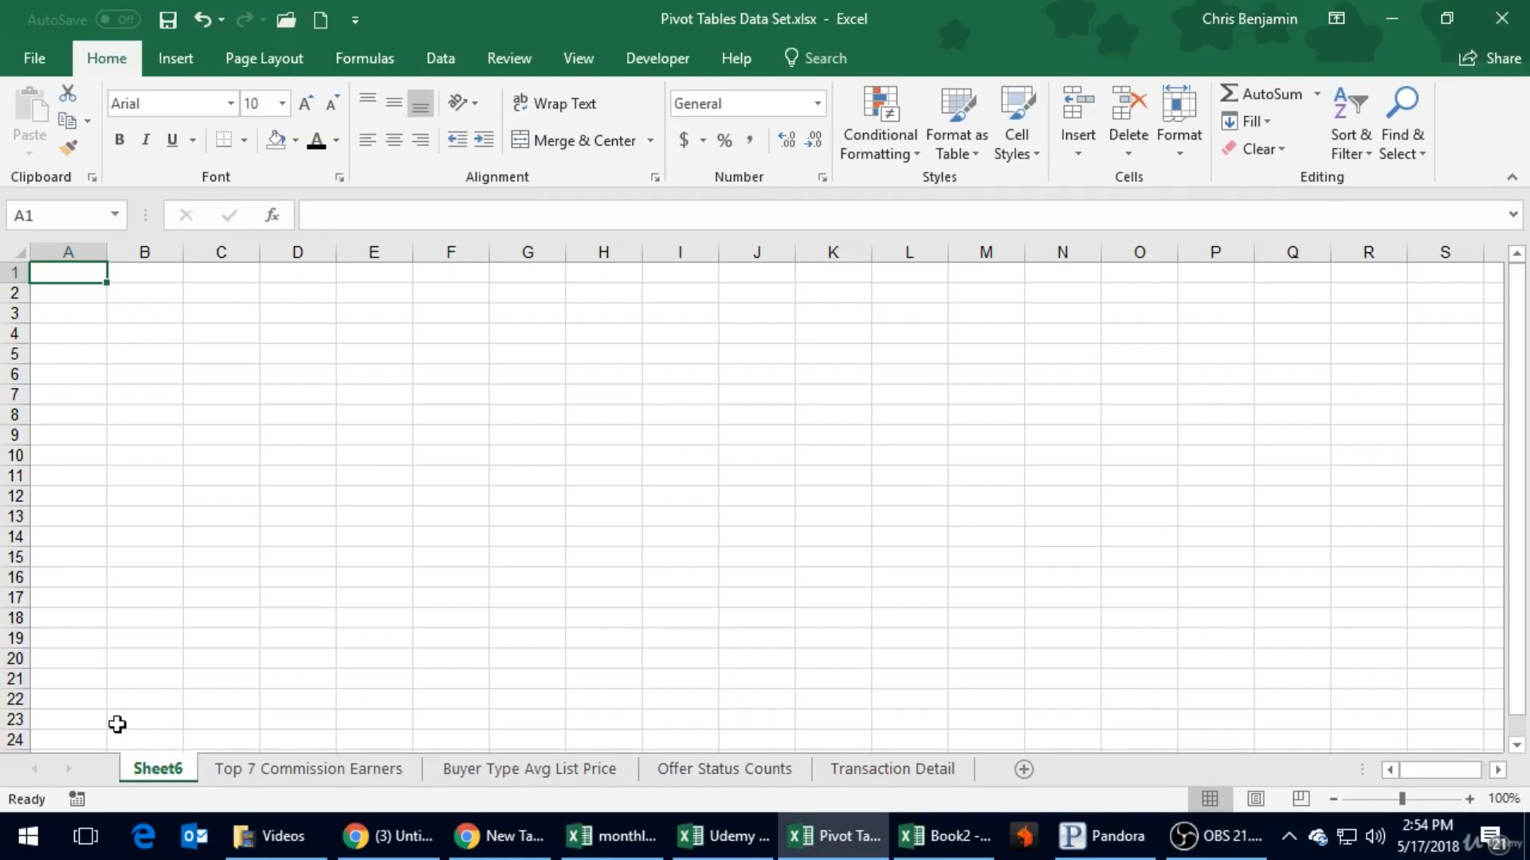
pyautogui.doubleClick(181, 776)
pyautogui.write('Dashboard')
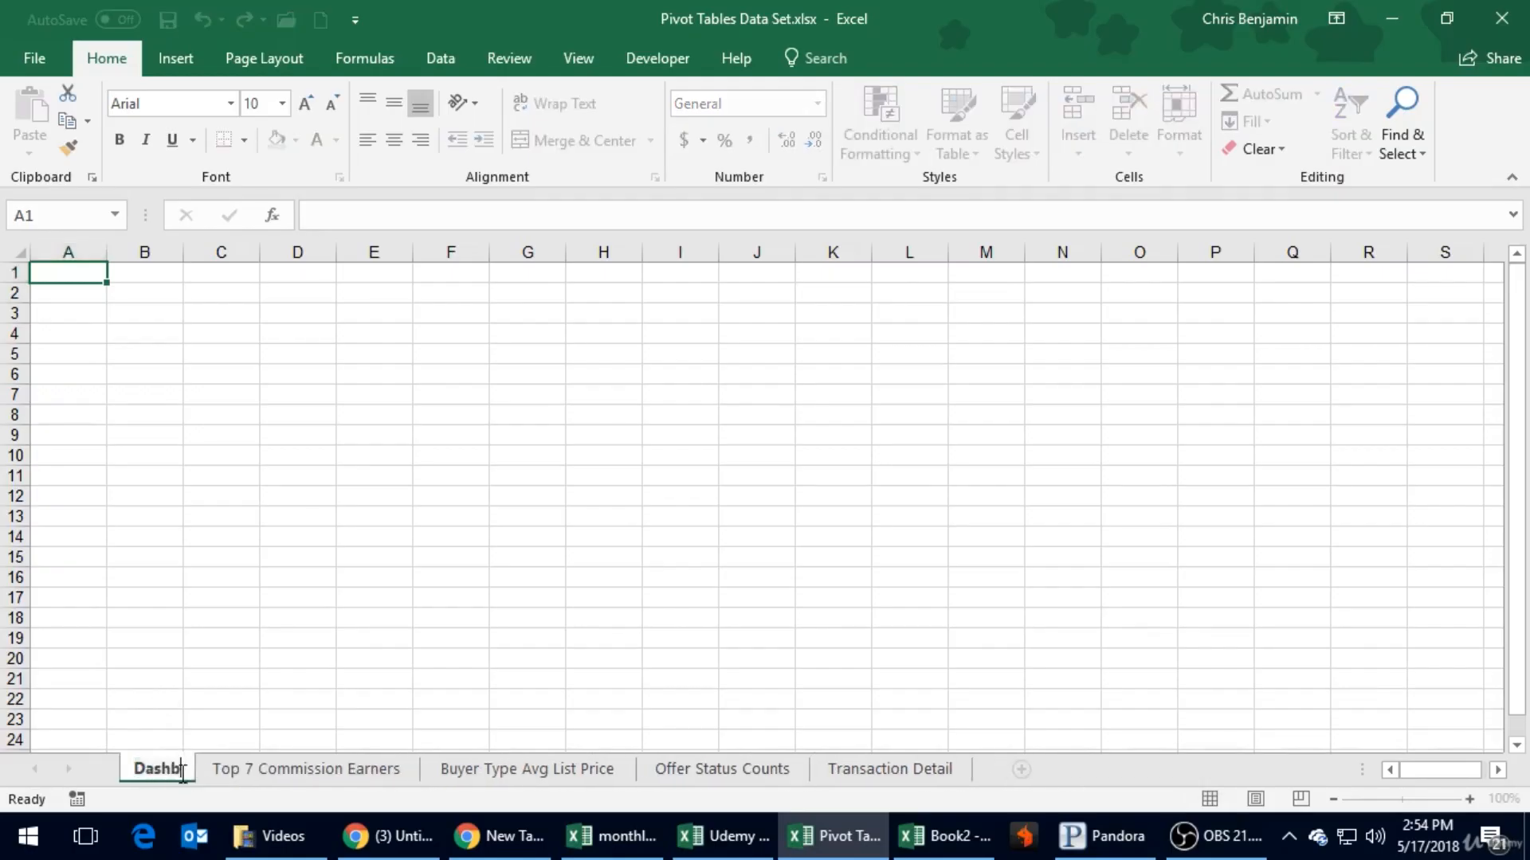
pyautogui.press('Return')
# - Color the Dashboard sheet tab with the blue theme color
pyautogui.click(259, 769)
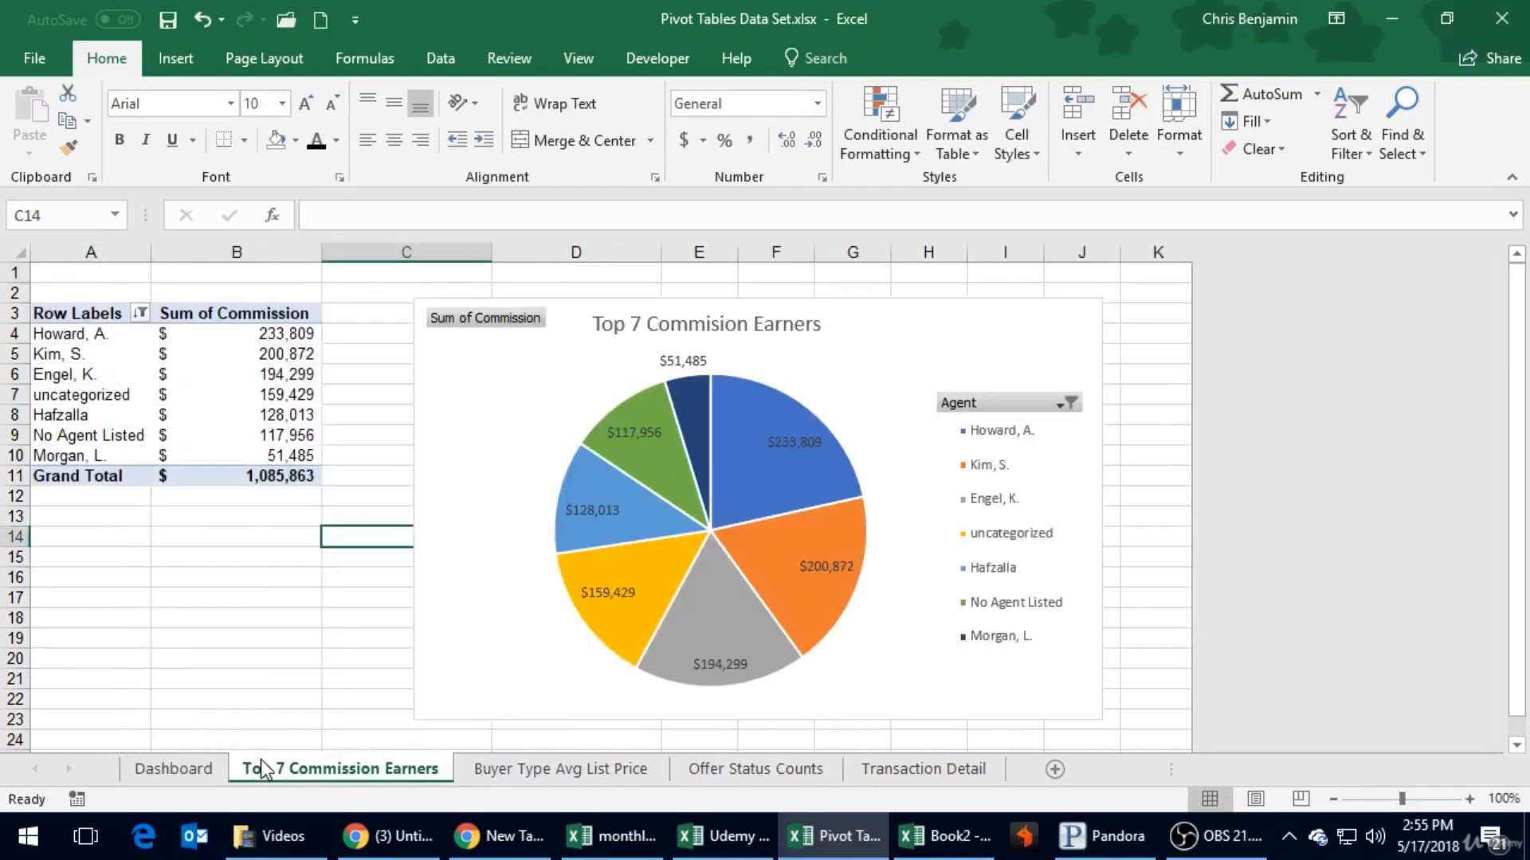
pyautogui.click(196, 770)
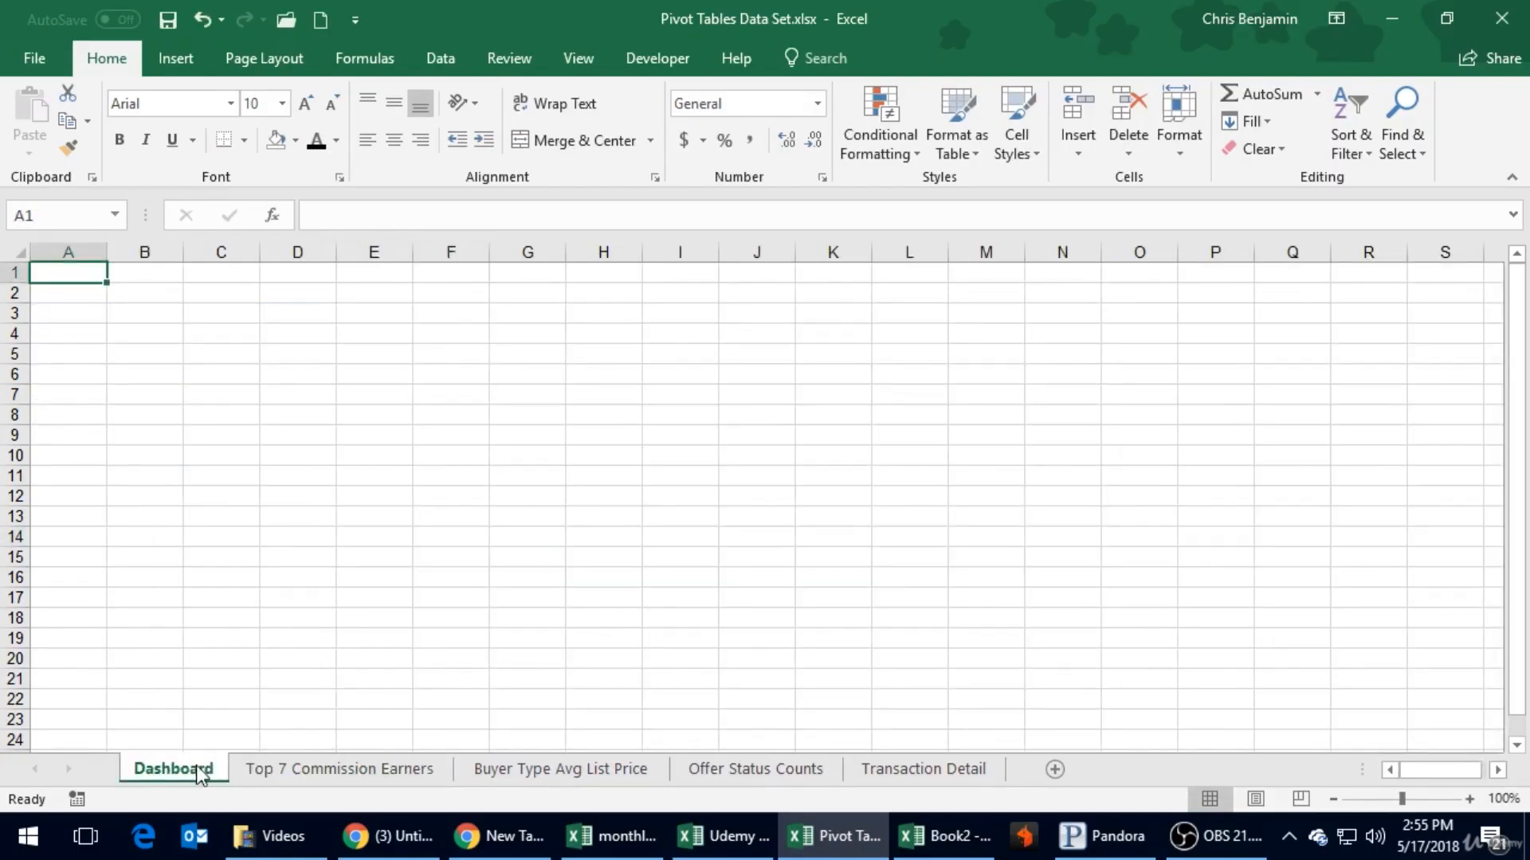
pyautogui.rightClick(198, 768)
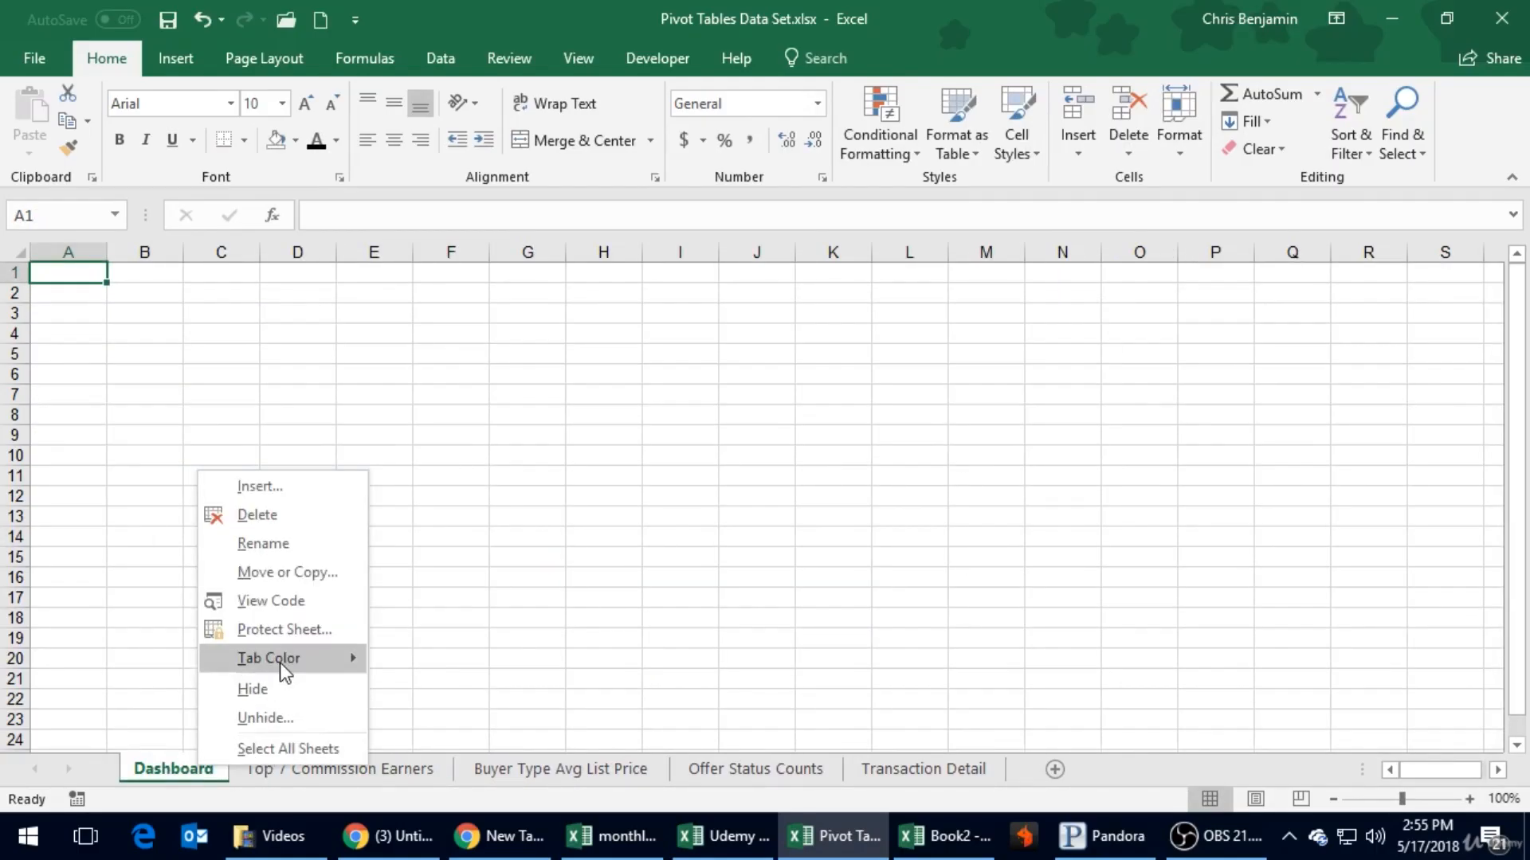
pyautogui.moveTo(283, 662)
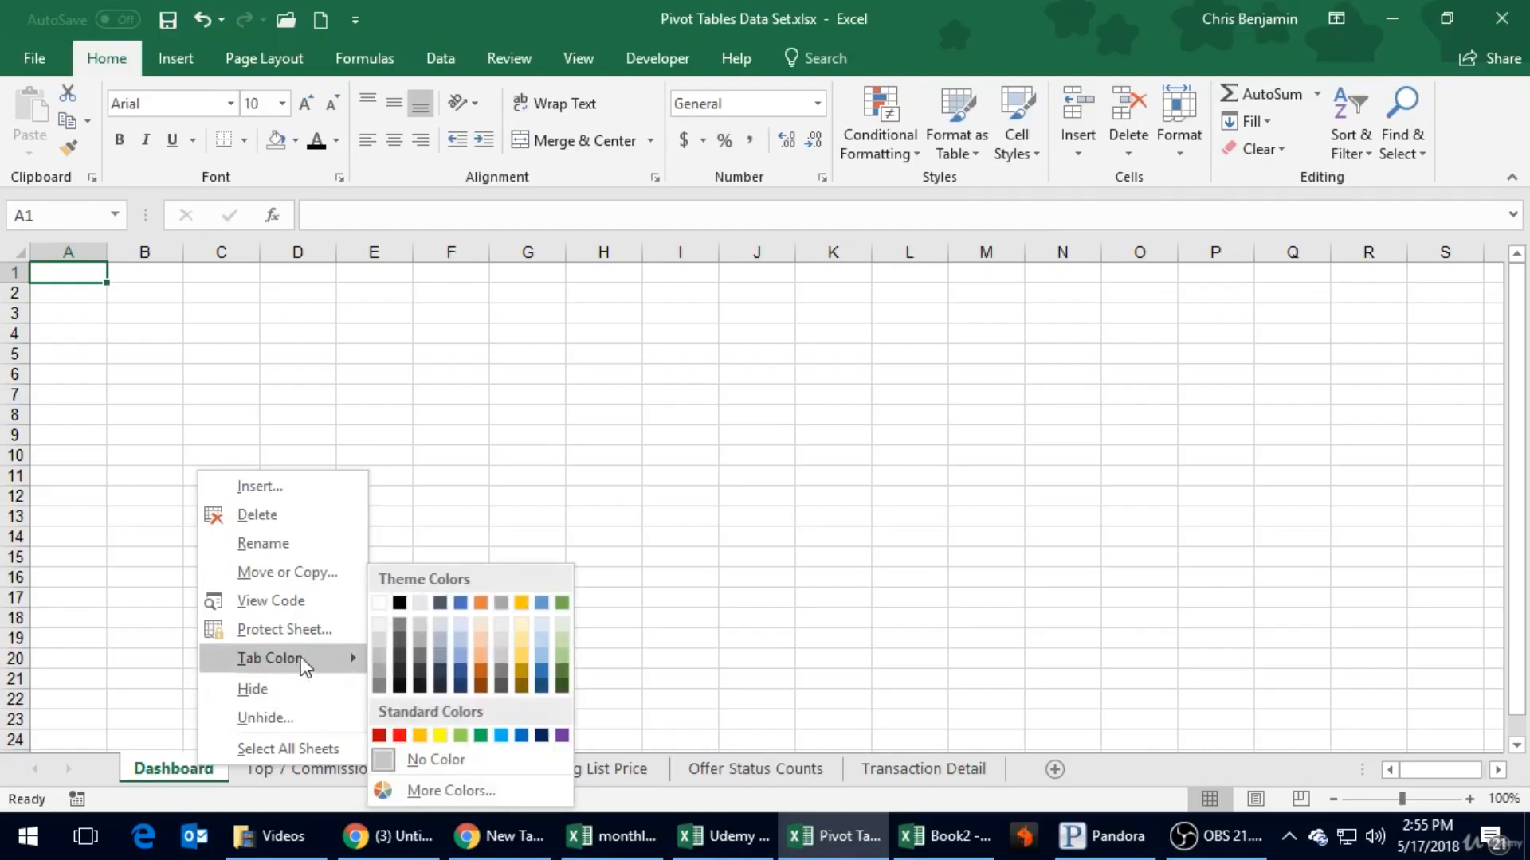
pyautogui.click(461, 601)
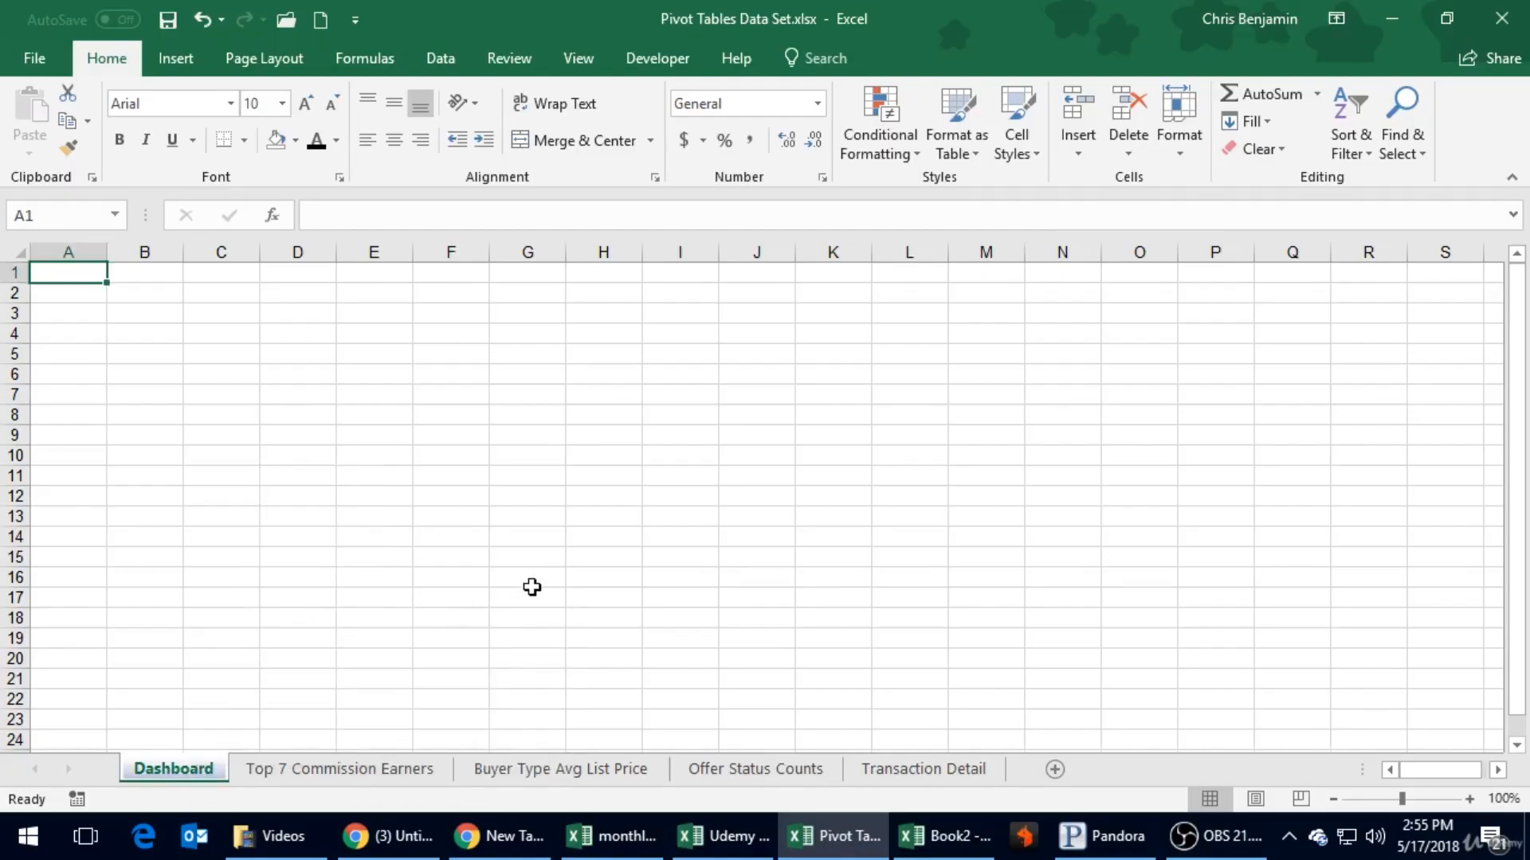
pyautogui.click(522, 579)
# - Group the sheets from Top 7 Commission Earners through Offer Status Counts and color their tabs light orange
pyautogui.click(526, 769)
pyautogui.click(756, 769)
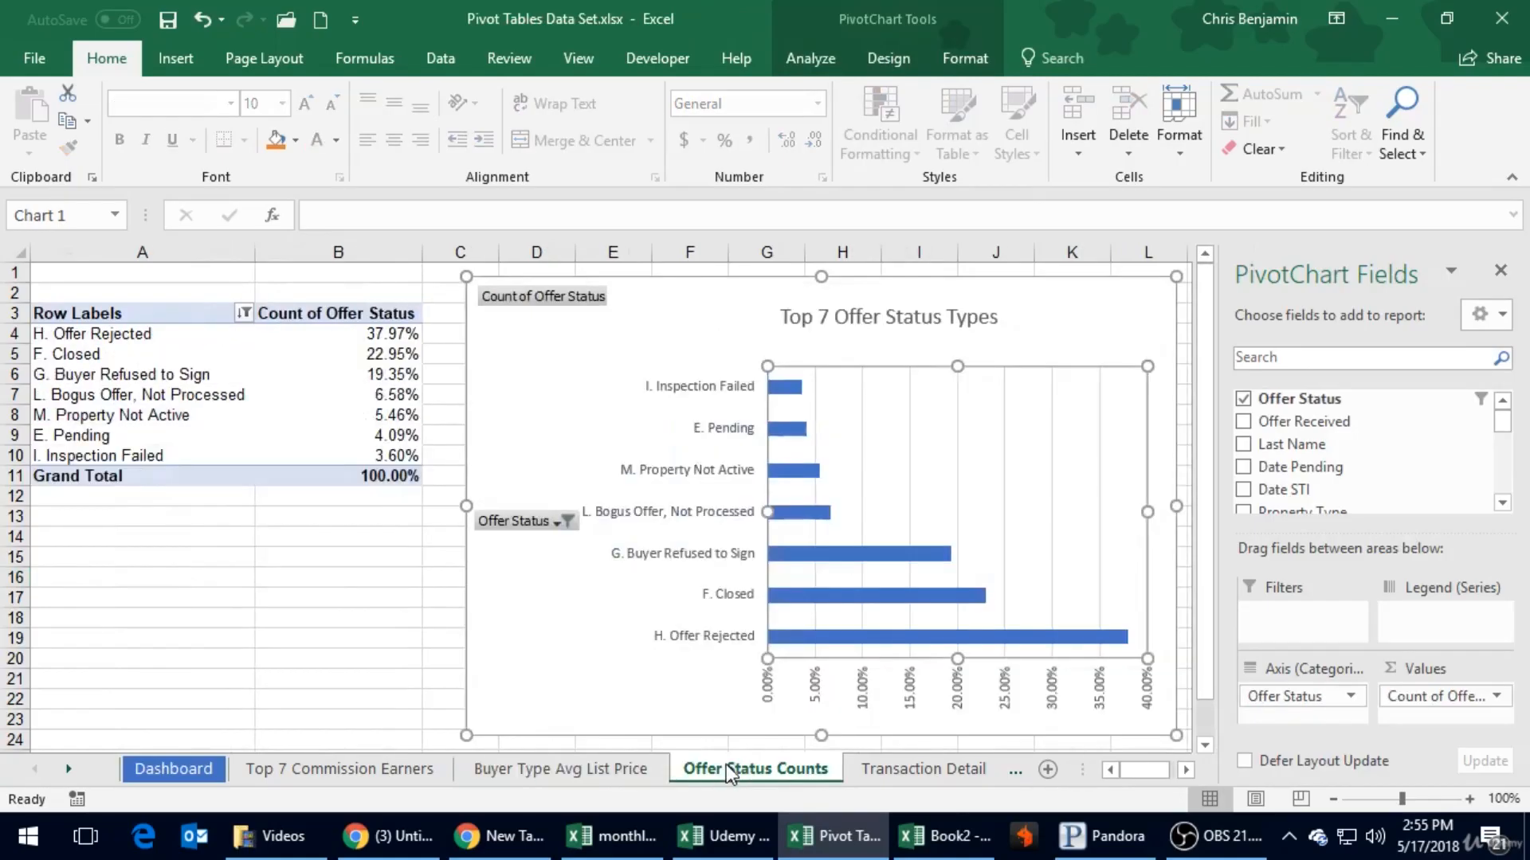
pyautogui.click(262, 768)
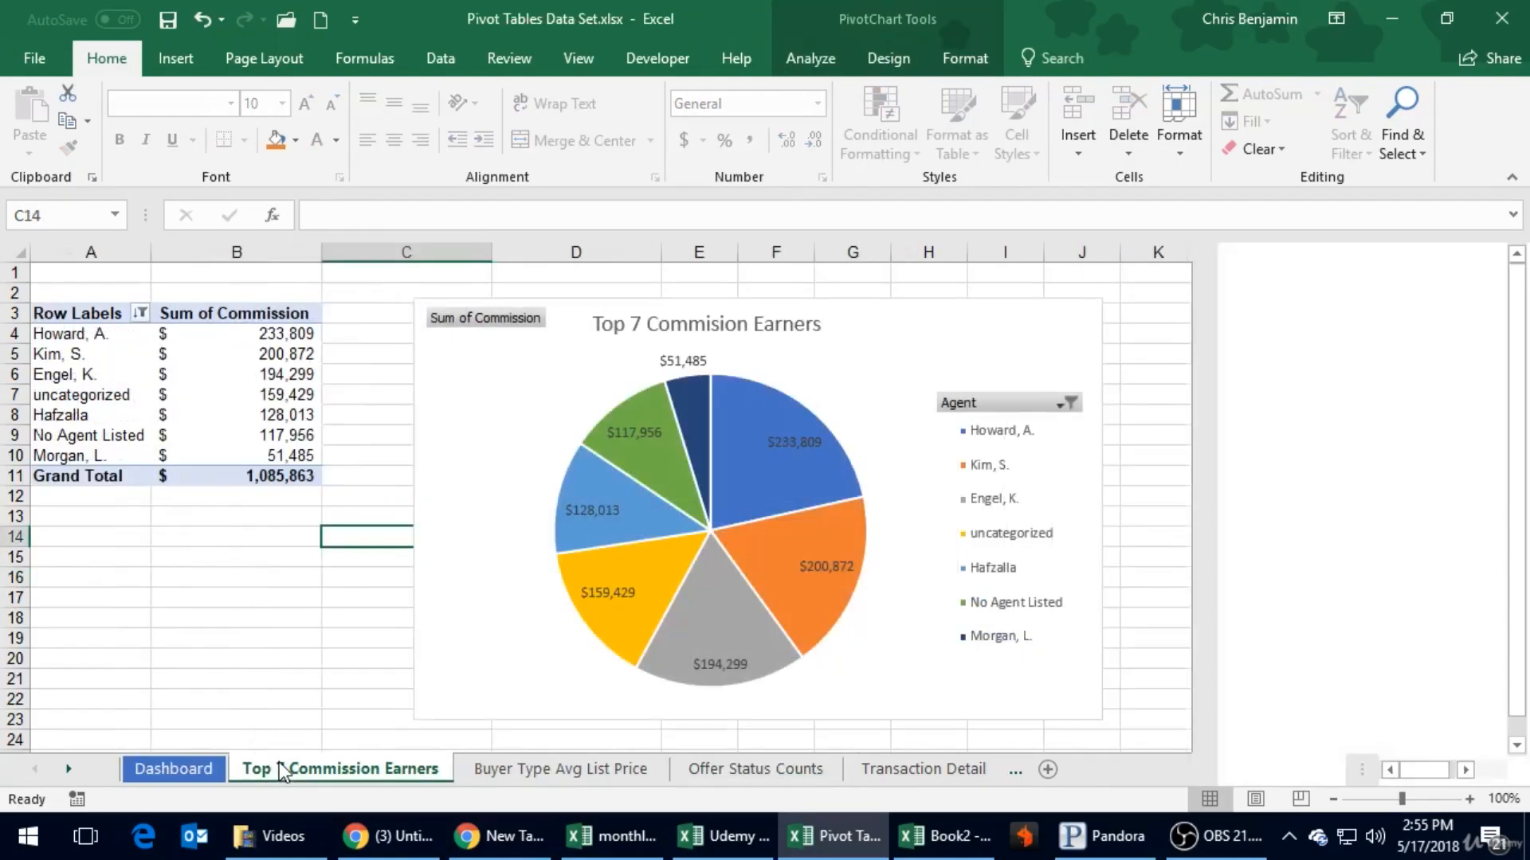
pyautogui.keyDown('shift'); pyautogui.click(710, 769); pyautogui.keyUp('shift')
pyautogui.rightClick(717, 767)
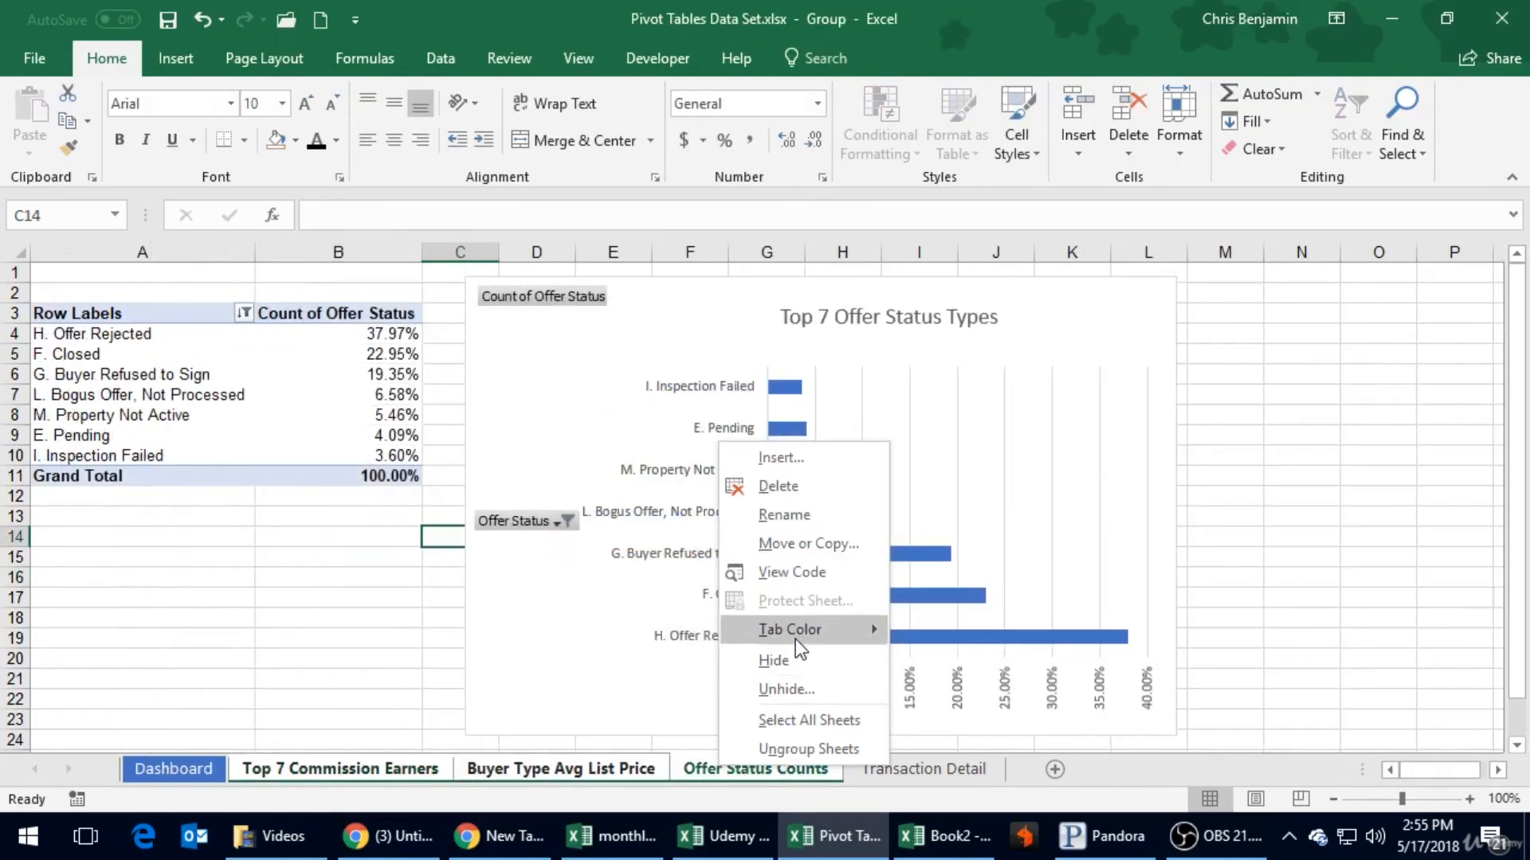
pyautogui.moveTo(795, 630)
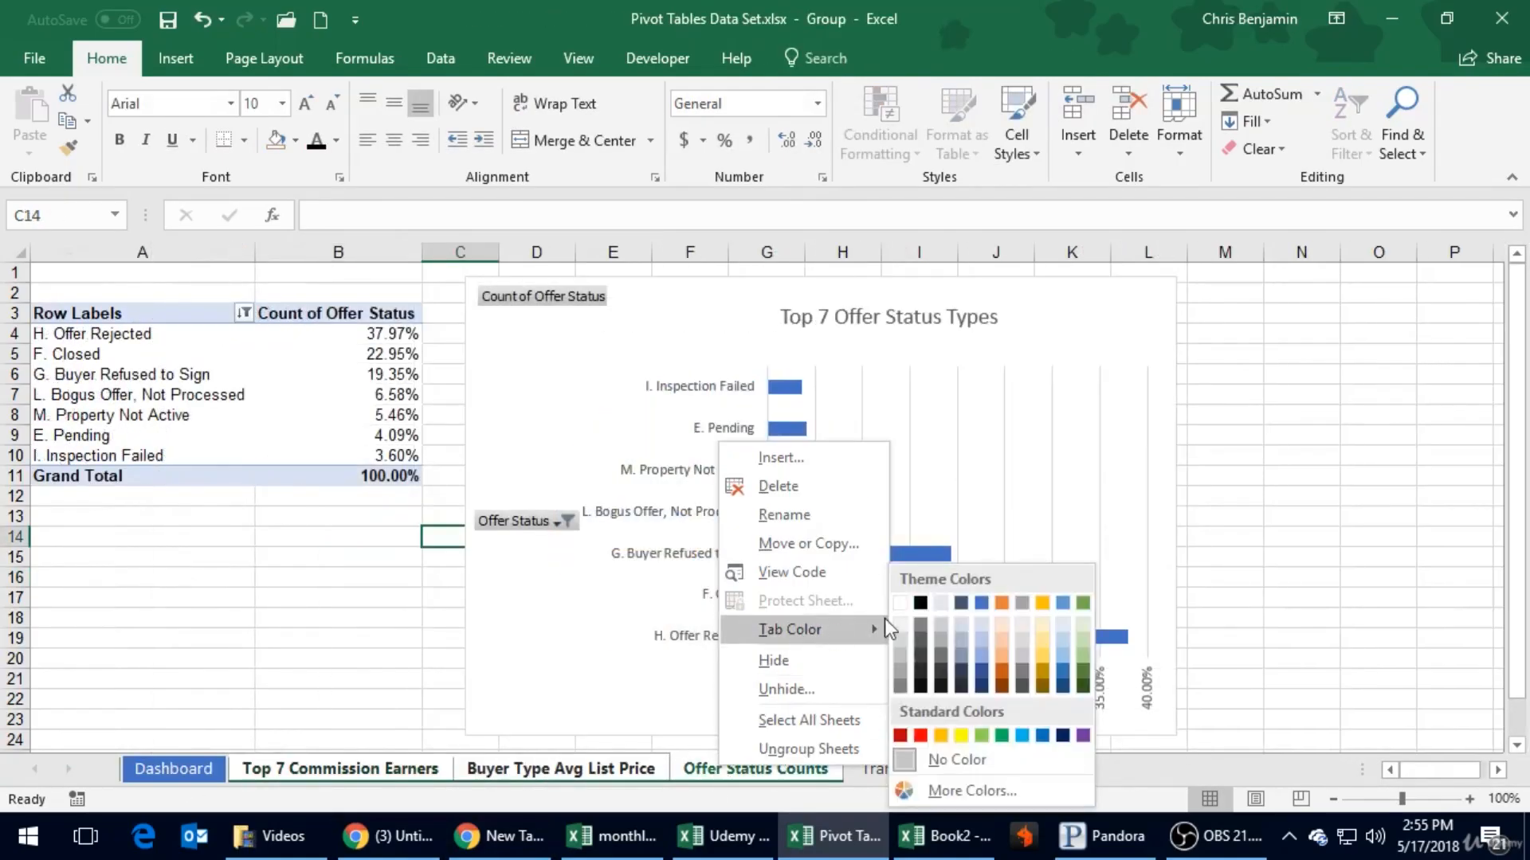
pyautogui.click(1006, 662)
# - Color the Transaction Detail sheet tab Blue-Gray, Text 2, Lighter 60%
pyautogui.click(908, 779)
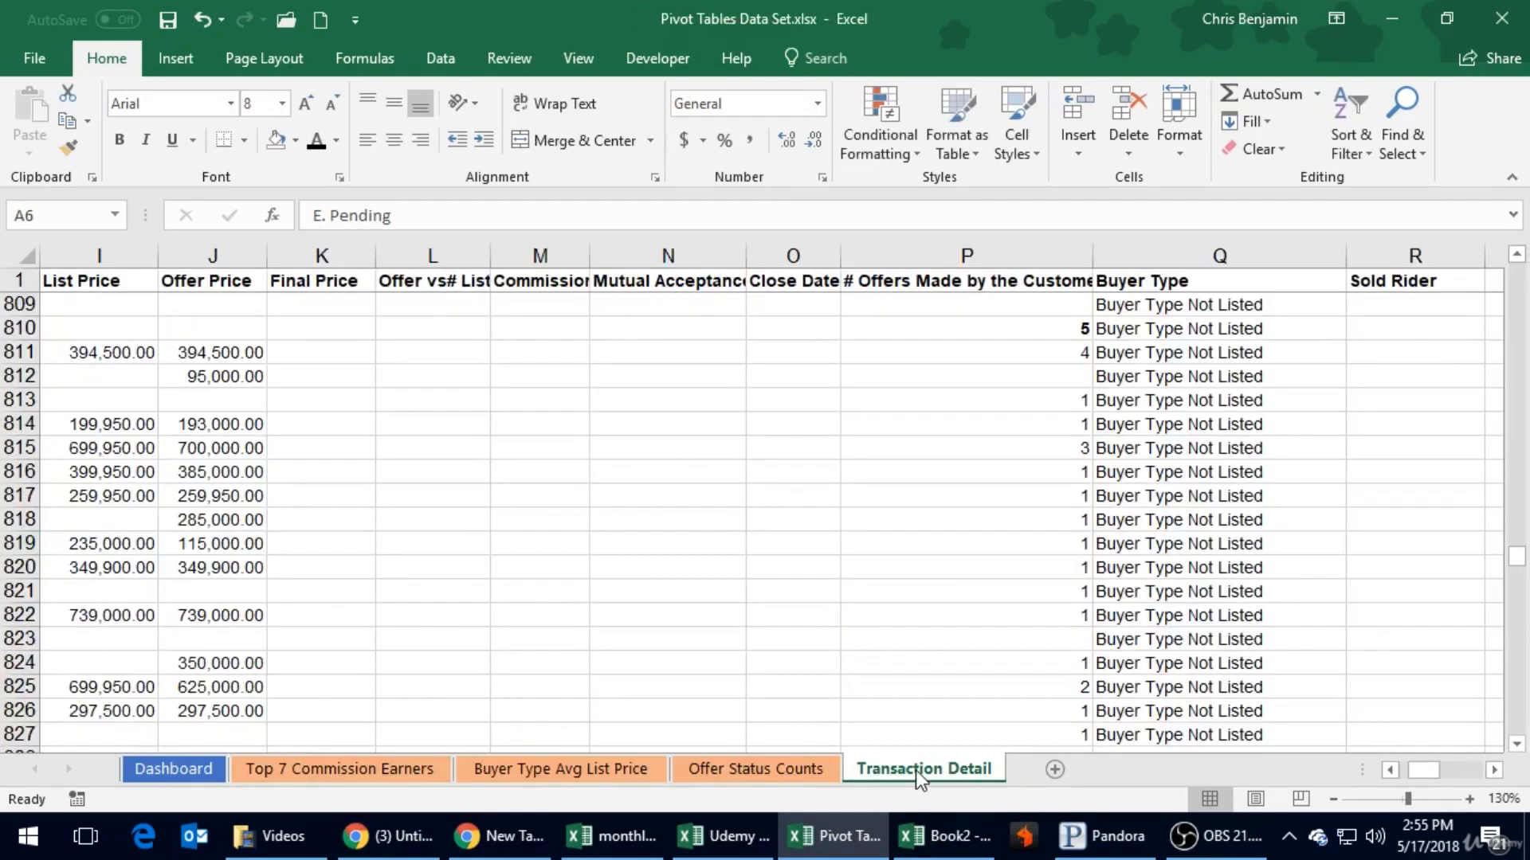
pyautogui.rightClick(916, 771)
pyautogui.moveTo(991, 660)
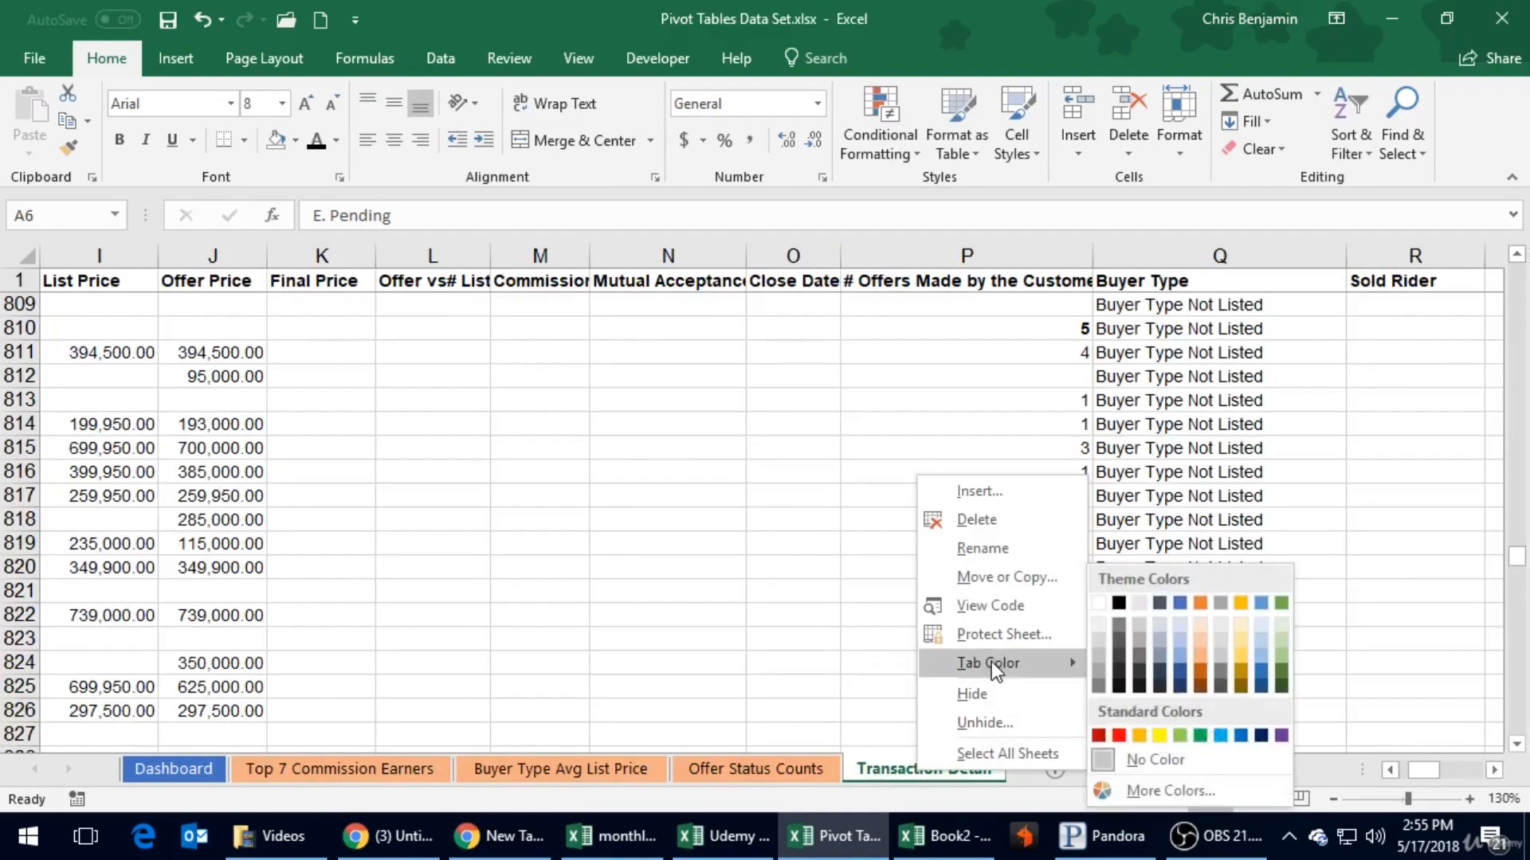
pyautogui.click(1167, 653)
pyautogui.click(823, 662)
# - Look through the three PivotTable sheets, return to the Dashboard sheet and select cell B9
pyautogui.click(800, 778)
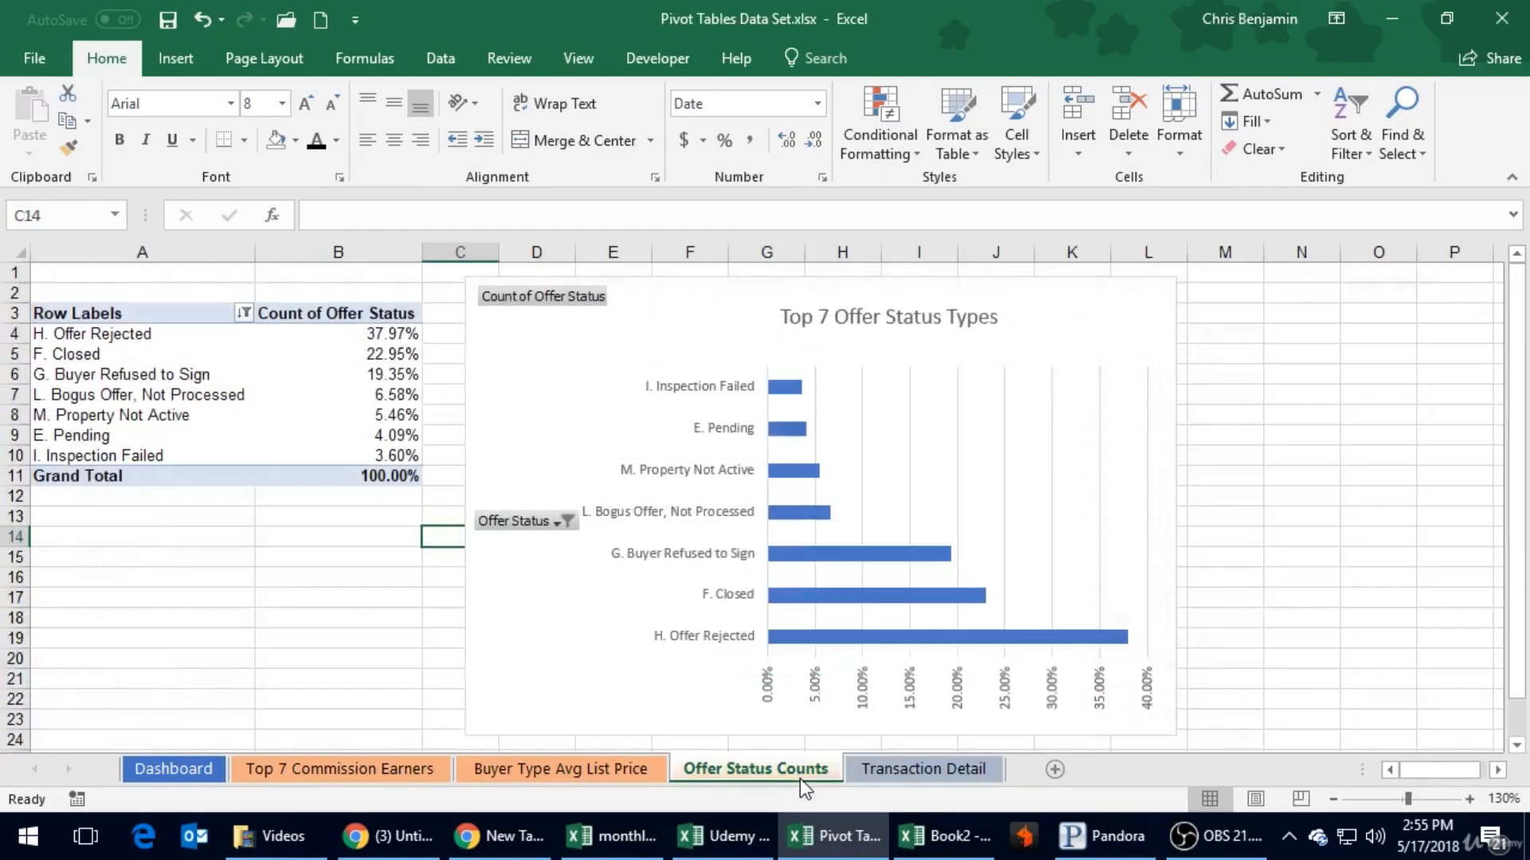
pyautogui.click(597, 765)
pyautogui.click(420, 759)
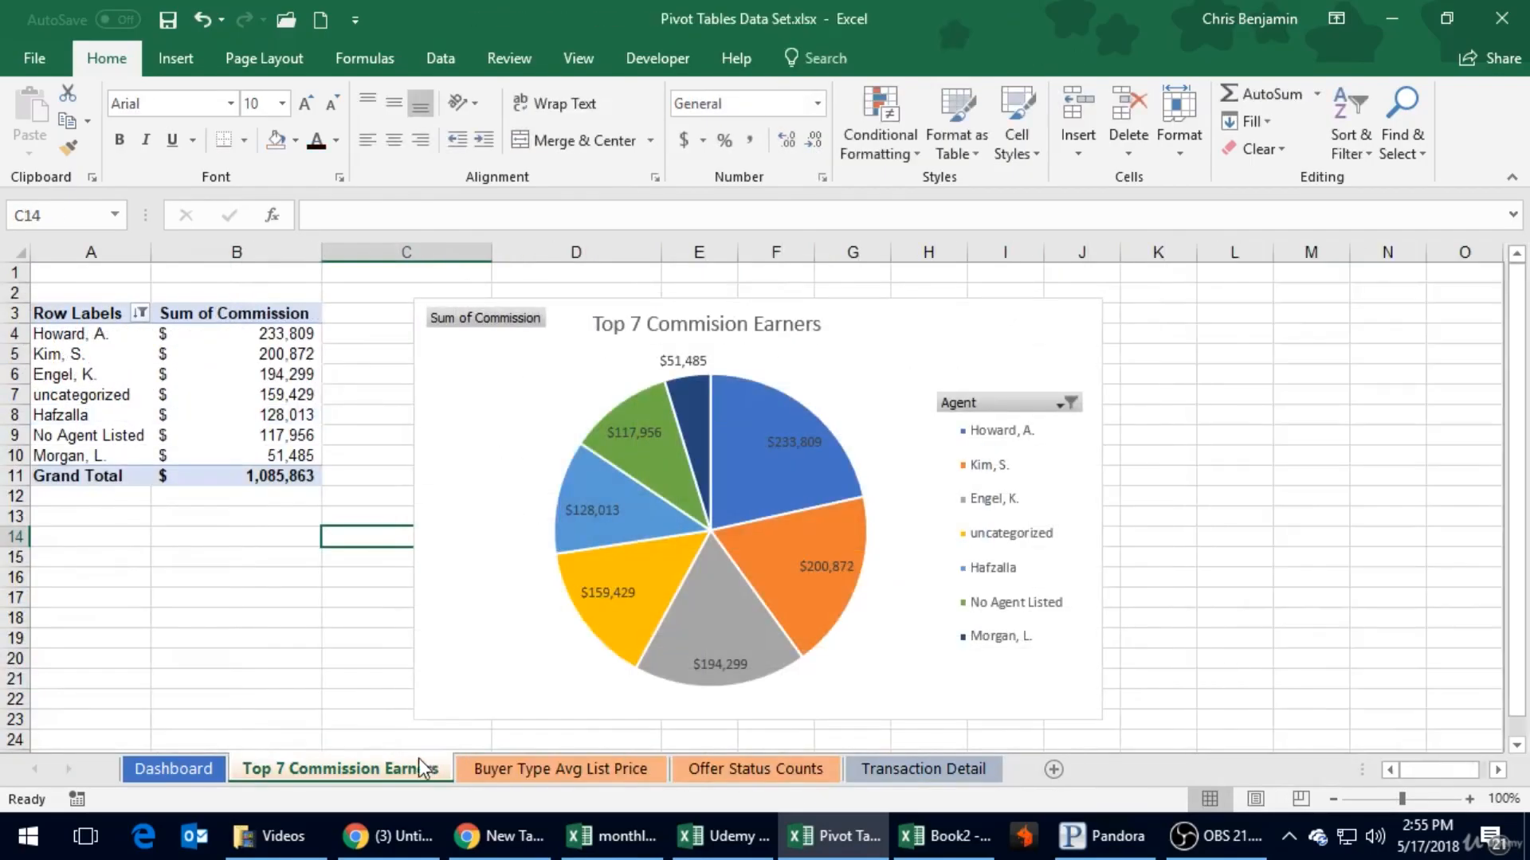
pyautogui.click(180, 769)
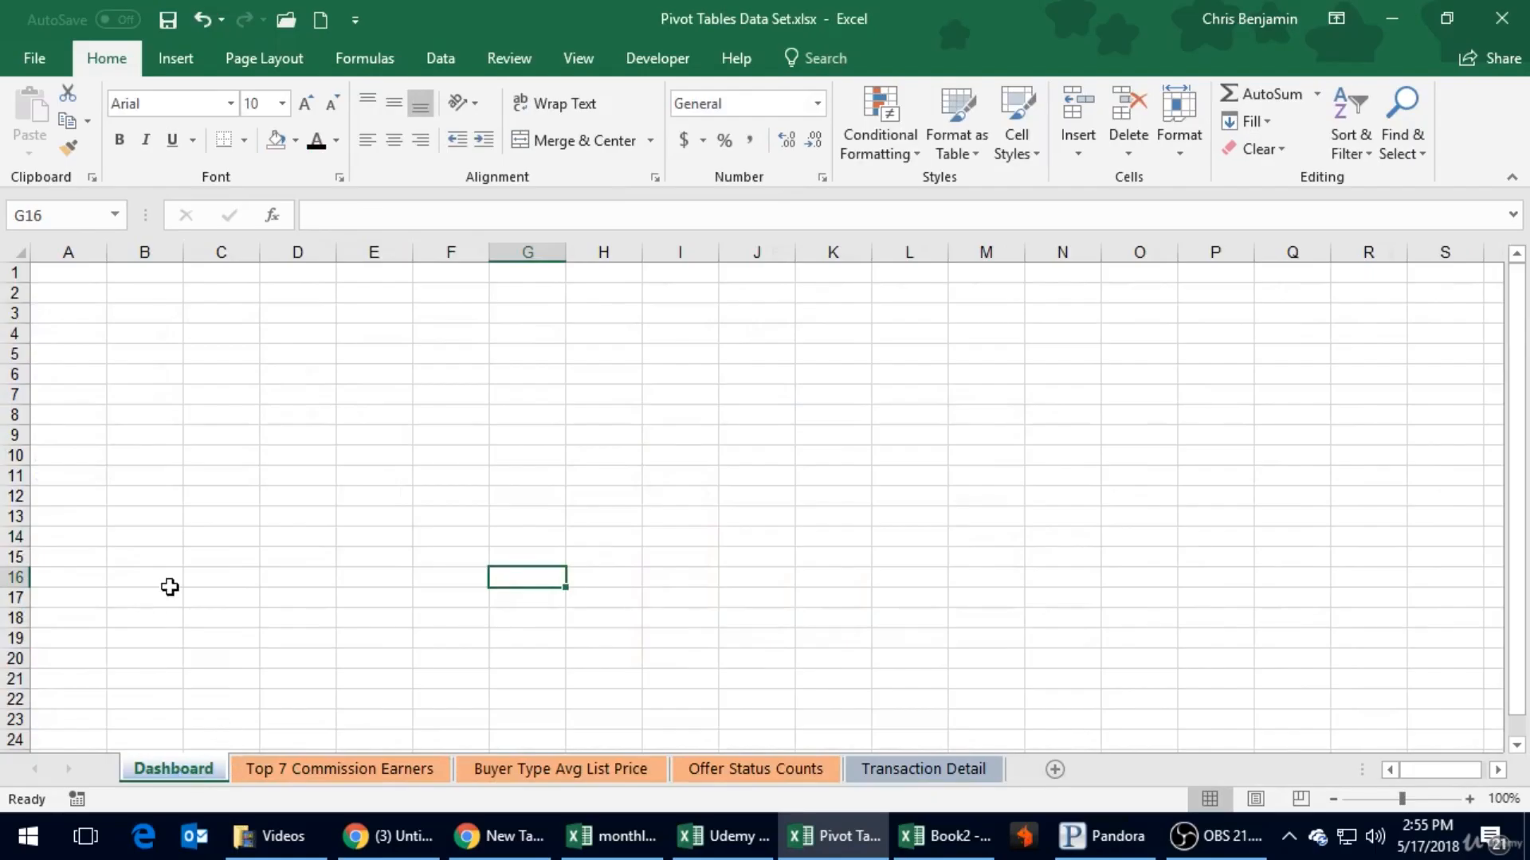
pyautogui.click(151, 437)
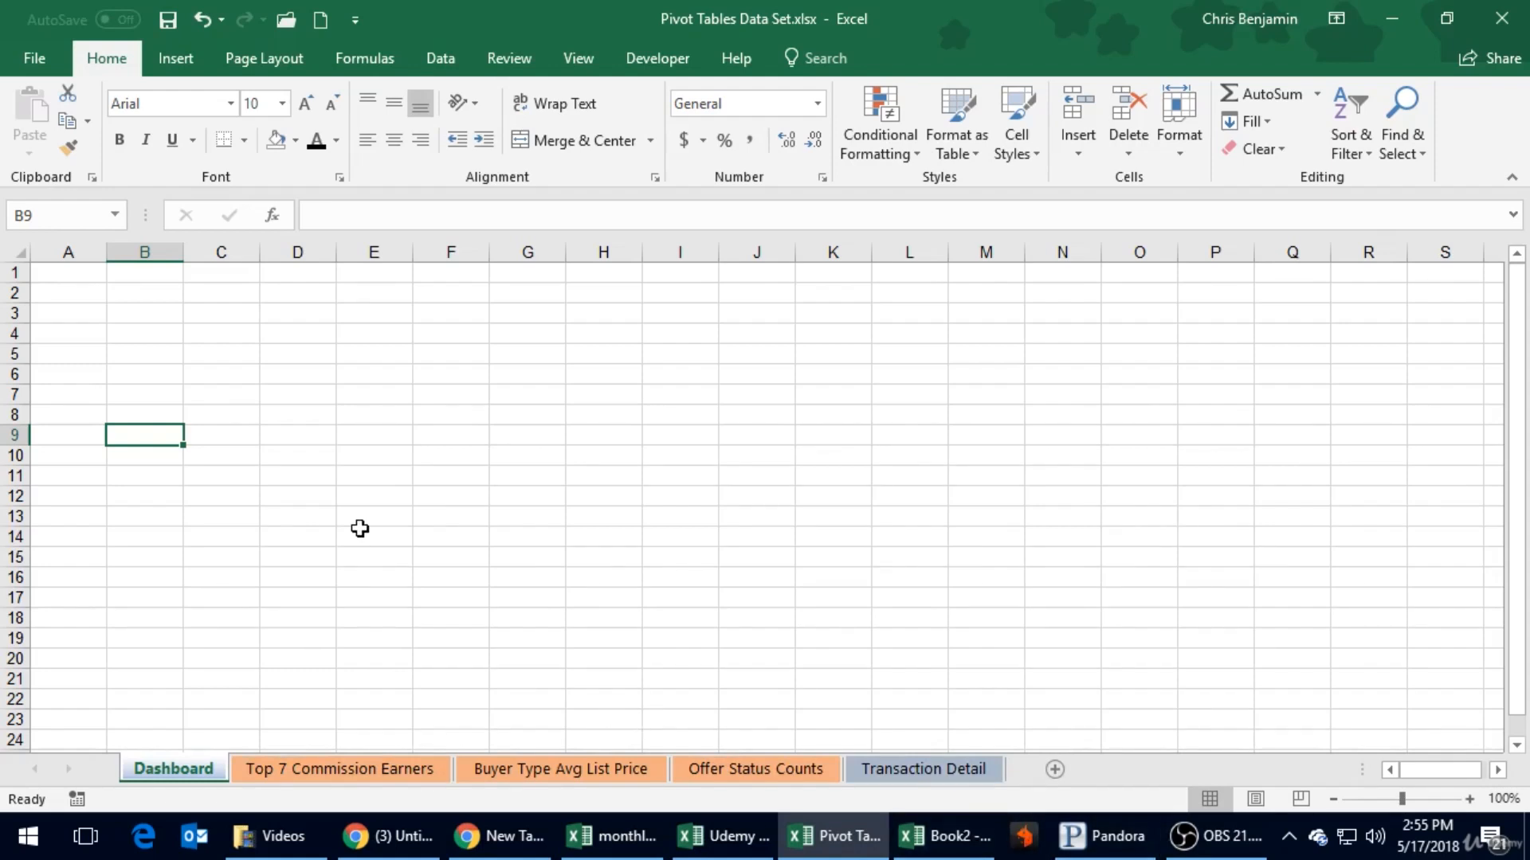
# - Fill every cell of the Dashboard sheet with light gray and save the workbook
pyautogui.click(167, 19)
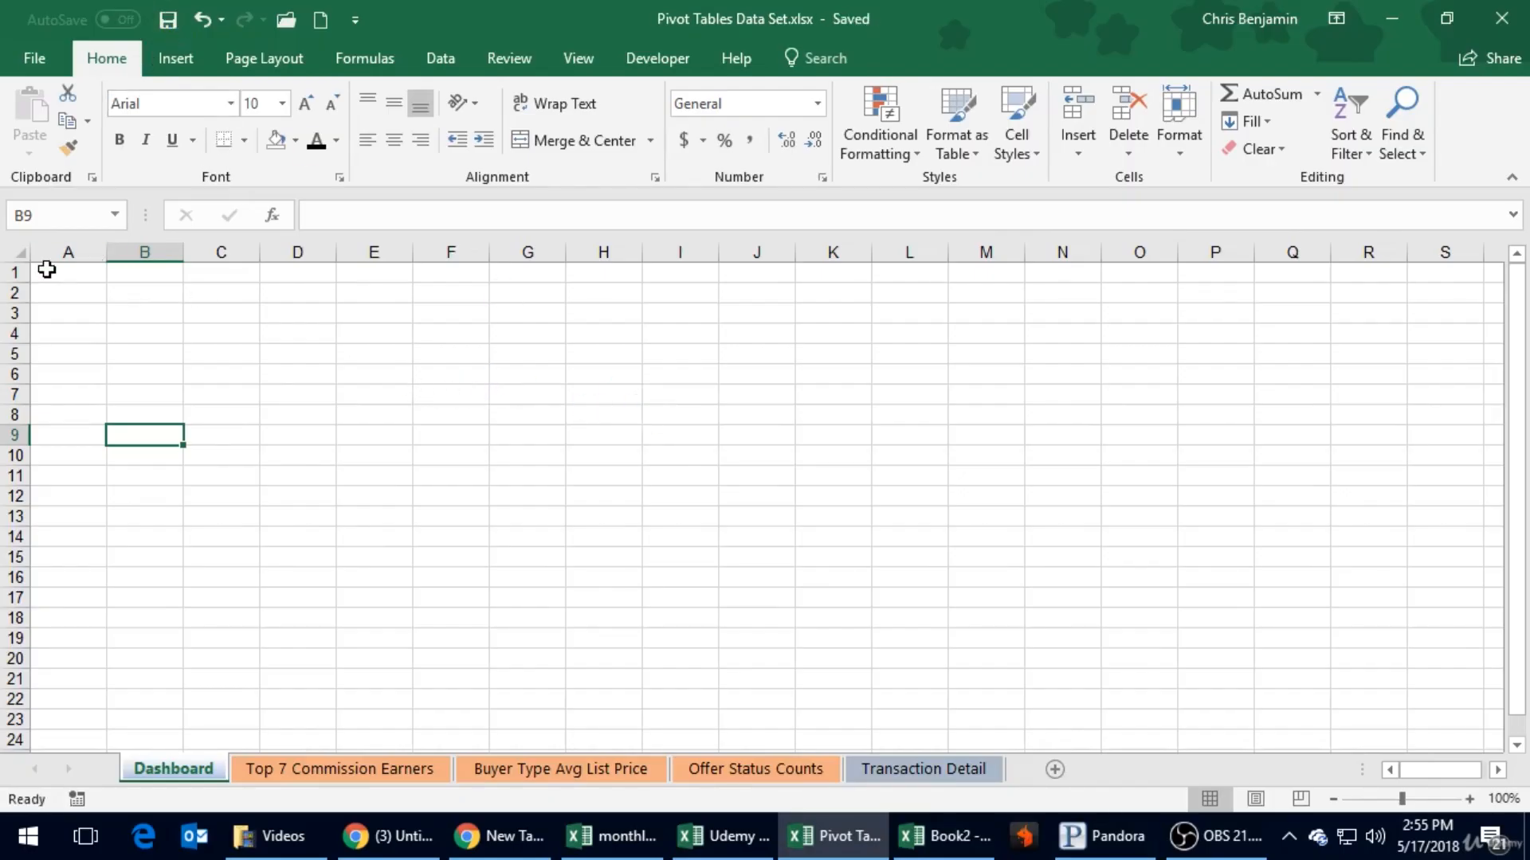
pyautogui.click(16, 255)
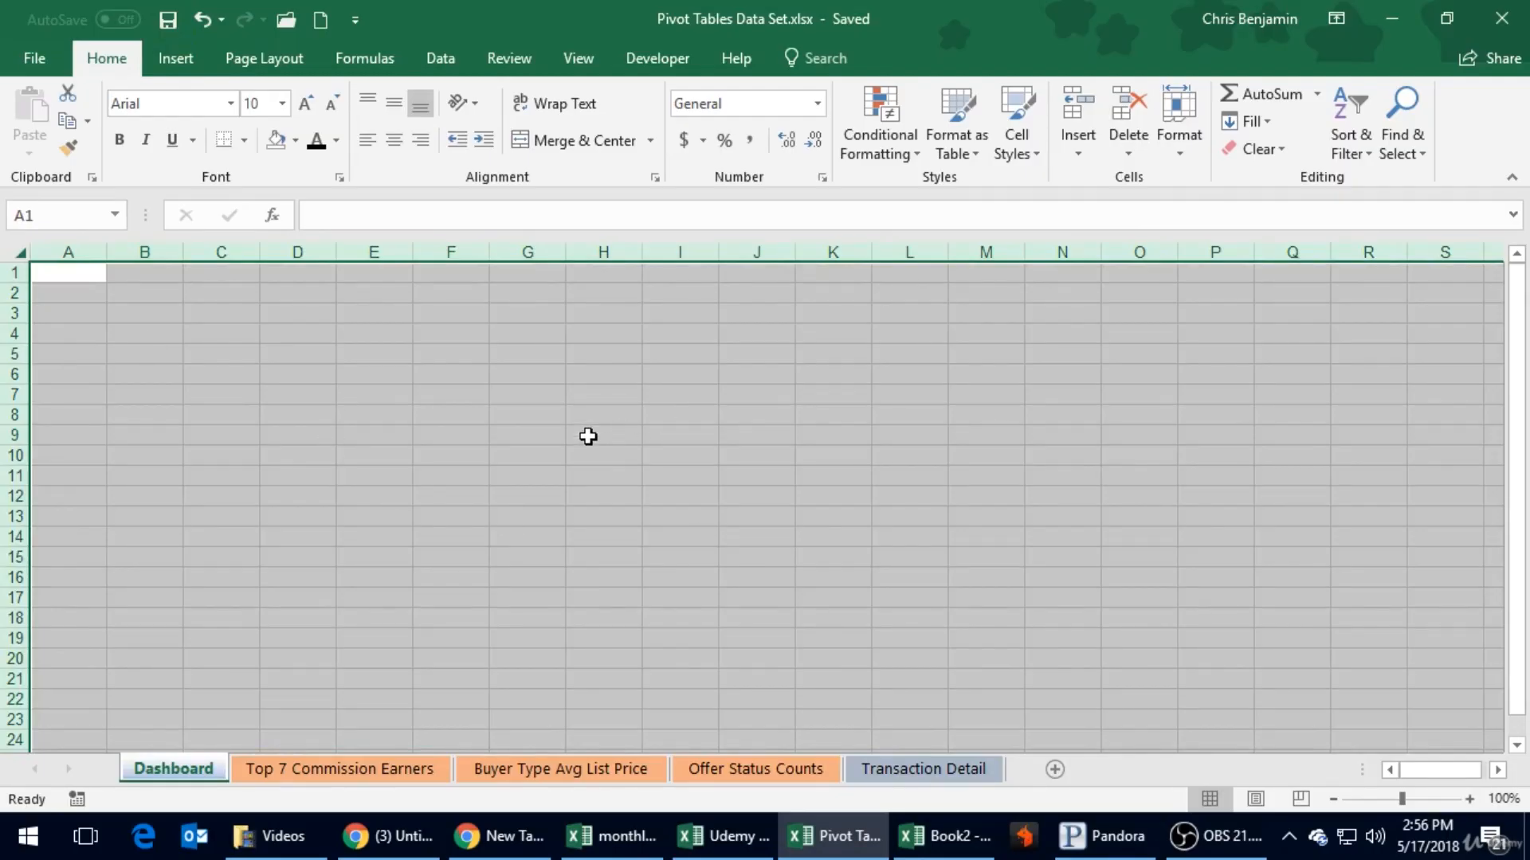
pyautogui.click(295, 141)
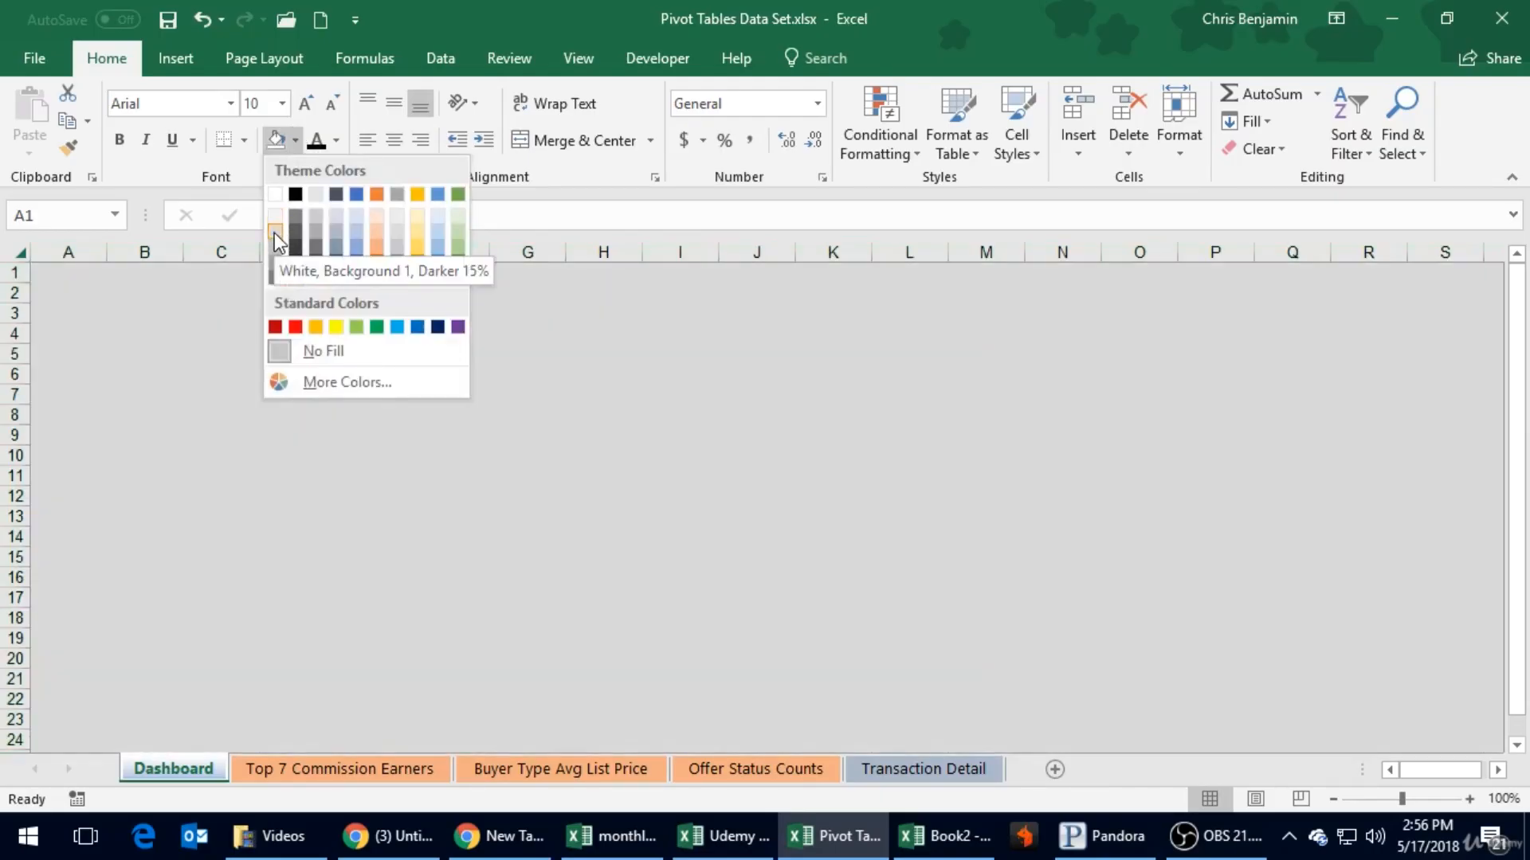
pyautogui.click(274, 231)
pyautogui.click(246, 393)
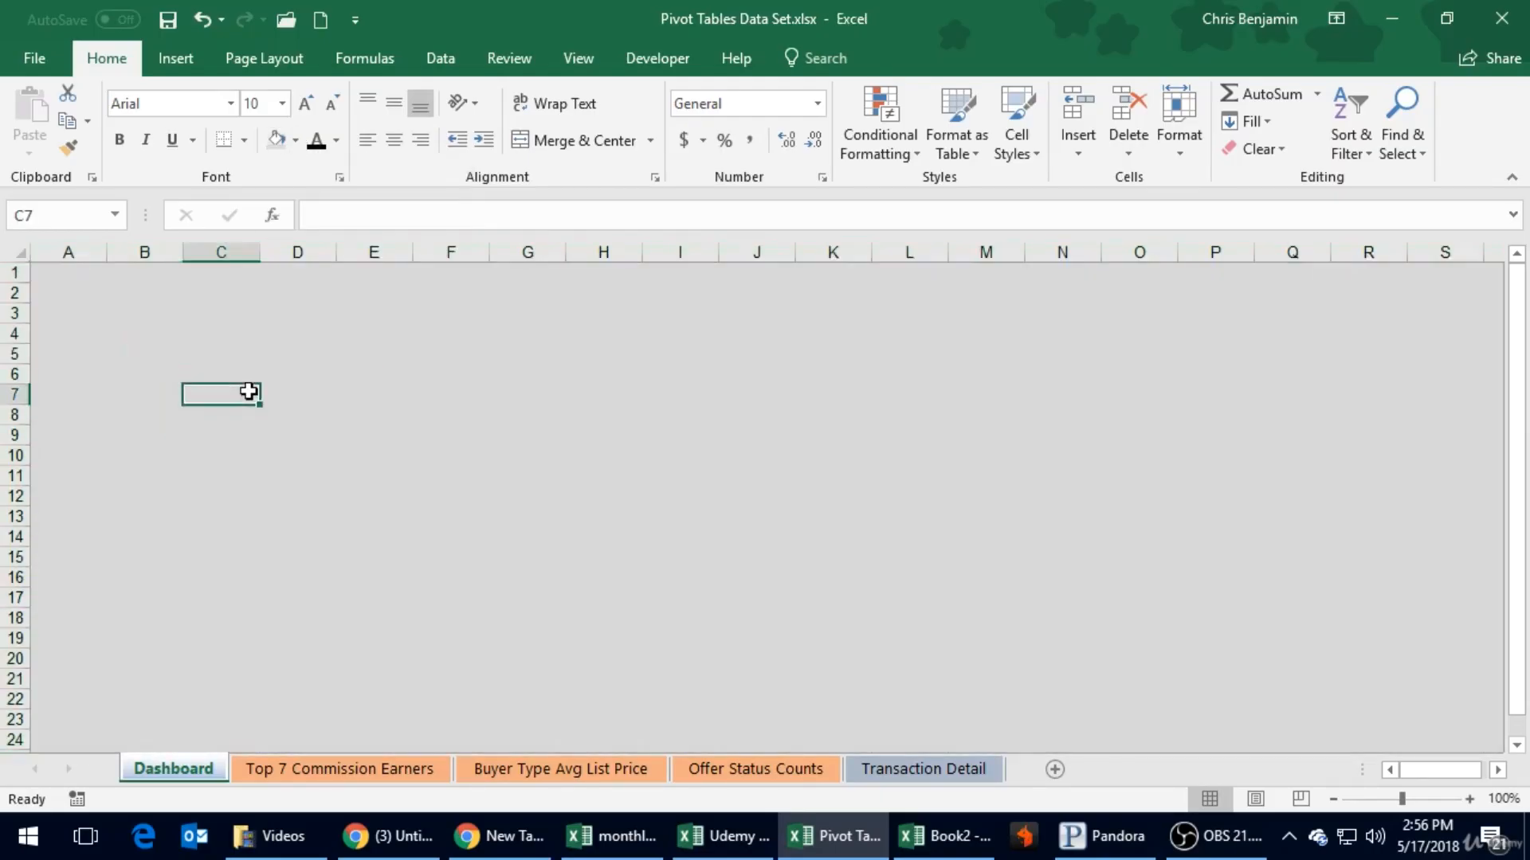
pyautogui.click(17, 255)
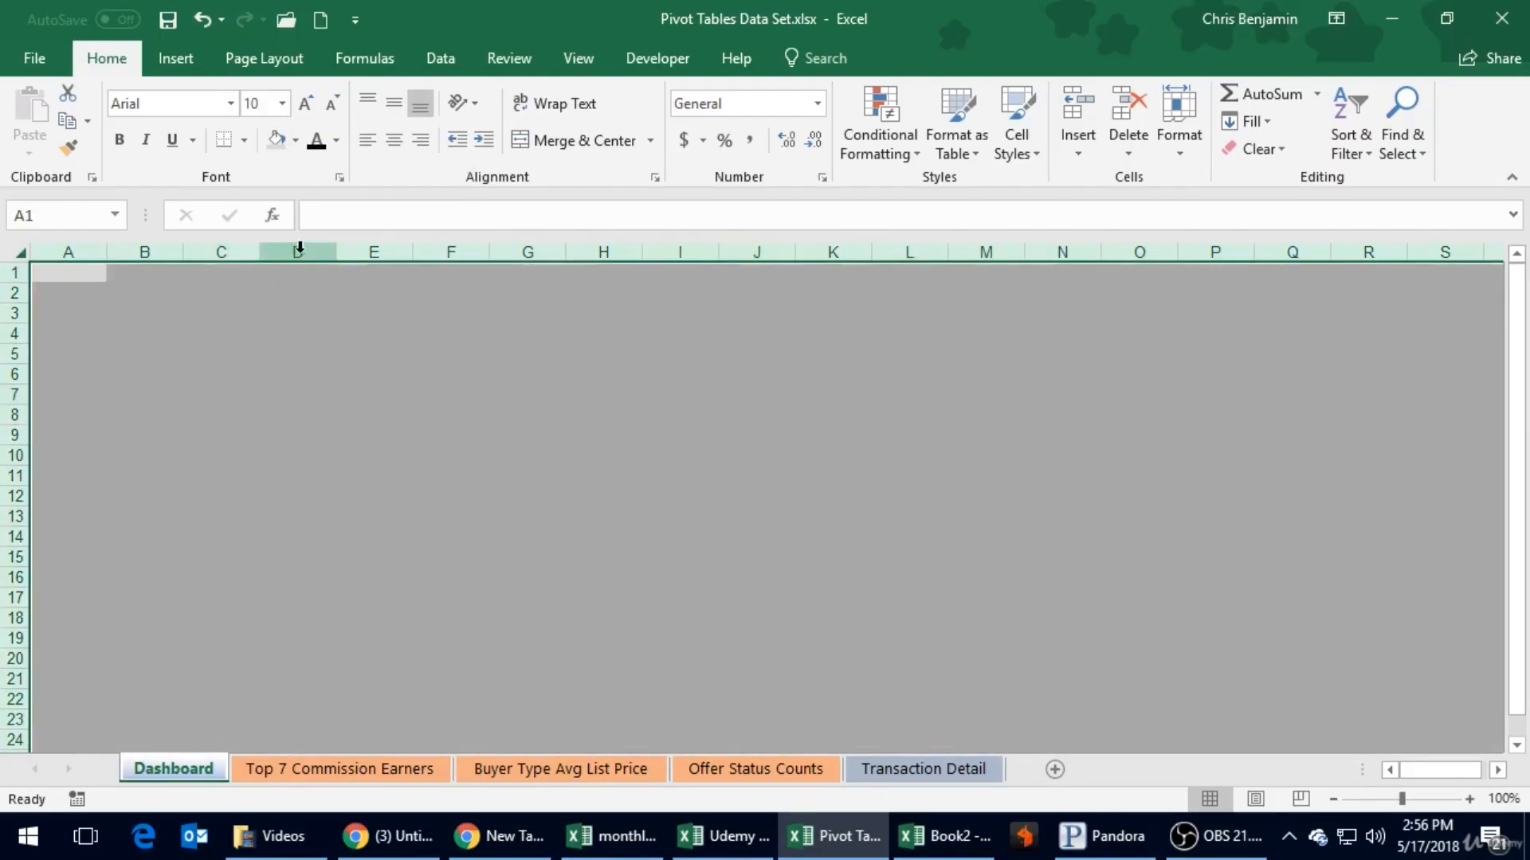
pyautogui.click(224, 438)
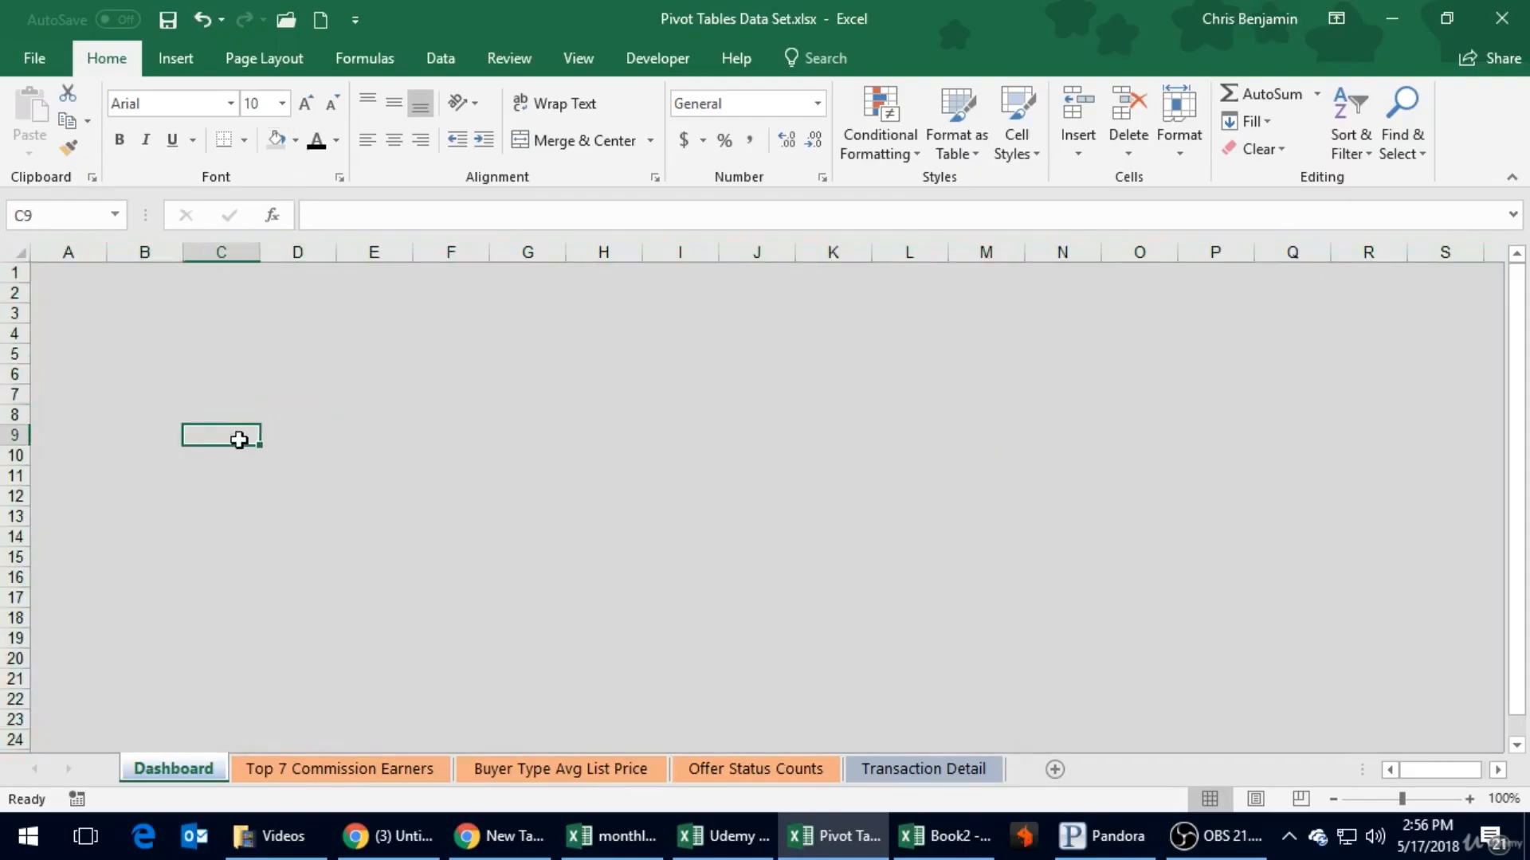
pyautogui.click(446, 456)
pyautogui.click(166, 20)
pyautogui.click(422, 416)
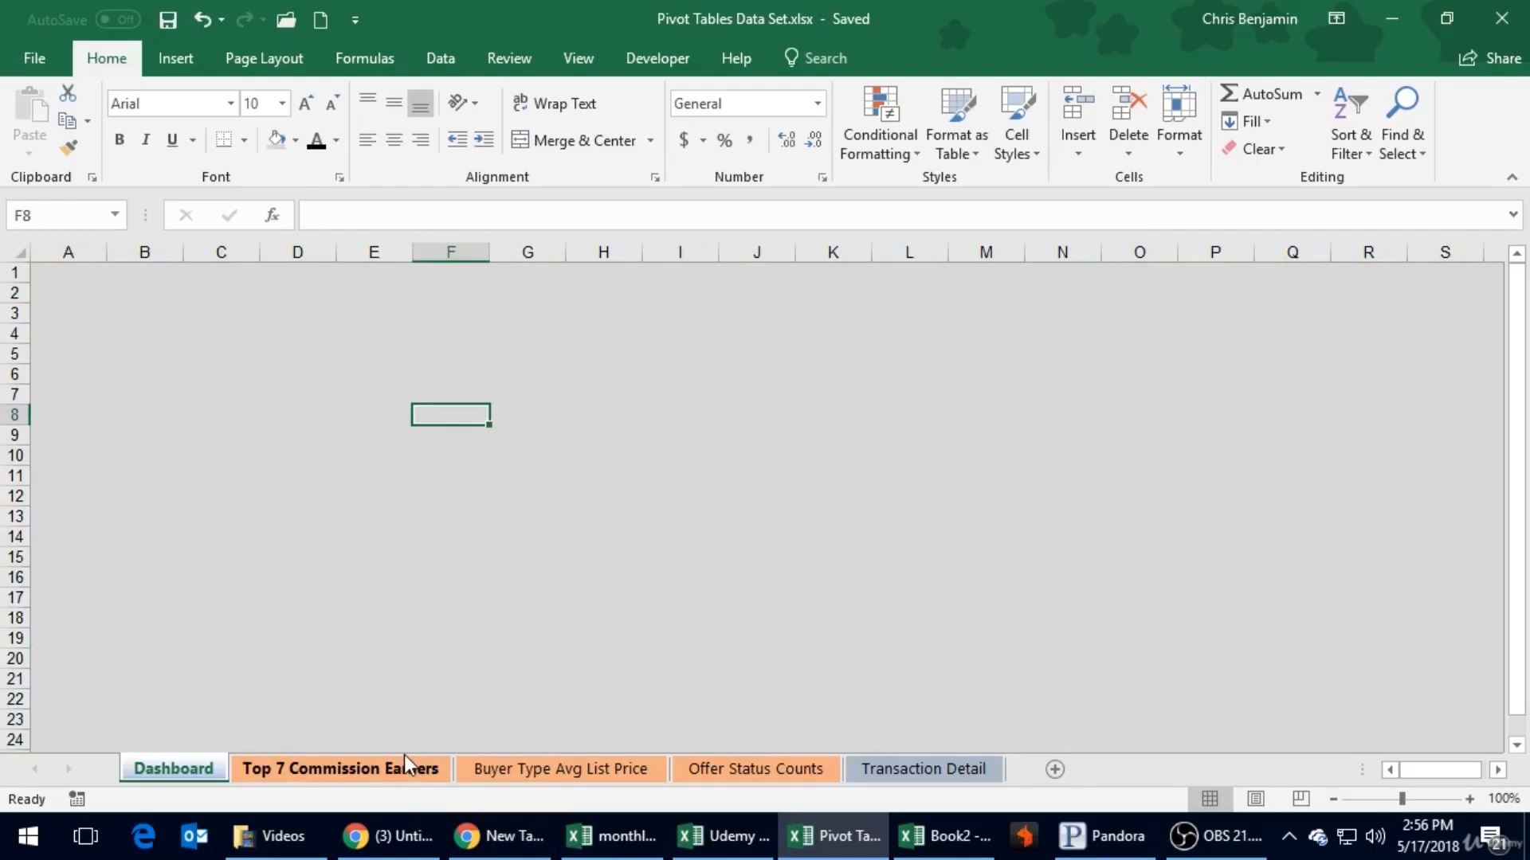
# - Enter the title "Dashboard Report for 2006 XYZ Company" in cell A1 of the Dashboard sheet
pyautogui.click(76, 270)
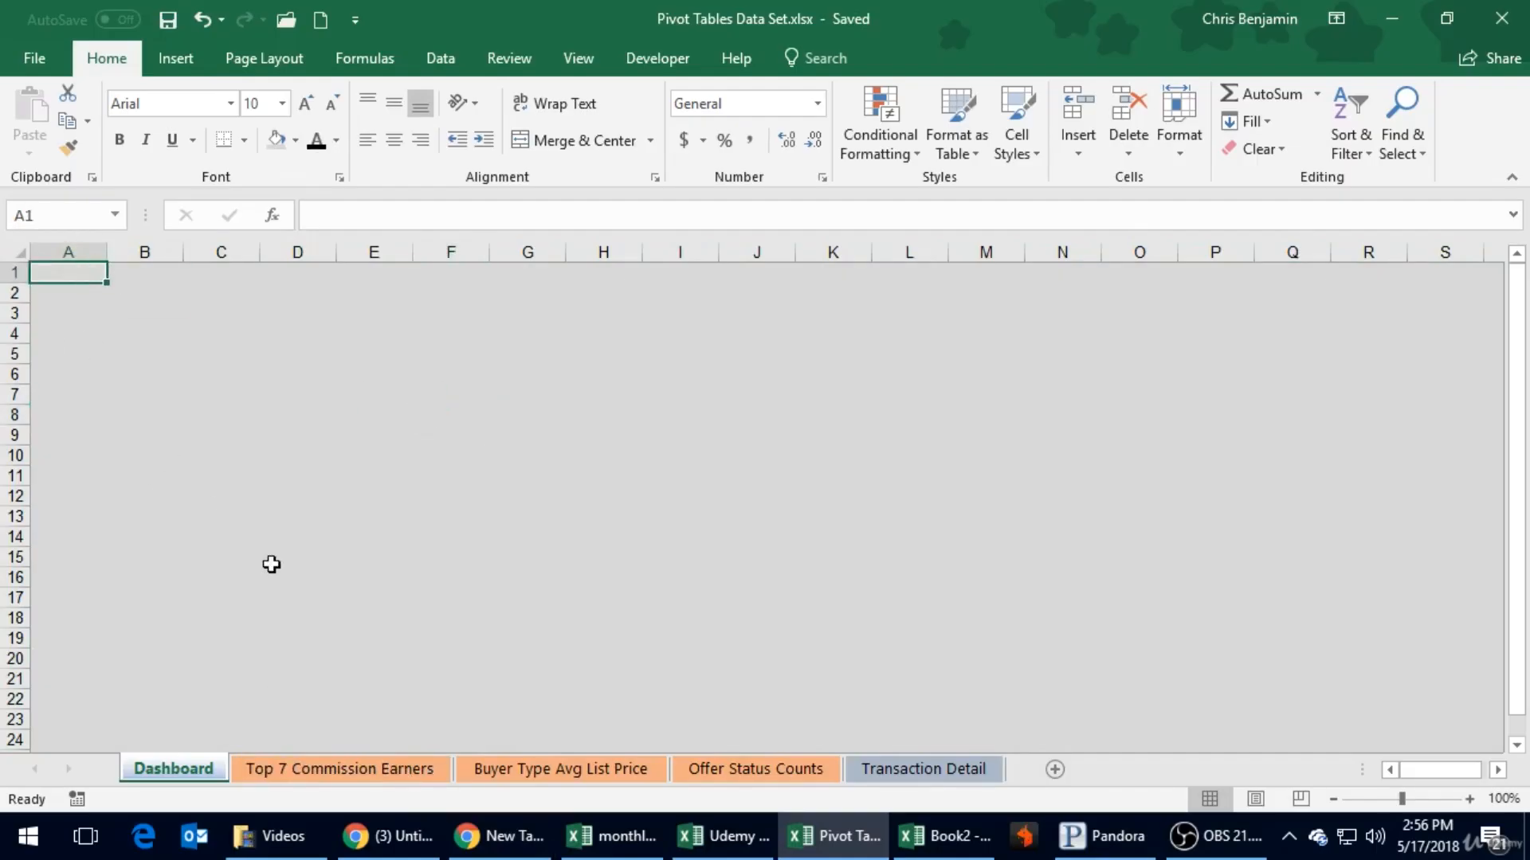
pyautogui.write('Dashboard Report for 2006 XYZ')
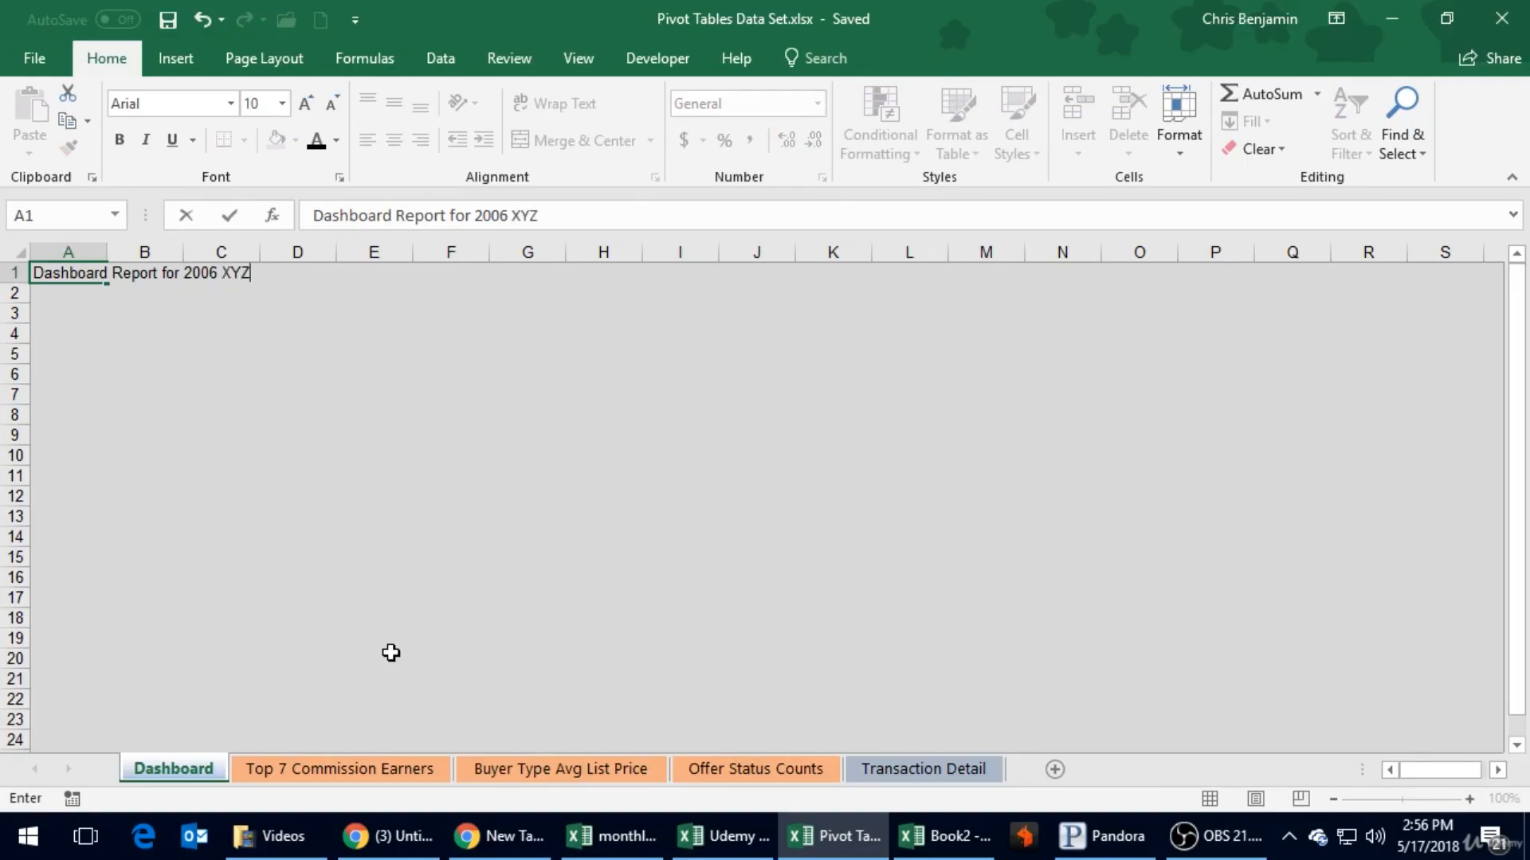
pyautogui.hotkey('ctrl', 'Return')
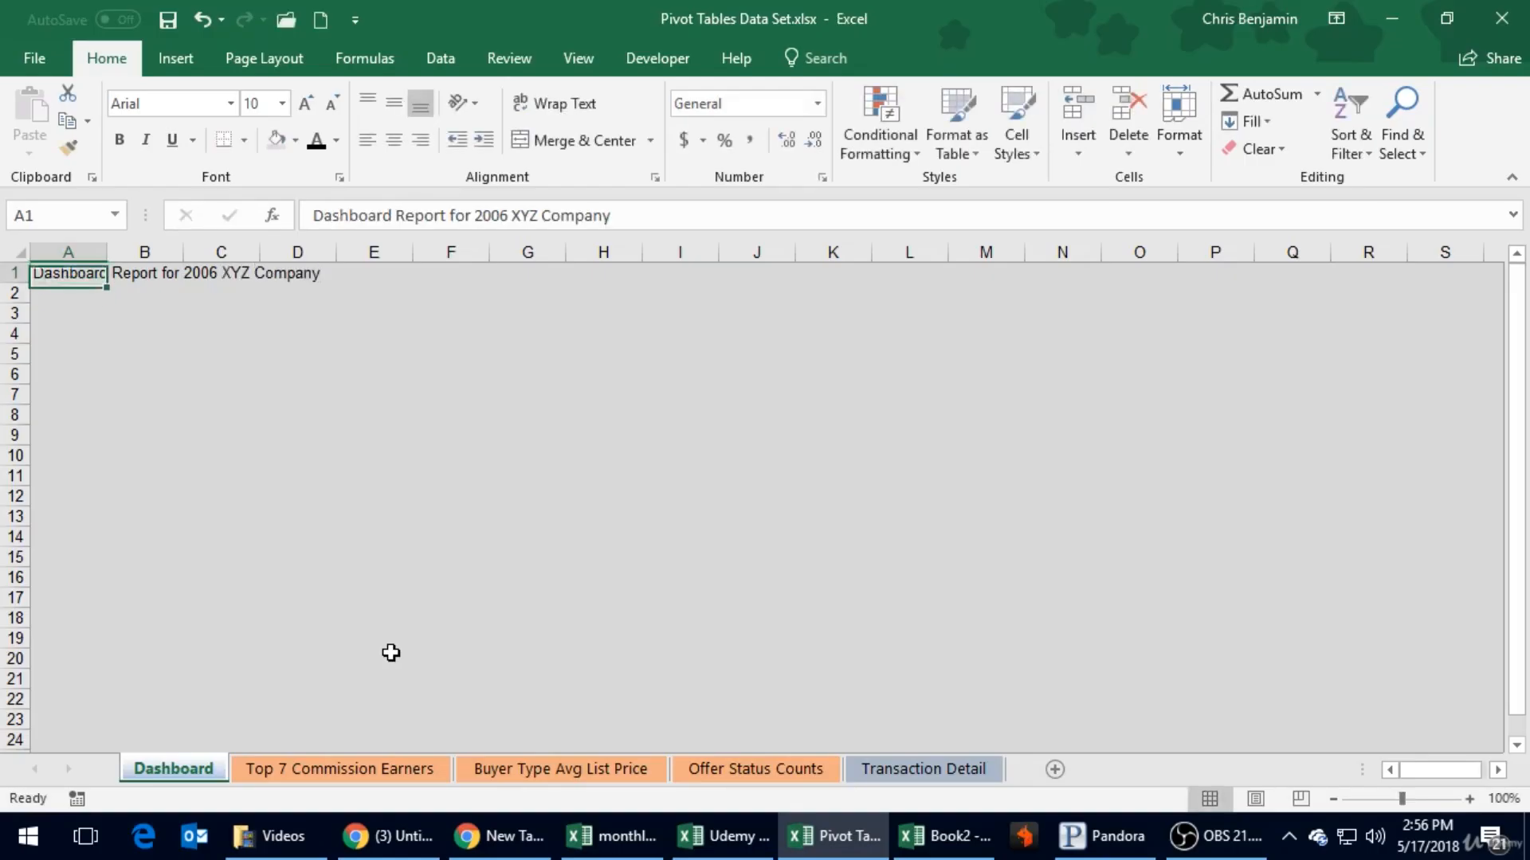
# - Make the title in A1 bold with a larger font size, select cell B3 and save the workbook
pyautogui.hotkey('ctrl', 'b')
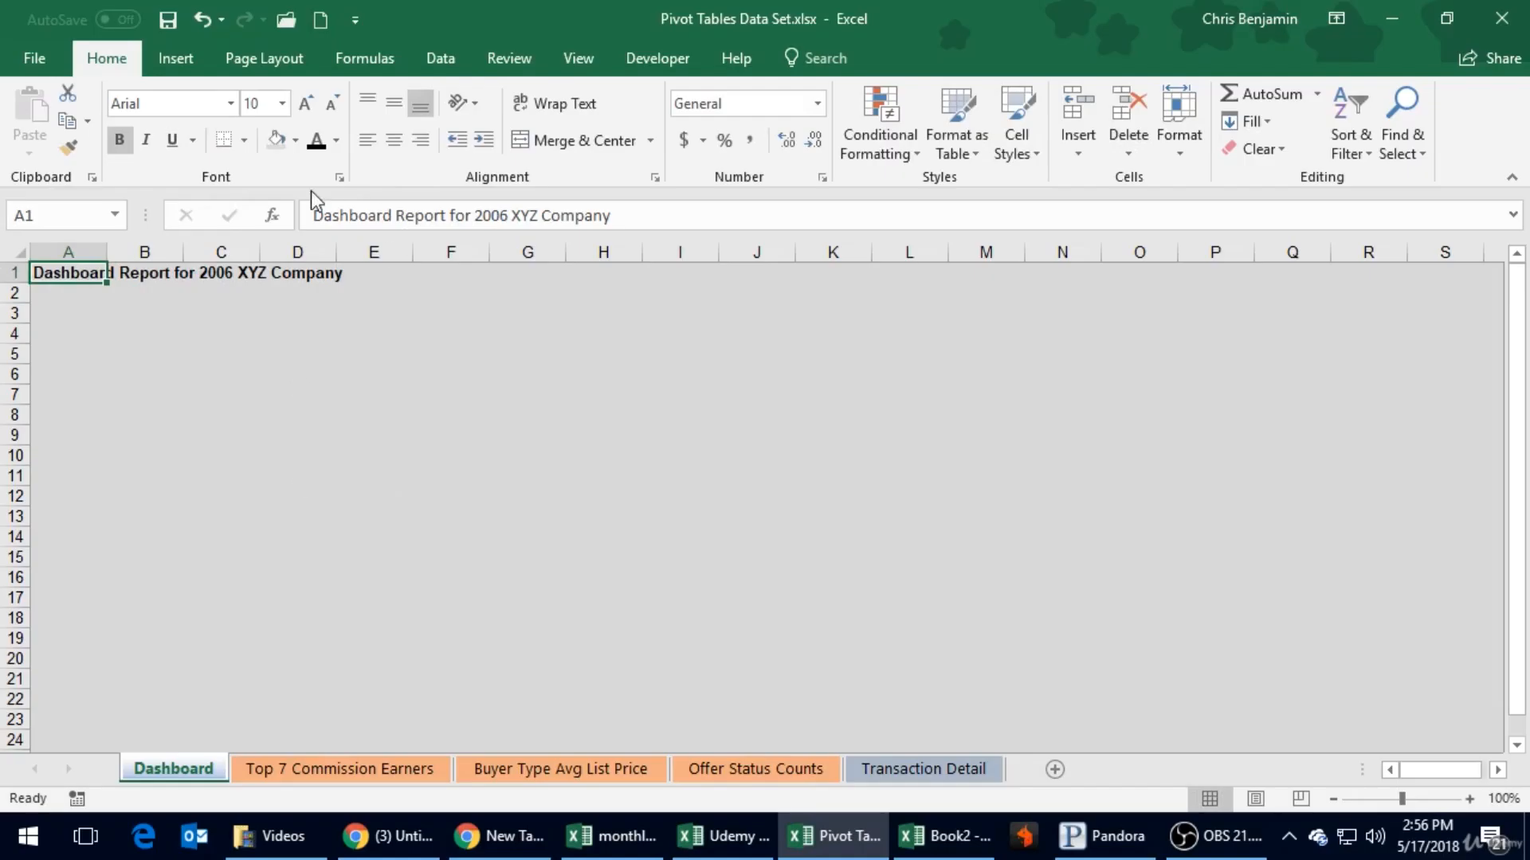
pyautogui.click(284, 106)
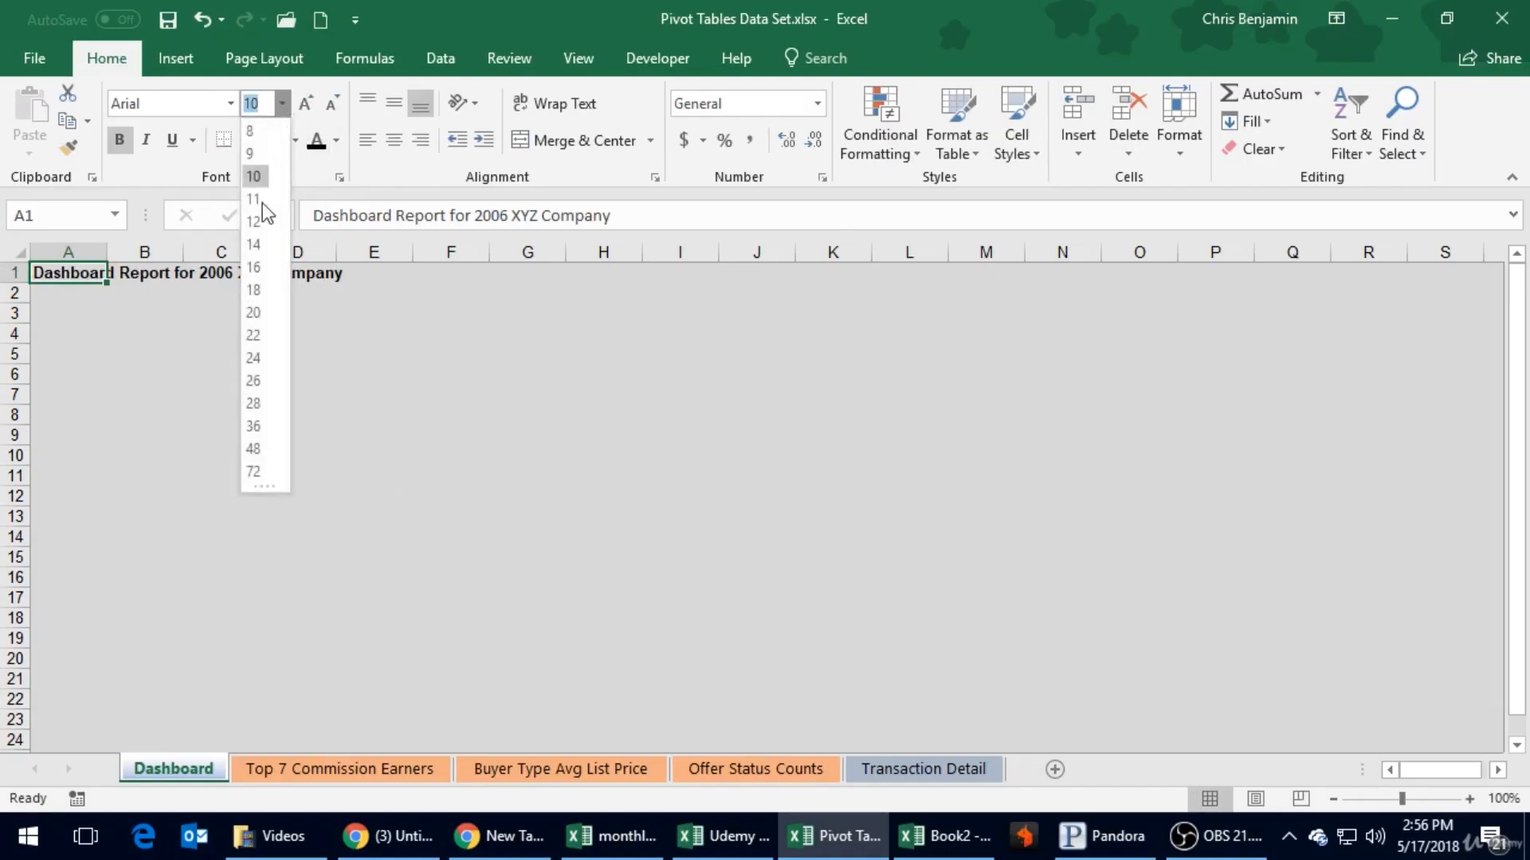
pyautogui.press('Escape')
pyautogui.click(286, 364)
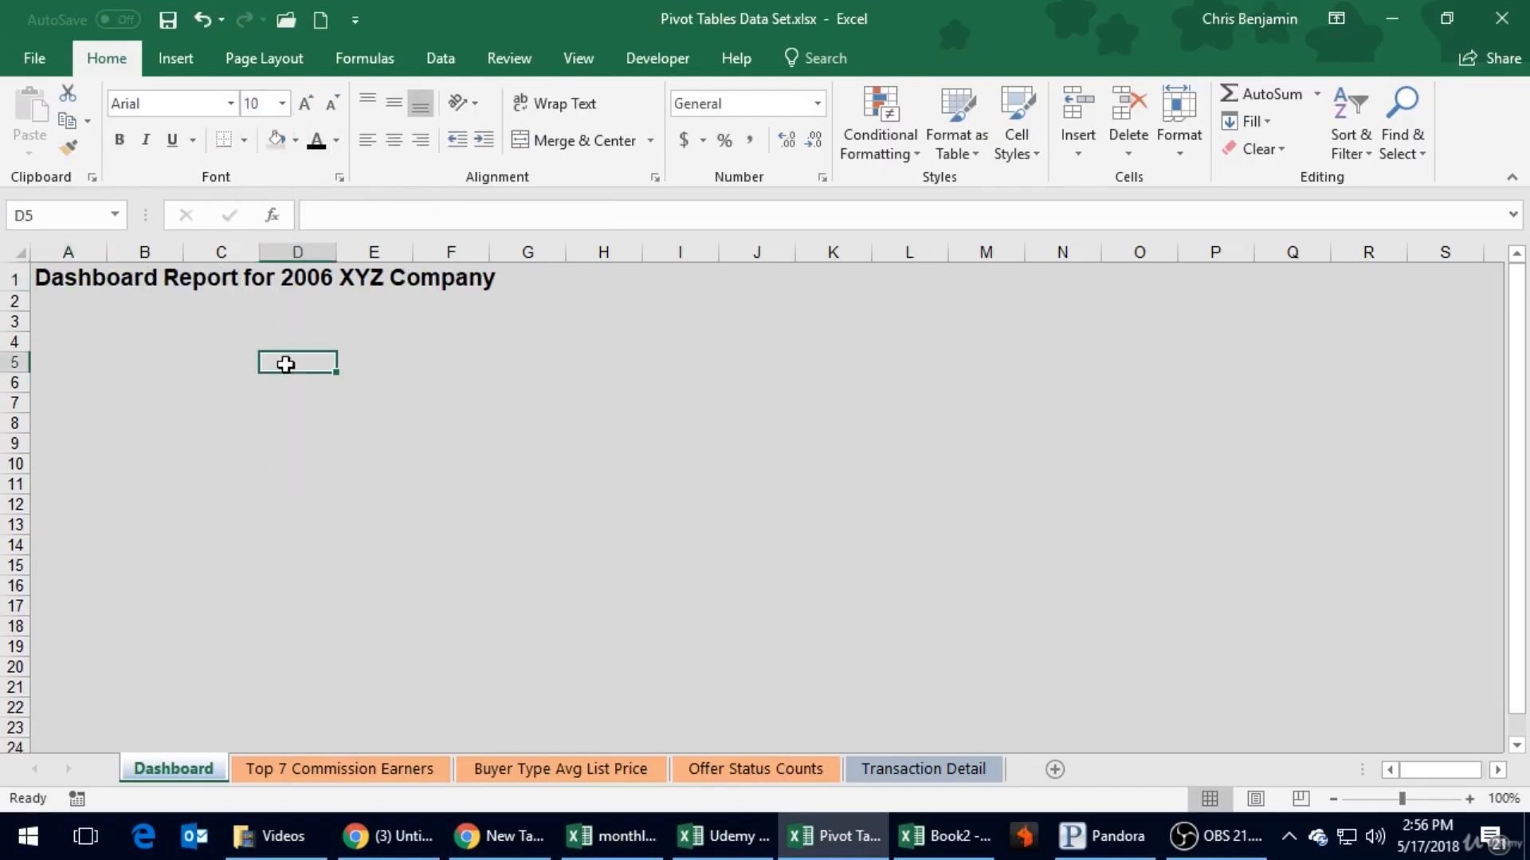
pyautogui.click(171, 321)
pyautogui.click(167, 19)
# - Copy the pie chart from the Top 7 Commission Earners sheet to the Dashboard and shrink it beneath the title, down to about row 14
pyautogui.click(408, 769)
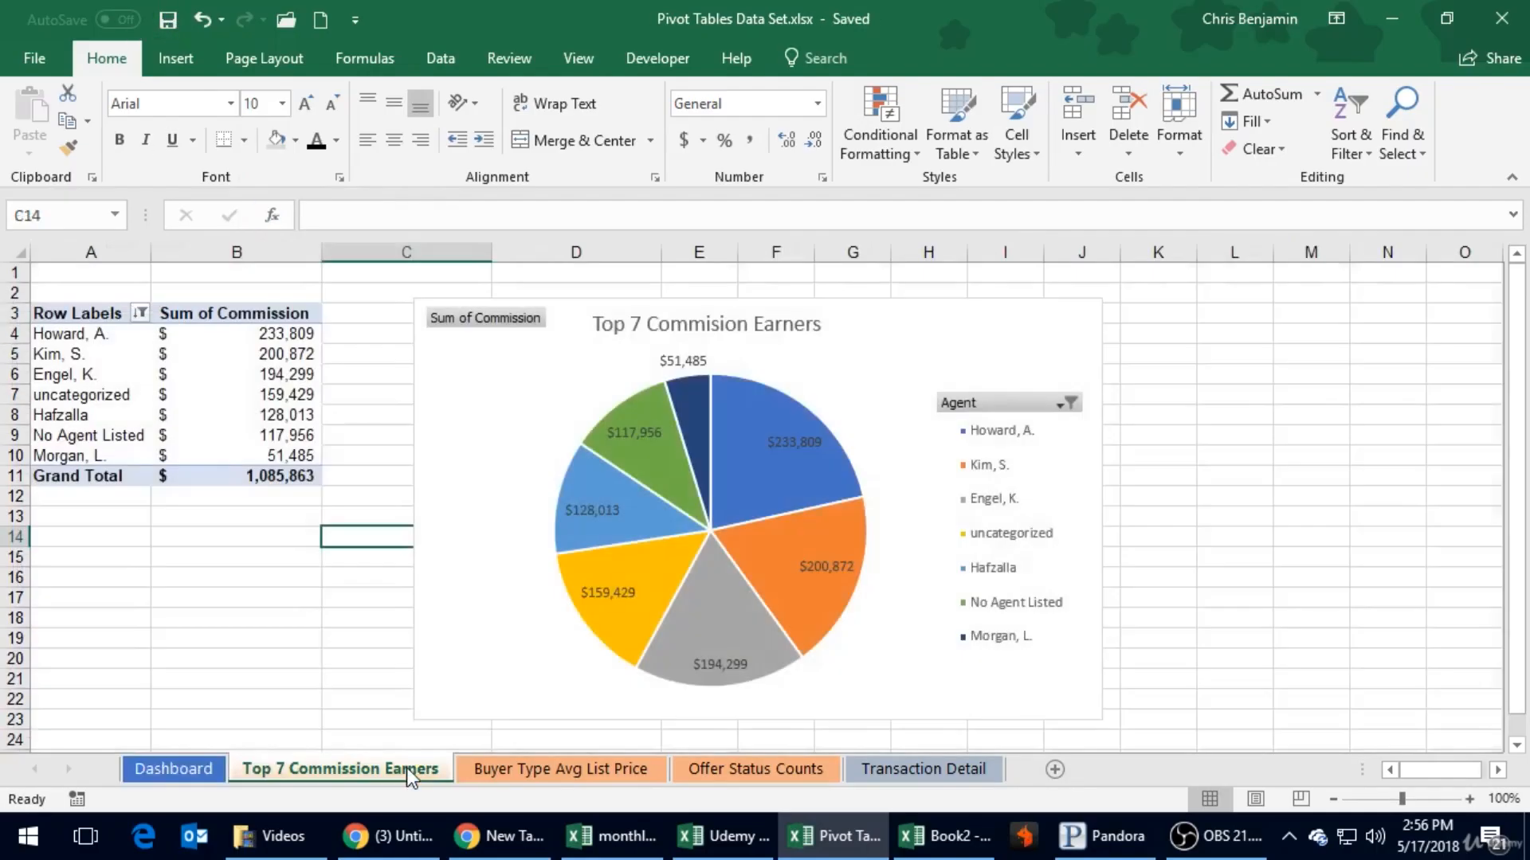
pyautogui.click(966, 330)
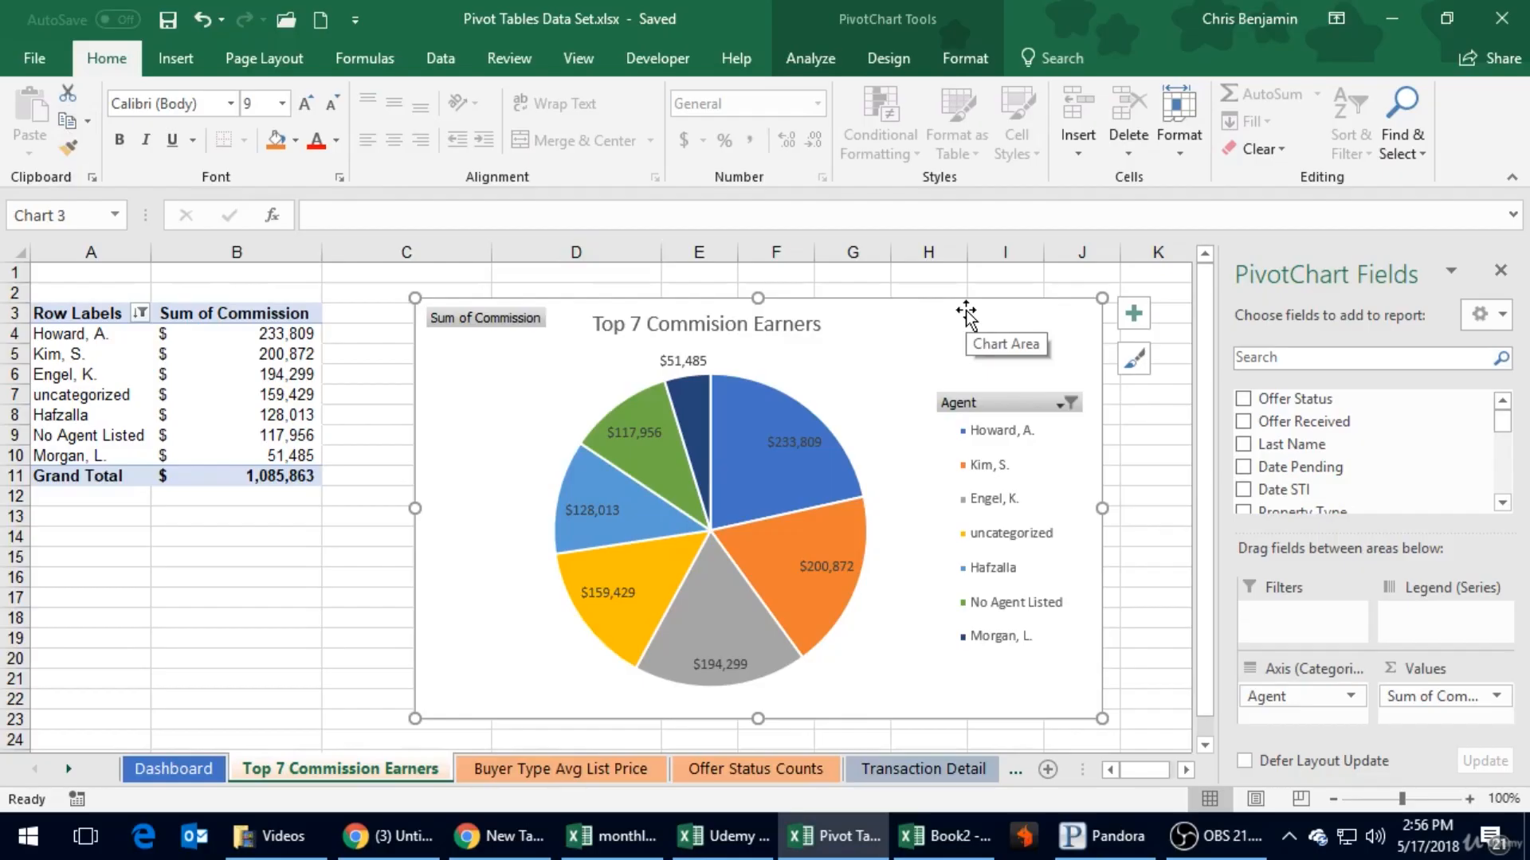
pyautogui.hotkey('ctrl', 'c')
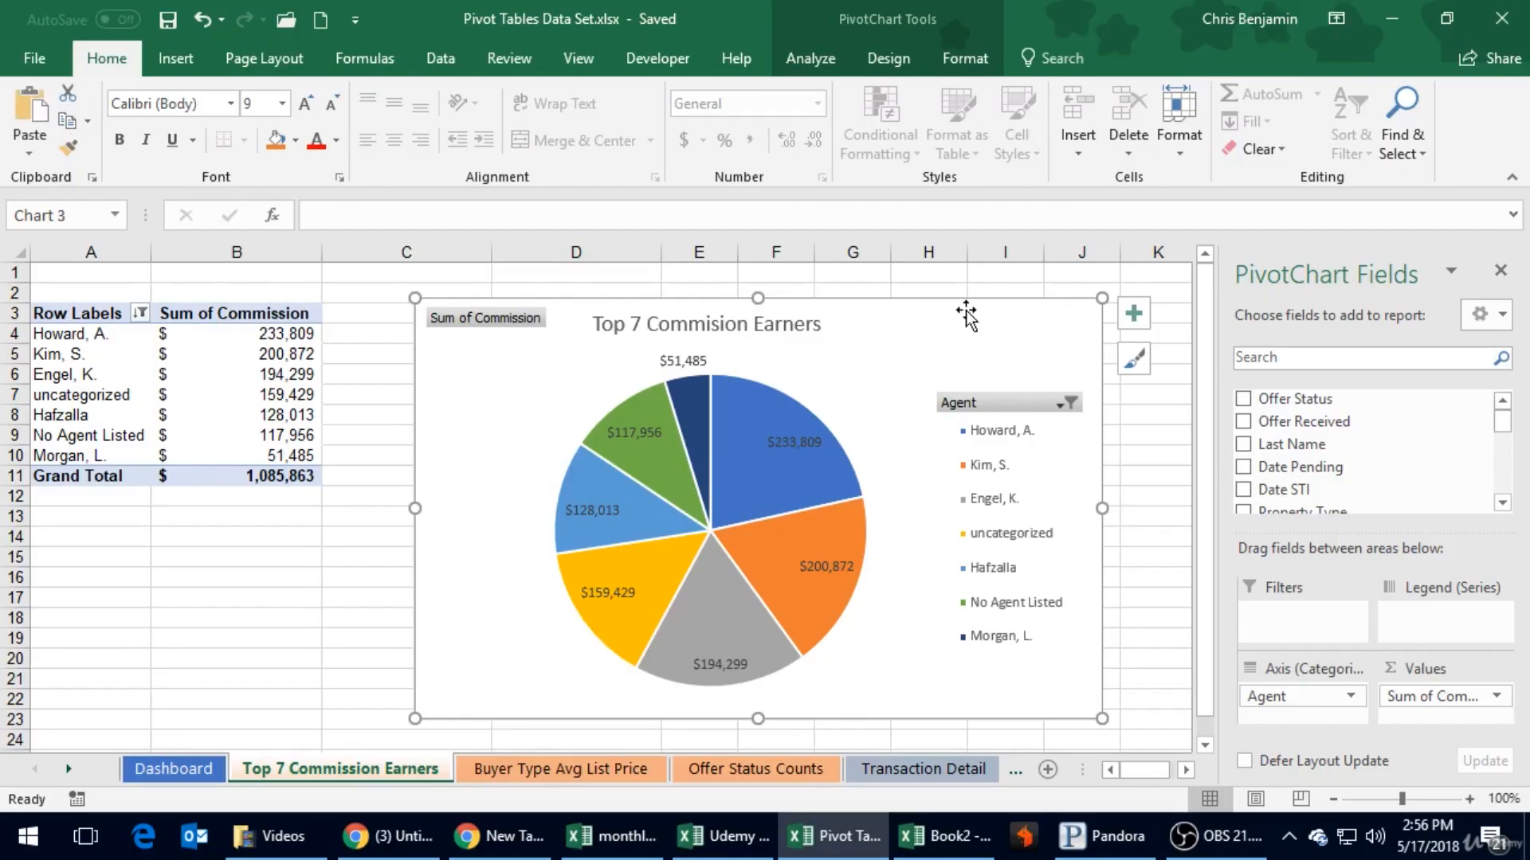
pyautogui.click(155, 770)
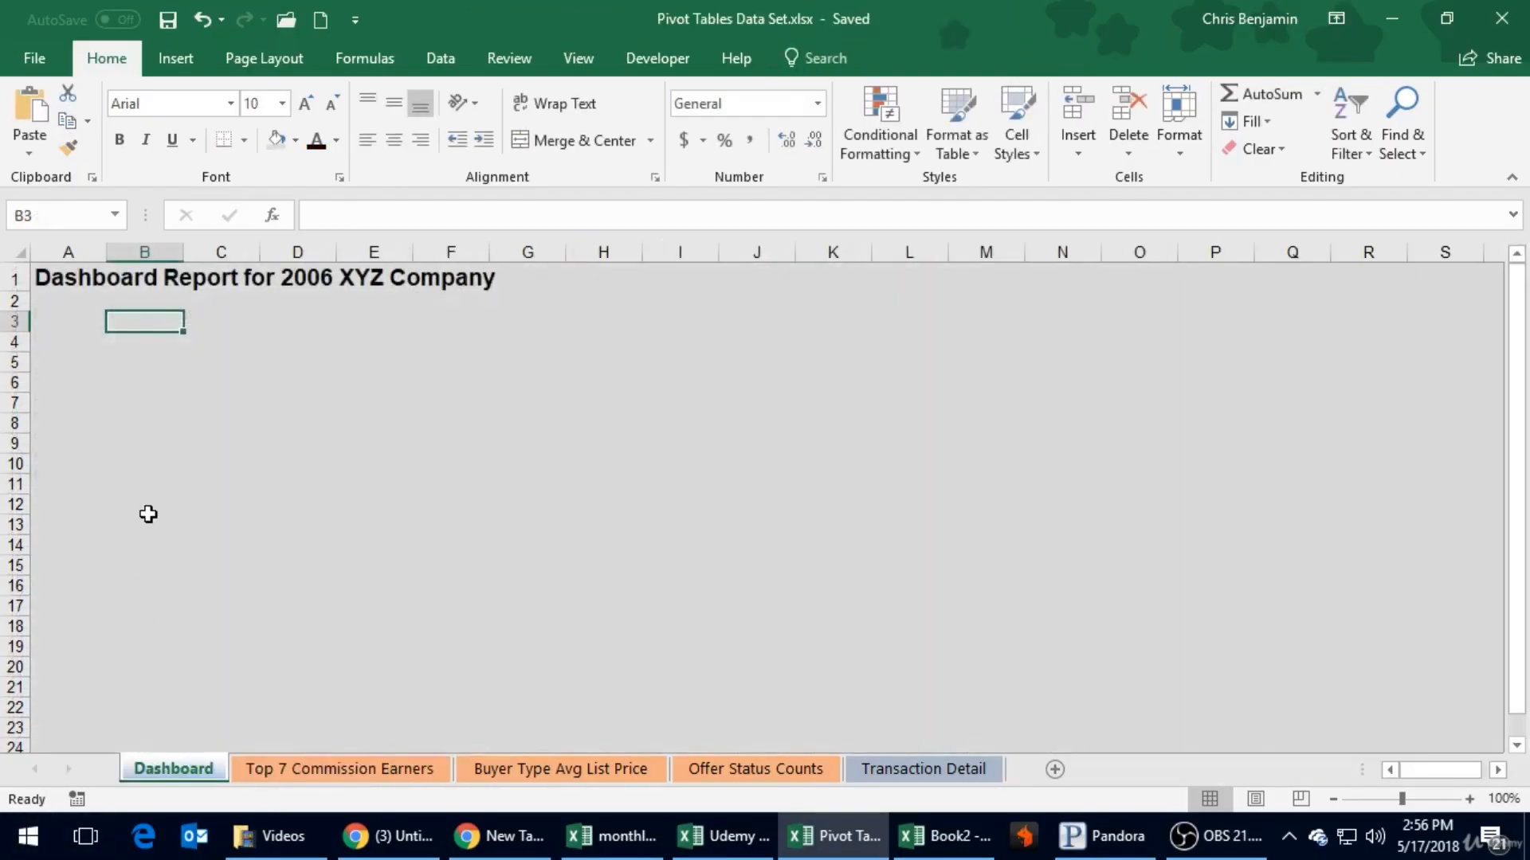
pyautogui.hotkey('ctrl', 'v')
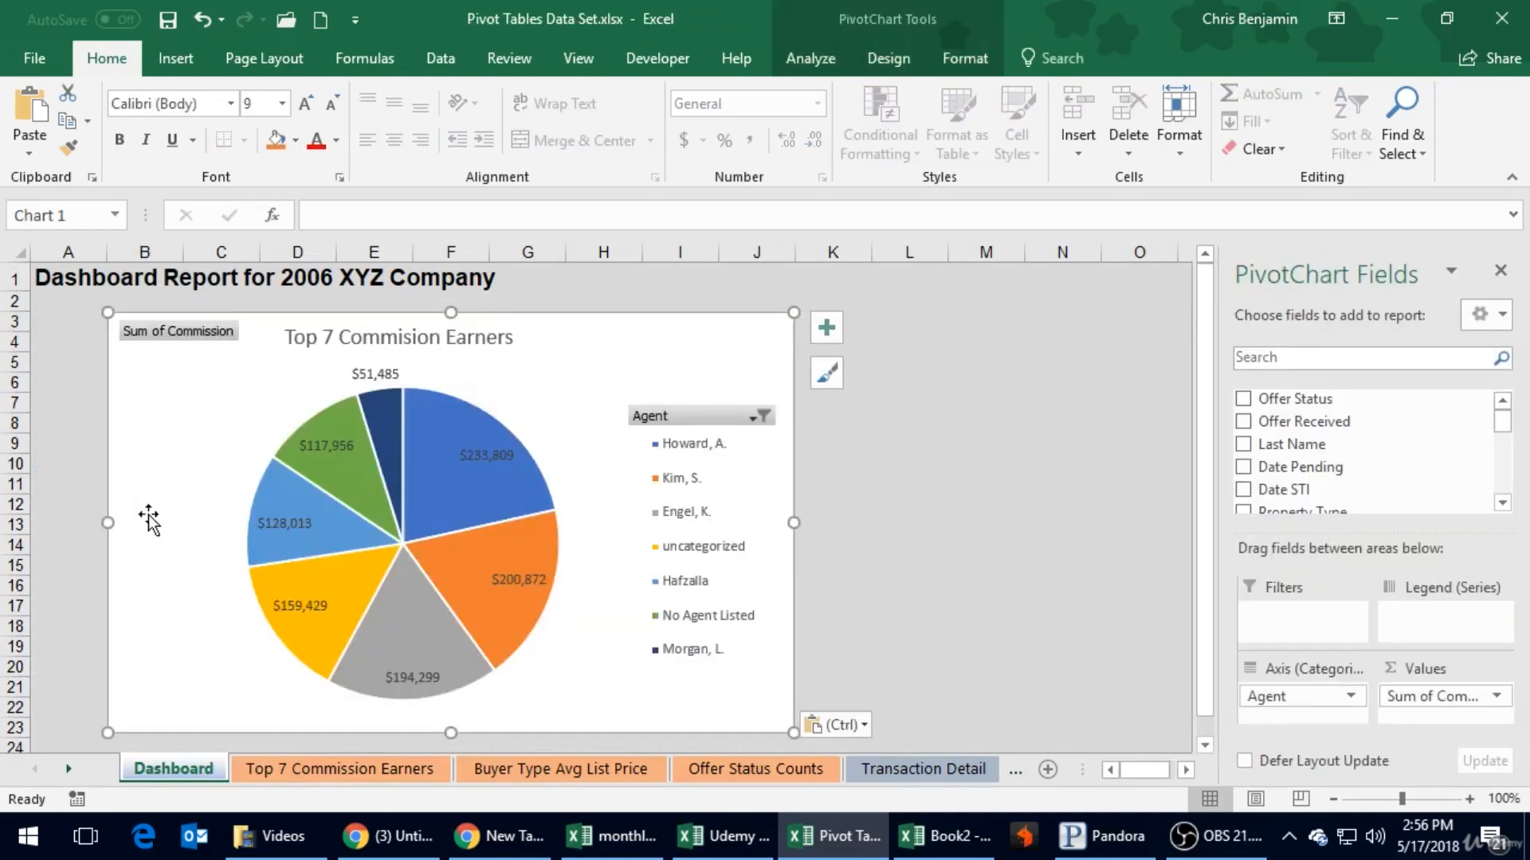
pyautogui.moveTo(224, 390); pyautogui.dragTo(168, 378)
pyautogui.moveTo(741, 720); pyautogui.dragTo(567, 555)
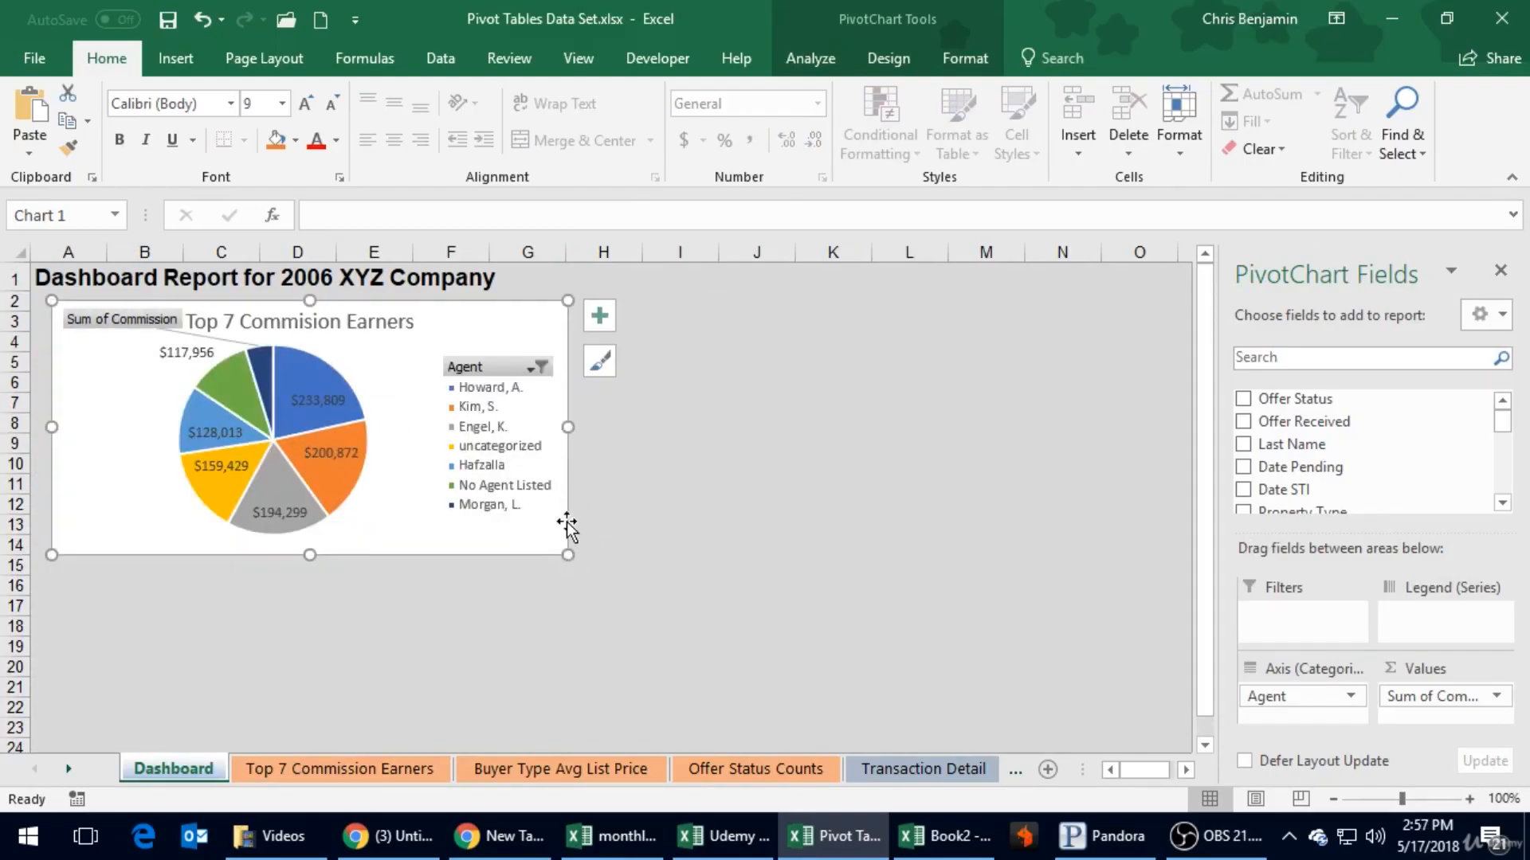
pyautogui.click(562, 769)
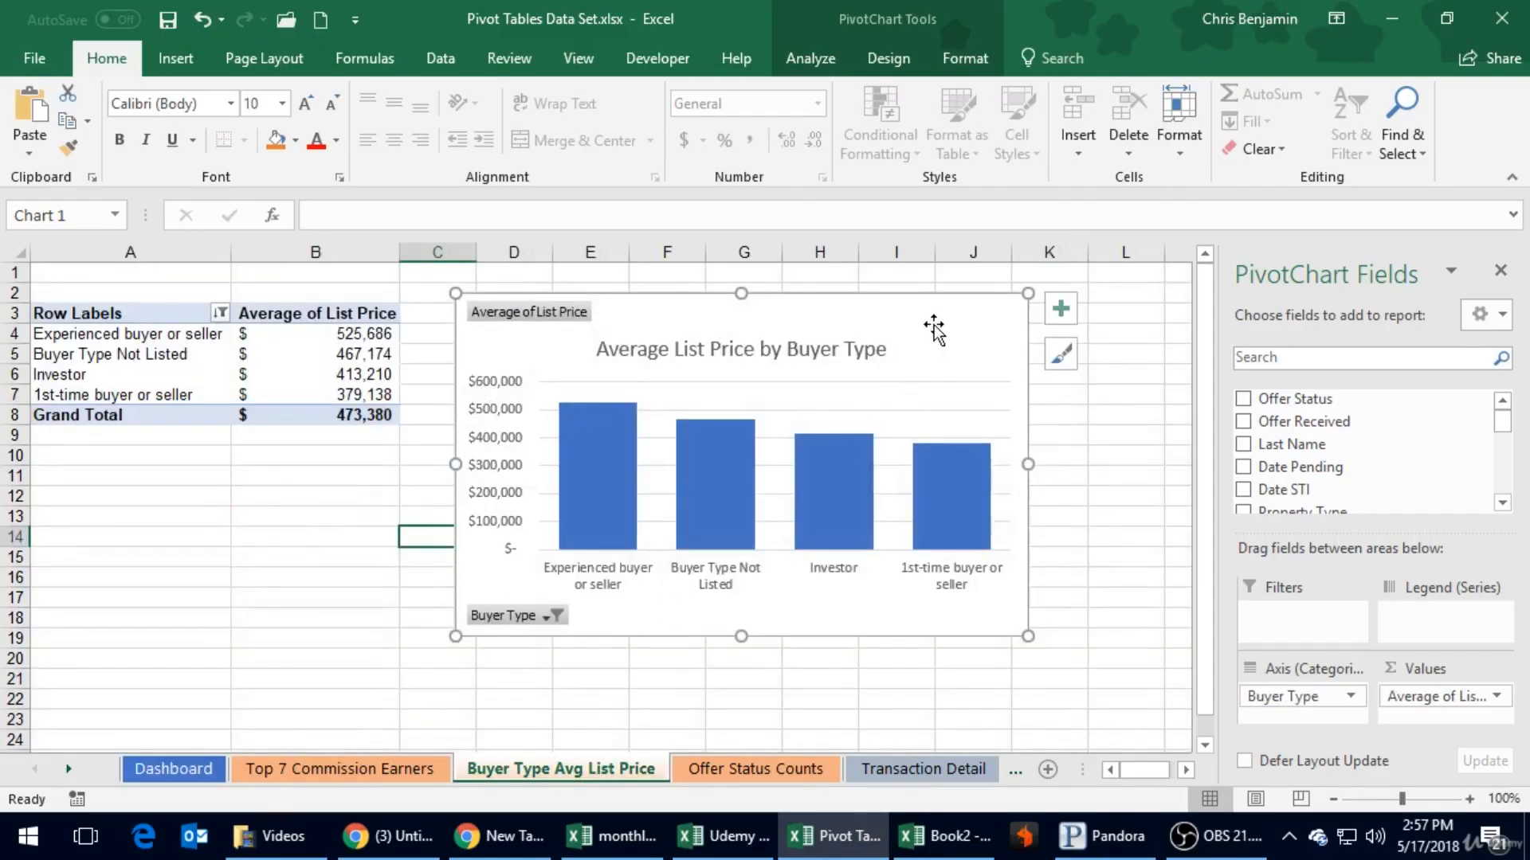
pyautogui.click(173, 769)
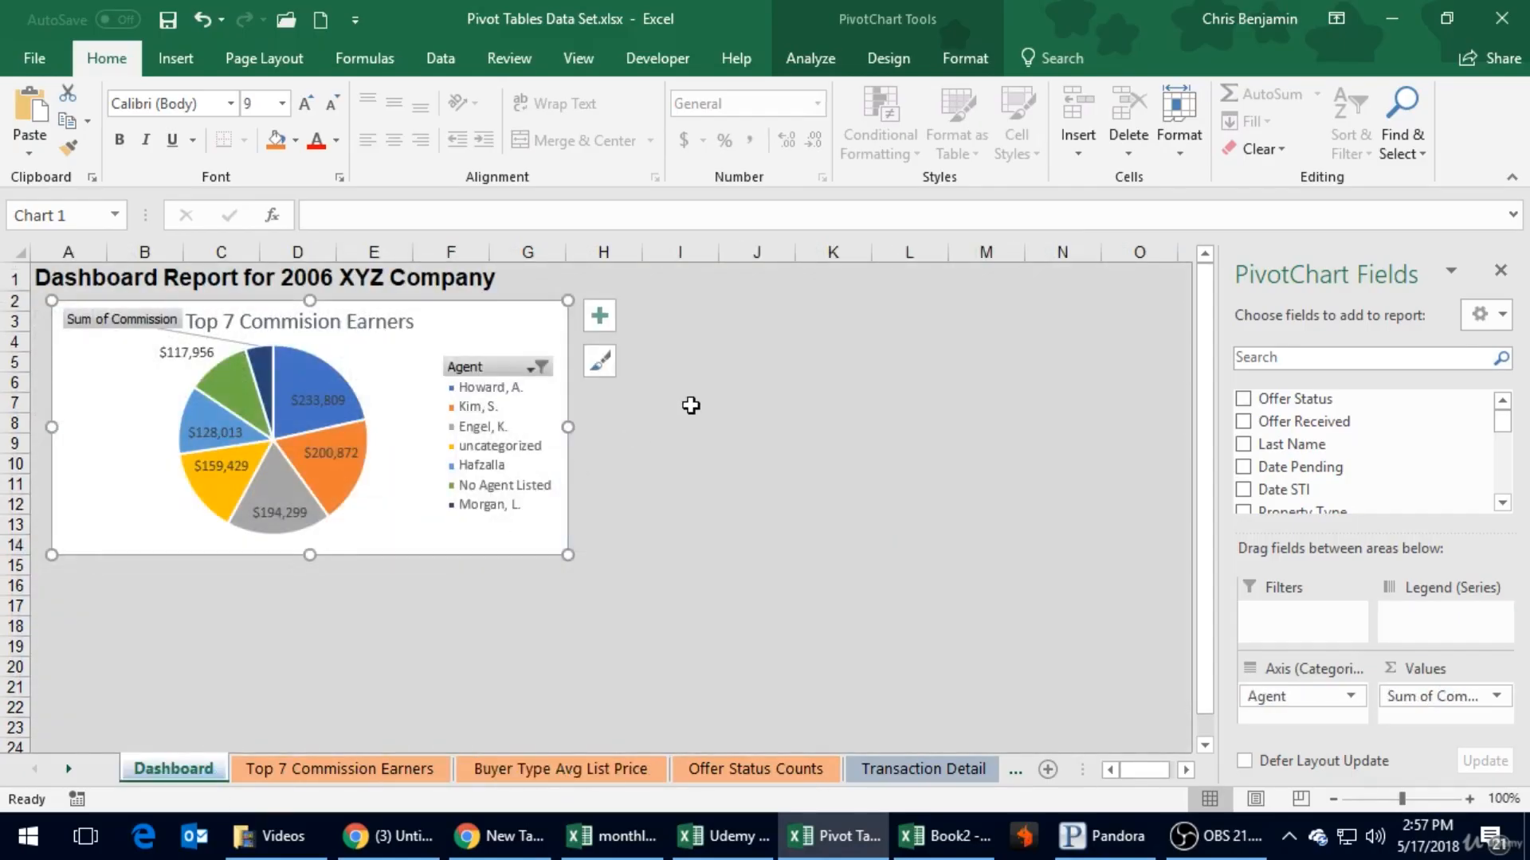
pyautogui.hotkey('ctrl', 'z')
pyautogui.moveTo(493, 327); pyautogui.dragTo(802, 395)
pyautogui.click(351, 769)
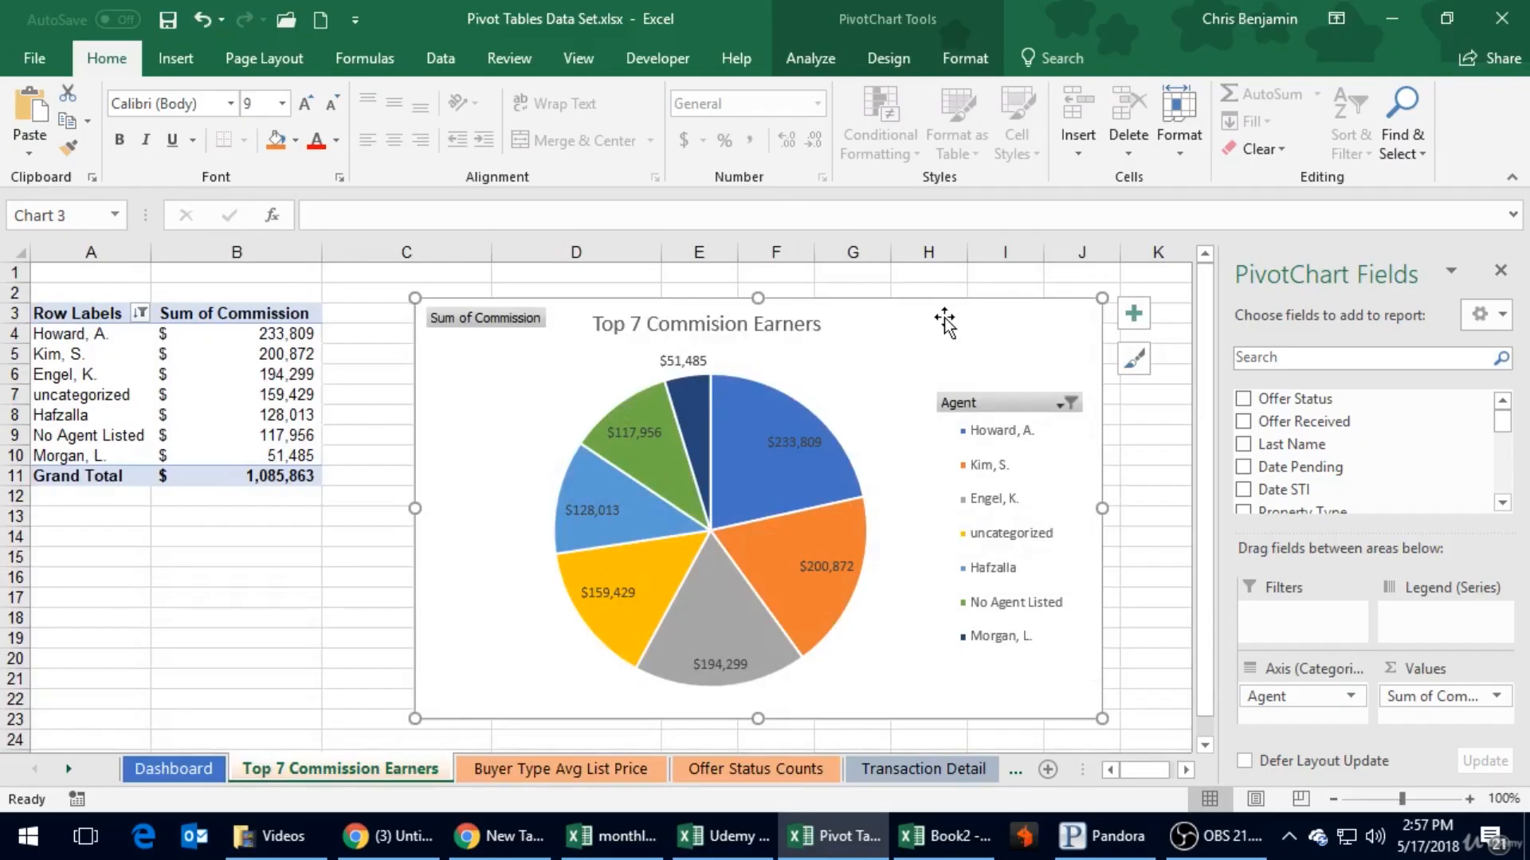
pyautogui.click(205, 768)
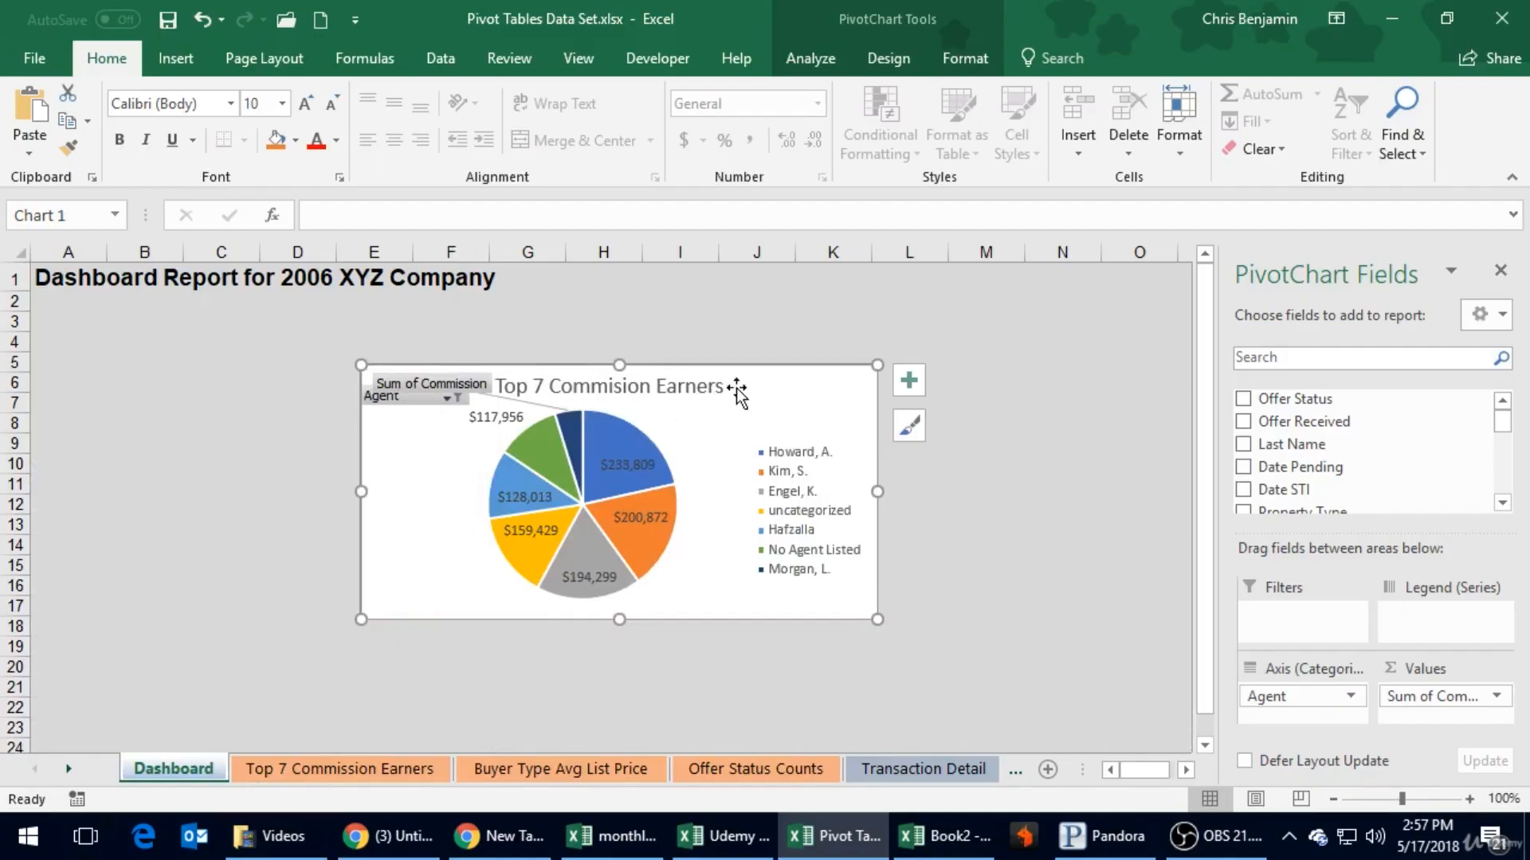
# - Place the pie chart beneath the Dashboard title and resize it to span about columns A to G, rows 3 to 17
pyautogui.moveTo(759, 366); pyautogui.dragTo(440, 315)
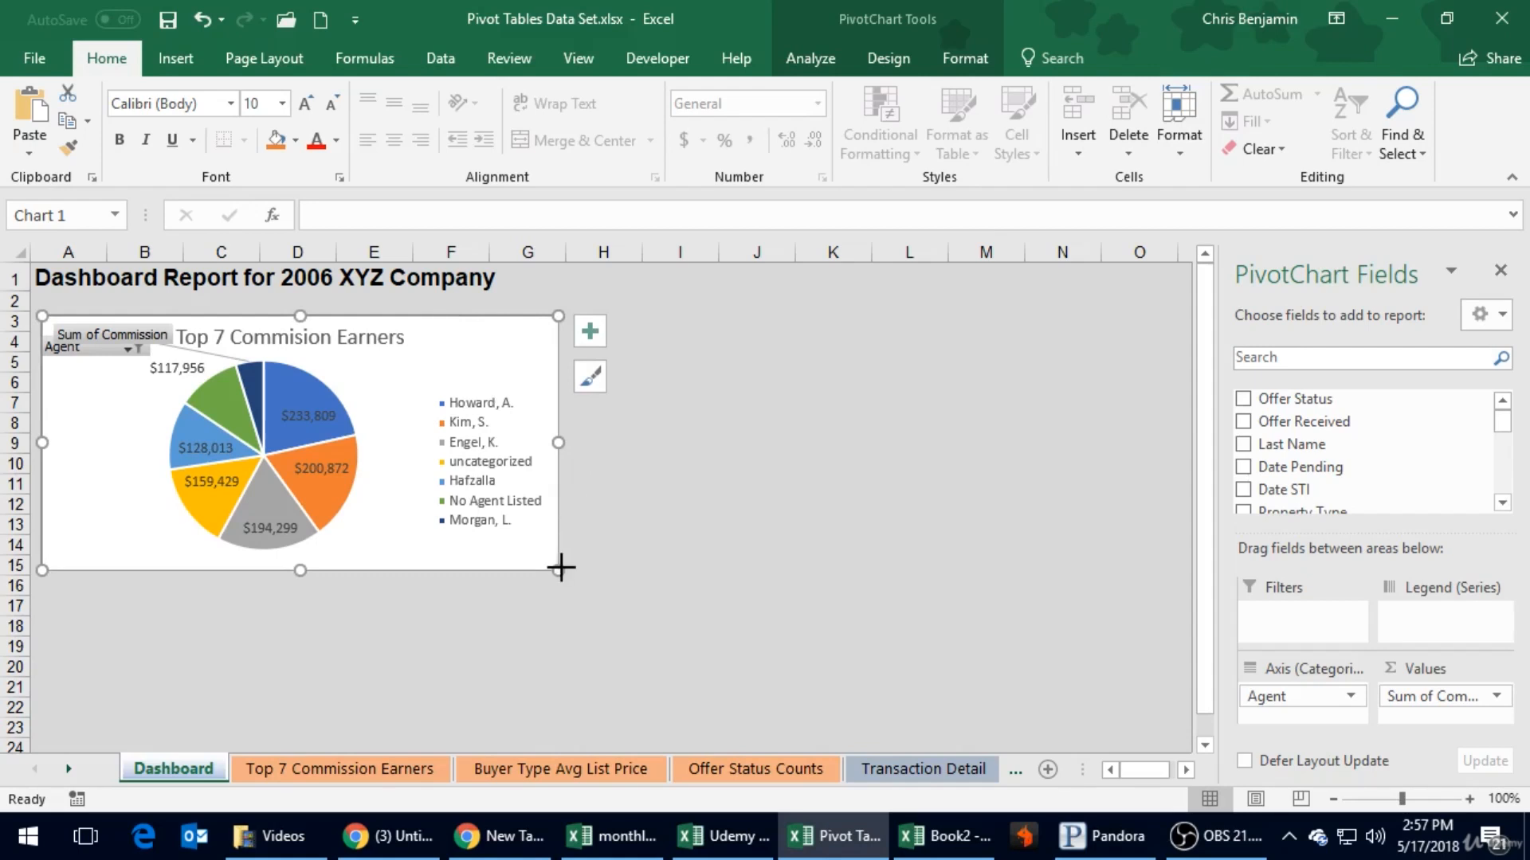
pyautogui.moveTo(561, 567); pyautogui.dragTo(608, 603)
pyautogui.click(782, 483)
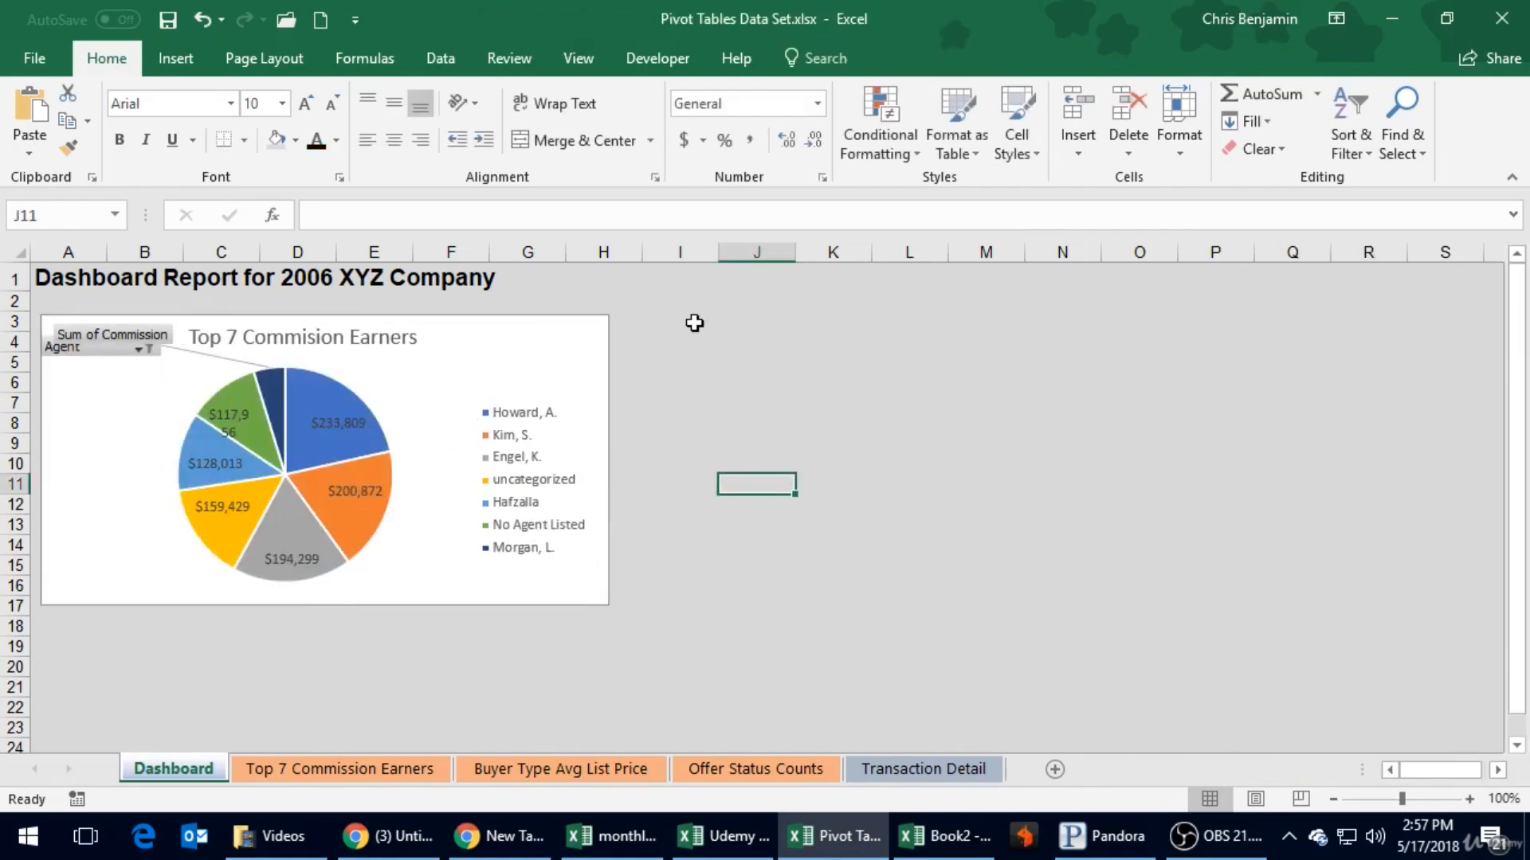
pyautogui.click(543, 380)
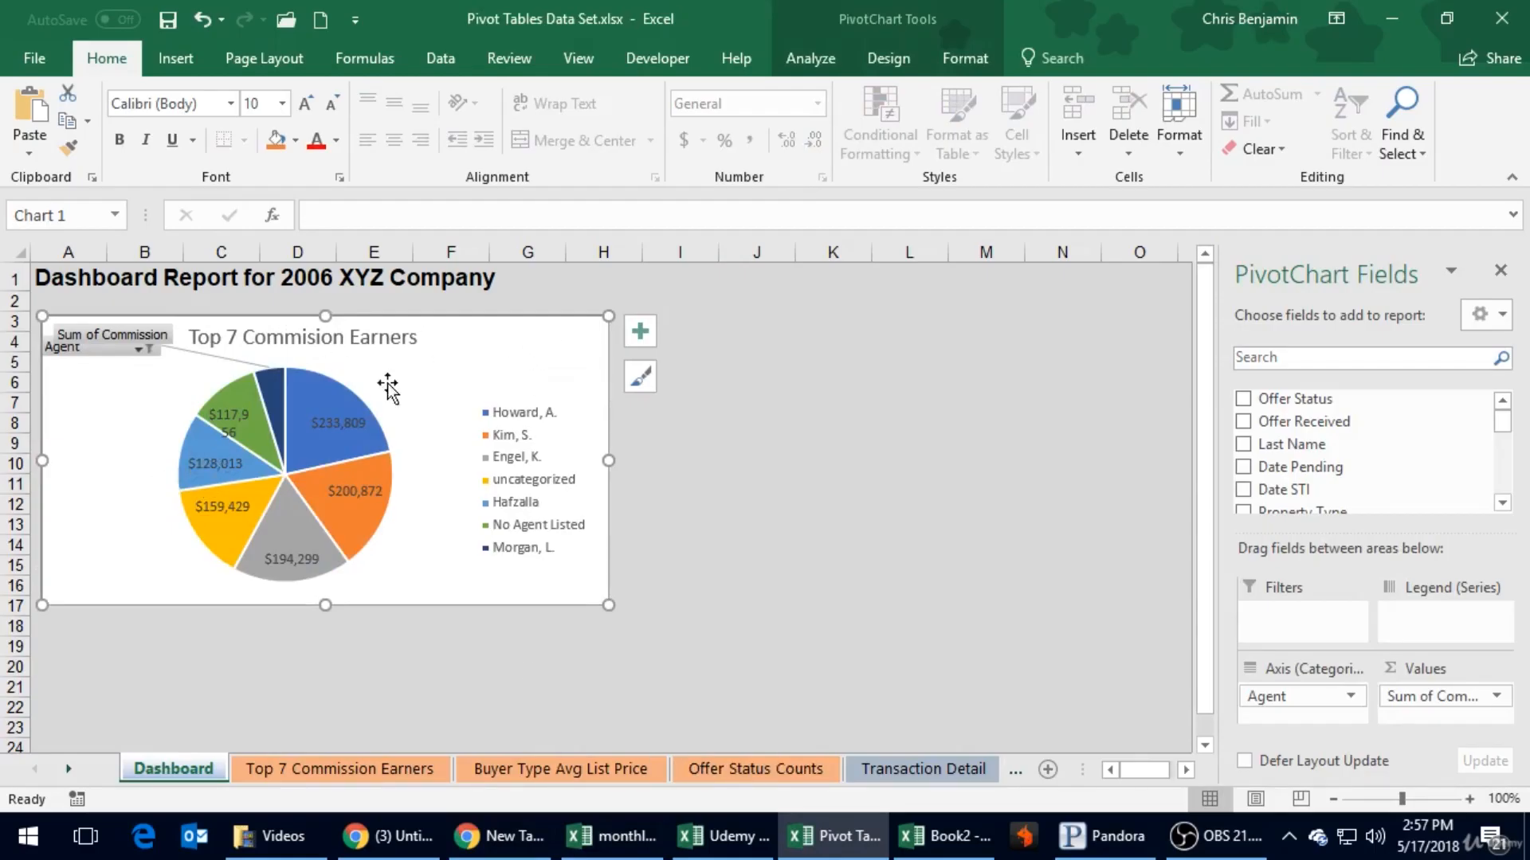
pyautogui.moveTo(611, 315); pyautogui.dragTo(514, 316)
pyautogui.click(734, 335)
# - Copy the Average List Price by Buyer Type chart to the Dashboard, place it beside the pie chart and shrink it to about row 17
pyautogui.click(645, 325)
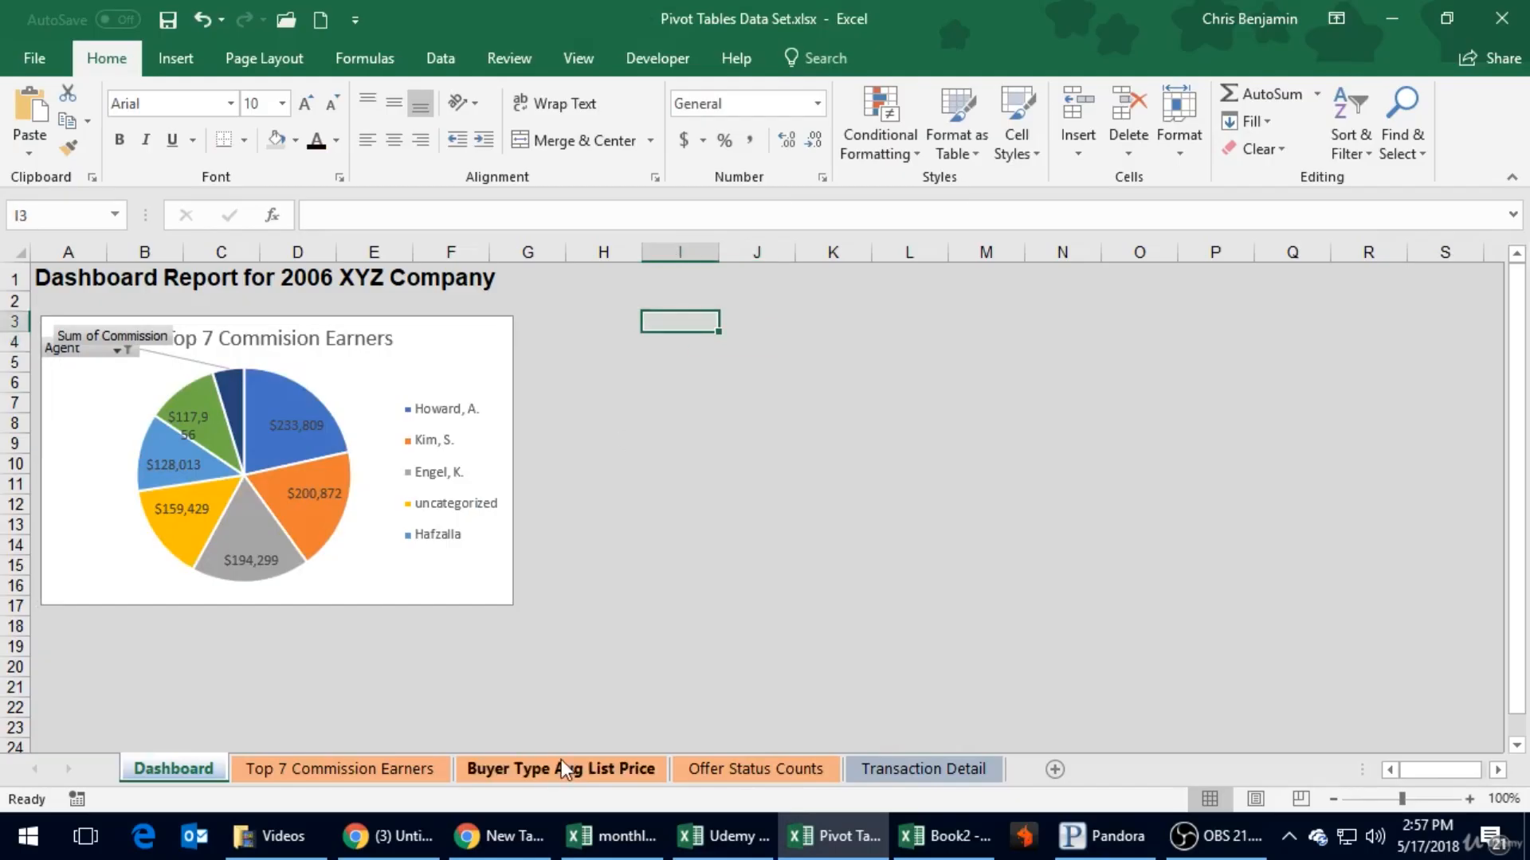
pyautogui.click(568, 767)
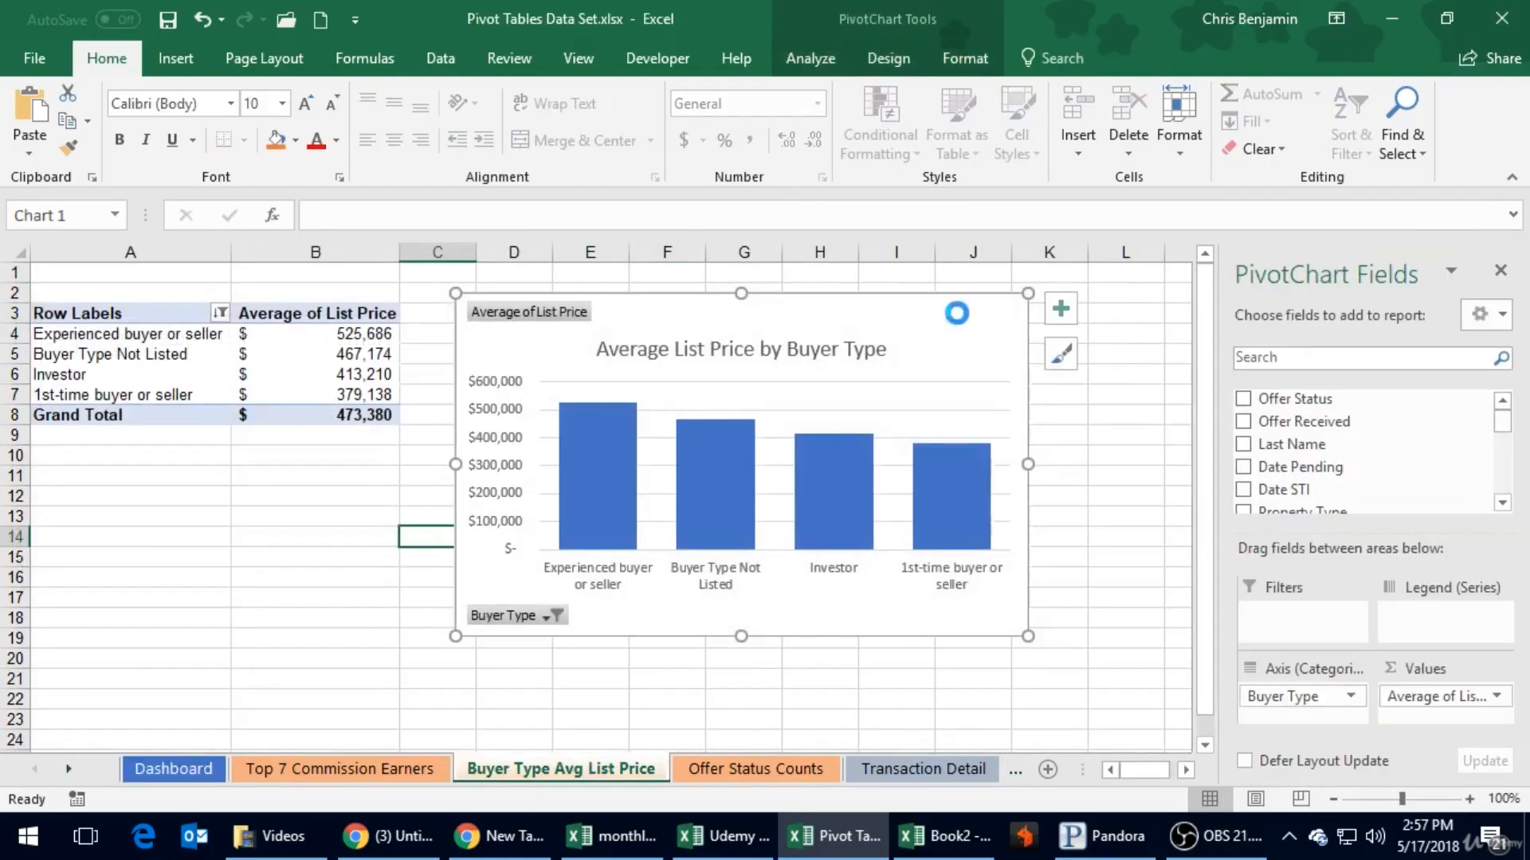
pyautogui.hotkey('ctrl', 'pageup')
pyautogui.hotkey('ctrl', 'pageup')
pyautogui.hotkey('ctrl', 'v')
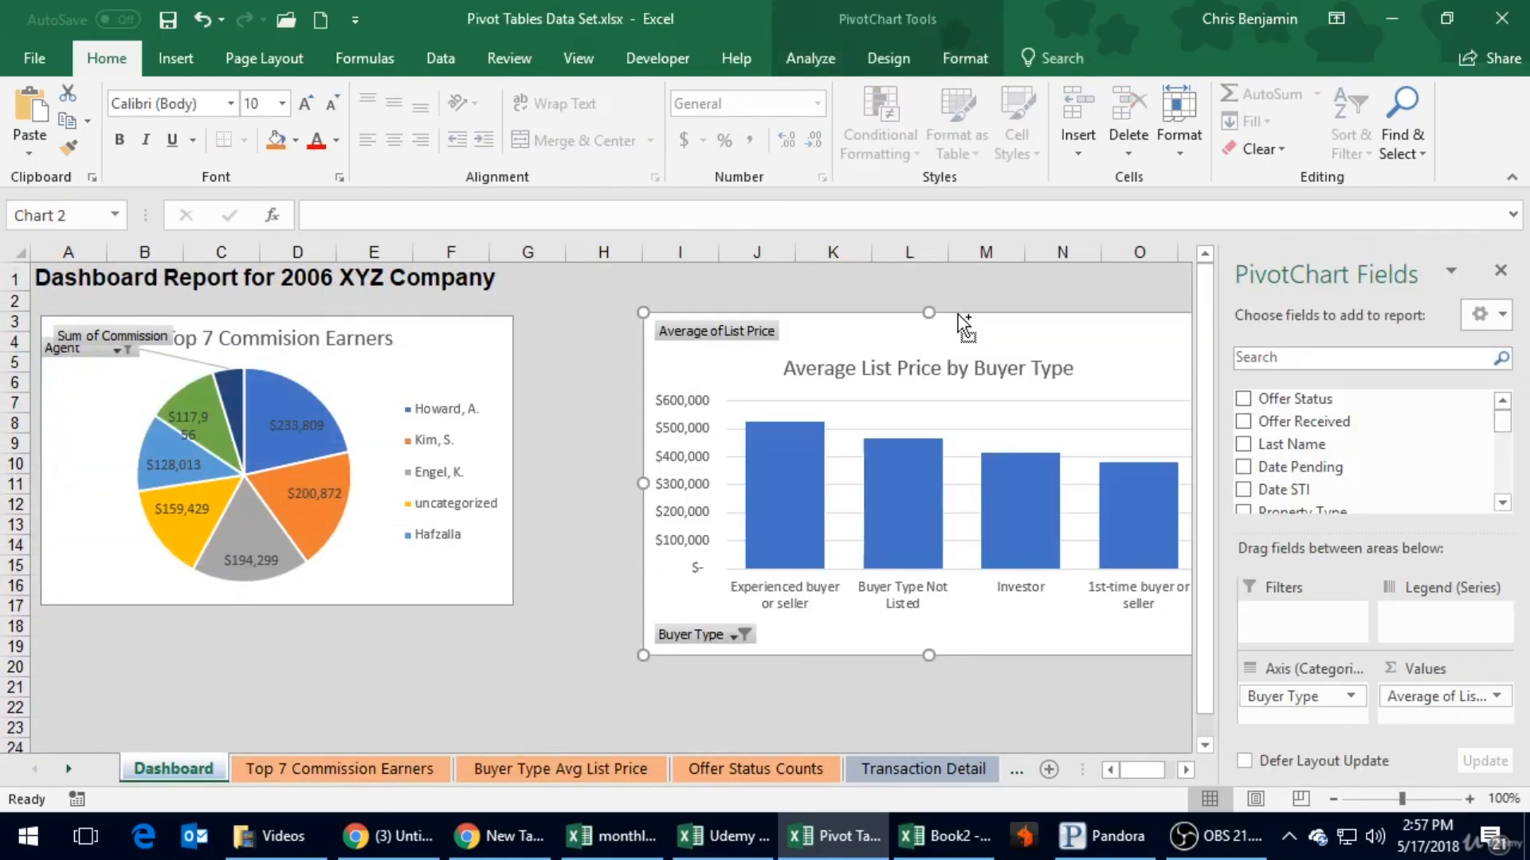
pyautogui.moveTo(936, 315); pyautogui.dragTo(833, 317)
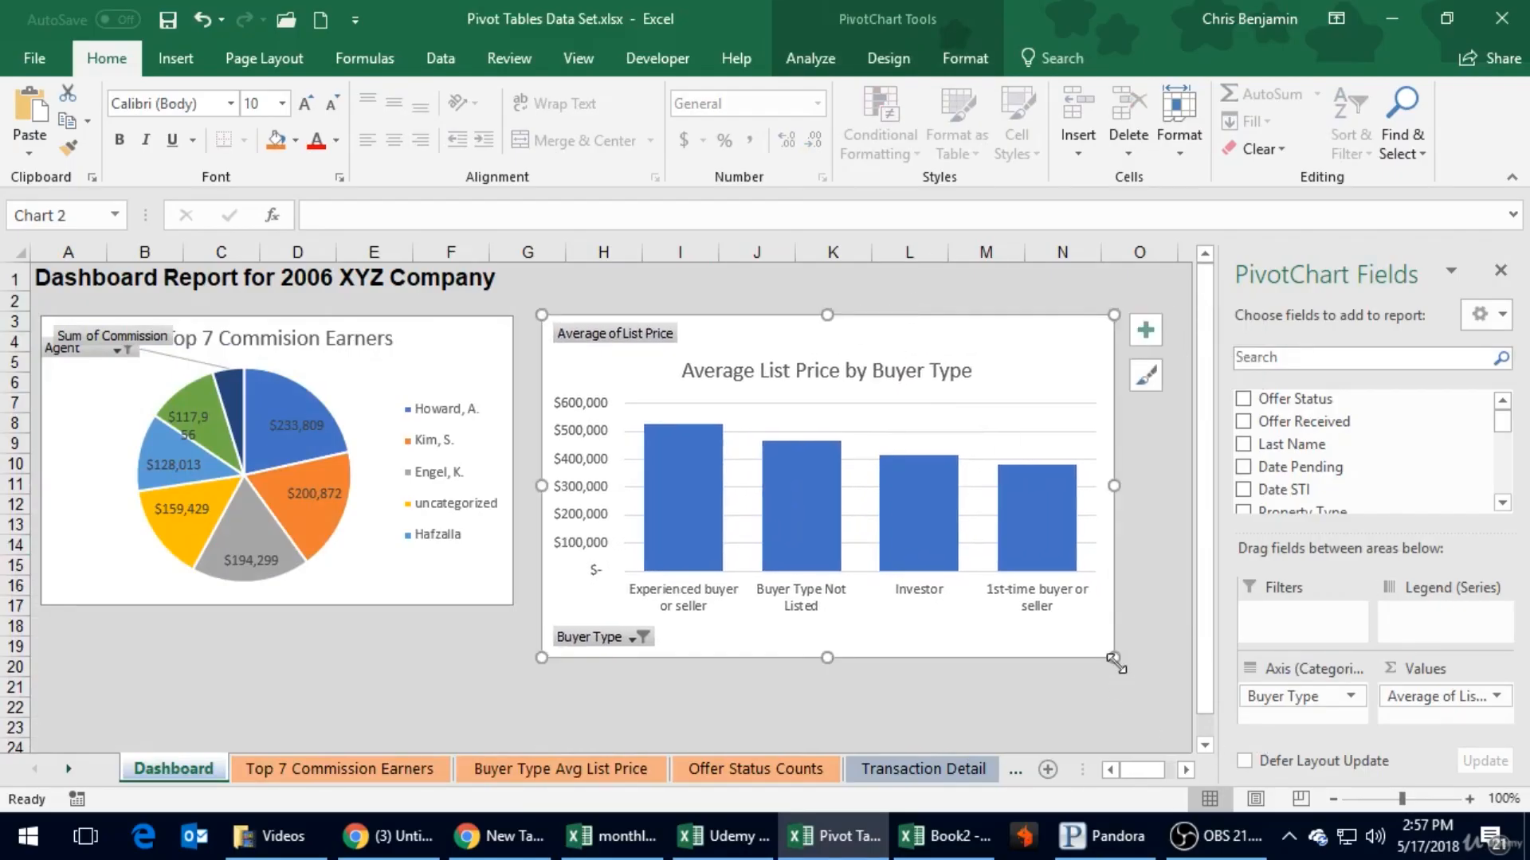
pyautogui.moveTo(1115, 663); pyautogui.dragTo(1048, 599)
pyautogui.click(749, 769)
pyautogui.click(1088, 288)
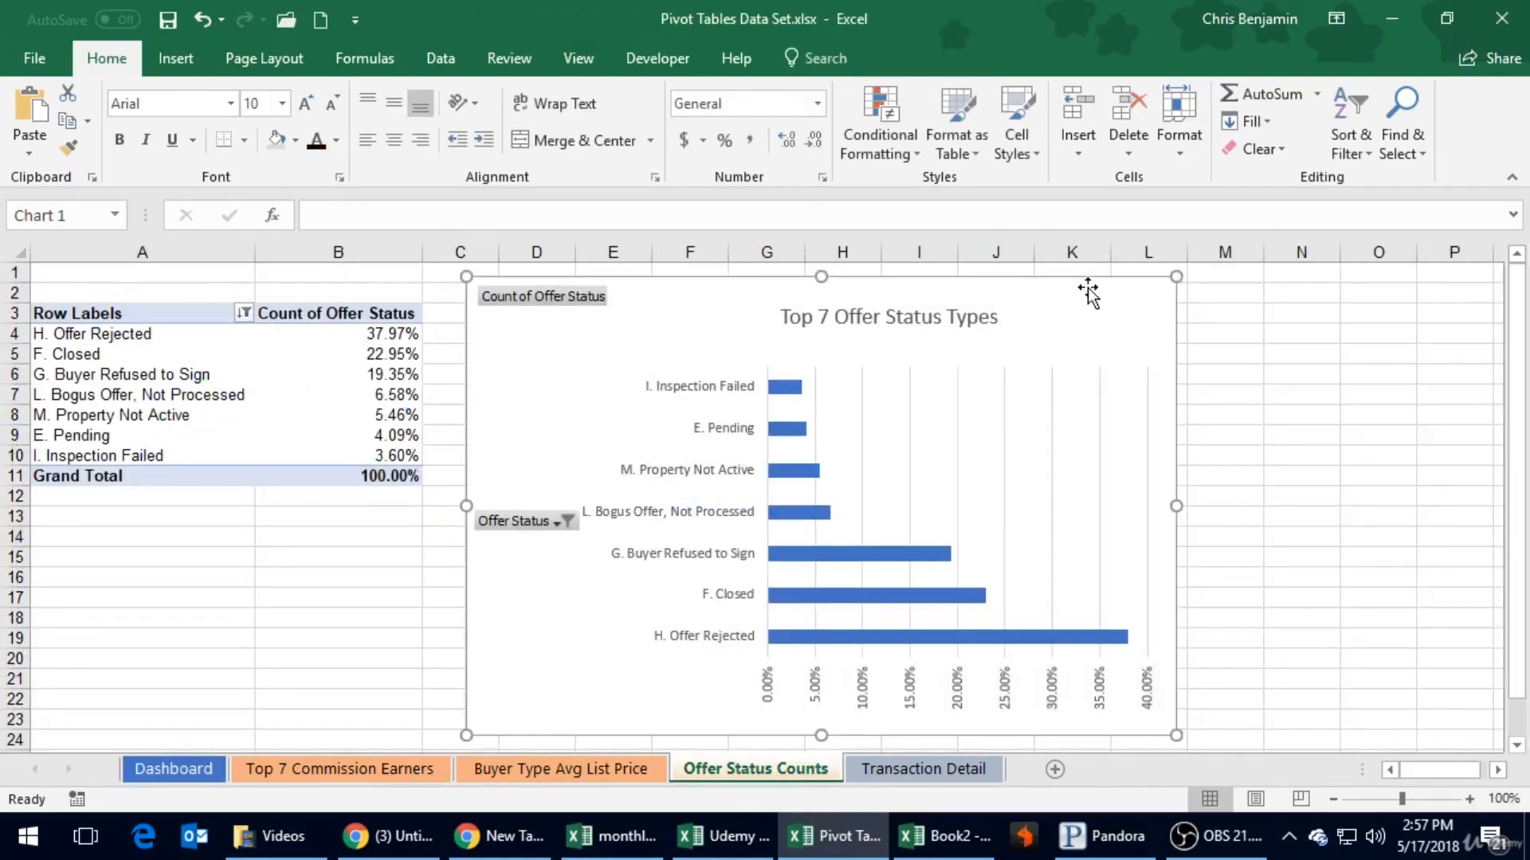
pyautogui.hotkey('ctrl', 'pagedown')
pyautogui.hotkey('ctrl', 'pageup')
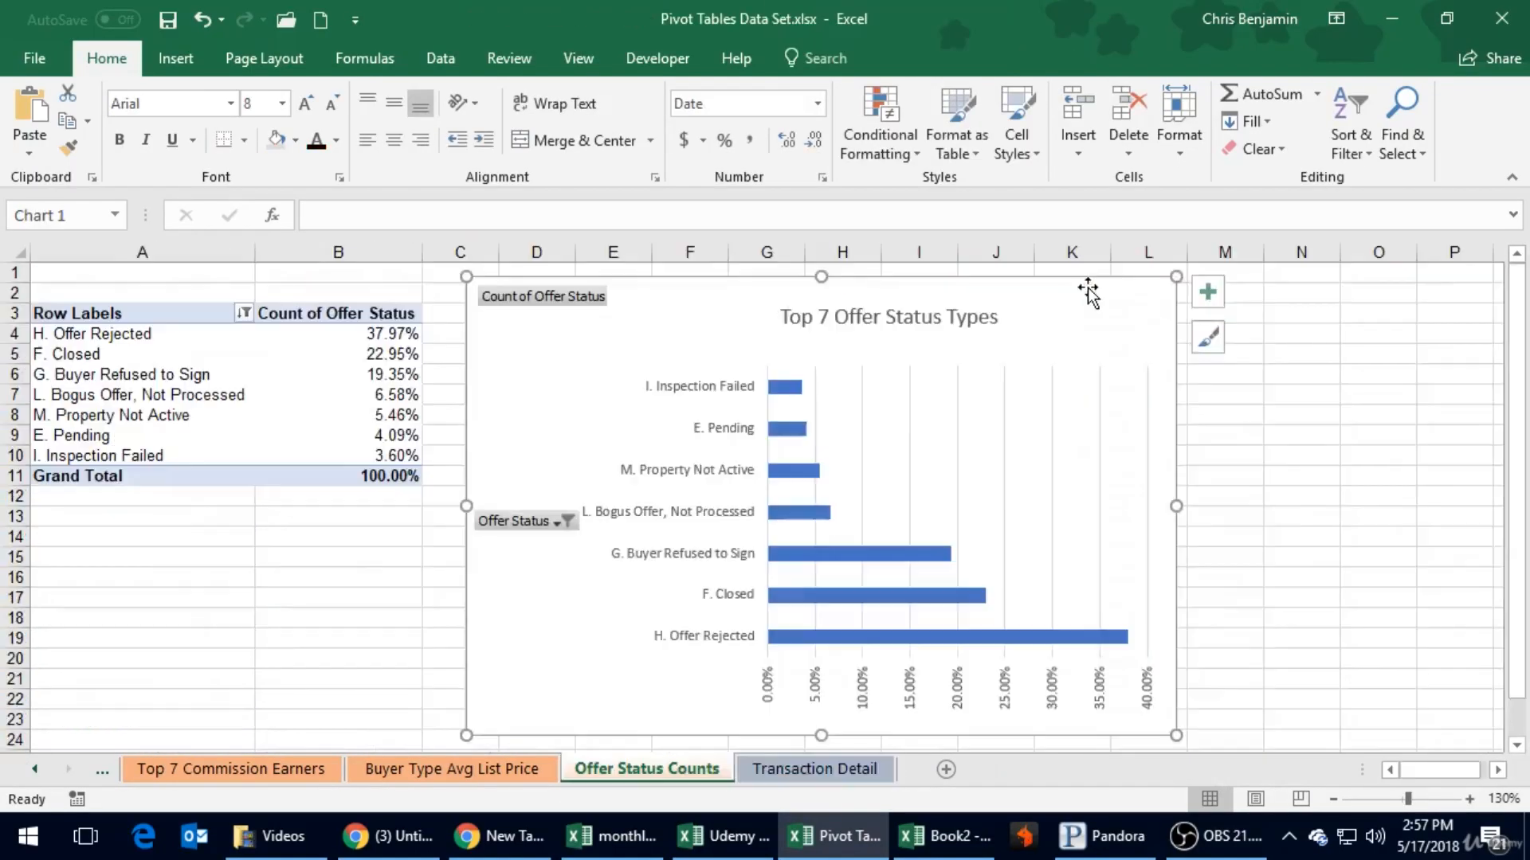
pyautogui.hotkey('ctrl', 'pageup')
pyautogui.hotkey('ctrl', 'pageup')
pyautogui.hotkey('ctrl', 'pageup')
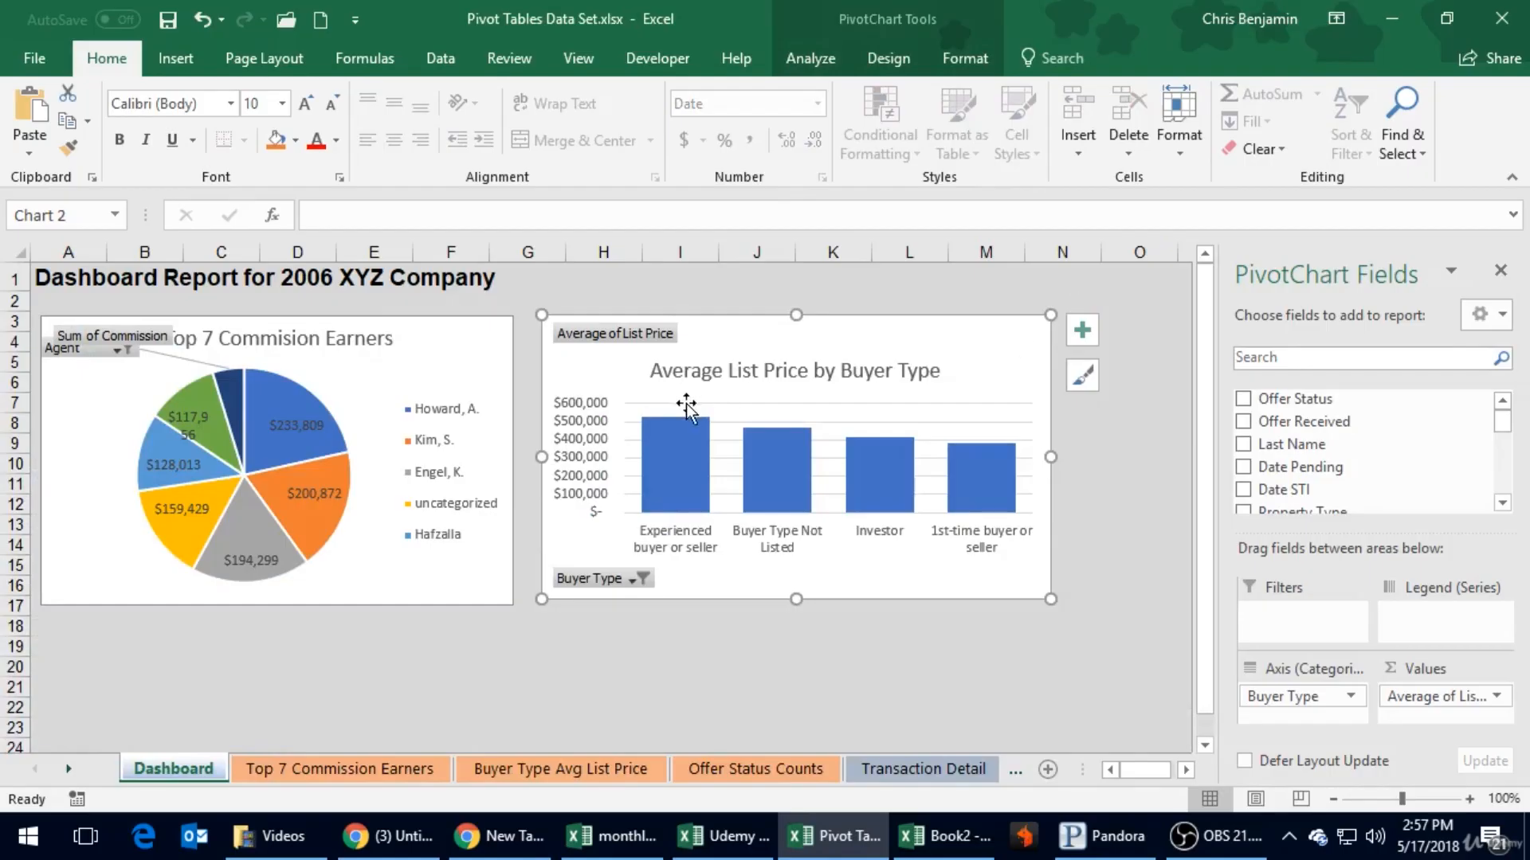
# - Copy the Top 7 Offer Status Types chart from the Offer Status Counts sheet and paste it at cell D20 of the Dashboard
pyautogui.click(287, 669)
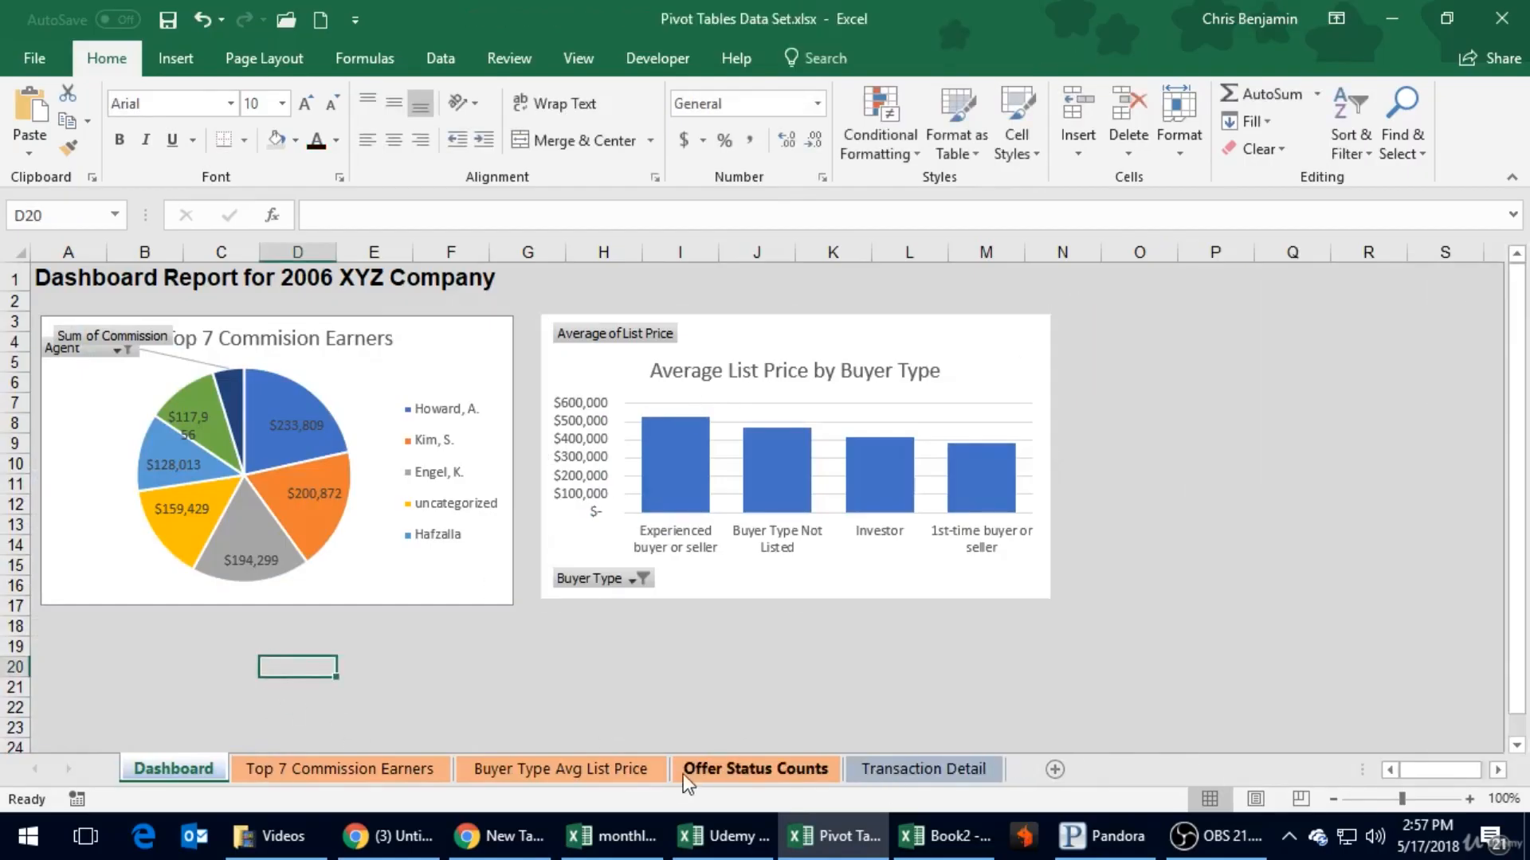
pyautogui.click(685, 779)
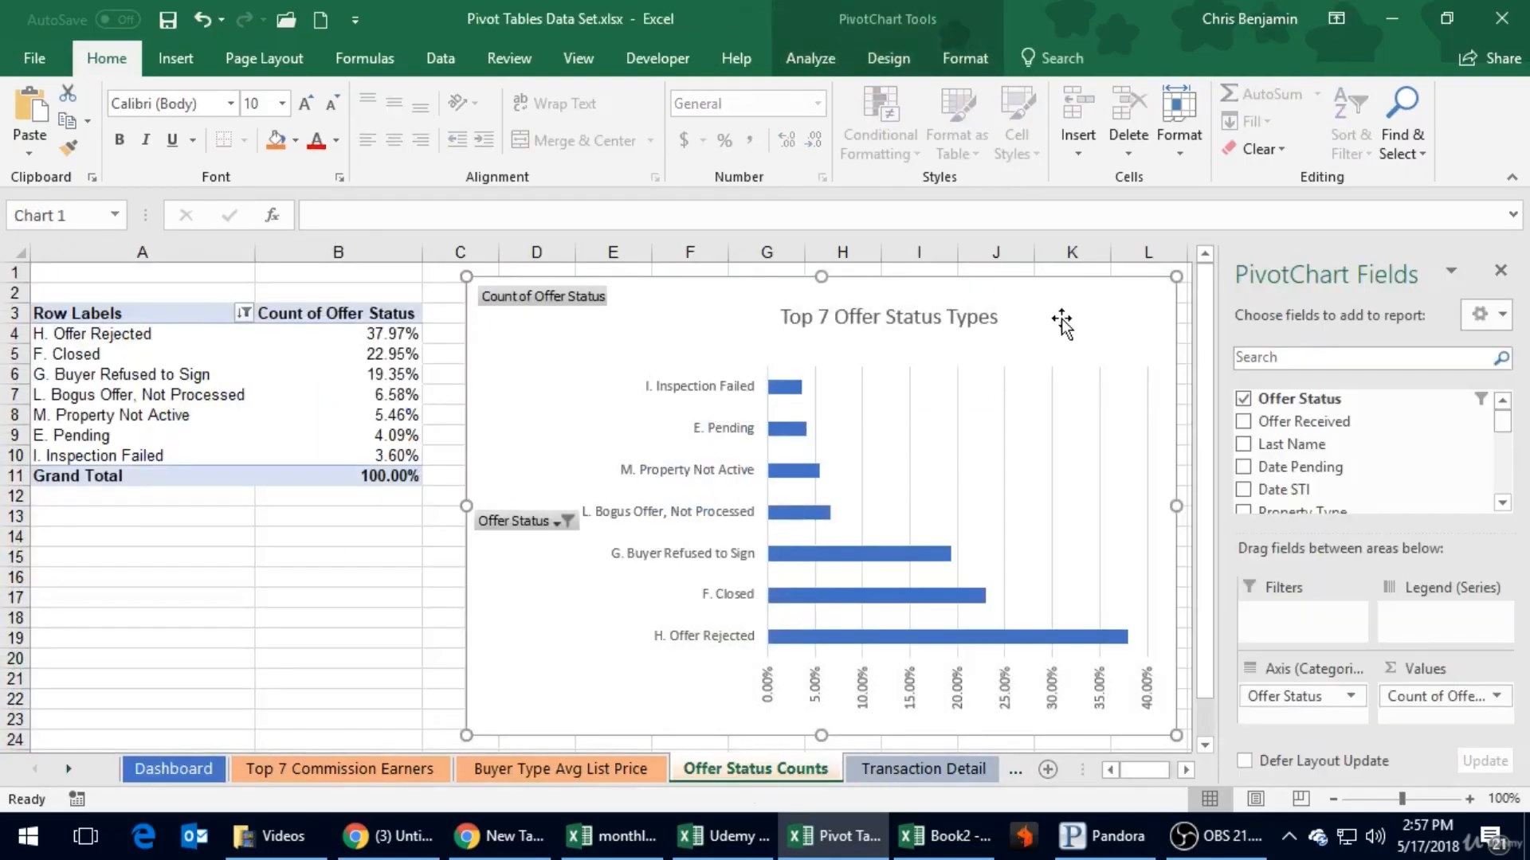
pyautogui.hotkey('ctrl', 'pageup')
pyautogui.hotkey('ctrl', 'pageup')
pyautogui.hotkey('ctrl', 'pageup')
pyautogui.hotkey('ctrl', 'pagedown')
pyautogui.hotkey('ctrl', 'pagedown')
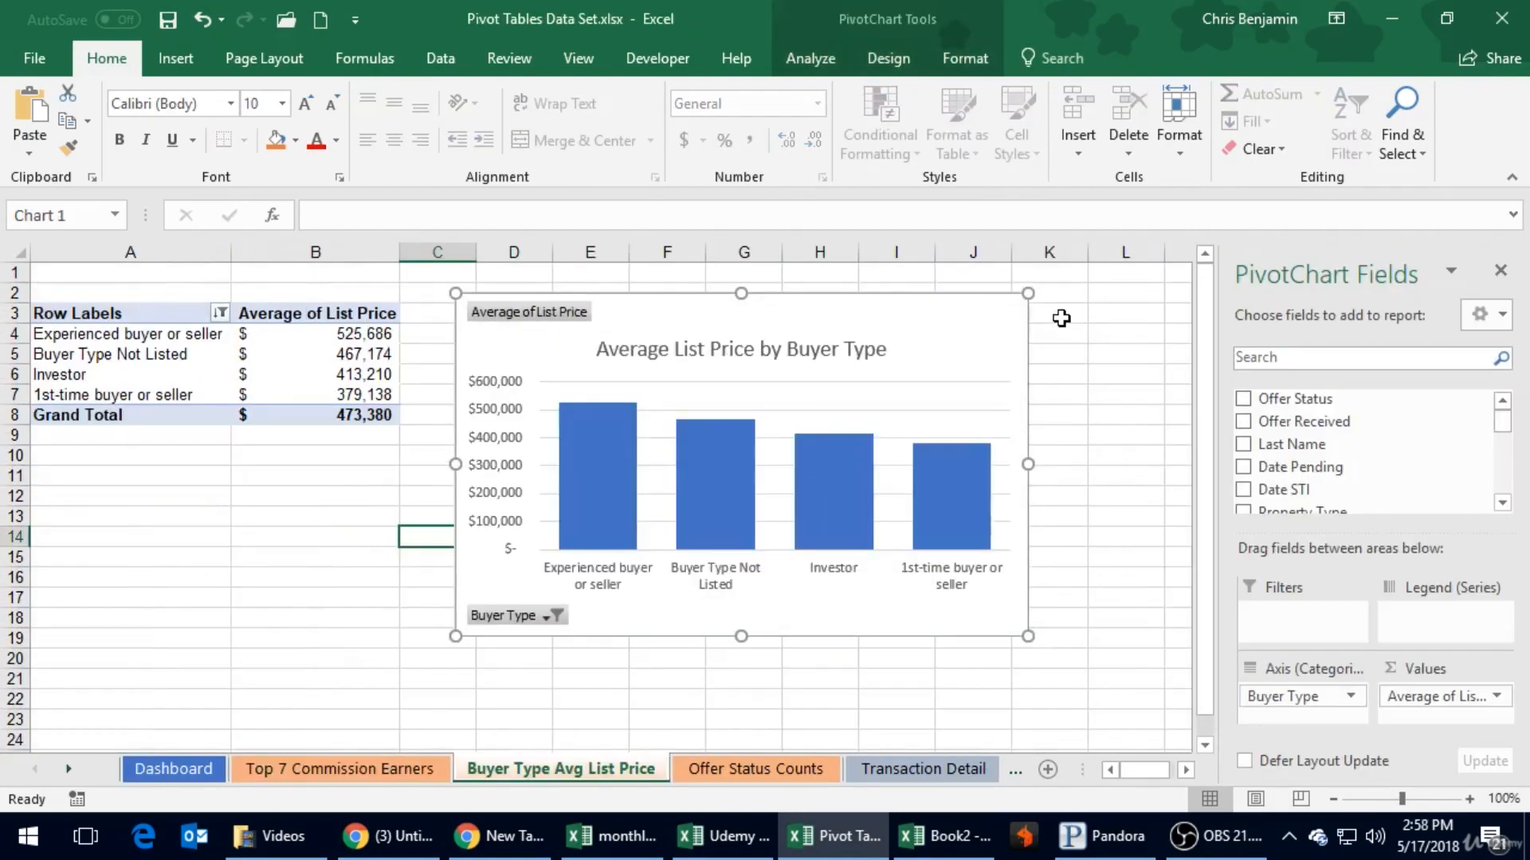
pyautogui.hotkey('ctrl', 'pagedown')
pyautogui.hotkey('ctrl', 'pageup')
pyautogui.hotkey('ctrl', 'pageup')
pyautogui.hotkey('ctrl', 'pageup')
pyautogui.hotkey('ctrl', 'pagedown')
pyautogui.hotkey('ctrl', 'pagedown')
pyautogui.hotkey('ctrl', 'pageup')
pyautogui.hotkey('ctrl', 'pageup')
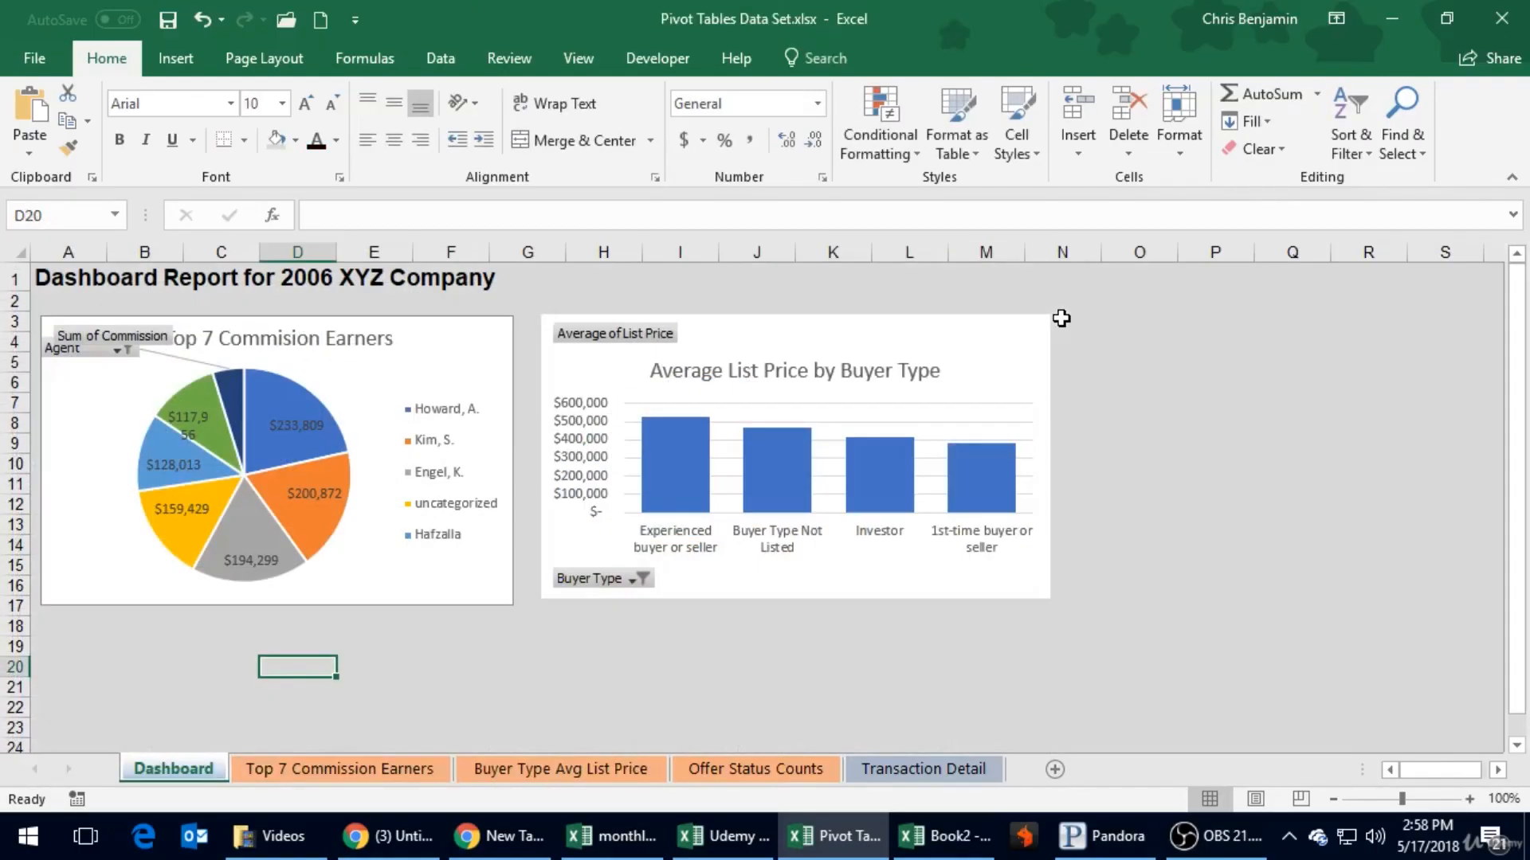
pyautogui.hotkey('ctrl', 'v')
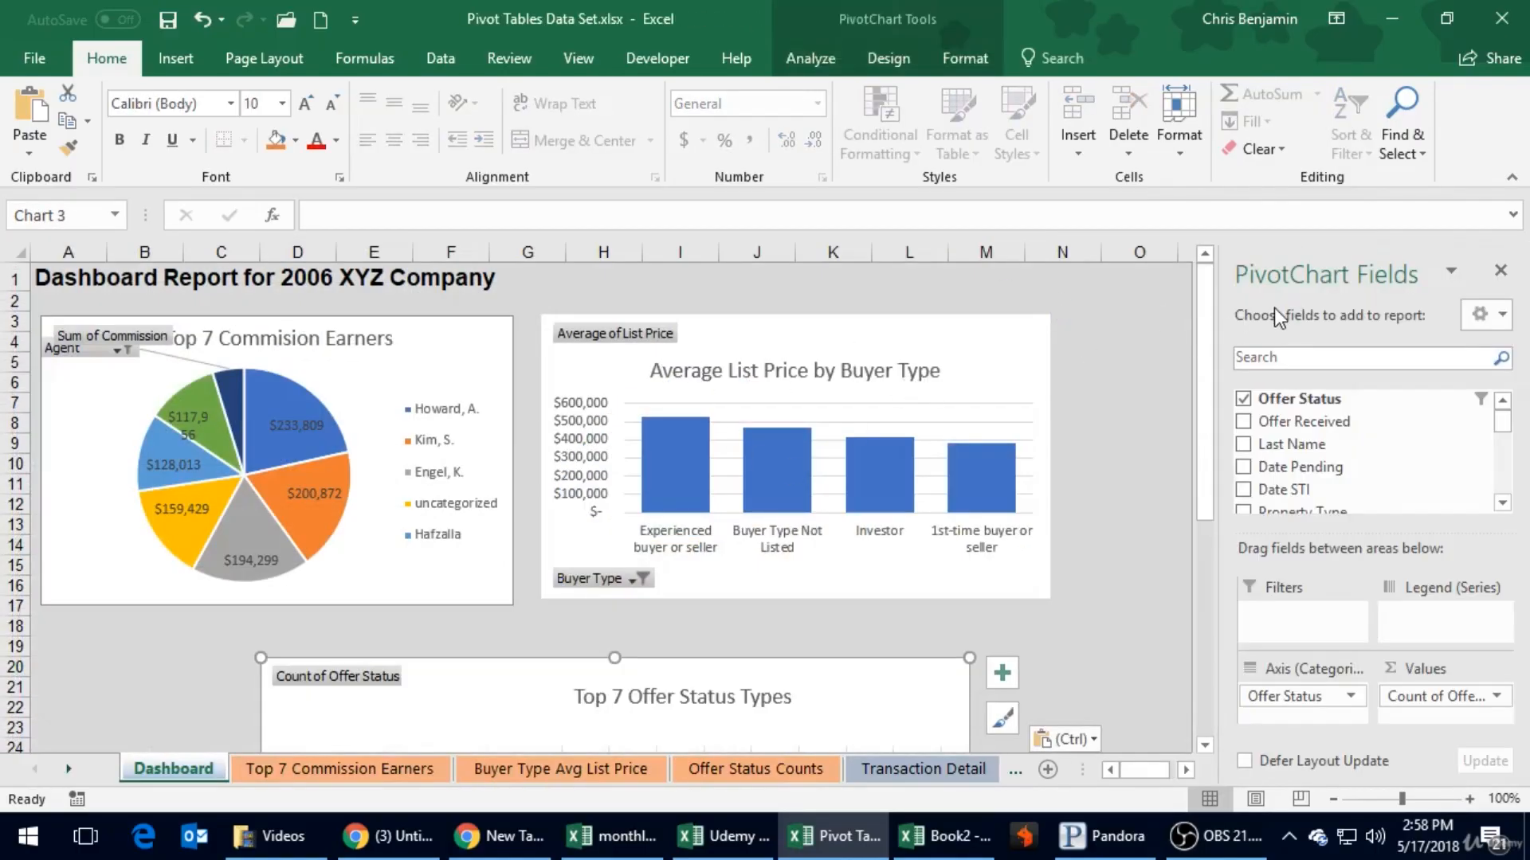
# - Close the PivotChart Fields pane and collapse the ribbon to free up space around the Dashboard charts
pyautogui.click(1503, 272)
pyautogui.click(1272, 359)
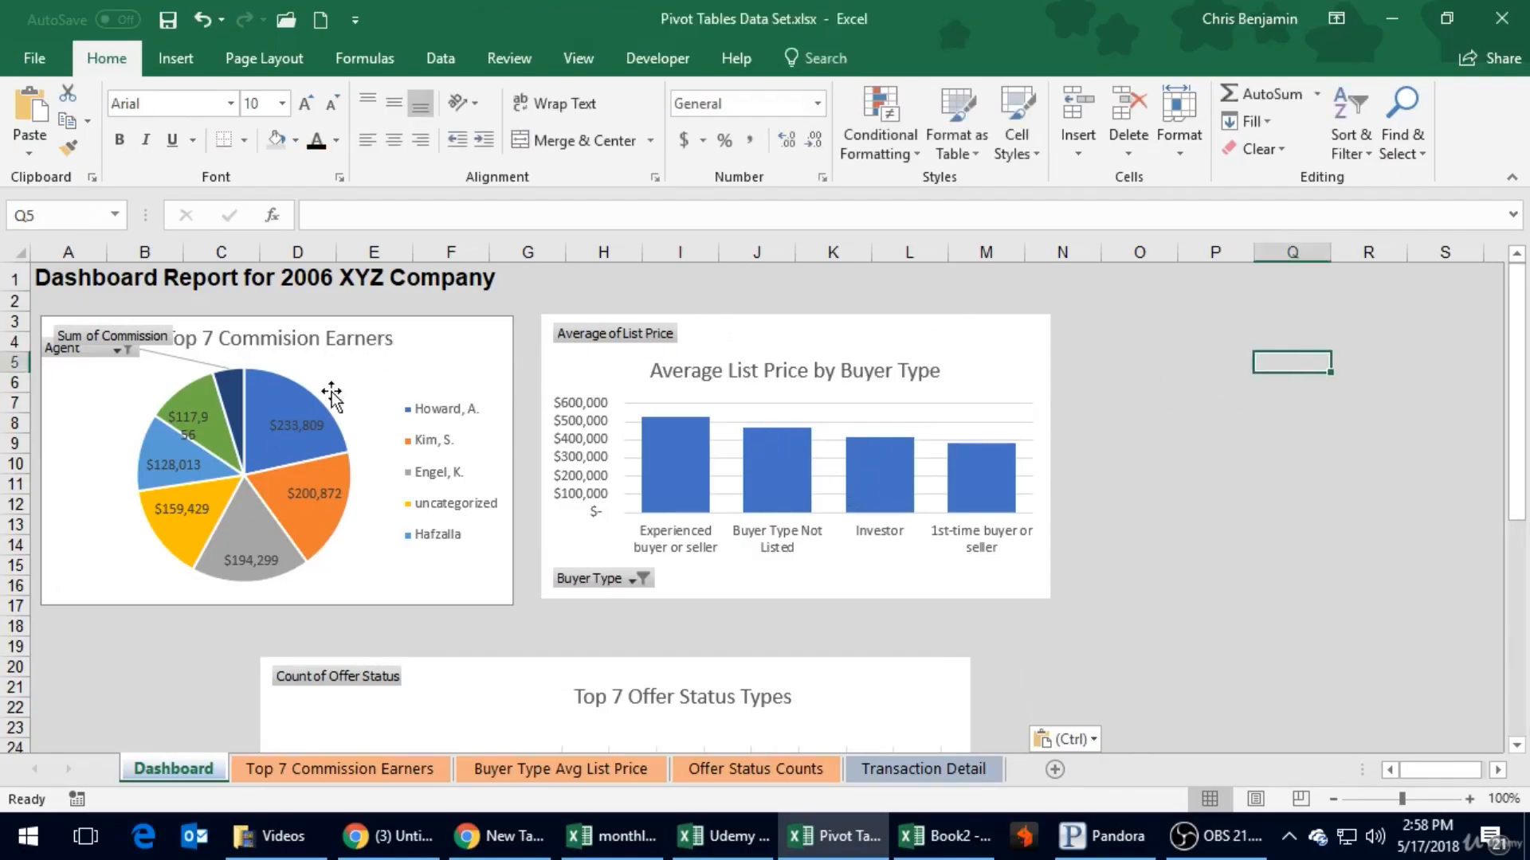
pyautogui.click(1512, 180)
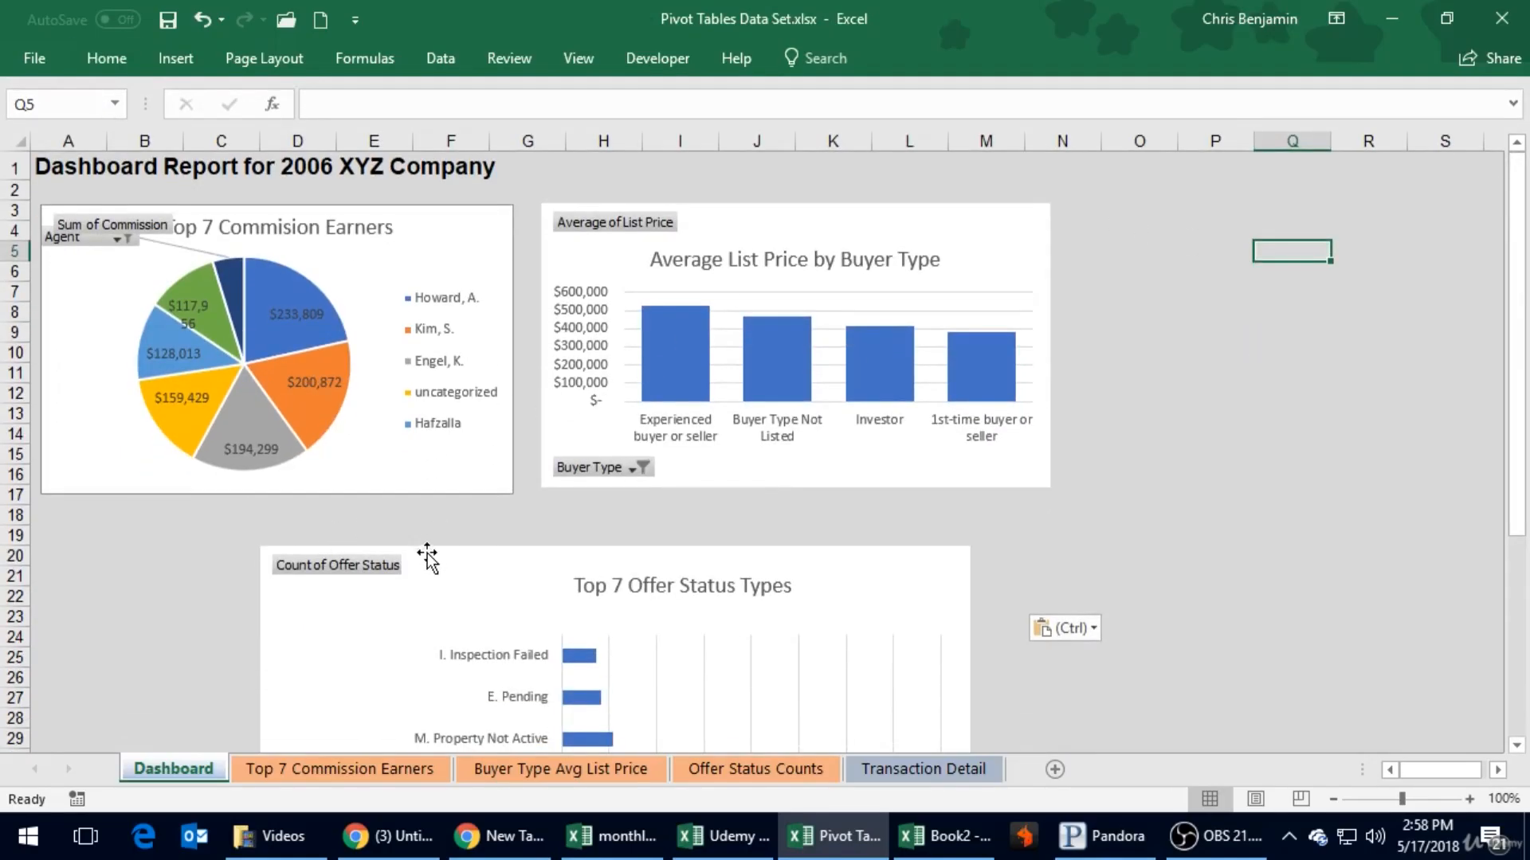
pyautogui.click(642, 557)
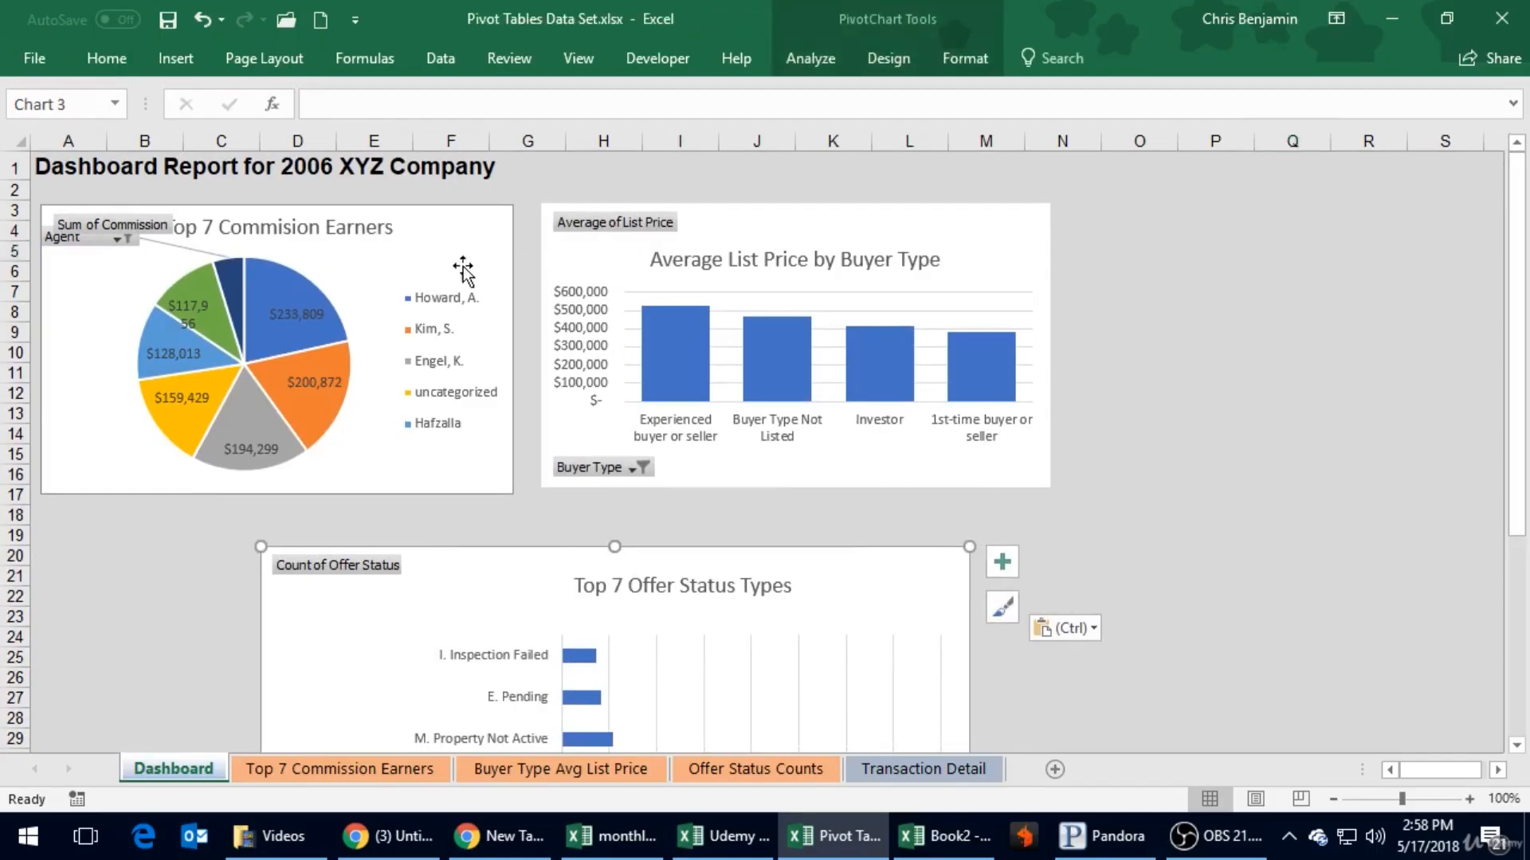
# - Move the pie chart's legend up, then enlarge and widen its box so that all seven agents fit, each on one line
pyautogui.click(413, 295)
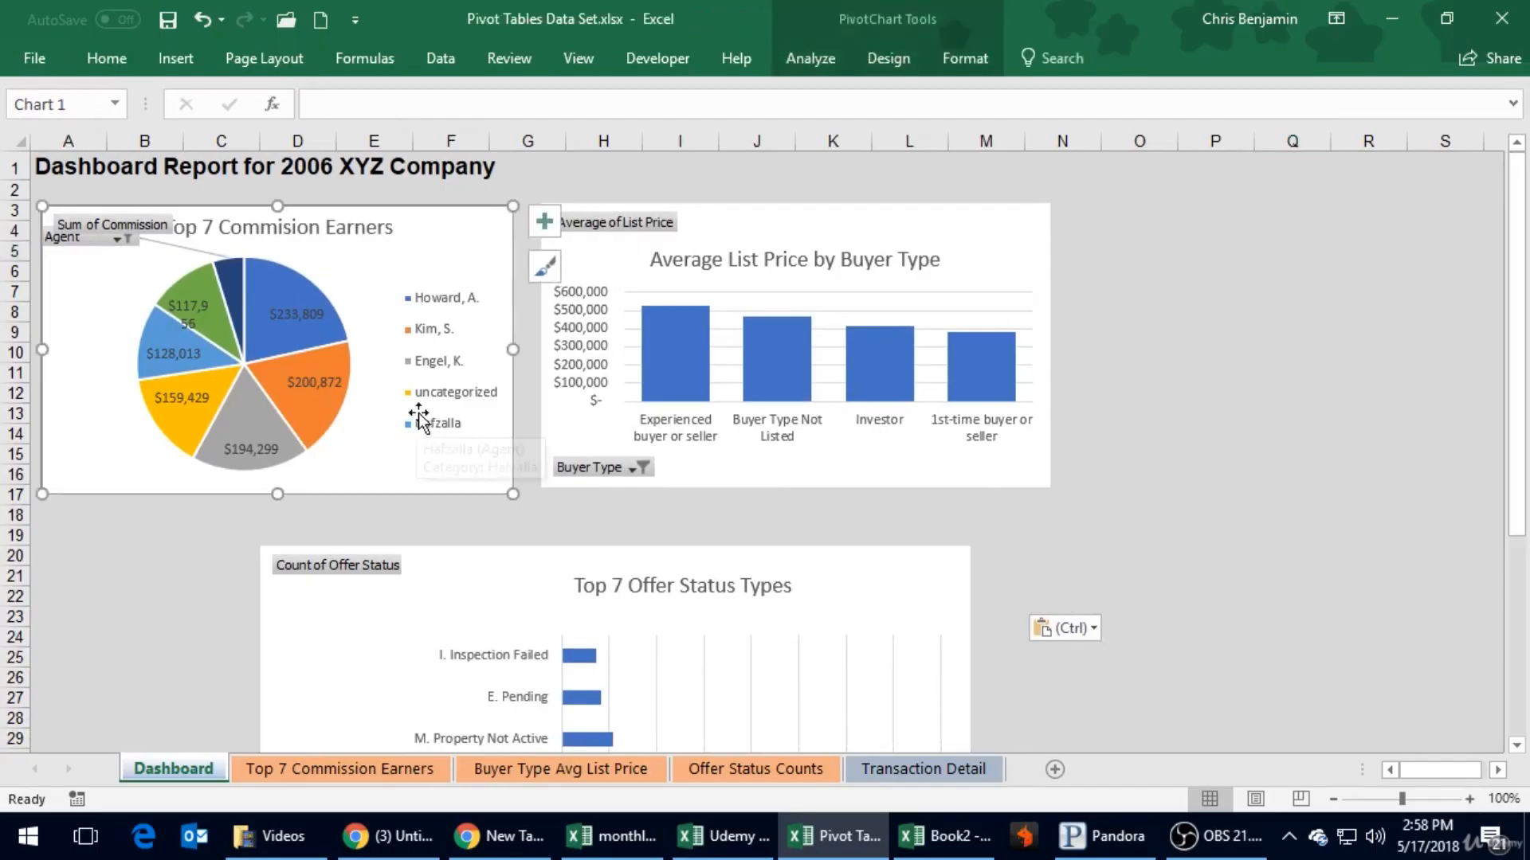
pyautogui.click(432, 288)
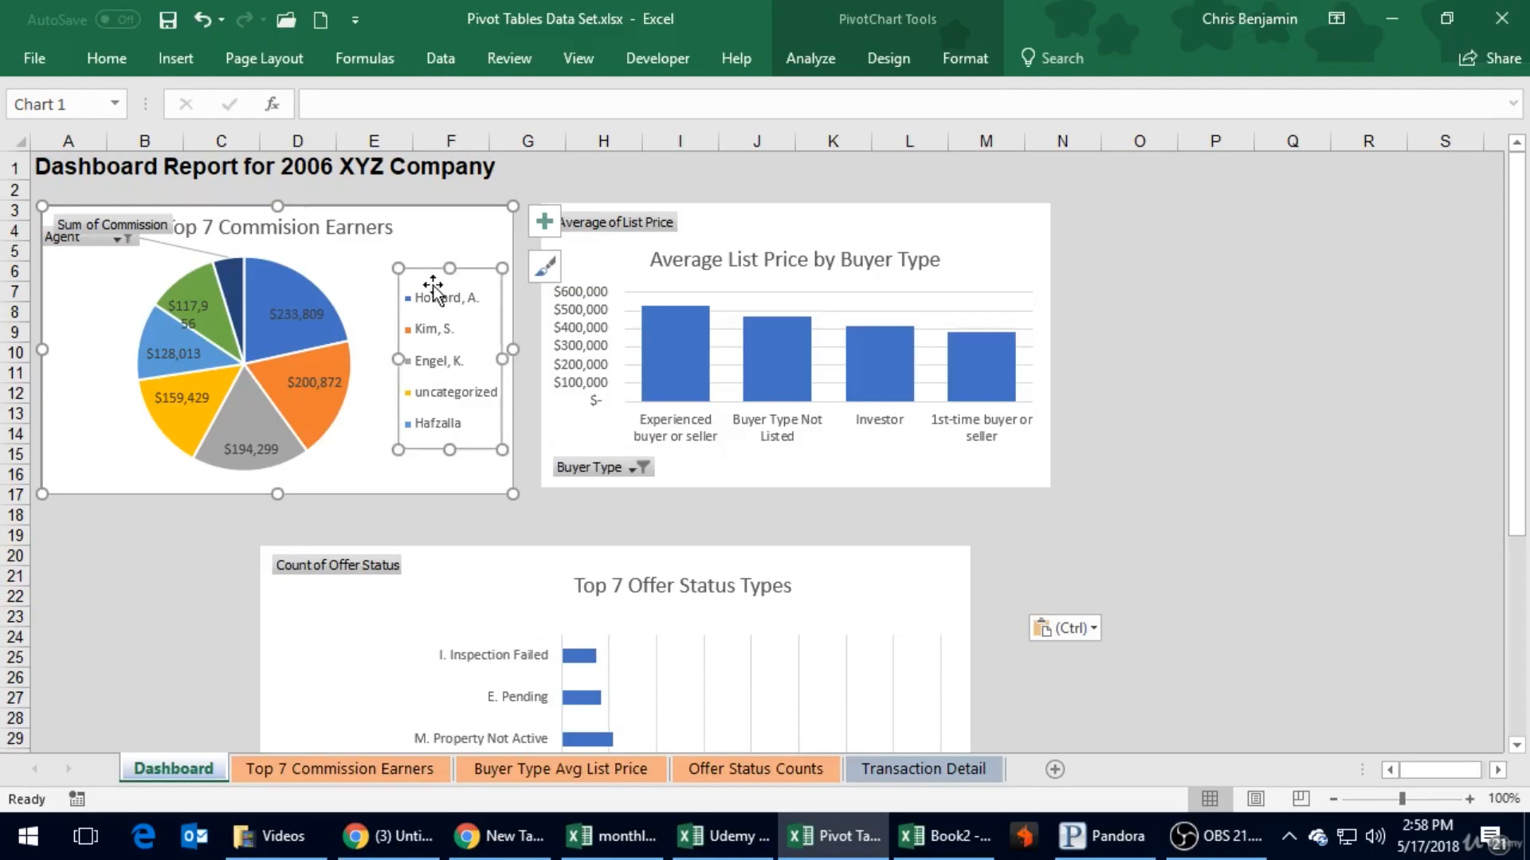
pyautogui.moveTo(431, 271); pyautogui.dragTo(429, 225)
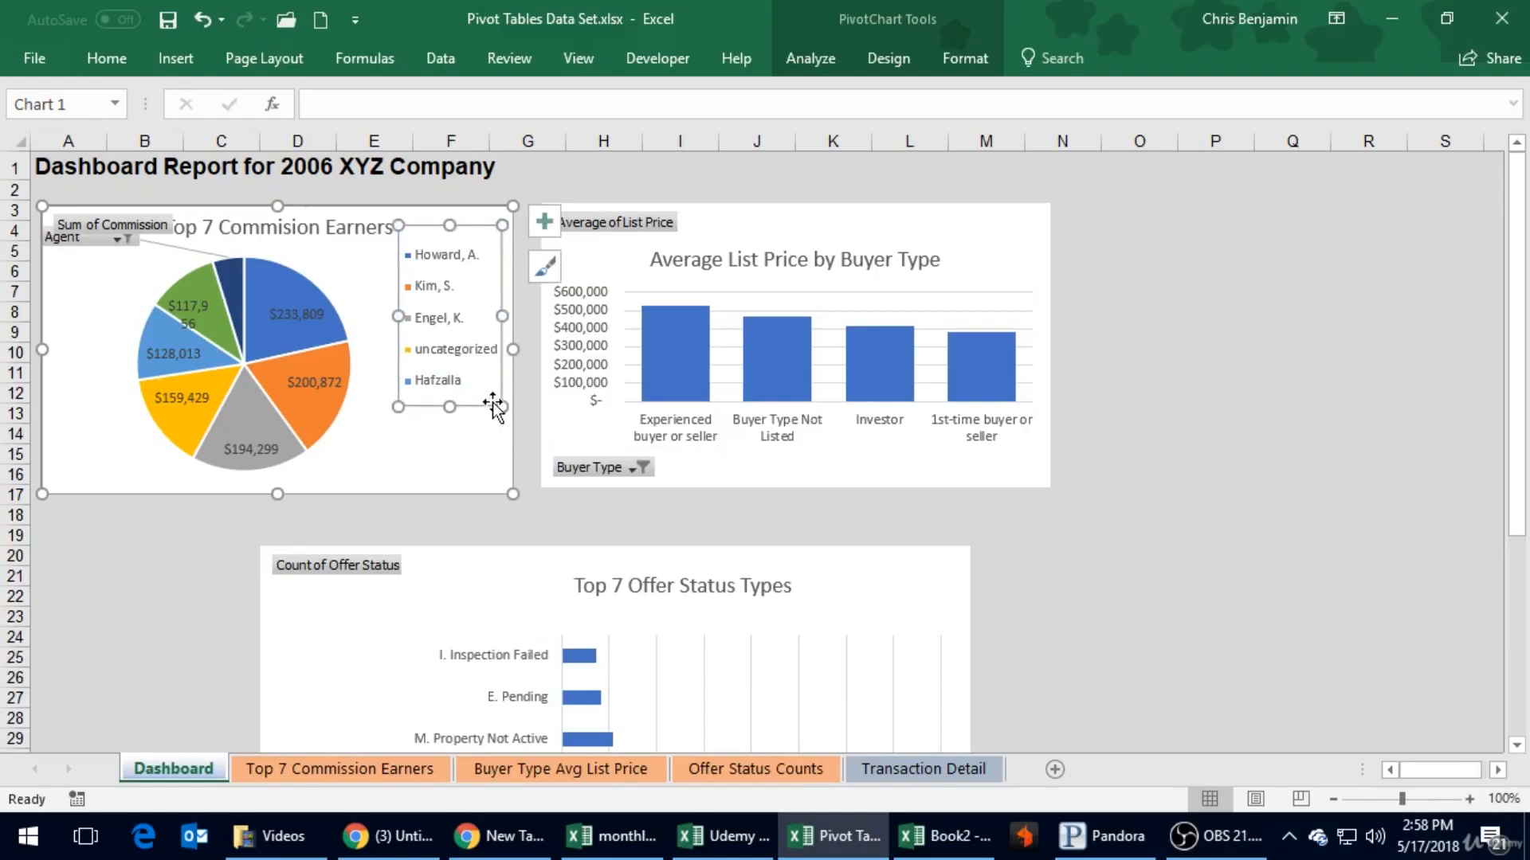
pyautogui.moveTo(501, 406); pyautogui.dragTo(499, 469)
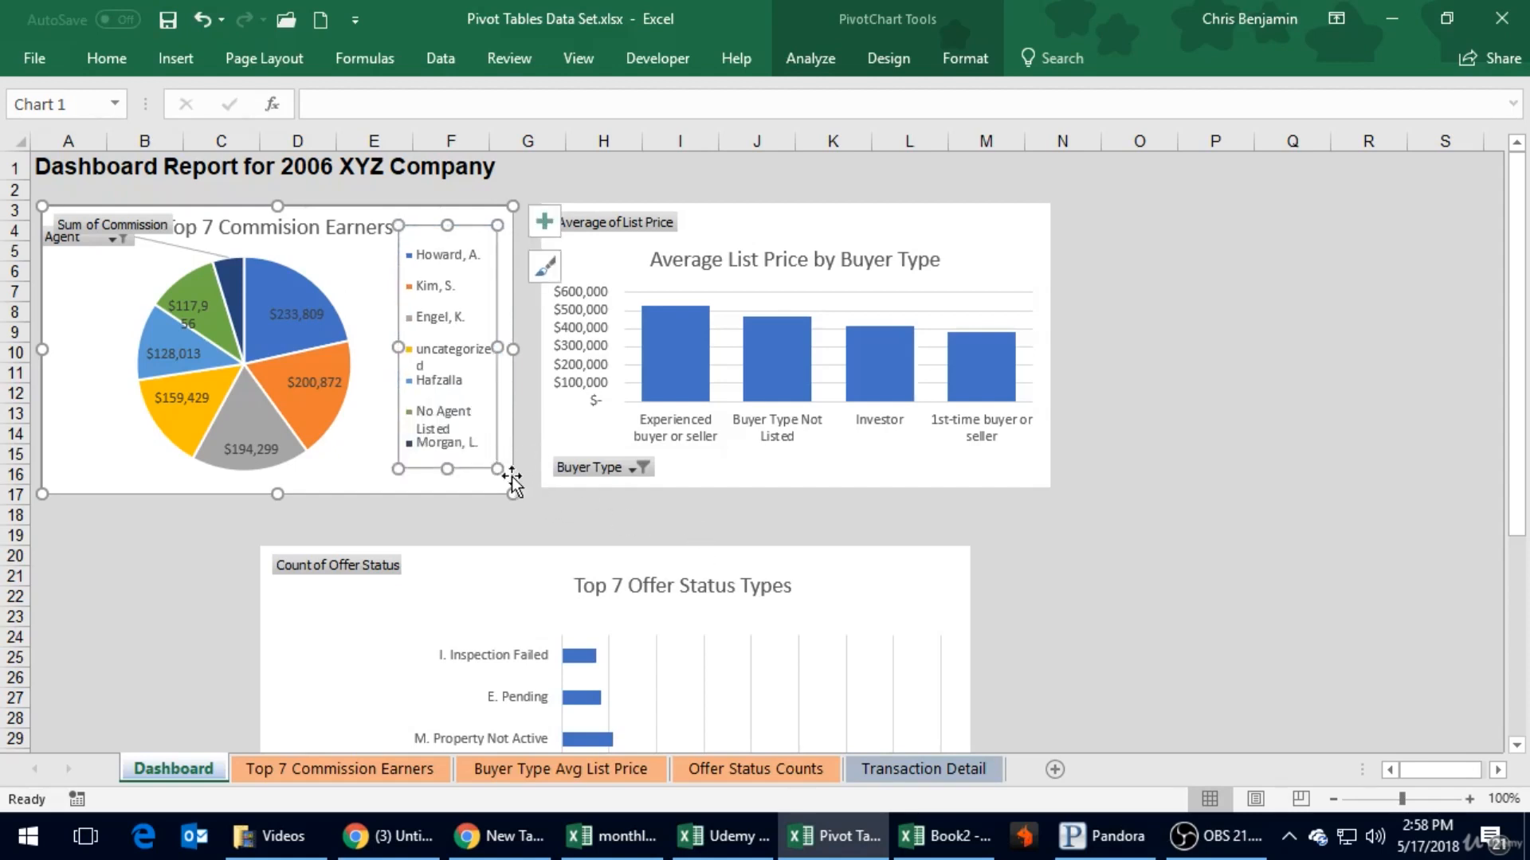
pyautogui.moveTo(497, 467); pyautogui.dragTo(501, 482)
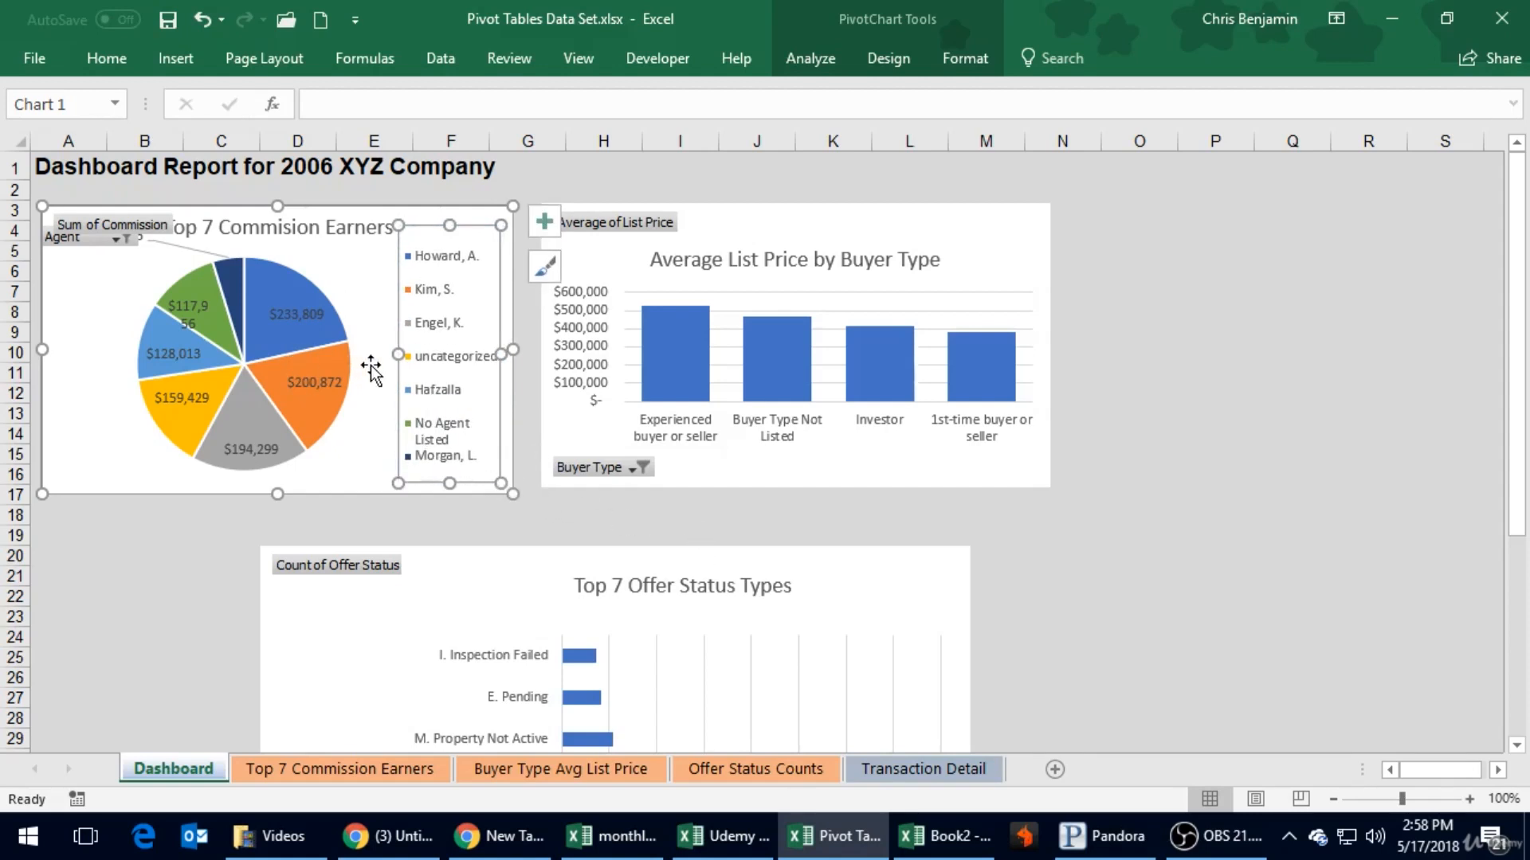
pyautogui.moveTo(396, 355); pyautogui.dragTo(380, 351)
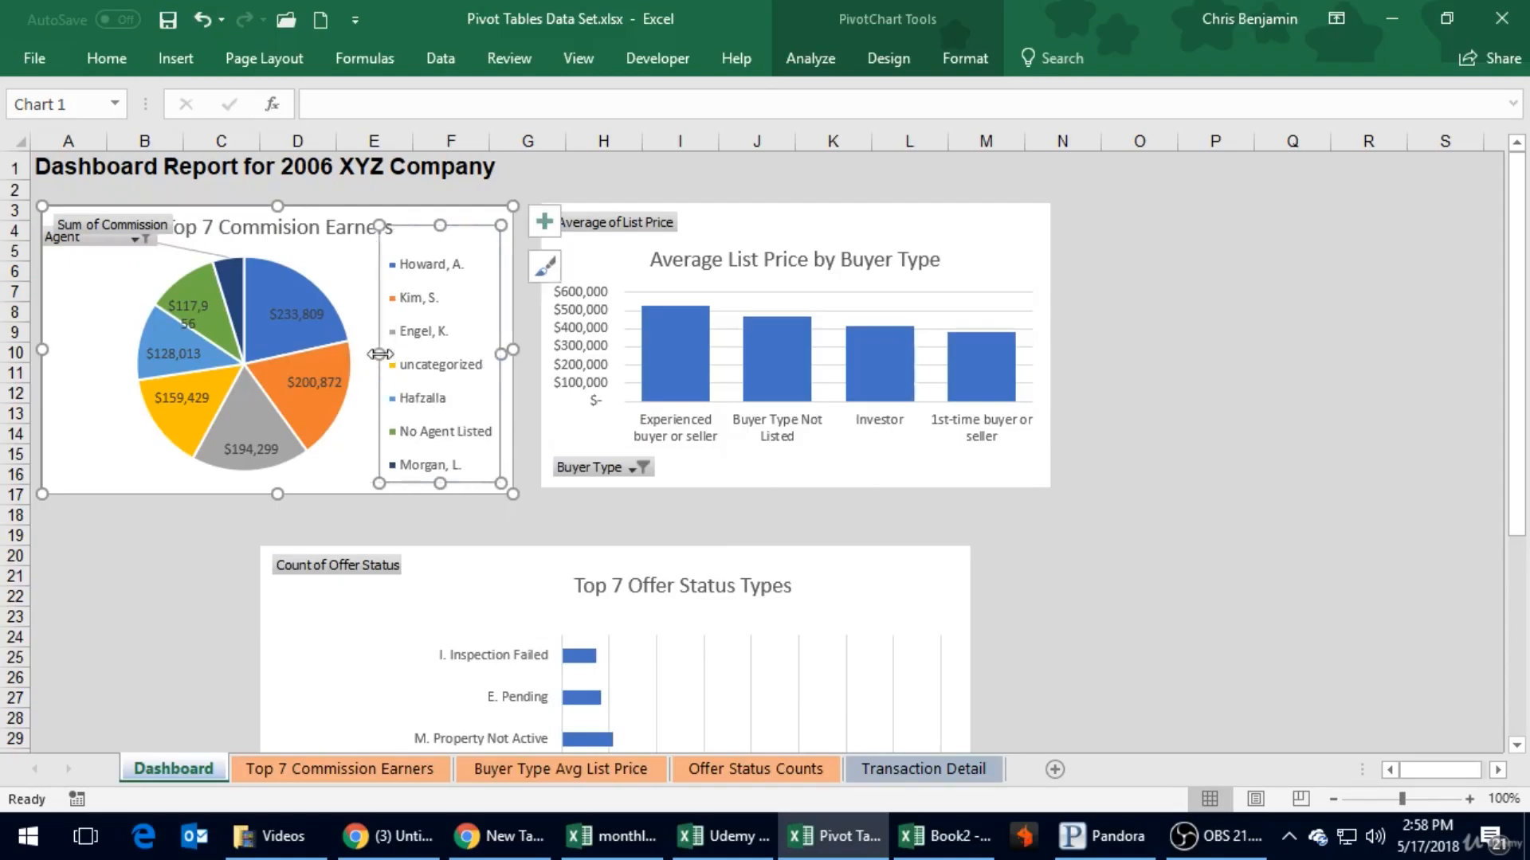
pyautogui.click(355, 287)
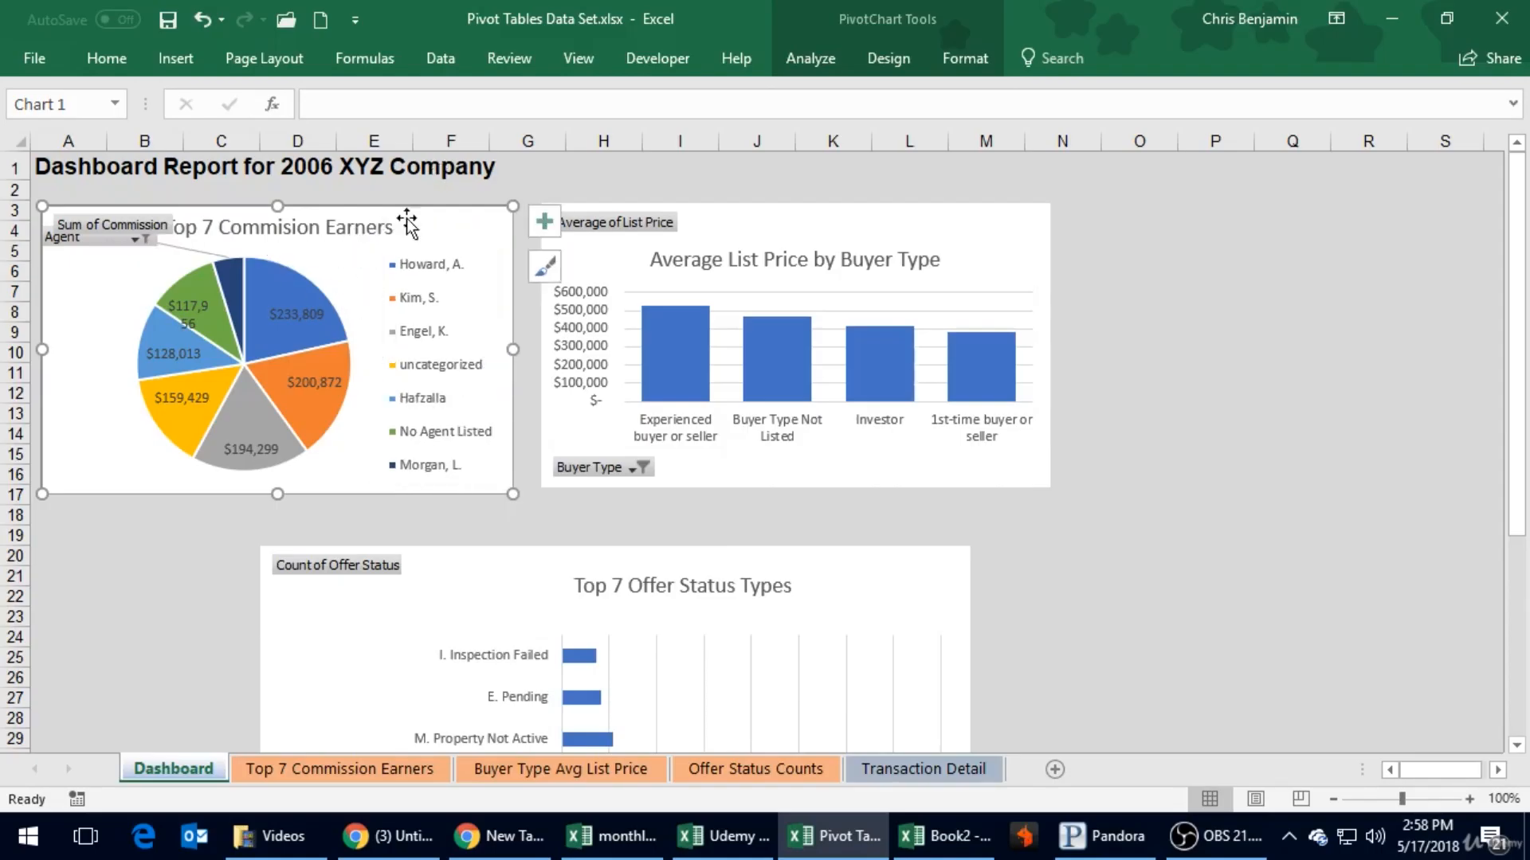
# - Shift the pie chart's title to the right, clear of the Sum of Commission field button
pyautogui.click(301, 238)
pyautogui.moveTo(292, 243); pyautogui.dragTo(329, 246)
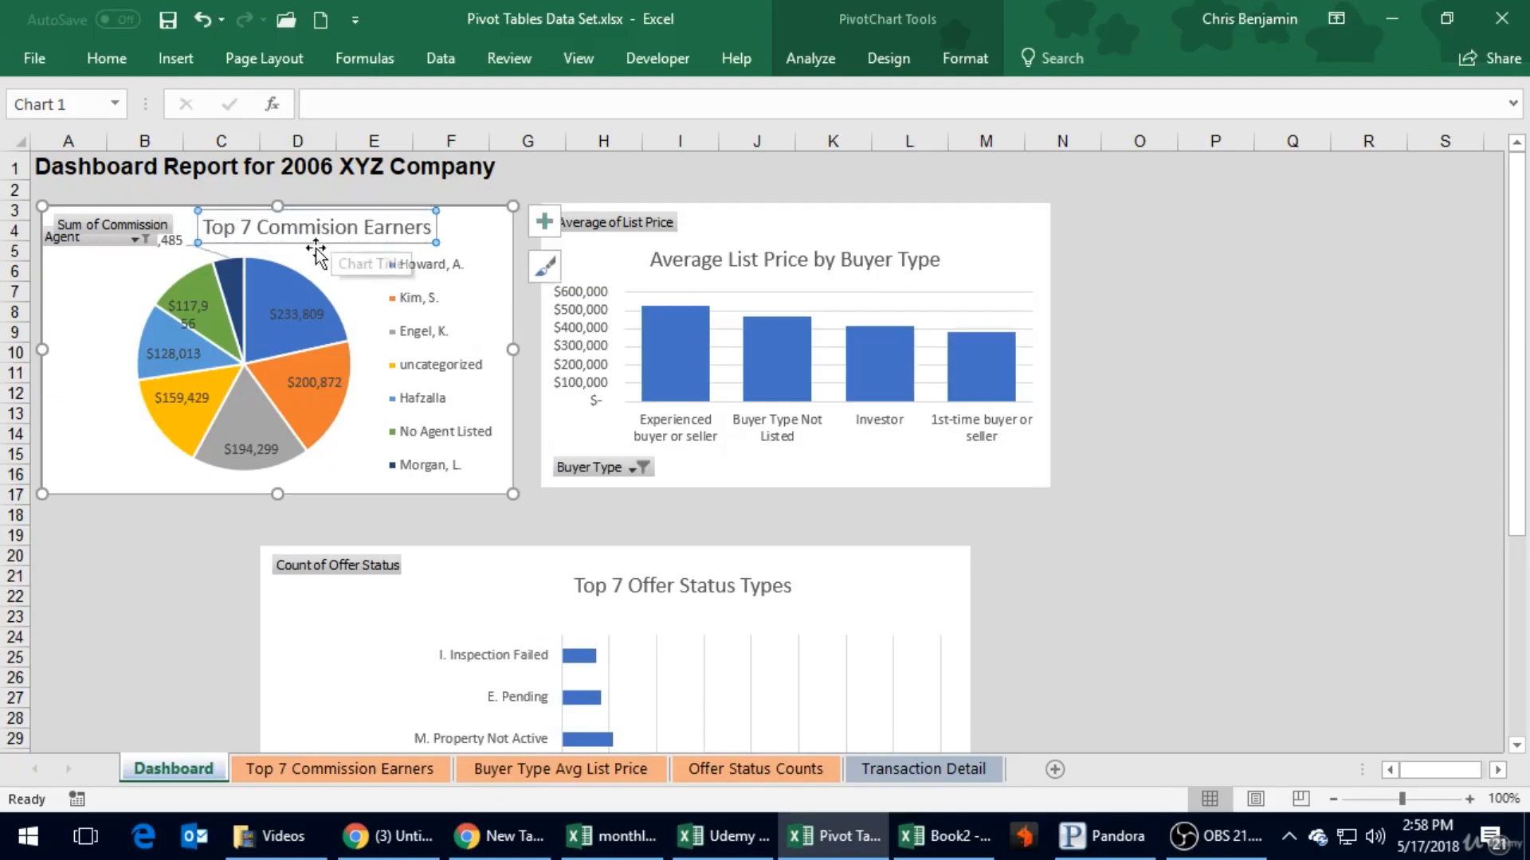
pyautogui.click(75, 344)
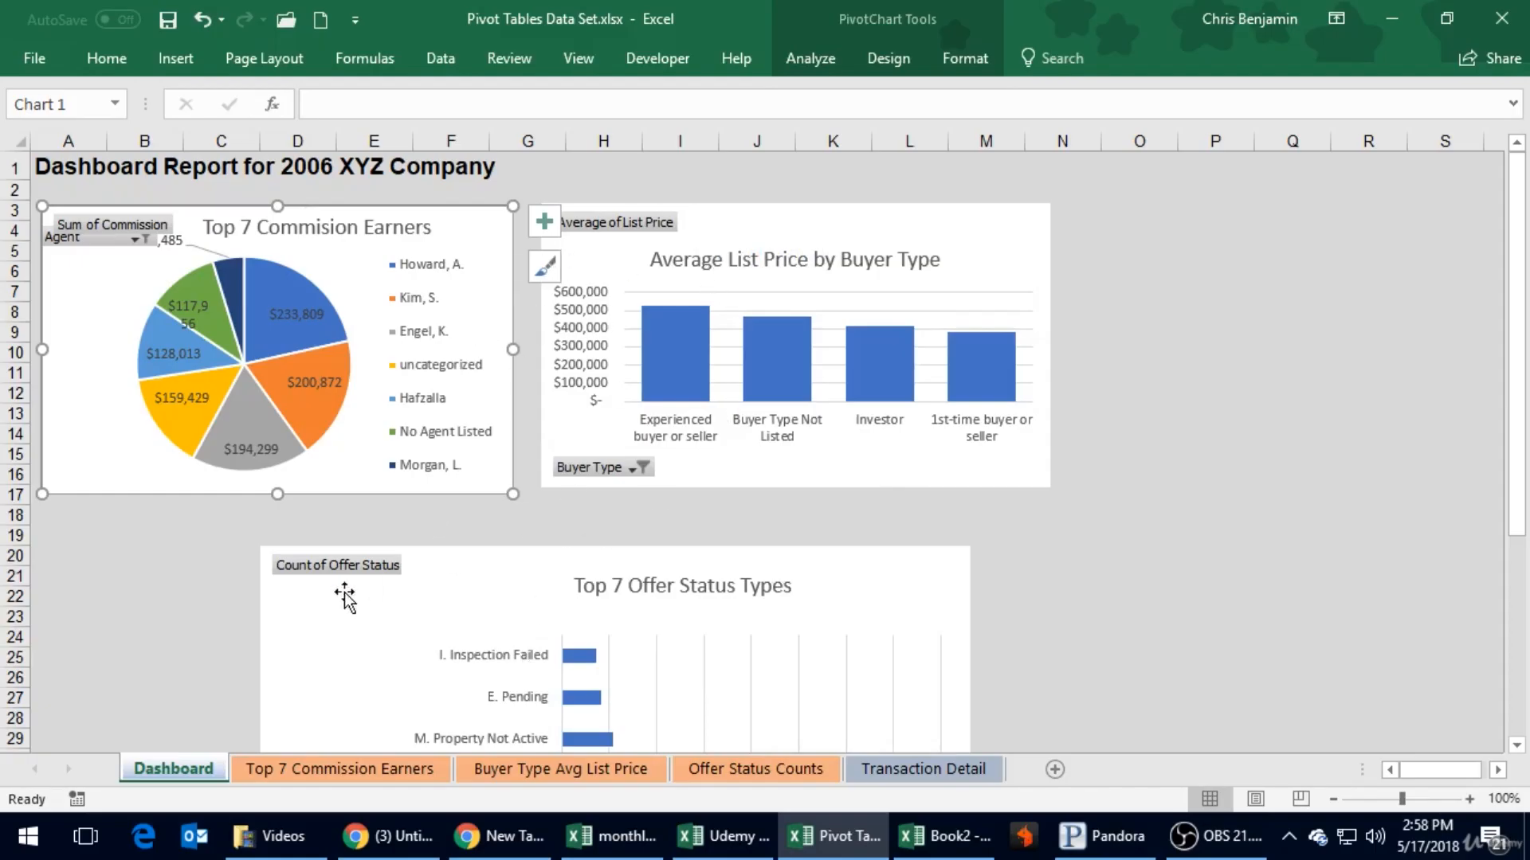
# - Place the Top 7 Offer Status Types chart beneath the pie chart and shrink it to about columns A to H, rows 18 to 36
pyautogui.click(899, 564)
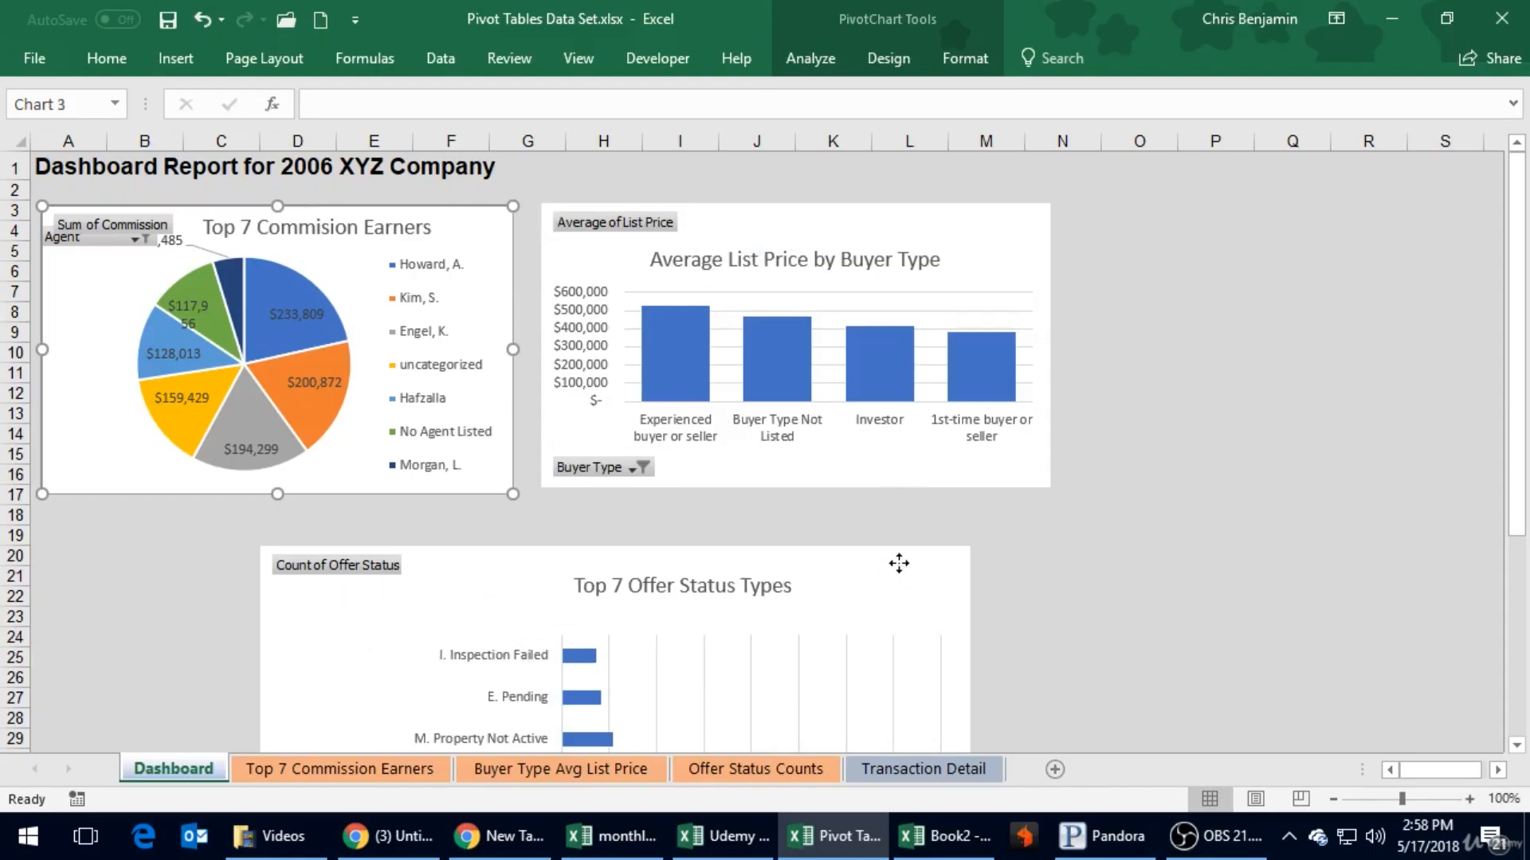
pyautogui.moveTo(960, 550); pyautogui.dragTo(540, 525)
pyautogui.click(683, 554)
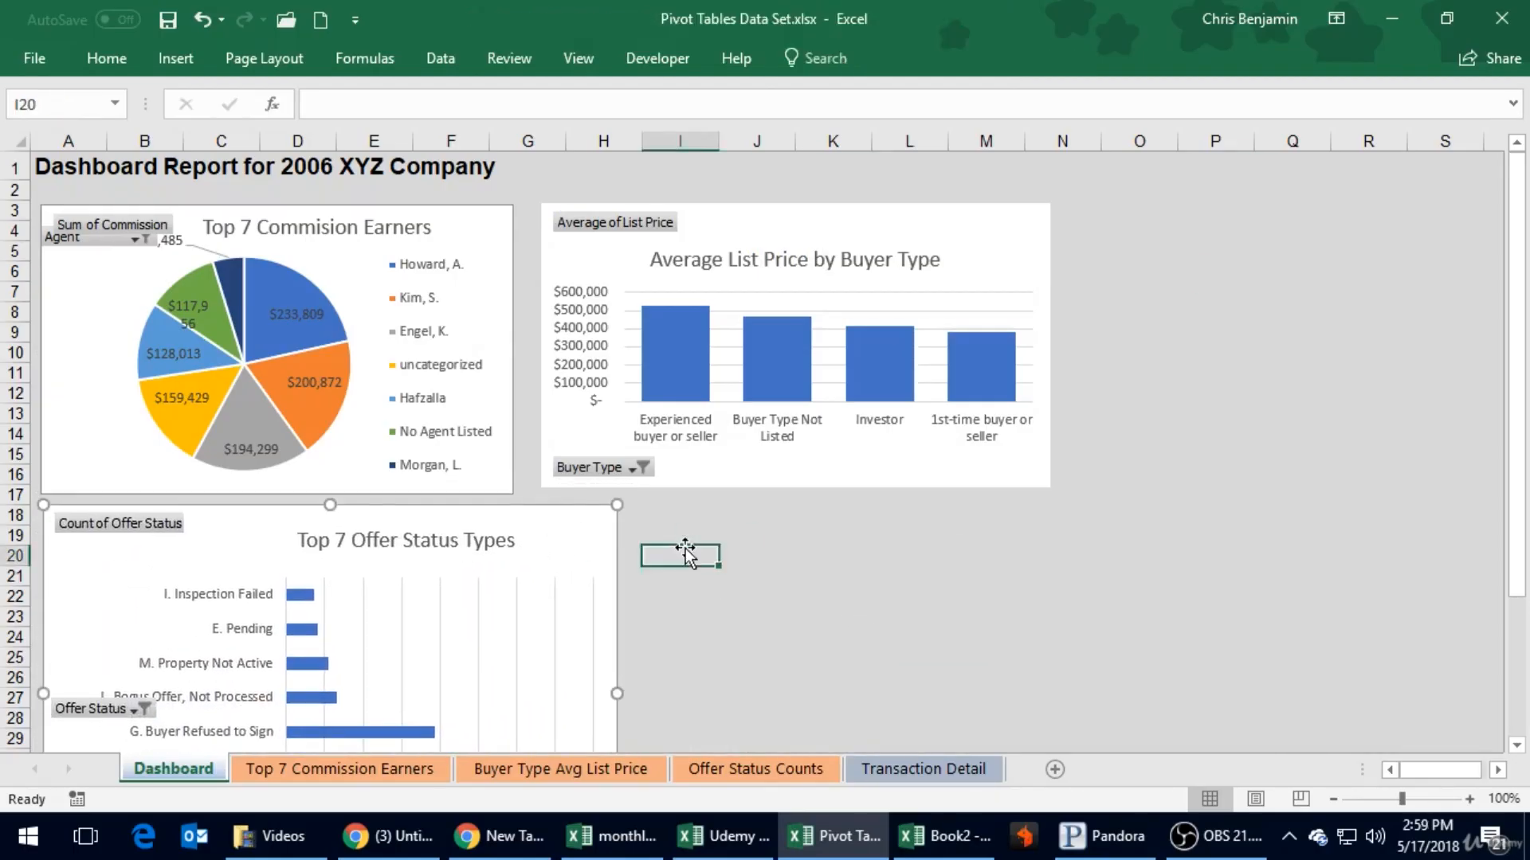
pyautogui.scroll(-3, 685, 553)
pyautogui.click(598, 535)
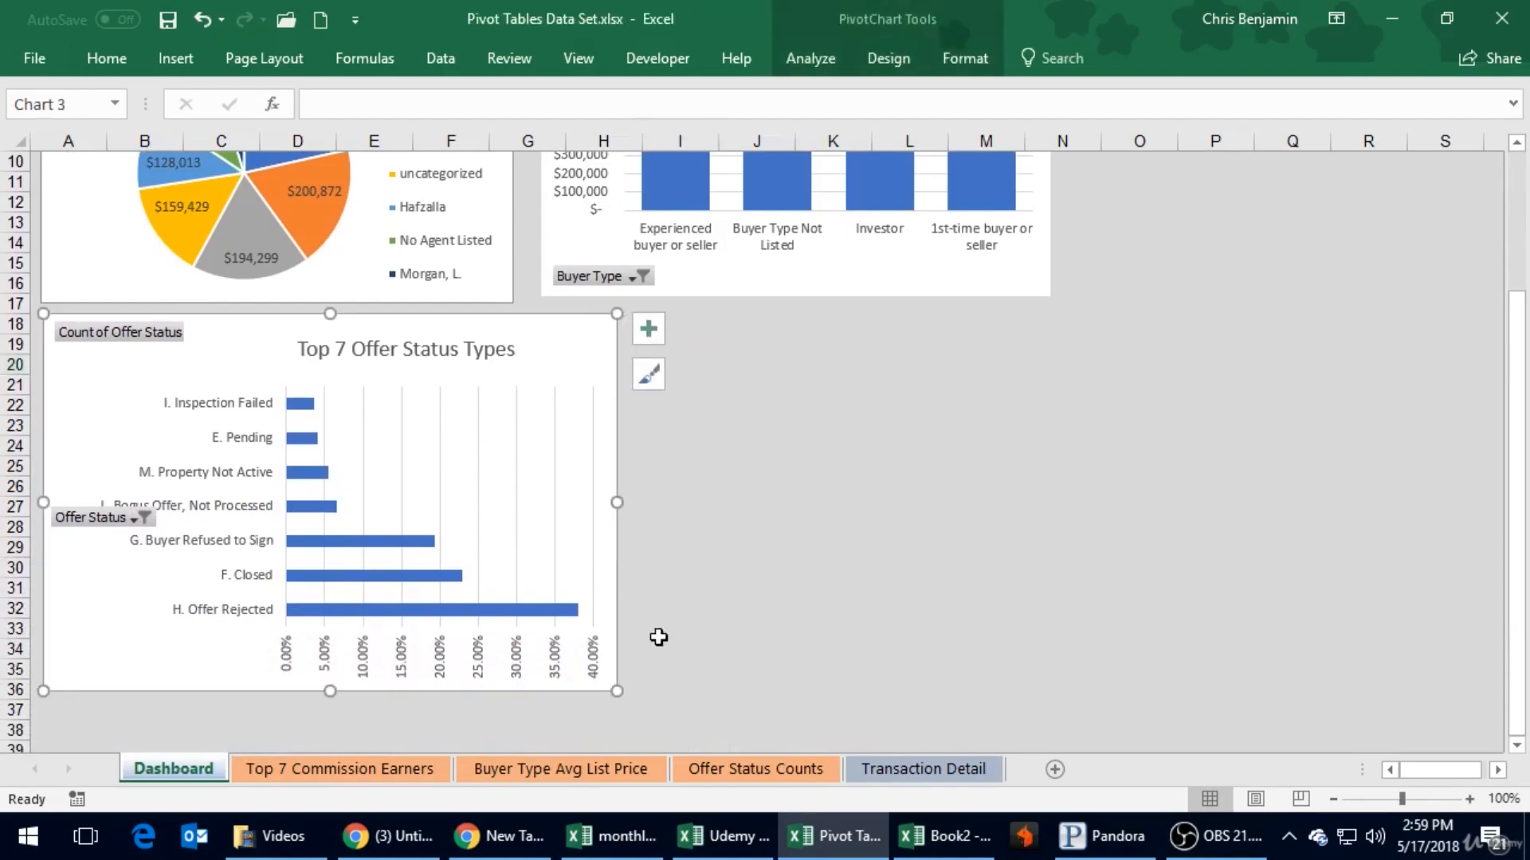
pyautogui.scroll(3, 651, 459)
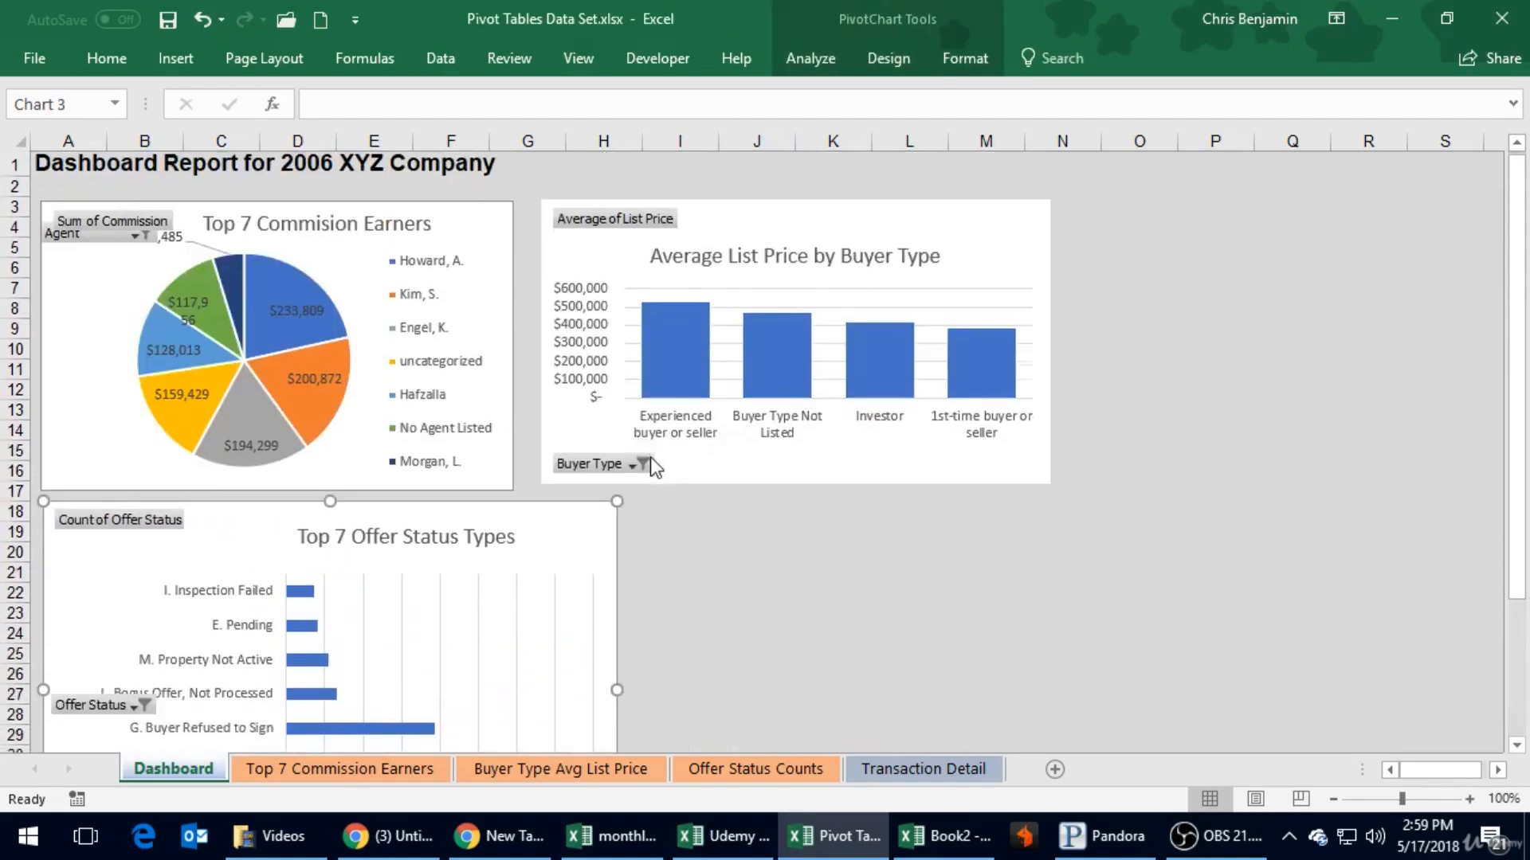
pyautogui.scroll(-13, 650, 459)
pyautogui.scroll(13, 650, 460)
pyautogui.scroll(1, 650, 457)
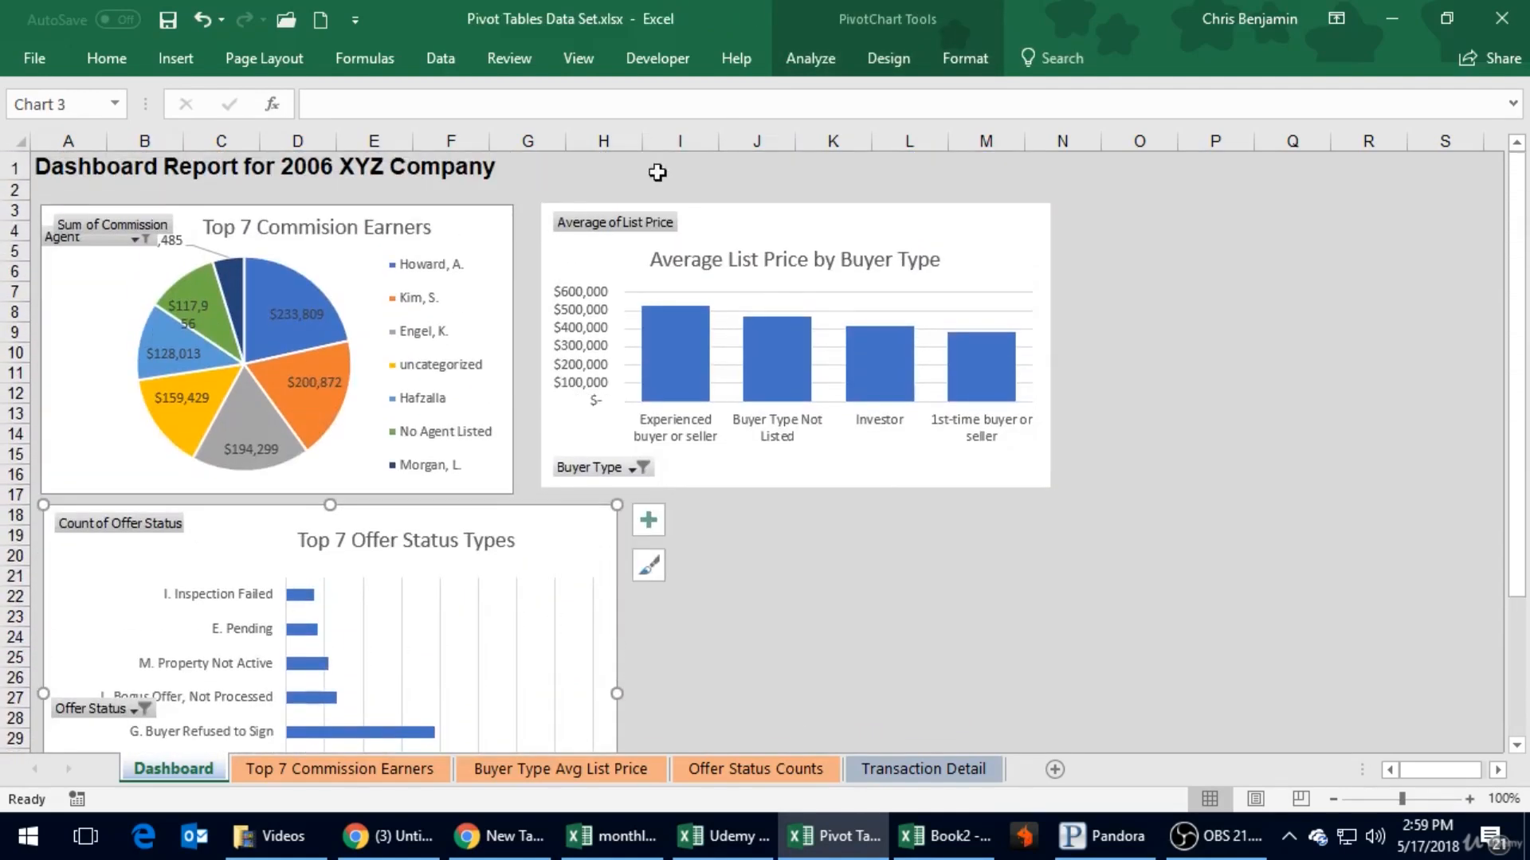
# - Move the pie chart and the Average List Price chart up to row 2, close together directly beneath the Dashboard title
pyautogui.click(481, 232)
pyautogui.moveTo(476, 210)
pyautogui.mouseDown()
pyautogui.moveTo(467, 189)
pyautogui.moveTo(468, 245)
pyautogui.mouseUp()
pyautogui.click(36, 323)
pyautogui.moveTo(69, 299); pyautogui.dragTo(65, 277)
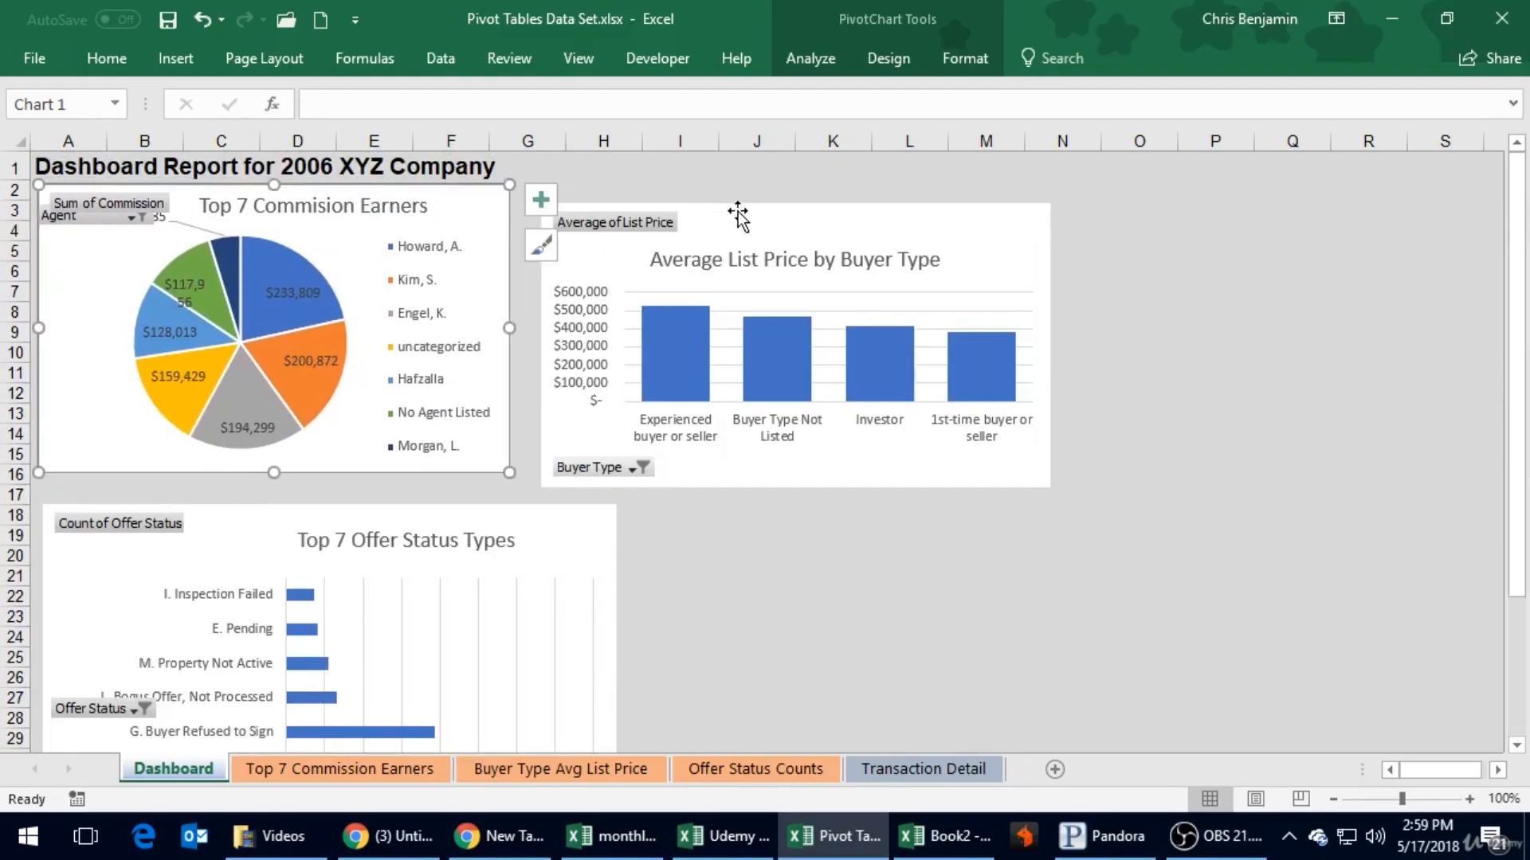
pyautogui.moveTo(755, 212); pyautogui.dragTo(734, 197)
# - Resize the Top 7 Offer Status Types chart to about columns A to G, rows 17 to 28, and place it directly beneath the pie chart
pyautogui.click(599, 524)
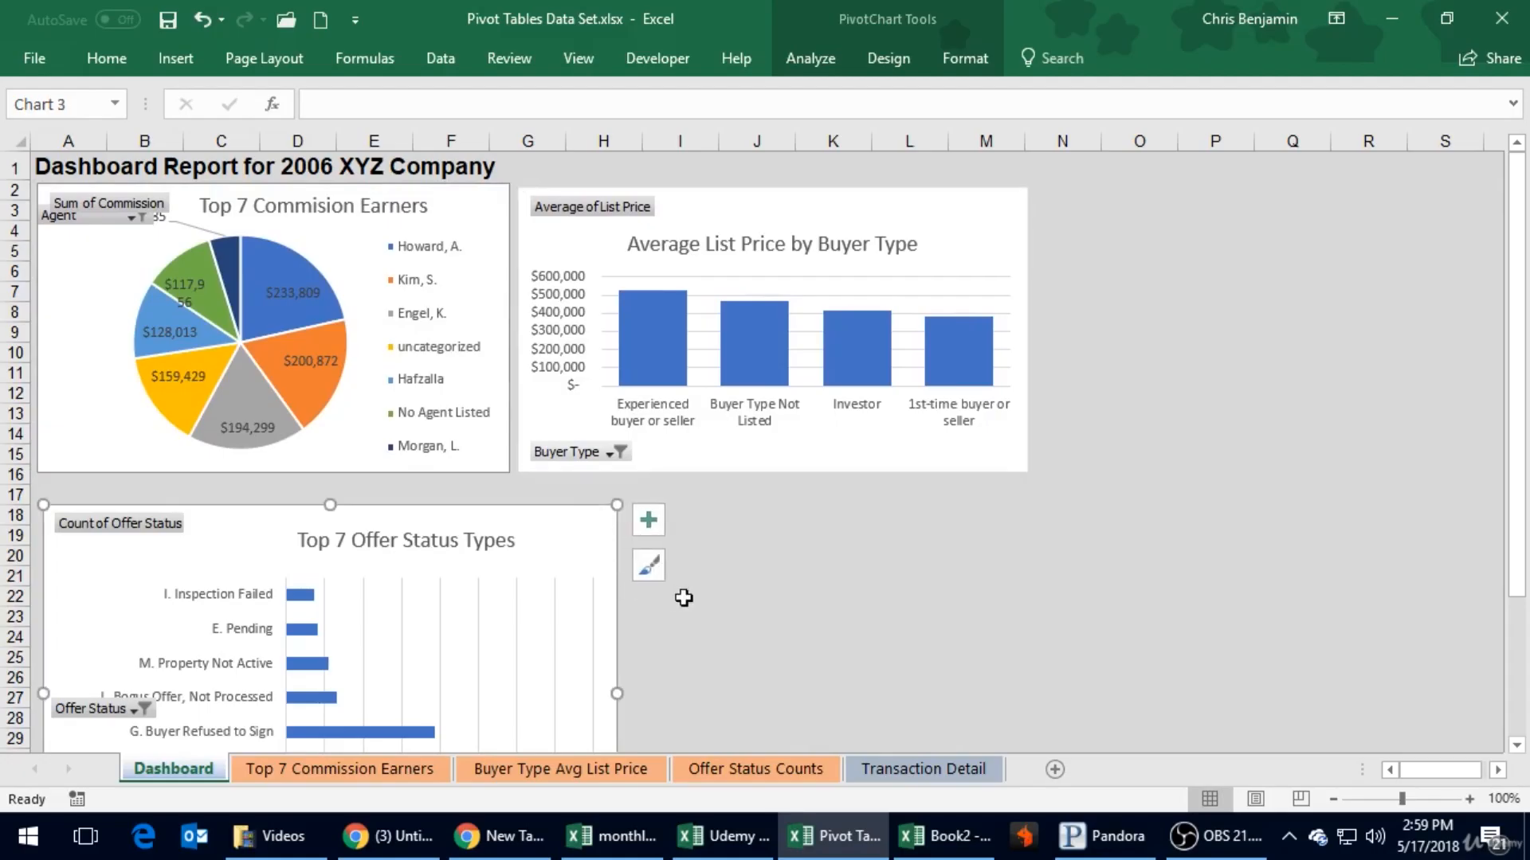
pyautogui.scroll(-4, 690, 640)
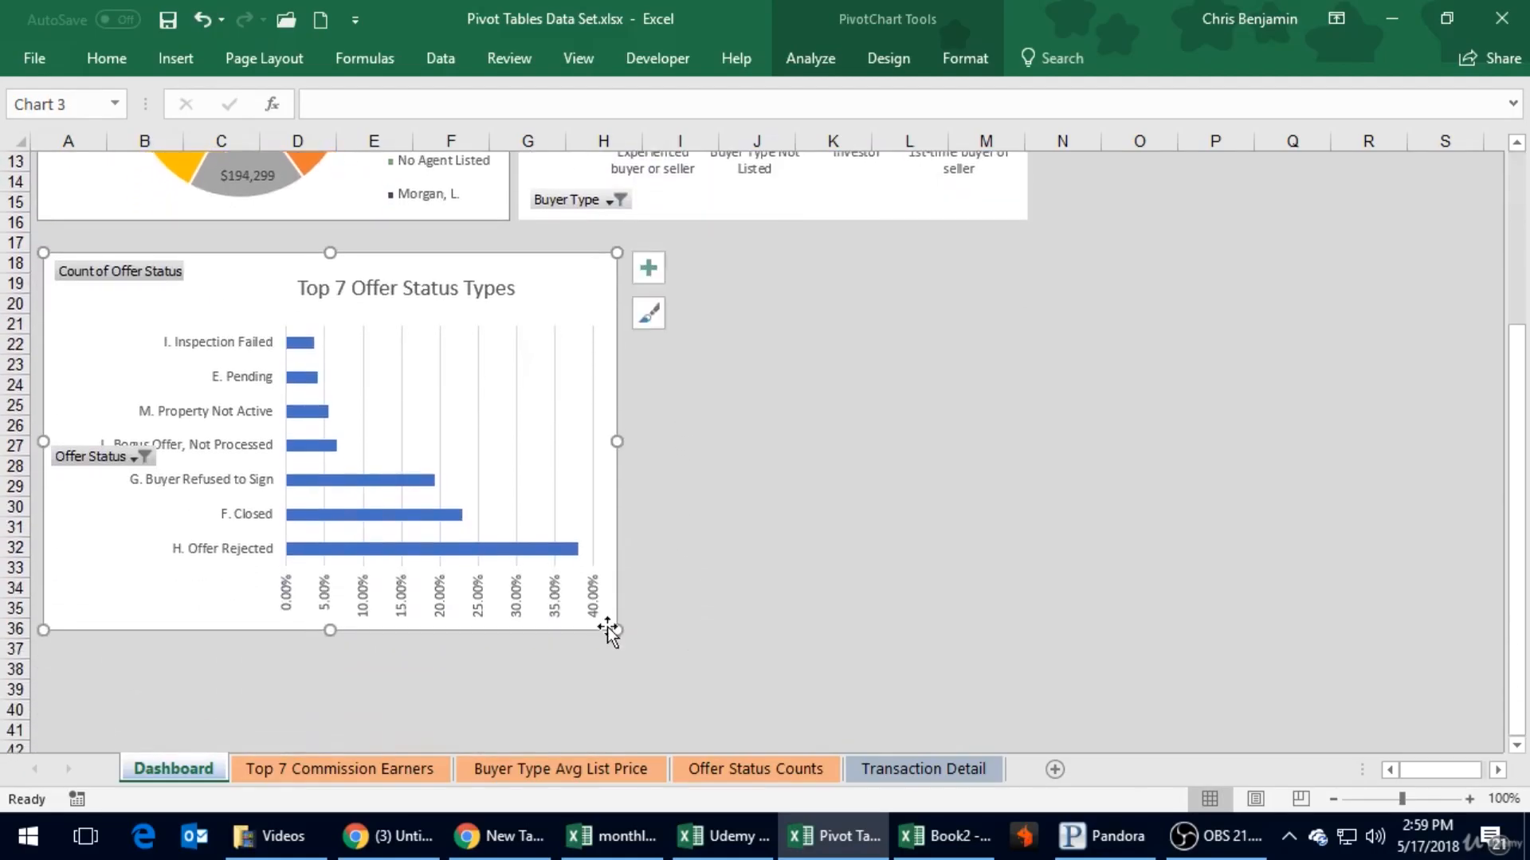
pyautogui.moveTo(612, 628); pyautogui.dragTo(1042, 497)
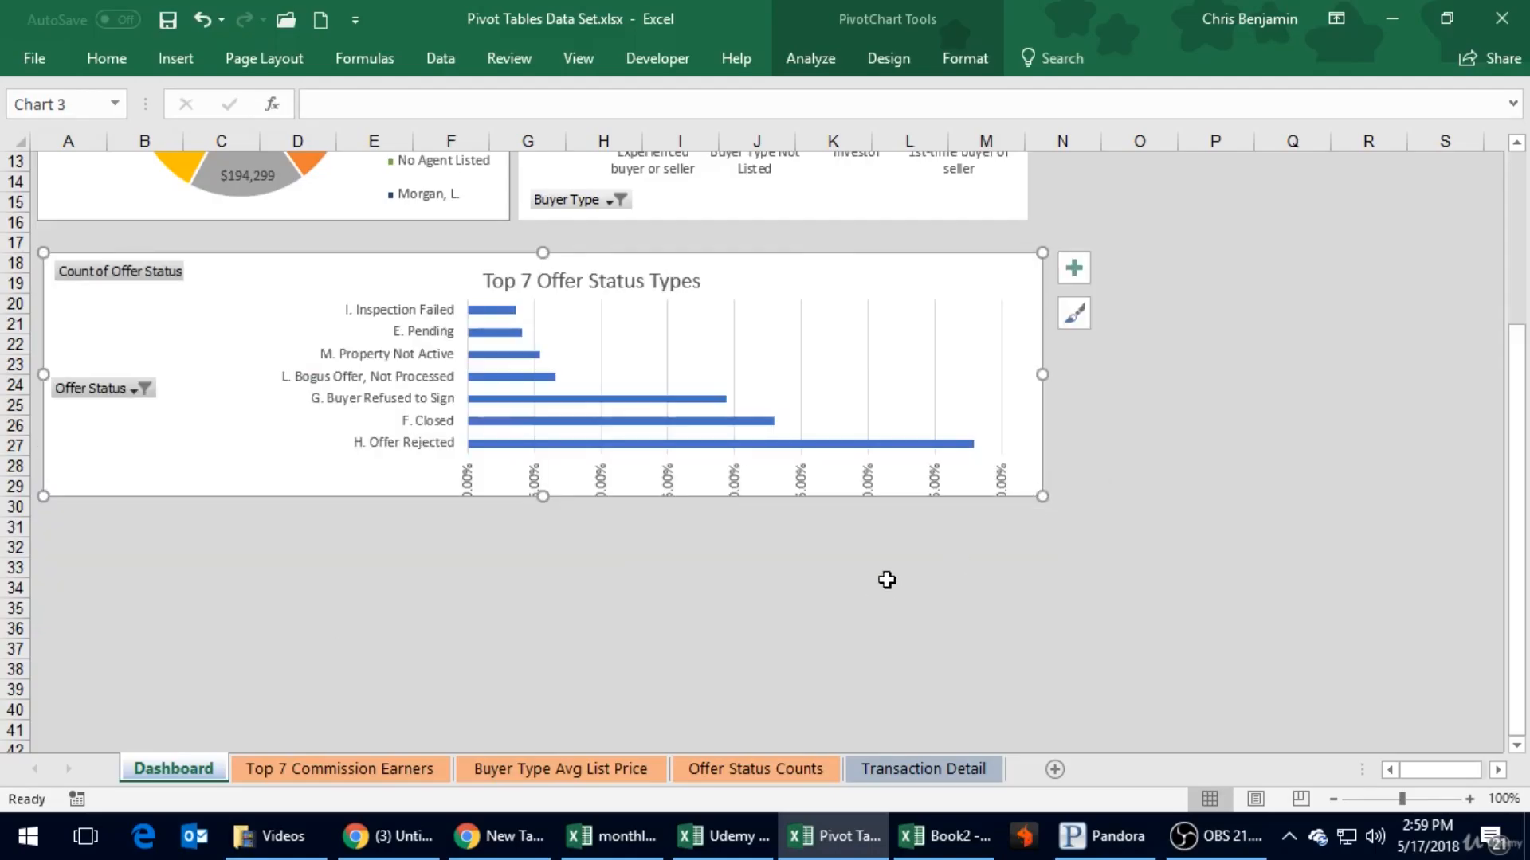
pyautogui.moveTo(1039, 495); pyautogui.dragTo(512, 487)
pyautogui.moveTo(396, 263); pyautogui.dragTo(390, 234)
pyautogui.click(392, 231)
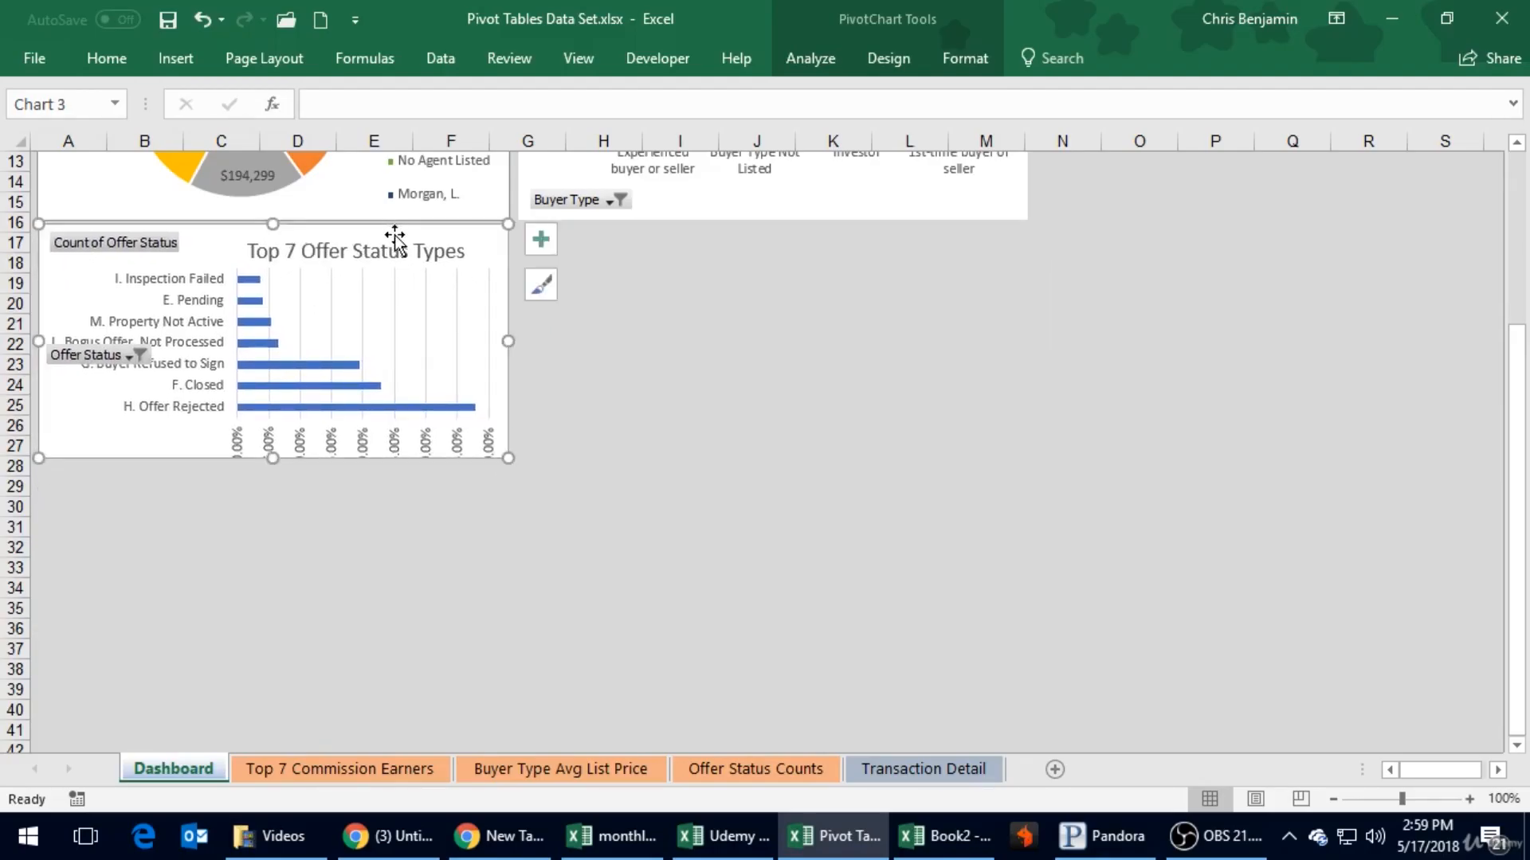
pyautogui.moveTo(507, 454); pyautogui.dragTo(483, 403)
pyautogui.click(423, 407)
pyautogui.click(640, 406)
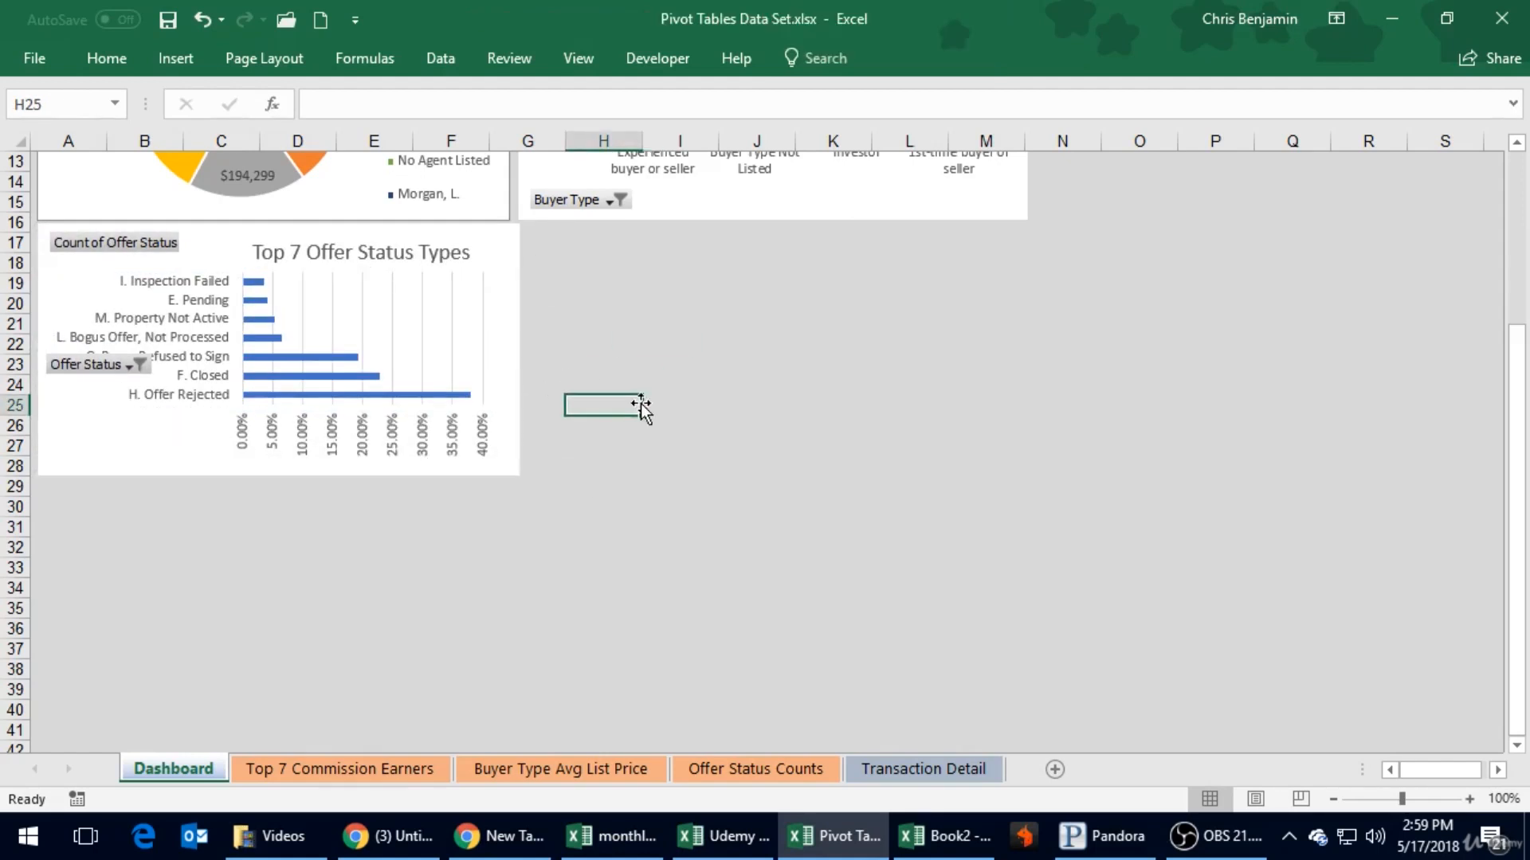
# - Hide the Offer Status axis field button and all remaining field buttons on the Top 7 Offer Status Types chart
pyautogui.click(140, 364)
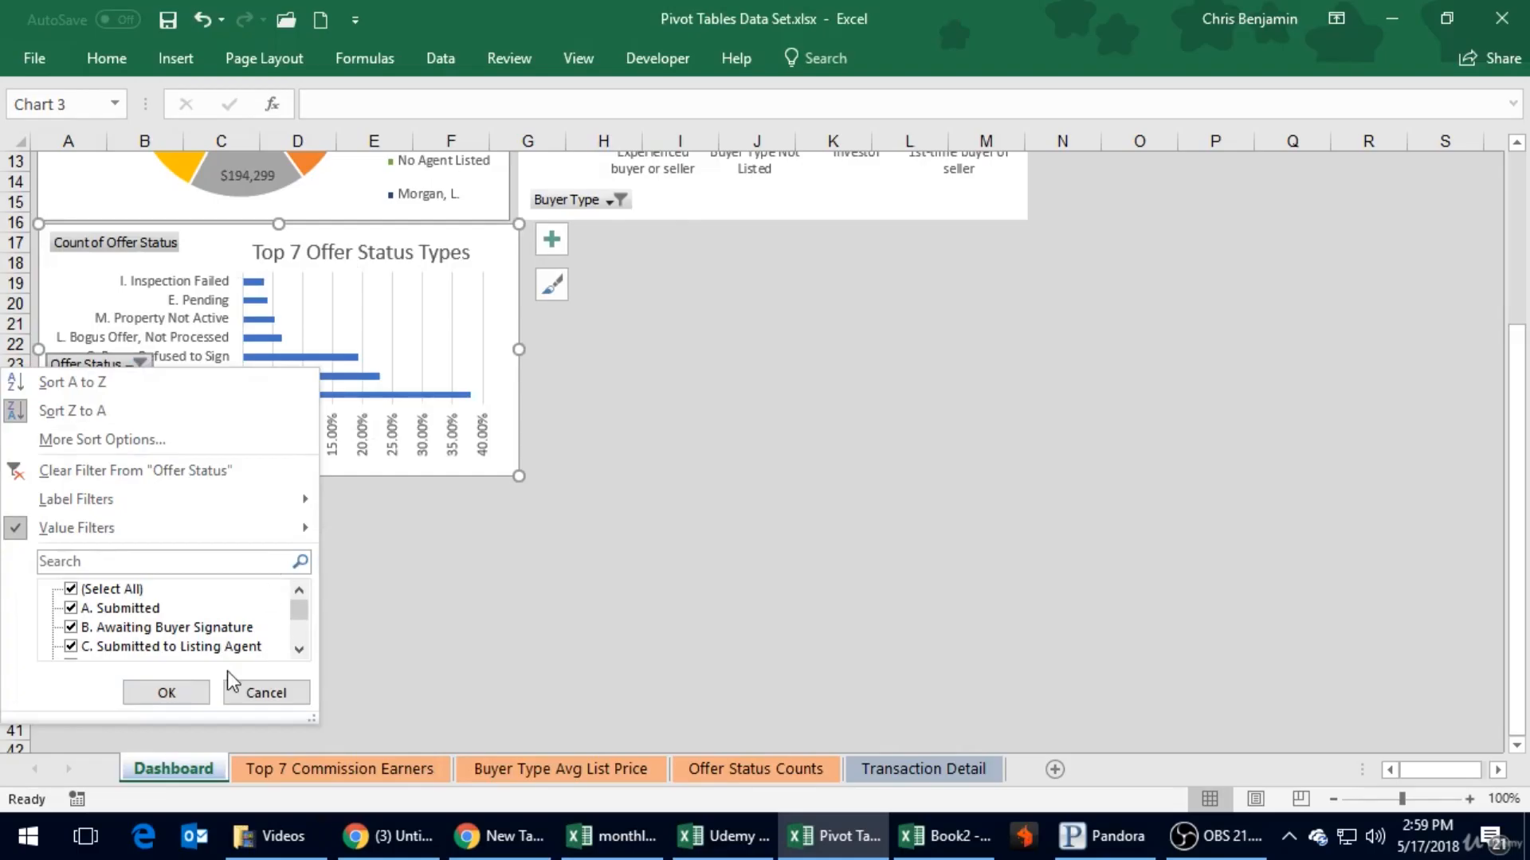
pyautogui.click(280, 692)
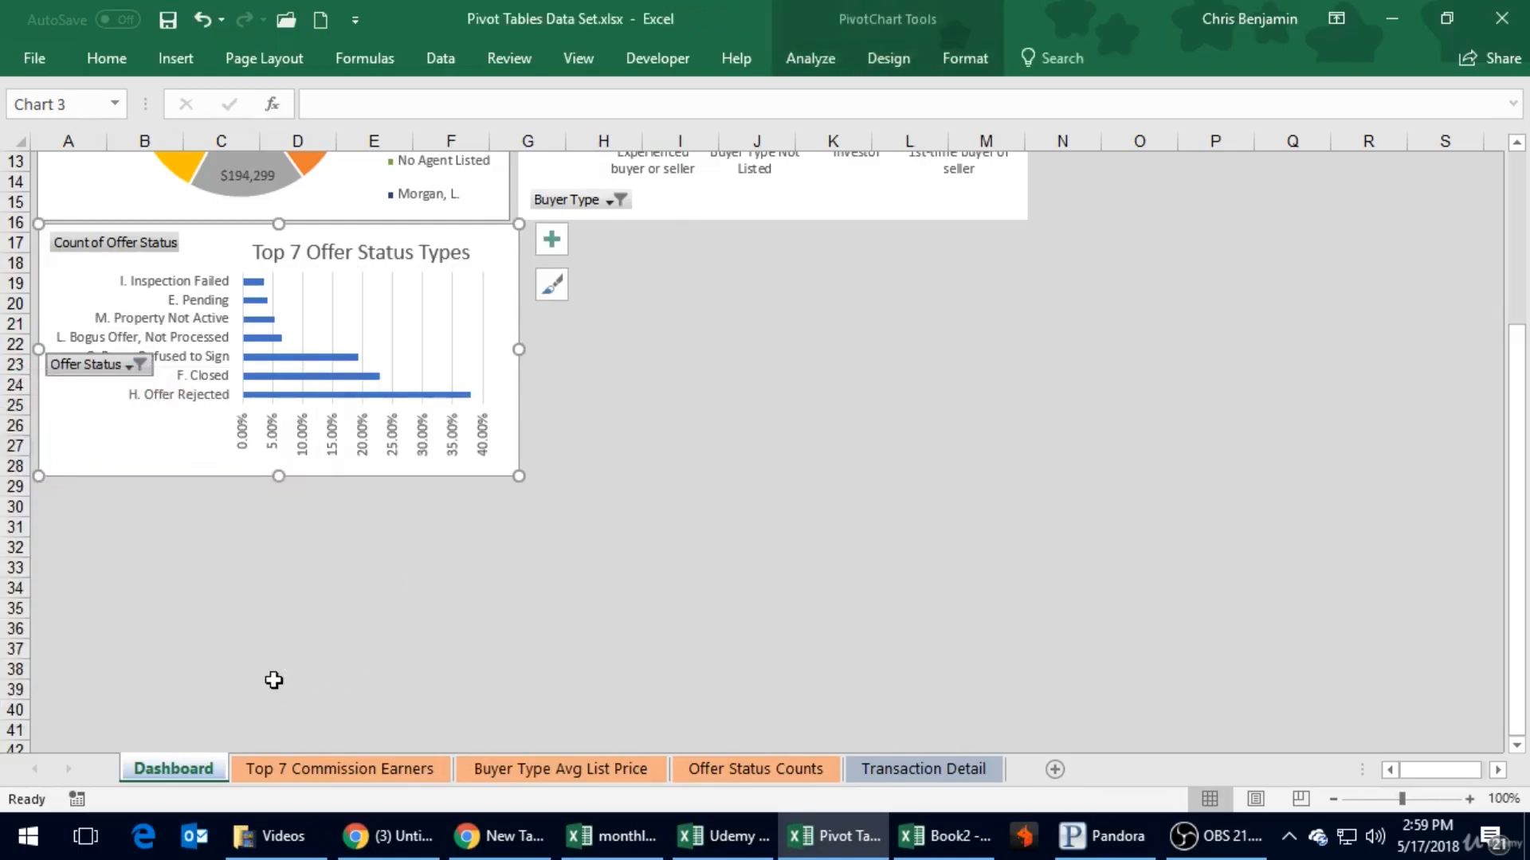
pyautogui.rightClick(126, 365)
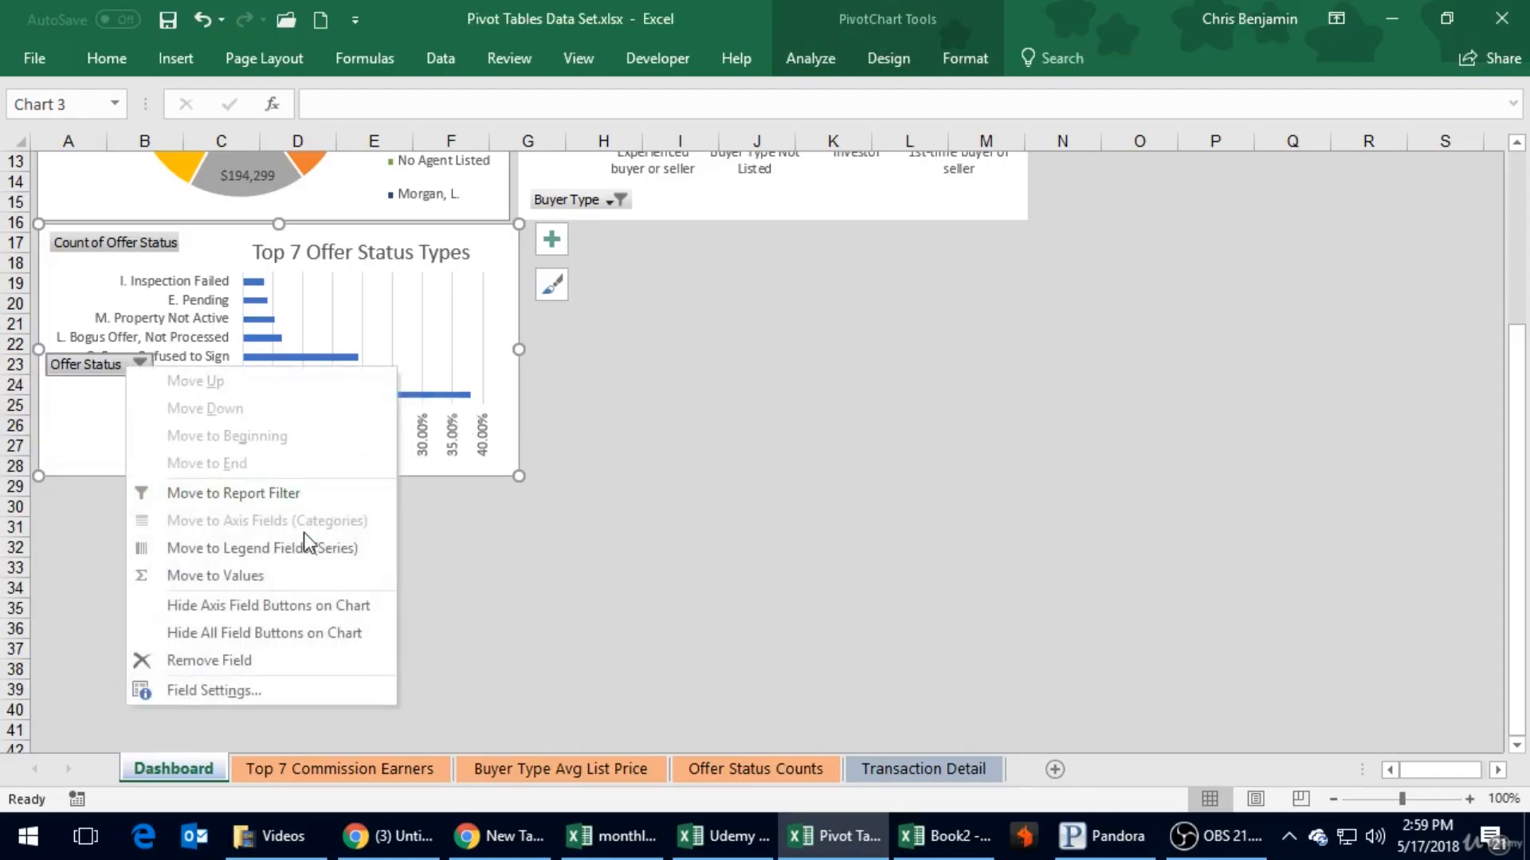
pyautogui.click(279, 607)
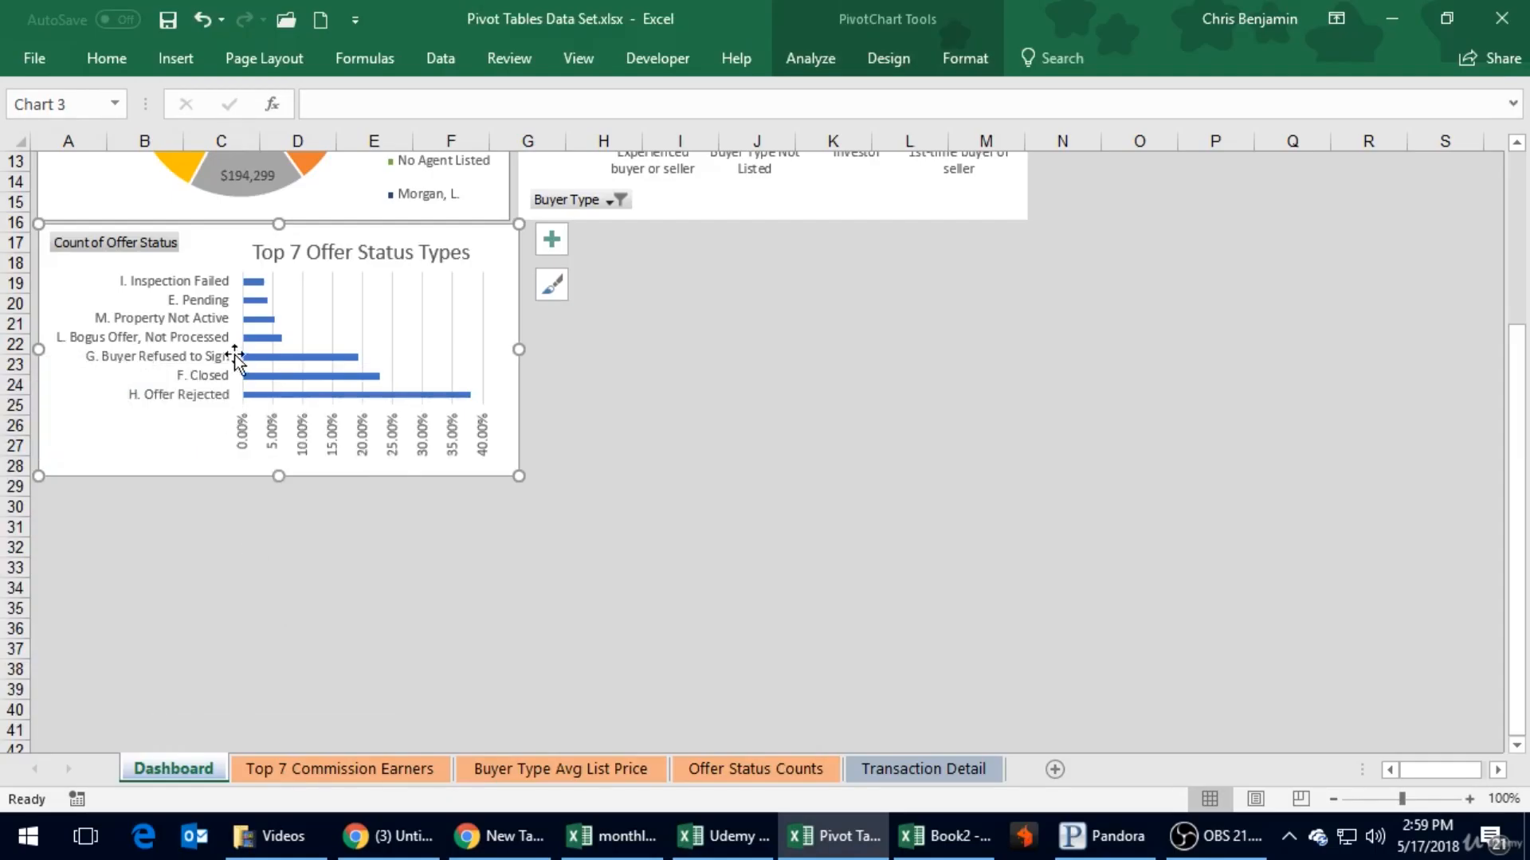
pyautogui.rightClick(93, 242)
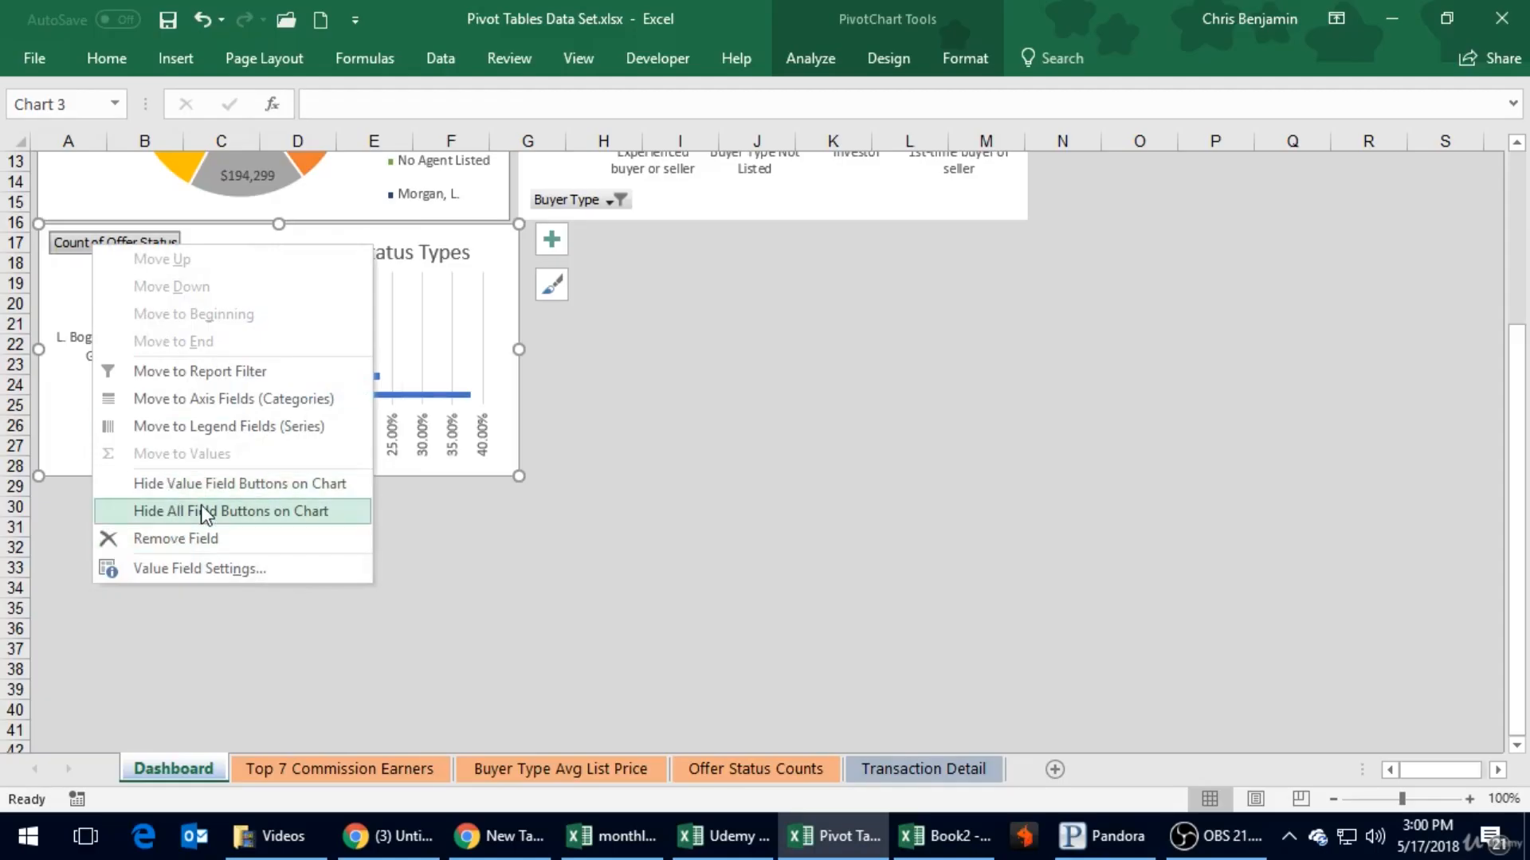
pyautogui.click(231, 513)
# - Hide all field buttons on the Top 7 Commission Earners pie chart
pyautogui.scroll(4, 130, 478)
pyautogui.rightClick(103, 202)
pyautogui.click(169, 475)
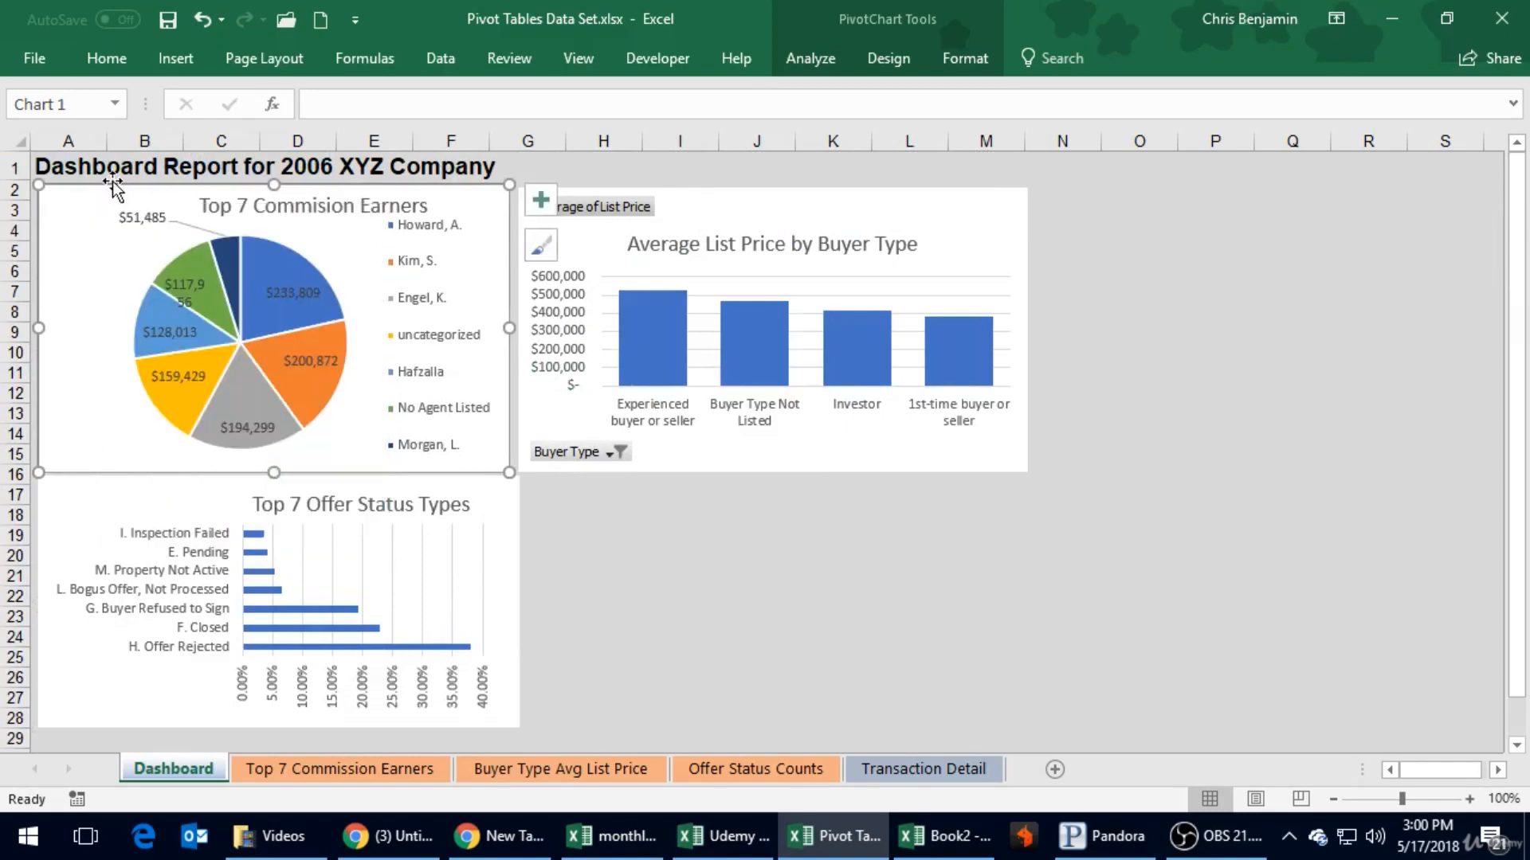
# - Hide all field buttons on the Average List Price by Buyer Type chart and nudge it up to line up with the pie chart
pyautogui.rightClick(607, 212)
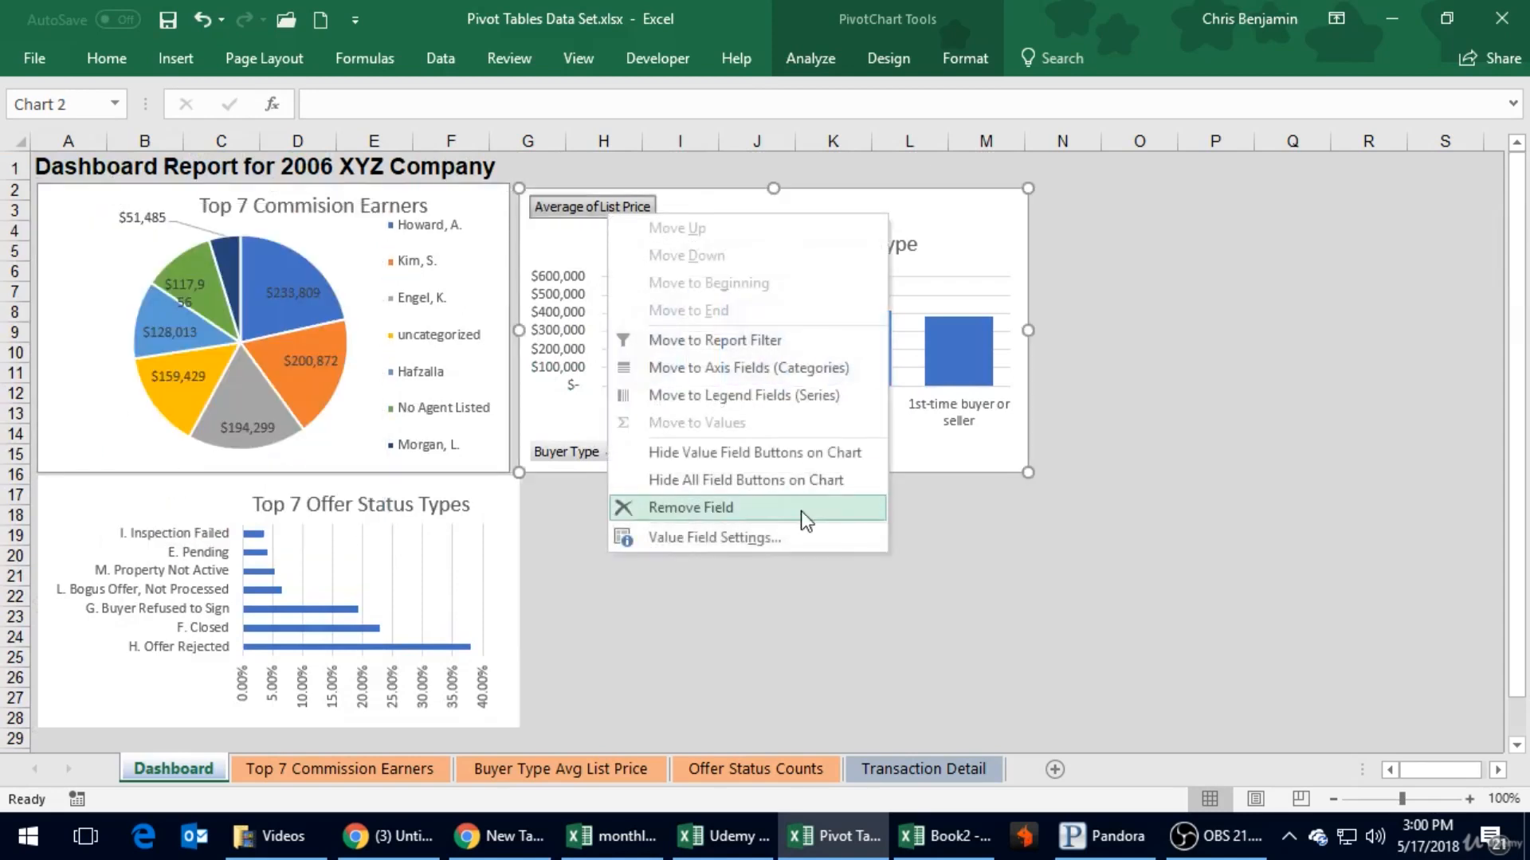
pyautogui.click(773, 482)
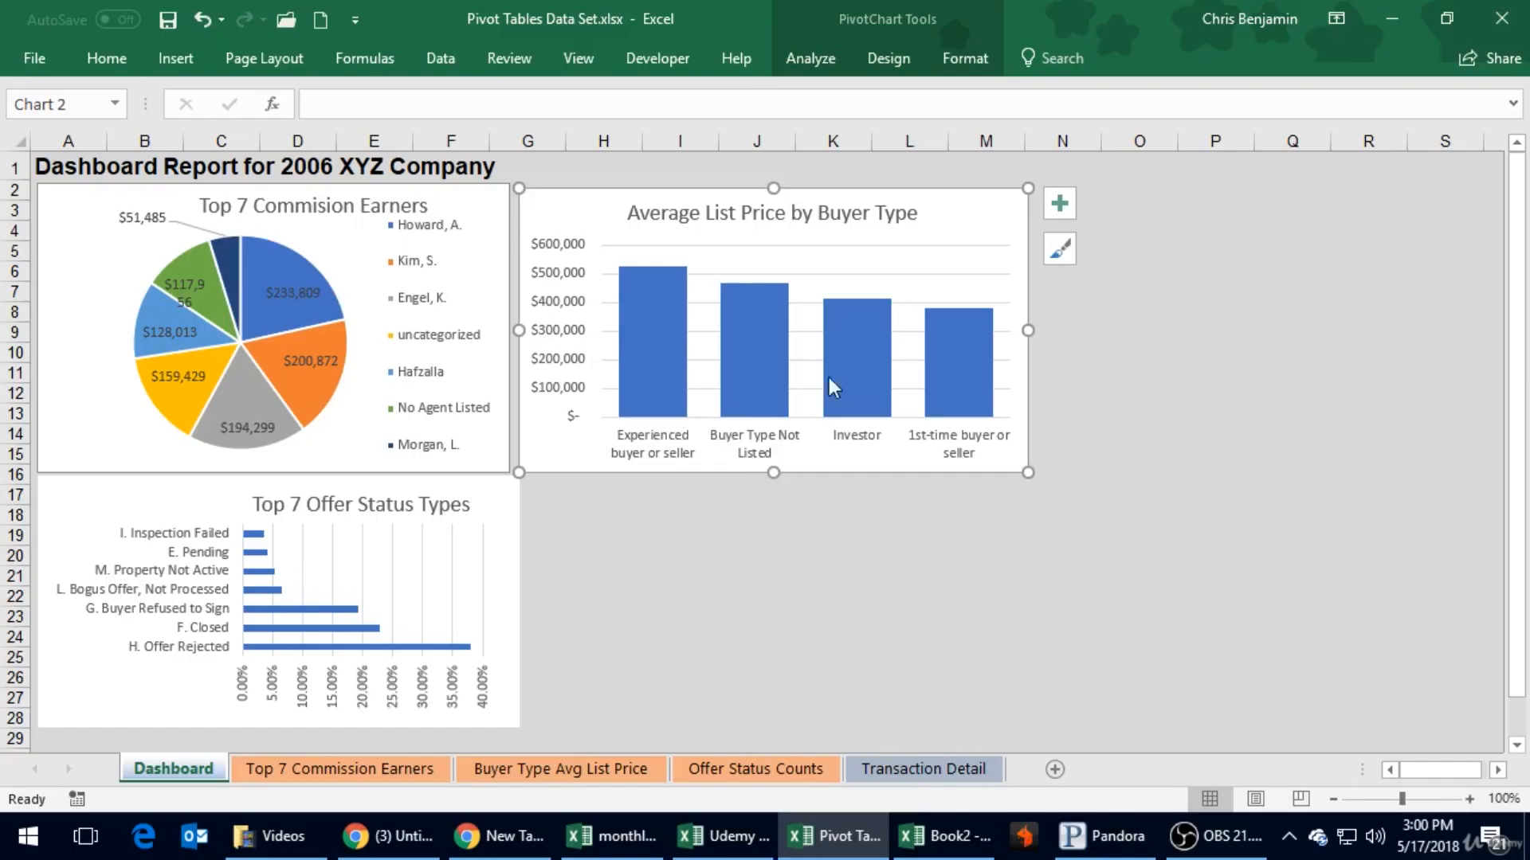
pyautogui.moveTo(953, 202)
pyautogui.mouseDown()
pyautogui.moveTo(942, 191)
pyautogui.moveTo(969, 191)
pyautogui.mouseUp()
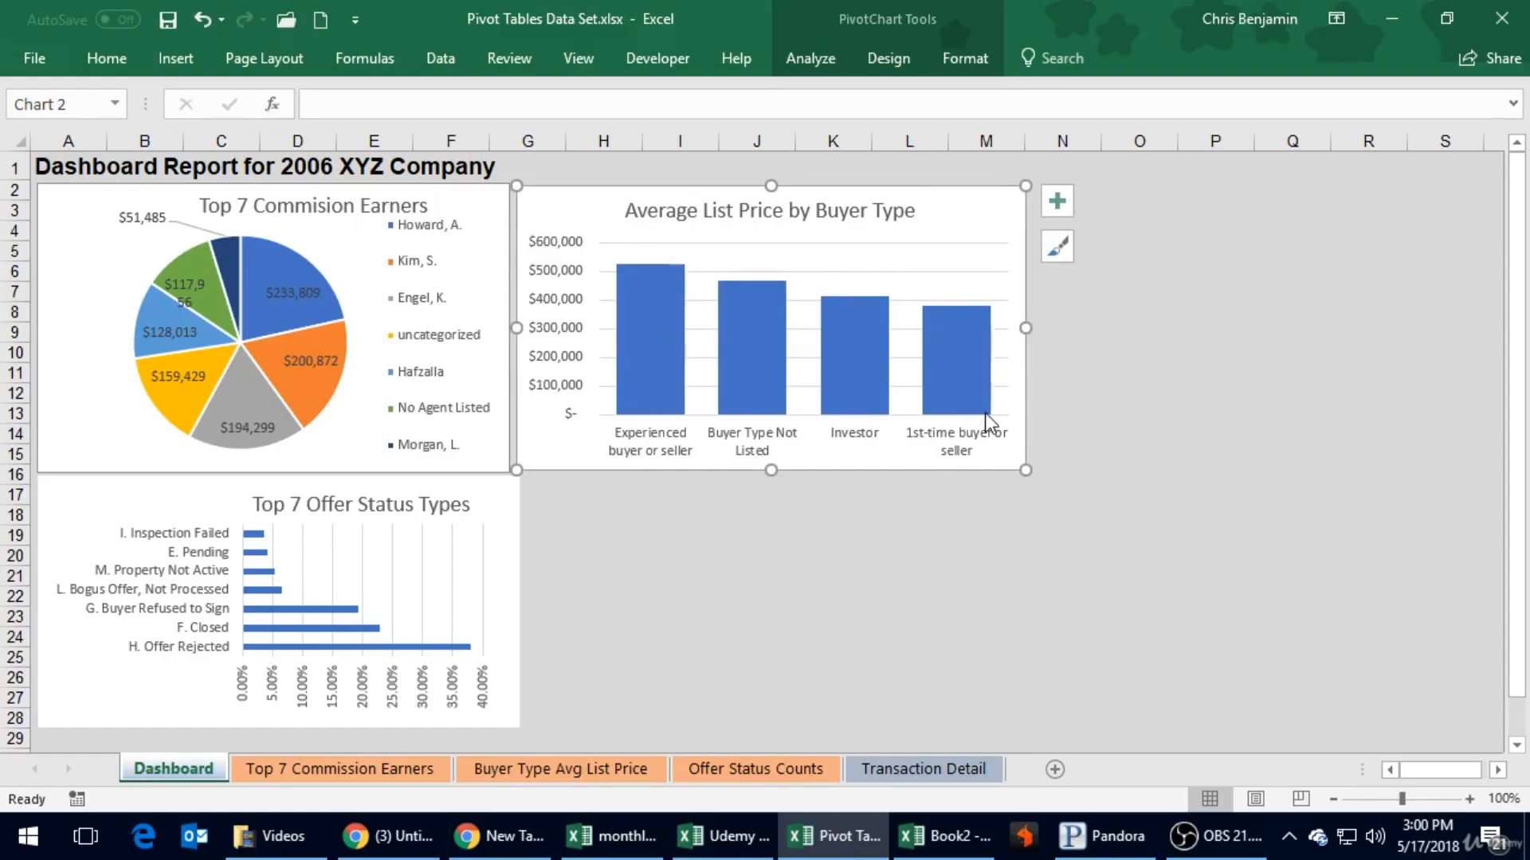
pyautogui.click(868, 580)
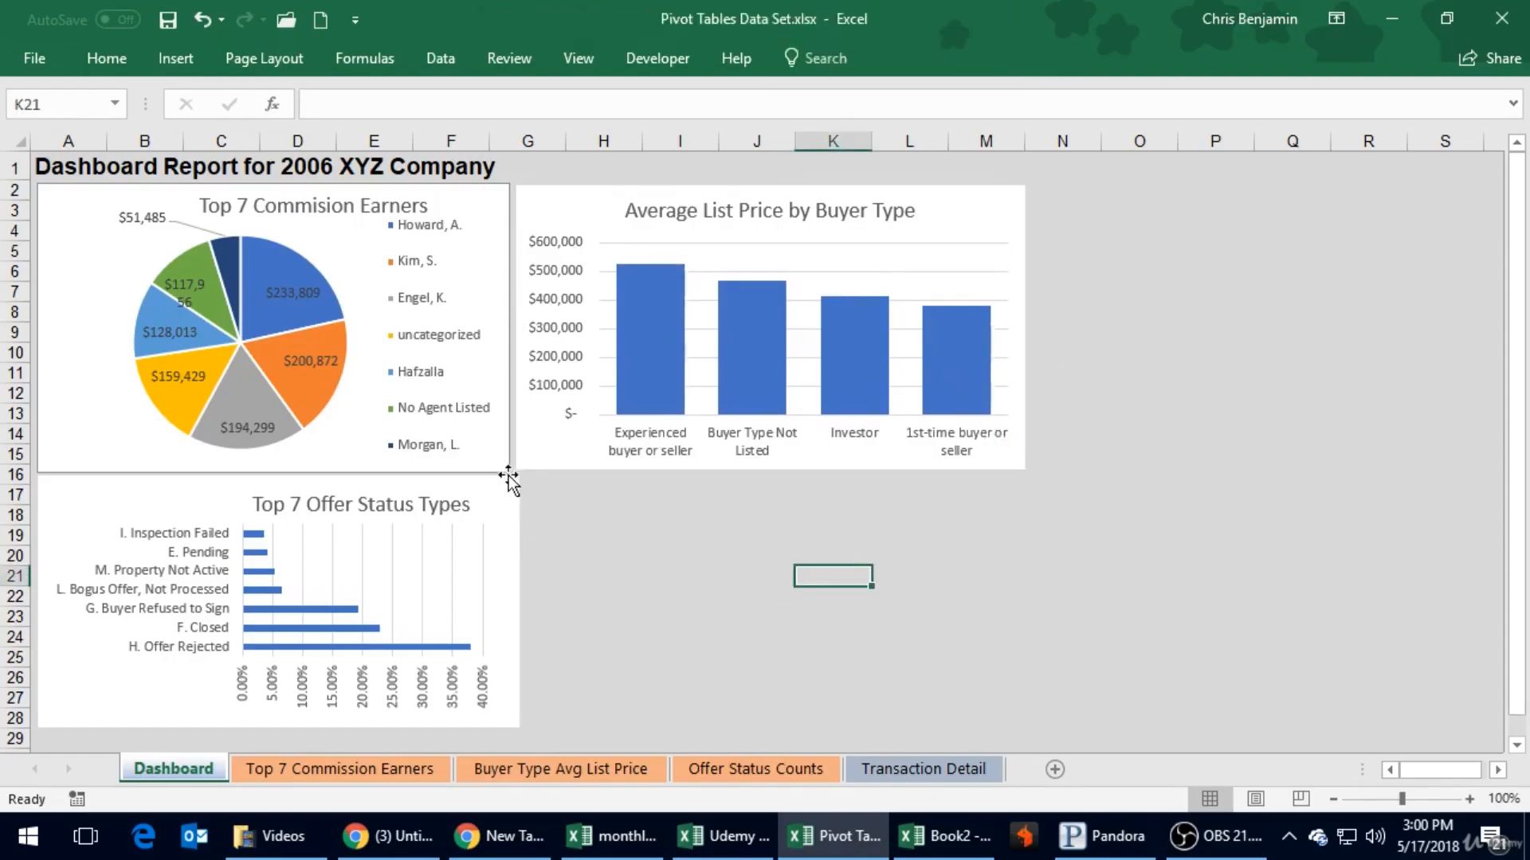
# - Narrow the Top 7 Offer Status Types chart to the pie chart's width with a small gap beneath the pie, and save the workbook
pyautogui.moveTo(502, 491); pyautogui.dragTo(512, 481)
pyautogui.click(605, 514)
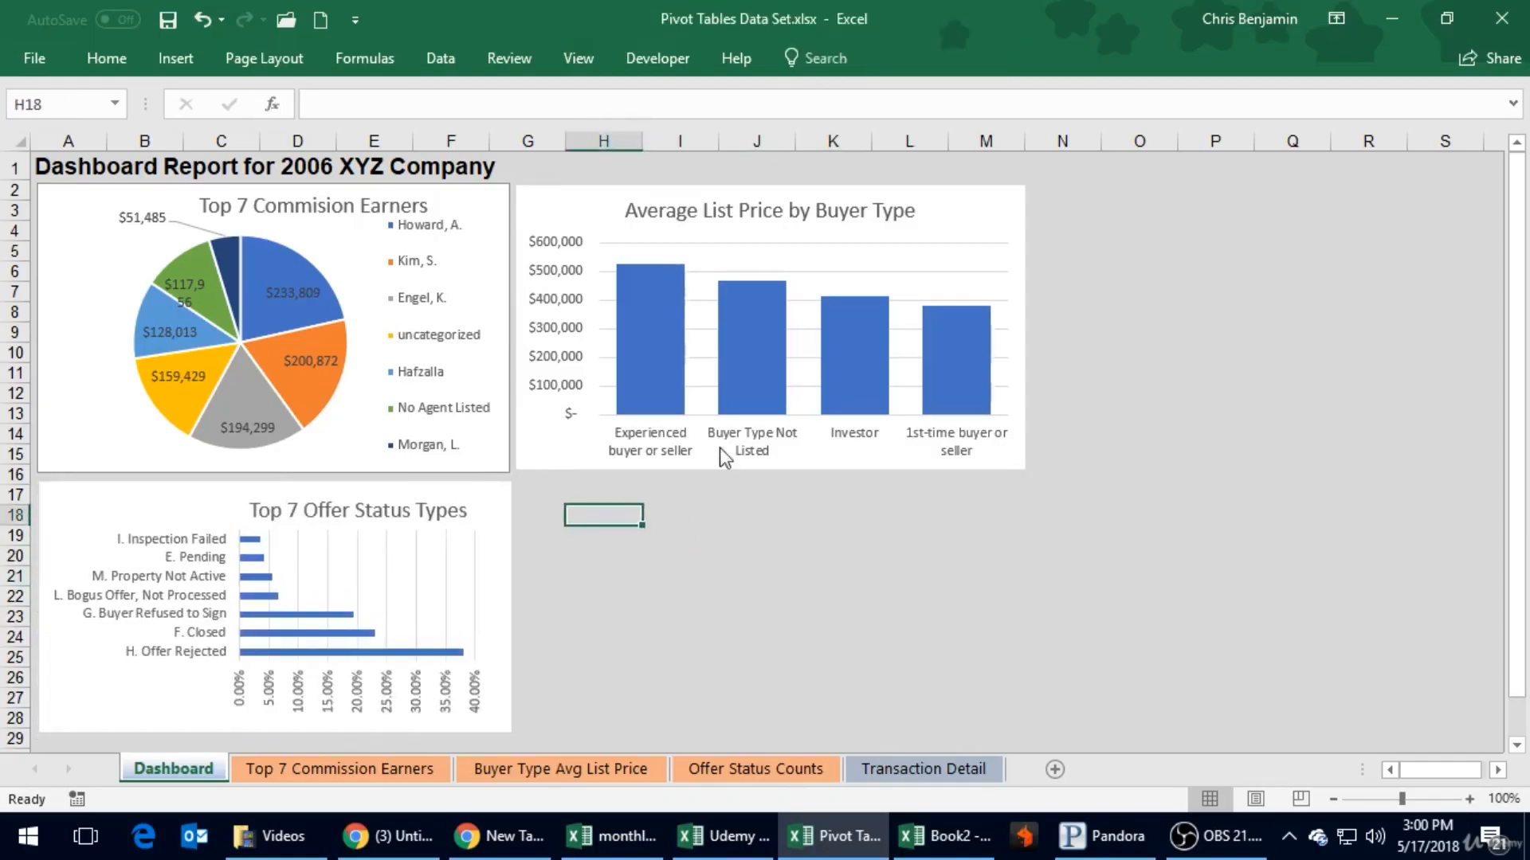
pyautogui.click(169, 20)
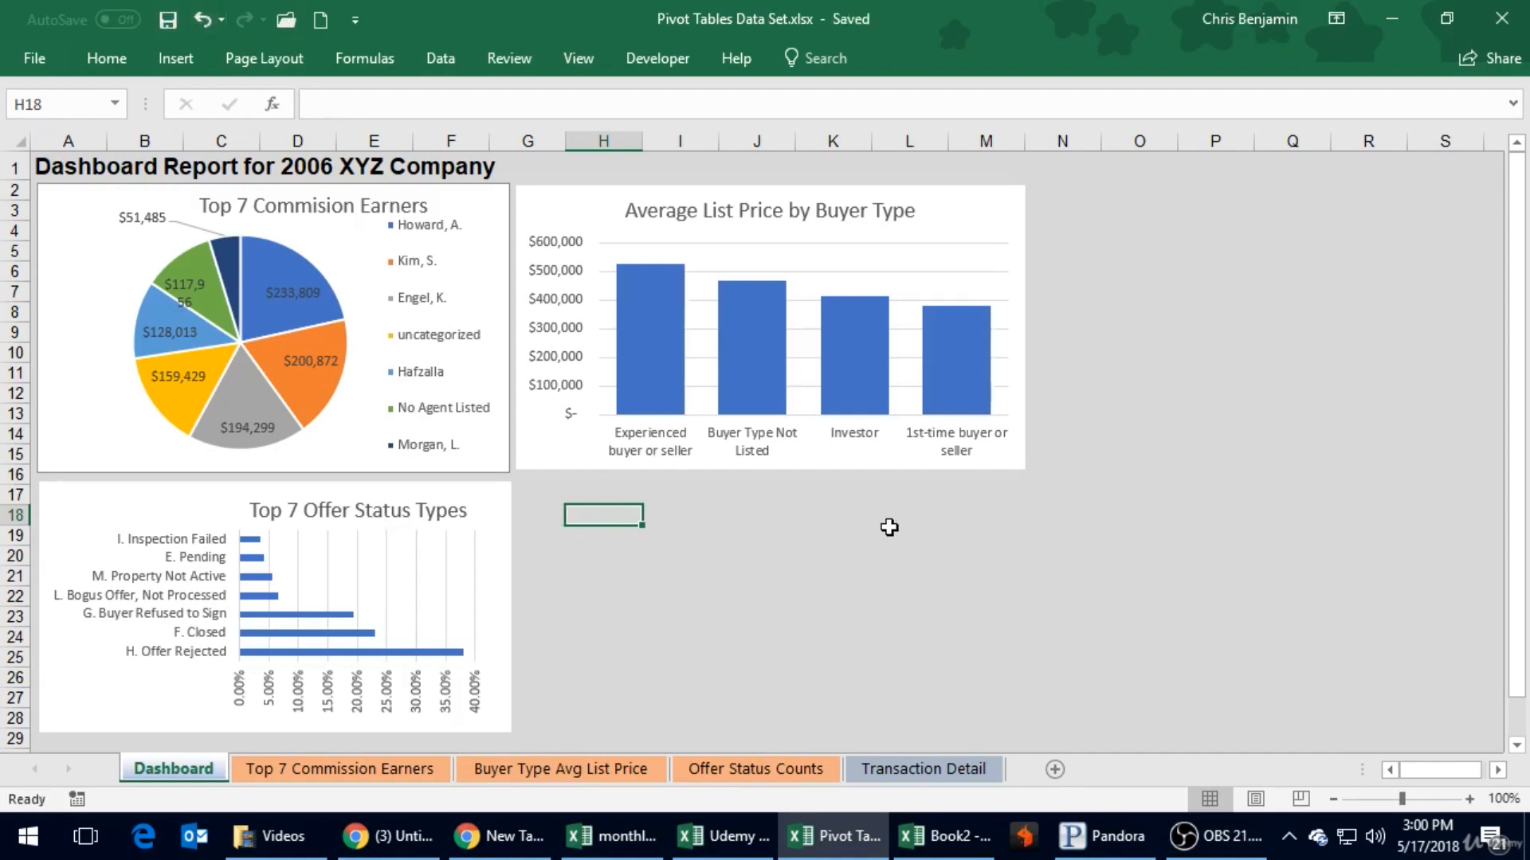
pyautogui.click(940, 533)
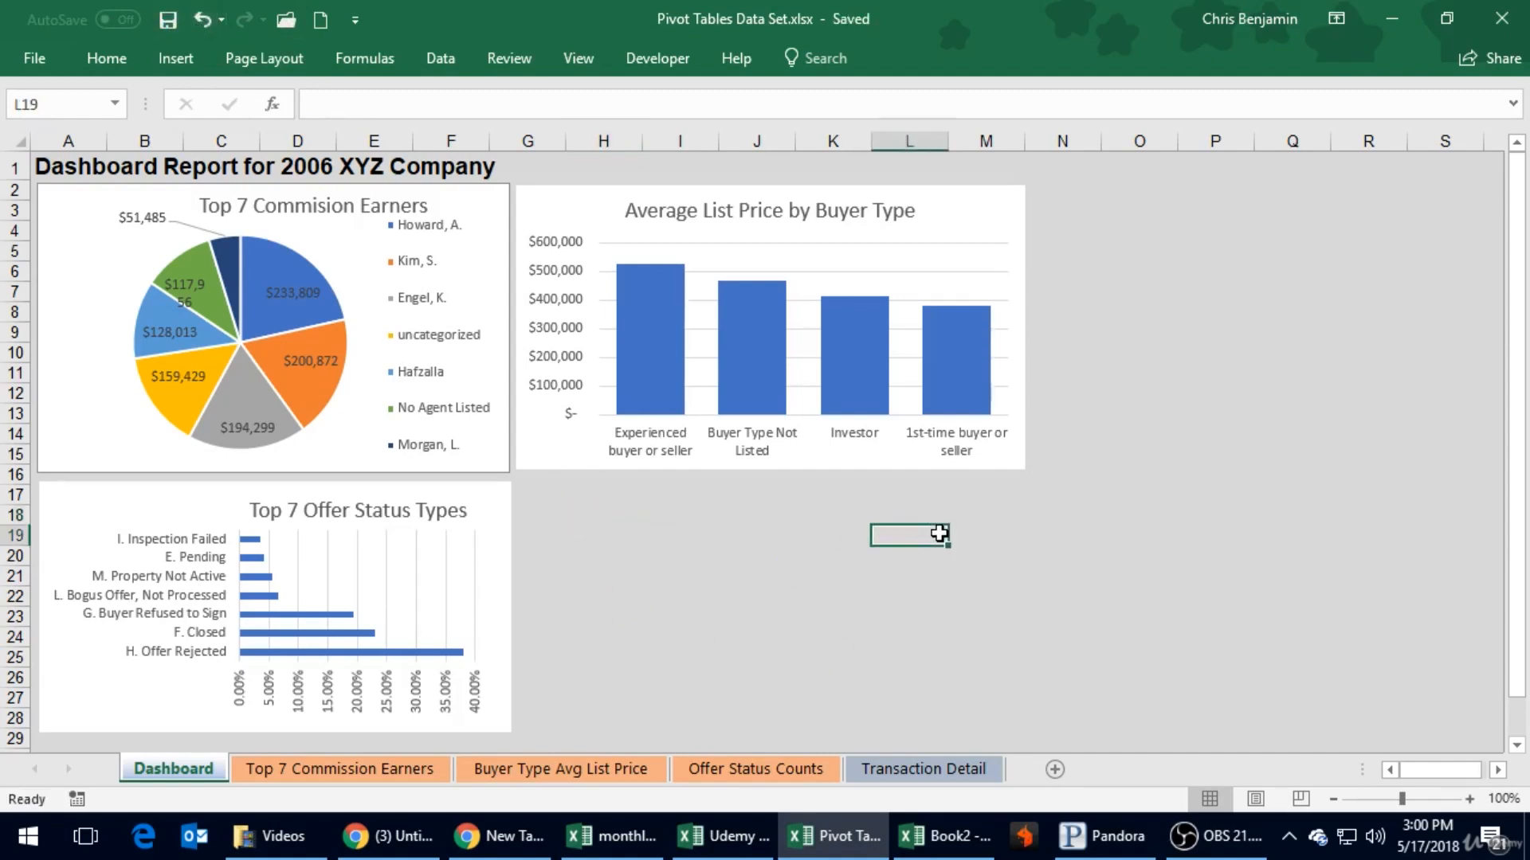
pyautogui.click(486, 500)
pyautogui.click(647, 536)
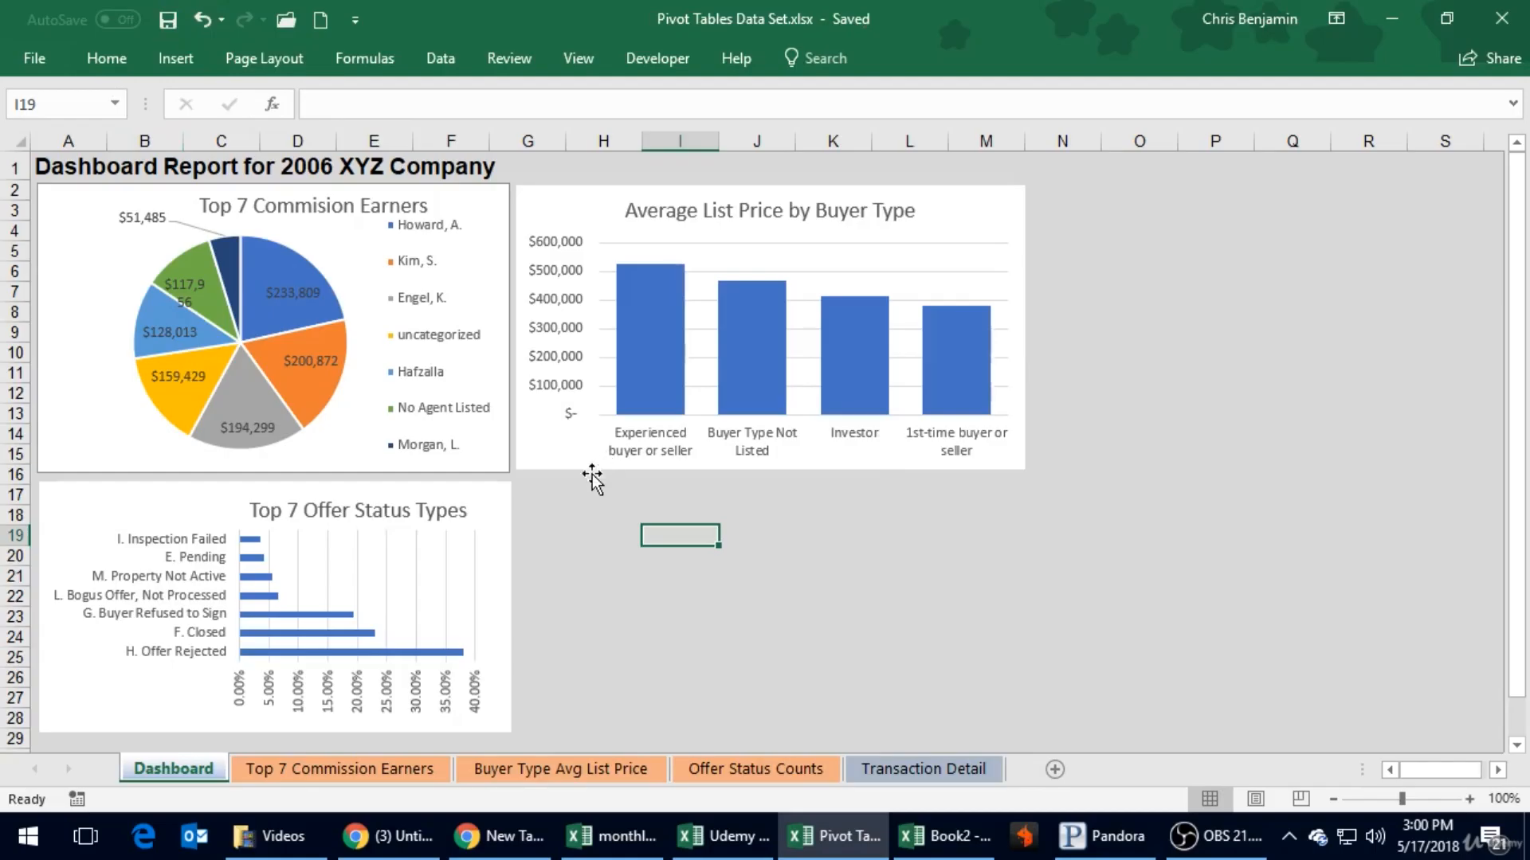
pyautogui.click(558, 495)
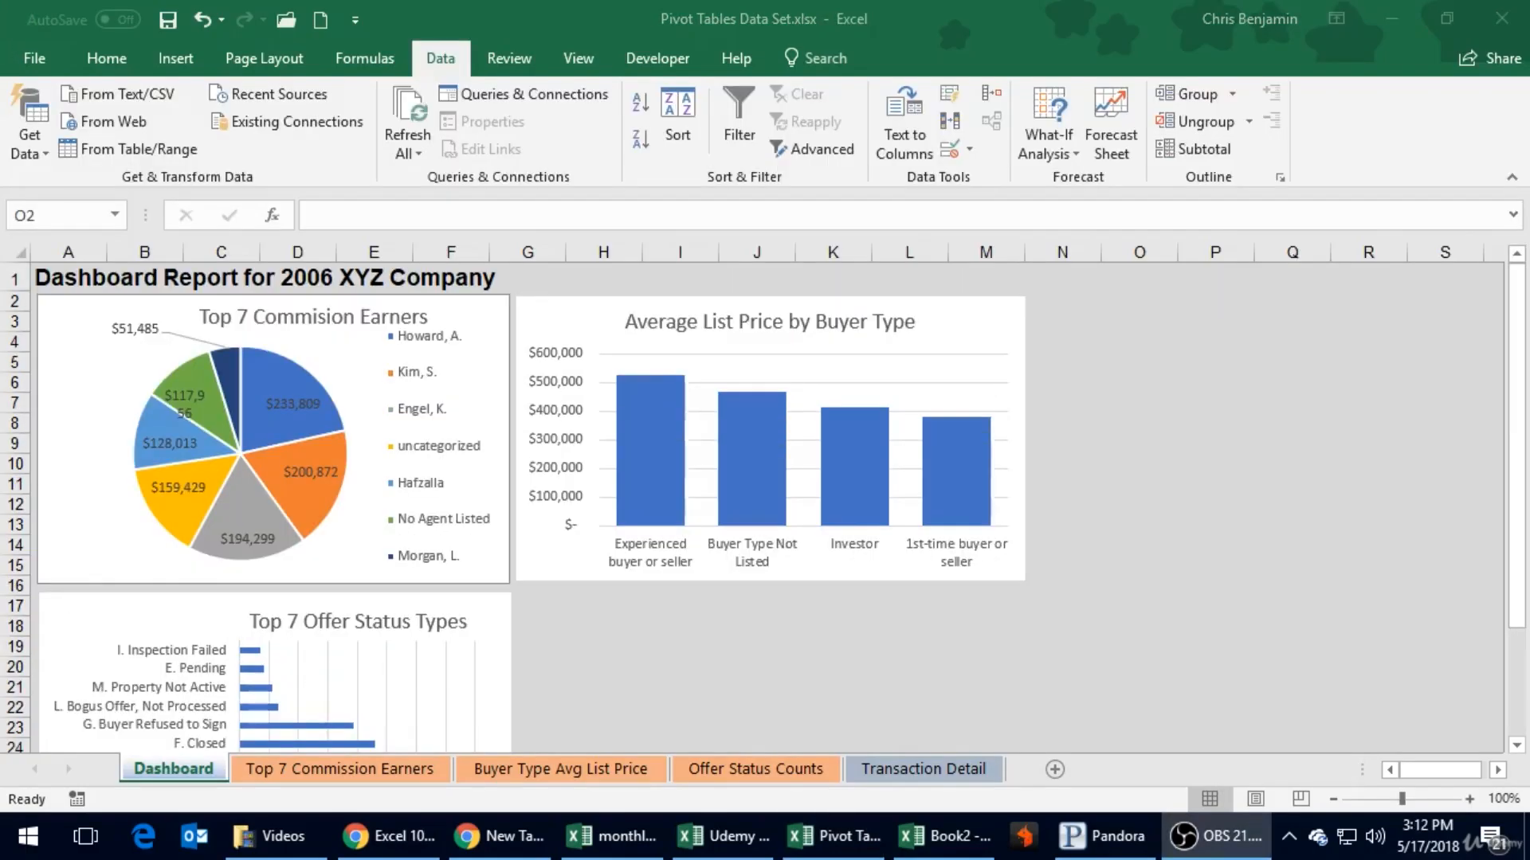
pyautogui.click(1083, 407)
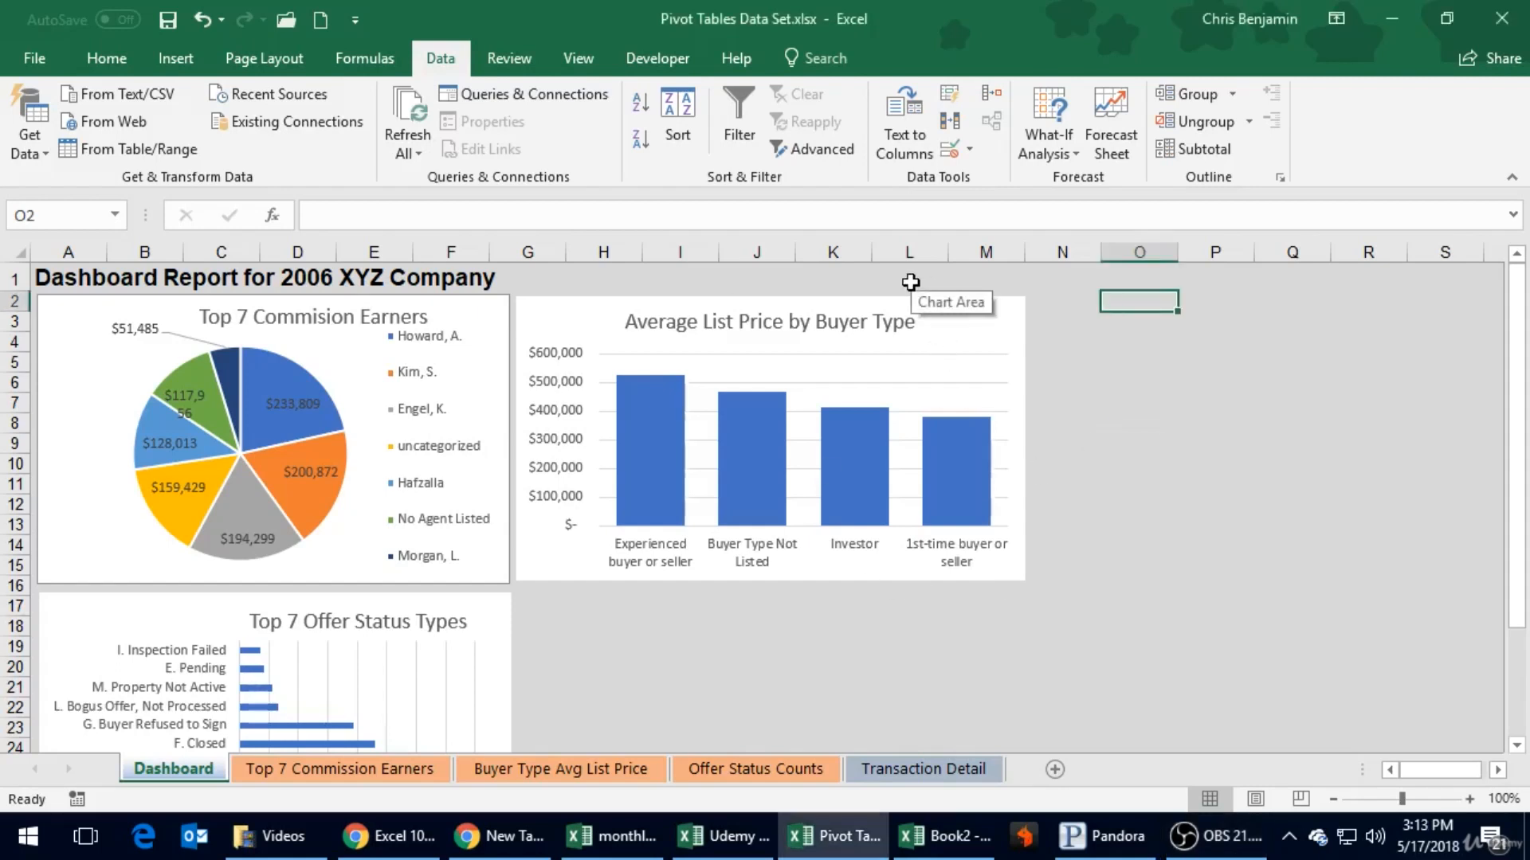
pyautogui.click(106, 61)
pyautogui.click(165, 68)
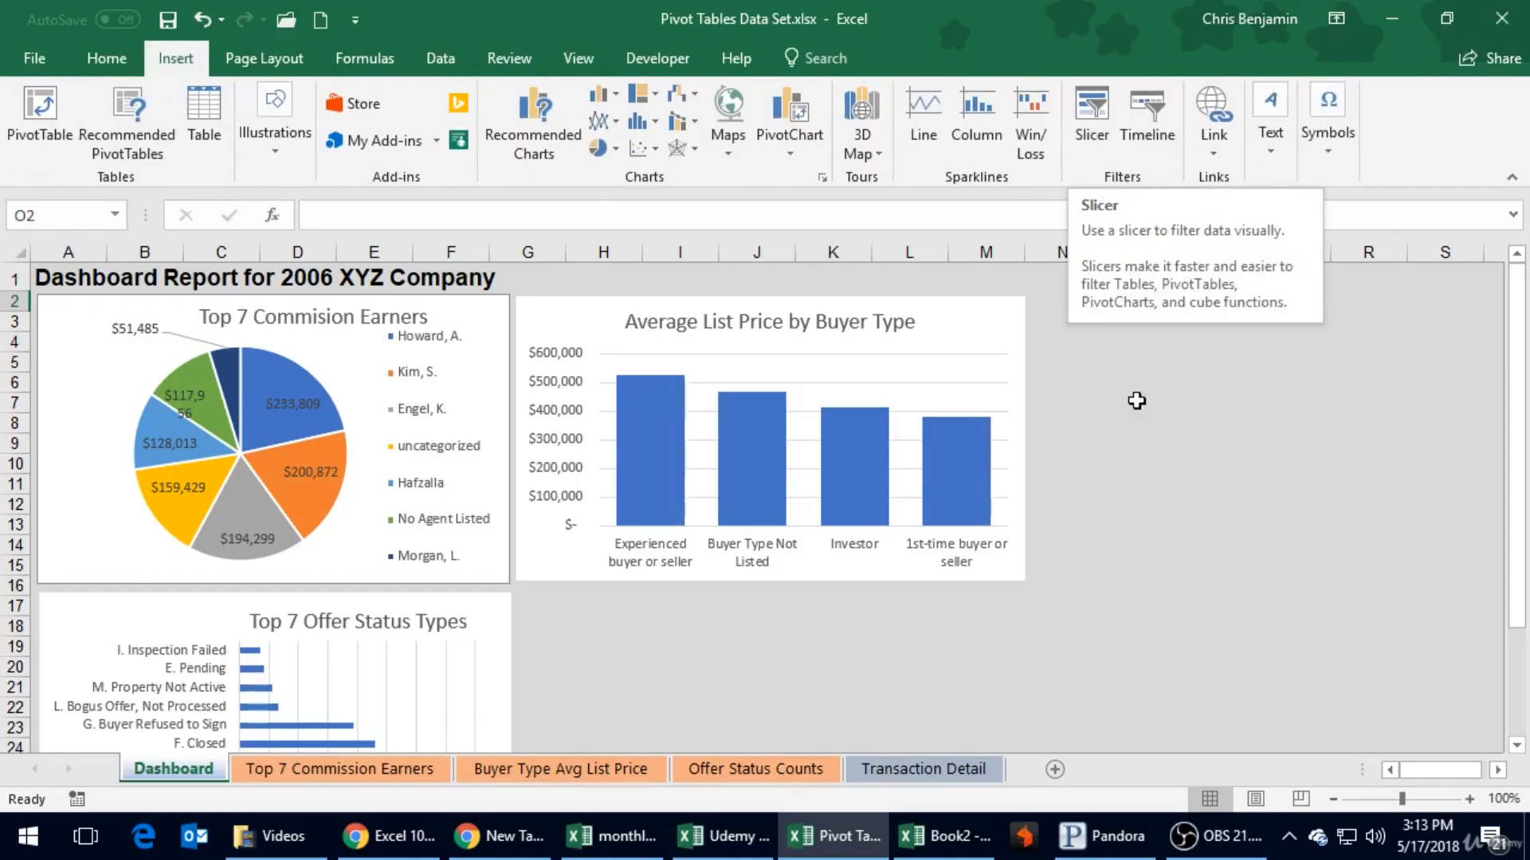
pyautogui.click(1150, 402)
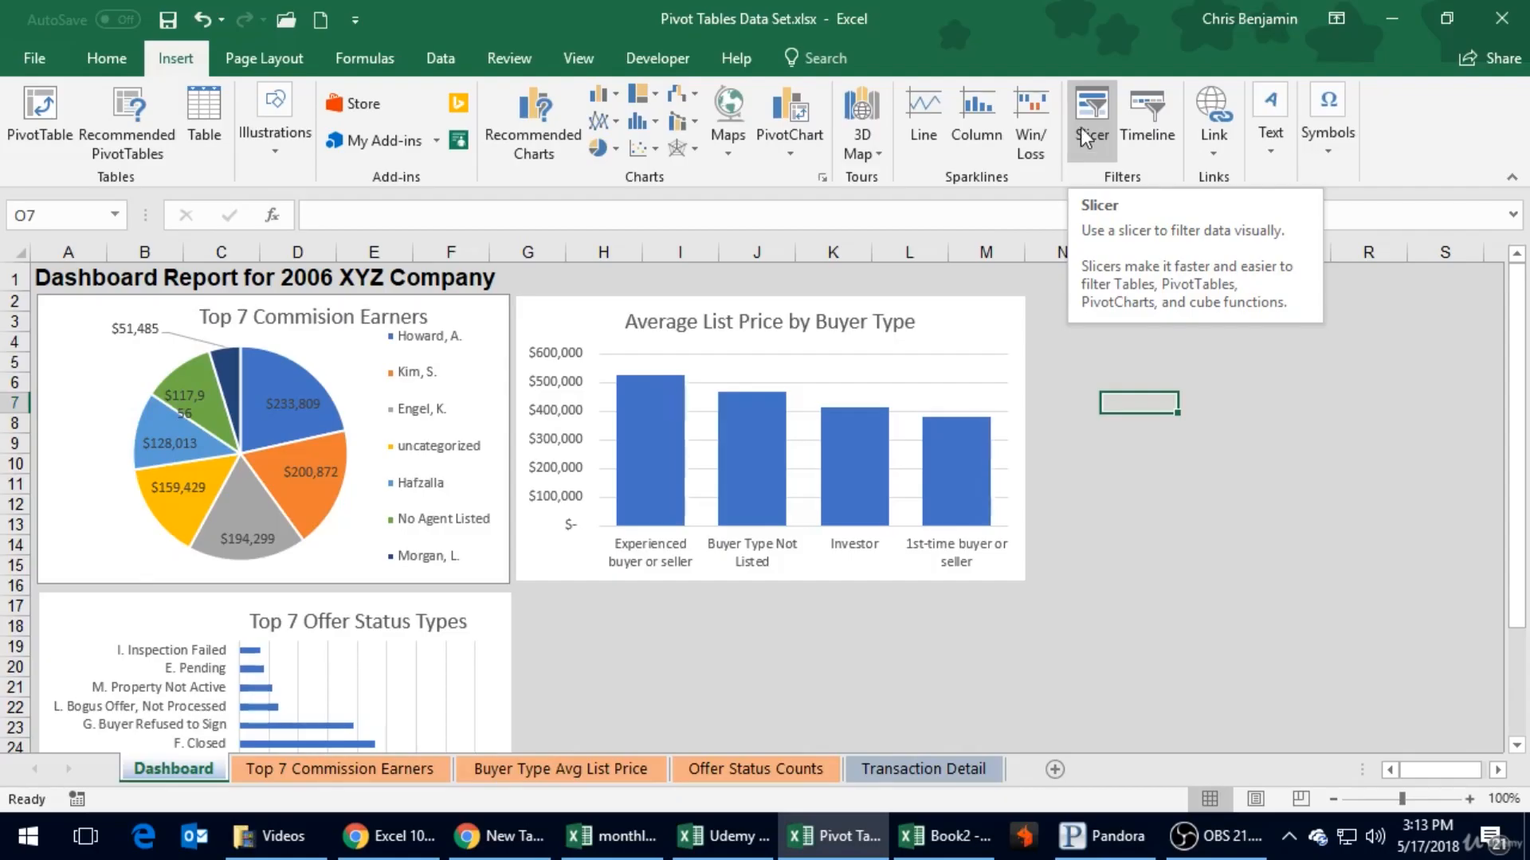
pyautogui.click(1068, 547)
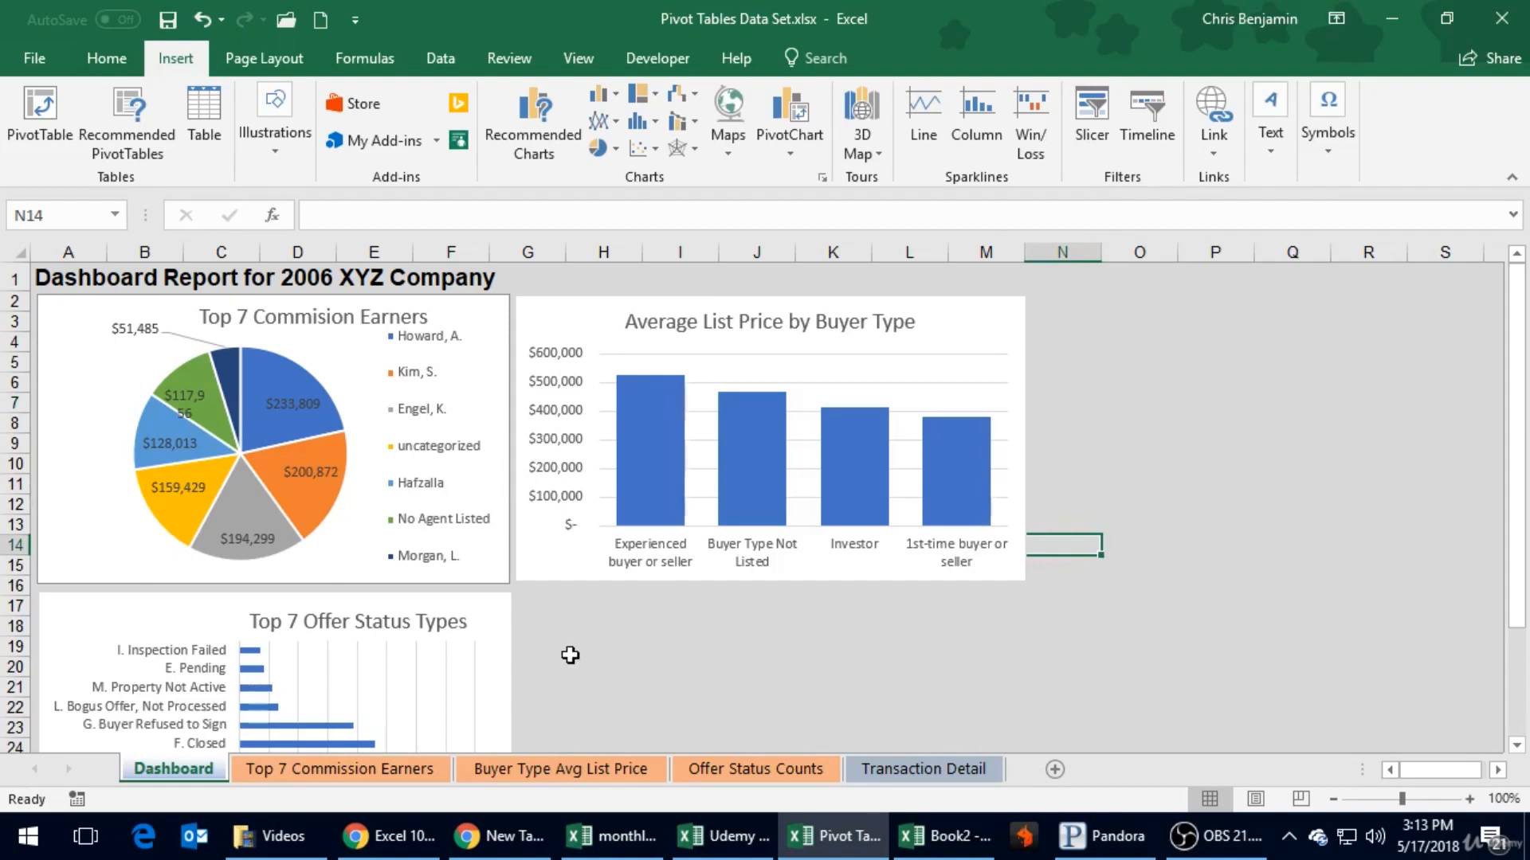
# - Look at the Offer Status Counts sheet and return to the Dashboard to review its three charts
pyautogui.click(755, 769)
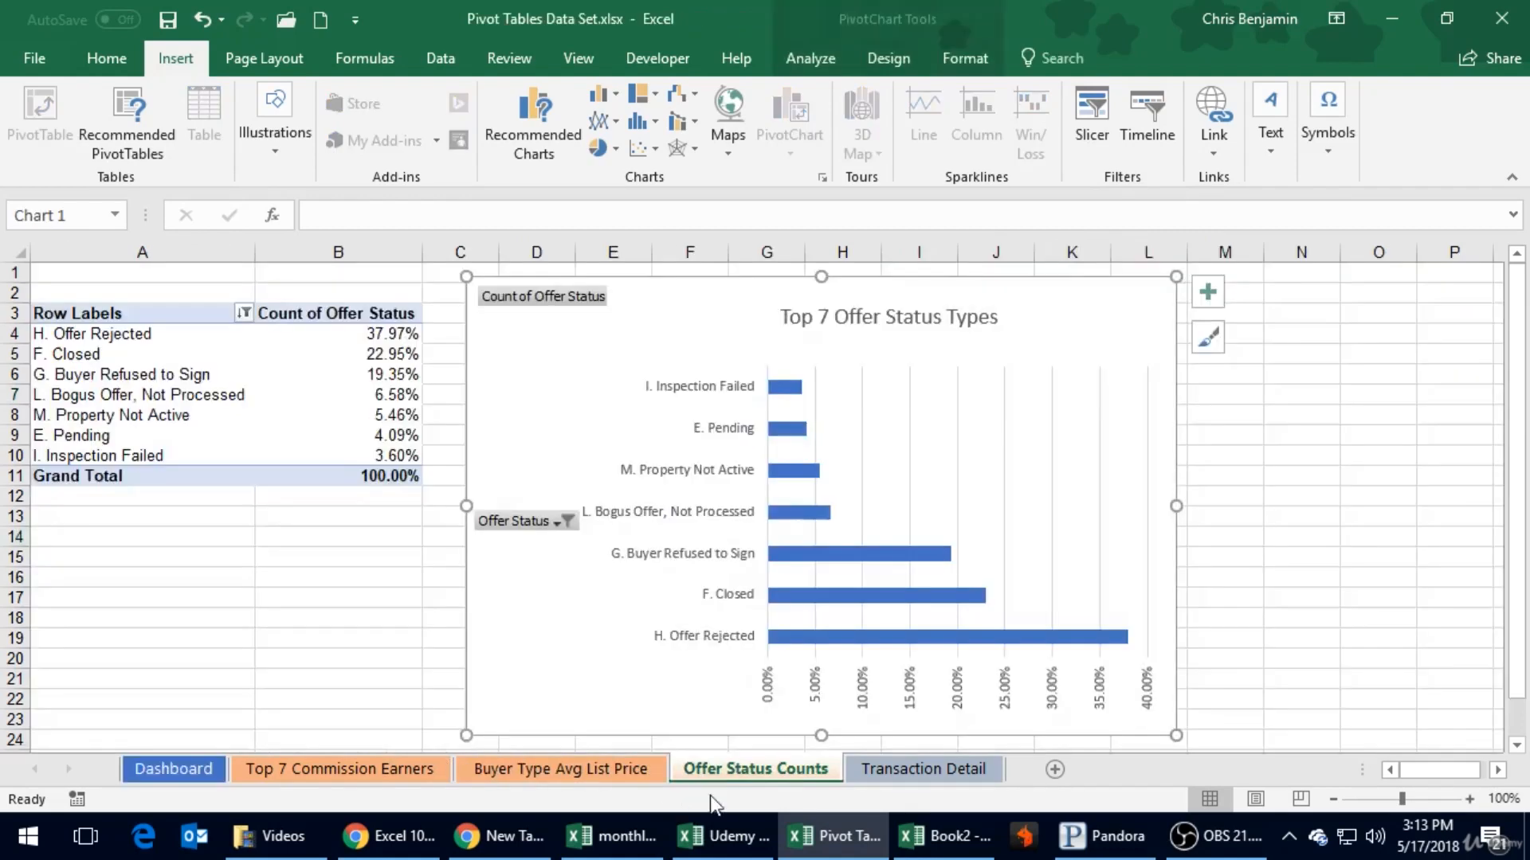
pyautogui.click(190, 773)
pyautogui.click(723, 630)
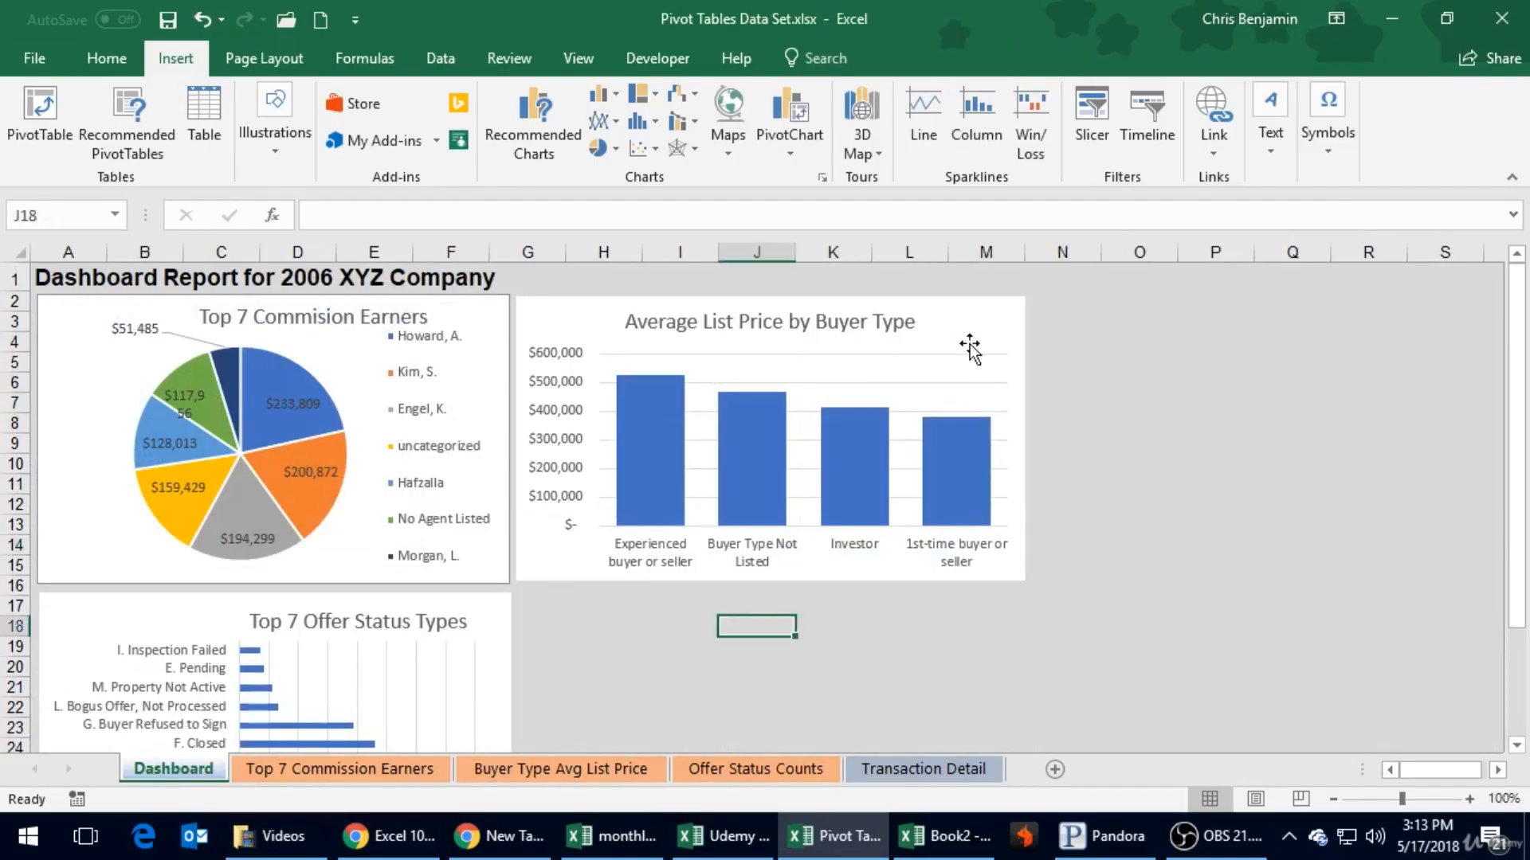
pyautogui.click(987, 318)
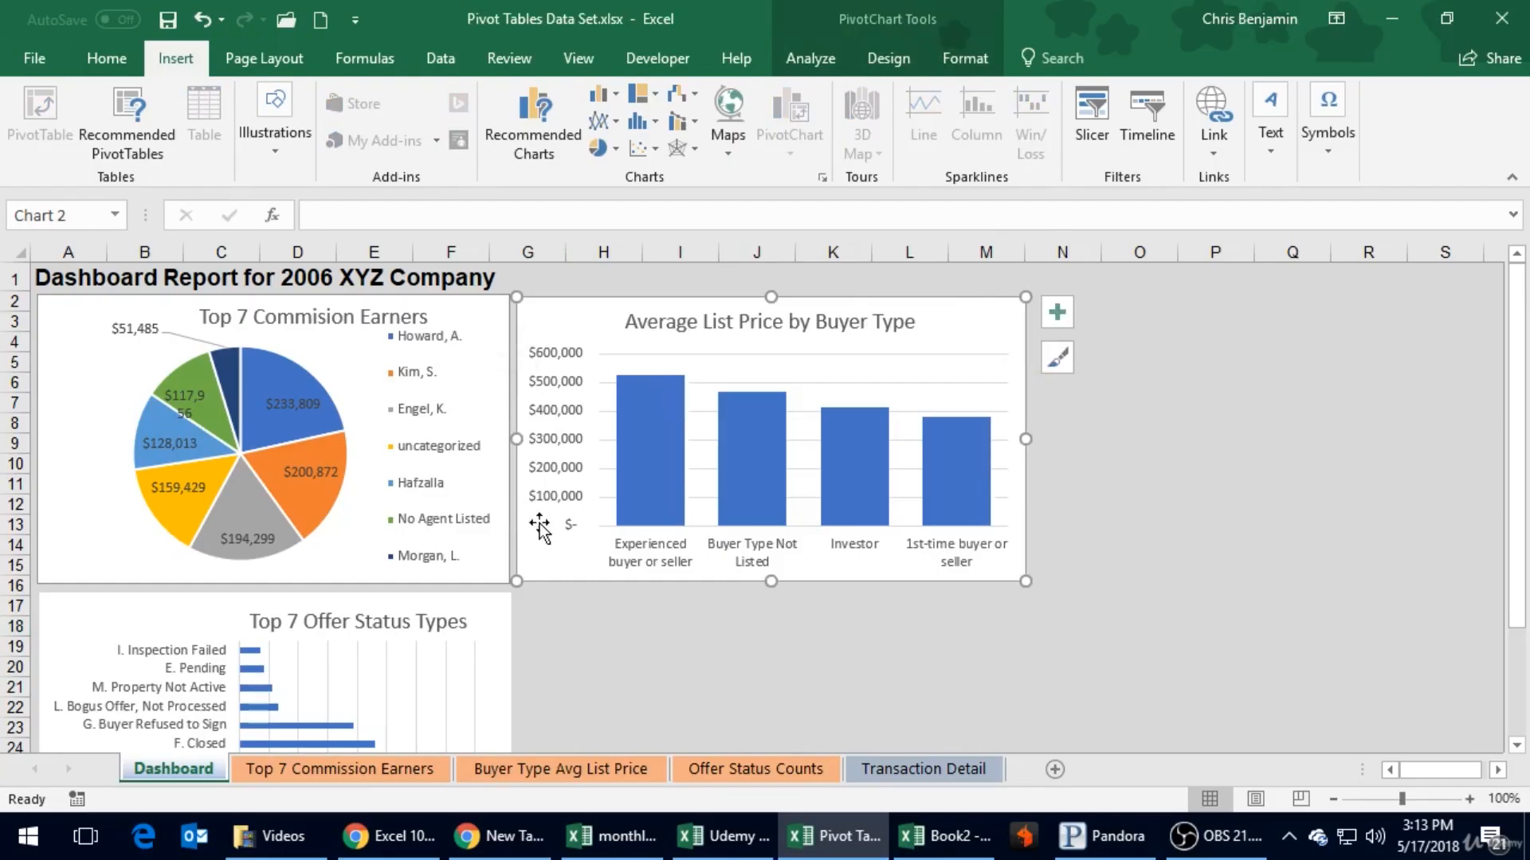
pyautogui.click(1284, 566)
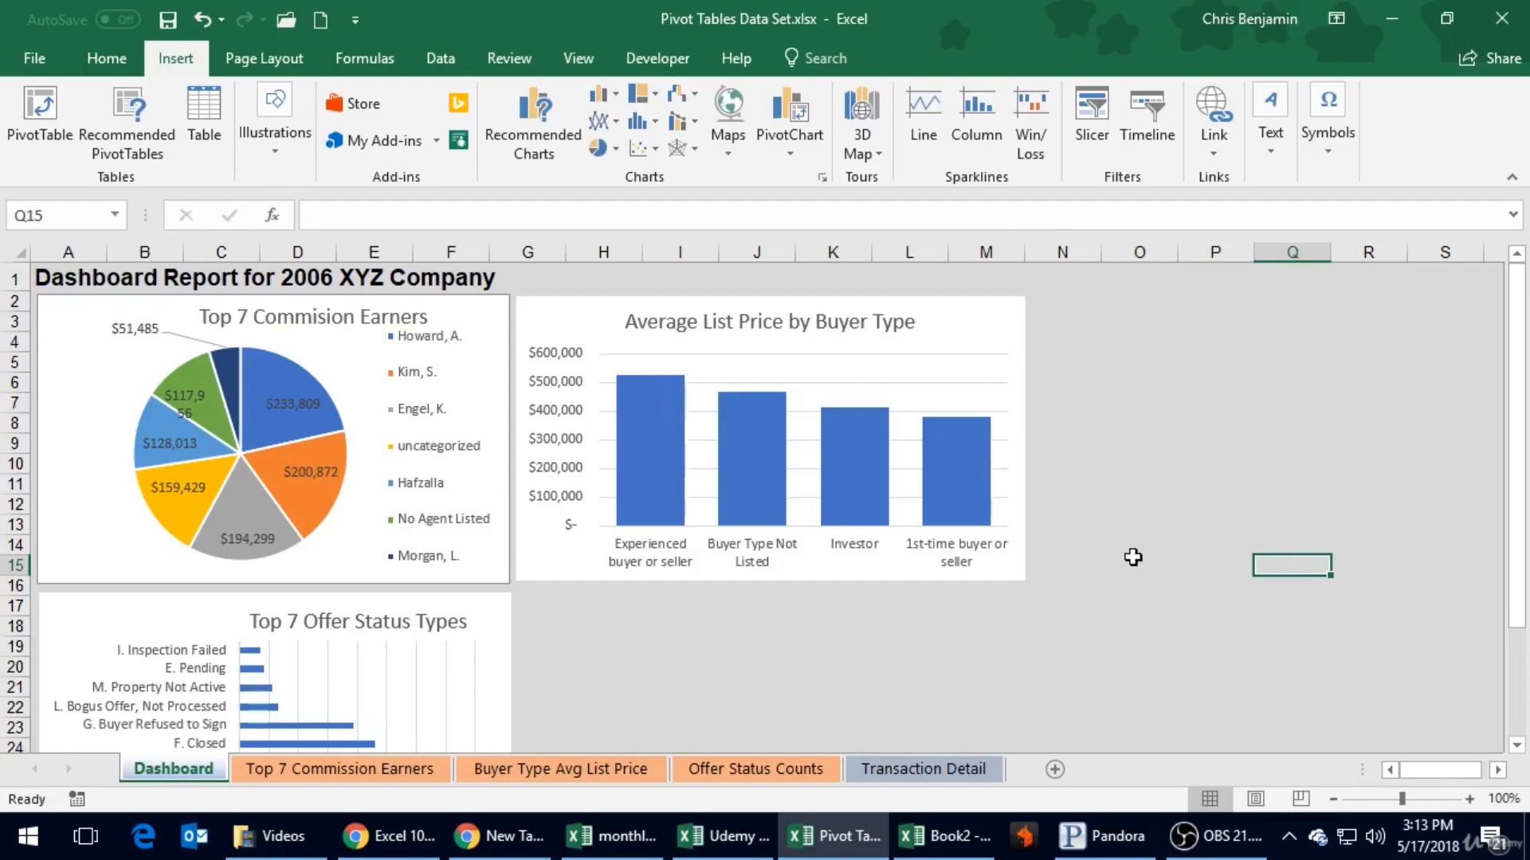
pyautogui.click(1136, 545)
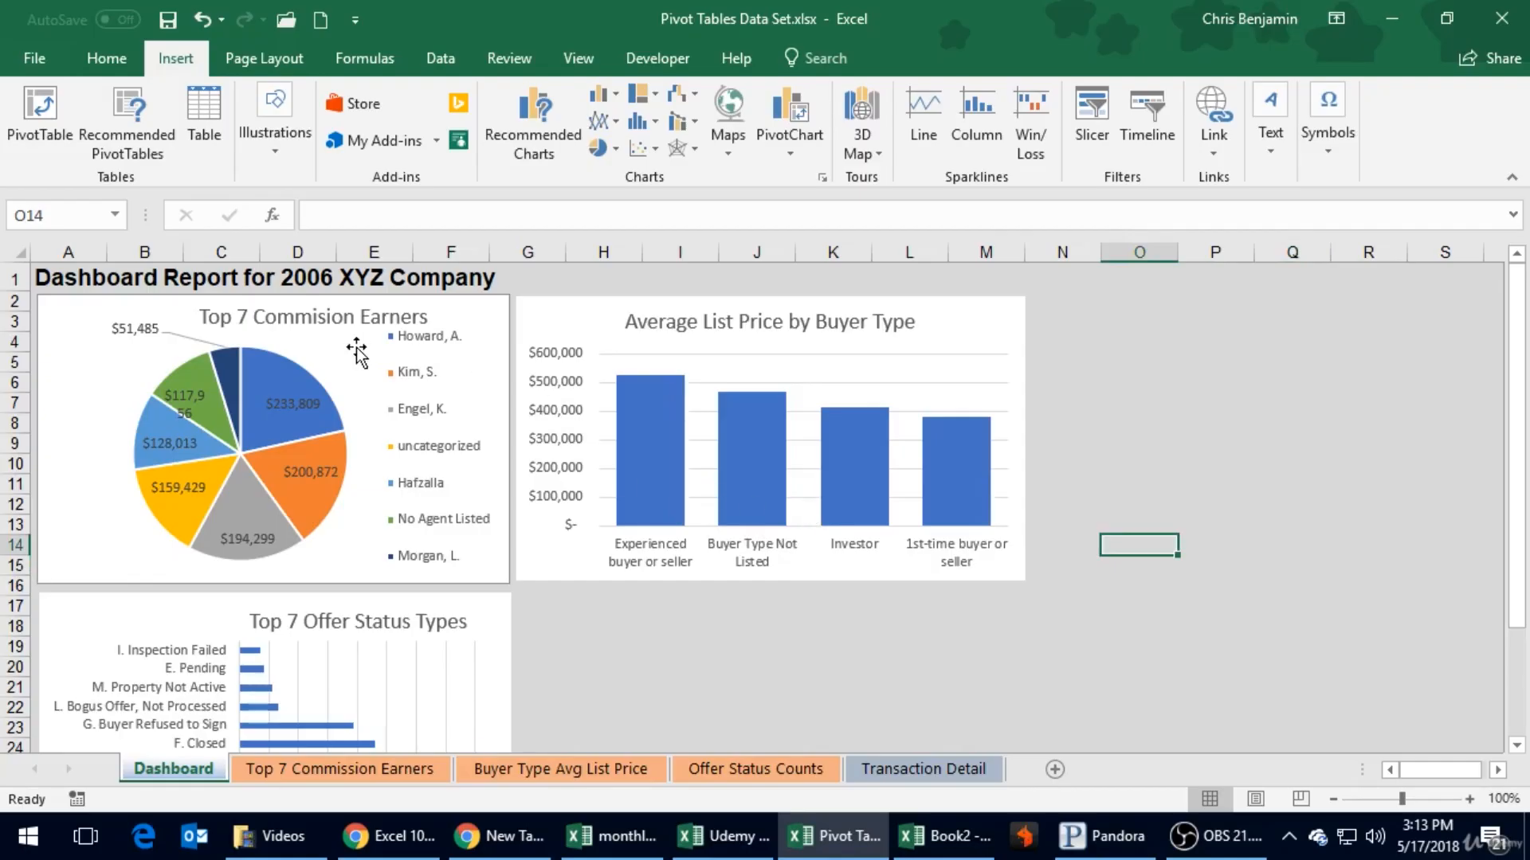
pyautogui.scroll(-1, 462, 550)
pyautogui.scroll(-2, 462, 549)
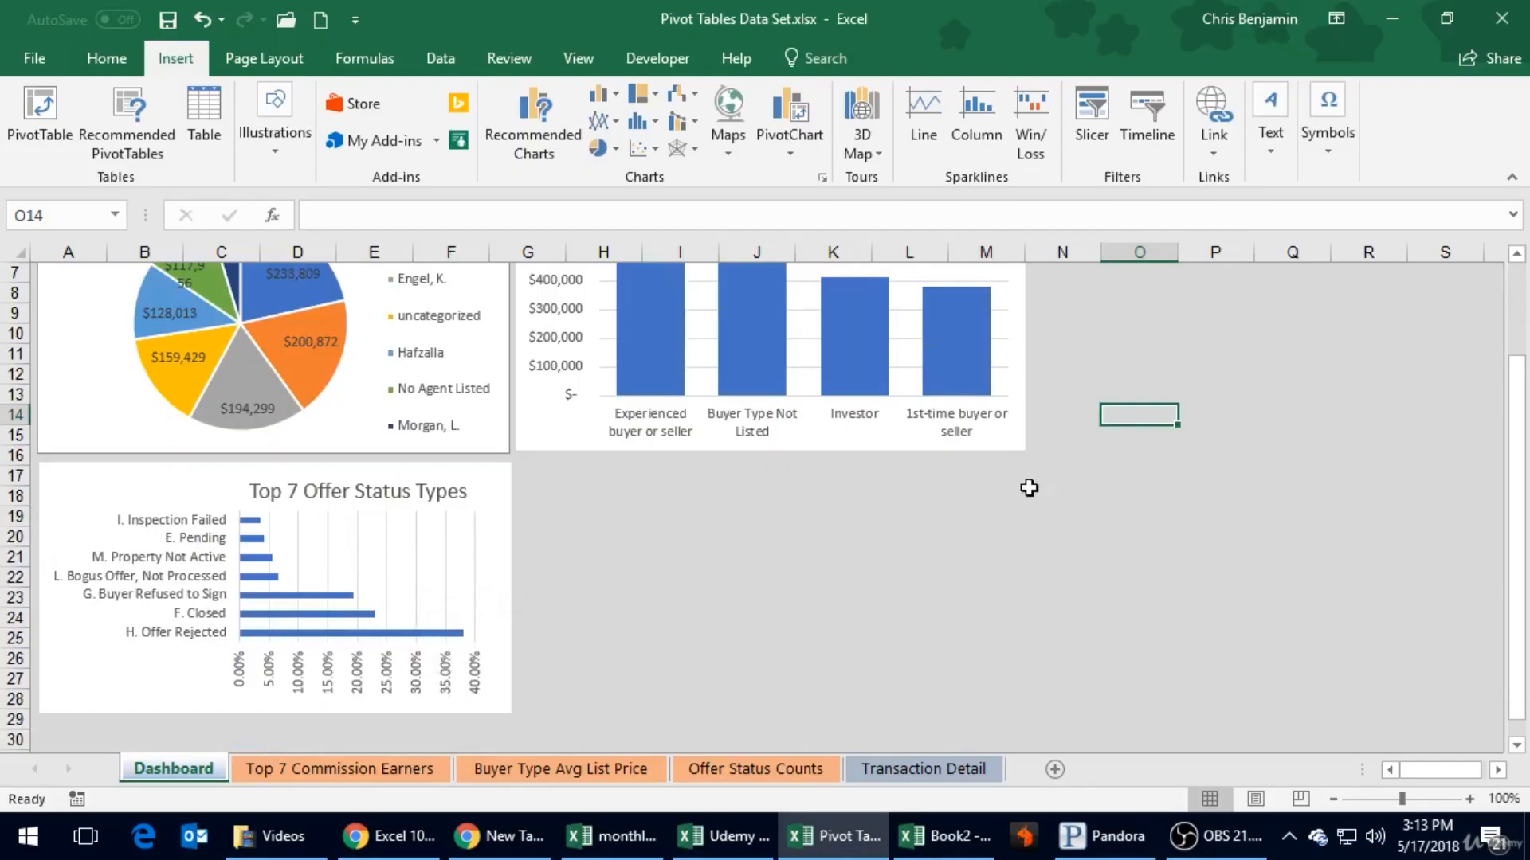
pyautogui.scroll(2, 1029, 488)
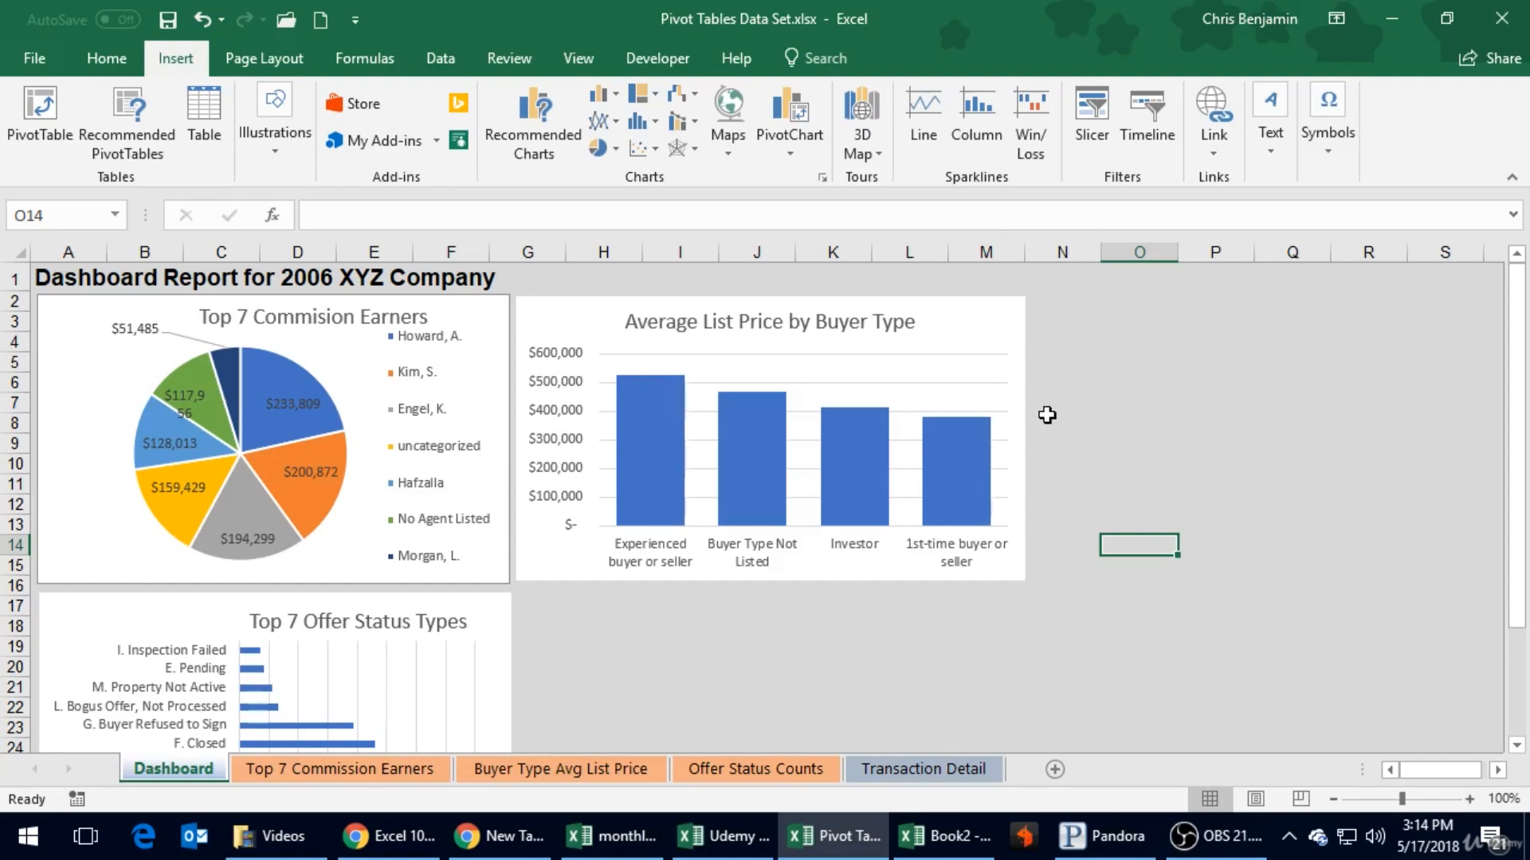
pyautogui.click(985, 328)
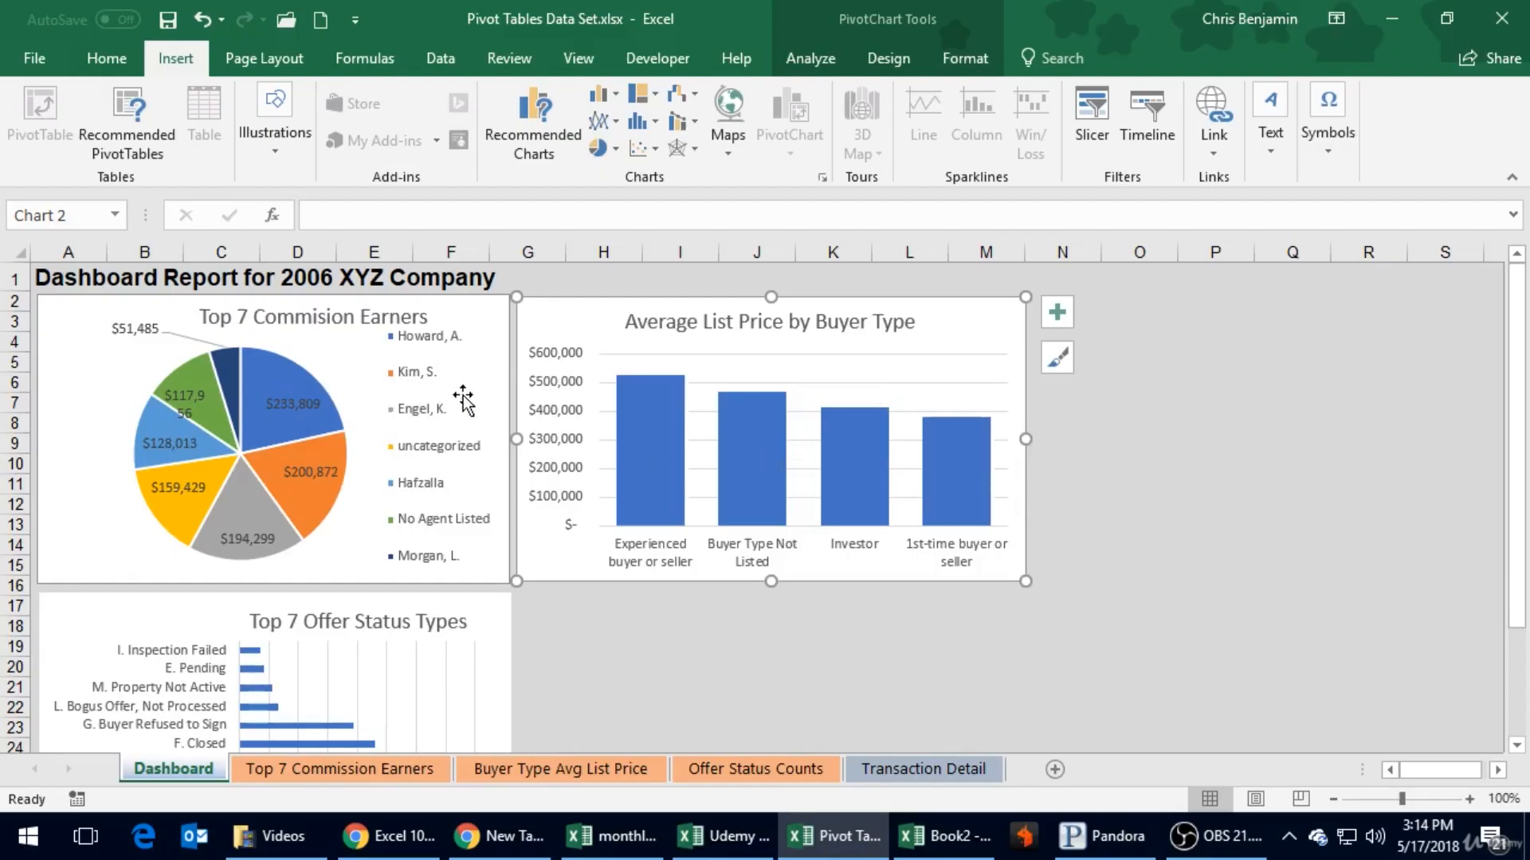
pyautogui.rightClick(402, 506)
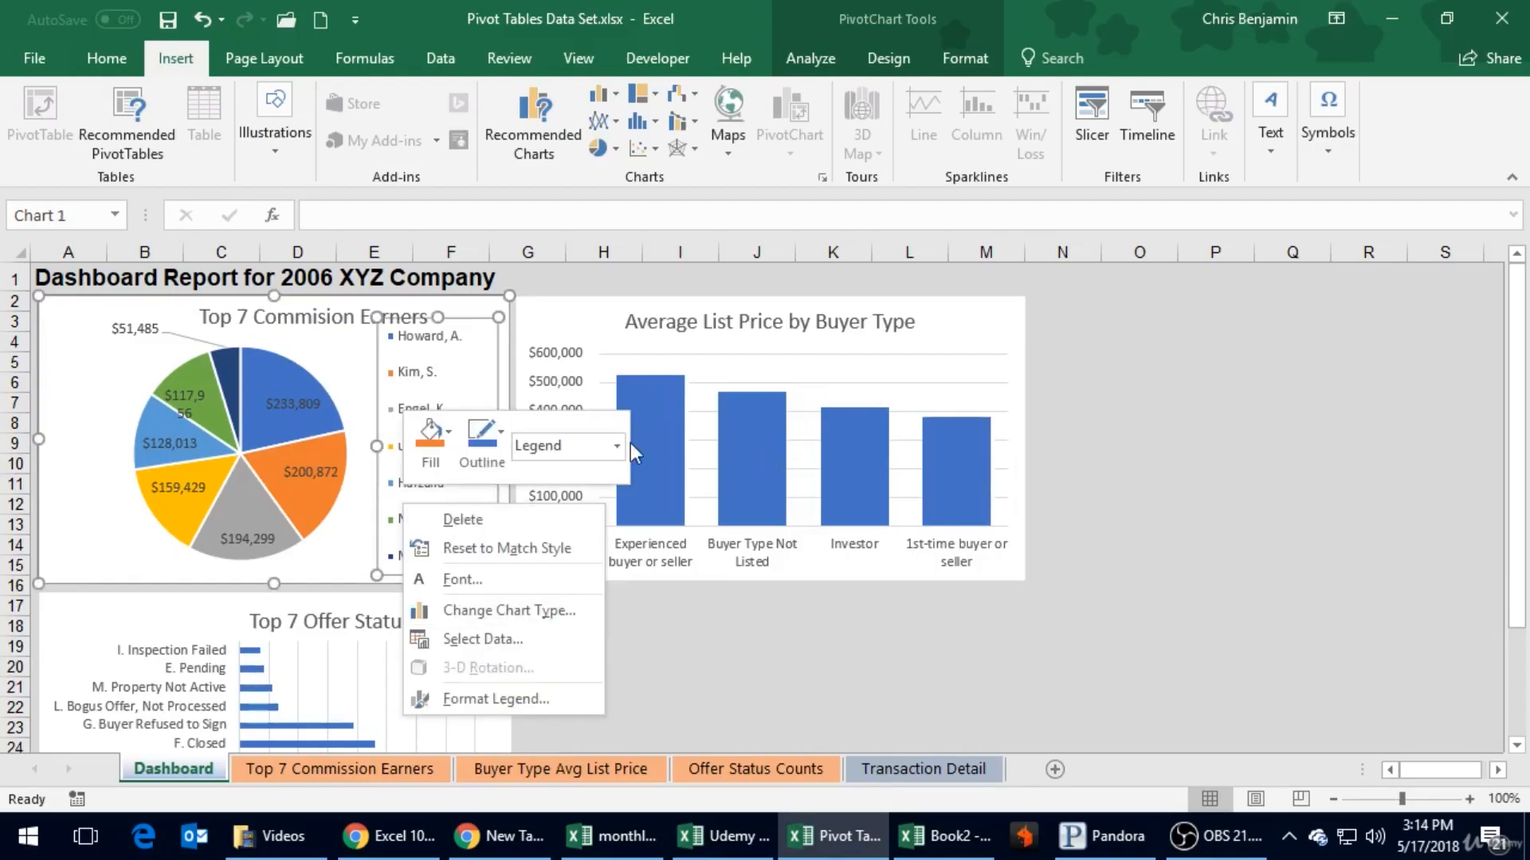
pyautogui.press('Escape')
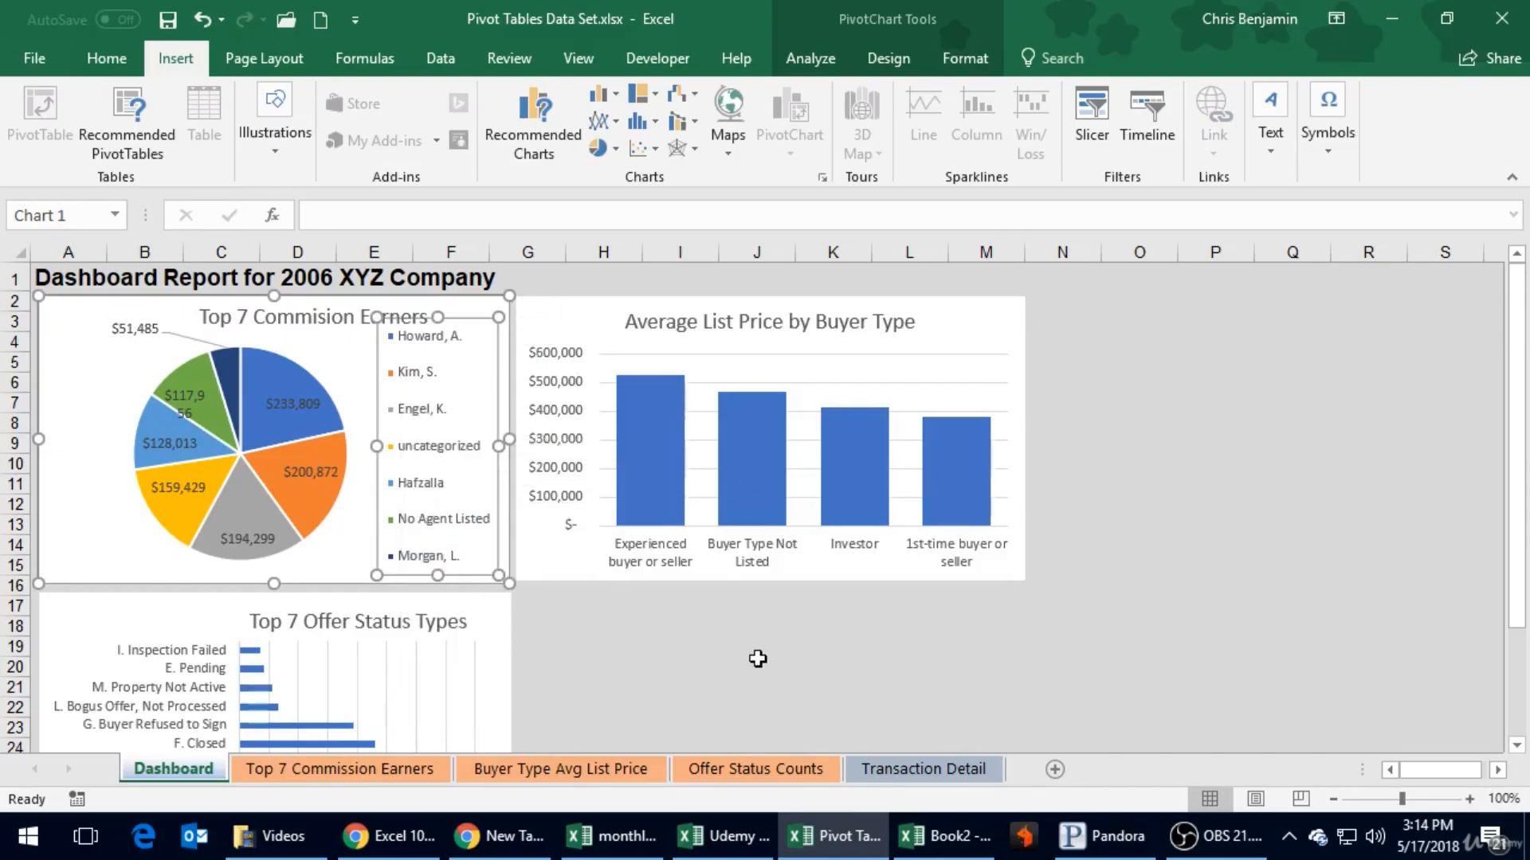
pyautogui.click(758, 664)
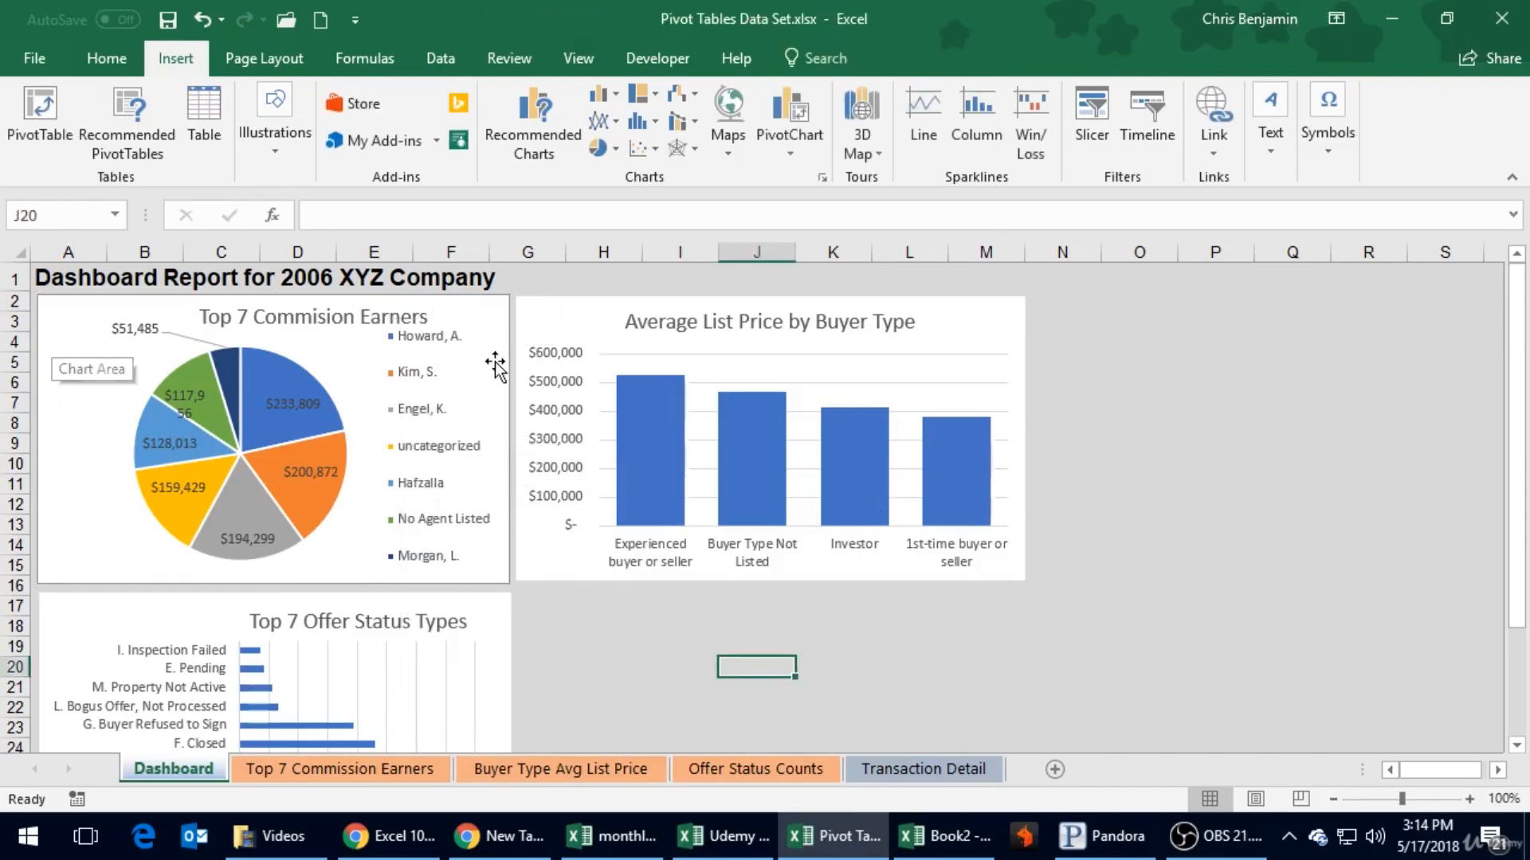
# - Insert slicers for Offer Status, Agent and Buyer Type based on the Top 7 Commission Earners pie chart
pyautogui.click(72, 314)
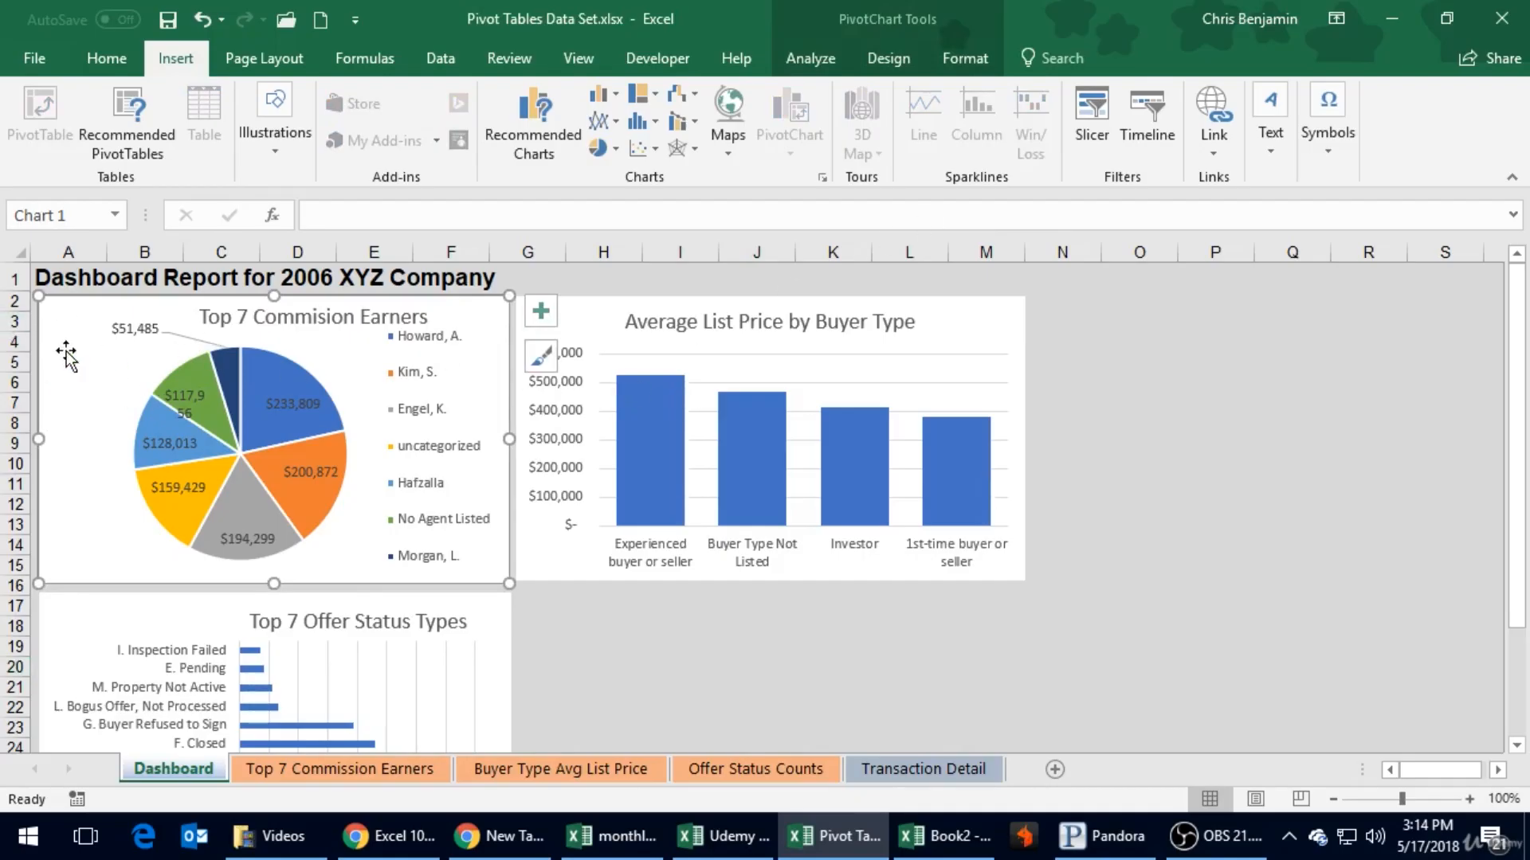
pyautogui.click(1095, 107)
pyautogui.moveTo(1200, 290); pyautogui.dragTo(1145, 137)
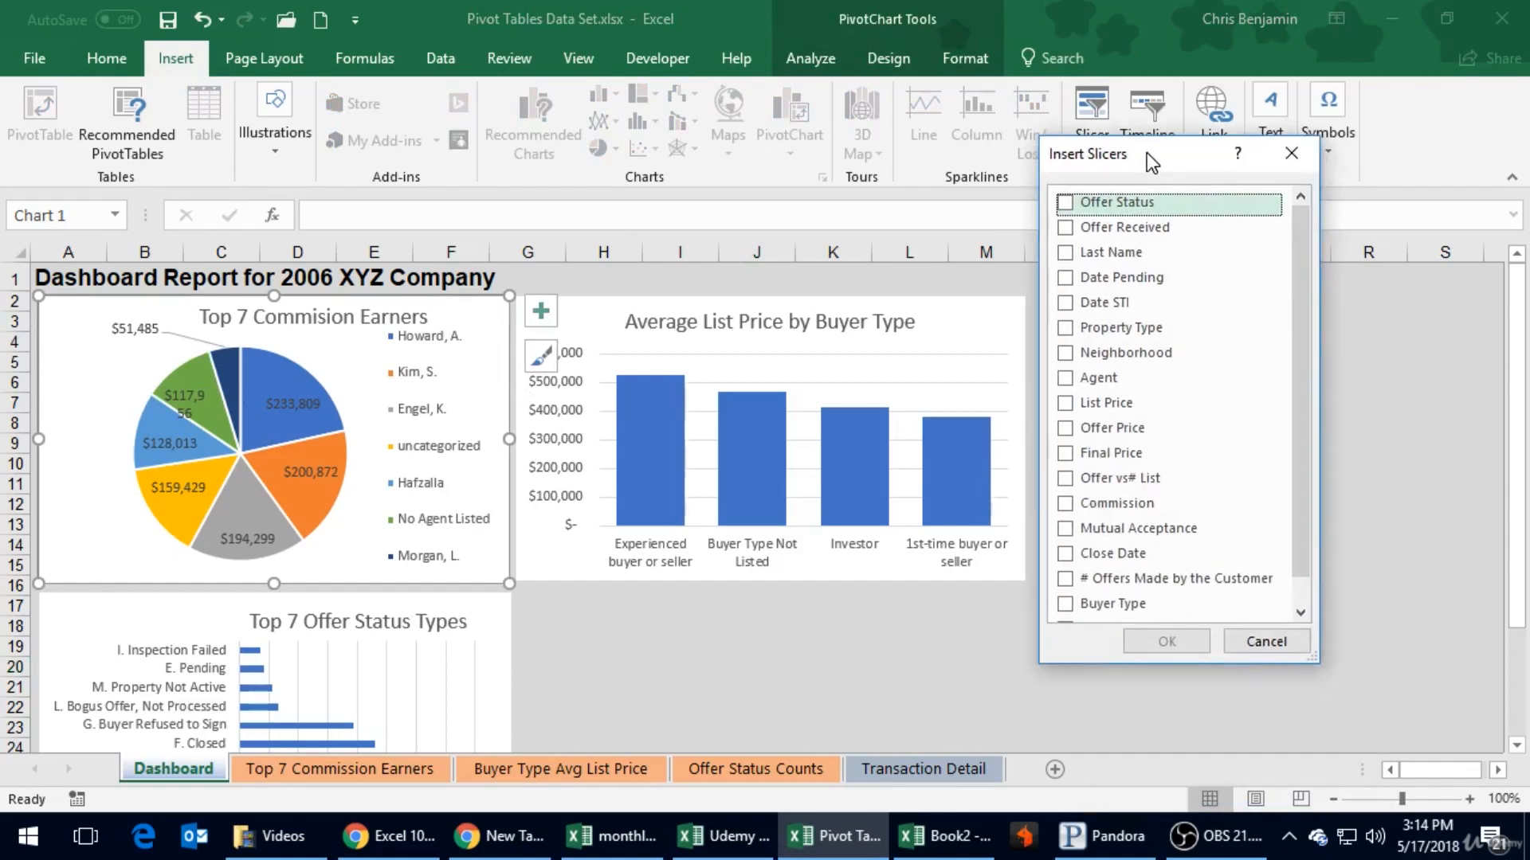
pyautogui.moveTo(1297, 275); pyautogui.dragTo(1304, 218)
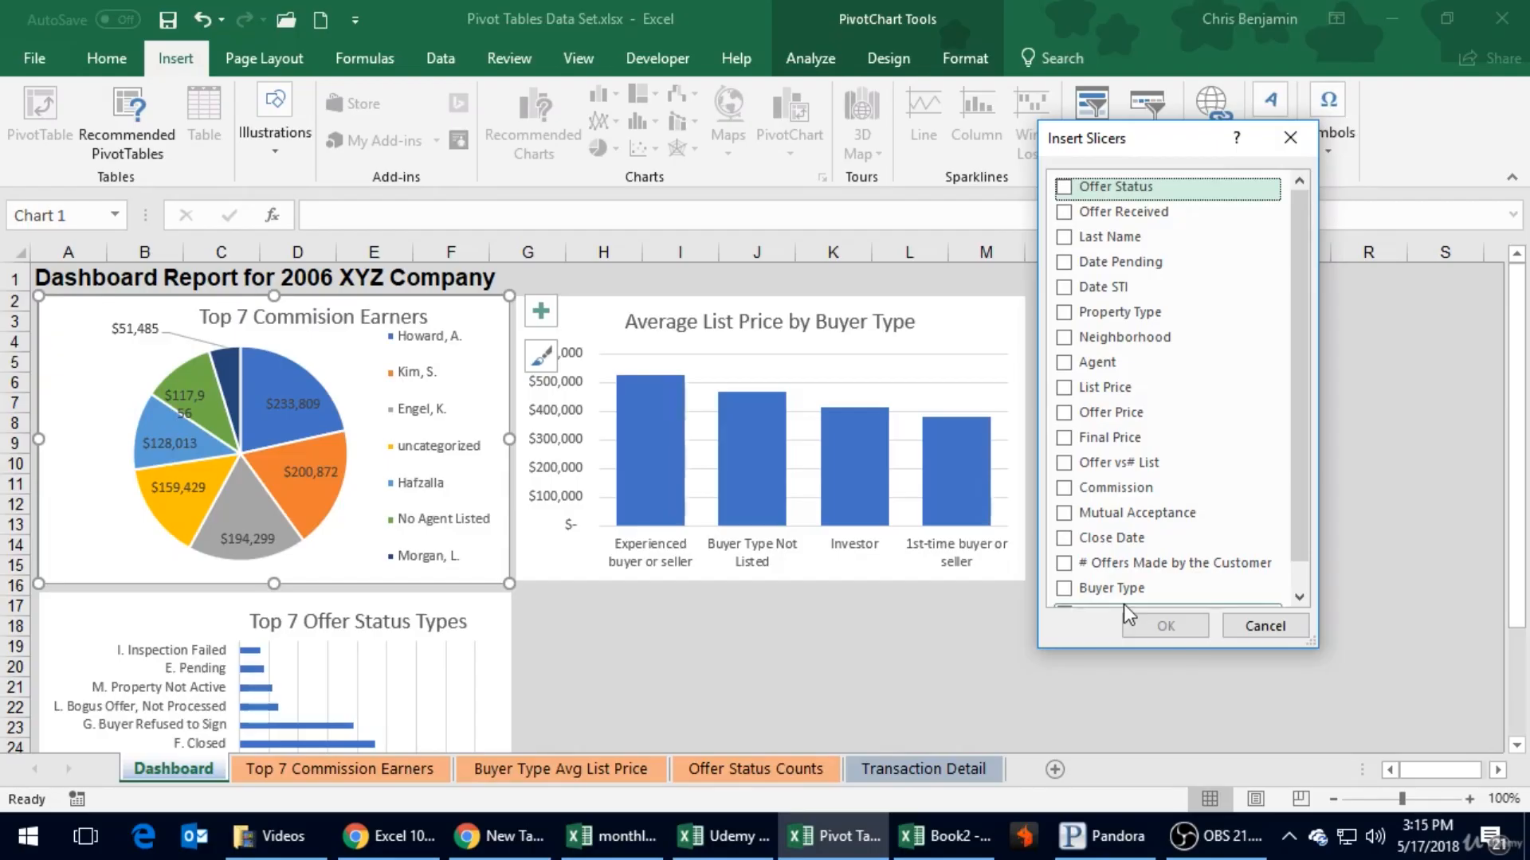
pyautogui.click(1090, 359)
pyautogui.click(1062, 363)
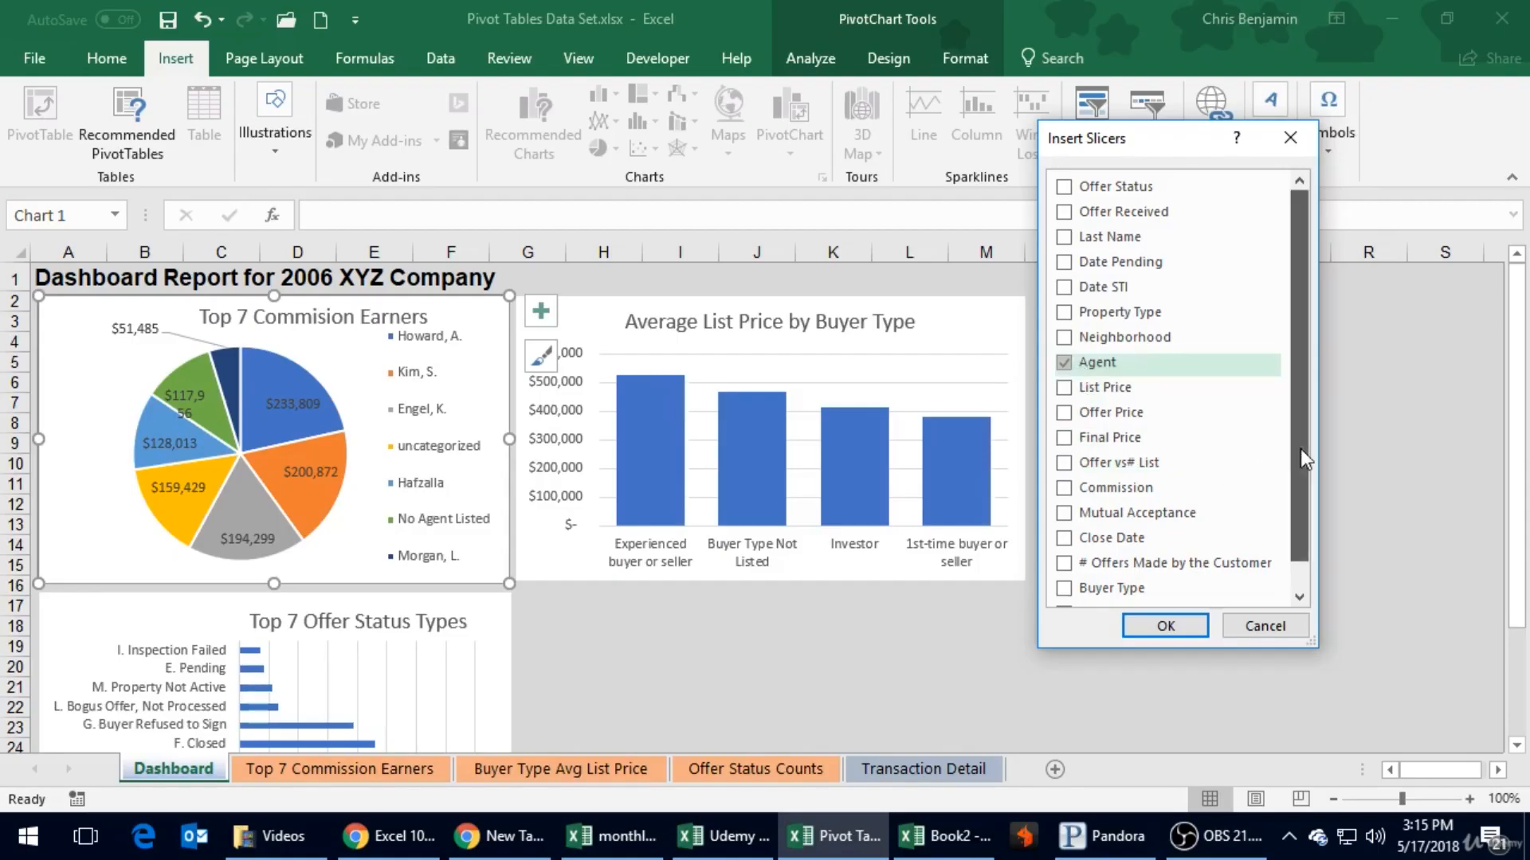
pyautogui.scroll(-1, 1300, 448)
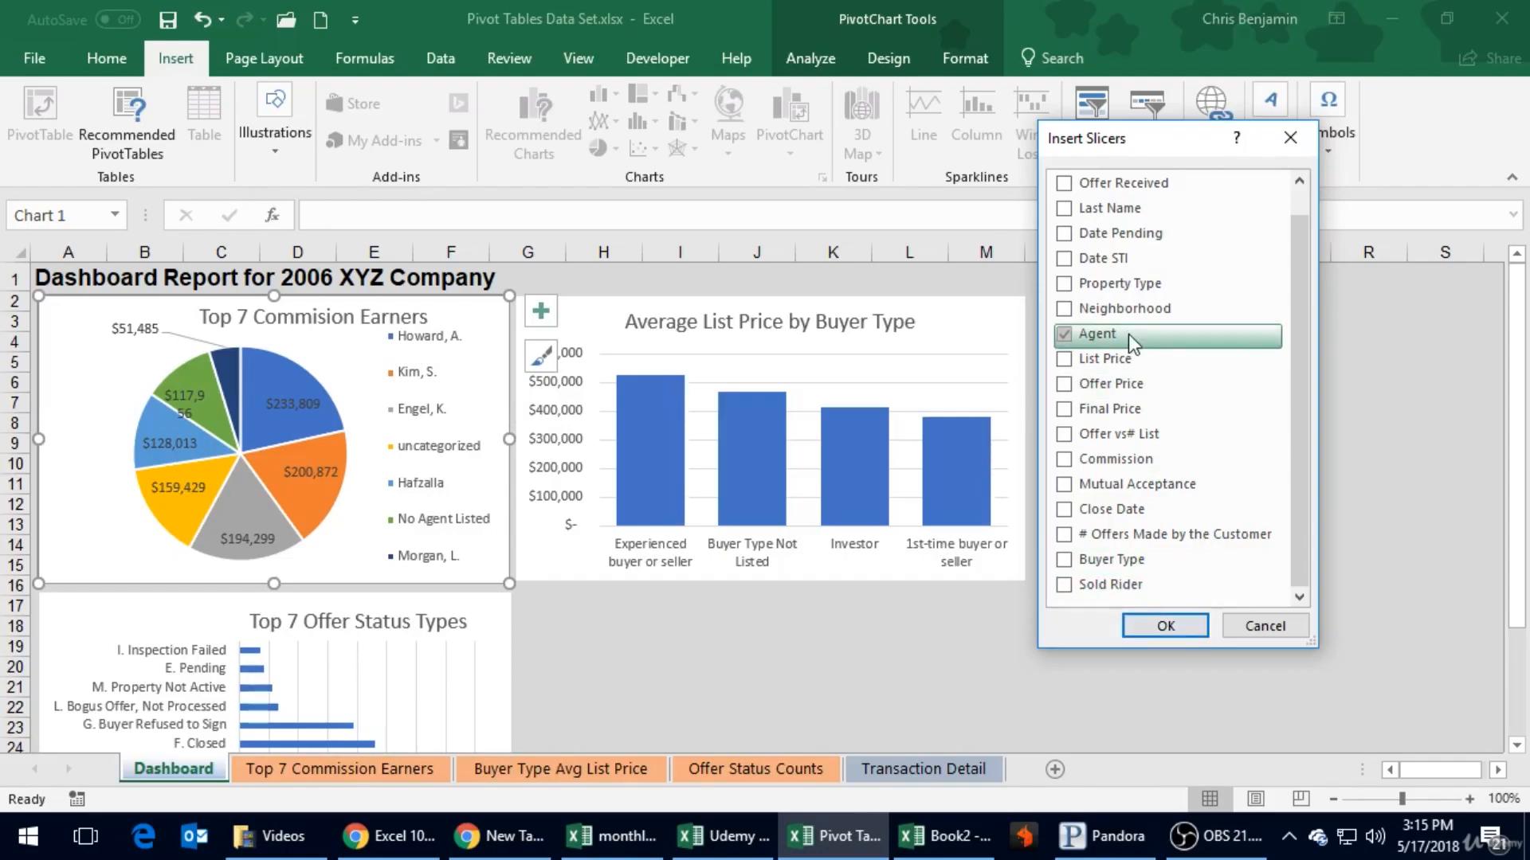
pyautogui.click(1064, 559)
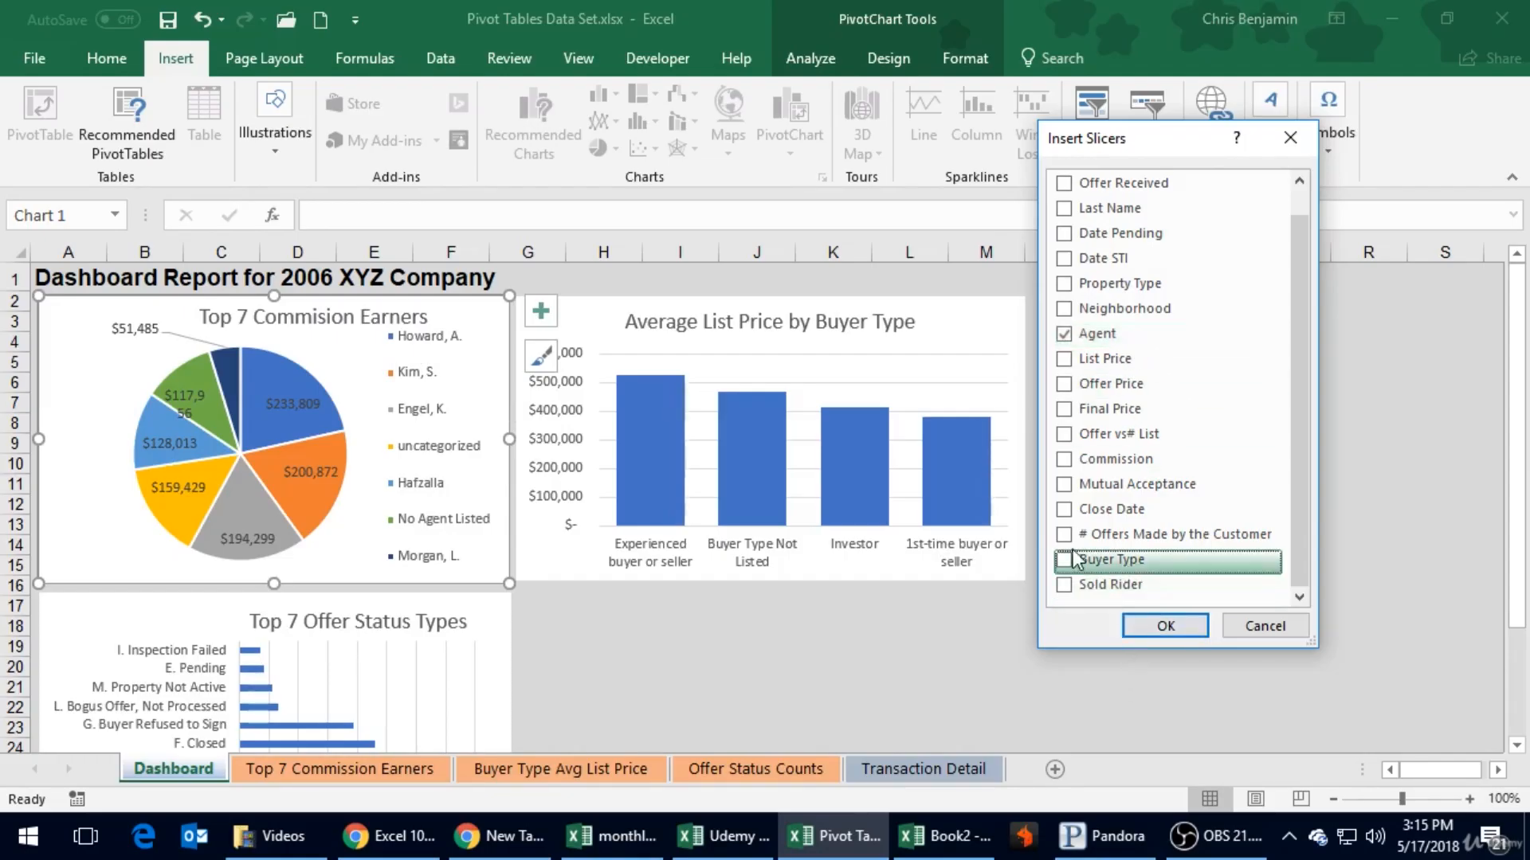
pyautogui.scroll(1, 1128, 432)
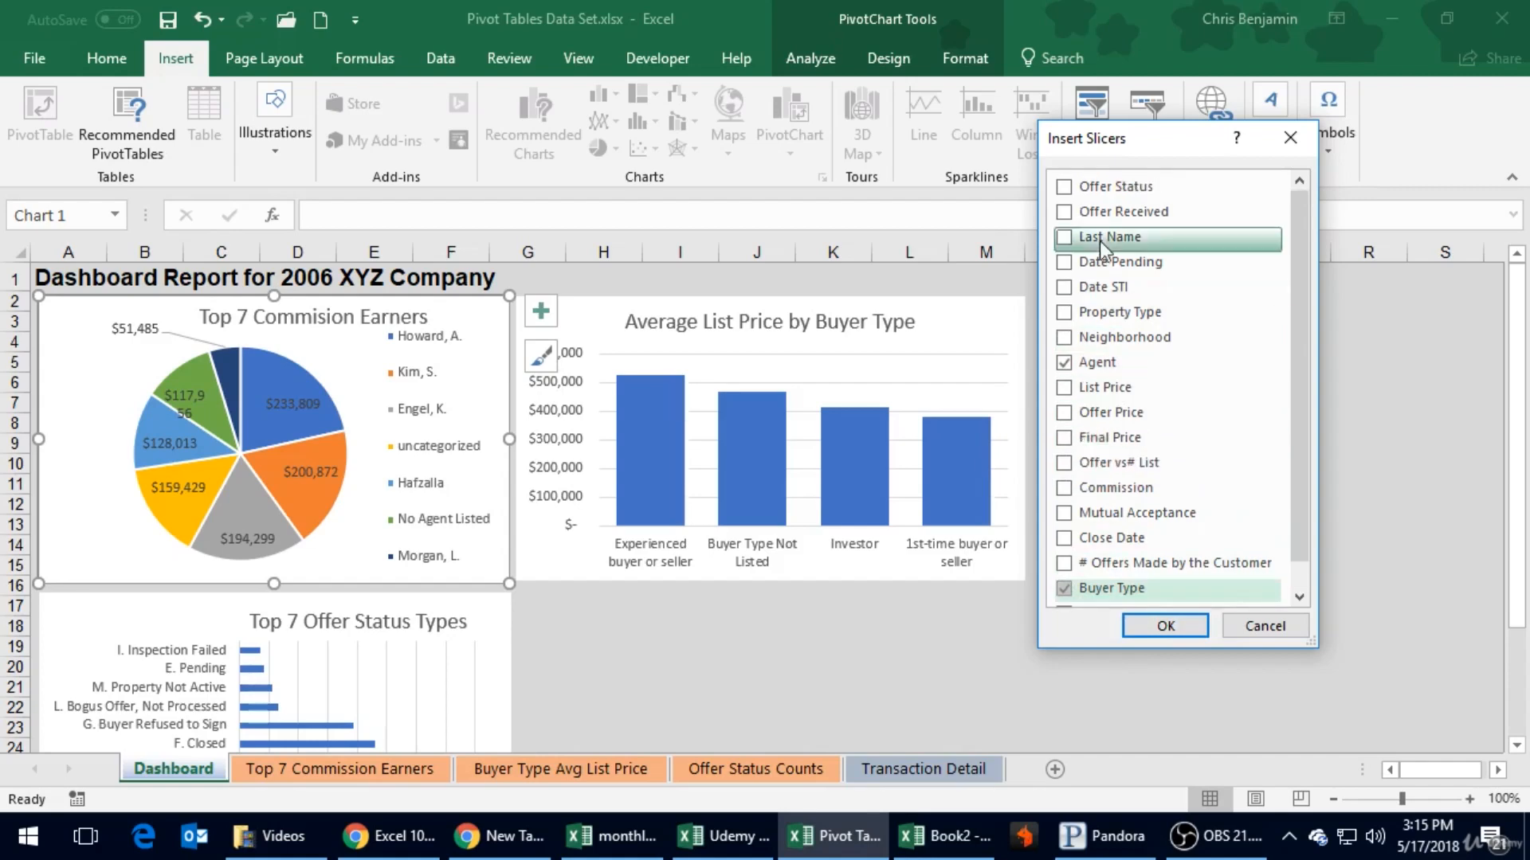
pyautogui.click(1066, 188)
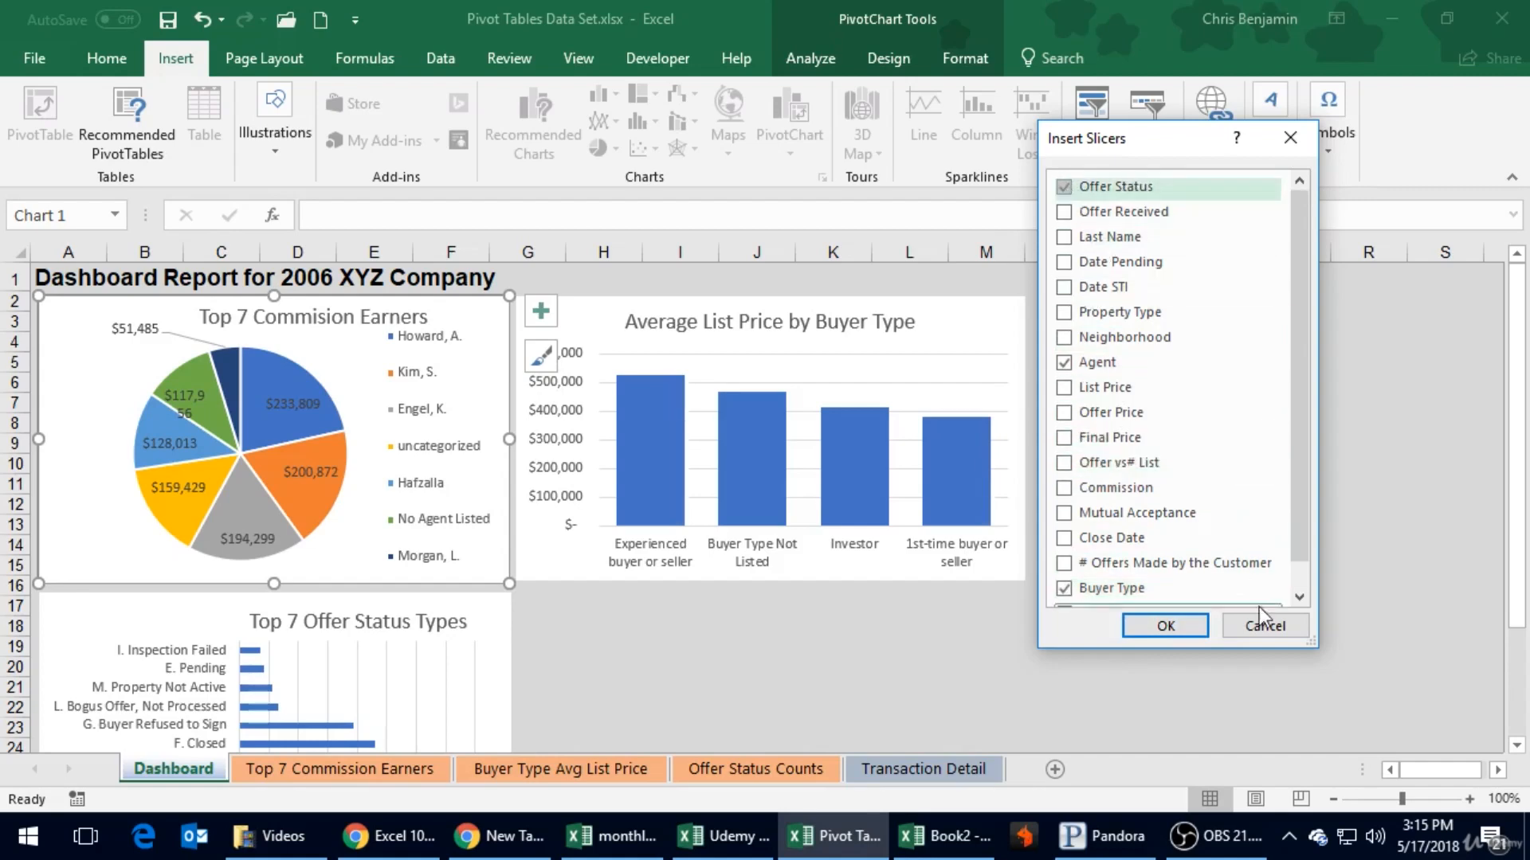
pyautogui.click(1195, 627)
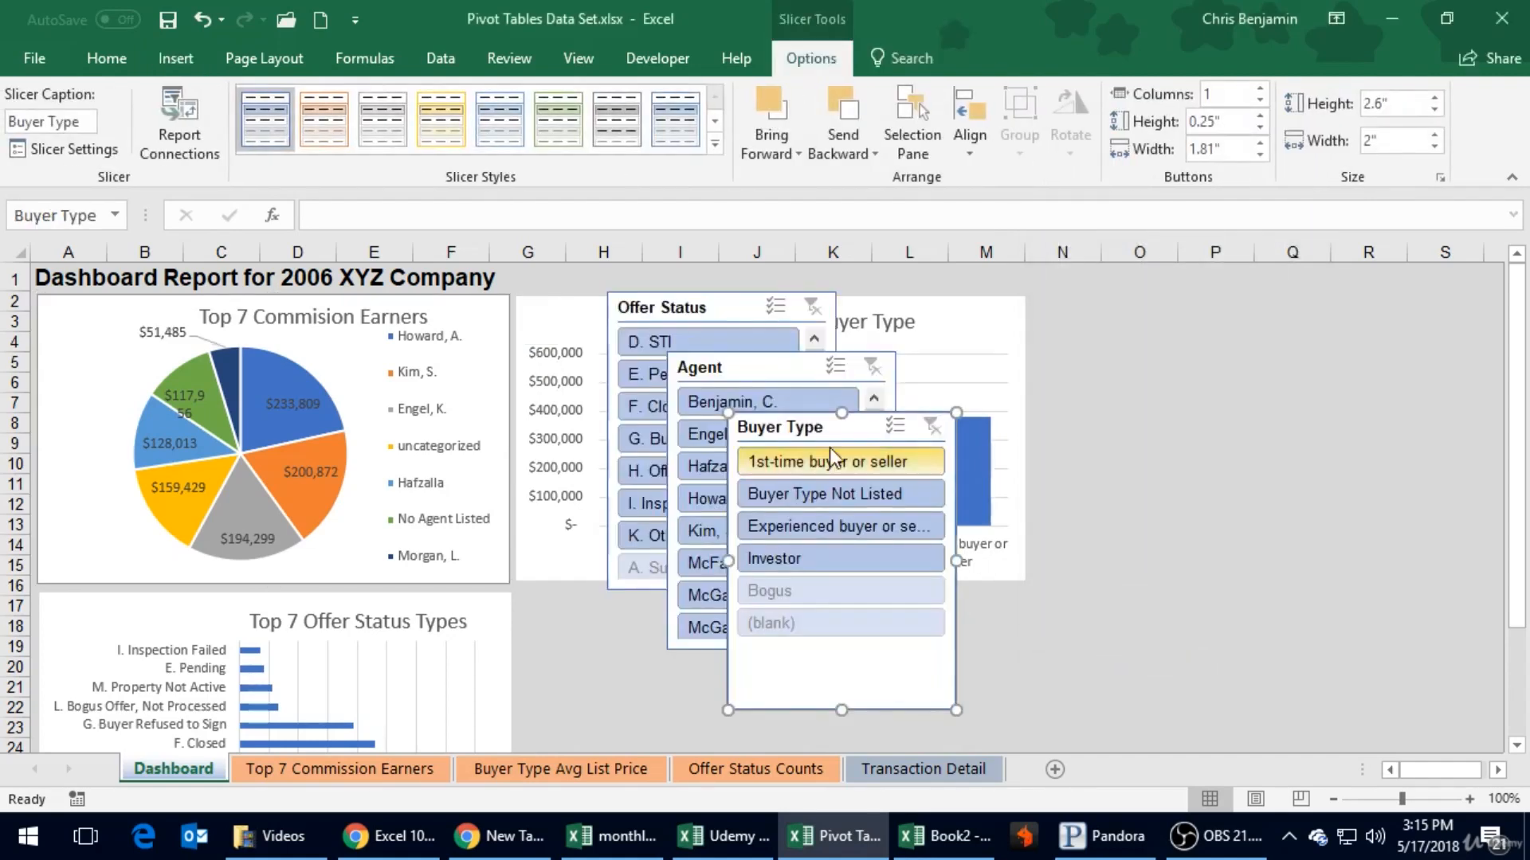
# - Place the Buyer Type slicer beside the Average List Price chart from column N, with Agent next to it and Offer Status beneath it
pyautogui.moveTo(831, 430); pyautogui.dragTo(1146, 313)
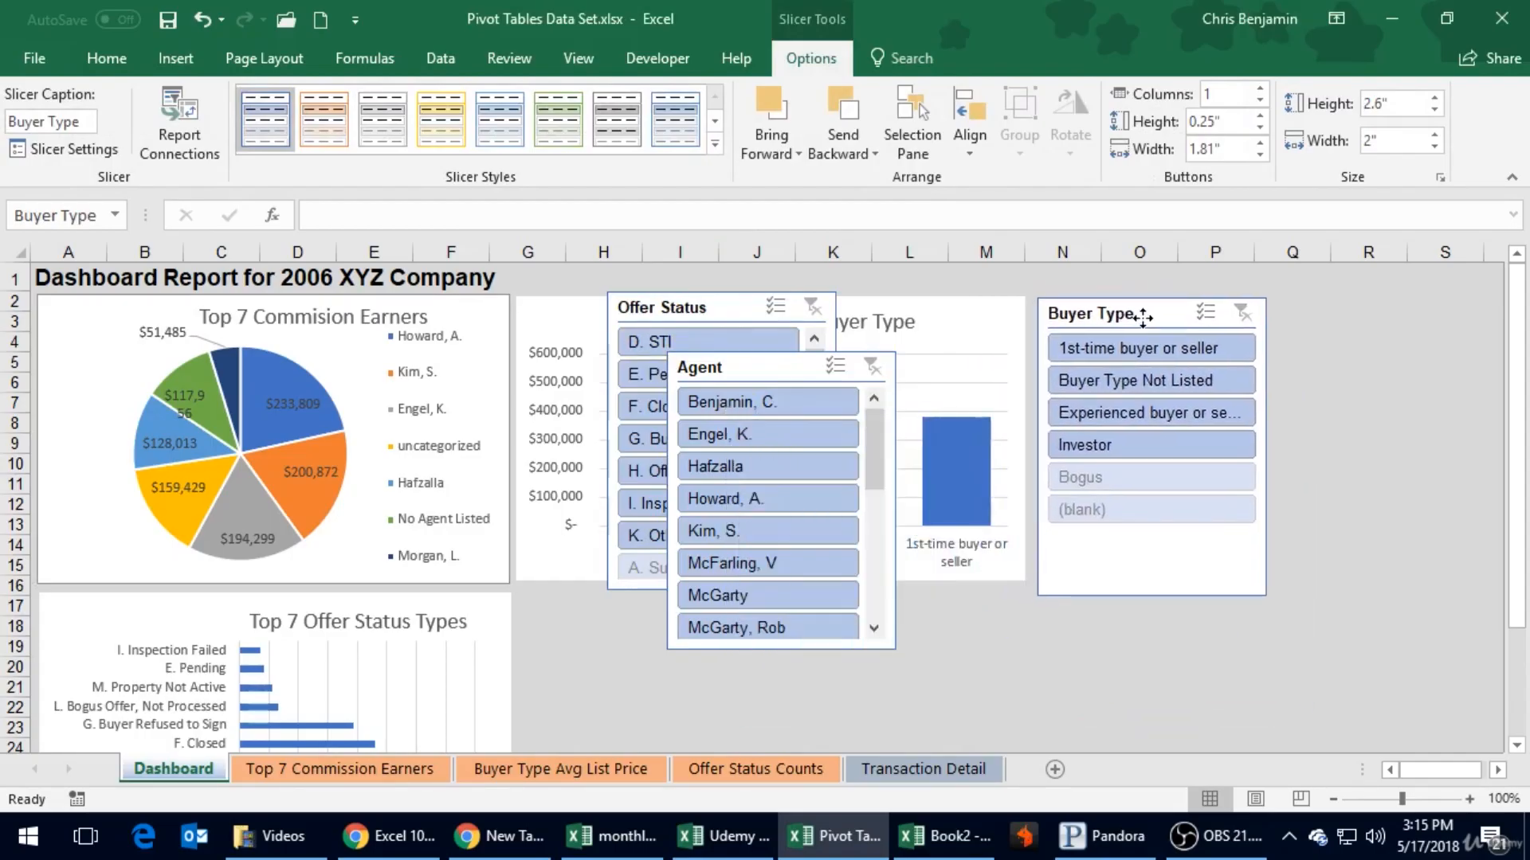
pyautogui.moveTo(793, 364); pyautogui.dragTo(1400, 314)
pyautogui.moveTo(728, 308); pyautogui.dragTo(1162, 629)
pyautogui.moveTo(1139, 314); pyautogui.dragTo(1140, 317)
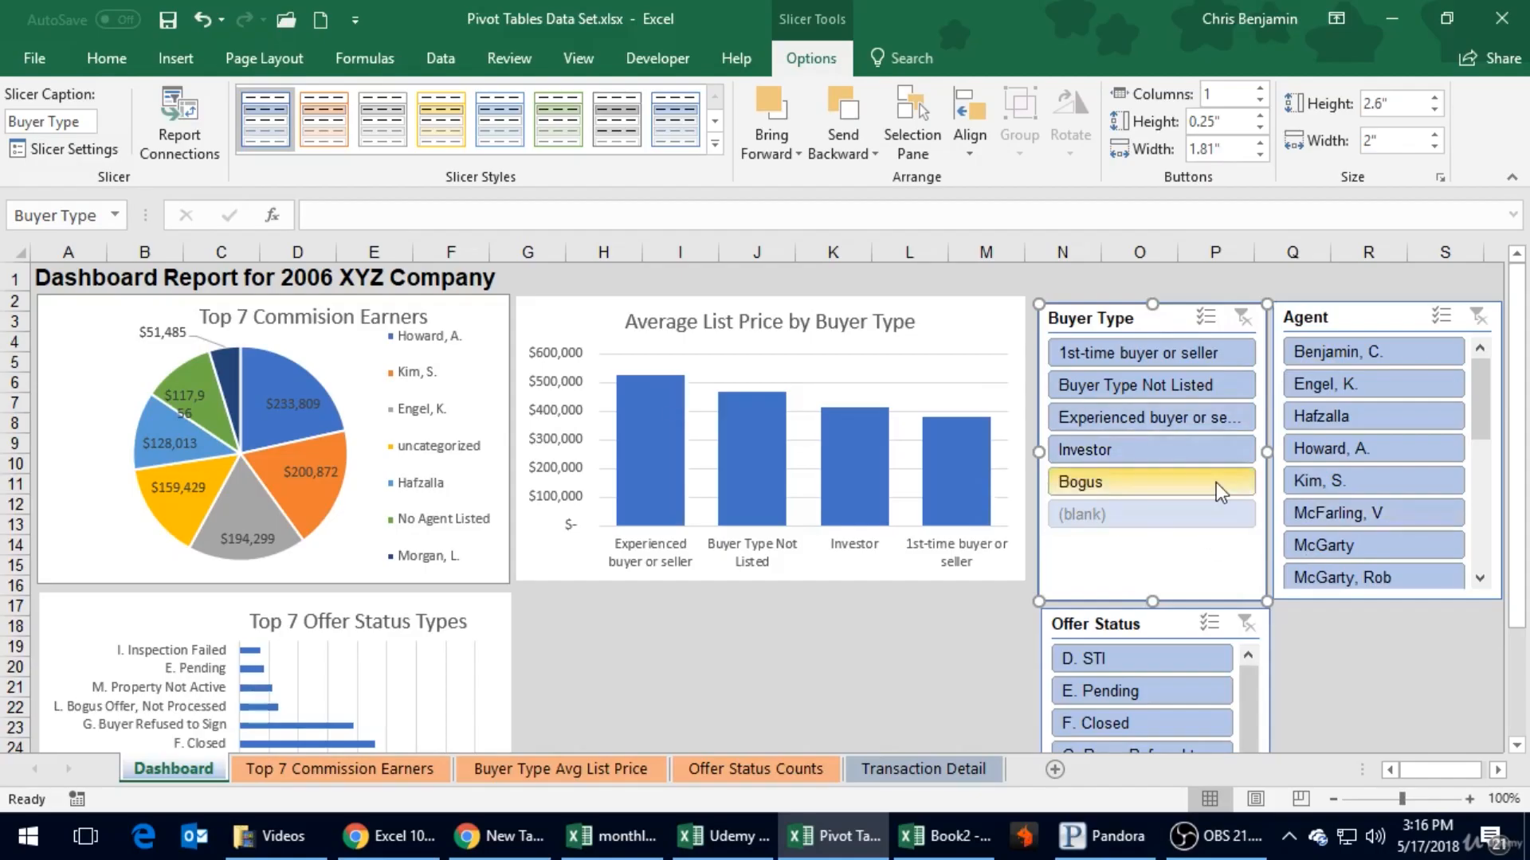
# - Try single filters for 1st-time buyer, Experienced buyer and Investor in the Buyer Type slicer, finishing on Buyer Type Not Listed
pyautogui.click(1143, 355)
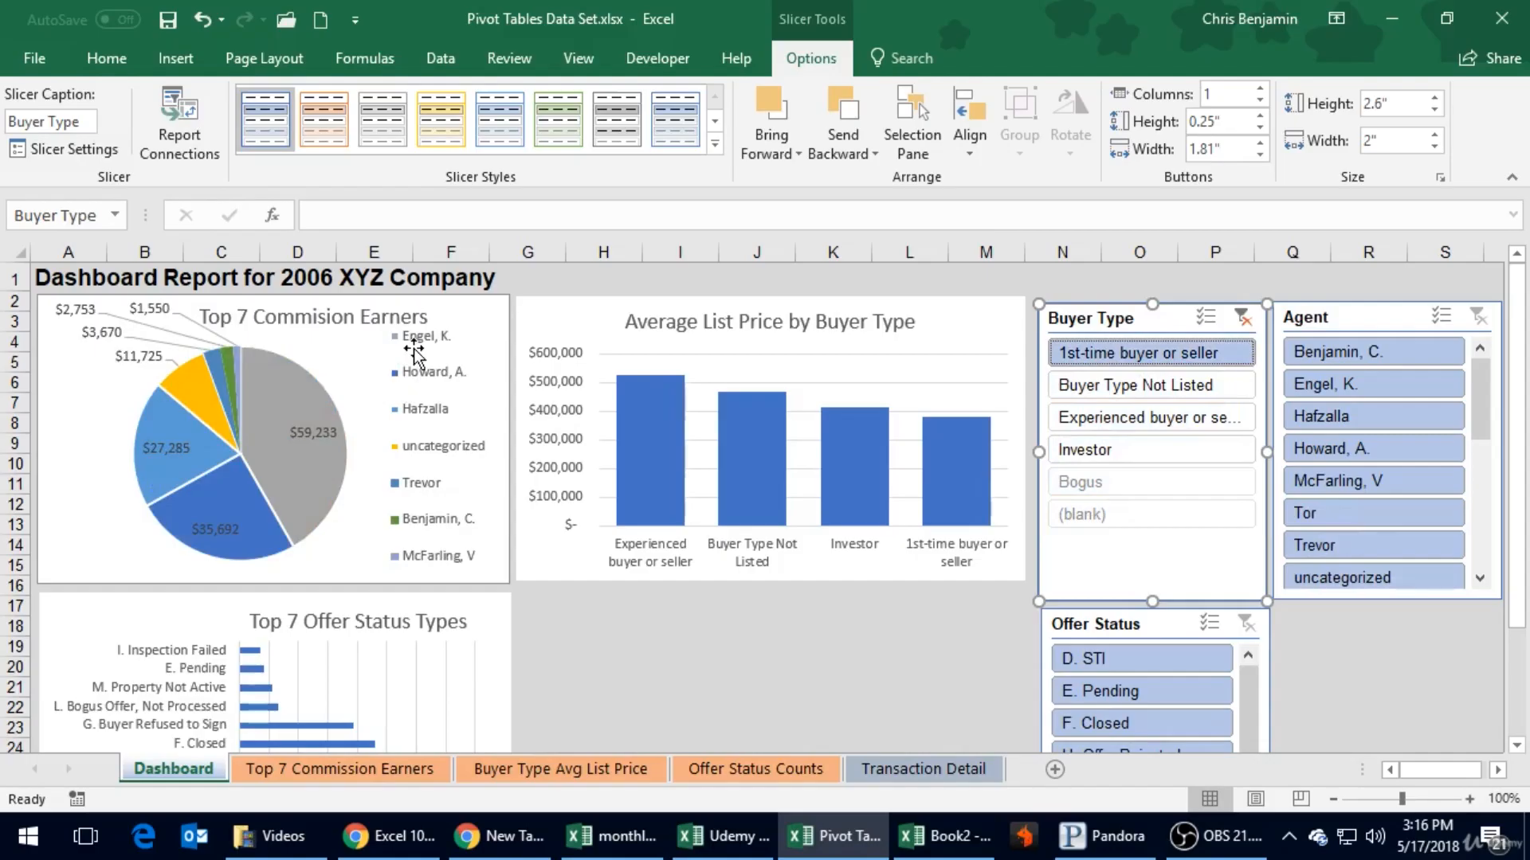
pyautogui.moveTo(331, 468)
pyautogui.click(1142, 382)
pyautogui.click(1136, 419)
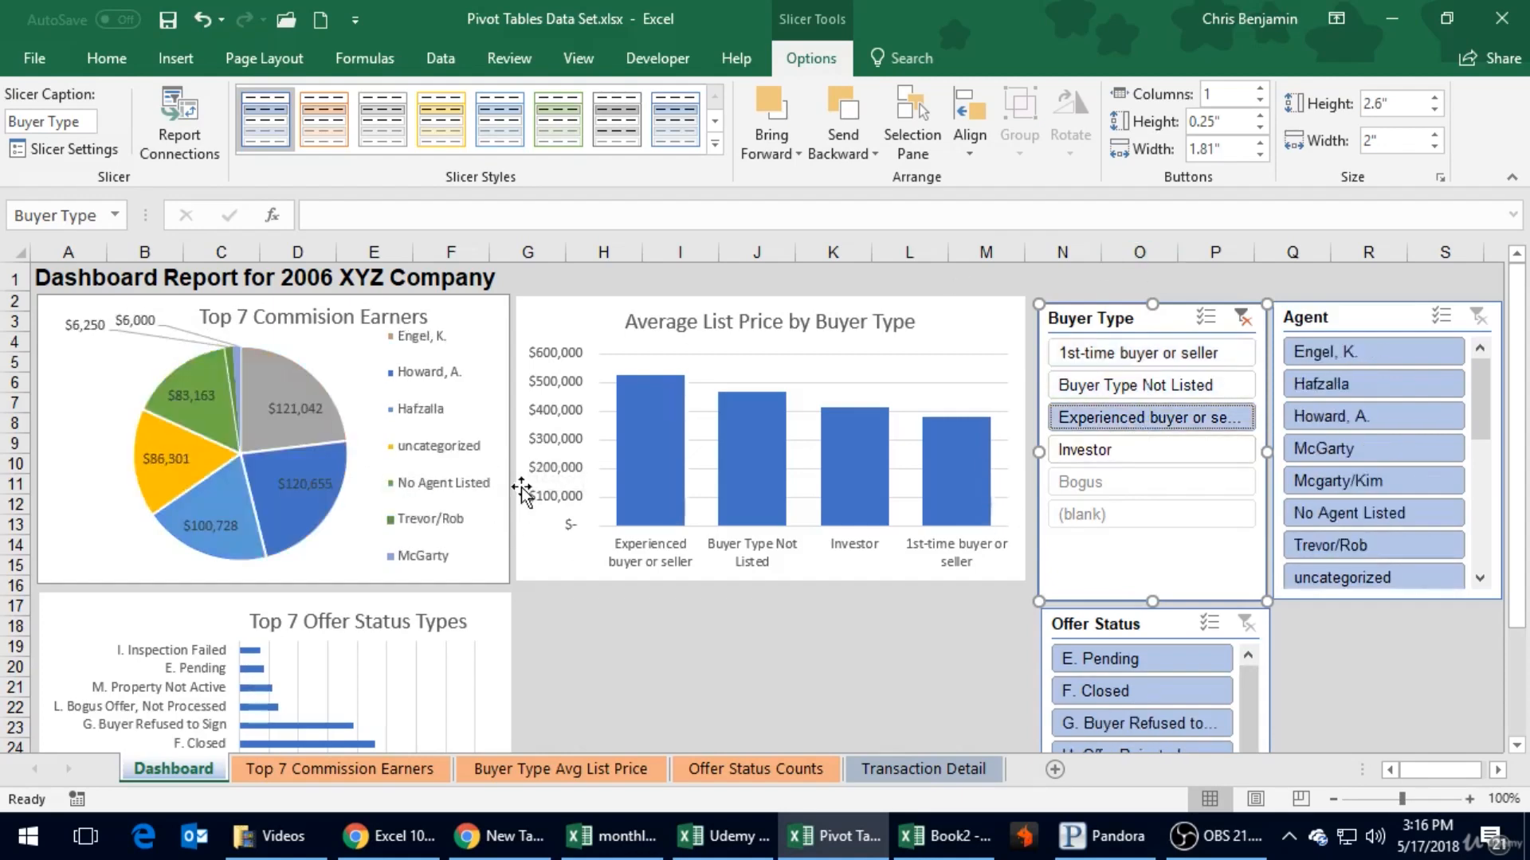
pyautogui.click(1120, 451)
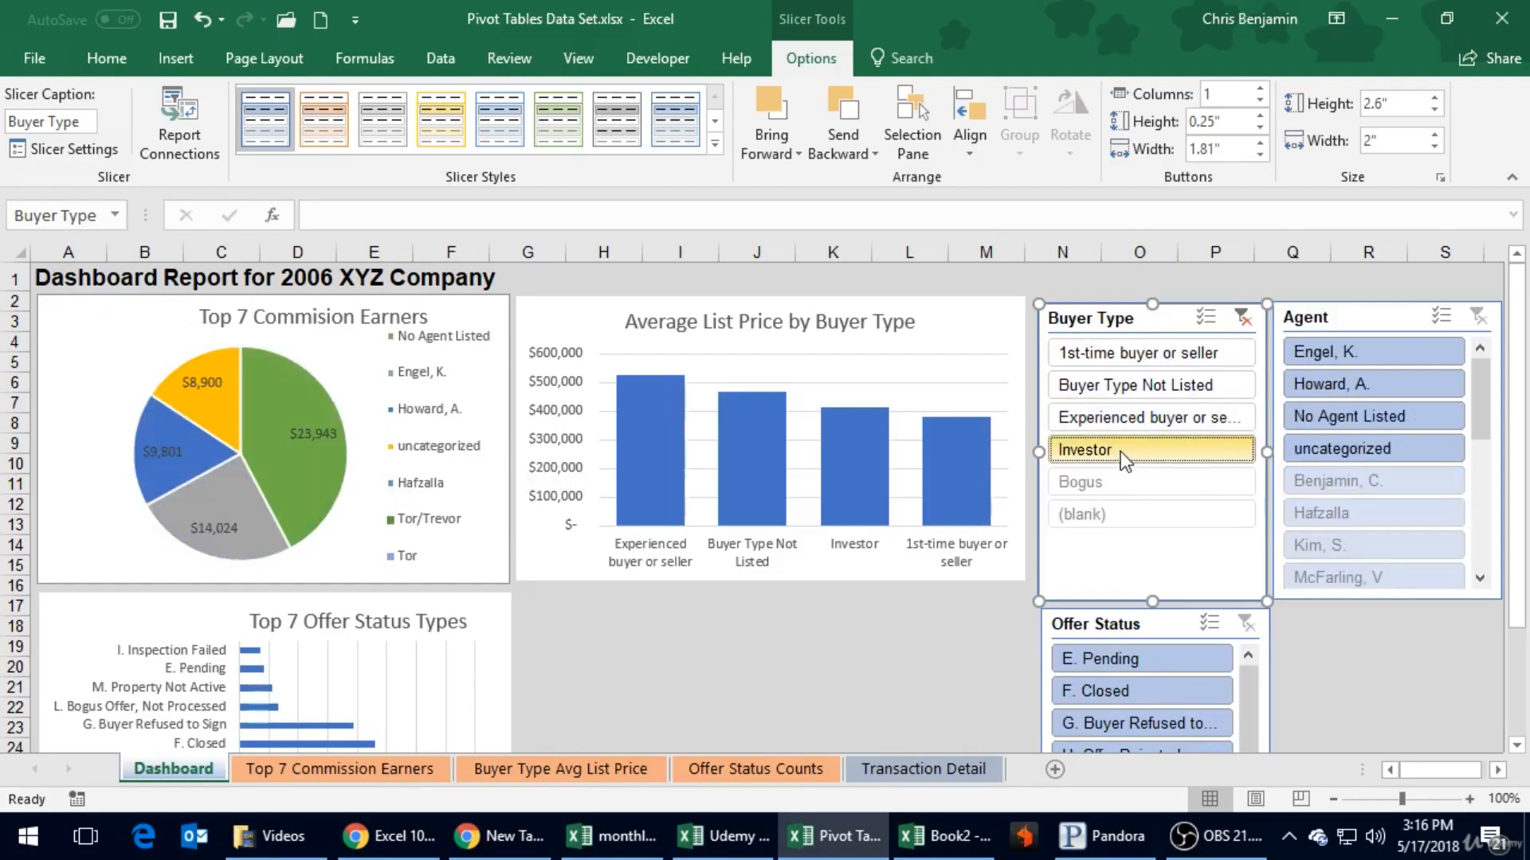
pyautogui.click(1109, 407)
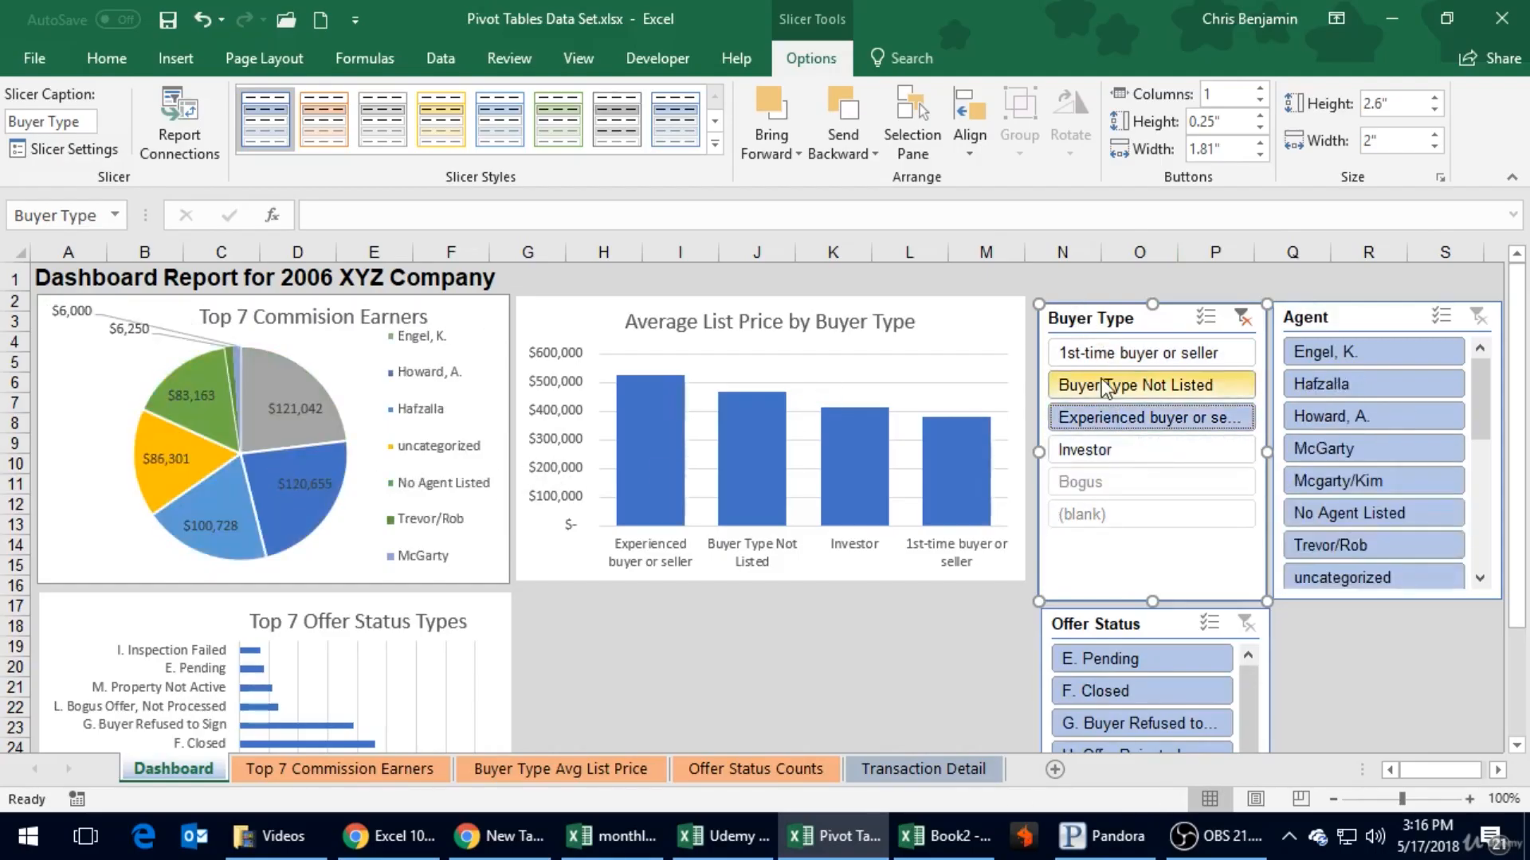
pyautogui.click(1104, 386)
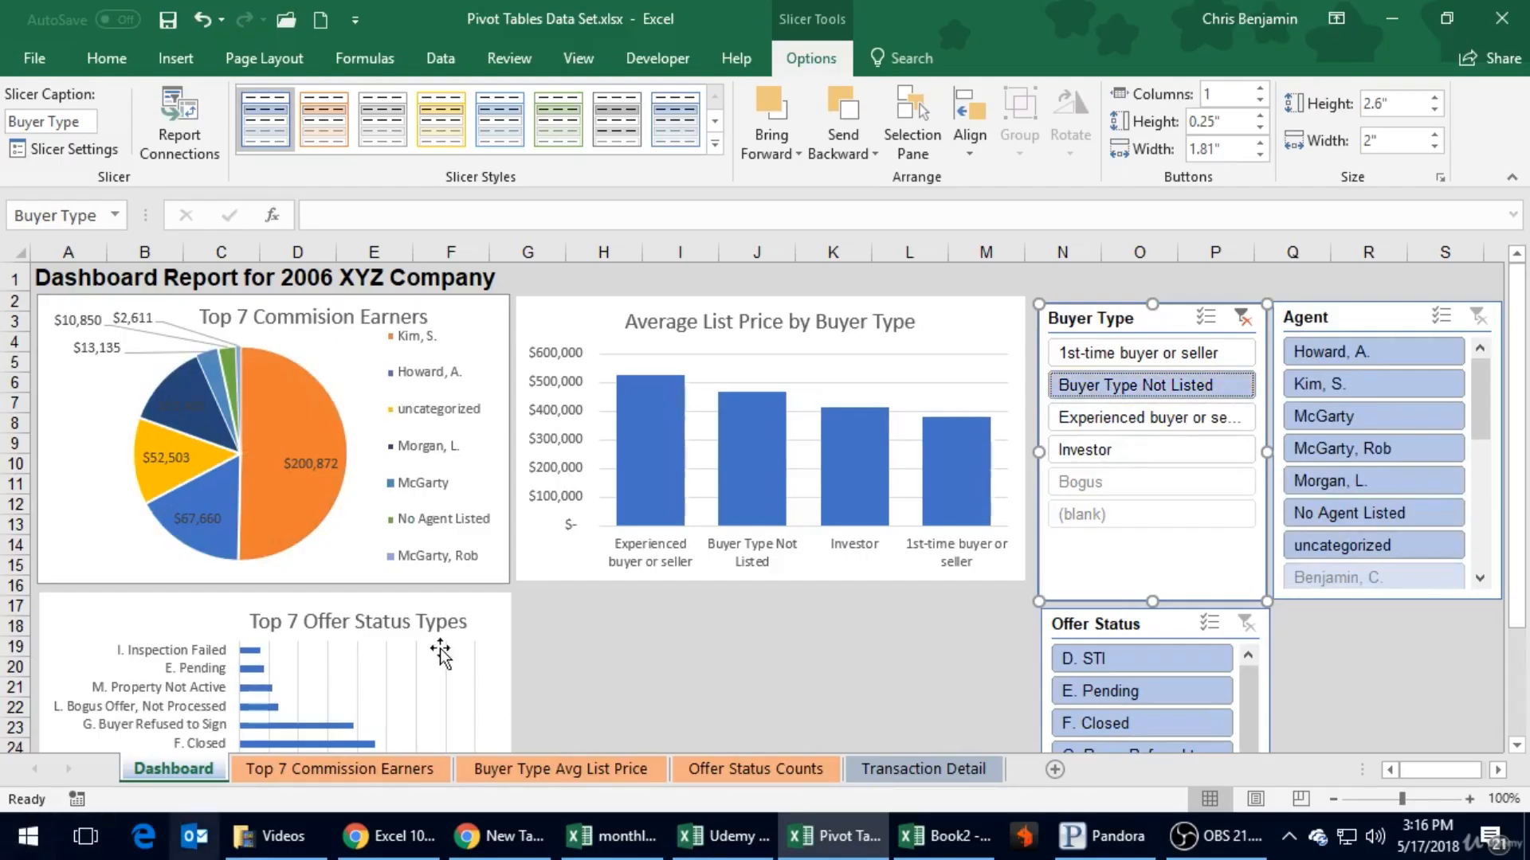
pyautogui.click(1119, 420)
pyautogui.click(1127, 384)
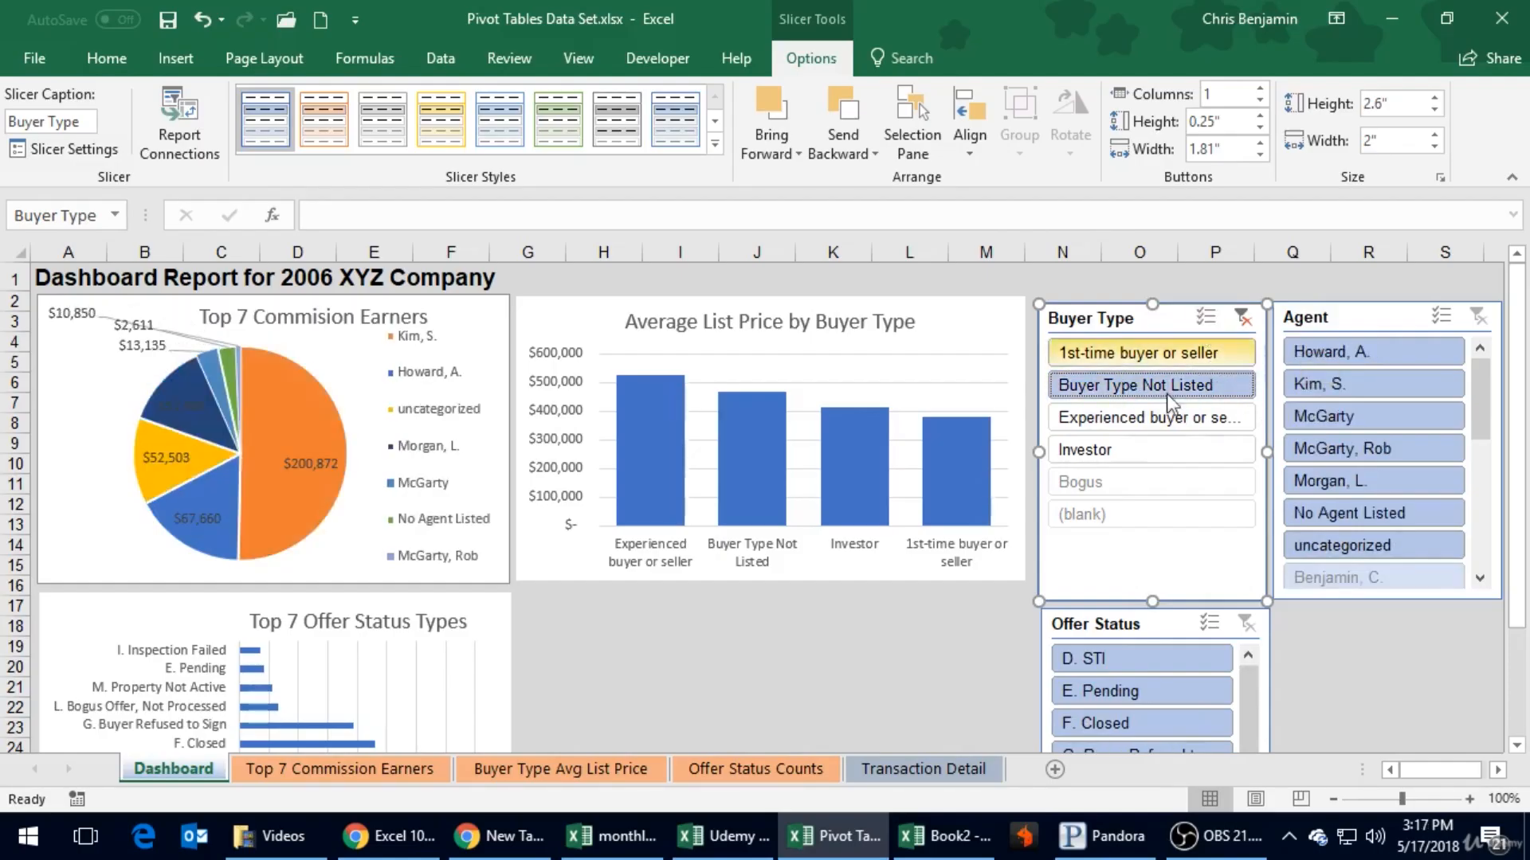
# - Enable multi-select in the Buyer Type slicer and add 1st-time buyer or seller, Experienced buyer or seller and Investor
pyautogui.click(1206, 318)
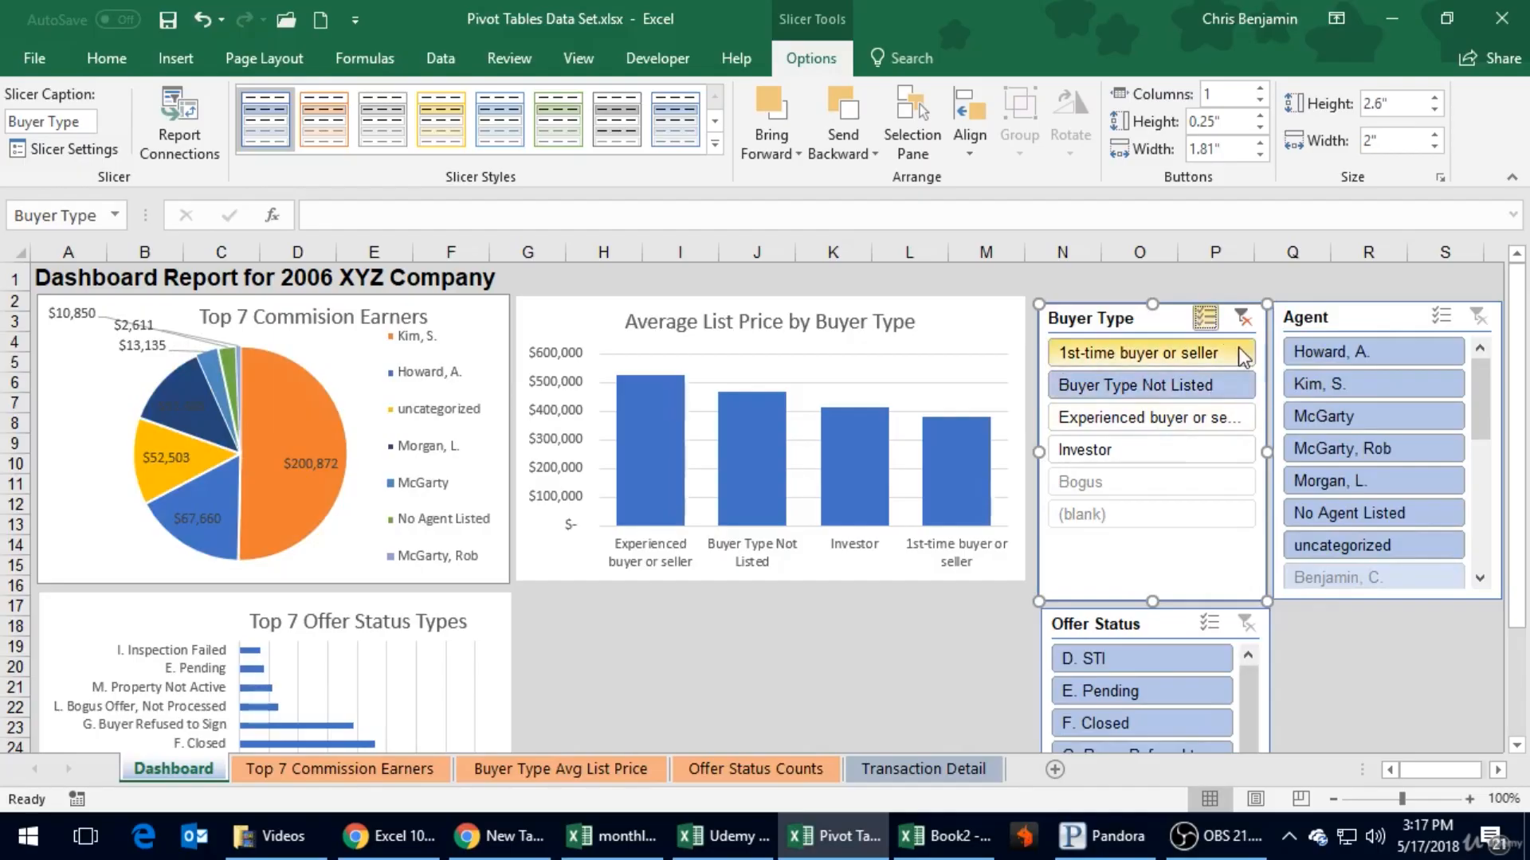
pyautogui.click(1187, 352)
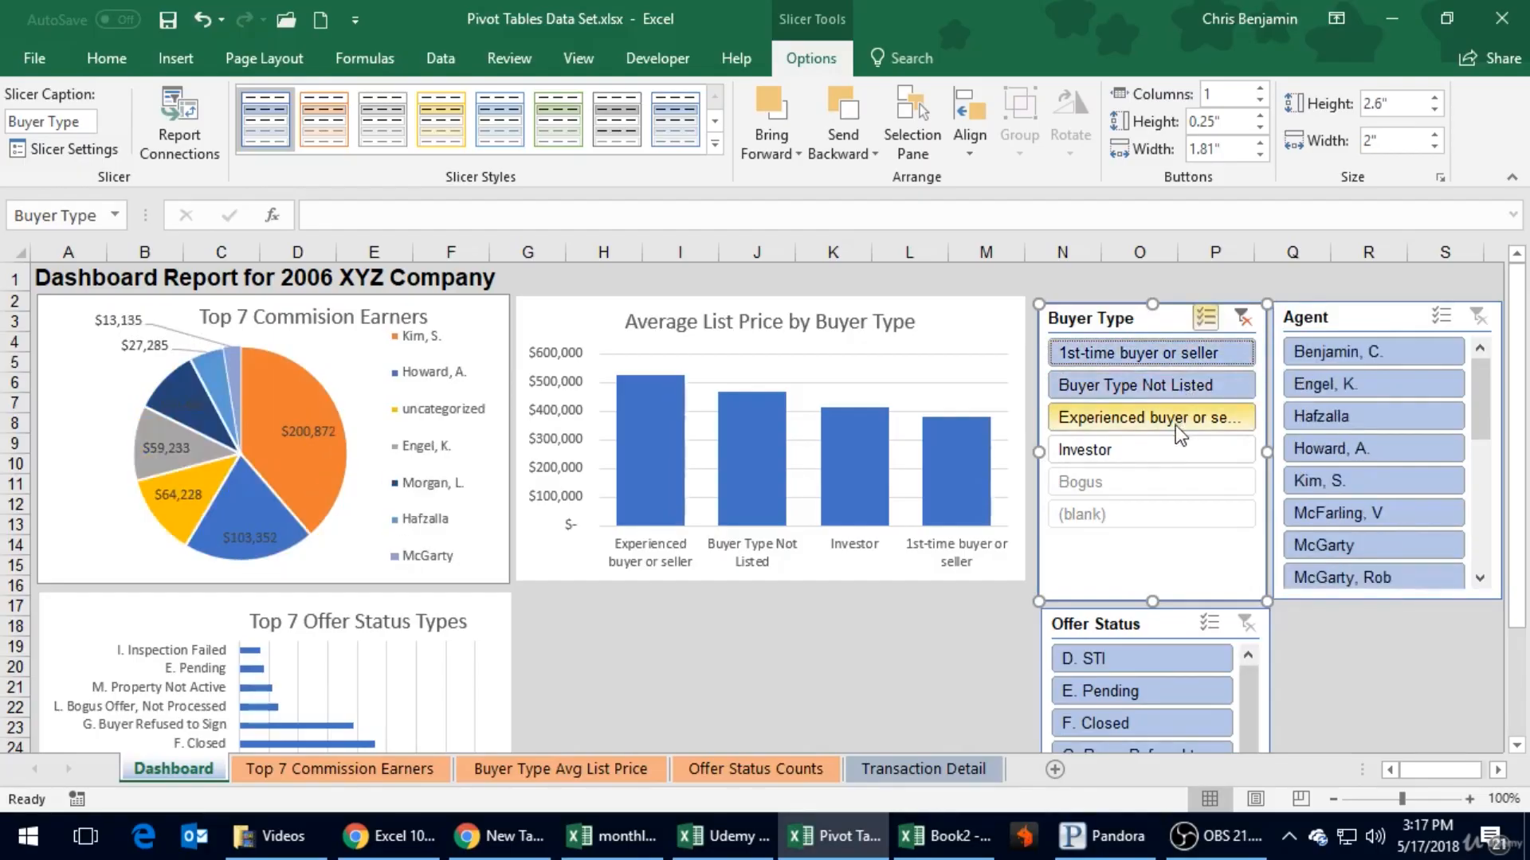
pyautogui.click(1175, 424)
pyautogui.click(1163, 451)
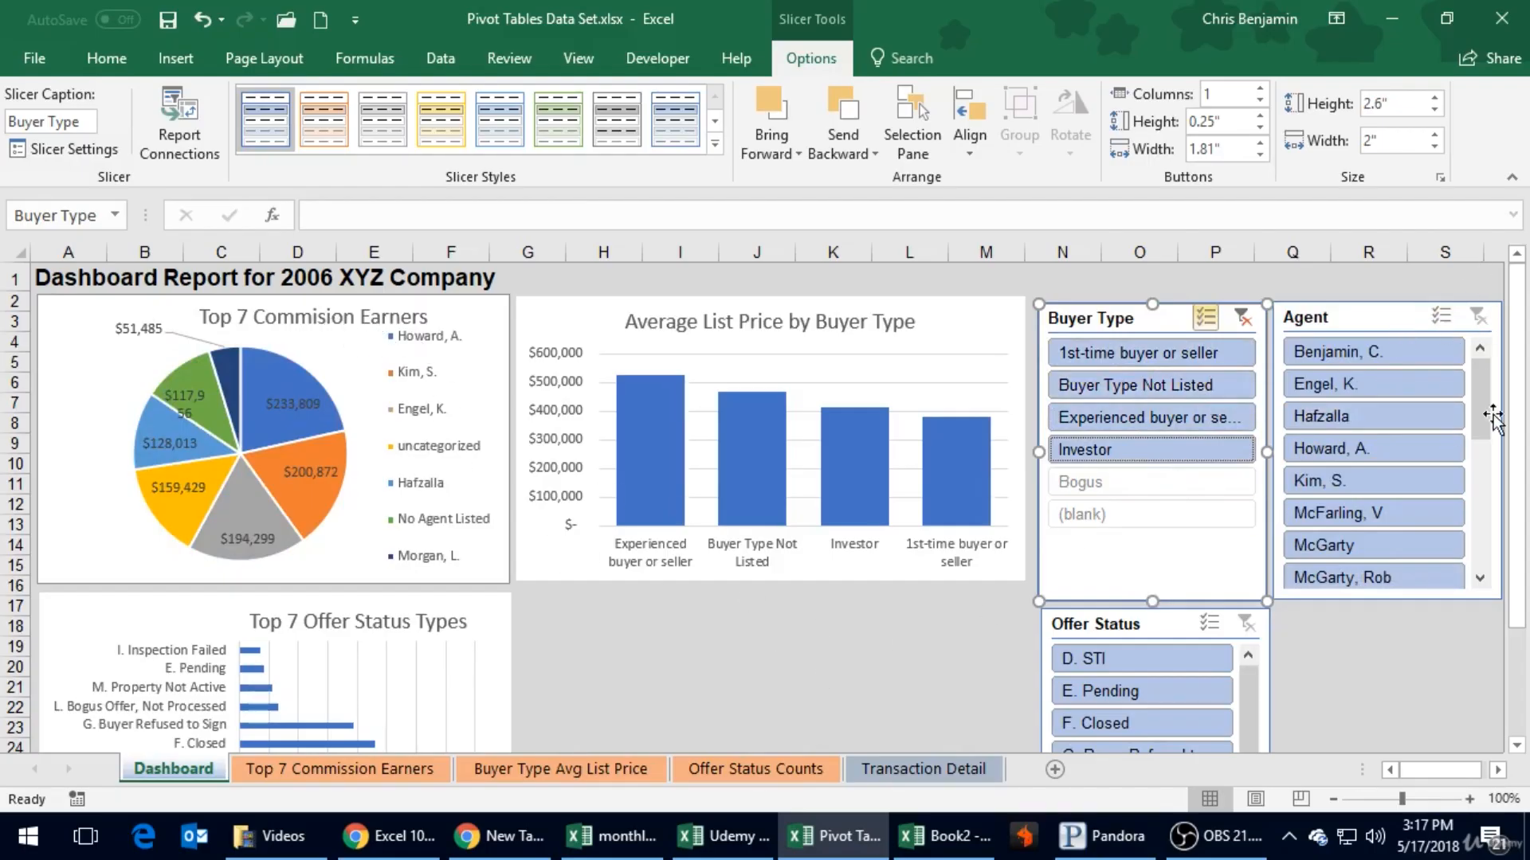
# - Look through the Agent slicer's list and filter the commission pie chart to the first listed agent
pyautogui.moveTo(1487, 413); pyautogui.dragTo(1496, 561)
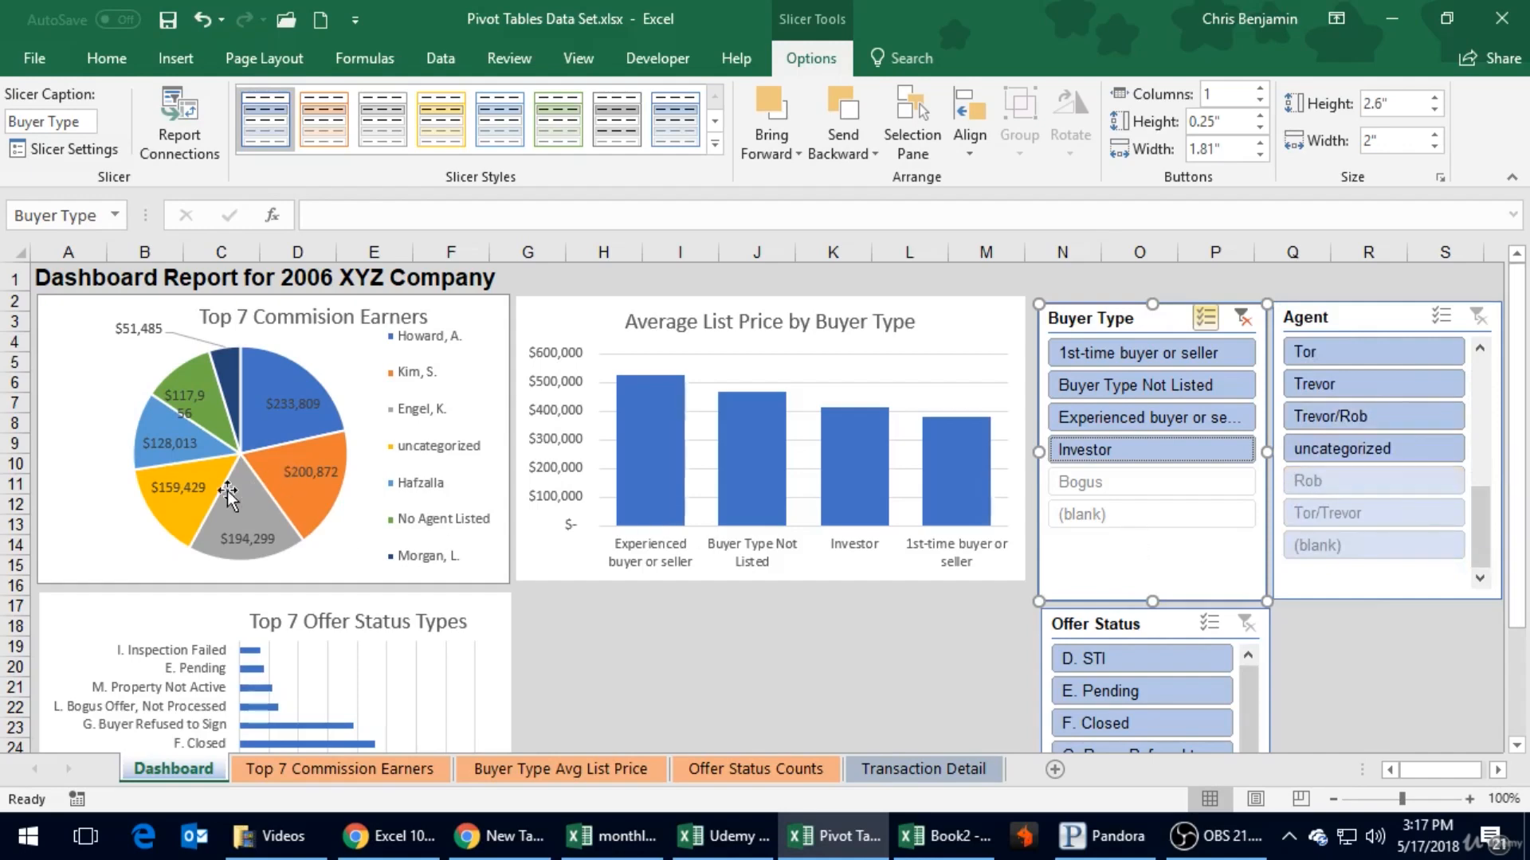
pyautogui.moveTo(1482, 523); pyautogui.dragTo(440, 488)
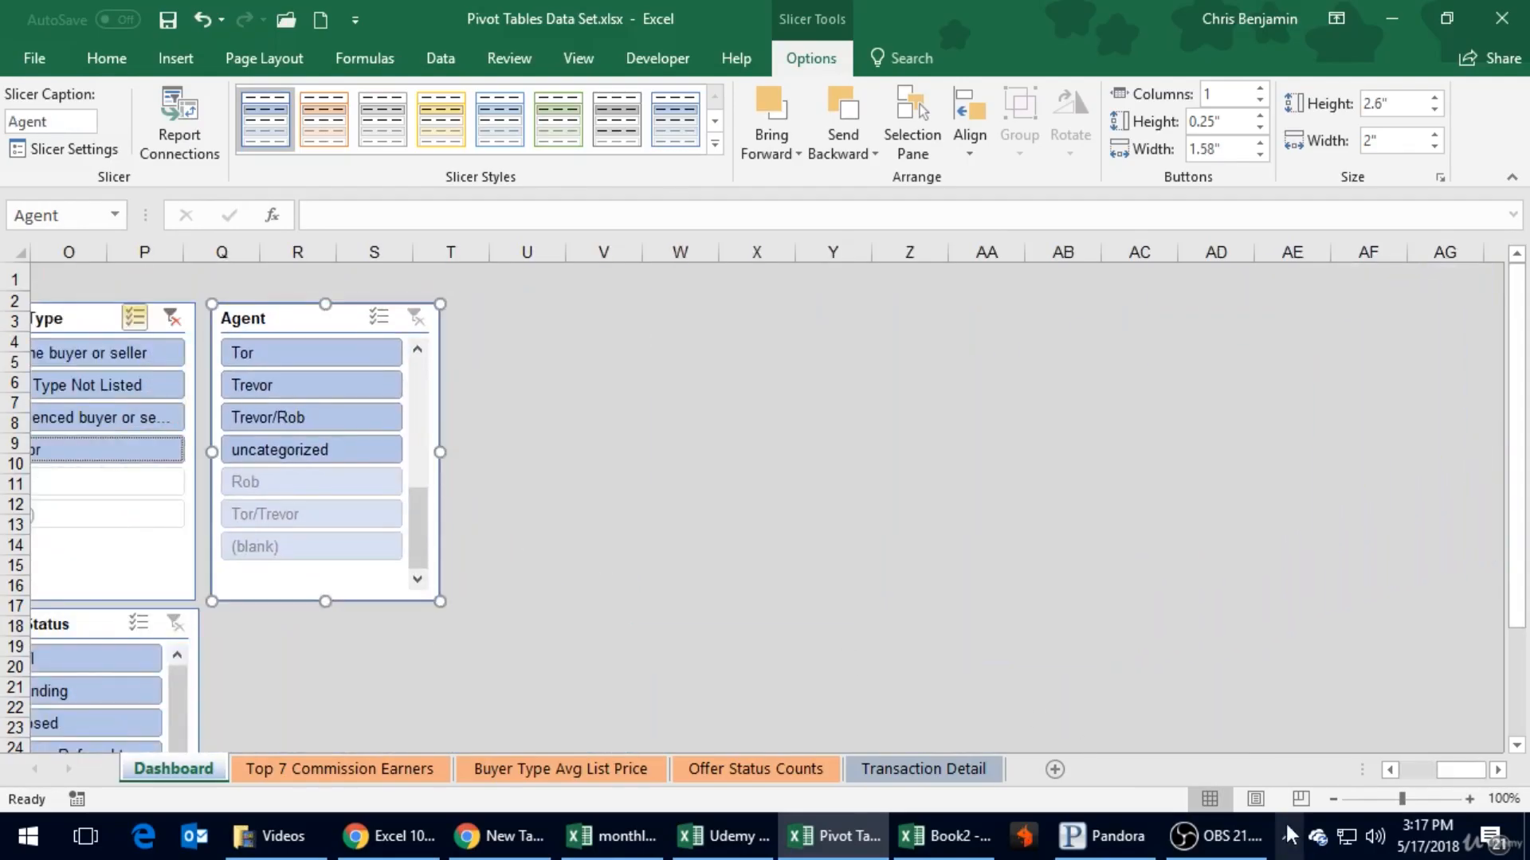
pyautogui.click(1392, 769)
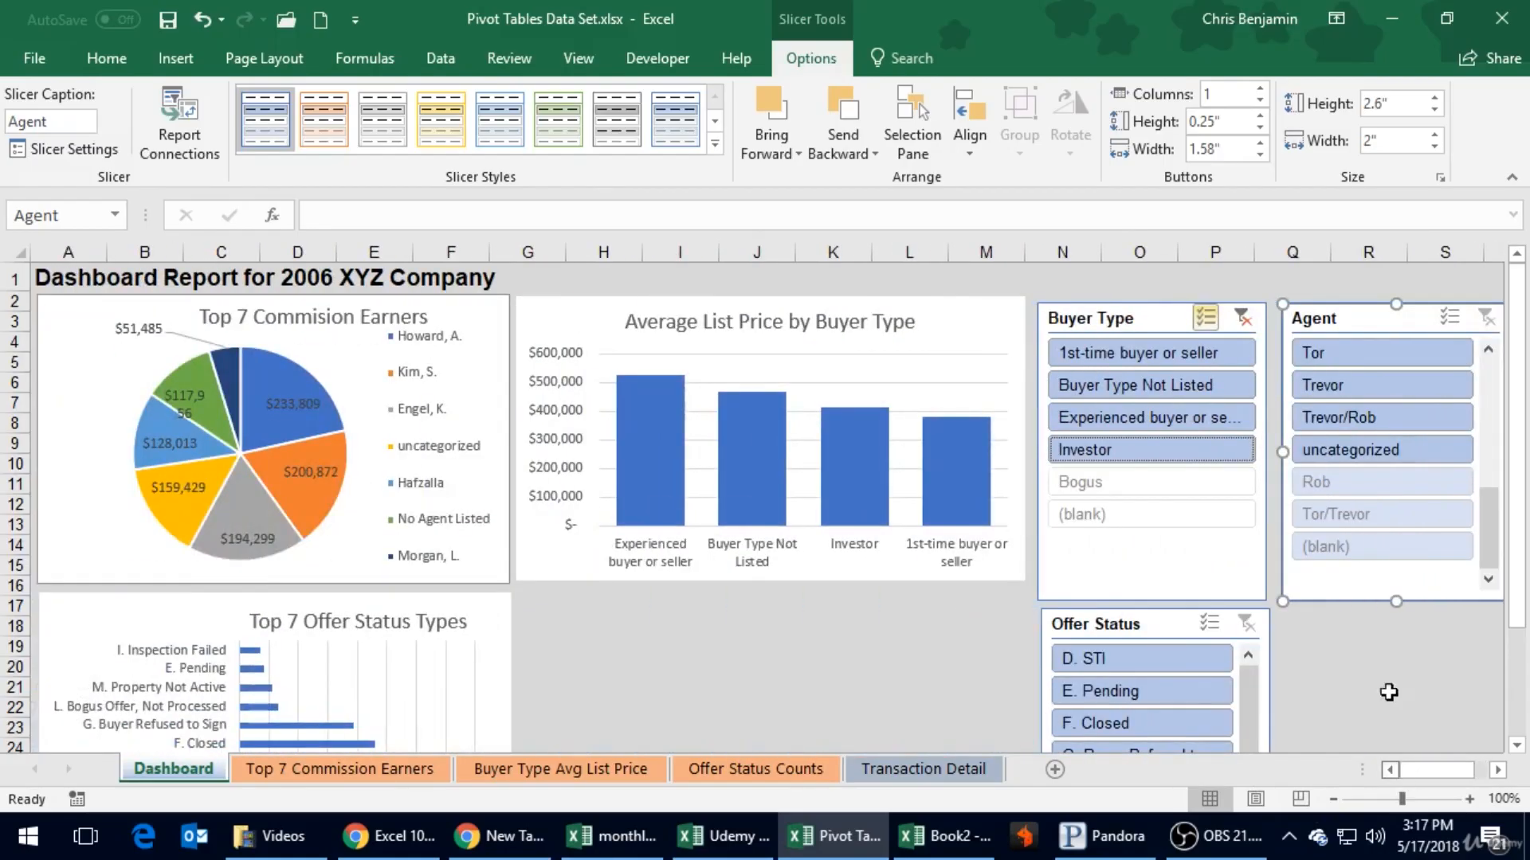
pyautogui.scroll(5, 1404, 424)
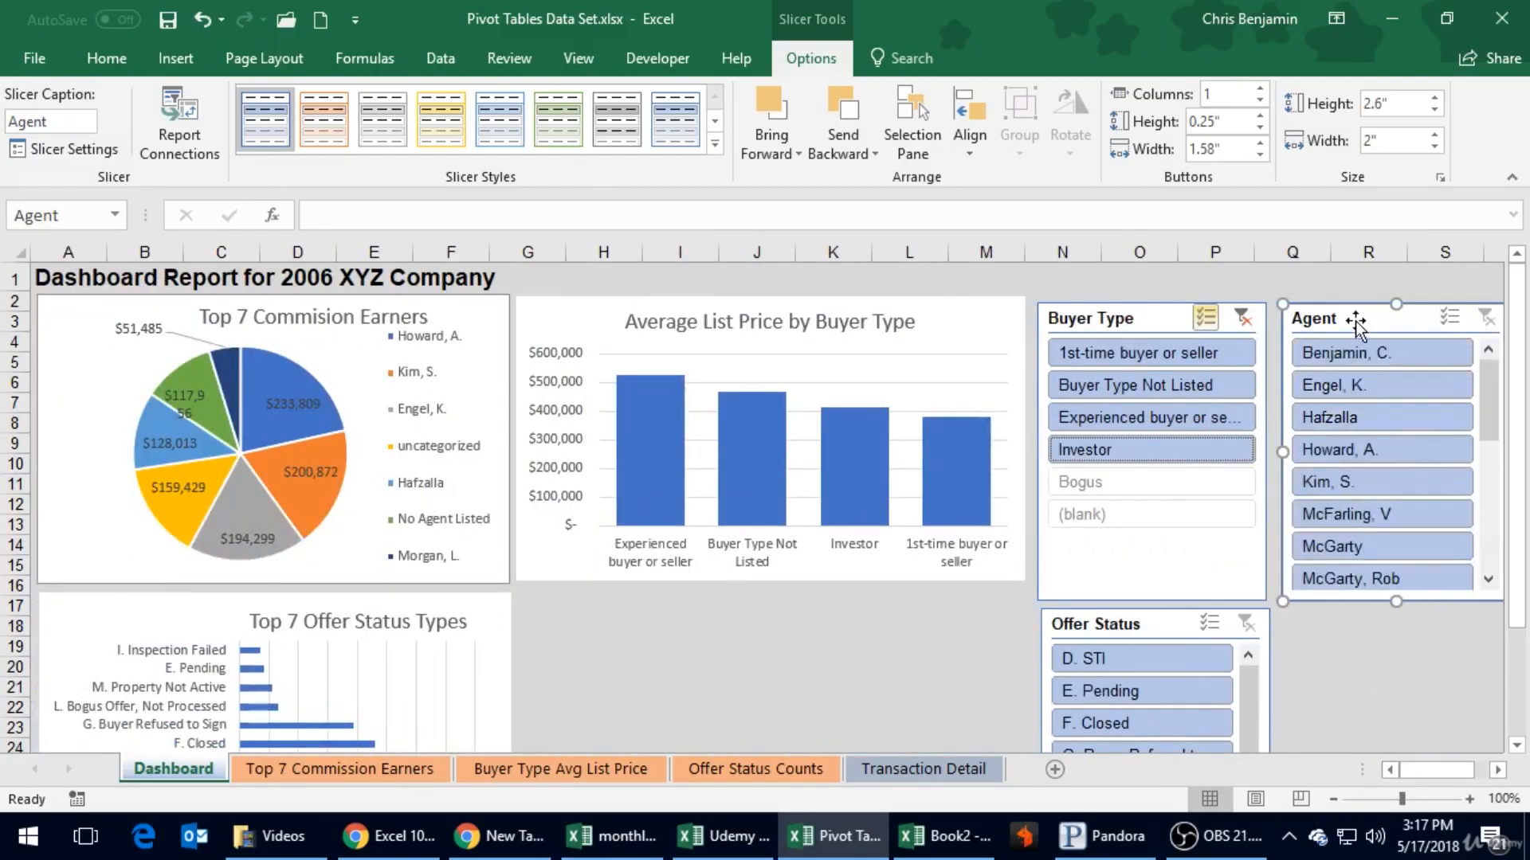
pyautogui.click(1386, 350)
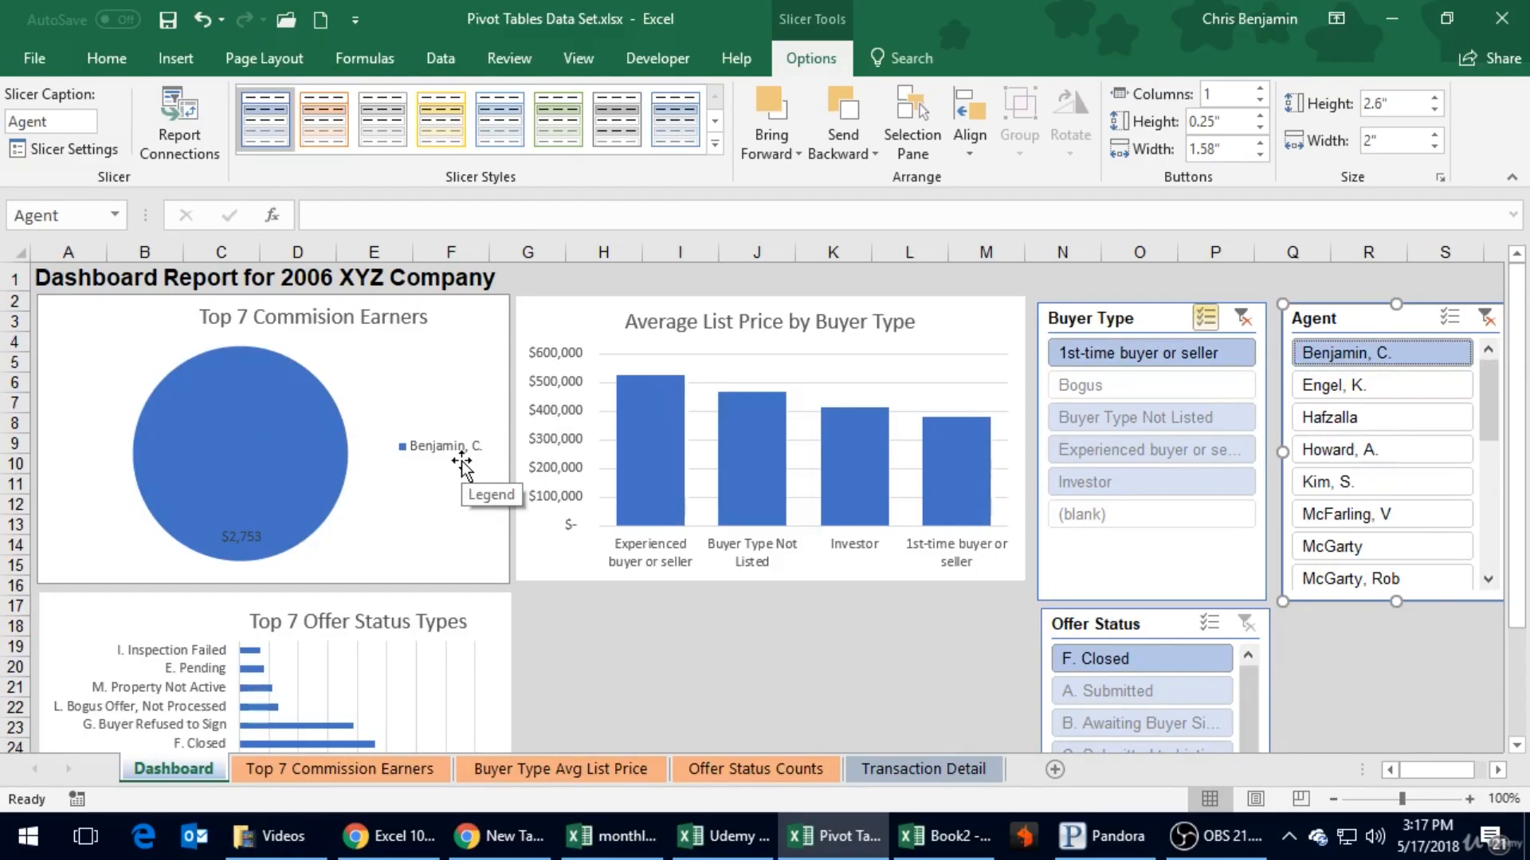
pyautogui.click(1432, 381)
pyautogui.click(1403, 356)
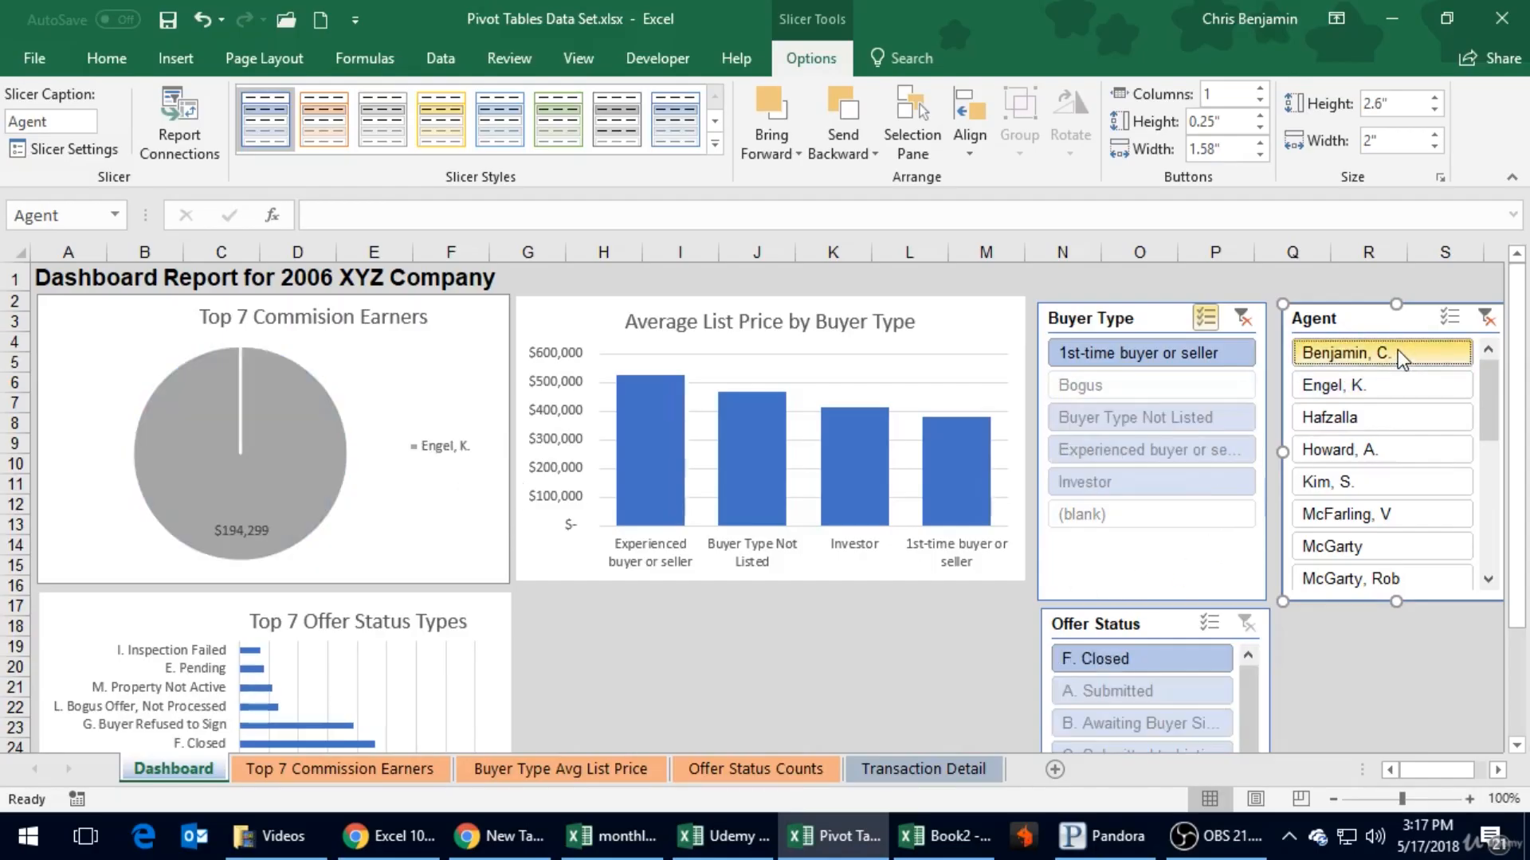
# - Enable multi-select in the Agent slicer and add the next six agents in the list
pyautogui.click(1451, 326)
pyautogui.click(1403, 390)
pyautogui.click(1385, 412)
pyautogui.click(1381, 447)
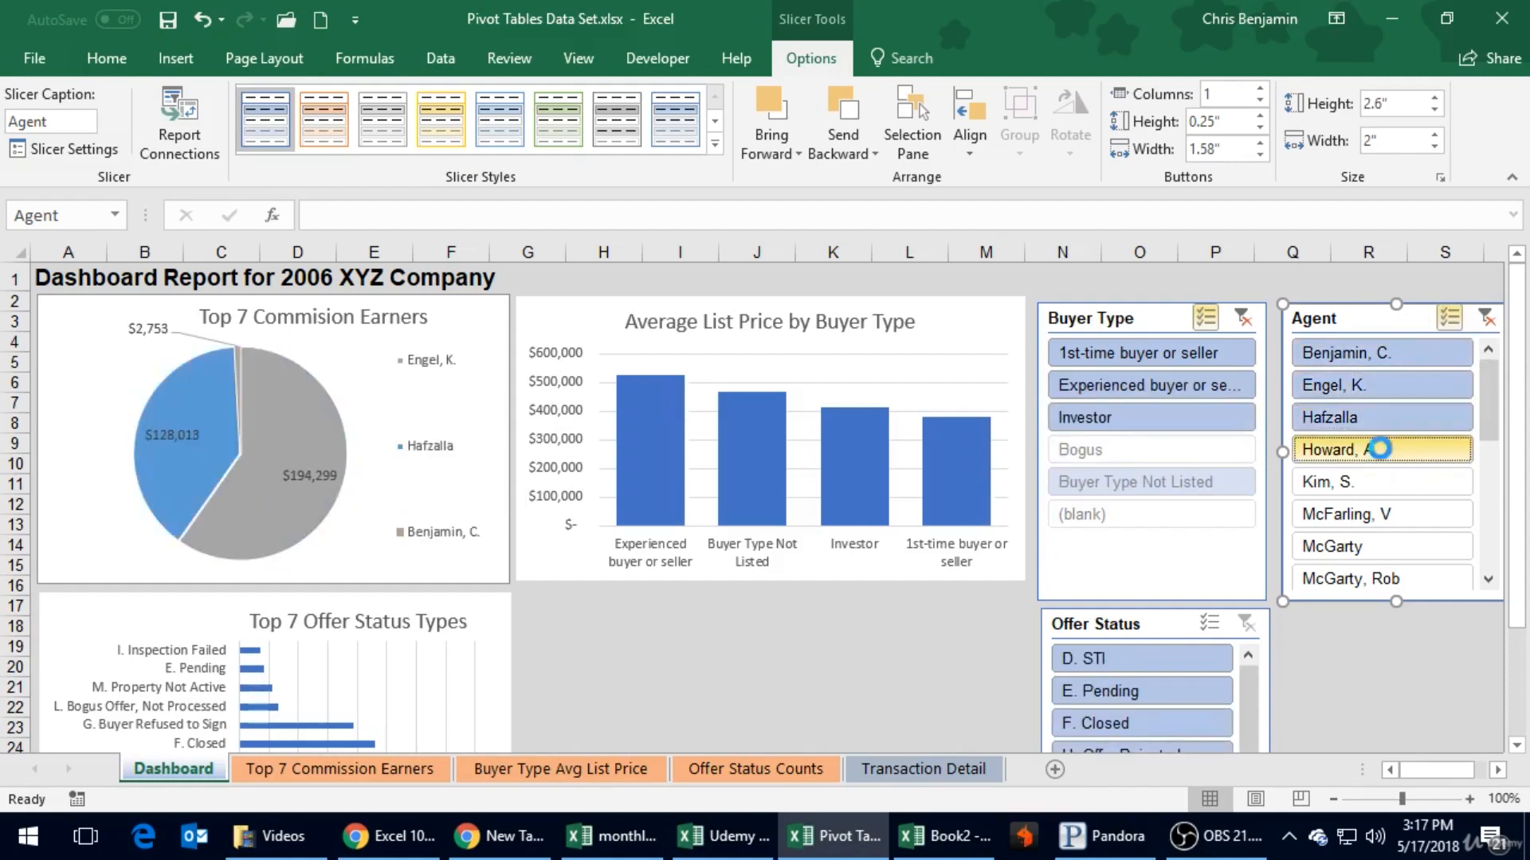
pyautogui.click(1381, 471)
pyautogui.click(1378, 513)
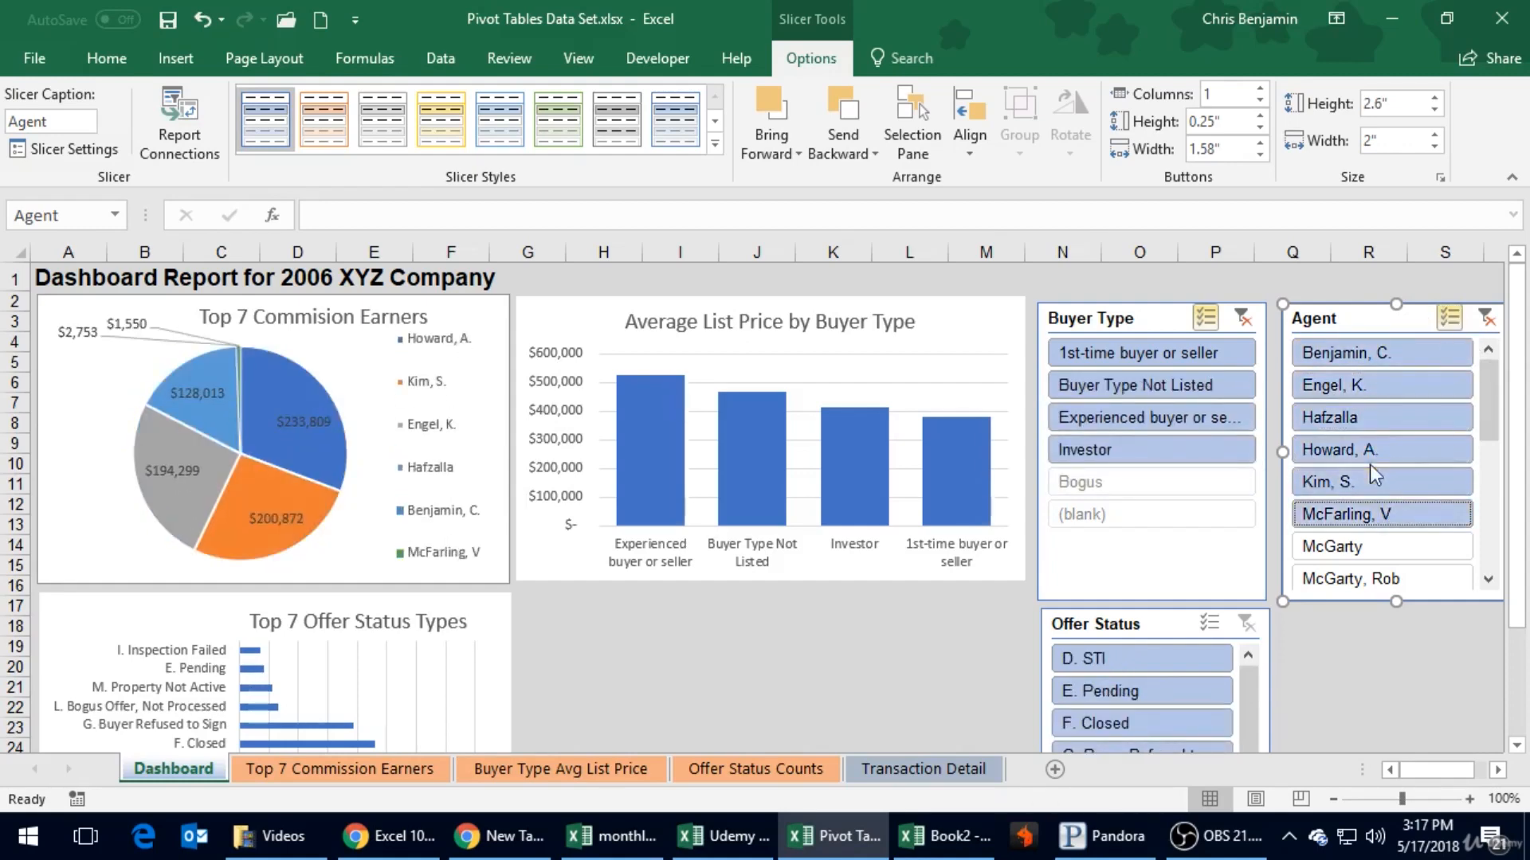
pyautogui.click(1378, 539)
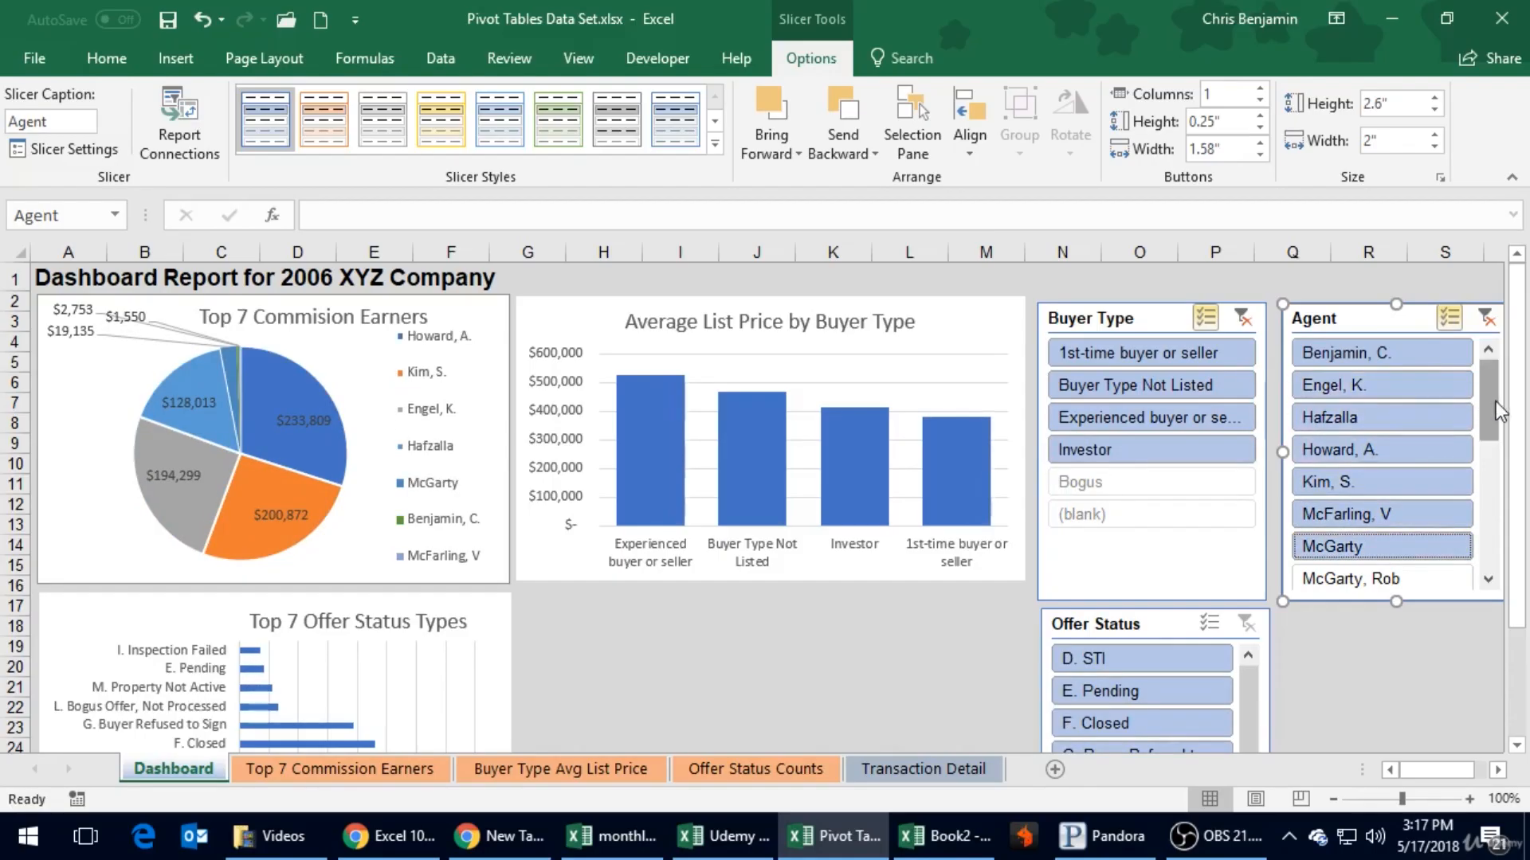
# - Add the next six entries of the Agent slicer, including No Agent Listed, to the selection
pyautogui.scroll(-3, 1495, 400)
pyautogui.click(1381, 418)
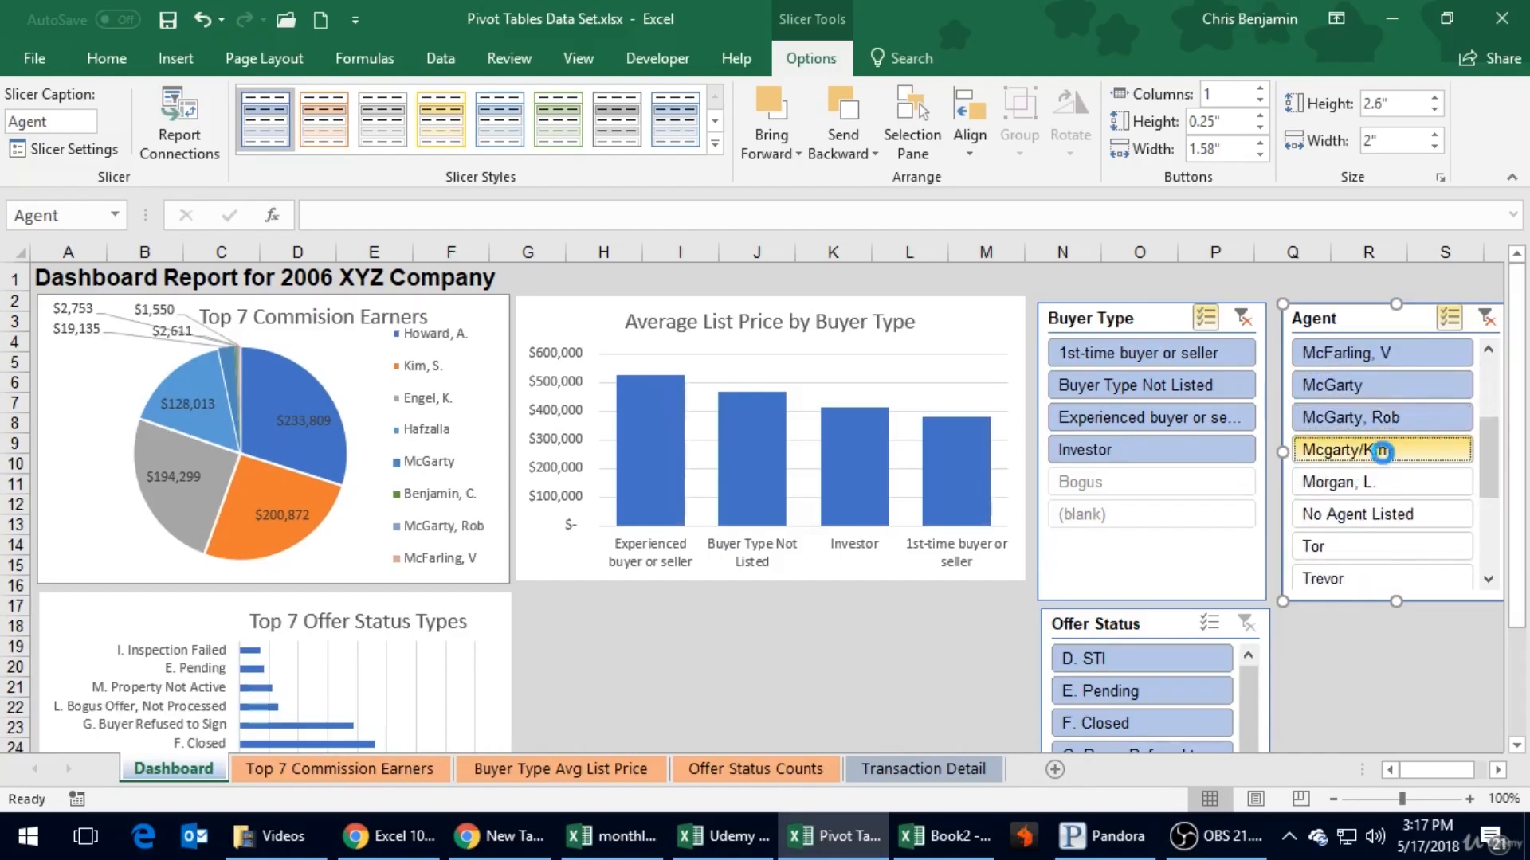
pyautogui.click(1381, 451)
pyautogui.click(1383, 482)
pyautogui.click(1393, 550)
pyautogui.click(1402, 579)
# - Add the last two available Agent slicer entries, ending with uncategorized, and go back to the start of the list
pyautogui.click(1487, 579)
pyautogui.click(1488, 579)
pyautogui.click(1487, 579)
pyautogui.click(1487, 579)
pyautogui.click(1488, 579)
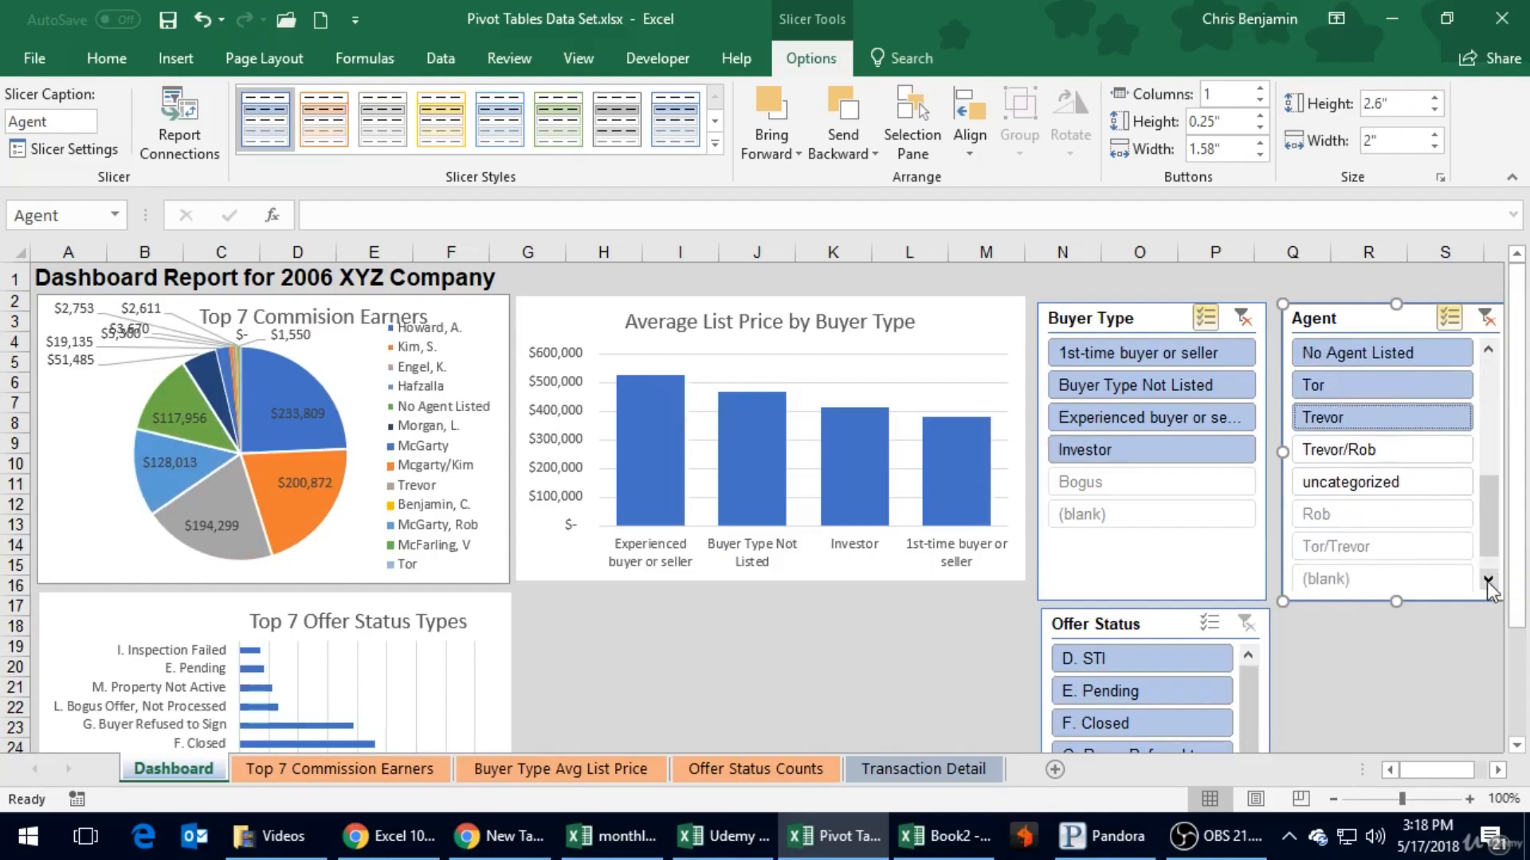
pyautogui.click(1366, 449)
pyautogui.click(1383, 482)
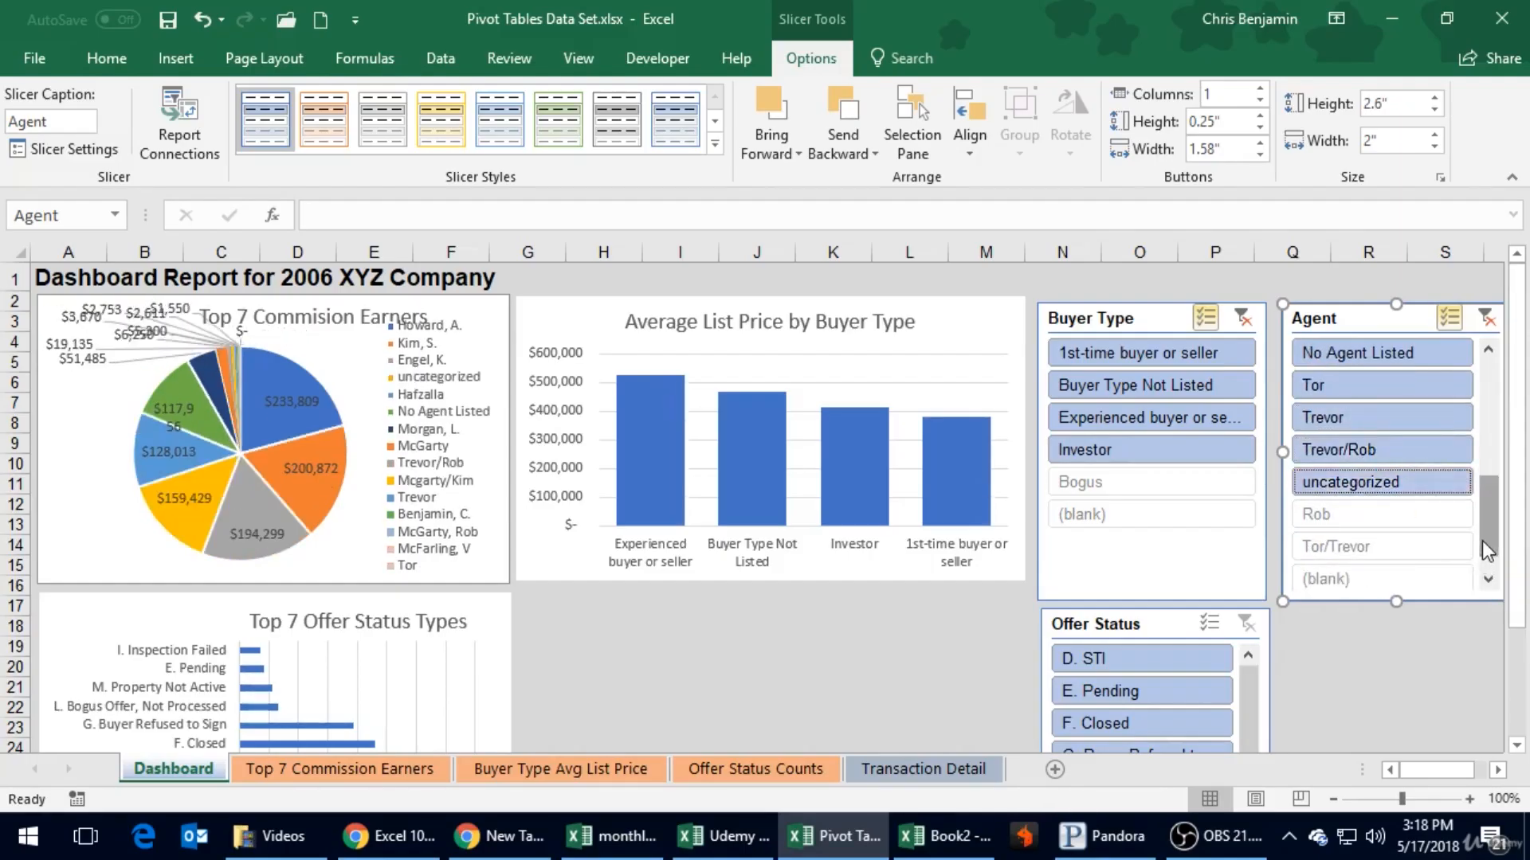
pyautogui.moveTo(1489, 547); pyautogui.dragTo(1491, 579)
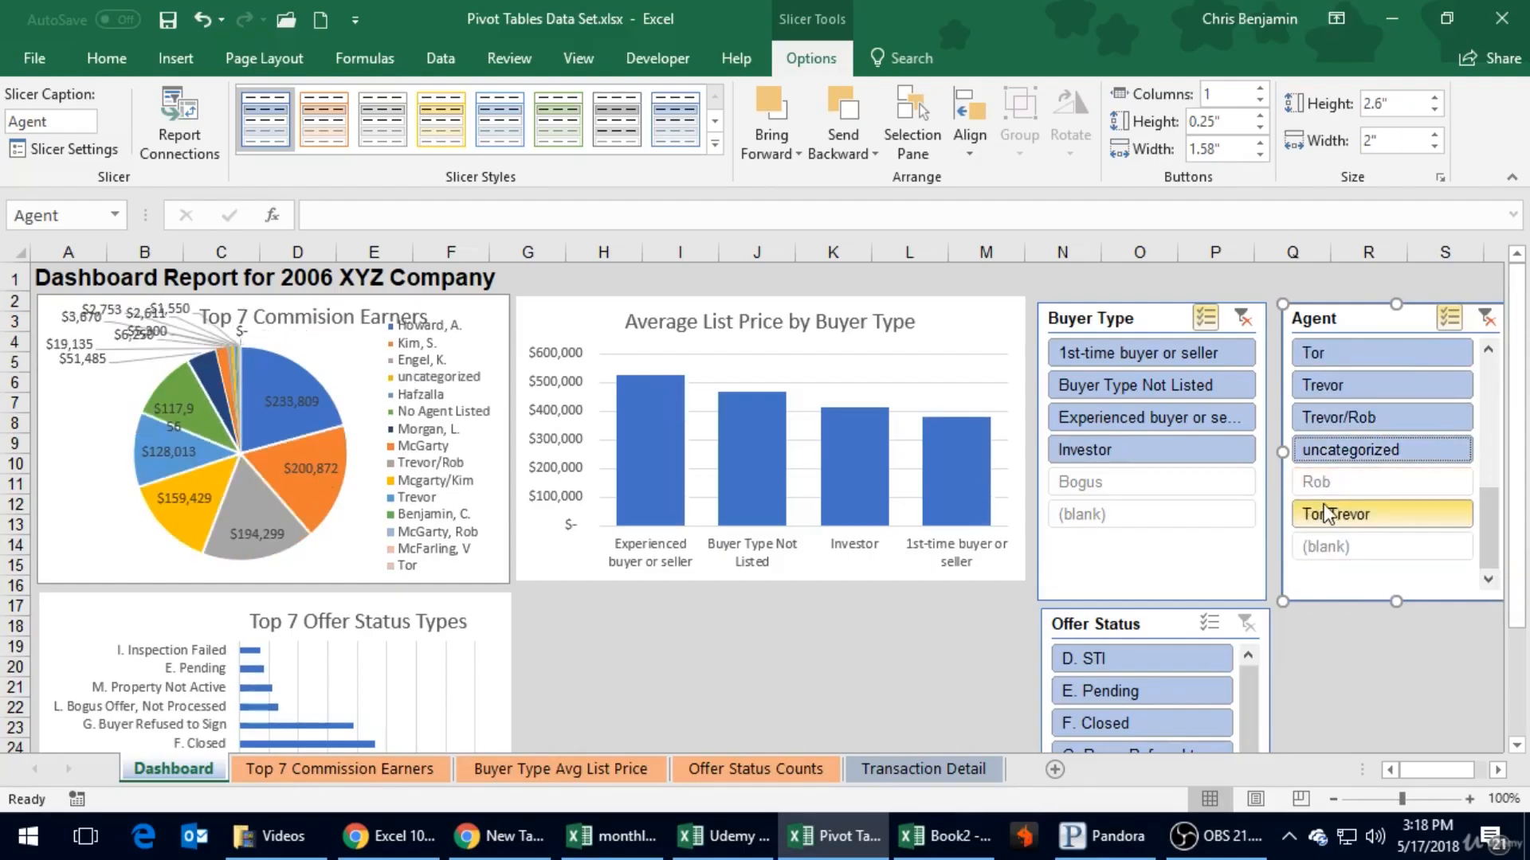
pyautogui.scroll(5, 1327, 513)
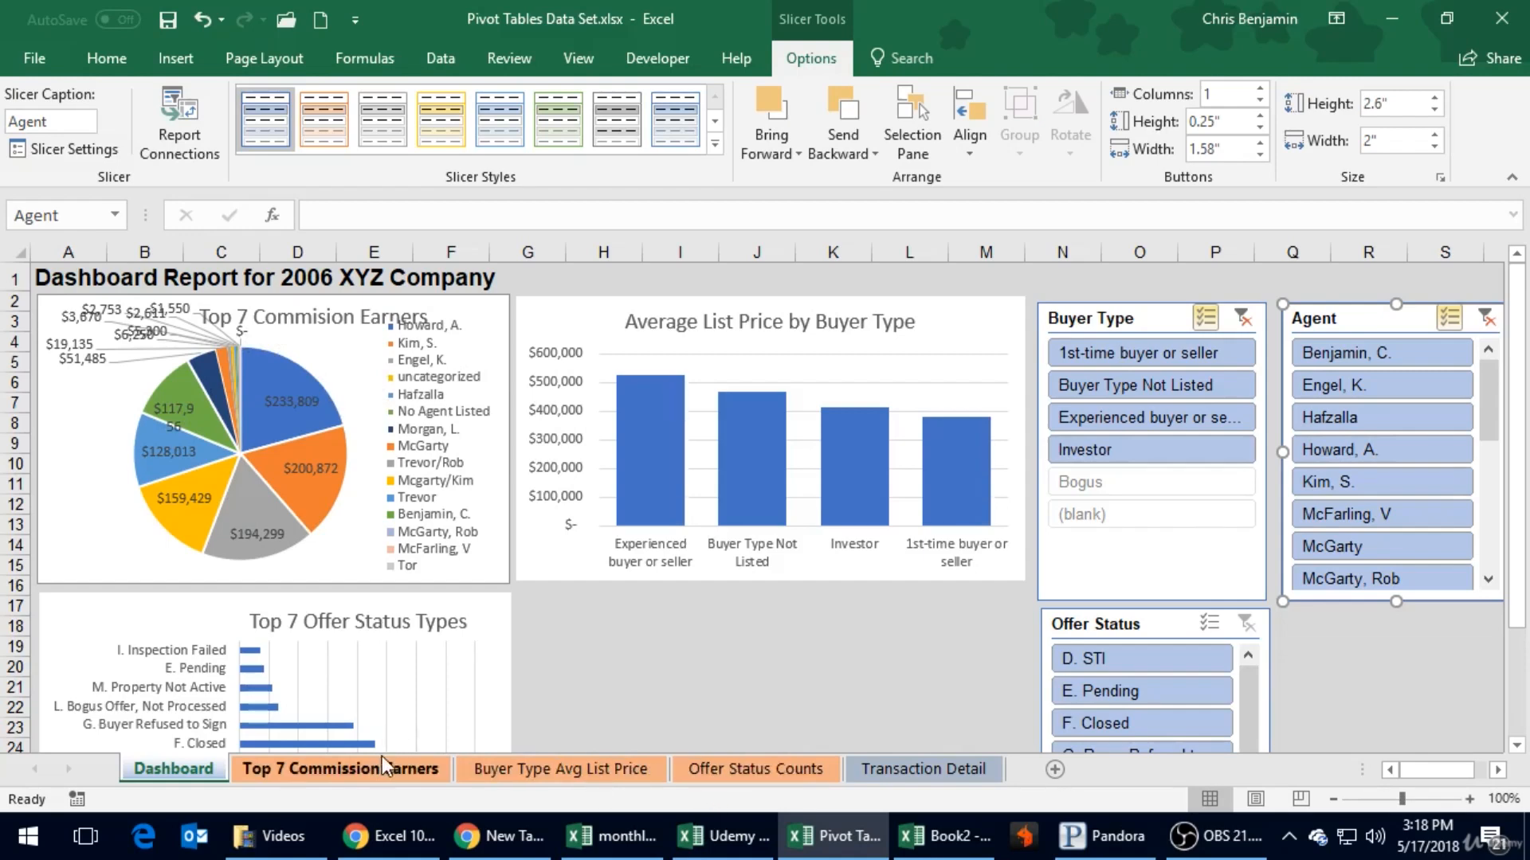
# - Compare the PivotTable and pie chart on the Top 7 Commission Earners sheet with the pie chart on the Dashboard
pyautogui.click(341, 769)
pyautogui.click(235, 351)
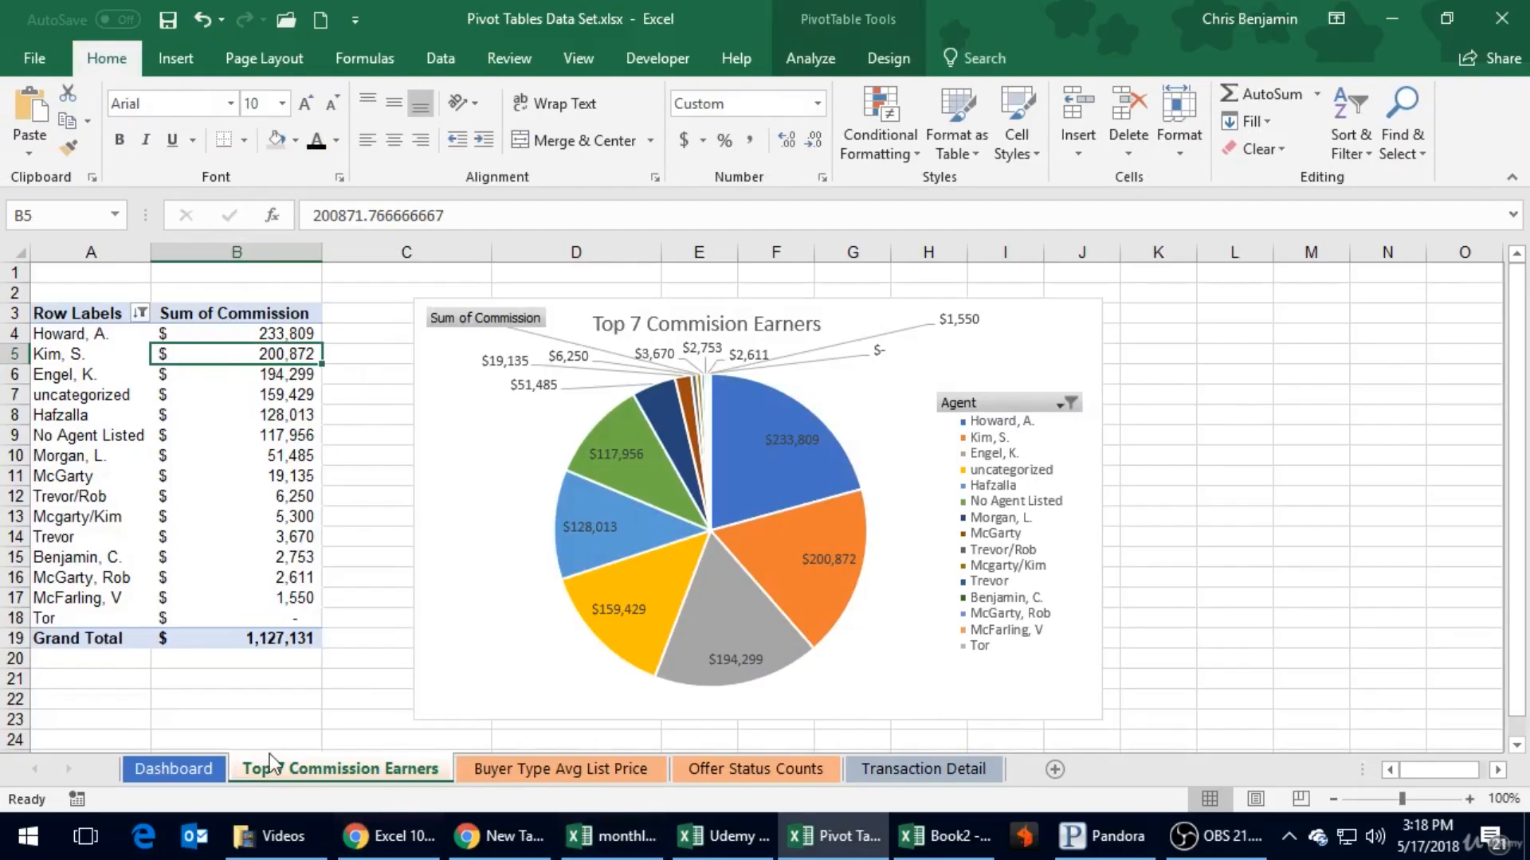
pyautogui.click(207, 775)
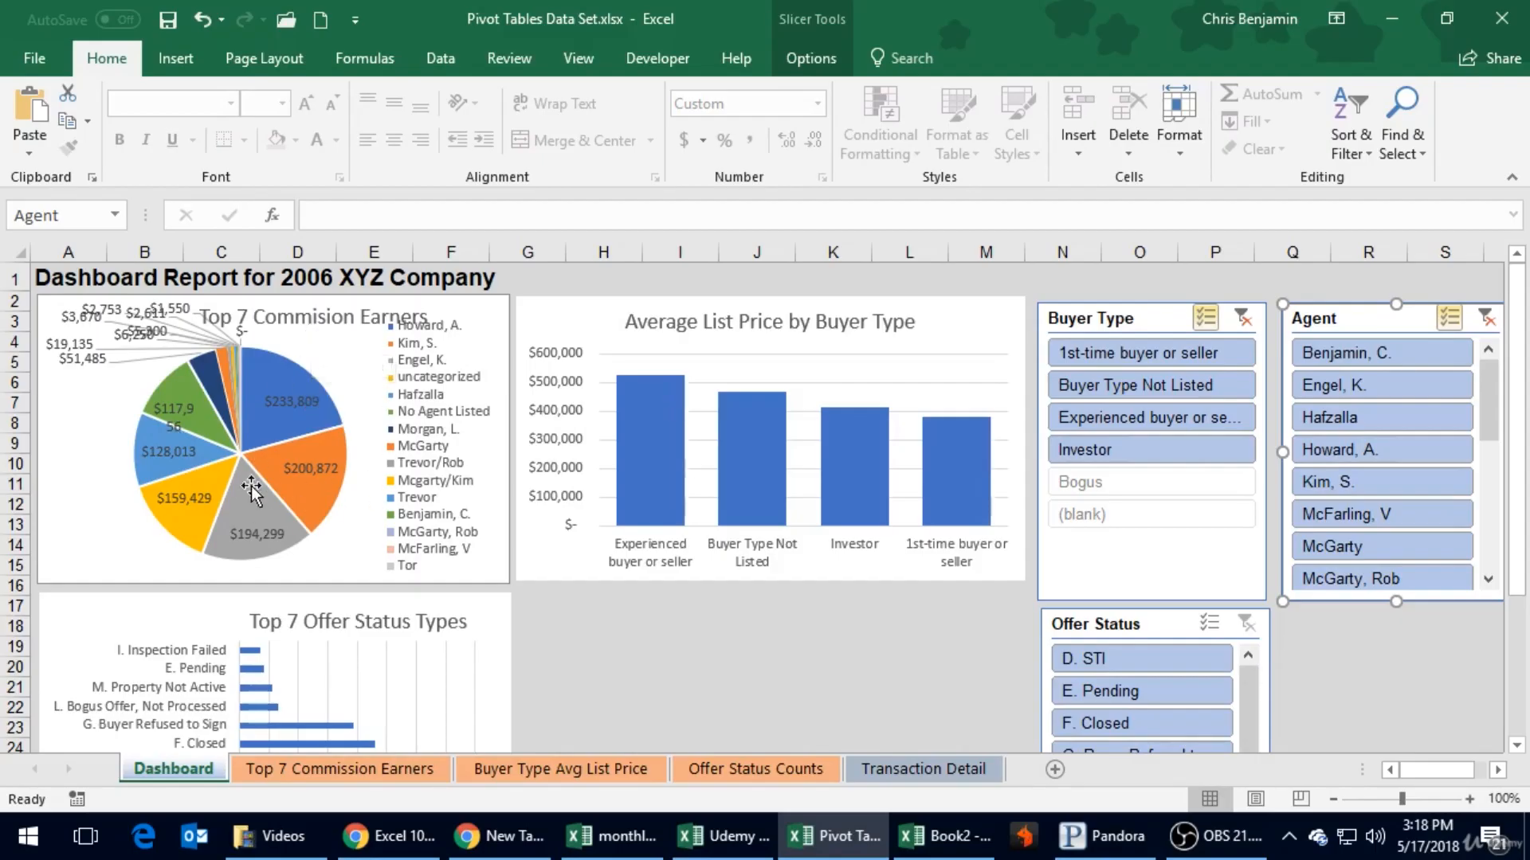
pyautogui.click(394, 771)
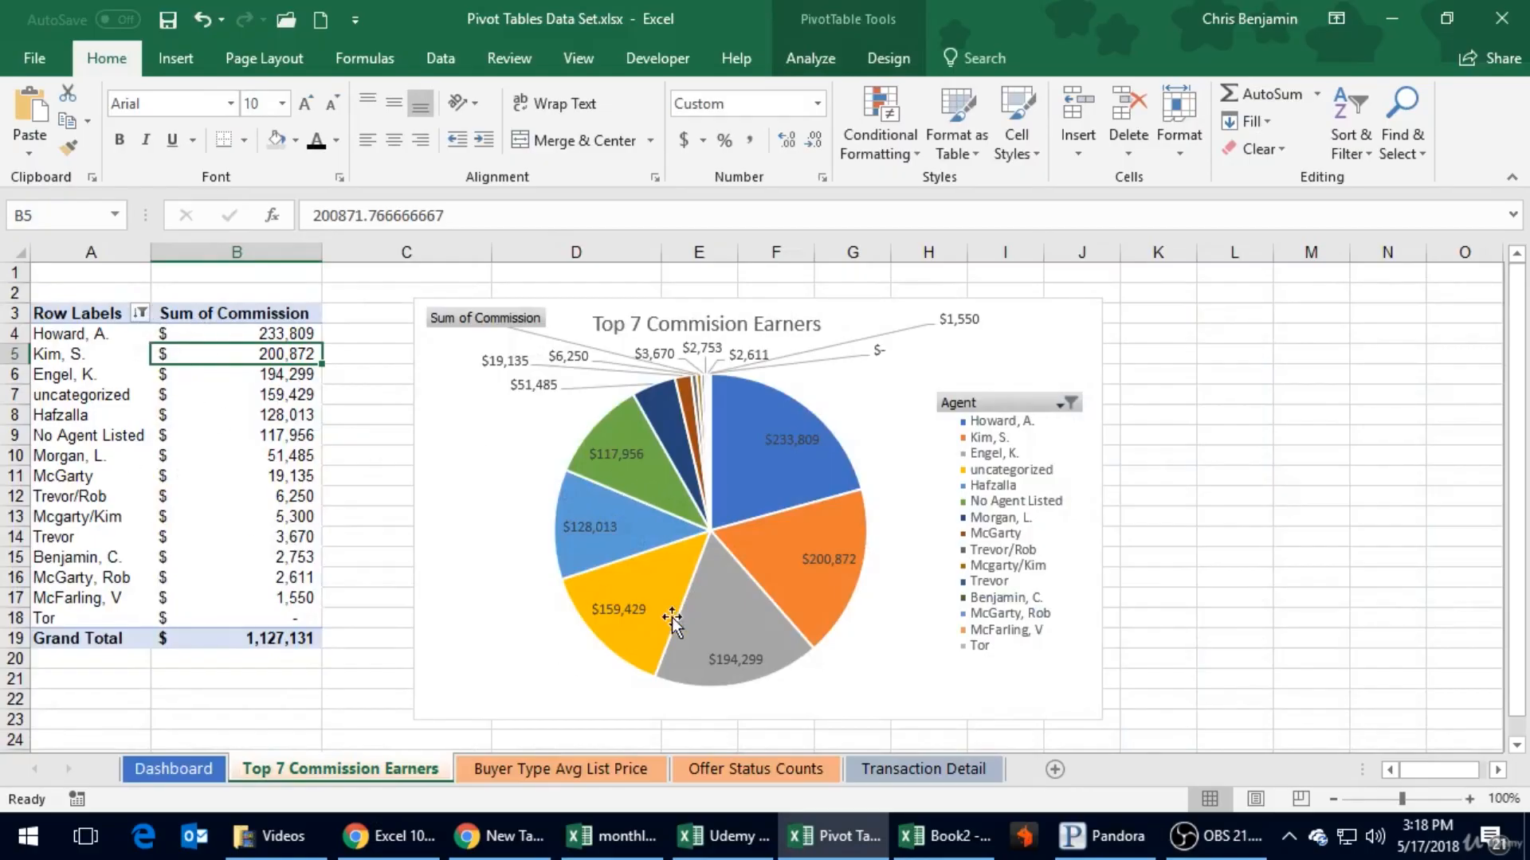
pyautogui.click(177, 770)
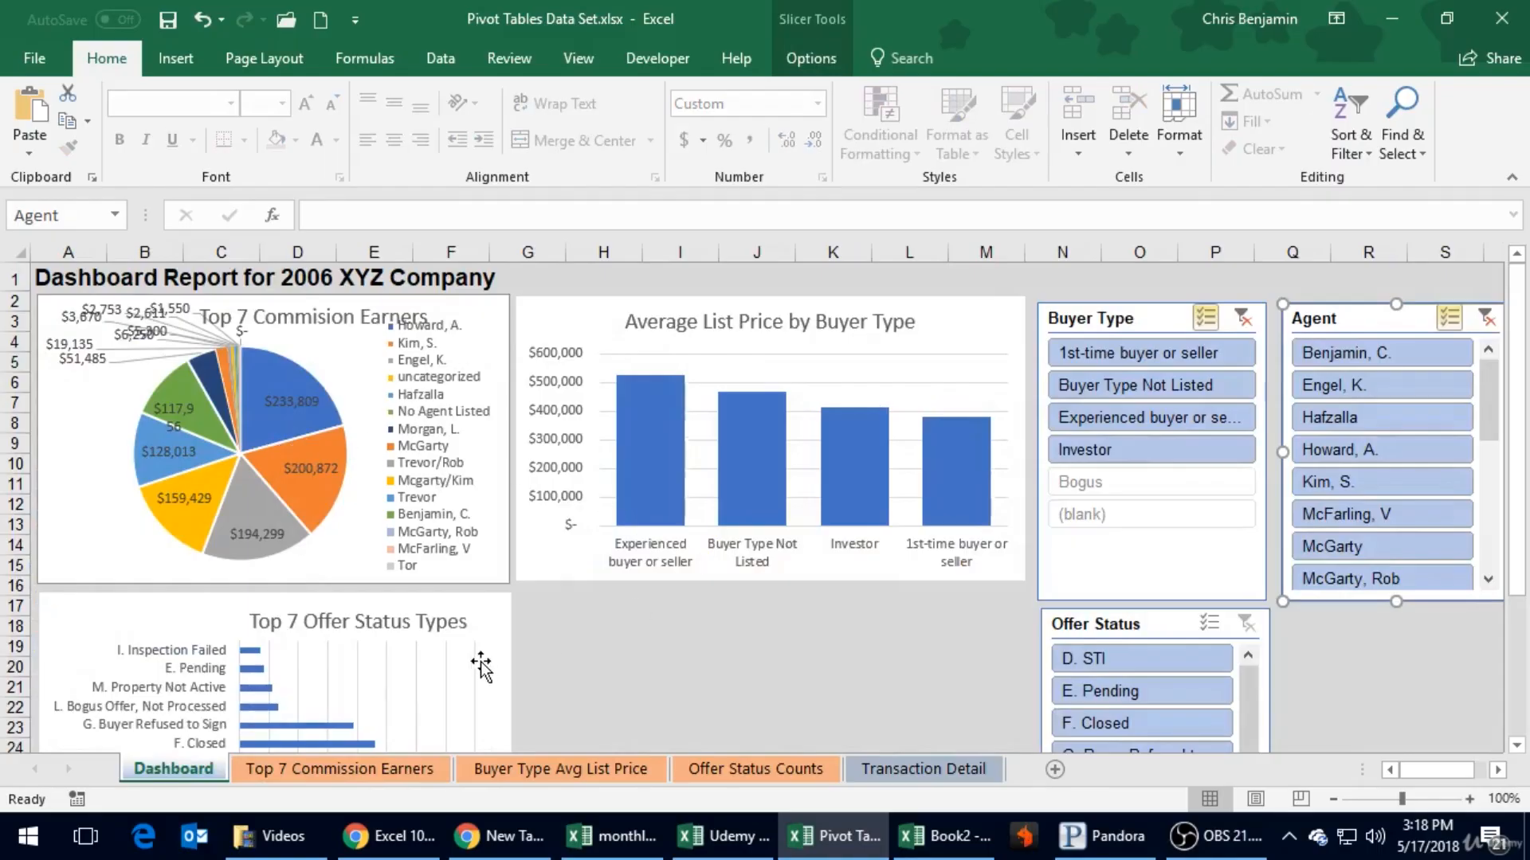
# - Apply a value filter to the Top 7 Commission Earners PivotTable showing the top 7 items by Sum of Commission
pyautogui.click(386, 764)
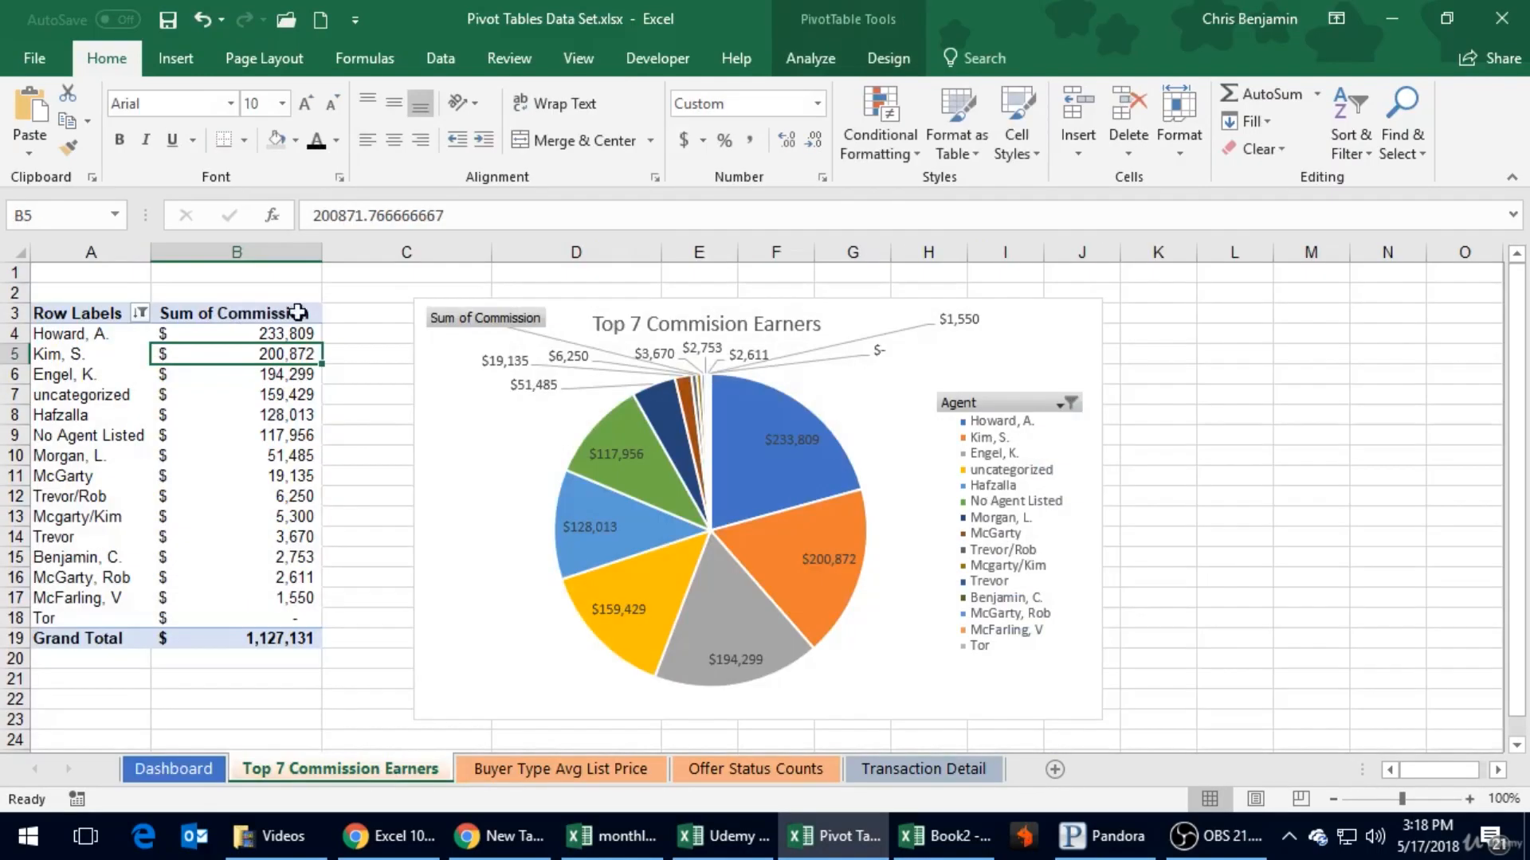
pyautogui.click(140, 313)
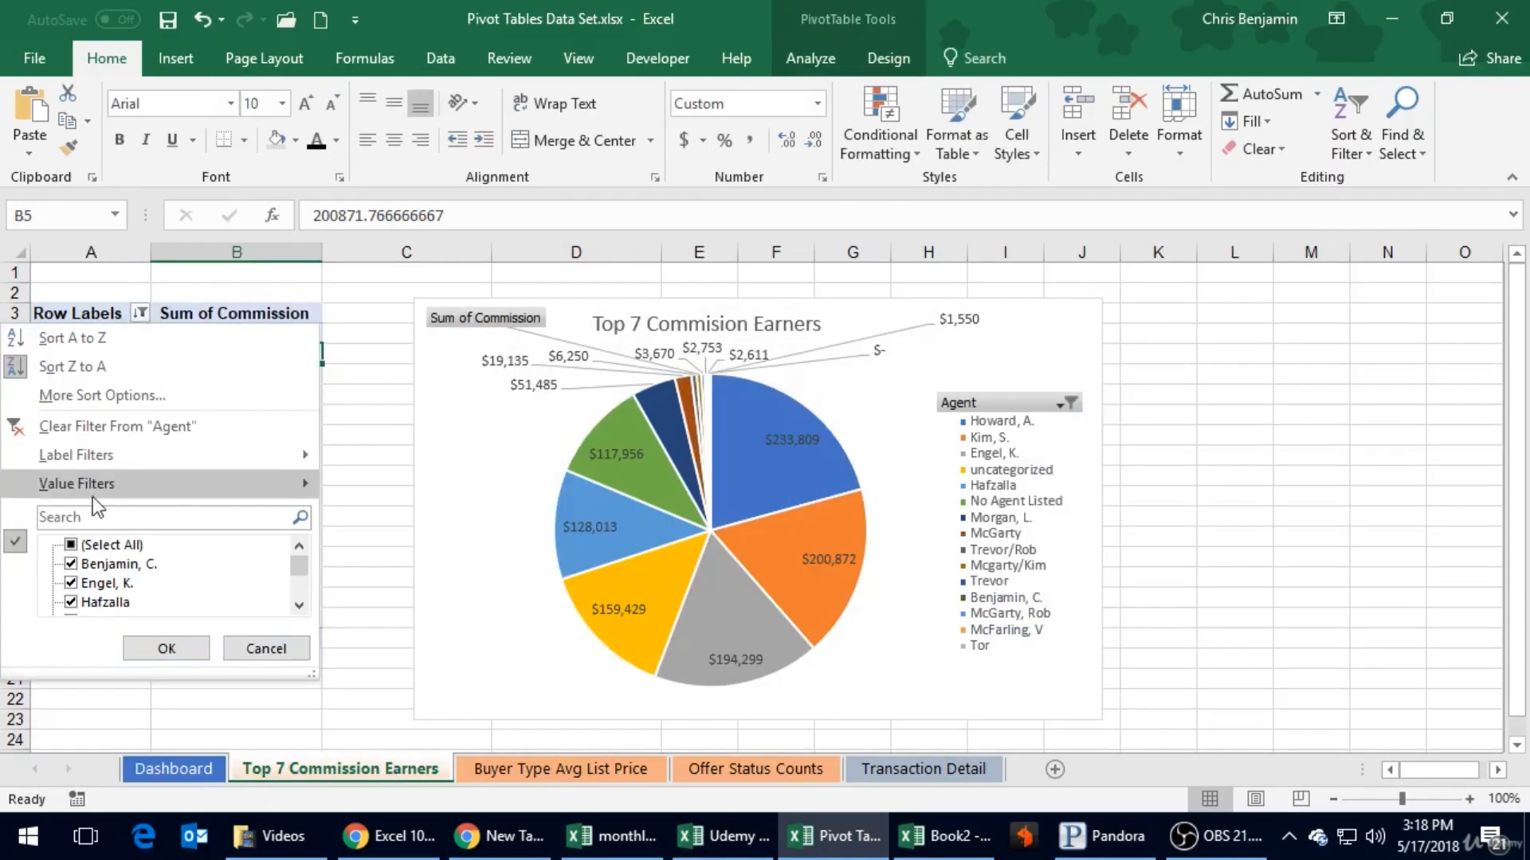
pyautogui.moveTo(99, 494)
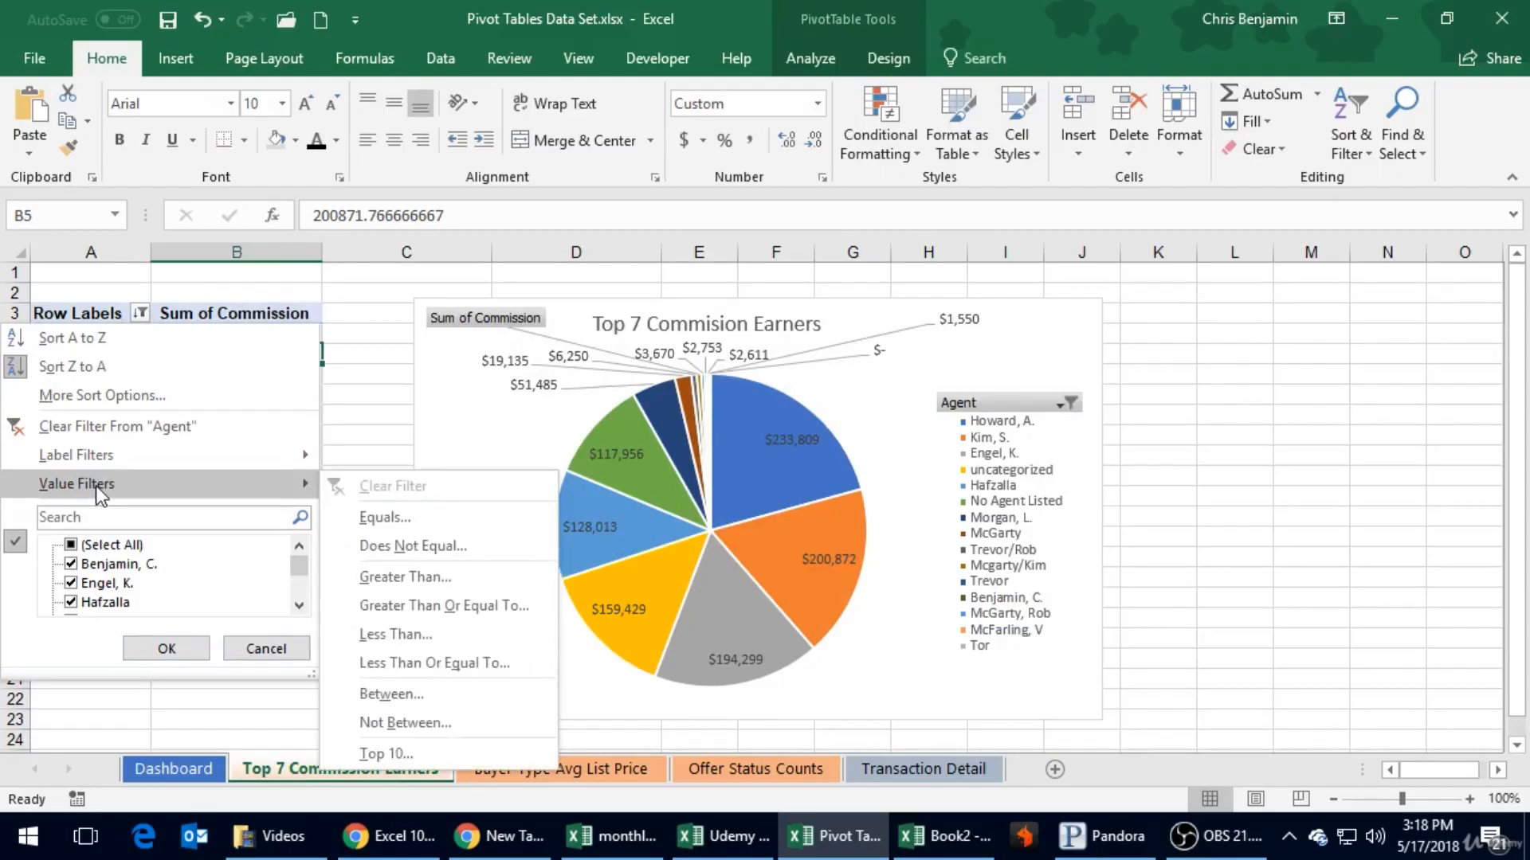
pyautogui.click(406, 754)
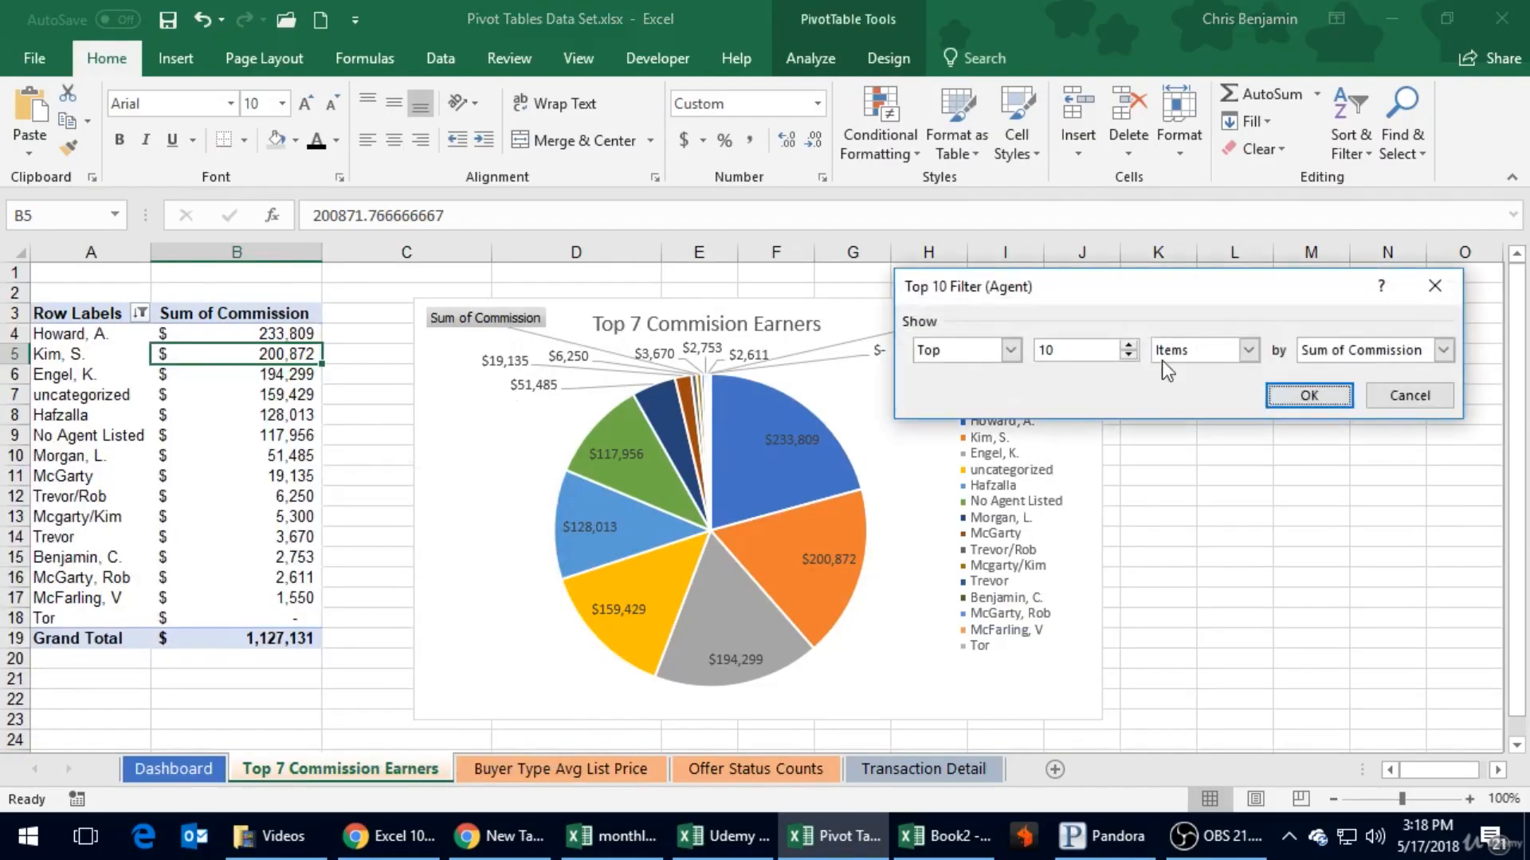
pyautogui.click(1129, 356)
pyautogui.click(1128, 355)
pyautogui.click(1129, 355)
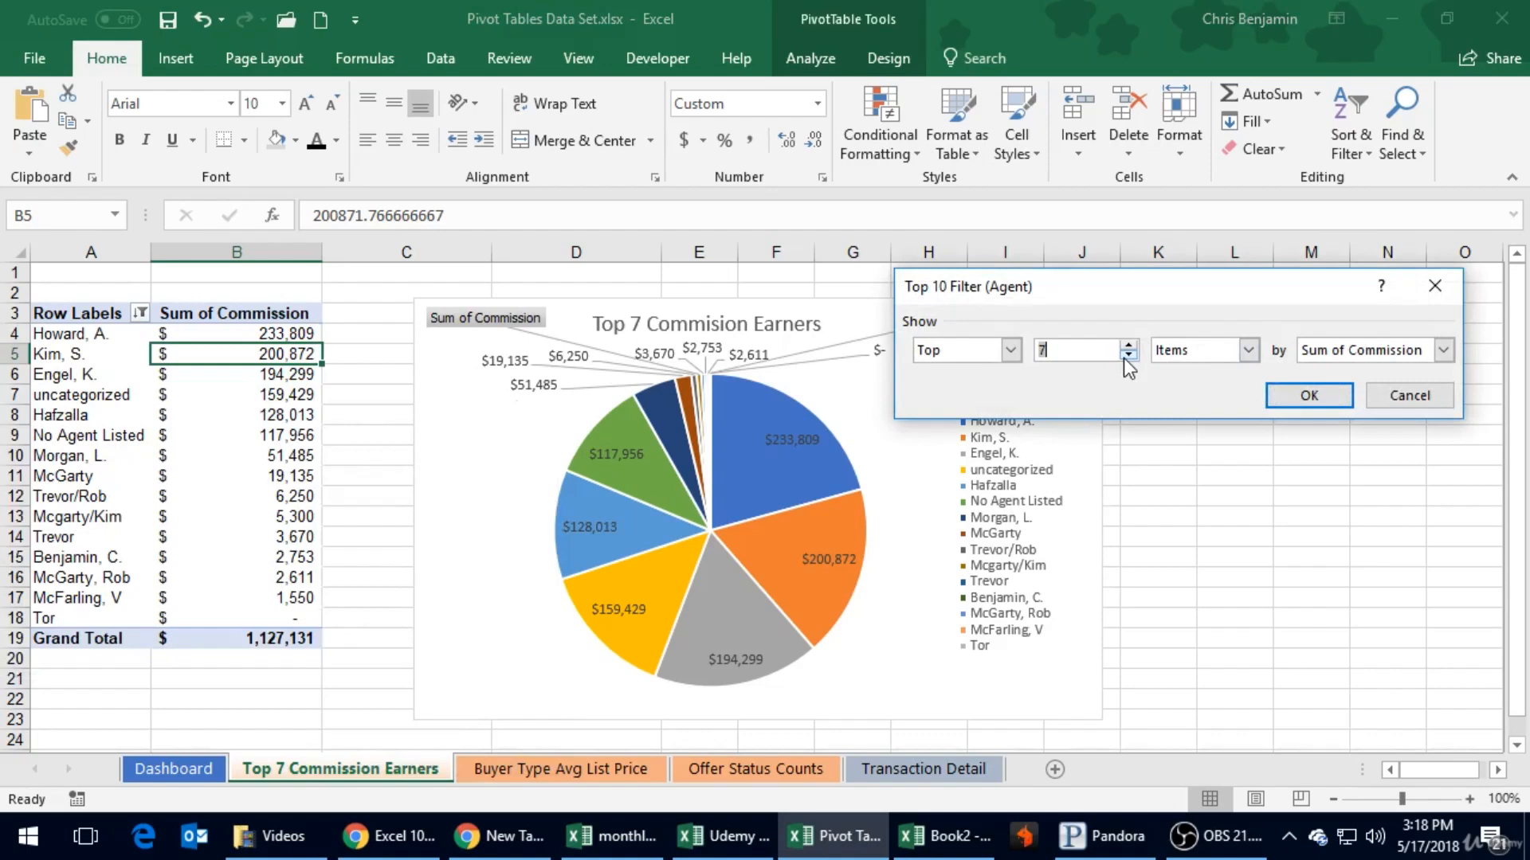
pyautogui.click(1309, 395)
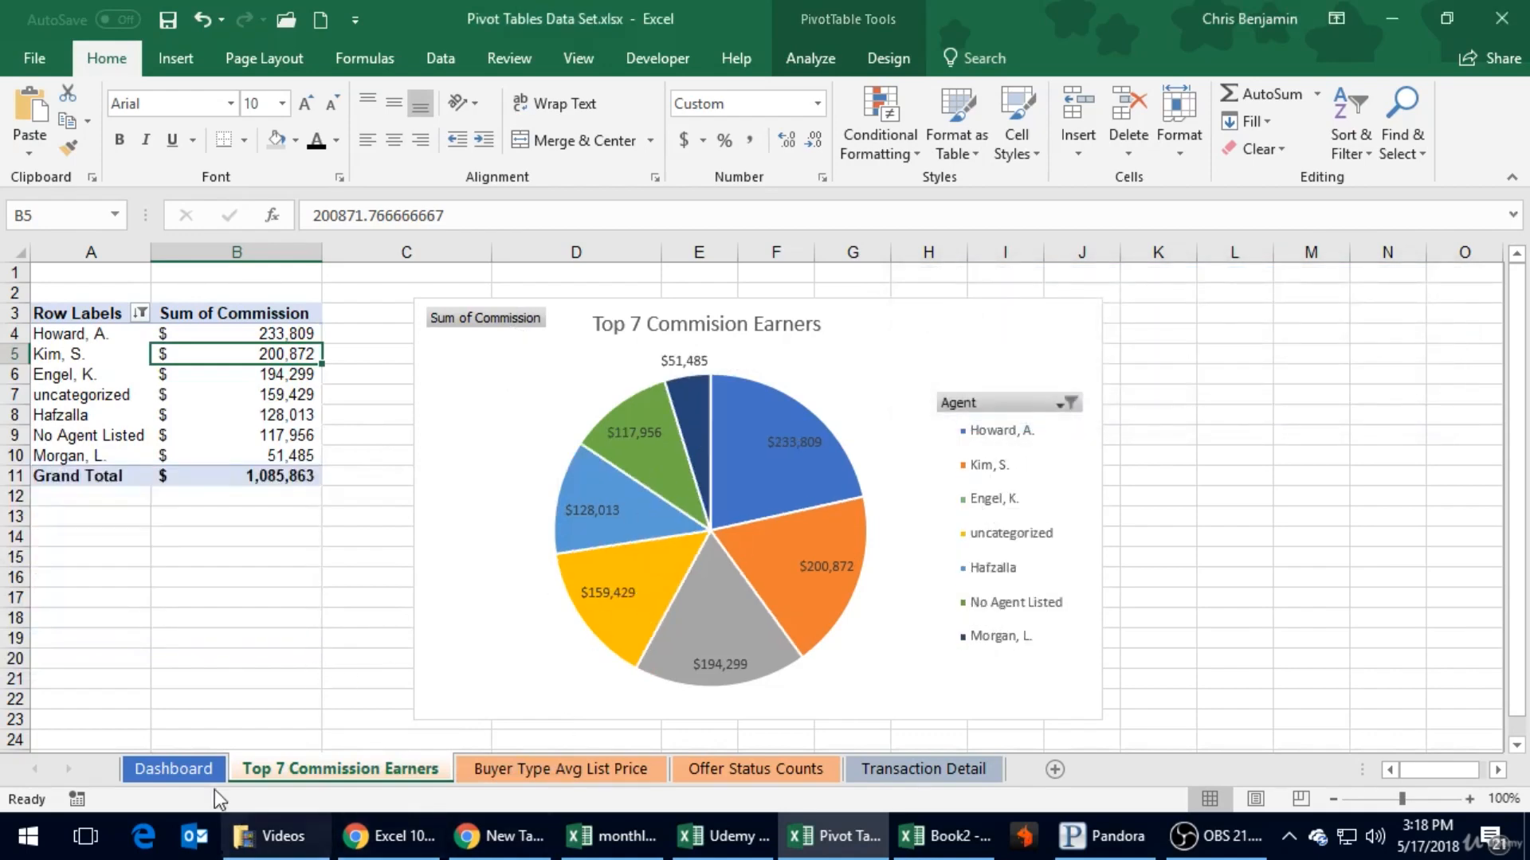
# - Return to the Dashboard and review its charts and slicers
pyautogui.click(173, 768)
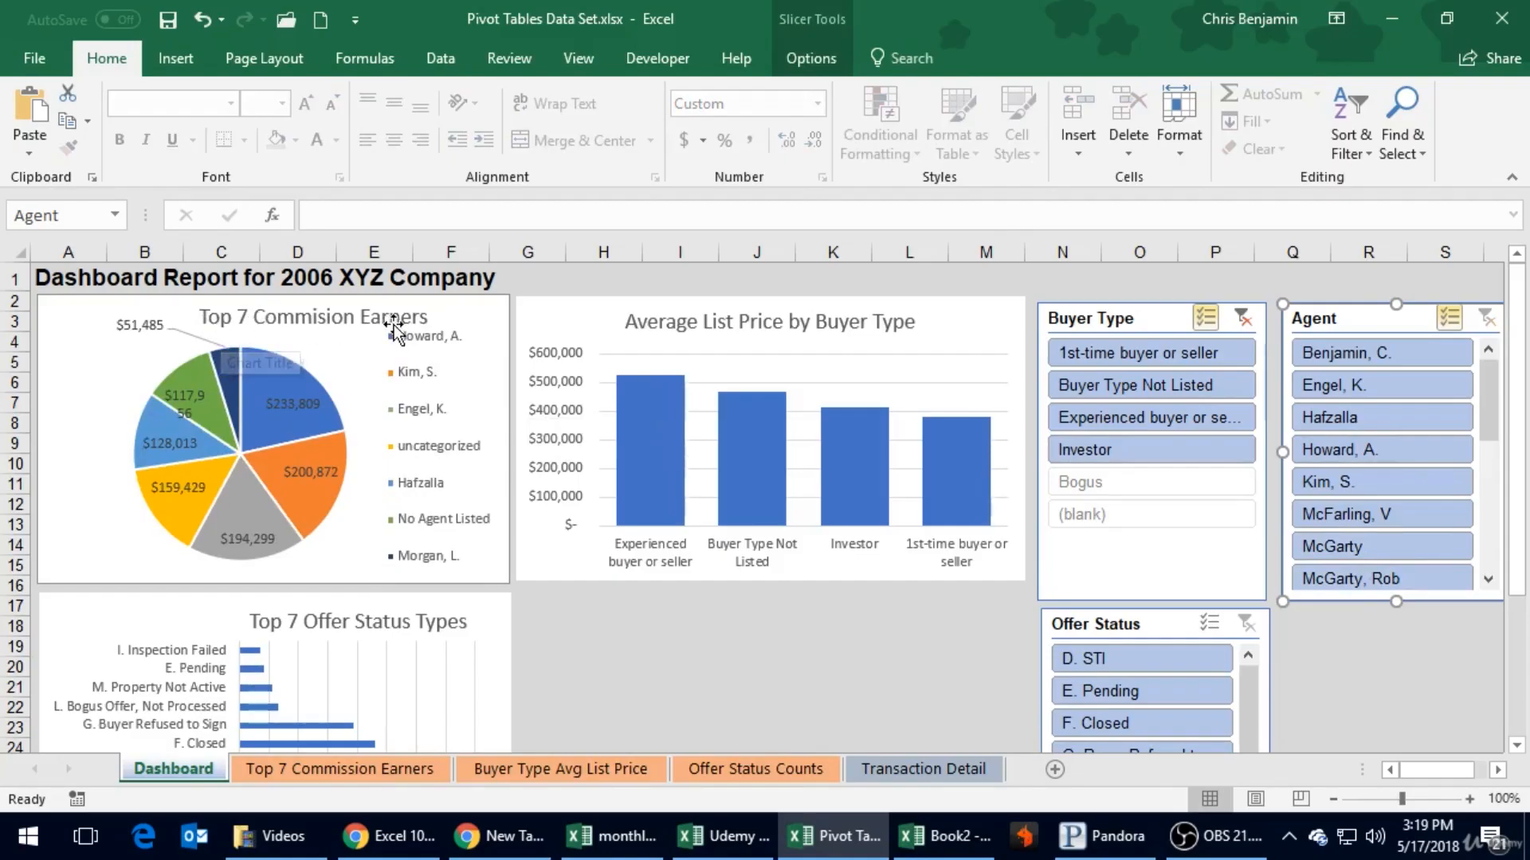
pyautogui.scroll(-2, 1398, 658)
pyautogui.scroll(2, 1402, 658)
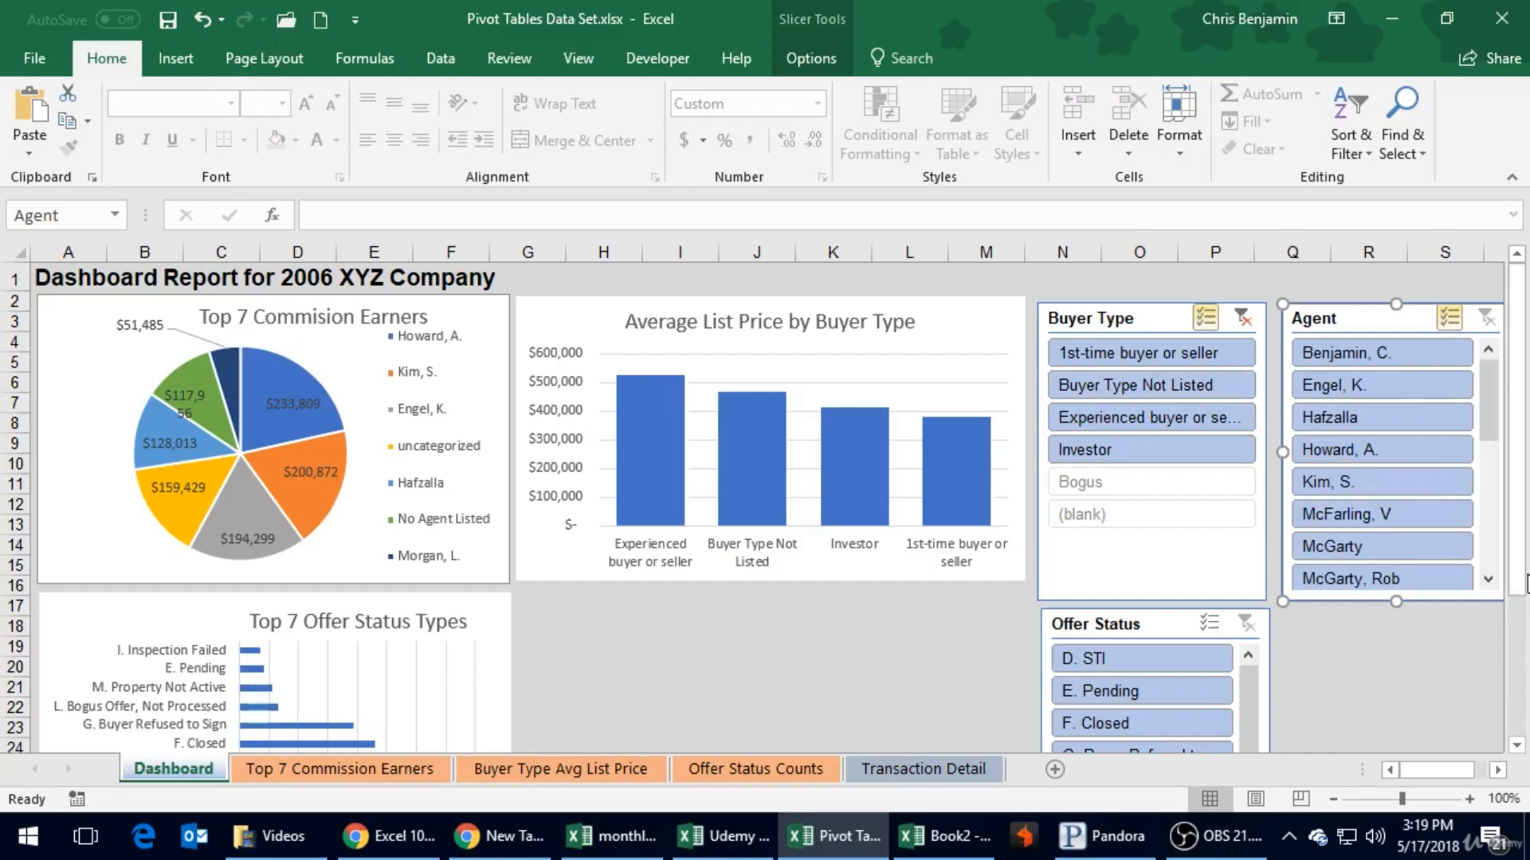
# - Look over the Offer Status slicer's full list of entries alongside the Top 7 Offer Status Types chart on the Dashboard
pyautogui.scroll(-3, 1522, 618)
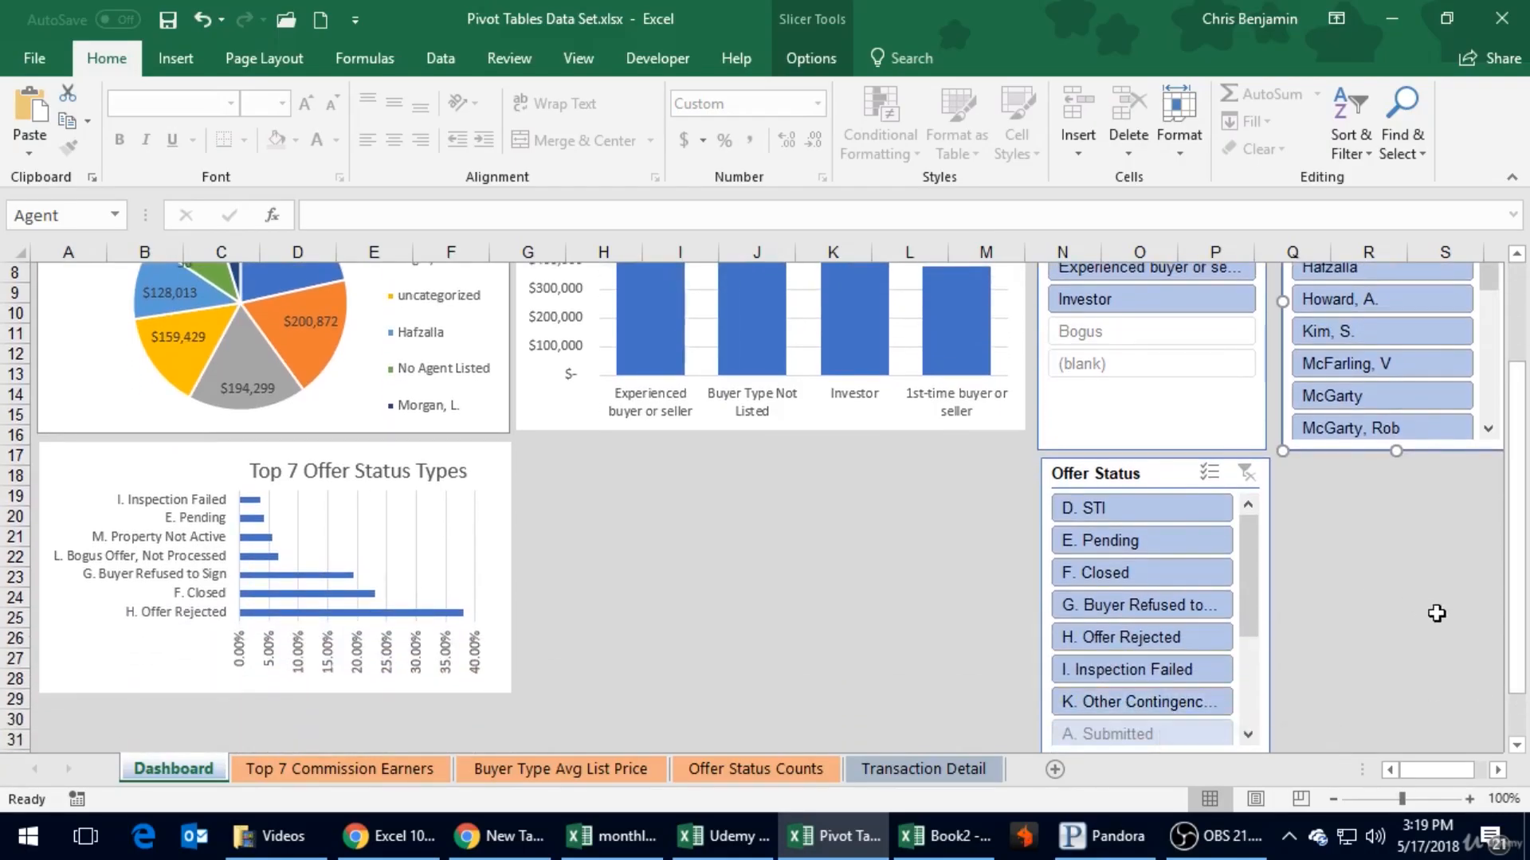
pyautogui.moveTo(1524, 570); pyautogui.dragTo(1524, 631)
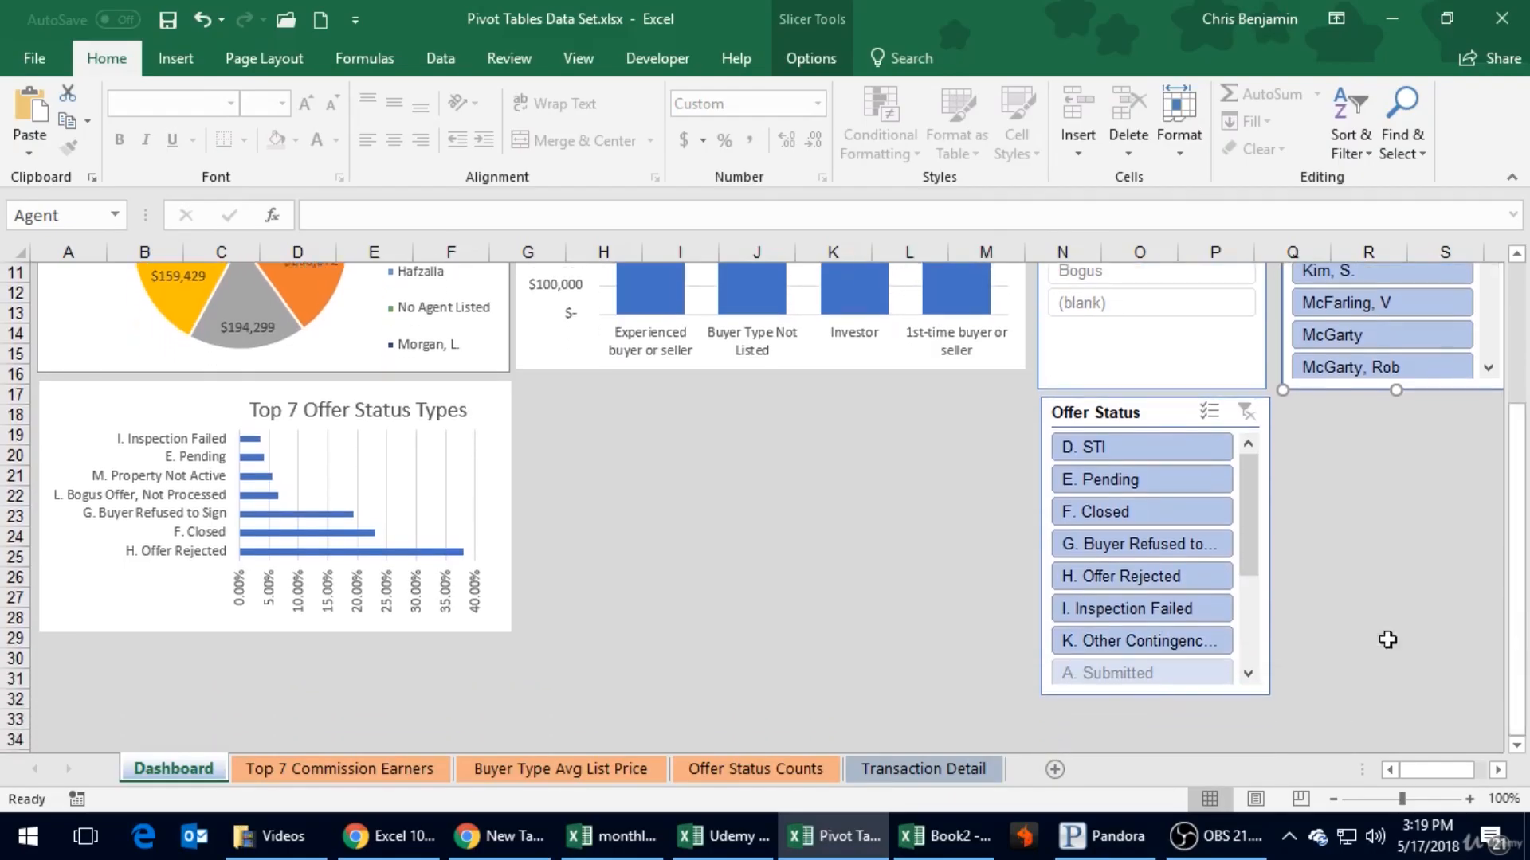
pyautogui.moveTo(1254, 565); pyautogui.dragTo(1270, 656)
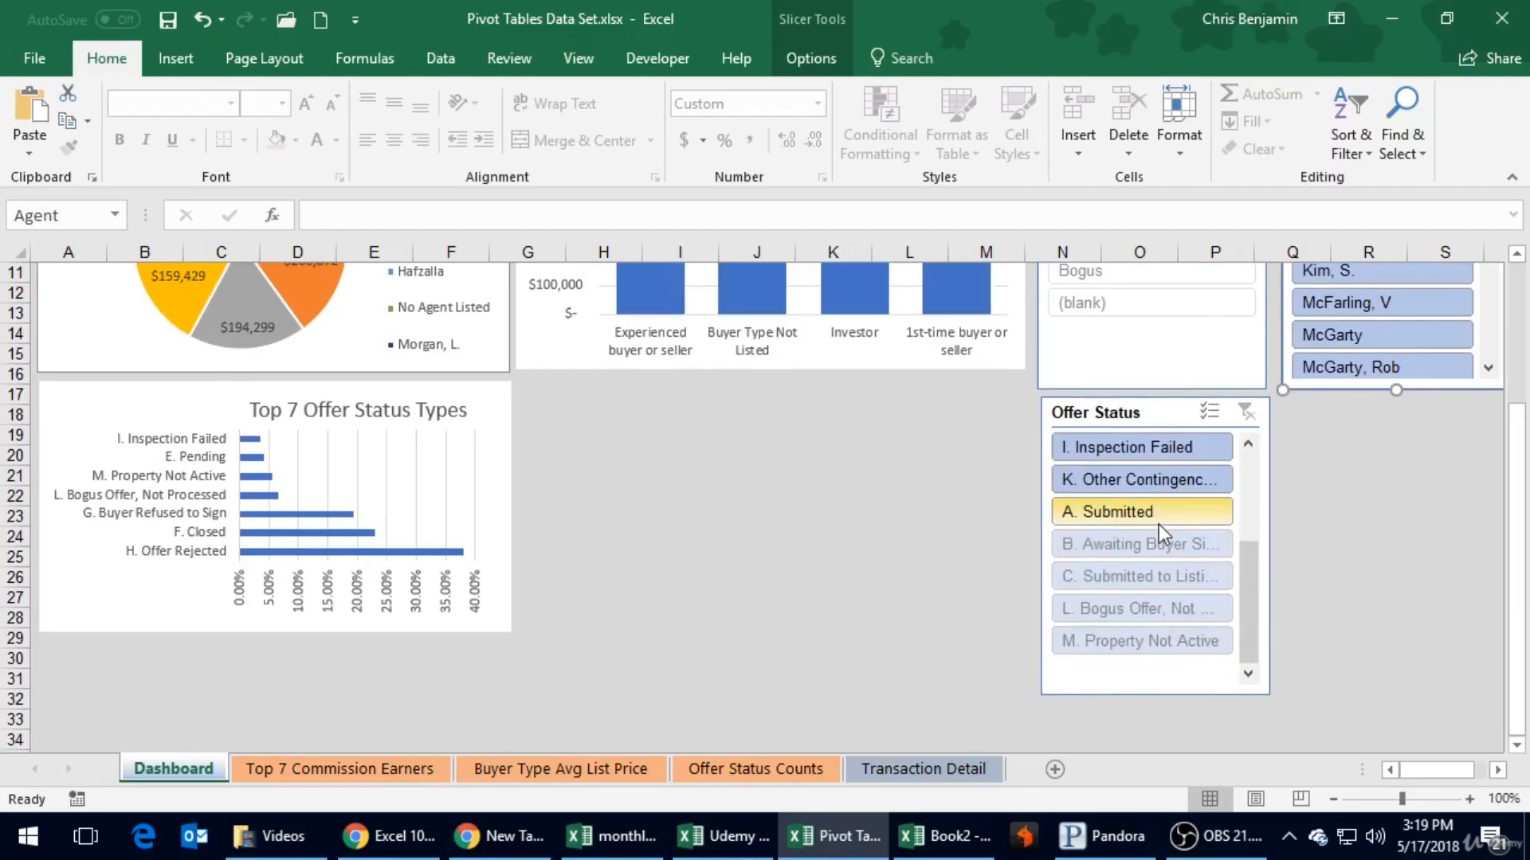
pyautogui.scroll(3, 1257, 500)
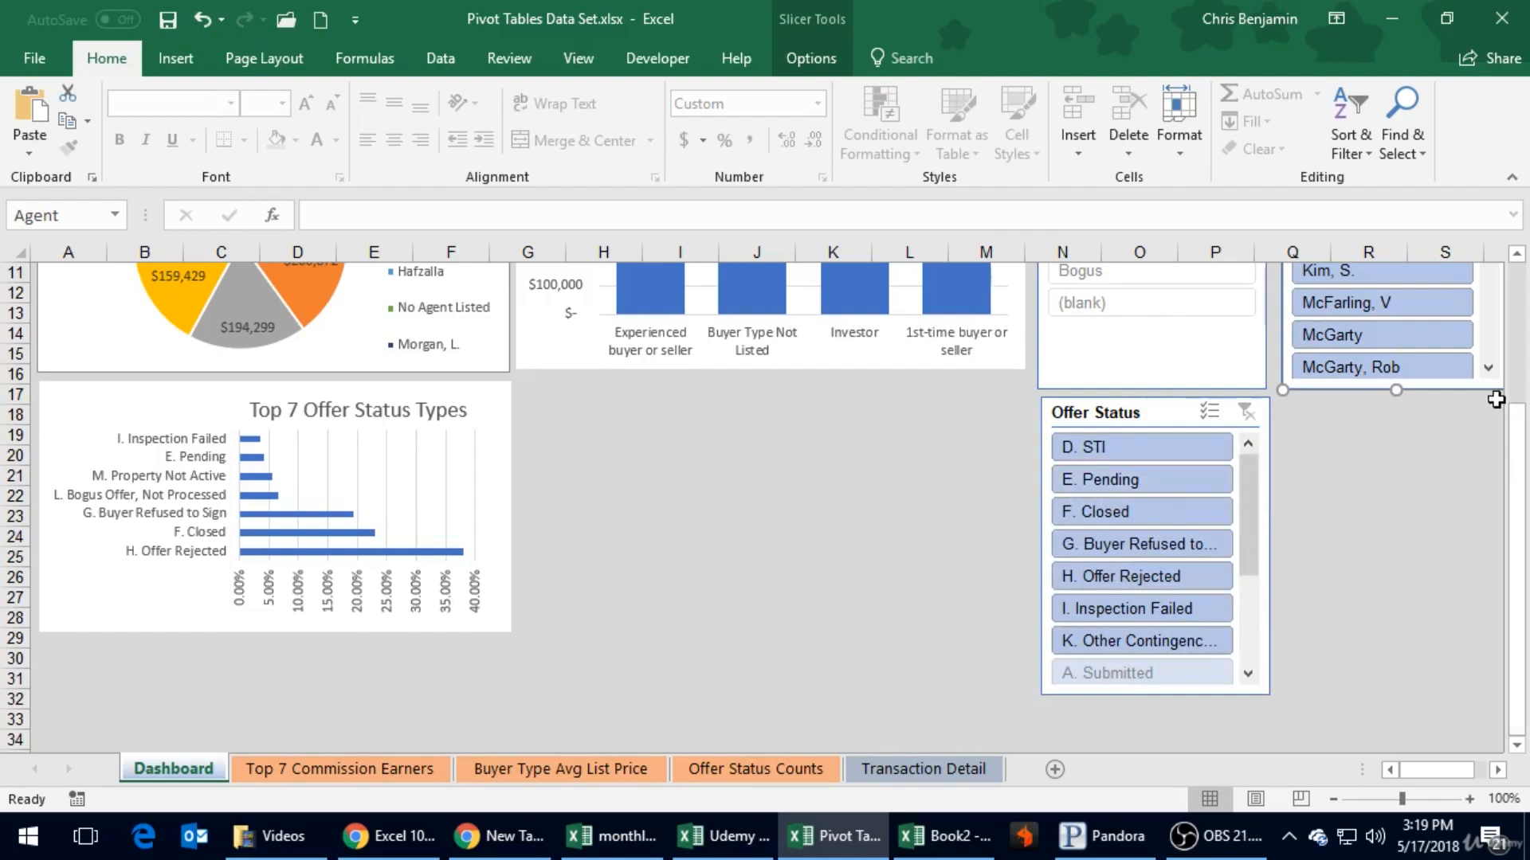
pyautogui.moveTo(1518, 430); pyautogui.dragTo(1489, 335)
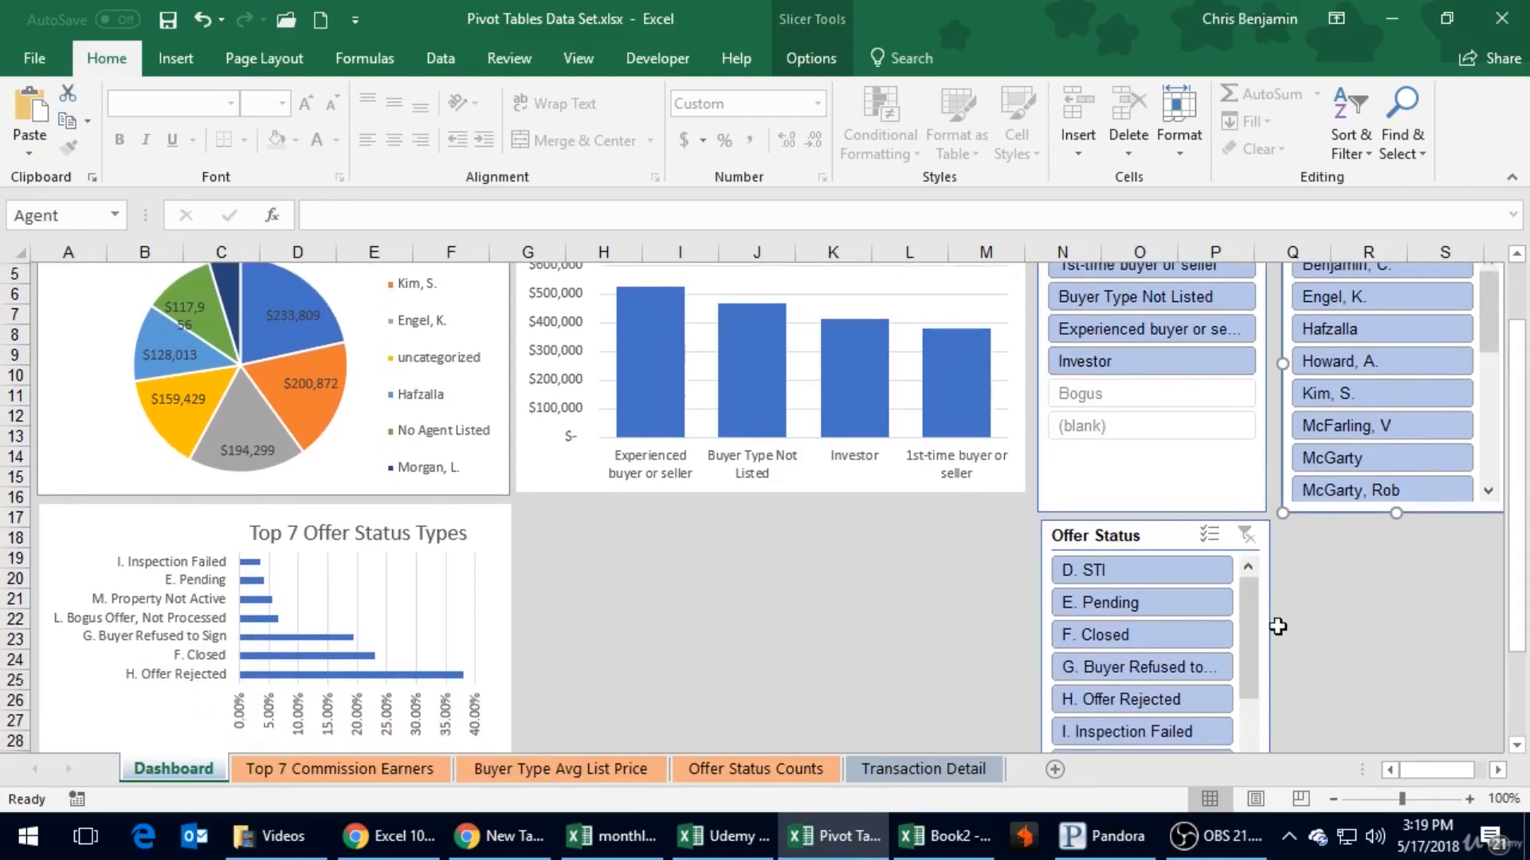
# - Filter the Top 7 Commission Earners chart by single Offer Status slicer entries: E. Pending, D. STI and F. Closed, one at a time
pyautogui.moveTo(1513, 527); pyautogui.dragTo(1511, 476)
pyautogui.click(1140, 686)
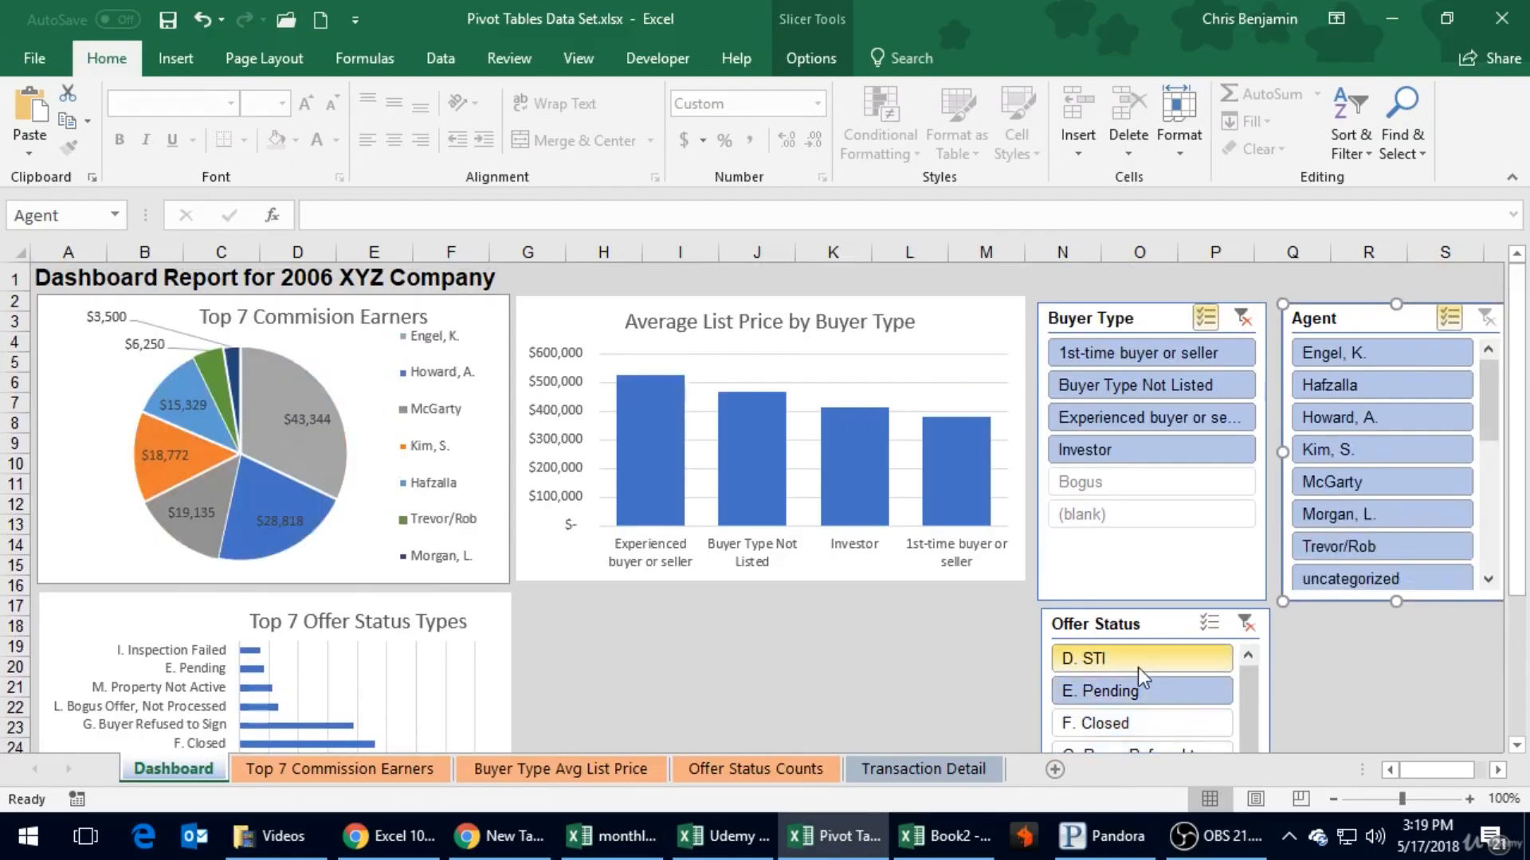
pyautogui.click(1138, 667)
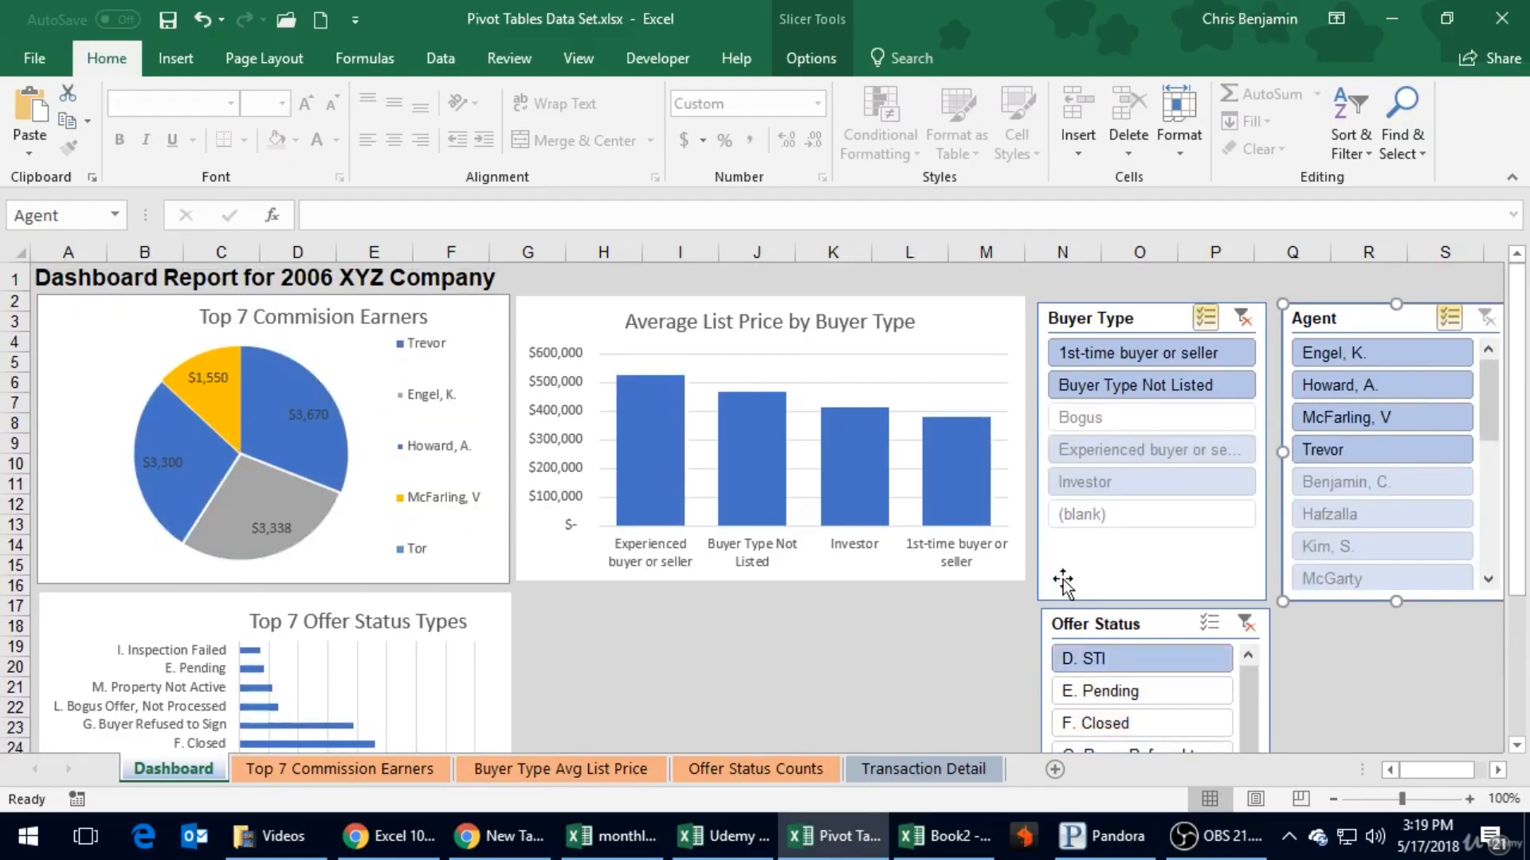
pyautogui.scroll(-1, 1104, 663)
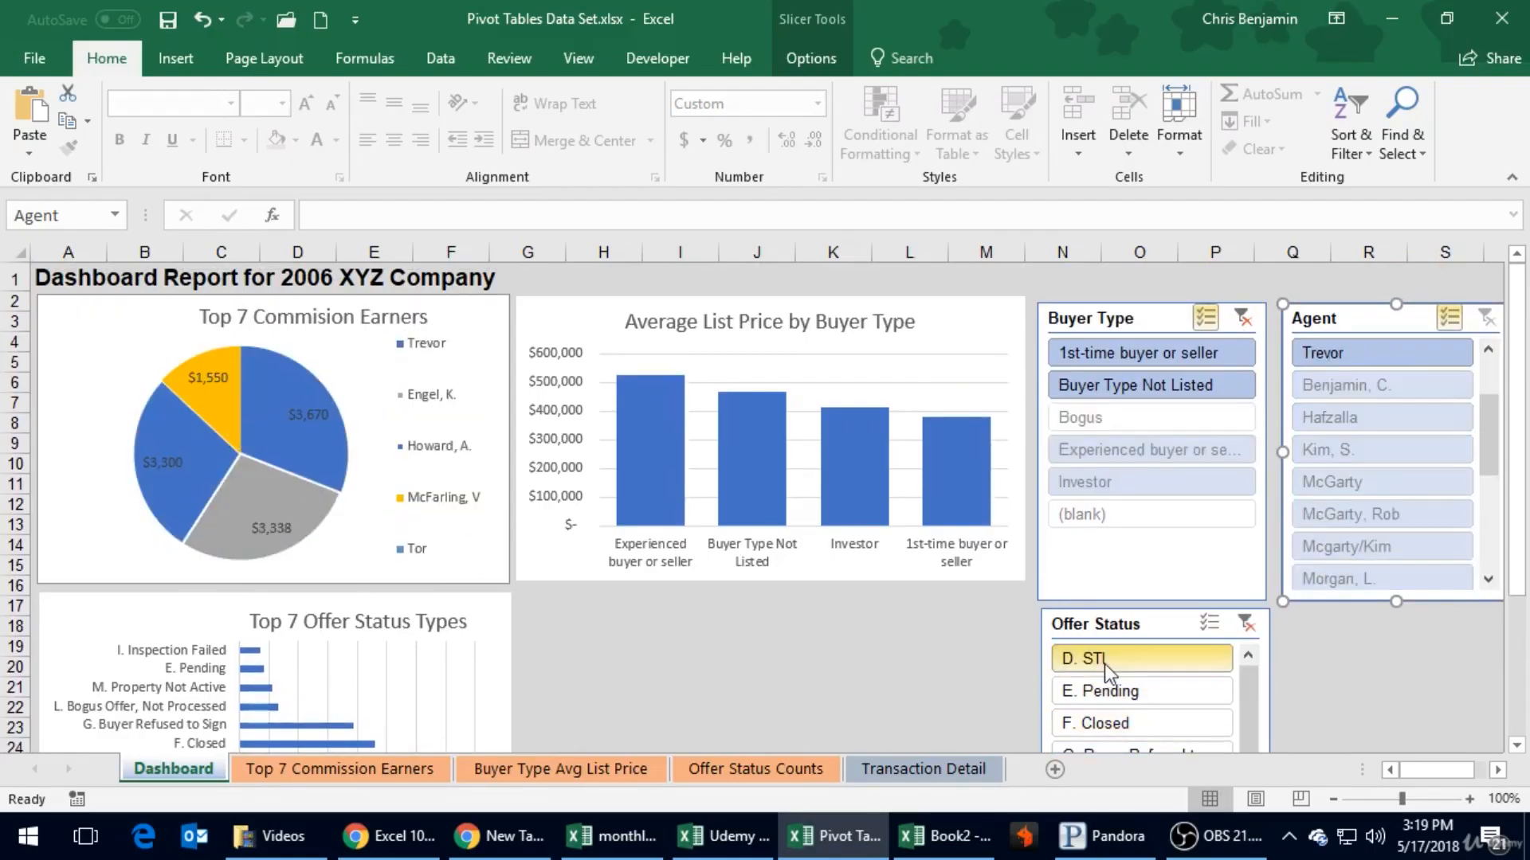
pyautogui.click(1114, 726)
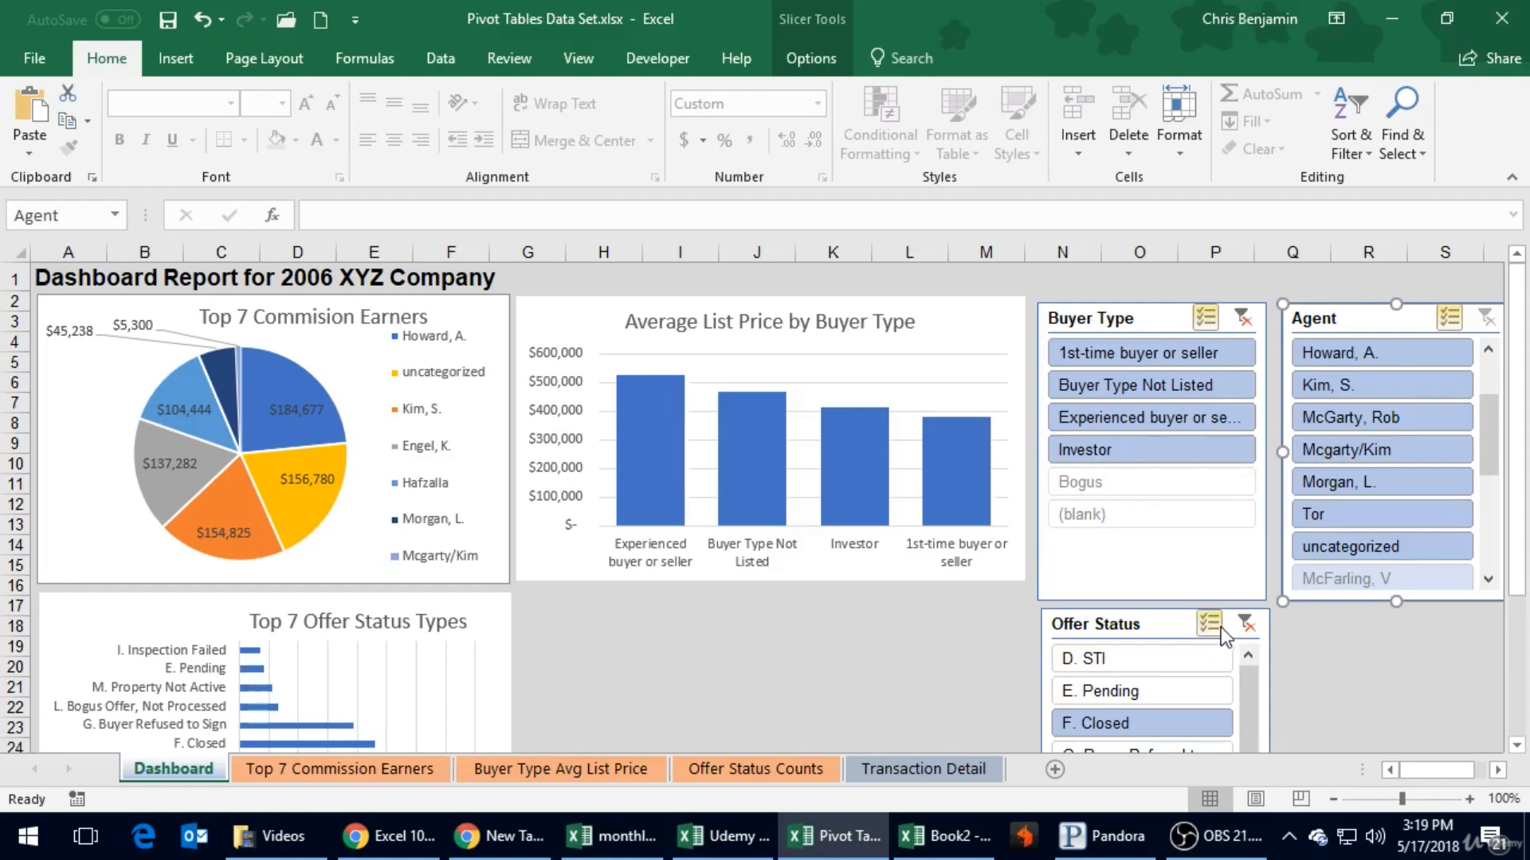
# - Turn on multi-select in the Offer Status slicer and add the D, E, G, H, I and K entries to F. Closed
pyautogui.scroll(-2, 1220, 627)
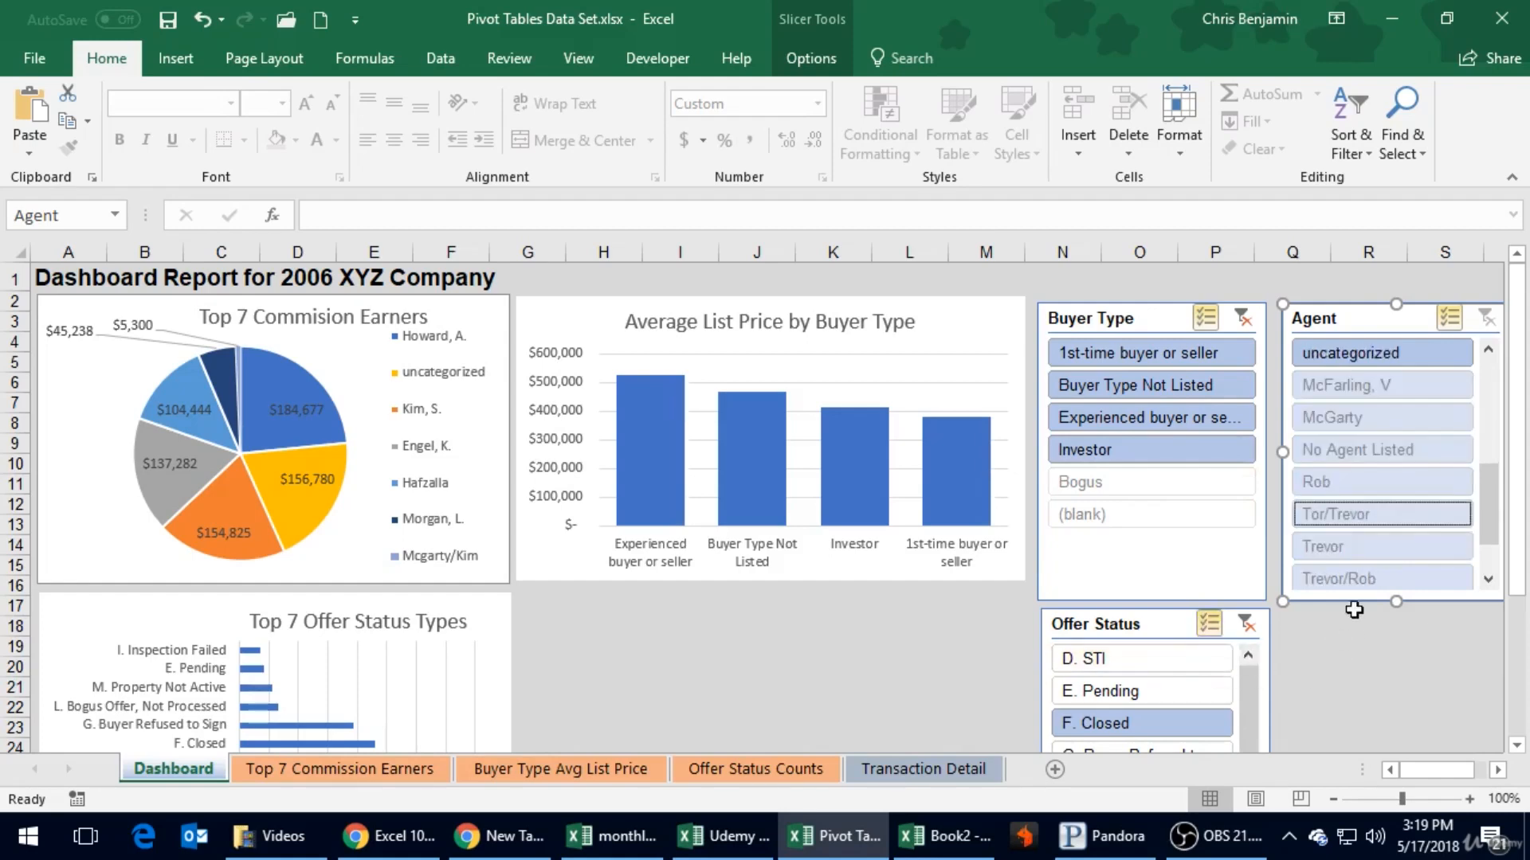
pyautogui.scroll(-3, 1526, 483)
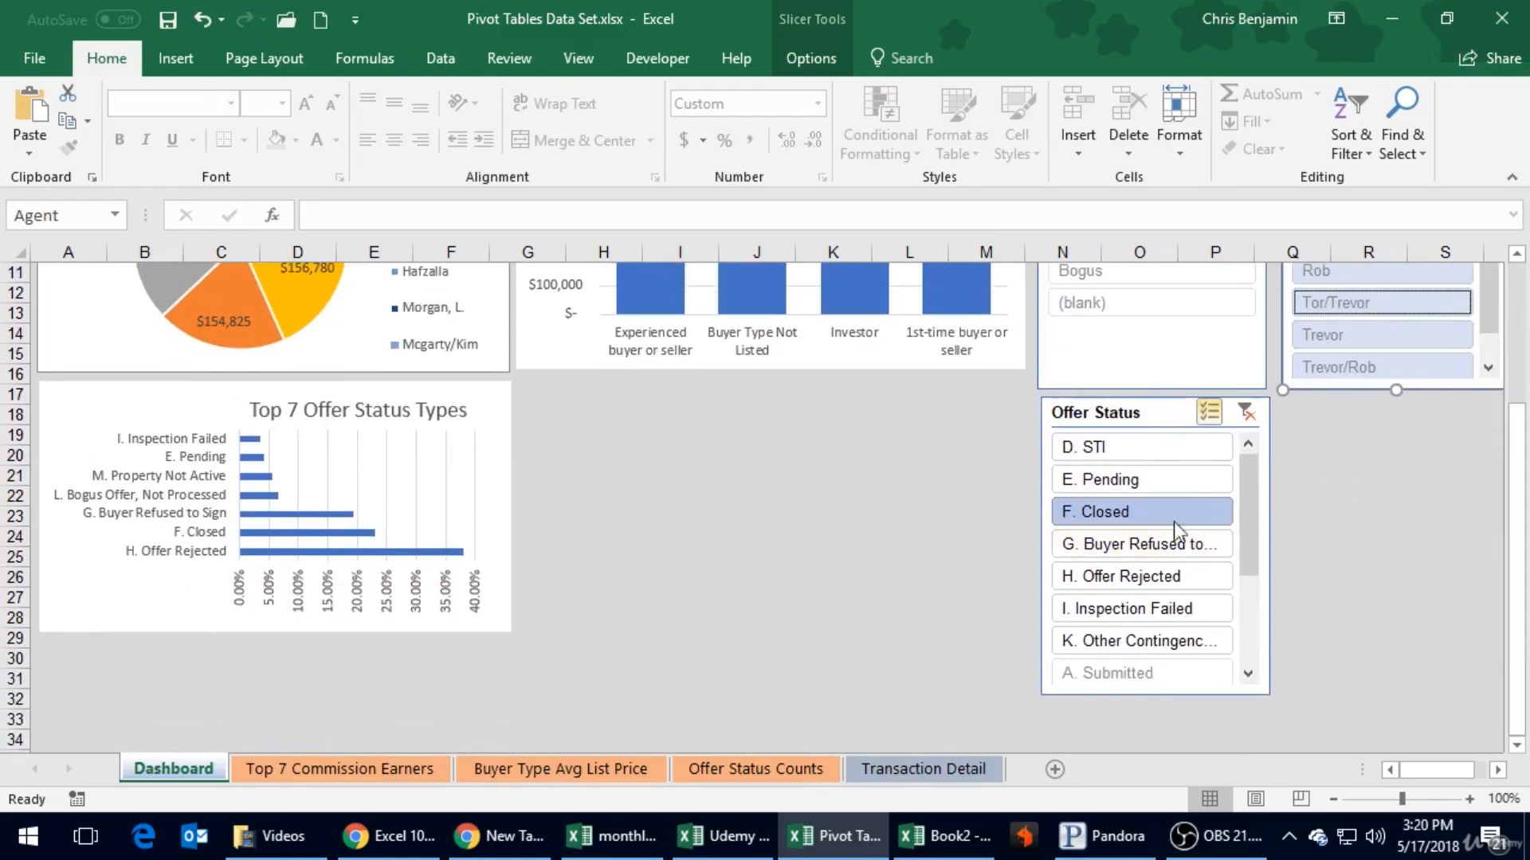
pyautogui.click(1154, 451)
pyautogui.click(1144, 484)
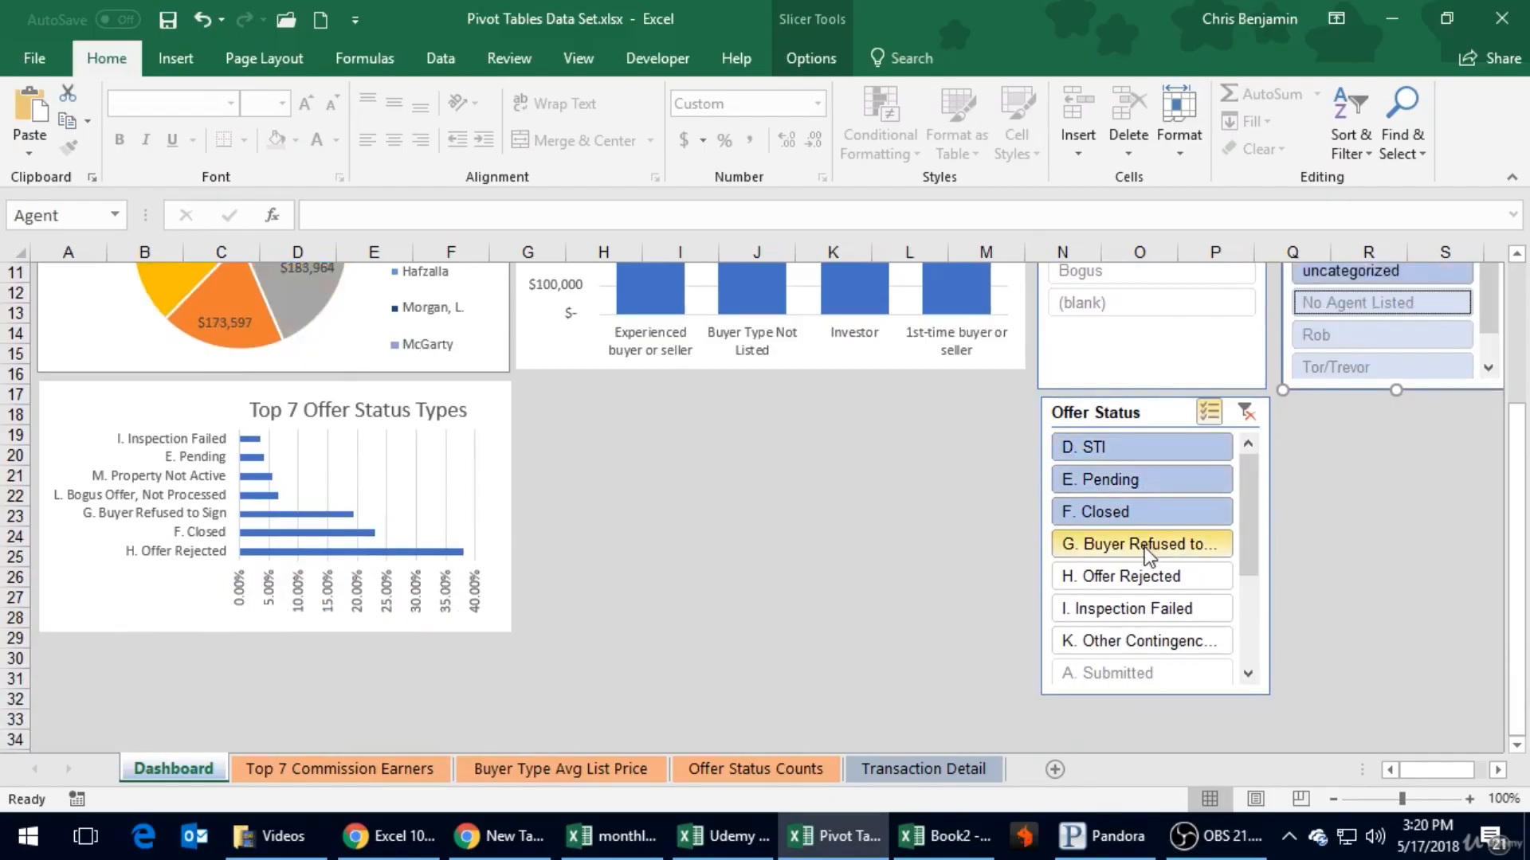
pyautogui.click(1144, 547)
pyautogui.click(1149, 611)
pyautogui.click(1144, 582)
pyautogui.click(1143, 639)
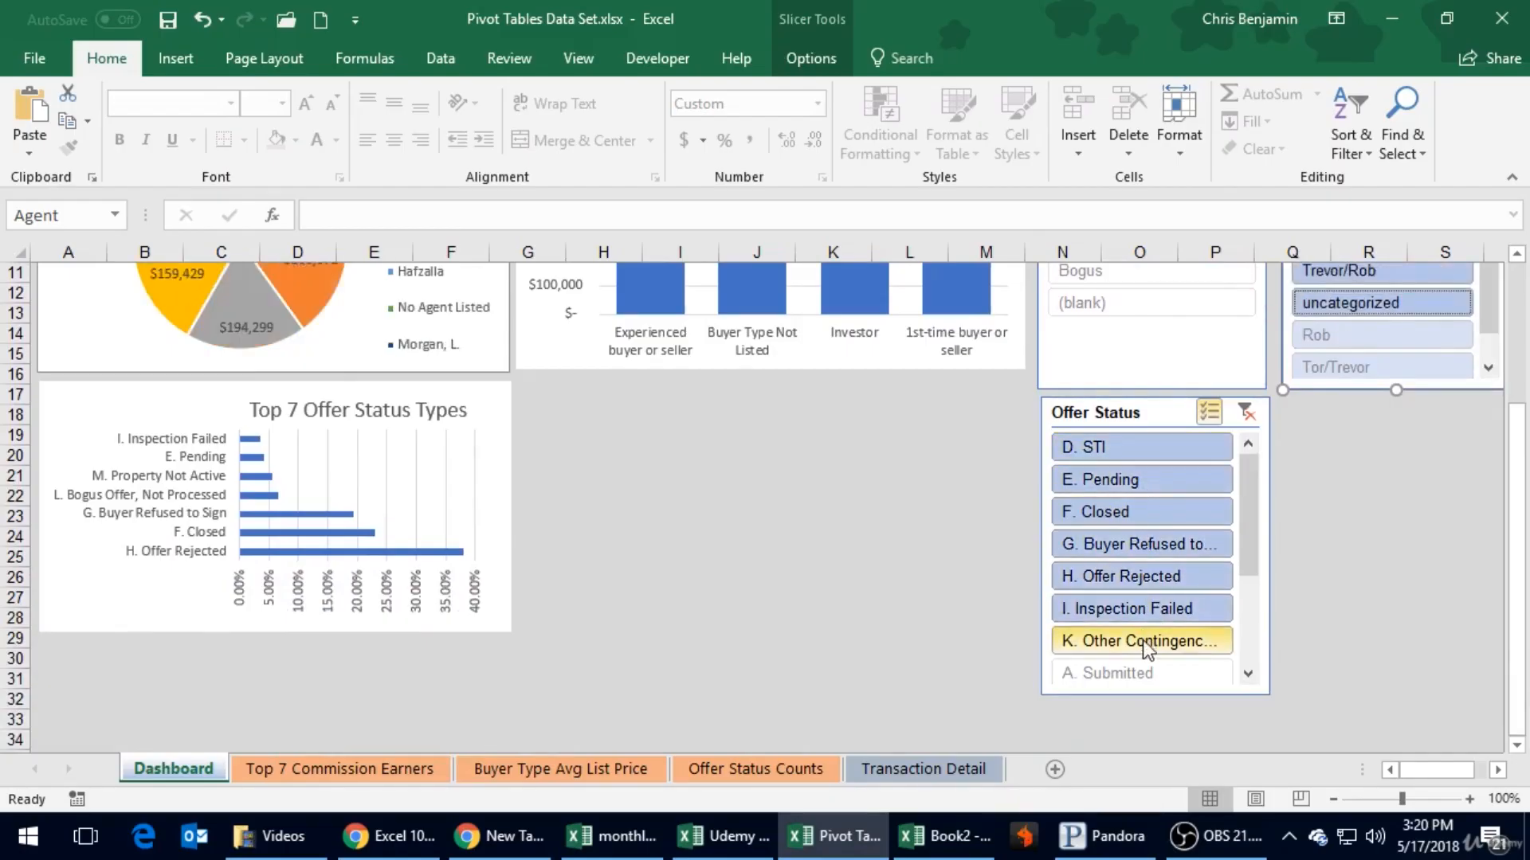
# - Add the remaining Offer Status slicer entries: A. Submitted and the B, C, L and M statuses
pyautogui.moveTo(1250, 566); pyautogui.dragTo(1262, 680)
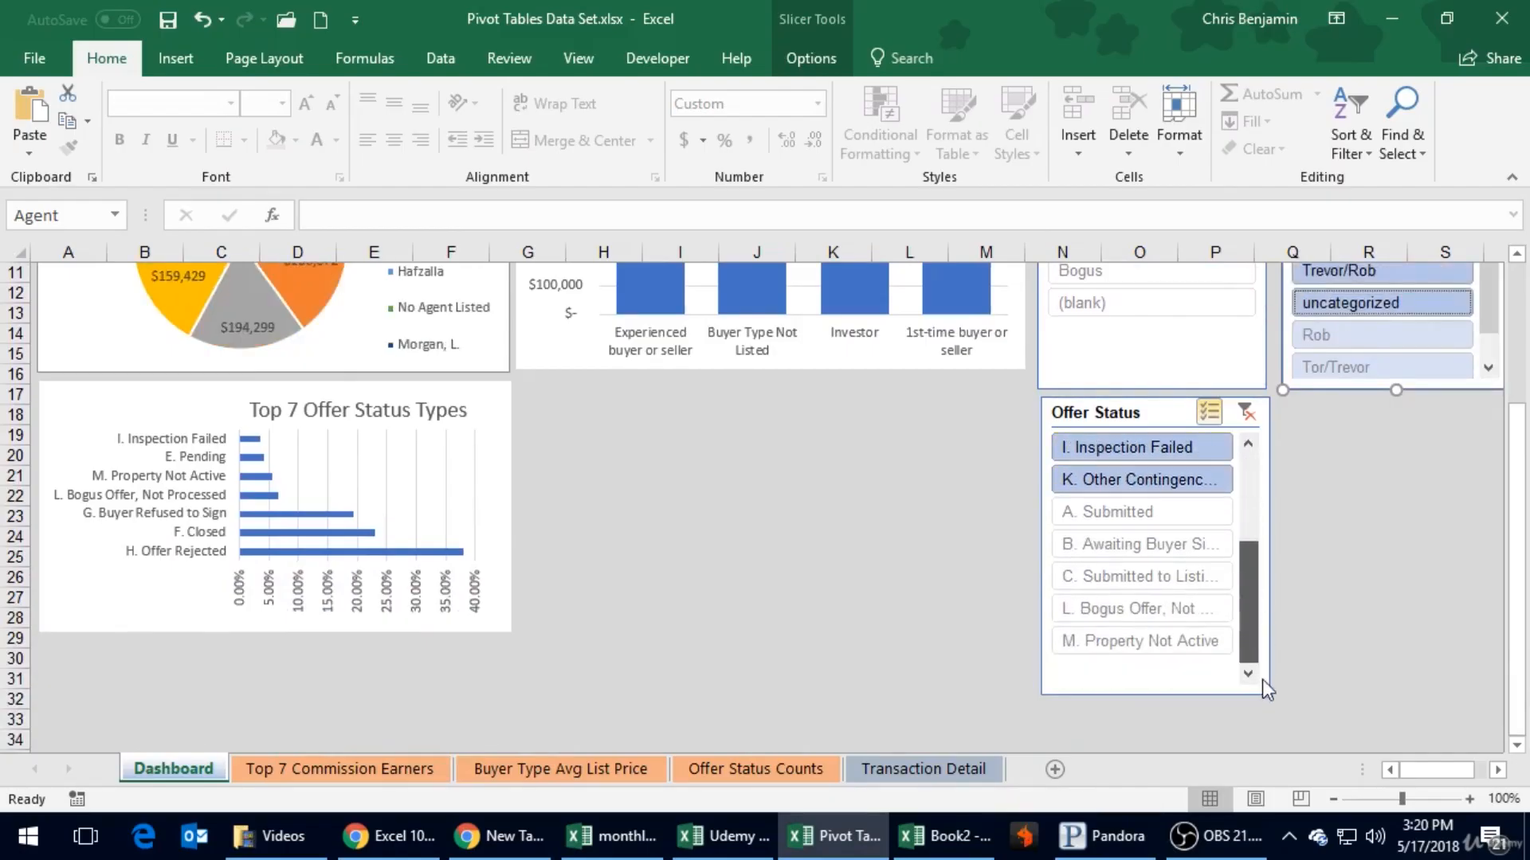
pyautogui.click(1159, 517)
pyautogui.click(1171, 553)
pyautogui.click(1171, 574)
pyautogui.click(1178, 607)
pyautogui.click(1188, 637)
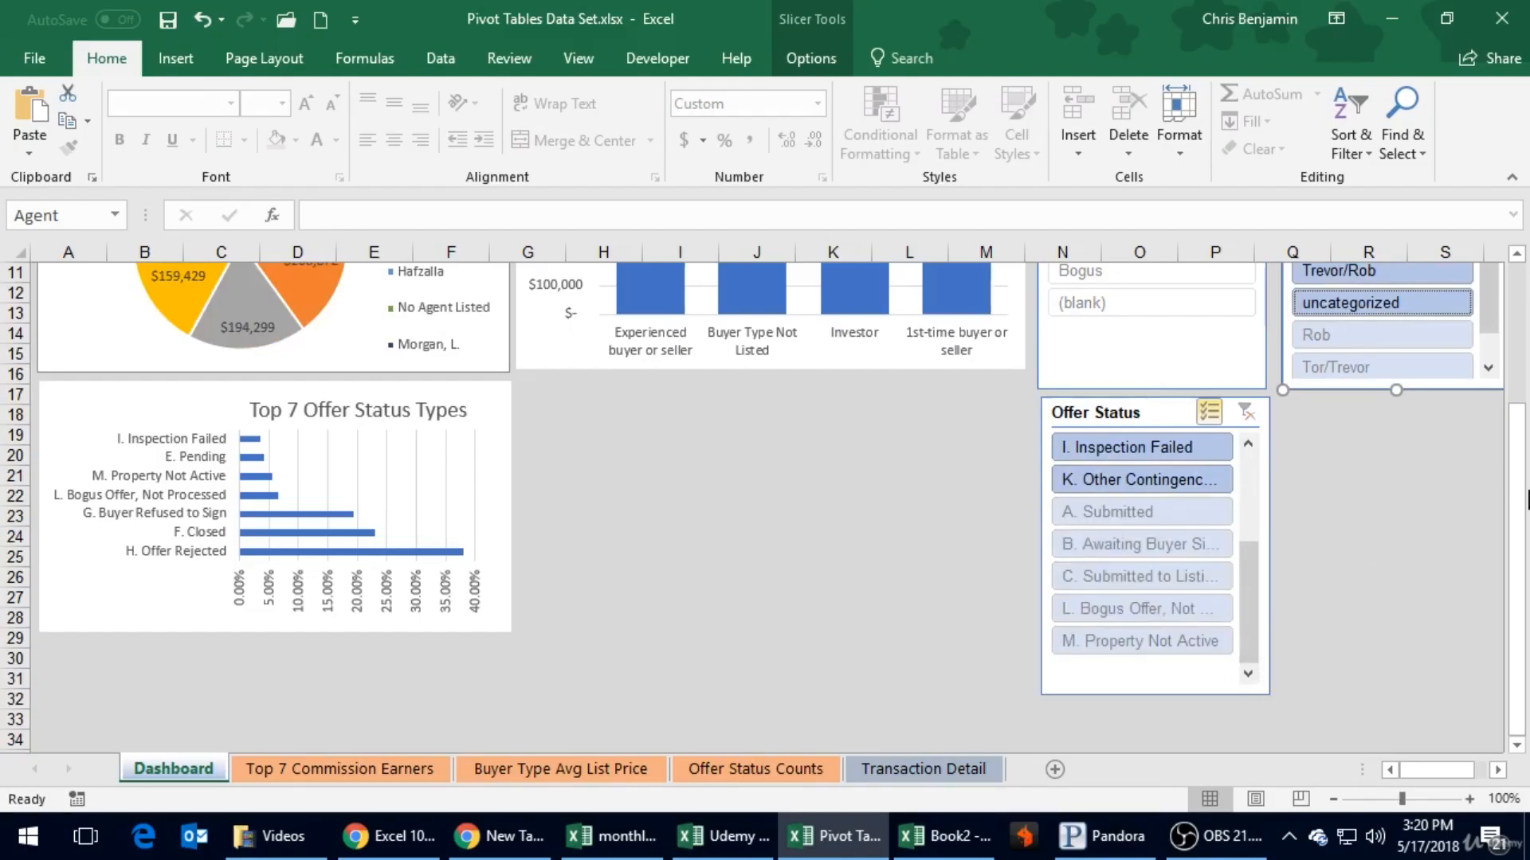
# - Compare the Dashboard's commission pie chart with the Top 7 Commission Earners sheet, returning to the Dashboard with no slicer selected
pyautogui.moveTo(1518, 492); pyautogui.dragTo(1487, 329)
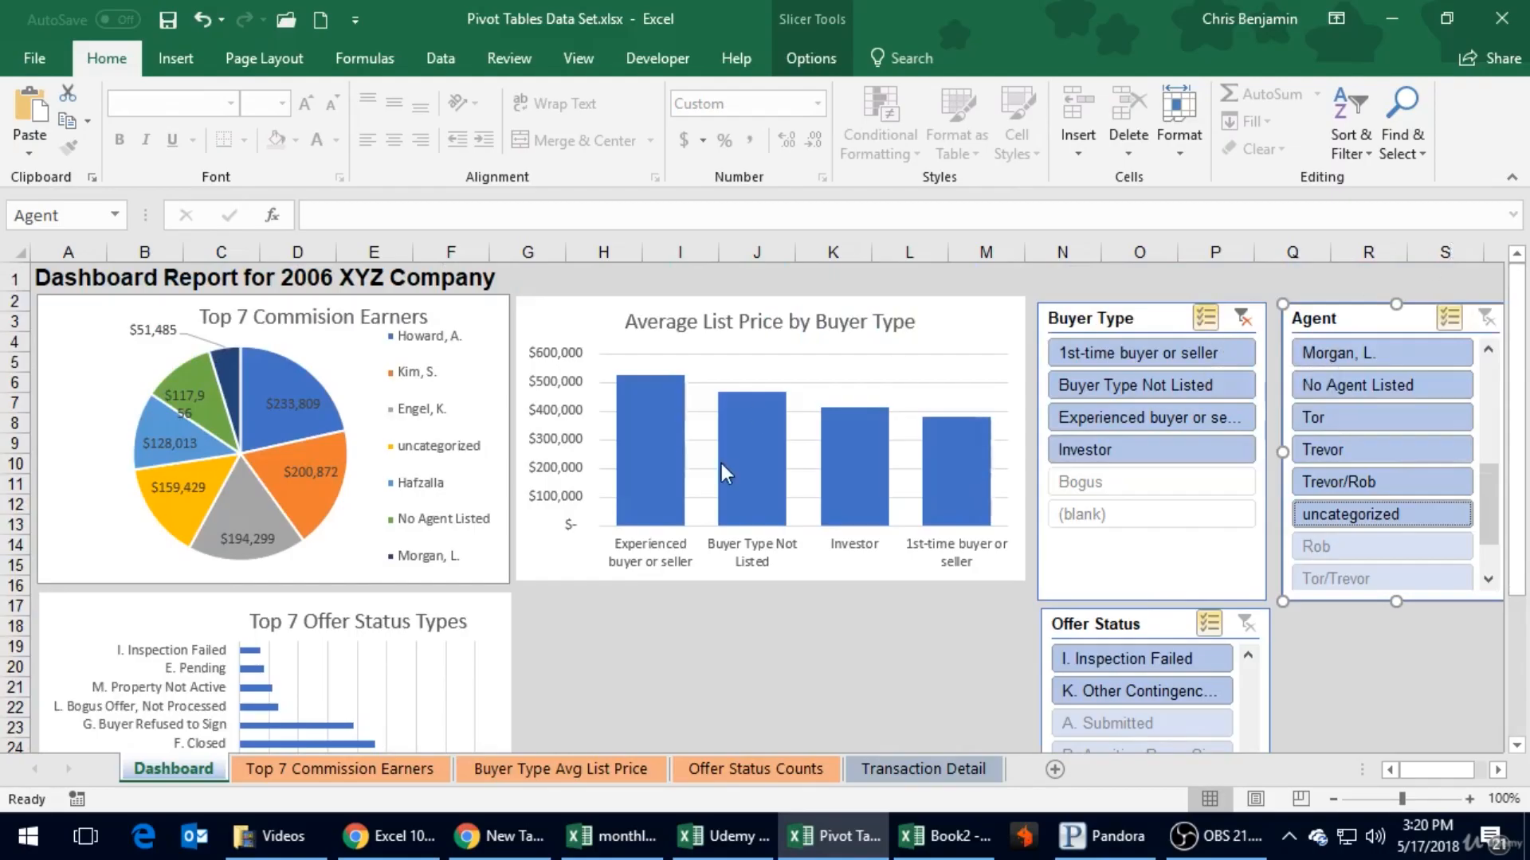
pyautogui.moveTo(266, 529)
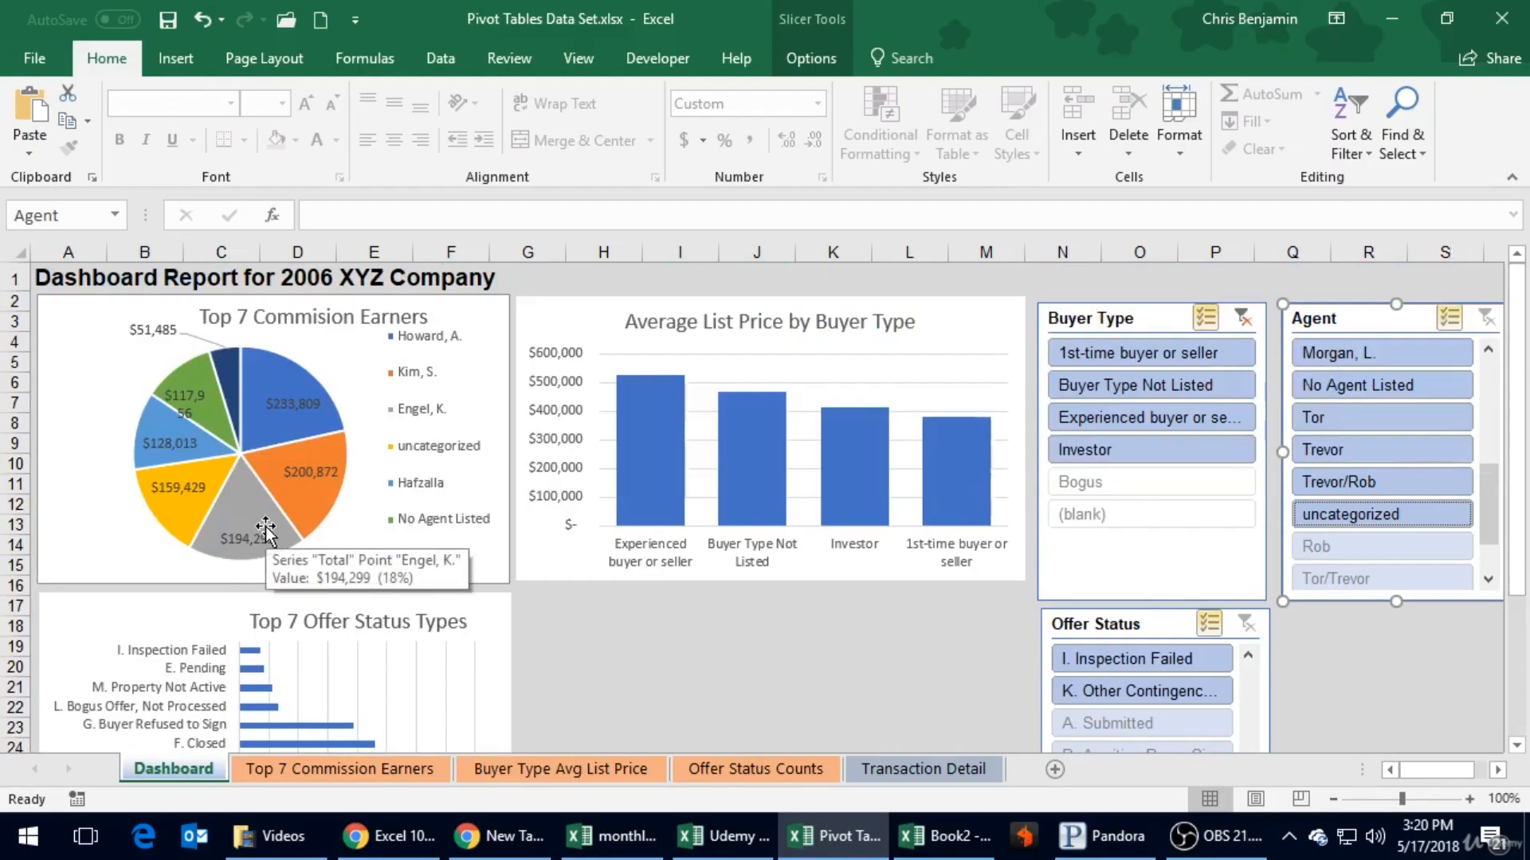
pyautogui.click(354, 769)
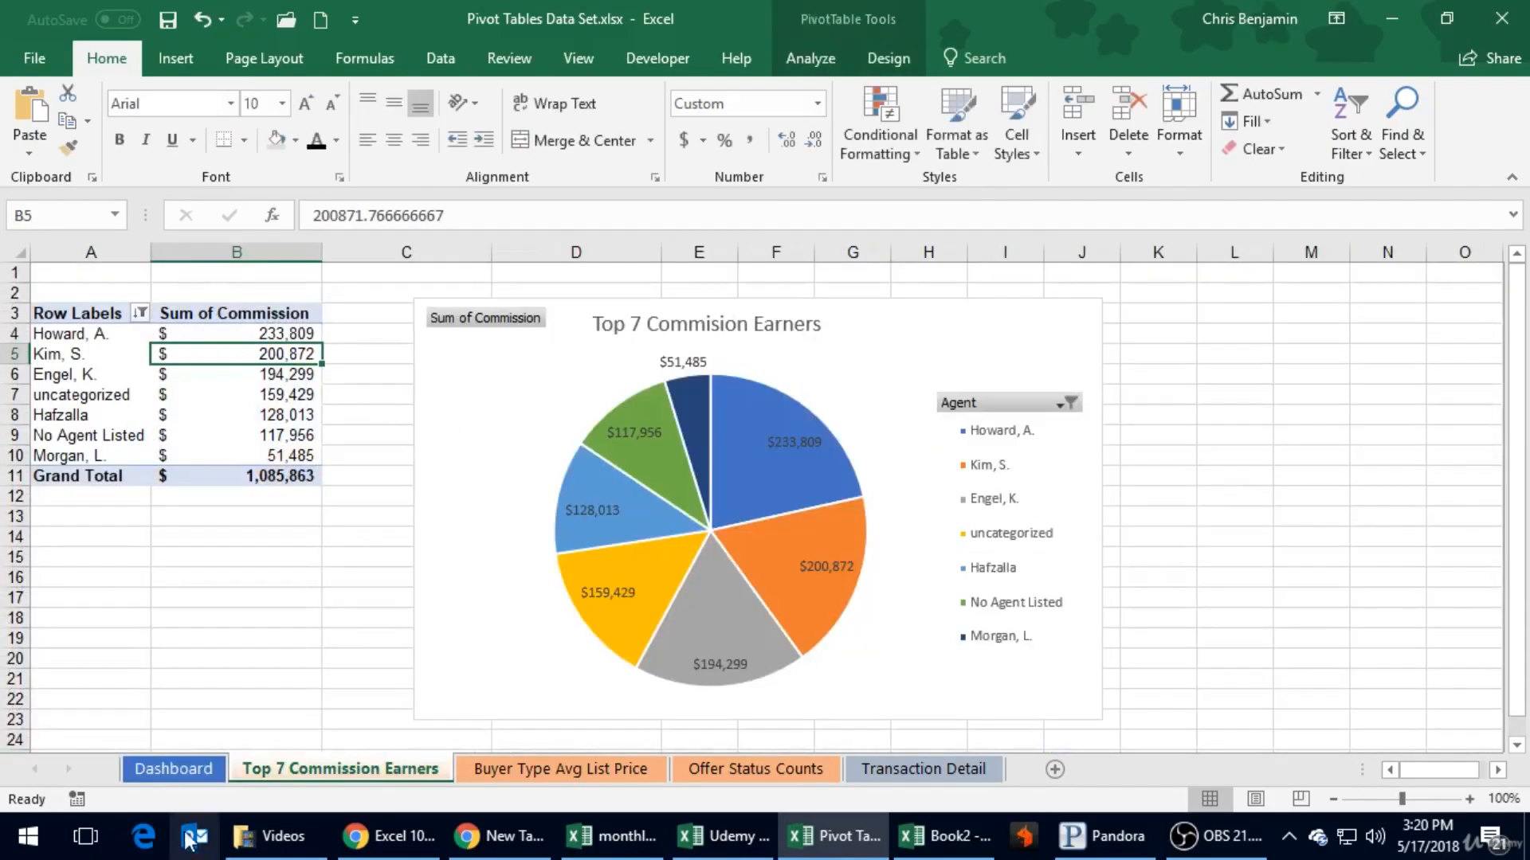
pyautogui.click(182, 770)
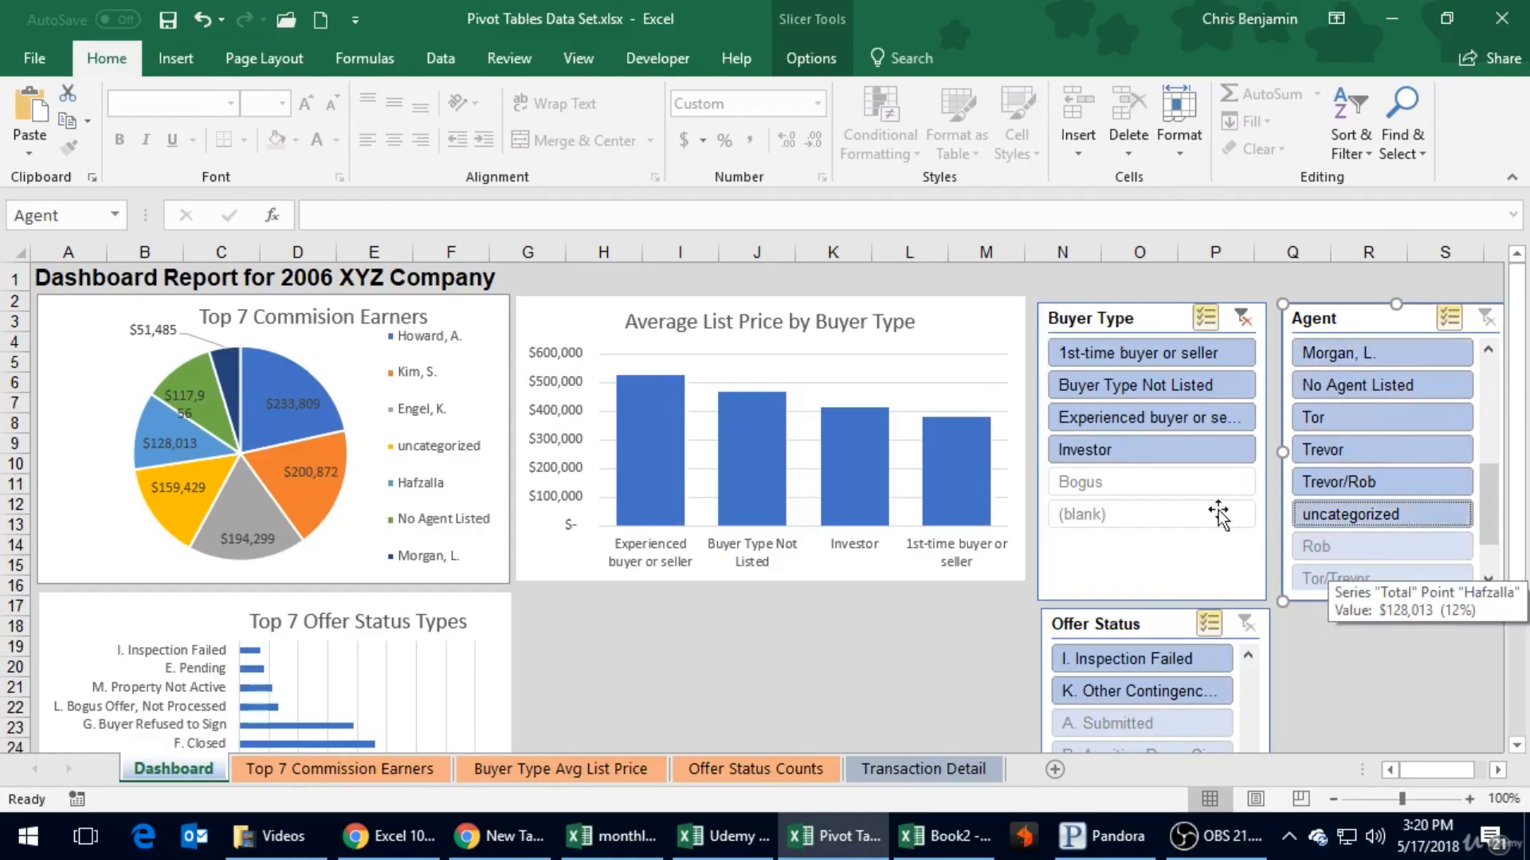
pyautogui.click(760, 668)
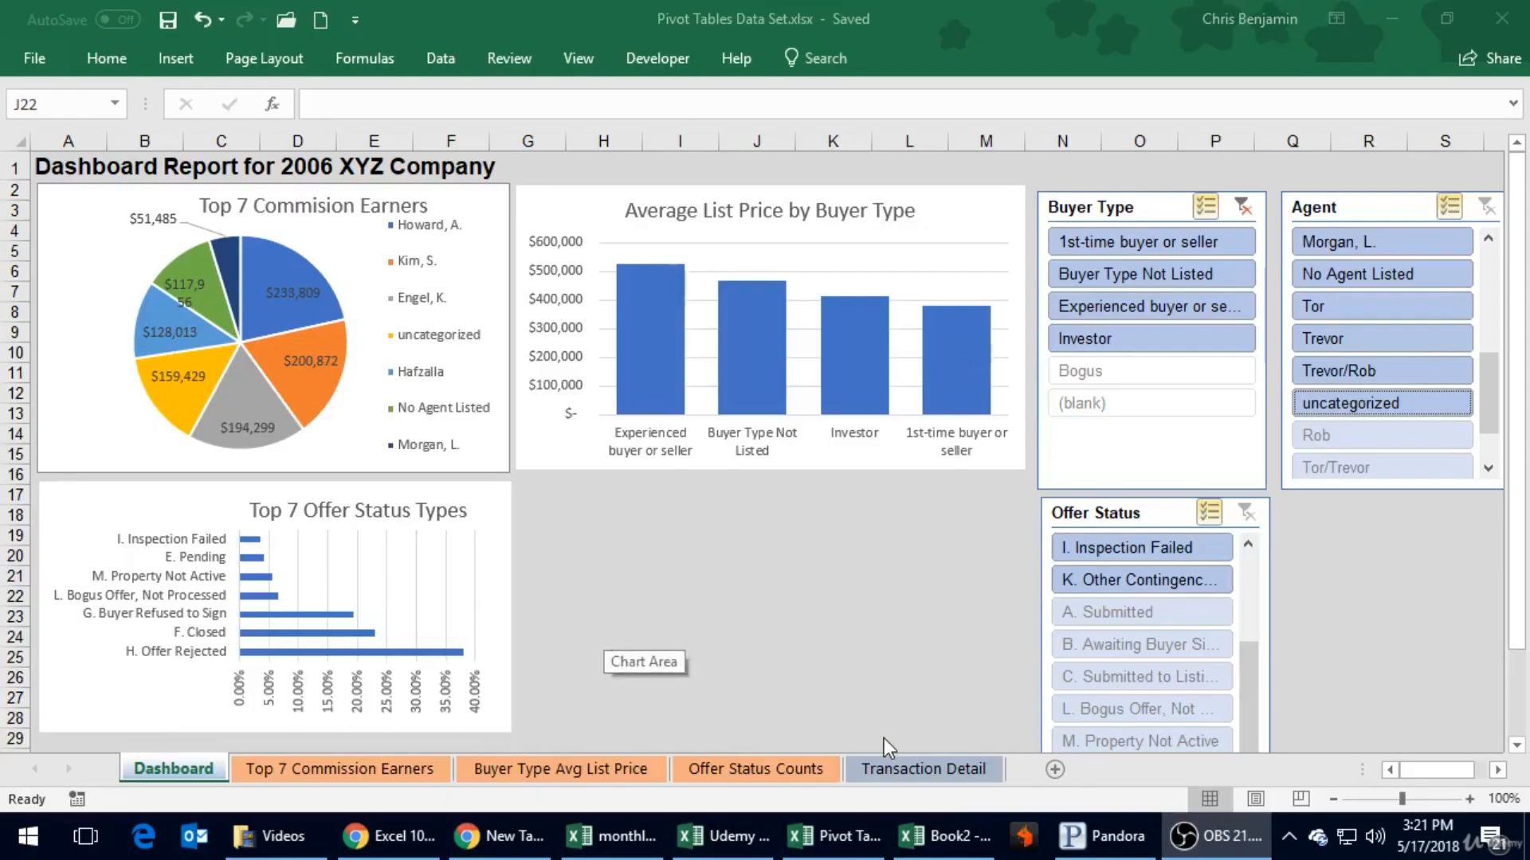
# - Show the source data on the Transaction Detail sheet and select the Offer Status header in cell A1
pyautogui.click(899, 764)
pyautogui.click(816, 490)
pyautogui.hotkey('ctrl', 'Home')
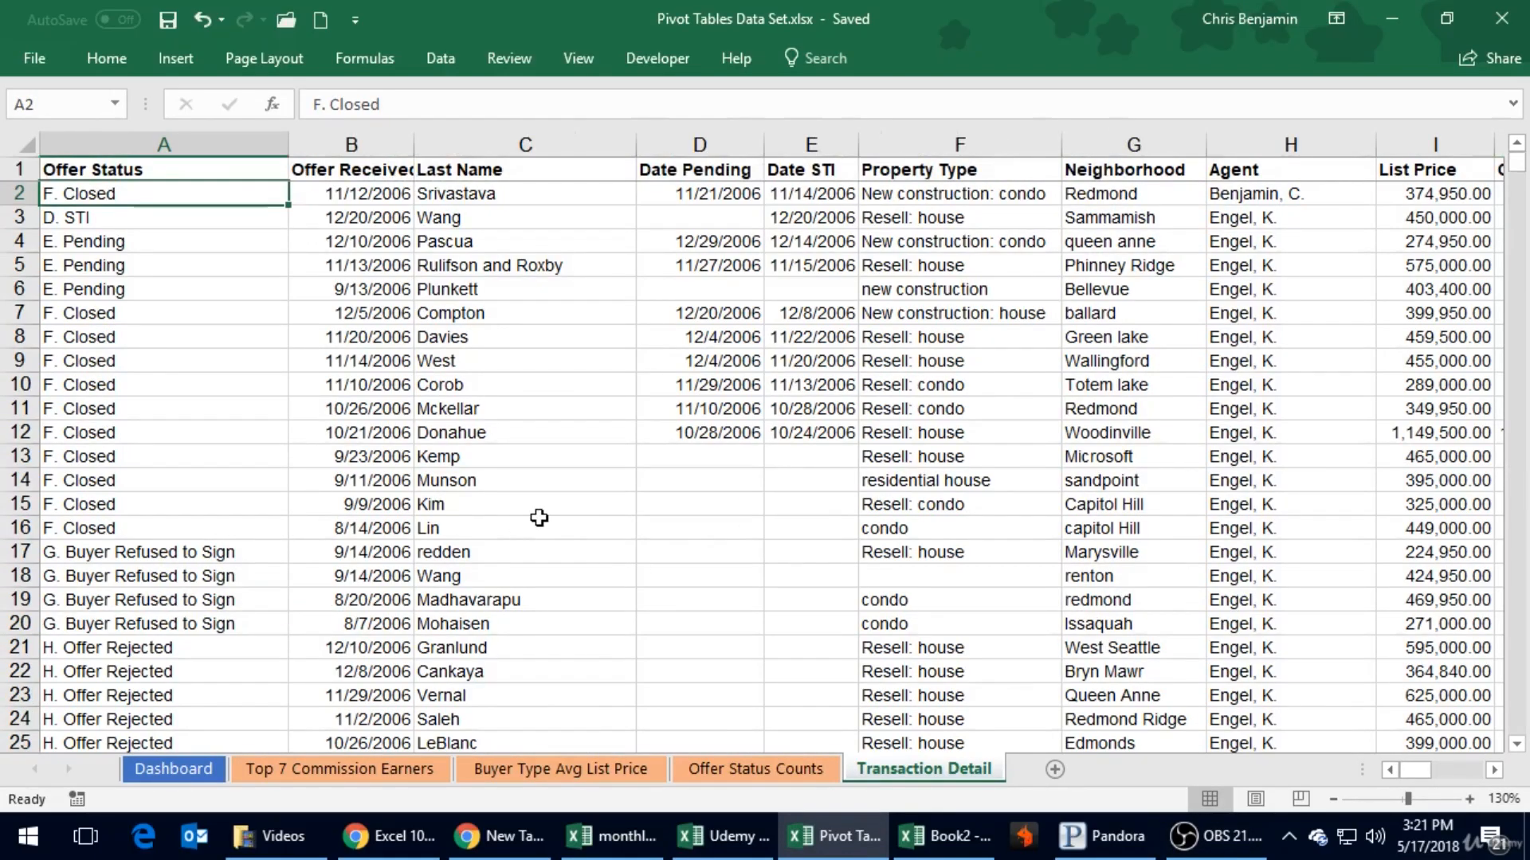
pyautogui.click(86, 168)
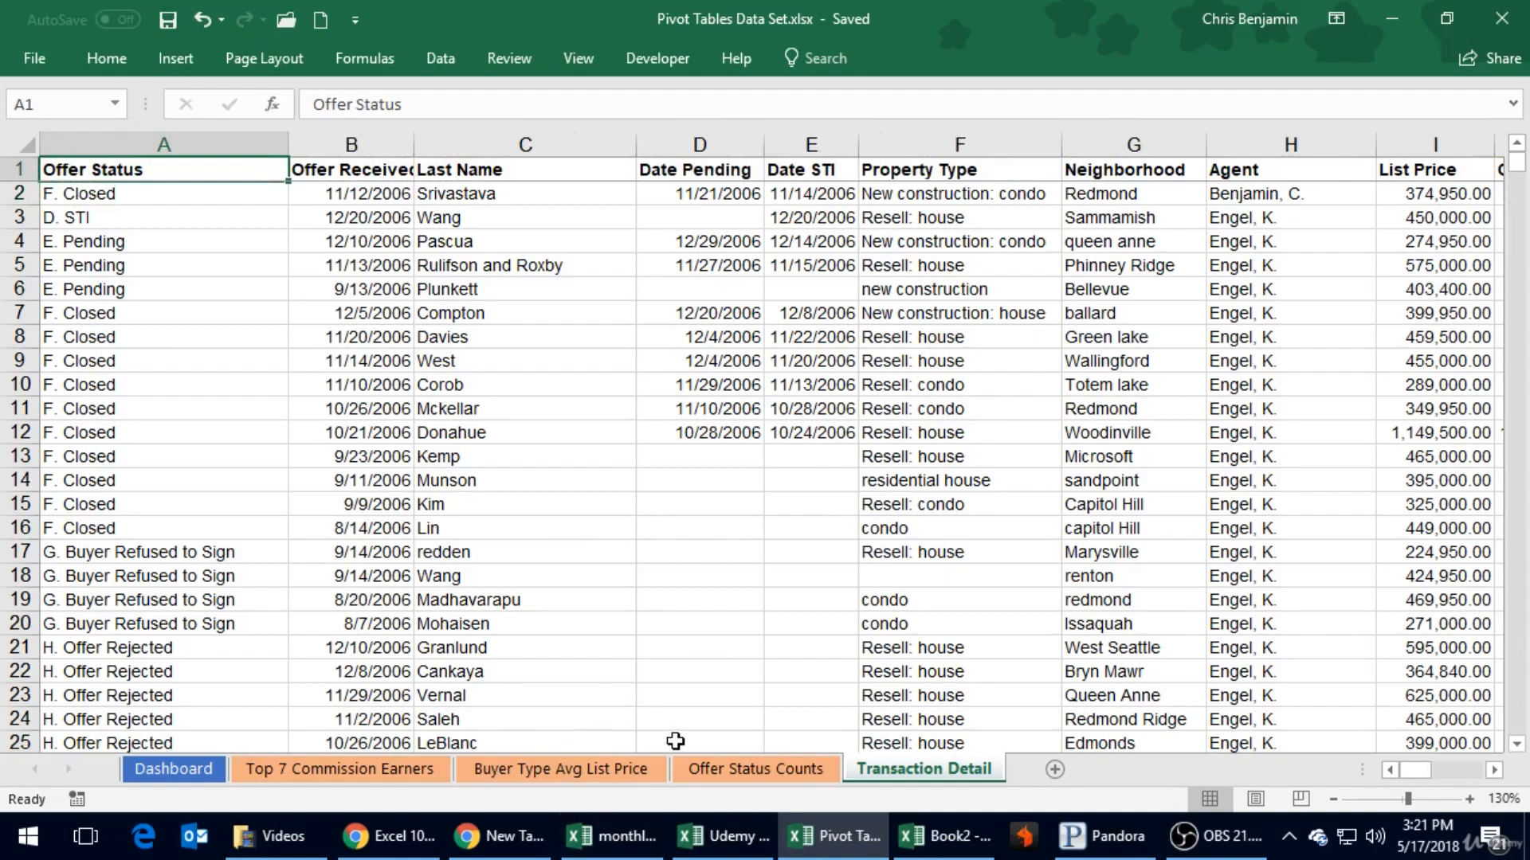
# - Review the Offer Status Counts, Buyer Type Avg List Price and Top 7 Commission Earners sheets and return to the Dashboard
pyautogui.click(731, 768)
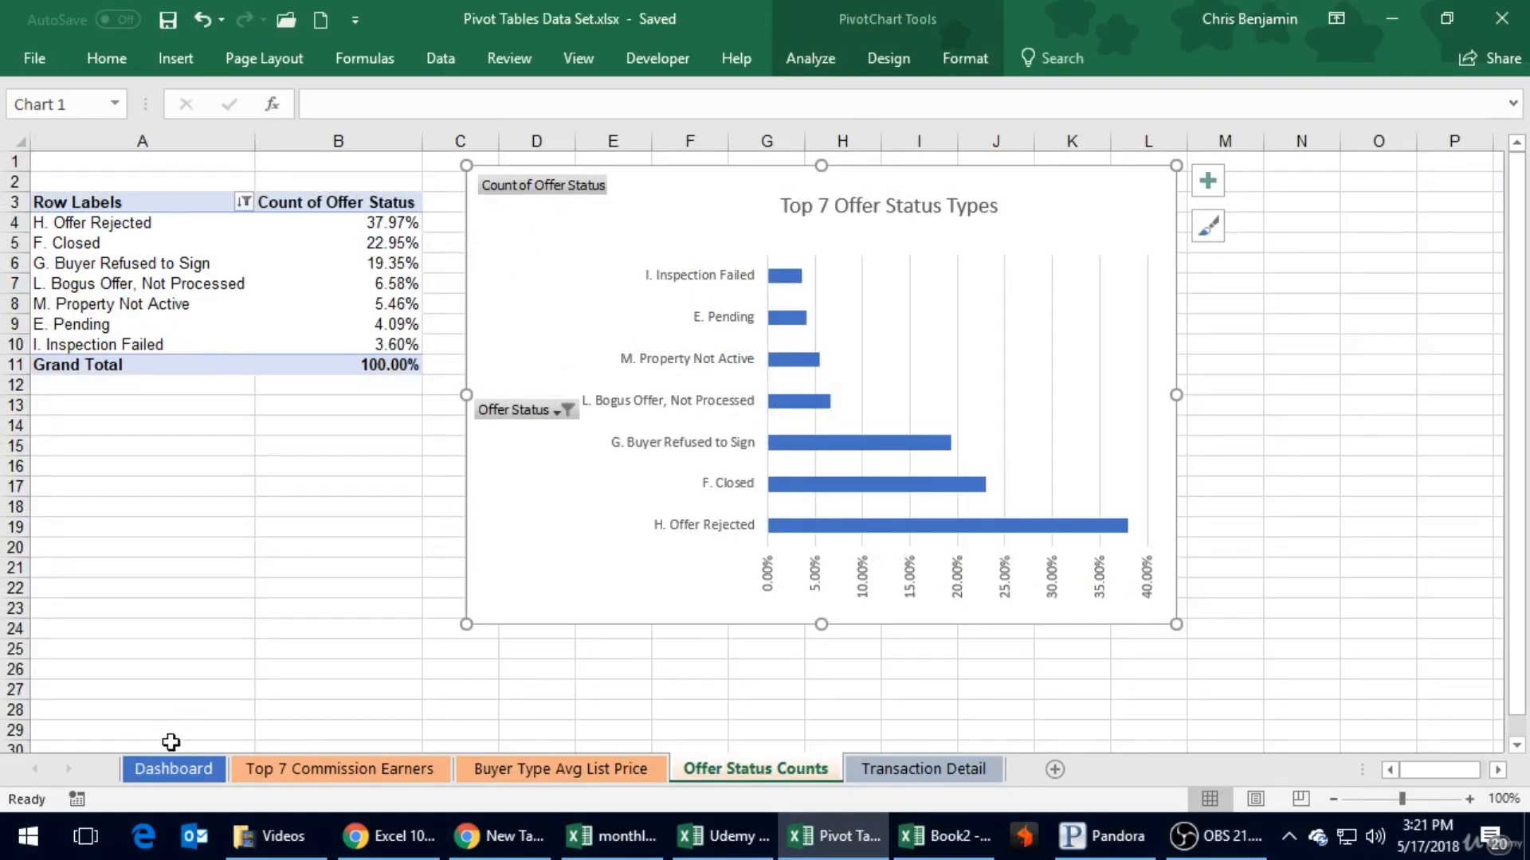
pyautogui.click(528, 768)
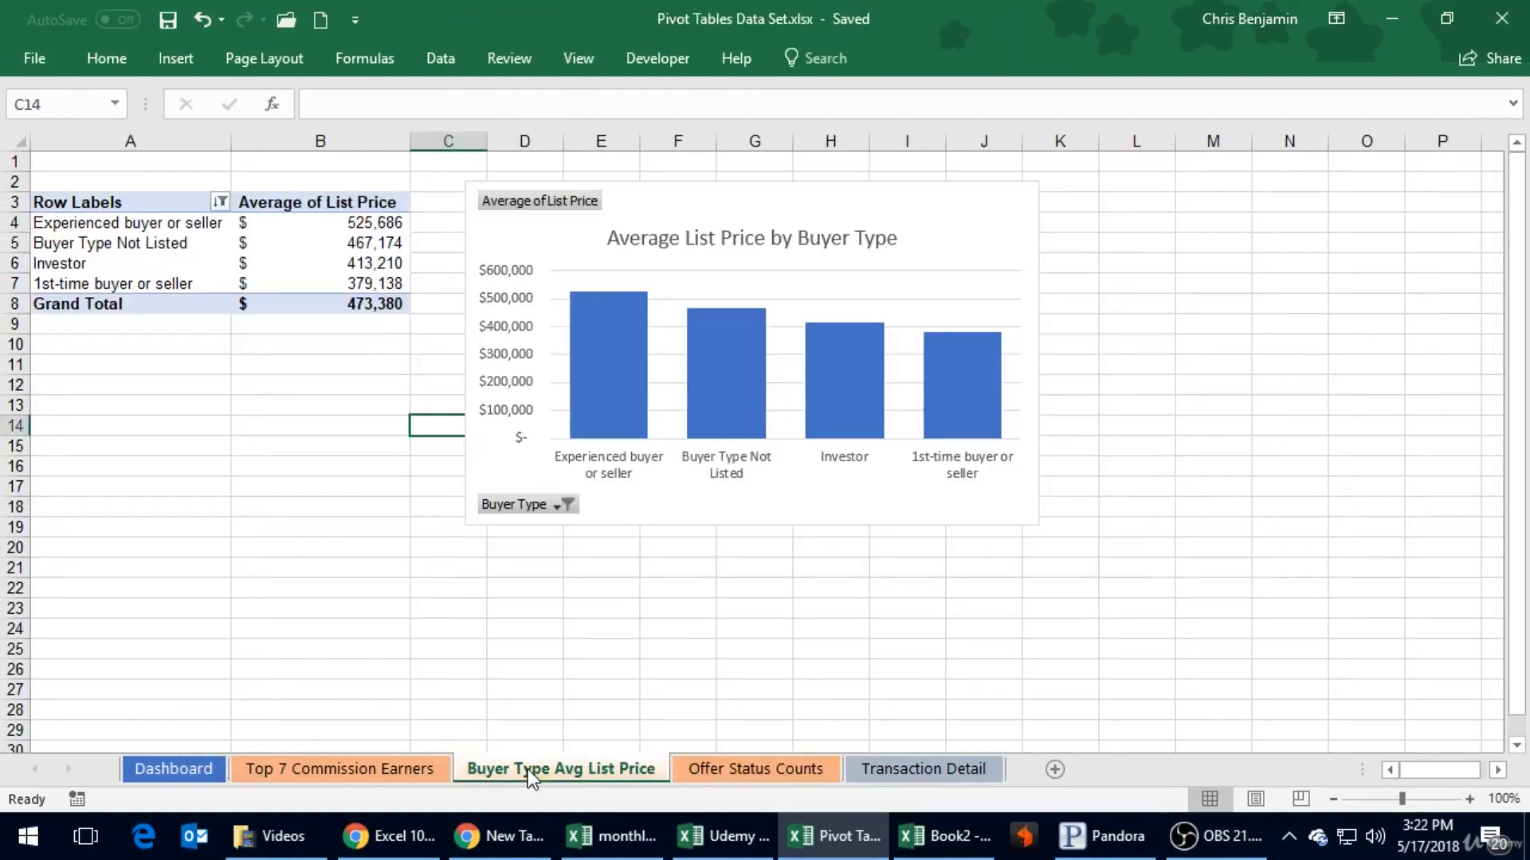
pyautogui.click(395, 765)
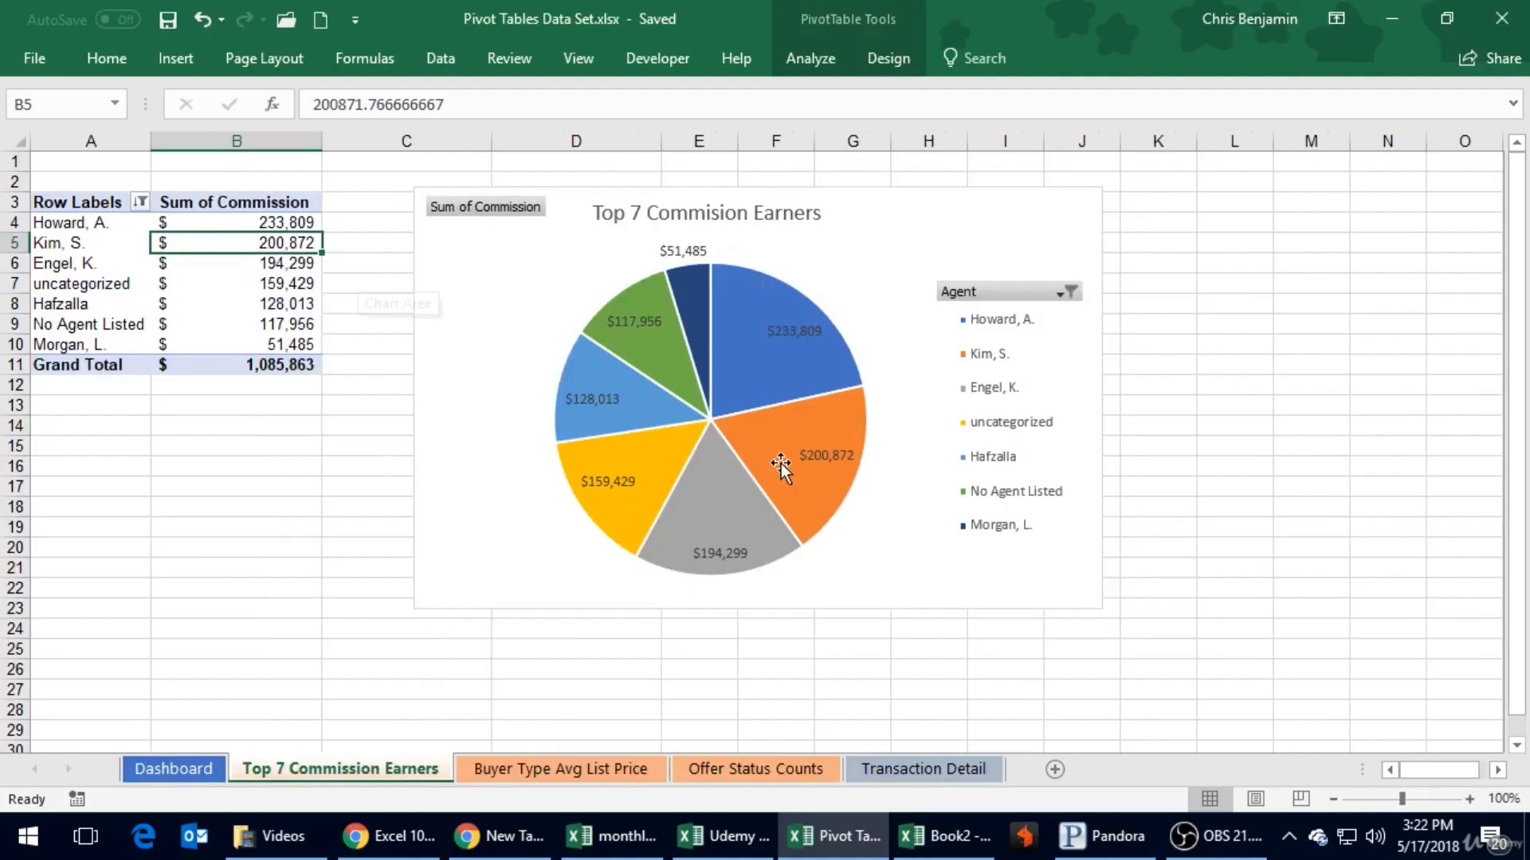
pyautogui.click(165, 767)
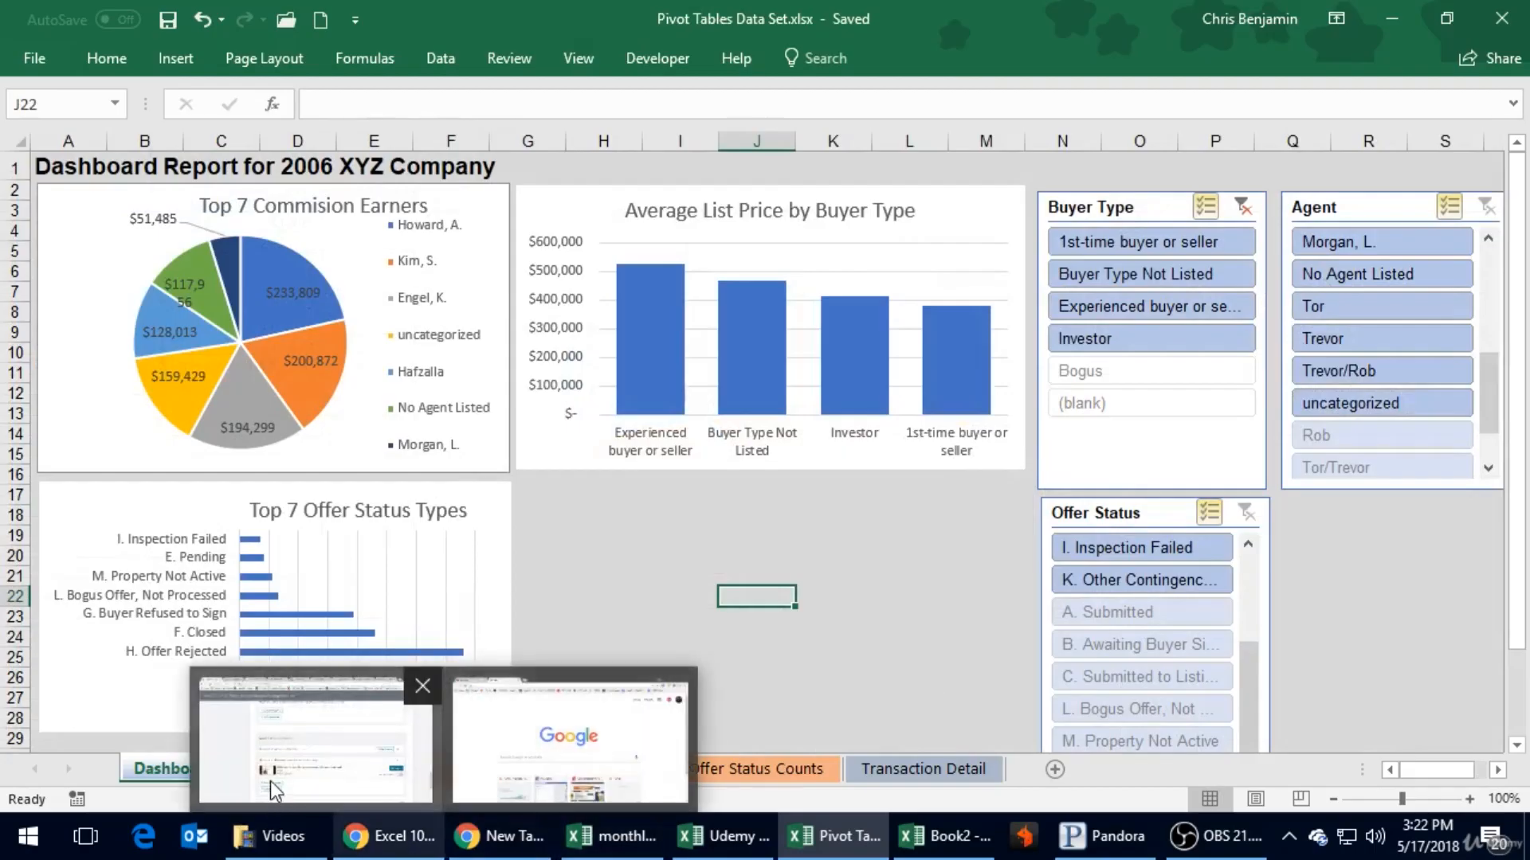
pyautogui.click(538, 532)
pyautogui.click(562, 483)
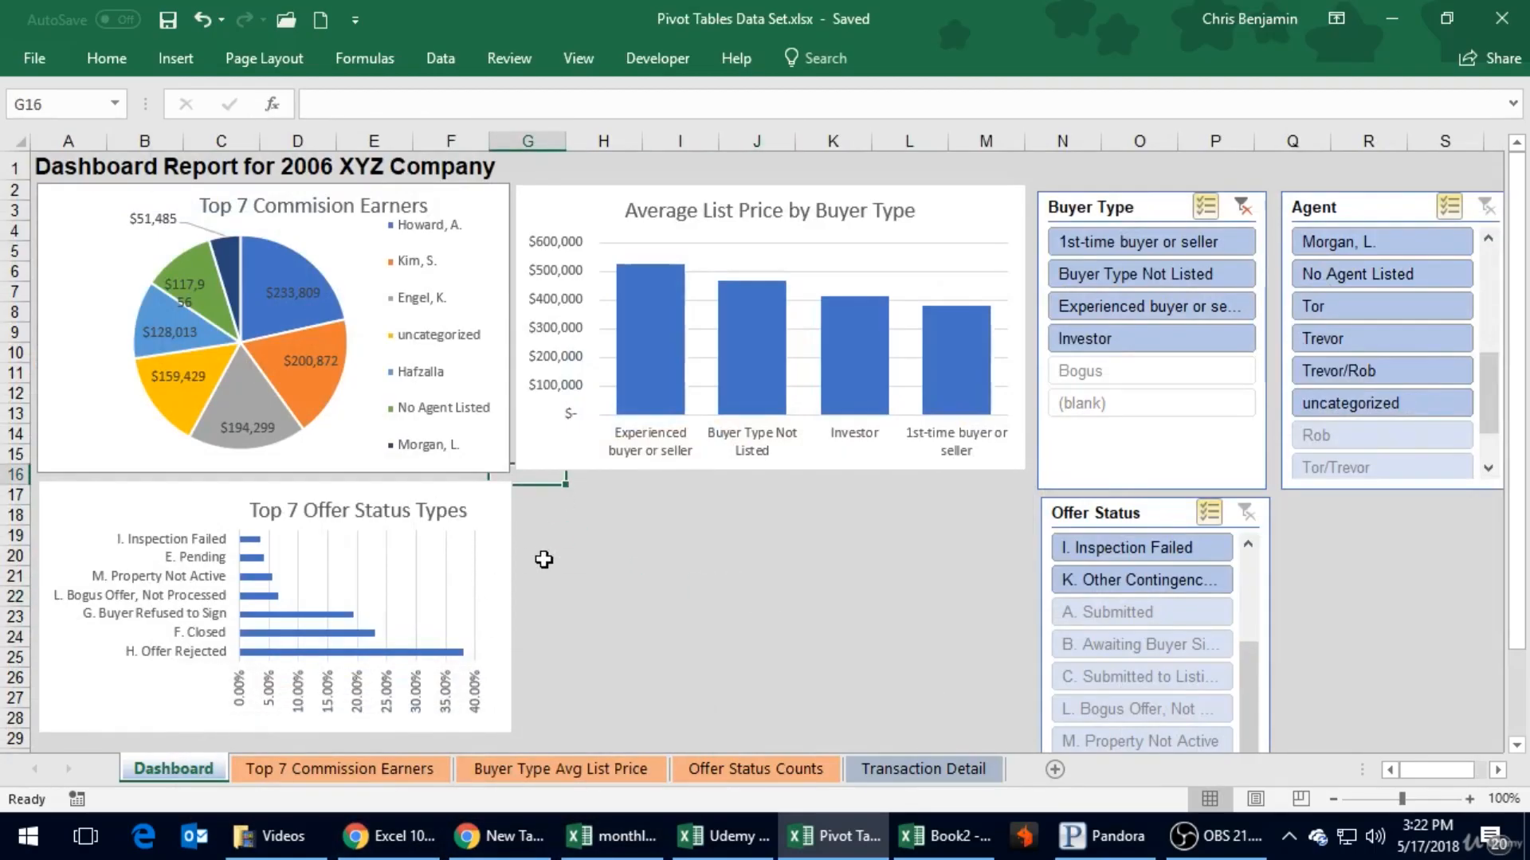
pyautogui.moveTo(663, 851)
pyautogui.click(663, 539)
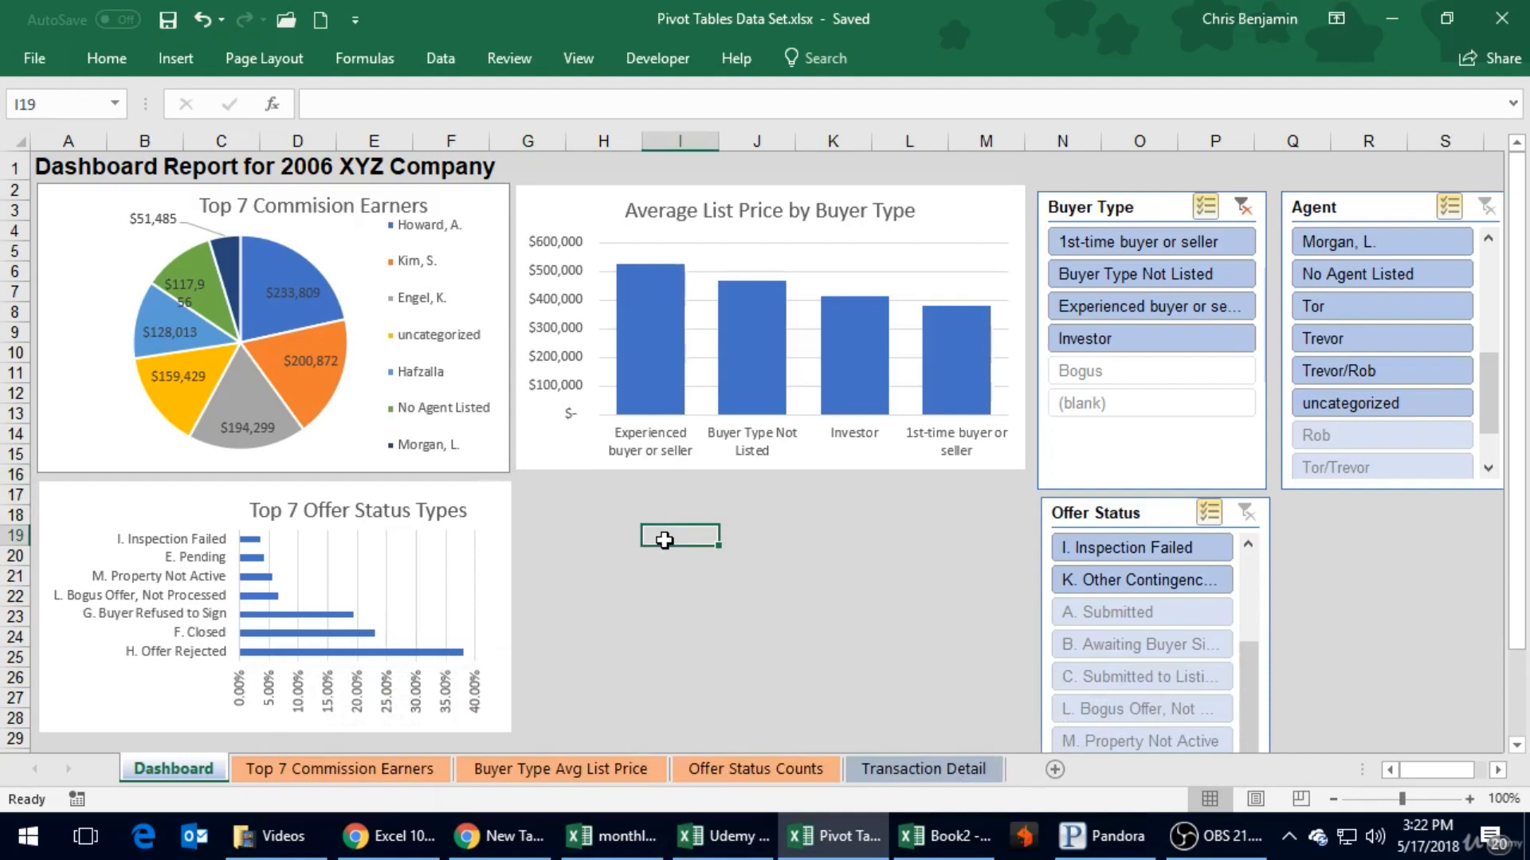
# - Review the Buyer Type Avg List Price and Top 7 Commission Earners sheets and the source data on Transaction Detail
pyautogui.click(568, 767)
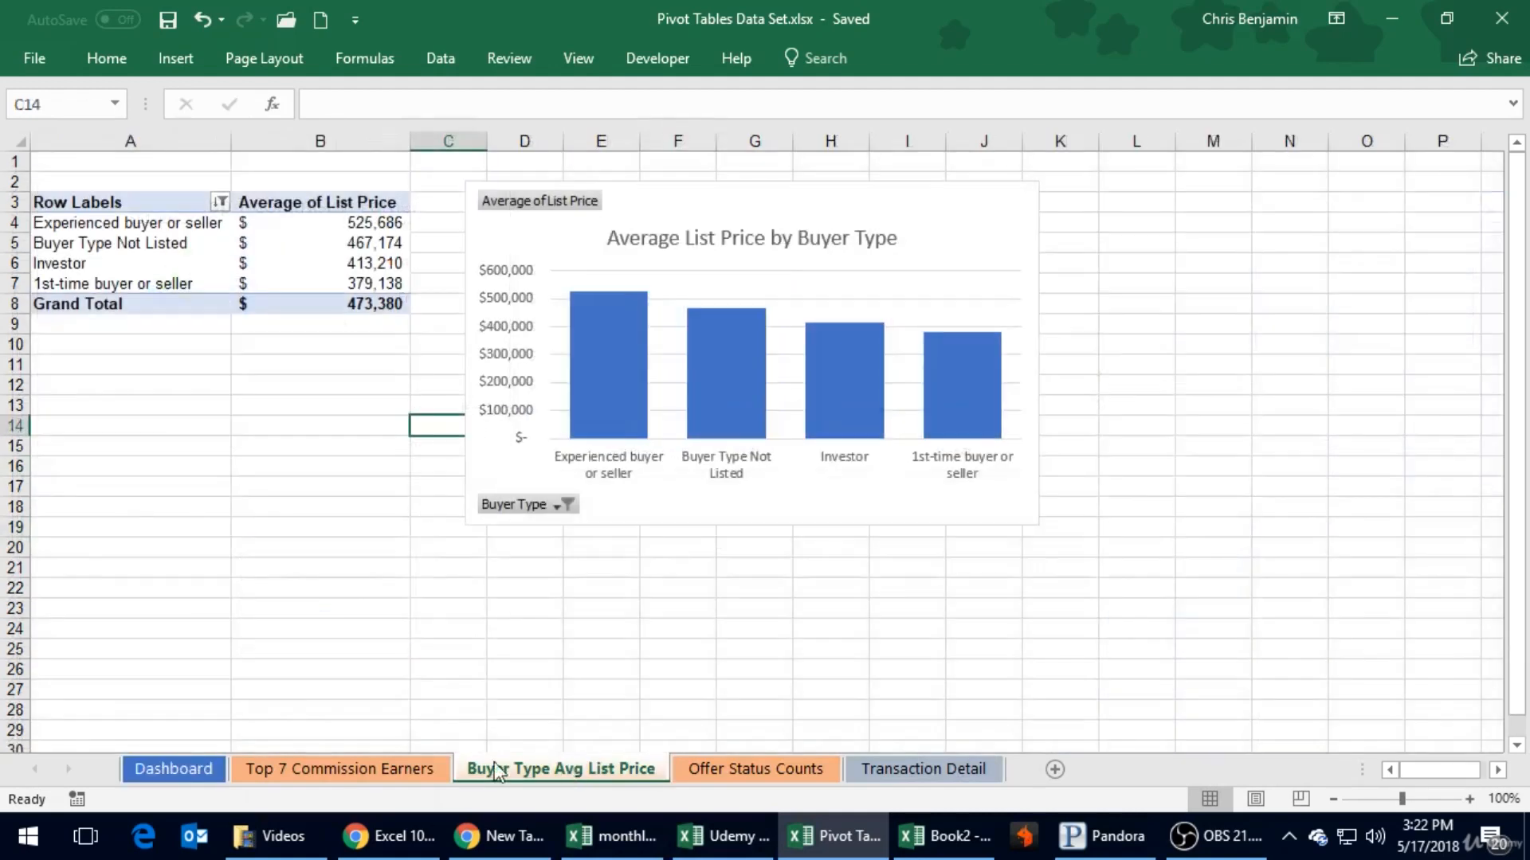
pyautogui.click(426, 771)
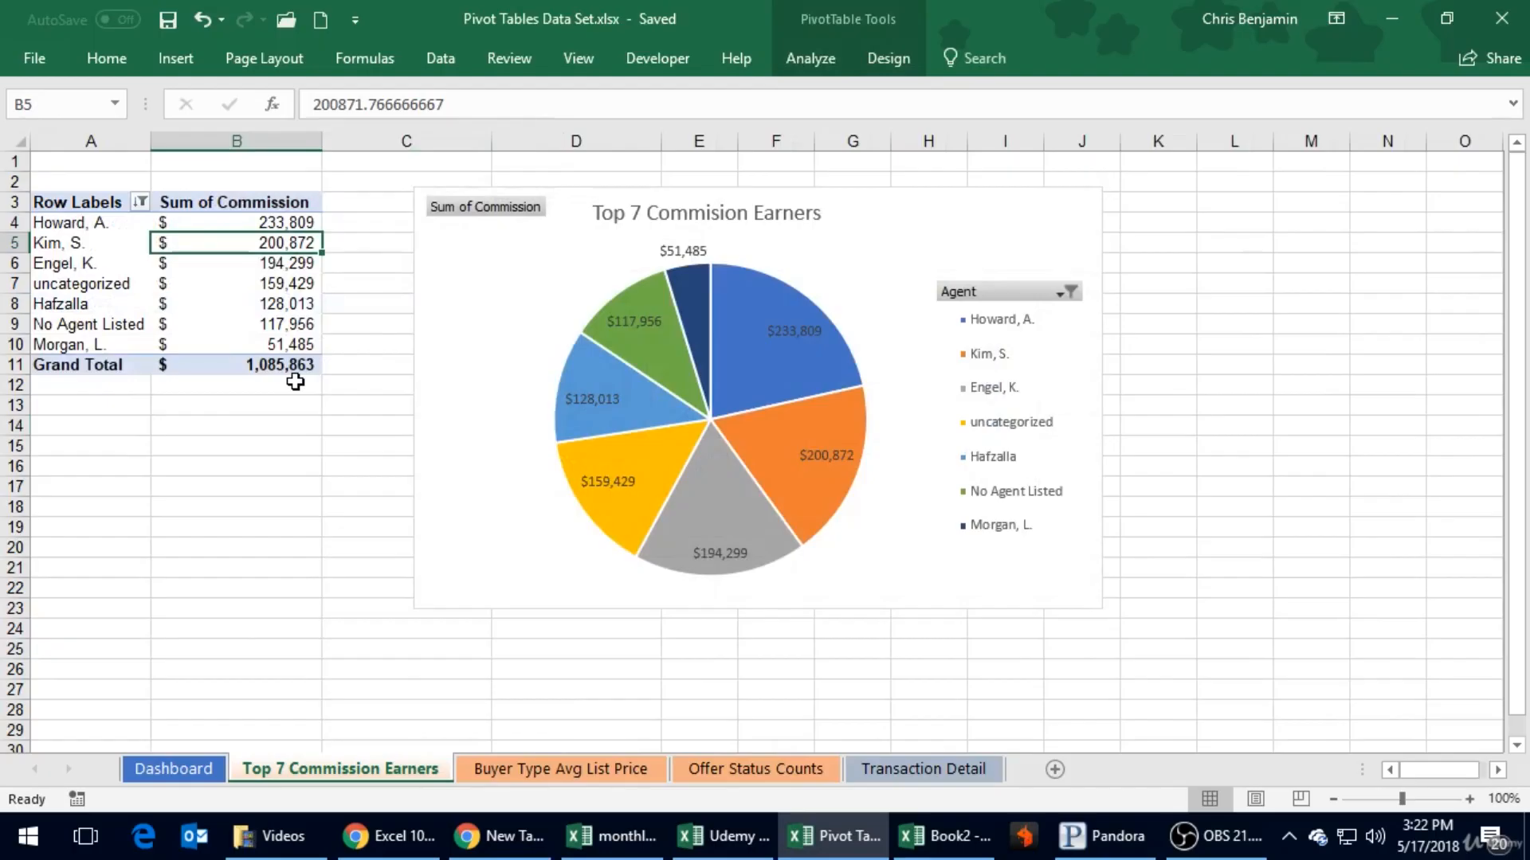
pyautogui.click(939, 773)
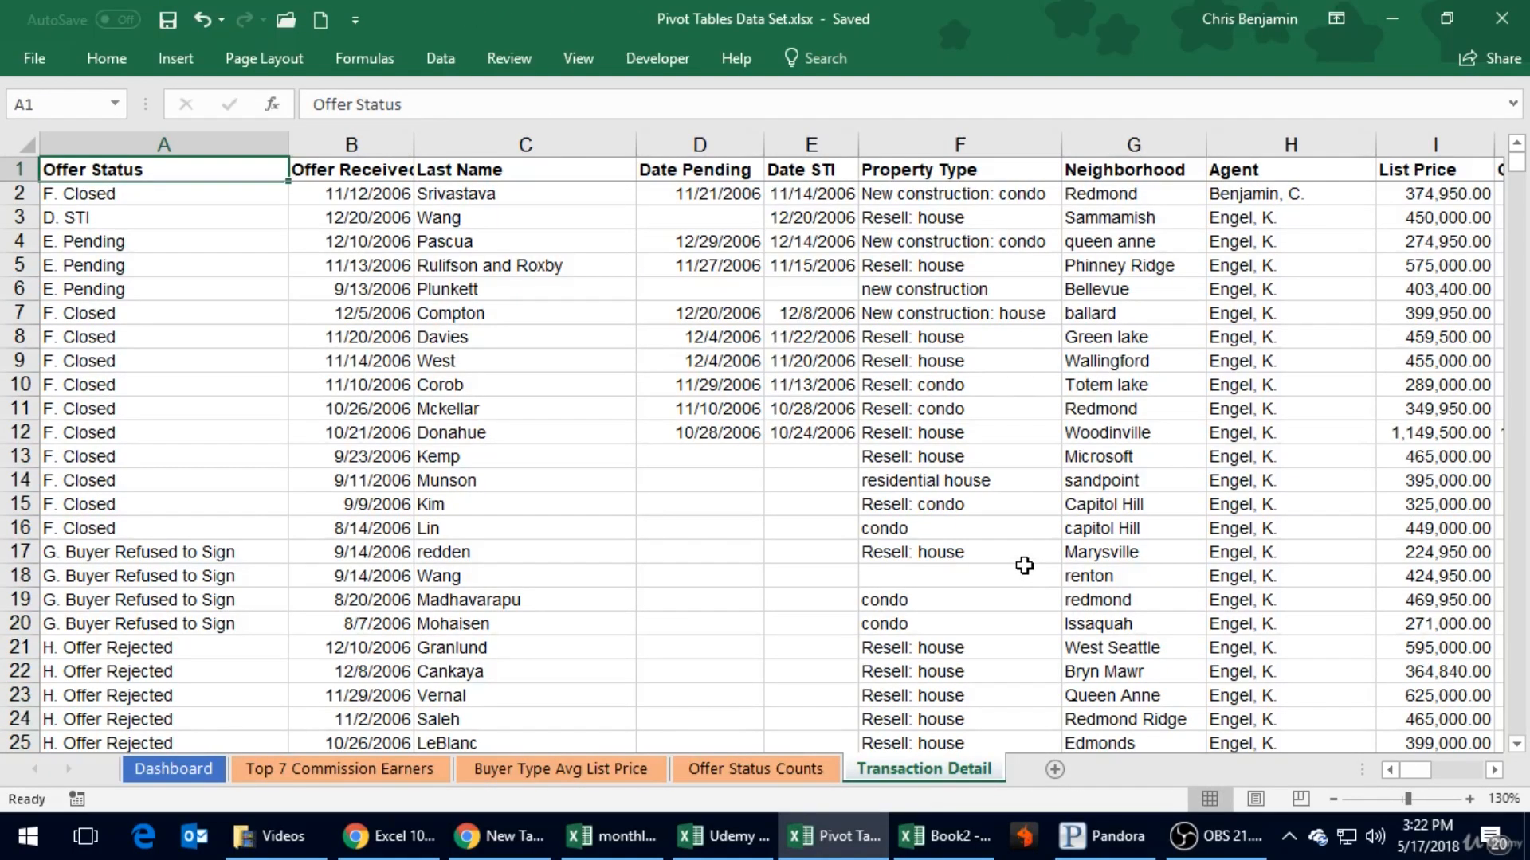
# - Show the Offer Status Counts sheet and select the empty cell A13 below its PivotTable
pyautogui.click(711, 763)
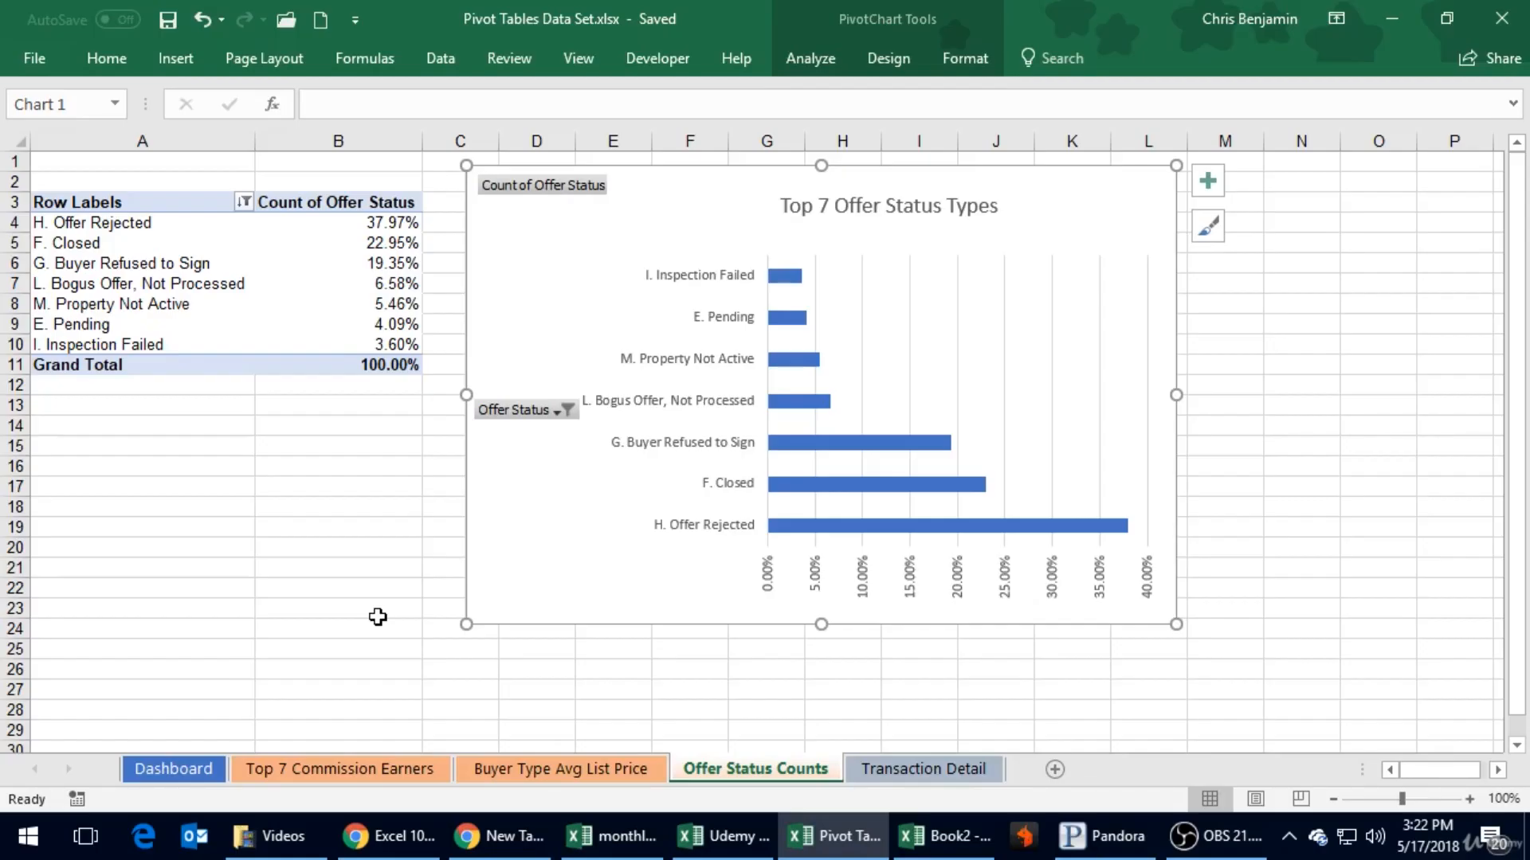
pyautogui.click(98, 410)
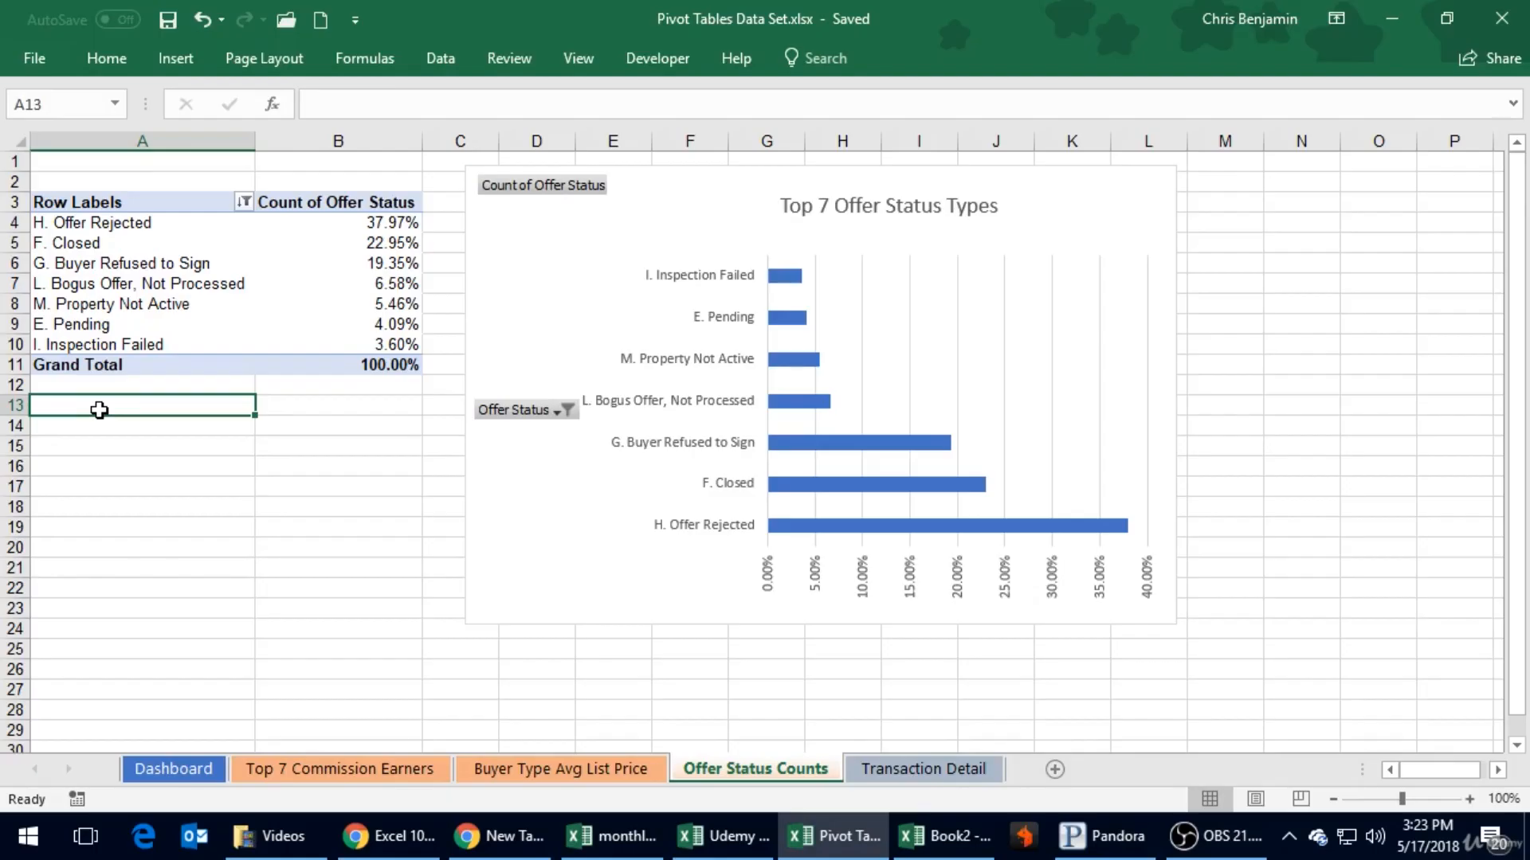
pyautogui.click(98, 425)
pyautogui.click(96, 406)
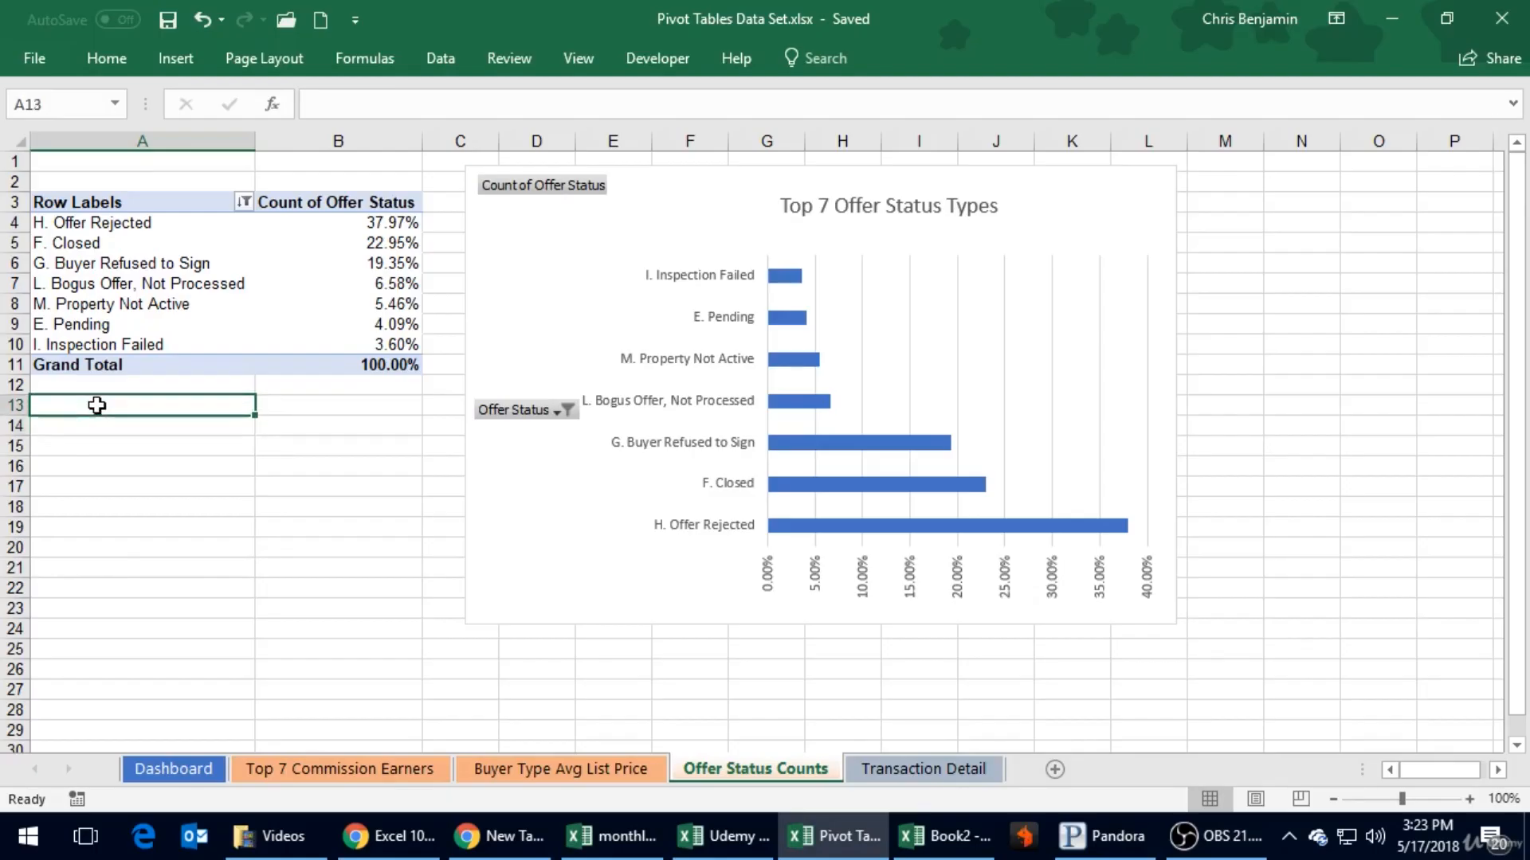